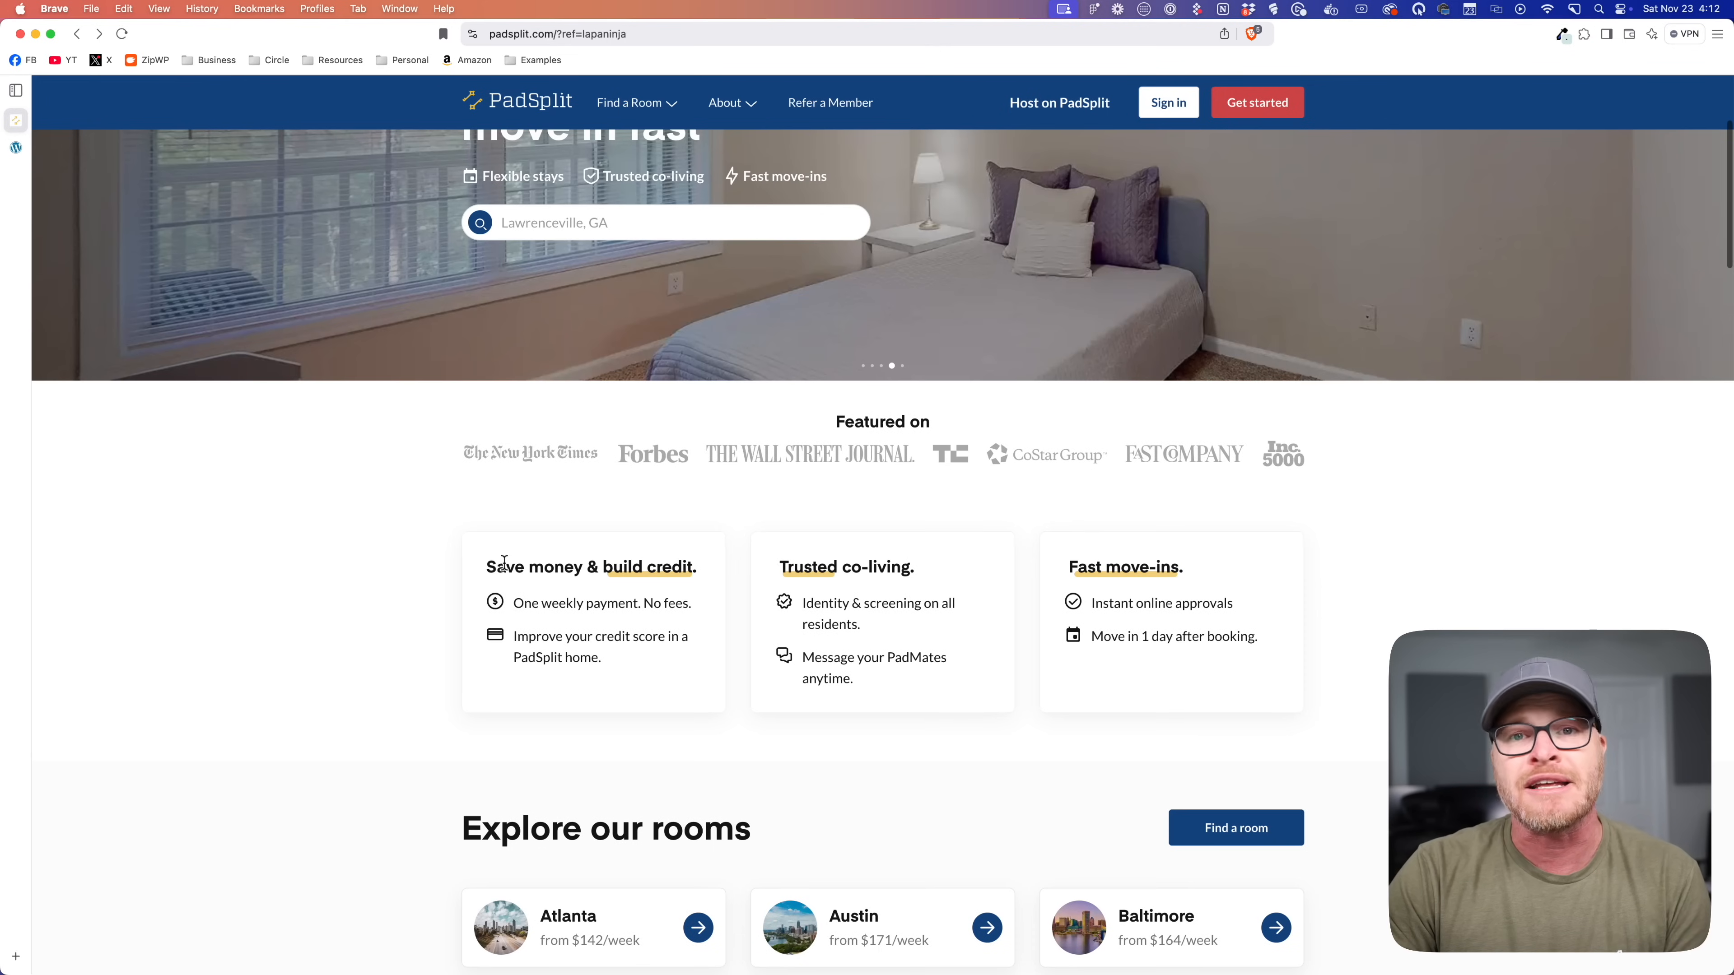
Step: Examine the three feature cards under the Featured on logos, highlighting the heading and text of the Save money & build credit card
scroll(567, 654, down, 1)
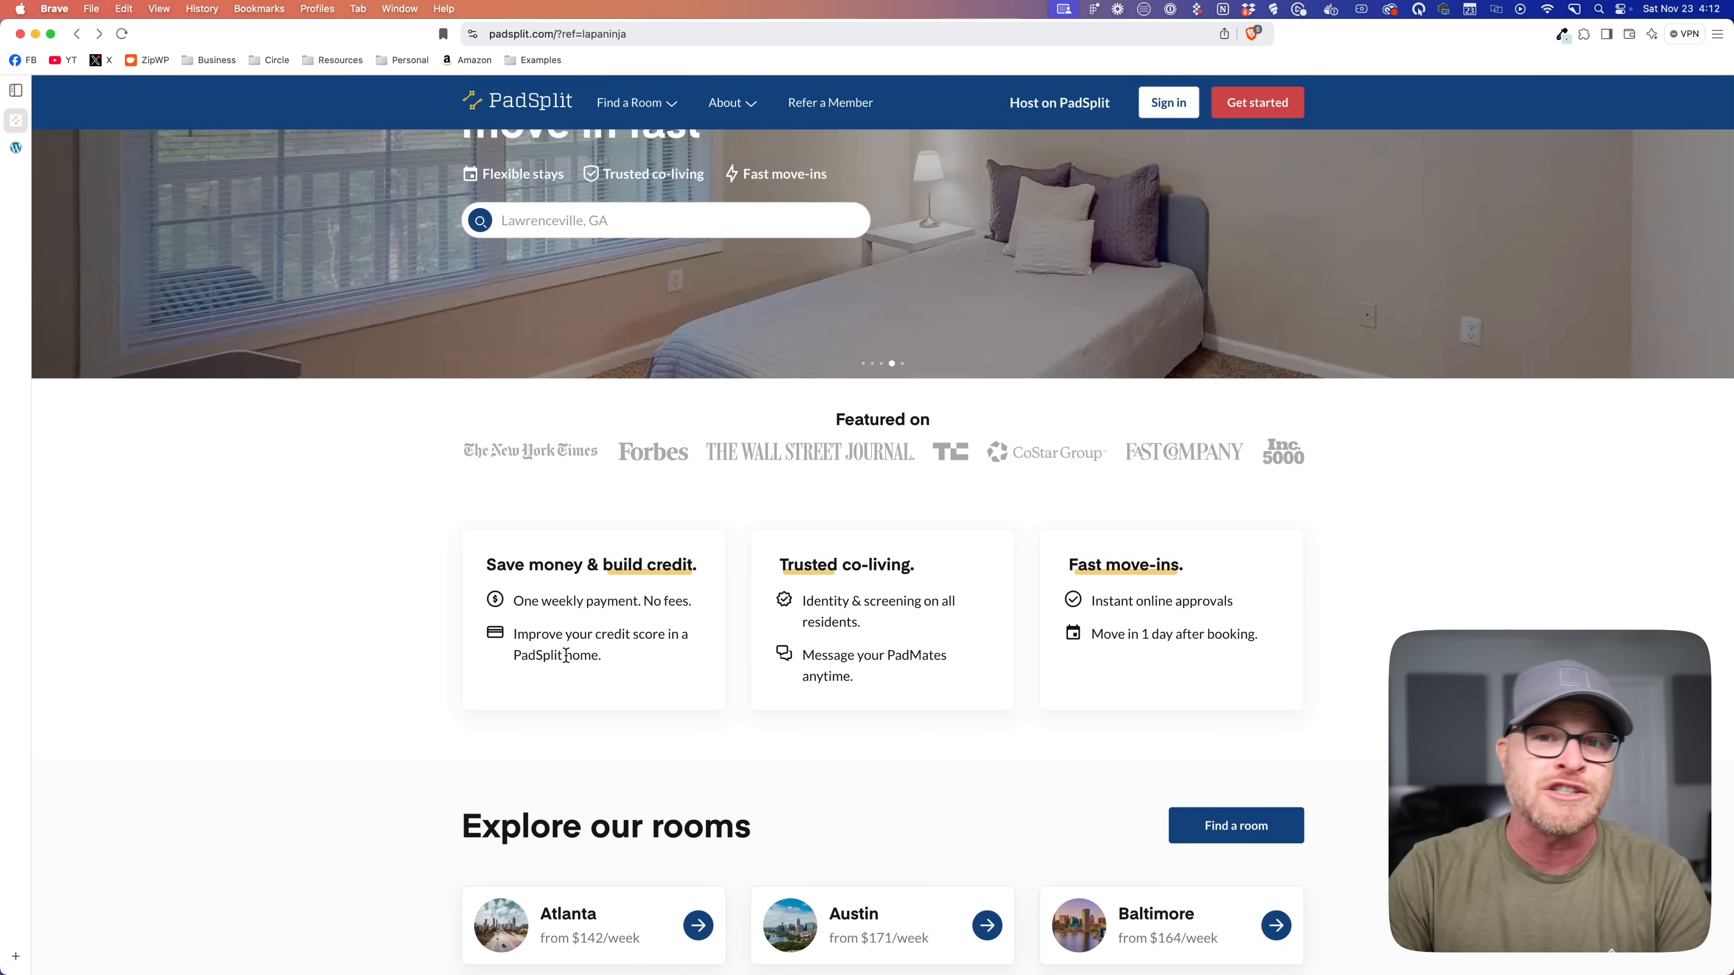
scroll(549, 646, down, 3)
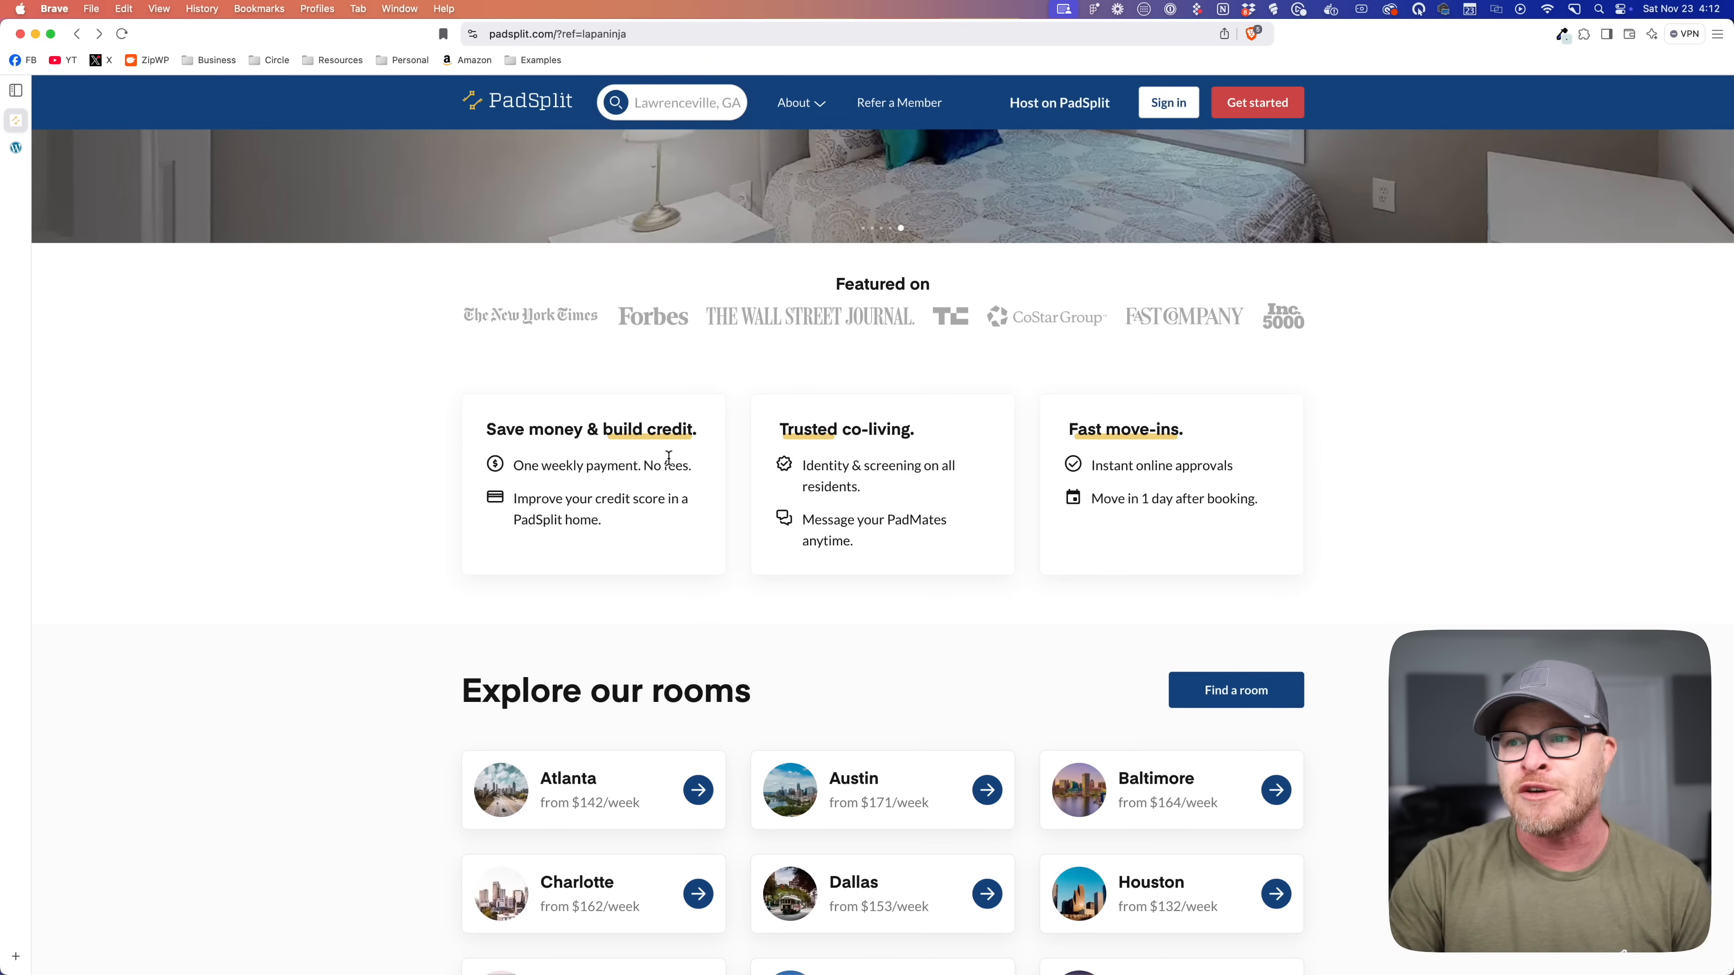
drag(486, 434, 686, 499)
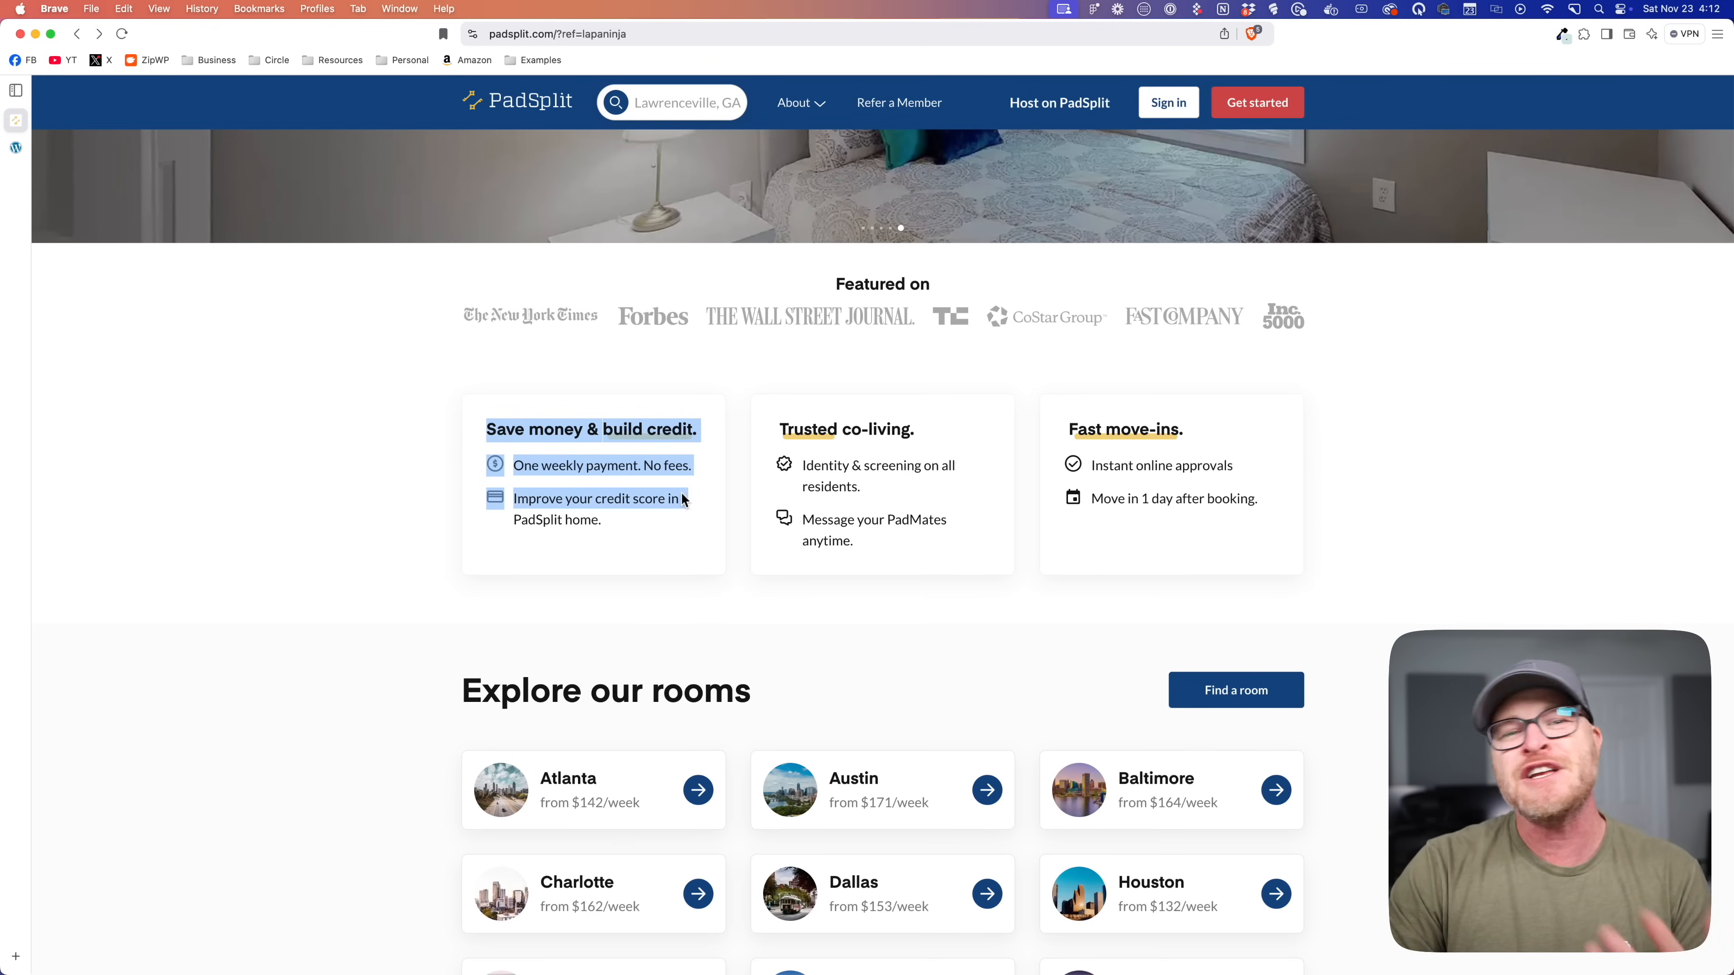
click(551, 434)
drag(480, 429, 709, 435)
click(526, 469)
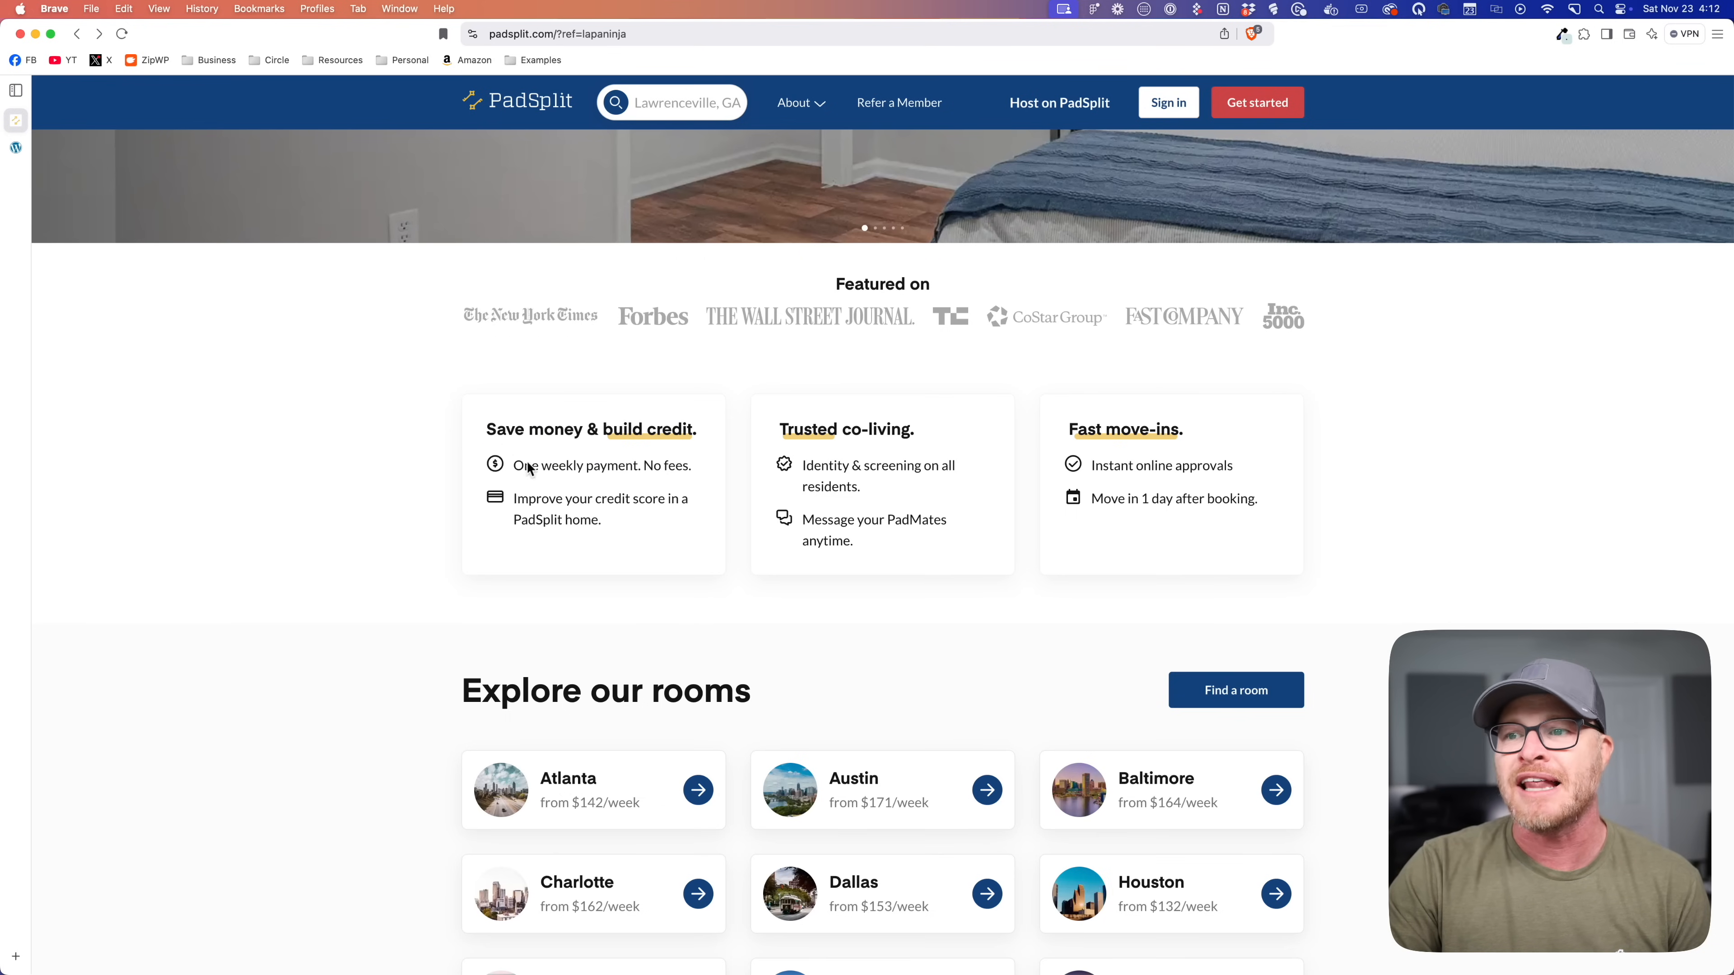
drag(508, 464, 592, 549)
click(638, 509)
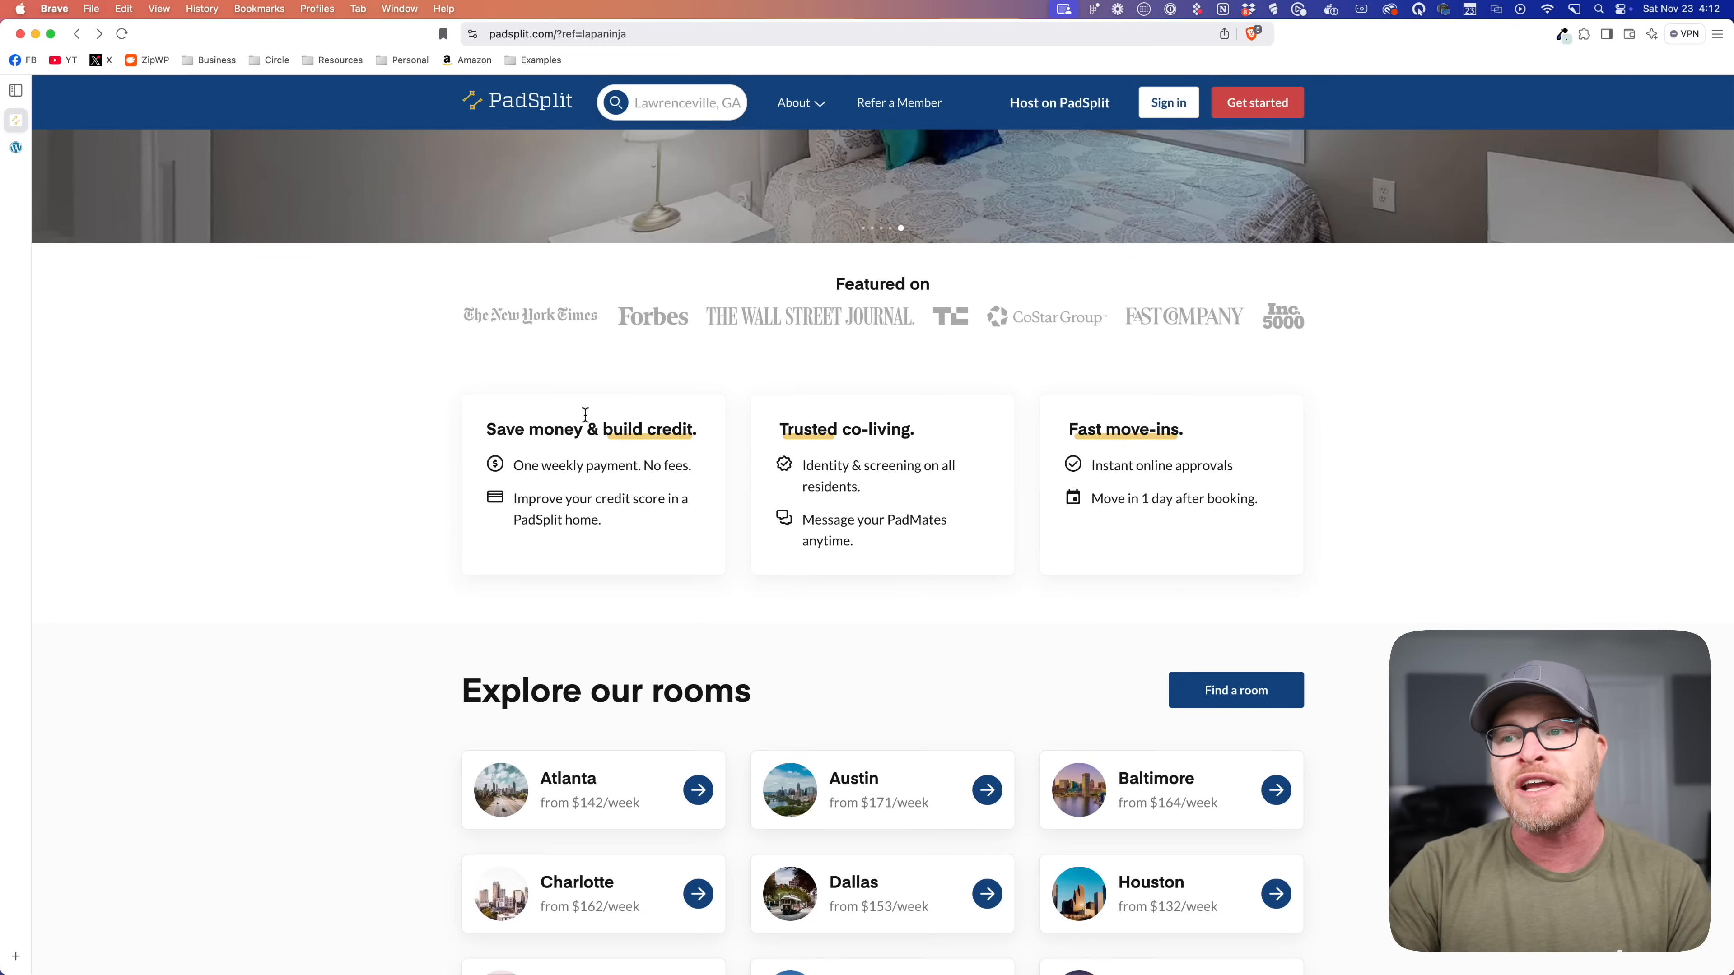
Step: Examine the remaining PadSplit homepage sections from Explore our rooms through Meet our Members and Common questions to the footer
scroll(585, 414, down, 8)
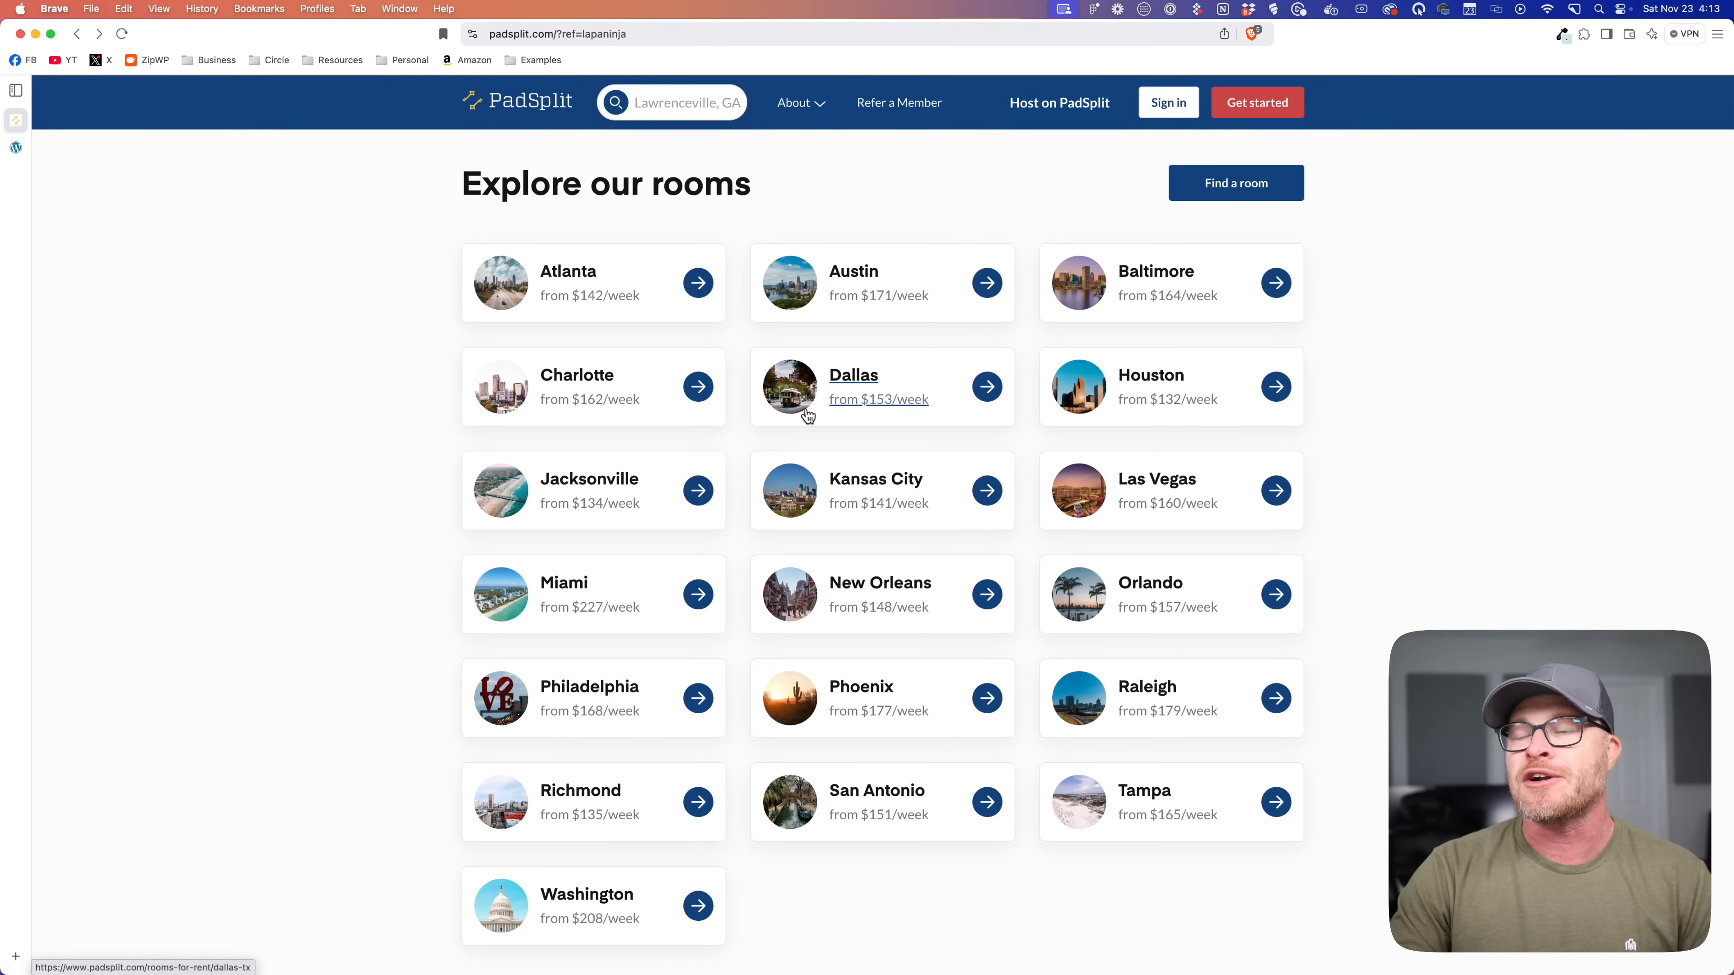
scroll(824, 439, down, 2)
scroll(824, 442, down, 8)
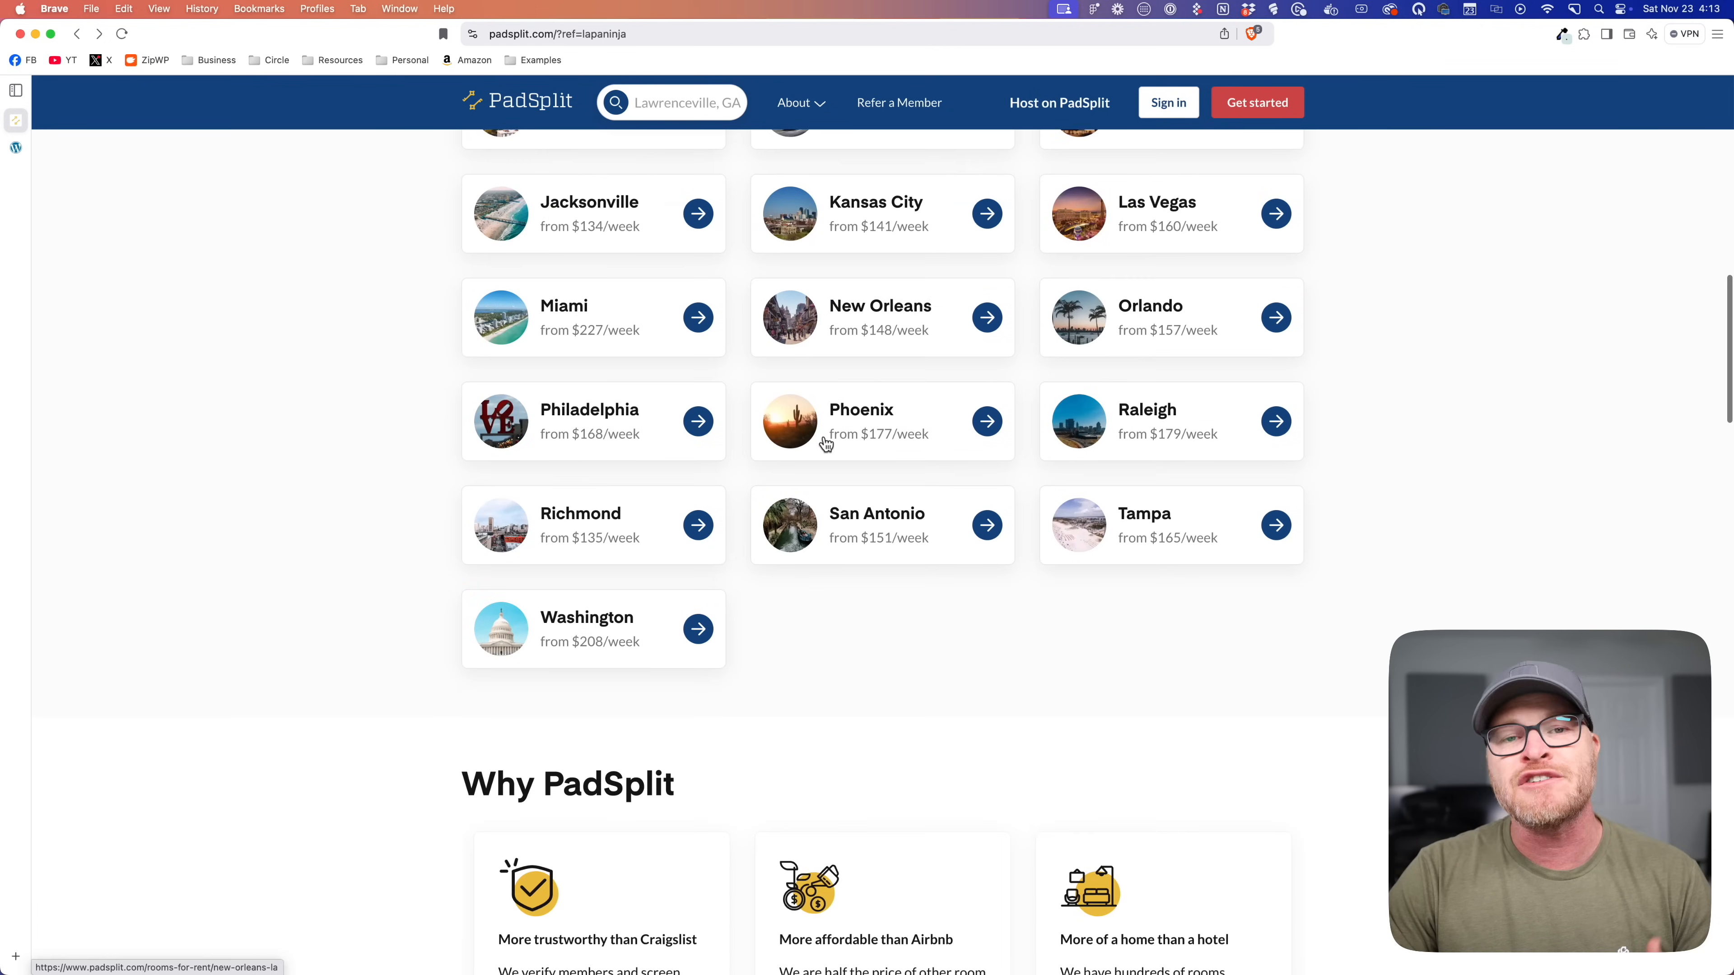
scroll(824, 442, down, 2)
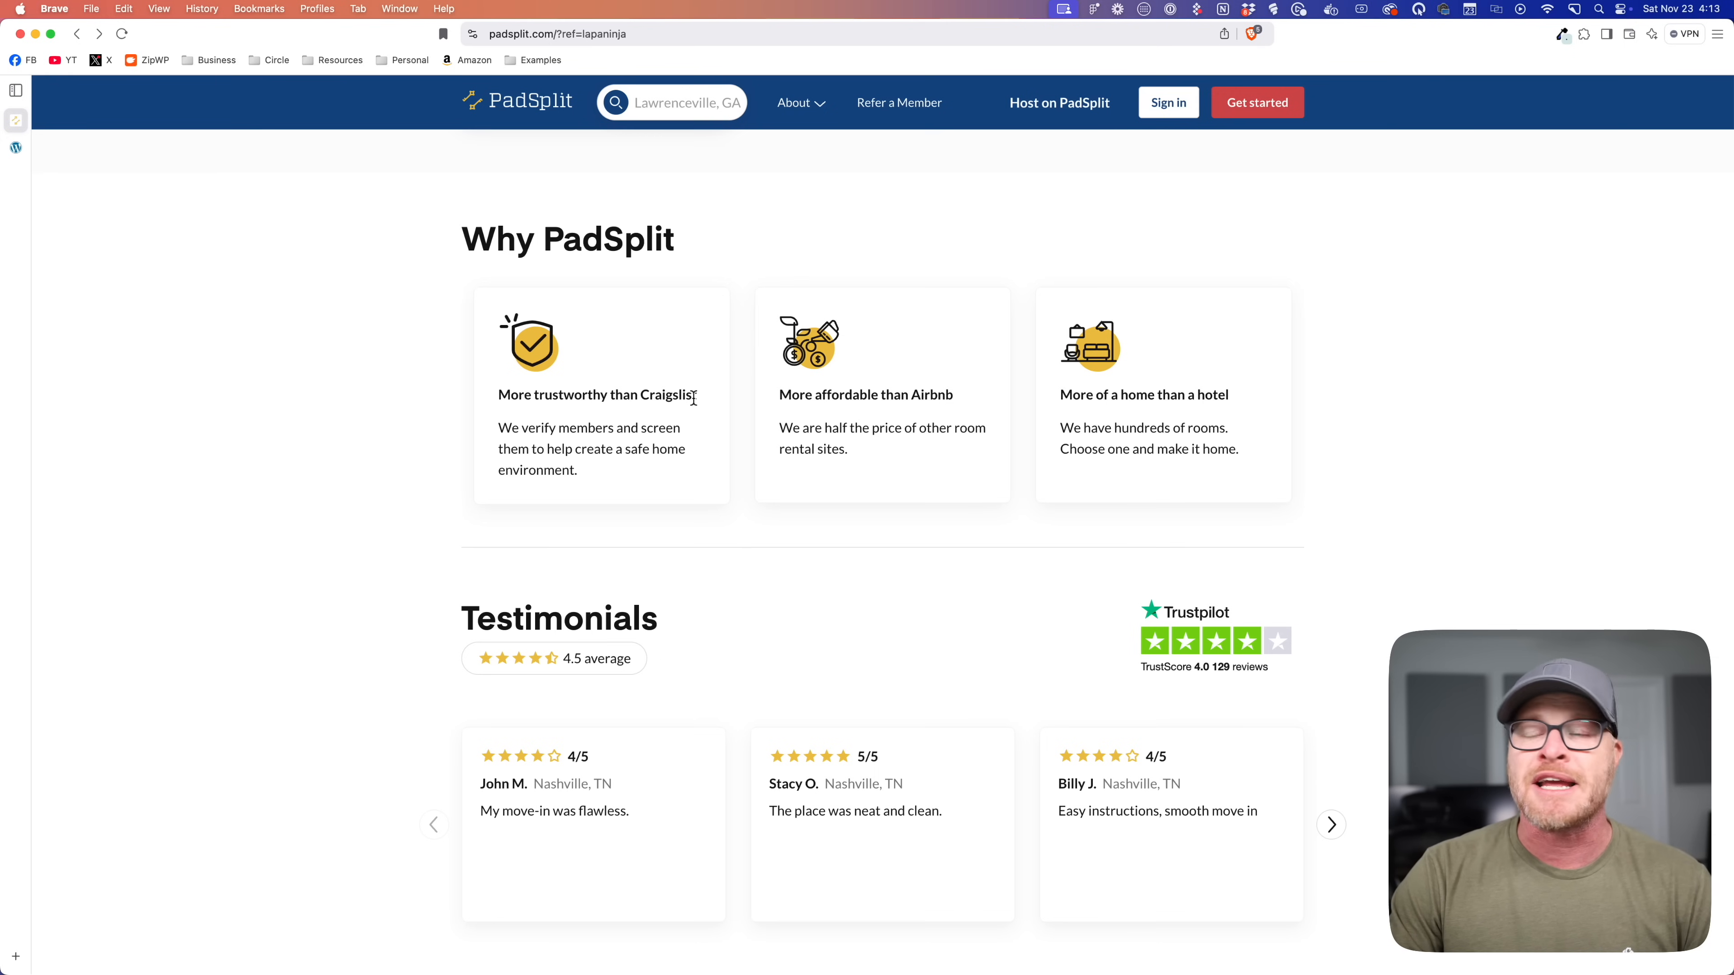
scroll(700, 431, down, 5)
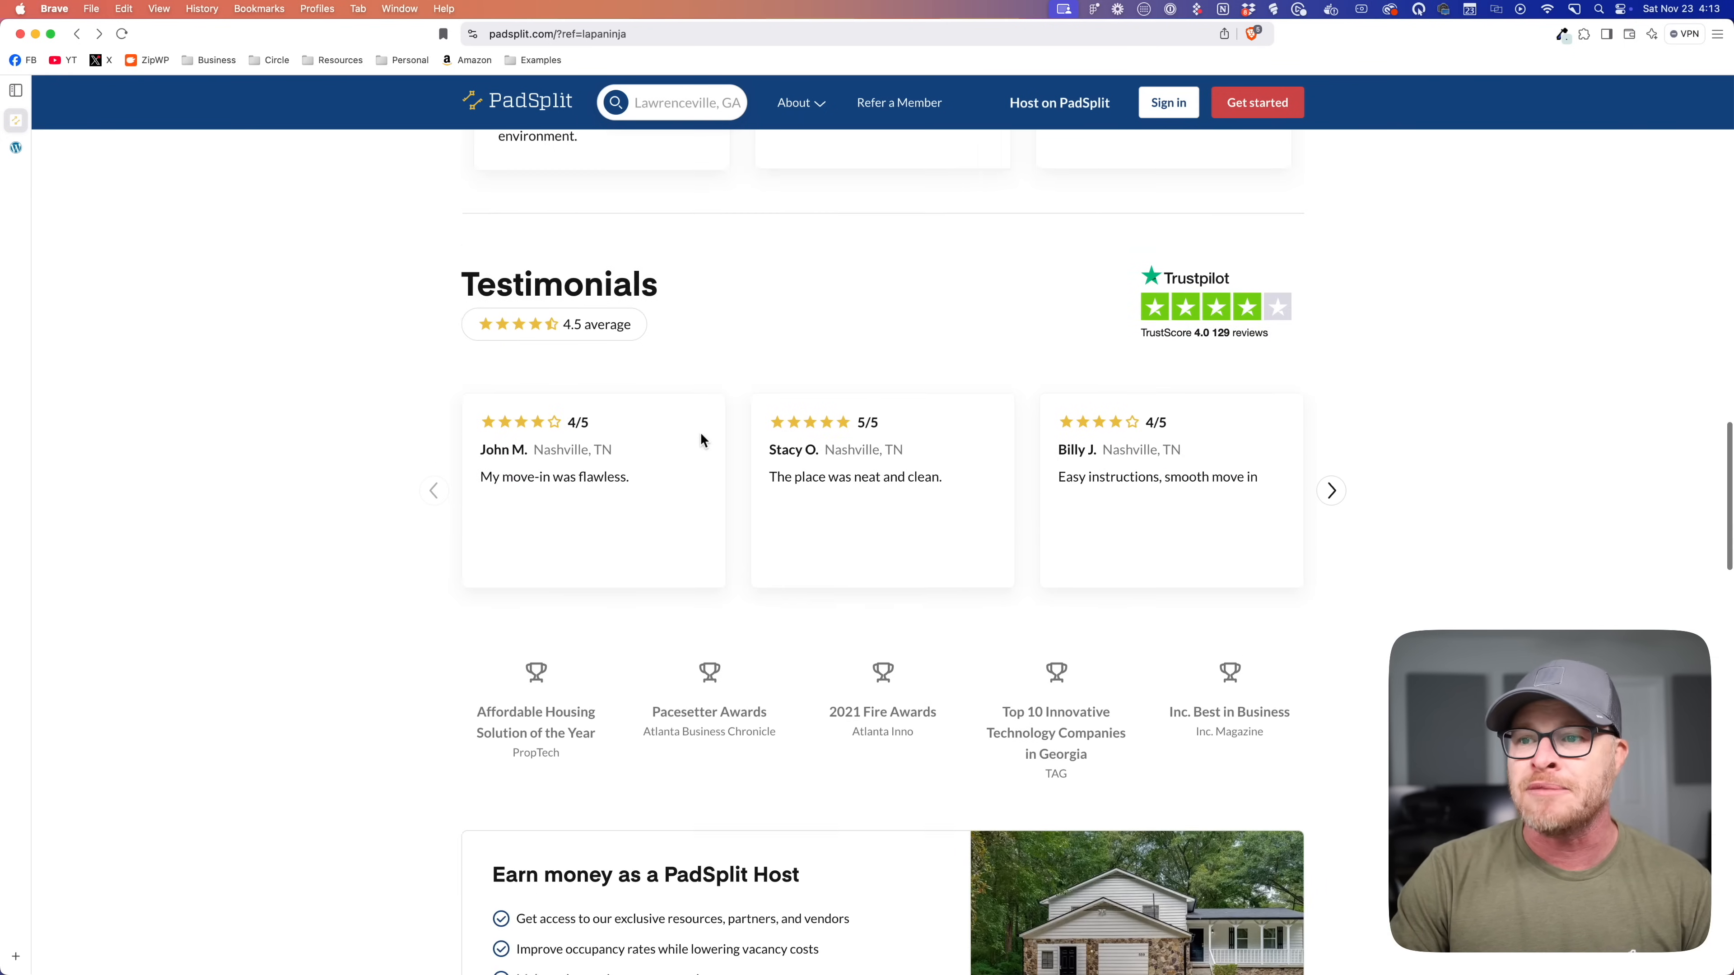
scroll(701, 432, down, 2)
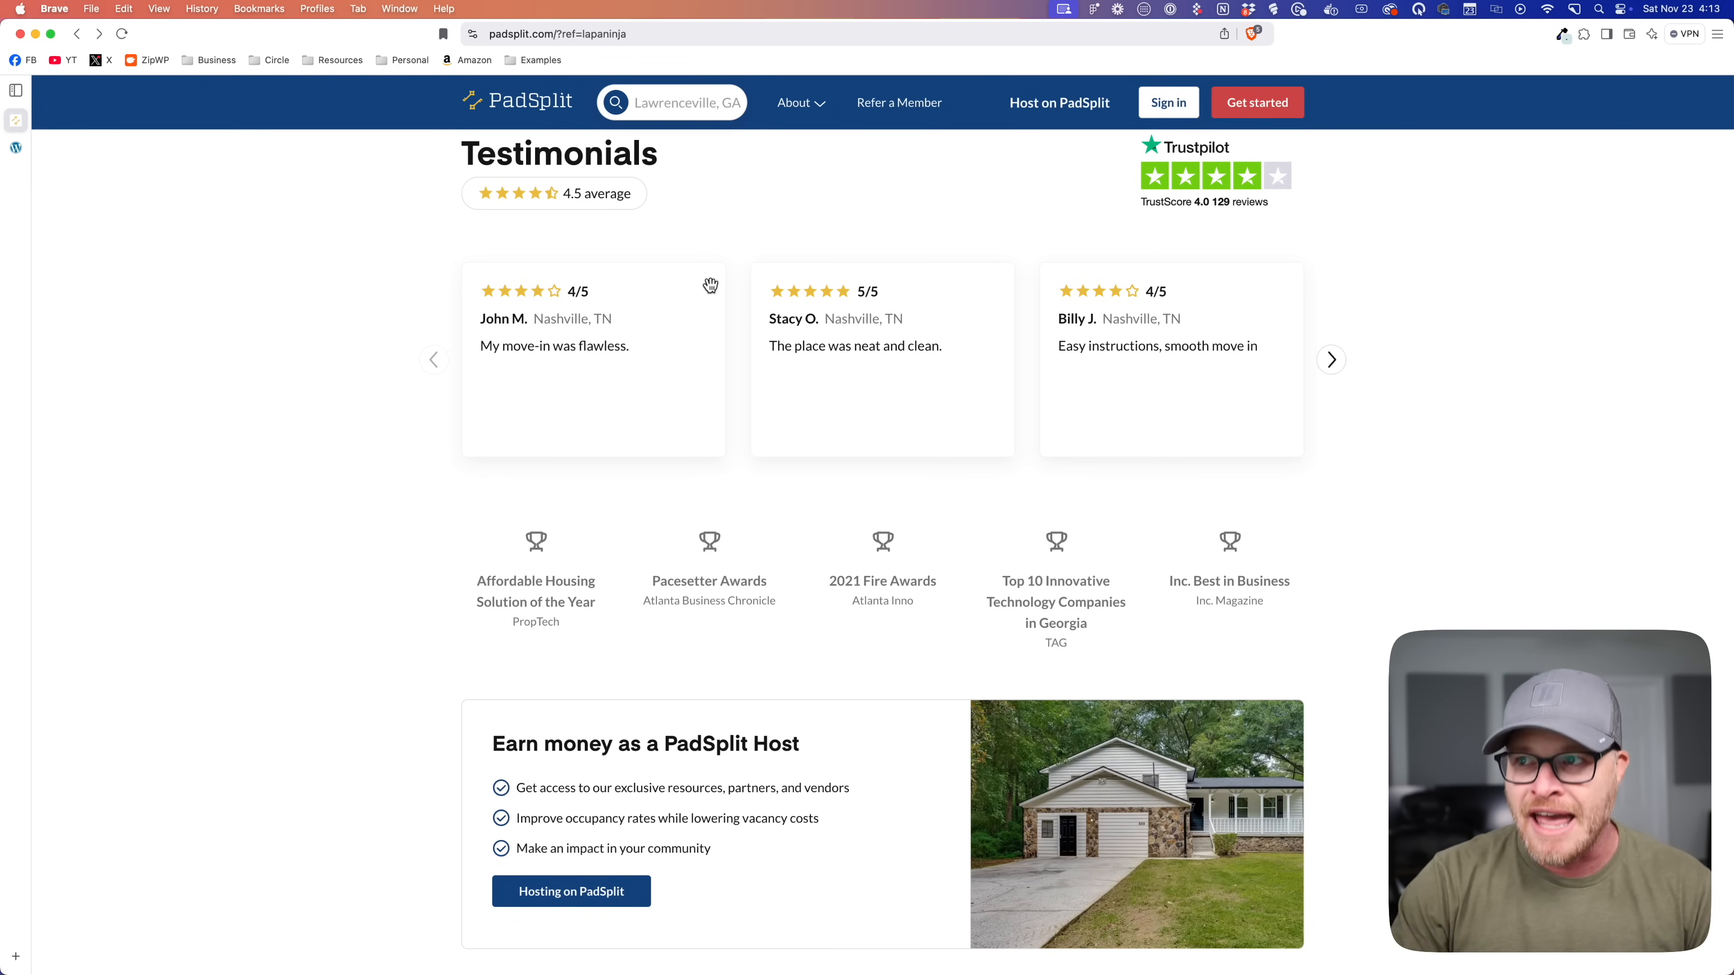
scroll(710, 286, down, 6)
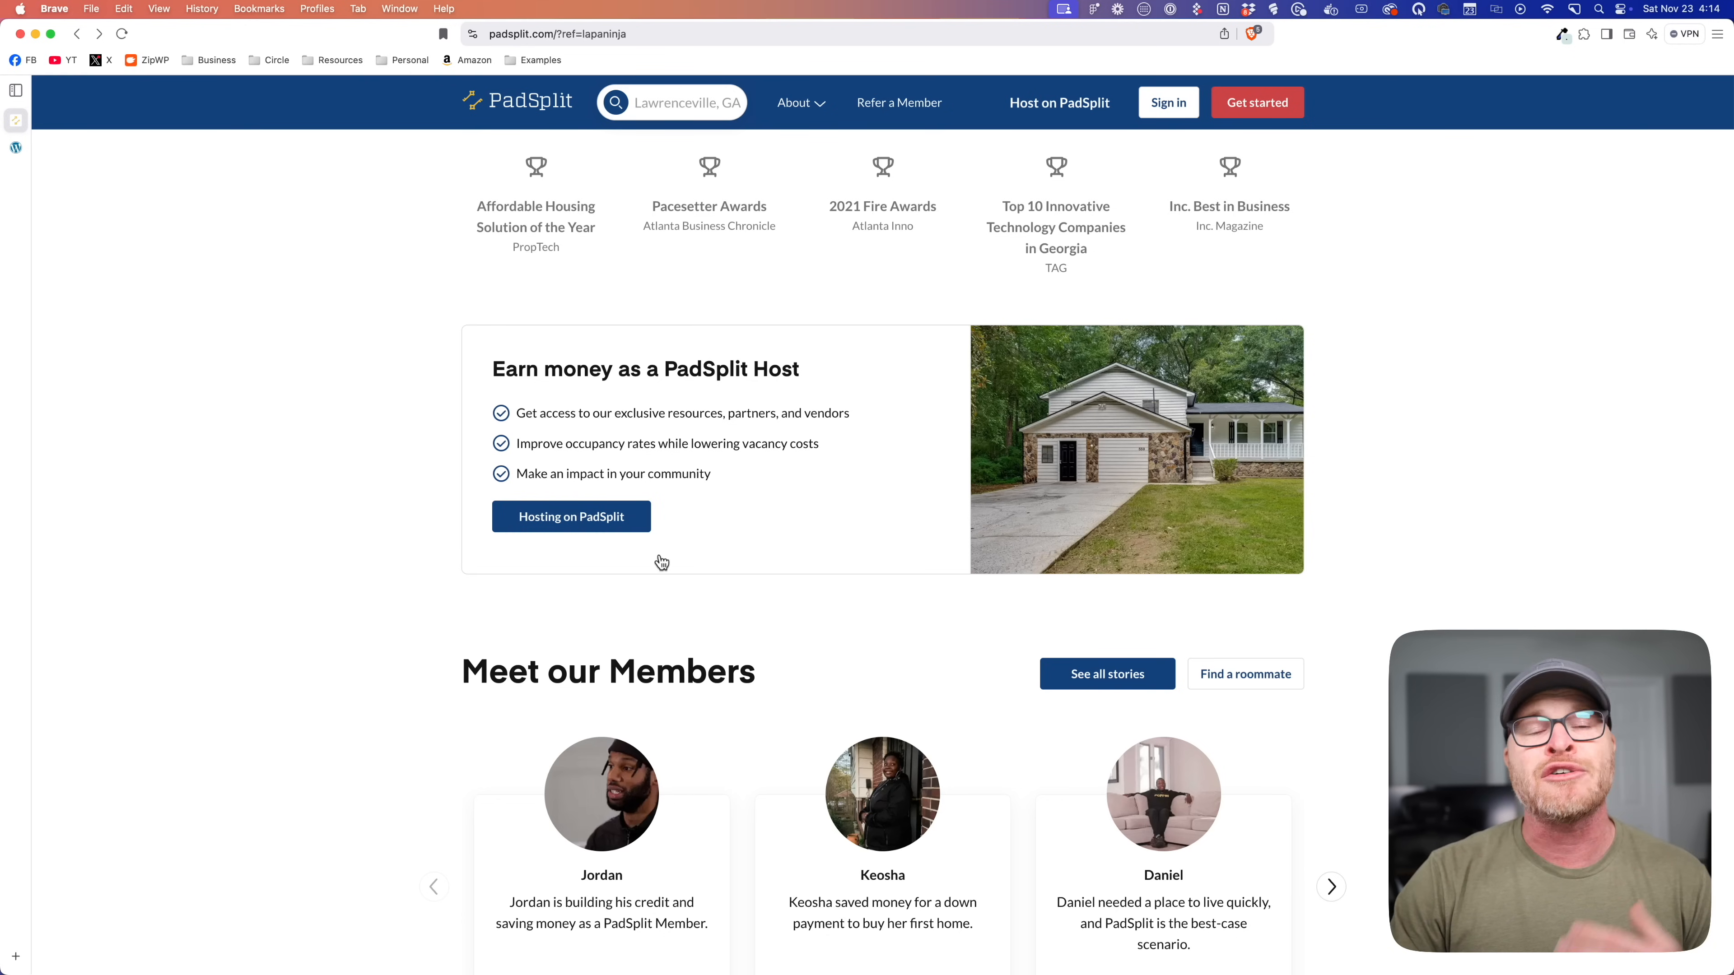
scroll(872, 559, down, 6)
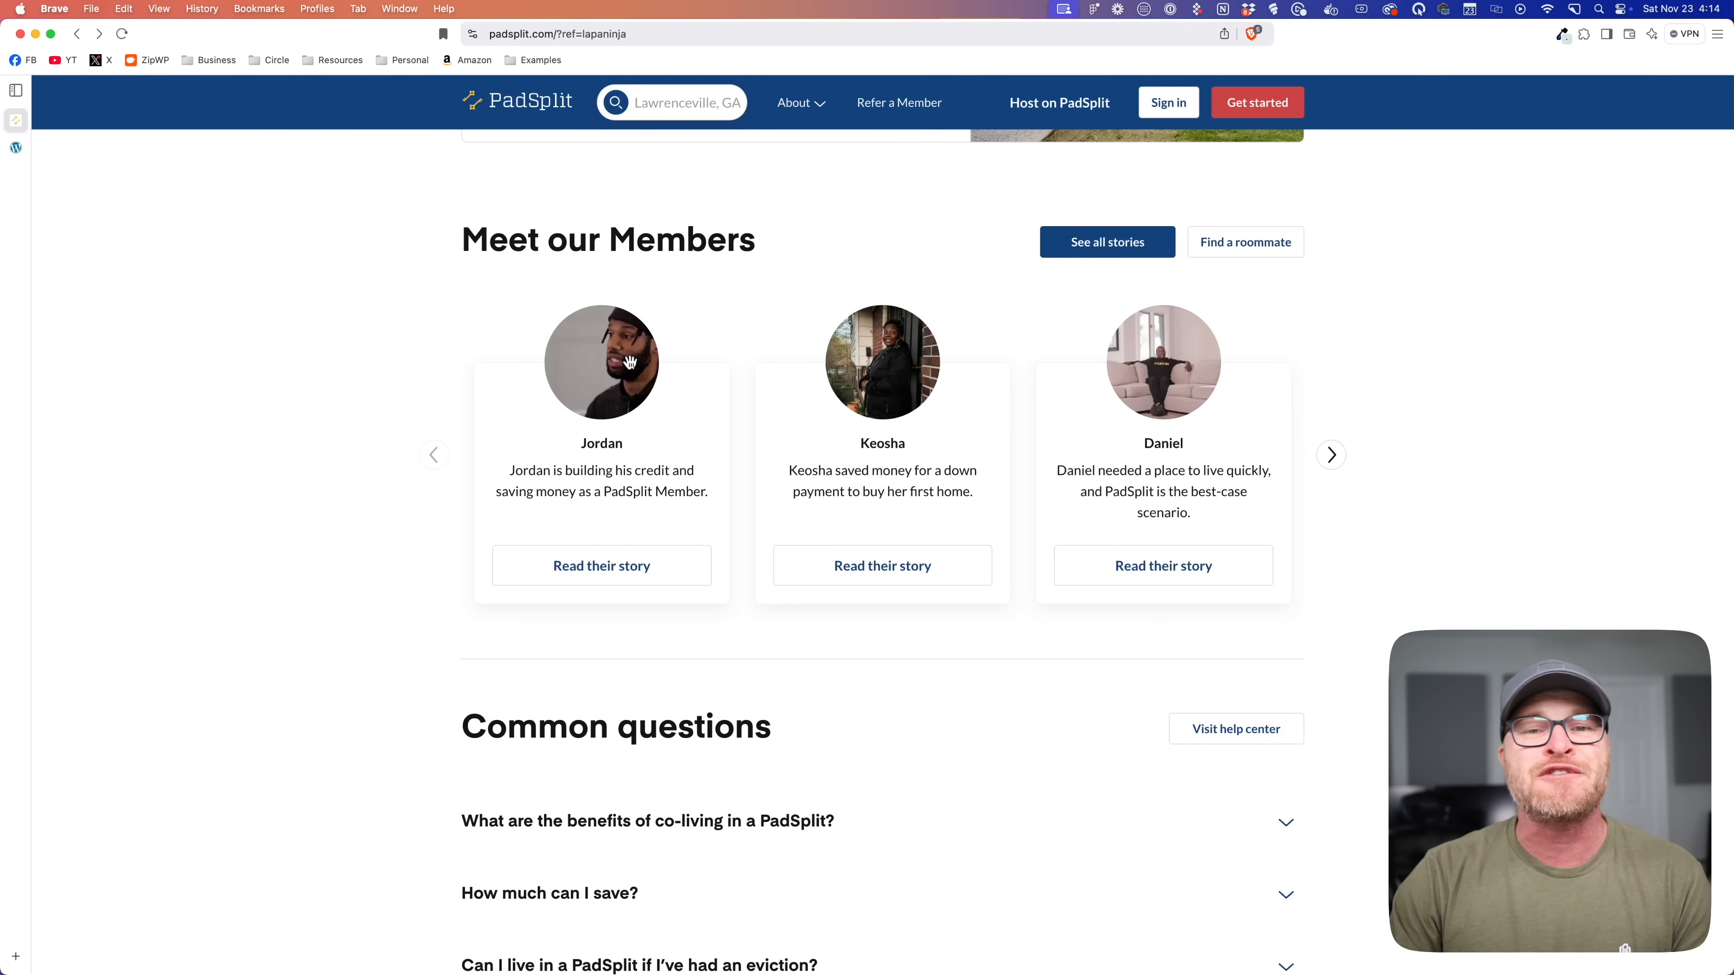
drag(459, 239, 800, 242)
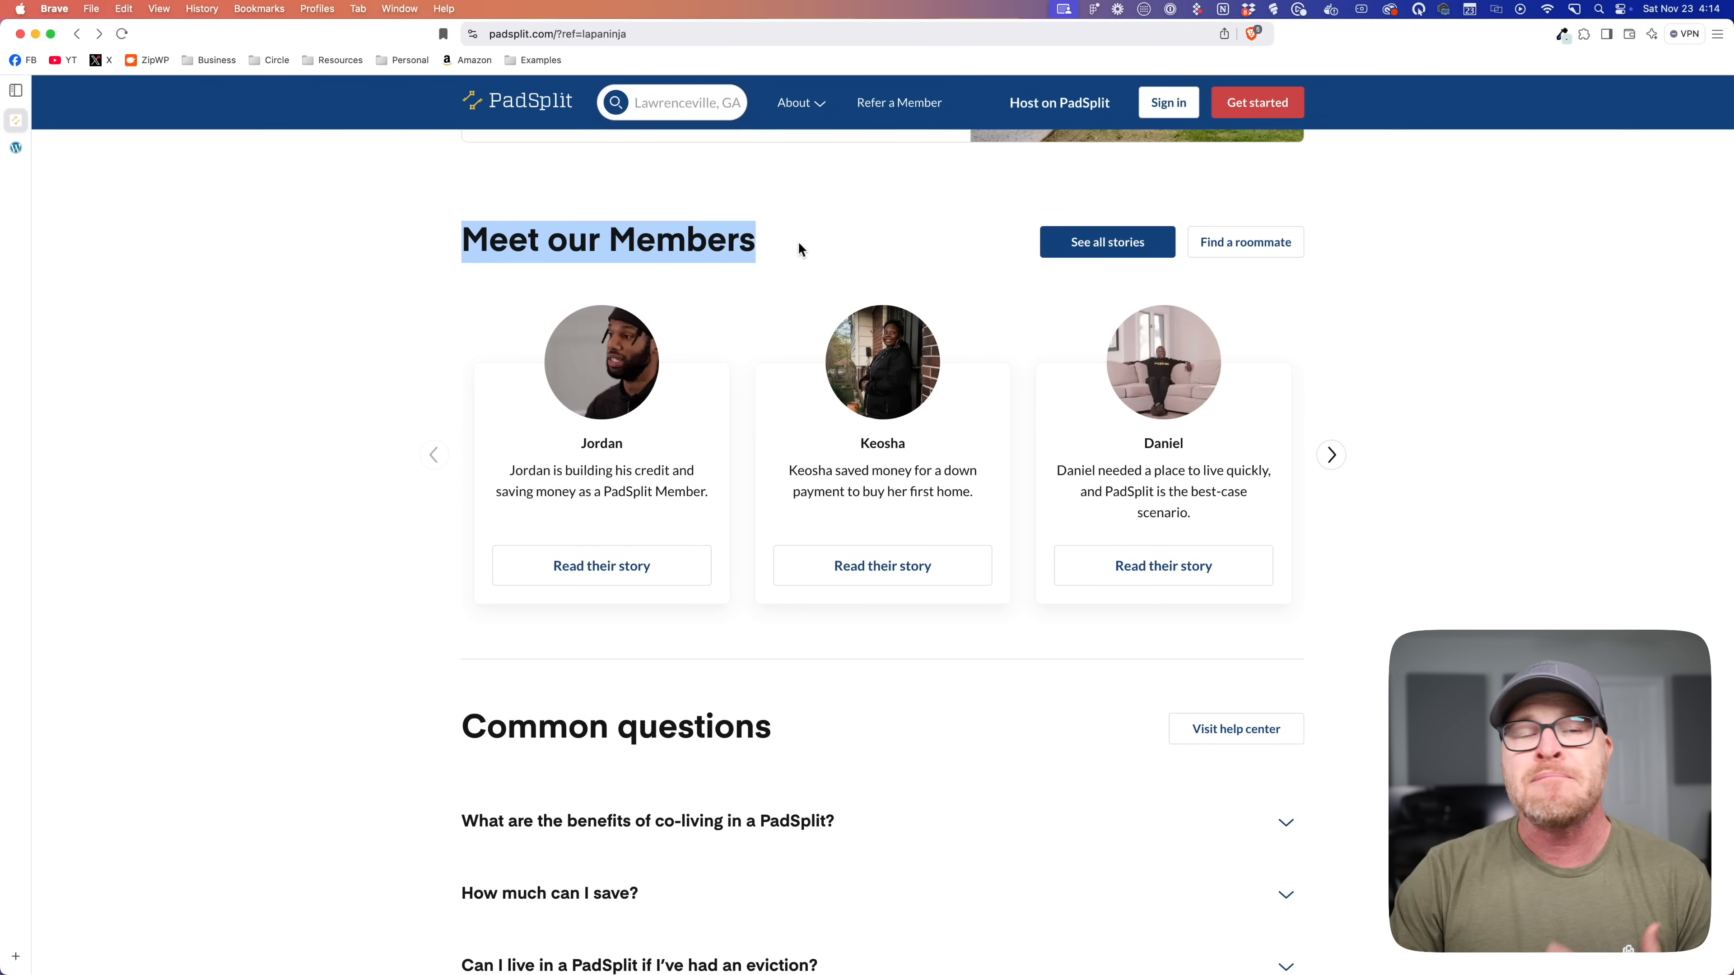
scroll(788, 351, down, 6)
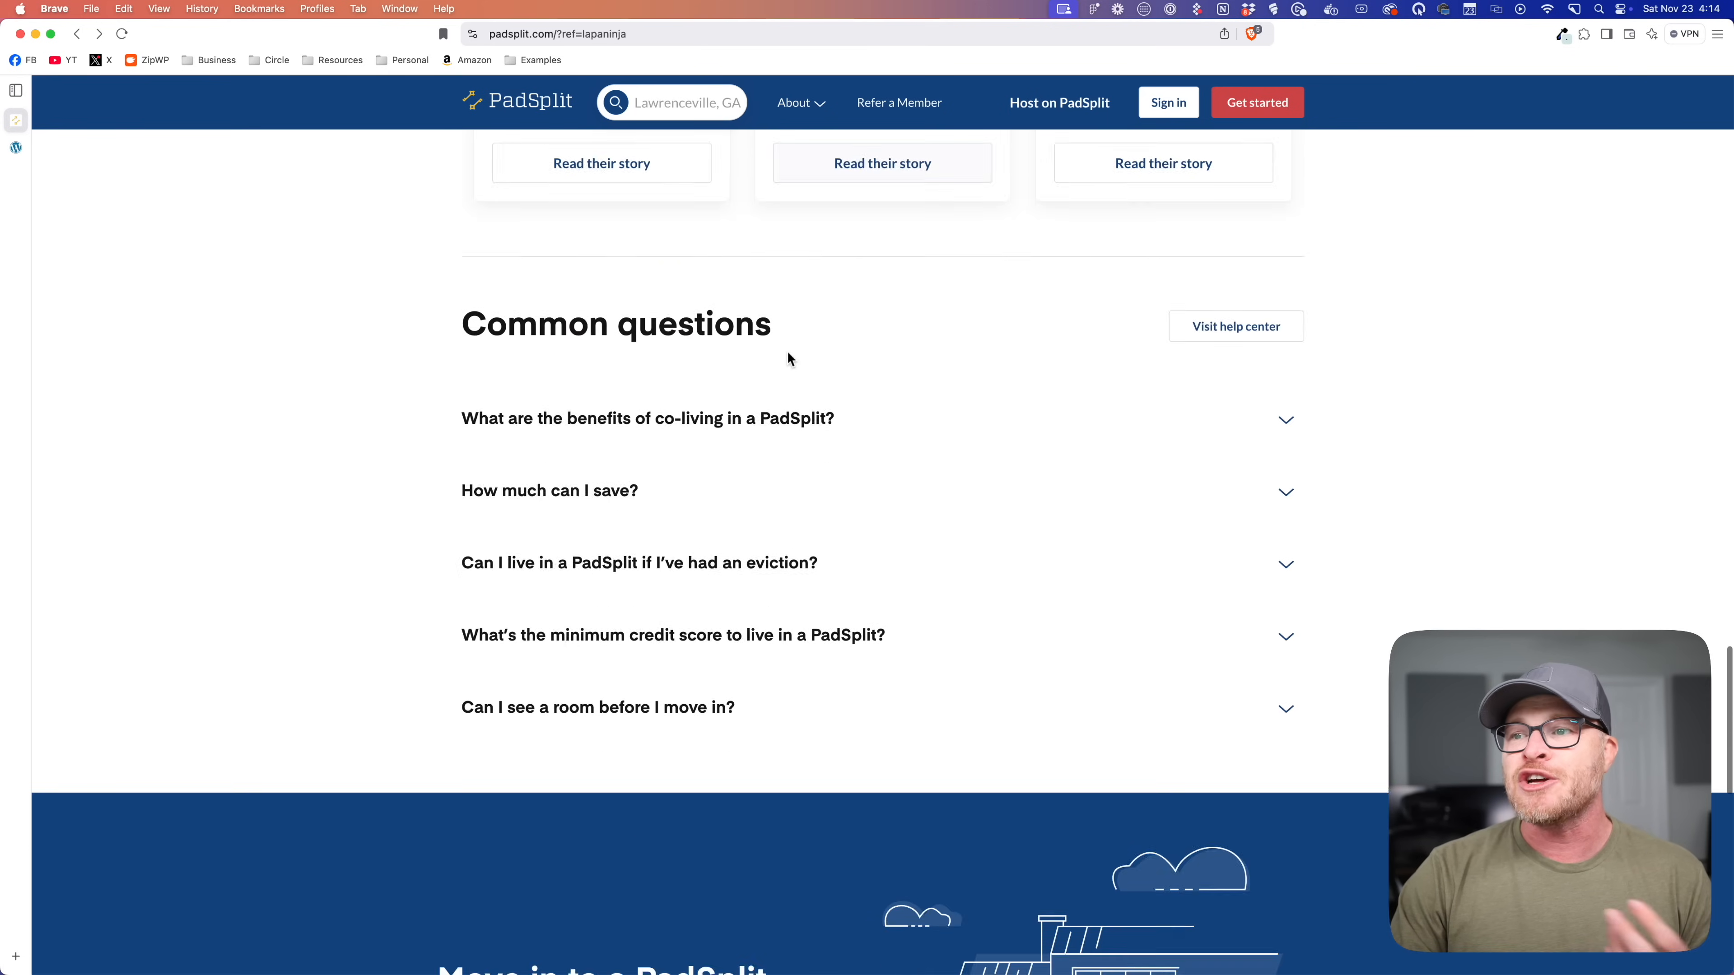
scroll(788, 357, down, 15)
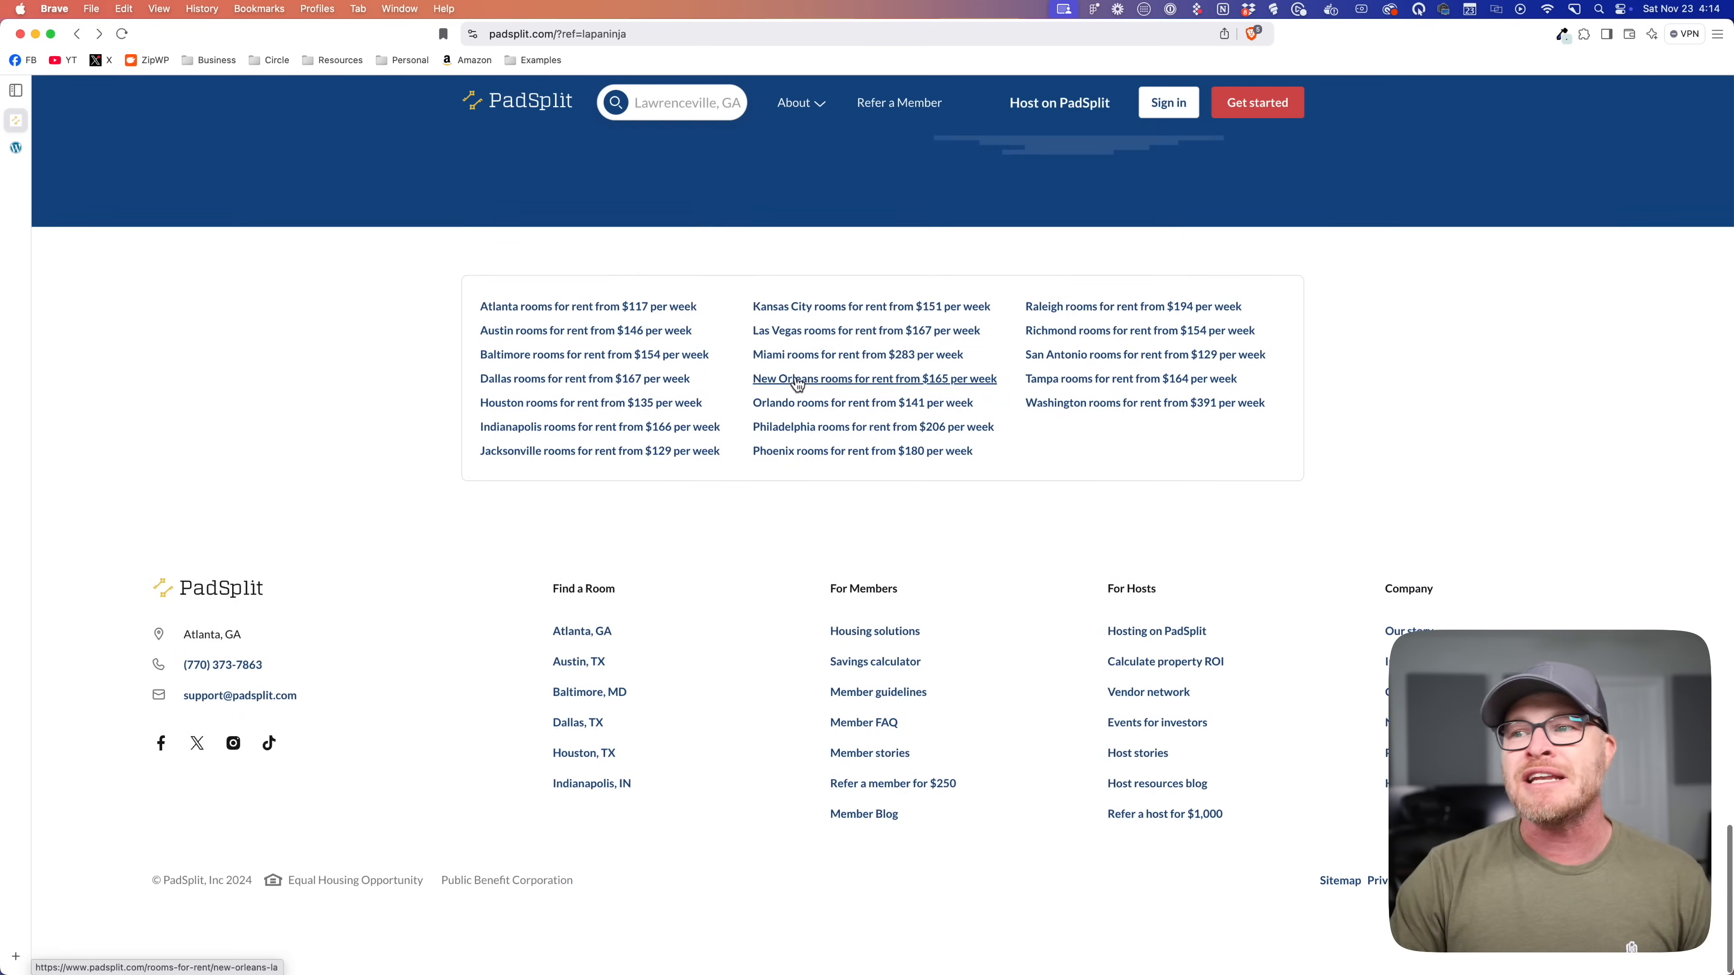
scroll(797, 384, up, 20)
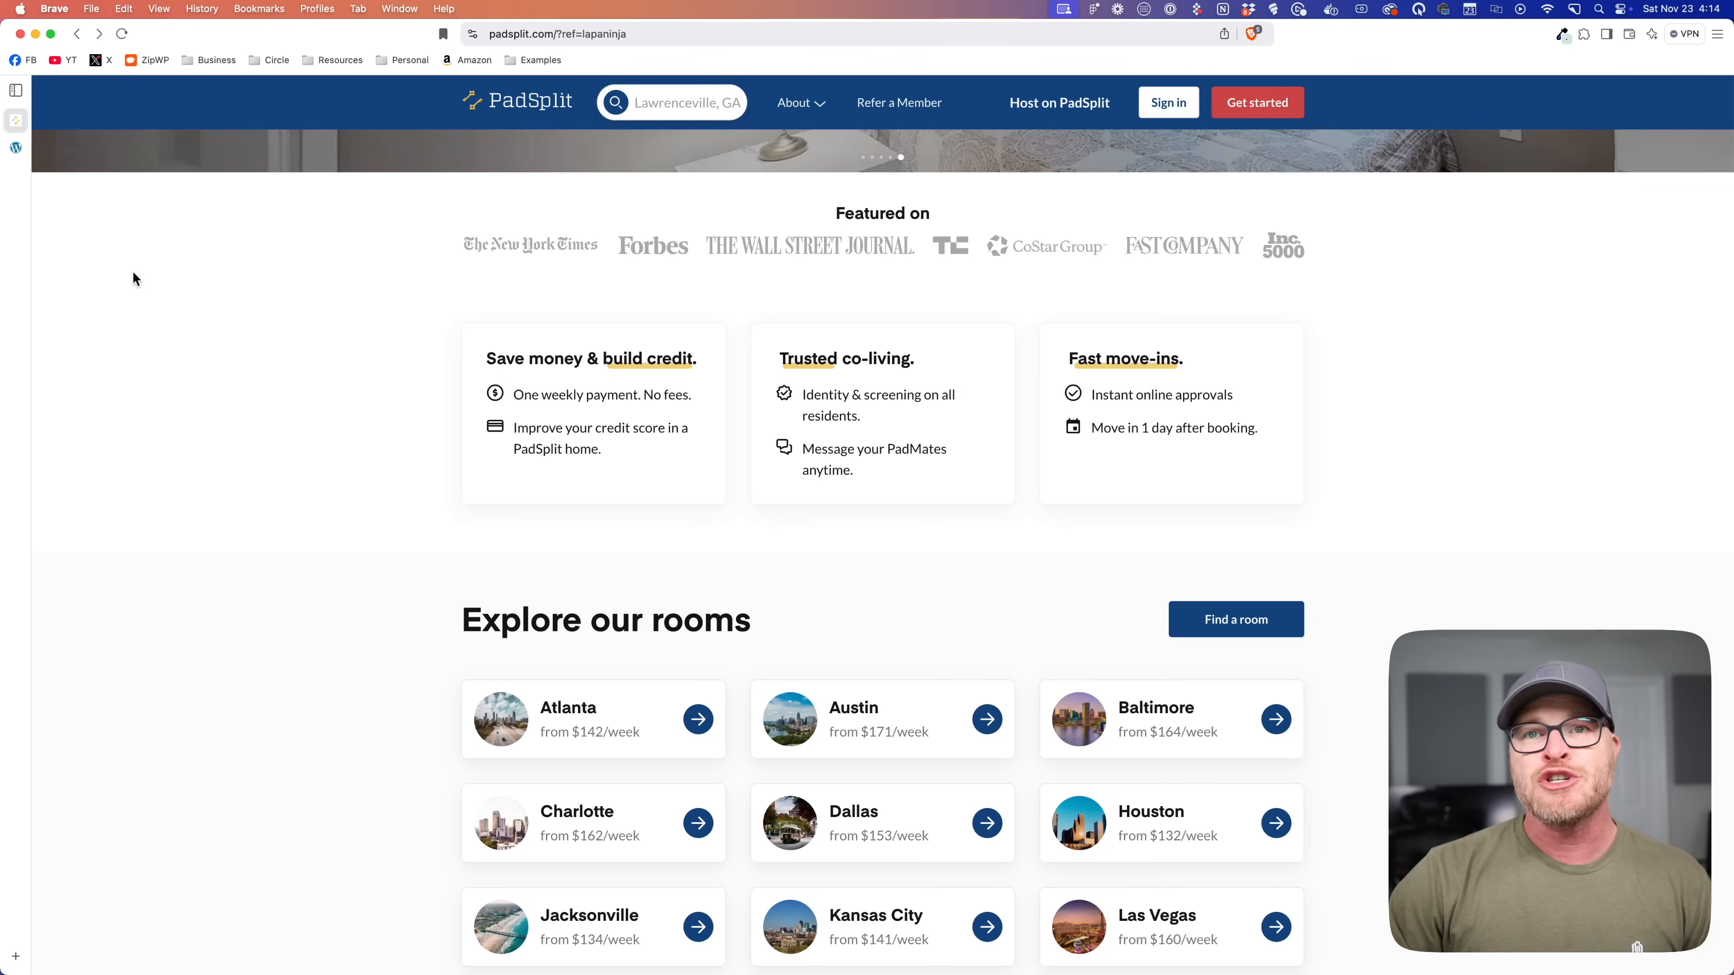
Step: Switch to the Bricks builder and add a section with a container to the empty canvas
click(16, 147)
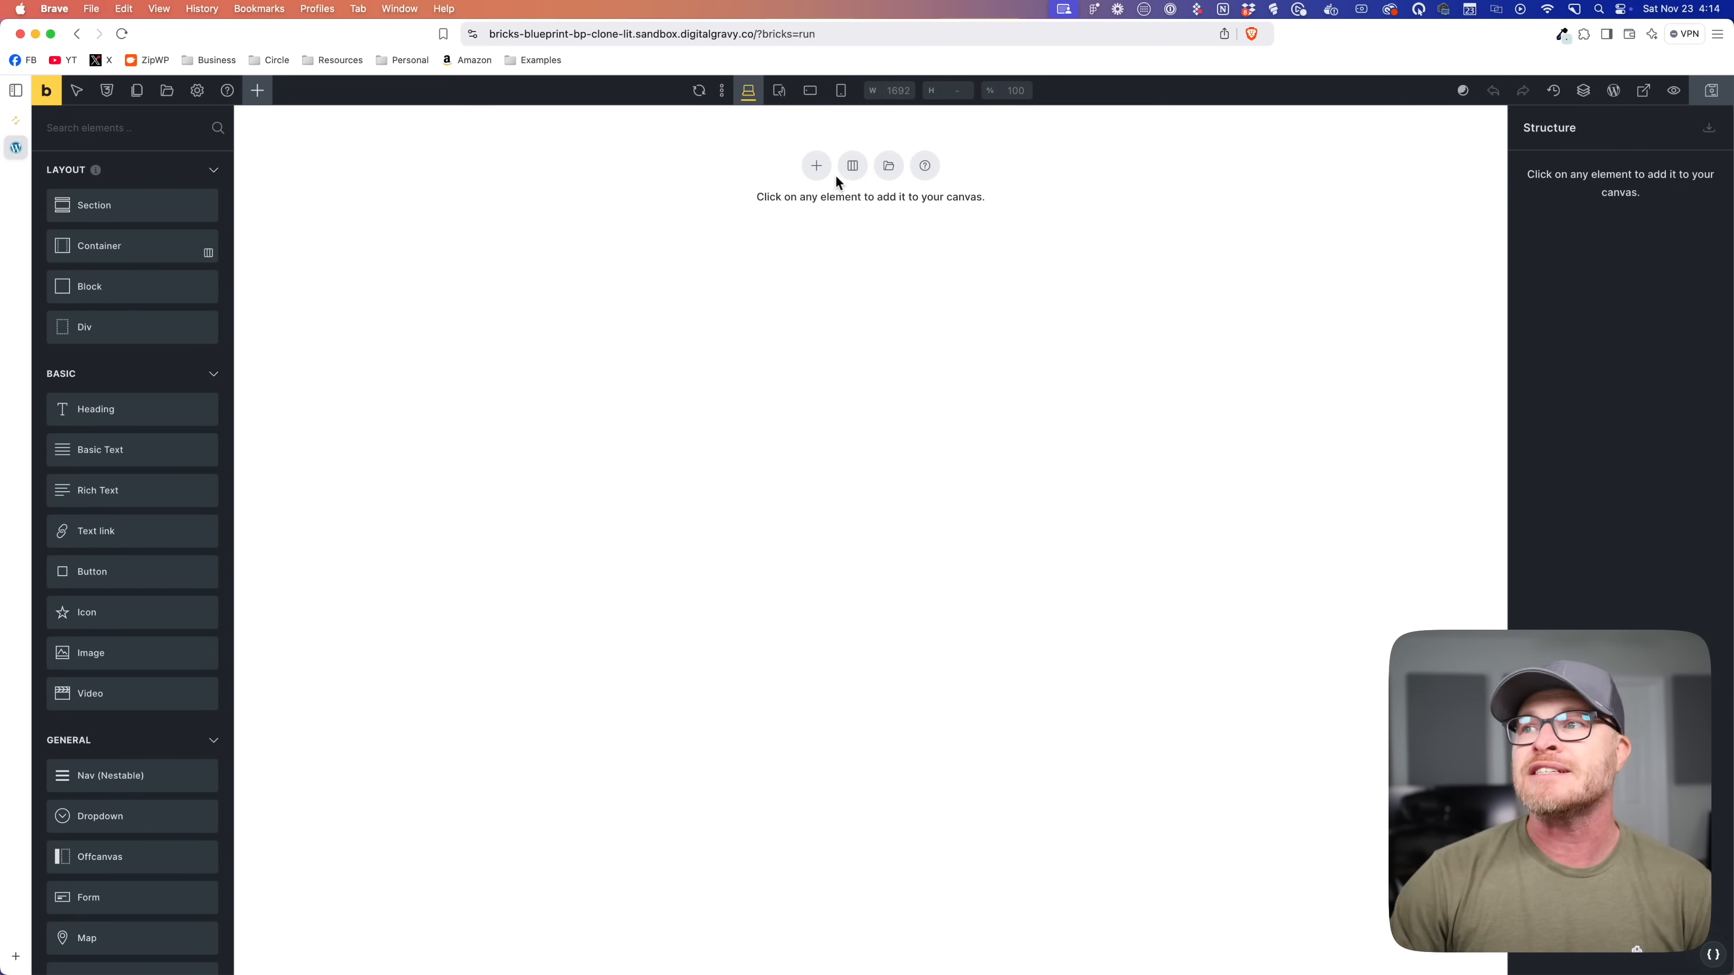
click(816, 167)
click(759, 229)
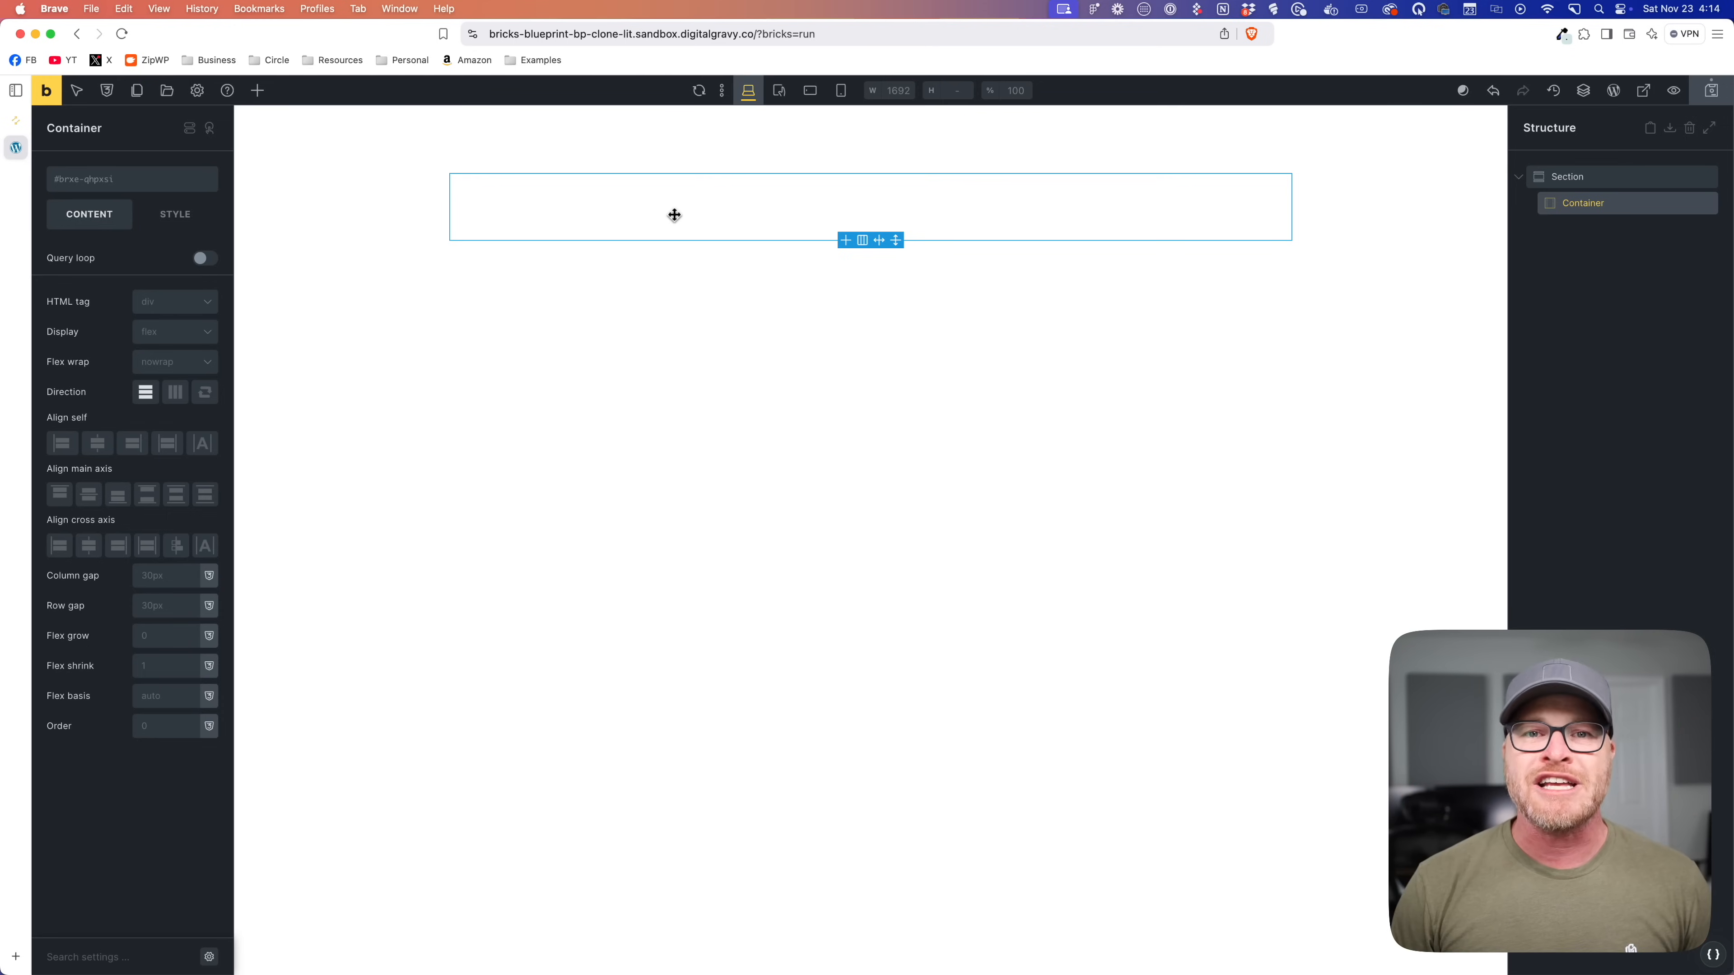
Step: Switch back to the PadSplit homepage and review the content groups from the feature cards down to Meet our Members
click(16, 120)
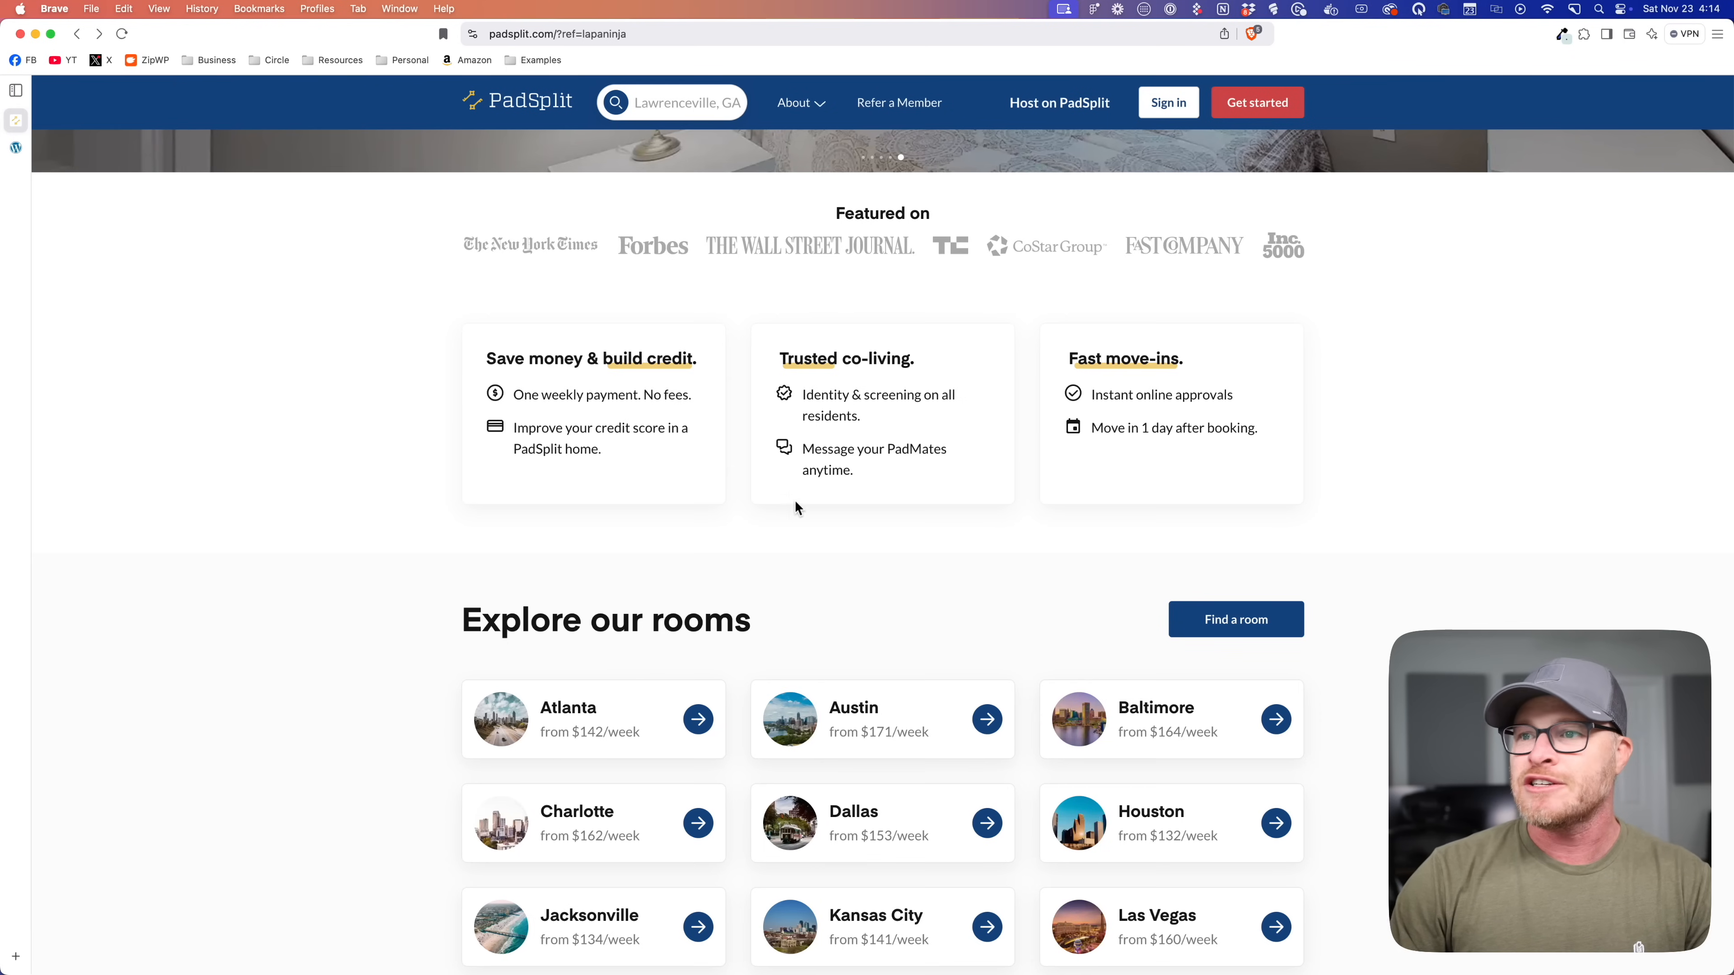
scroll(805, 533, up, 2)
scroll(1042, 462, down, 8)
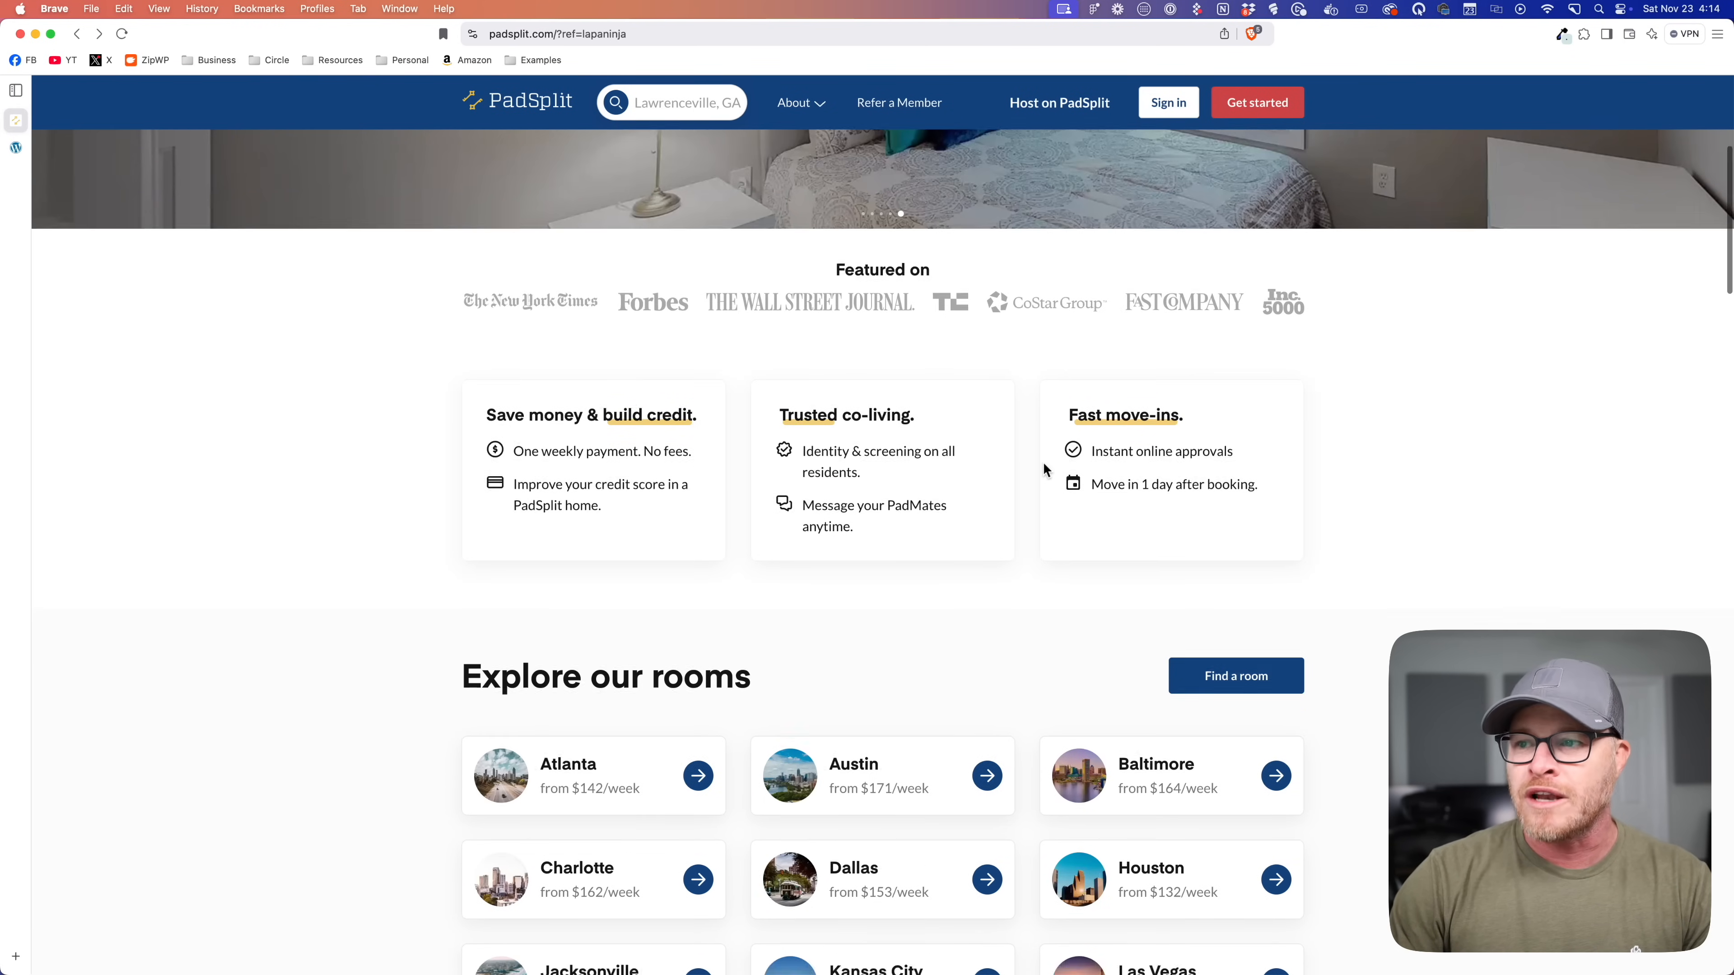
scroll(858, 314, down, 15)
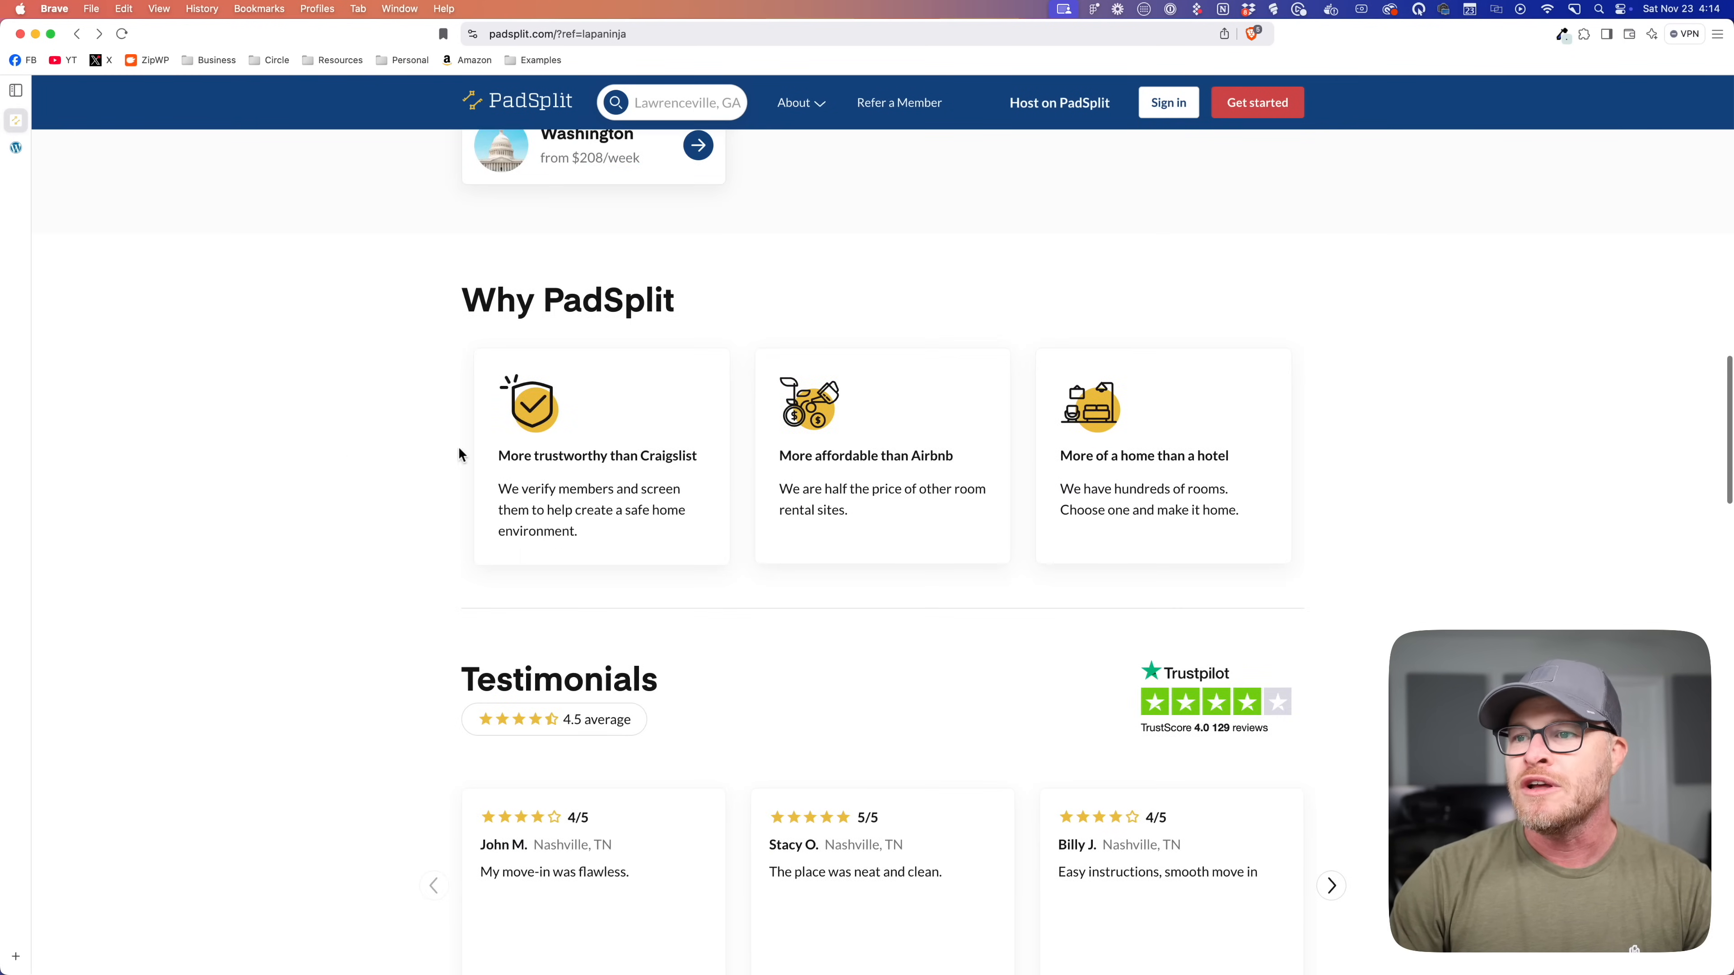
scroll(223, 518, down, 8)
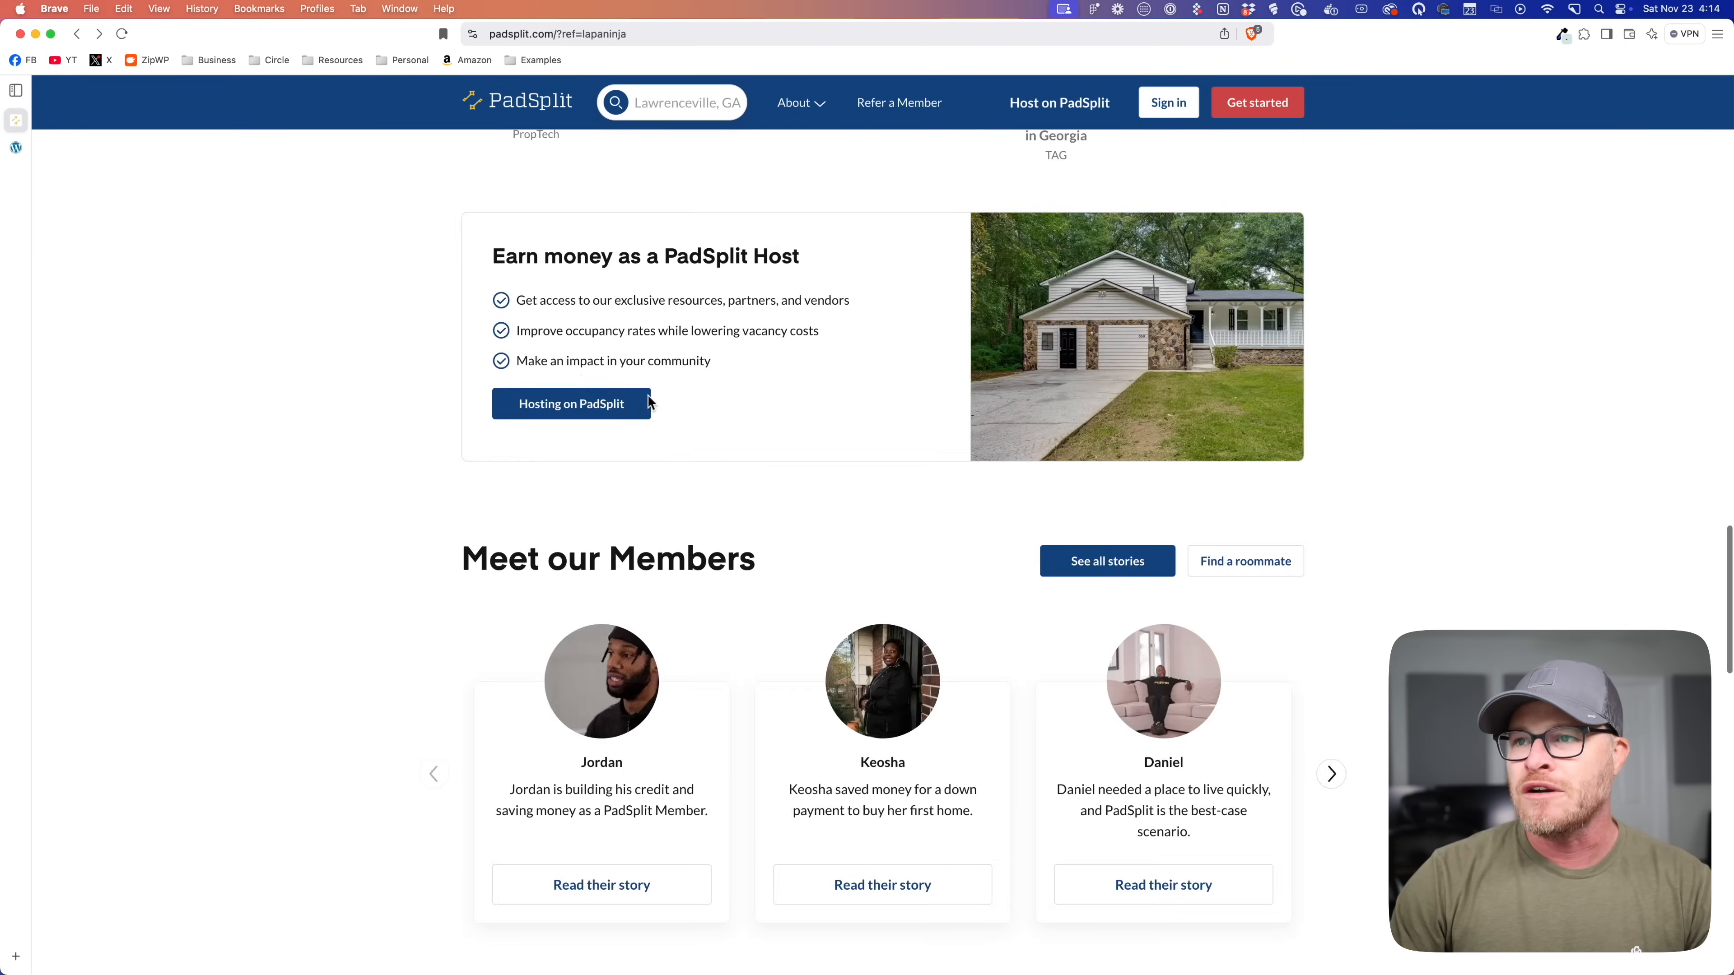
scroll(986, 432, down, 6)
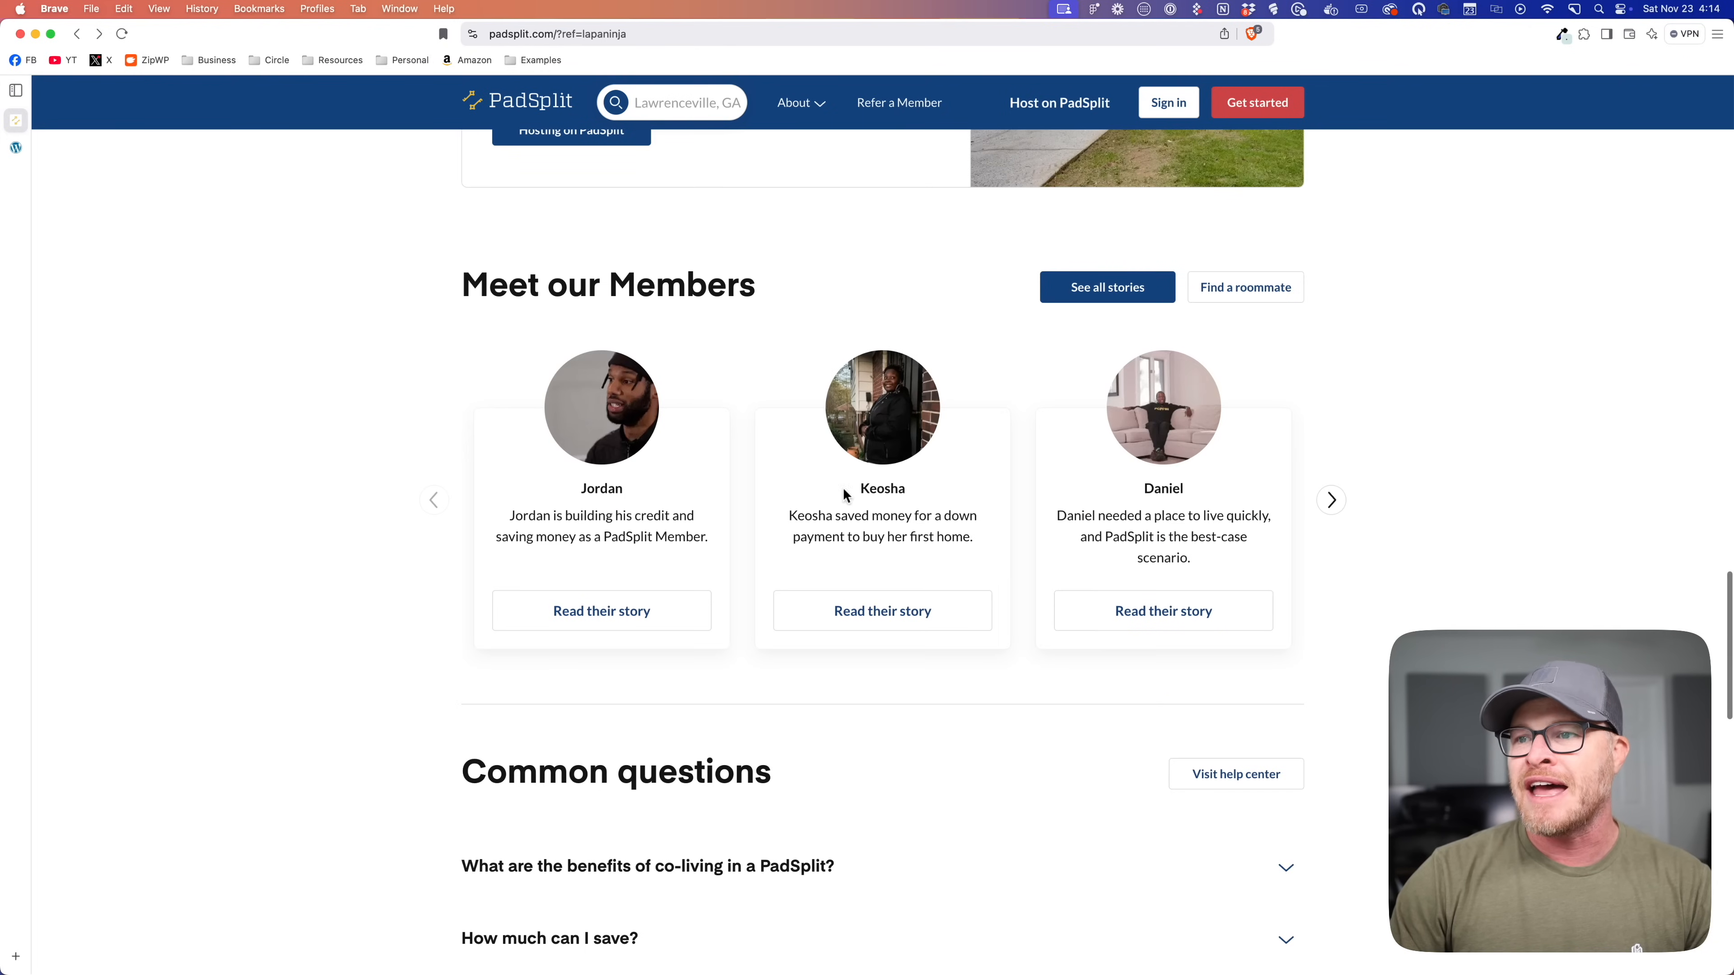
Step: Return to the Bricks builder, duplicate the container until the section holds six containers, and select the first one
click(15, 148)
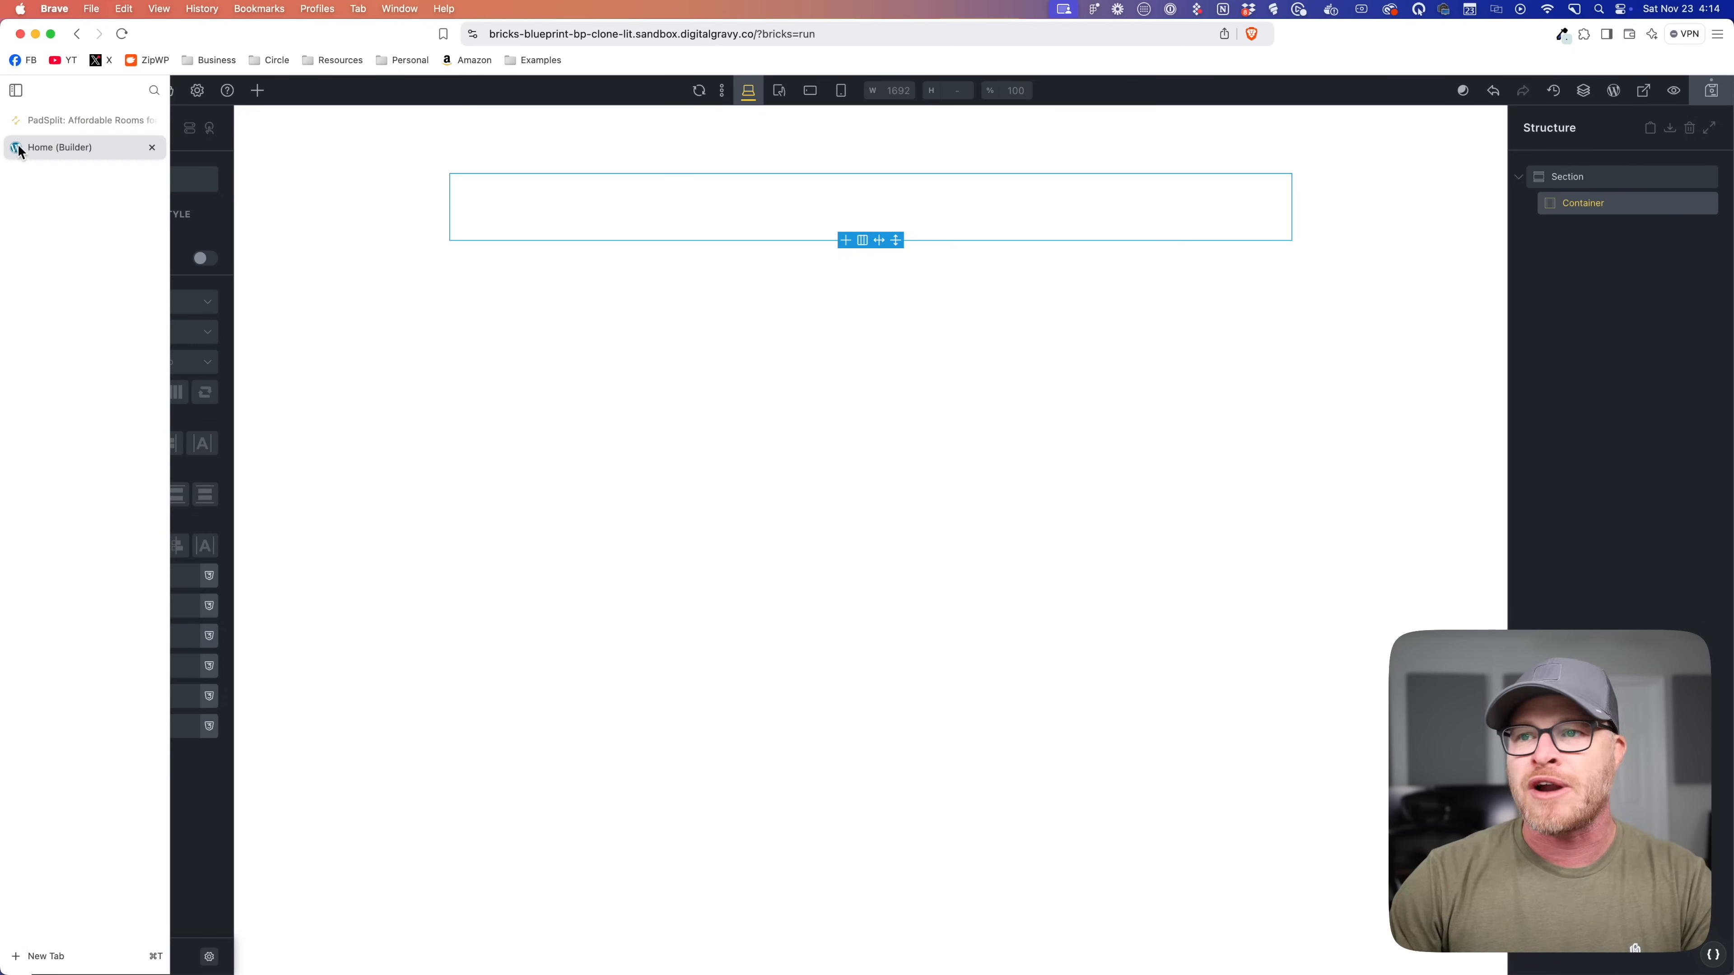
key(super+d)
key(super+d)
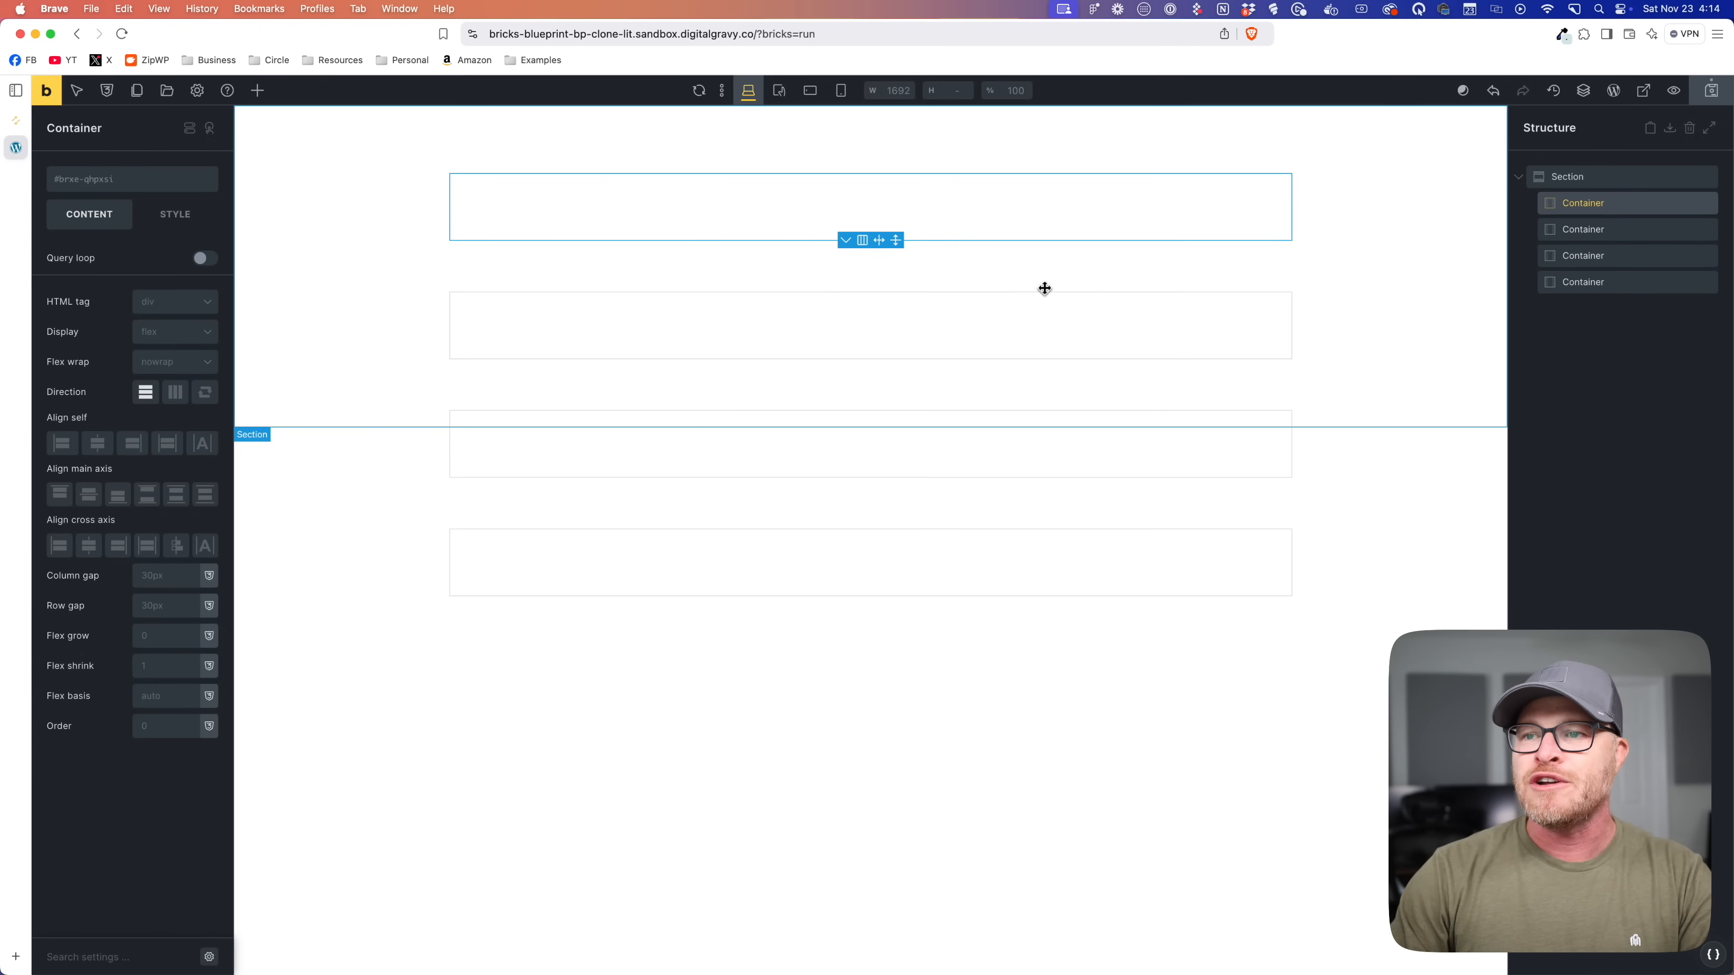
key(super+d)
key(super+d)
click(415, 252)
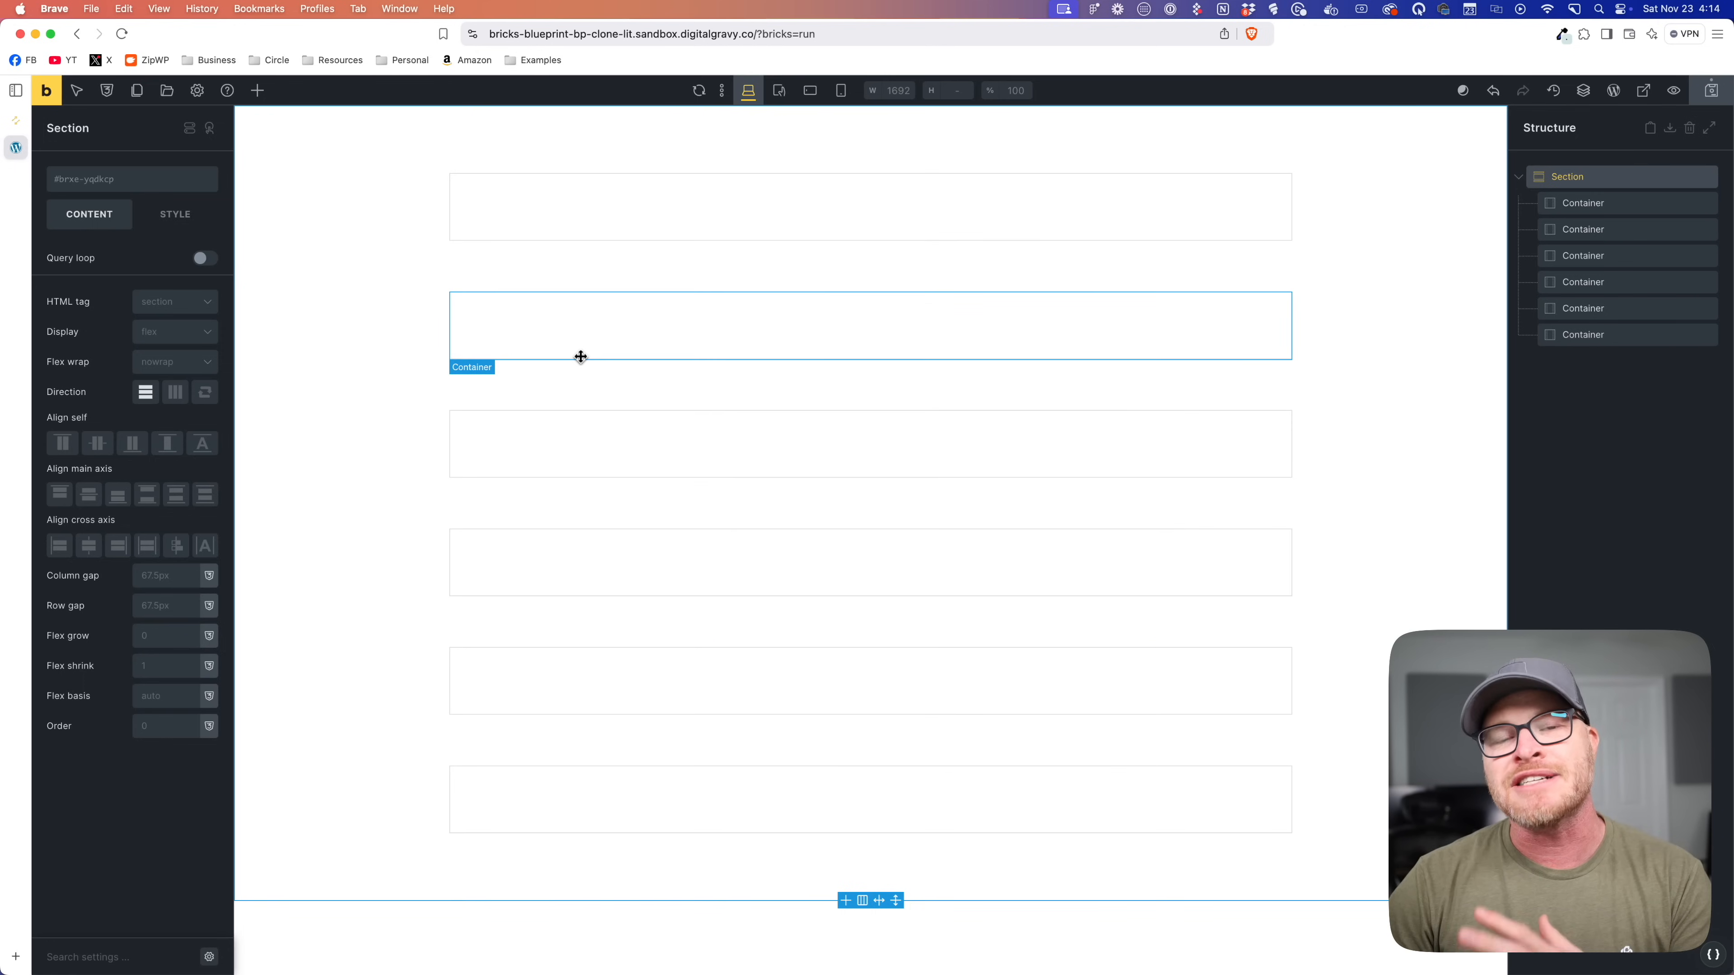
click(523, 203)
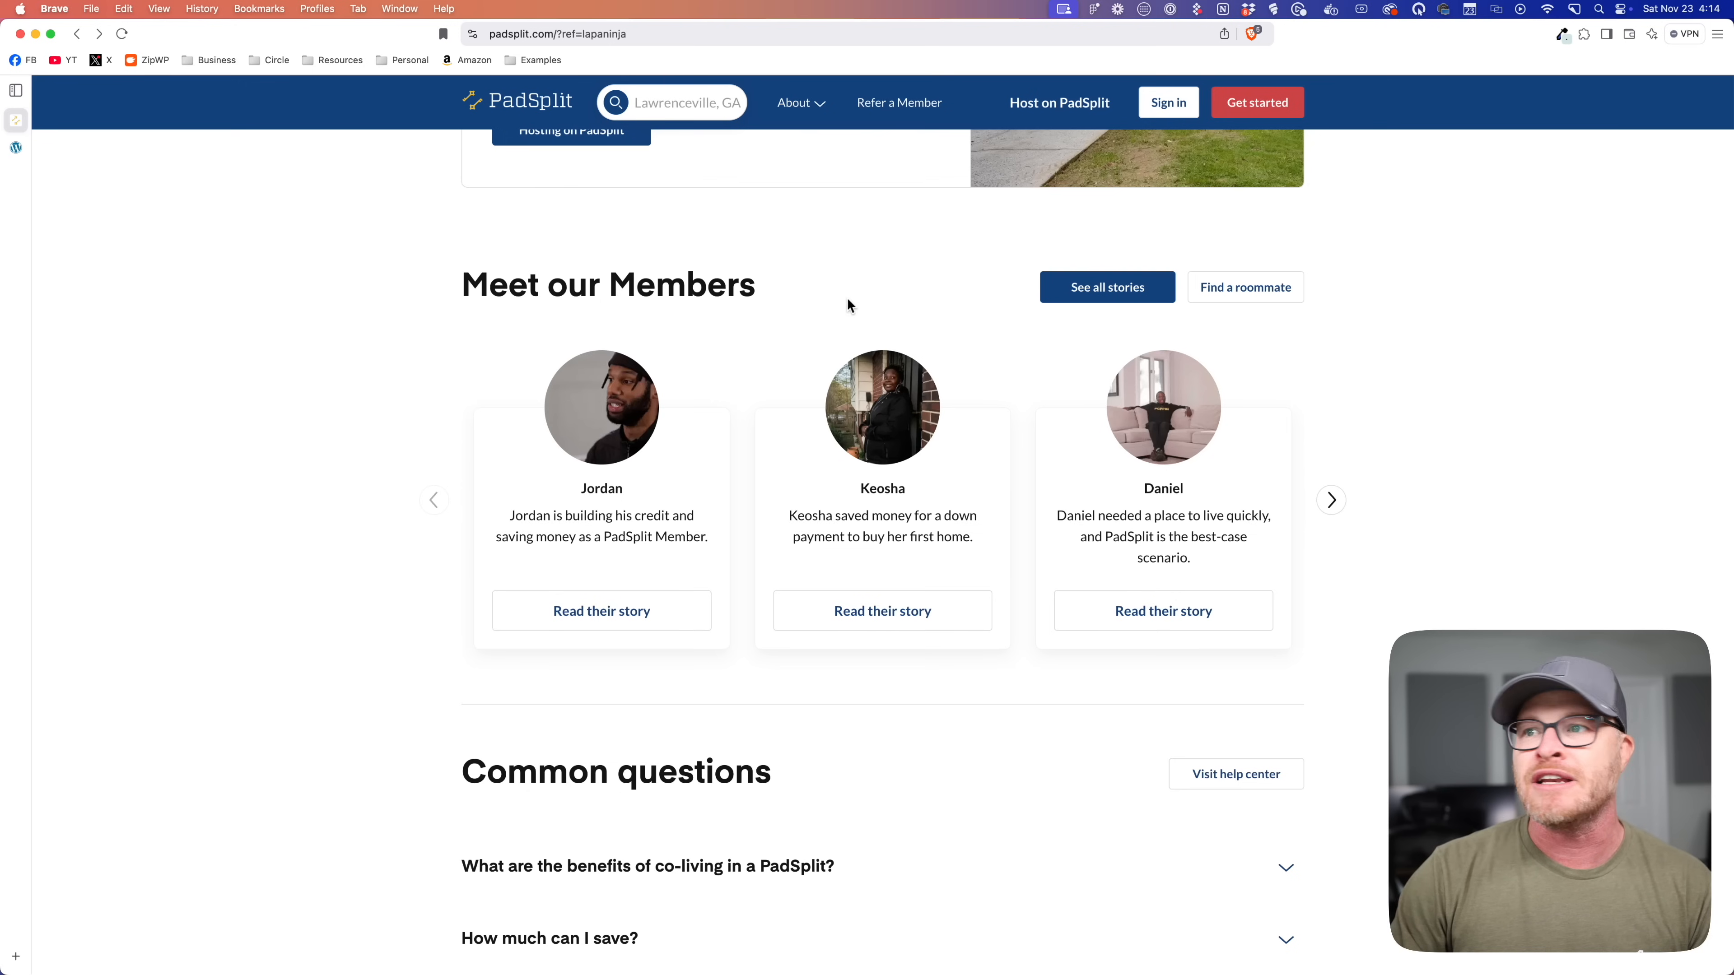
Step: Review how the PadSplit homepage is divided into sections, from the hero to Common questions, and return to the Bricks builder
scroll(810, 406, up, 15)
scroll(811, 408, down, 2)
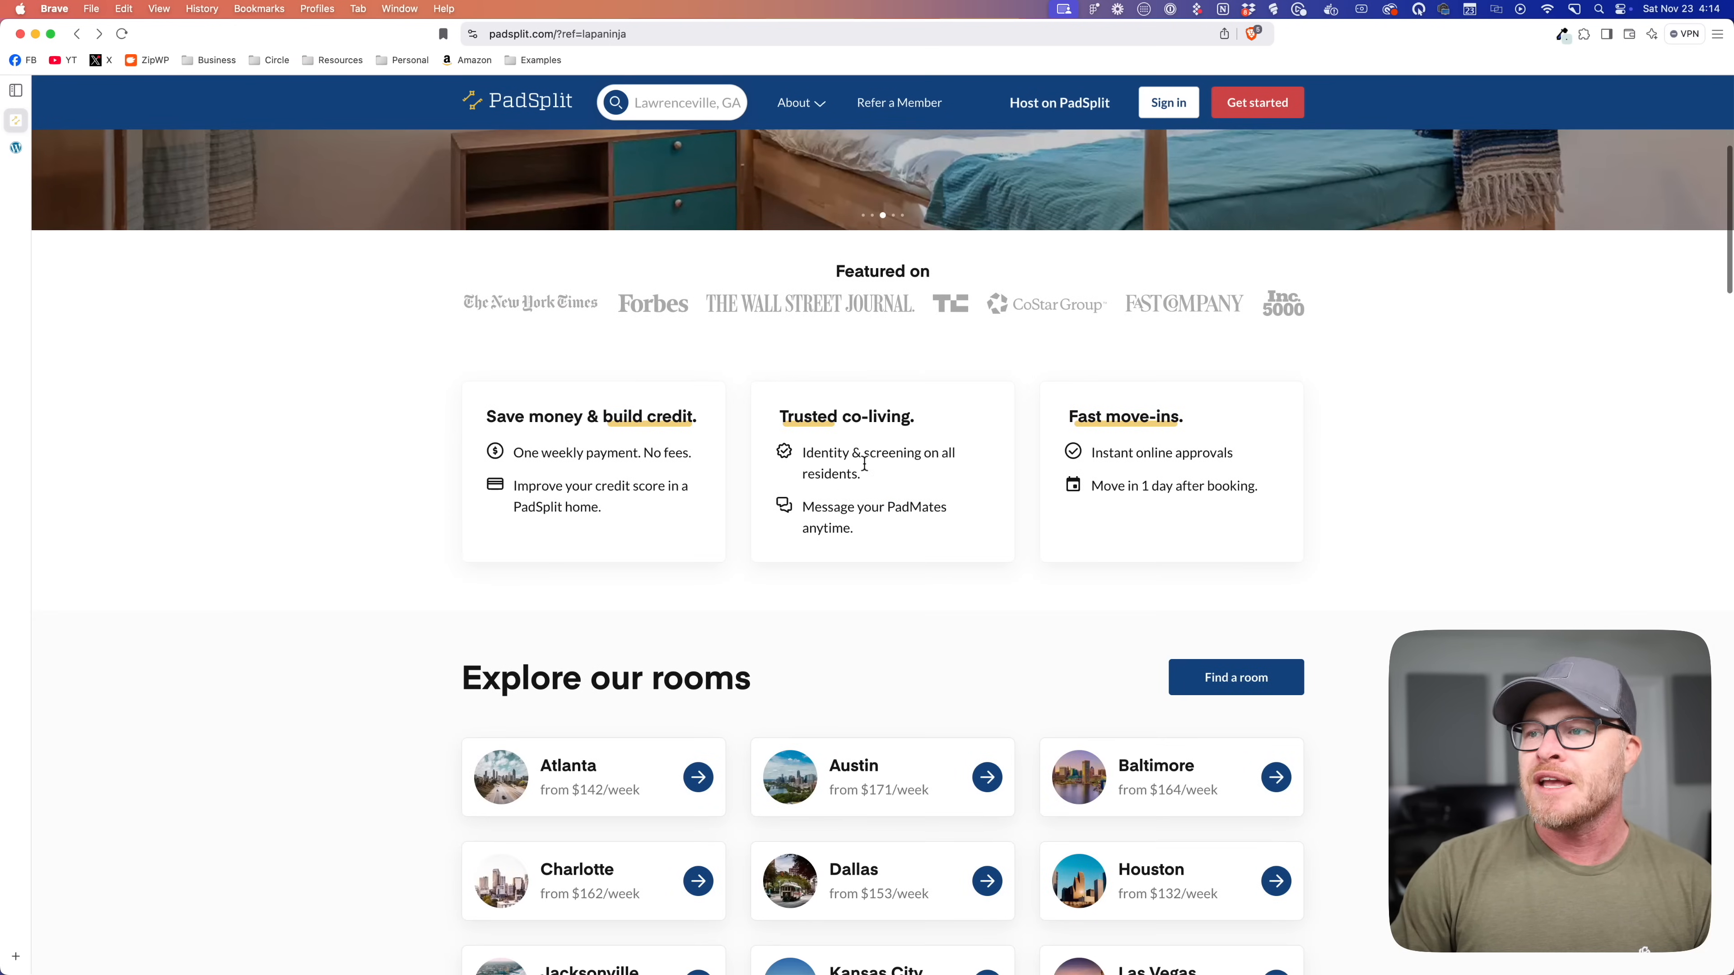
scroll(847, 459, down, 2)
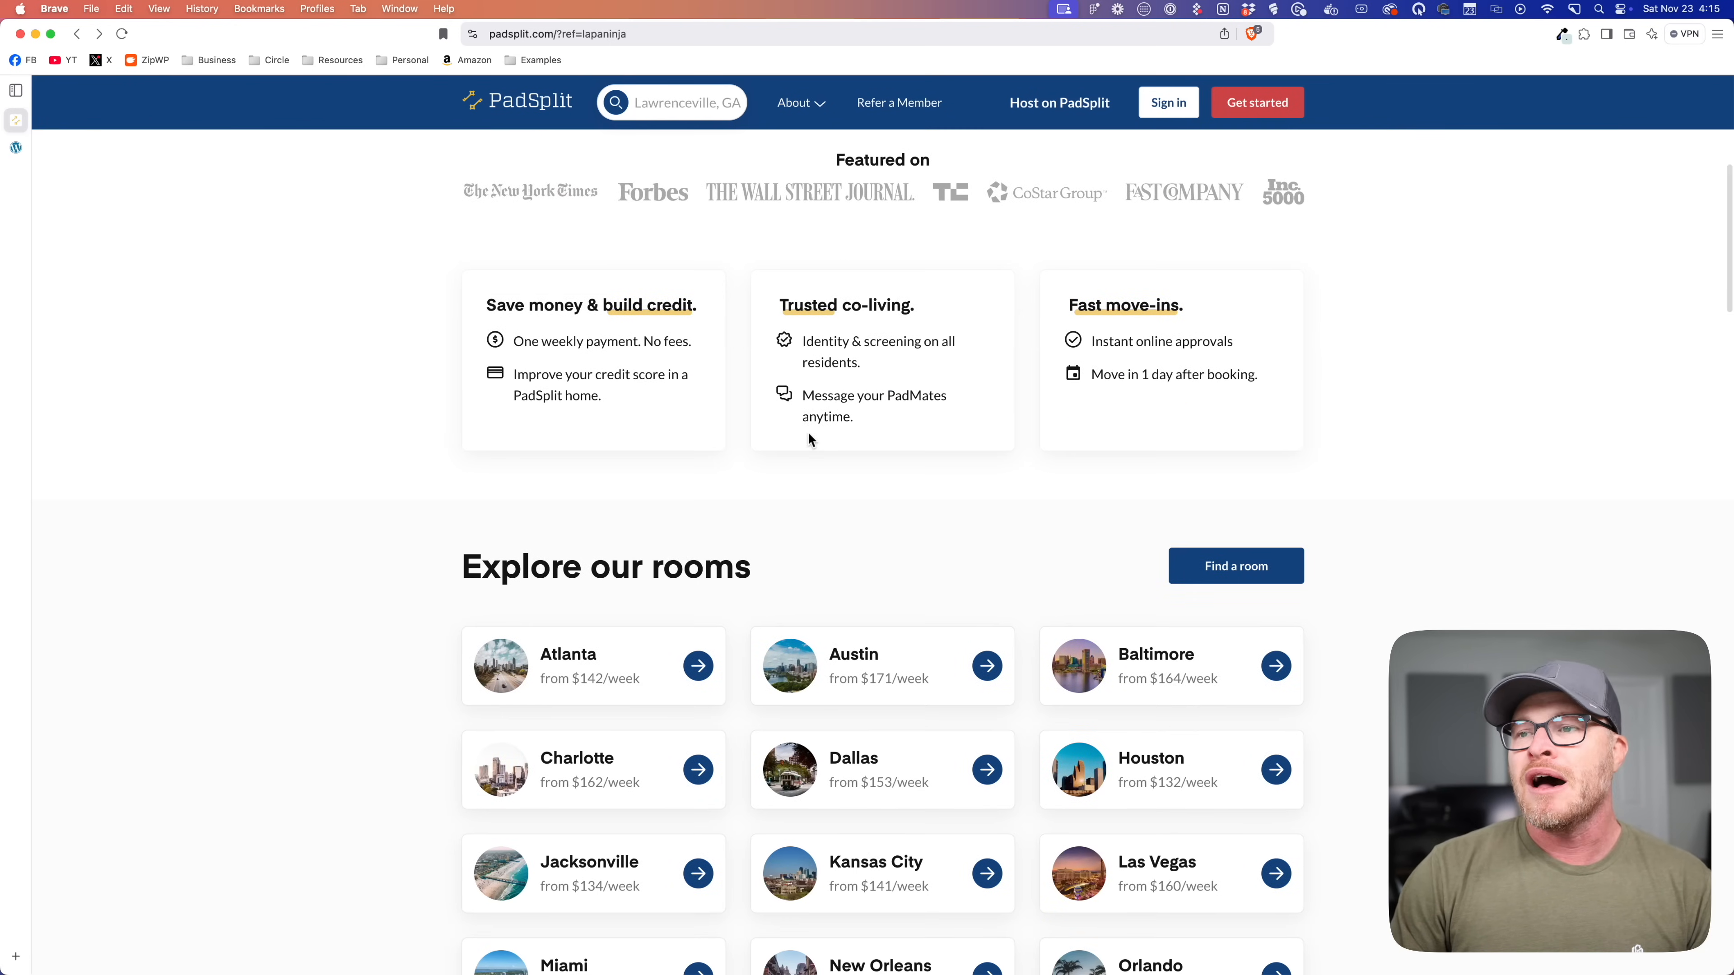
scroll(808, 437, down, 5)
scroll(879, 408, down, 17)
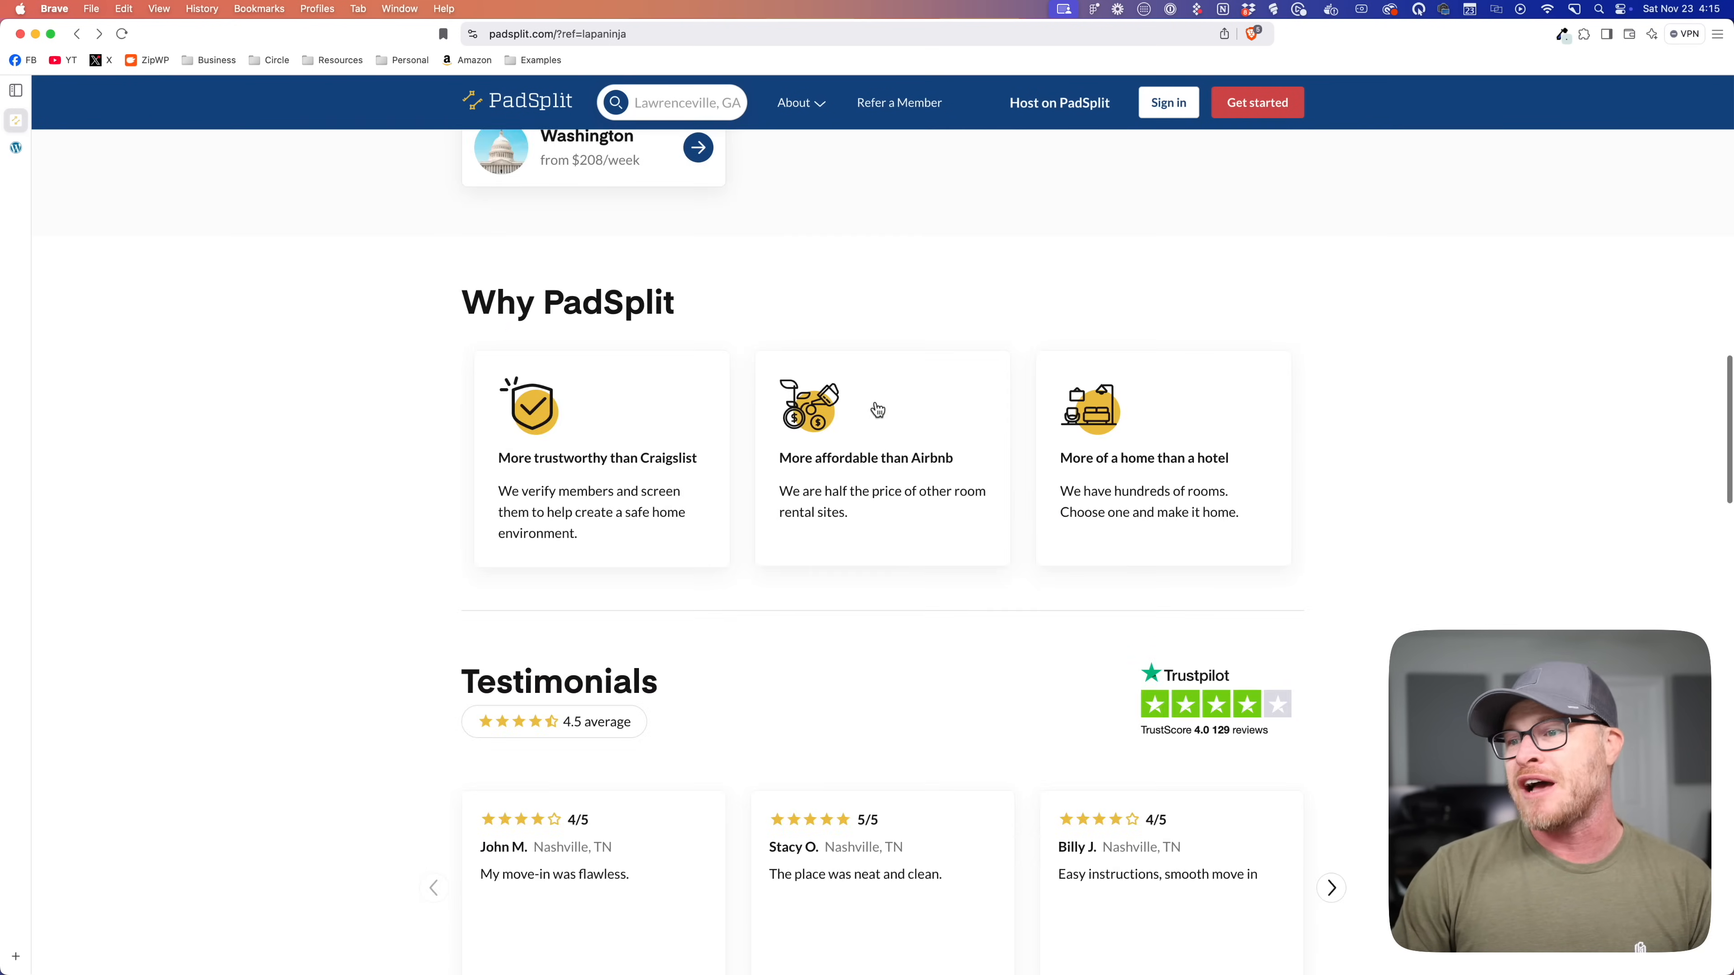
scroll(755, 388, down, 10)
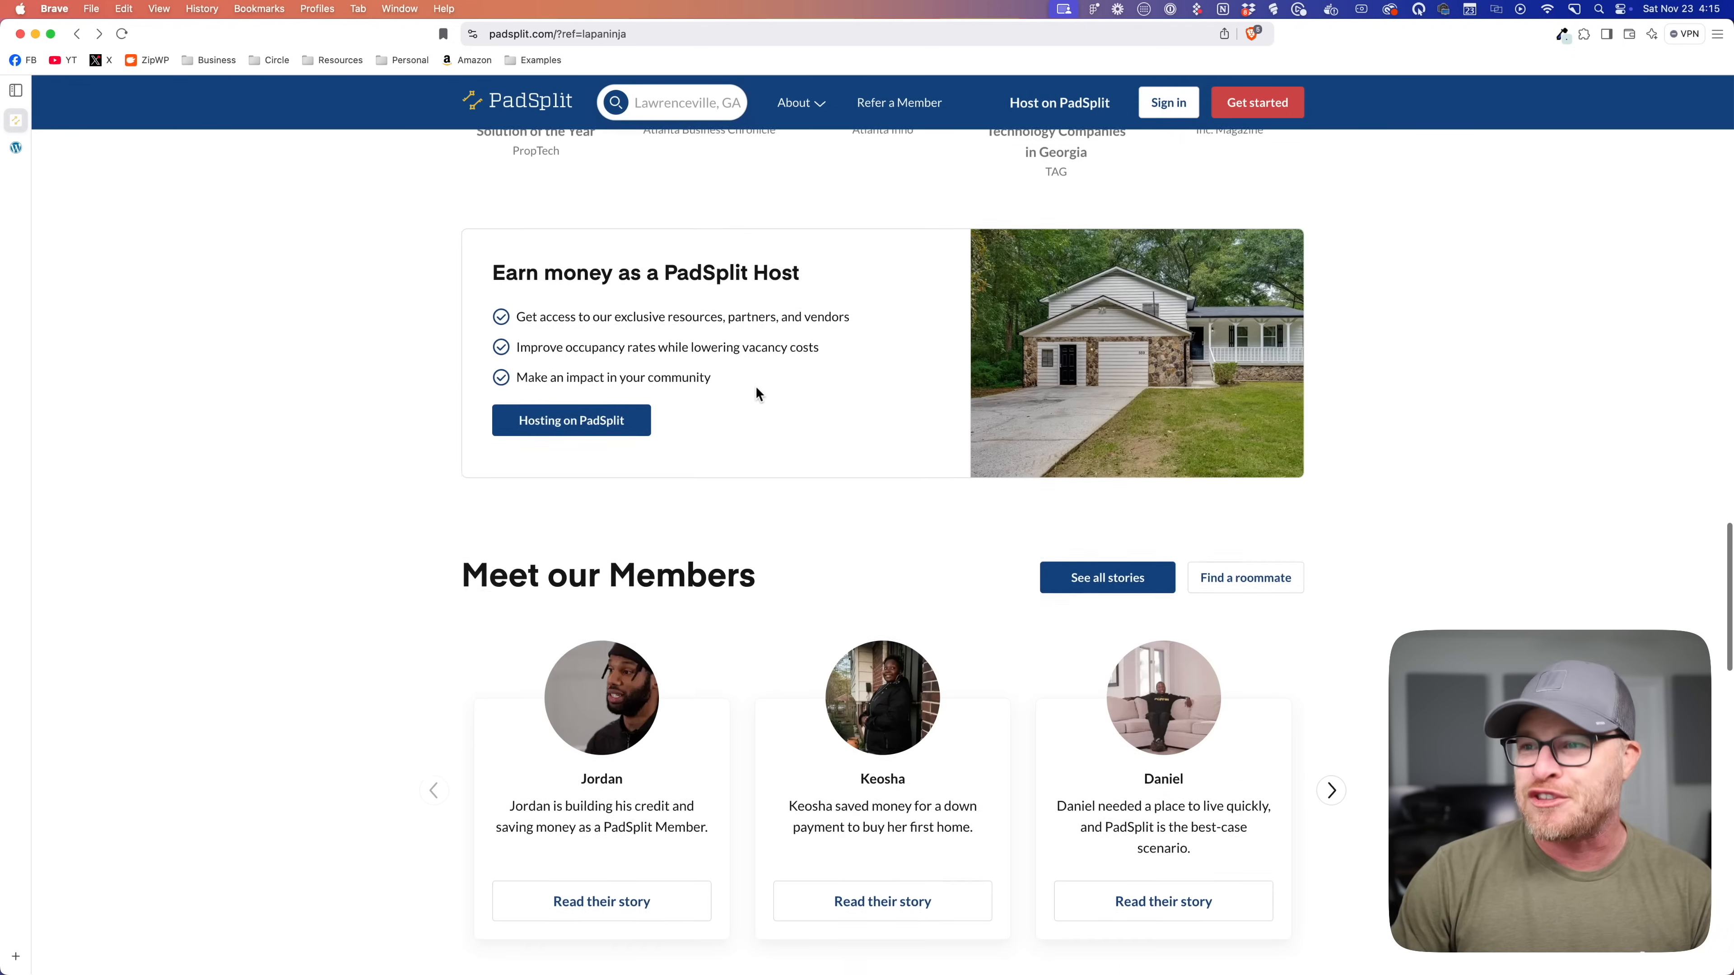
scroll(785, 410, down, 8)
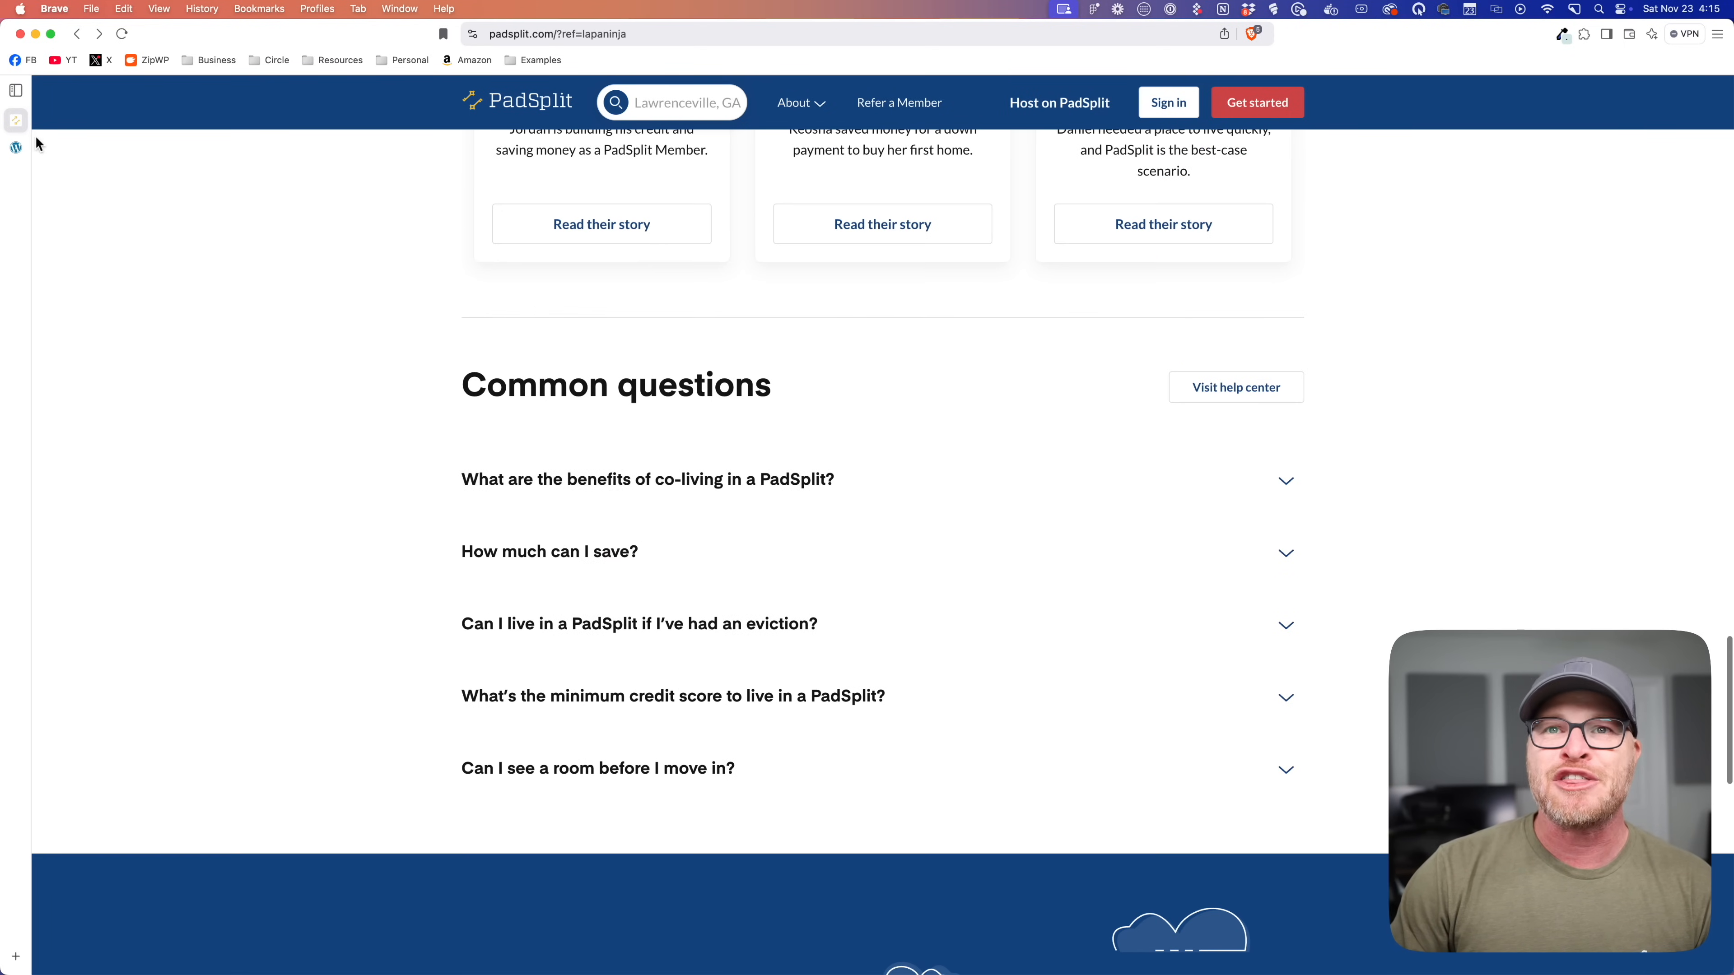
scroll(522, 464, up, 20)
scroll(523, 465, up, 9)
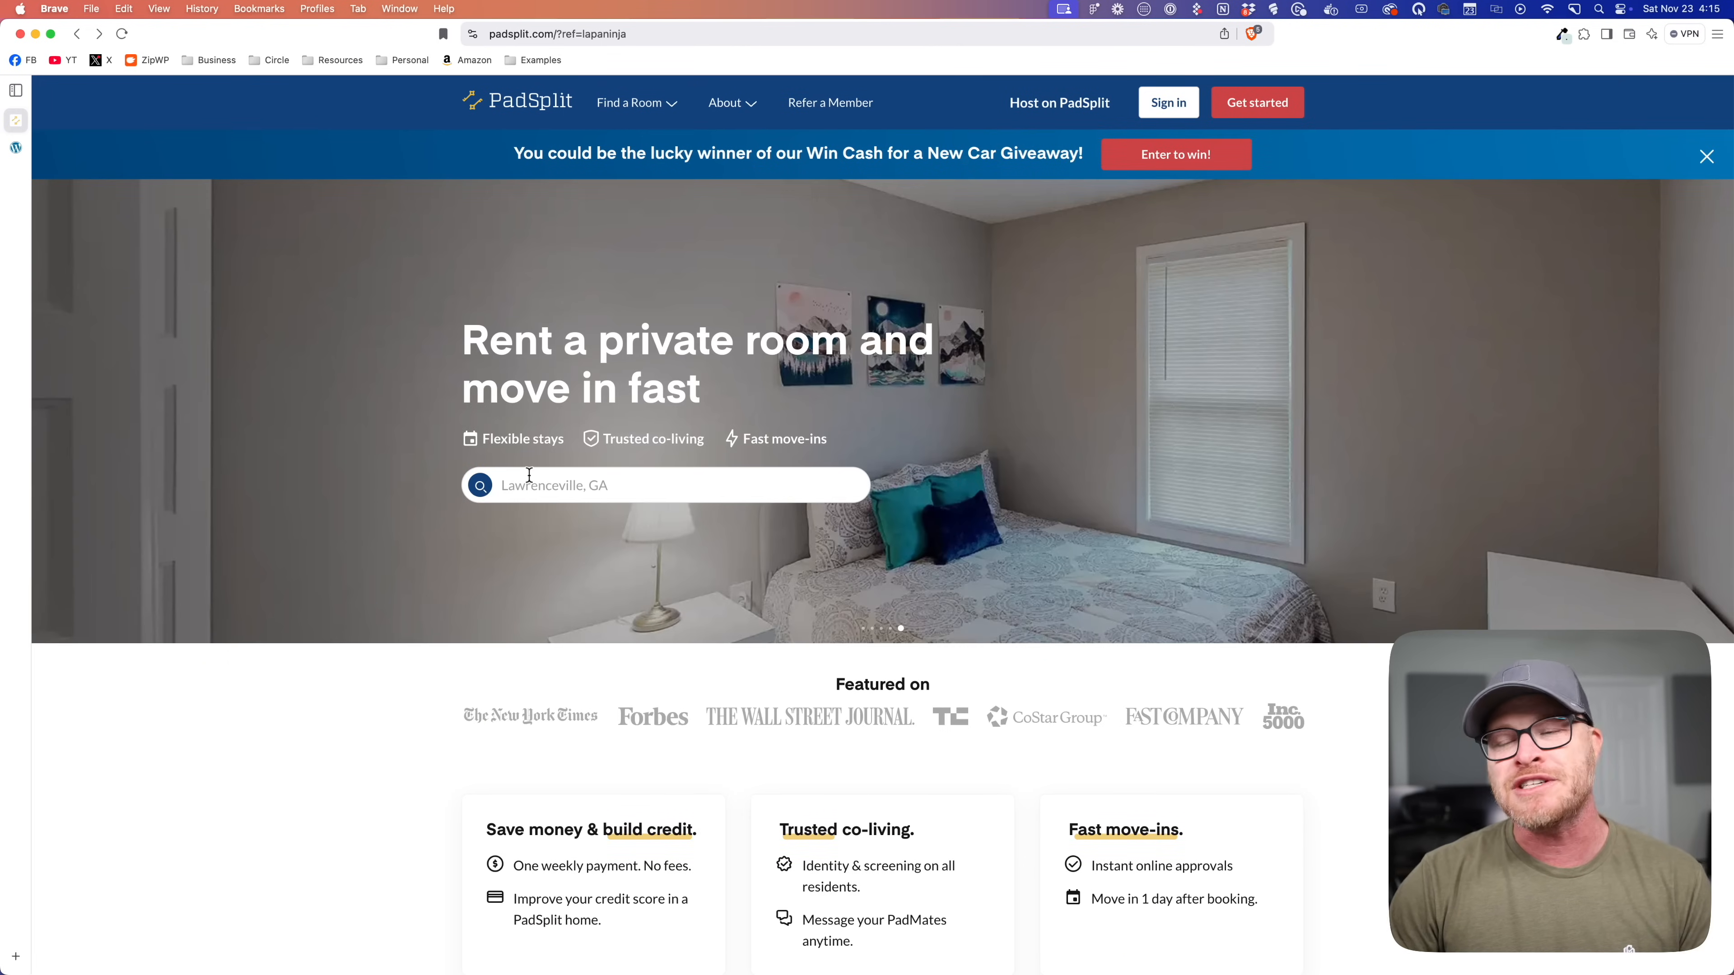
scroll(767, 484, down, 9)
scroll(540, 423, up, 1)
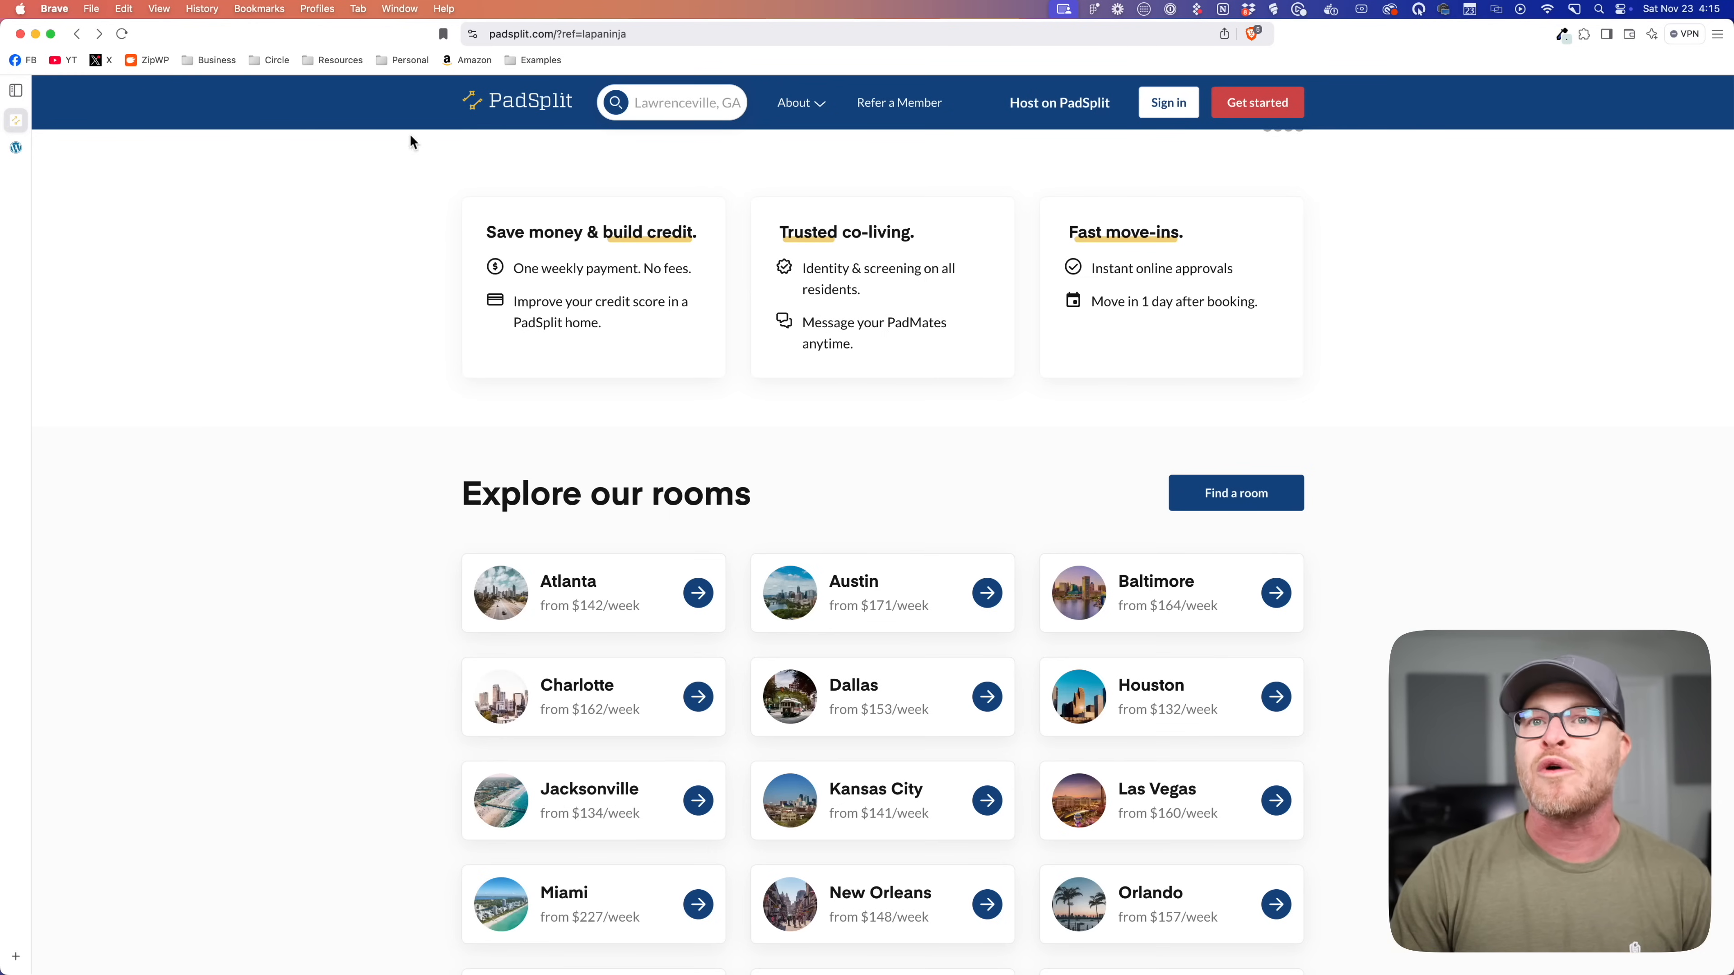
click(16, 148)
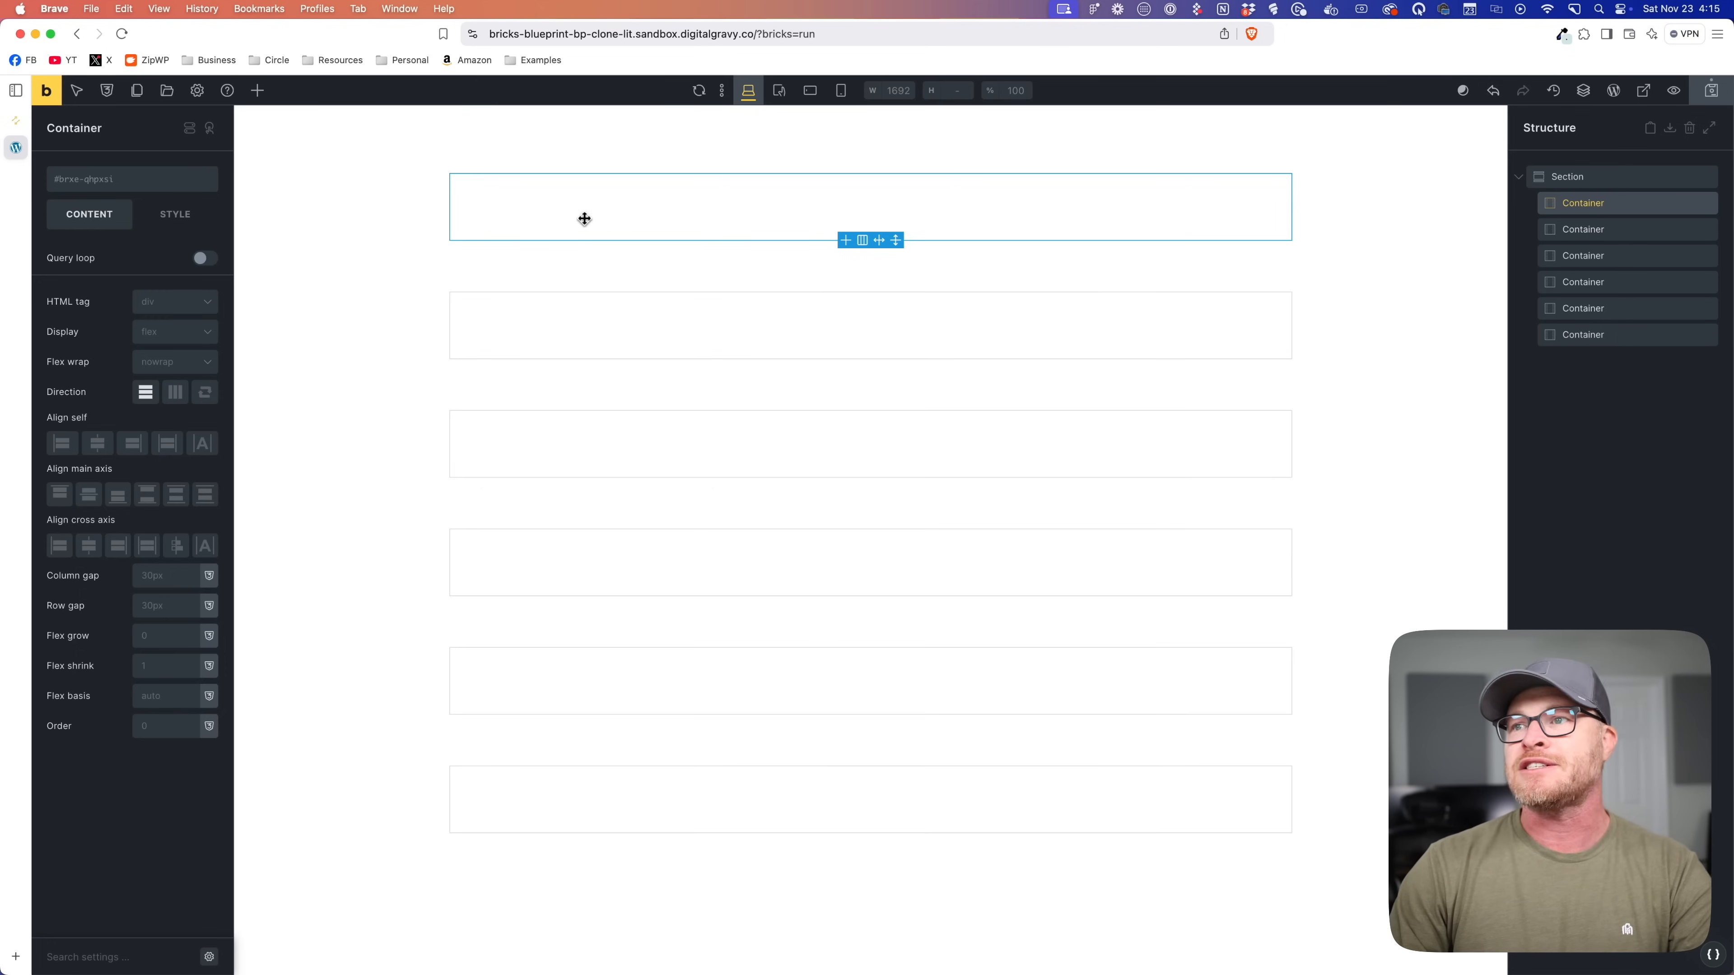
Step: Assign the class feature-grid to the first container and check its grid template columns setting
click(112, 193)
text(featu)
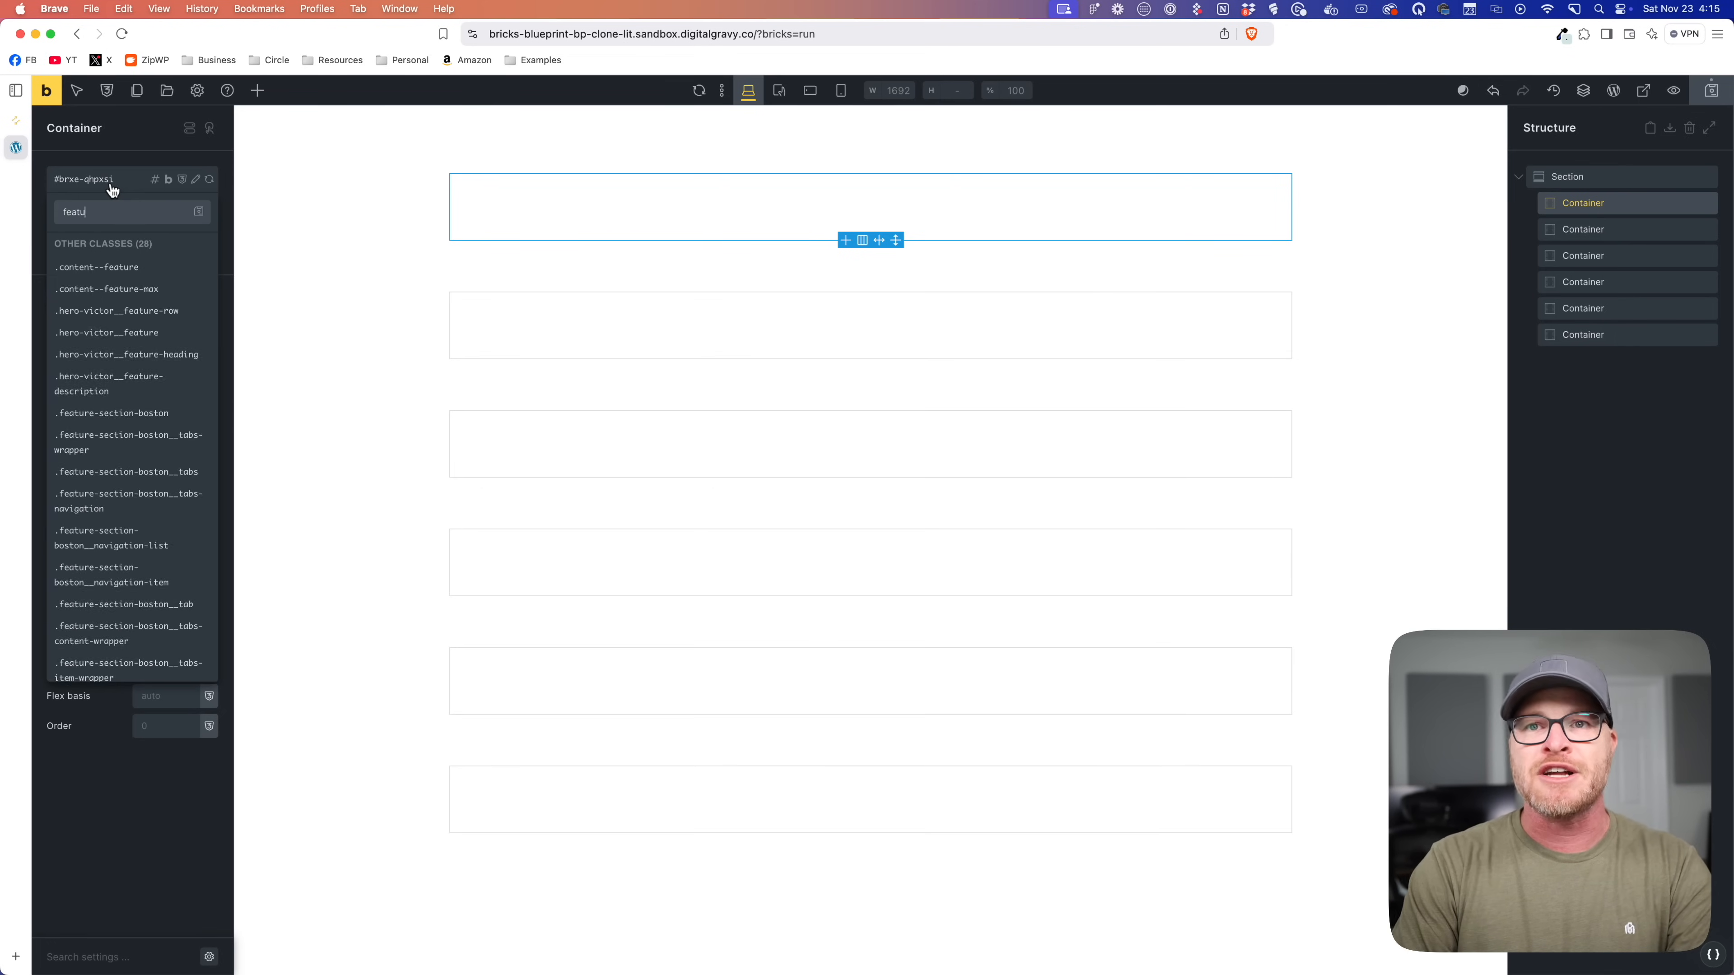
text(re-grid)
key(Return)
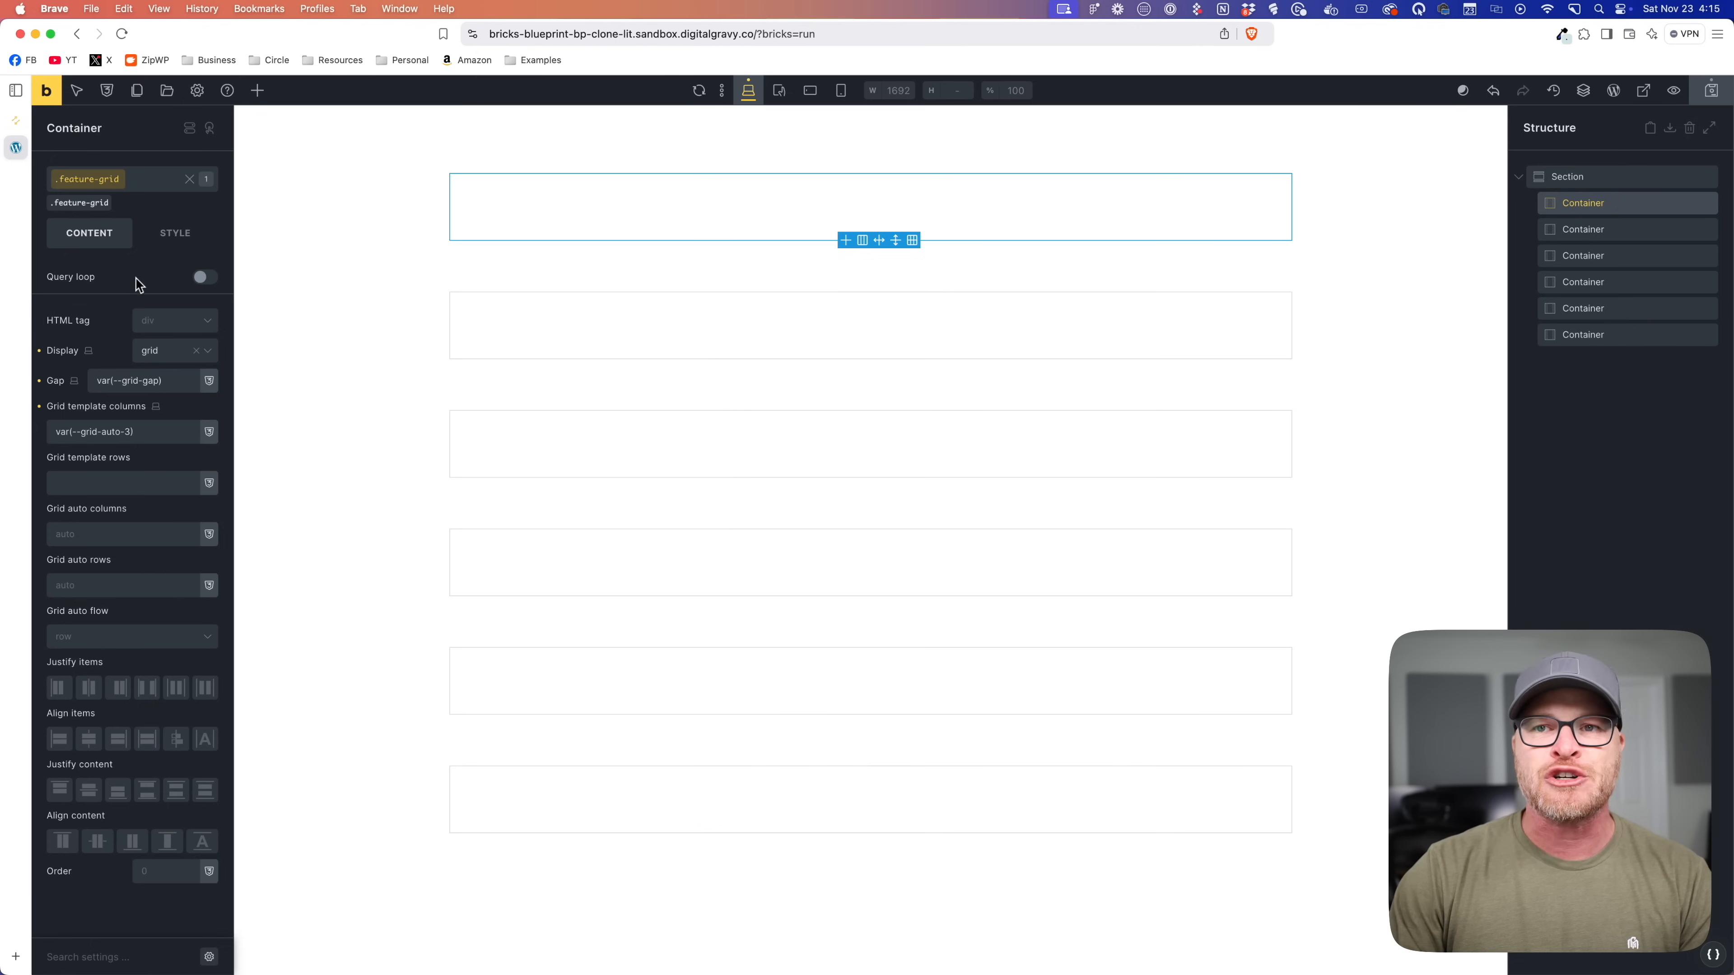
triple_click(151, 432)
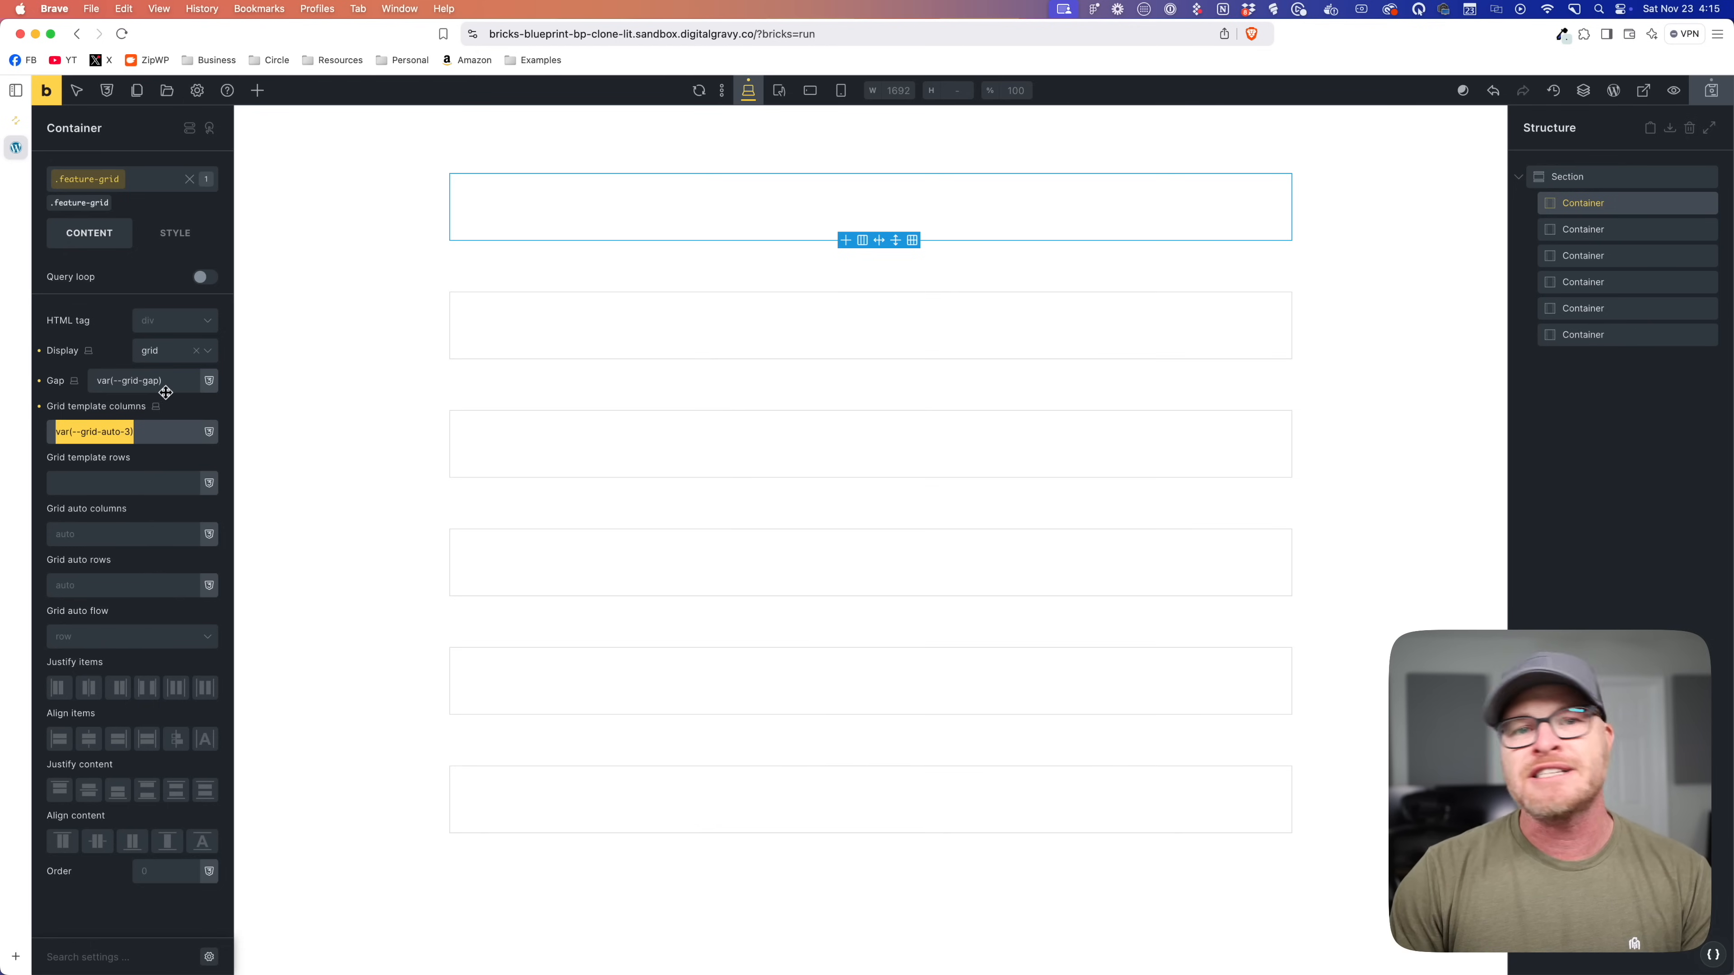
click(552, 202)
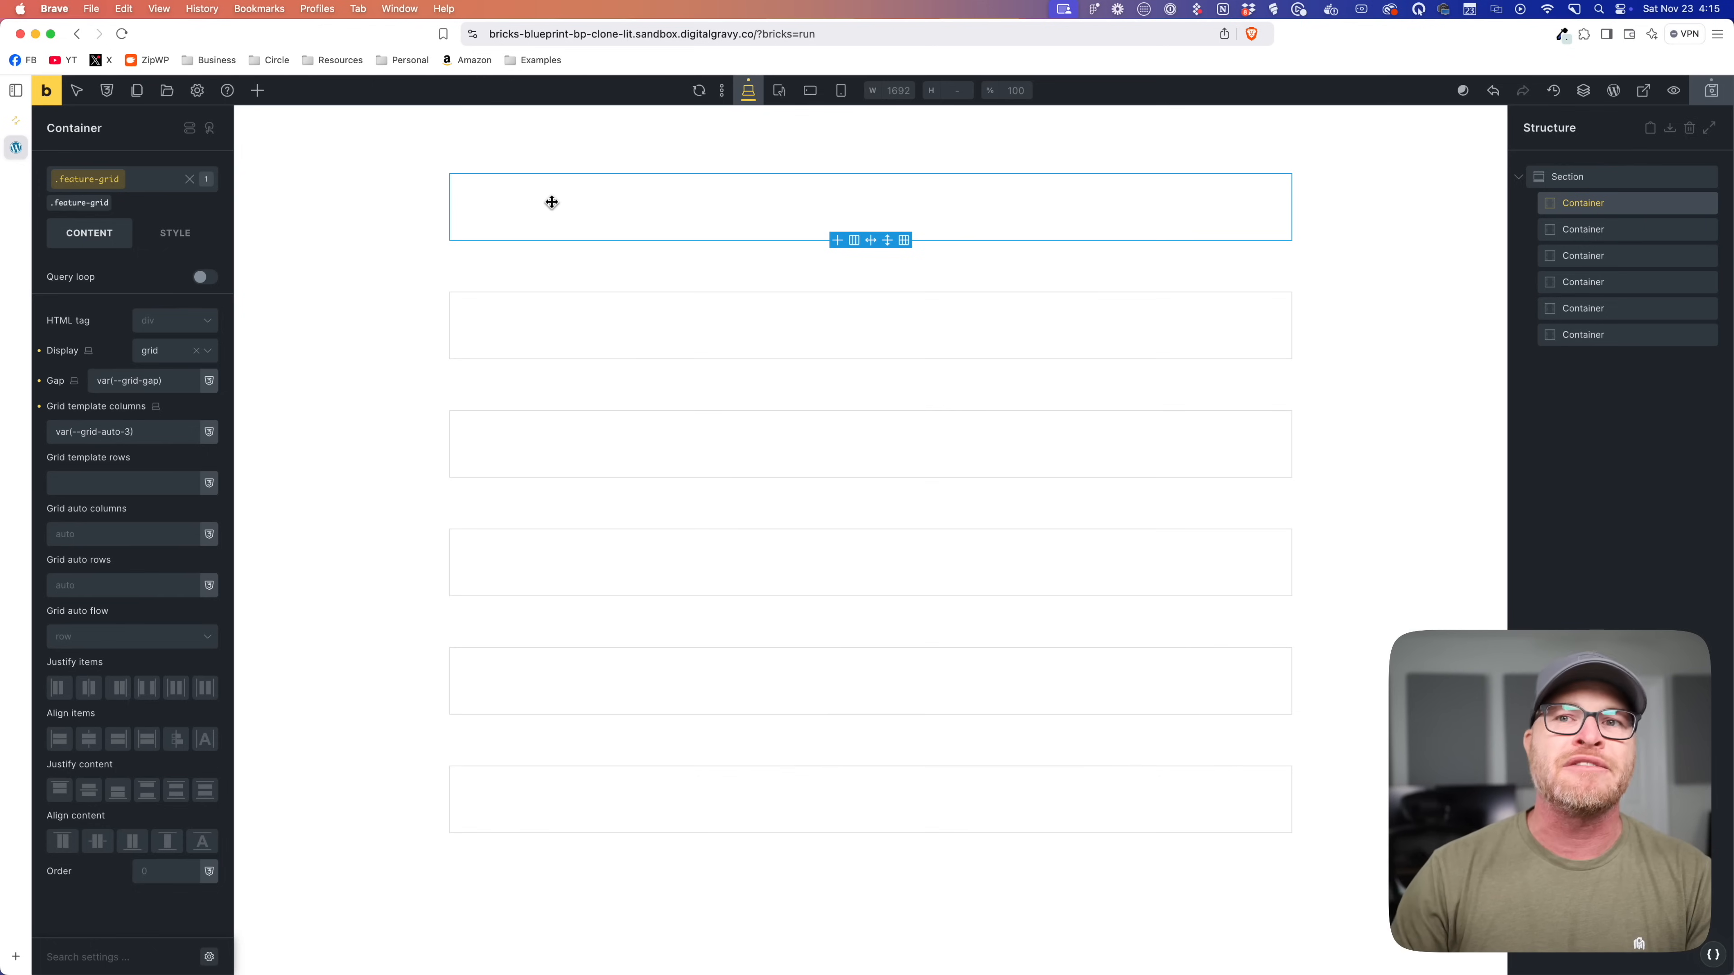
Step: Add a block inside the first container and rename it Feature Card
click(261, 92)
text(block)
drag(131, 183, 1544, 218)
double_click(1582, 229)
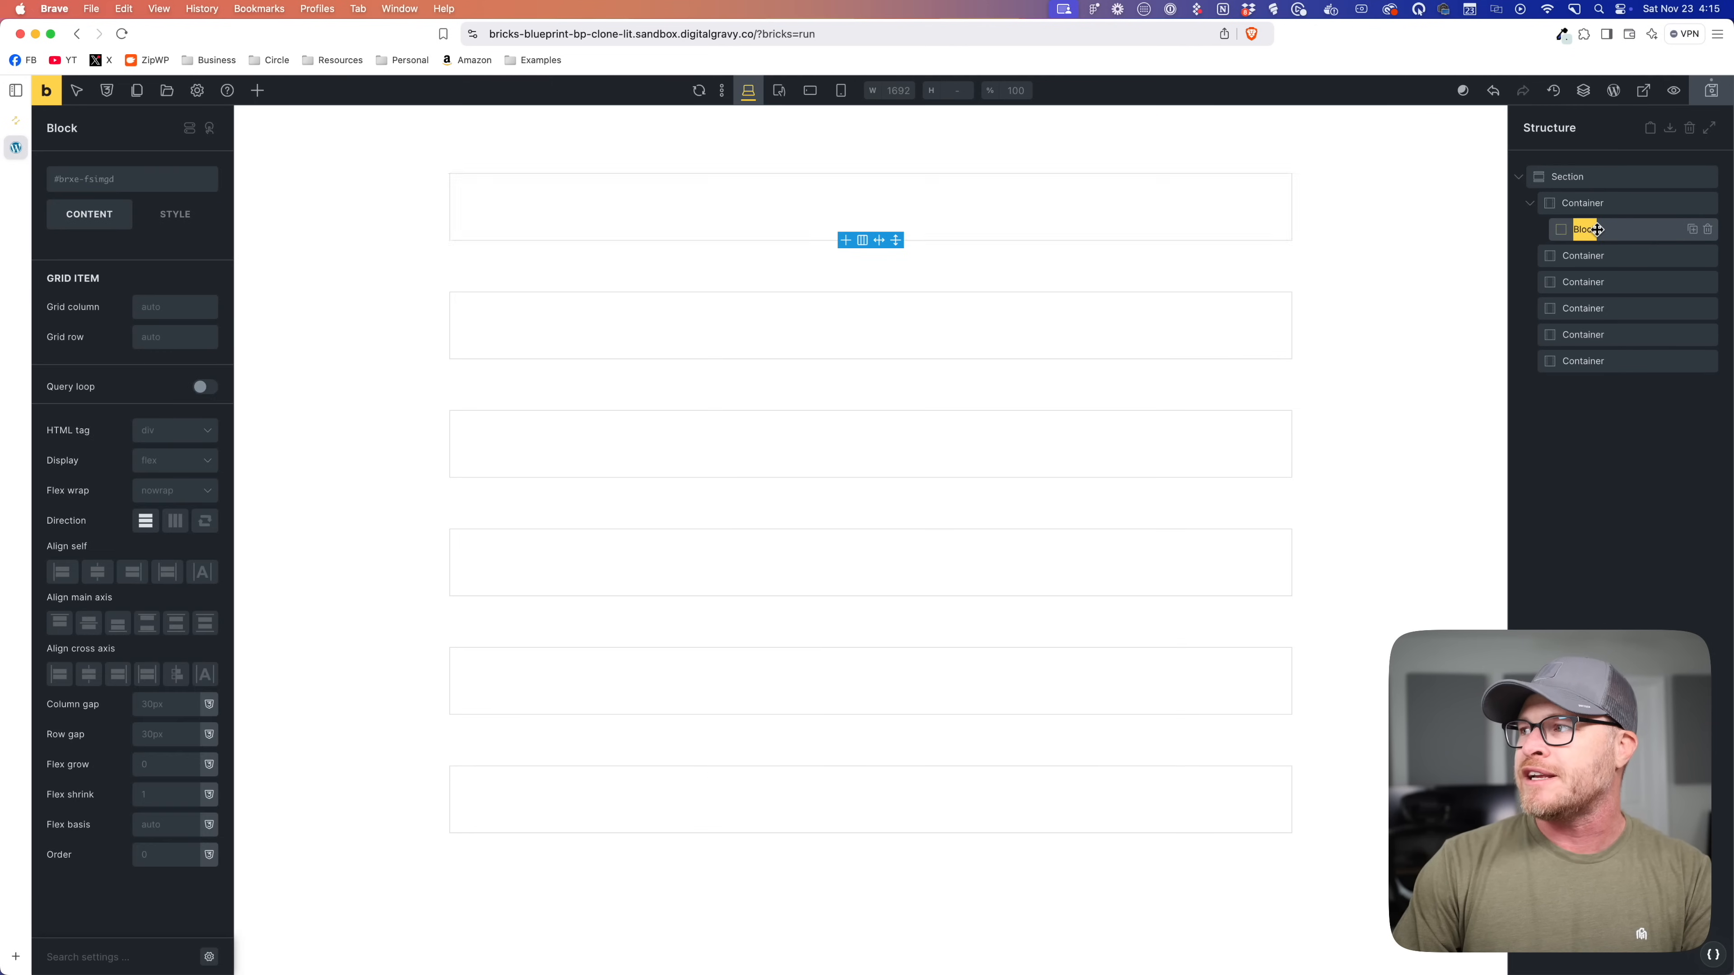
text(Feature Card)
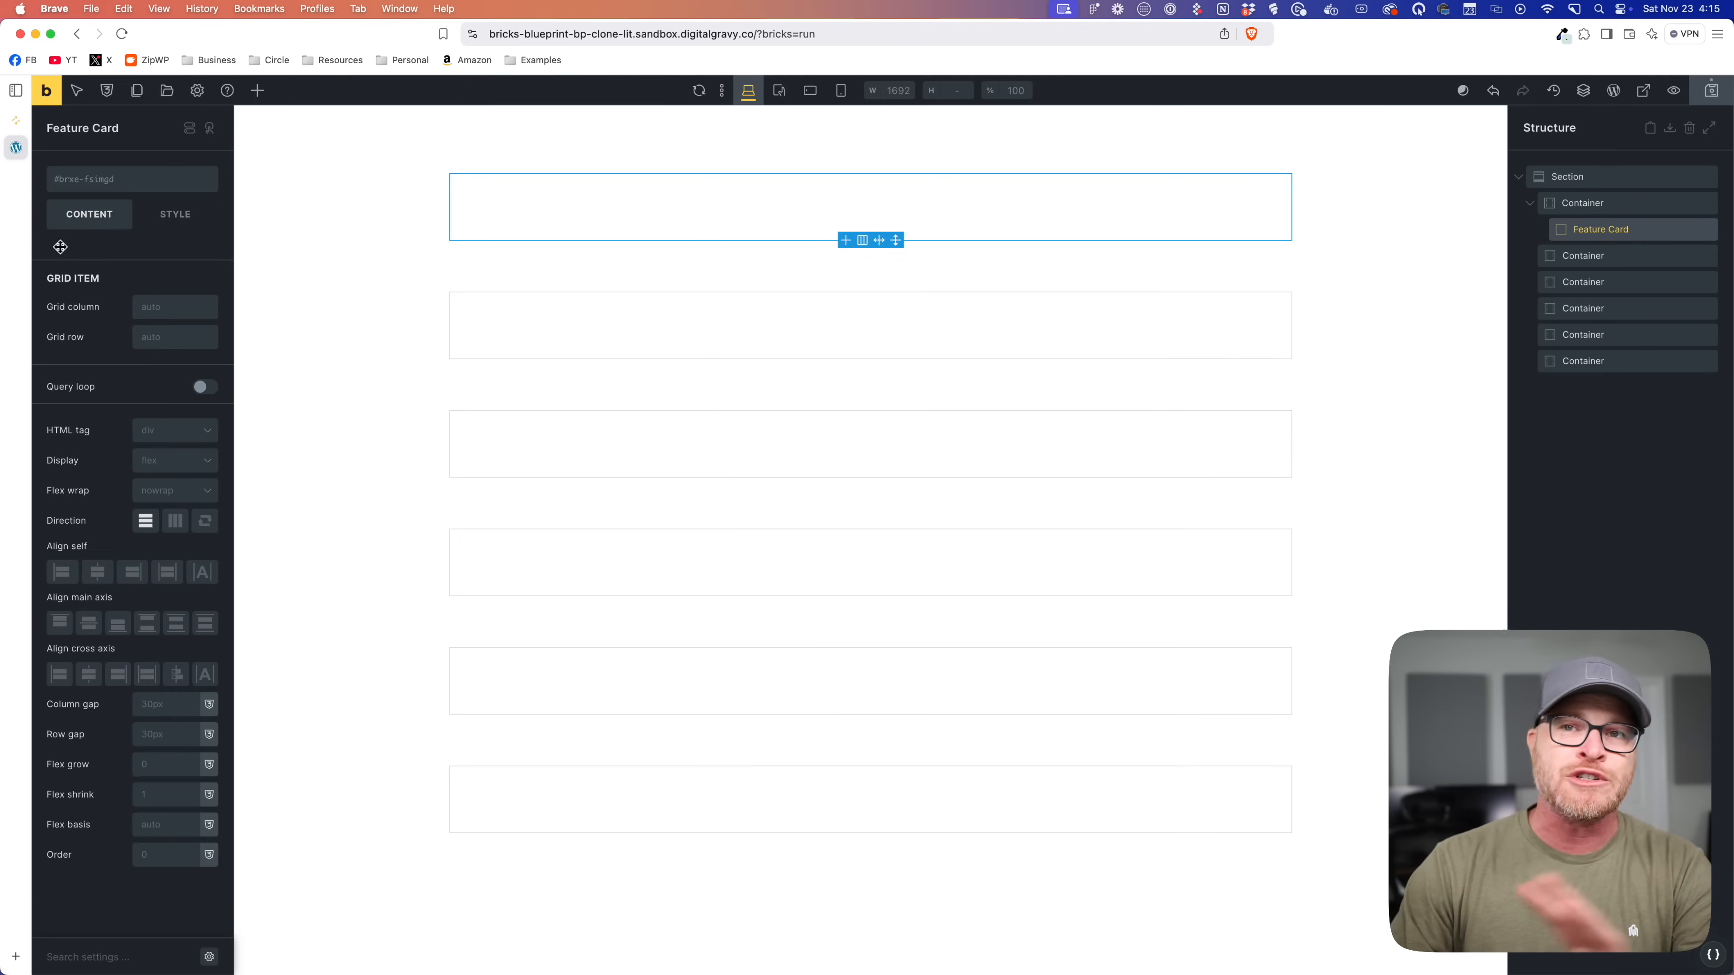
Step: Switch to the PadSplit homepage to check the feature cards' content, and return to the Bricks builder
click(21, 126)
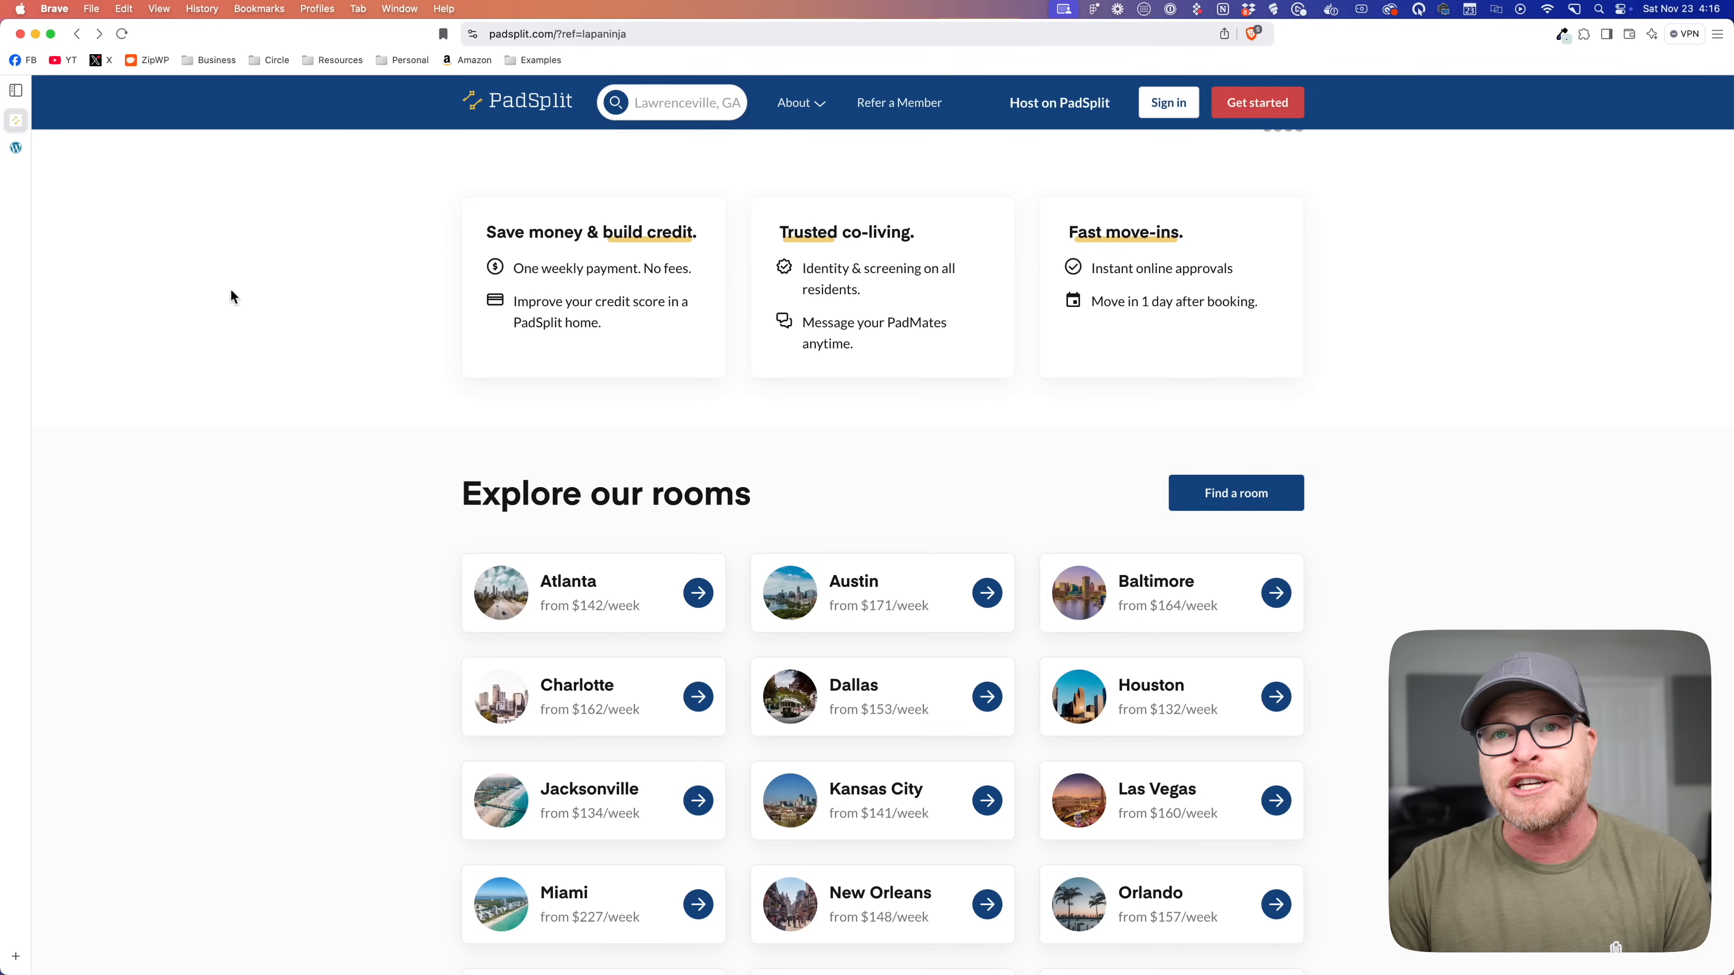
click(16, 148)
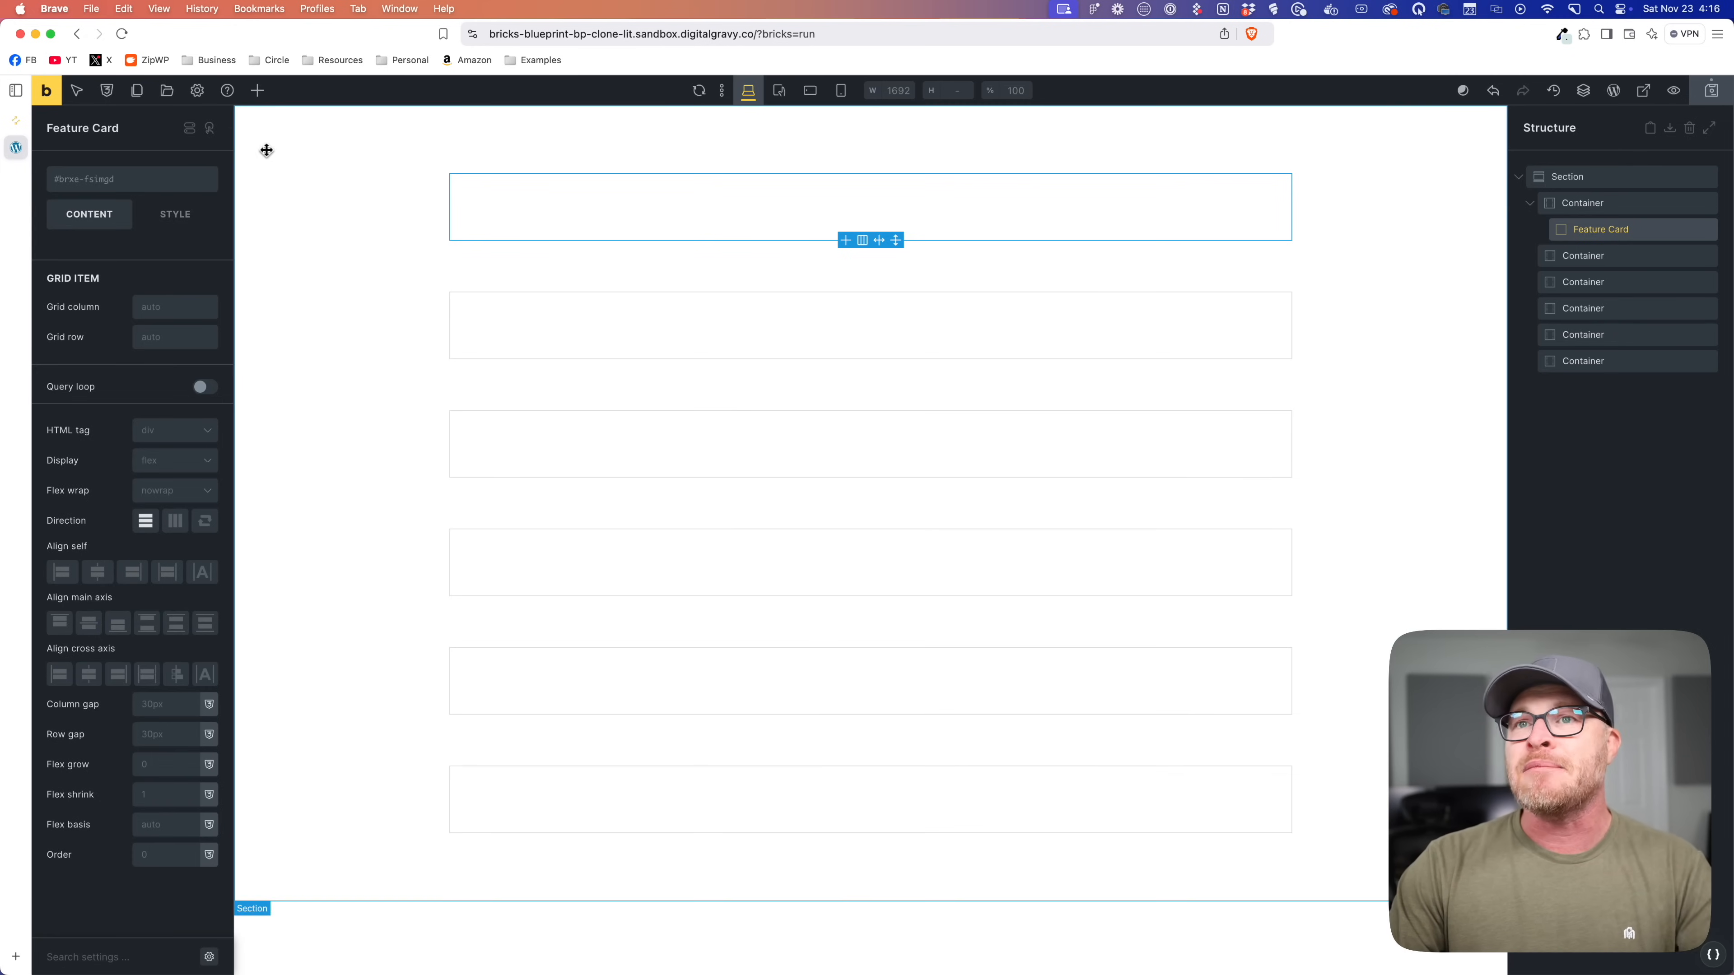
click(252, 108)
click(504, 209)
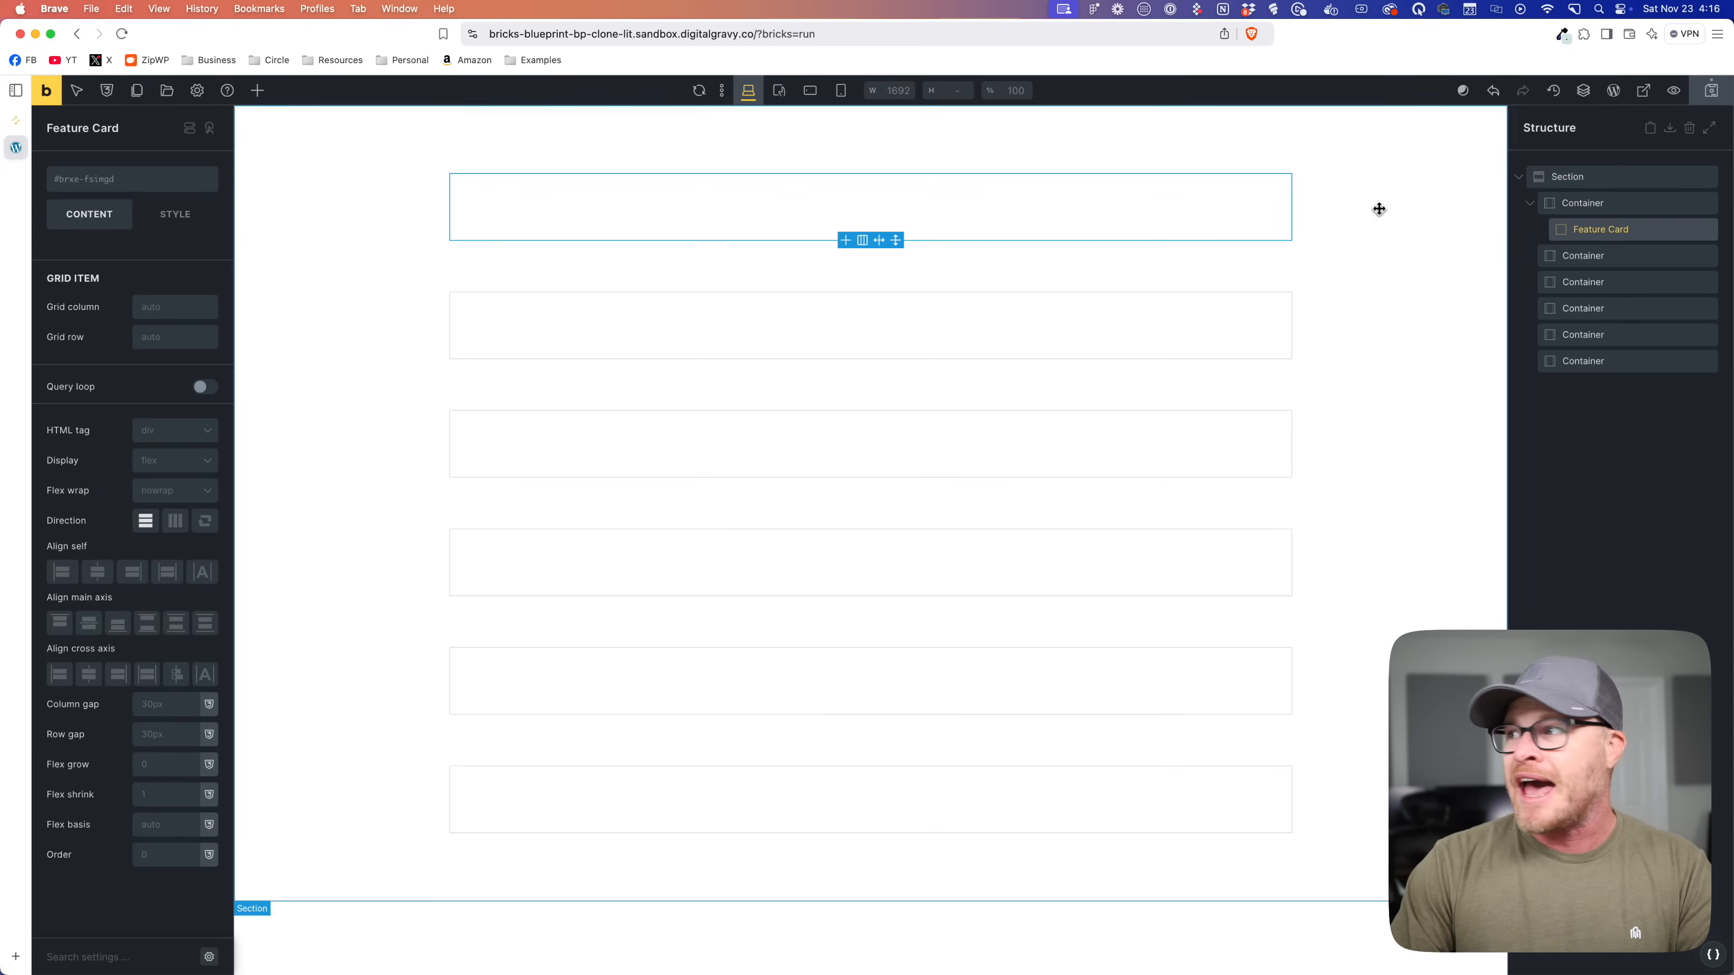
Step: Add a heading and a block inside the Feature Card
click(258, 91)
text(head)
key(Return)
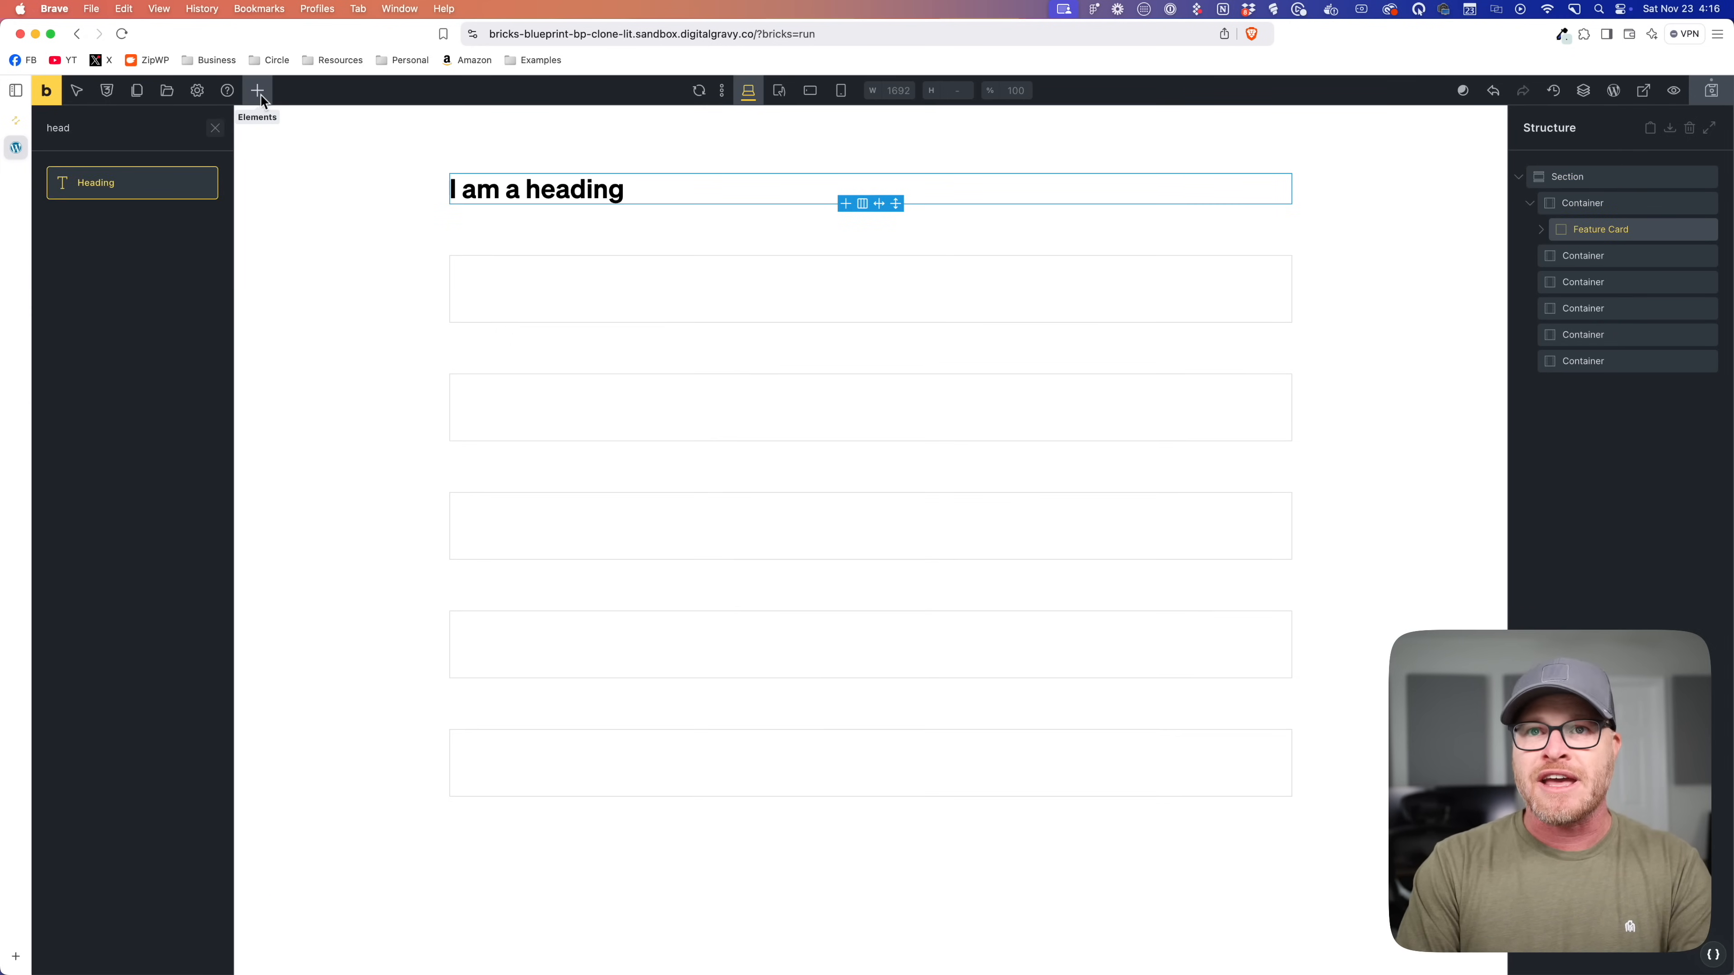
key(BackSpace)
key(BackSpace)
key(BackSpace)
key(BackSpace)
text(block)
key(Return)
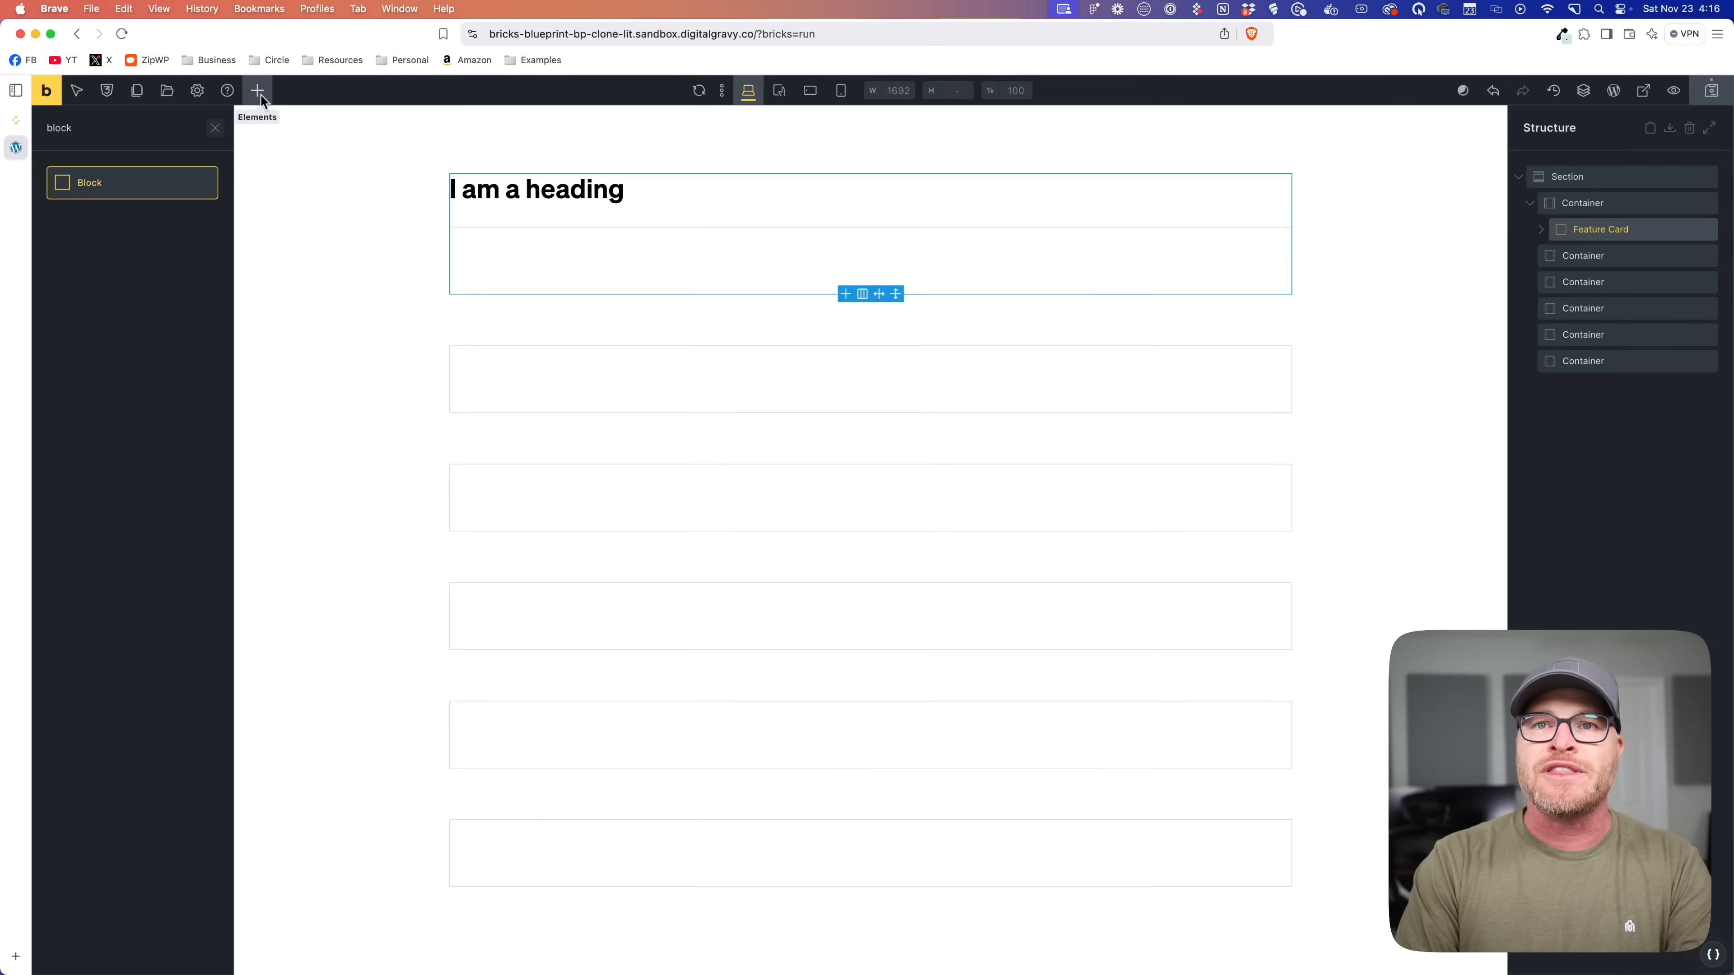
key(super+a)
text(`)
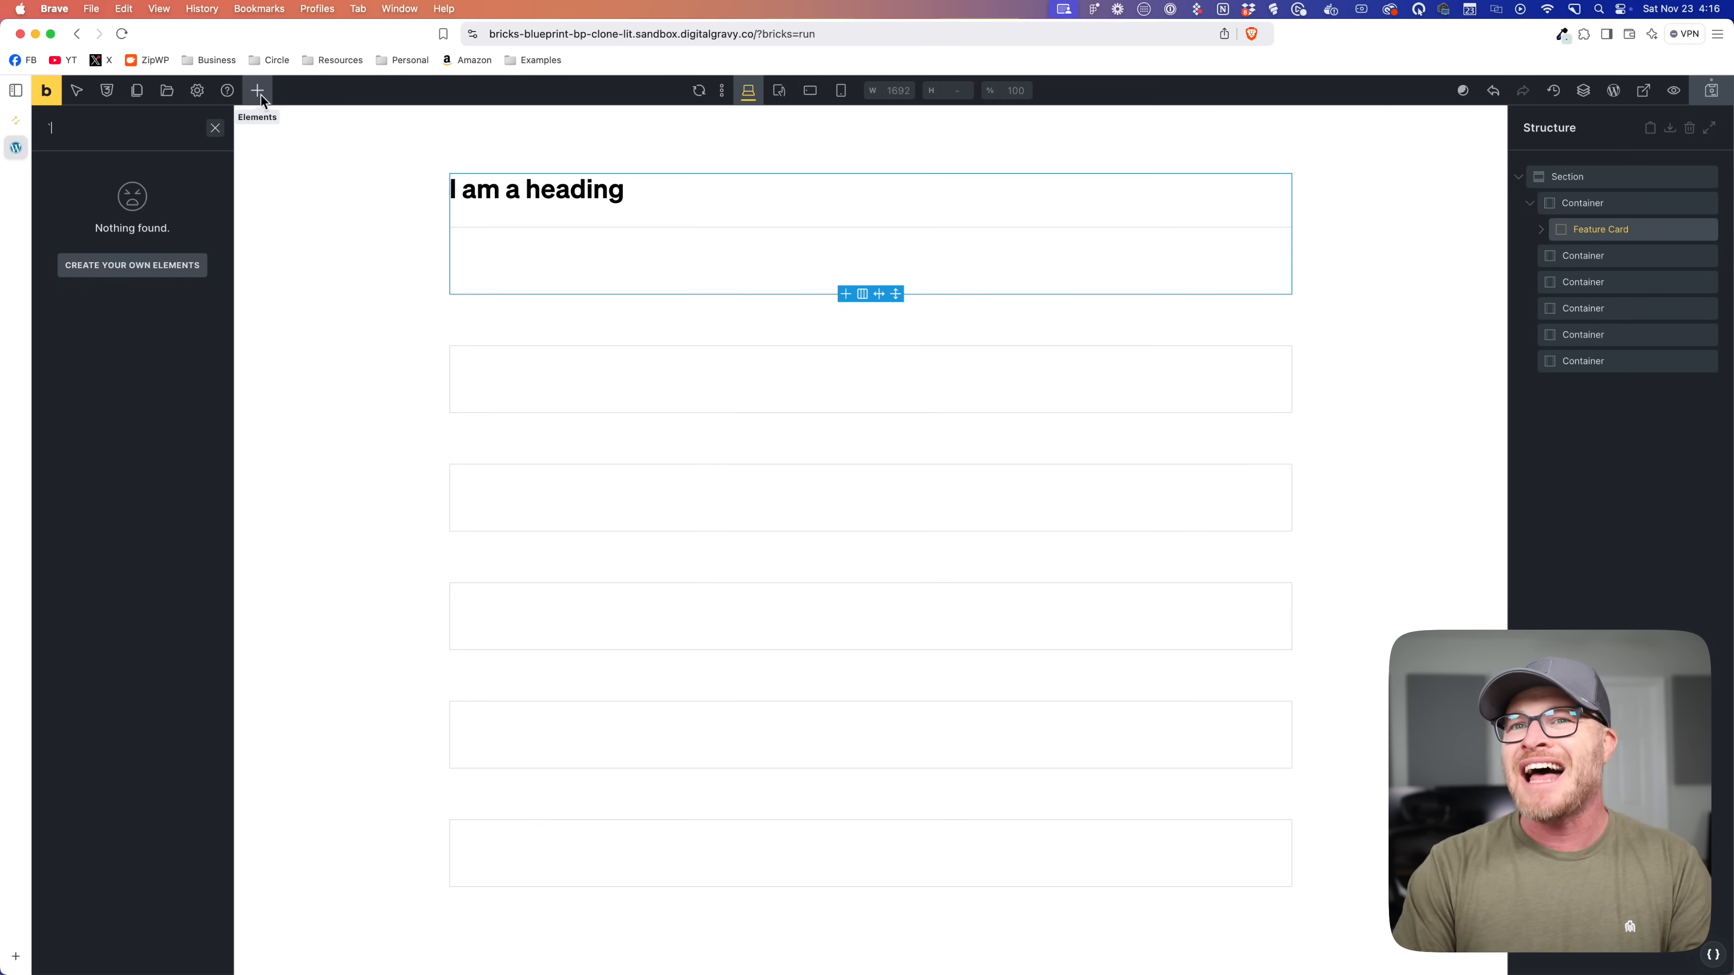
Step: Nest another block inside the block below the Feature Card's heading
click(647, 268)
click(260, 93)
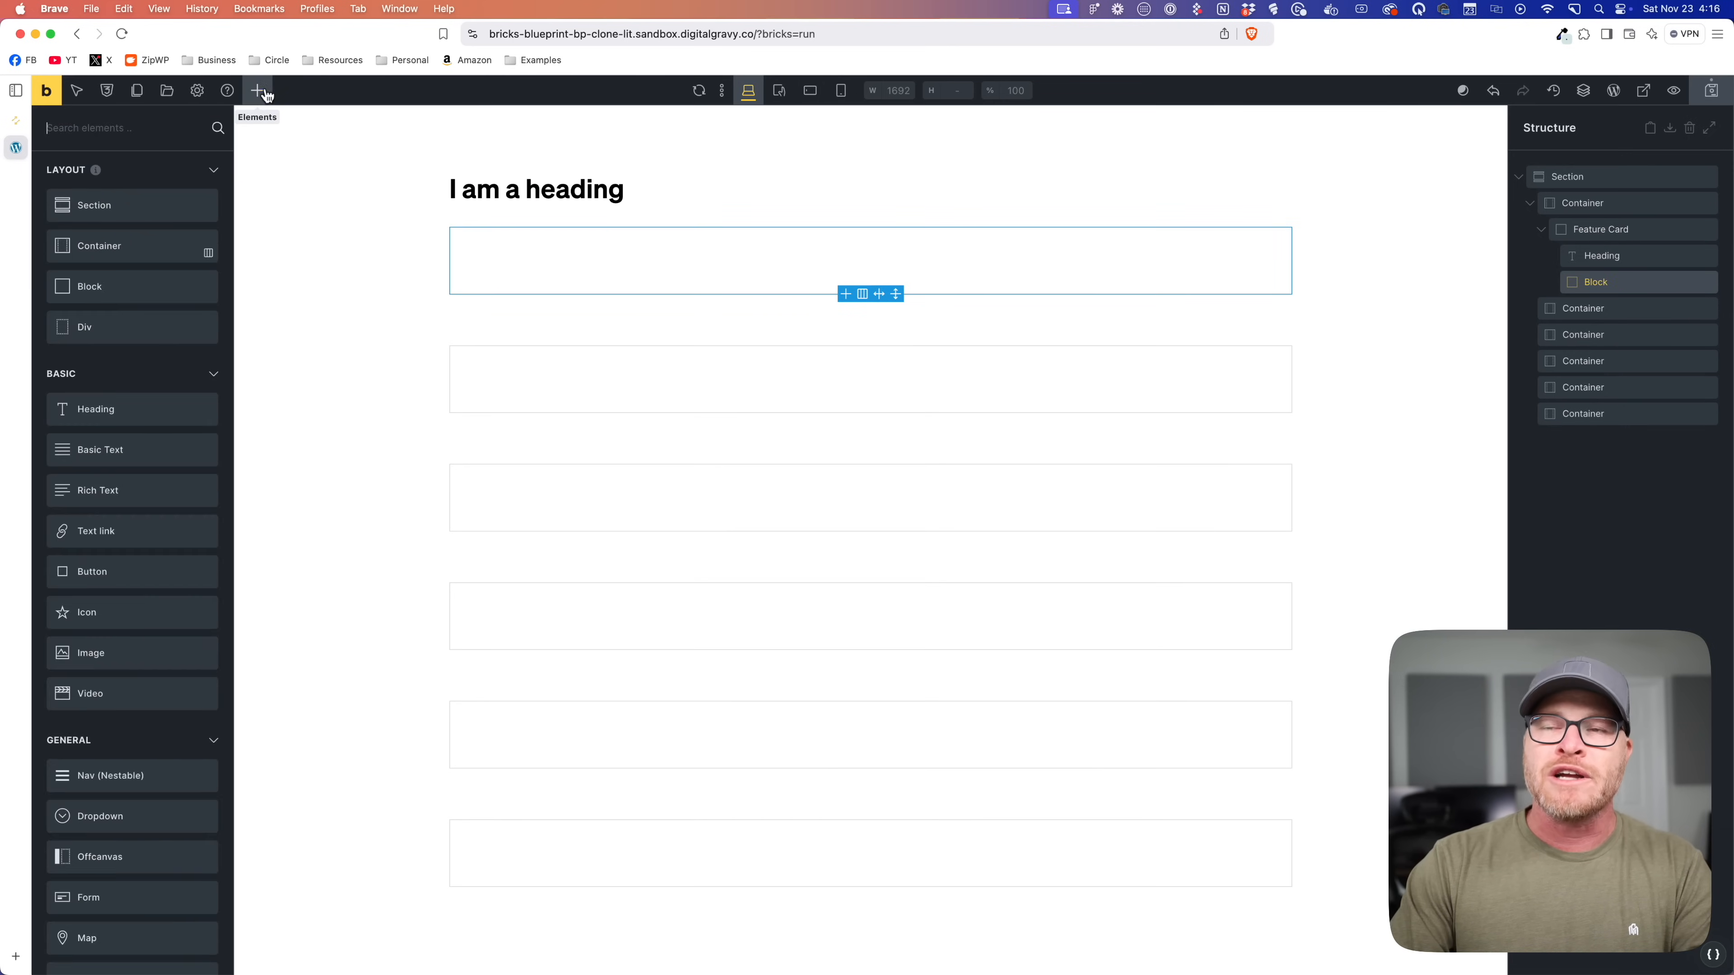
text(block)
key(Tab)
key(Return)
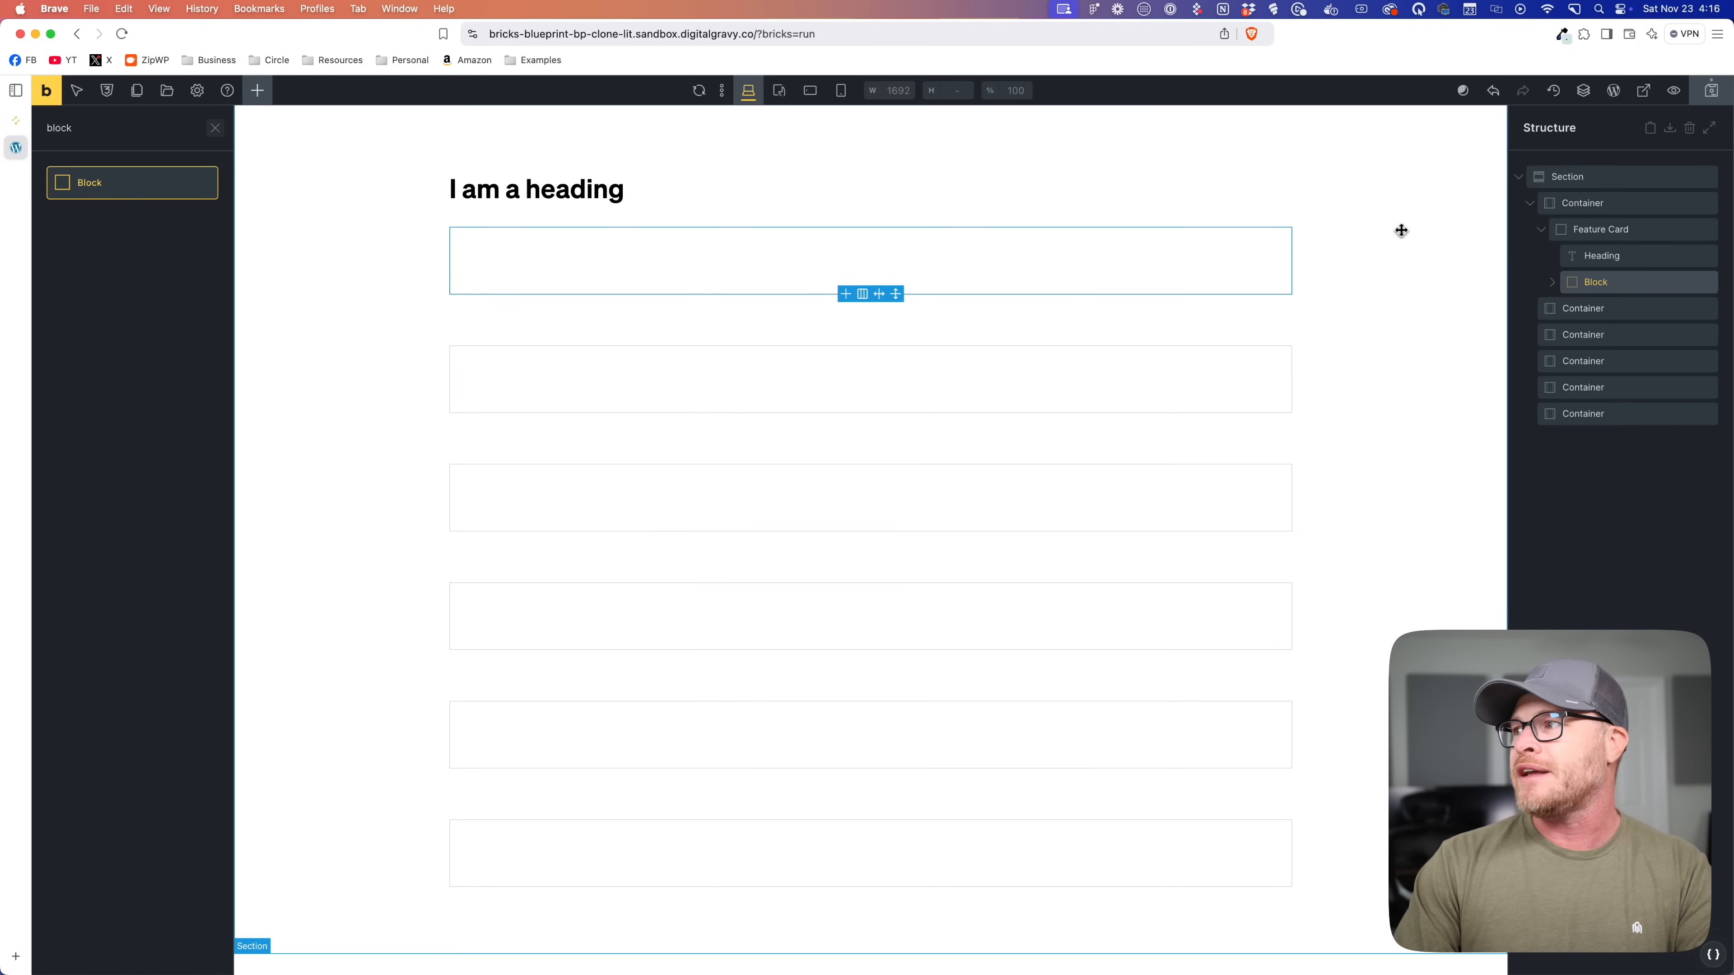
Step: Rename the outer block below the heading Icon List and the block nested in it Icon List Item
click(1556, 282)
double_click(1595, 283)
text(List)
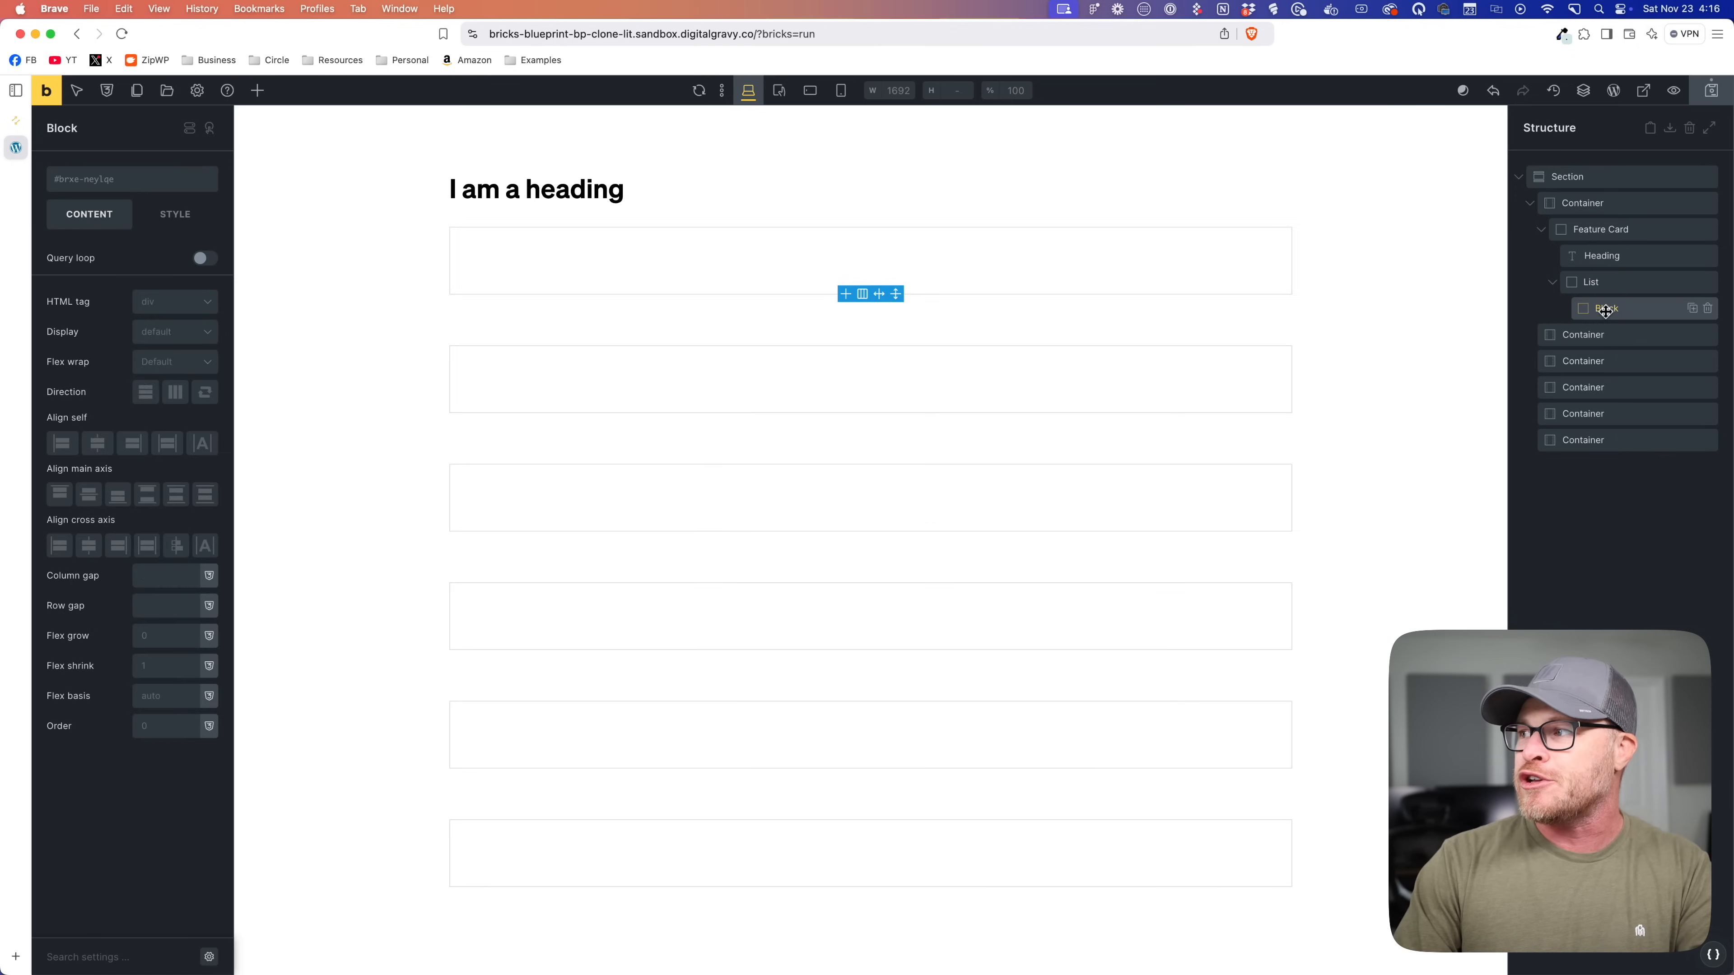
double_click(1605, 309)
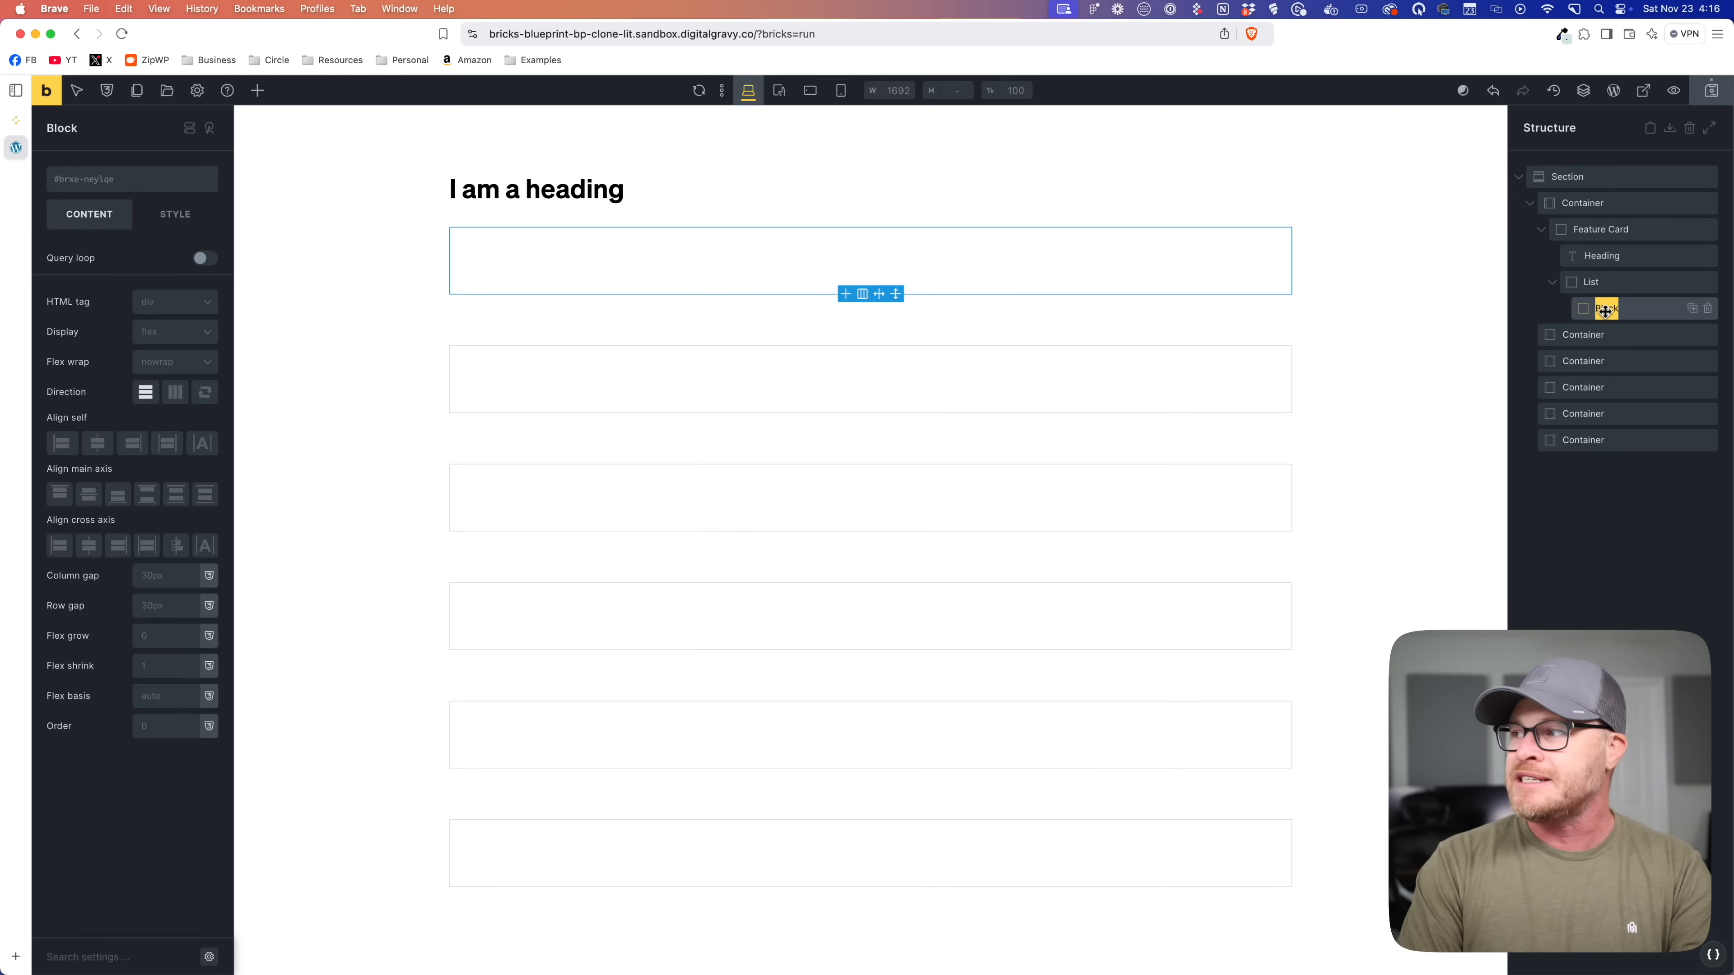
double_click(1591, 283)
text(li)
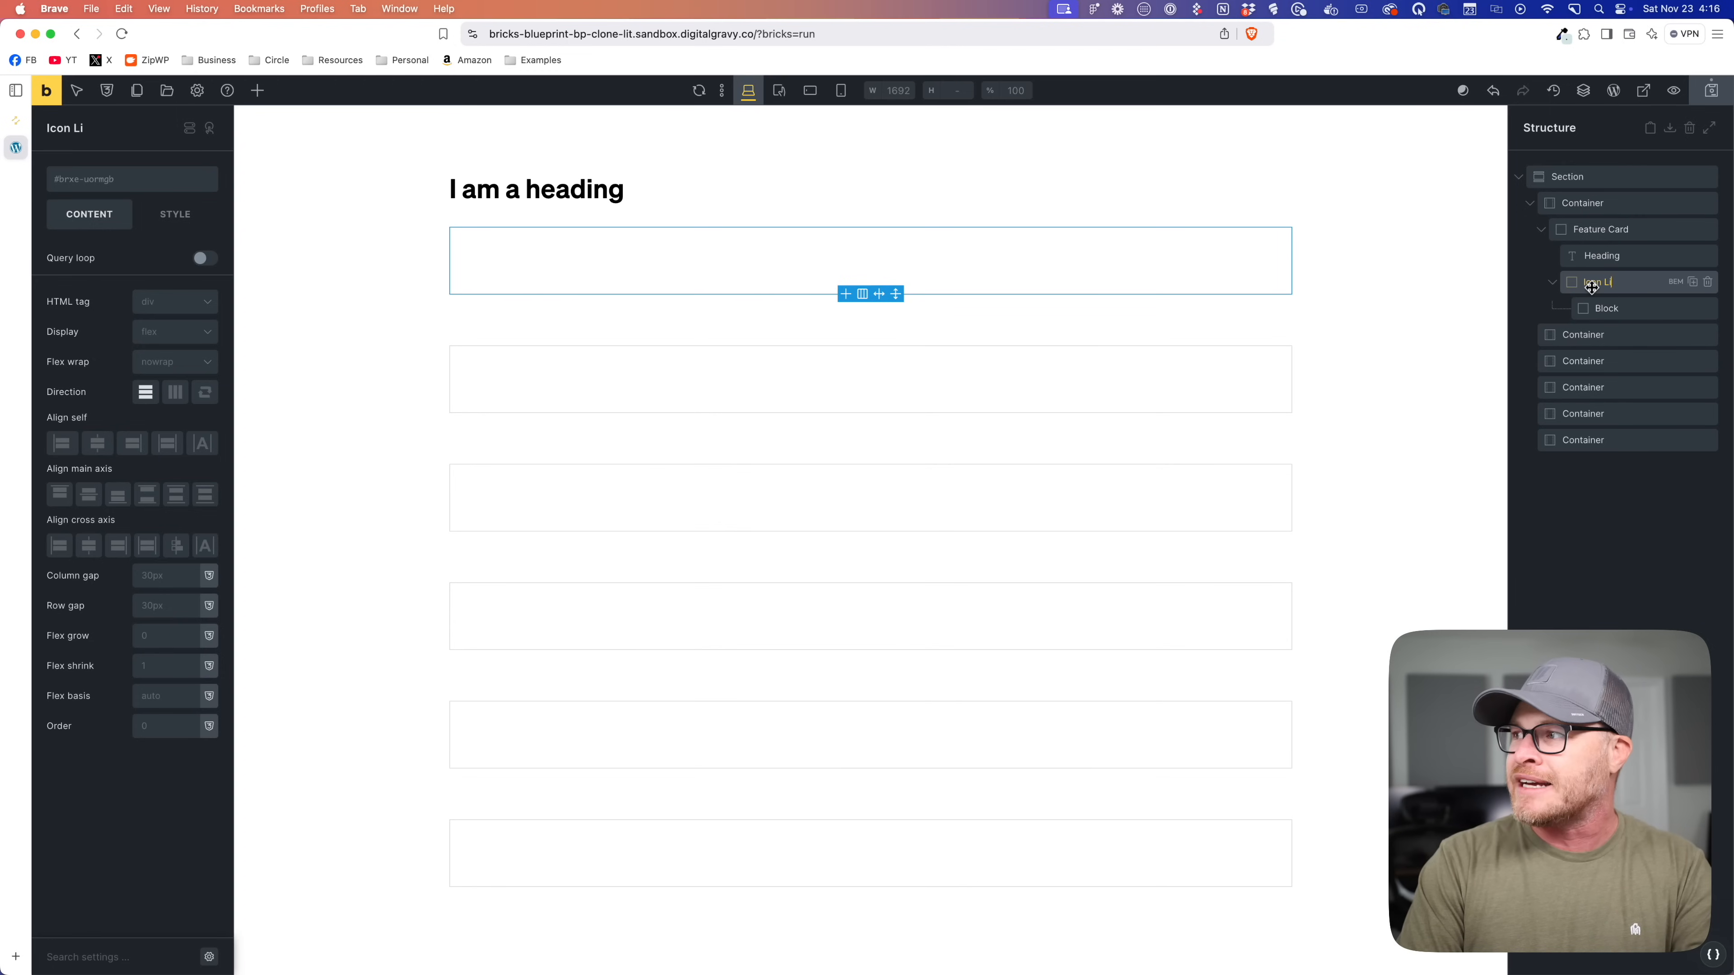
double_click(1602, 309)
text(Icon List Item)
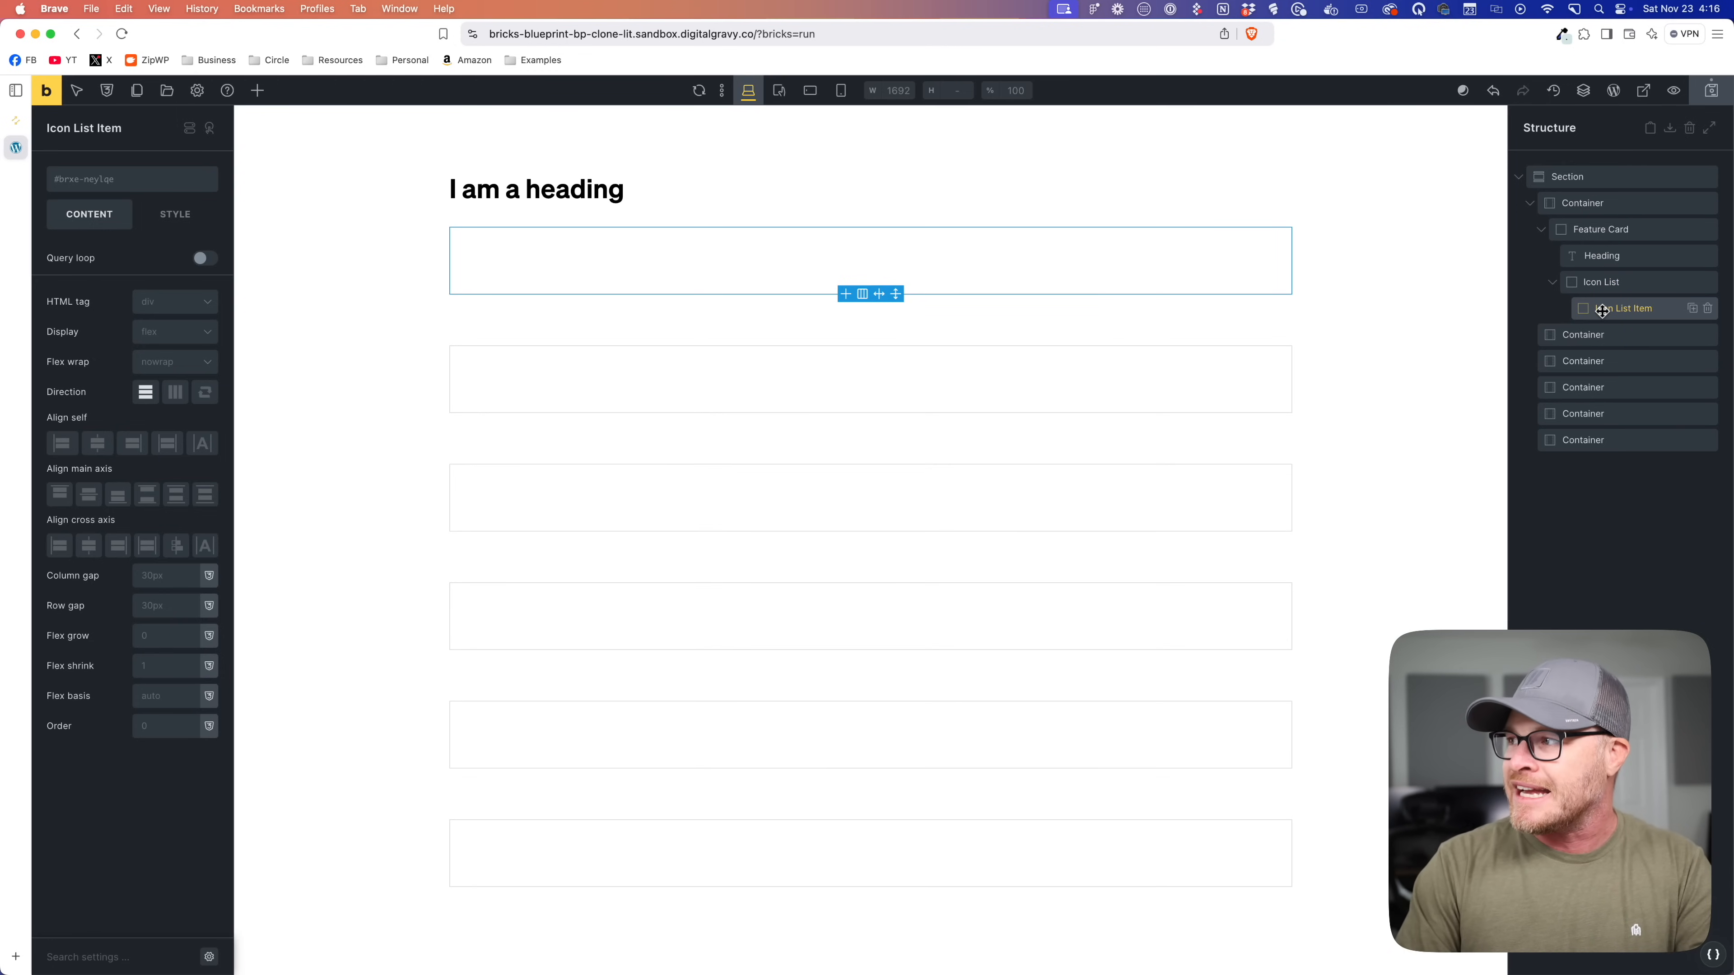
Step: Add an icon and a basic text element inside the Icon List Item
click(258, 92)
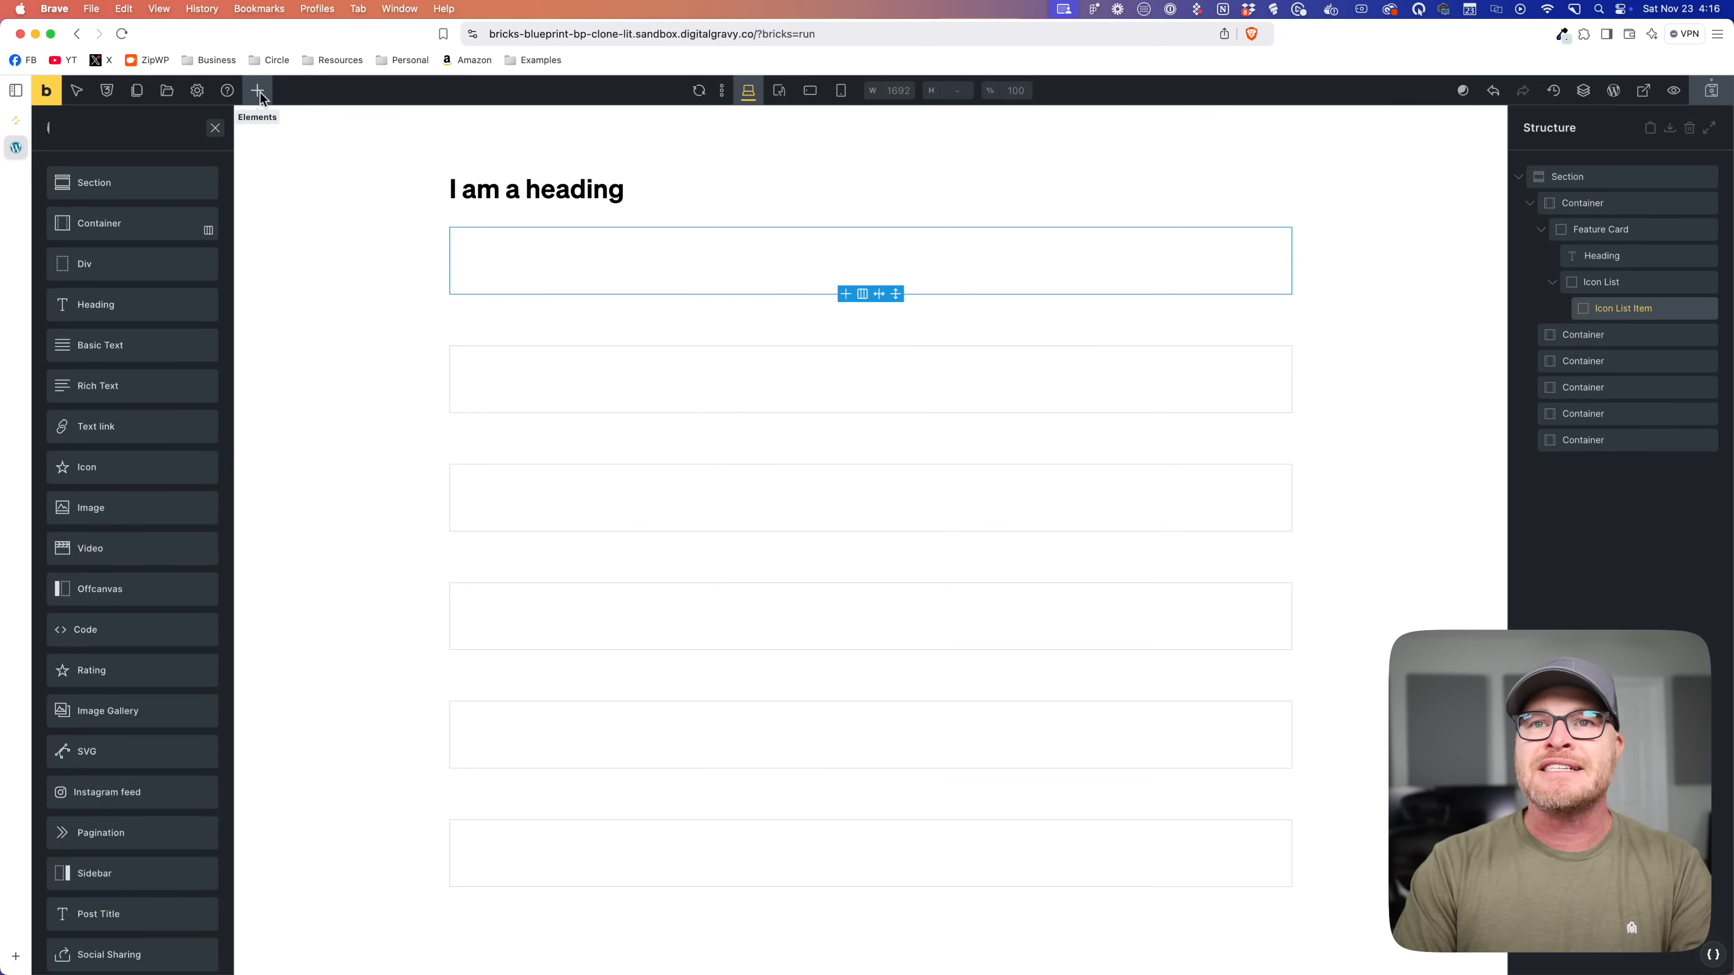
text(icon)
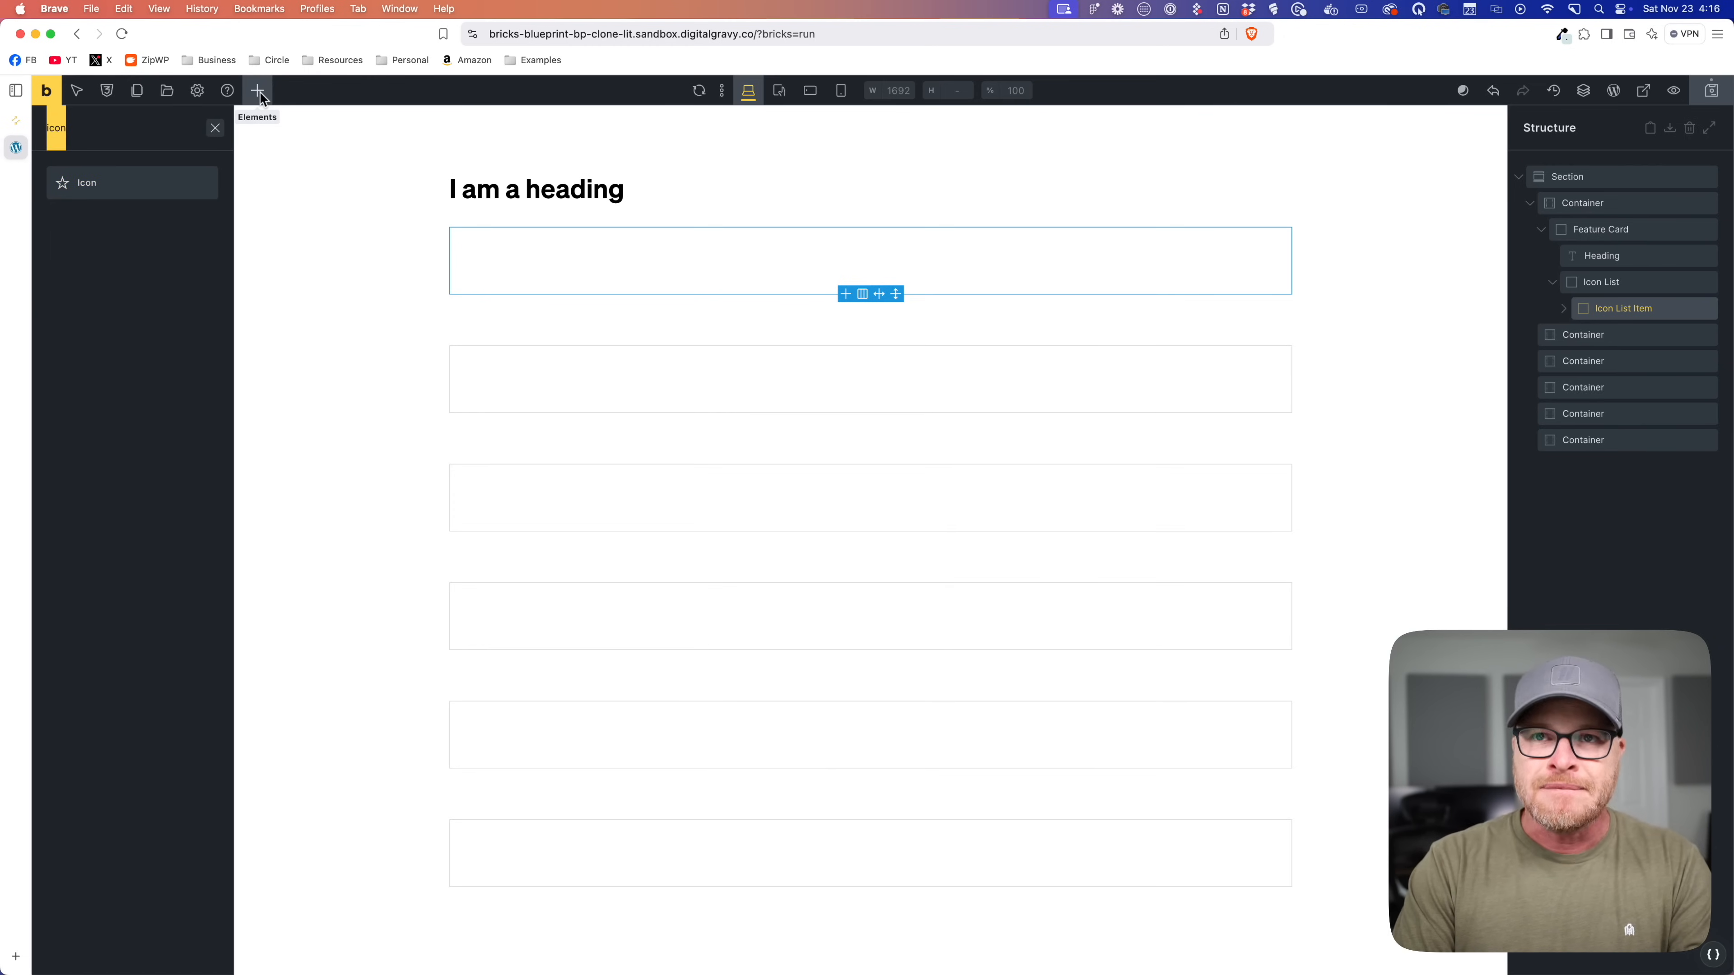
text(text)
key(Tab)
key(Return)
Step: Rename the icon Icon List Icon and the basic text Icon List Label in the structure
click(1554, 314)
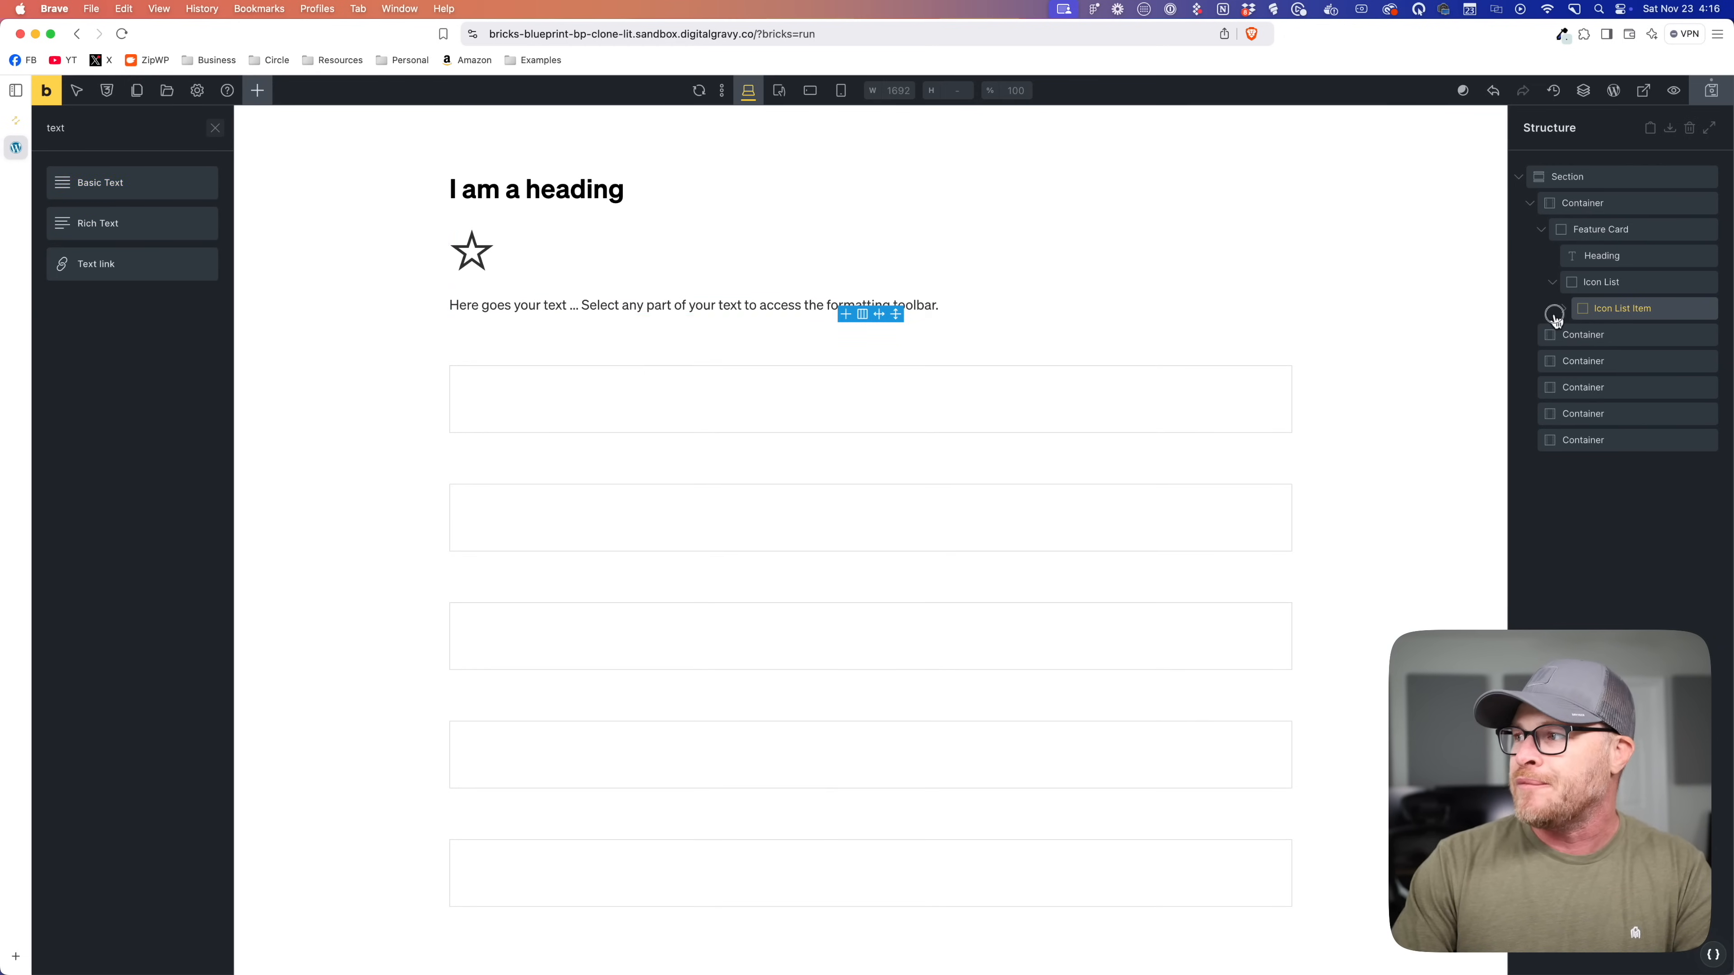
click(1570, 308)
click(1617, 334)
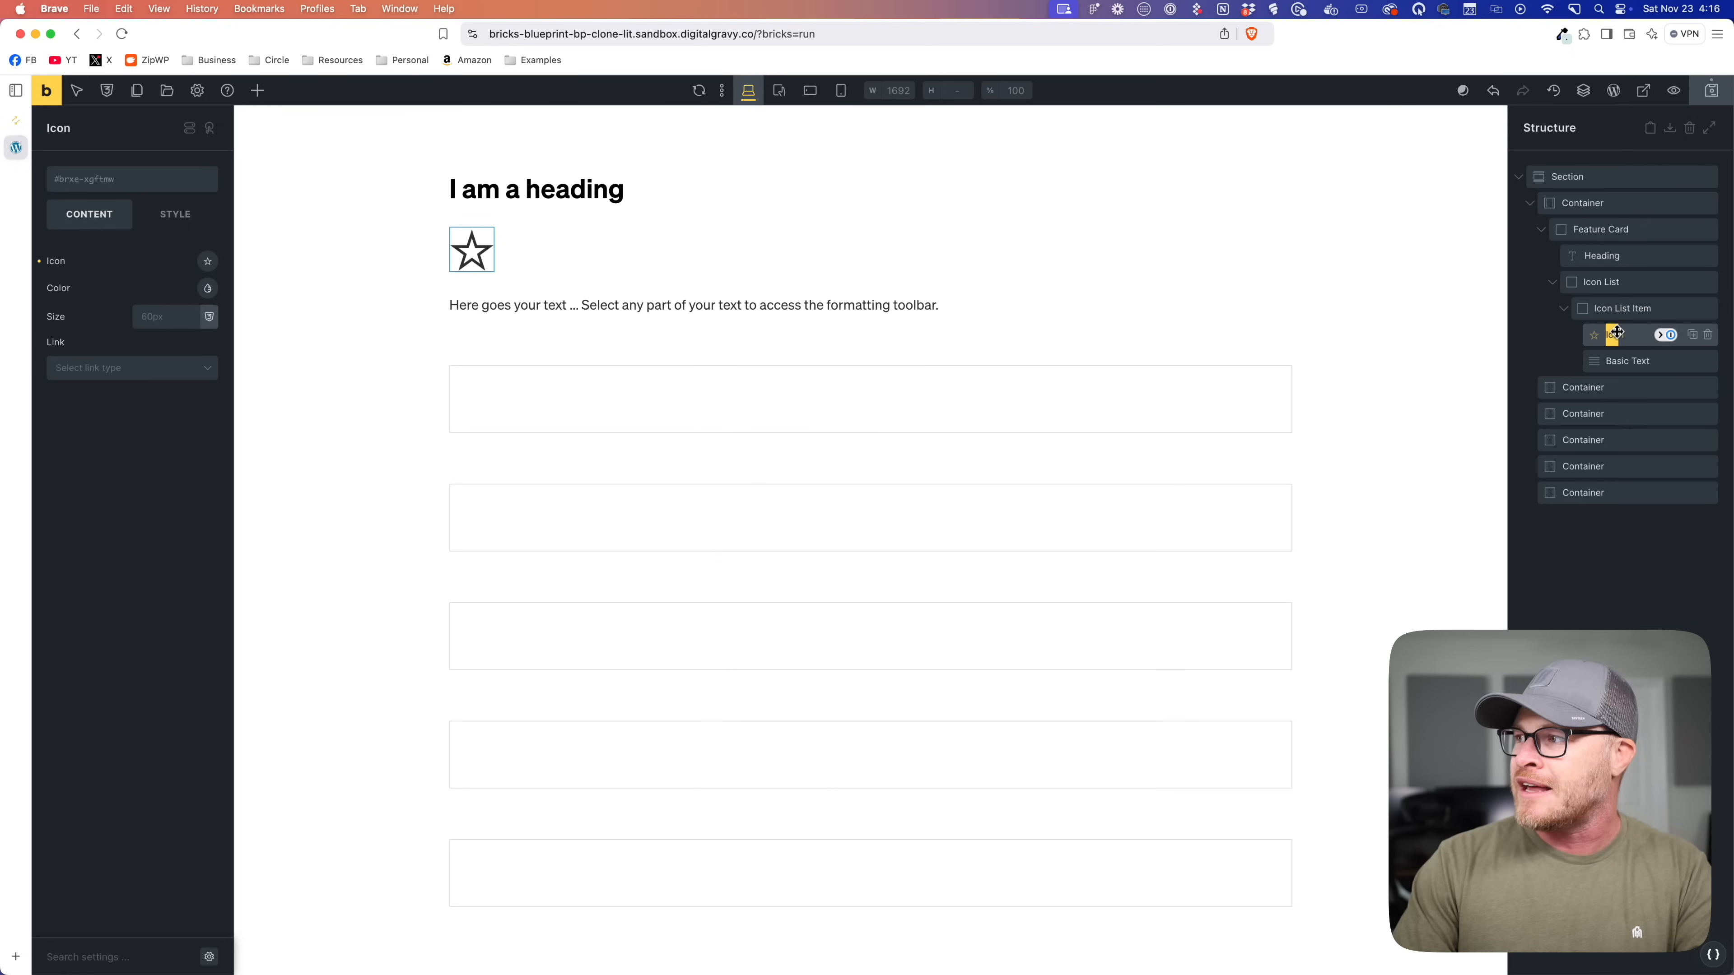
key(Right)
text(L)
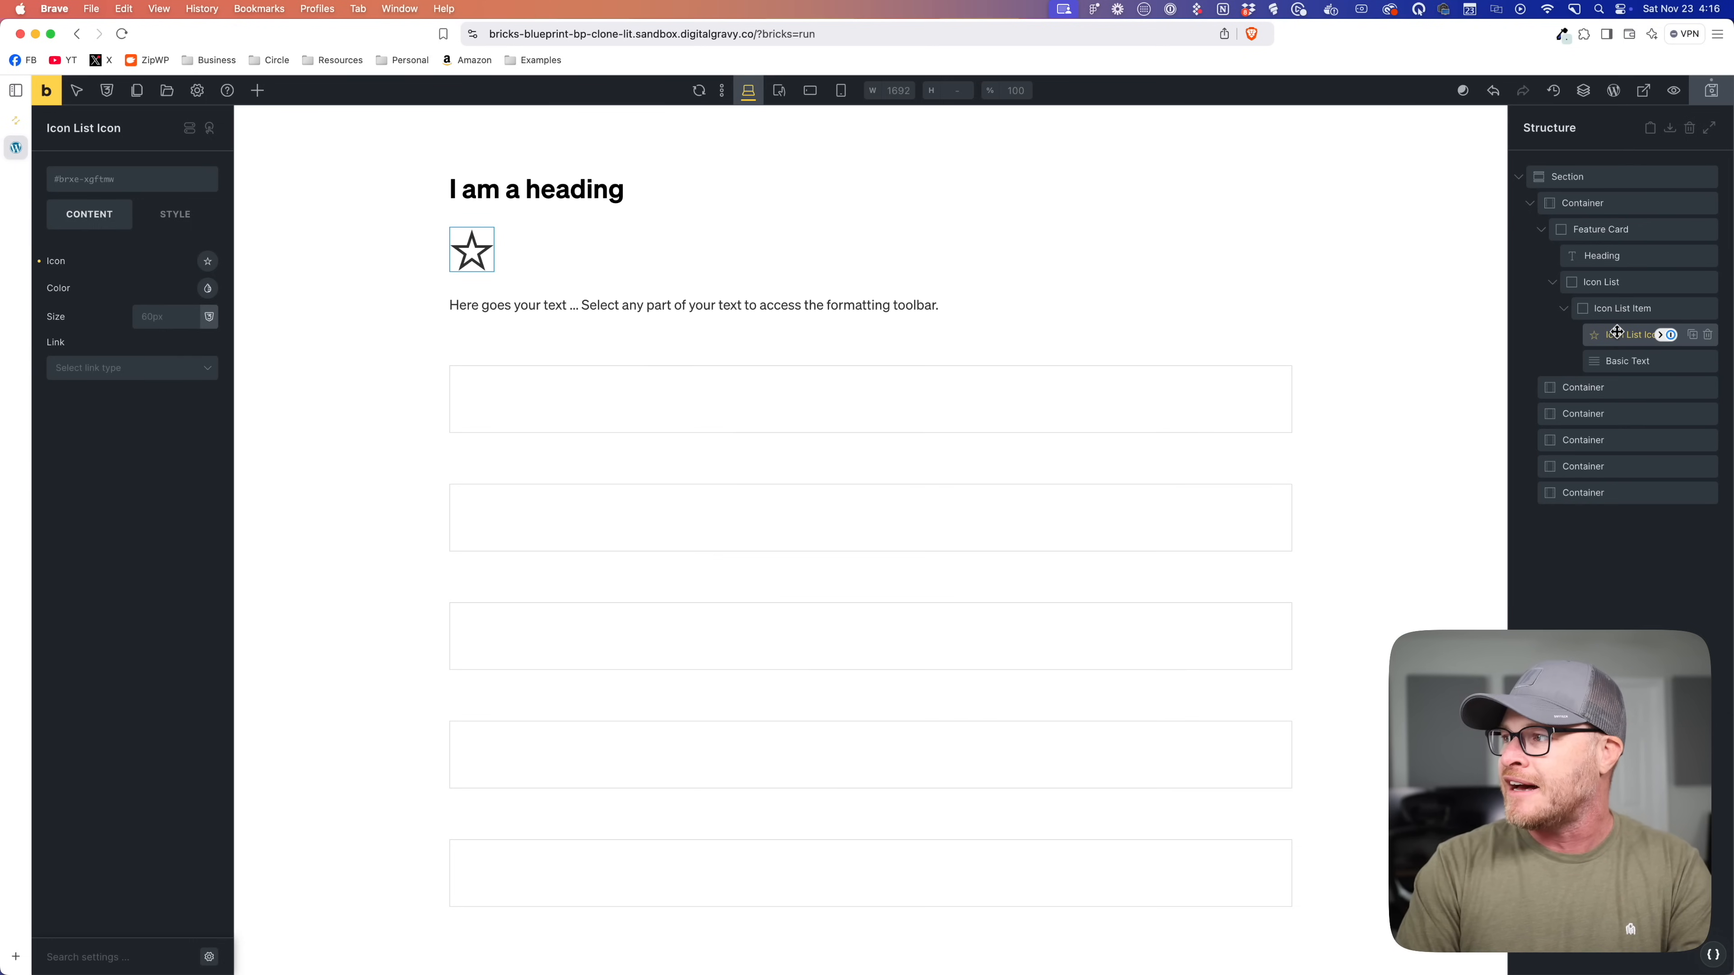
double_click(1627, 361)
text(Icon List Label)
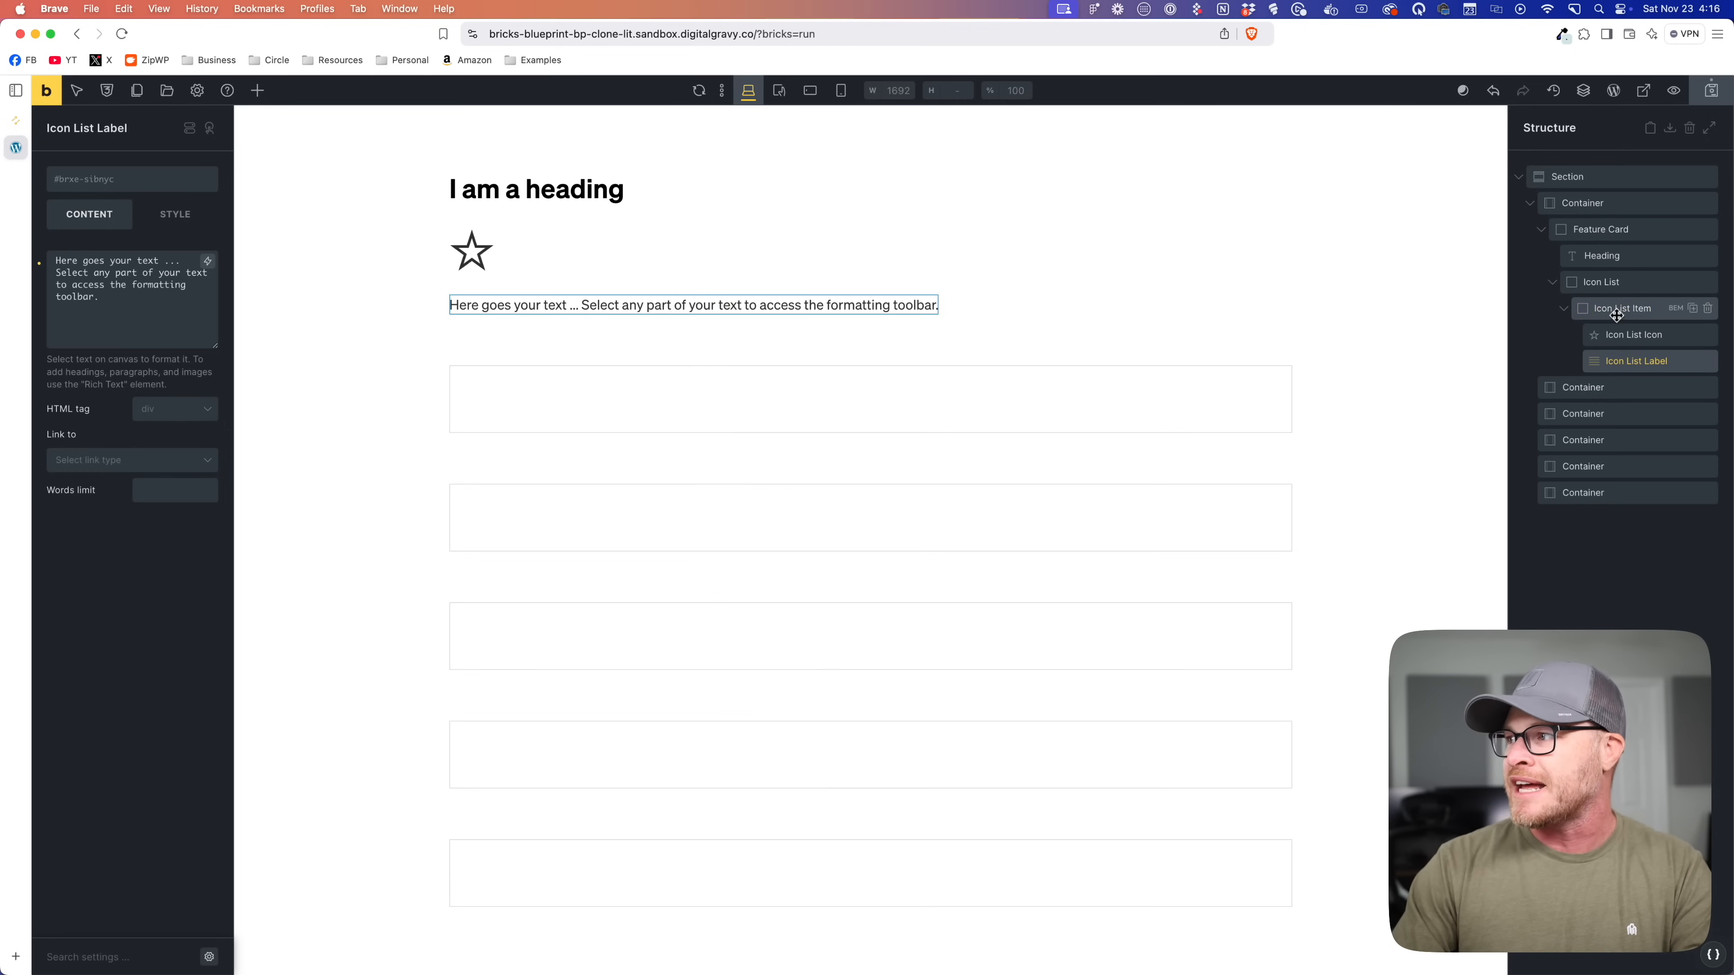
click(1619, 282)
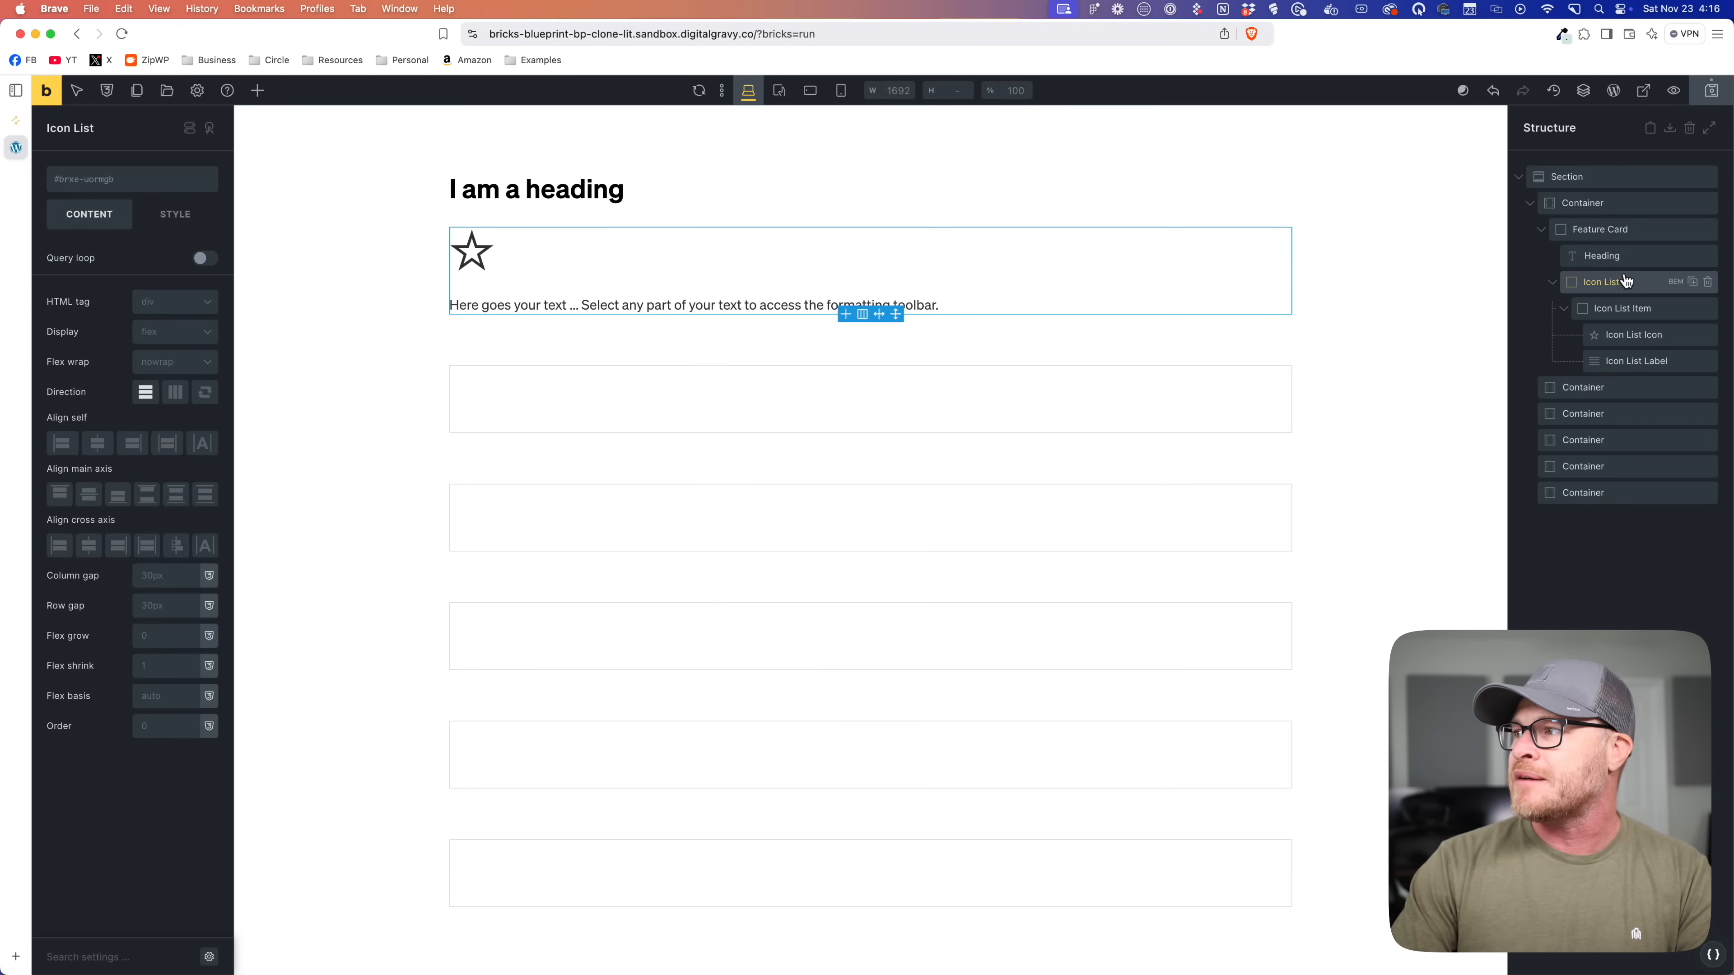
click(1602, 255)
click(1594, 230)
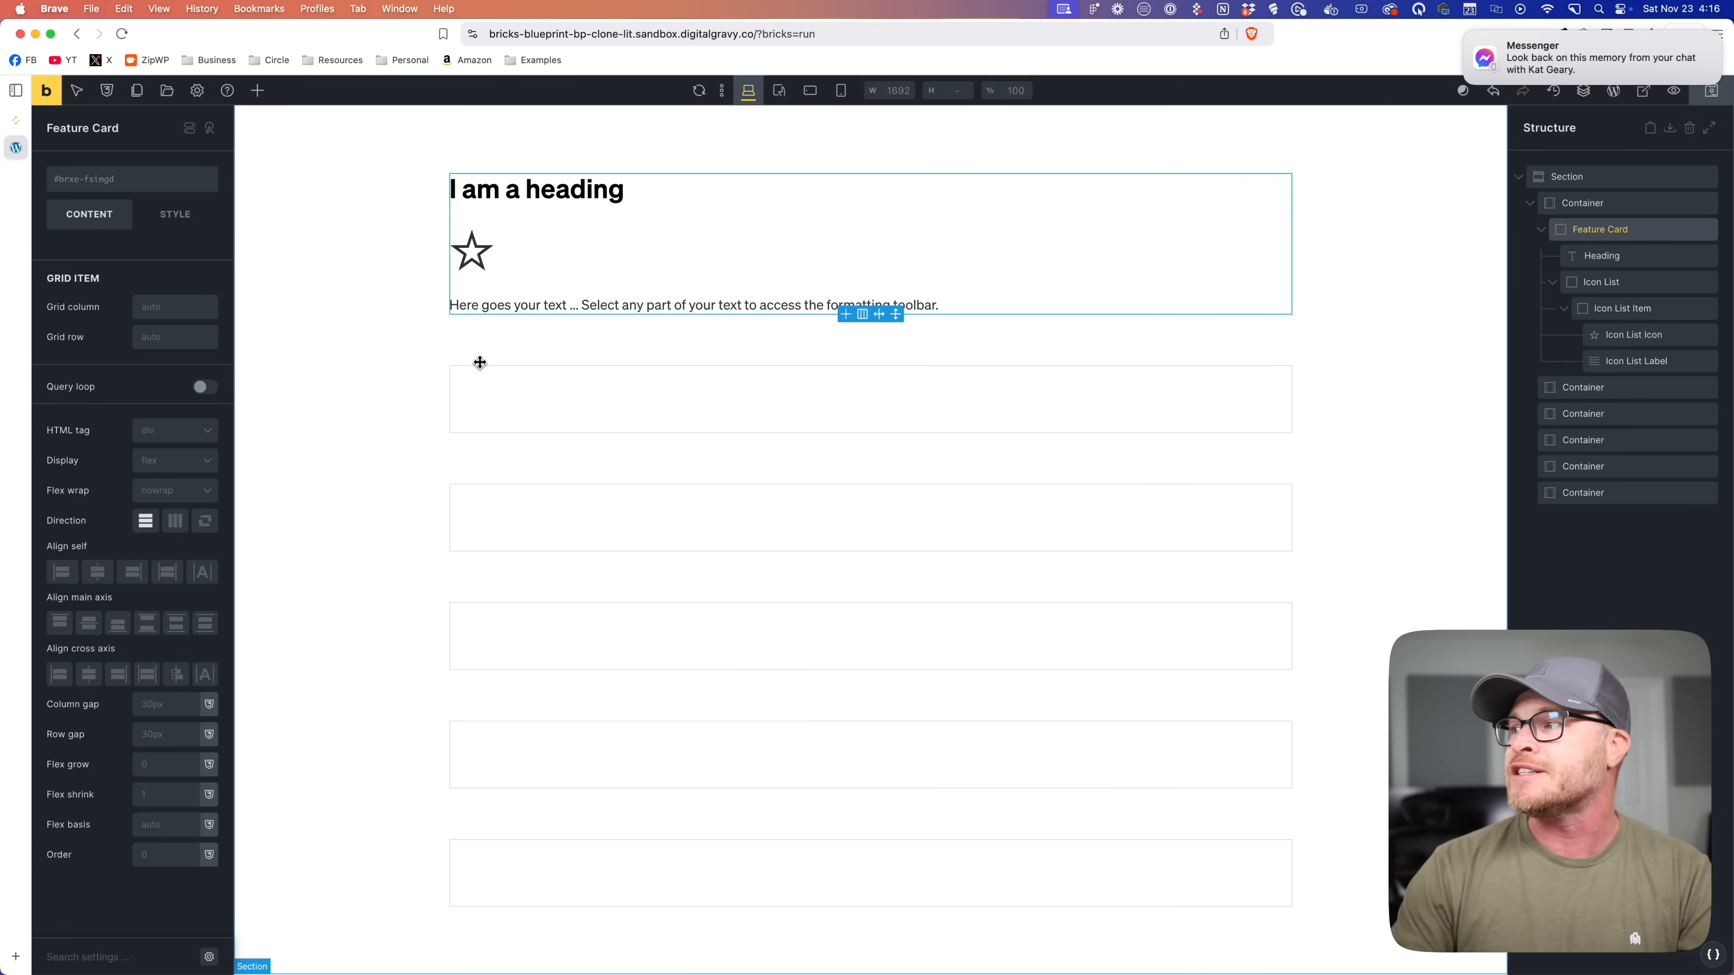
Step: Dismiss the notification and turn on Do Not Disturb in the macOS Focus settings
click(1468, 36)
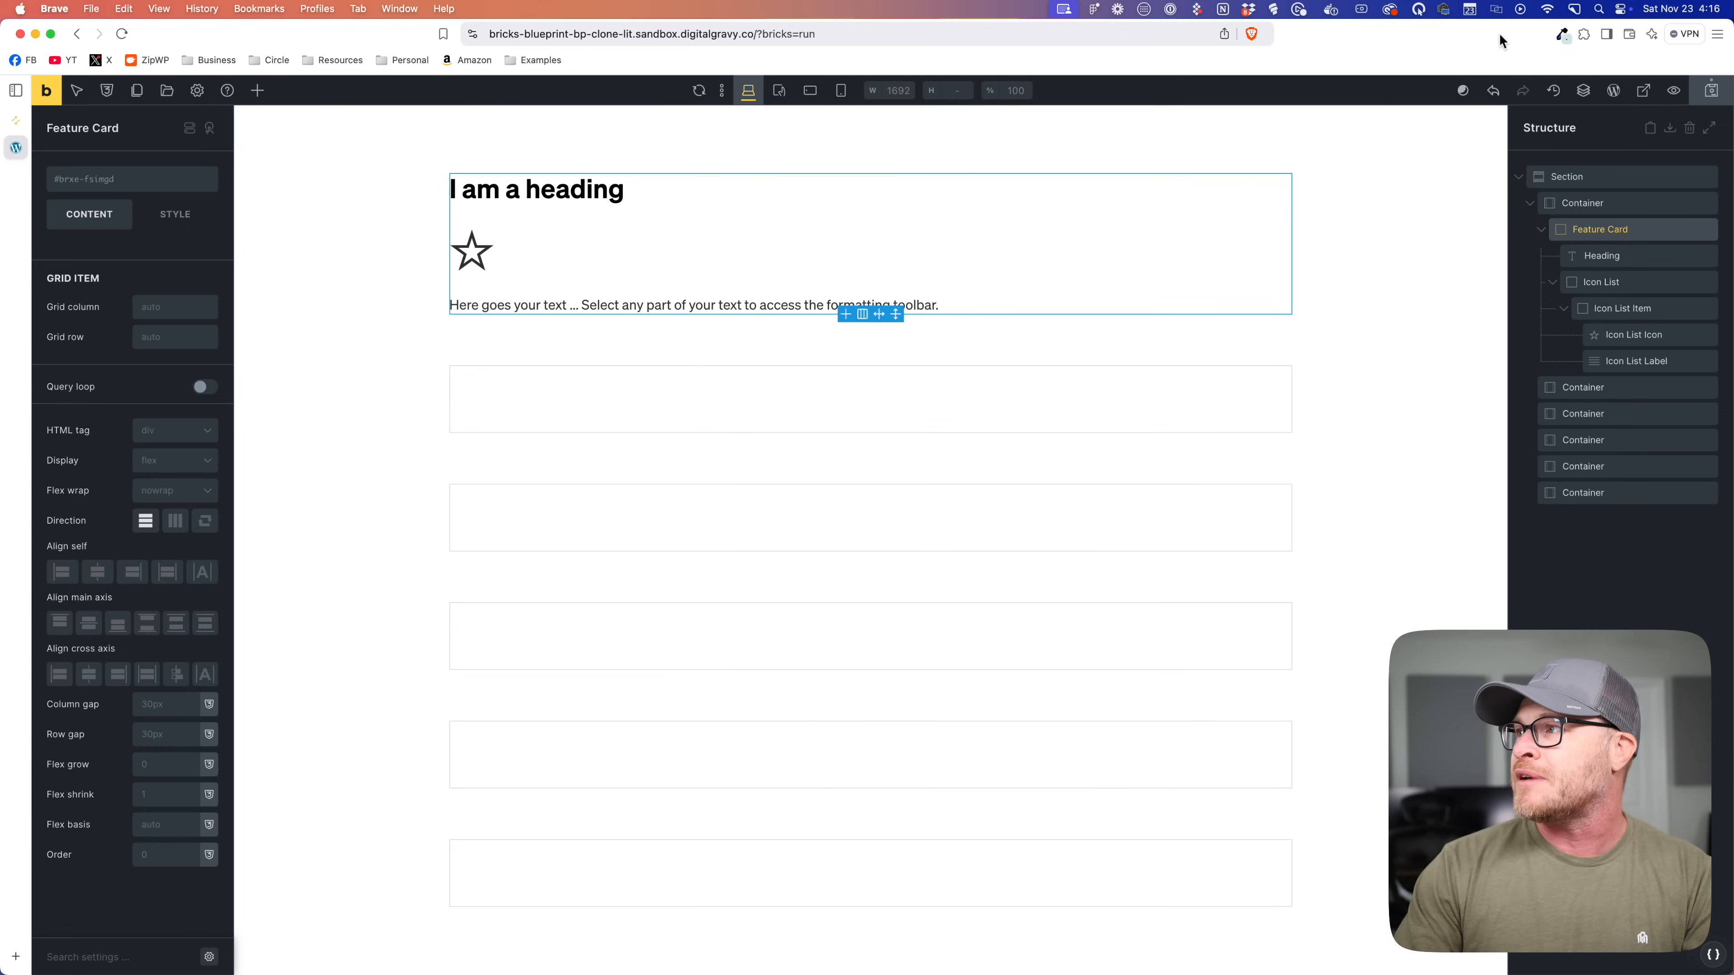
click(1619, 9)
click(1665, 82)
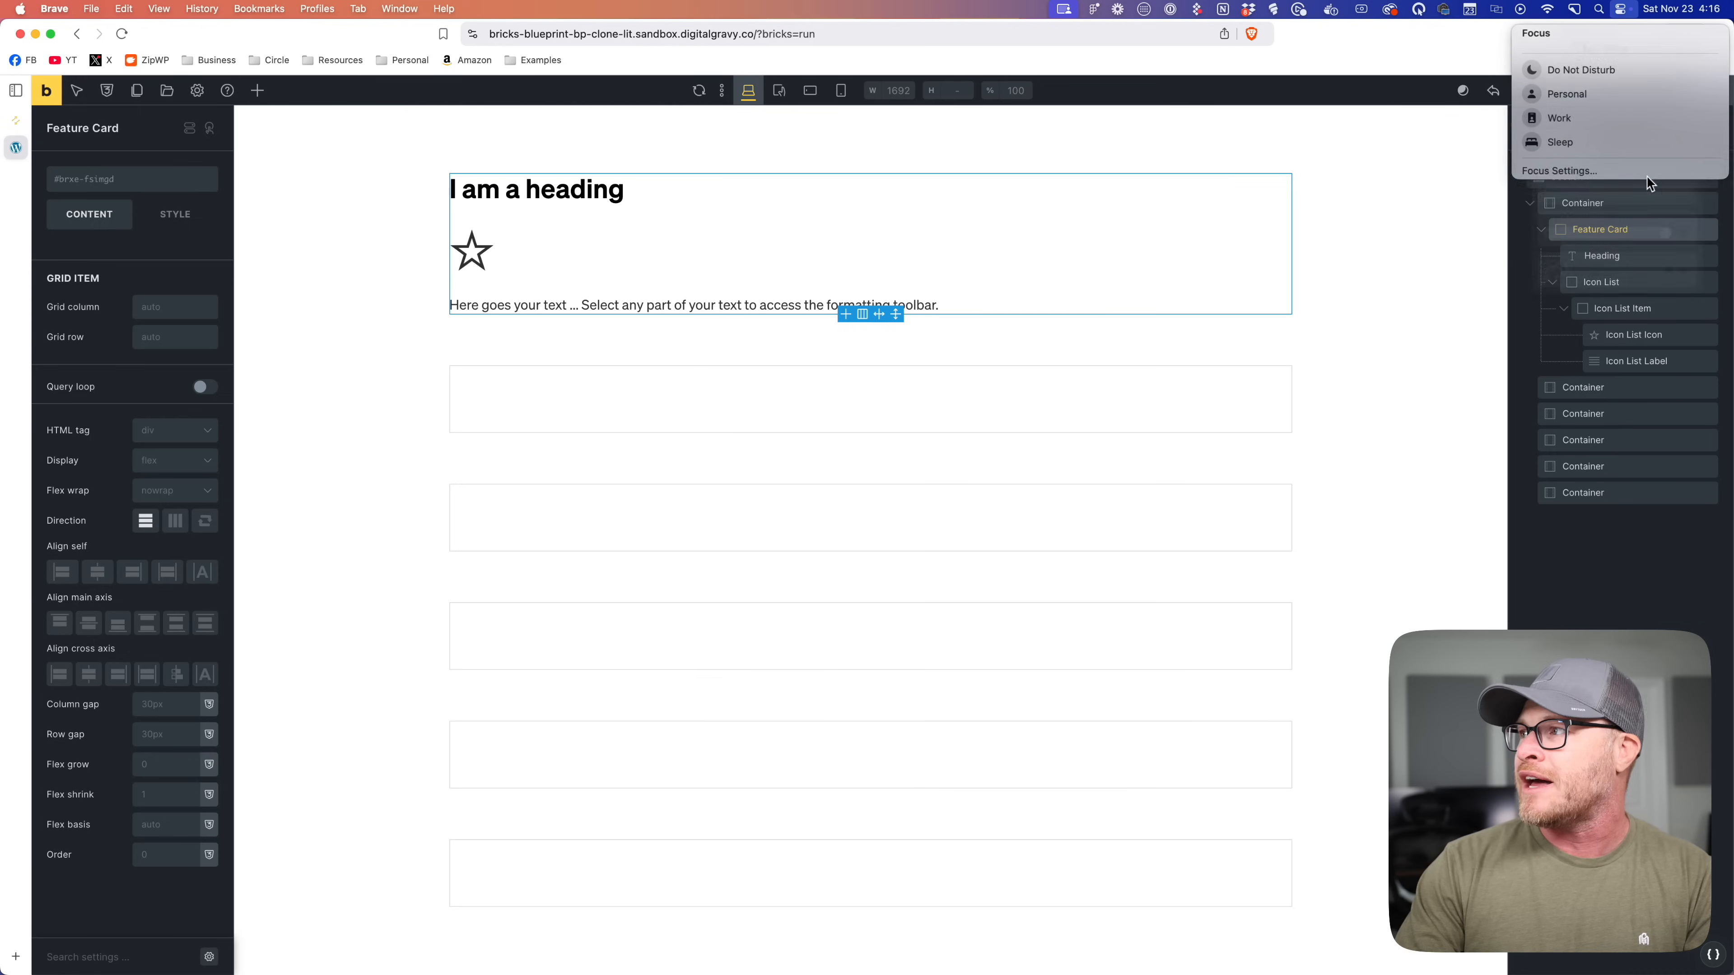
click(1584, 80)
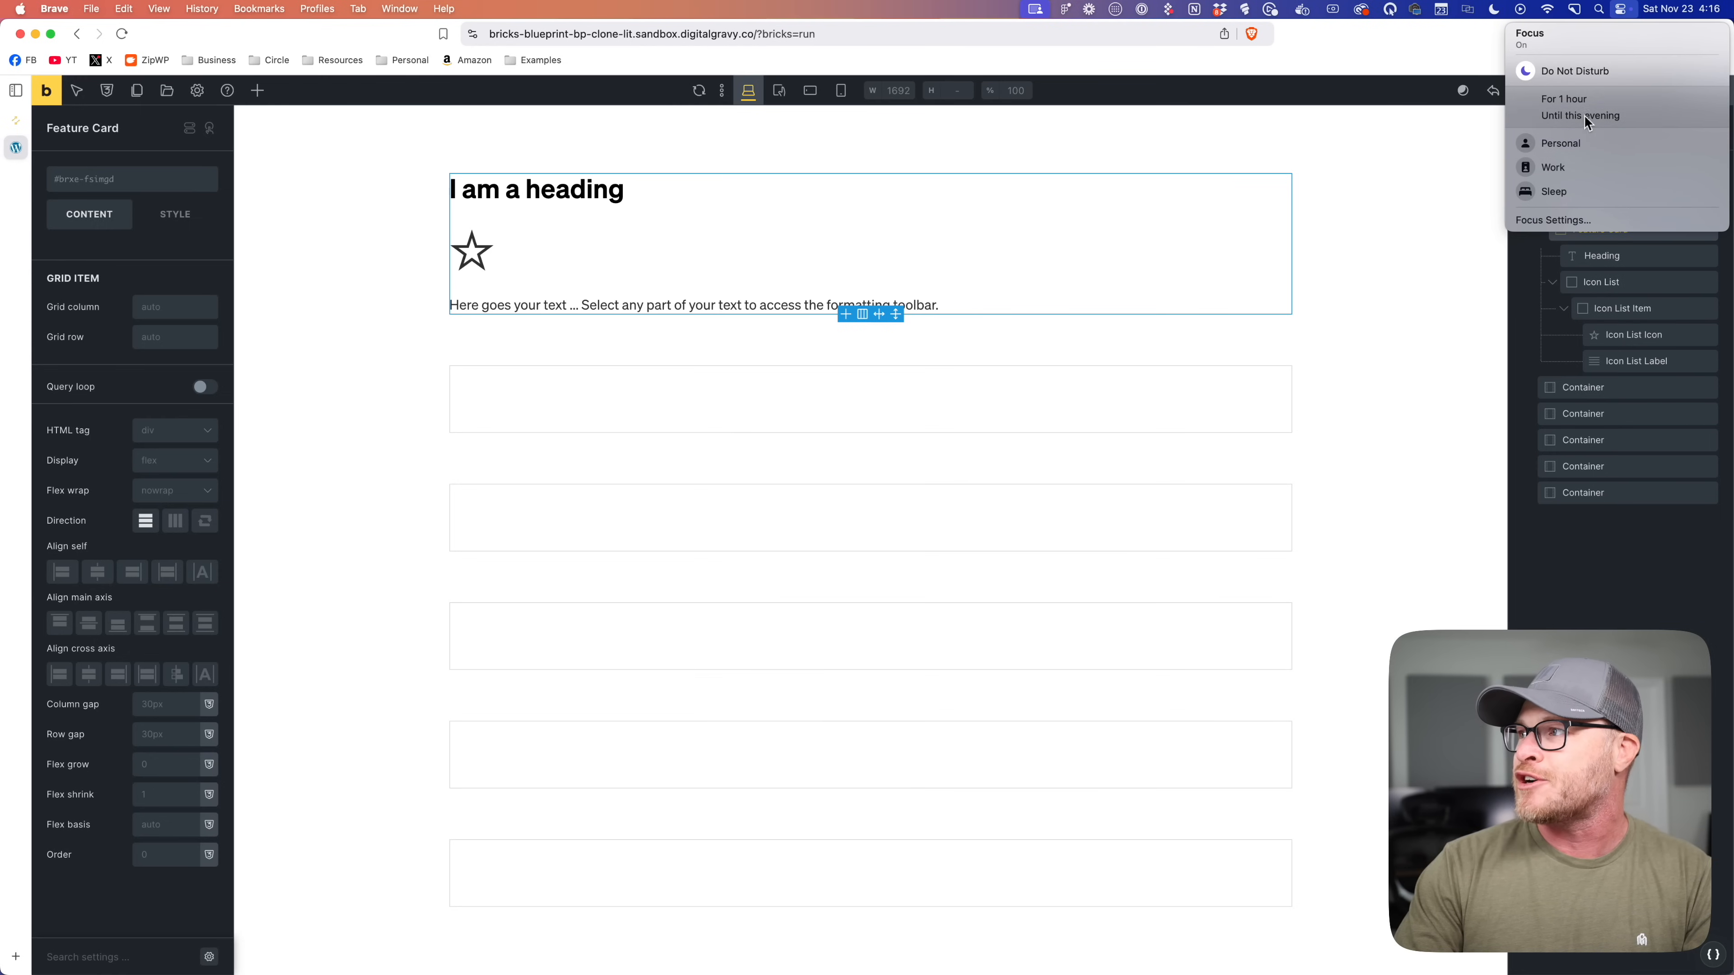
click(1620, 9)
Step: Apply auto-generated BEM classes to the Feature Card and its child elements, using feature-card as the block name with labels synced
click(1626, 497)
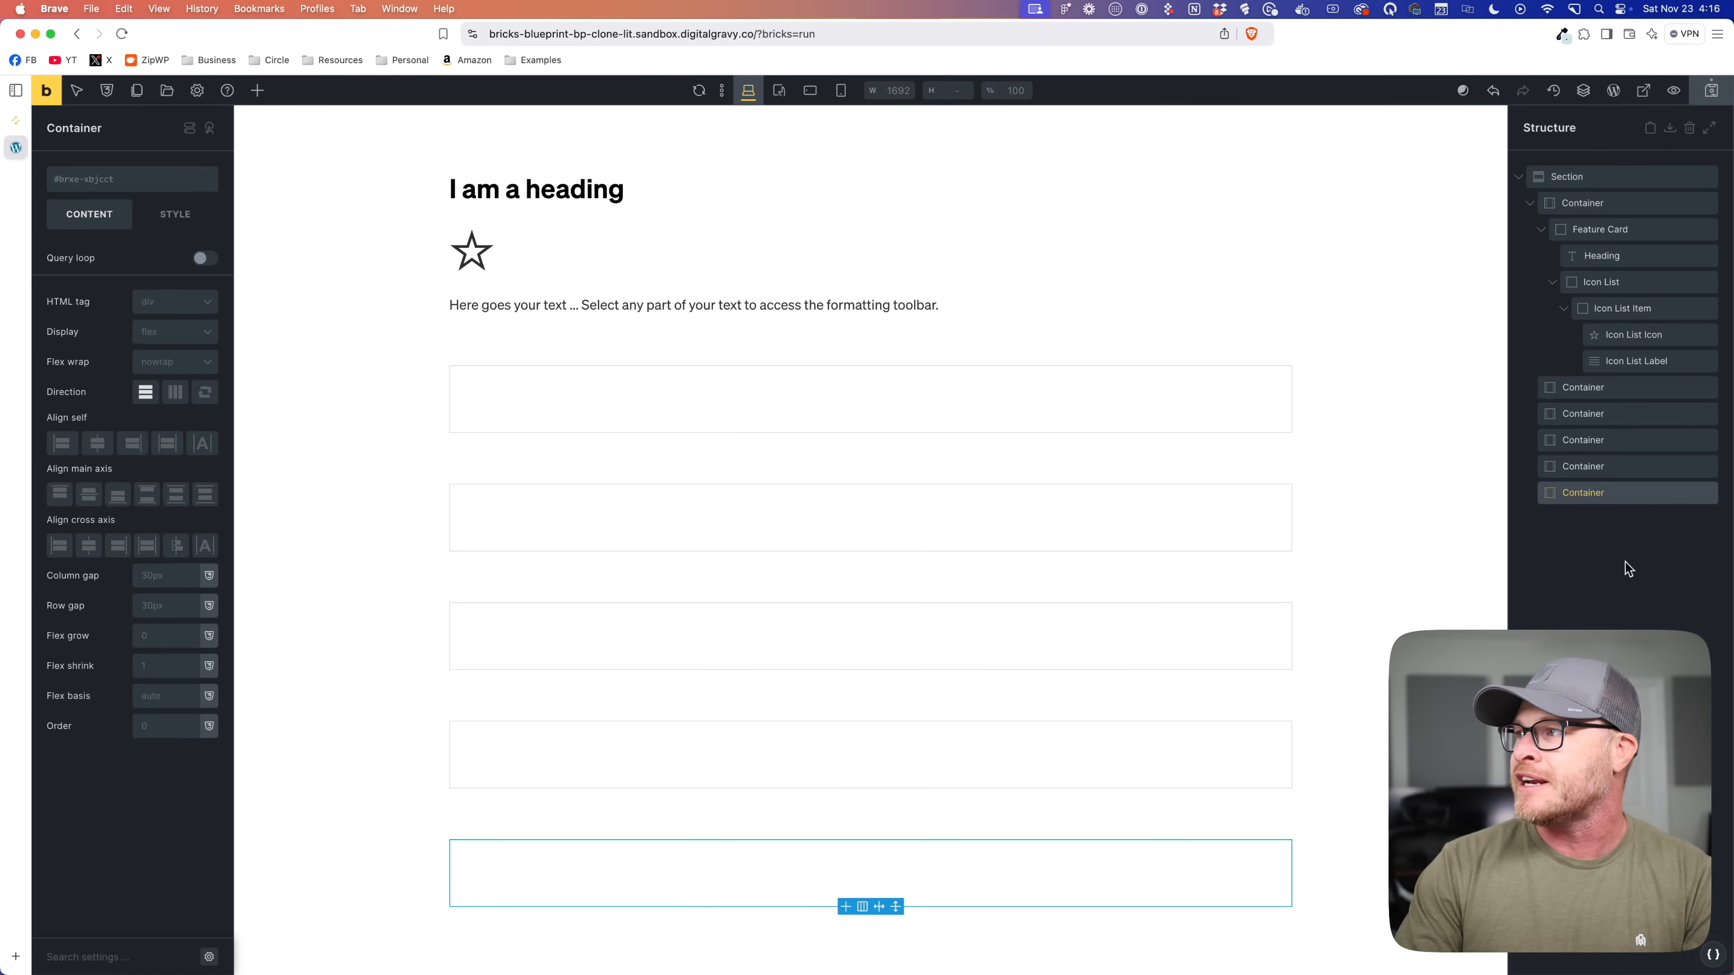
click(1626, 566)
click(829, 246)
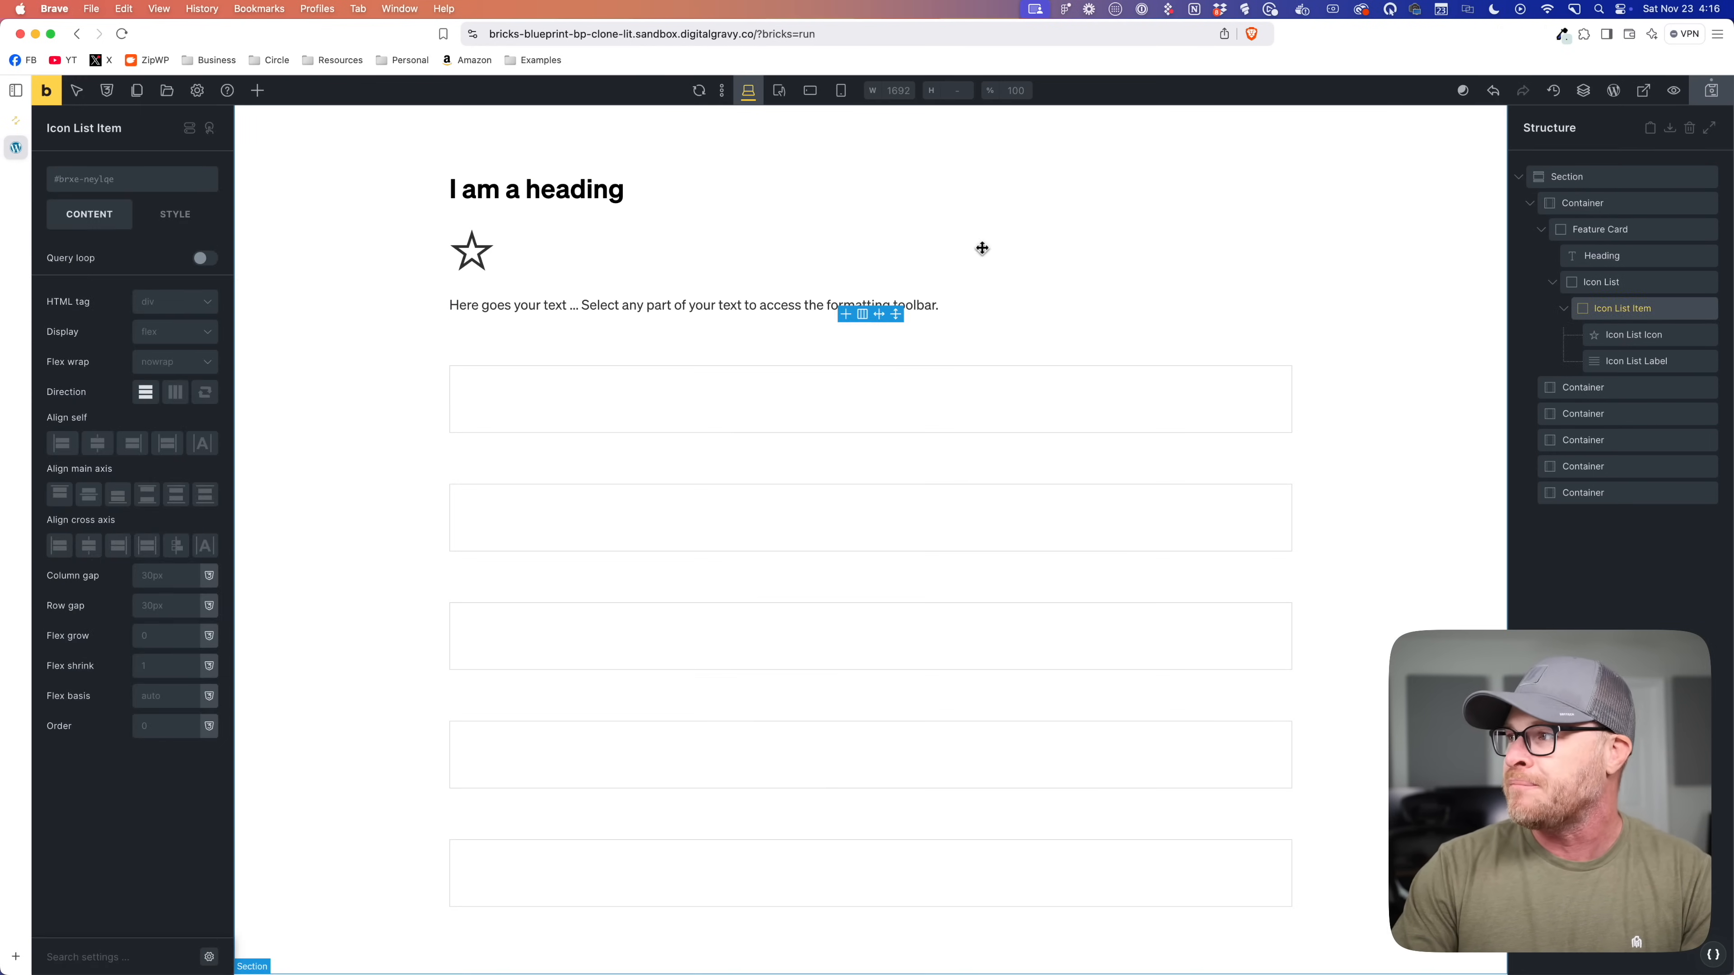
click(1591, 229)
click(1677, 231)
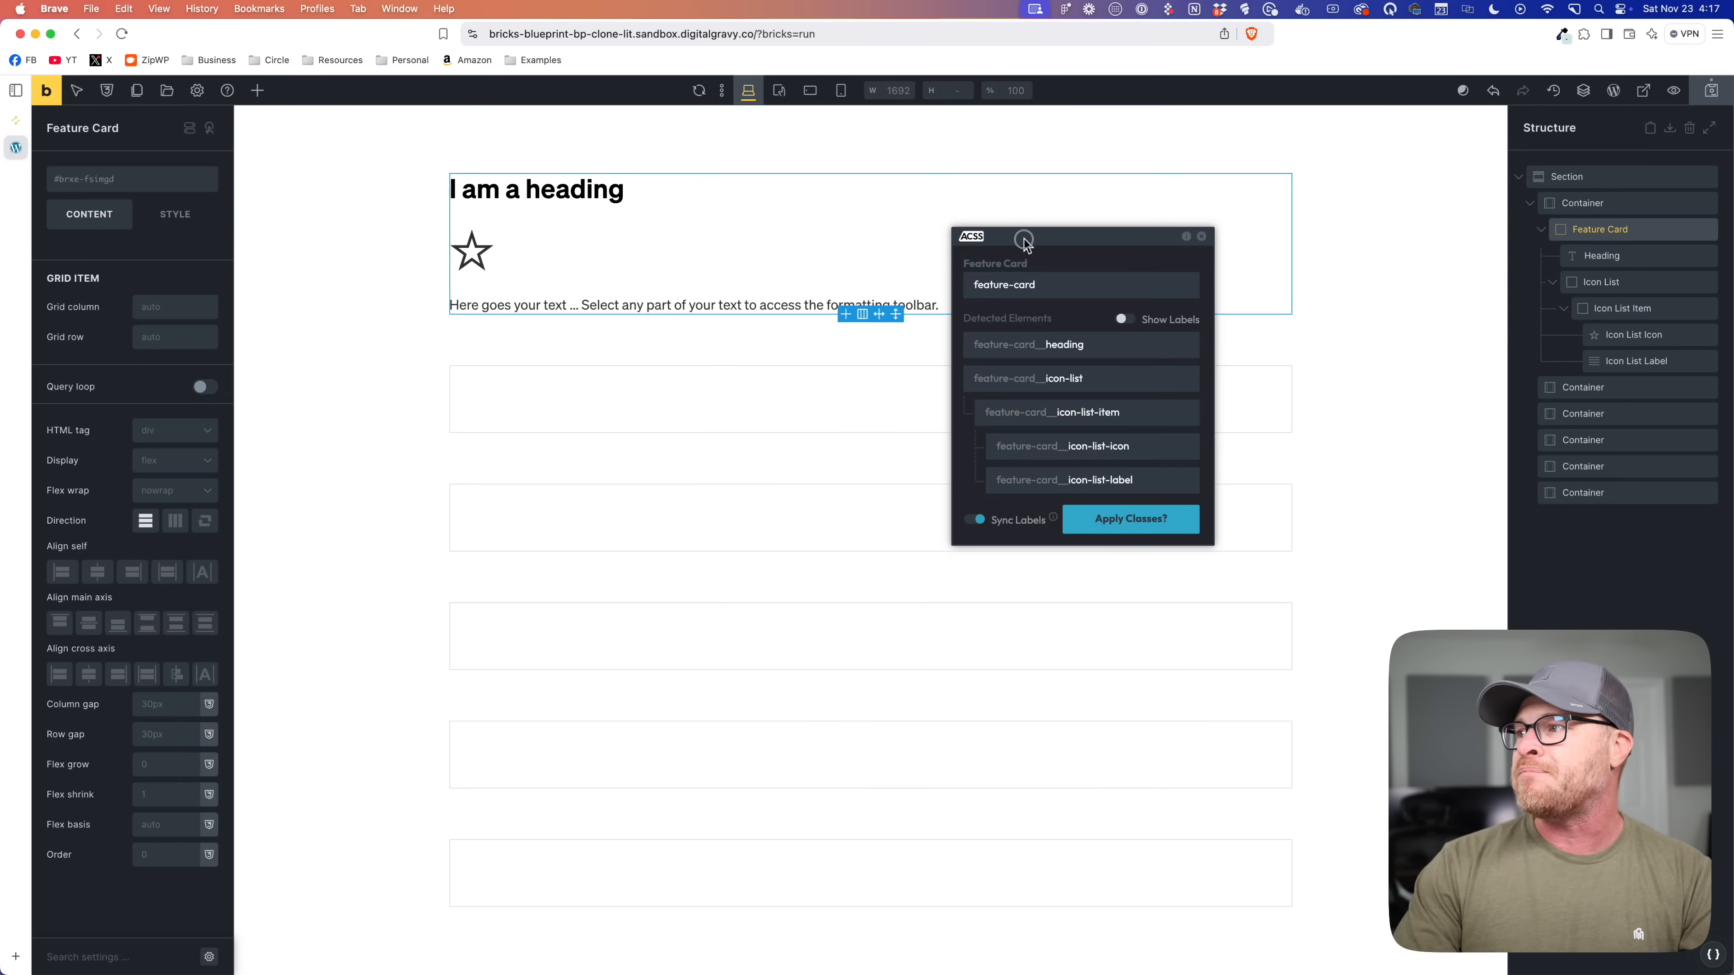
click(1102, 536)
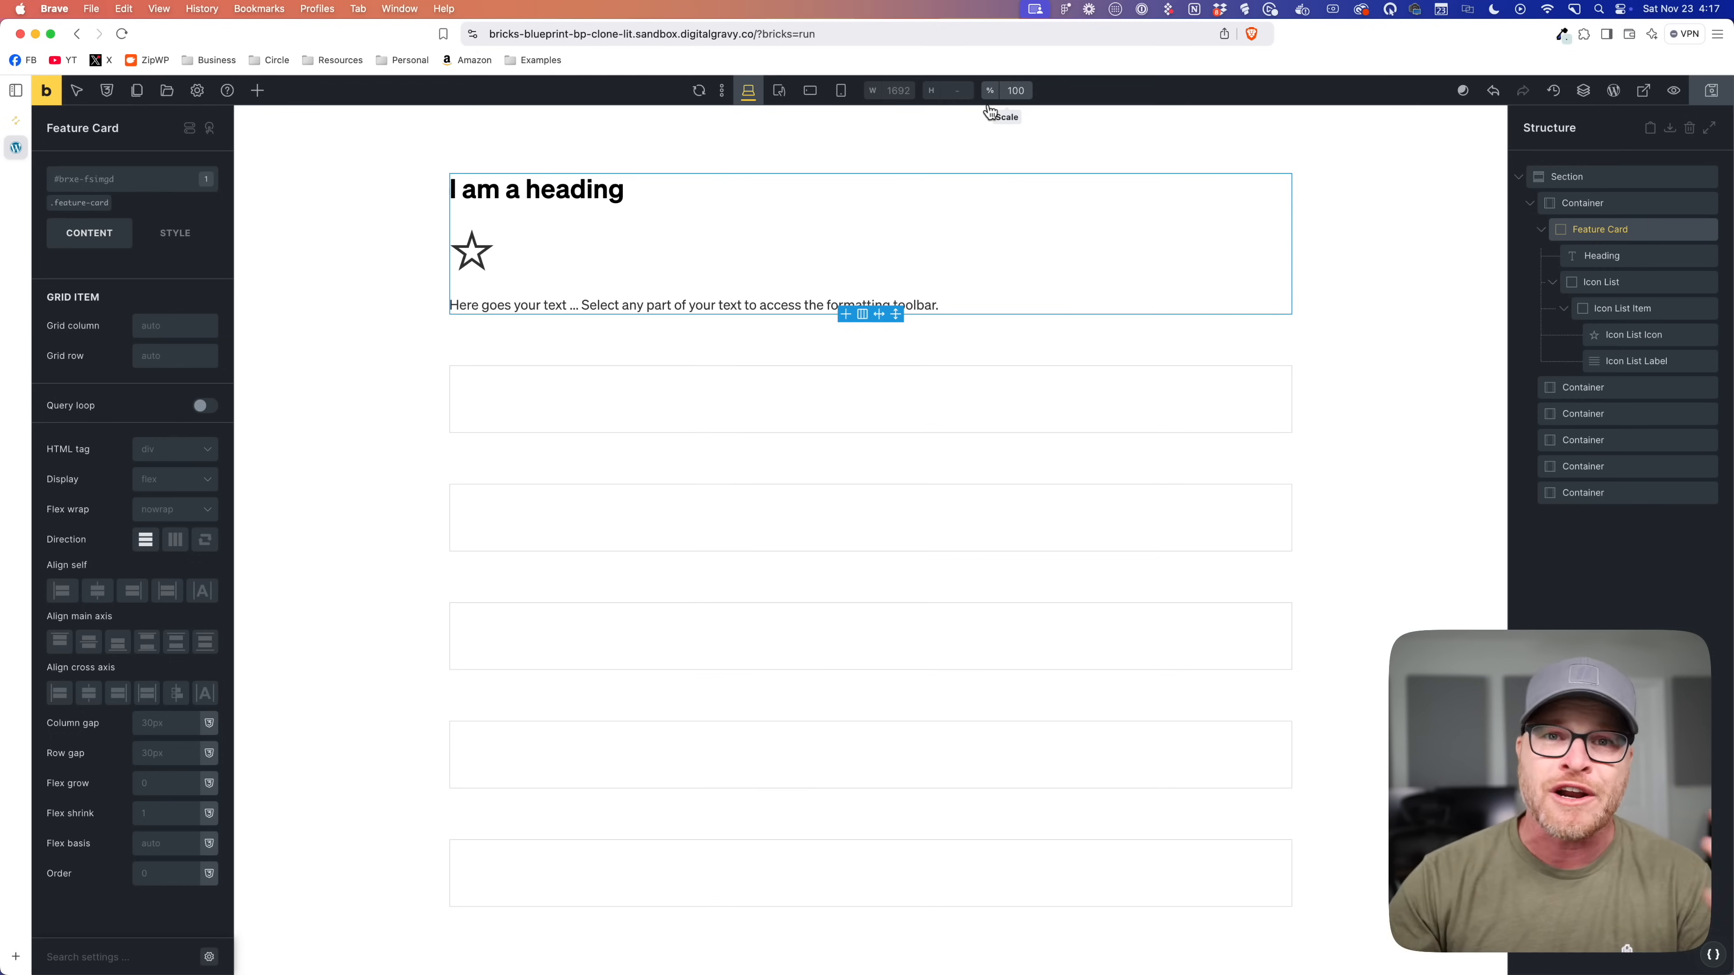
Step: Open the Automatic.css card settings and enable the experimental Card Framework
click(1714, 955)
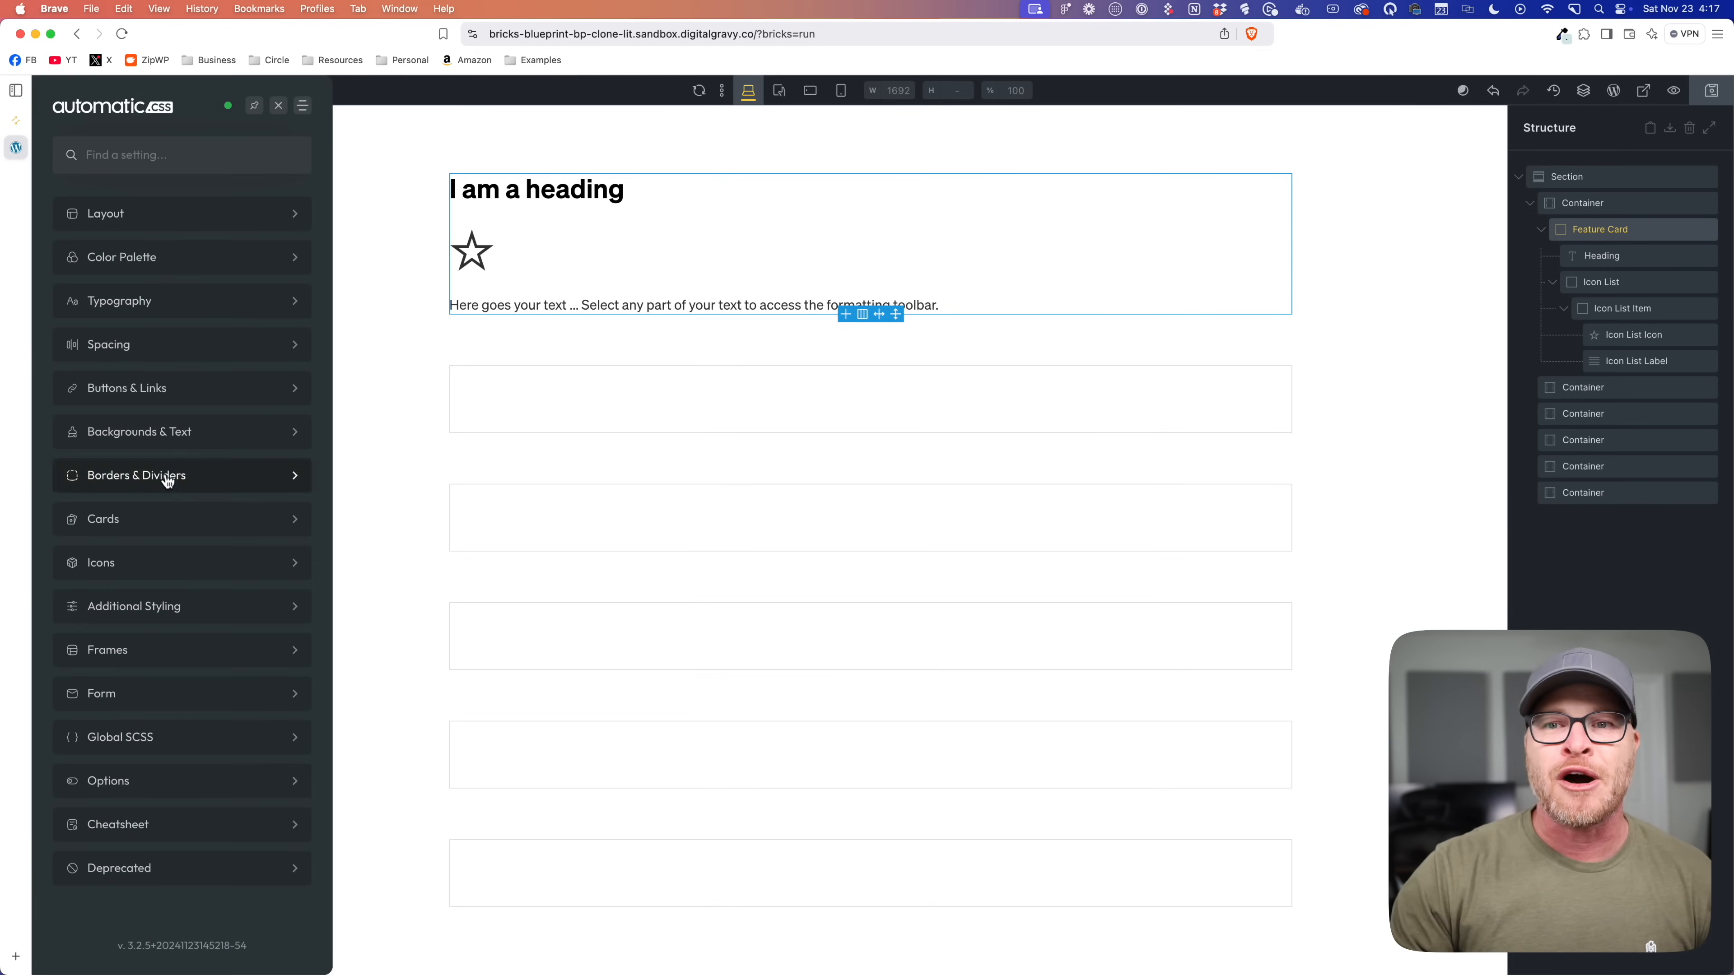
click(168, 519)
click(287, 213)
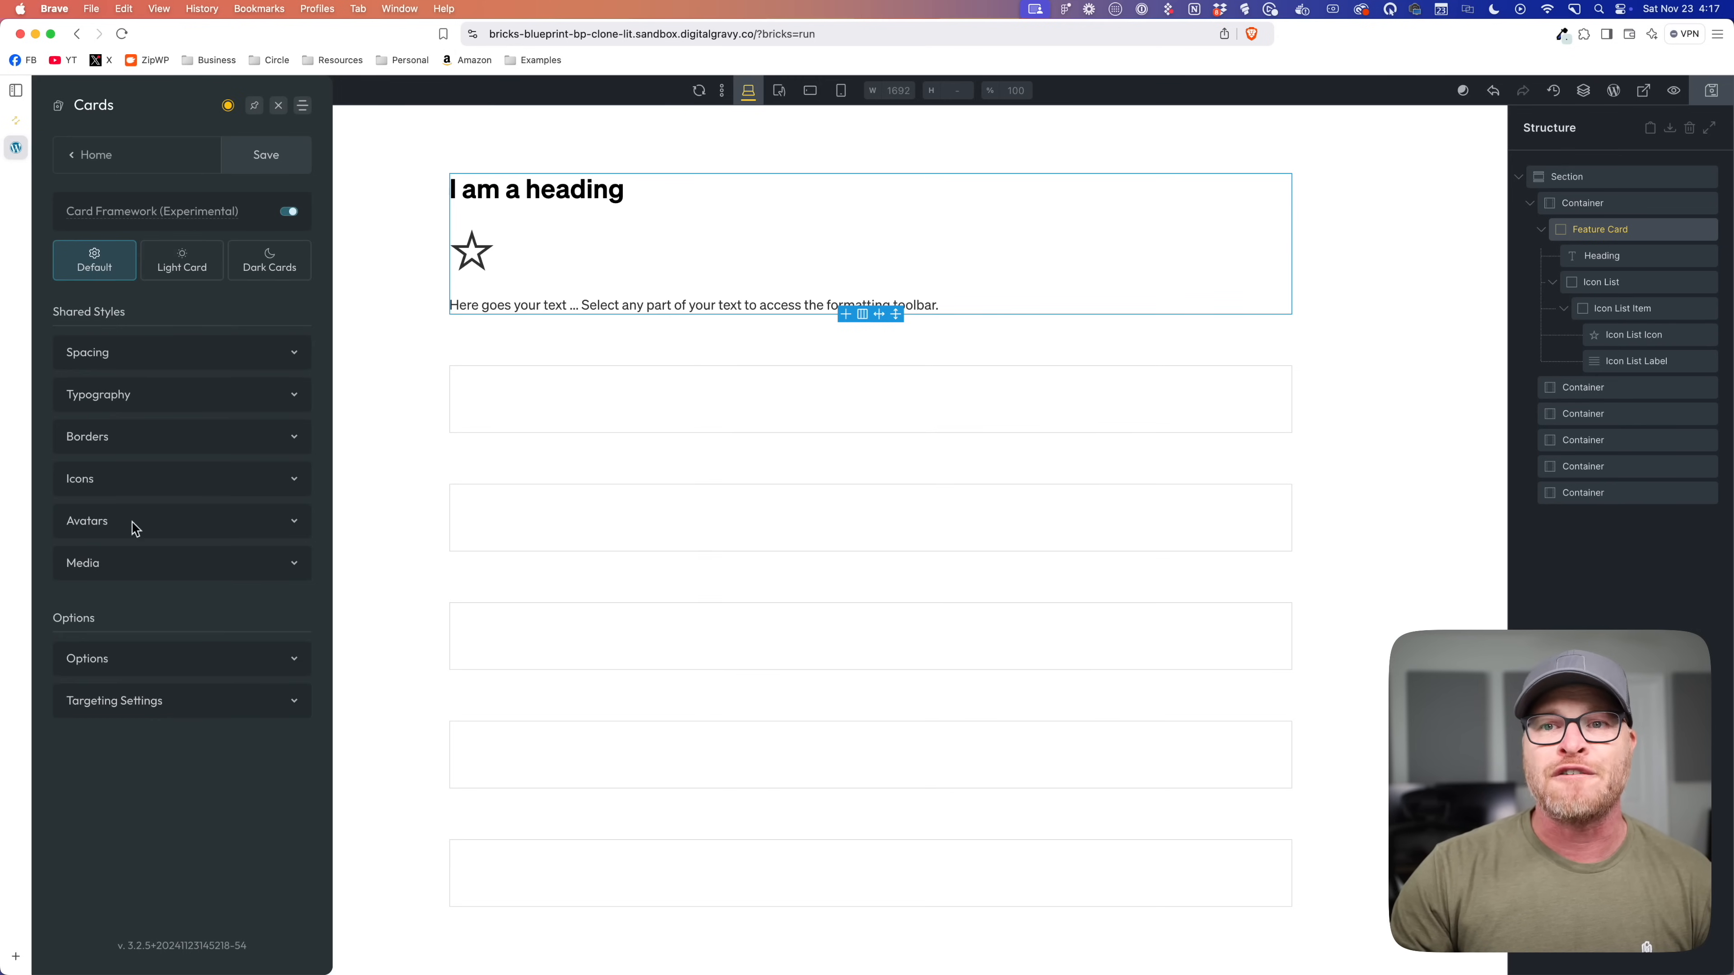
Step: Enable automatic card styling and auto container query support in the Card Framework options
click(197, 660)
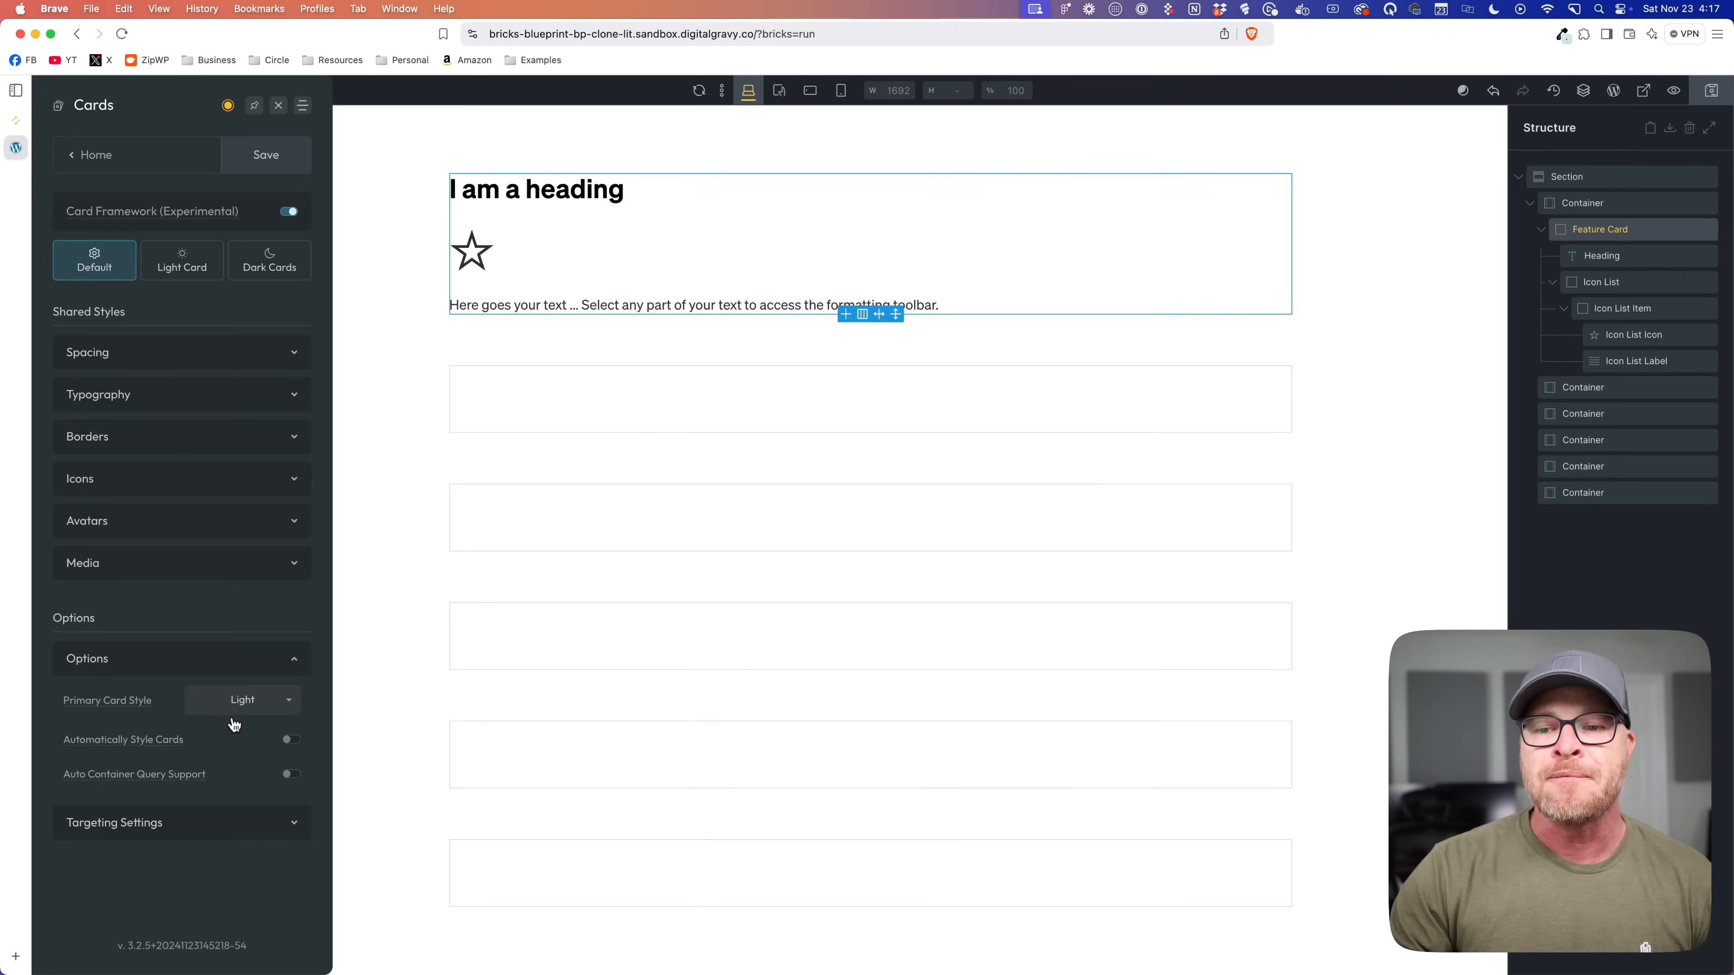
click(290, 740)
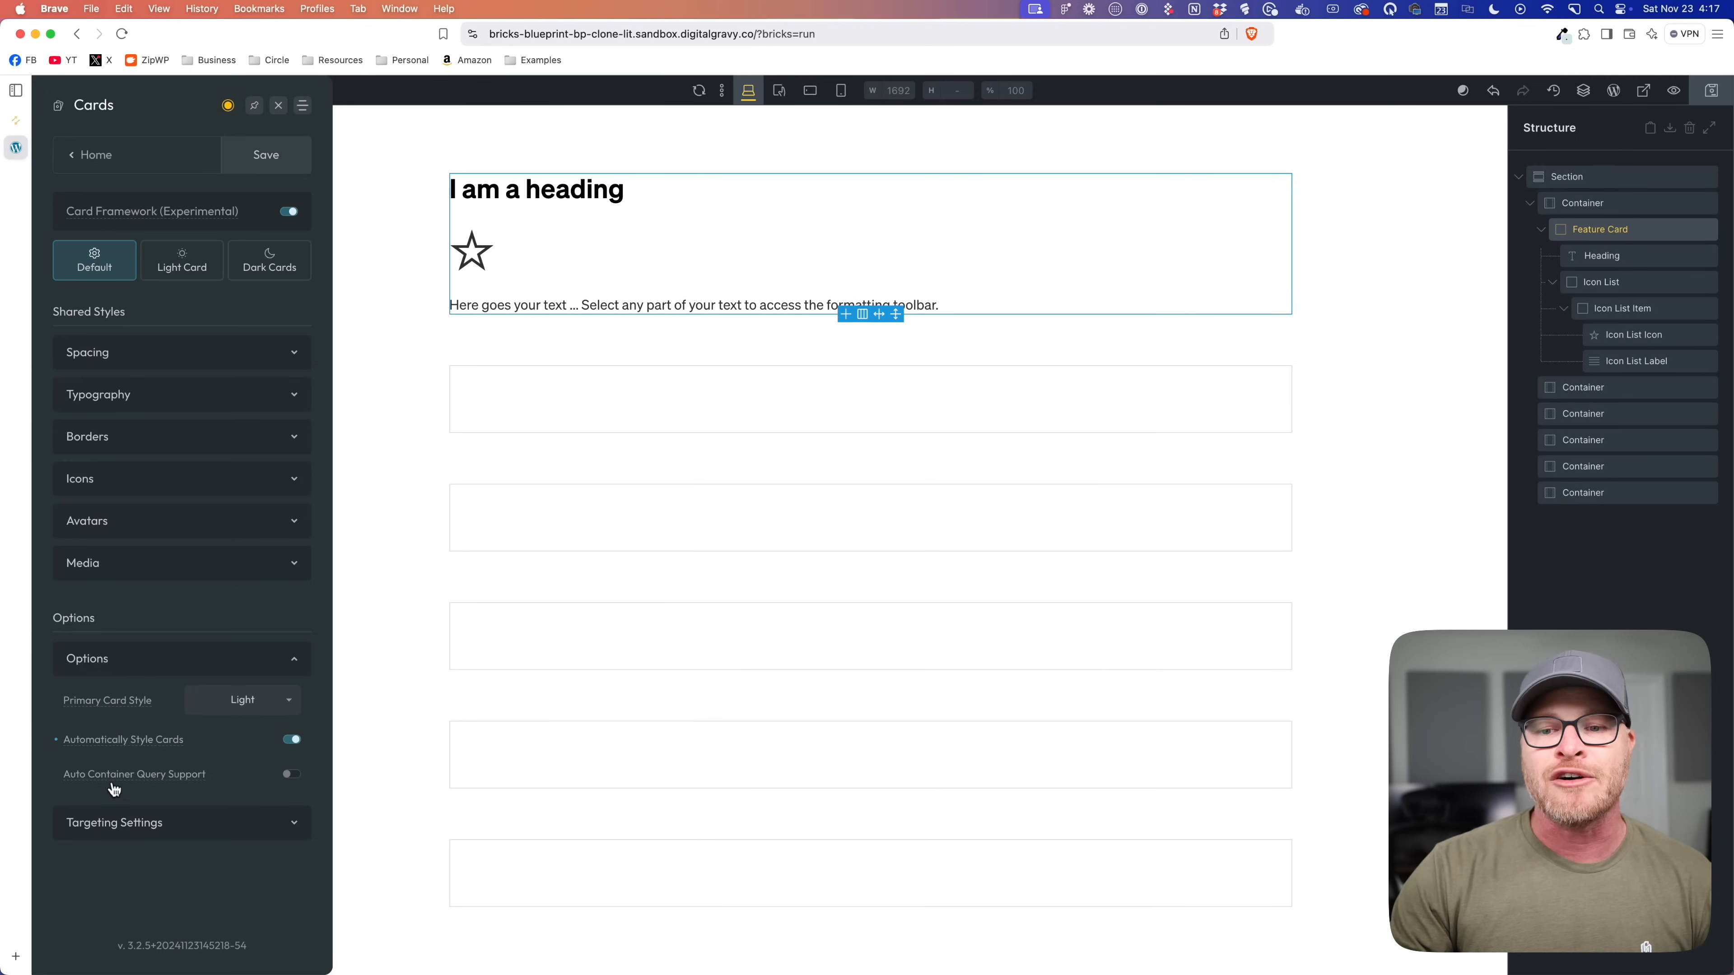
click(293, 777)
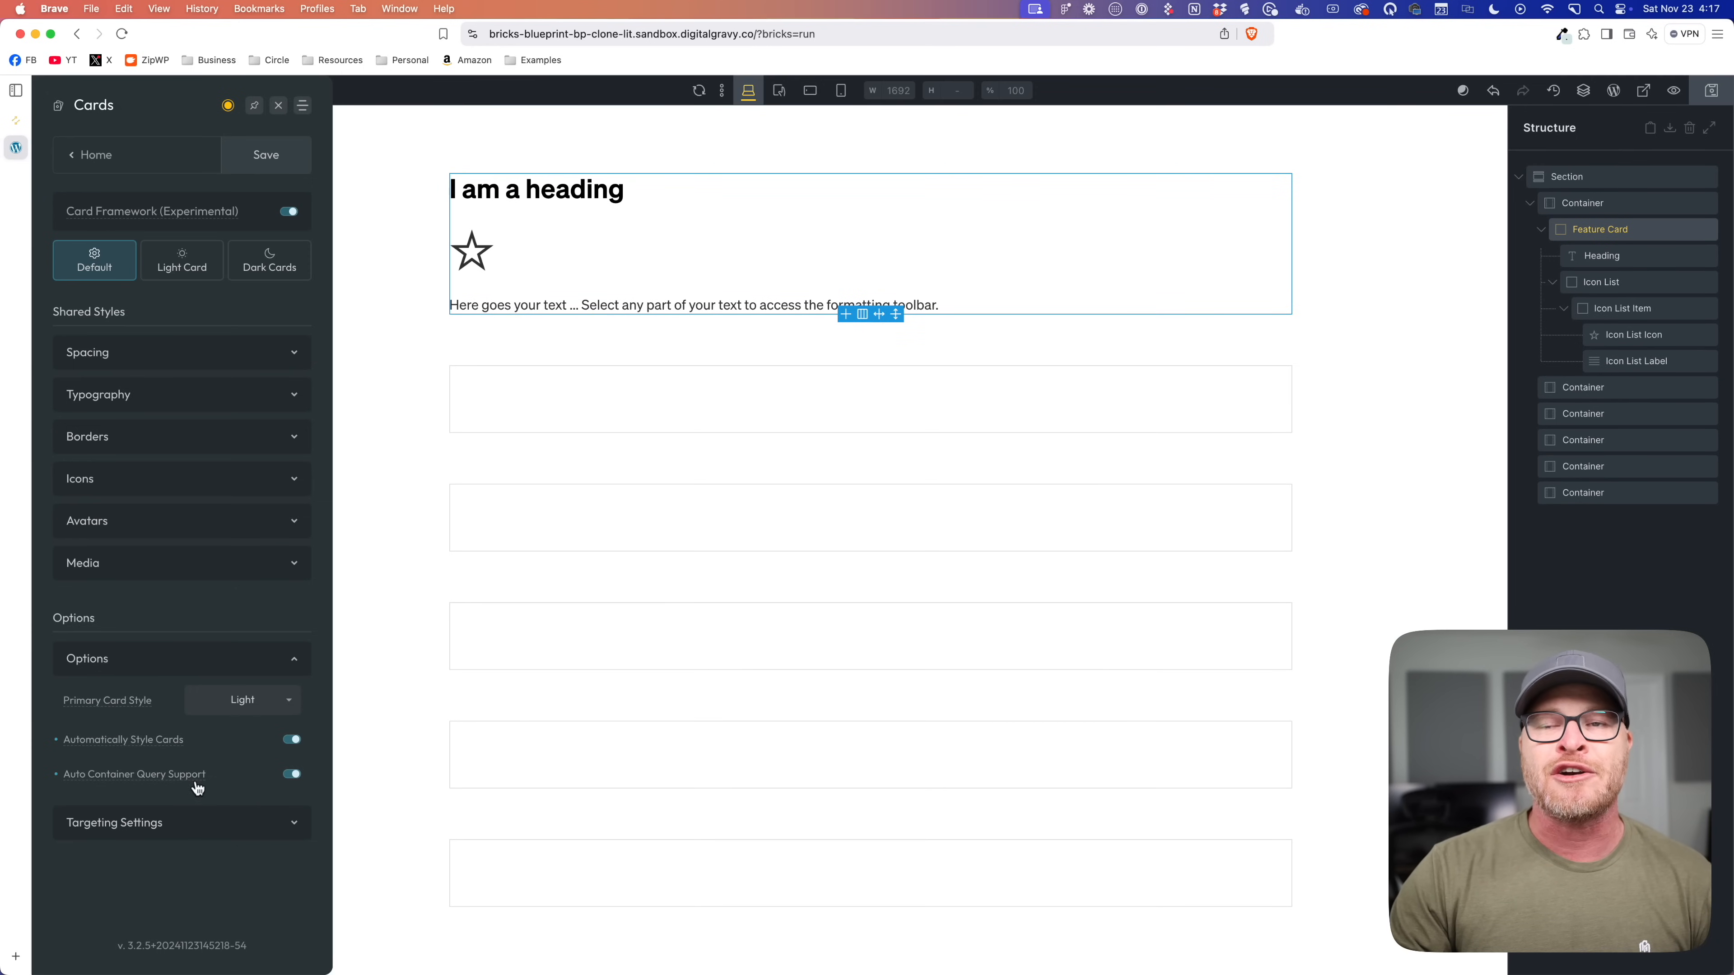
Step: Open the icon framework settings, save the Automatic.css changes, and close the dashboard
click(102, 156)
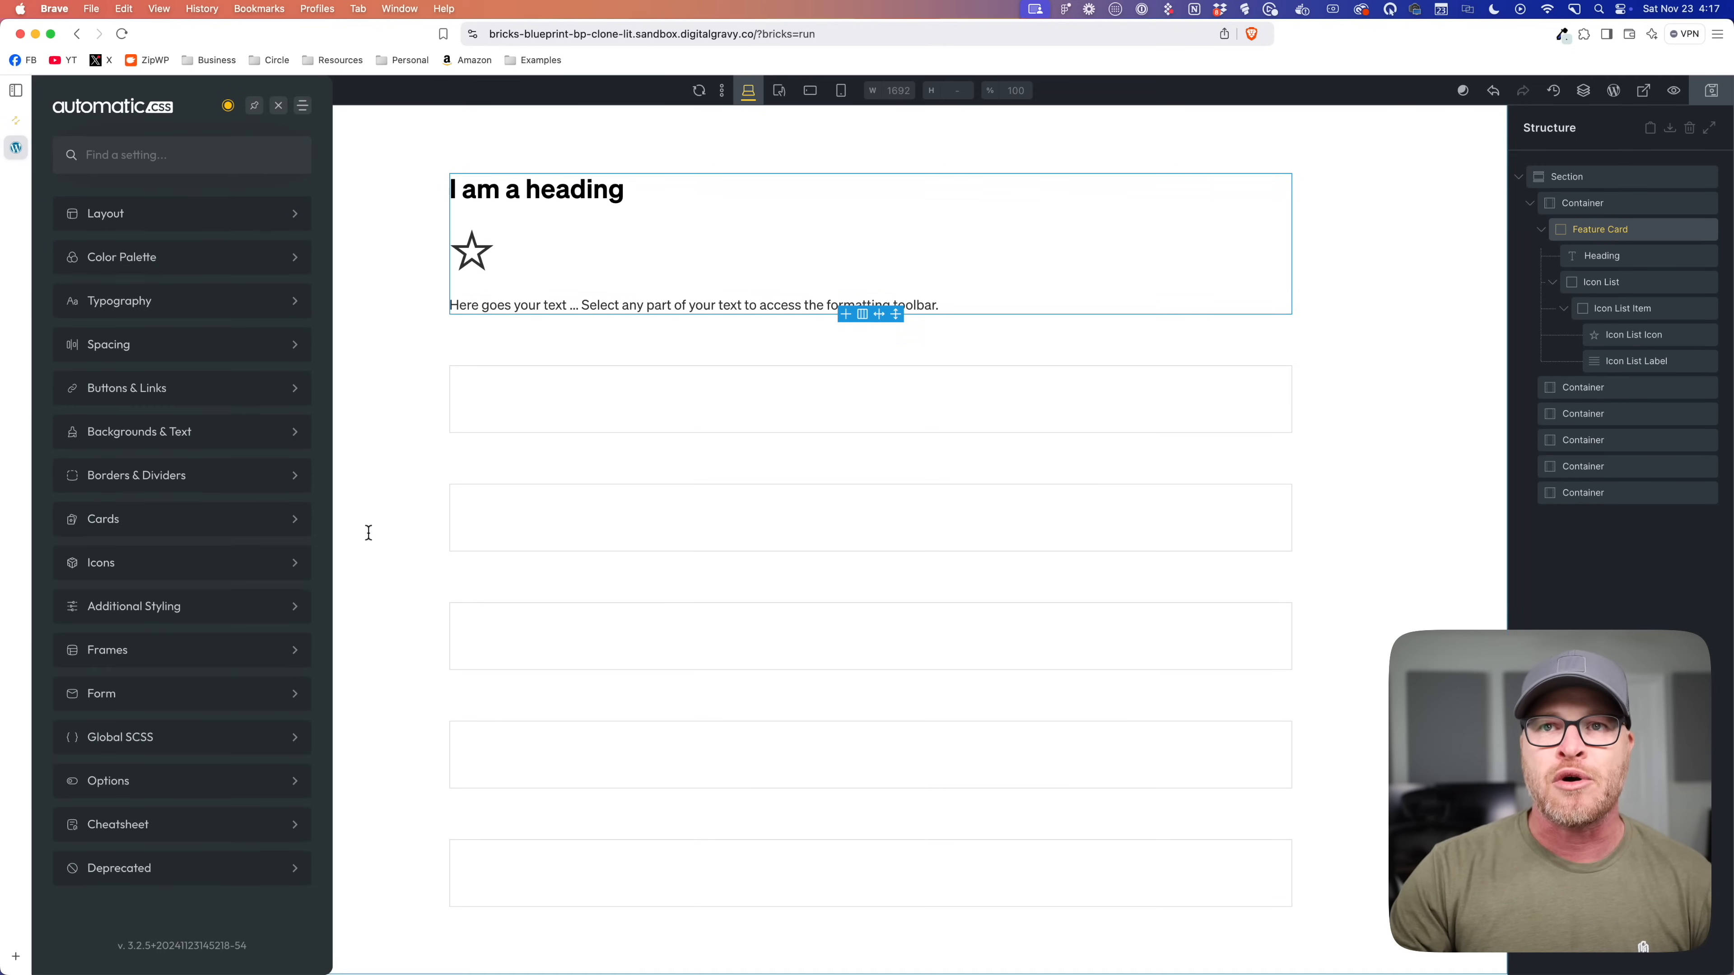
click(182, 553)
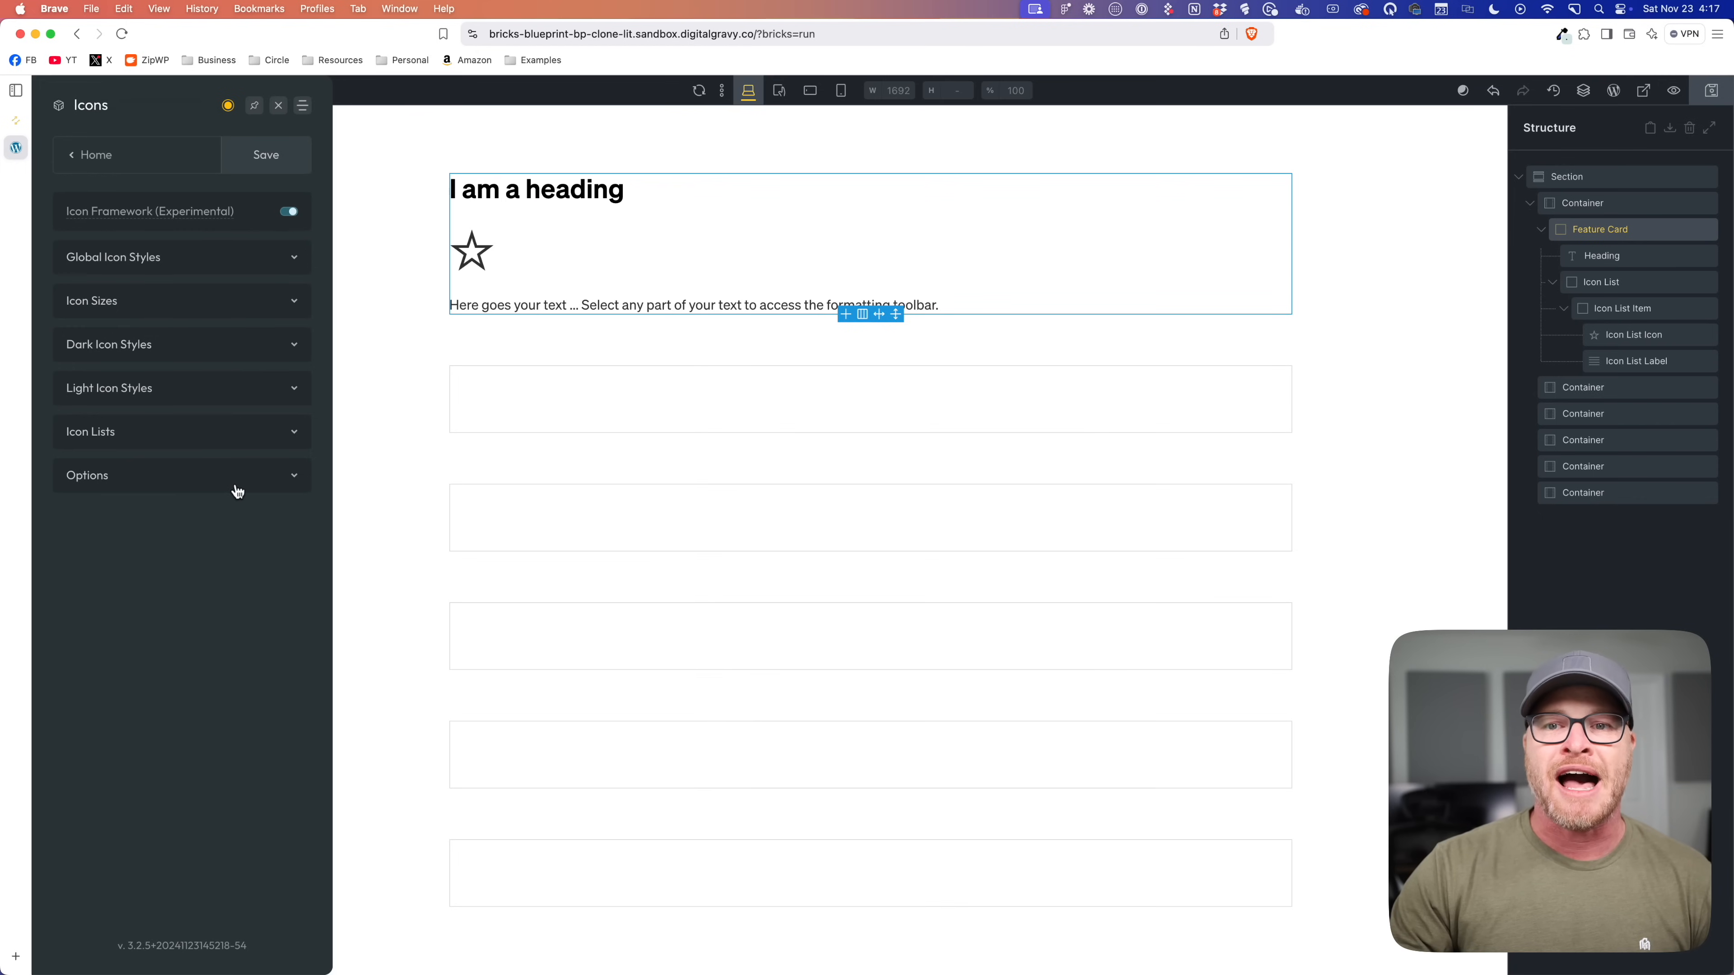
click(266, 155)
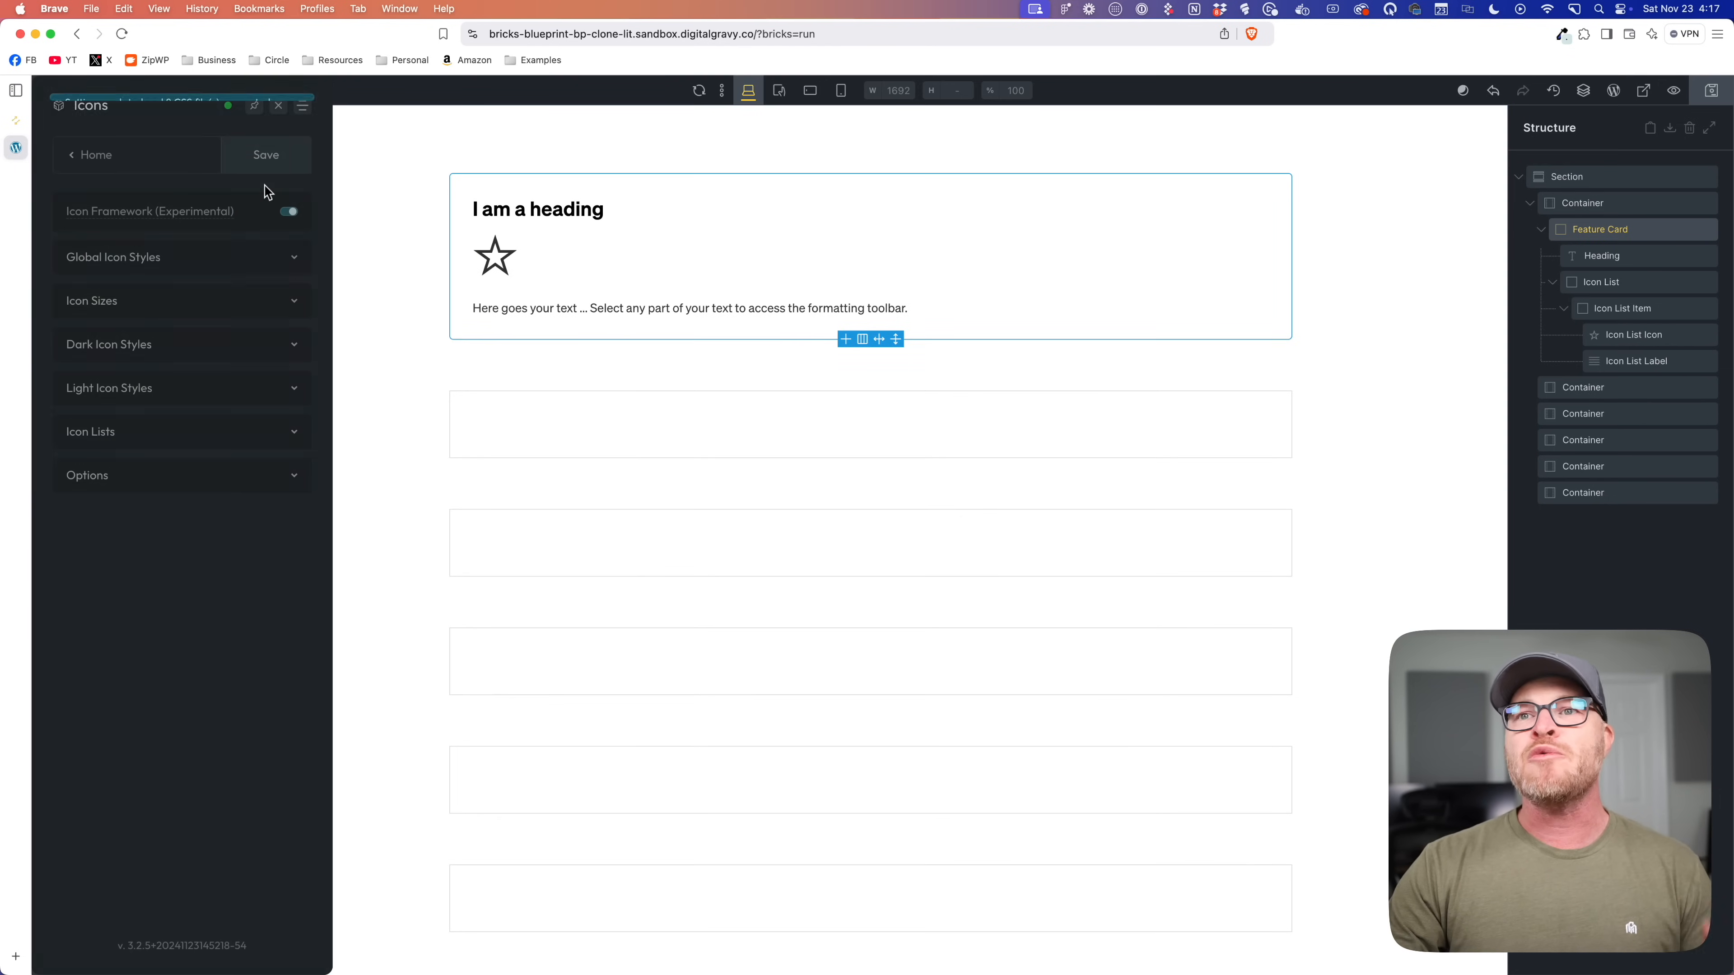
click(276, 106)
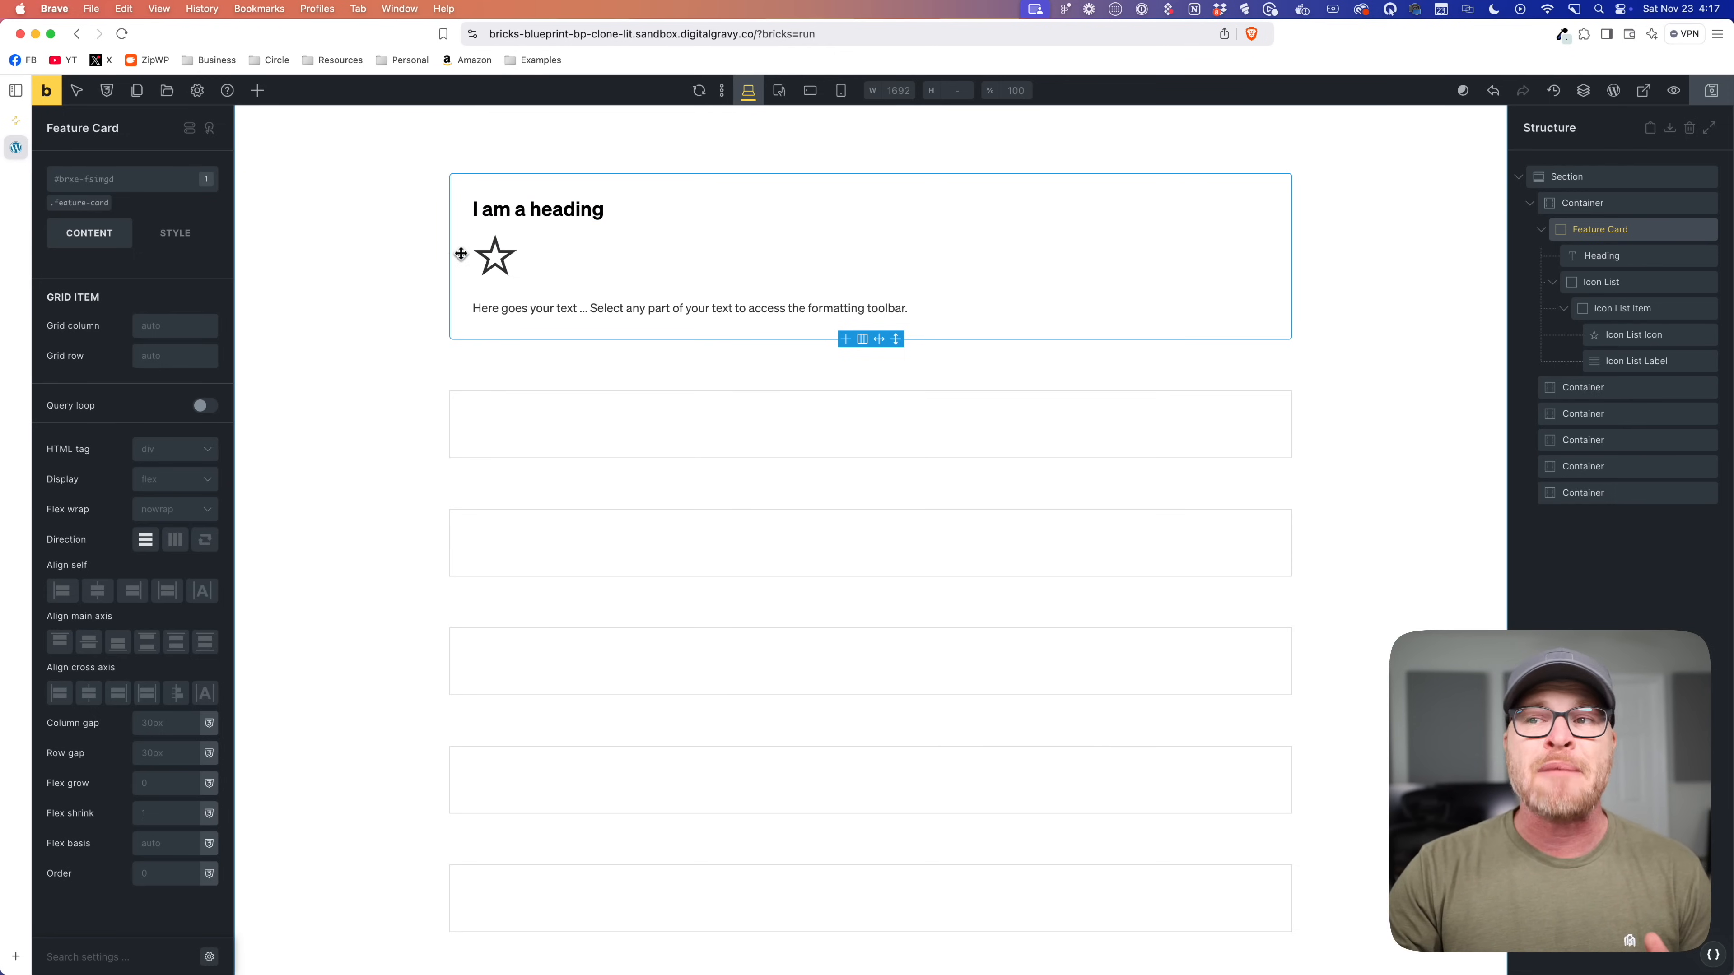
Step: Examine the Feature Card's padding and border on the canvas
click(351, 236)
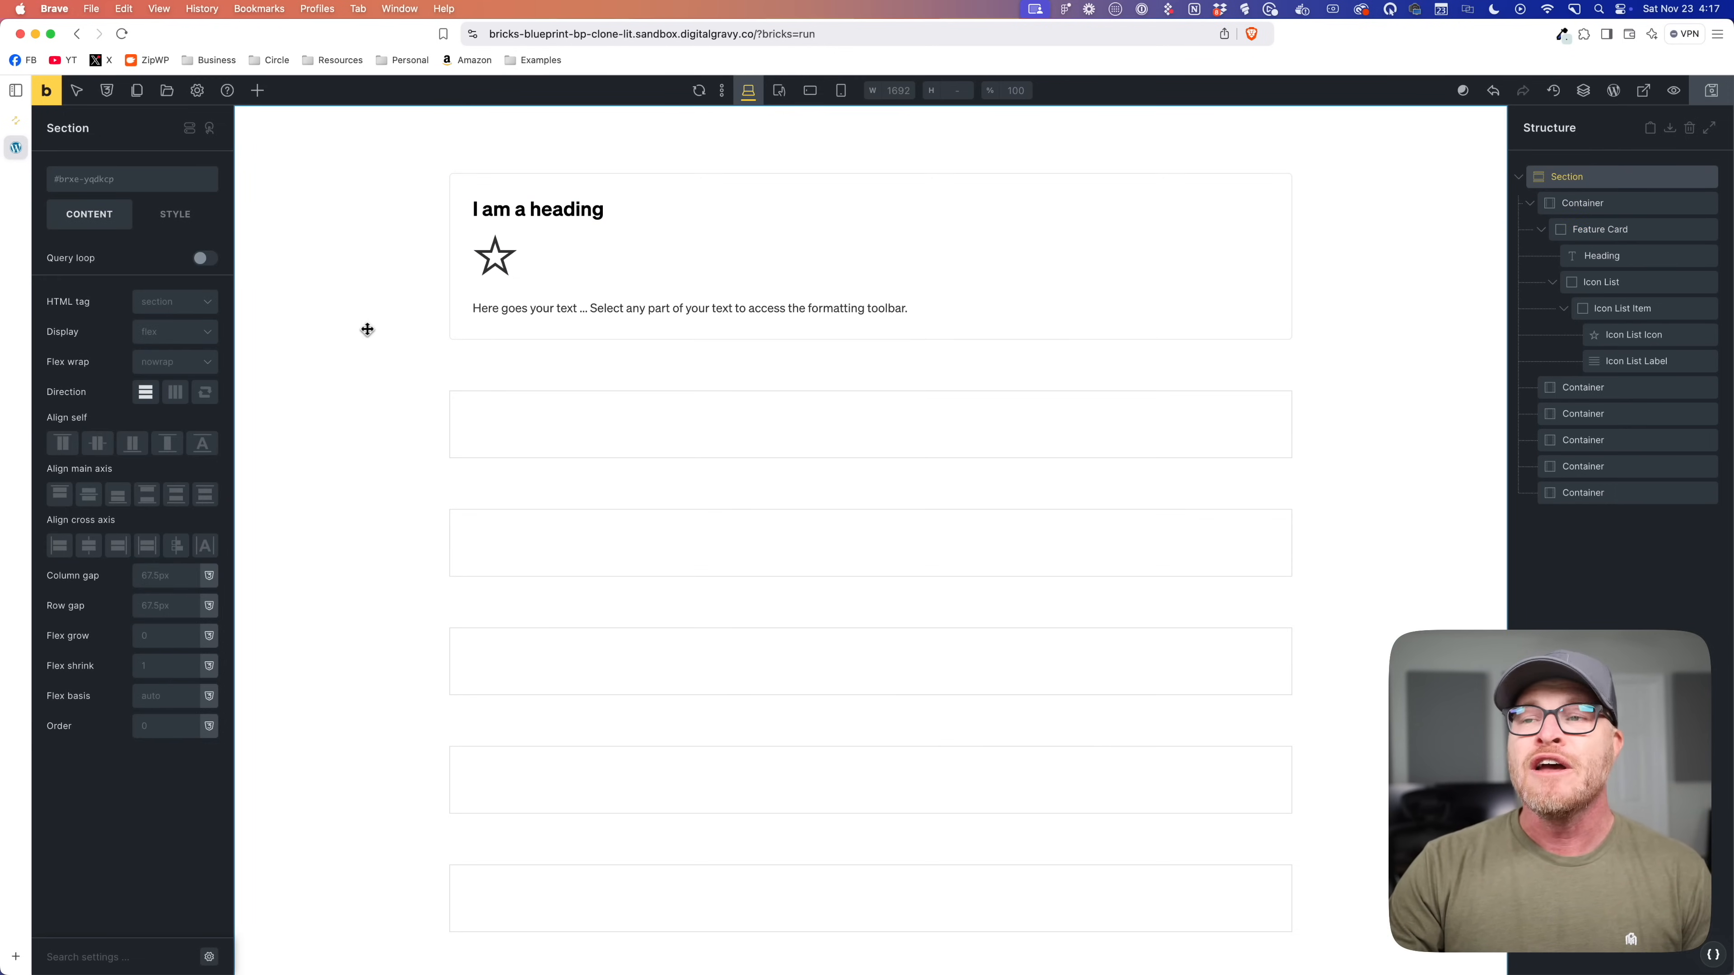
click(486, 185)
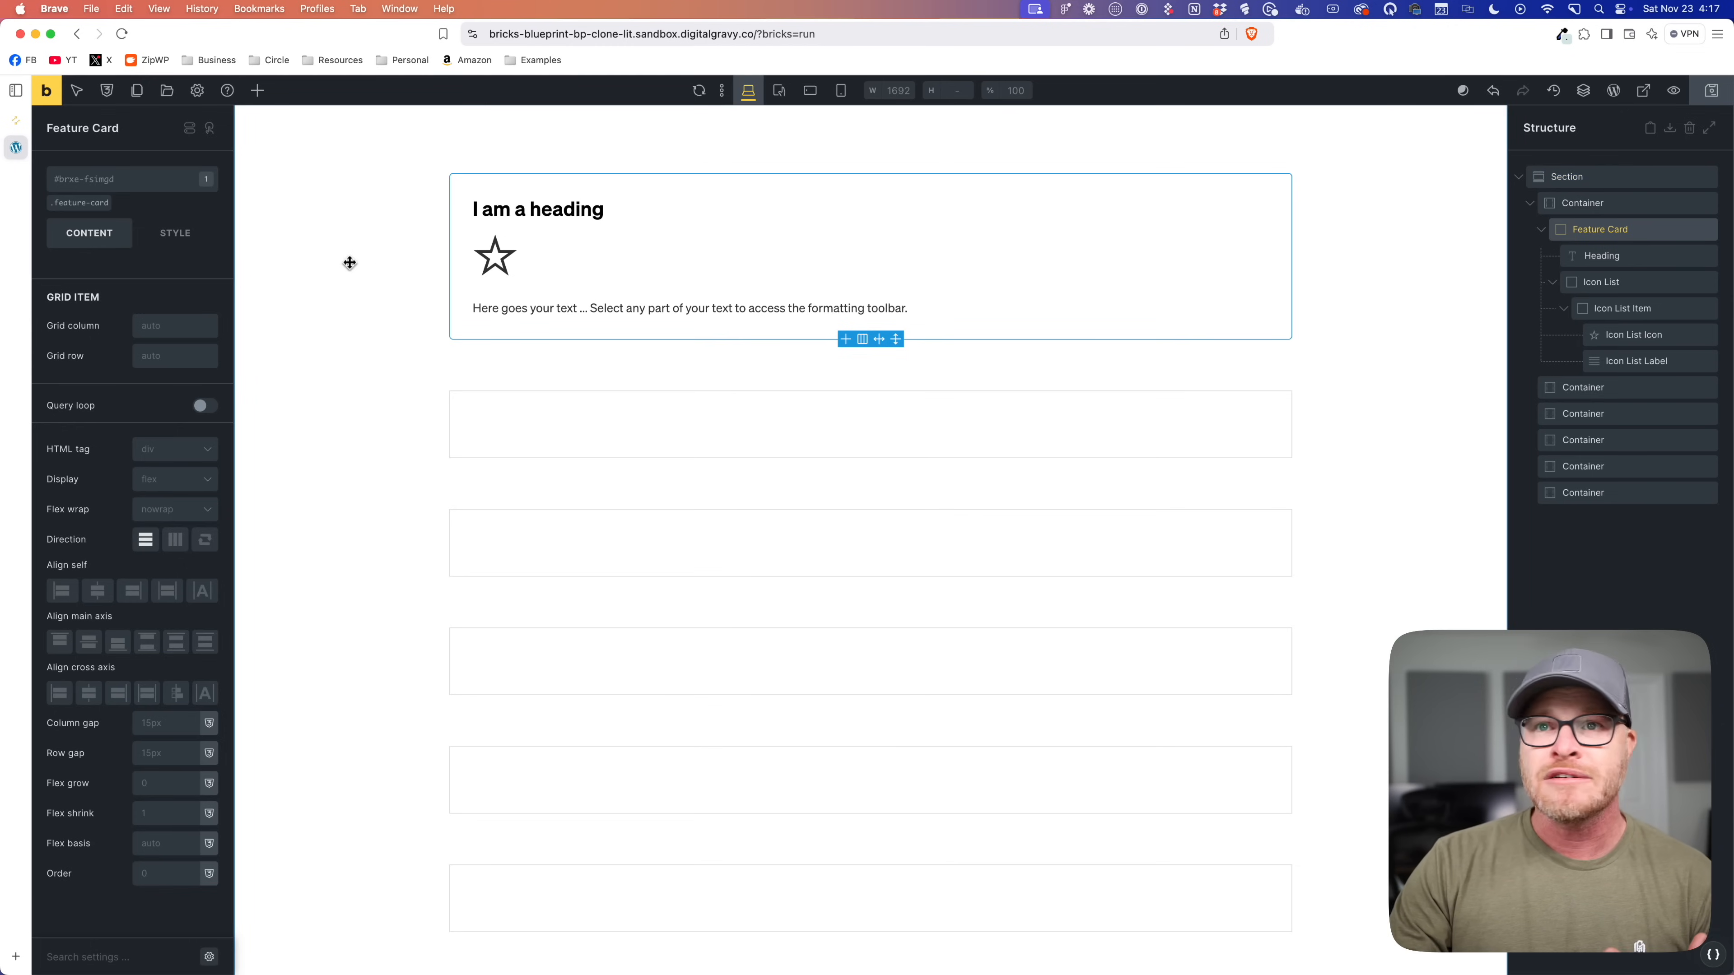
click(376, 294)
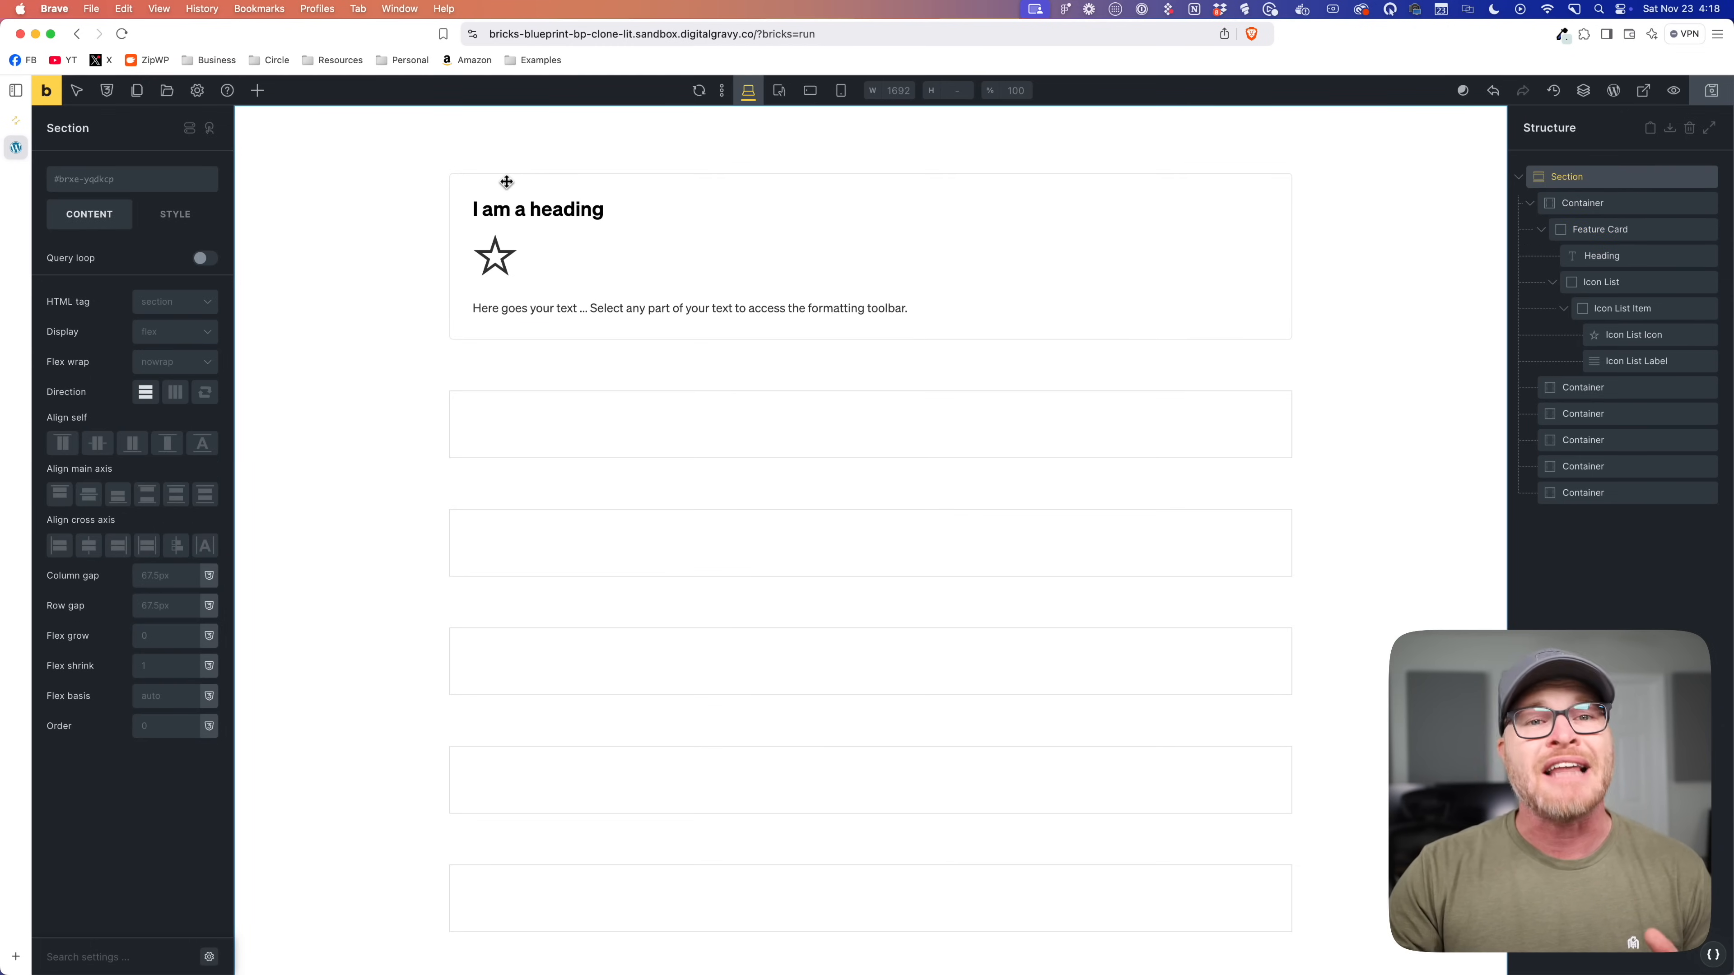
click(496, 181)
click(273, 213)
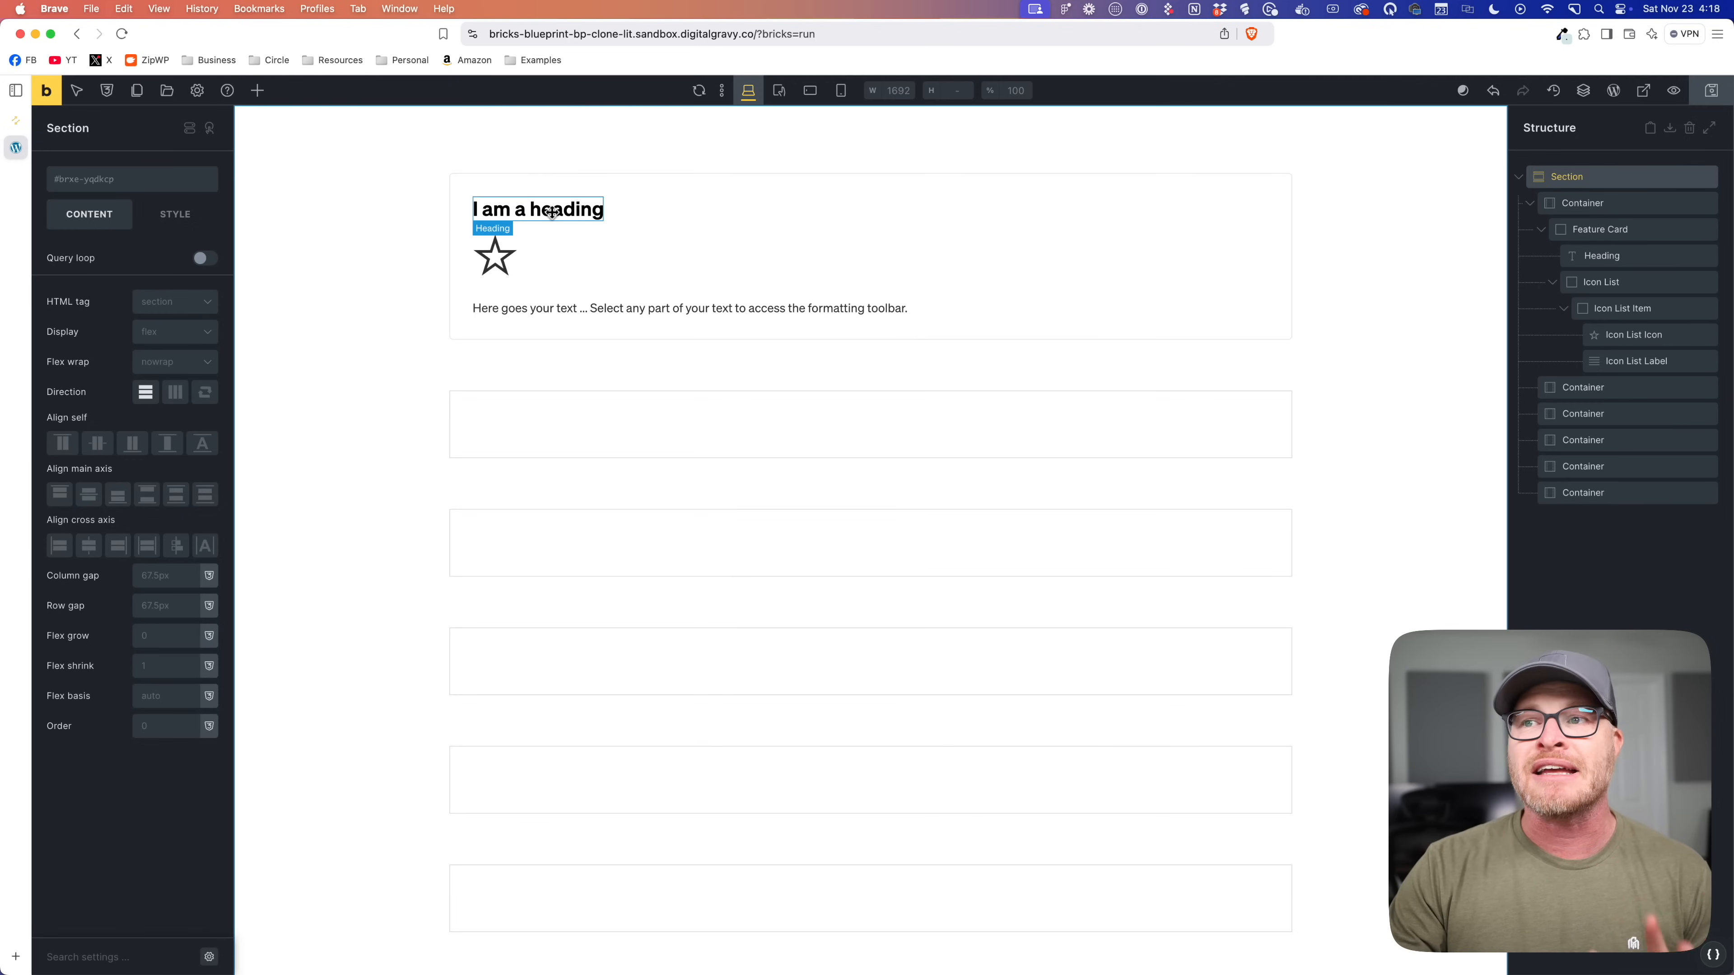
click(570, 329)
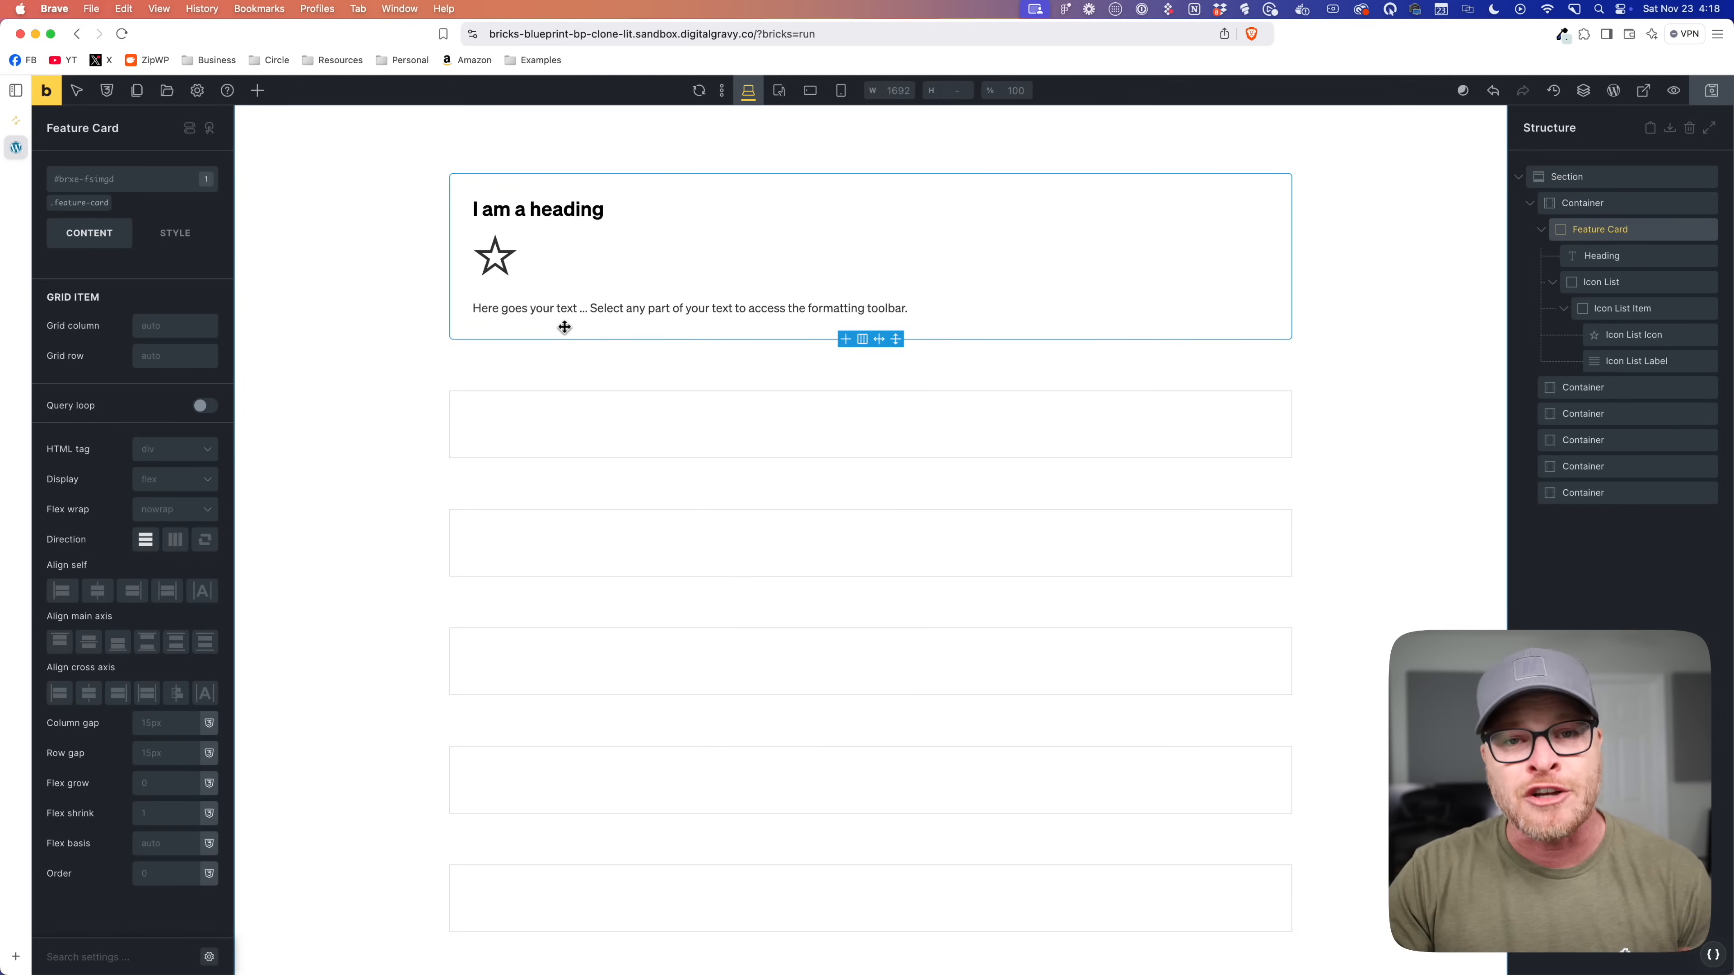
Step: Set the icon list item's class to grid display with template columns auto var(--grid-1)
click(573, 288)
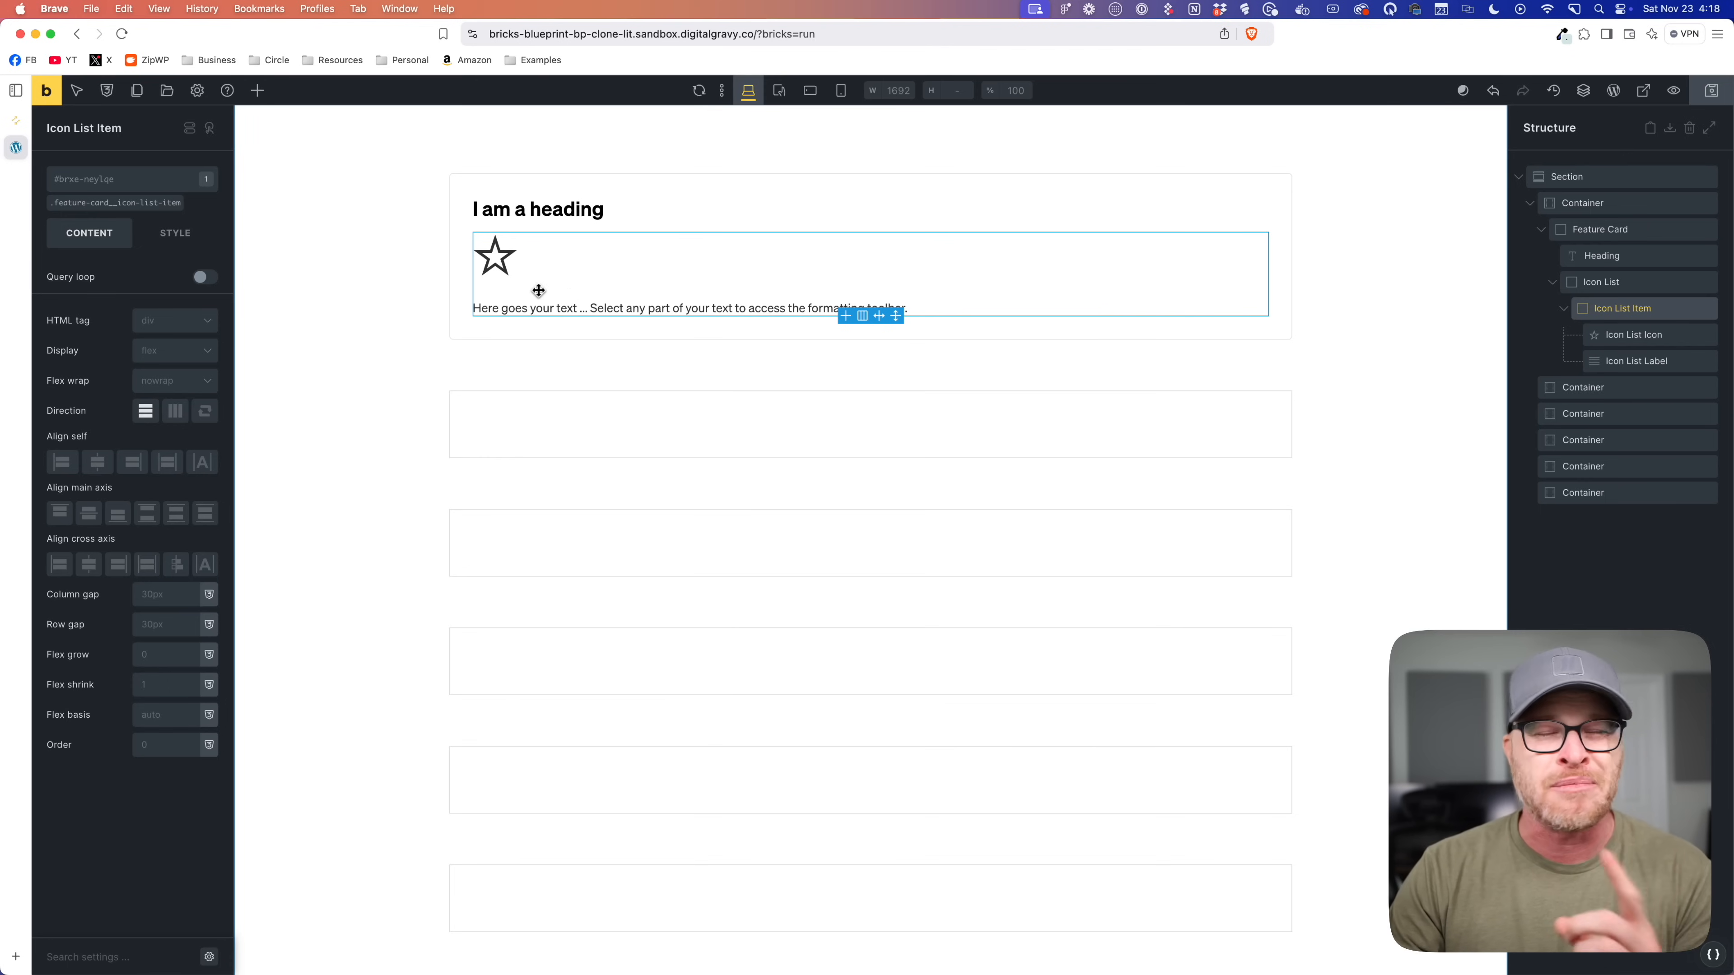
click(148, 204)
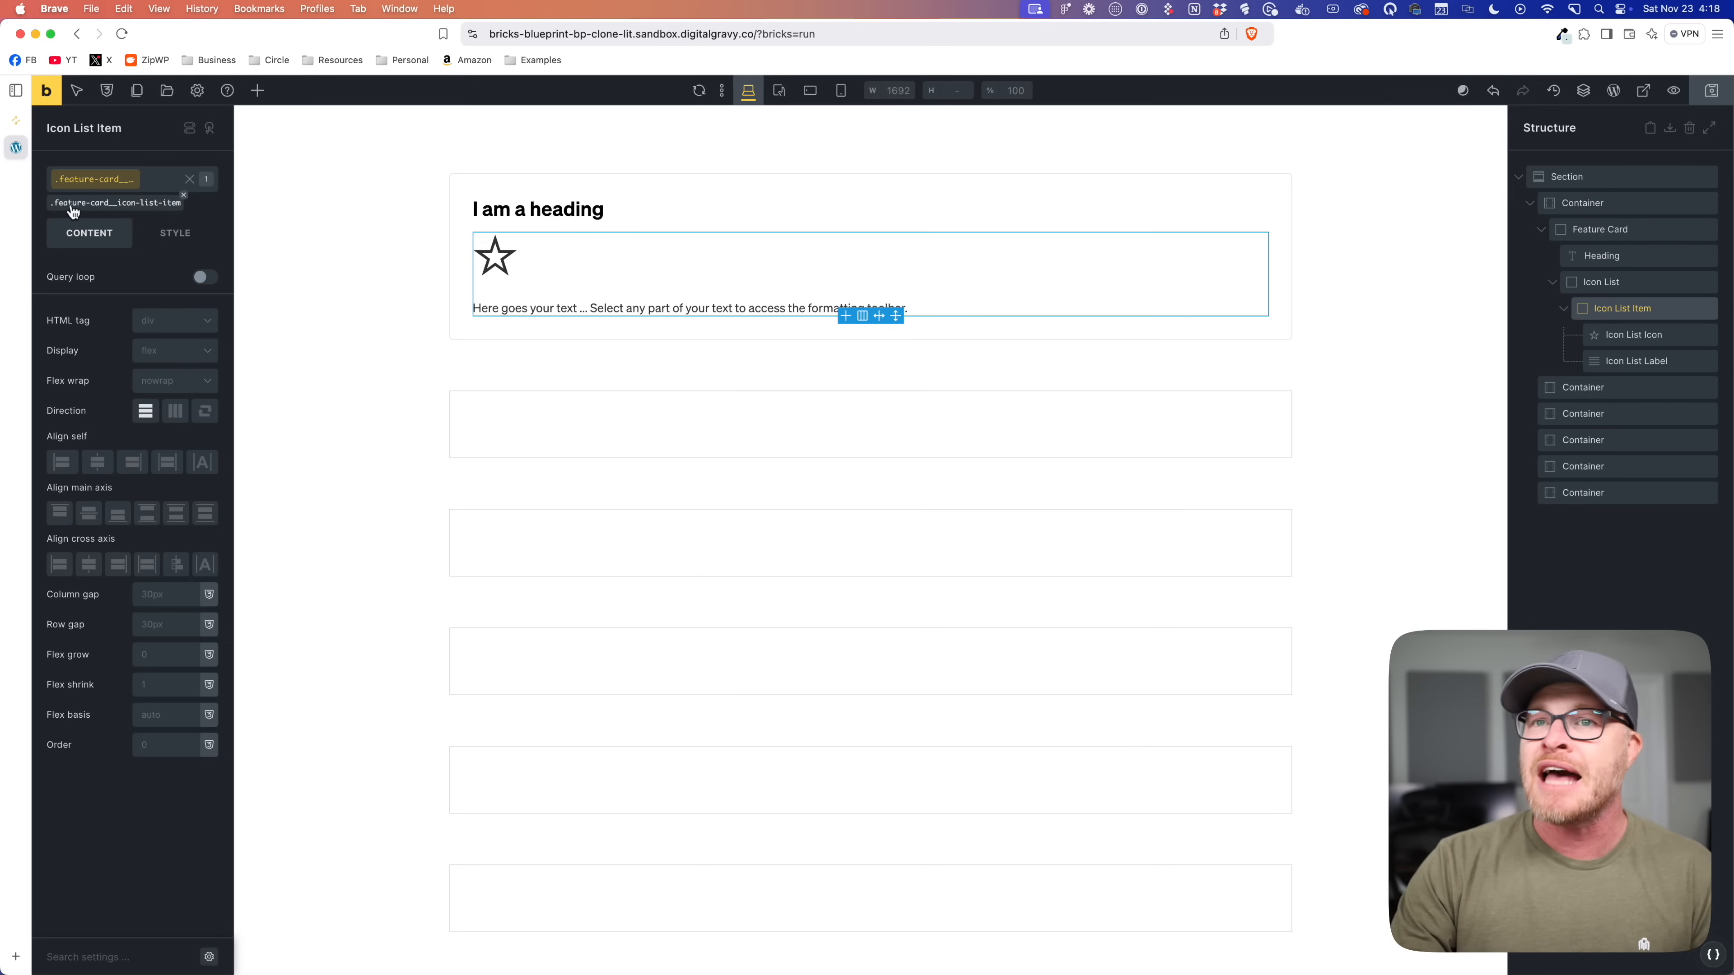
click(175, 411)
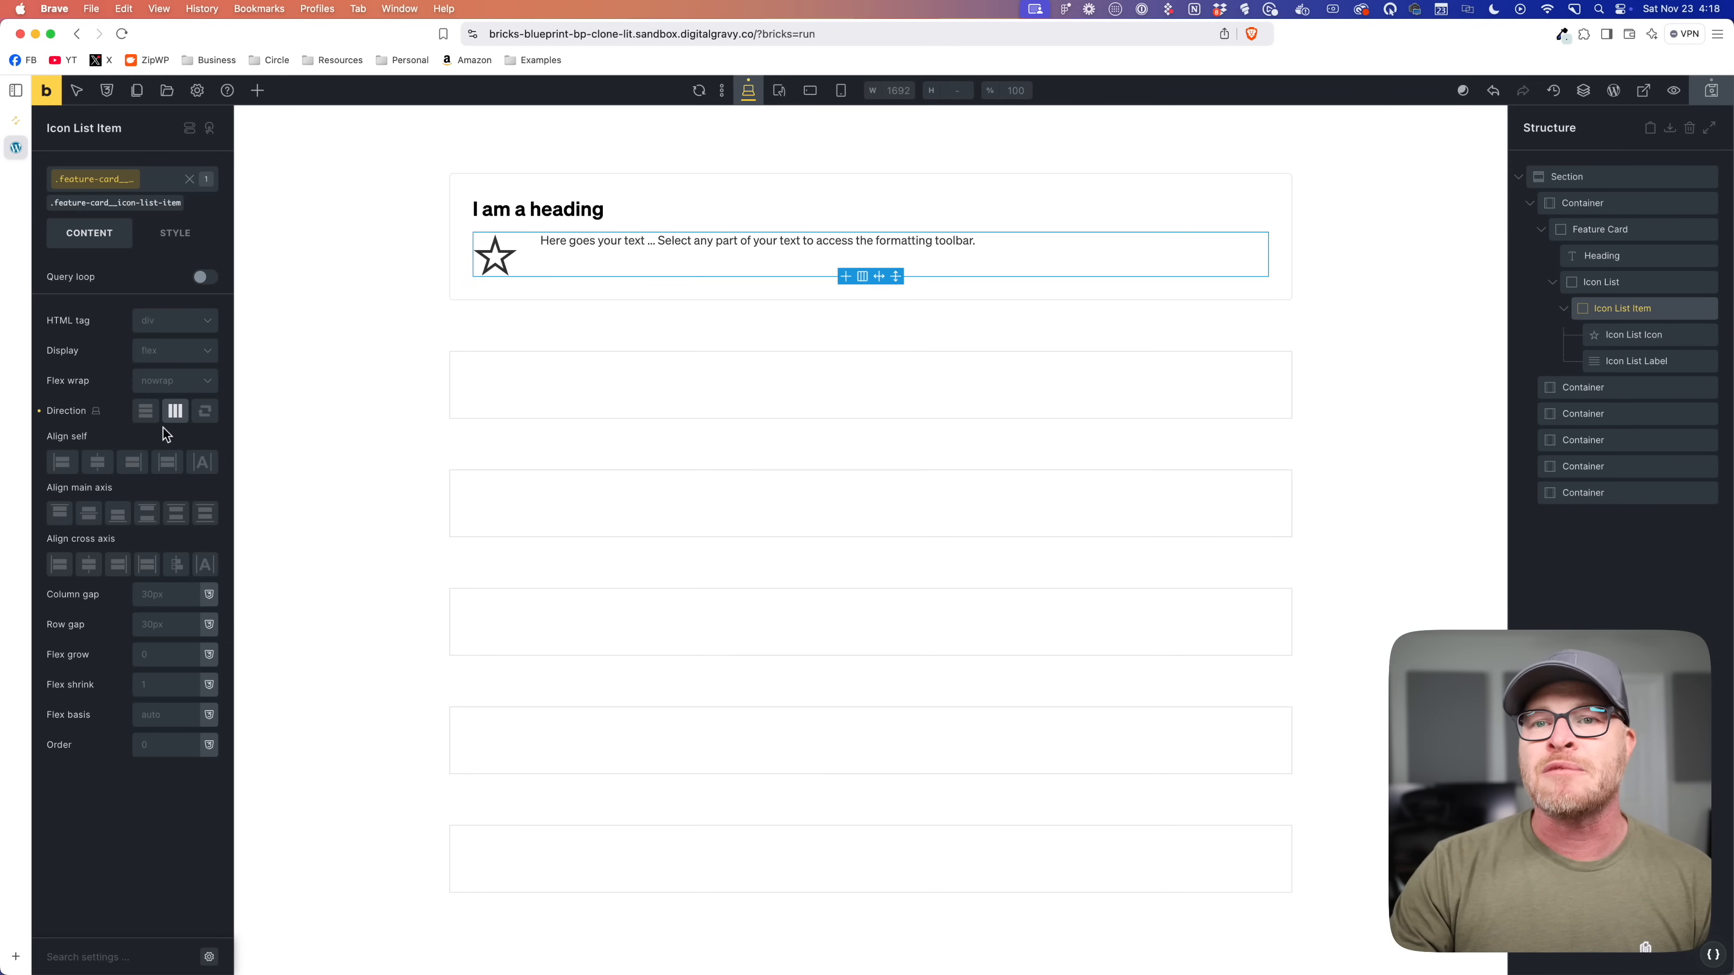
click(175, 411)
click(172, 350)
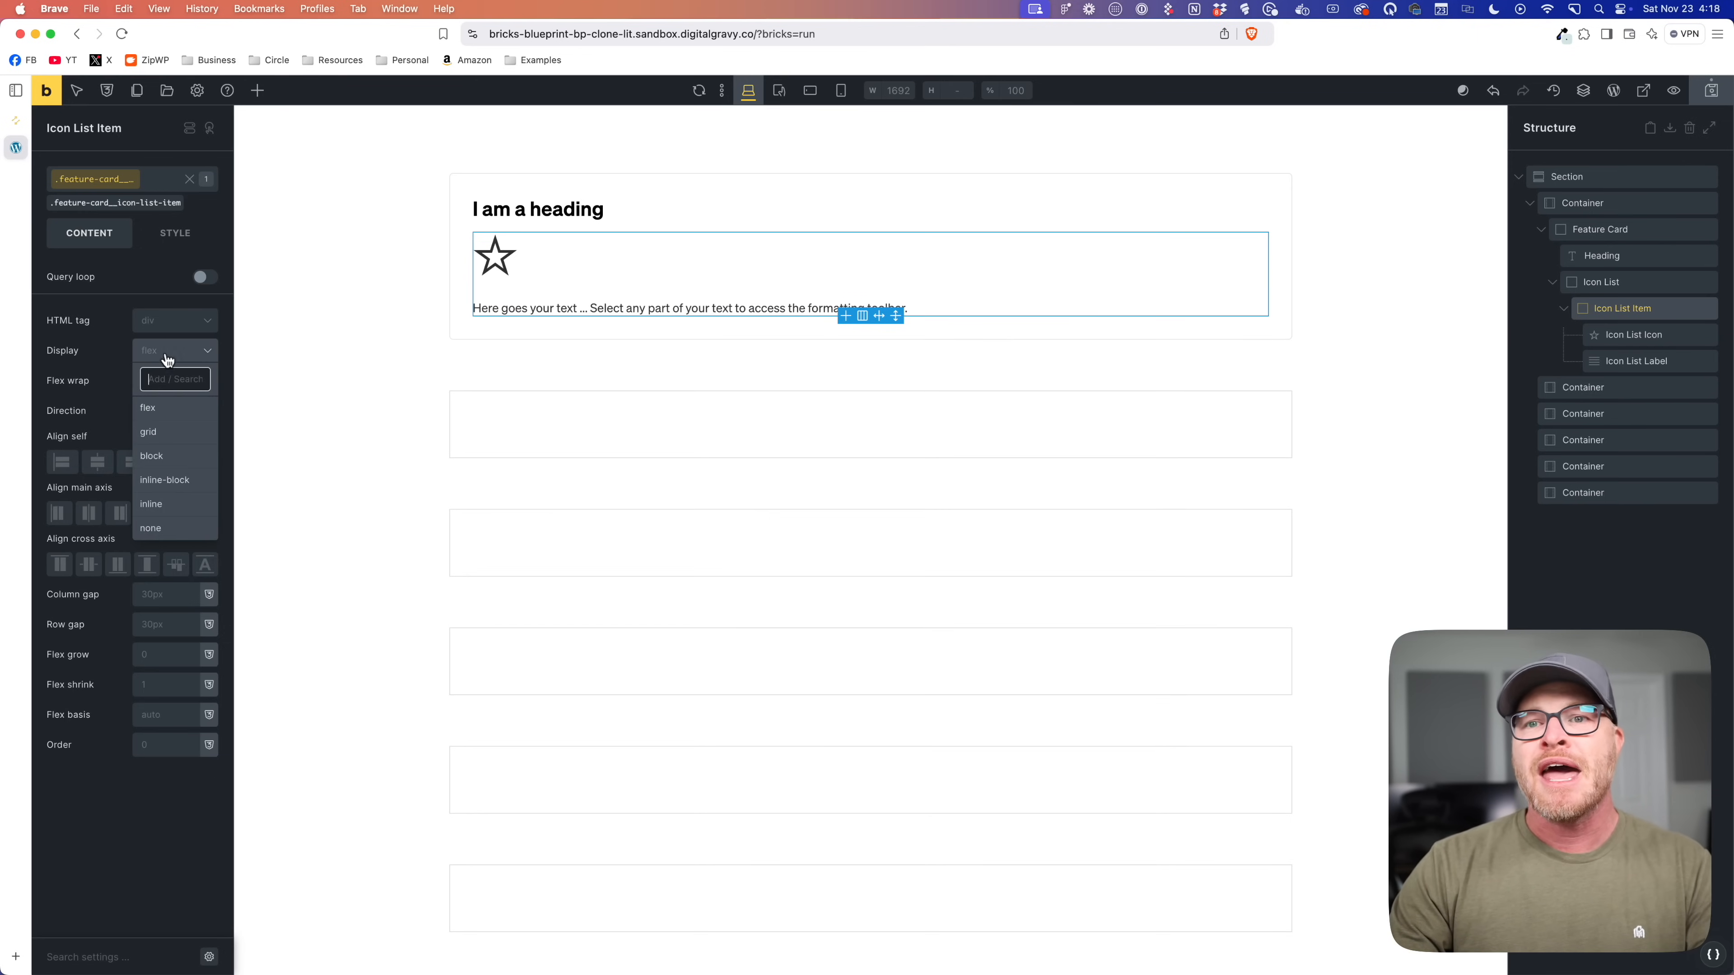
click(163, 431)
click(128, 427)
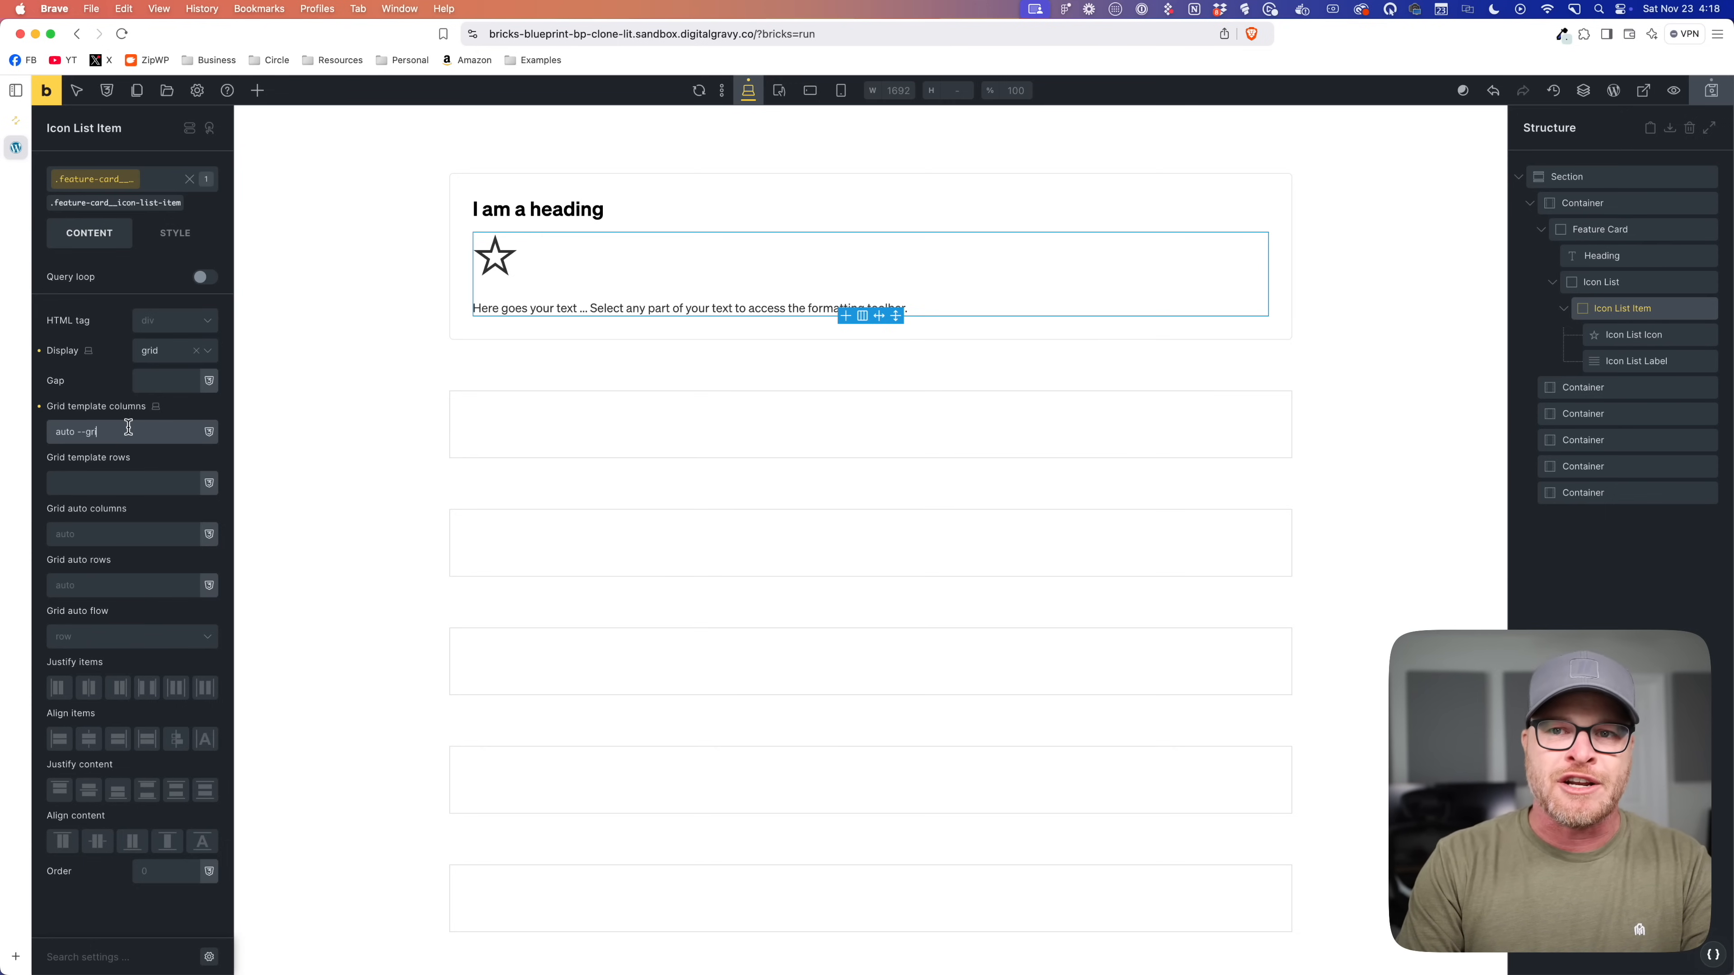
key(Return)
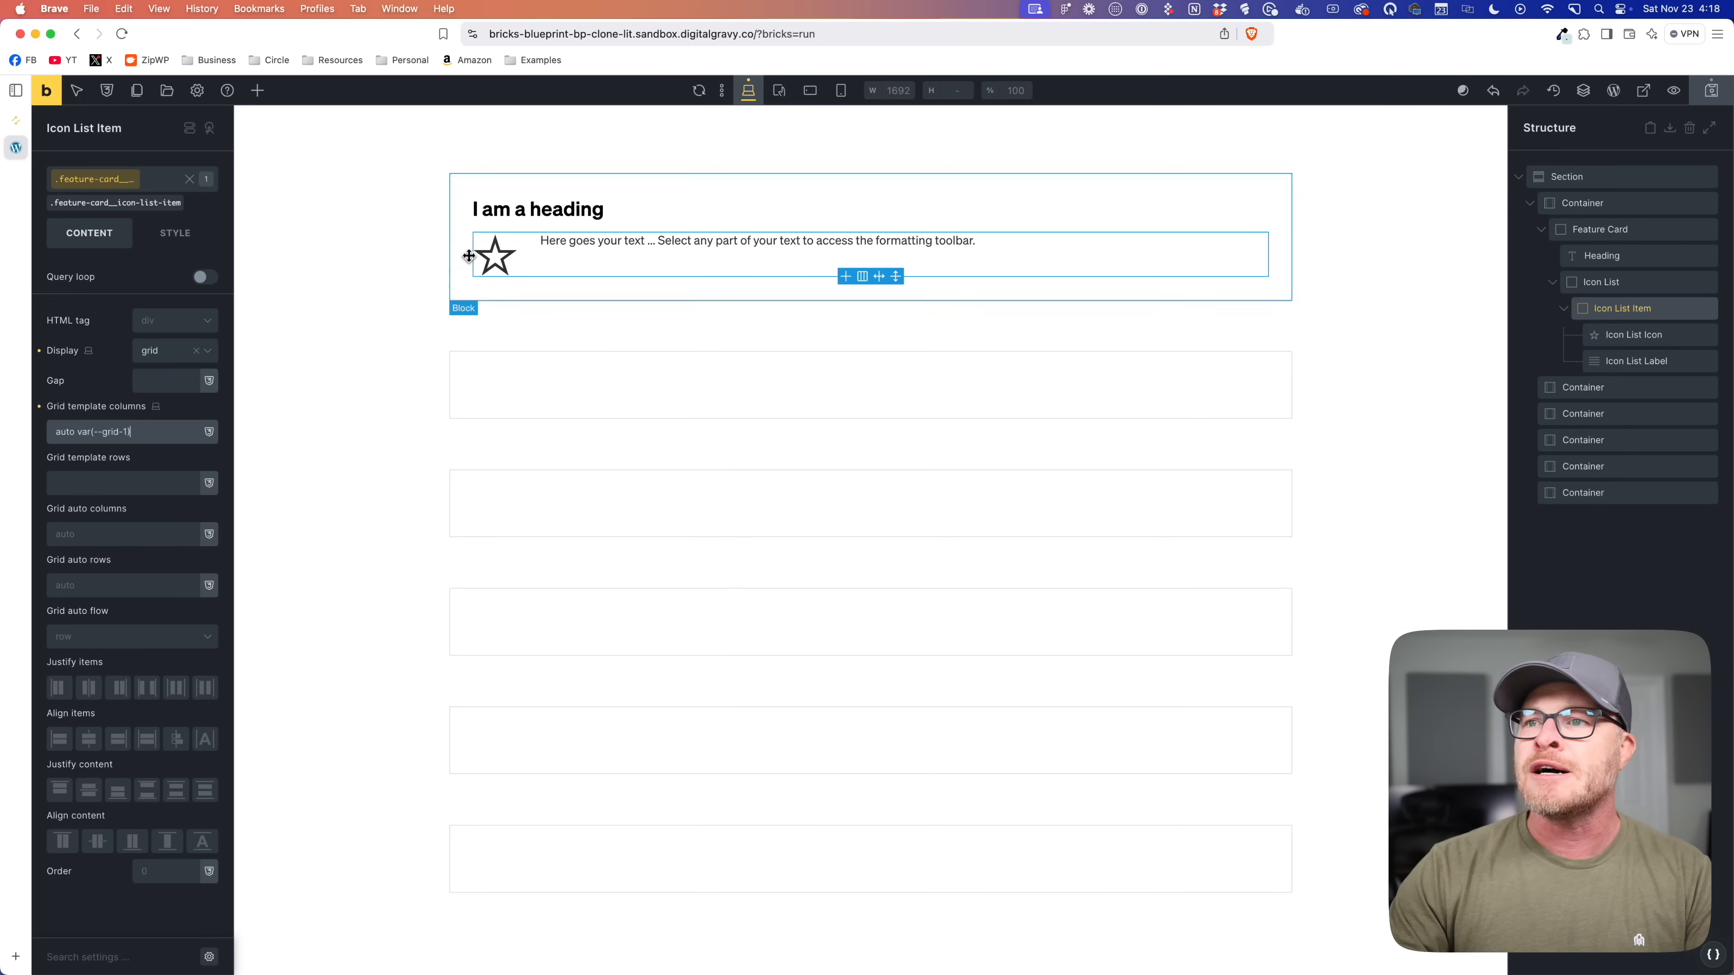
Step: Switch the icon library of the Icon List Icon to Fontawesome - Regular
click(486, 257)
click(208, 280)
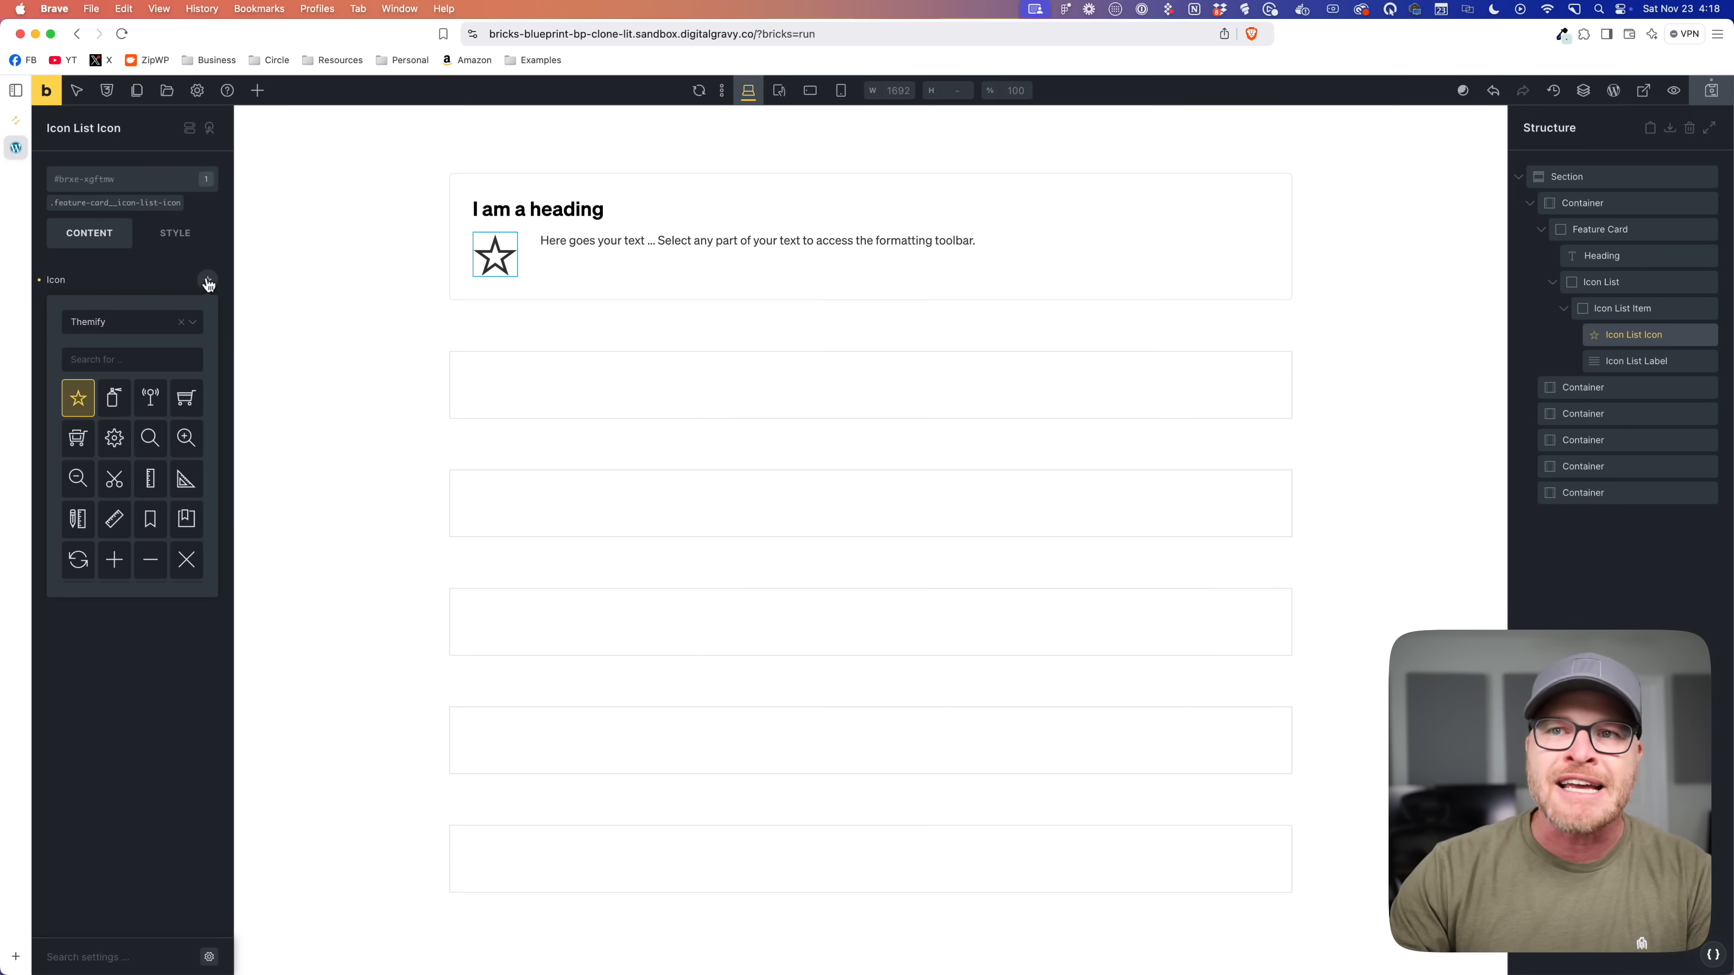
click(135, 329)
click(140, 346)
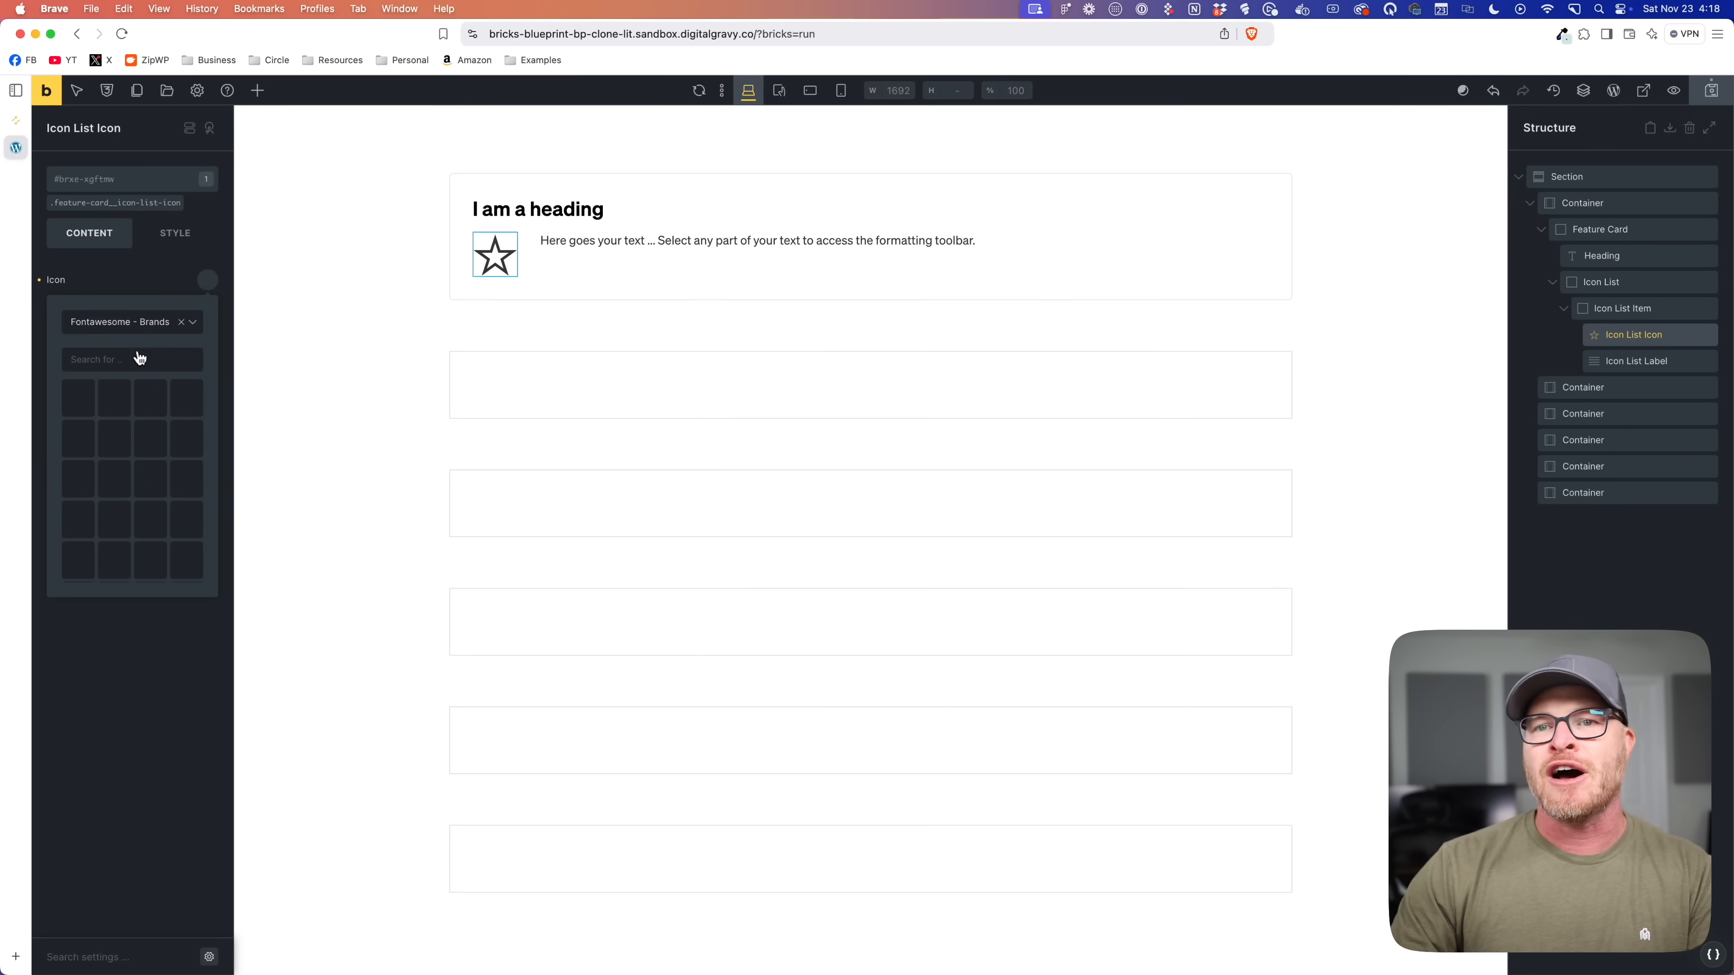
click(134, 321)
click(142, 370)
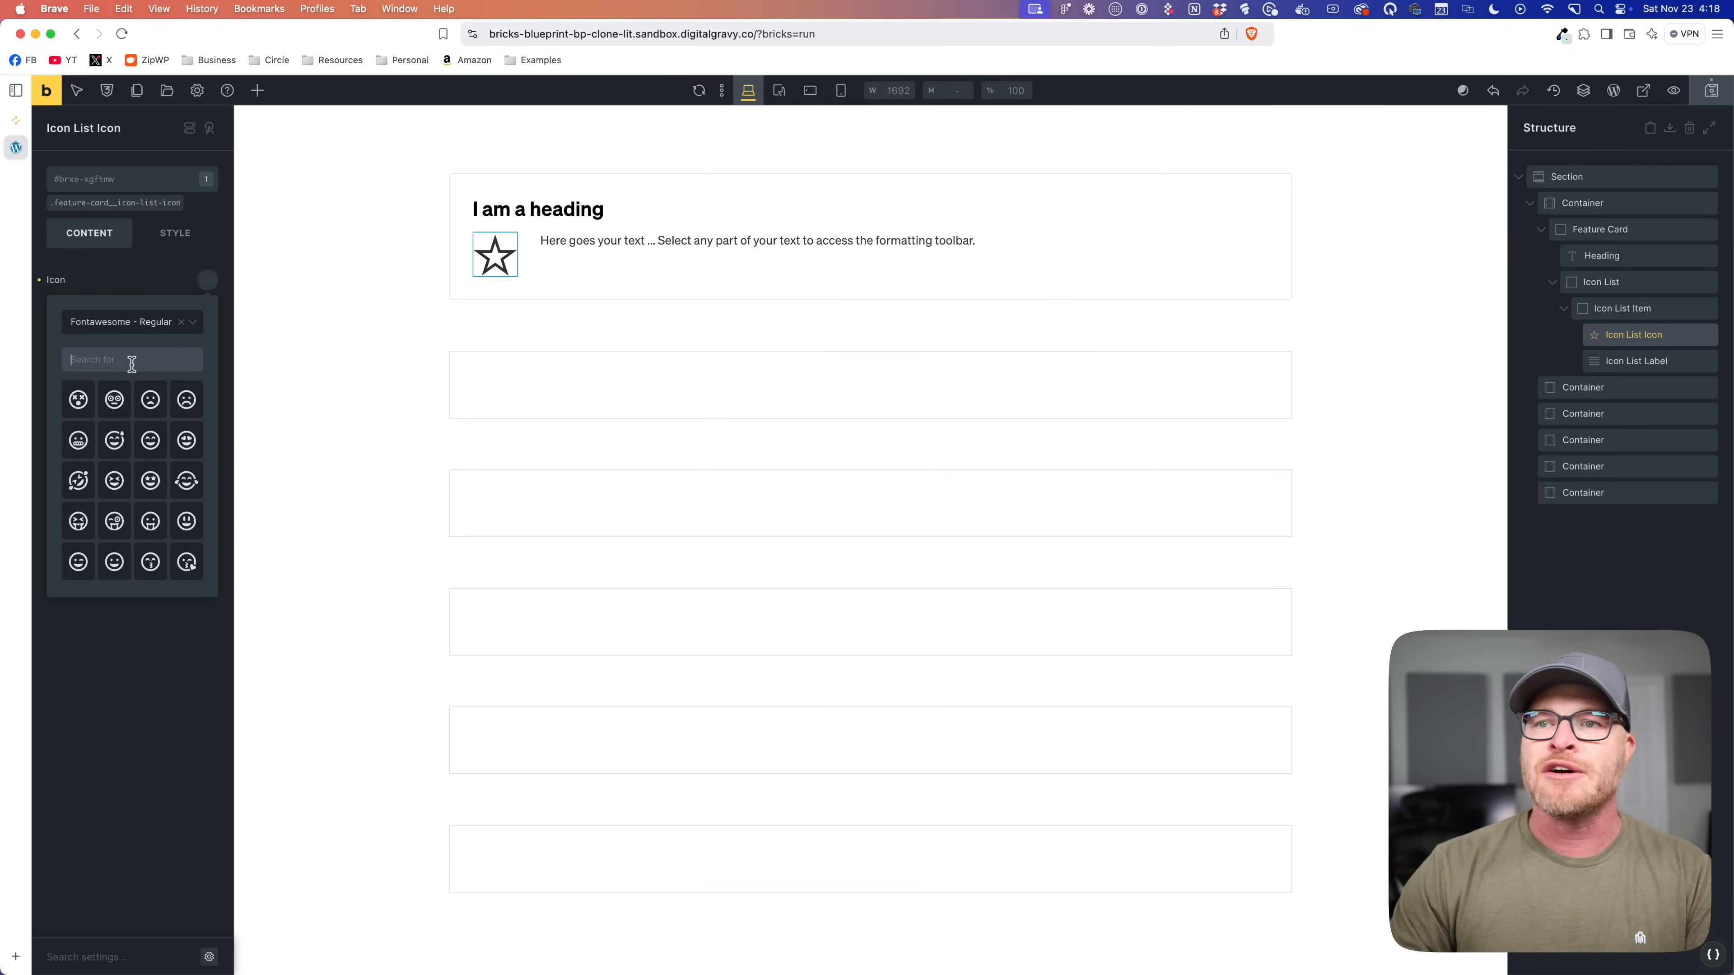
Step: Check the icons on the PadSplit reference page, and set the list item's icon to the money bill found by searching for money
click(16, 121)
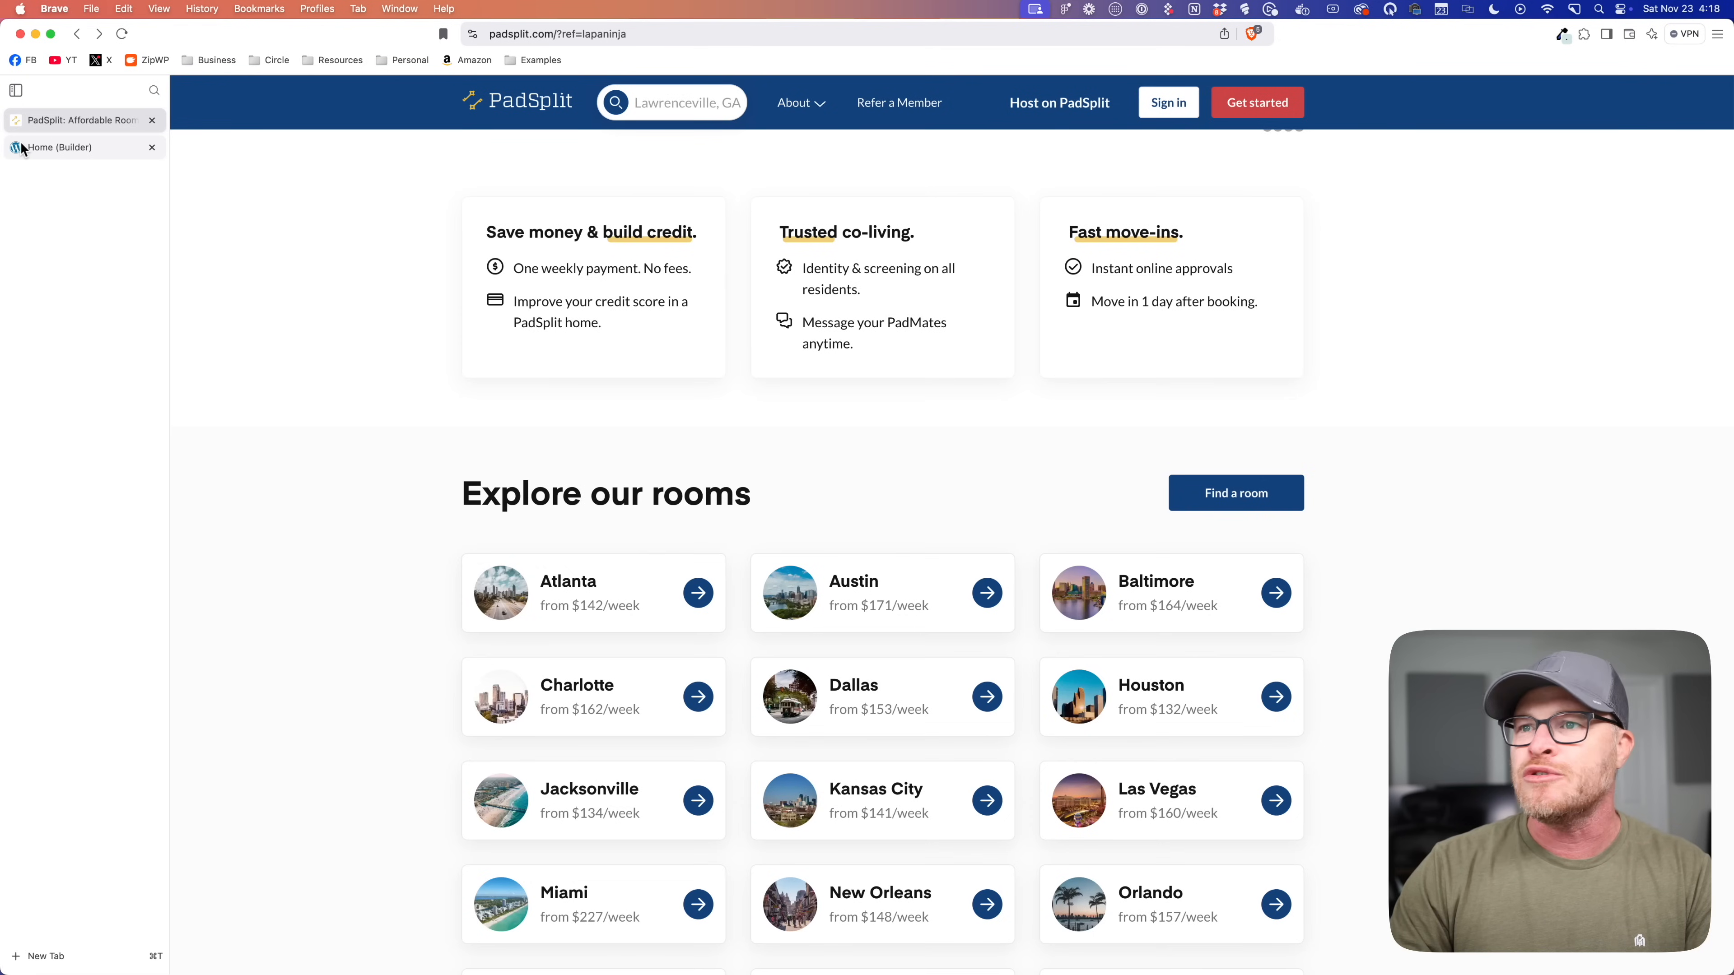
click(23, 149)
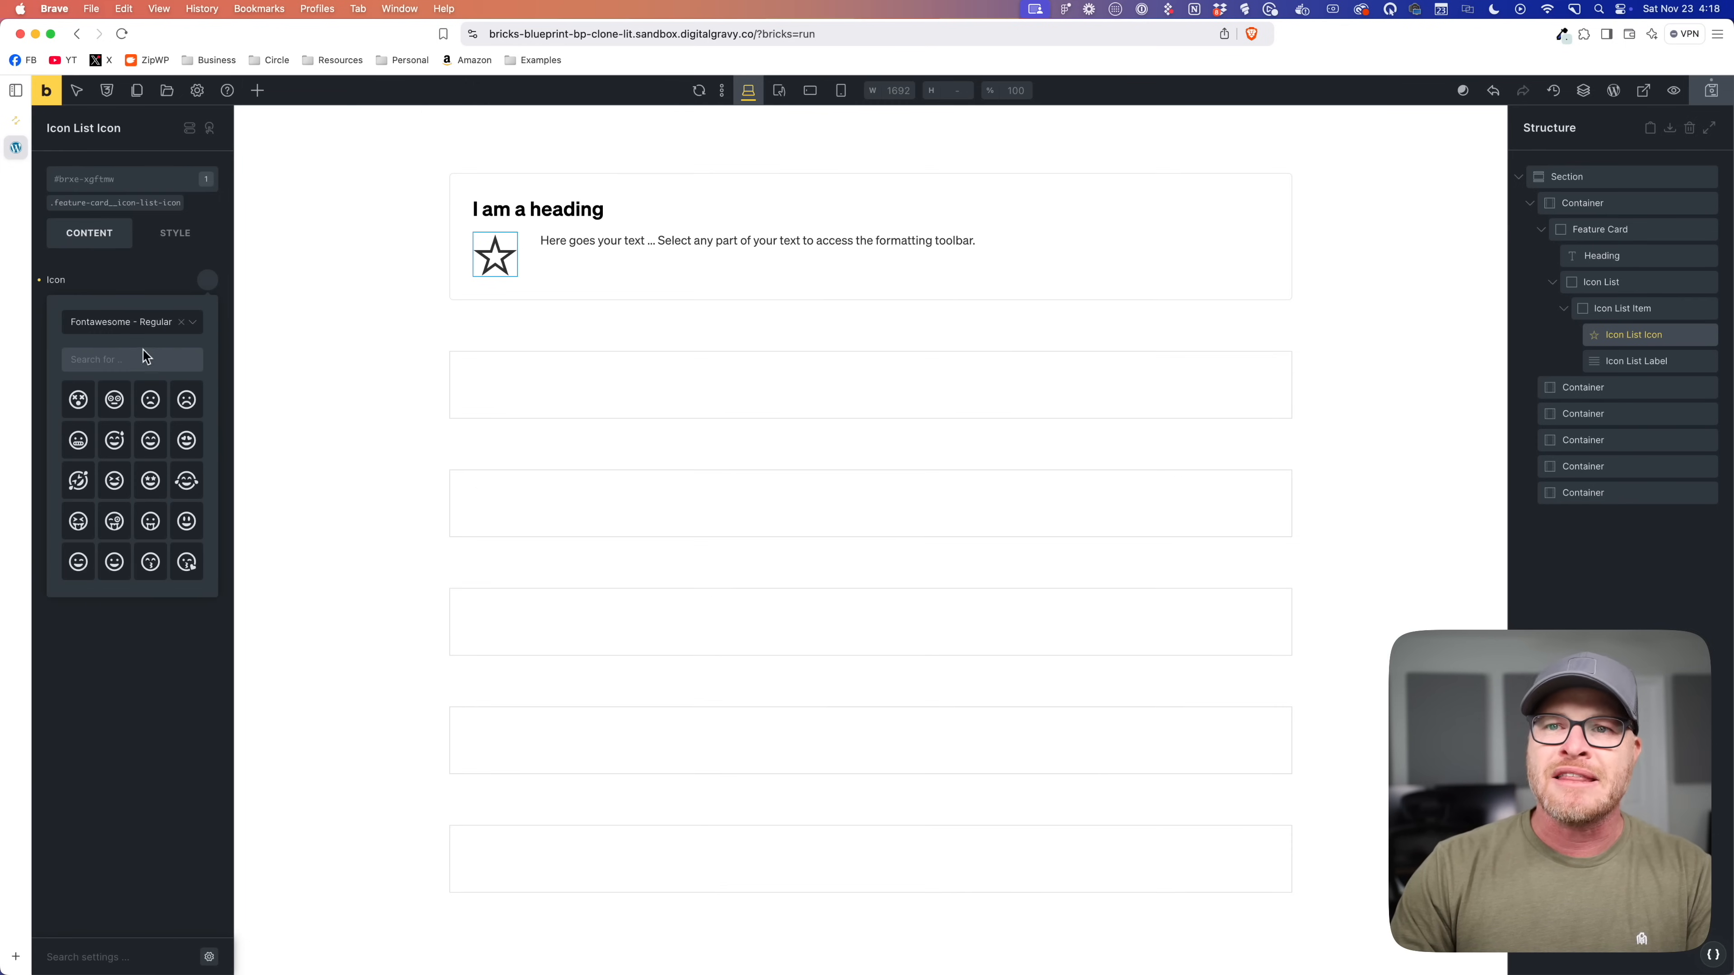
click(135, 352)
text(money)
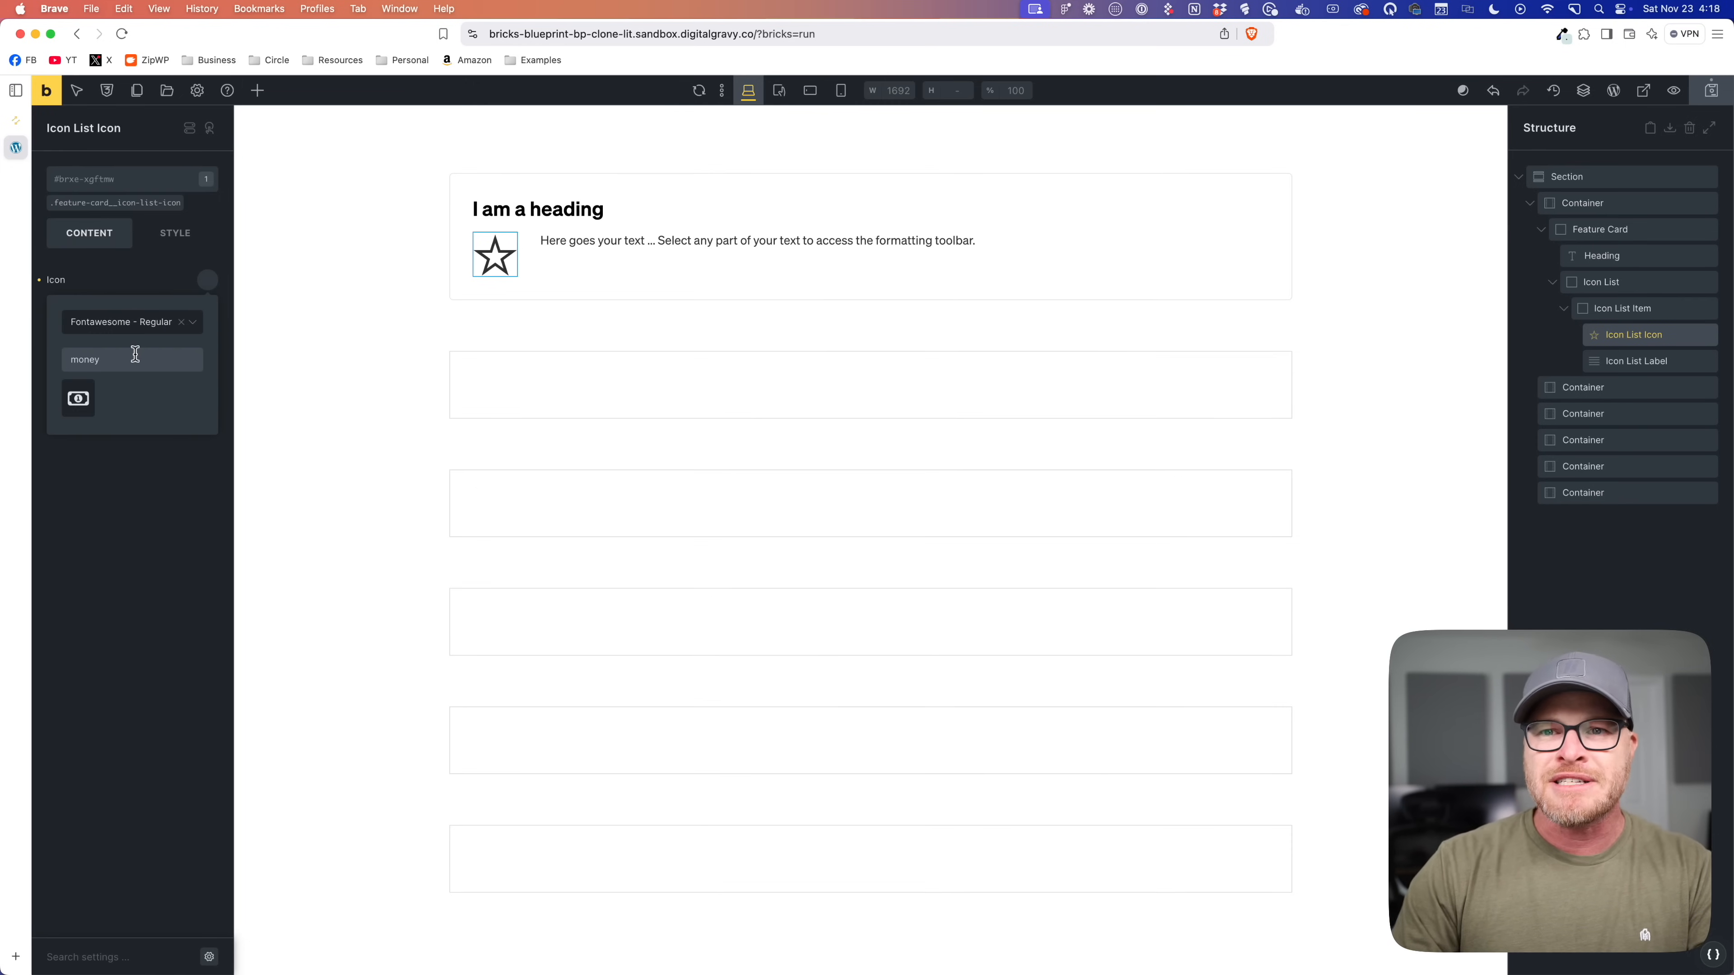
click(77, 398)
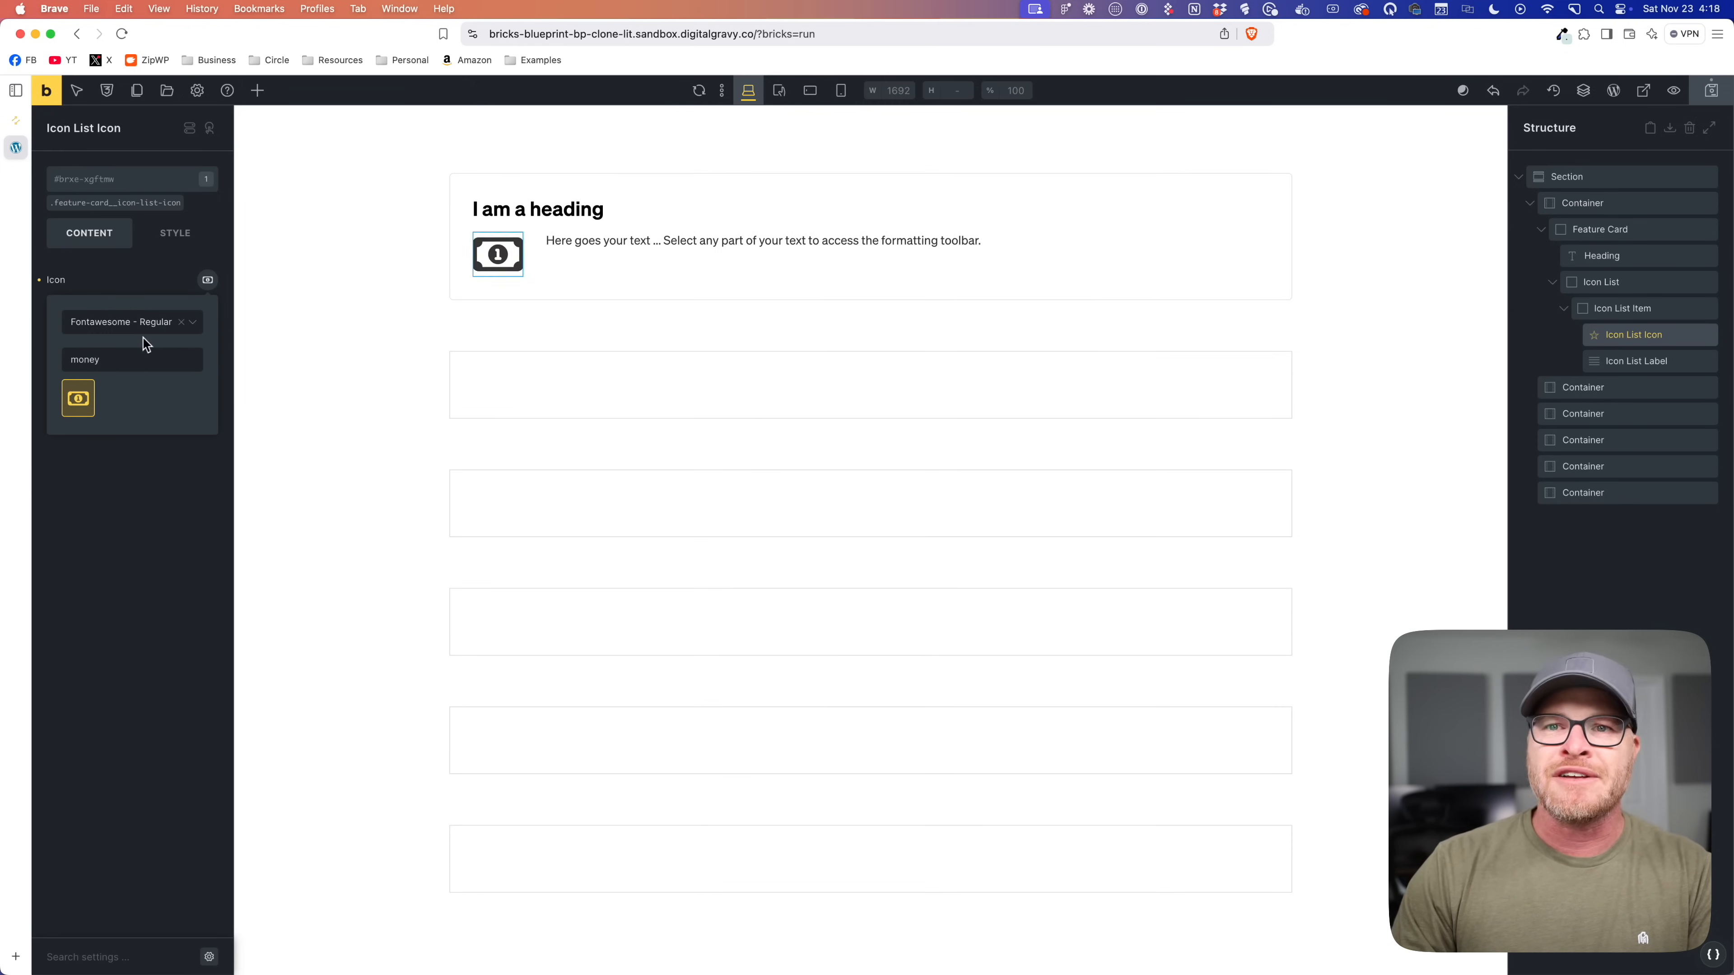
double_click(111, 362)
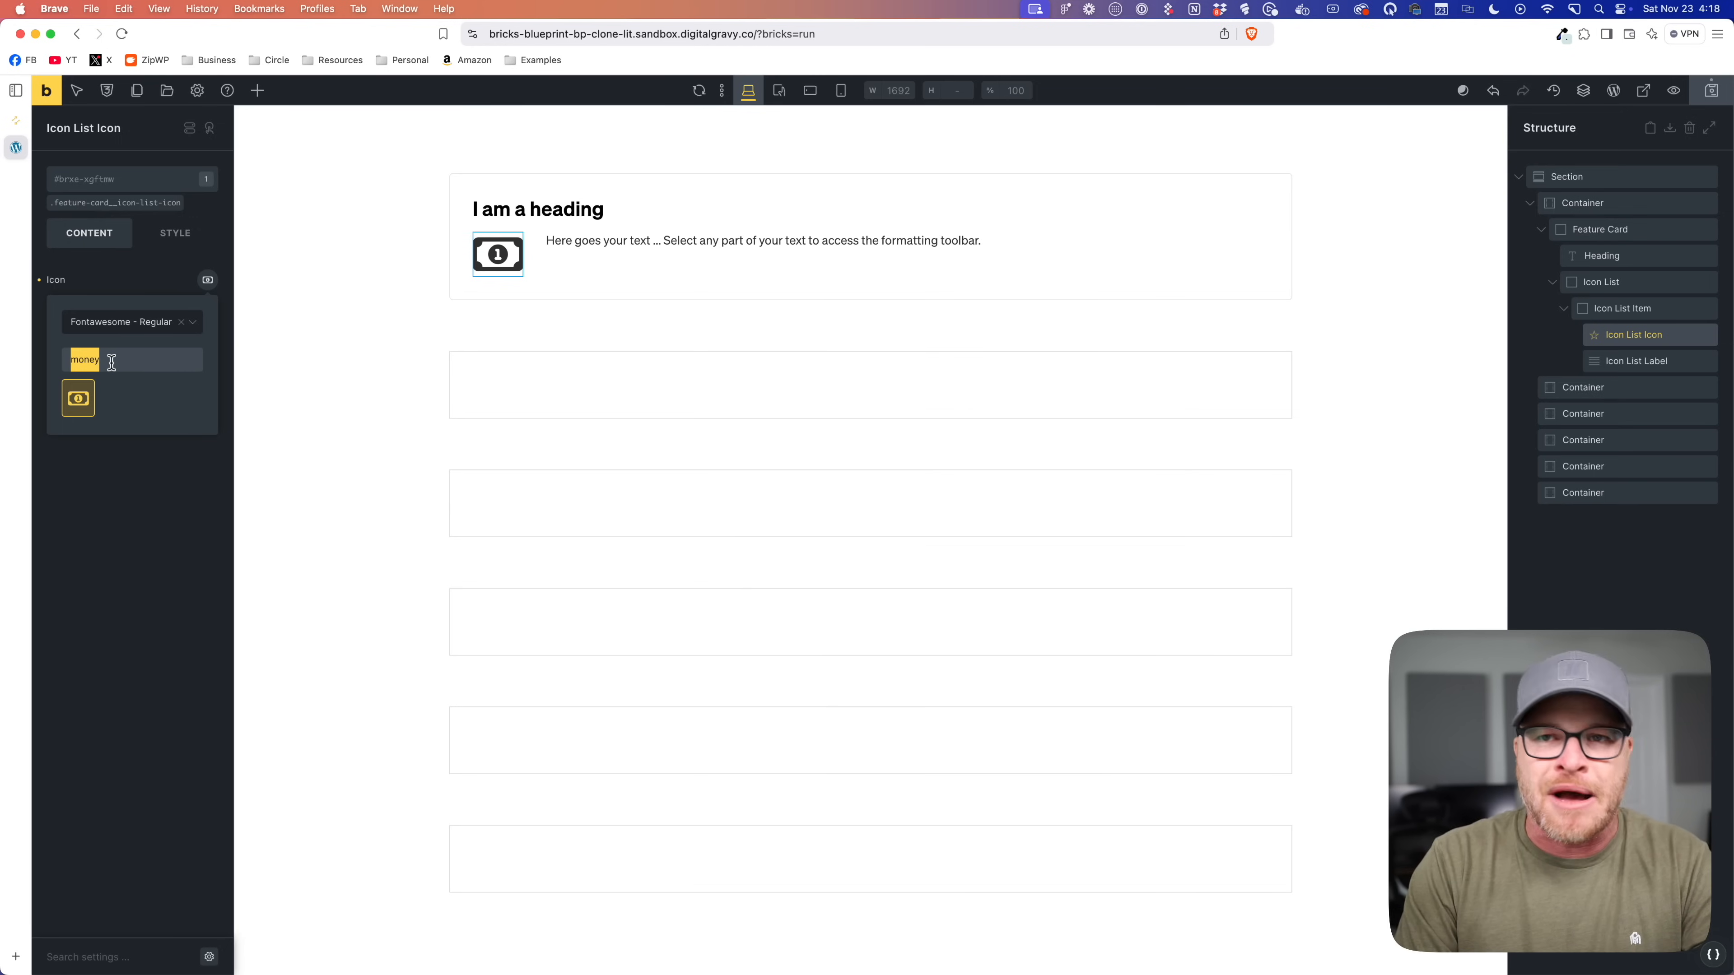
text(cred)
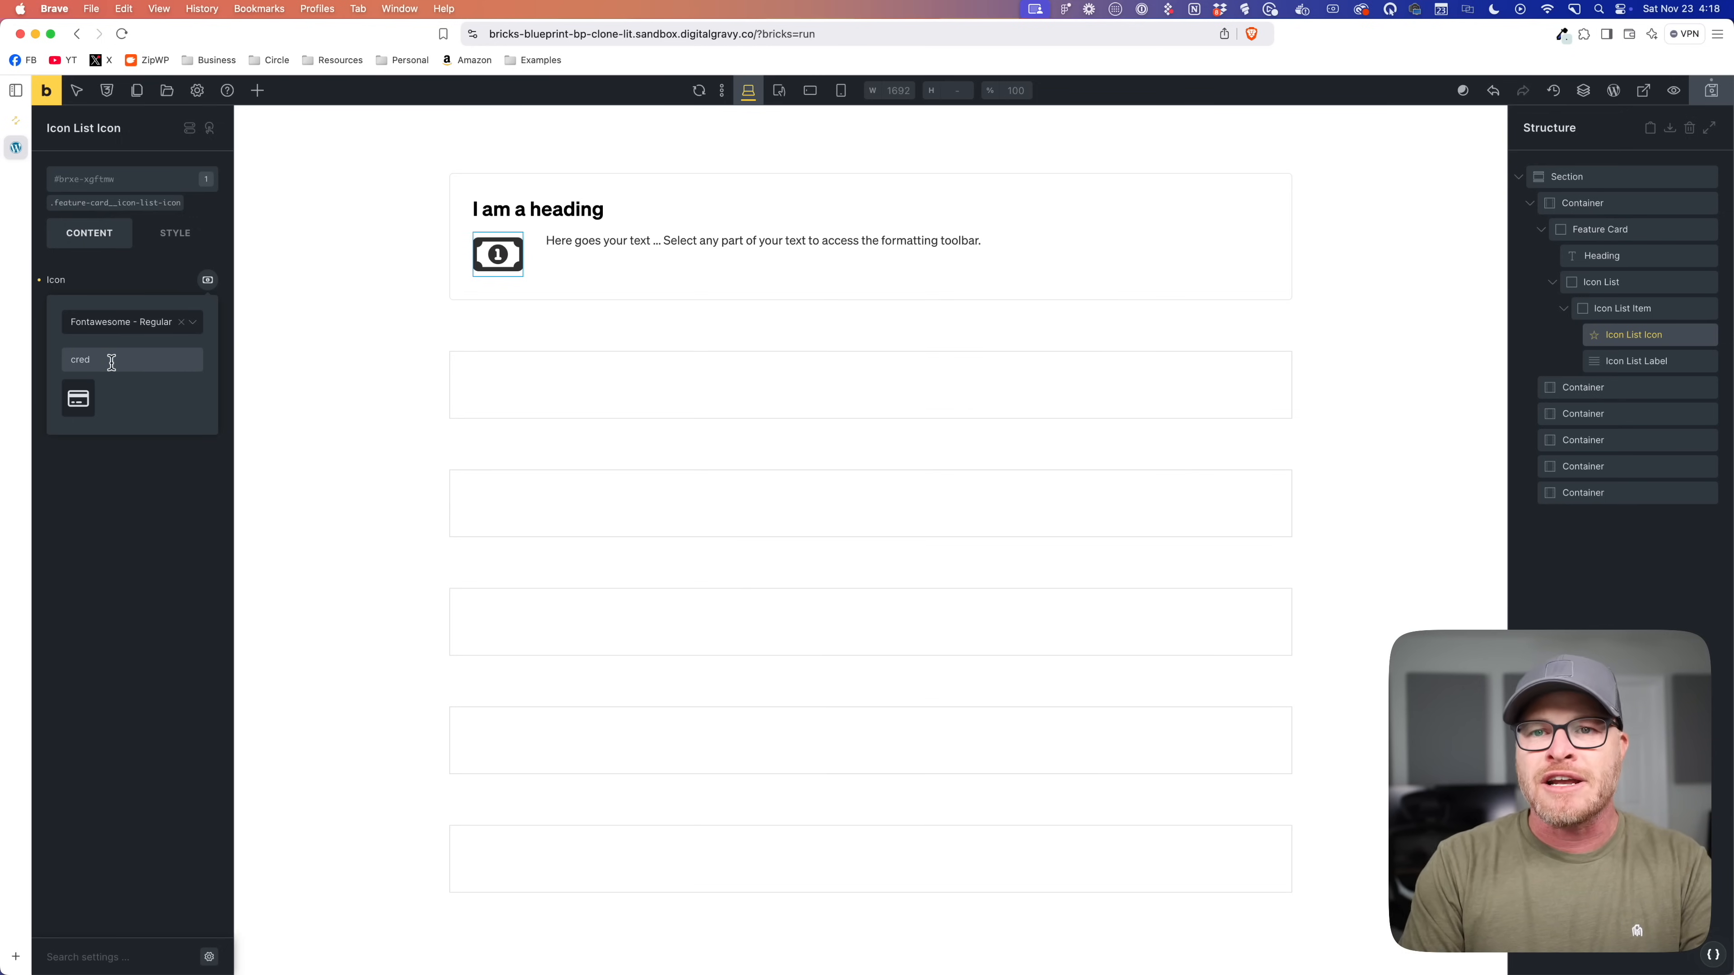
Step: Duplicate the Icon List Item and change the copy's icon to the credit card, searching for cred
click(542, 264)
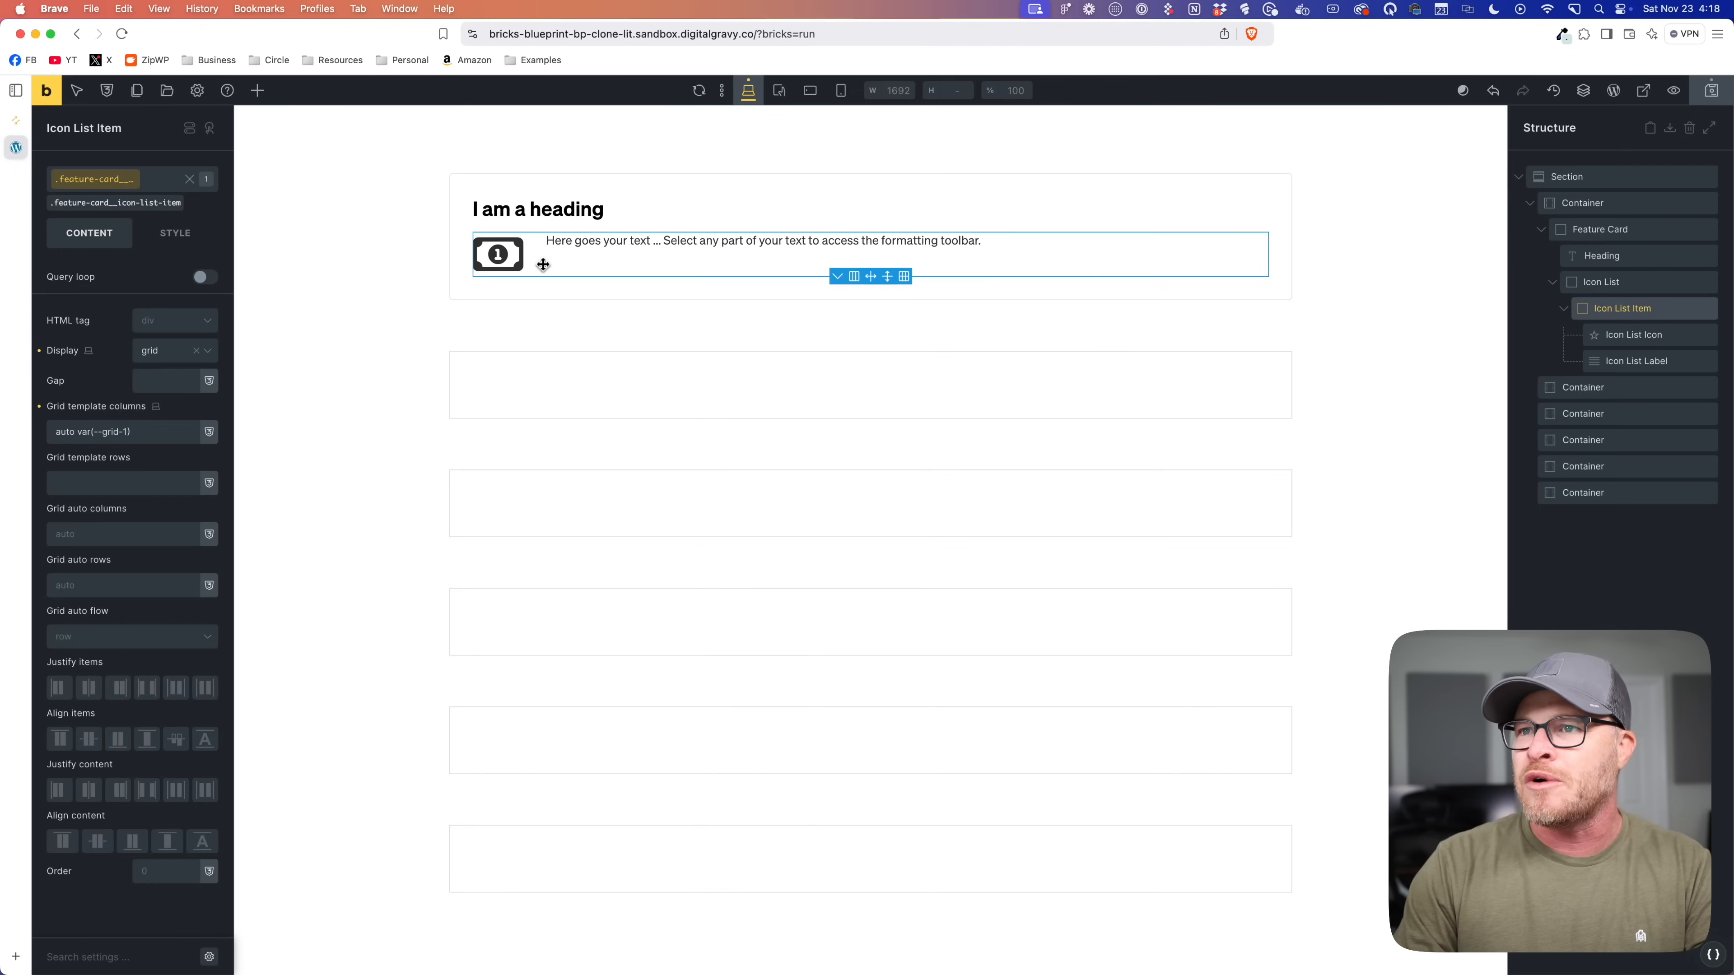
key(super+d)
click(489, 314)
click(482, 315)
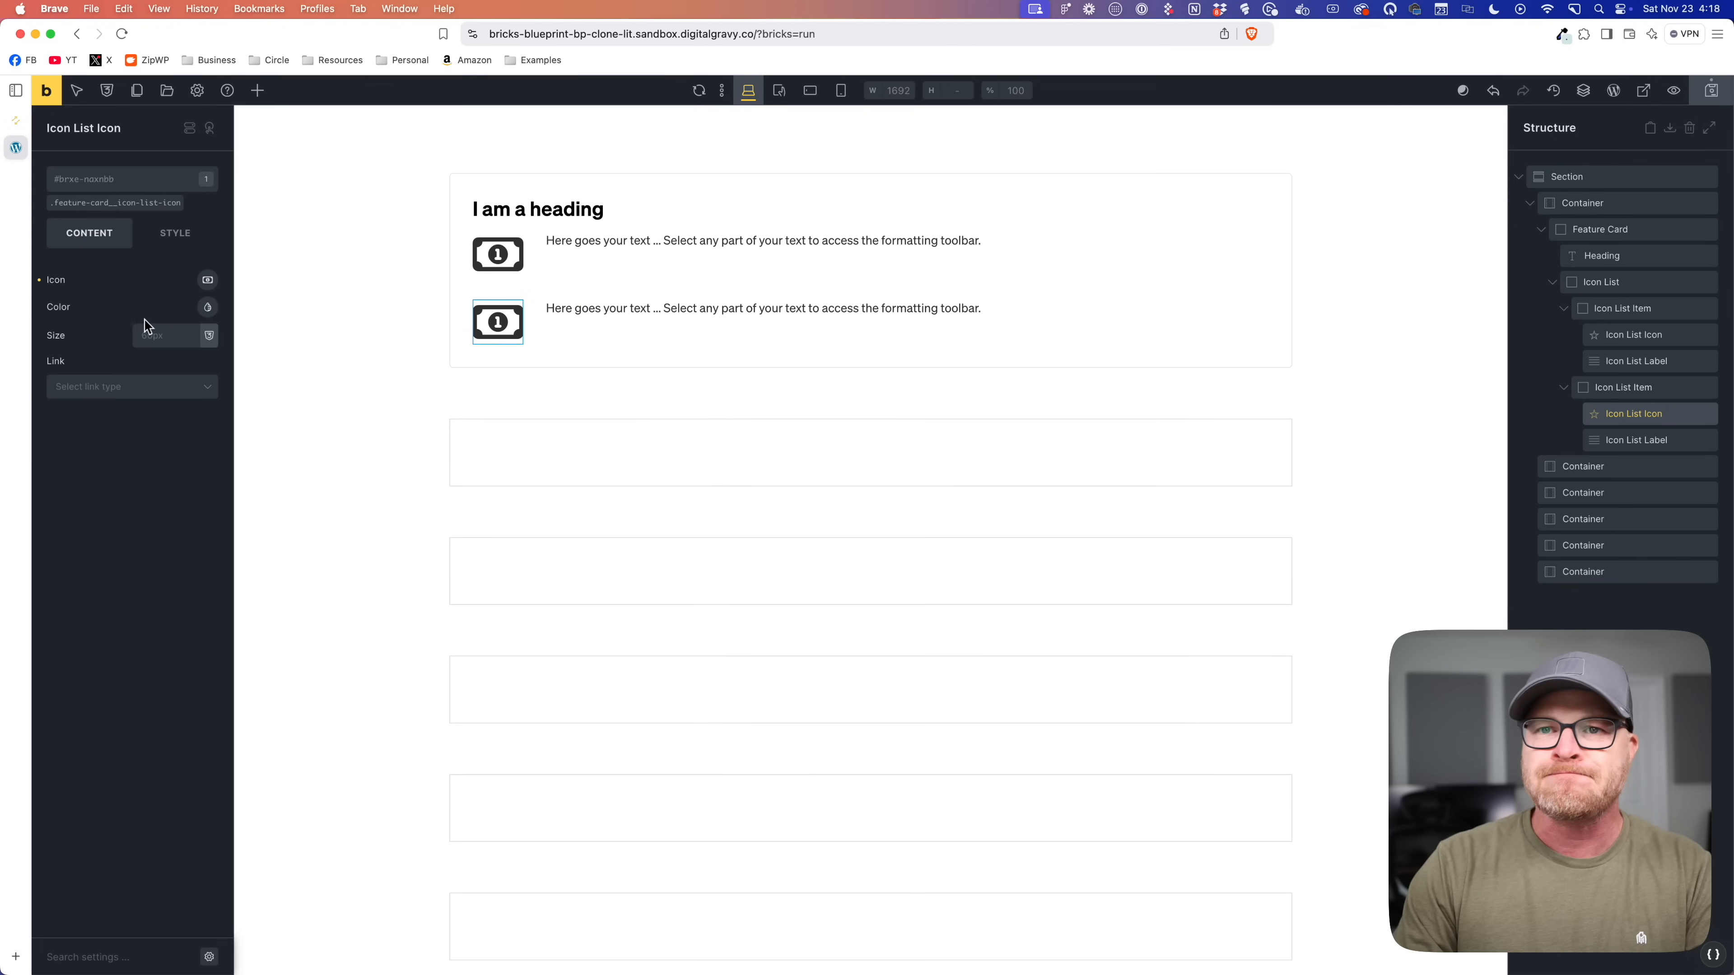
click(207, 280)
click(100, 358)
text(cred)
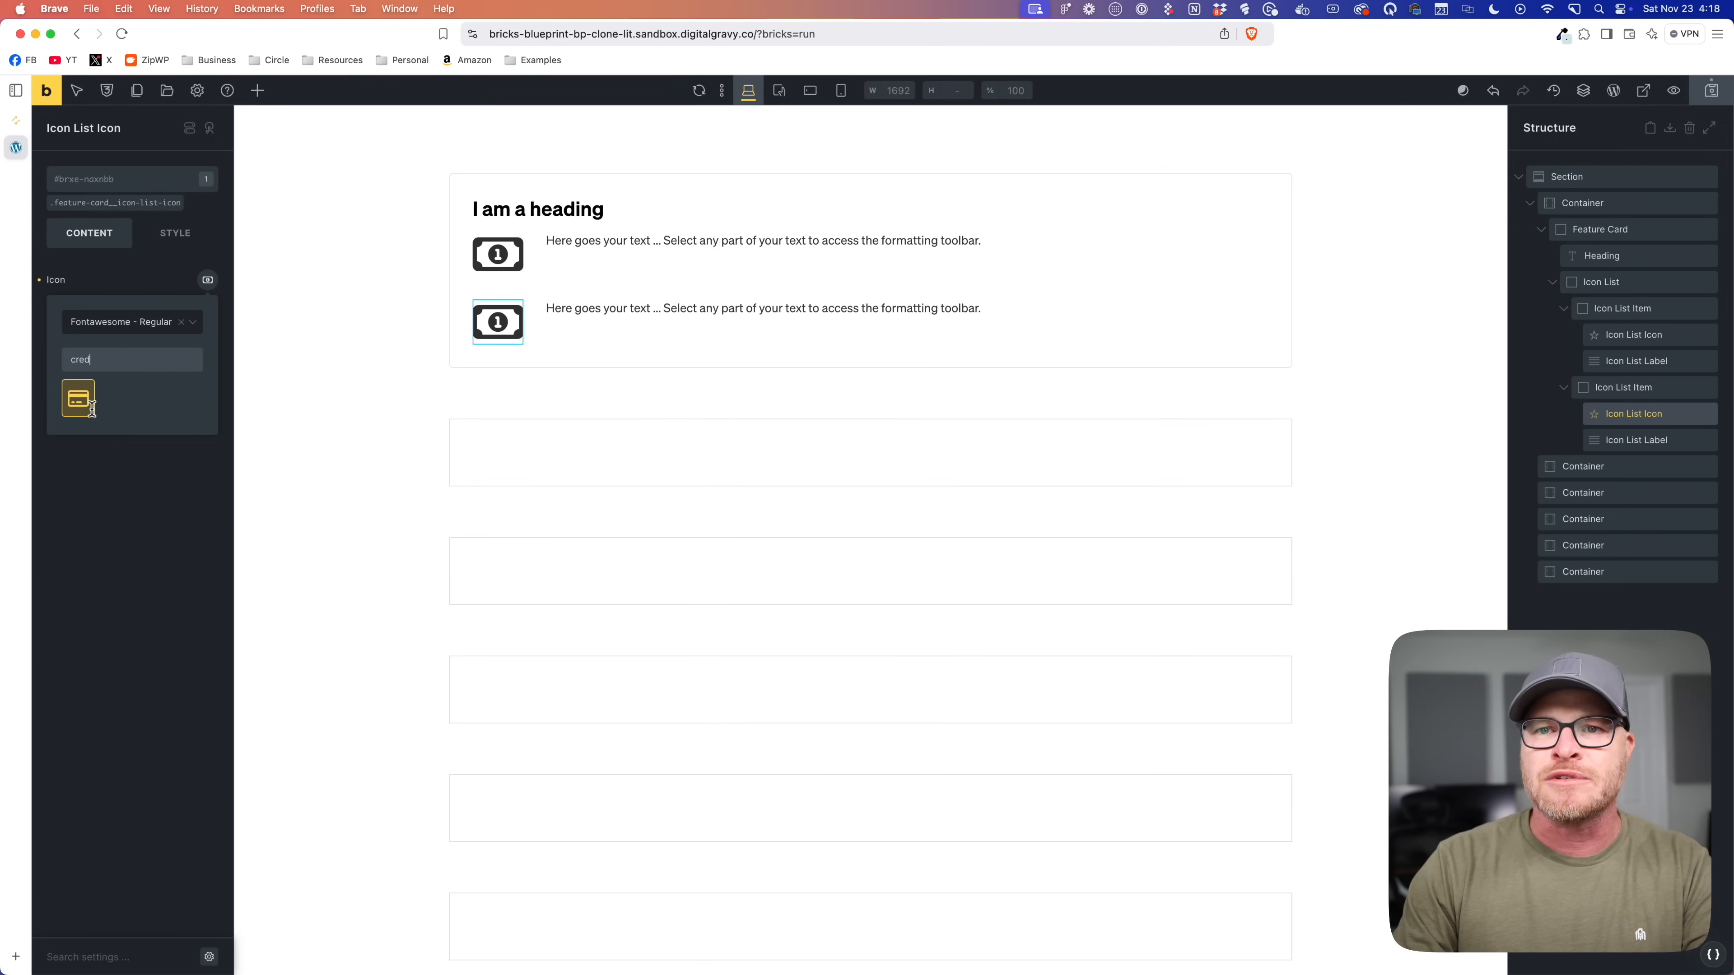
click(92, 408)
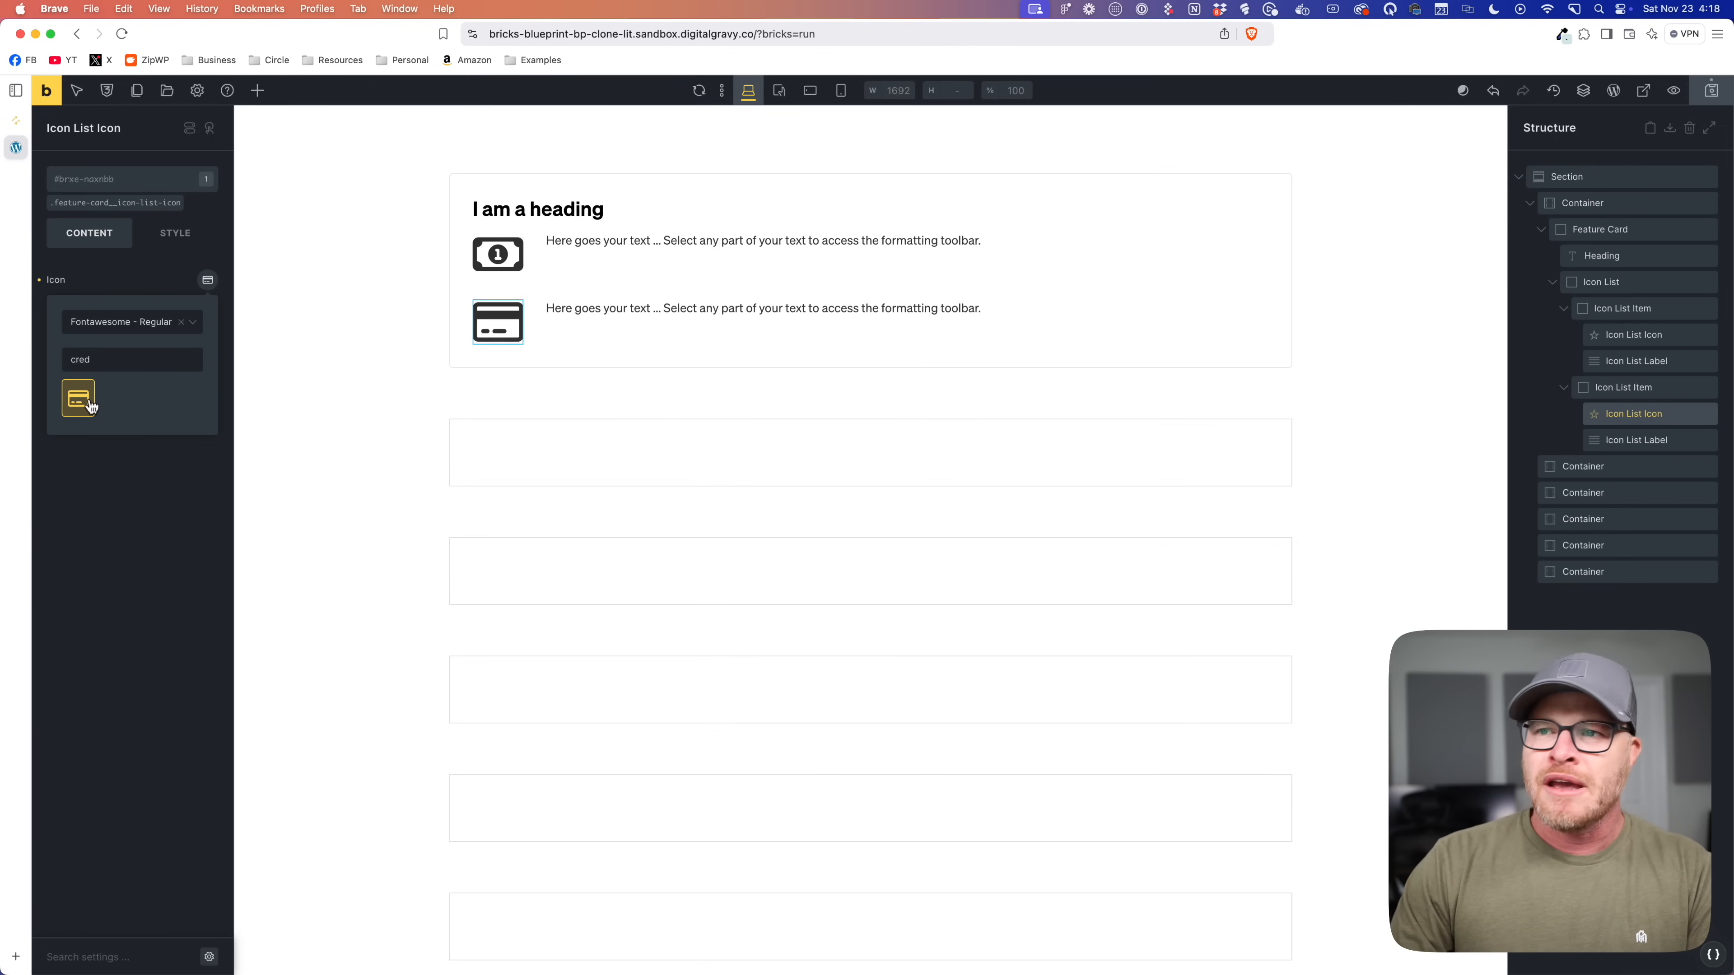
click(158, 274)
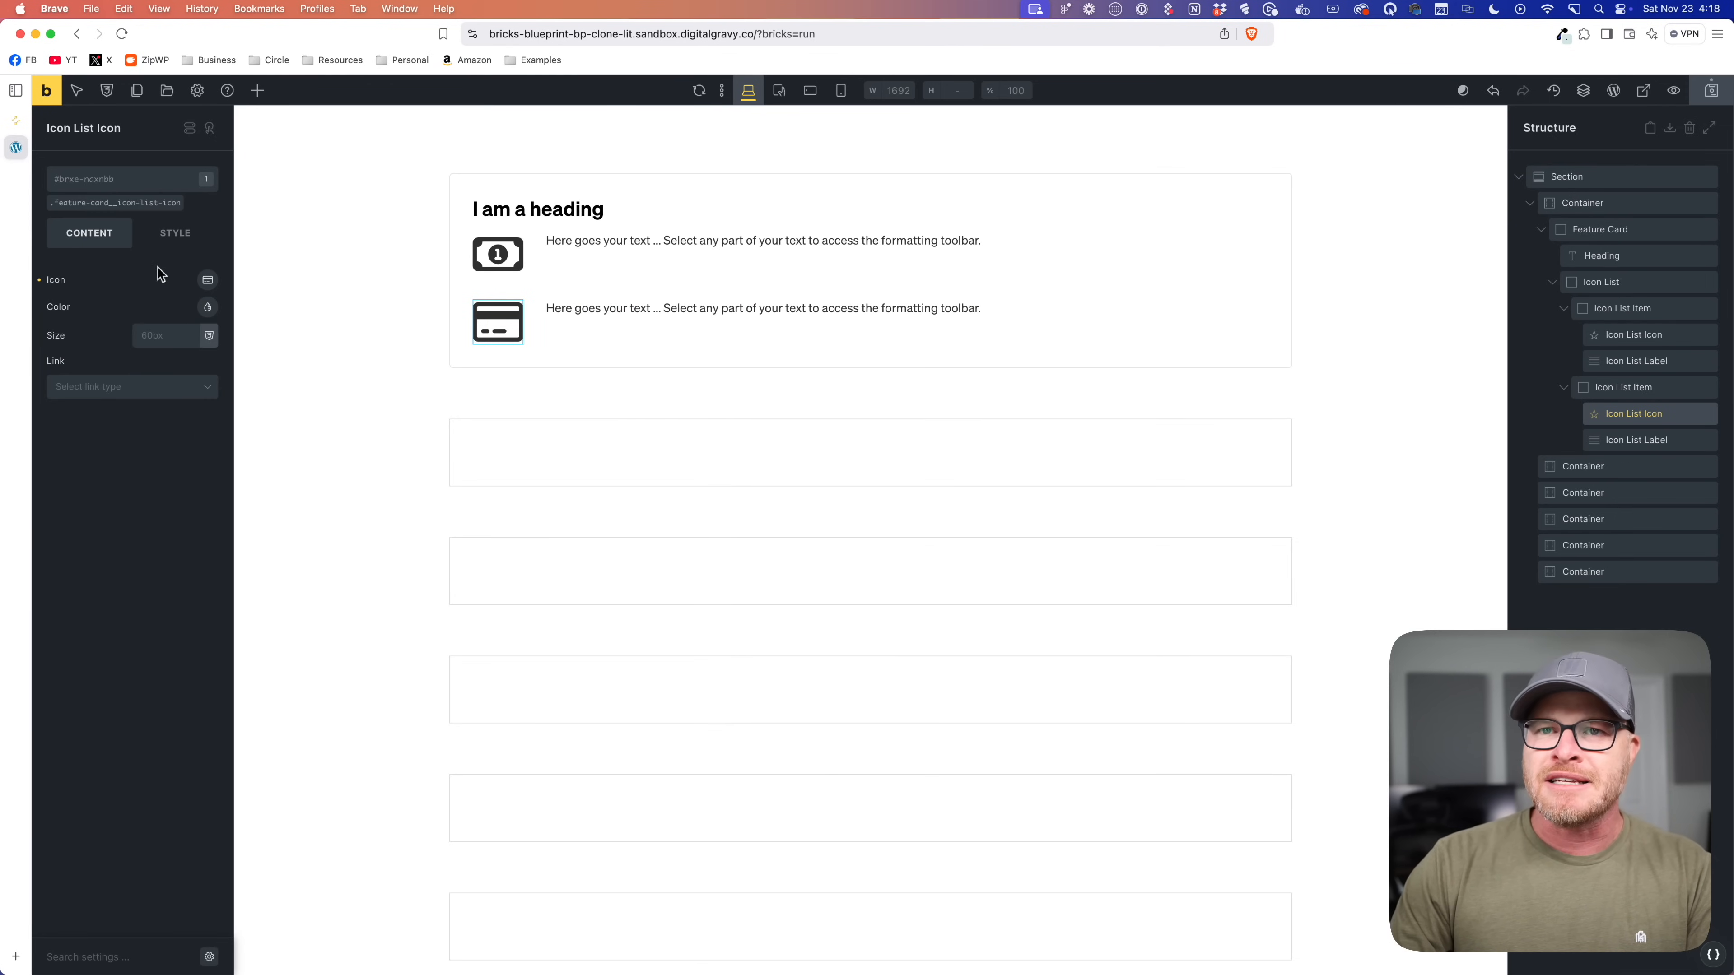
Step: Add a custom attribute named data-icon-list to the Icon List's feature-card__icon-list class, leaving its value empty
click(536, 290)
click(165, 236)
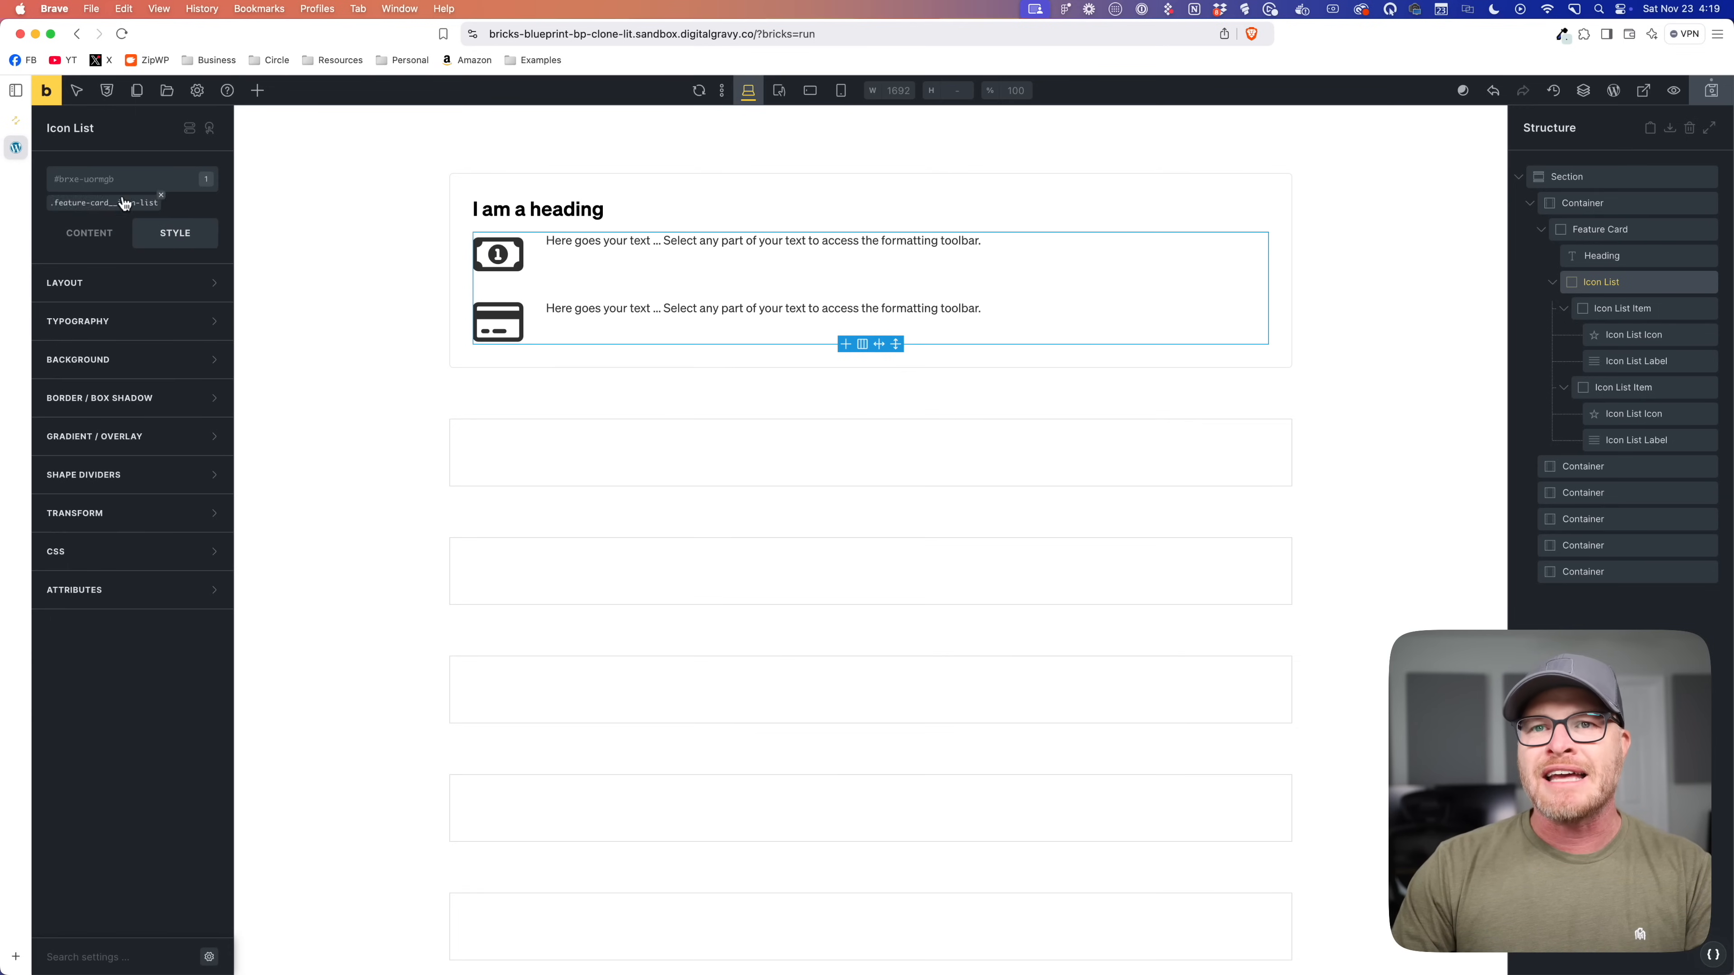
click(136, 591)
click(132, 666)
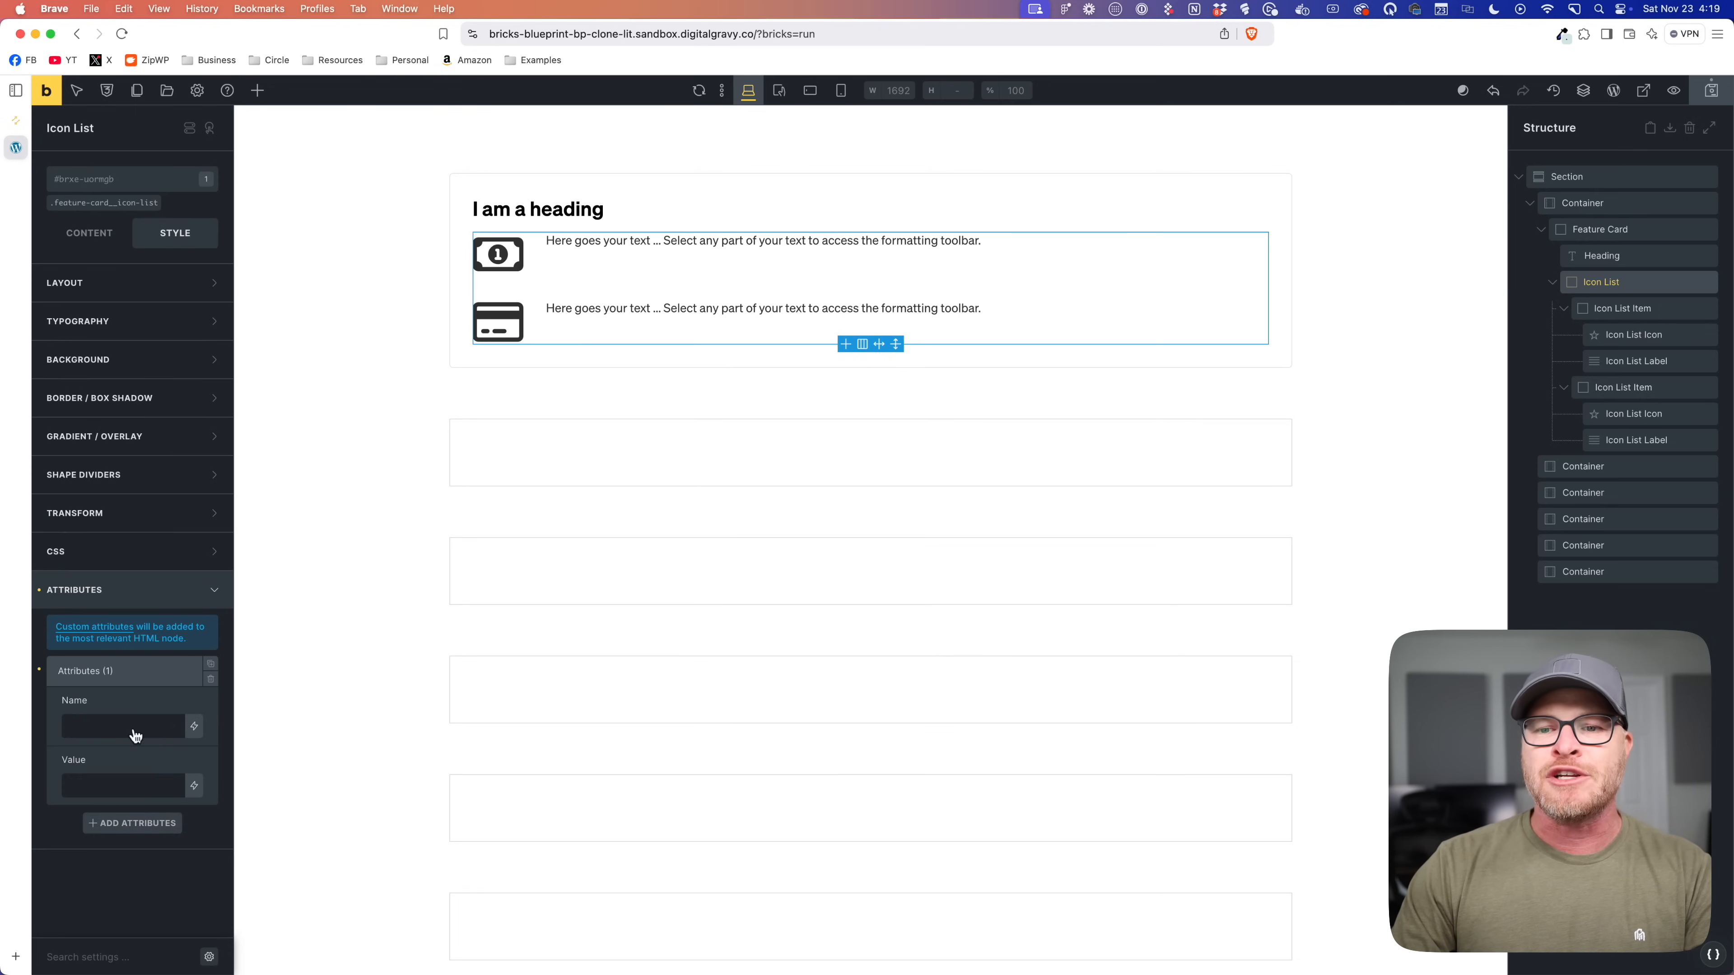
click(115, 728)
text(data-icon-lis)
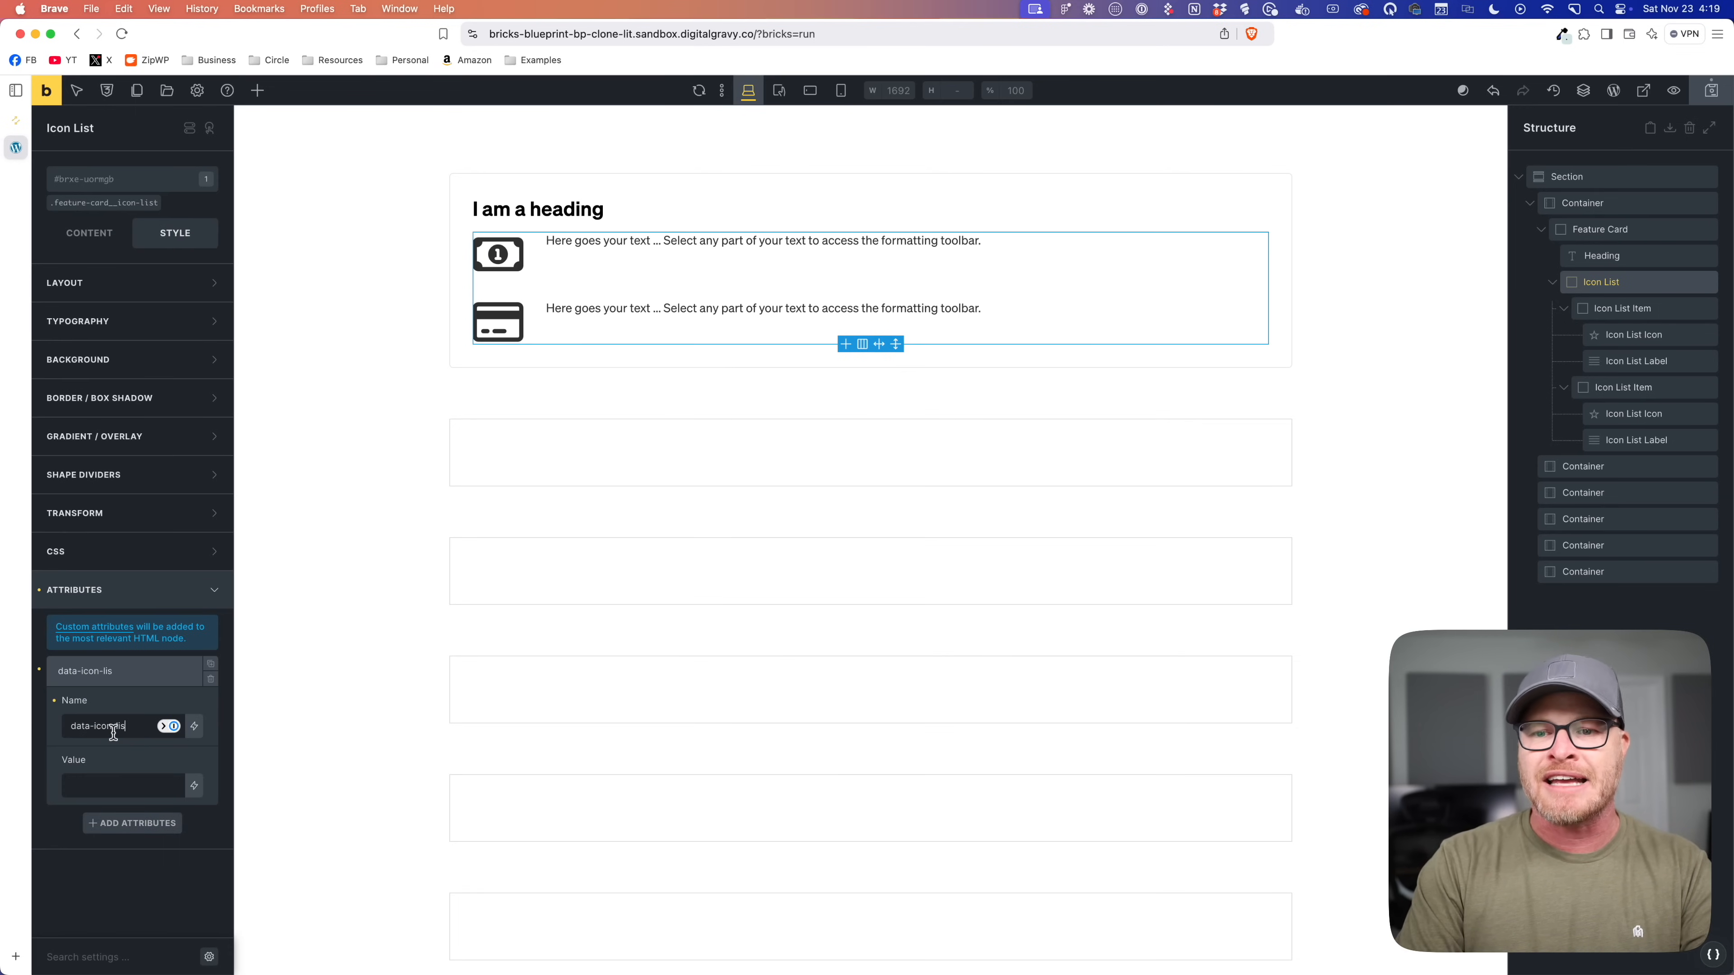
text(t)
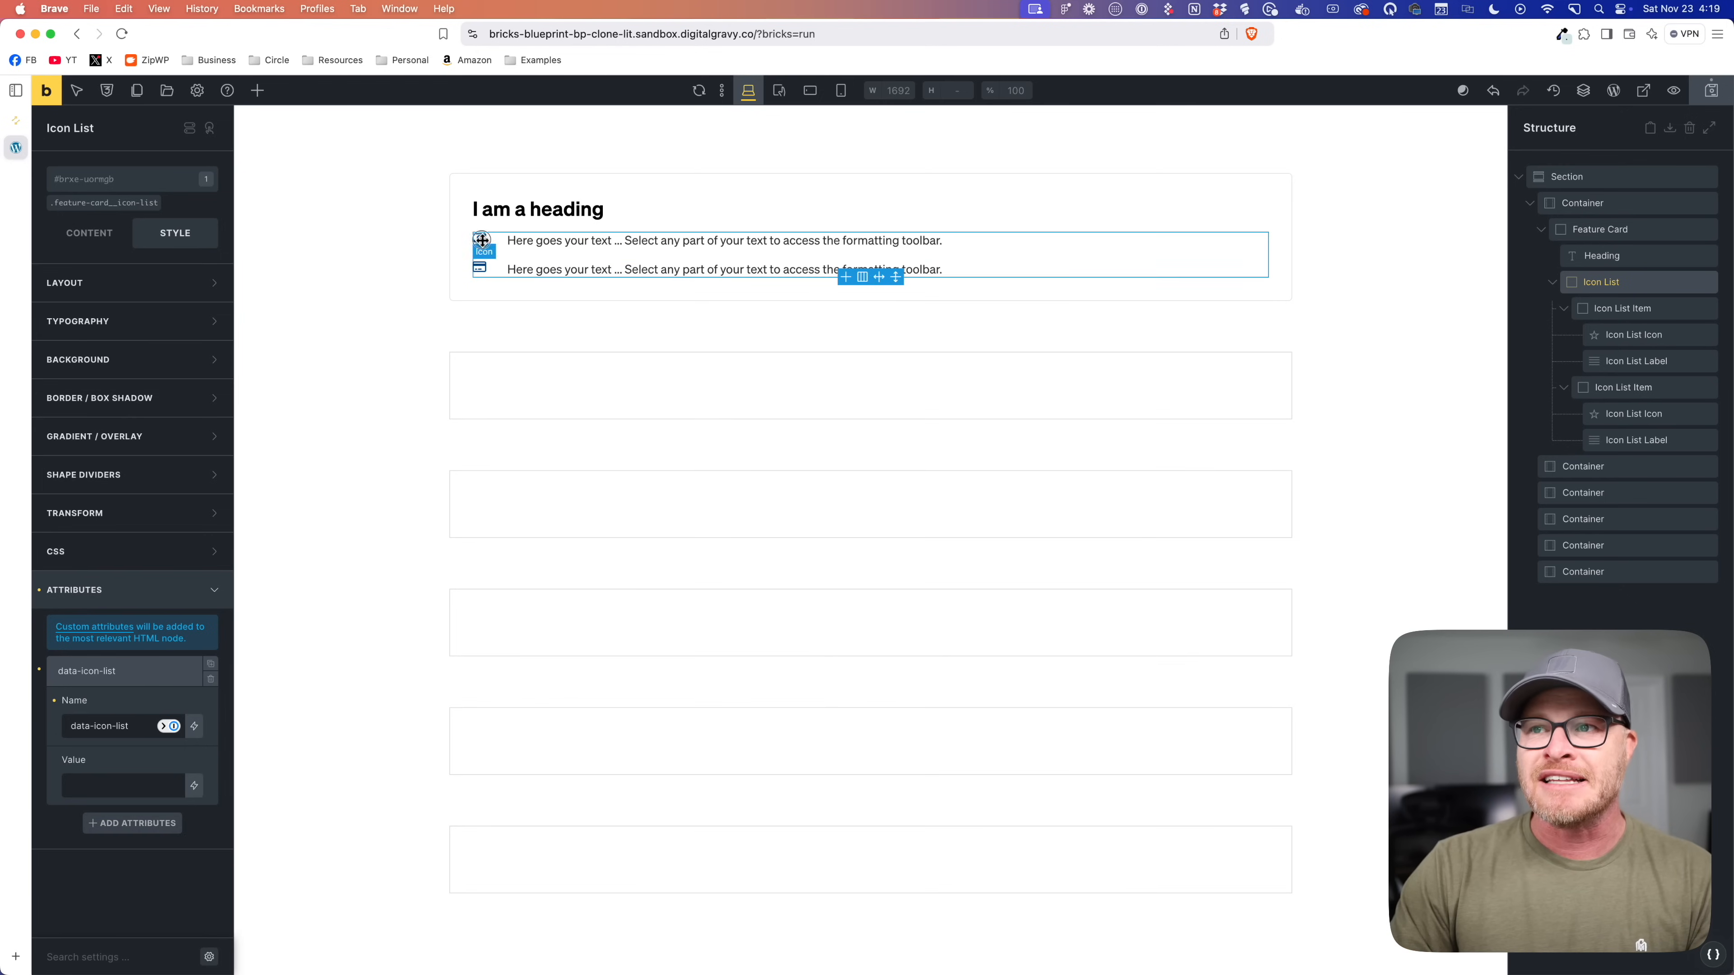
click(490, 255)
click(490, 255)
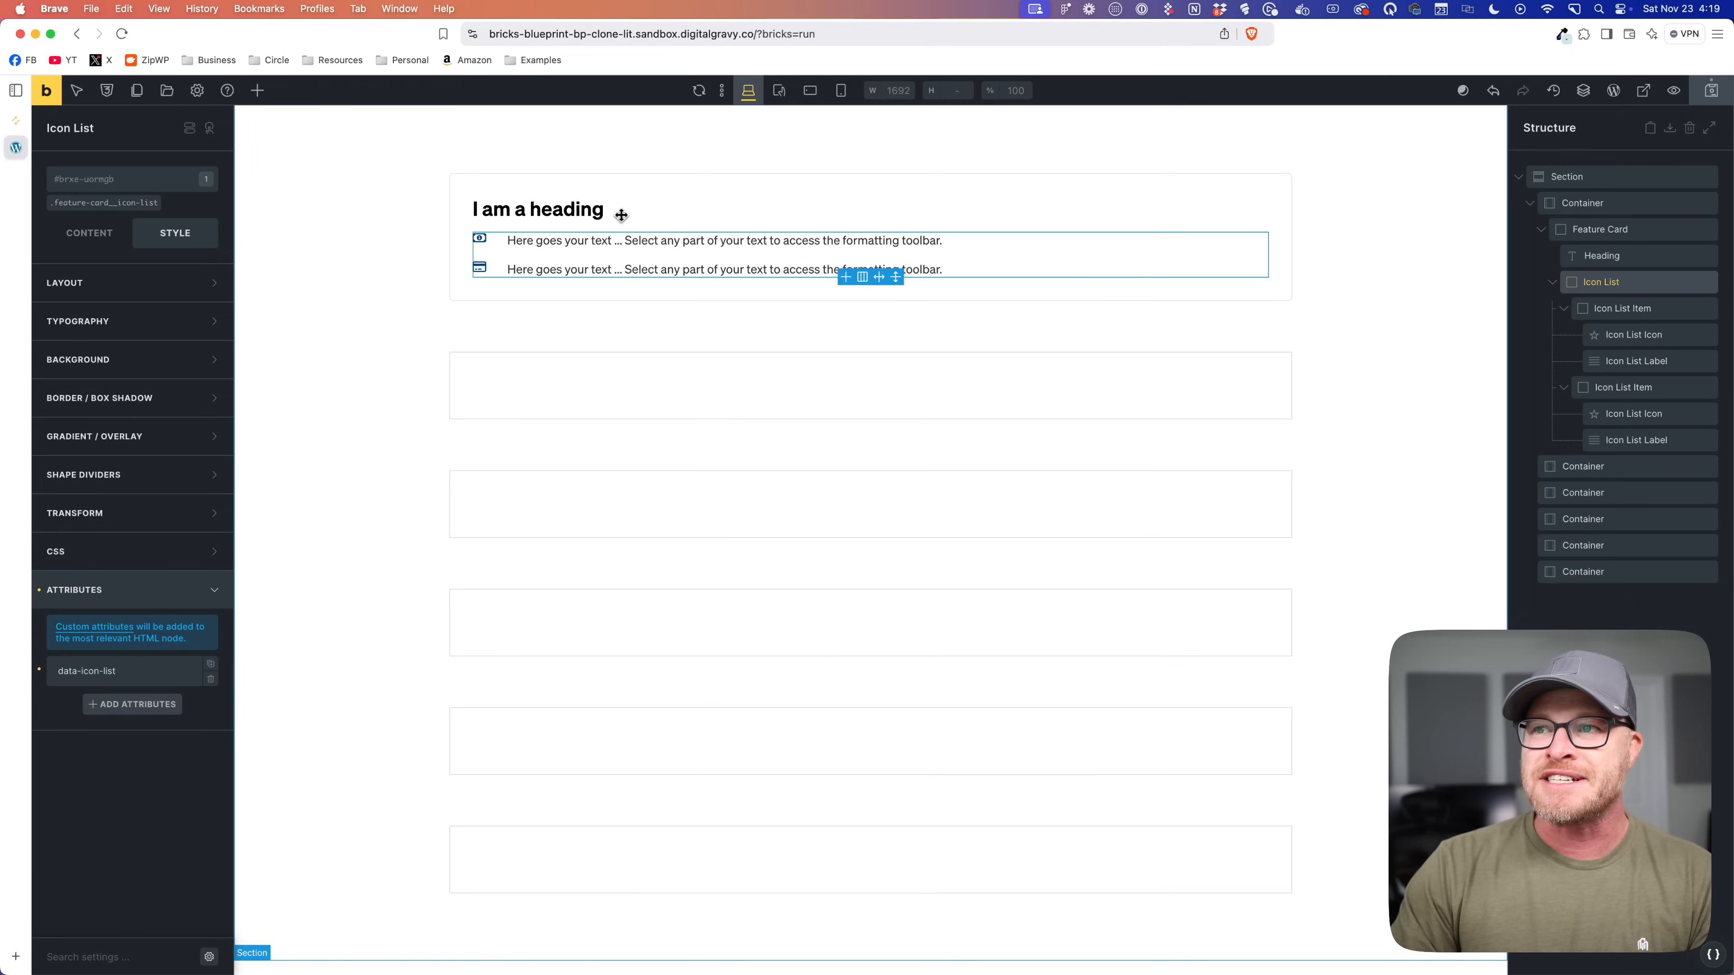
Step: Collapse the Feature Card in the structure and duplicate it twice within its container
click(600, 179)
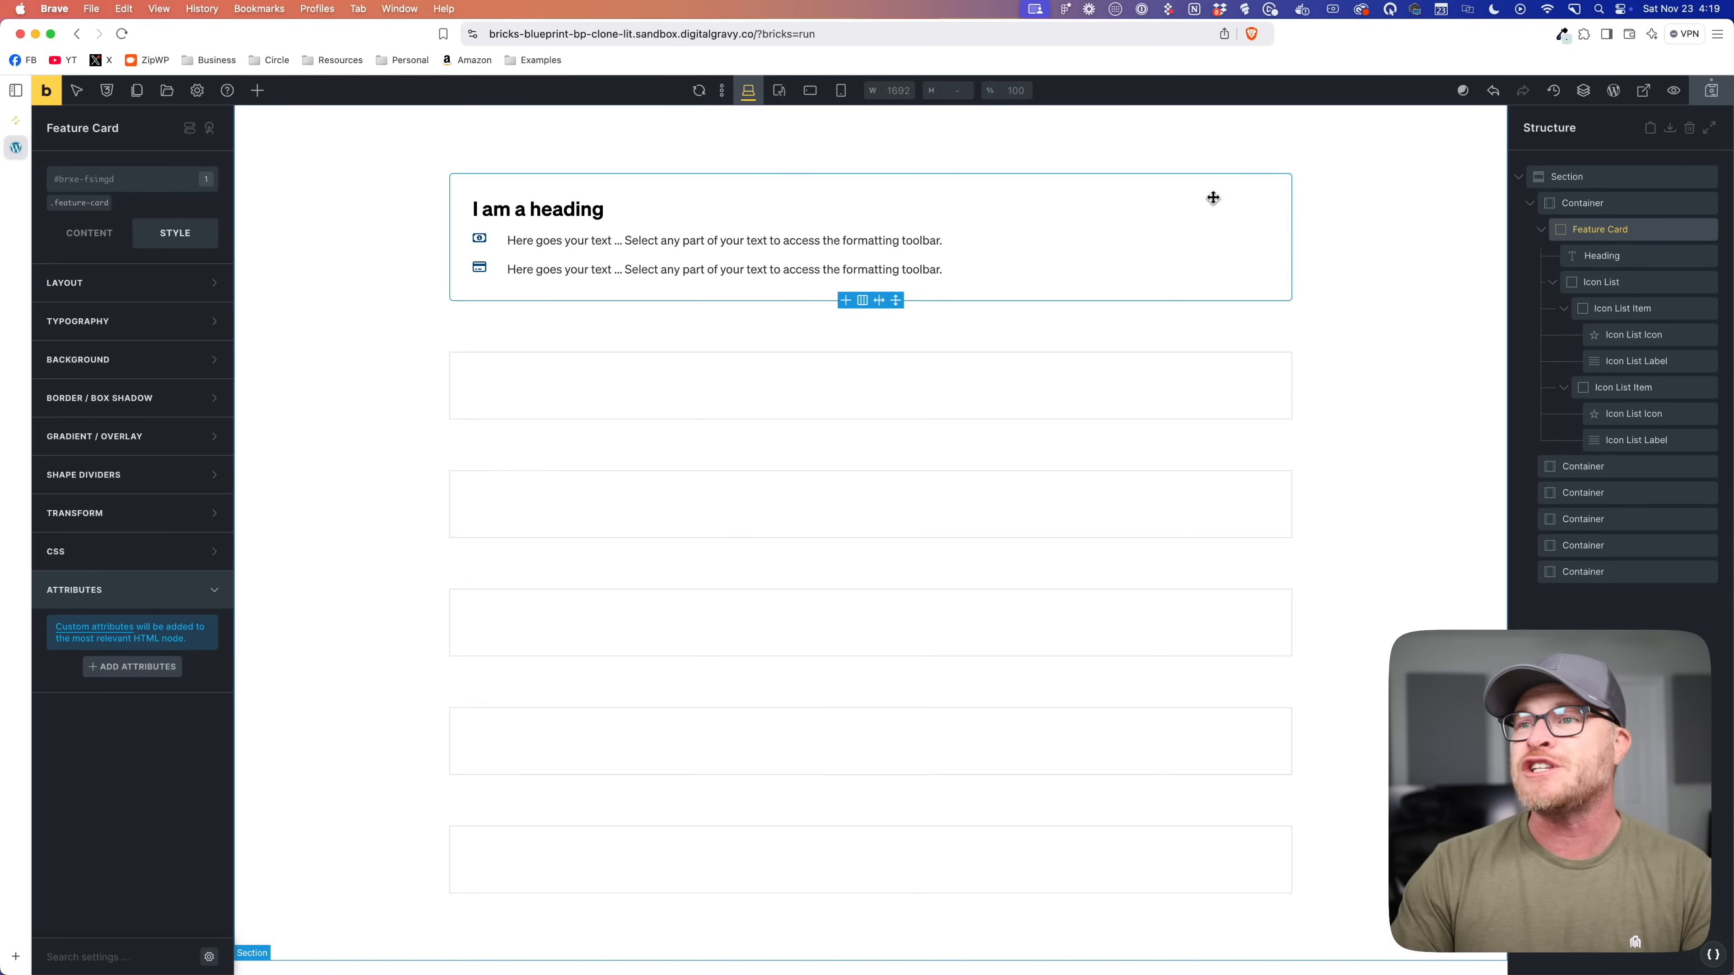
click(1540, 228)
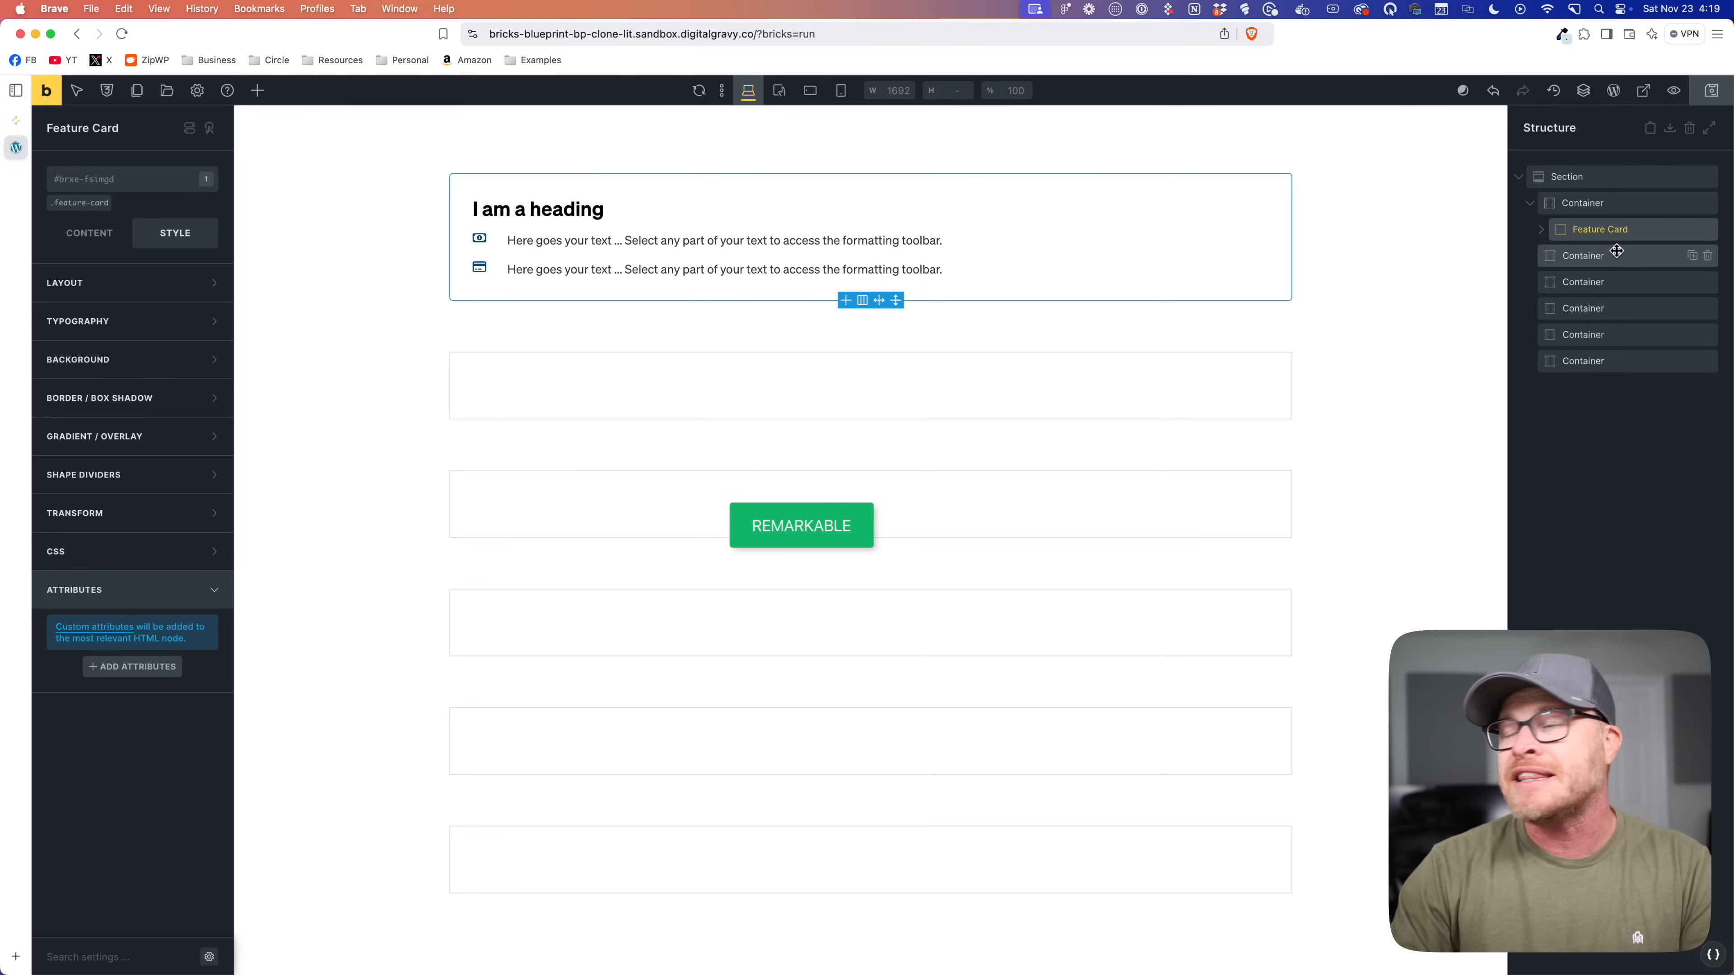
key(super+d)
key(super+d)
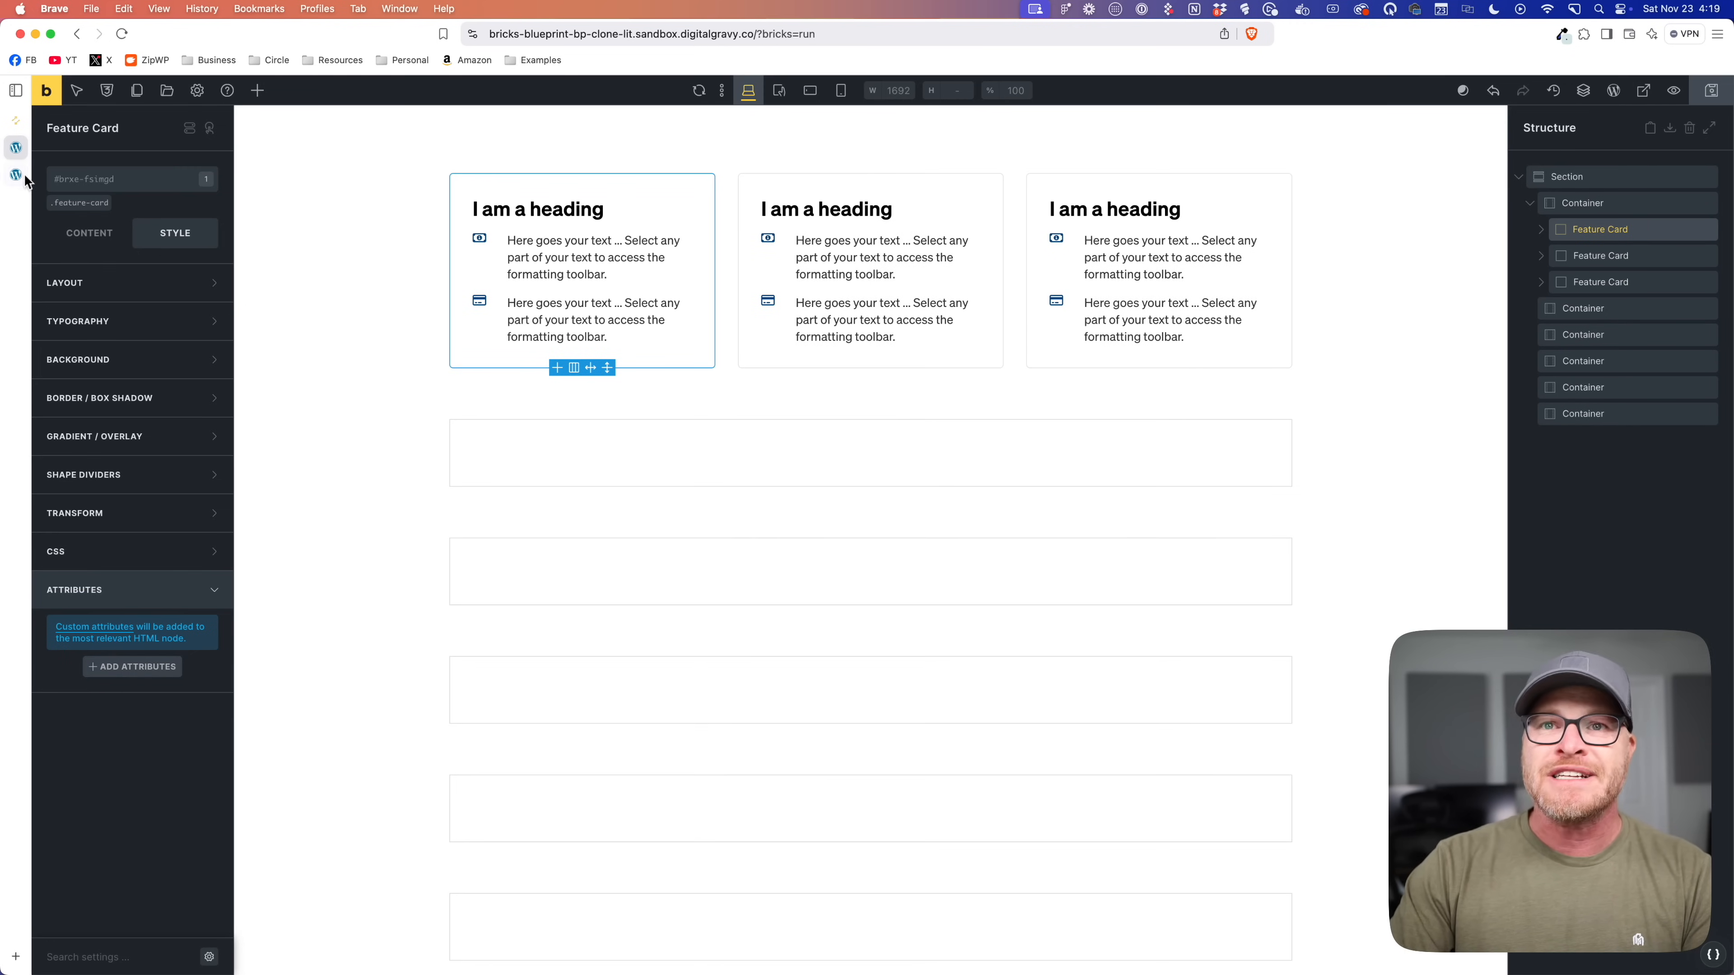
Step: From the page preview, open Automatic.css's icon list settings and try block offsets of 5px and 4px
click(19, 177)
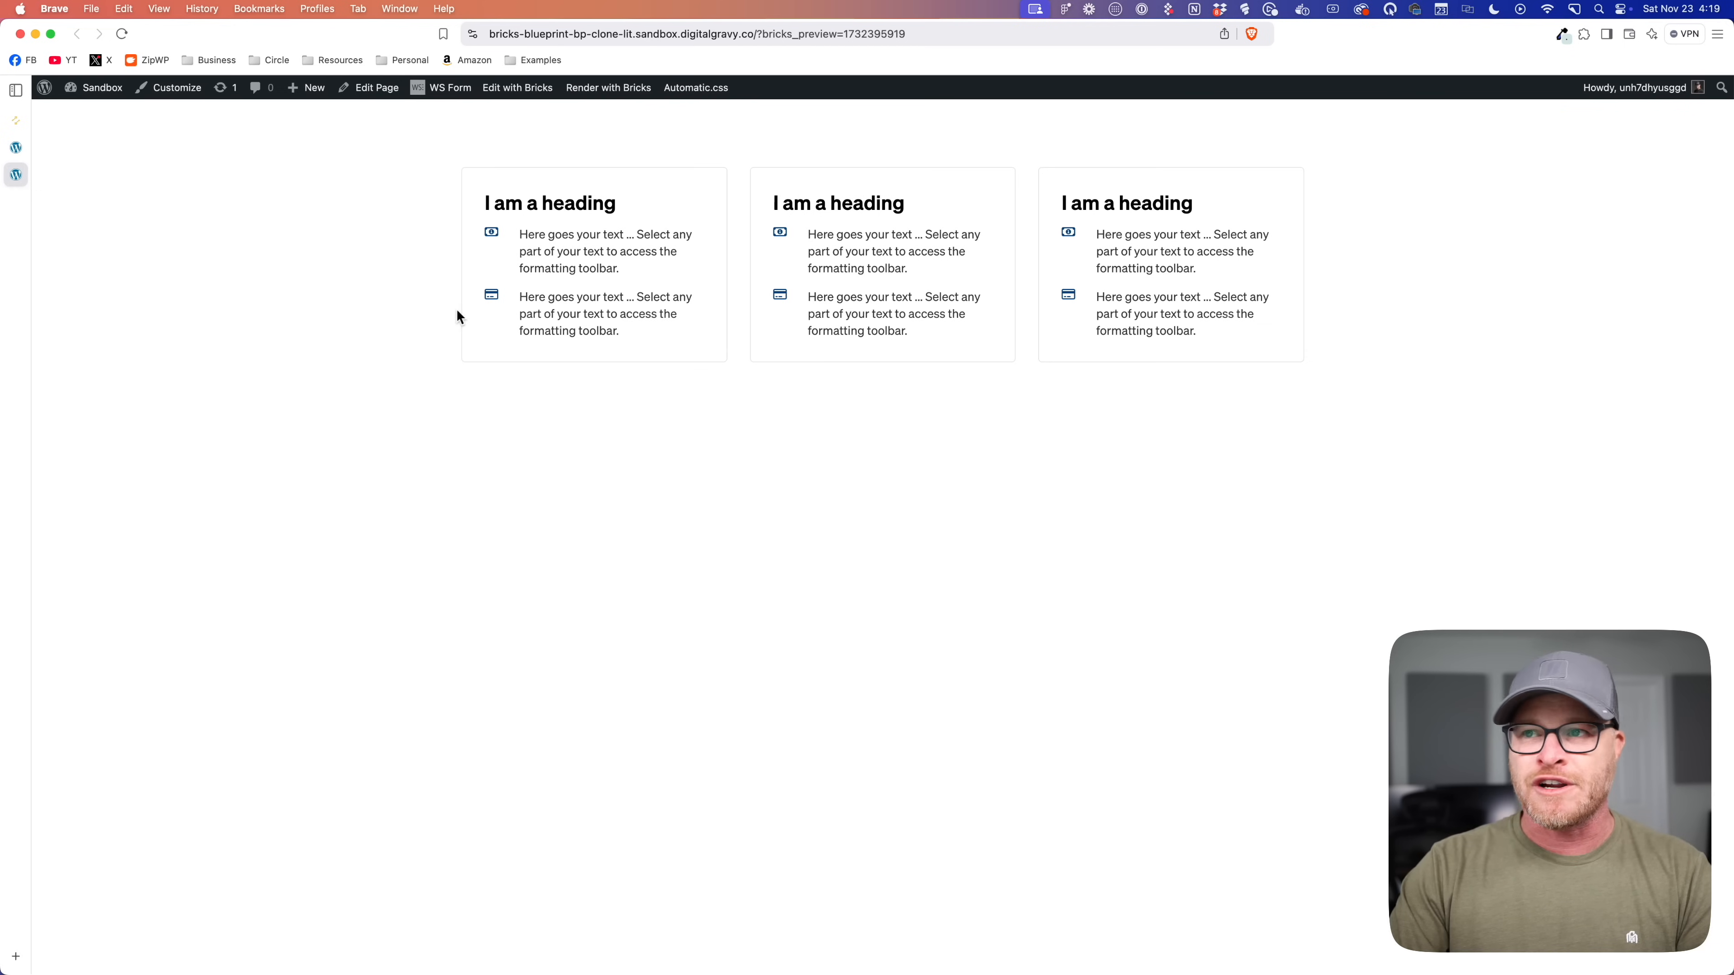
click(727, 90)
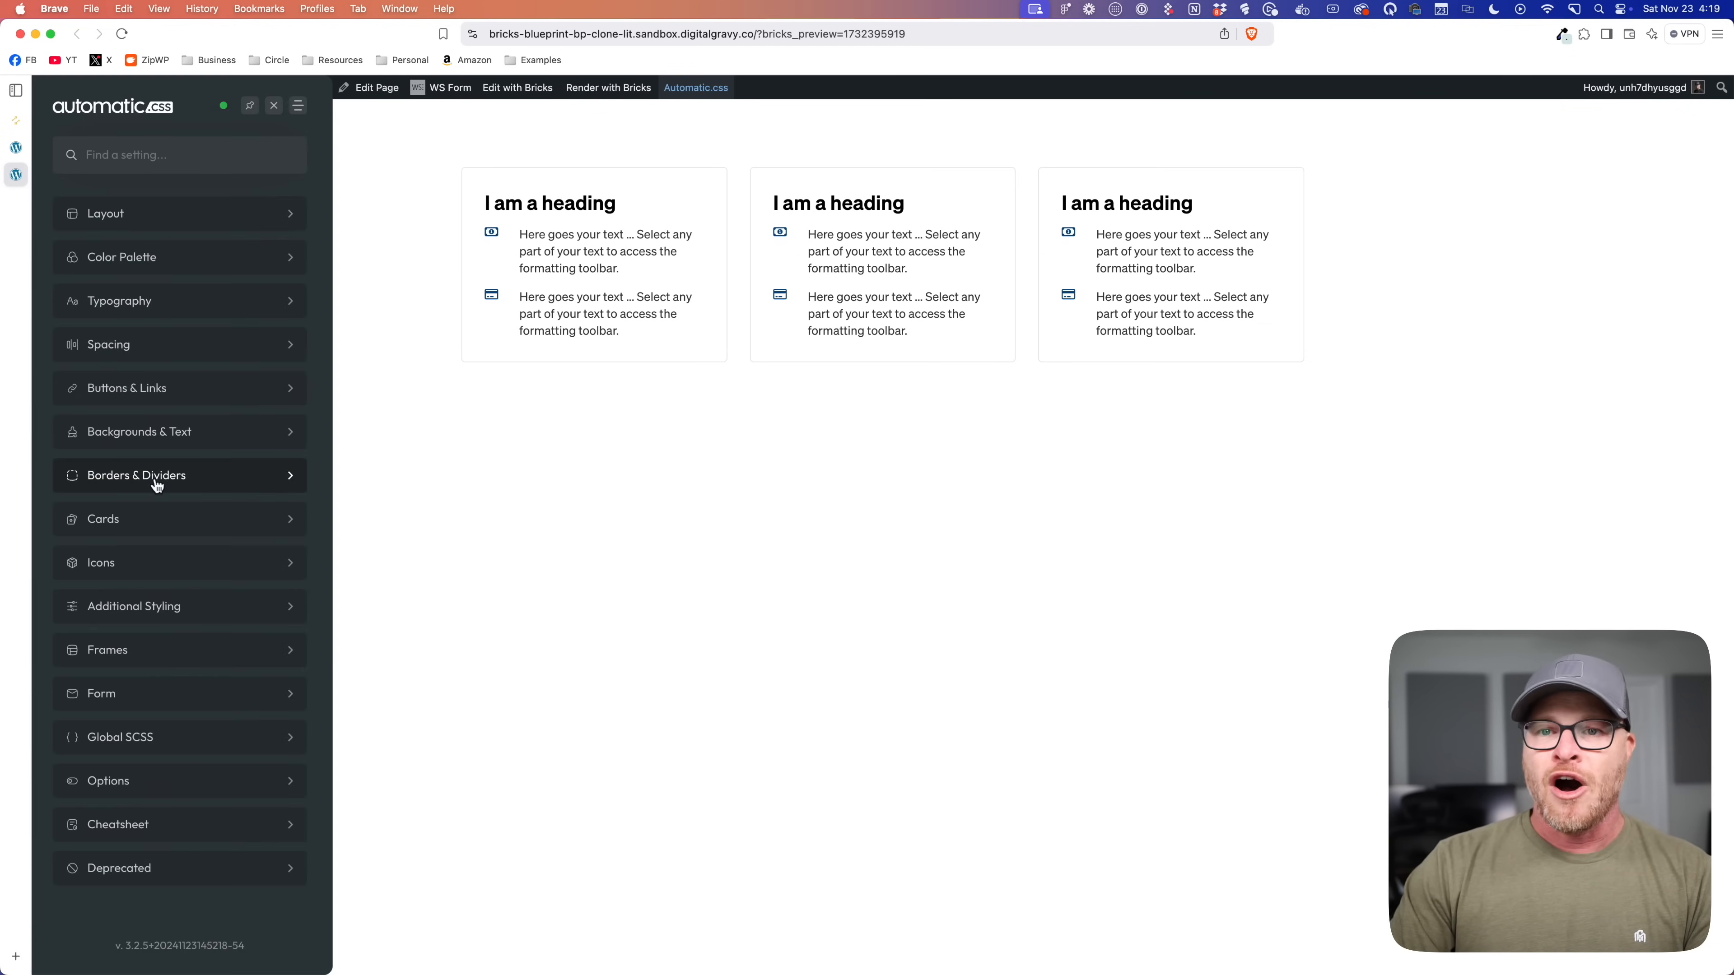
click(147, 566)
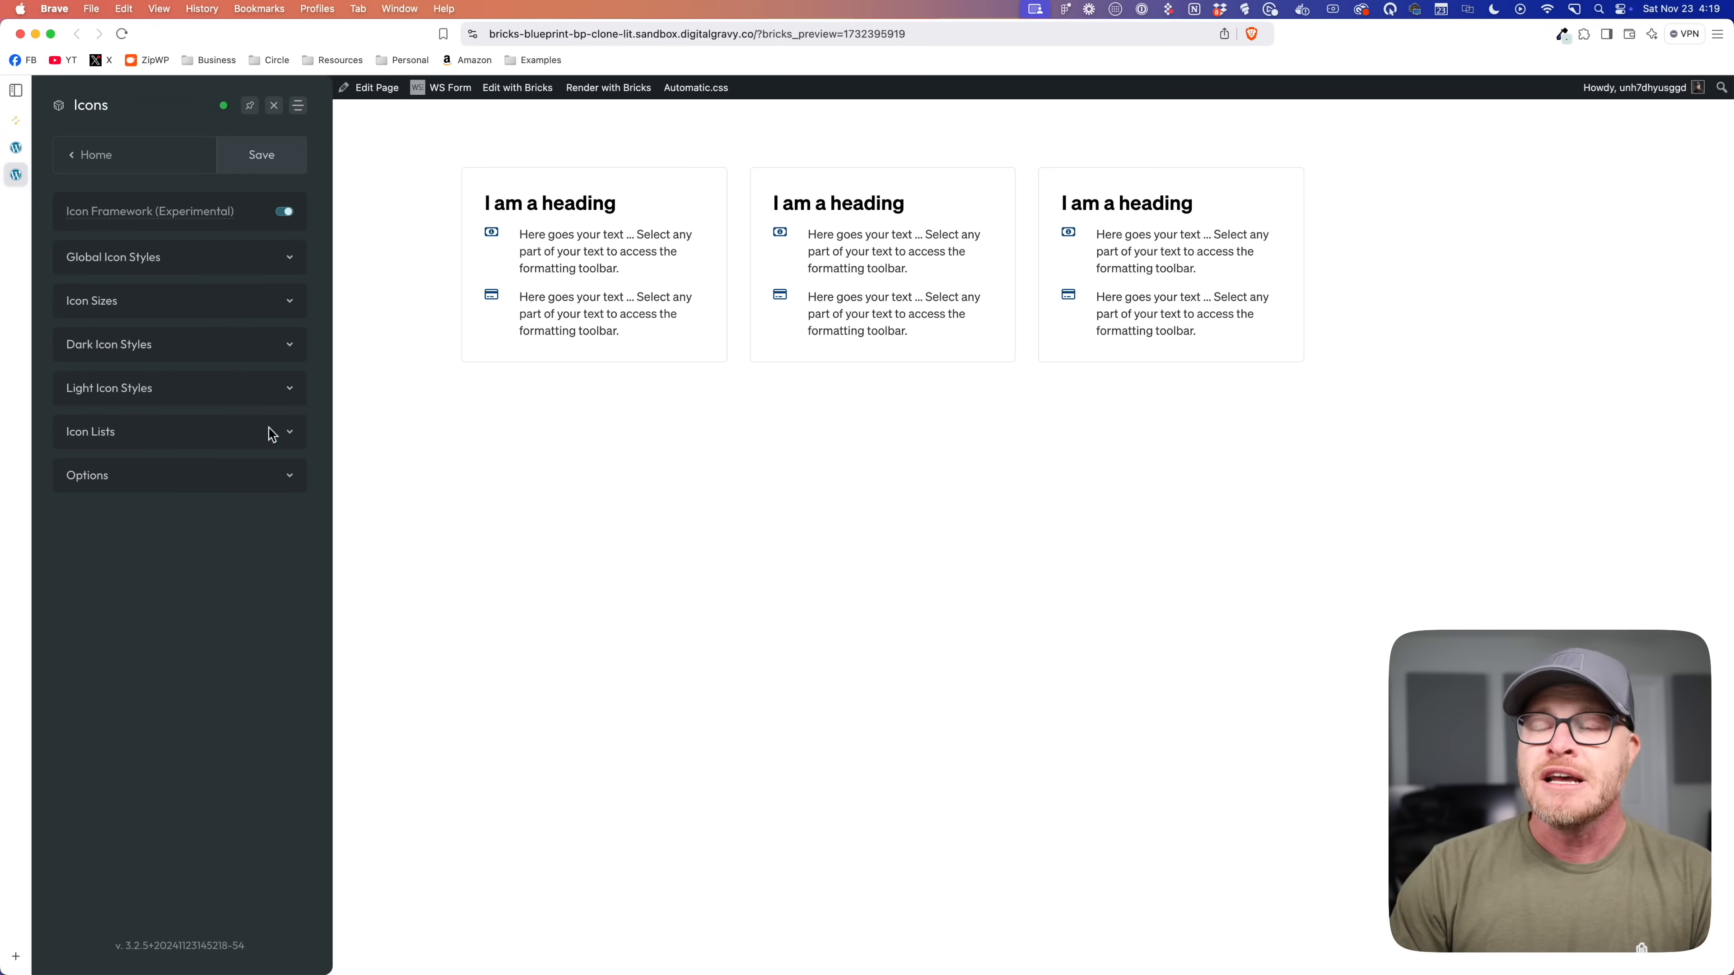
click(100, 440)
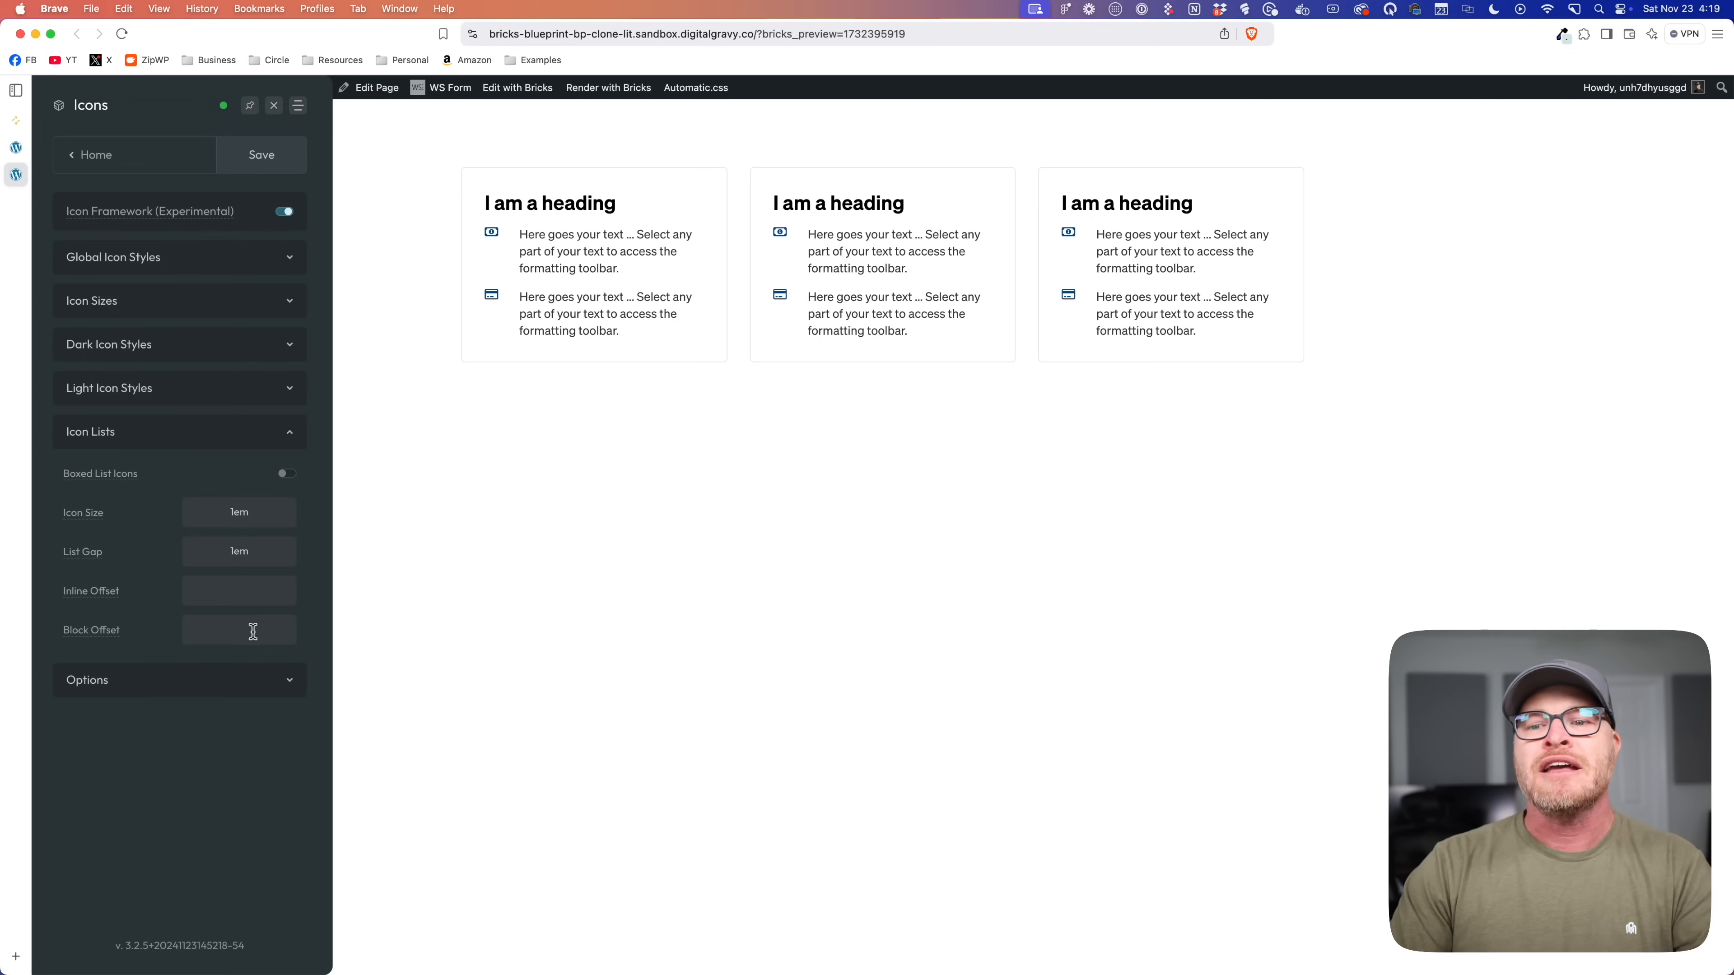
text(5)
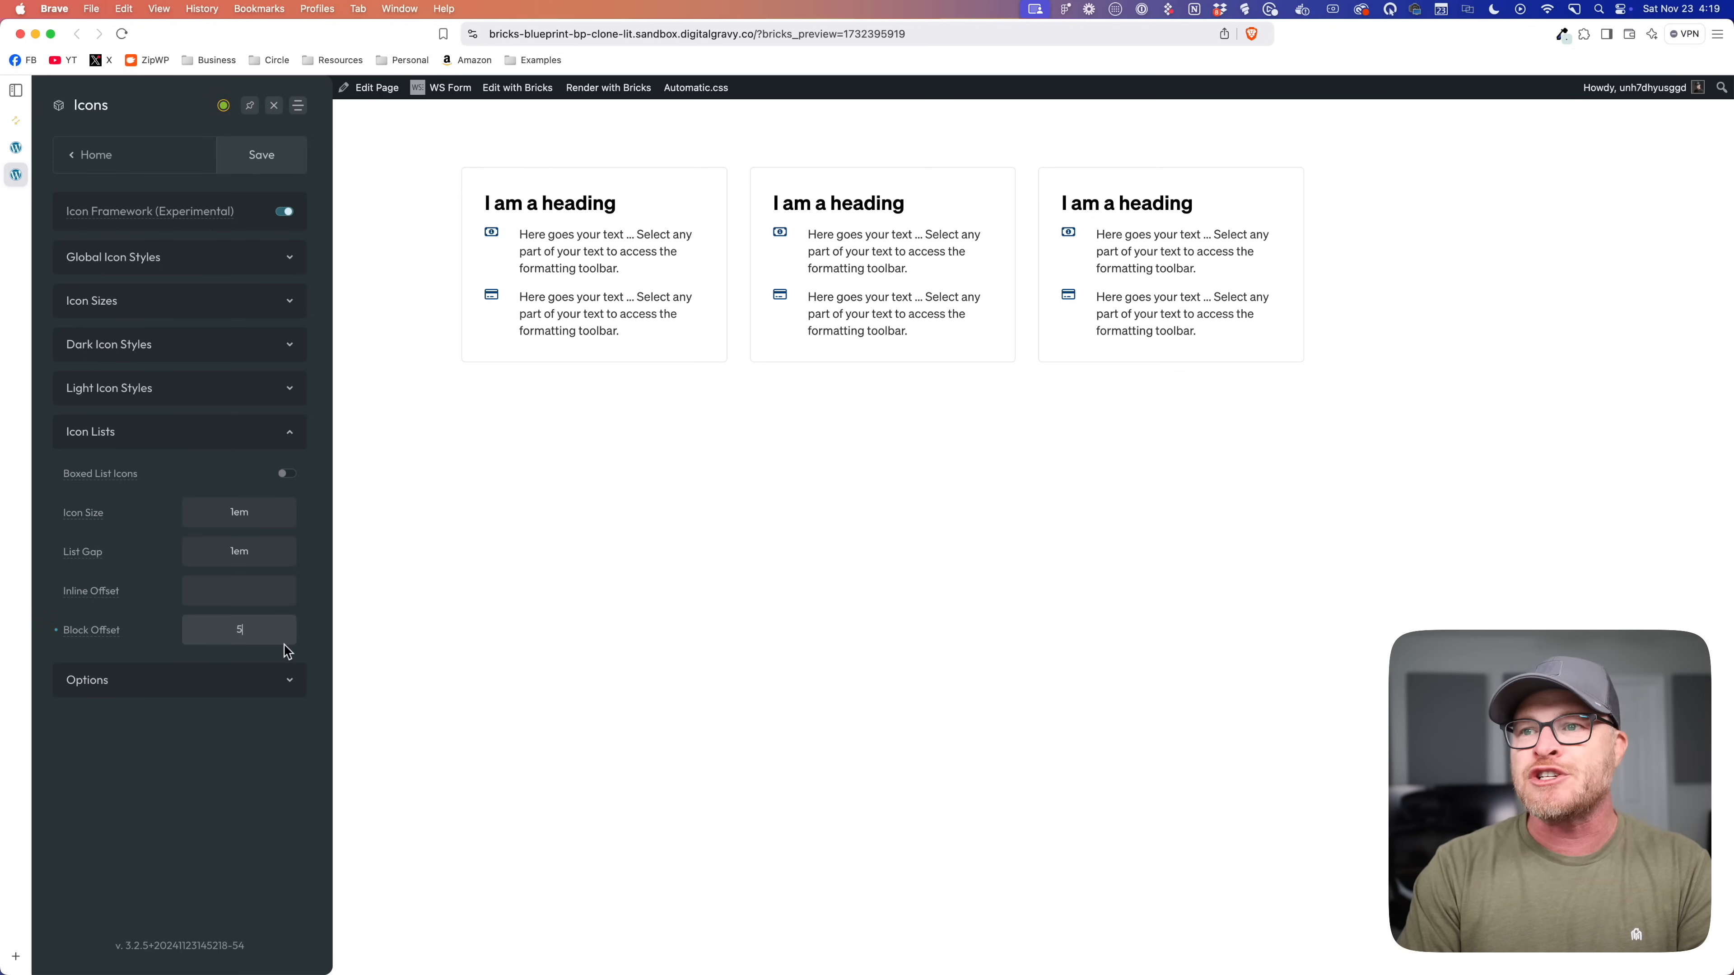
text(px)
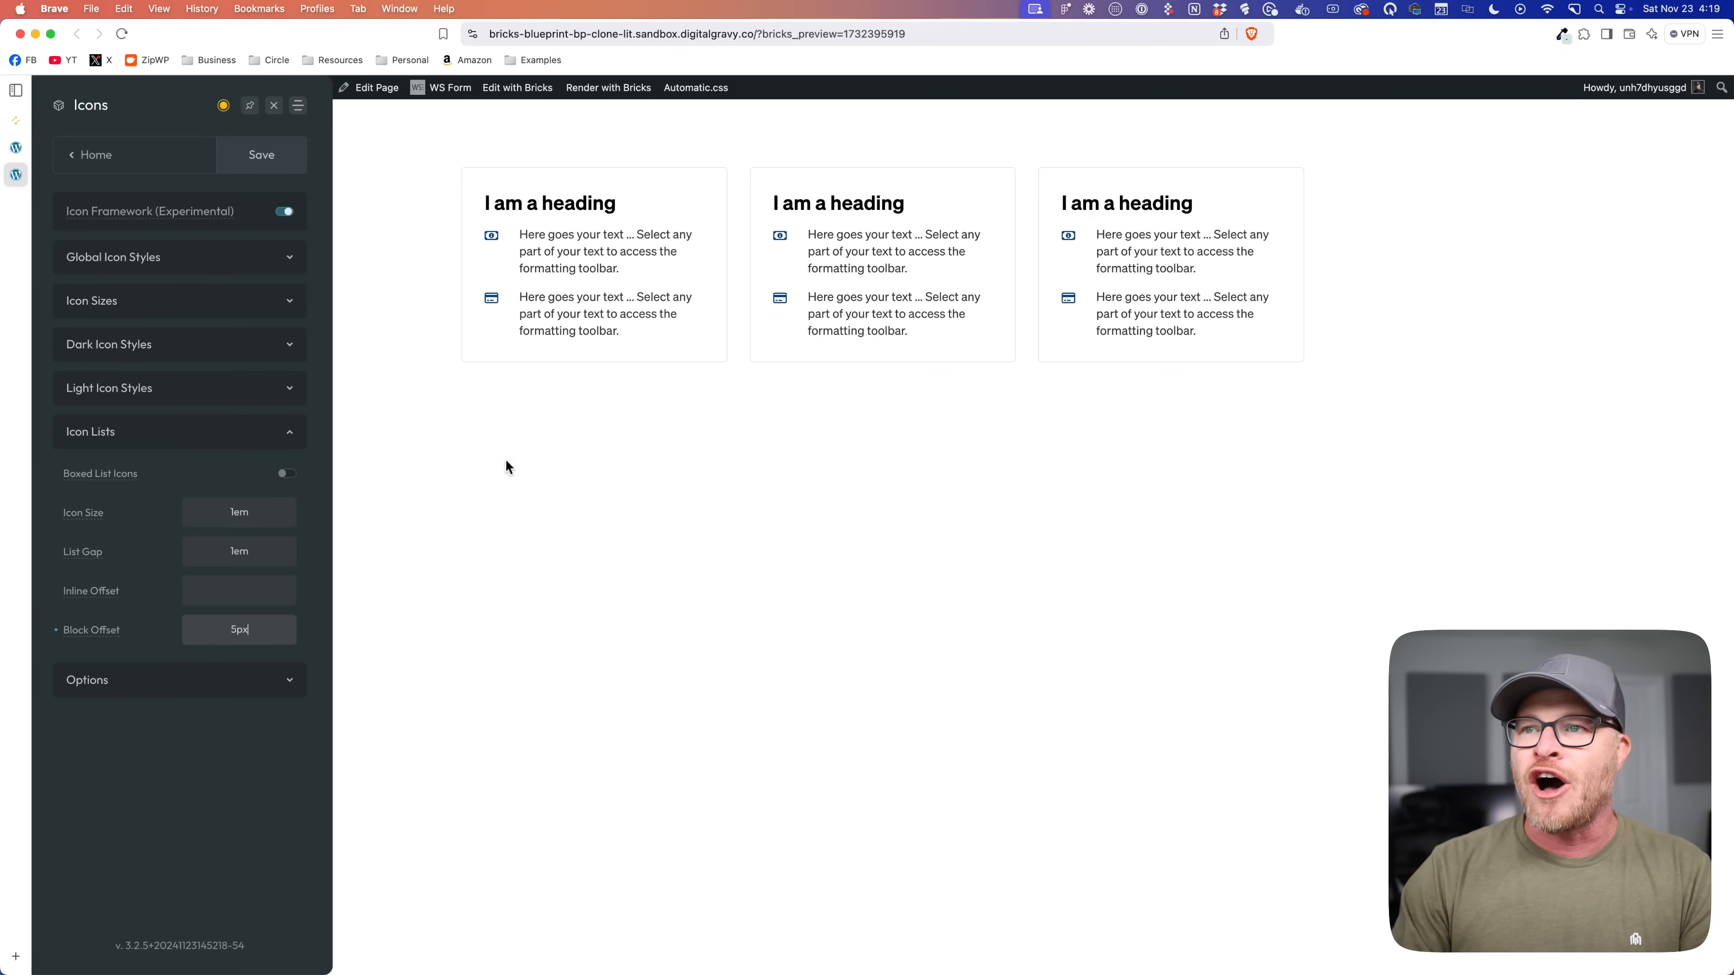
key(BackSpace)
text(4)
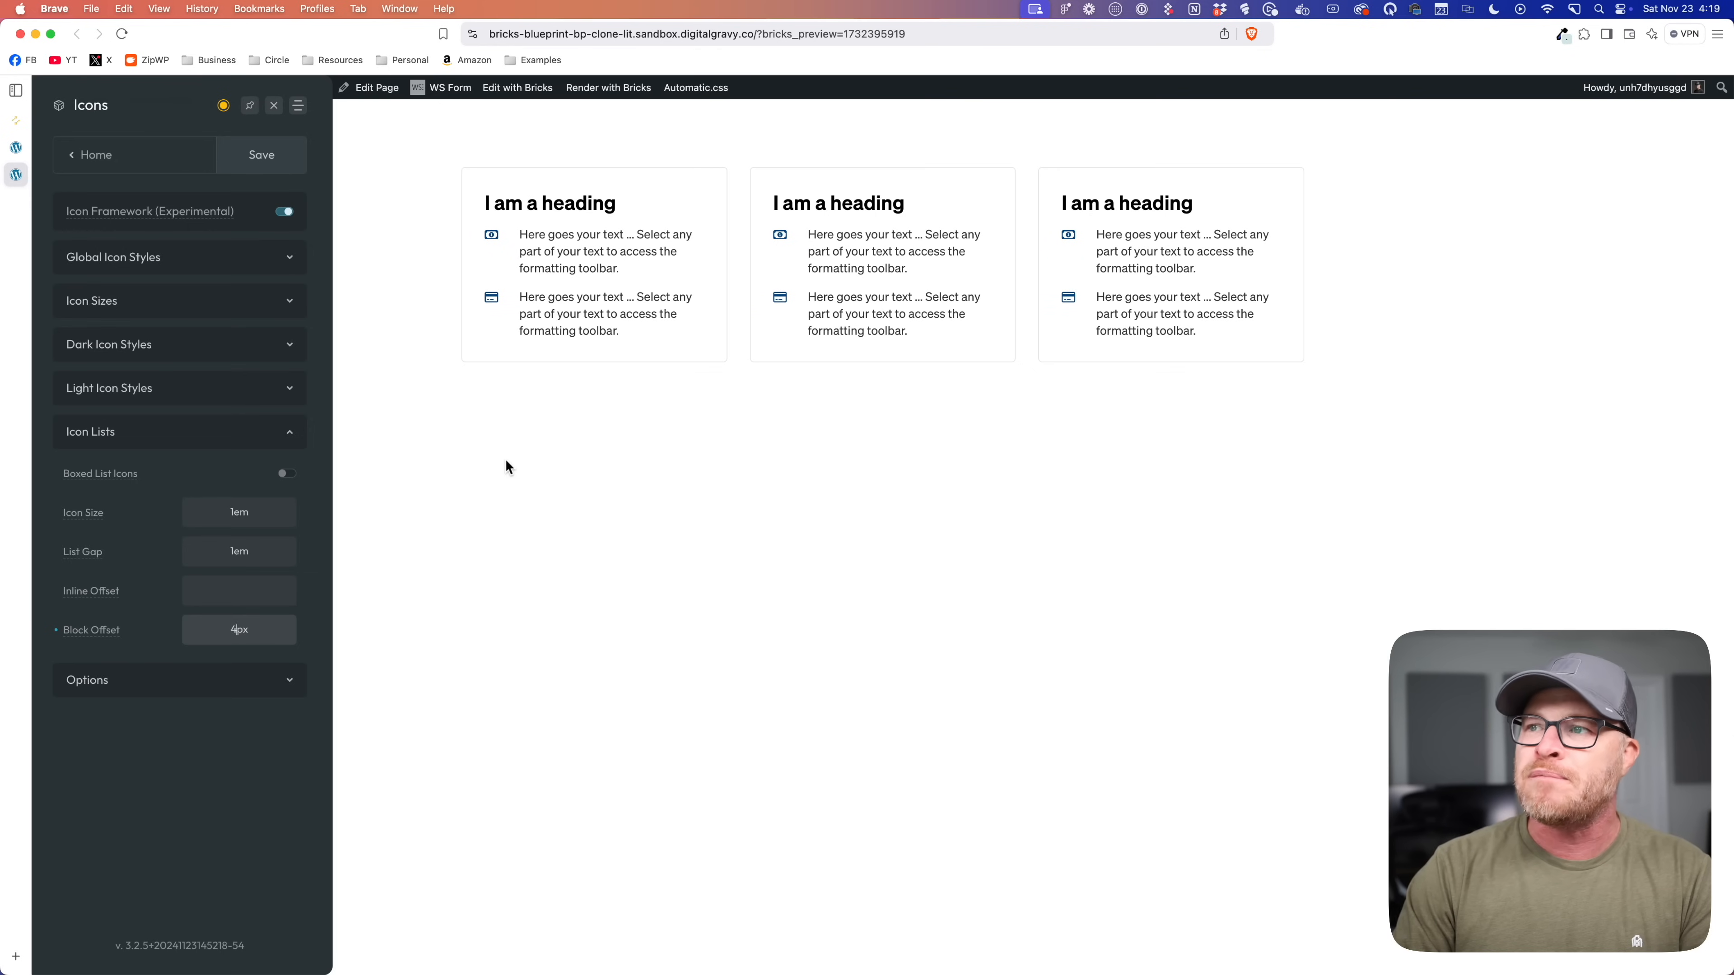
Step: Try an icon list icon size of 1.5em, and settle on 1.25em
click(246, 509)
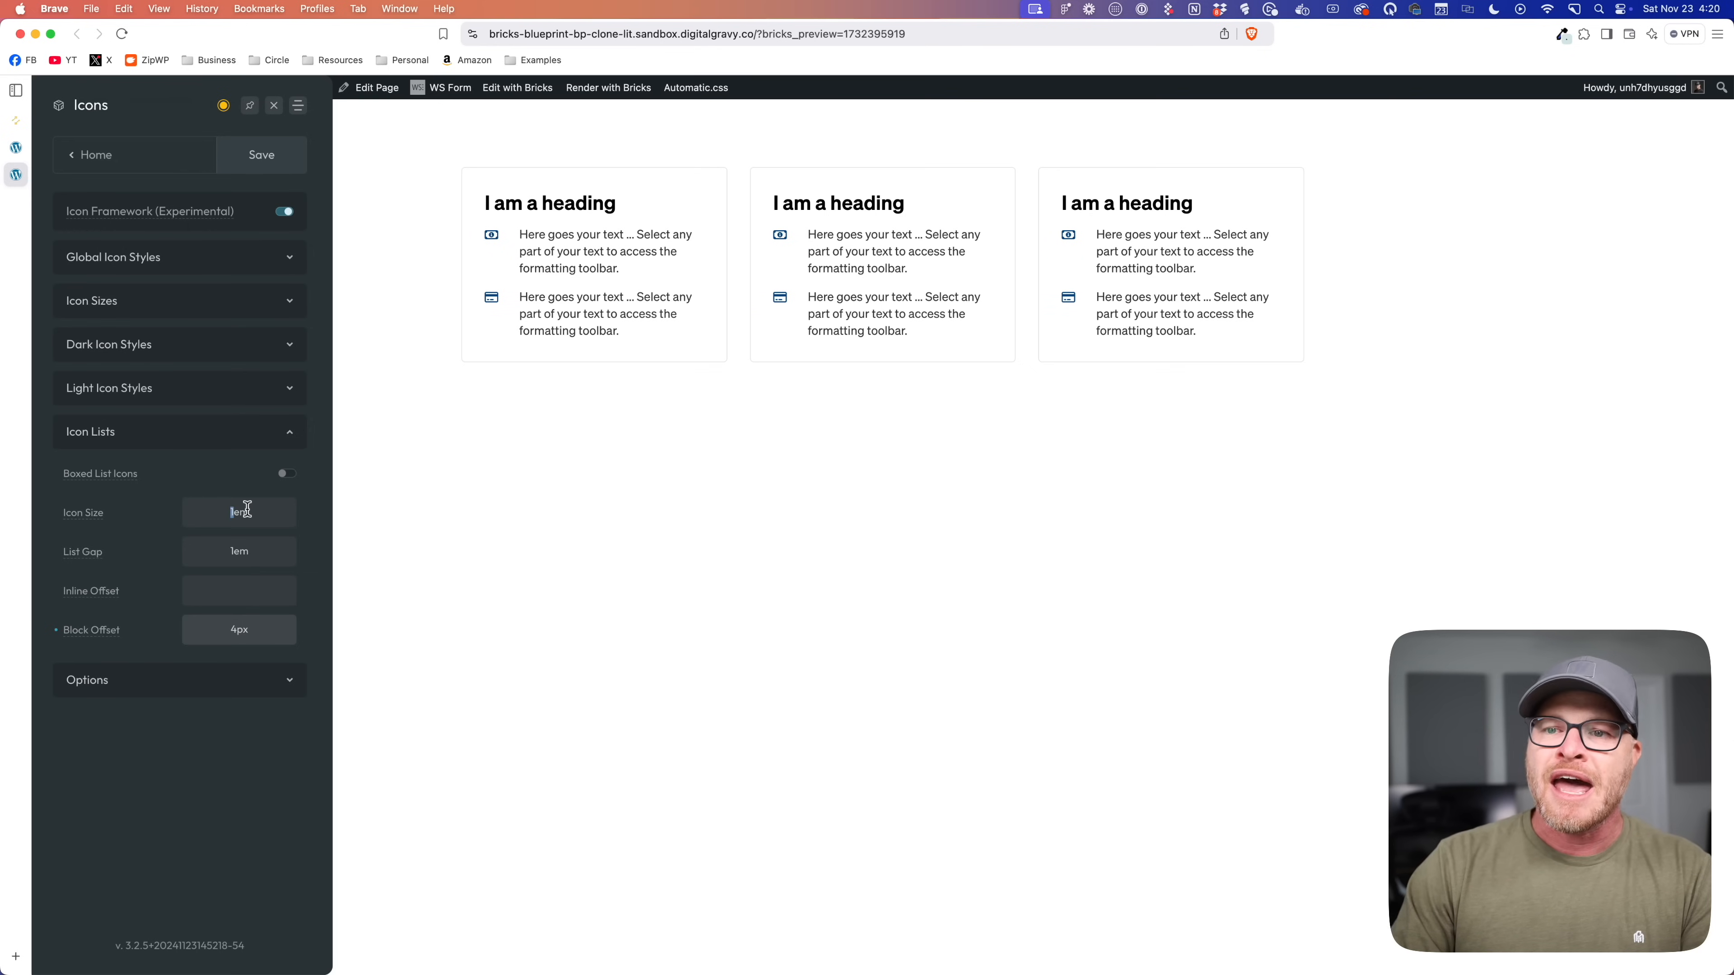
text(1.5)
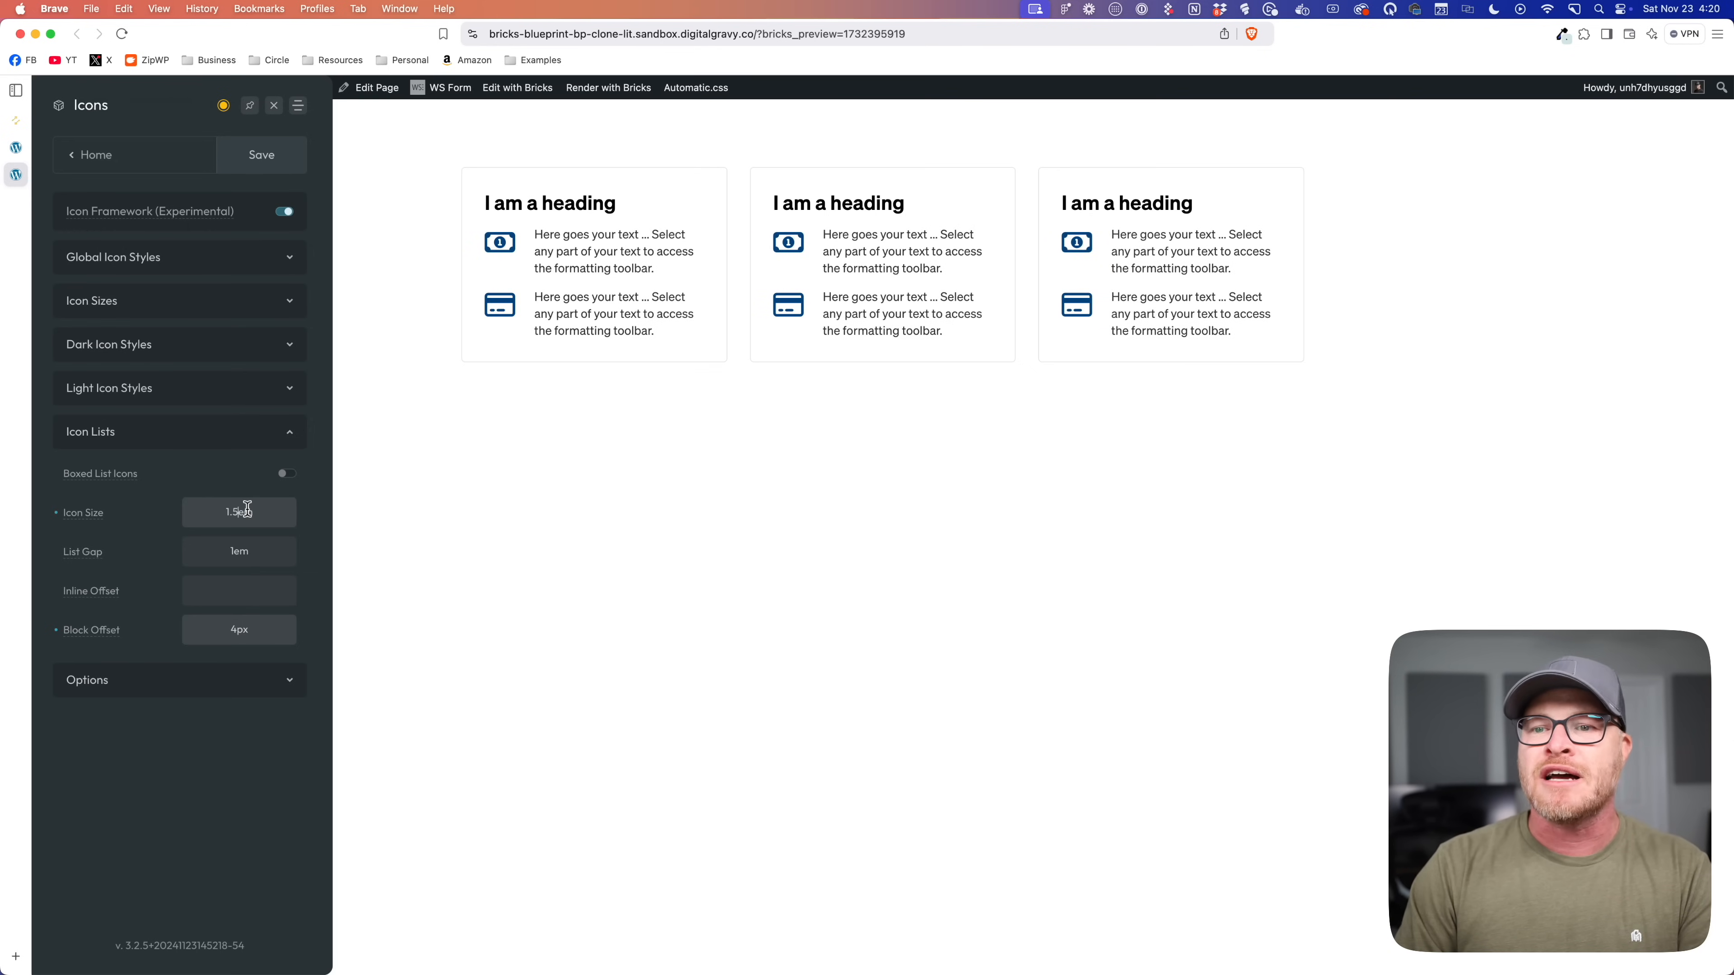
text(2)
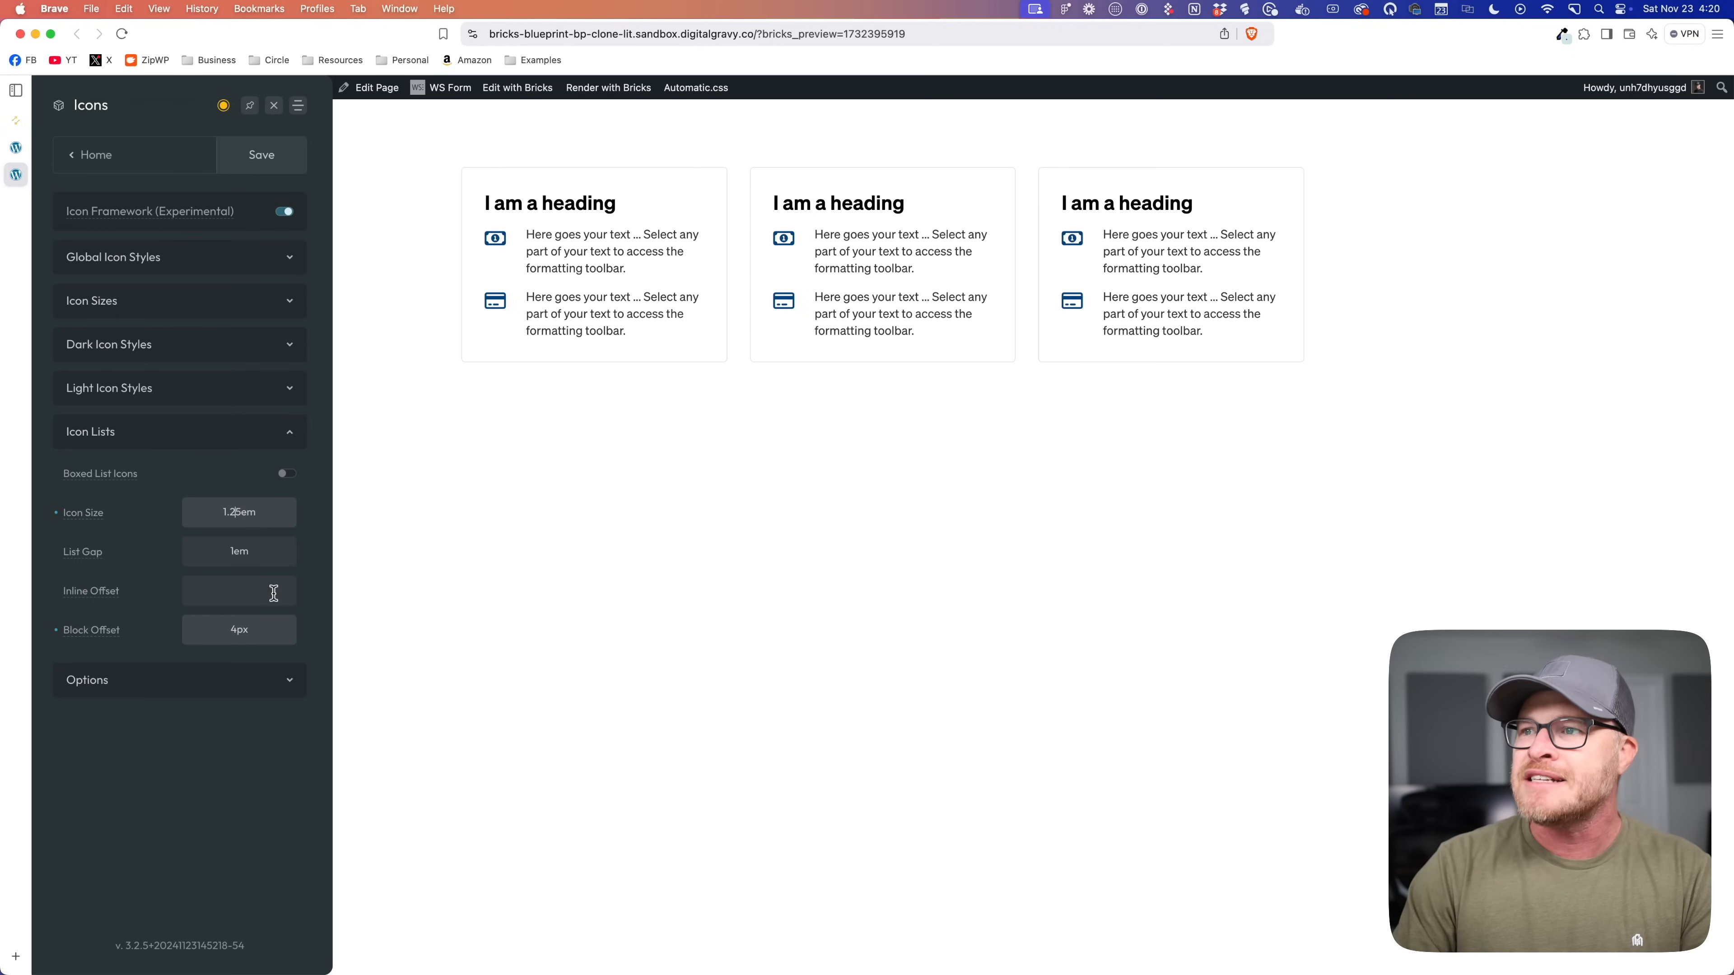
Step: Reduce the icon list block offset to 2px and finally 1px, then save and close the Automatic.css settings
key(BackSpace)
text(2)
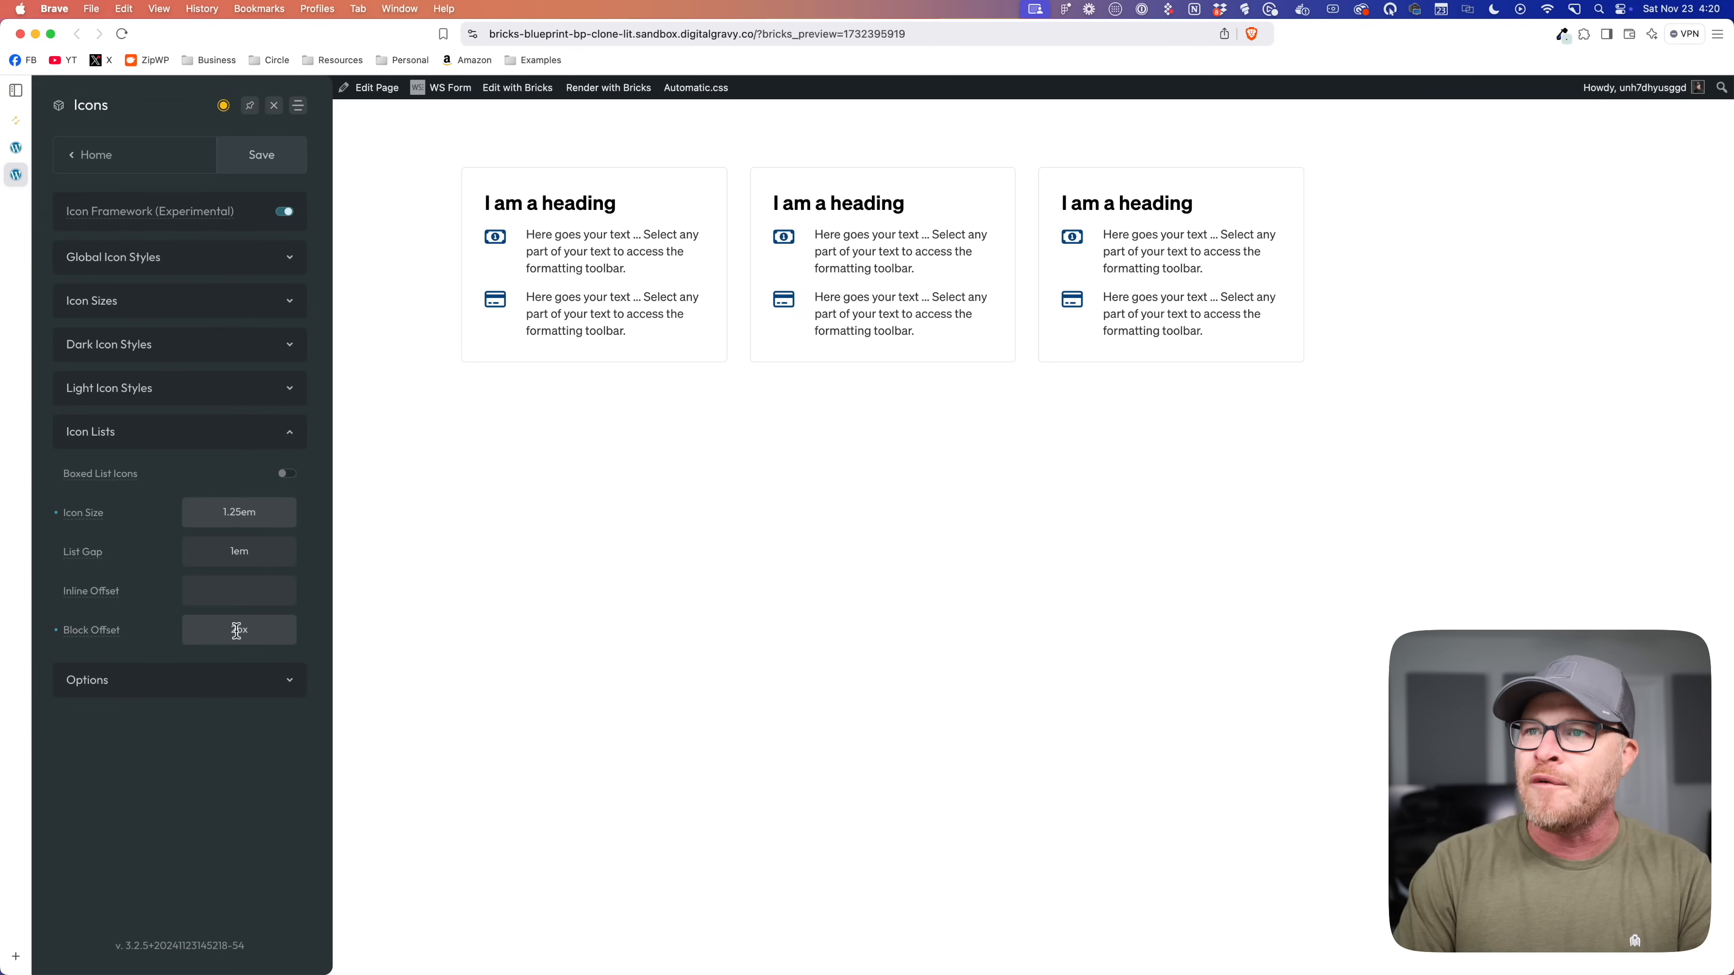
key(BackSpace)
text(1)
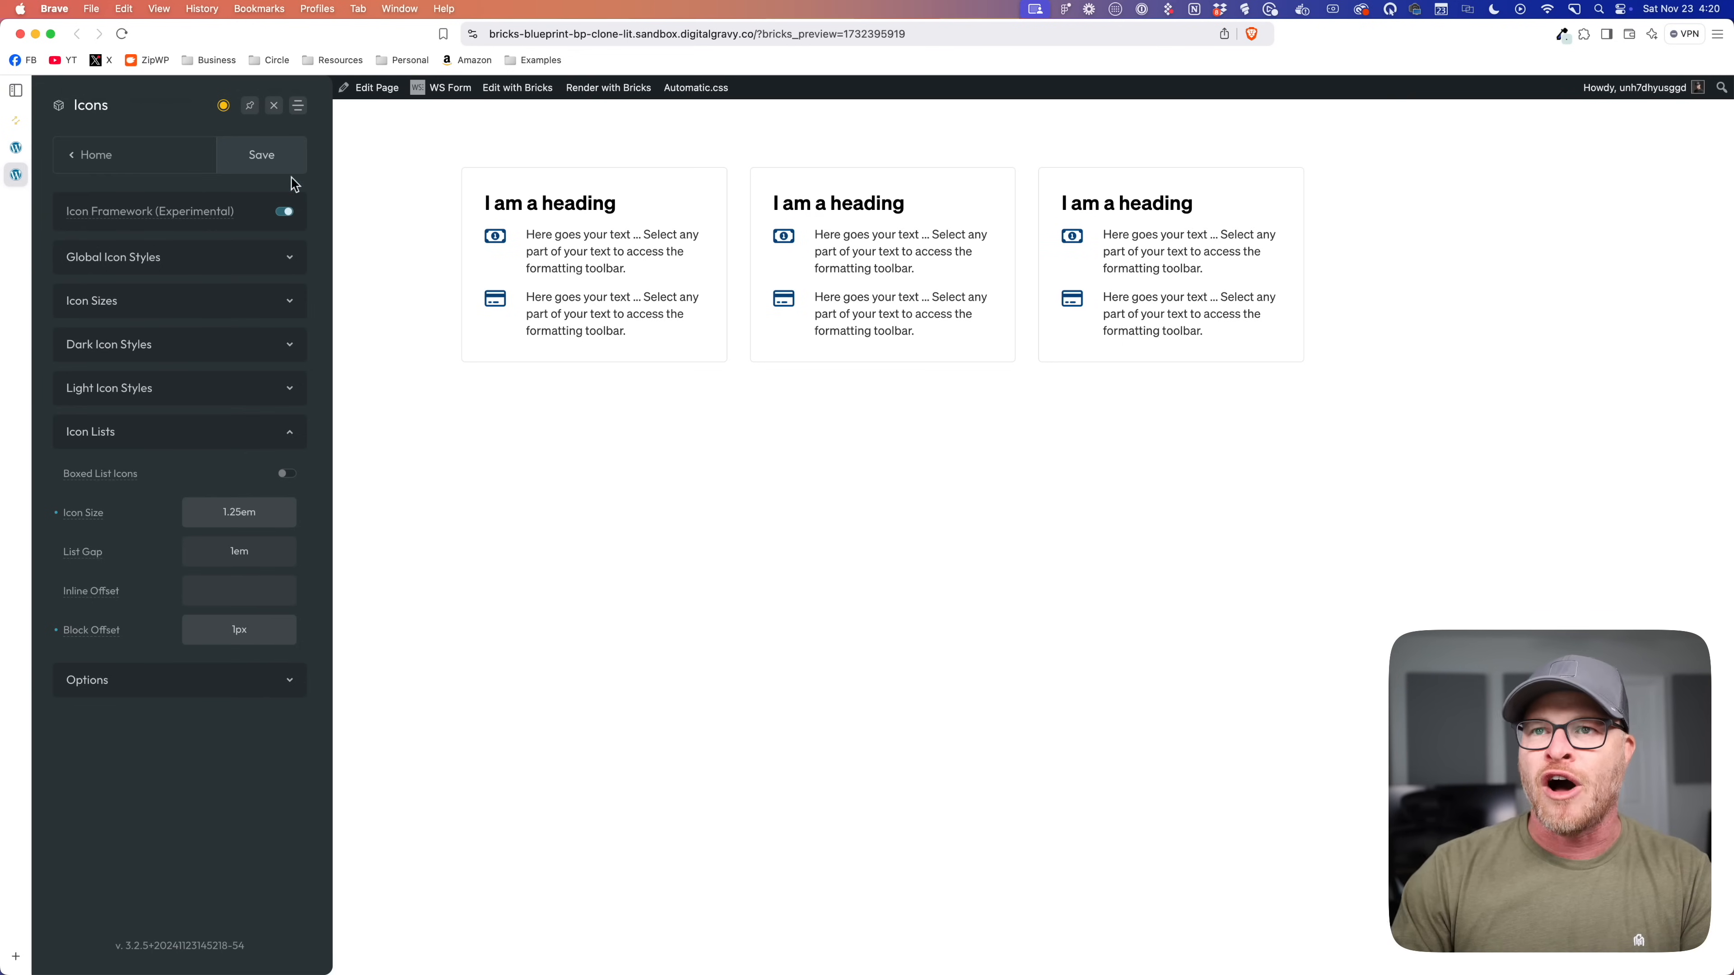
click(283, 161)
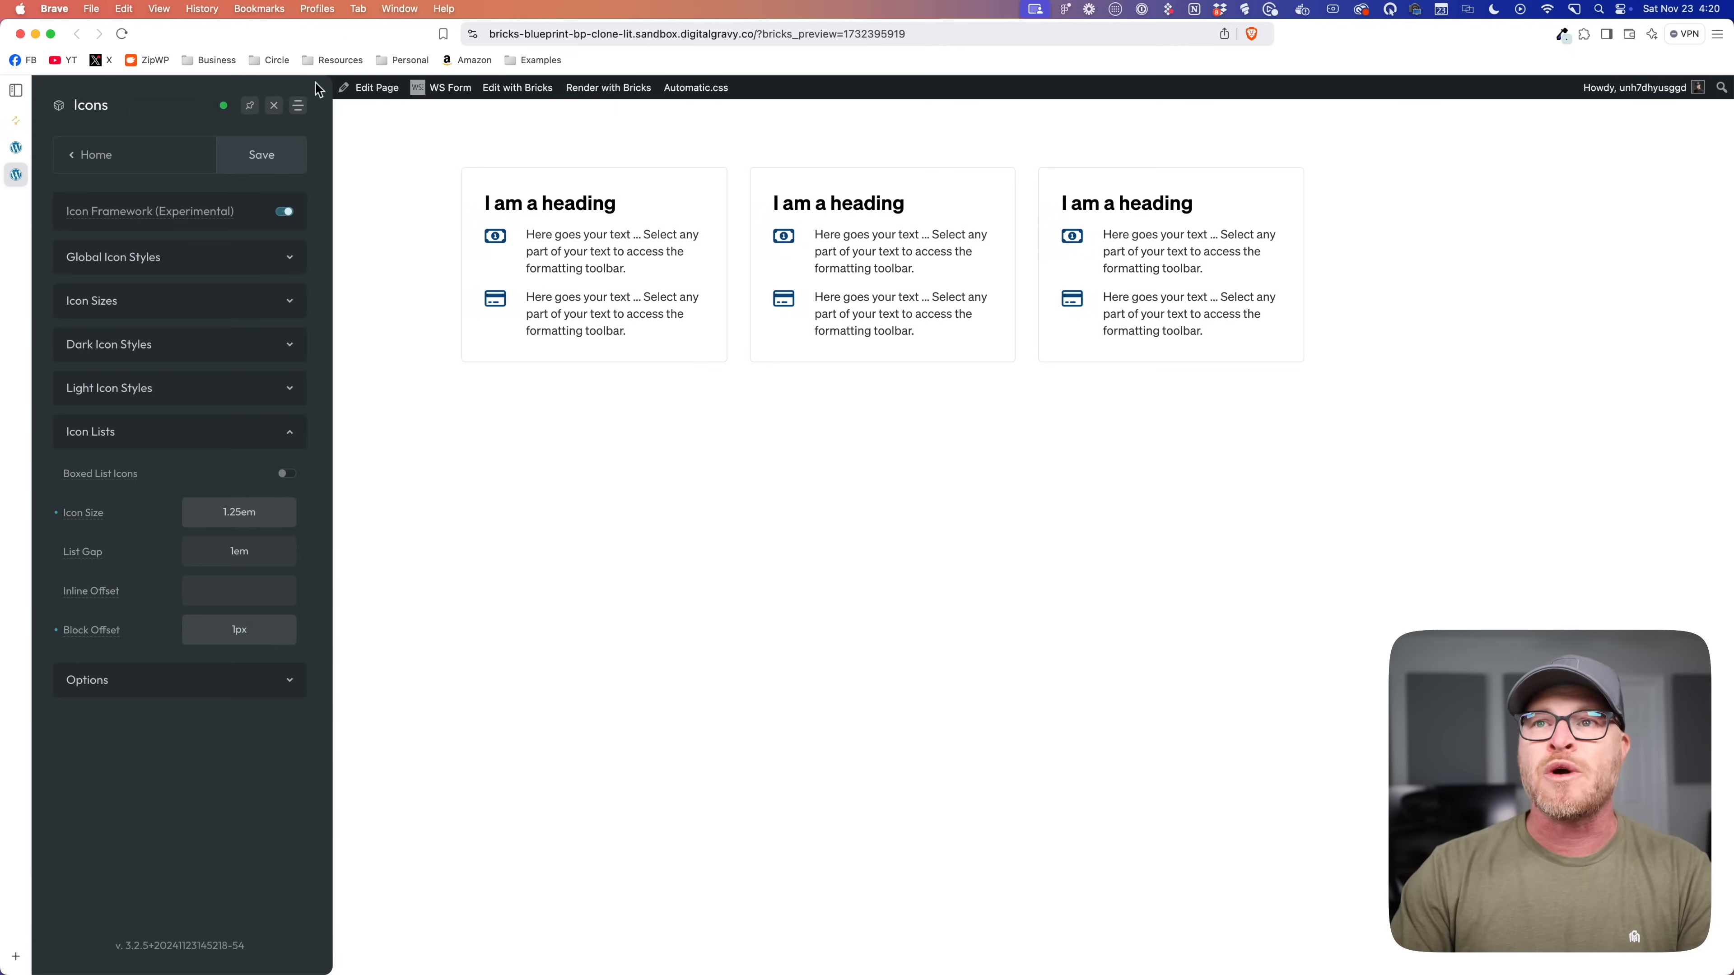
click(275, 107)
Step: In the Bricks builder, replace the first card's first icon list label with "One weekly payment. No fees." copied from the PadSplit page
click(15, 149)
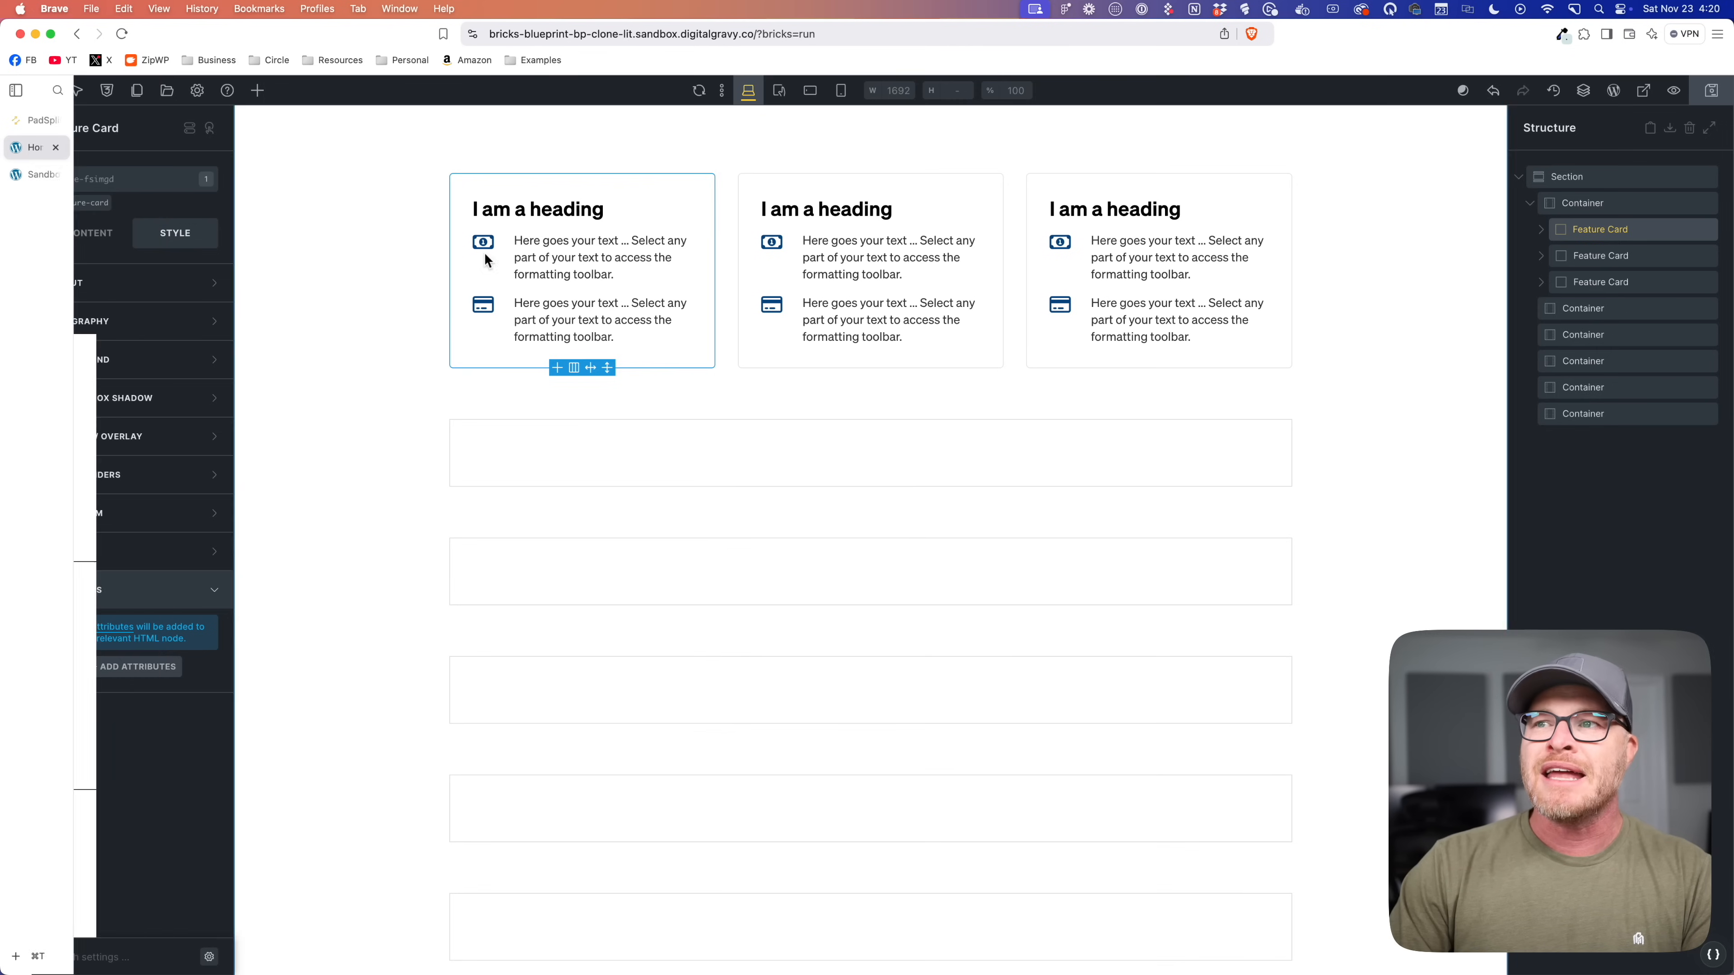
click(559, 267)
click(16, 125)
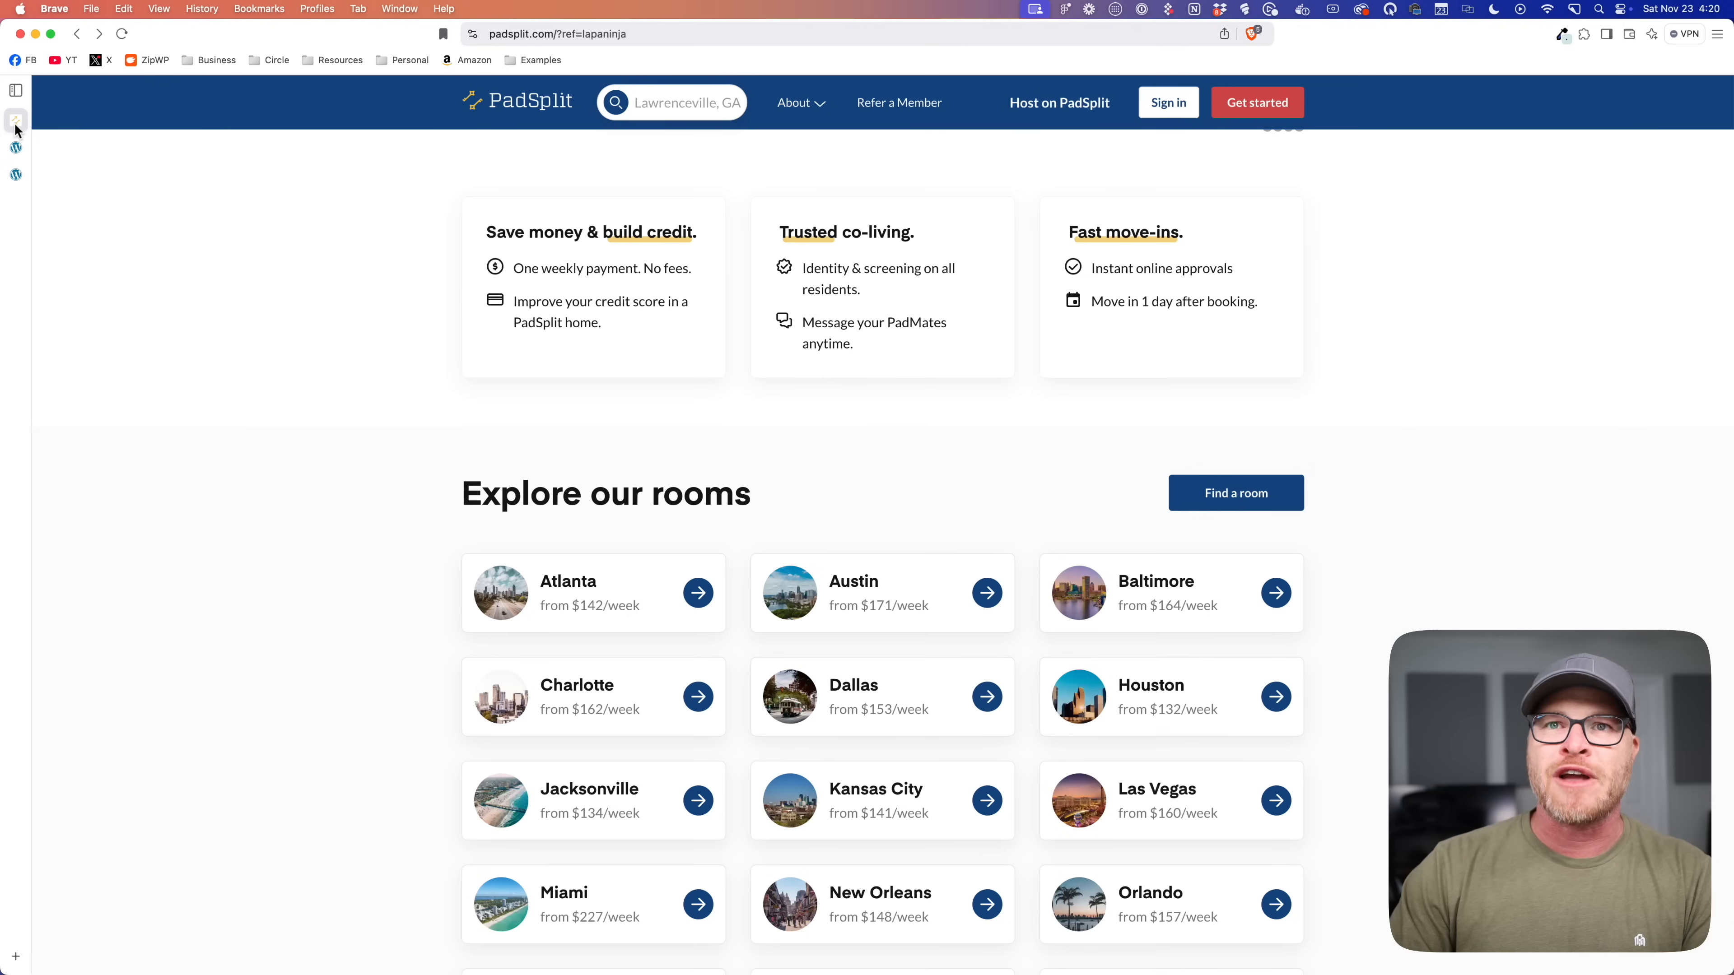
triple_click(585, 266)
key(super+c)
click(16, 148)
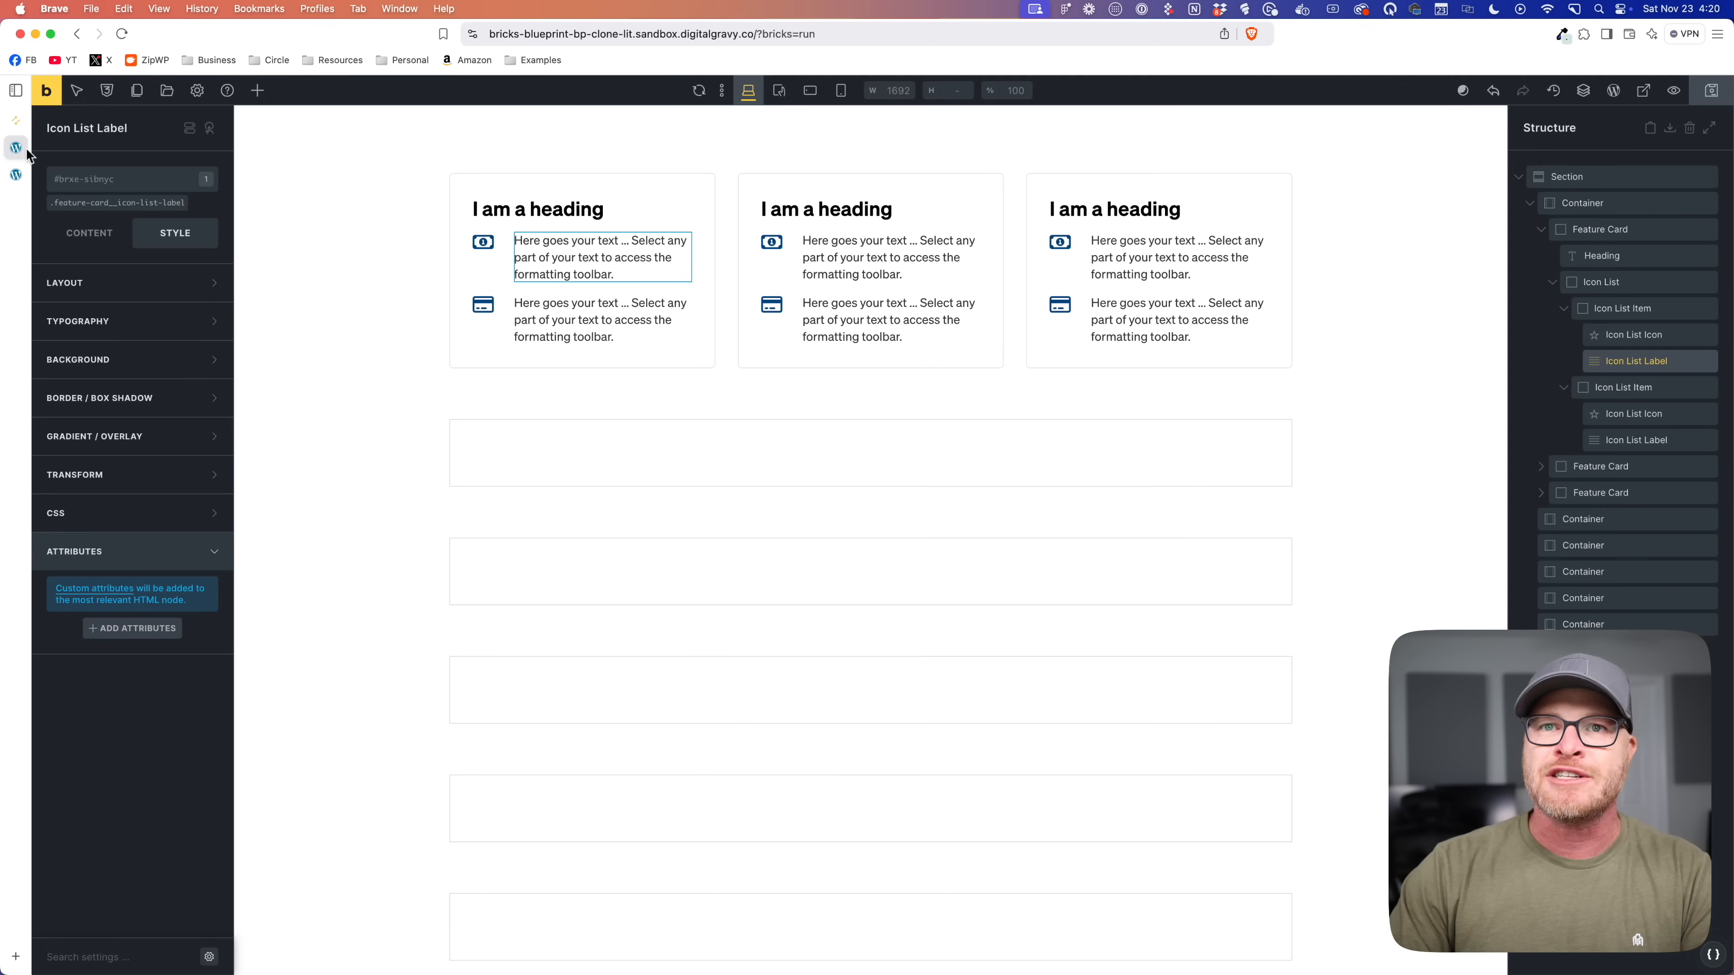
triple_click(599, 269)
key(super+v)
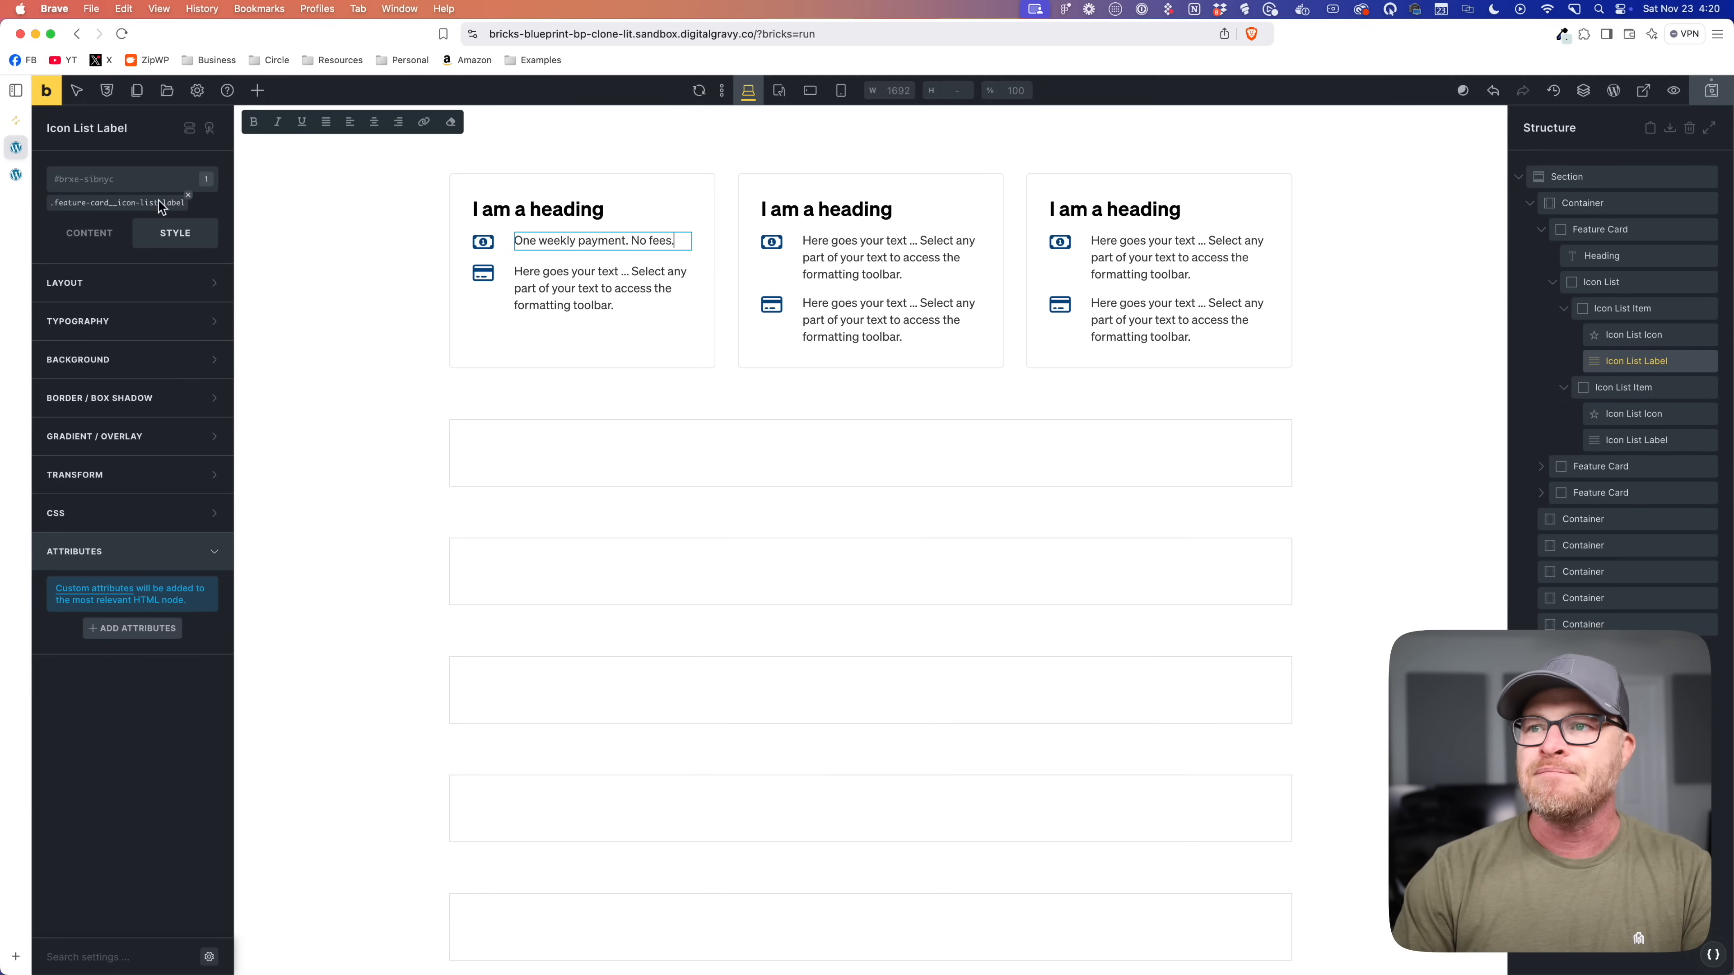
Step: Replace the first card's second icon list label with "Improve your credit score in a PadSplit home." copied from the PadSplit page
click(27, 120)
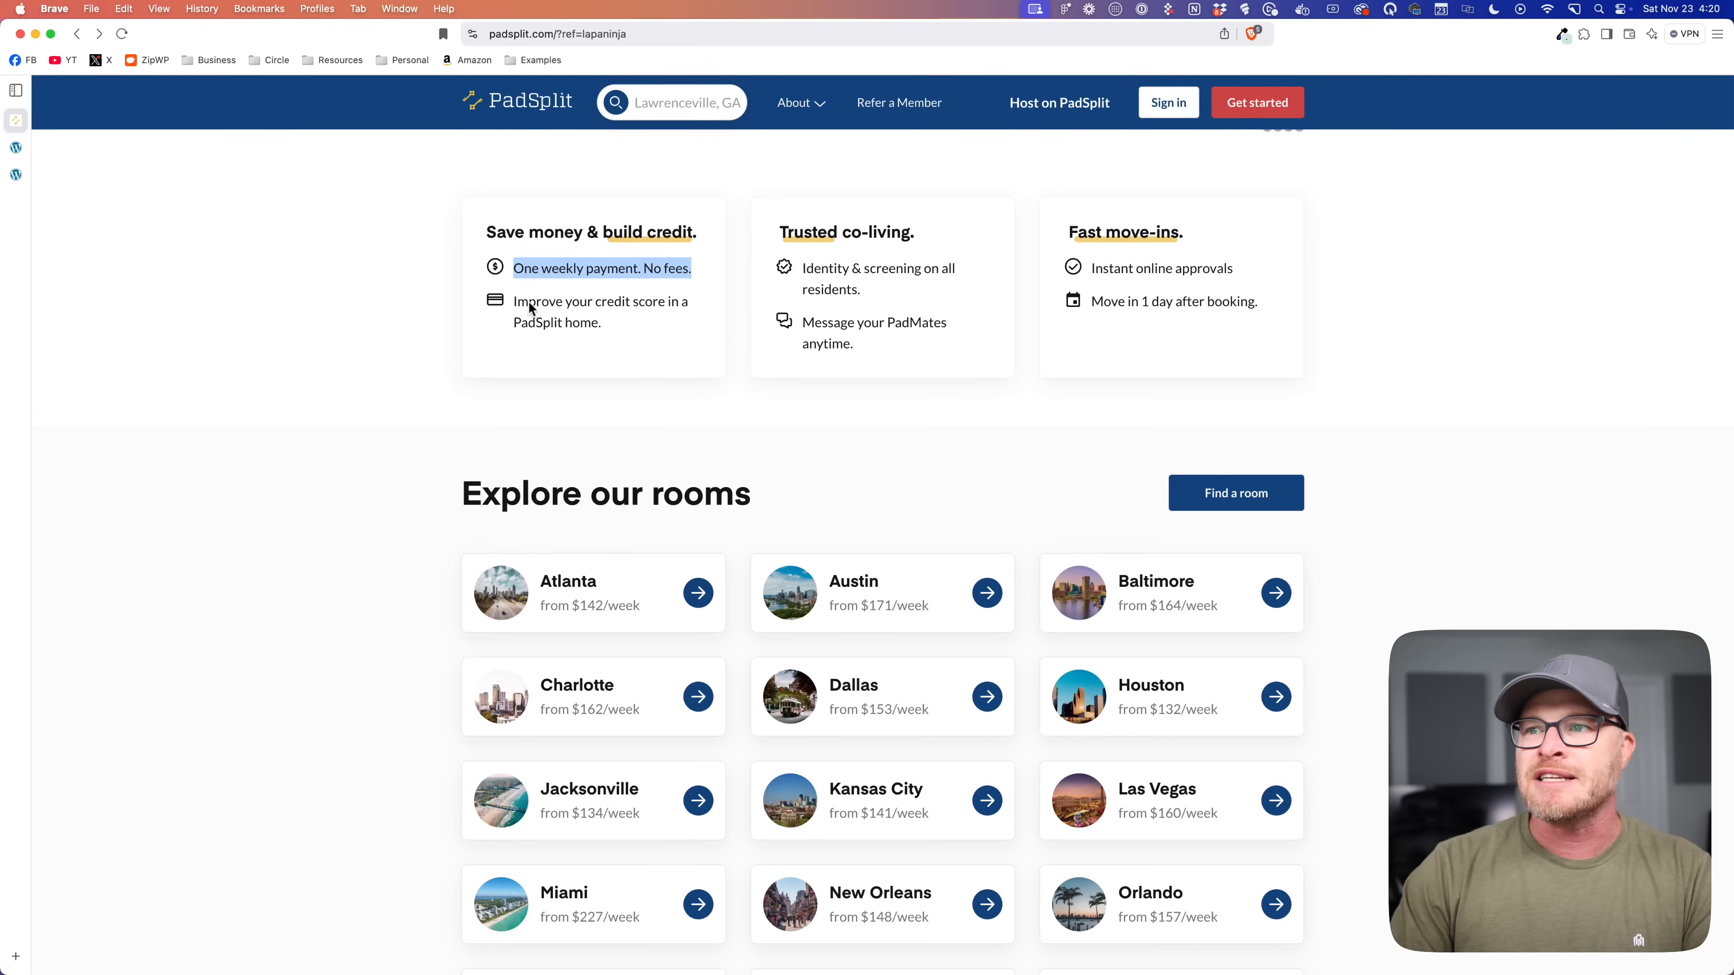
triple_click(541, 315)
key(super+c)
click(16, 147)
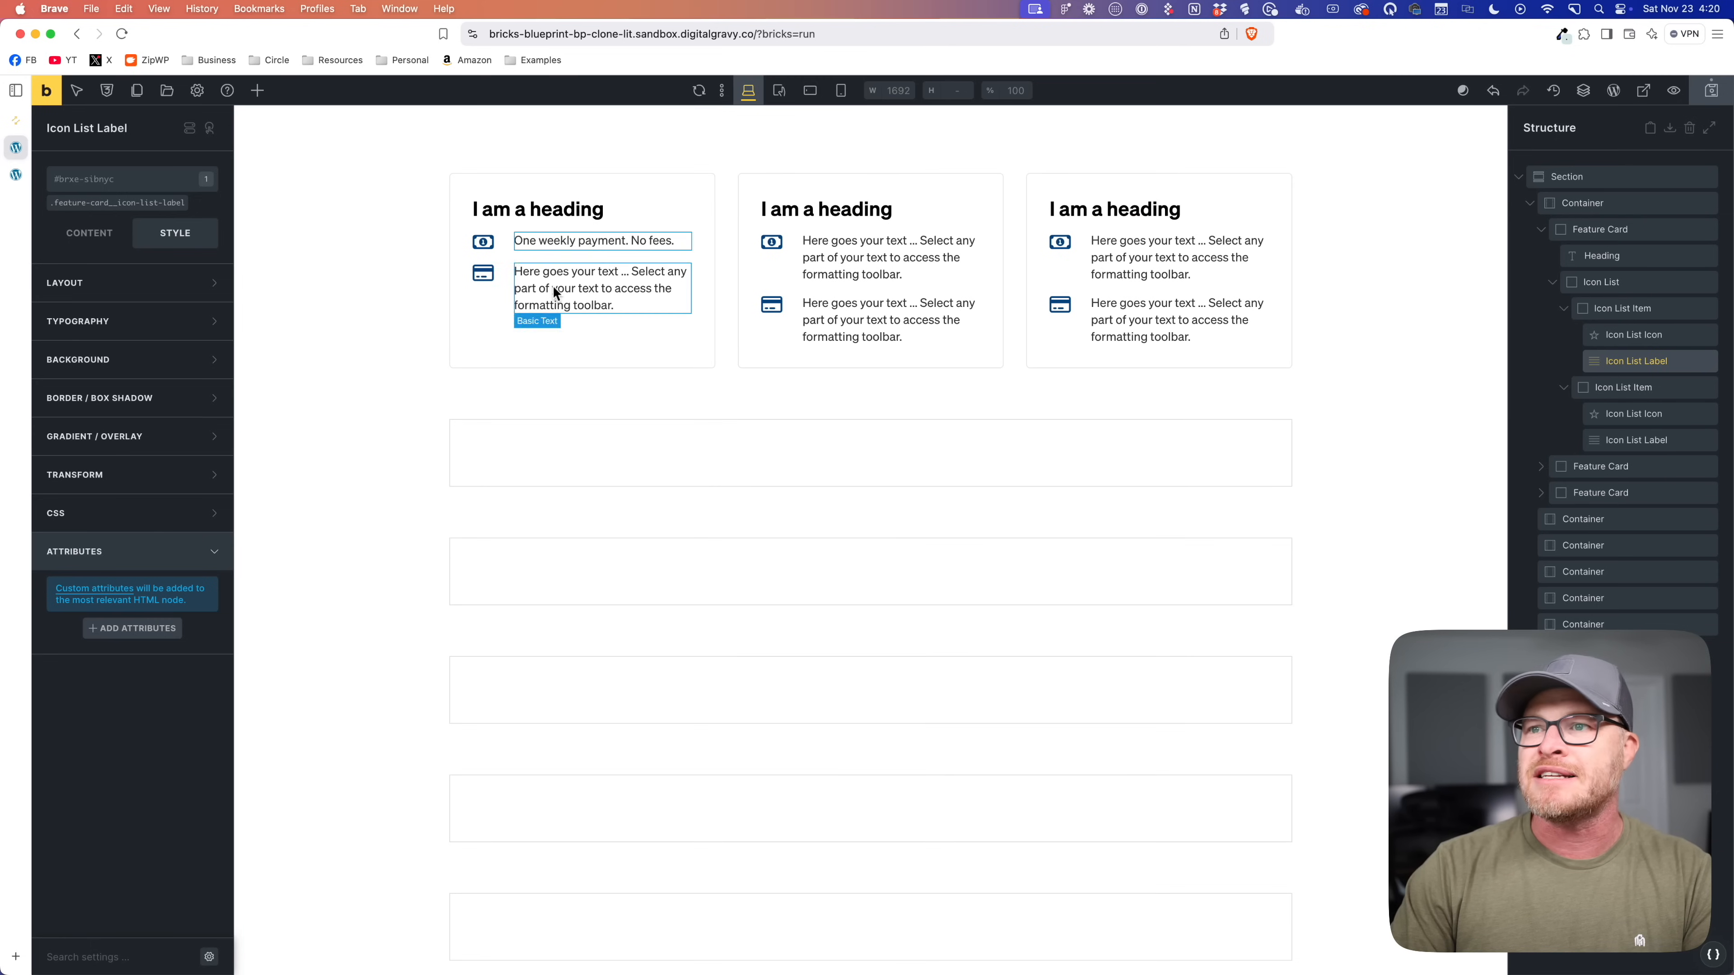
triple_click(553, 286)
key(super+v)
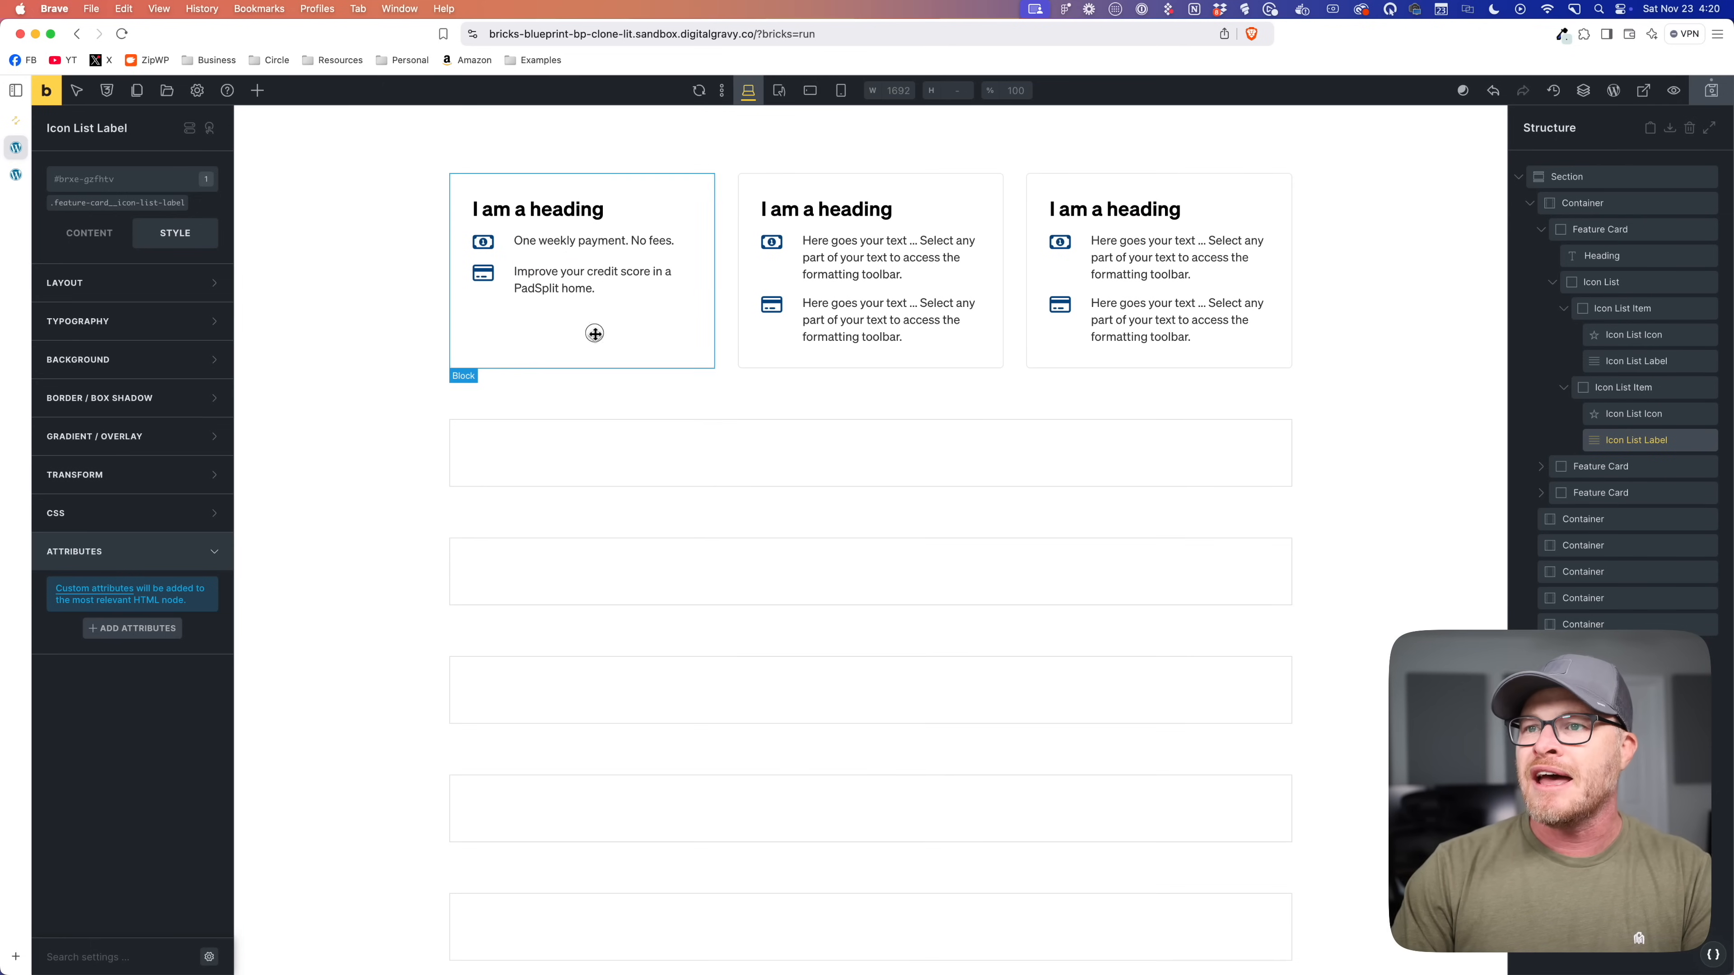
Step: Delete the two placeholder Feature Card copies and select the remaining card
click(450, 325)
click(751, 260)
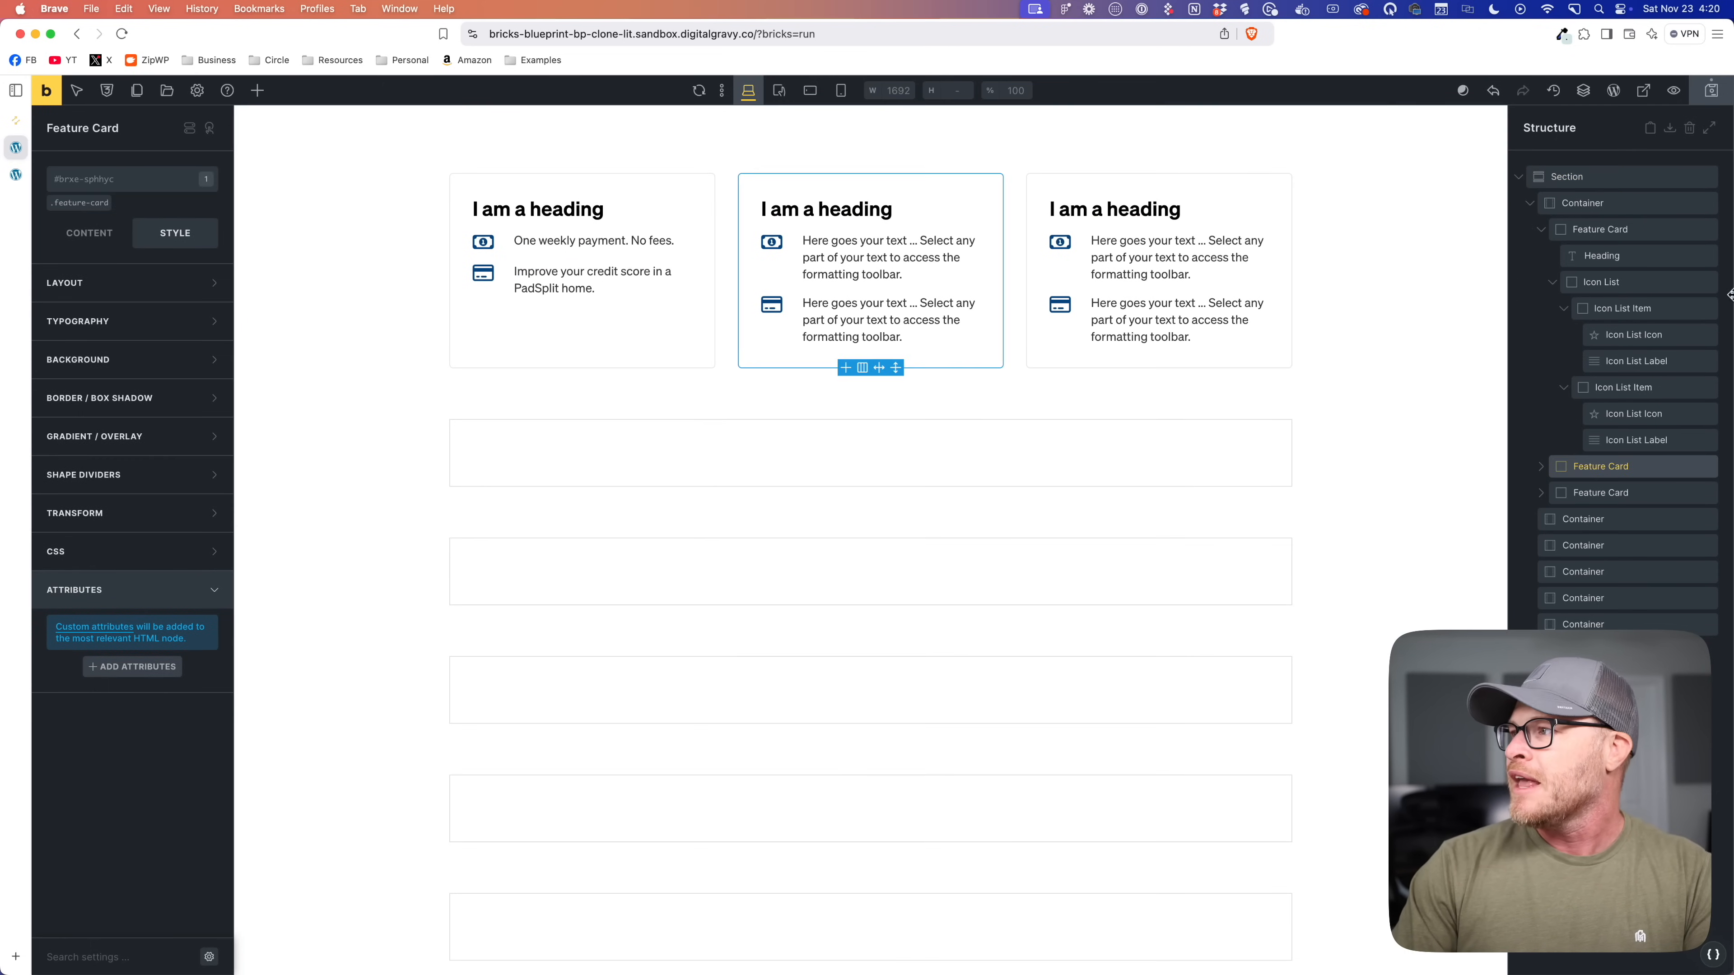
click(1708, 466)
click(1708, 466)
click(1625, 230)
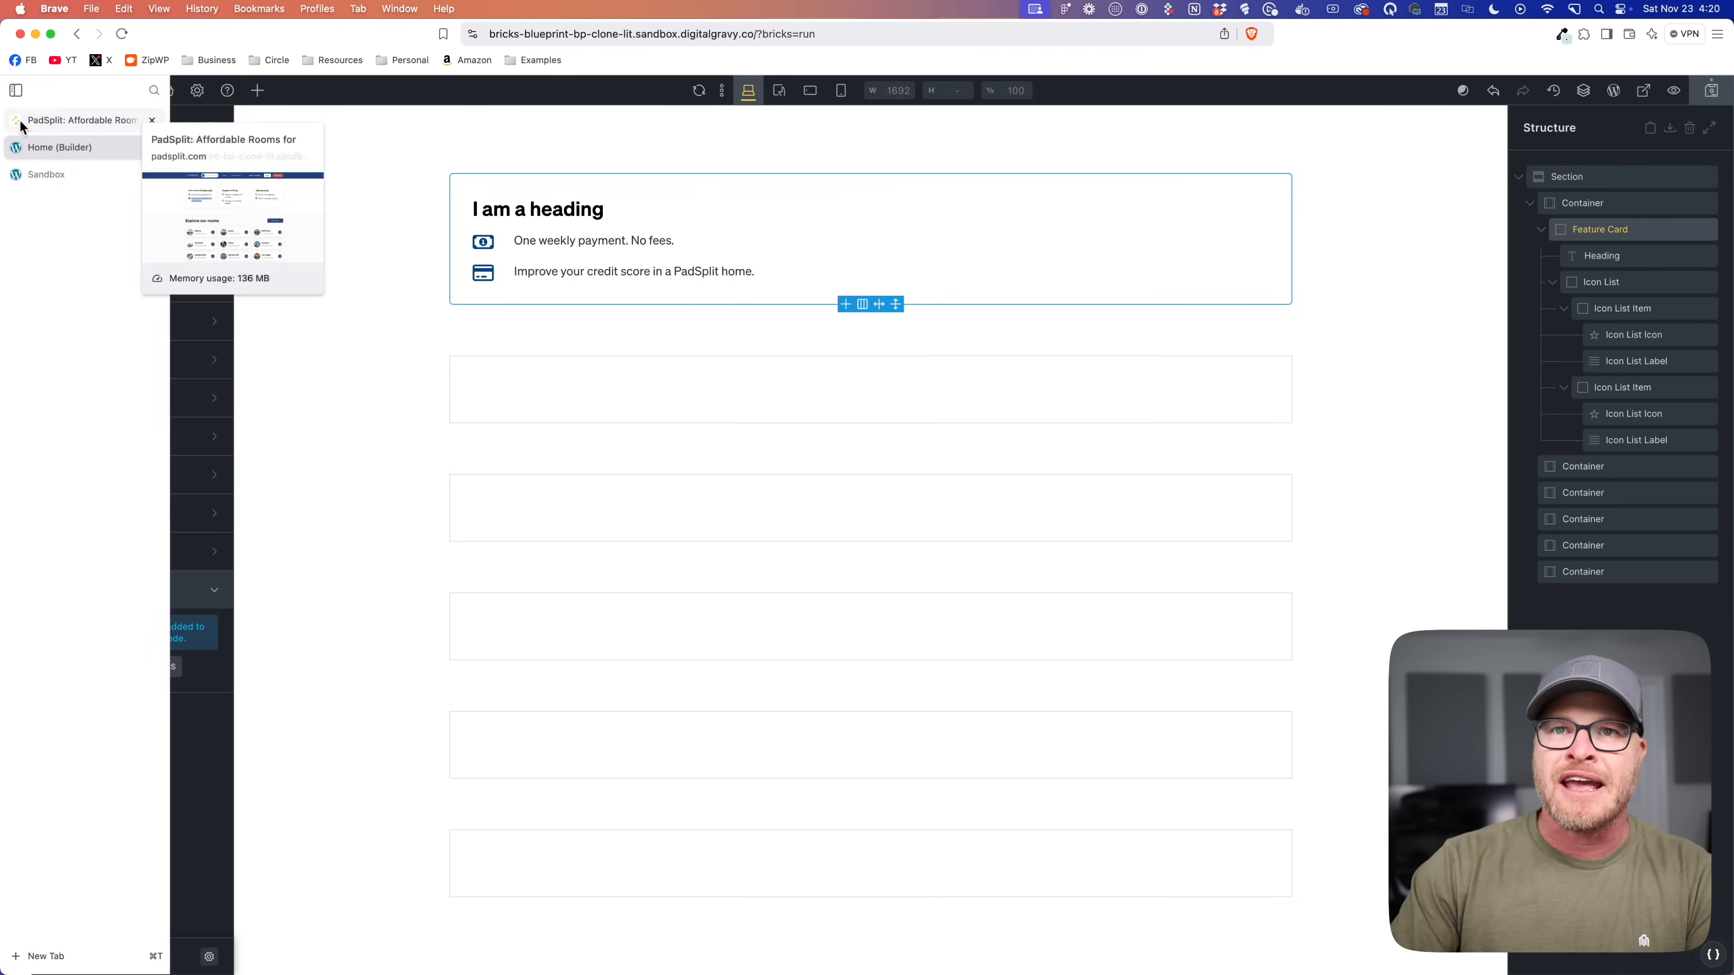
Step: Copy "Save money & build credit." from the PadSplit page and paste it over the feature card's placeholder heading
click(27, 120)
double_click(585, 235)
drag(586, 234, 414, 213)
drag(697, 234, 486, 230)
click(14, 147)
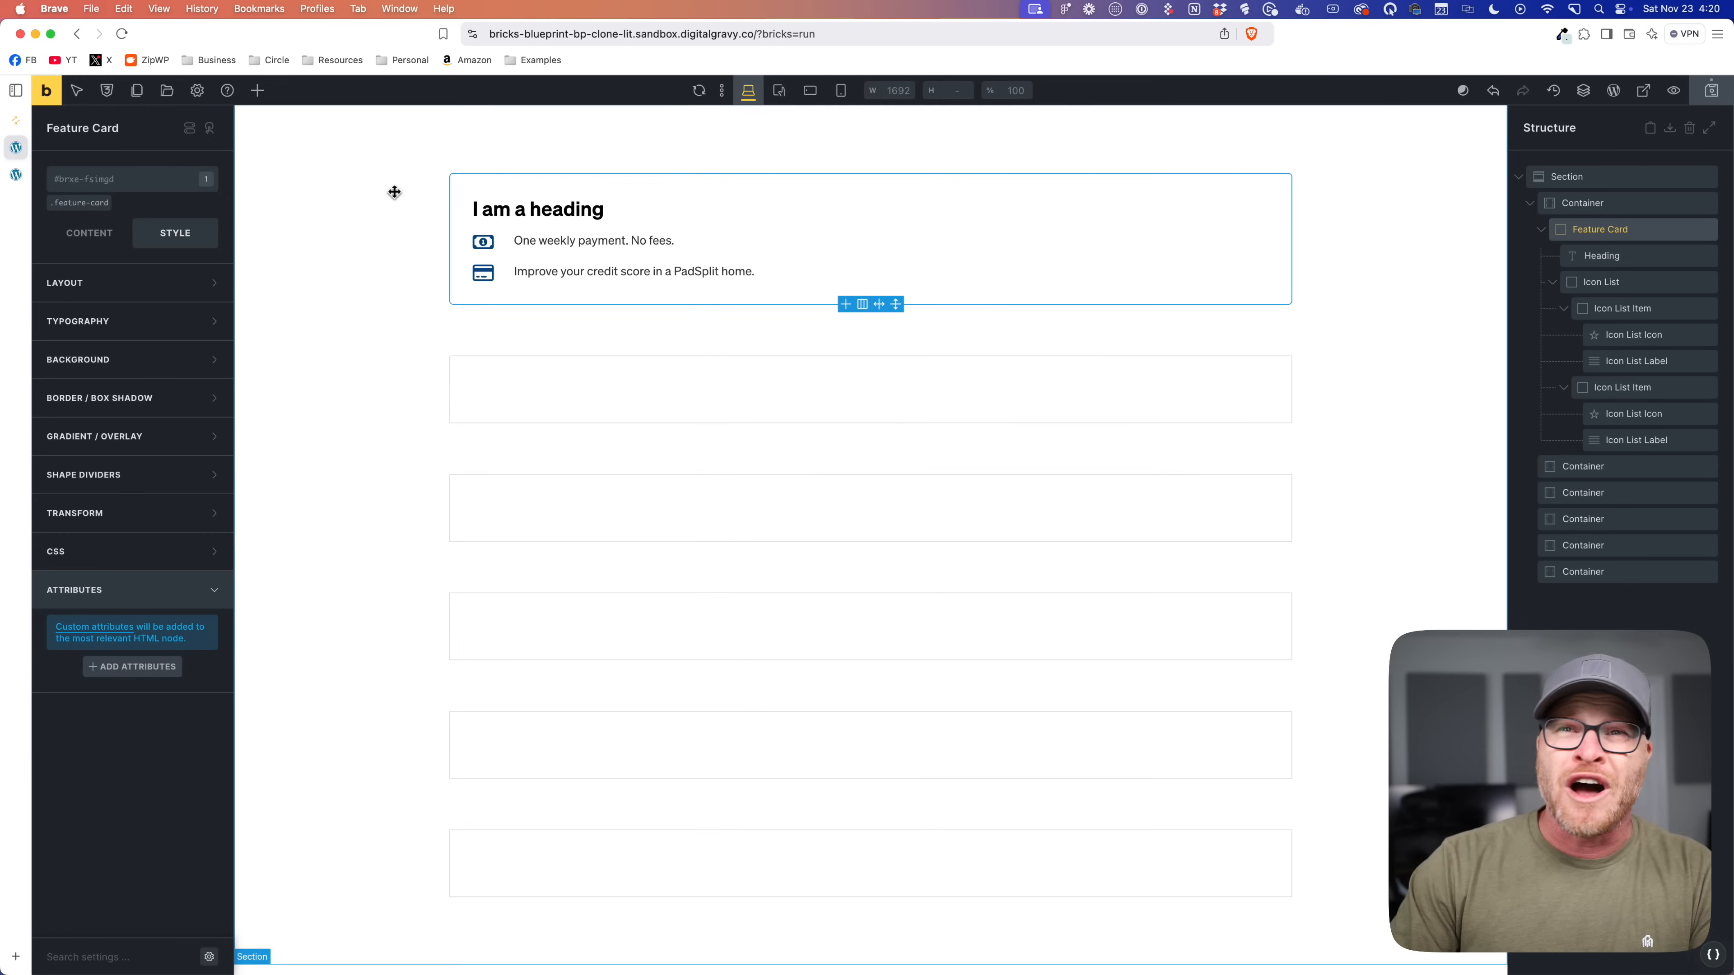
triple_click(518, 212)
key(super+v)
key(BackSpace)
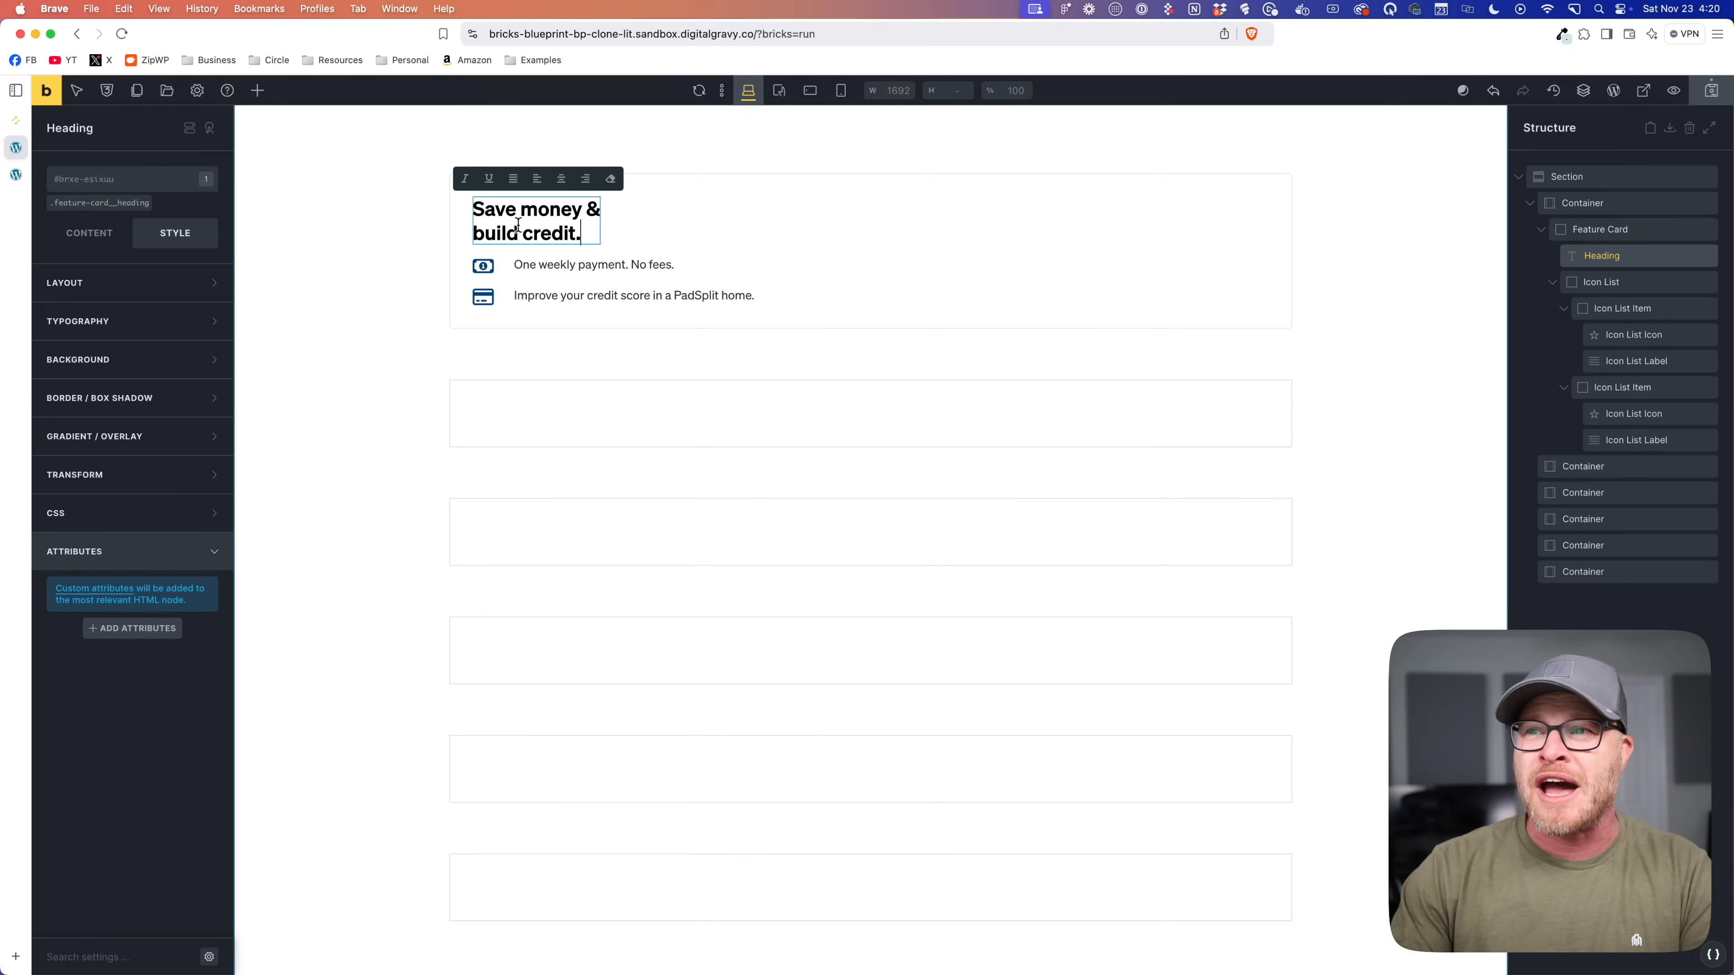
Step: Remove the line break after the ampersand in the feature card's heading so the text runs as one line
click(624, 221)
click(590, 214)
click(591, 214)
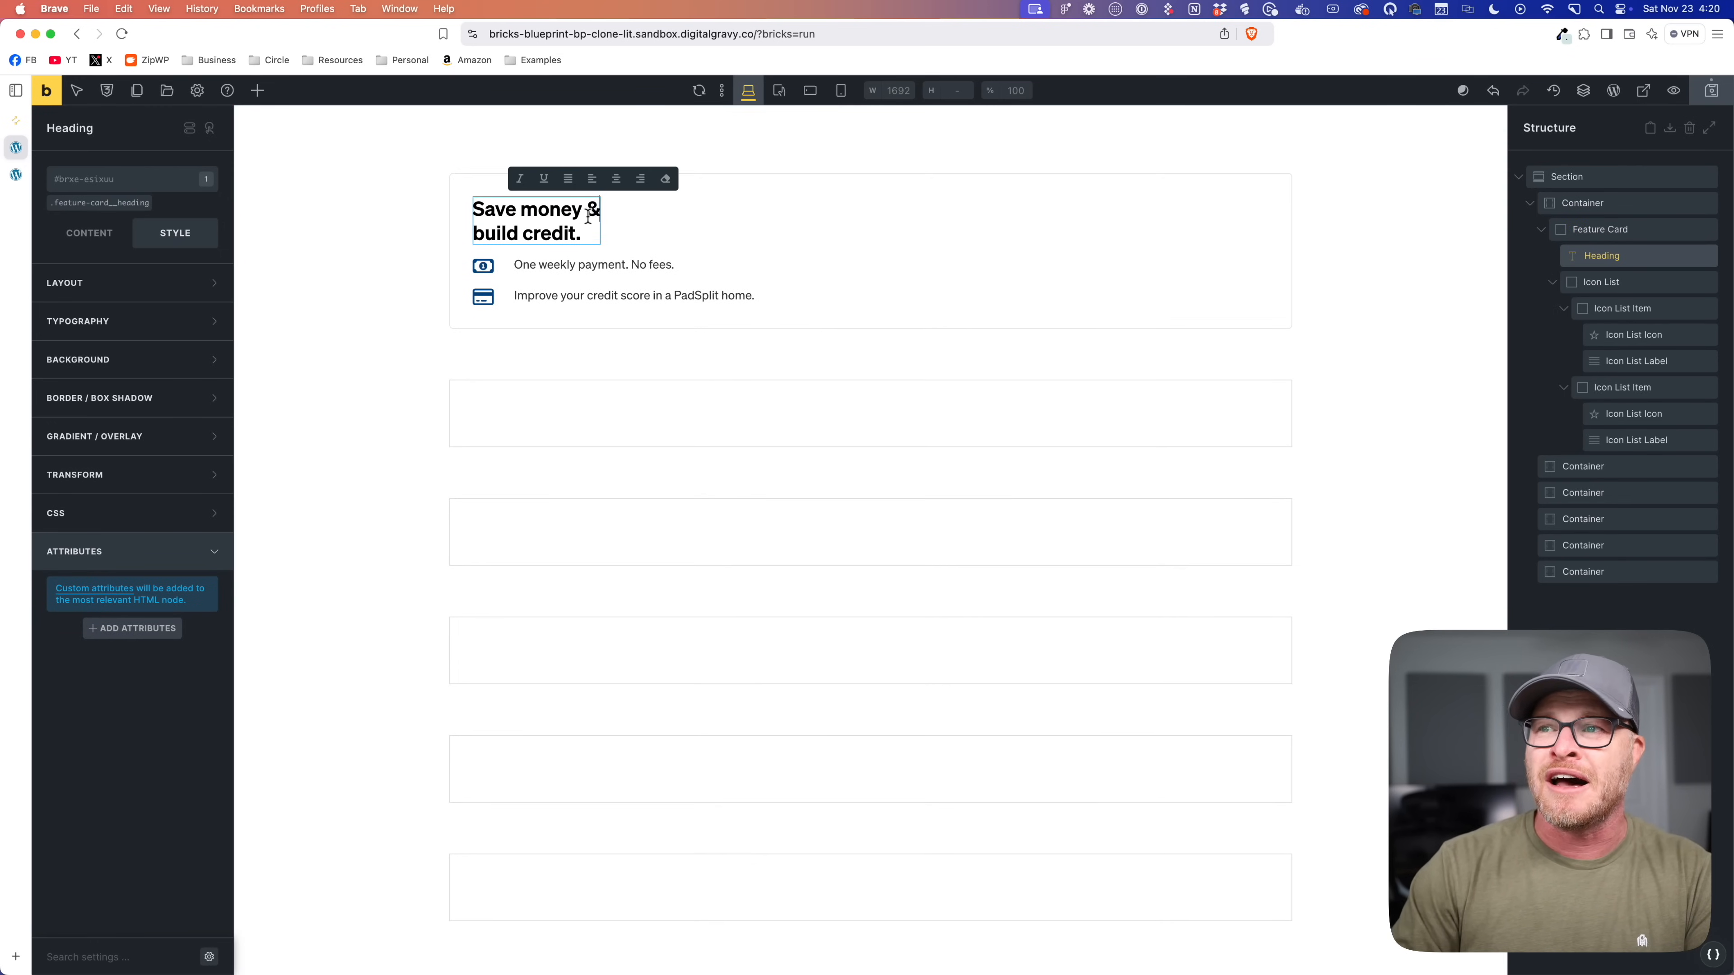
key(Delete)
Step: Duplicate the filled-in "Save money & build credit." feature card twice
click(640, 194)
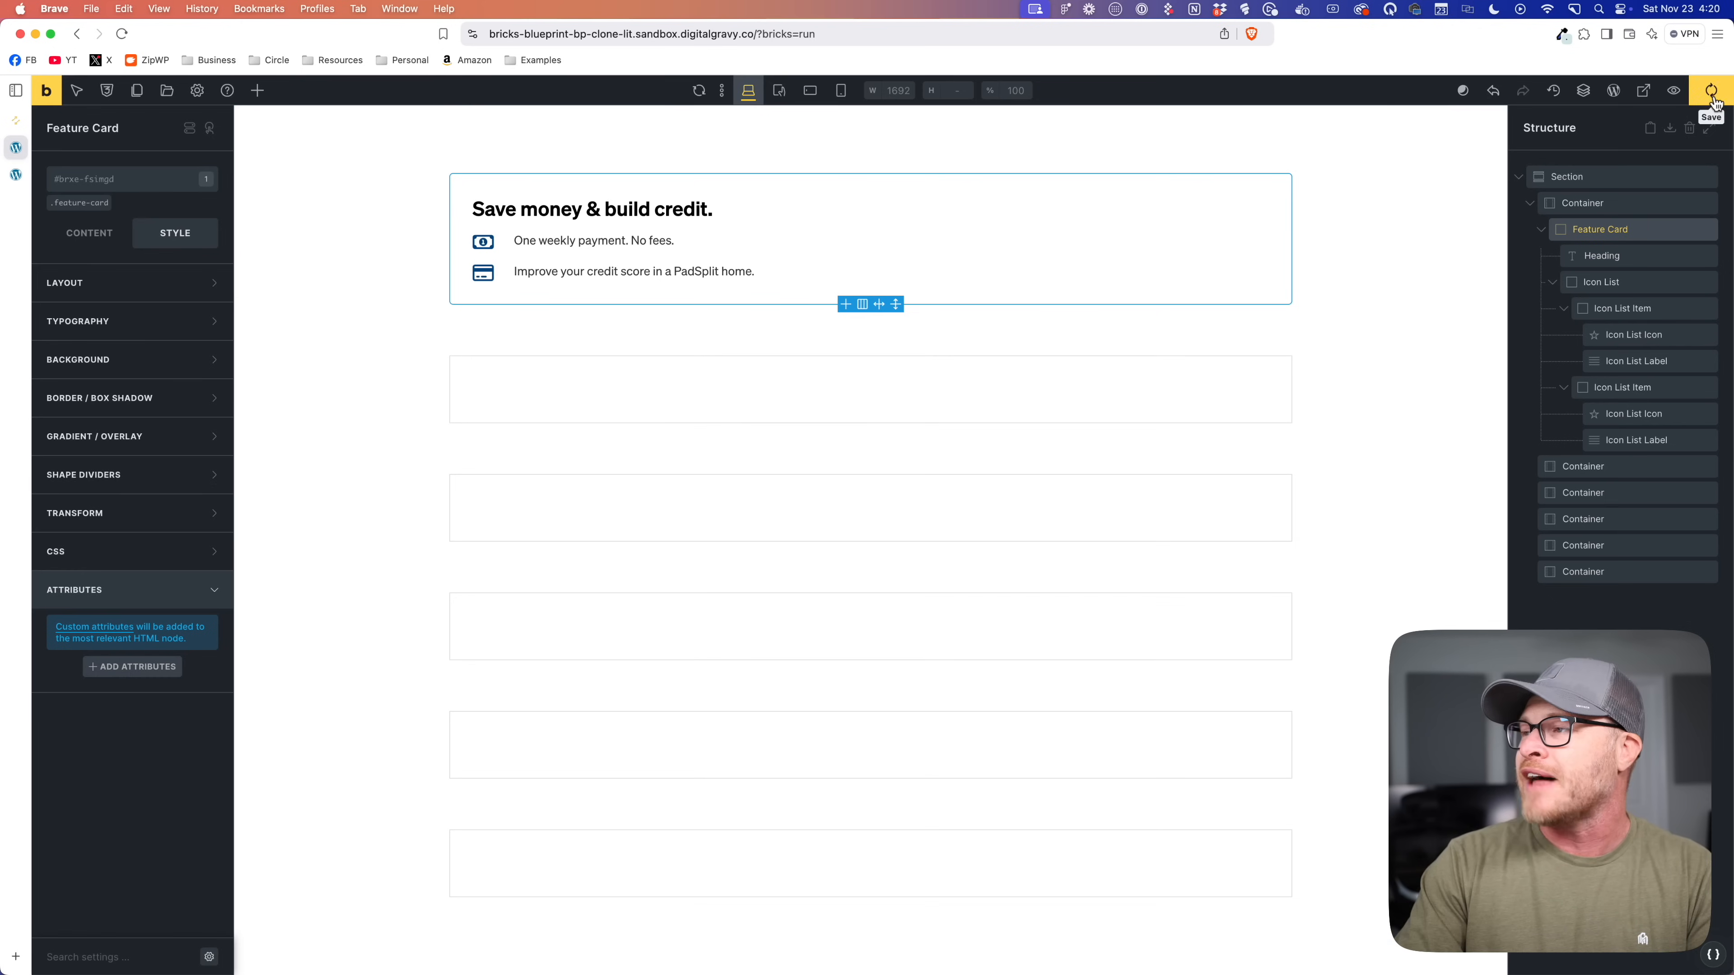
click(1692, 229)
click(1692, 229)
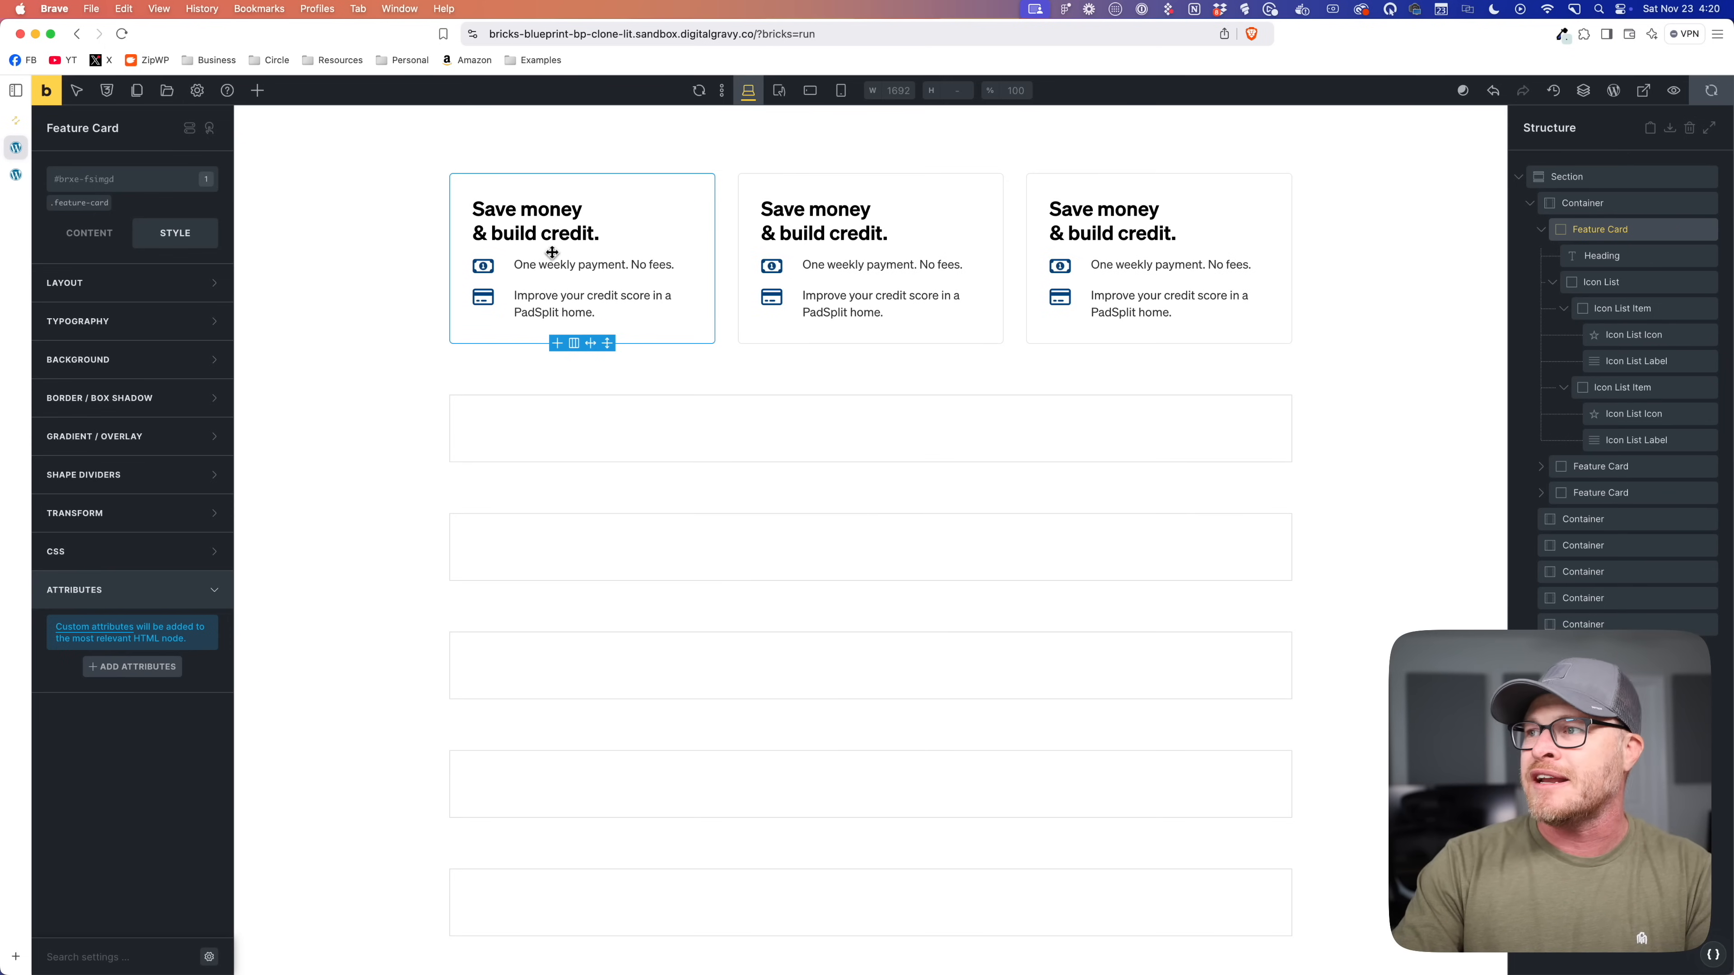
Step: Set the gap of the feature card's icon list item class to 1em and save the page
click(22, 180)
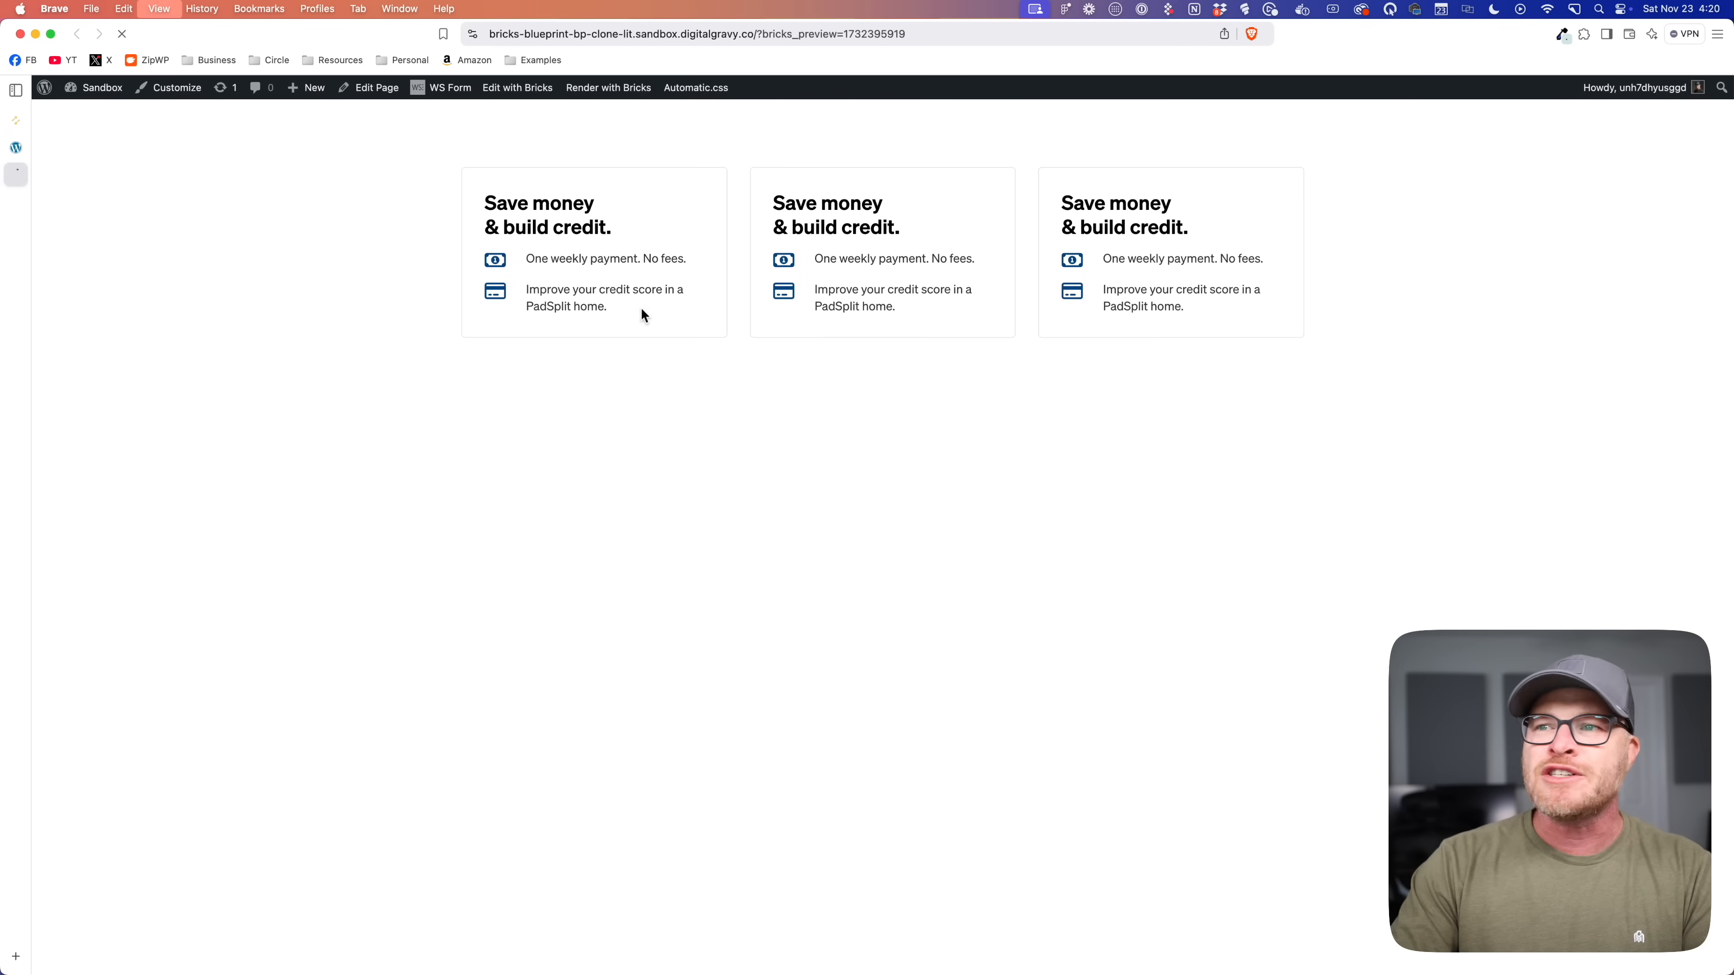
key(ctrl+shift+Tab)
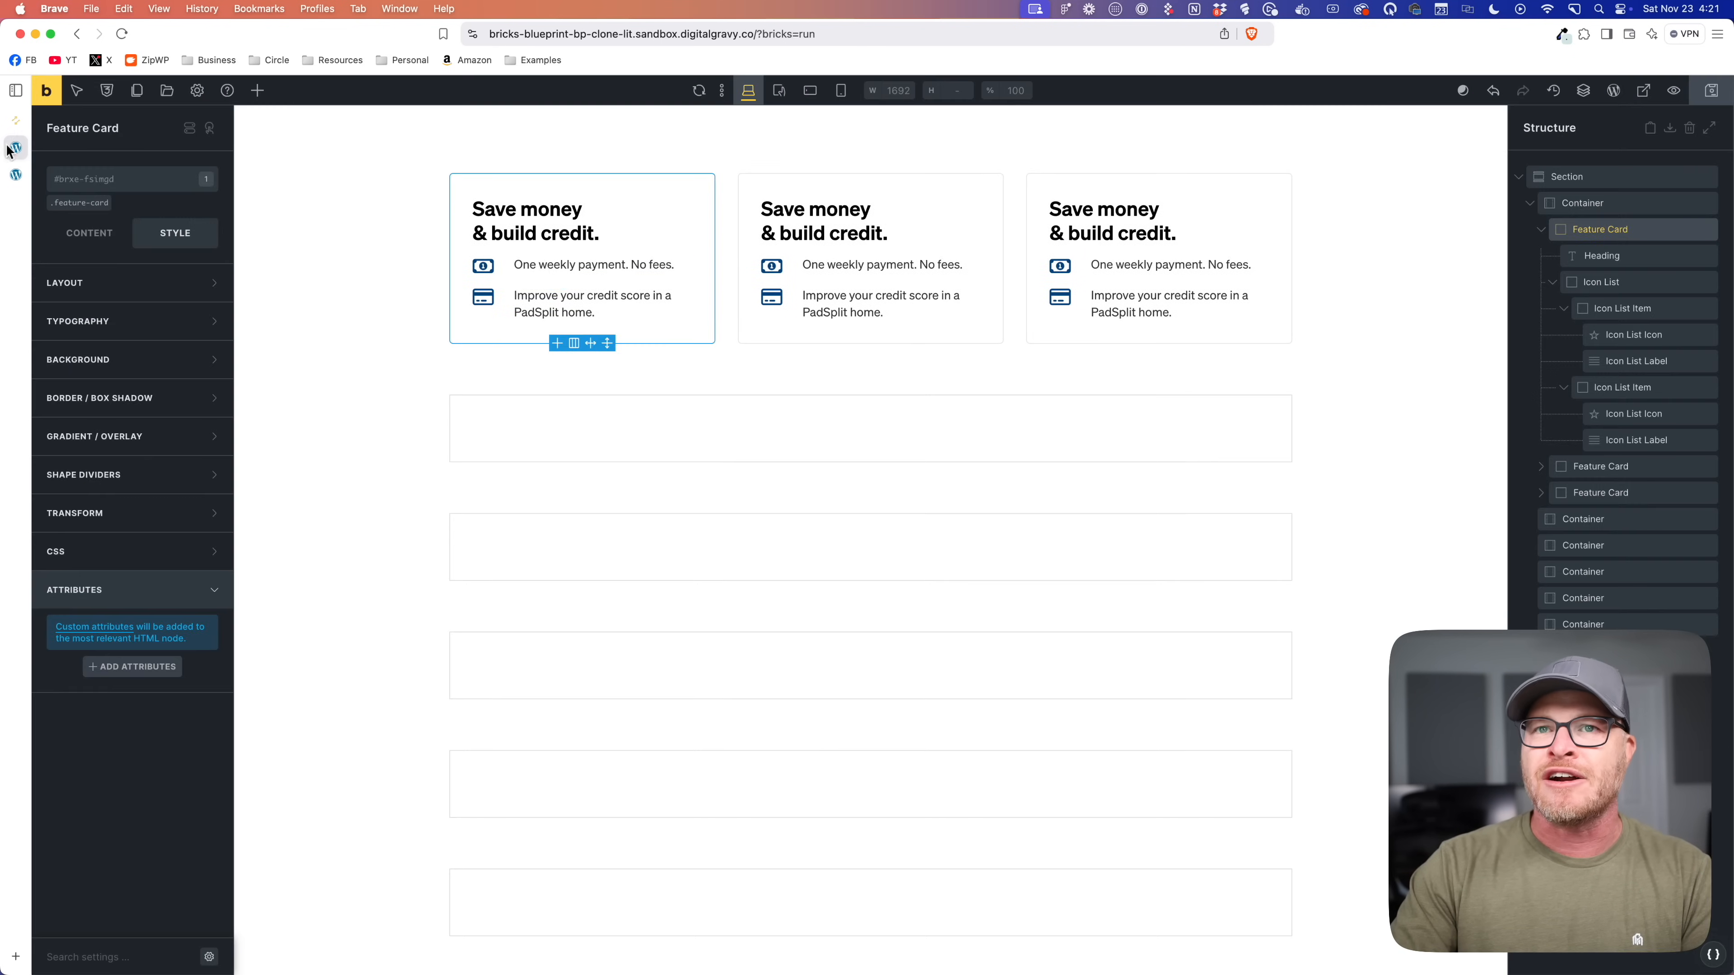
click(505, 268)
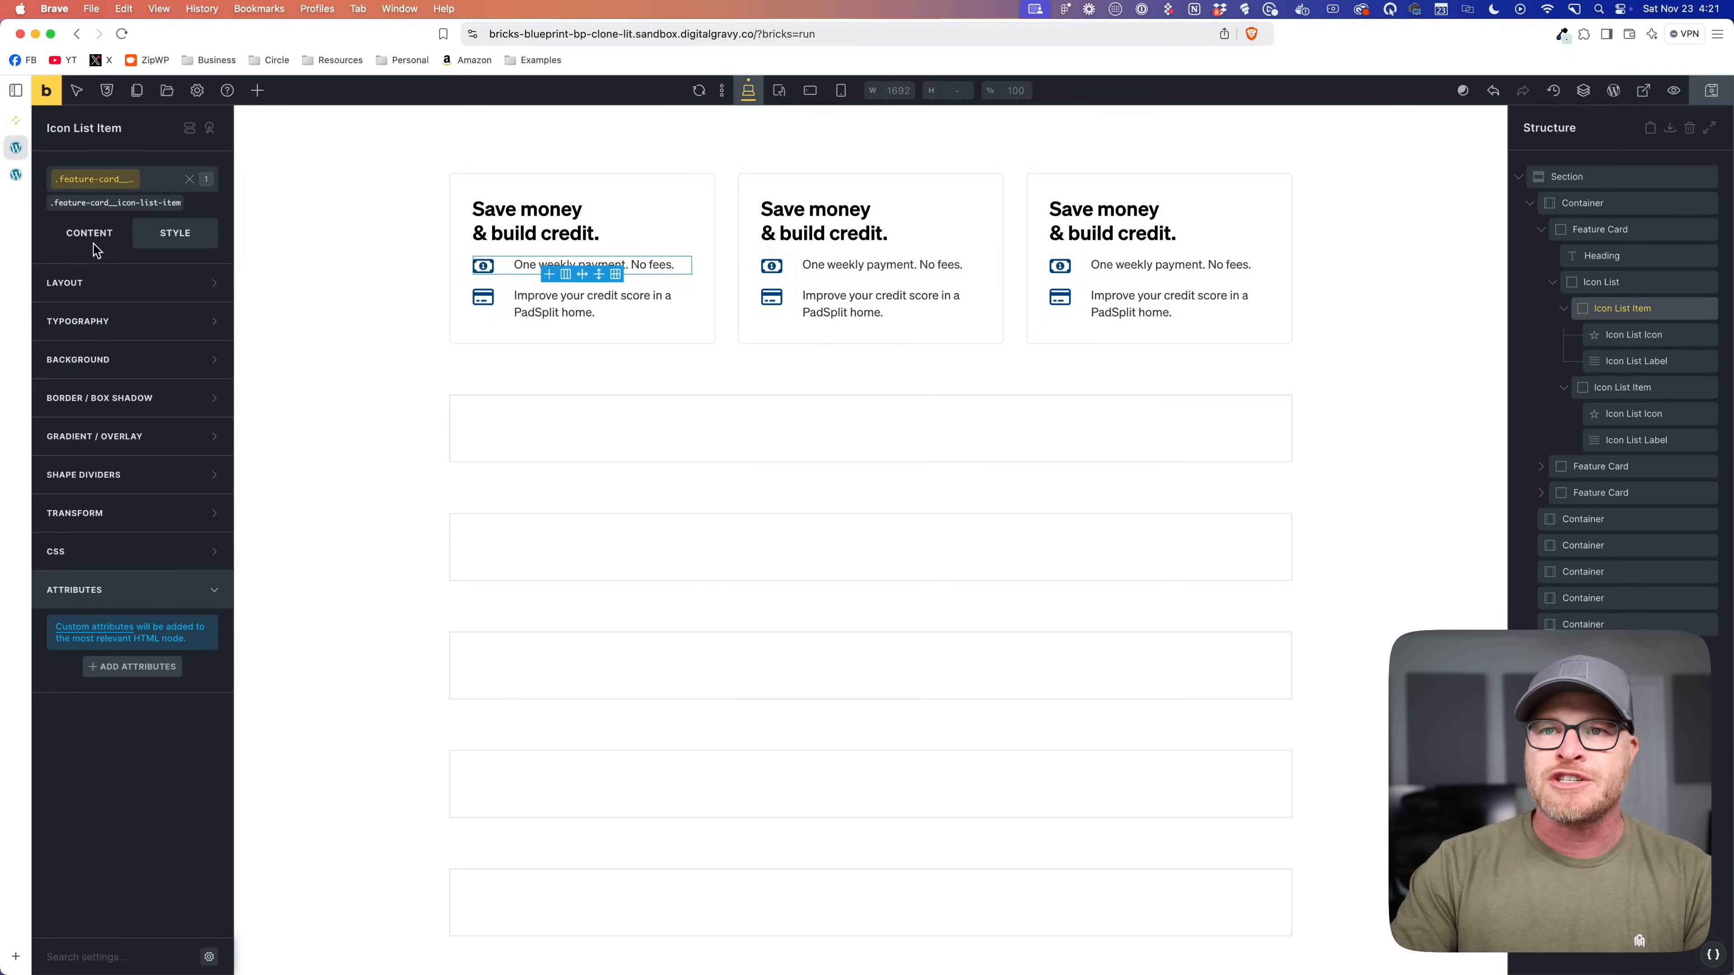
click(96, 273)
click(89, 234)
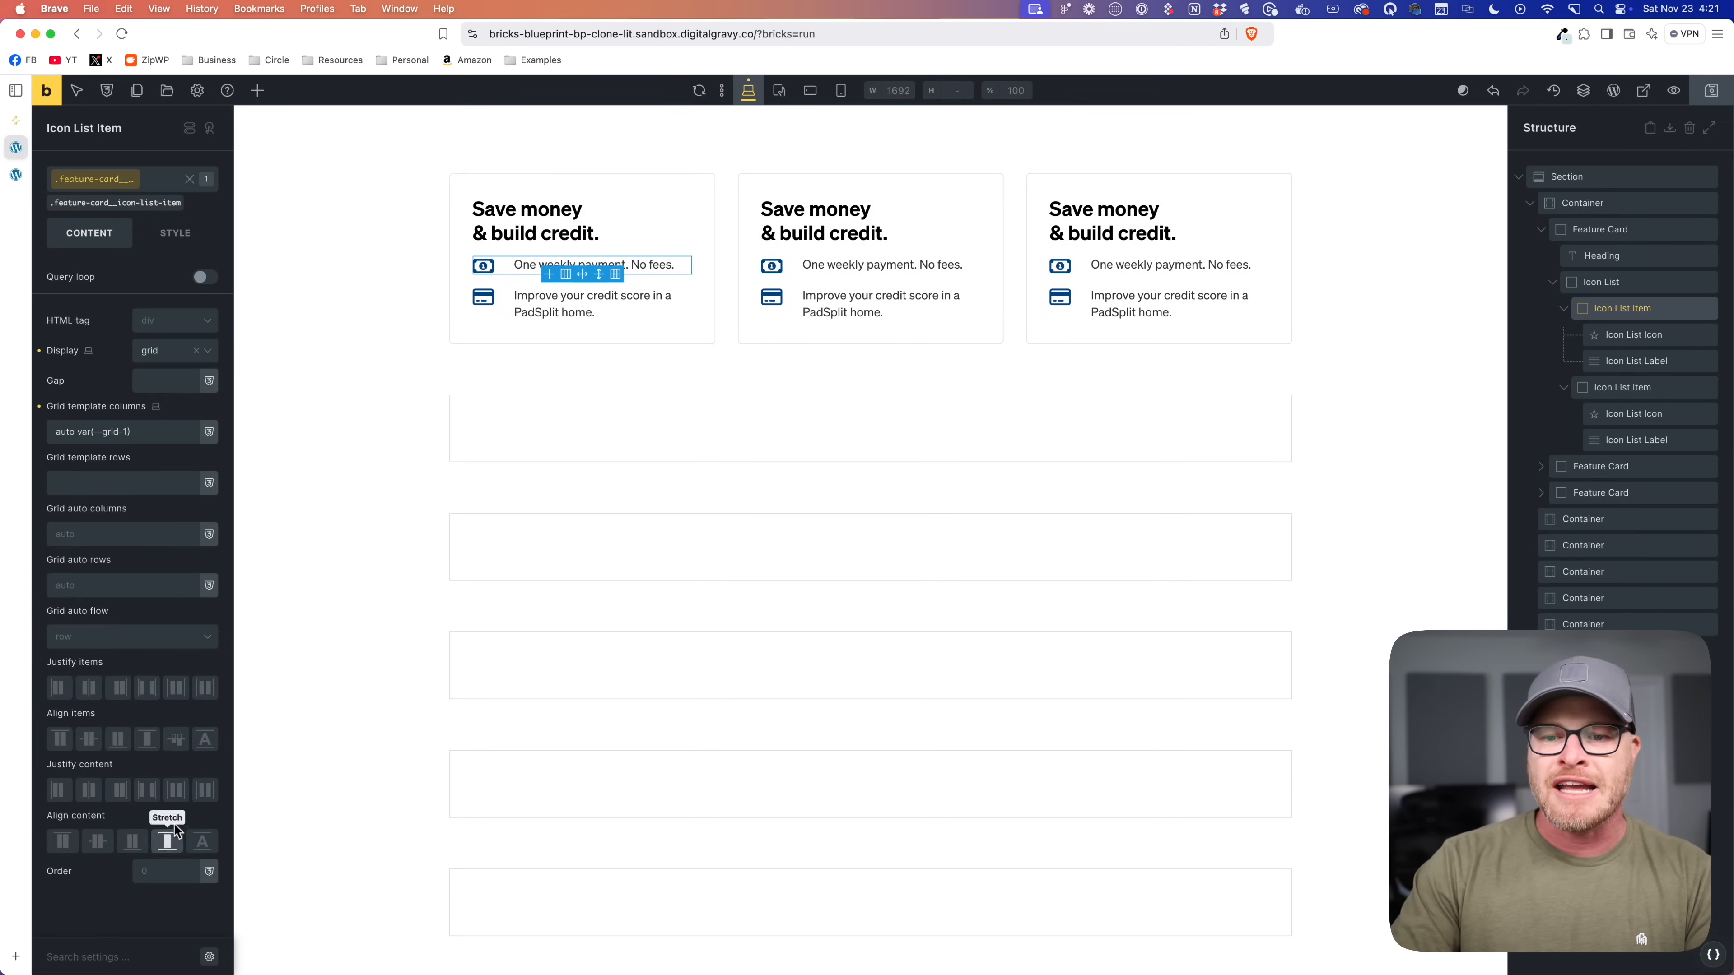
click(161, 389)
text(.5em)
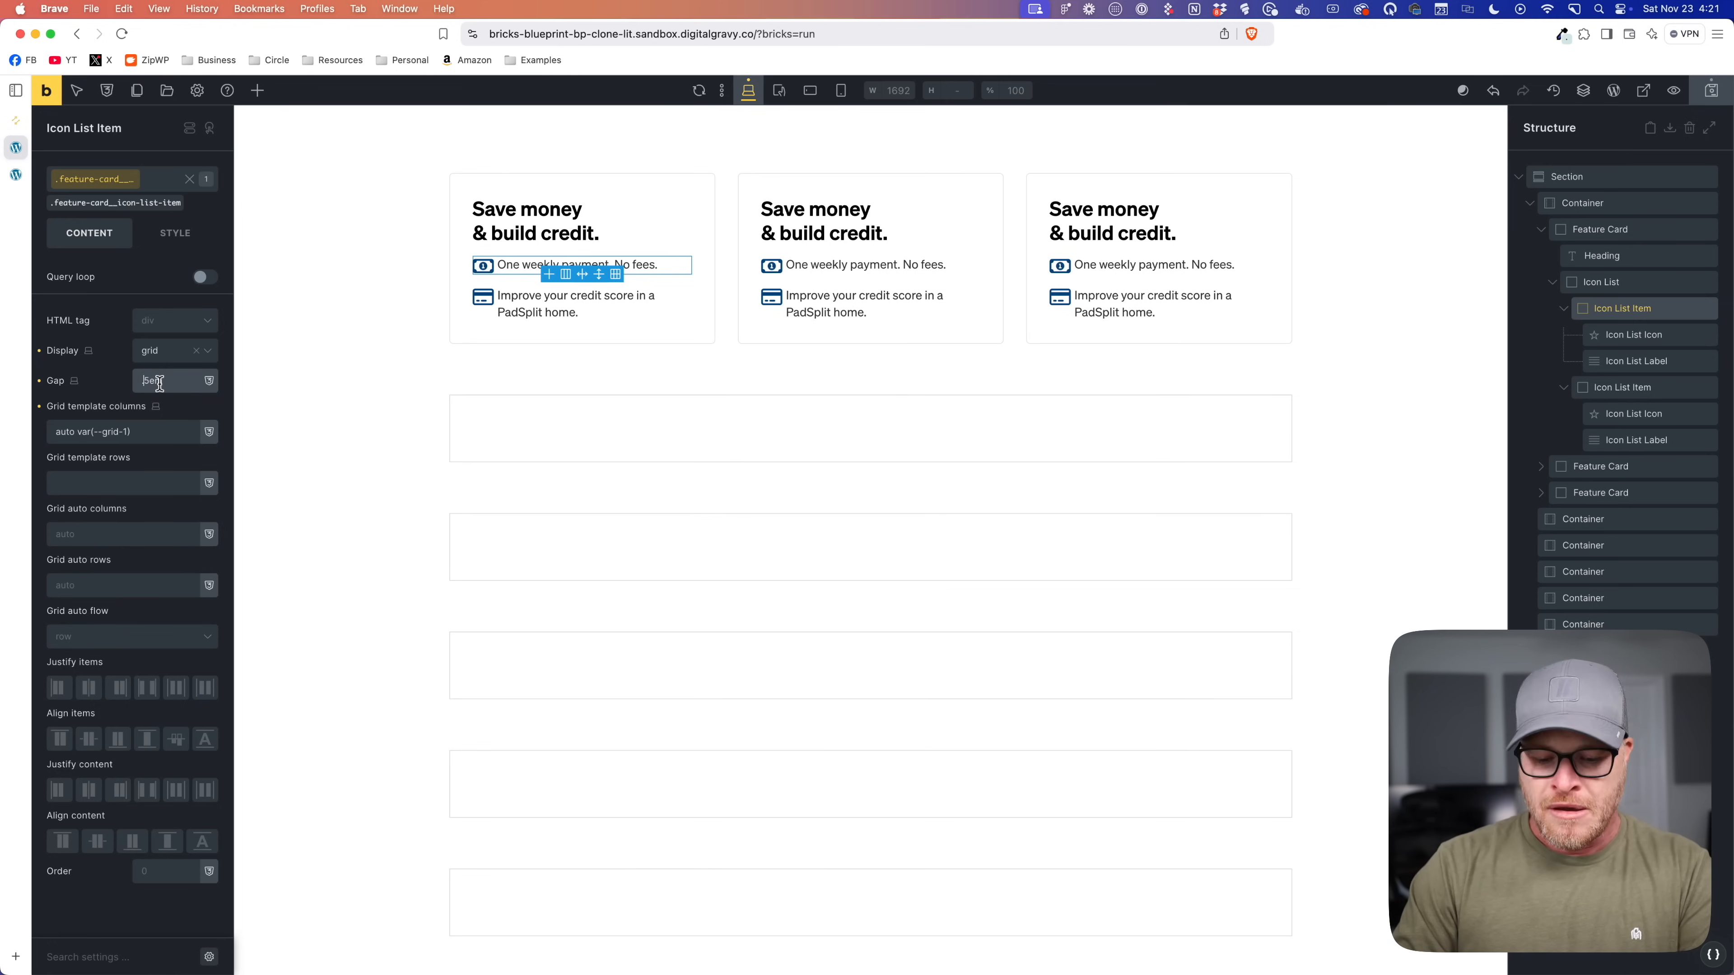
text(7)
key(BackSpace)
key(BackSpace)
text(1)
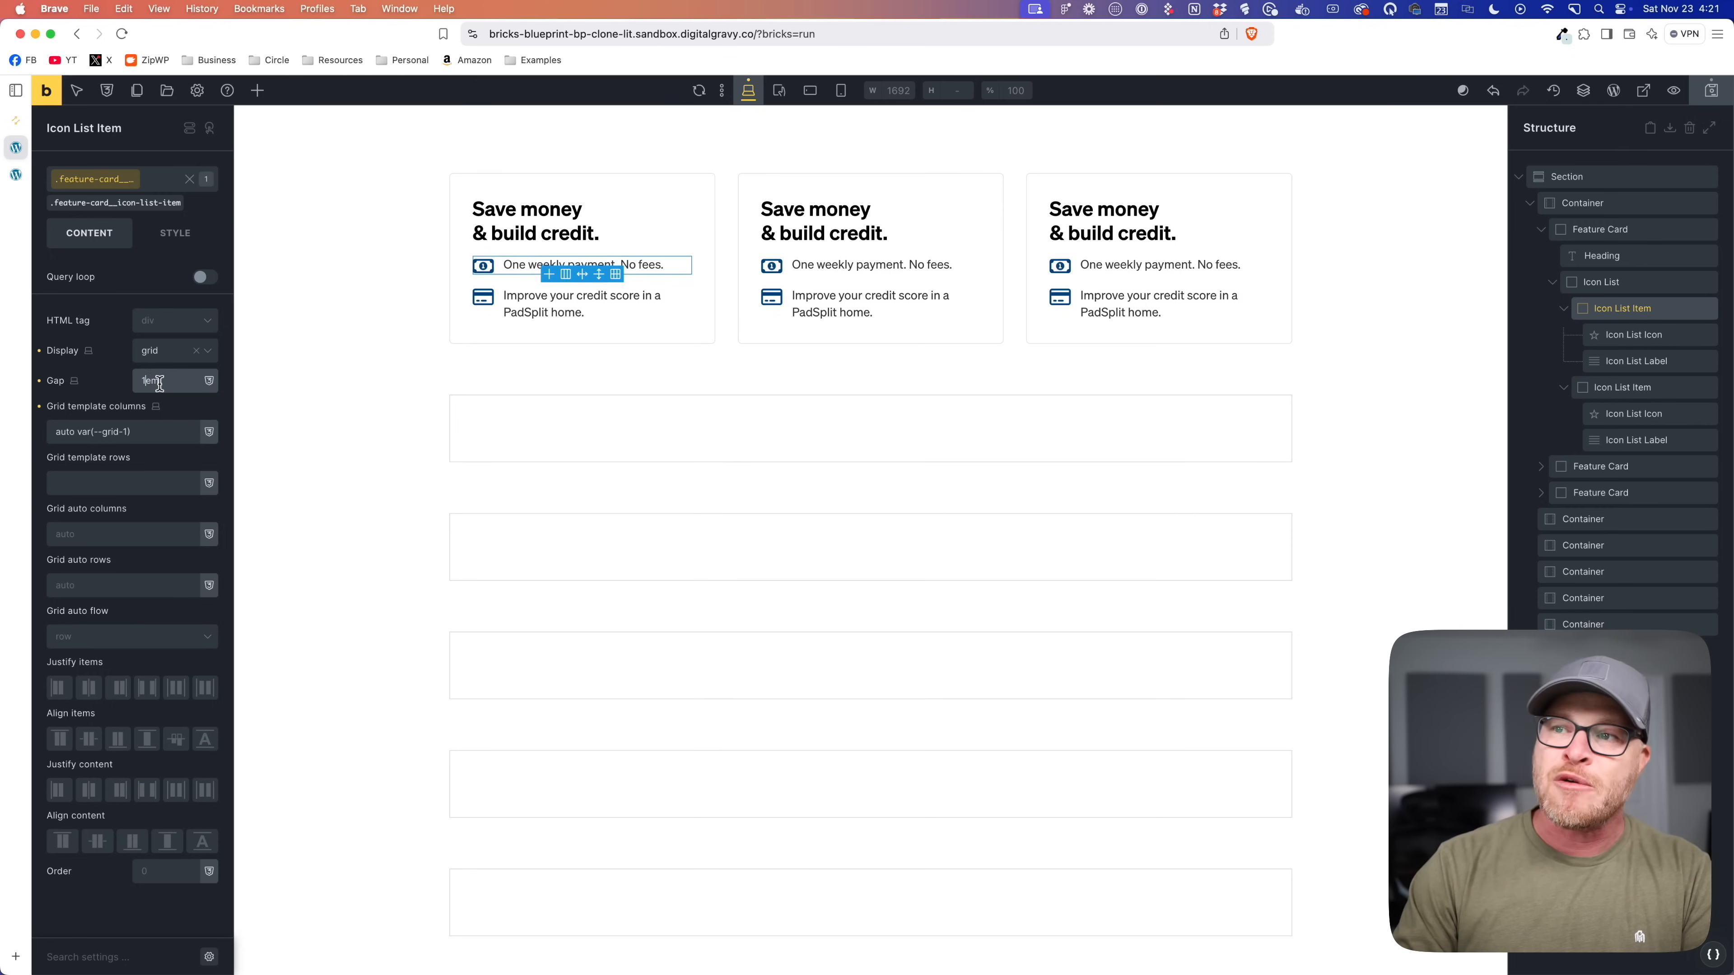
key(super+s)
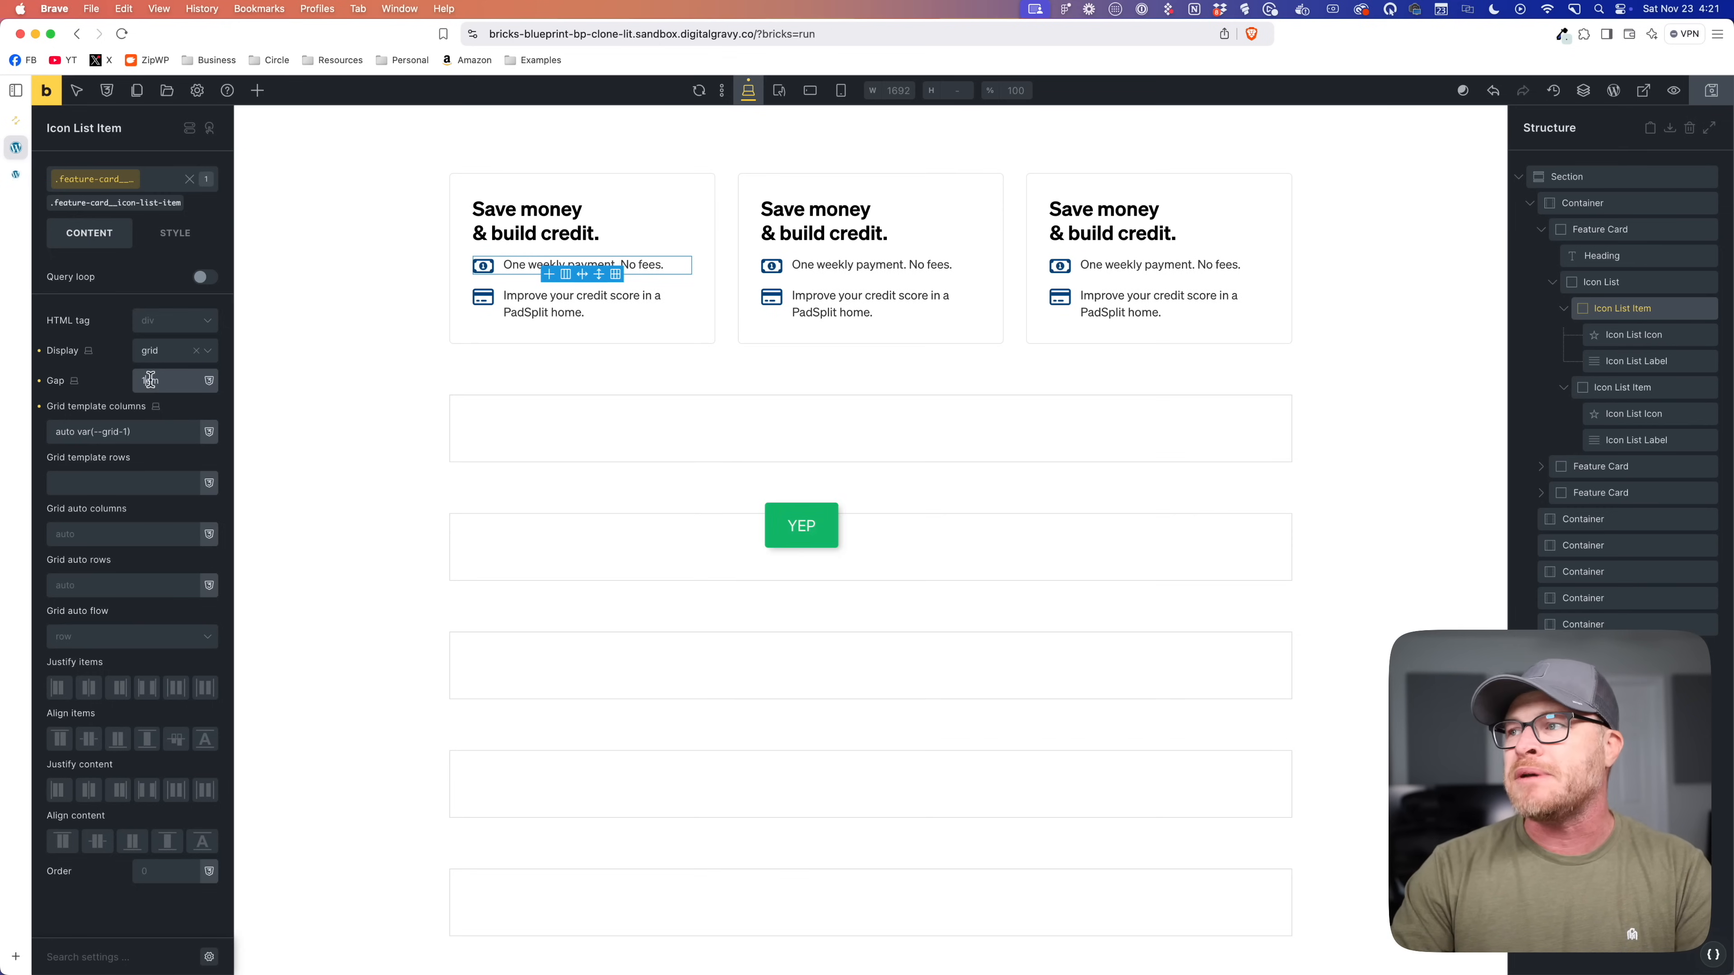
Step: Compare the feature cards in the front-end preview with PadSplit's original cards, and look over its Explore our rooms city grid
click(21, 176)
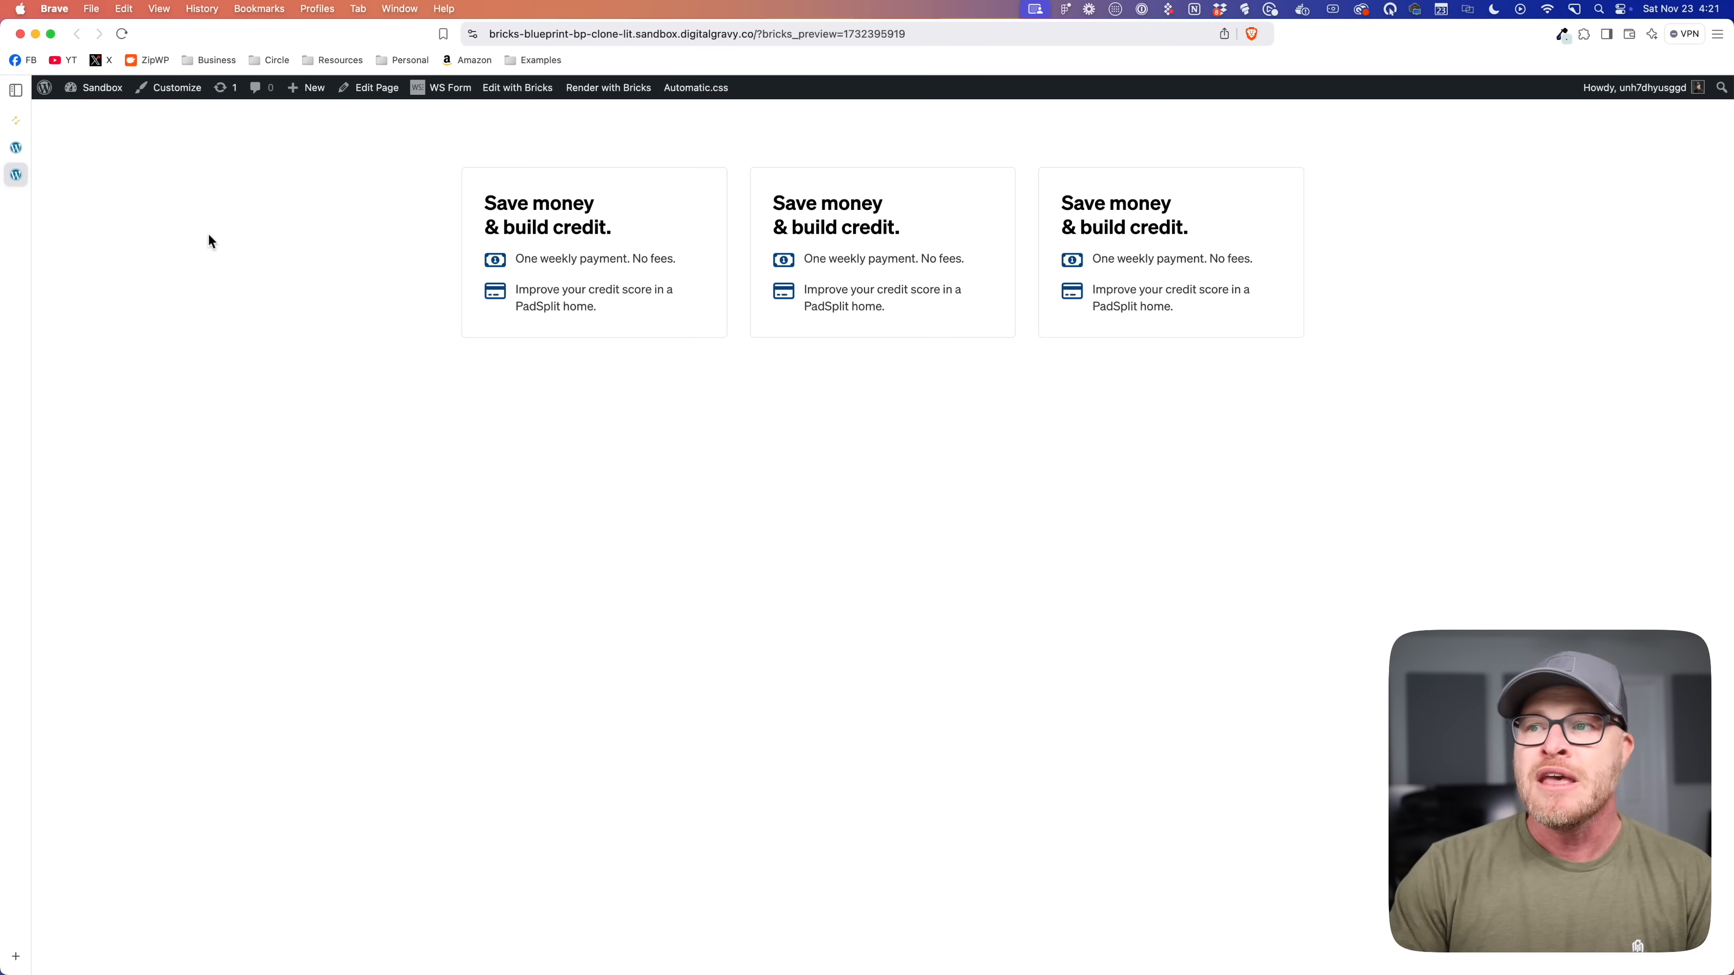
click(15, 120)
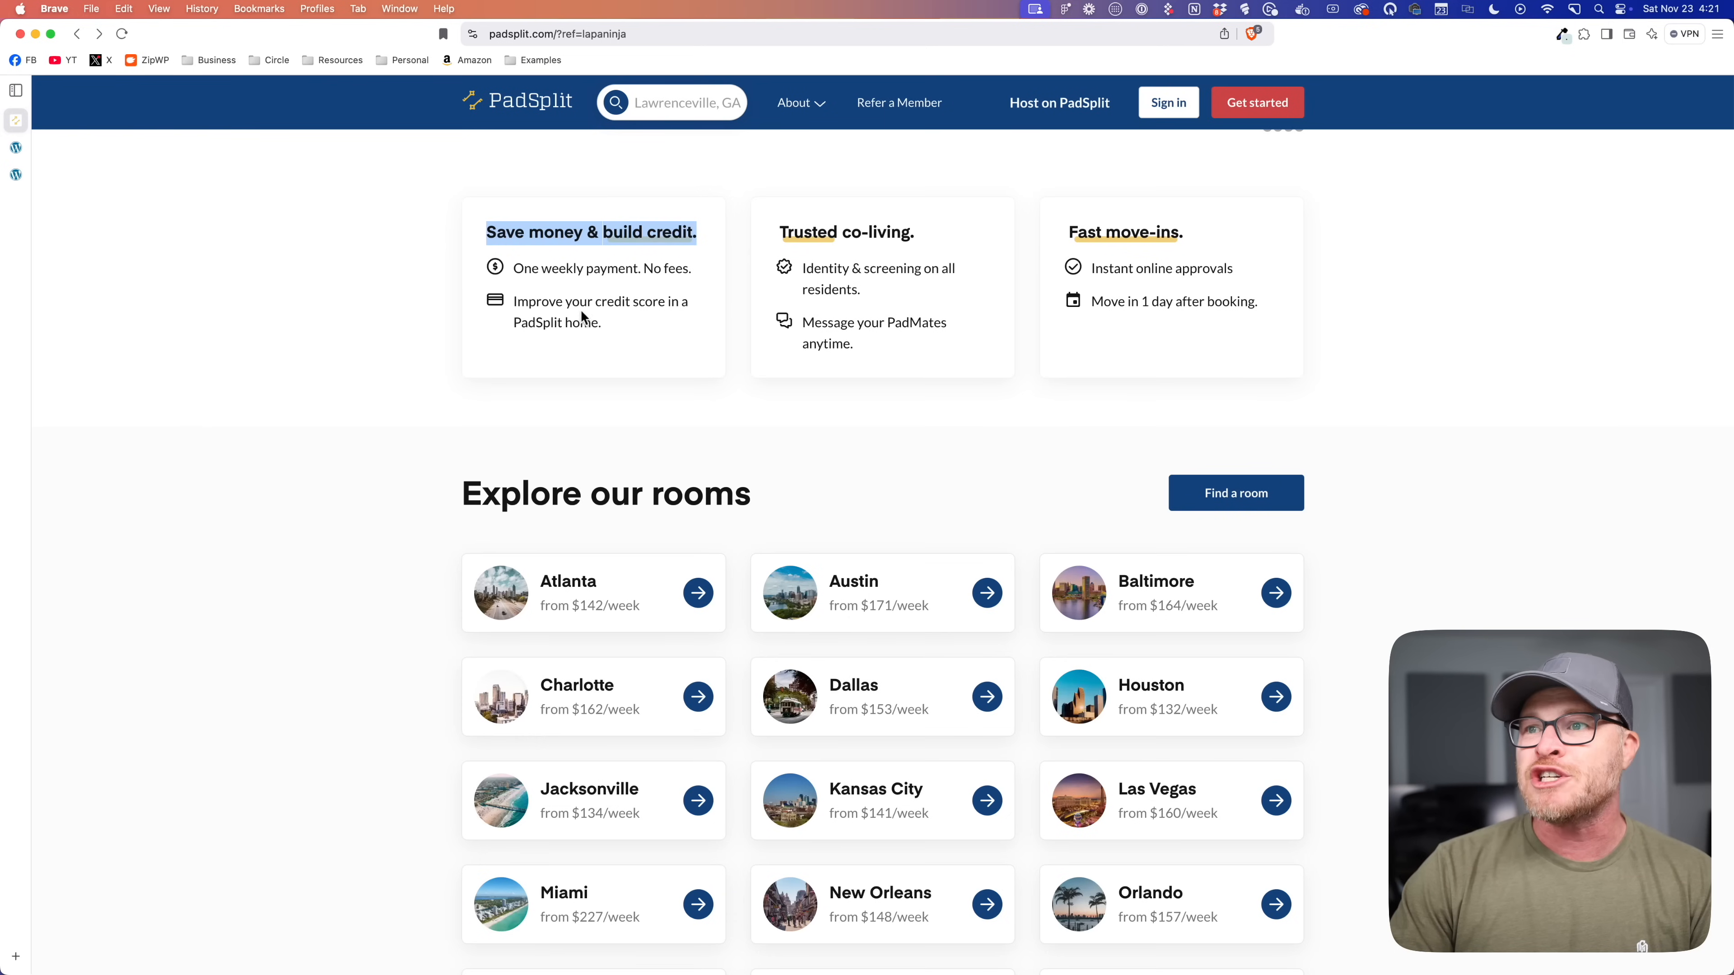
drag(514, 267, 638, 269)
drag(548, 304, 601, 324)
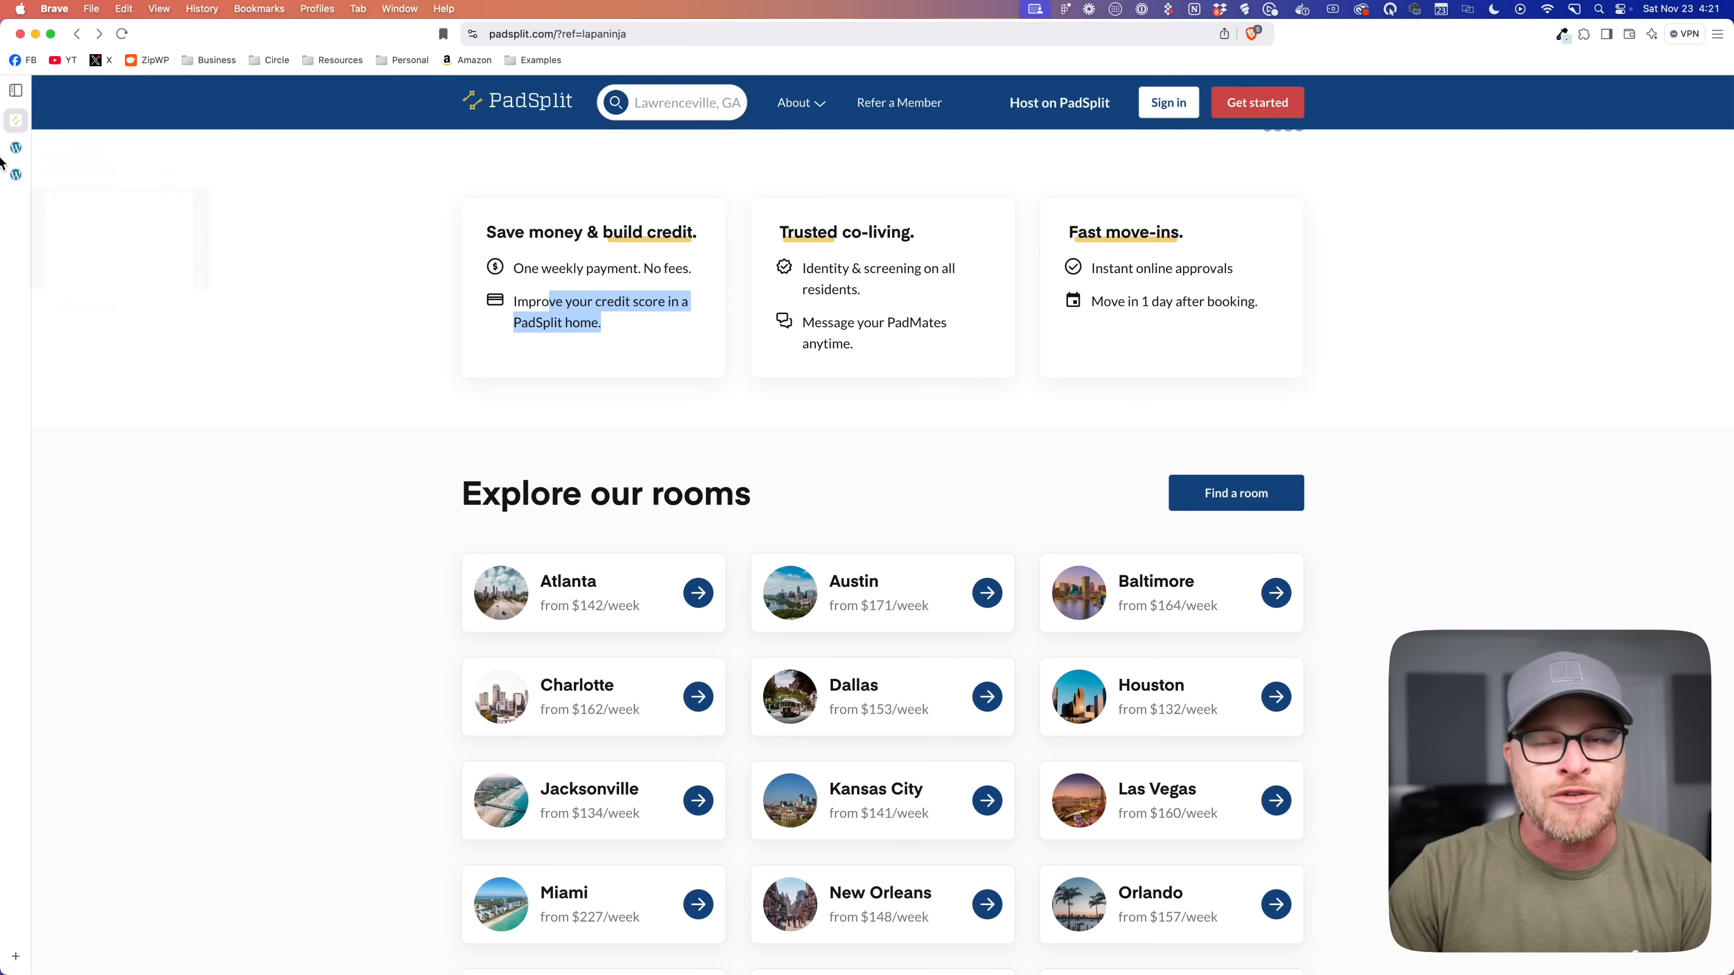
click(16, 148)
click(15, 174)
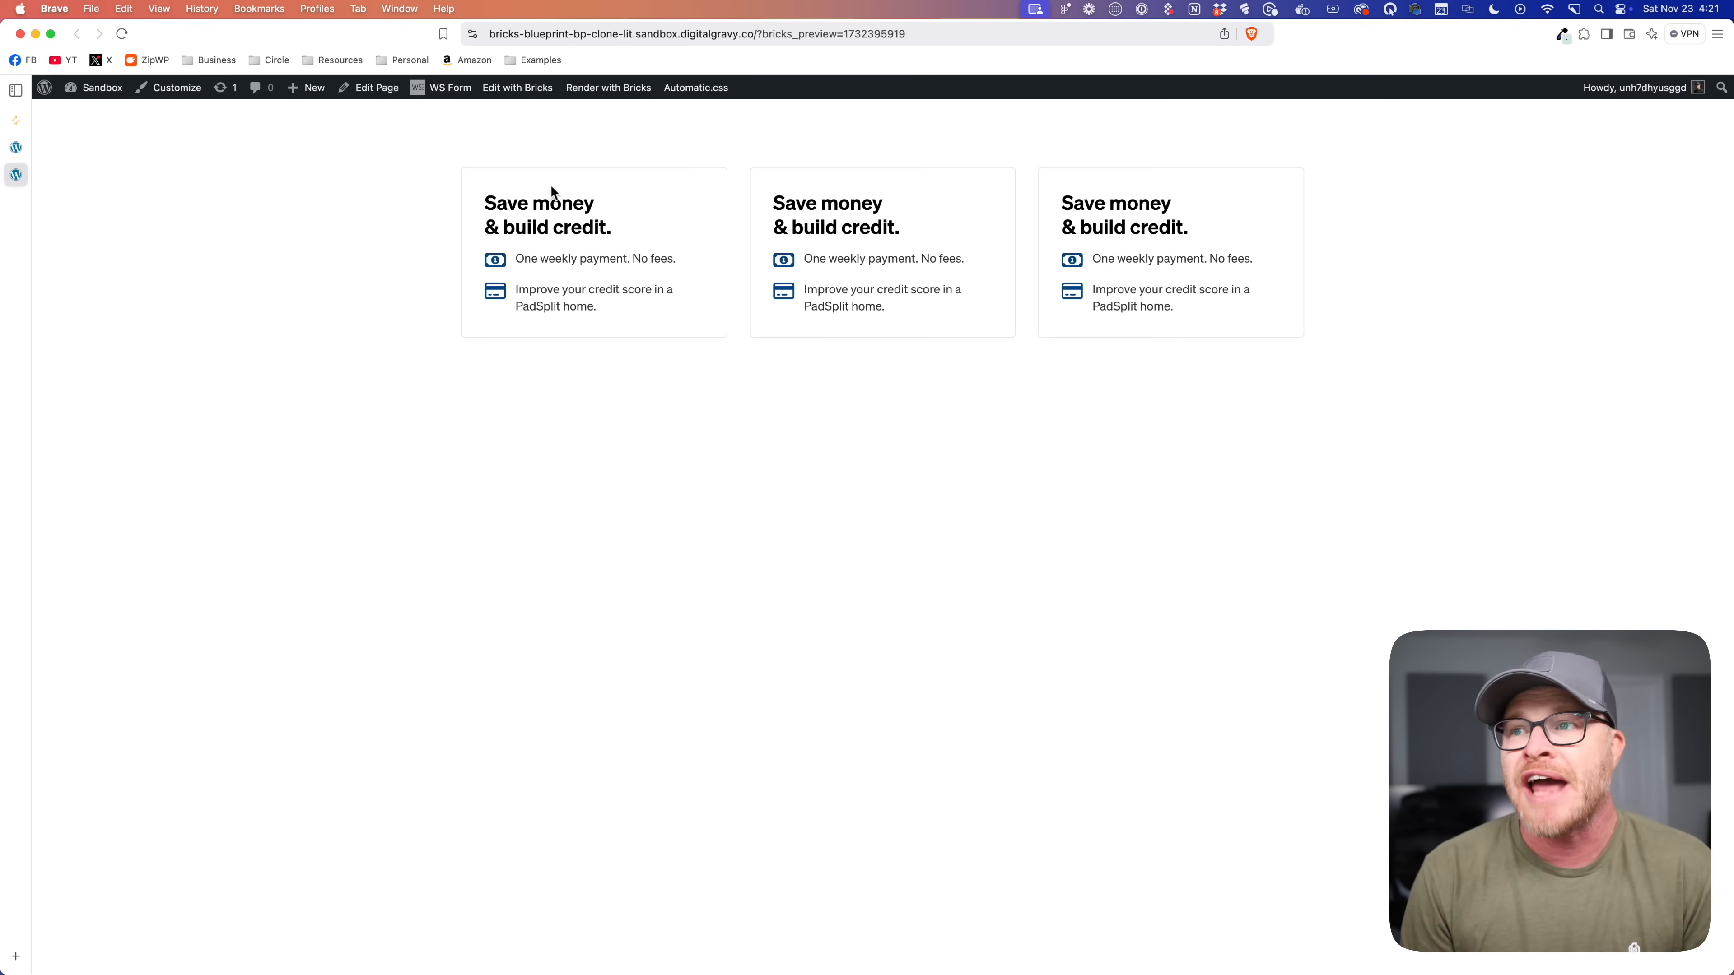
click(24, 121)
scroll(839, 496, down, 5)
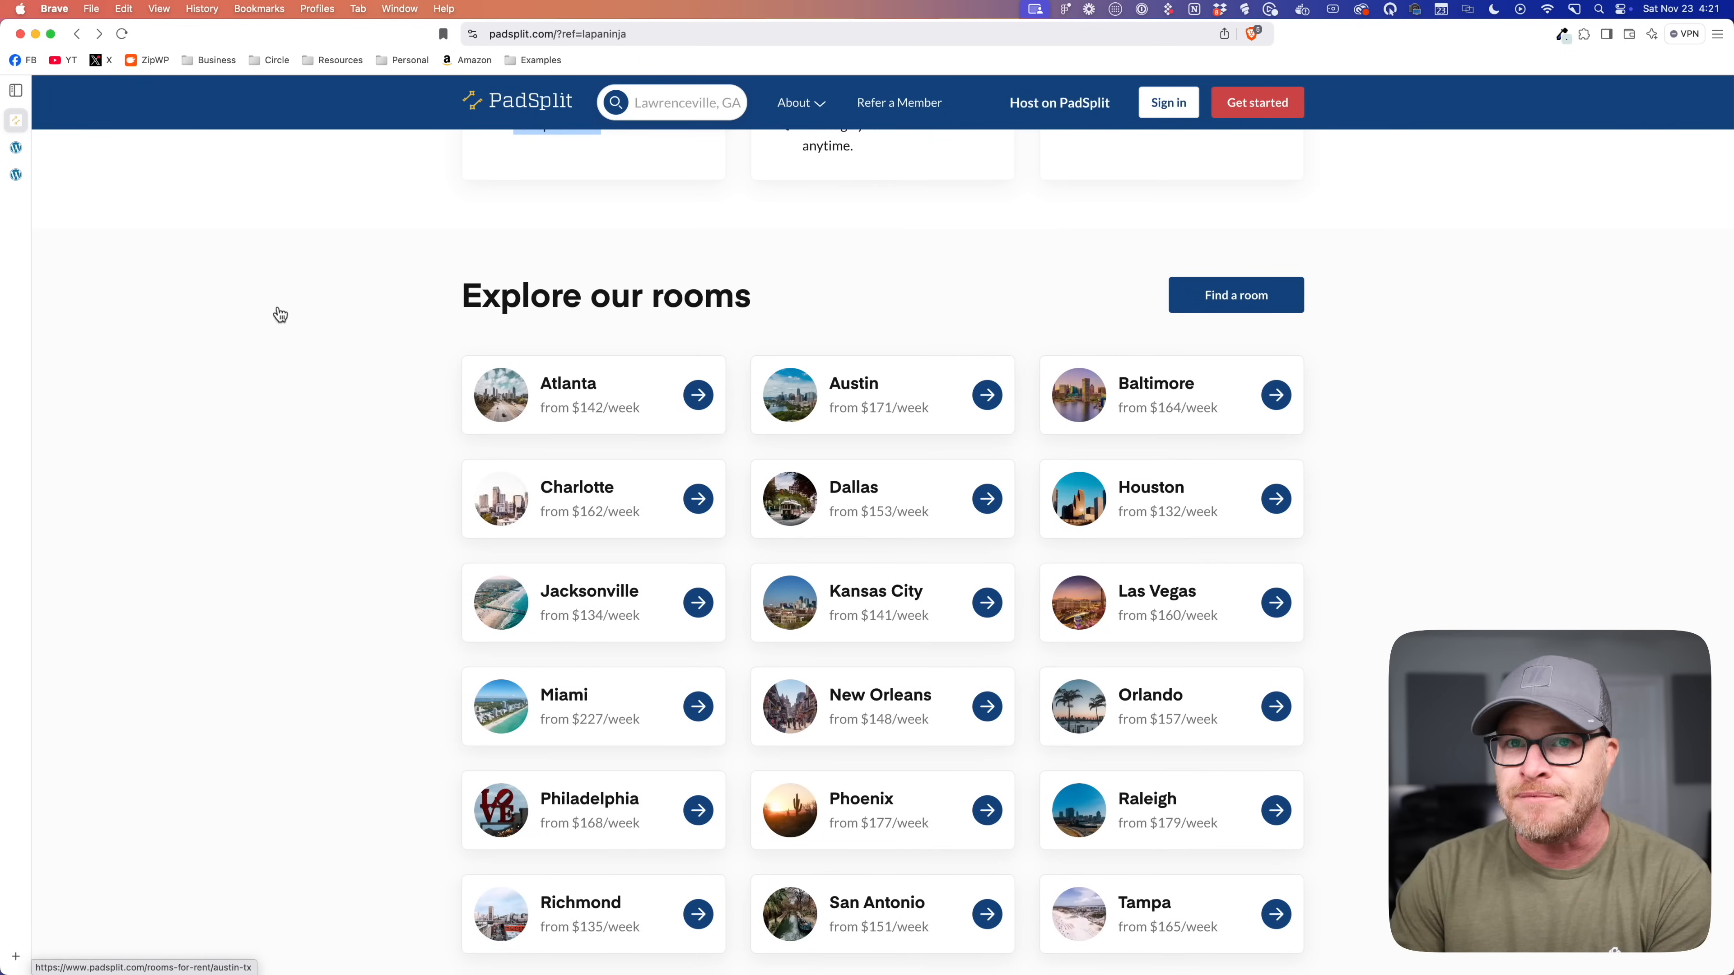
Step: Give the first empty container below the feature cards the new class city-grid
click(16, 146)
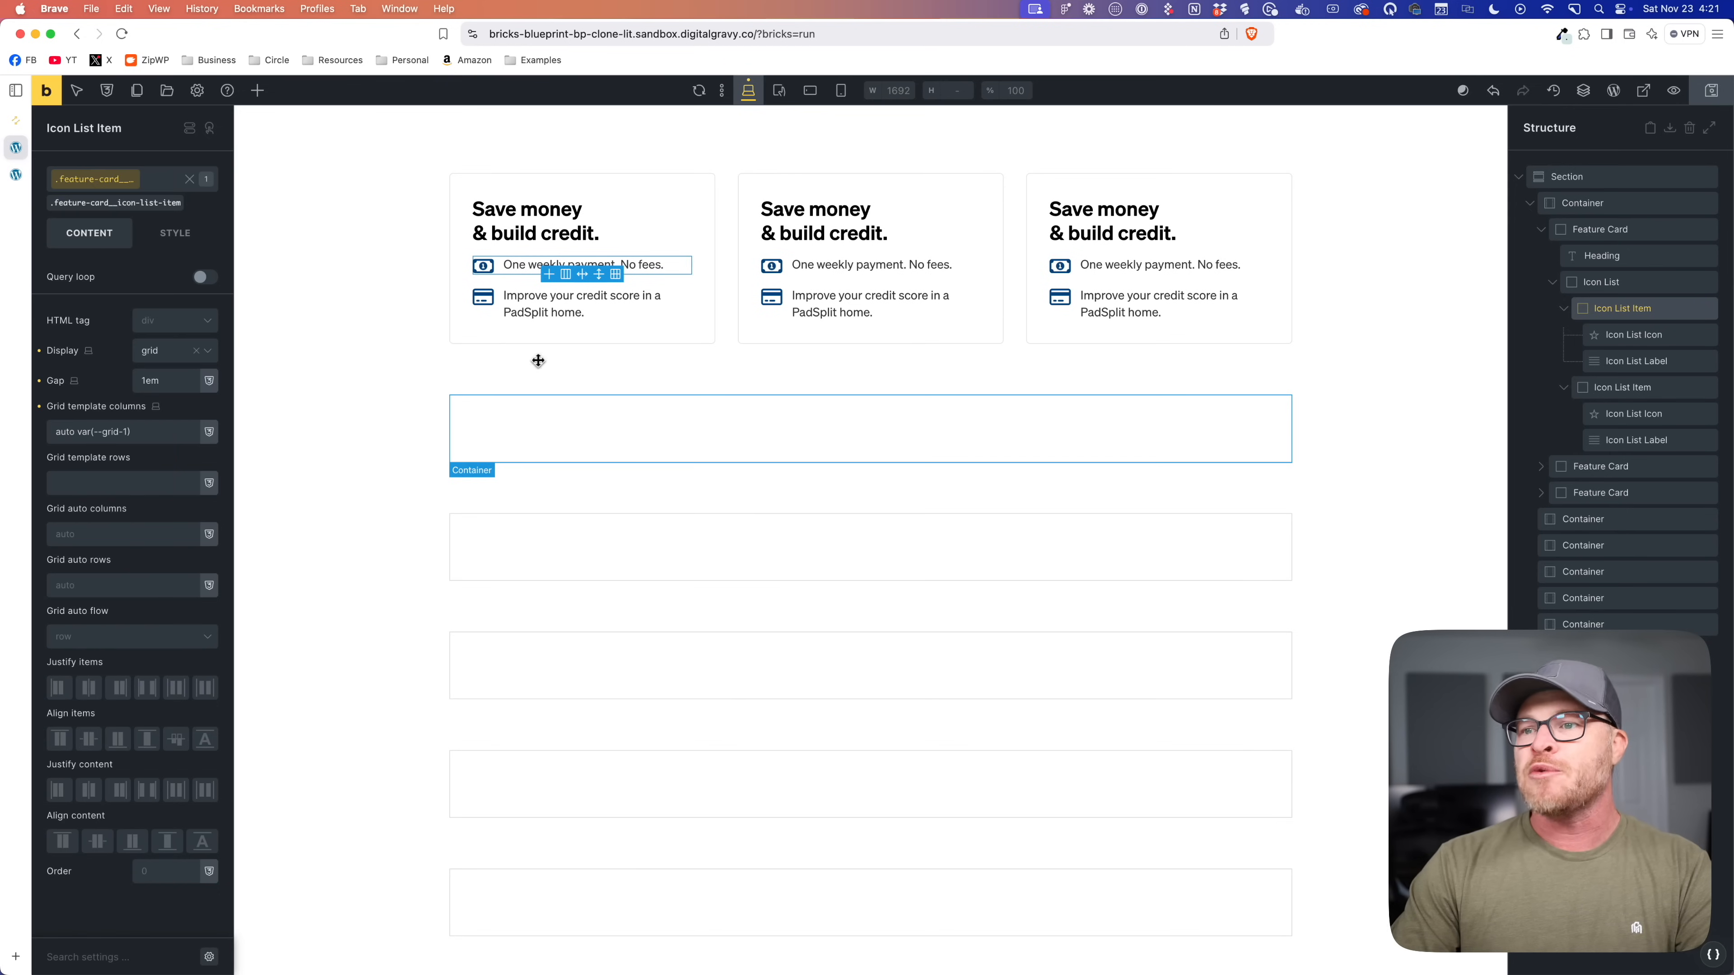
click(553, 437)
click(88, 181)
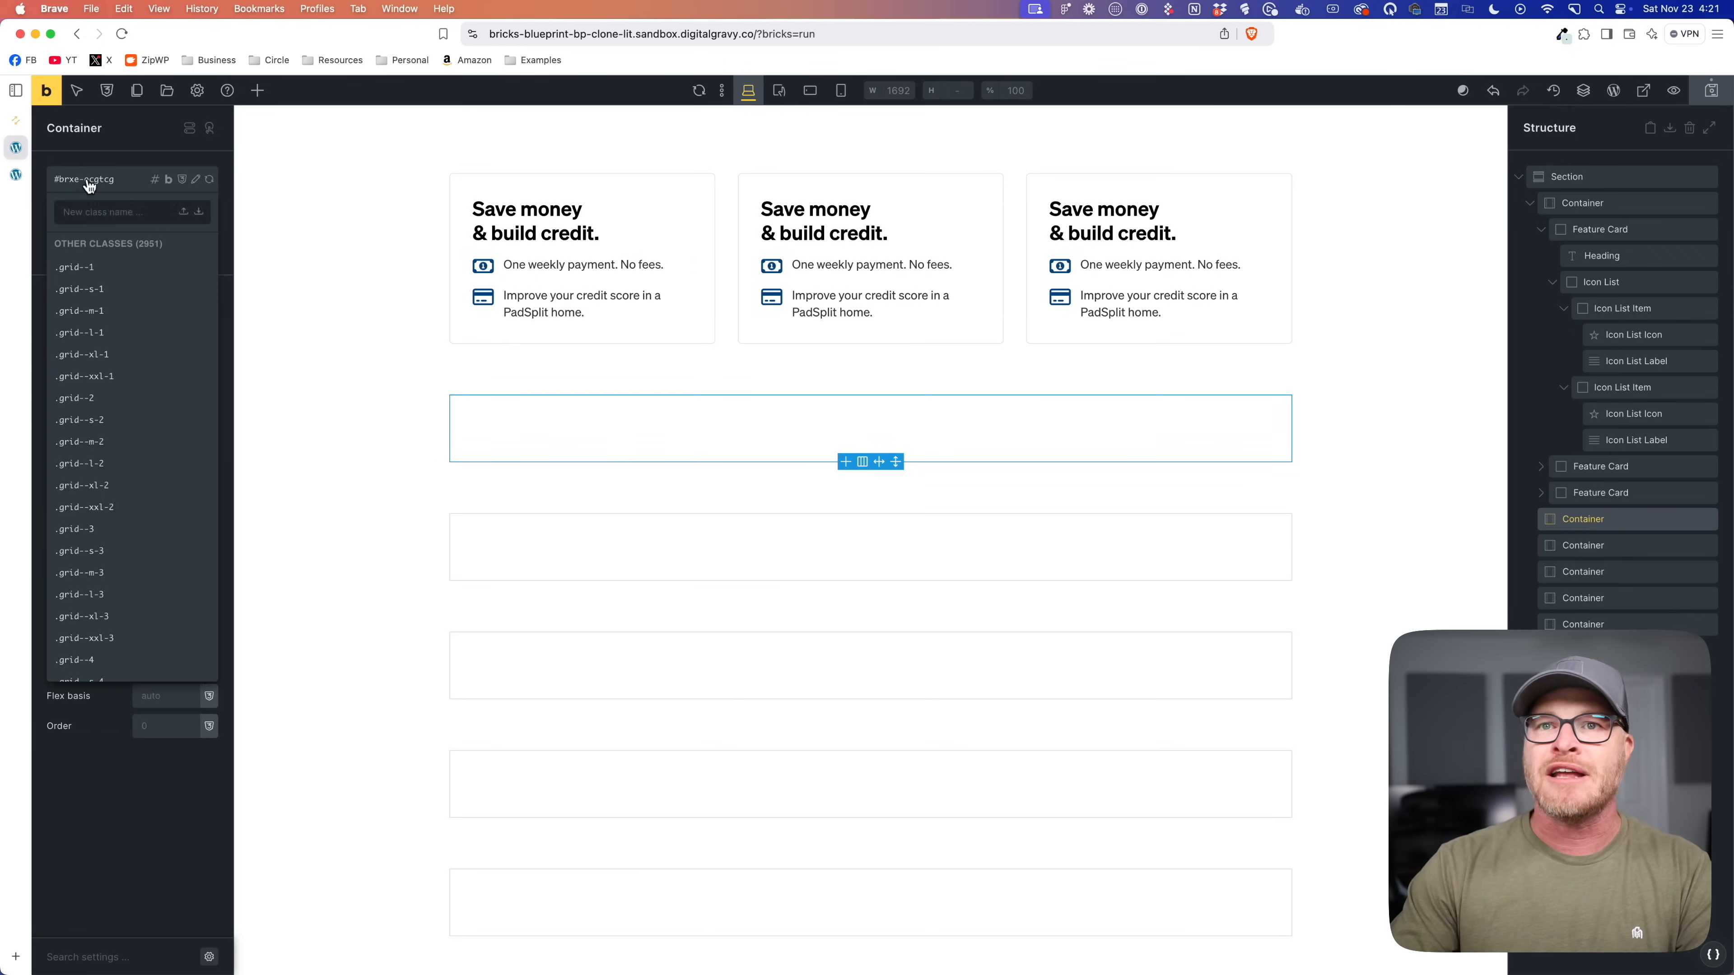
text(city-grid)
key(Return)
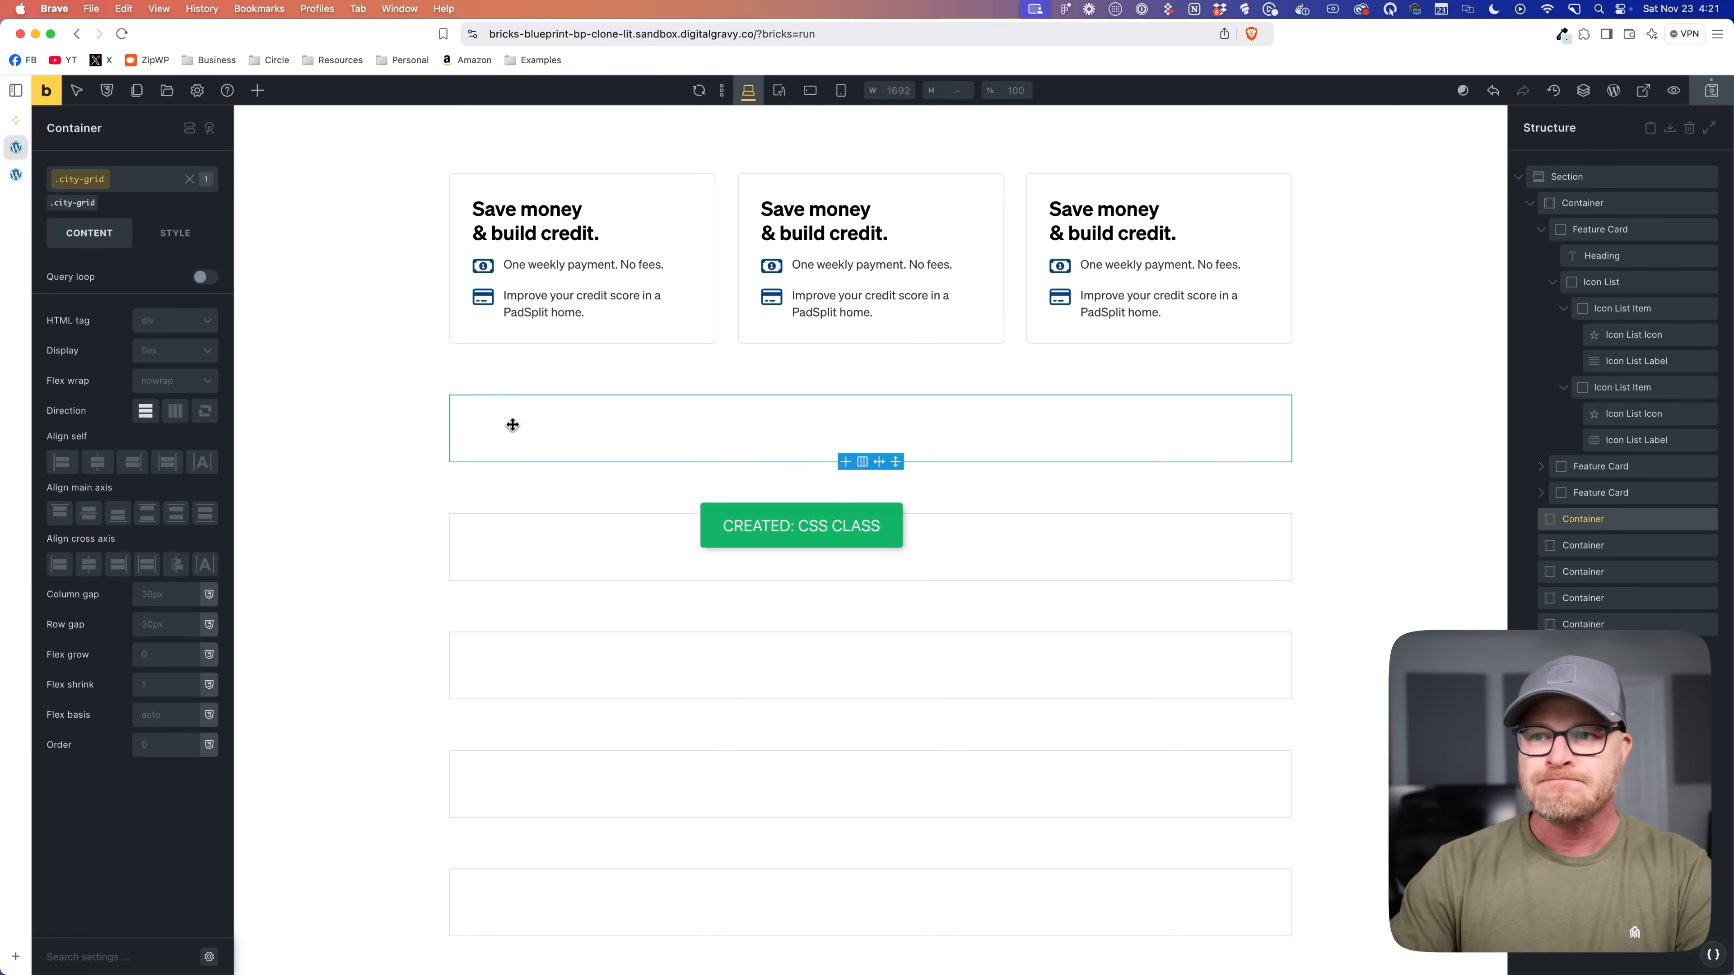
Step: Set the city-grid class to display grid with template columns var(--grid-auto-3) and gap var(--grid-gap)
click(177, 357)
click(175, 434)
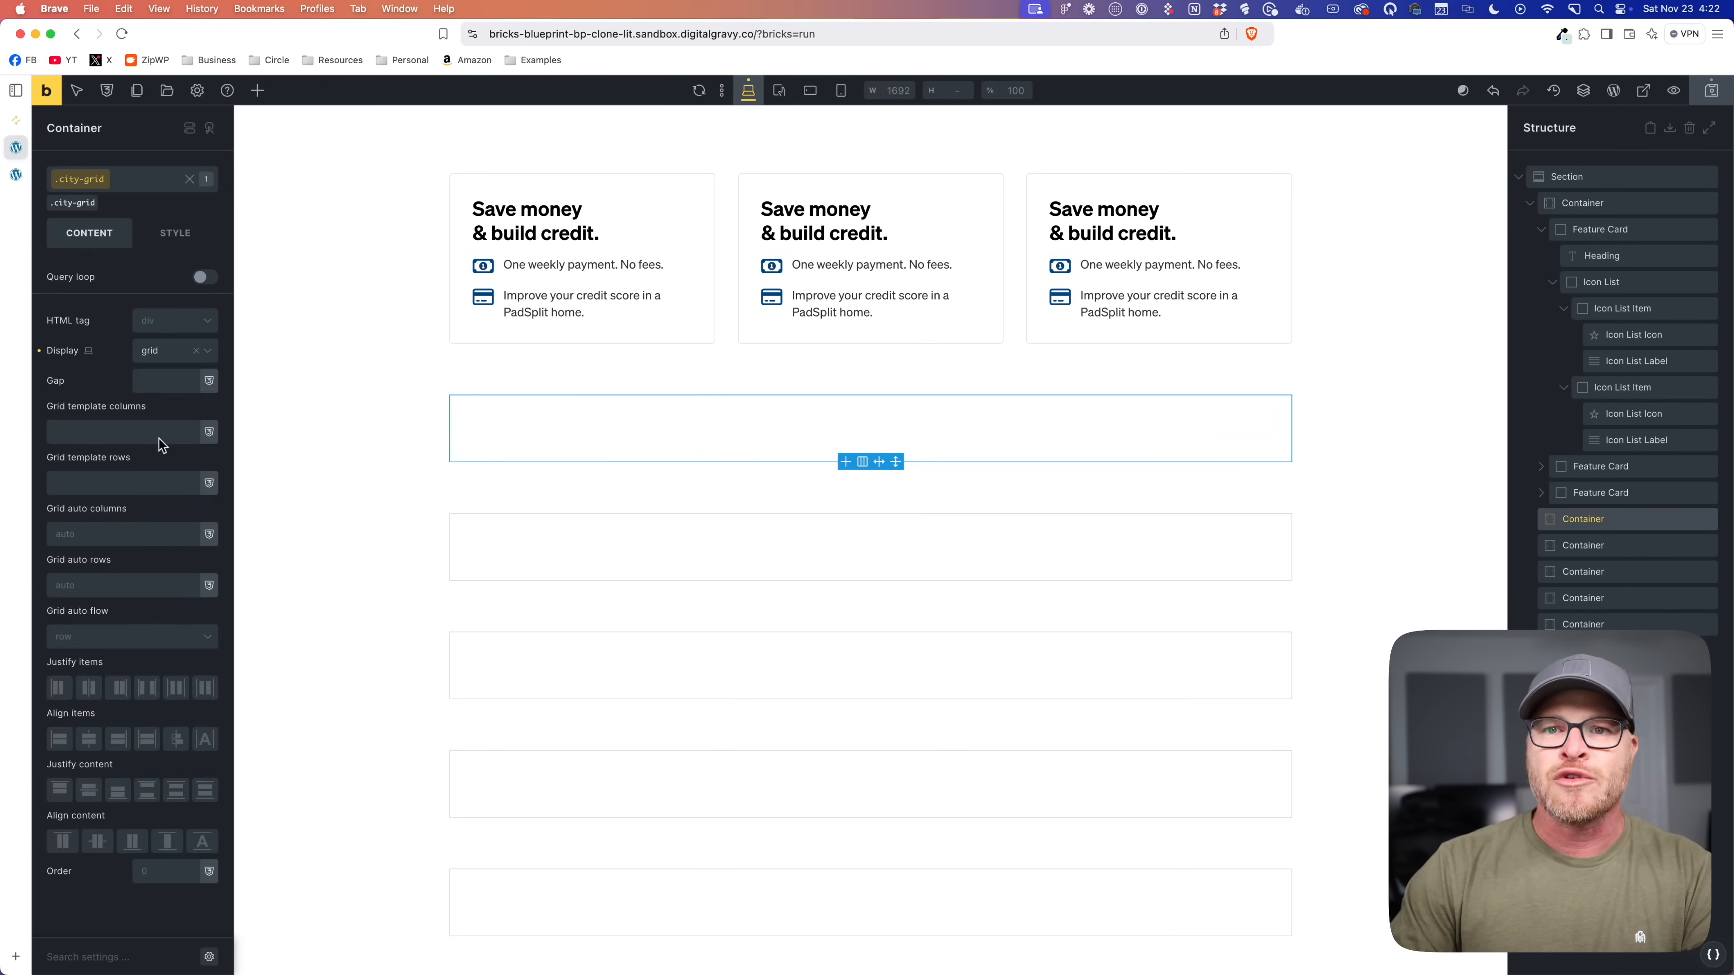
right_click(158, 425)
click(152, 366)
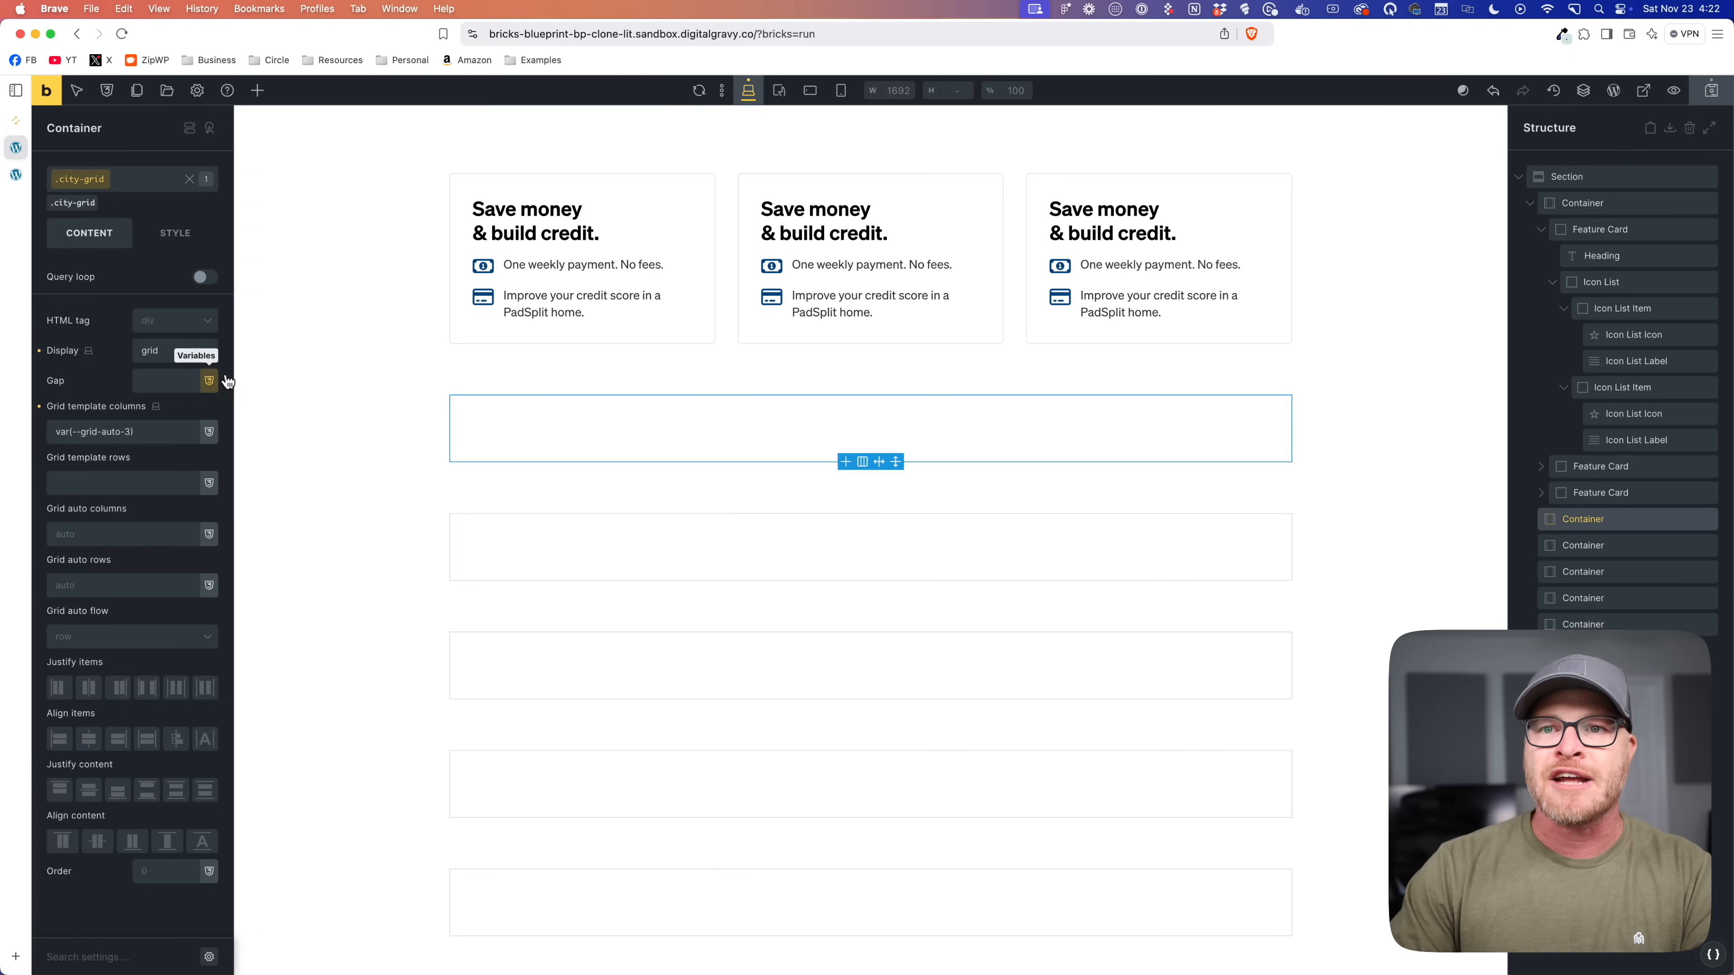
right_click(152, 374)
click(89, 365)
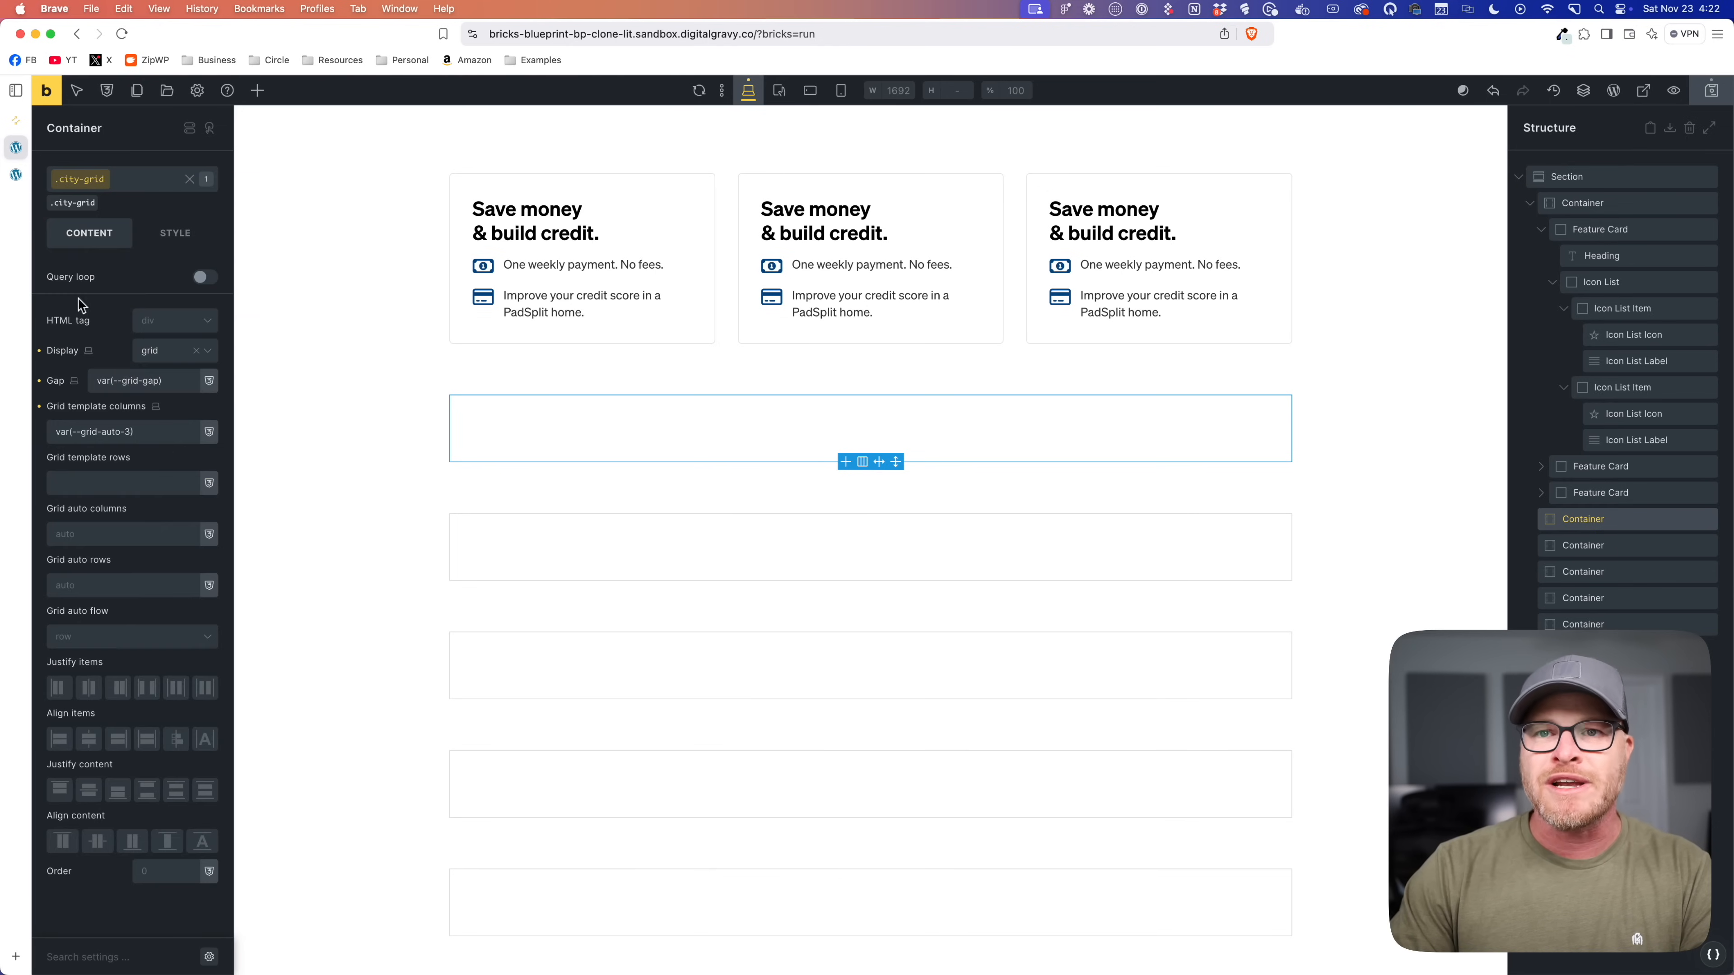
Step: Set the city-grid class's grid template rows to var(--grid-1)
click(121, 483)
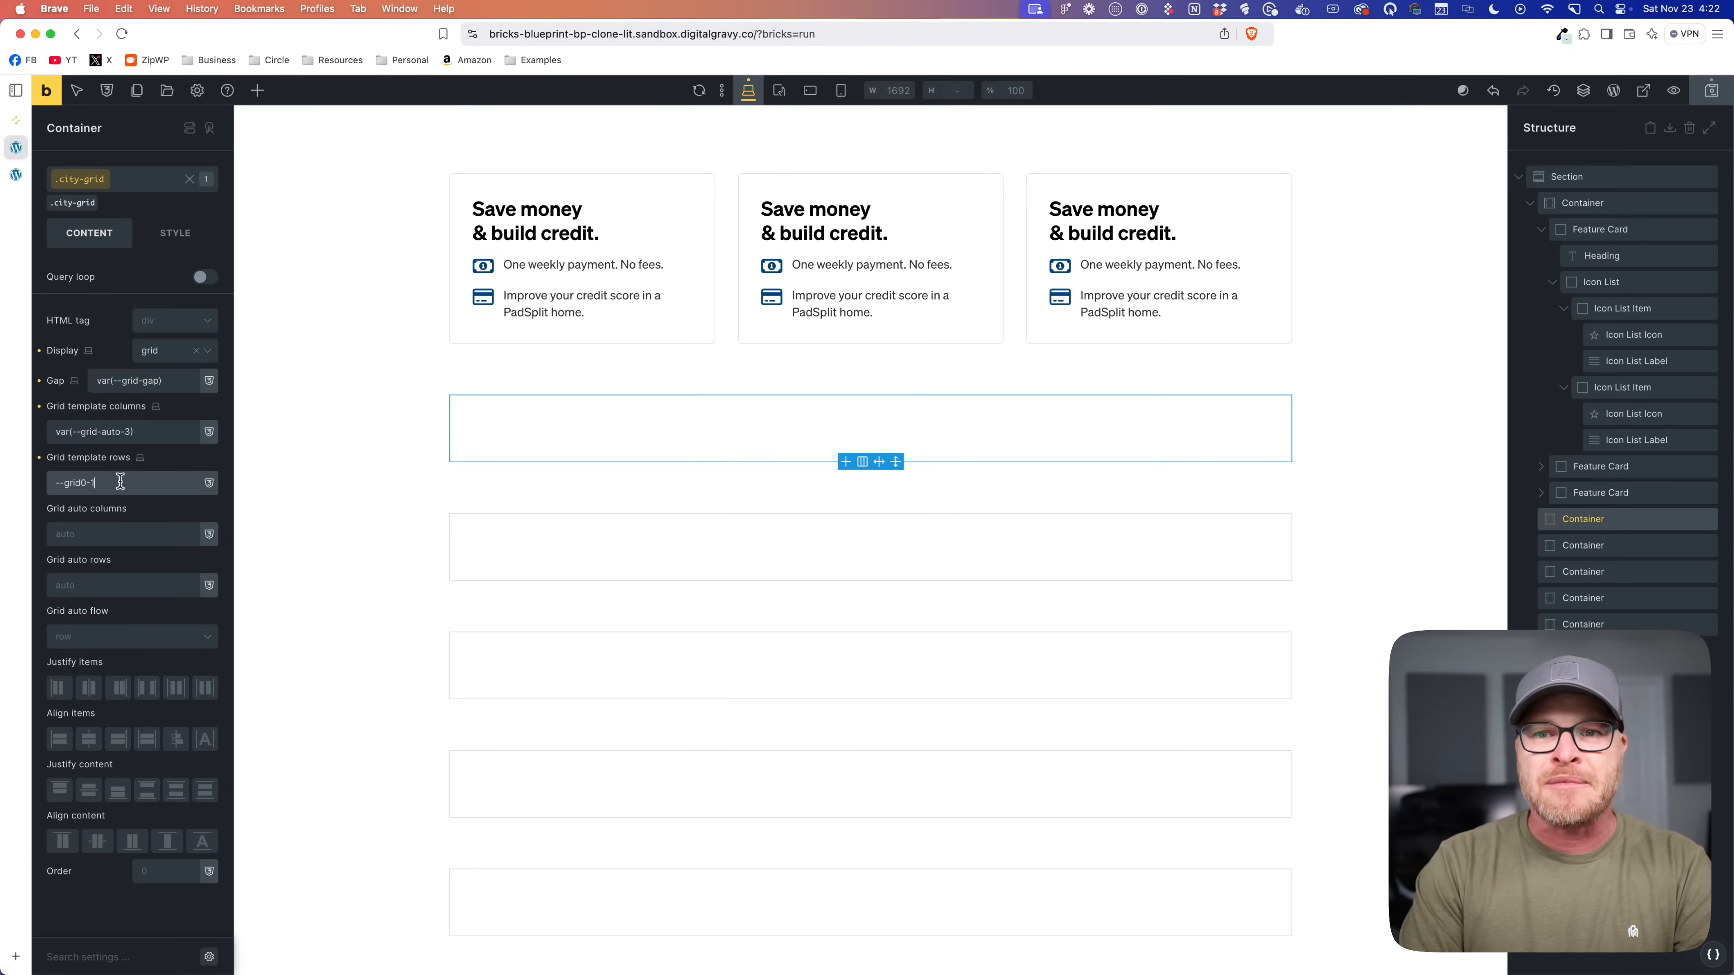
text(--grid0-1)
key(Return)
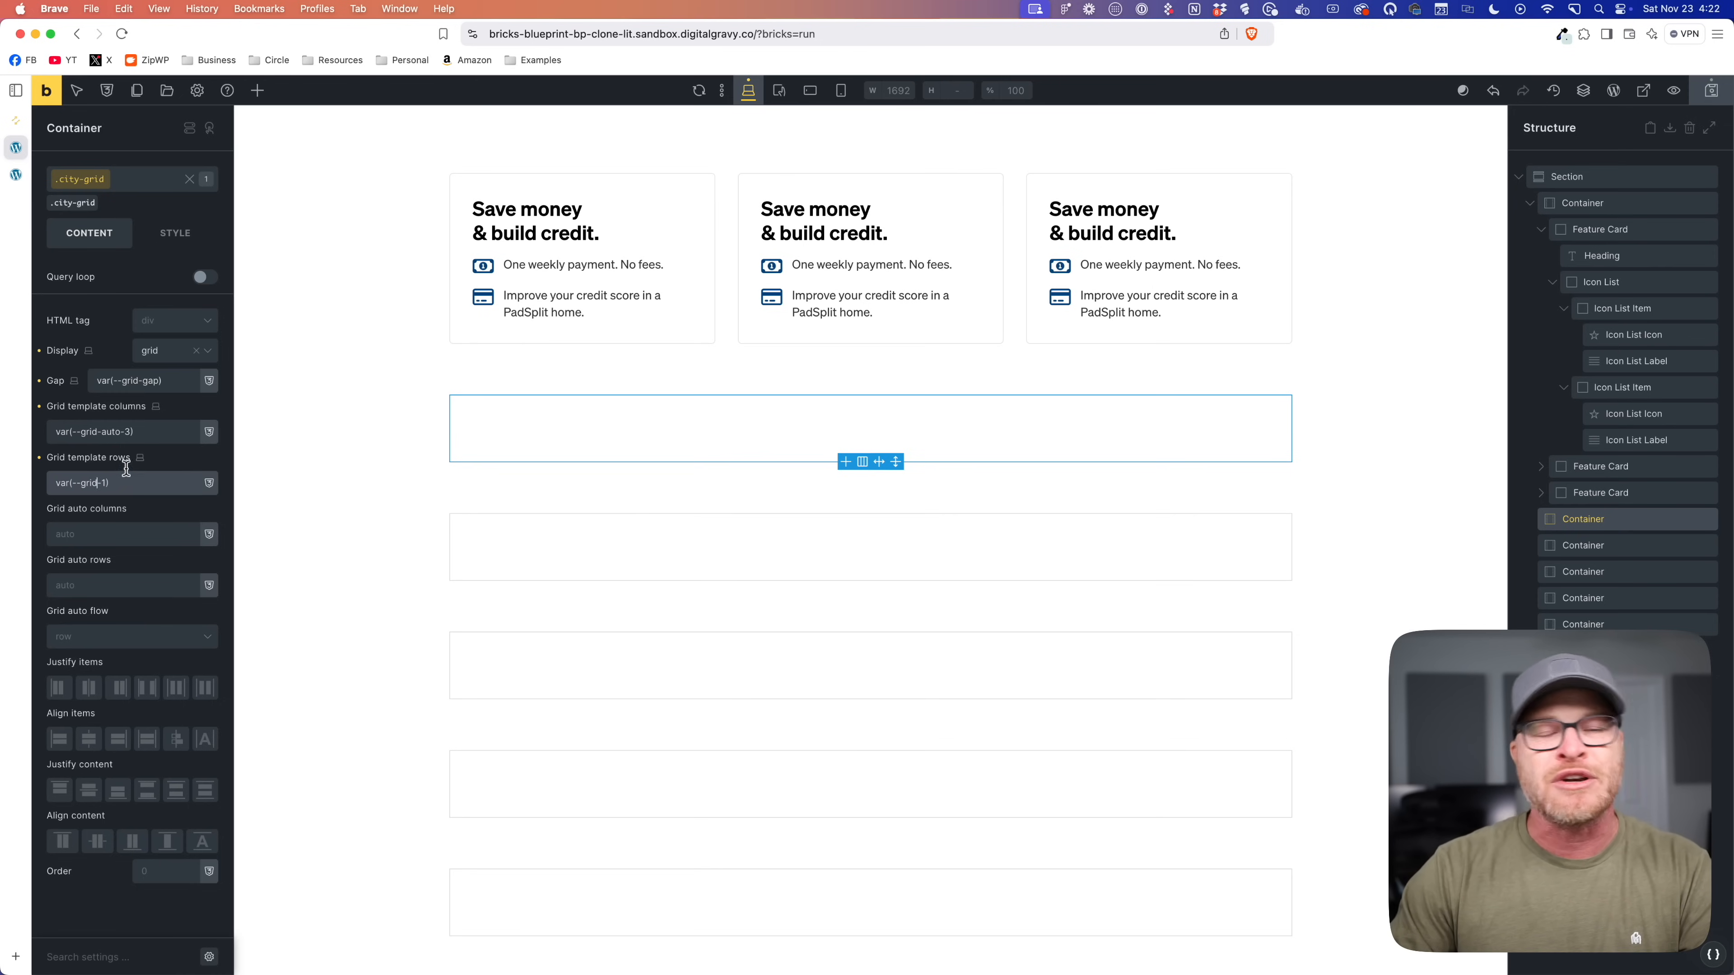
Step: Add a block inside the city-grid container
click(263, 93)
text(blckj)
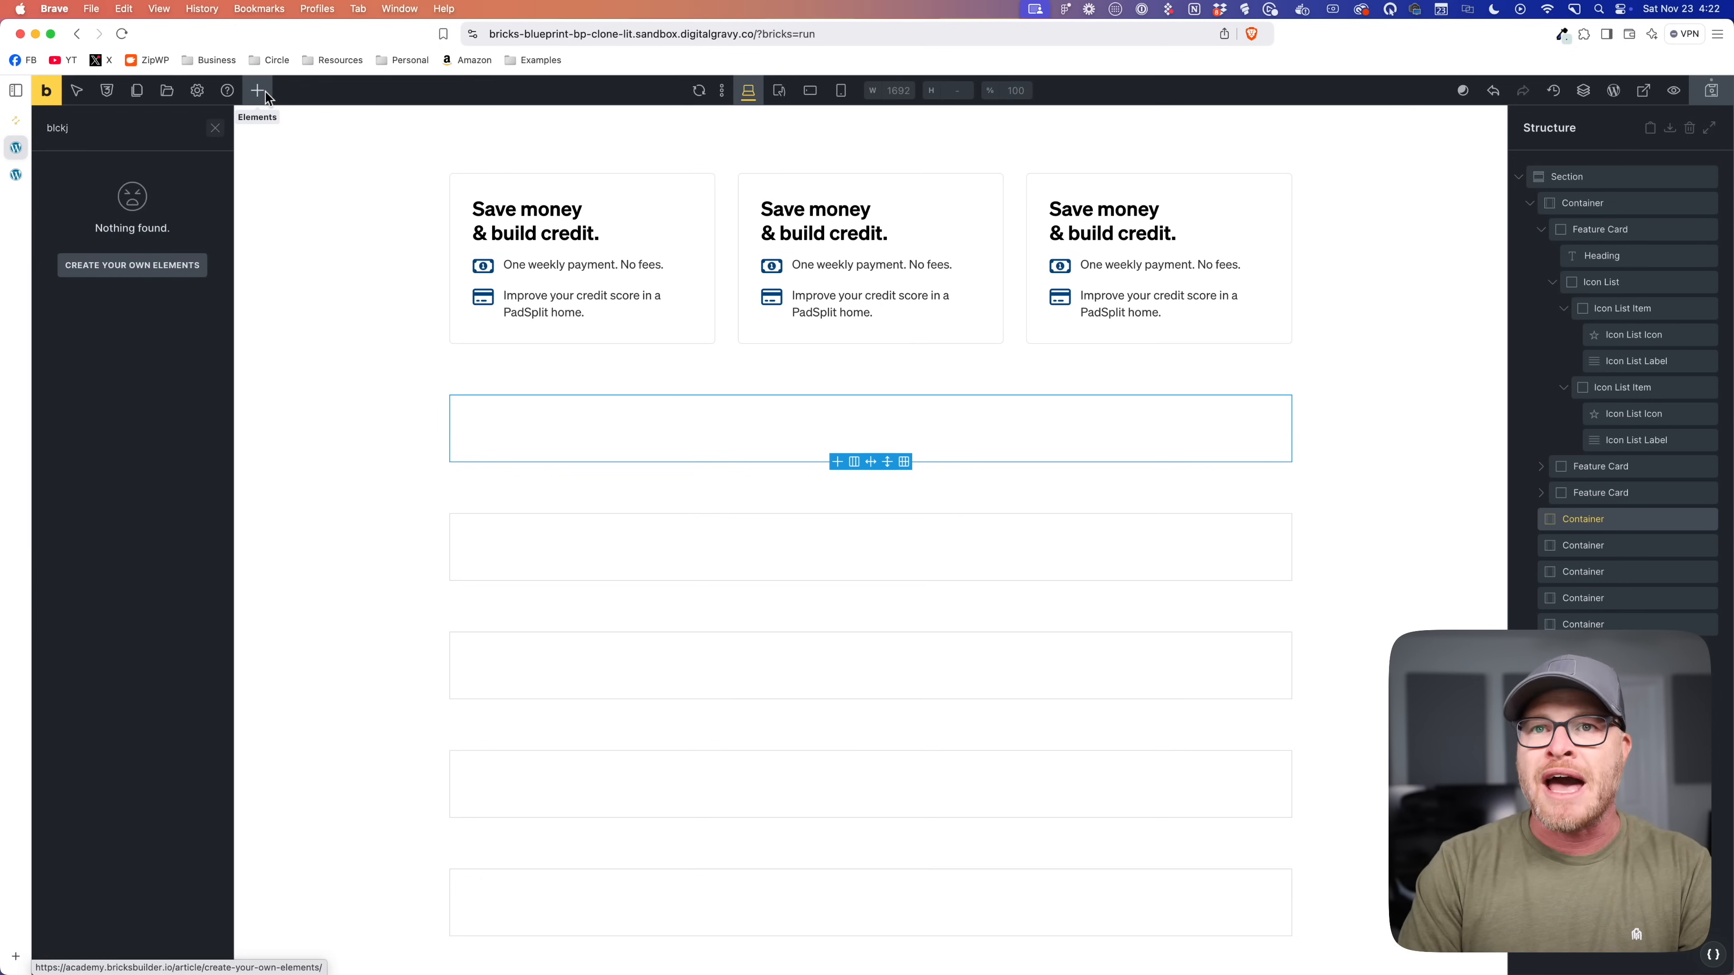
key(shift+Tab)
text(block)
key(Tab)
key(Return)
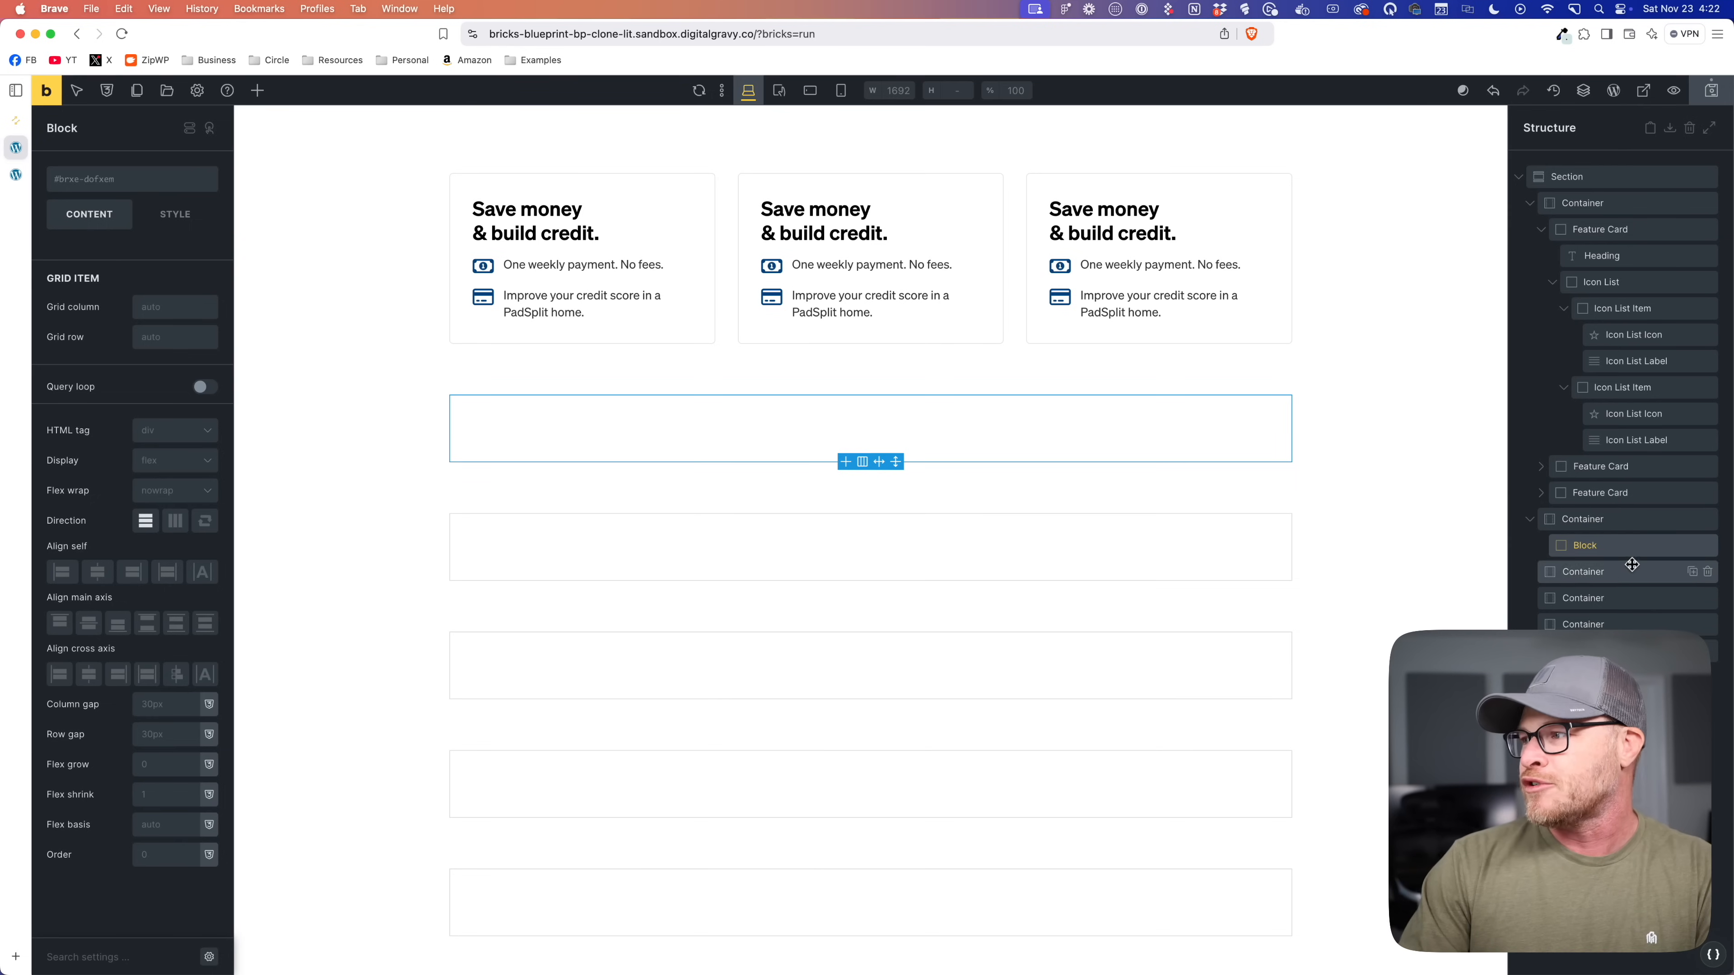
Step: Rename the new block City Card and its parent container City Grid in the structure
double_click(1582, 545)
text(City Card)
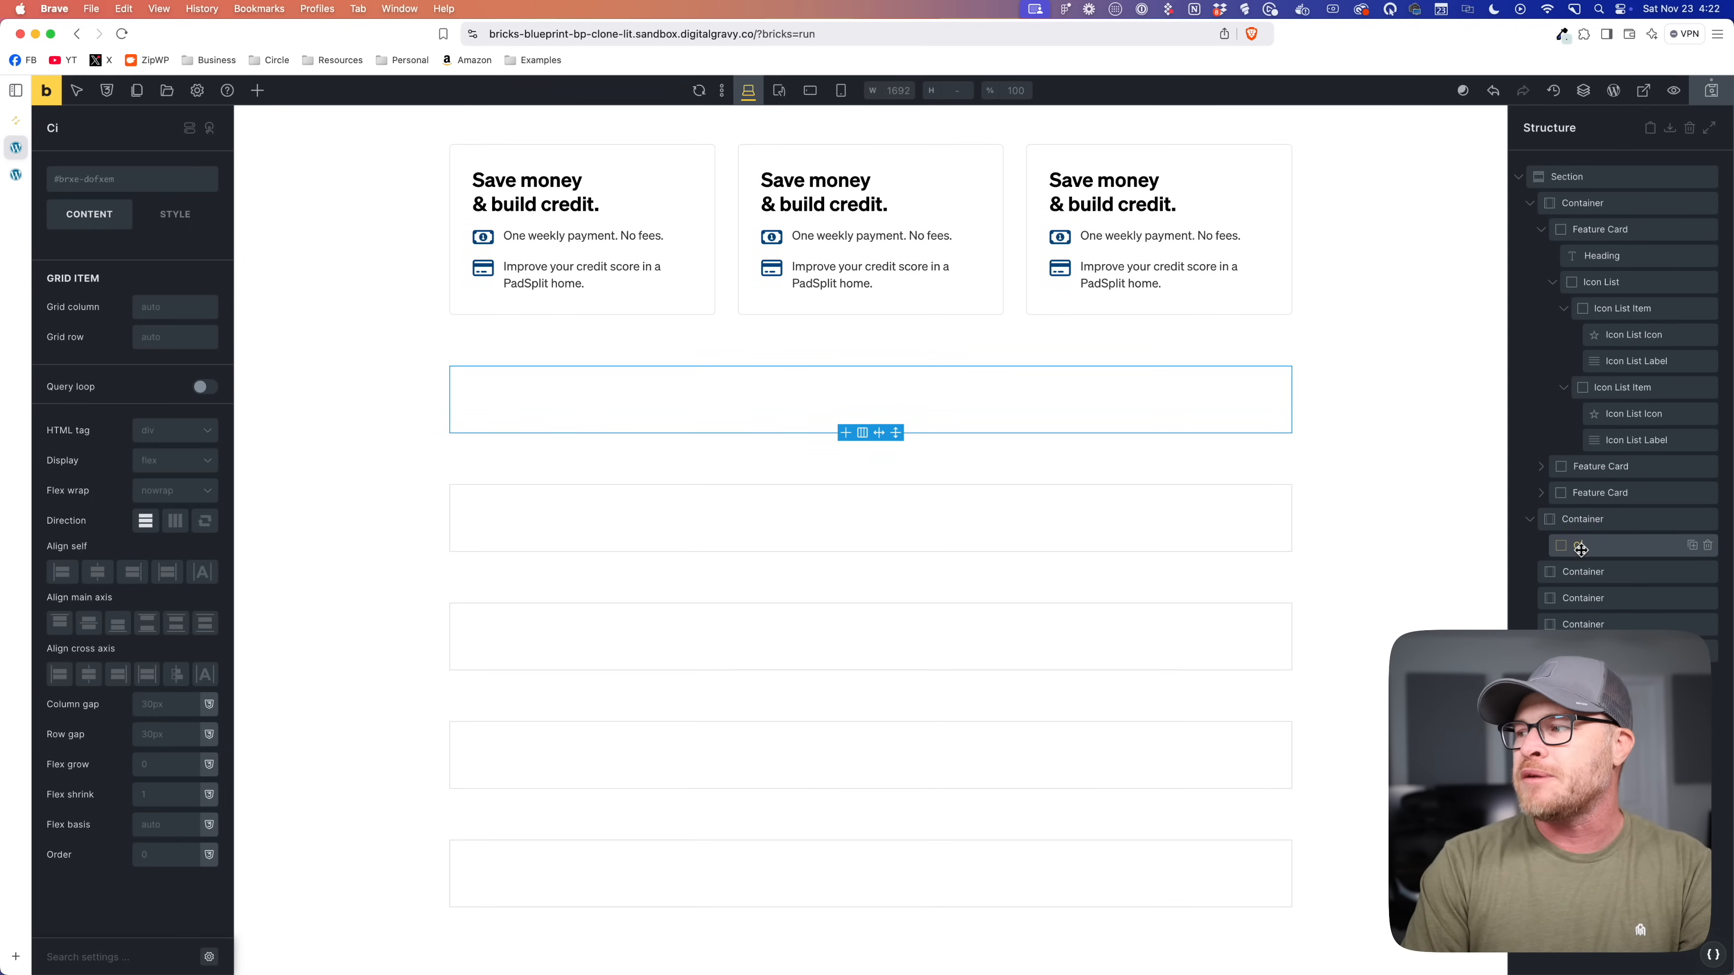
double_click(1580, 518)
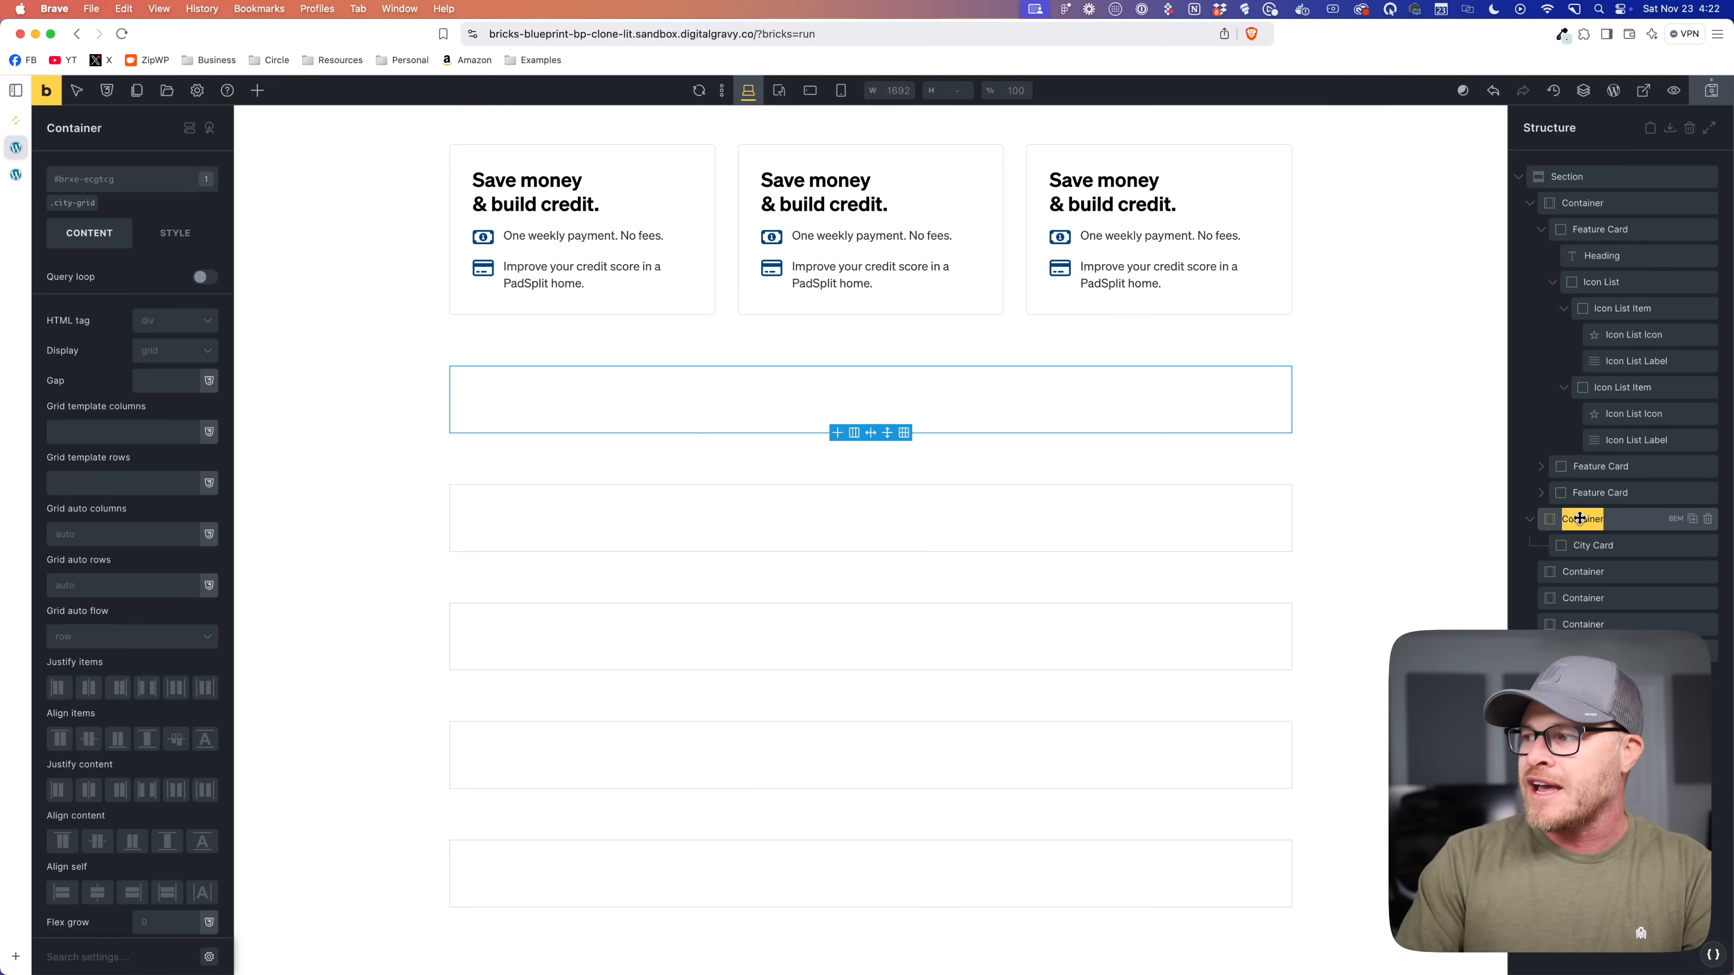
text(City Grid)
Step: Check the city card layout on the PadSplit page and add three blocks inside the City Card
click(1591, 545)
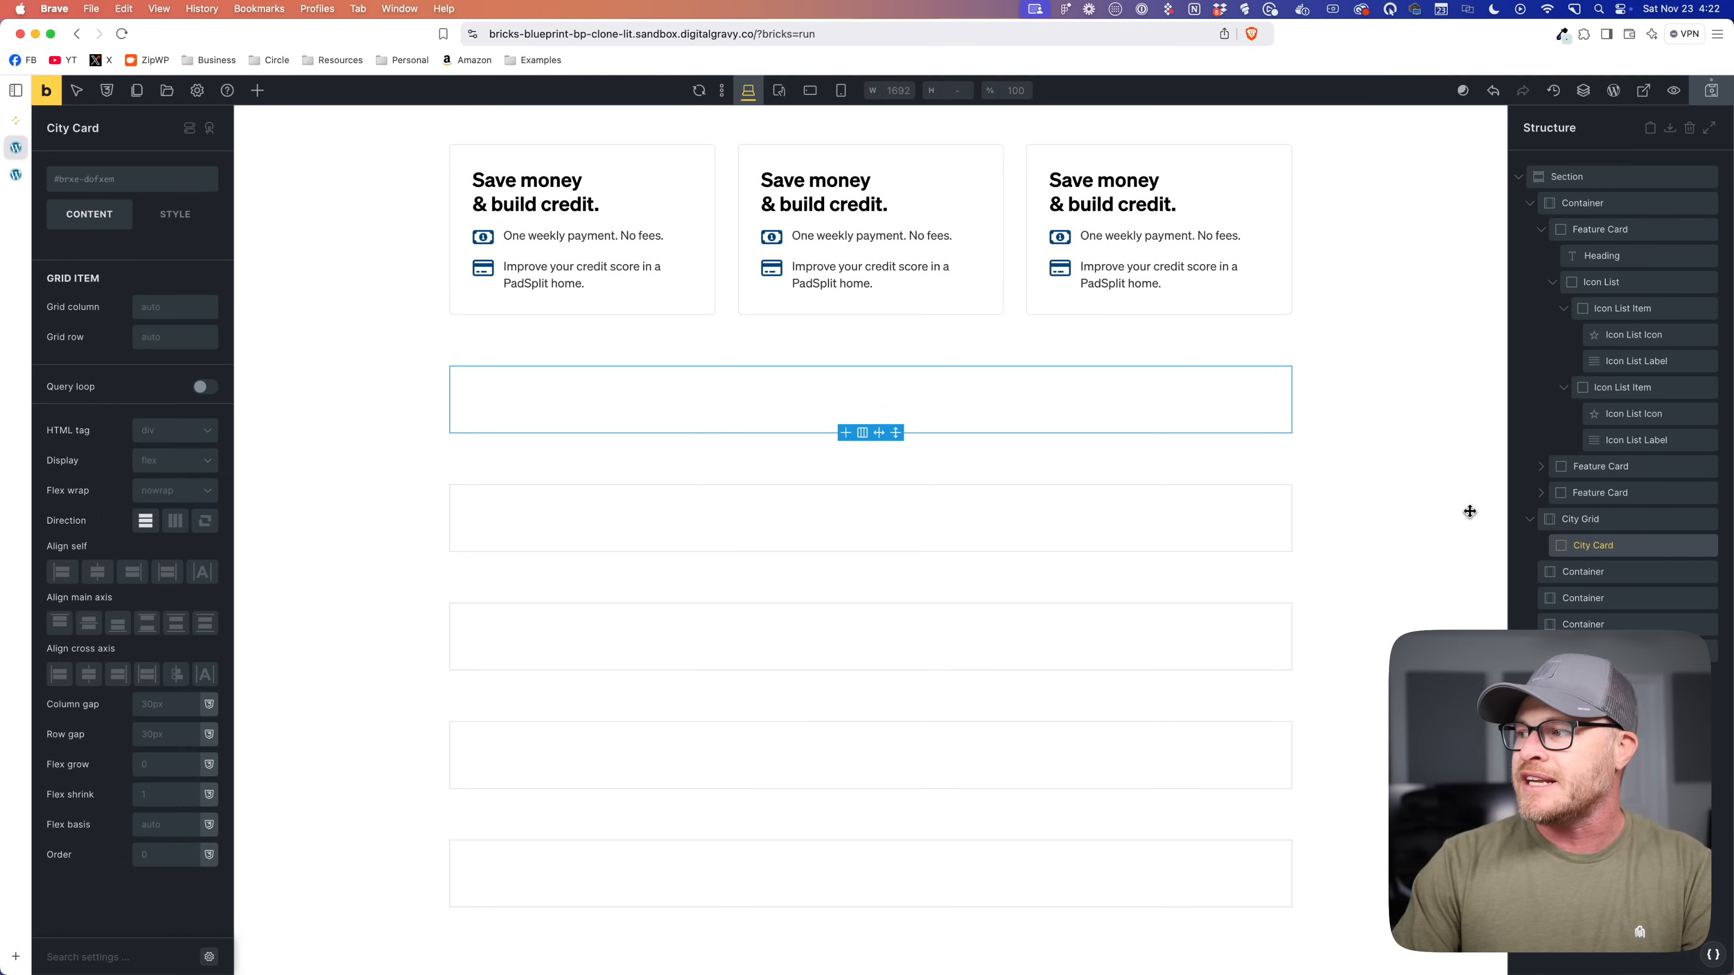
click(23, 123)
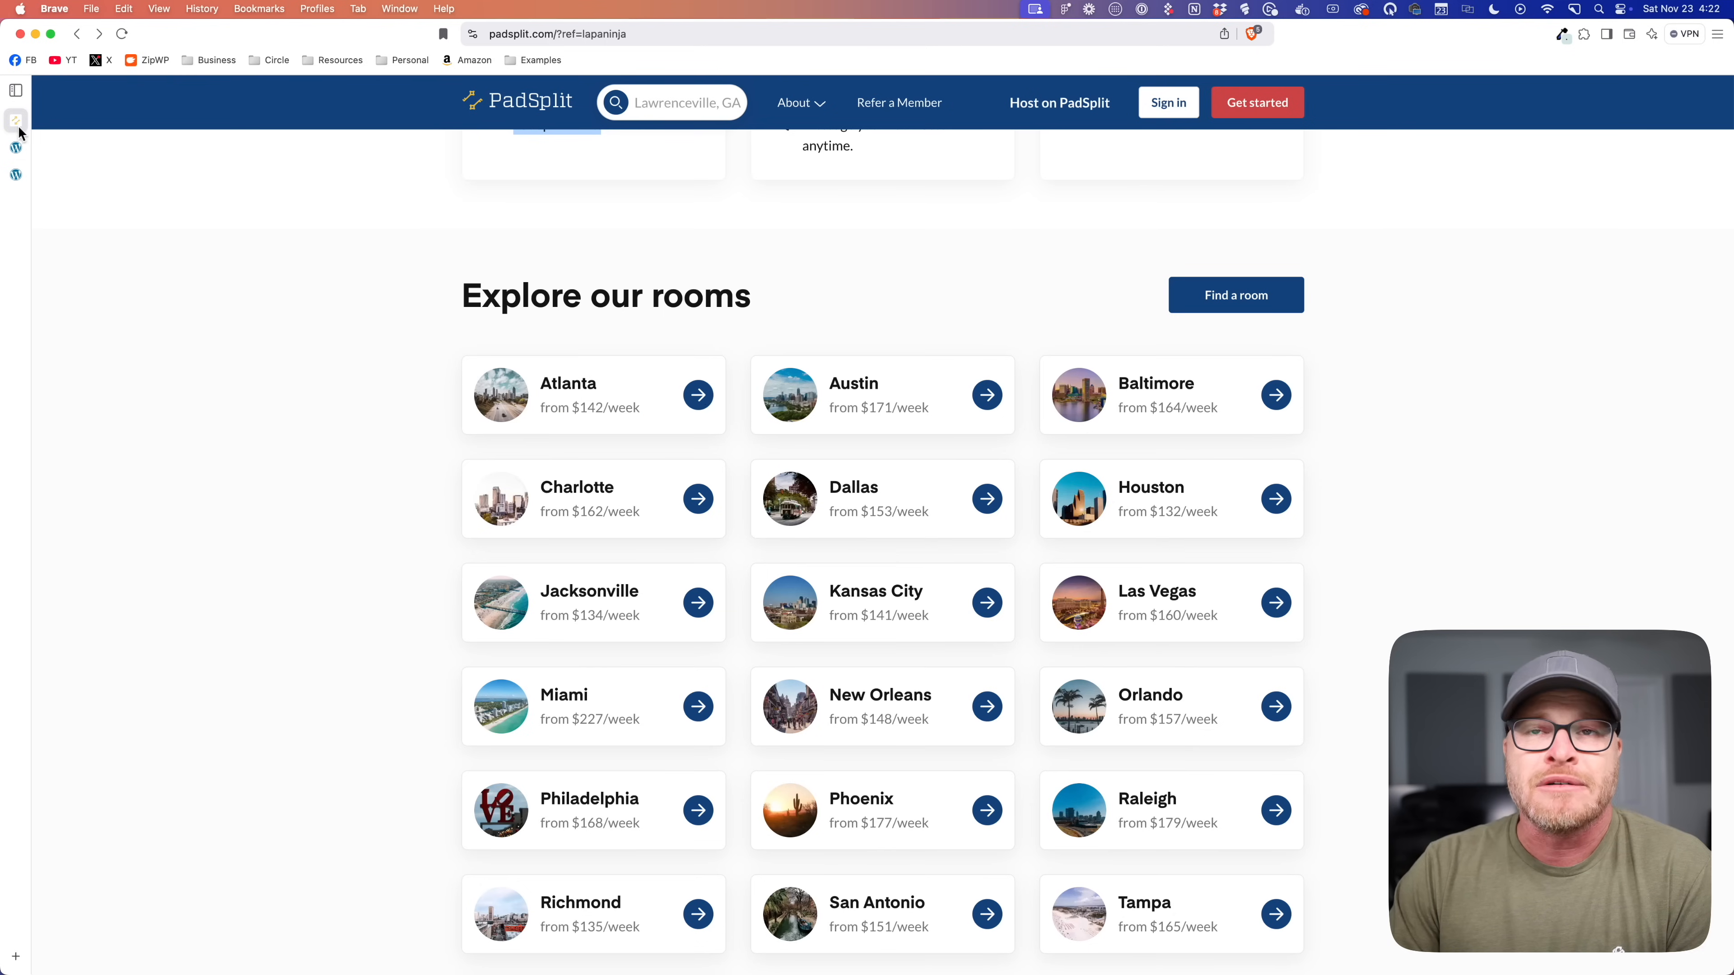
mouse_move(21, 132)
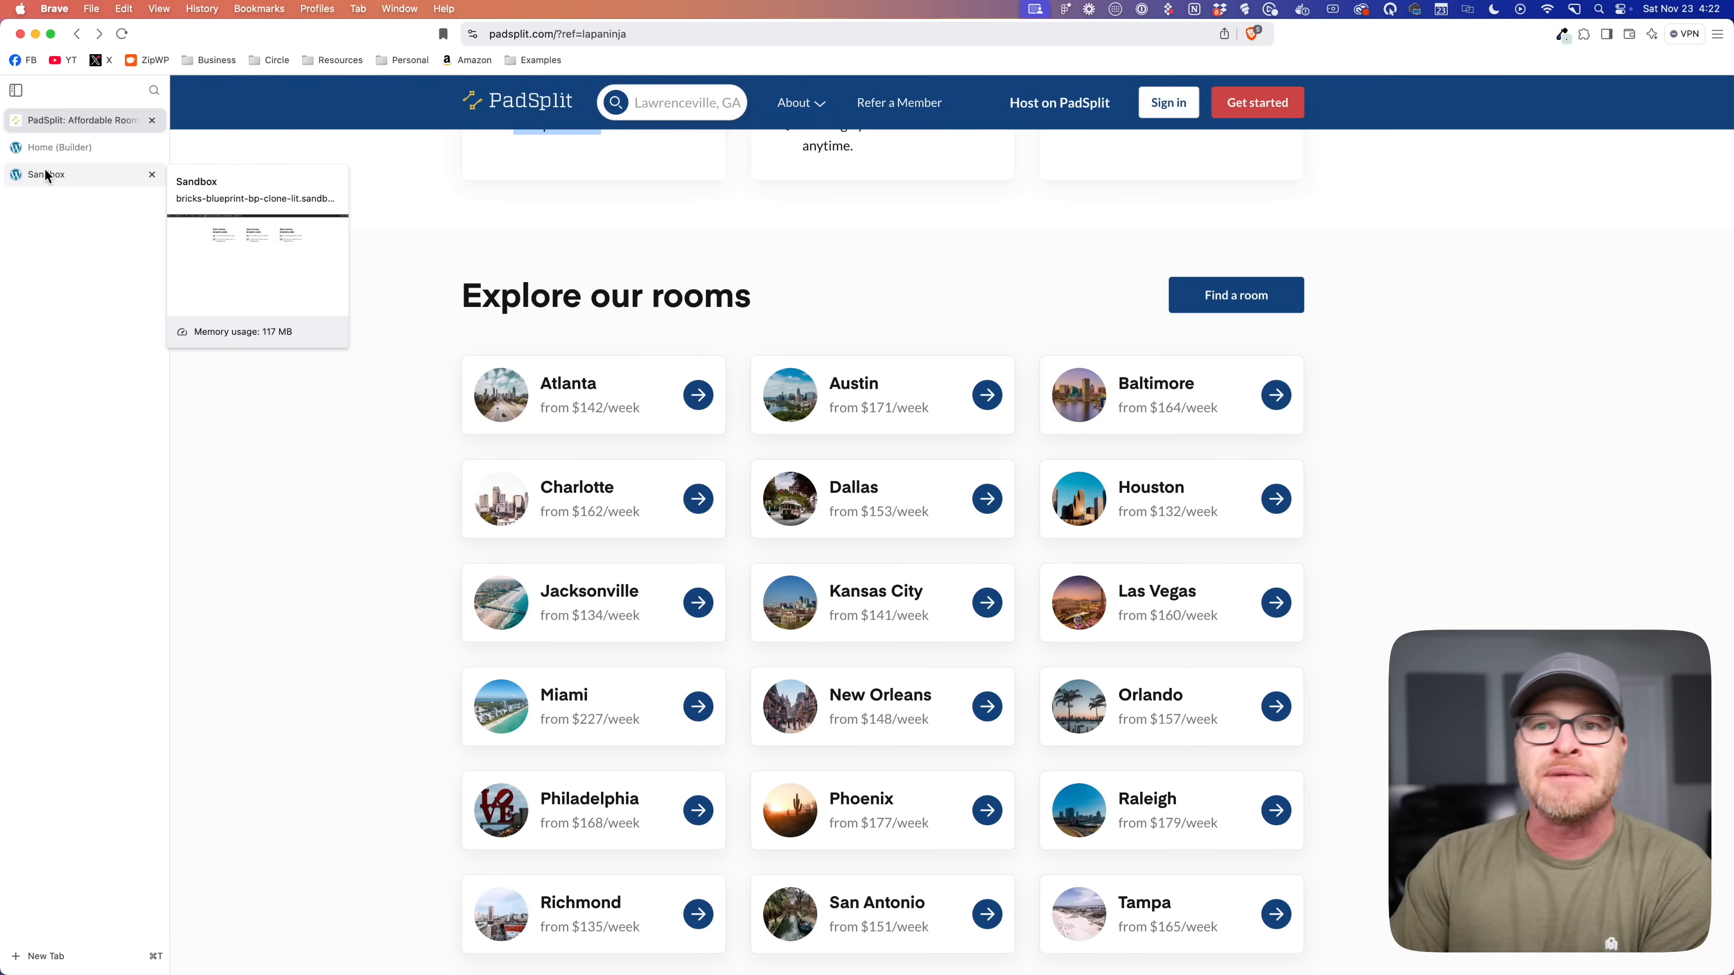
click(70, 149)
click(256, 91)
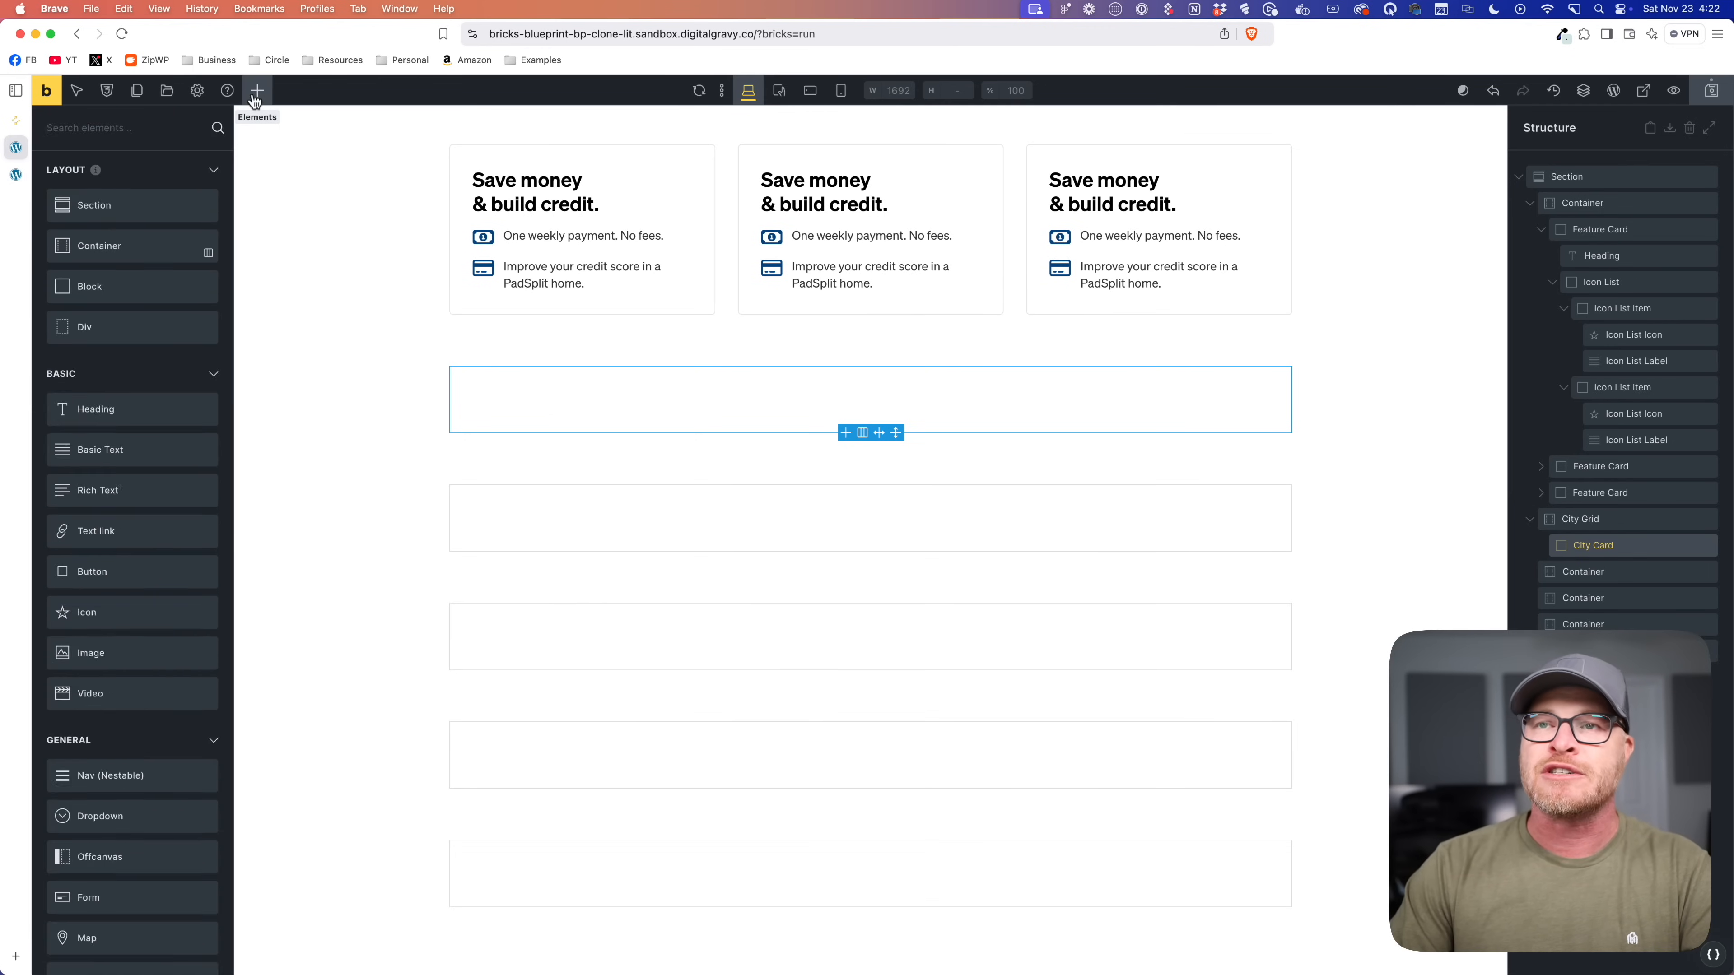
text(block)
key(Return)
key(Return)
key(Return)
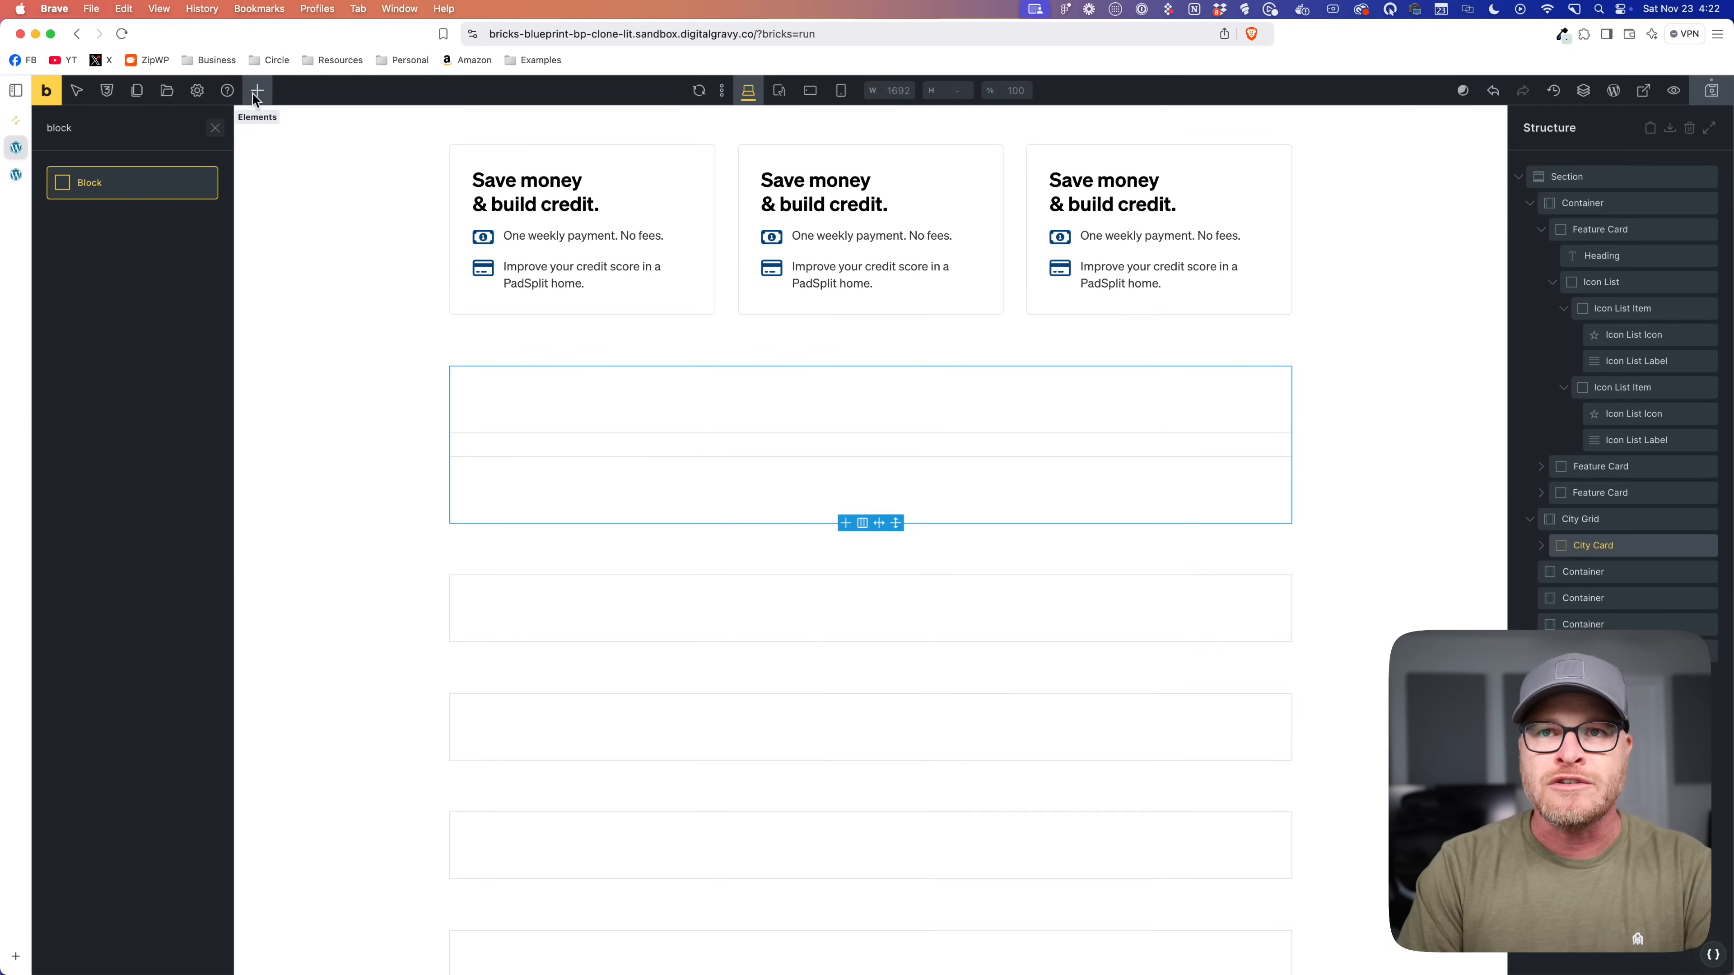
Step: Rename the first block inside the City Card as Avatar
click(588, 391)
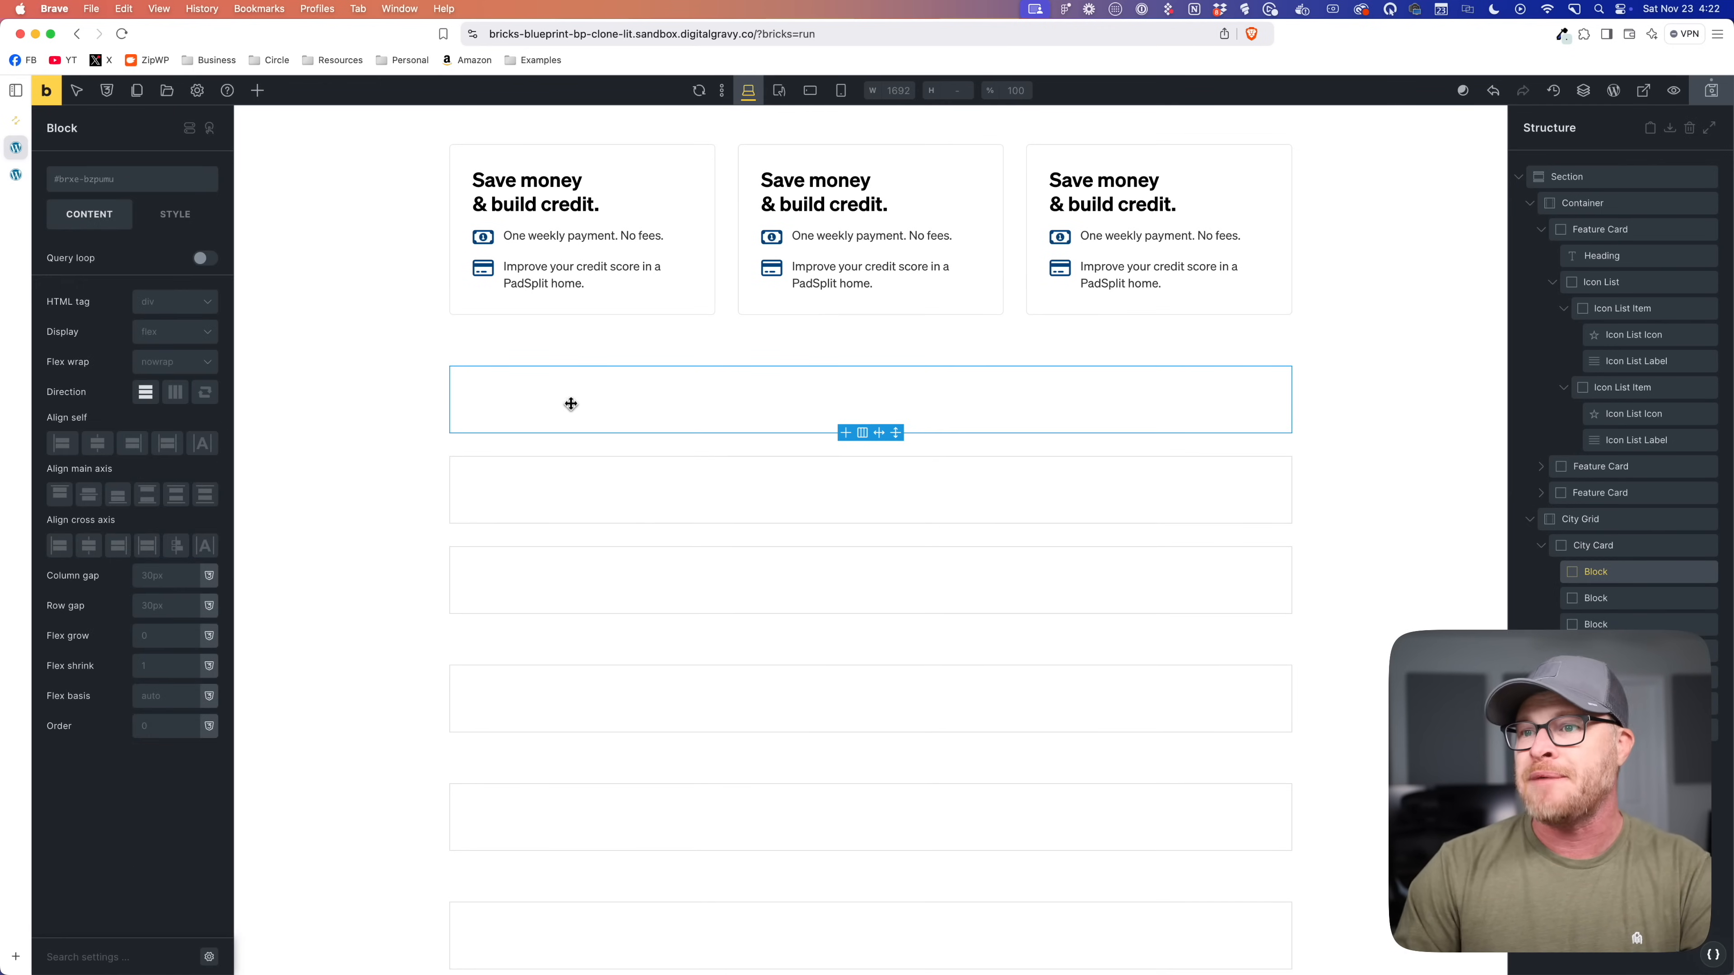
double_click(1597, 581)
text(Avatar)
key(Return)
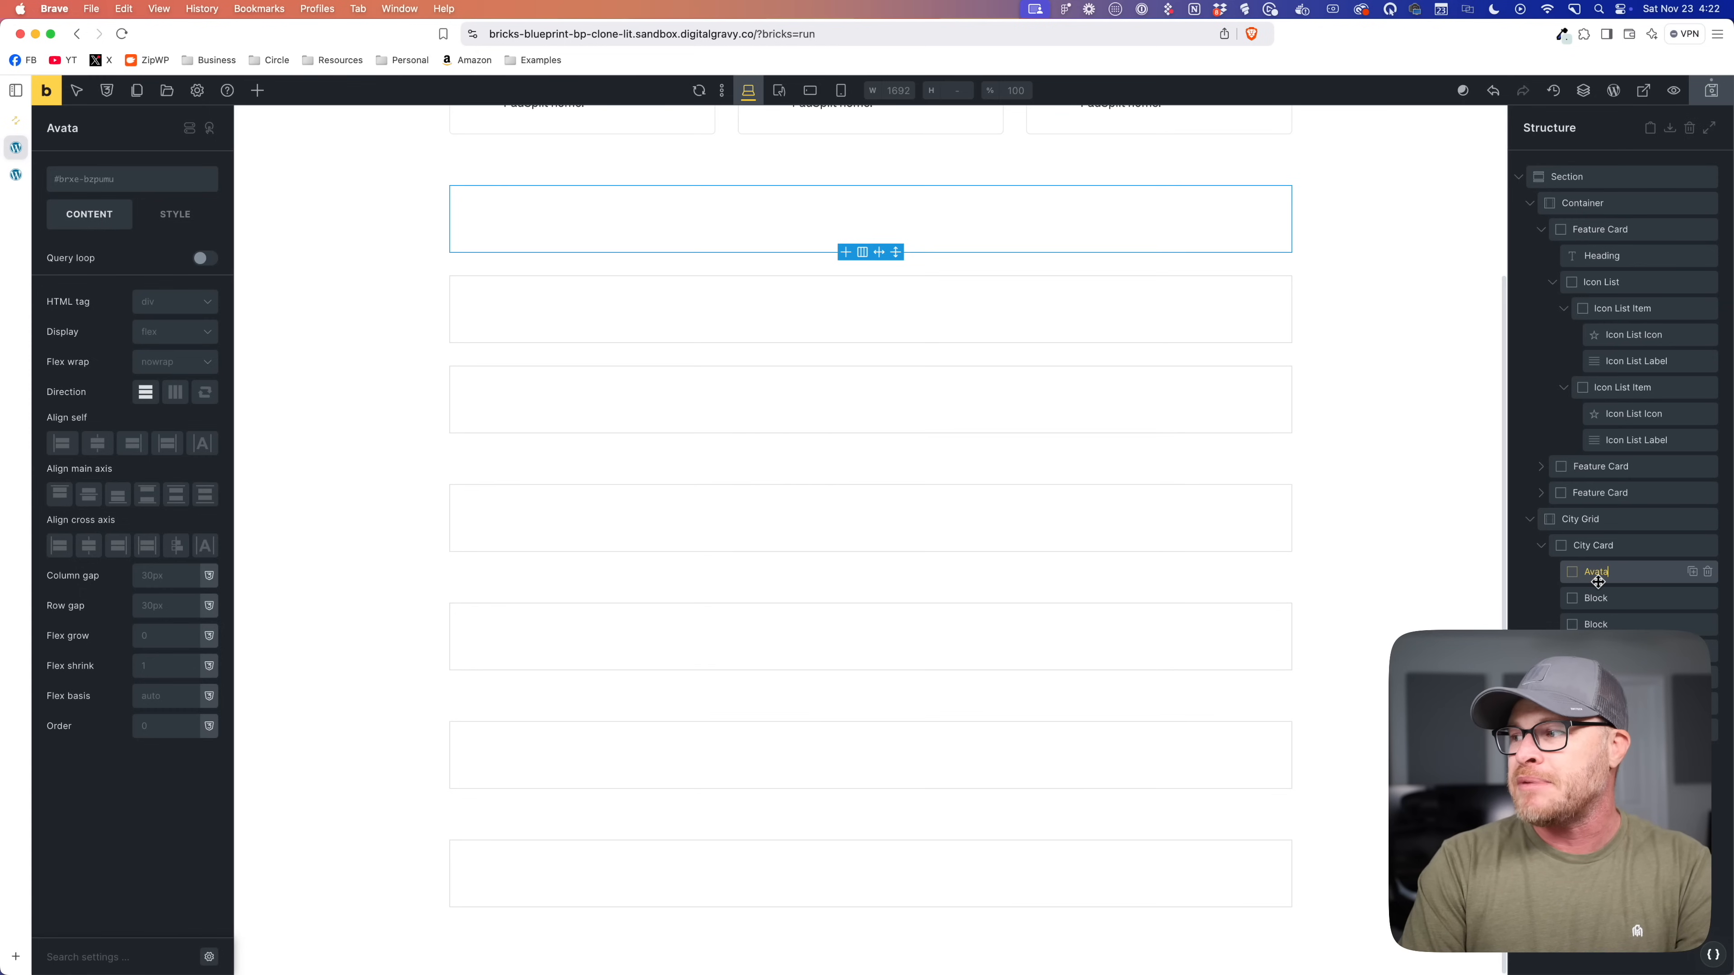
Step: Collapse the feature card branches in the structure and rename the Avatar block inside the City Card as Avatar Wrapper
click(1710, 130)
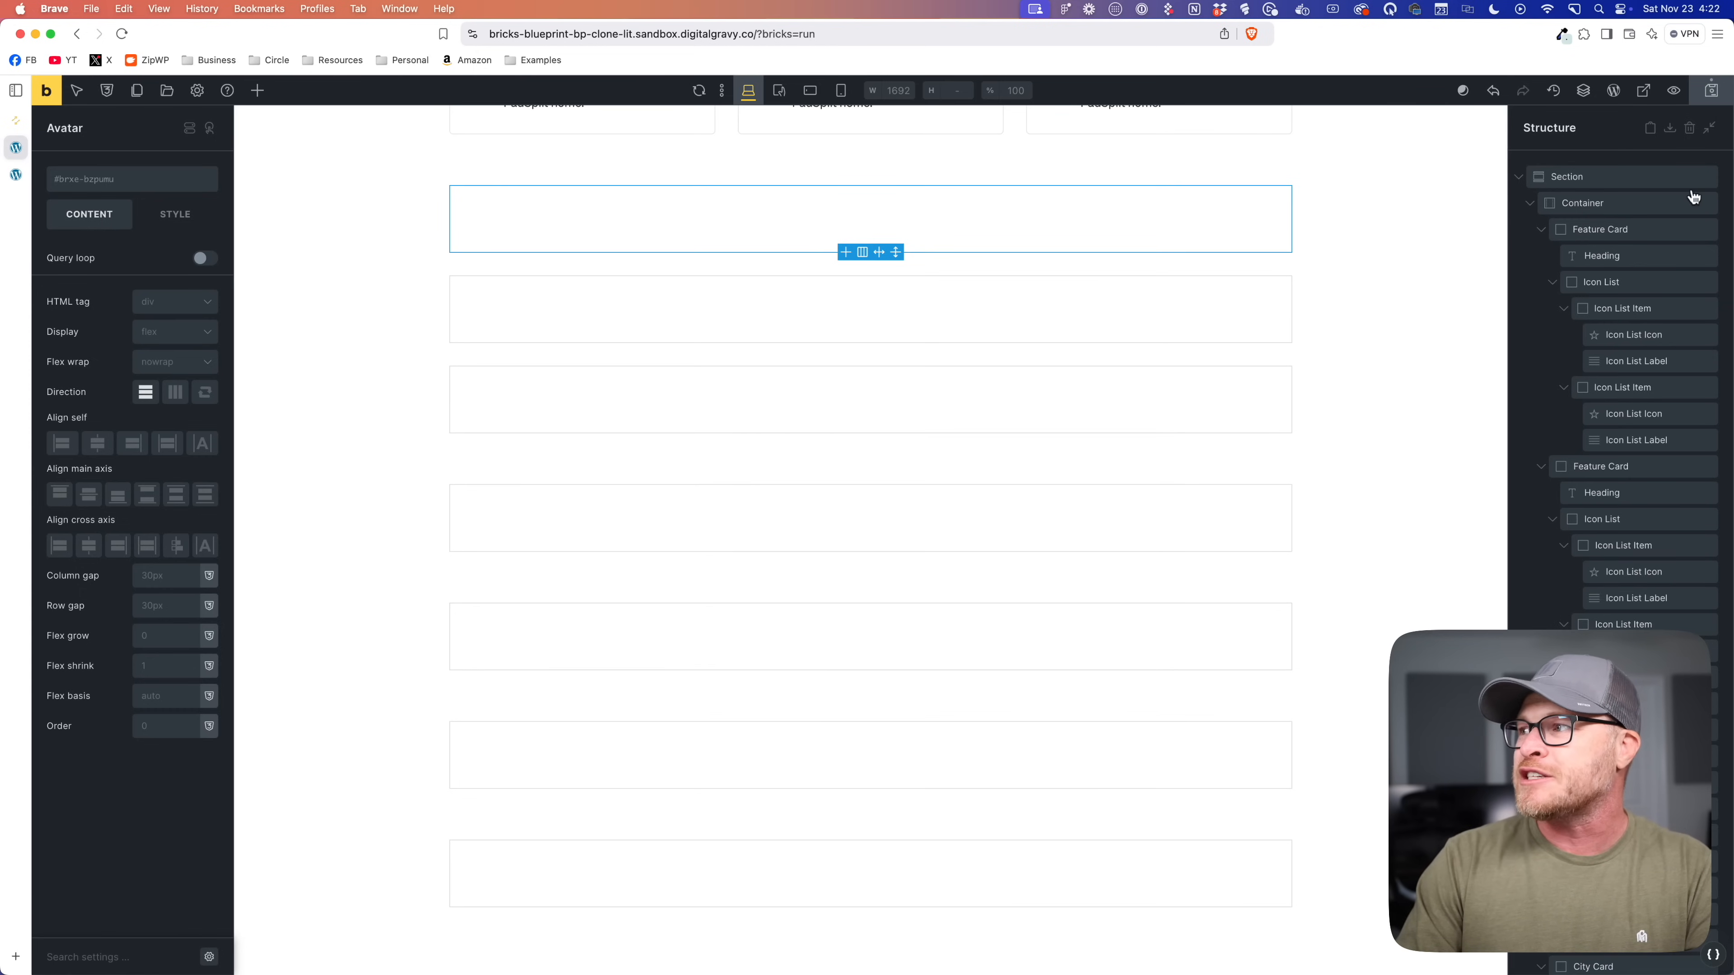
click(1710, 130)
click(1522, 179)
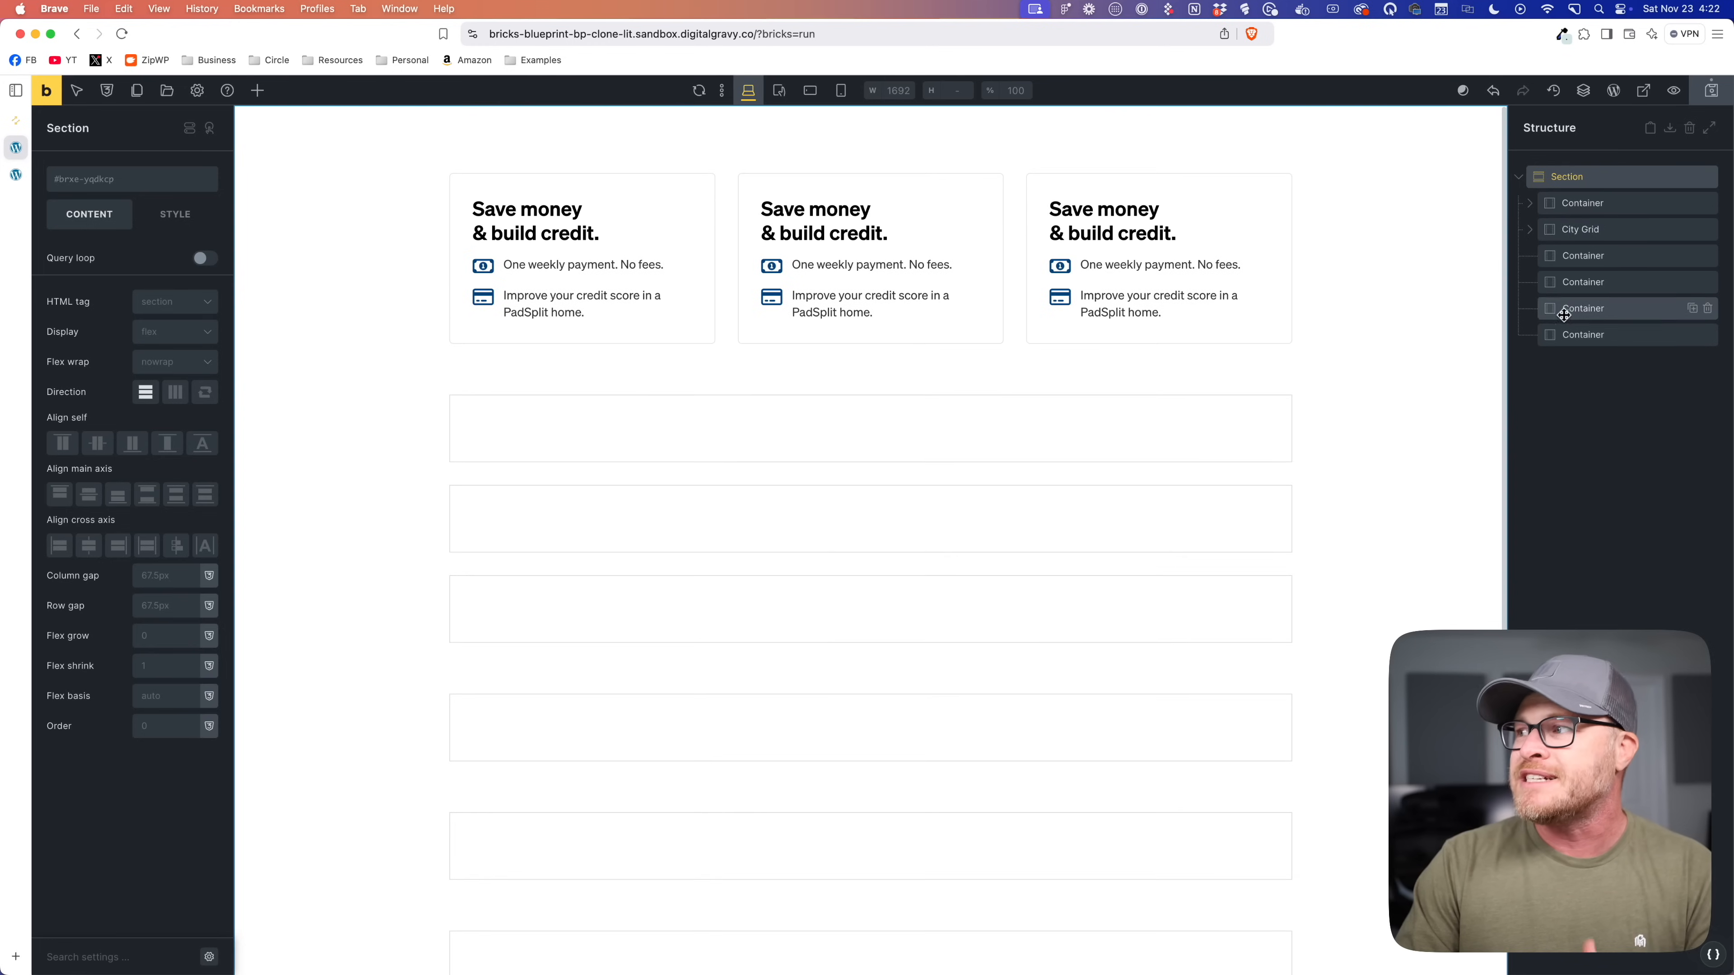
click(1535, 230)
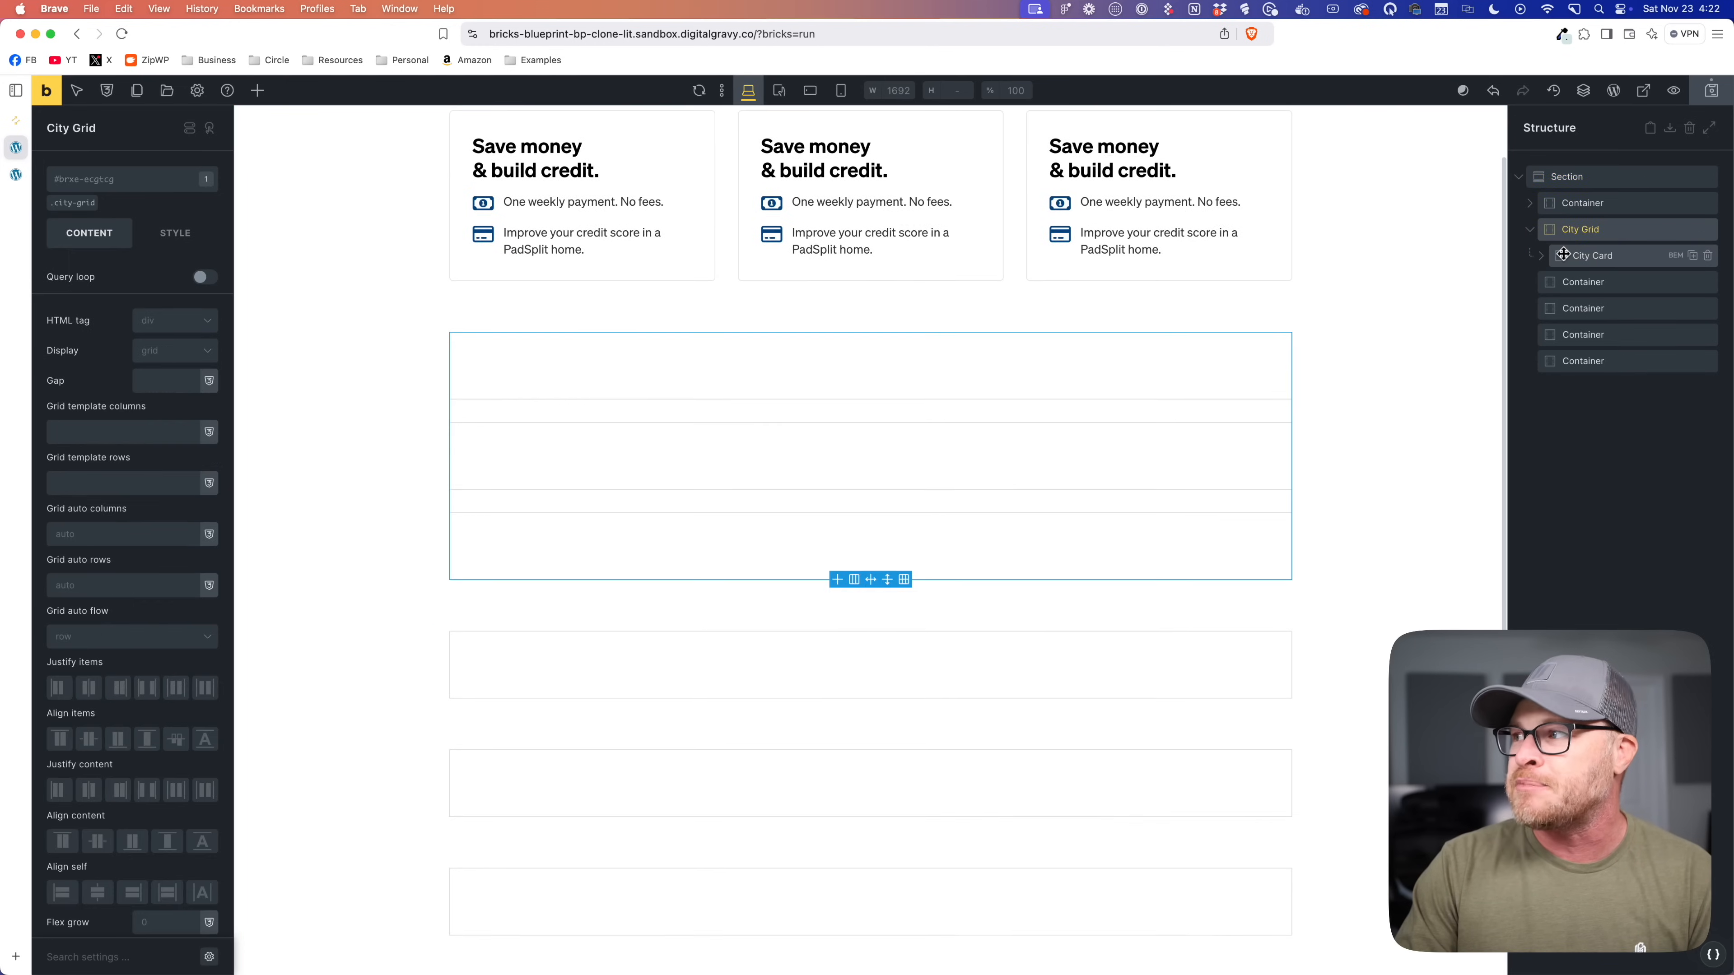
click(1537, 256)
double_click(1596, 309)
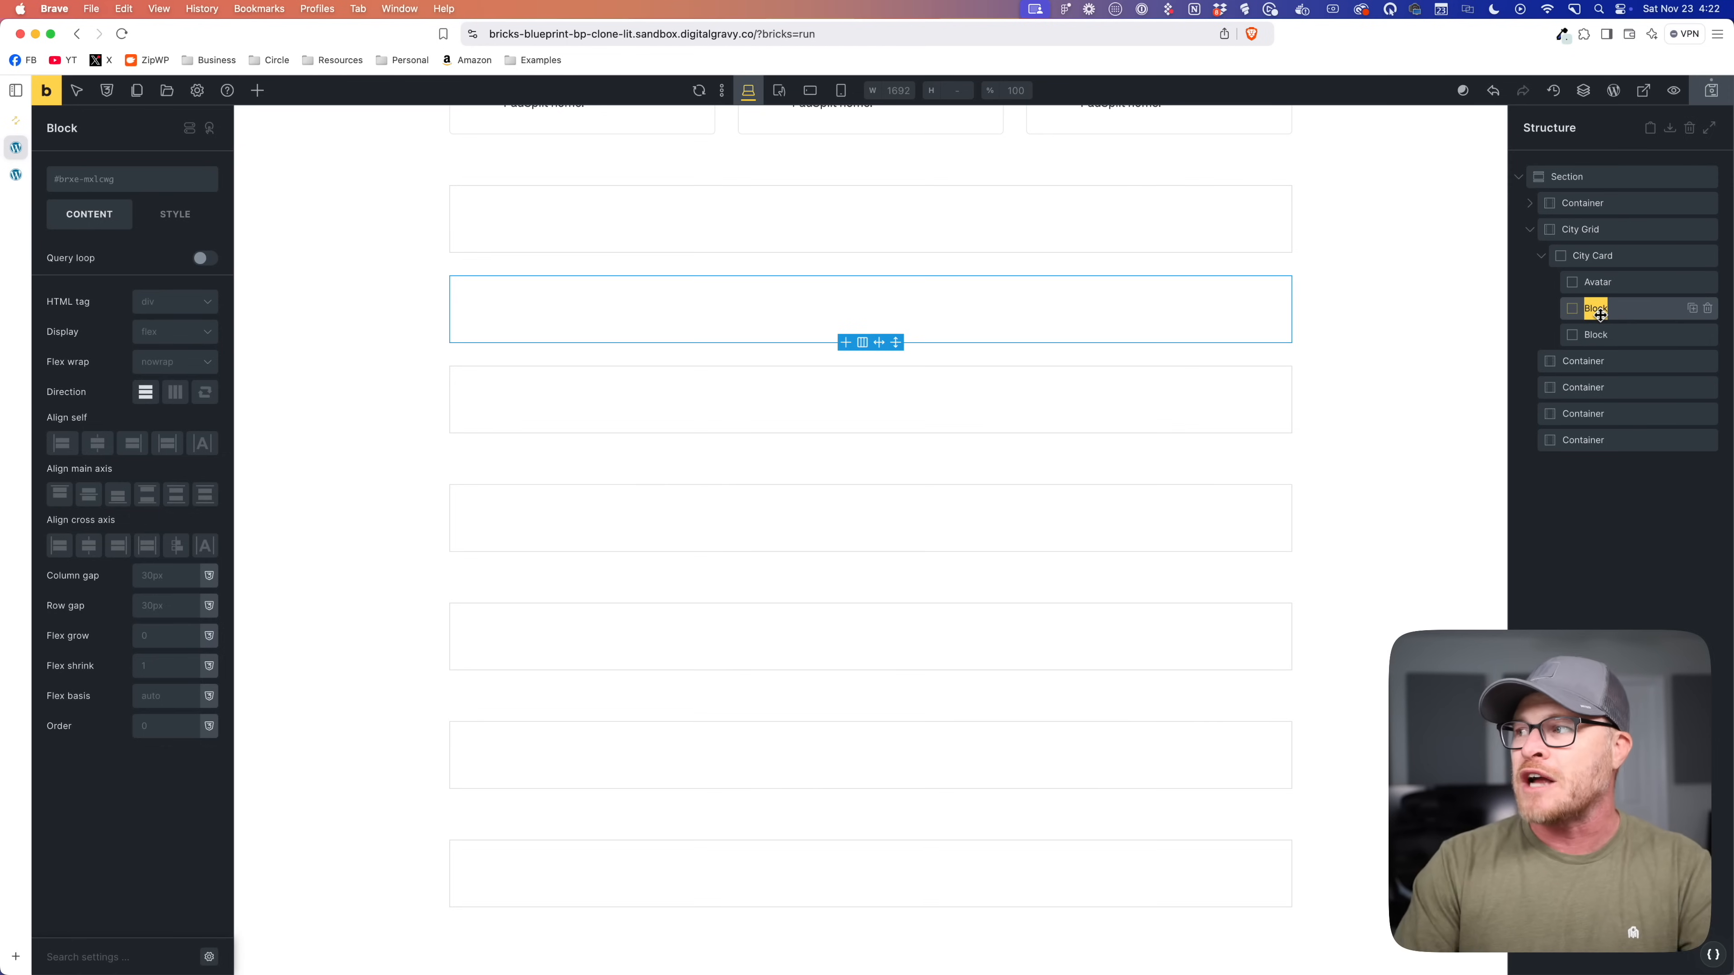
double_click(1599, 282)
text(Avatar Wr)
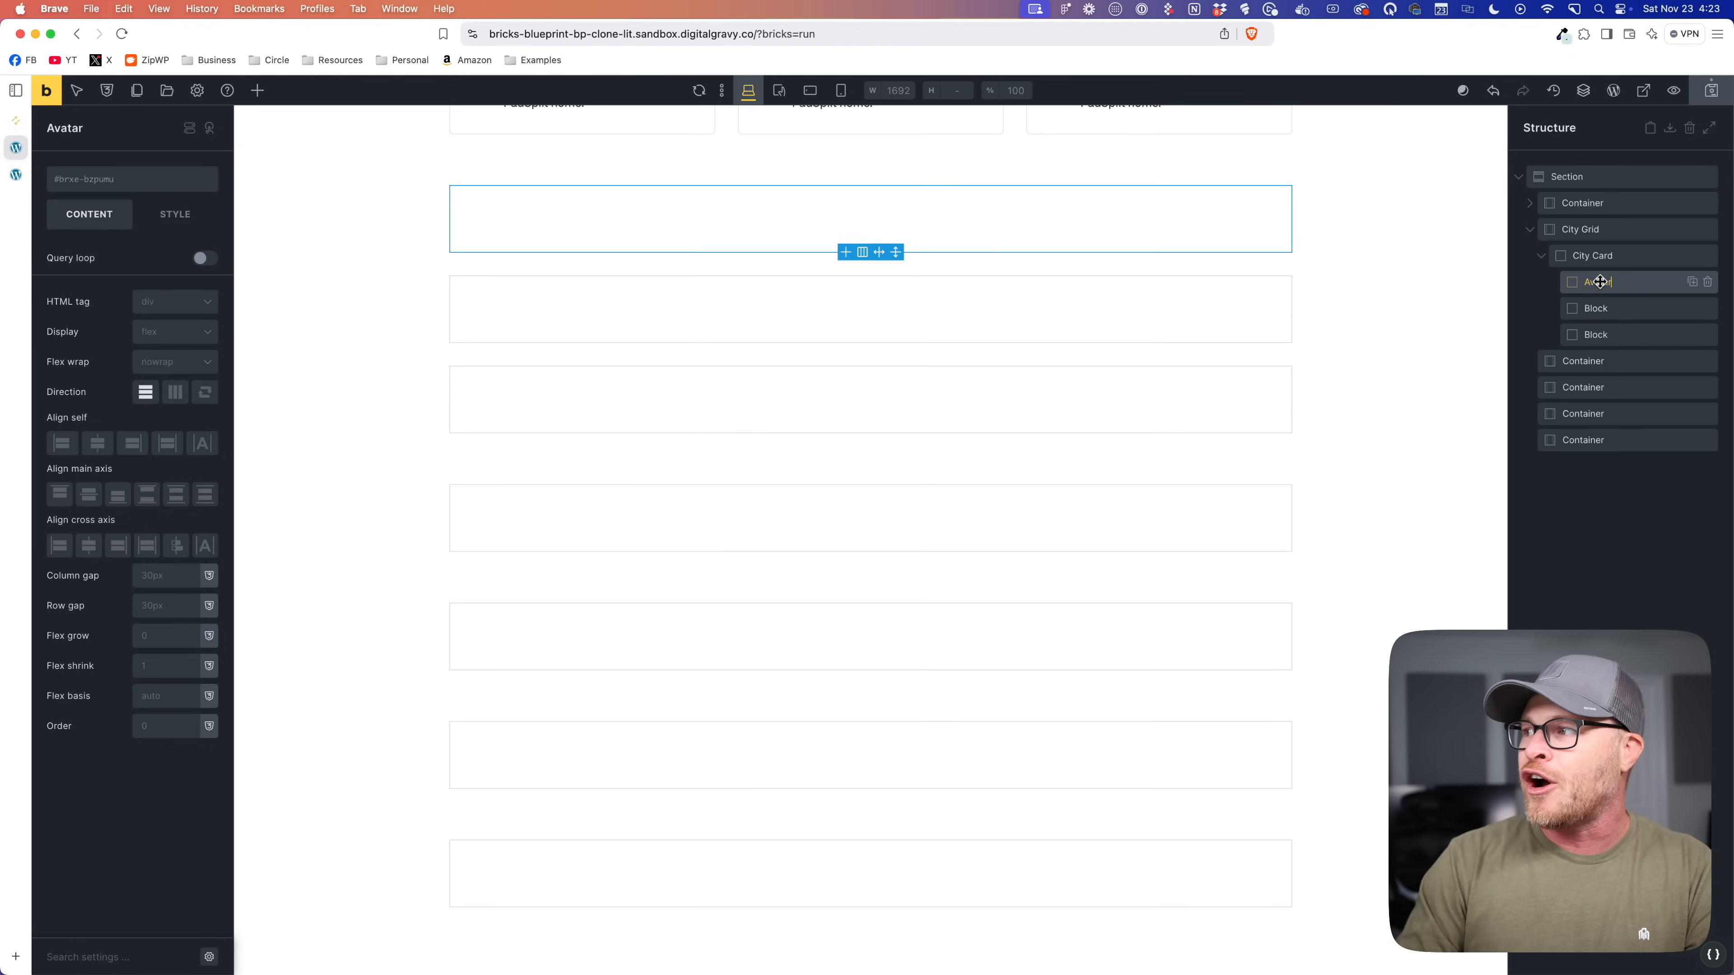
text(apper)
Step: Rename the two remaining blocks inside the City Card as Content Wrapper and Link Wrapper
double_click(1596, 308)
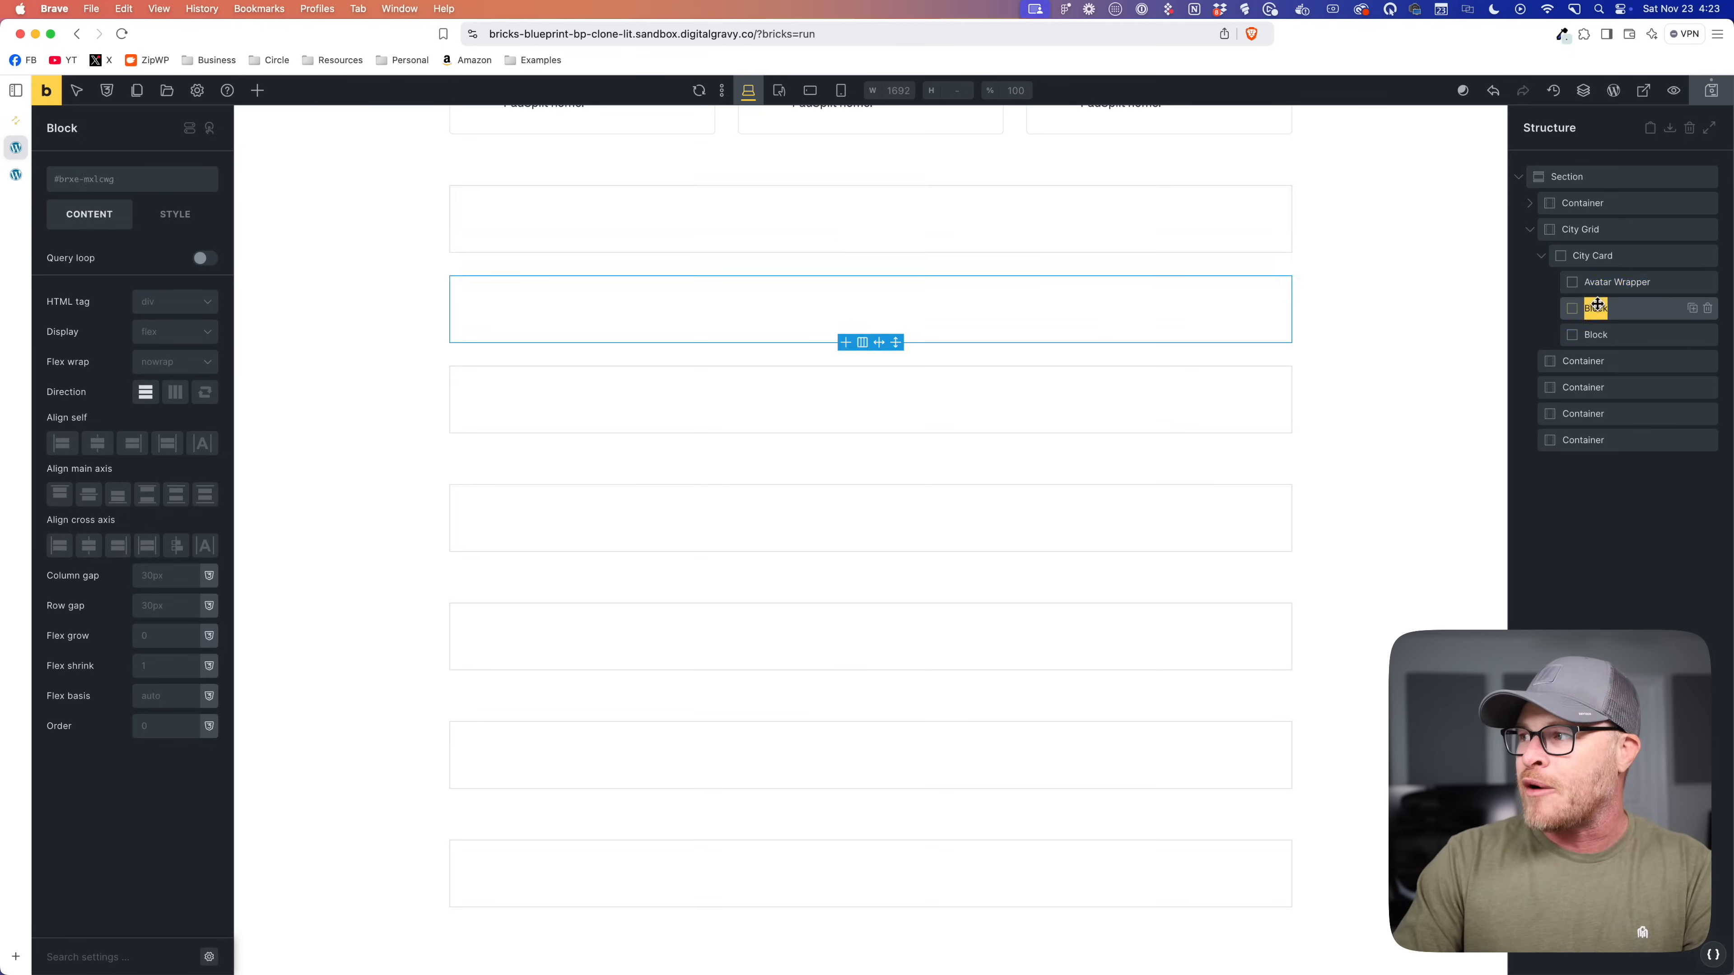
text(Copntent)
key(super+a)
text(Content Wrapper)
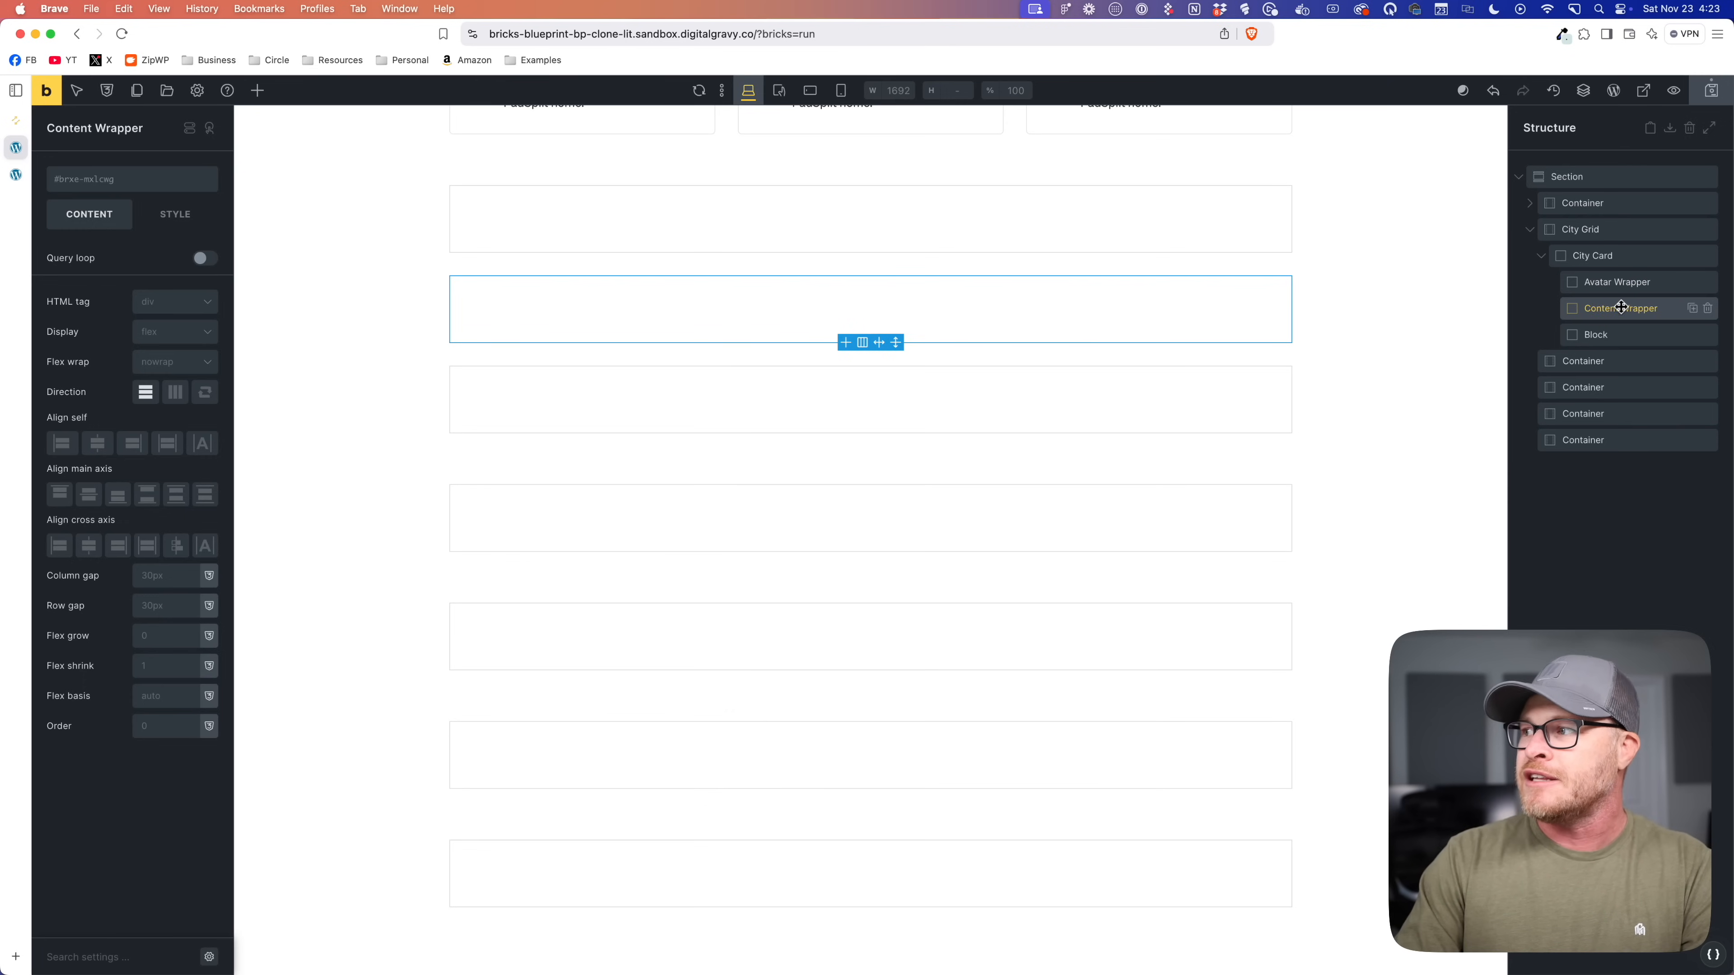
double_click(1597, 334)
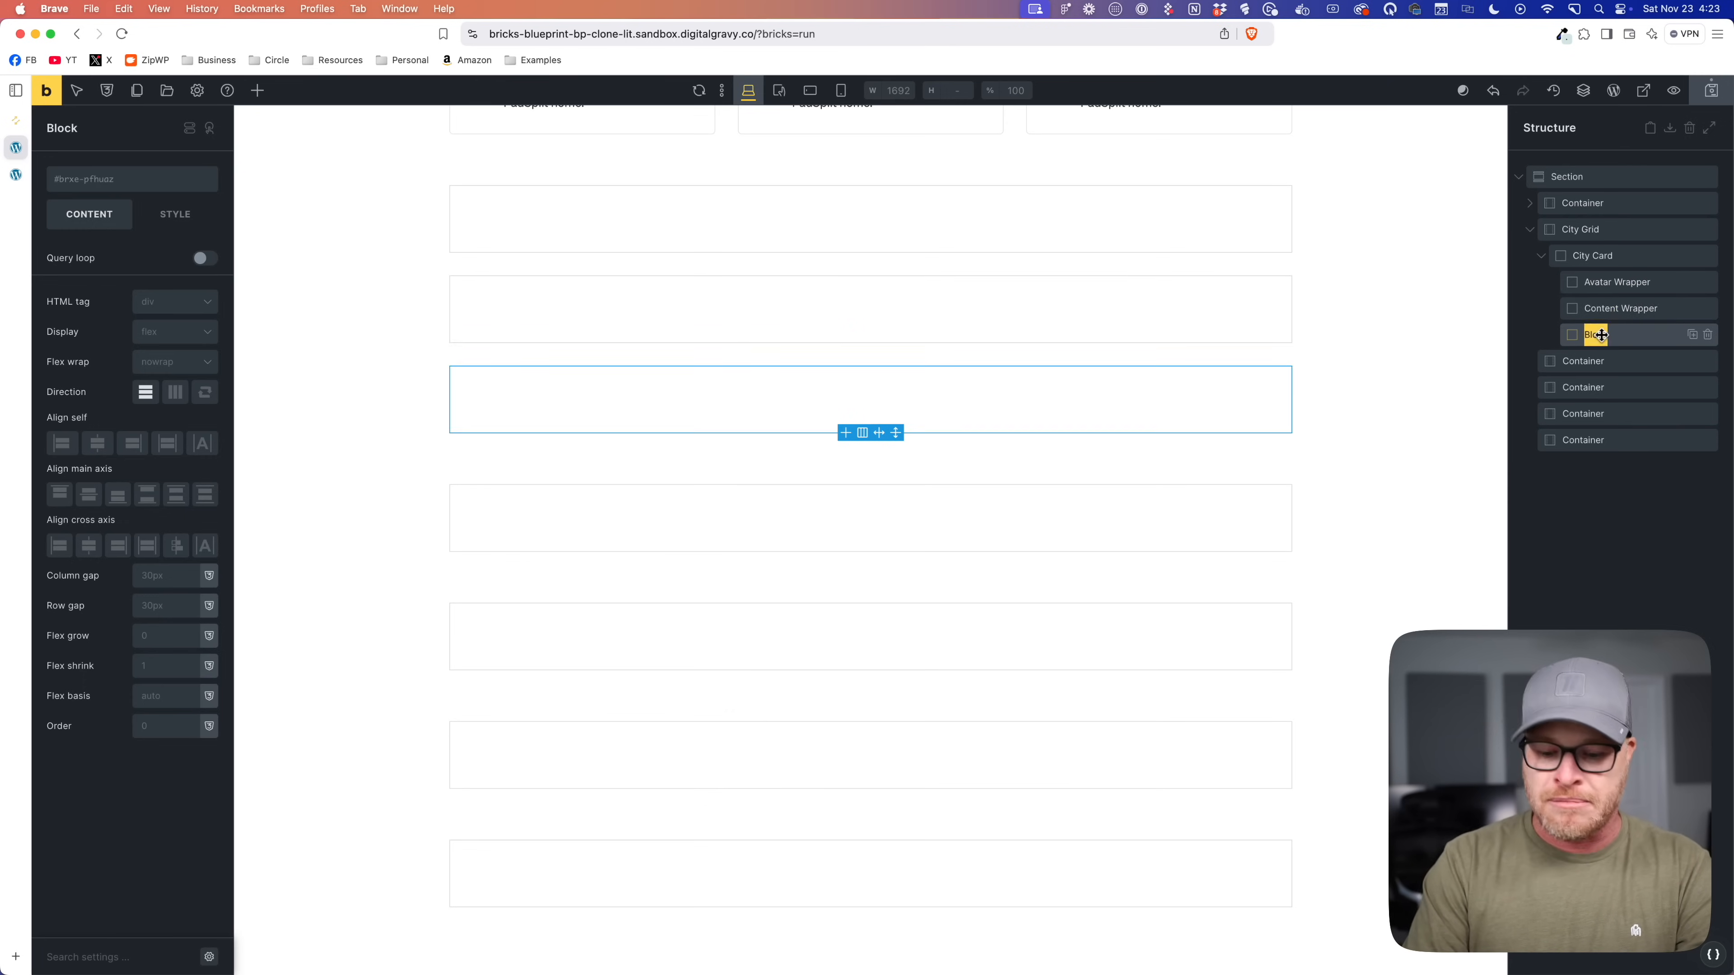
text(L:i)
text(nk Wrapper)
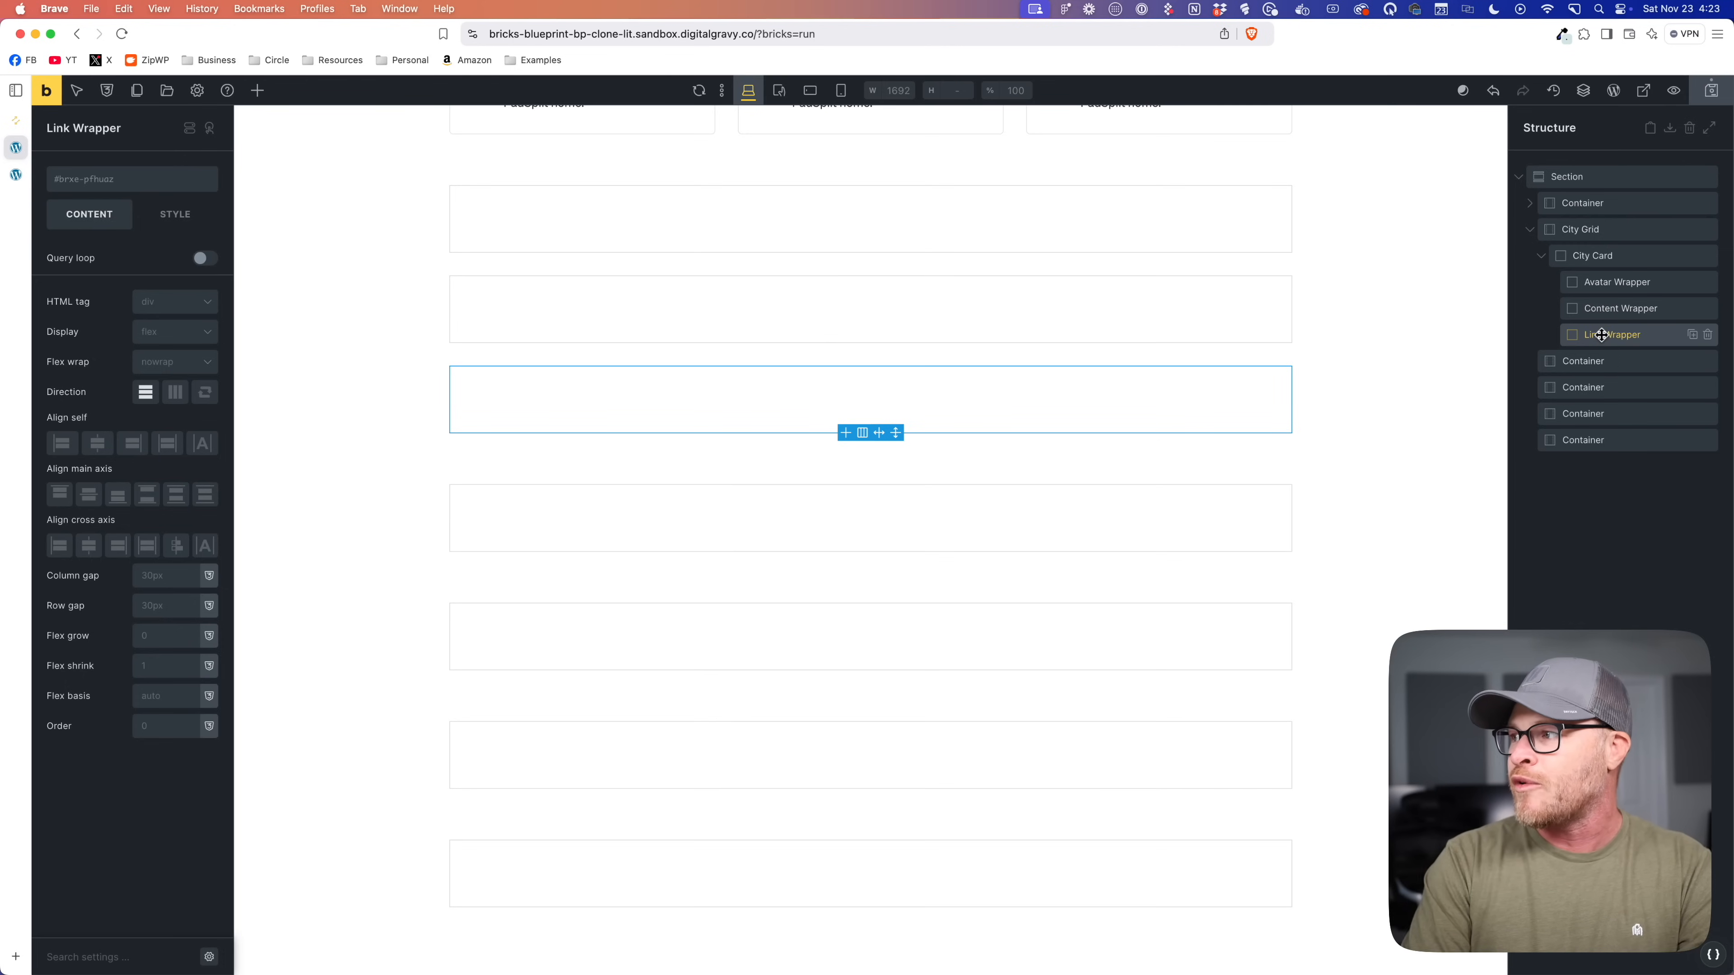
key(Return)
Step: Add an Image element inside the Avatar Wrapper
click(1606, 277)
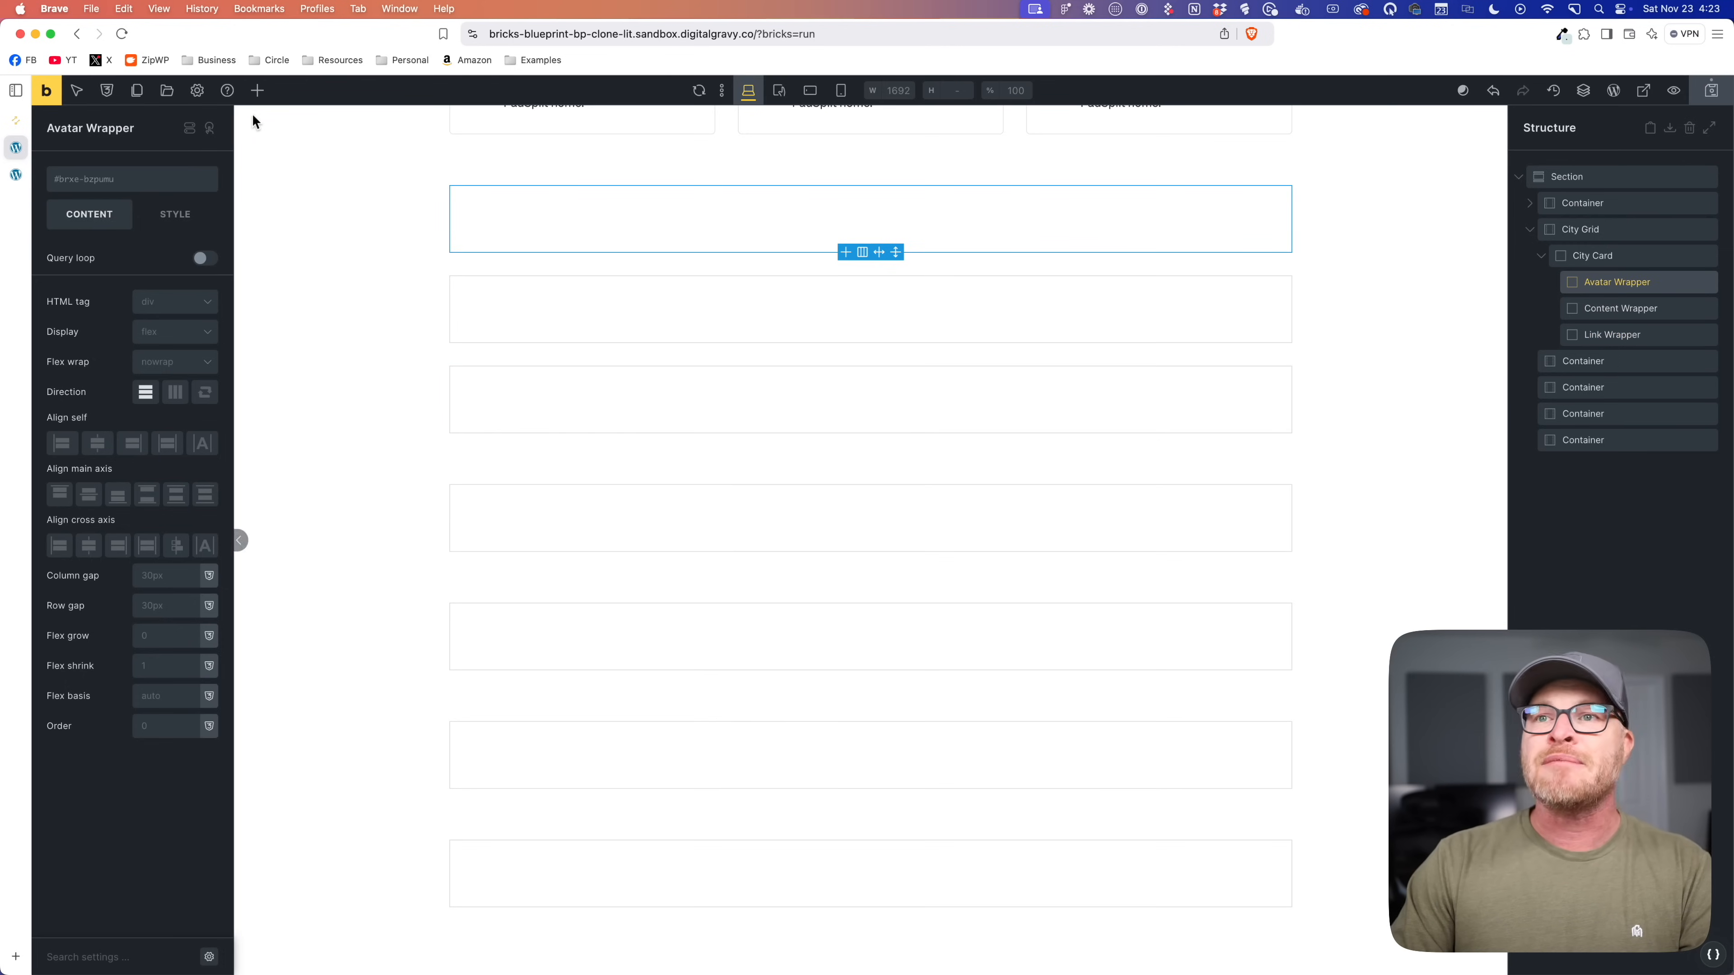
click(257, 91)
text(image)
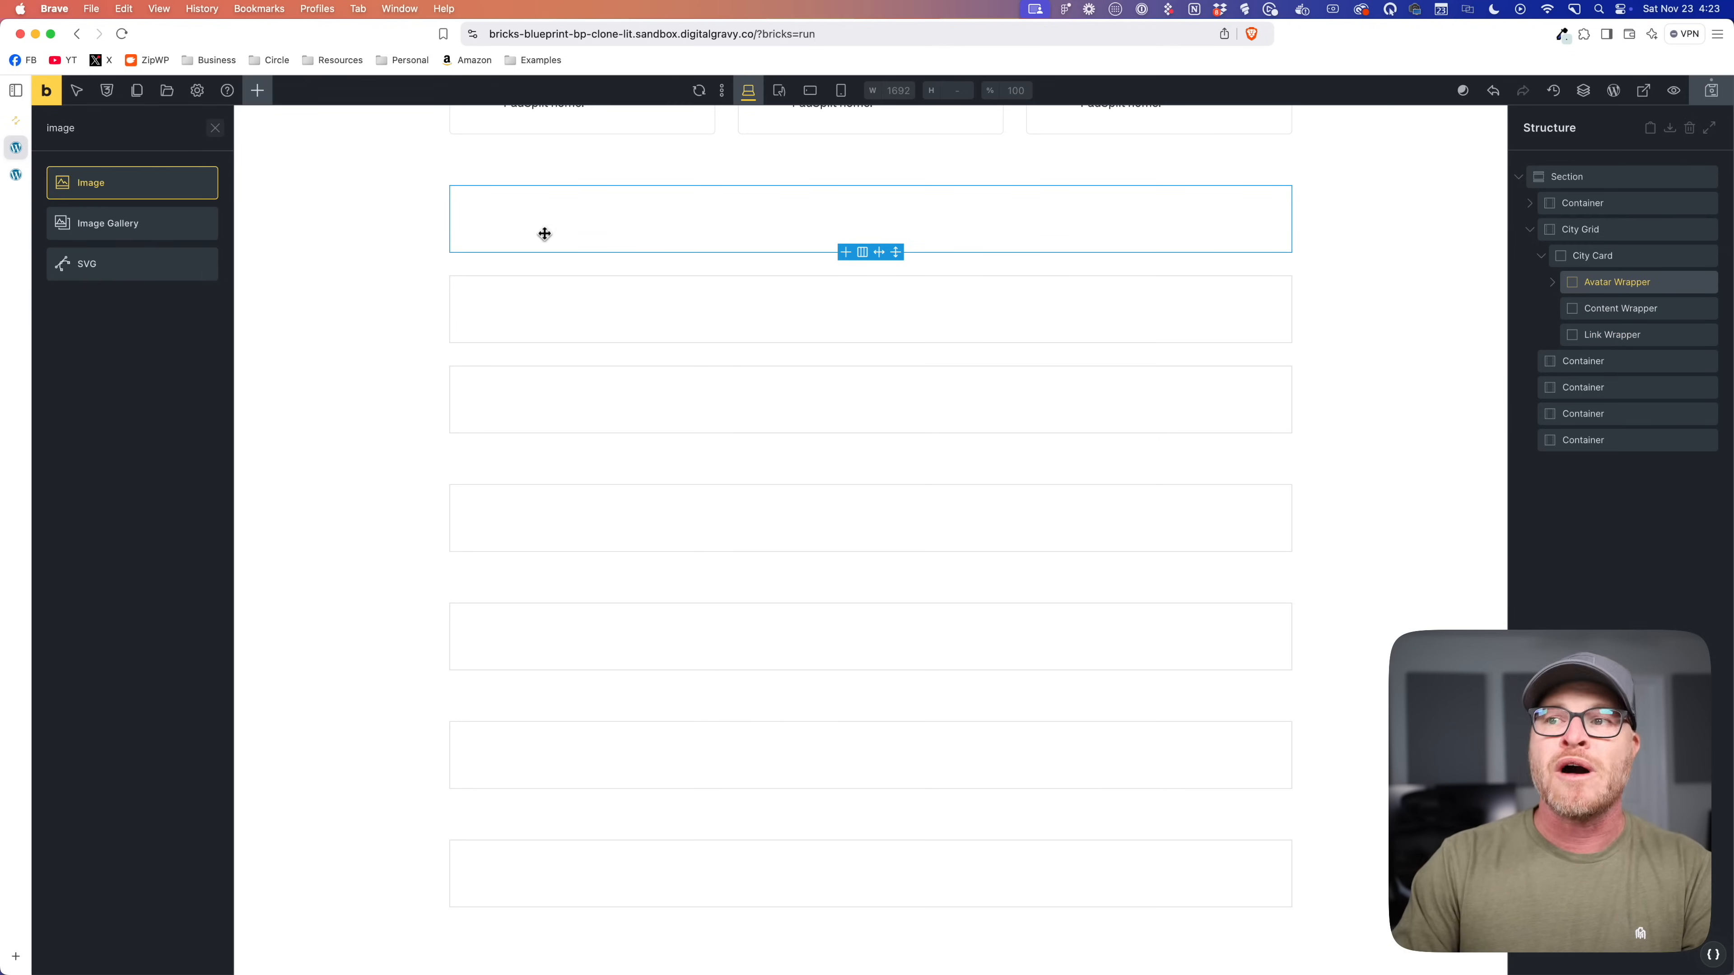
key(Return)
Step: Add a Heading and a Basic Text element inside the Content Wrapper
click(1609, 315)
click(258, 90)
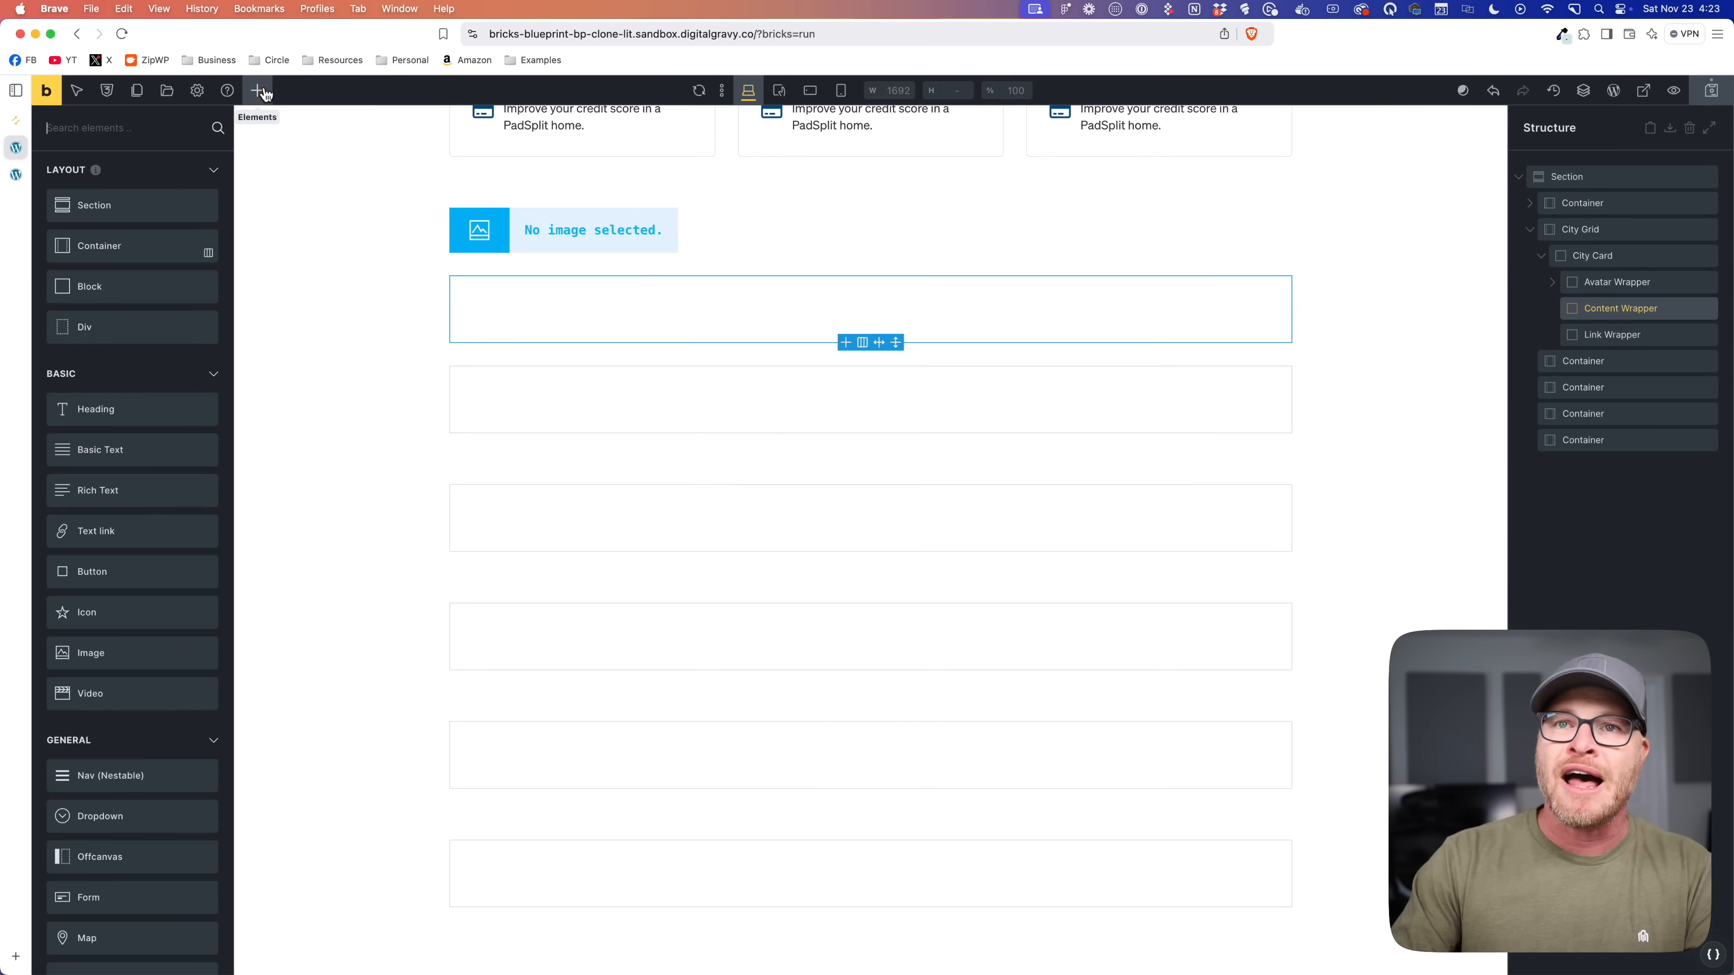
text(head)
key(Return)
key(super+a)
text(text)
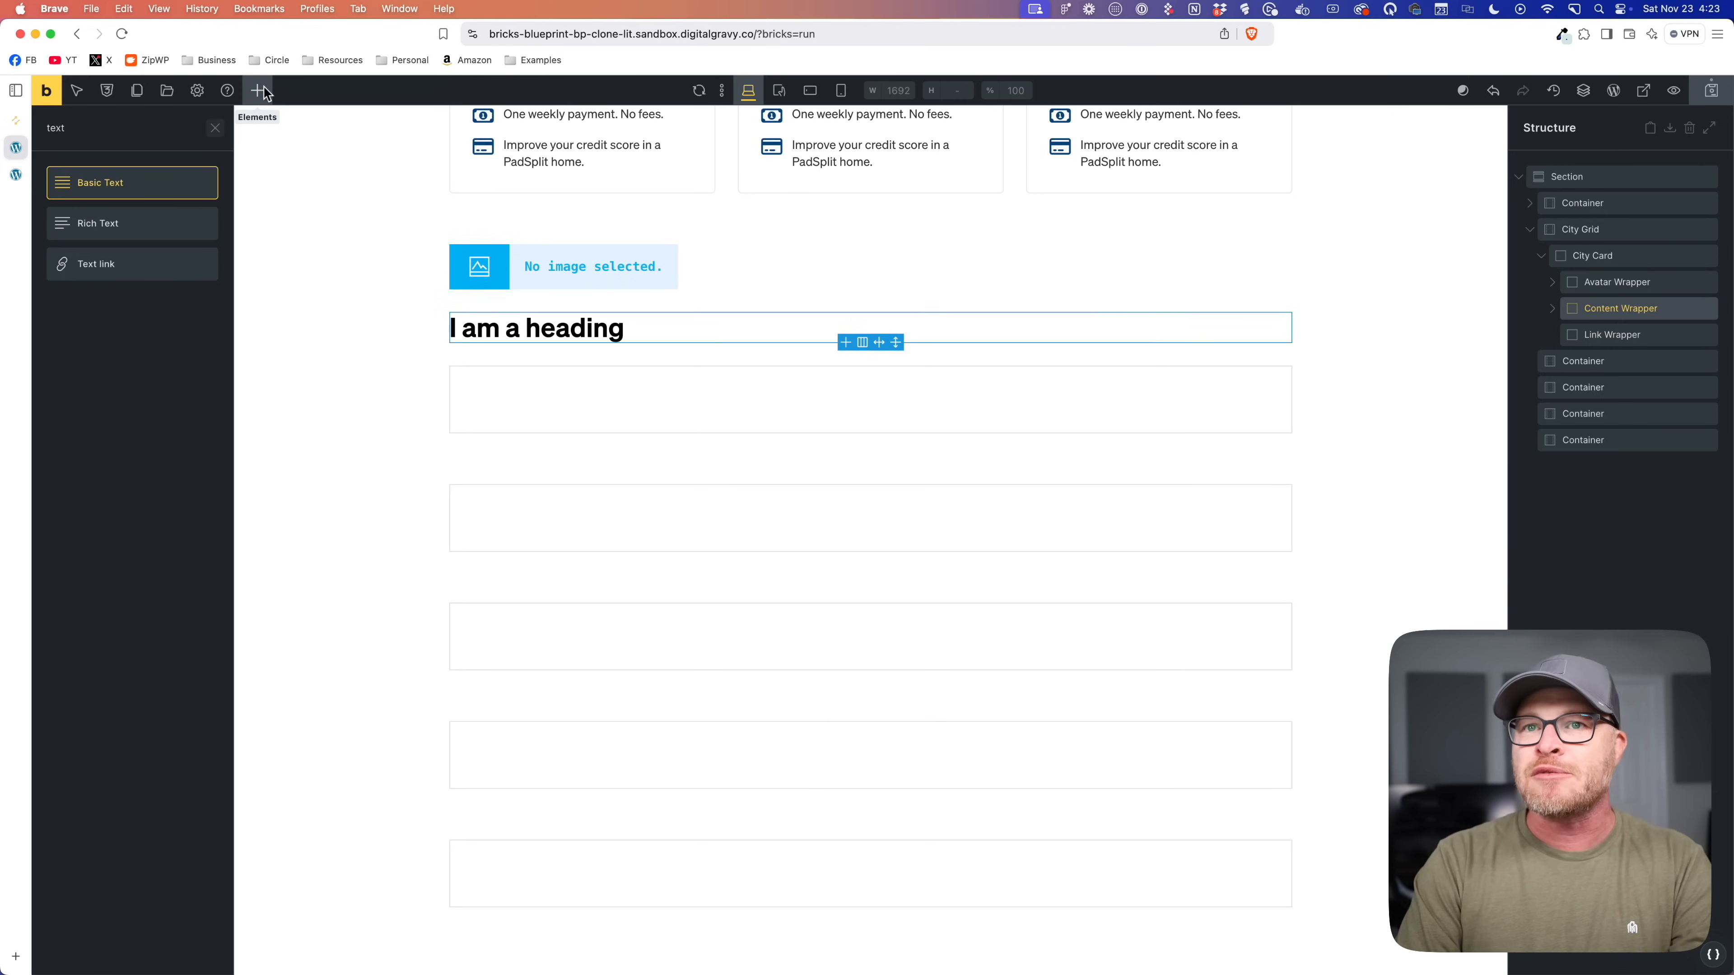
key(Return)
Step: Add an Icon element inside the Link Wrapper
click(1638, 335)
click(254, 91)
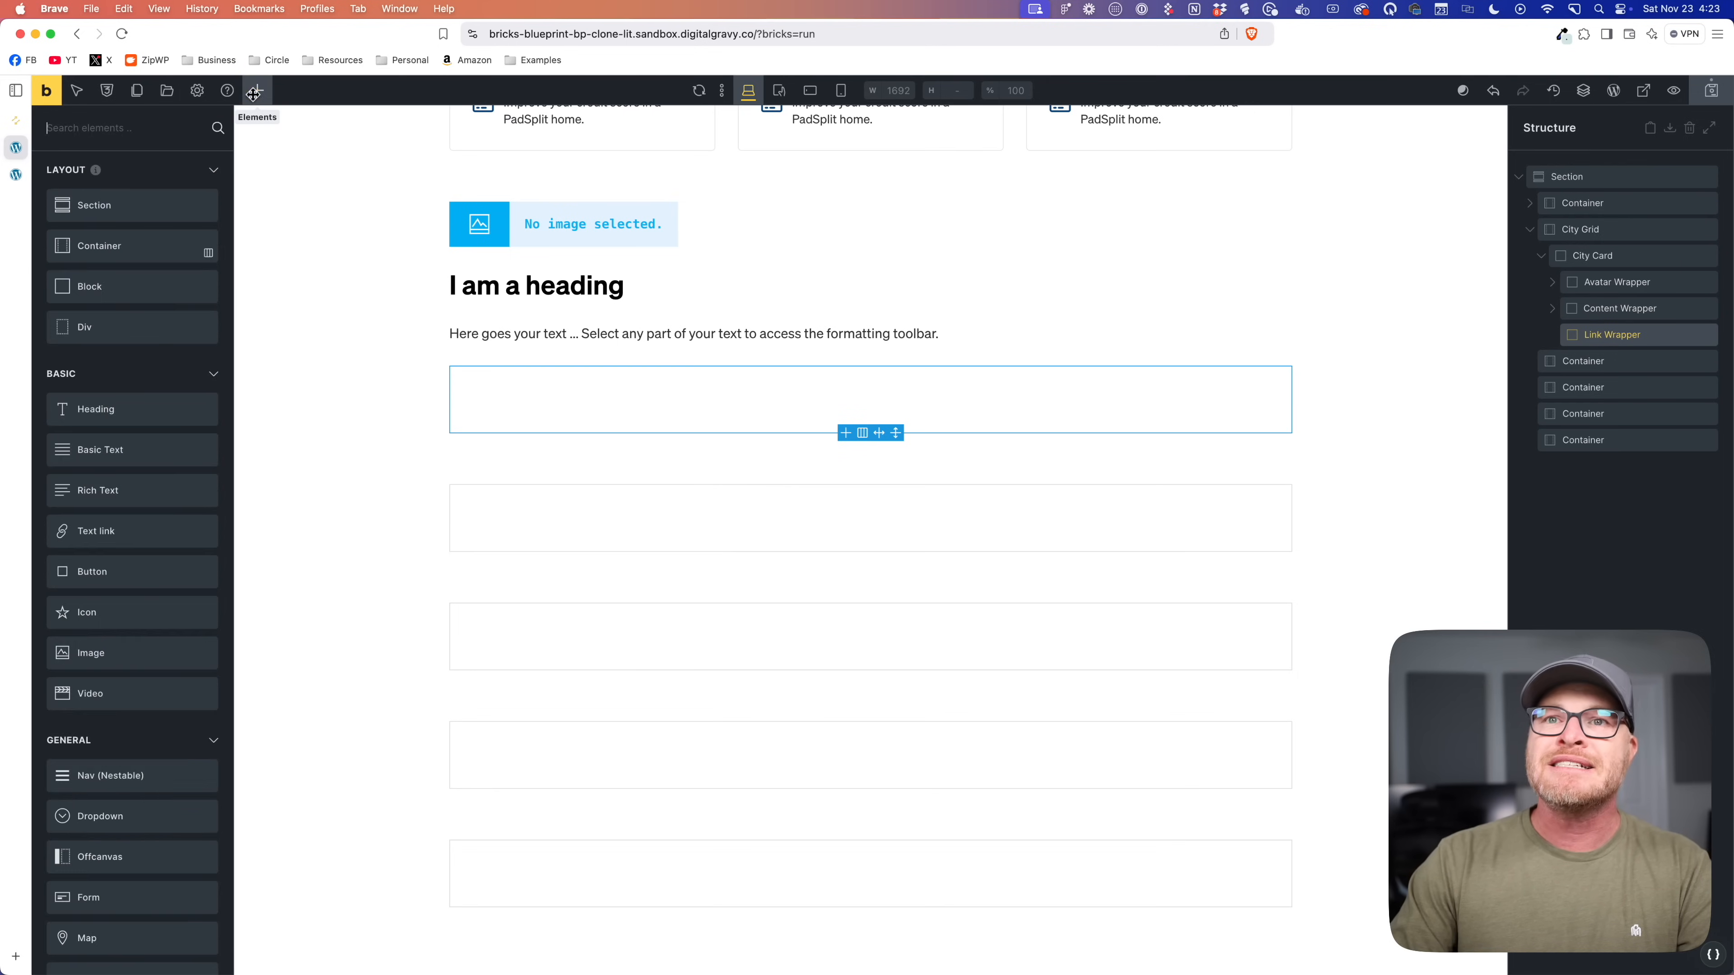
text(icon)
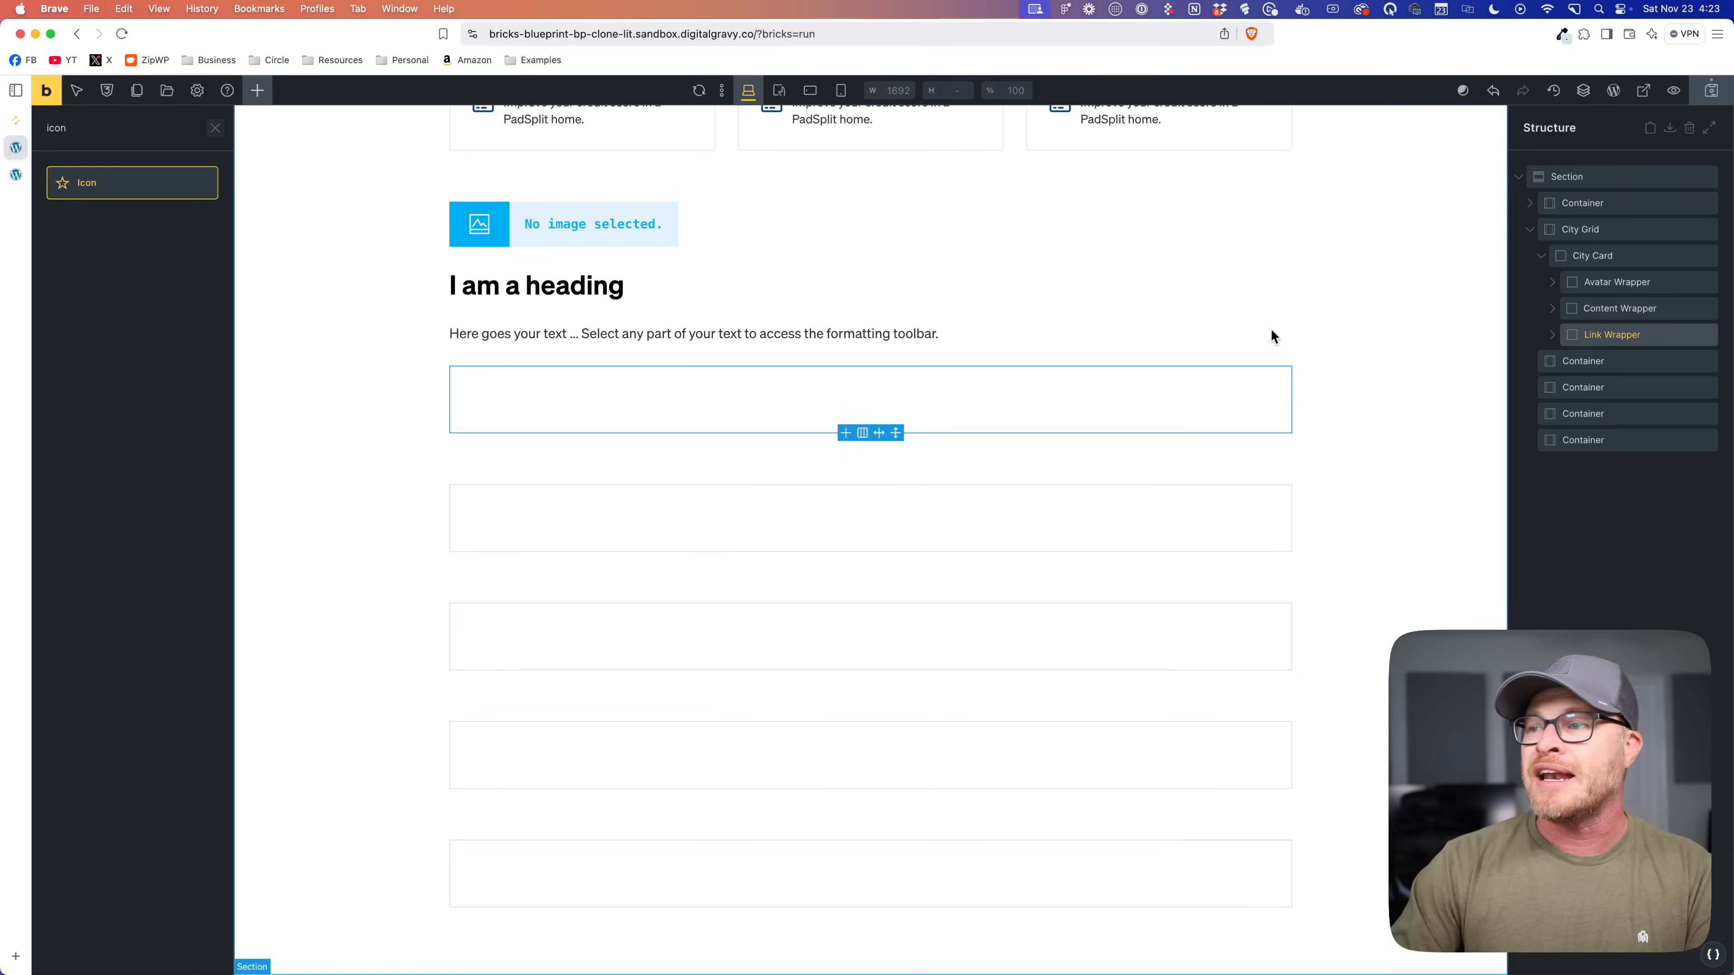
key(Return)
Step: Add a custom attribute named data-icon, without a value, to the icon in the Link Wrapper
click(487, 413)
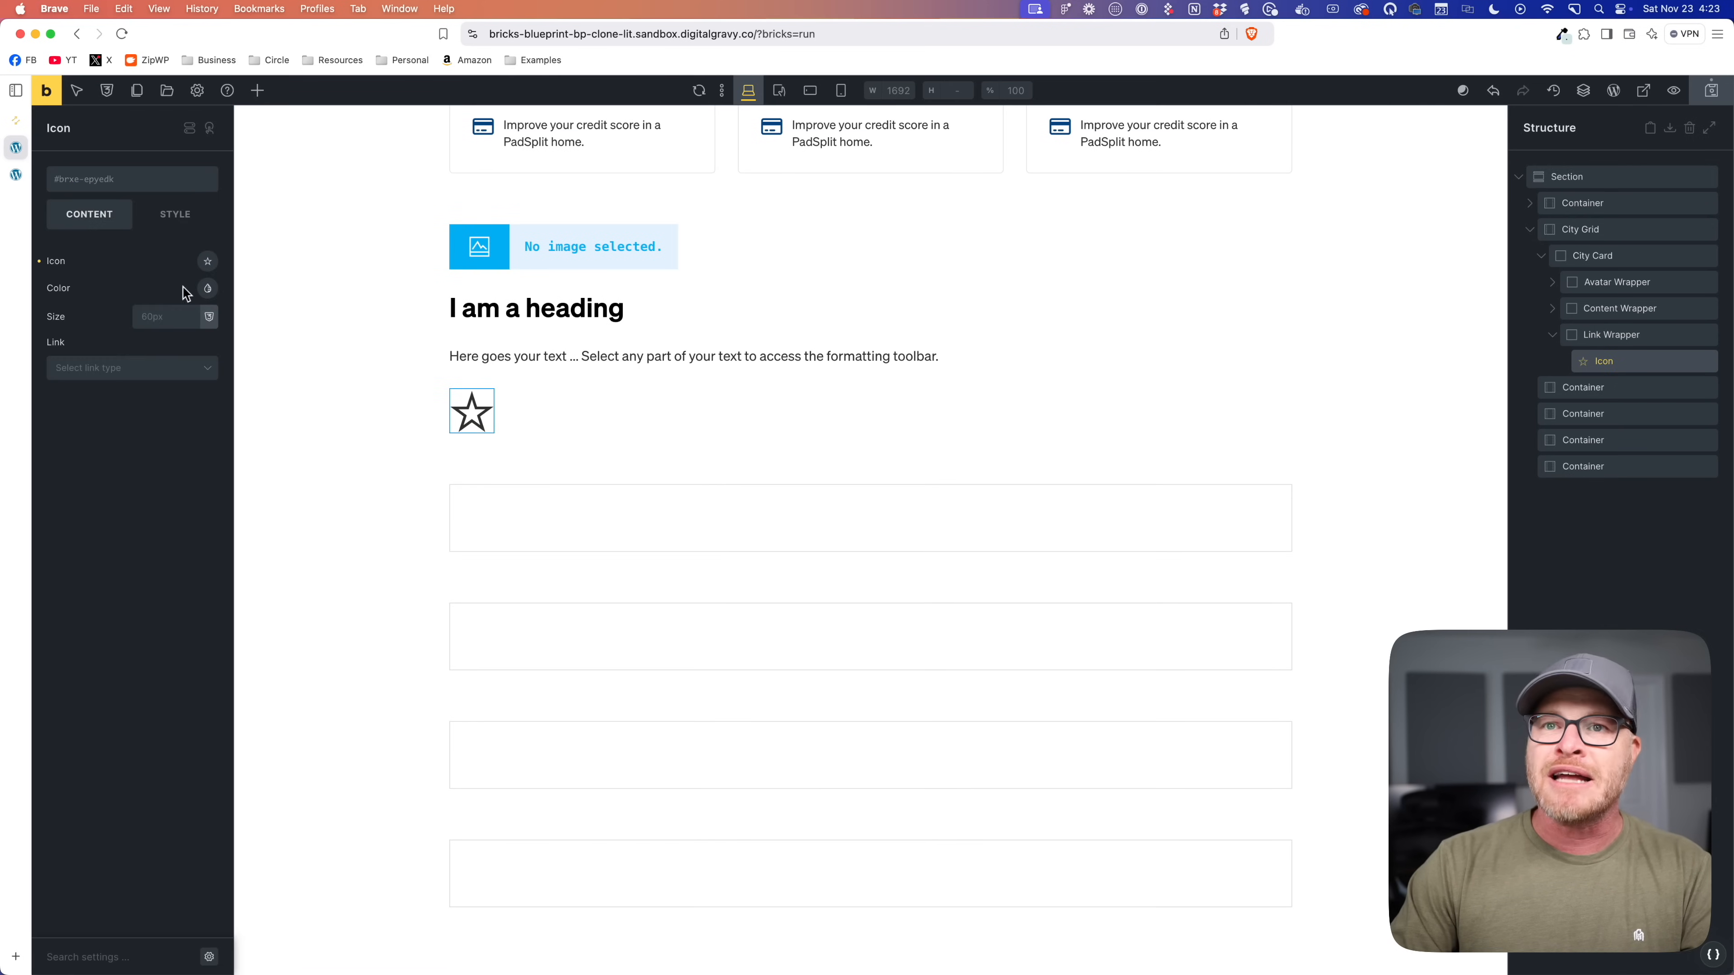
click(175, 222)
scroll(102, 683, down, 10)
scroll(68, 887, down, 3)
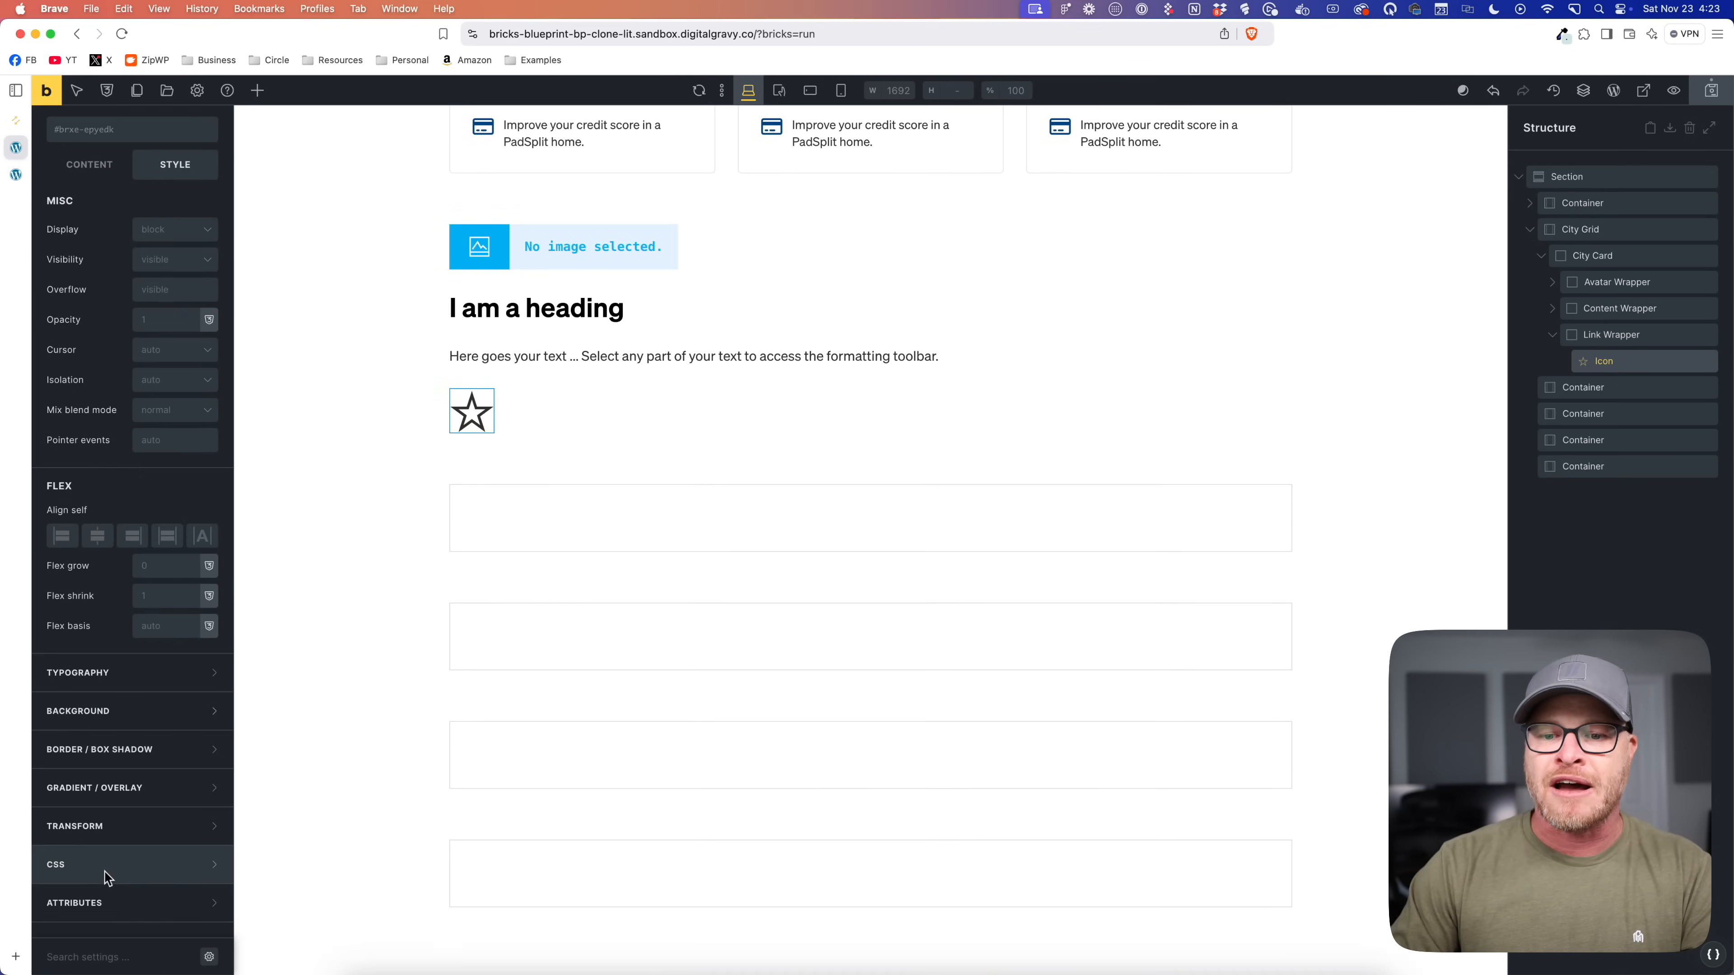
click(106, 898)
click(129, 608)
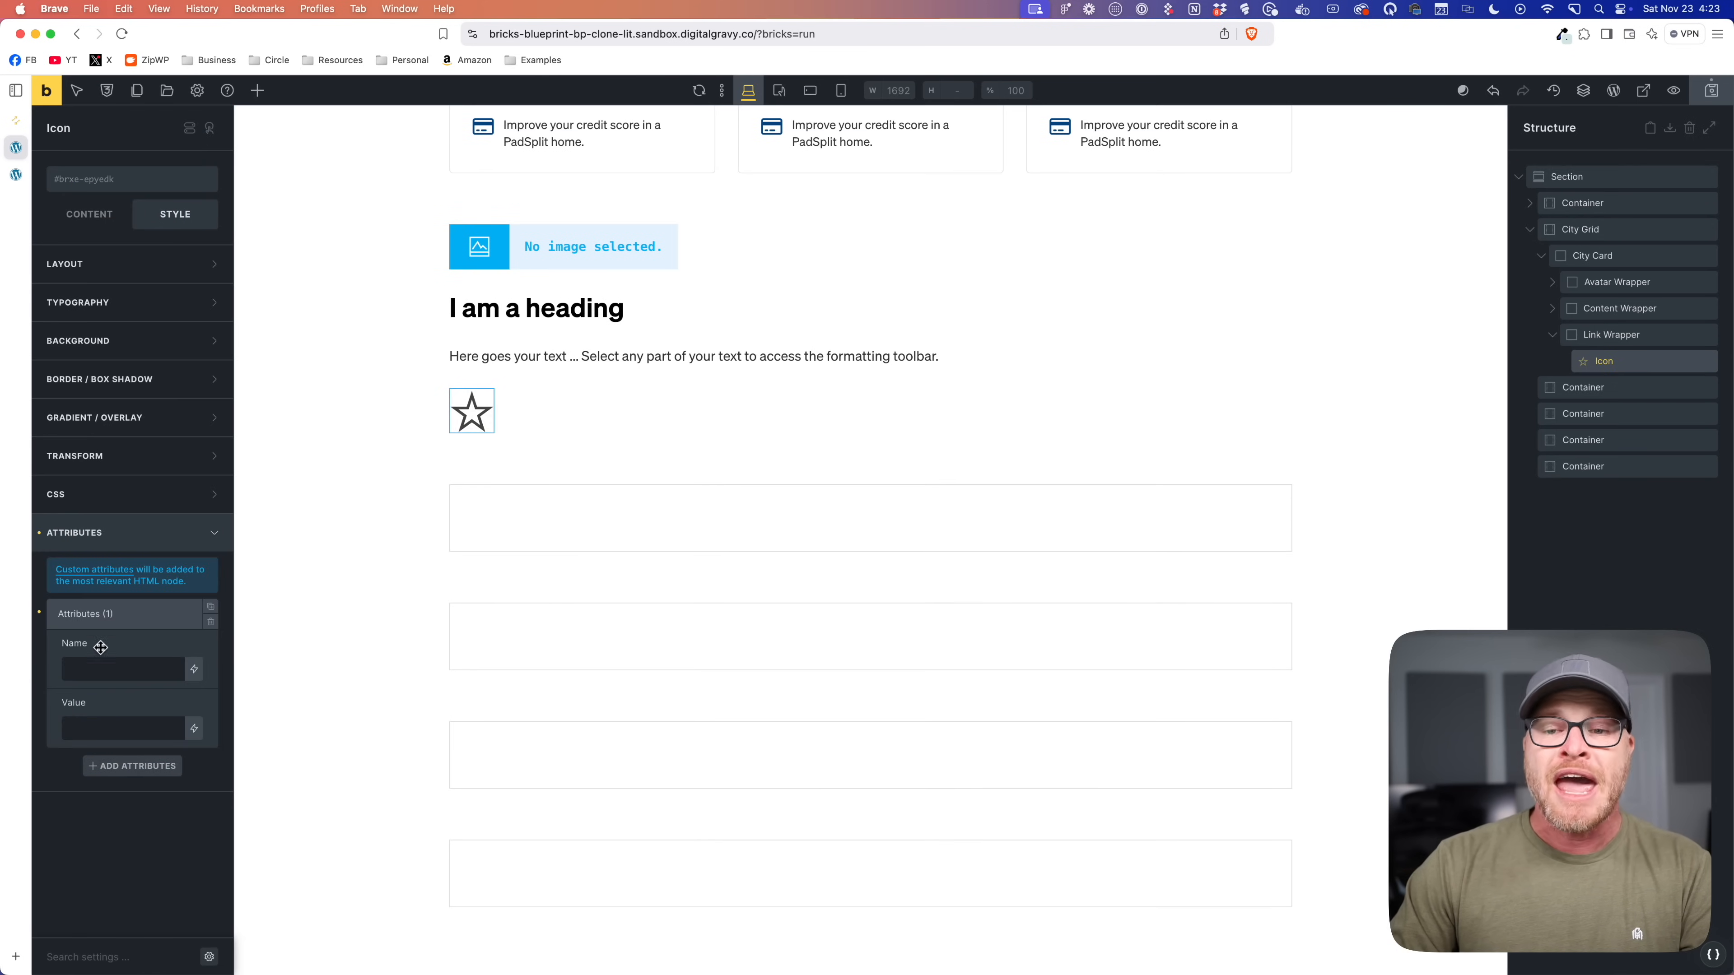
click(95, 668)
text(data-icon)
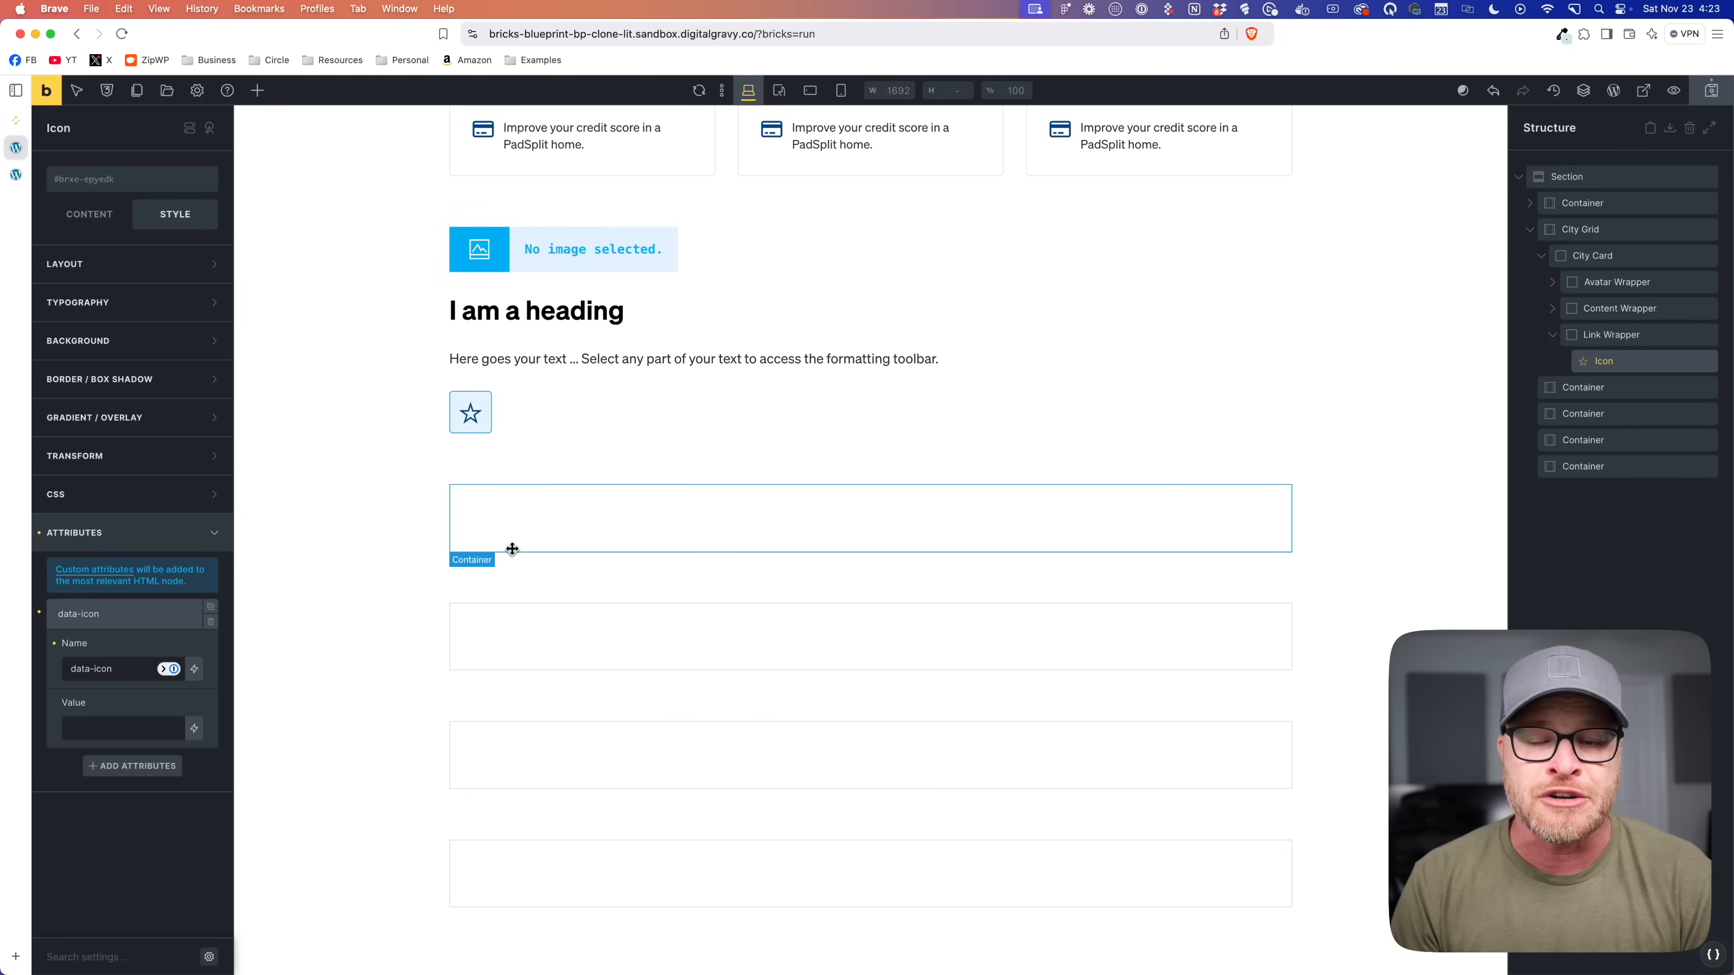
click(142, 613)
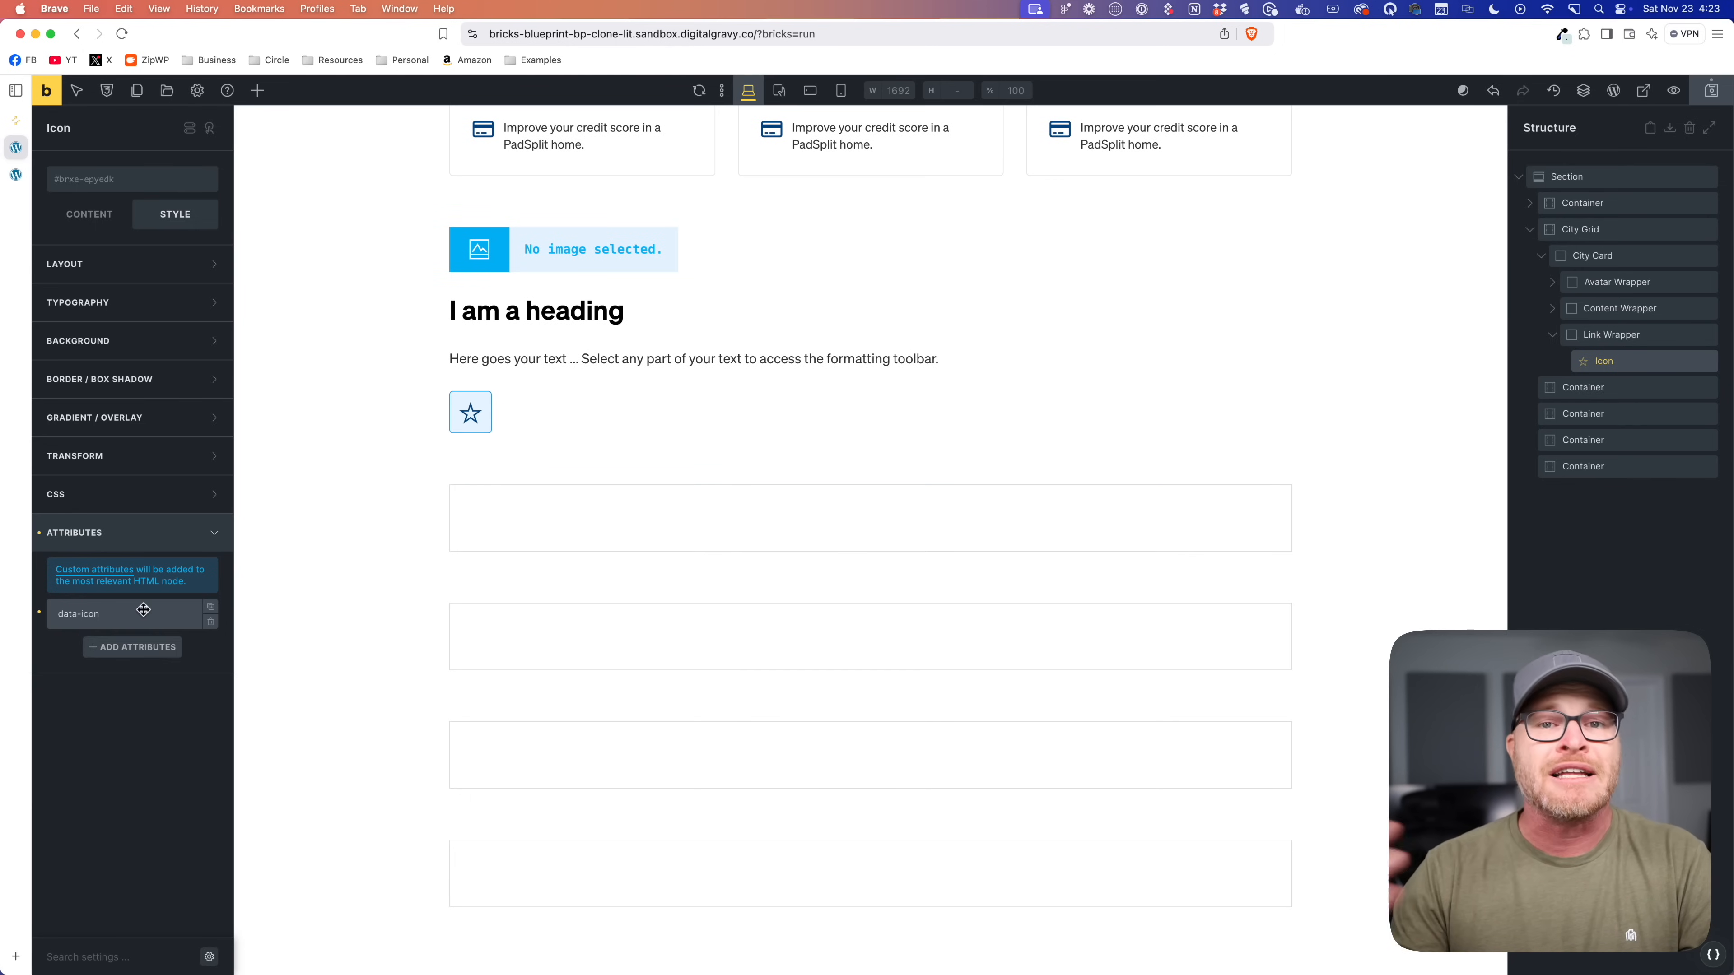
Step: Set the HTML tag of the city card's heading to h3
click(561, 357)
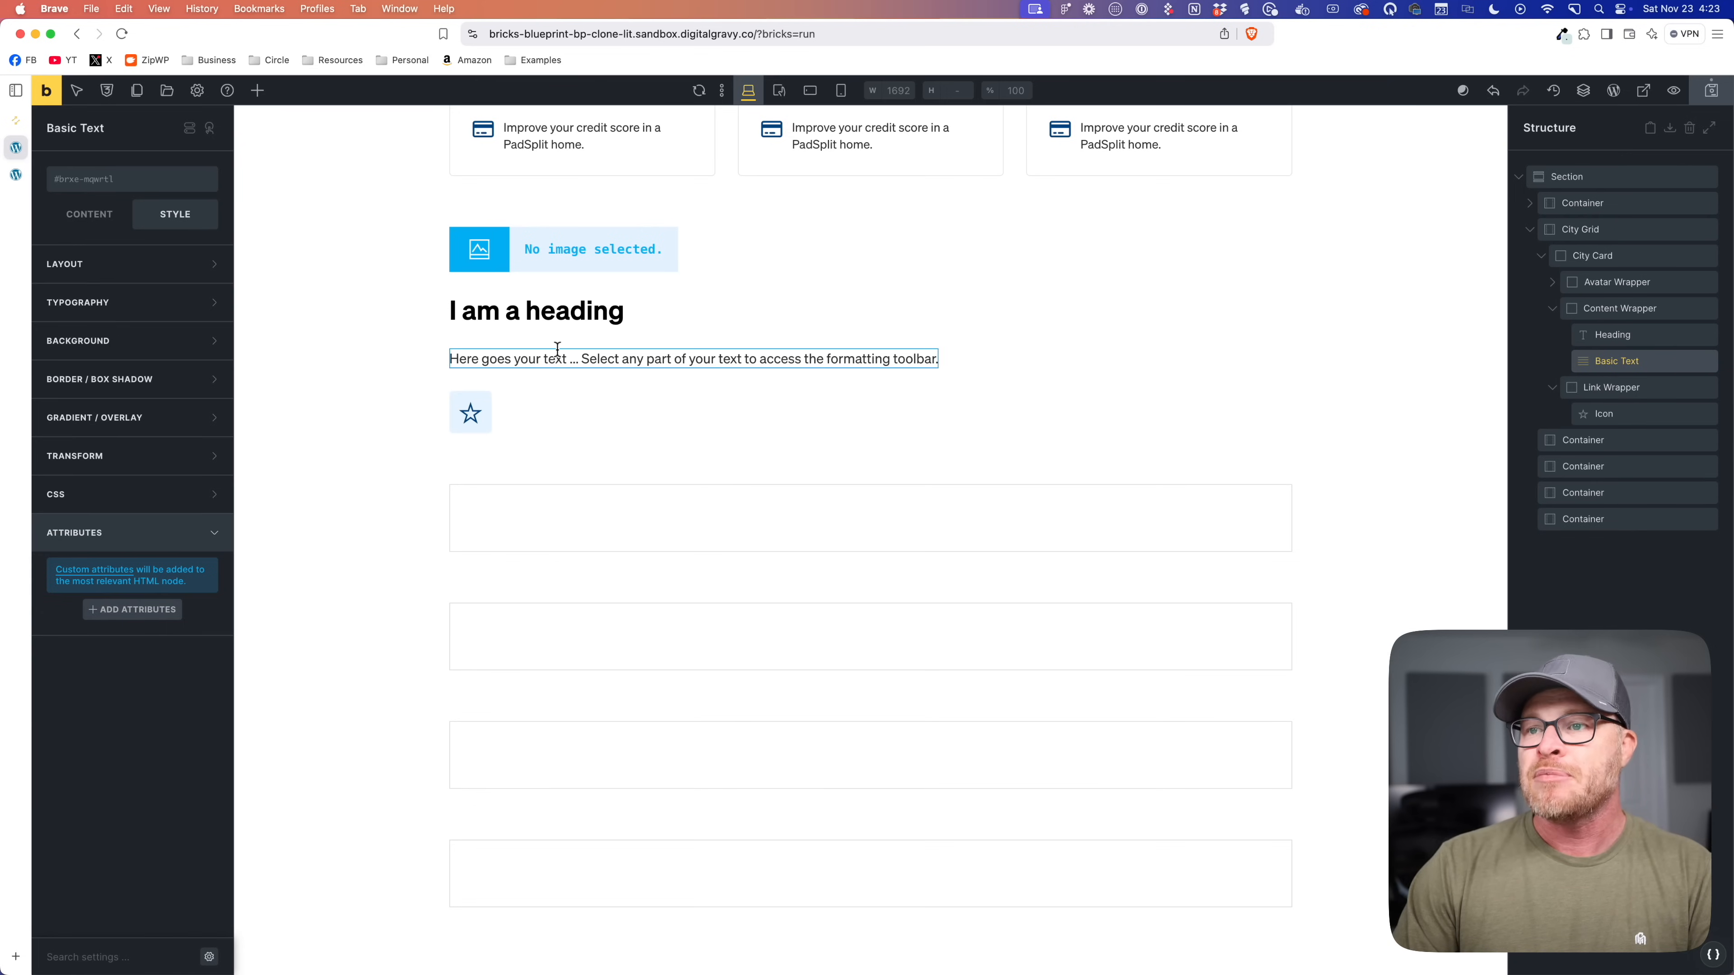
click(535, 313)
click(175, 292)
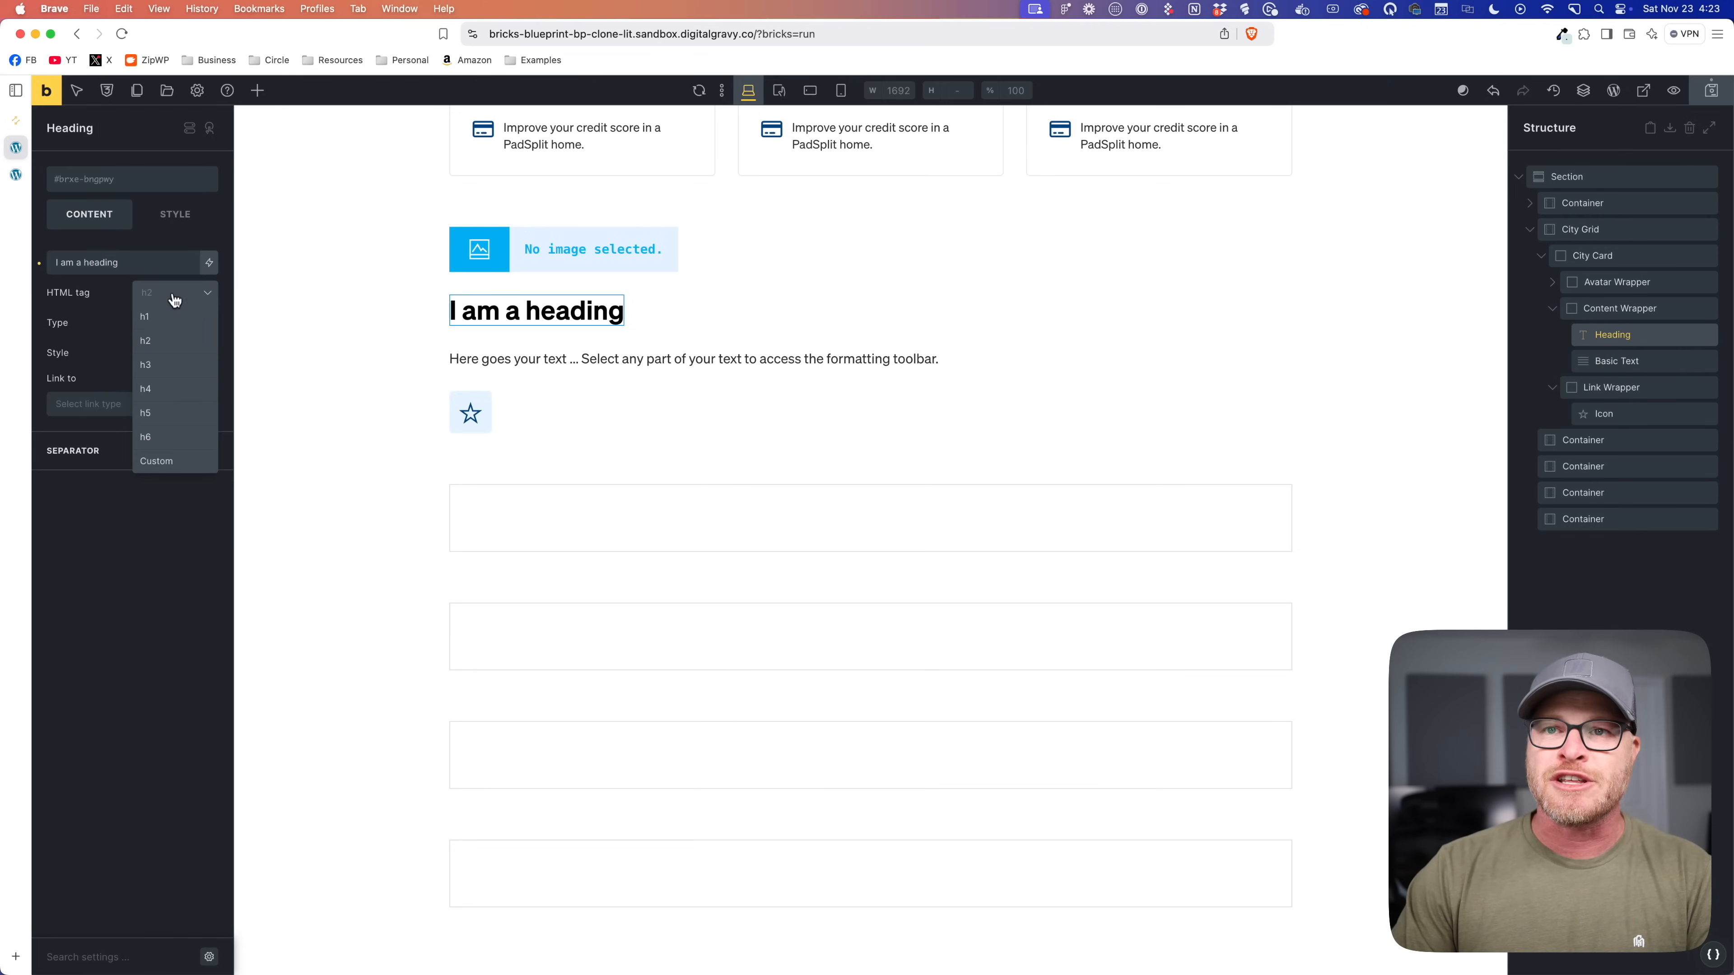
click(165, 366)
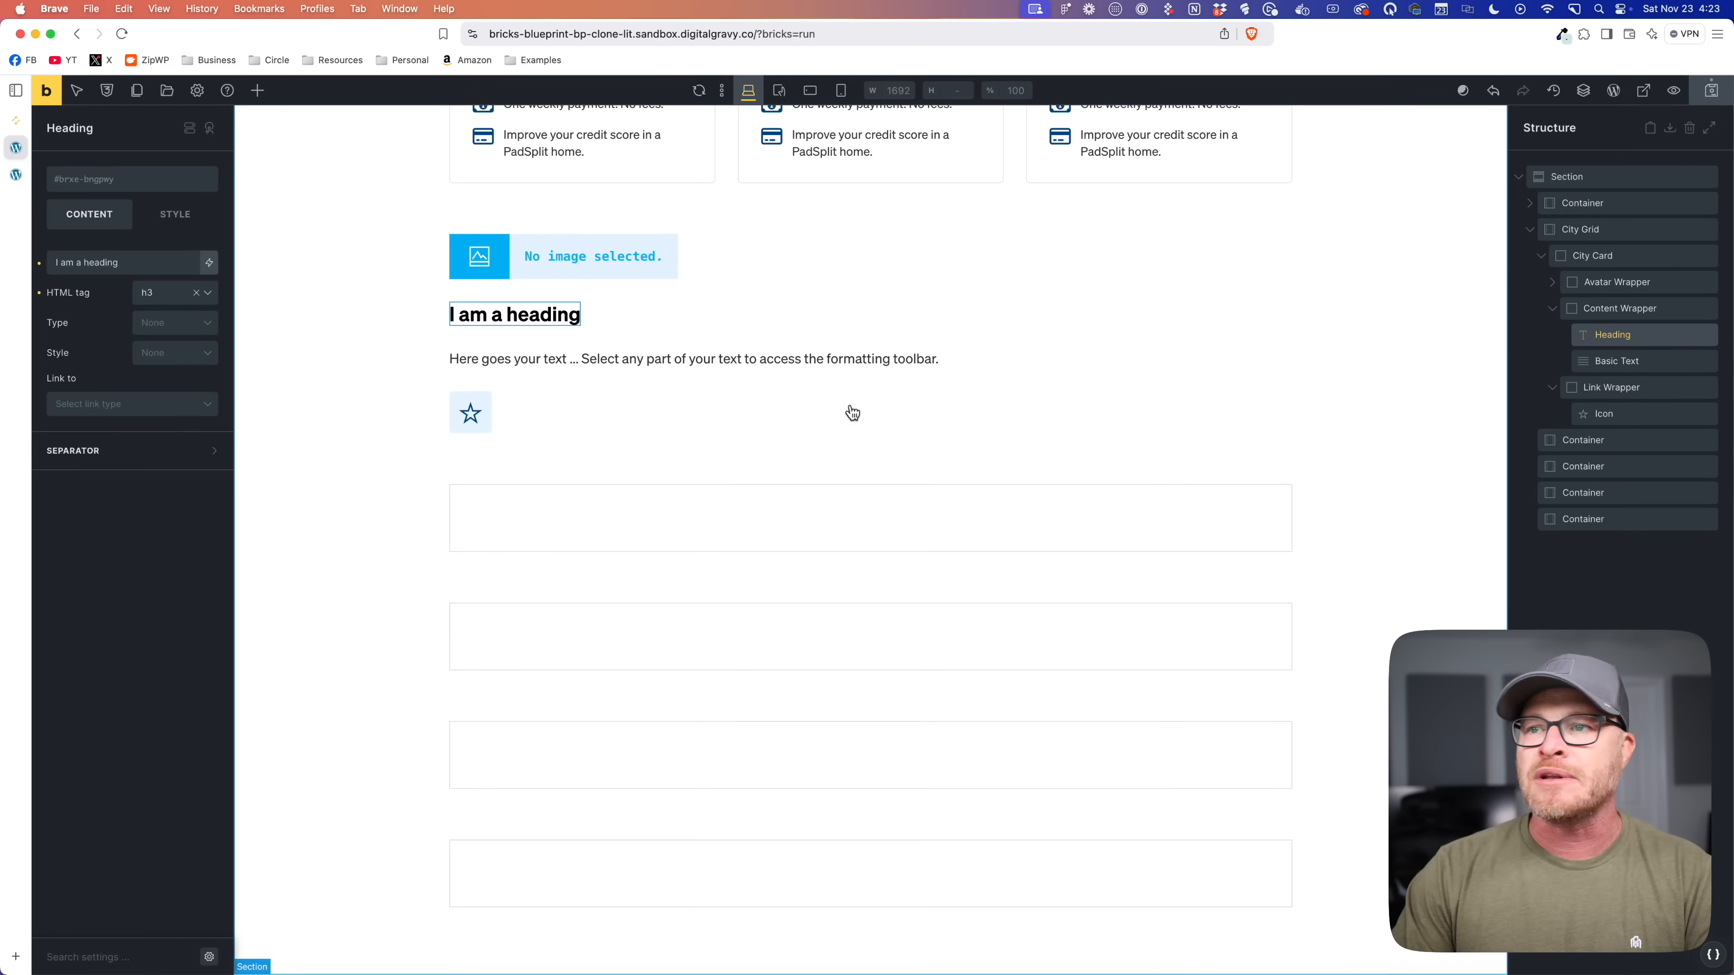
Step: Insert the city skyline photo image.webp from the media library into the card's empty image element
click(499, 254)
click(111, 270)
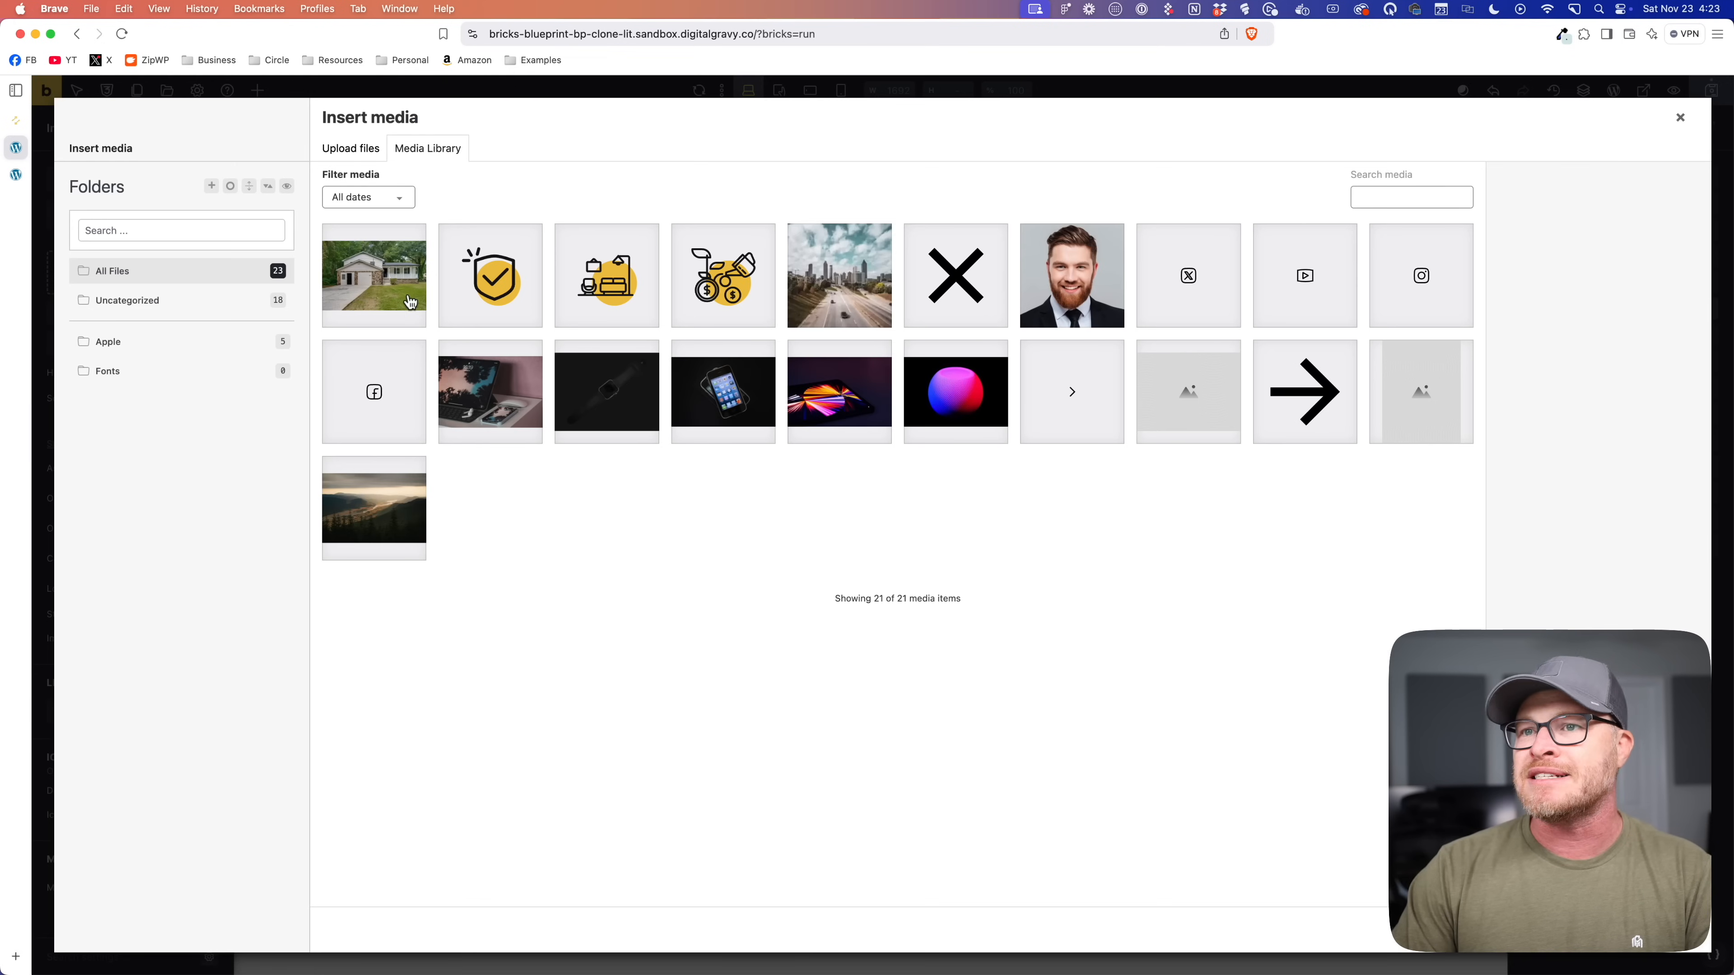
click(828, 269)
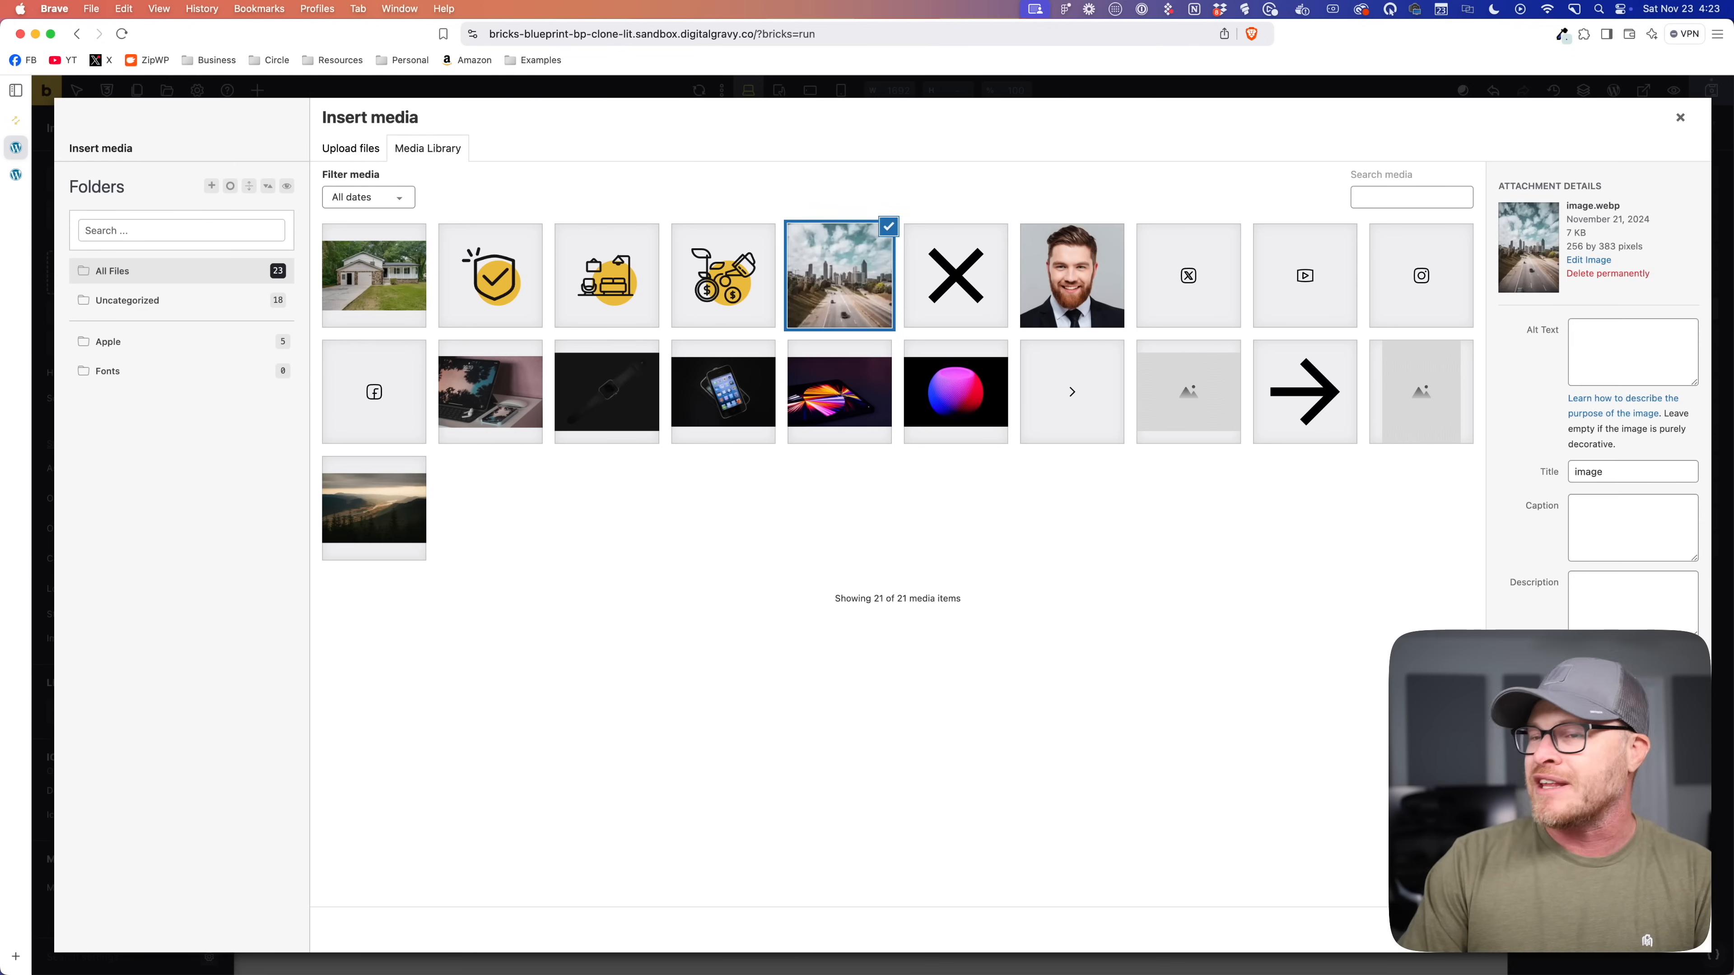
click(1670, 930)
Step: Replace the city card heading's placeholder text with Atlanta
click(539, 318)
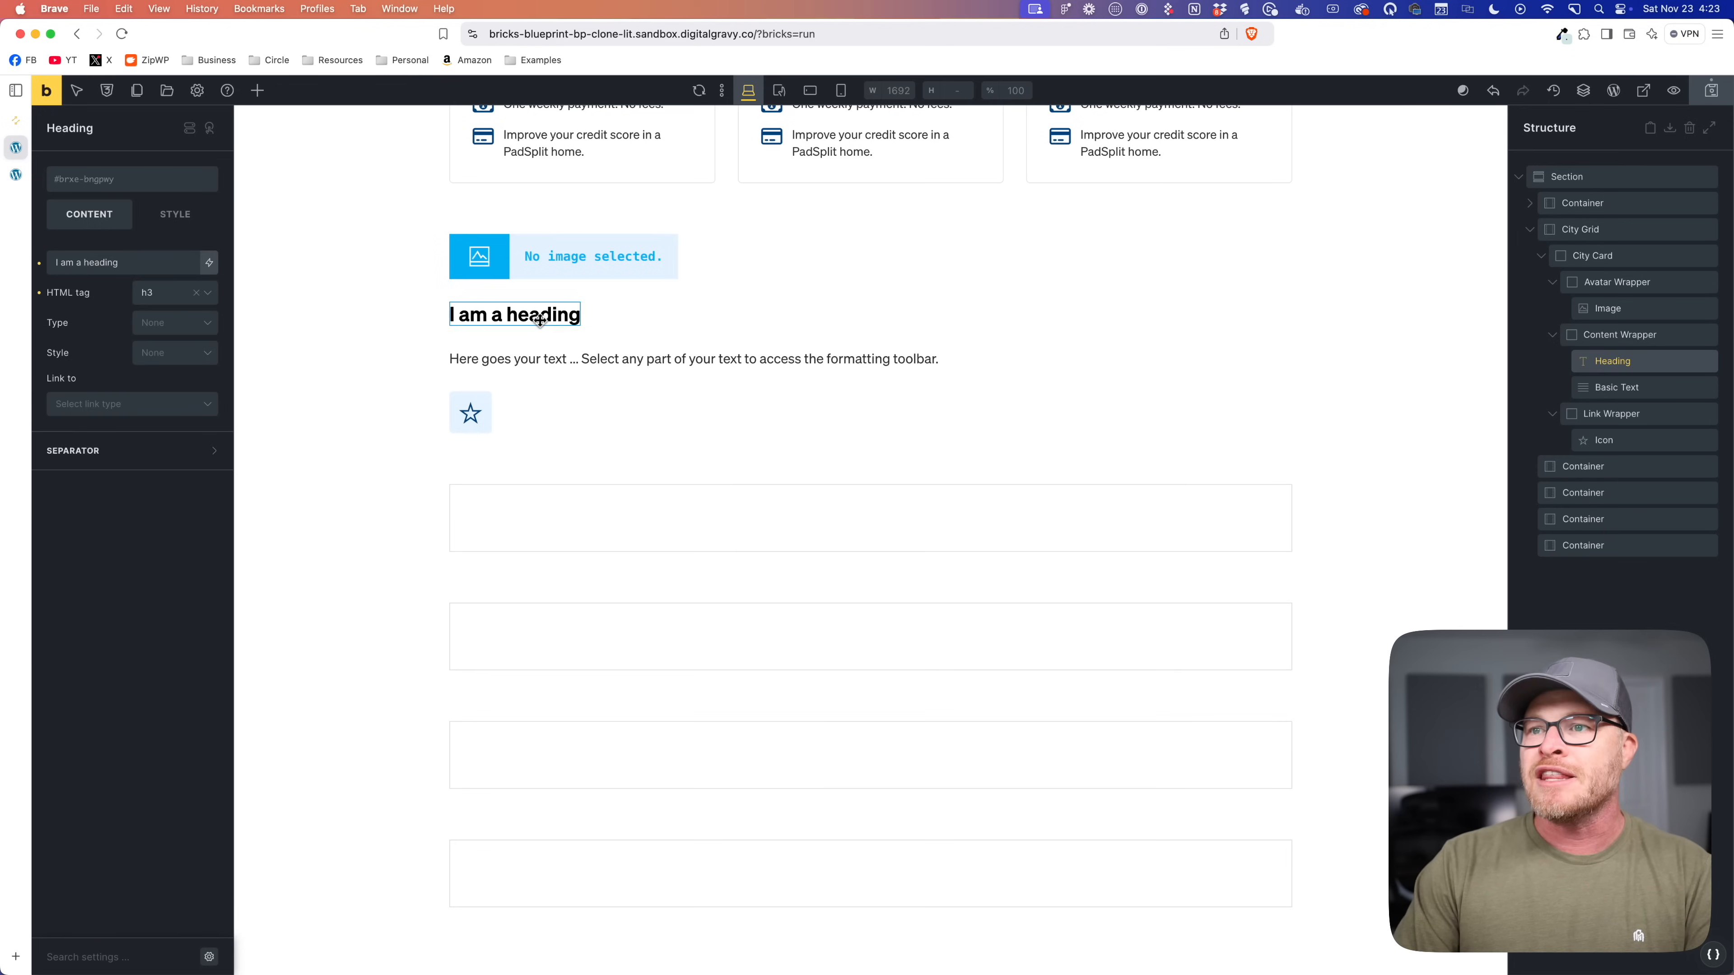
triple_click(88, 262)
text(Atal)
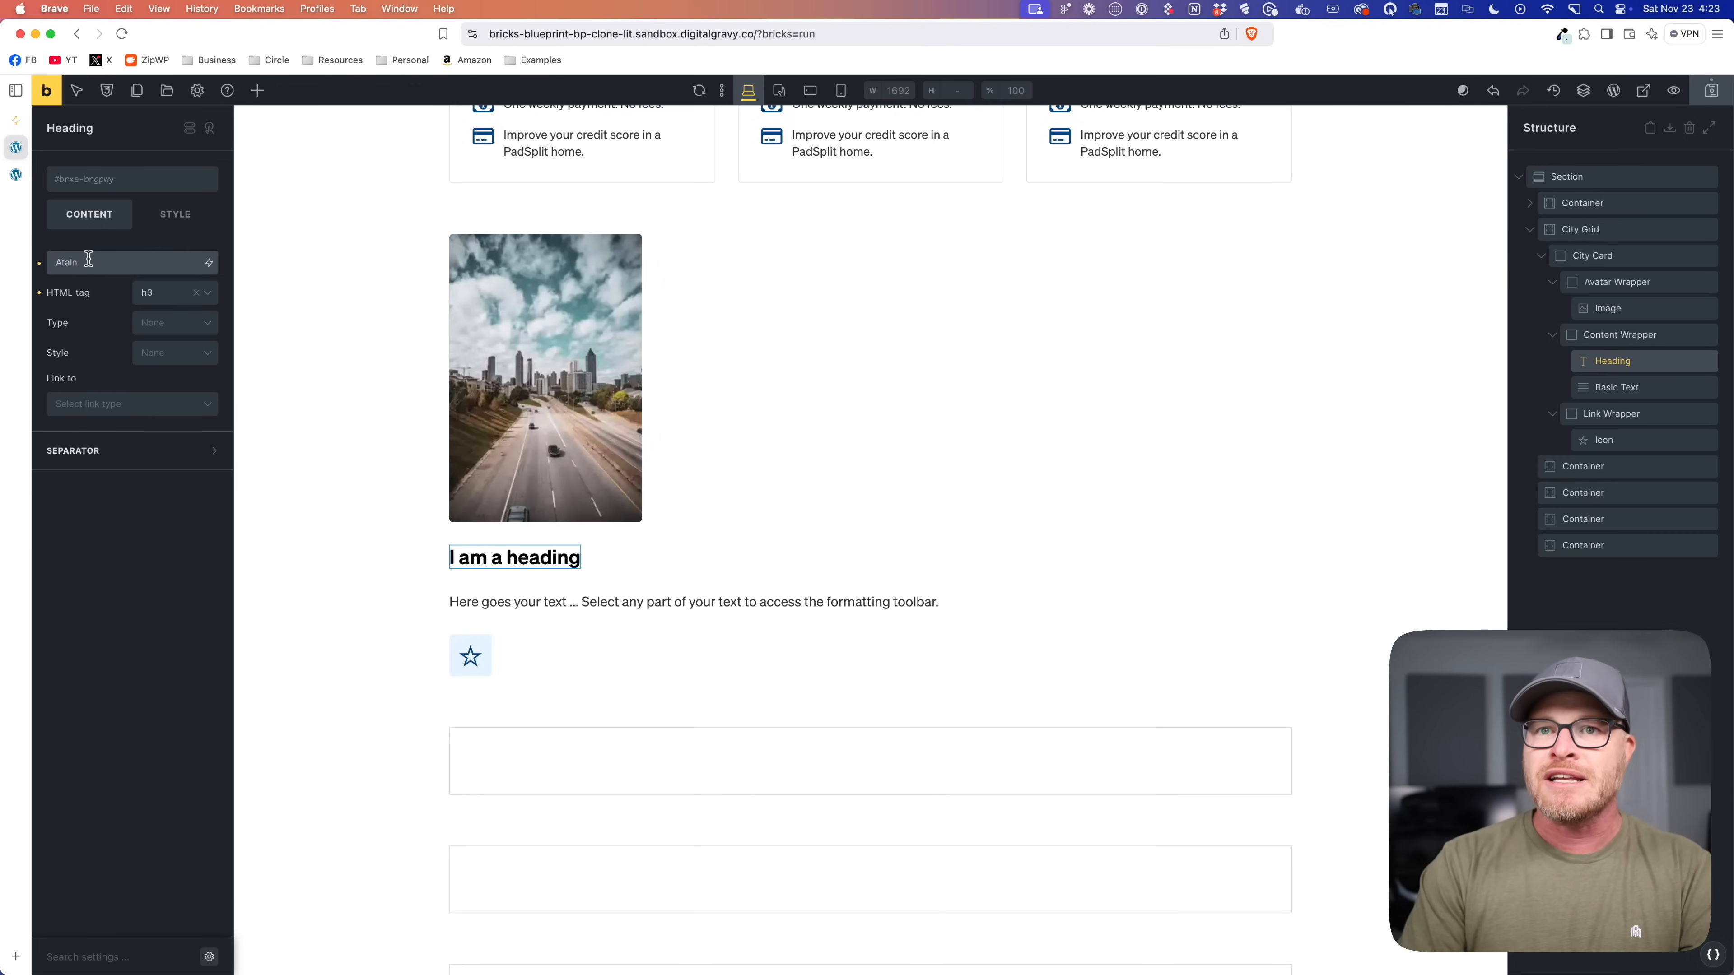
Step: Set the Basic Text element's HTML tag to p and rename the element Description in the structure
click(532, 603)
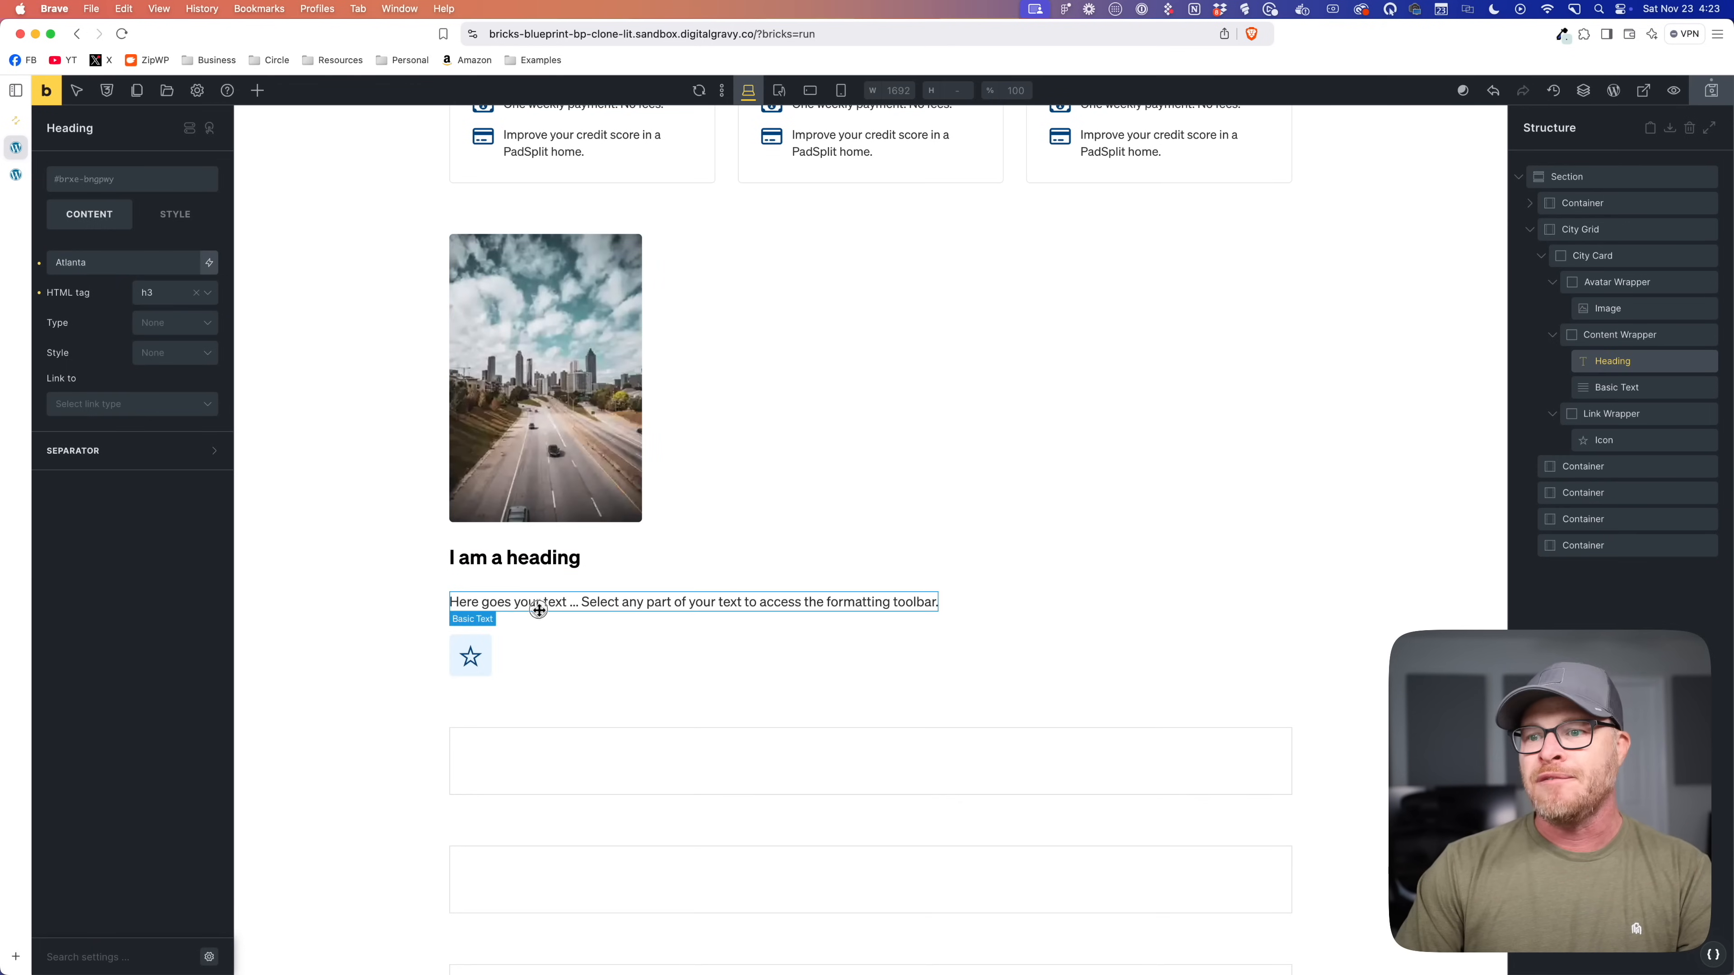
click(147, 410)
click(169, 460)
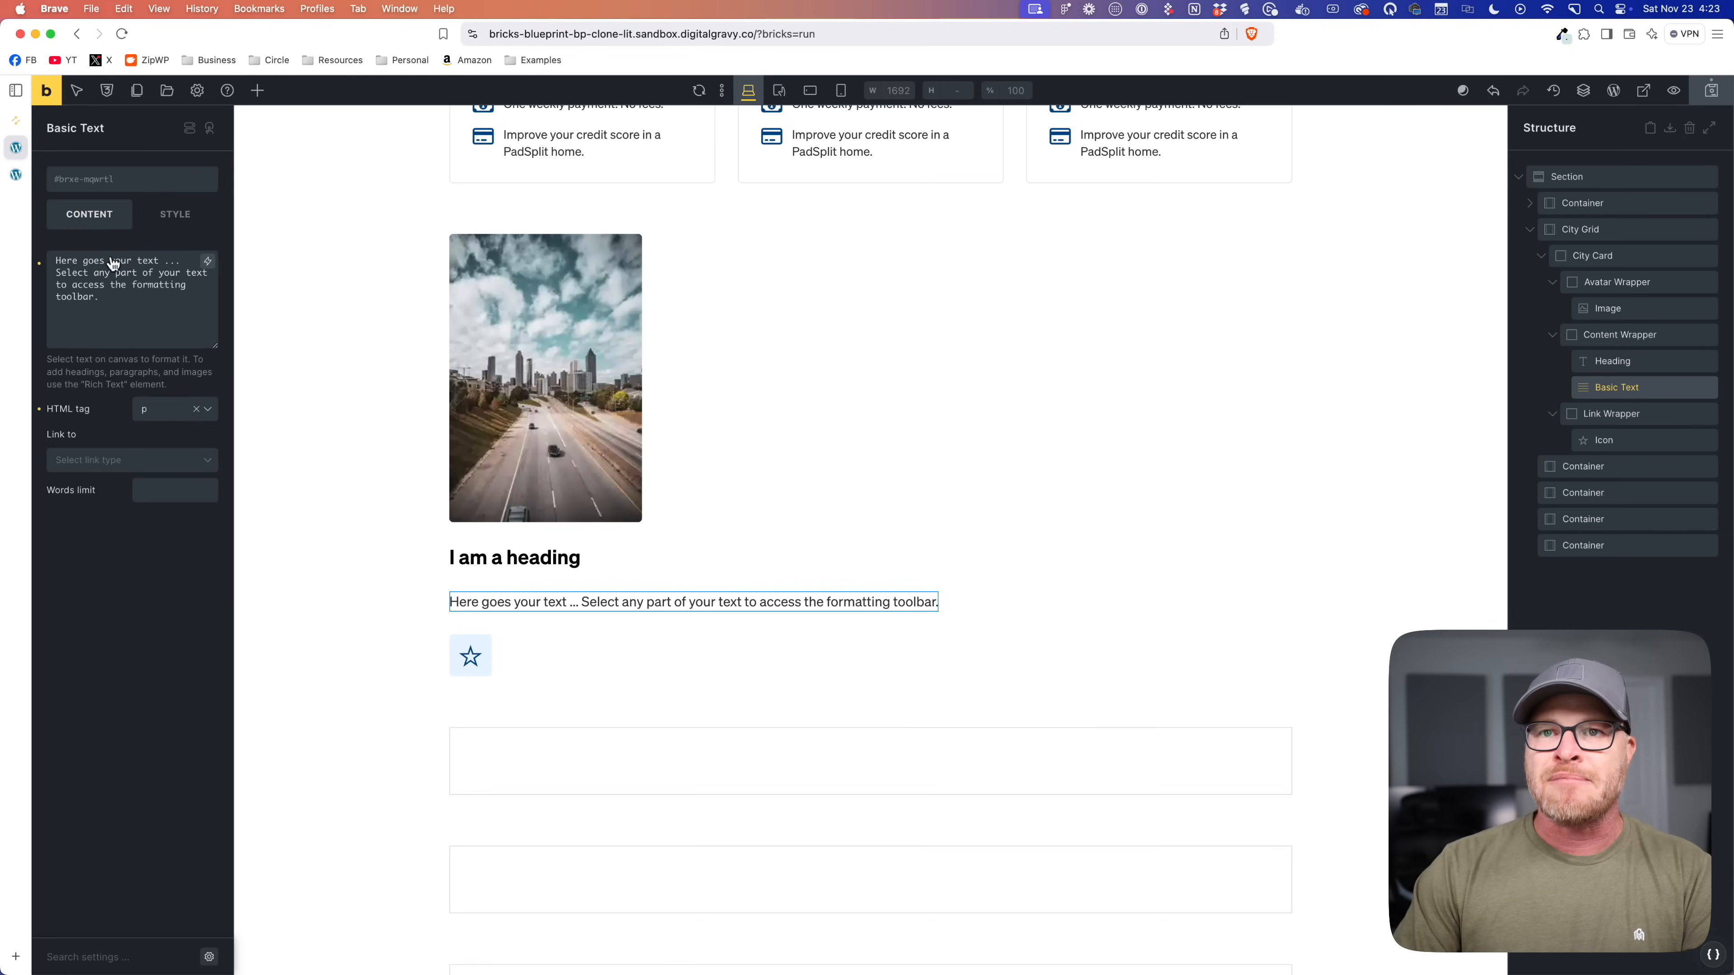
double_click(1601, 386)
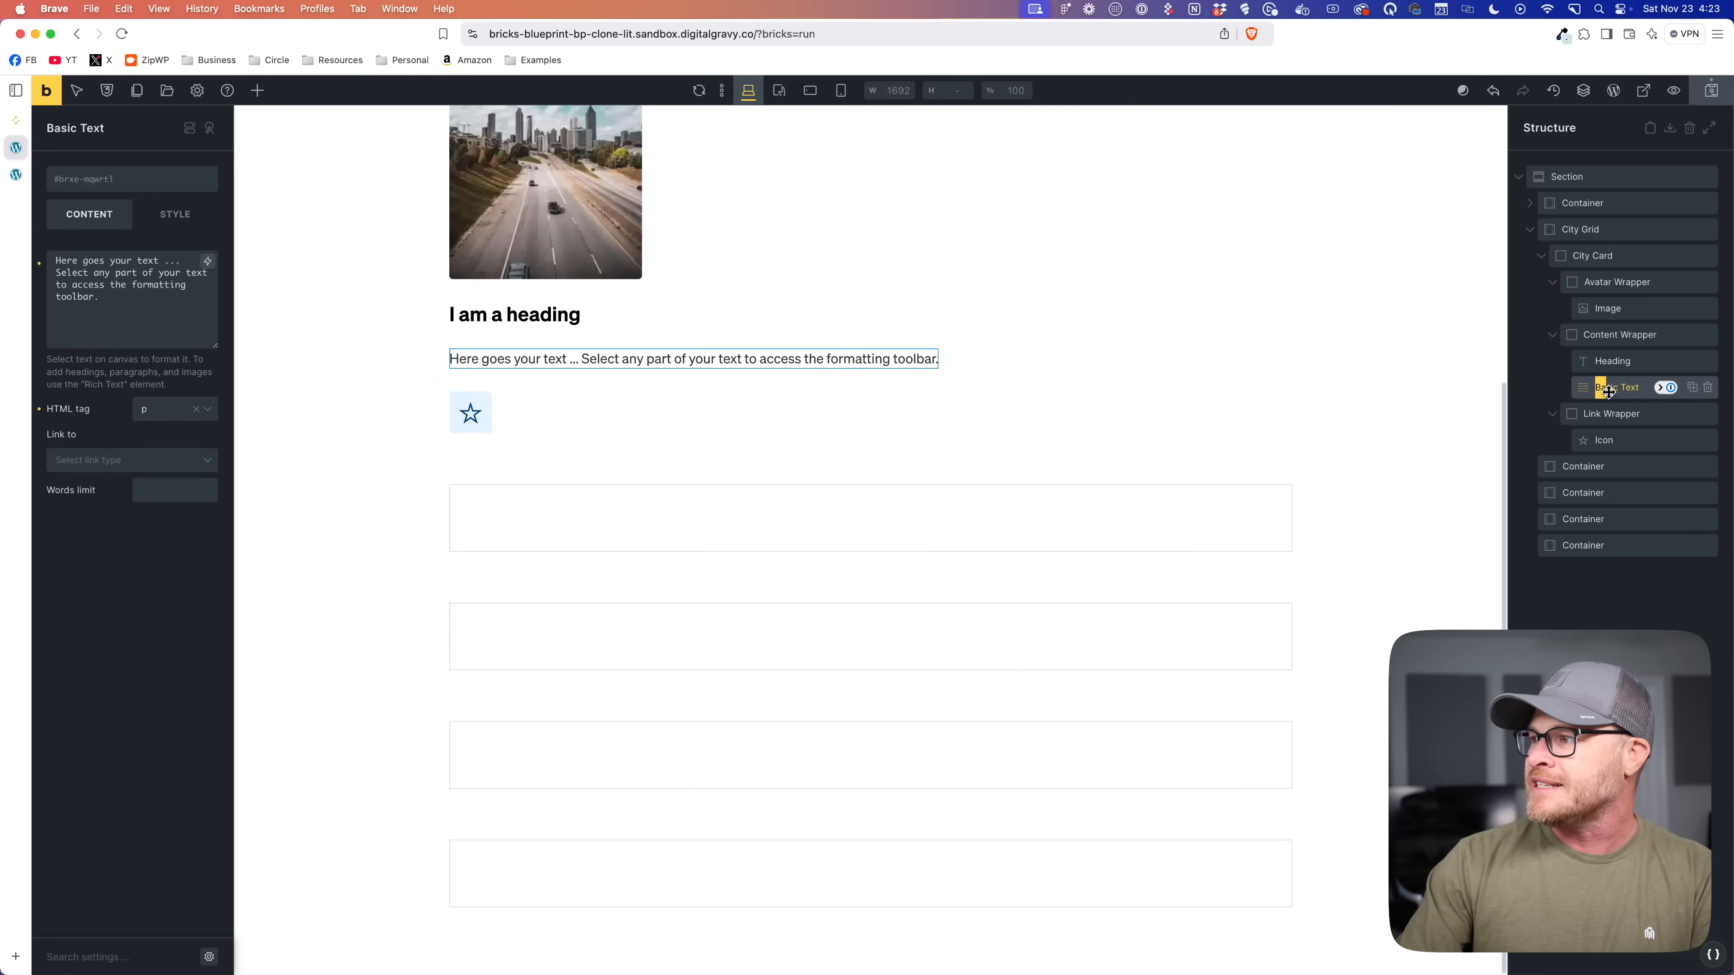
text(Description)
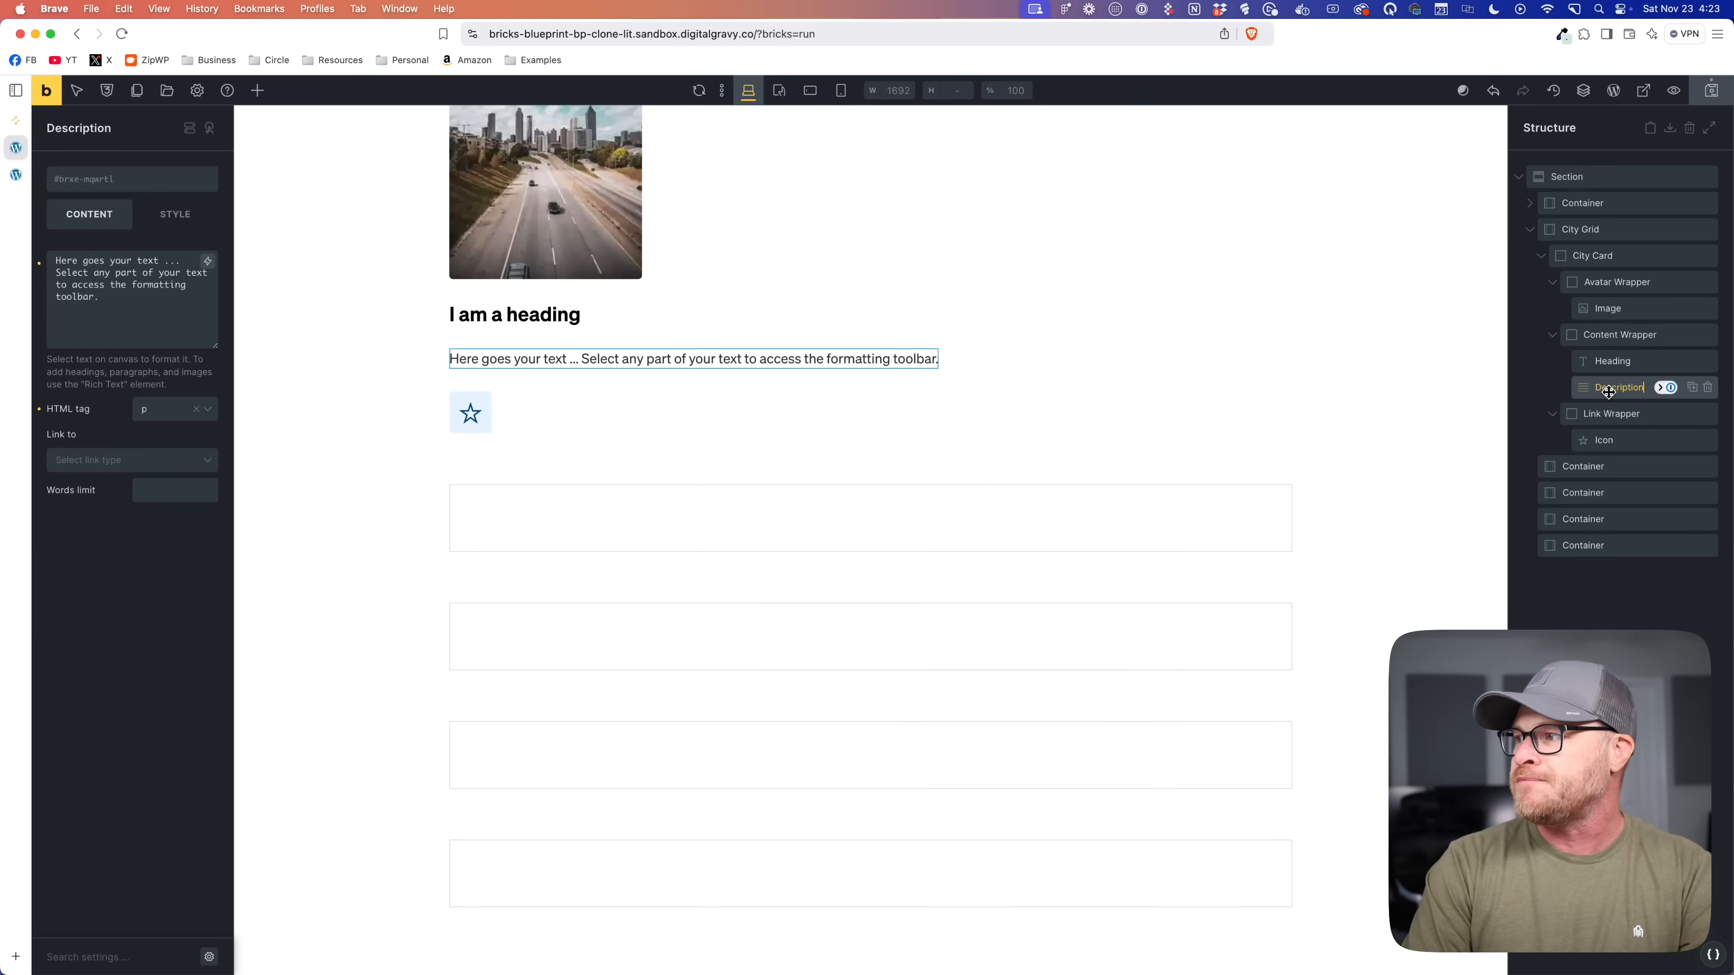
key(Return)
Step: Rename the Icon element inside the Link Wrapper as Icon Link
double_click(1604, 439)
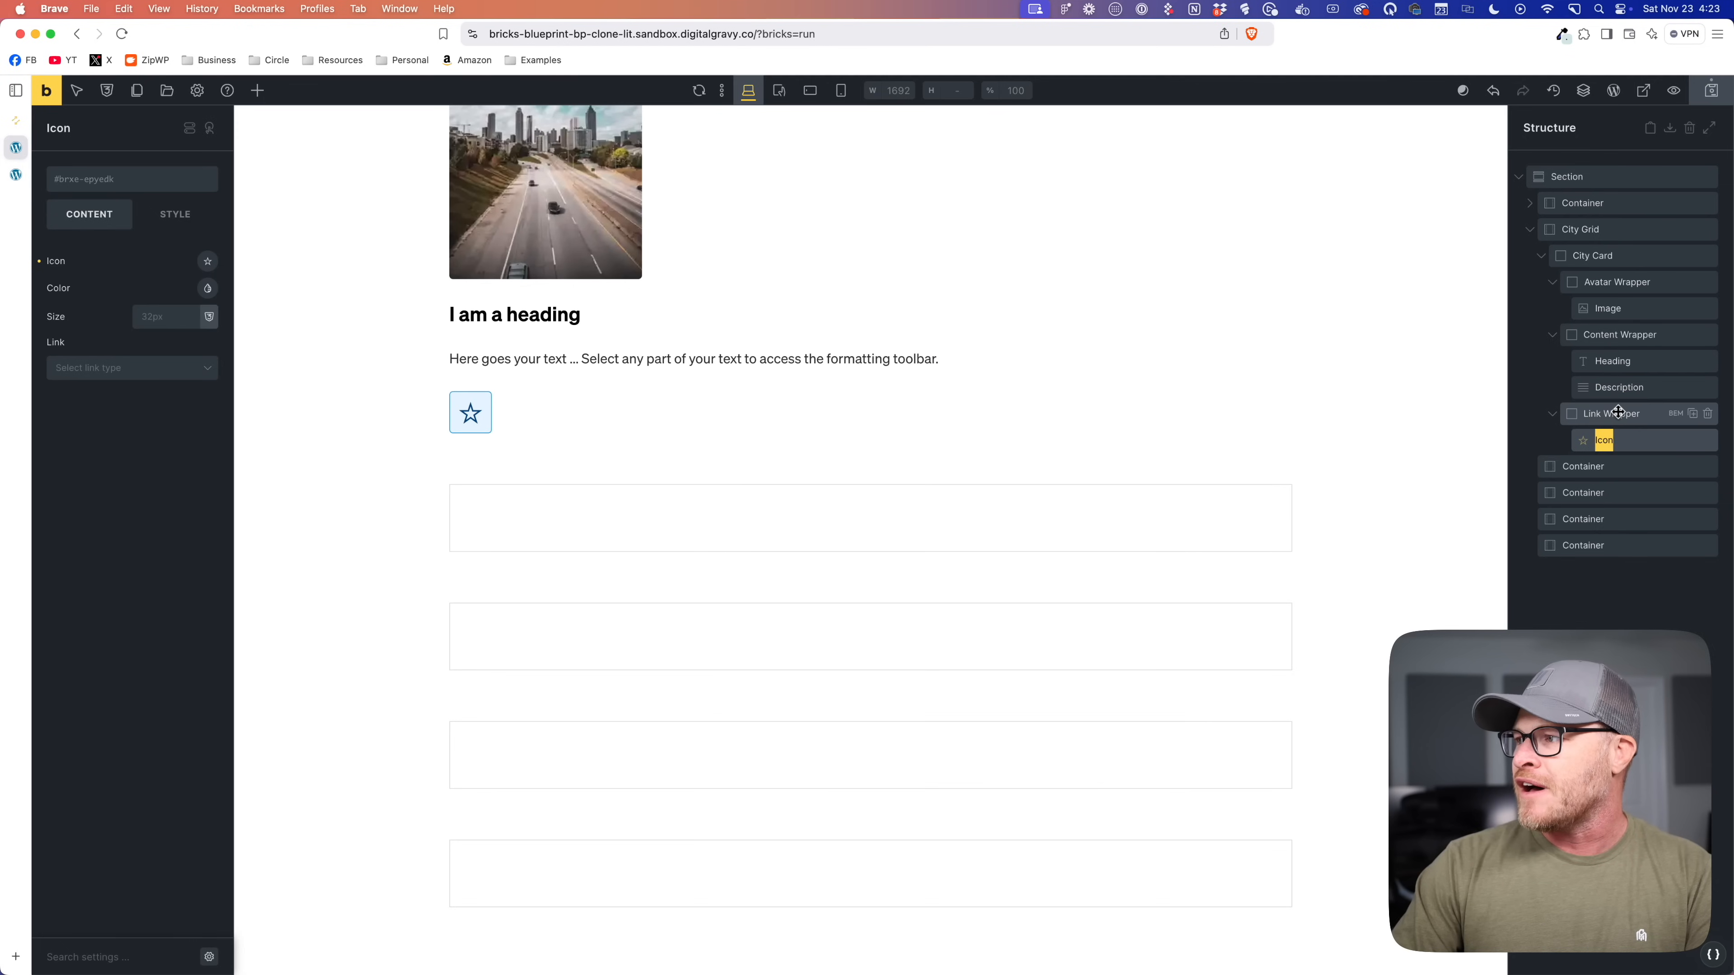
double_click(1610, 442)
click(1610, 443)
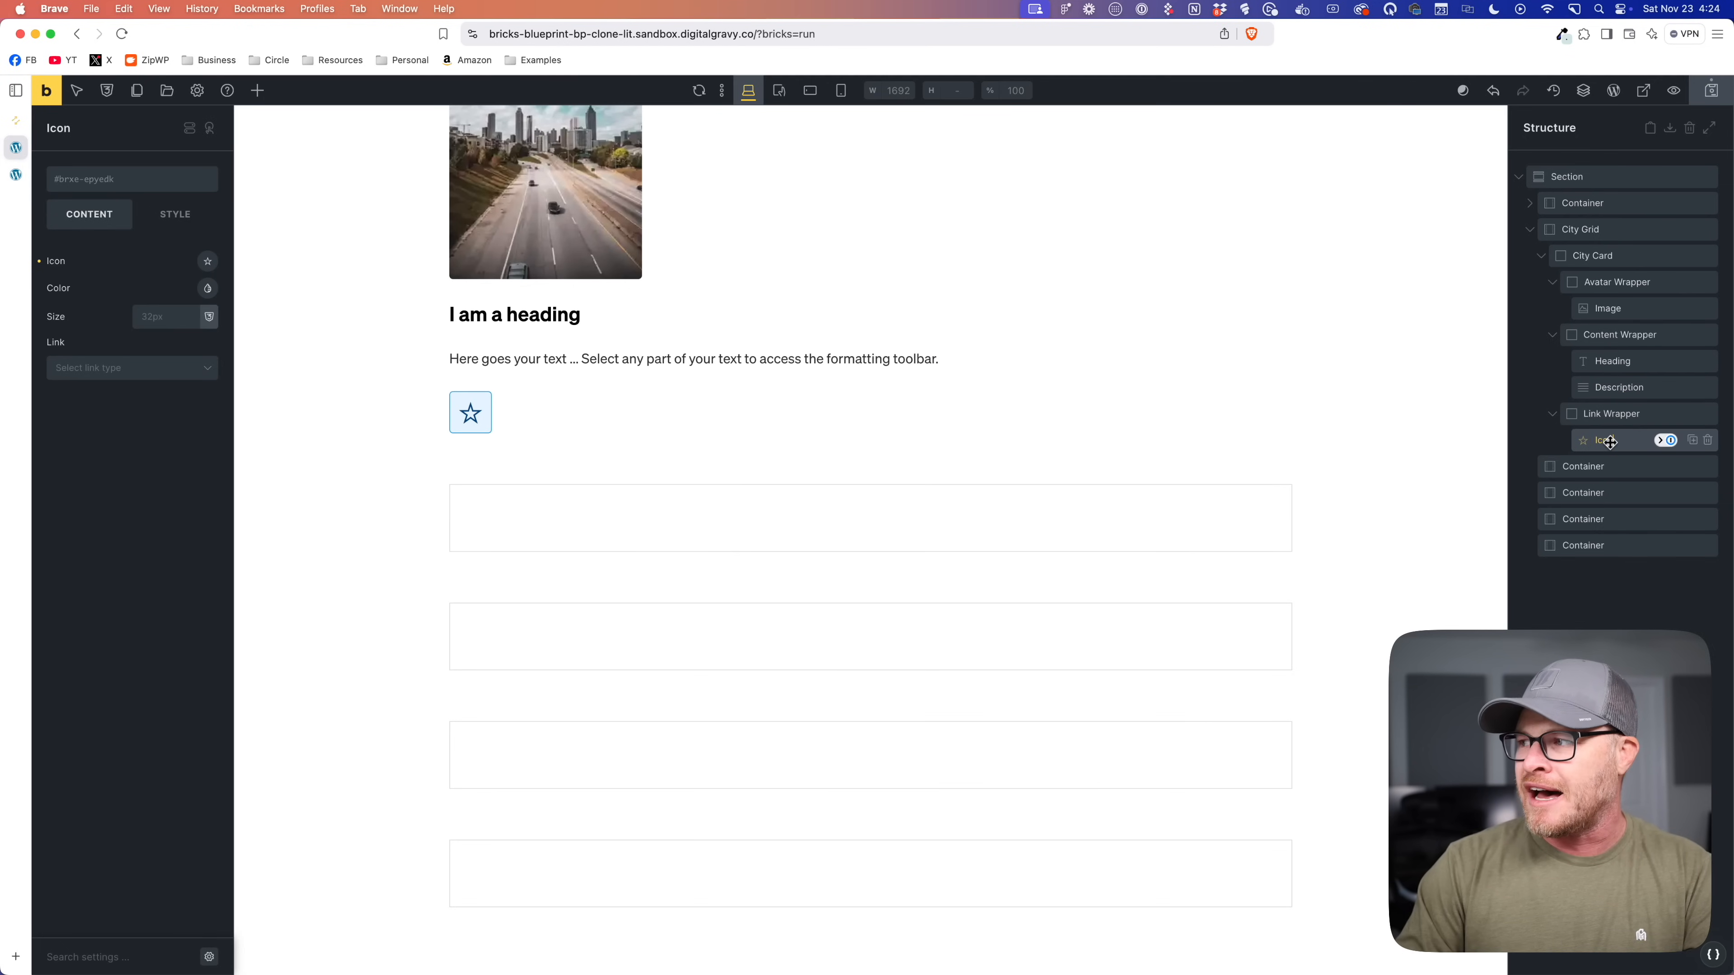
text(Link)
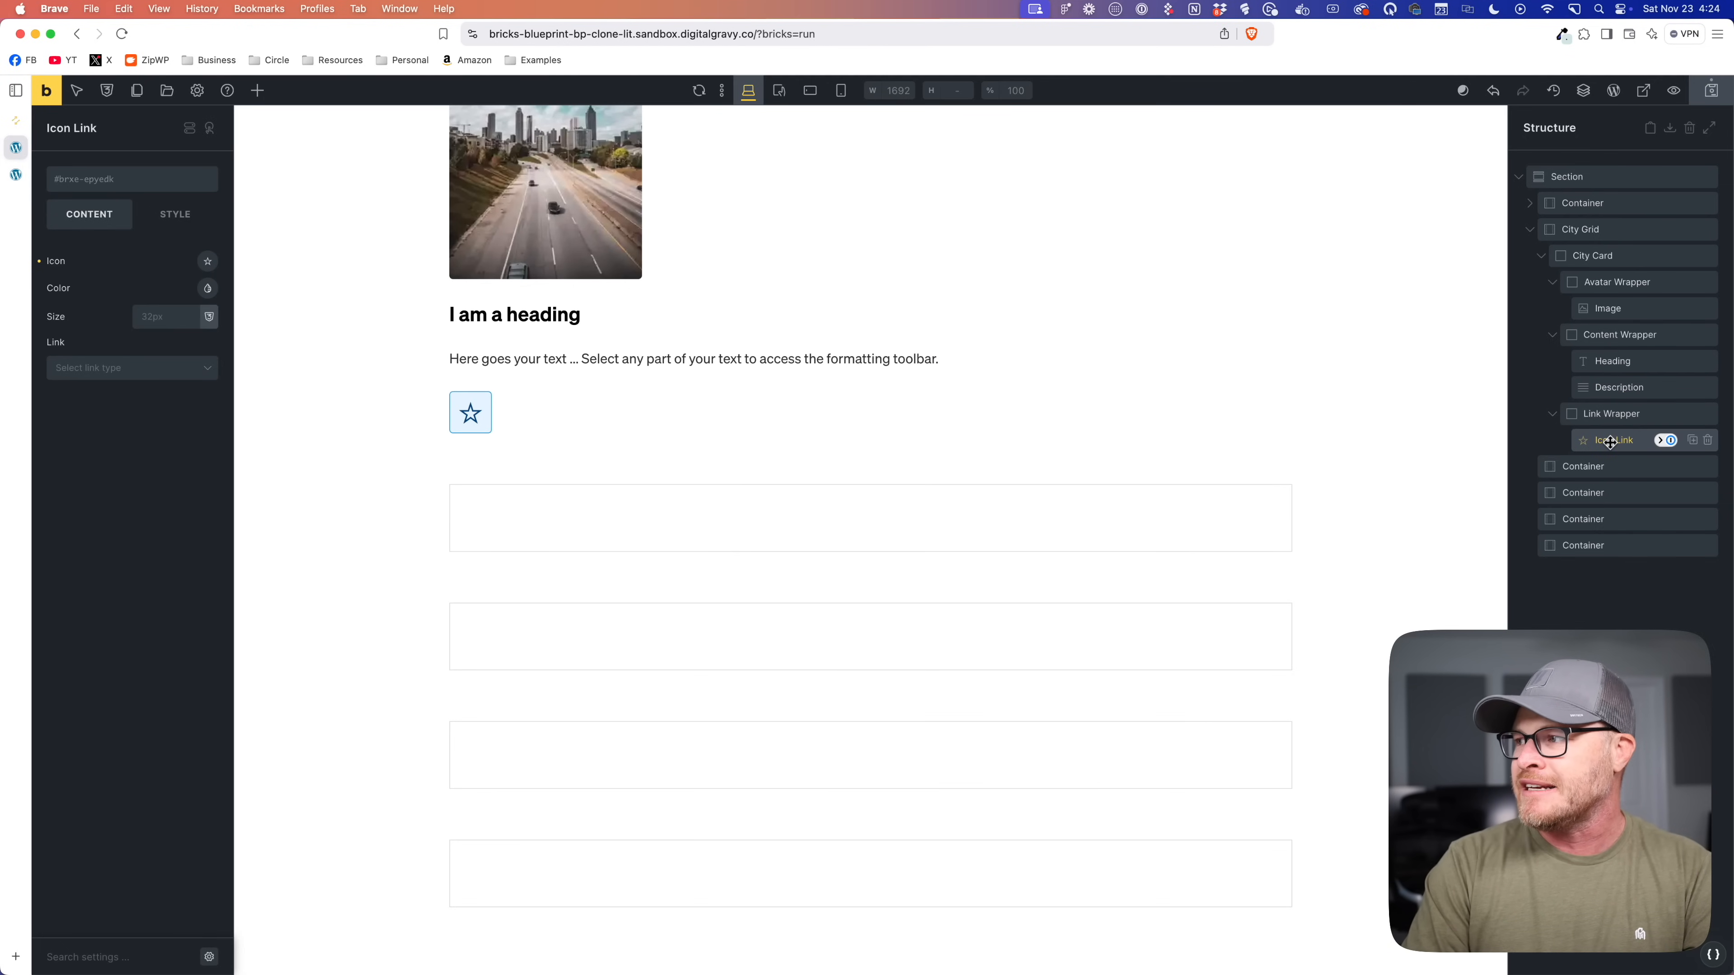
scroll(1223, 341, up, 2)
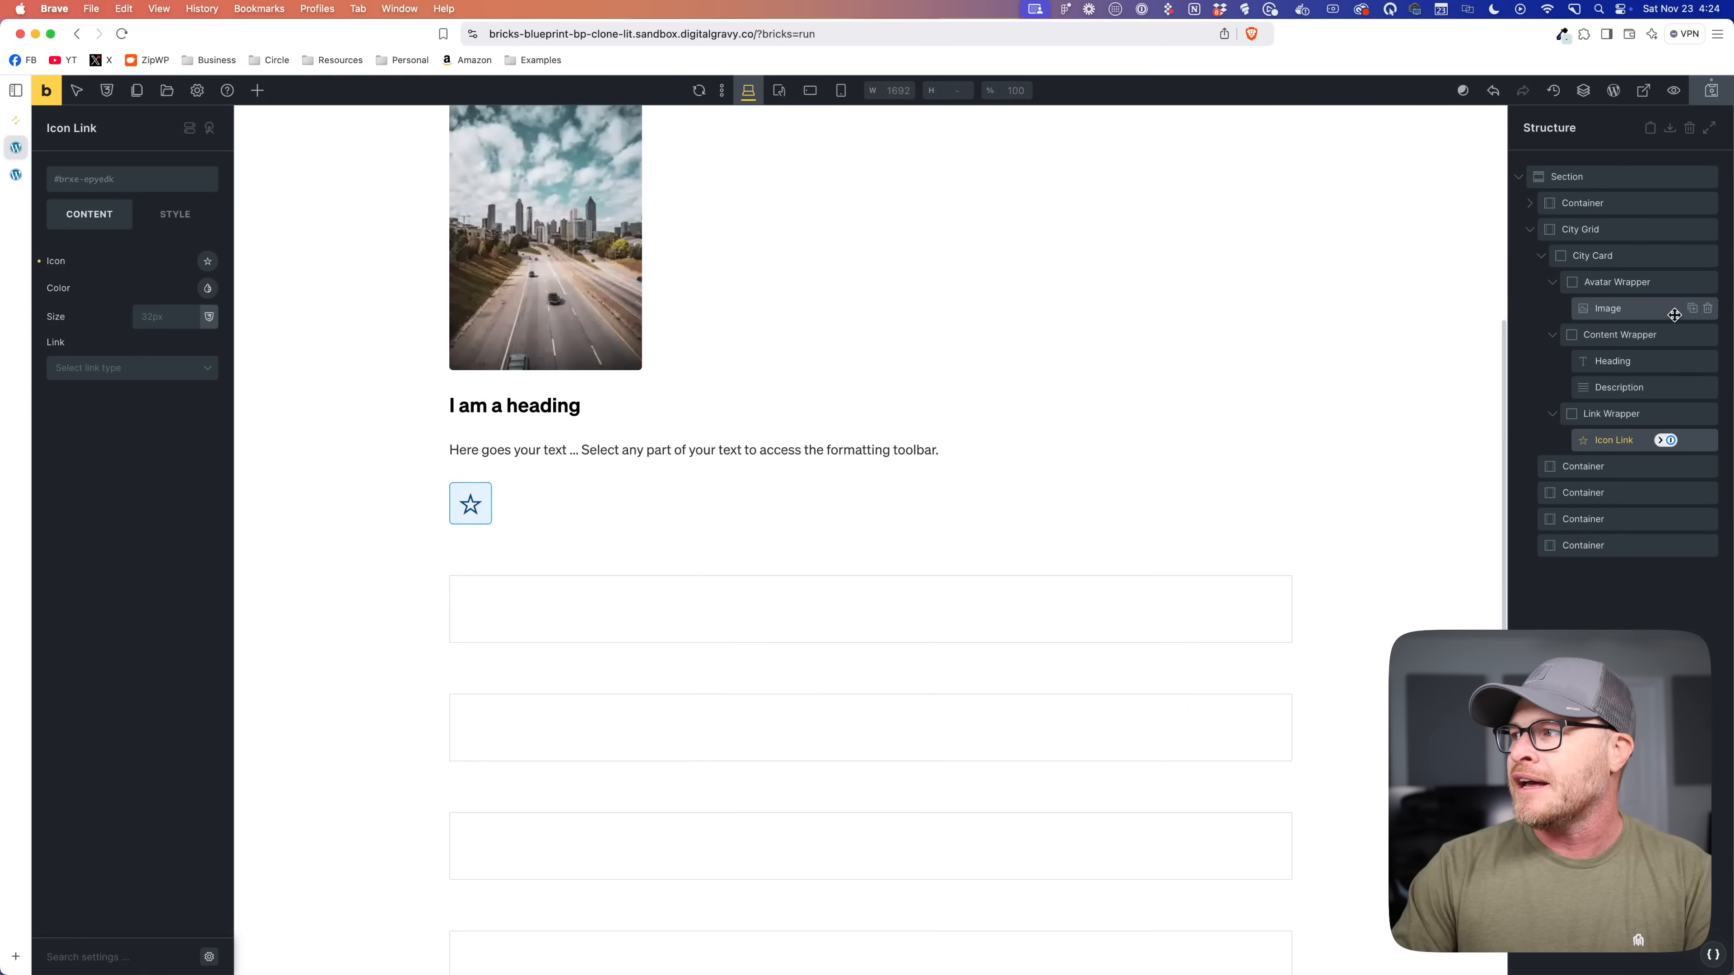
Step: Rename the Image element inside the Avatar Wrapper as Avatar
double_click(1599, 307)
text(Avatar)
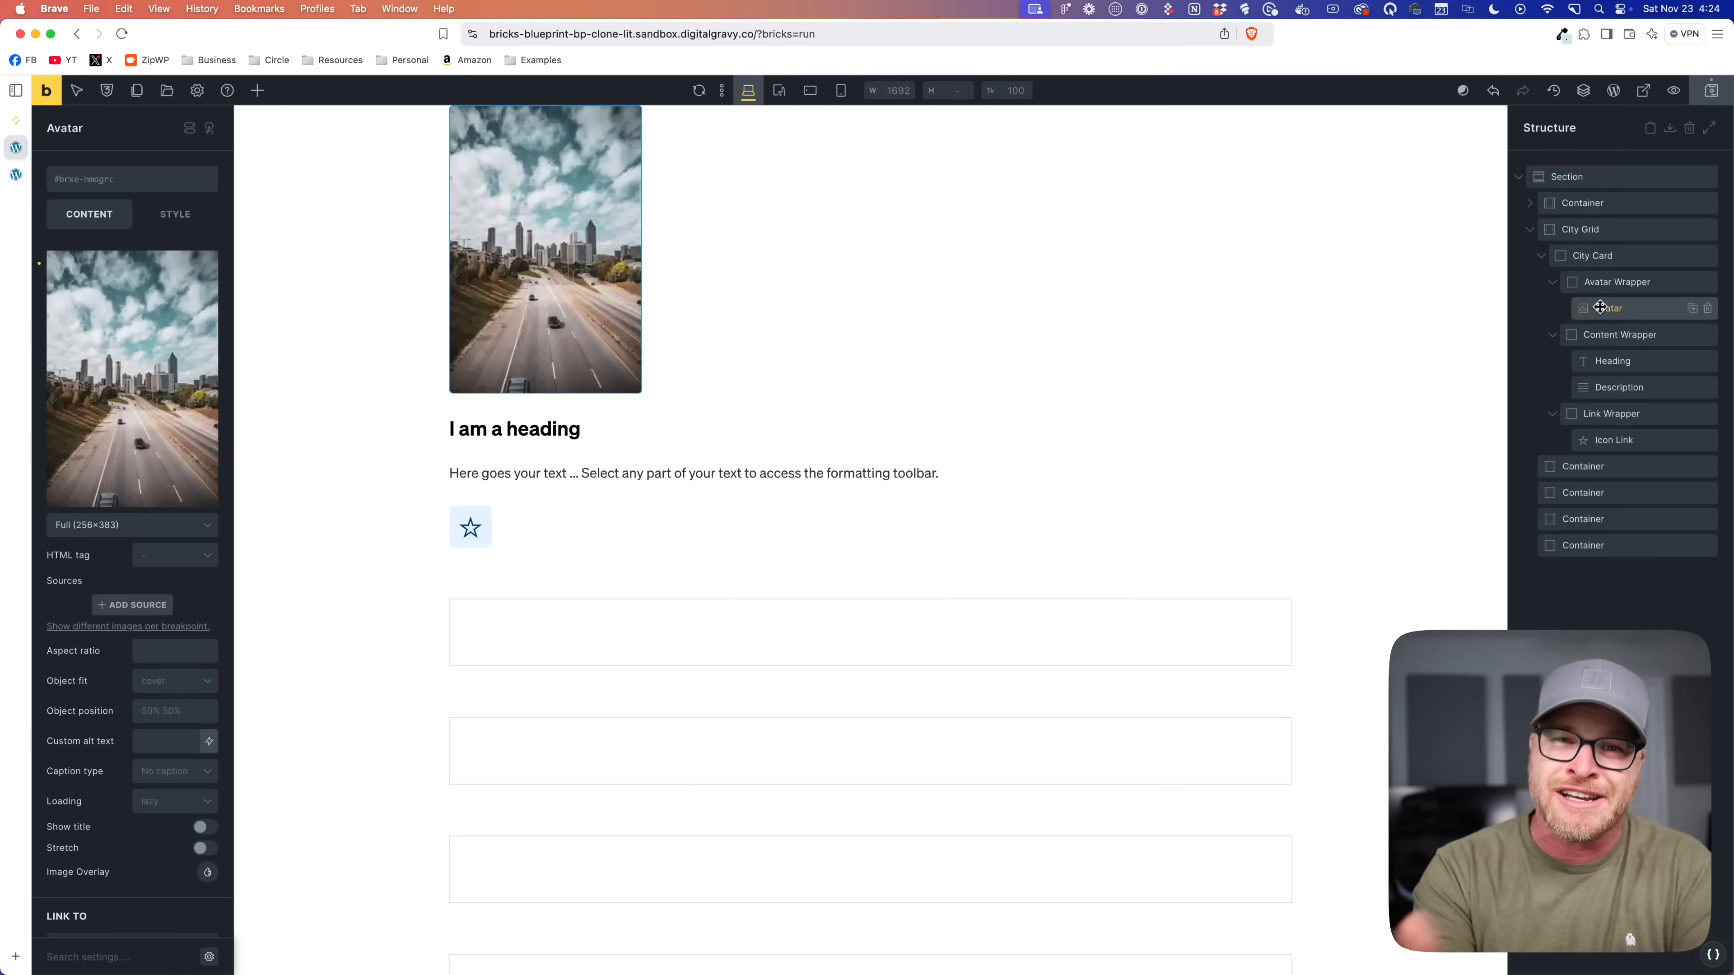
Step: Generate and apply BEM classes to the City Card and its child elements, using city-card as the block name with labels synced
click(1631, 282)
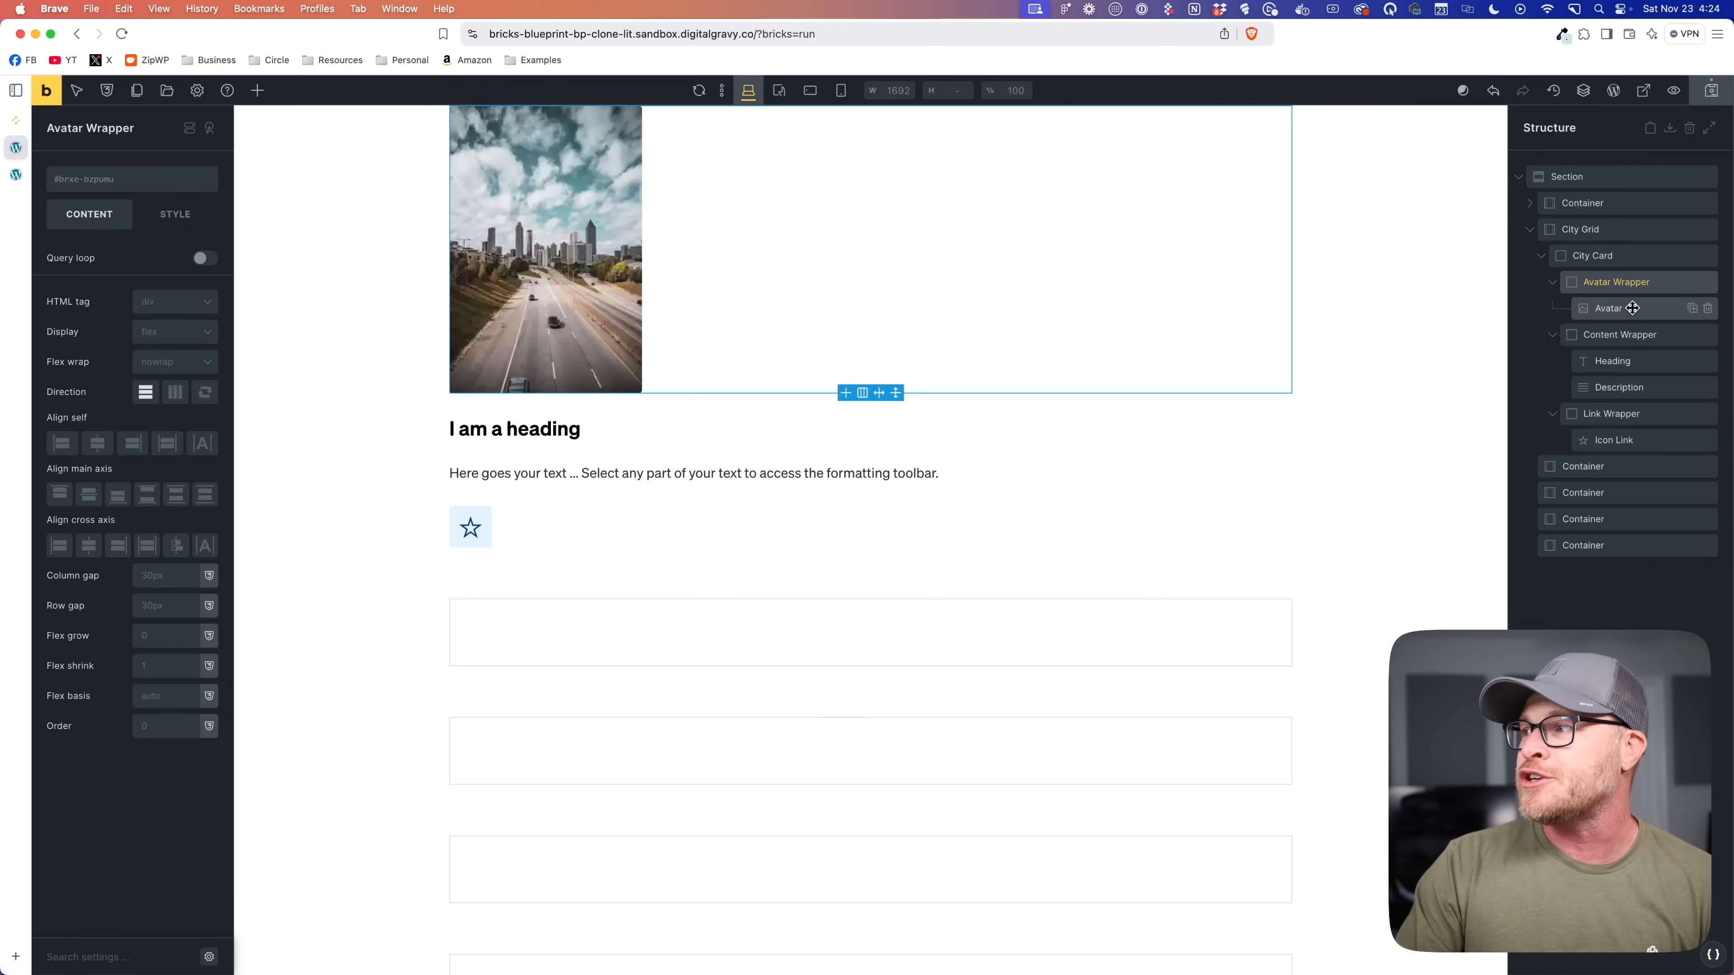
click(1629, 255)
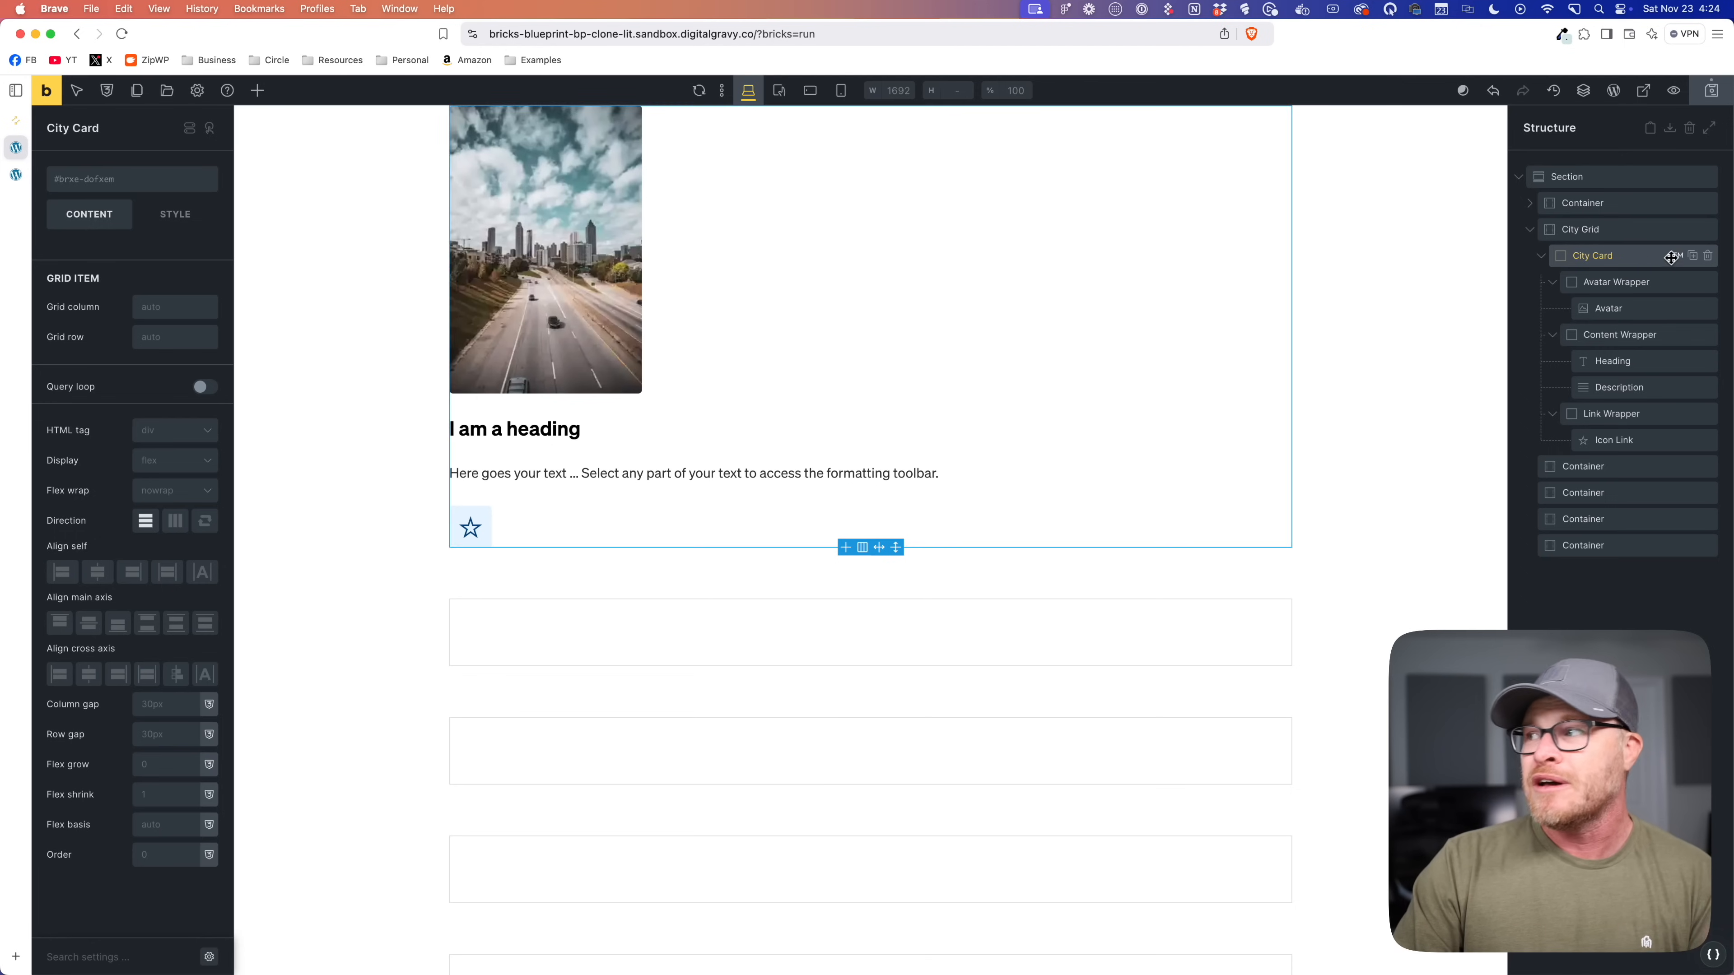
click(1676, 257)
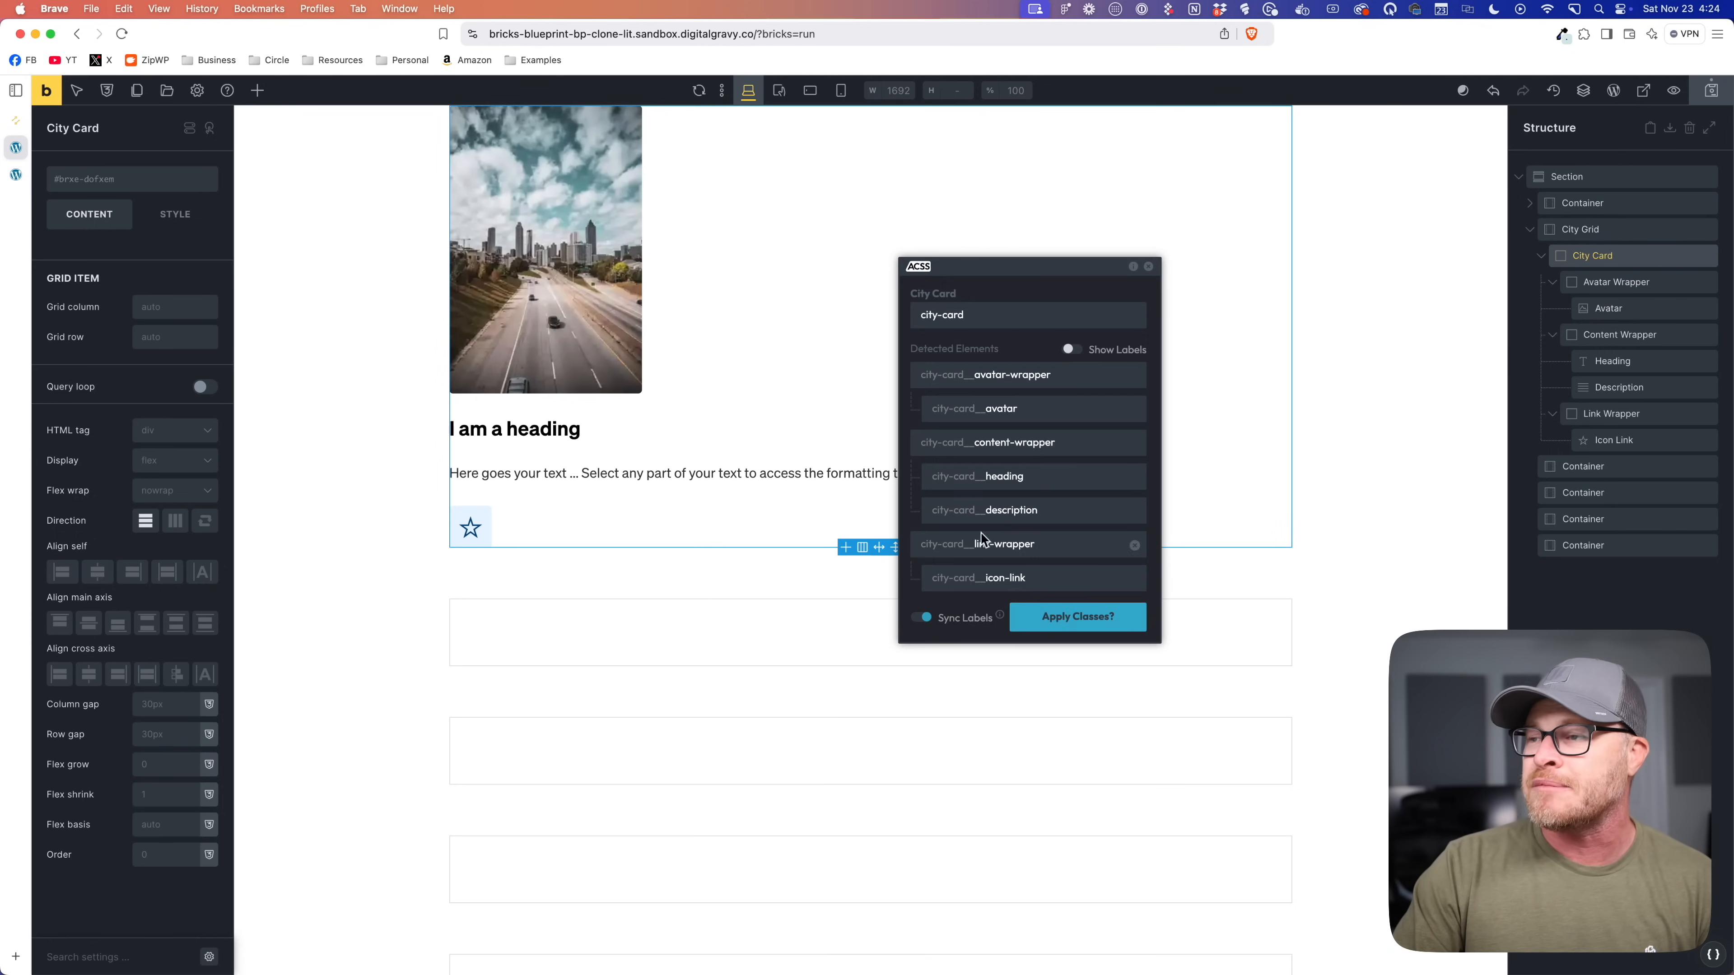
click(1091, 618)
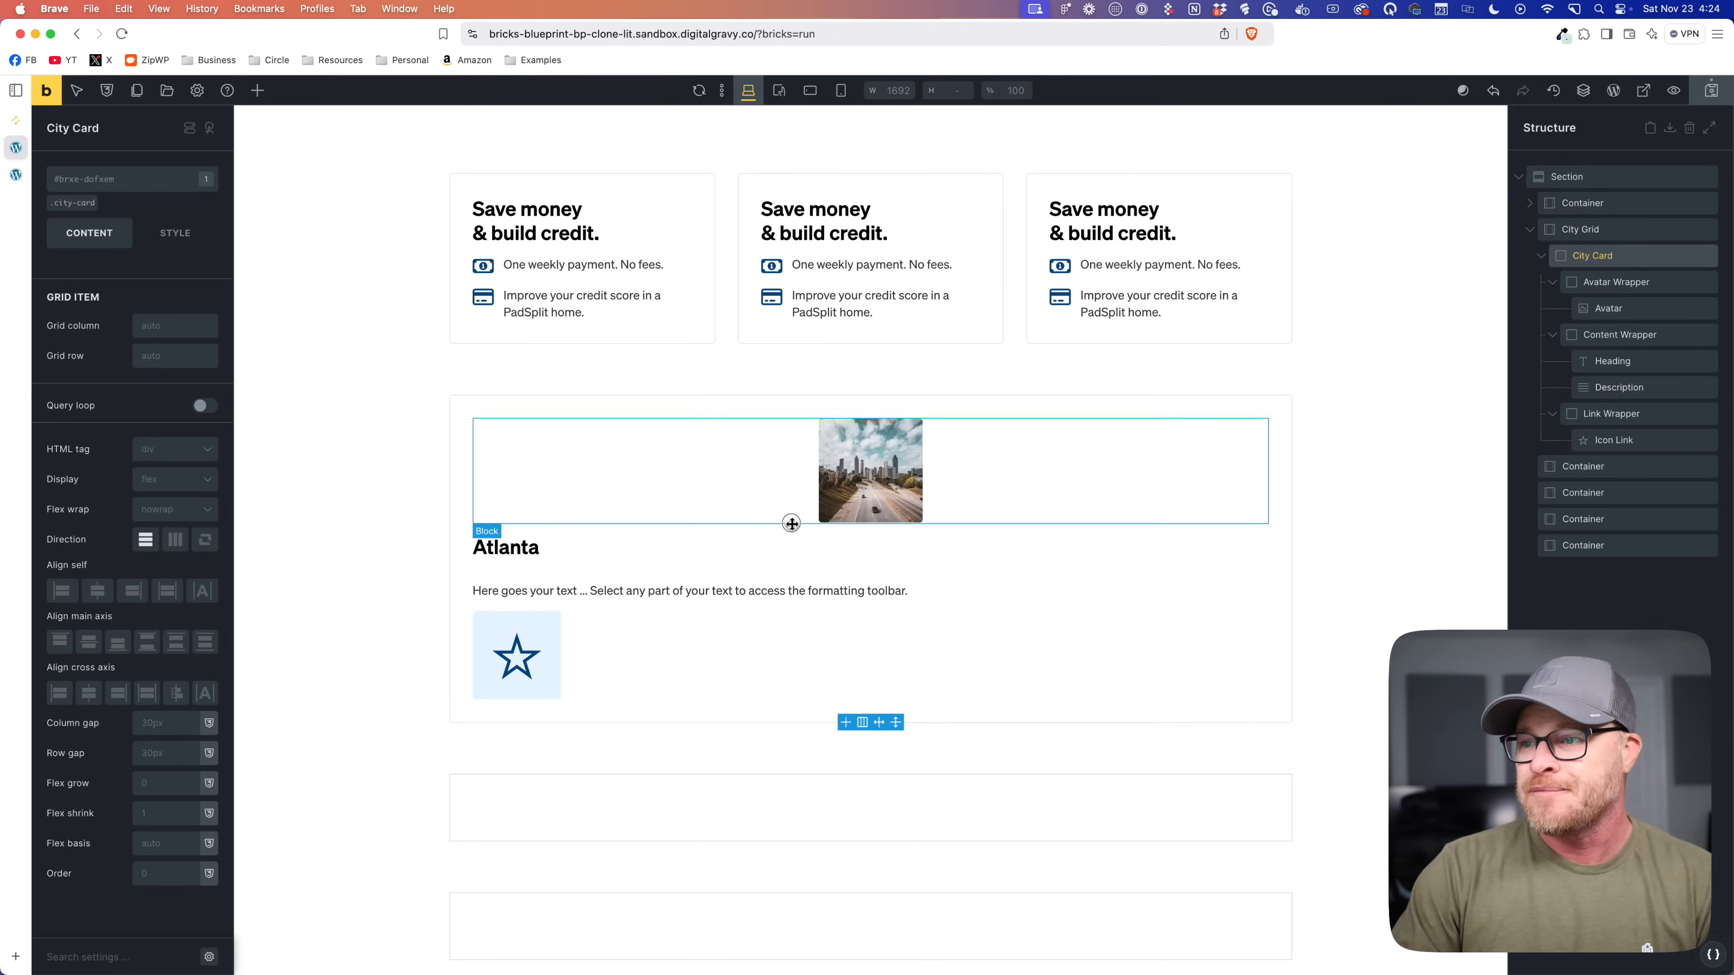
Step: Make the city-card class a grid with template columns auto var(--grid-1) auto
click(790, 518)
click(538, 526)
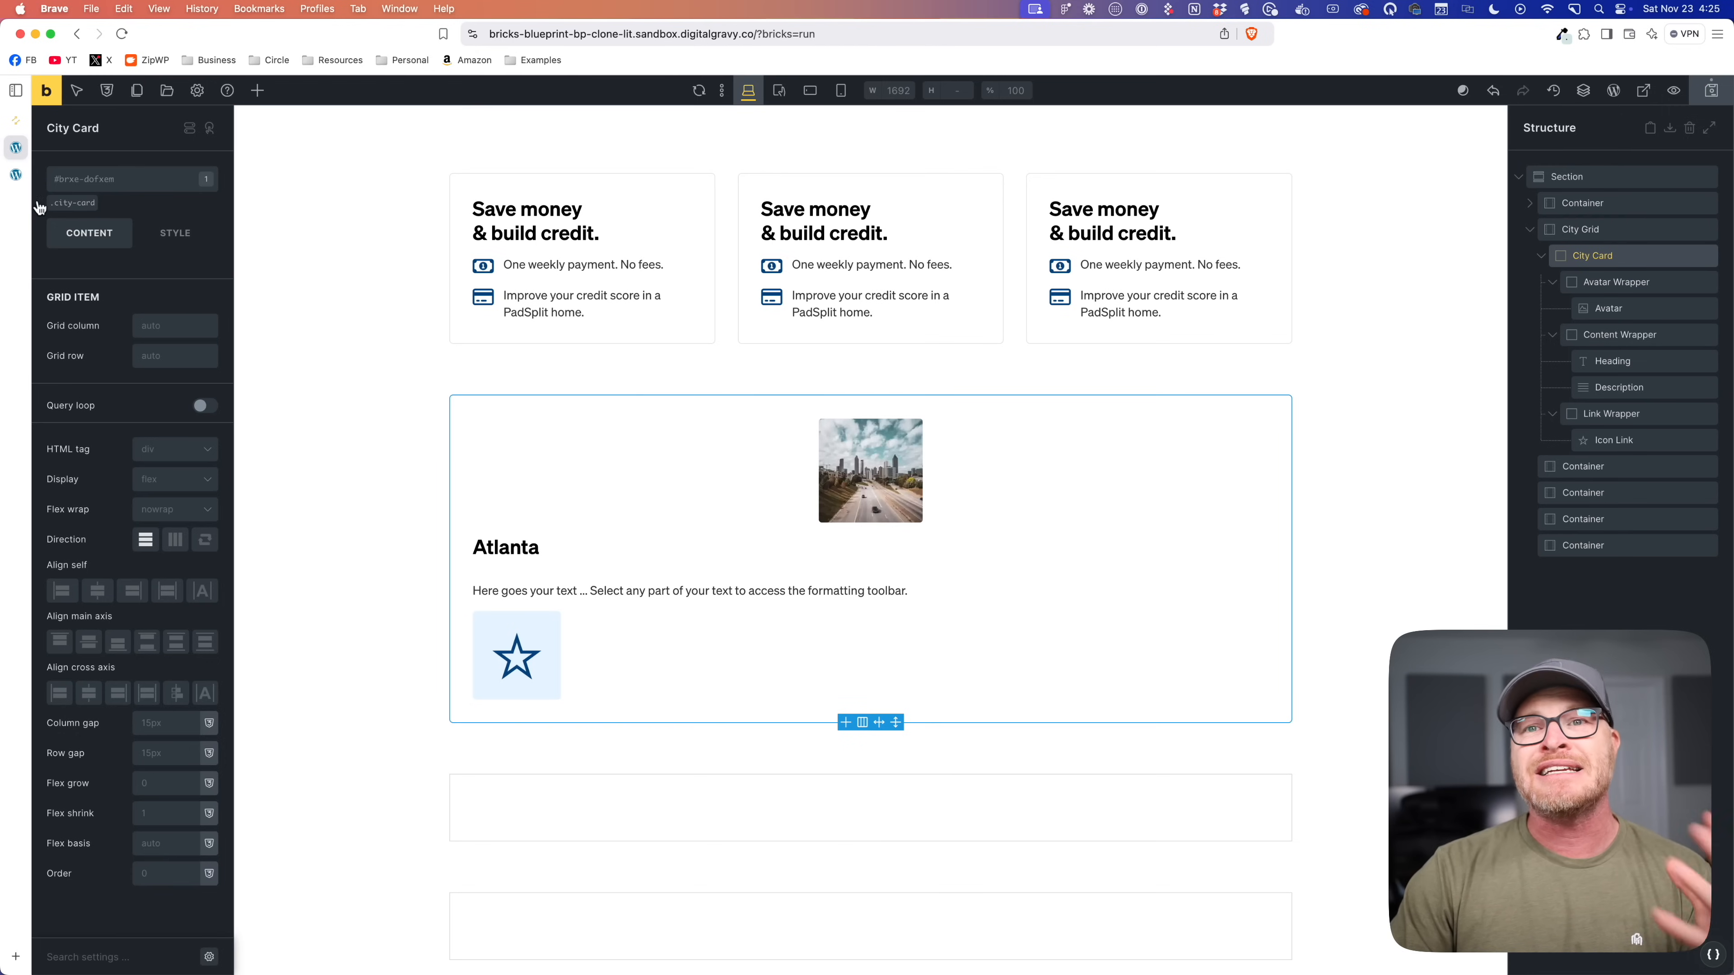
click(68, 204)
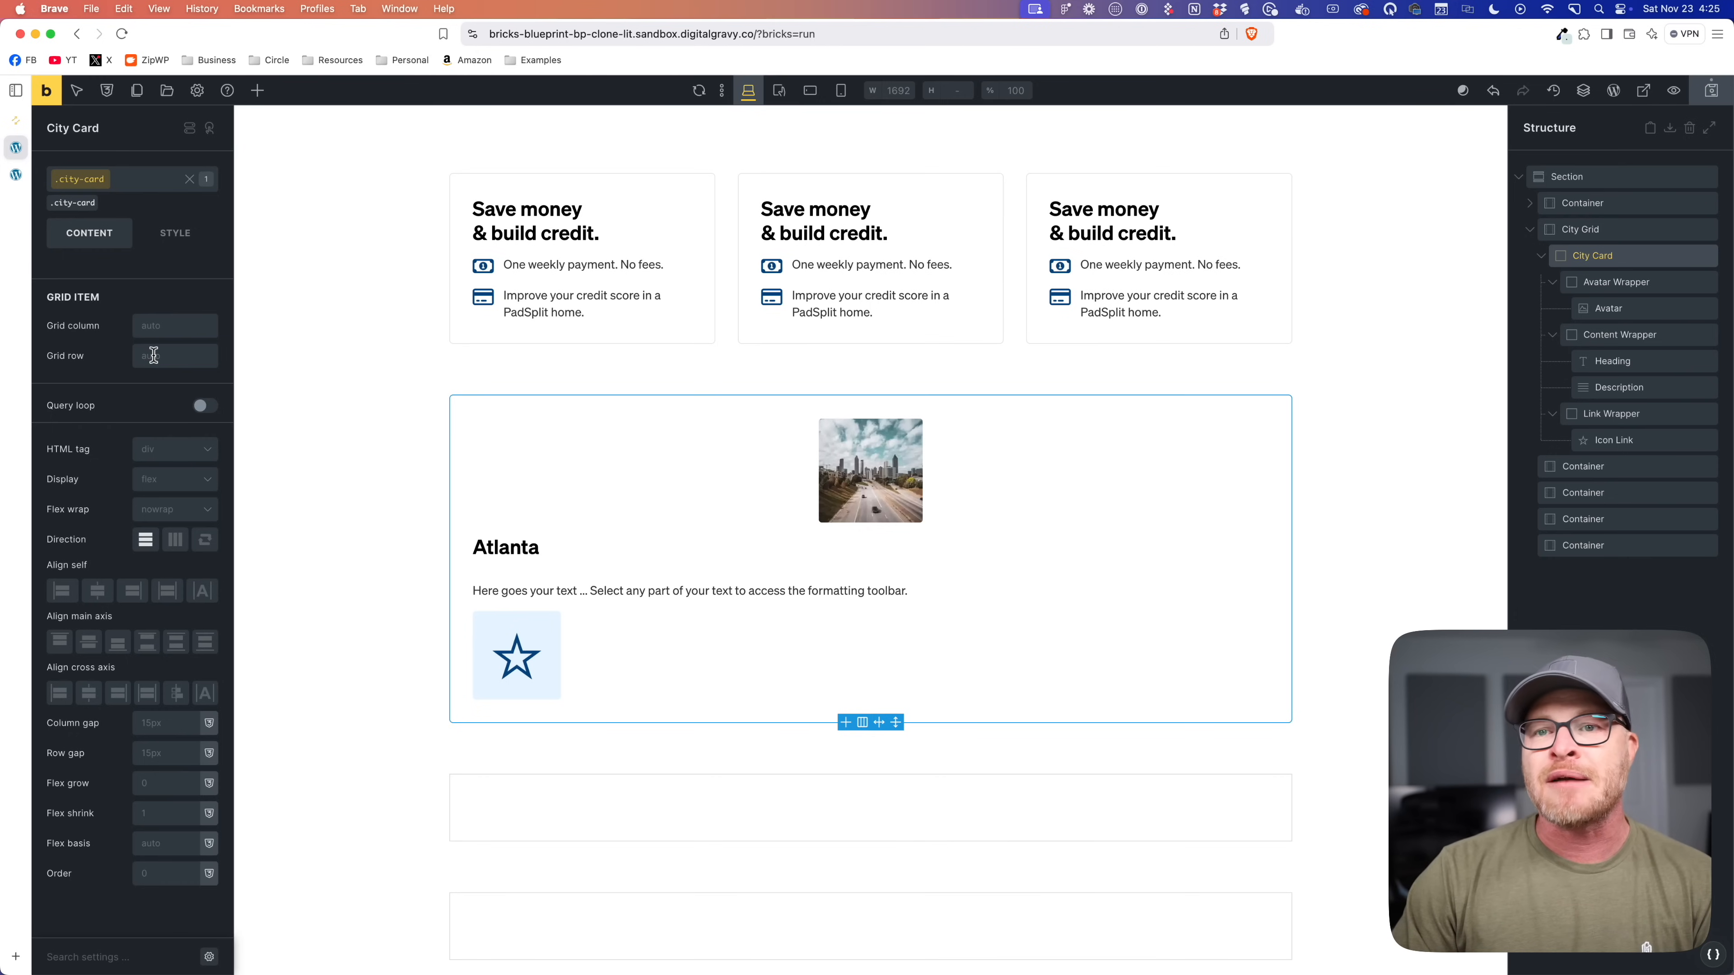
click(184, 479)
click(171, 559)
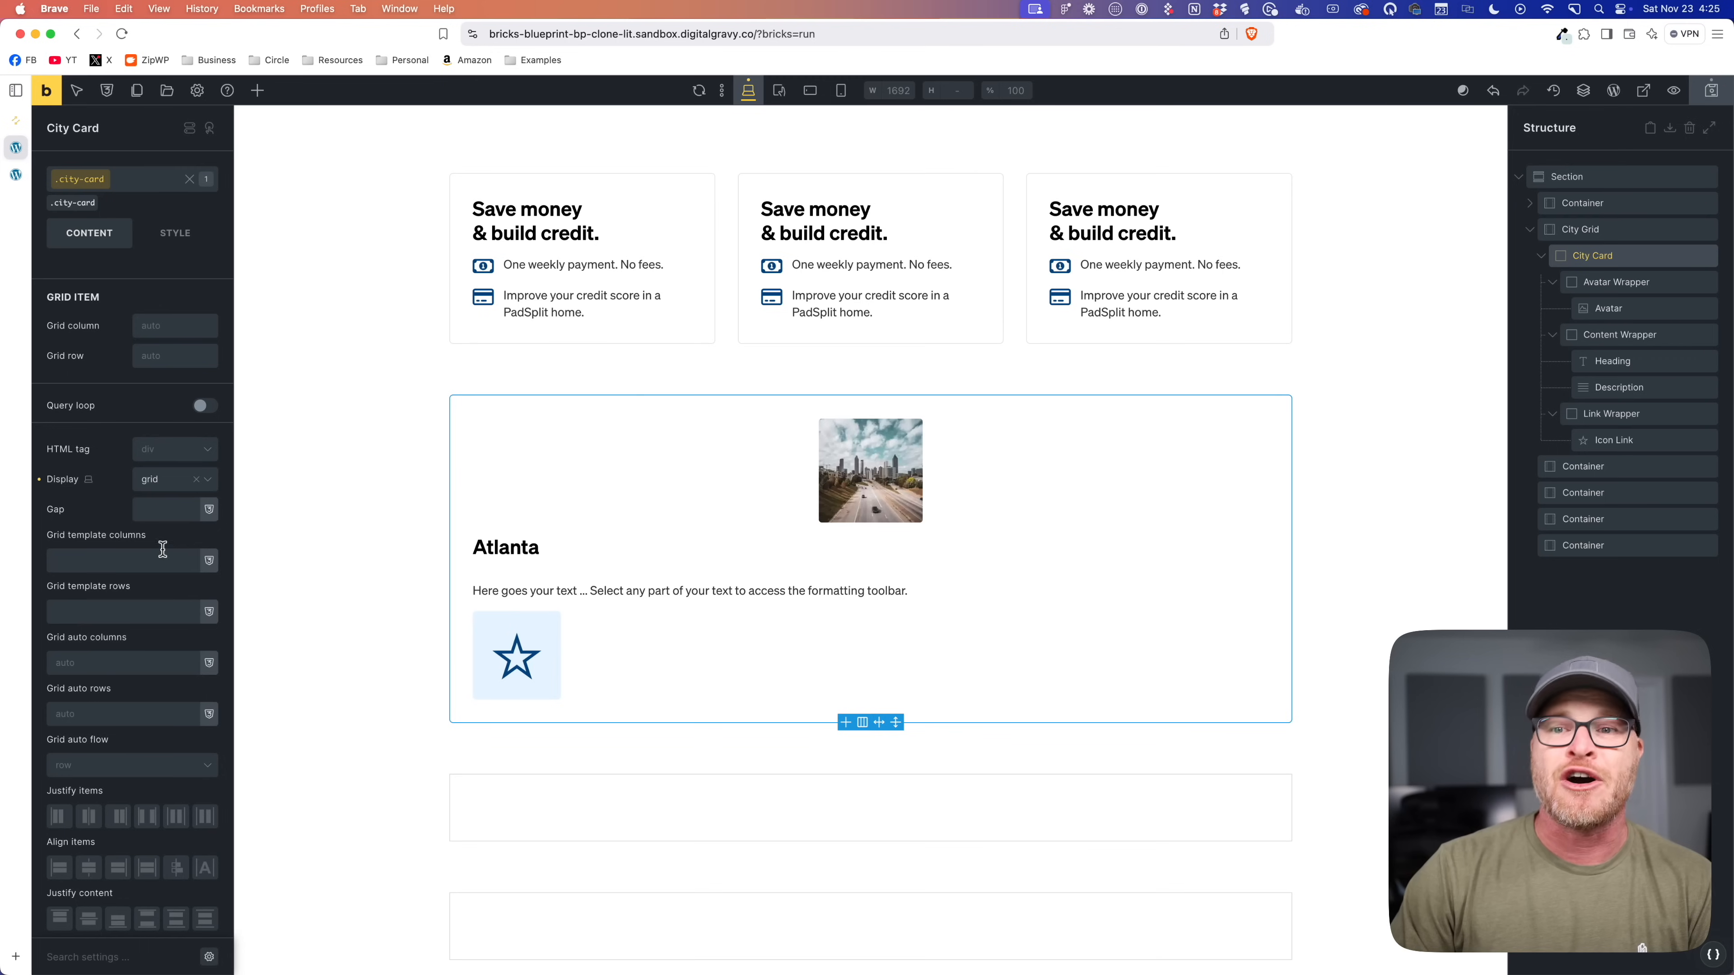
click(105, 561)
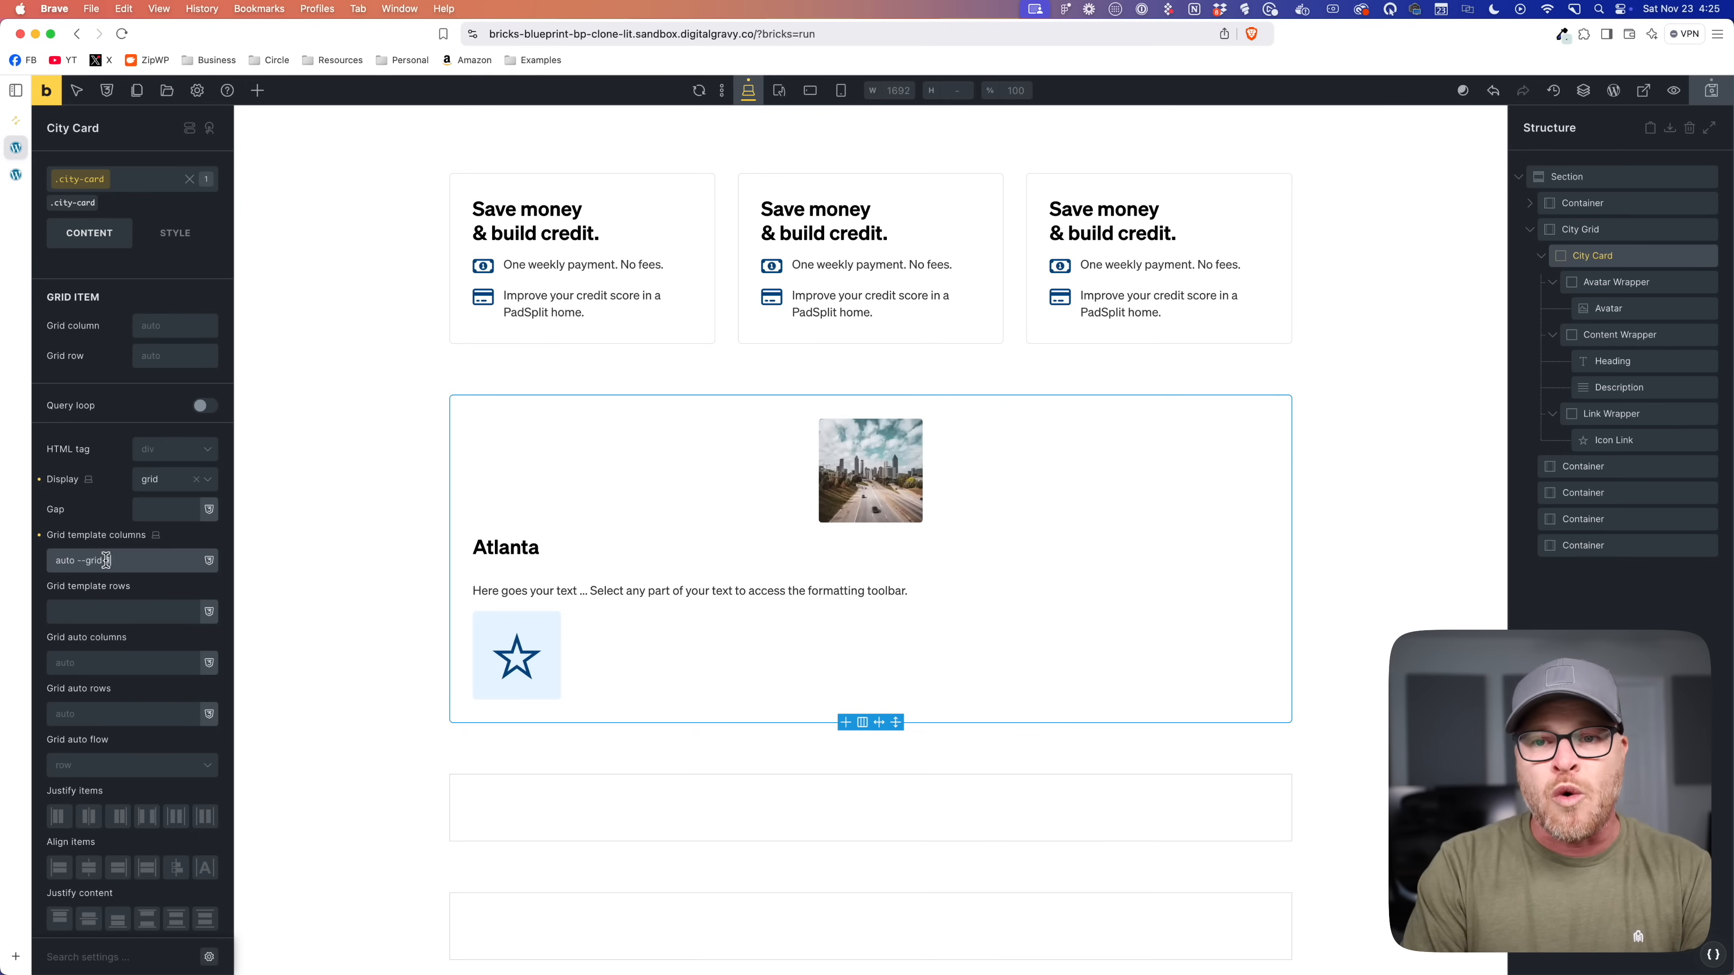
text(auto --grid-1)
key(Return)
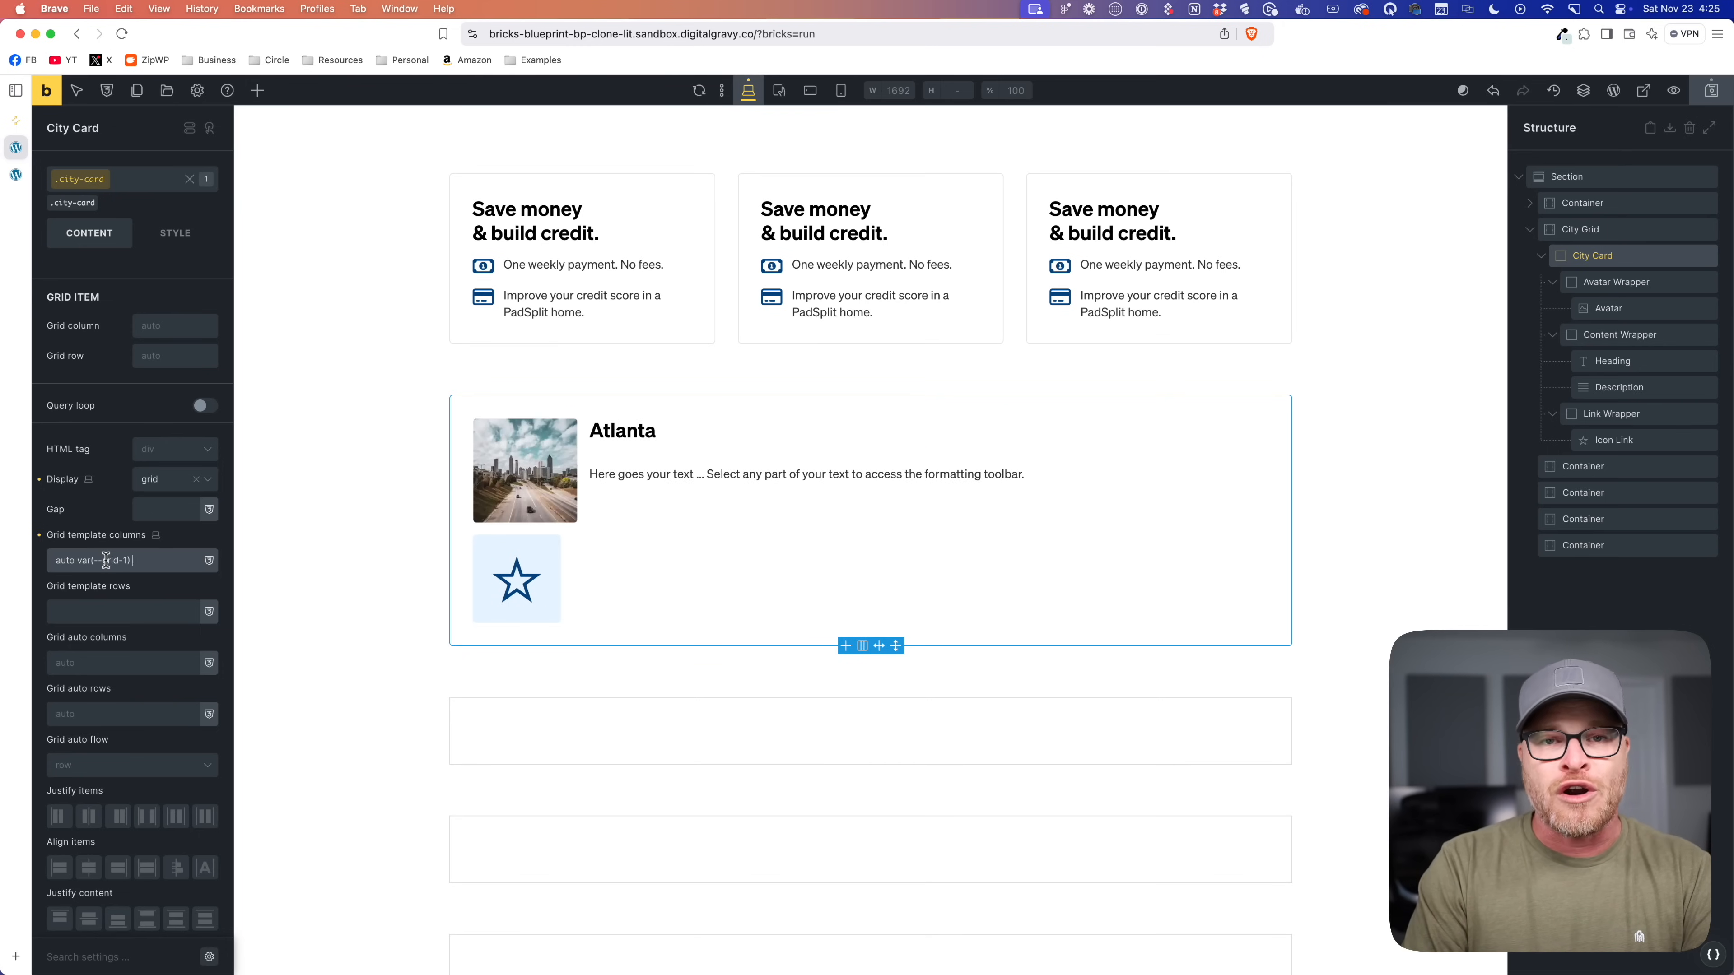
text(auto)
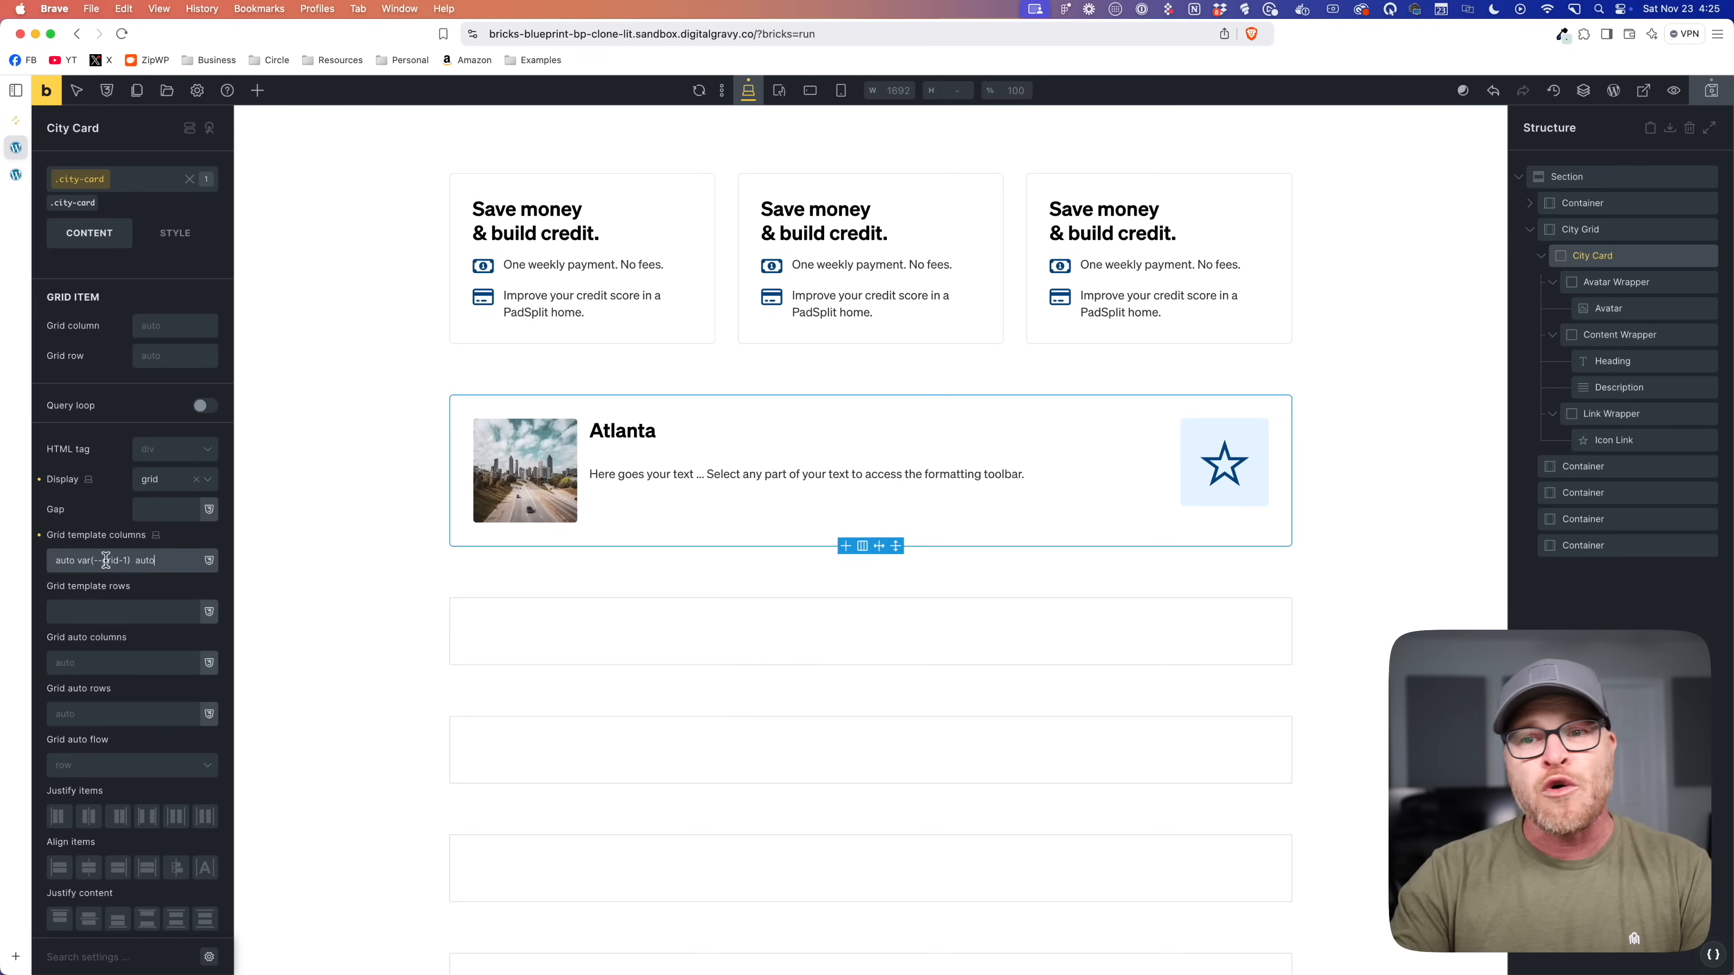
Step: Set the city-card grid's template rows to 1fr and its justify content to center
click(82, 618)
scroll(83, 649, down, 3)
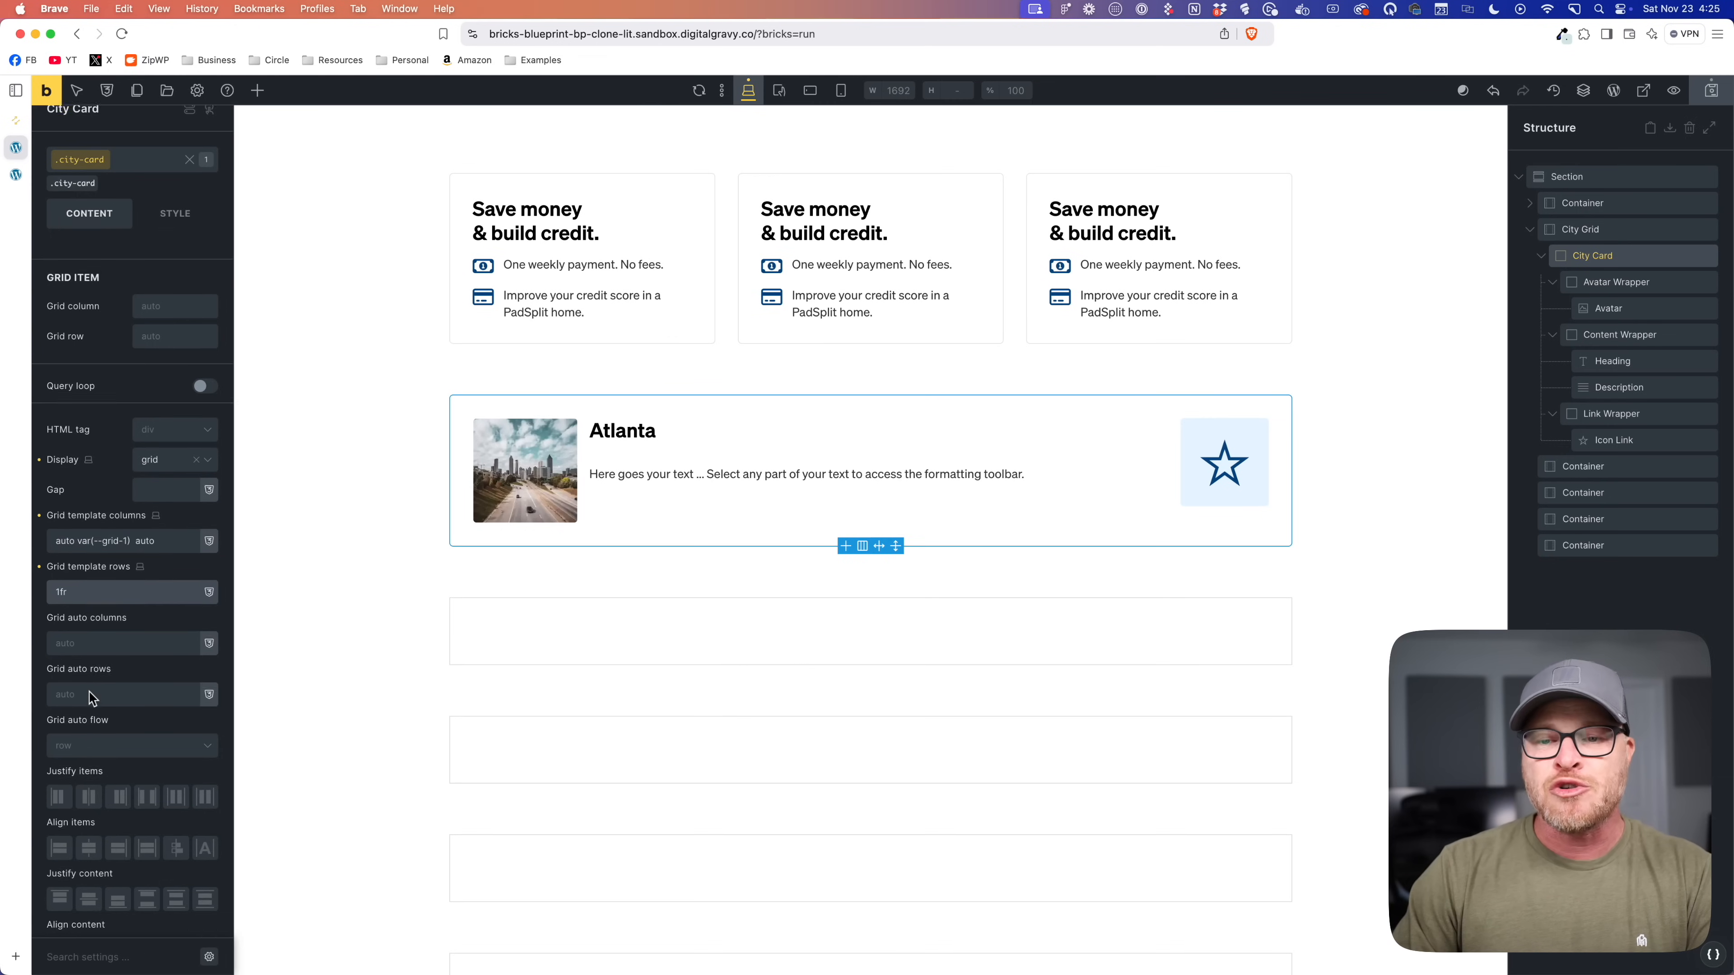
click(89, 778)
click(90, 778)
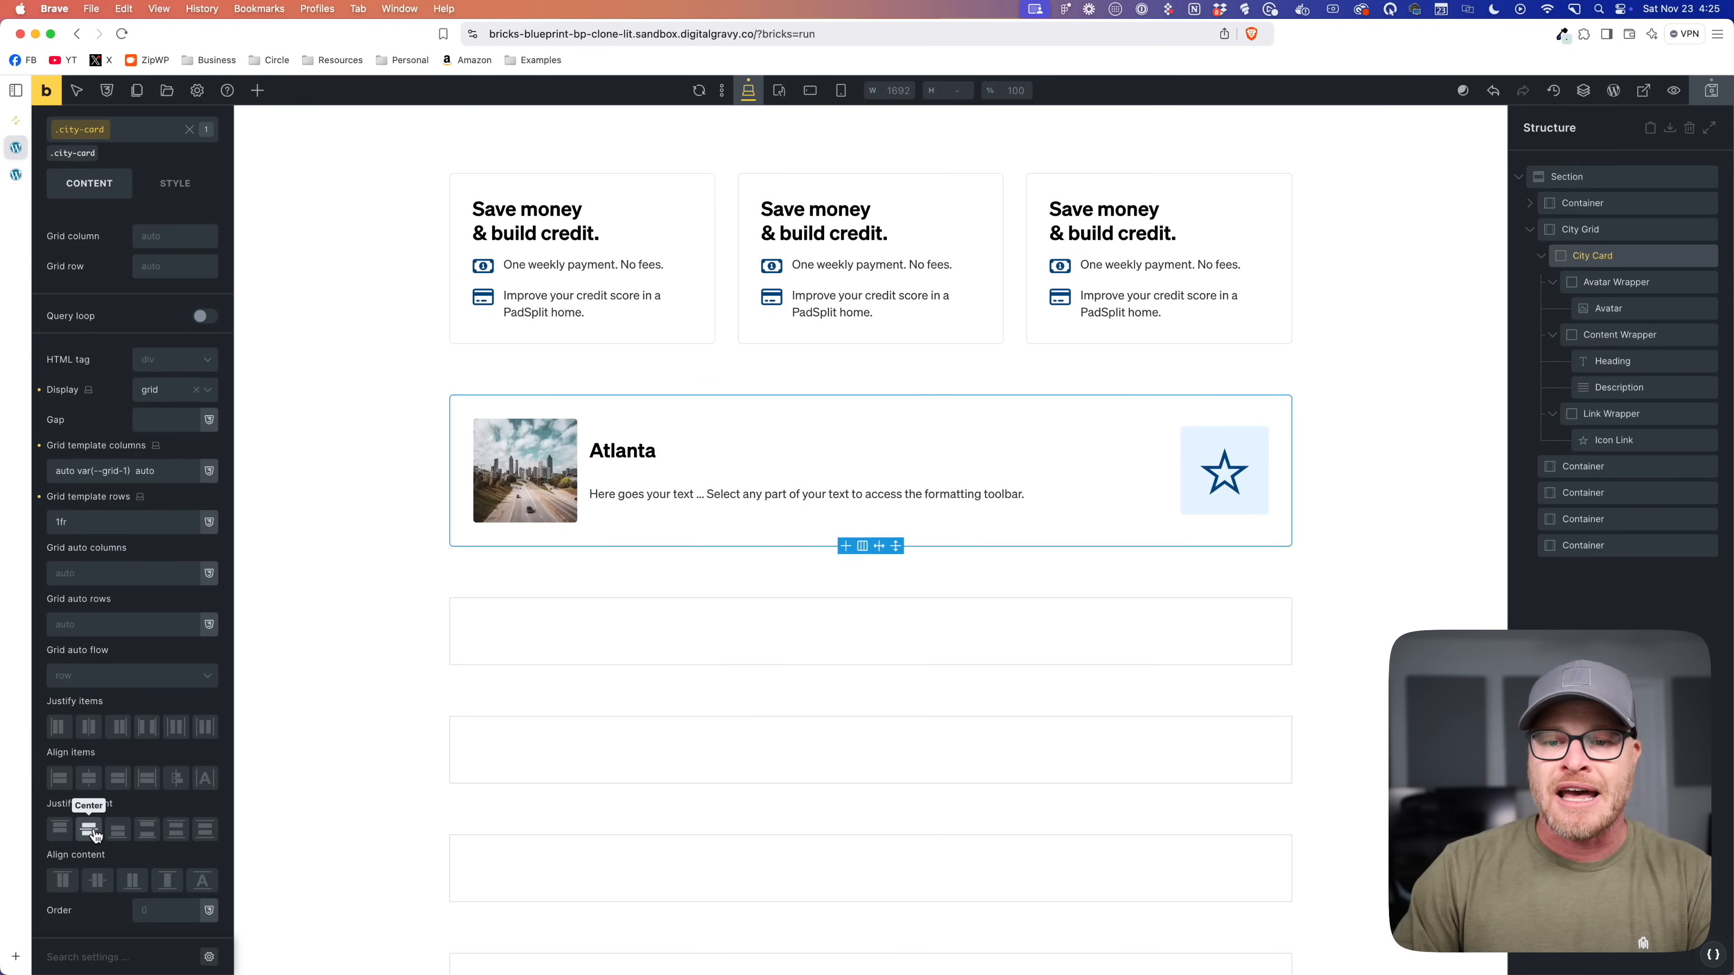
click(90, 829)
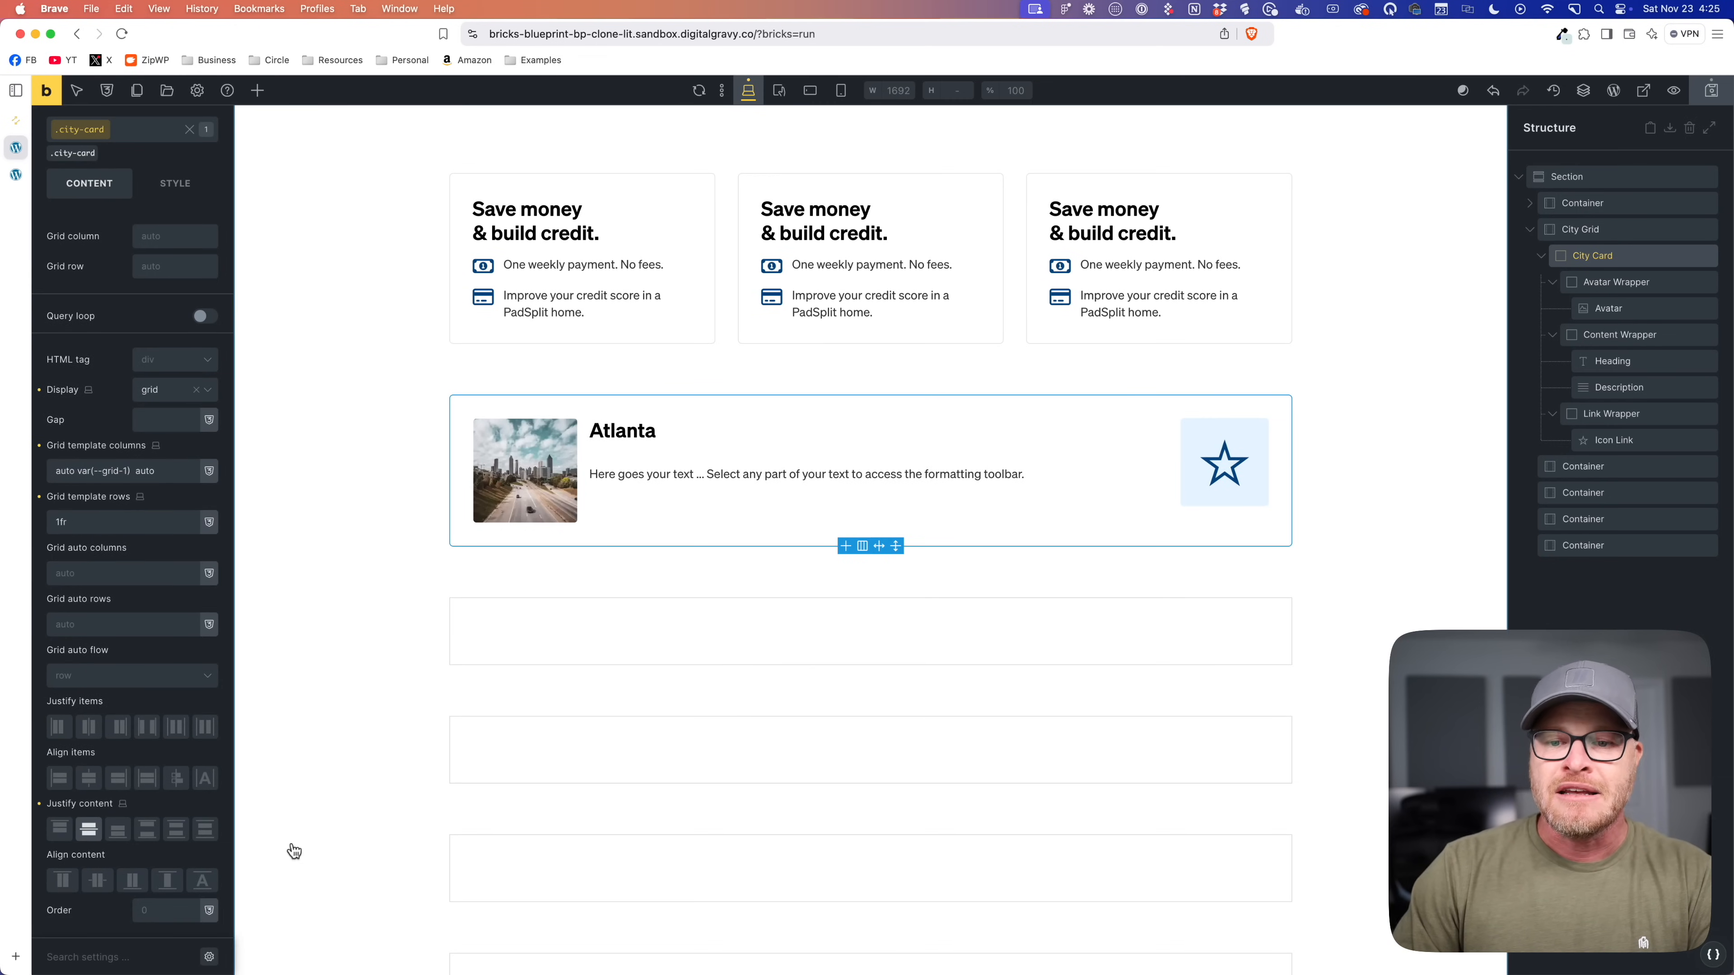
Step: Center the Content Wrapper class along its main axis and set its row gap to the card-gap variable
click(653, 453)
click(151, 208)
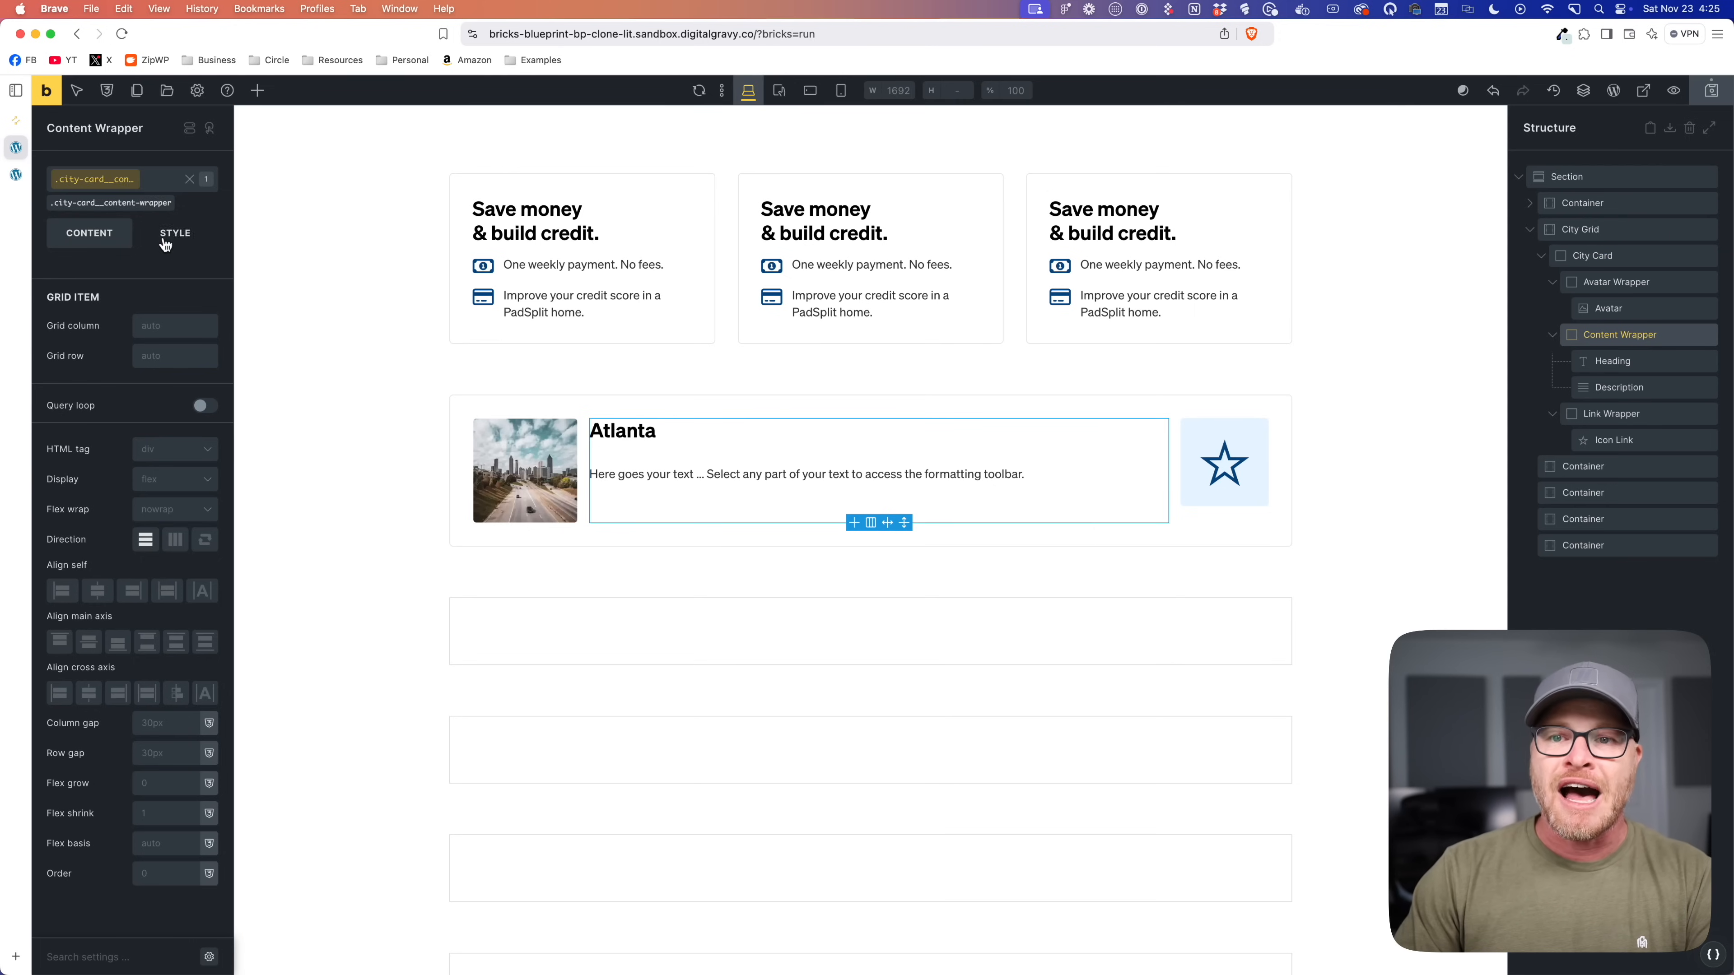
click(89, 642)
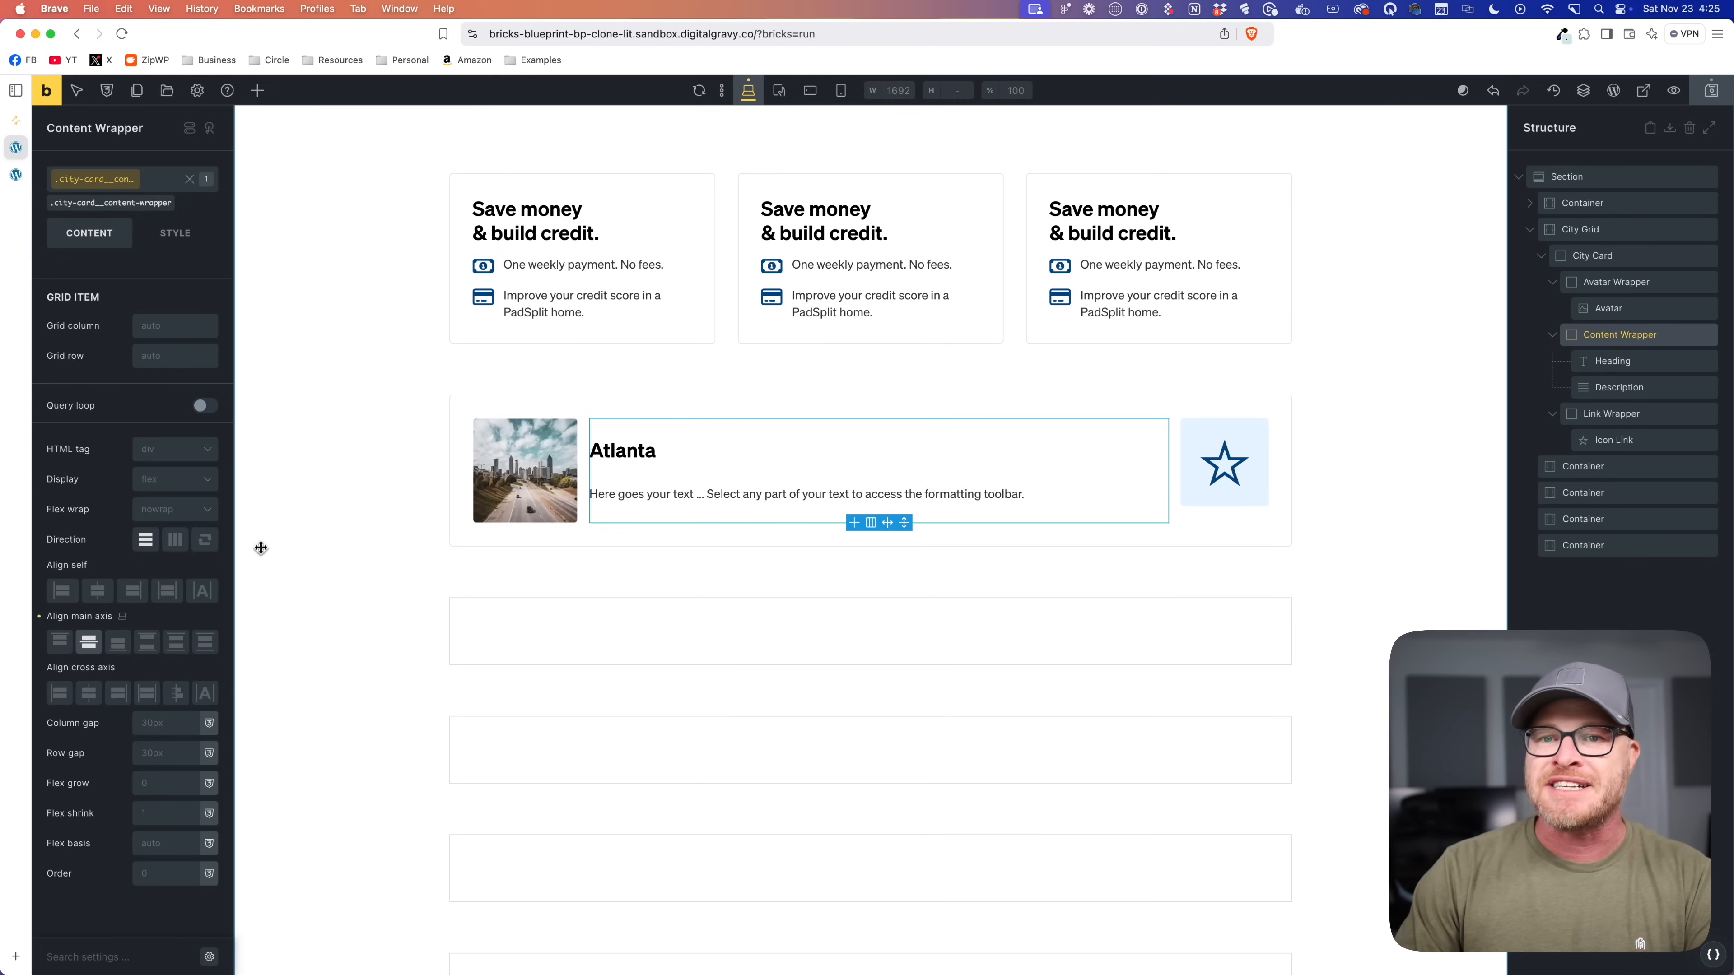
click(171, 755)
right_click(171, 756)
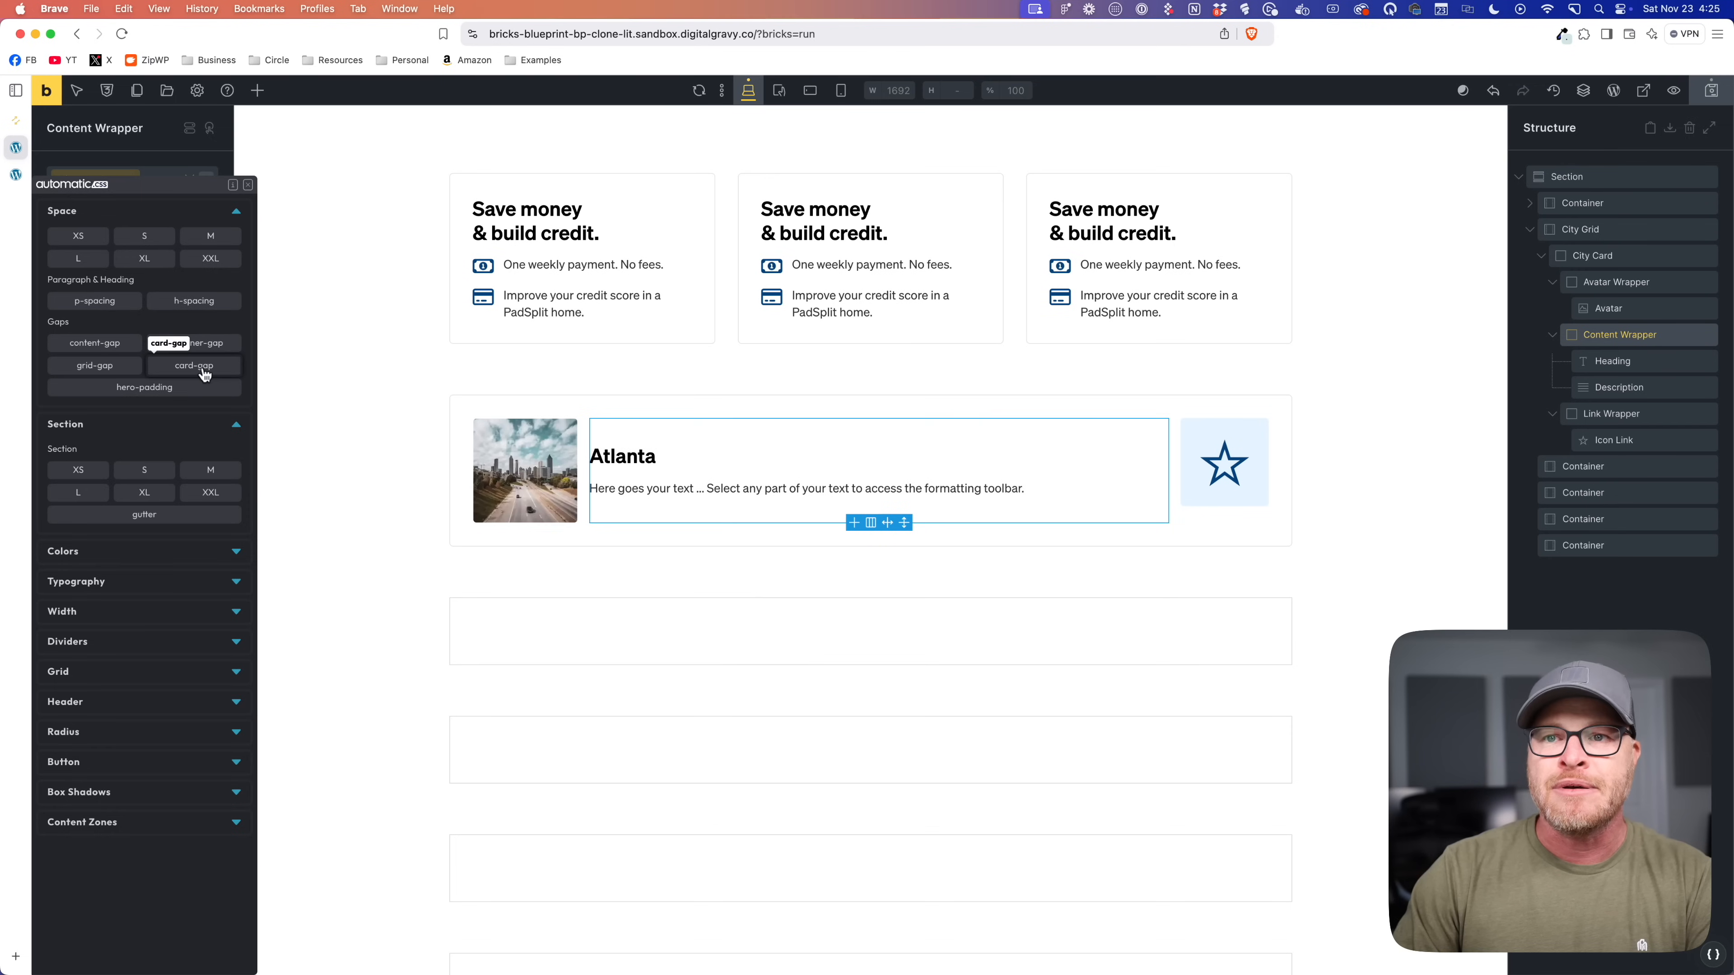
click(164, 365)
Step: Set the typography line height of the card's description class to 1
click(650, 485)
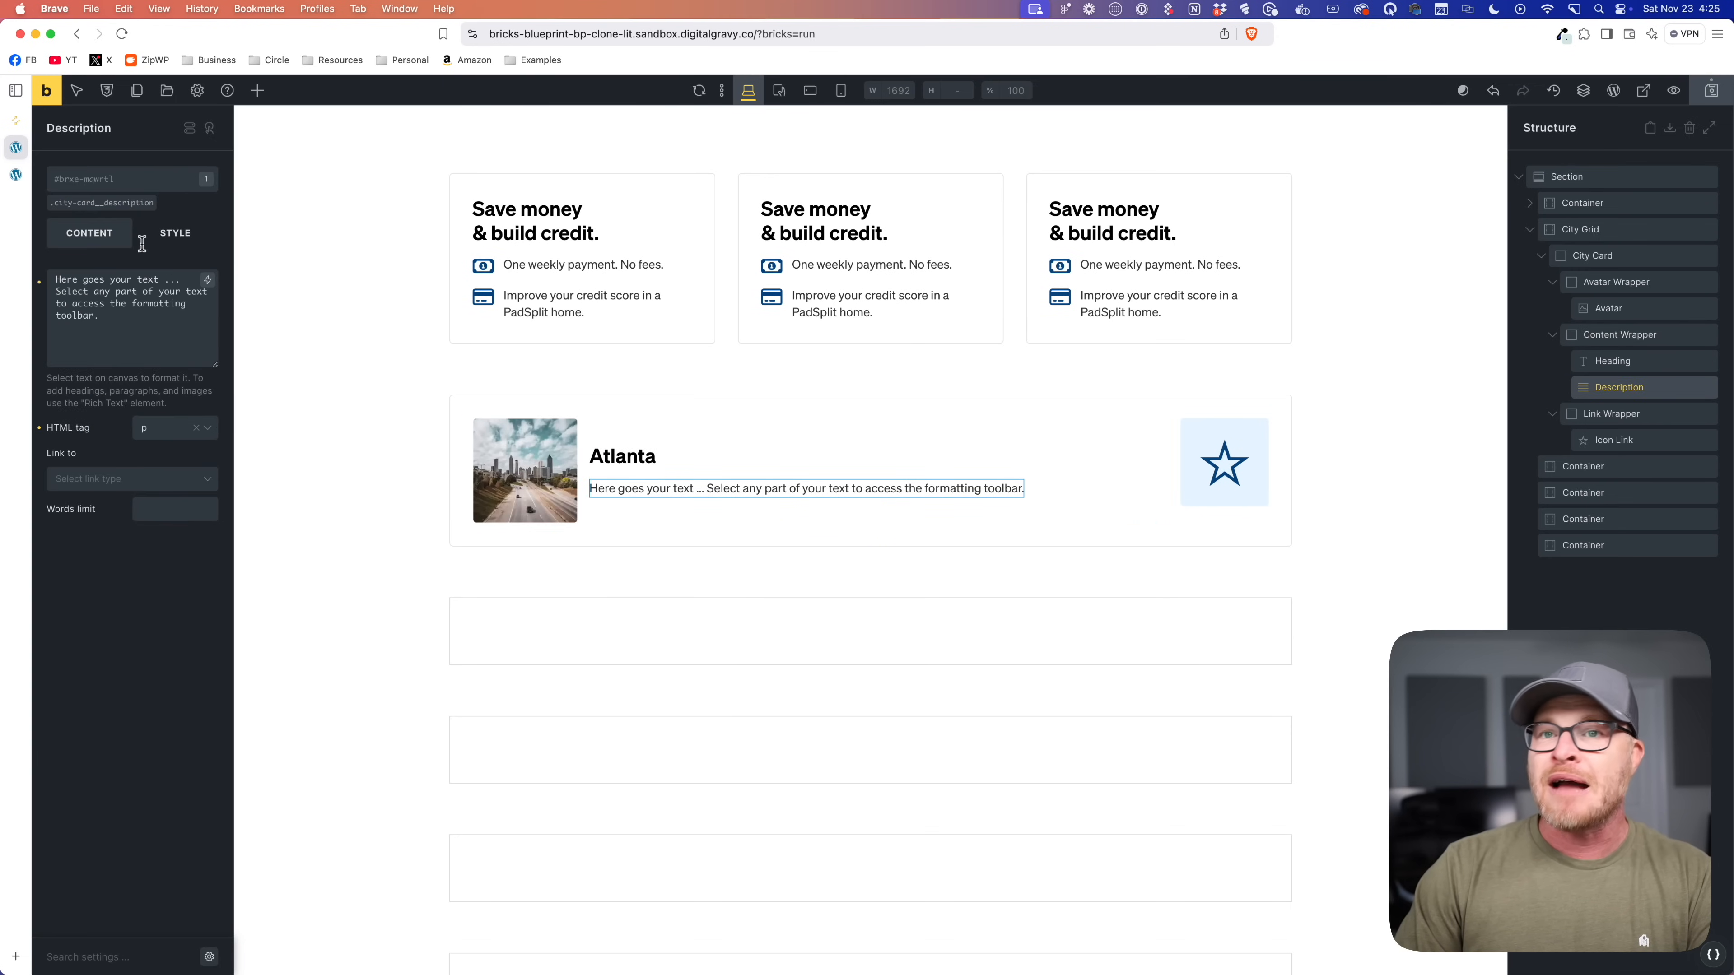
click(175, 233)
click(140, 321)
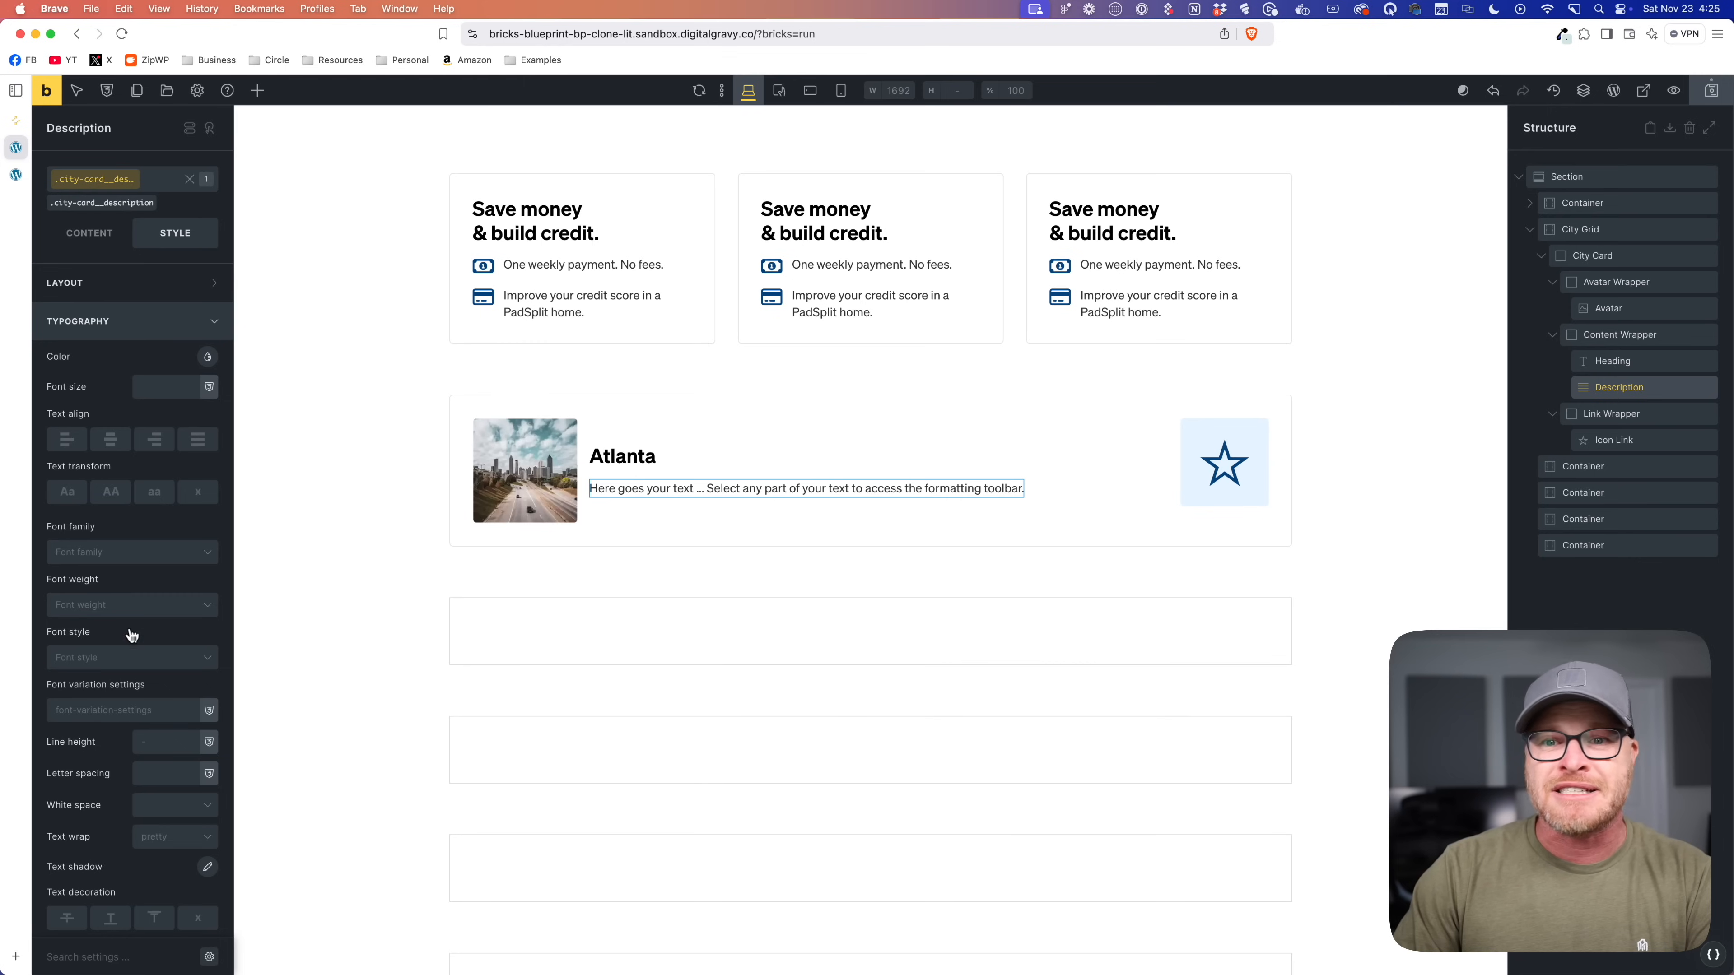
click(171, 742)
text(1)
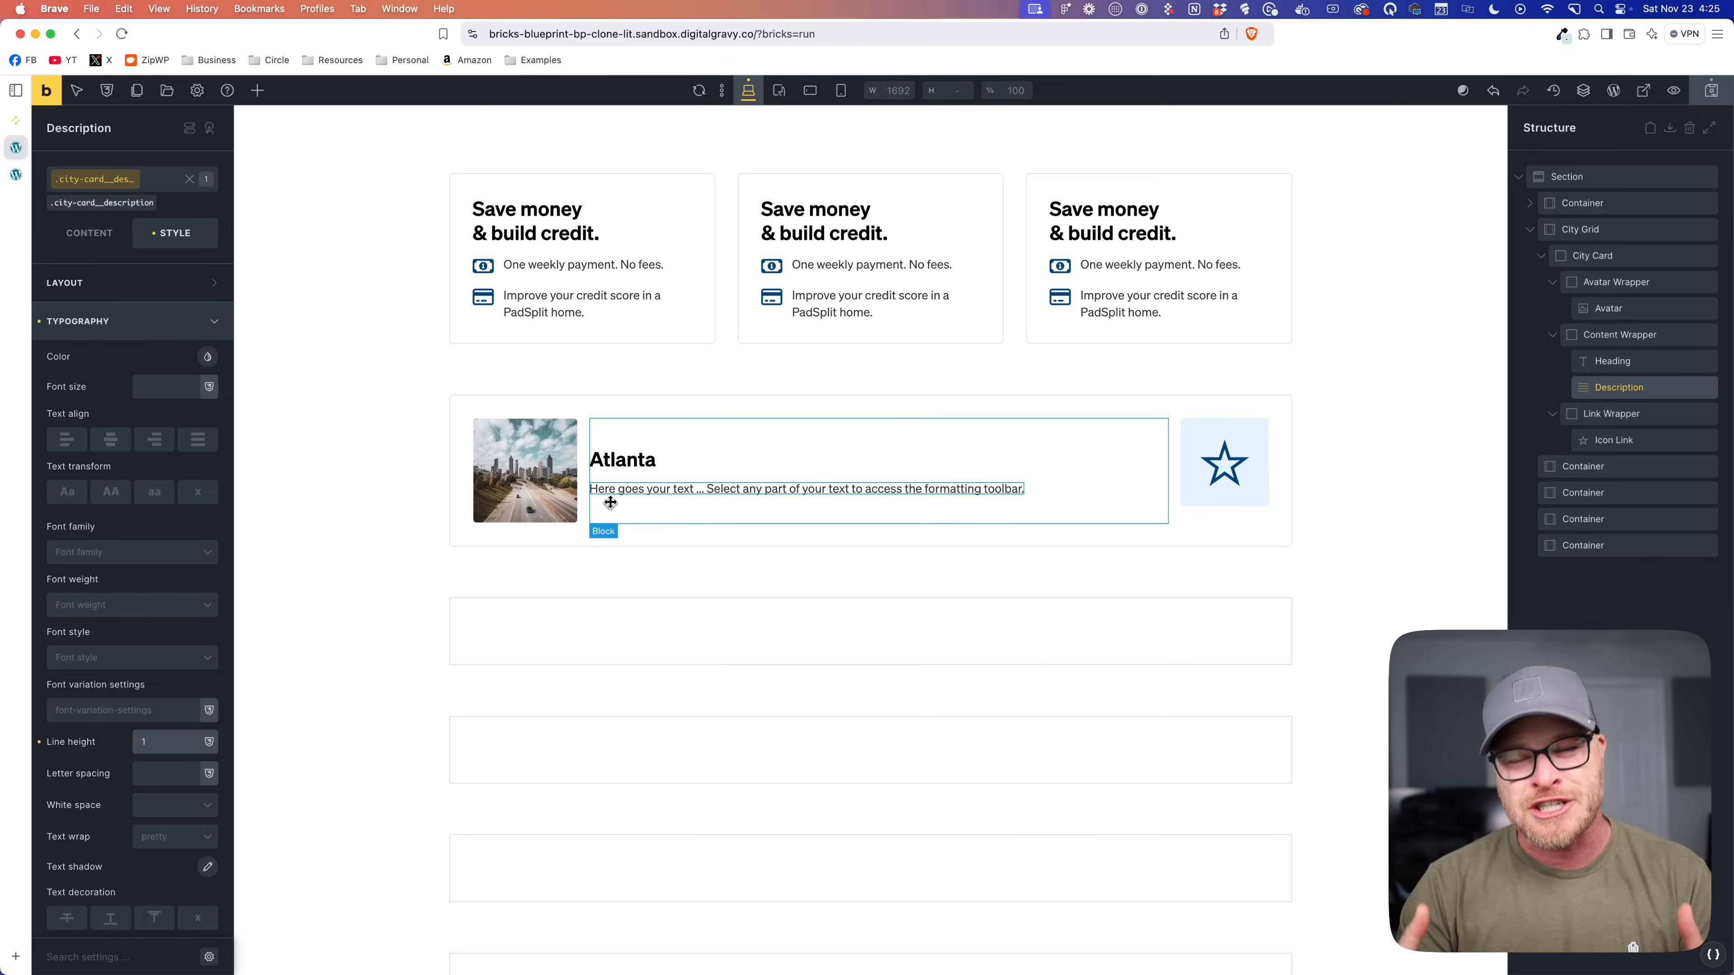
Step: Replace the card description's placeholder text with From $169/mo
triple_click(623, 489)
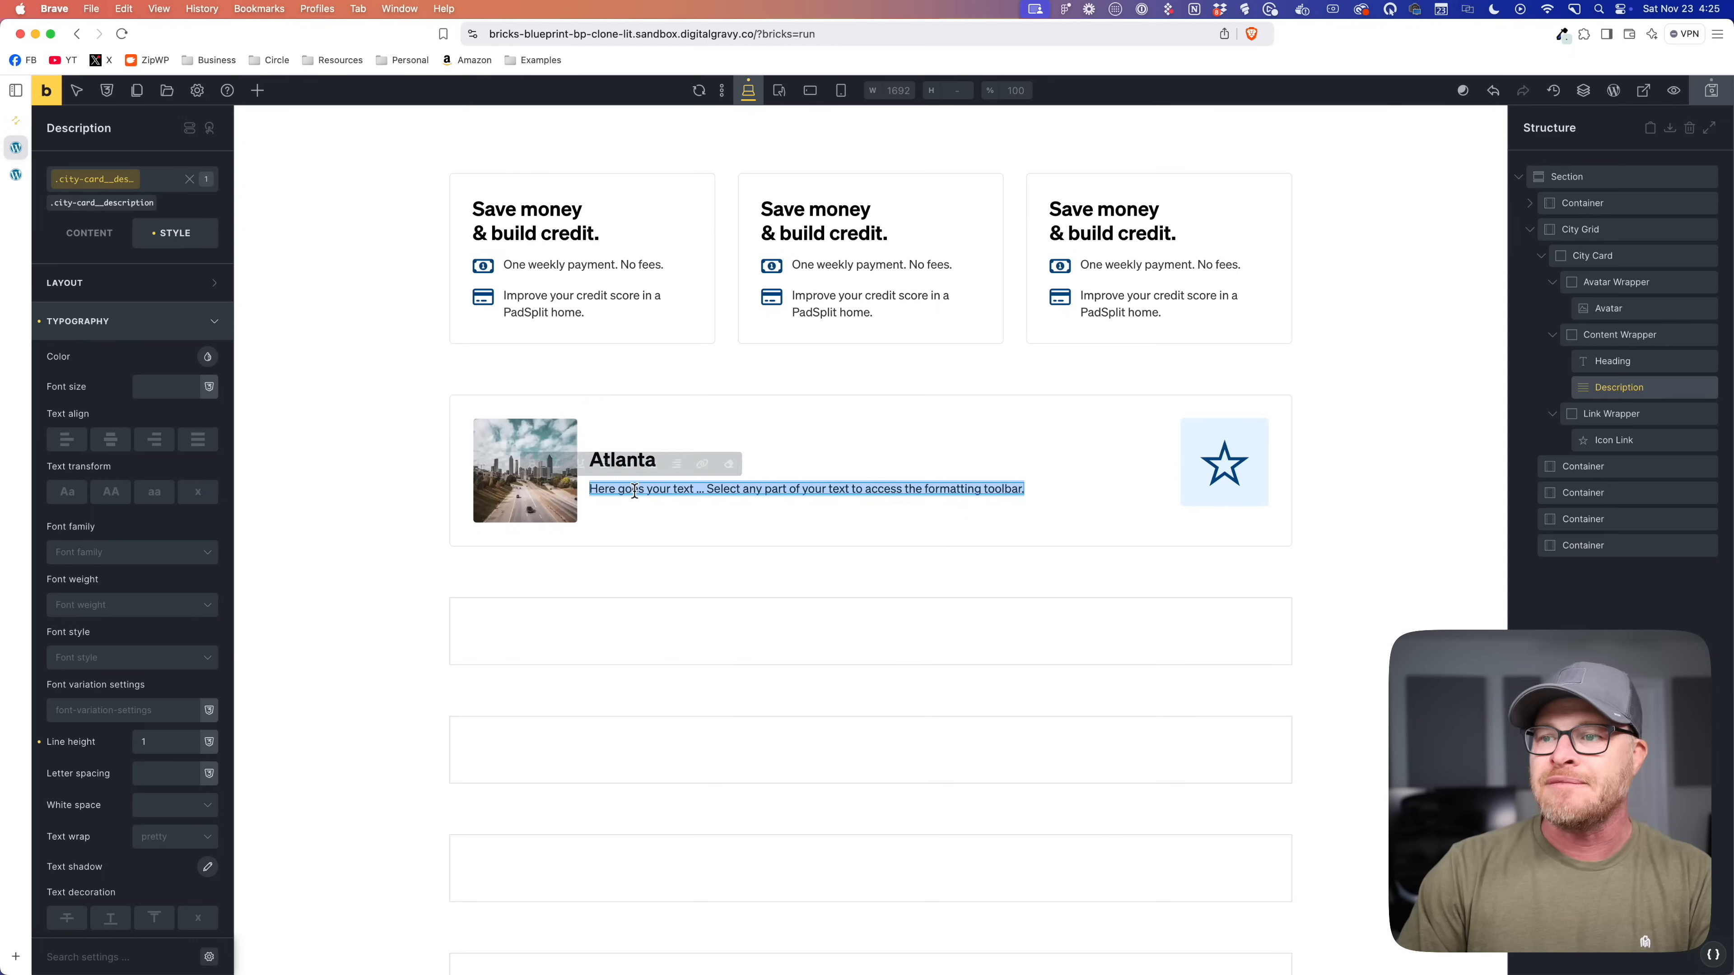
text(From t$)
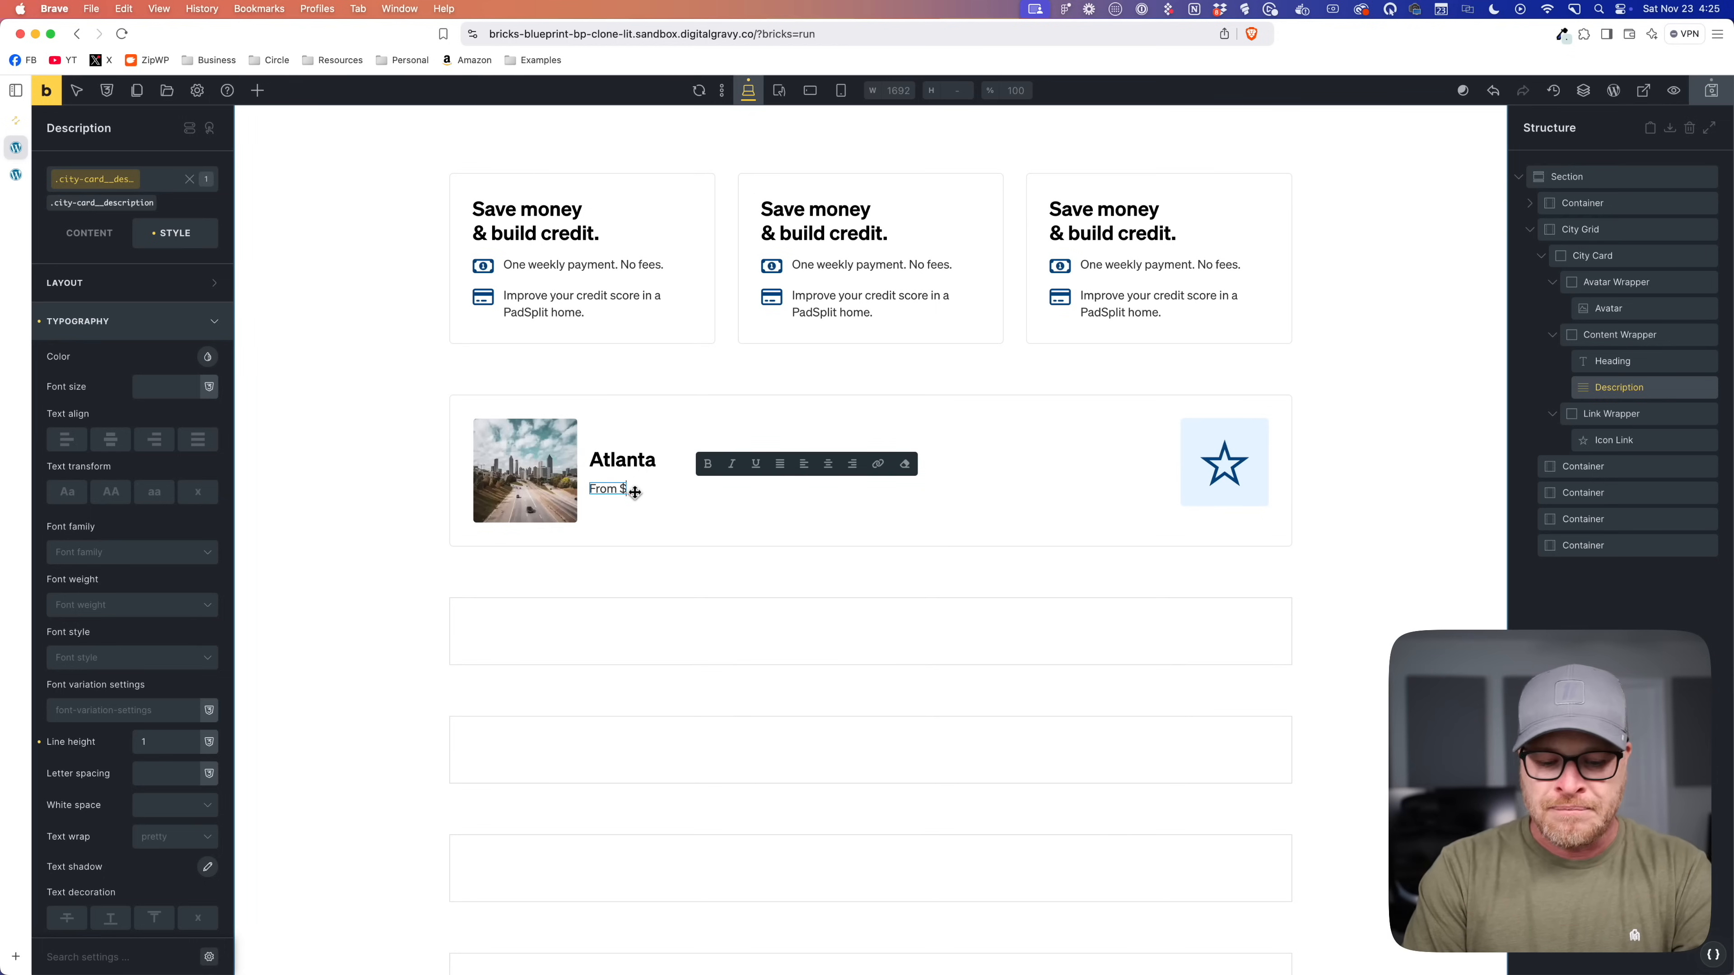
text(199/mo)
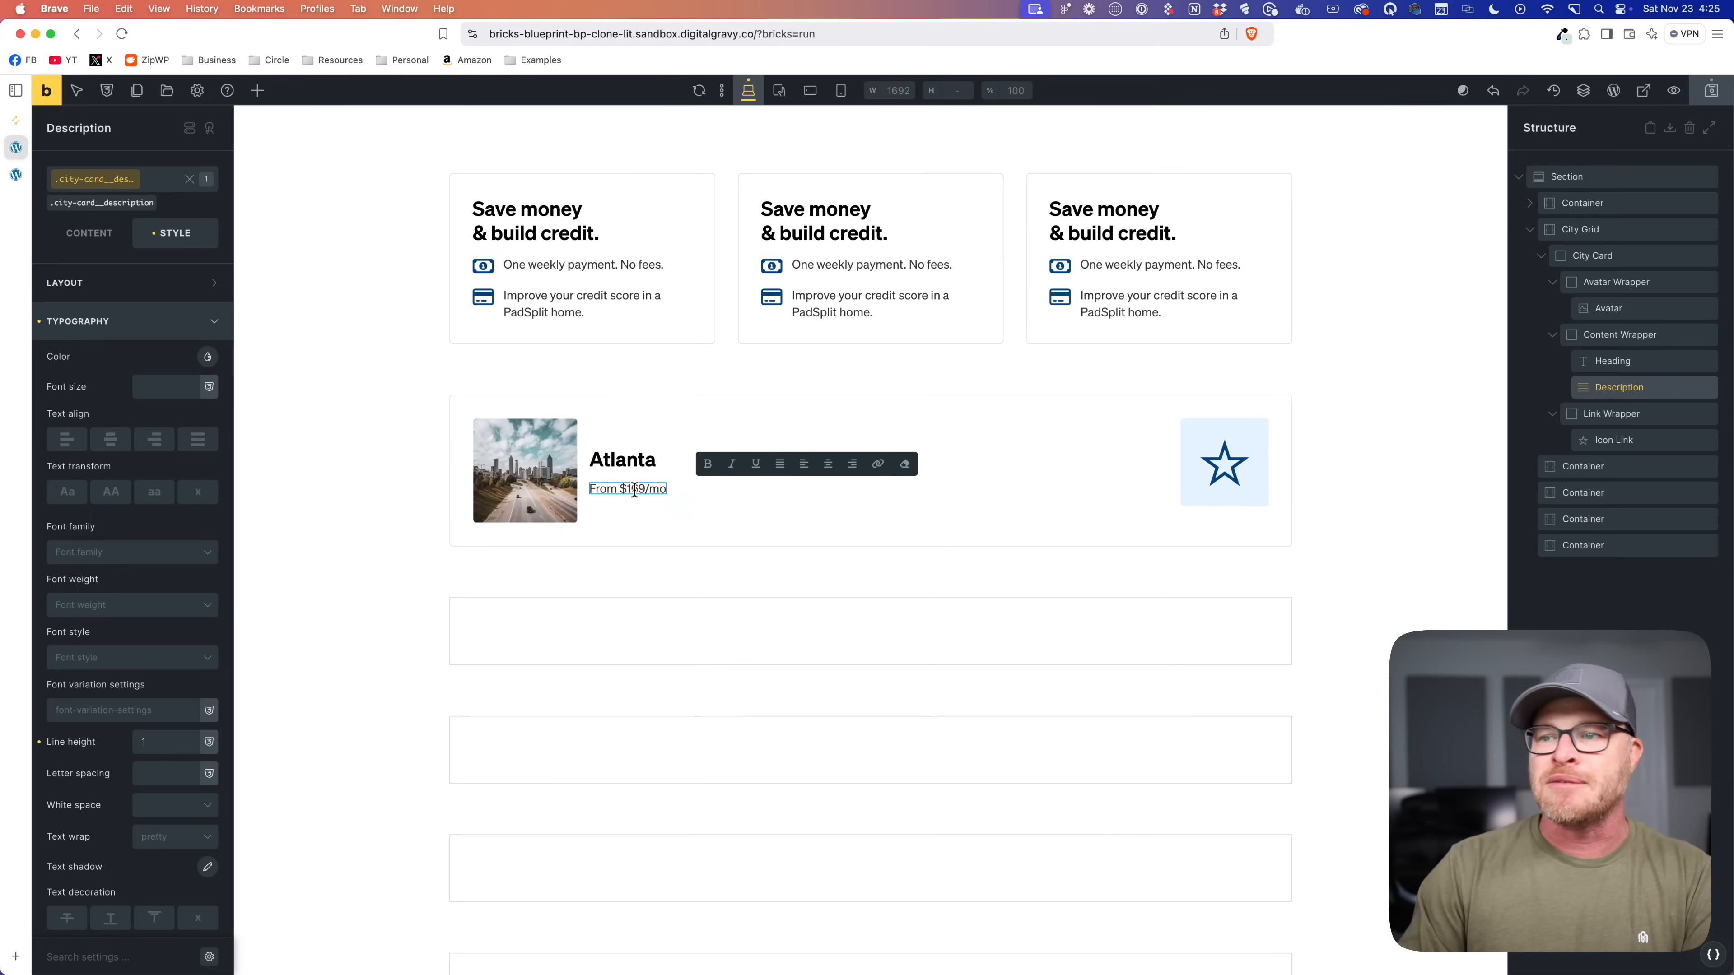
click(652, 519)
Step: Change the Icon Link's star to the single right-pointing chevron from Fontawesome - Solid, searching the icons for right
click(1225, 472)
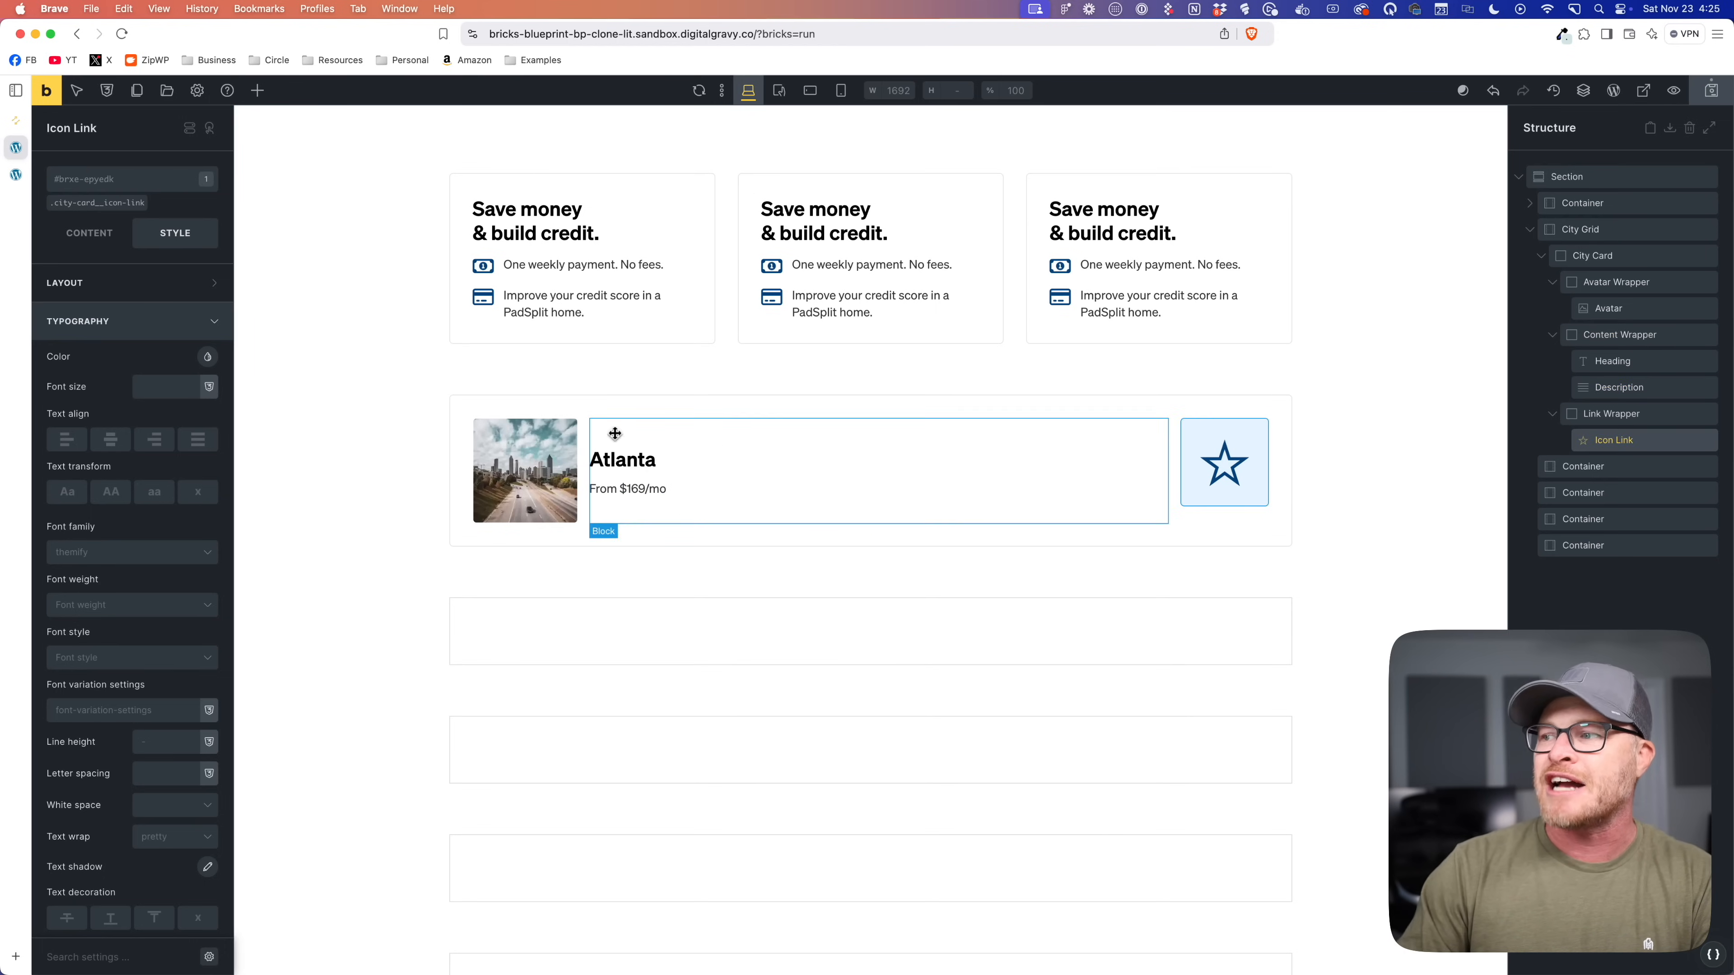
click(90, 233)
click(208, 280)
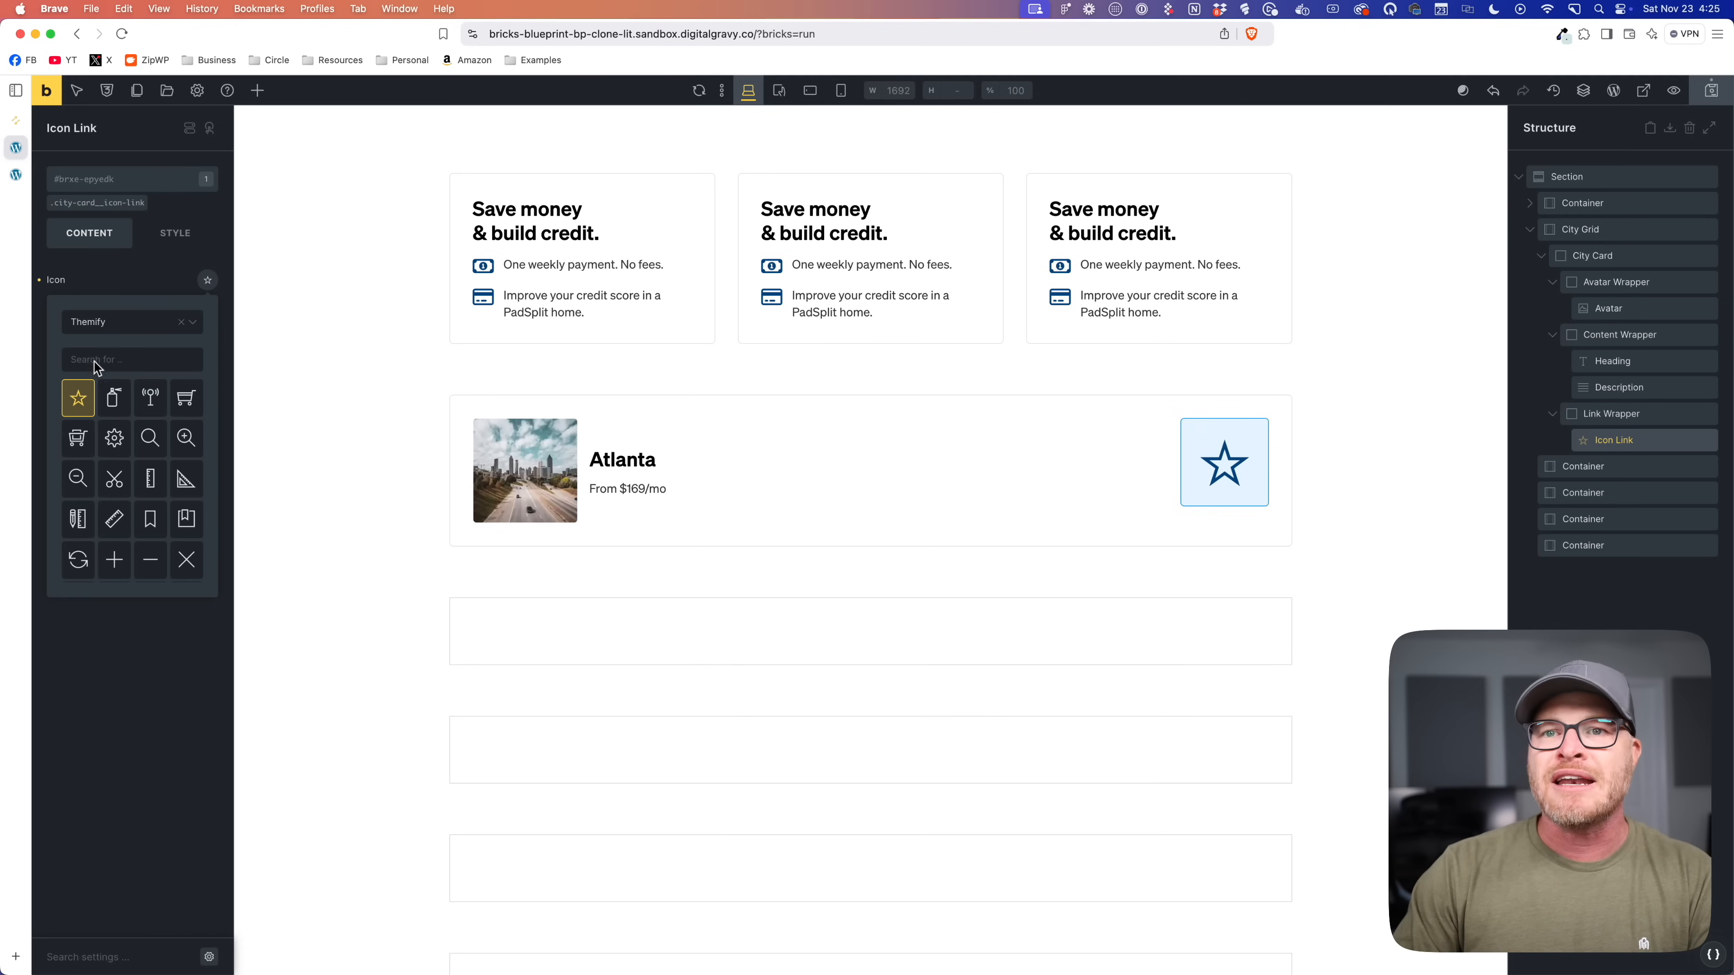
click(127, 335)
click(140, 372)
click(138, 356)
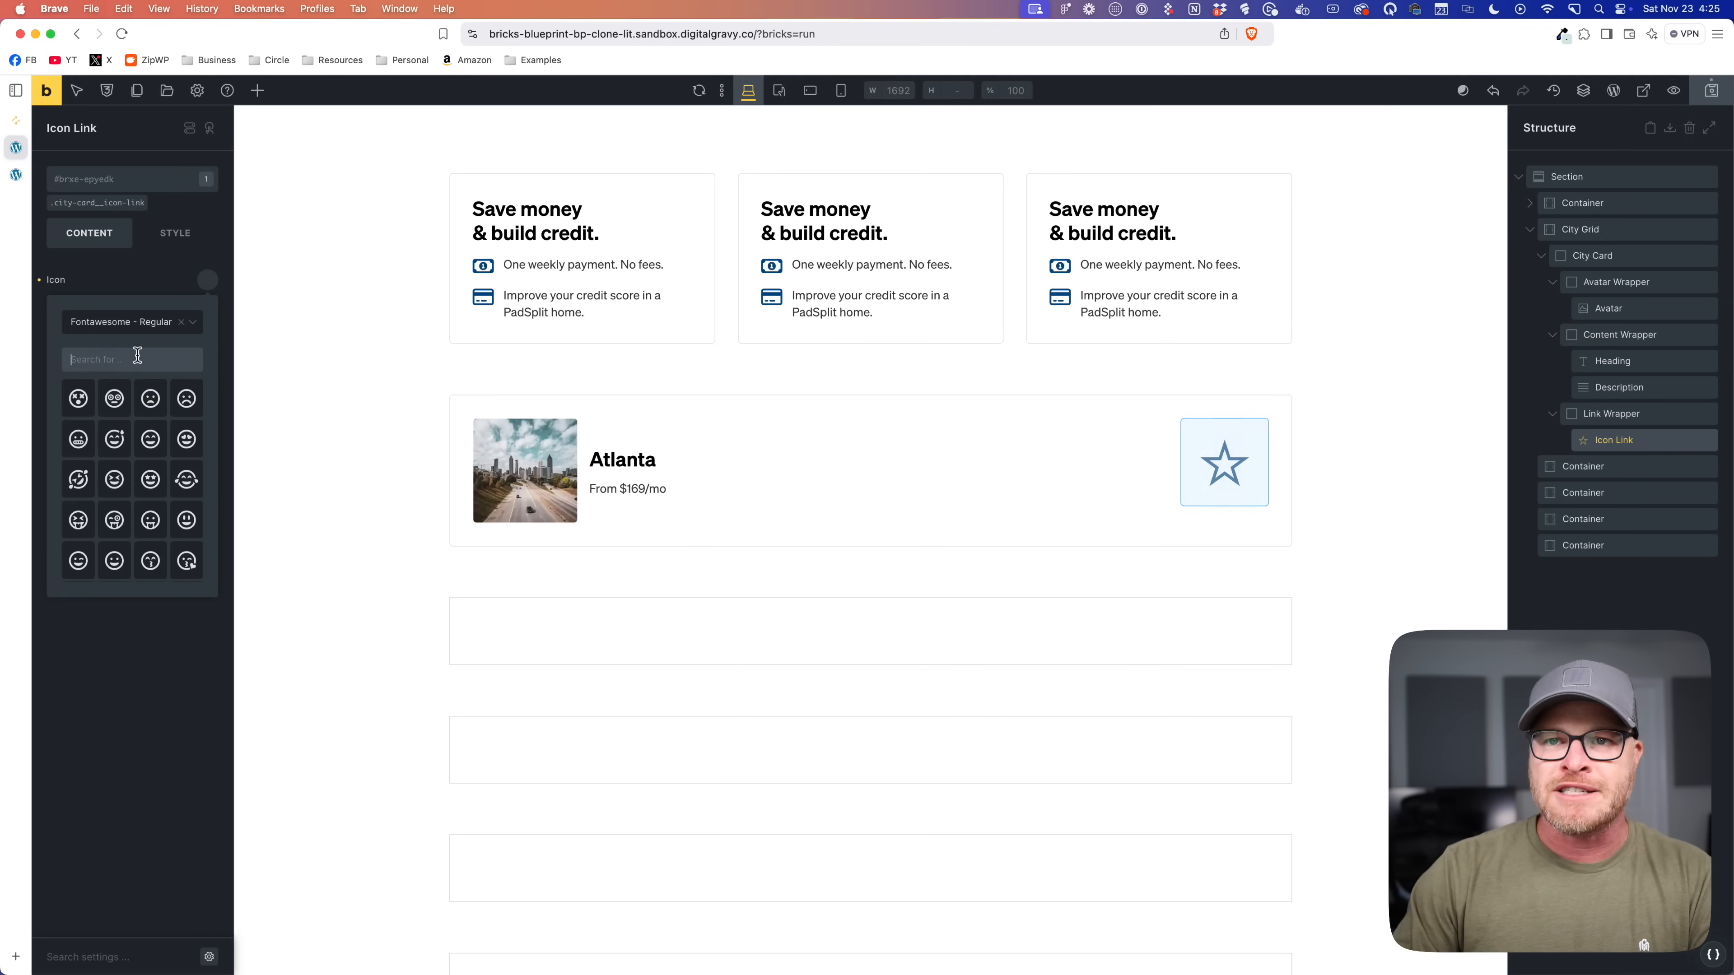
text(right)
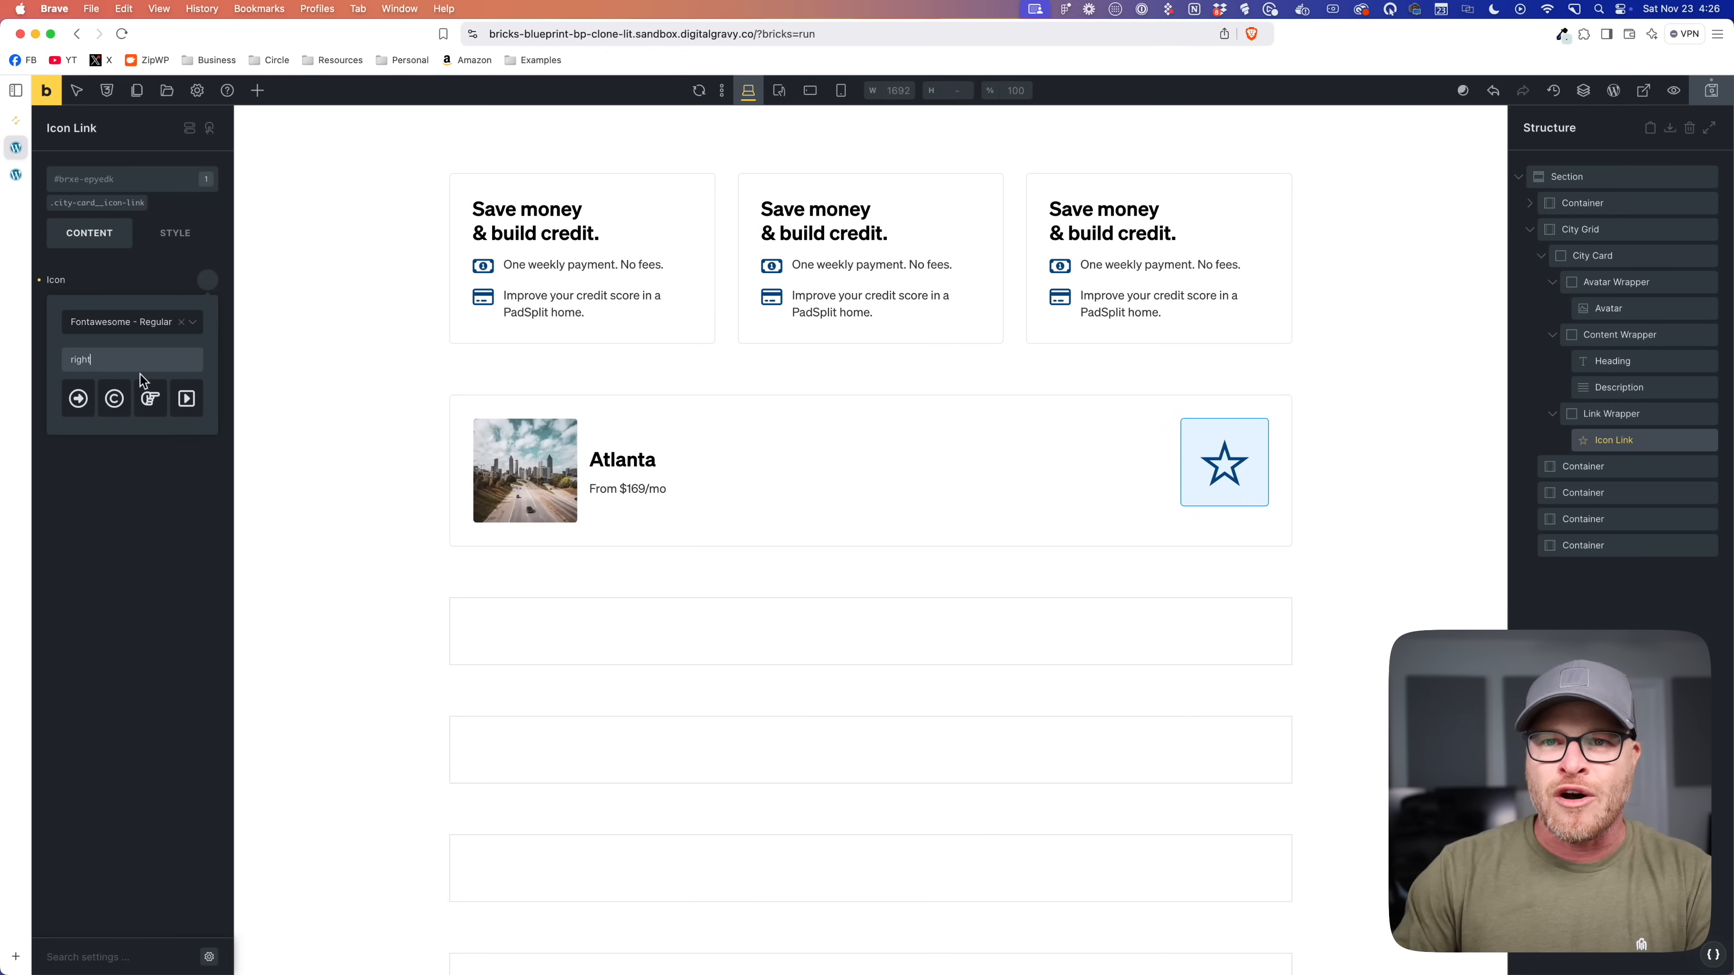
click(166, 319)
click(138, 382)
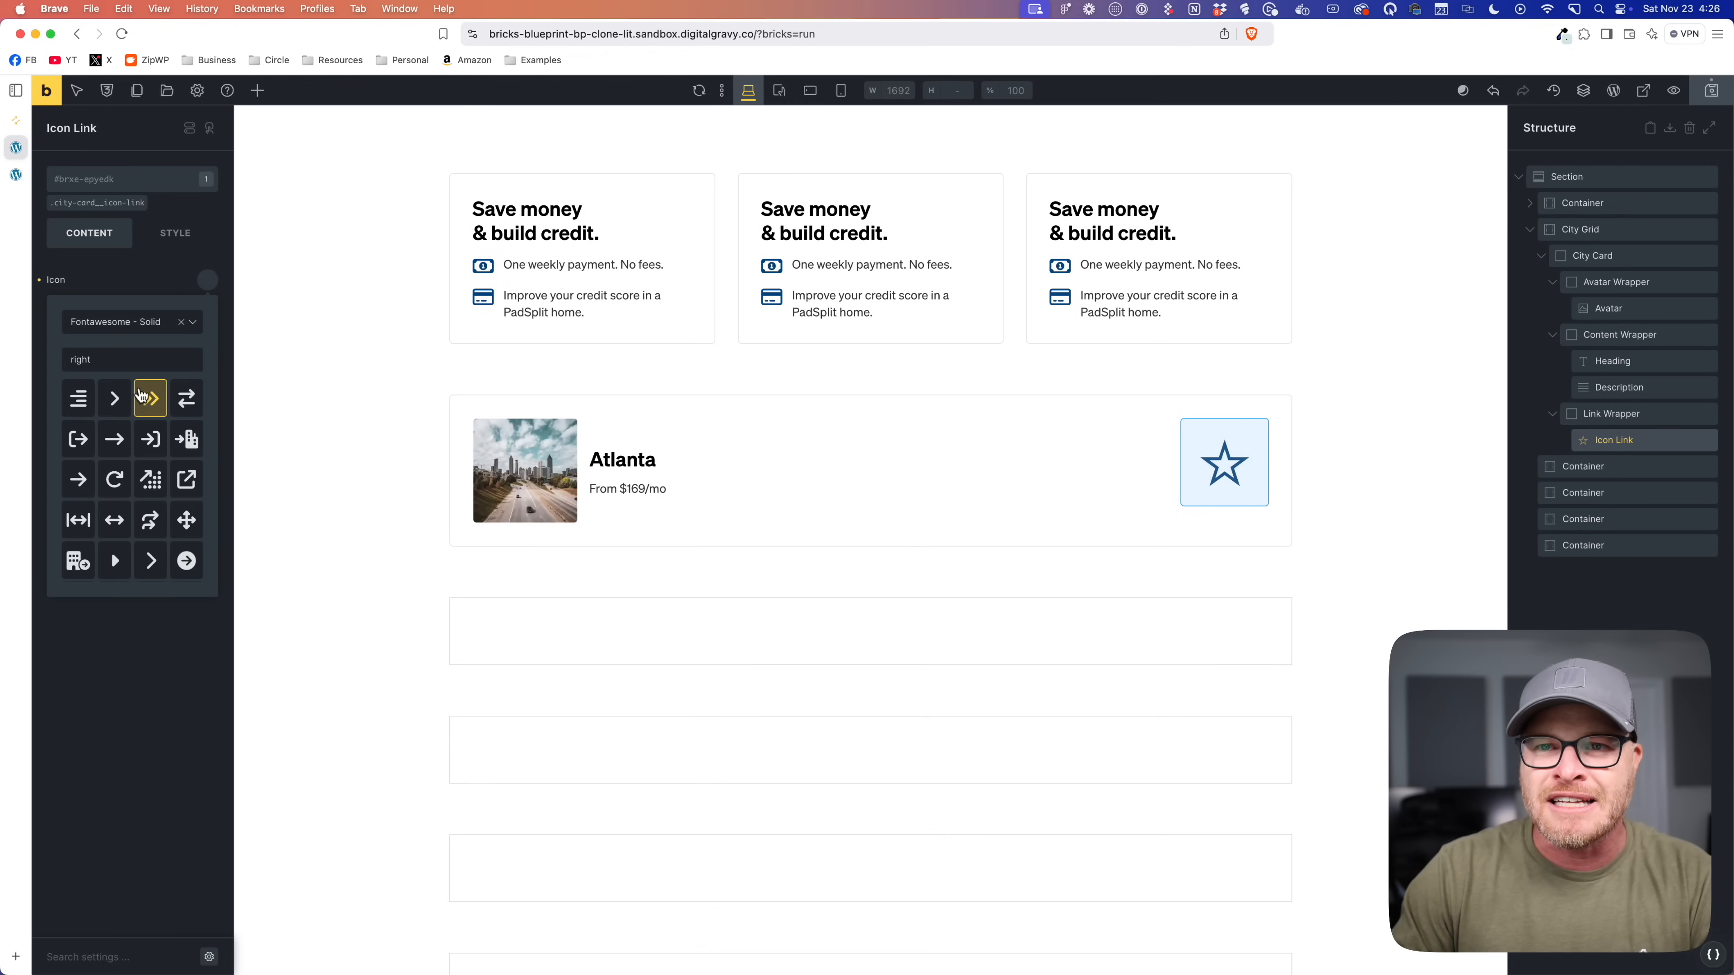
click(113, 402)
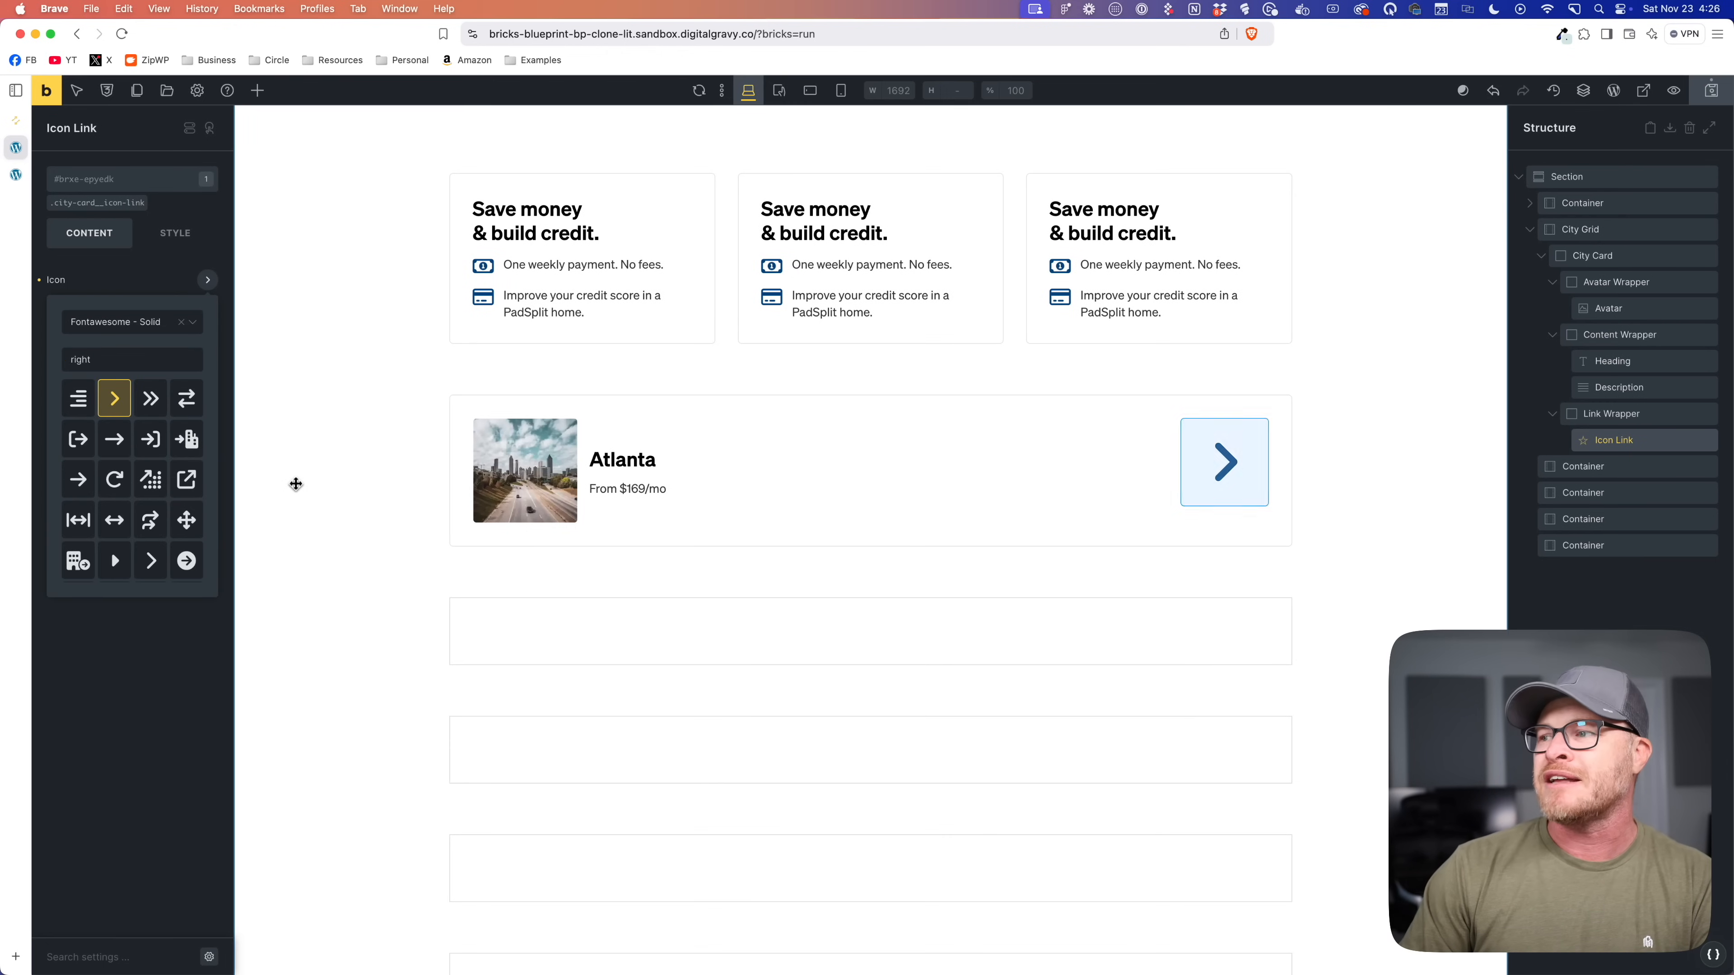
click(140, 292)
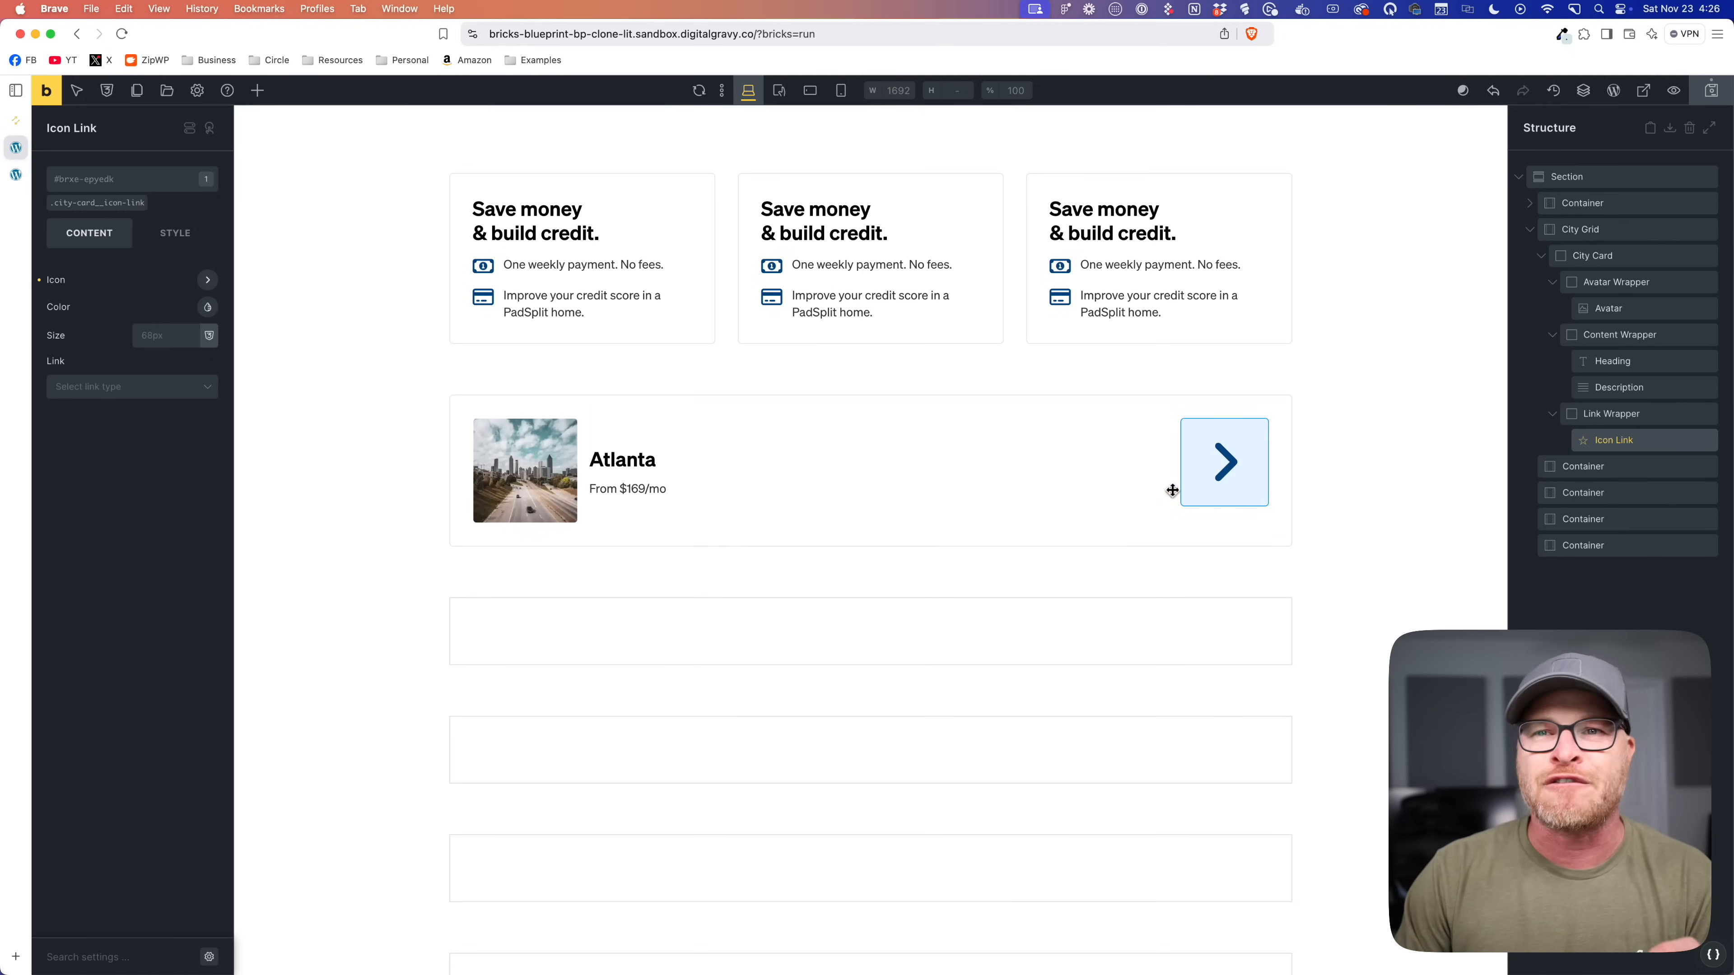
Step: Delete the data-icon custom attribute from the Icon Link element
click(186, 233)
click(156, 324)
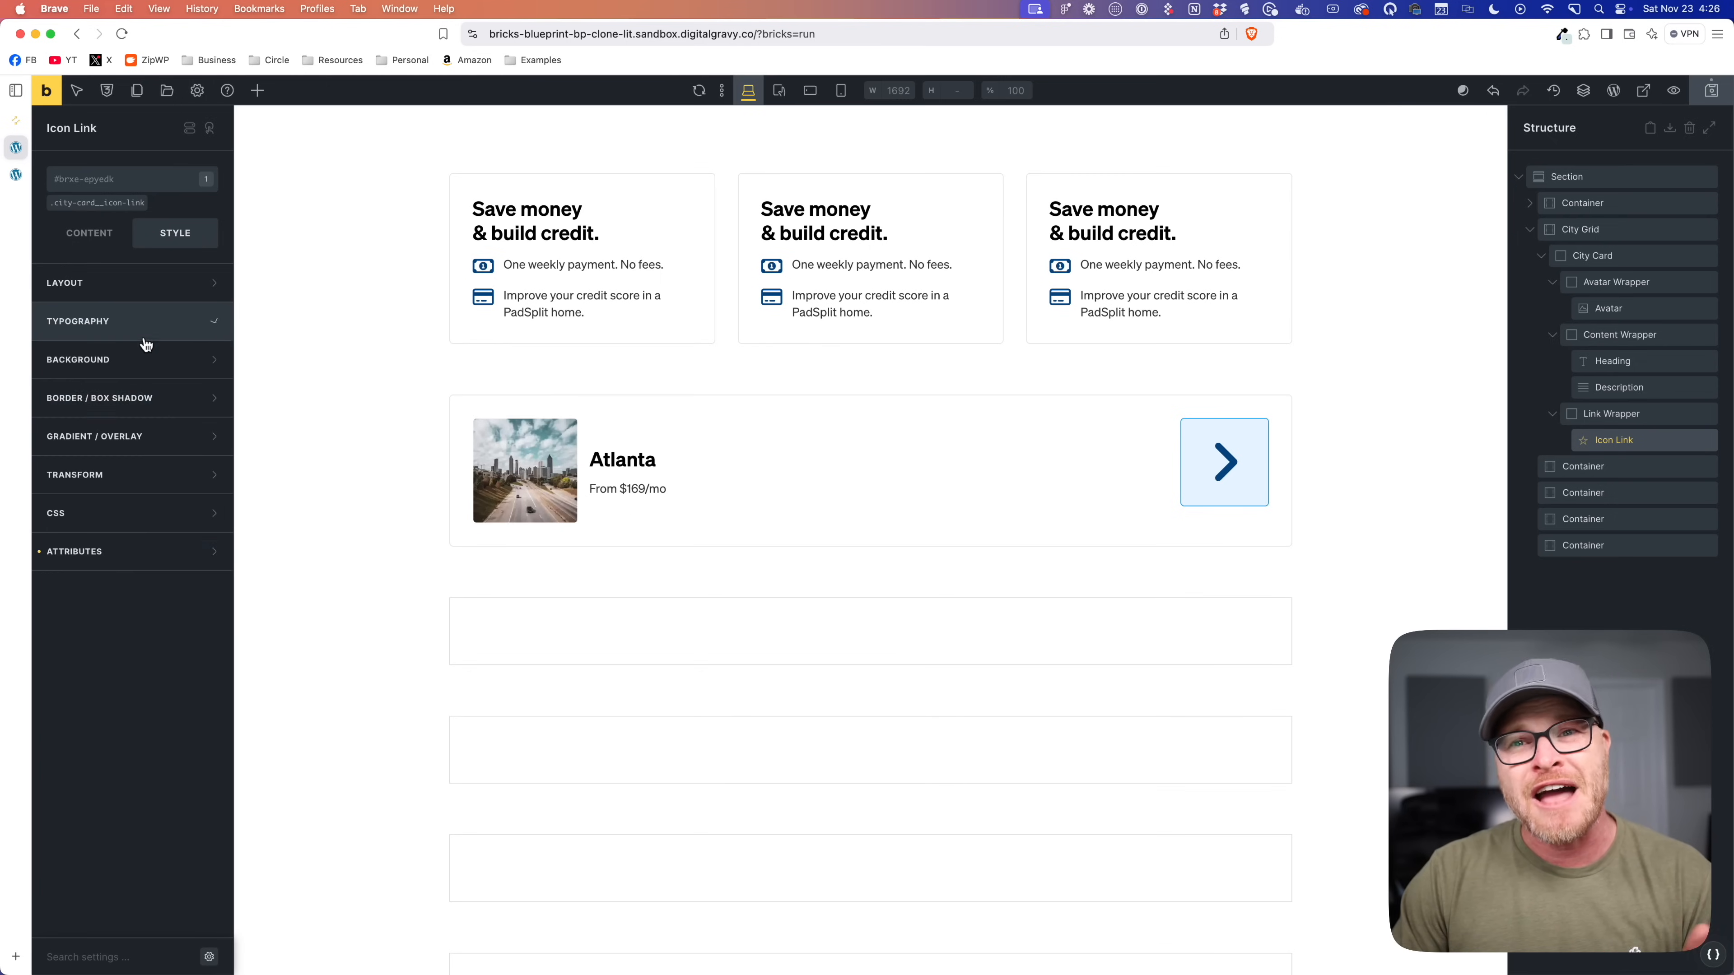
click(112, 552)
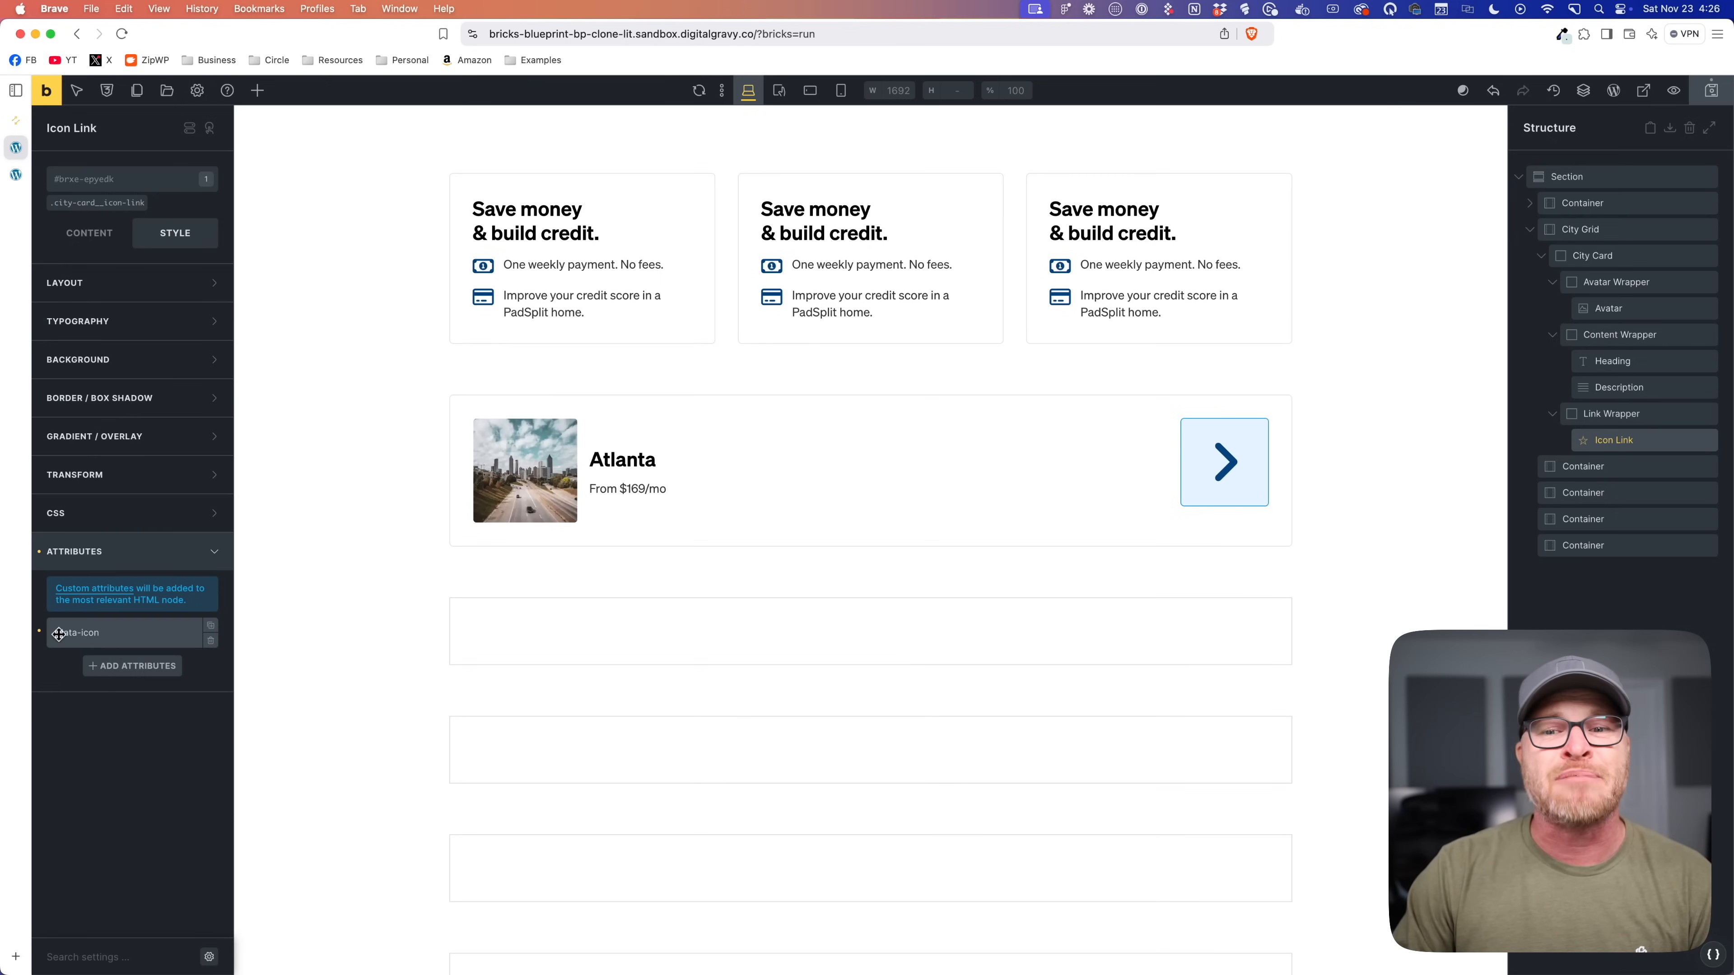
click(210, 641)
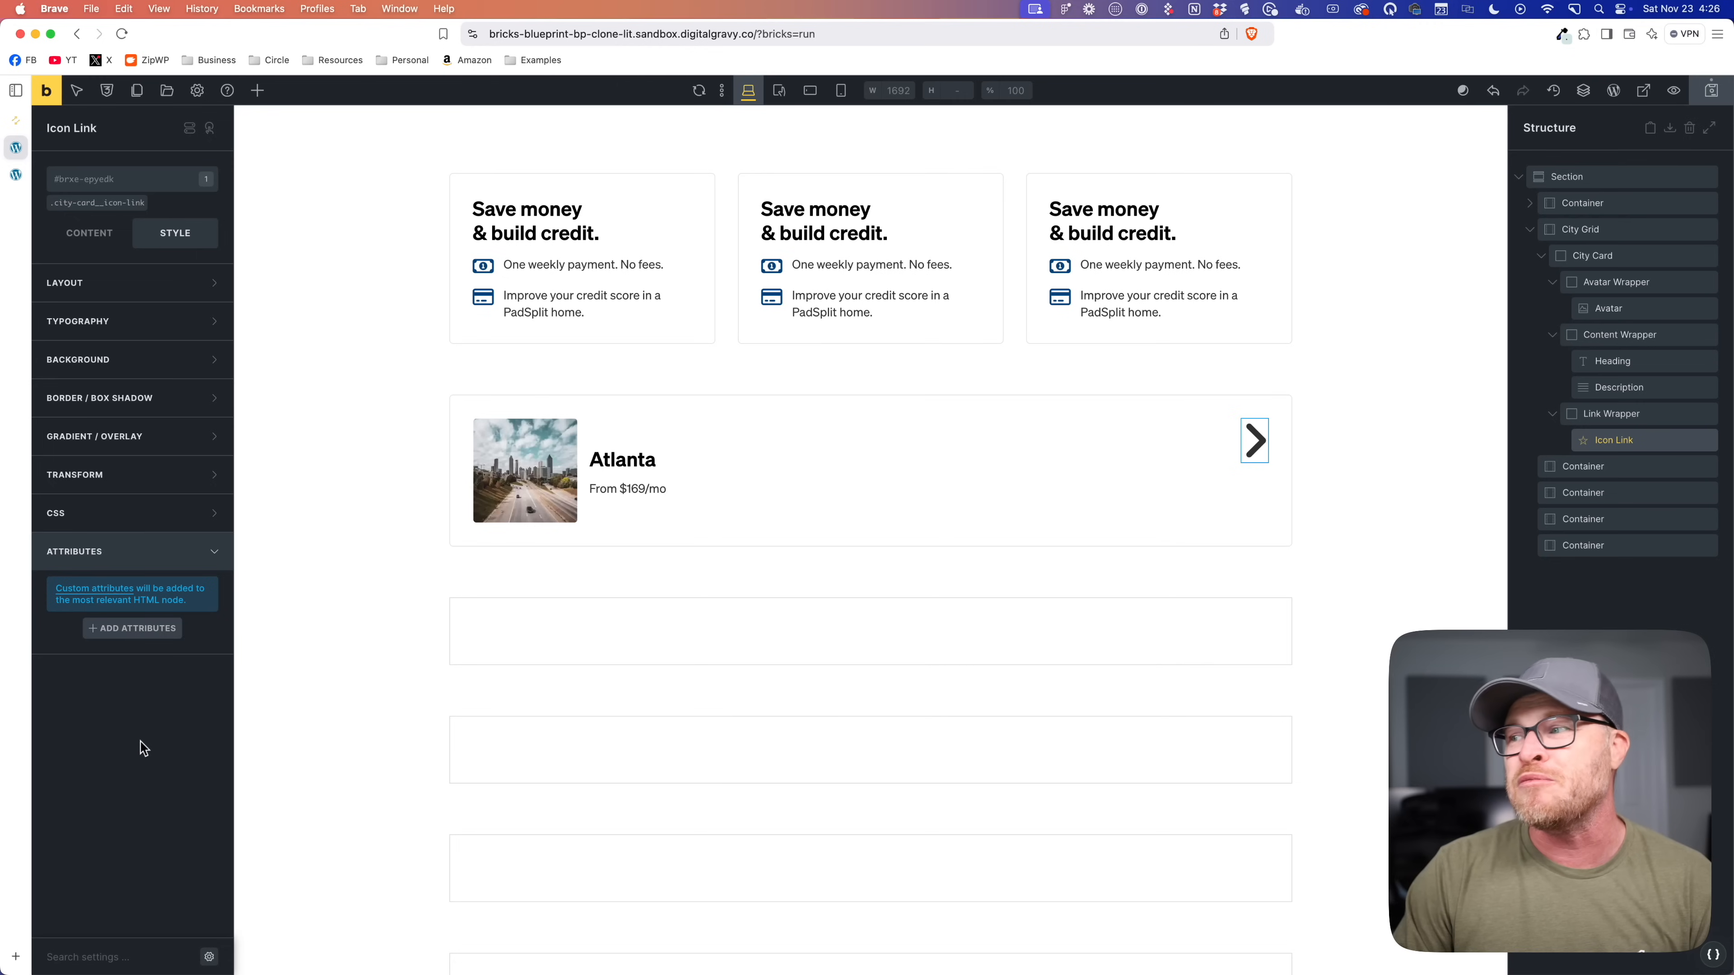
Step: Center the Link Wrapper's content along the main axis on its city-card__link-wrapper class
click(99, 203)
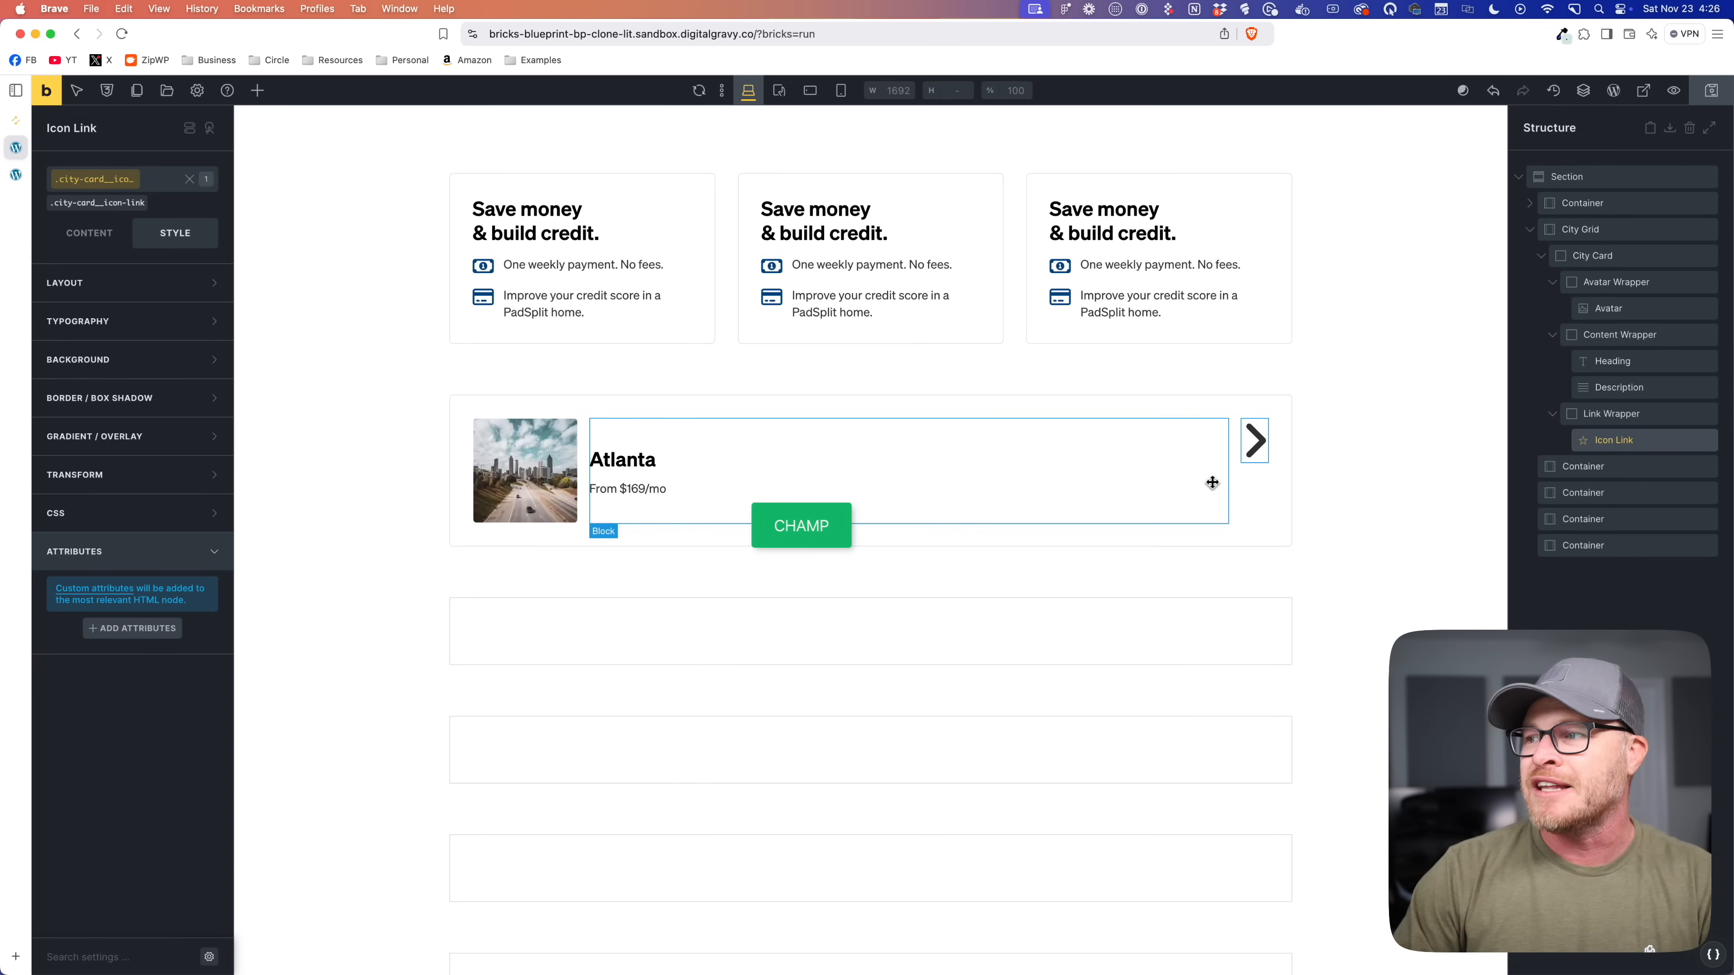
click(1249, 484)
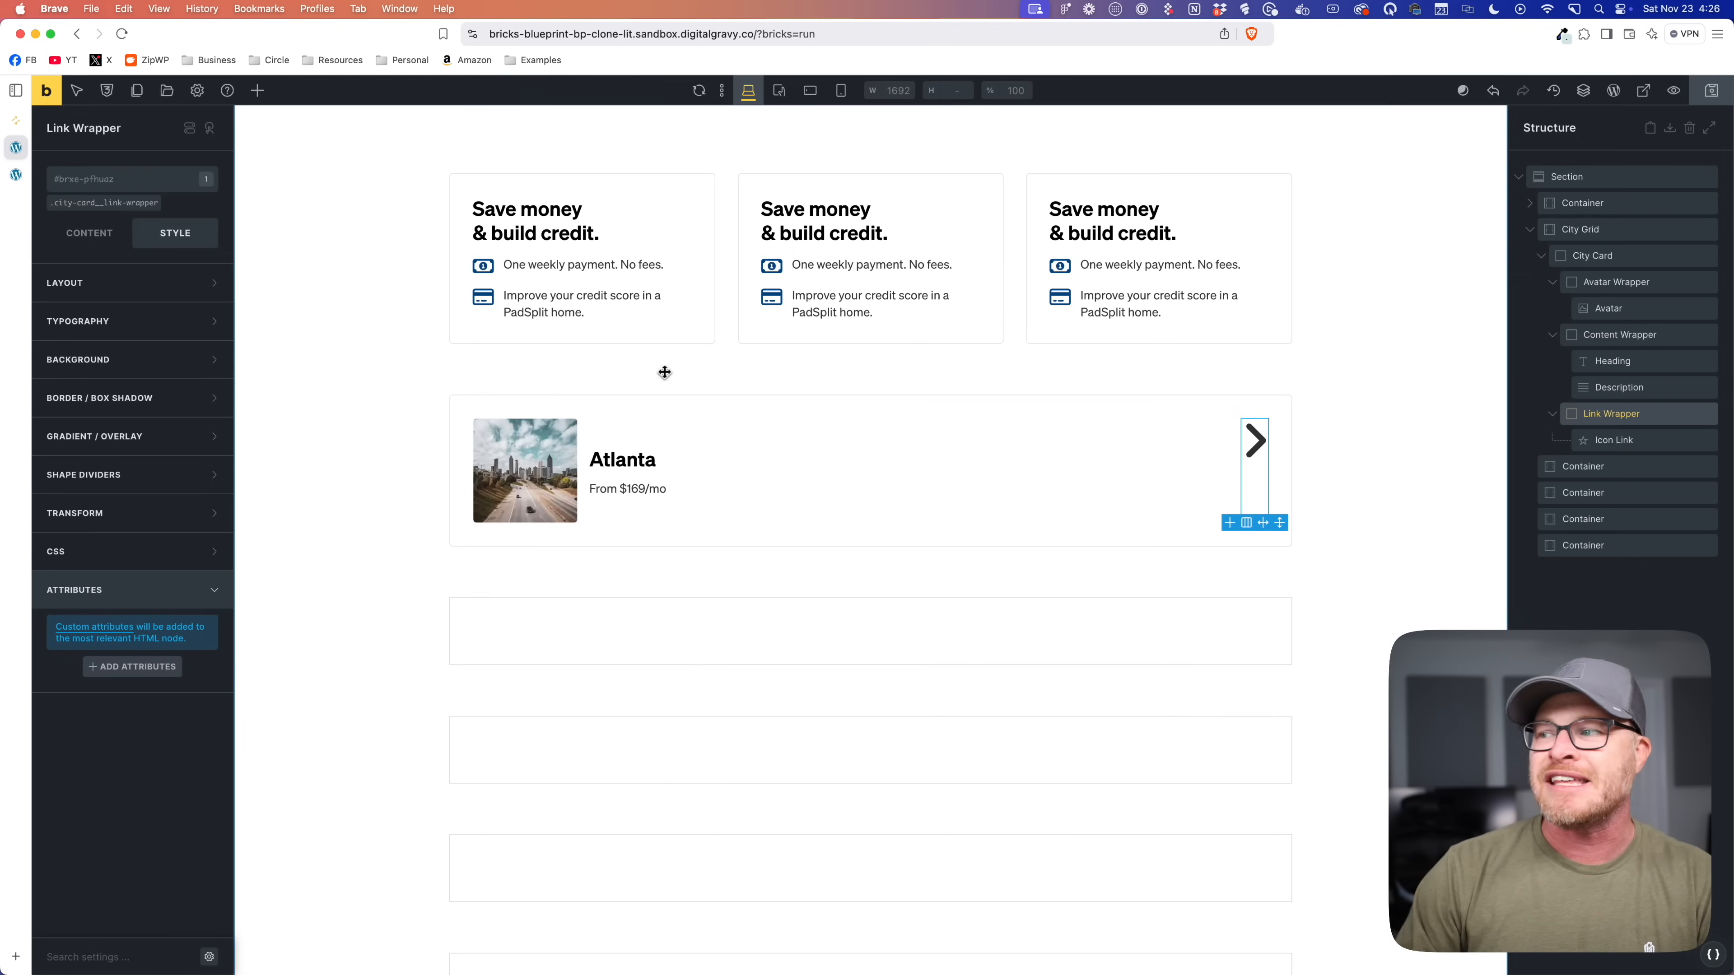
click(89, 233)
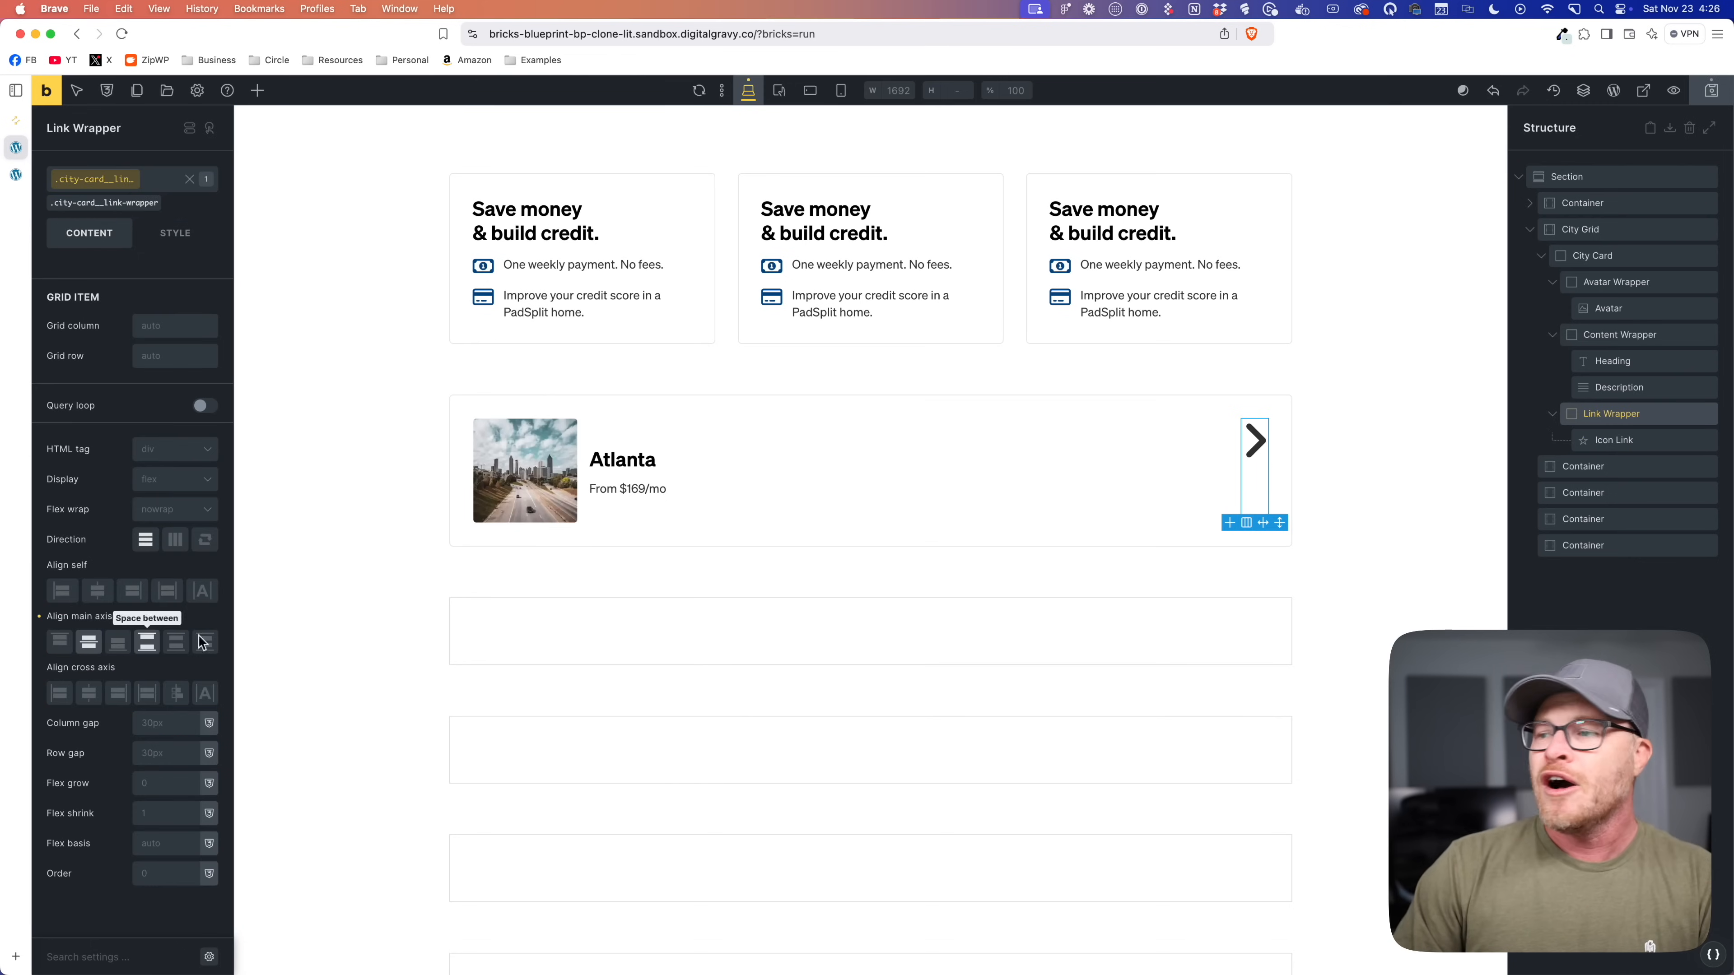
click(88, 642)
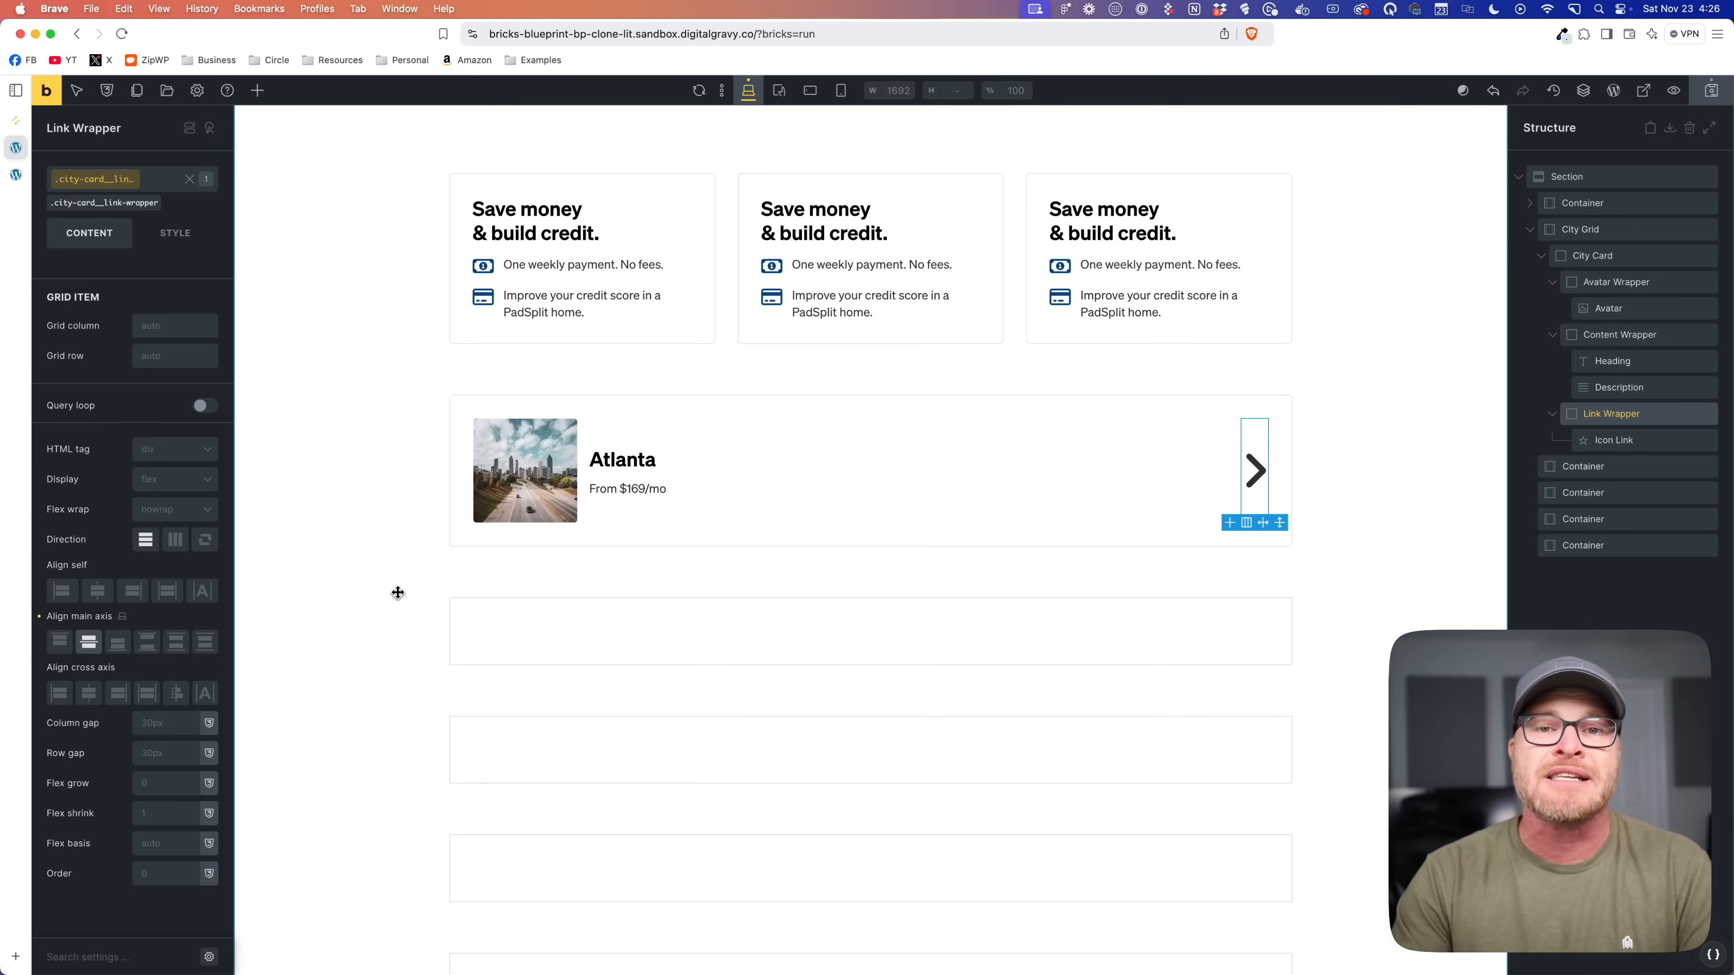
Step: Collapse the City Card and duplicate it twice inside the City Grid
scroll(398, 592, down, 2)
click(1118, 398)
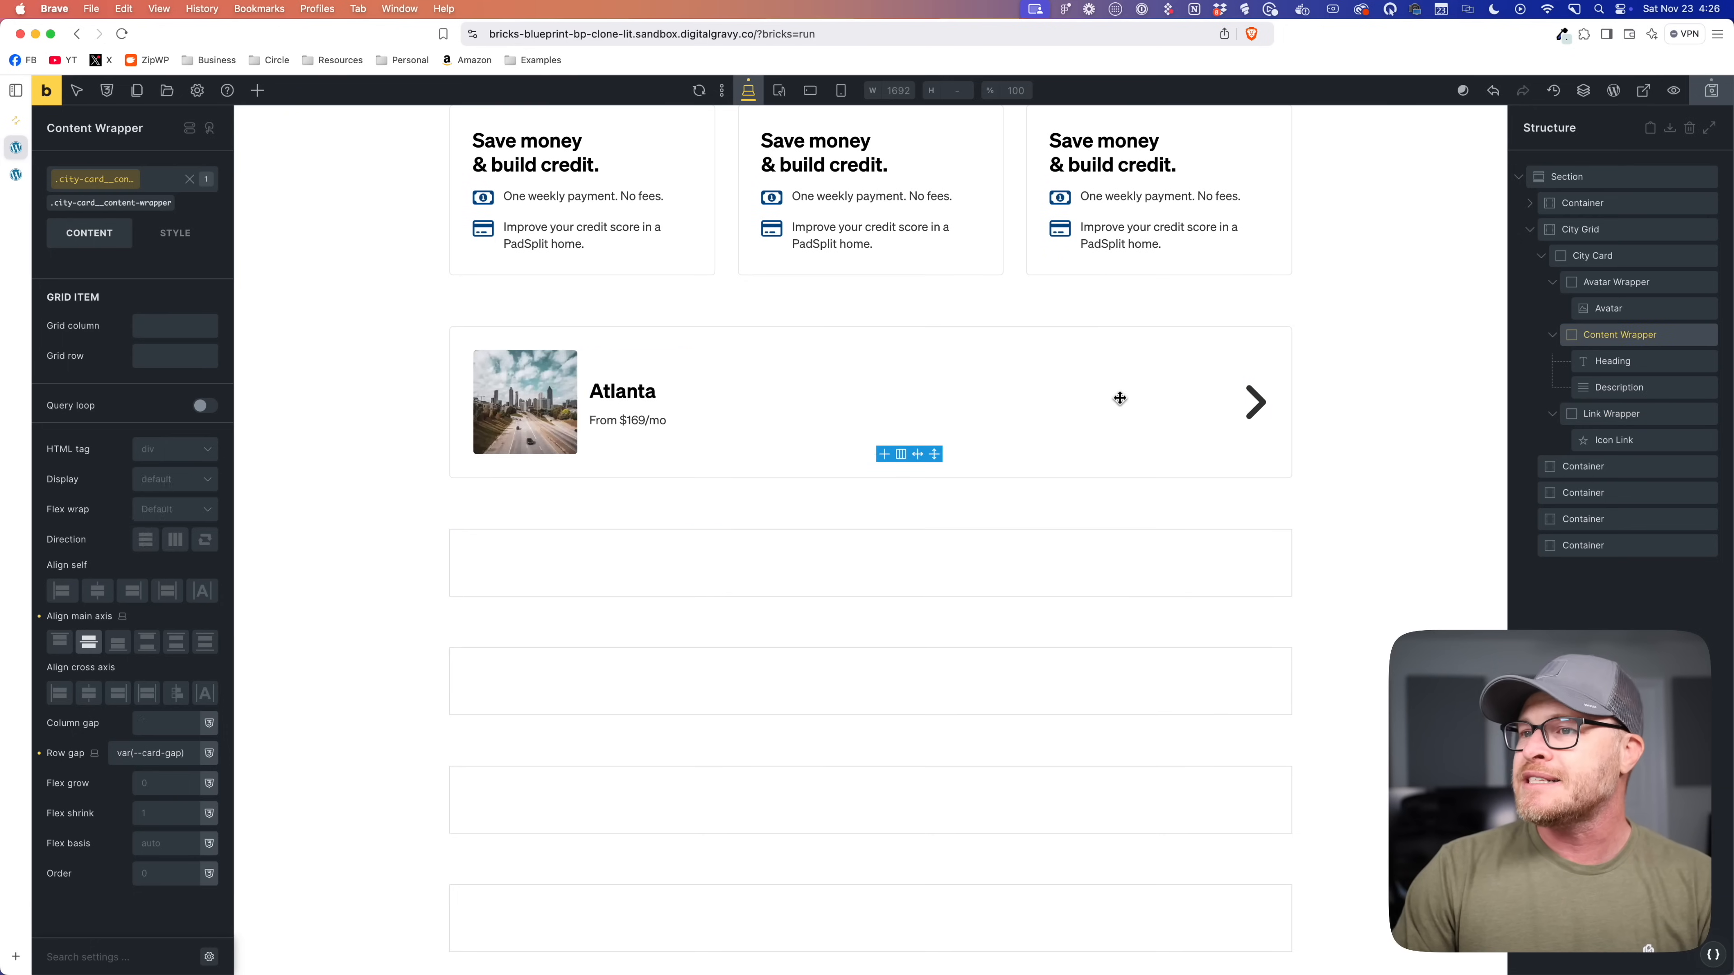
click(942, 339)
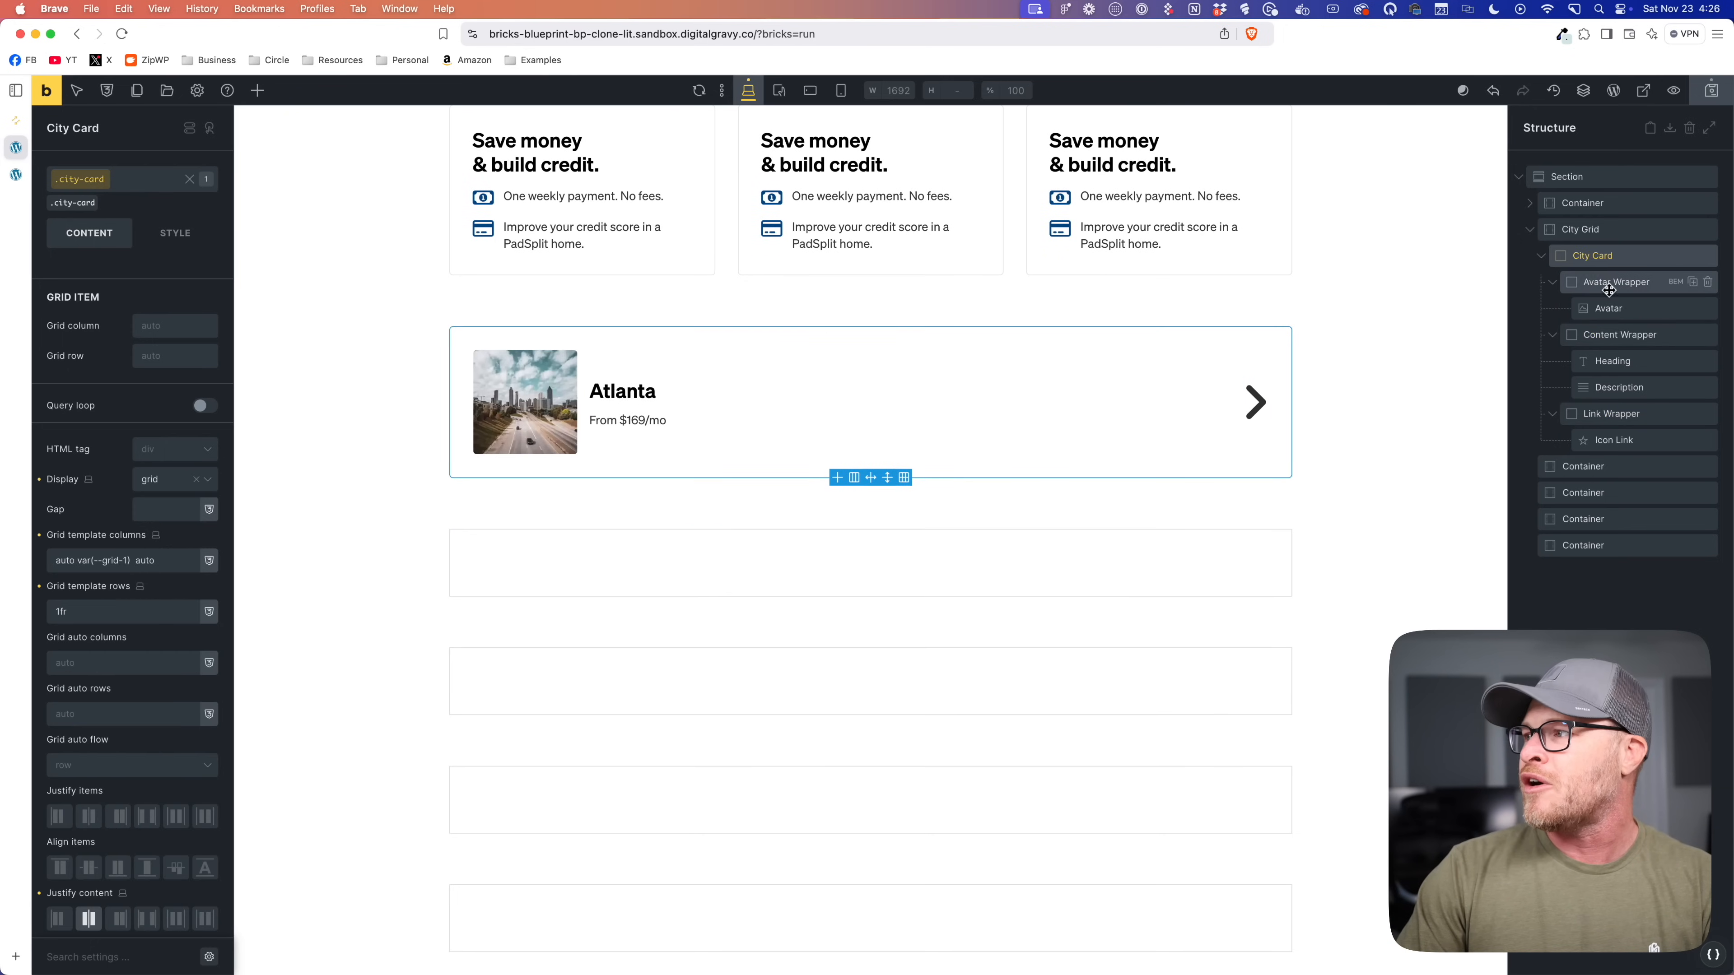
click(1539, 256)
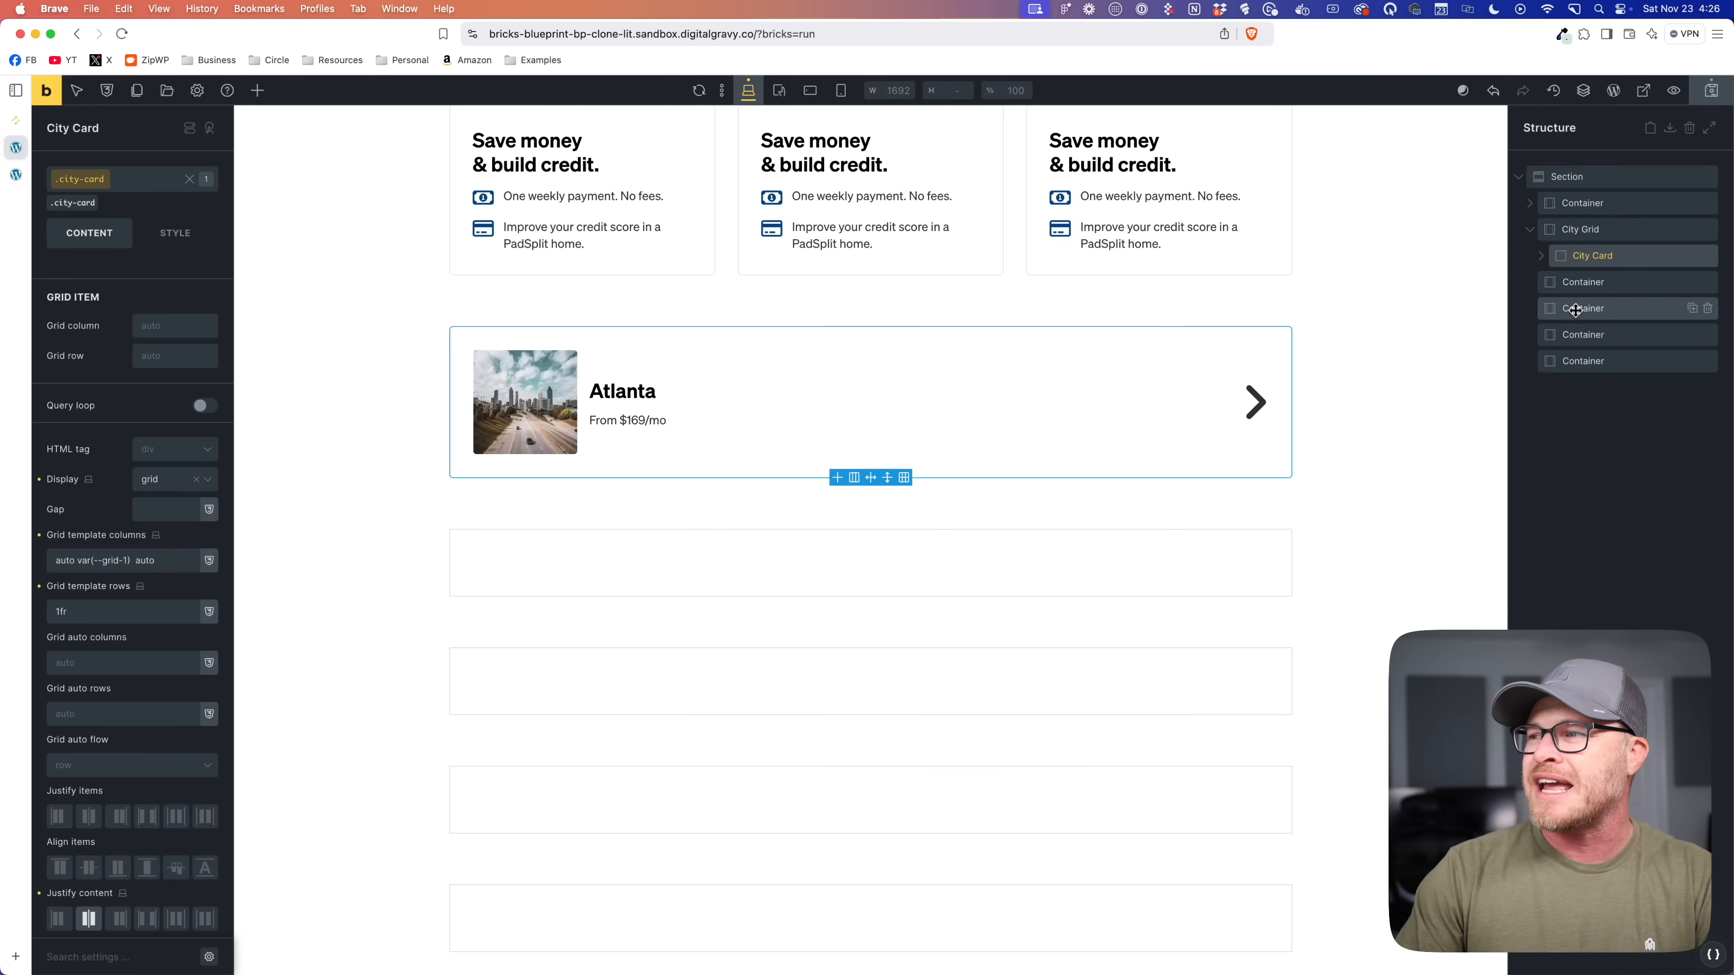
key(super+d)
key(super+d)
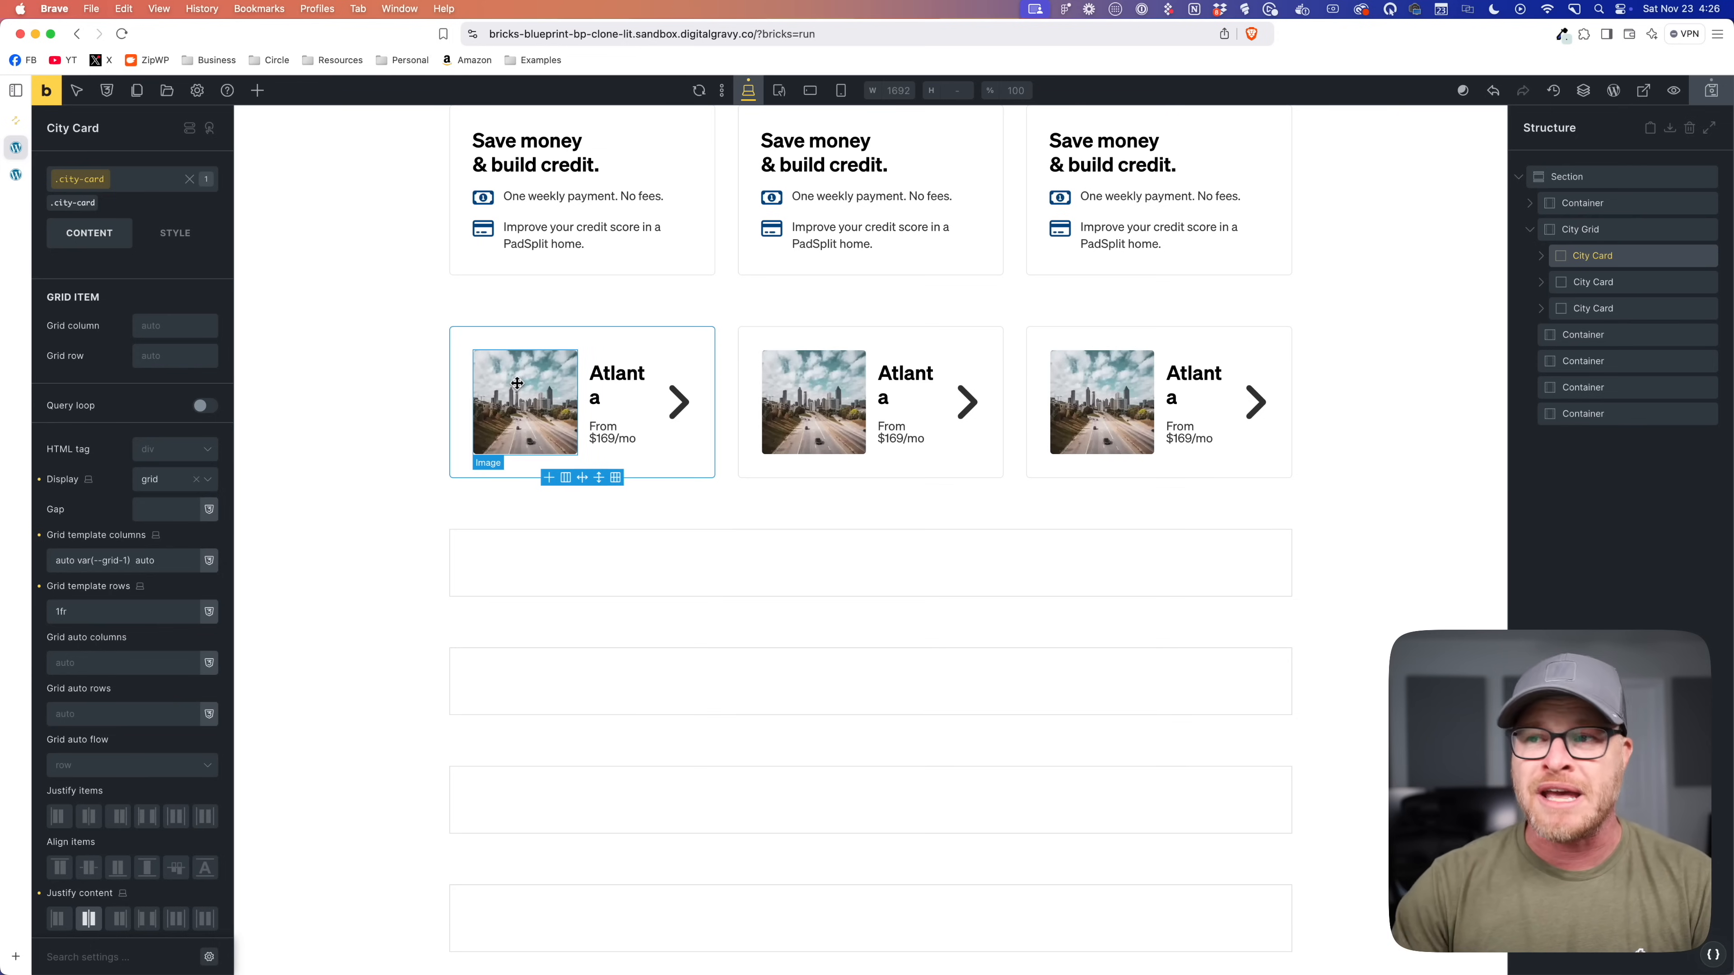
Step: Add a %root% rule to the city-card class's custom CSS that sets --card-avatar-size to 48px
click(181, 240)
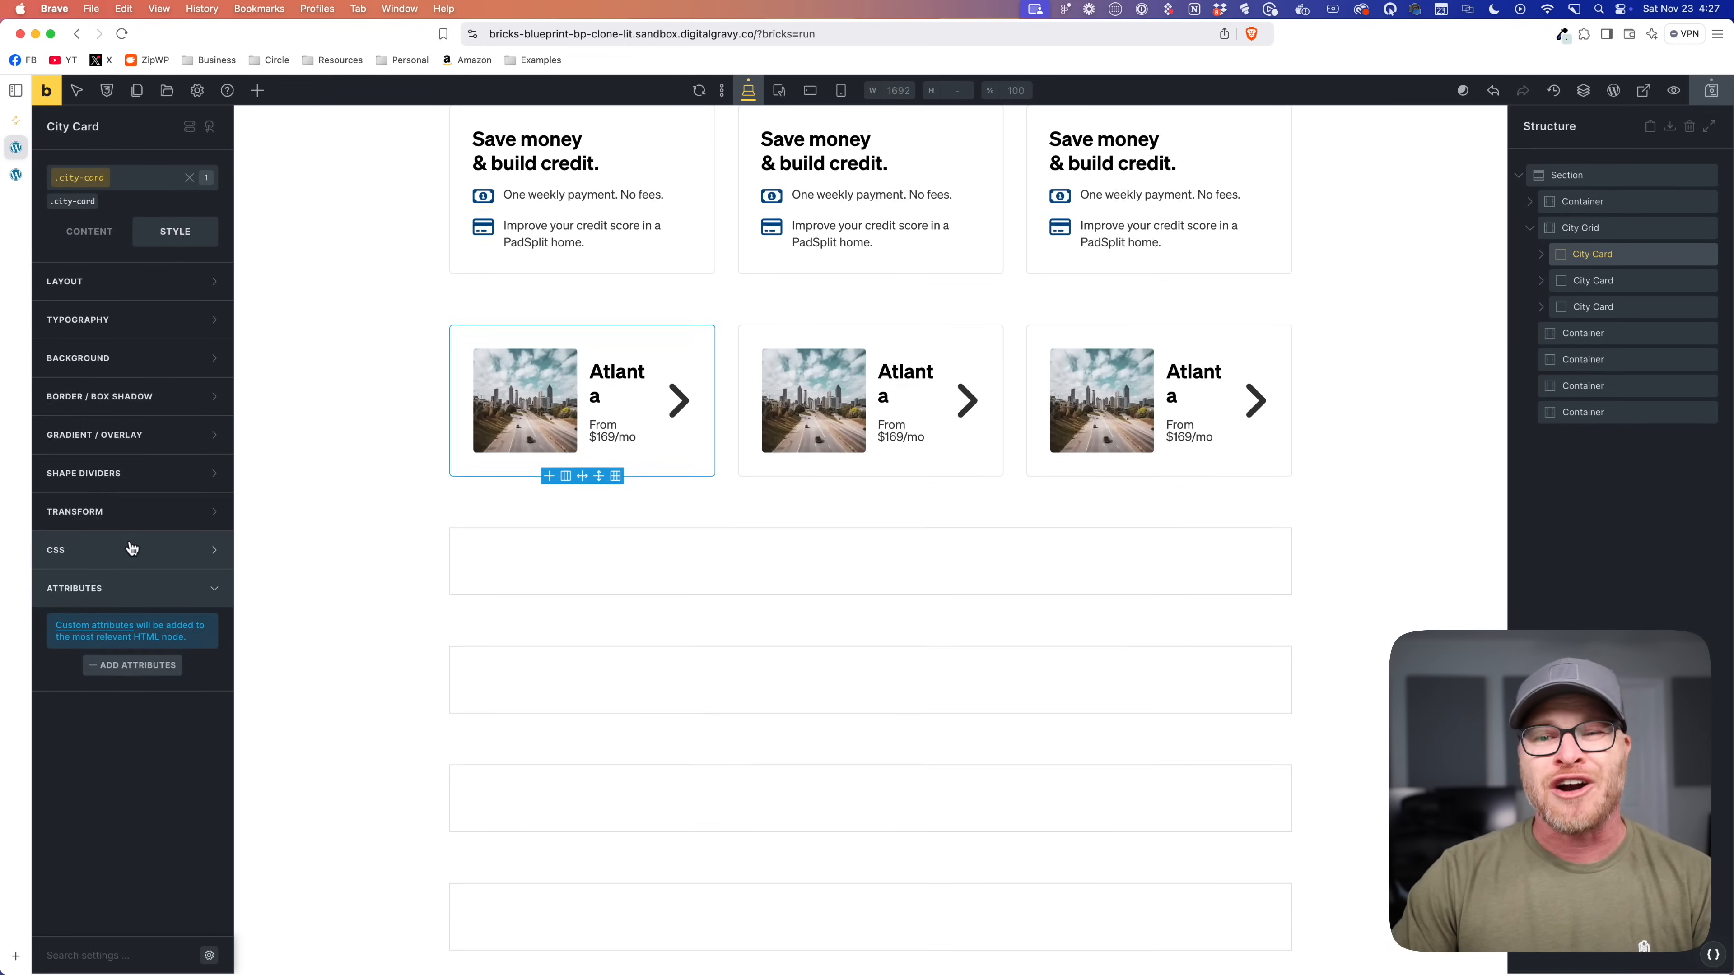
click(134, 667)
click(144, 602)
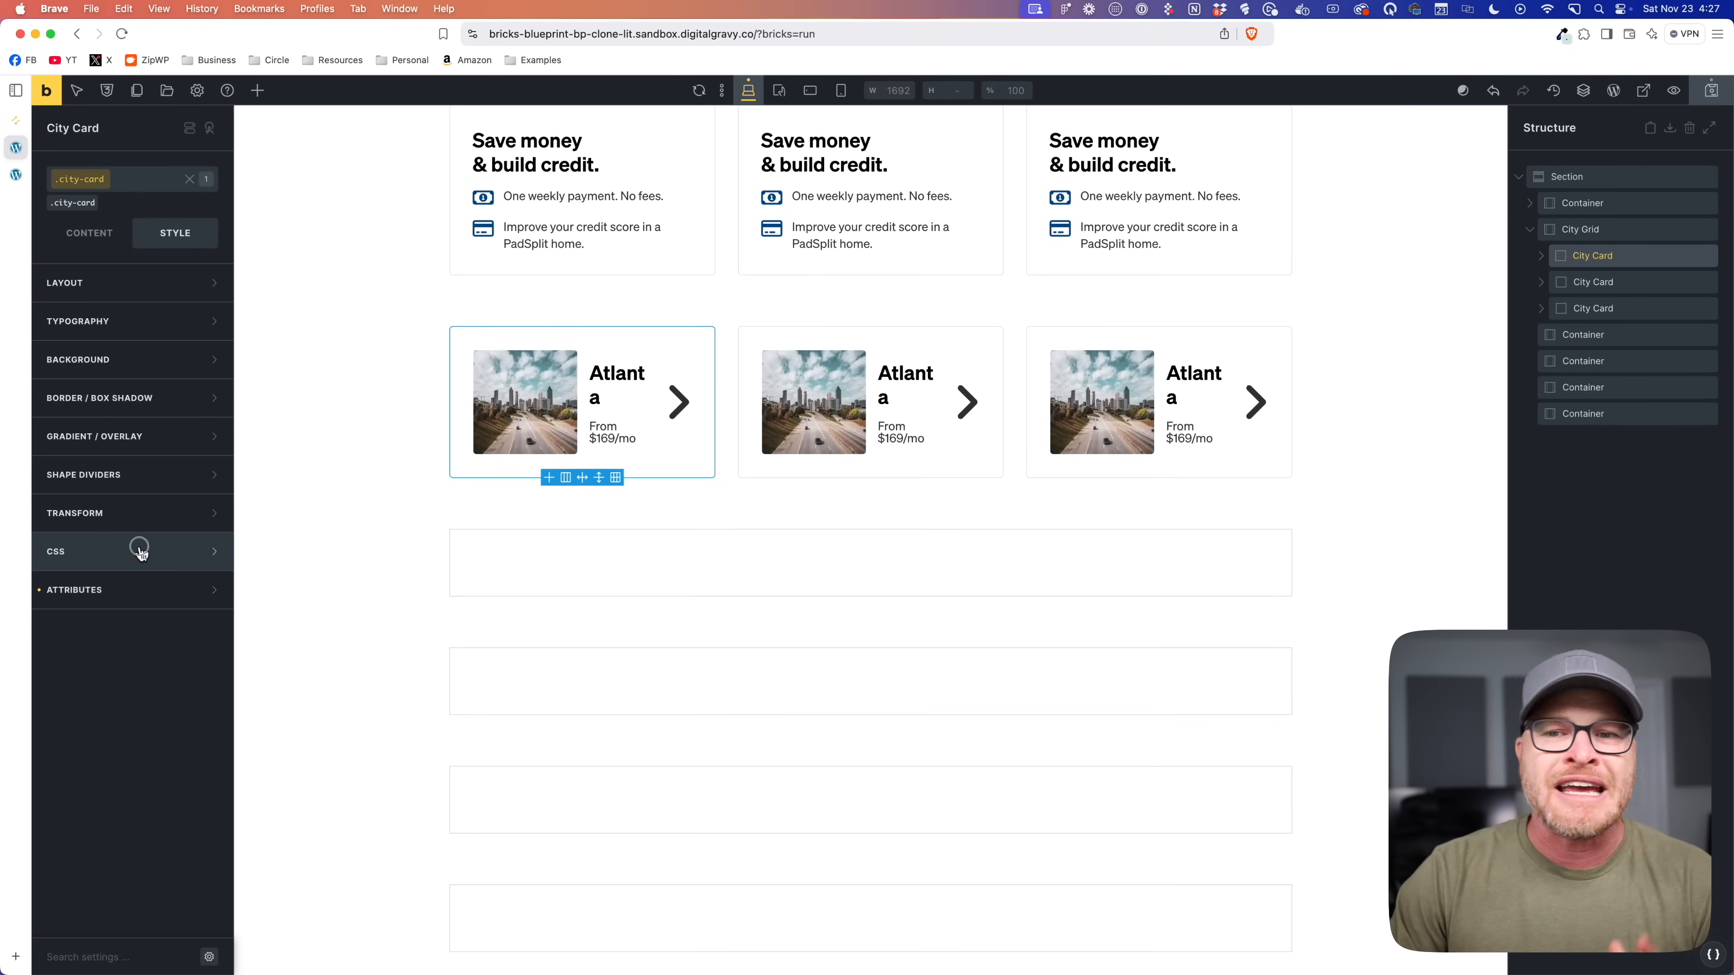
click(139, 549)
click(168, 779)
text(%root% {)
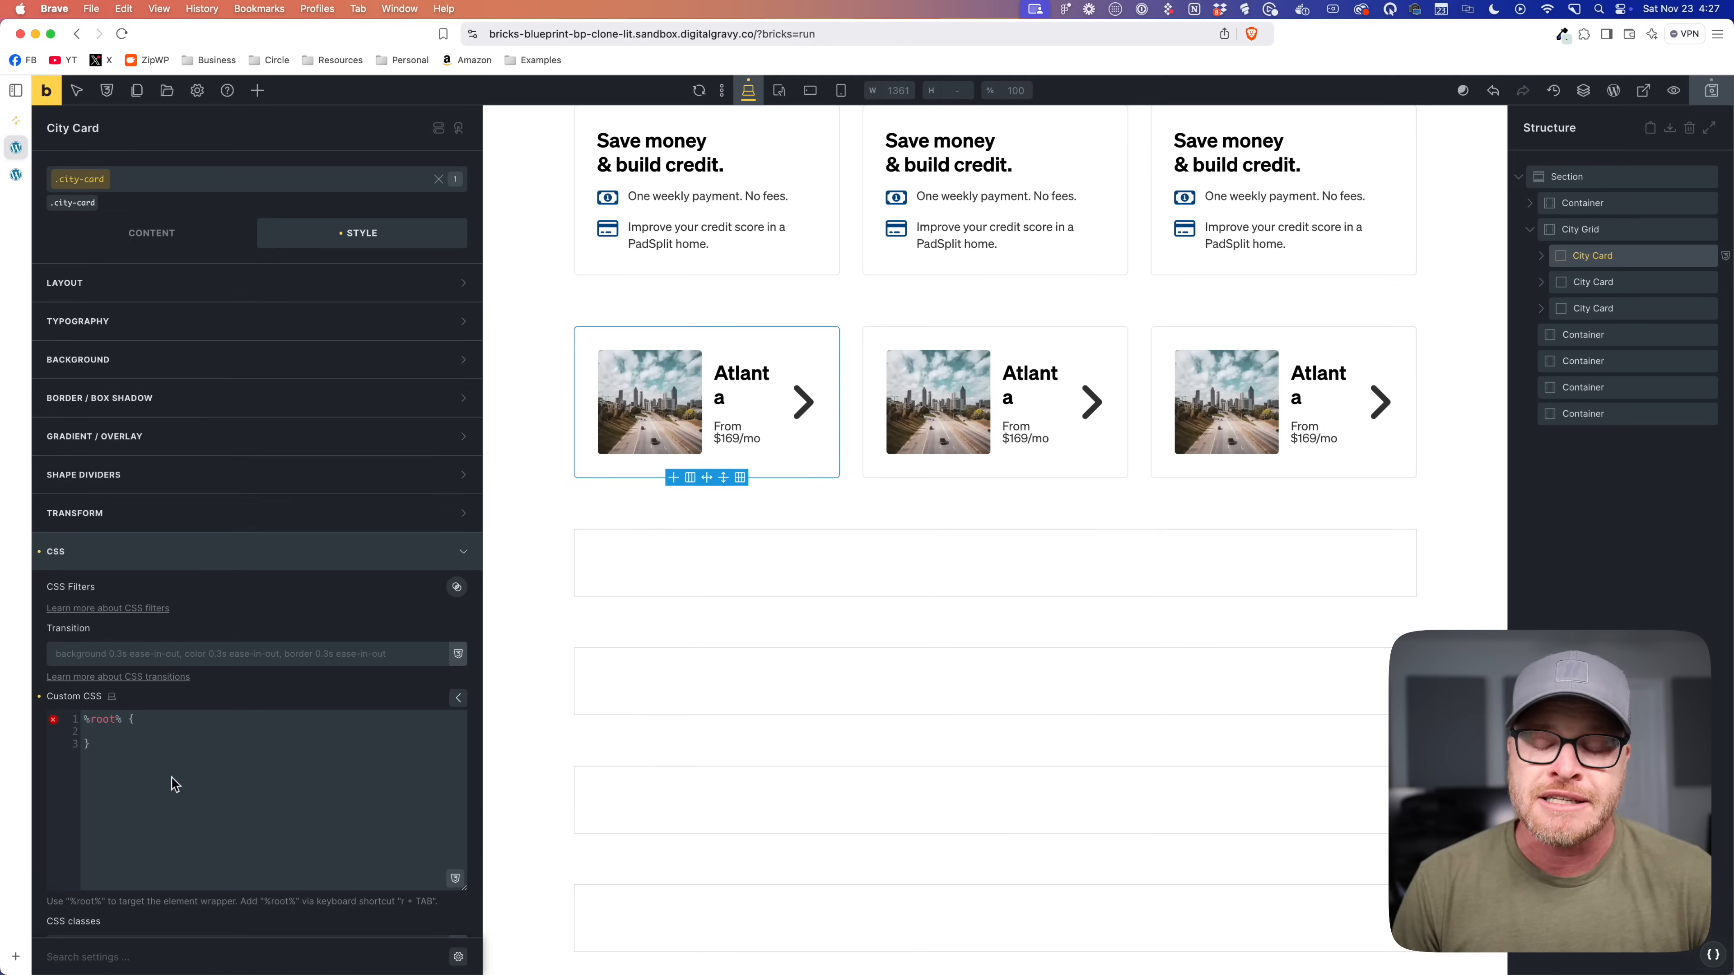
text(--card-)
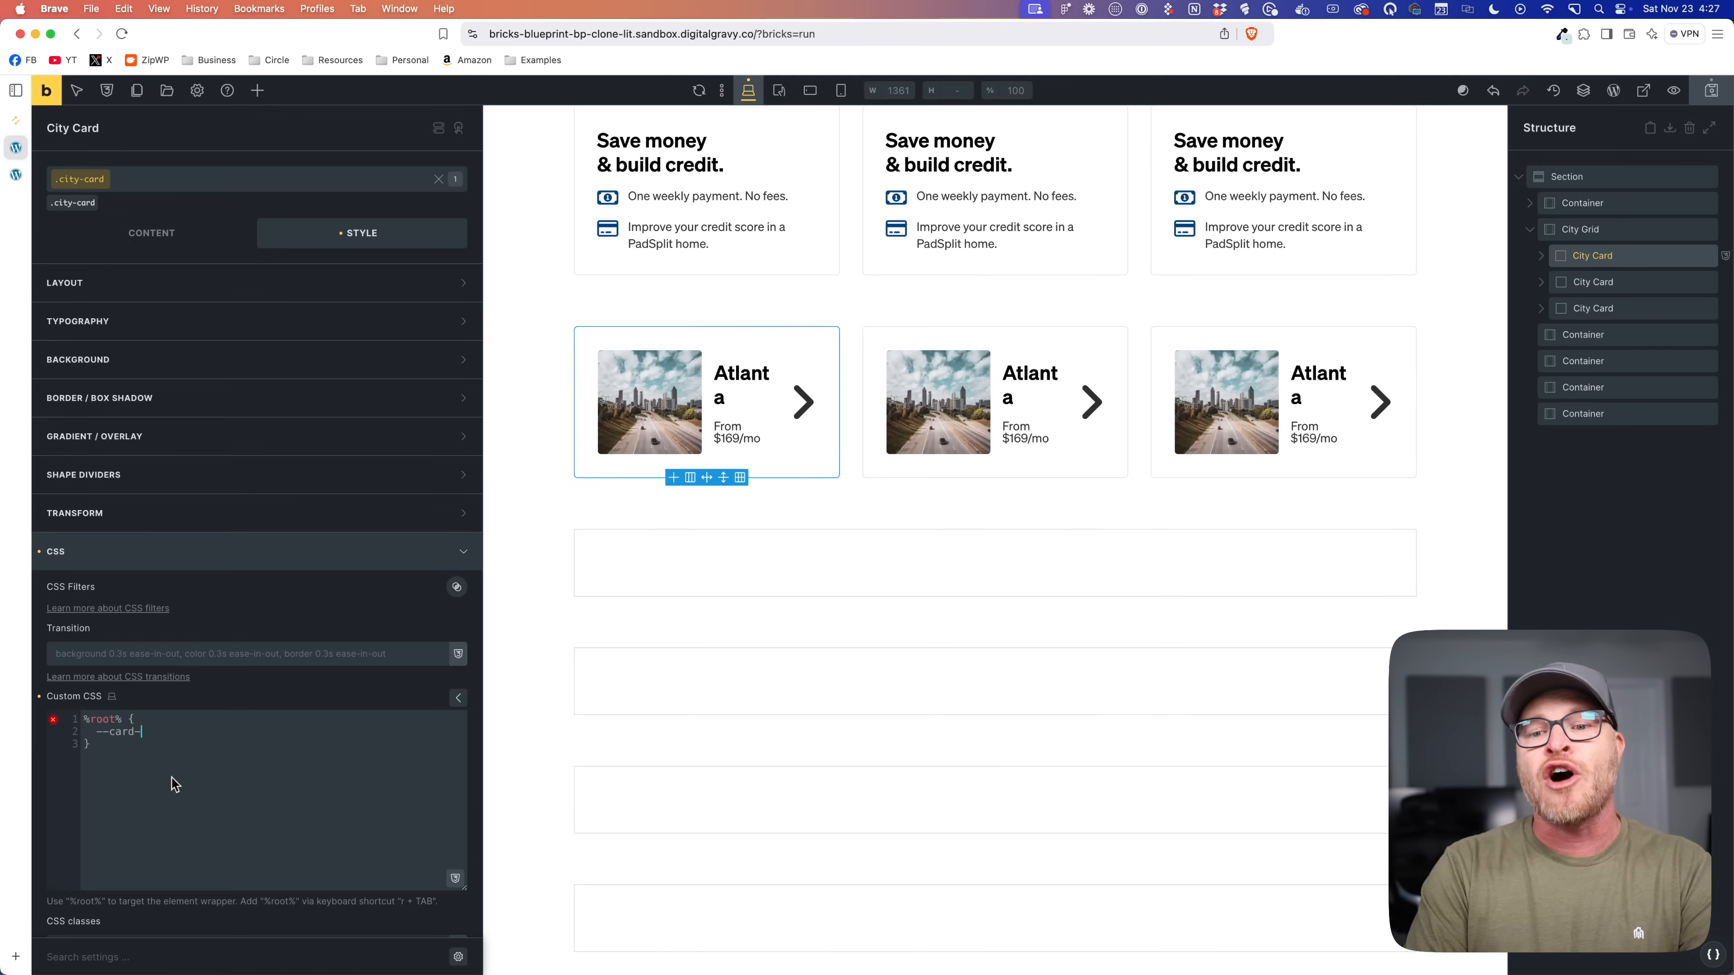
text(avatar-size: )
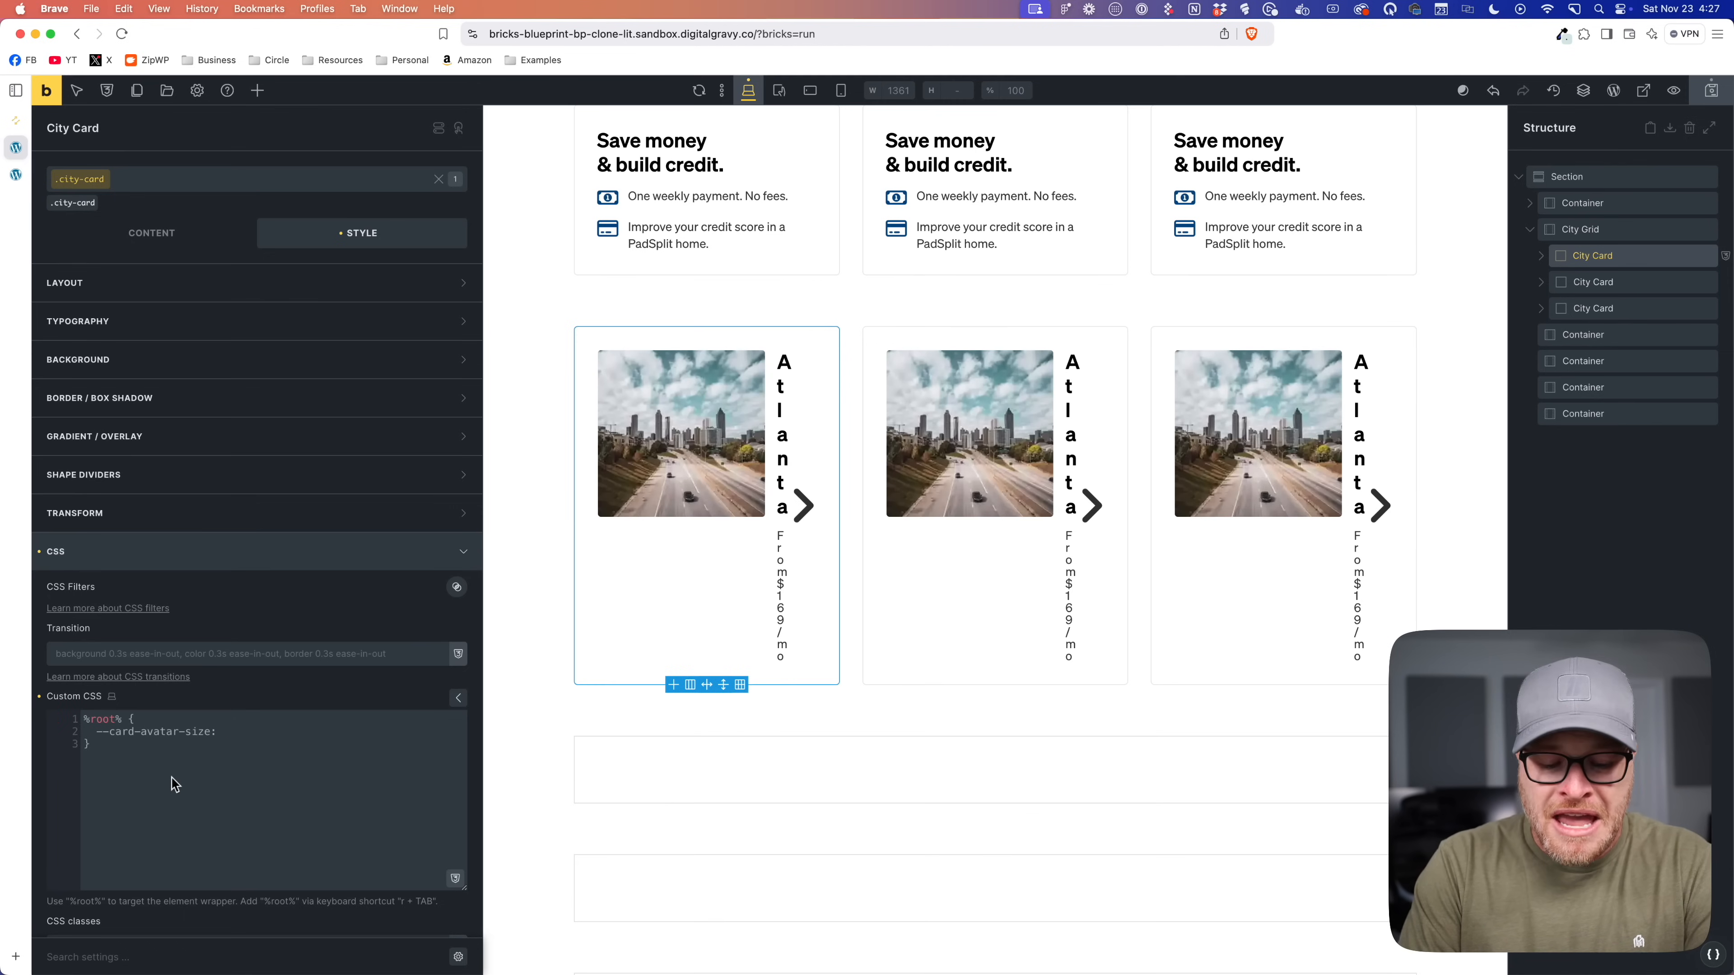
text(48px;)
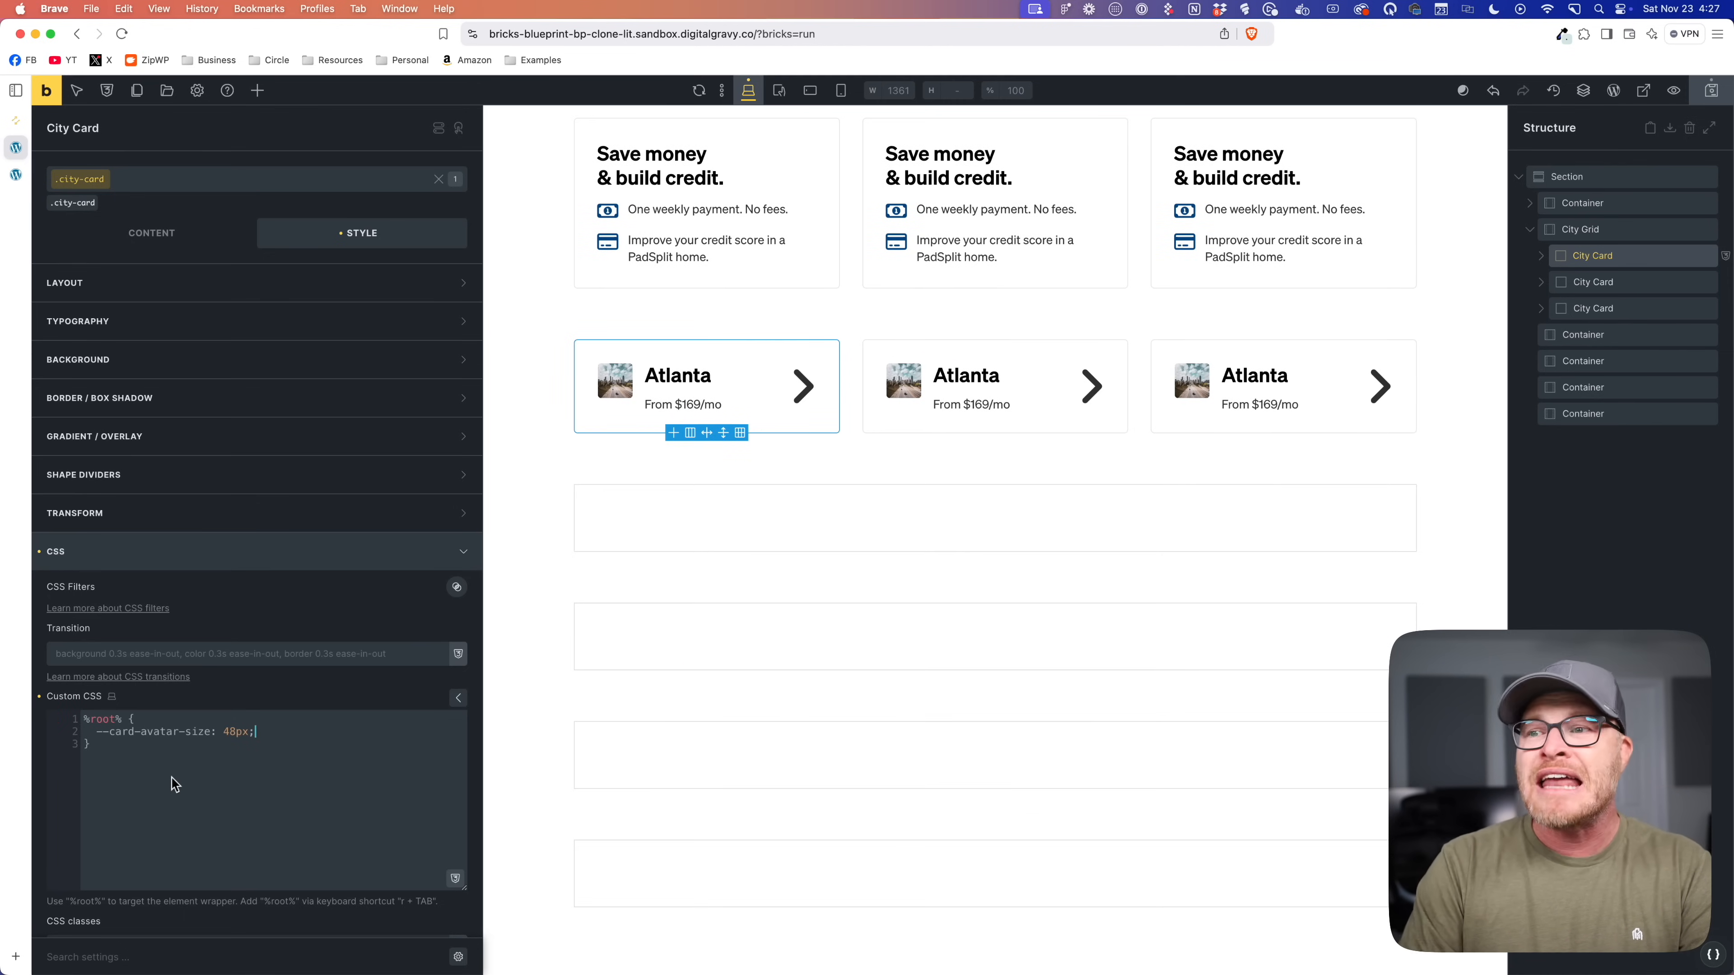
Step: Increase the --card-avatar-size value in the City Card's custom CSS, trying 68px and settling on 75px
key(BackSpace)
text(6)
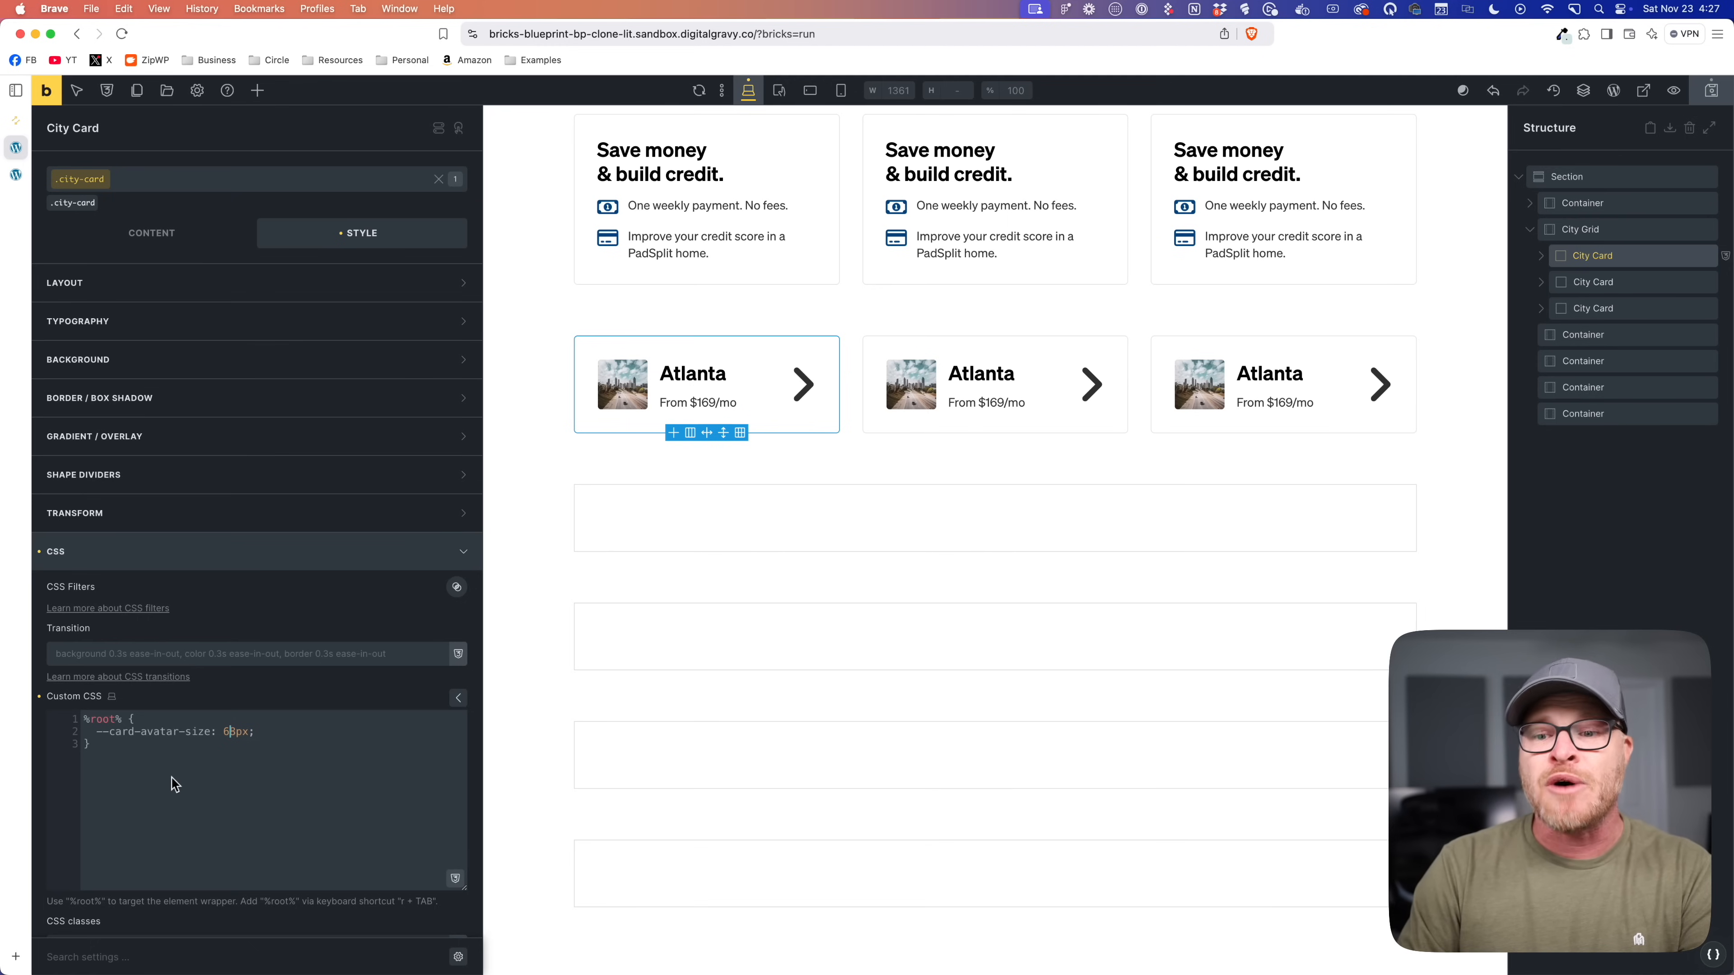
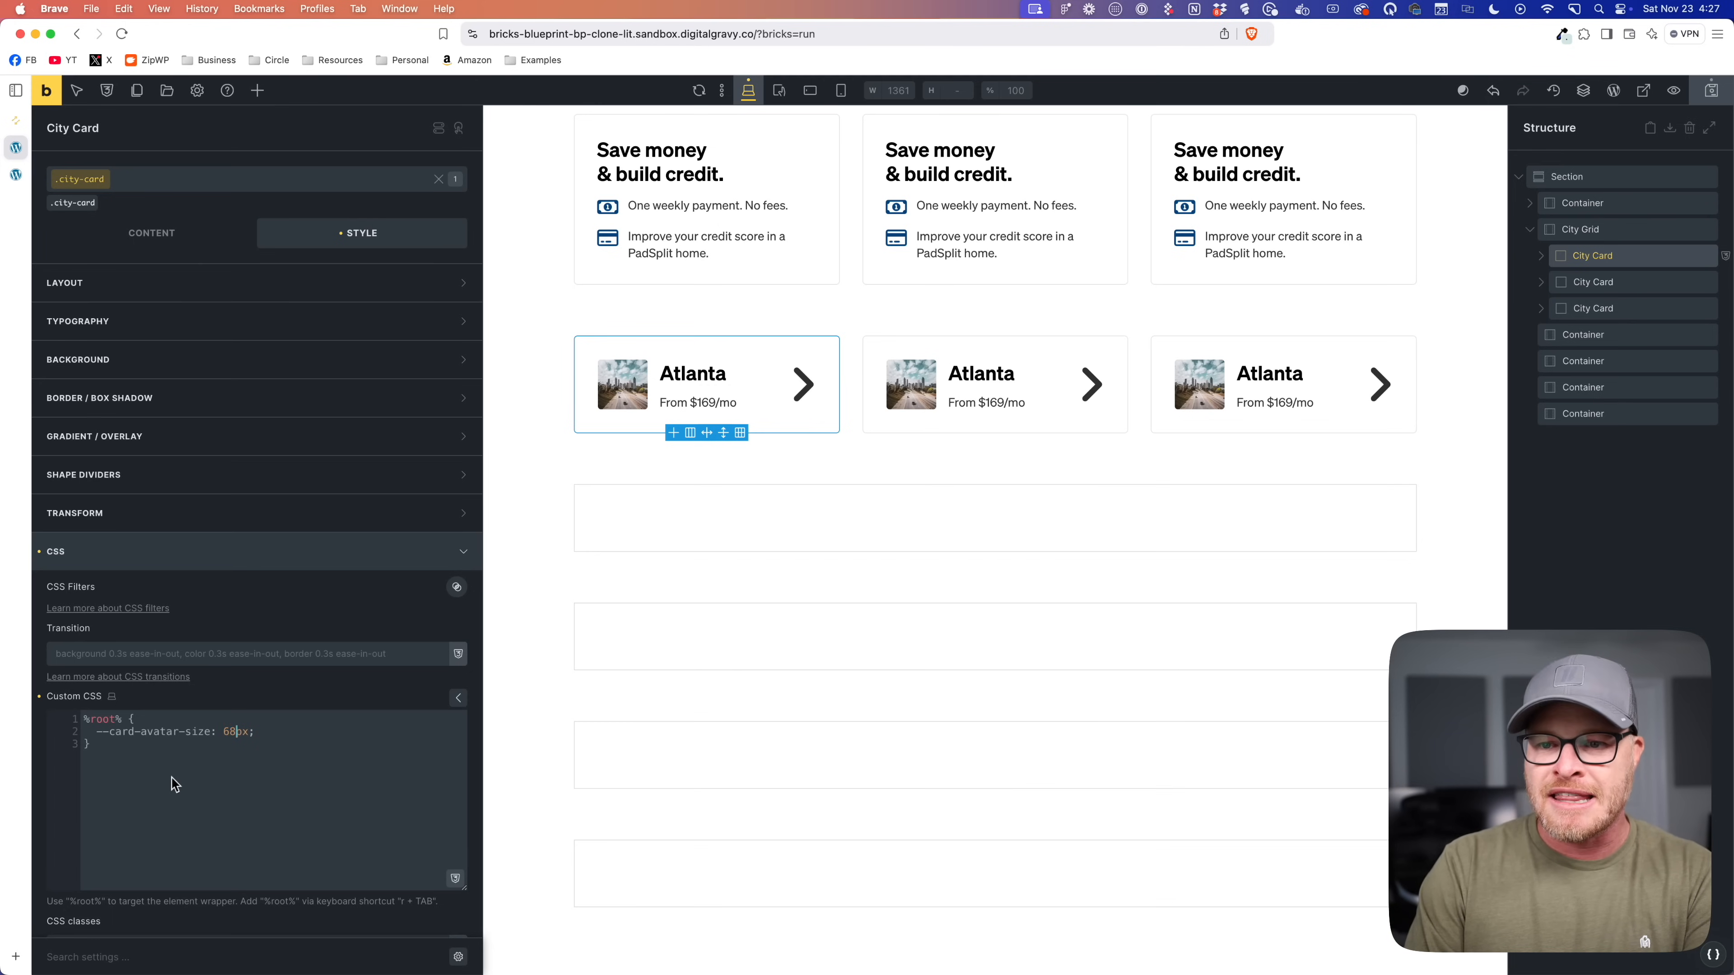
key(BackSpace)
key(BackSpace)
text(75)
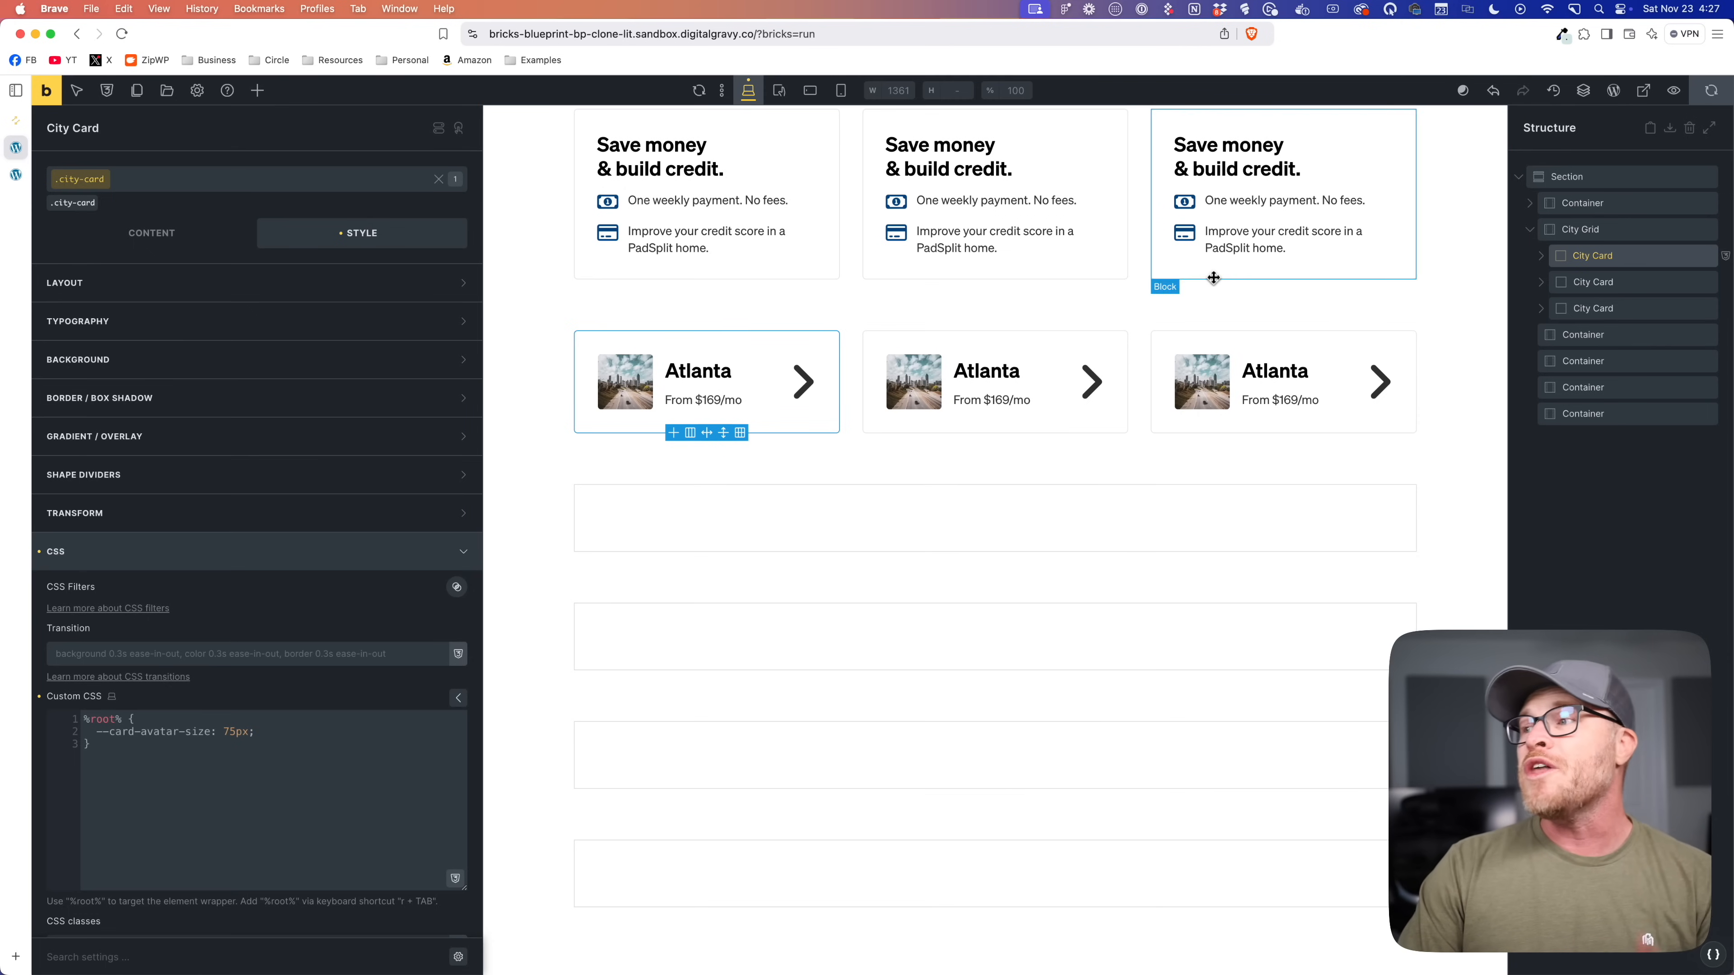
Step: Try an icon size of 48px on the first card's Icon Link
click(802, 381)
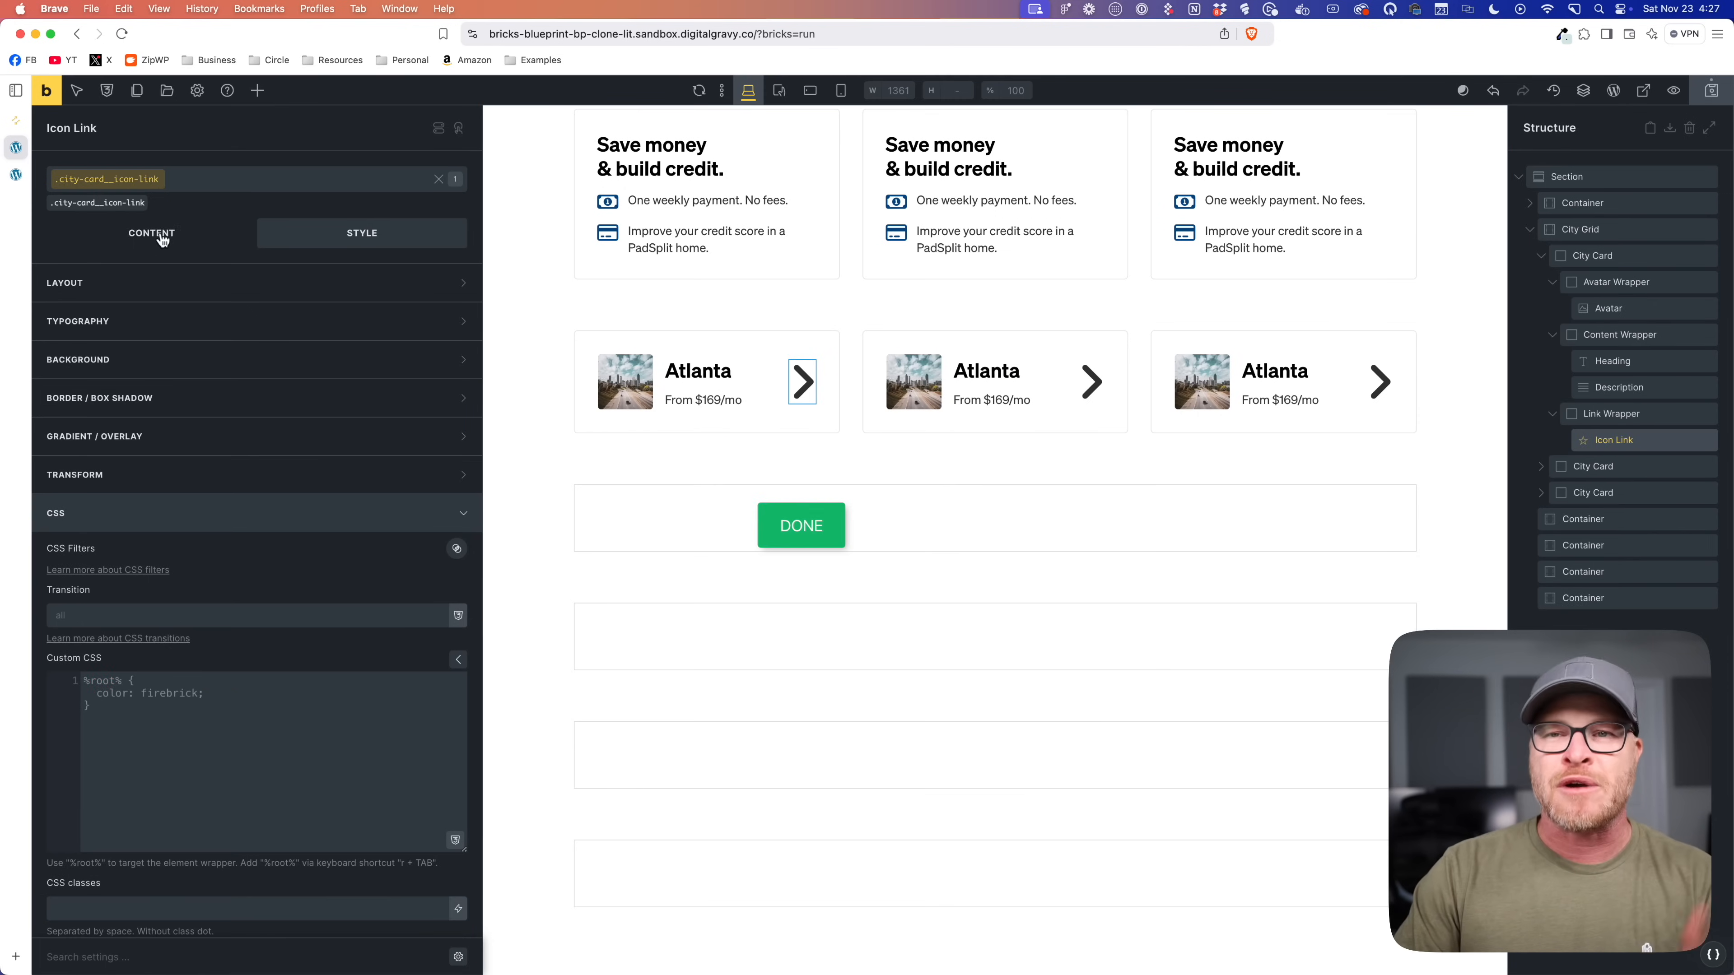
click(160, 234)
click(183, 336)
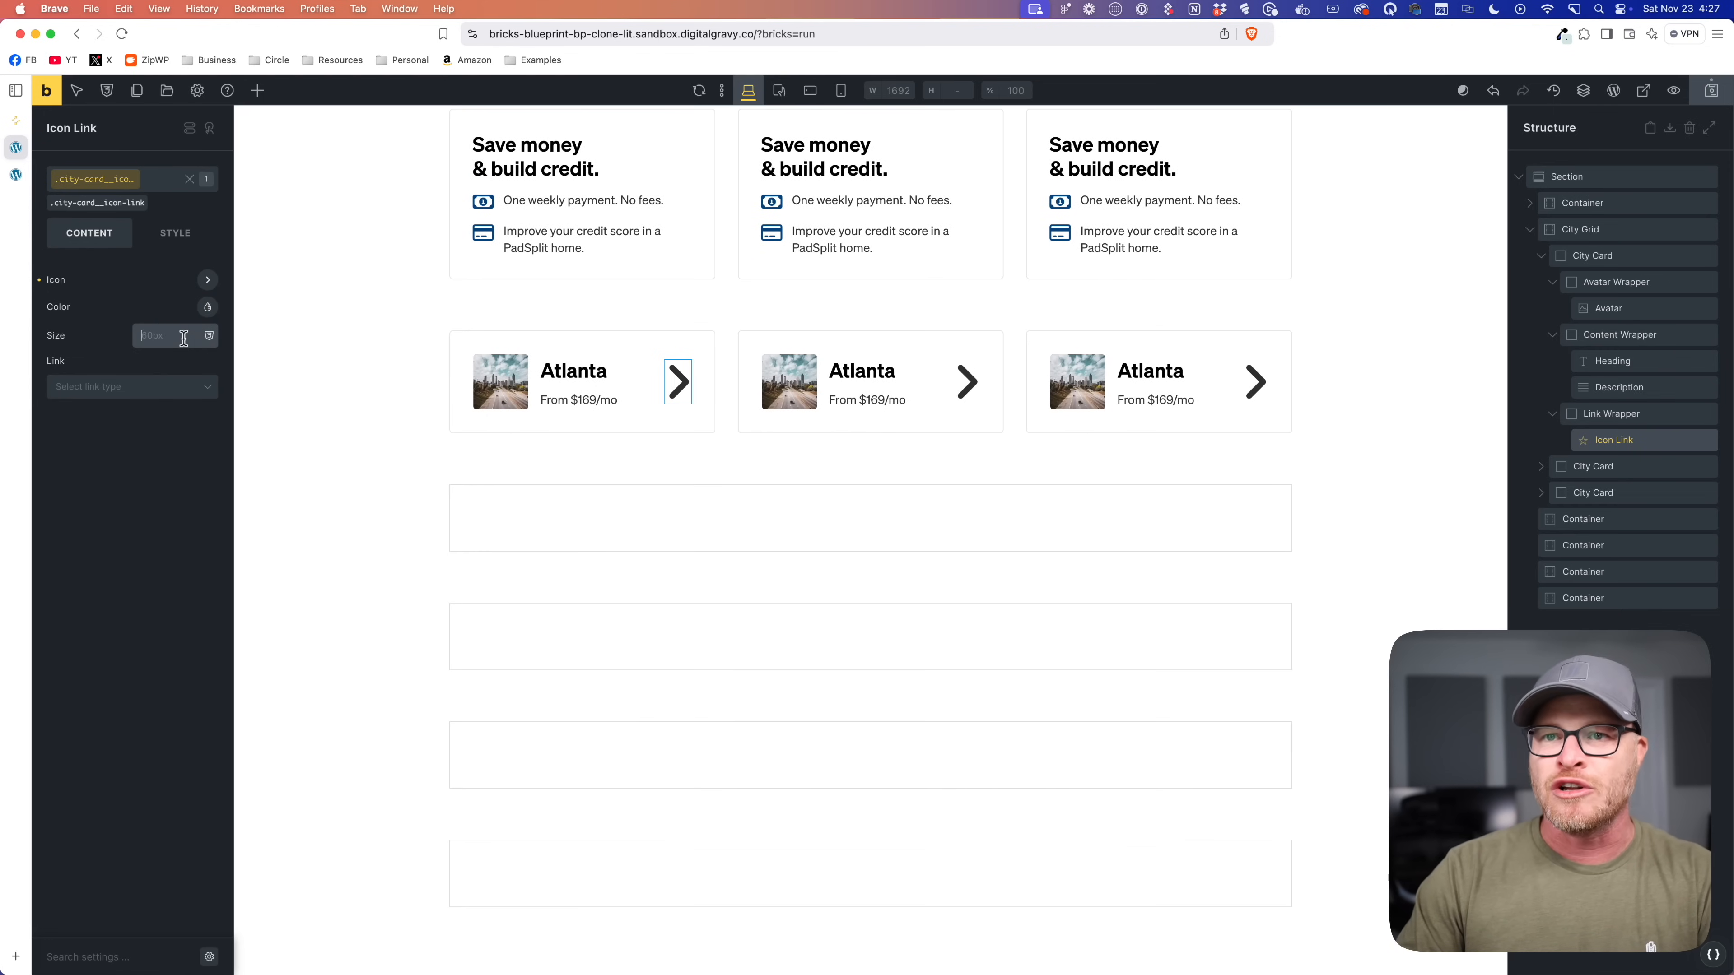
text(48px)
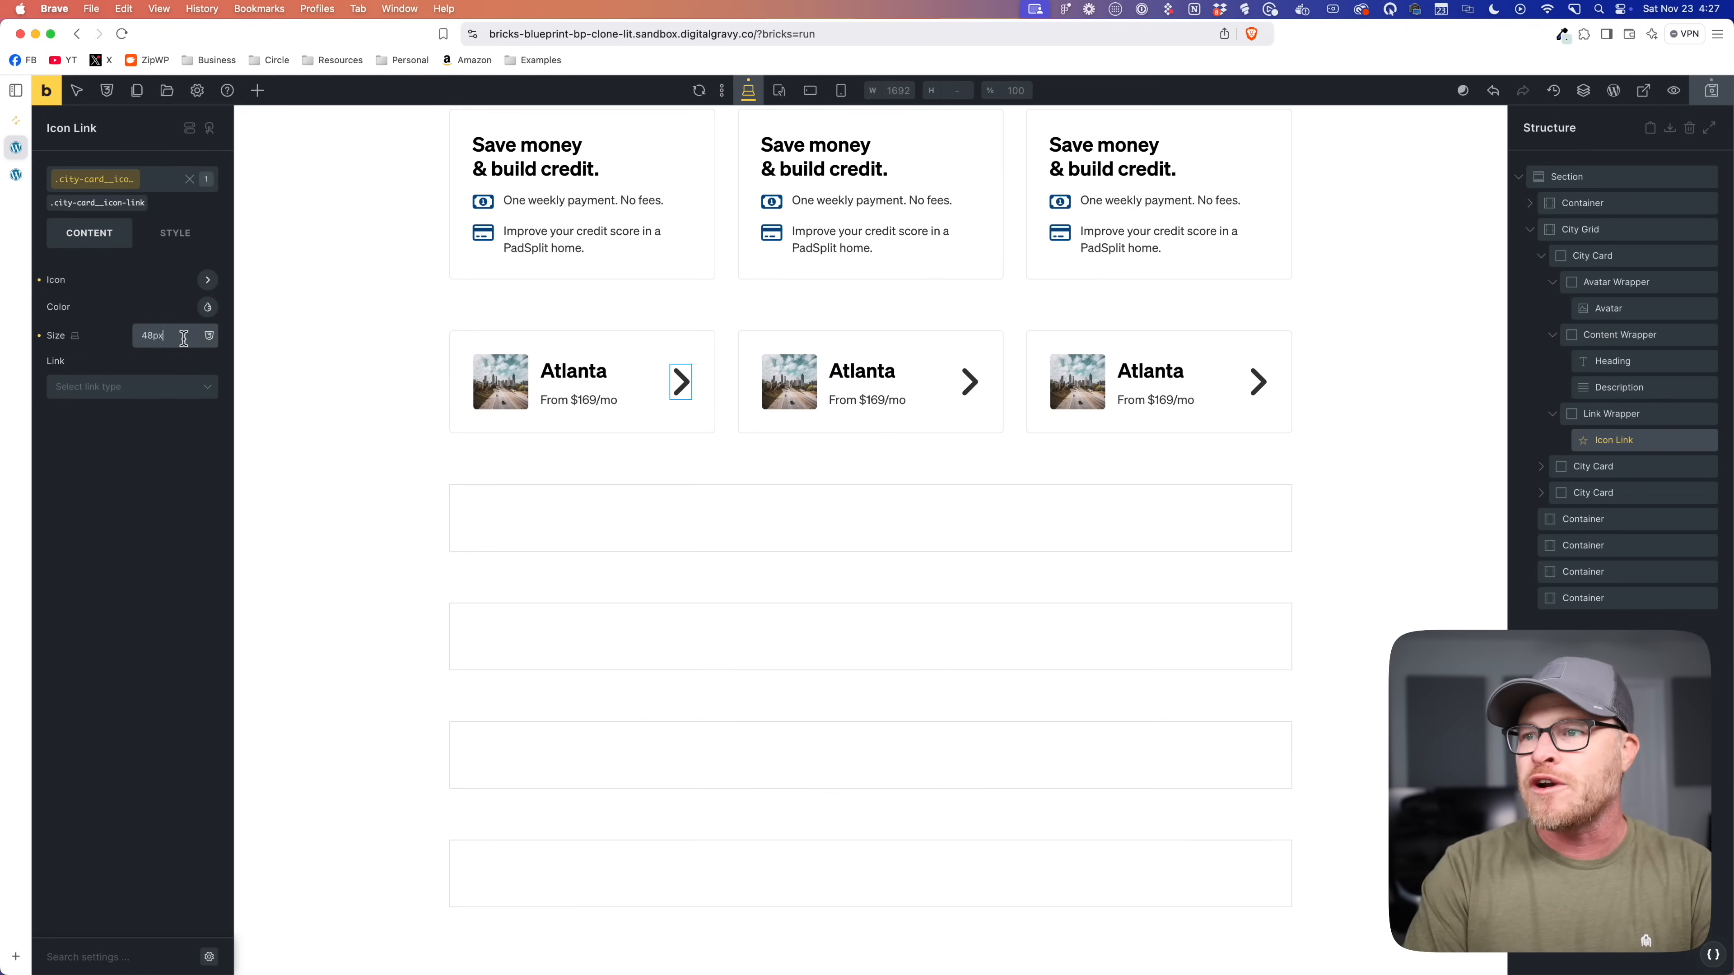
click(208, 279)
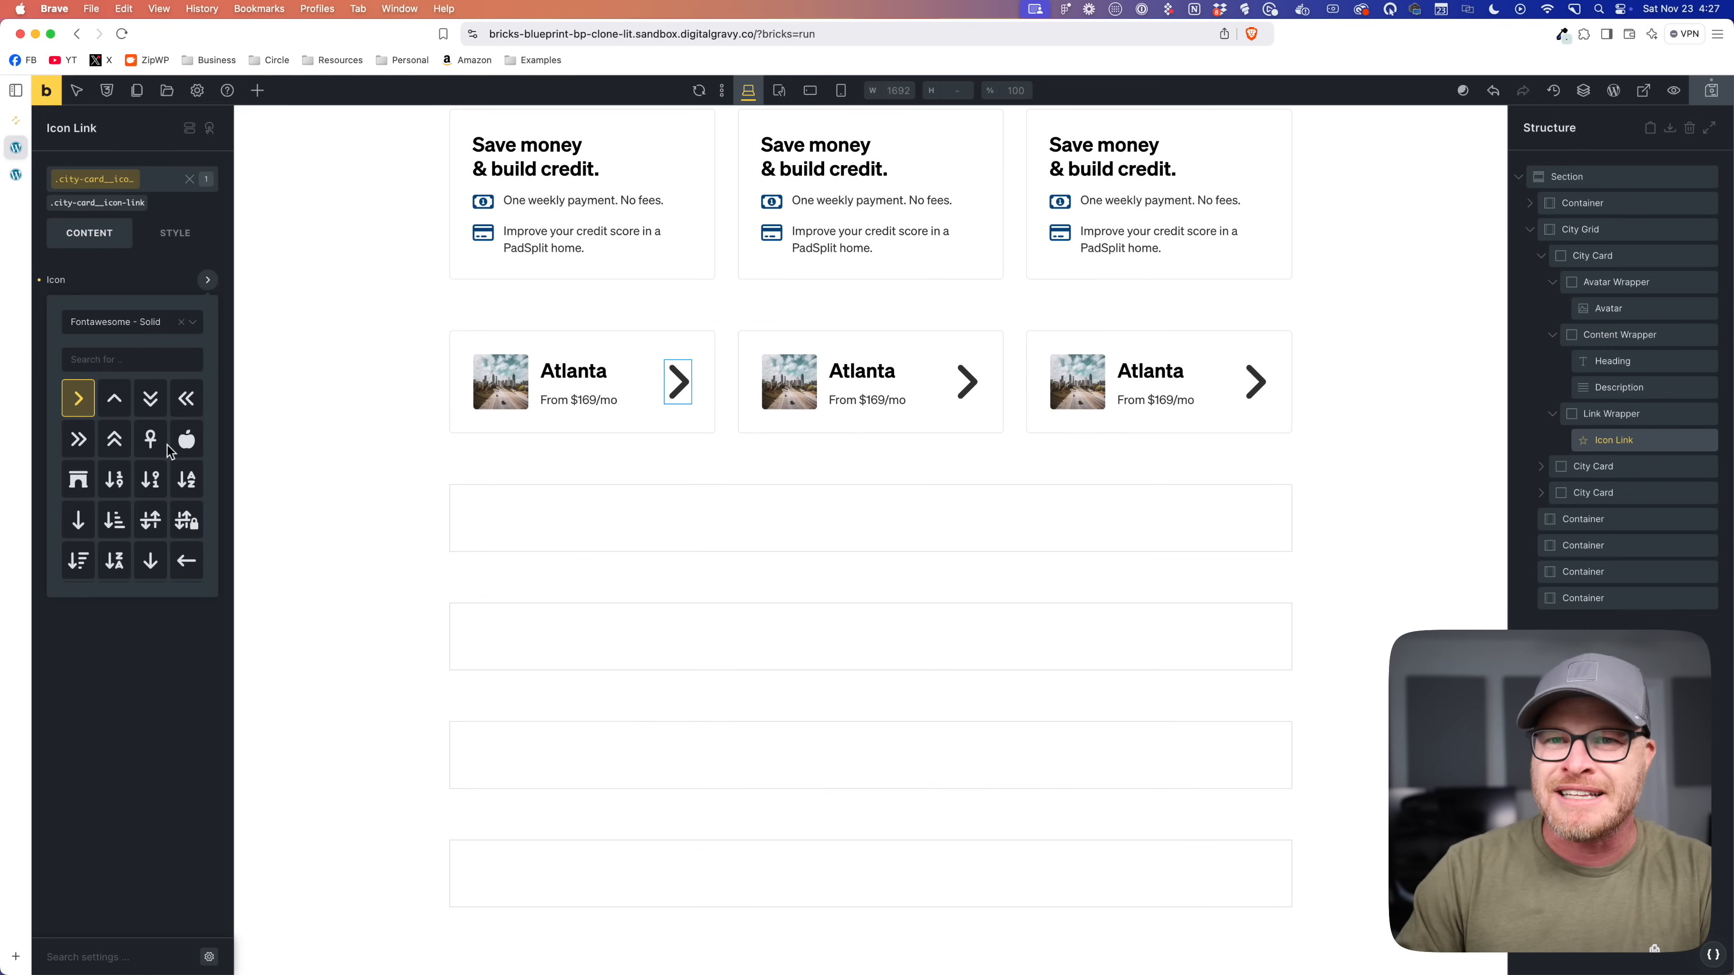
click(207, 281)
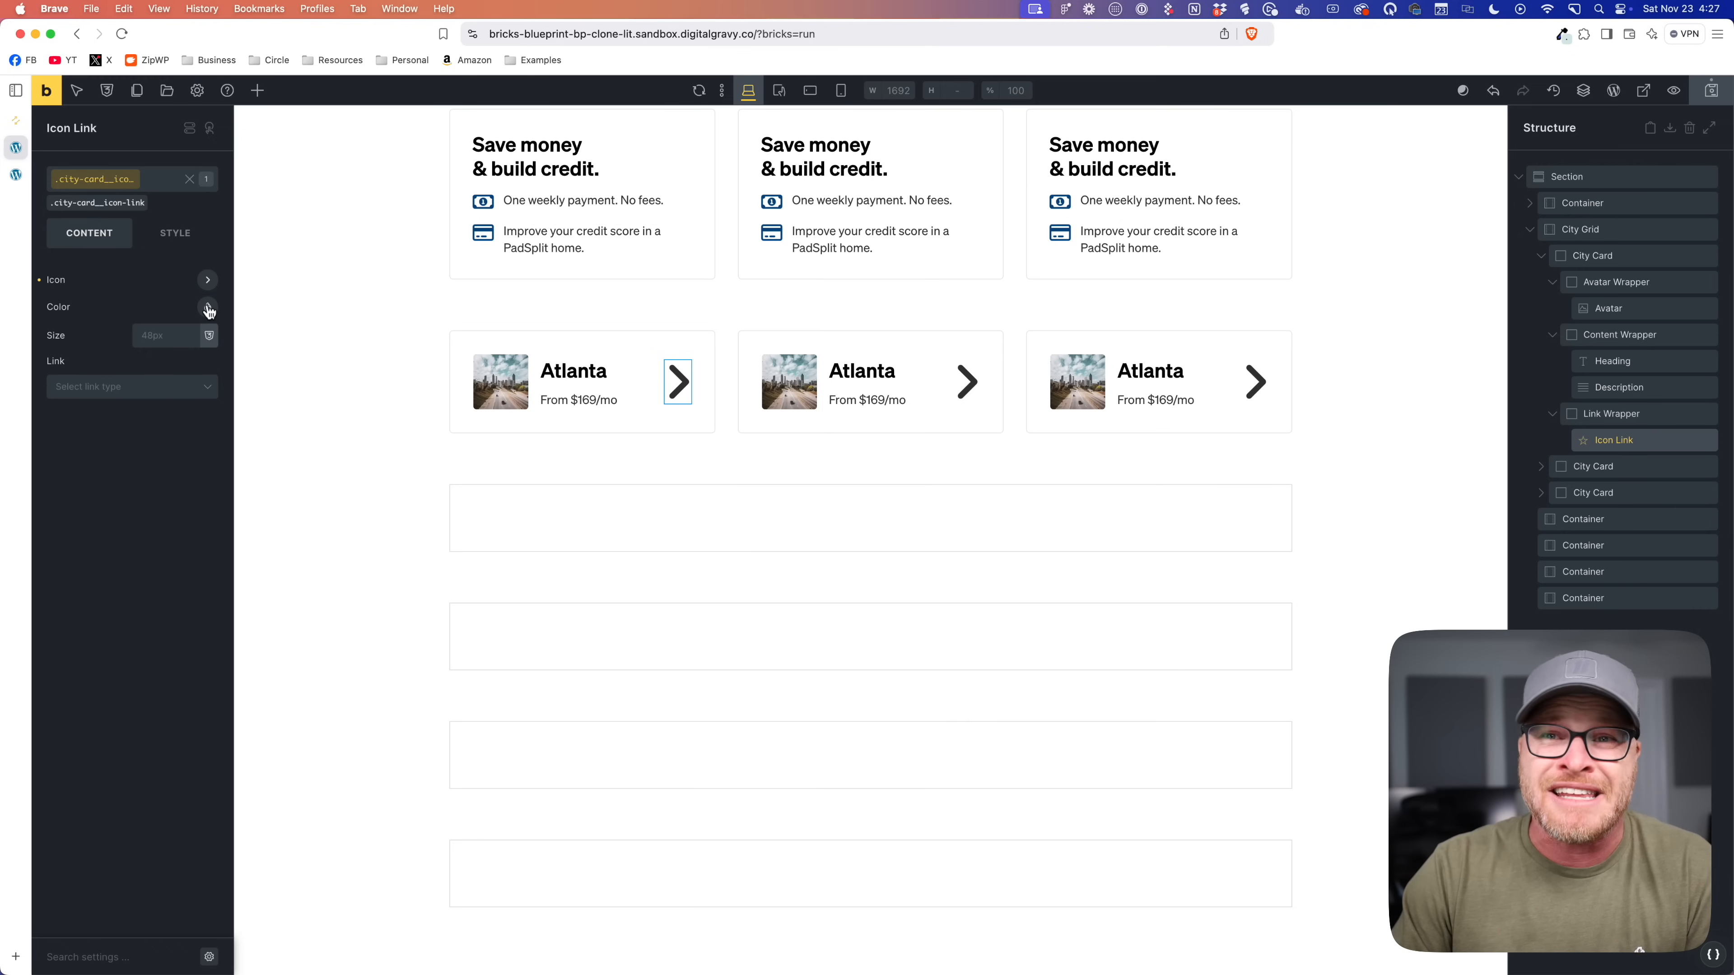
Step: Set the typography font size of the city-card__icon-link class to var(--text-l)
click(175, 234)
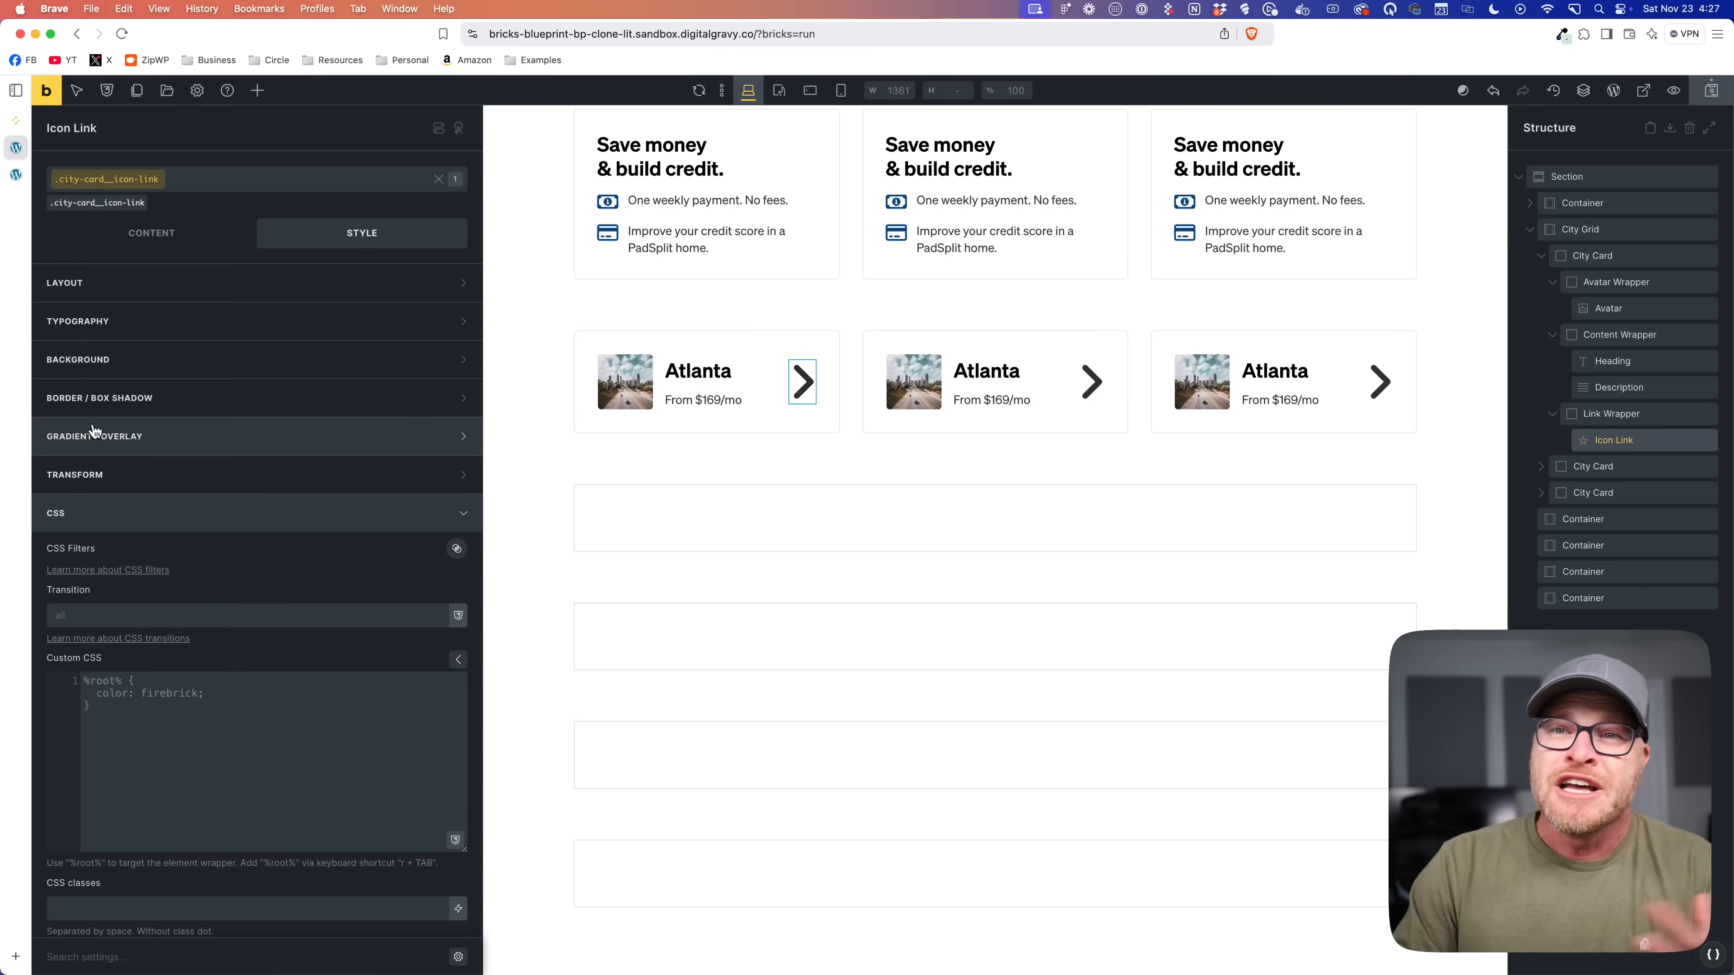
click(157, 334)
click(176, 389)
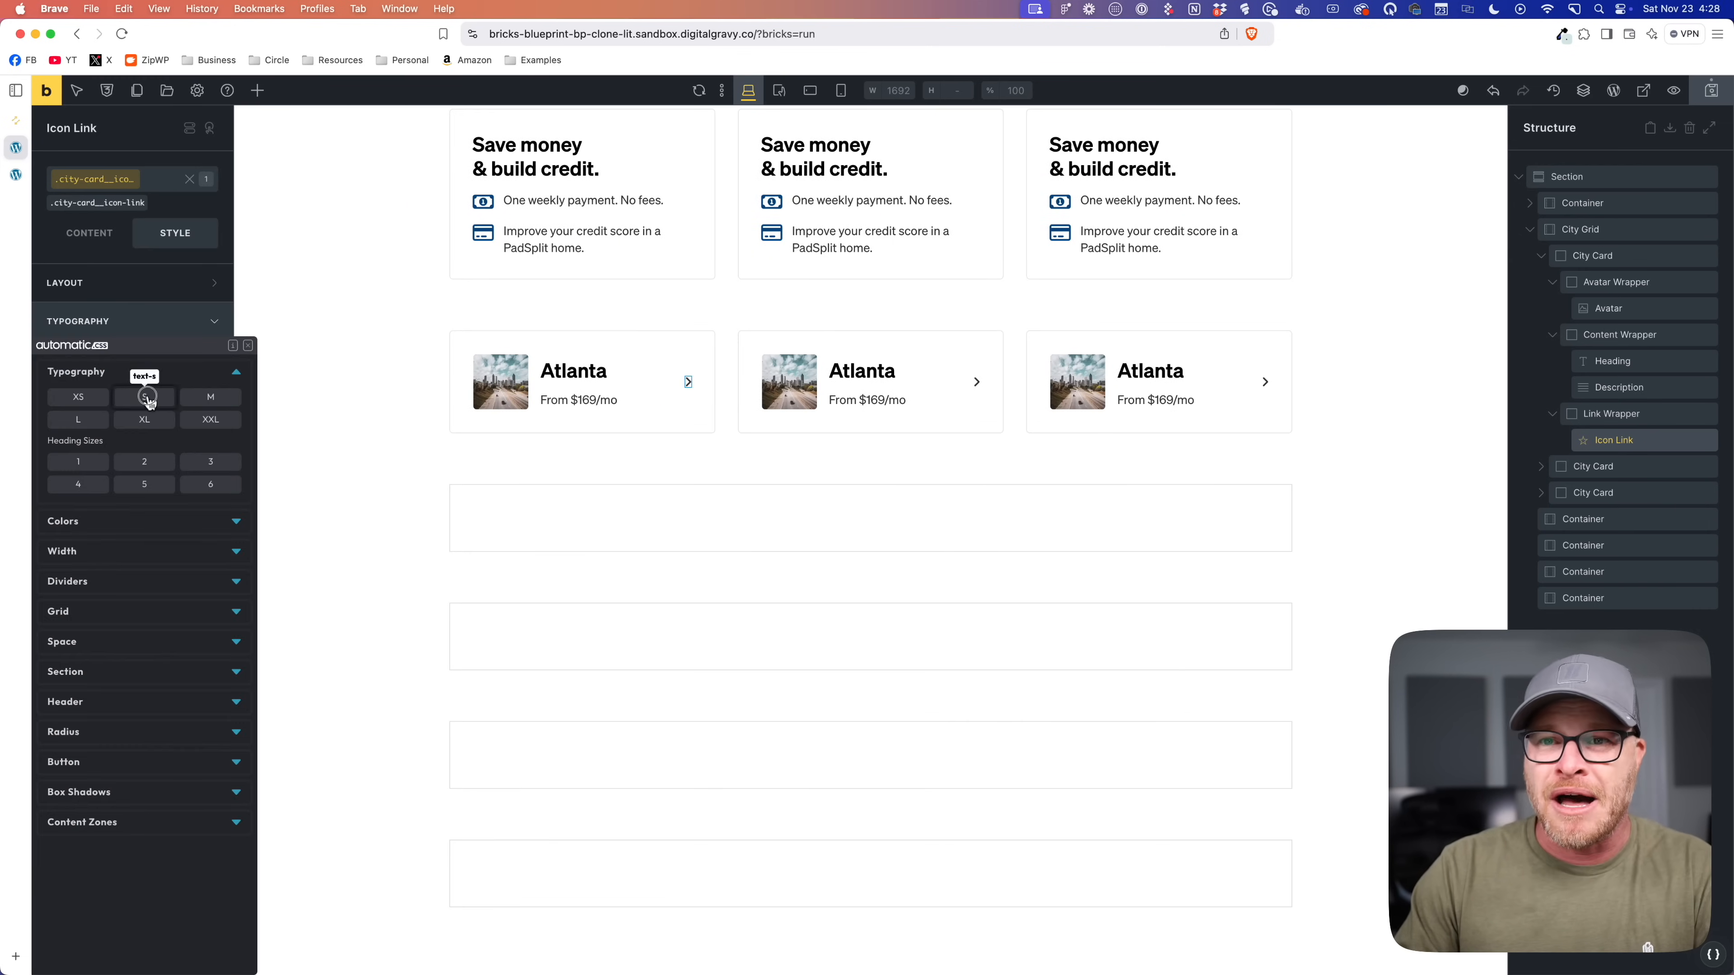
click(147, 395)
click(167, 387)
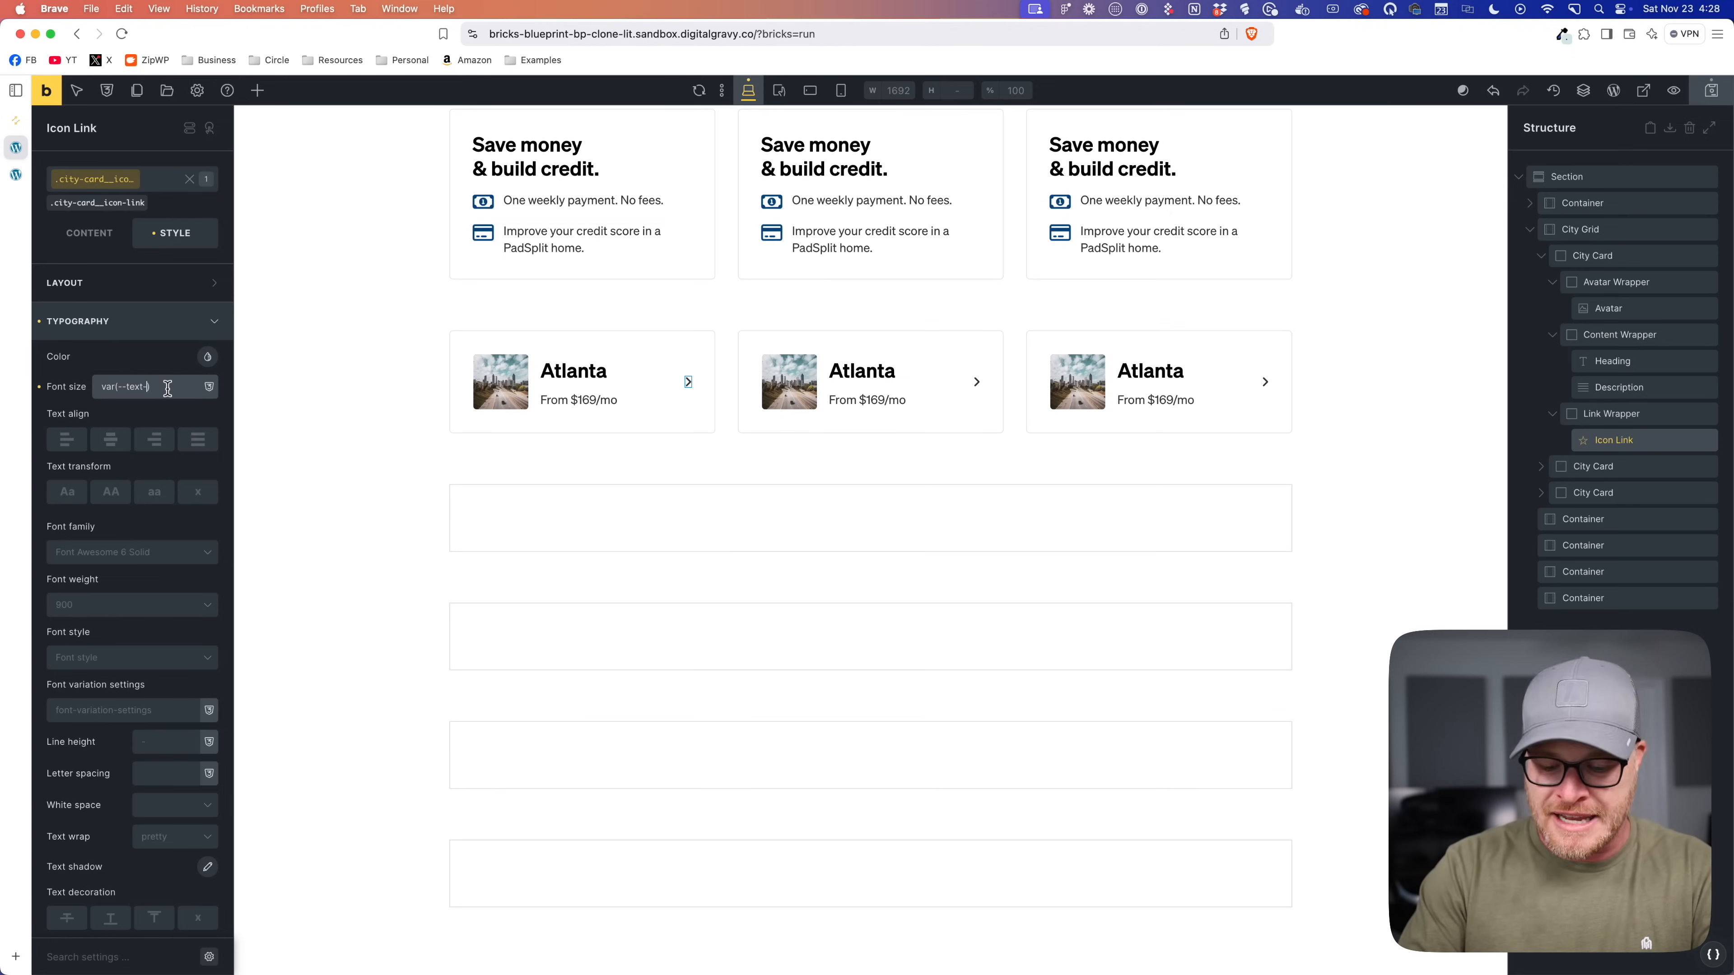
text(l)
click(146, 318)
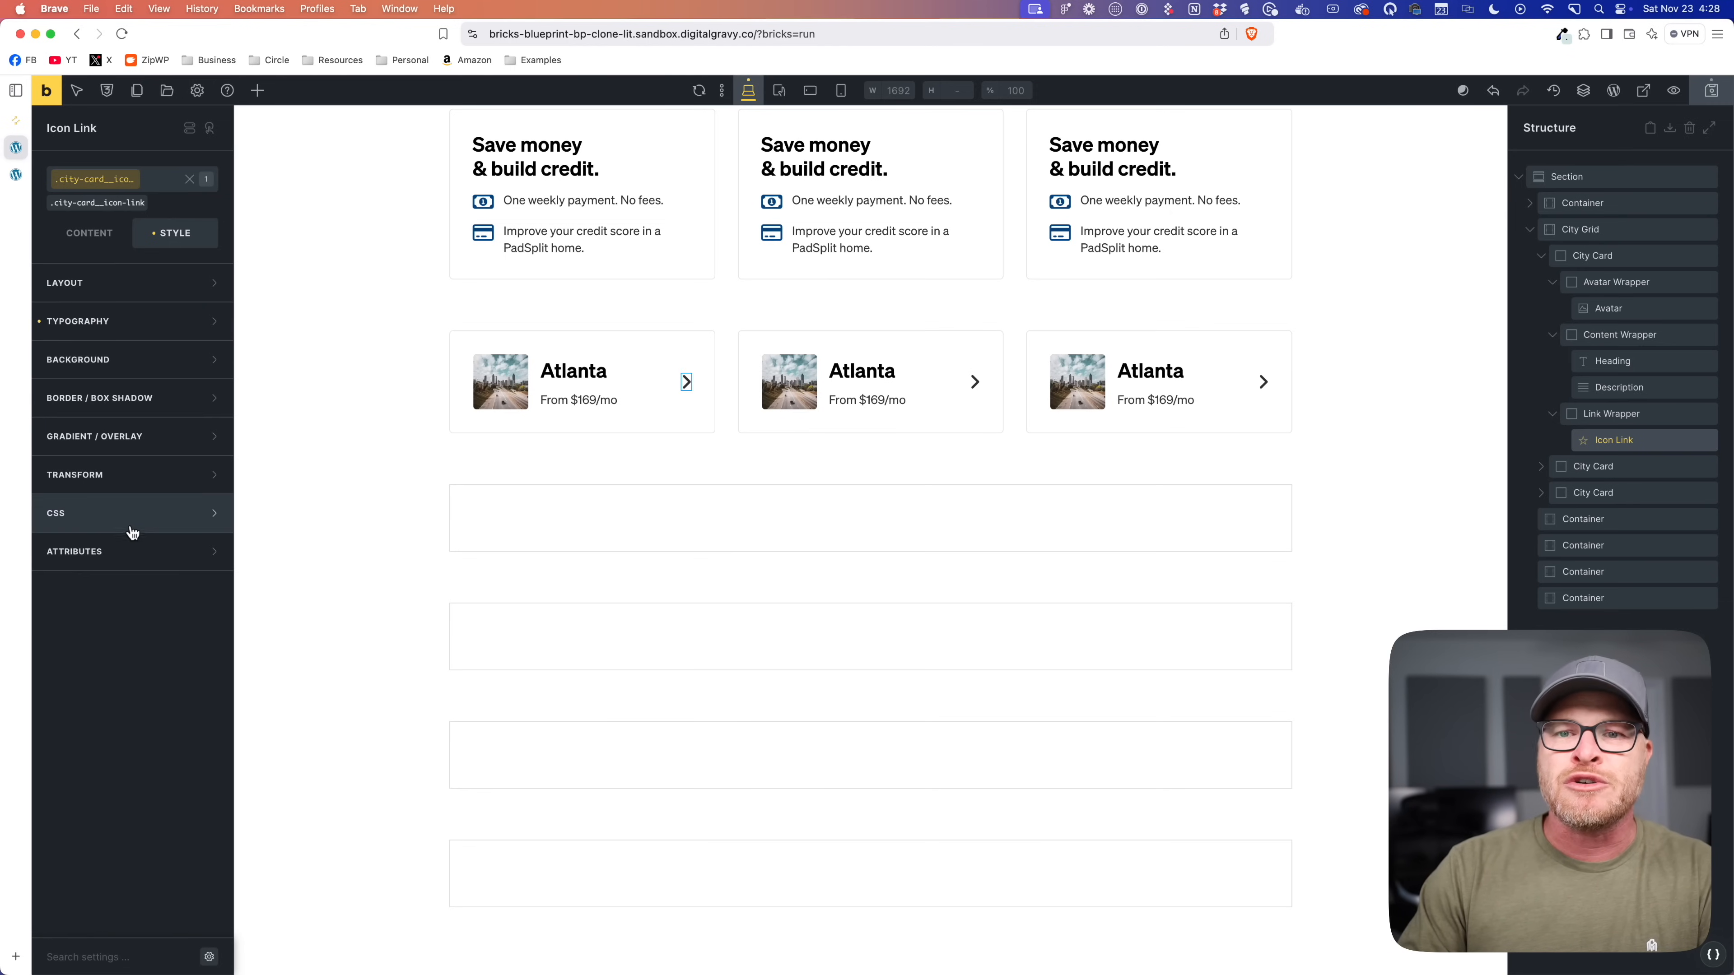
Step: Start a %root% rule in the Icon Link class's custom CSS with display: grid and padding: 1em
click(126, 513)
text({)
key(Return)
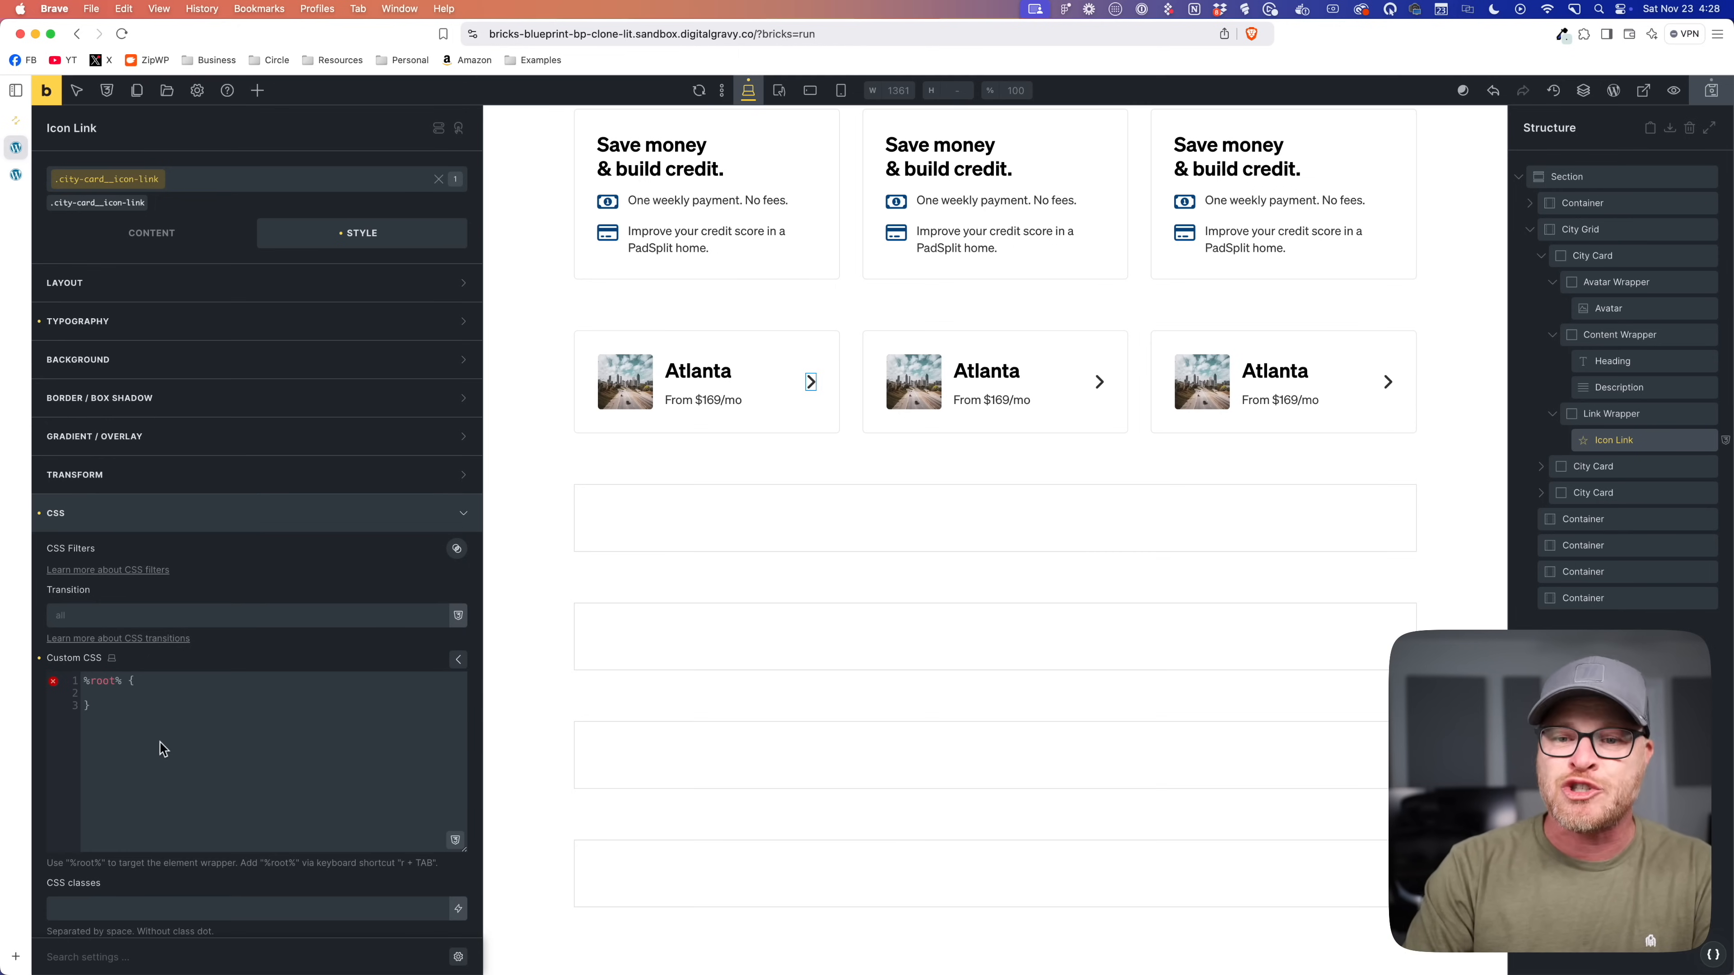
text(display: grid)
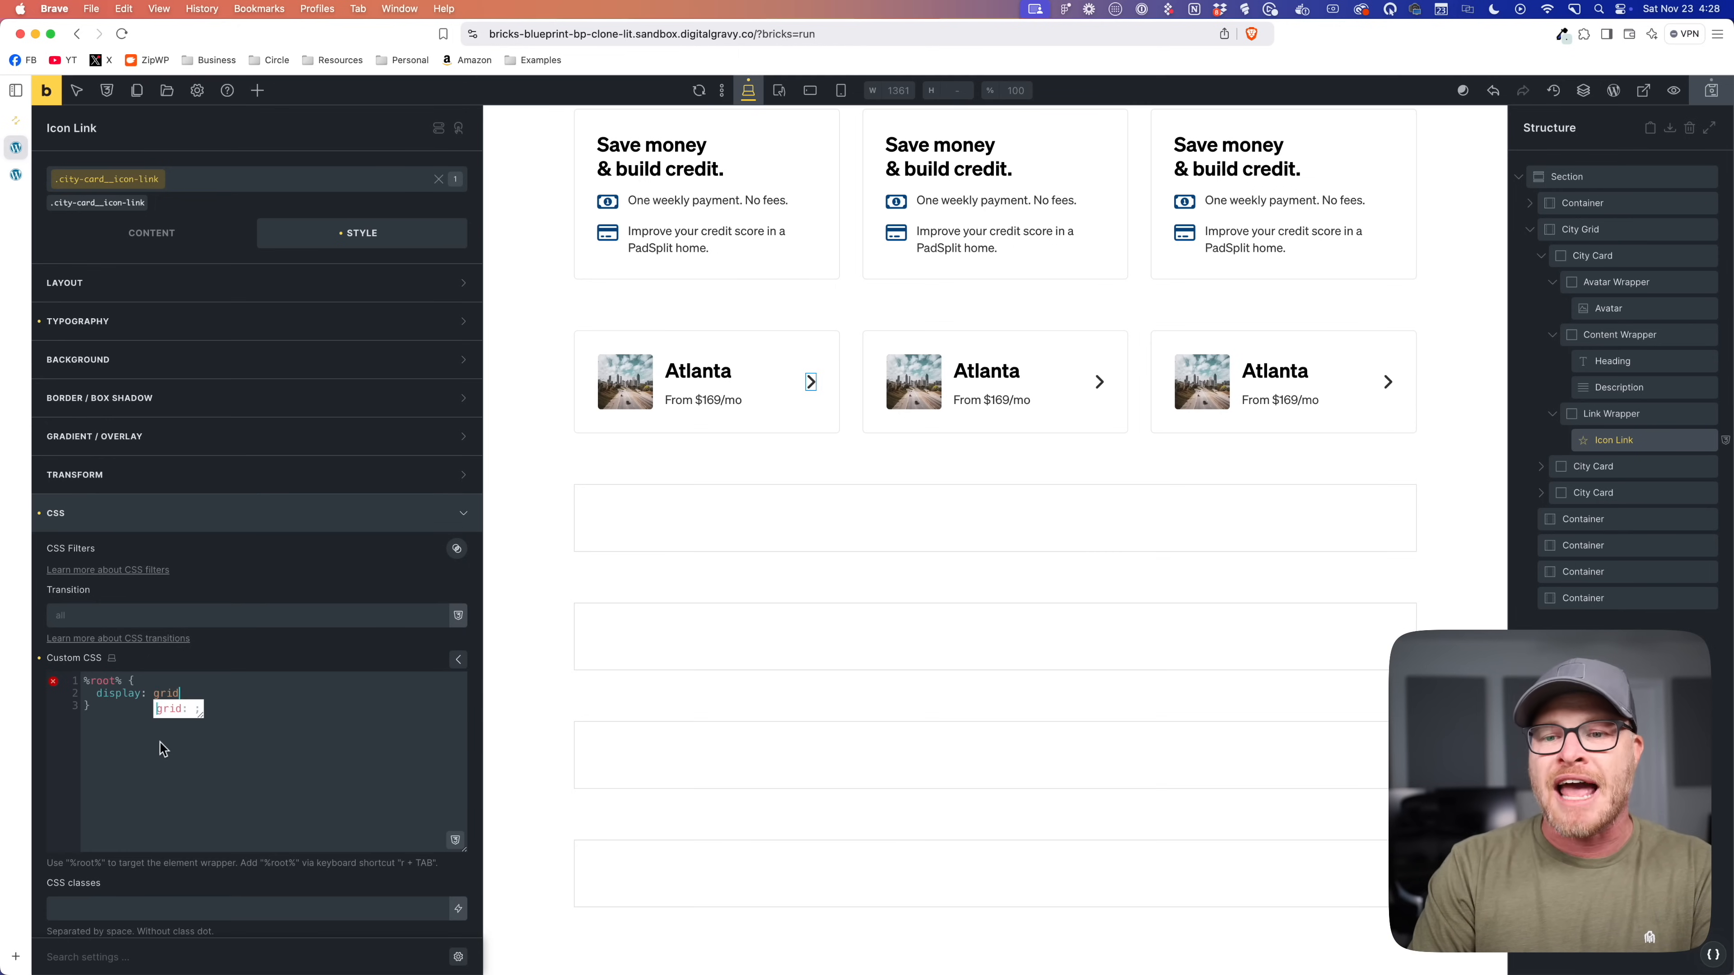
key(Return)
text(p)
key(BackSpace)
key(BackSpace)
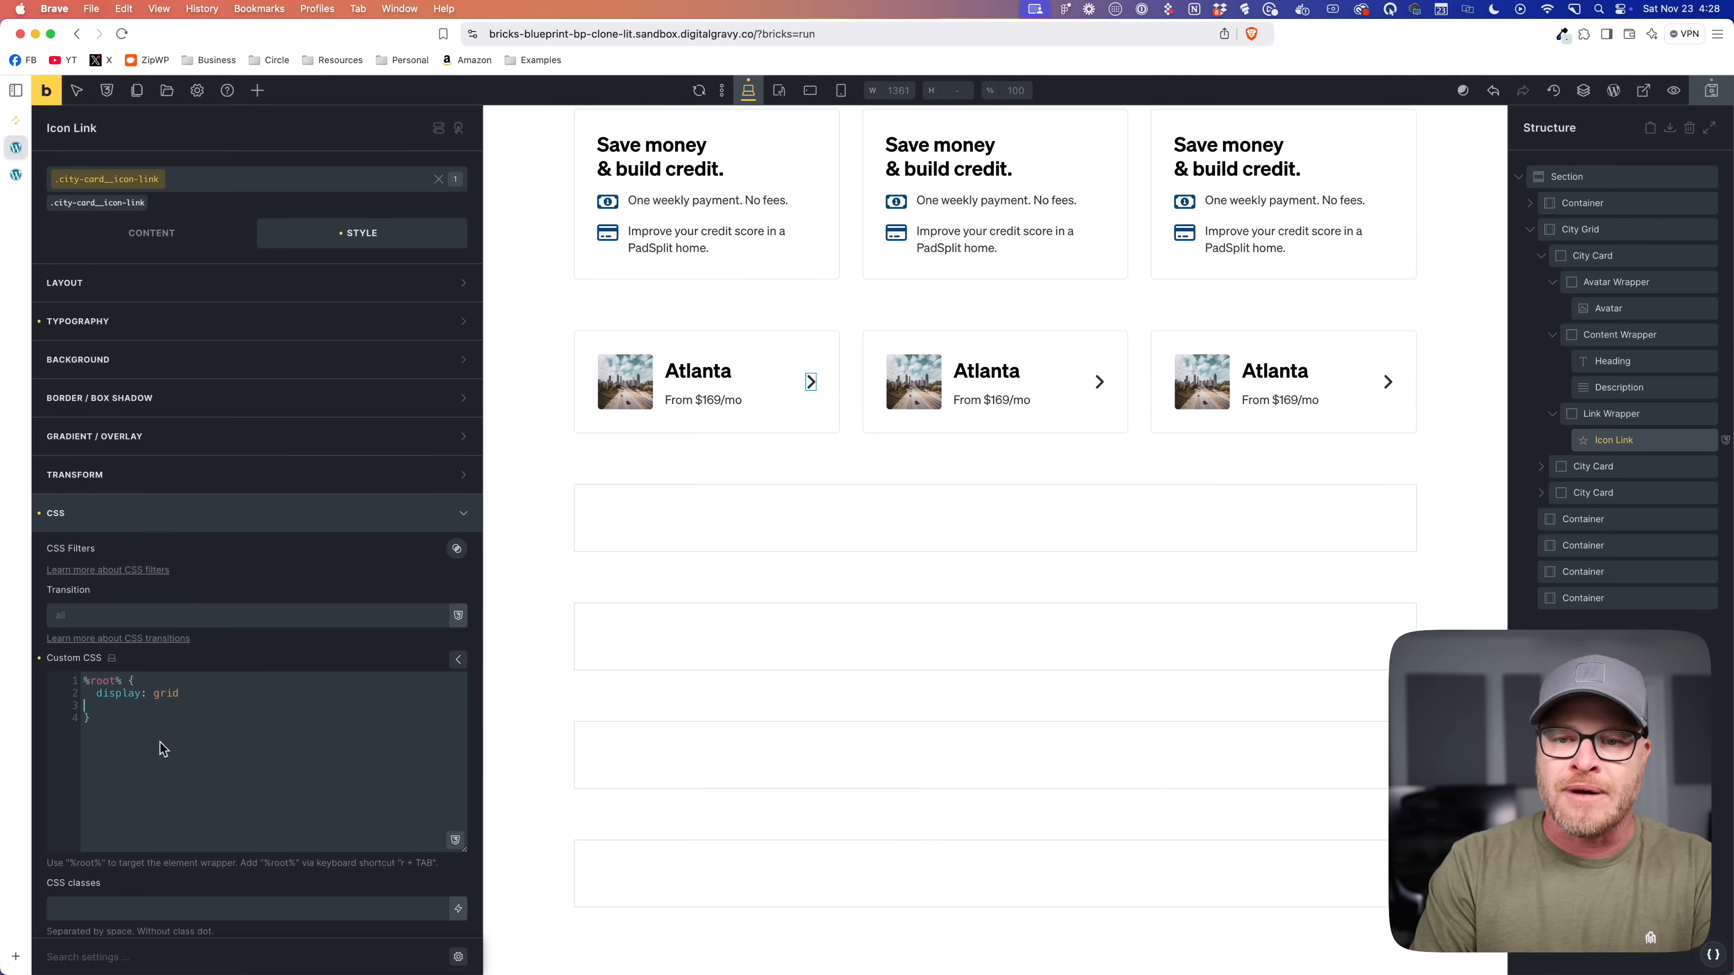
key(BackSpace)
text(;)
key(Return)
text(padding: )
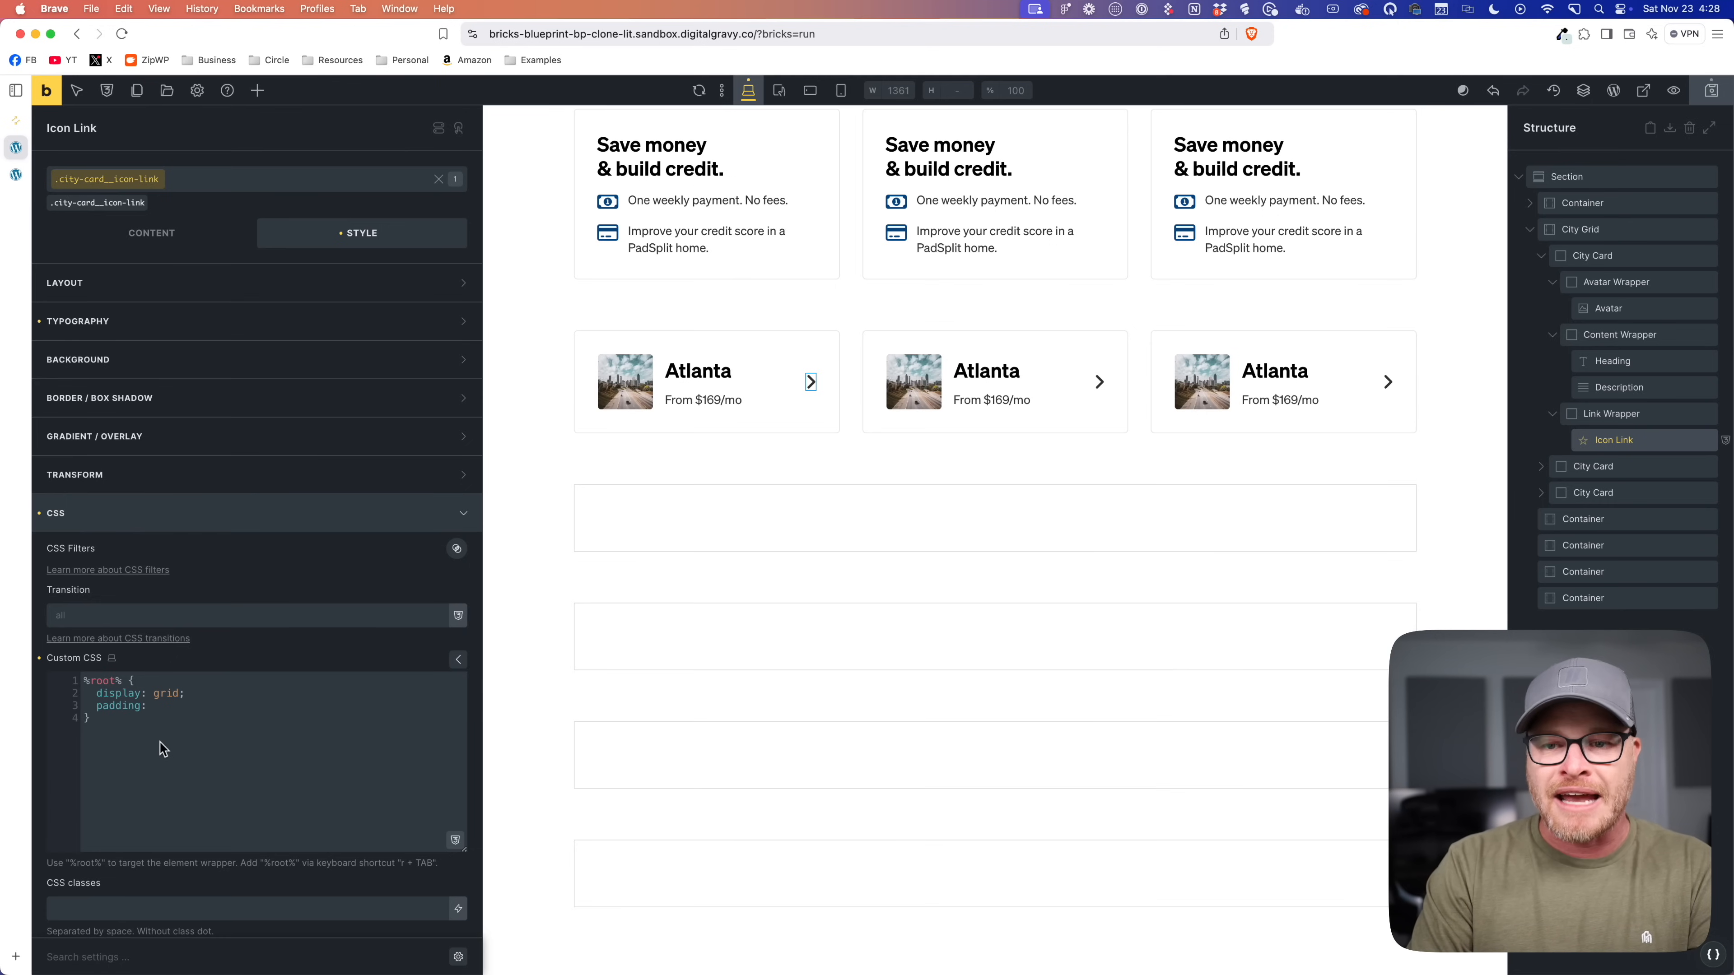
text(1em;   )
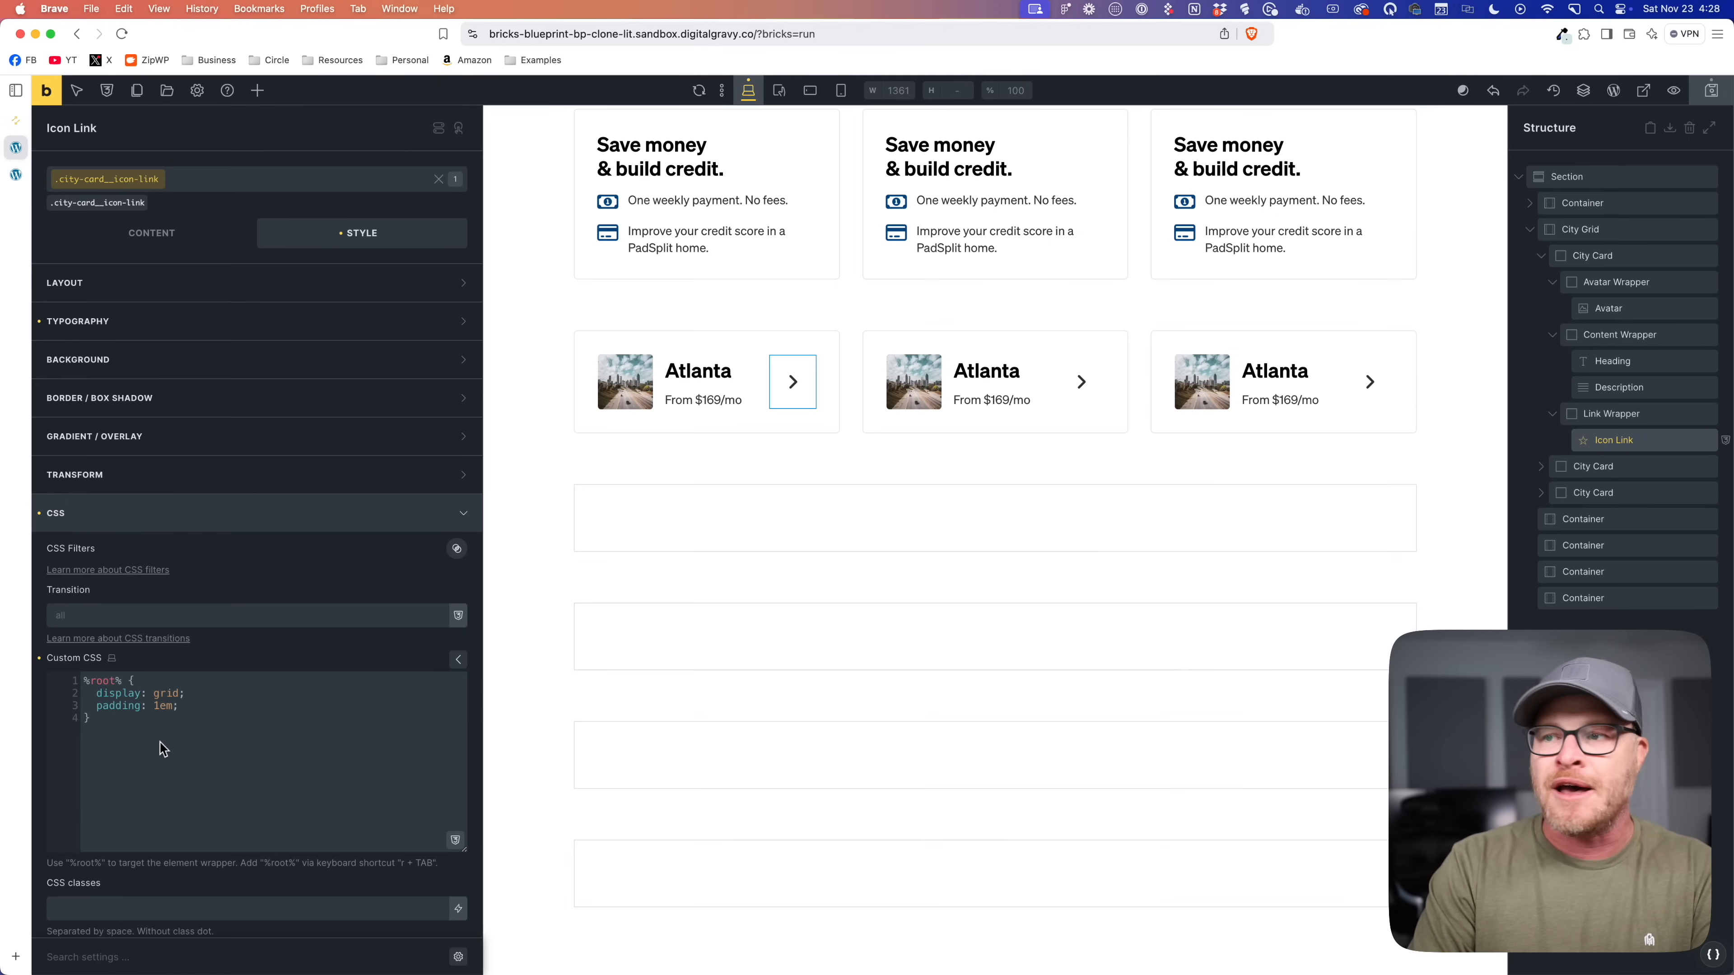
Step: Add background-color: var(--primary), color: var(--white) and aspect-ratio: 1 to the Icon Link's %root% rule
text(backg)
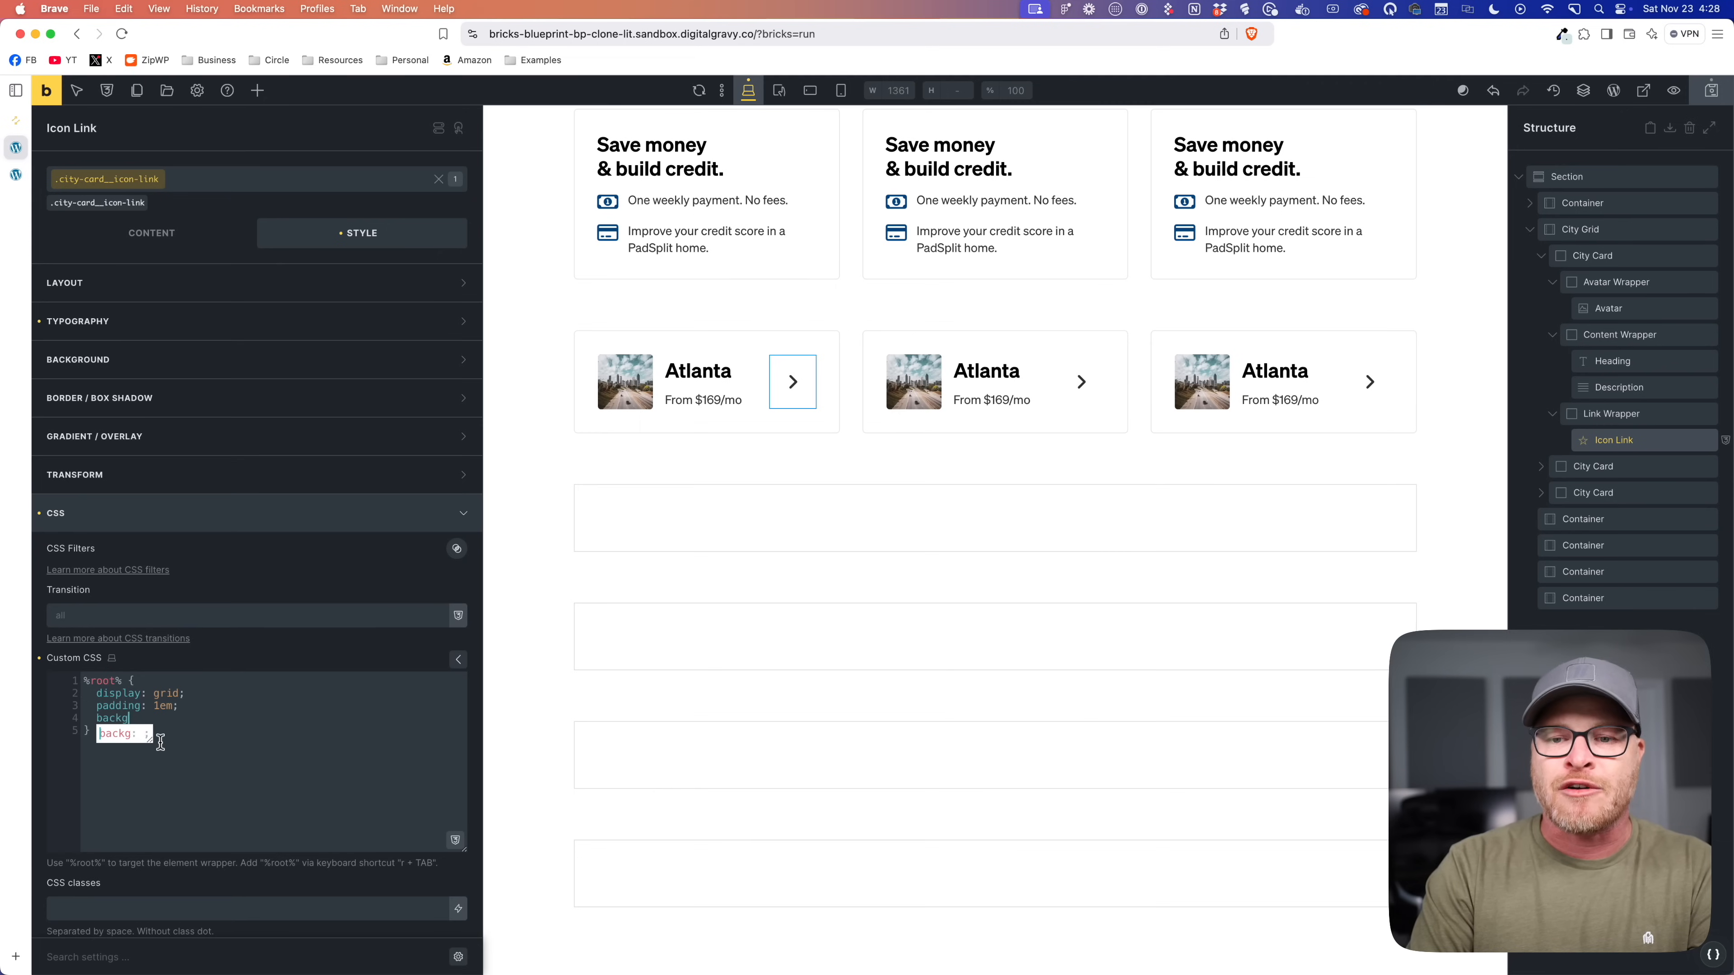
text(round-color: var(--pri)
key(Return)
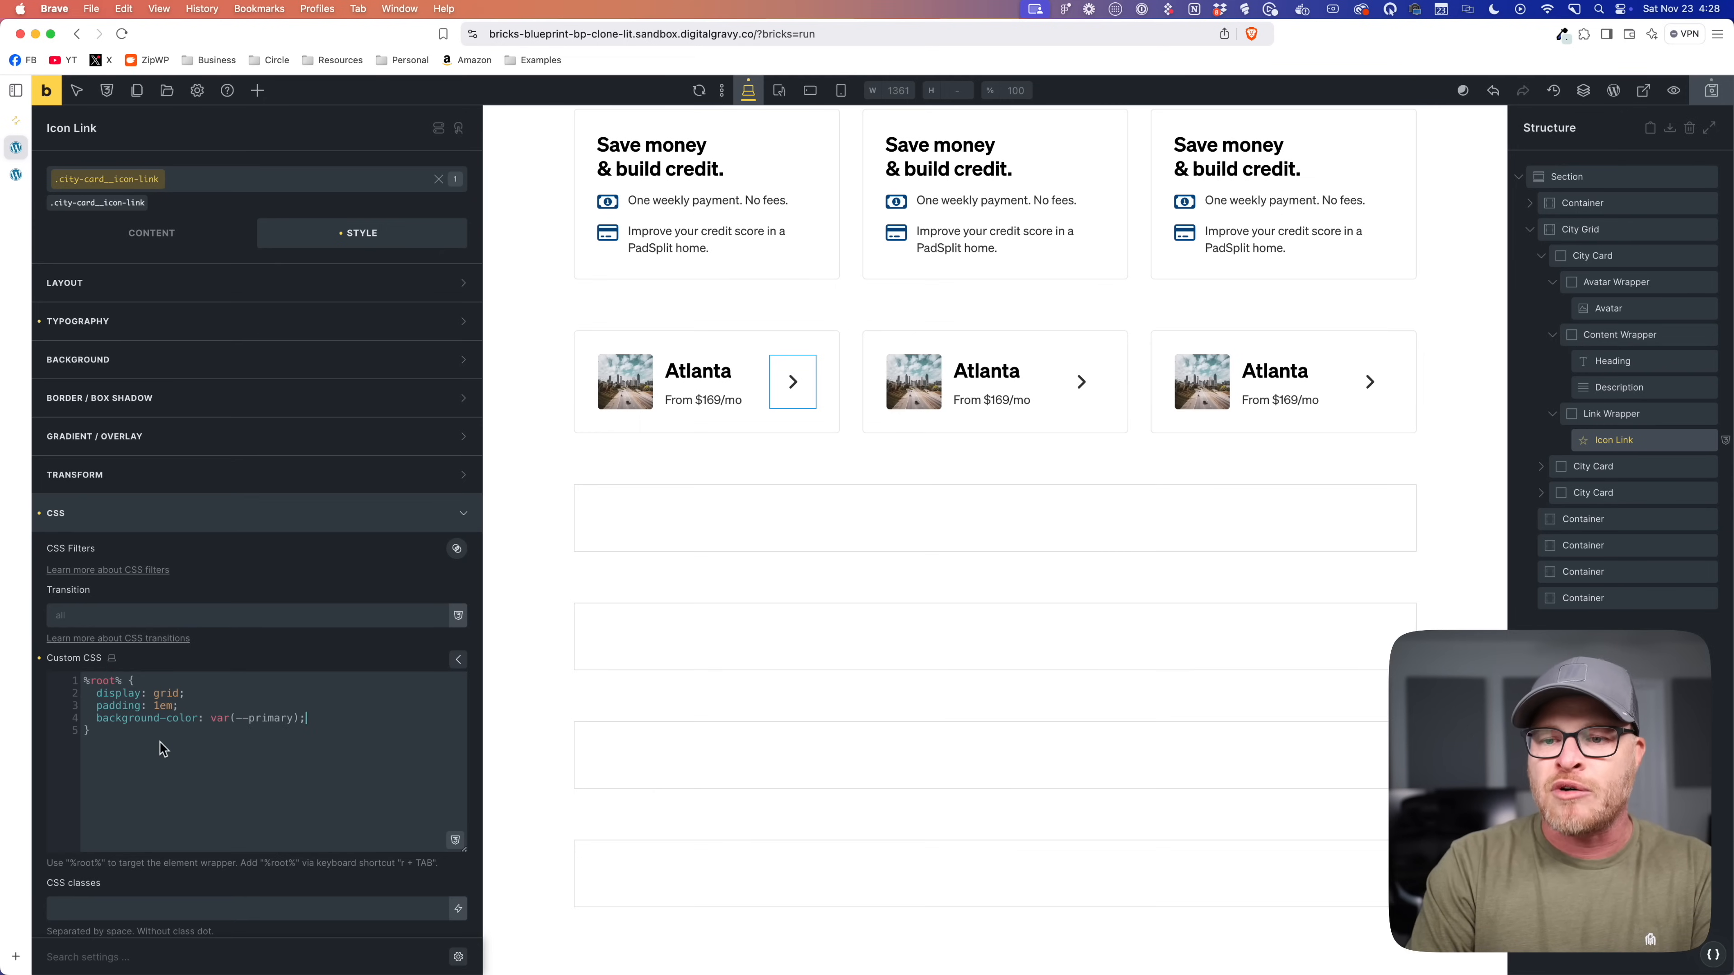
key(Return)
text(color: var(--white);   )
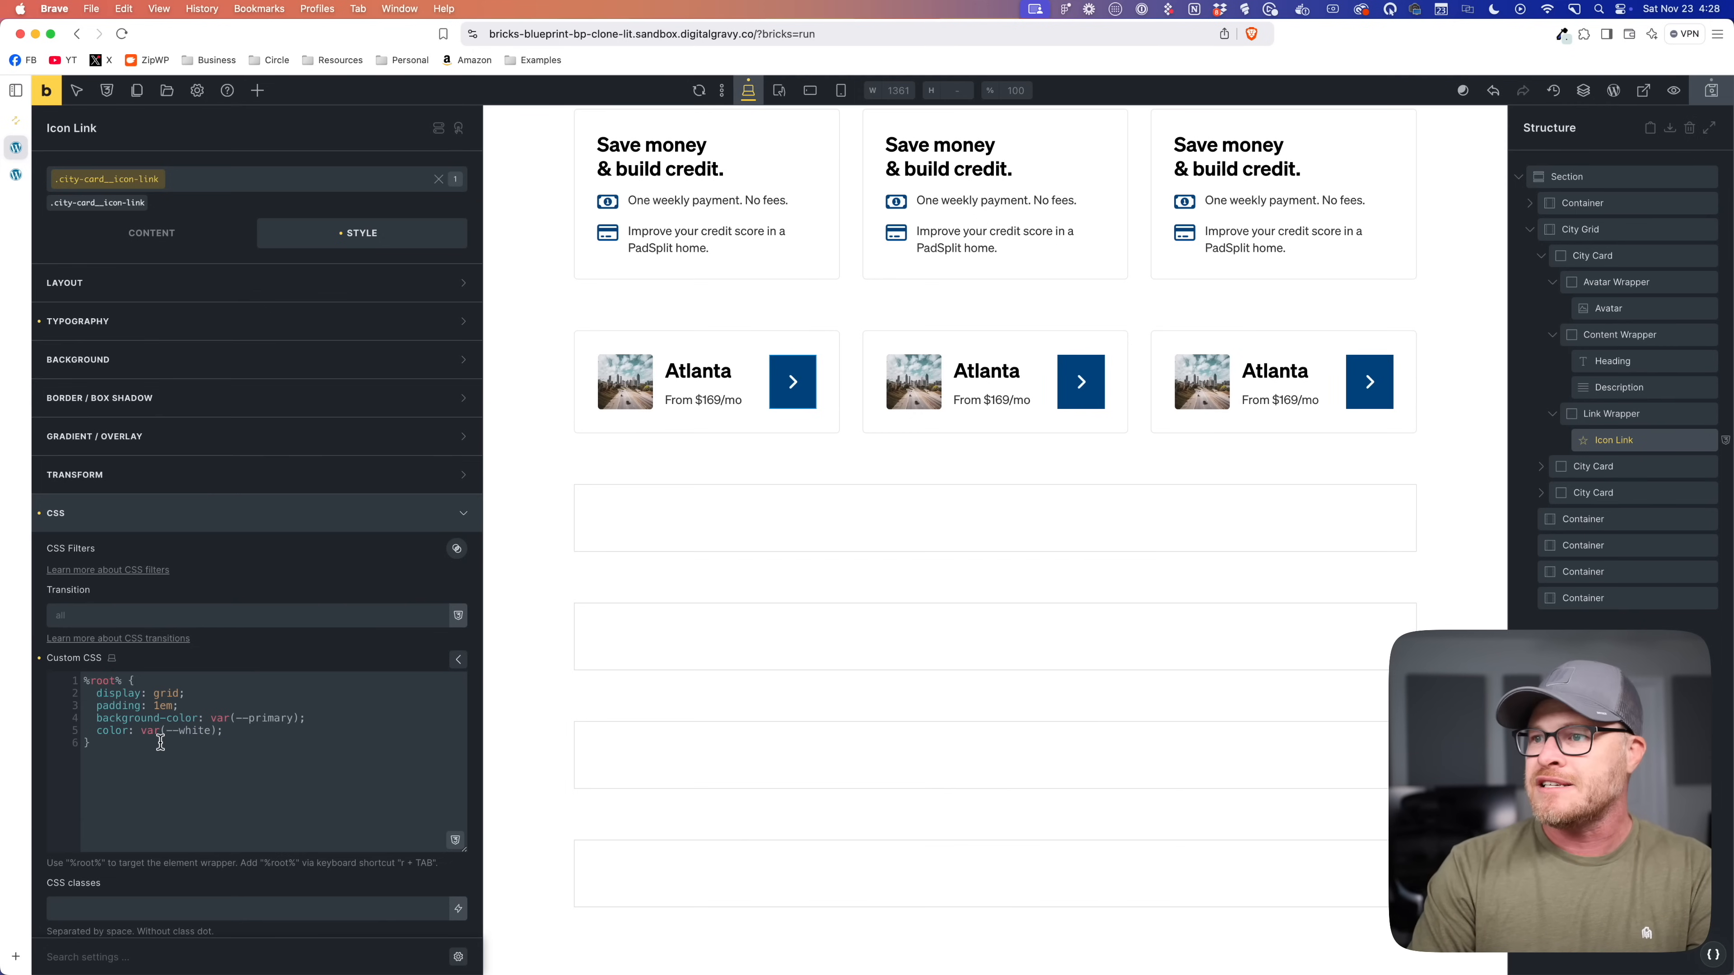
text(aspect-ratio: 1;)
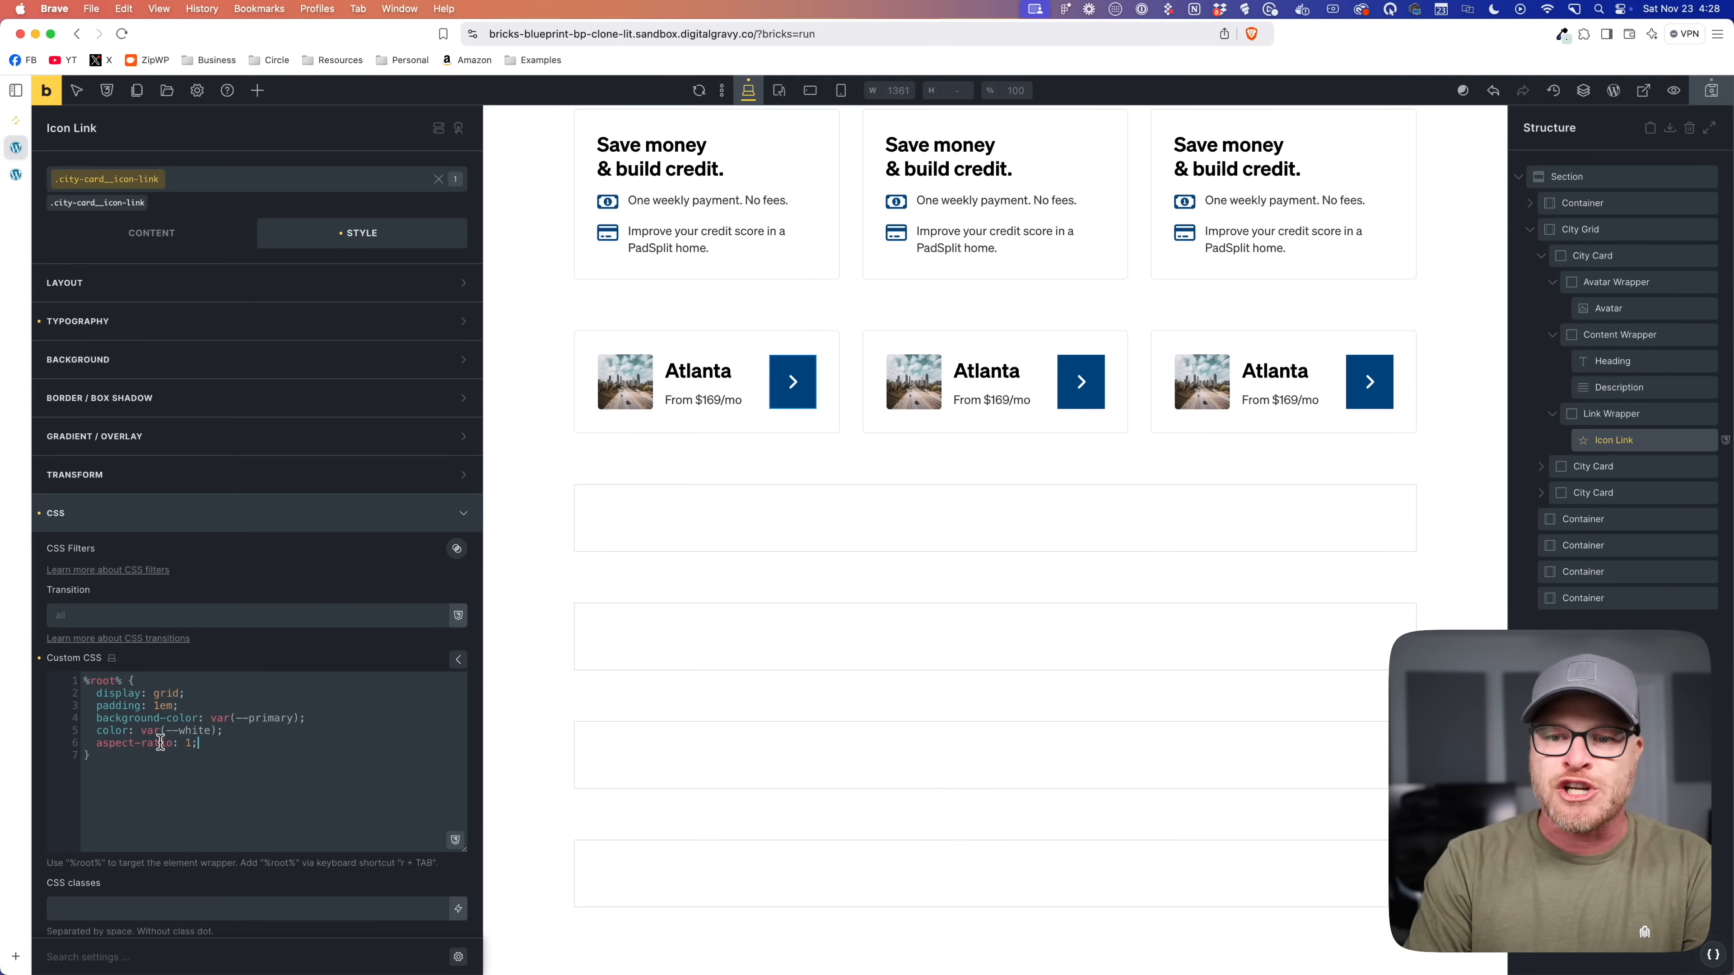
Step: Add place-items: center, border-radius: 50vw and line-height: 1 to the Icon Link's %root% rule
key(Return)
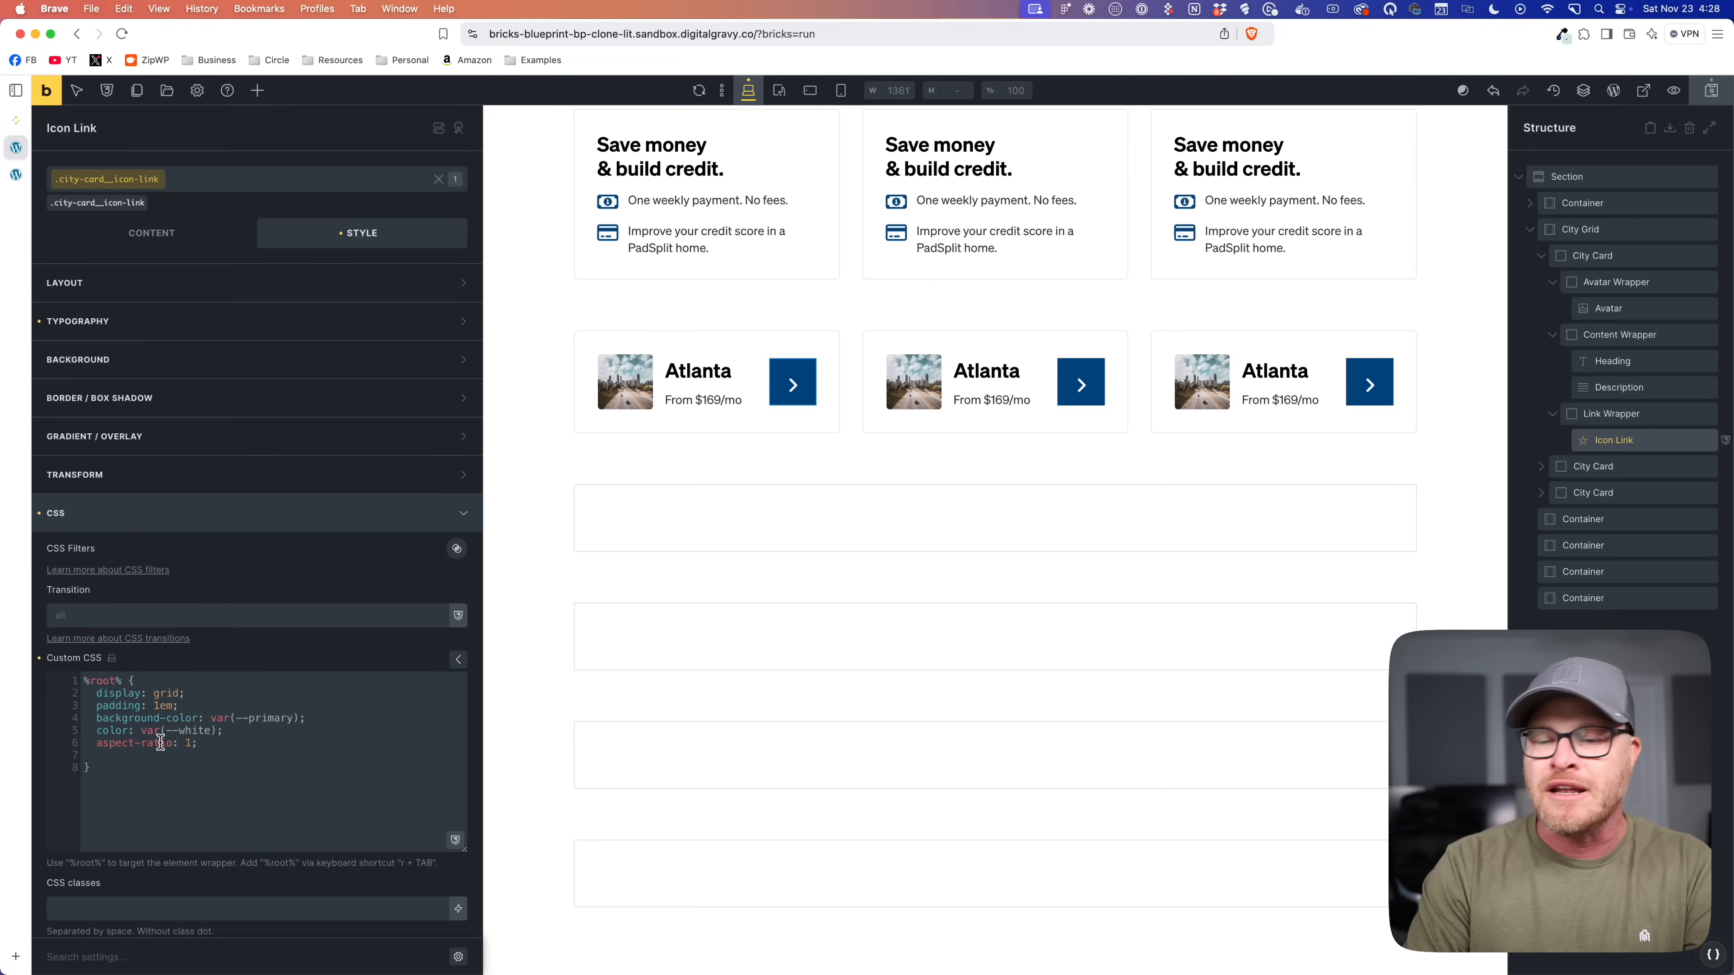
text(place-items: center;)
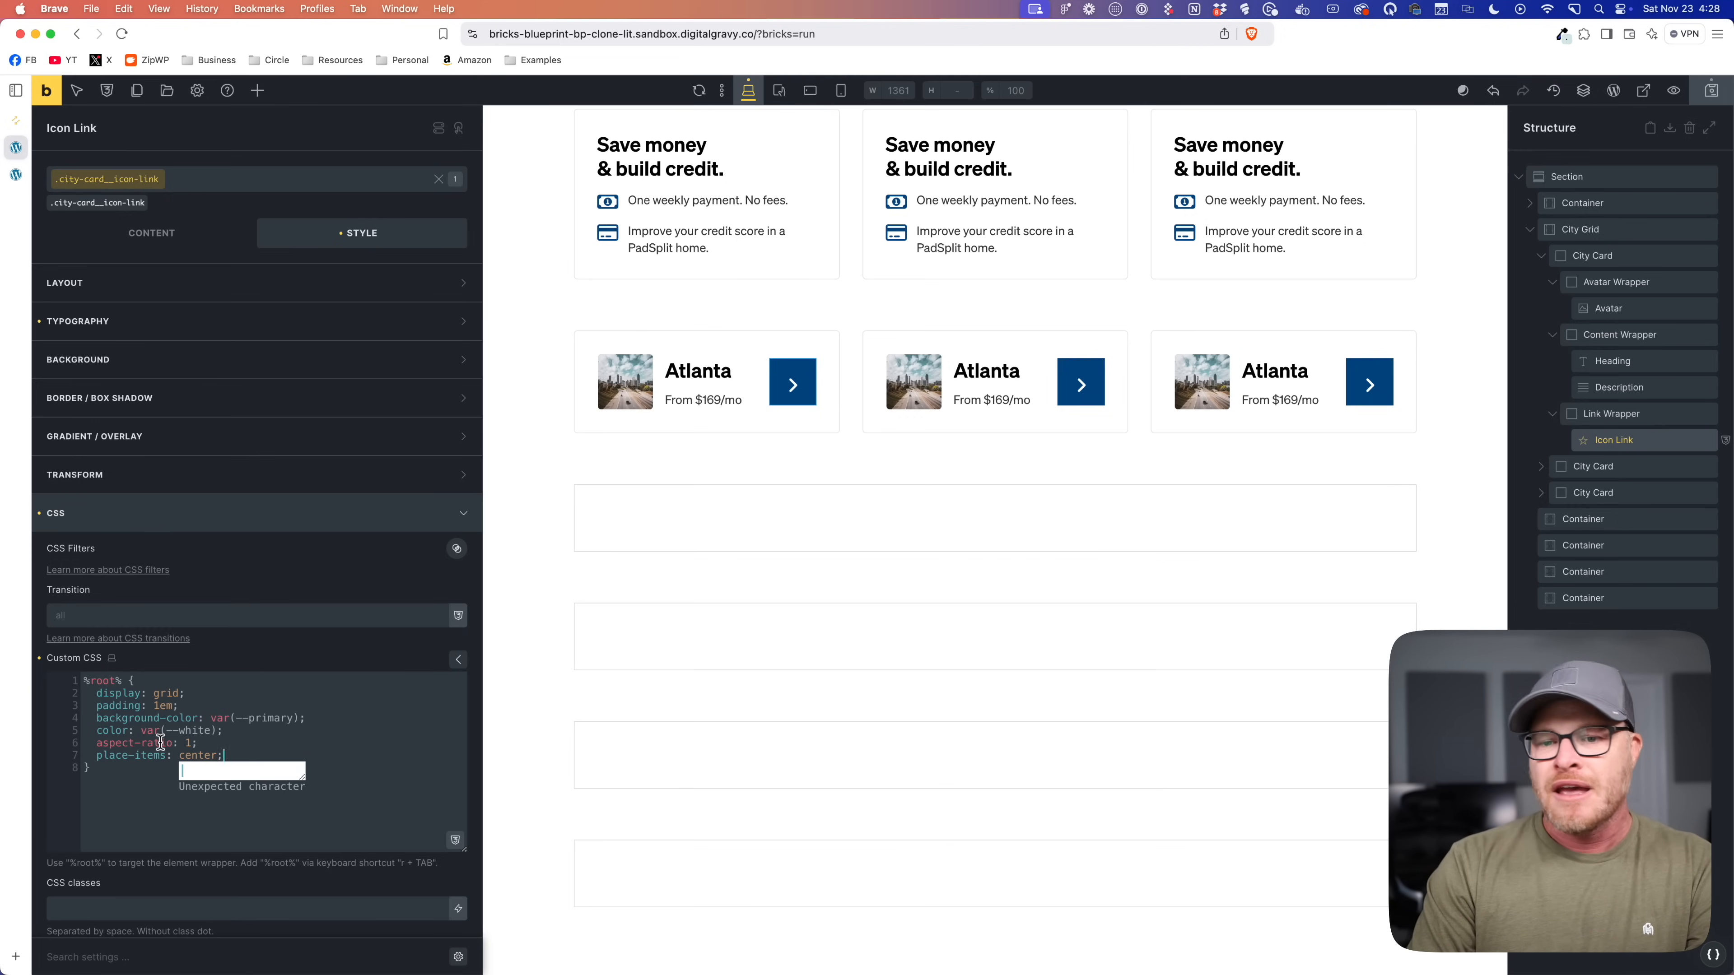
key(Return)
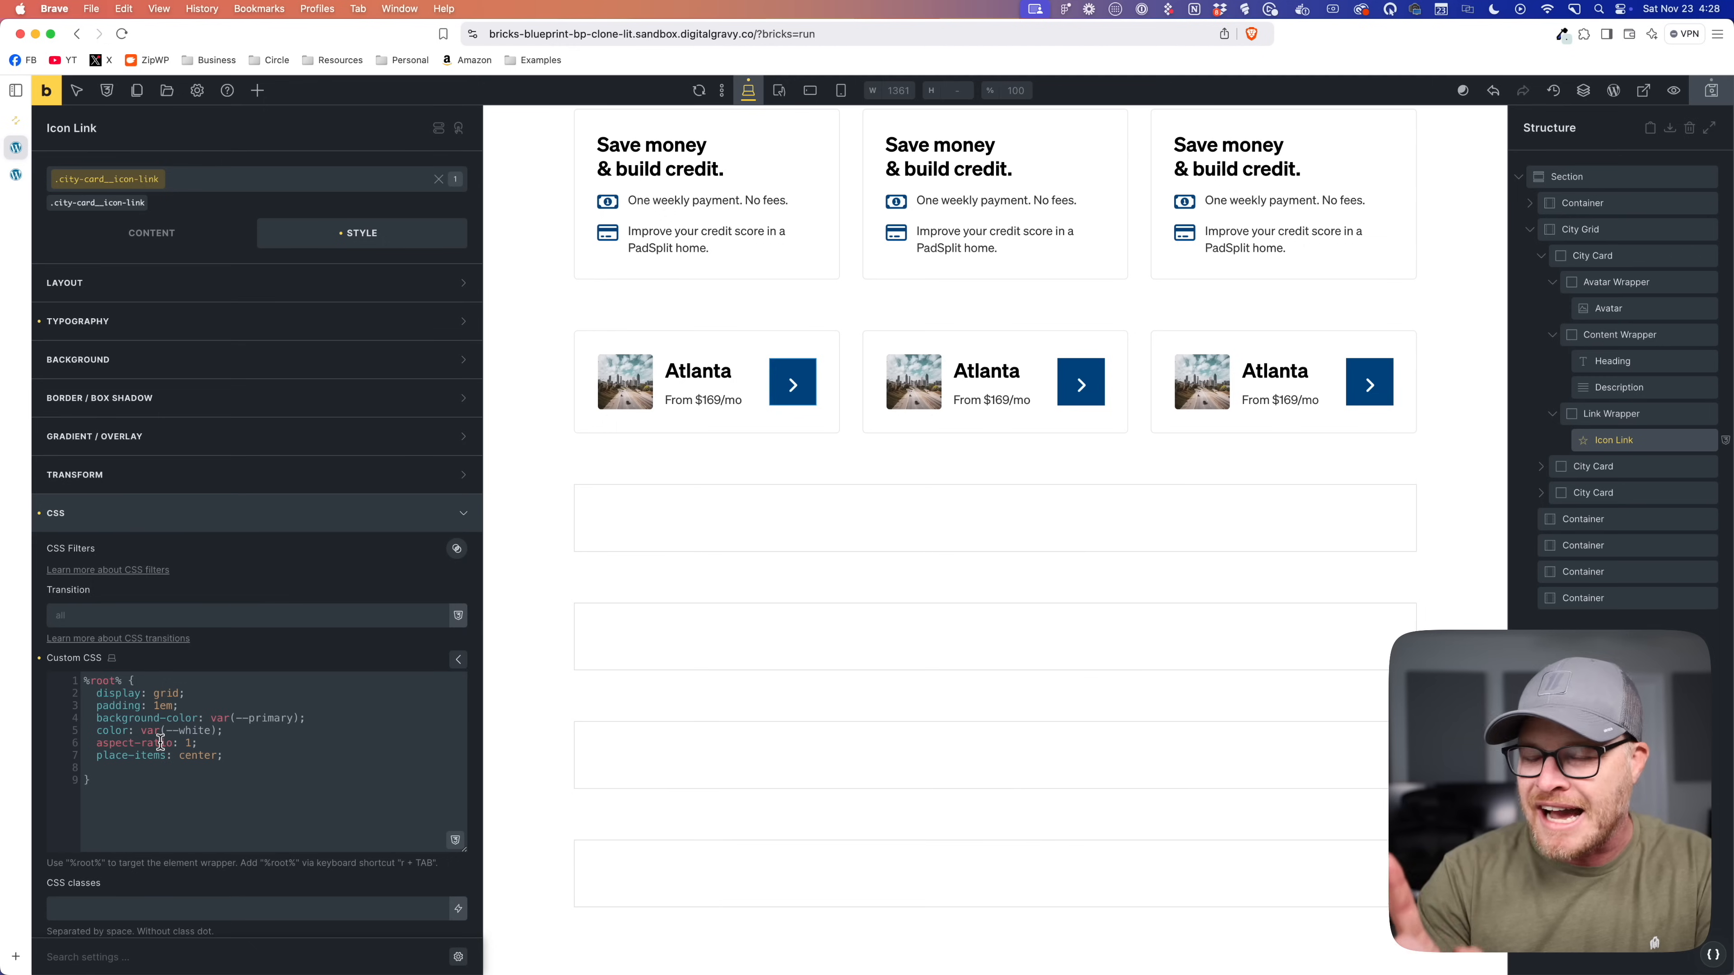
text(border-radius: 50vw;)
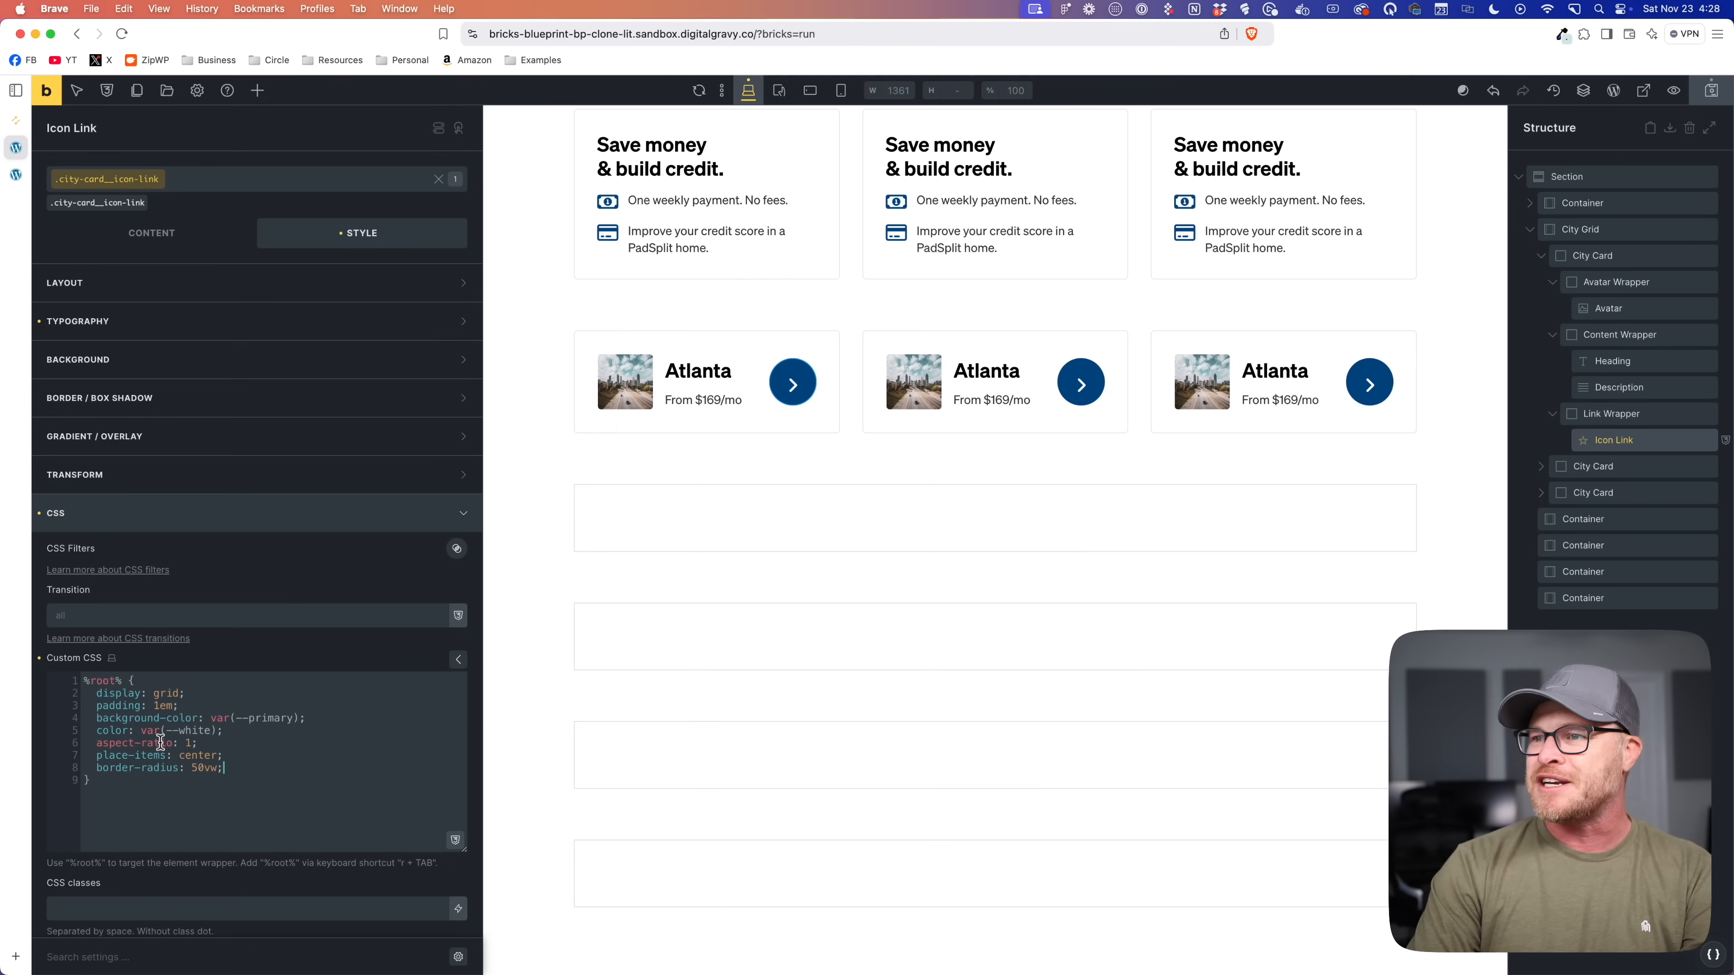
key(Return)
text(line-height: 1;)
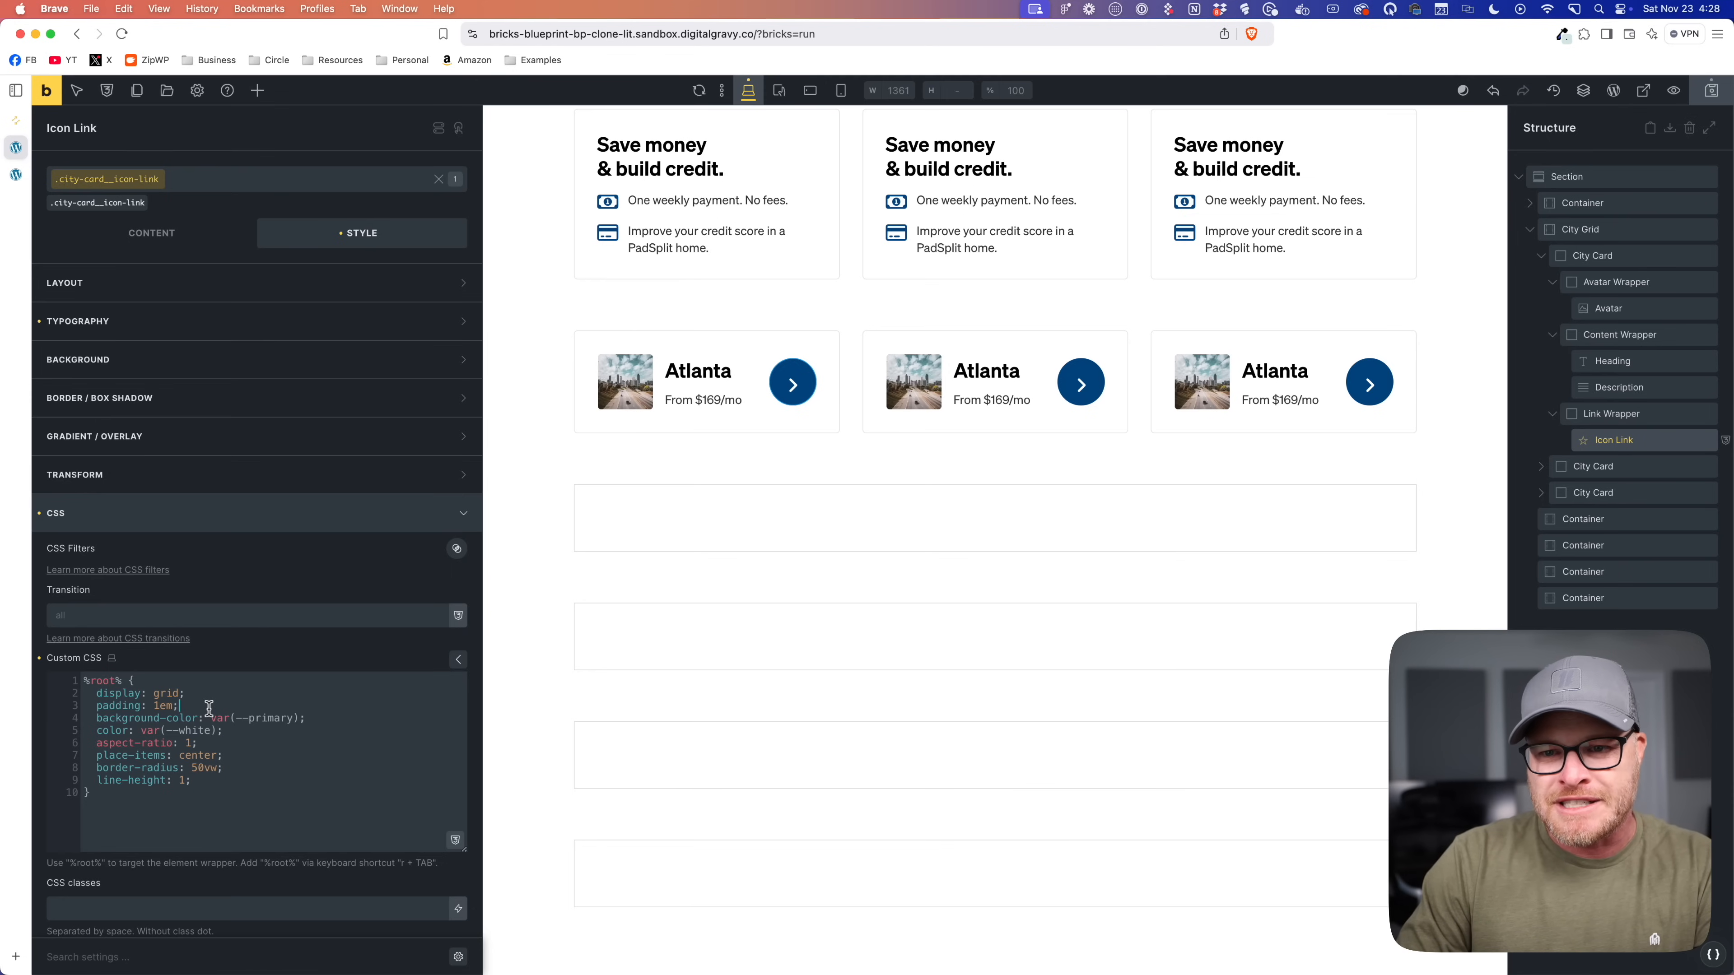
Step: Replace the padding declaration in the Icon Link's %root% rule with width: 60px
drag(208, 707, 99, 707)
key(BackSpace)
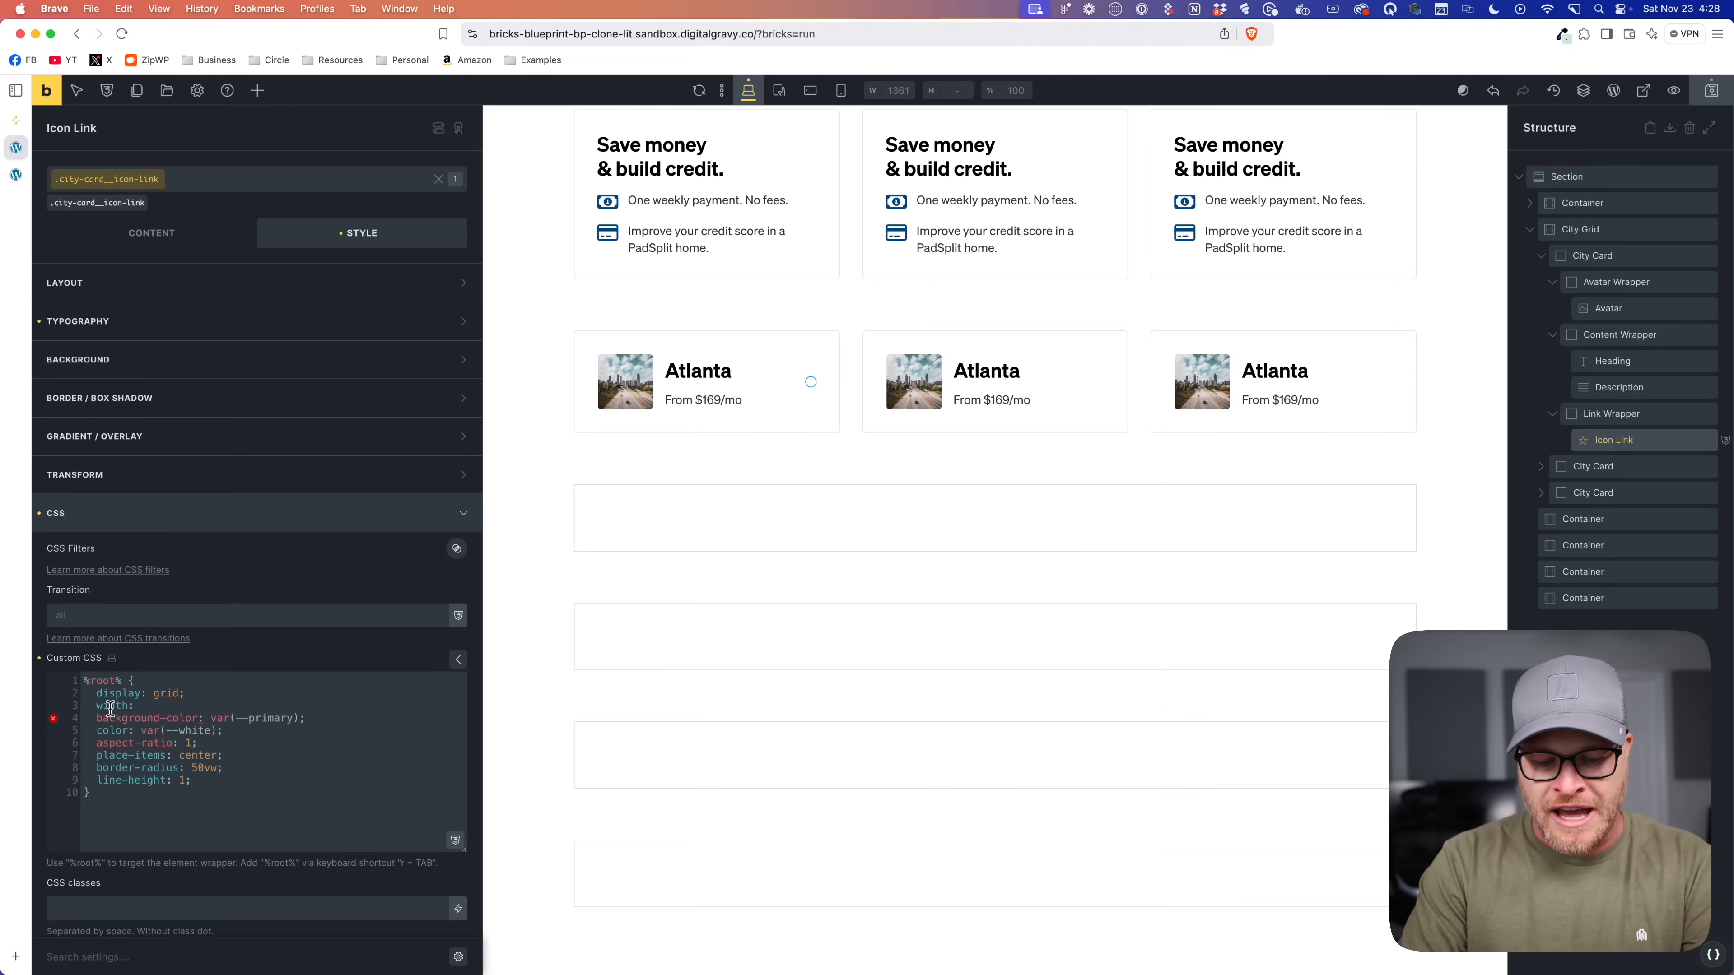
text(;)
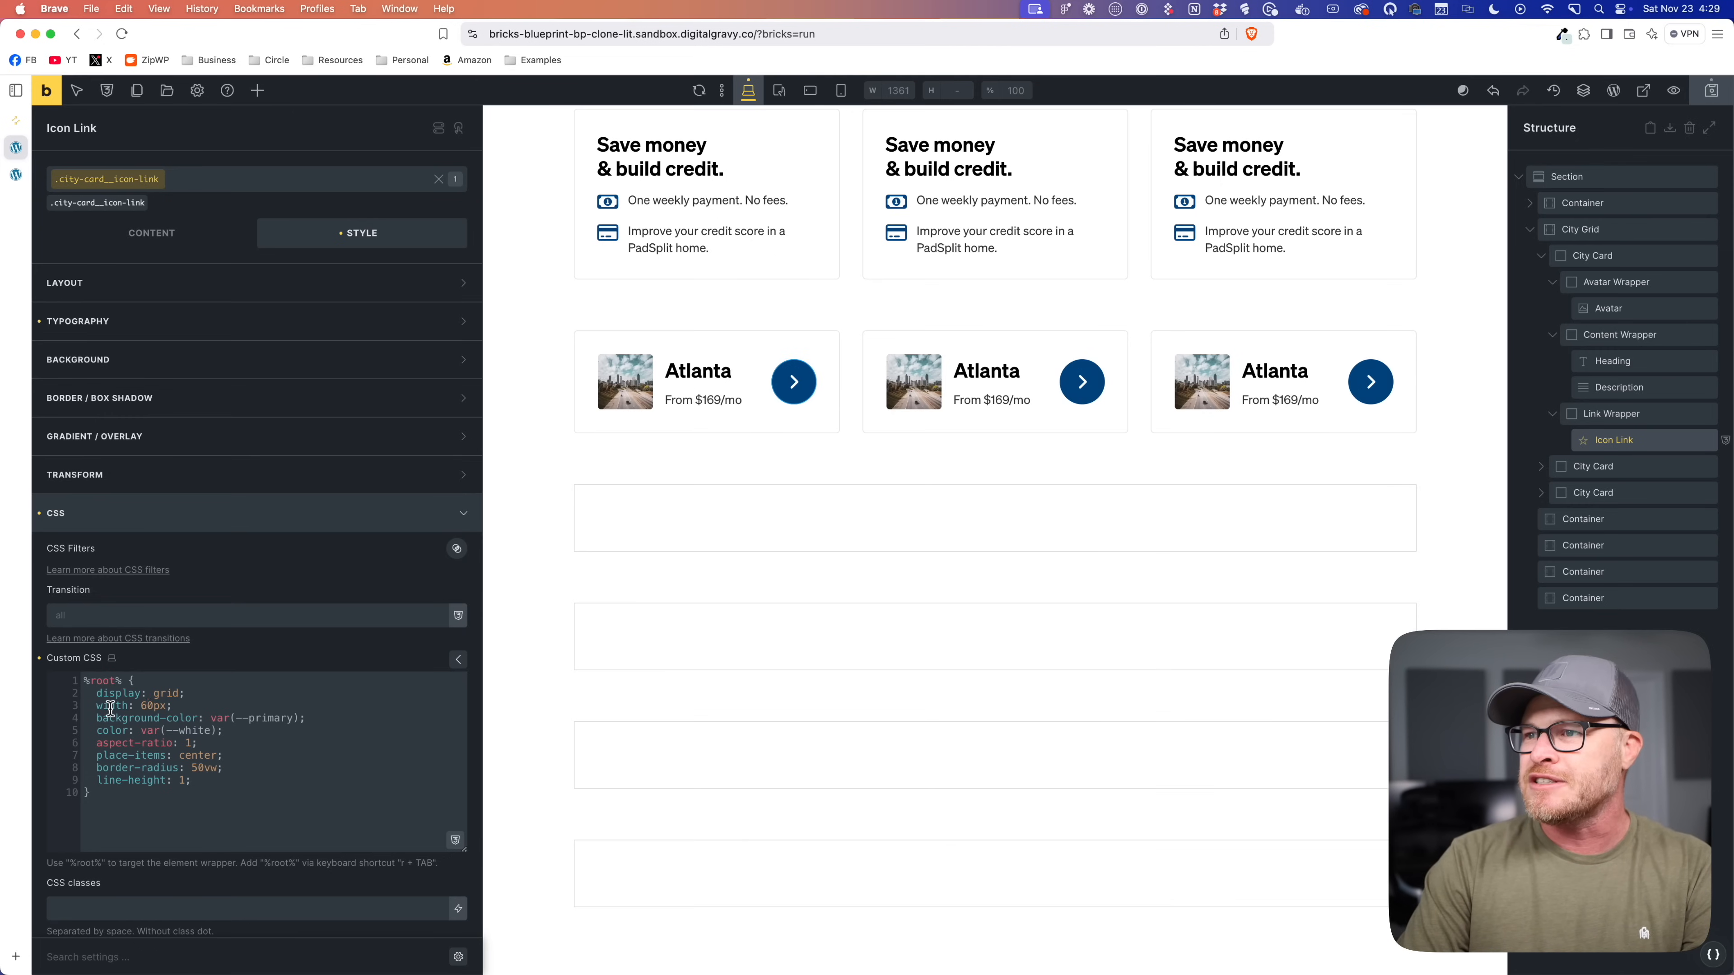
Step: Check the arrow circles on the PadSplit city cards and try a width of 40px in the Icon Link rule
click(16, 120)
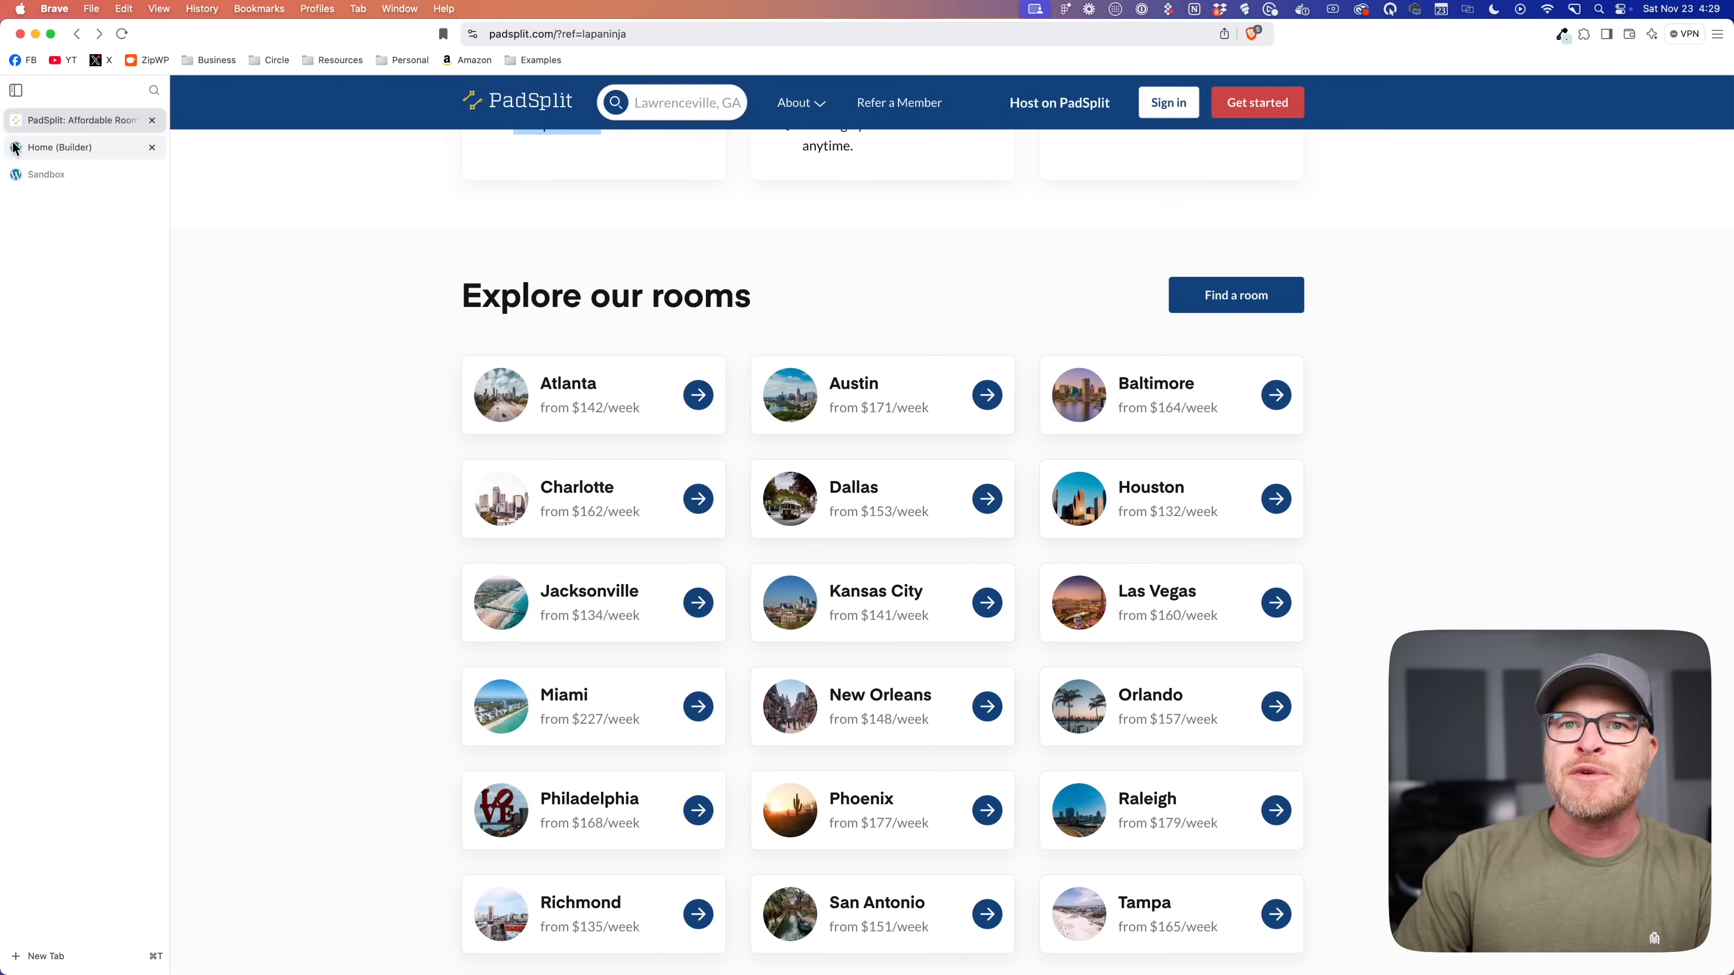
click(14, 148)
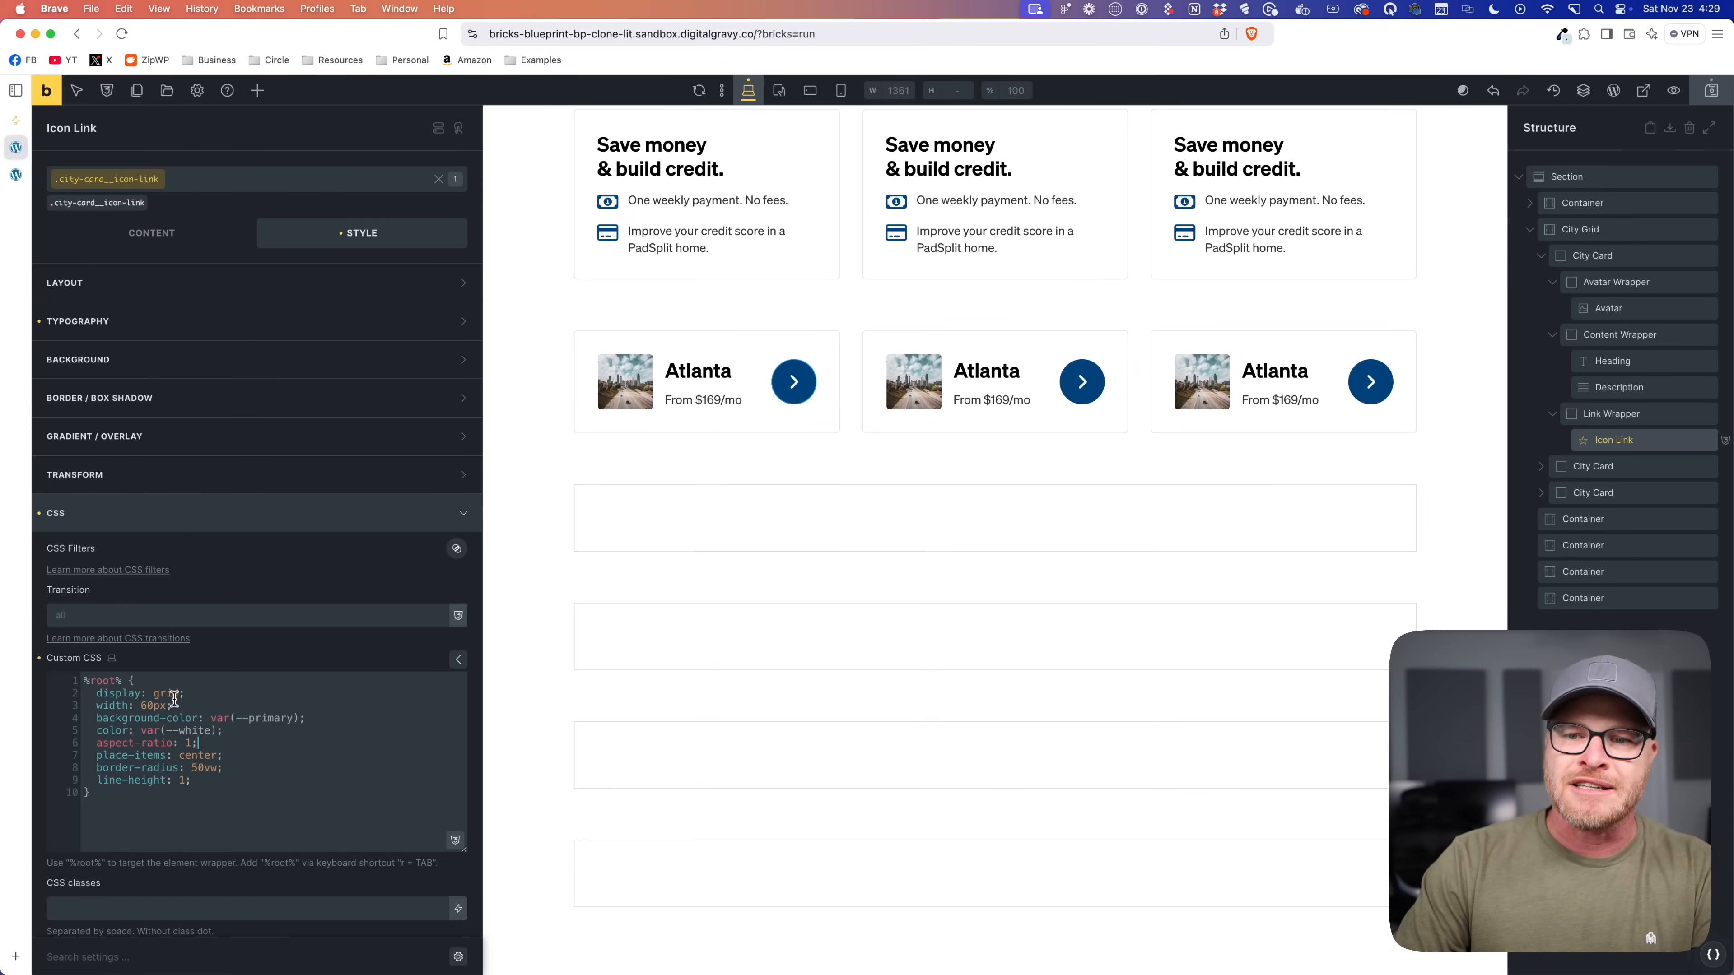
key(BackSpace)
text(4)
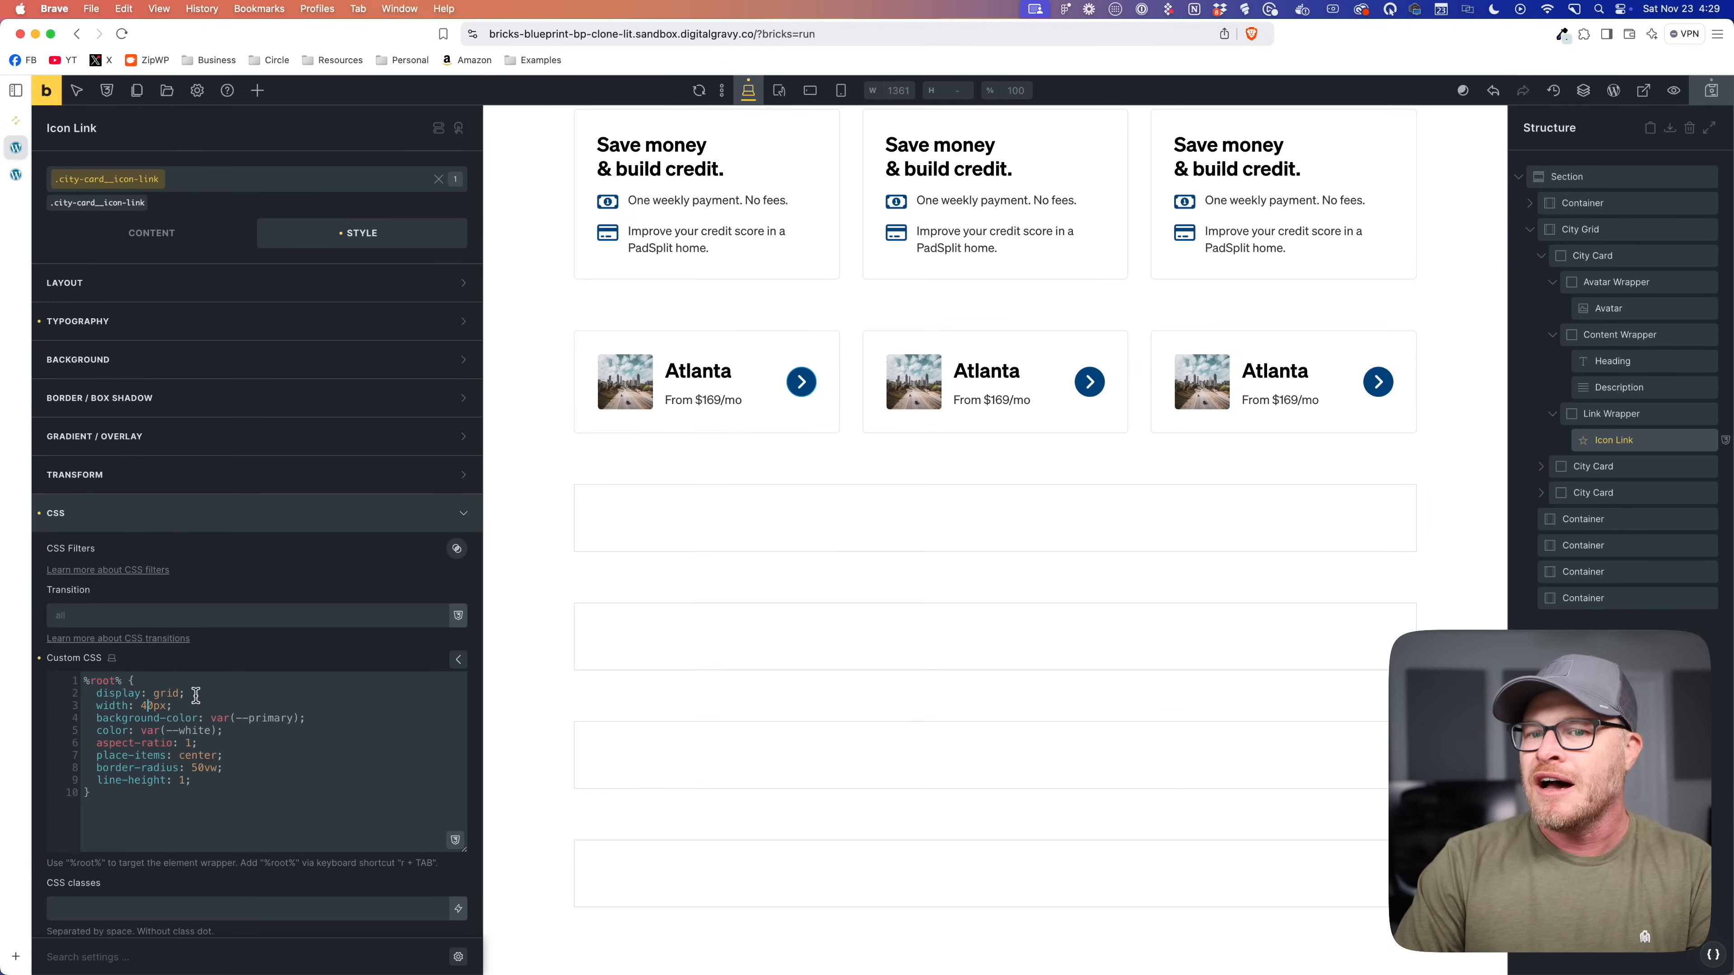
Step: Set the Icon Link class's font size to var(--text-m), save the page and compare the icon with the PadSplit site
click(191, 321)
click(166, 386)
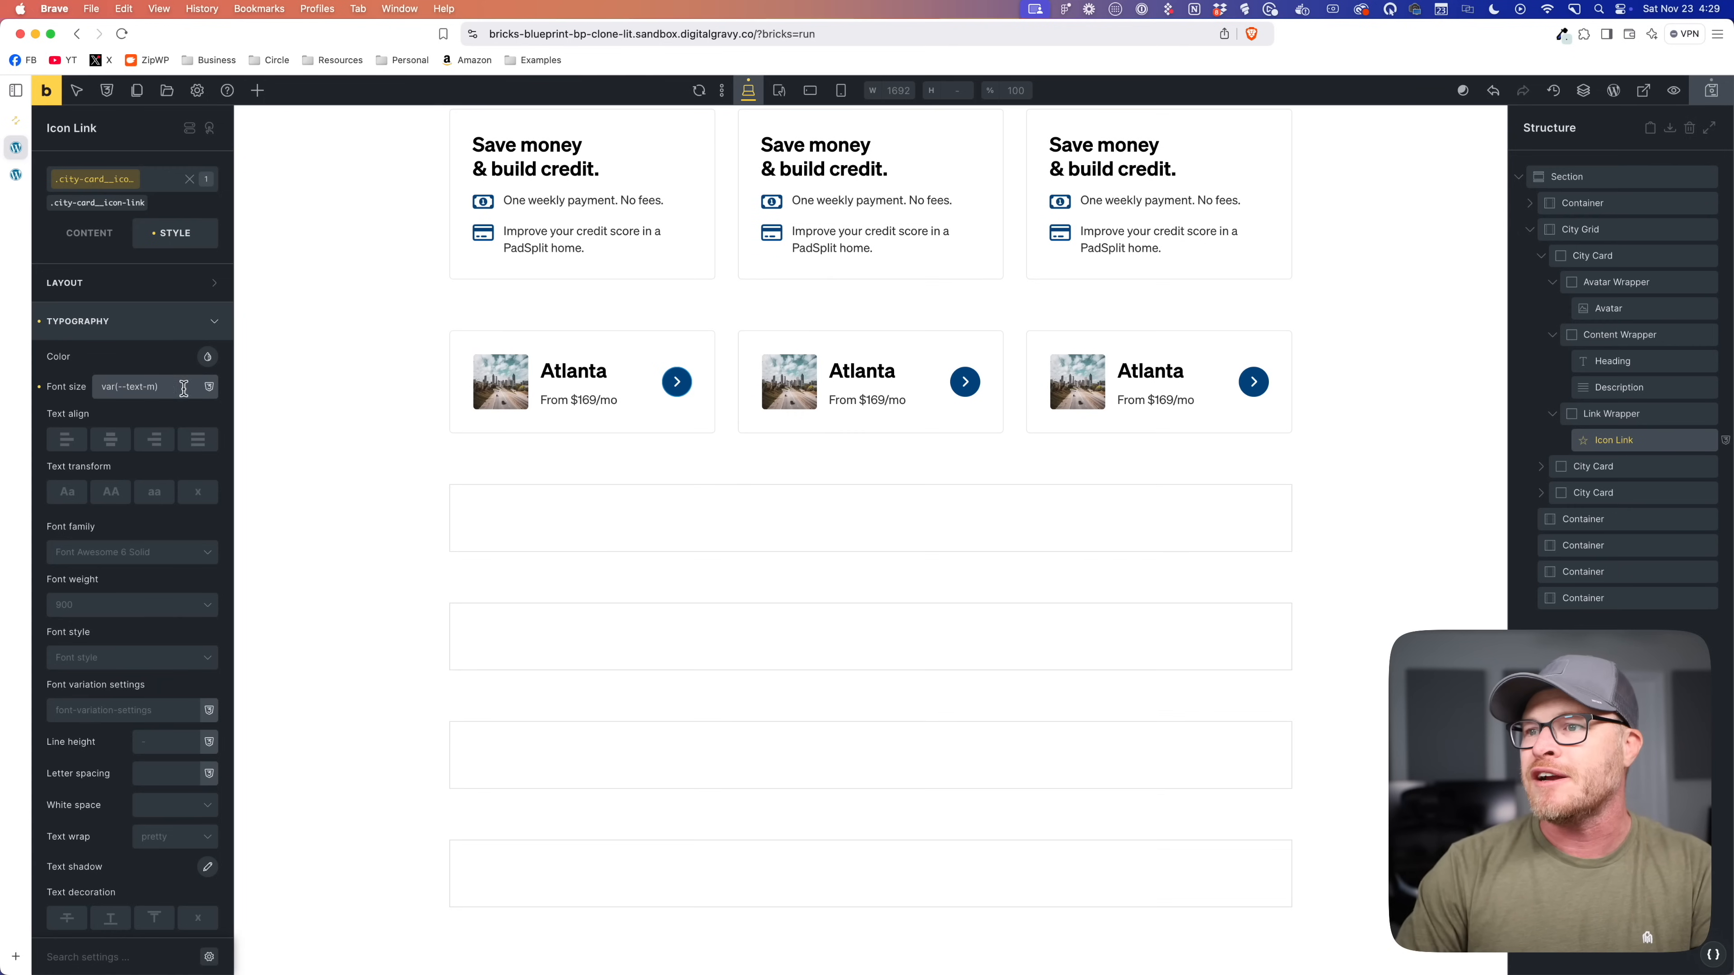
click(1711, 90)
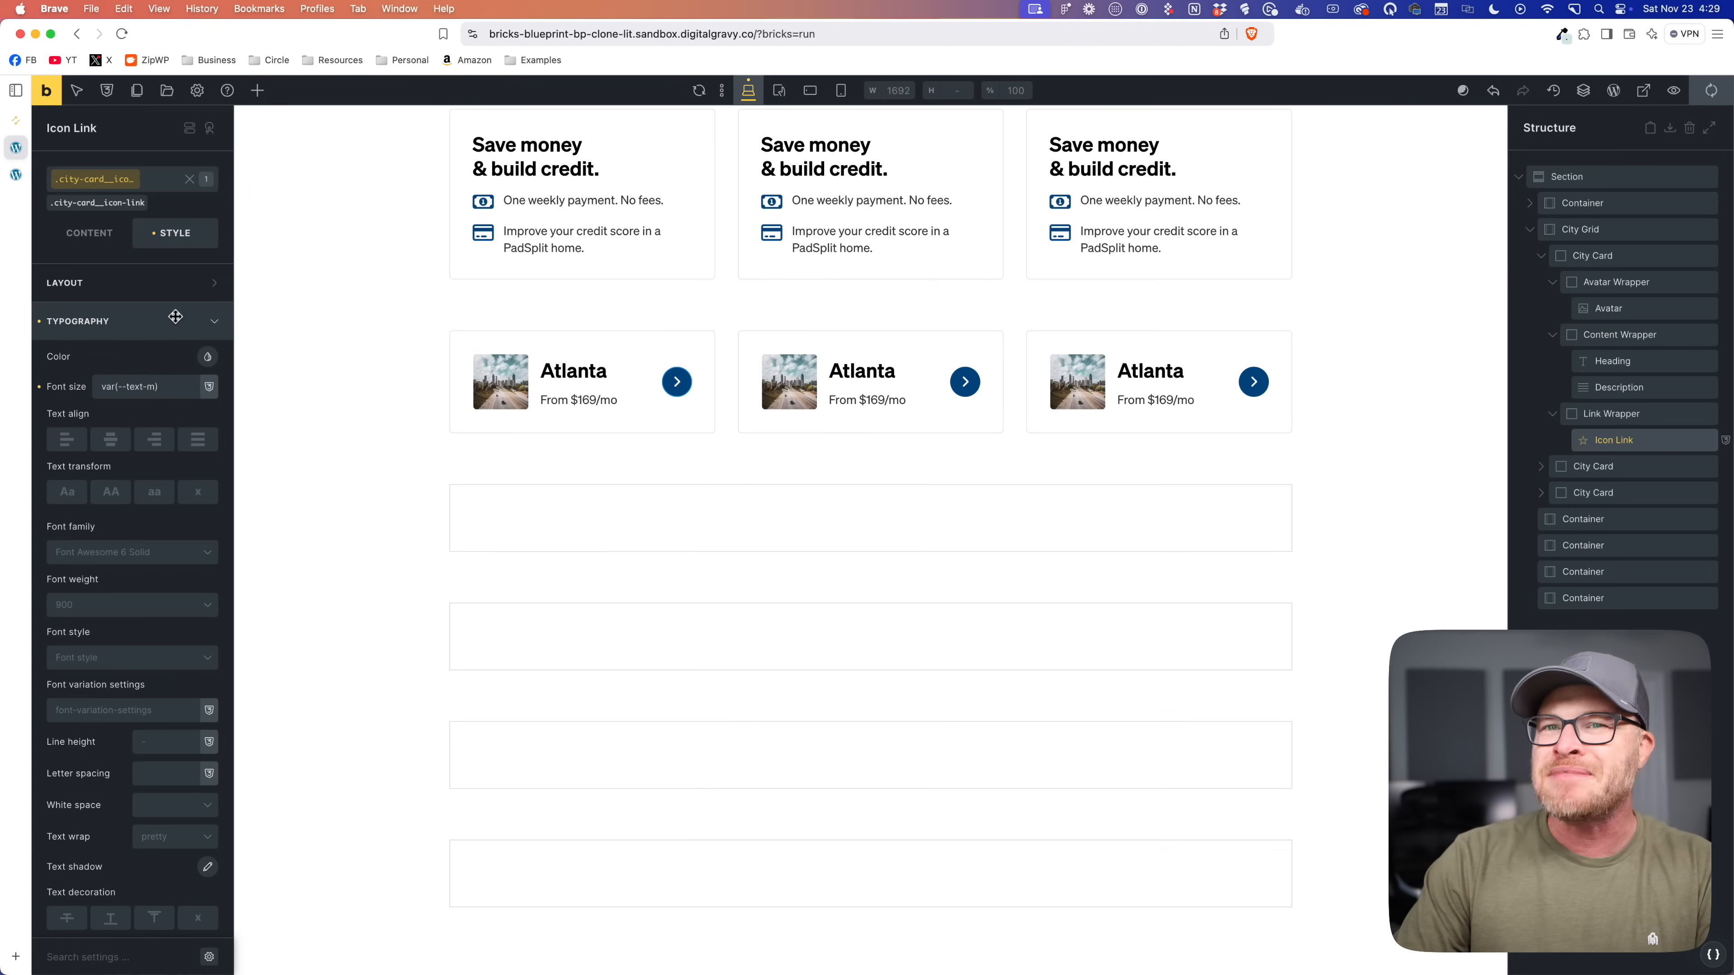
click(15, 122)
click(16, 148)
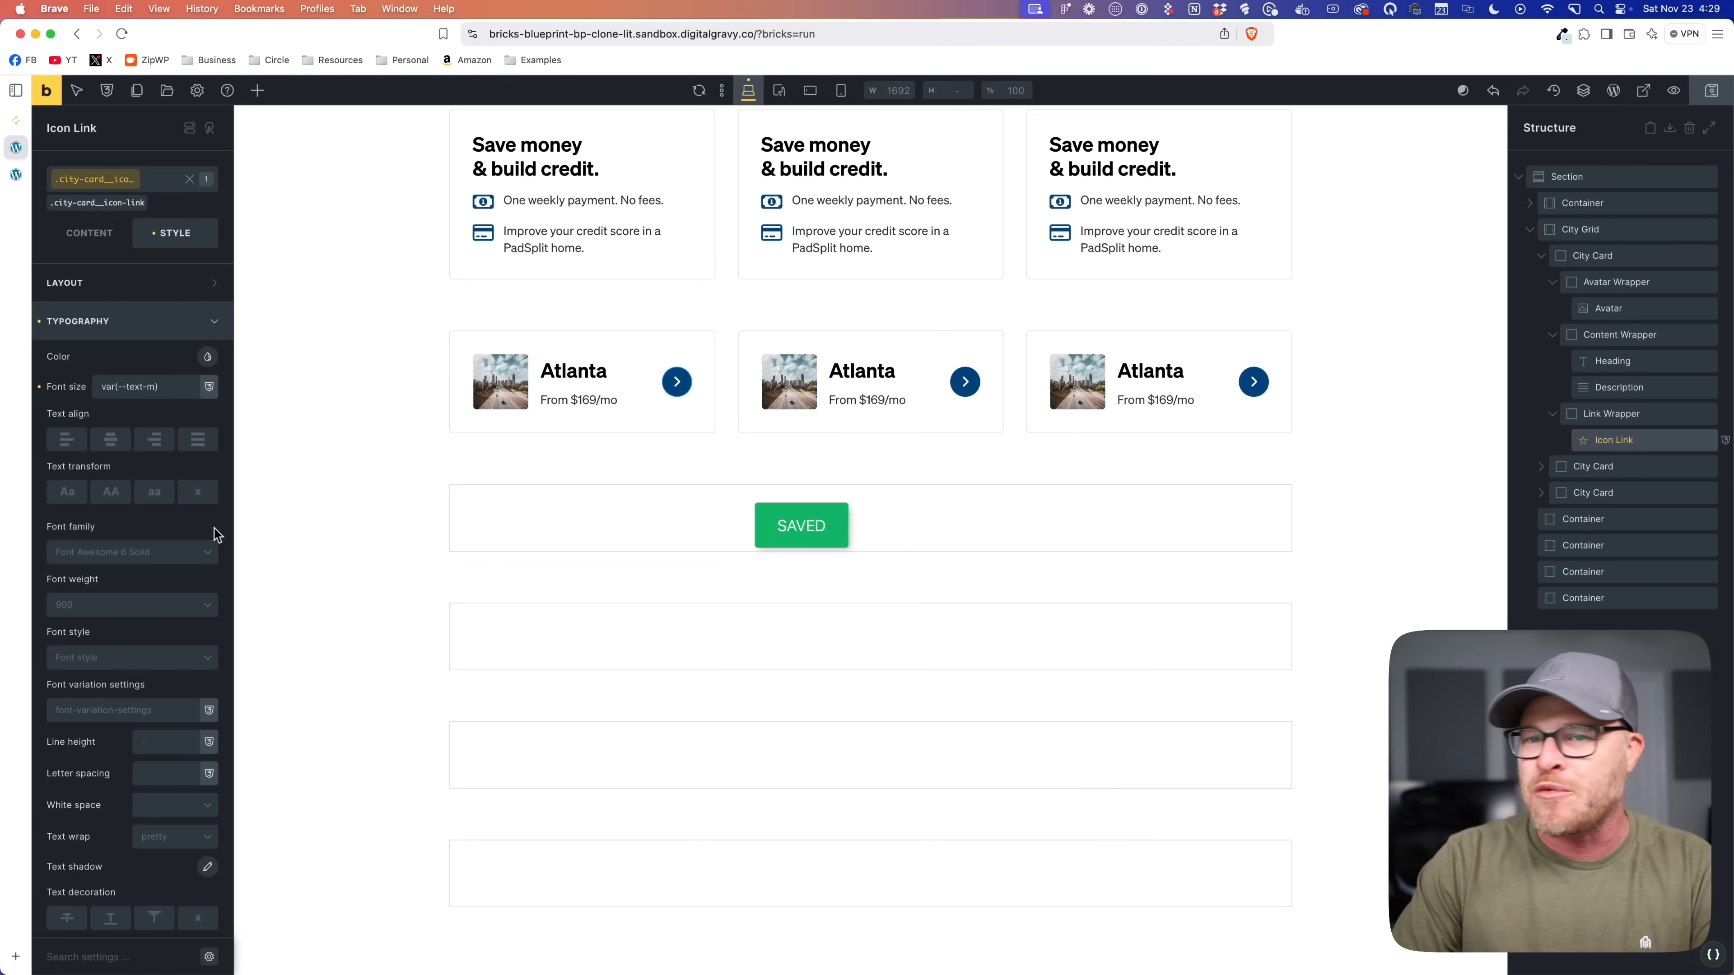
Step: Set the width in the Icon Link's custom CSS to 50px and save the page
click(154, 339)
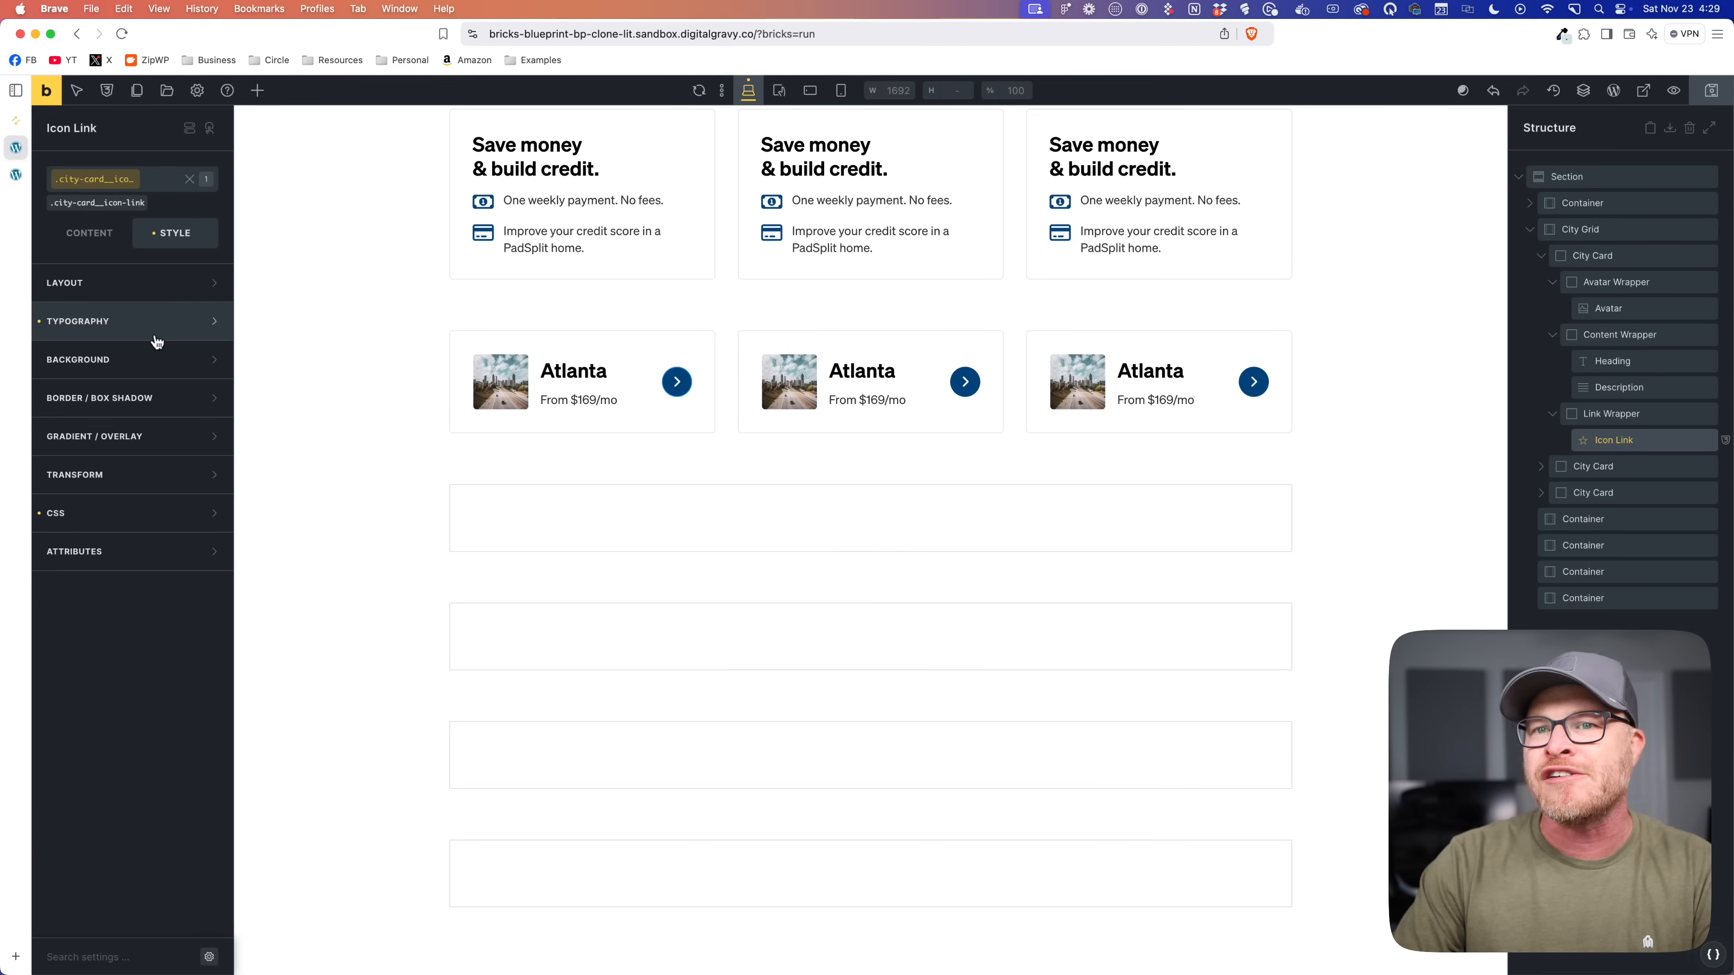
click(168, 505)
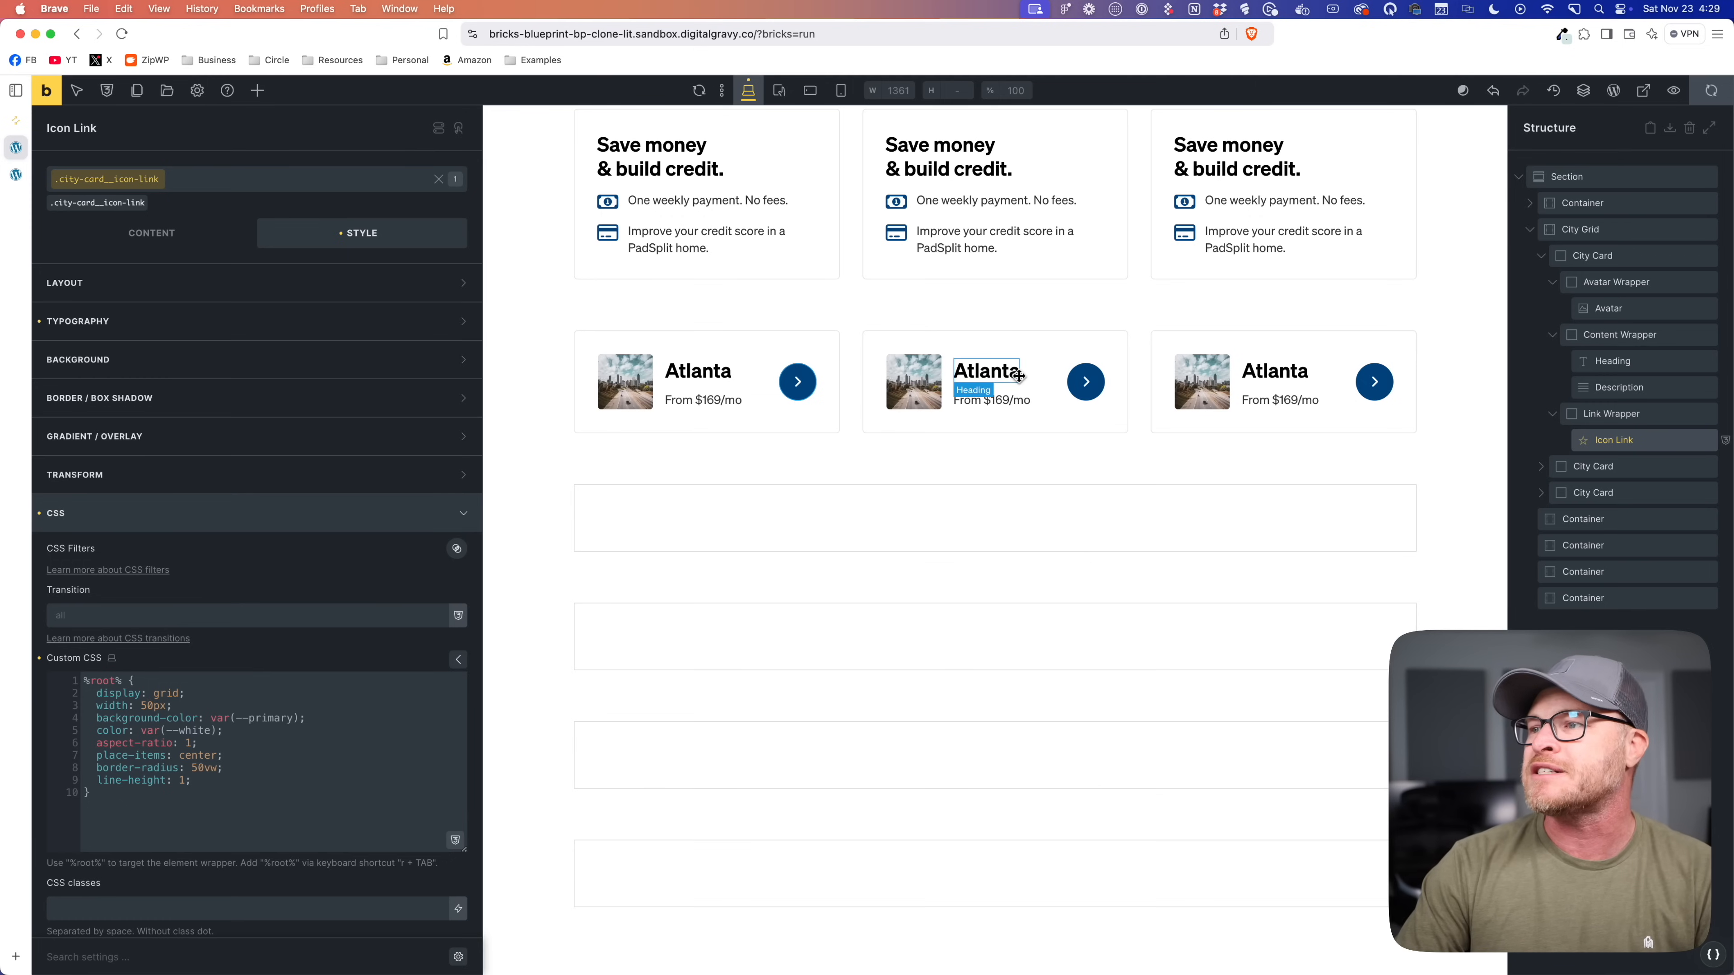
key(super+s)
Step: Try a font size of var(--text-l) on the first city card's Description class
click(703, 399)
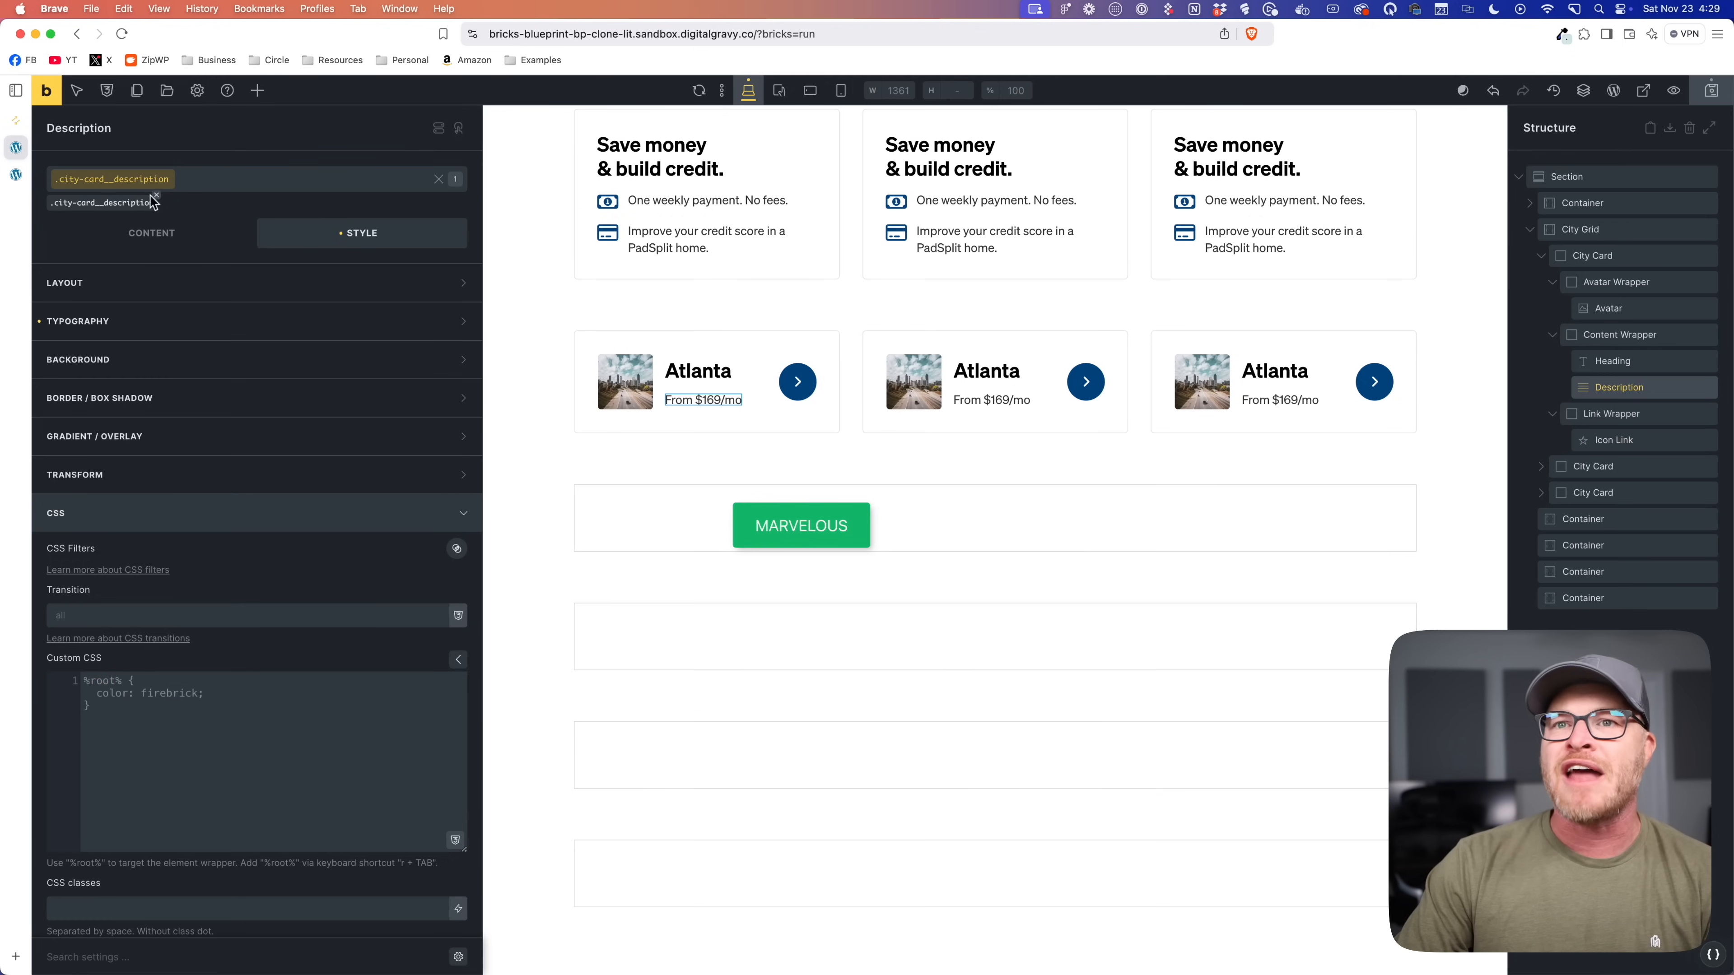
click(121, 334)
right_click(172, 388)
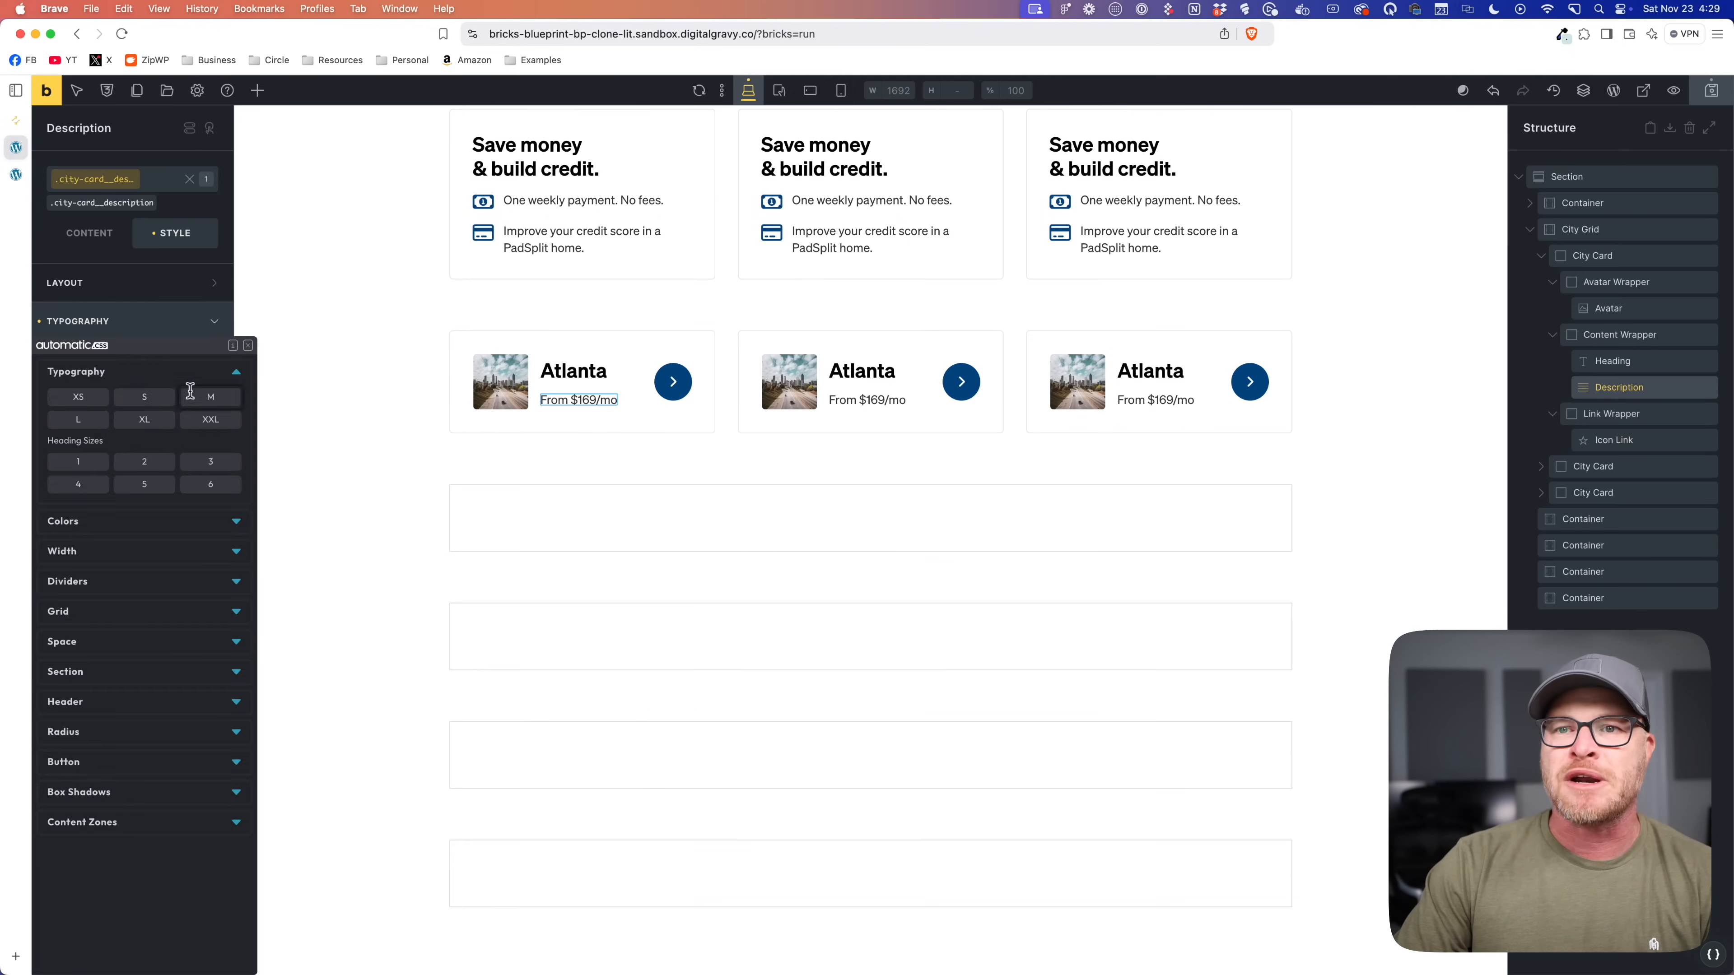
click(97, 421)
key(super+s)
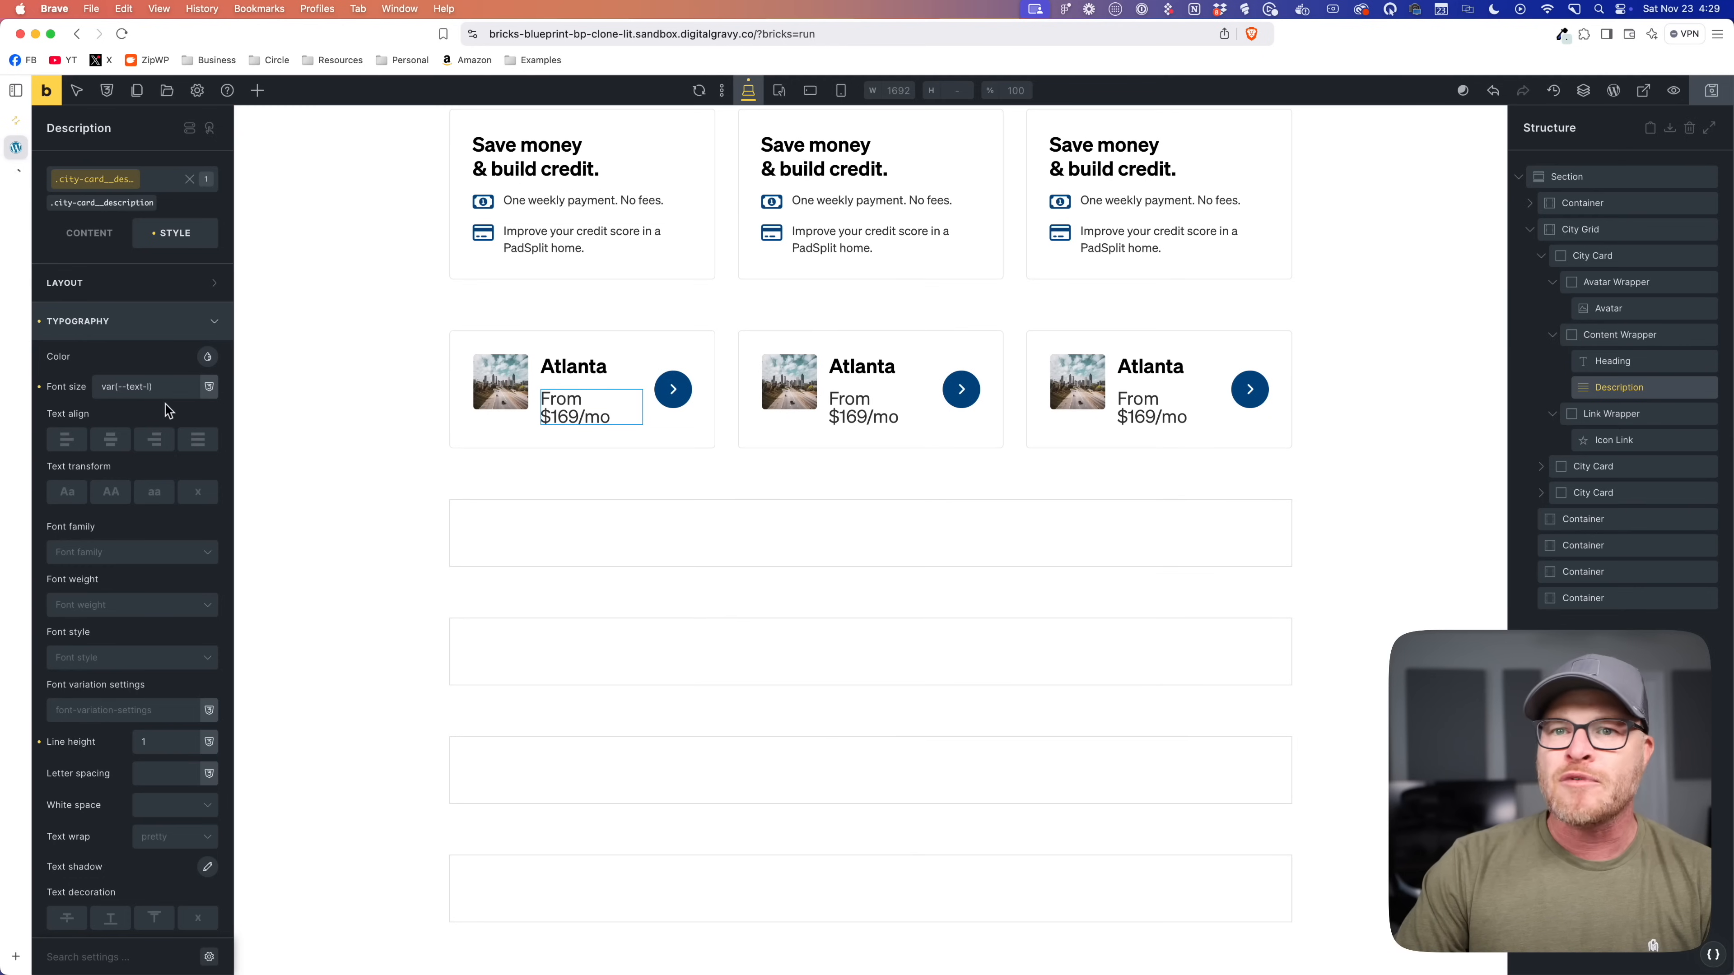
Step: Set the Description class's font size to --text-m * 1.1
click(164, 388)
key(super+a)
text(--text-m)
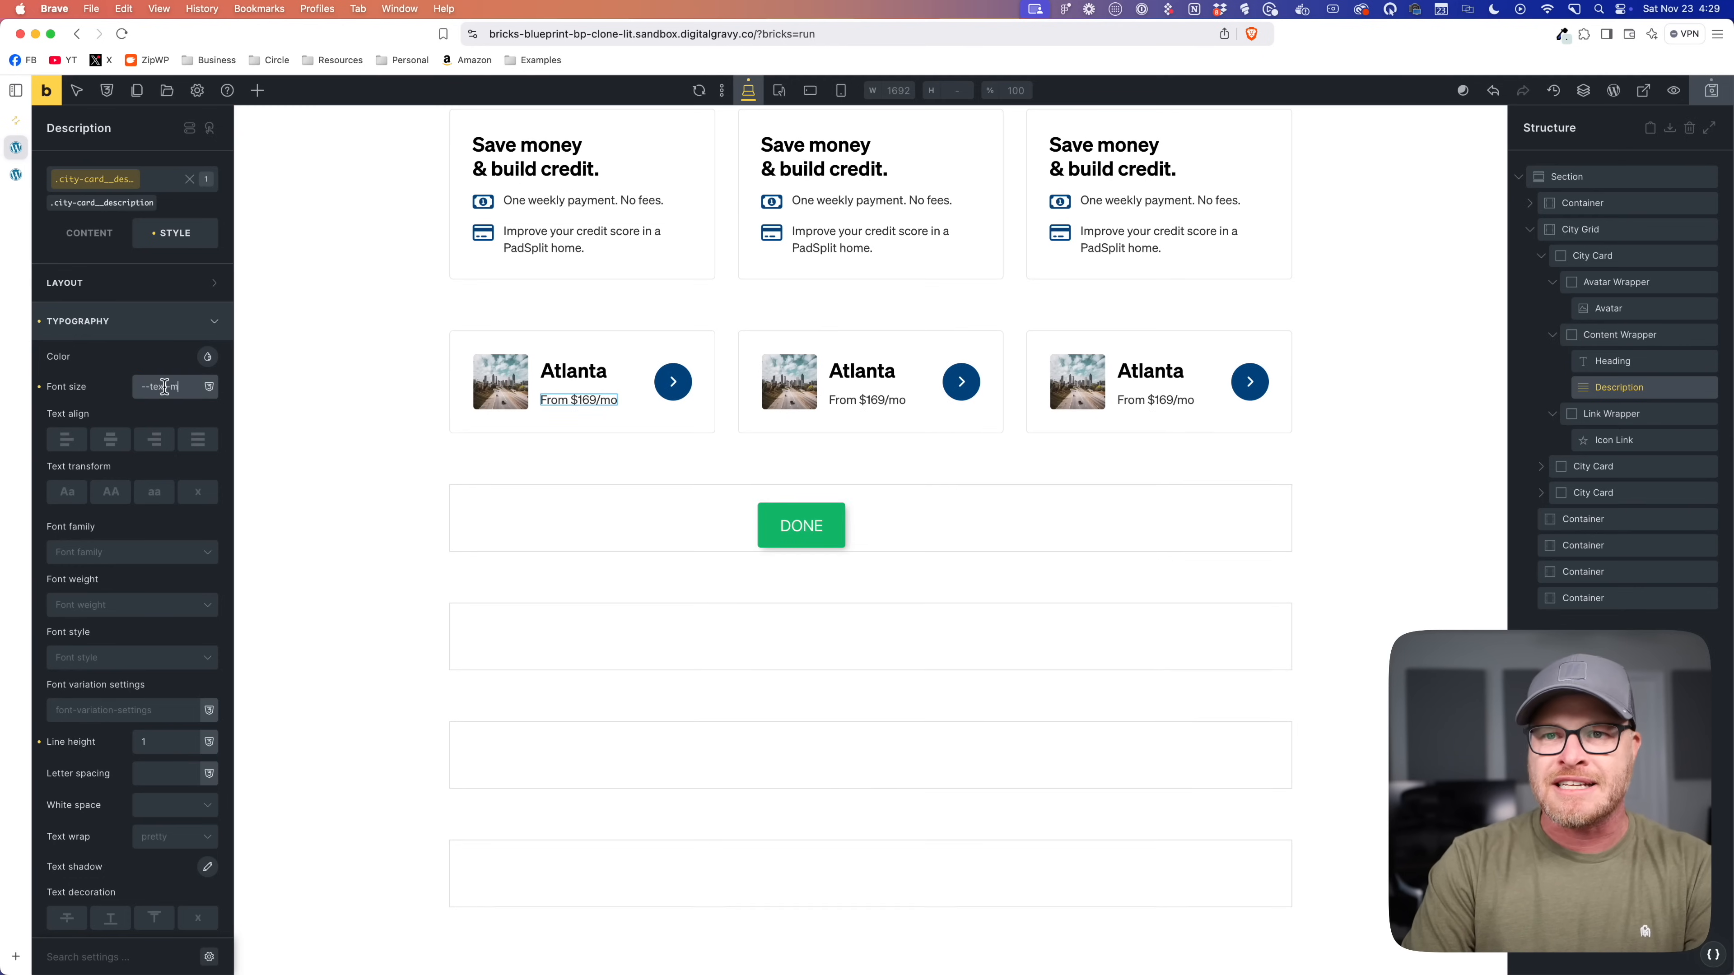
text( * 1.1)
key(Return)
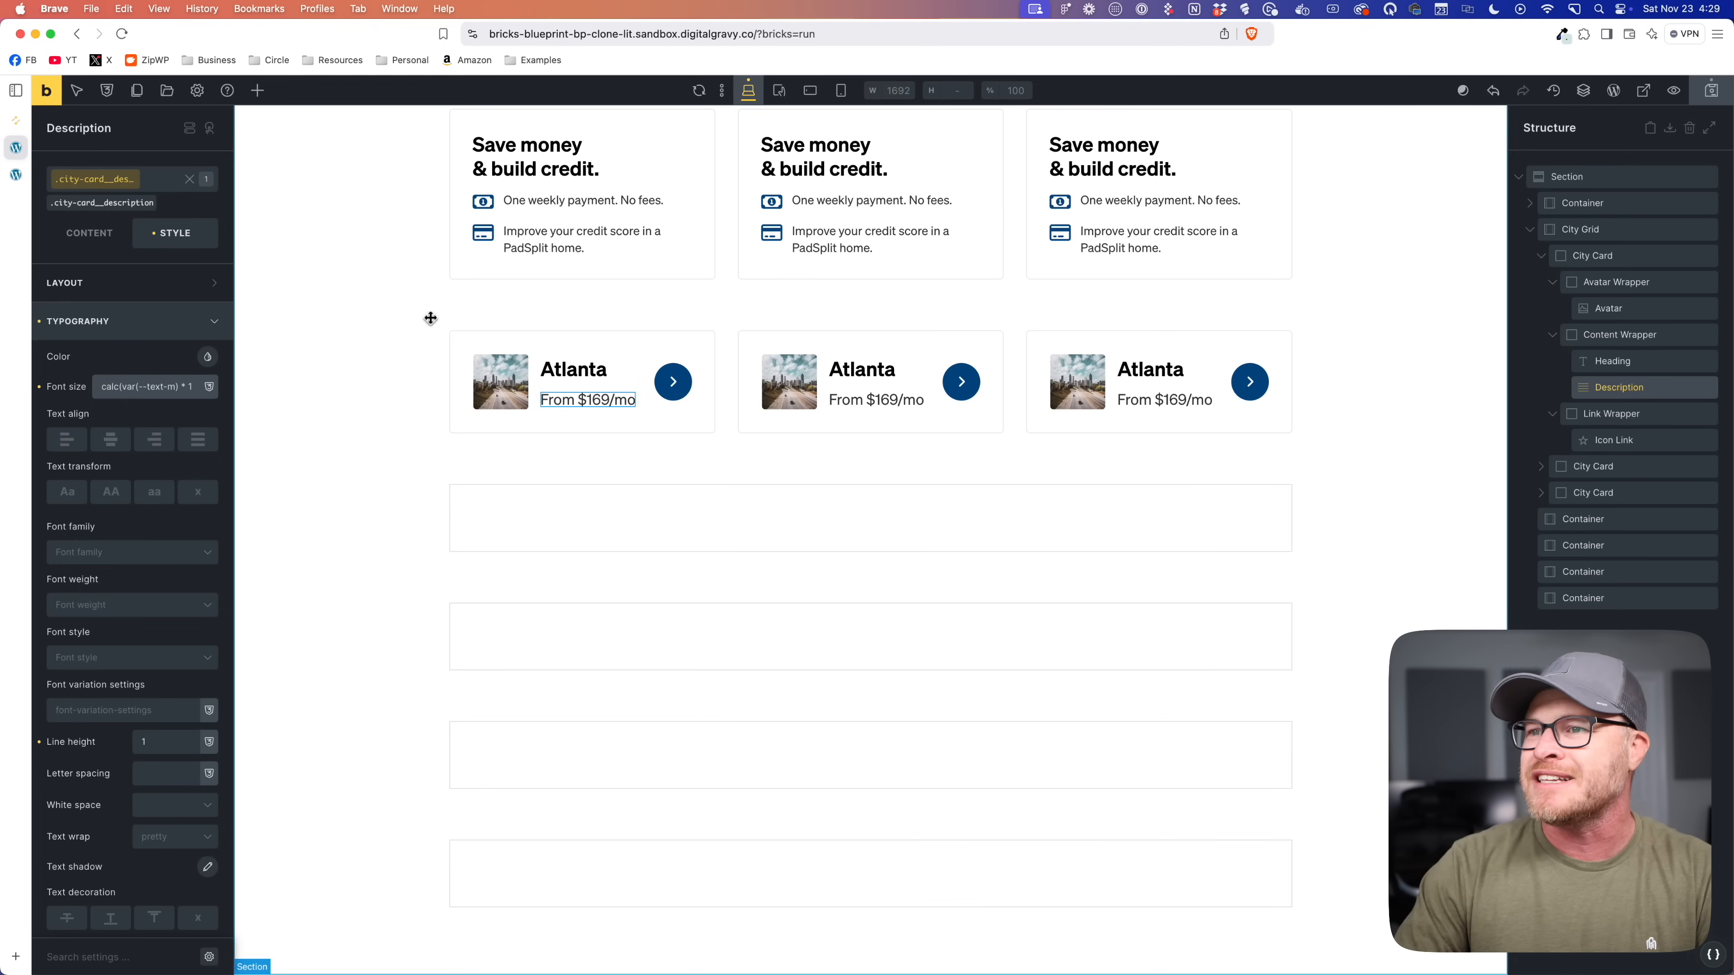
Step: Reduce the multiplier in the Description's font size calculation to 1.05
click(186, 386)
key(Right)
key(Right)
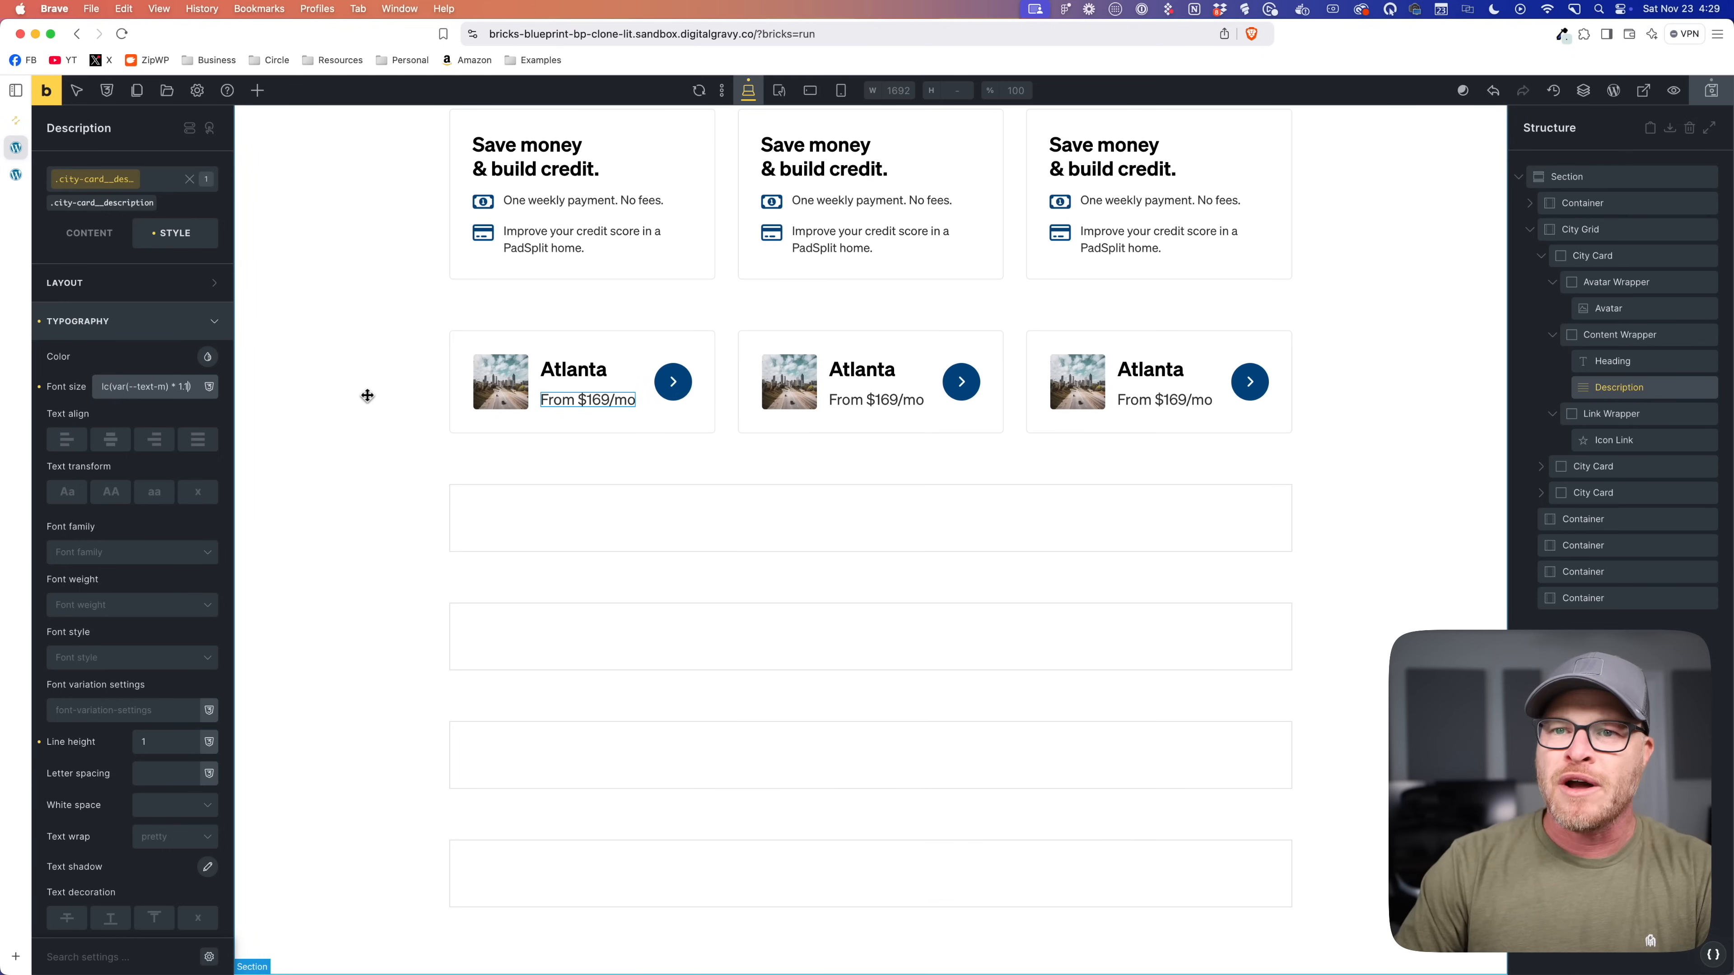
text(05)
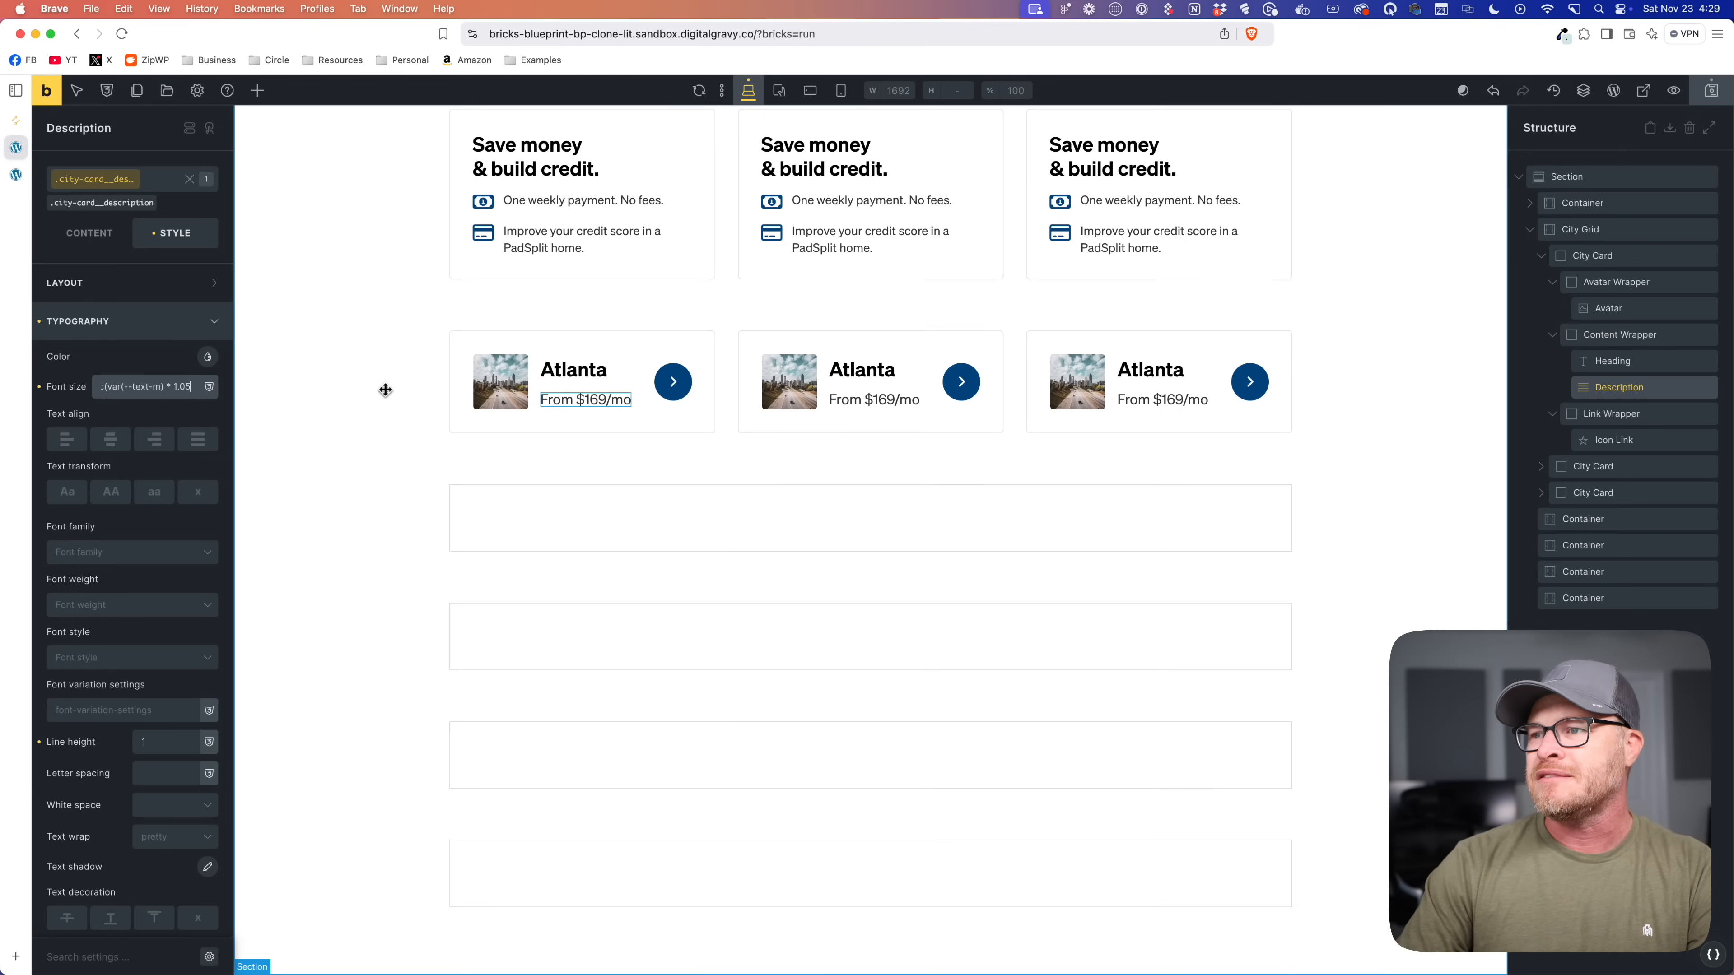
Step: Set the Description's text color to the second dark swatch of the Automatic.css Text Colors and save the page
click(209, 357)
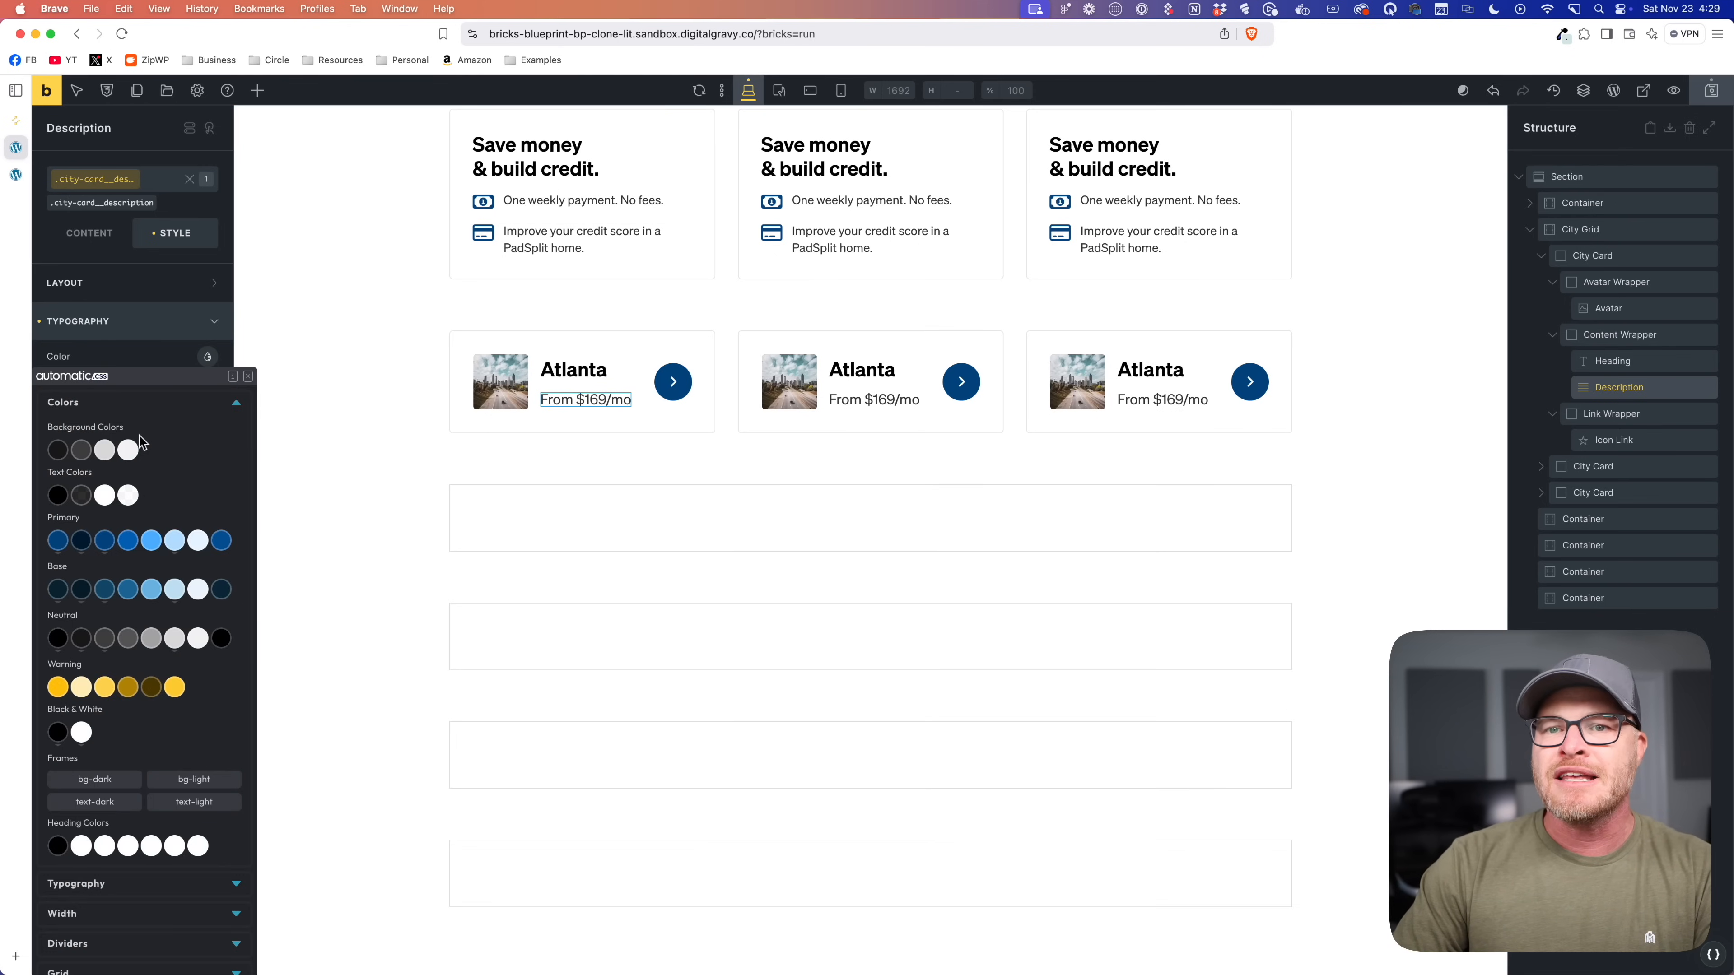
click(86, 457)
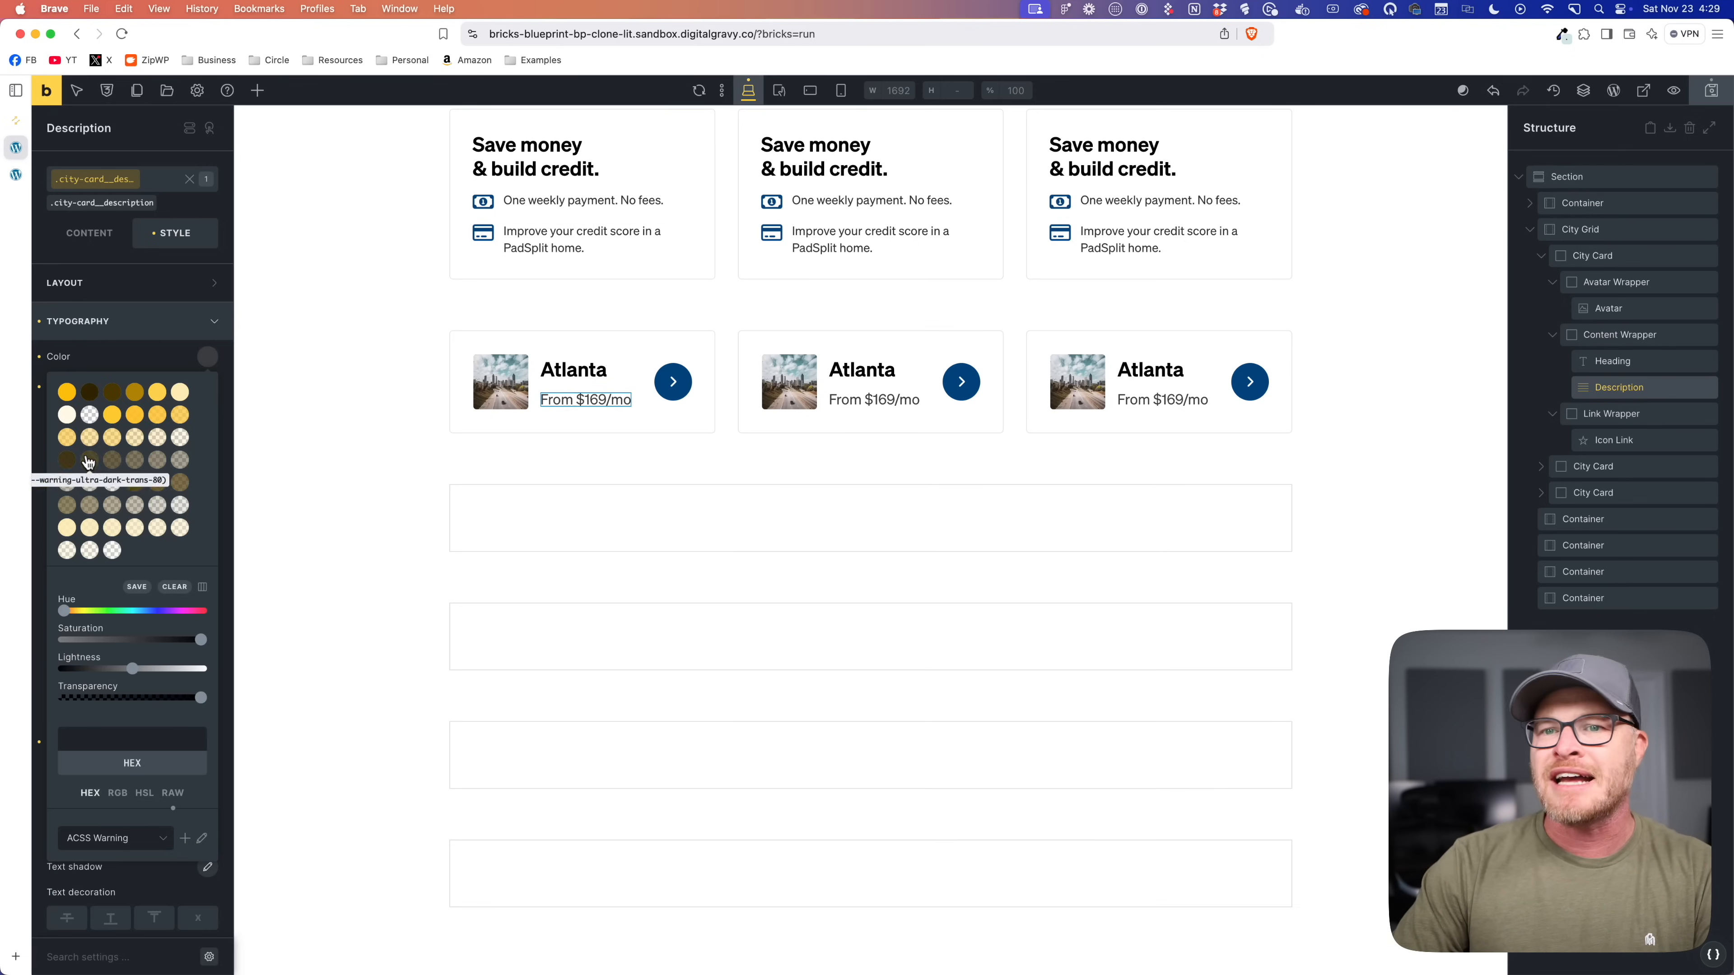
click(145, 350)
click(211, 360)
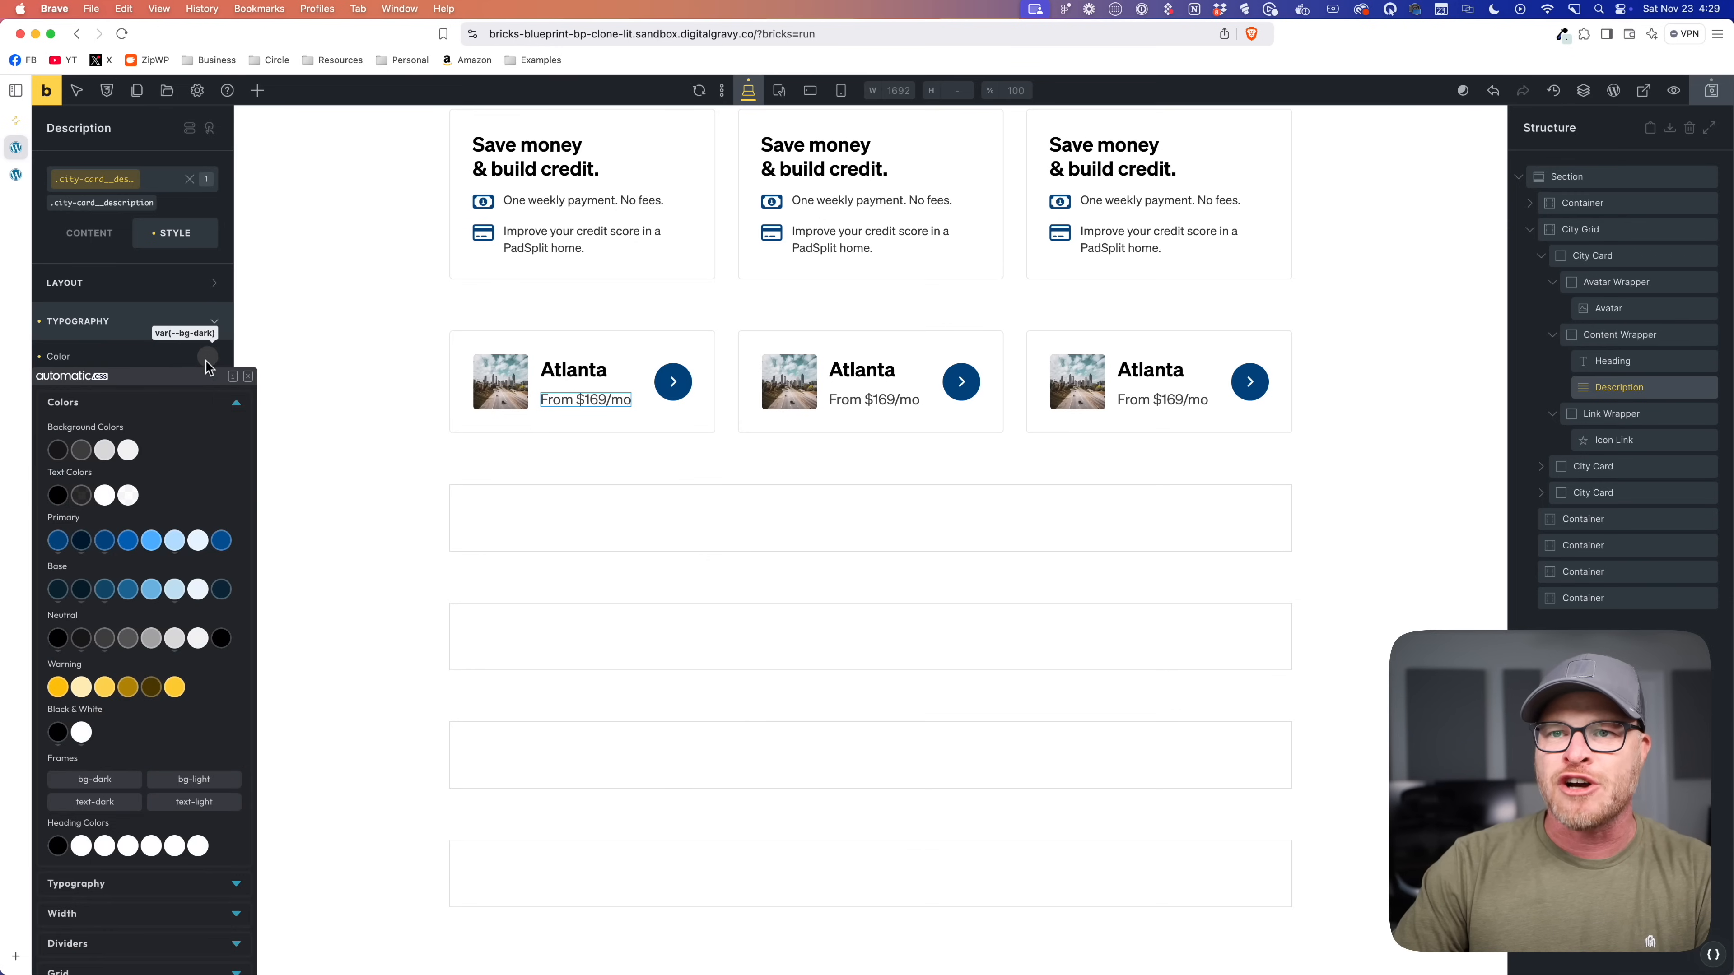
click(81, 497)
click(677, 453)
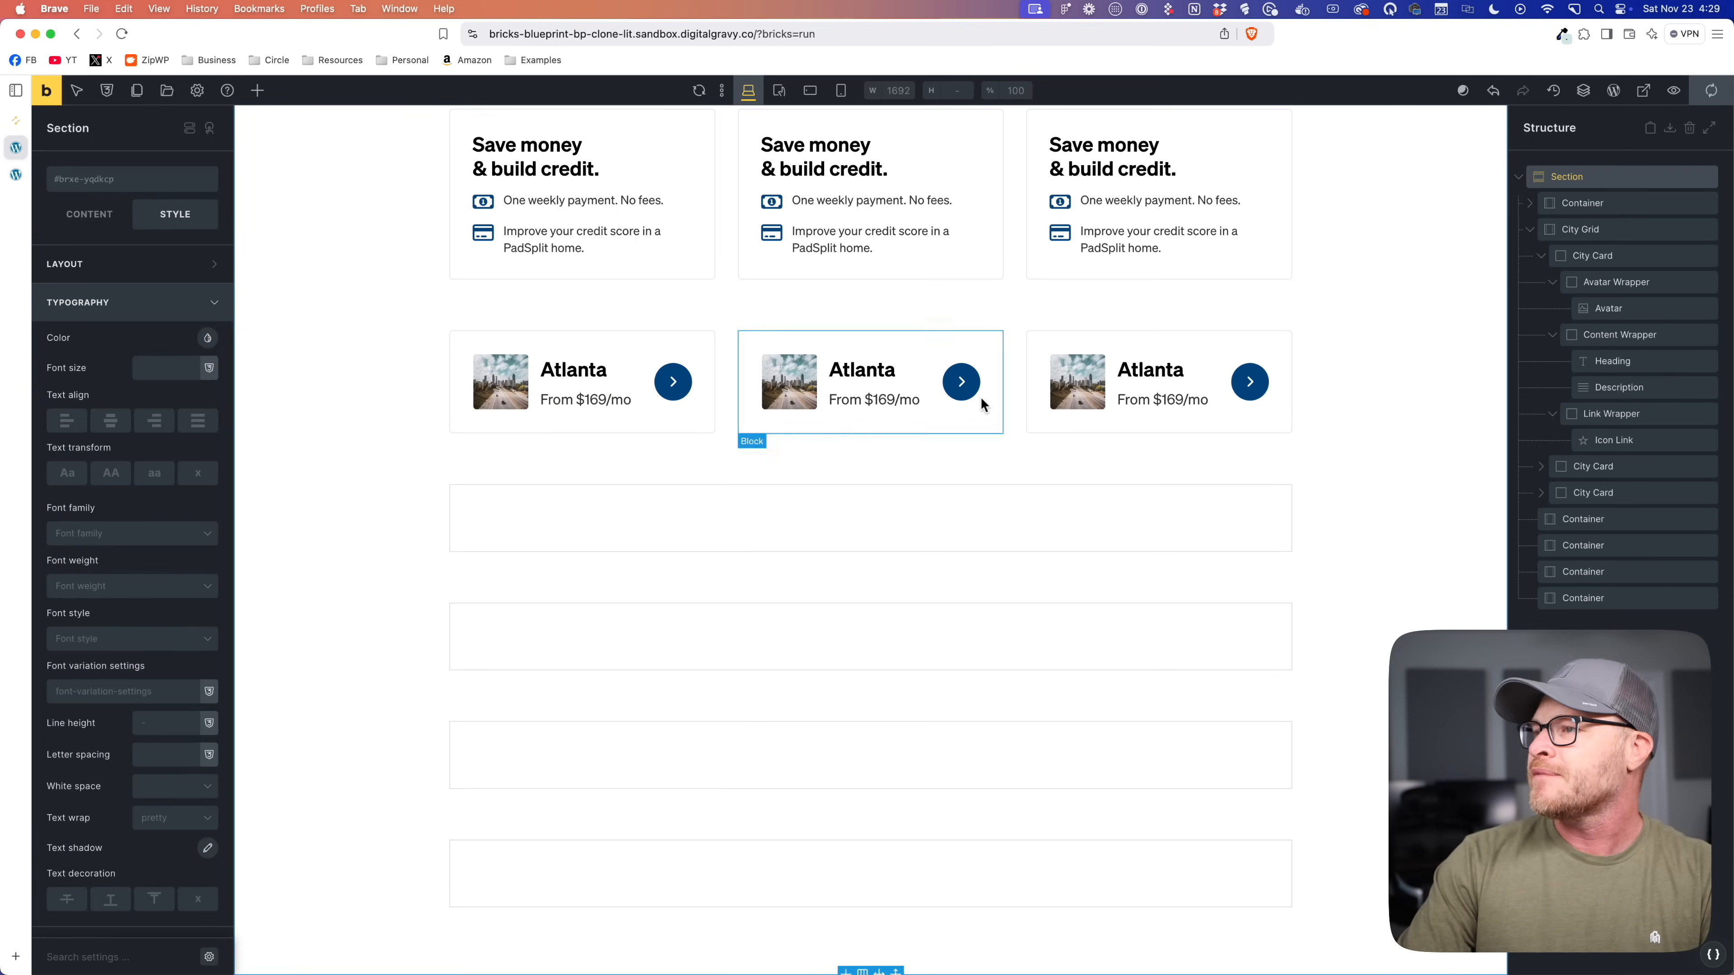
Step: Set the city-card__content-wrapper row gap to var(--card-gap) / 2, save, and compare the front-end preview with the PadSplit original
click(859, 380)
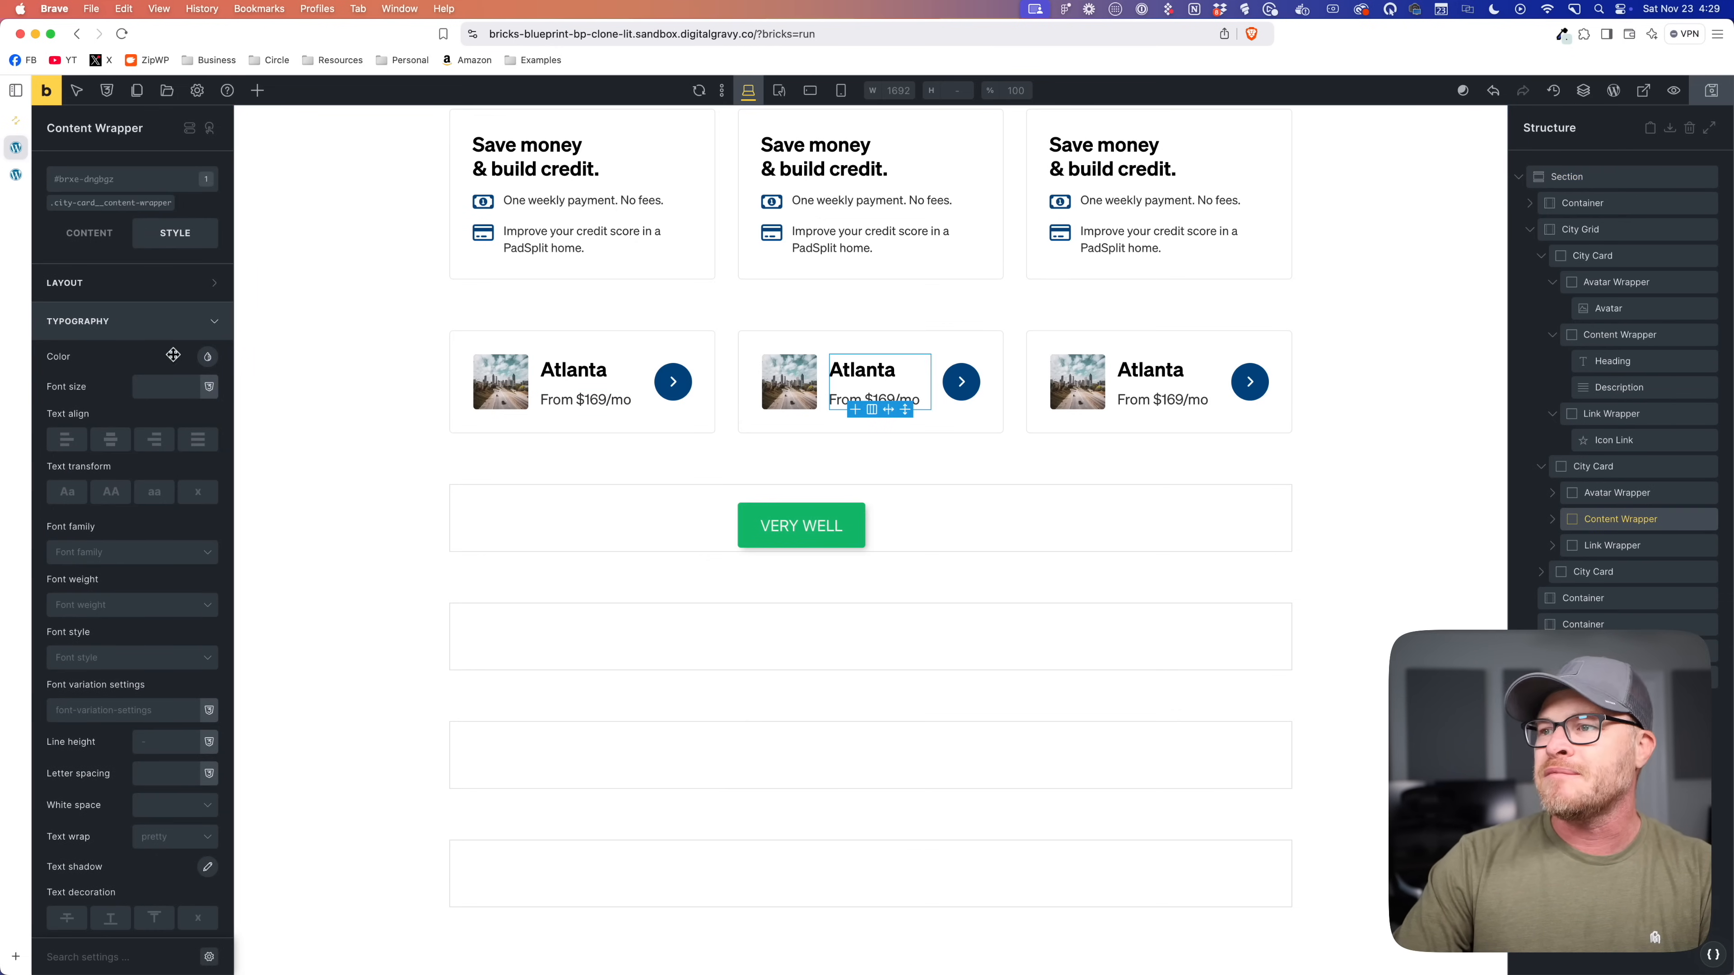
click(96, 230)
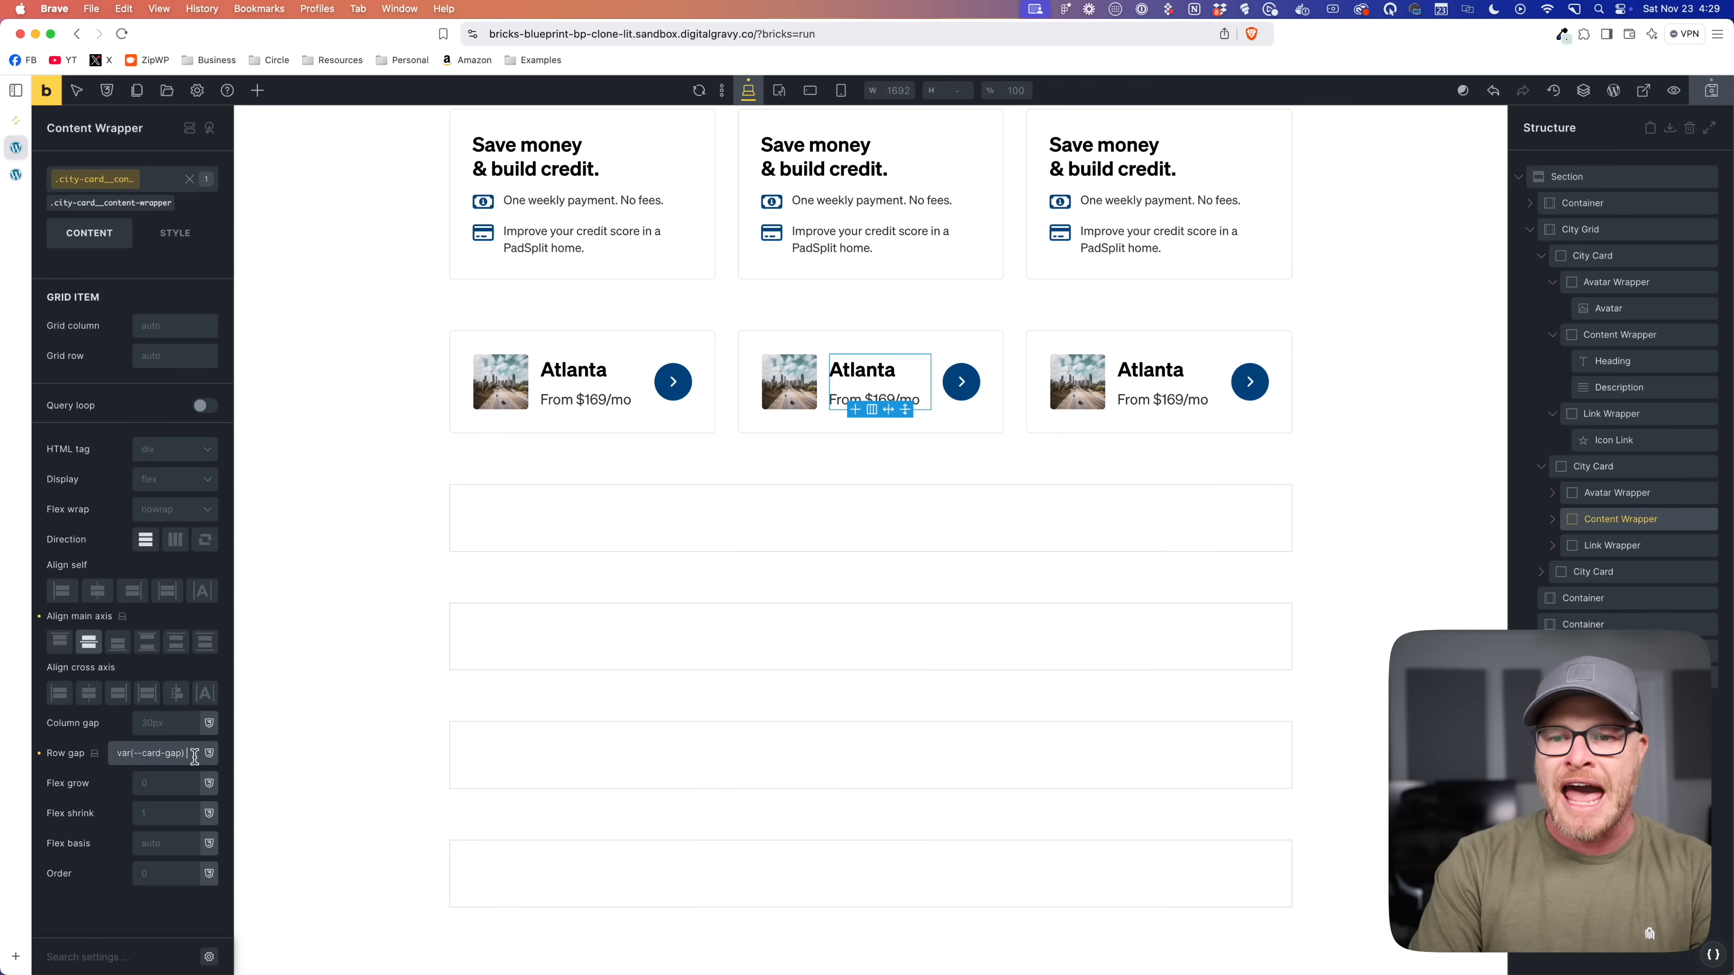
text(/ 2)
key(Return)
click(1719, 100)
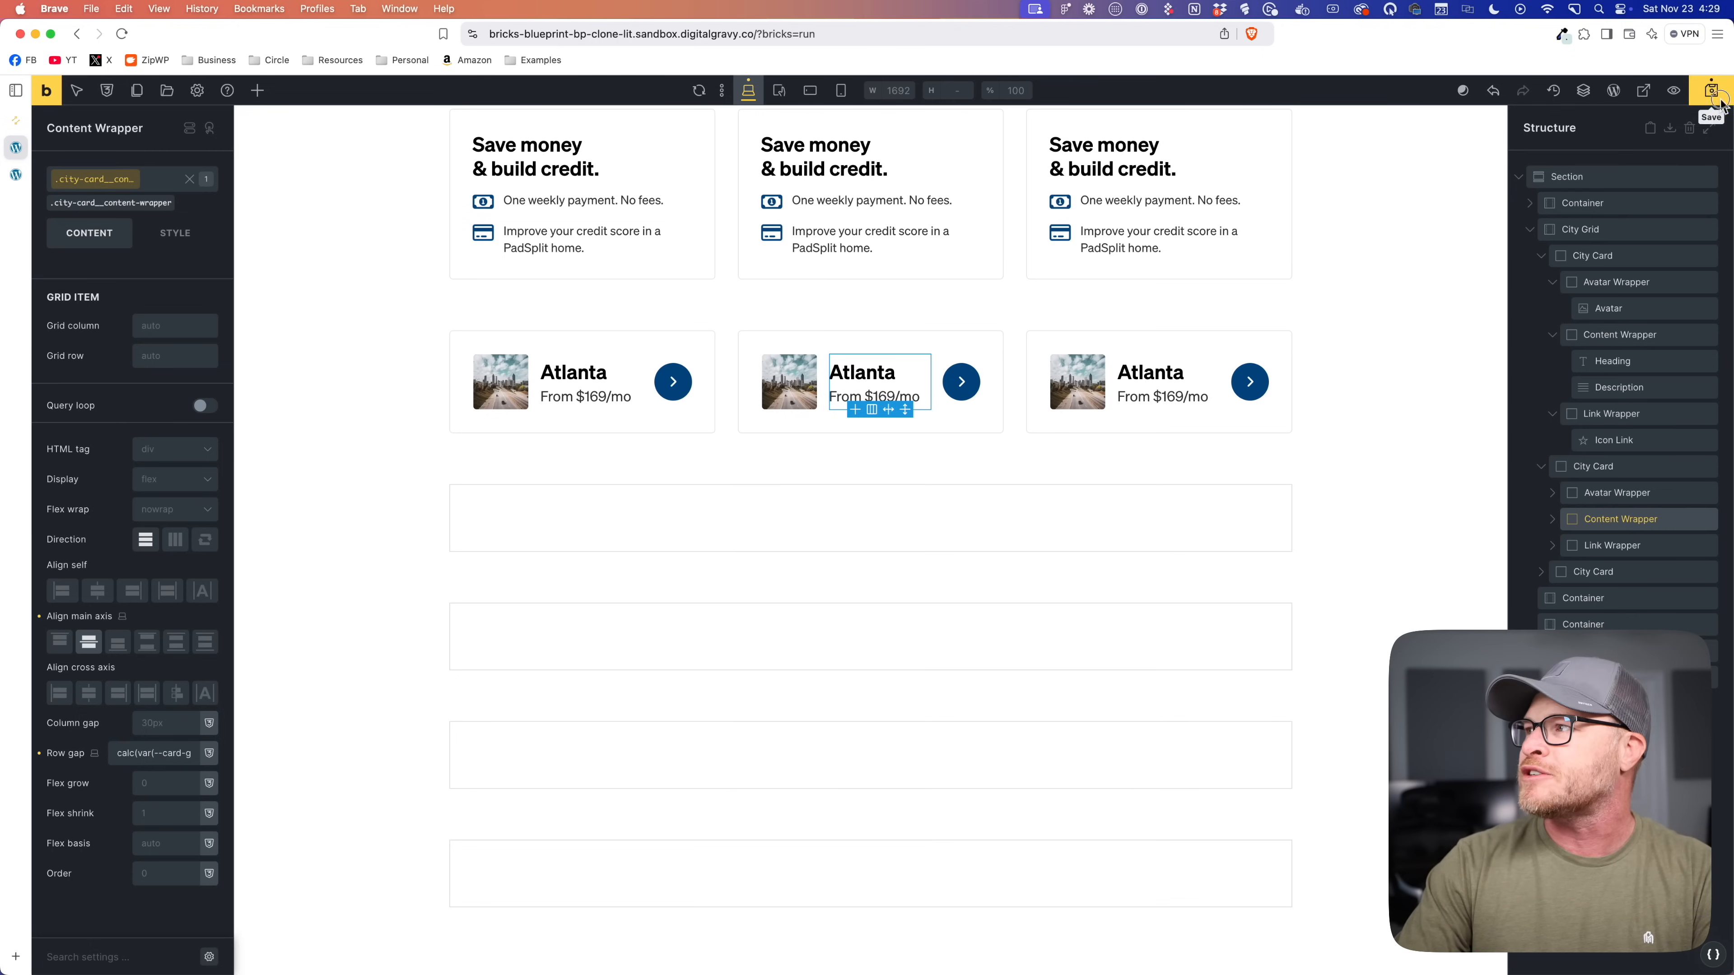
click(4, 173)
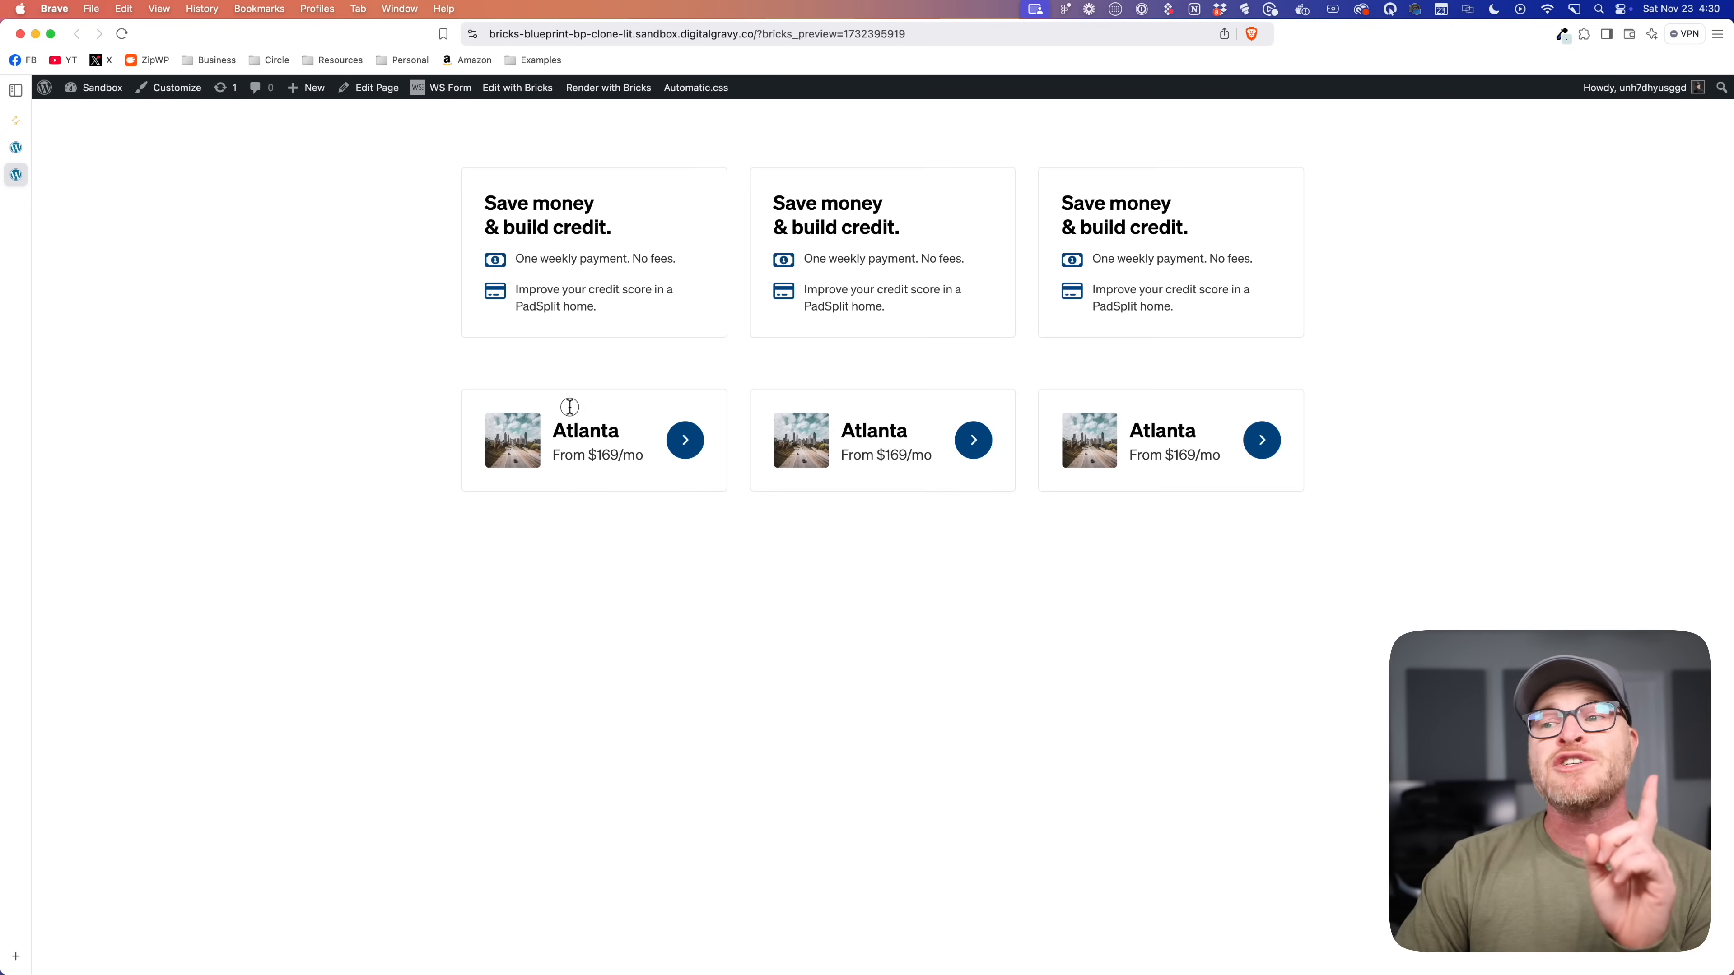
click(17, 127)
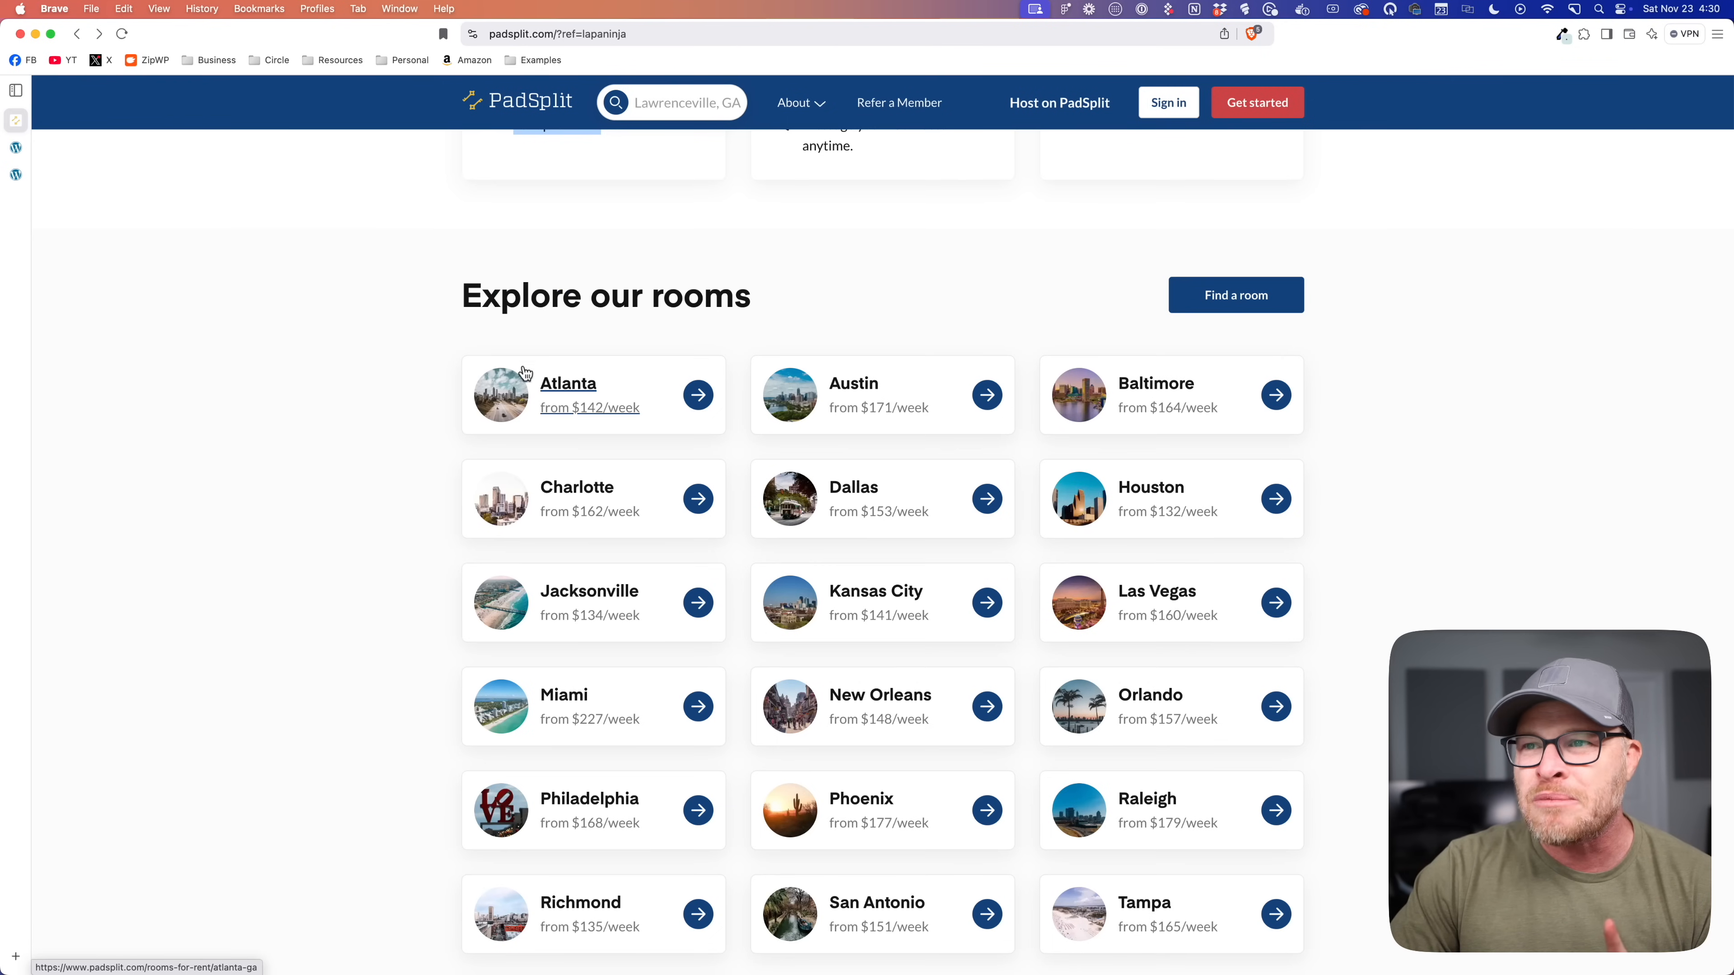
scroll(524, 372, up, 5)
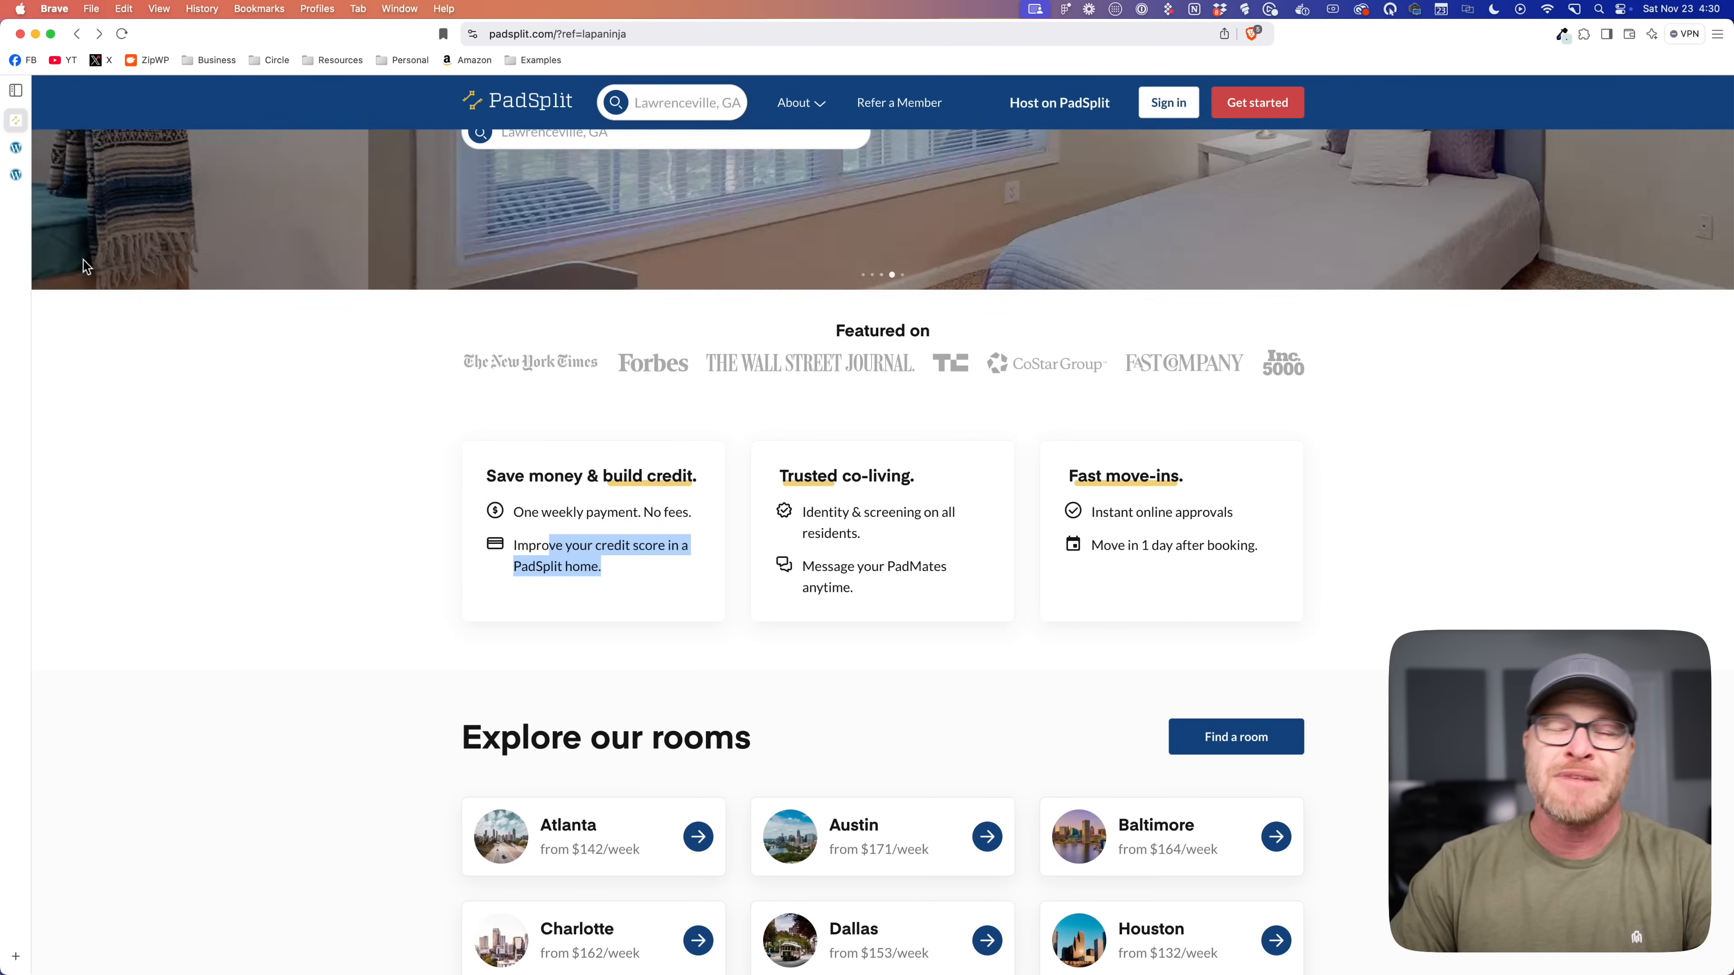
click(15, 149)
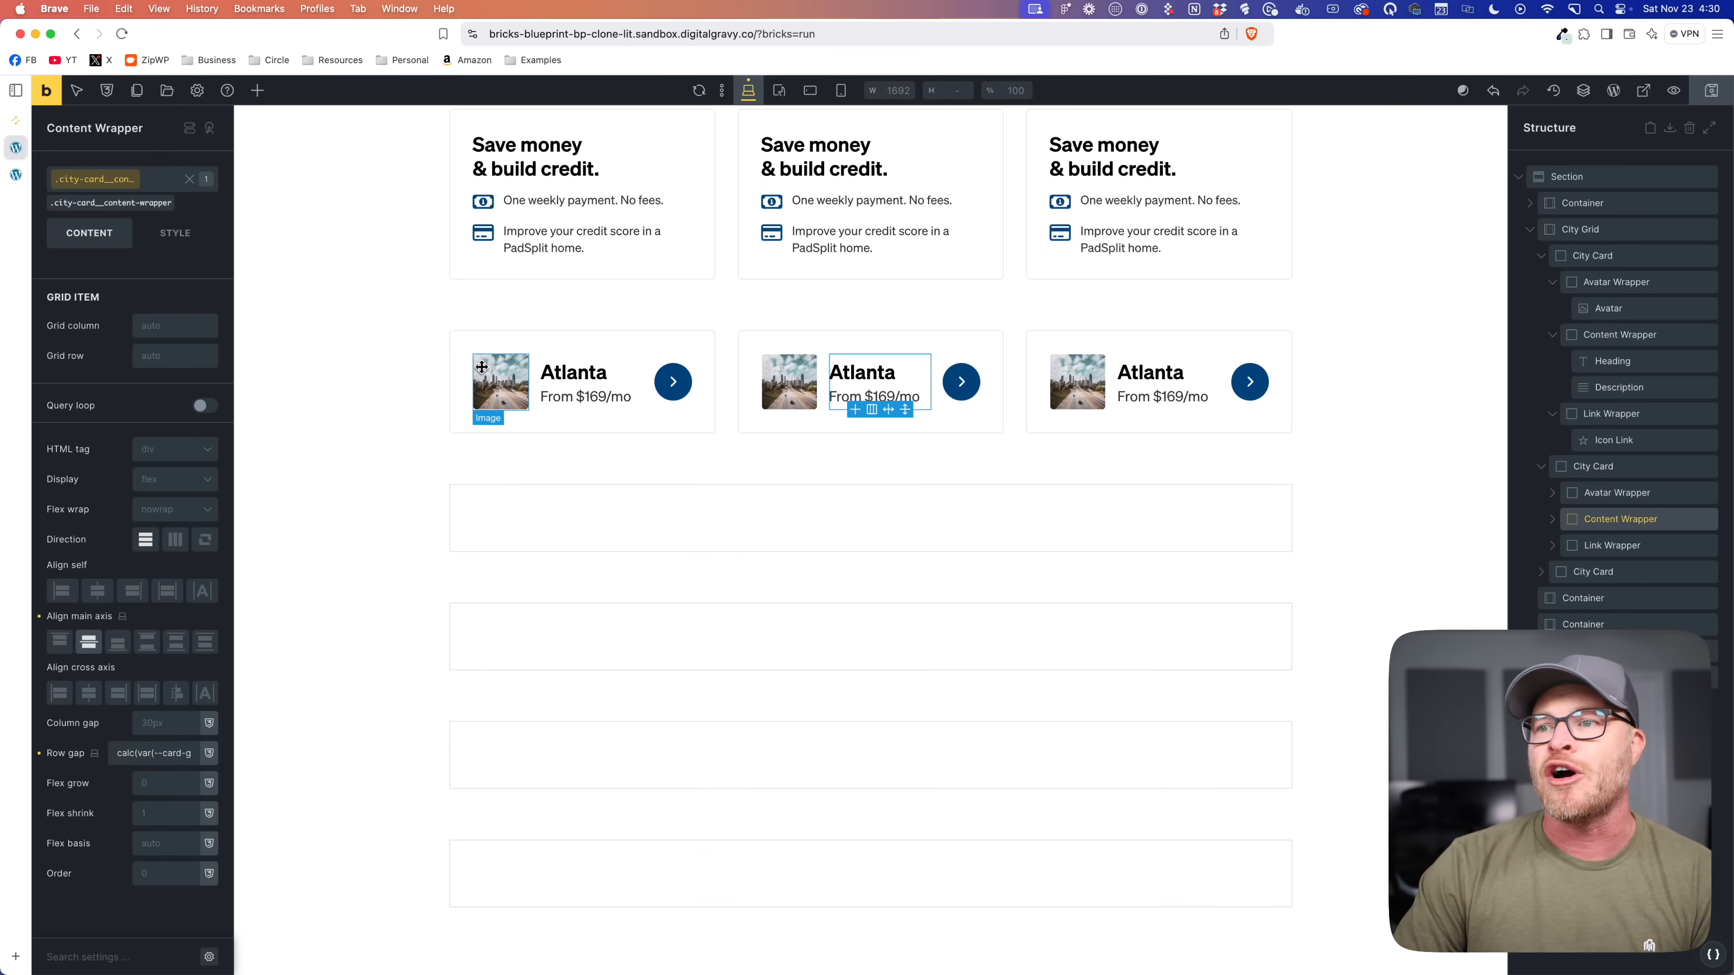
Step: Add --card-padding: var(--space-s) to the city-card class's custom CSS, save, and compare the front-end preview with the PadSplit original
click(165, 243)
scroll(160, 600, down, 5)
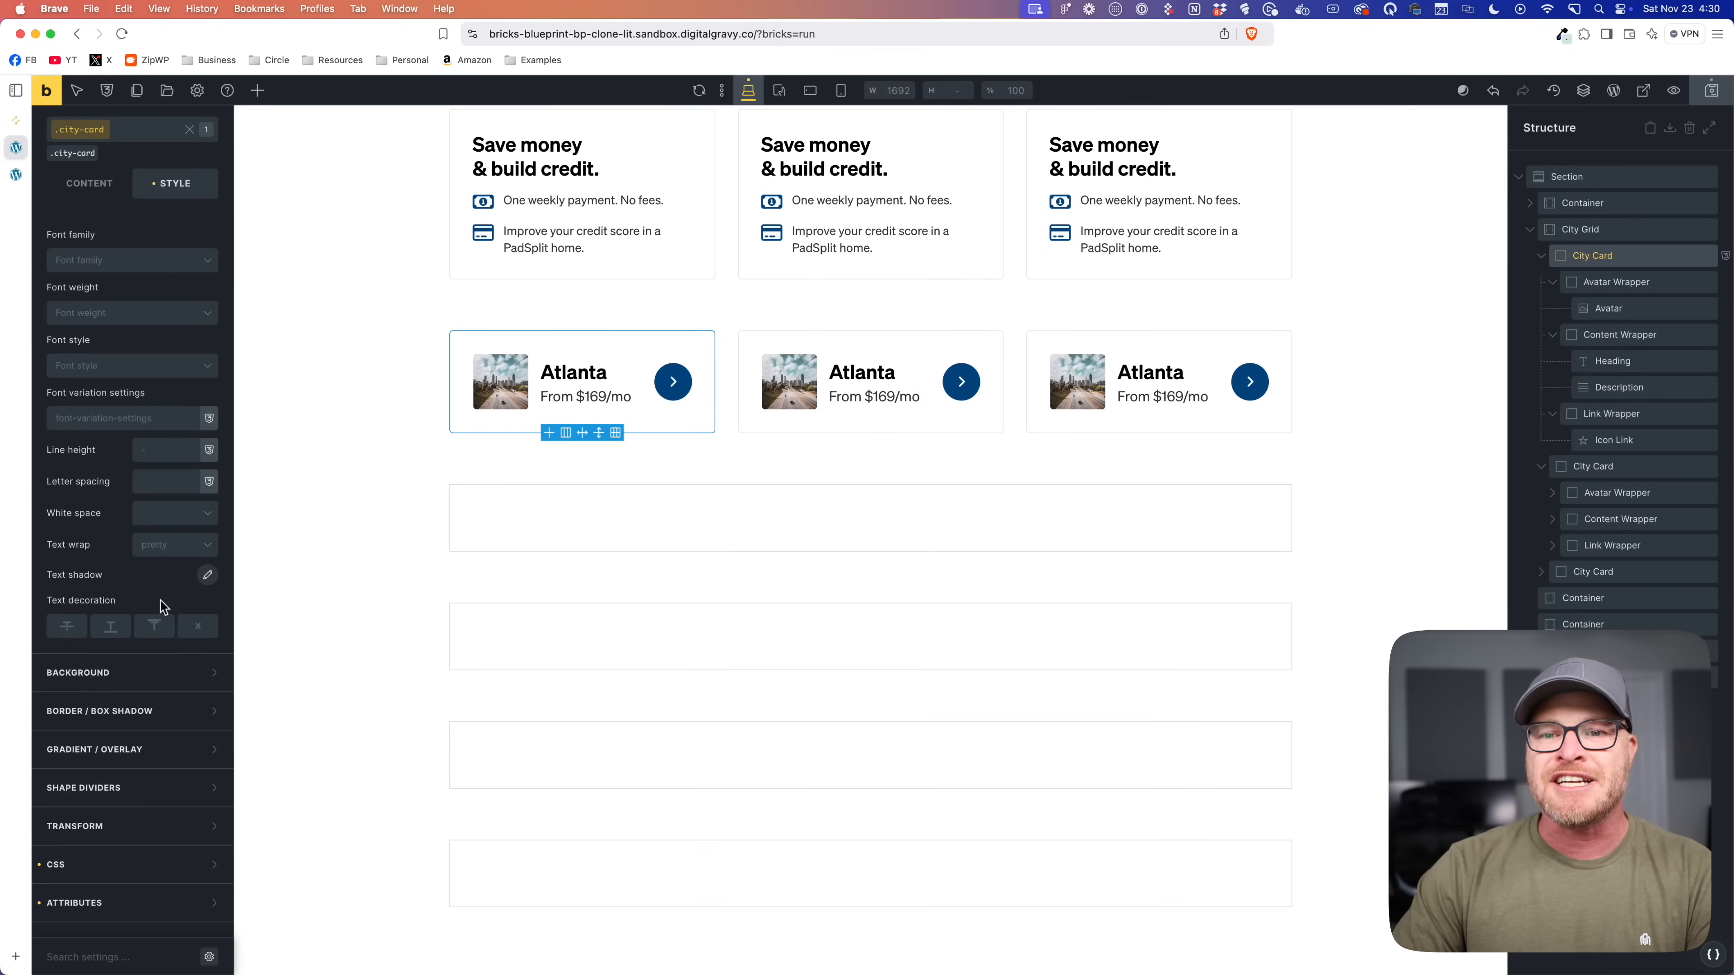
click(151, 863)
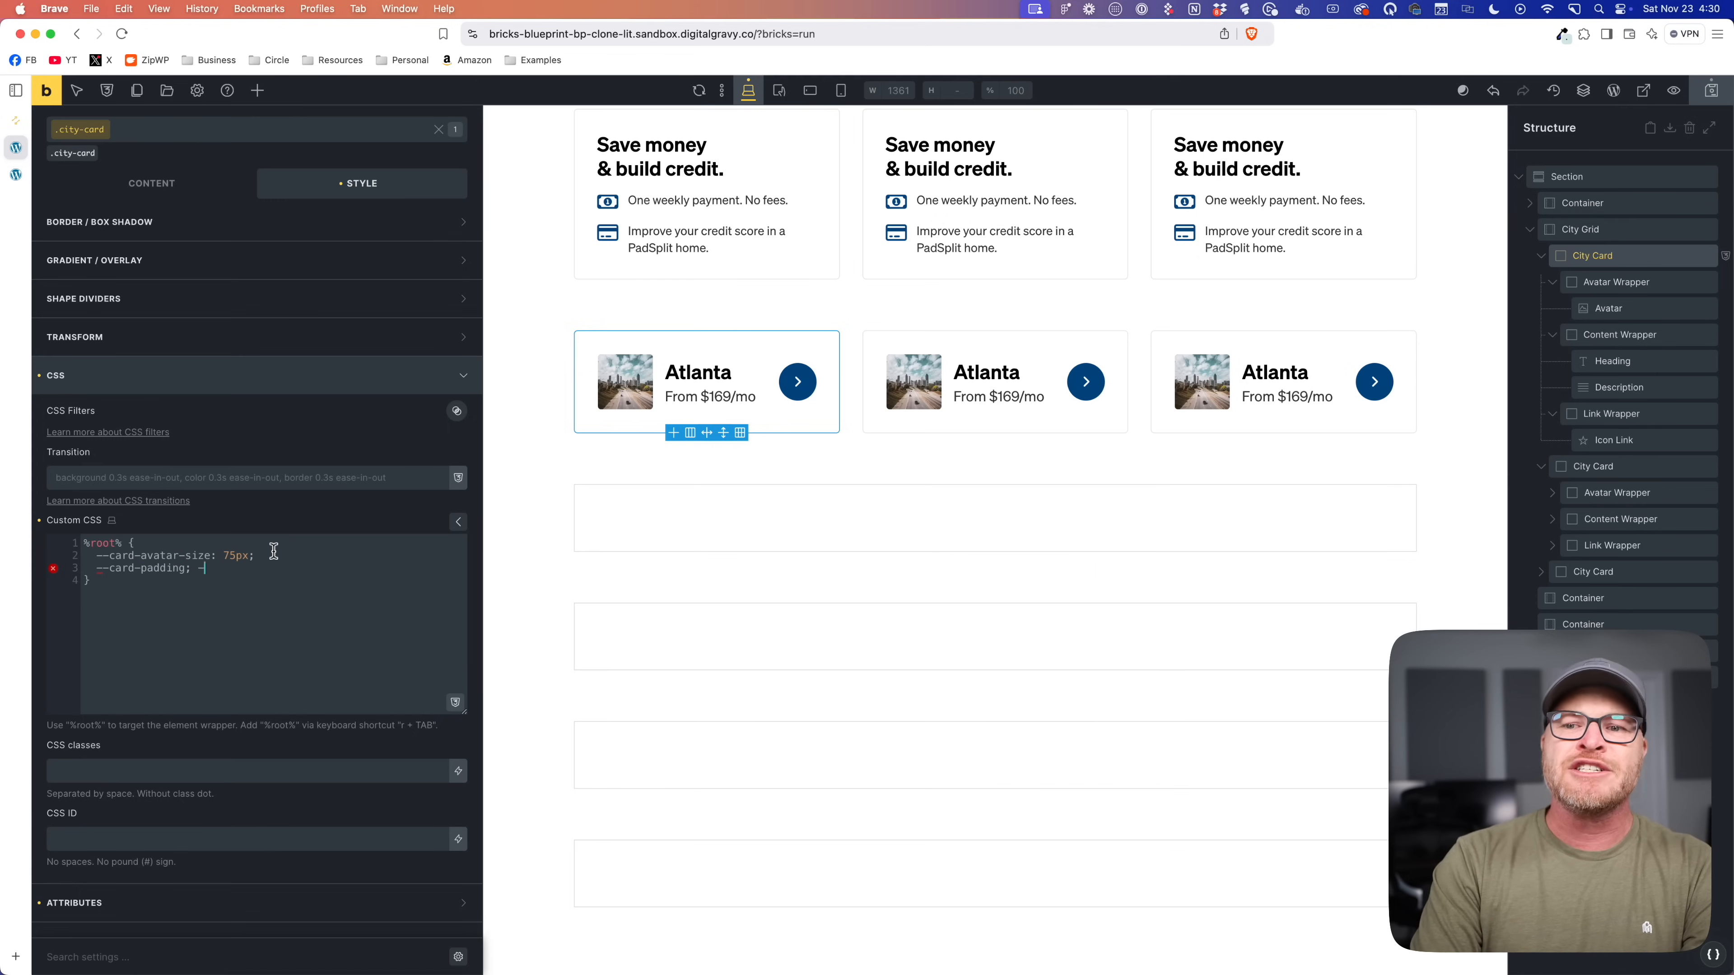
text(: --)
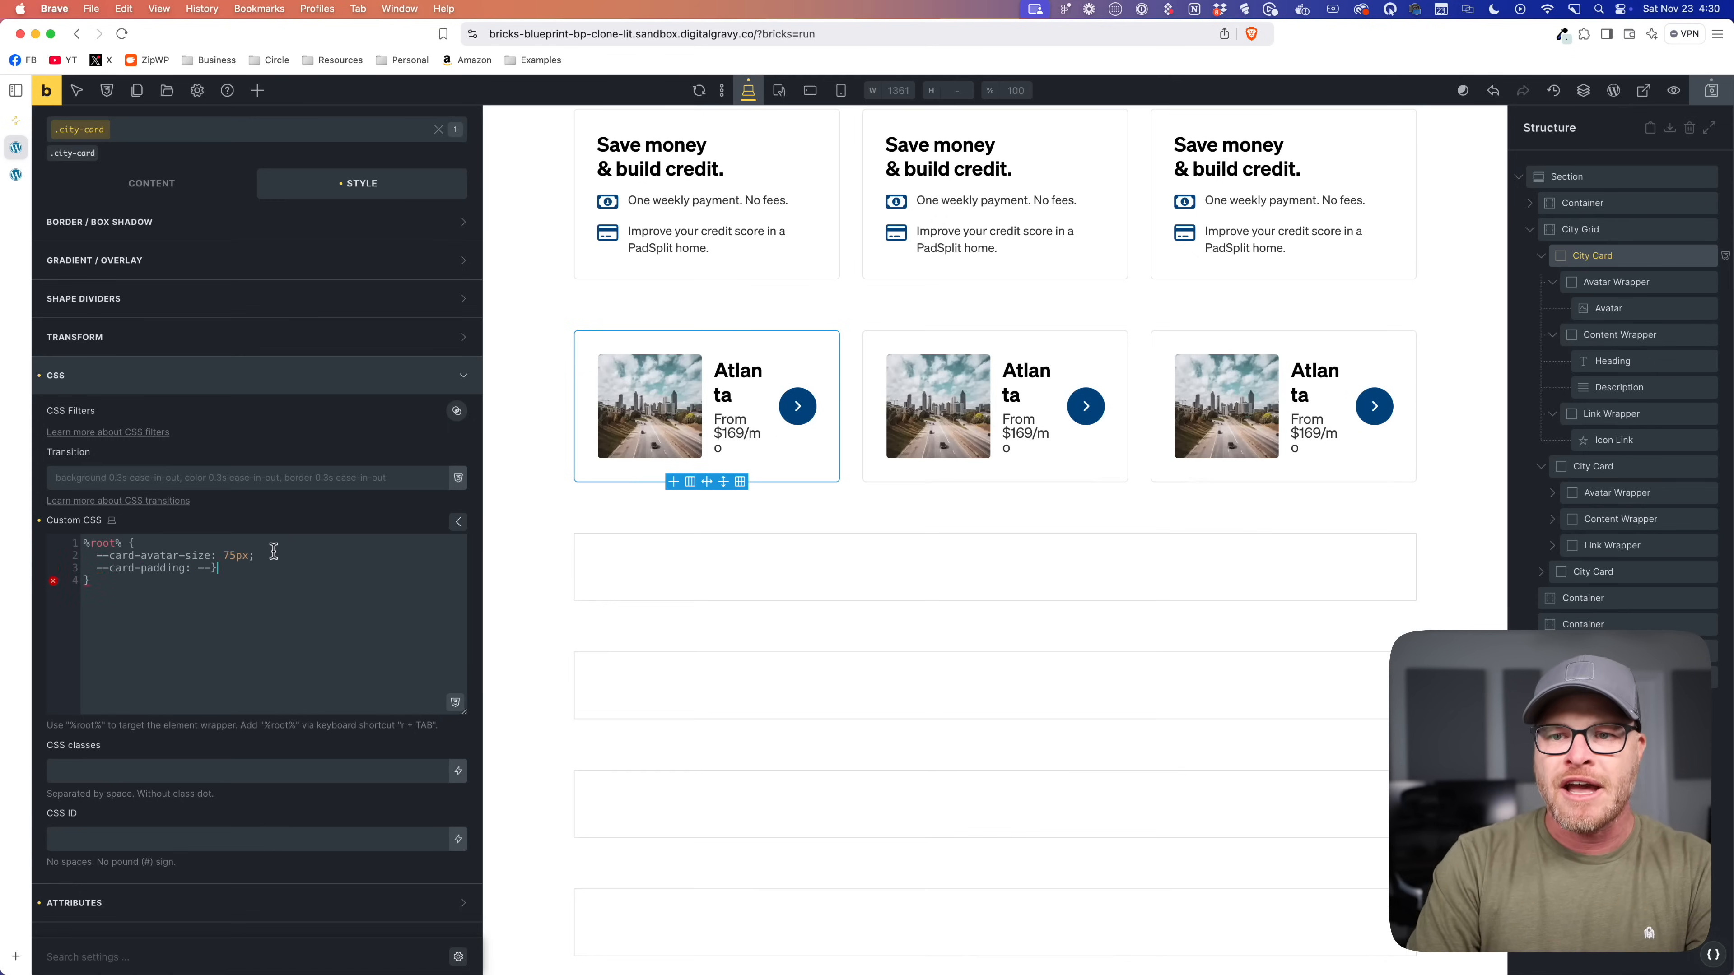
key(BackSpace)
text(space-s);)
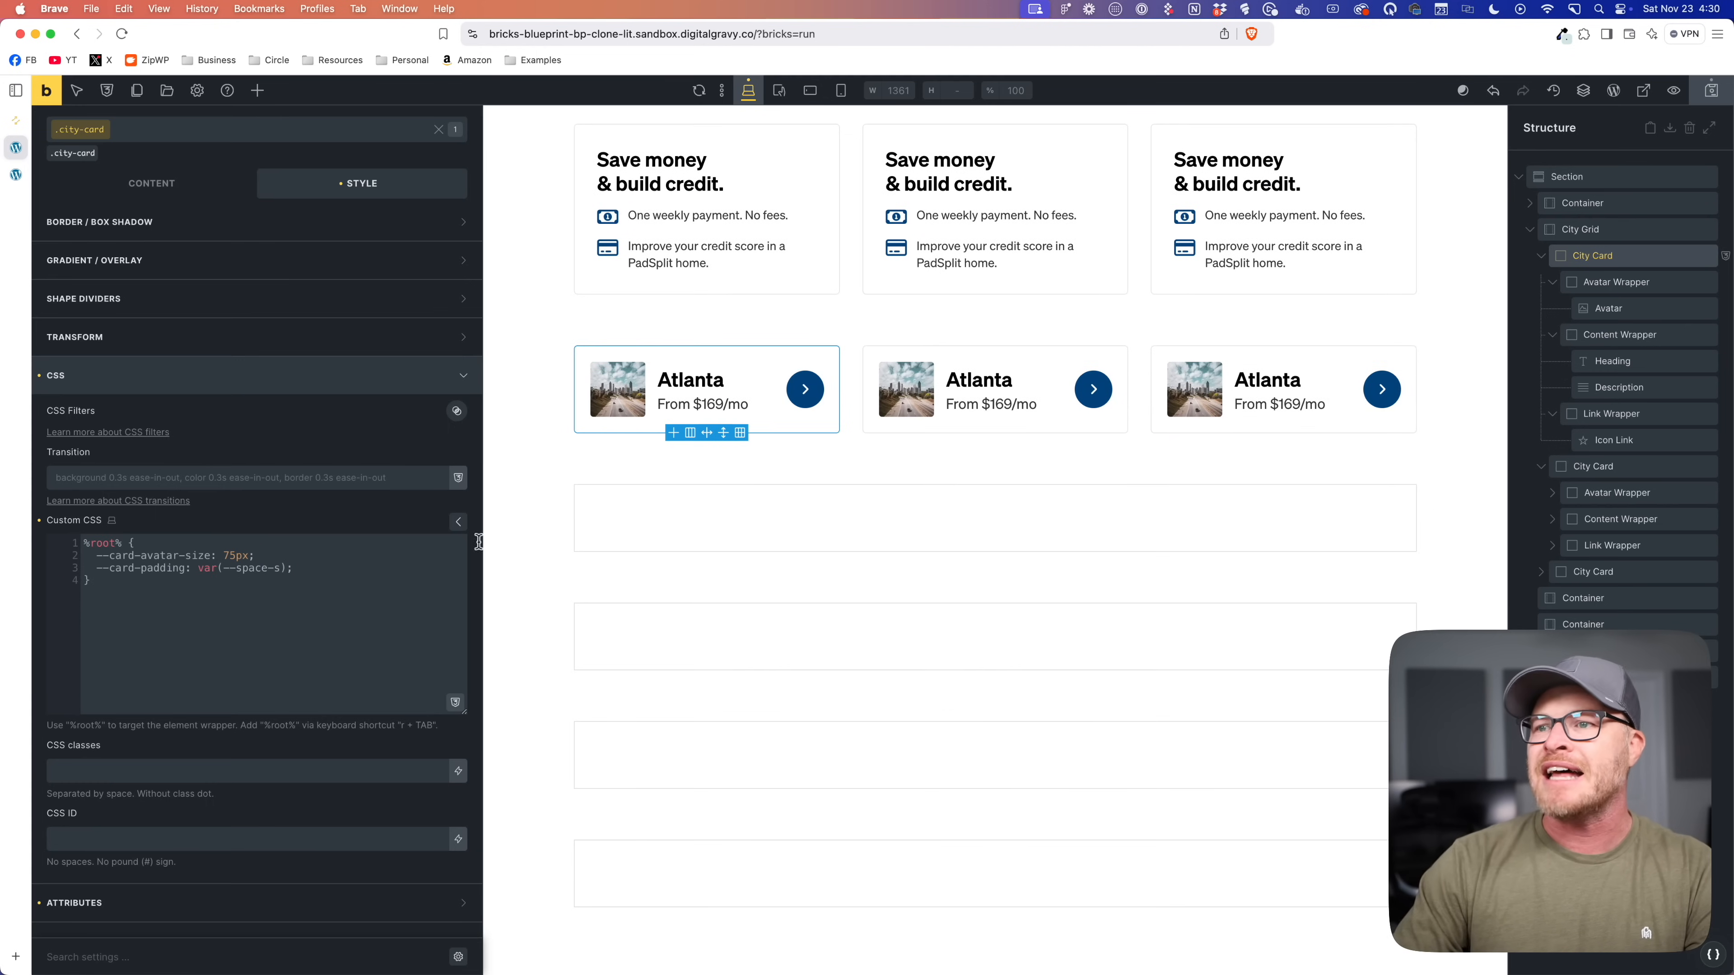
key(super+s)
click(22, 171)
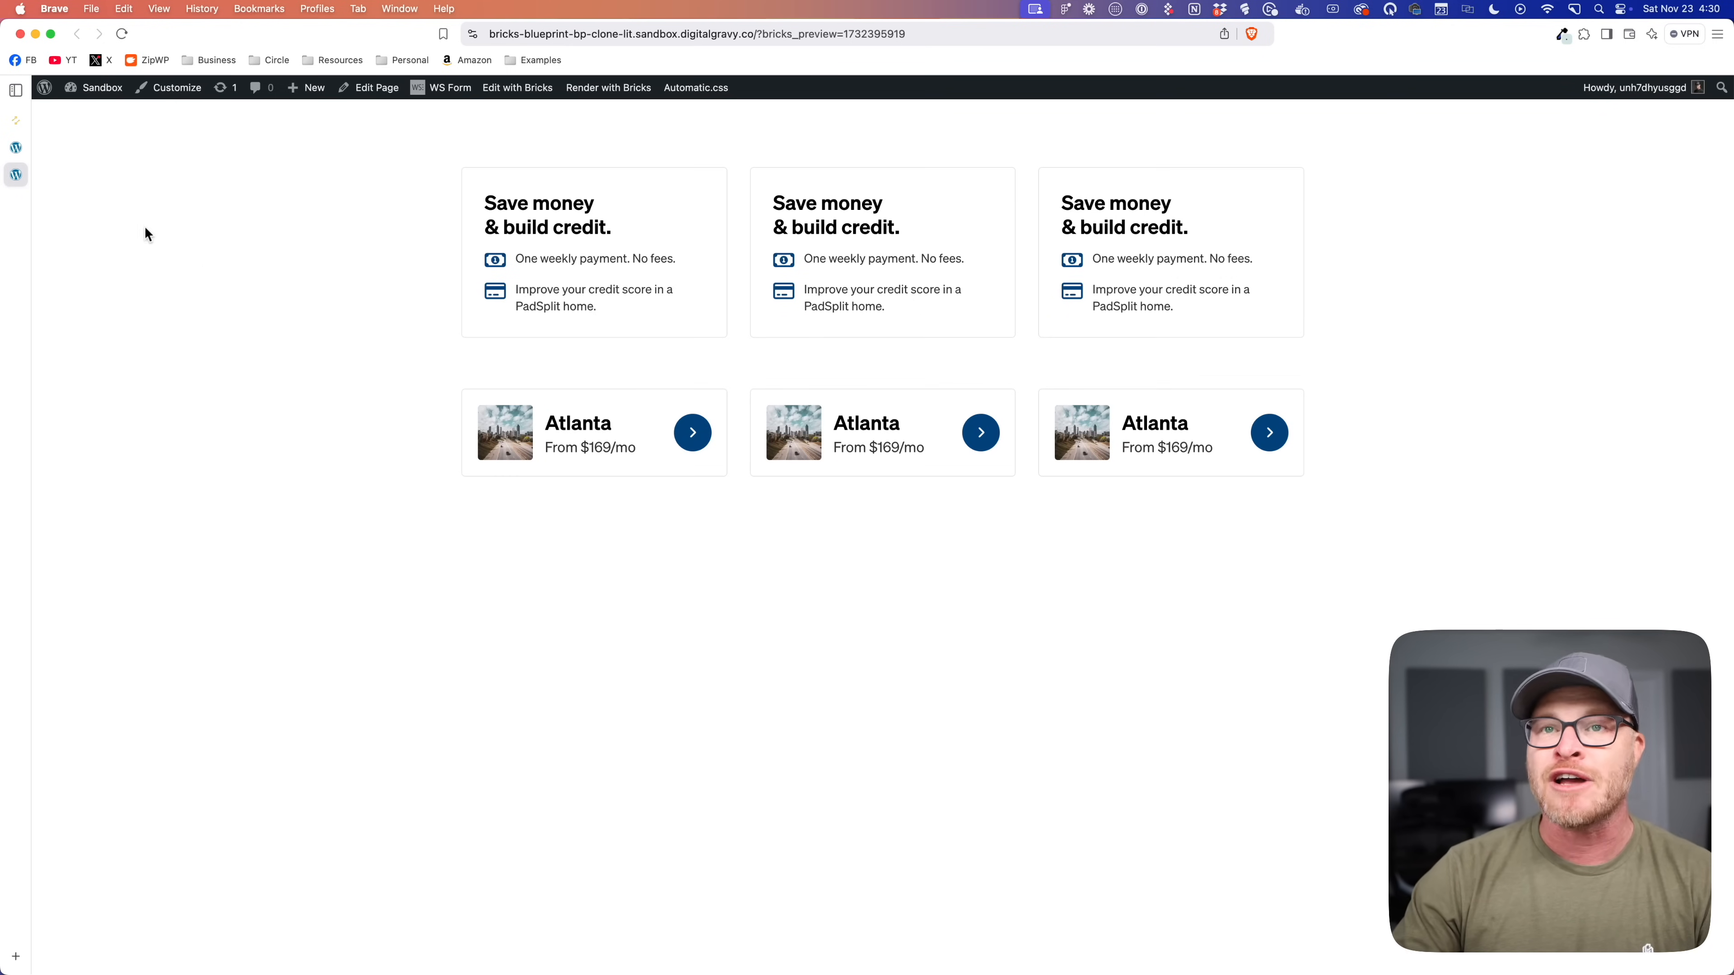
click(12, 120)
scroll(650, 689, down, 5)
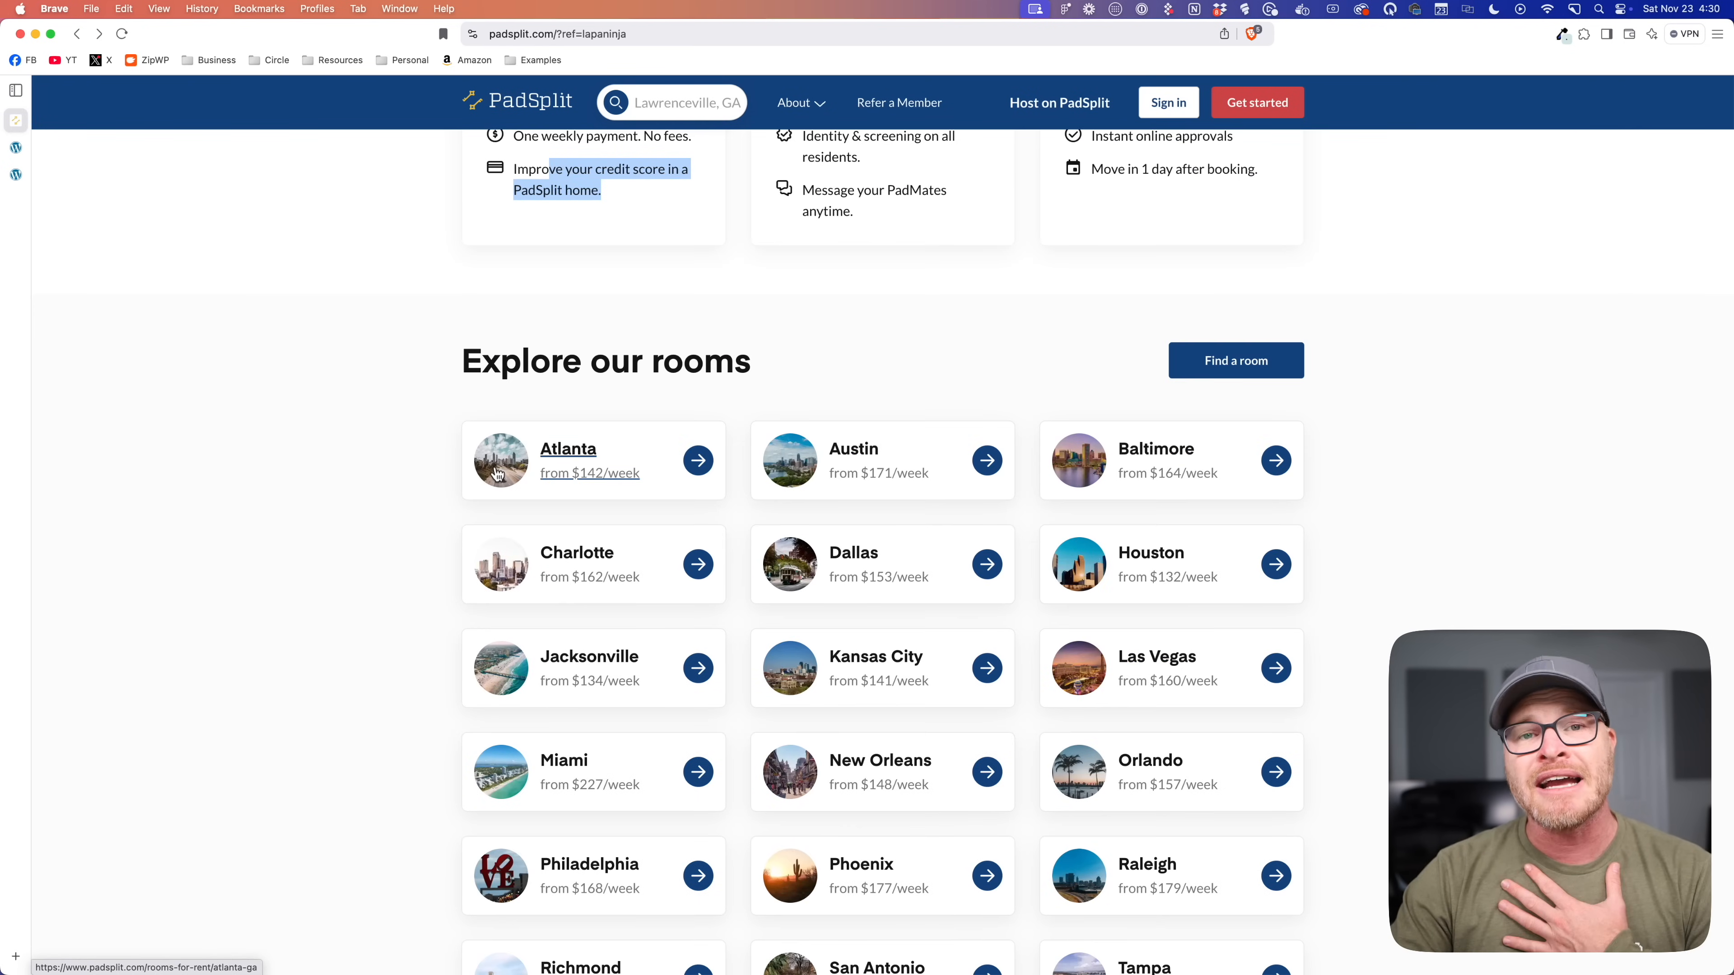
Step: Set the Automatic.css card avatar radius to 50vw from the front-end preview and save the settings
click(26, 178)
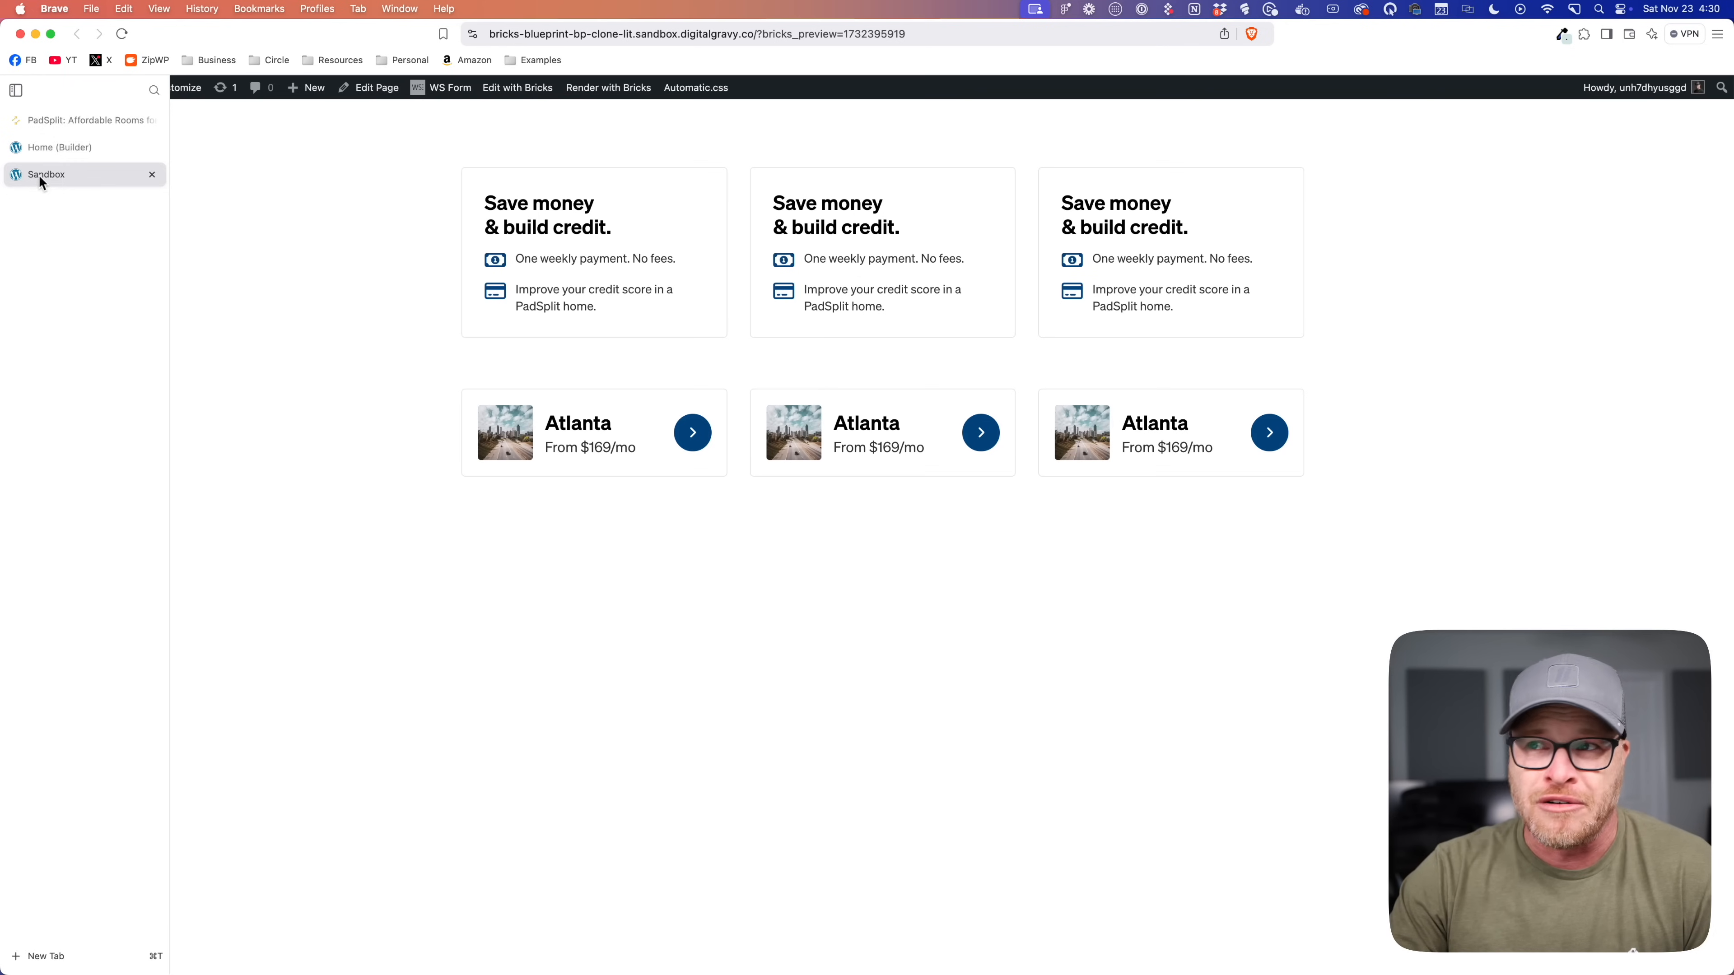
click(710, 89)
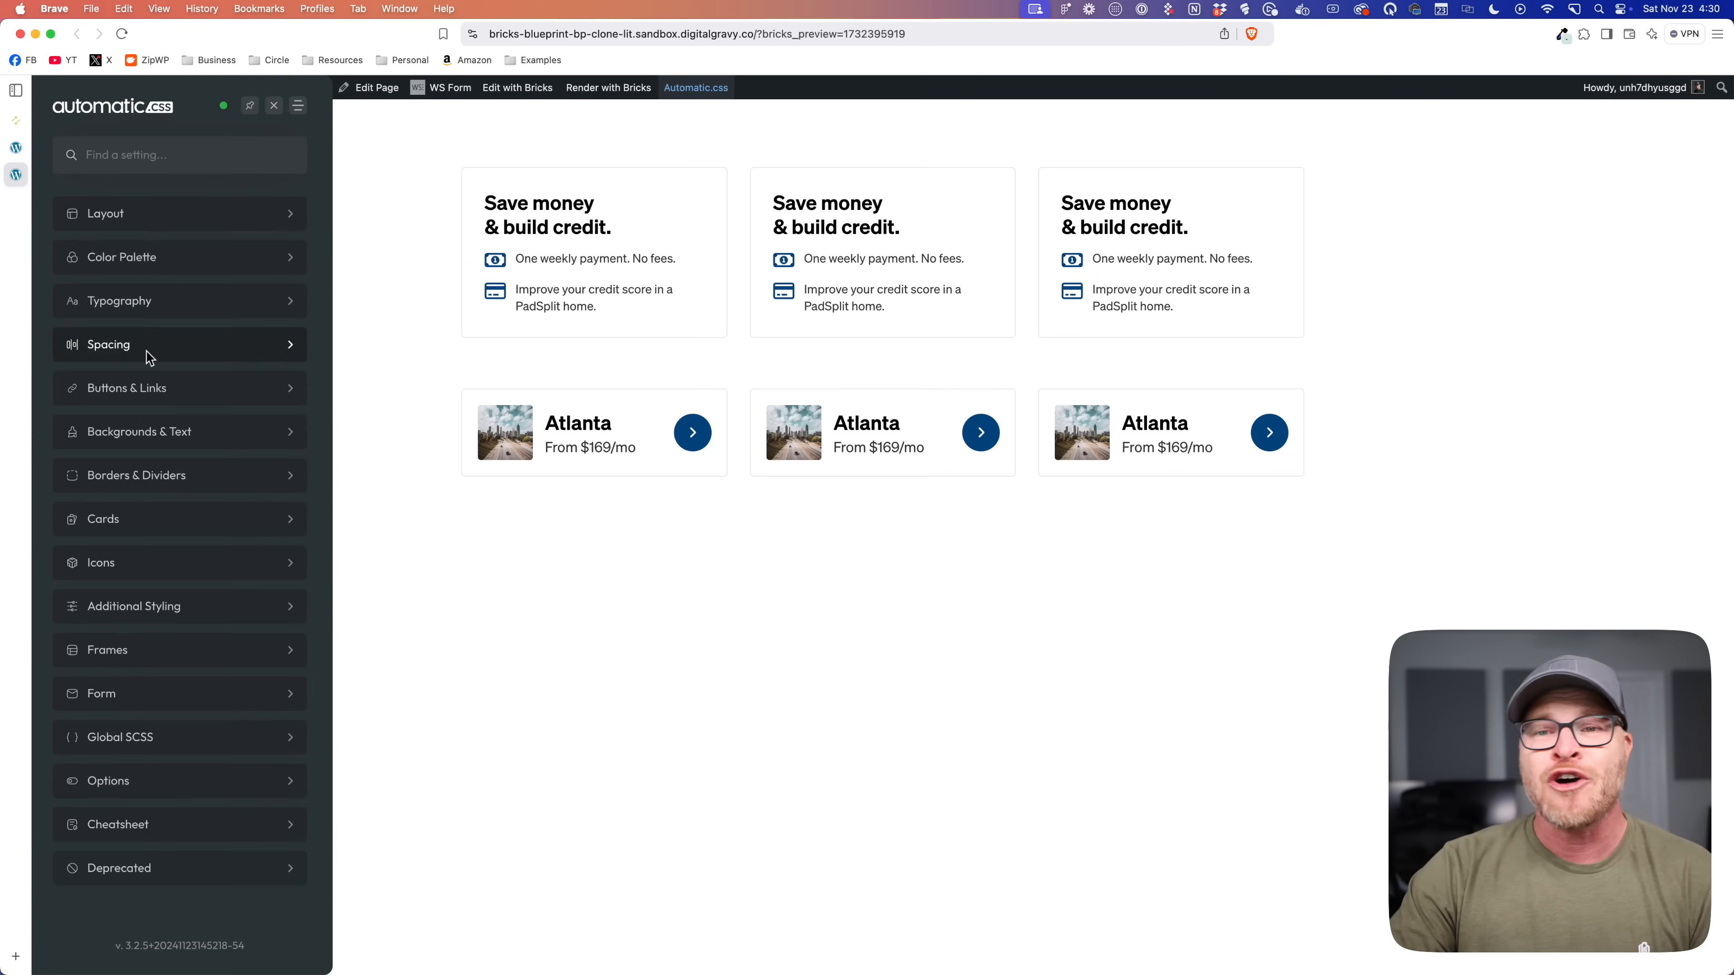
click(149, 522)
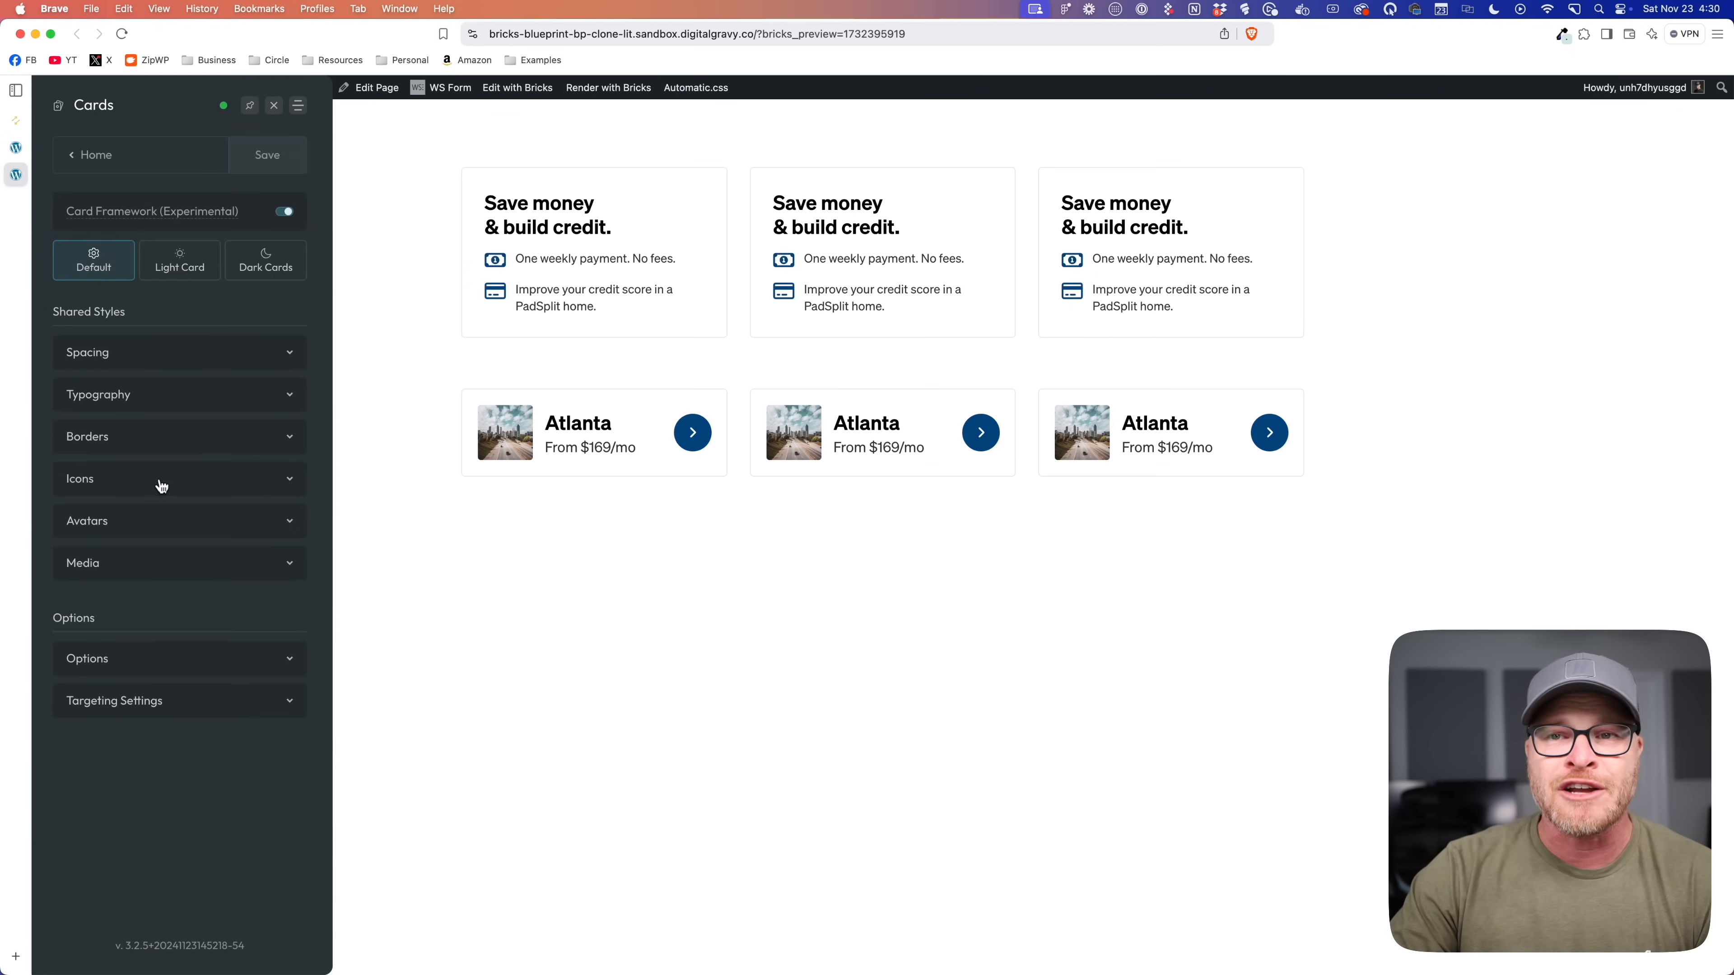
click(150, 523)
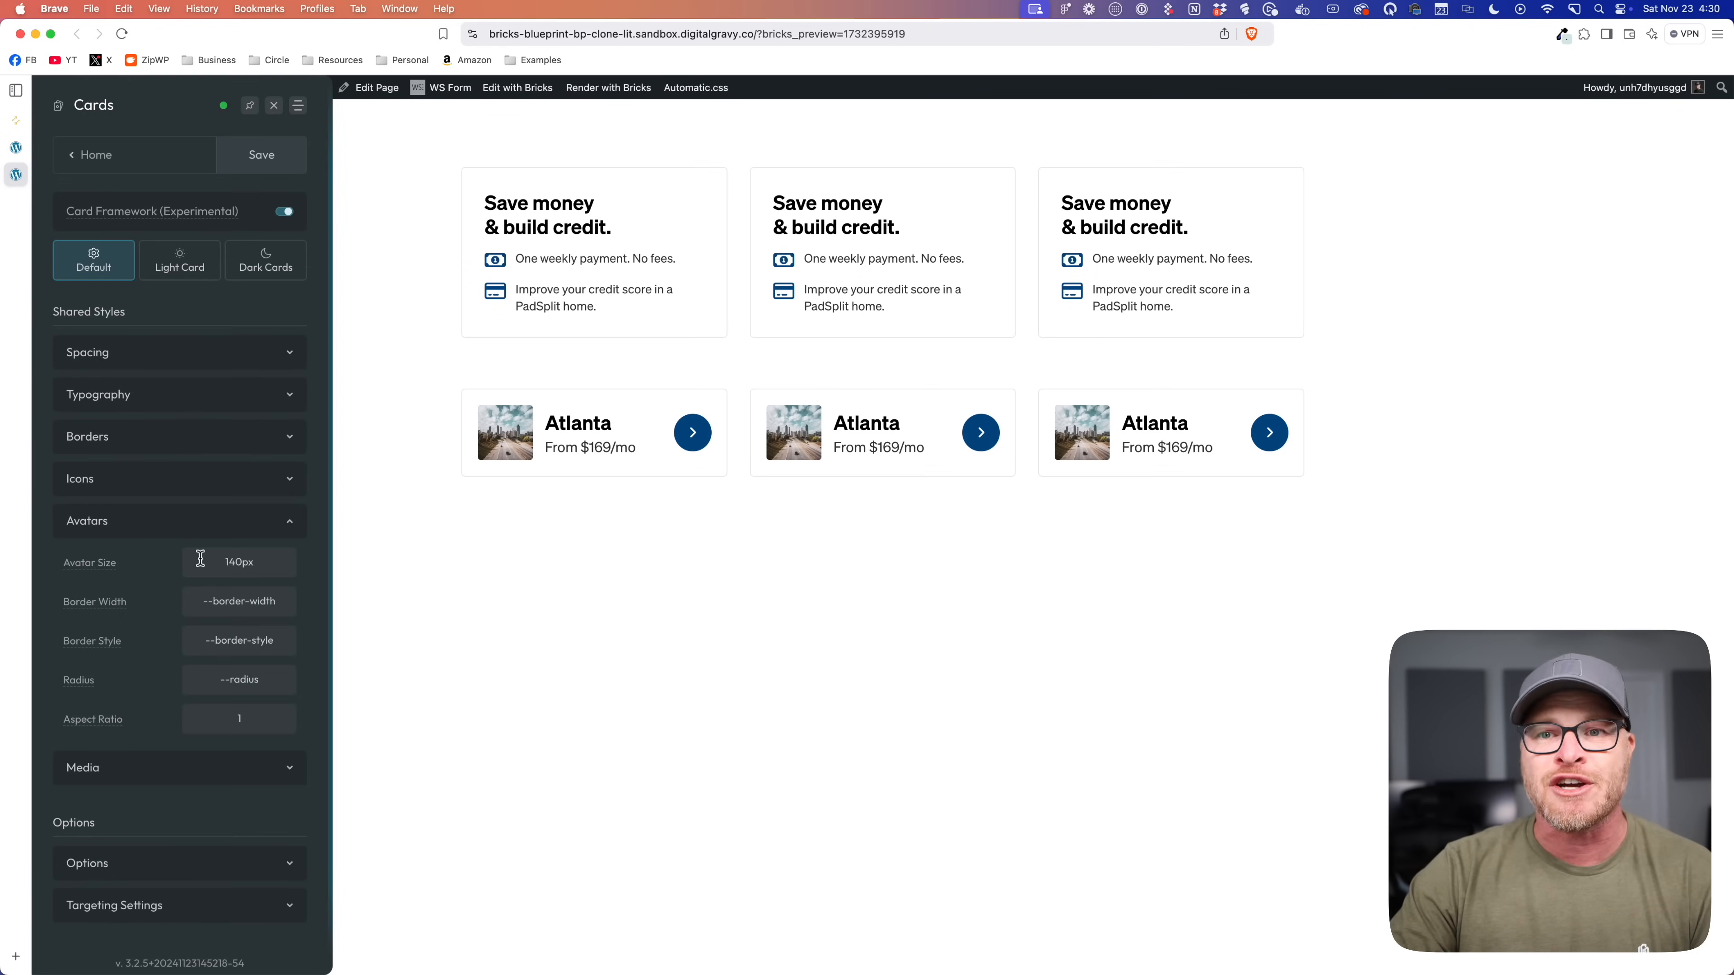
click(269, 683)
text(50vw)
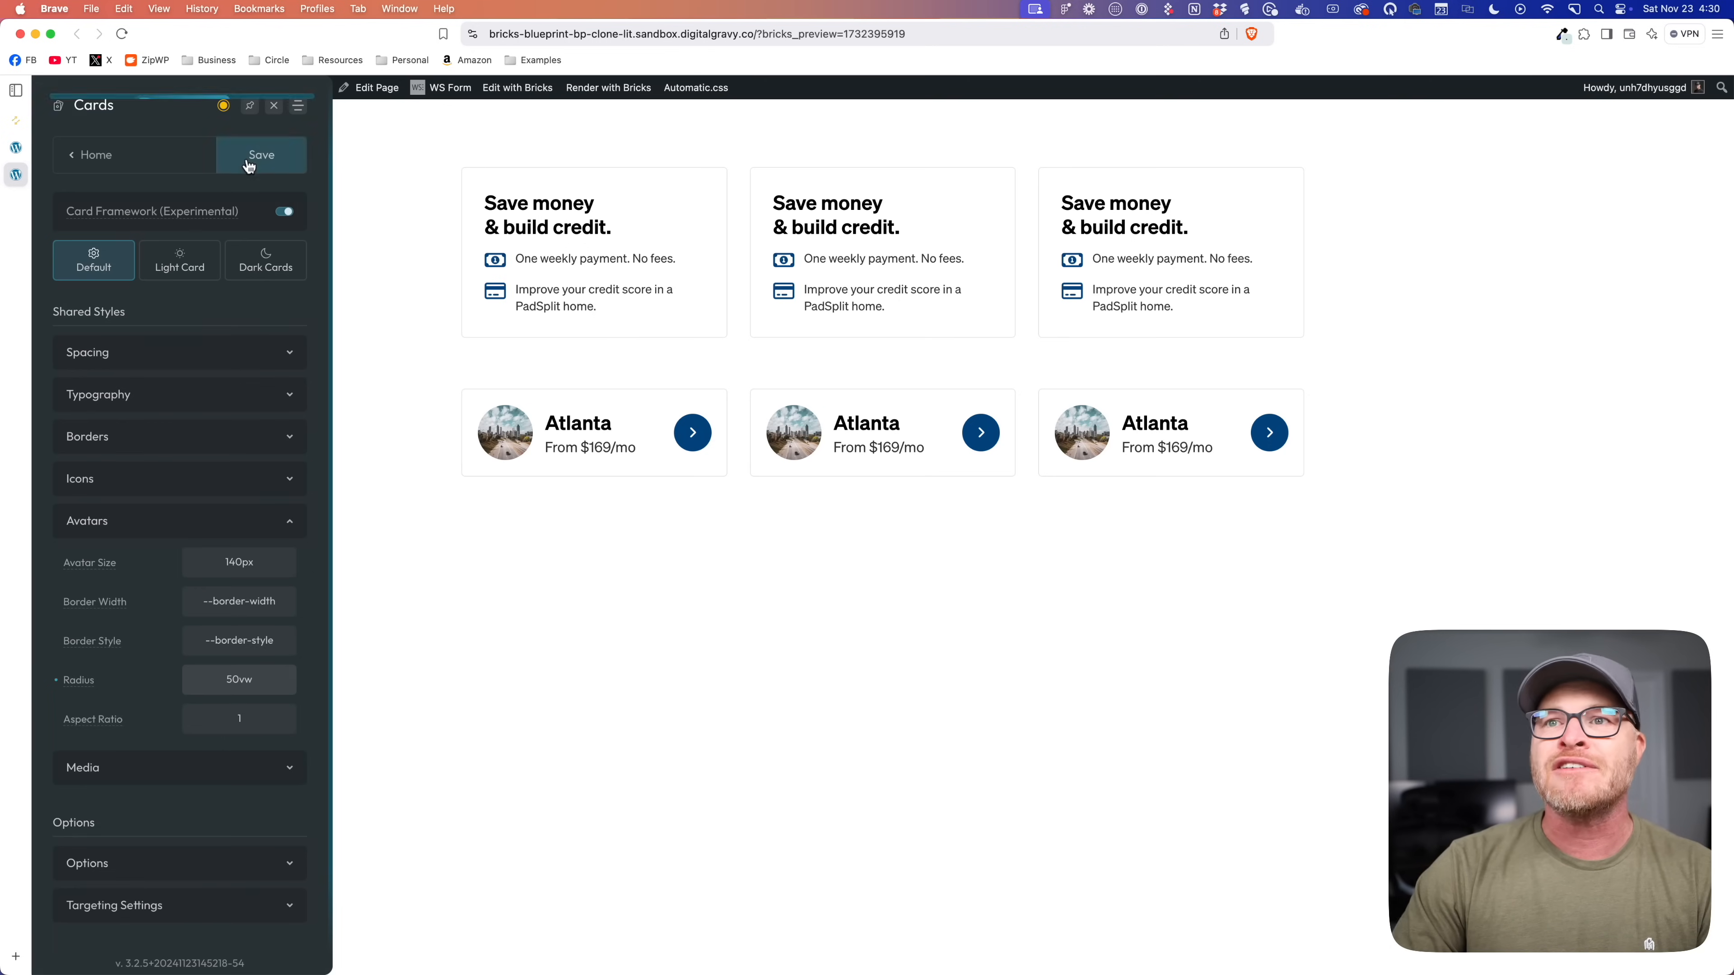
click(261, 155)
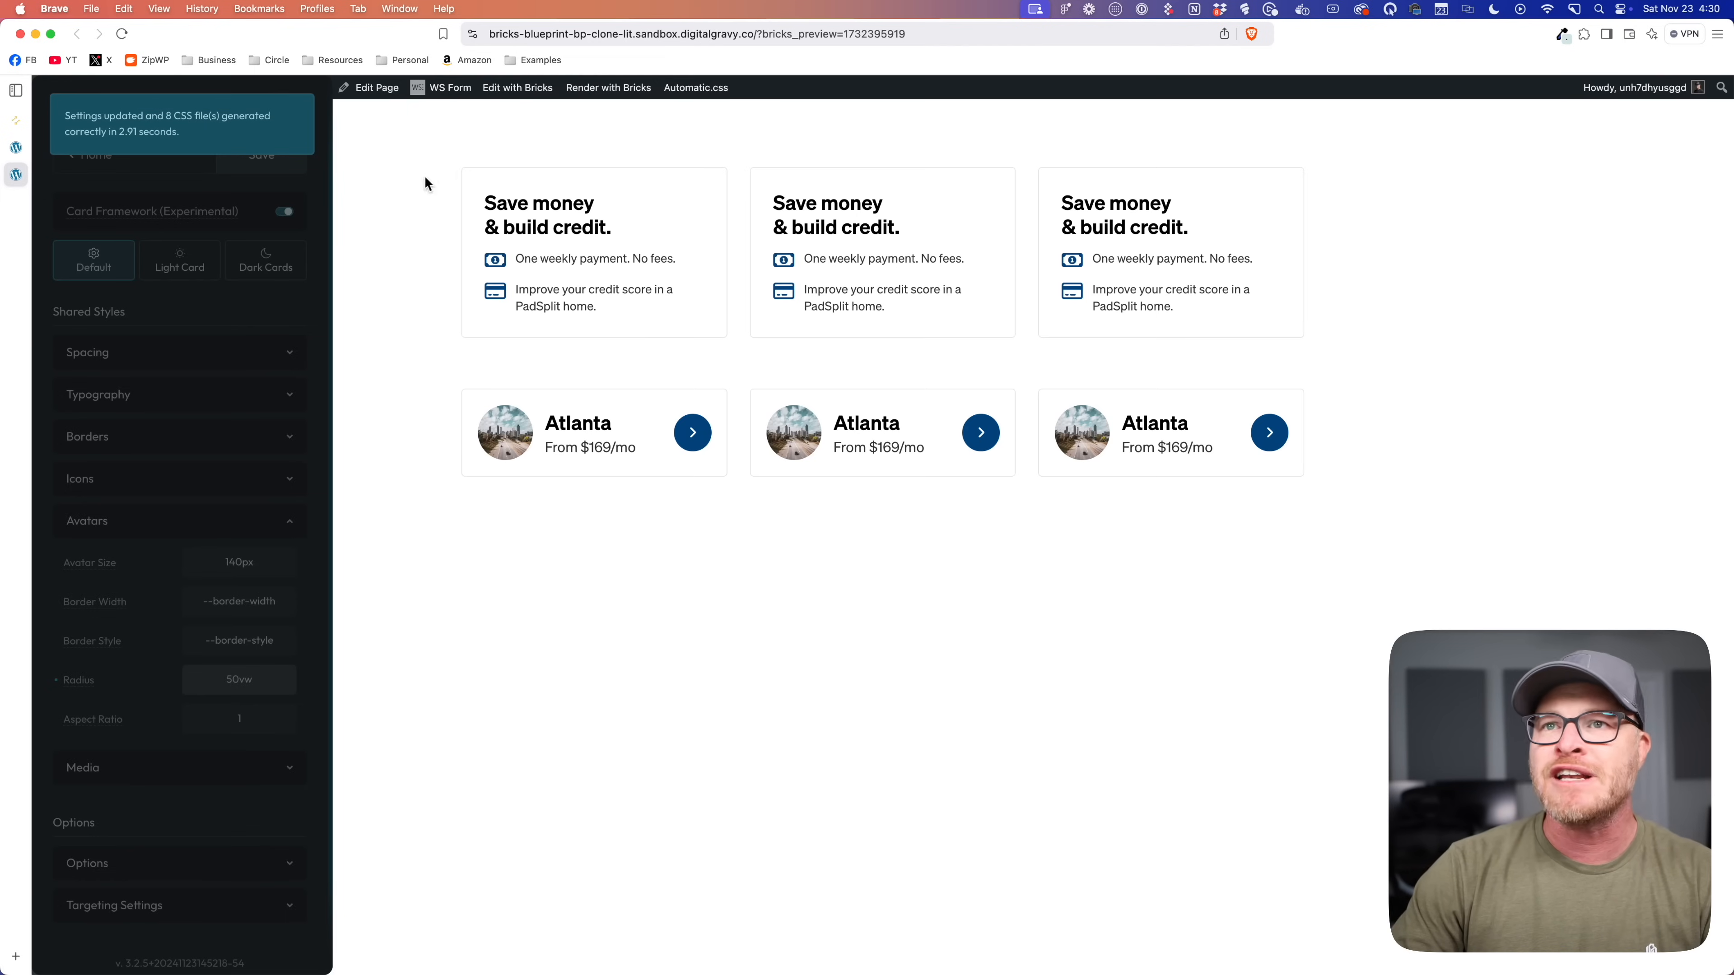
click(292, 106)
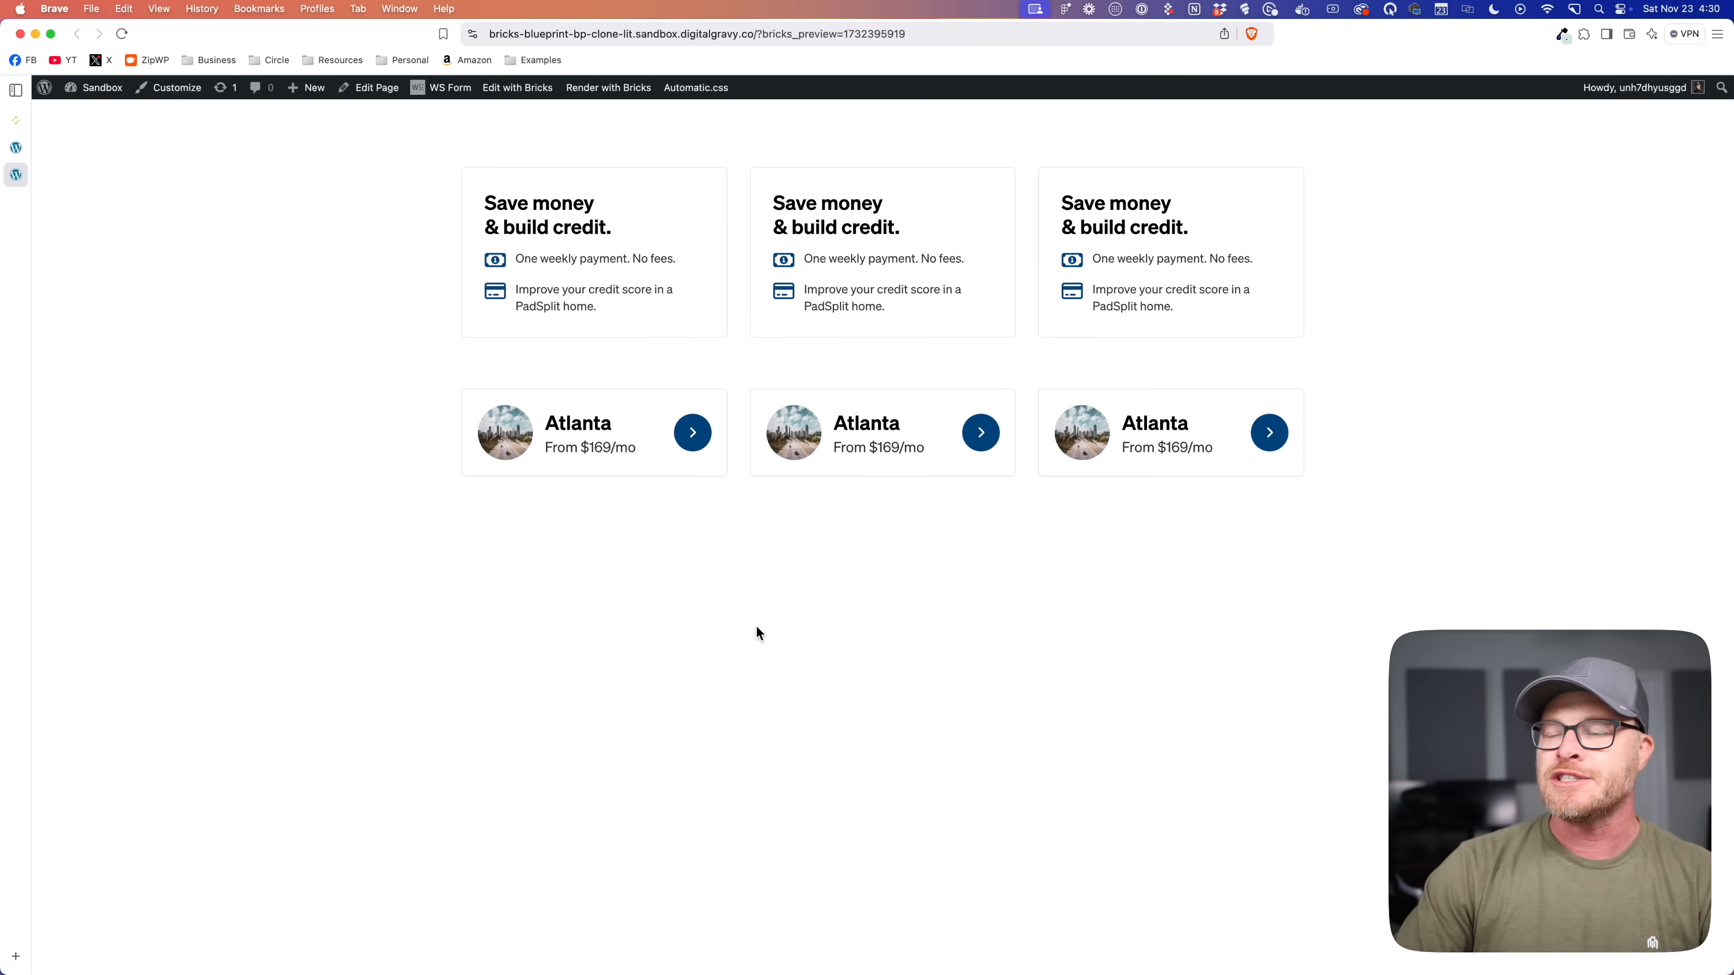
Step: Check PadSplit's Why PadSplit section, and in the Bricks builder create the class icon-grid on the first empty container below the city cards
click(16, 120)
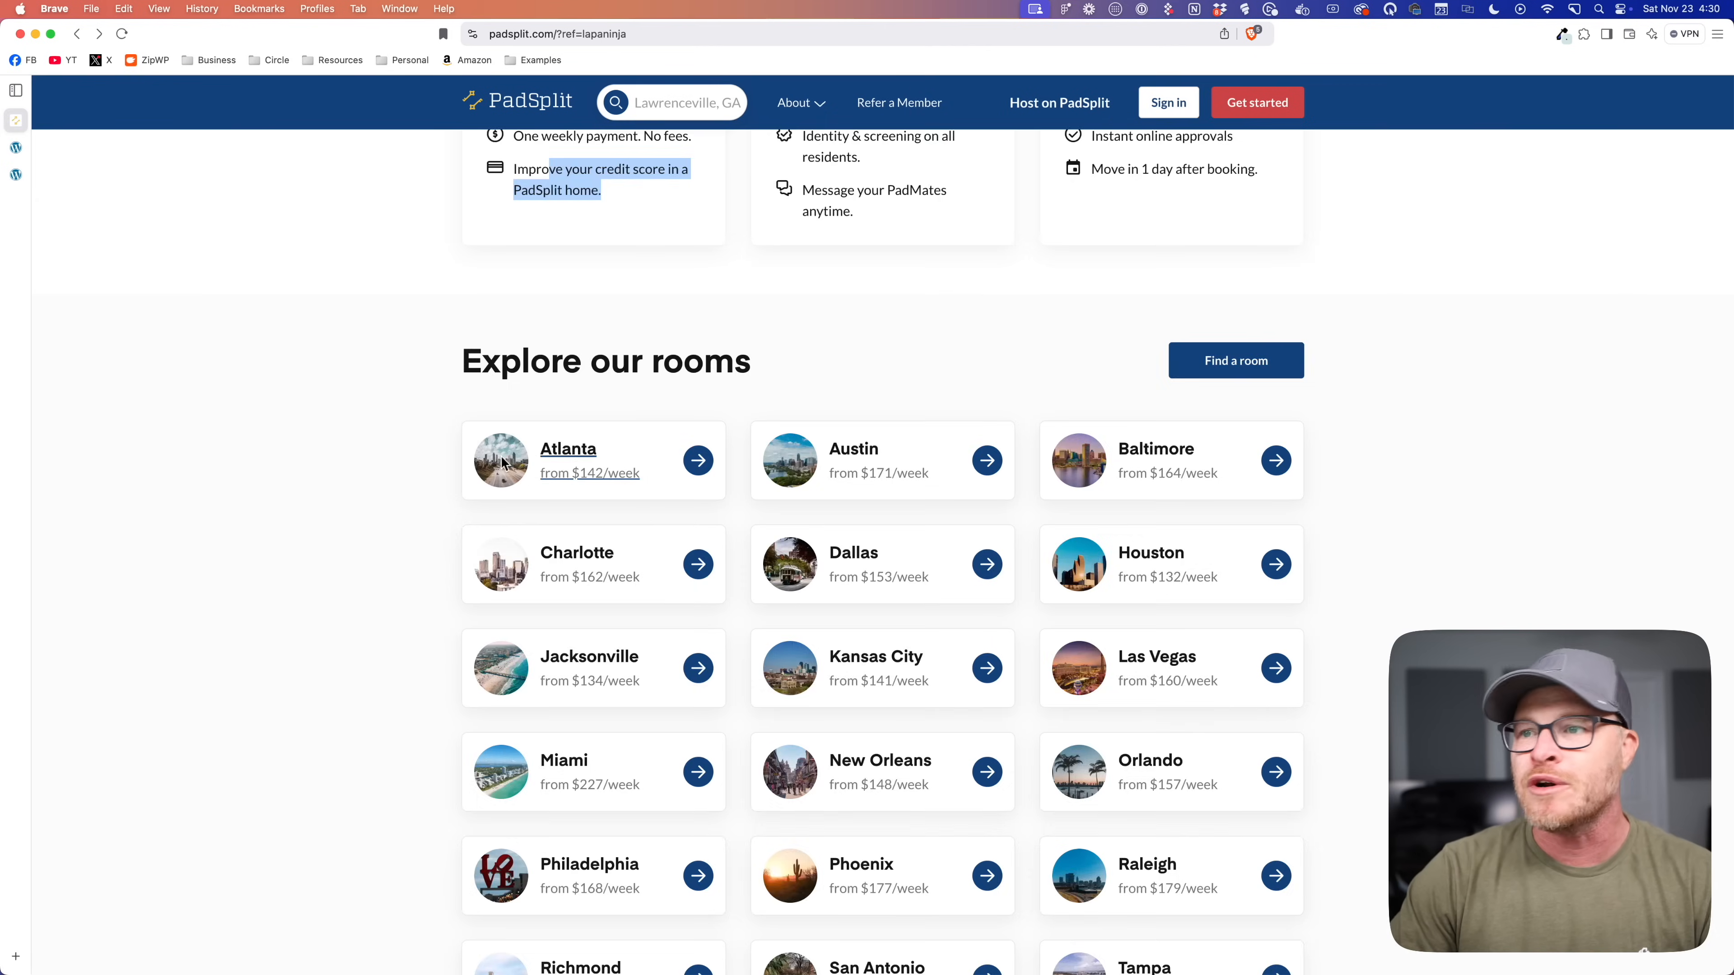
scroll(505, 465, down, 10)
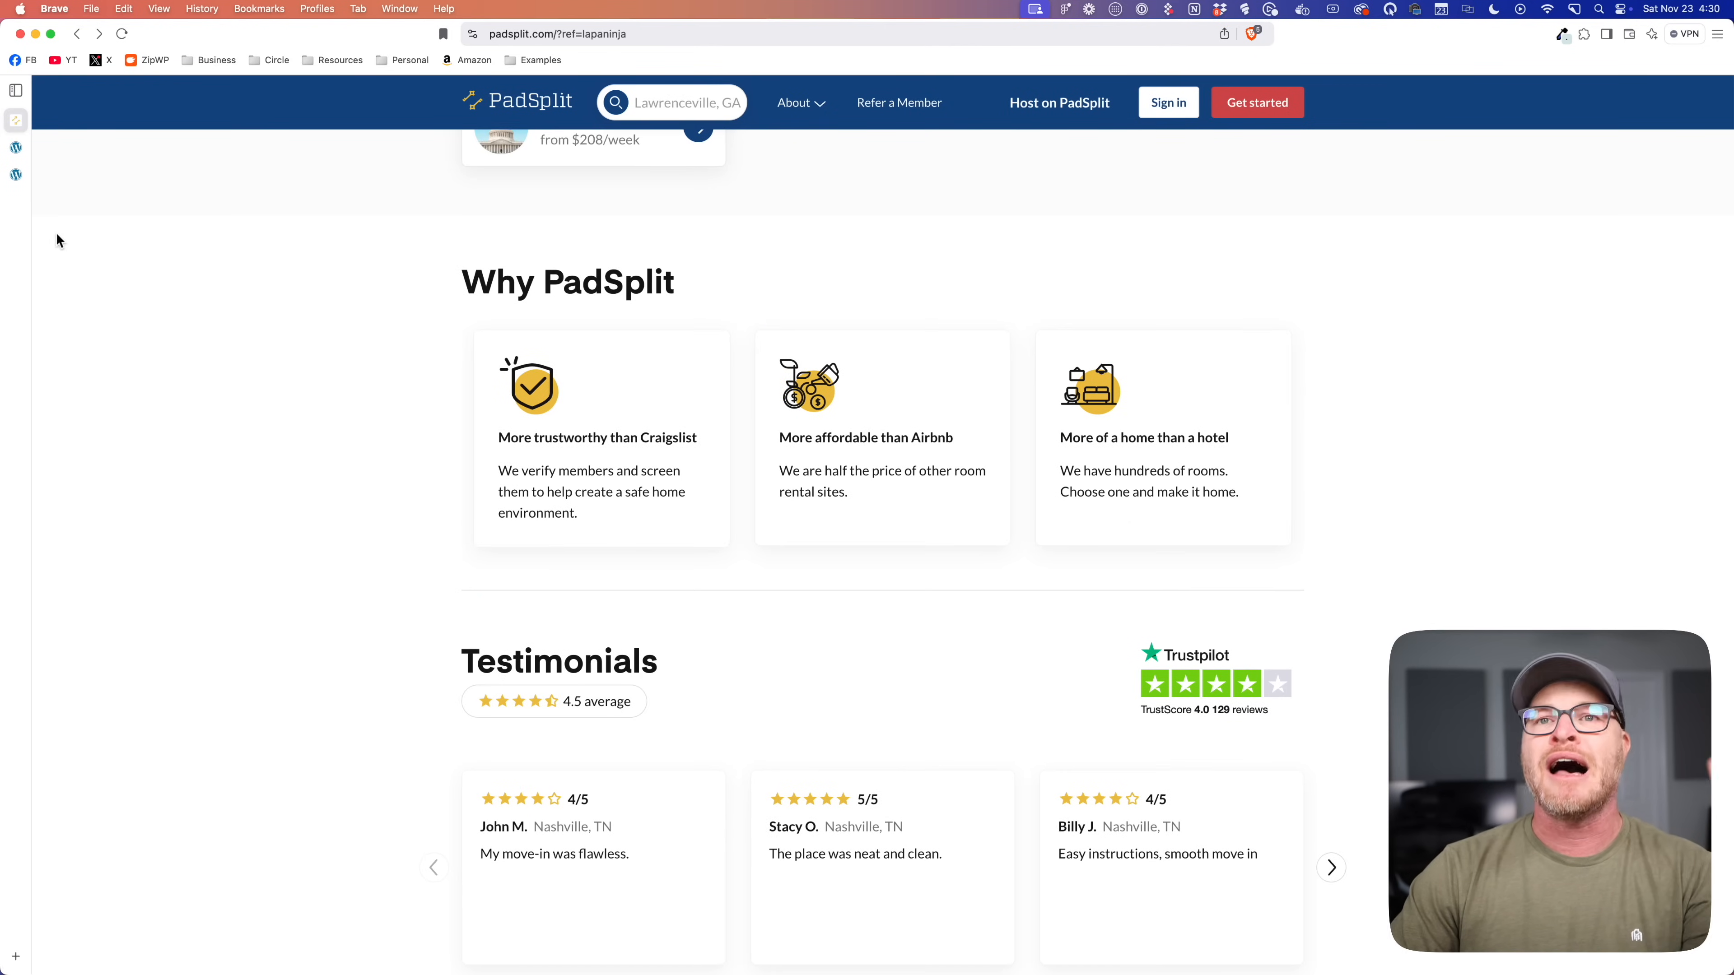
click(16, 174)
click(18, 147)
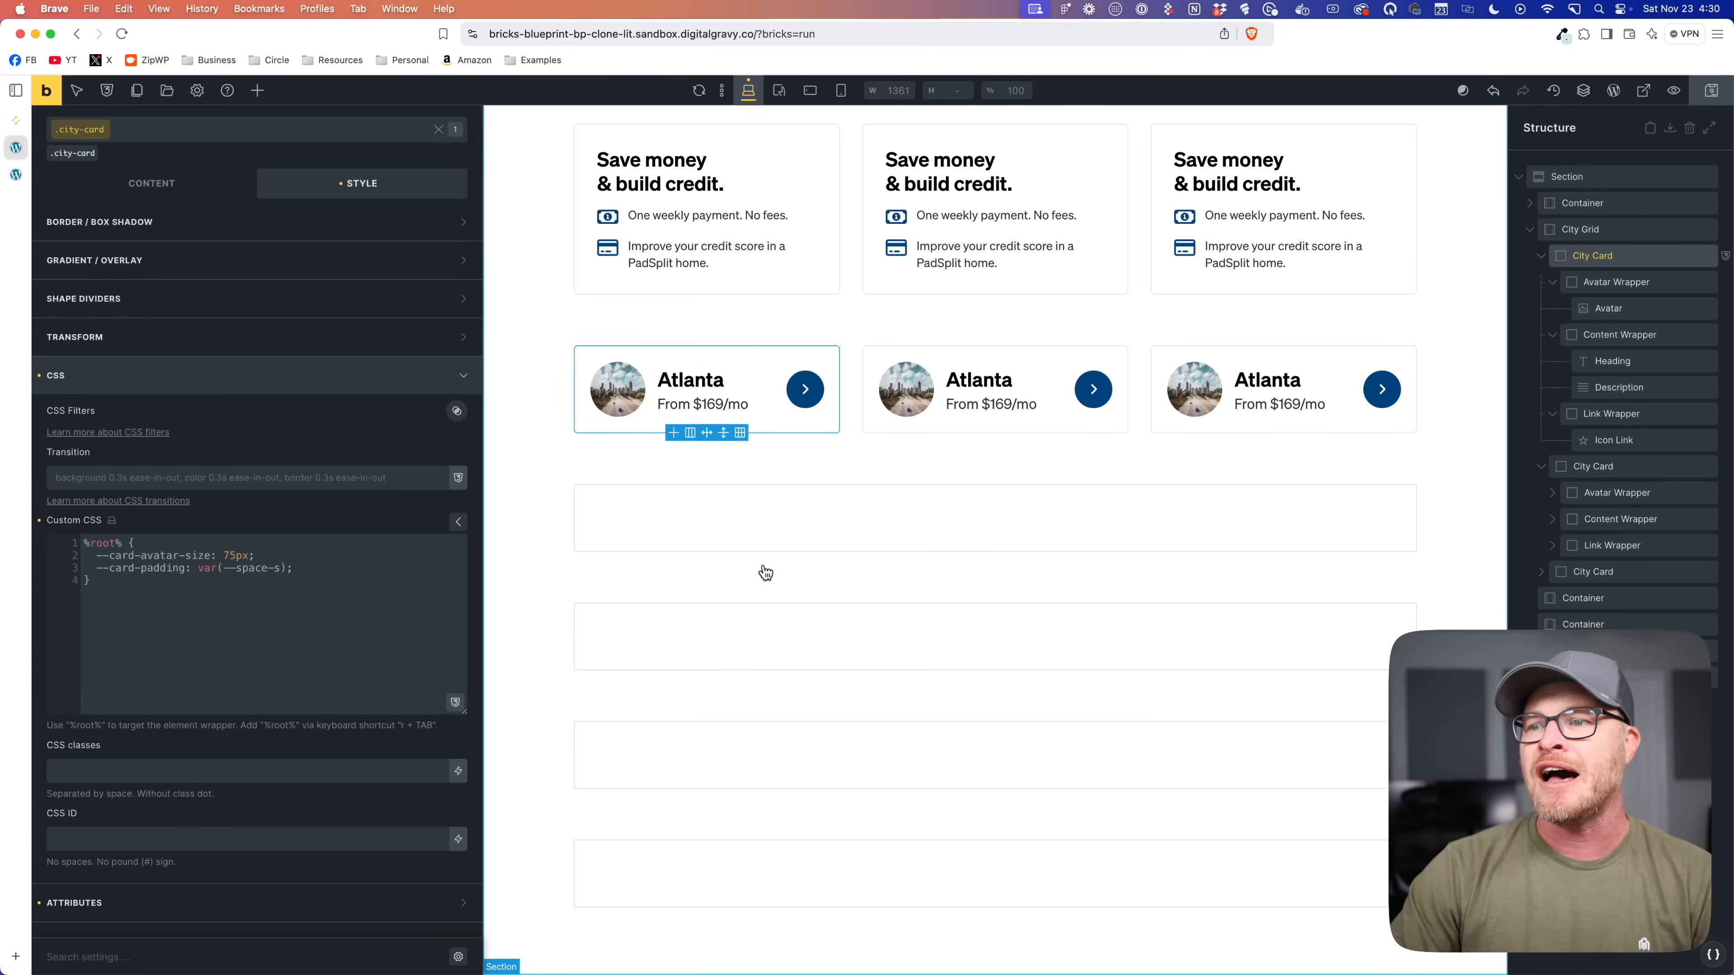
click(766, 523)
click(183, 180)
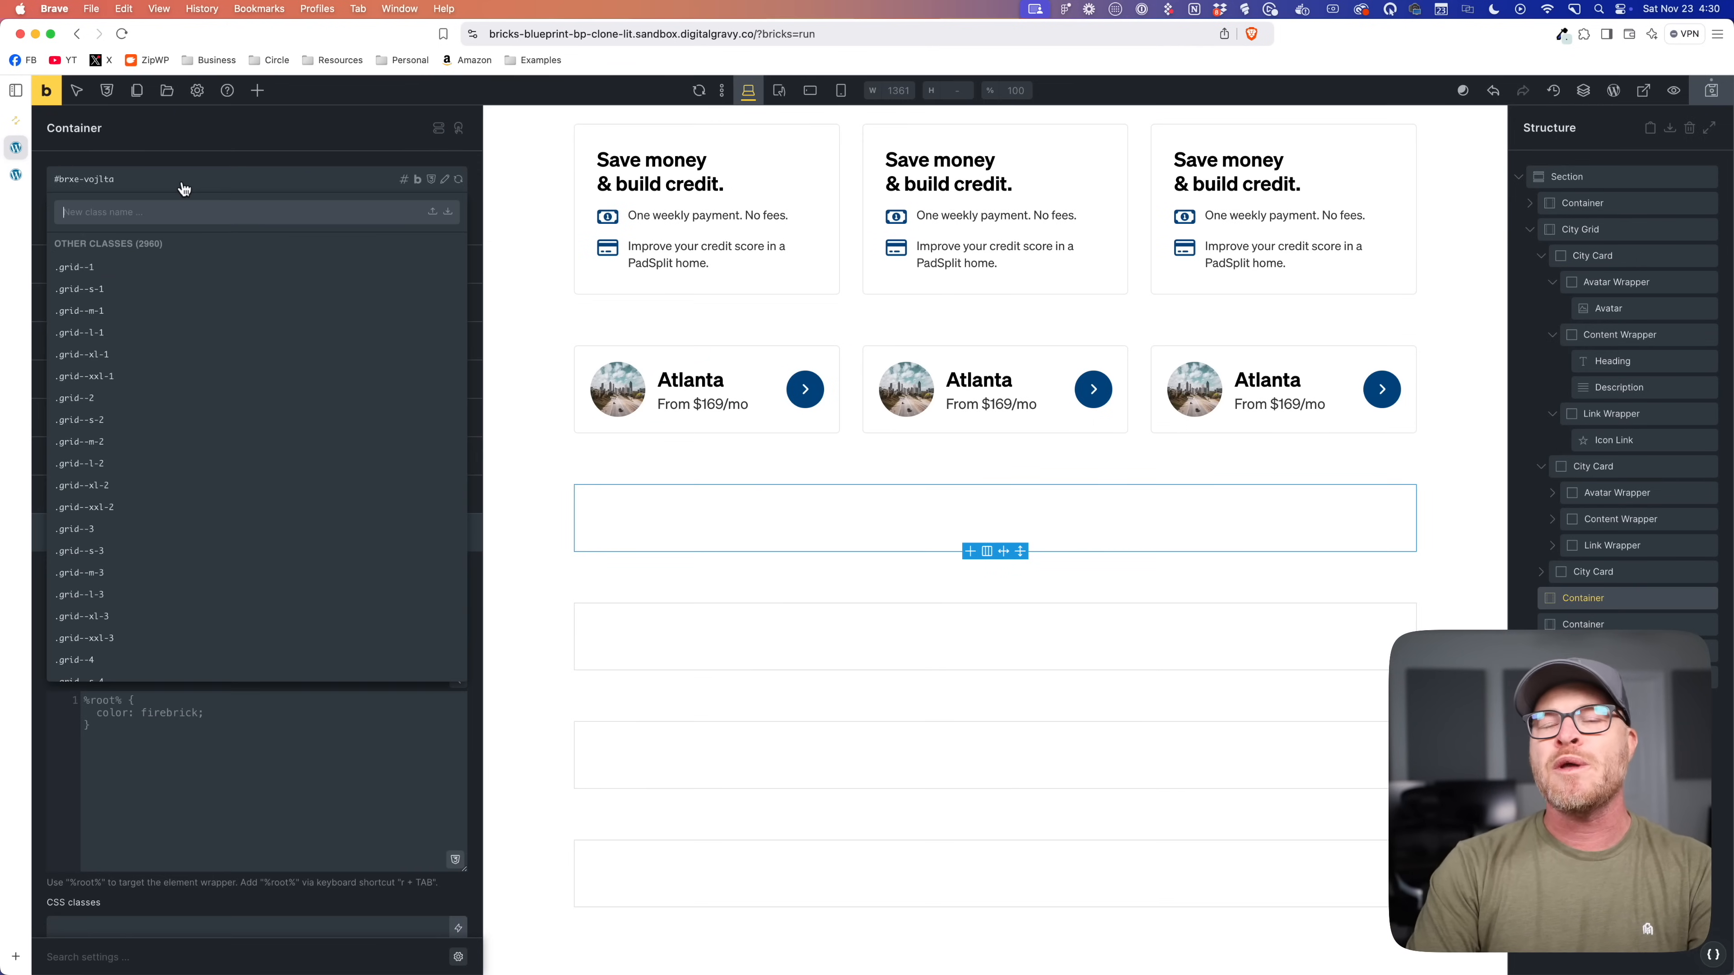
text(icon-grid)
key(Return)
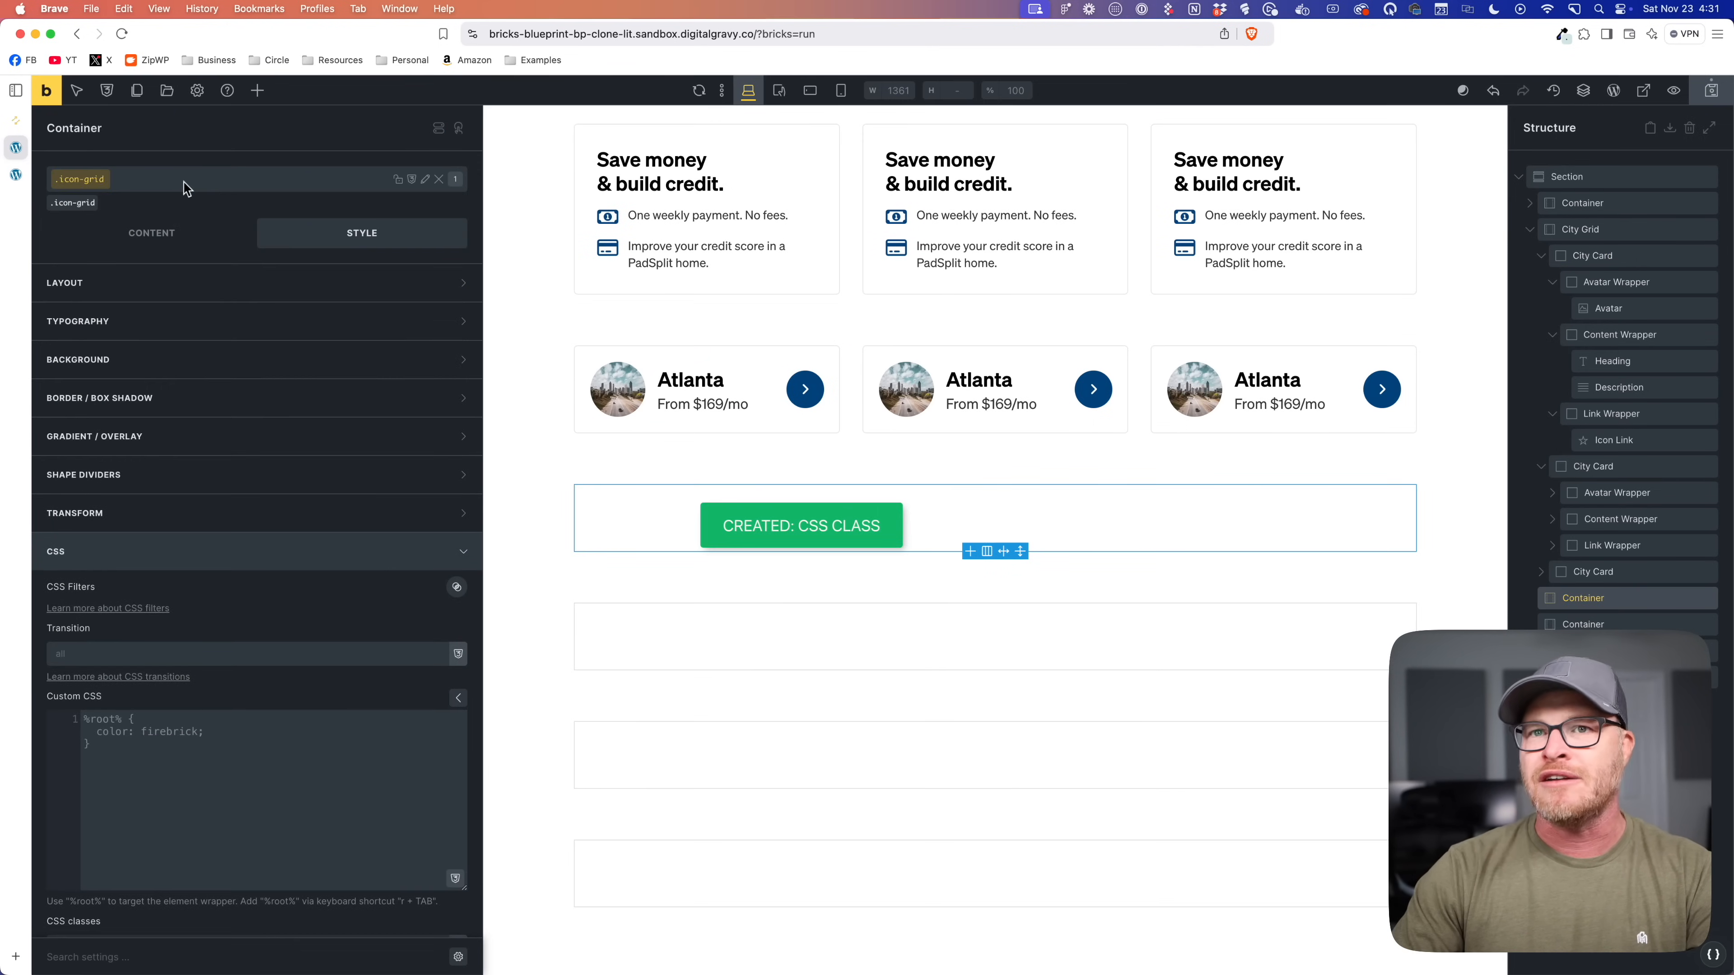
Step: Add a Block element inside the icon-grid container
click(257, 91)
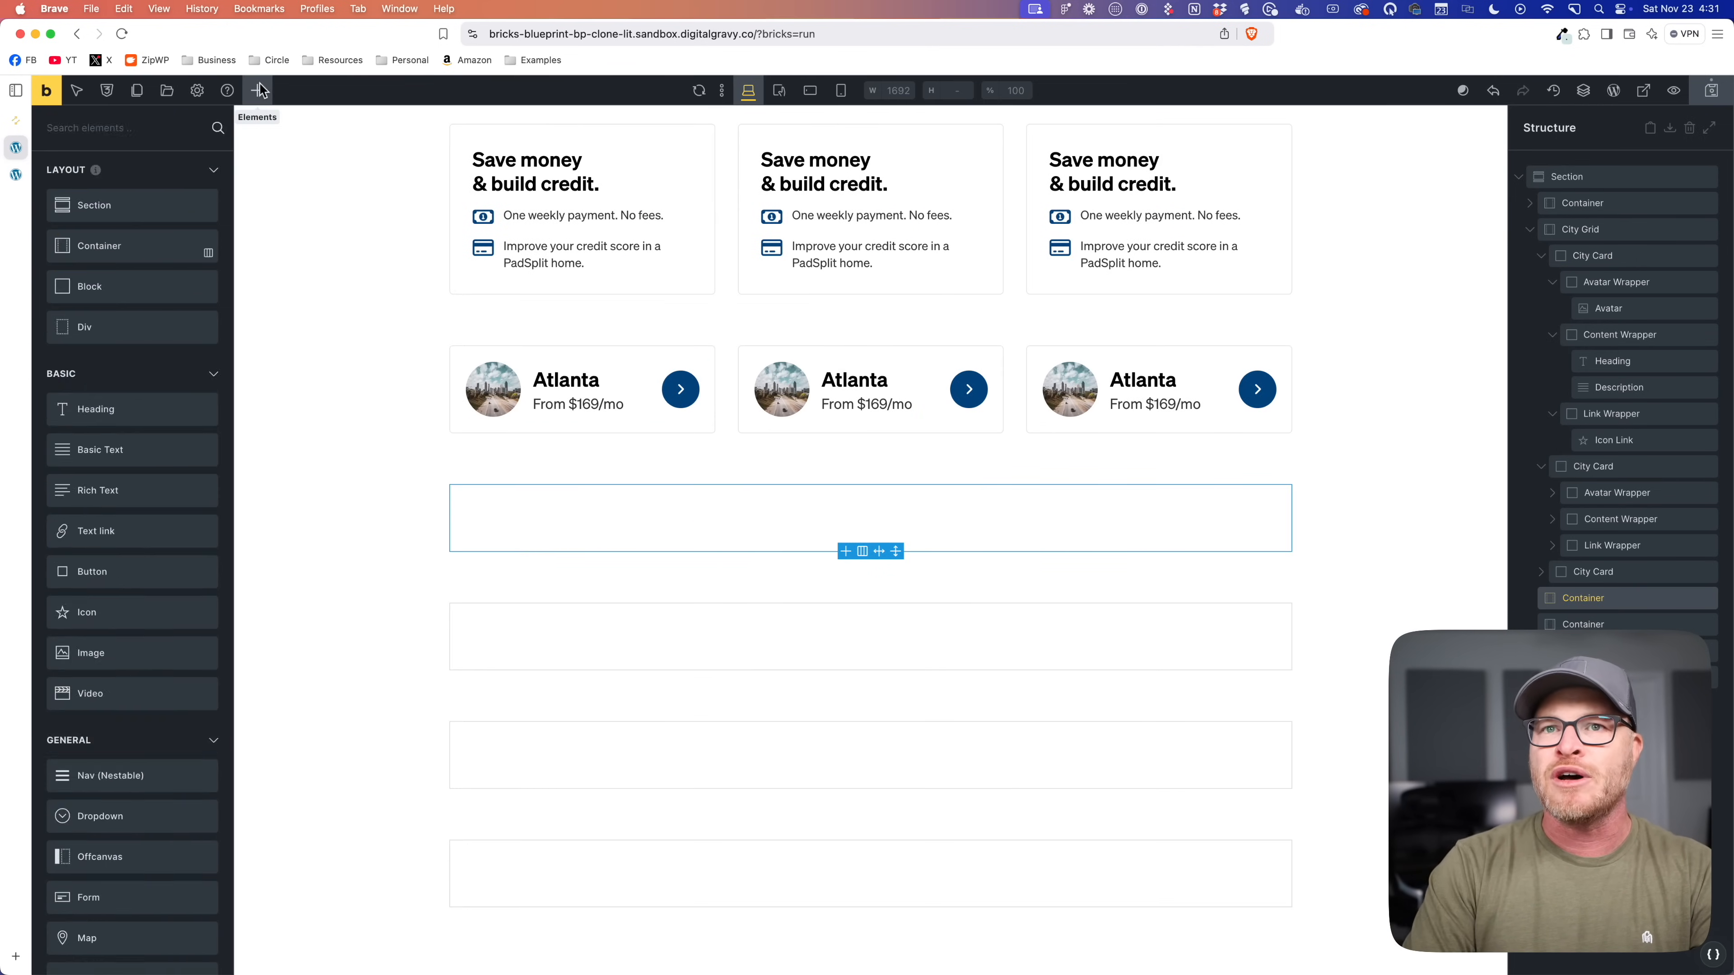
text(block)
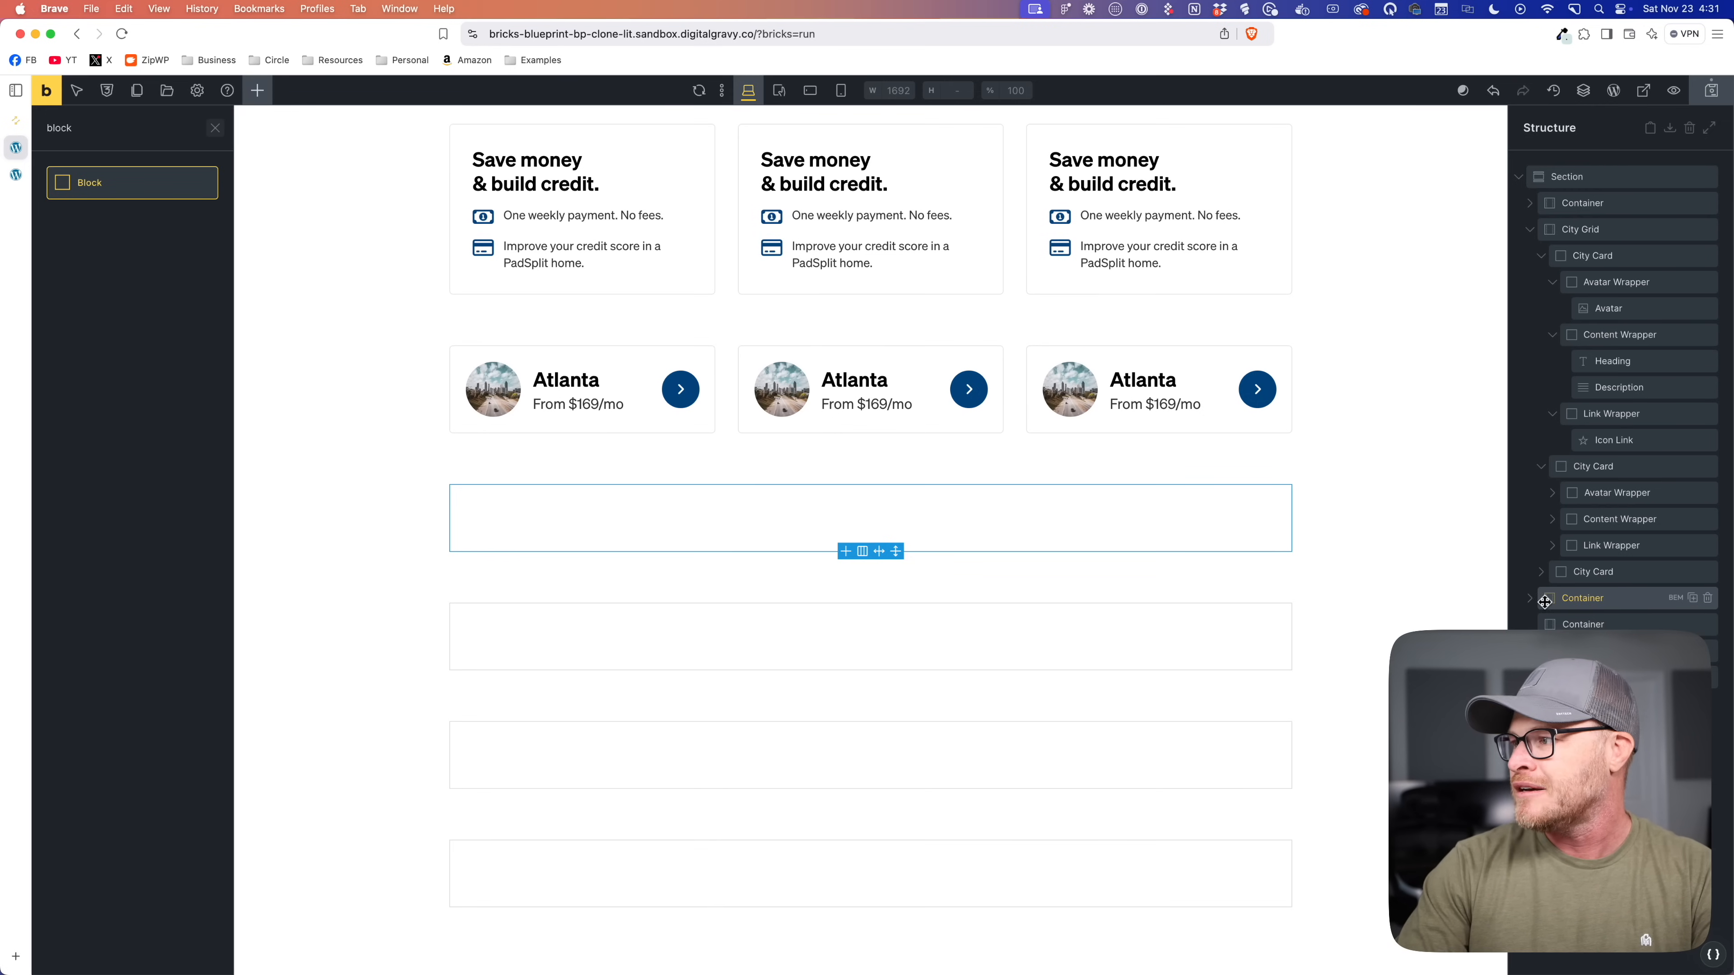
key(Return)
click(1593, 603)
click(1584, 623)
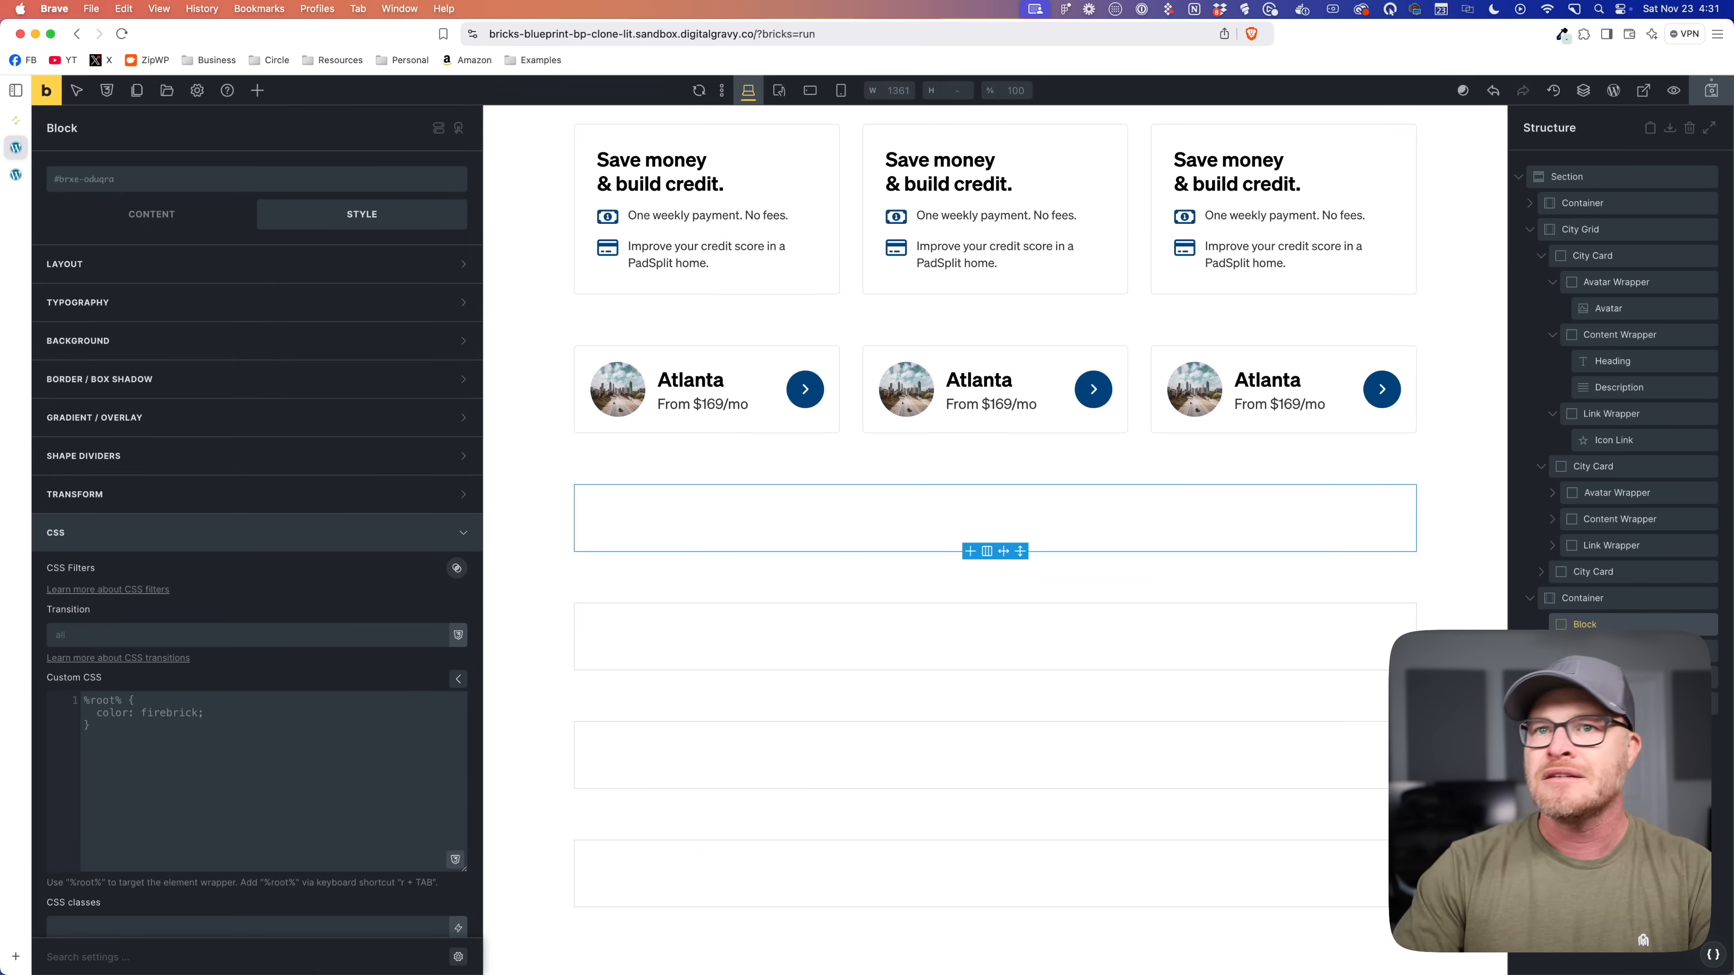
Step: Rename the icon-grid container Icon Card Grid and the block inside it Icon Card
click(1582, 598)
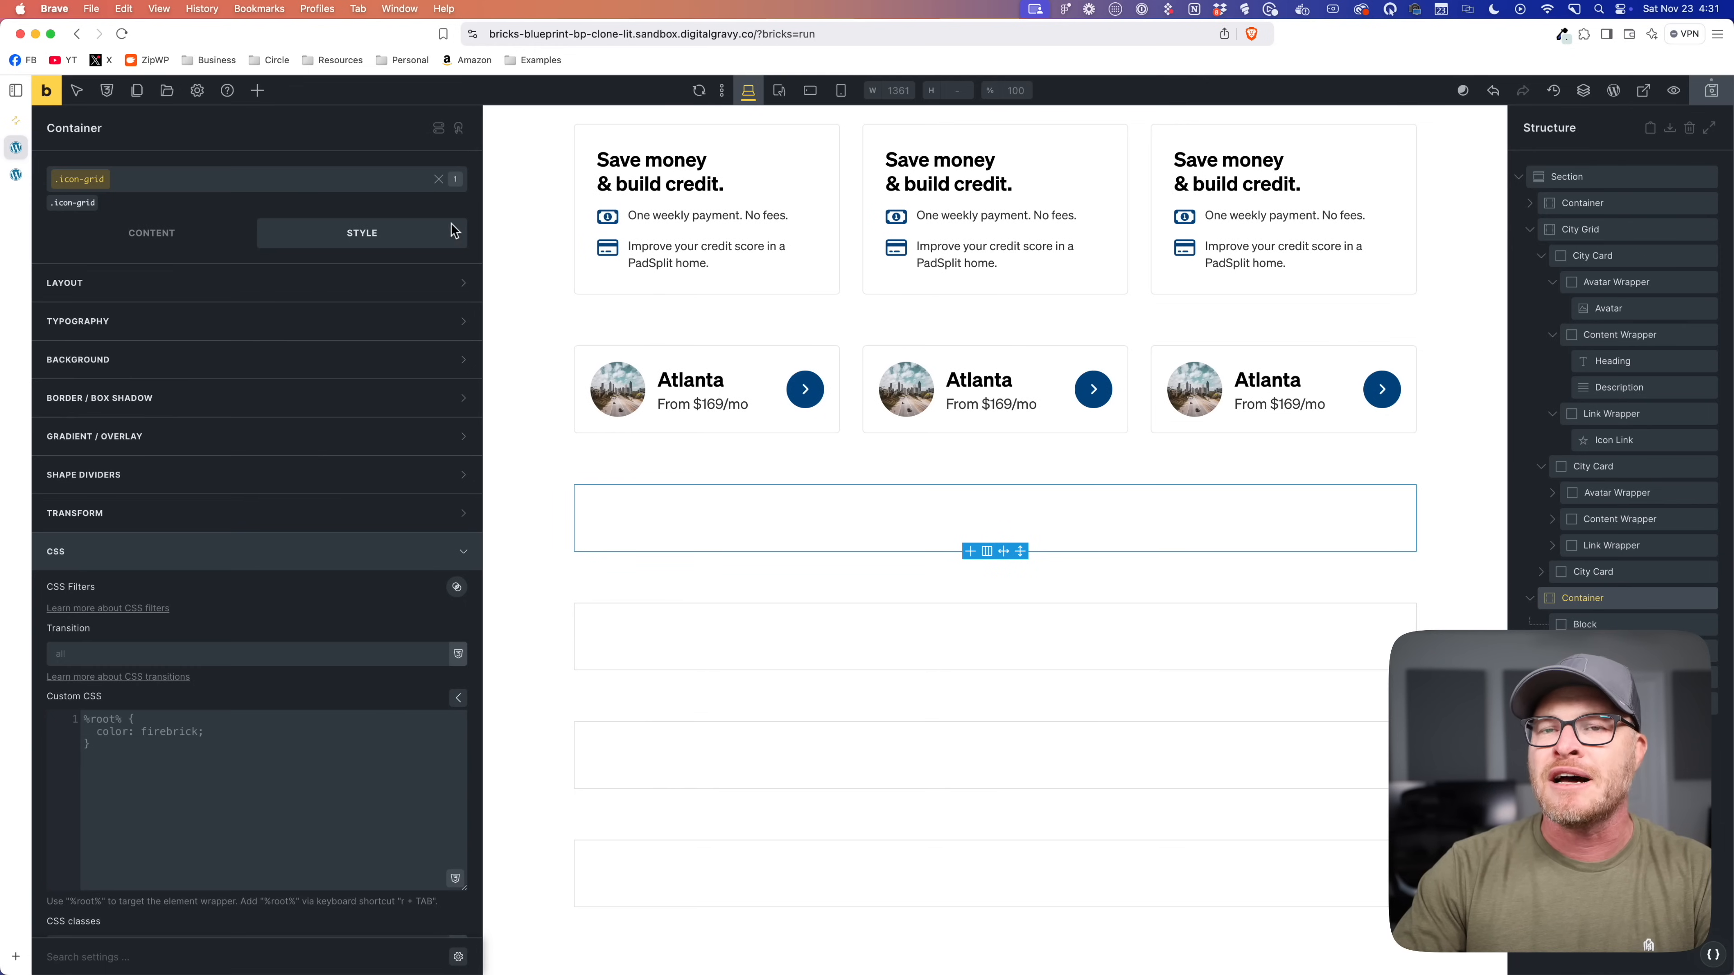
click(716, 535)
click(656, 530)
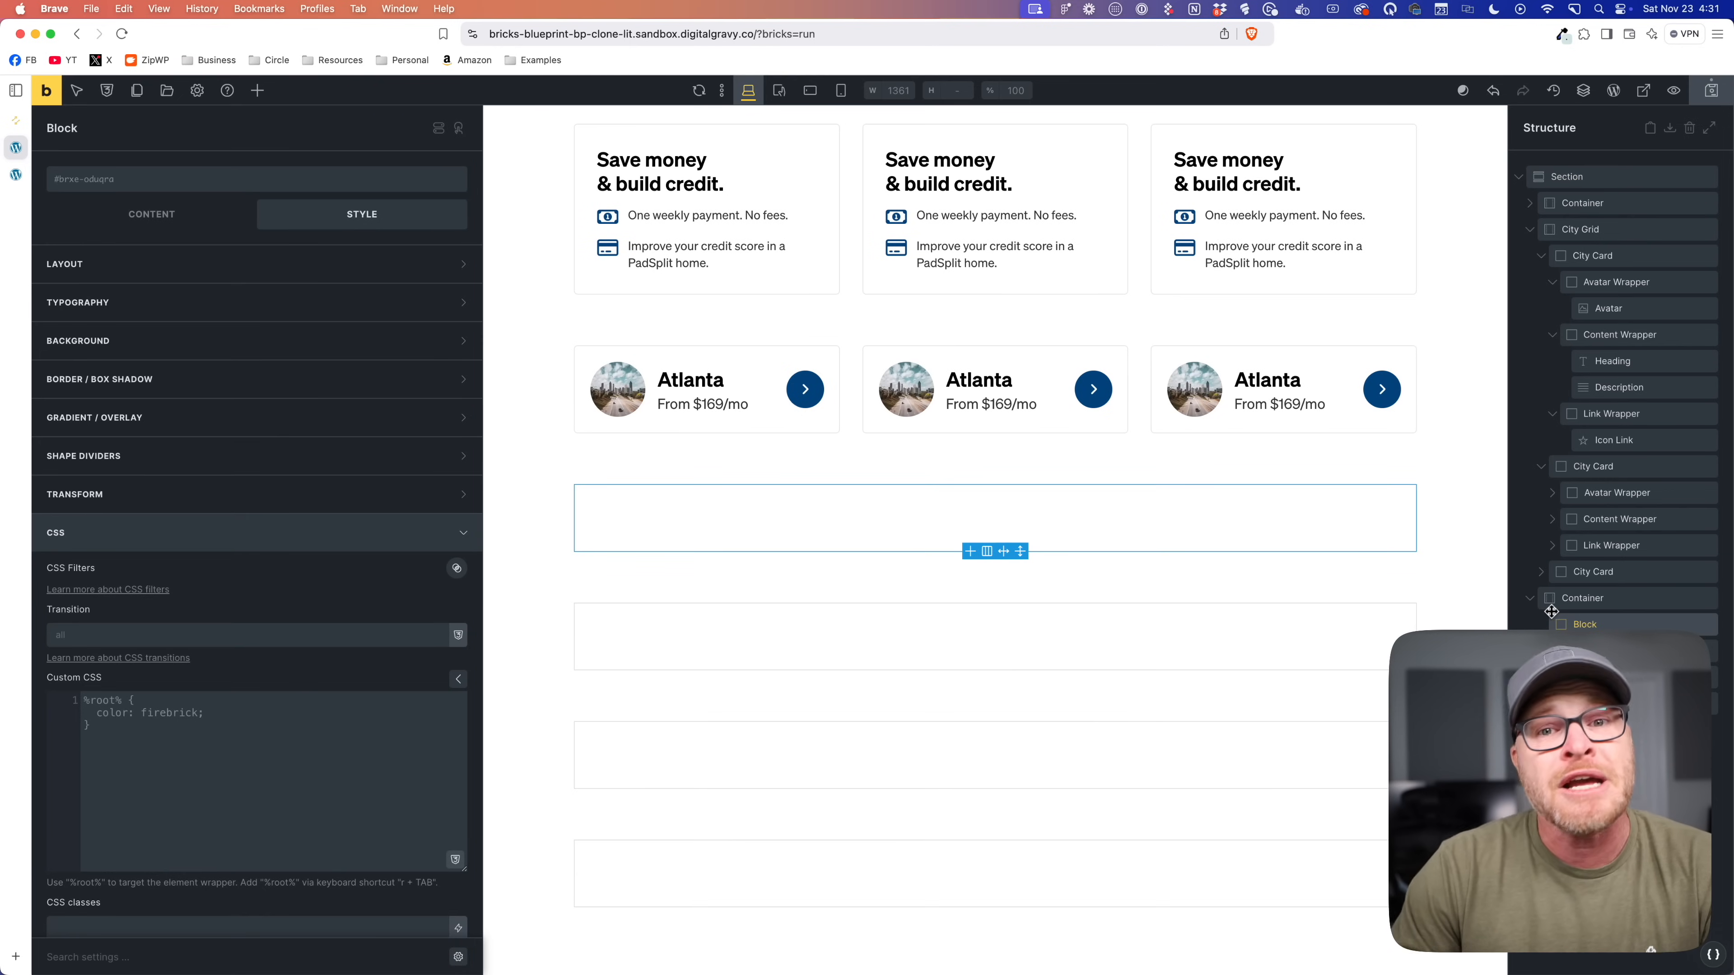
double_click(1578, 598)
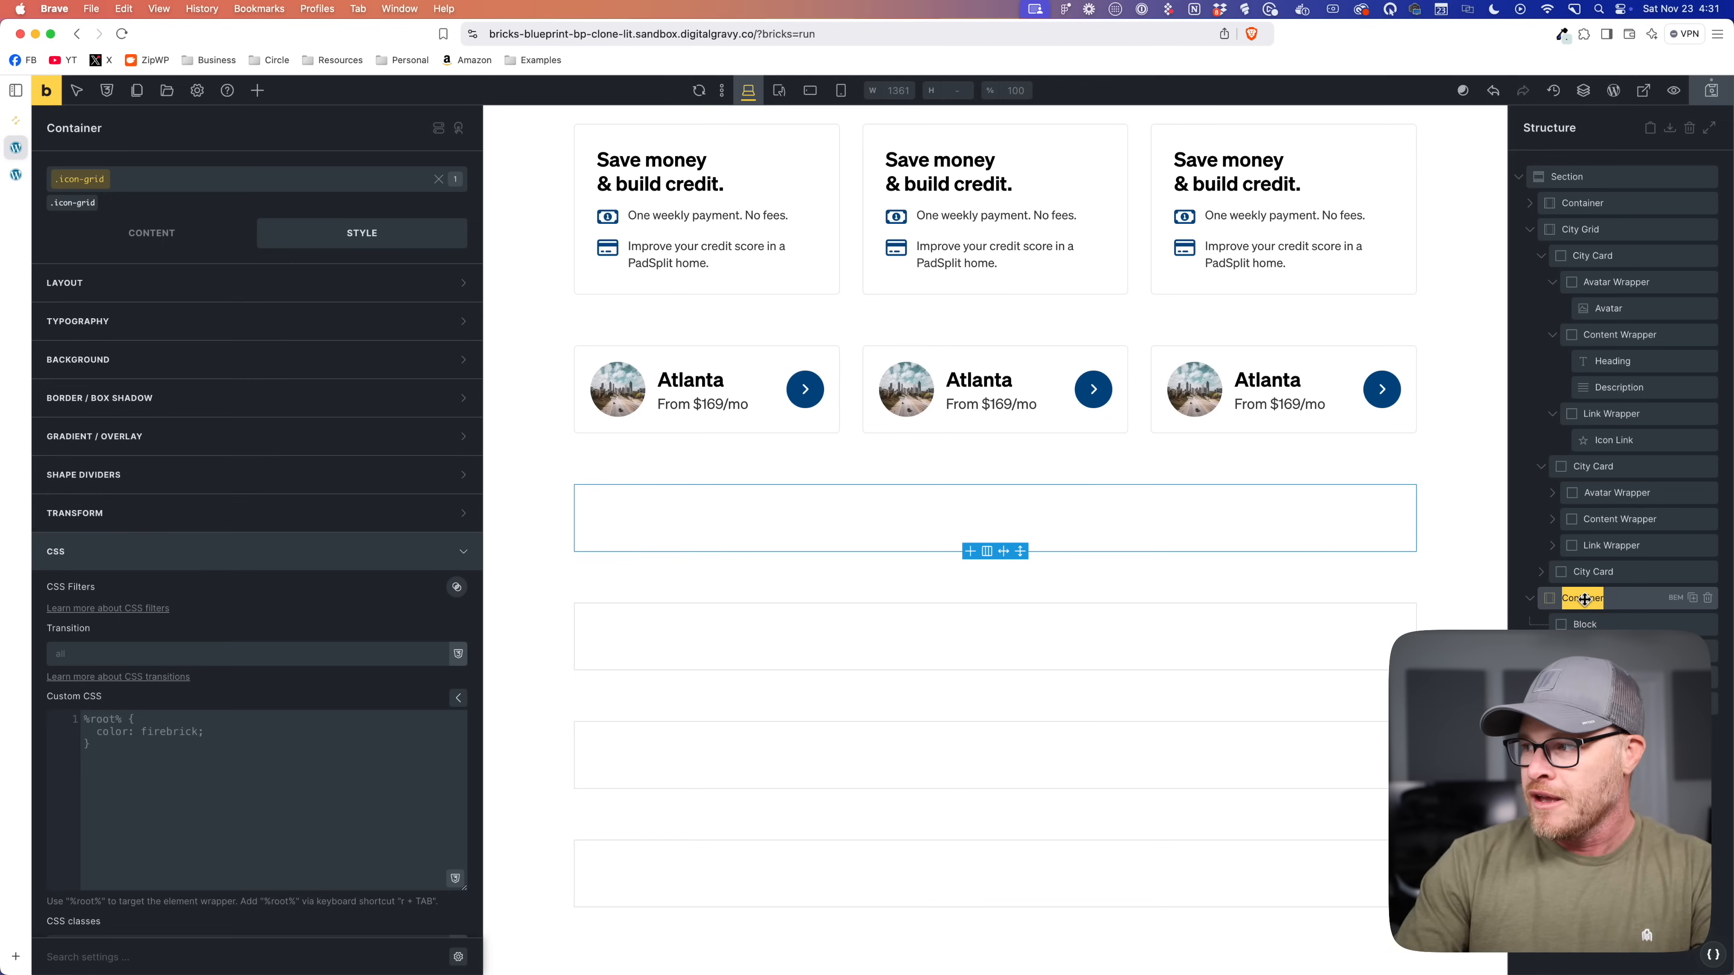
text(Icon Card Grid)
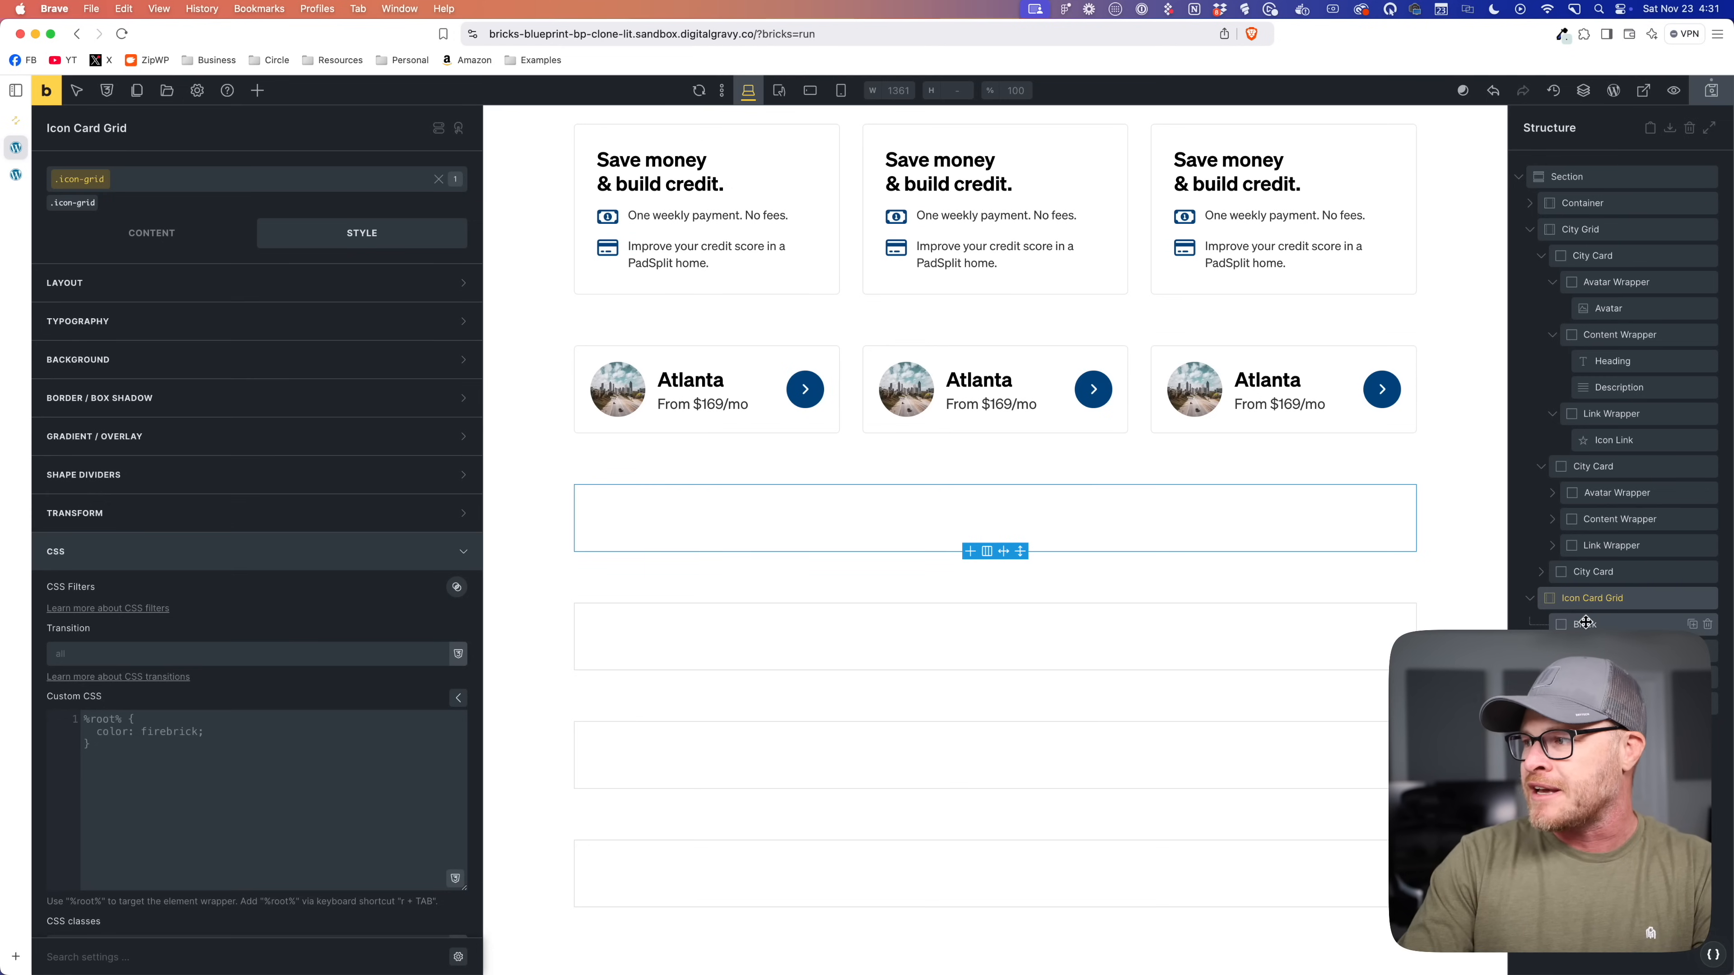
double_click(1584, 622)
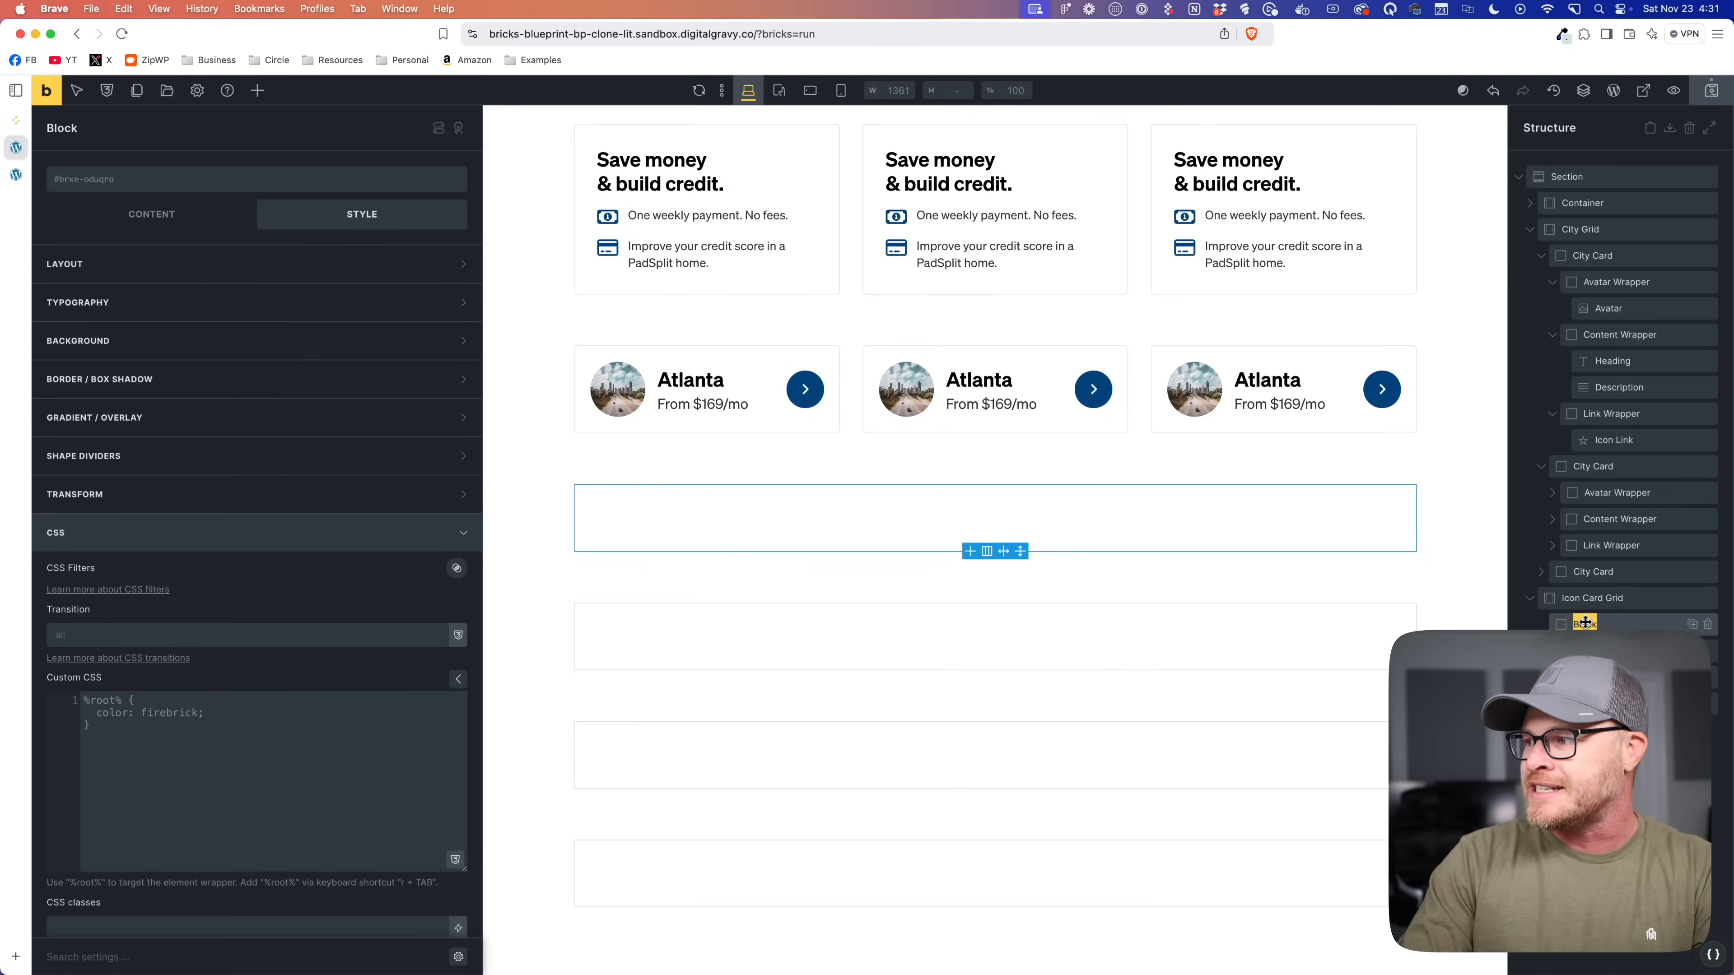
key(Return)
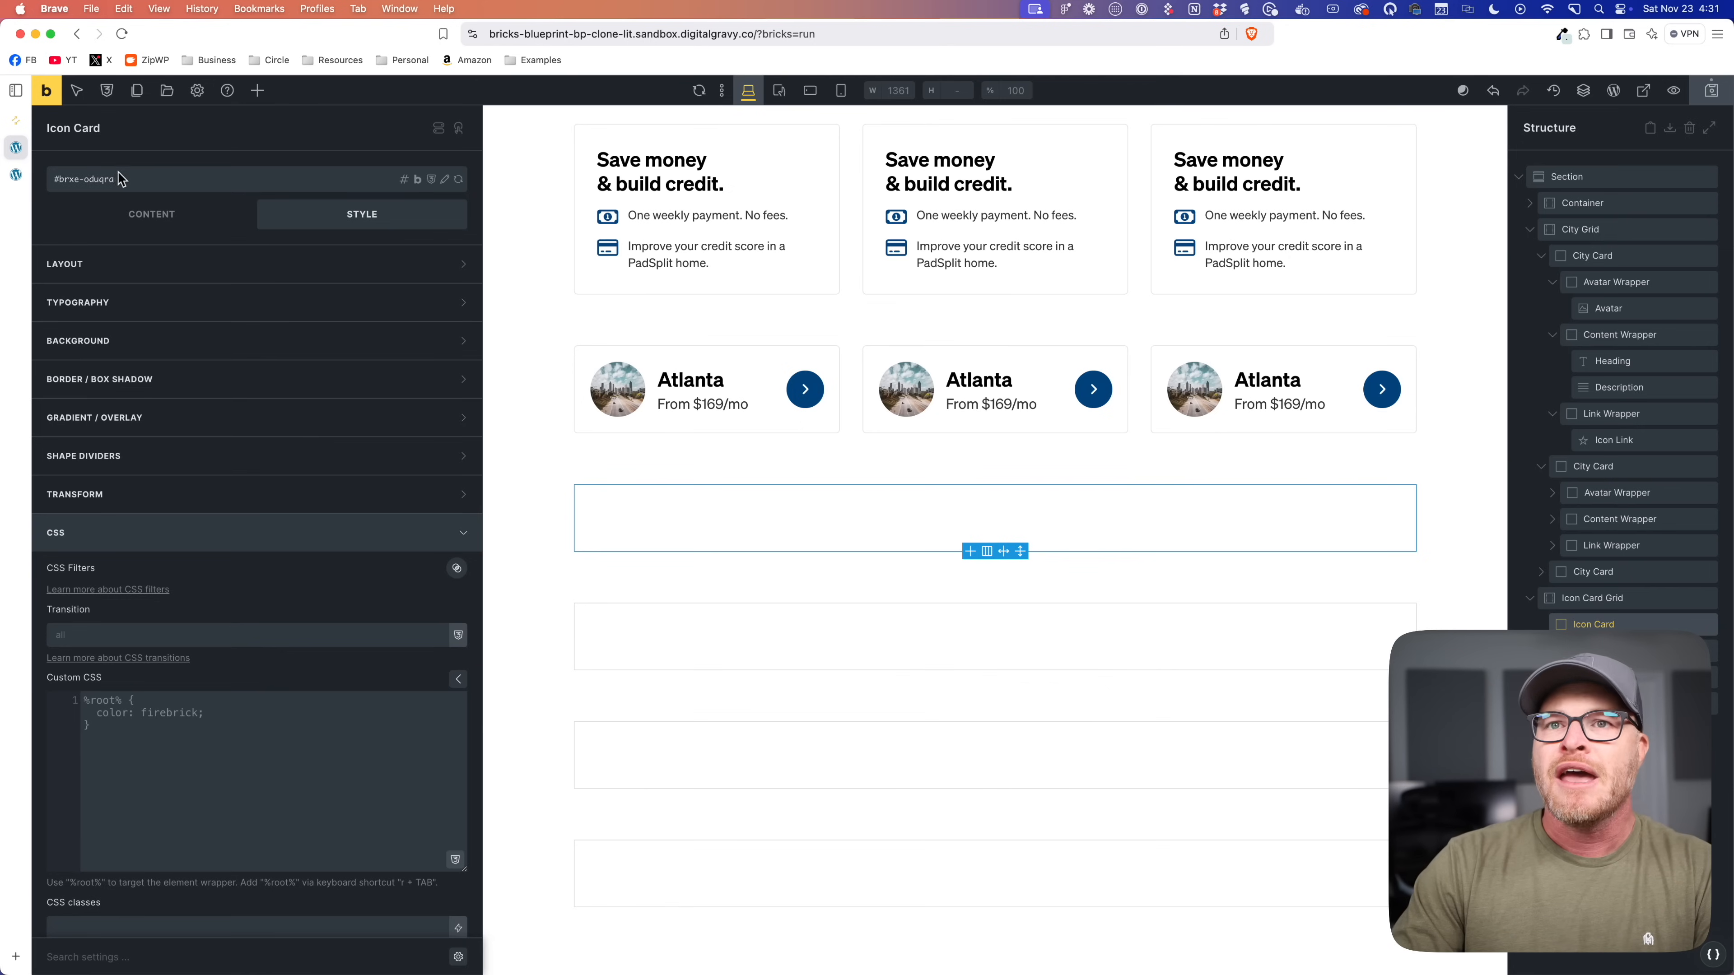
Step: Add two Block elements inside the Icon Card and name the first one Icon Wrapper
click(257, 90)
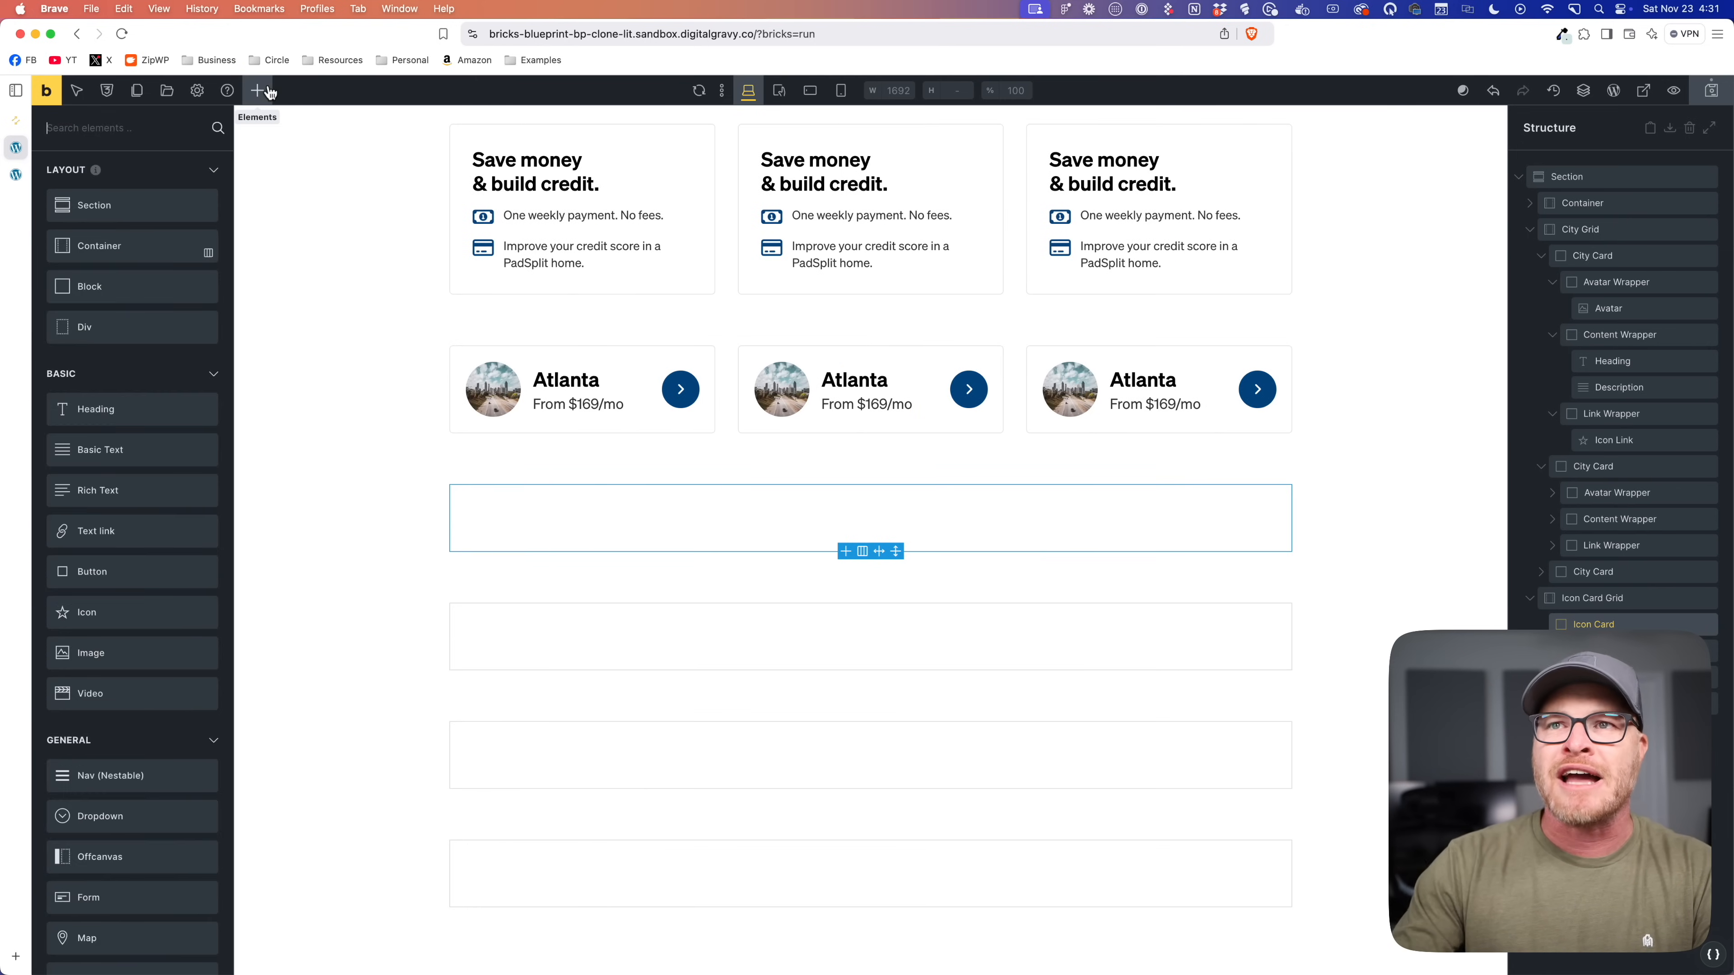
text(blokc)
key(BackSpace)
key(BackSpace)
text(ck)
key(Return)
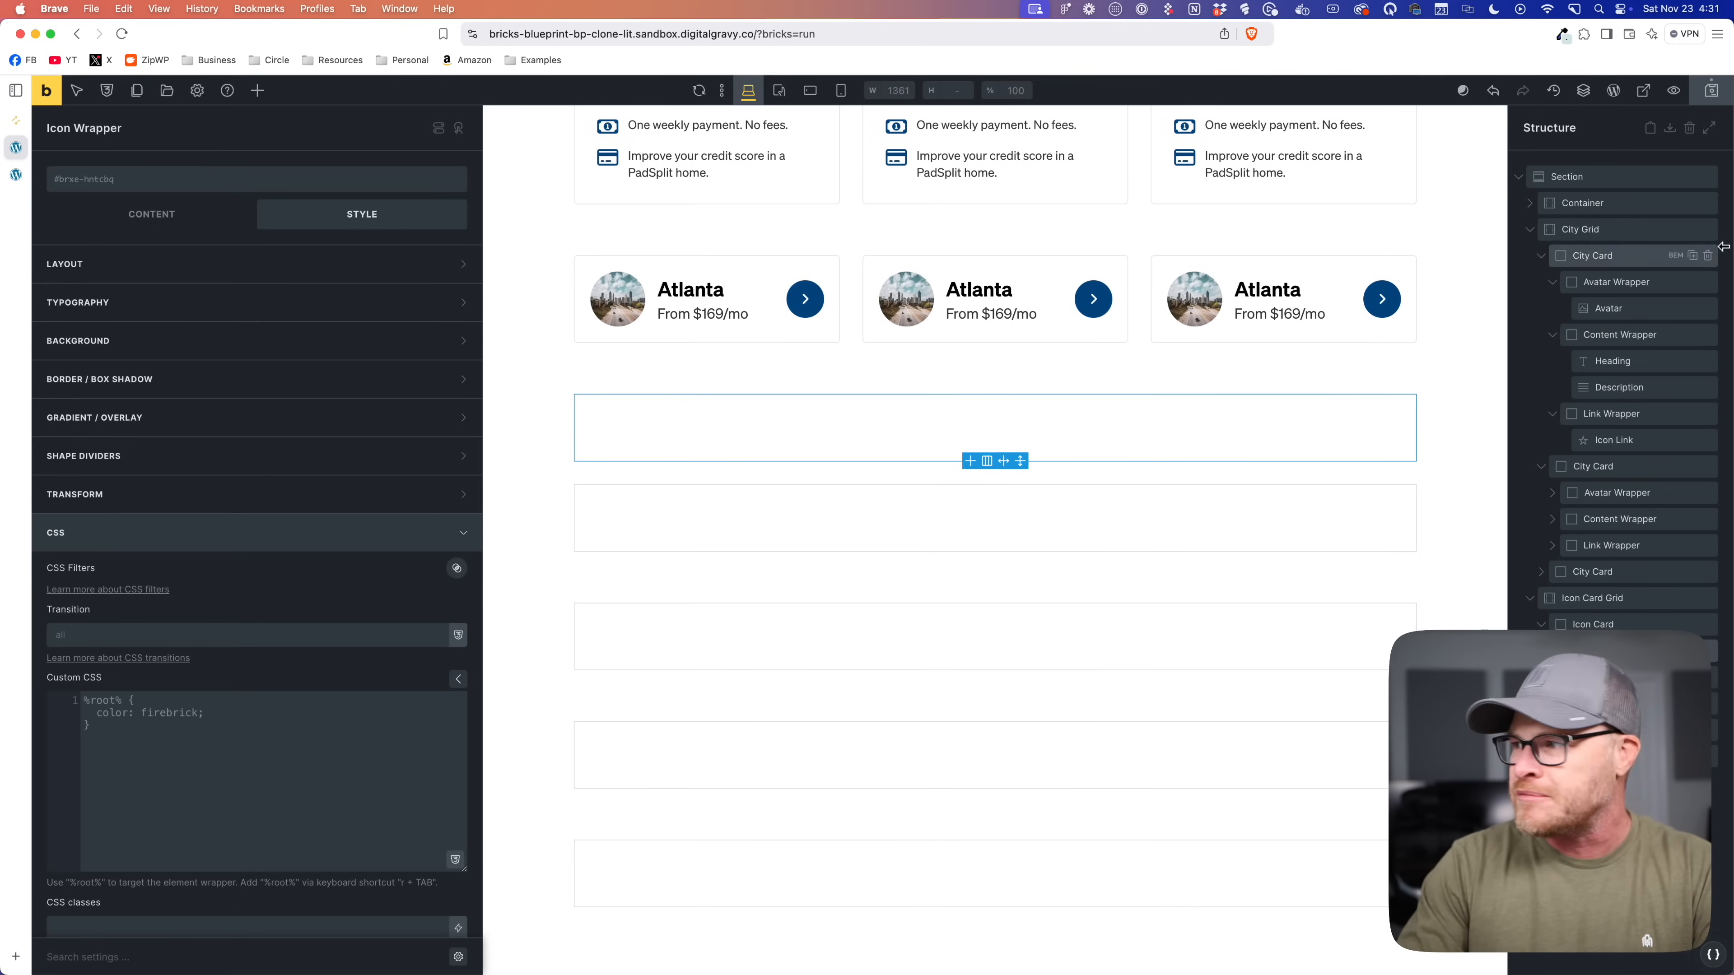
Step: Collapse the structure to the Icon Card's contents, rename its second block Content Wrapper, and select the Icon Wrapper
click(1709, 129)
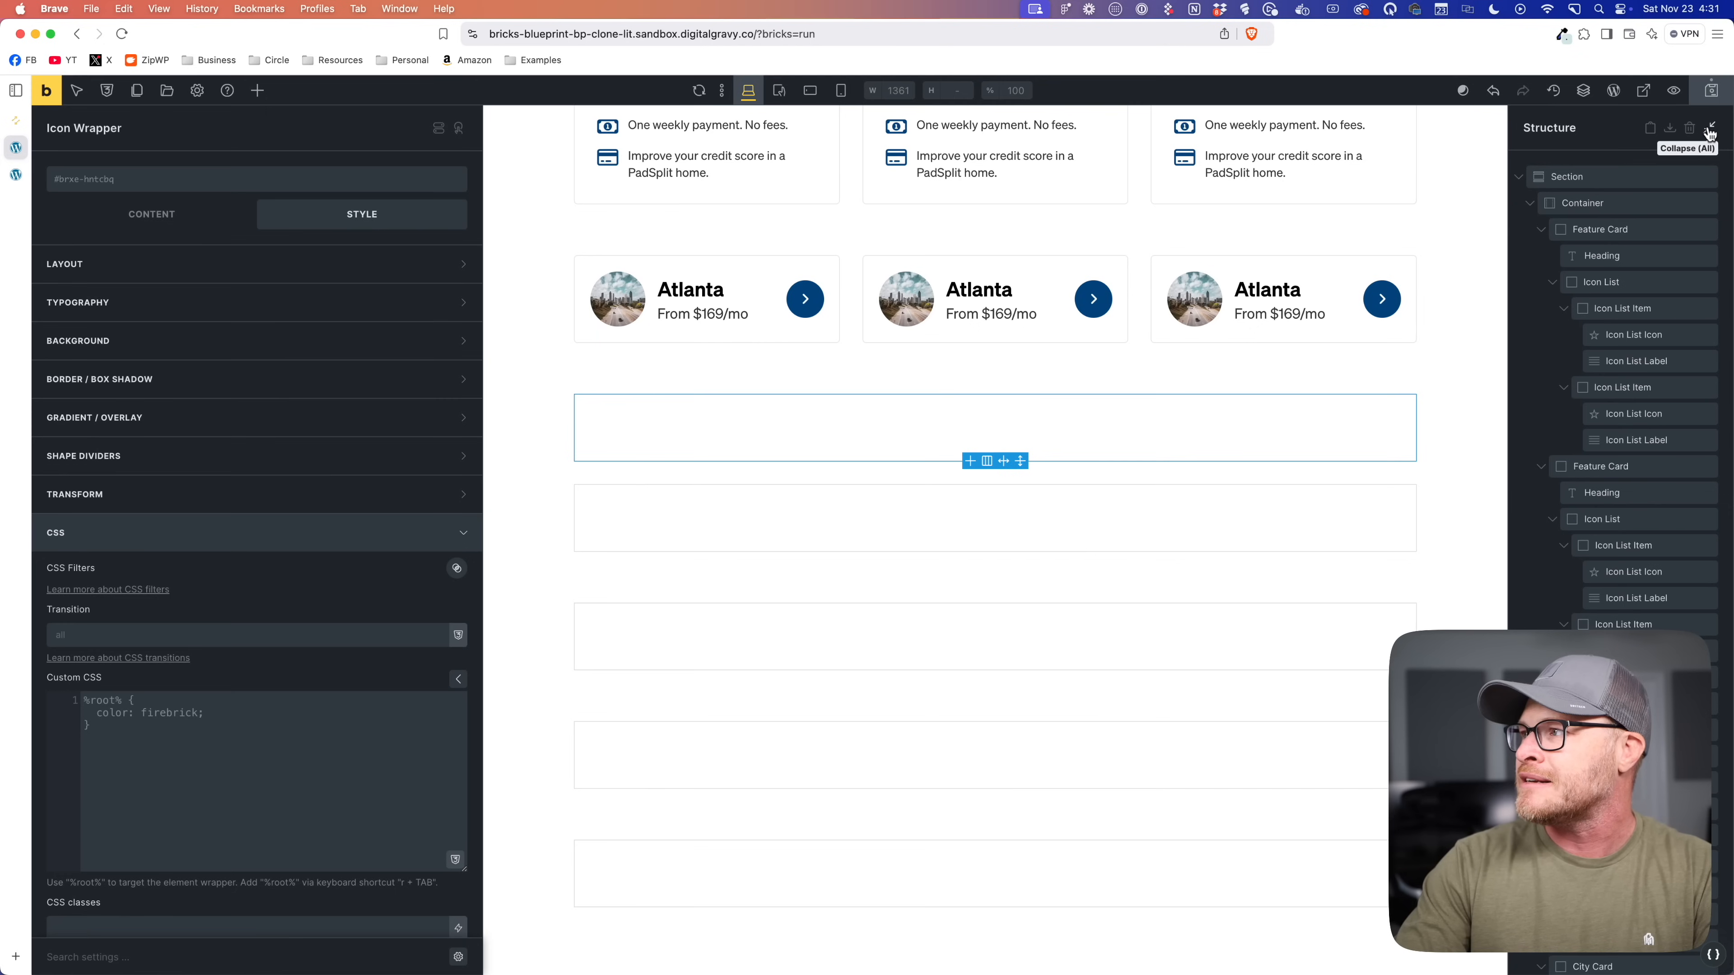
click(1708, 130)
click(1519, 177)
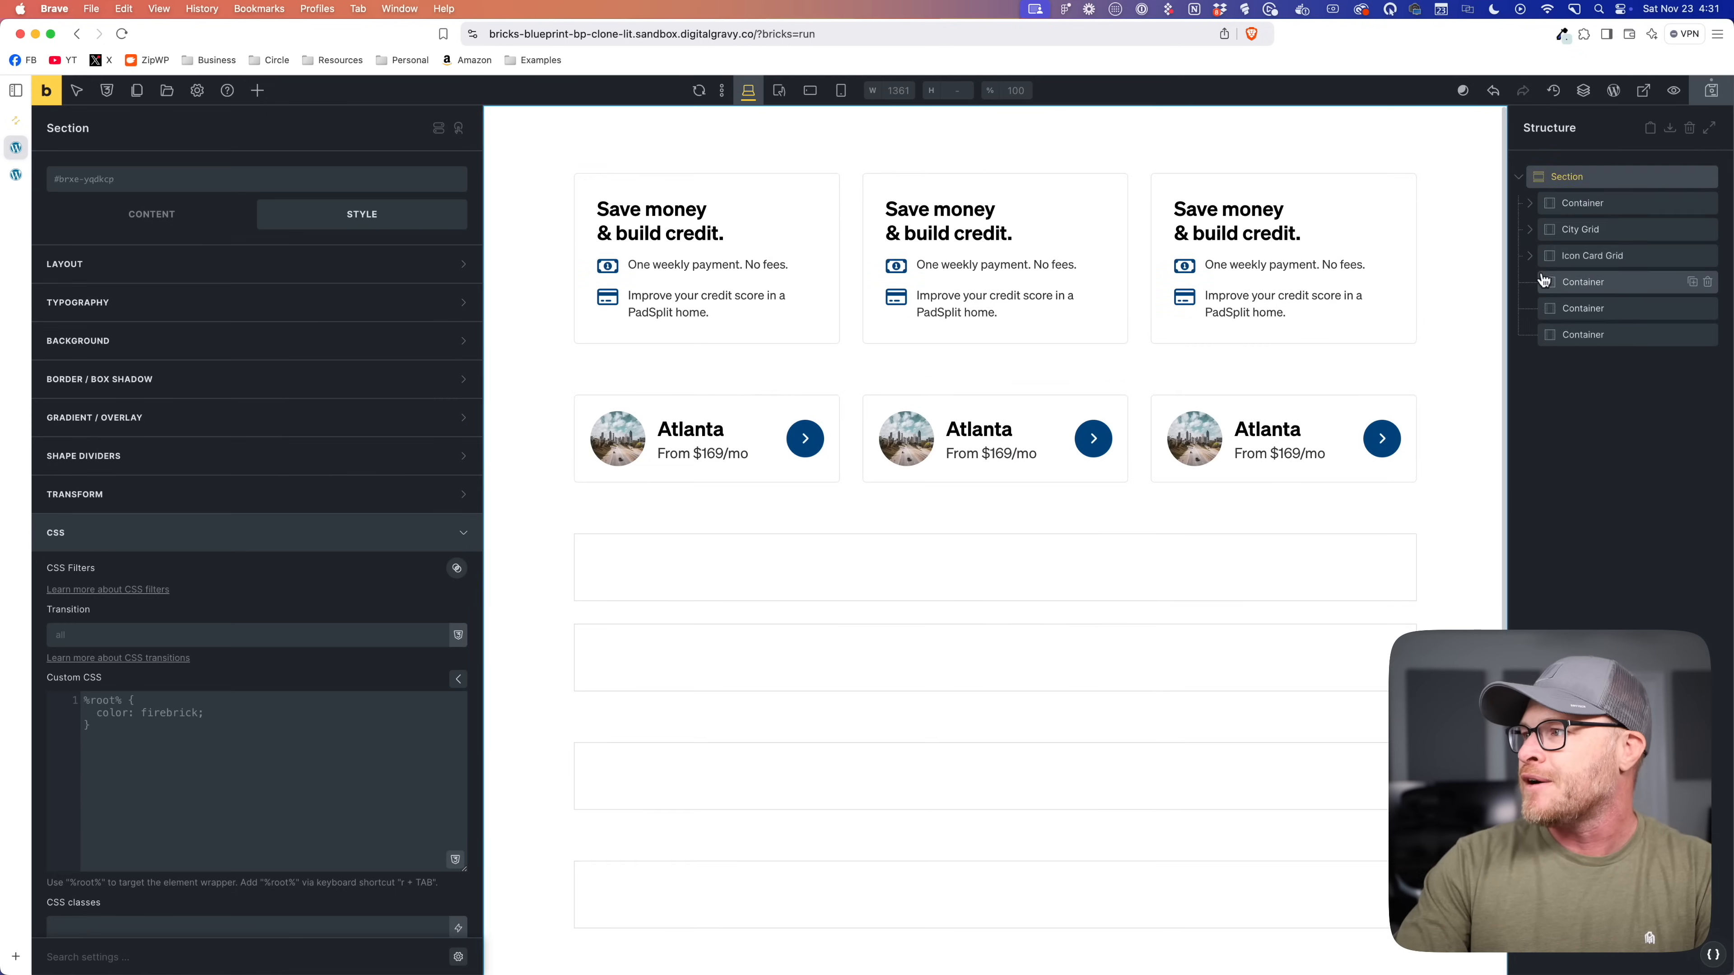
click(1532, 257)
click(1542, 282)
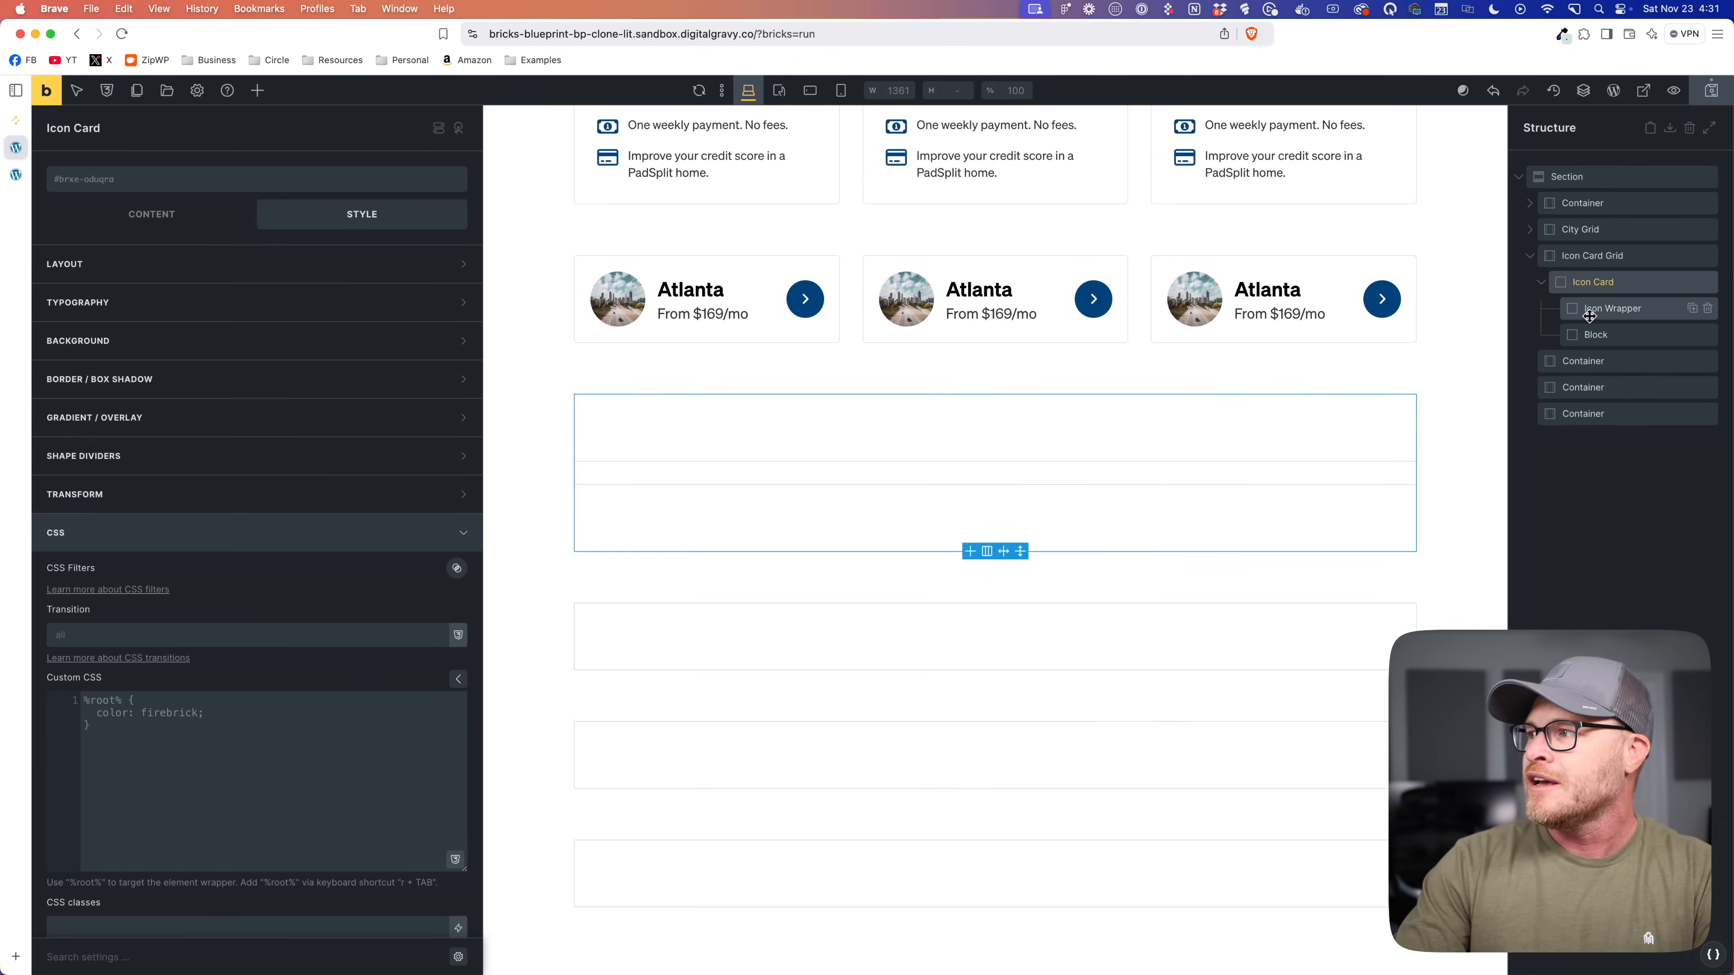
double_click(1592, 336)
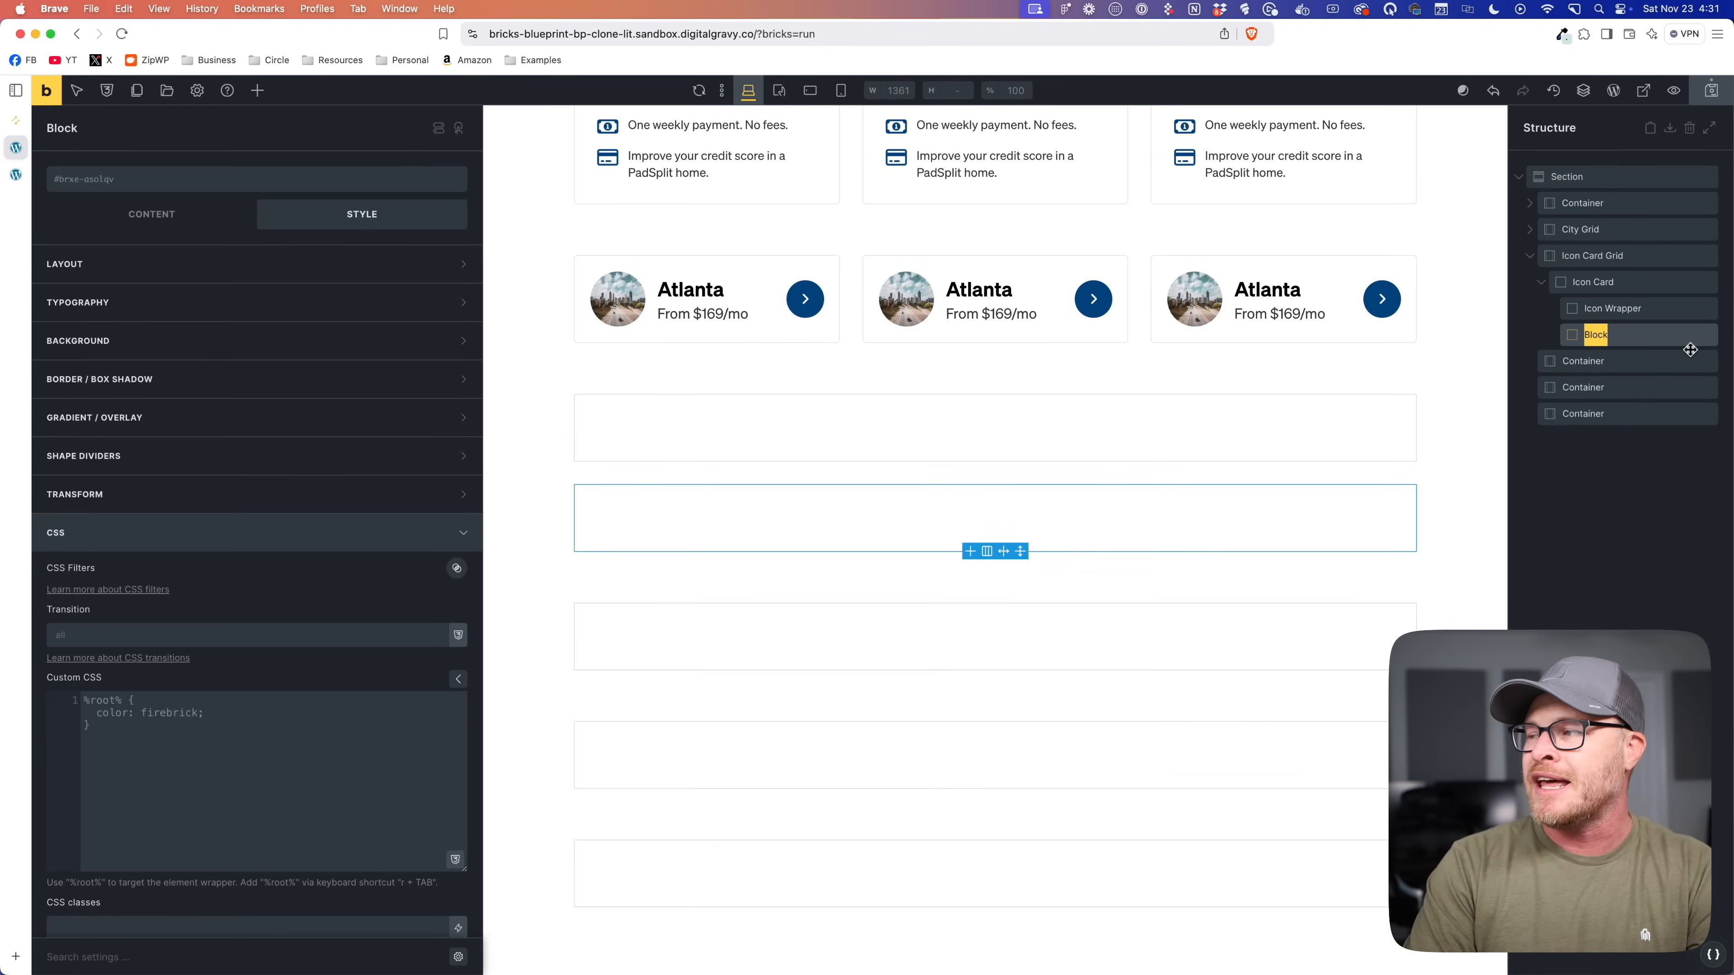
text(Content Wrapper)
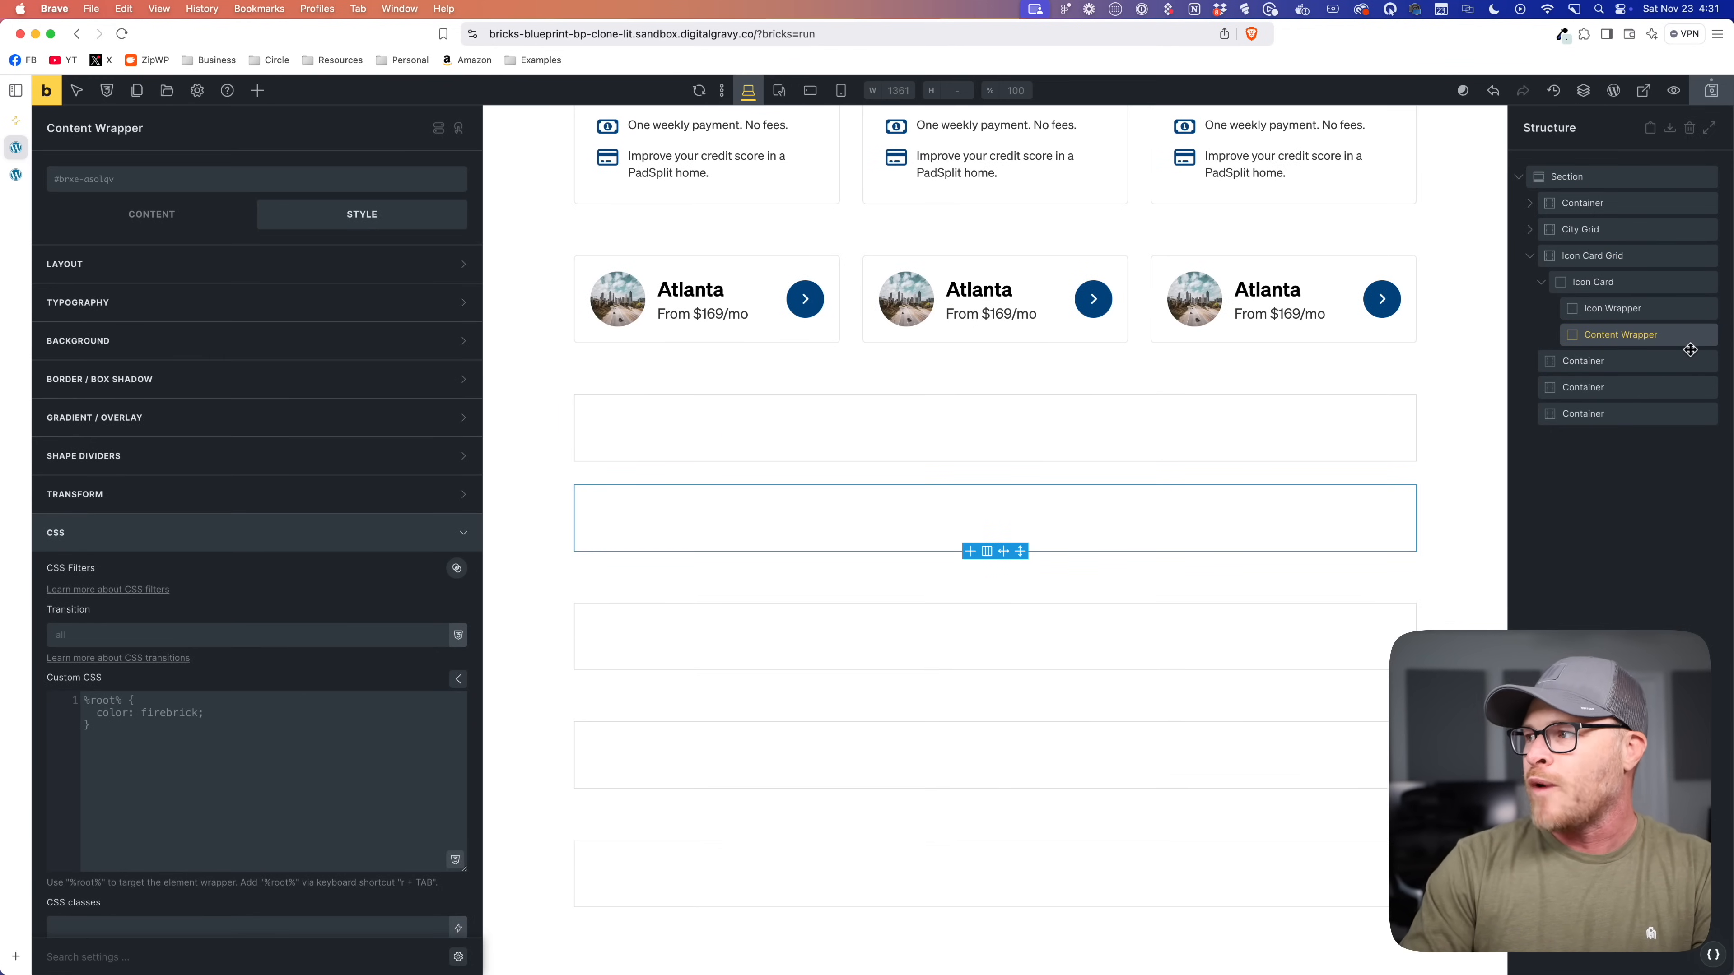
click(1679, 308)
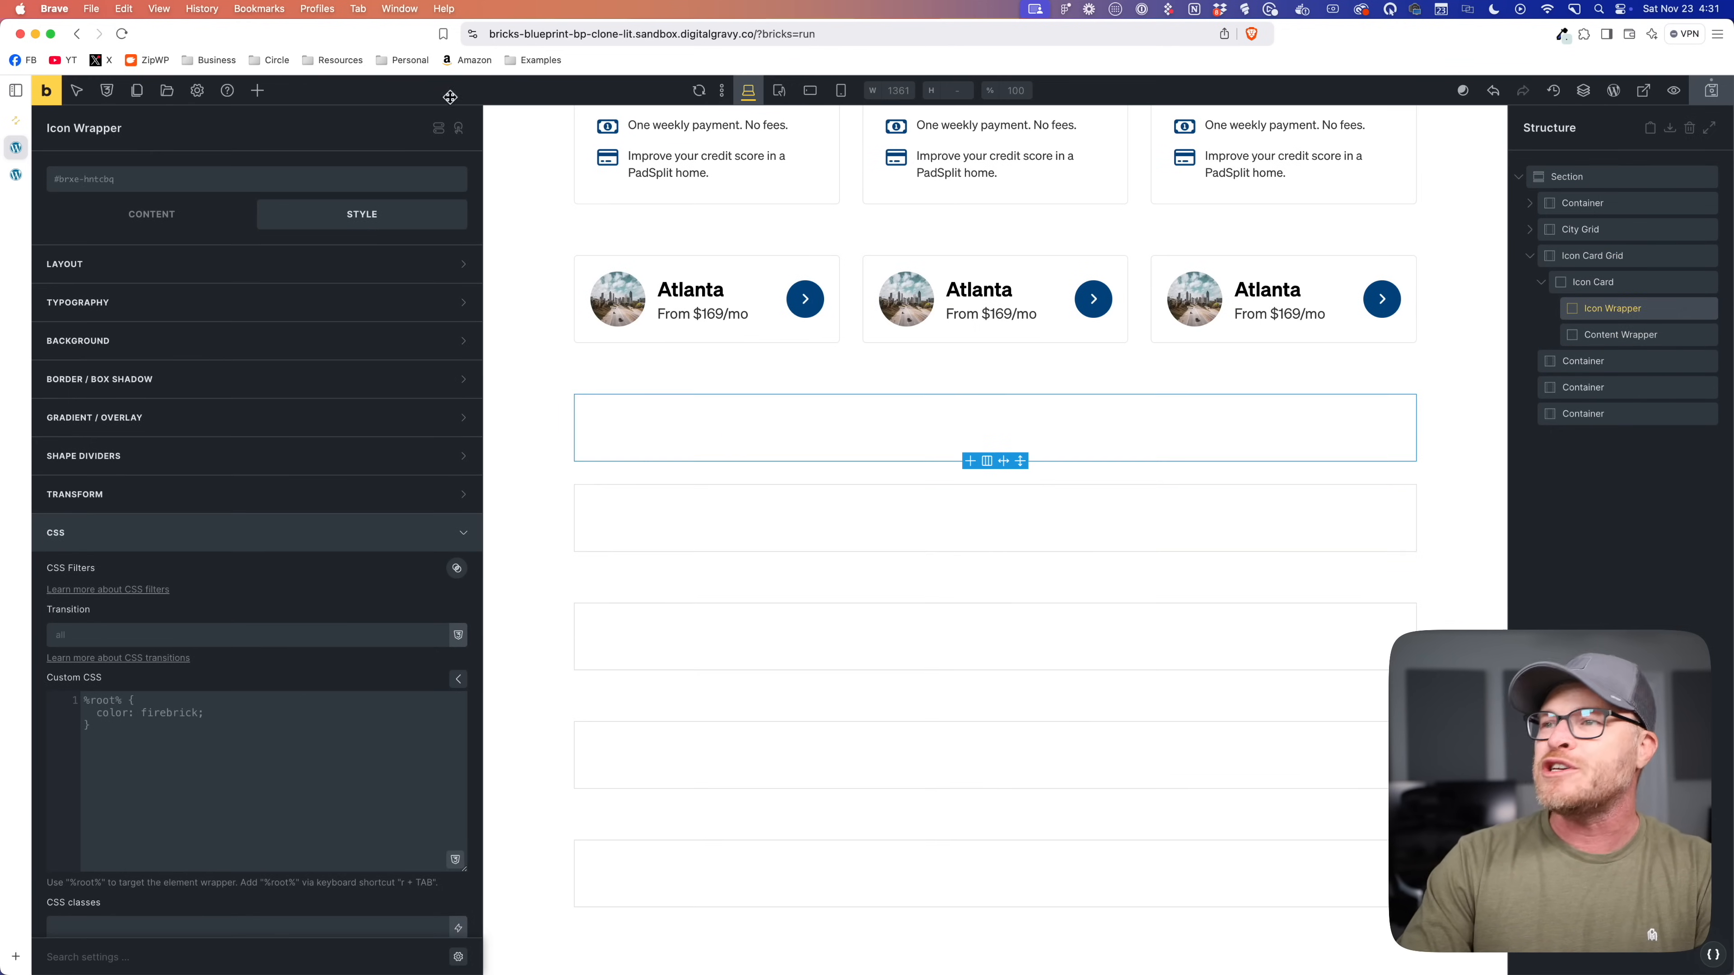
Step: Add an Icon element inside the Icon Wrapper and show its content settings
click(260, 94)
text(icon)
drag(132, 182, 498, 439)
click(140, 226)
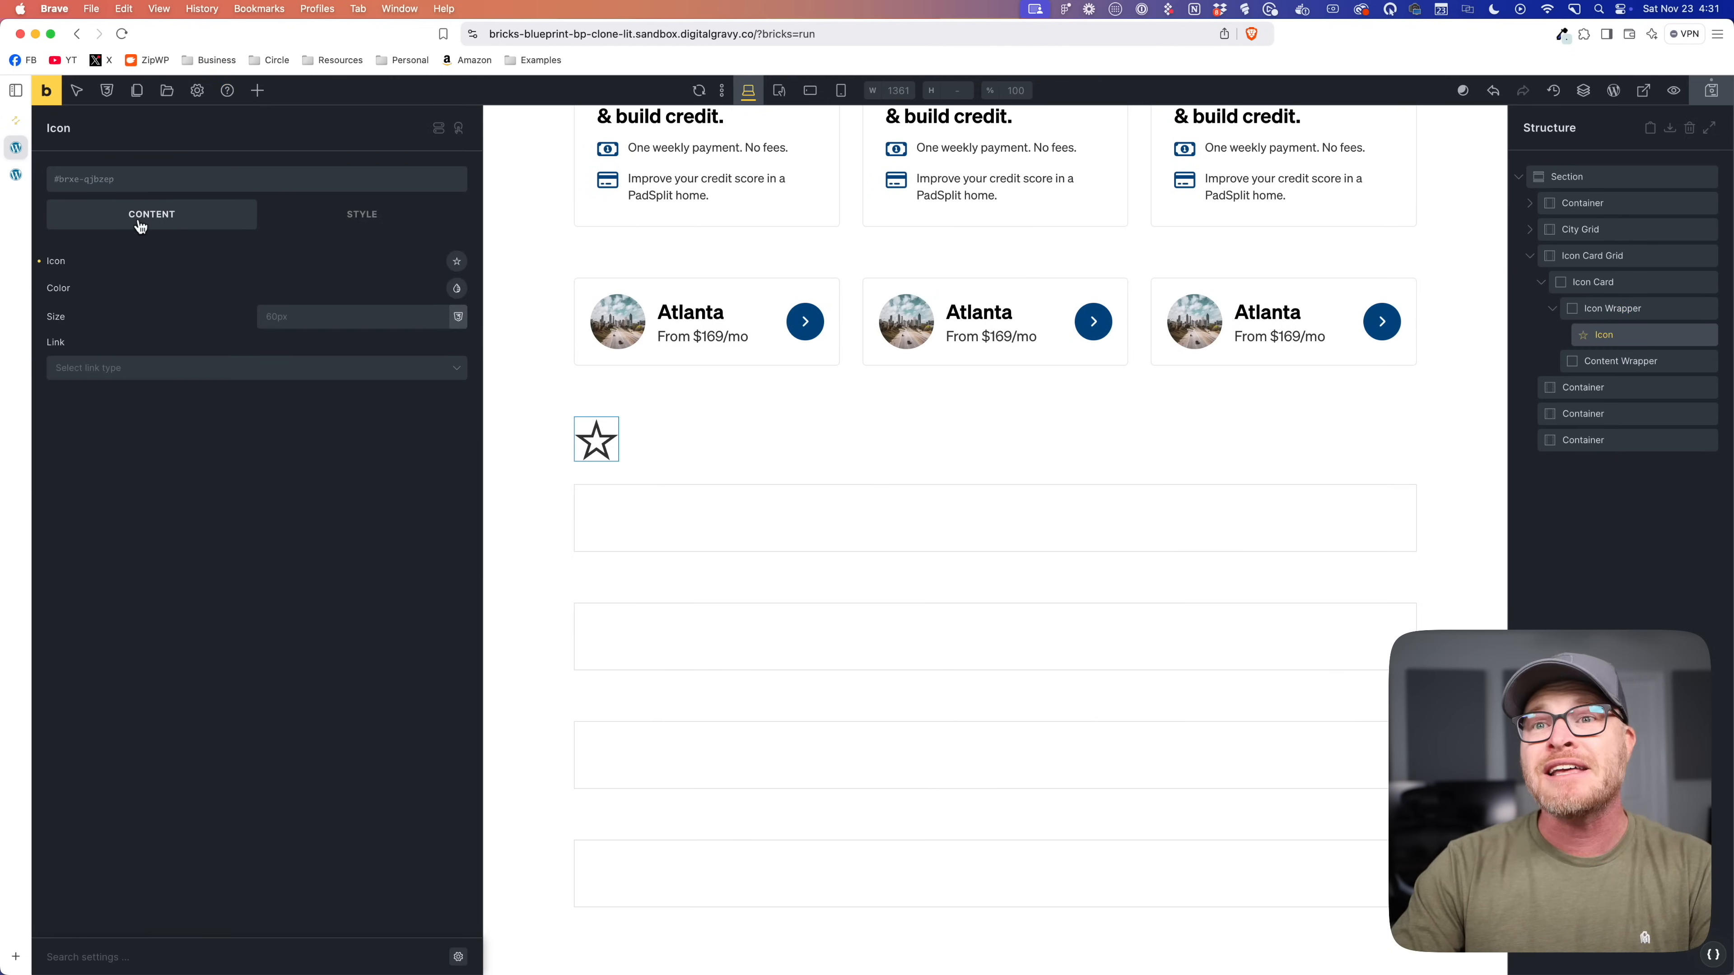
Step: Save the shield icon from the PadSplit site's "More trustworthy than Craigslist" card to Downloads as safe.717fe78f (1).svg
click(17, 177)
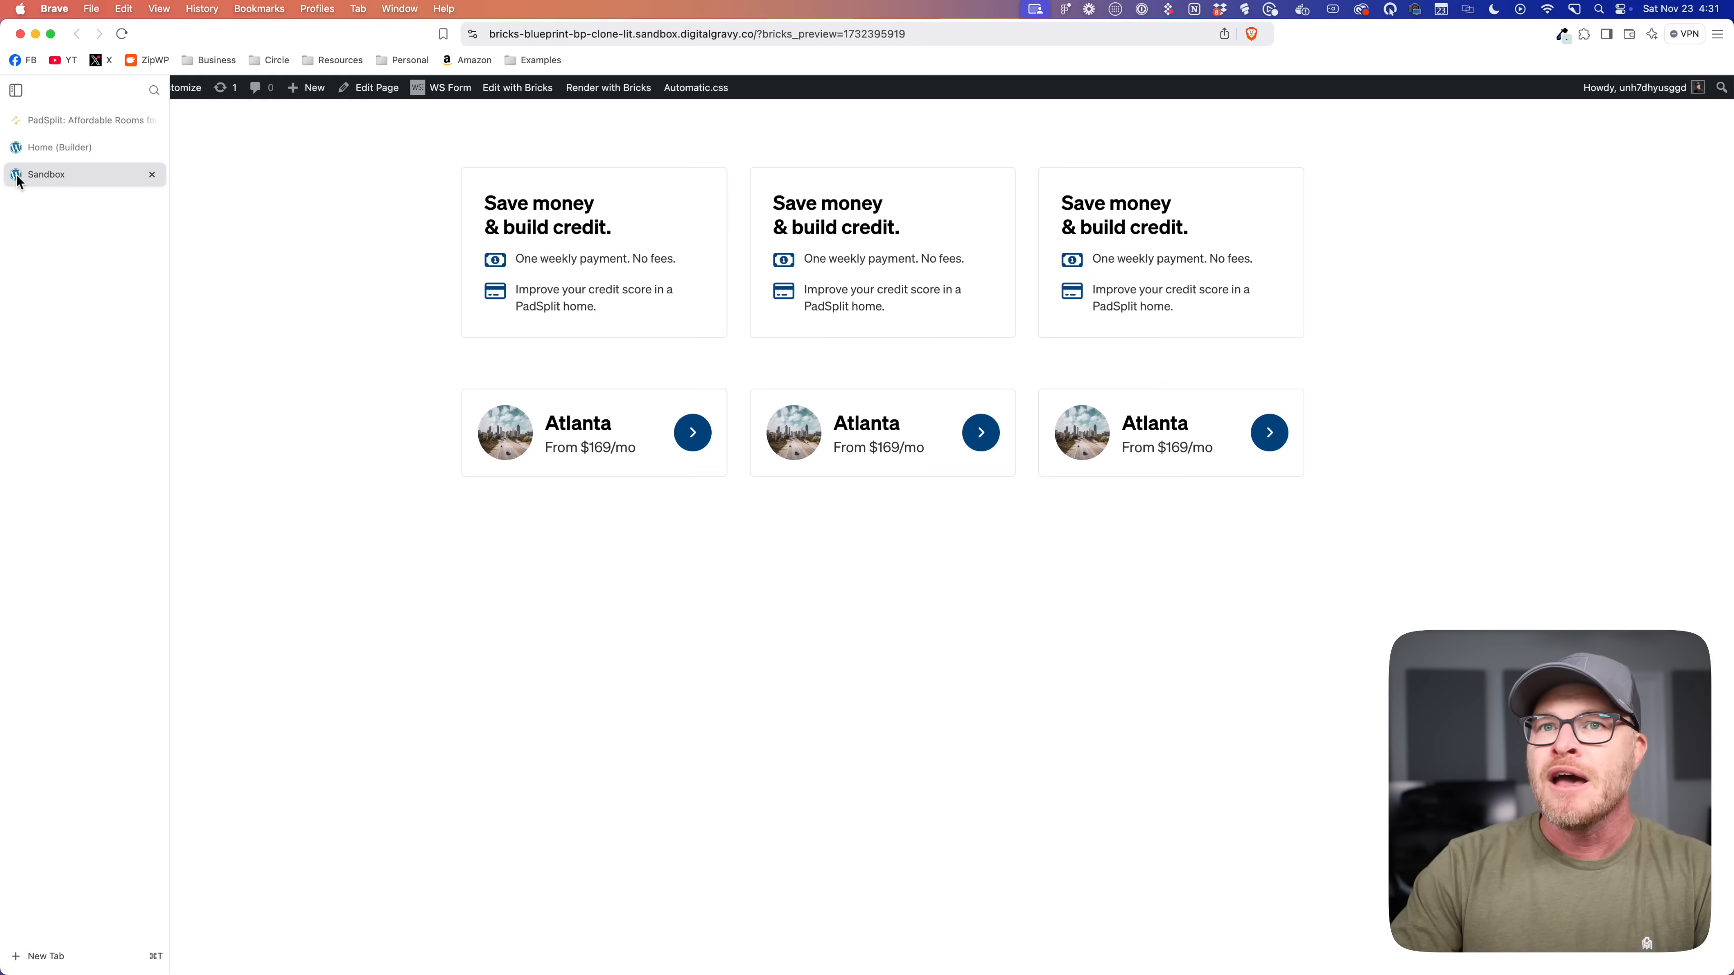
click(41, 120)
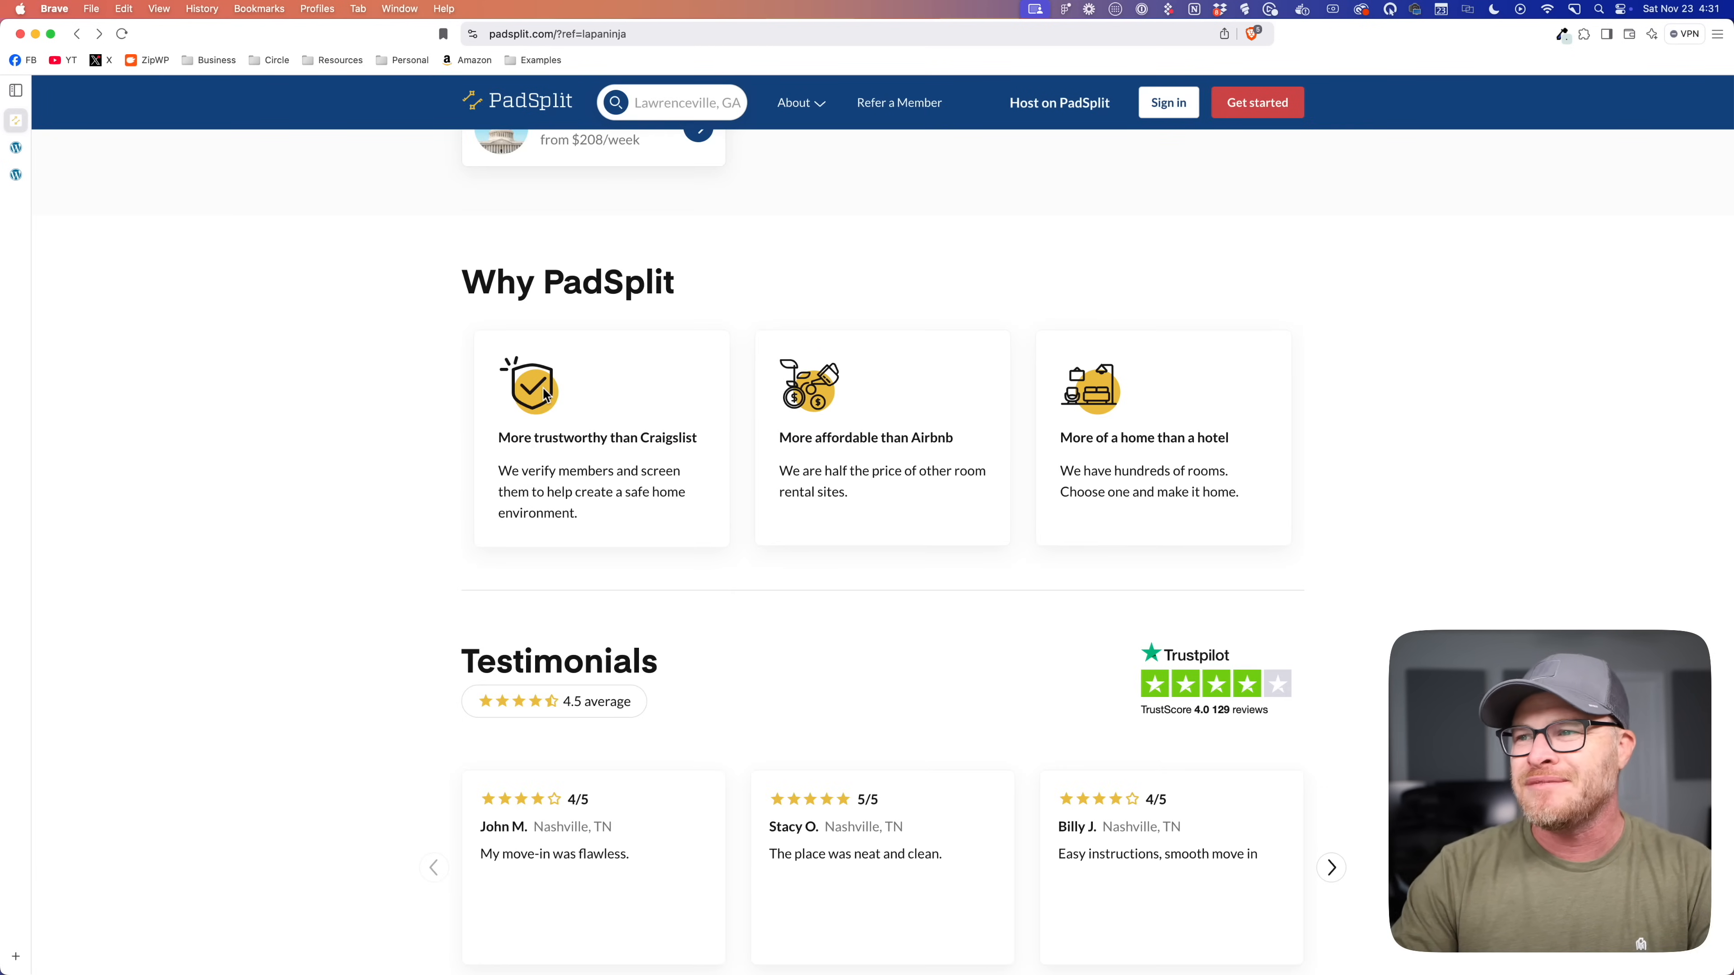
right_click(541, 386)
click(602, 412)
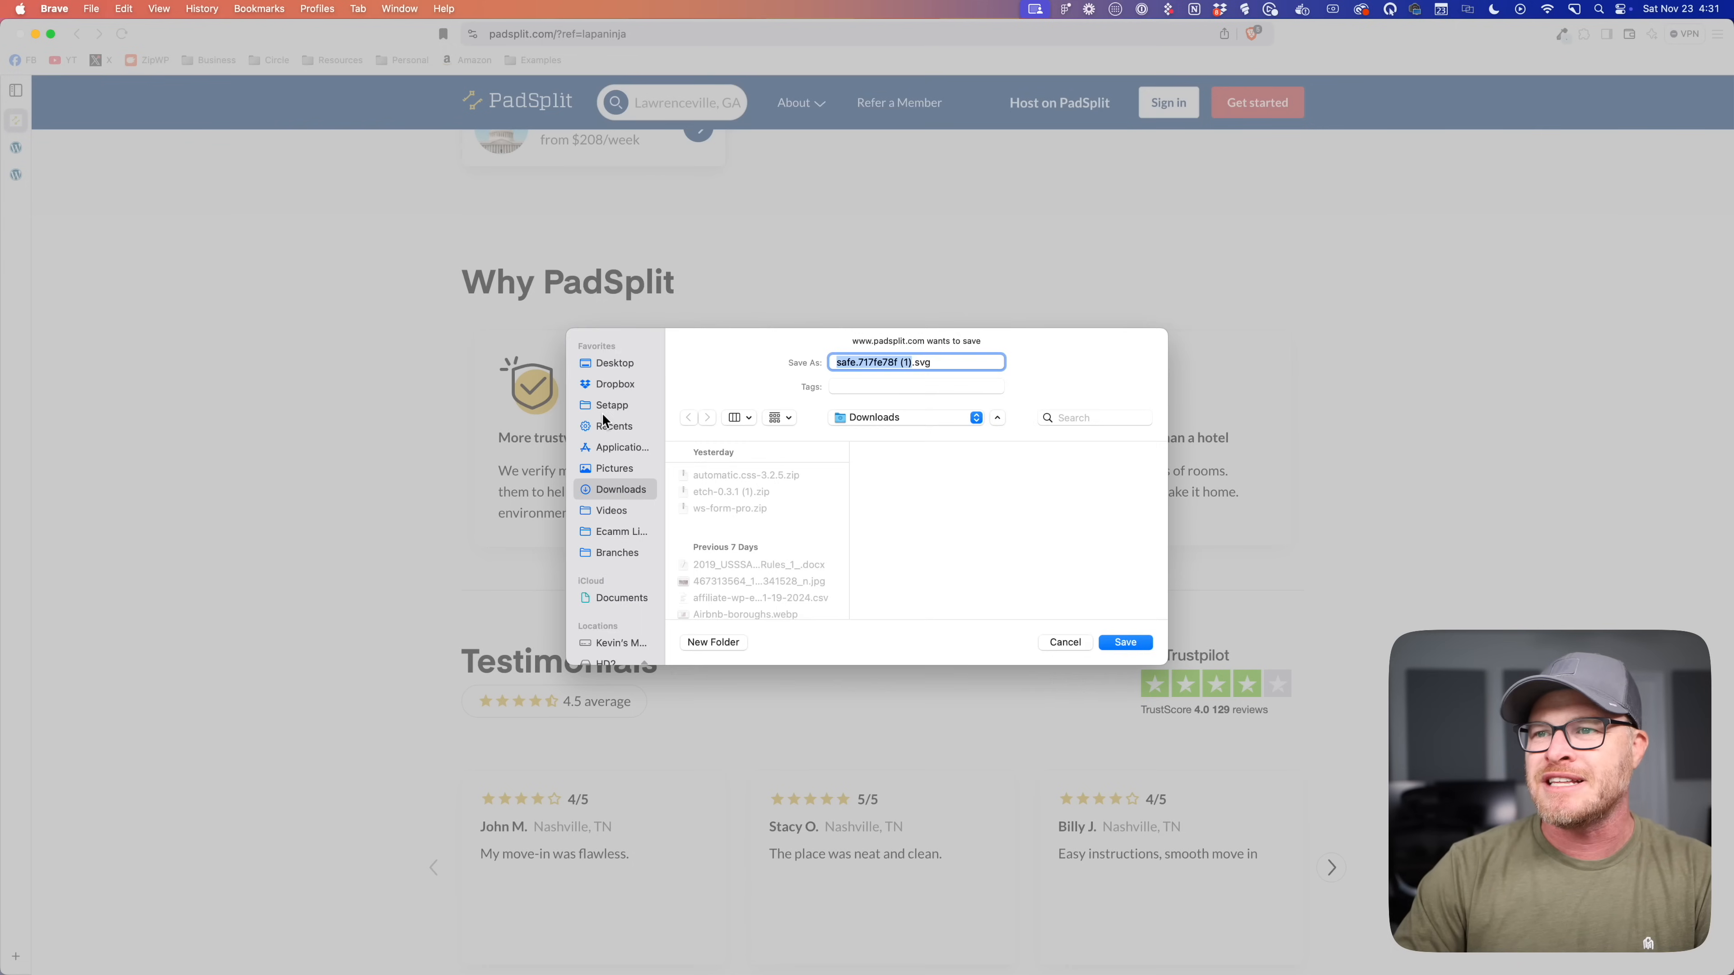
key(Return)
Step: Back in the builder, switch the Icon element's source to SVG and insert the yellow shield checkmark file from the media library
click(16, 148)
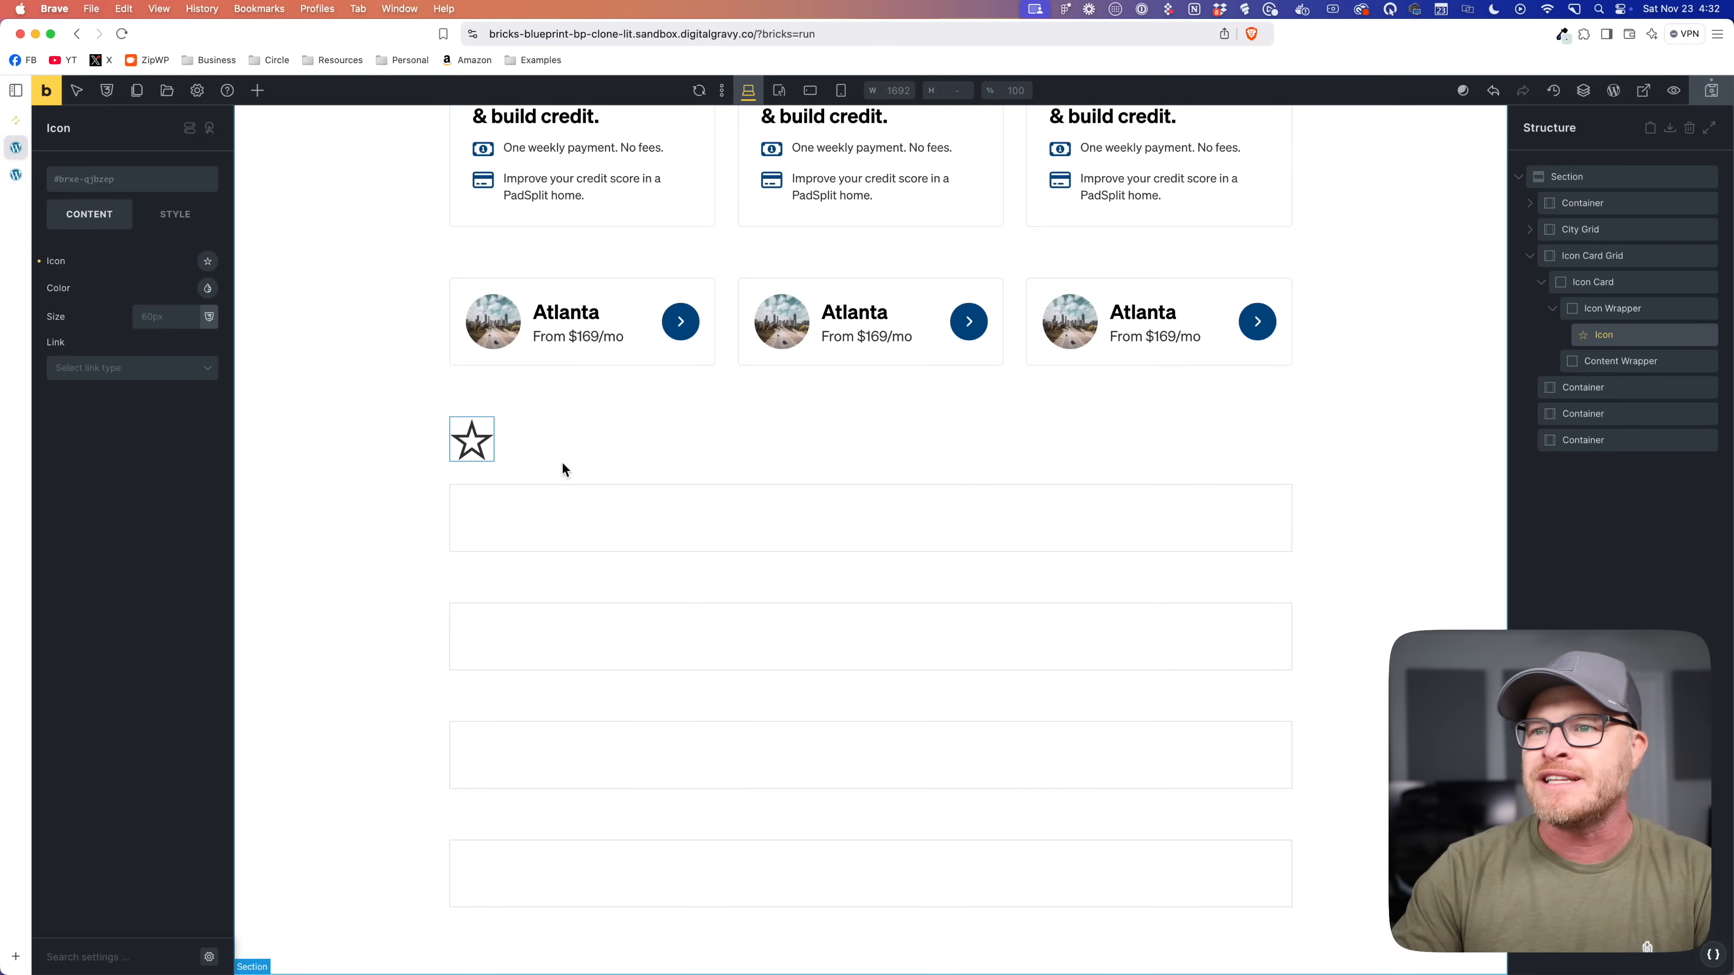
click(208, 260)
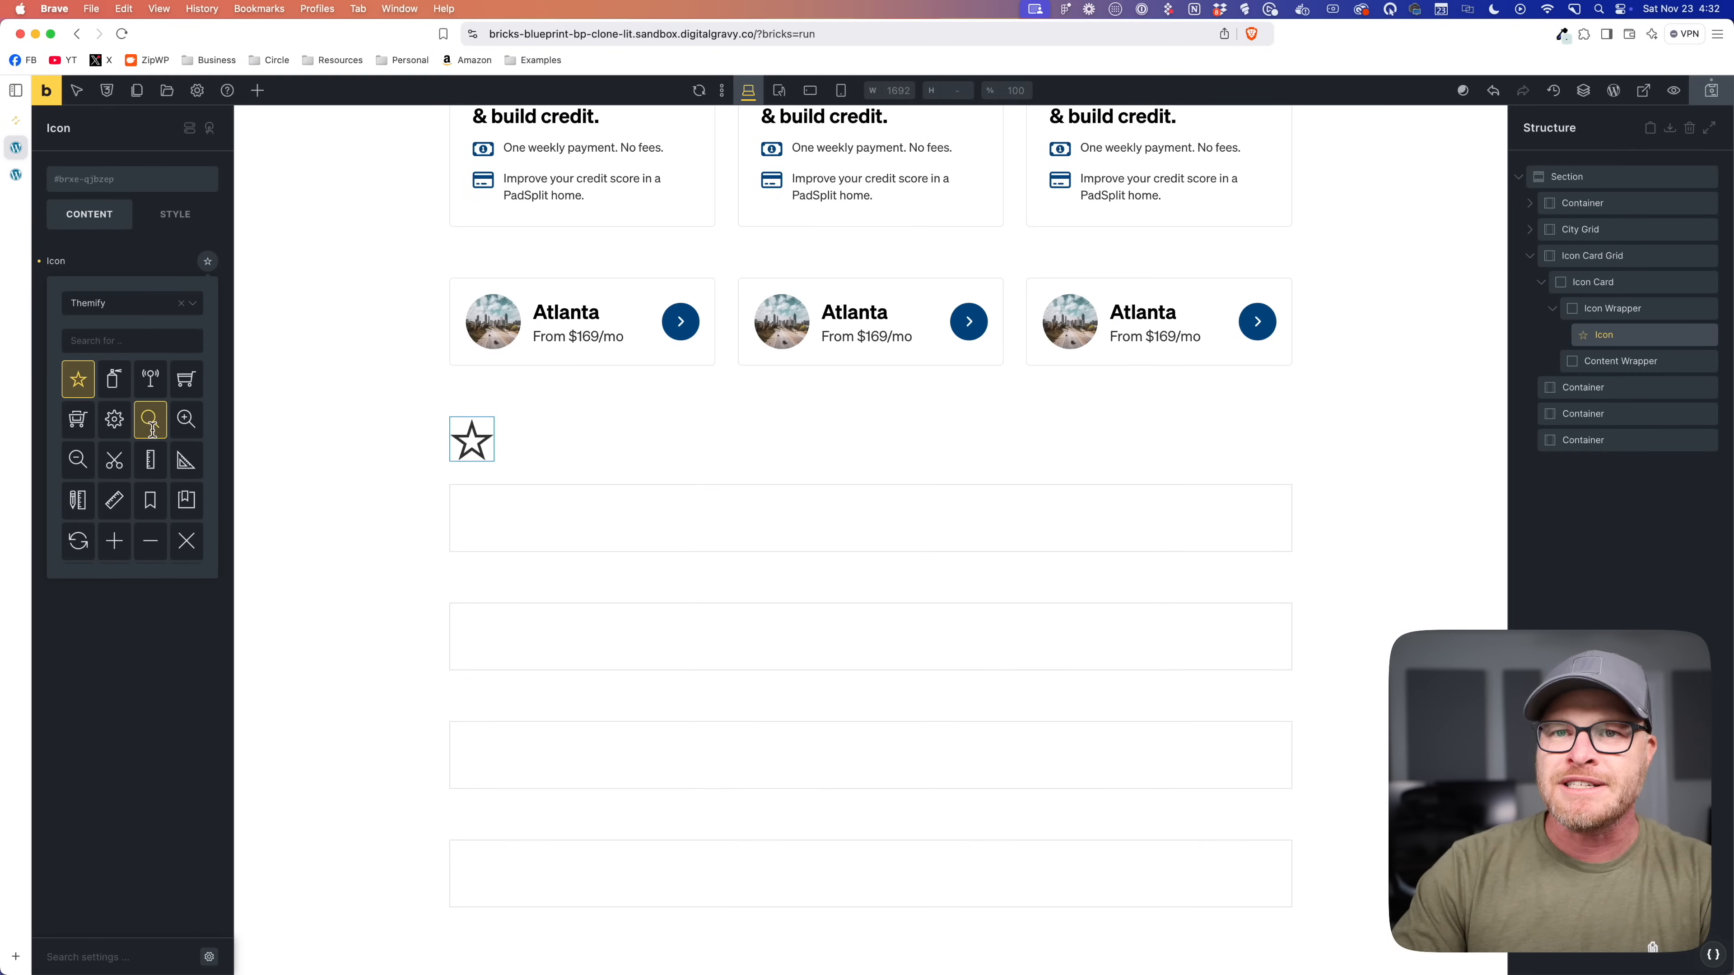
click(130, 302)
click(108, 445)
click(171, 357)
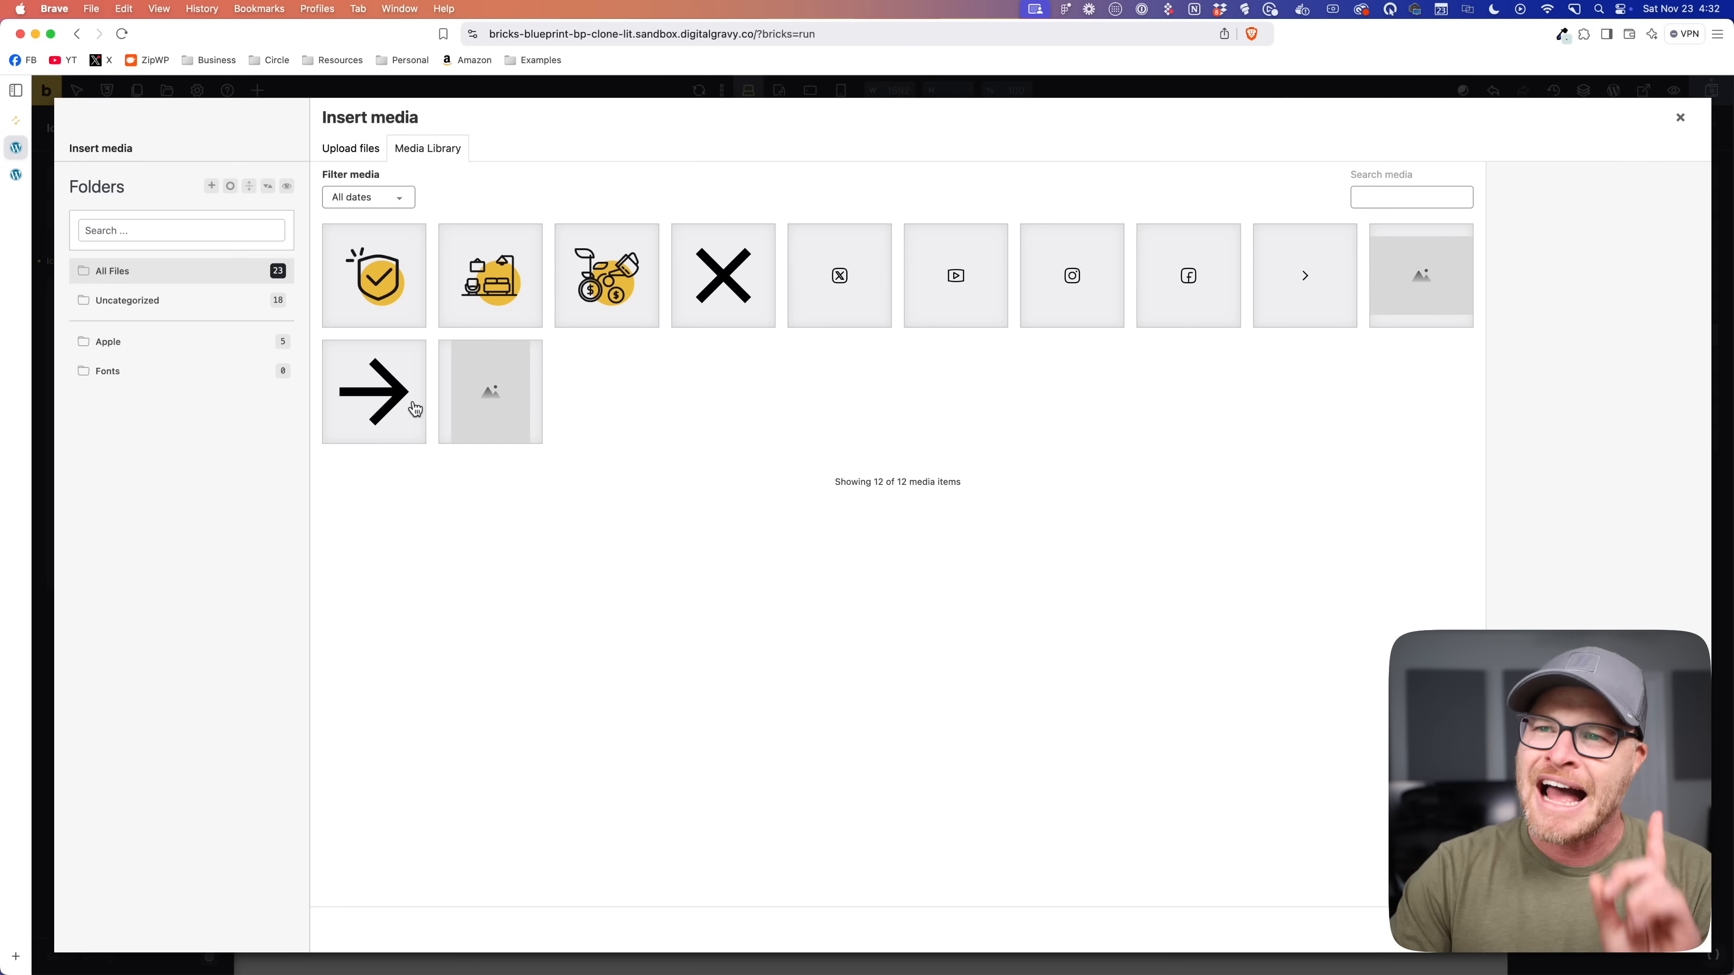
click(381, 311)
click(1672, 929)
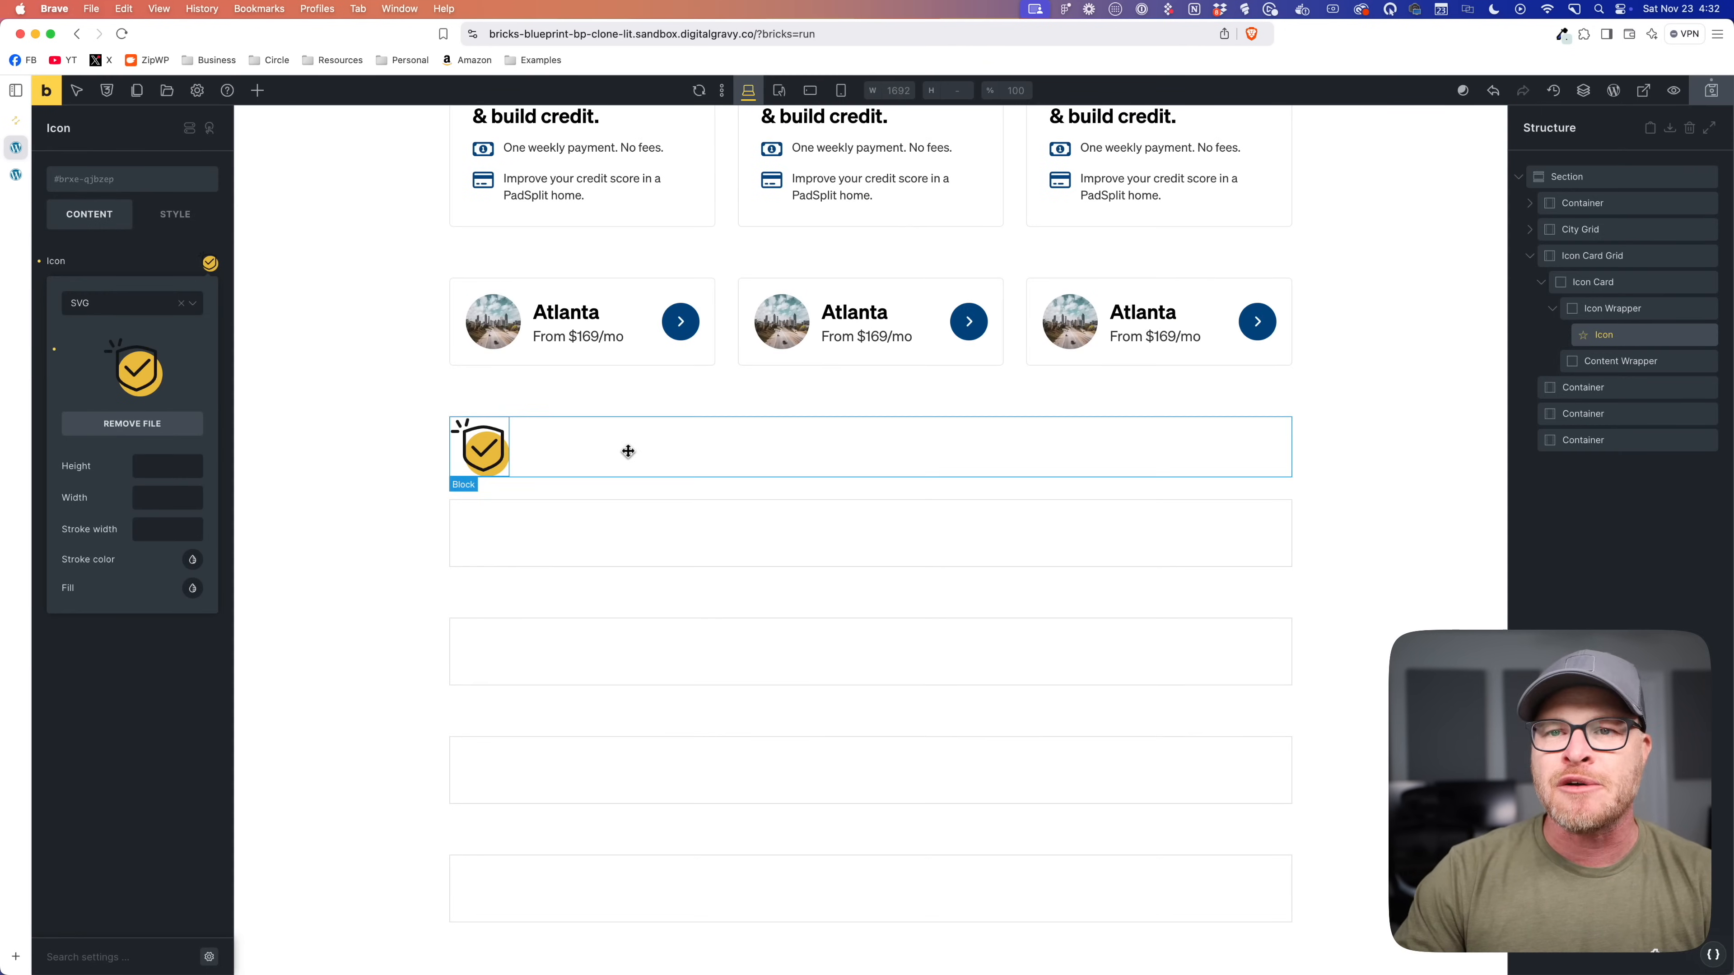
Step: Add a Heading element inside the Icon Card's Content Wrapper
click(1628, 361)
click(256, 91)
text(hjeaz)
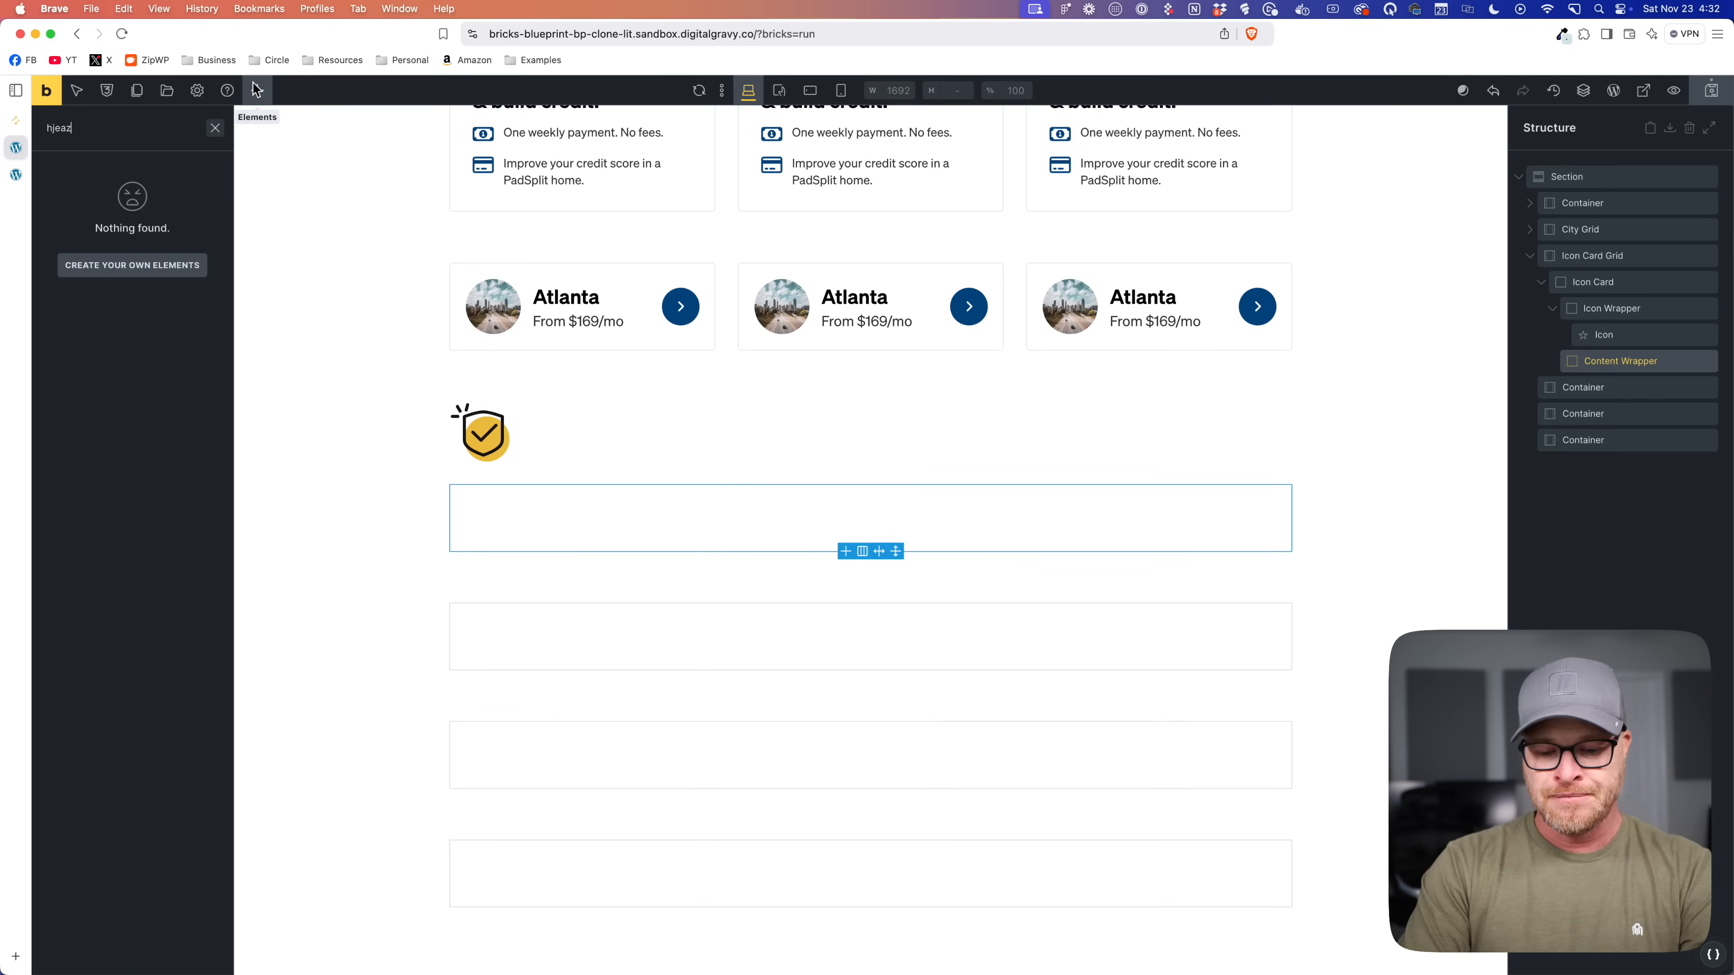
key(BackSpace)
key(BackSpace)
key(BackSpace)
text(ea)
key(Tab)
key(Return)
Step: Add a Basic Text element below the heading in the Content Wrapper
key(shift+Tab)
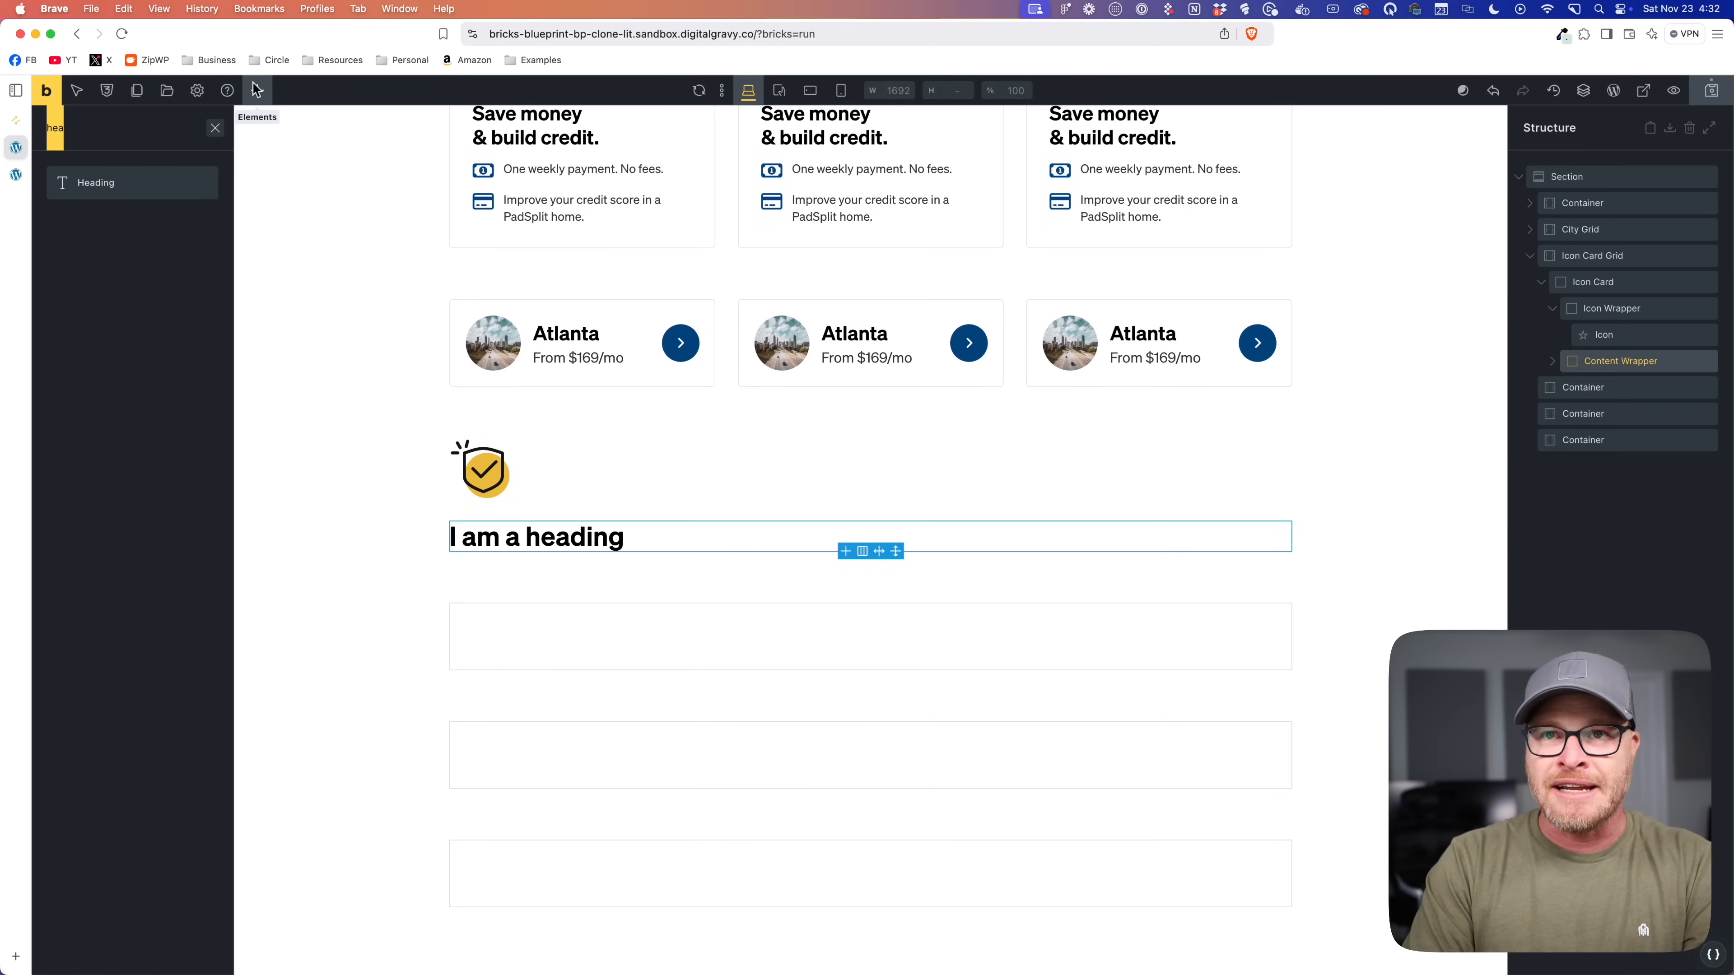
text(text)
key(Tab)
key(Return)
Step: Check the card title on the PadSplit site and replace the placeholder heading with "More trustworthy than Craigslist"
click(539, 501)
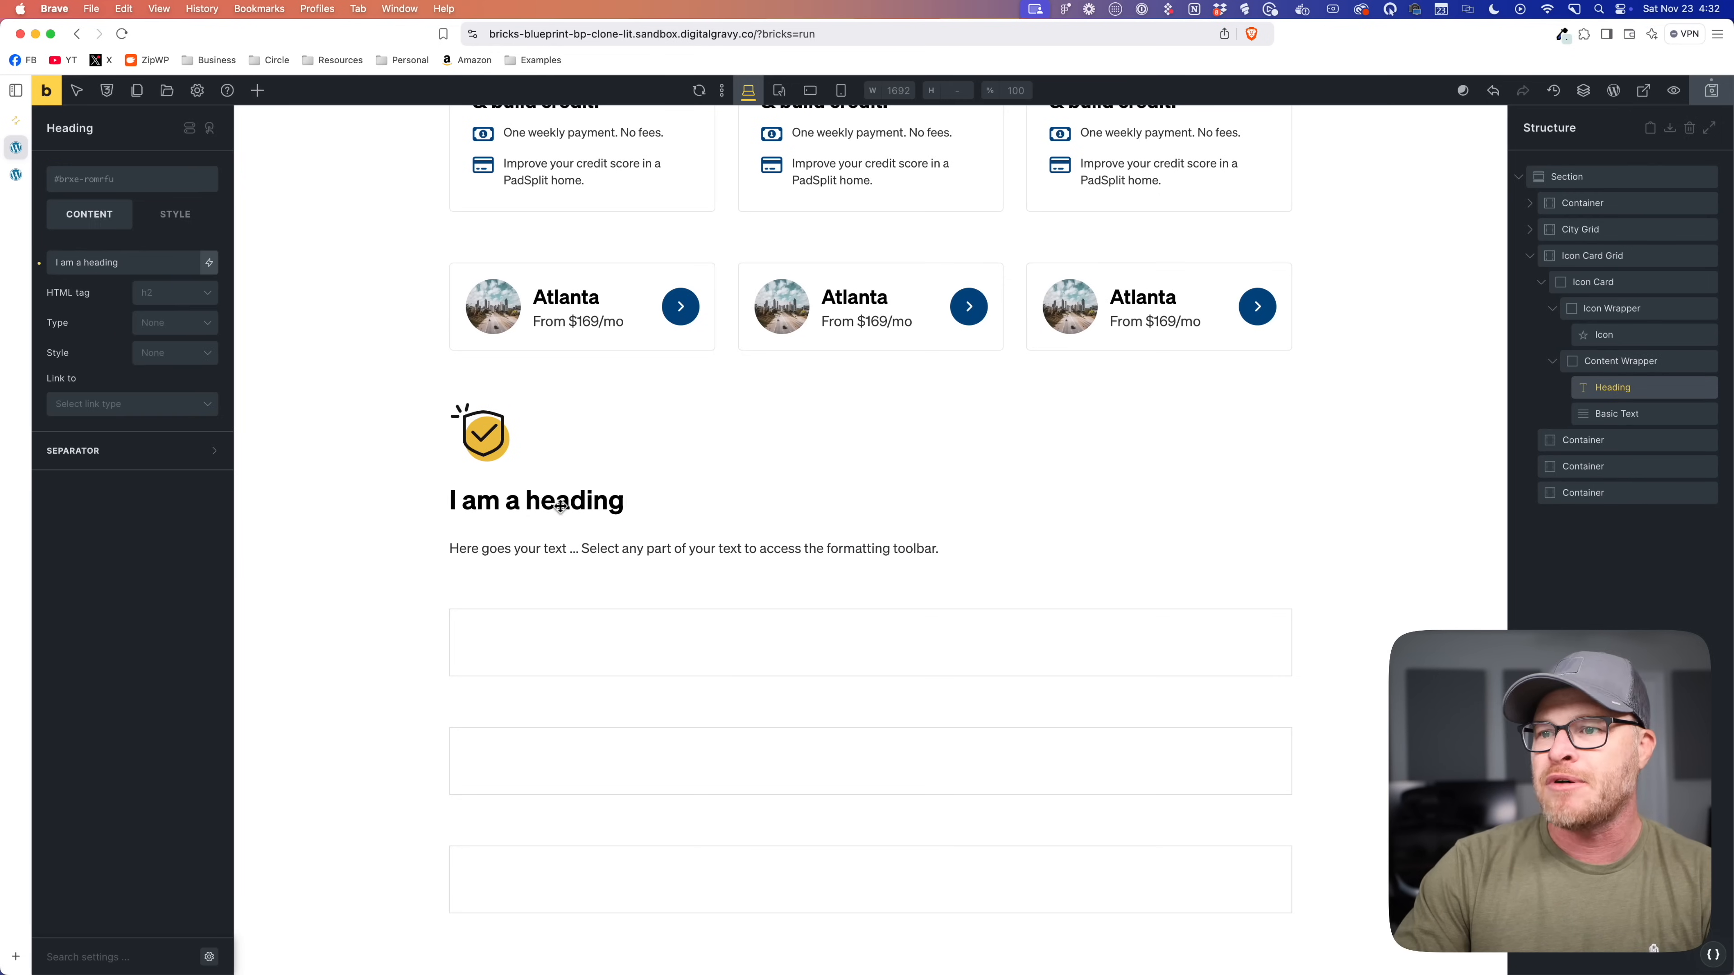
double_click(512, 500)
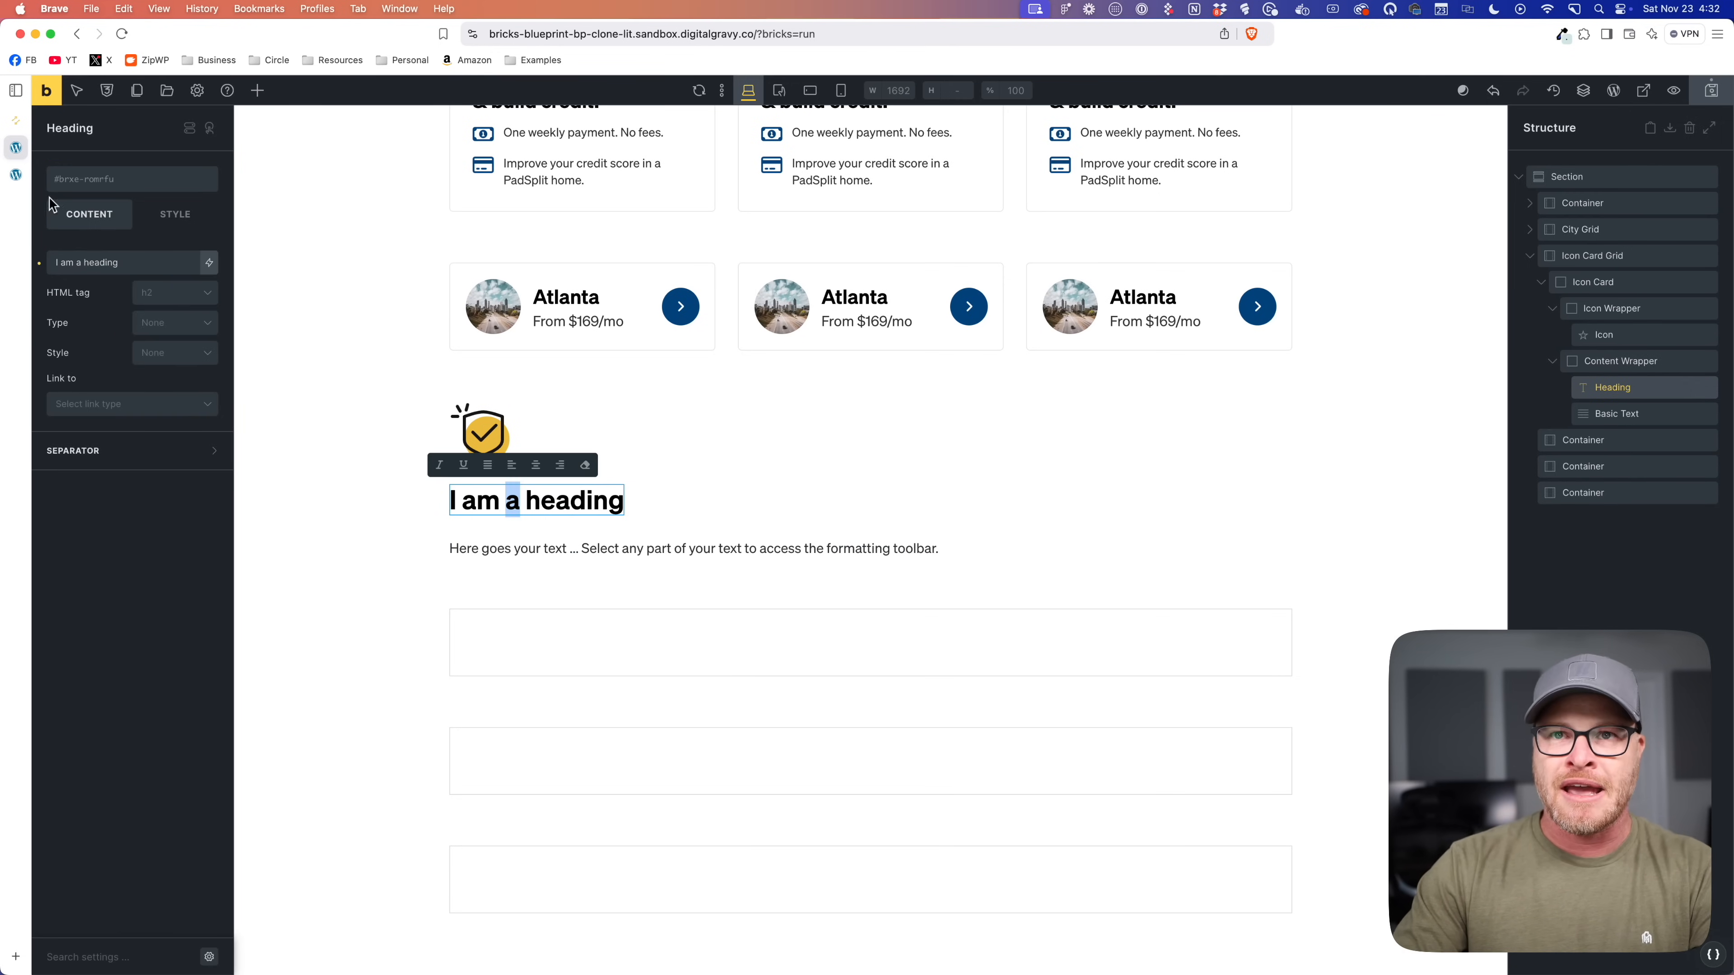
click(14, 123)
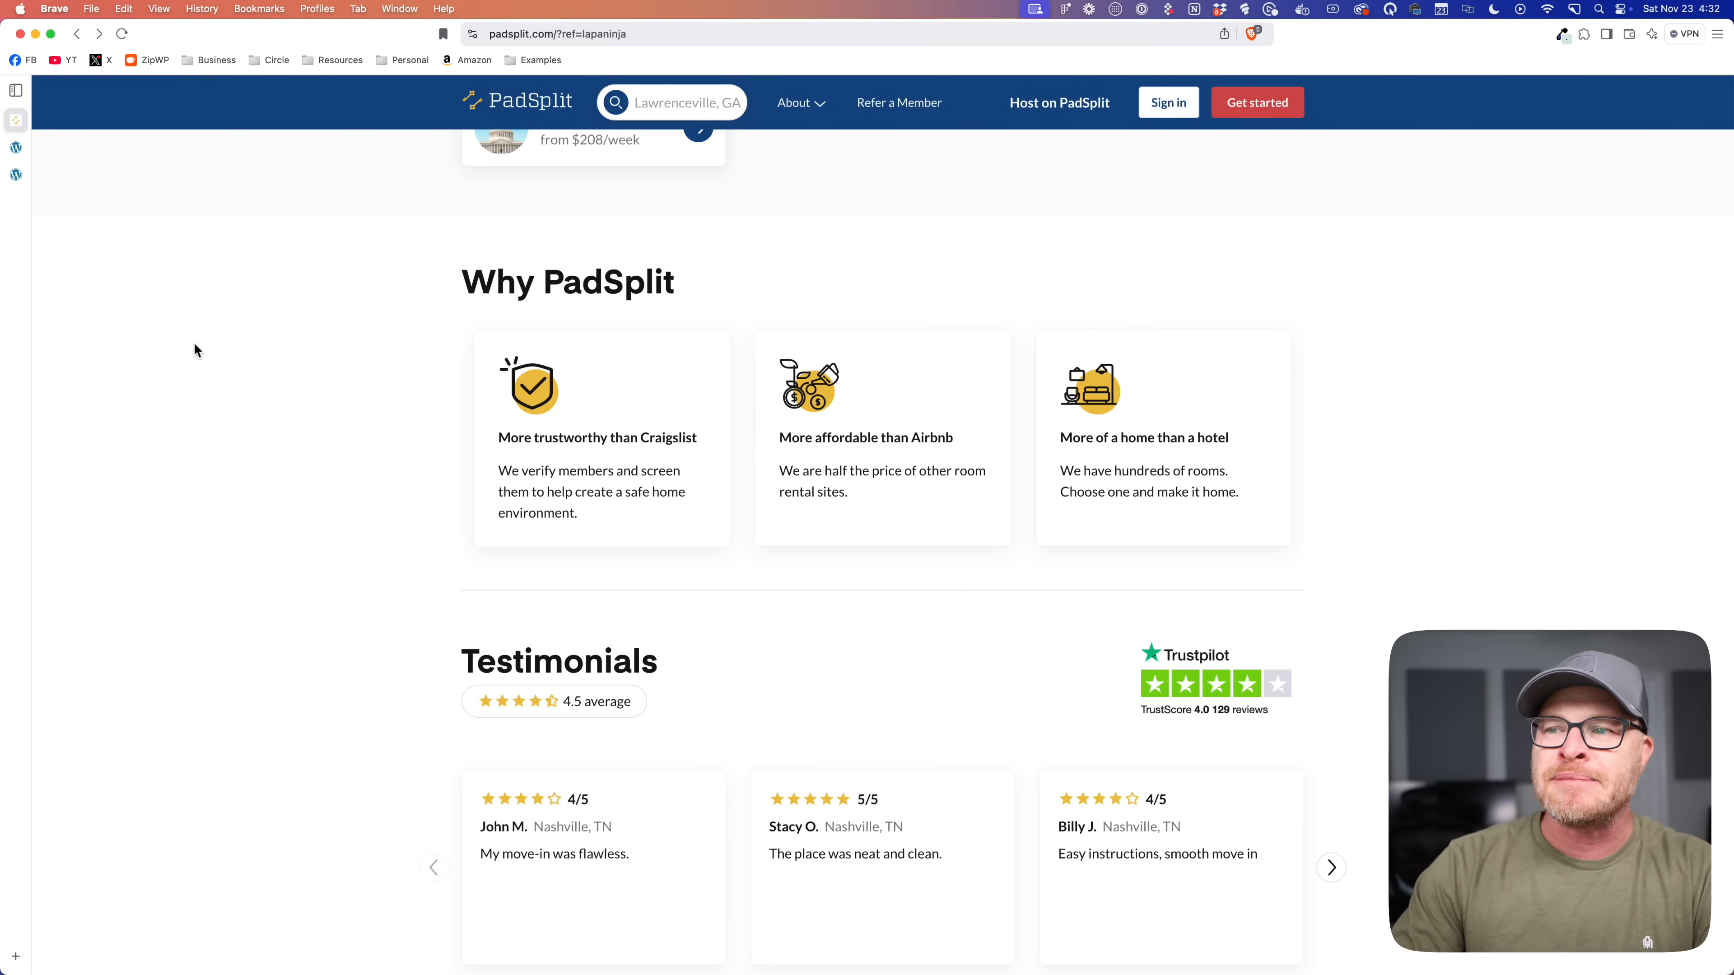
click(16, 147)
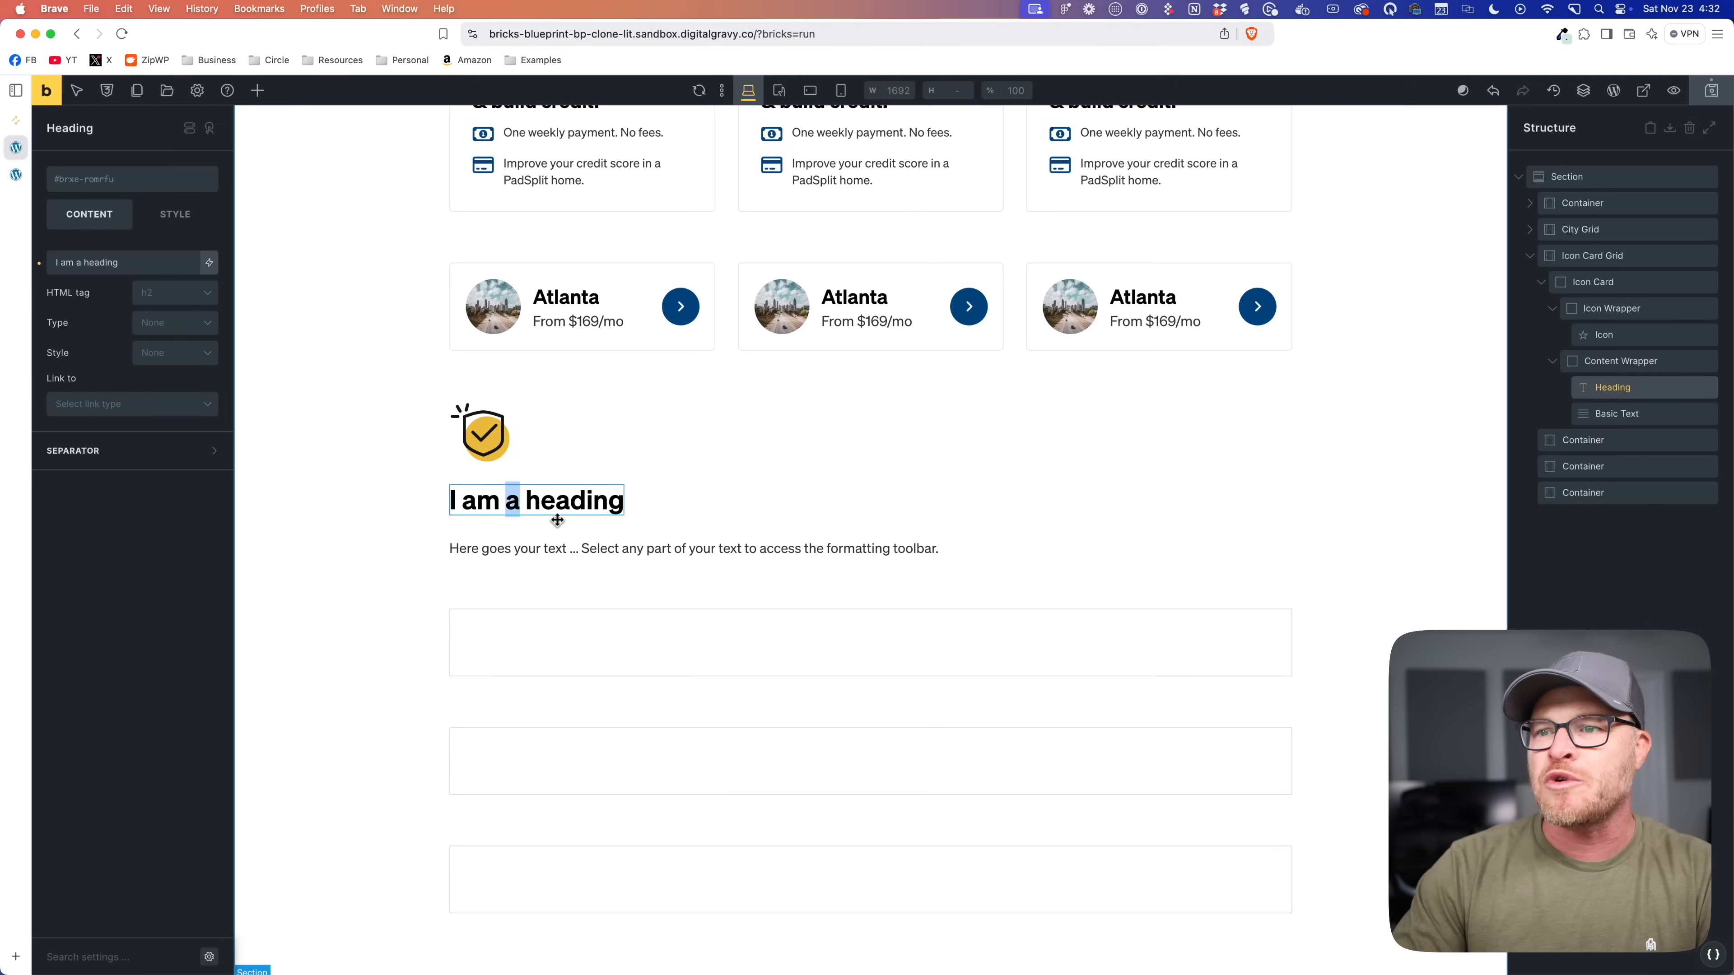
triple_click(508, 501)
text(More trustw)
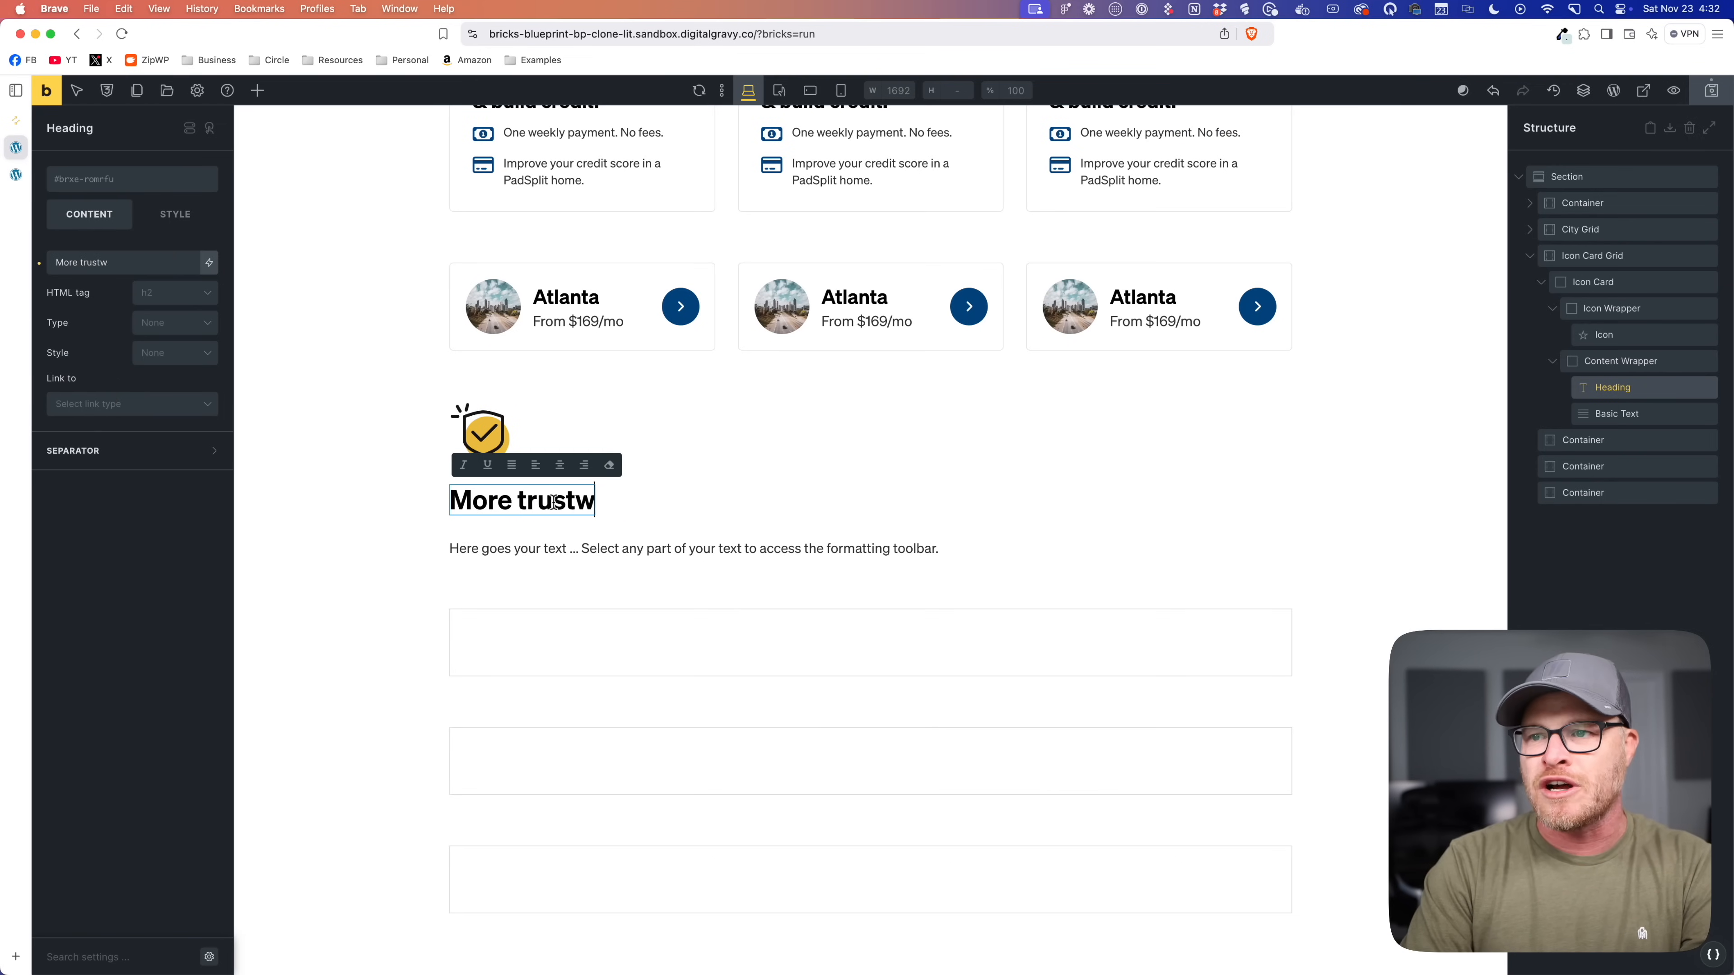
text(orthy than Craigslist)
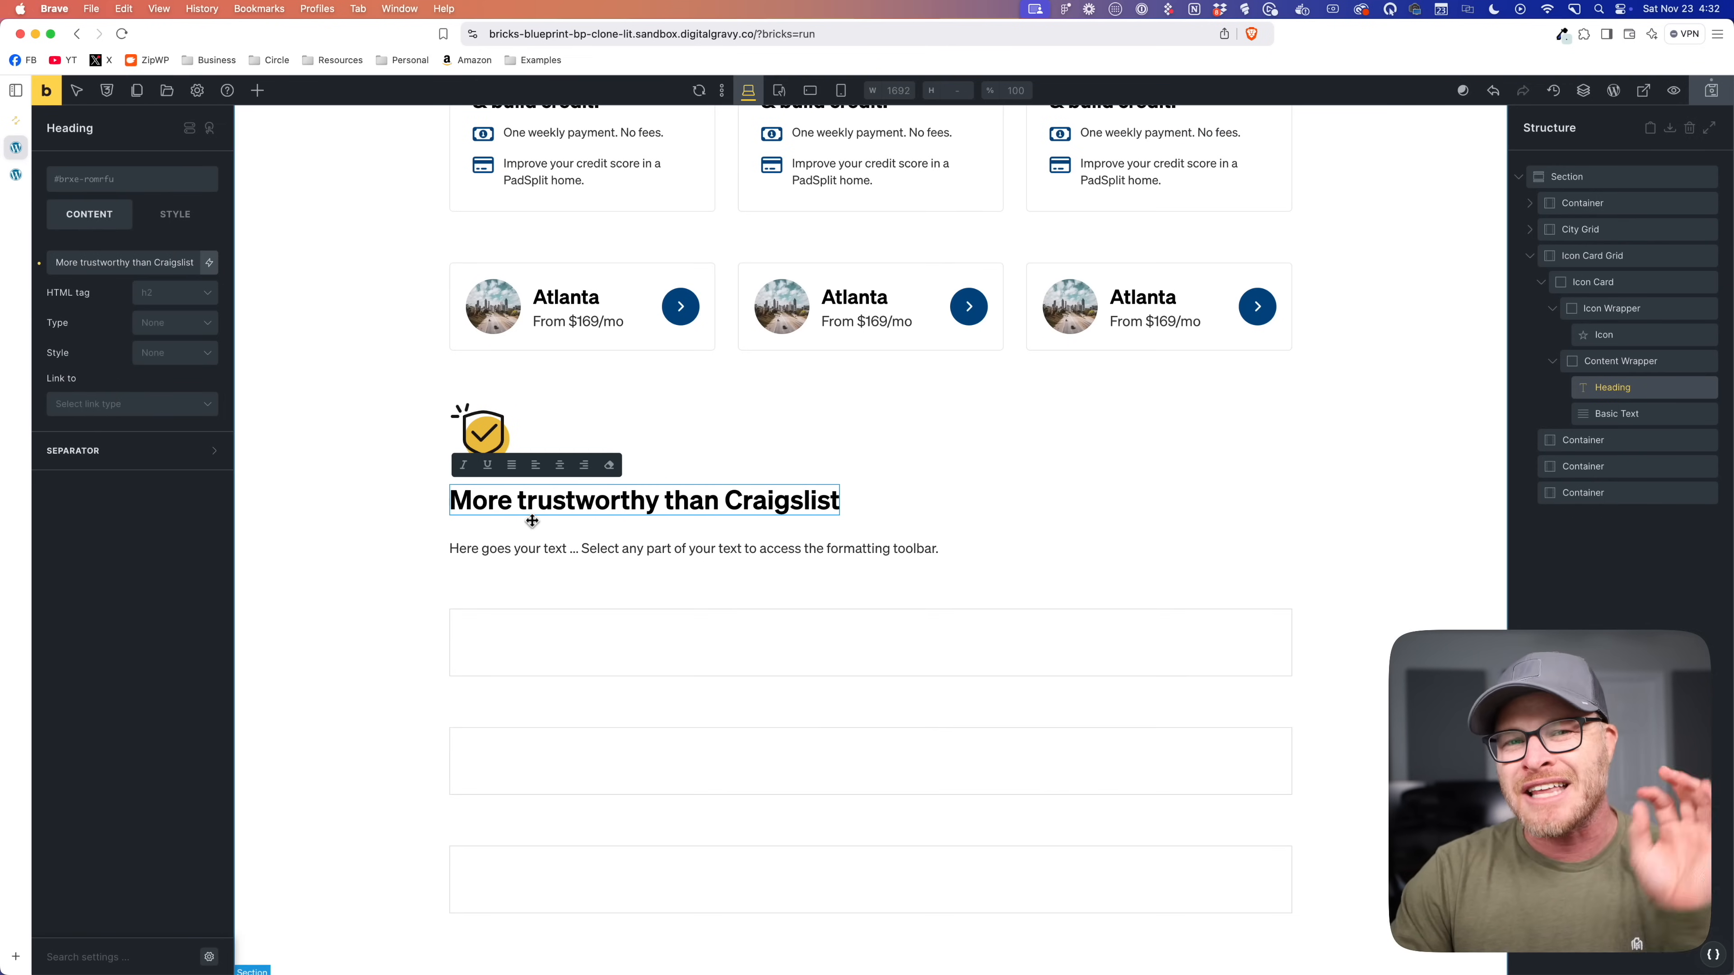
Step: Open the HTML tag choices for the Basic Text element under the card heading
click(536, 550)
click(159, 410)
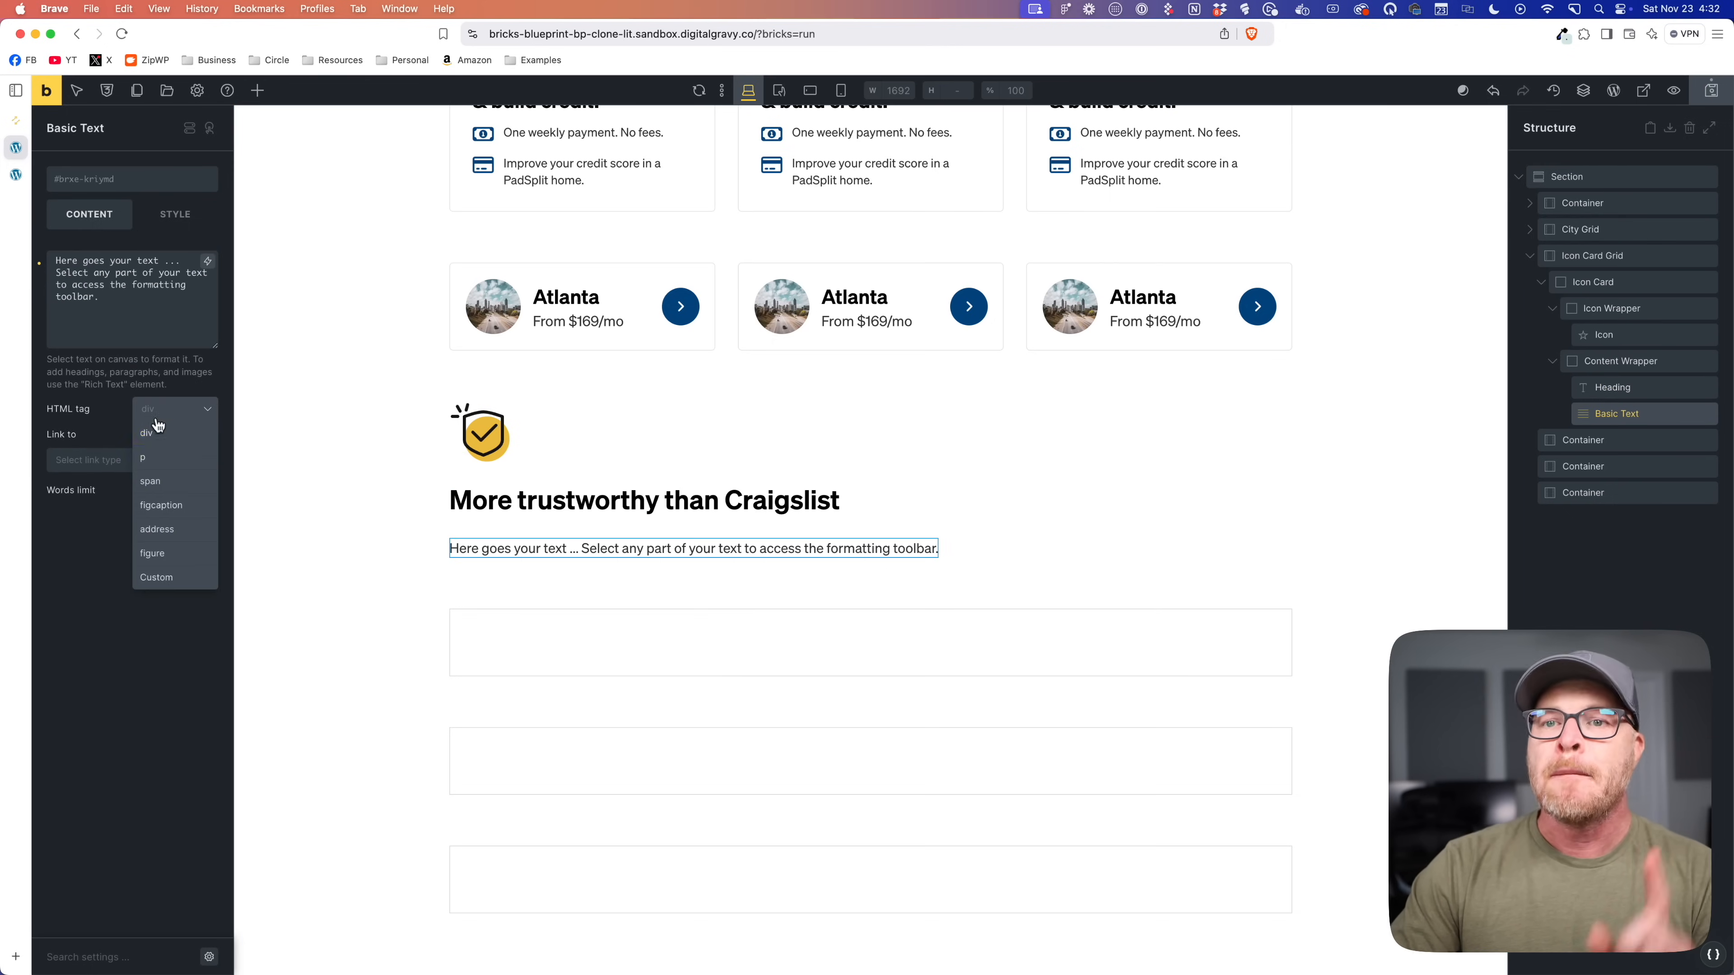
click(153, 457)
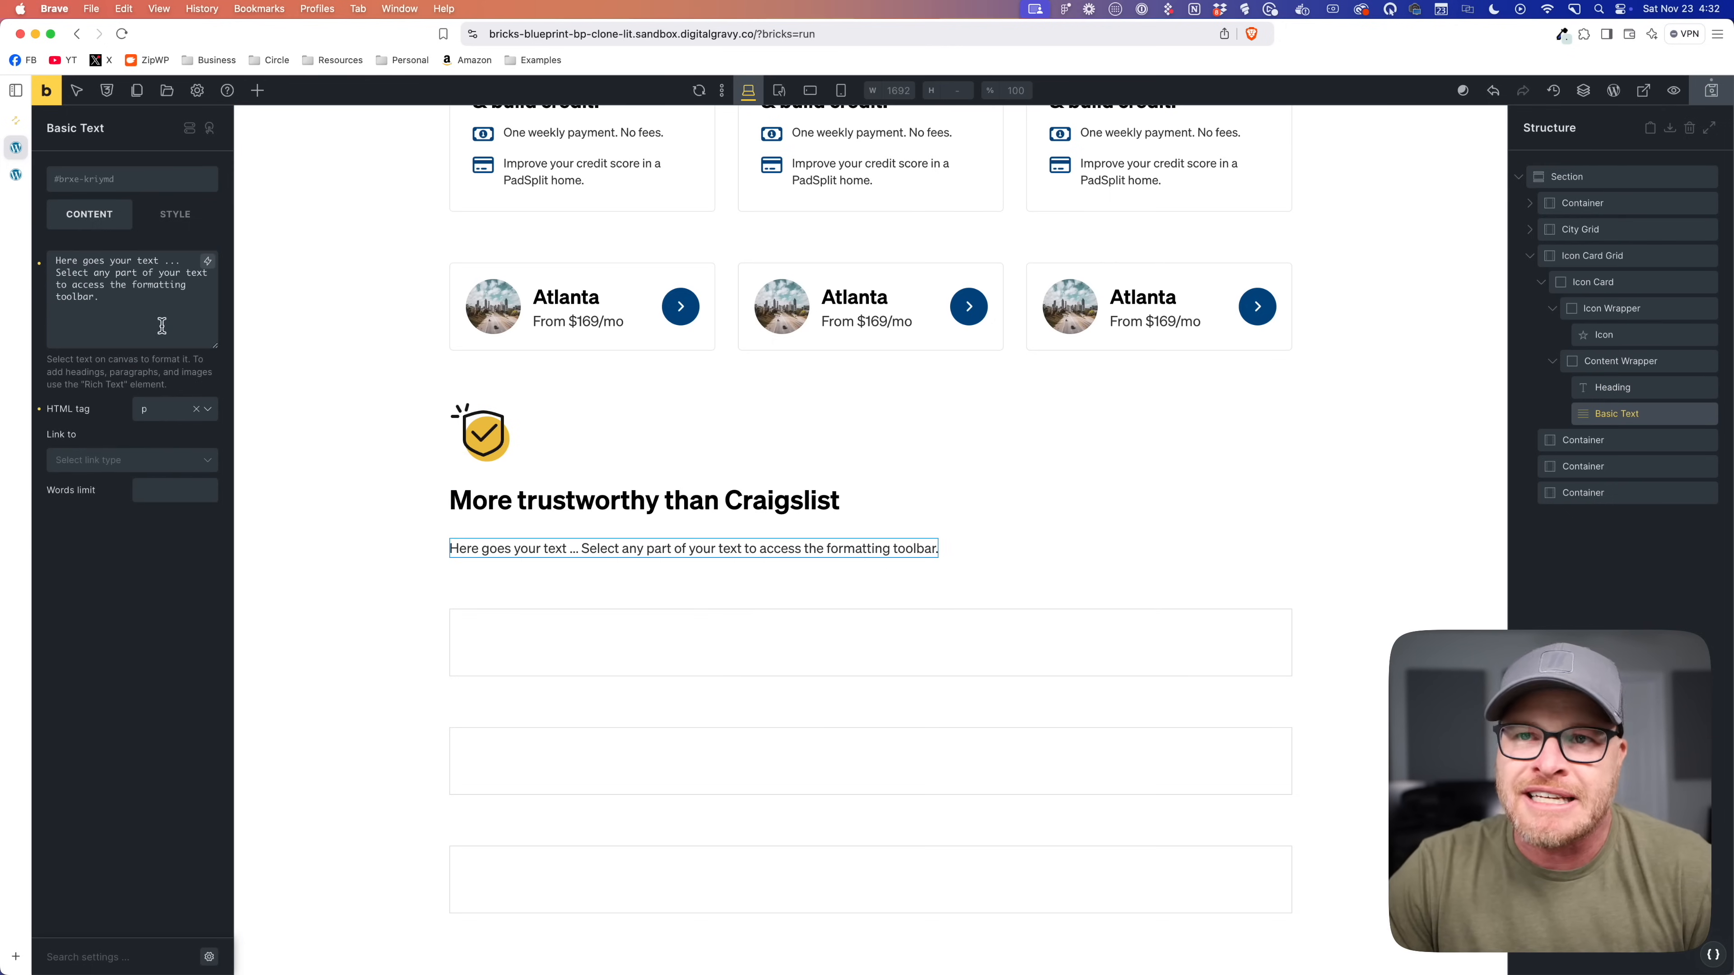
click(16, 120)
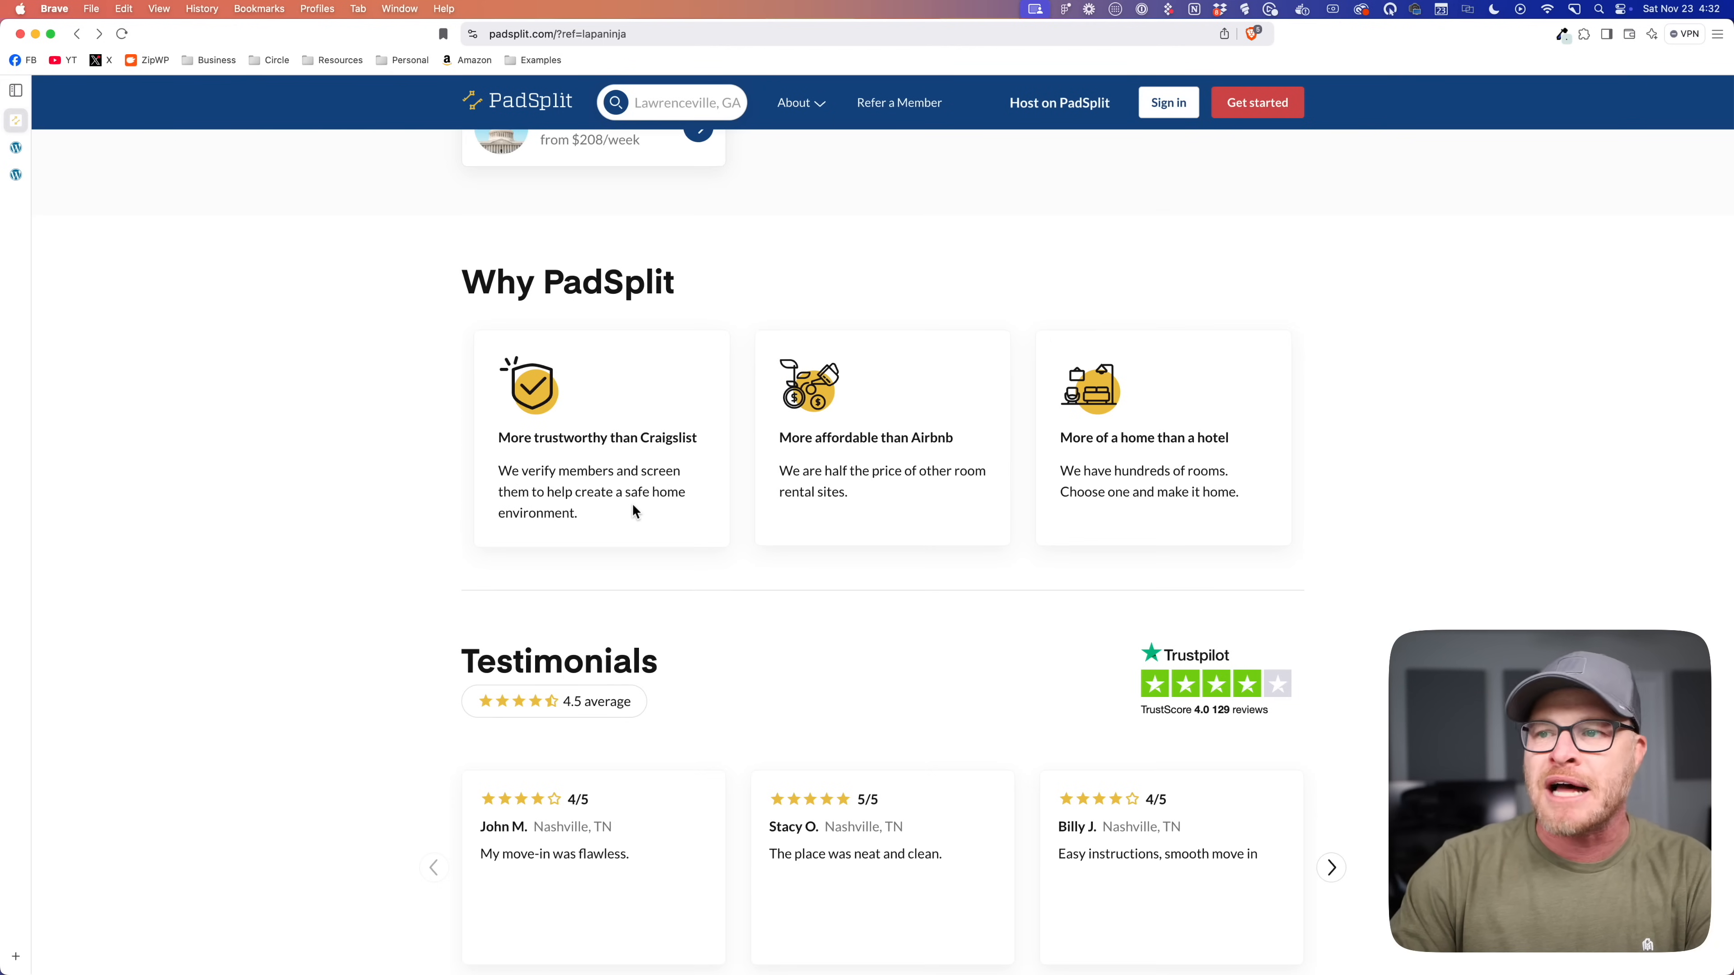
click(16, 149)
click(200, 314)
key(super+a)
text(@)
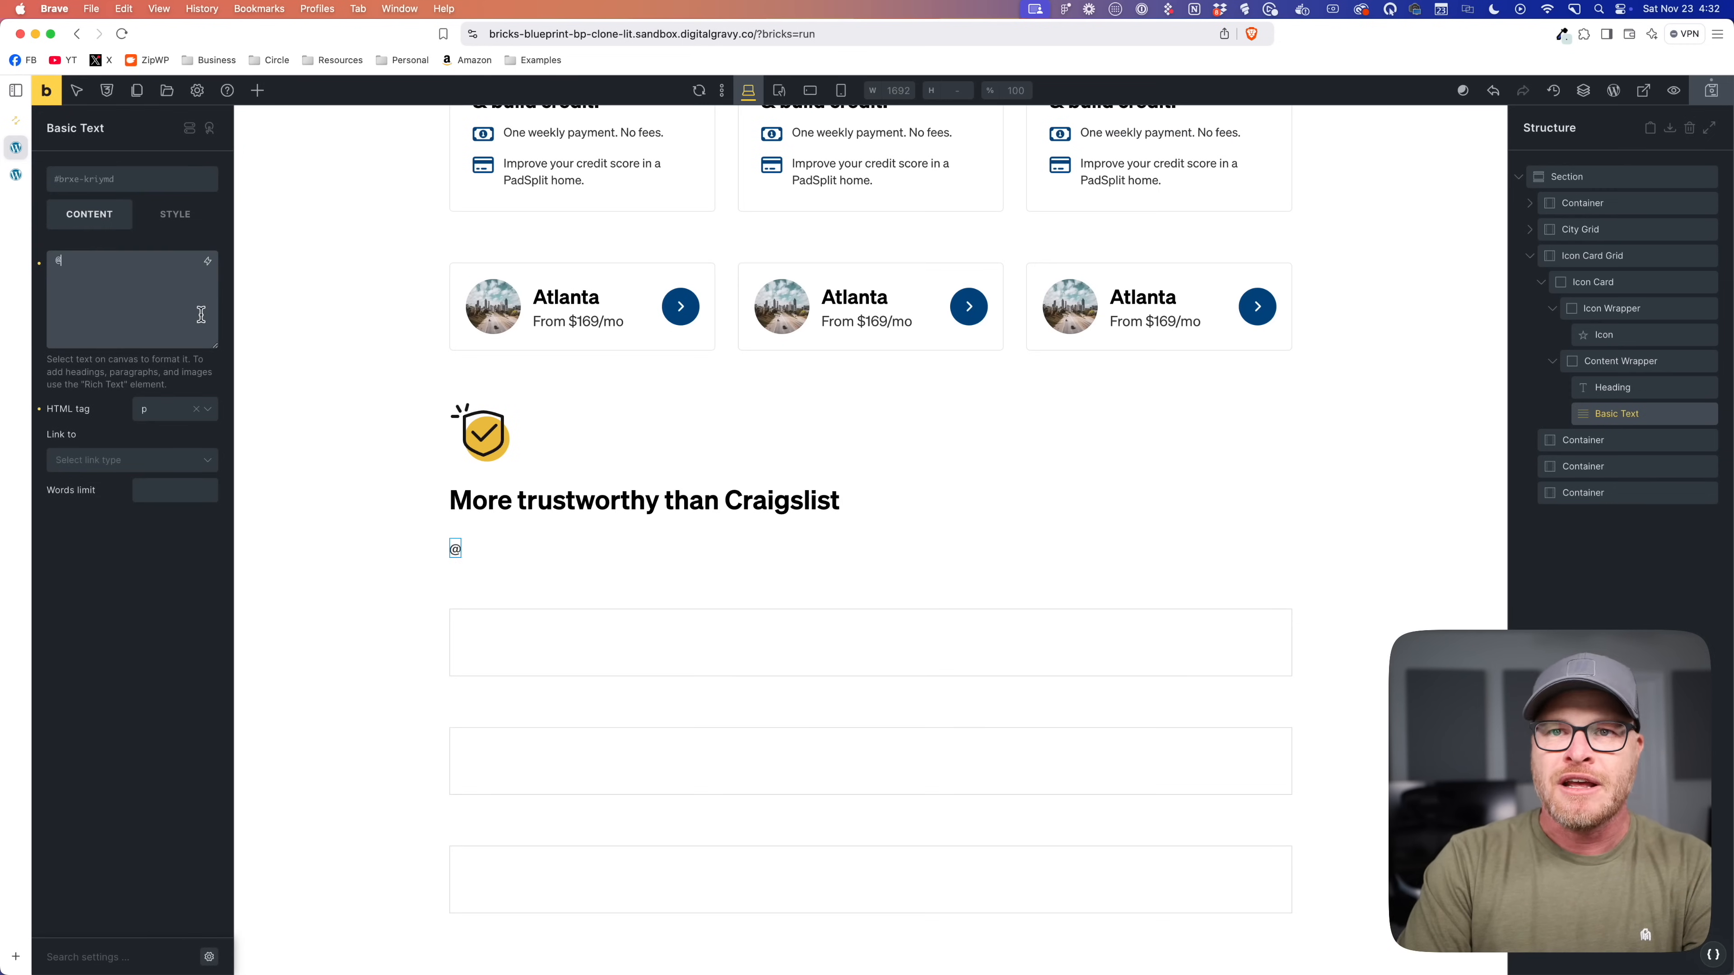
text(ipsum)
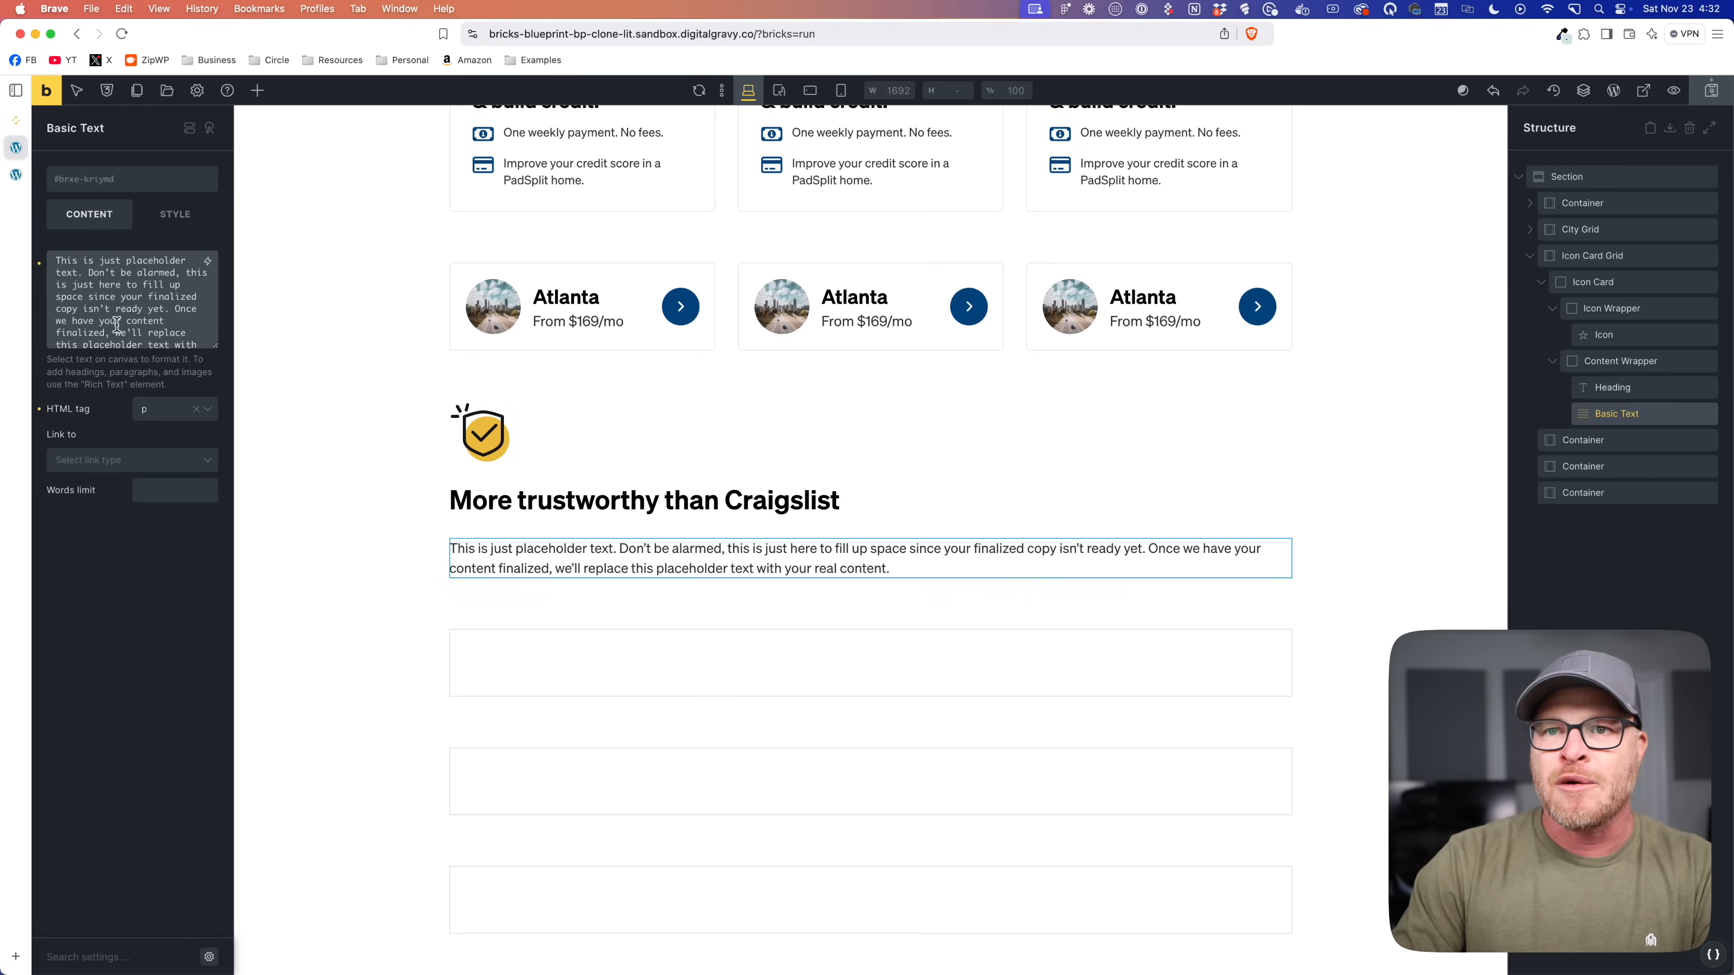
drag(170, 310, 273, 448)
key(BackSpace)
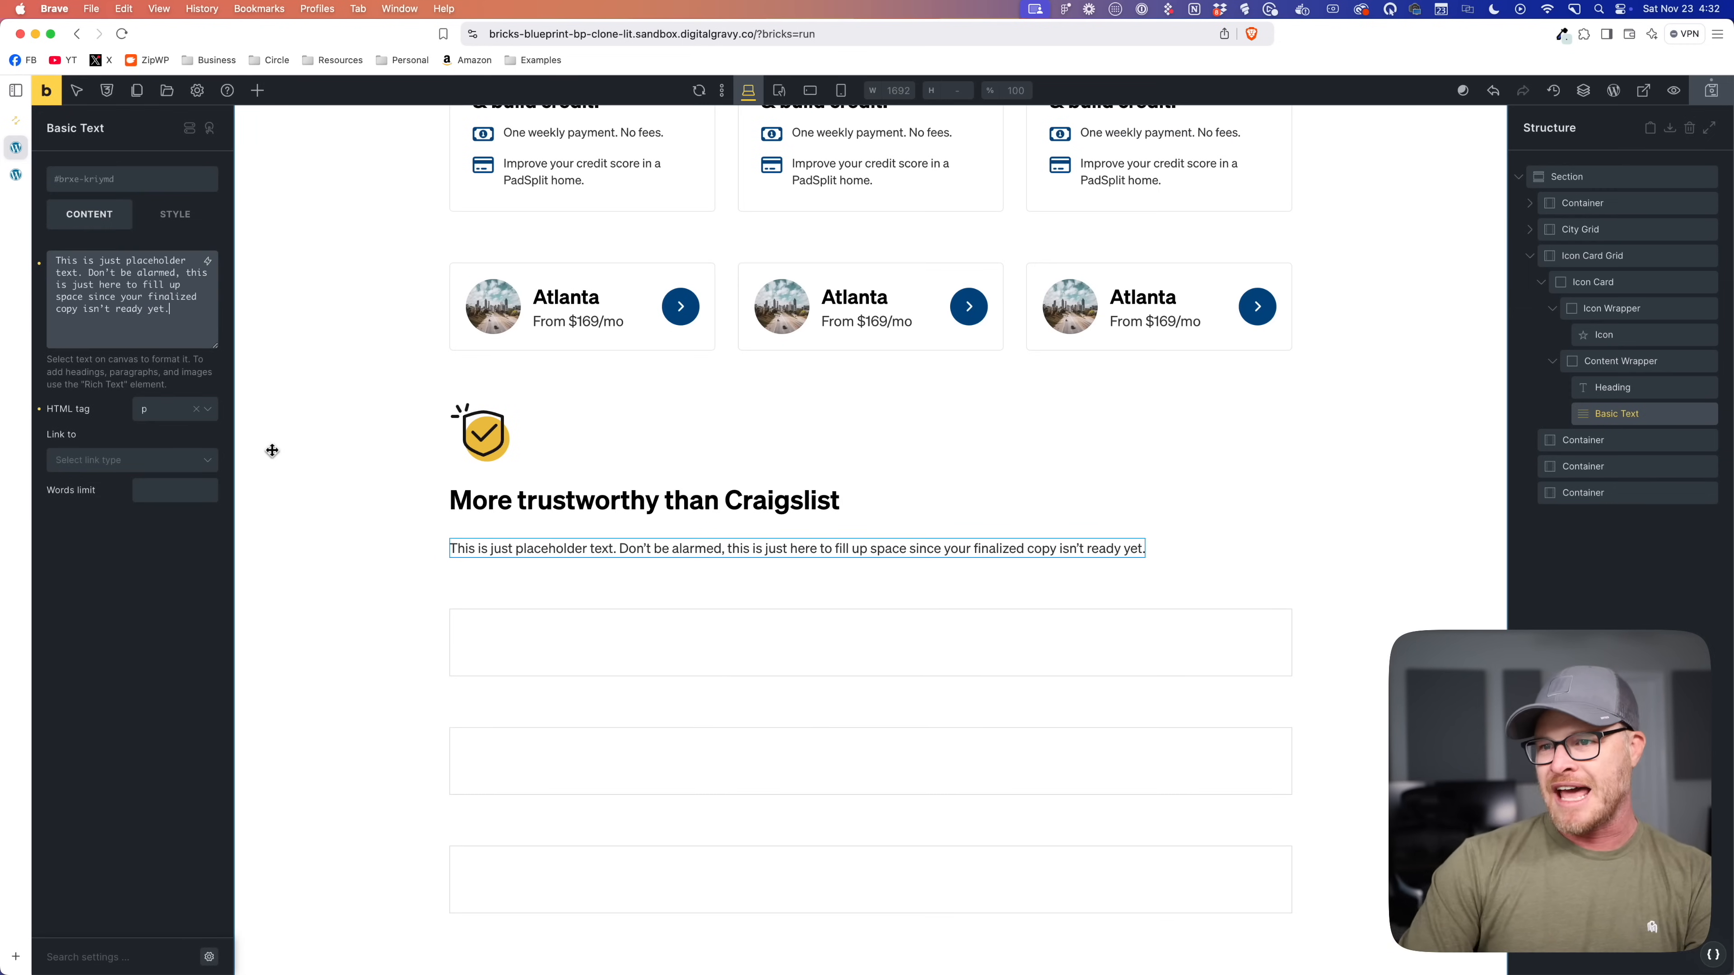
Step: Apply BEM classes with the block name icon-card to the Icon Card and its nested elements, keeping label syncing on
click(829, 485)
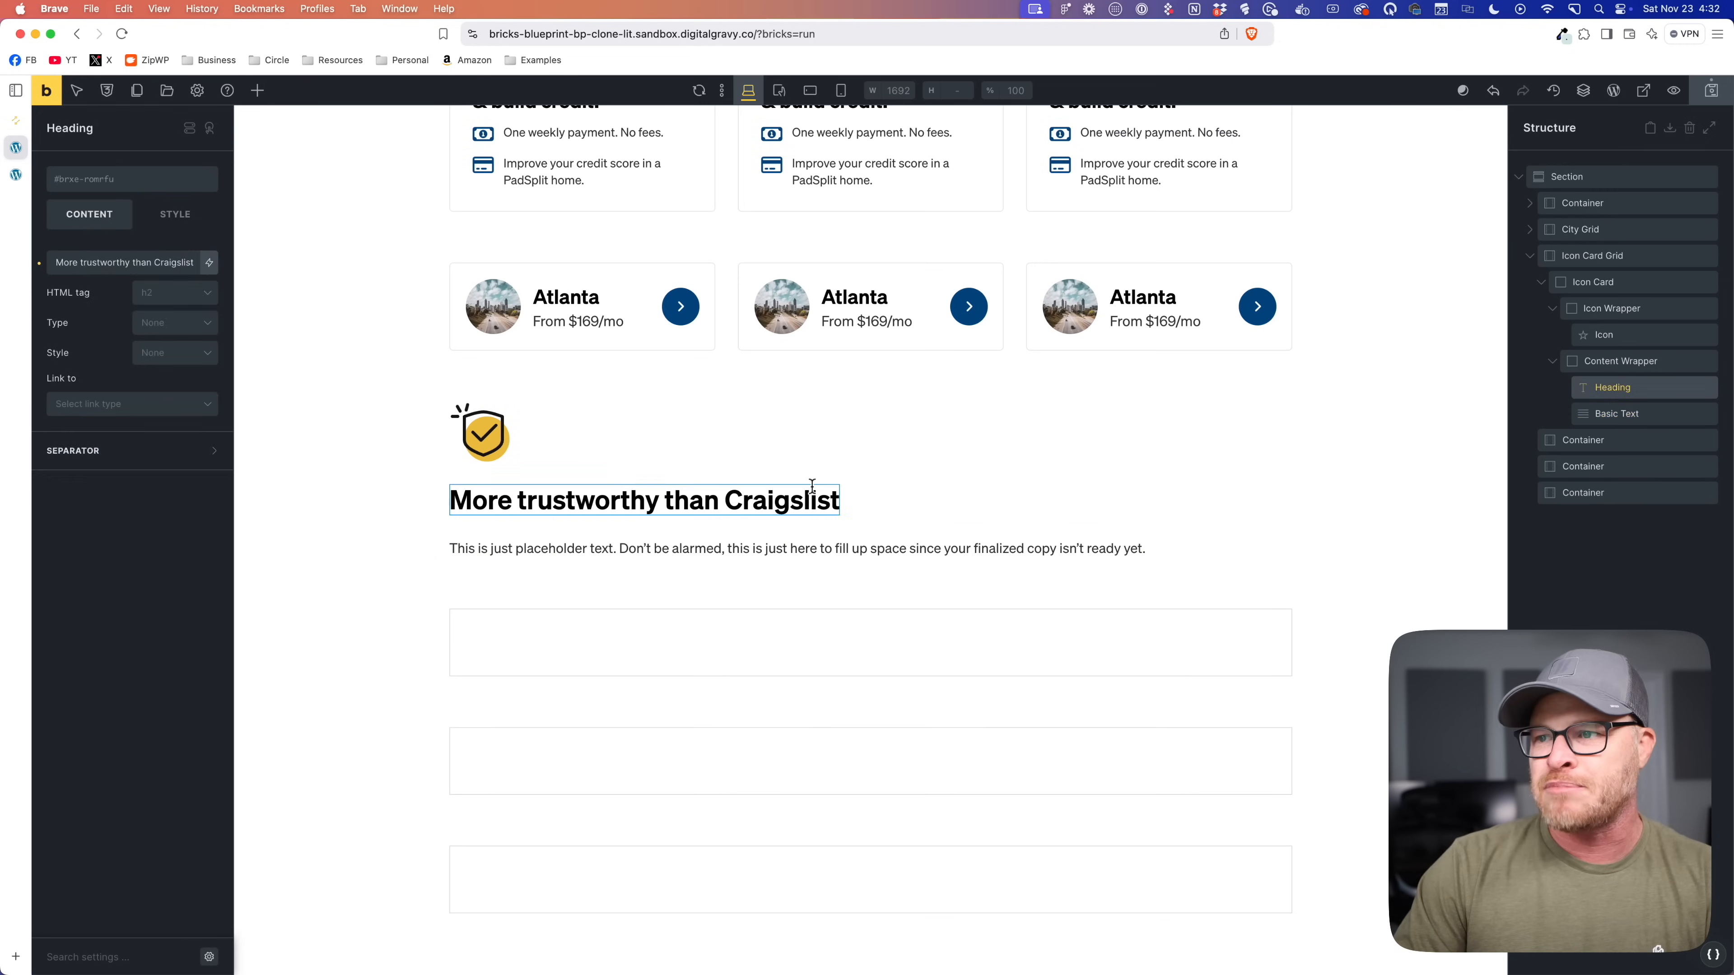
click(578, 466)
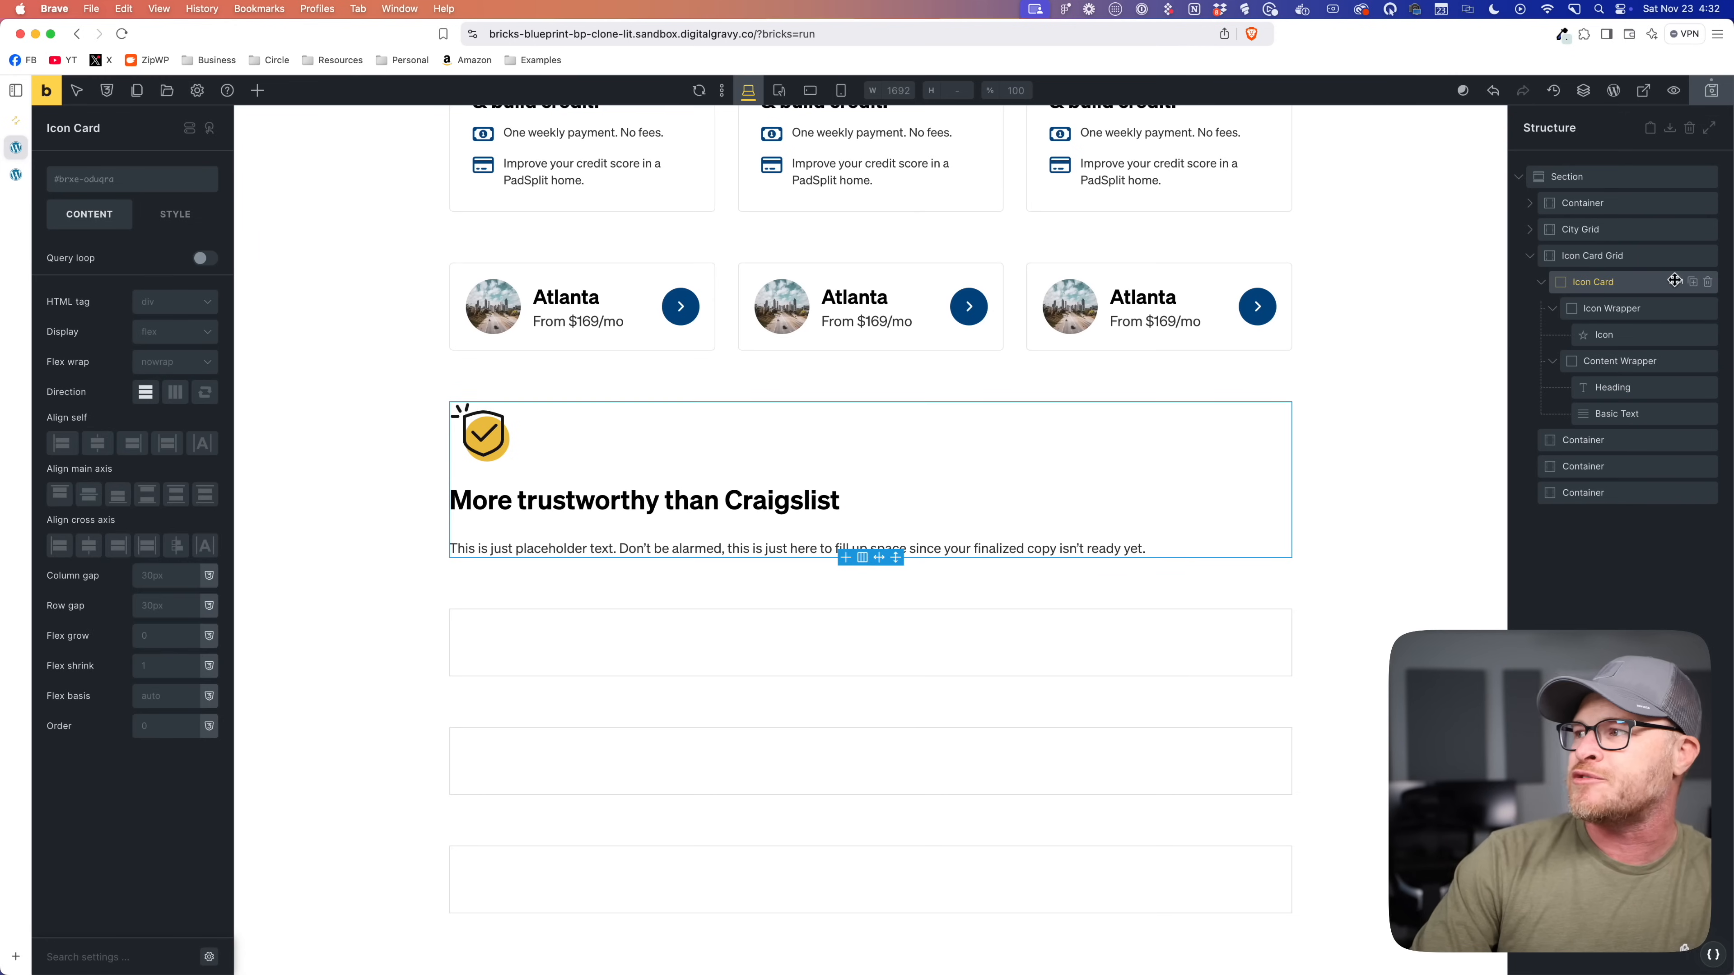
click(1674, 280)
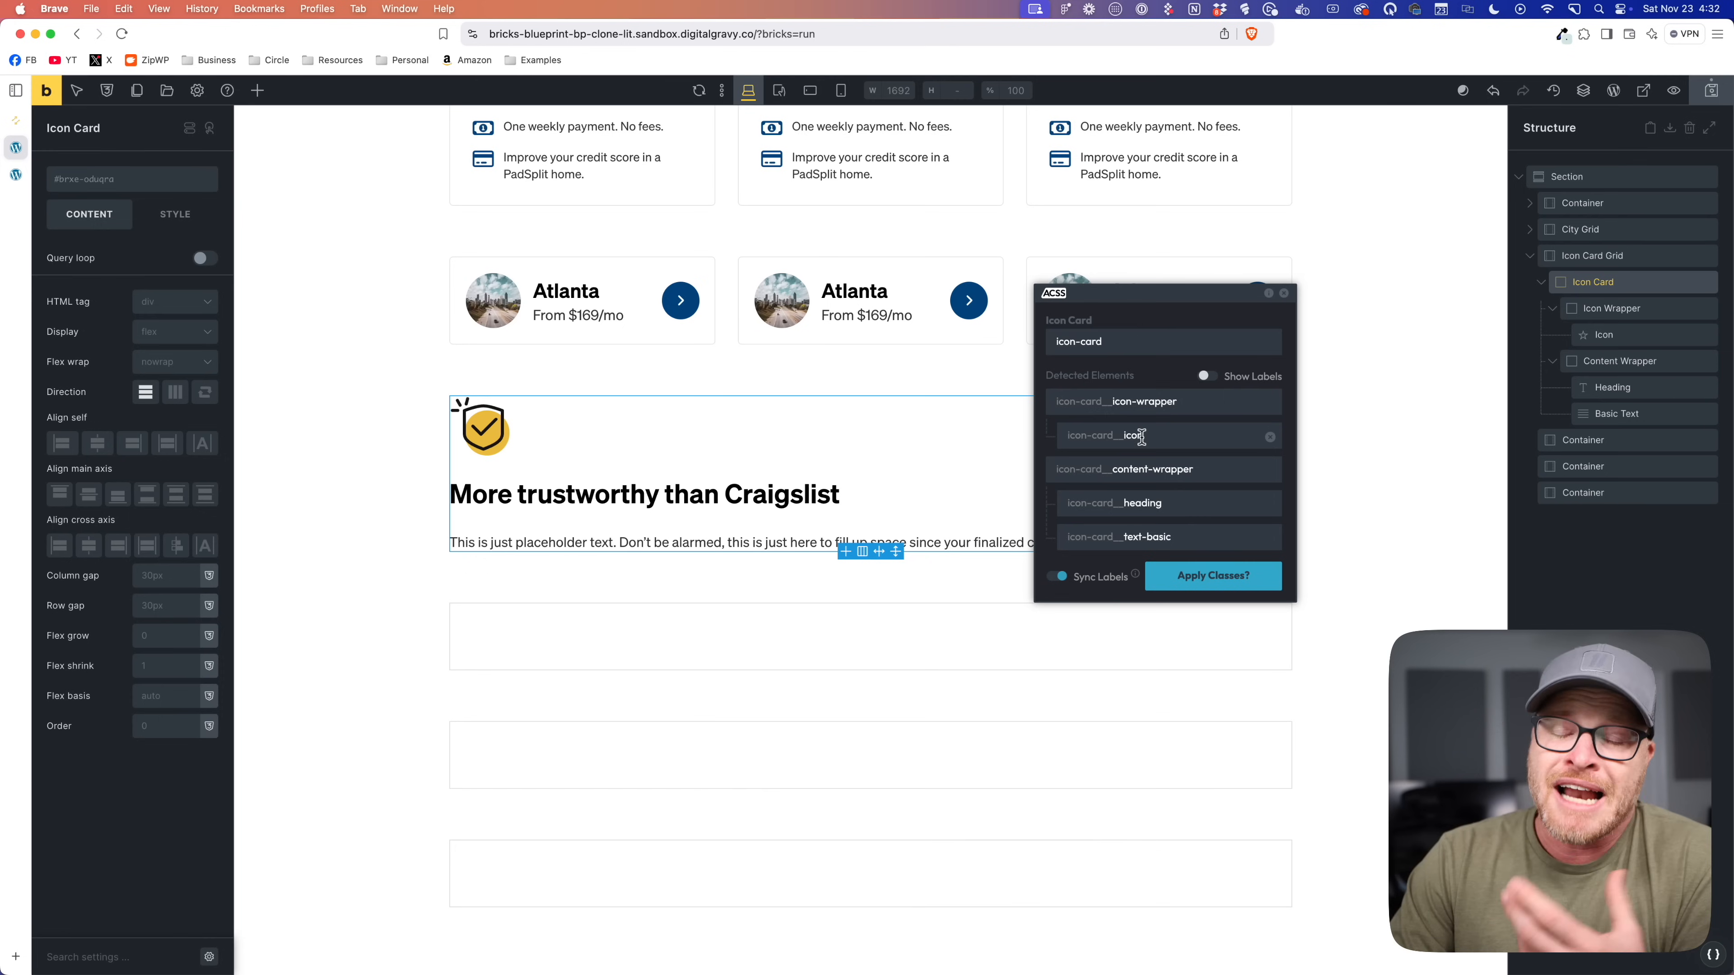
double_click(1154, 435)
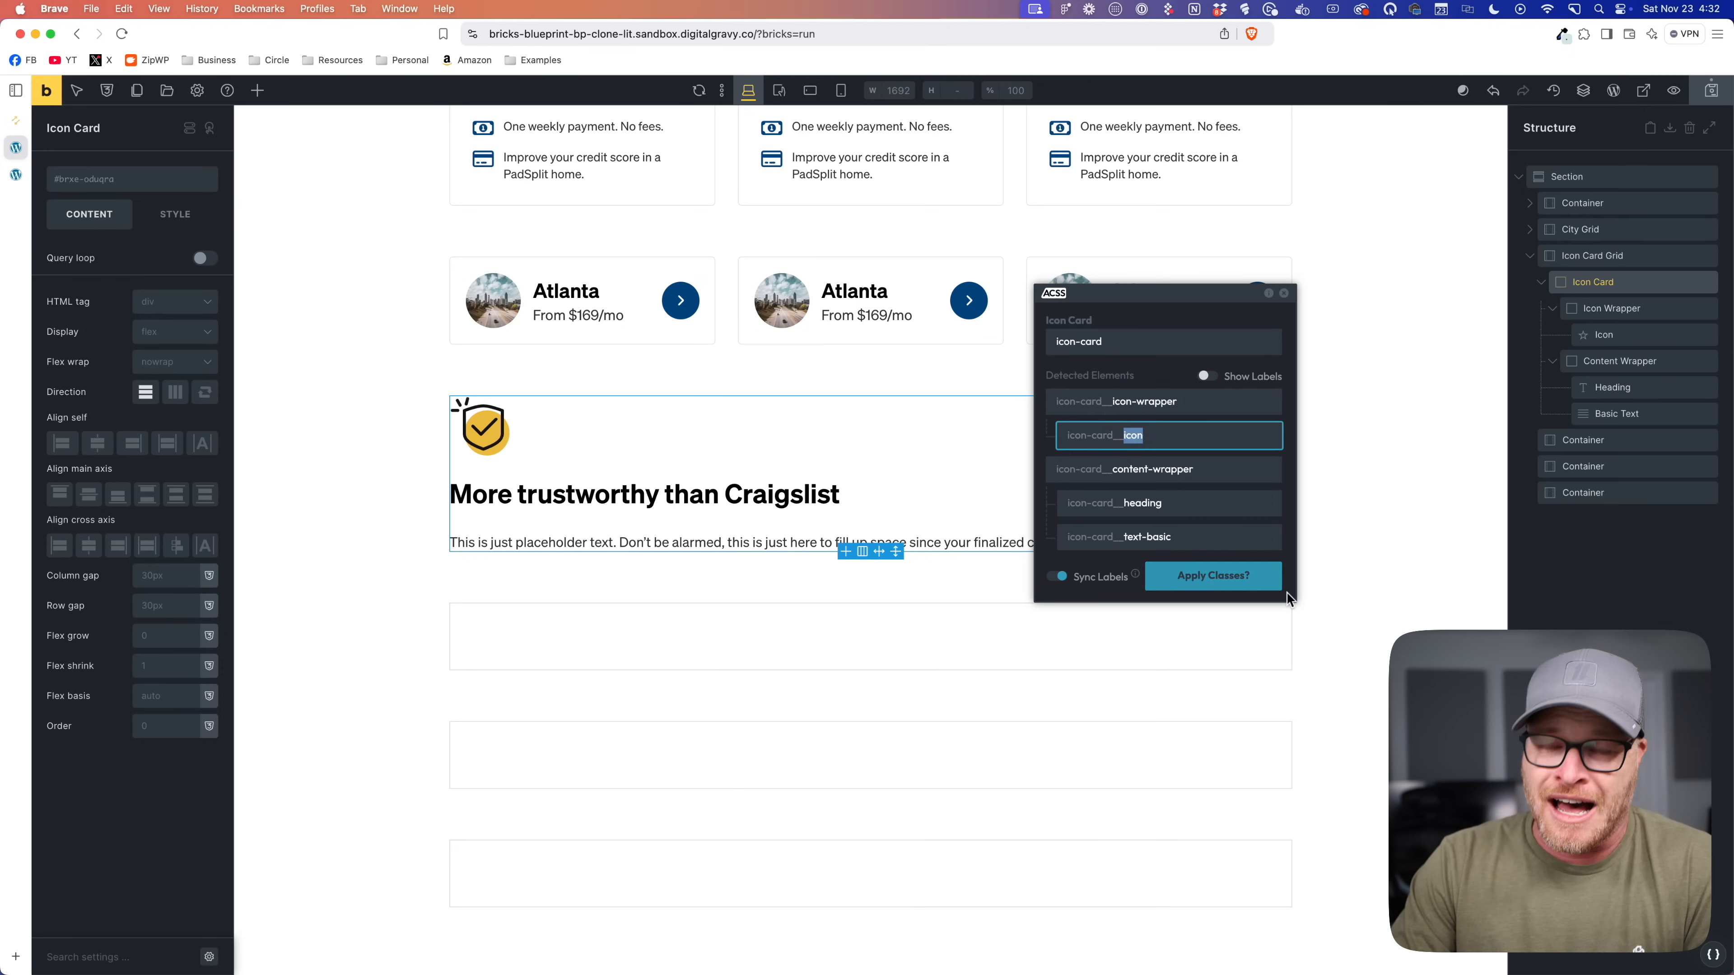
click(1242, 588)
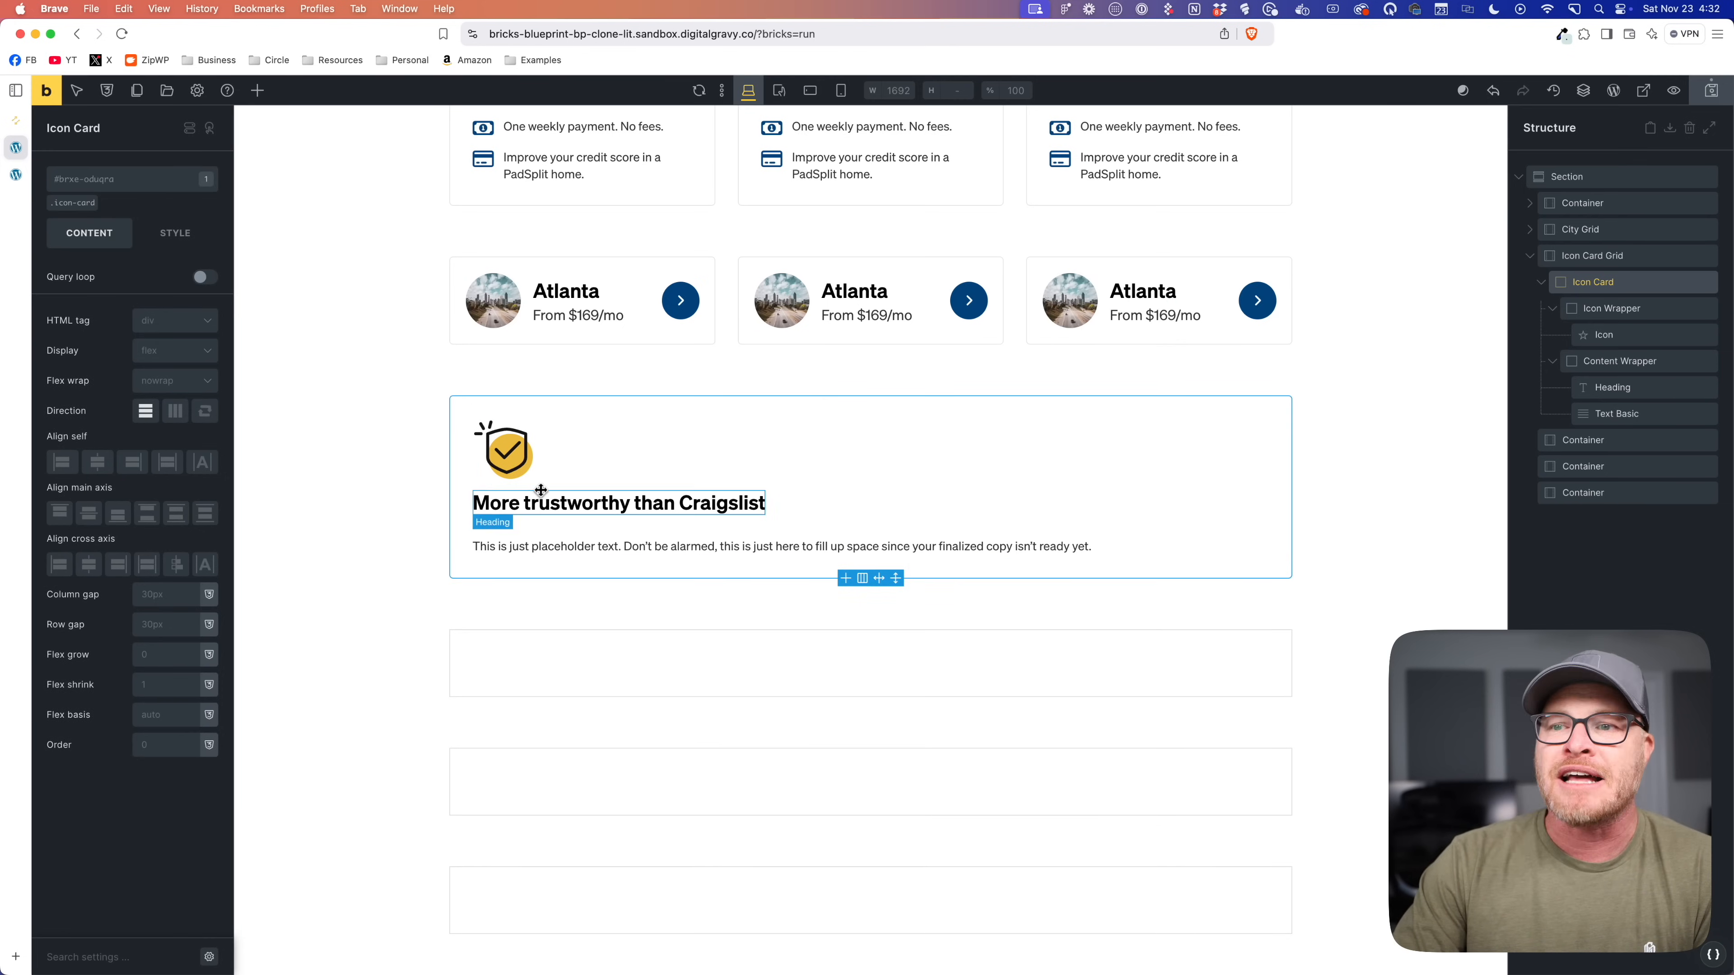
Step: Add a custom attribute named data-icon to the shield icon in the icon card
click(527, 447)
click(175, 232)
scroll(137, 615, down, 3)
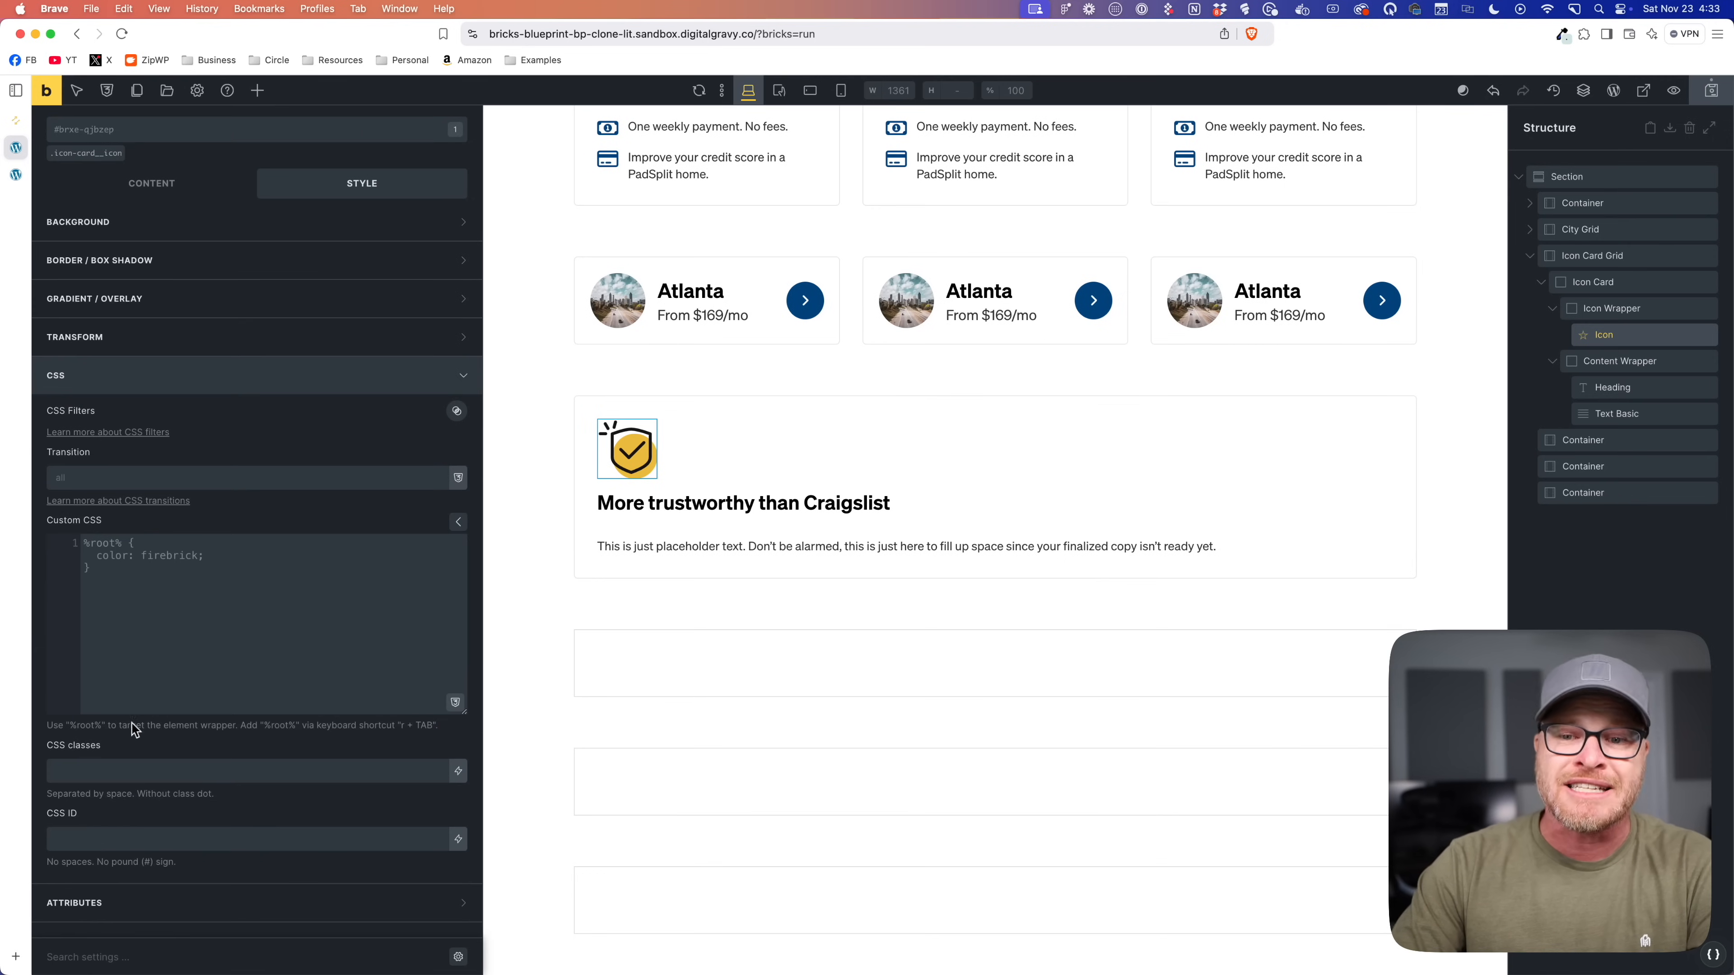
click(111, 888)
click(133, 627)
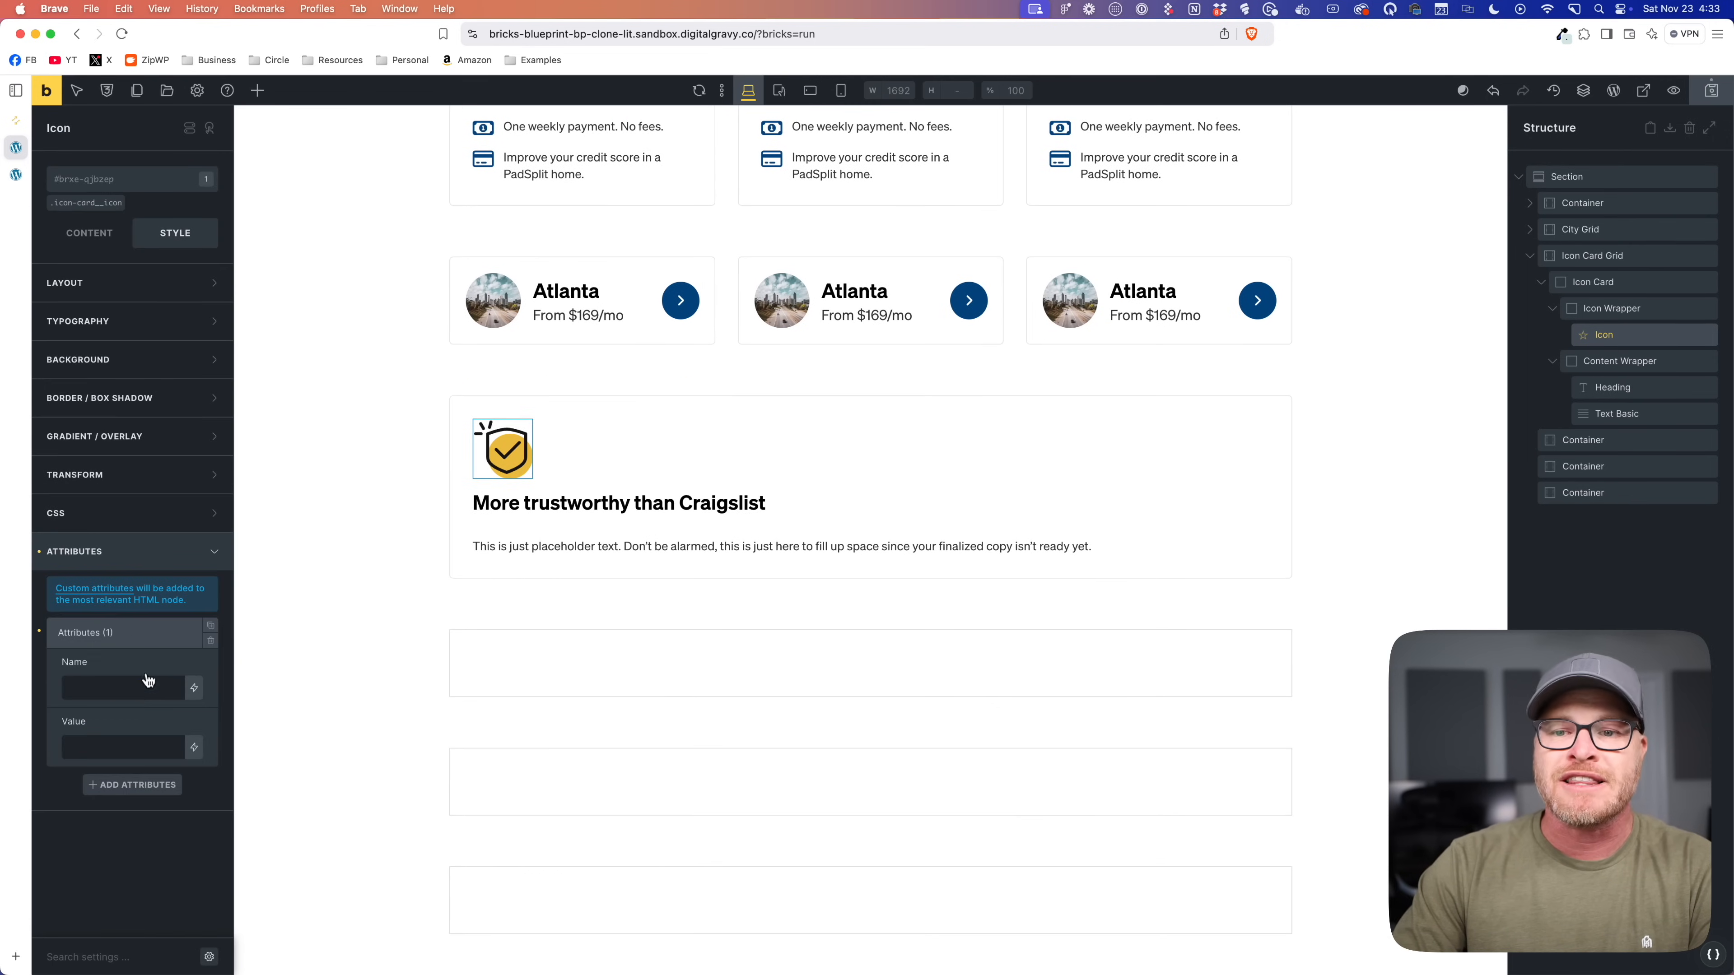
click(125, 688)
text(data-icon)
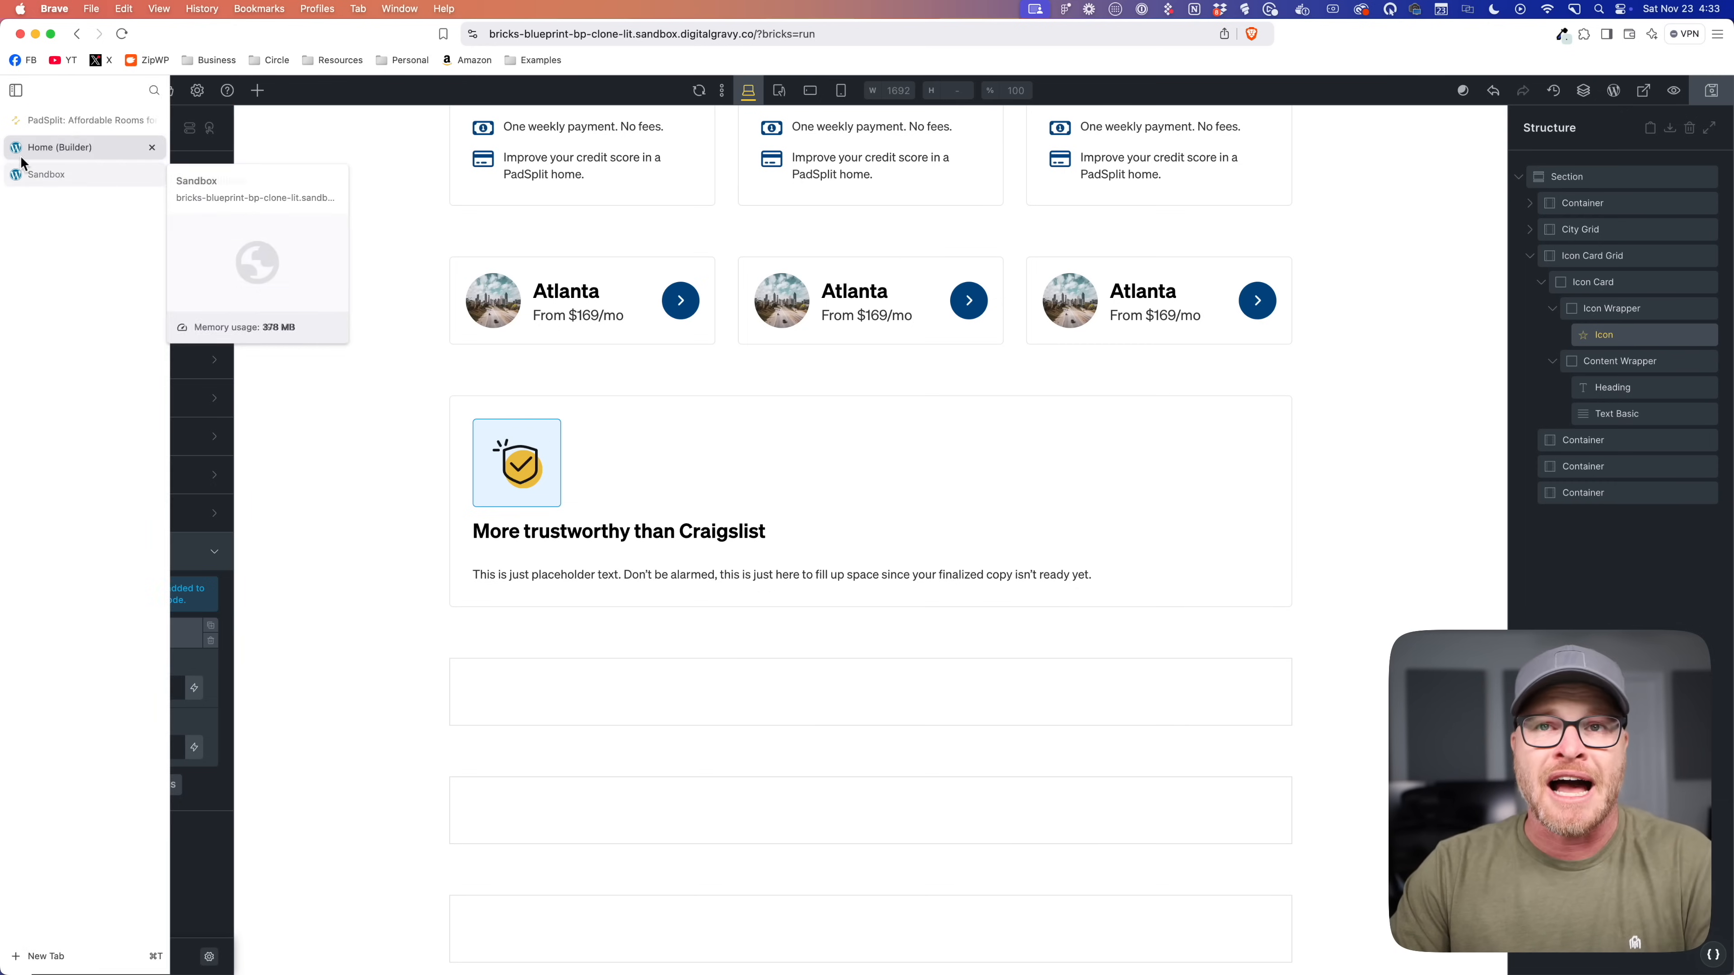
Step: On the front-end page, turn off Boxed Icons in the Automatic.css icon options and save the settings
click(8, 176)
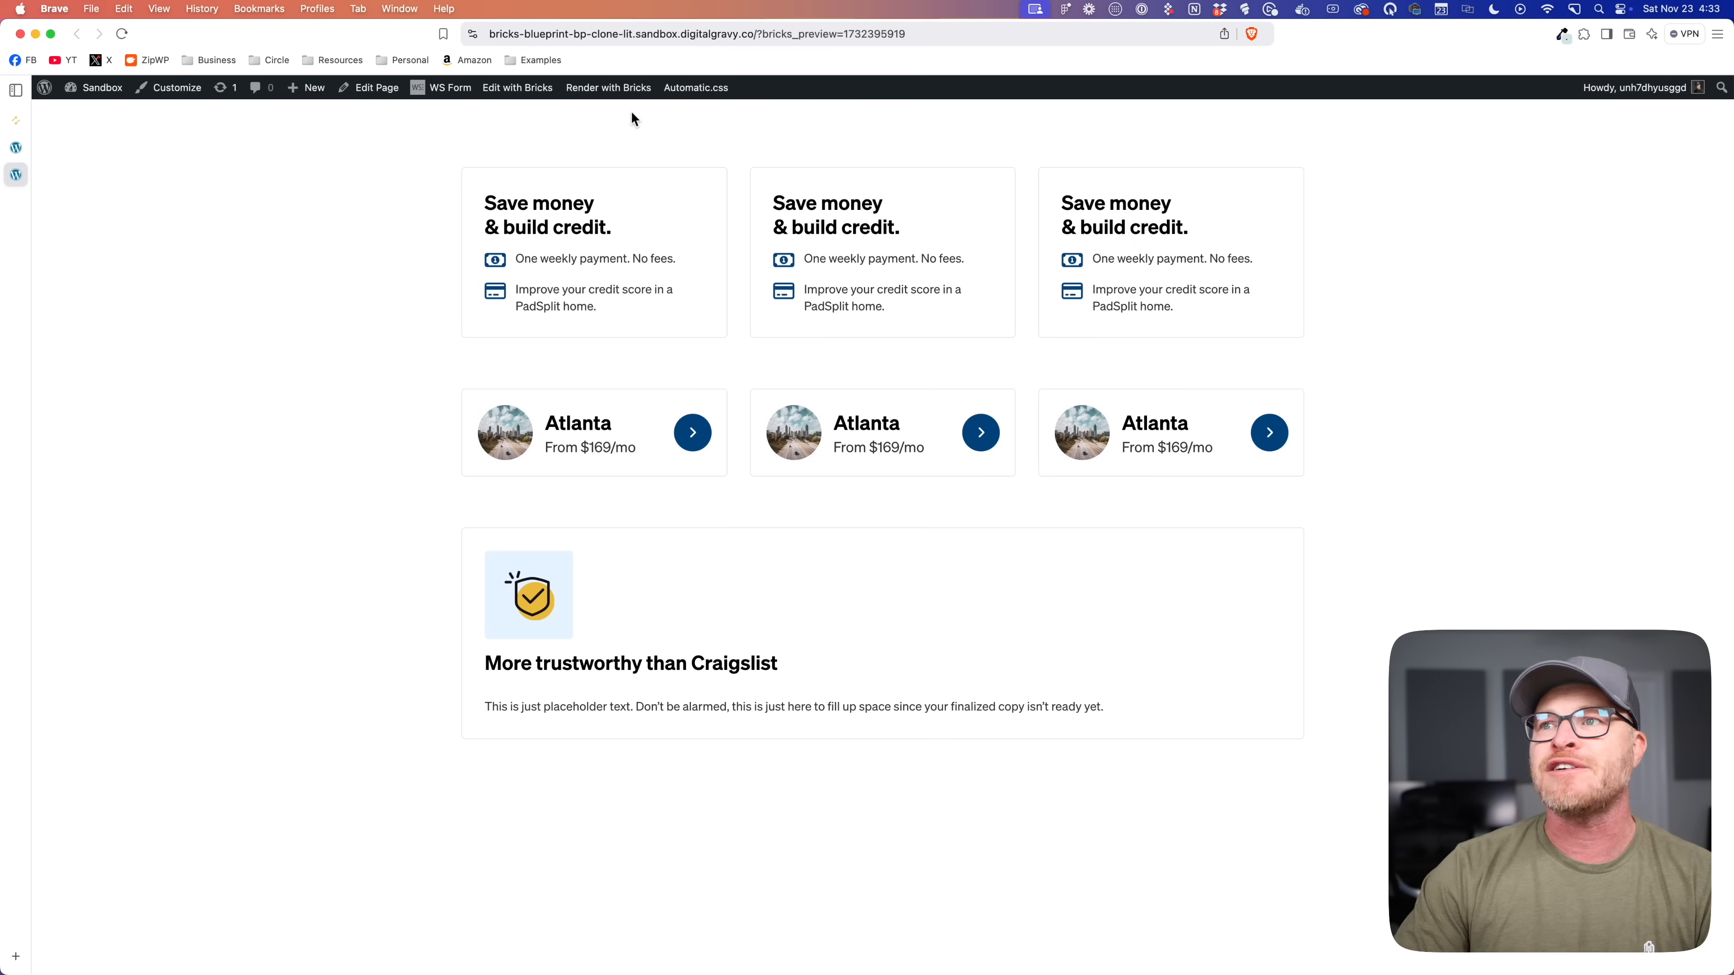
click(705, 87)
click(176, 570)
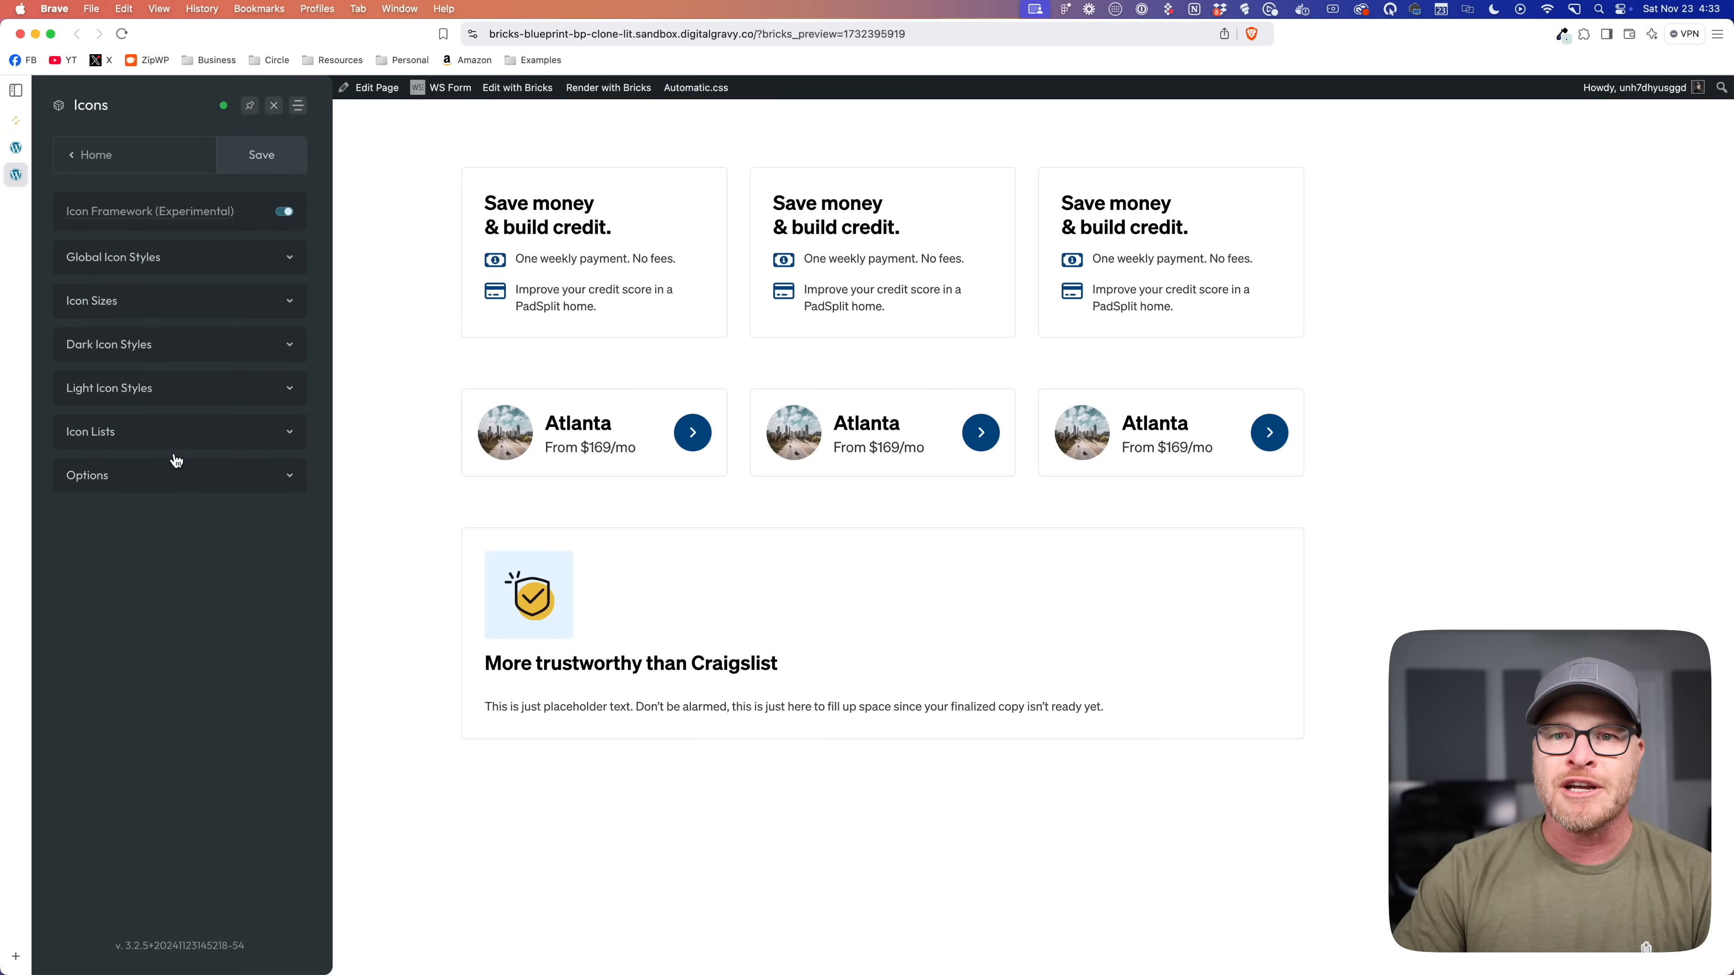
click(179, 476)
click(287, 517)
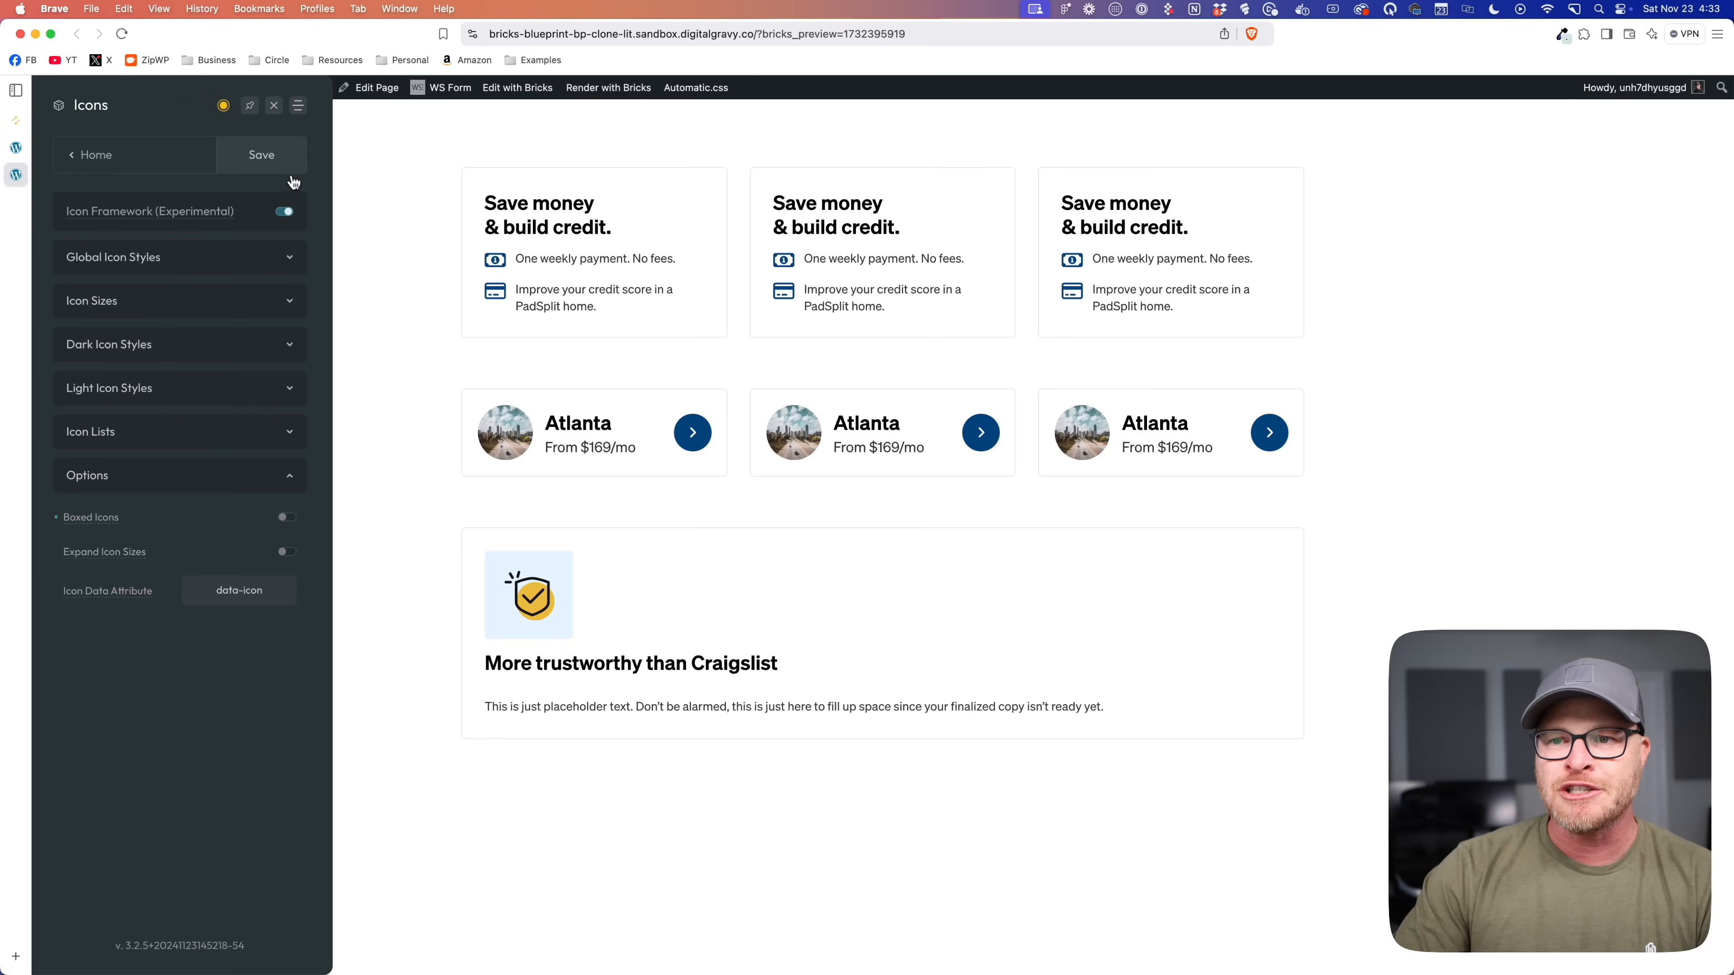
click(261, 154)
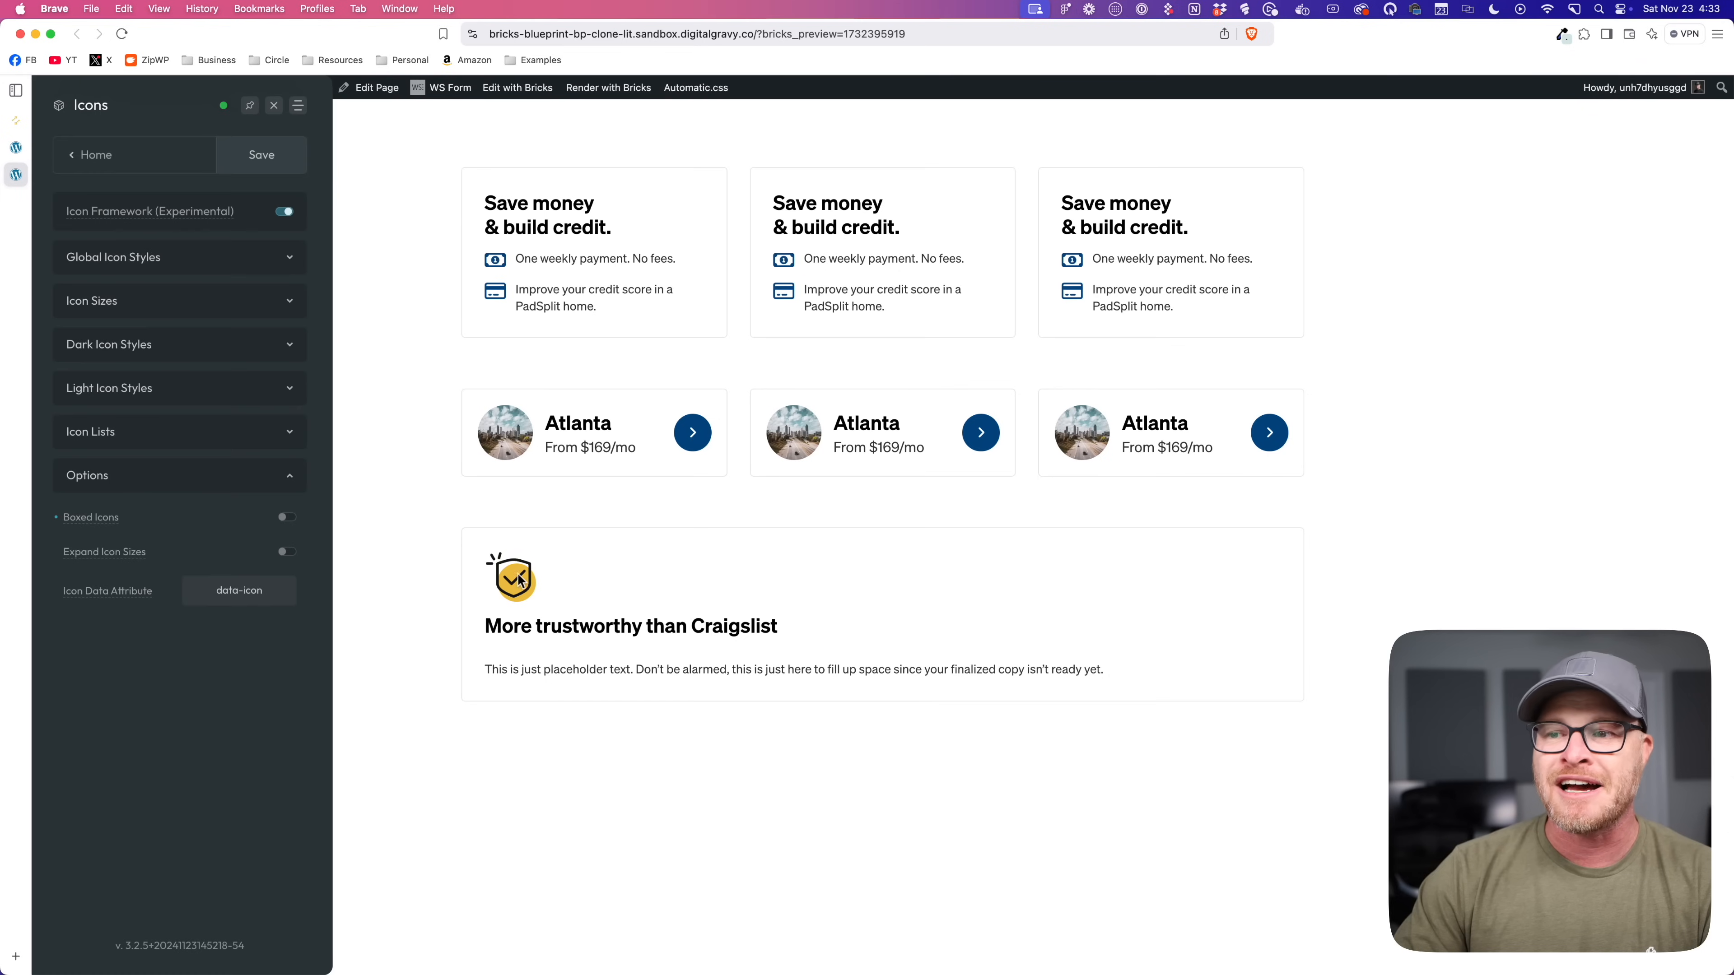
Step: Set the default card icon size to 90px in the card framework settings and save
click(150, 165)
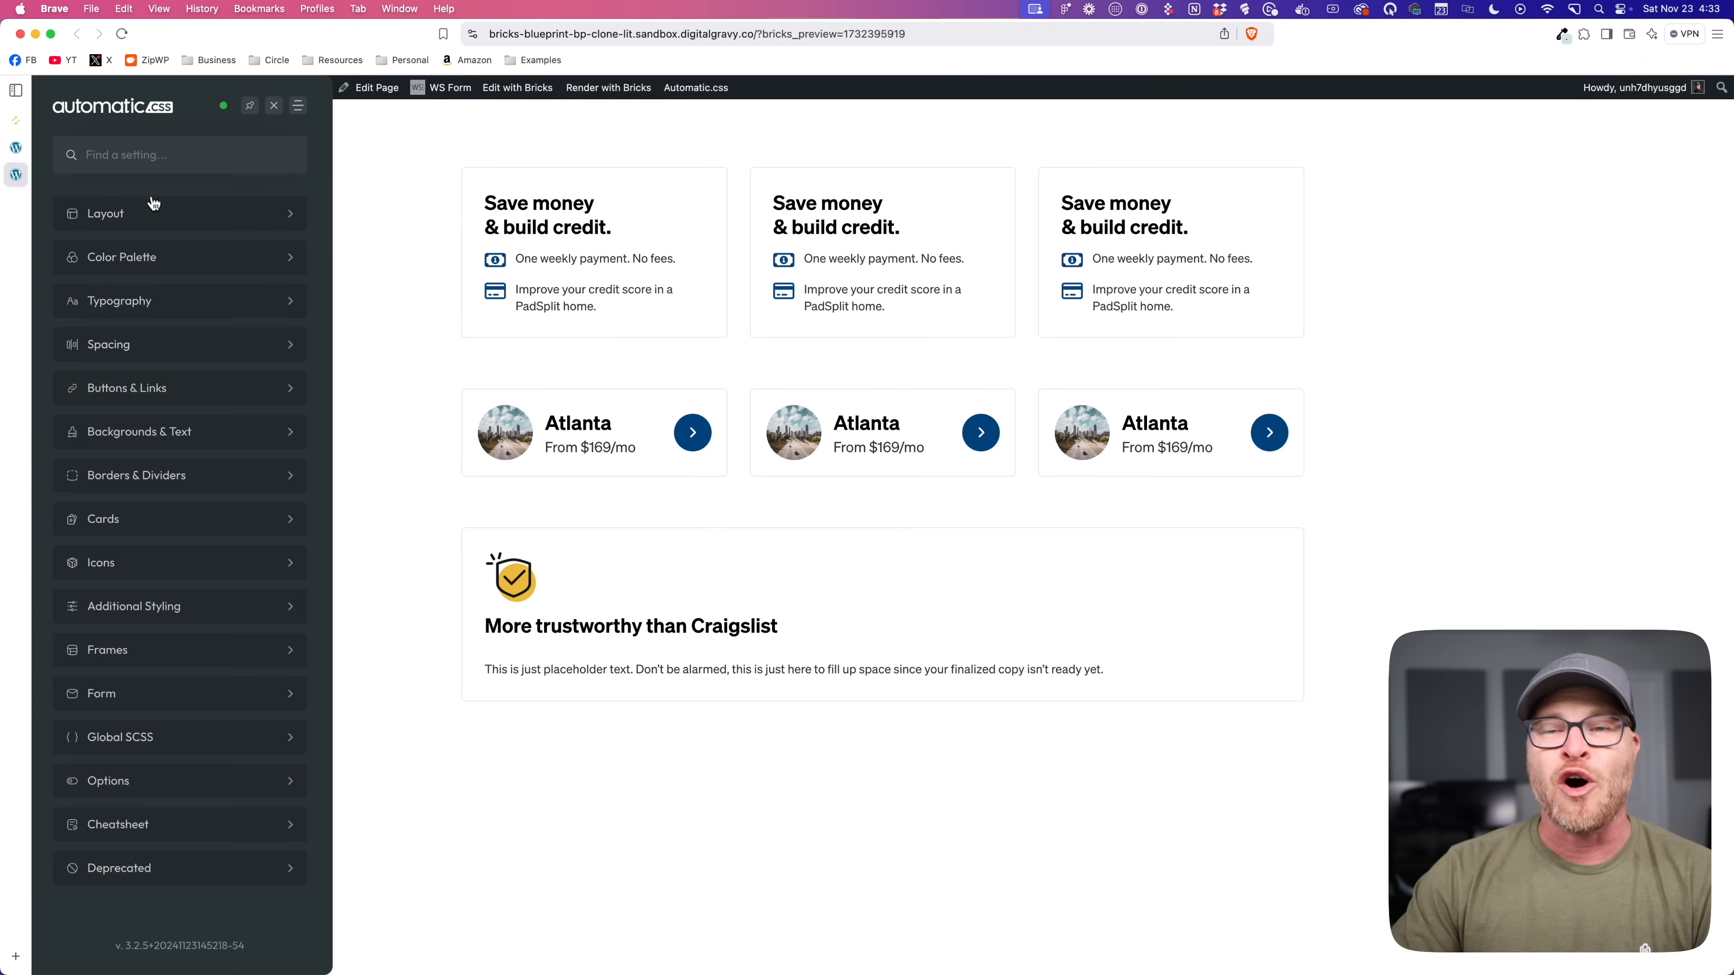
click(135, 517)
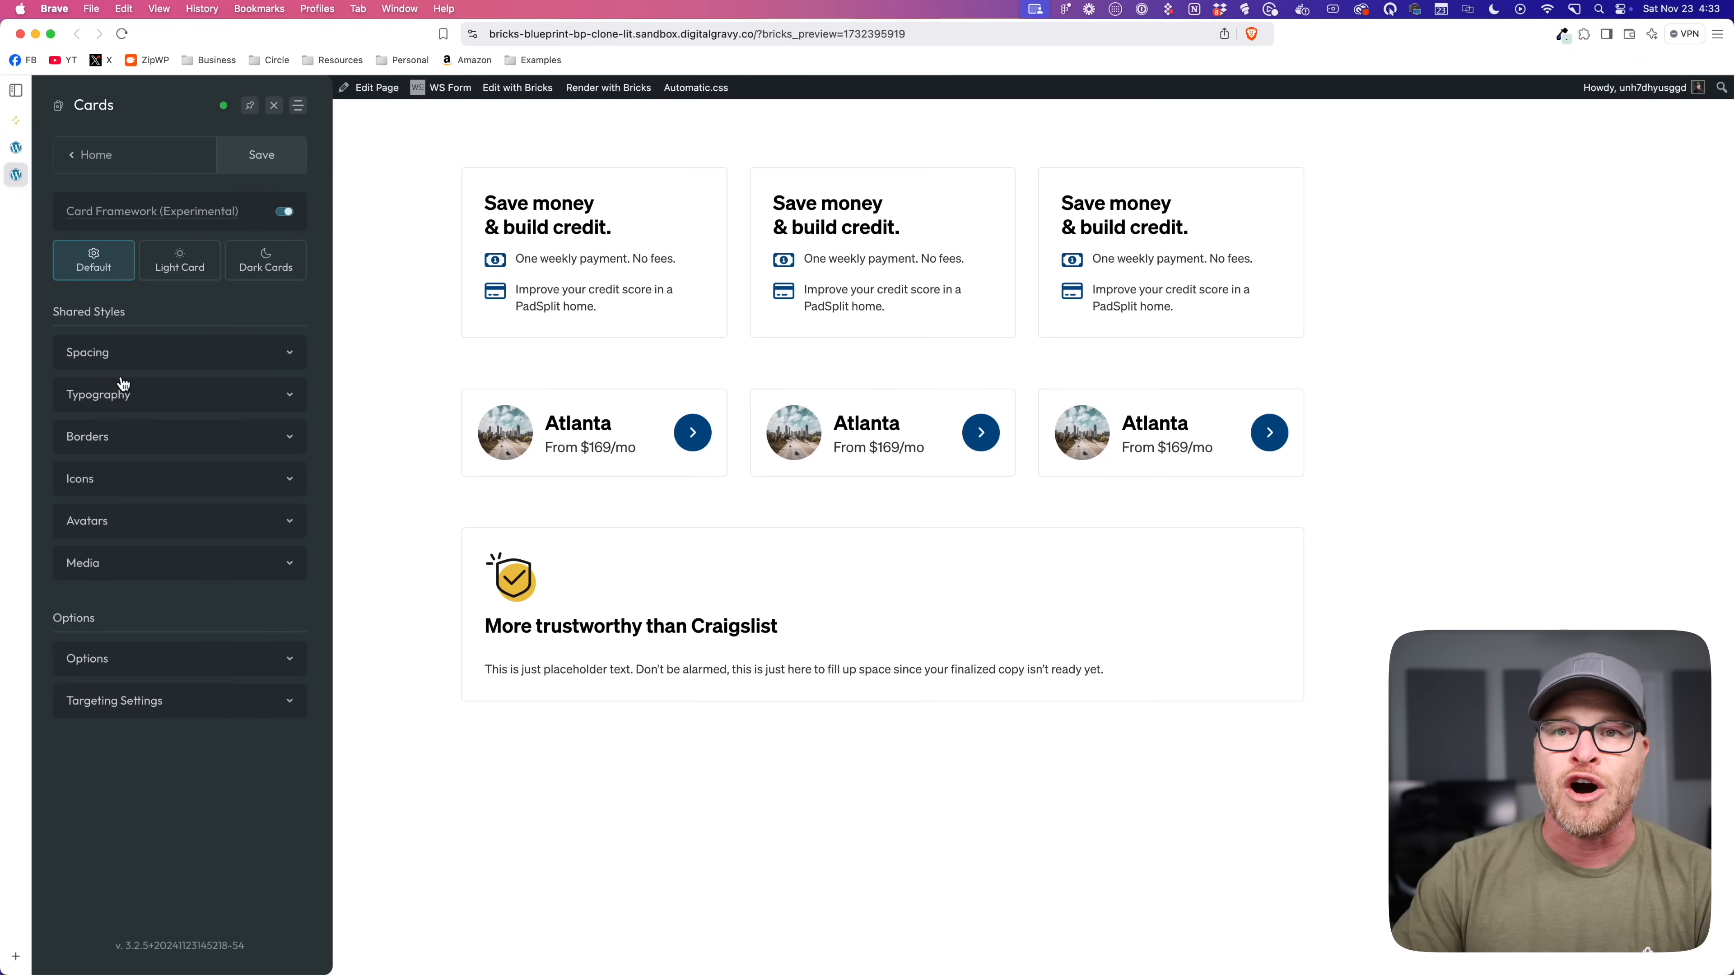
click(129, 474)
click(253, 531)
text(75px)
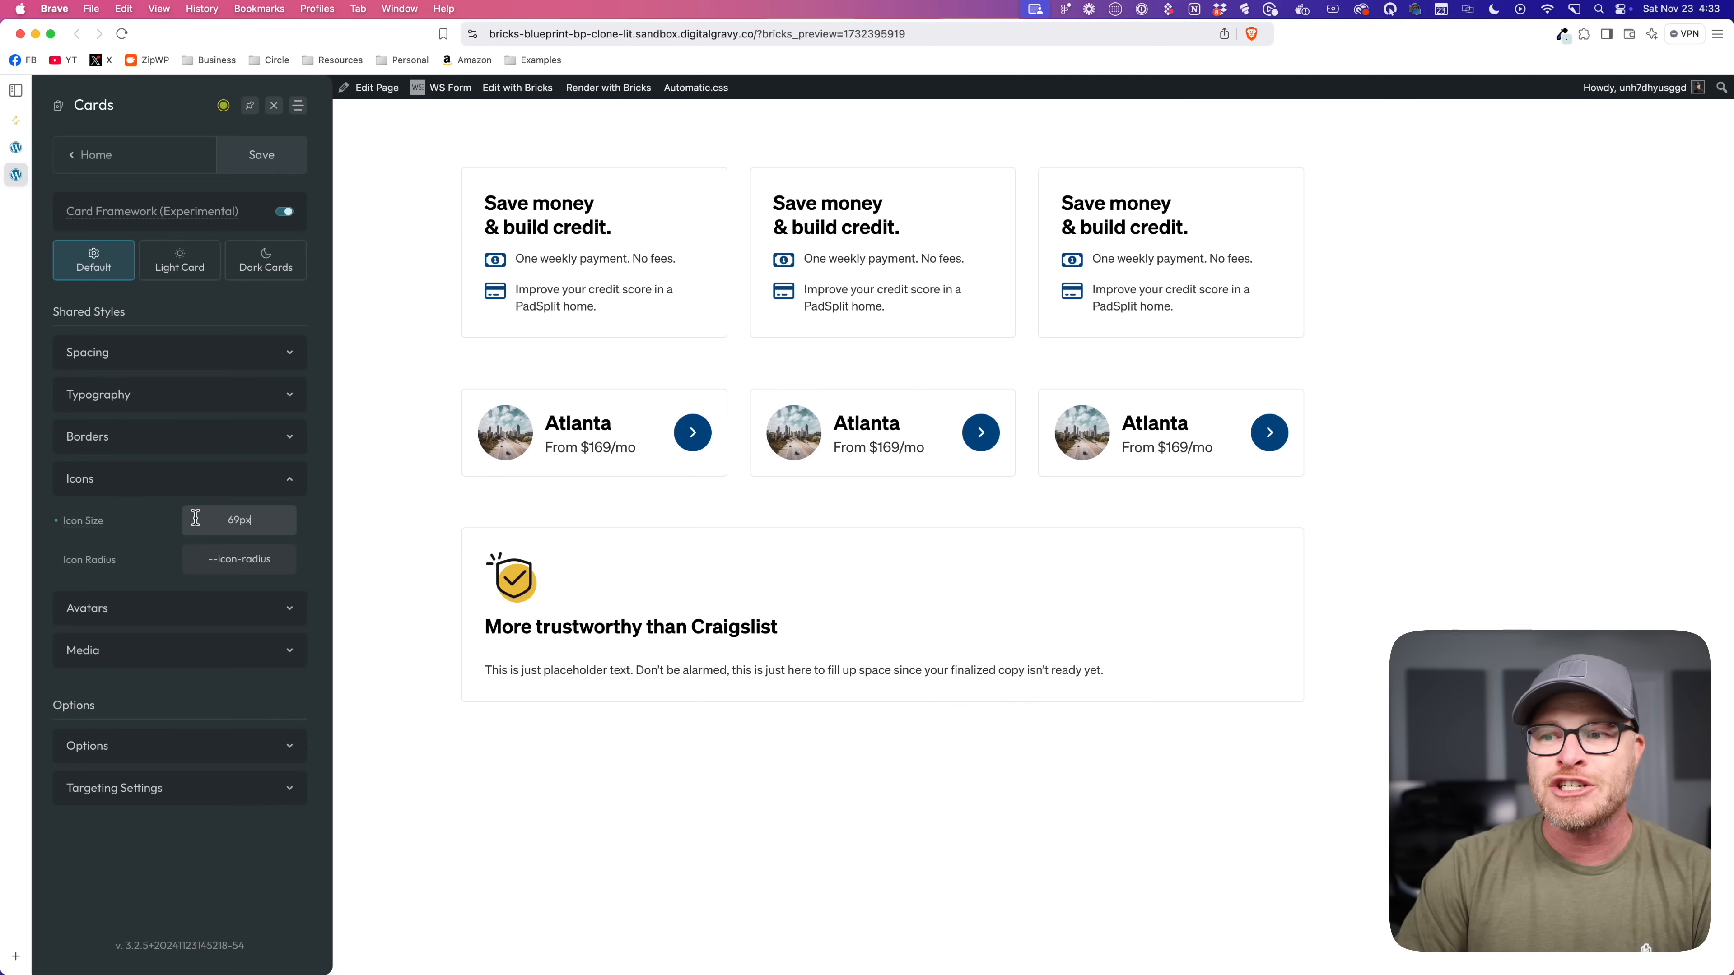
key(Up)
key(Up)
key(Up)
key(Up)
key(Up)
key(Up)
key(Up)
key(Up)
key(Up)
key(Up)
key(Up)
key(Up)
key(Up)
key(Up)
key(Up)
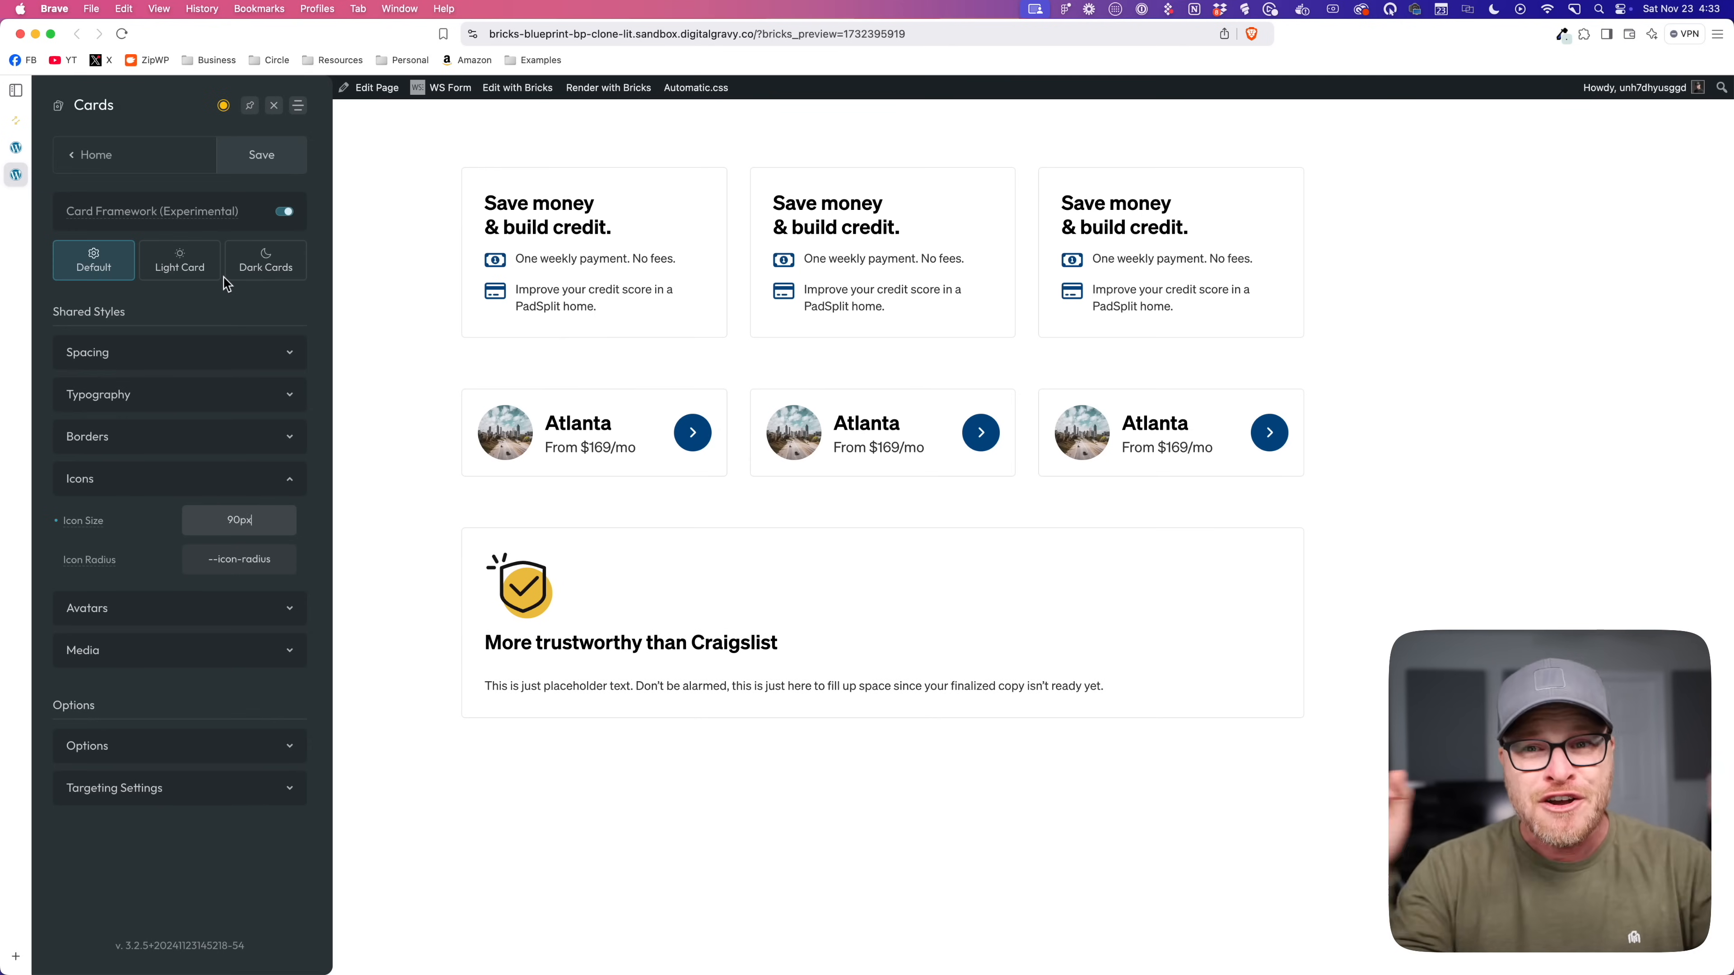
click(259, 171)
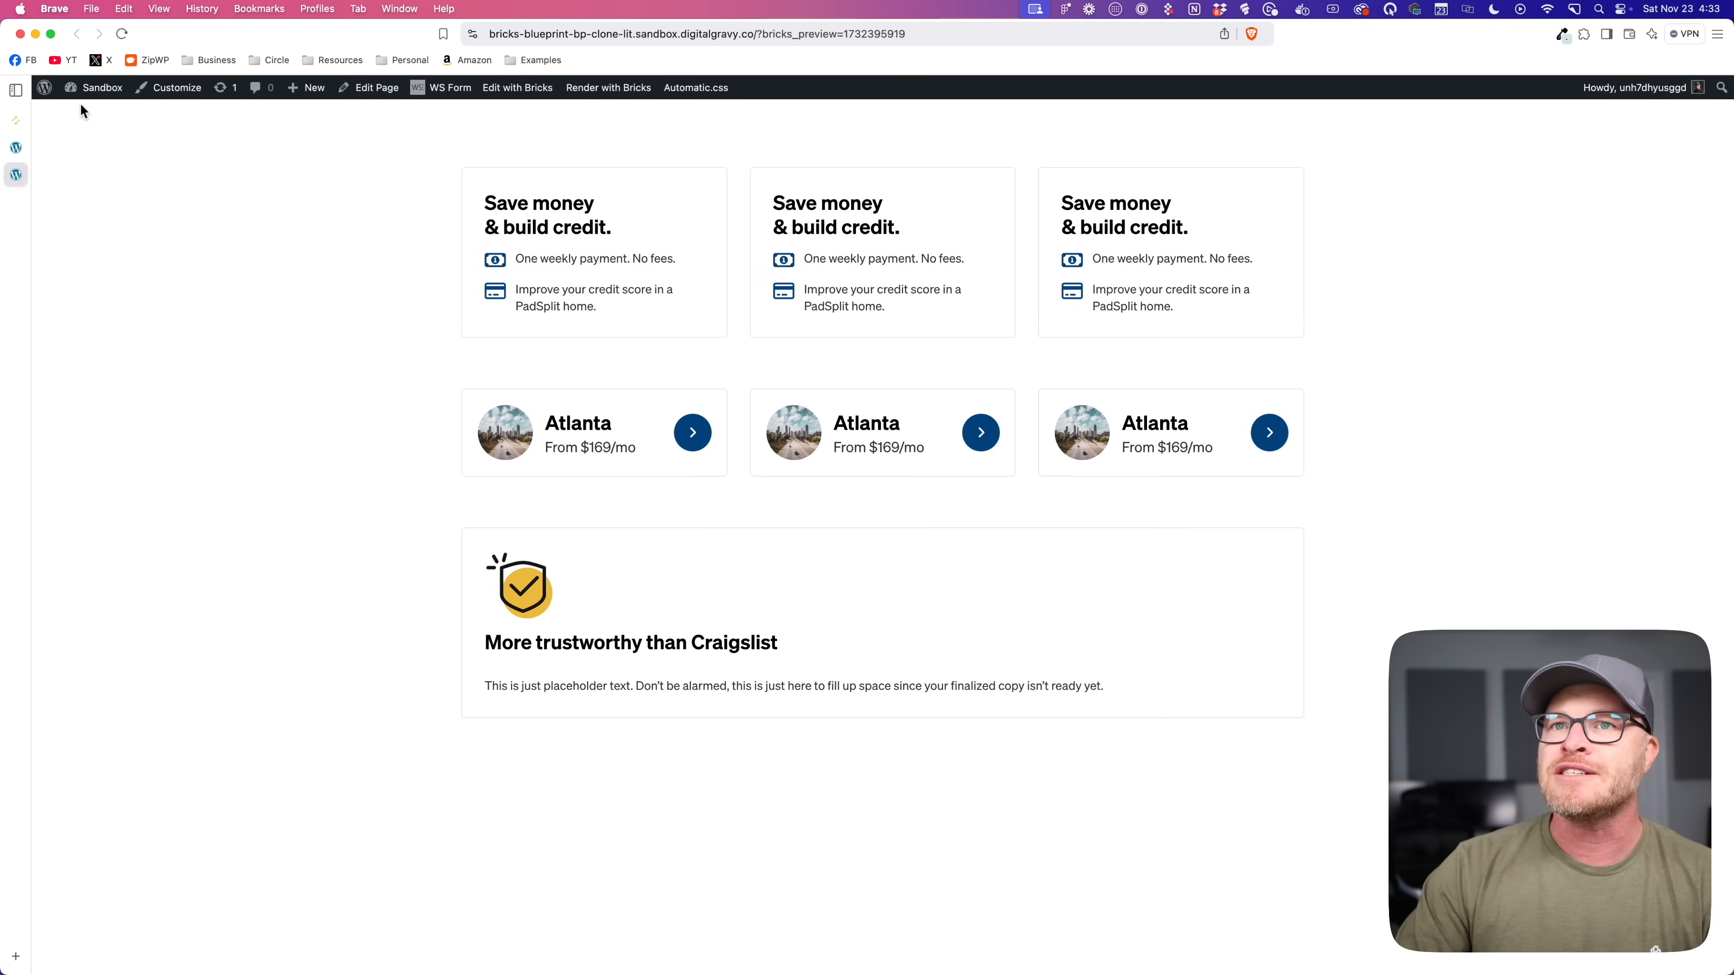
Step: Return to the page builder and duplicate the Icon Card three times inside the Icon Card Grid
click(16, 147)
click(828, 449)
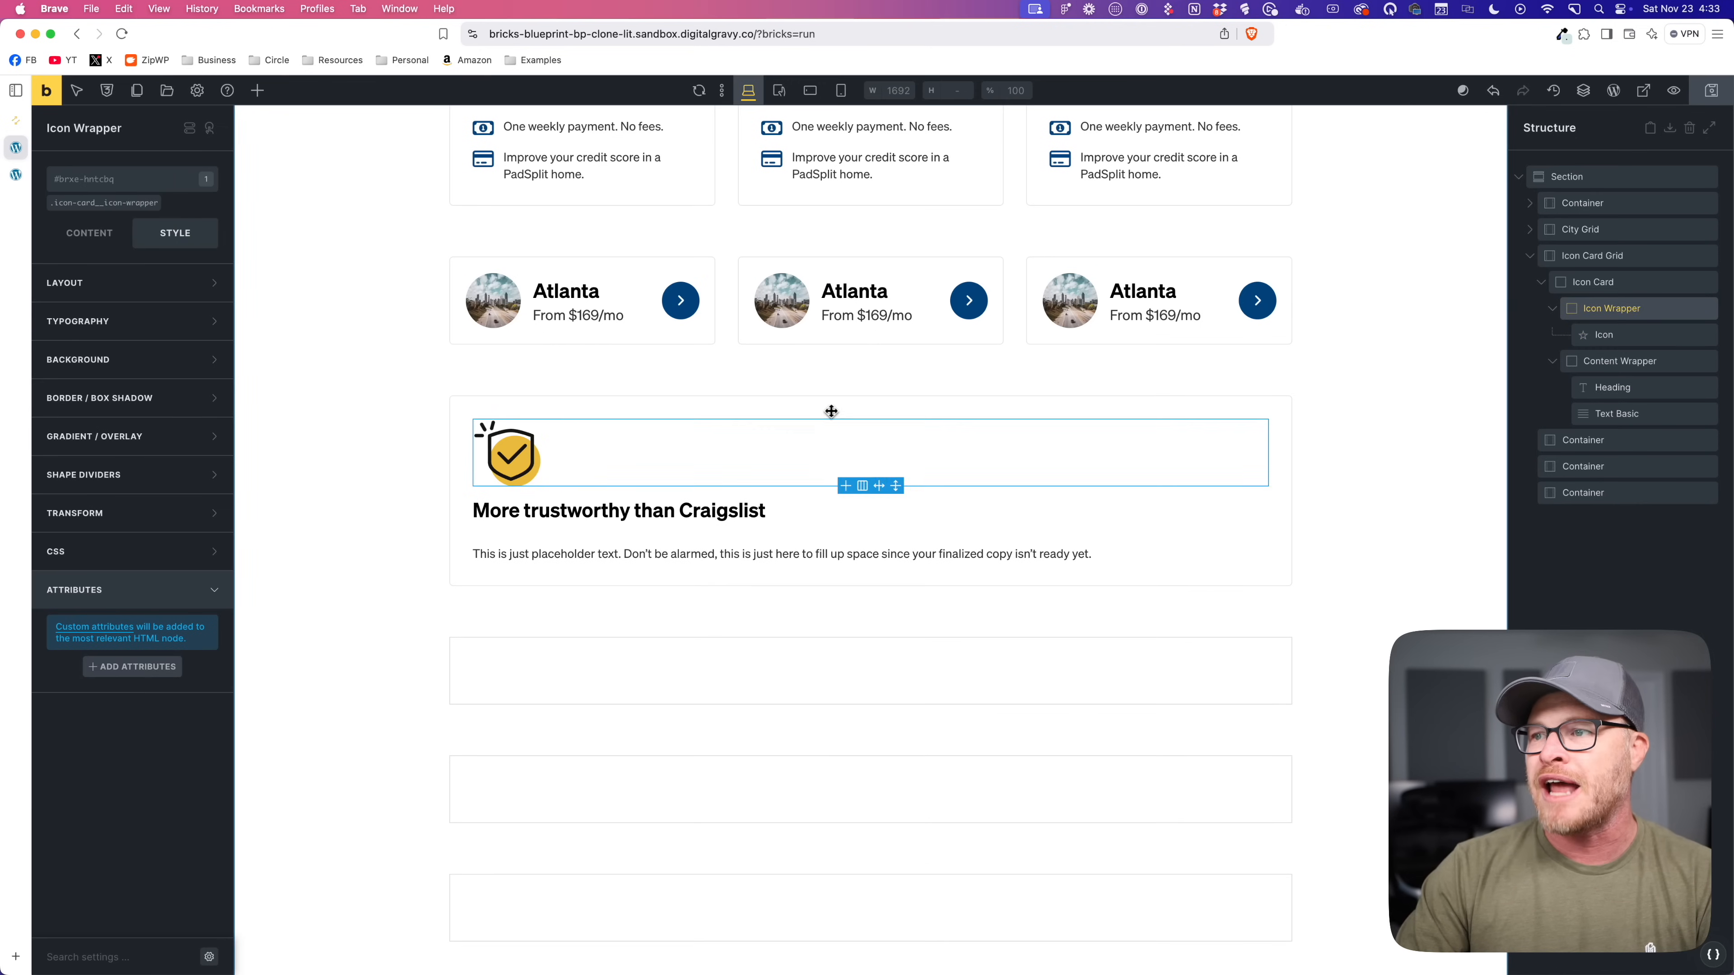
click(829, 410)
key(super+d)
key(super+d)
Step: Set the Icon Card Grid's display to grid and its template columns to var(--grid-auto-3) on the icon-grid class
click(845, 585)
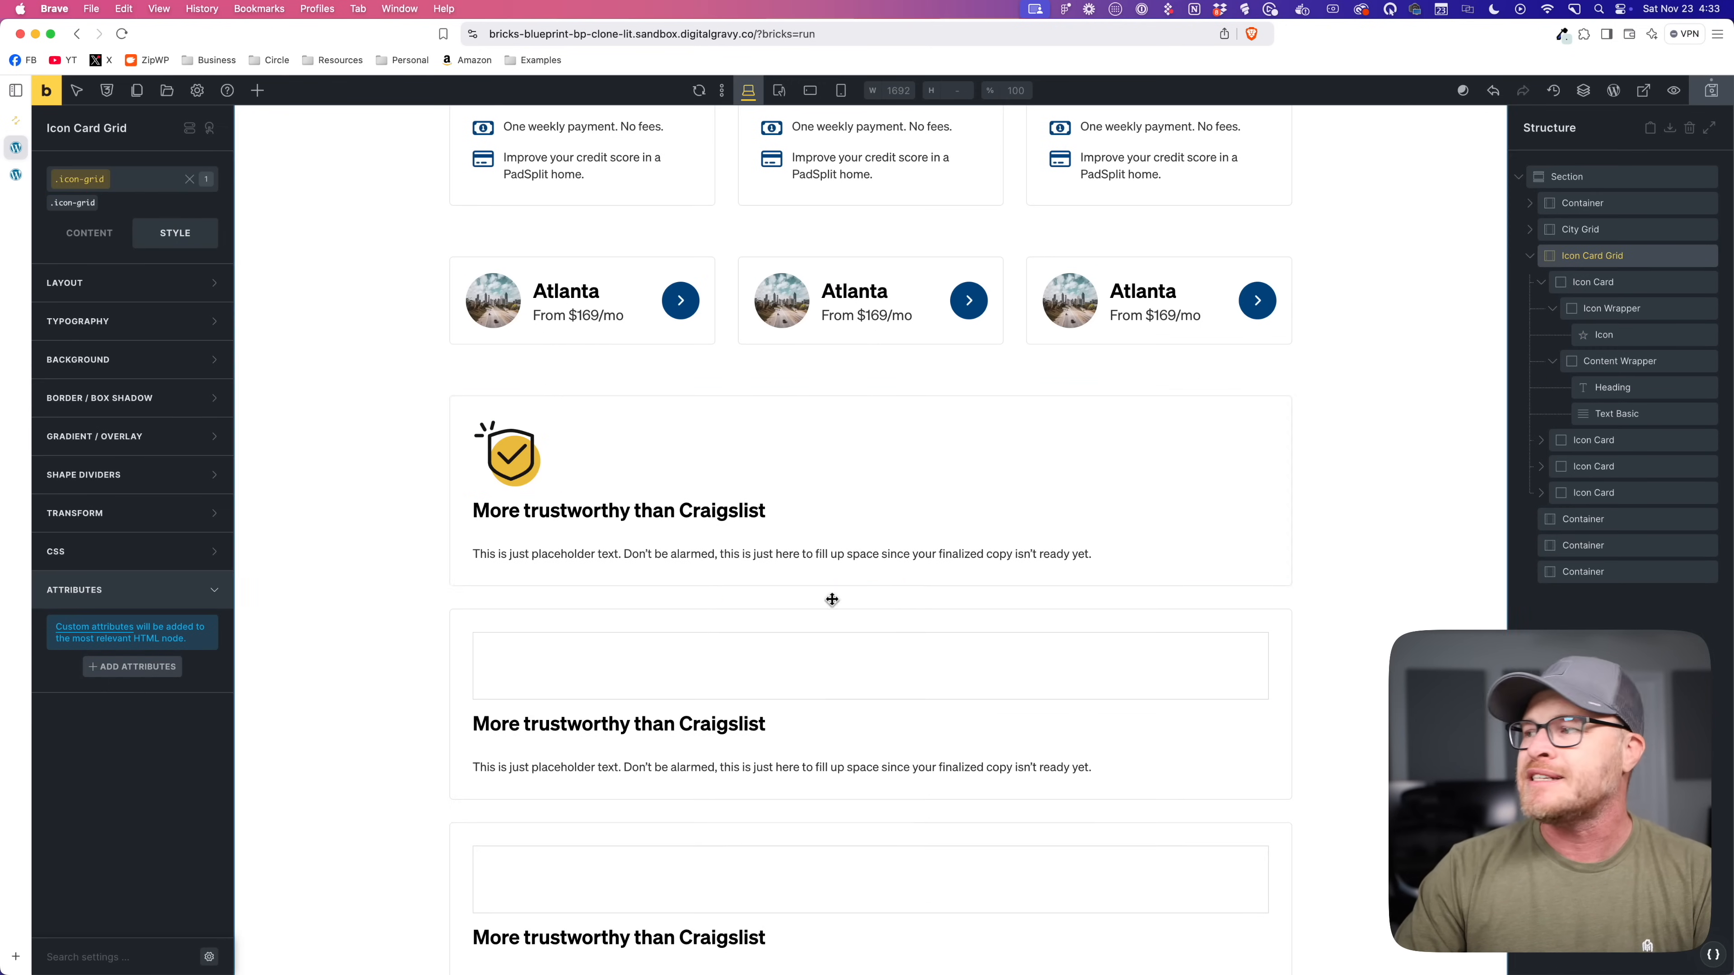
click(108, 240)
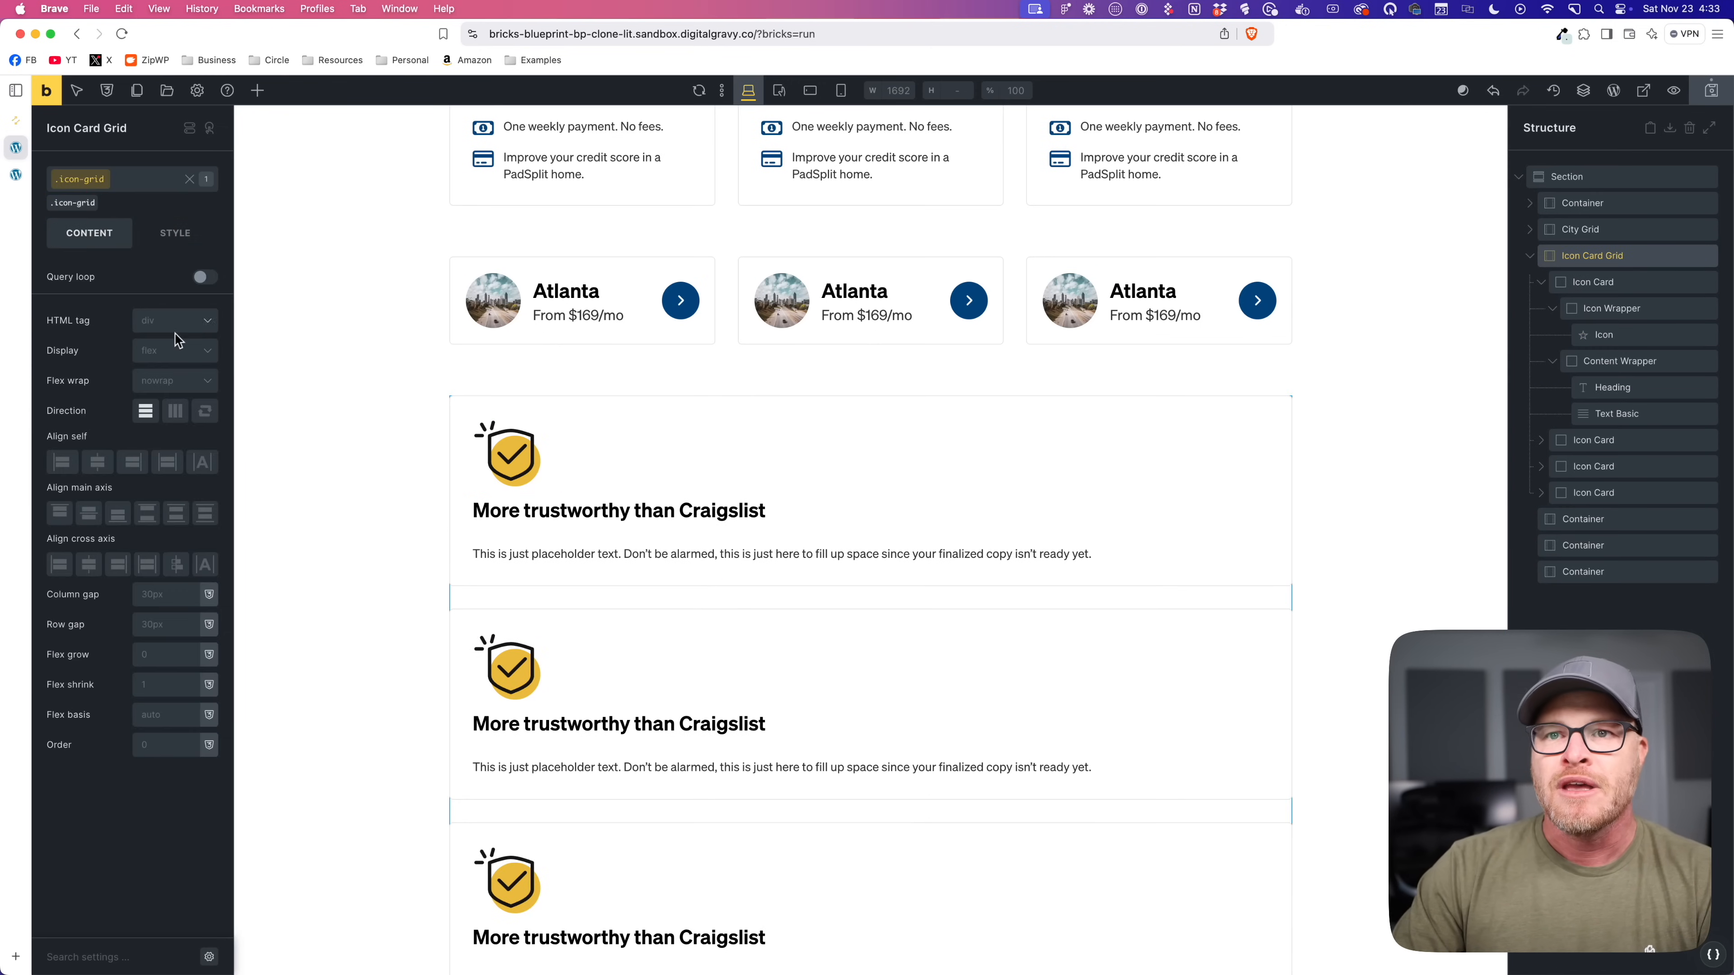
click(172, 349)
click(170, 407)
click(168, 356)
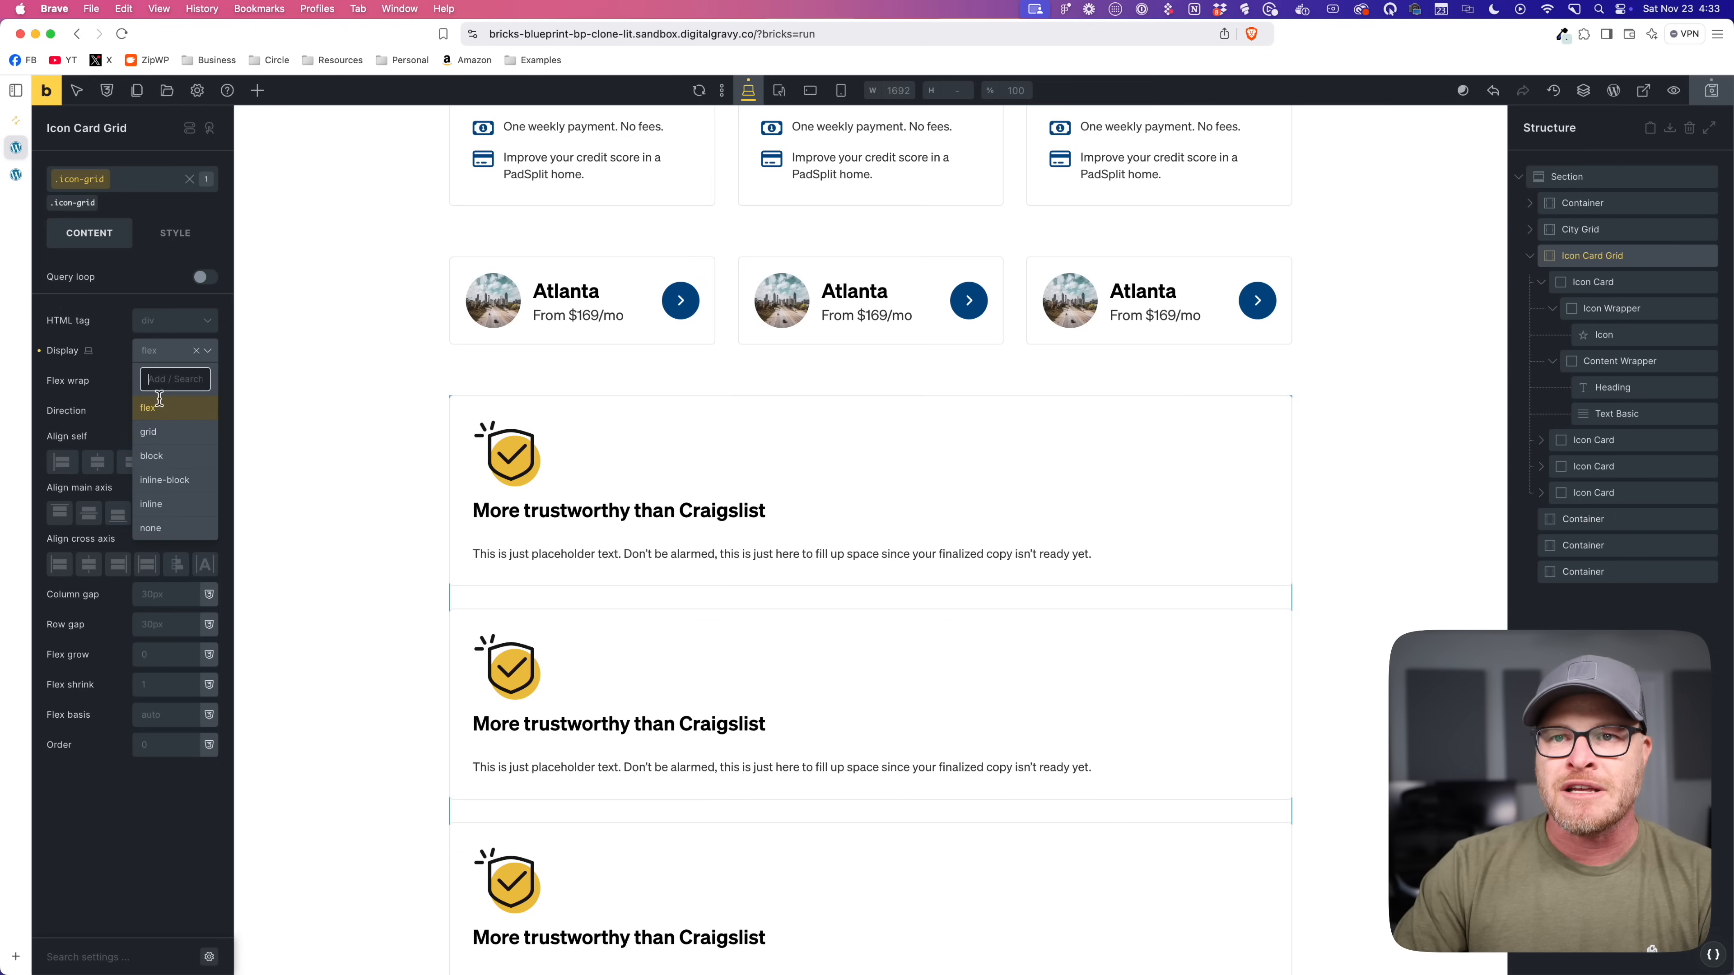
click(161, 433)
right_click(156, 434)
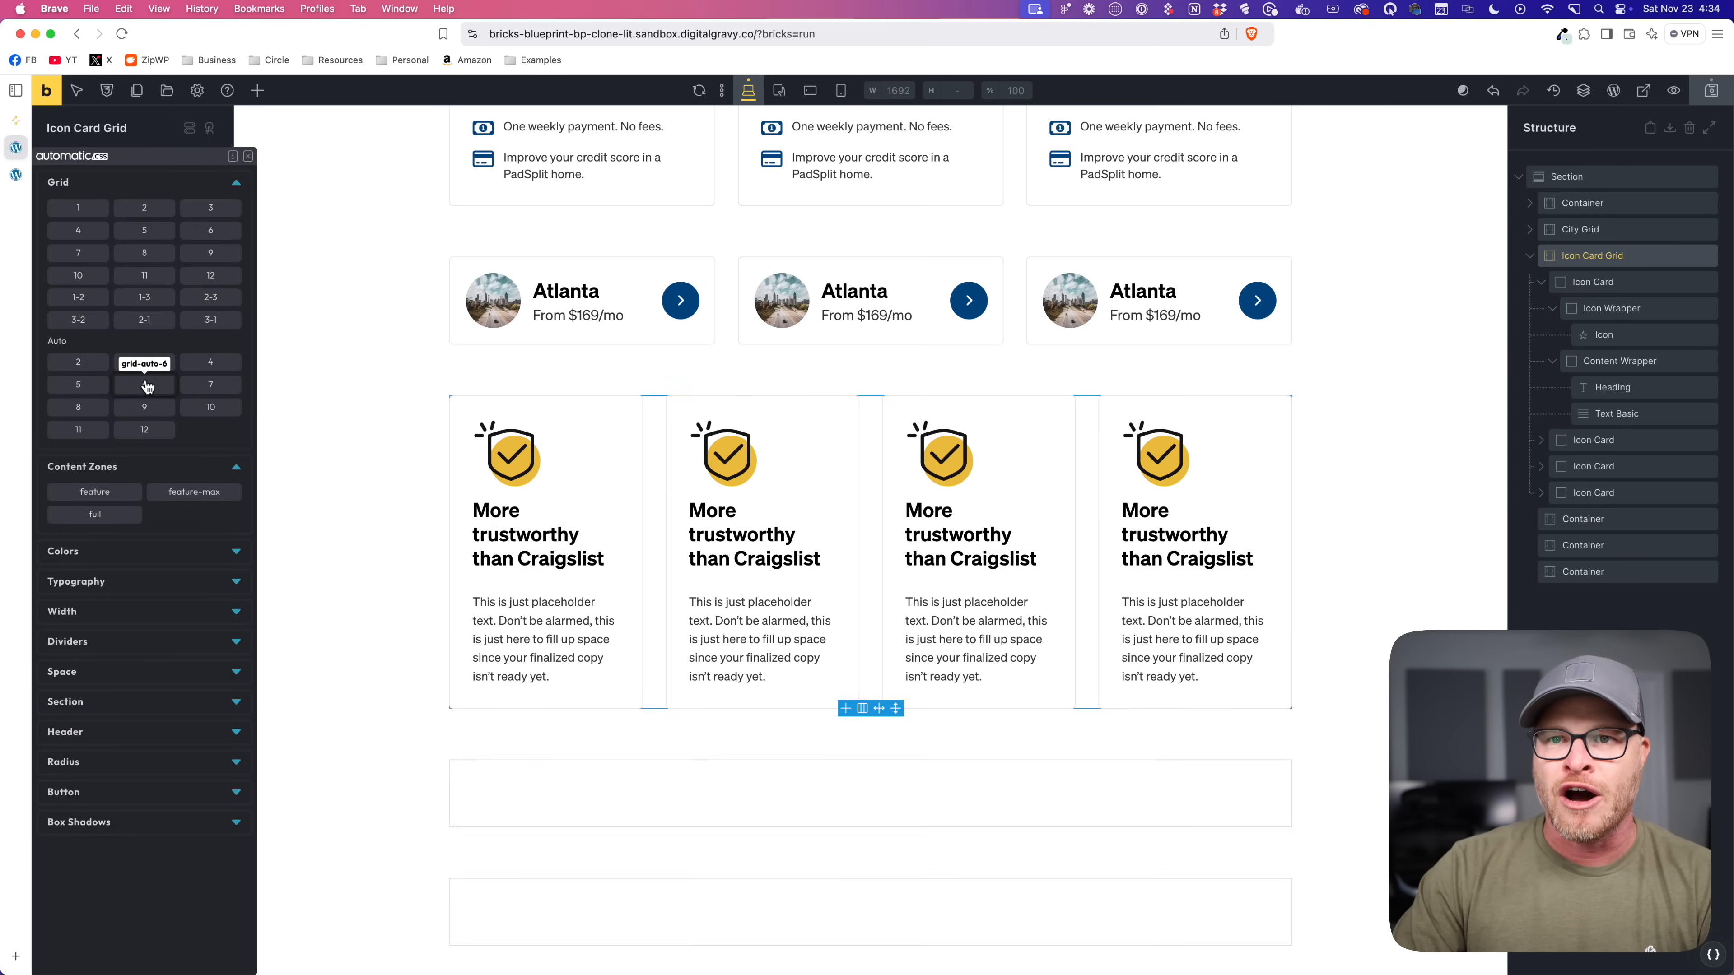
click(144, 362)
Step: Set the Icon Card Grid's gap to var(--grid-gap) and its template rows to var(--grid-1)
right_click(156, 386)
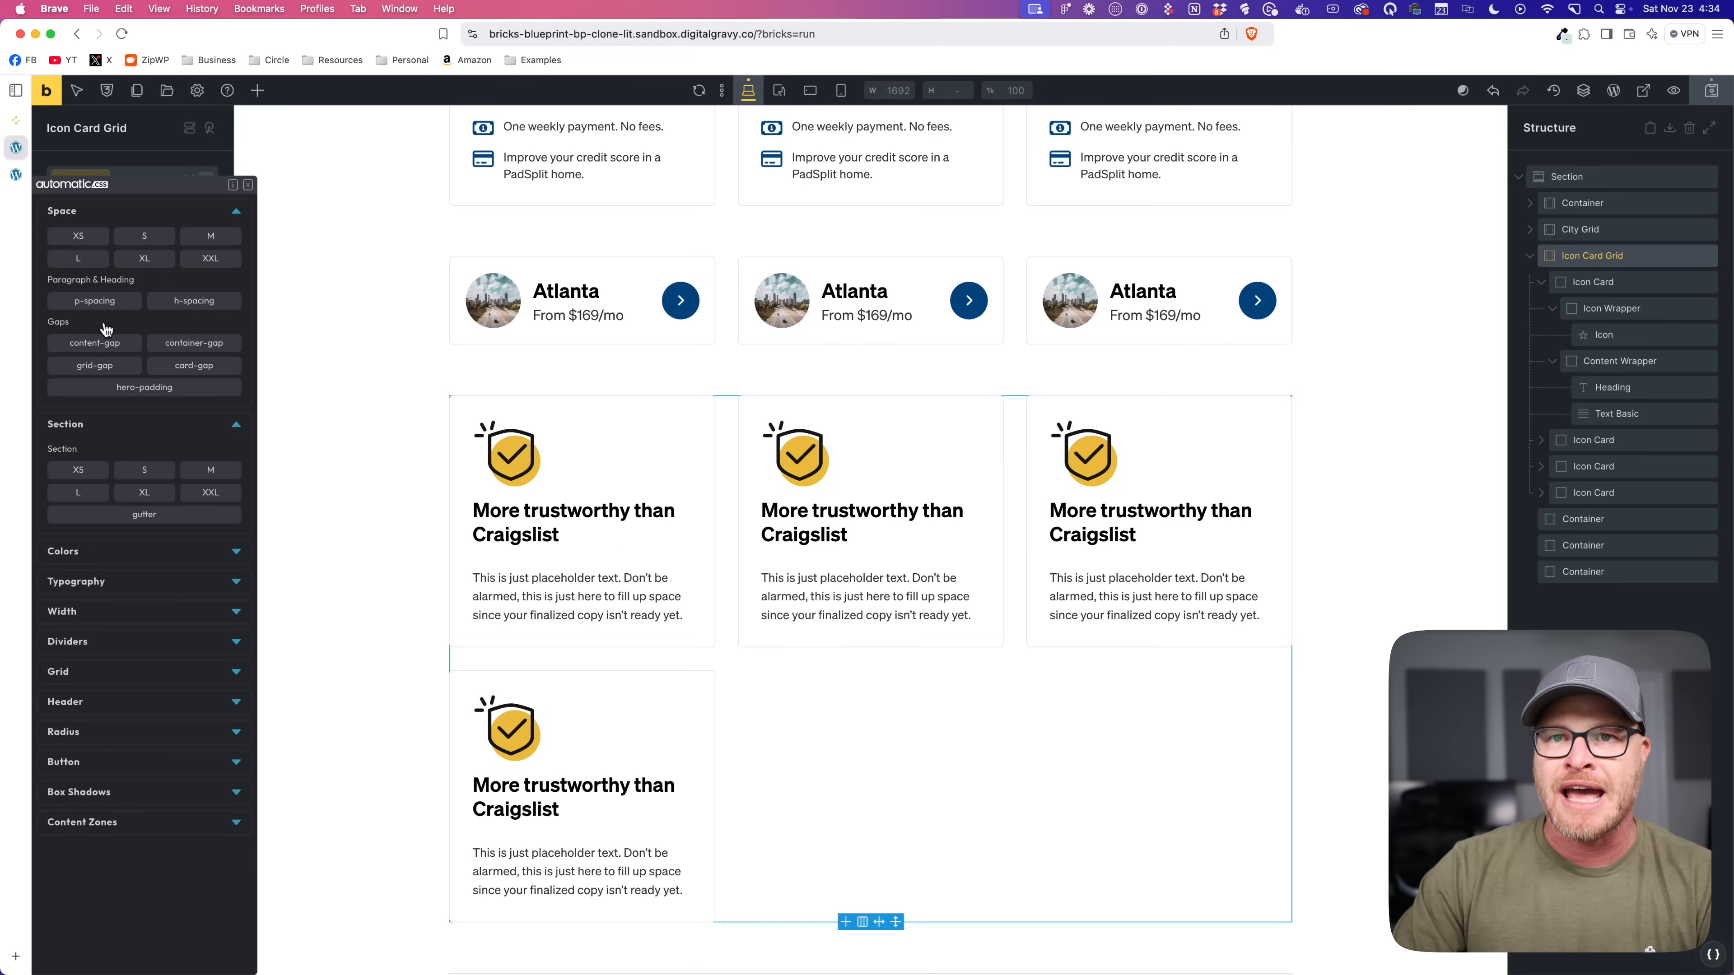
click(109, 363)
right_click(117, 482)
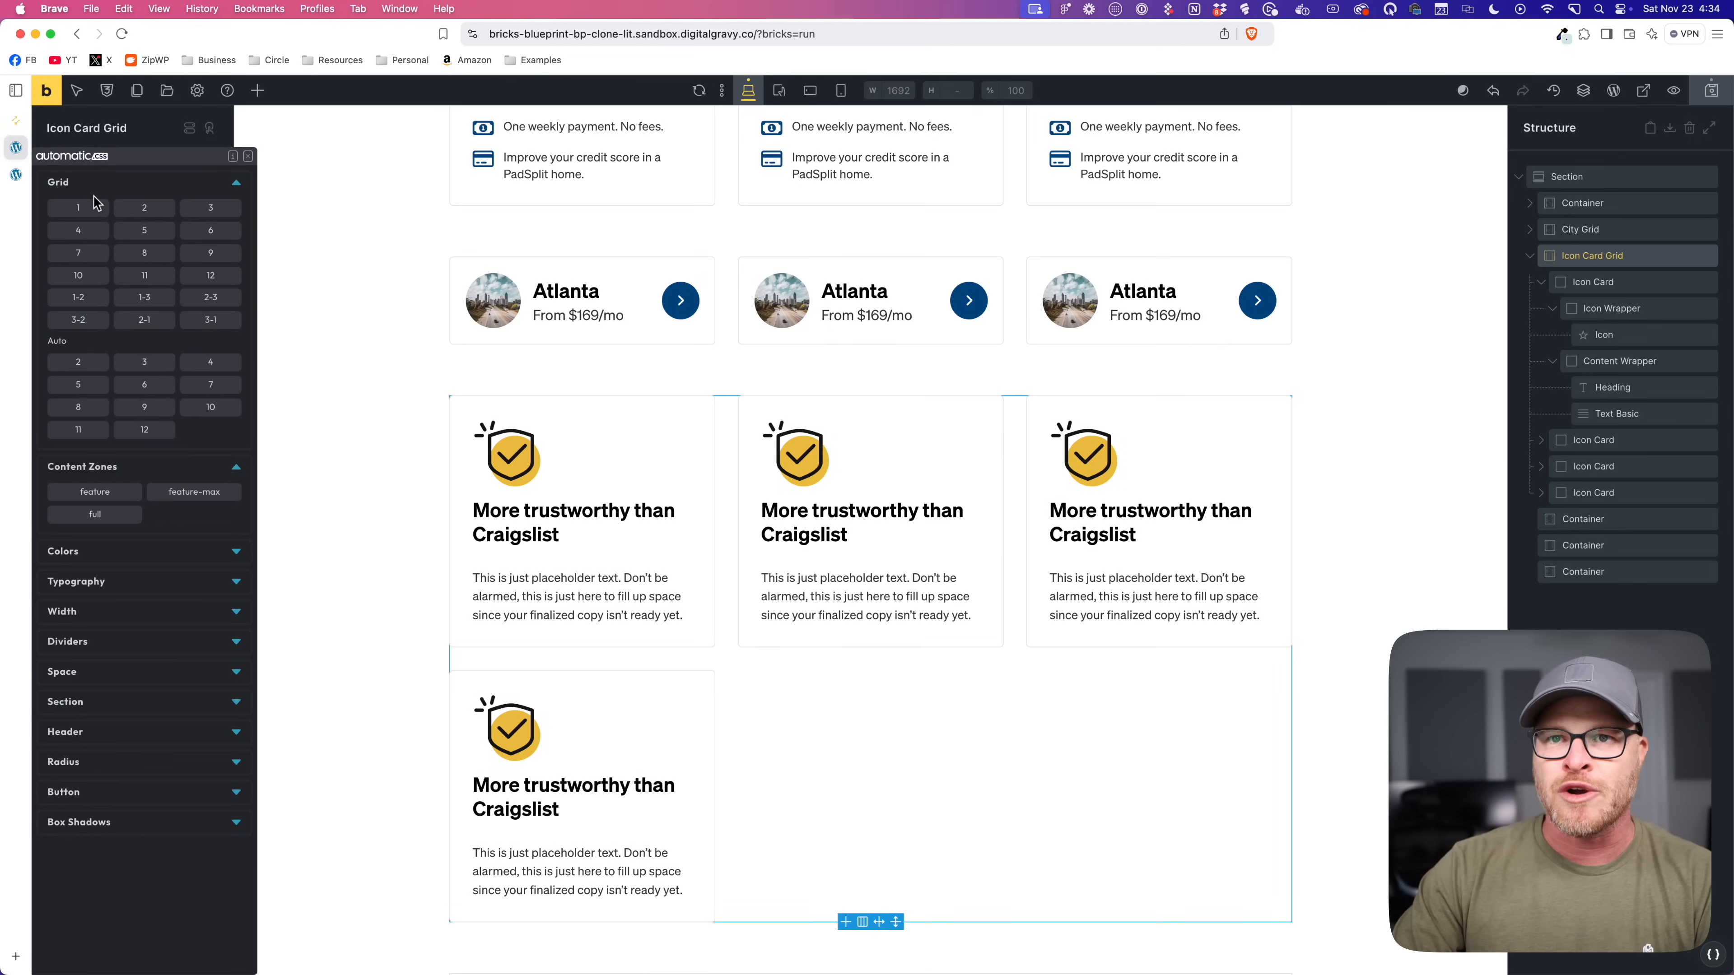
click(74, 341)
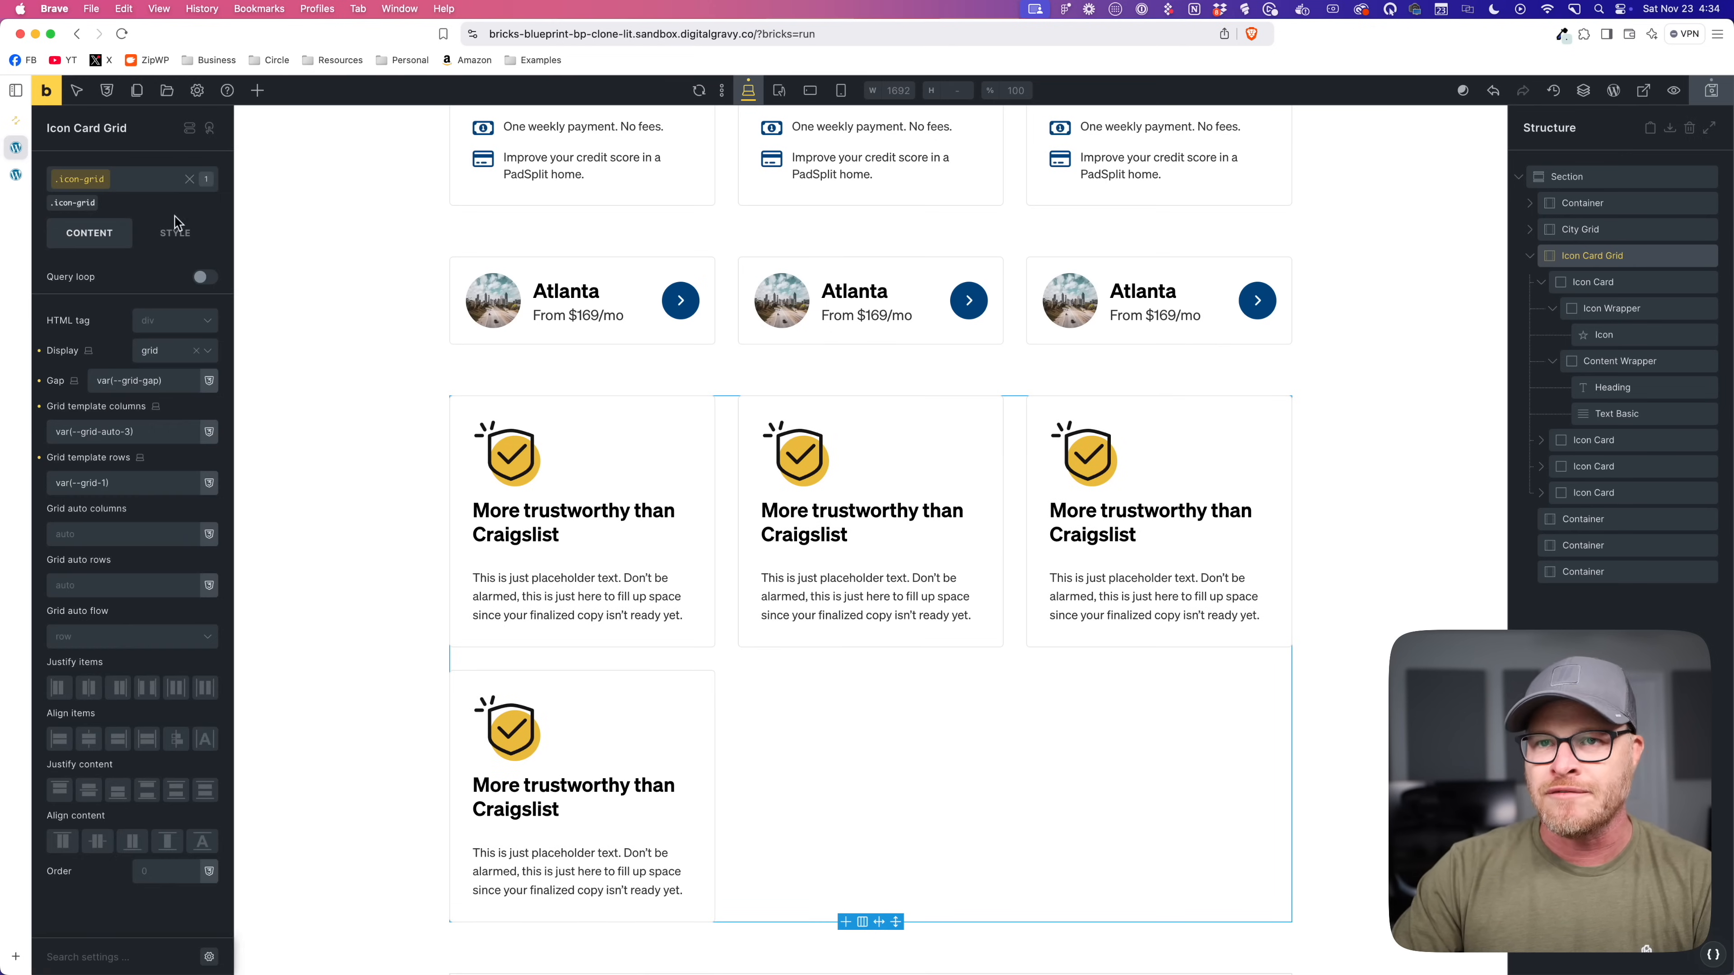
Step: Delete the fourth Icon Card from the Icon Card Grid
click(1711, 90)
click(1706, 492)
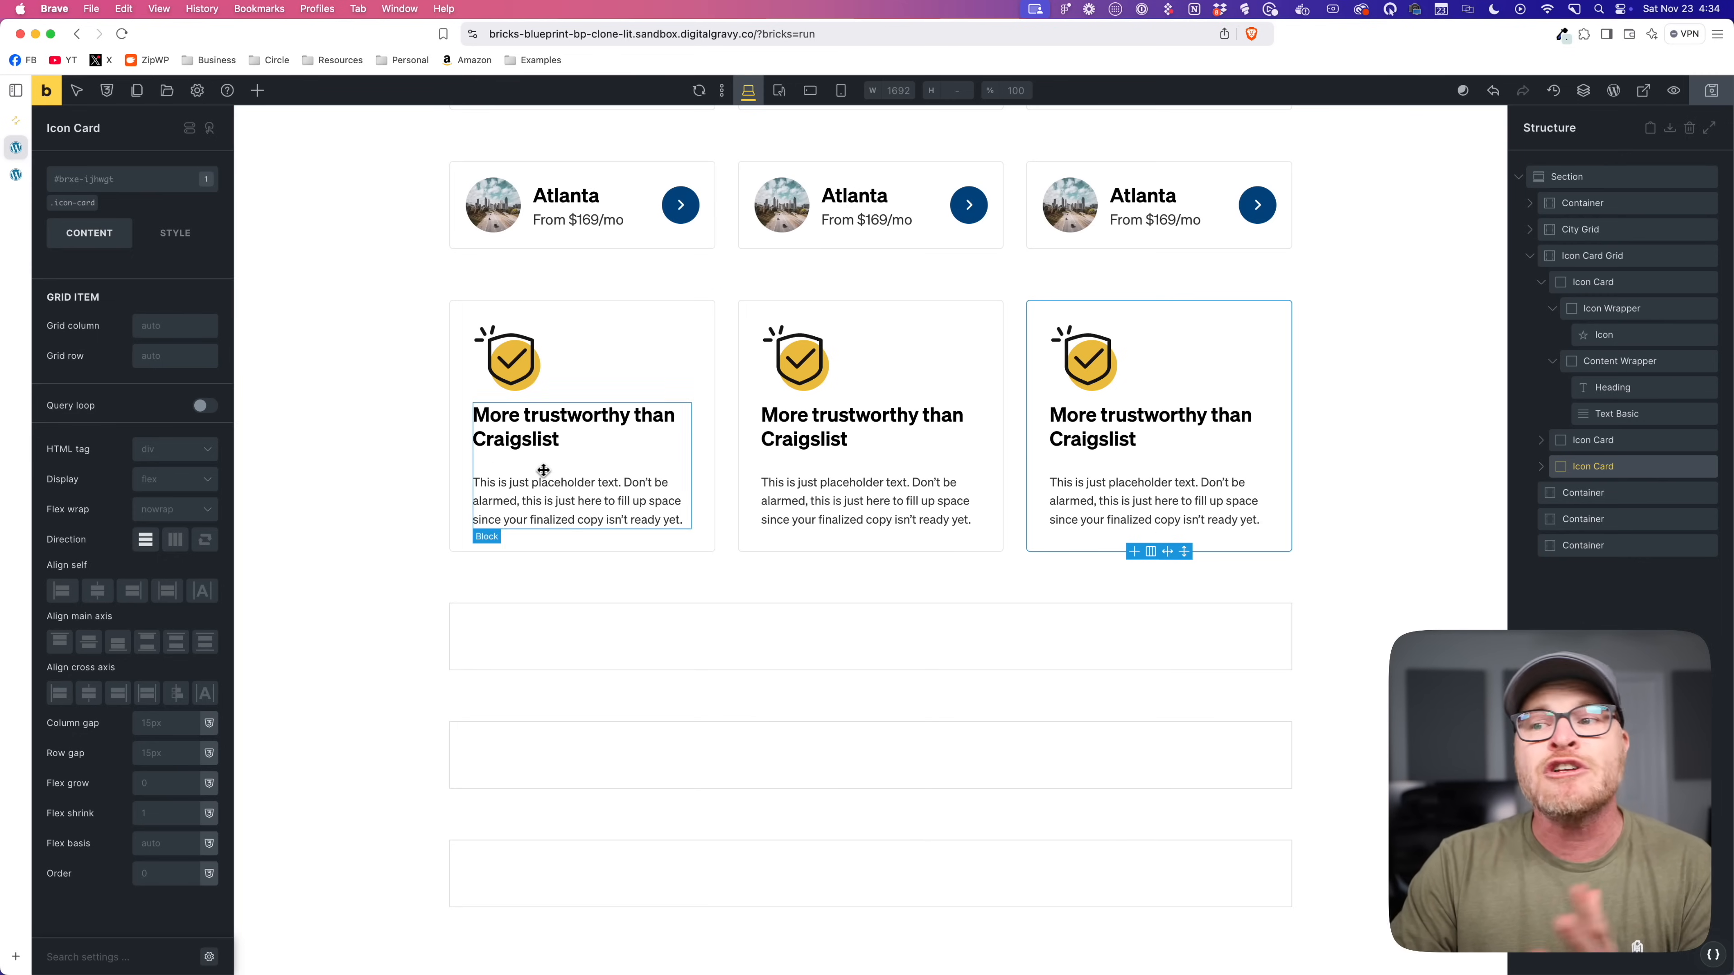
Step: Set the row gap of the icon-card__content-wrapper class to var(--card-gap)
click(494, 452)
click(108, 204)
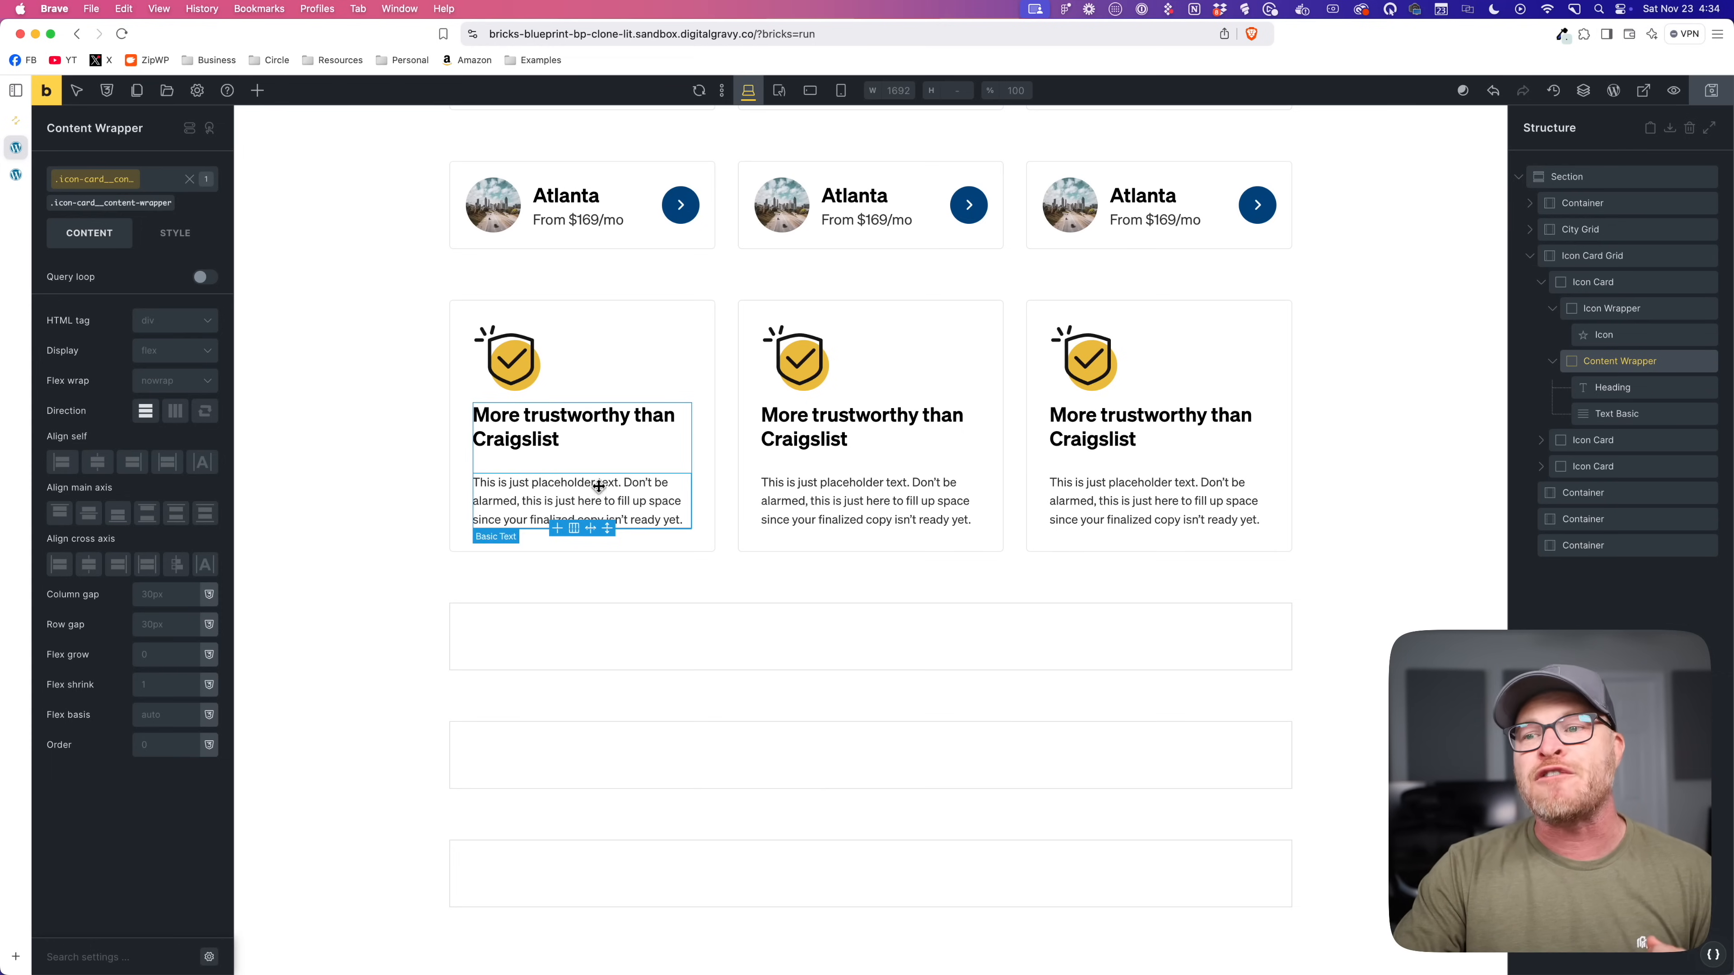
click(152, 620)
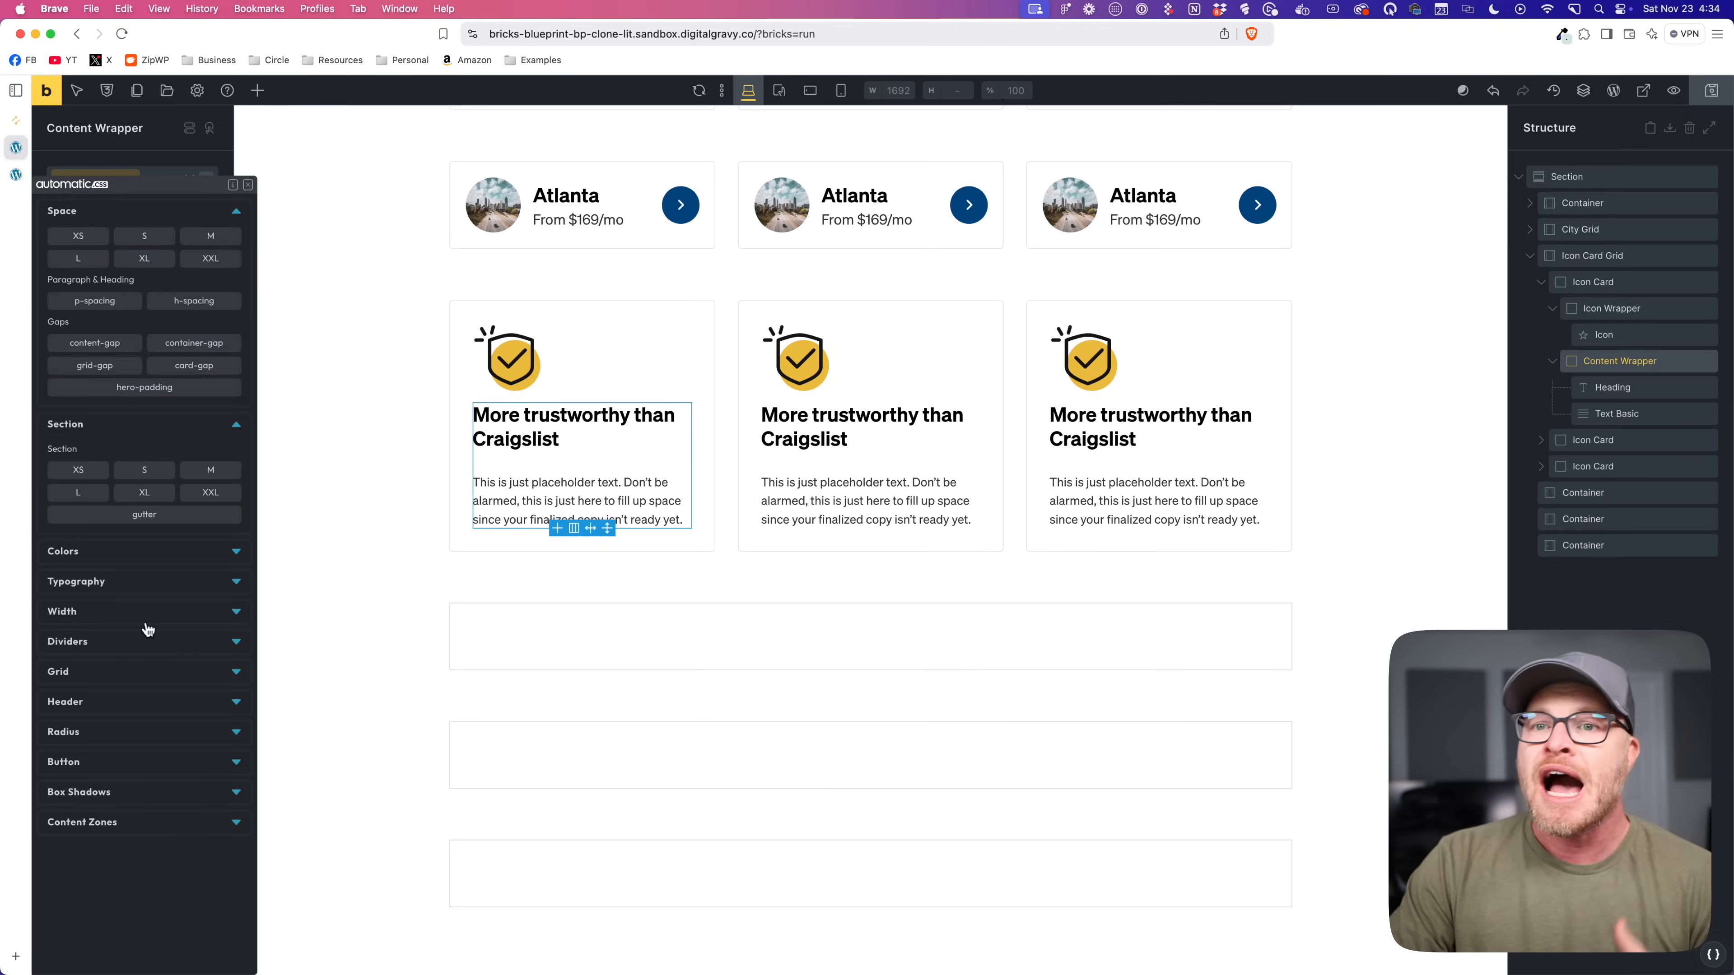
click(171, 337)
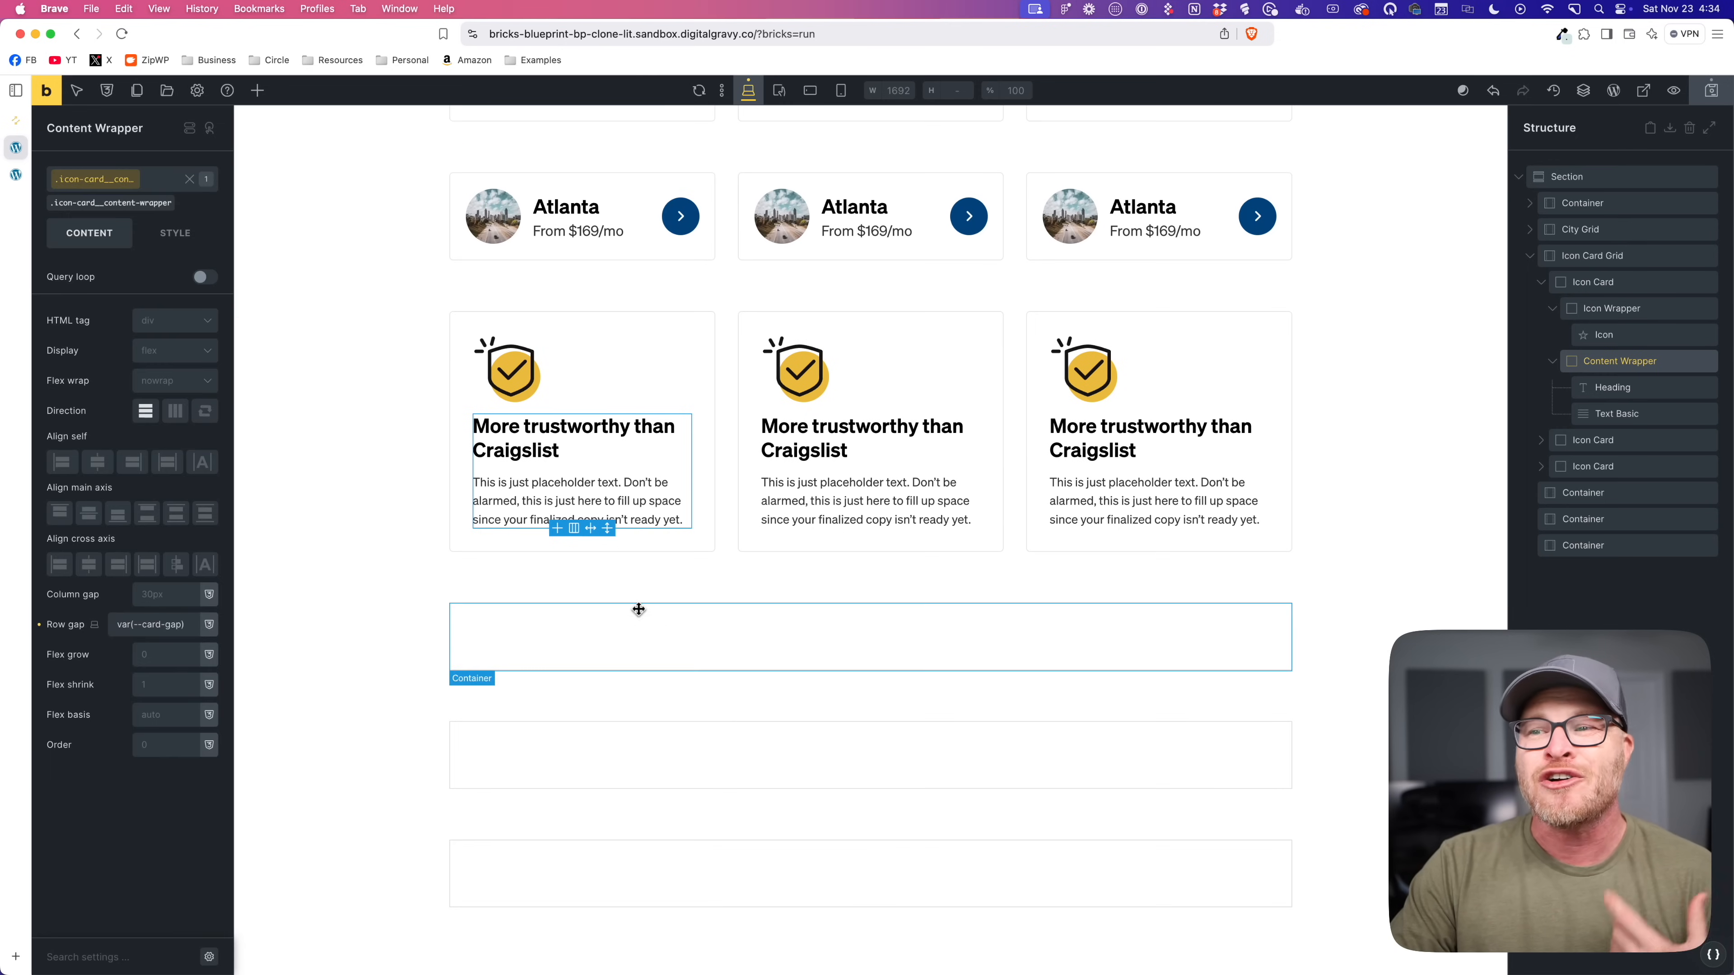
click(418, 455)
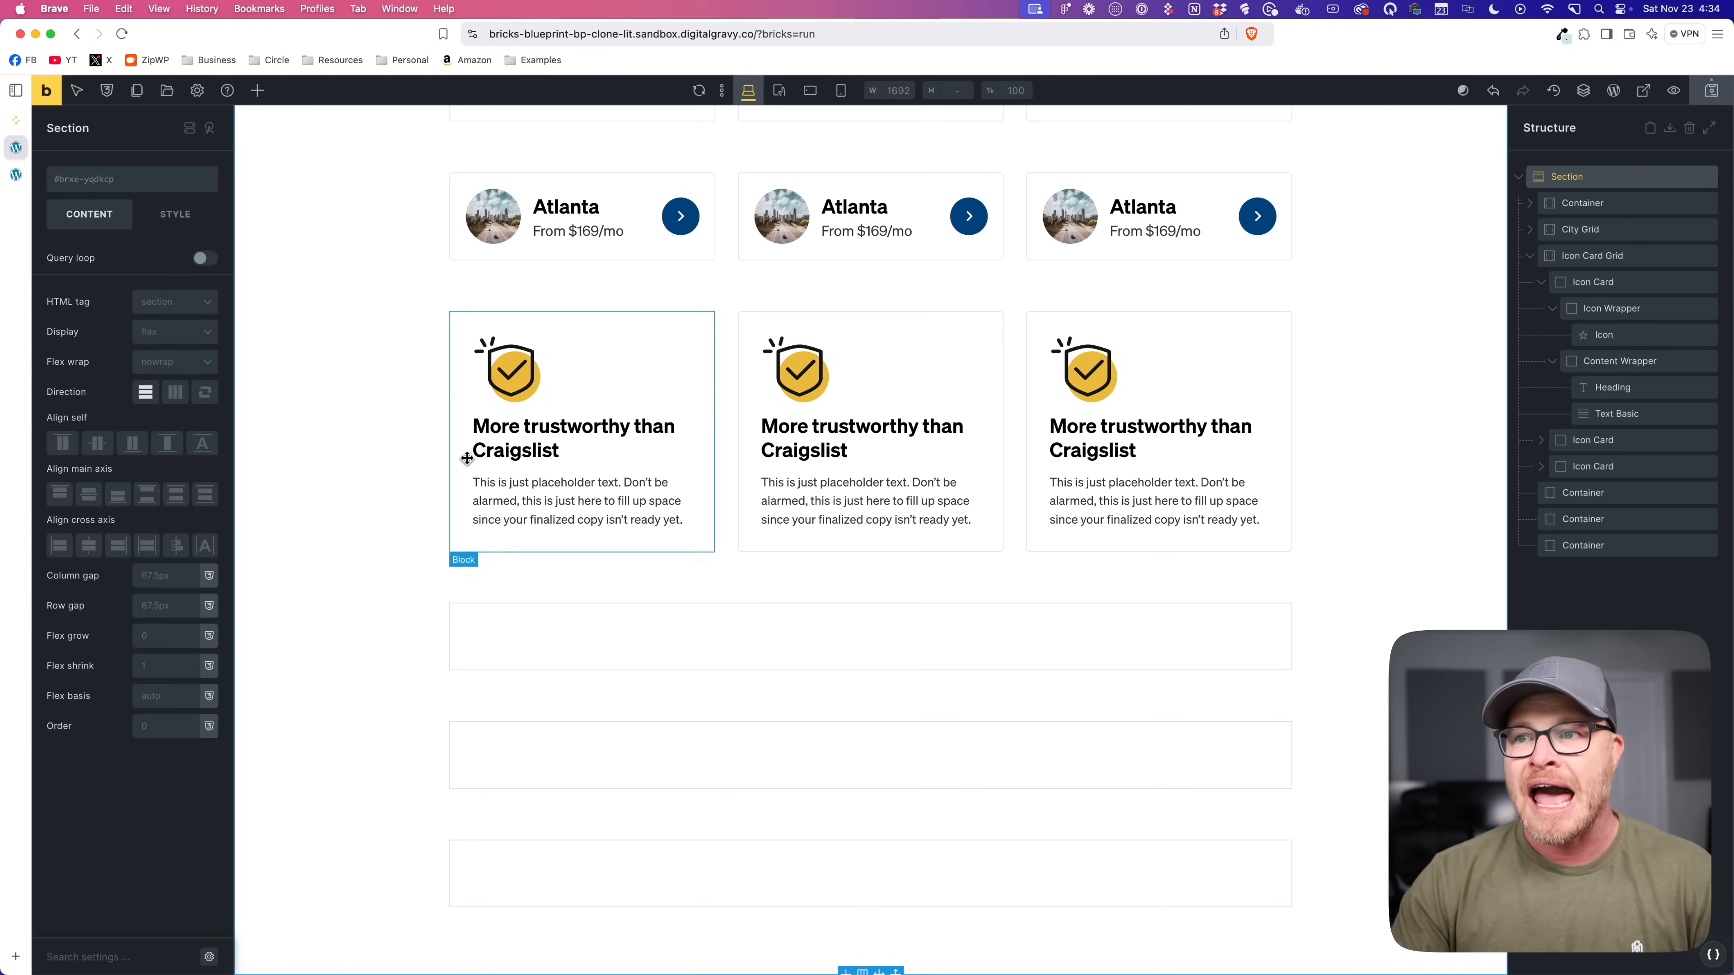
Step: Add custom CSS to the icon-card class that sets --card-heading-size to var(--h4)
click(481, 445)
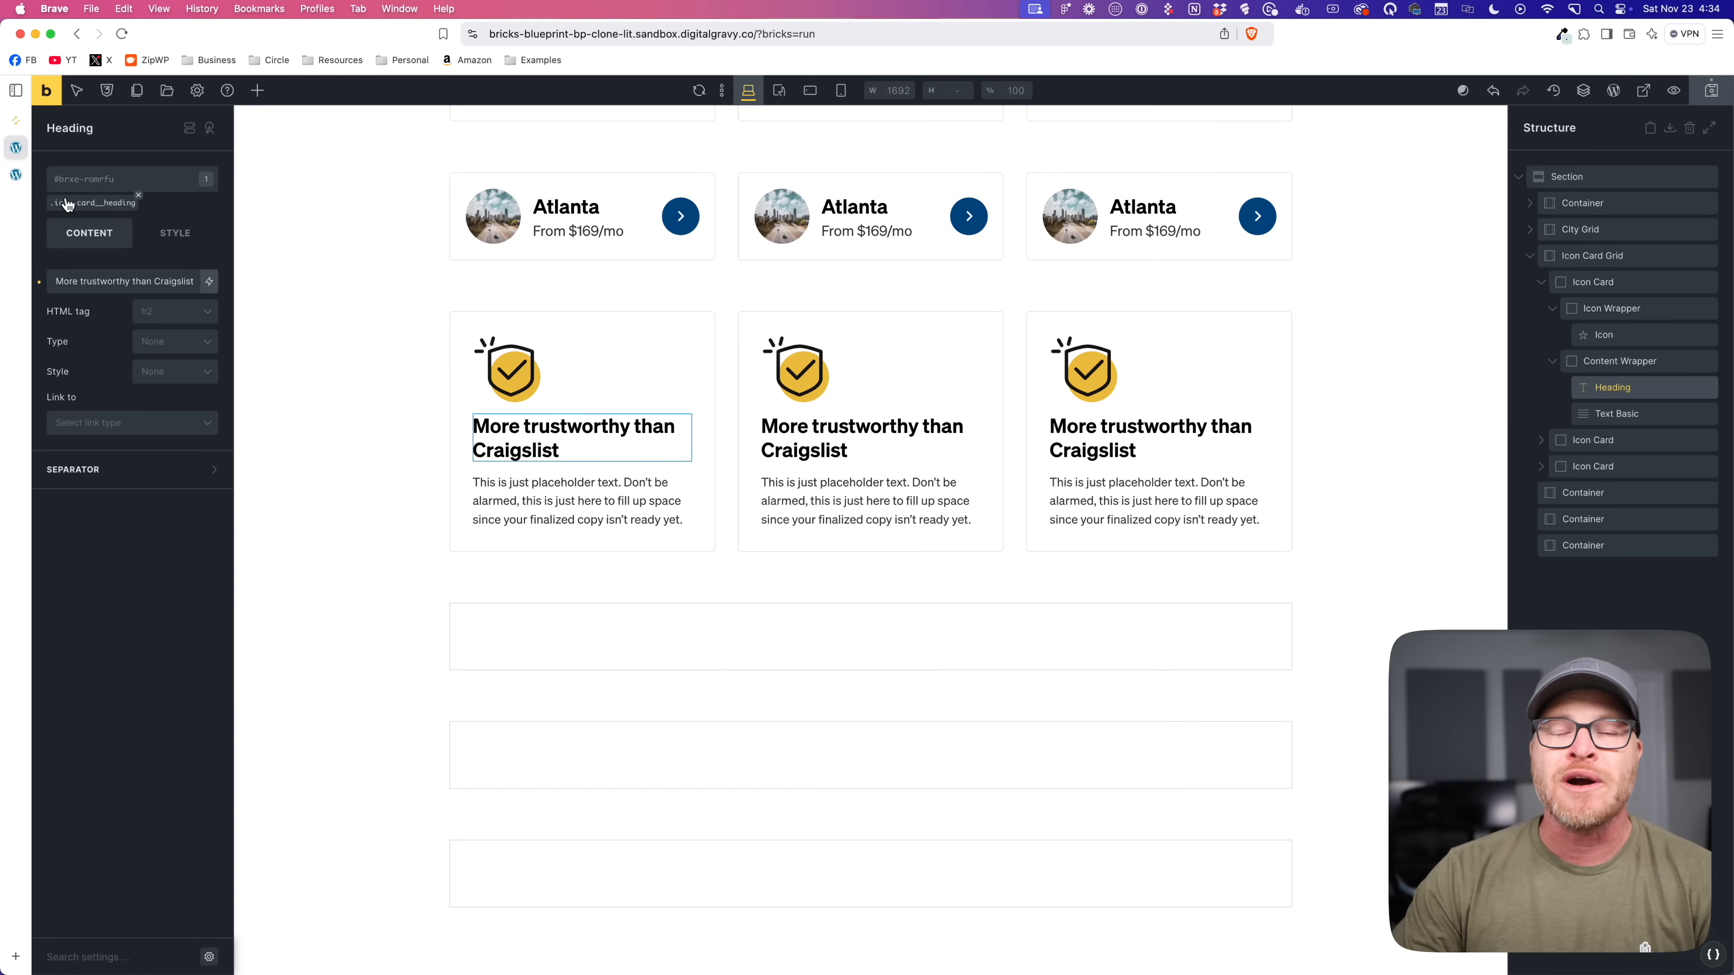
click(454, 348)
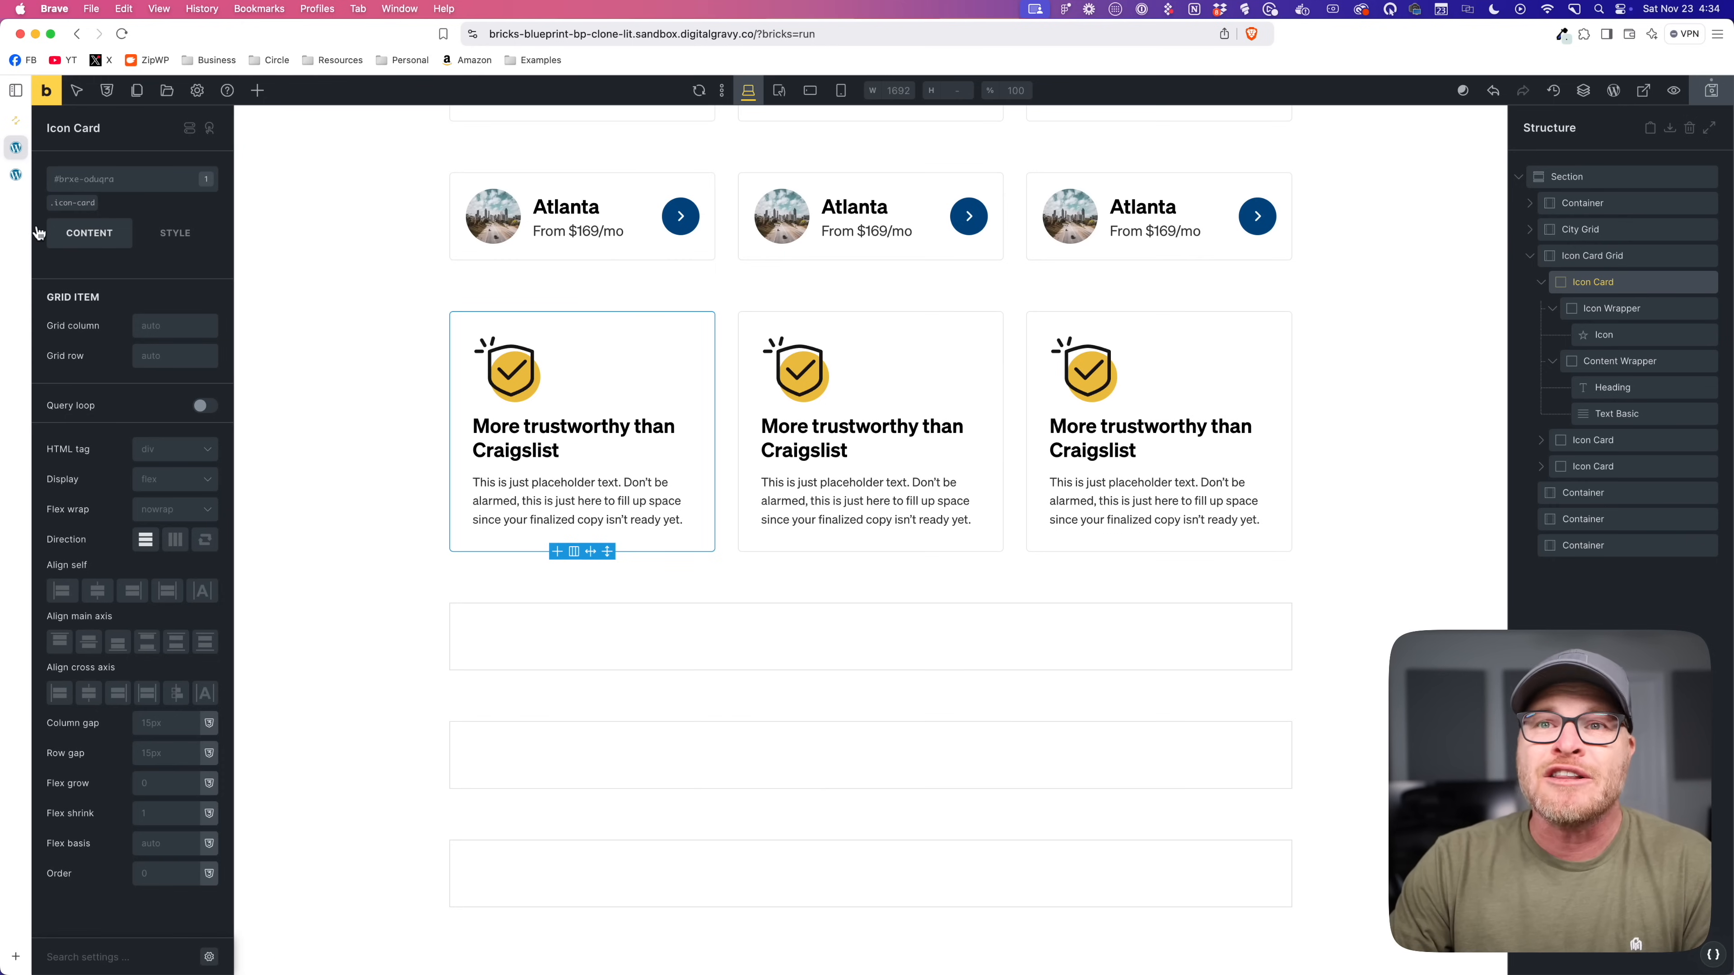
click(73, 202)
click(175, 233)
click(68, 551)
click(164, 722)
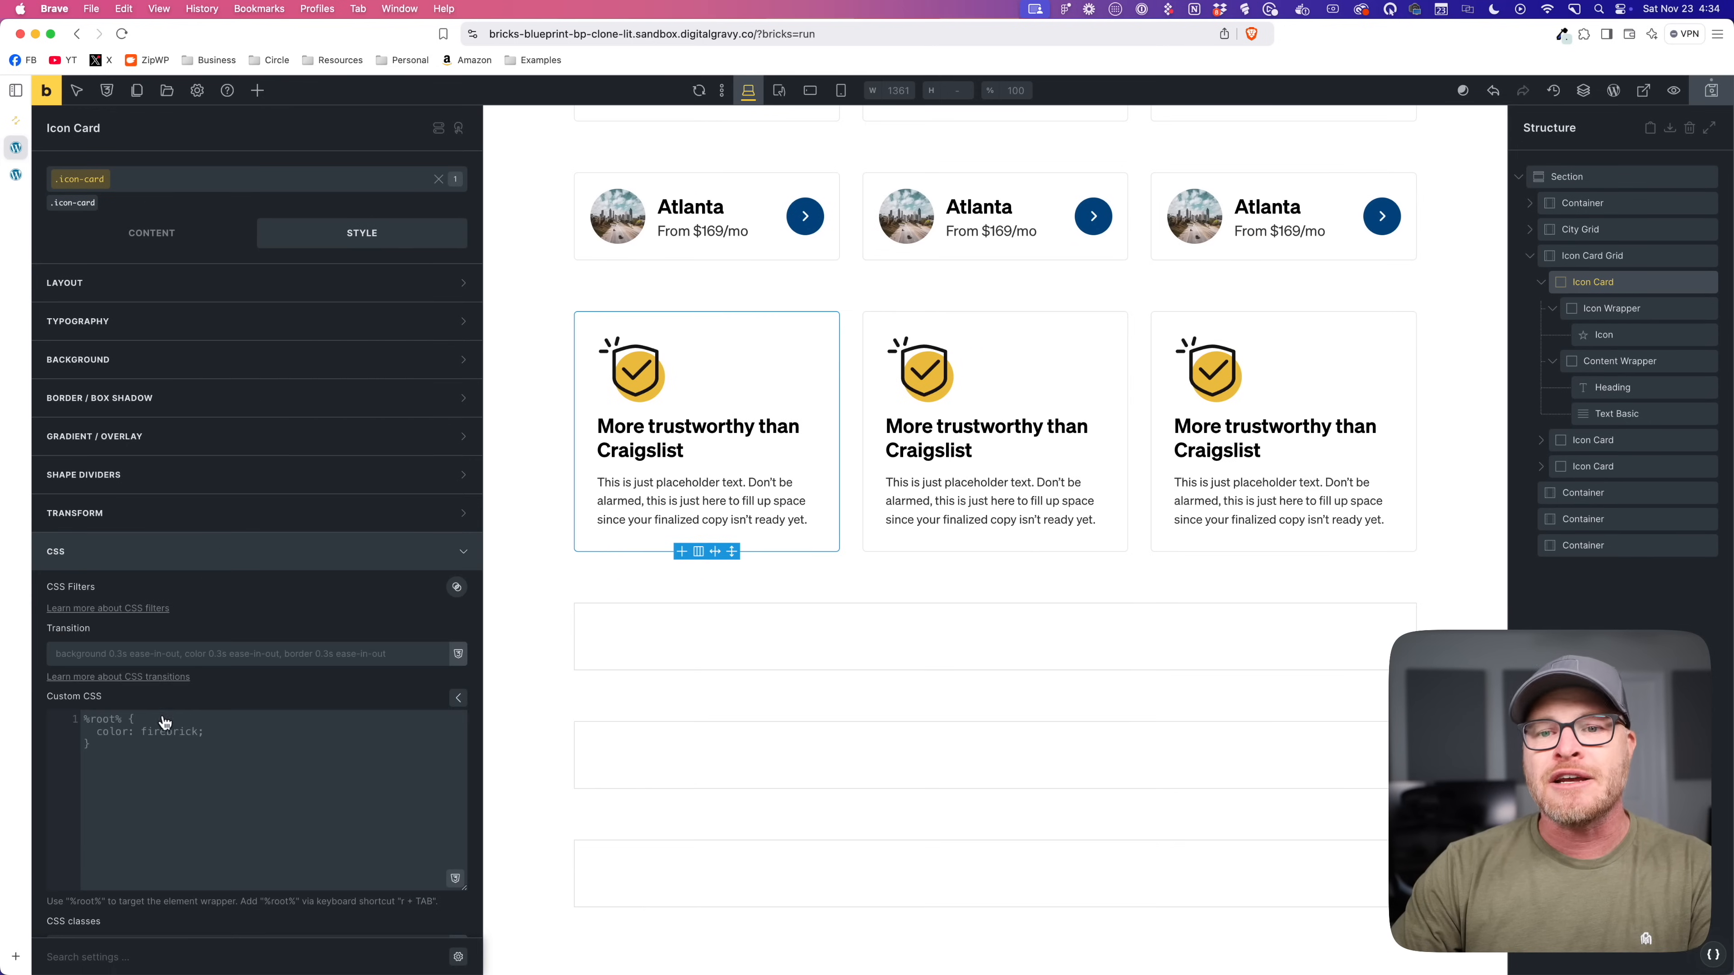
text(r)
key(Tab)
text(--)
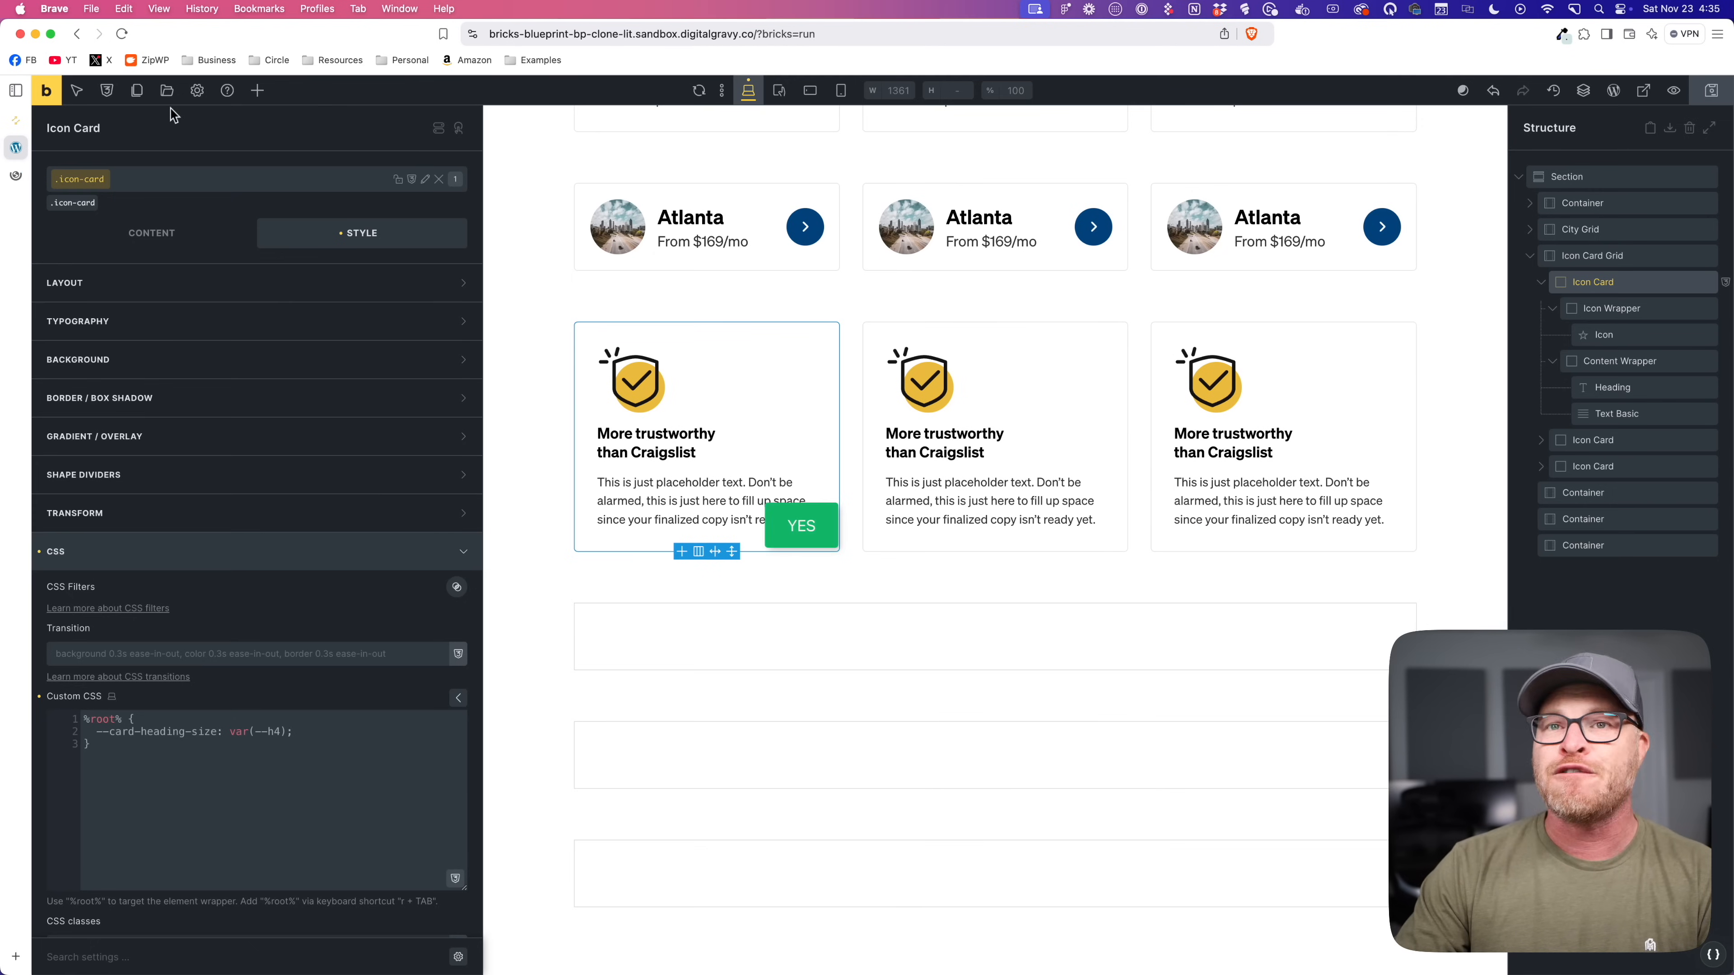
Step: Check the card text in the front-end preview and compare it with the original cards on the PadSplit site
click(15, 175)
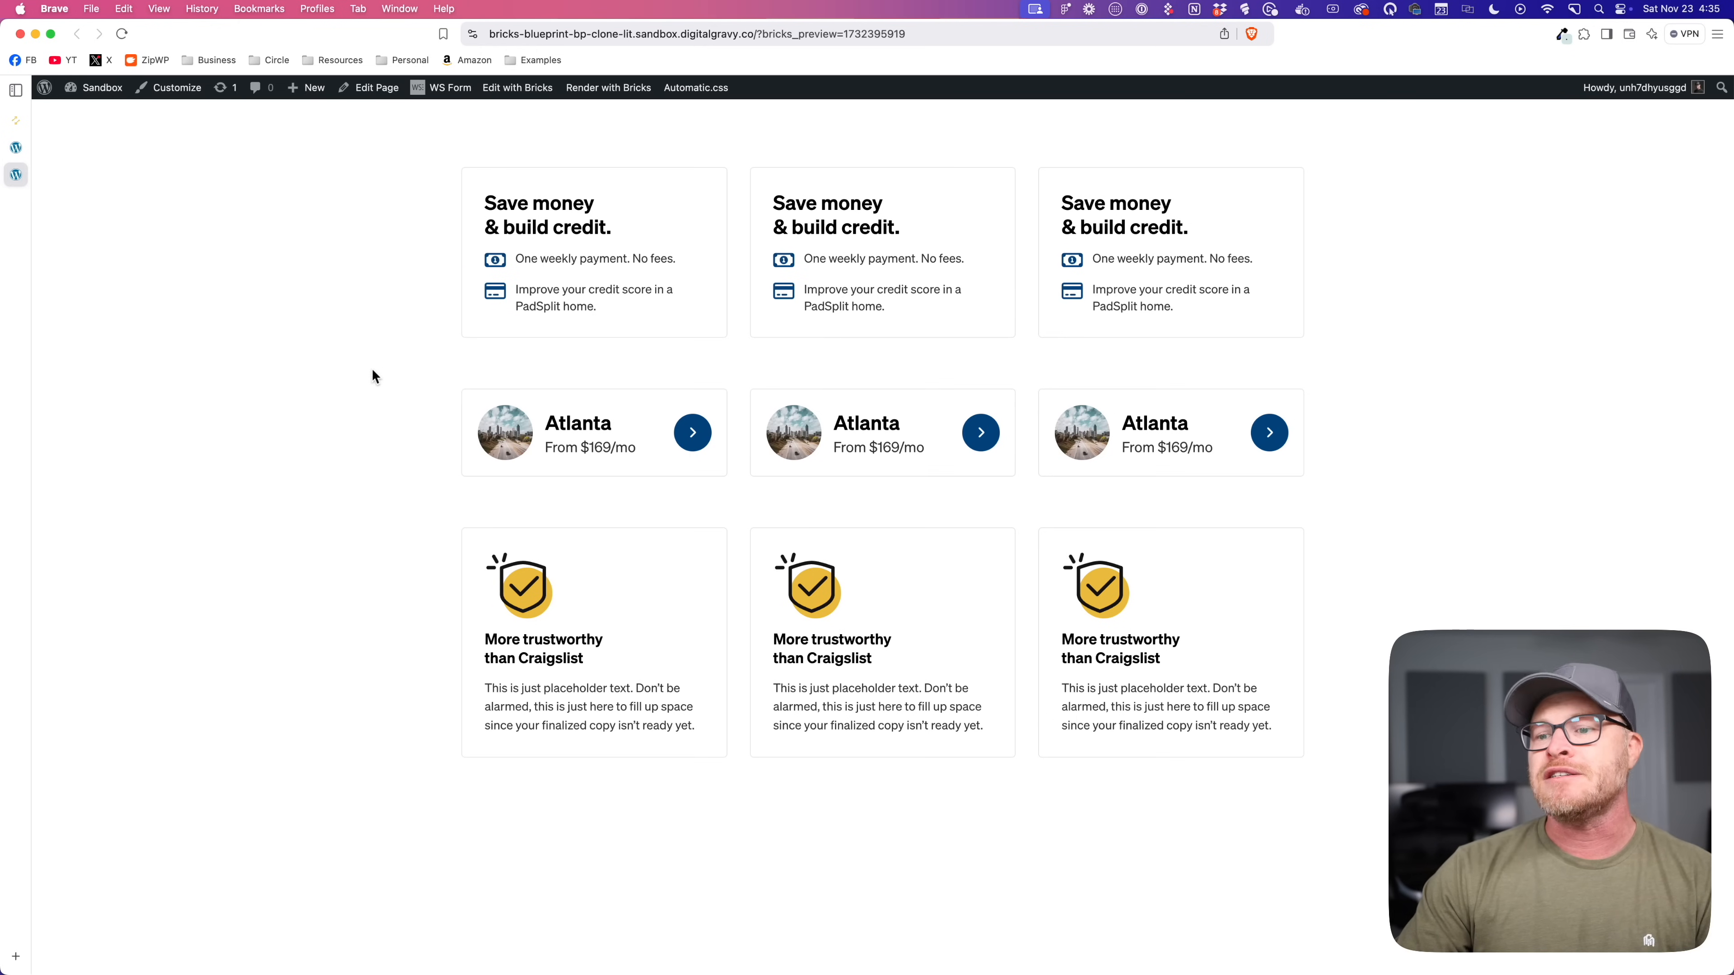
scroll(380, 373, down, 1)
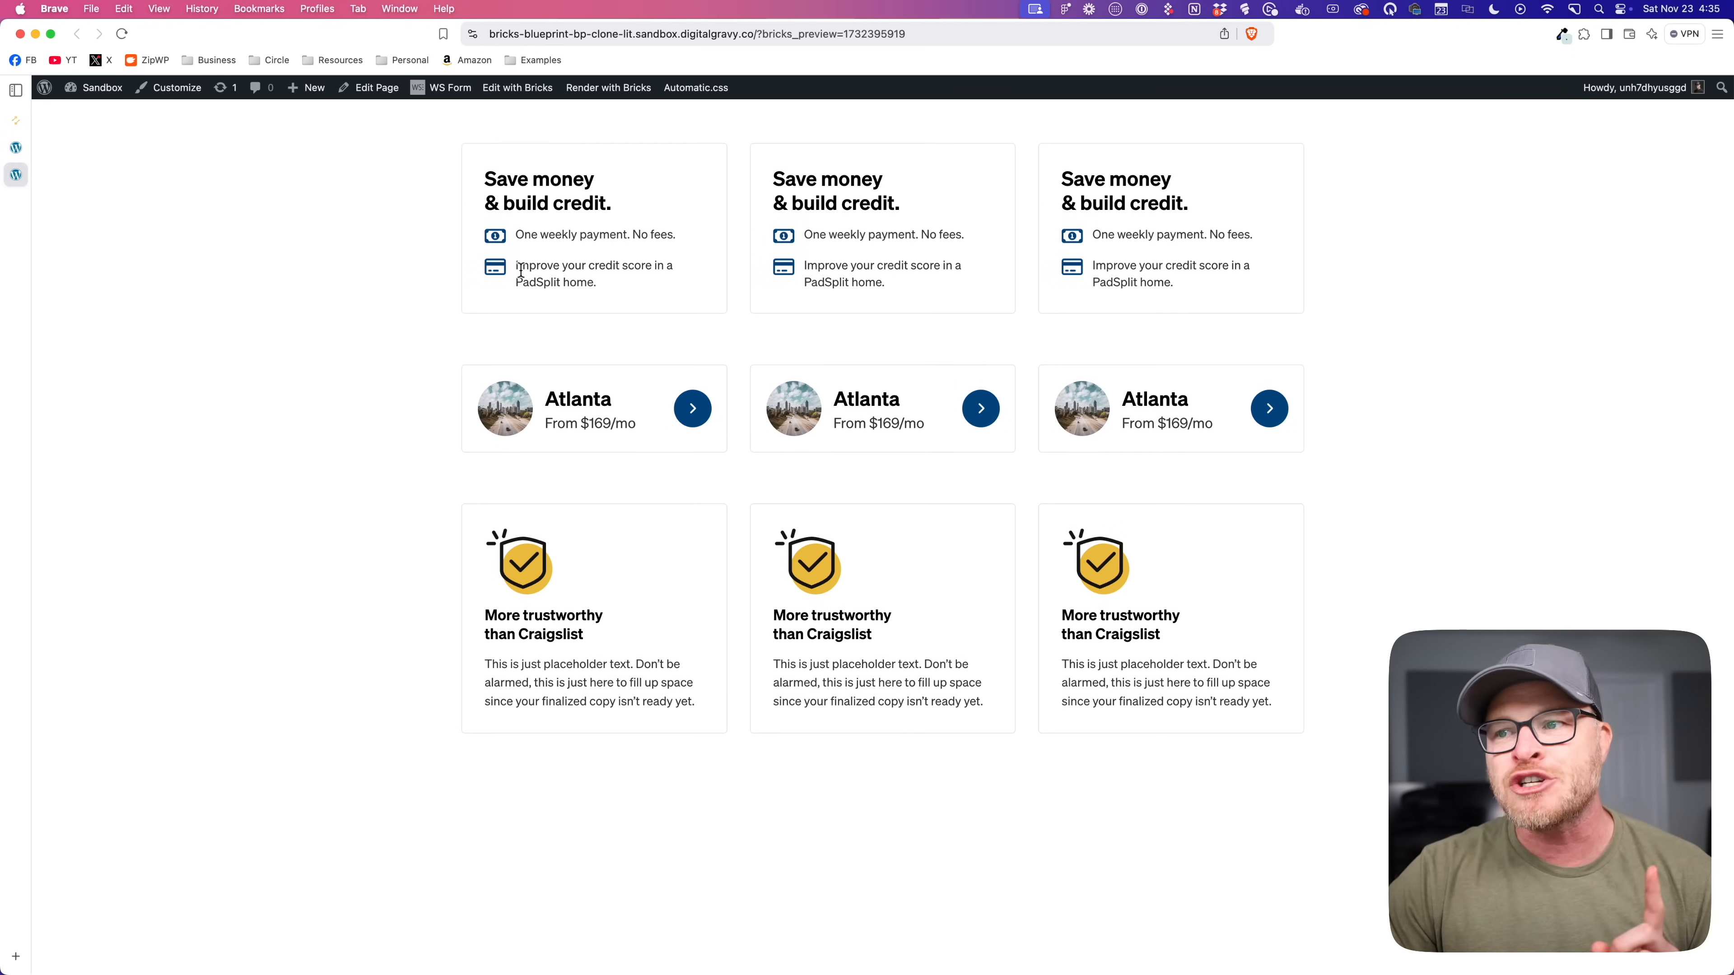
drag(521, 271, 596, 284)
click(588, 449)
drag(533, 683, 647, 683)
click(899, 683)
click(15, 120)
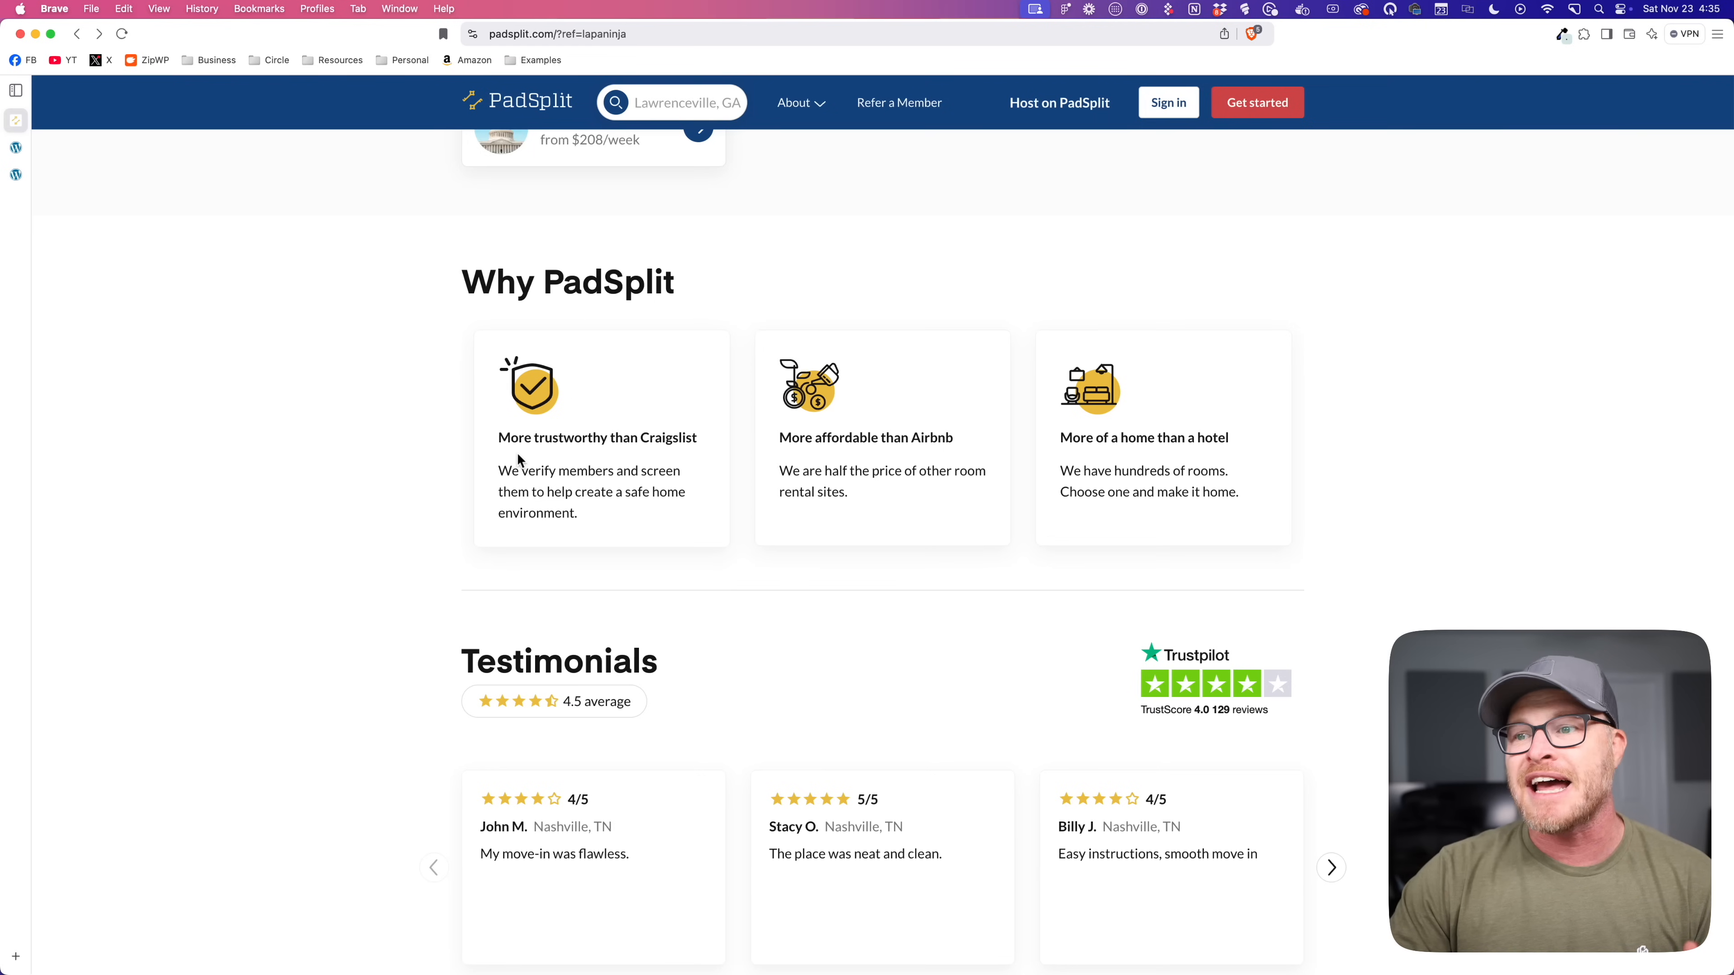
click(16, 148)
click(16, 175)
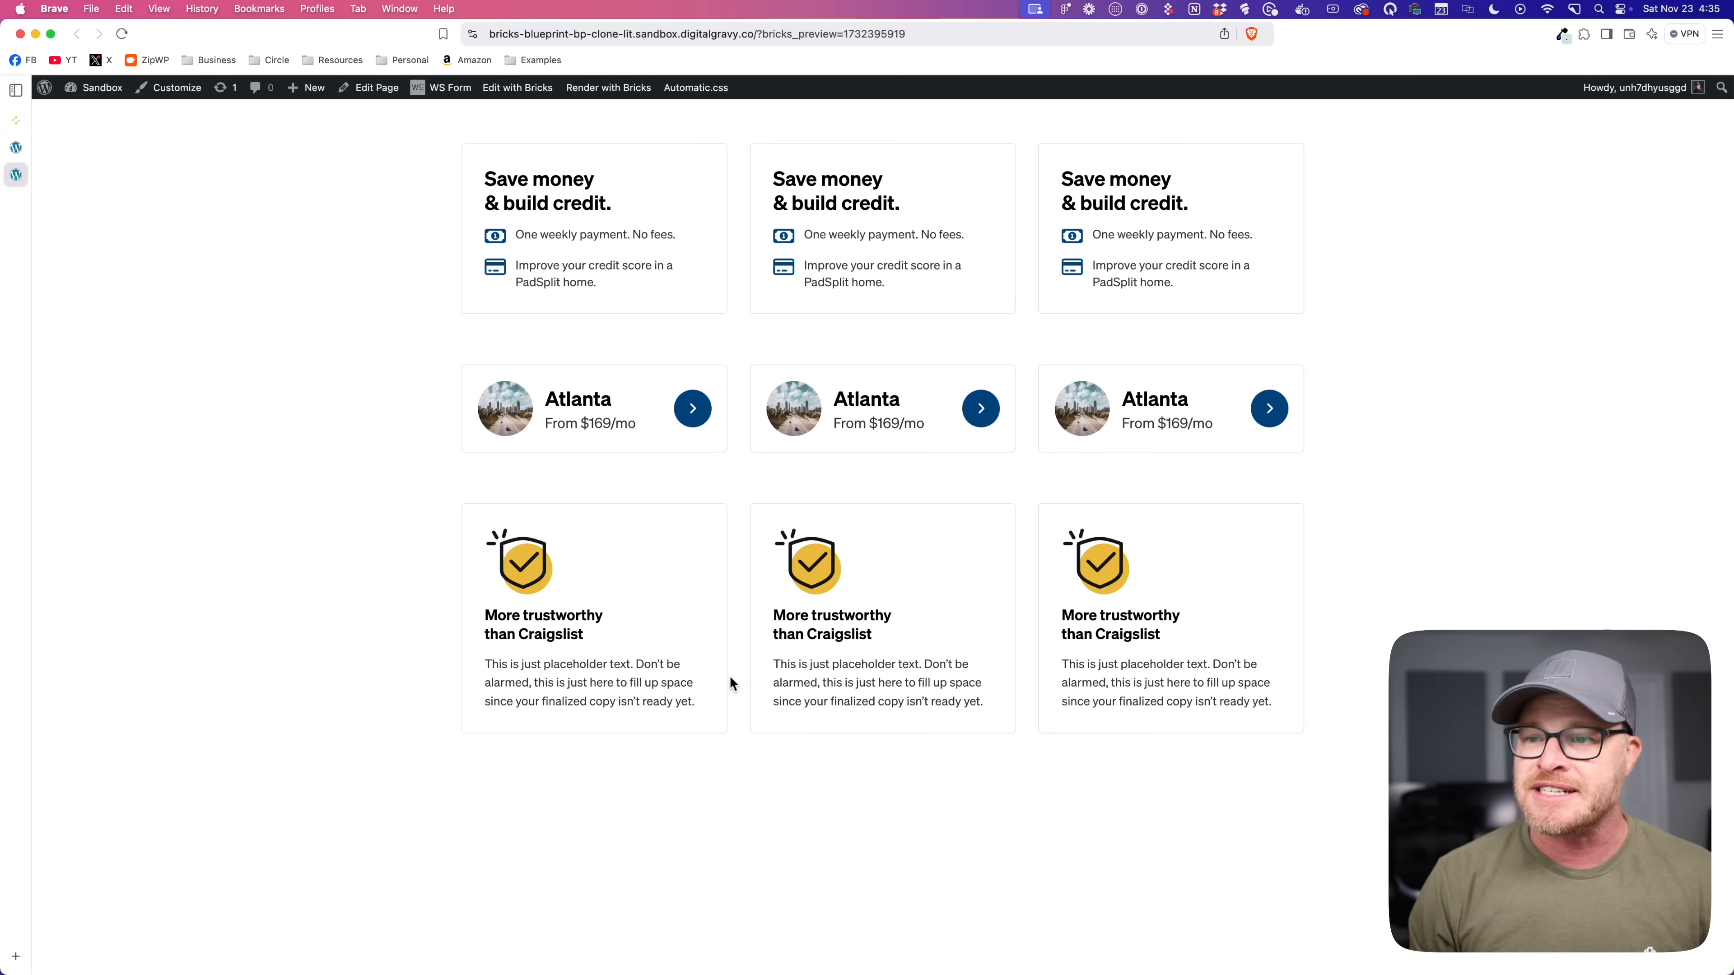
Step: Set the card framework's text size to --text-m in the Automatic.css card typography settings and save
click(695, 89)
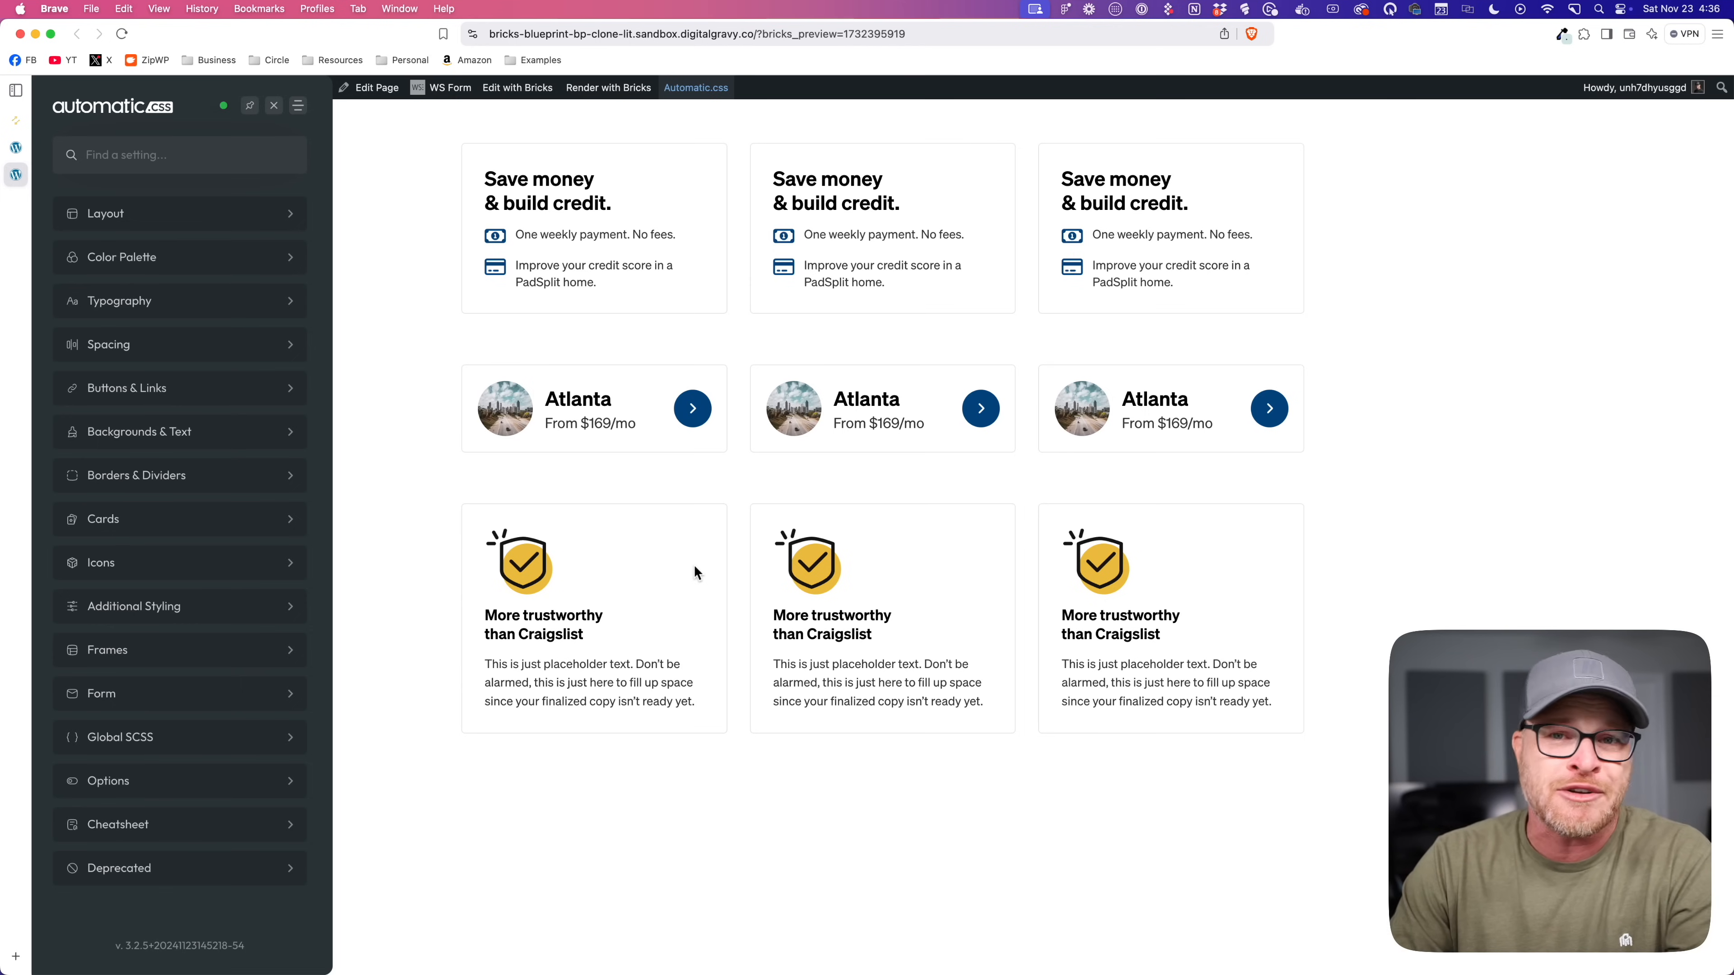
click(112, 518)
click(128, 396)
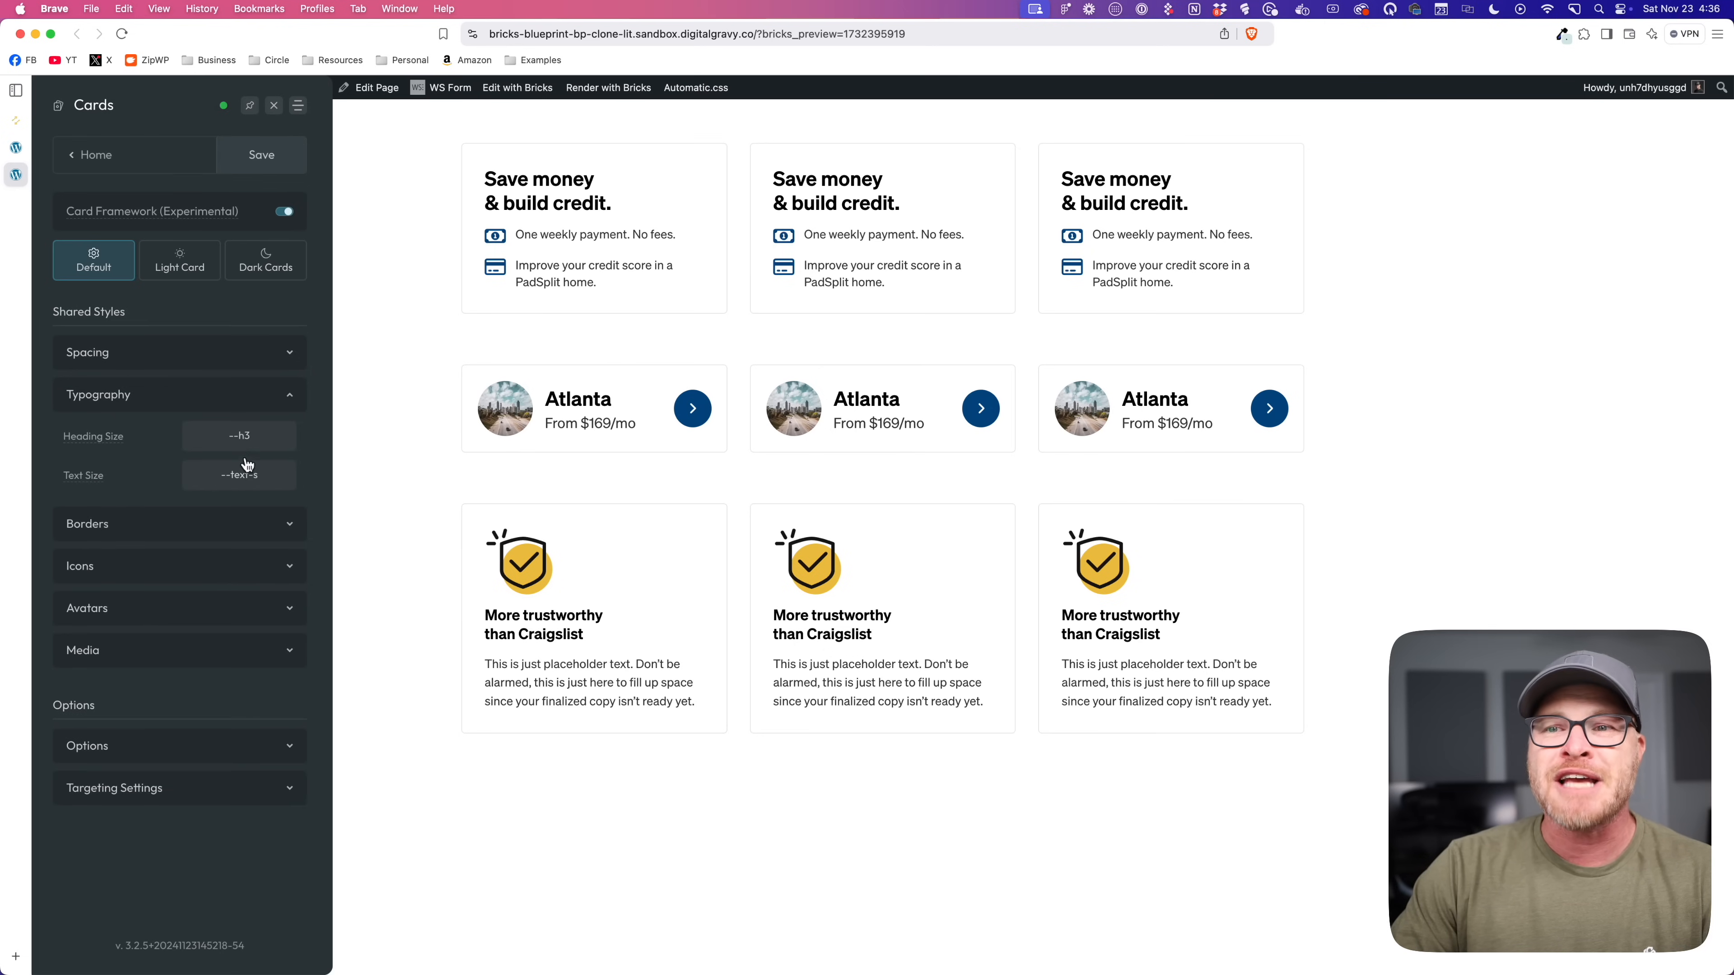
click(272, 475)
key(BackSpace)
text(m)
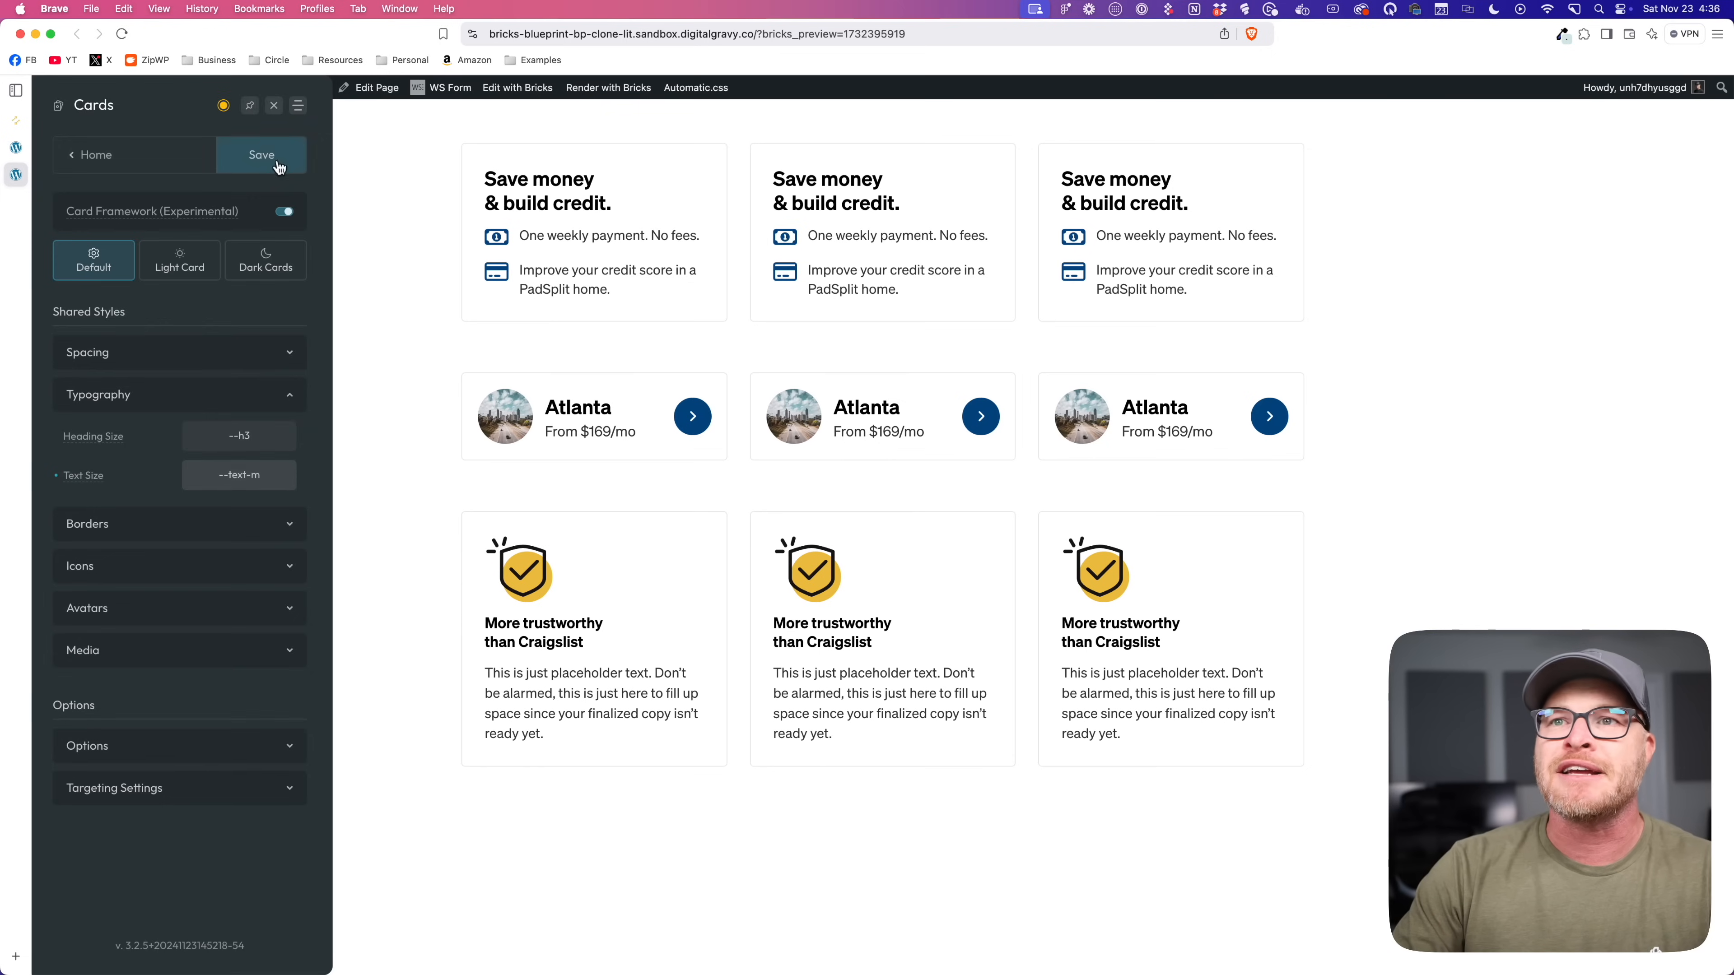
click(261, 154)
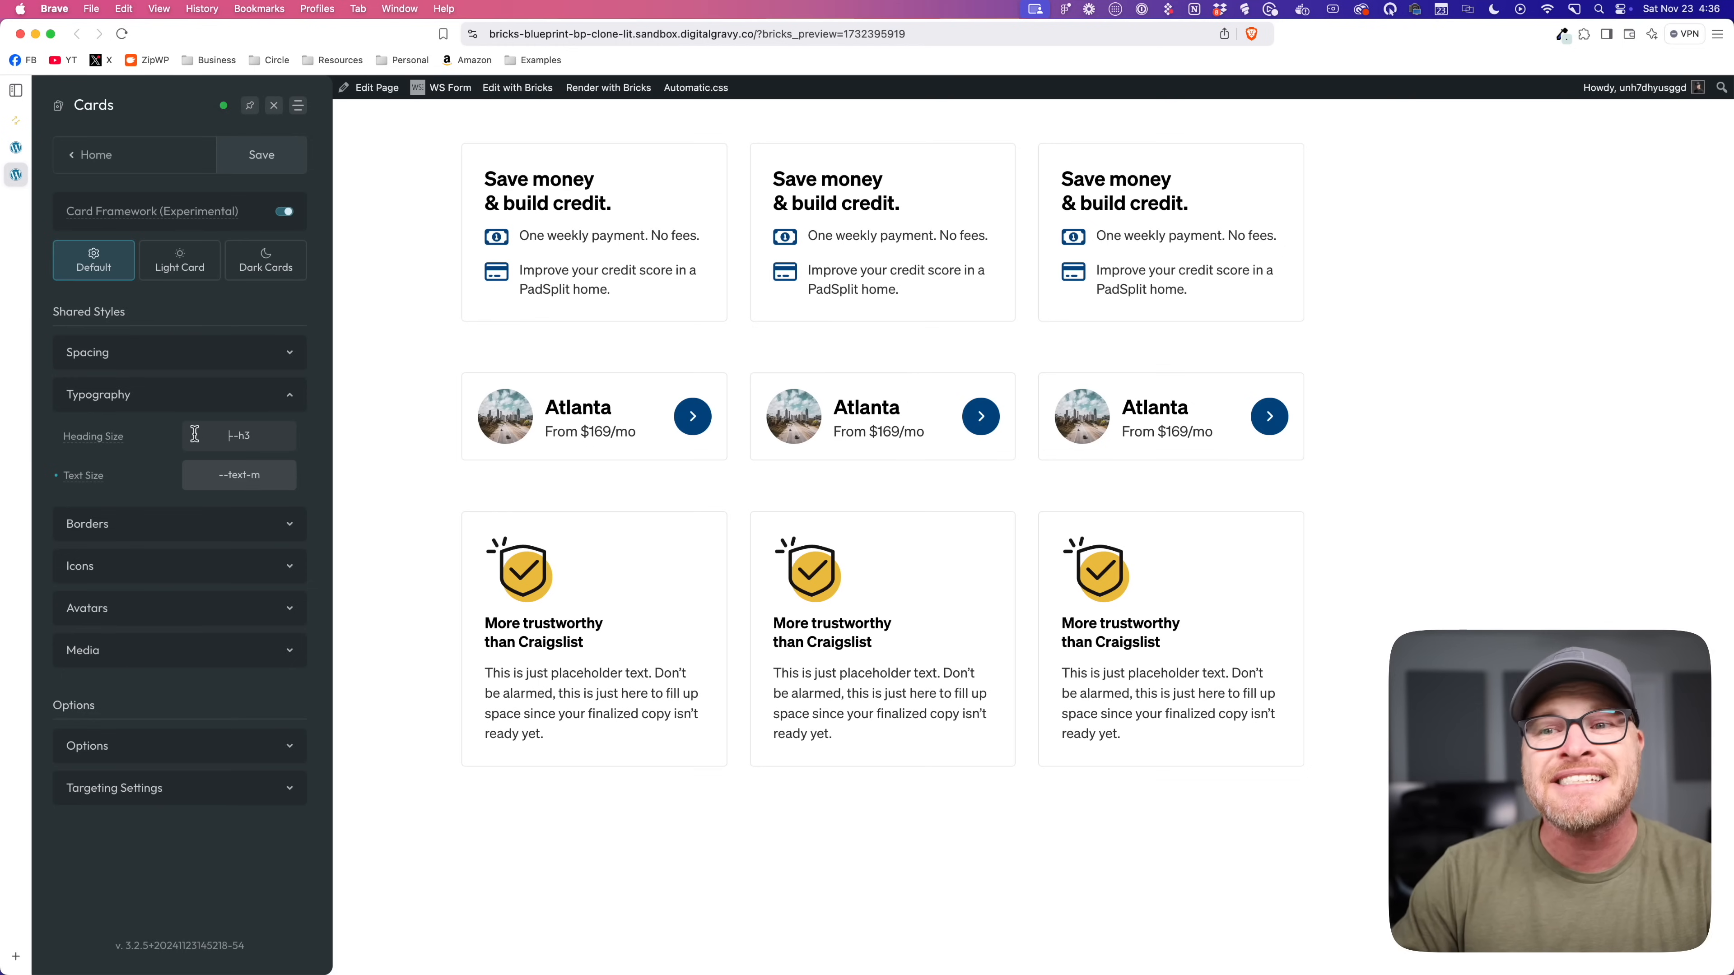
click(272, 105)
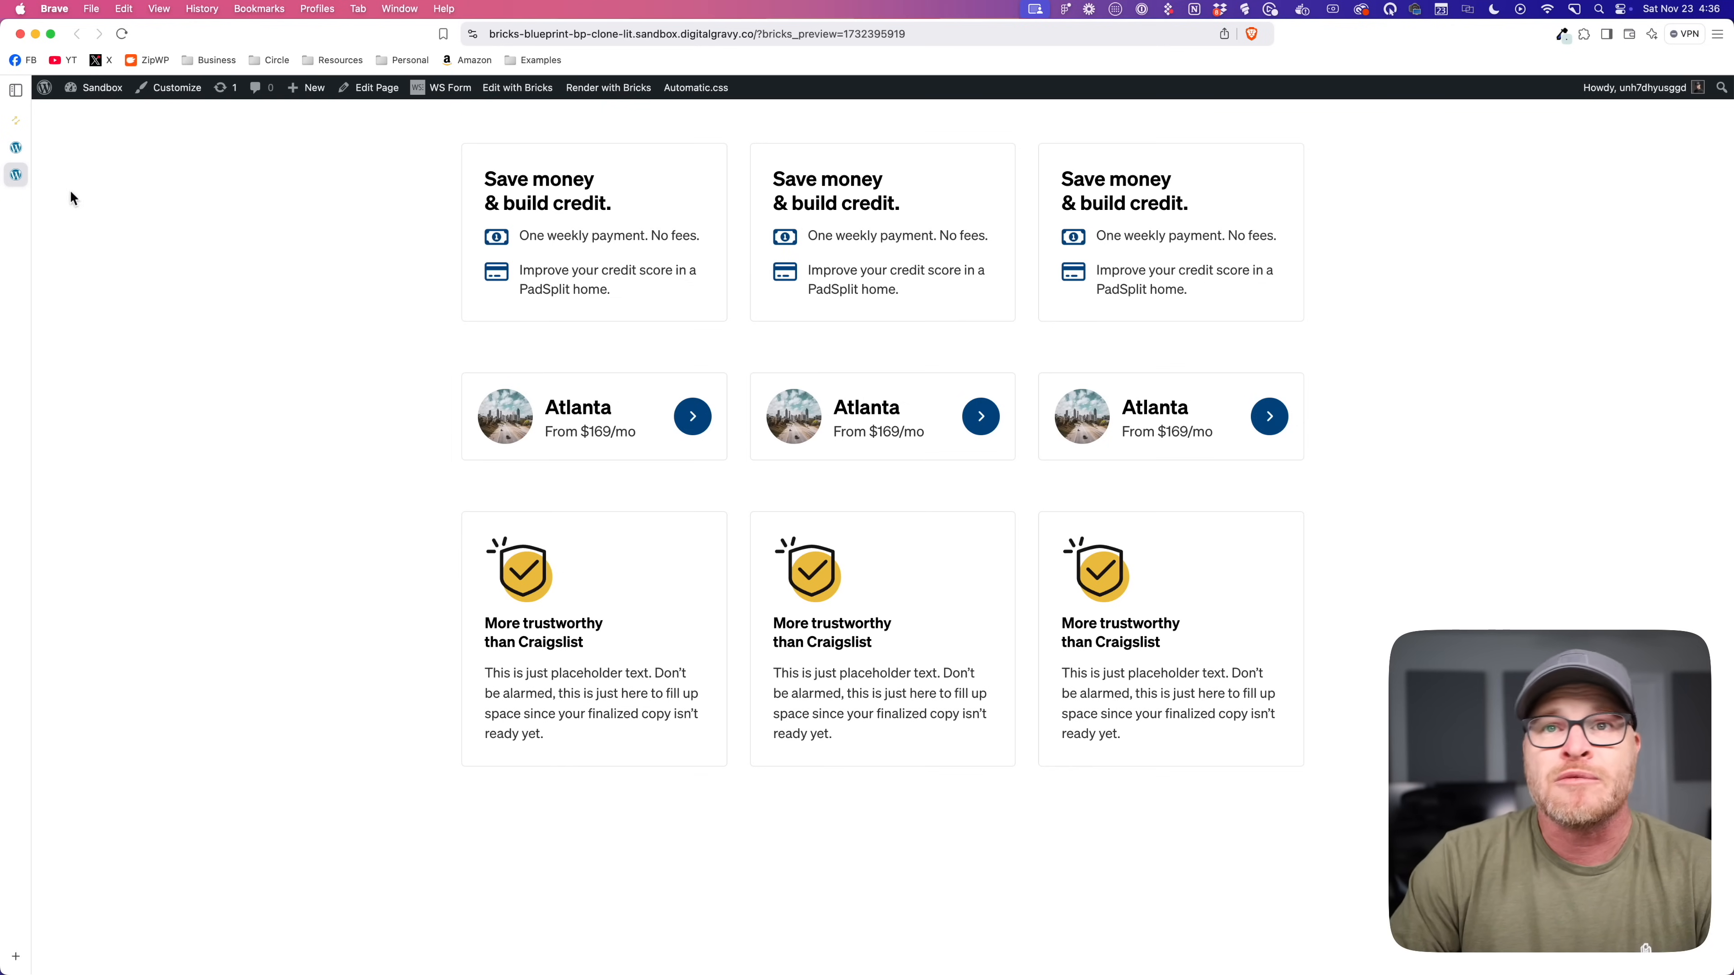
Step: Review the PadSplit page's testimonials, awards and host call-to-action sections below the icon cards
click(16, 120)
scroll(279, 432, down, 4)
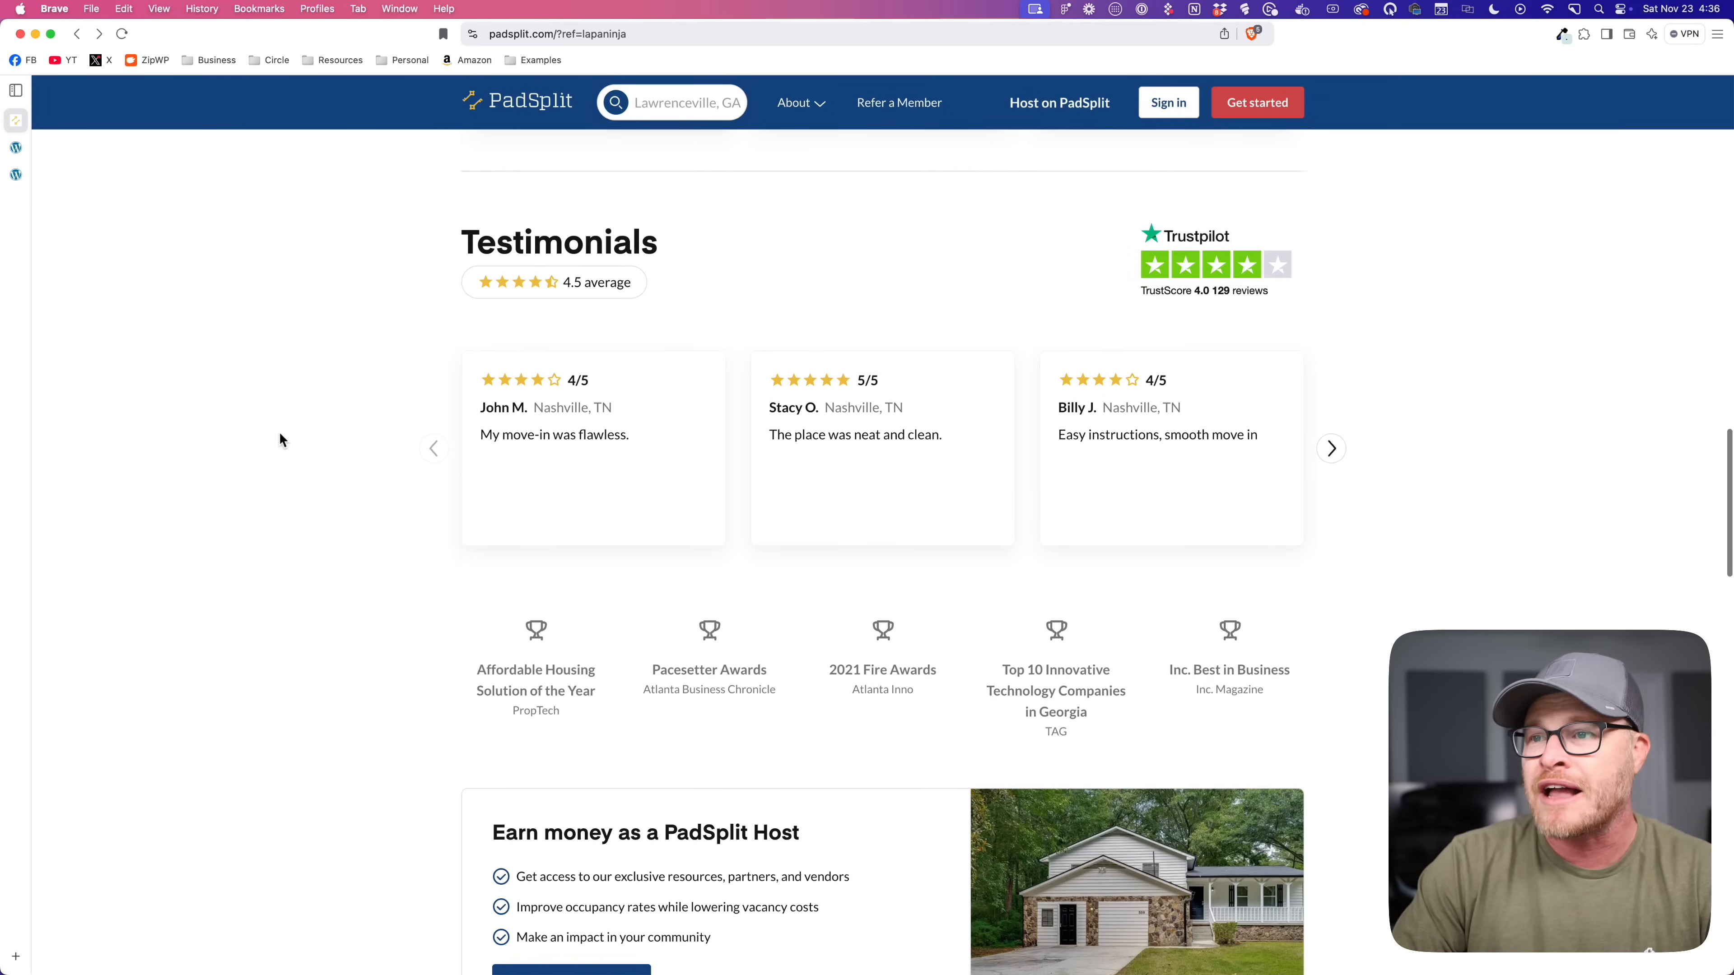
scroll(529, 423, down, 8)
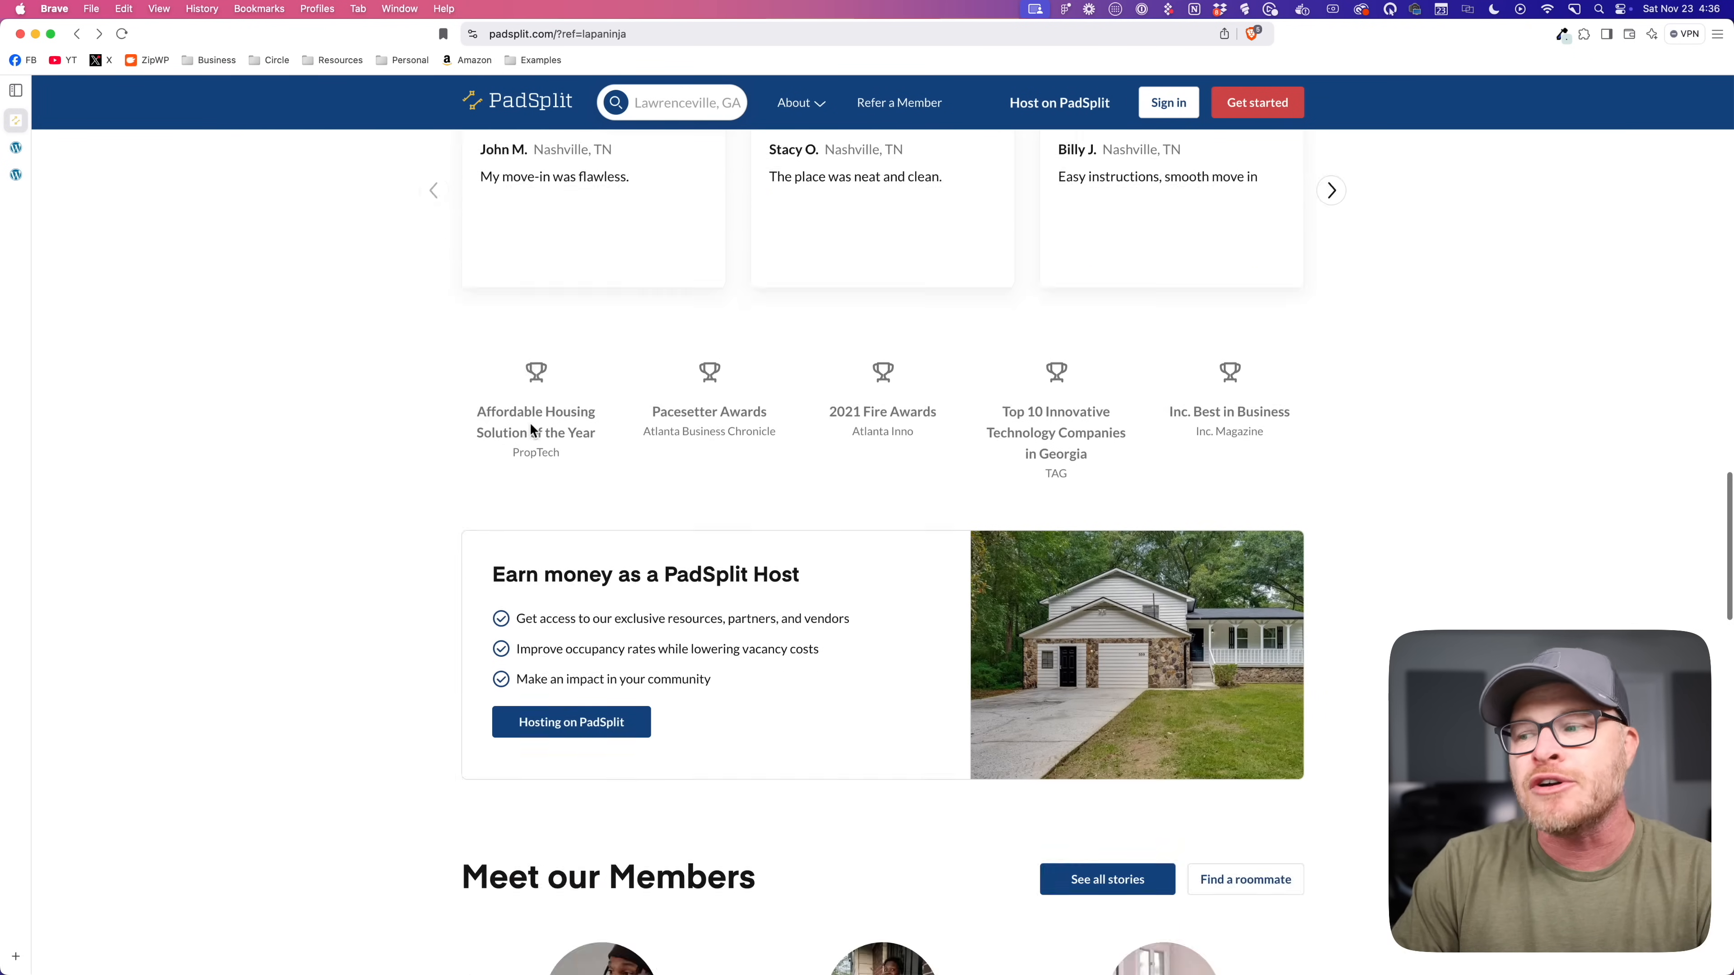
scroll(760, 501, up, 10)
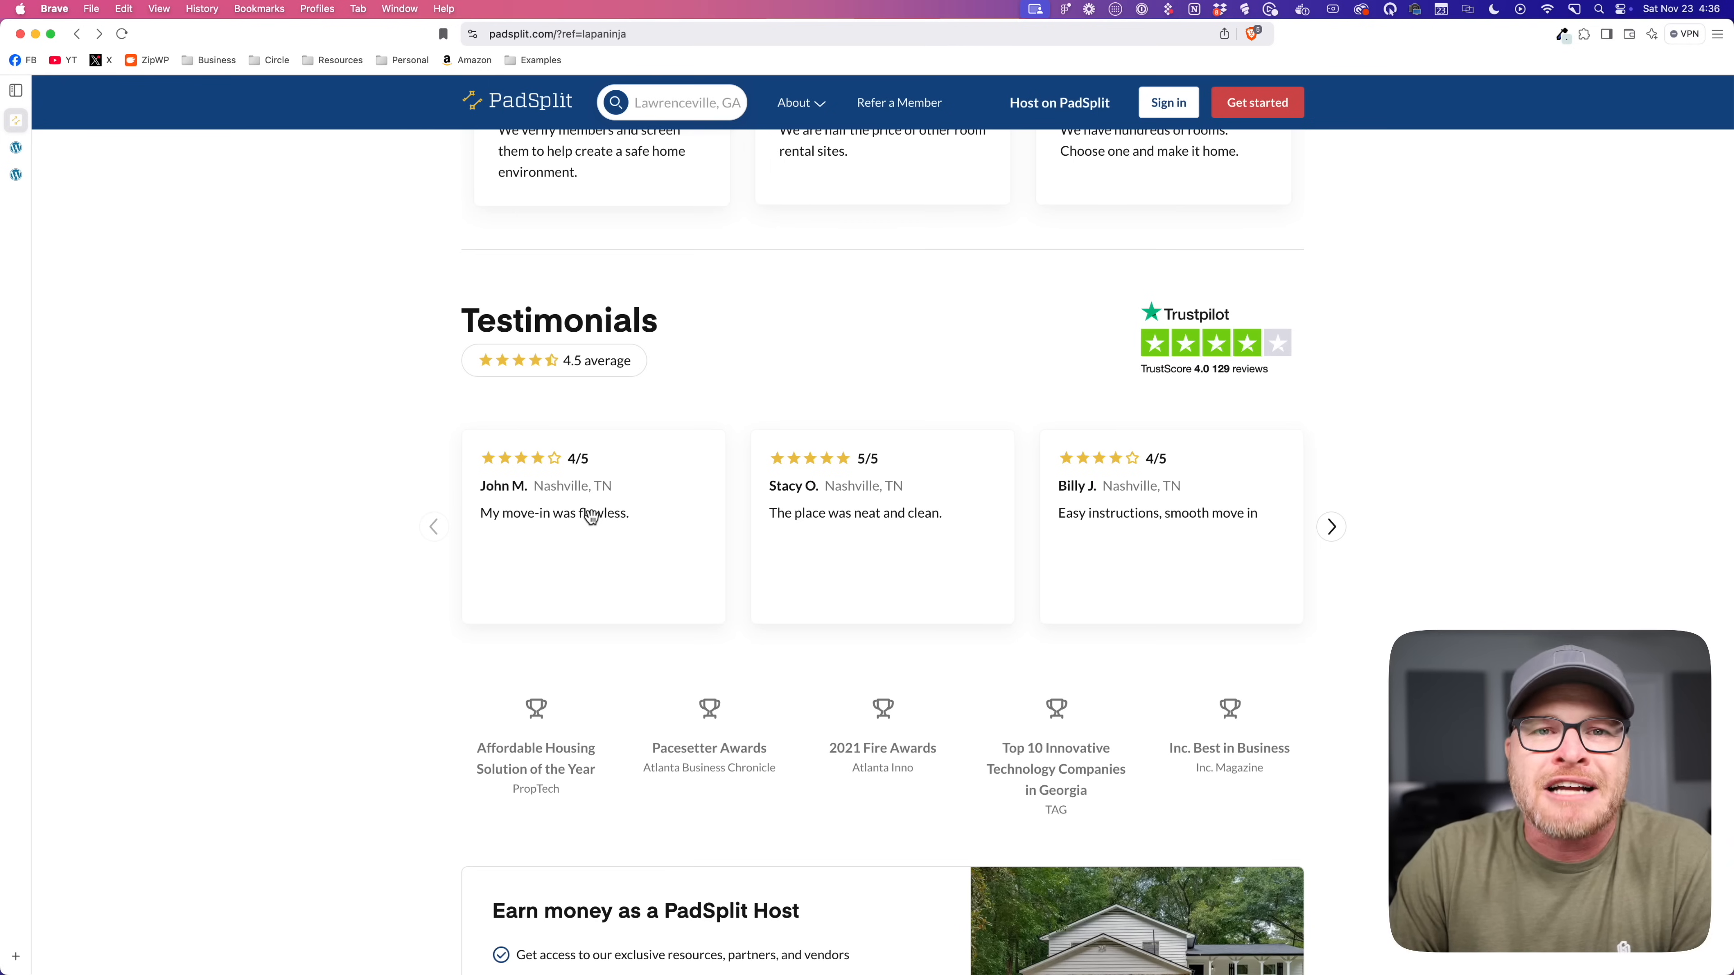
scroll(594, 516, down, 7)
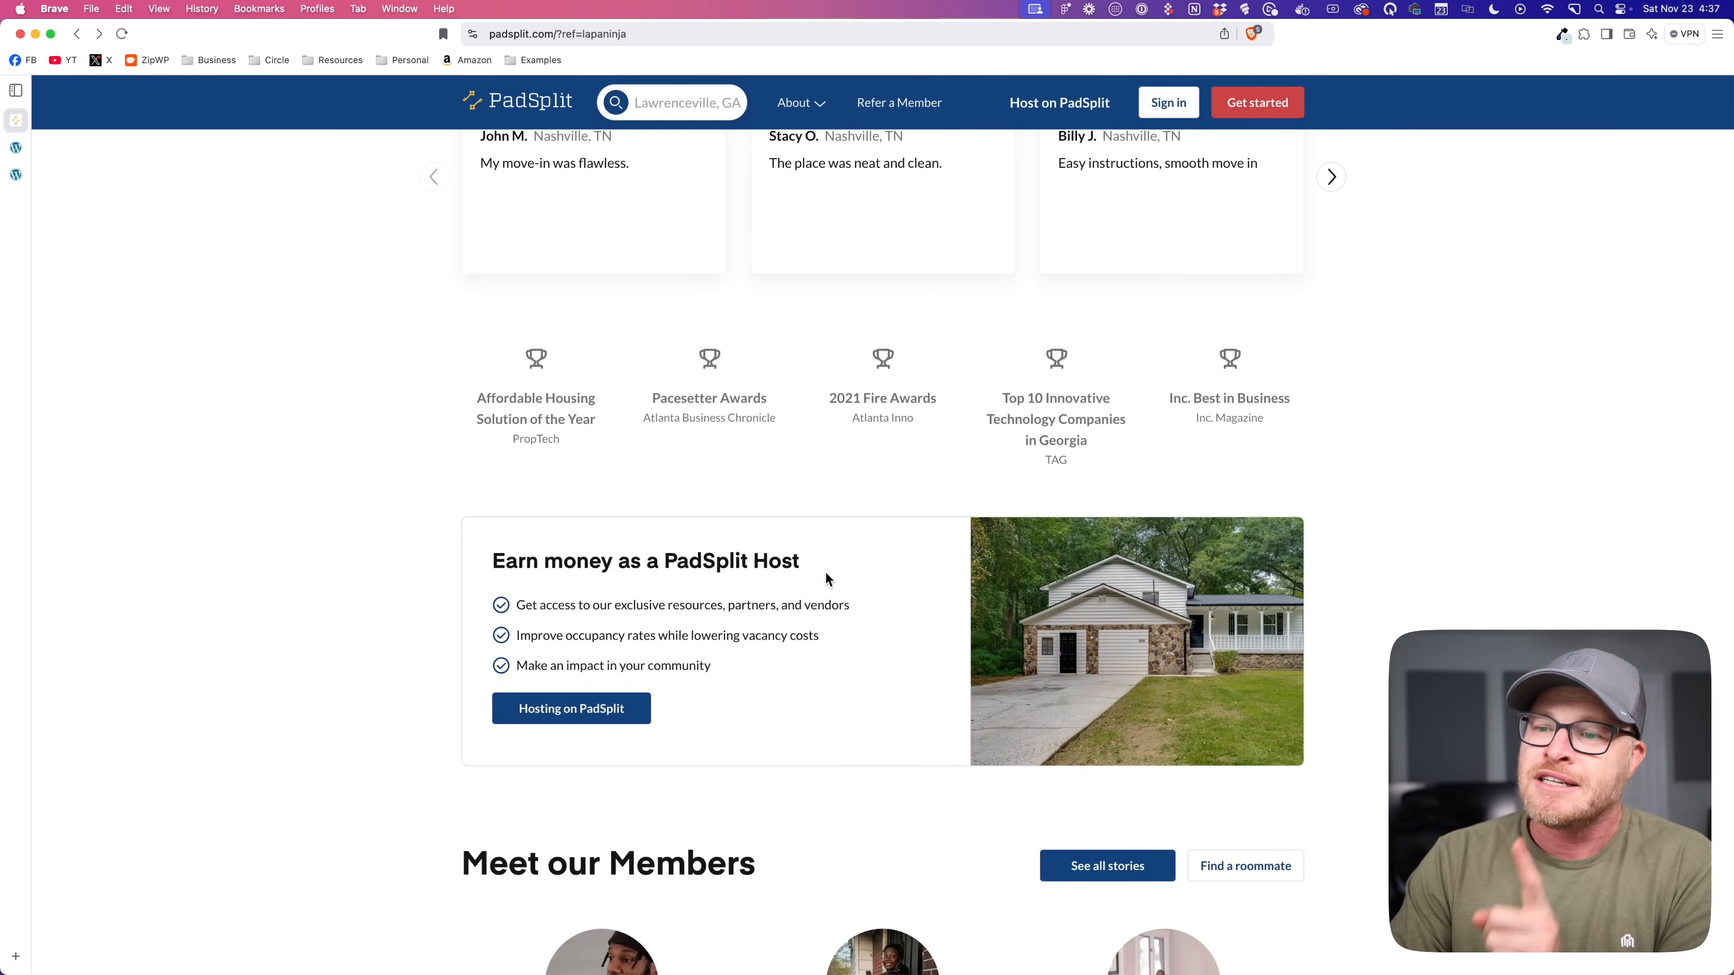
scroll(718, 579, down, 2)
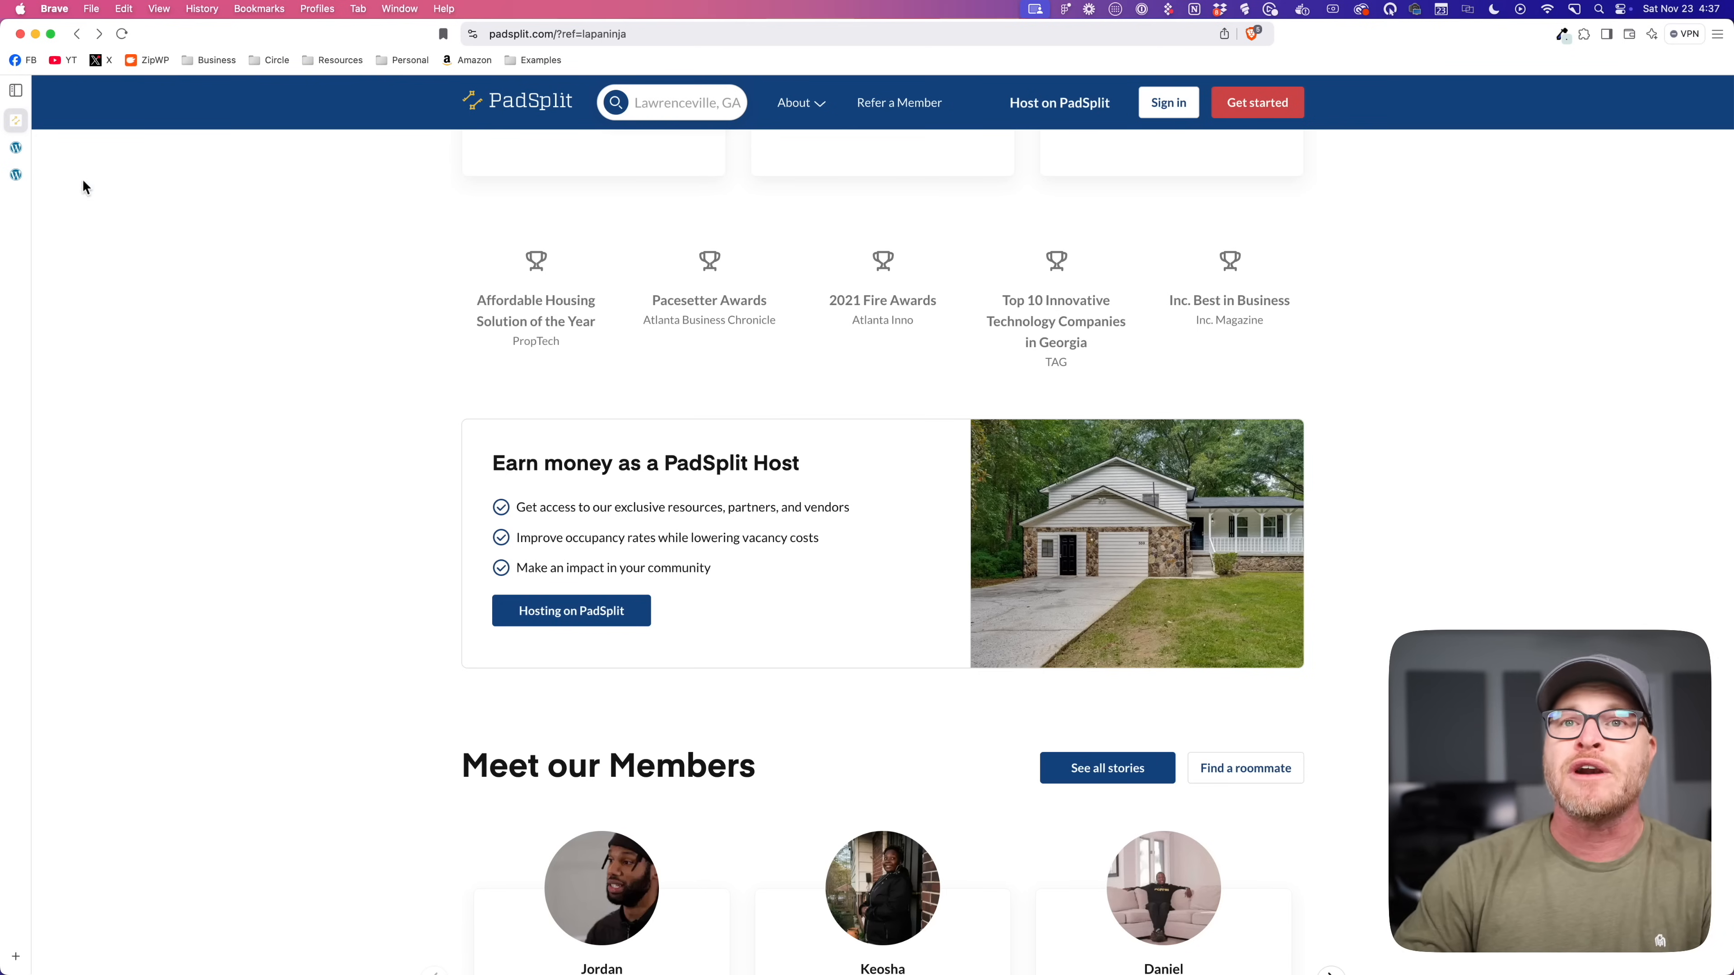
Step: Examine the heading, checklist, button and image of PadSplit's "Earn money as a PadSplit Host" card
click(16, 148)
click(809, 679)
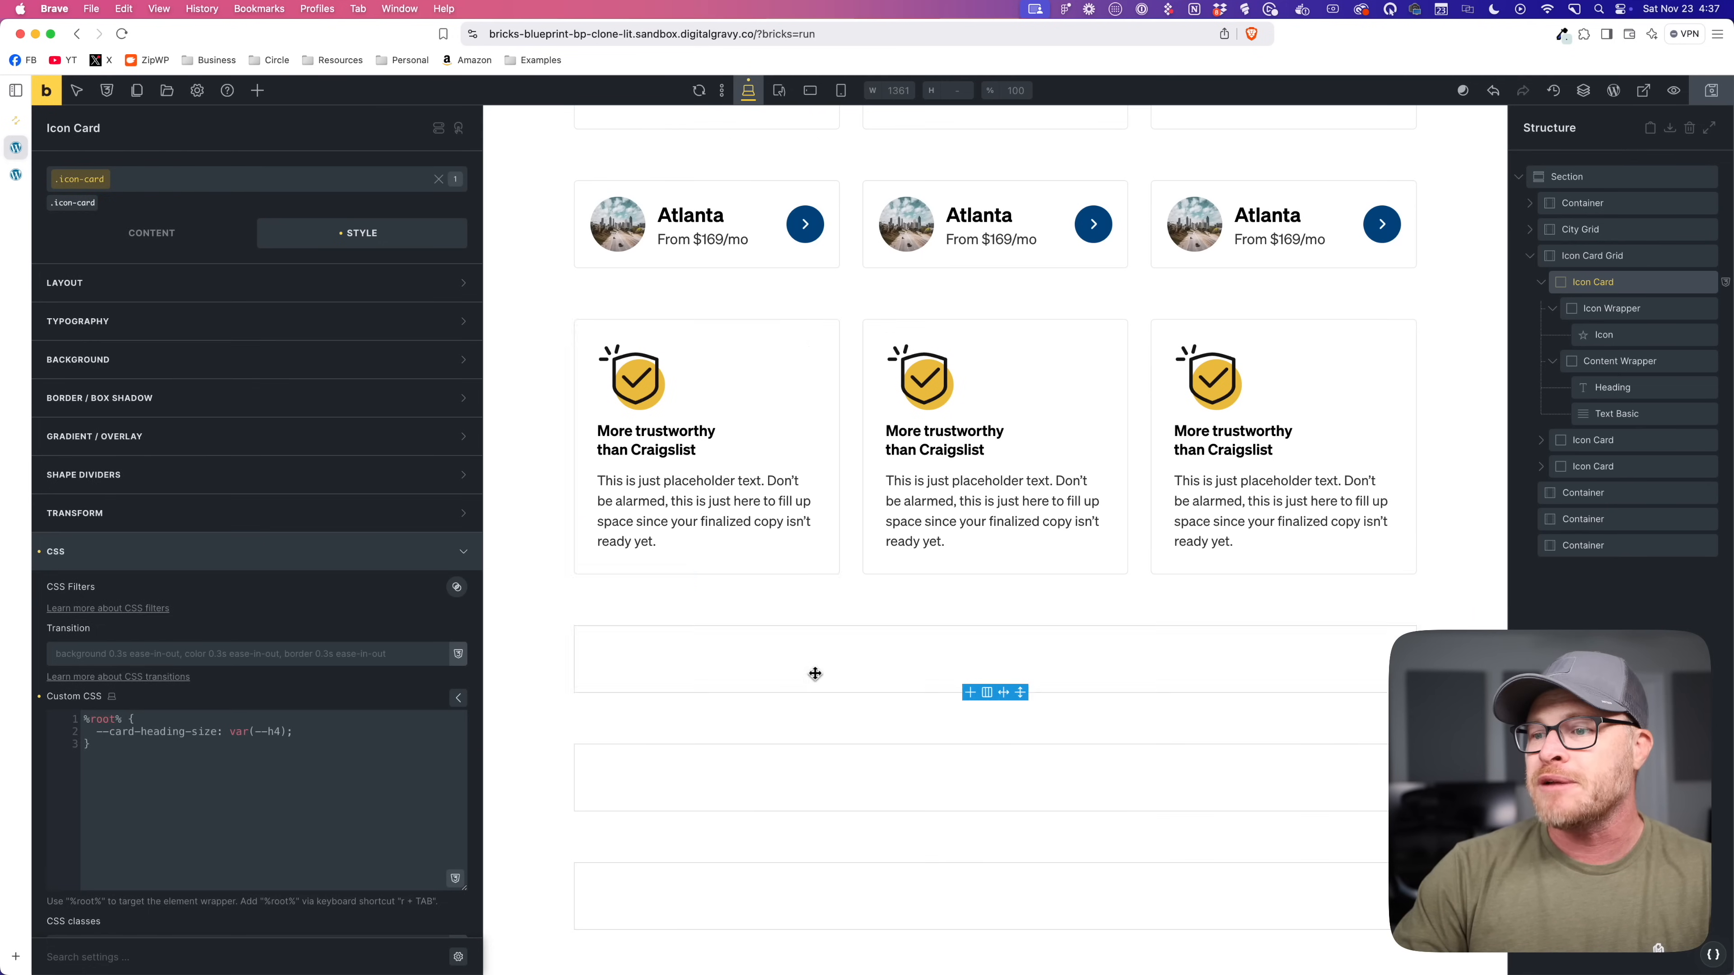
click(247, 93)
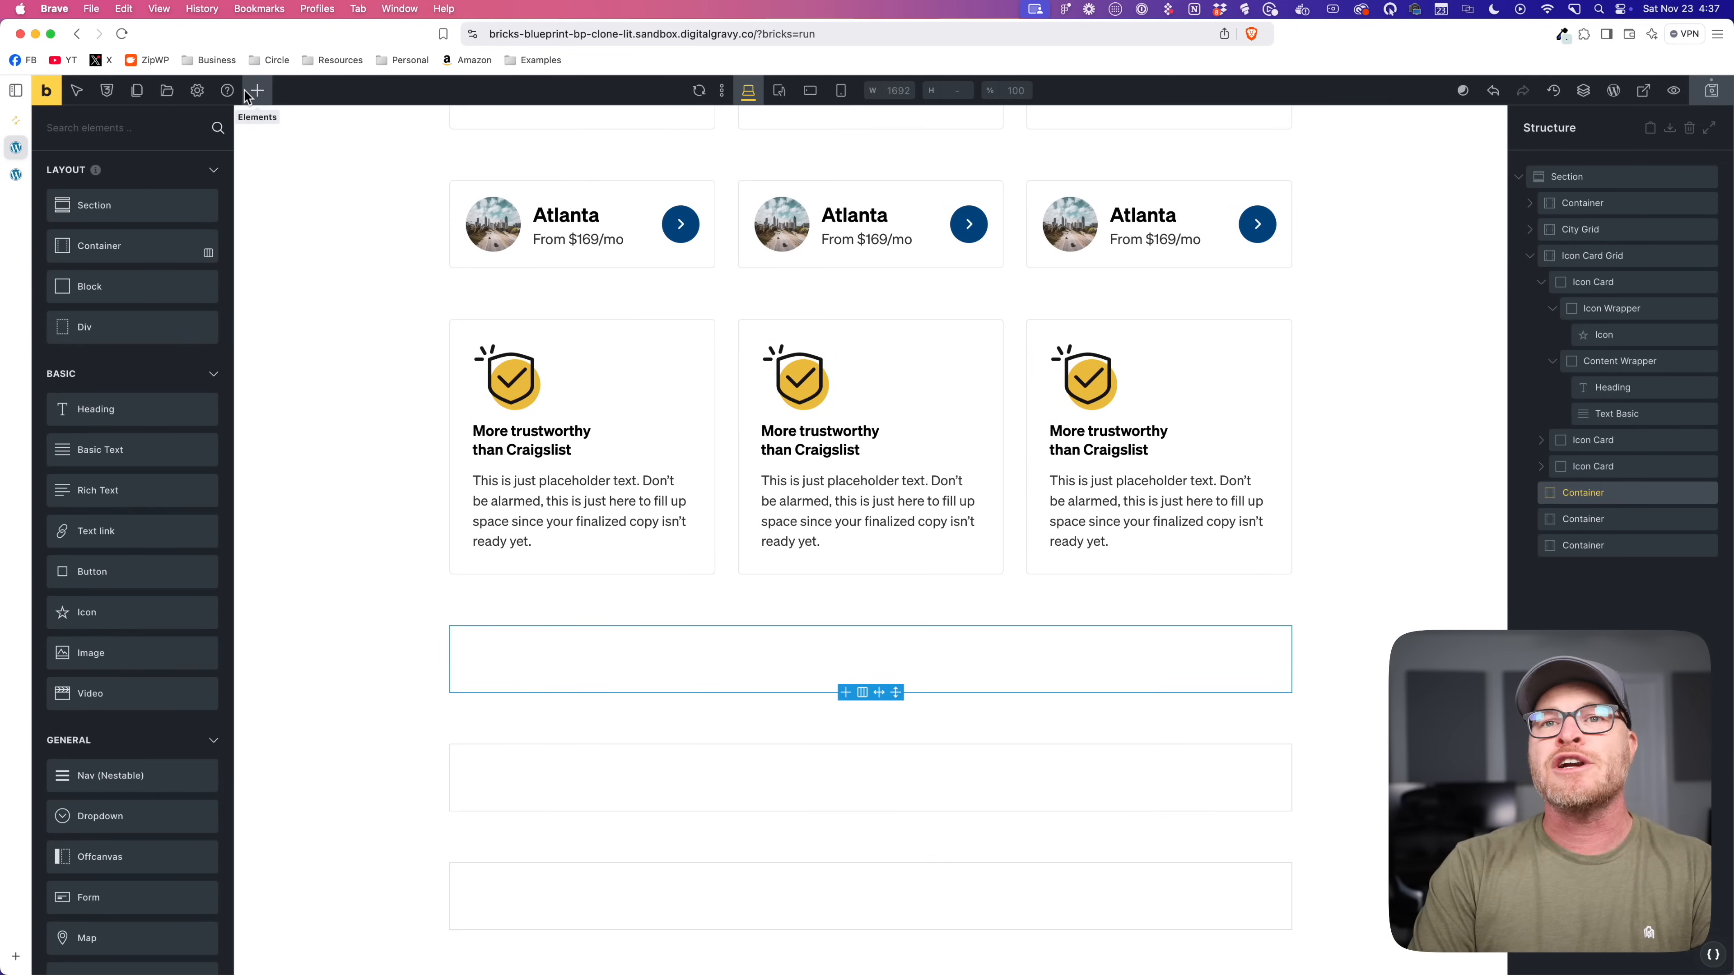
click(16, 120)
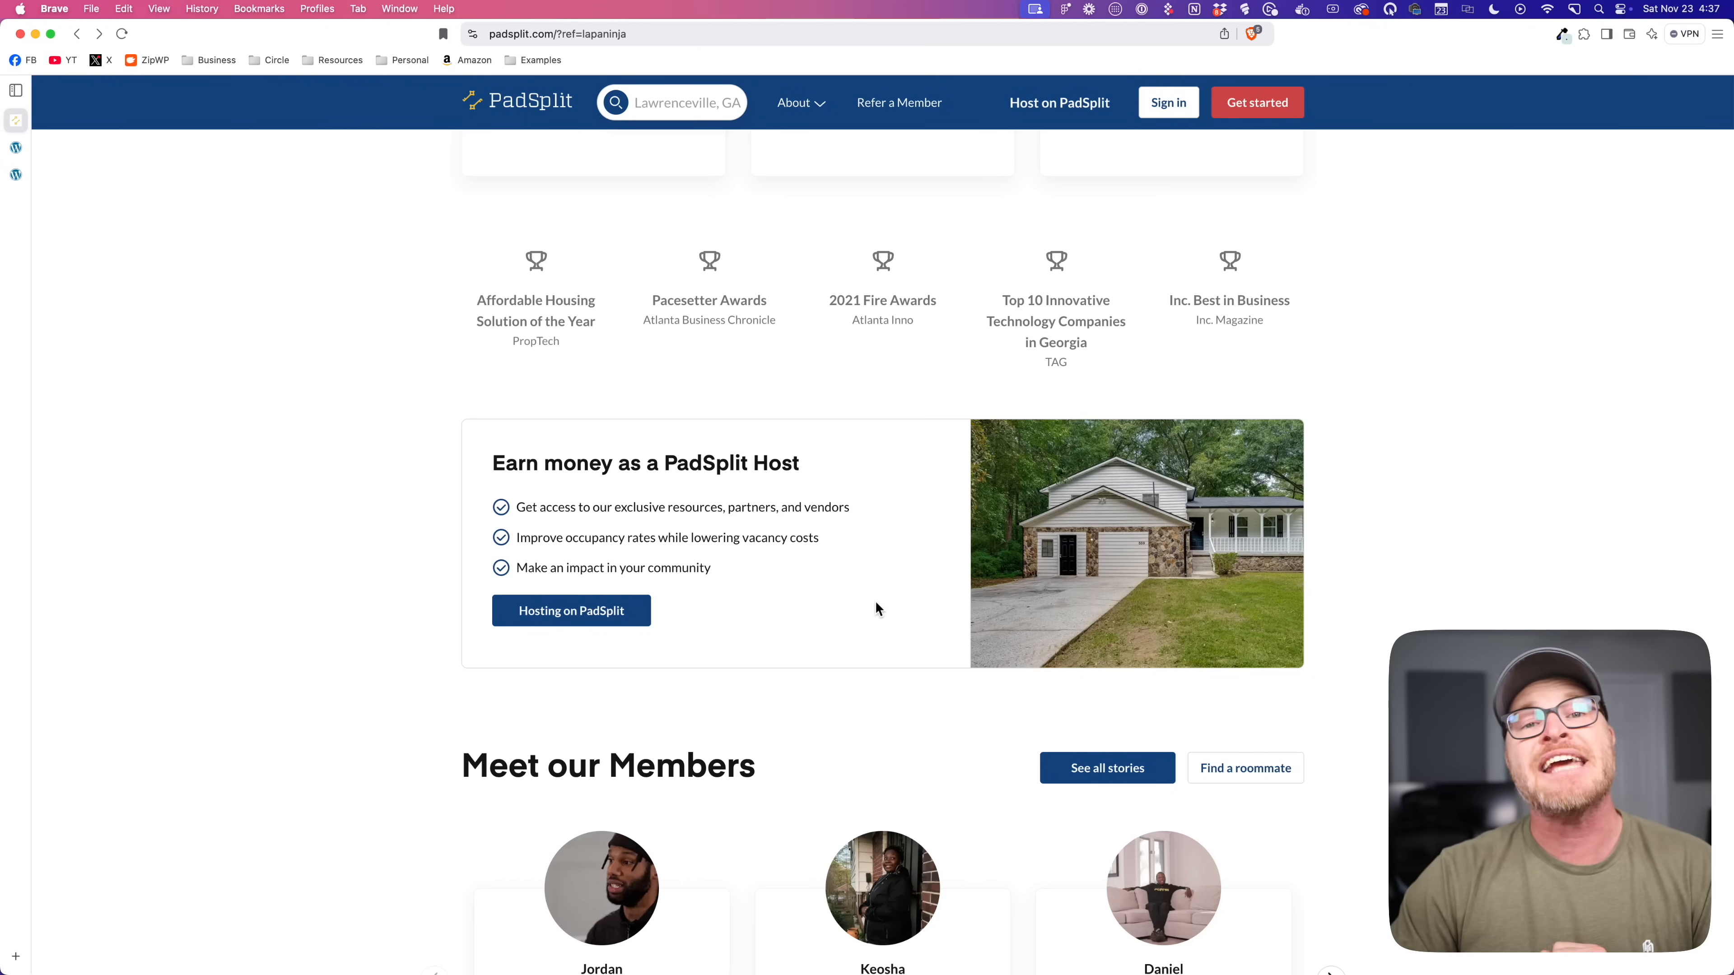
click(23, 145)
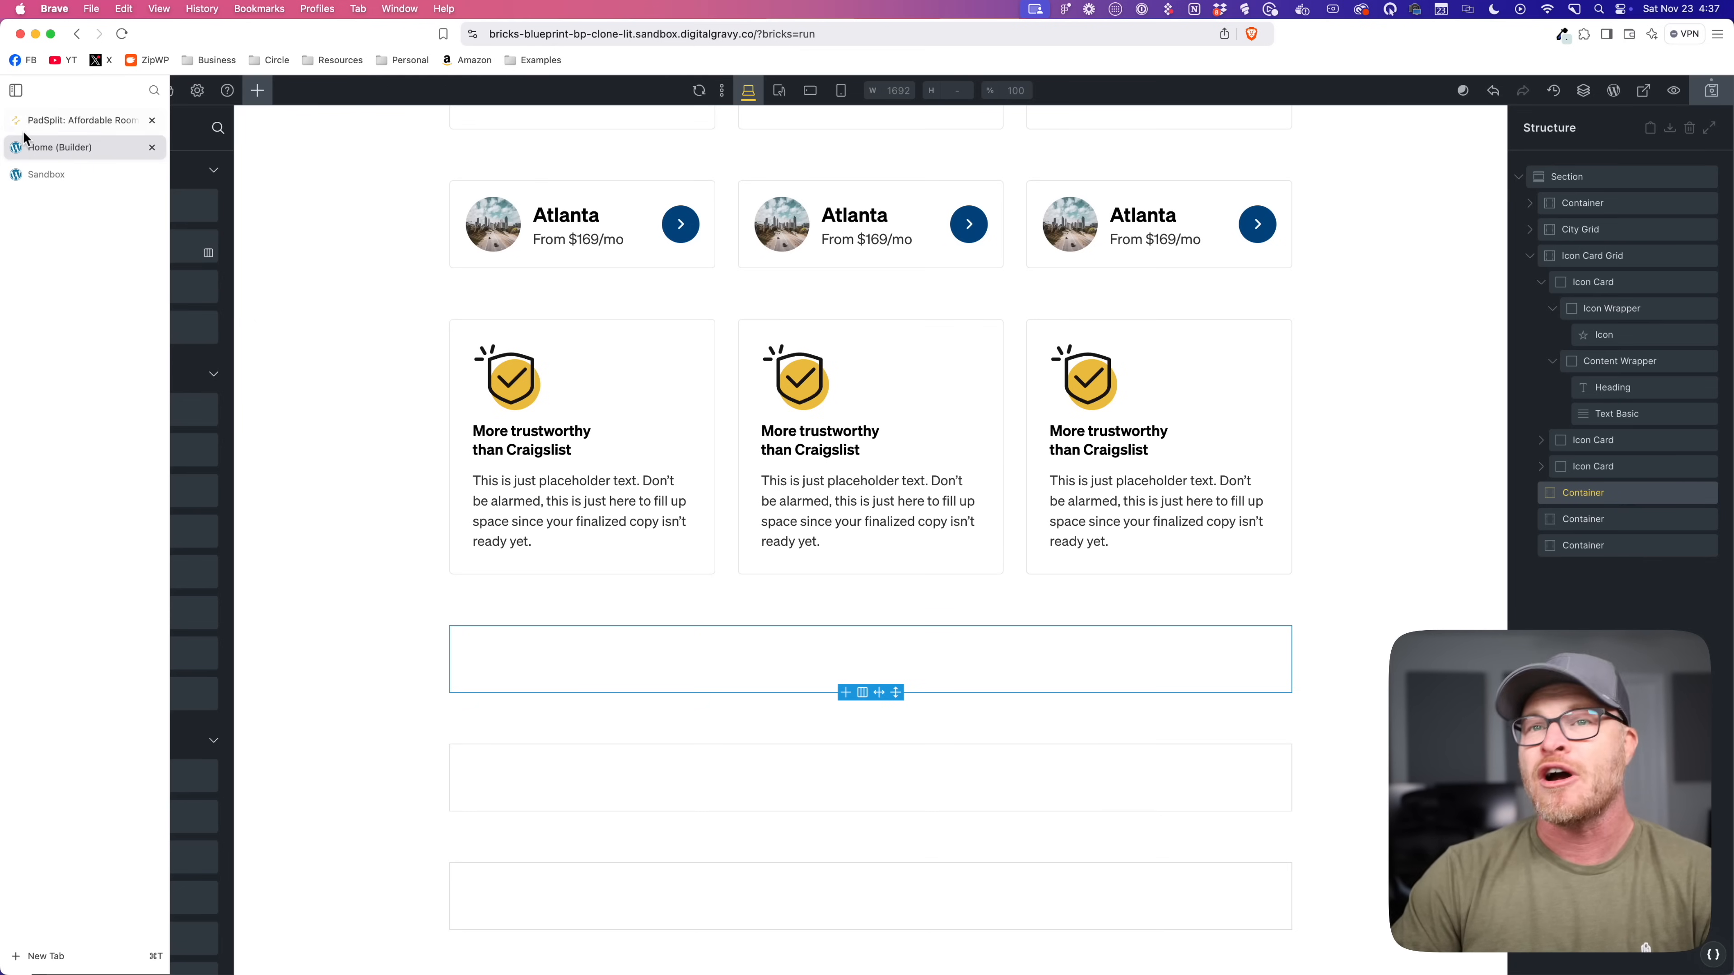
click(25, 122)
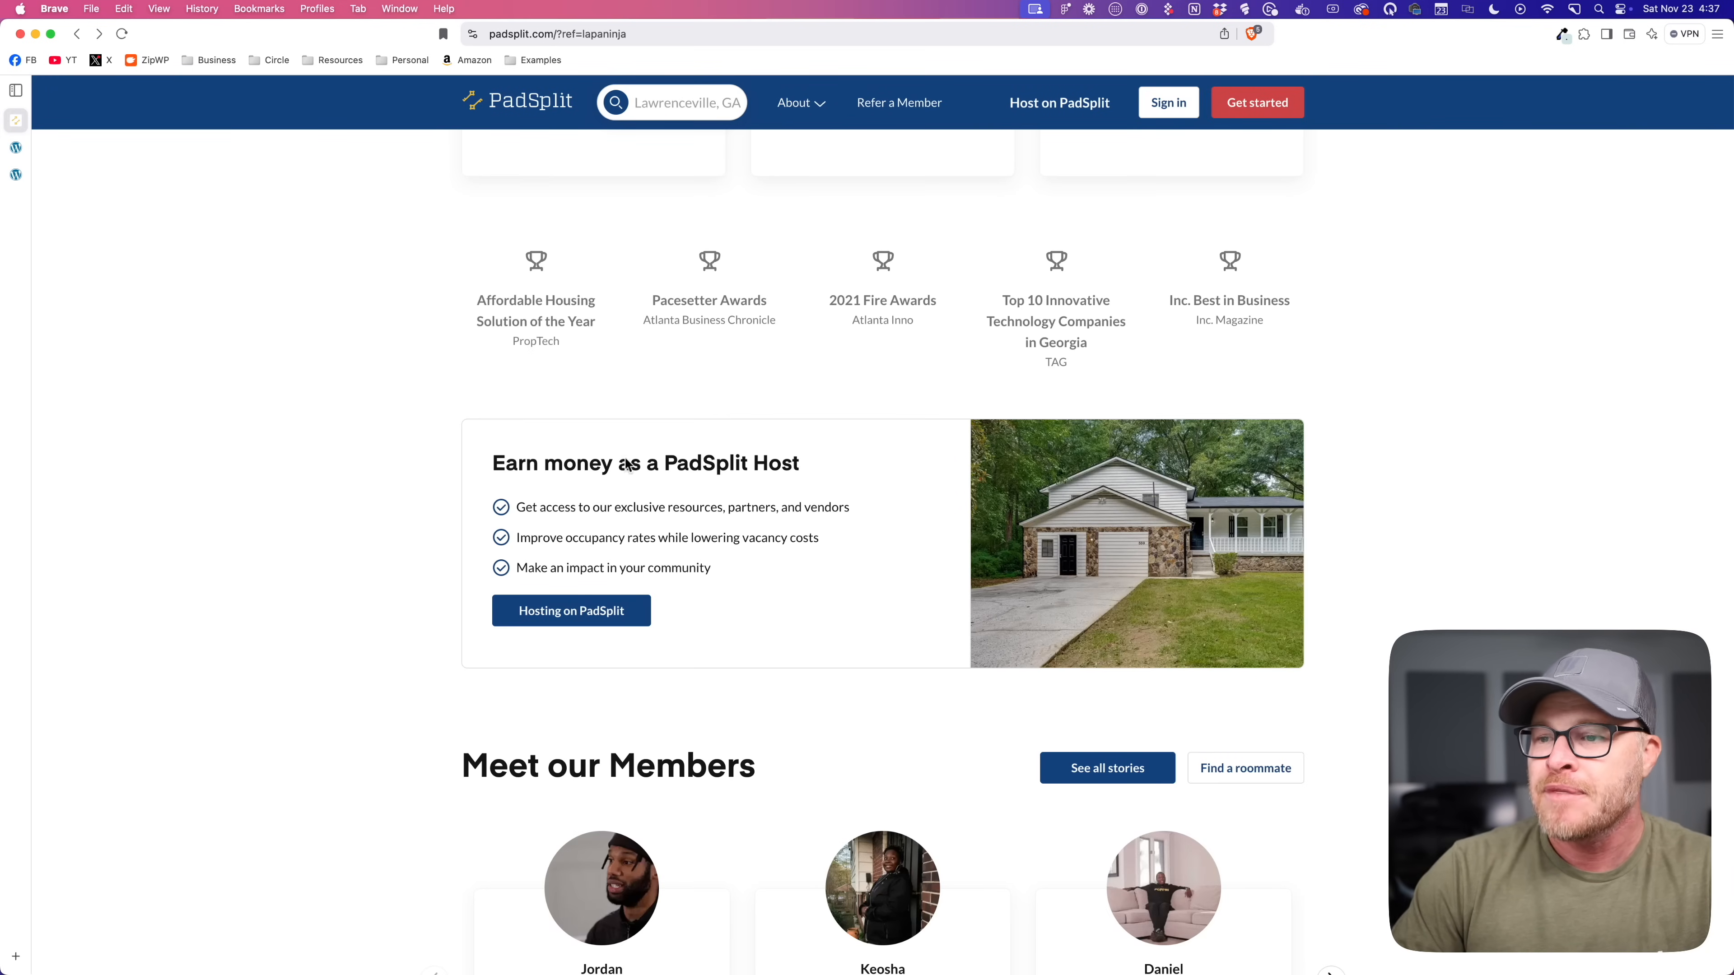
drag(530, 468, 803, 478)
click(808, 530)
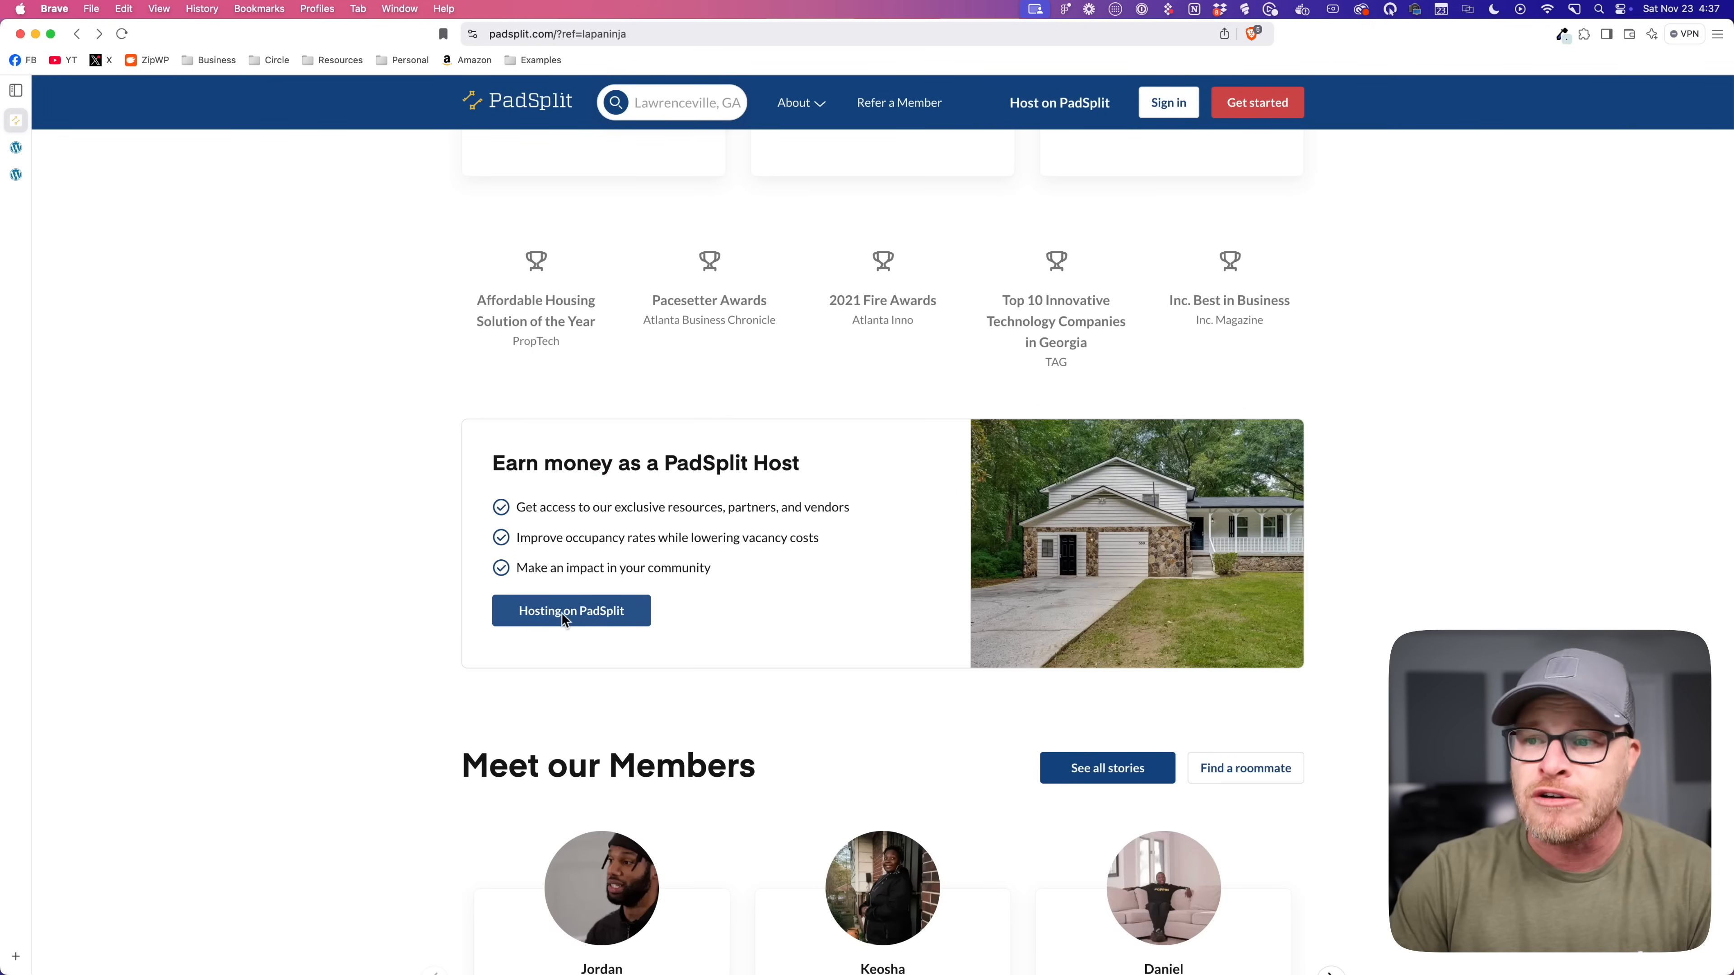
scroll(205, 341, up, 1)
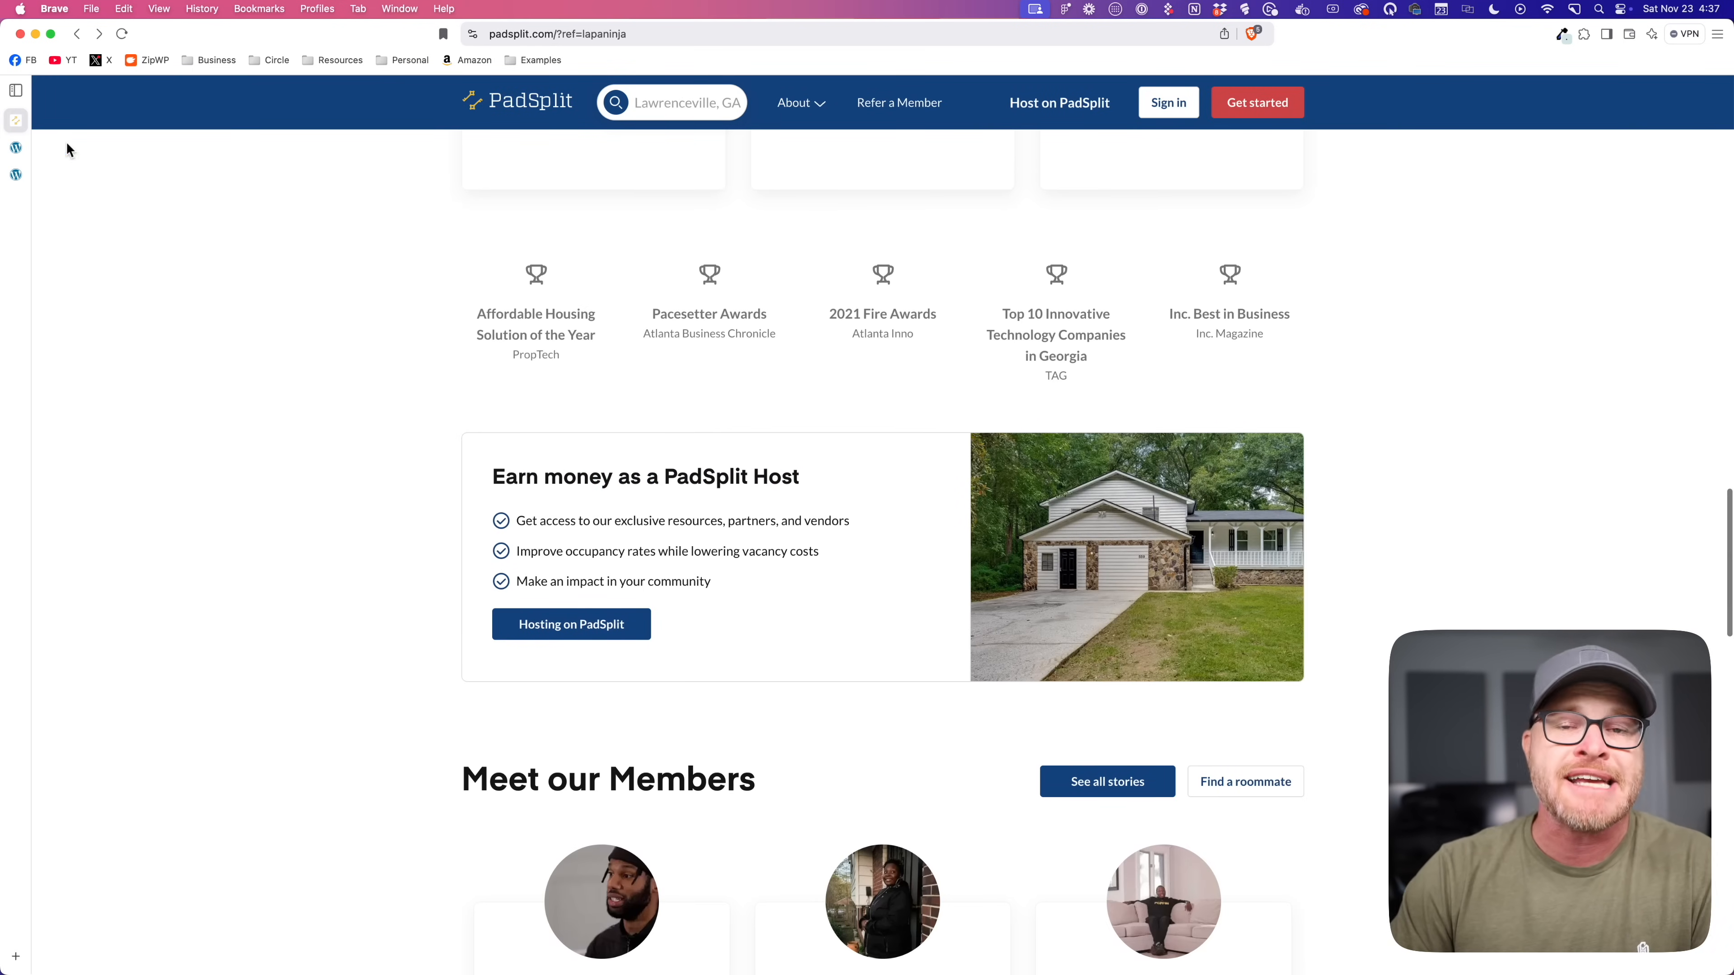
Step: Return to the Bricks builder and collapse the Icon Card Grid in the structure tree
mouse_move(25, 142)
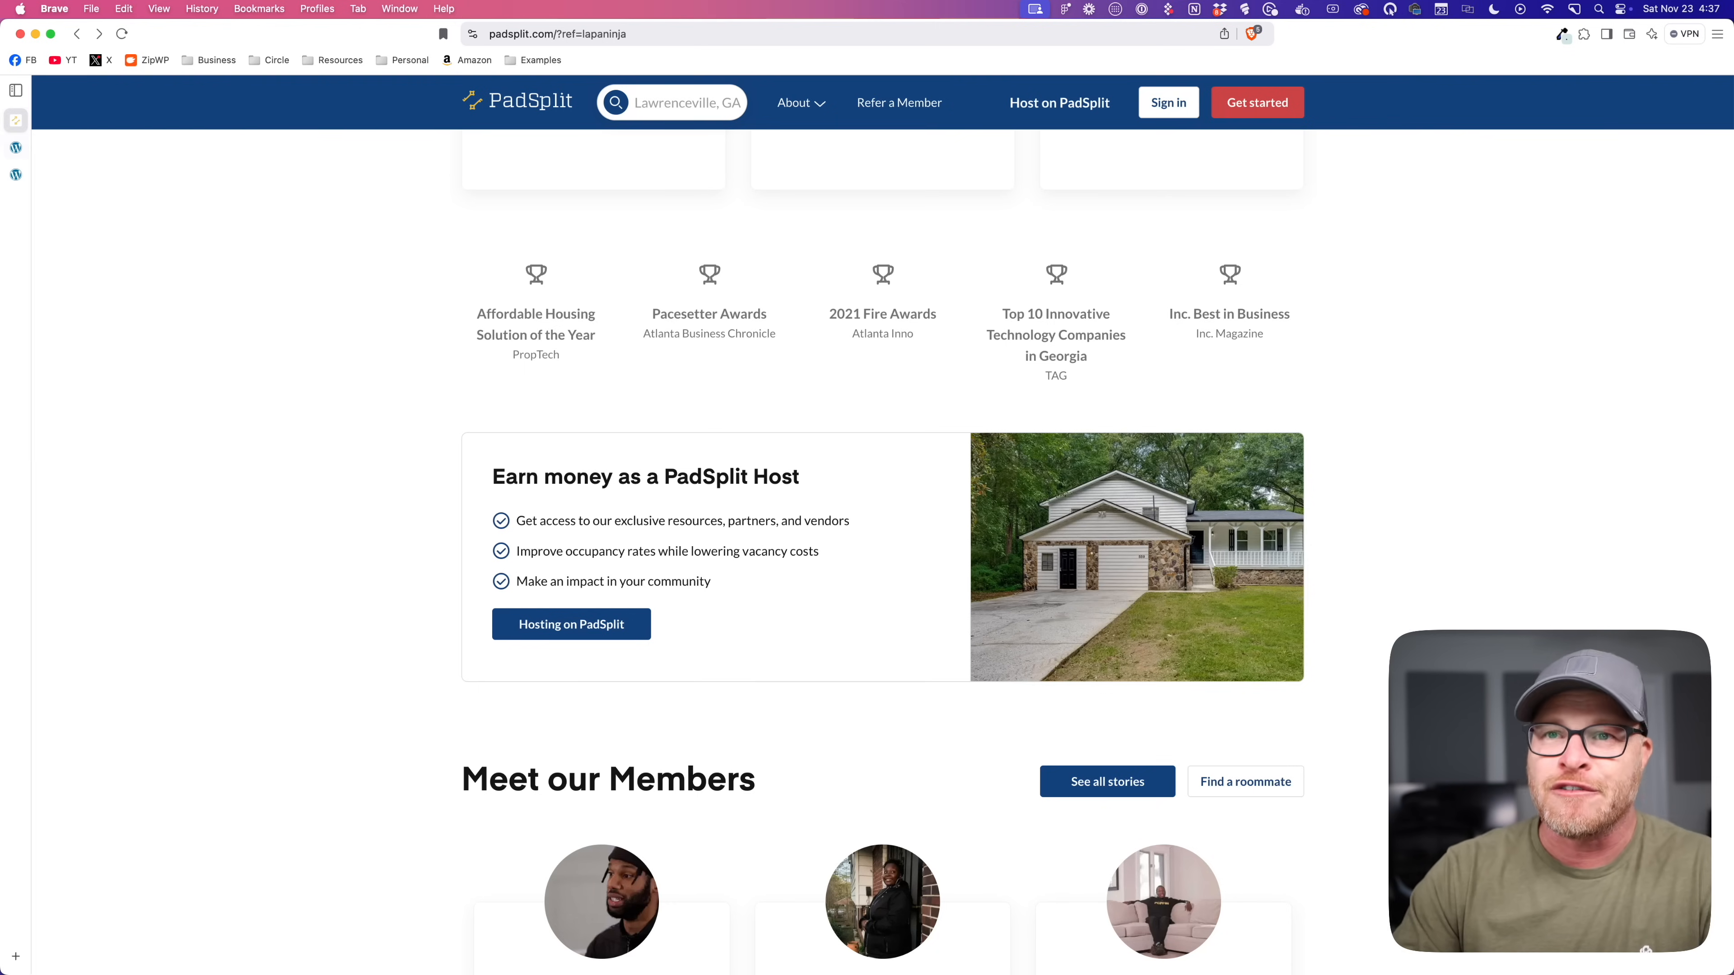
click(122, 178)
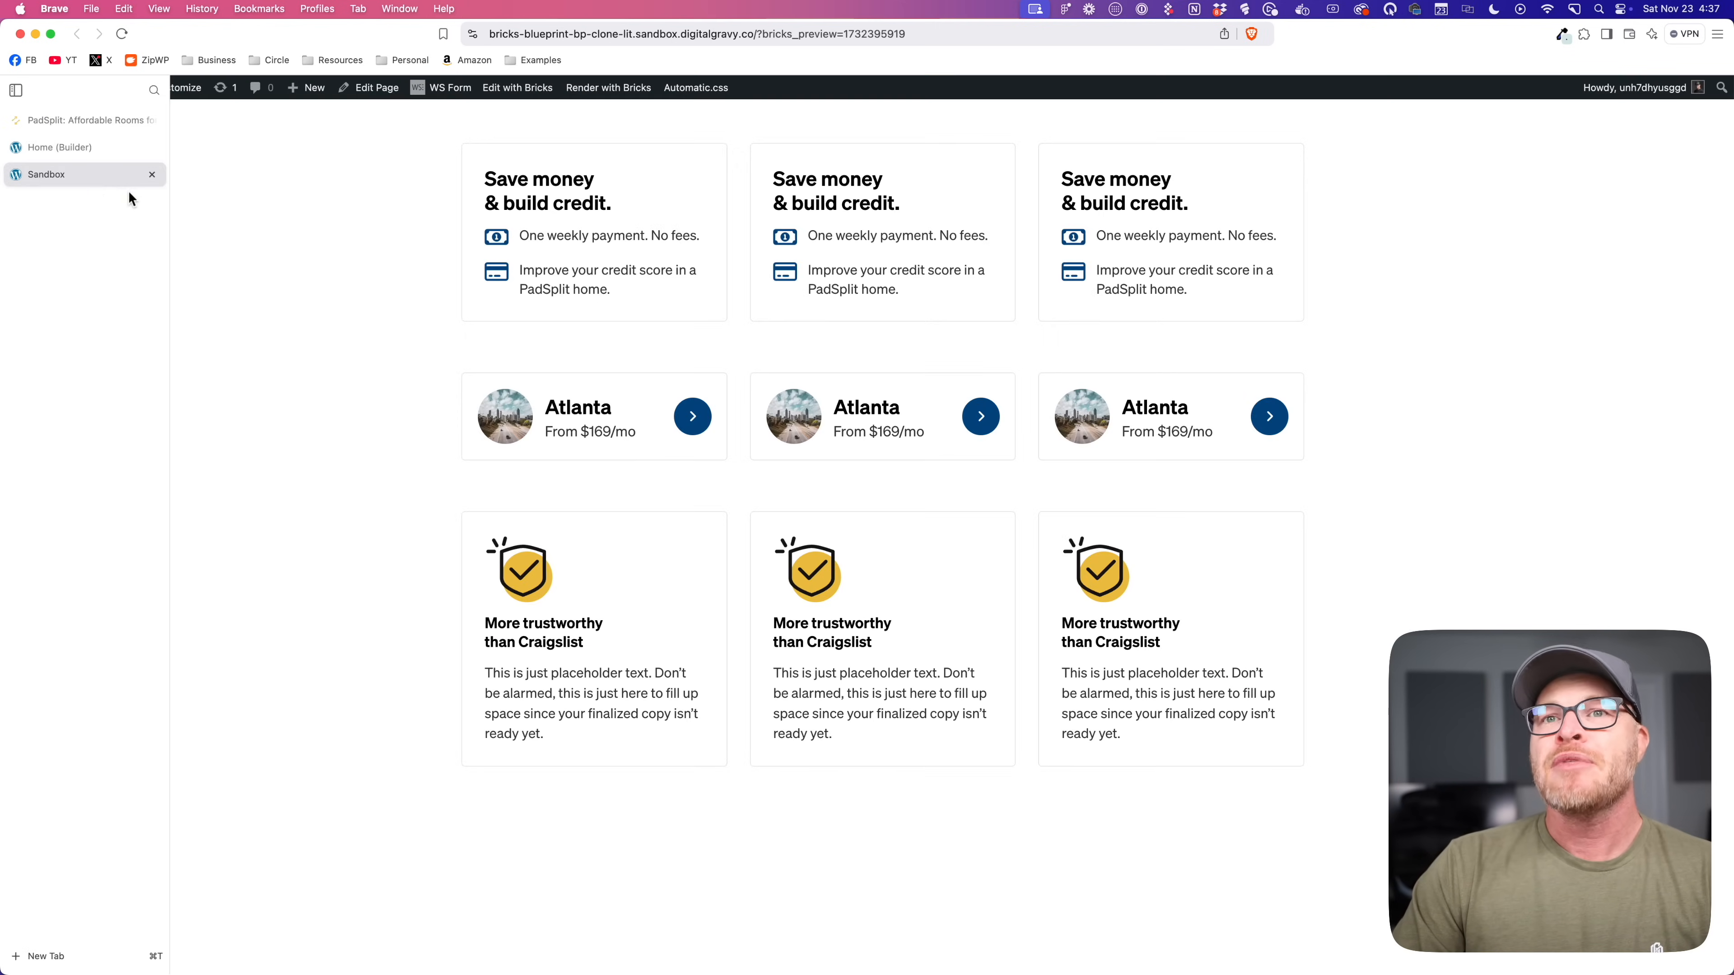
click(77, 156)
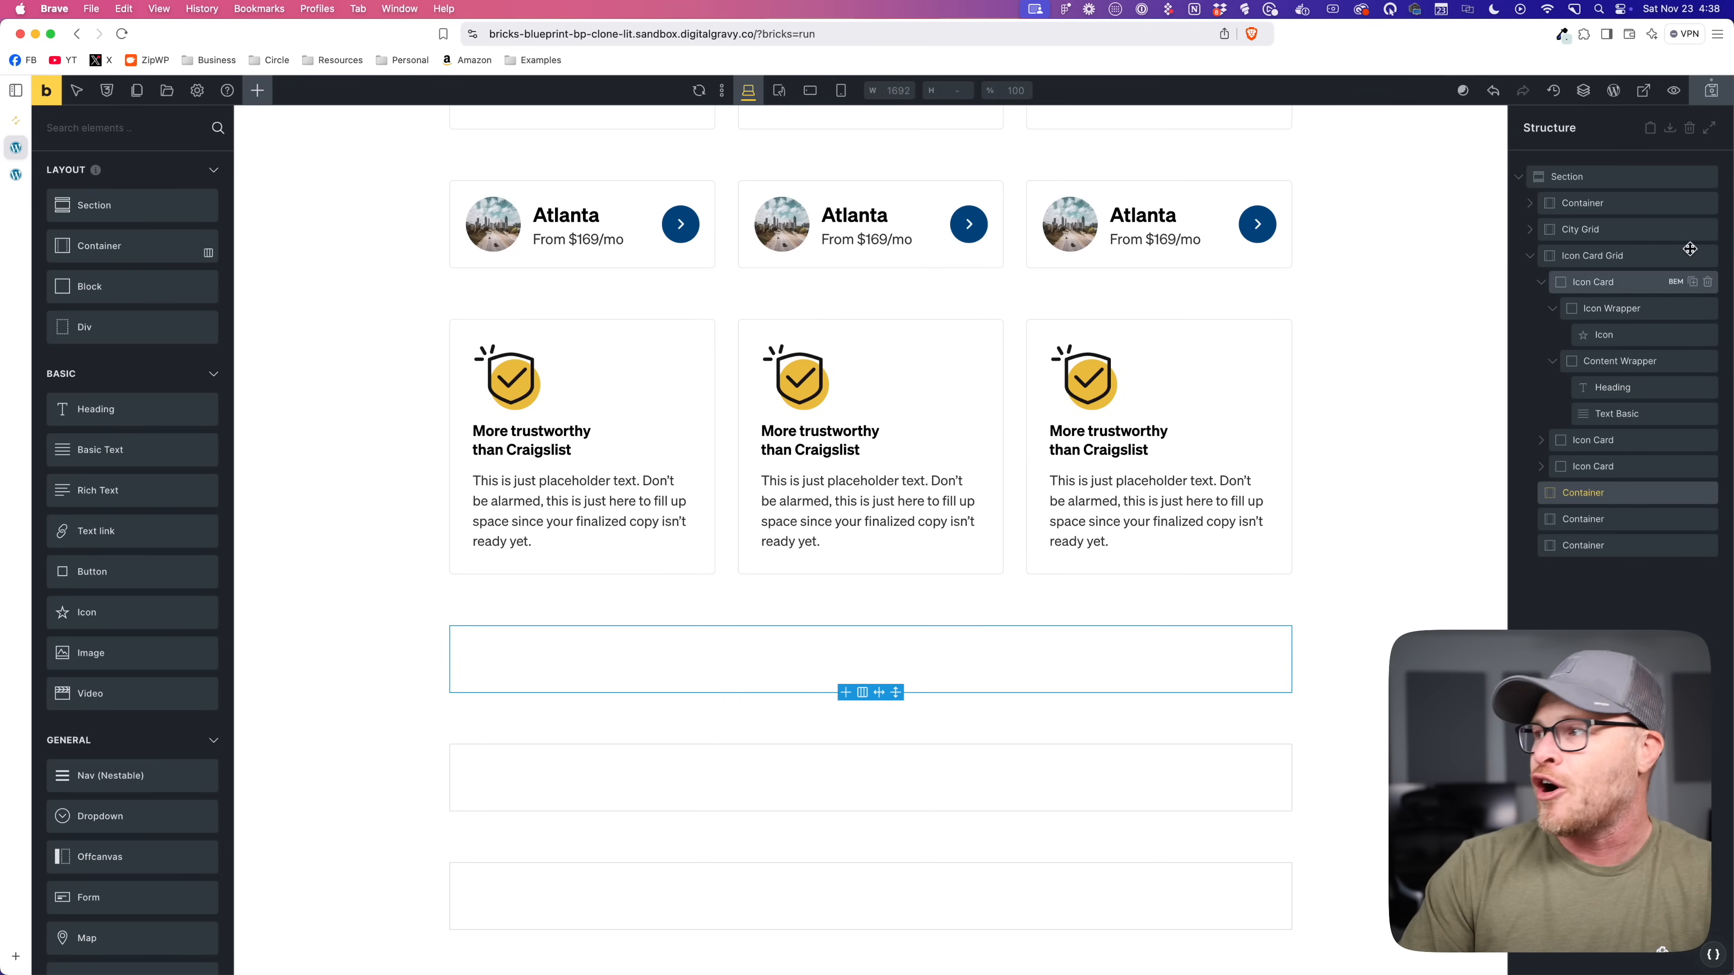
click(1530, 256)
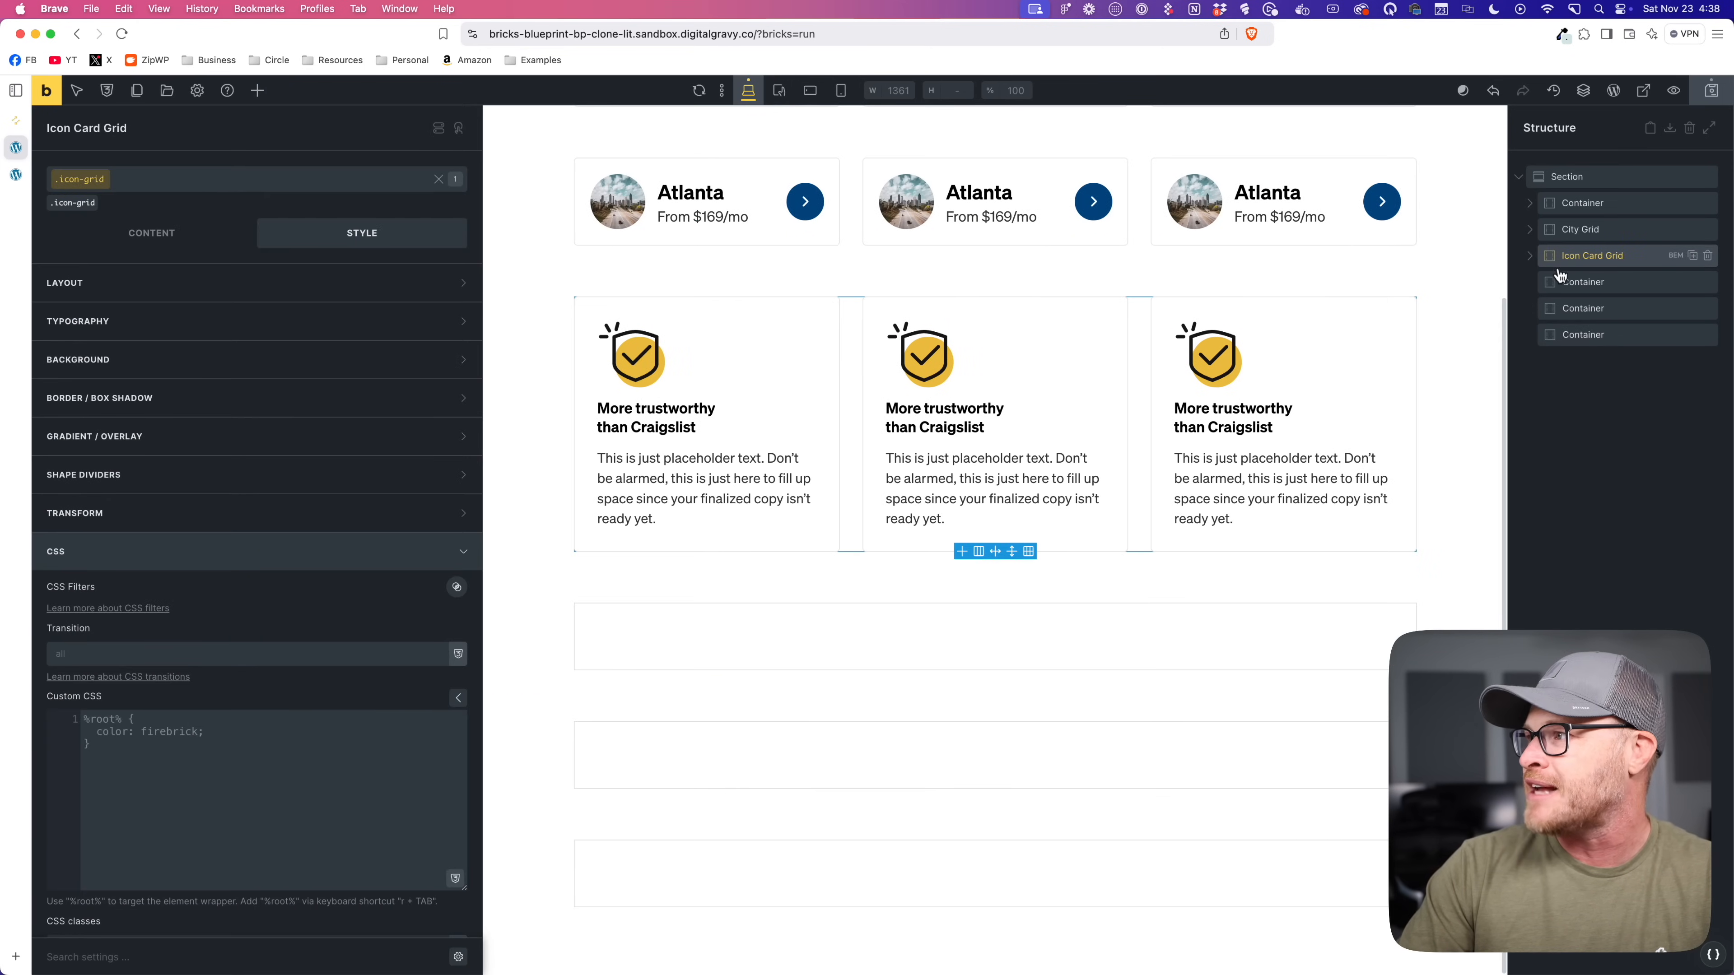
click(1038, 662)
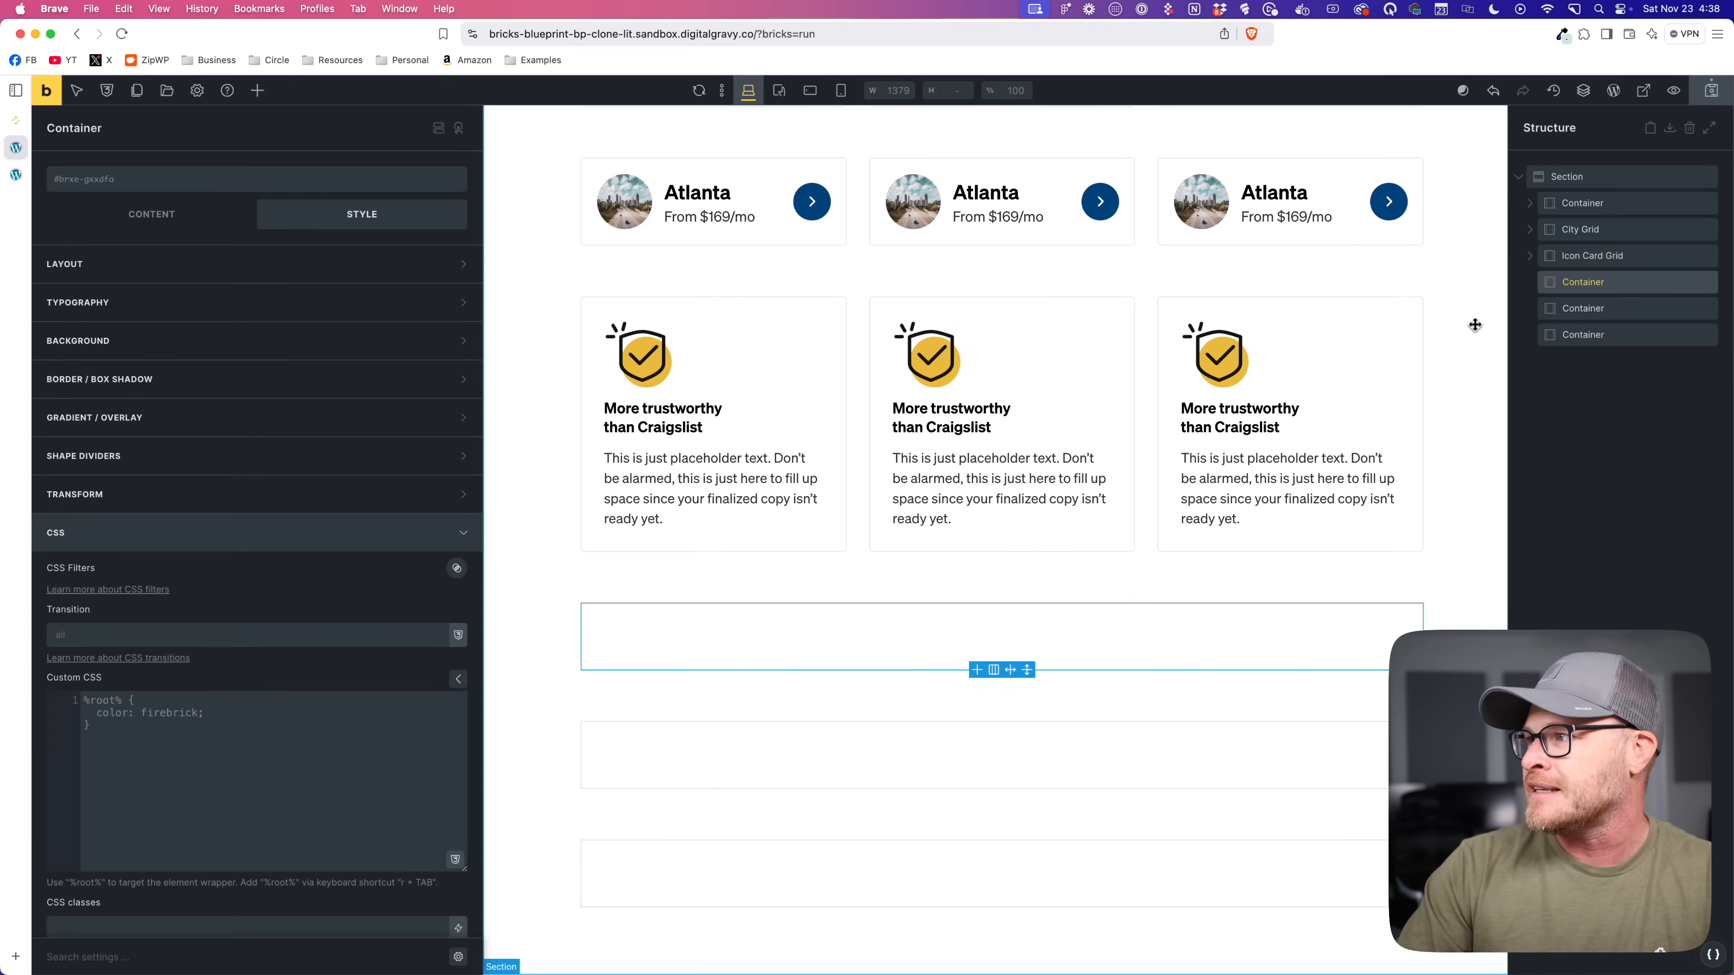
click(1530, 257)
click(1530, 255)
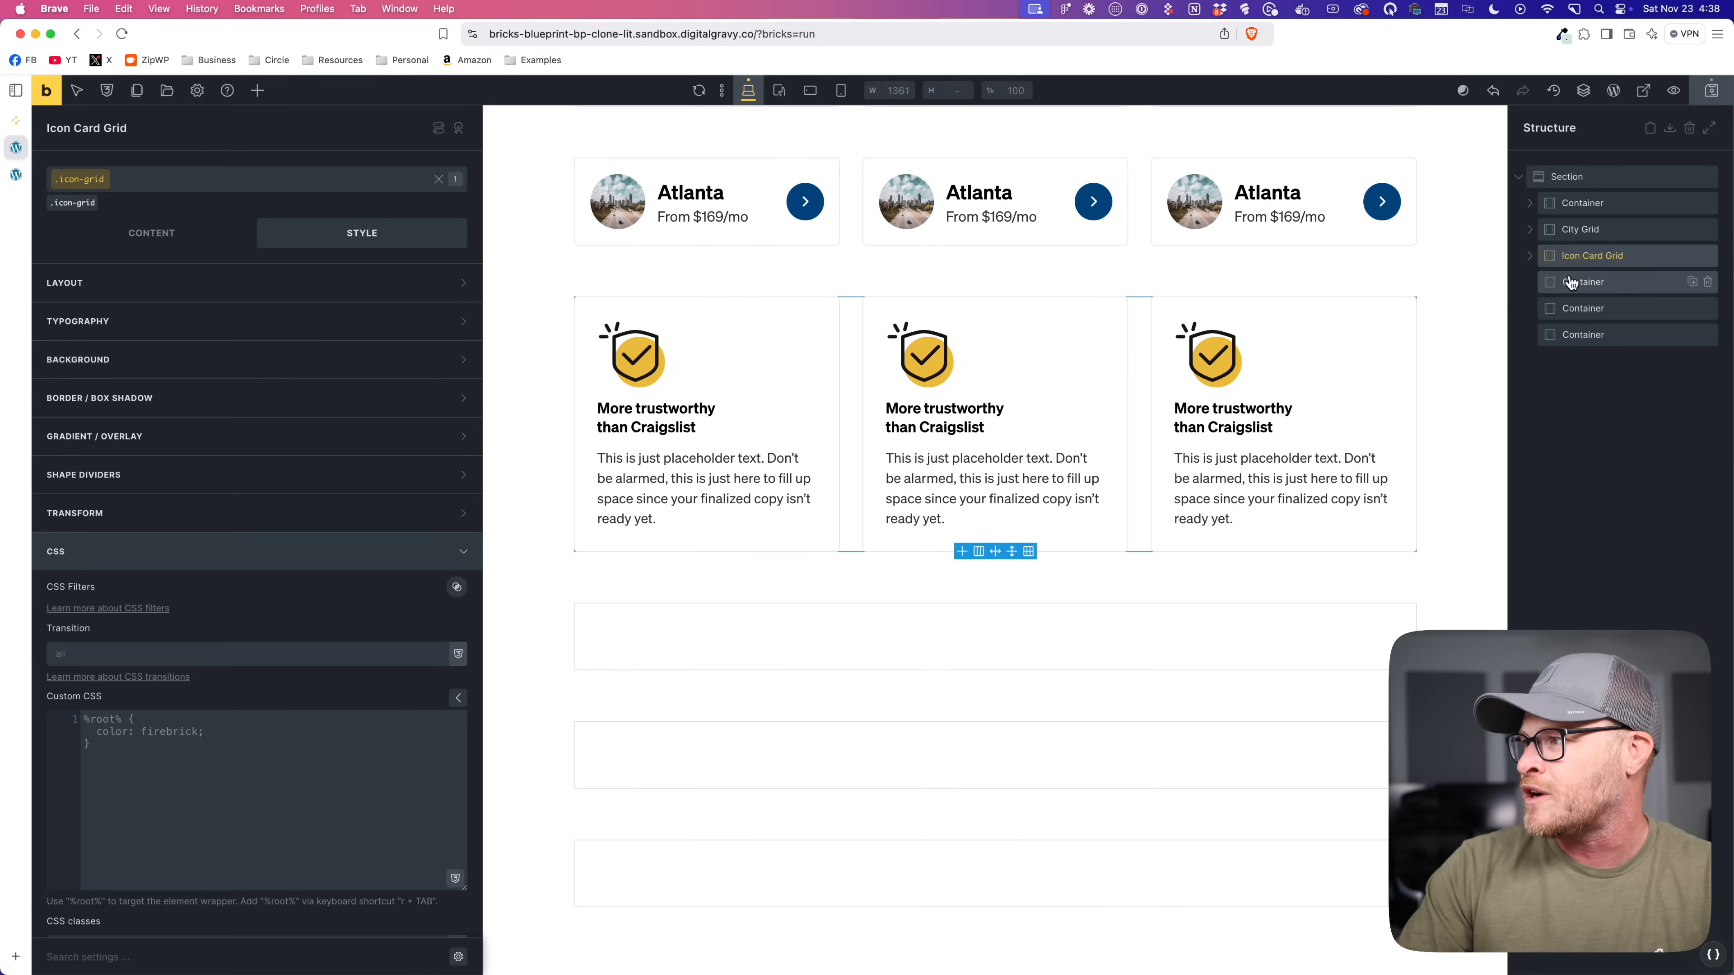
Step: Add a block inside the empty container below the Icon Card Grid and rename it CTA Card
click(1583, 282)
click(262, 95)
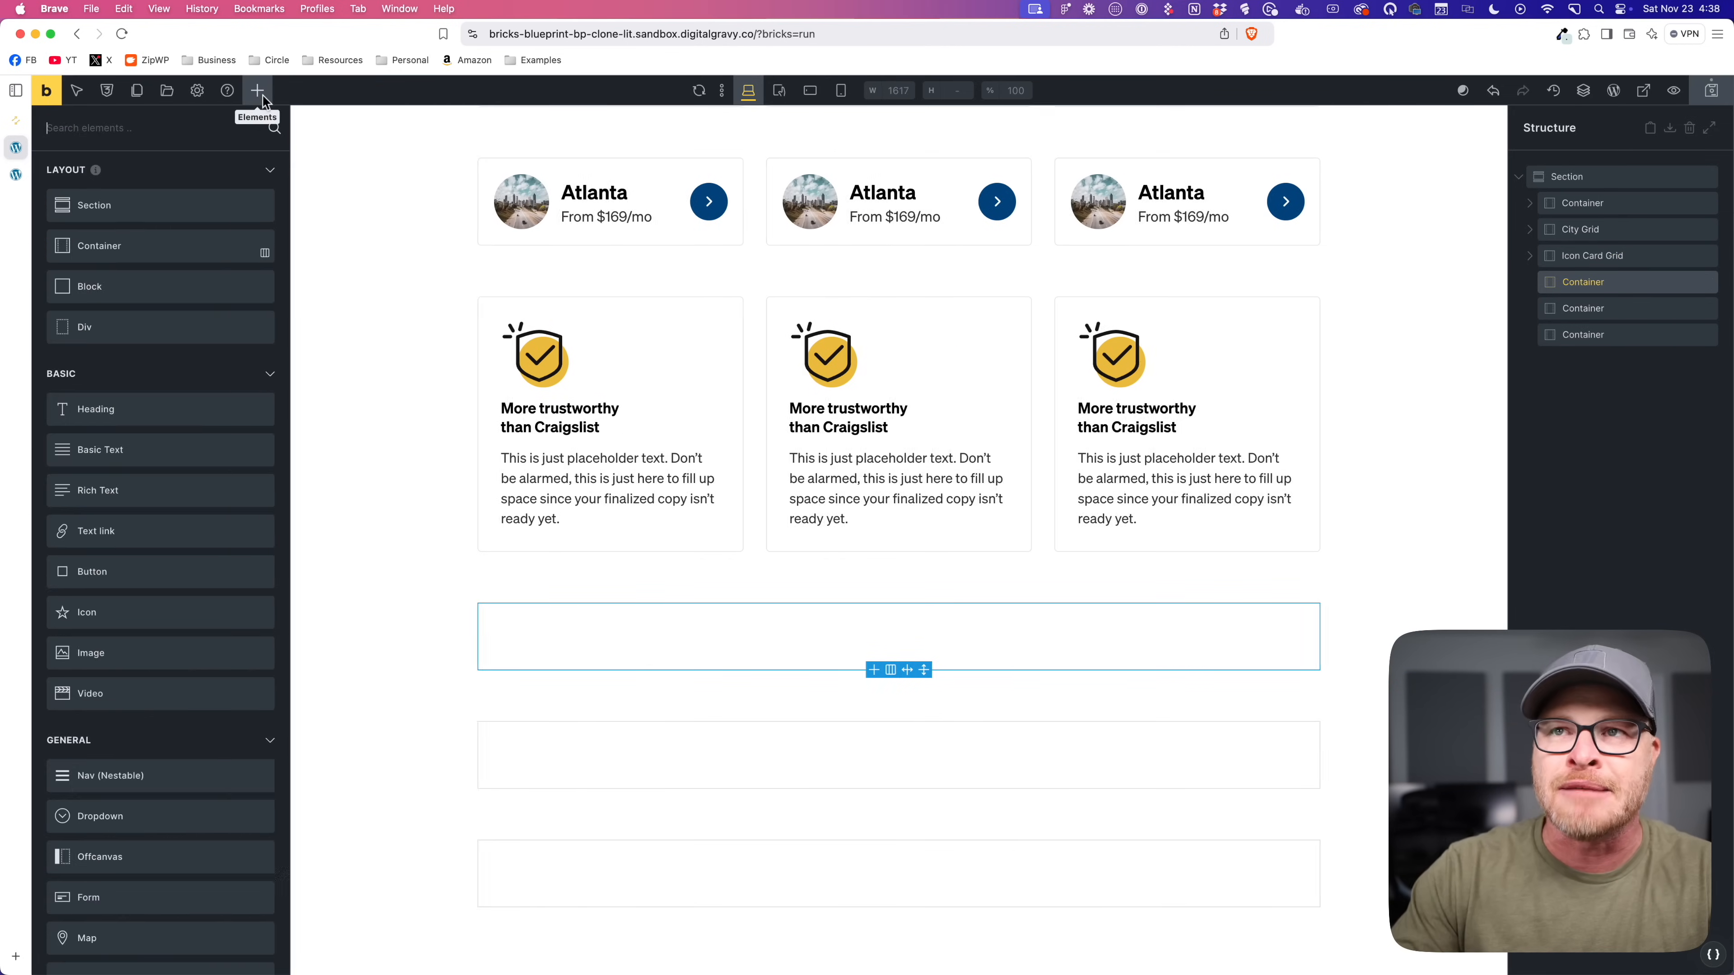
text(block)
drag(131, 183, 1587, 300)
text(CTA Card)
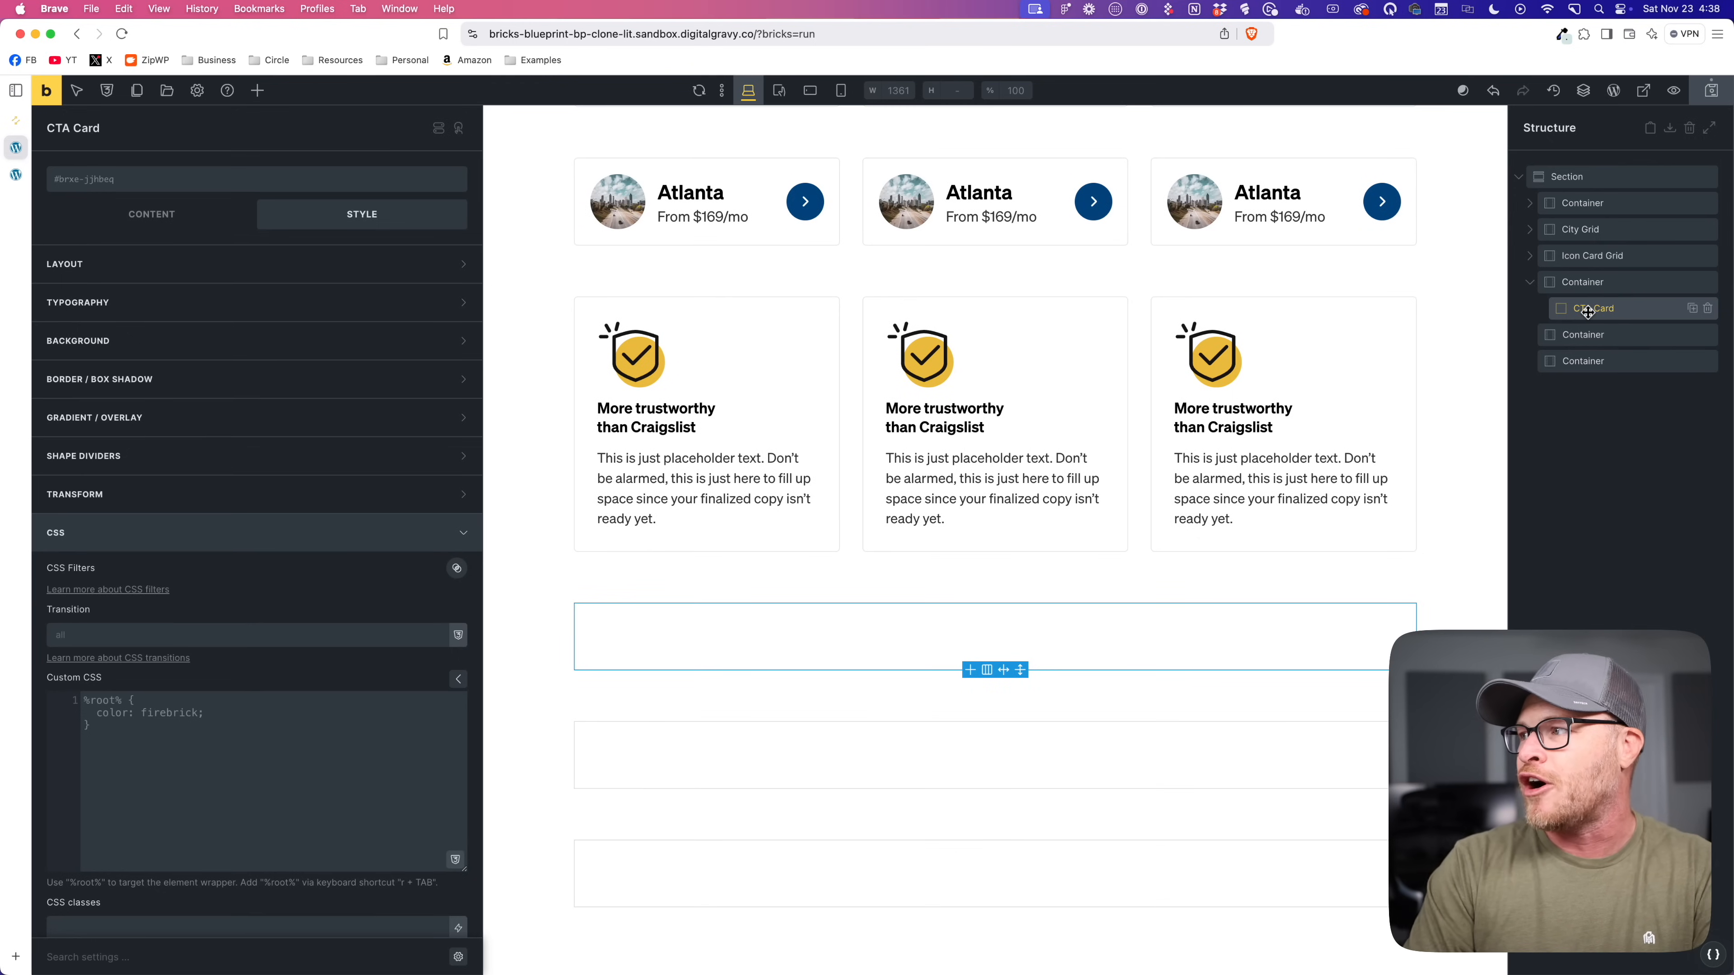
key(Return)
Step: Add two blocks inside the CTA Card and rename the first one Content Wrapper
click(257, 90)
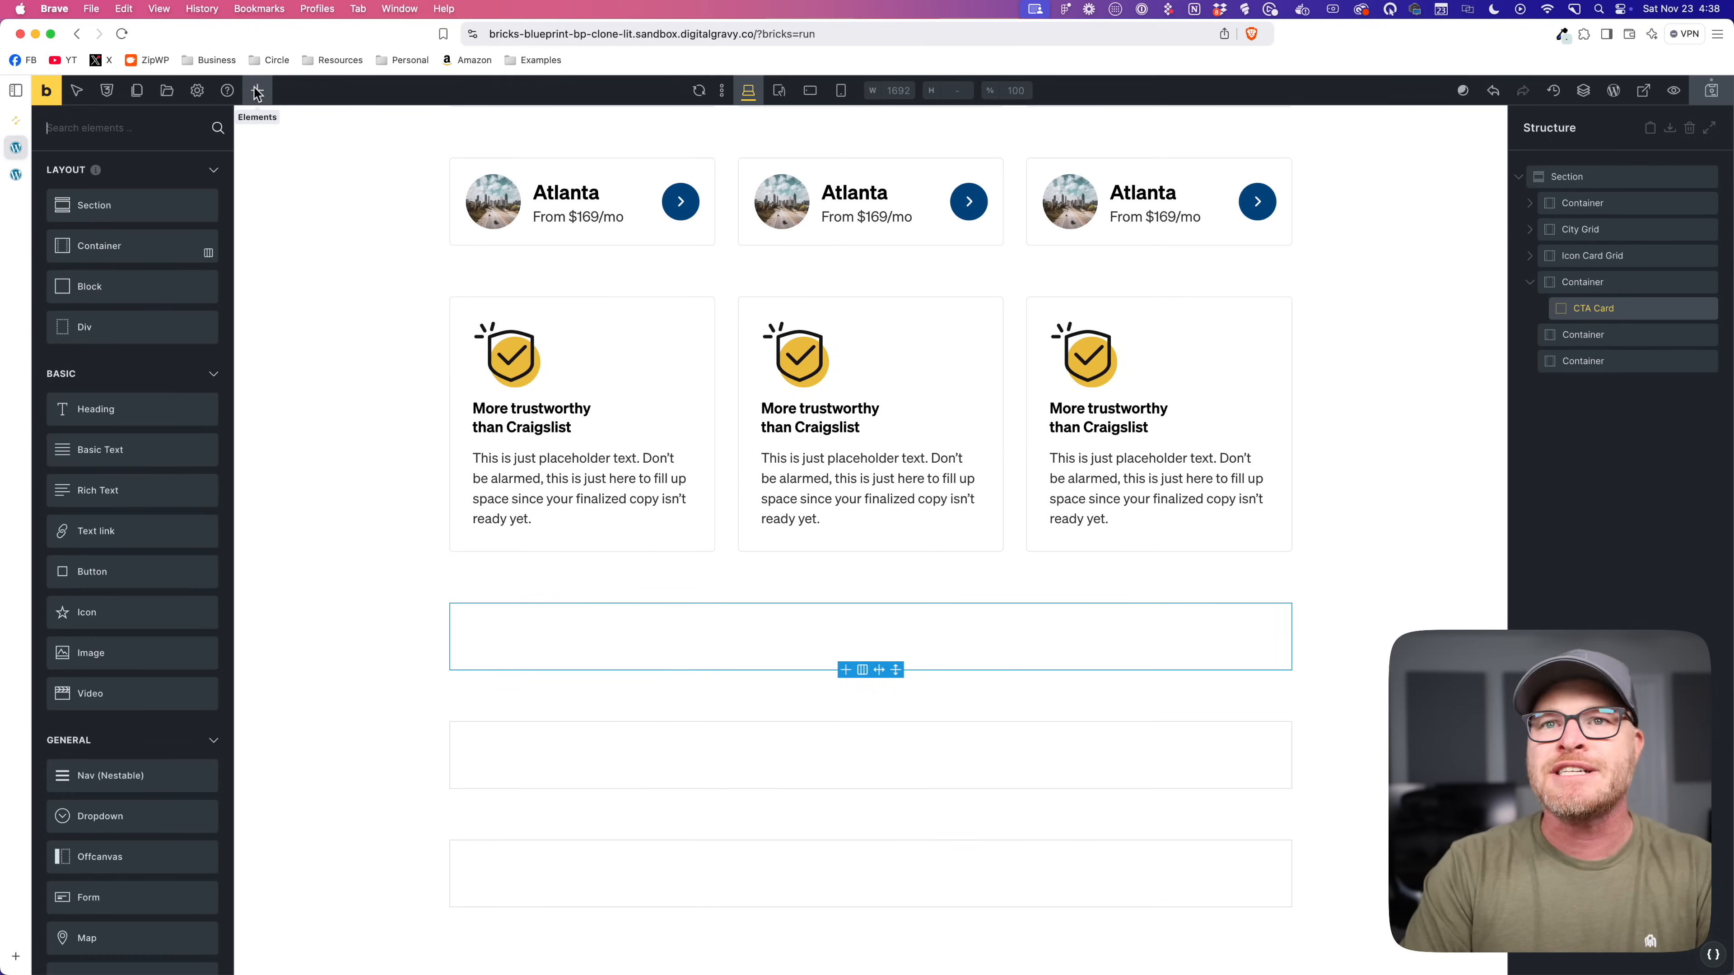
drag(132, 183, 1597, 335)
double_click(1596, 335)
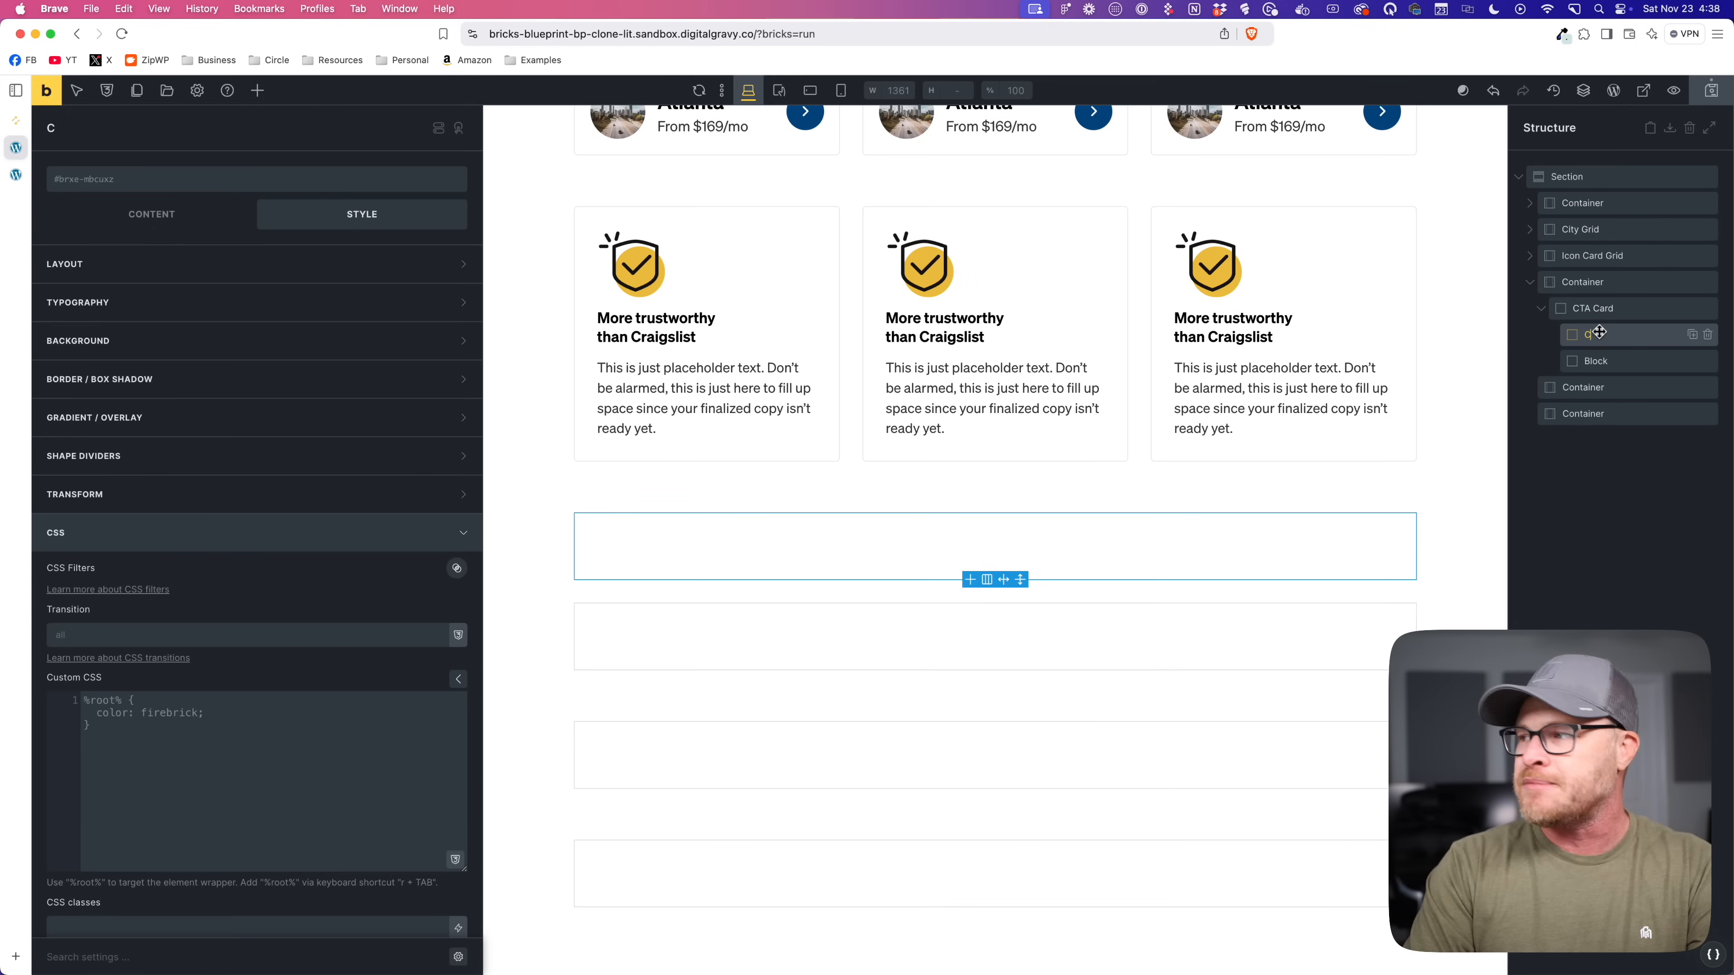
text(Content Wrapper)
Step: Rename the second block inside the CTA Card as Media Wrapper
double_click(1587, 360)
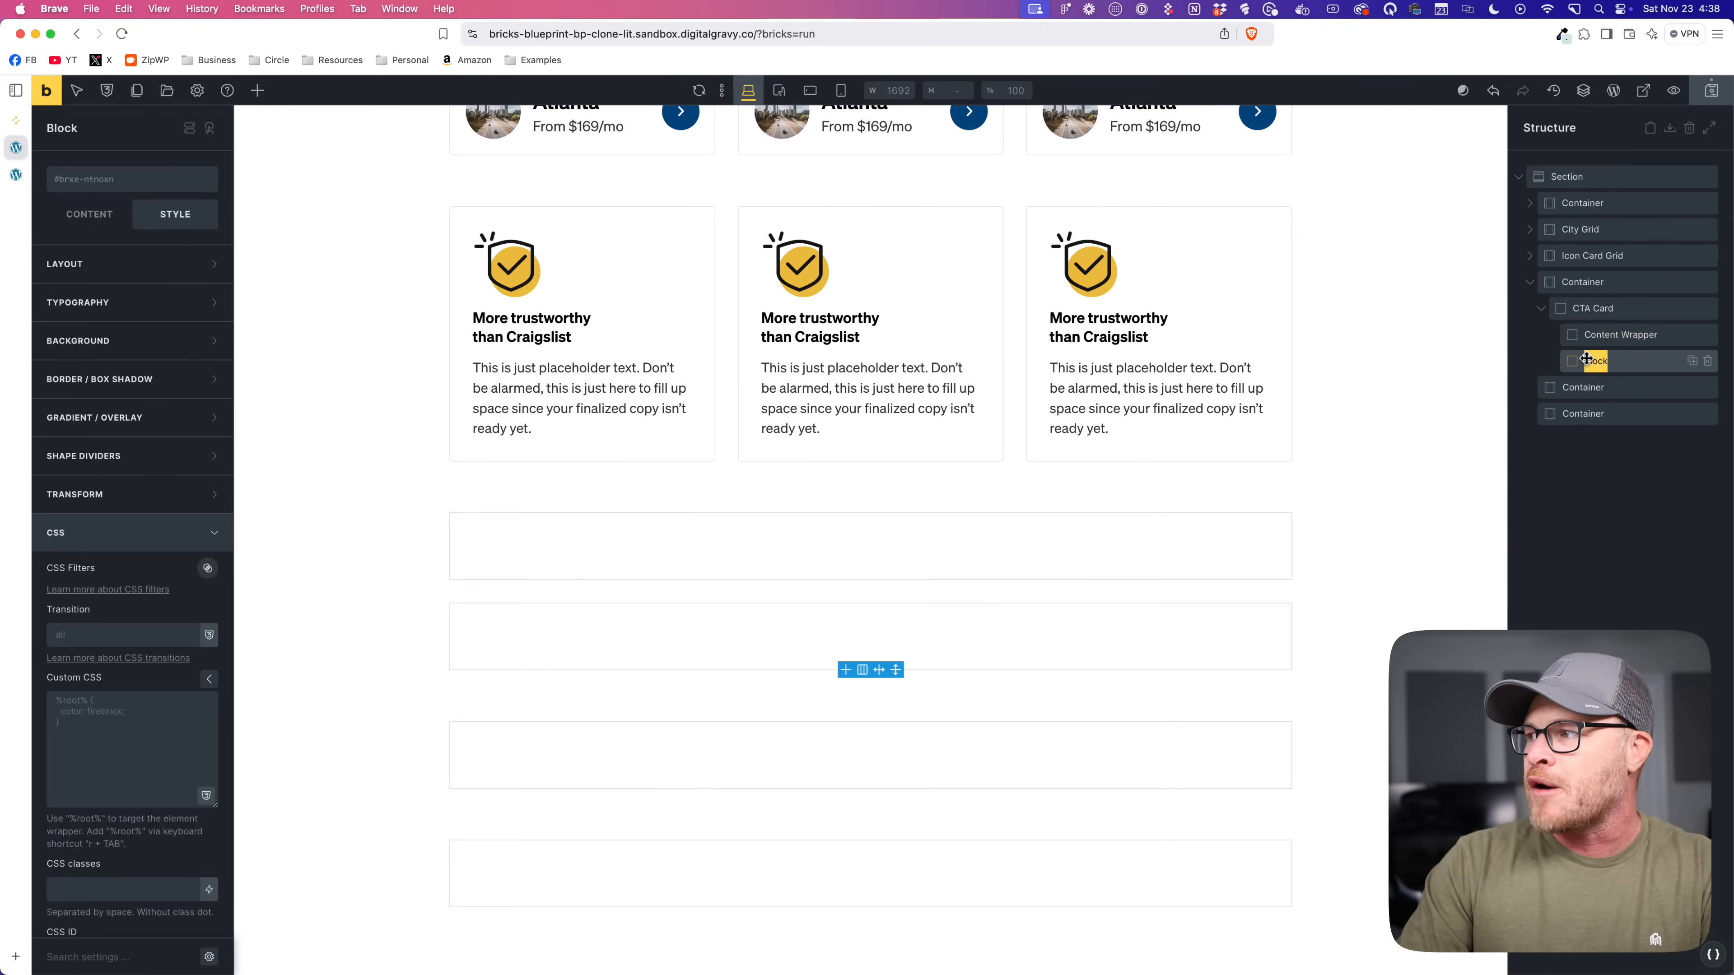
text(ed)
key(BackSpace)
text(mediawr)
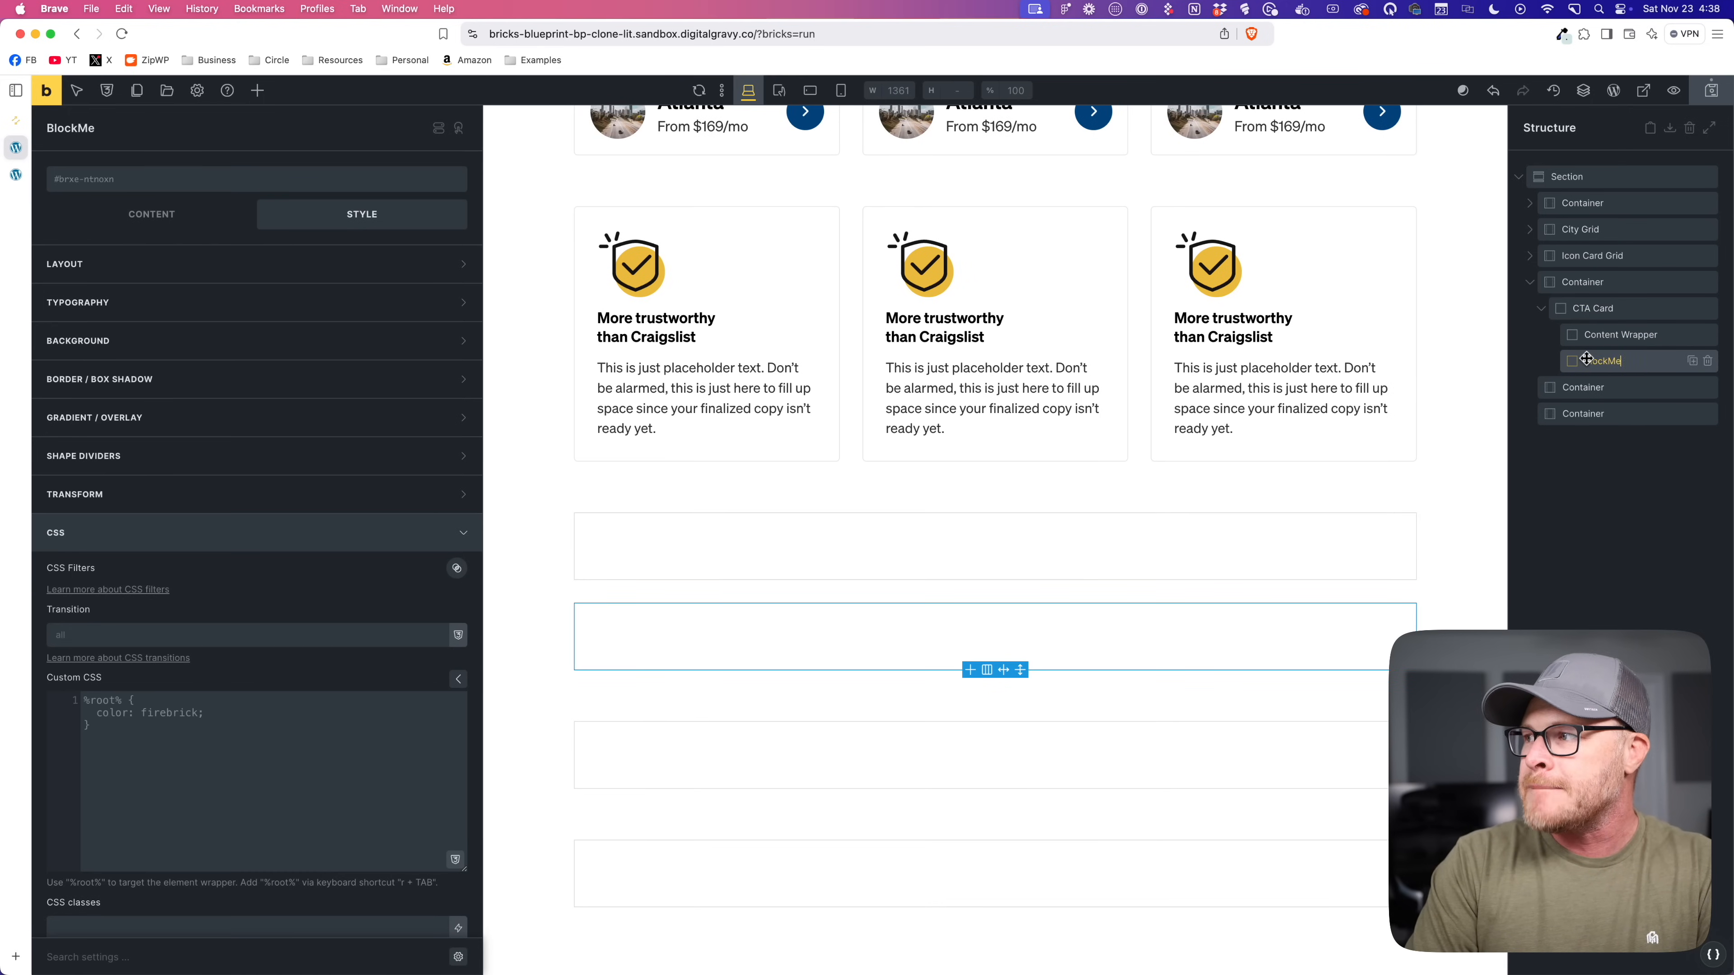
key(alt+BackSpace)
text(Media Wrapper)
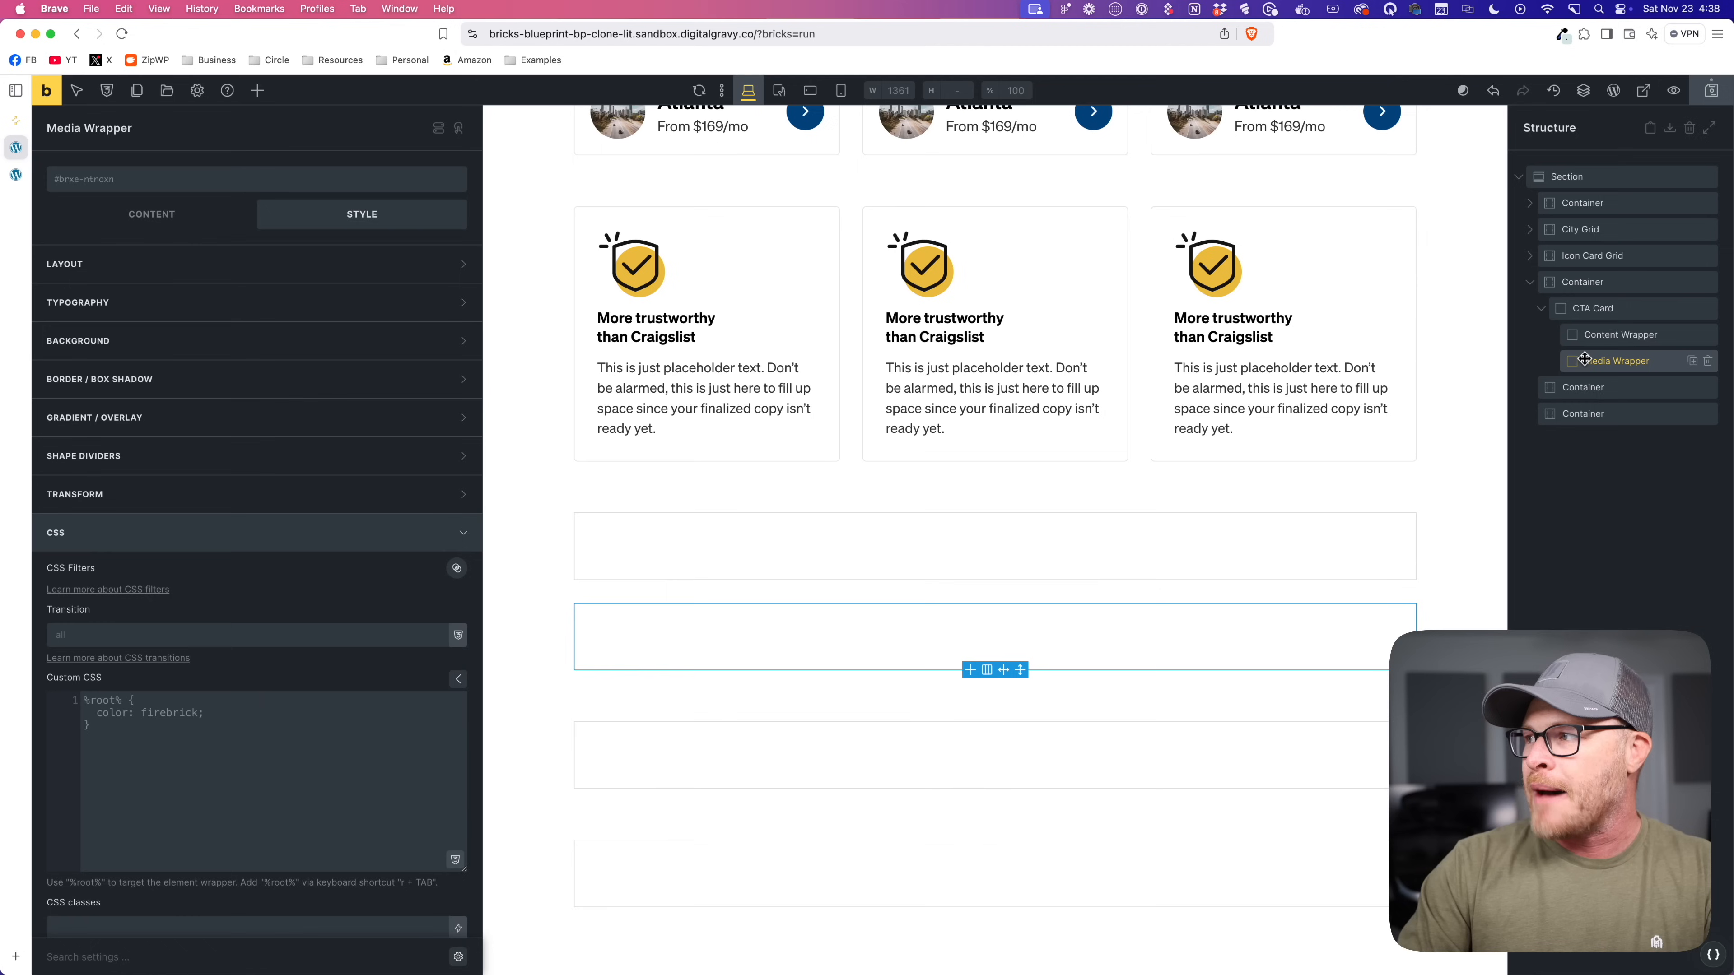
Step: Add an image element inside the Media Wrapper
click(1621, 311)
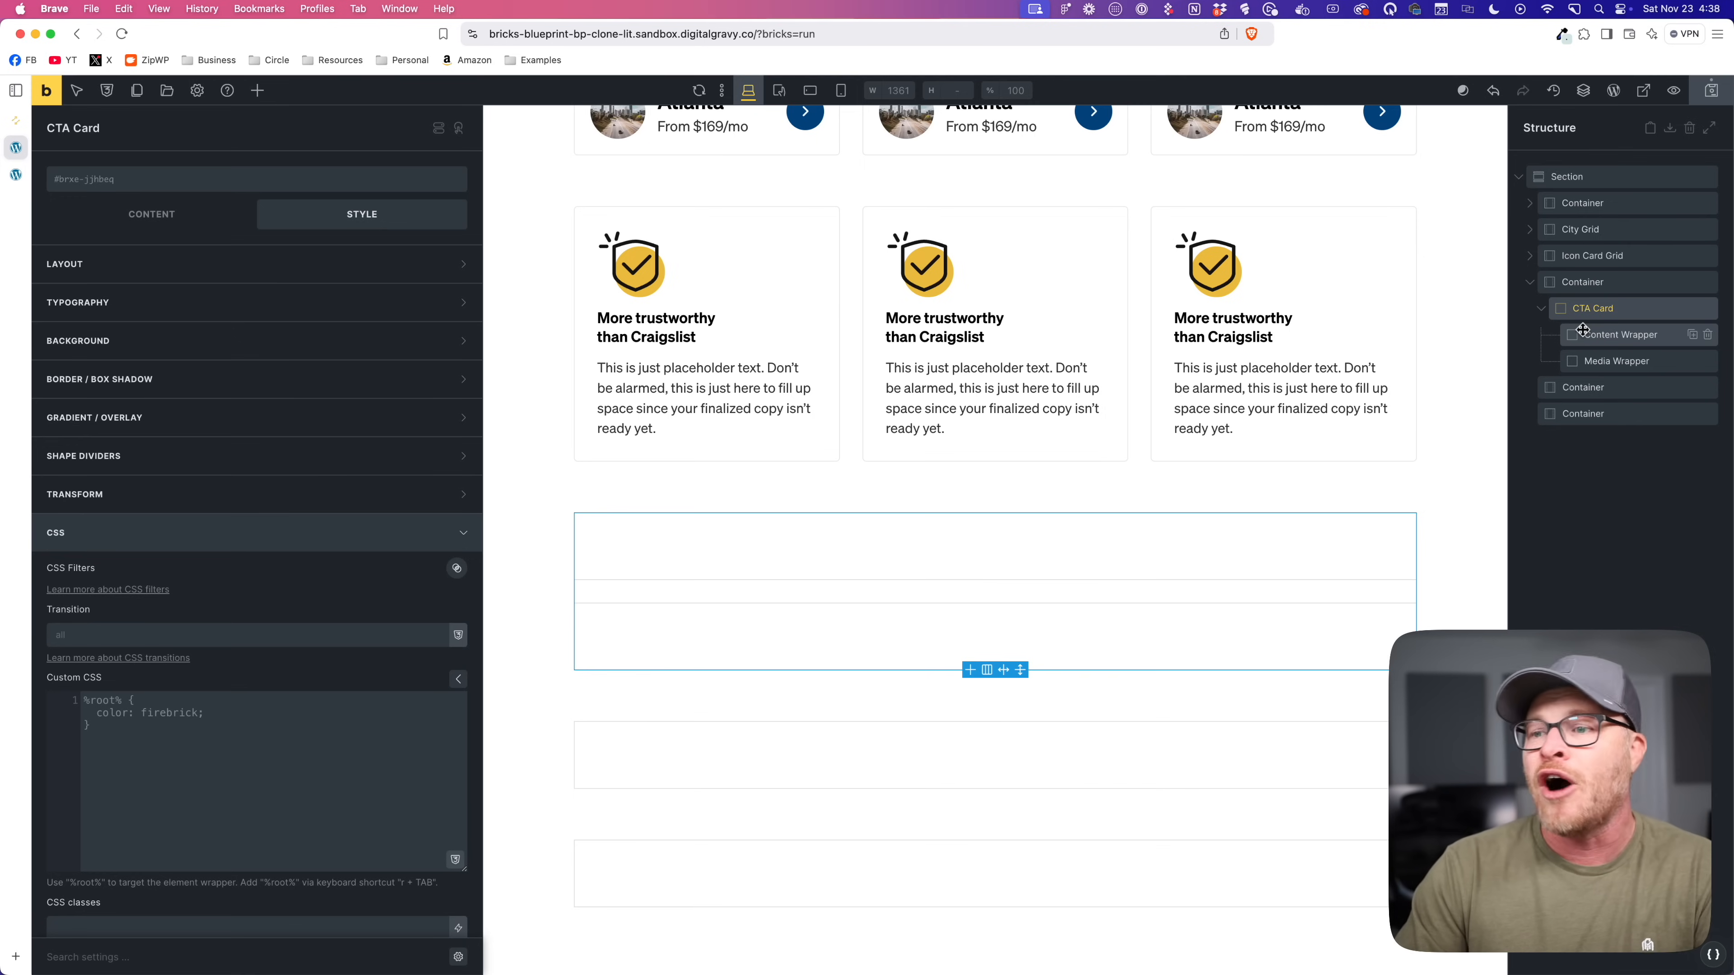
click(1642, 366)
click(256, 92)
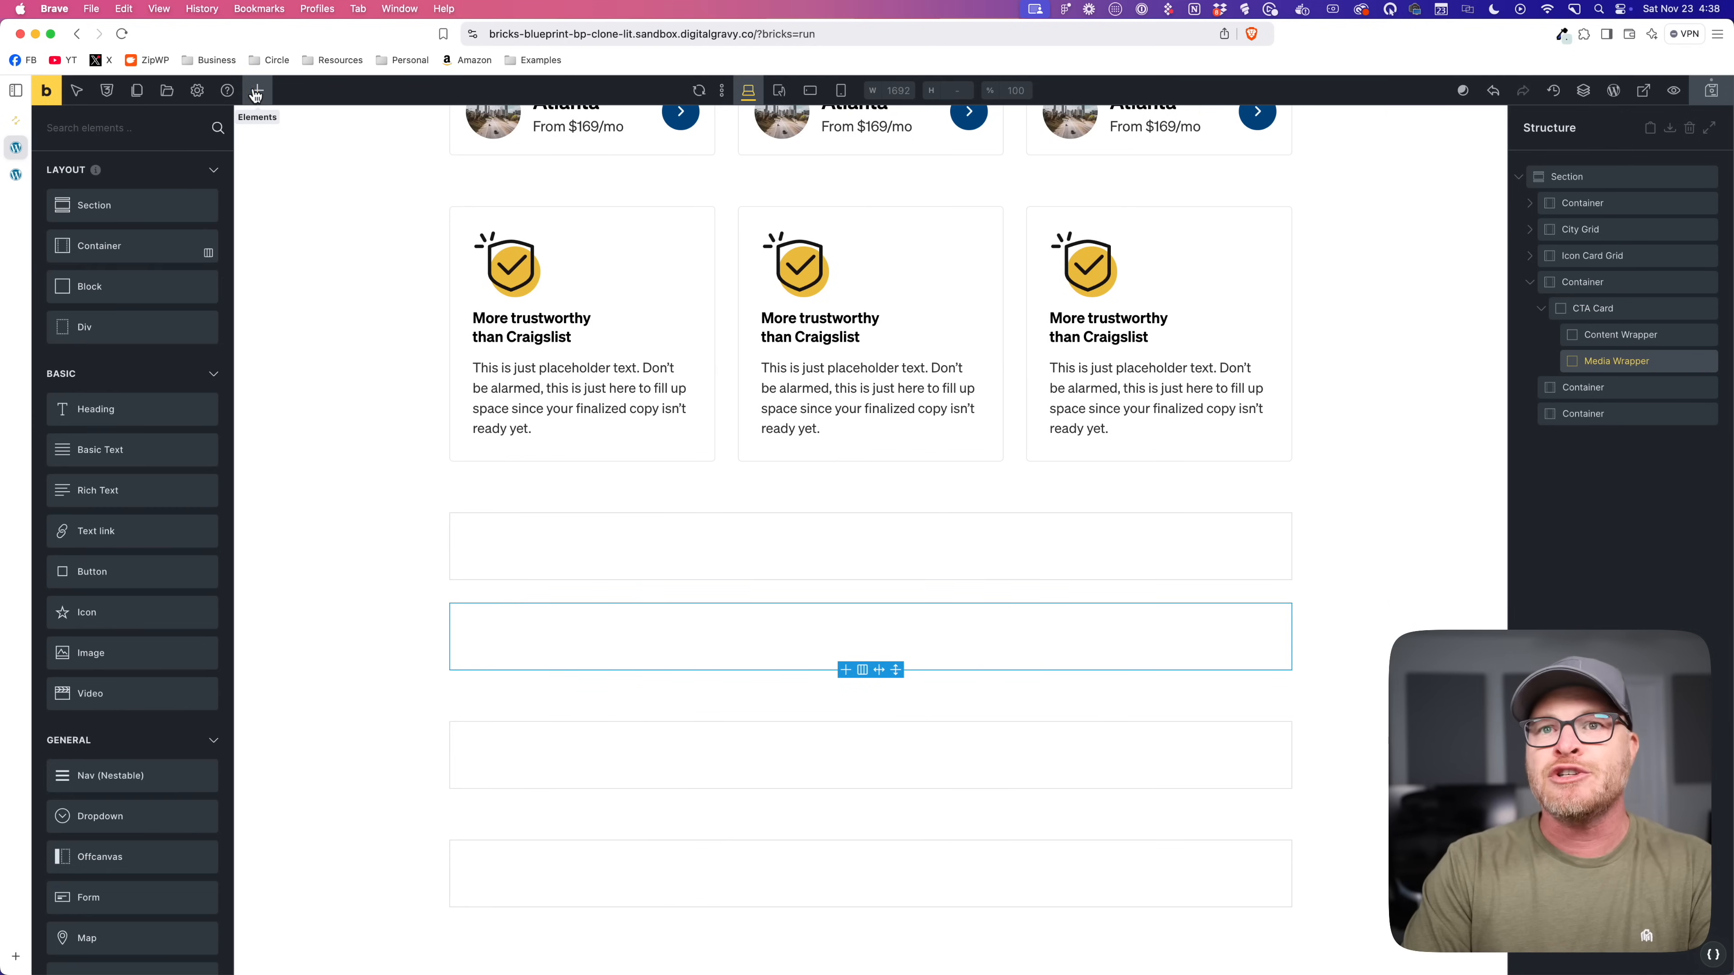
text(image)
drag(132, 182, 551, 644)
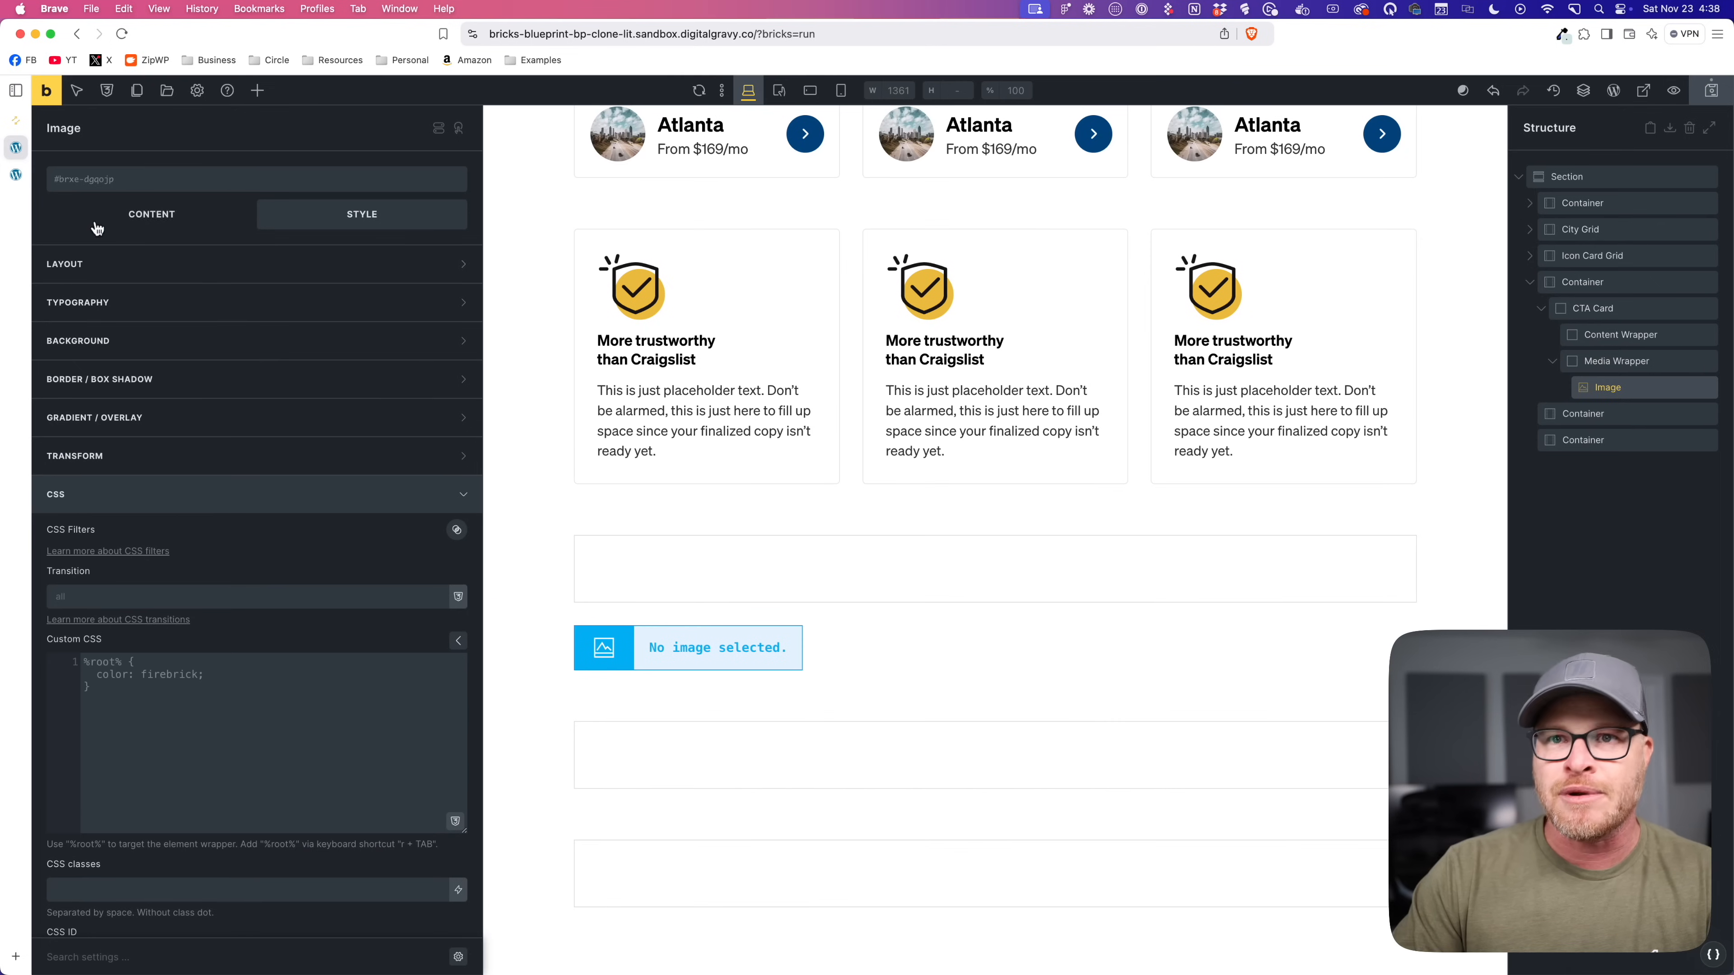
Step: Insert the house photo image-1.webp from the media library into the image element and rename the element Media
click(171, 215)
click(137, 271)
click(371, 260)
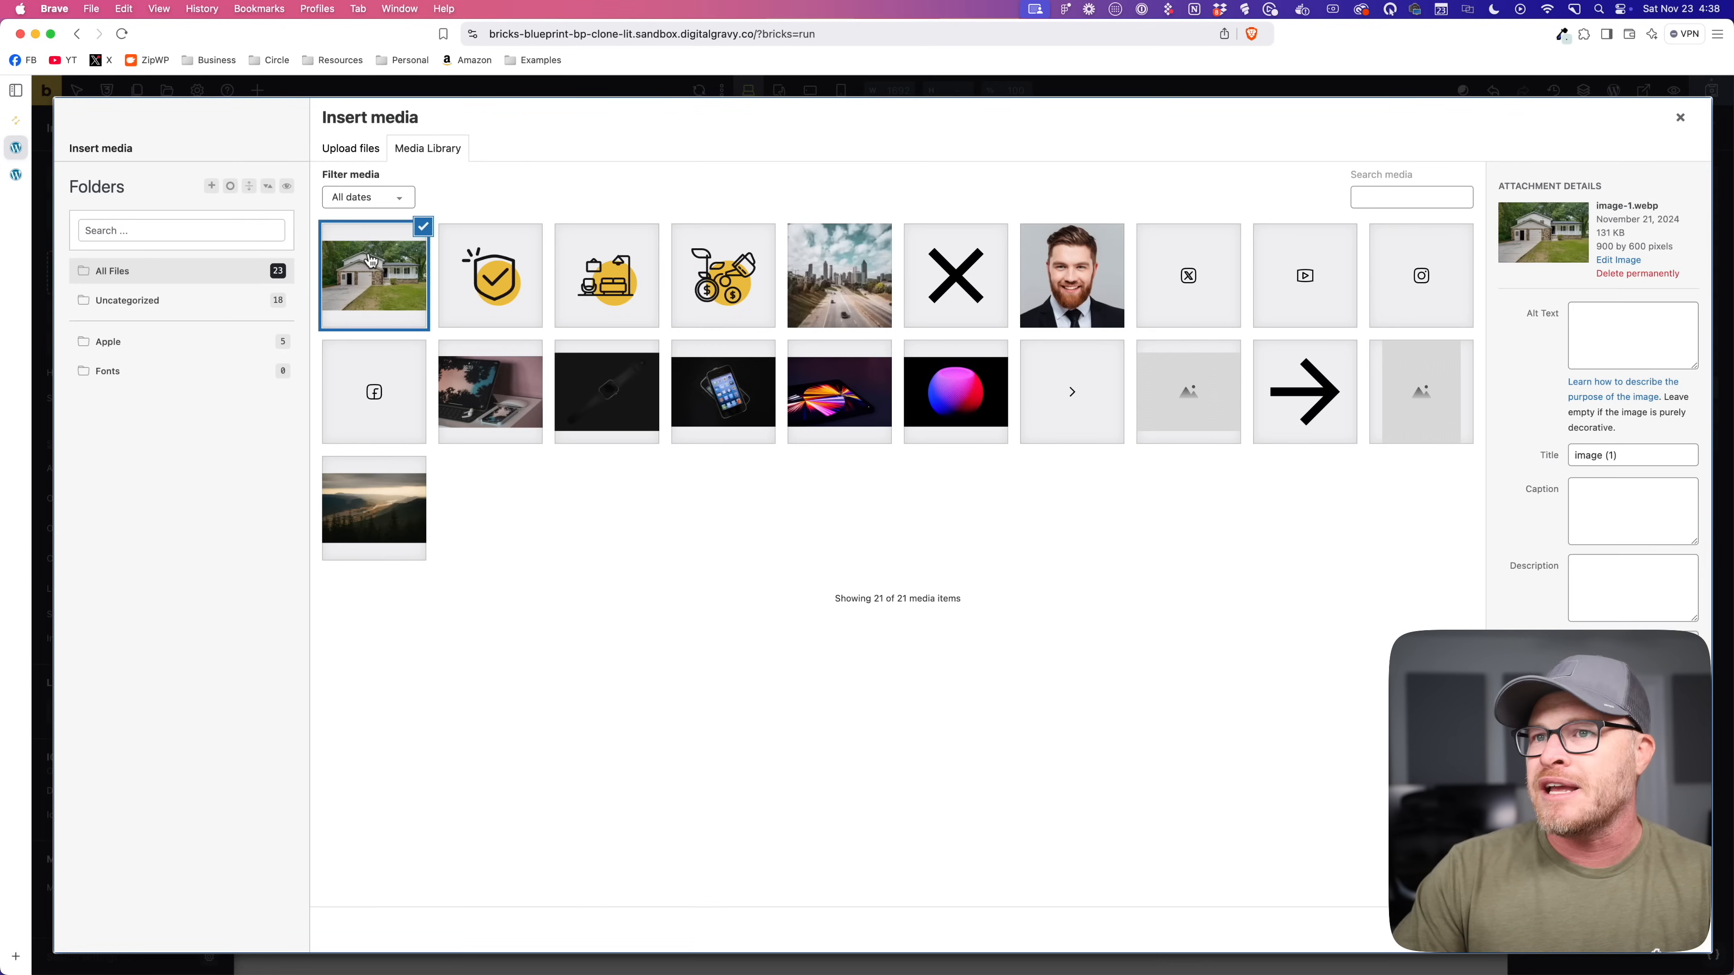
click(1669, 930)
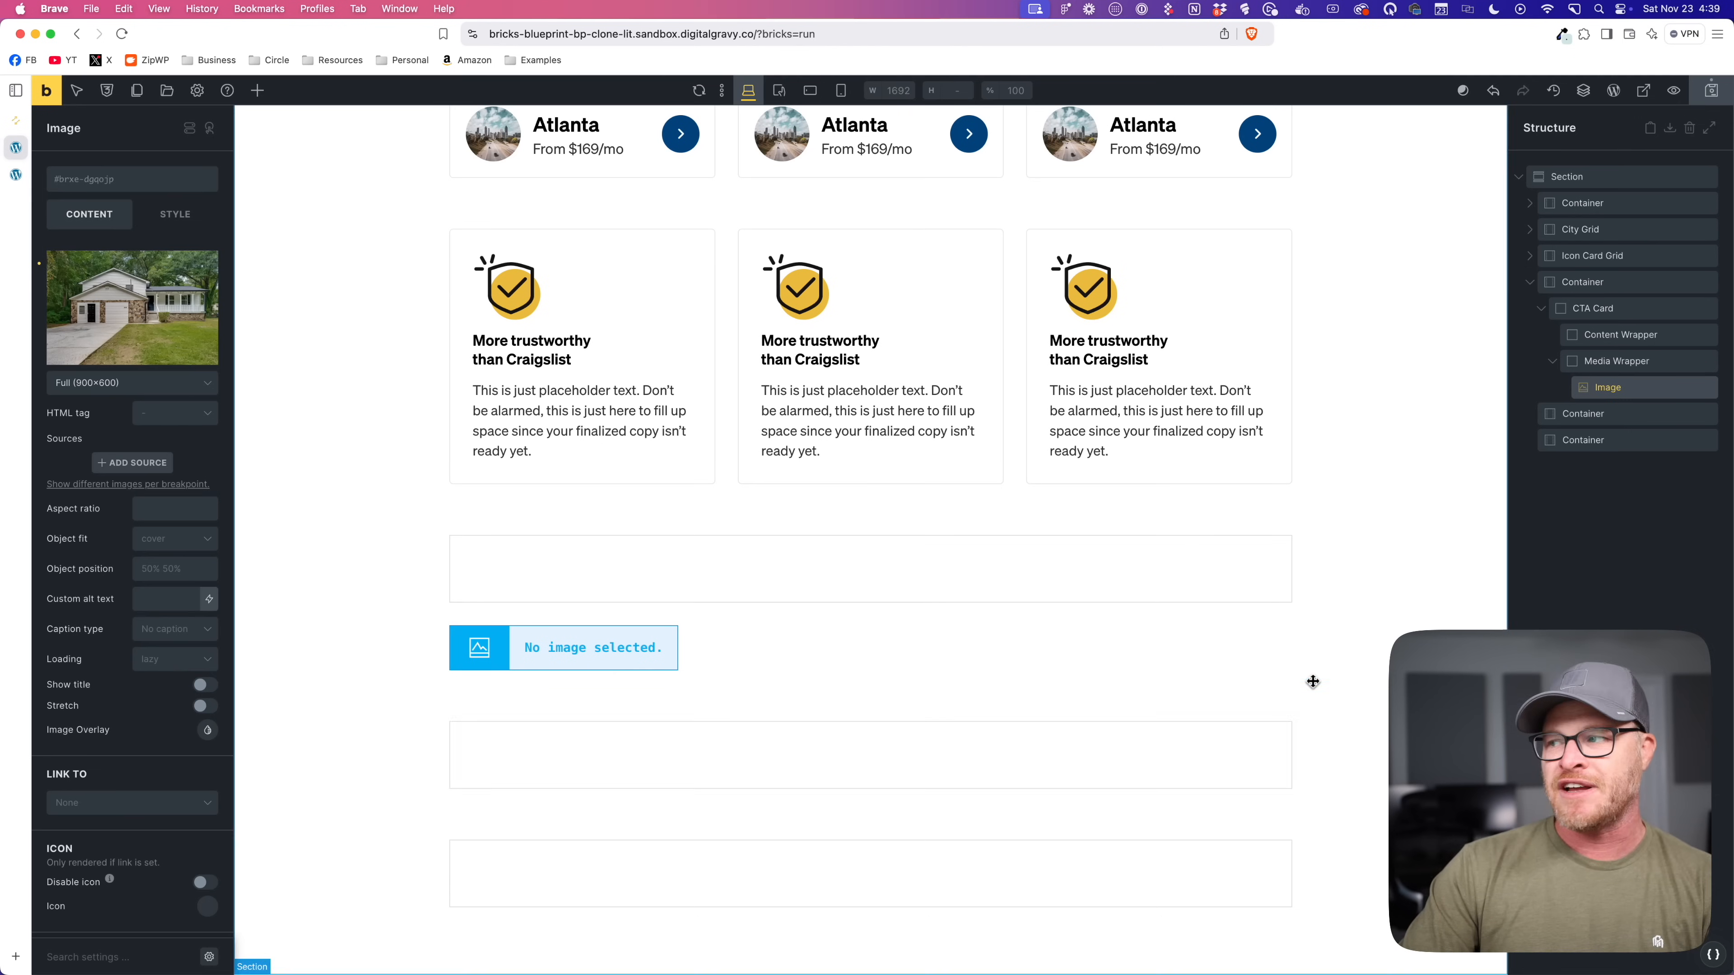
double_click(1608, 387)
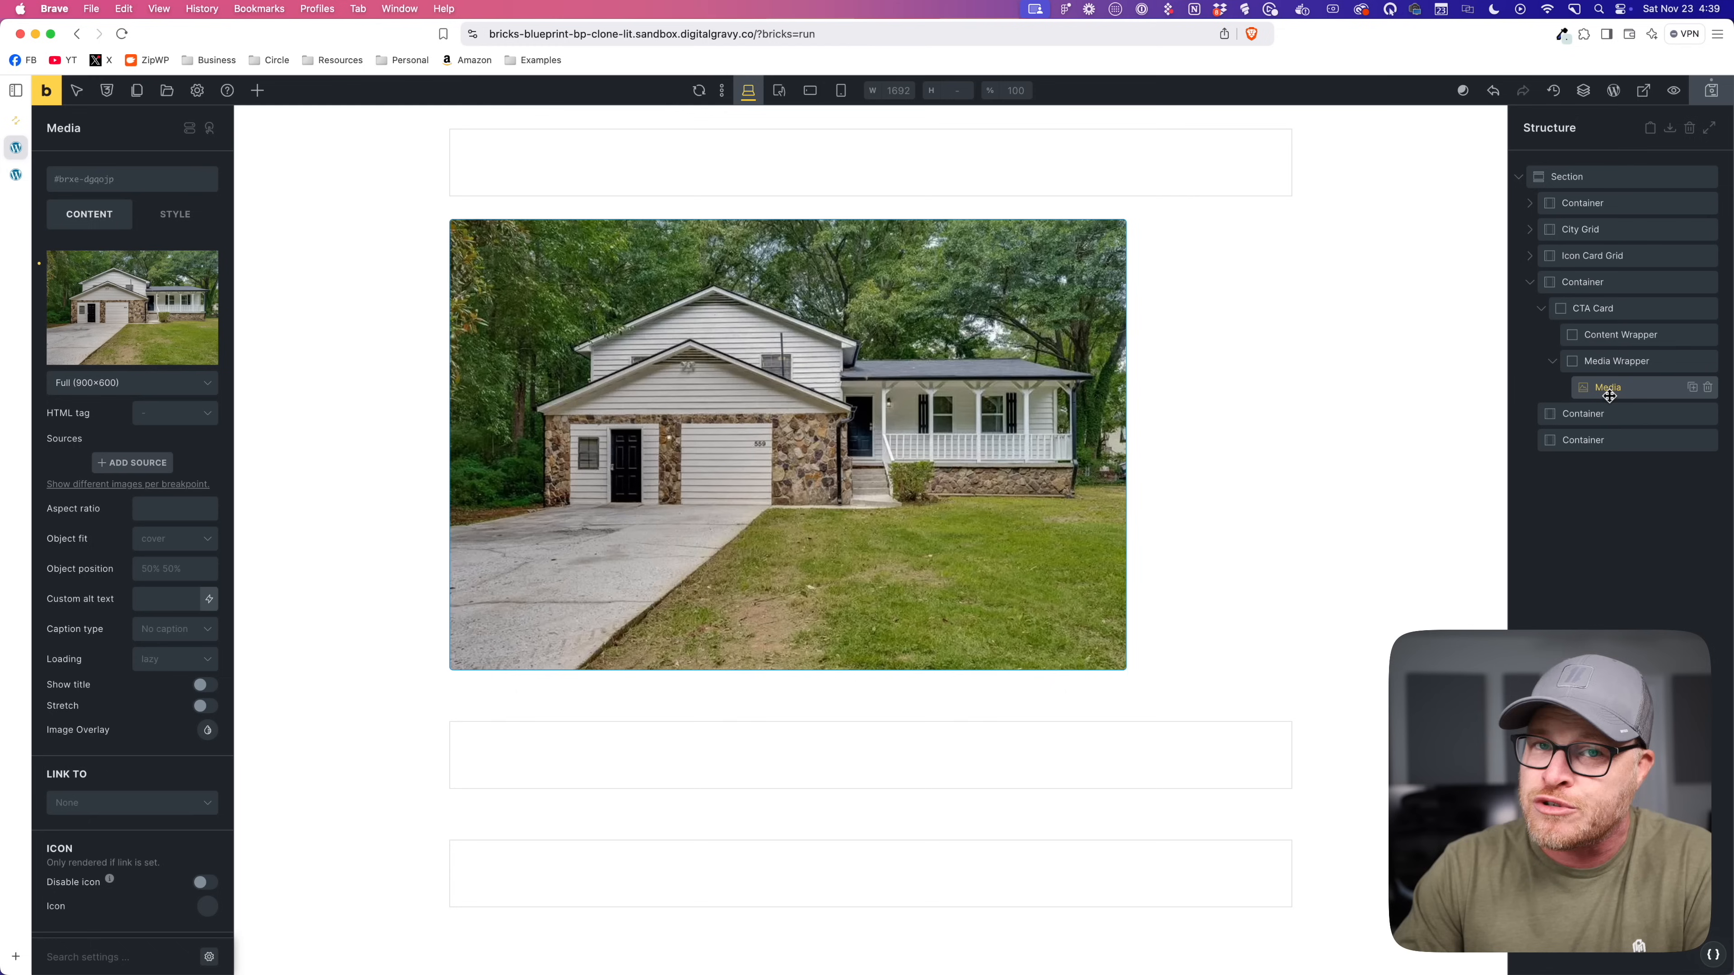
Step: Add a heading element inside the Content Wrapper
click(1612, 335)
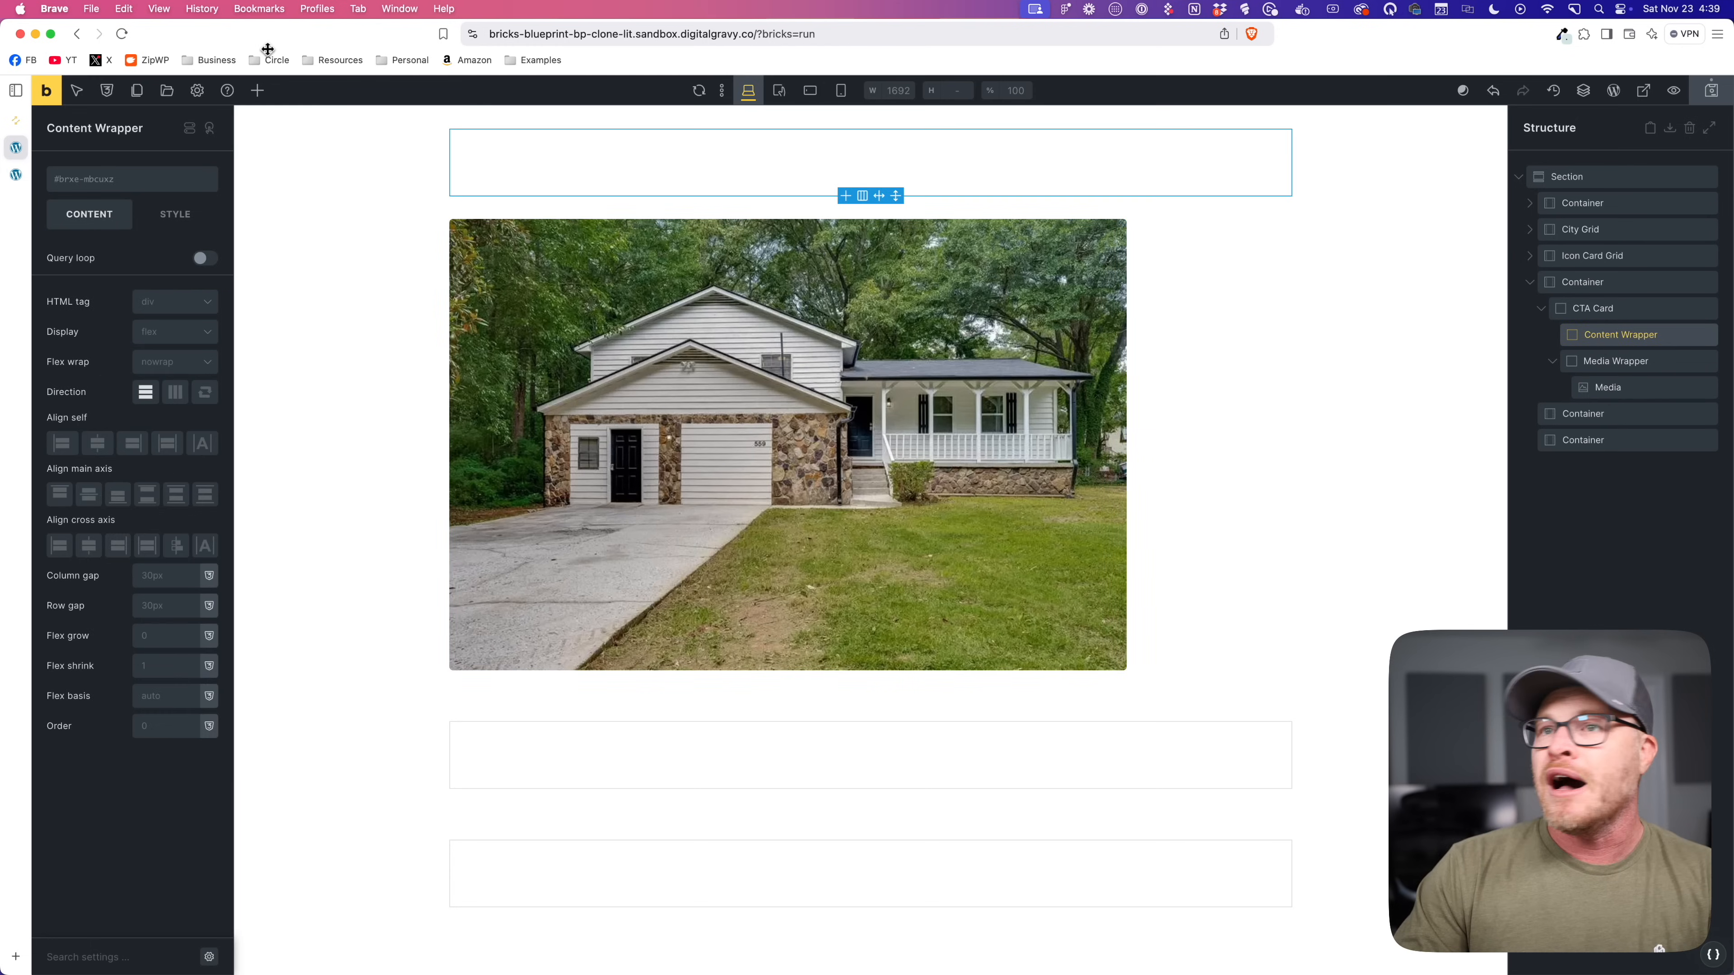
click(259, 95)
text(head)
key(Return)
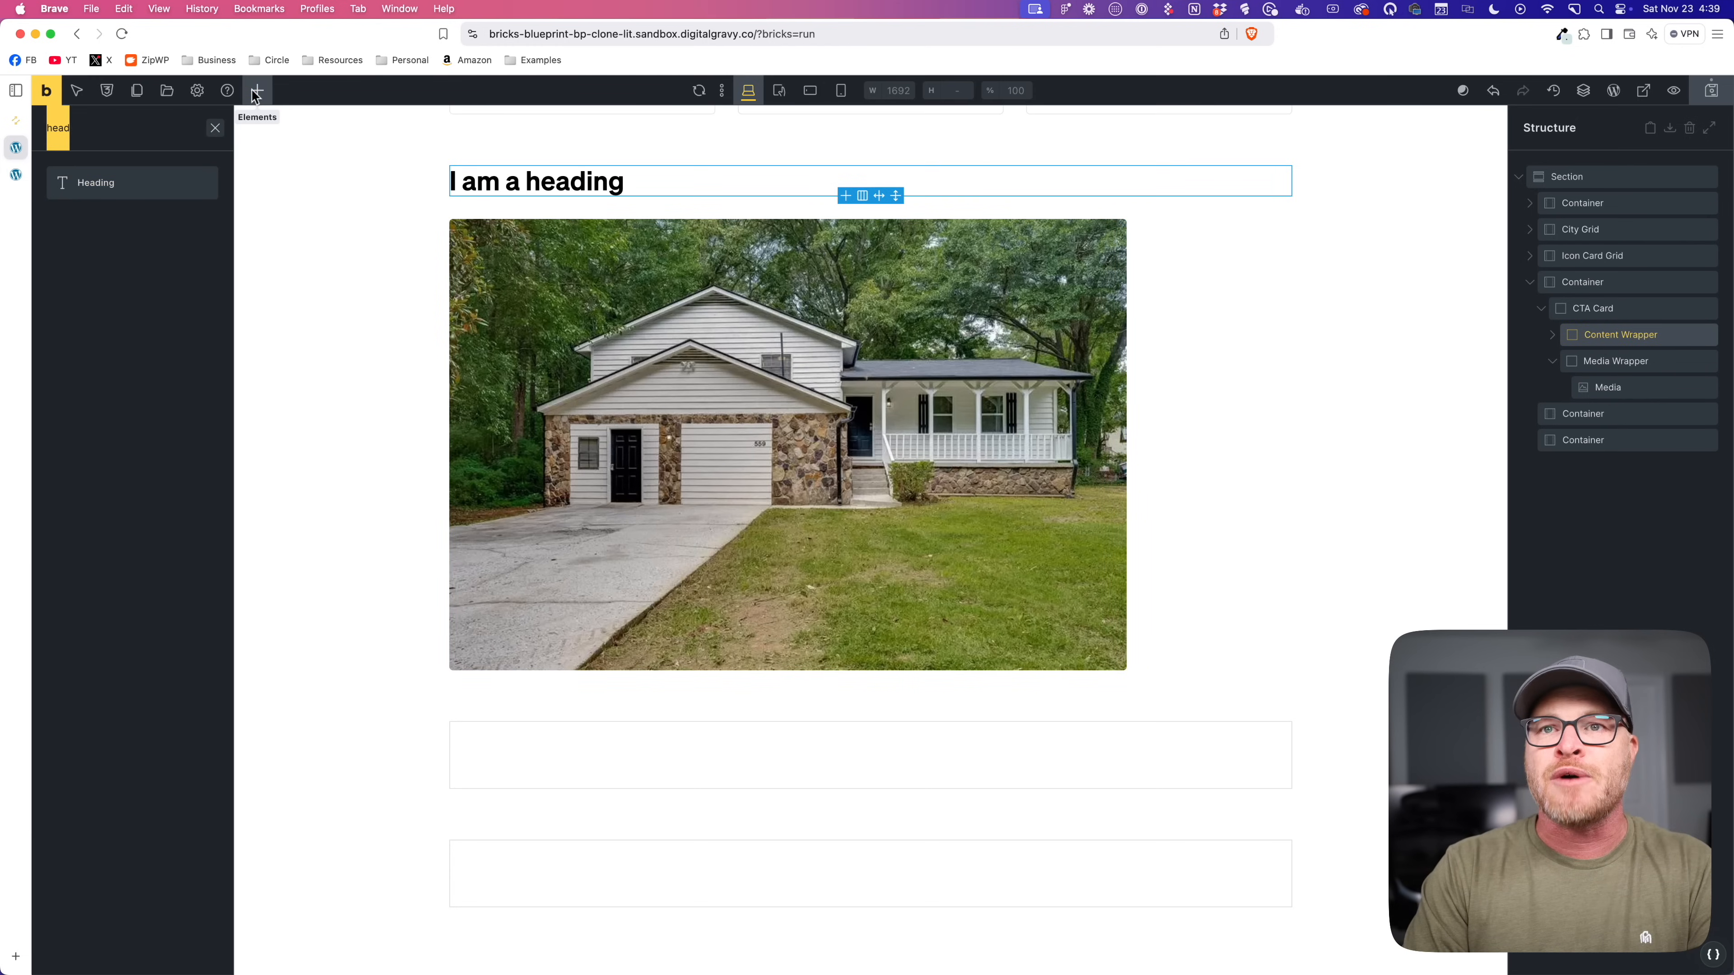
Step: Add a block with another block nested inside it below the heading, and rename the outer block Icon List
text(block)
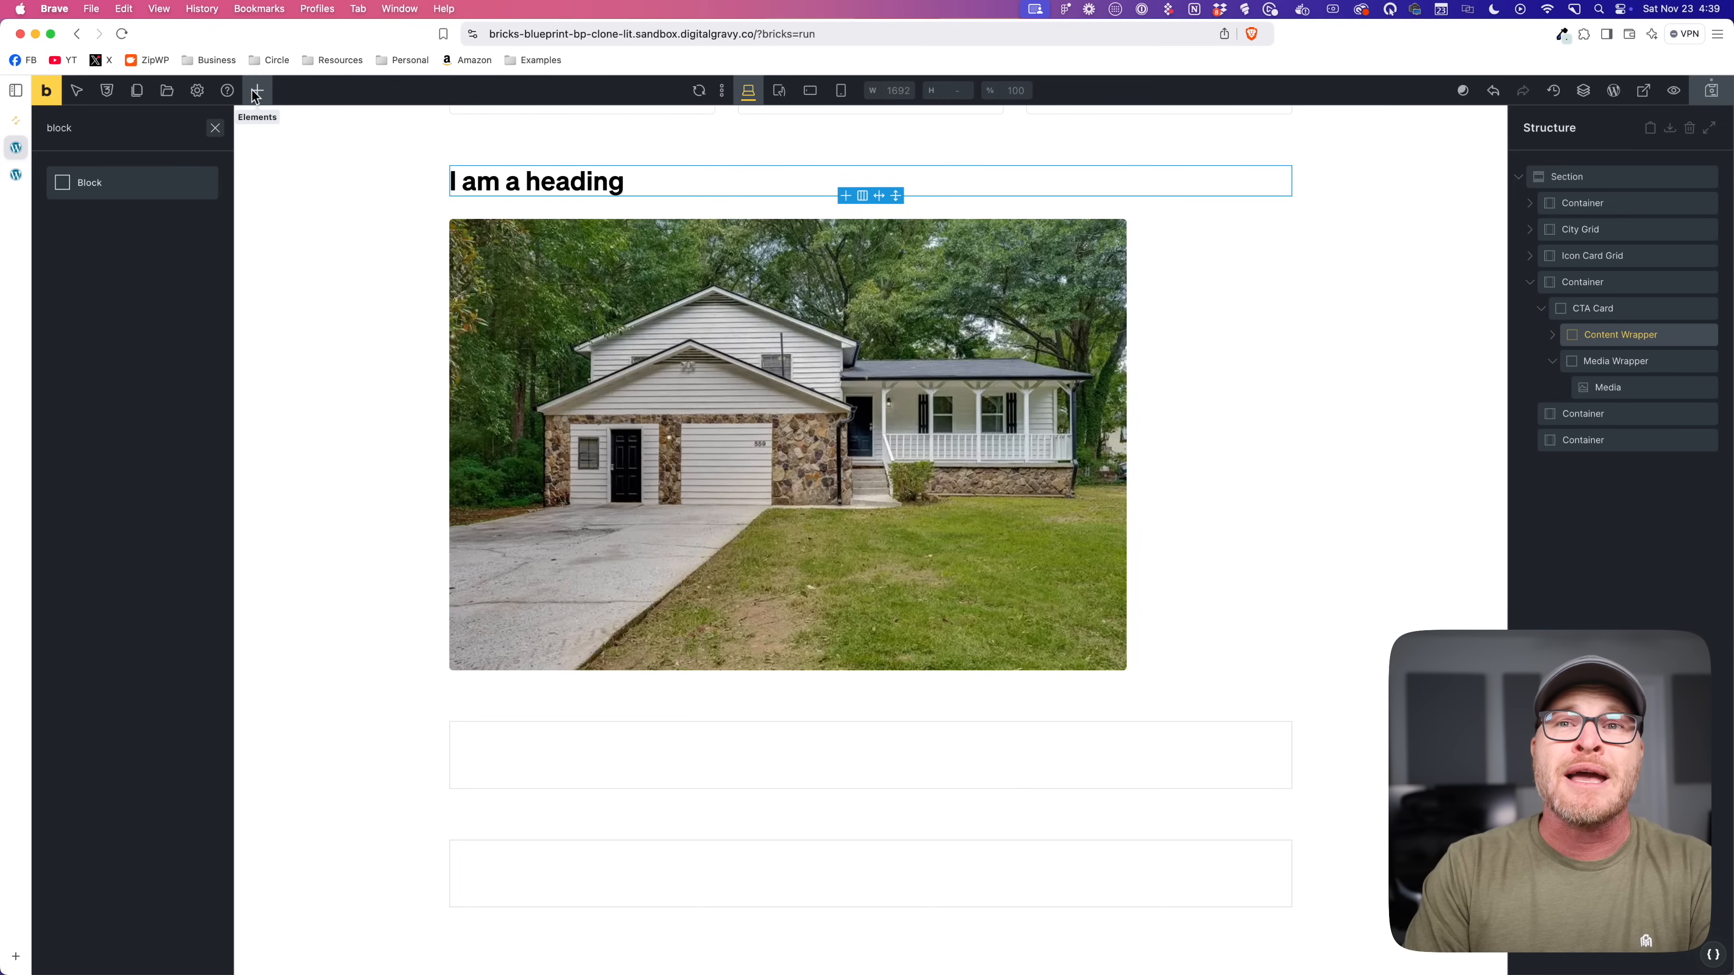
key(super+s)
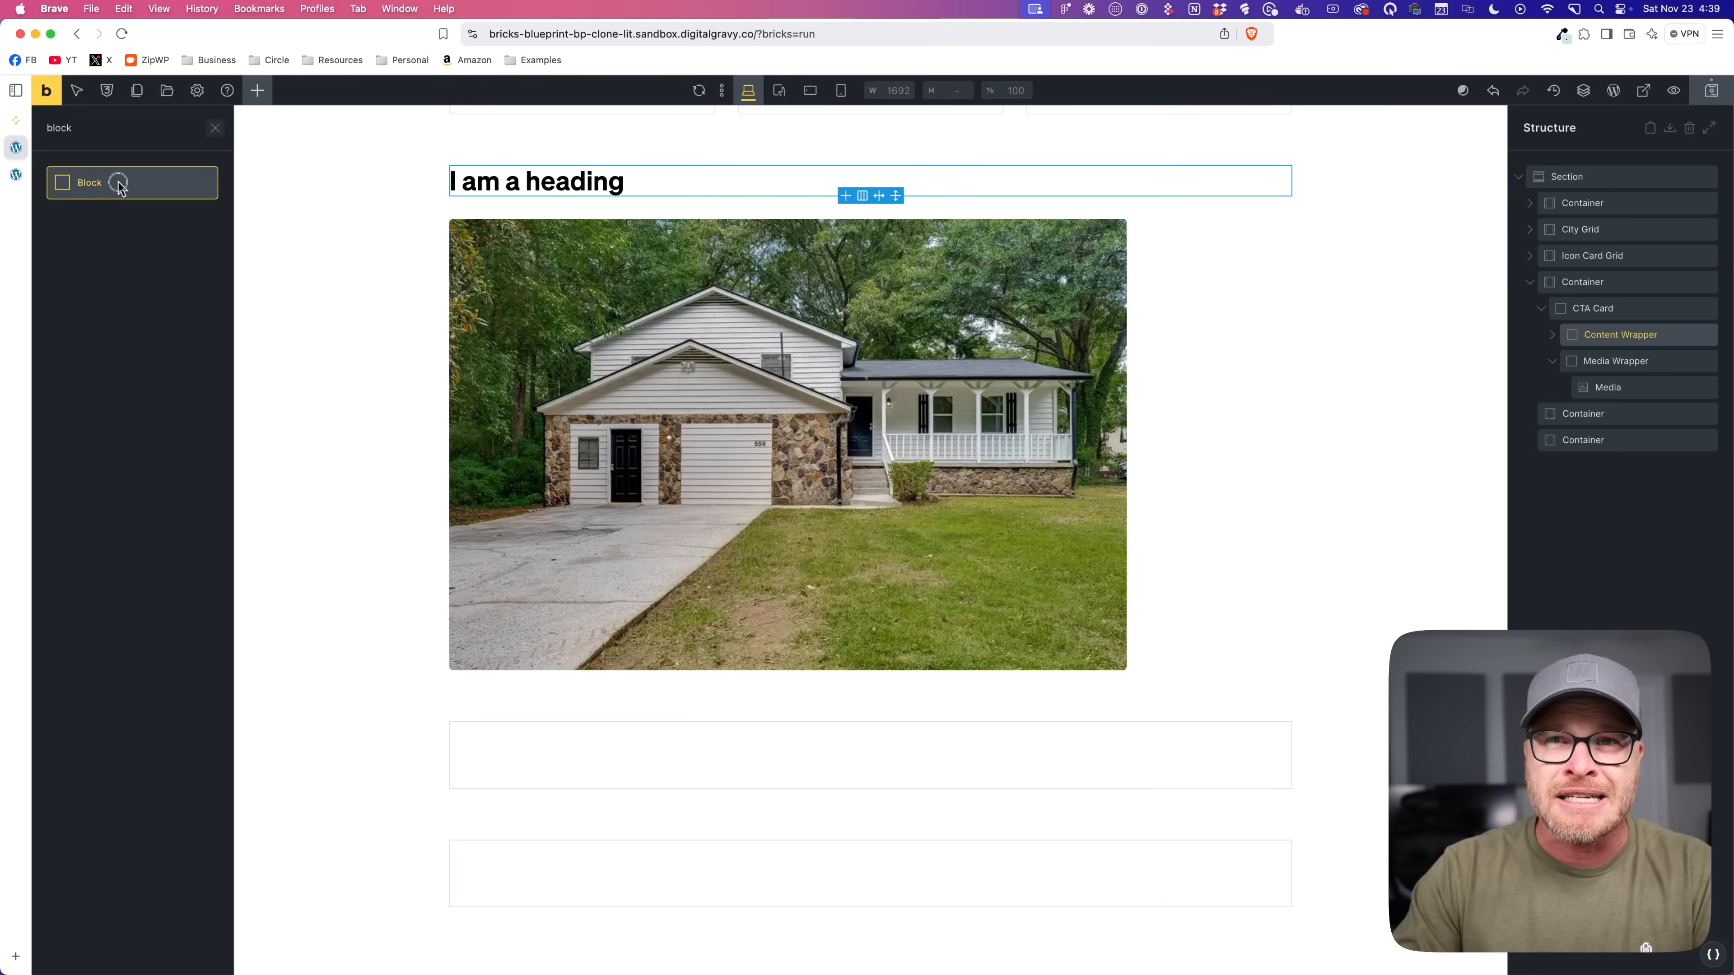
click(120, 186)
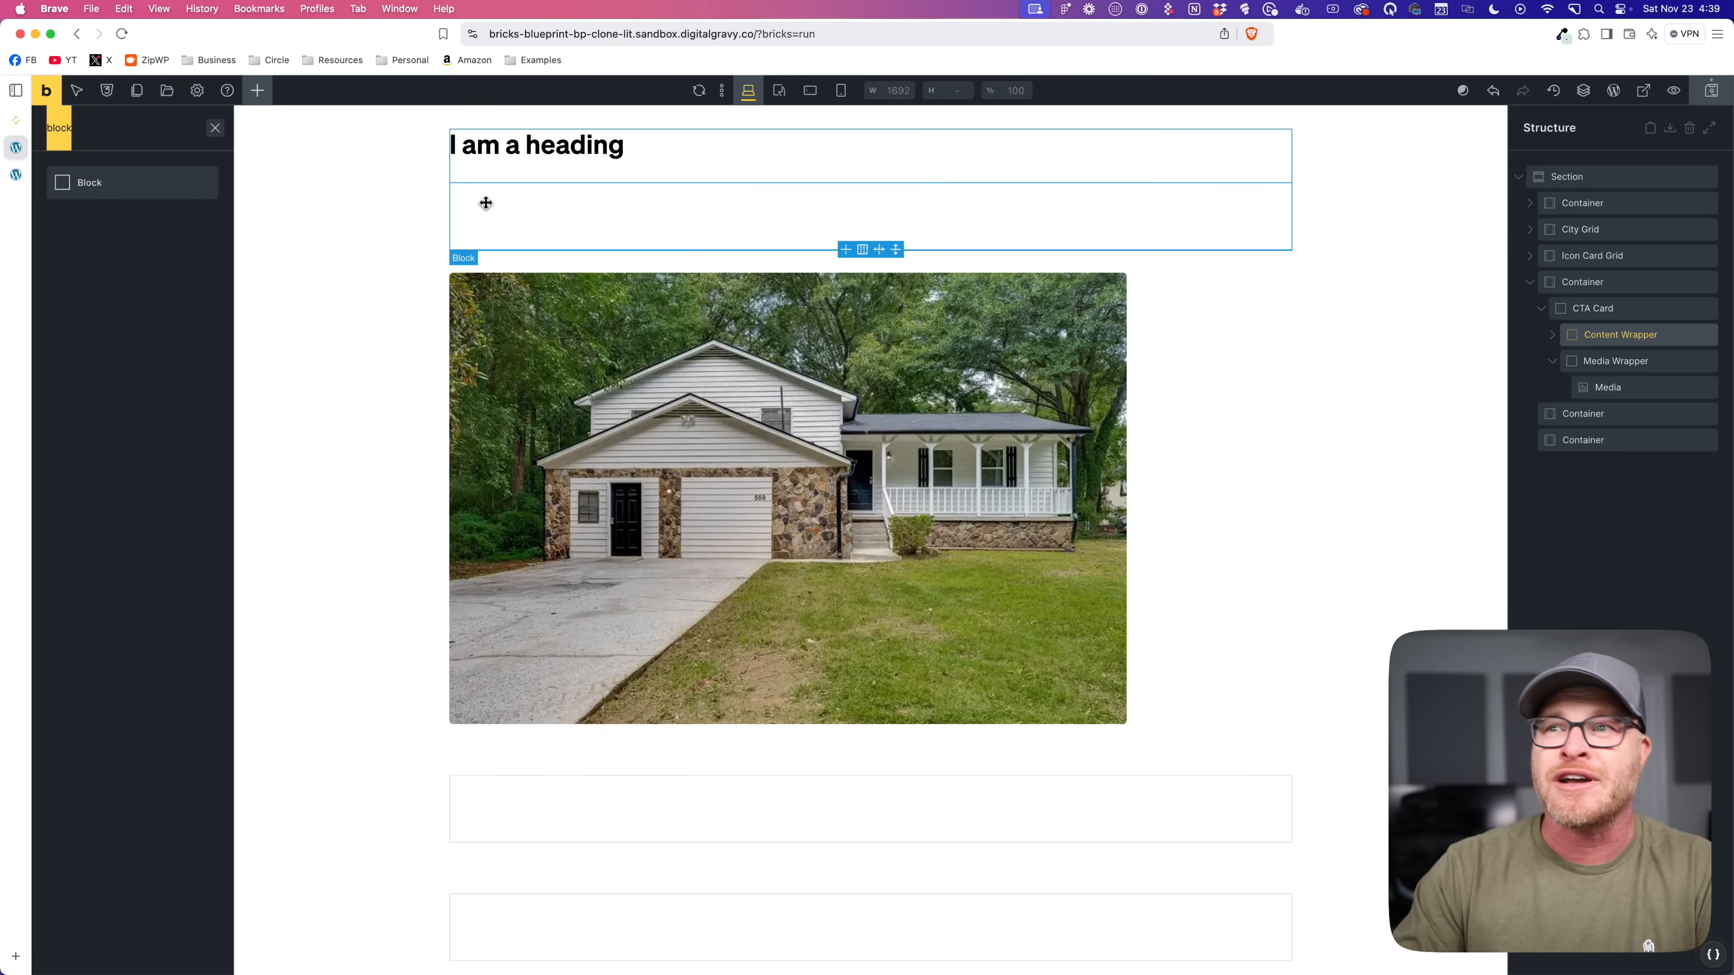
click(253, 93)
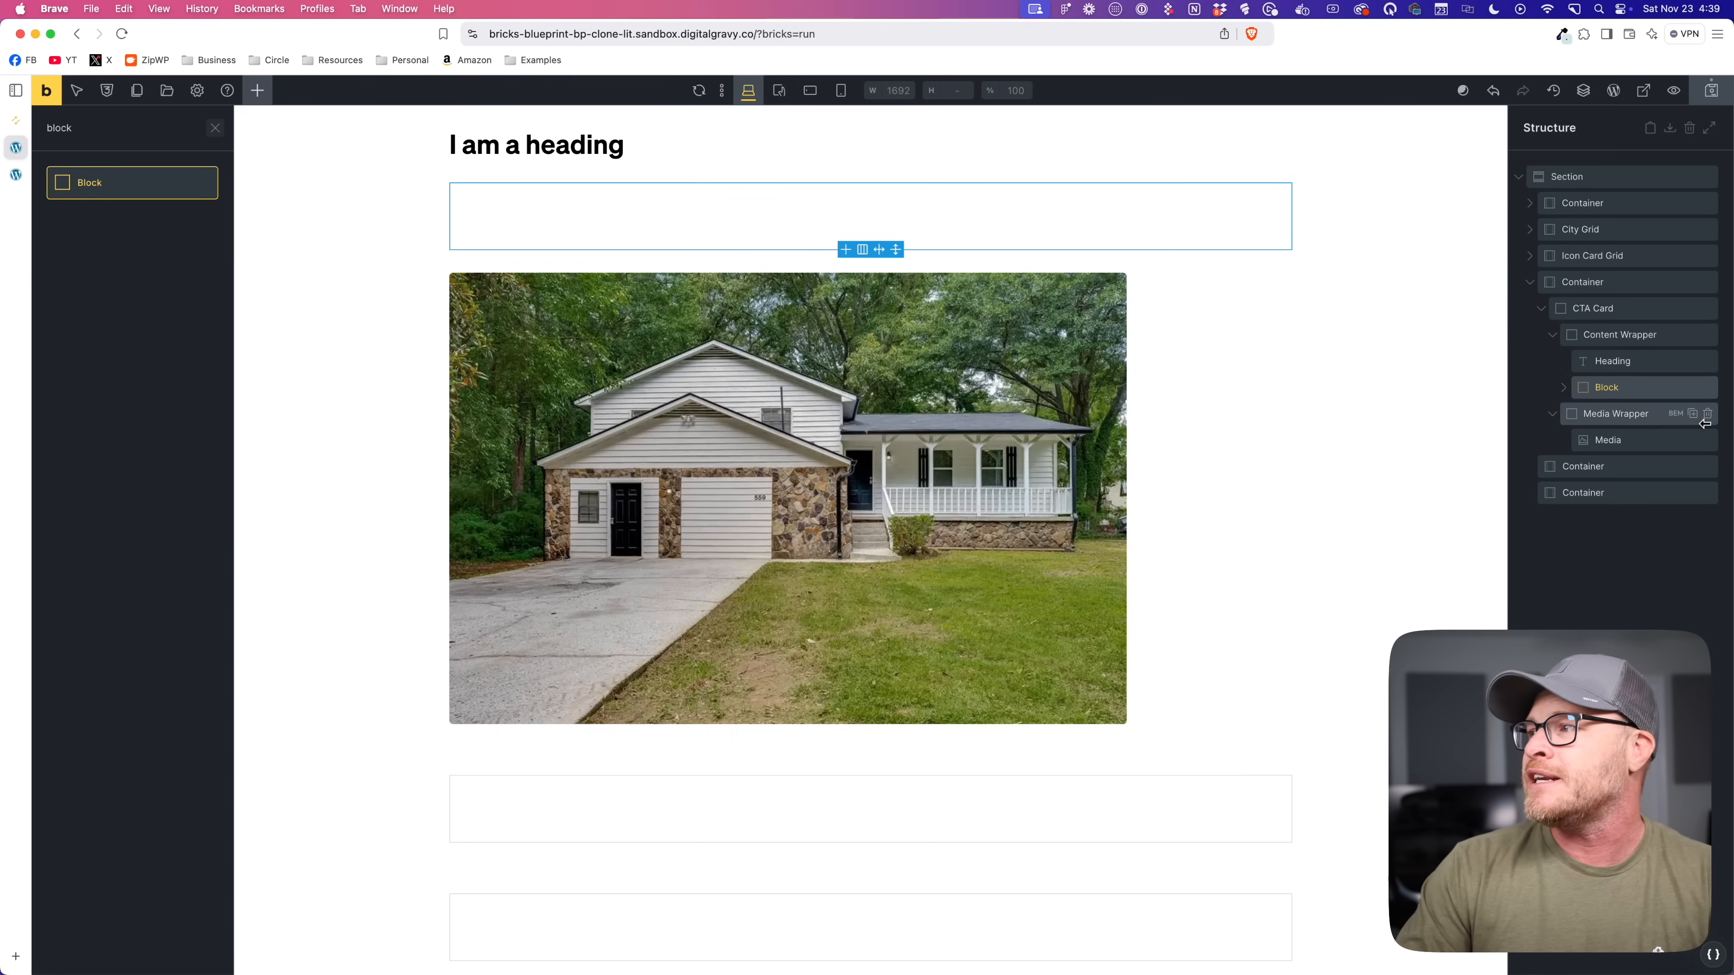
click(1604, 388)
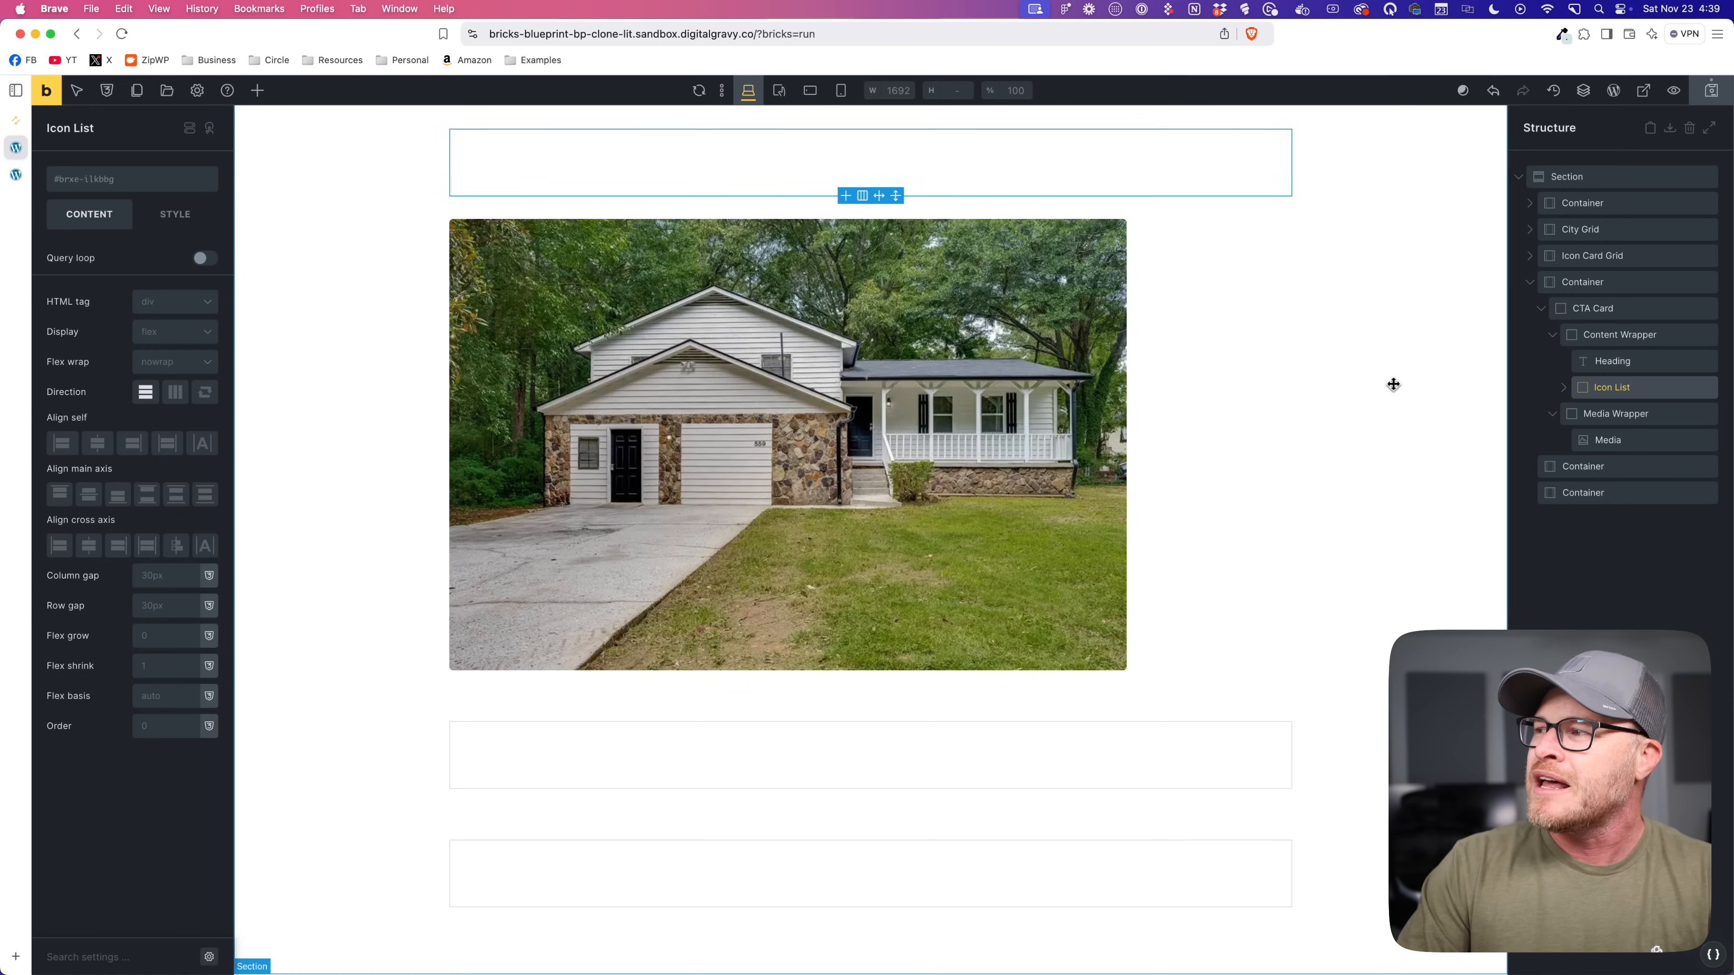
Step: Inspect the Icon List inside the first Feature Card of the top container as a reference for the CTA Card's list
click(1530, 205)
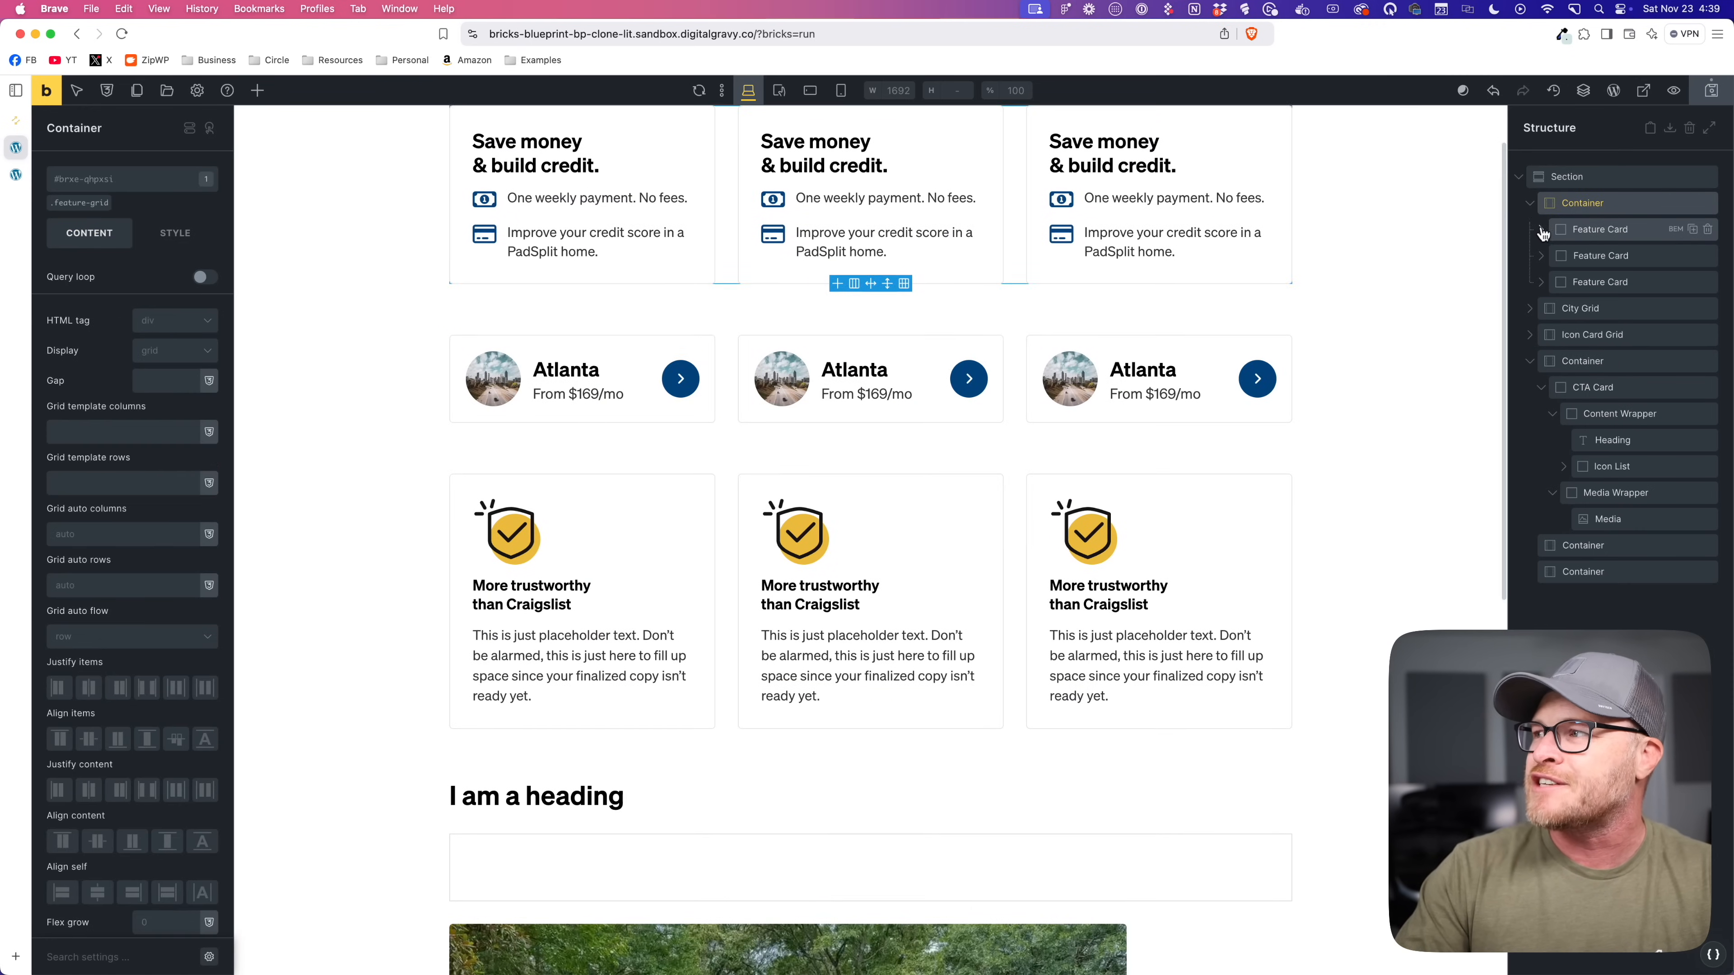
click(1544, 232)
click(1608, 287)
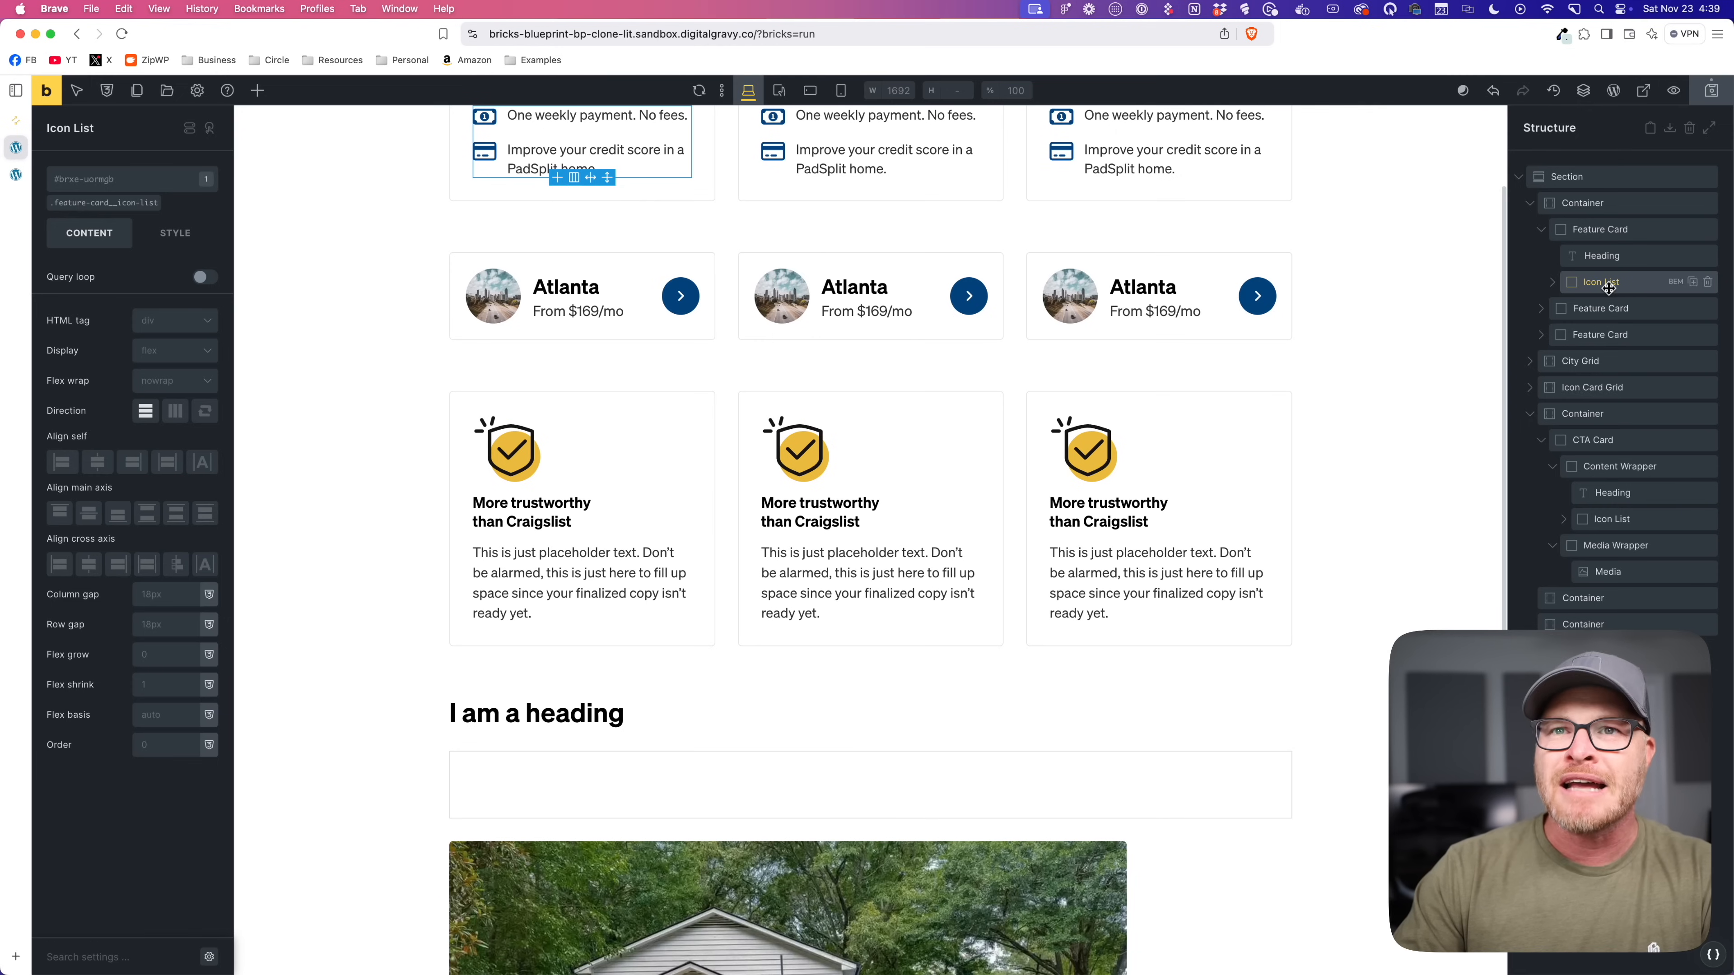
key(super+c)
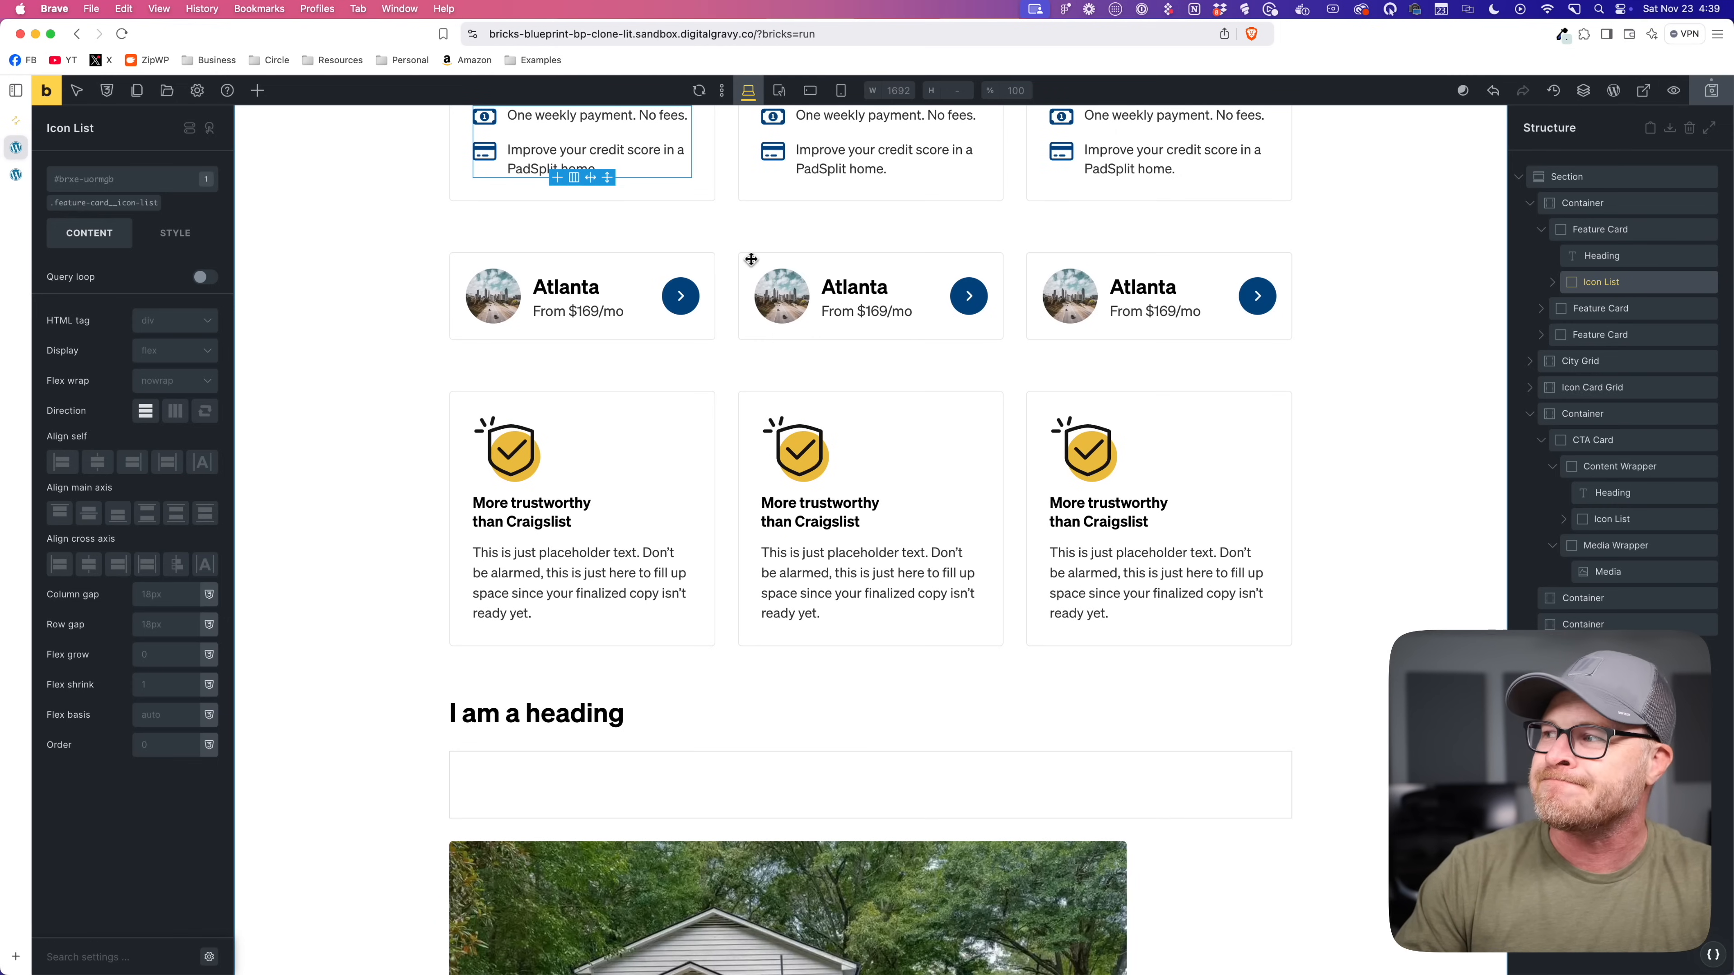
click(1608, 572)
click(1610, 467)
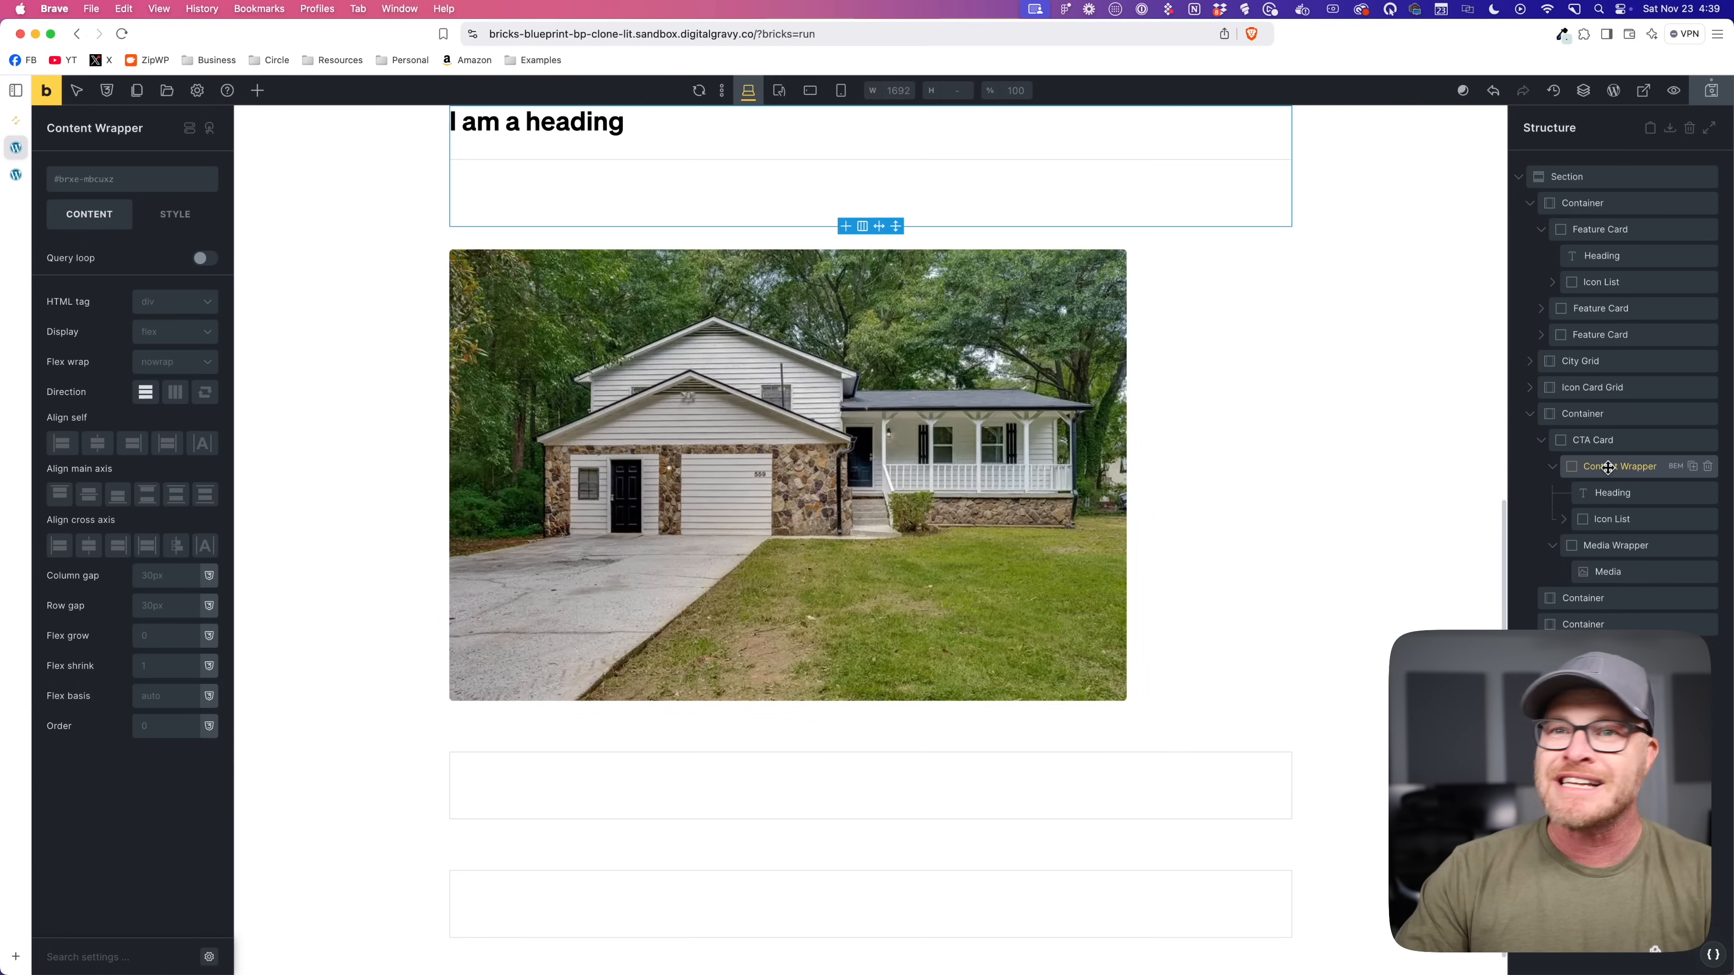
click(1593, 440)
Step: Rename the block nested in the CTA Card's Icon List as Icon List Item
click(1628, 519)
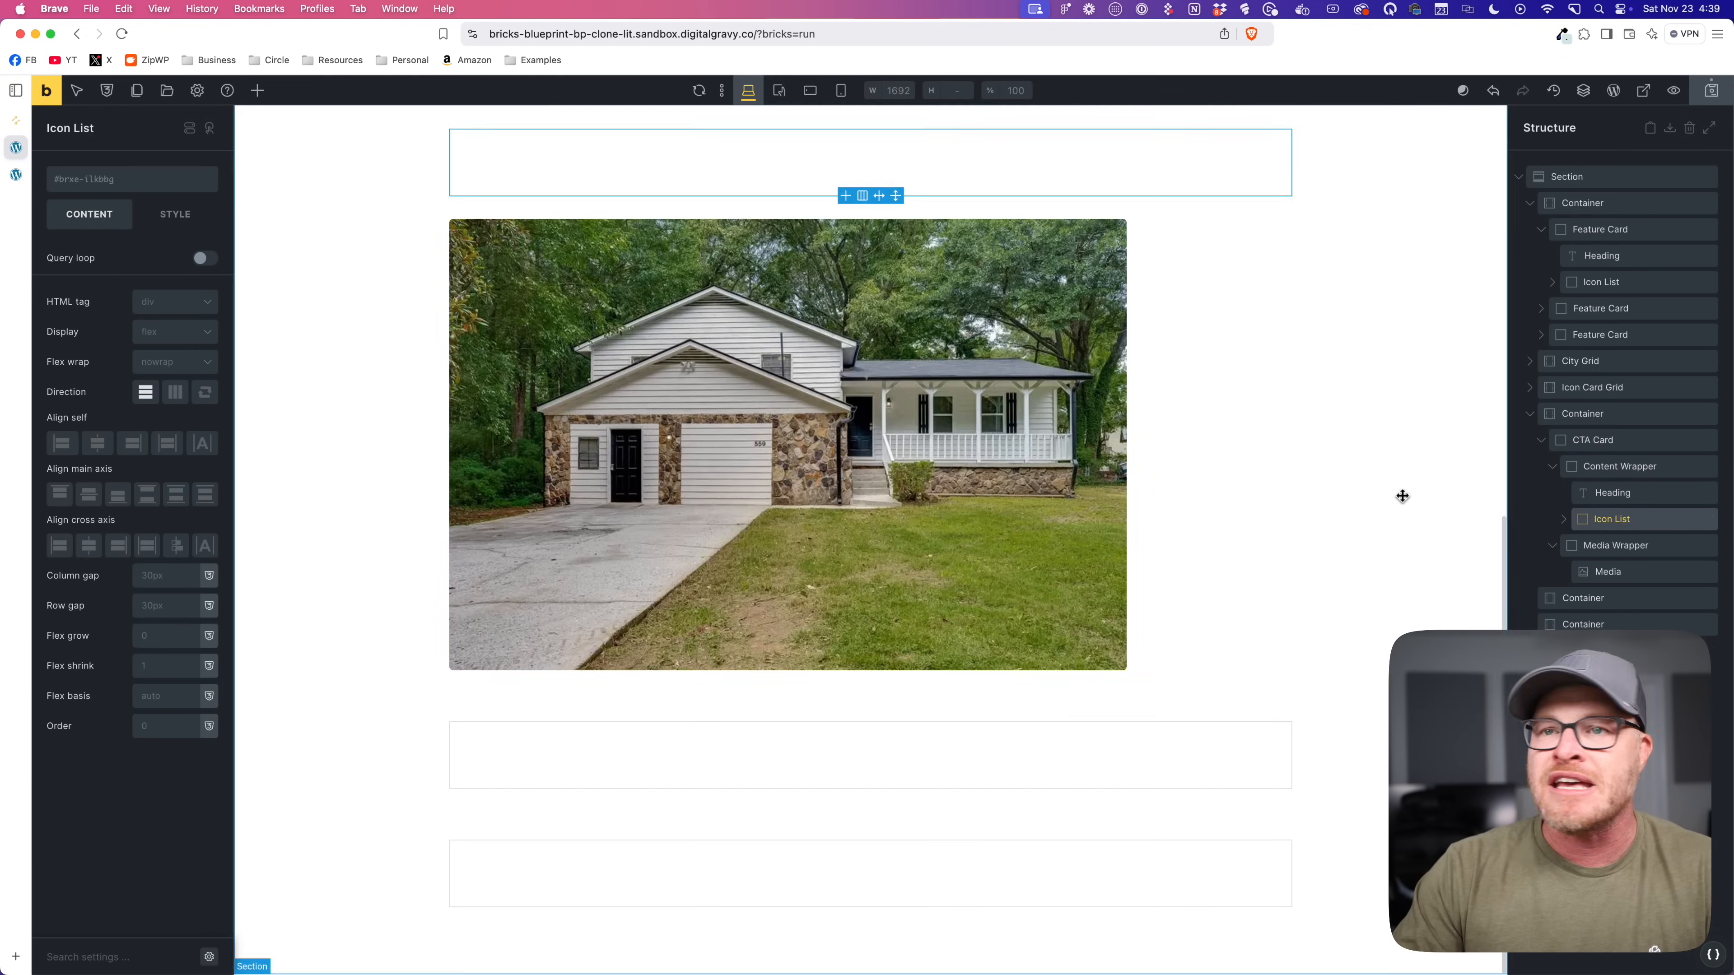
click(1561, 520)
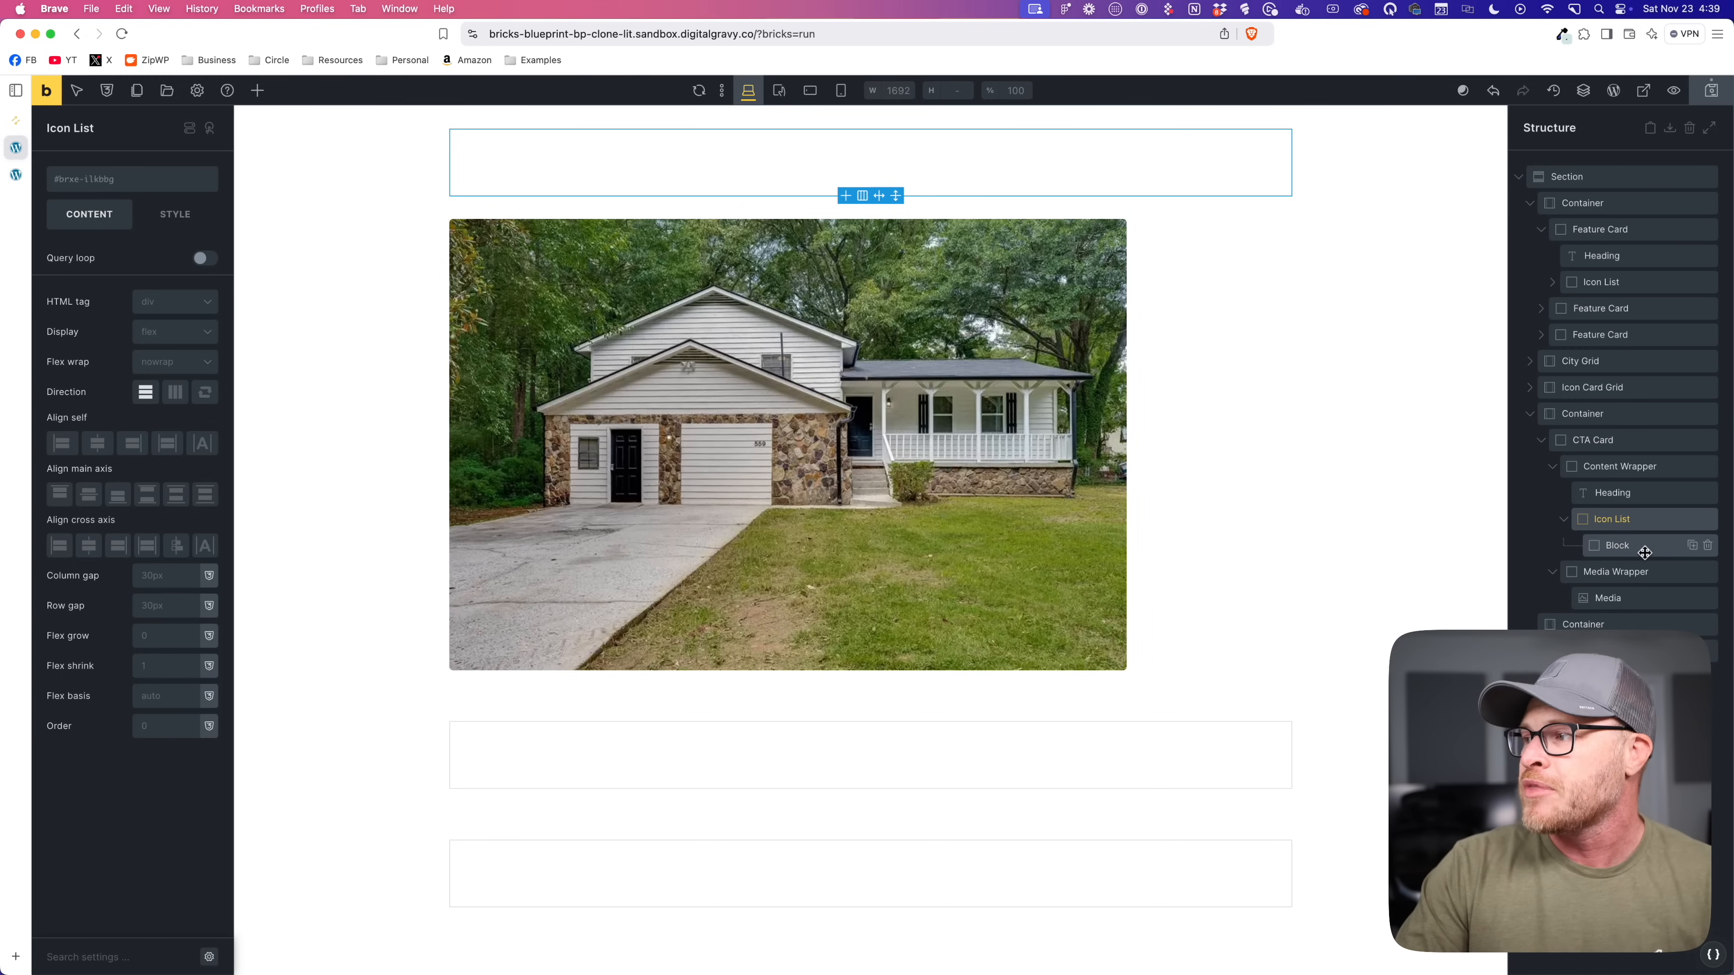
click(1635, 546)
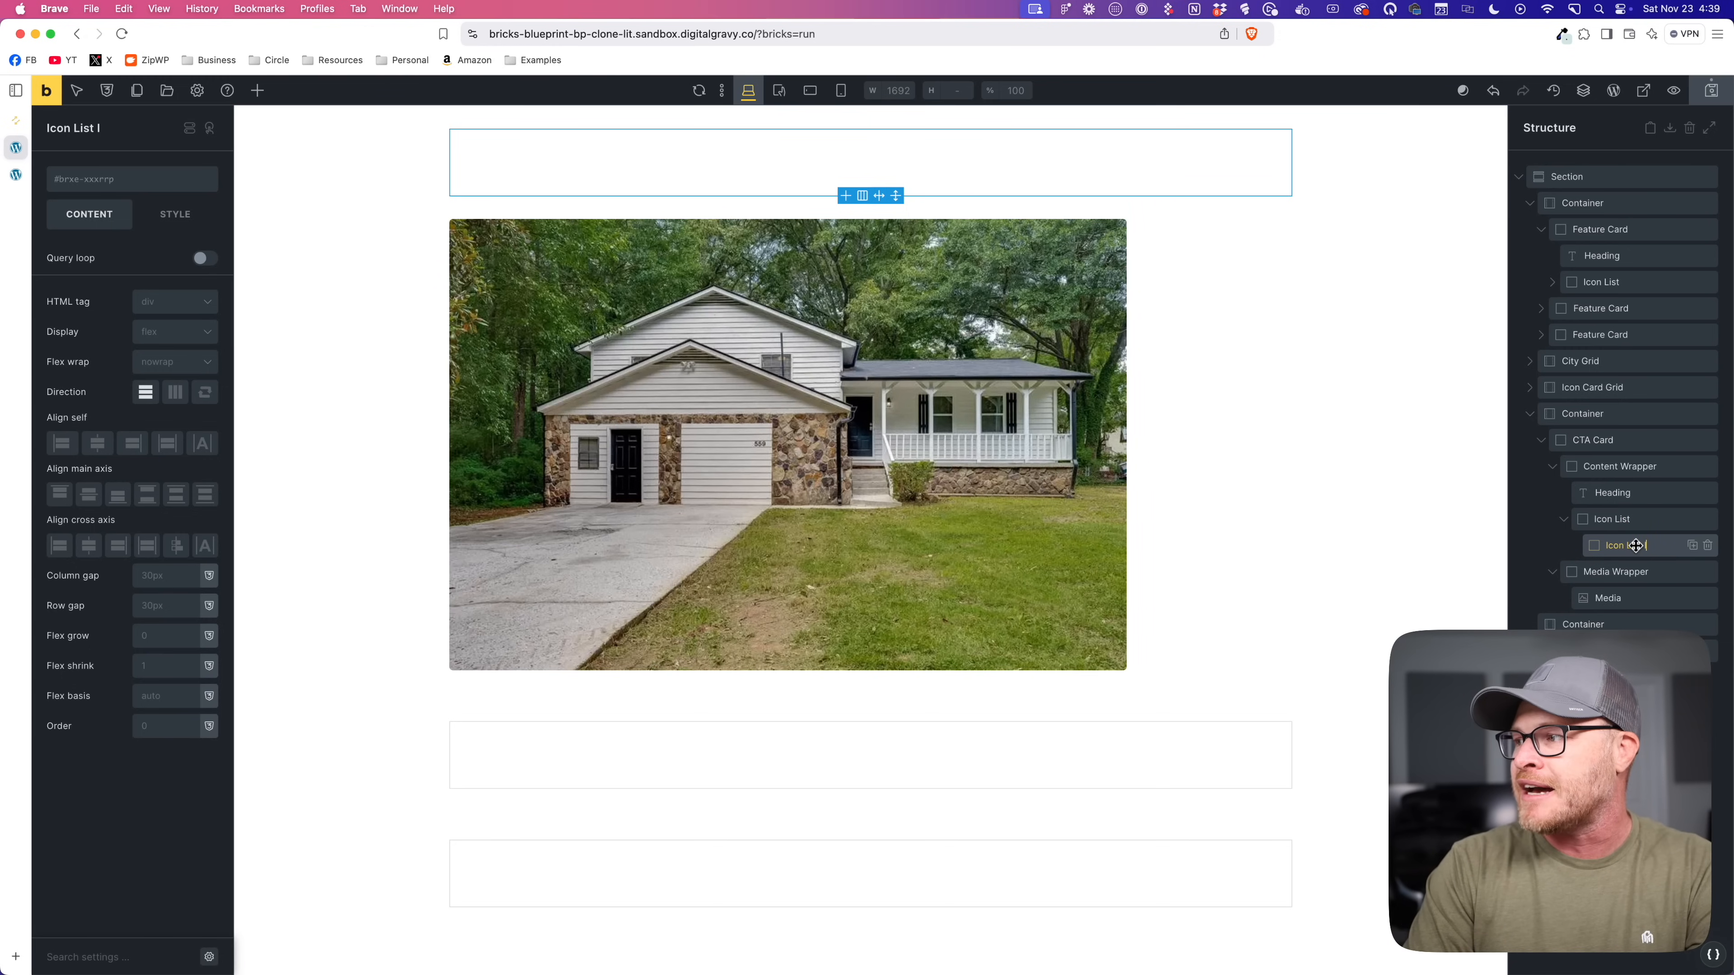
Step: Add an icon element and a basic text element inside the Icon List Item
click(261, 90)
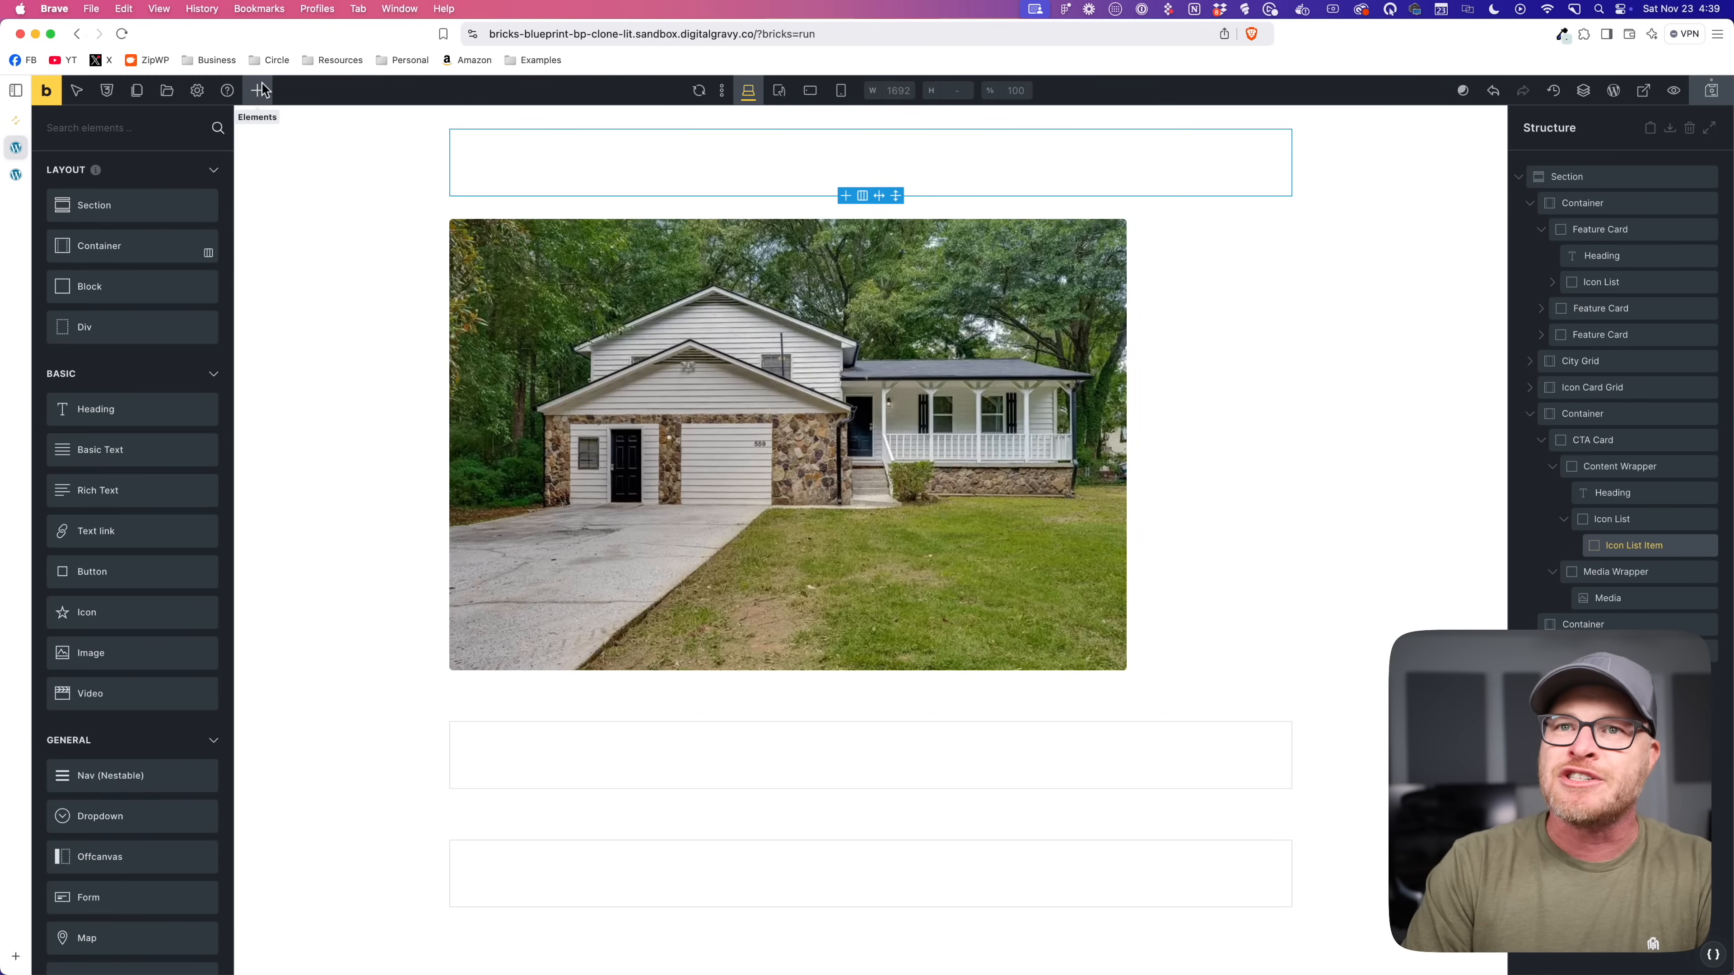
text(icon)
key(Tab)
key(Return)
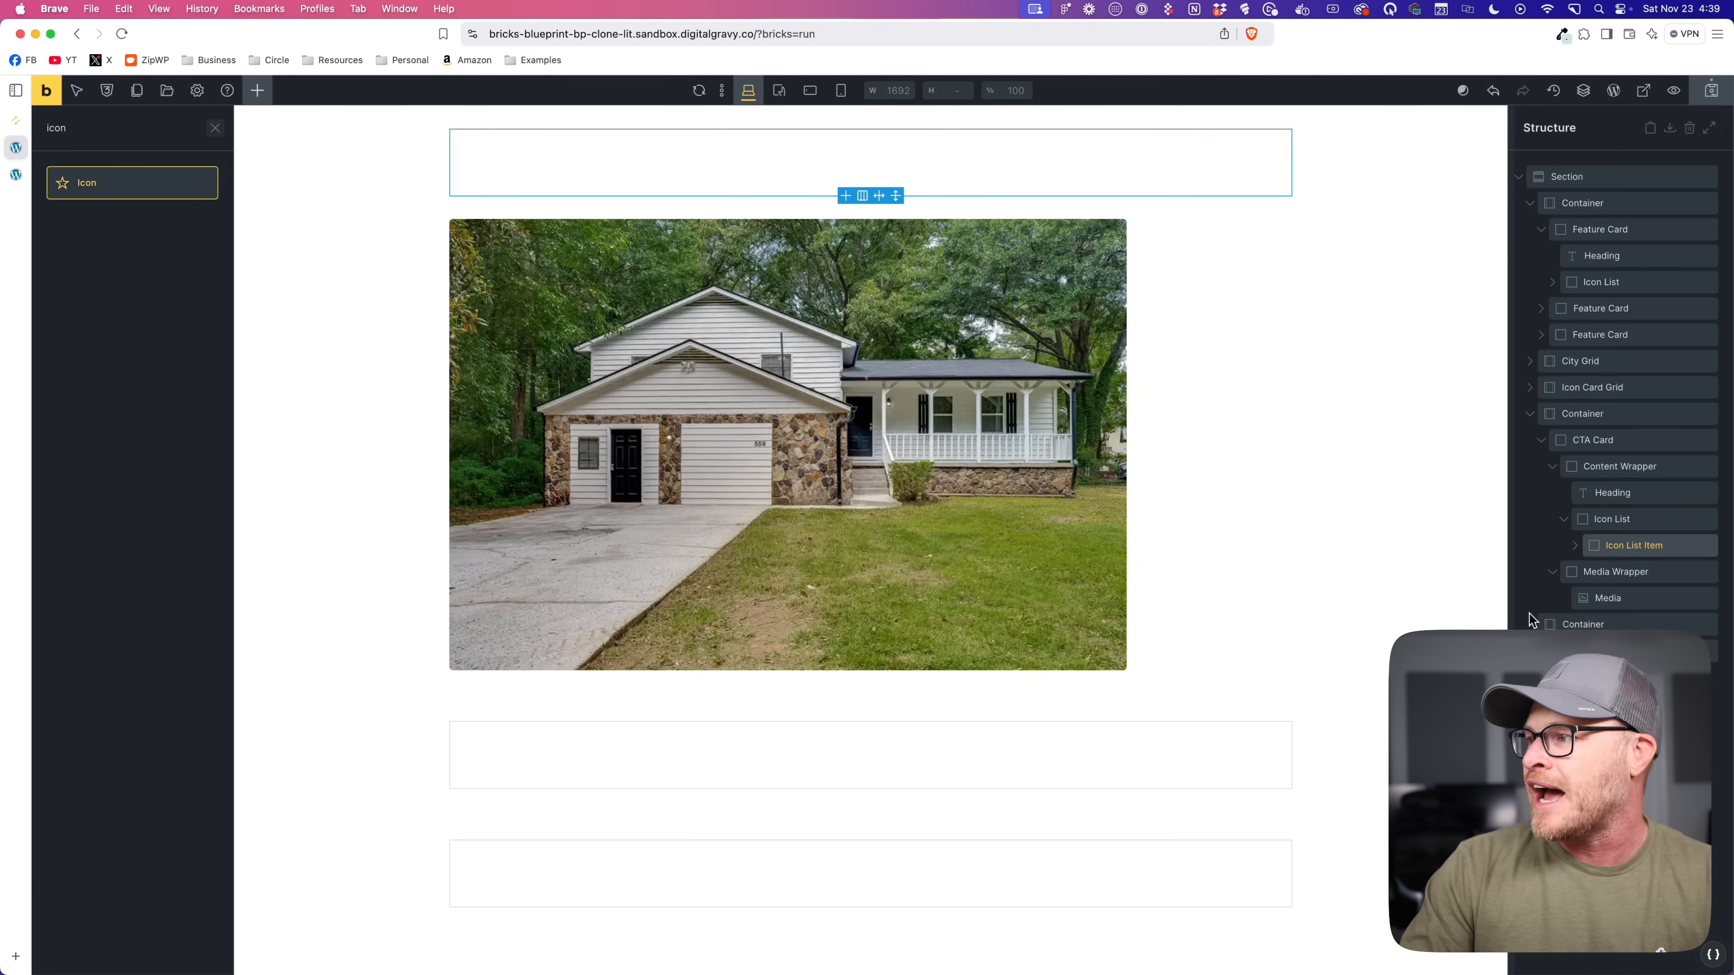
click(1575, 546)
click(258, 90)
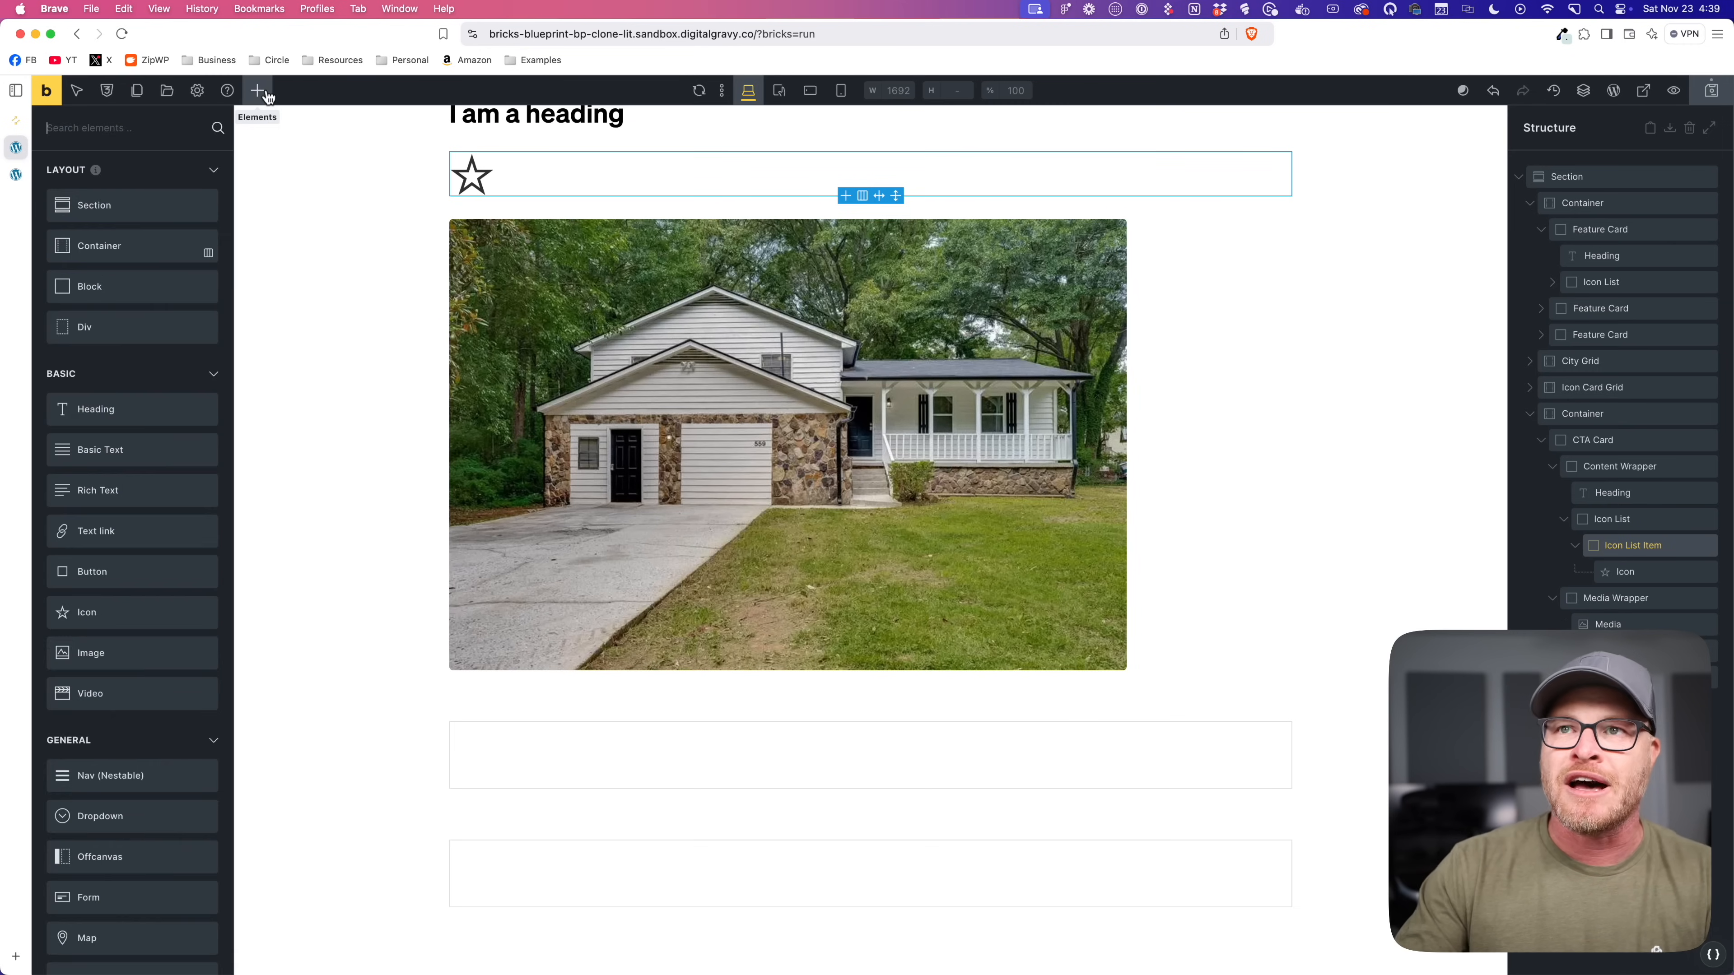
text(text)
key(Tab)
key(Return)
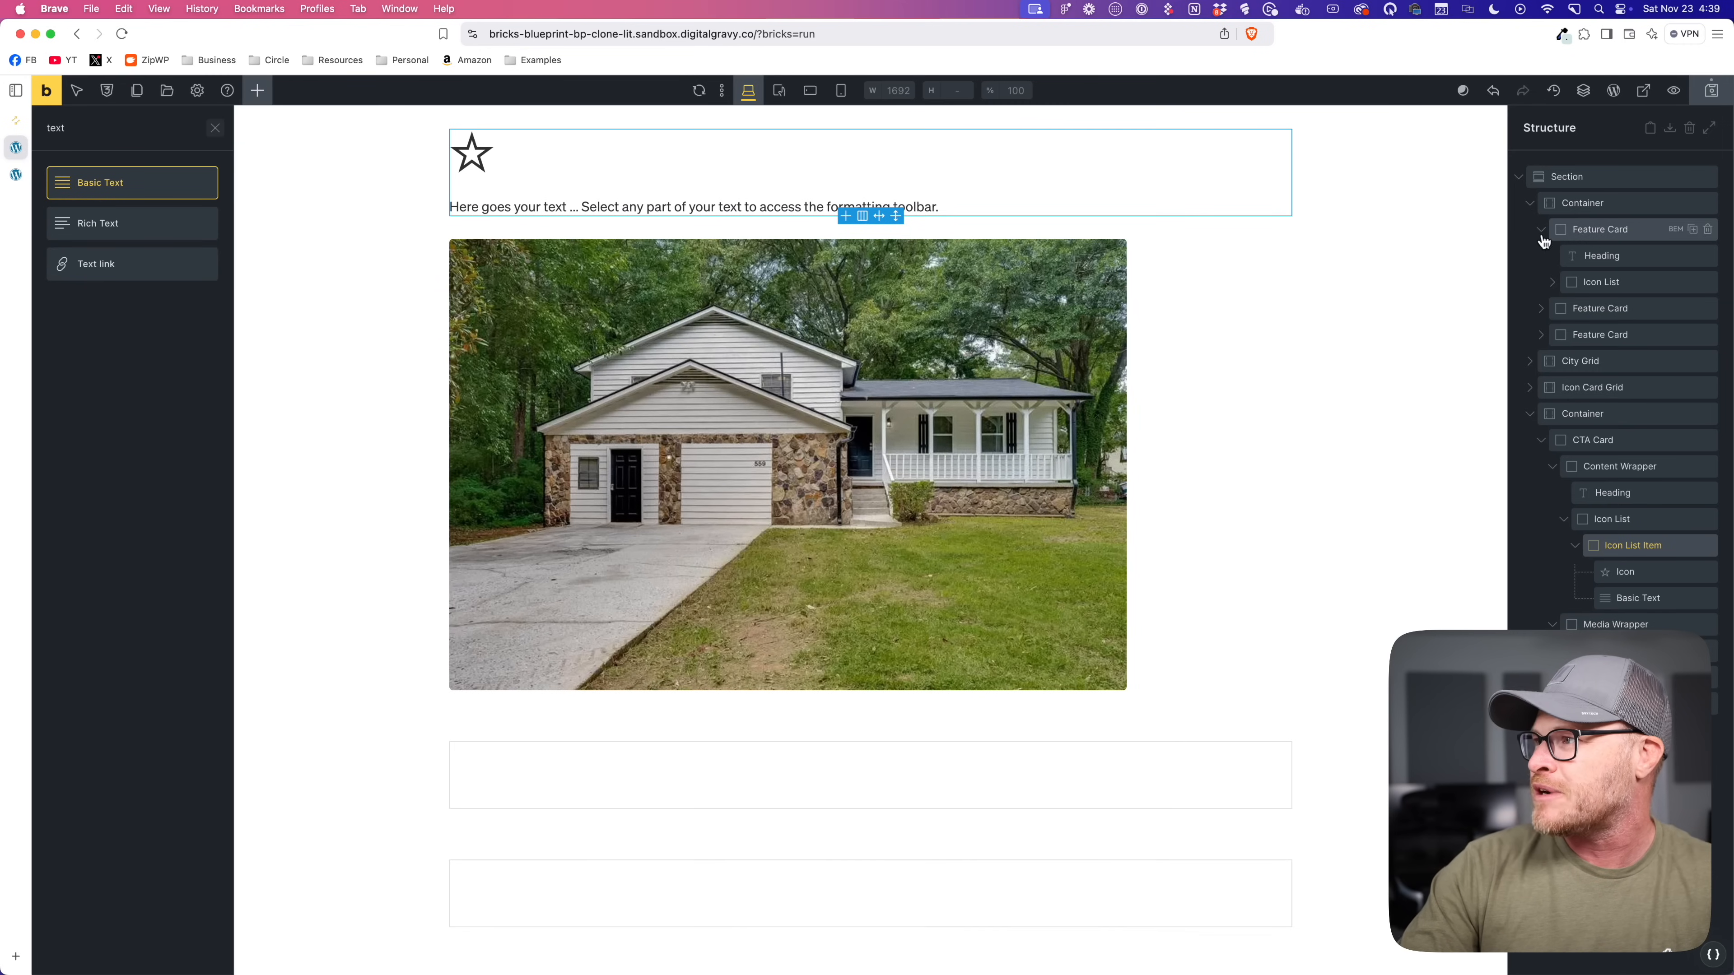
Step: Collapse the feature card container, then rename the basic text Icon List Label and the icon Icon List Icon
click(1536, 202)
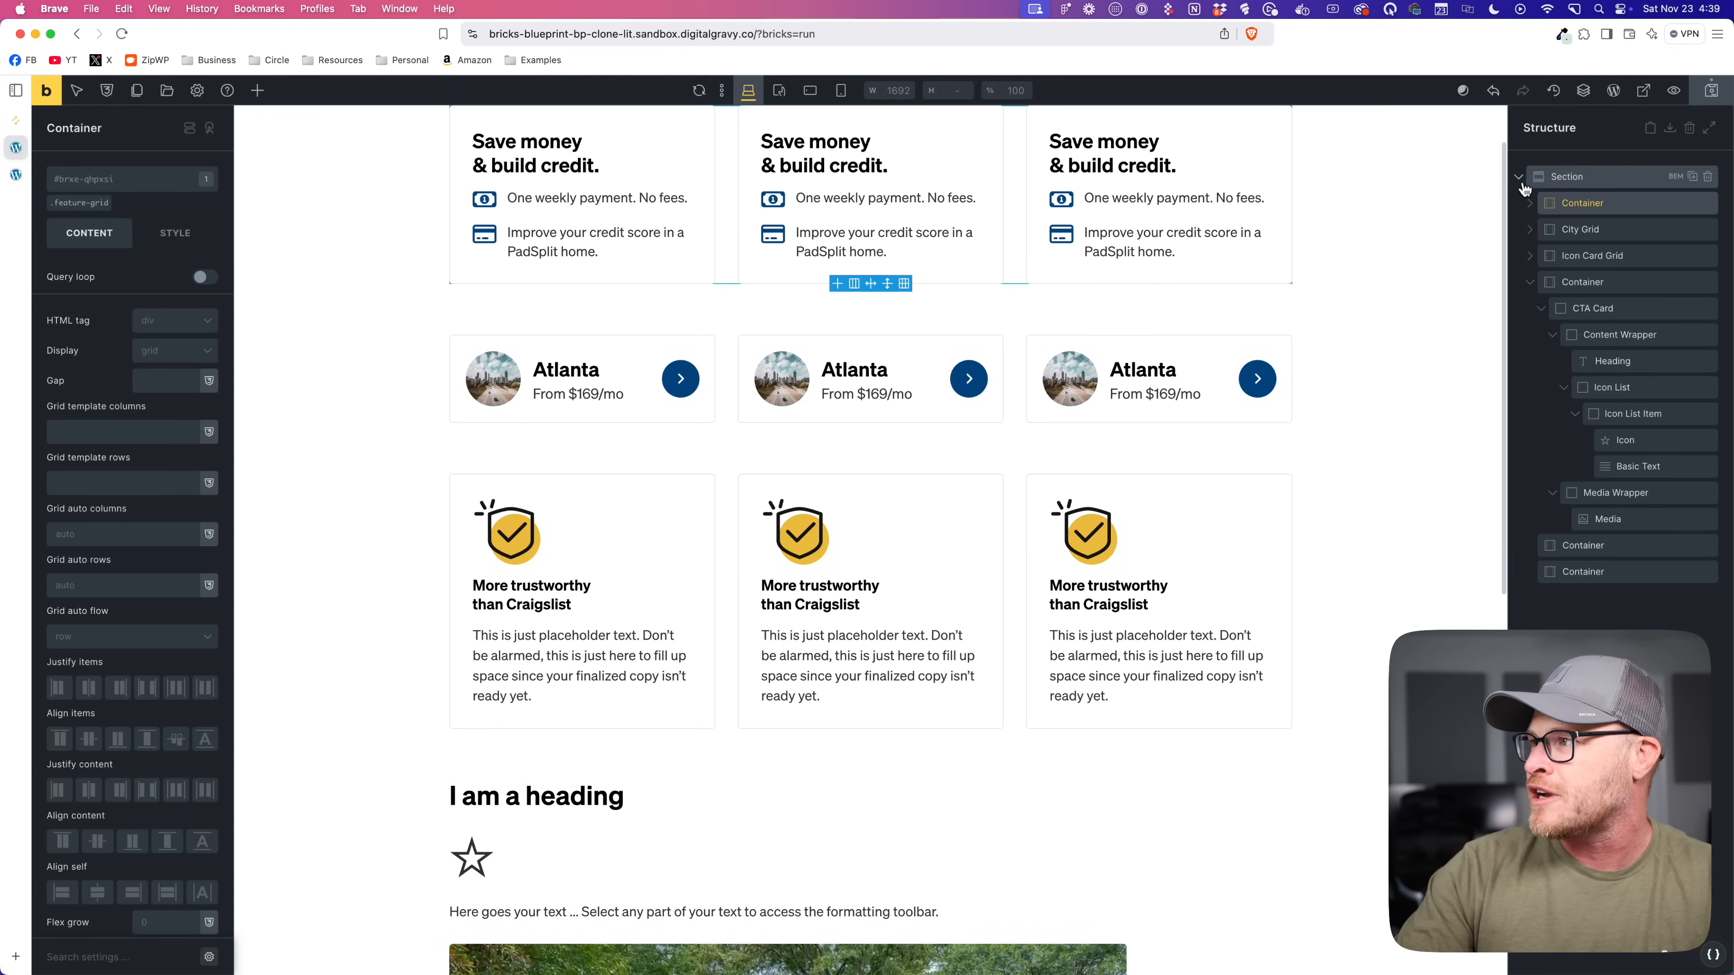
double_click(1631, 468)
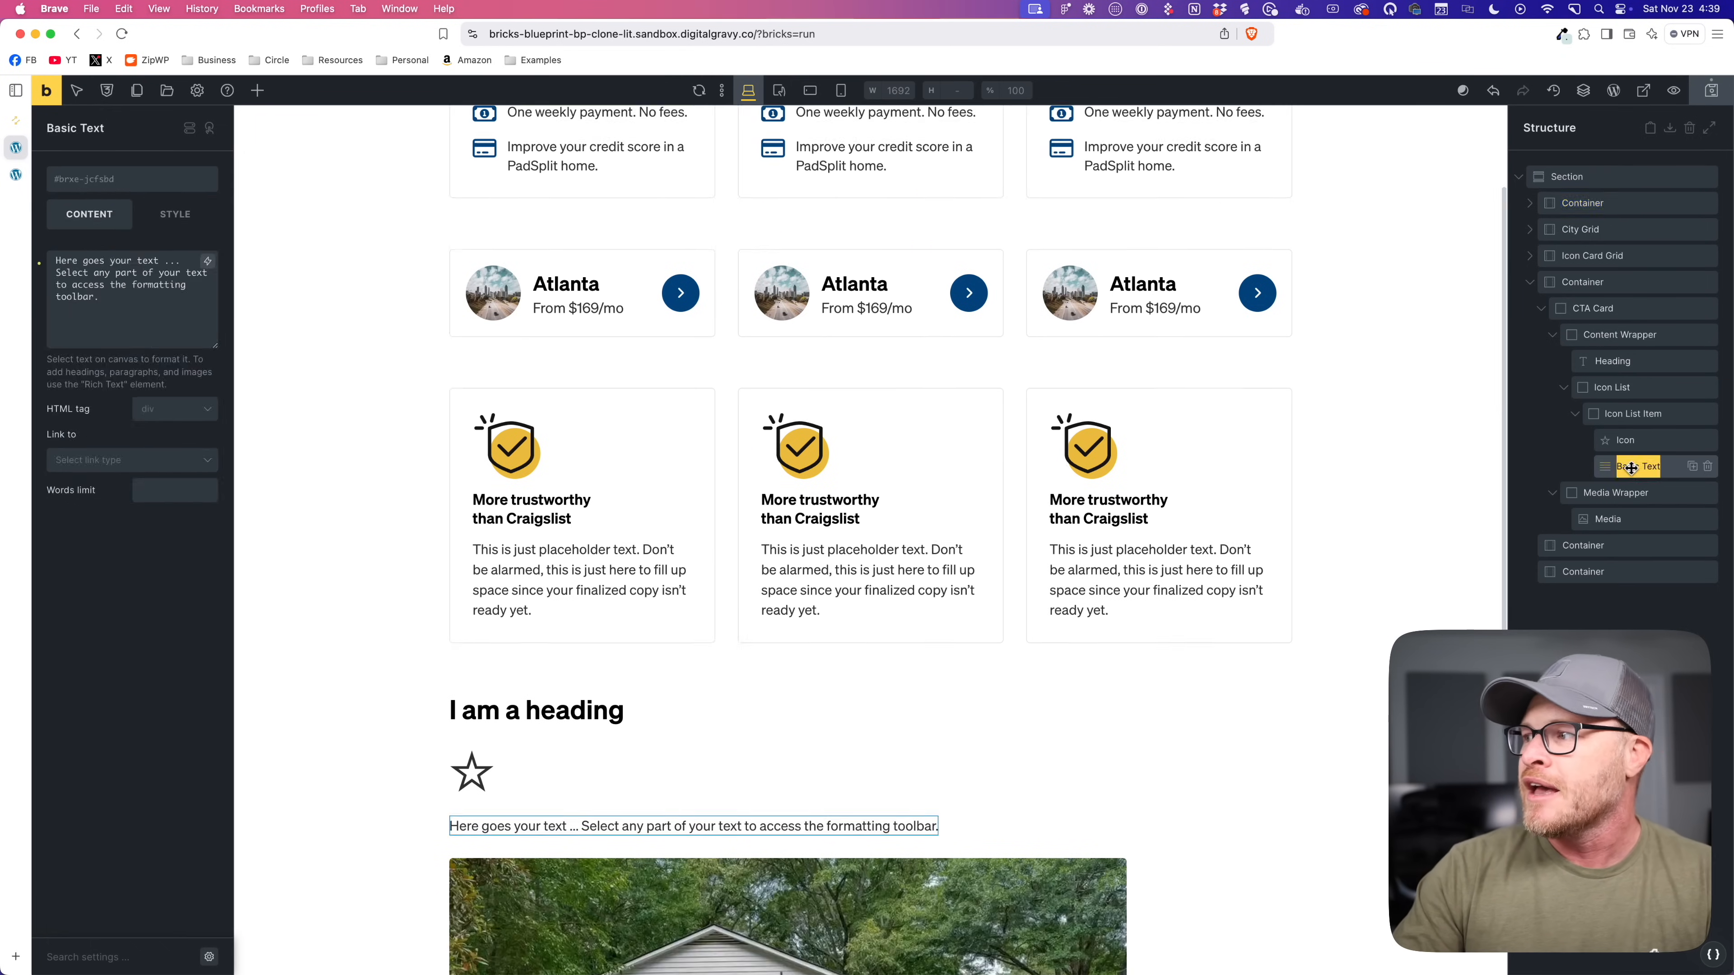
text(Icon List Label)
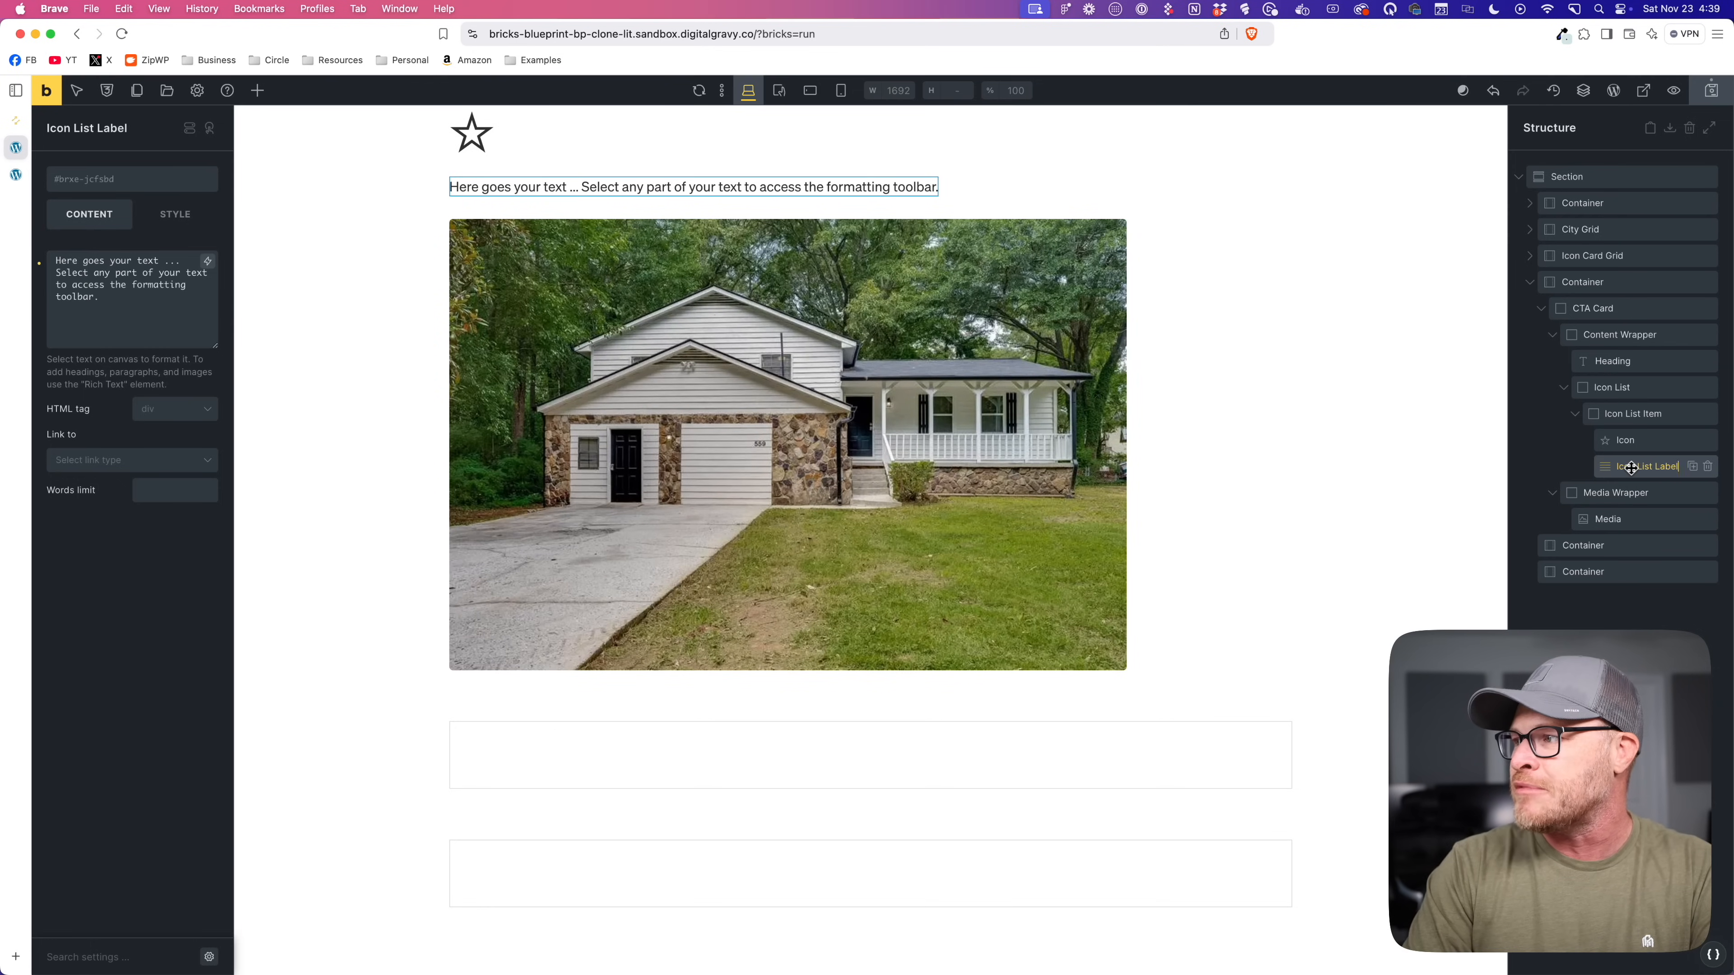
double_click(1630, 441)
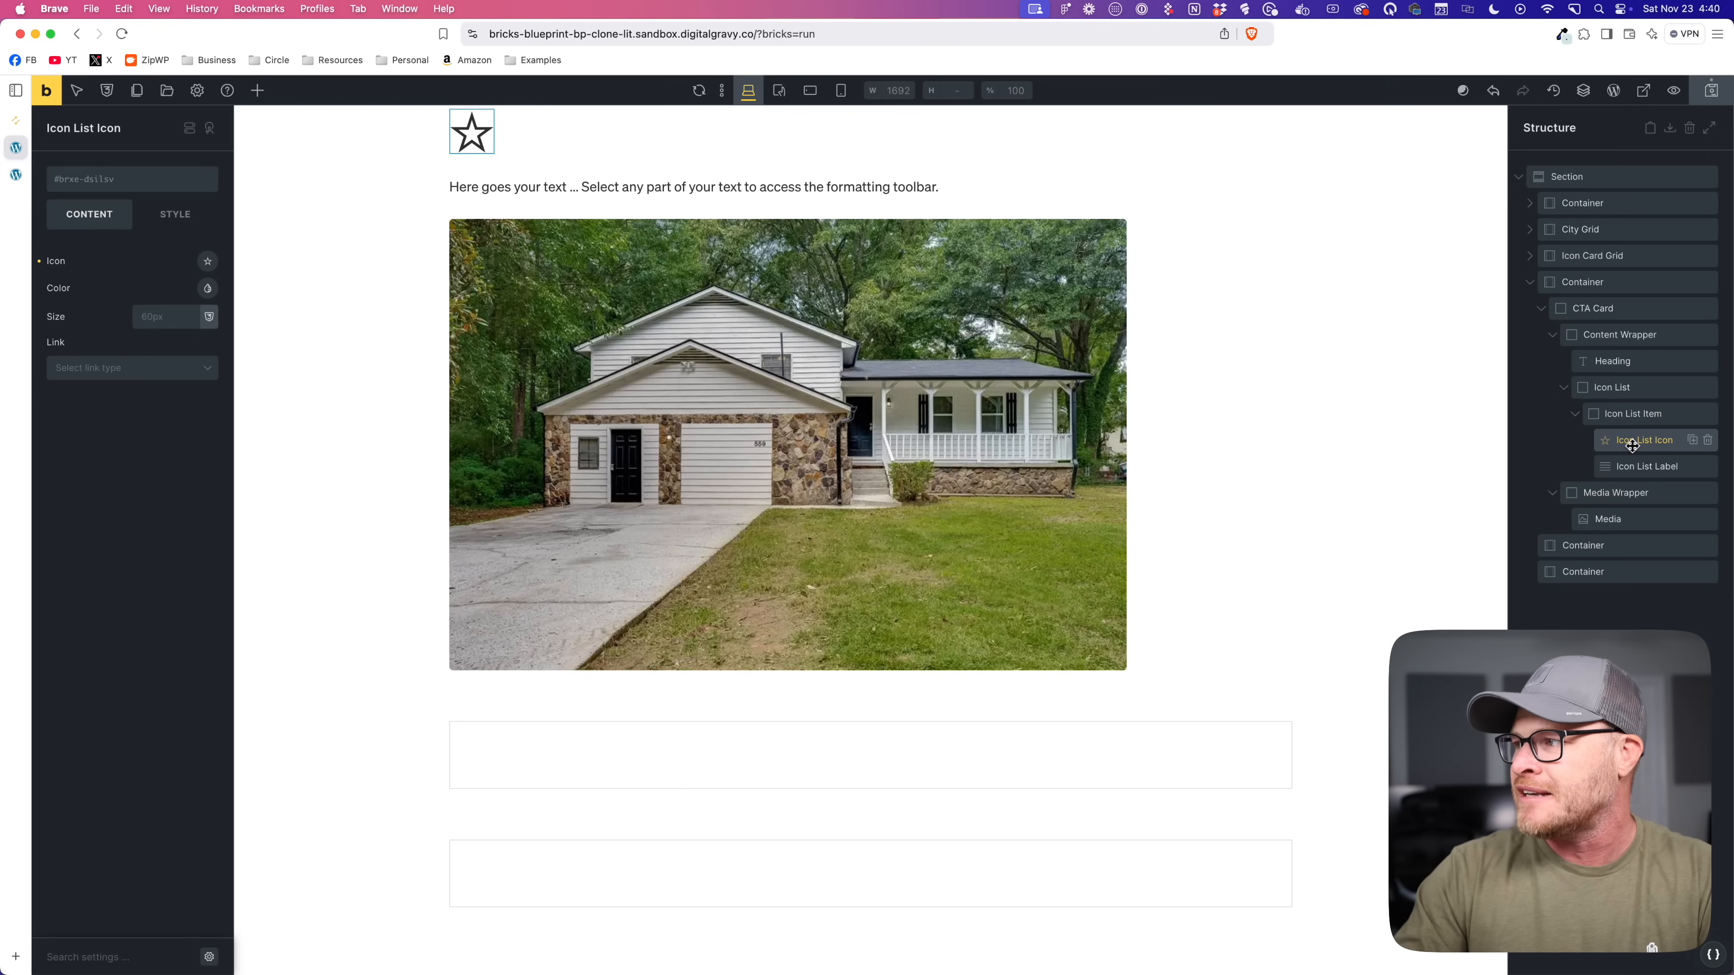
Step: Add a custom attribute named data-icon-list to the CTA Card's Icon List
click(1631, 388)
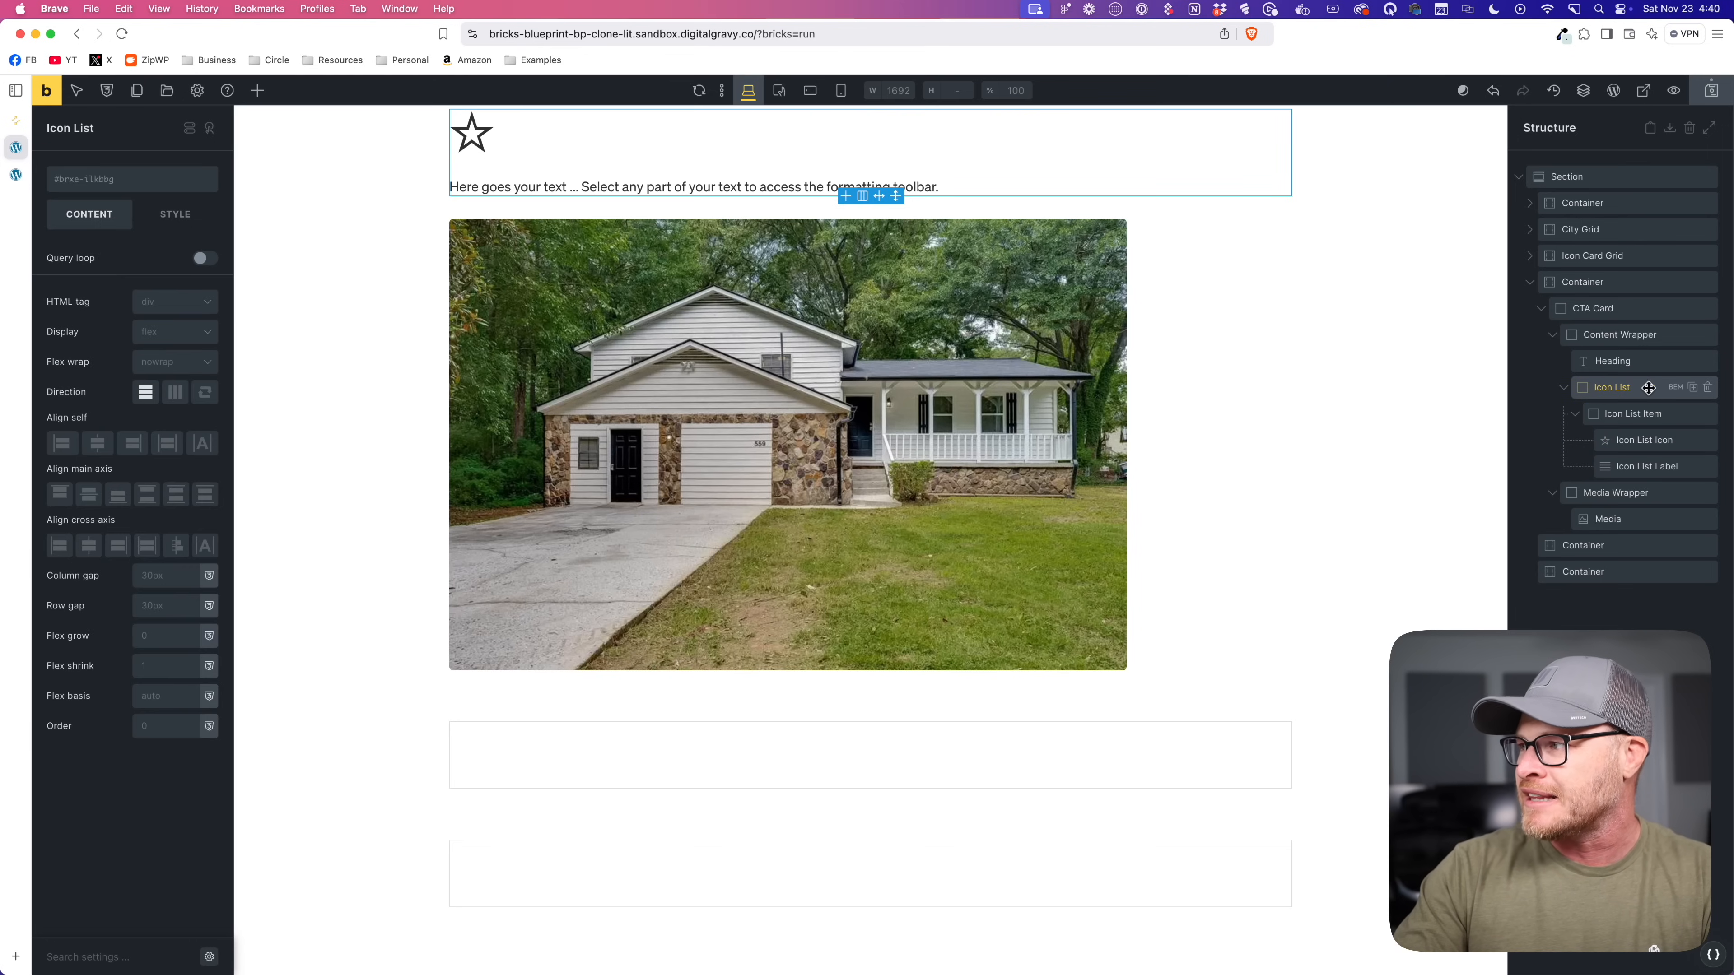
click(1564, 387)
click(175, 214)
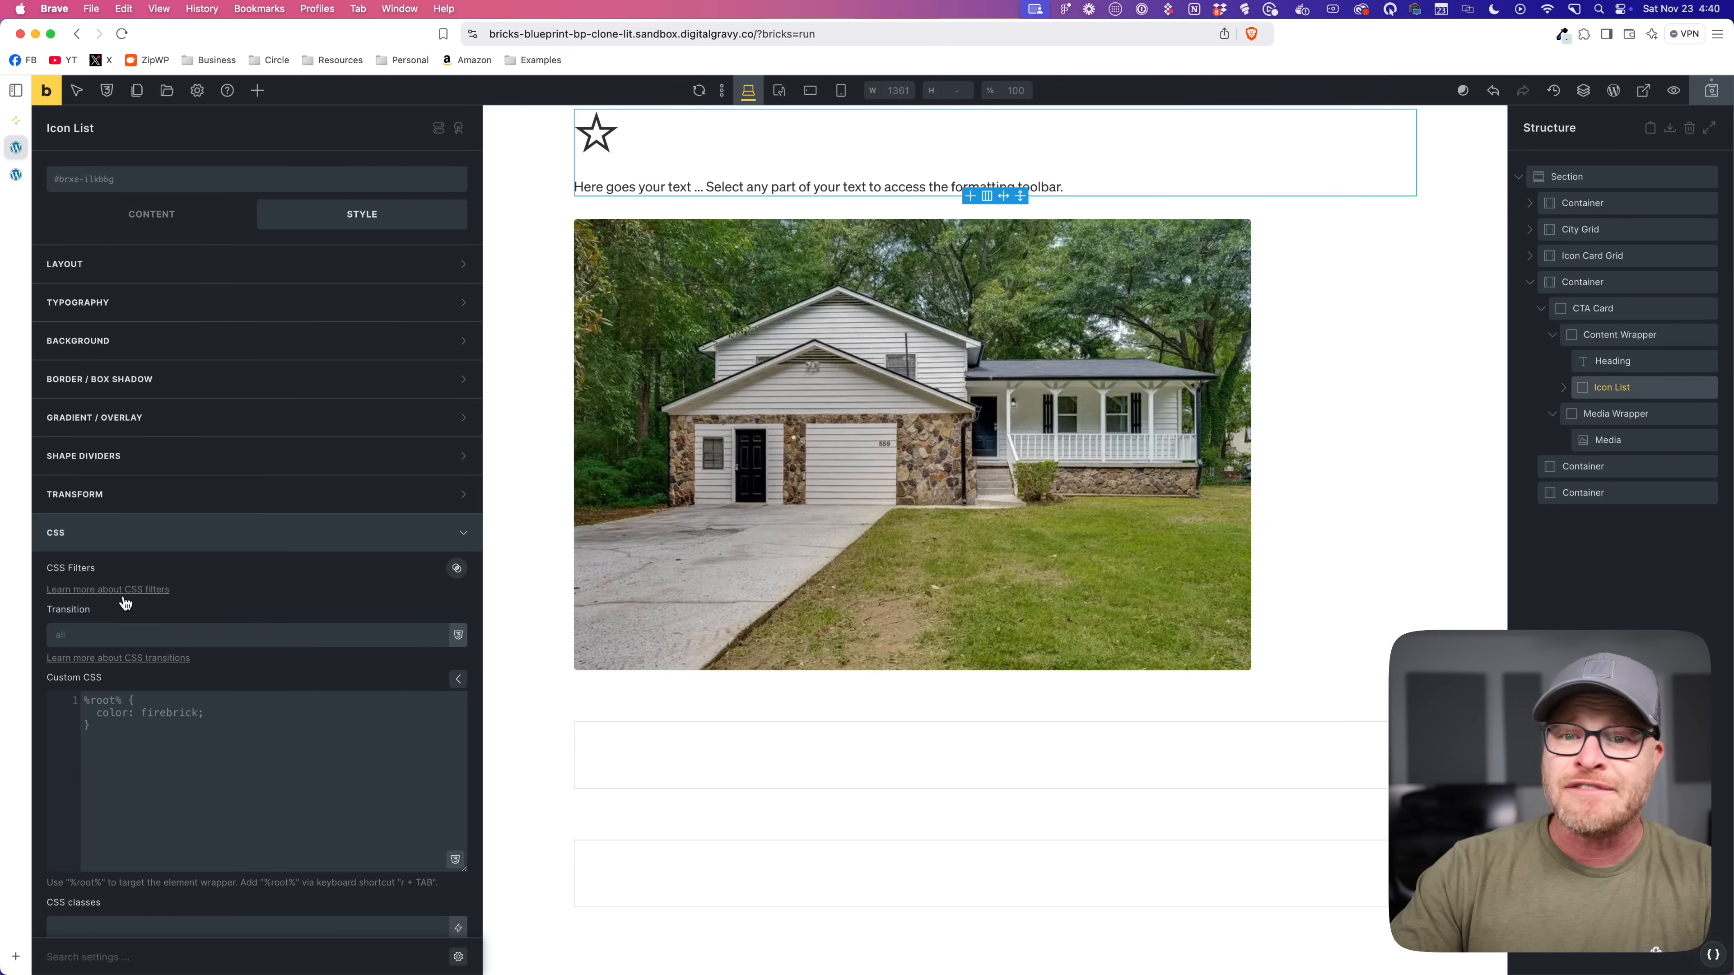
click(128, 550)
click(130, 572)
click(131, 649)
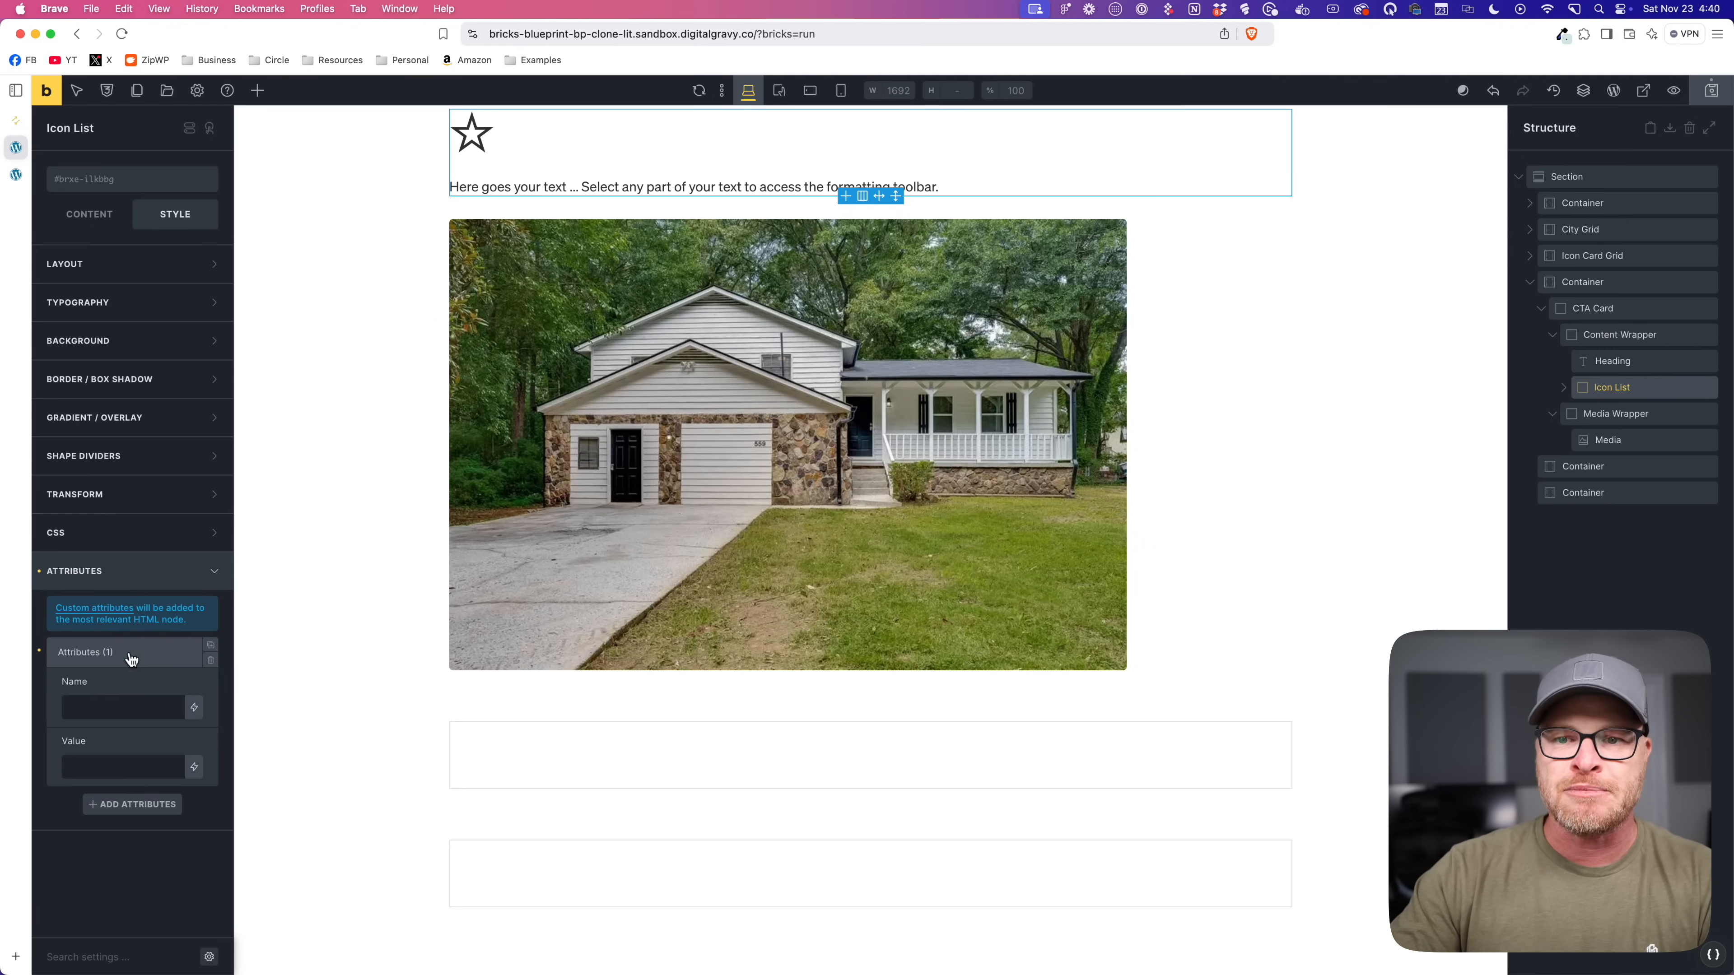
text(data-icon-li)
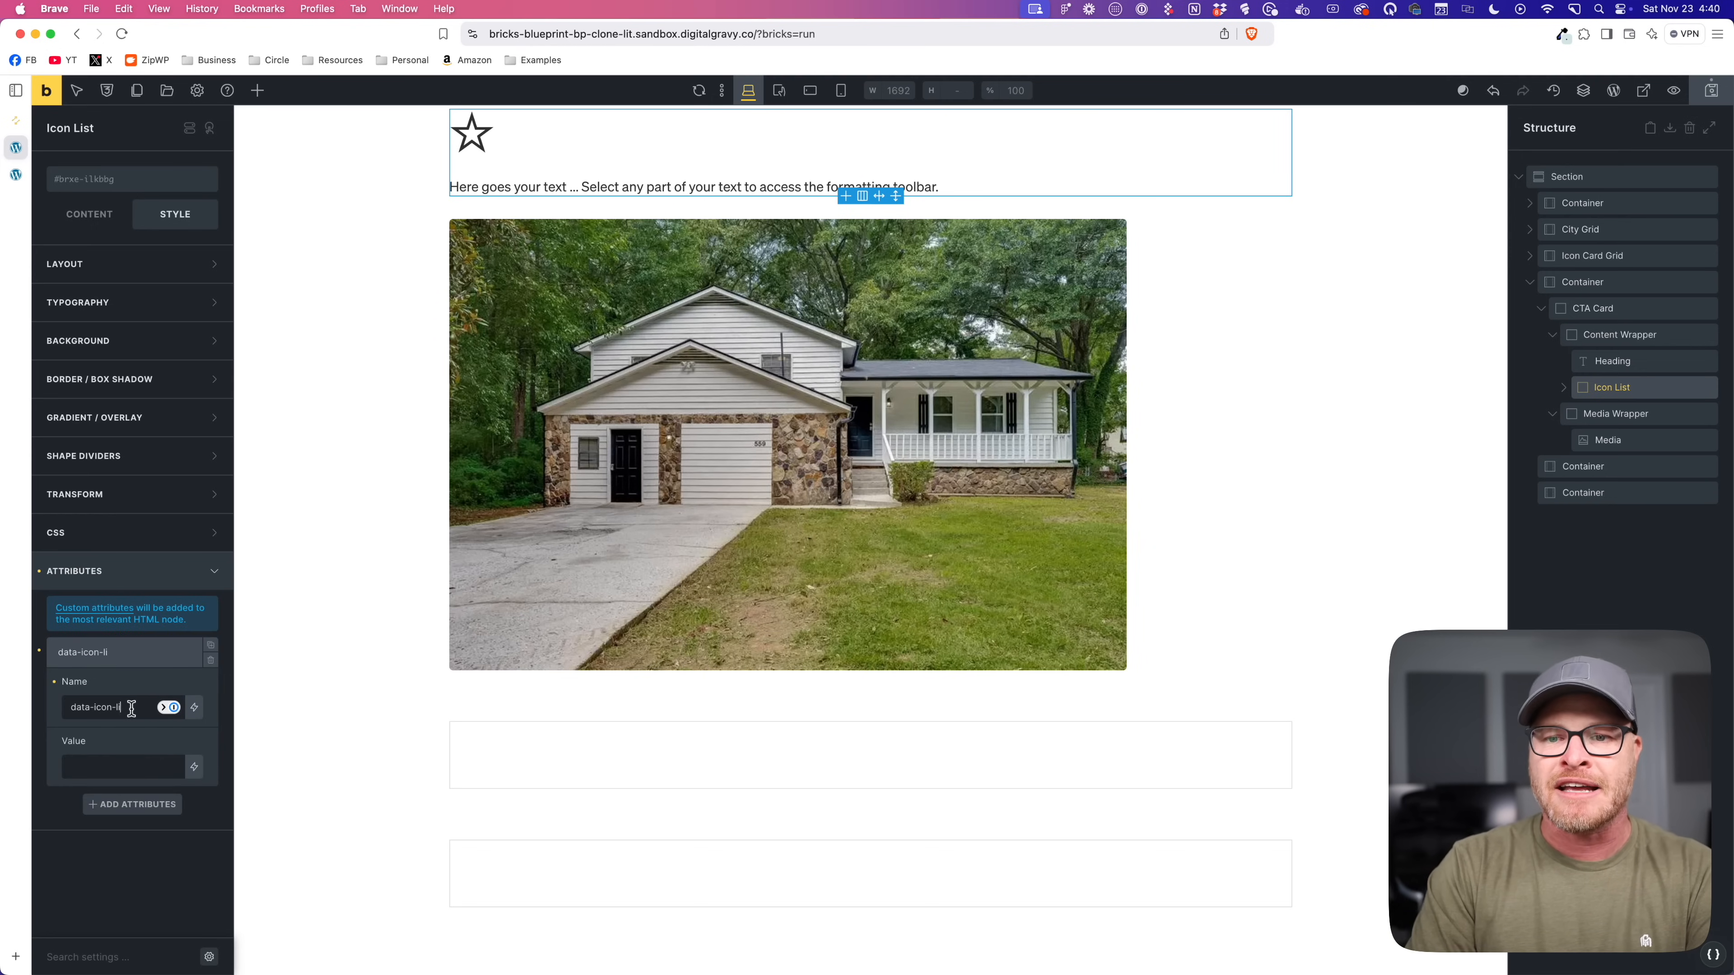
text(st)
scroll(389, 452, up, 4)
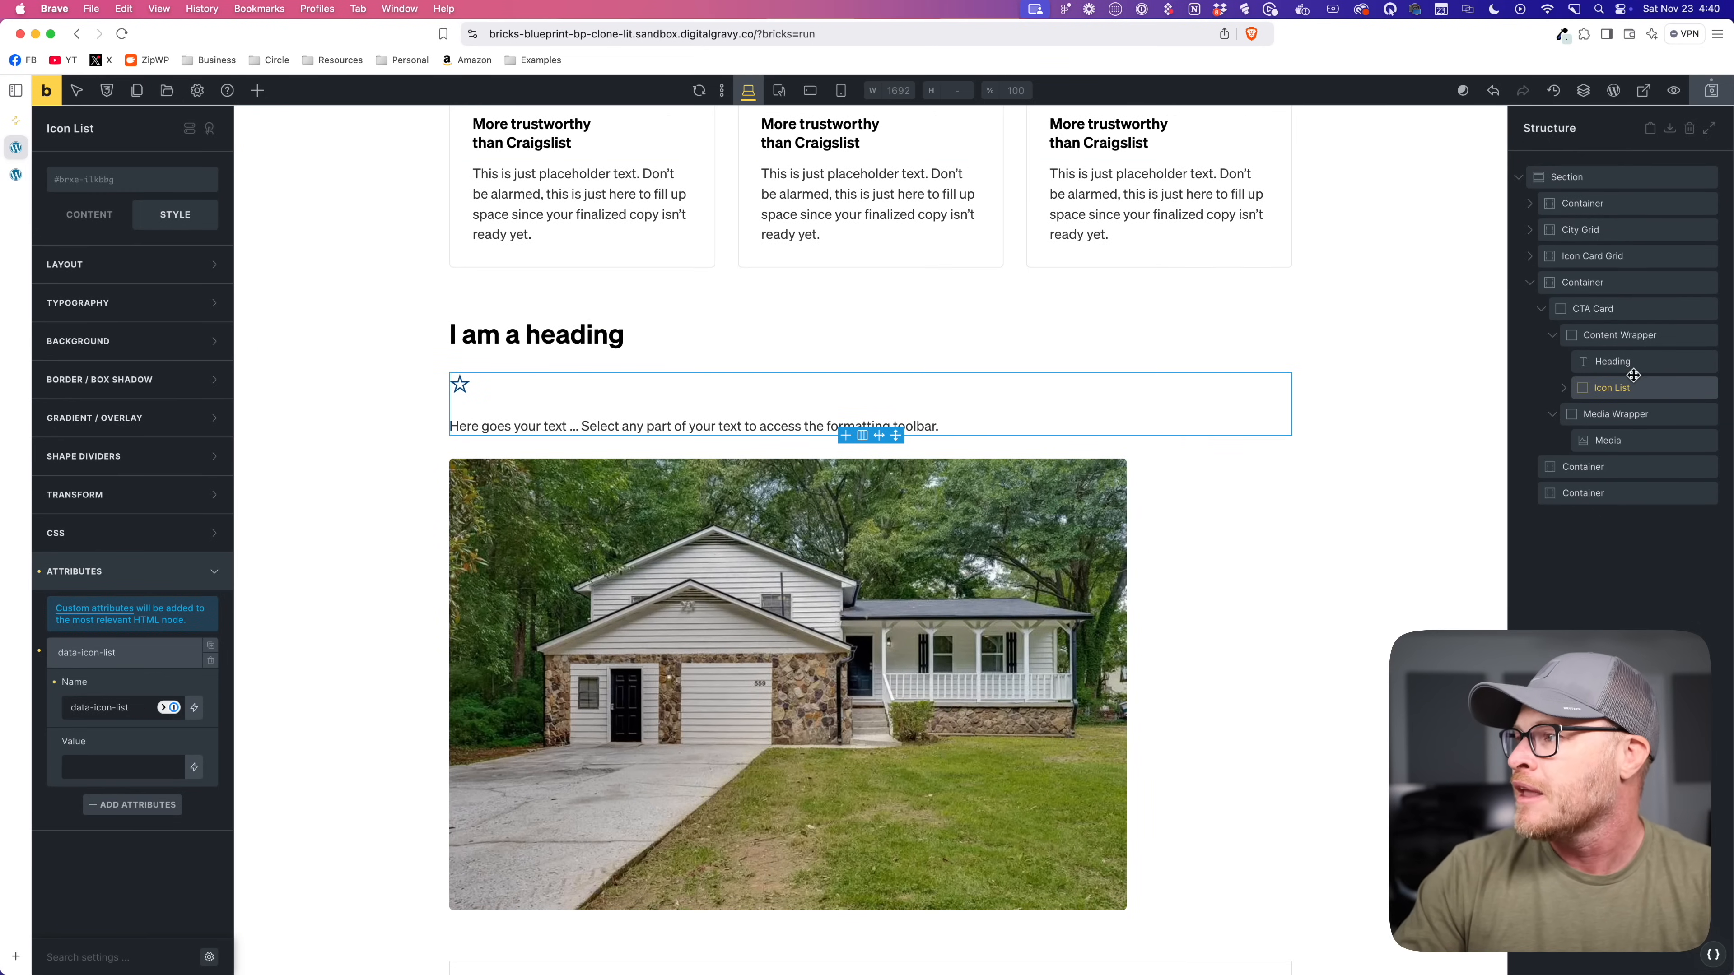
Step: Add a button element to the CTA Card's Content Wrapper, below the Icon List
click(1555, 389)
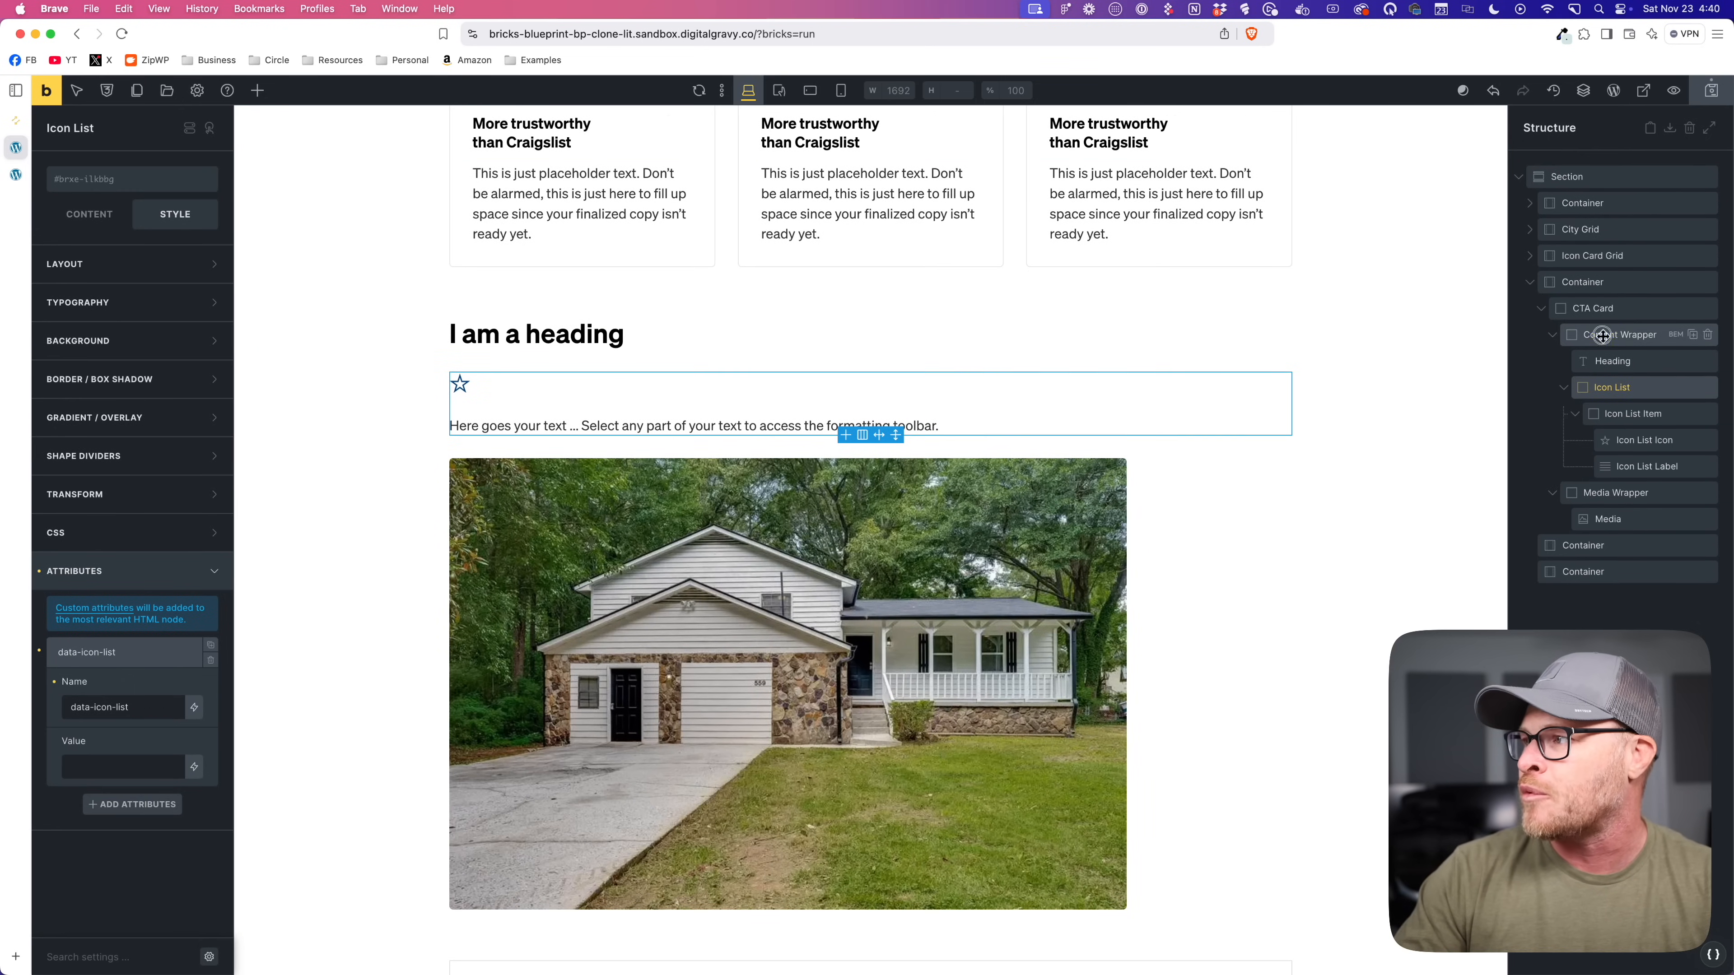
click(1616, 334)
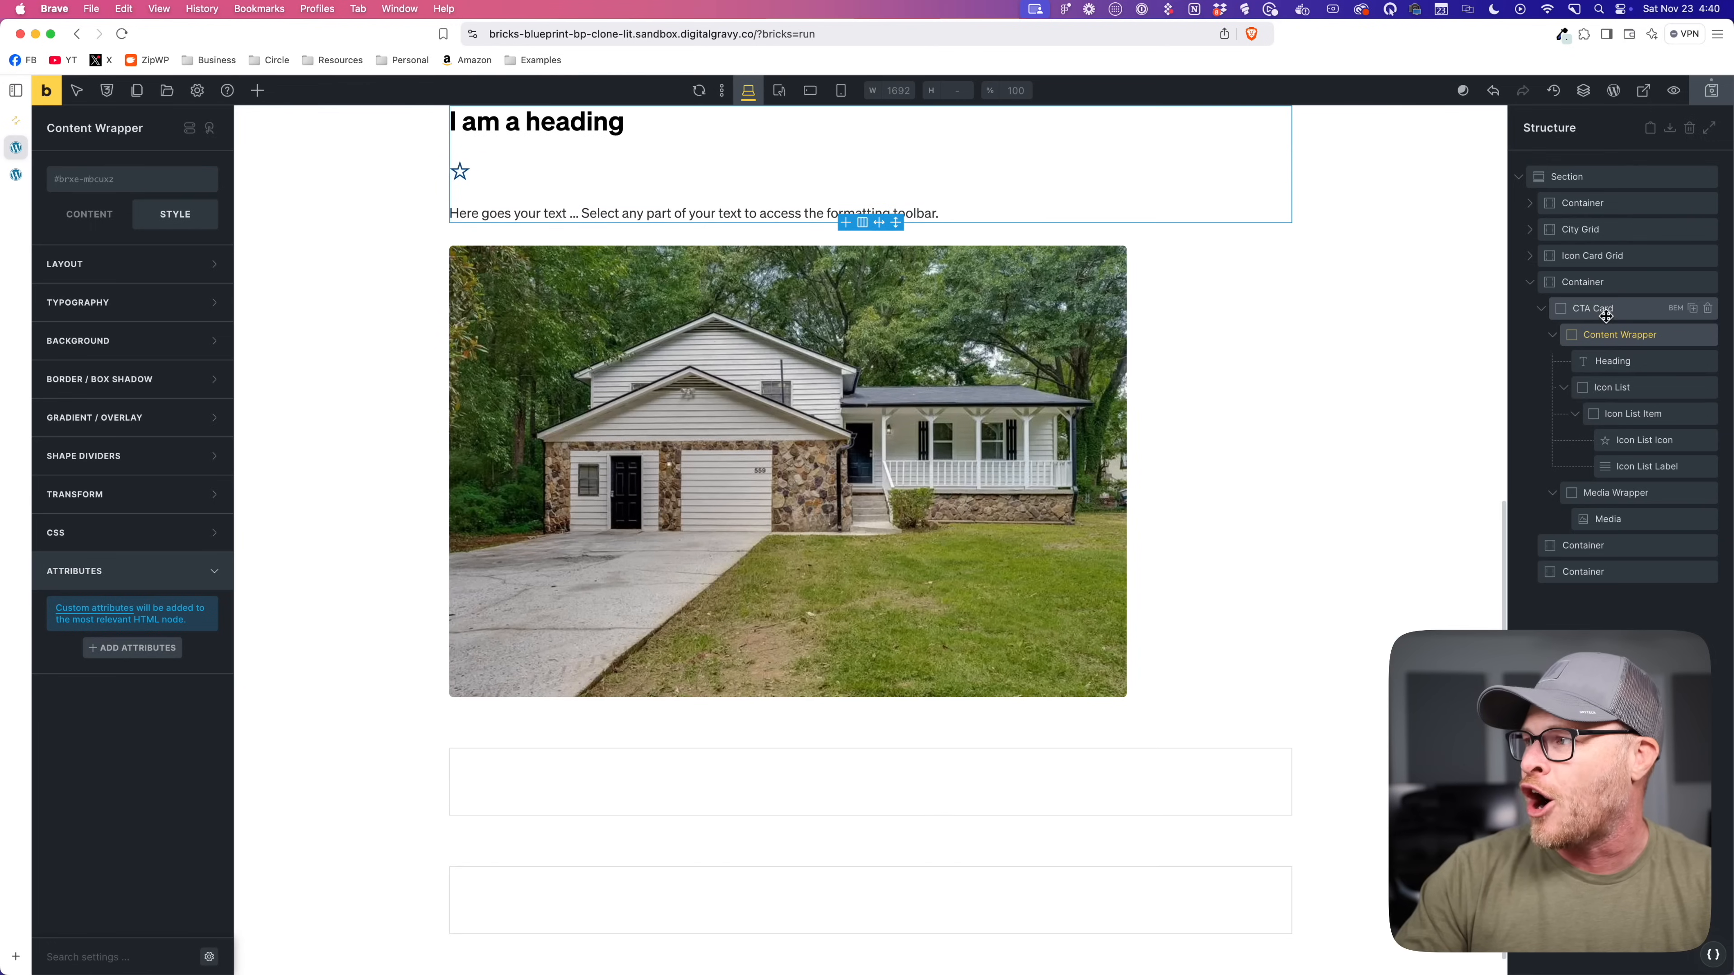
click(1562, 387)
click(1593, 361)
click(1604, 334)
click(257, 90)
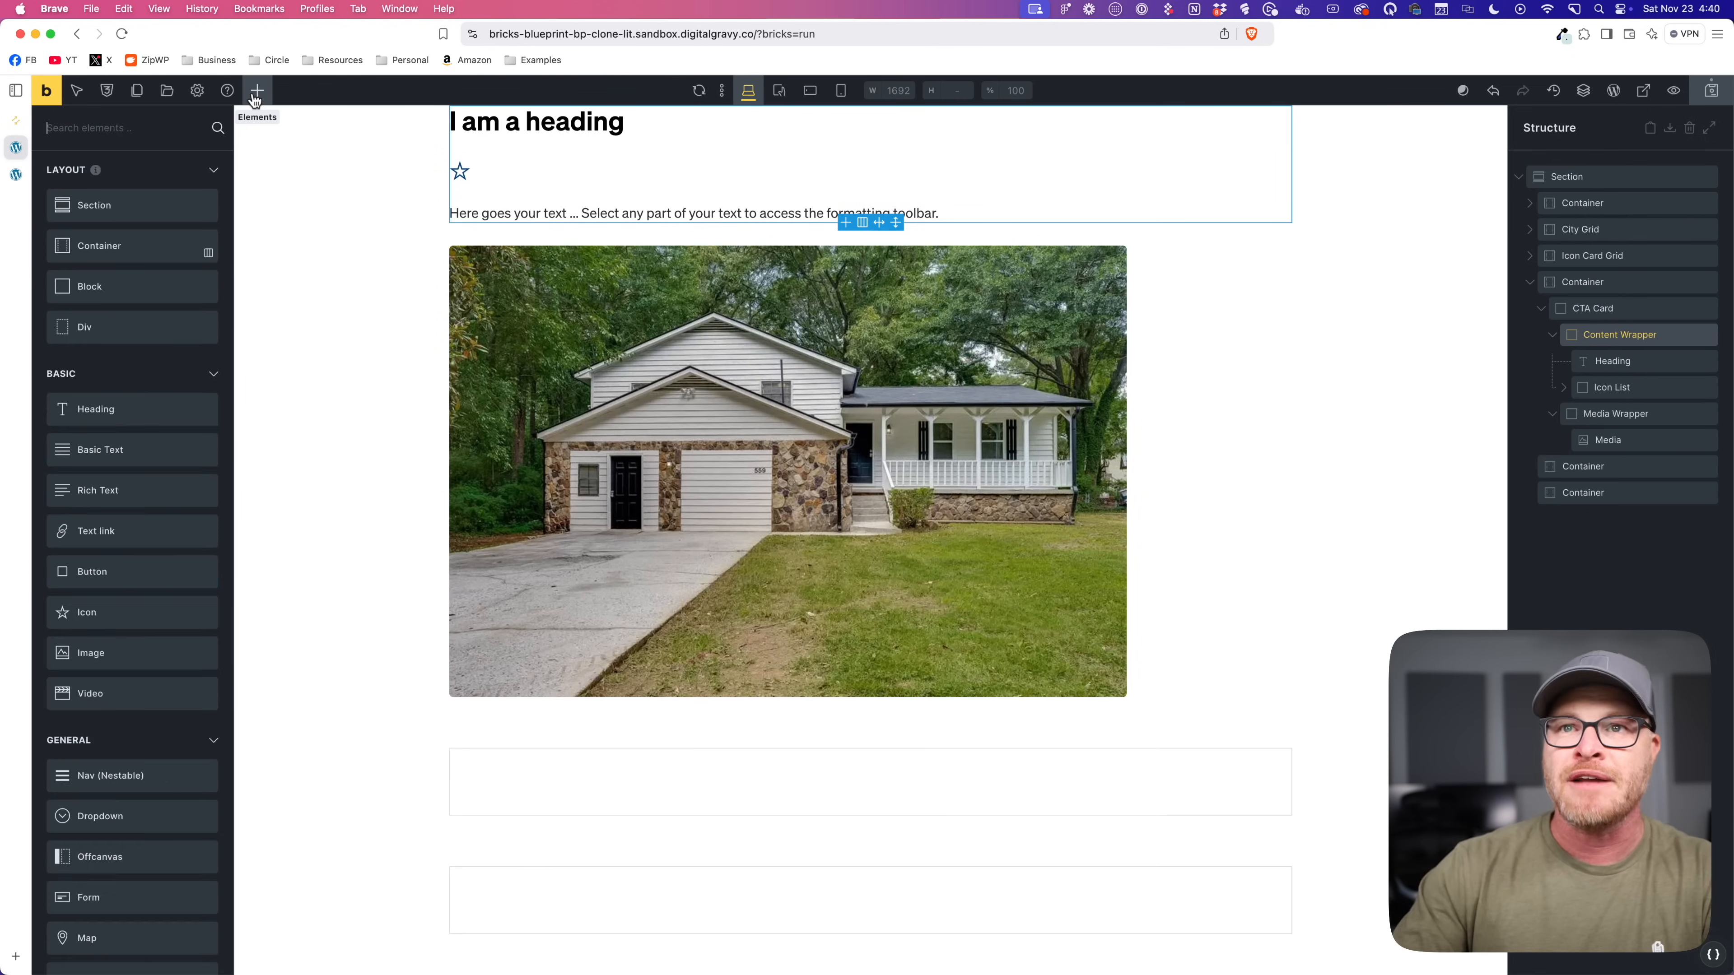
text(butt)
click(132, 182)
click(503, 262)
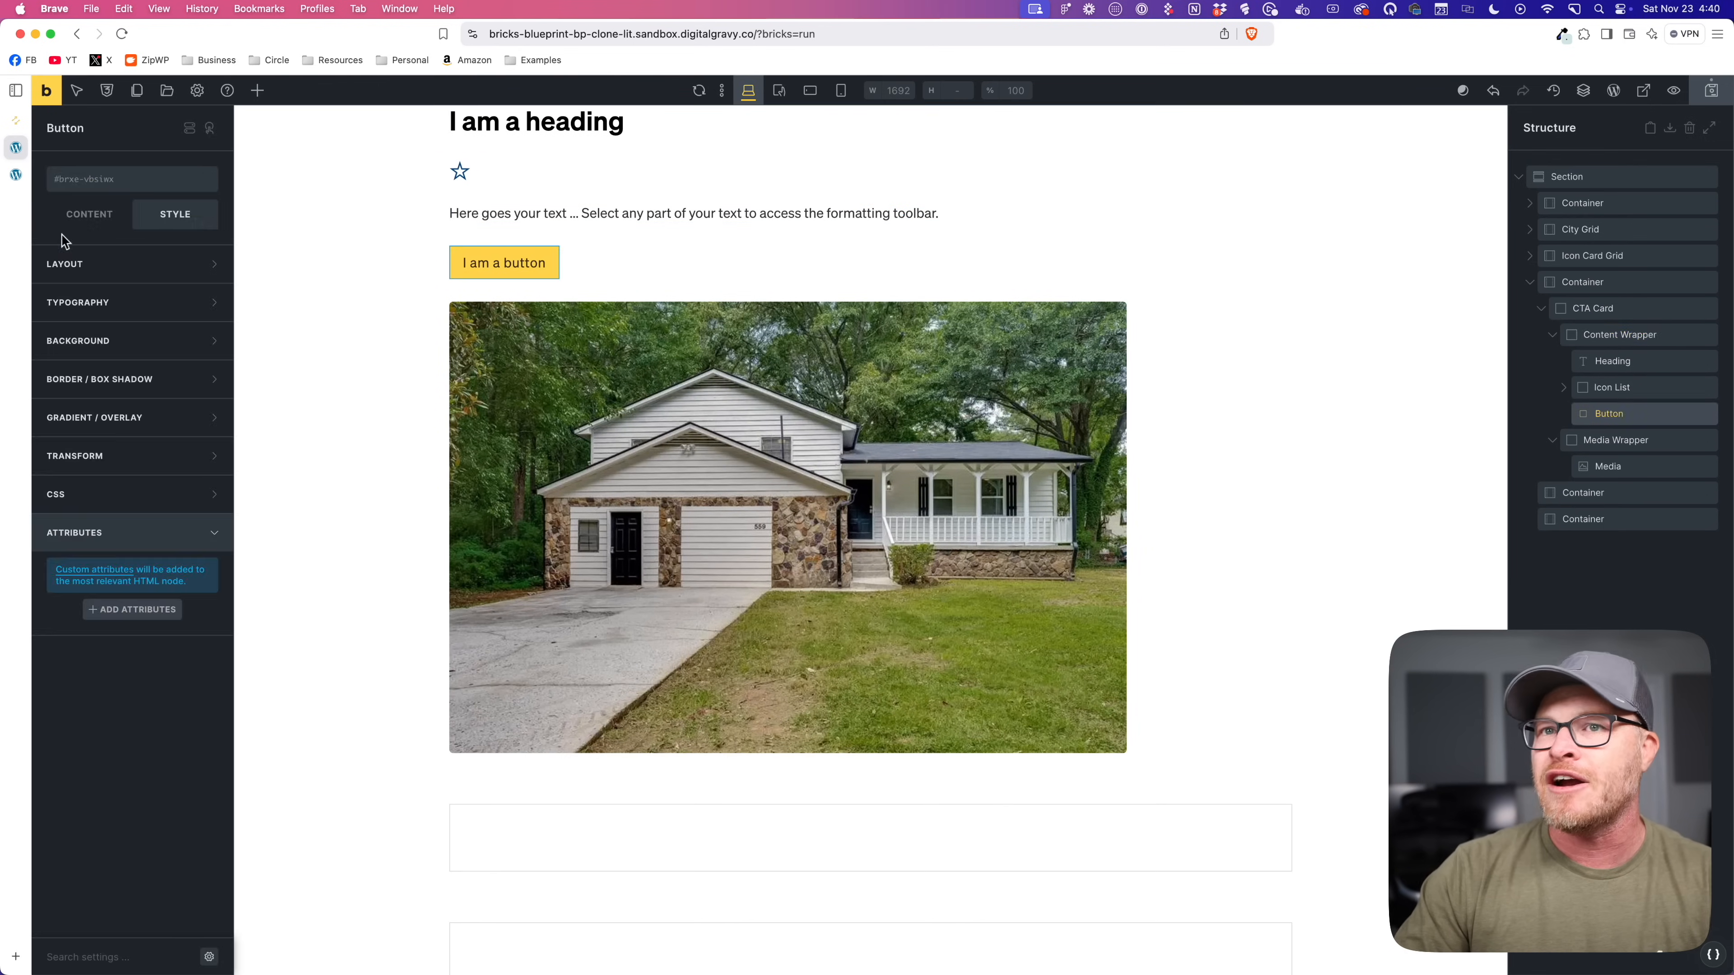
Step: Give the new button the btn--primary class
click(72, 180)
text(btn)
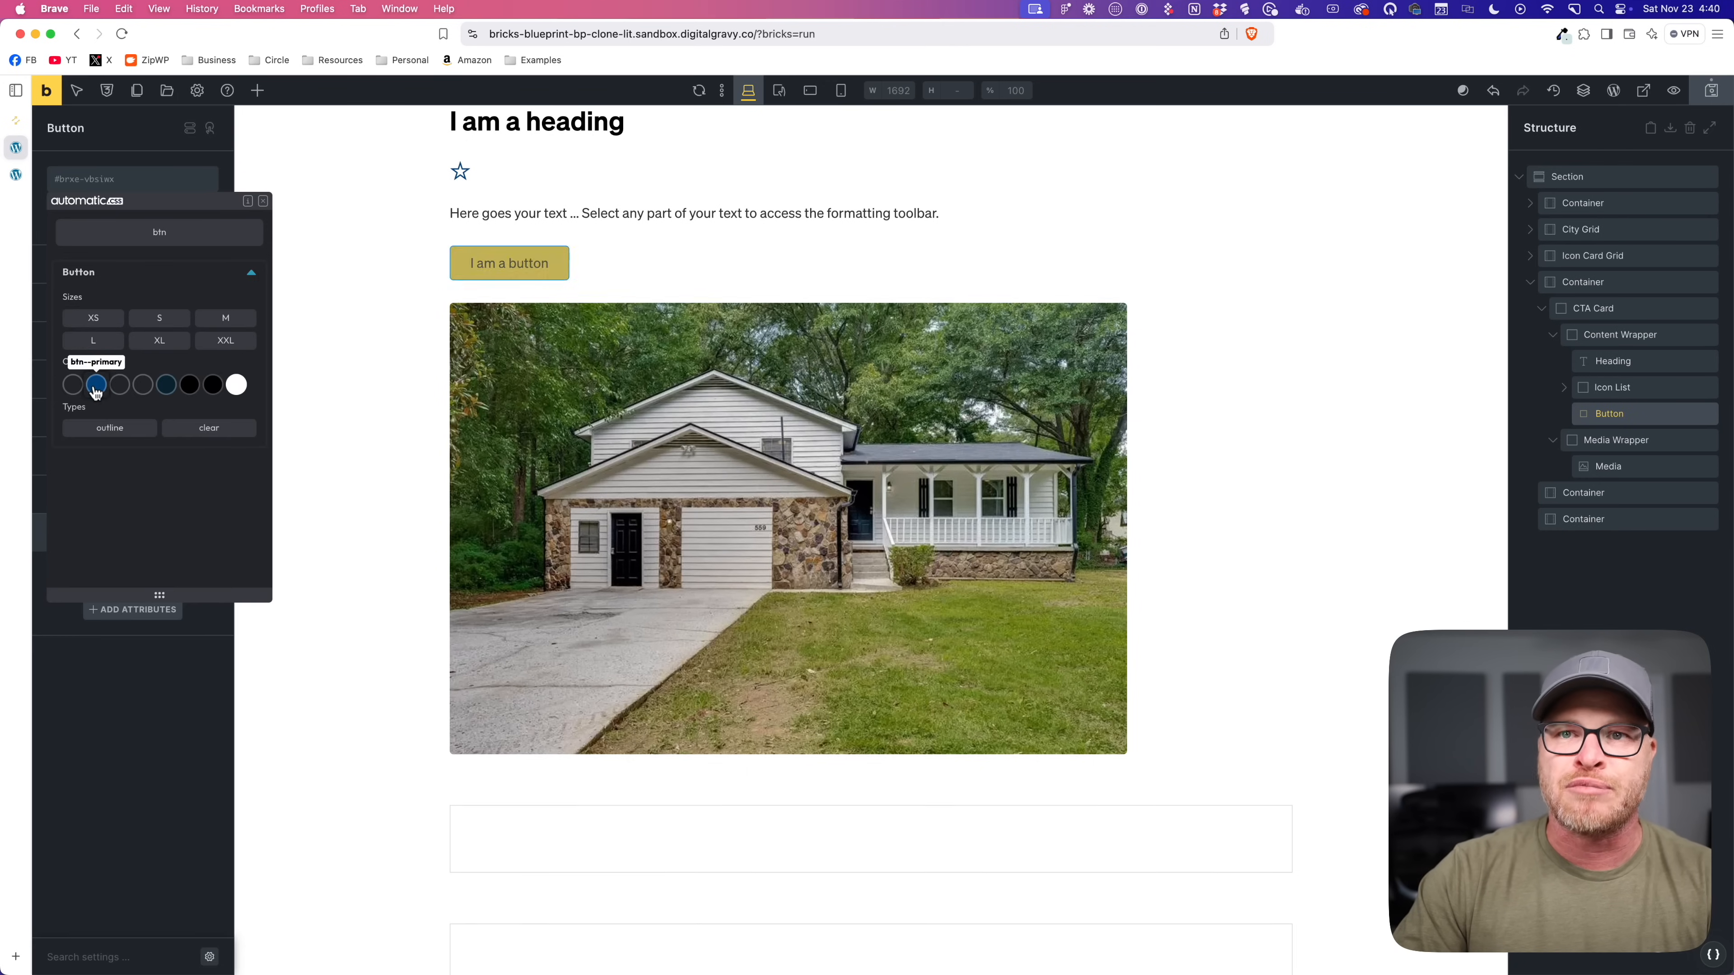
click(96, 385)
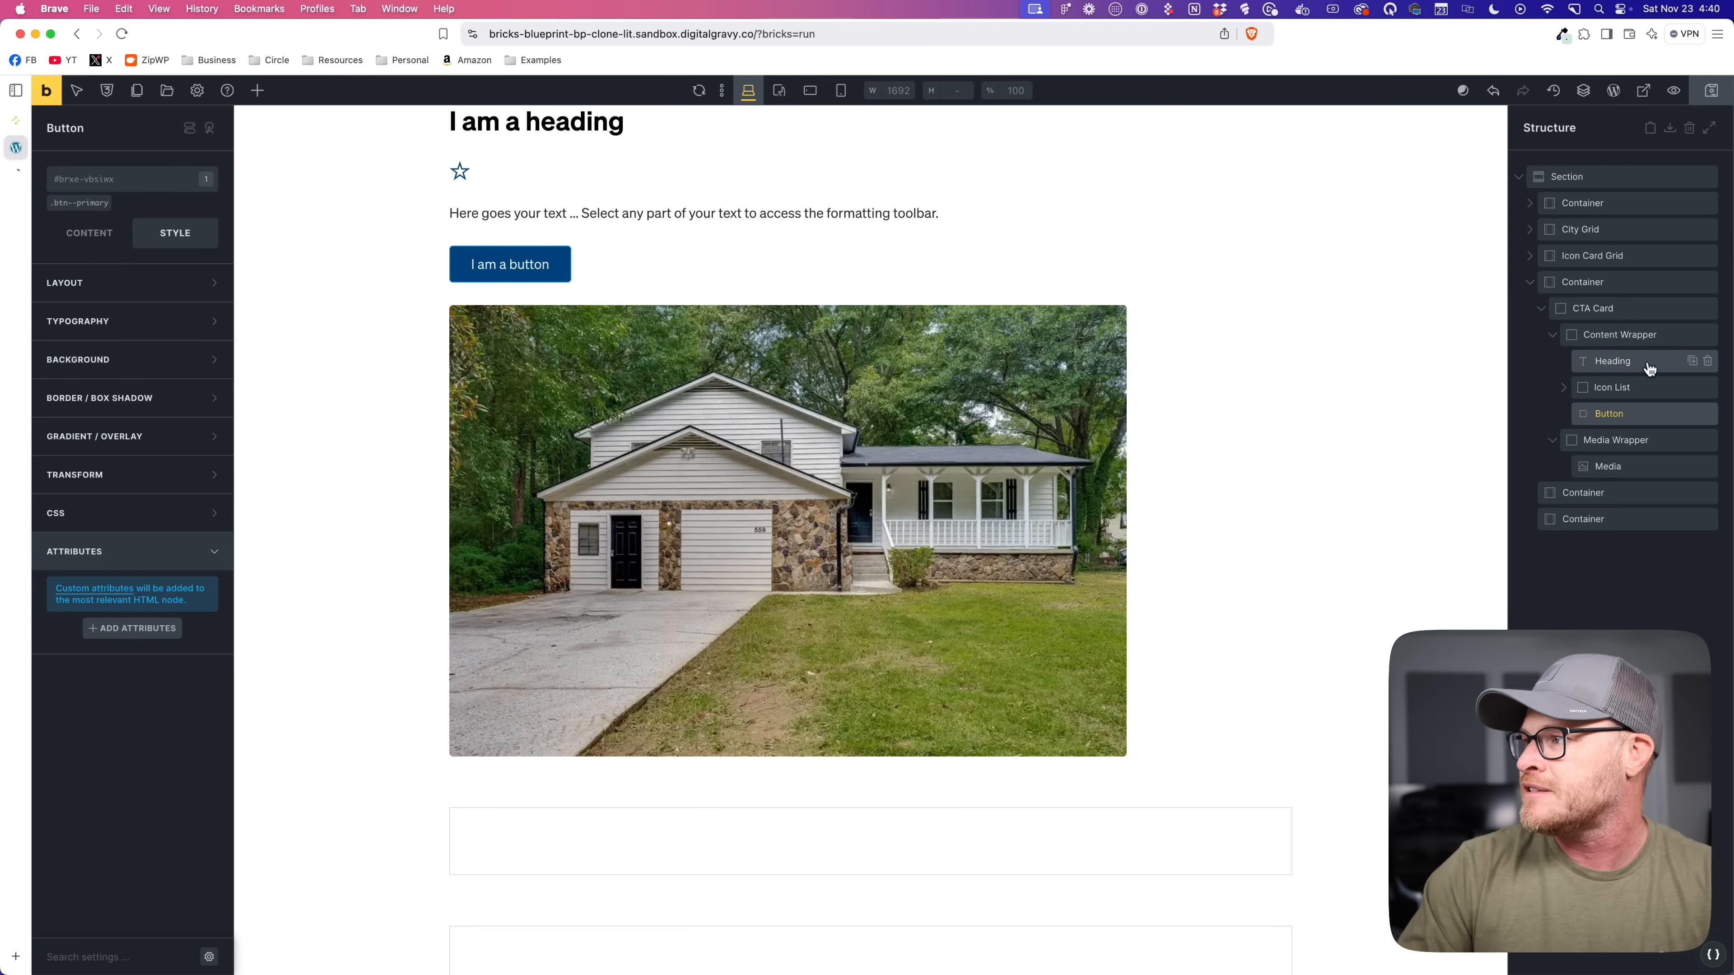
Step: Generate and apply BEM classes for the CTA Card and its nested elements, using cta-card as the block name with labels synced
click(1680, 308)
click(1680, 308)
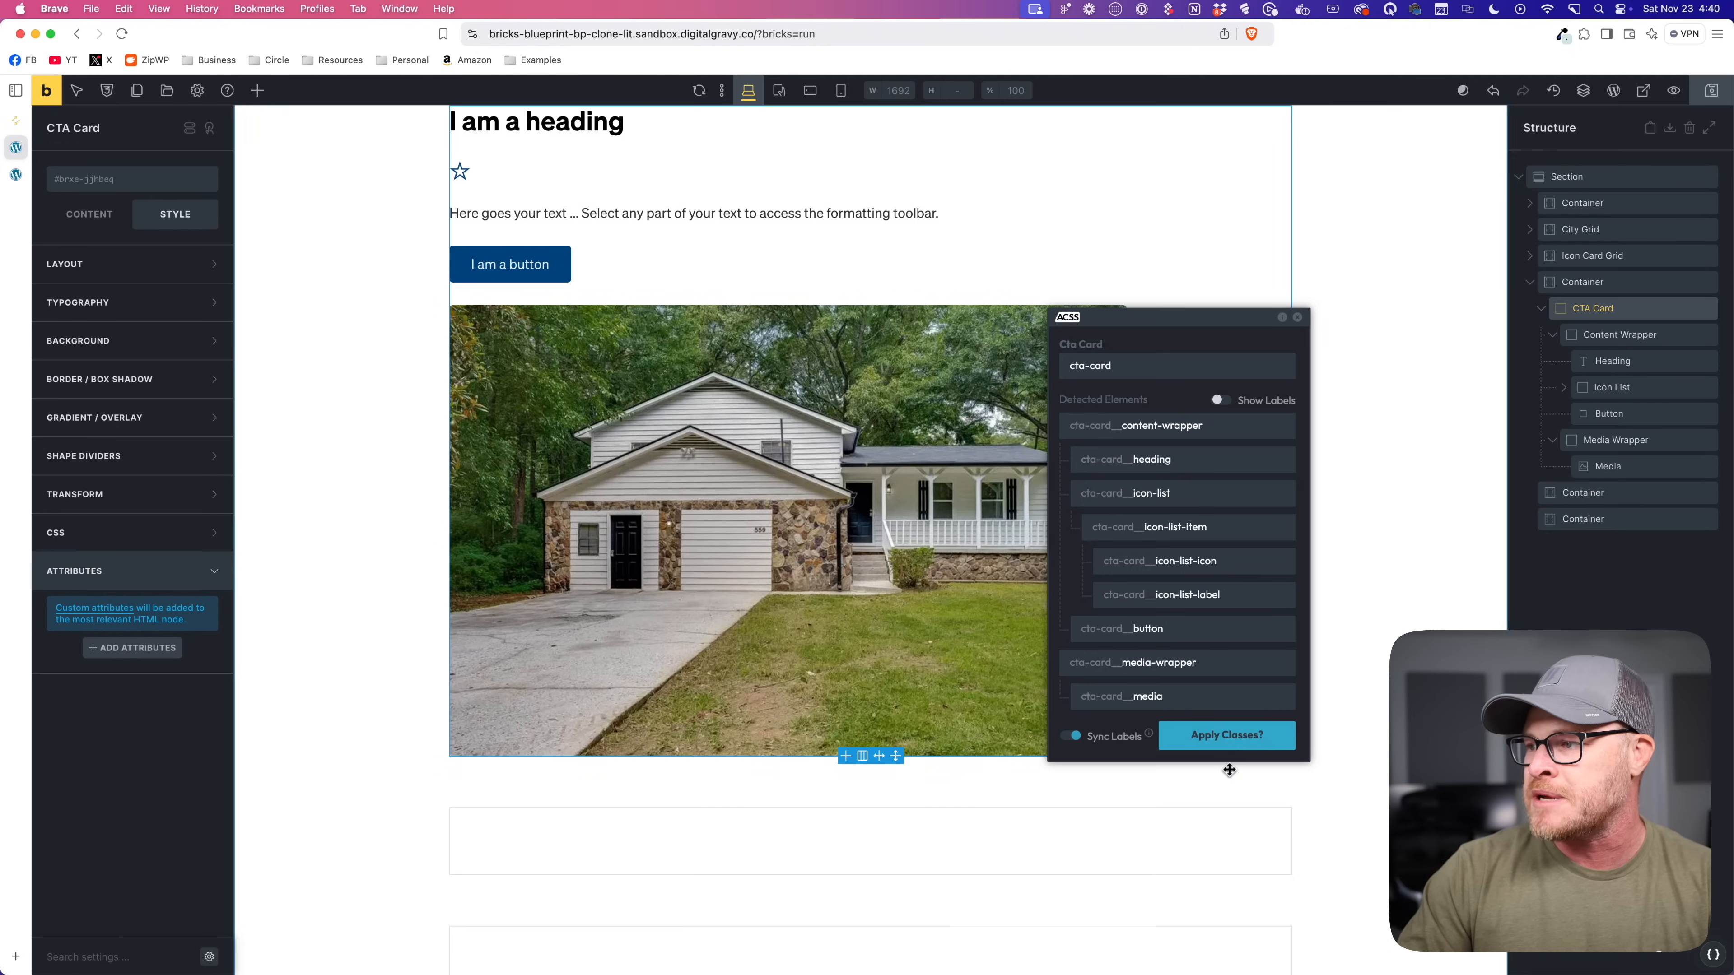
click(1226, 737)
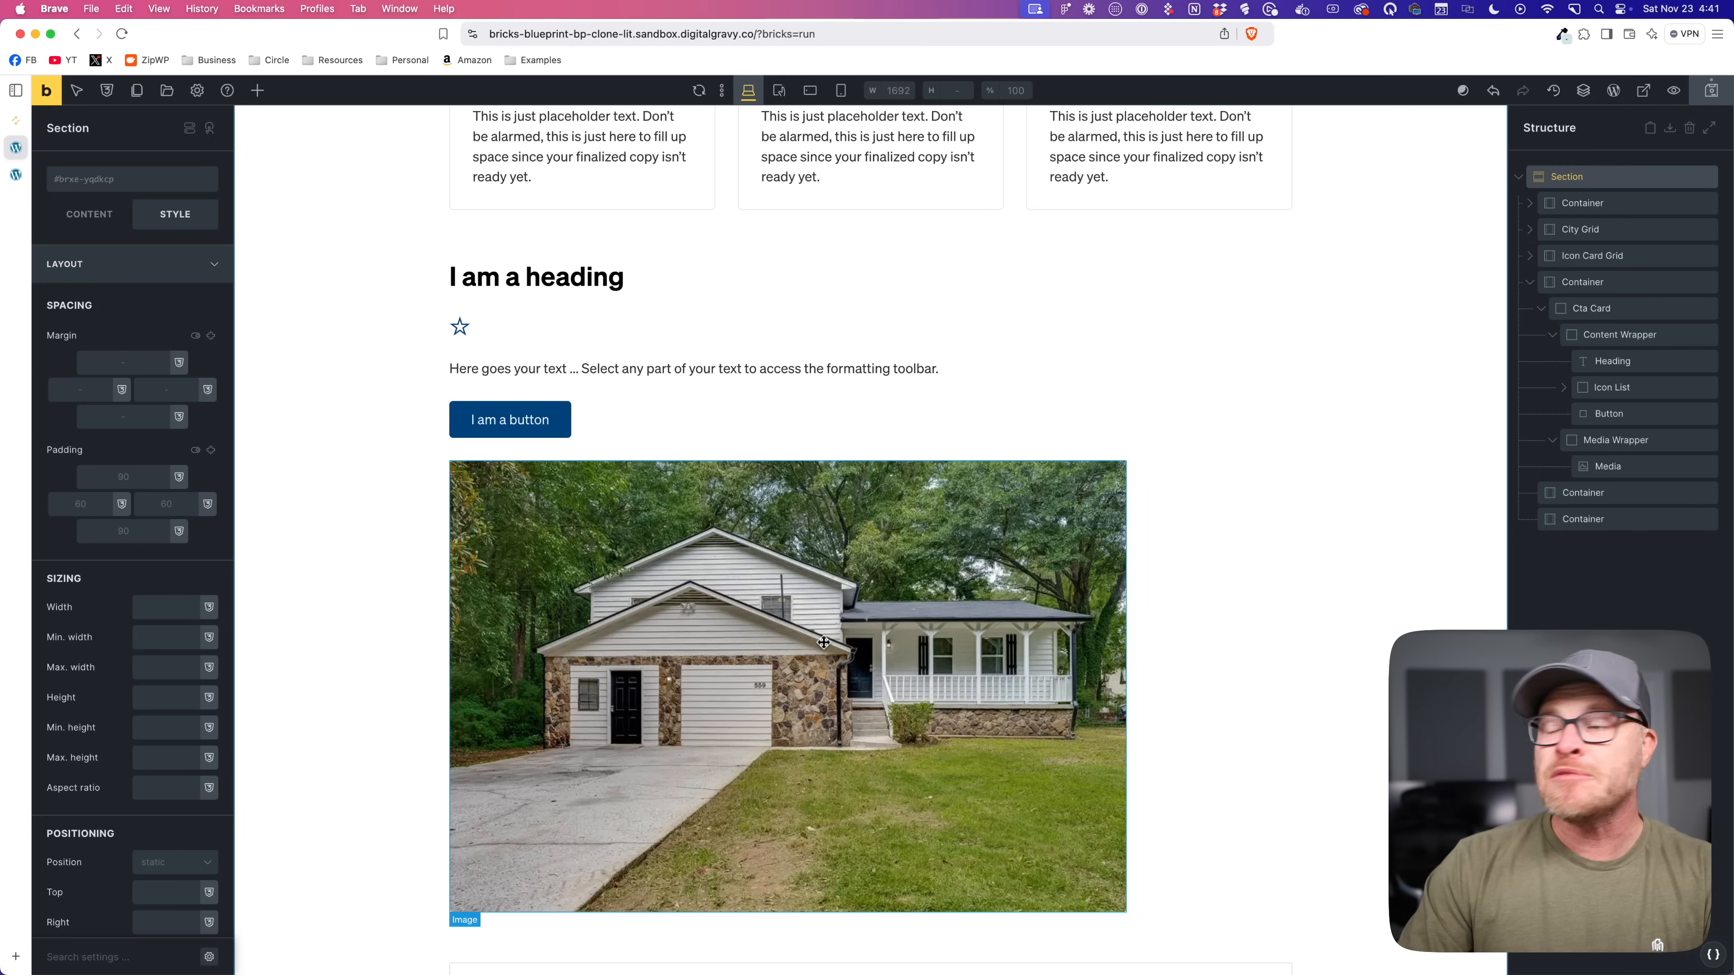
Step: Set the HTML tag of the CTA Card's Media image to figure
click(819, 581)
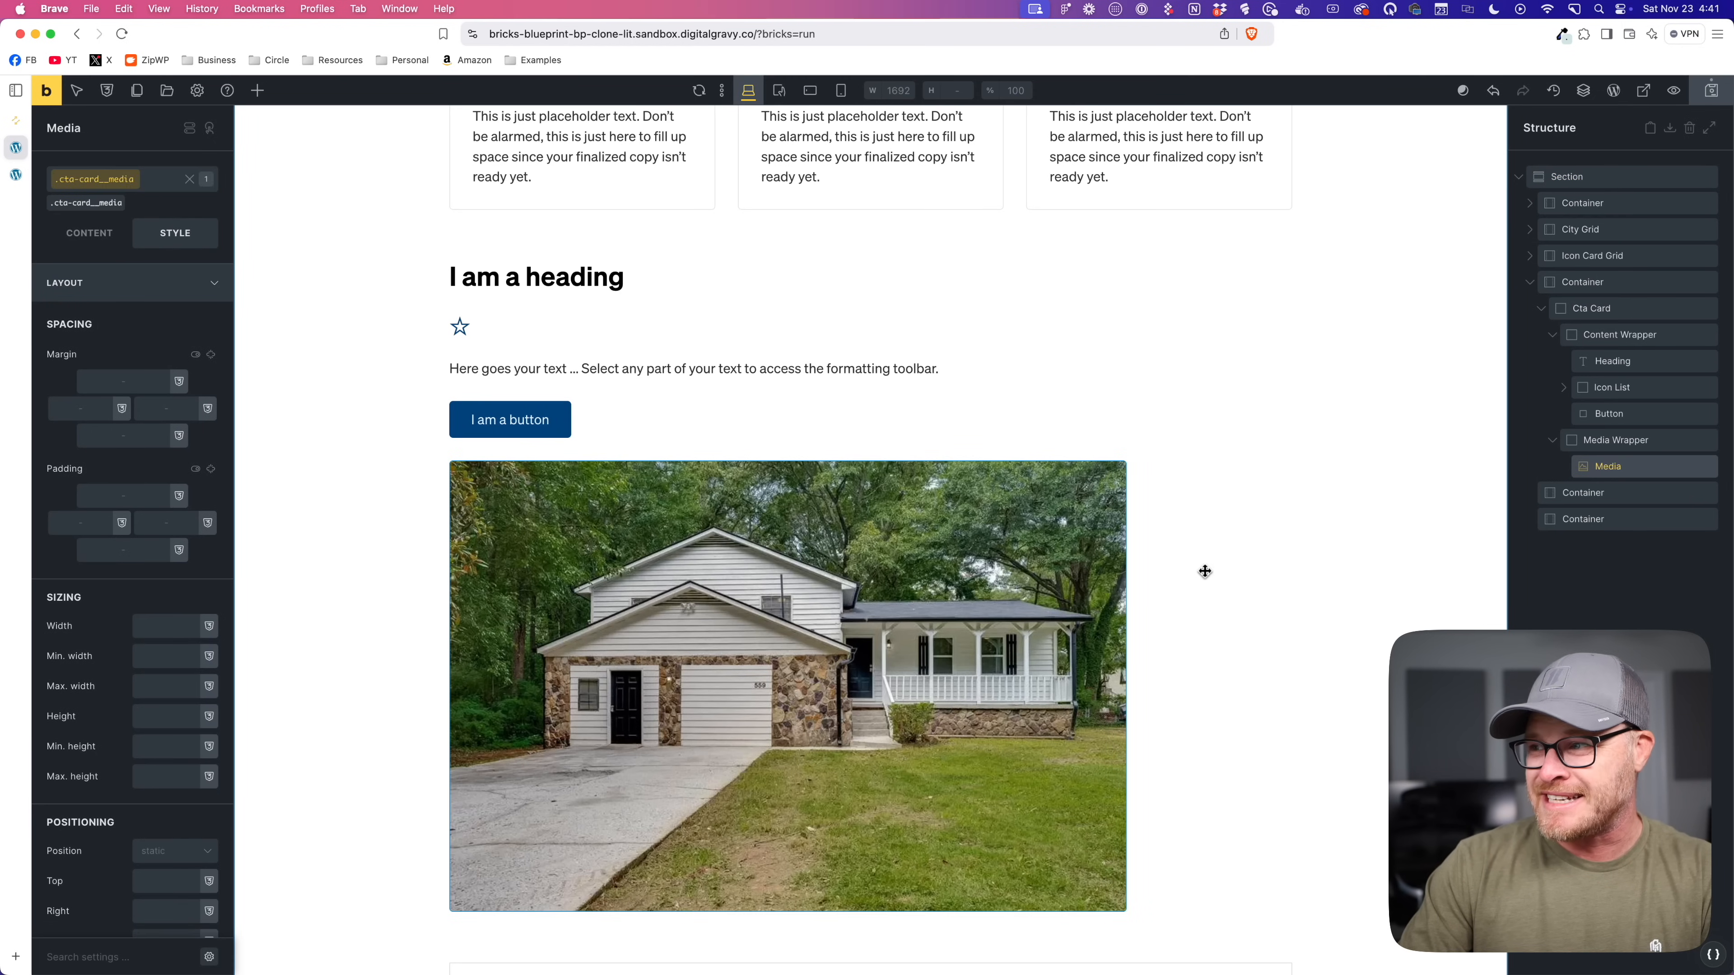
click(165, 623)
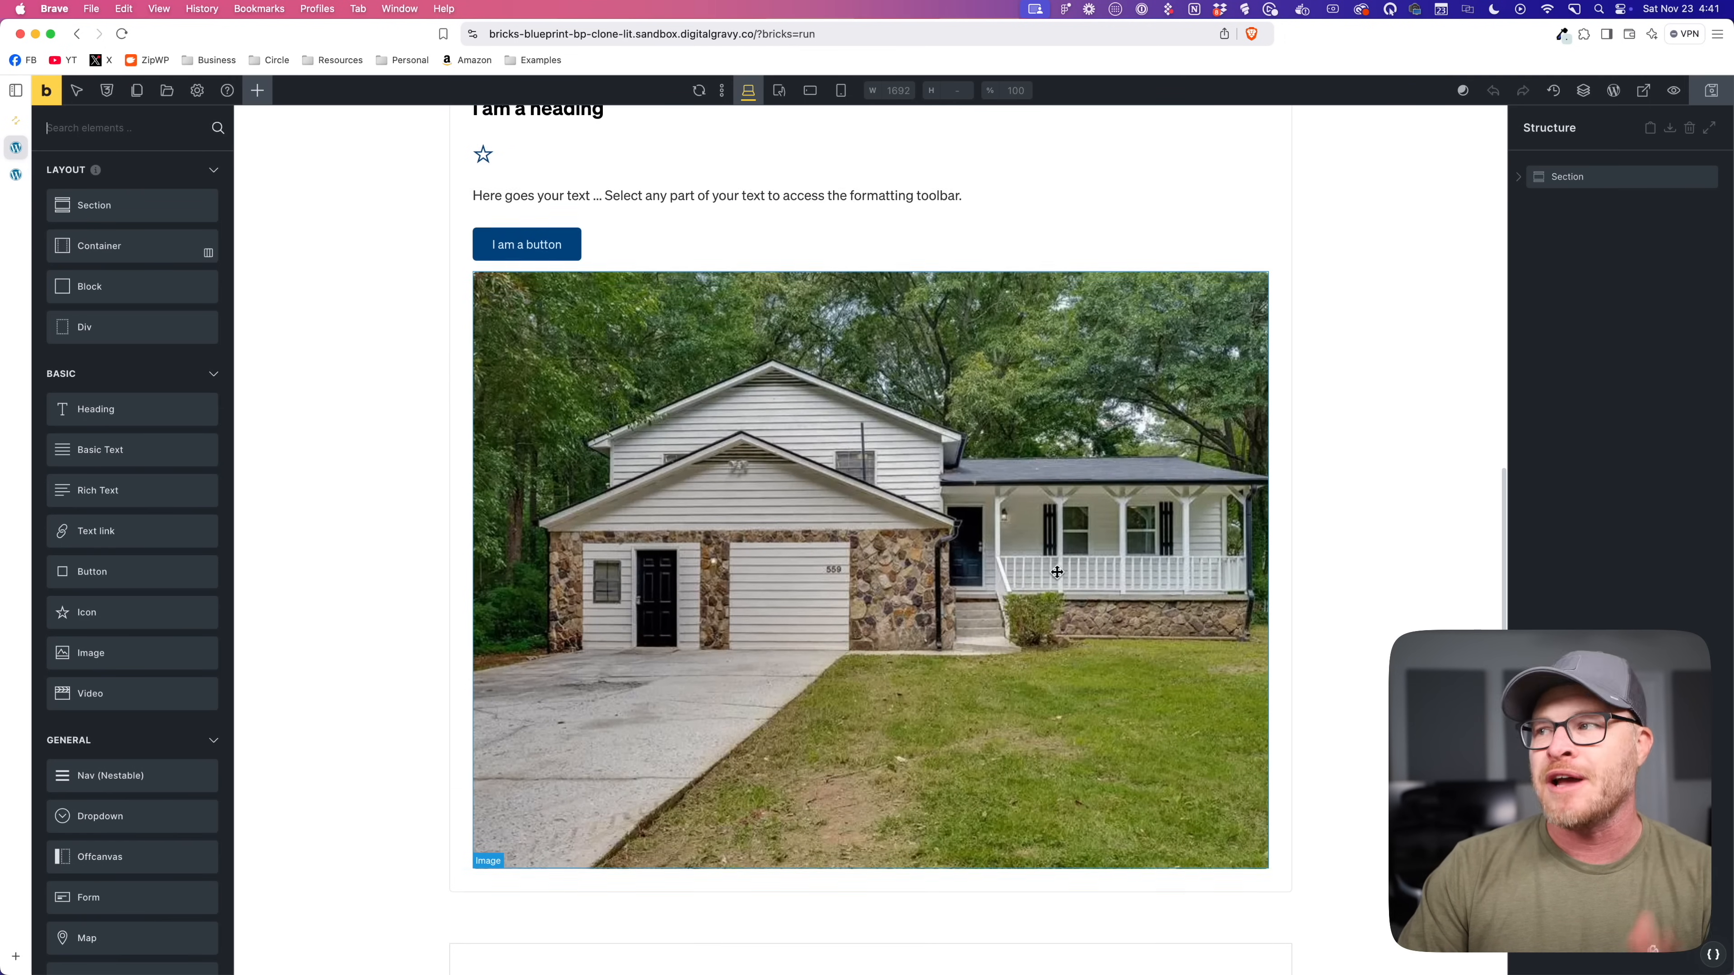
click(1056, 571)
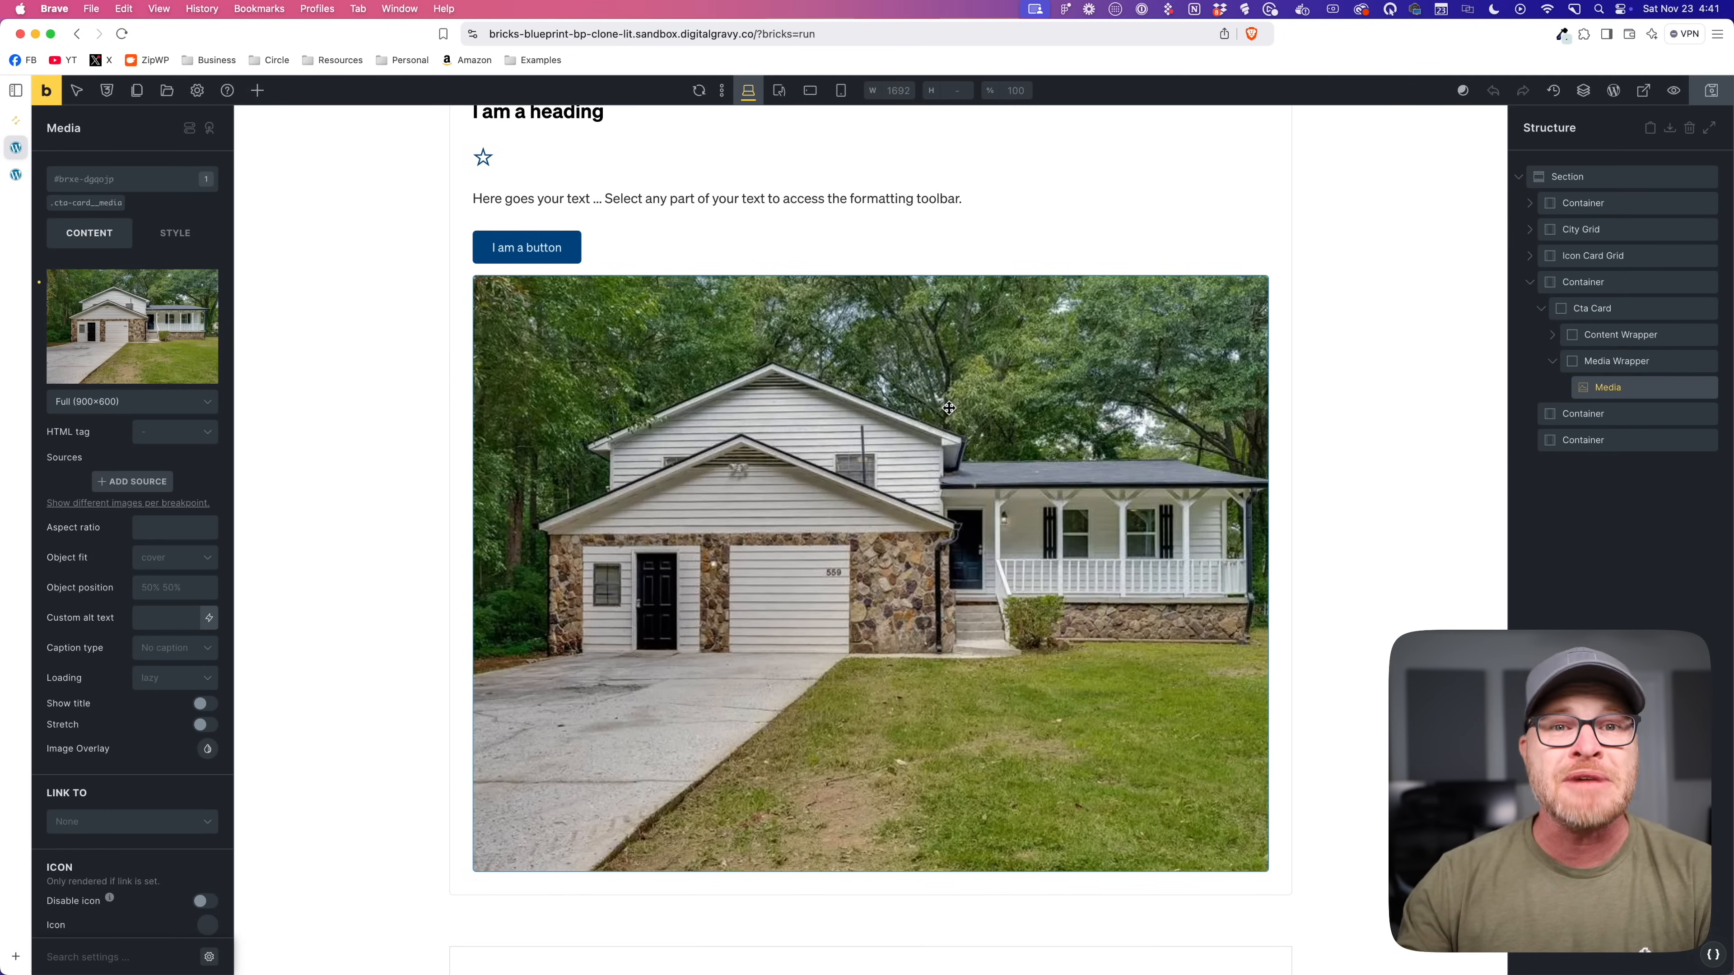
click(167, 432)
click(146, 480)
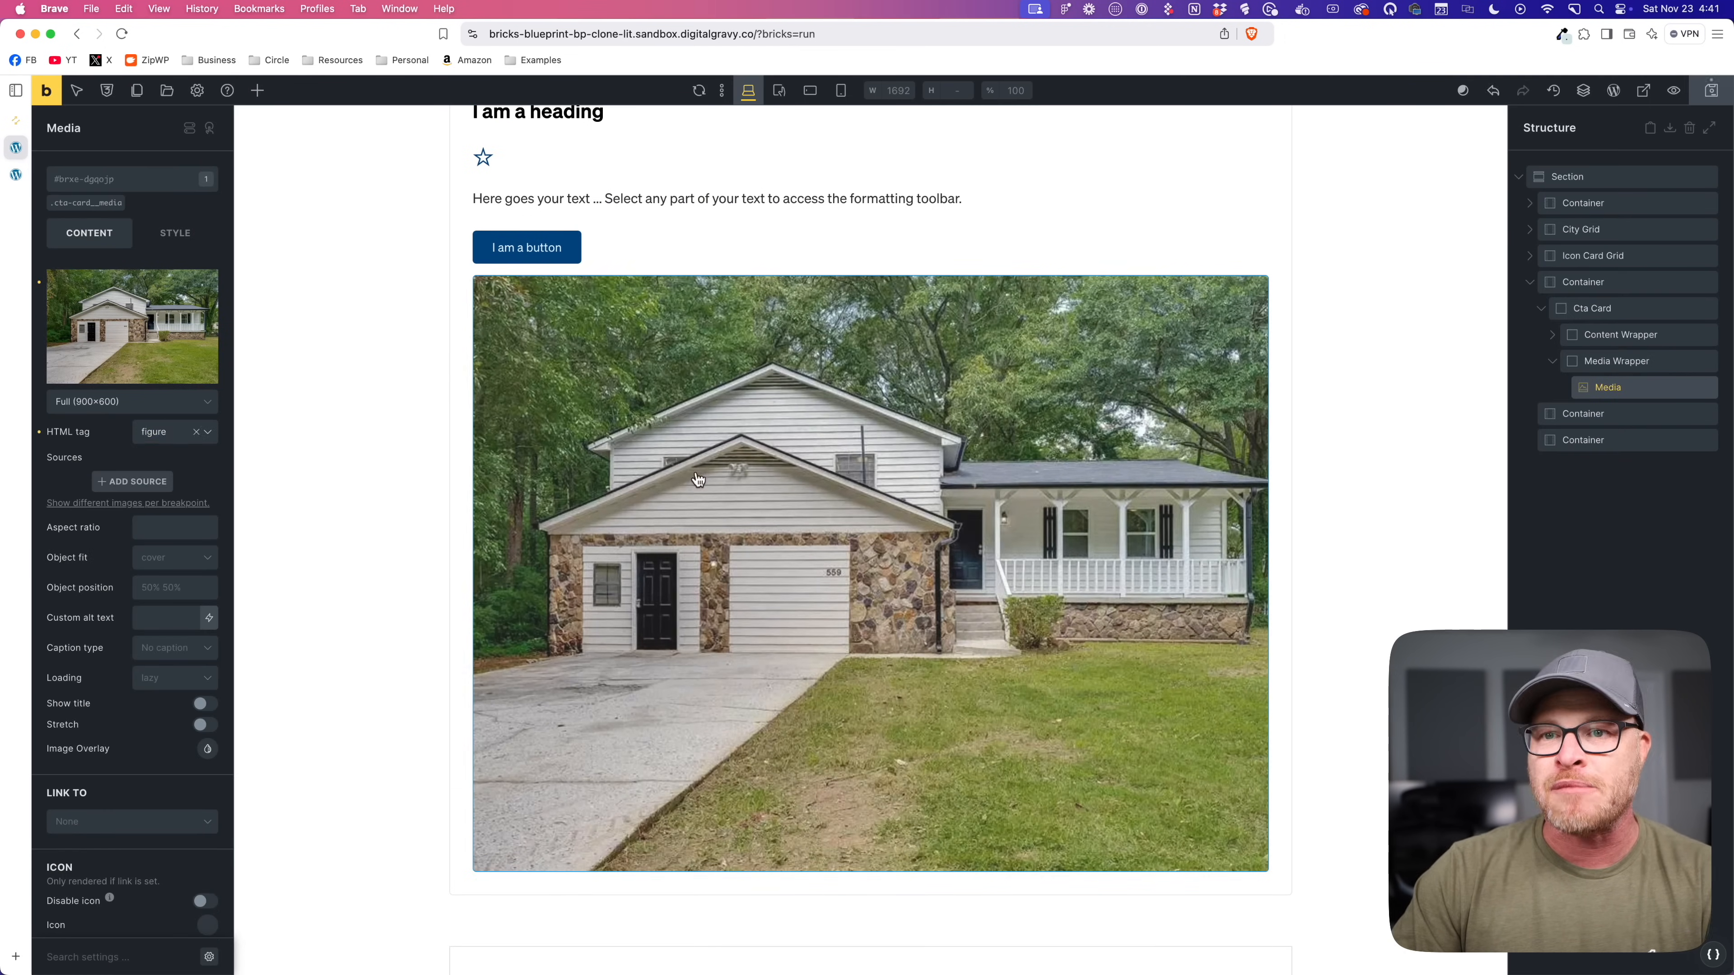
Step: Display the Icon List Item class as a grid with template columns auto var(--grid-1) and a gap of .5em
scroll(1050, 473, up, 3)
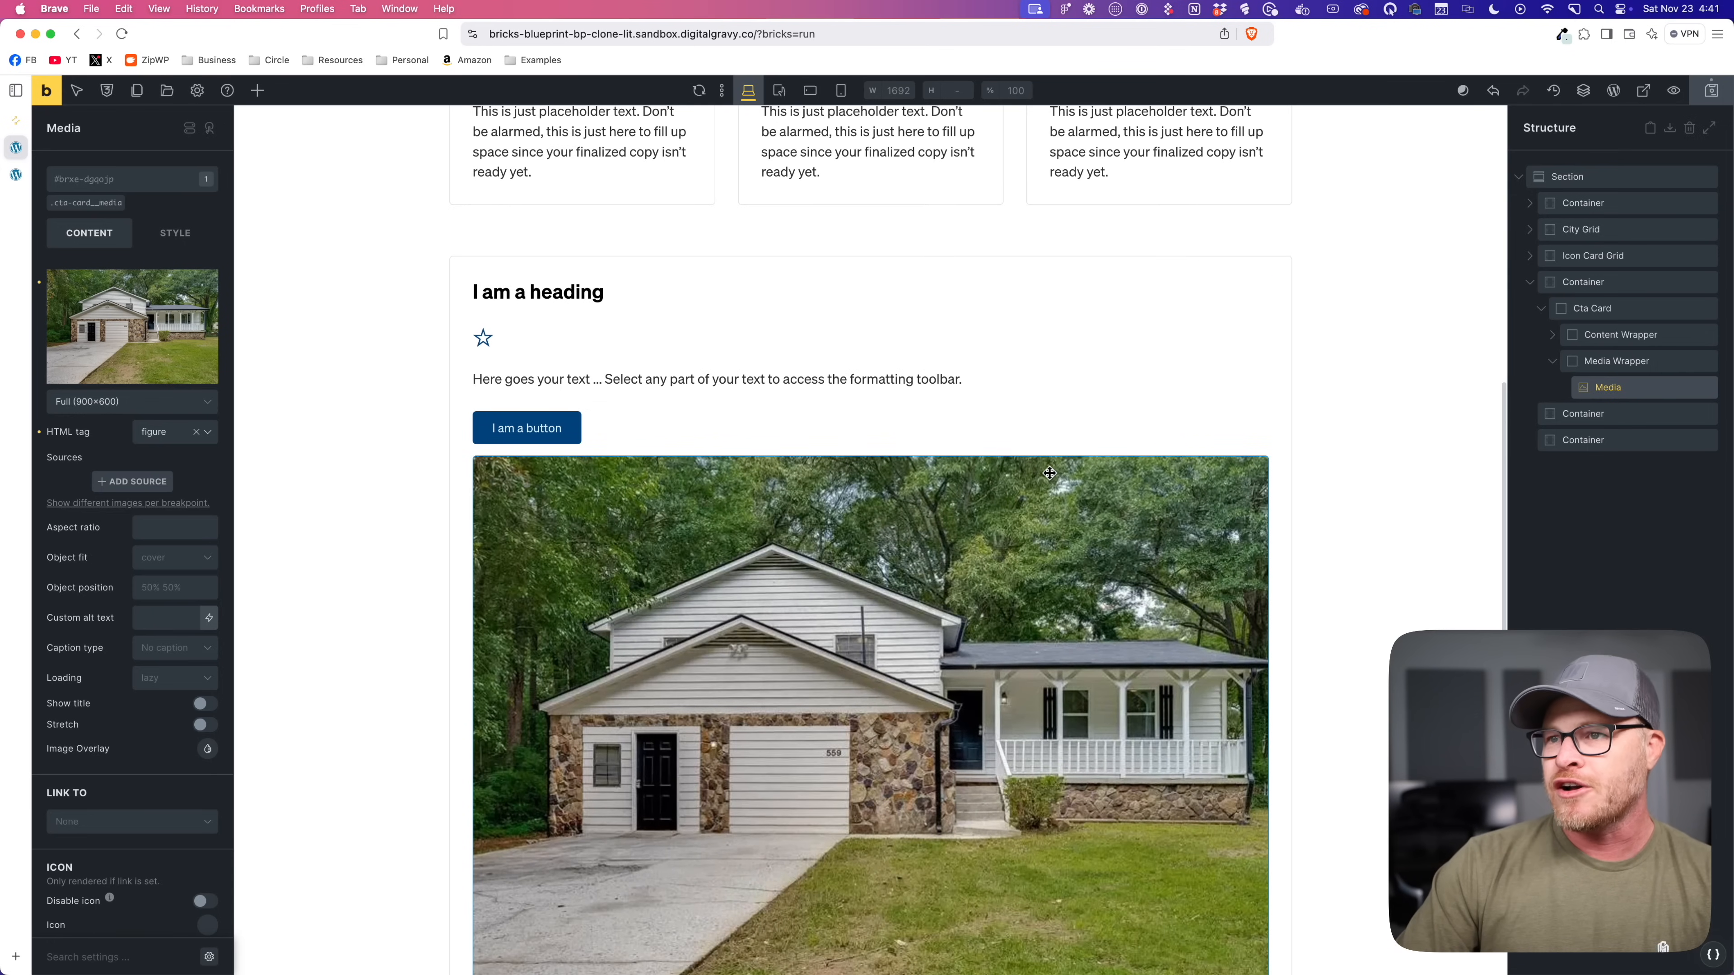
click(582, 345)
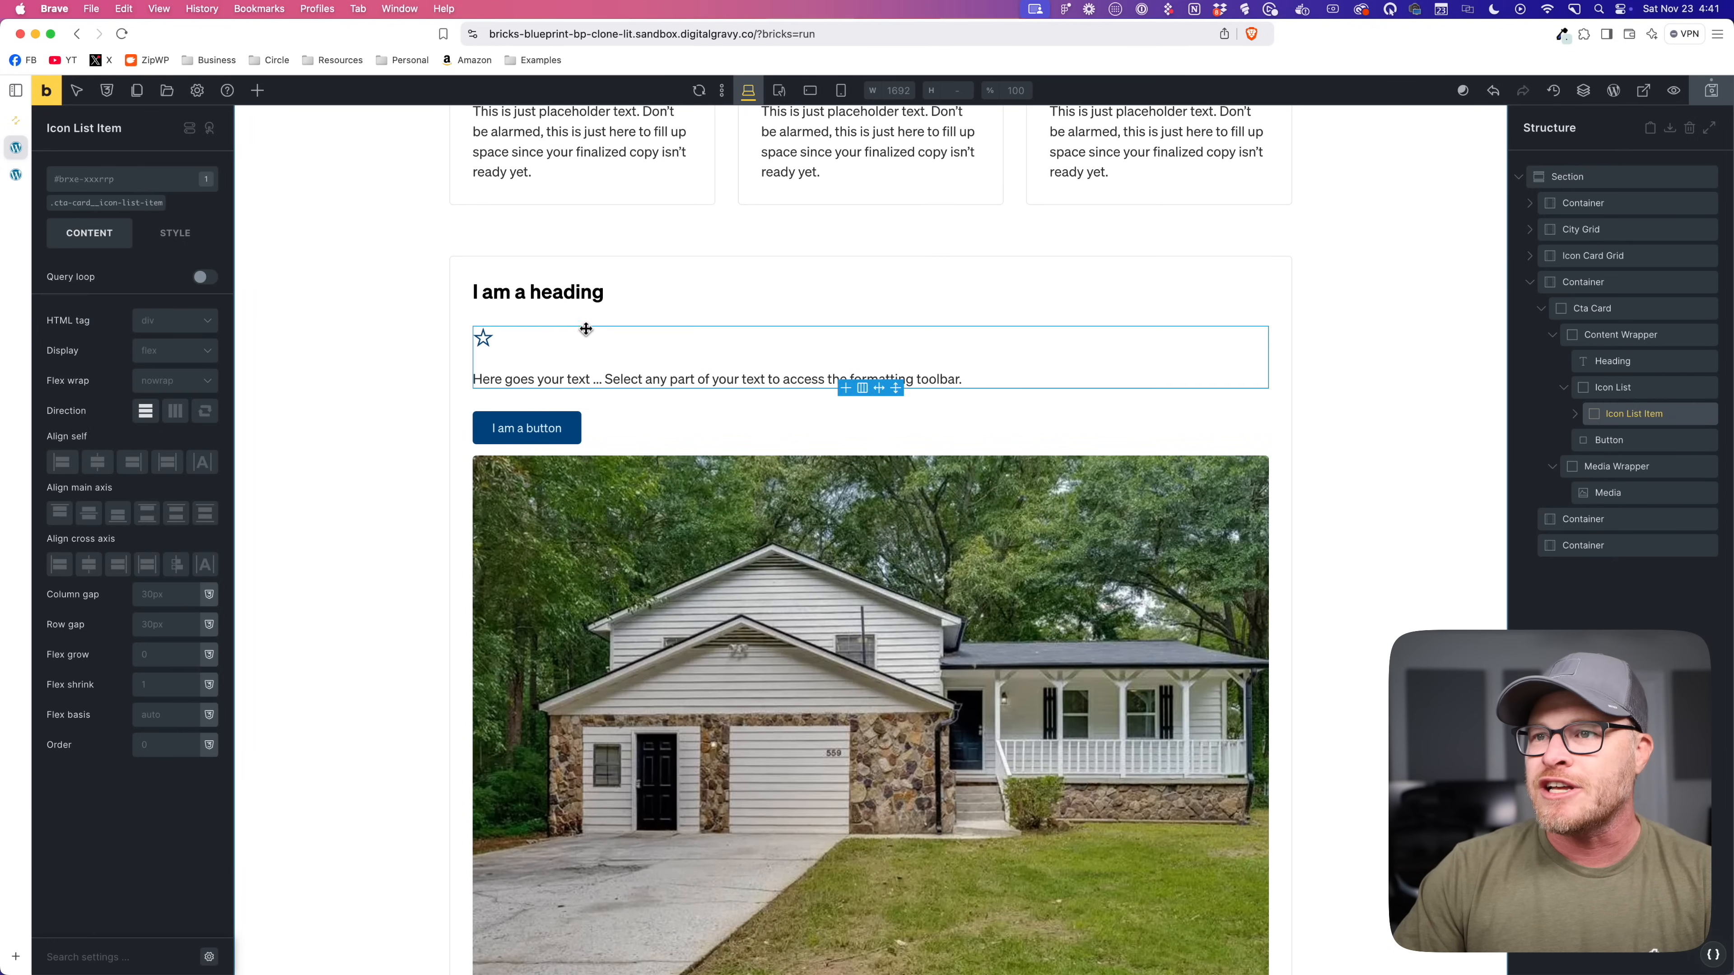
click(148, 207)
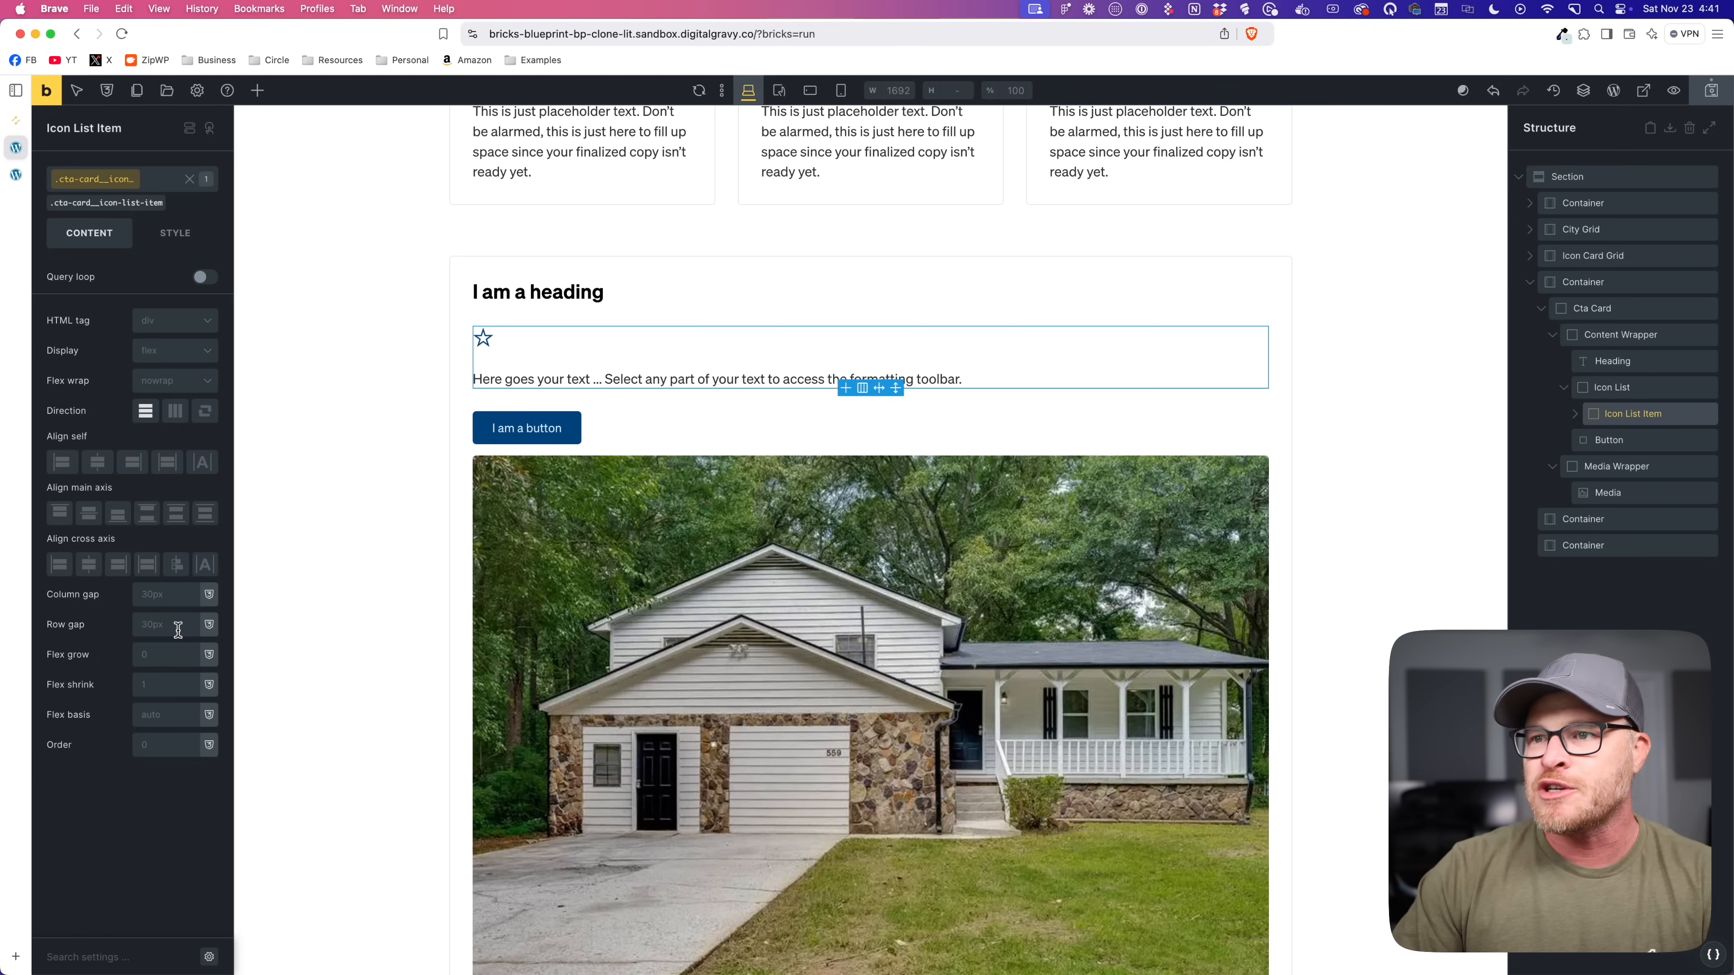
click(173, 354)
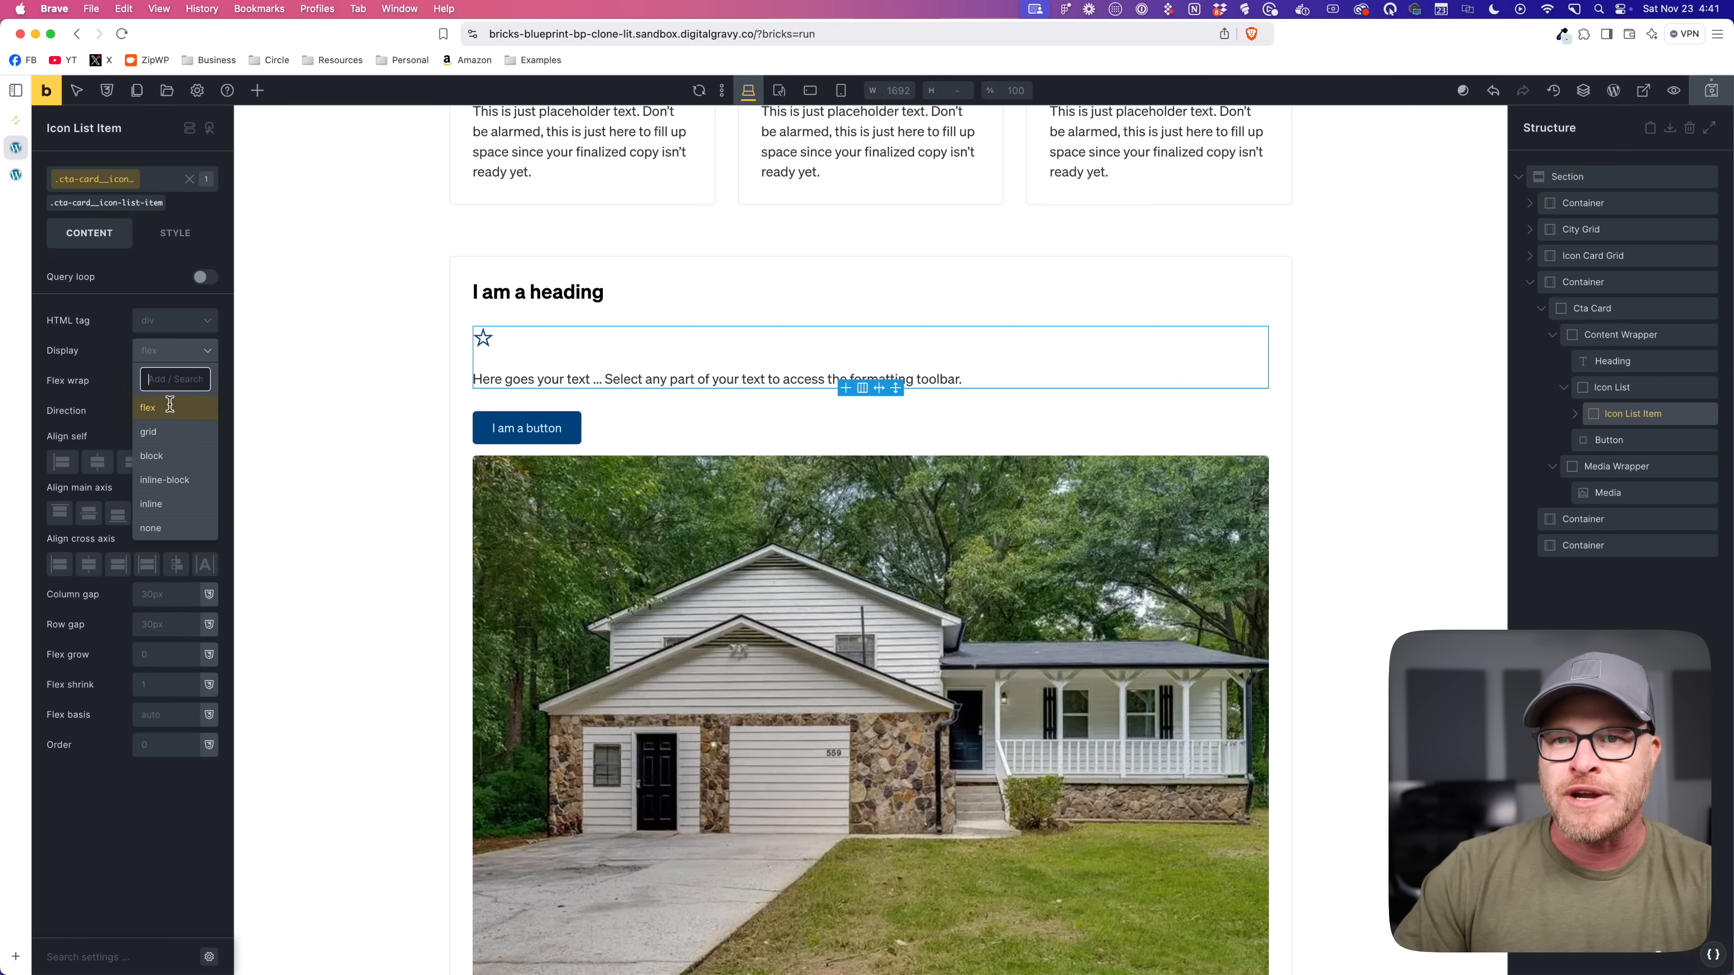
click(130, 424)
click(118, 432)
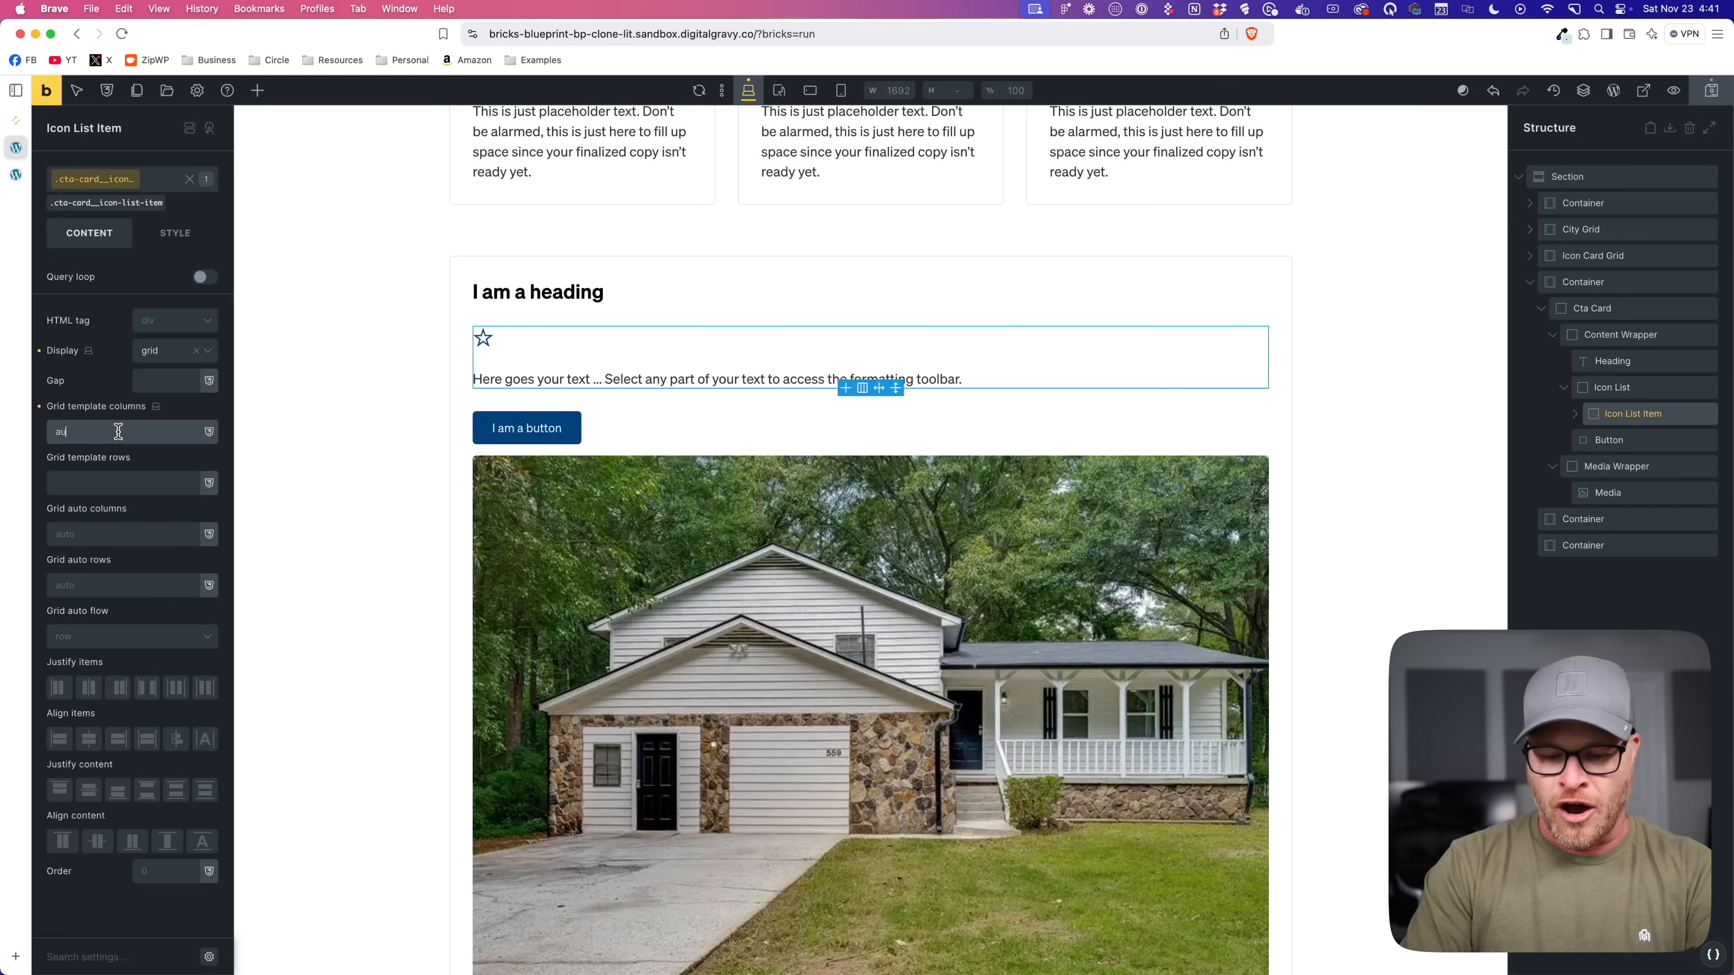
key(Return)
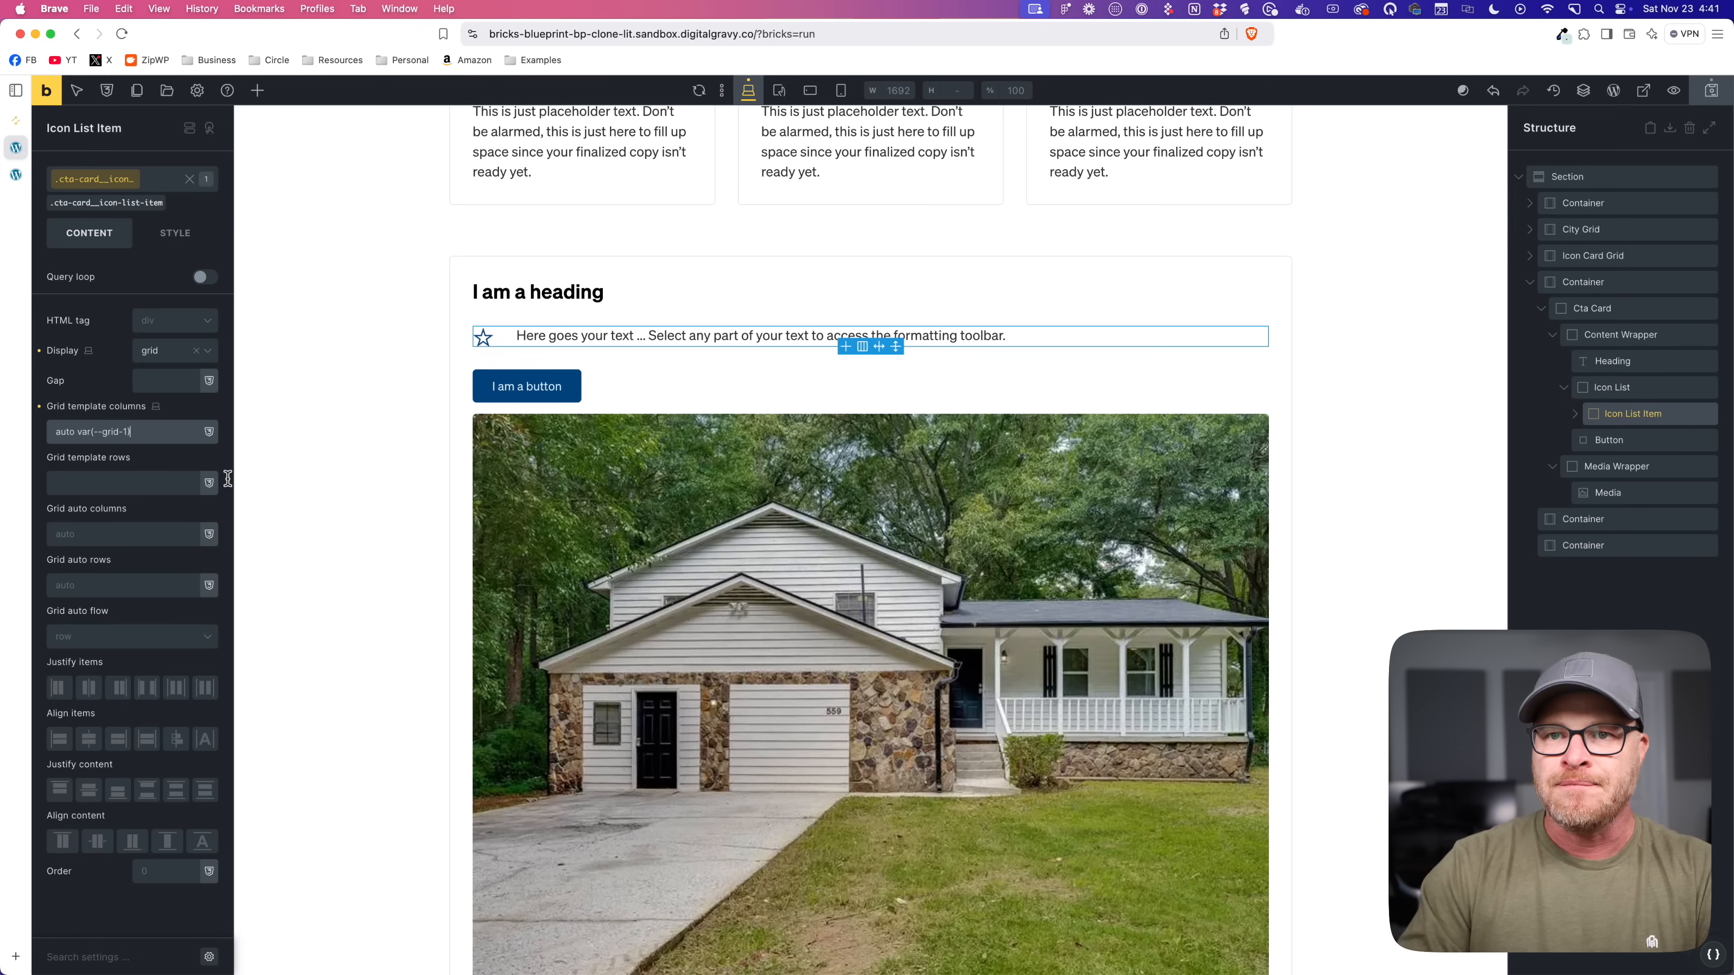
click(176, 379)
text(.5em)
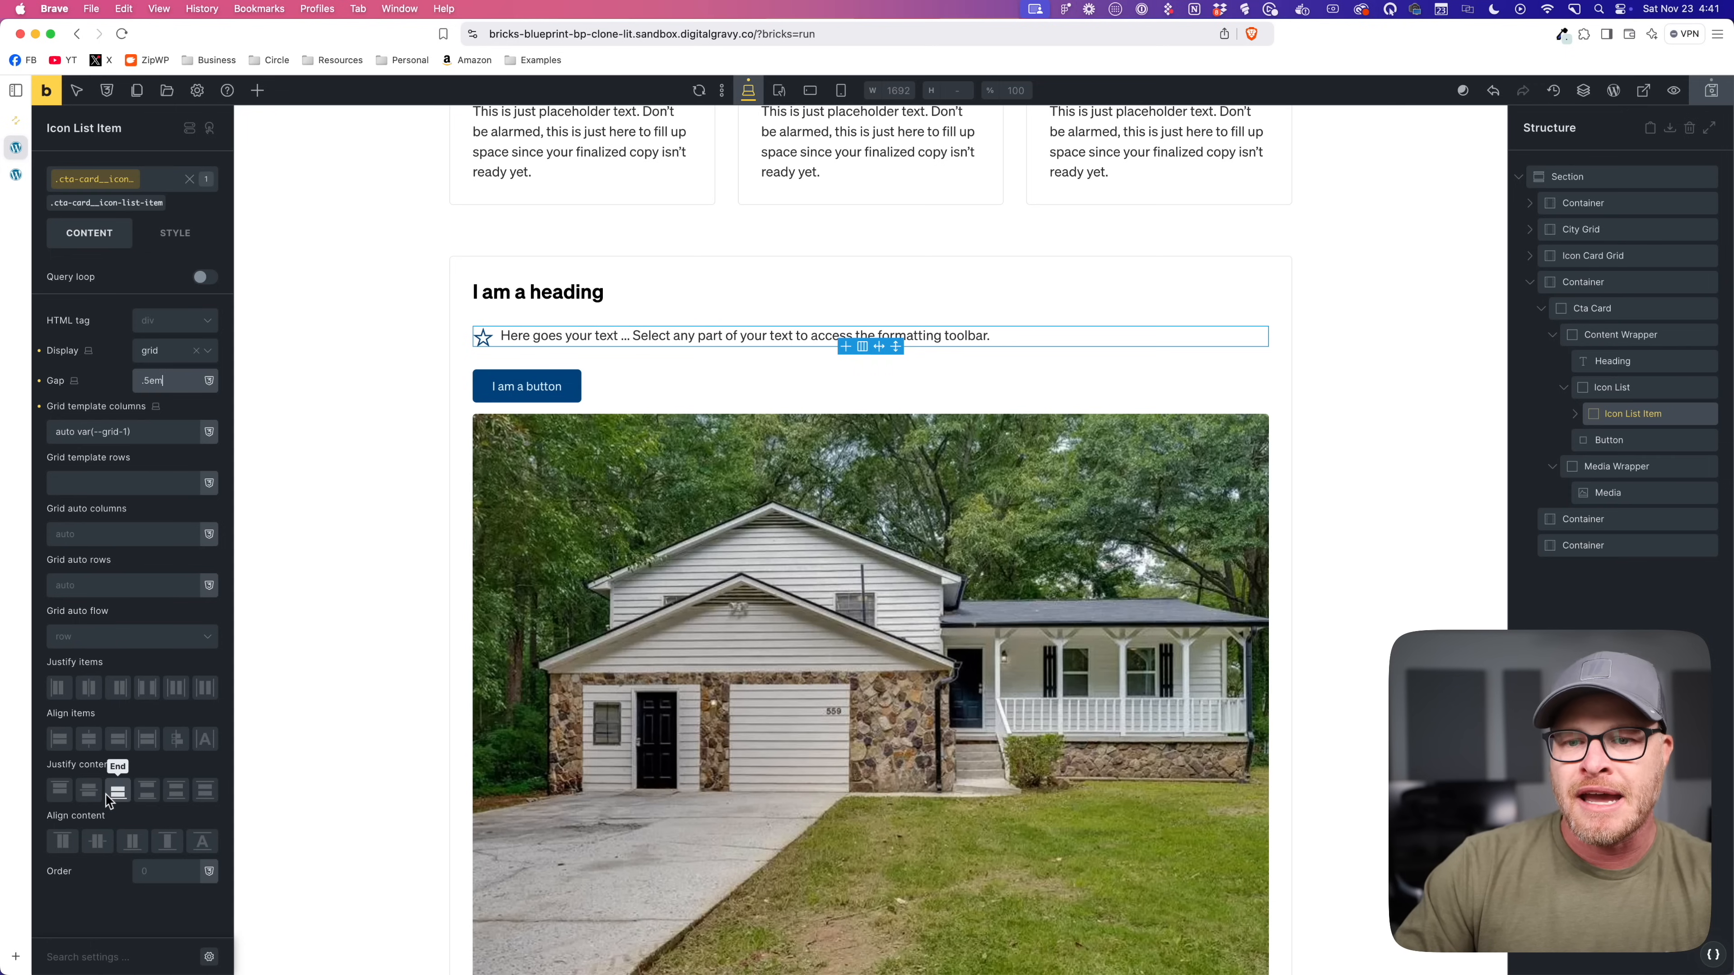
Step: Replace the Icon List Icon's star with the circled check from the Fontawesome - Regular library
click(483, 337)
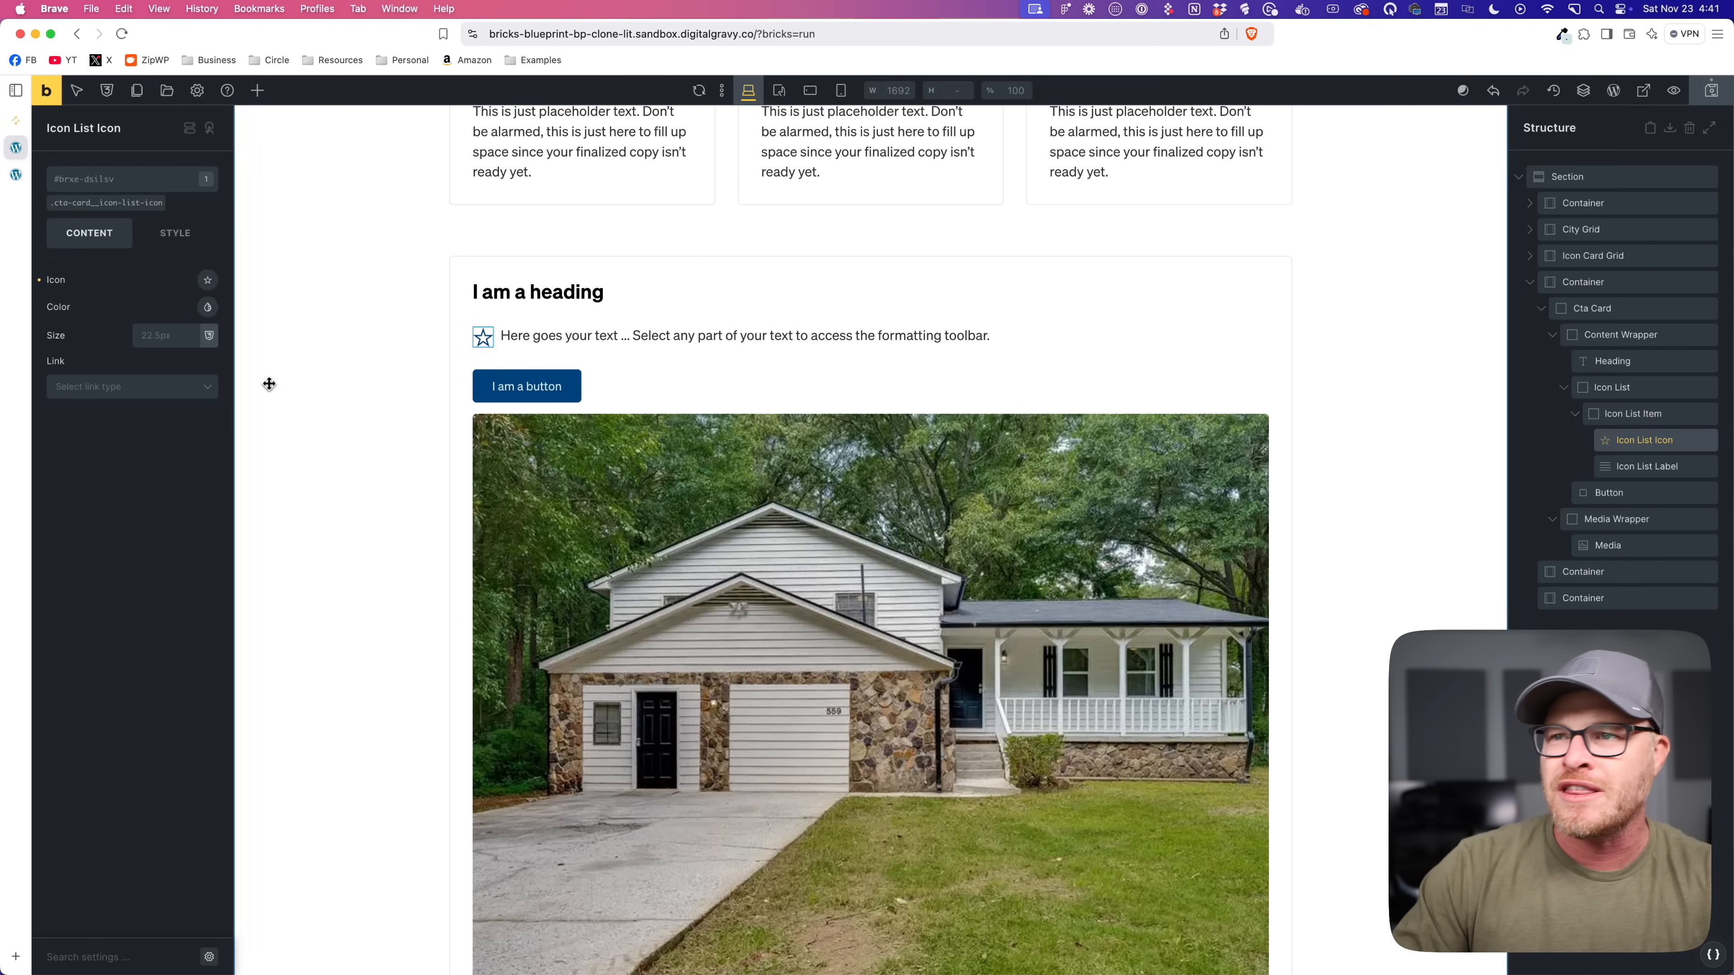
click(208, 281)
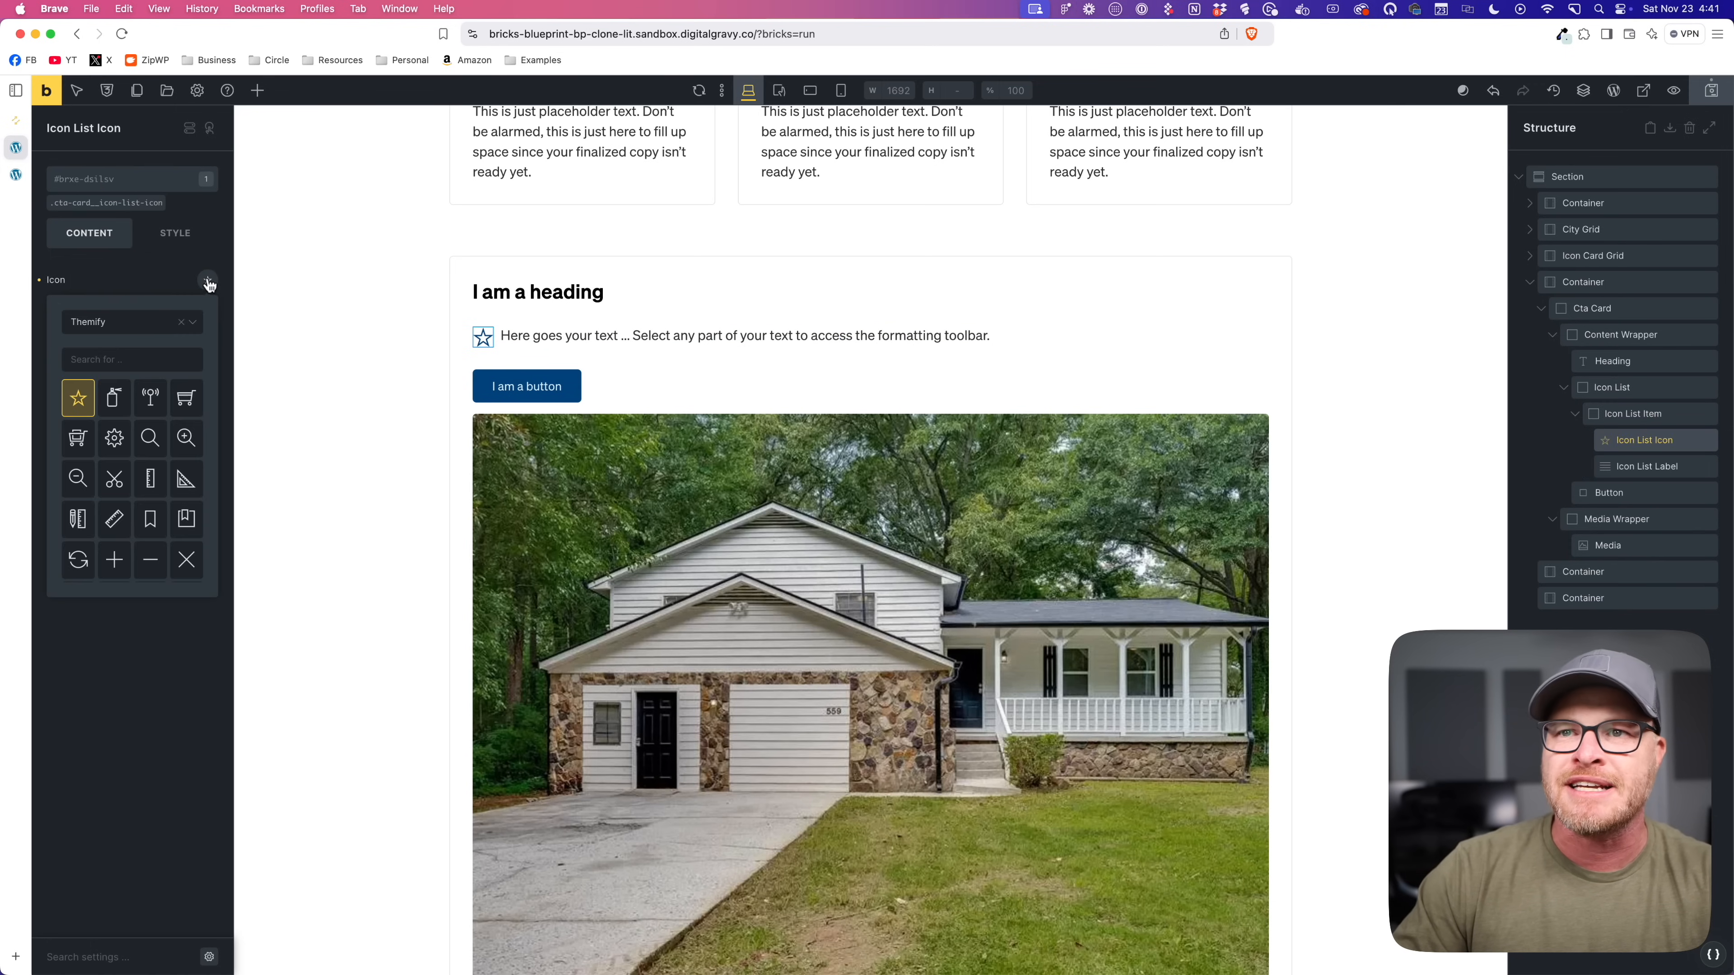
click(22, 117)
click(19, 147)
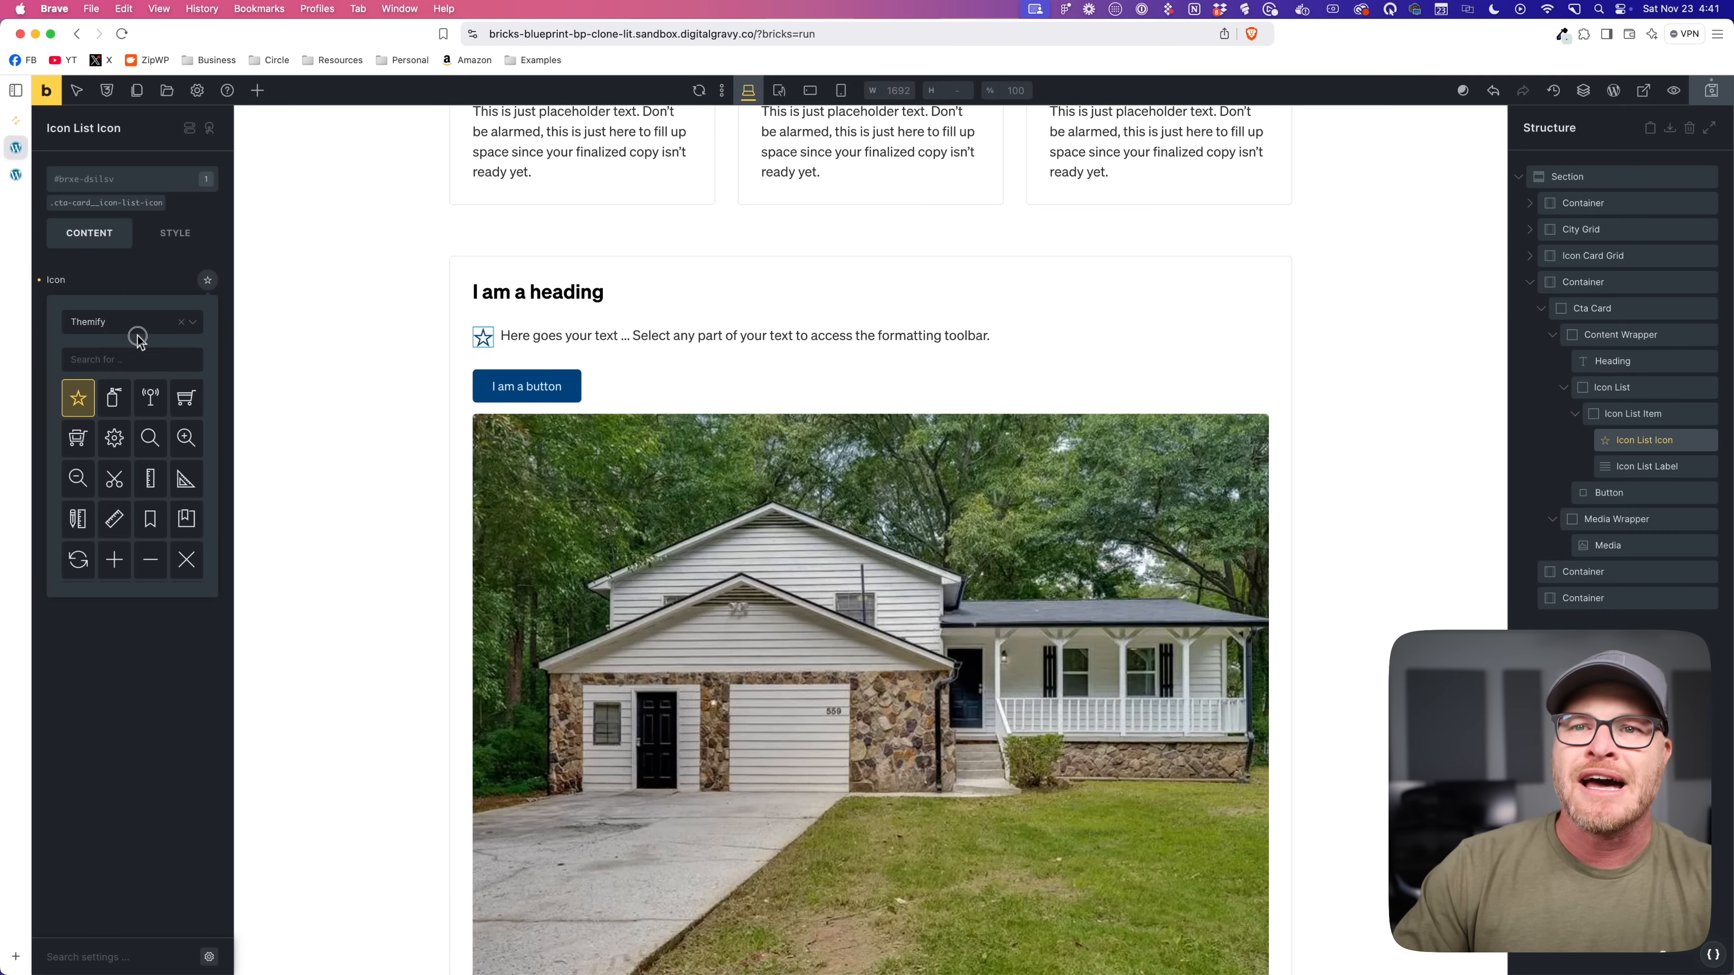
click(128, 324)
click(138, 369)
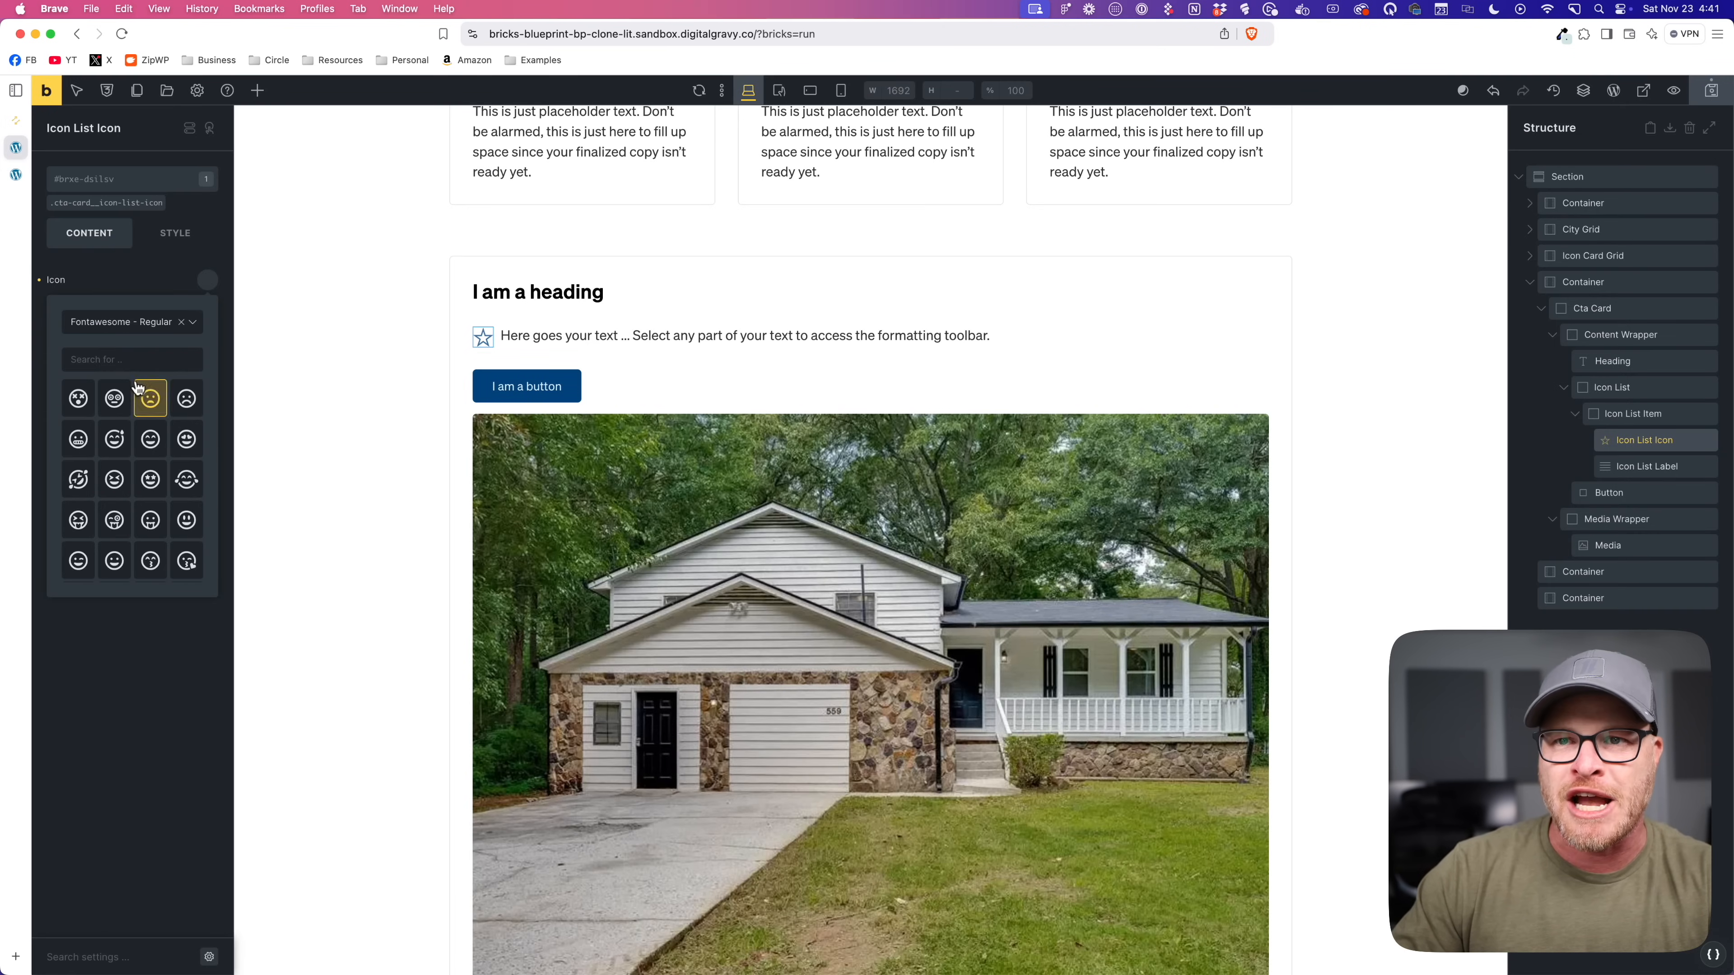
click(134, 360)
text(check)
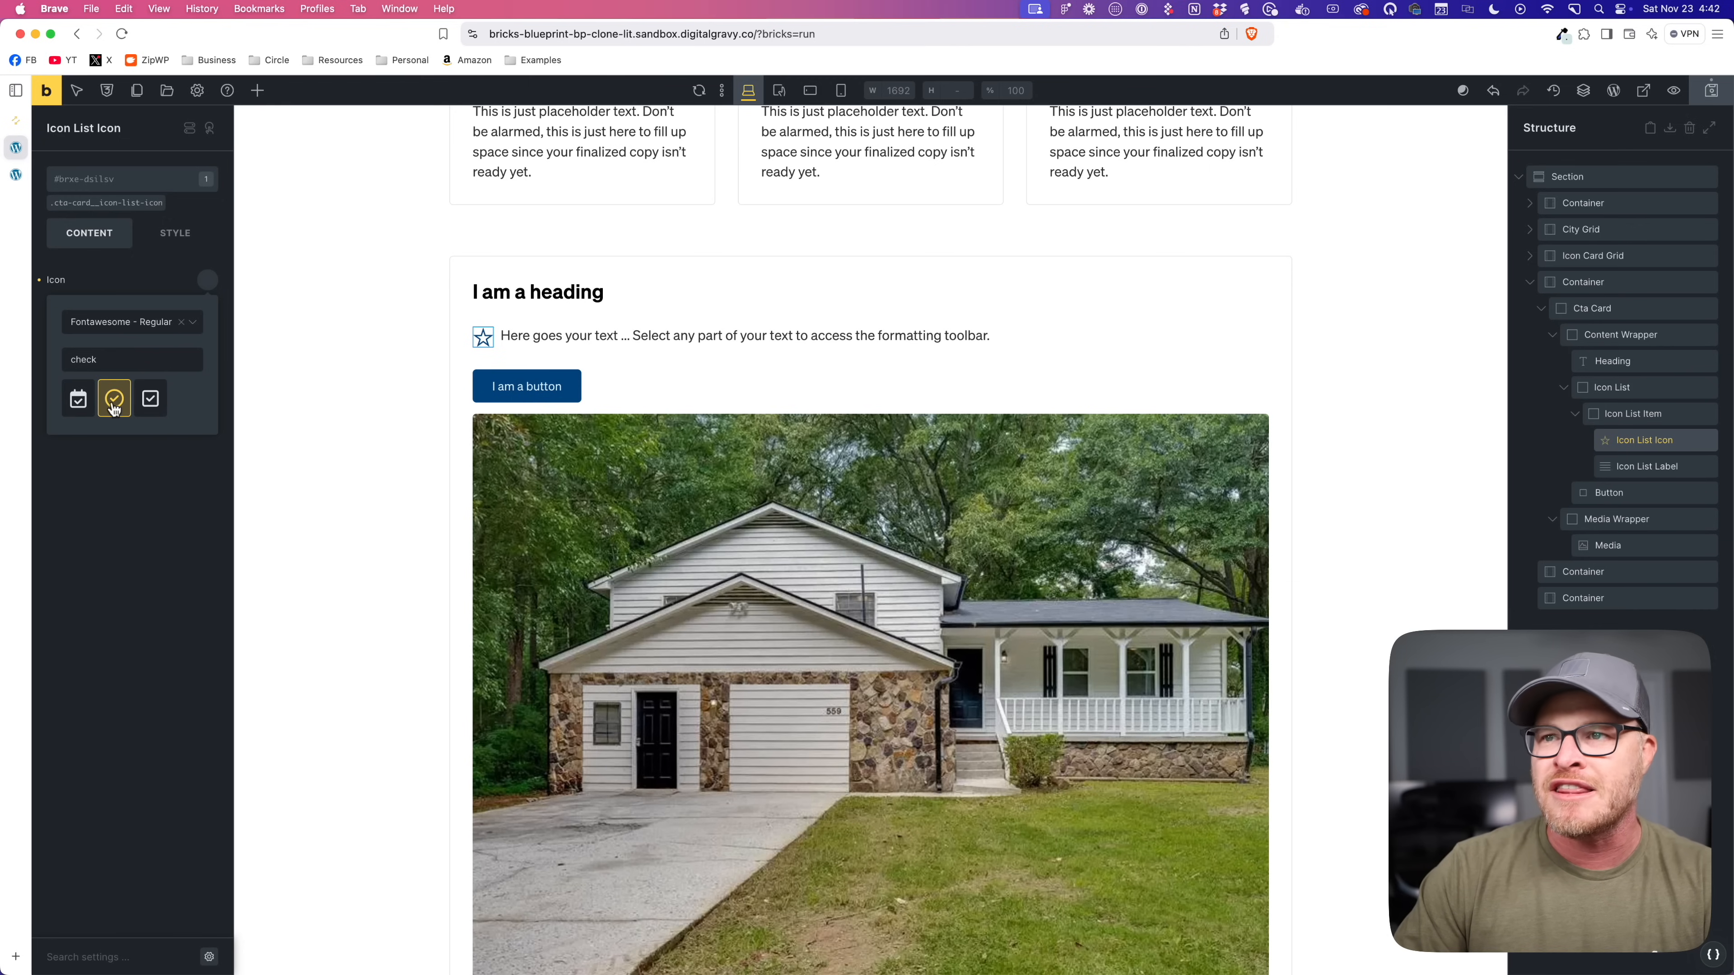
click(113, 403)
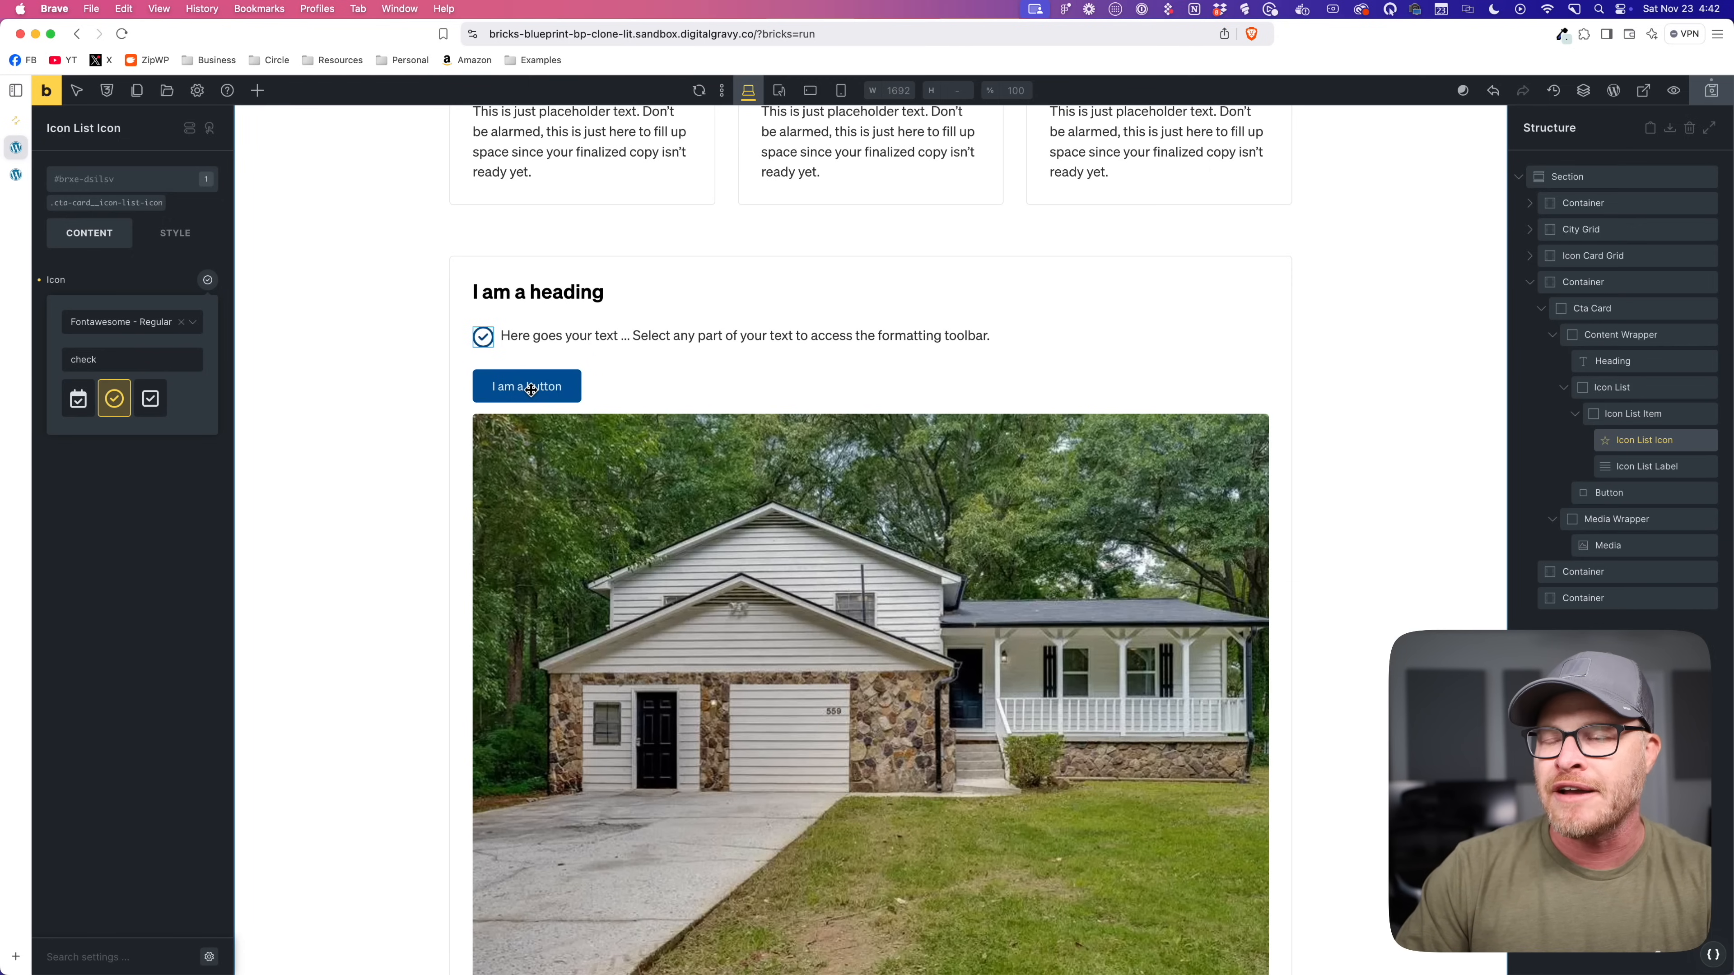
Step: Copy "Get access to our exclusive resources, partners, and vendors" from the host card on the PadSplit website
click(19, 175)
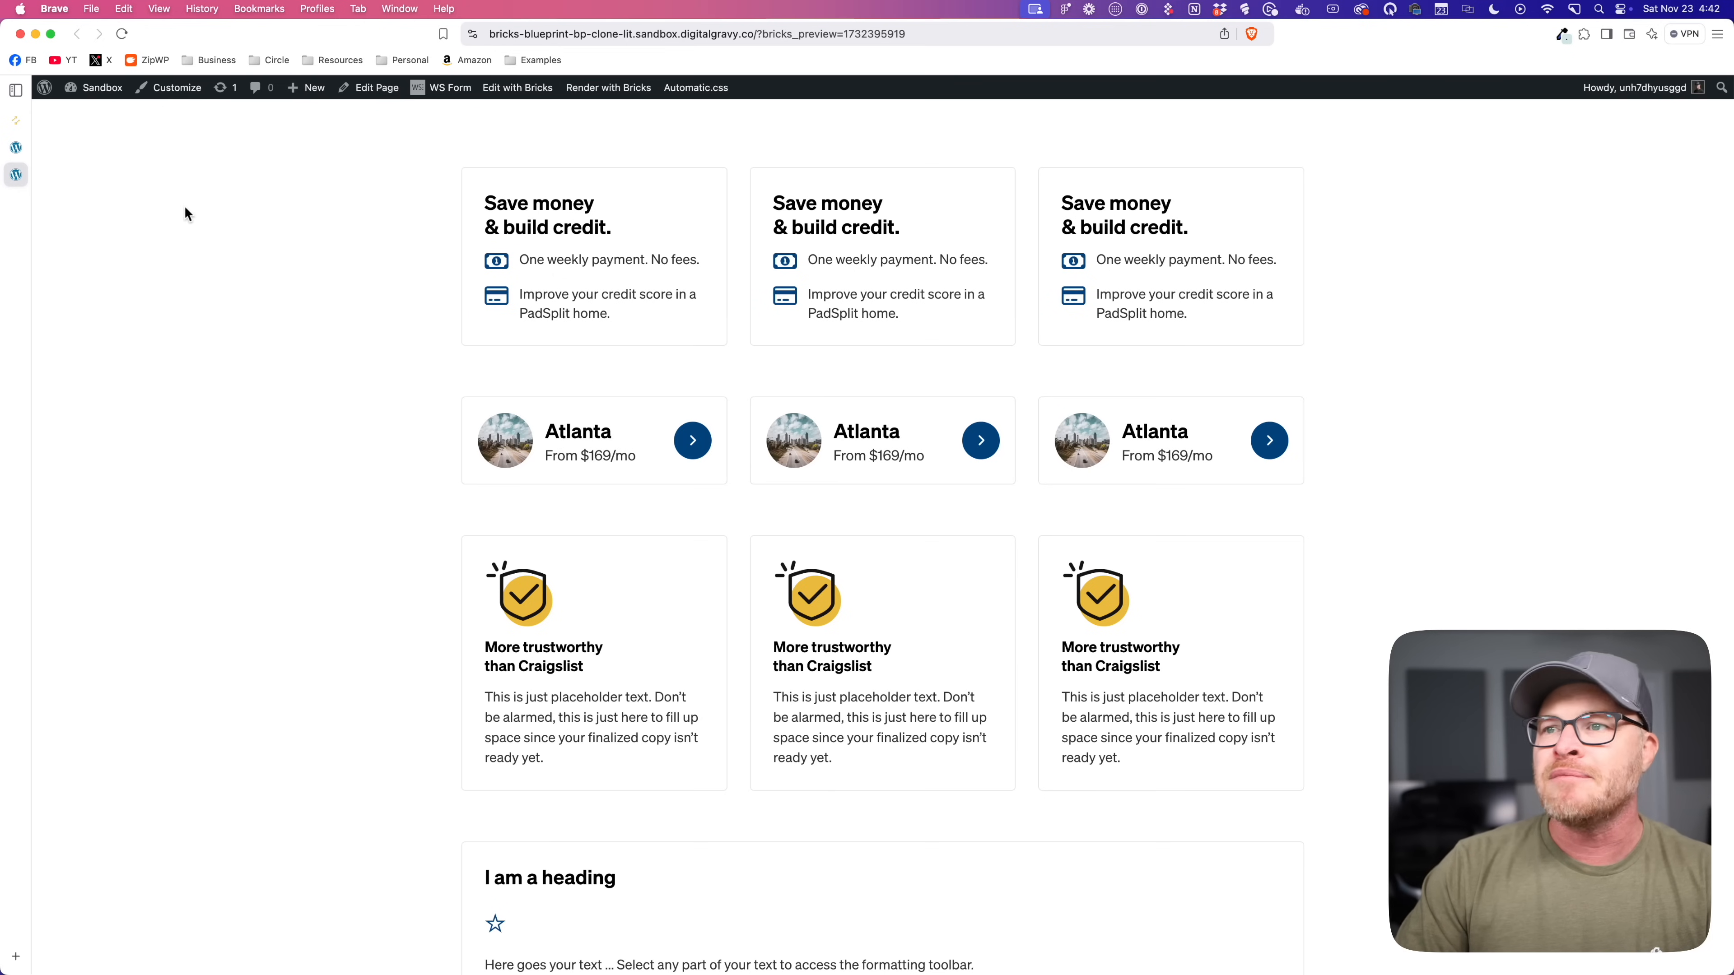
click(16, 120)
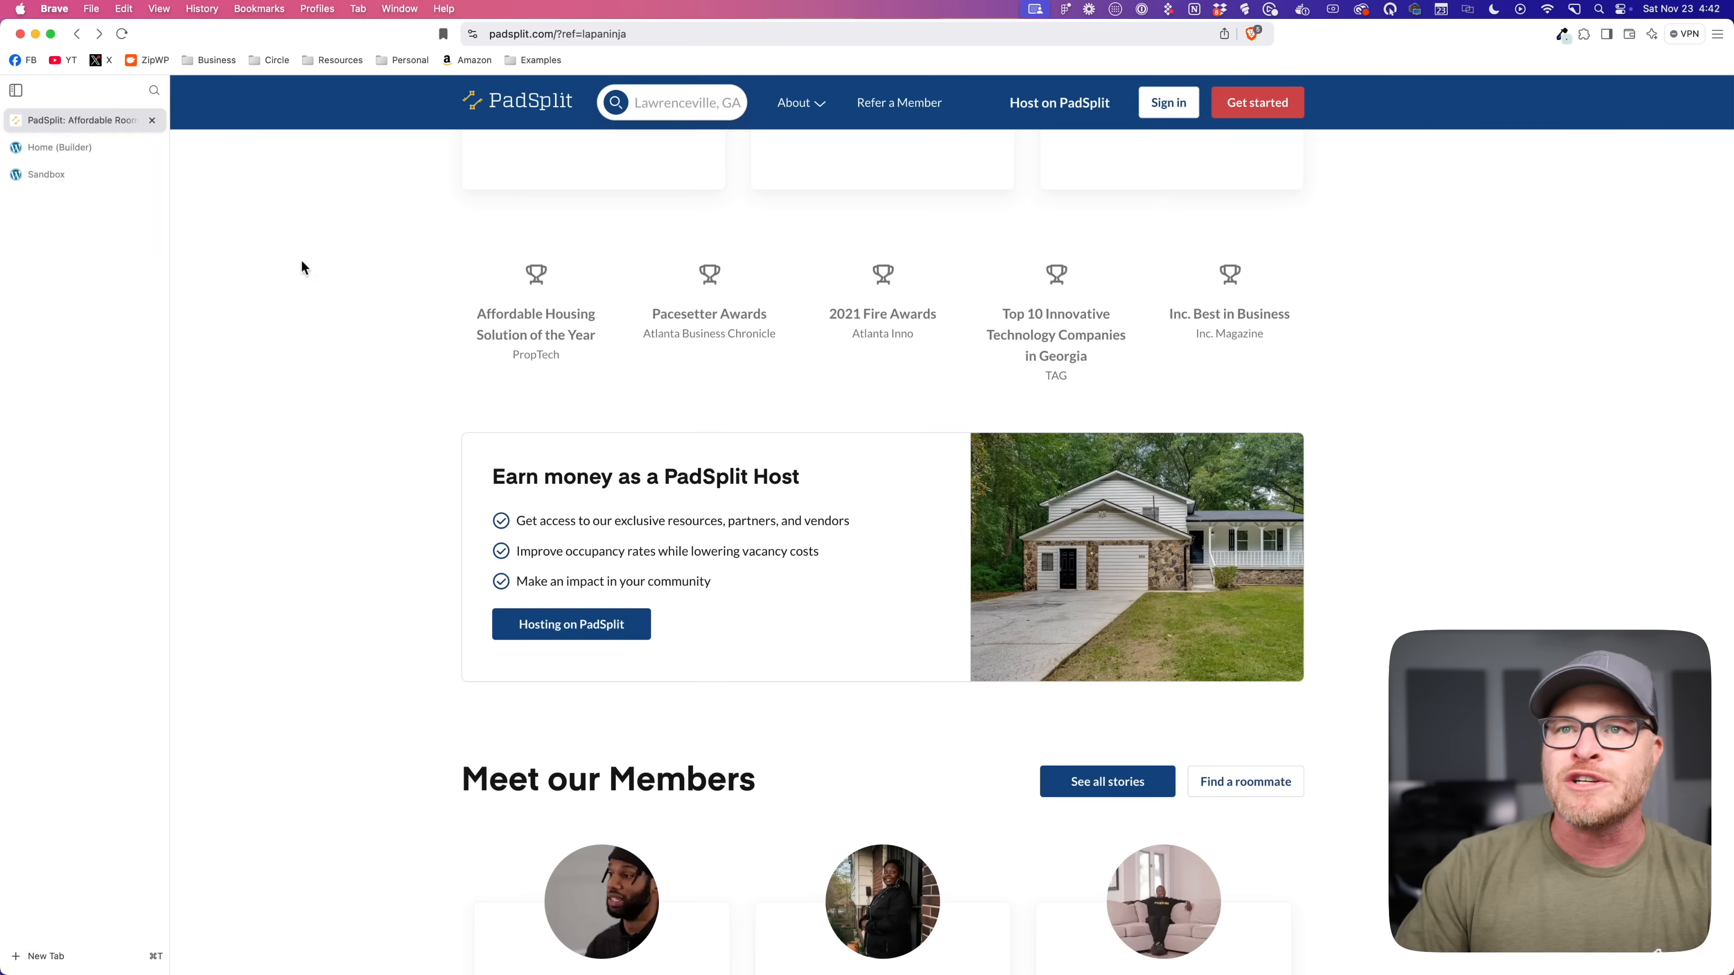
drag(520, 522, 846, 520)
key(super+c)
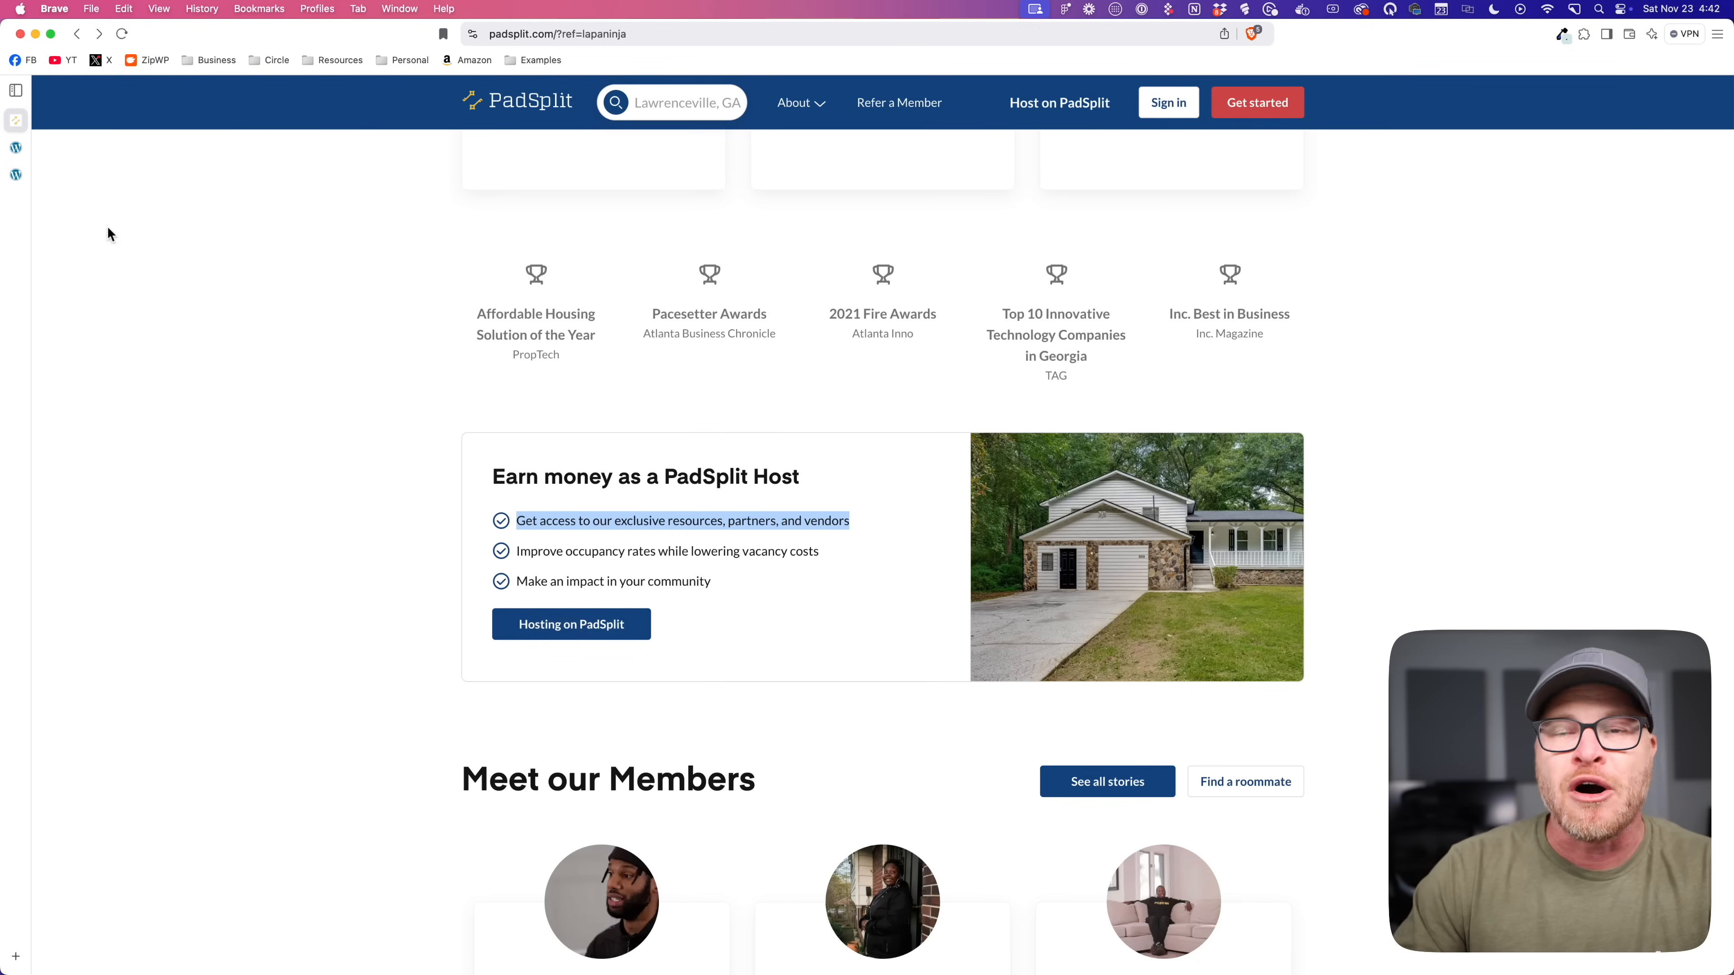
Step: Back in the Bricks builder, replace the Icon List Label's placeholder with the copied text and set its HTML tag to span
click(17, 148)
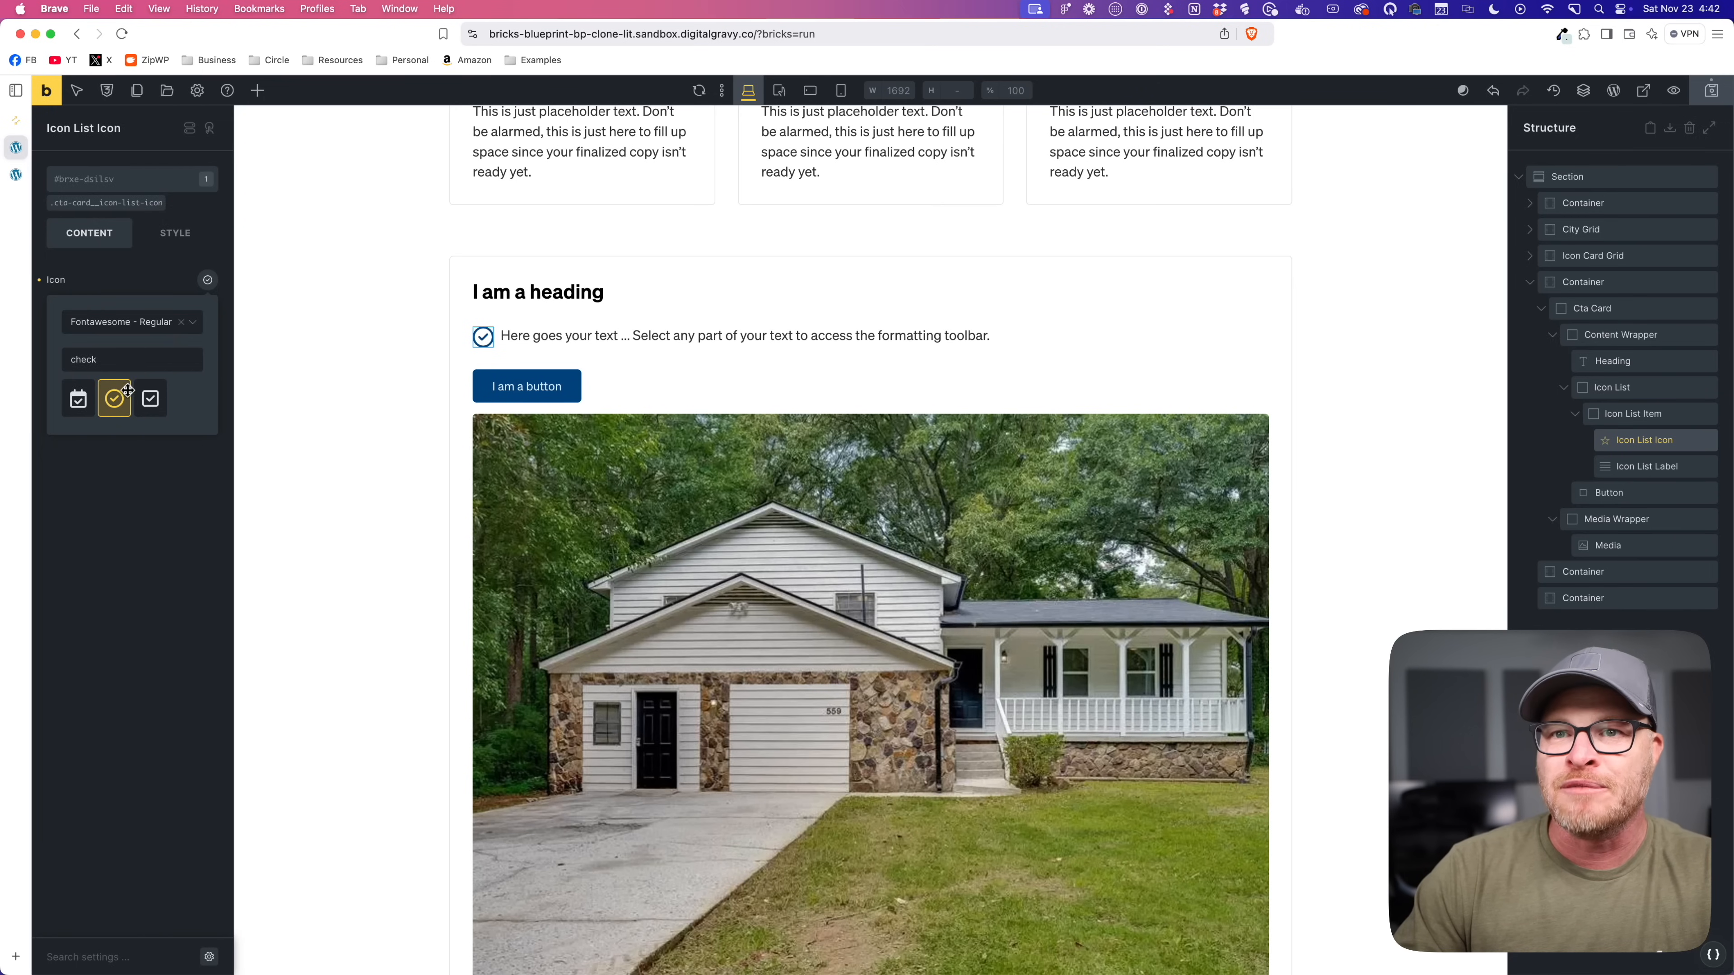
click(499, 335)
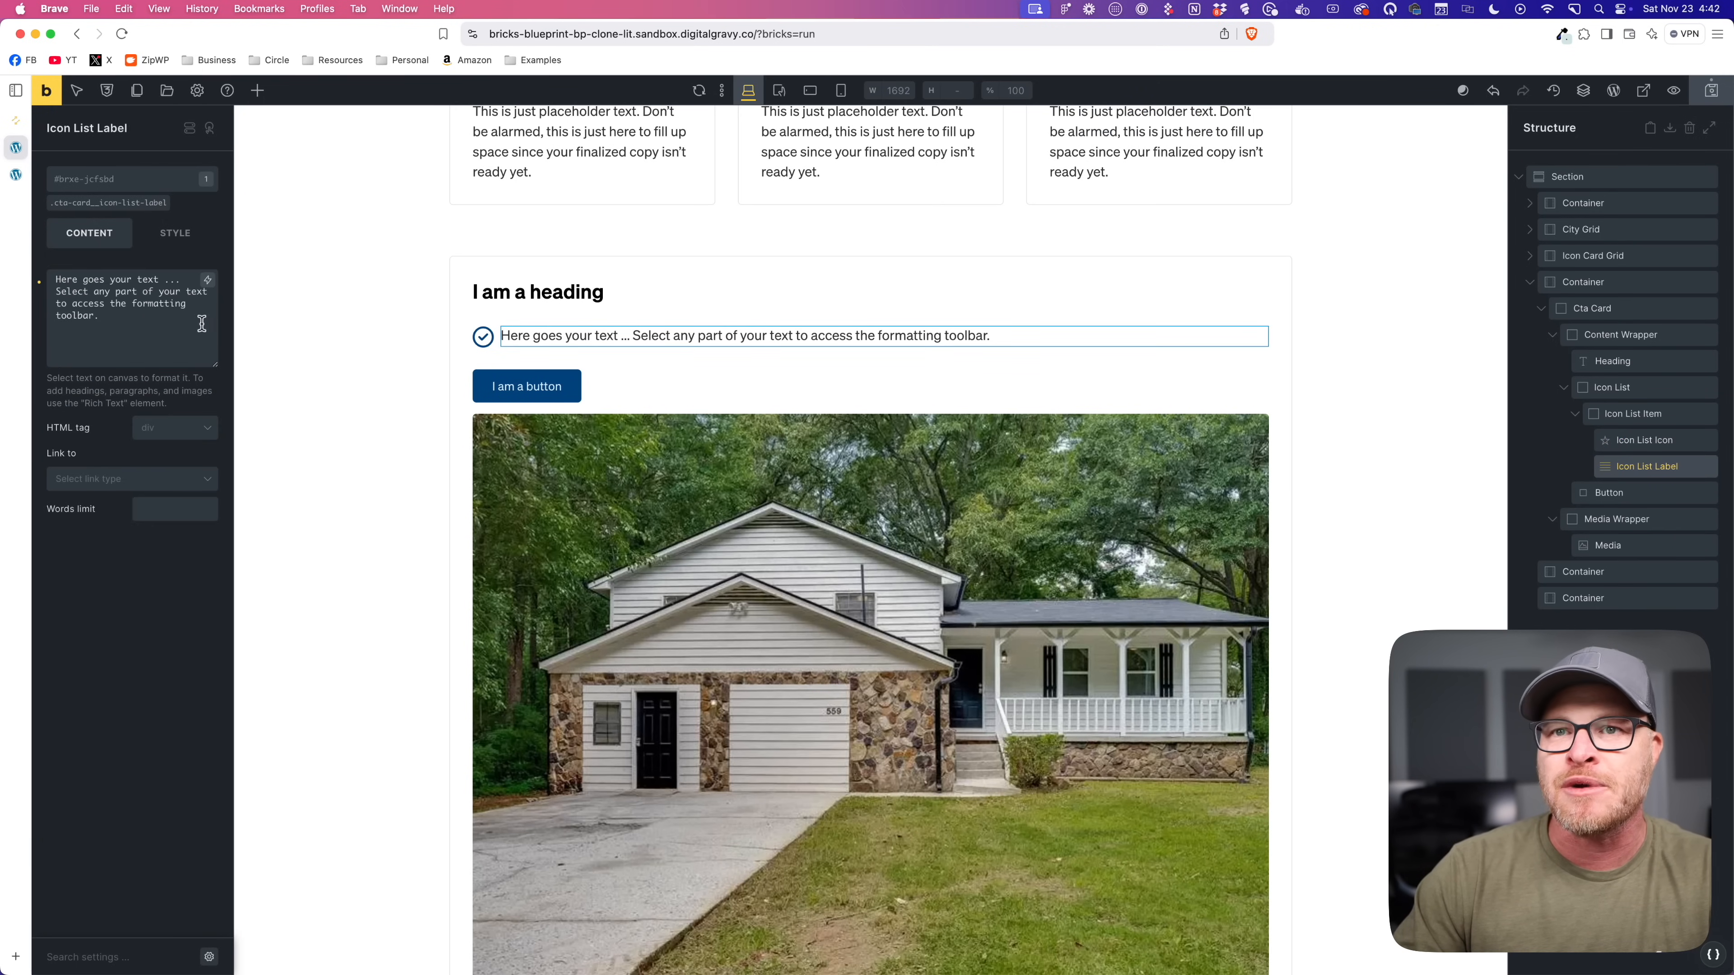
triple_click(141, 323)
key(super+v)
click(155, 428)
click(170, 530)
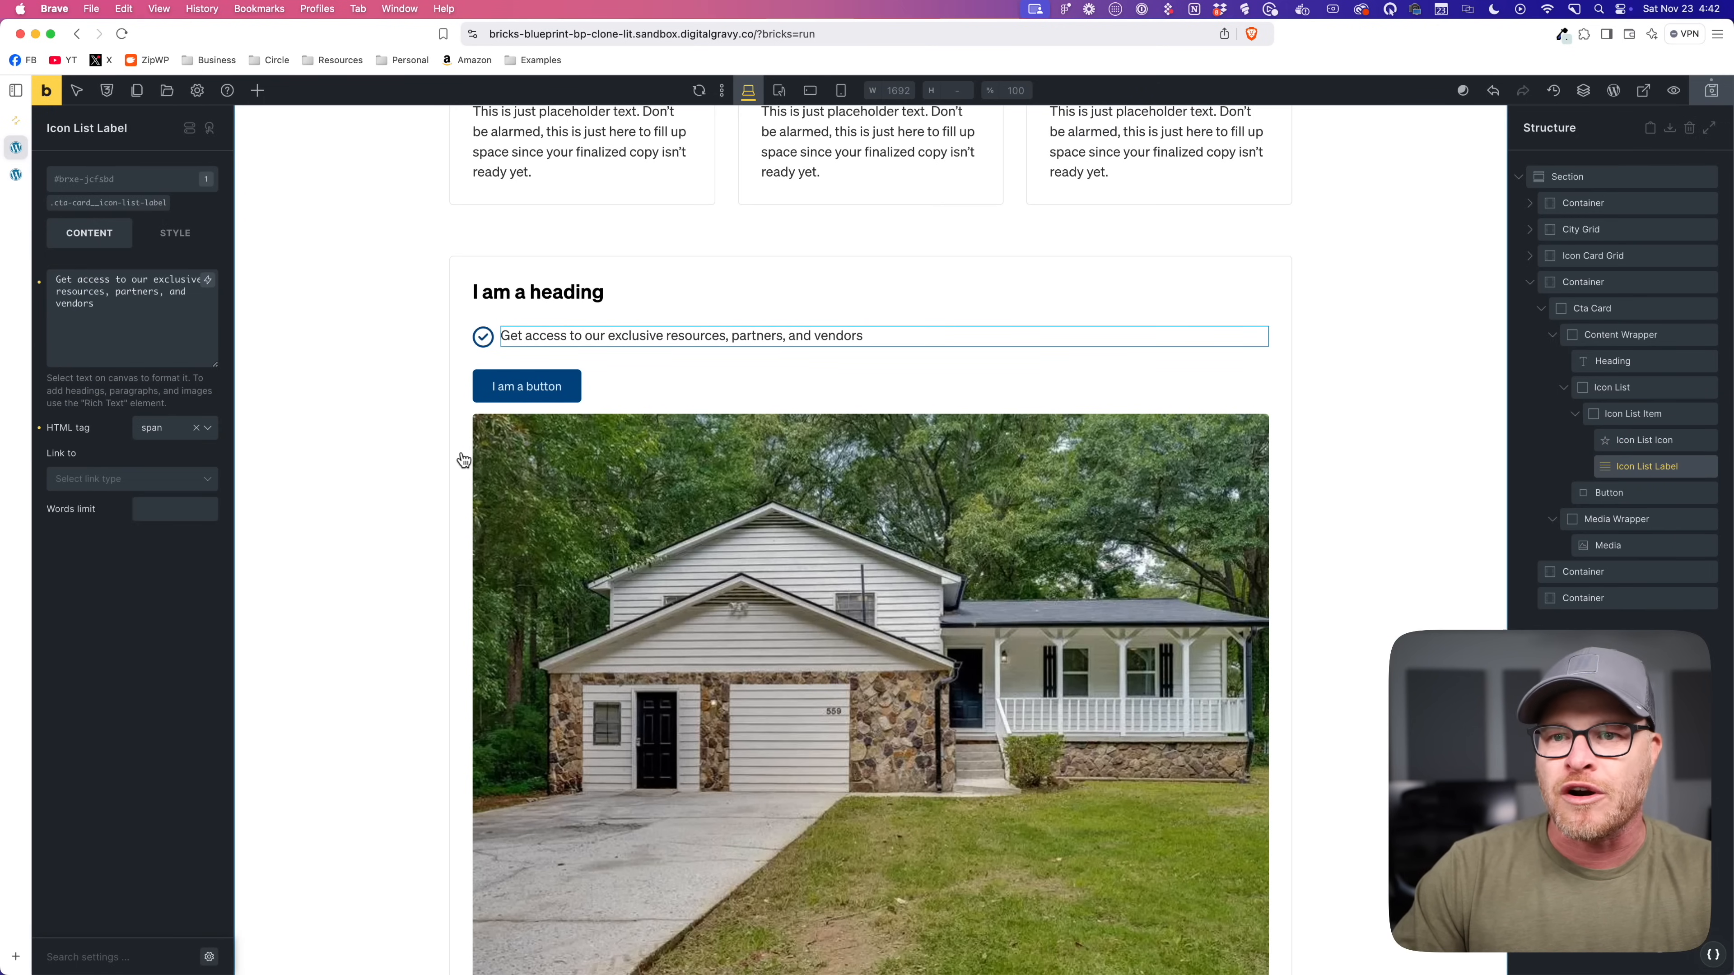
Step: Select the Icon List Item and save the page
click(485, 338)
click(497, 338)
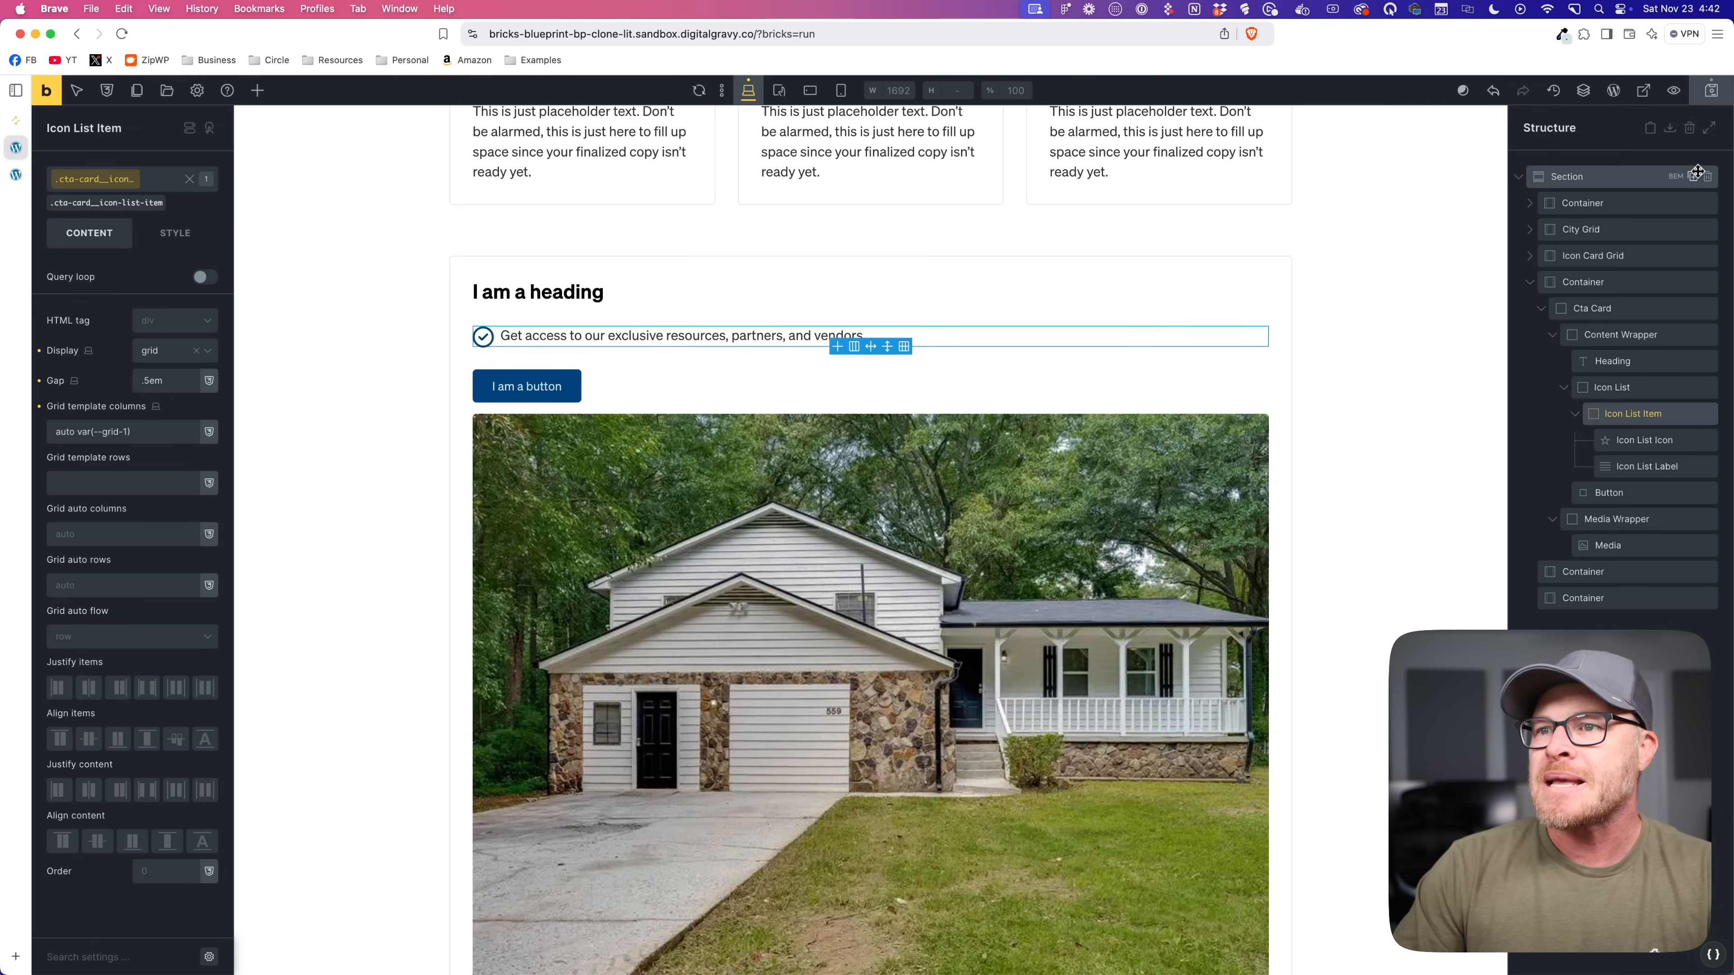
click(1711, 92)
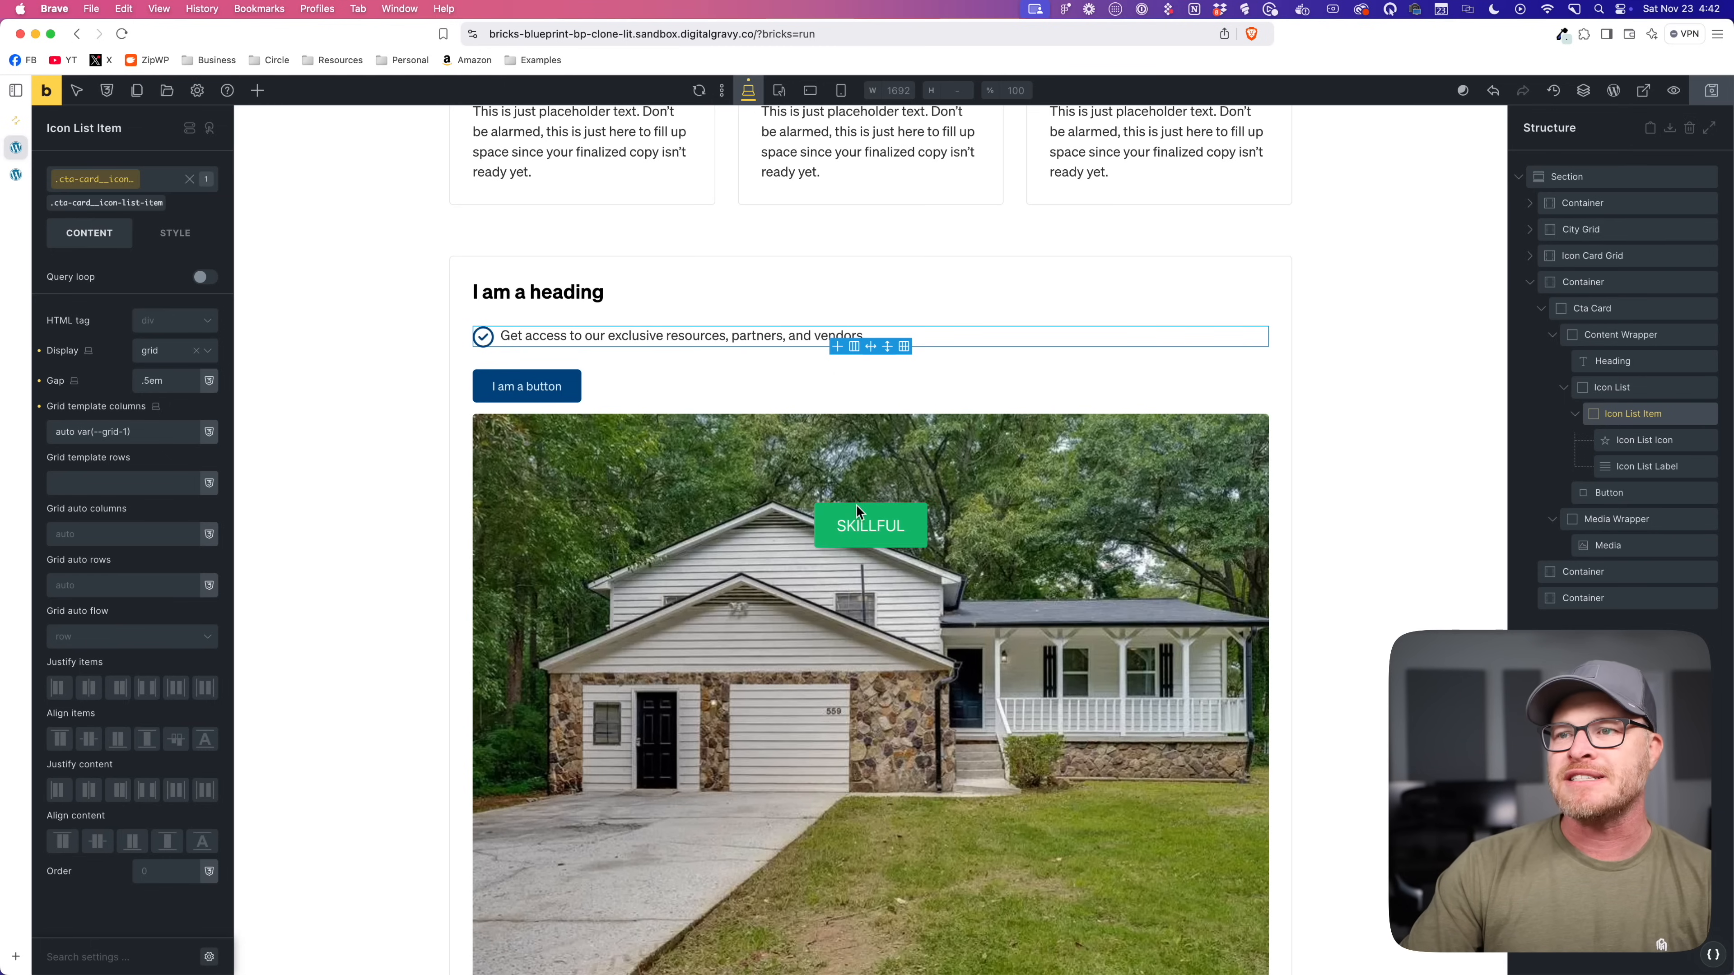
Step: Set the order of the cta-card__media-wrapper class to -1 so the image sits above the content
click(705, 382)
click(711, 407)
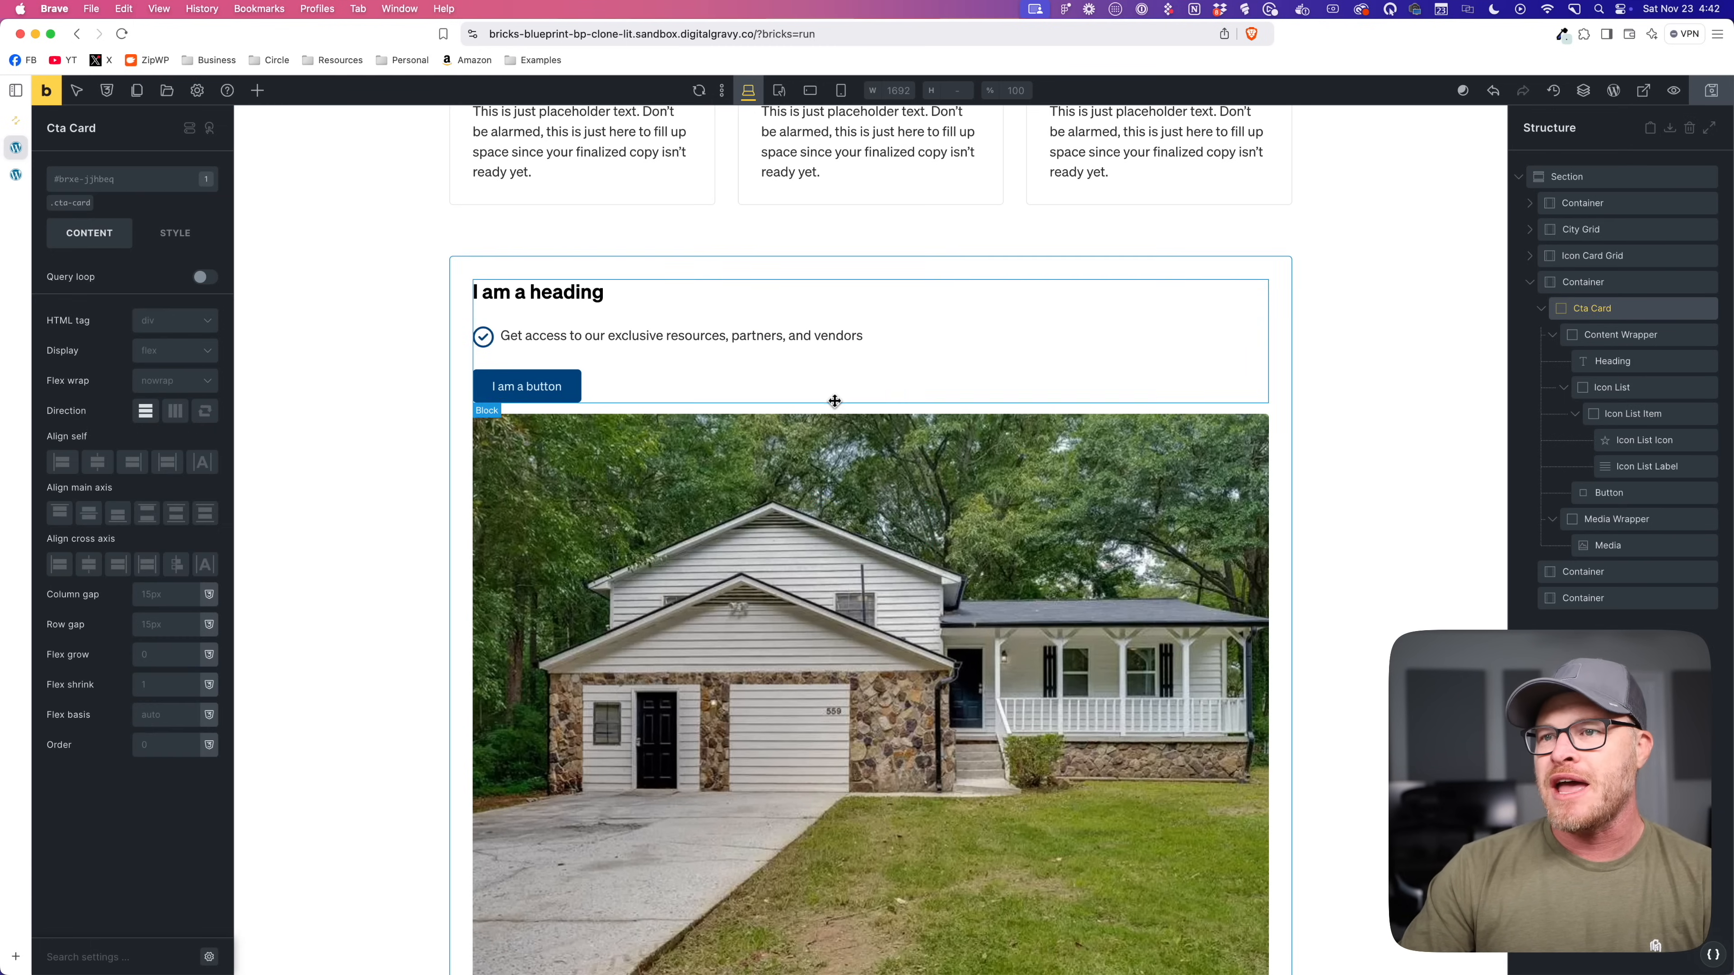
click(72, 203)
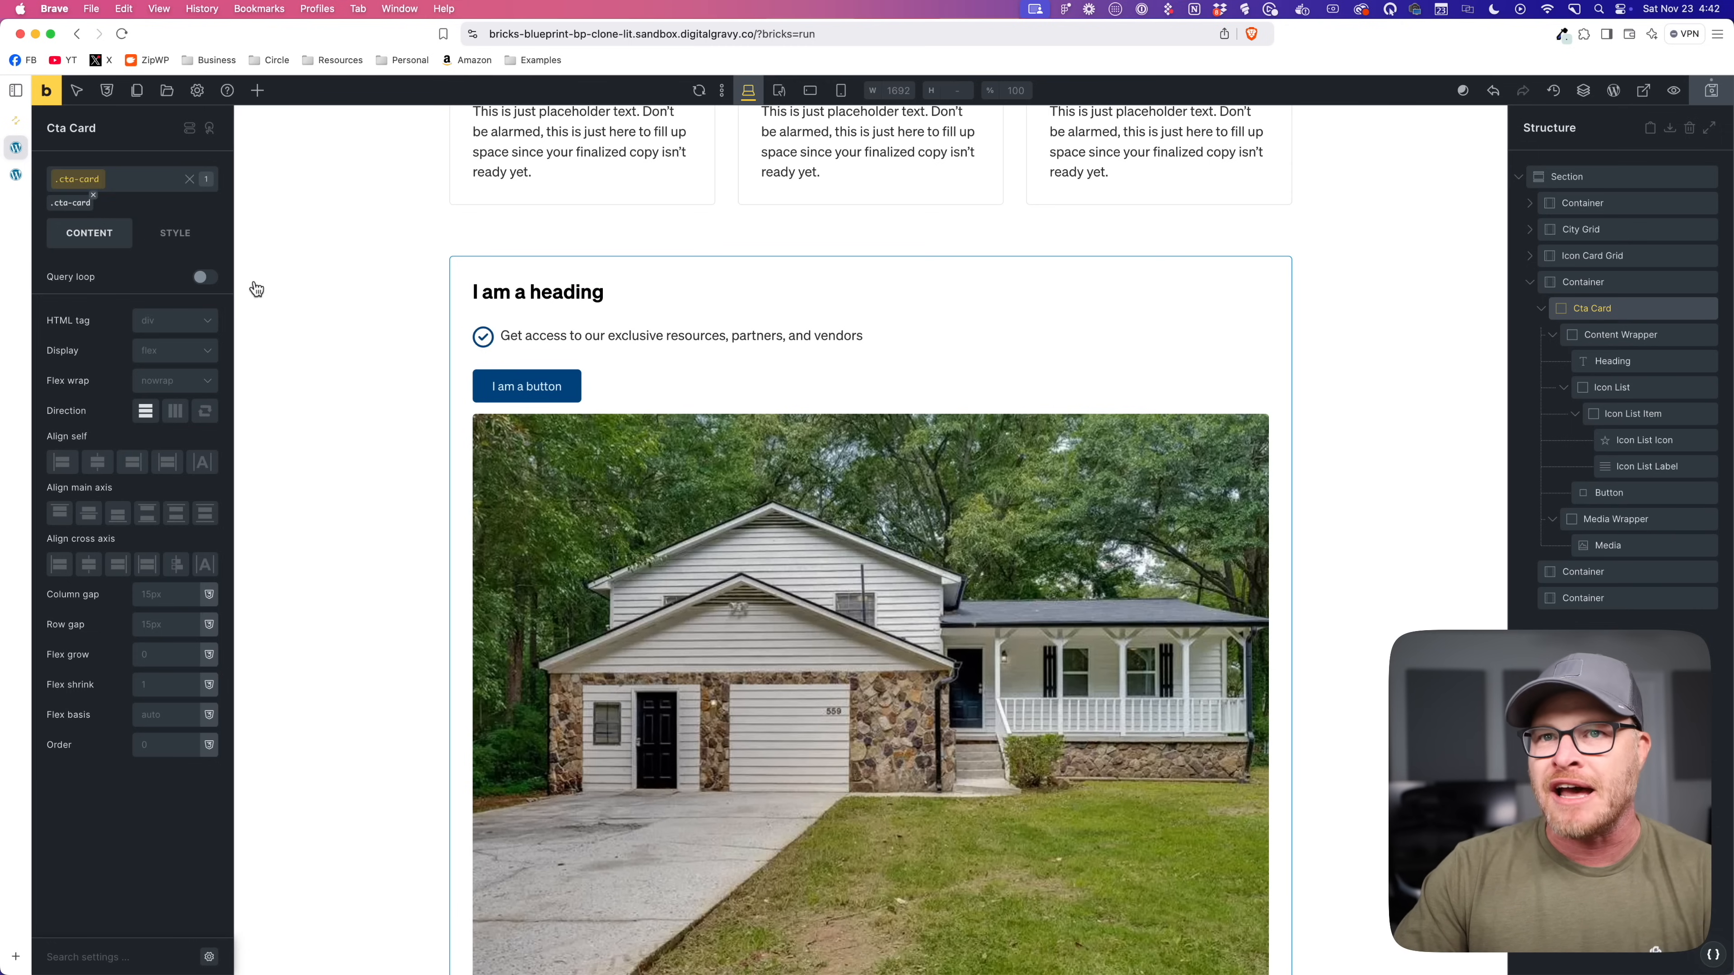
click(1631, 521)
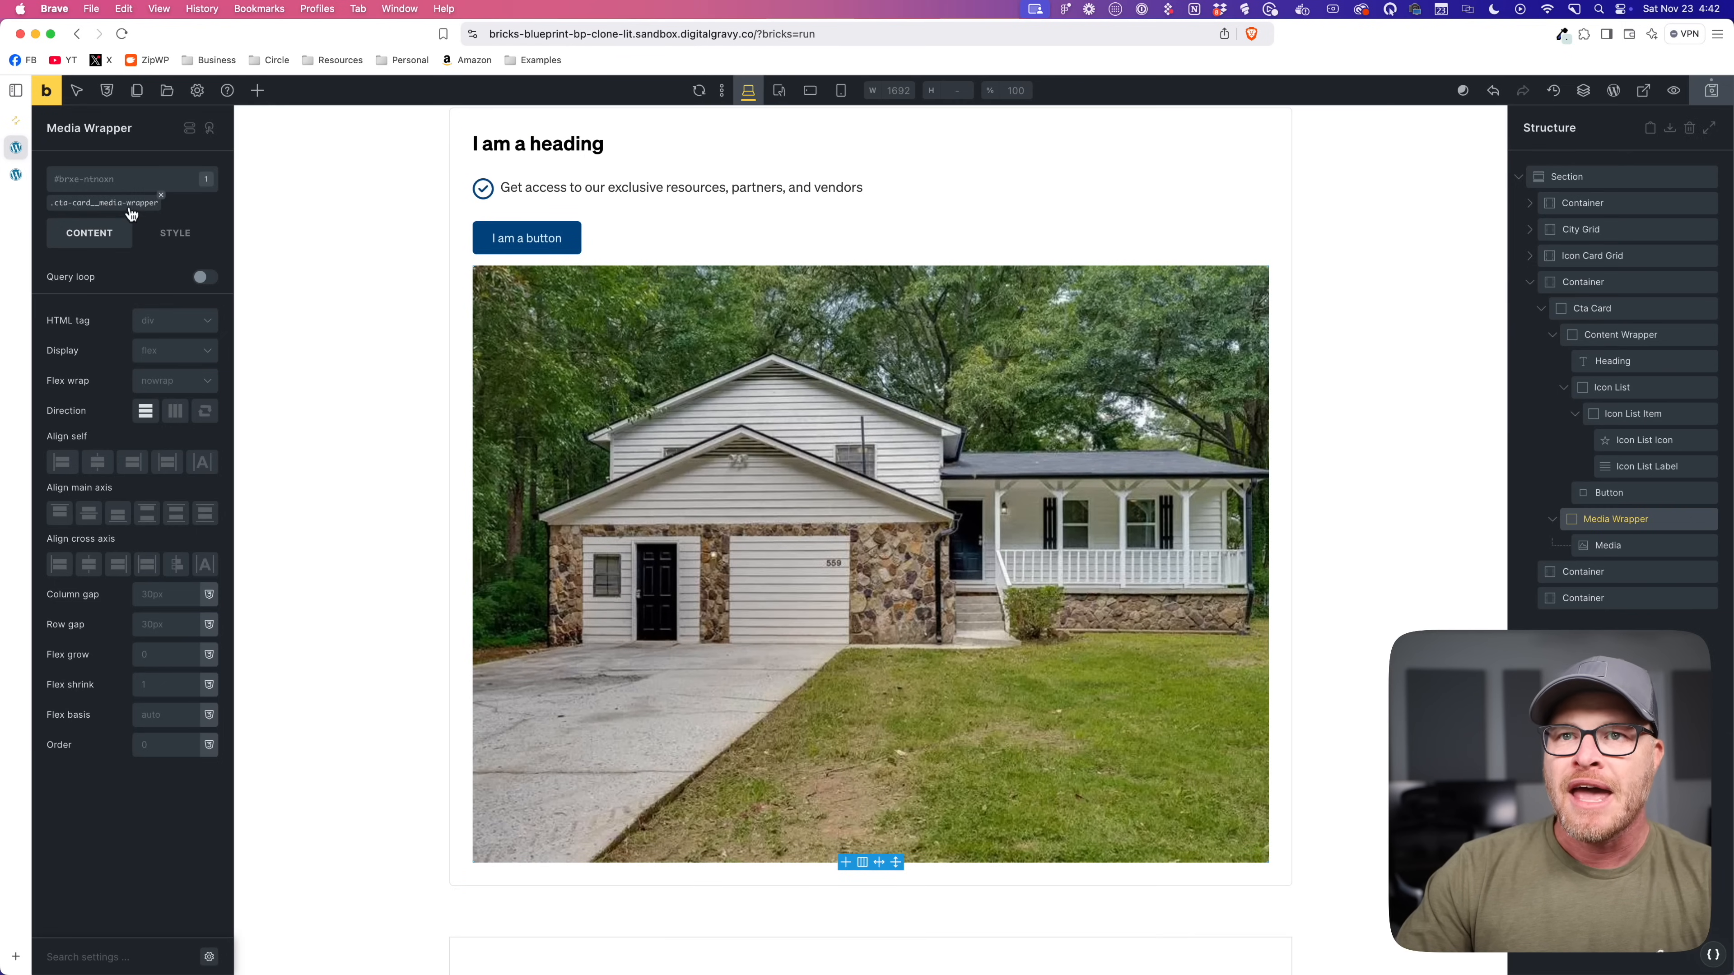
click(110, 203)
click(175, 742)
text(-1)
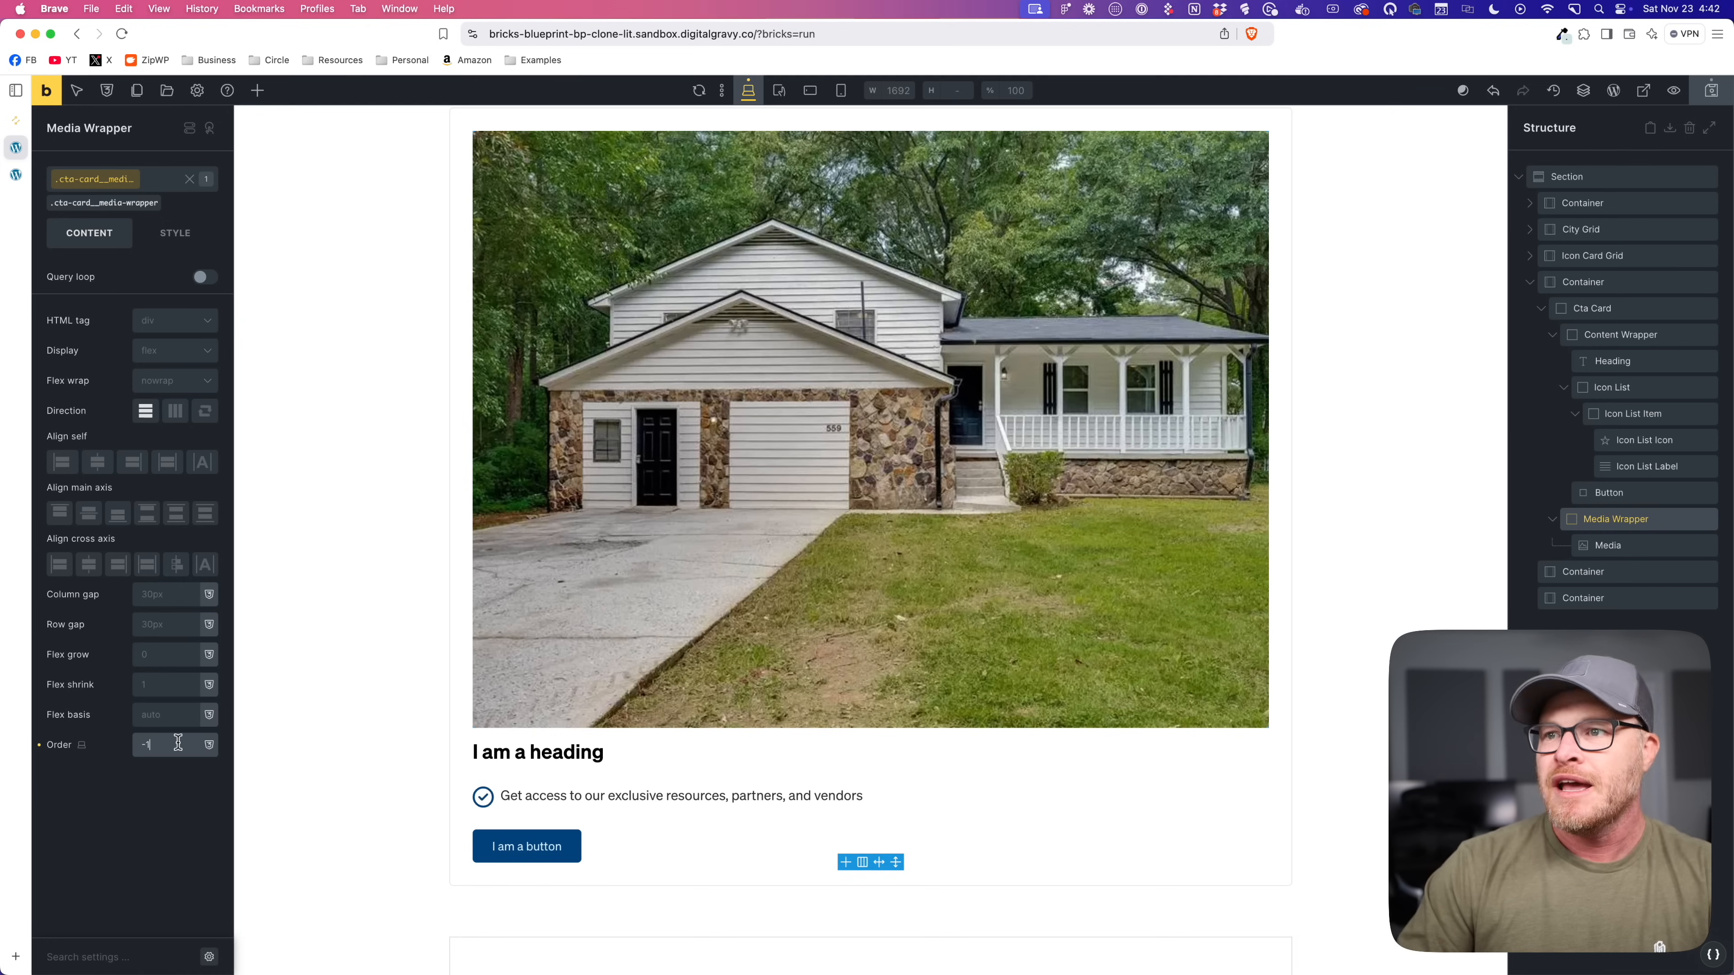
scroll(678, 559, down, 4)
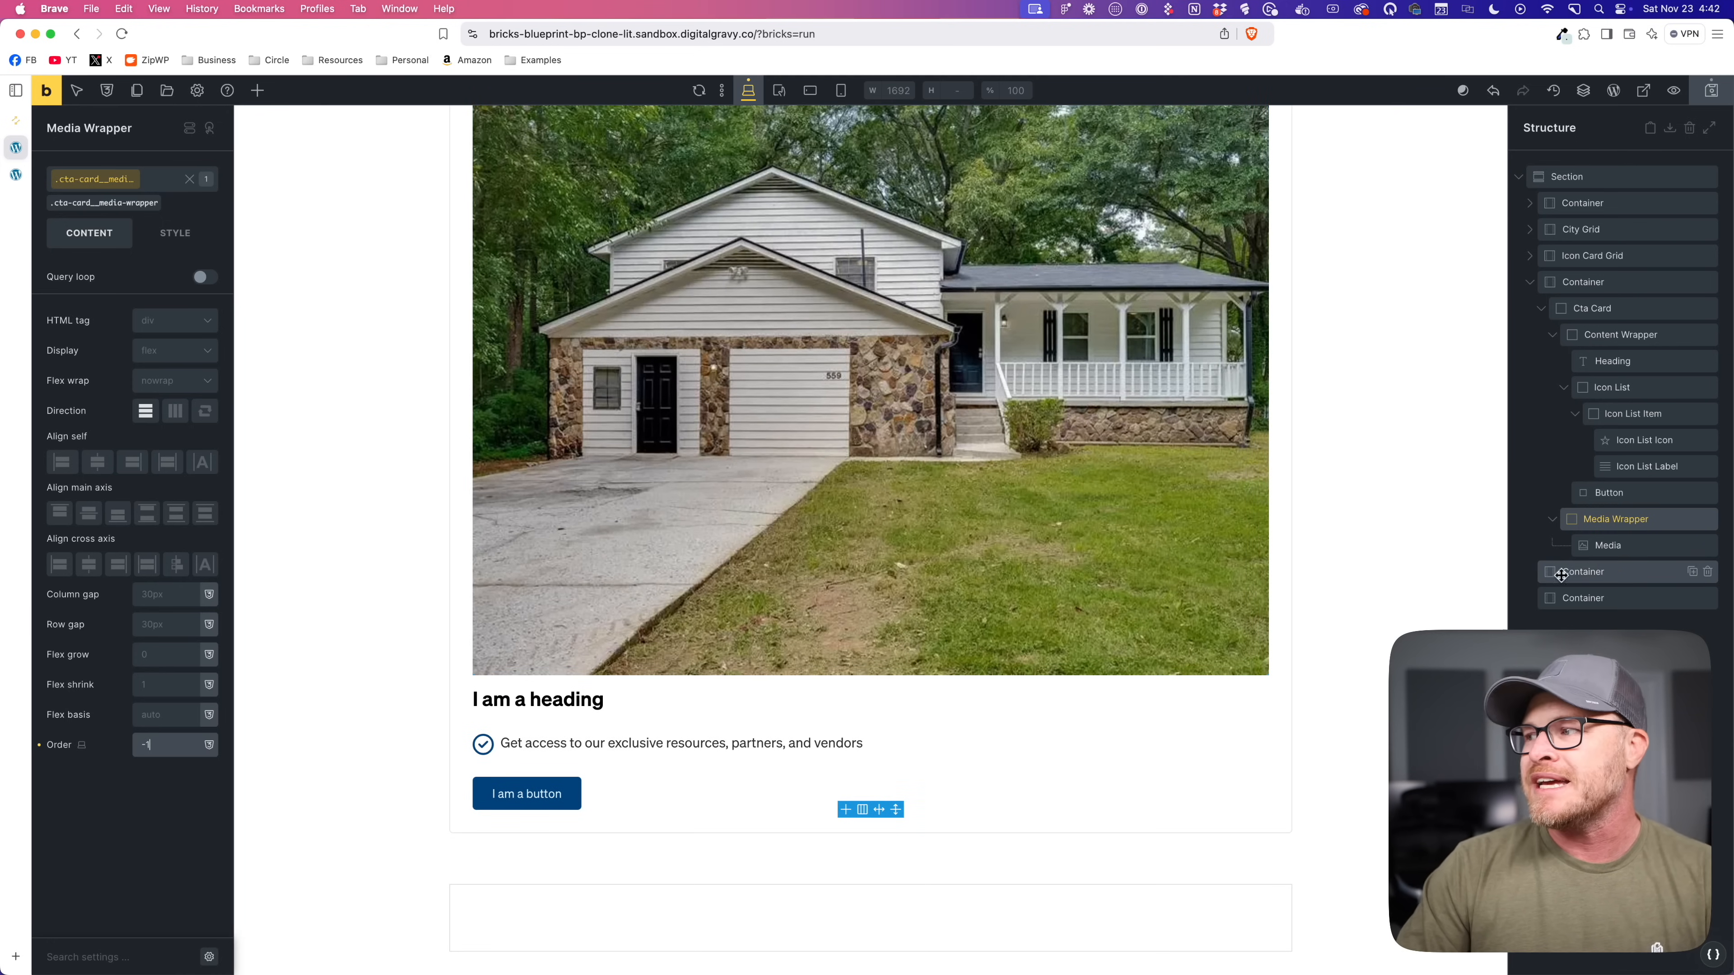
Step: Duplicate the CTA Card and apply the Automatic.css grid--2 class to its parent Container
click(1591, 309)
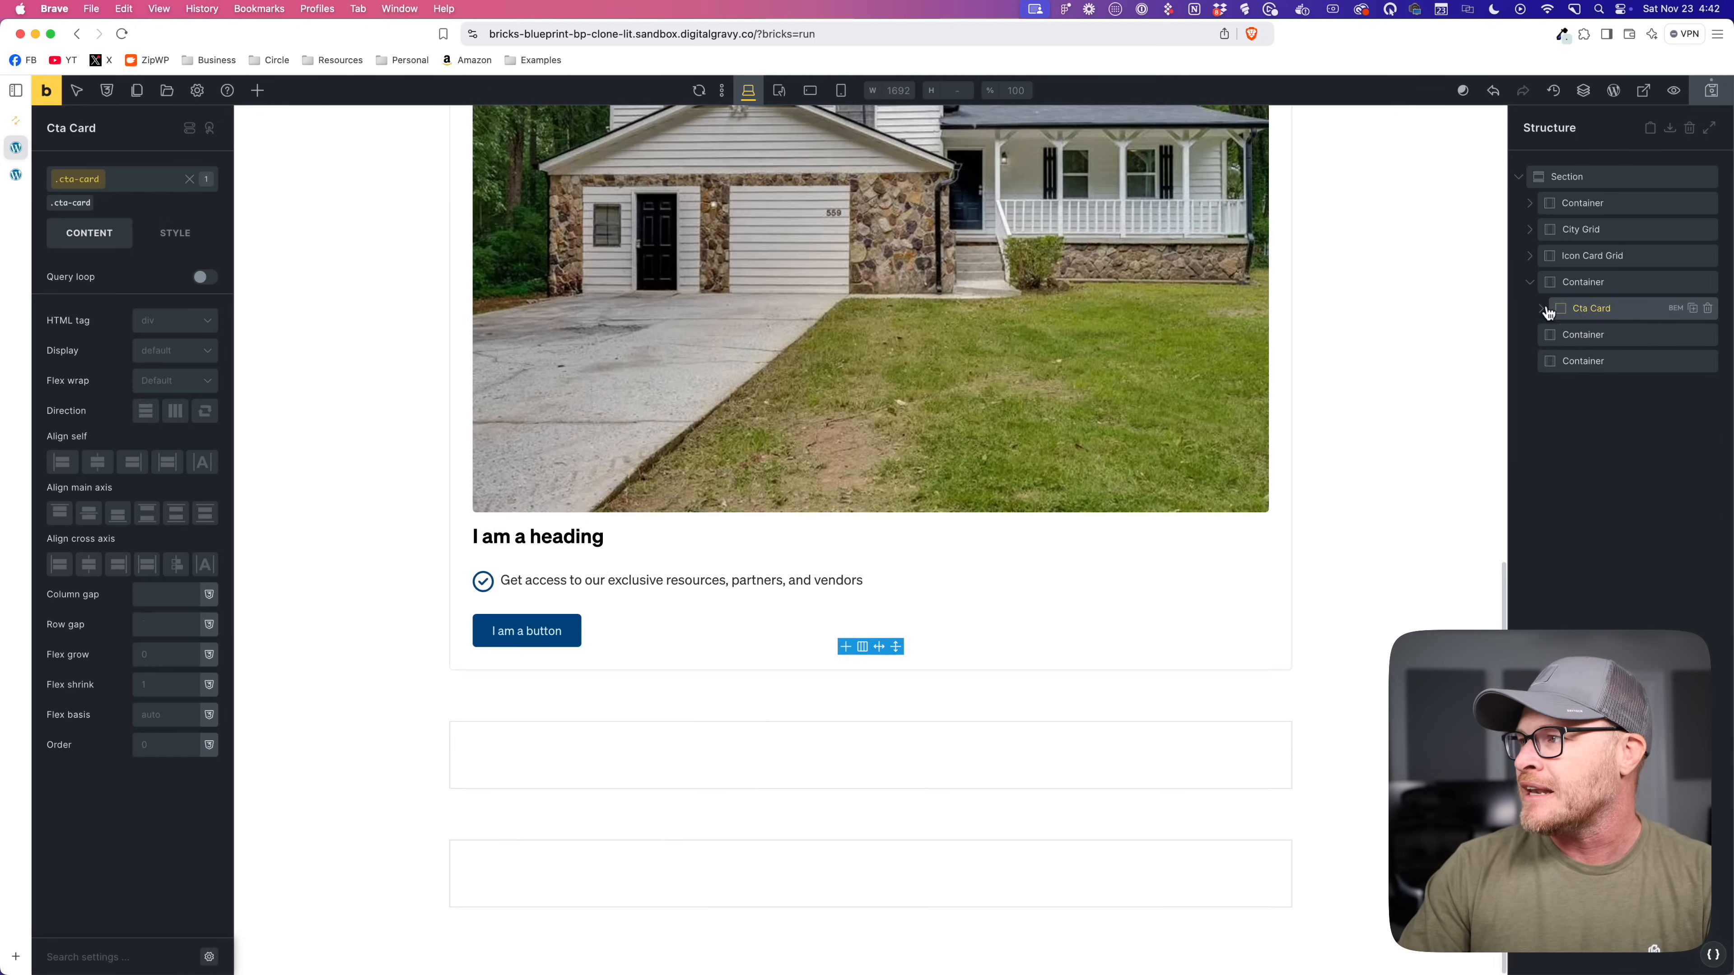
key(super+d)
click(1583, 282)
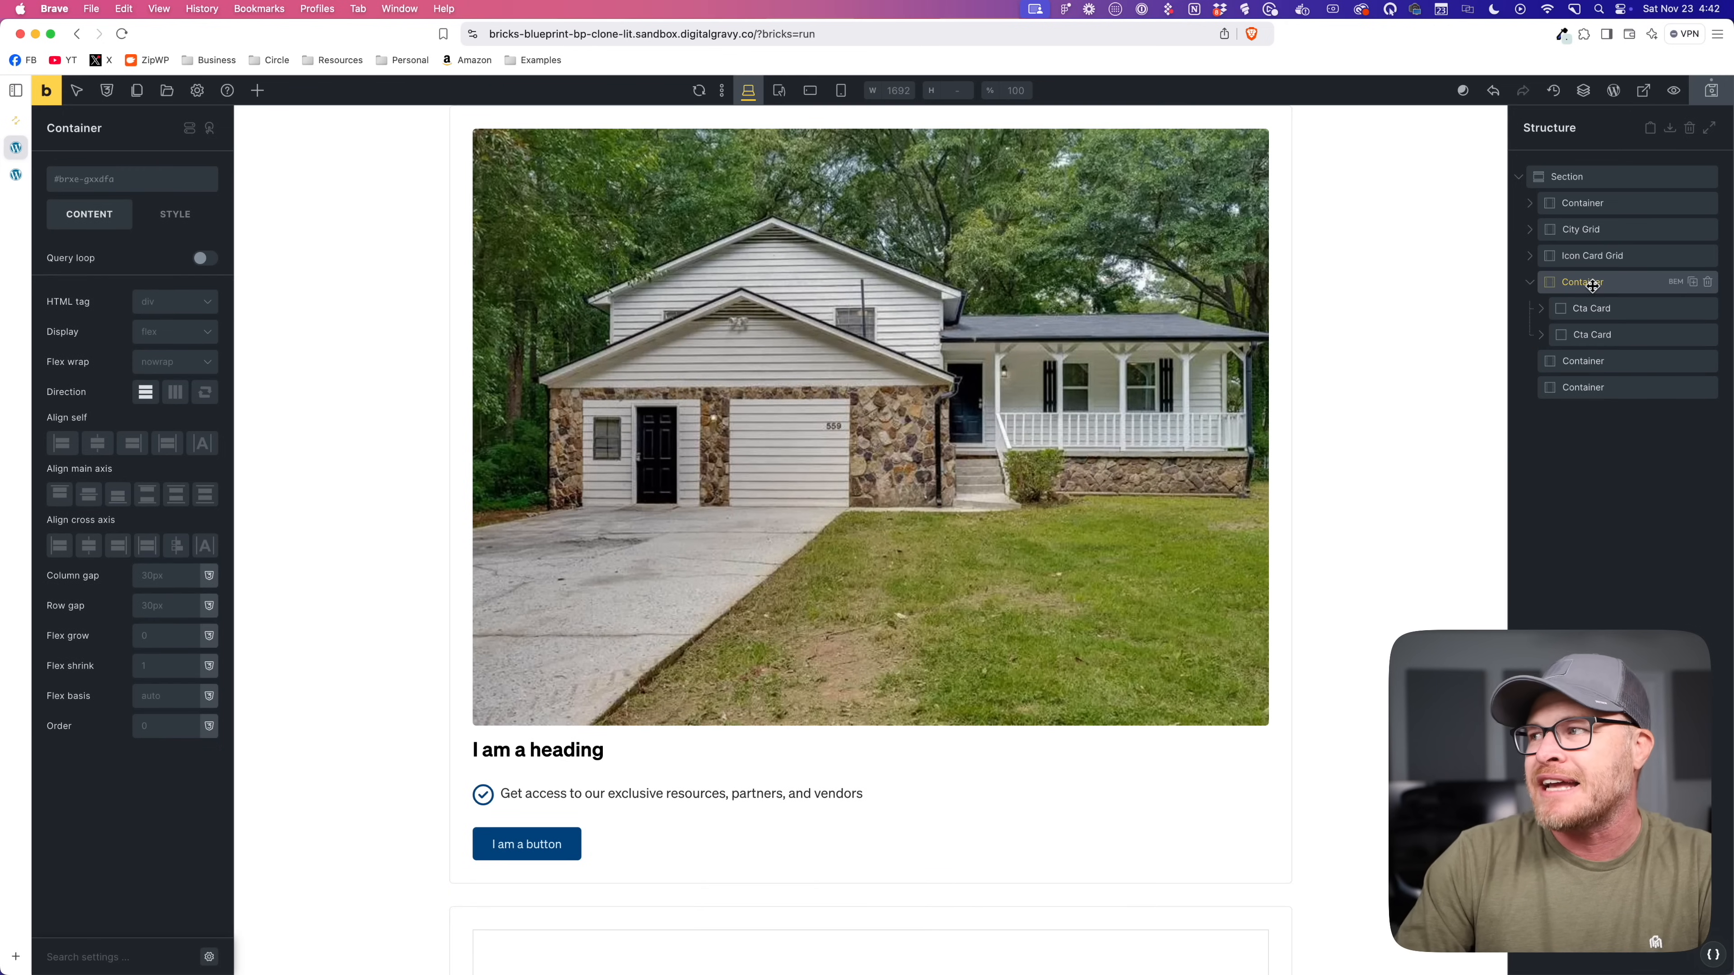
right_click(109, 183)
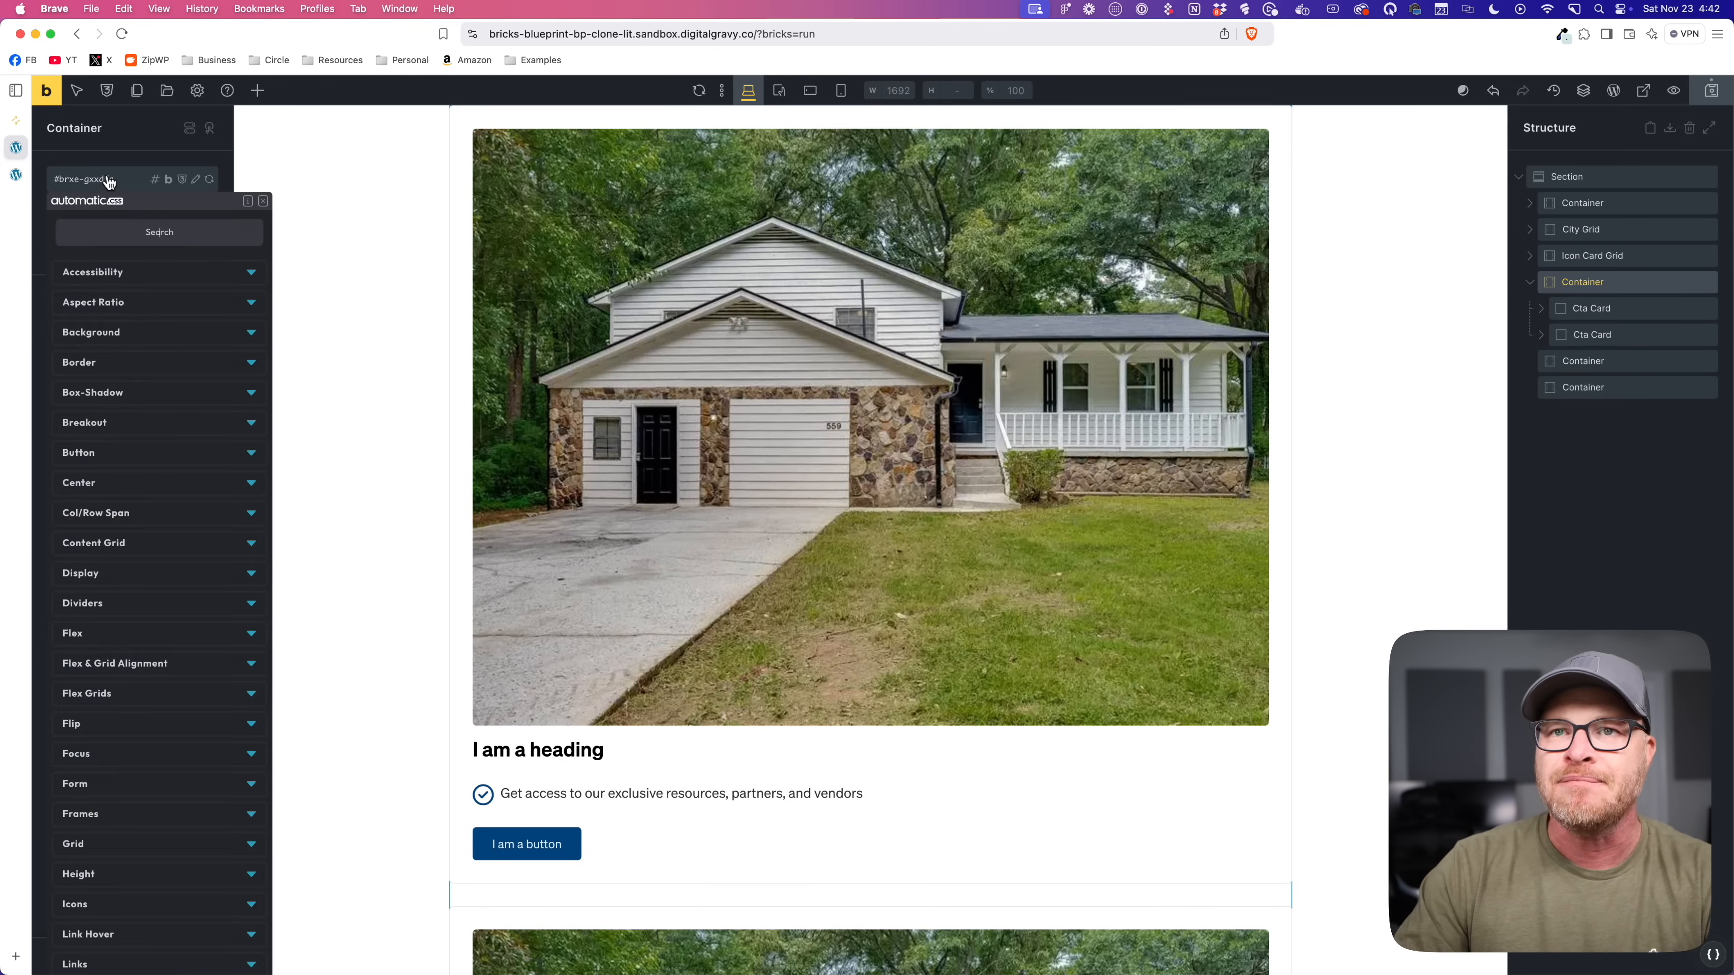
text(grid)
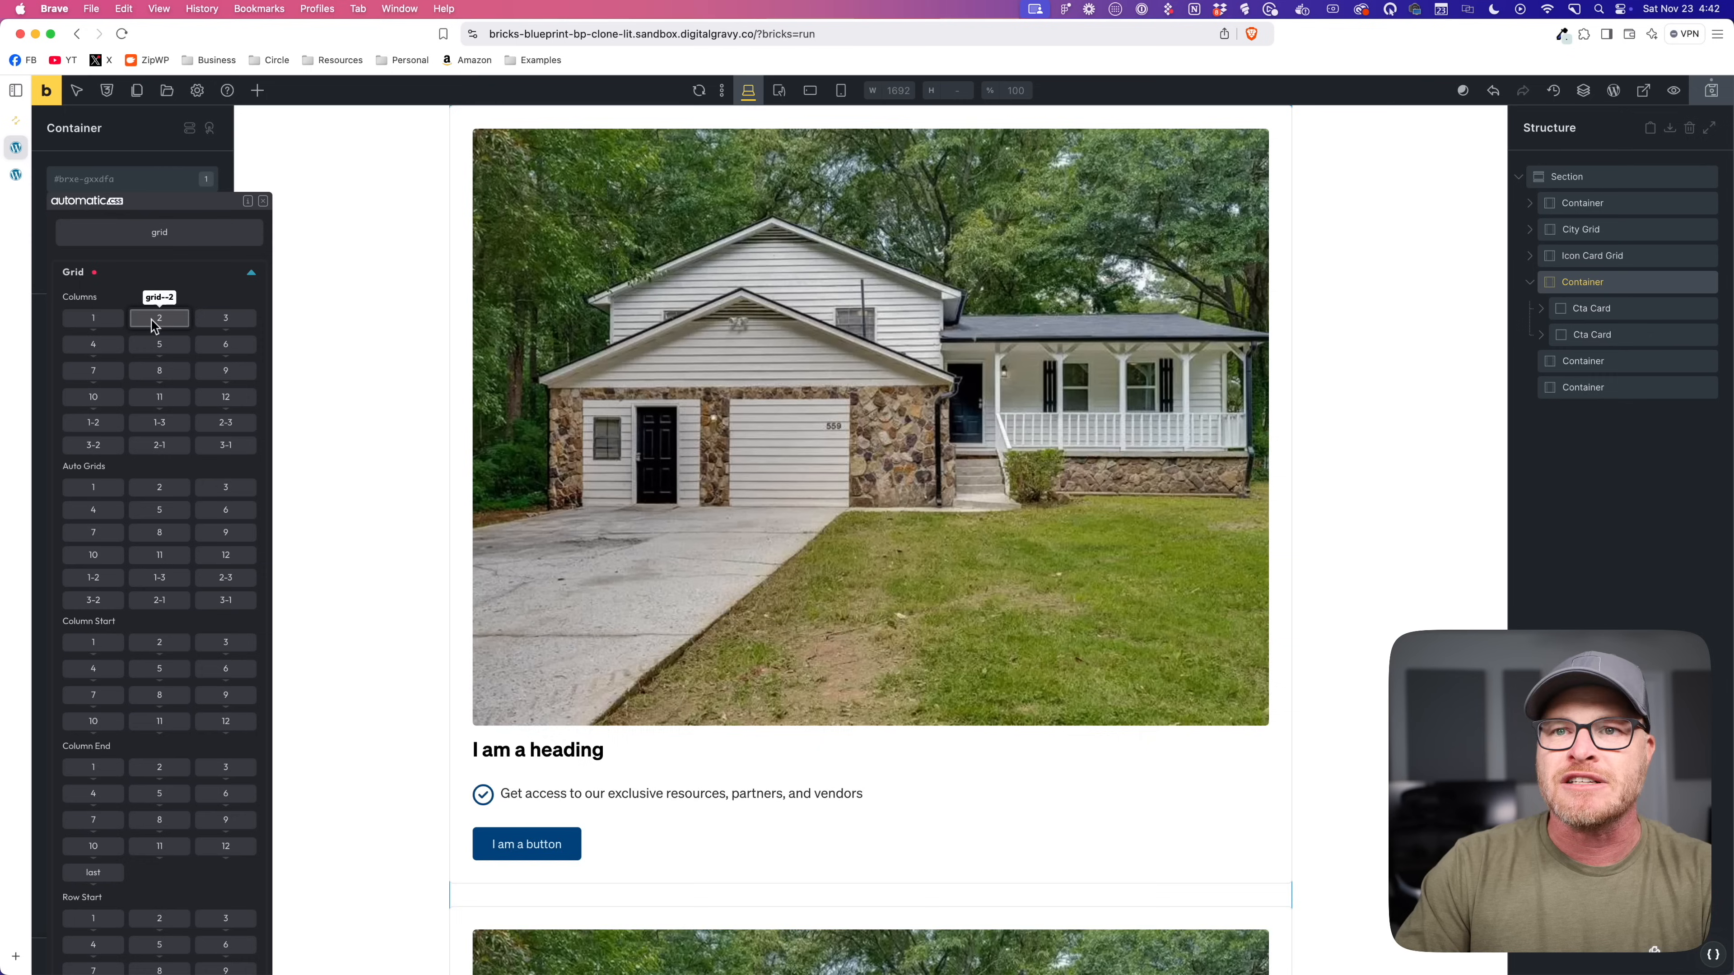
click(159, 318)
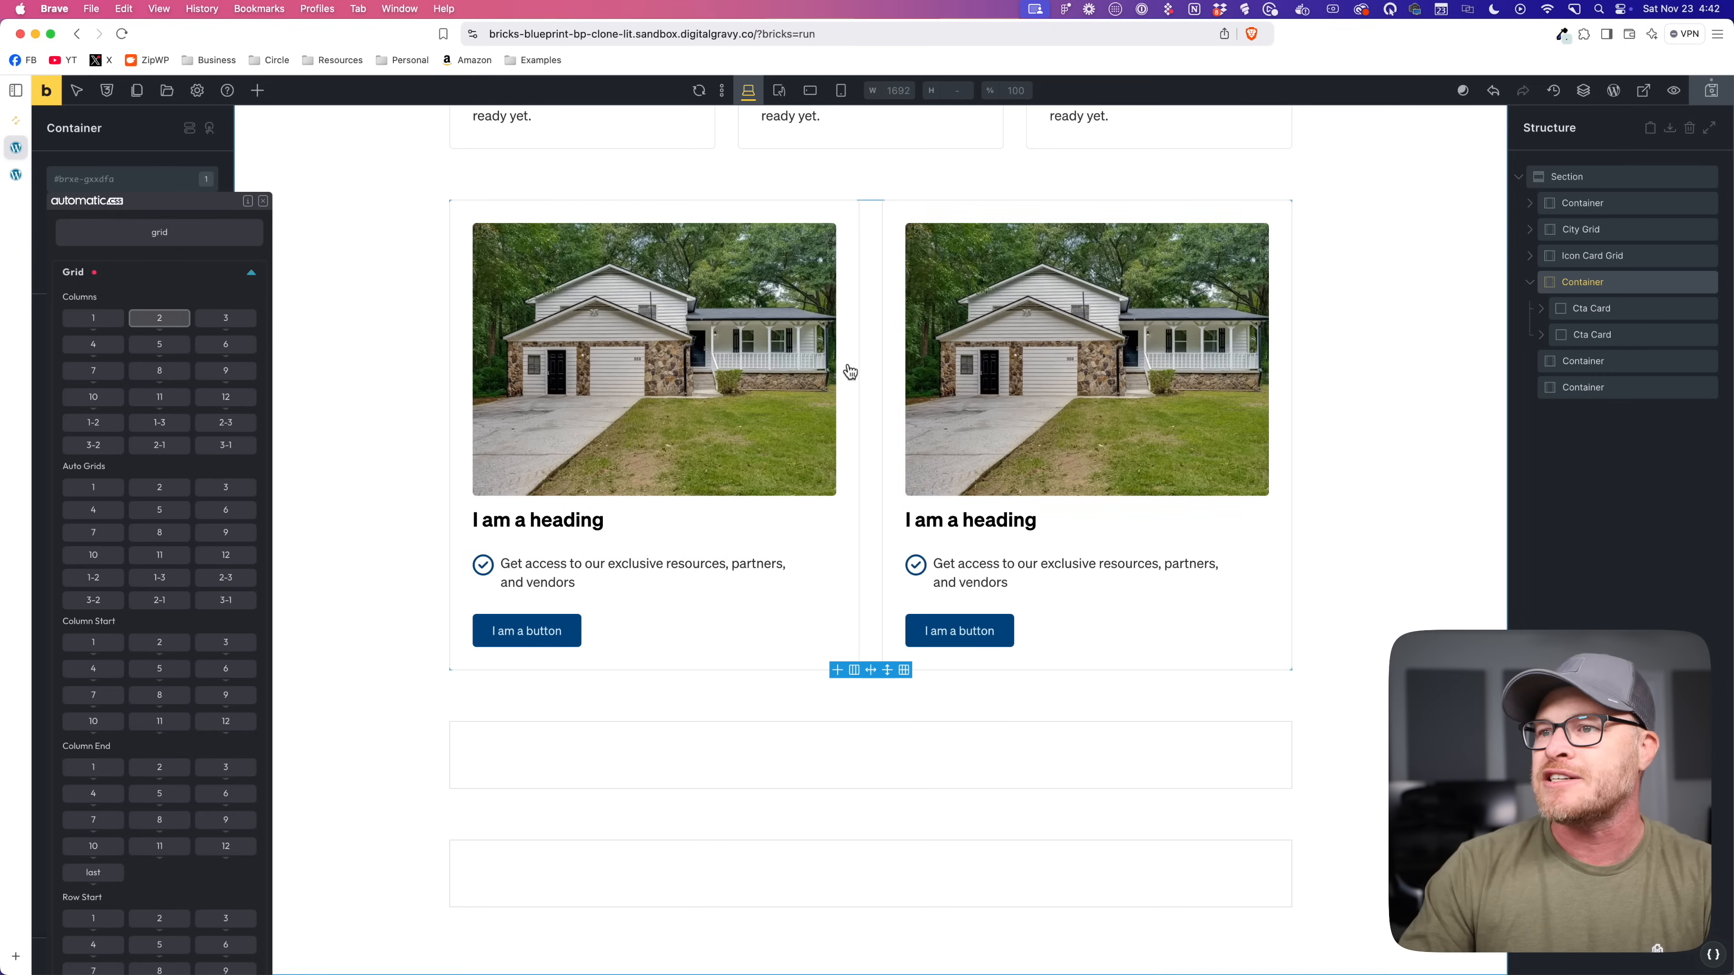
click(1391, 560)
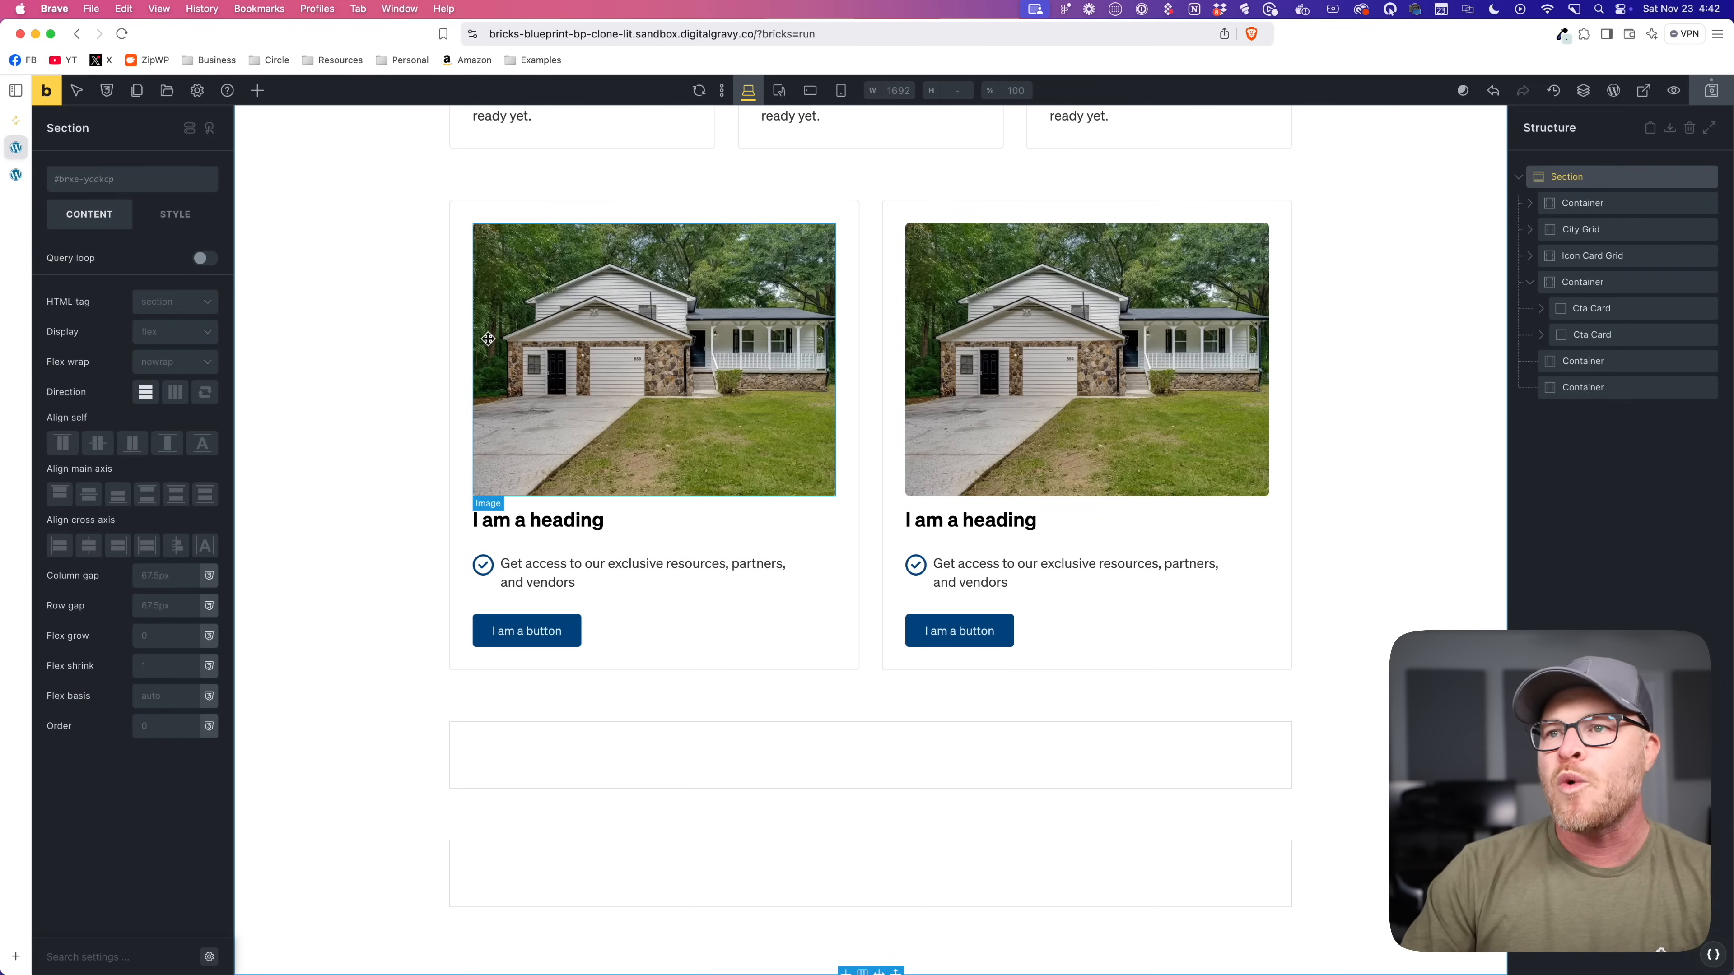
click(561, 213)
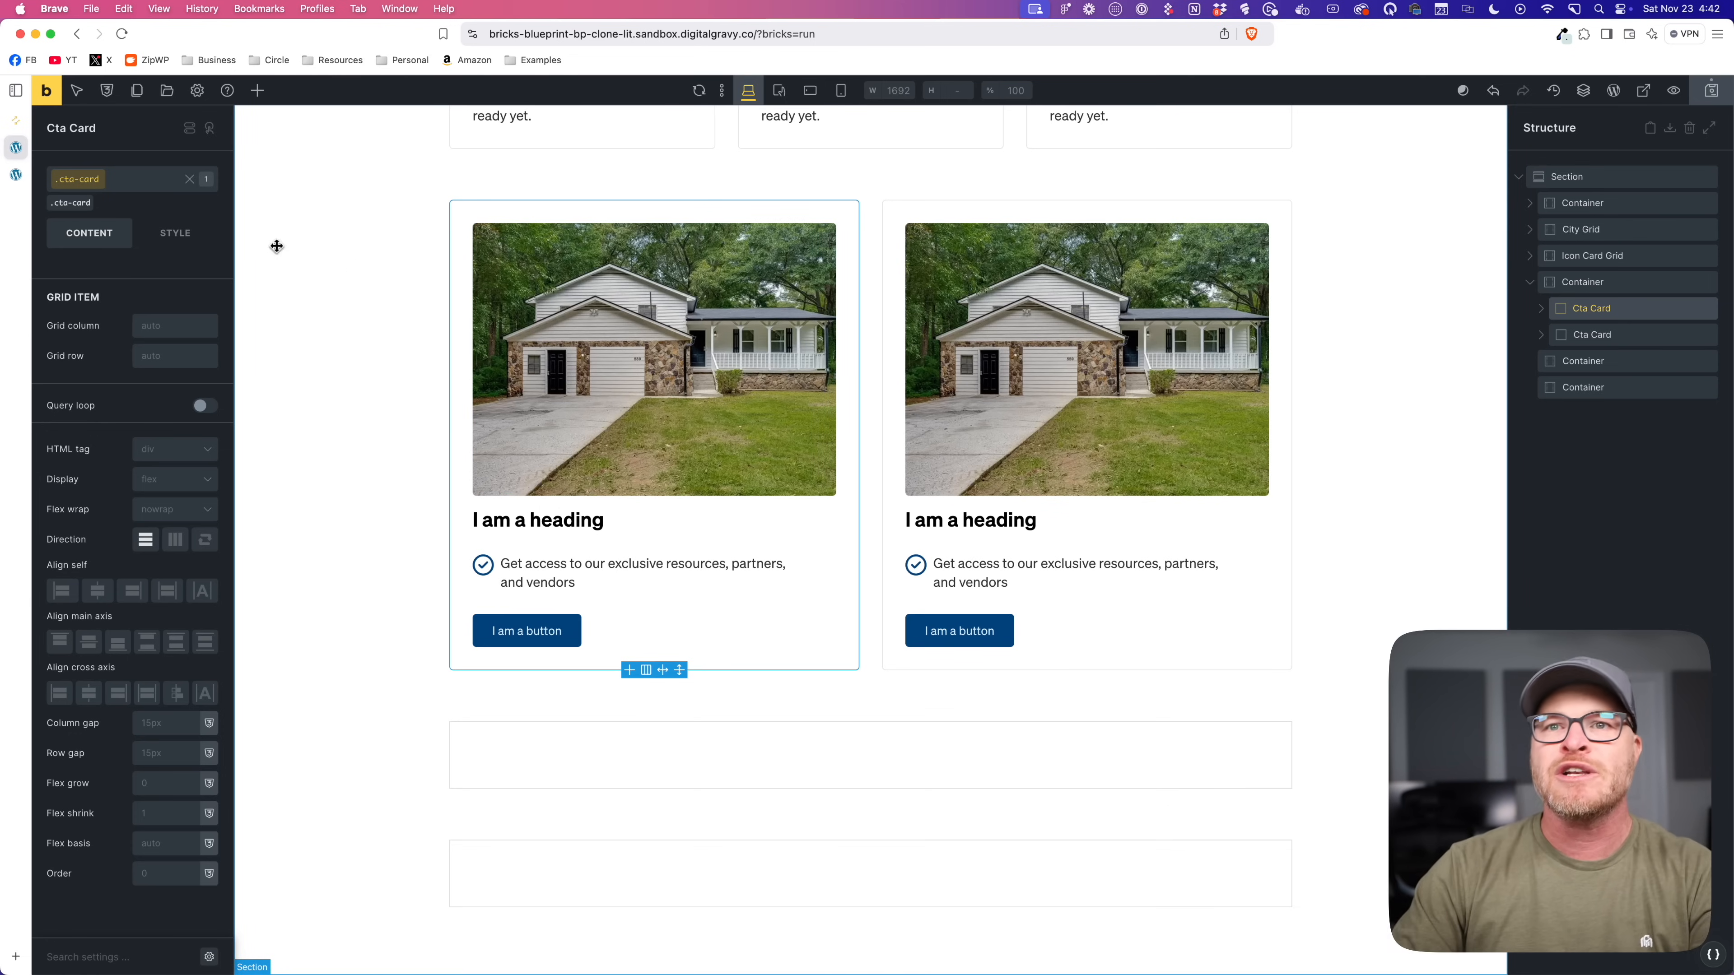
click(176, 233)
click(181, 567)
click(223, 836)
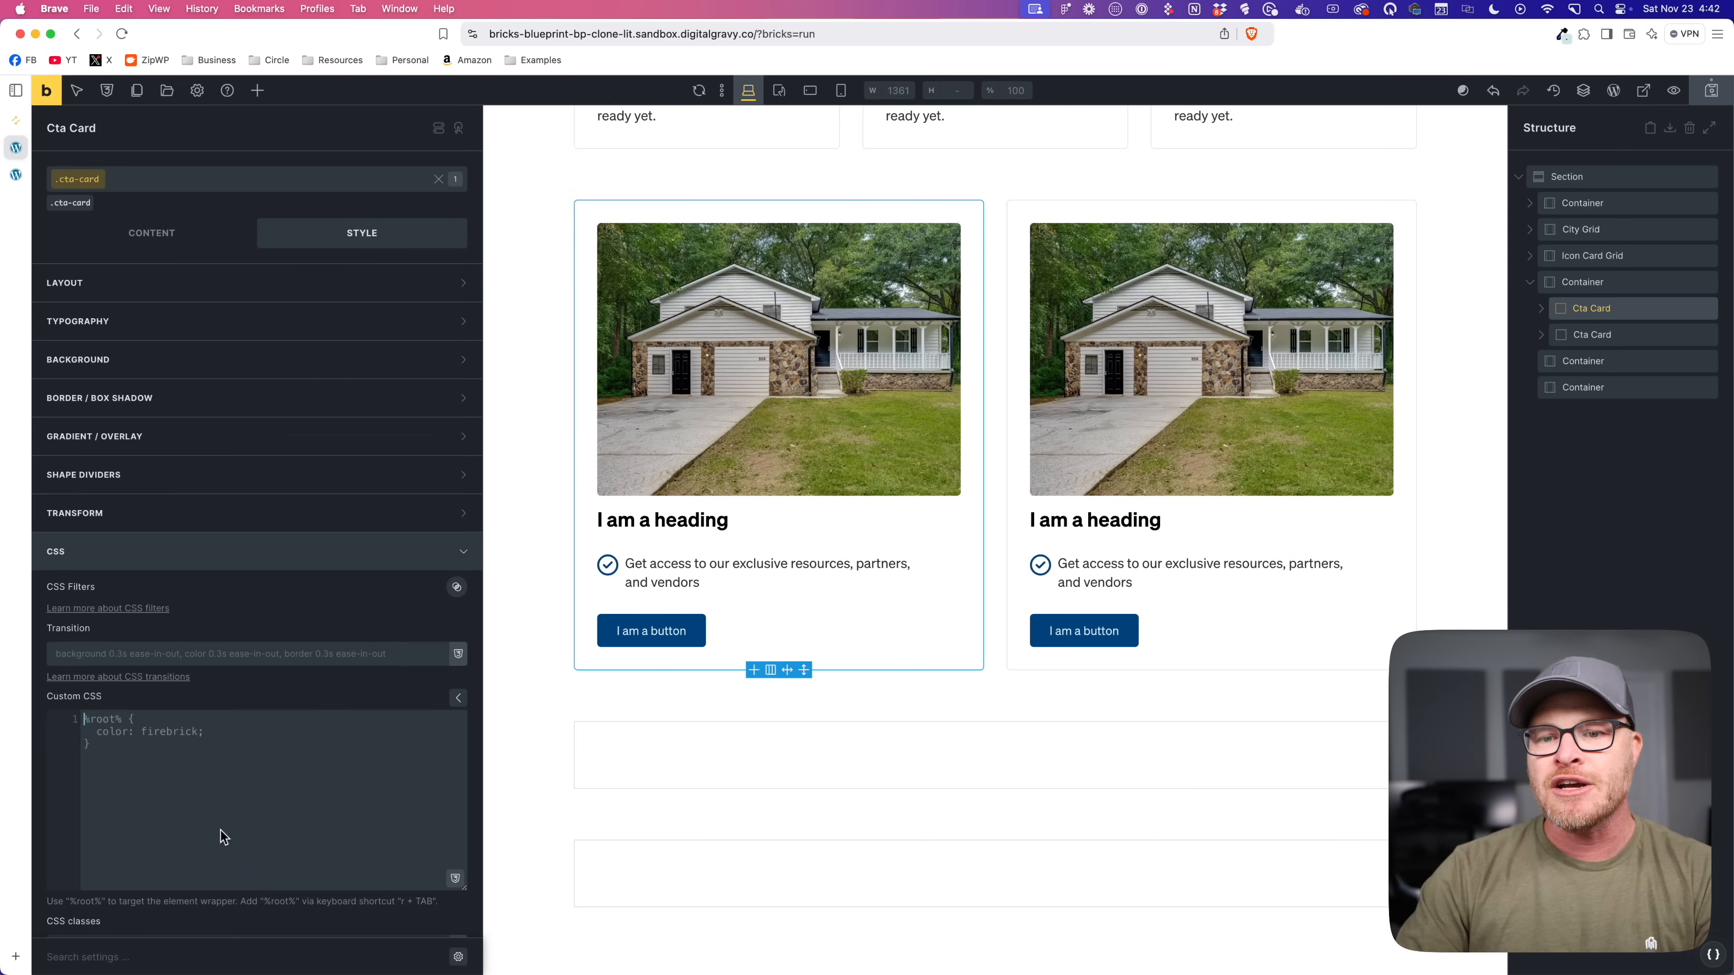
text(r)
key(Tab)
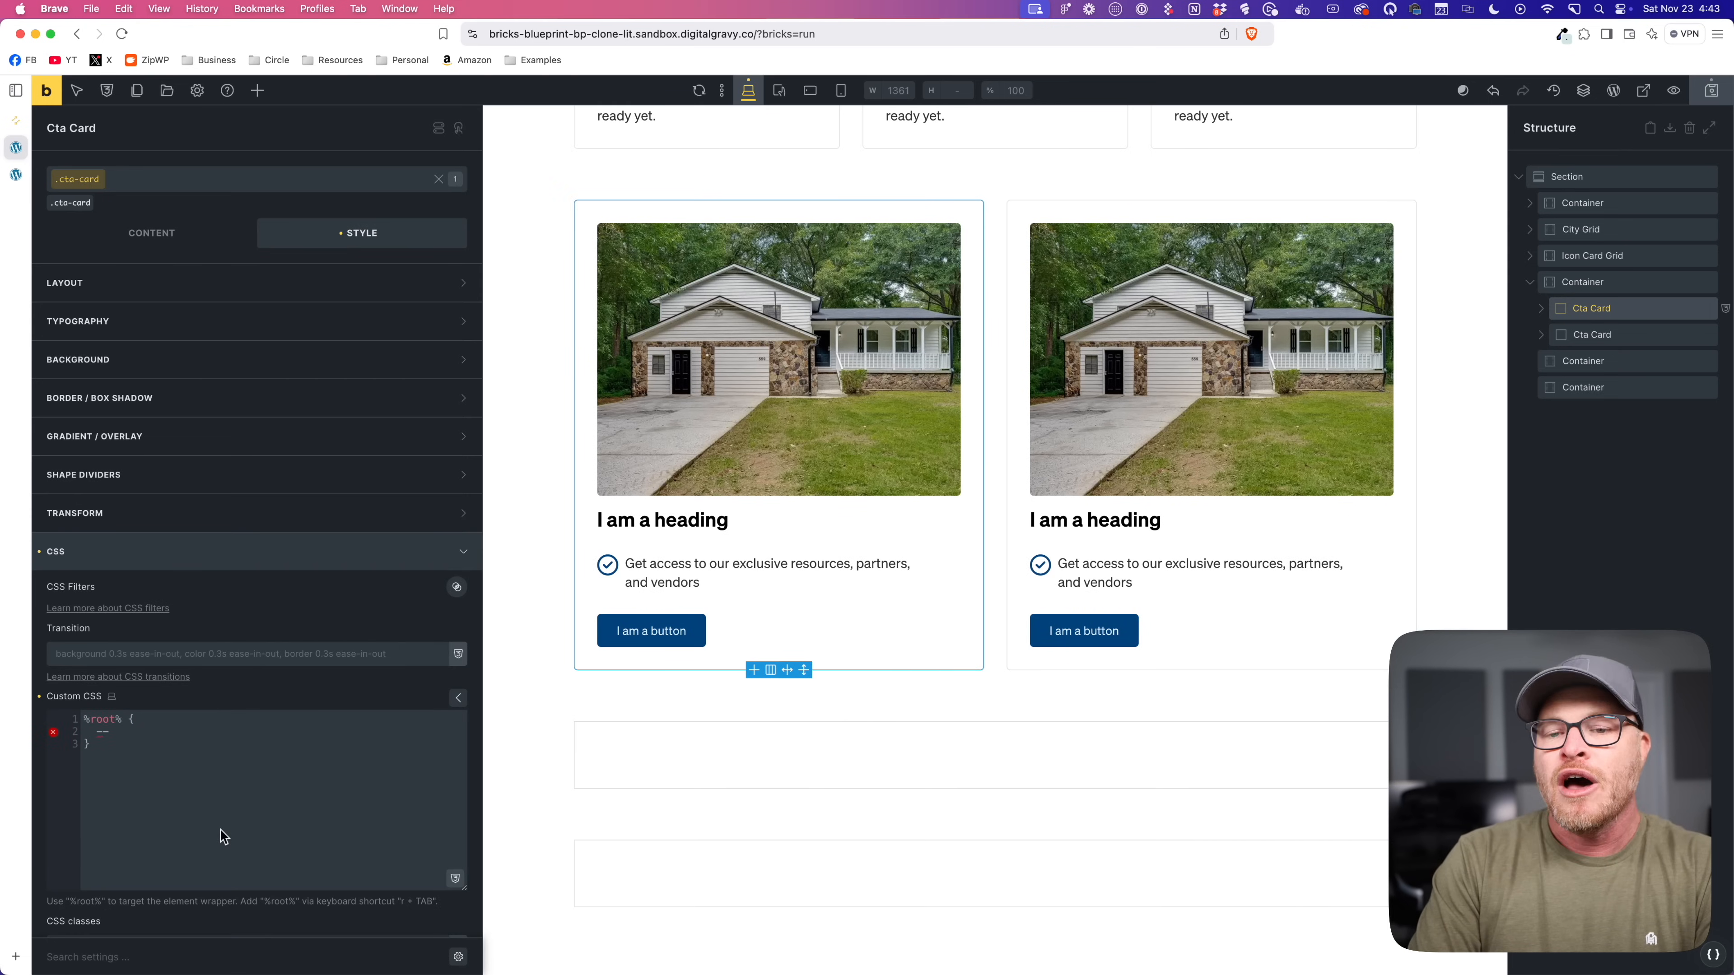
Step: Set the padding of the cta-card class to 0 on all sides
click(143, 282)
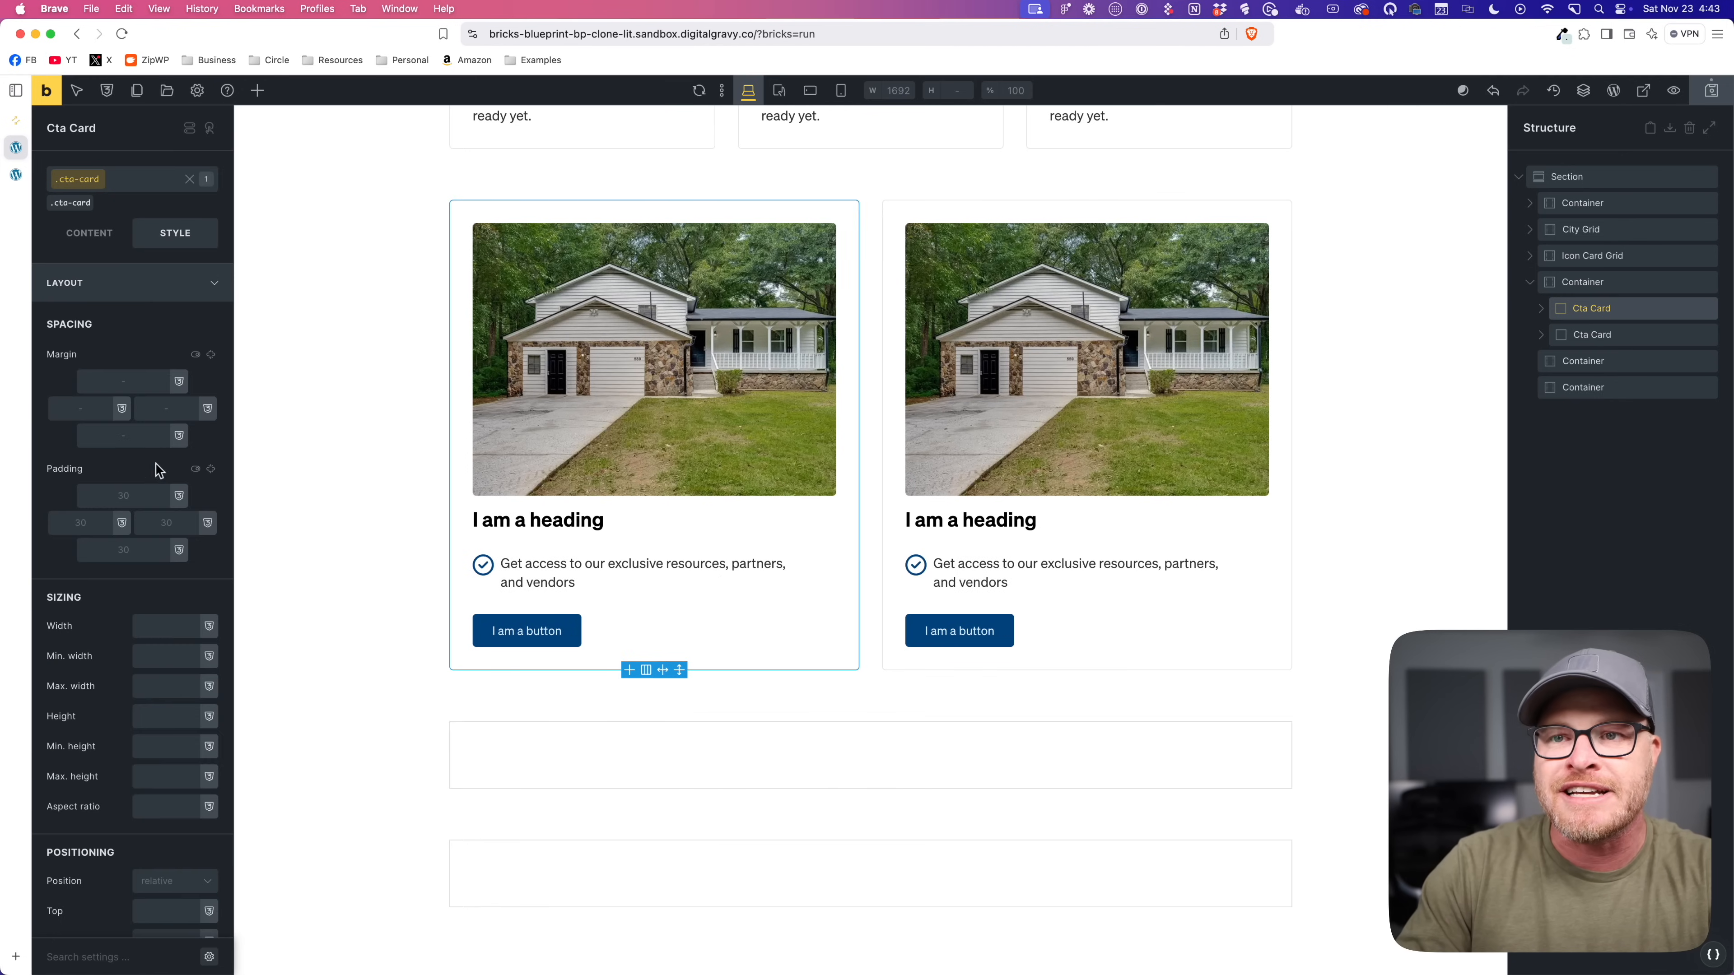
text(0)
double_click(210, 469)
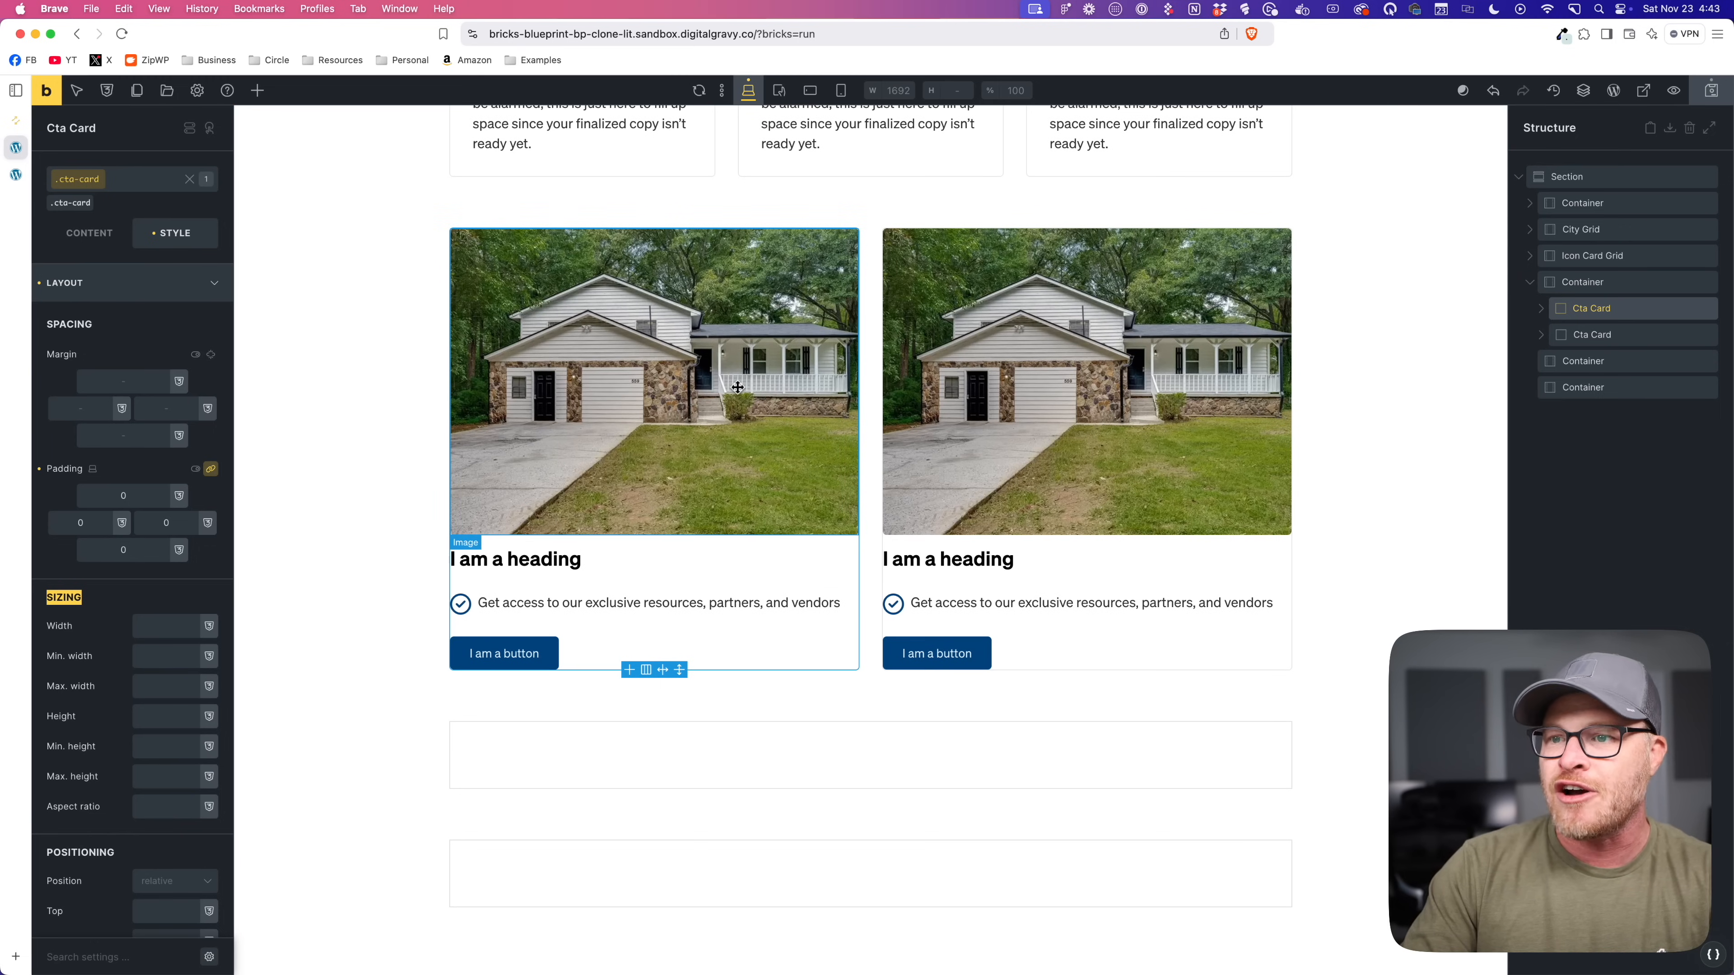
Step: Set the padding of the cta-card__content-wrapper class to var(--card-padding) on all four sides
click(634, 569)
click(134, 203)
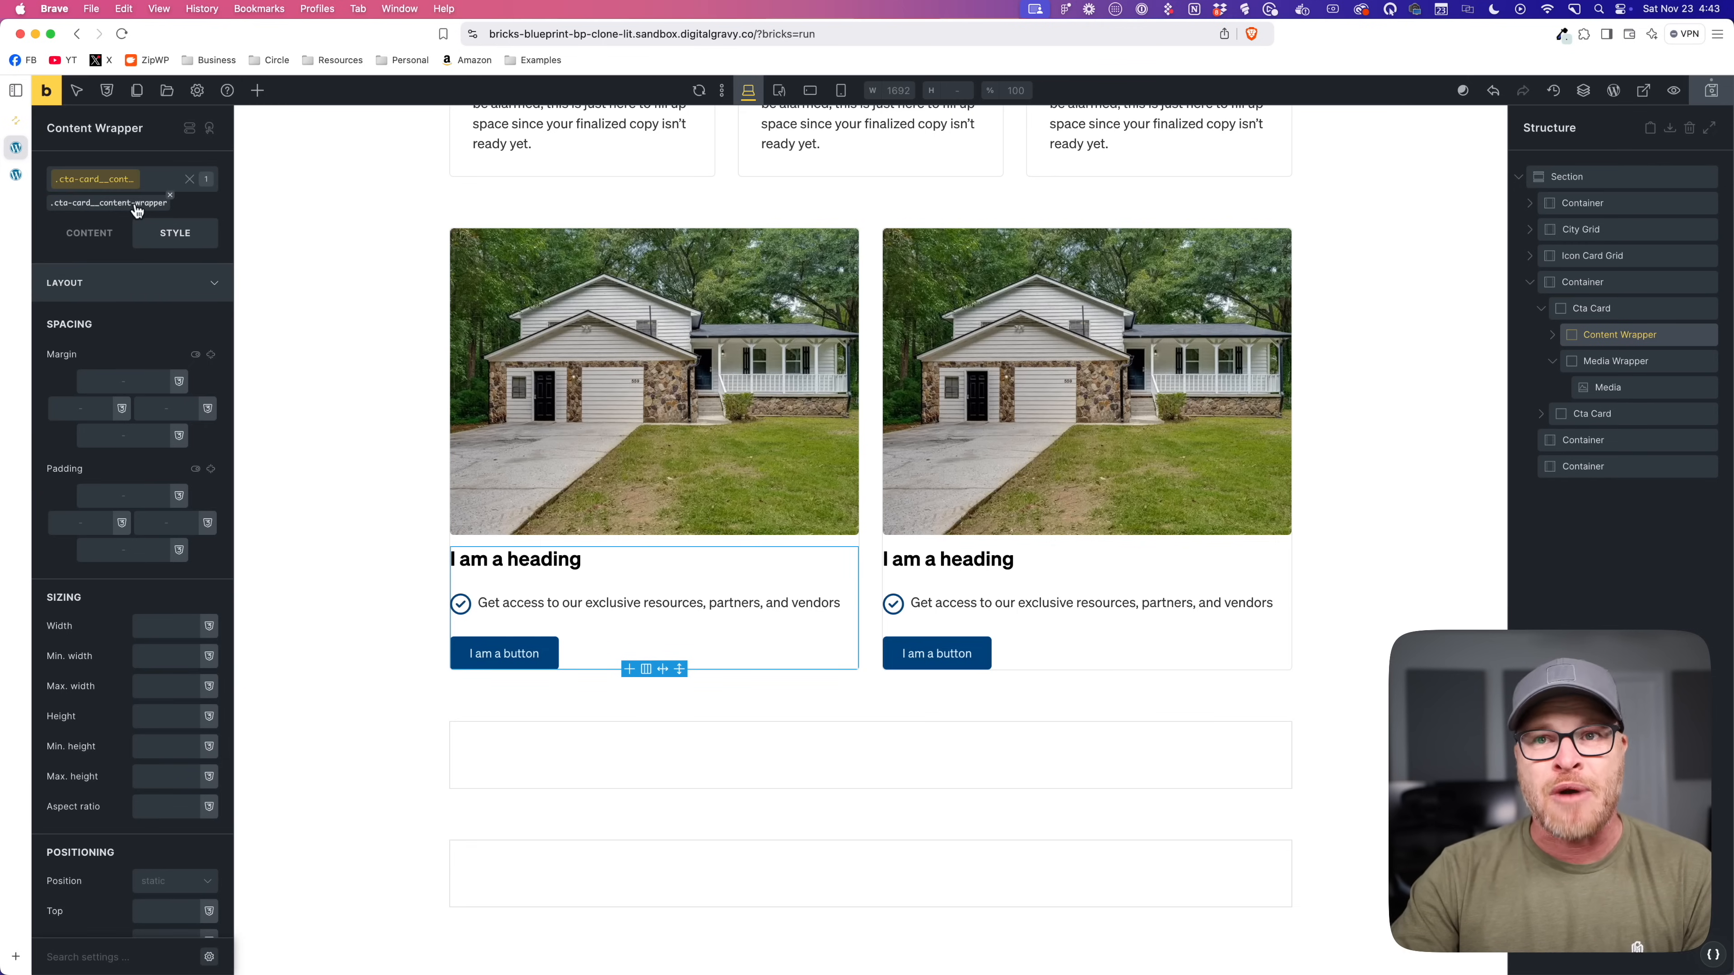
right_click(140, 494)
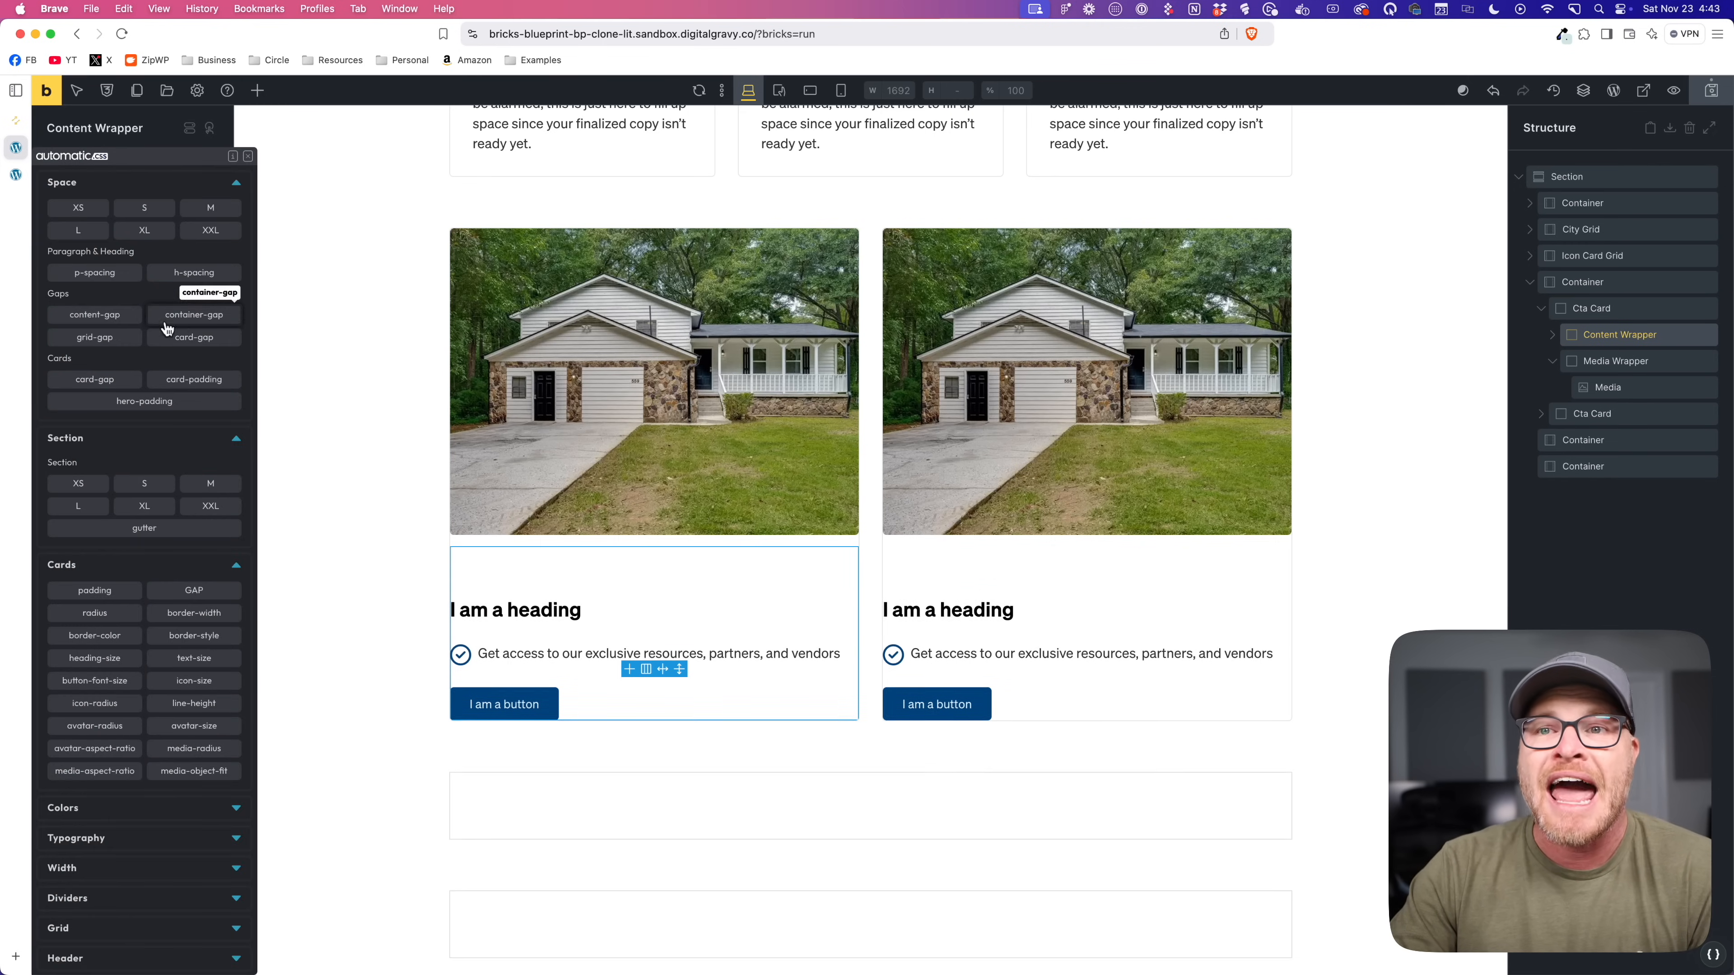
click(184, 381)
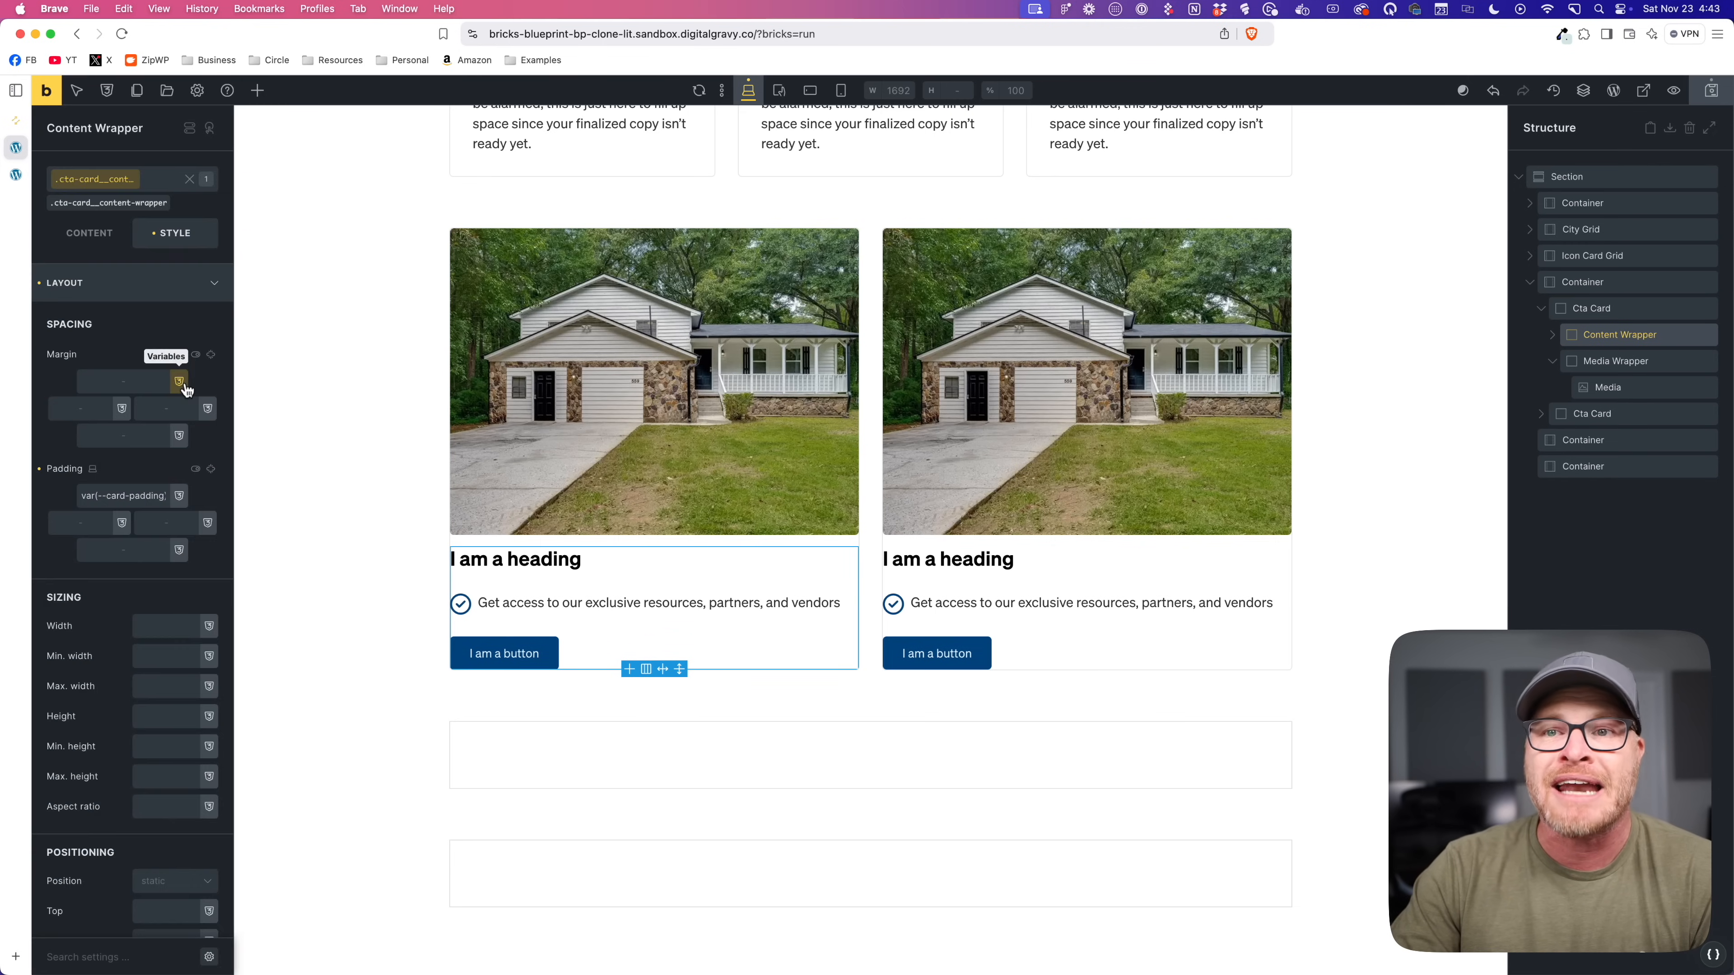
click(211, 469)
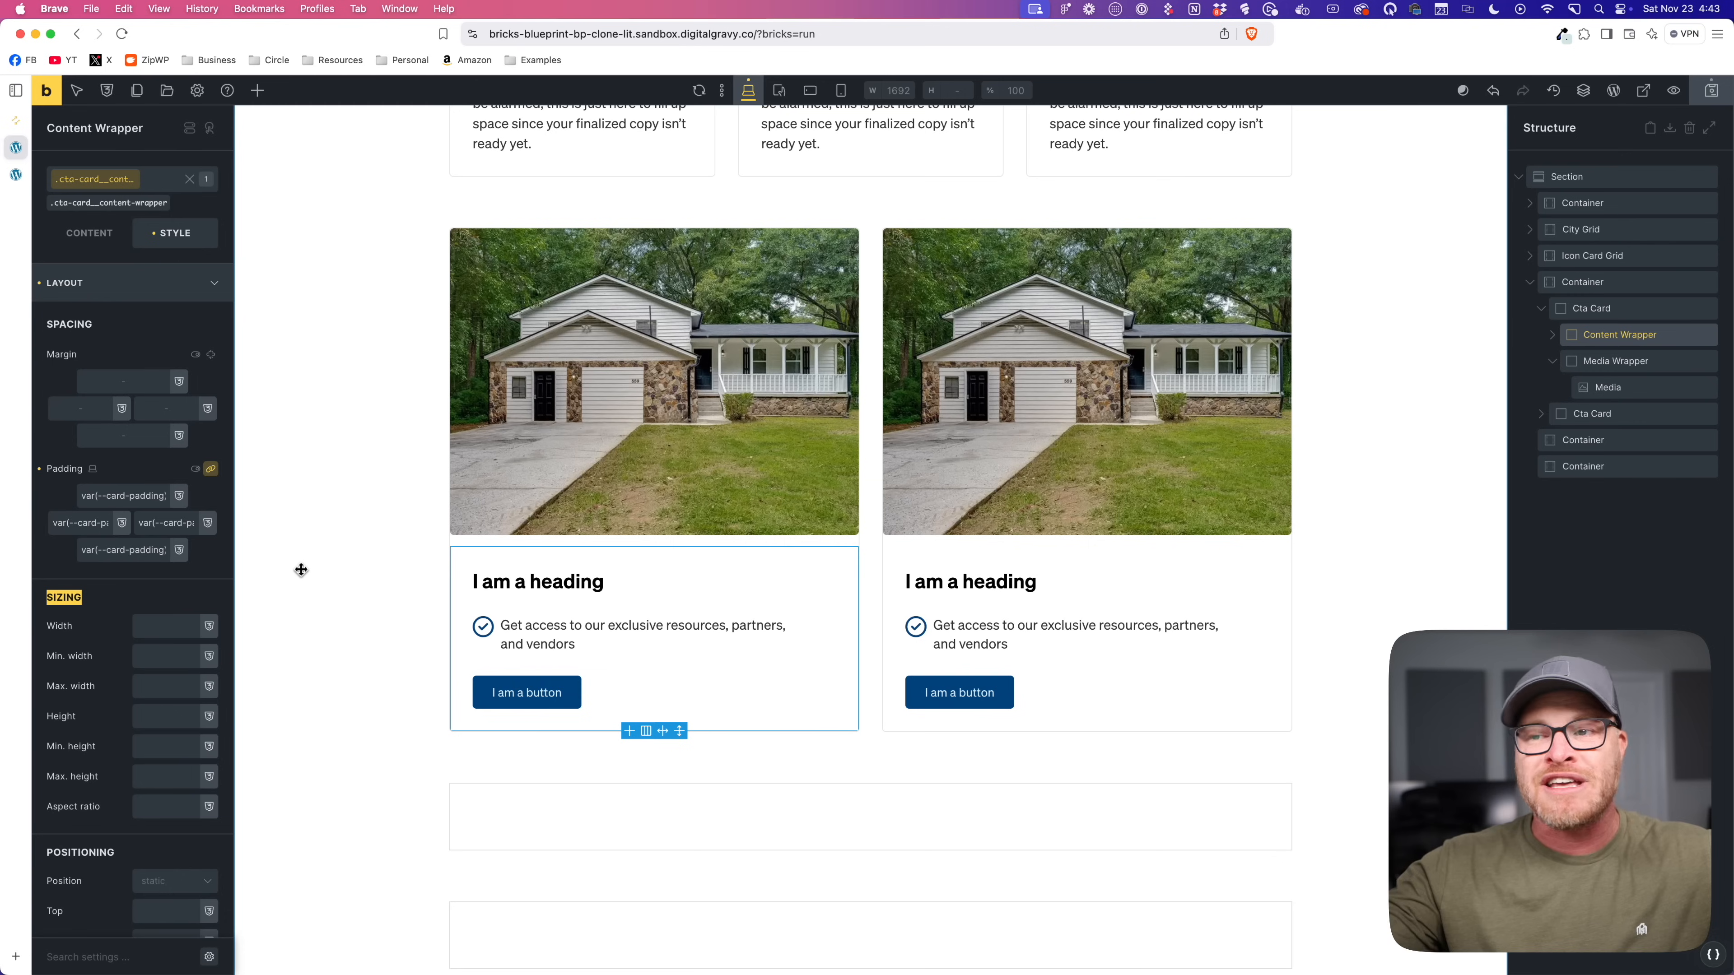
Step: Set the column gap and row gap of the cta-card class to 0
click(488, 541)
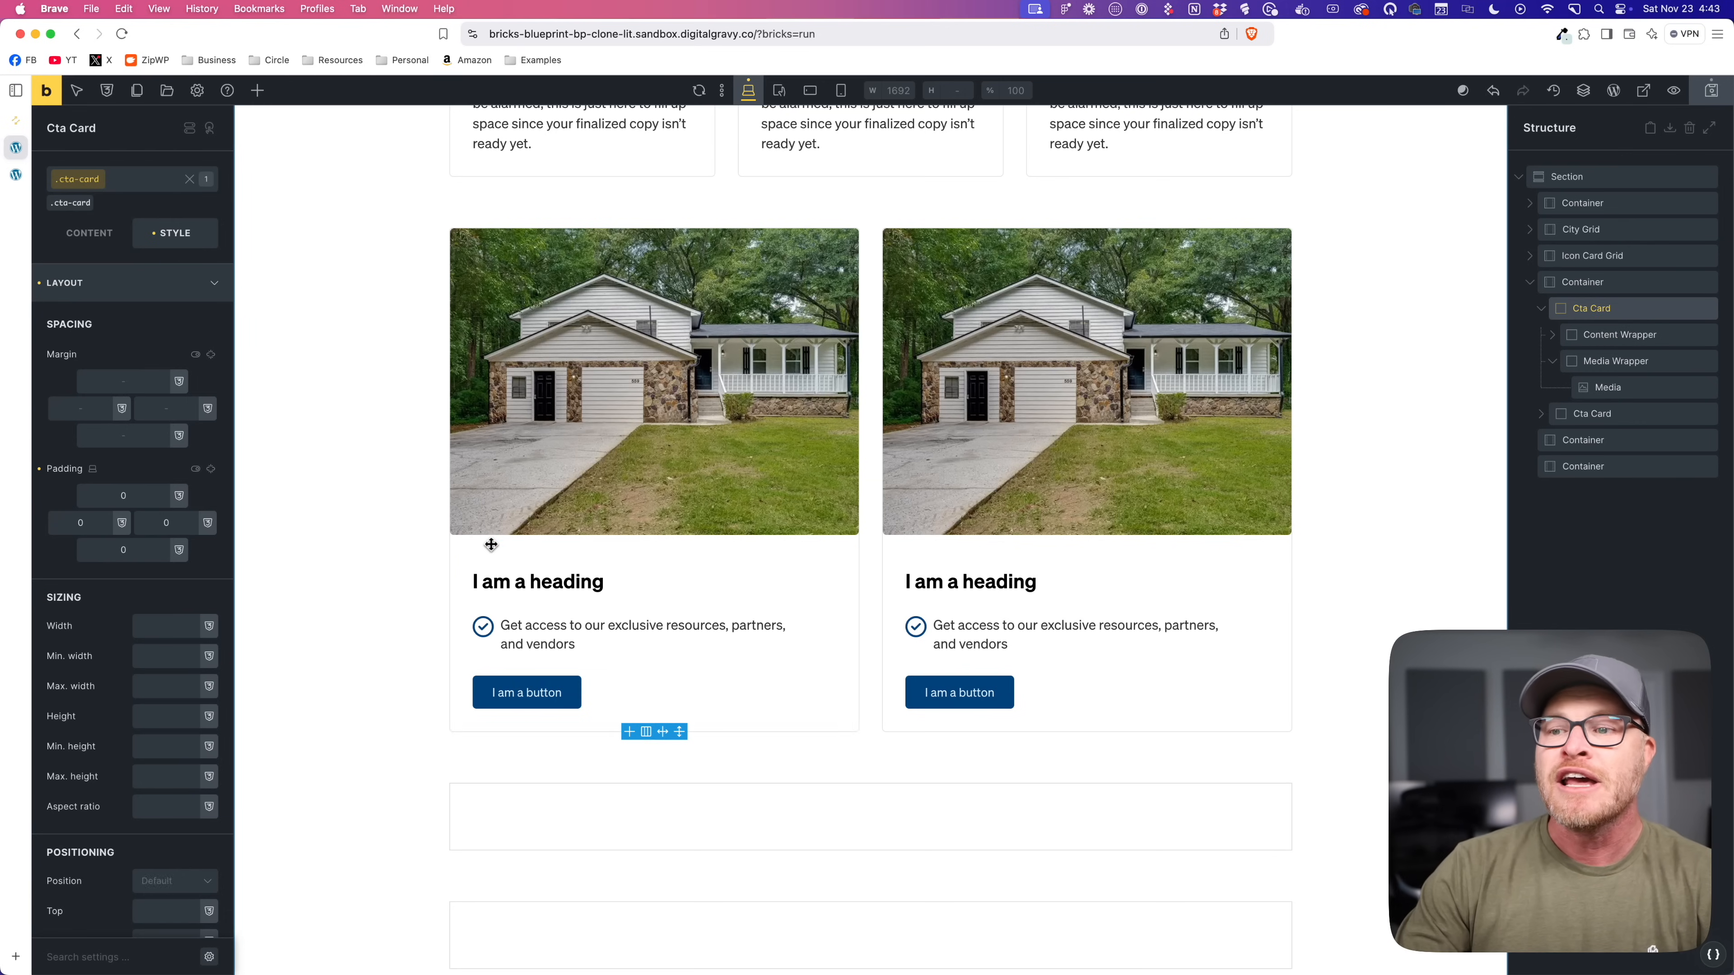
click(89, 233)
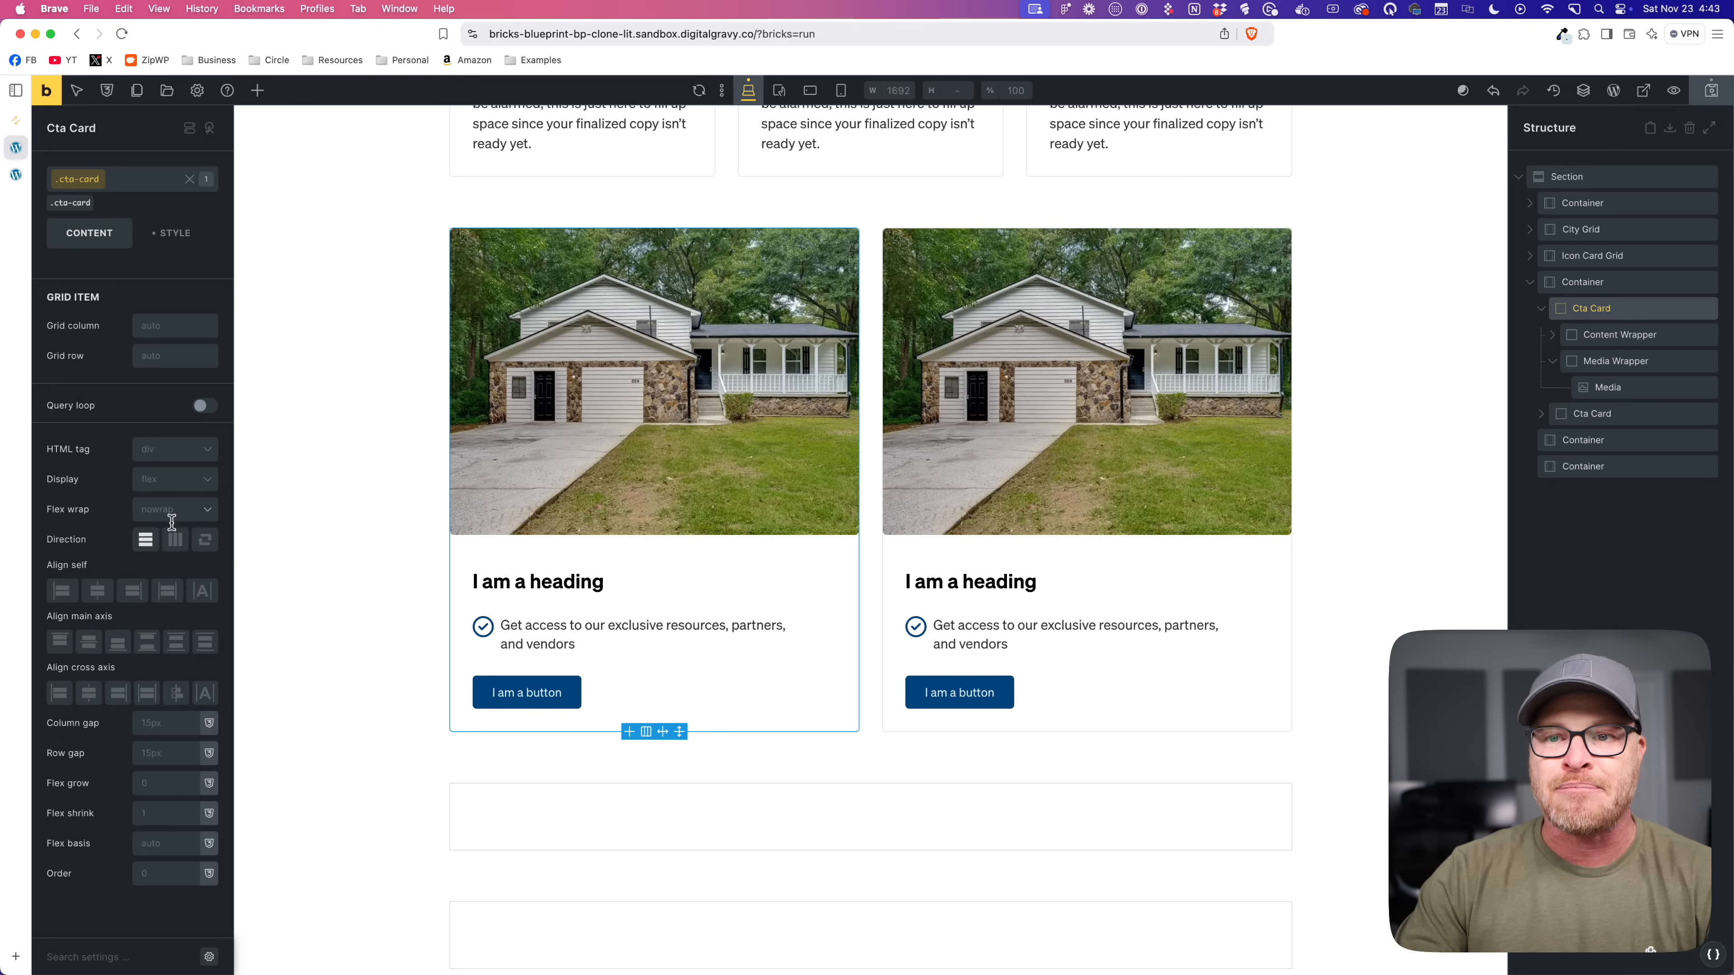
click(166, 723)
text(0)
click(168, 753)
text(0)
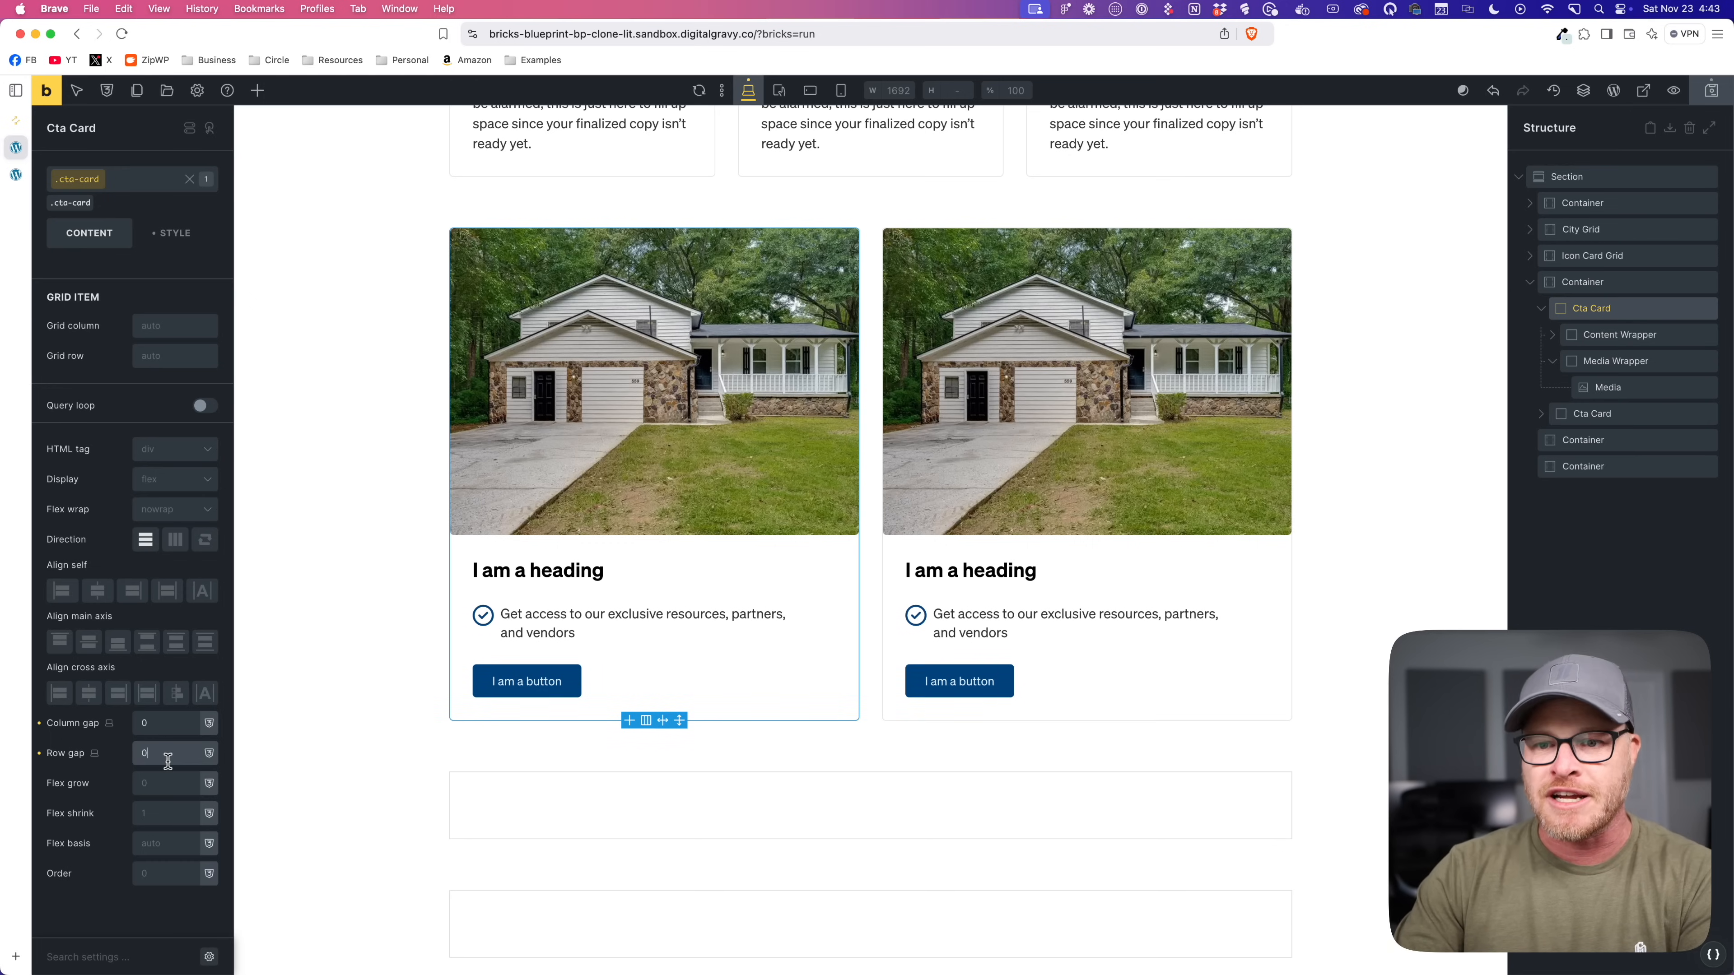
click(176, 233)
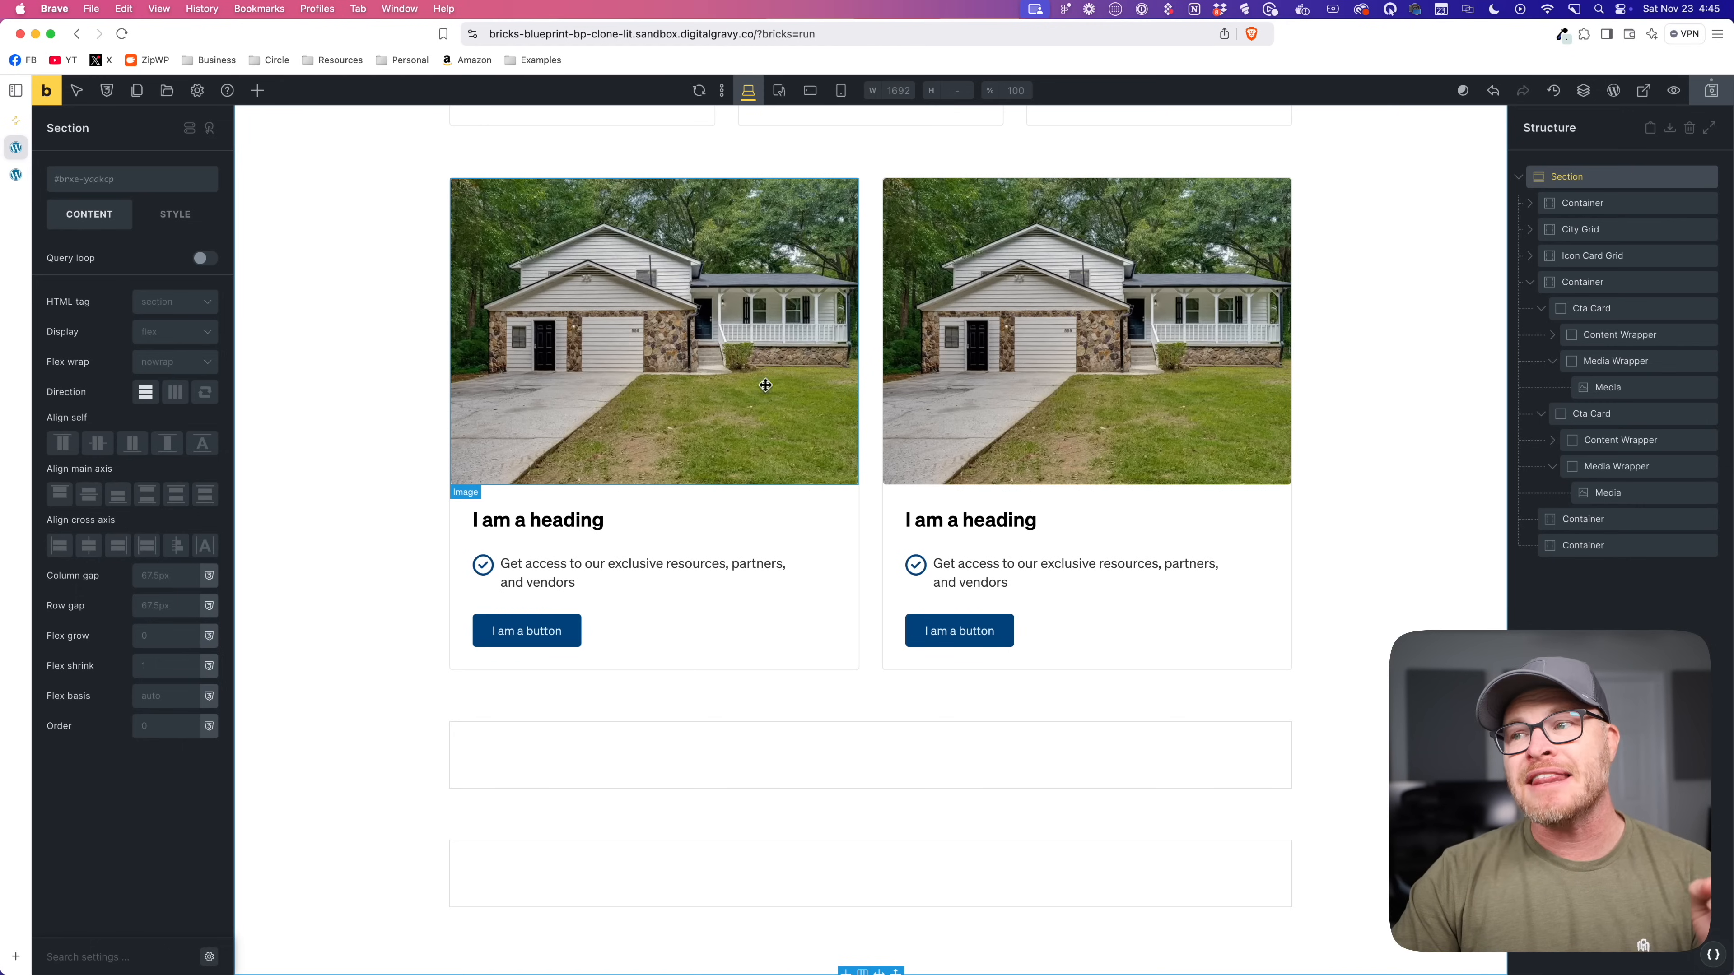
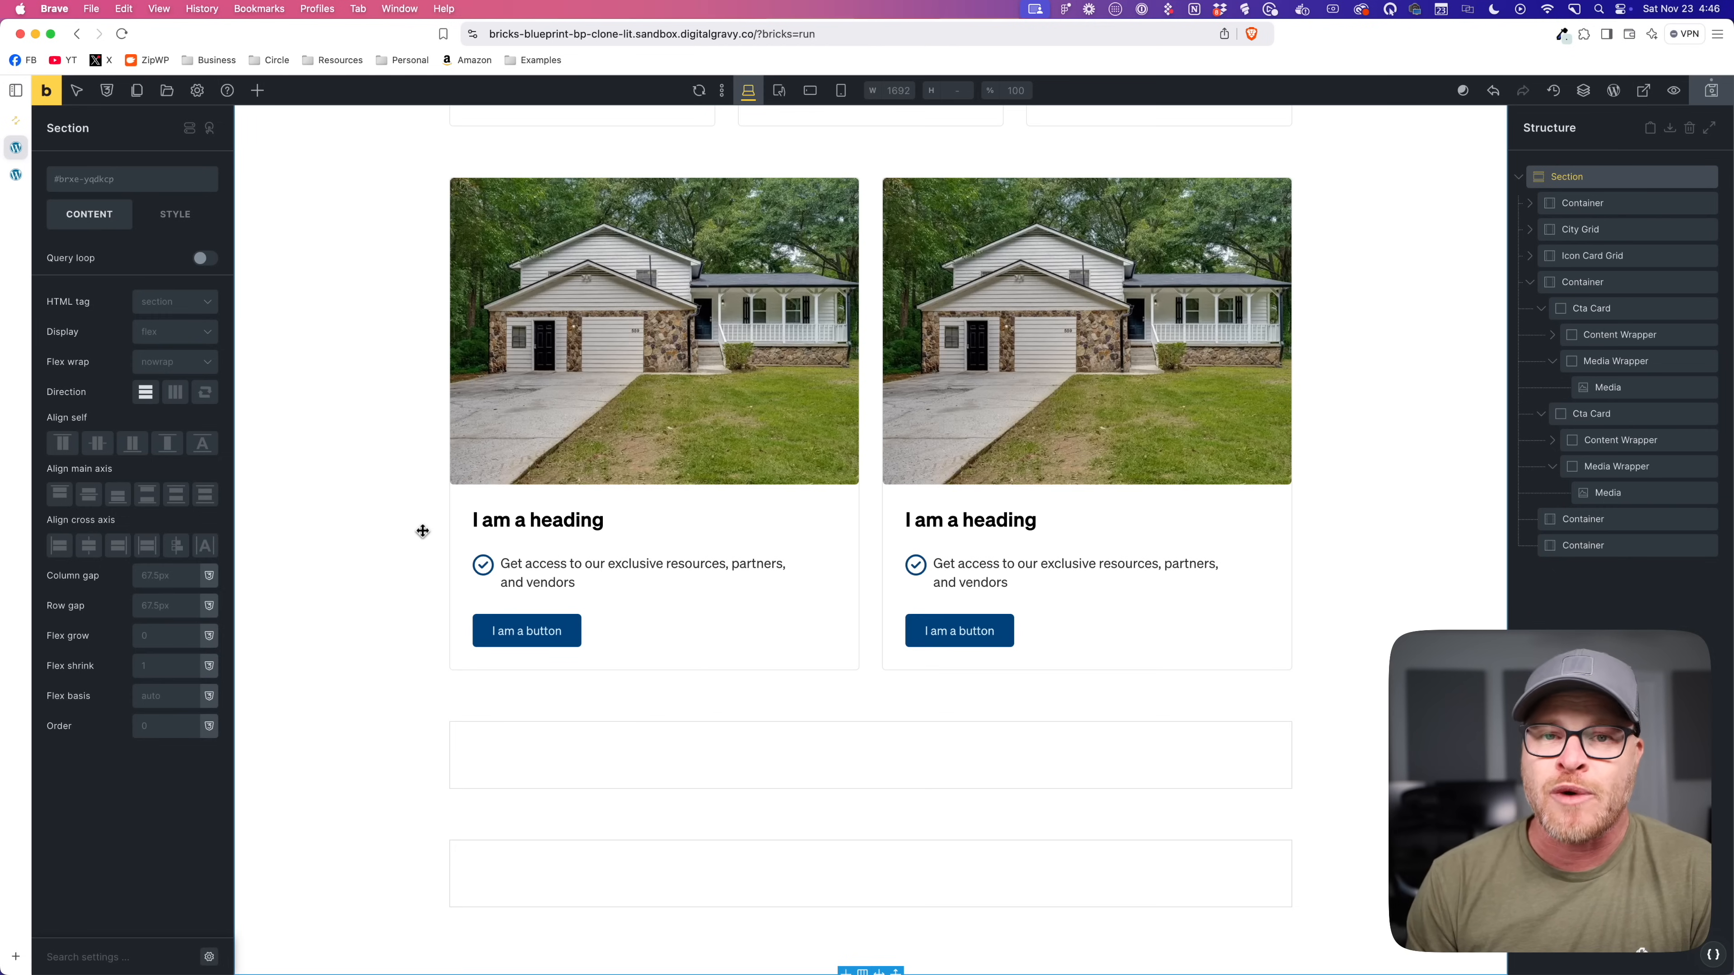
Step: Add --card-media-radius: 0 to the custom CSS of the cta-card class and save the page
click(481, 511)
click(1652, 308)
click(153, 237)
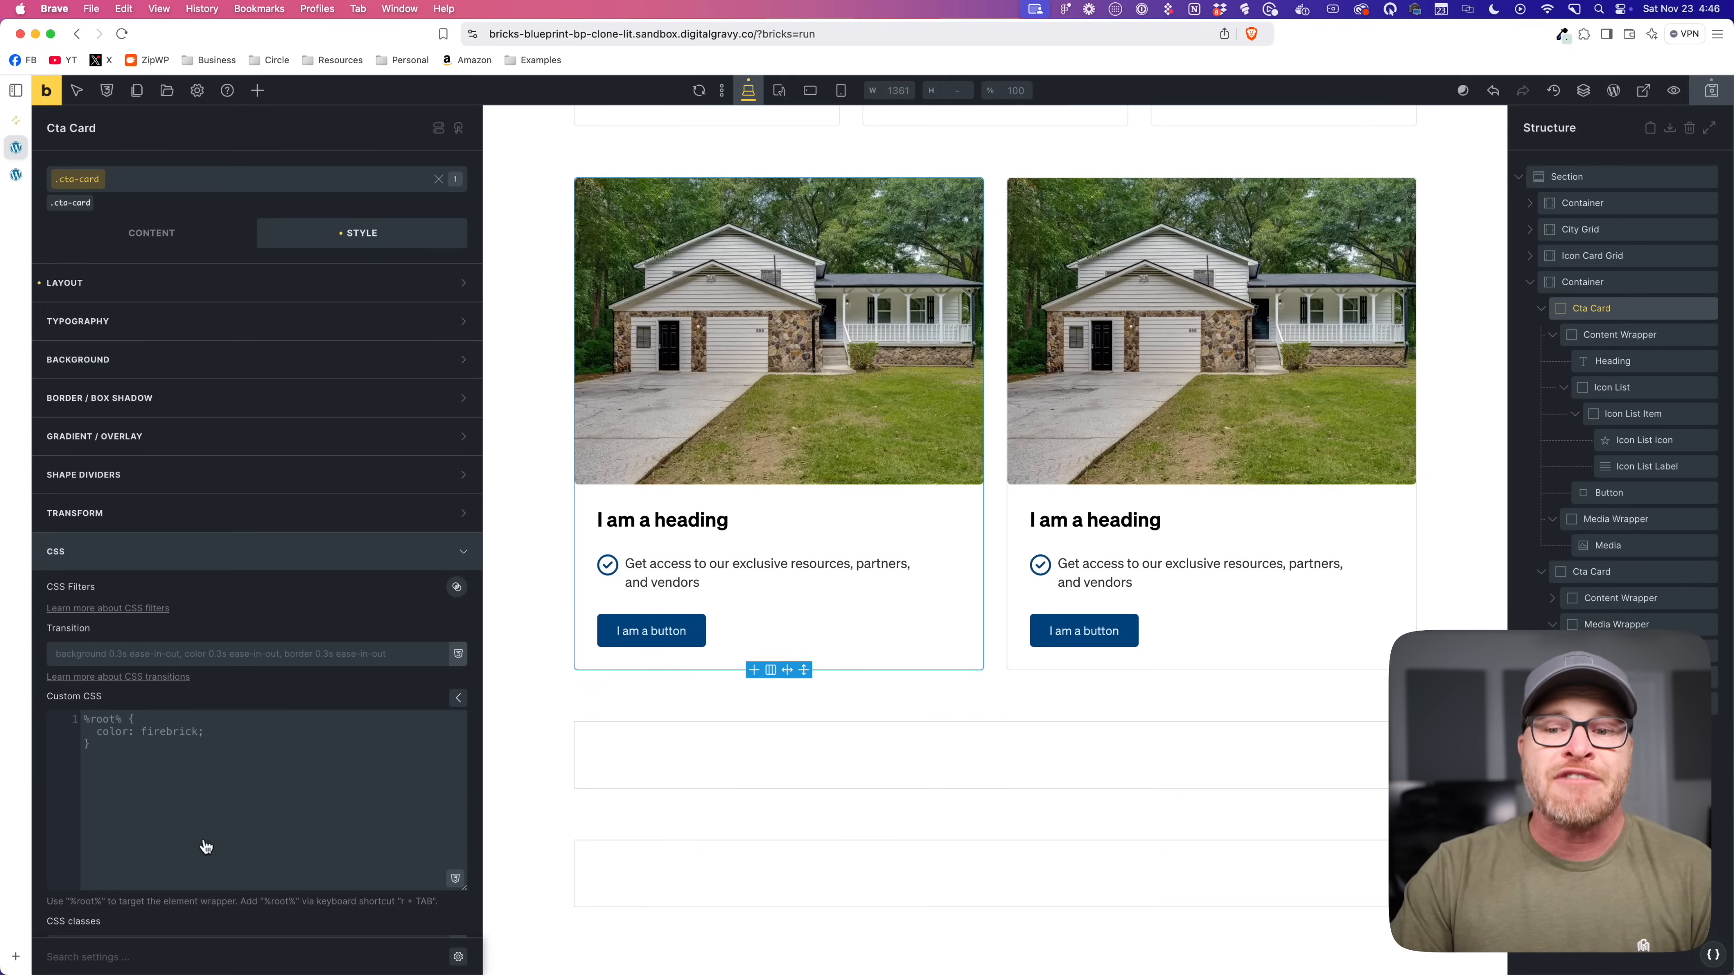
click(203, 839)
text(%root% {   )
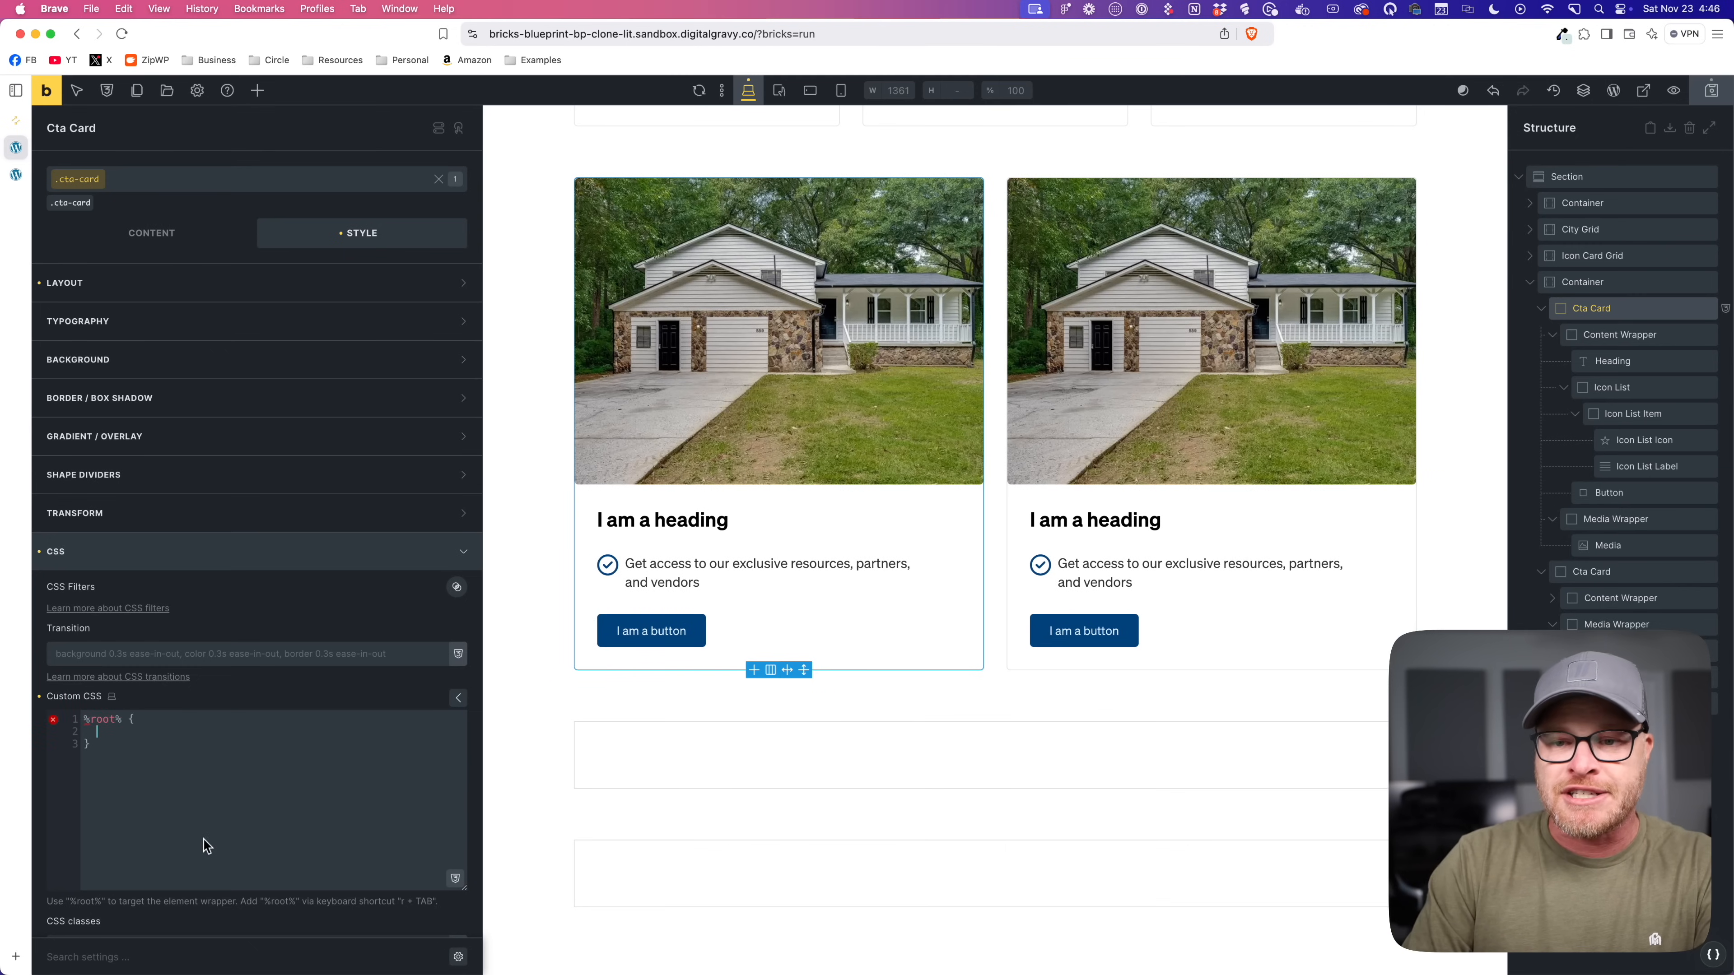
text(--card-media-radius: 0;)
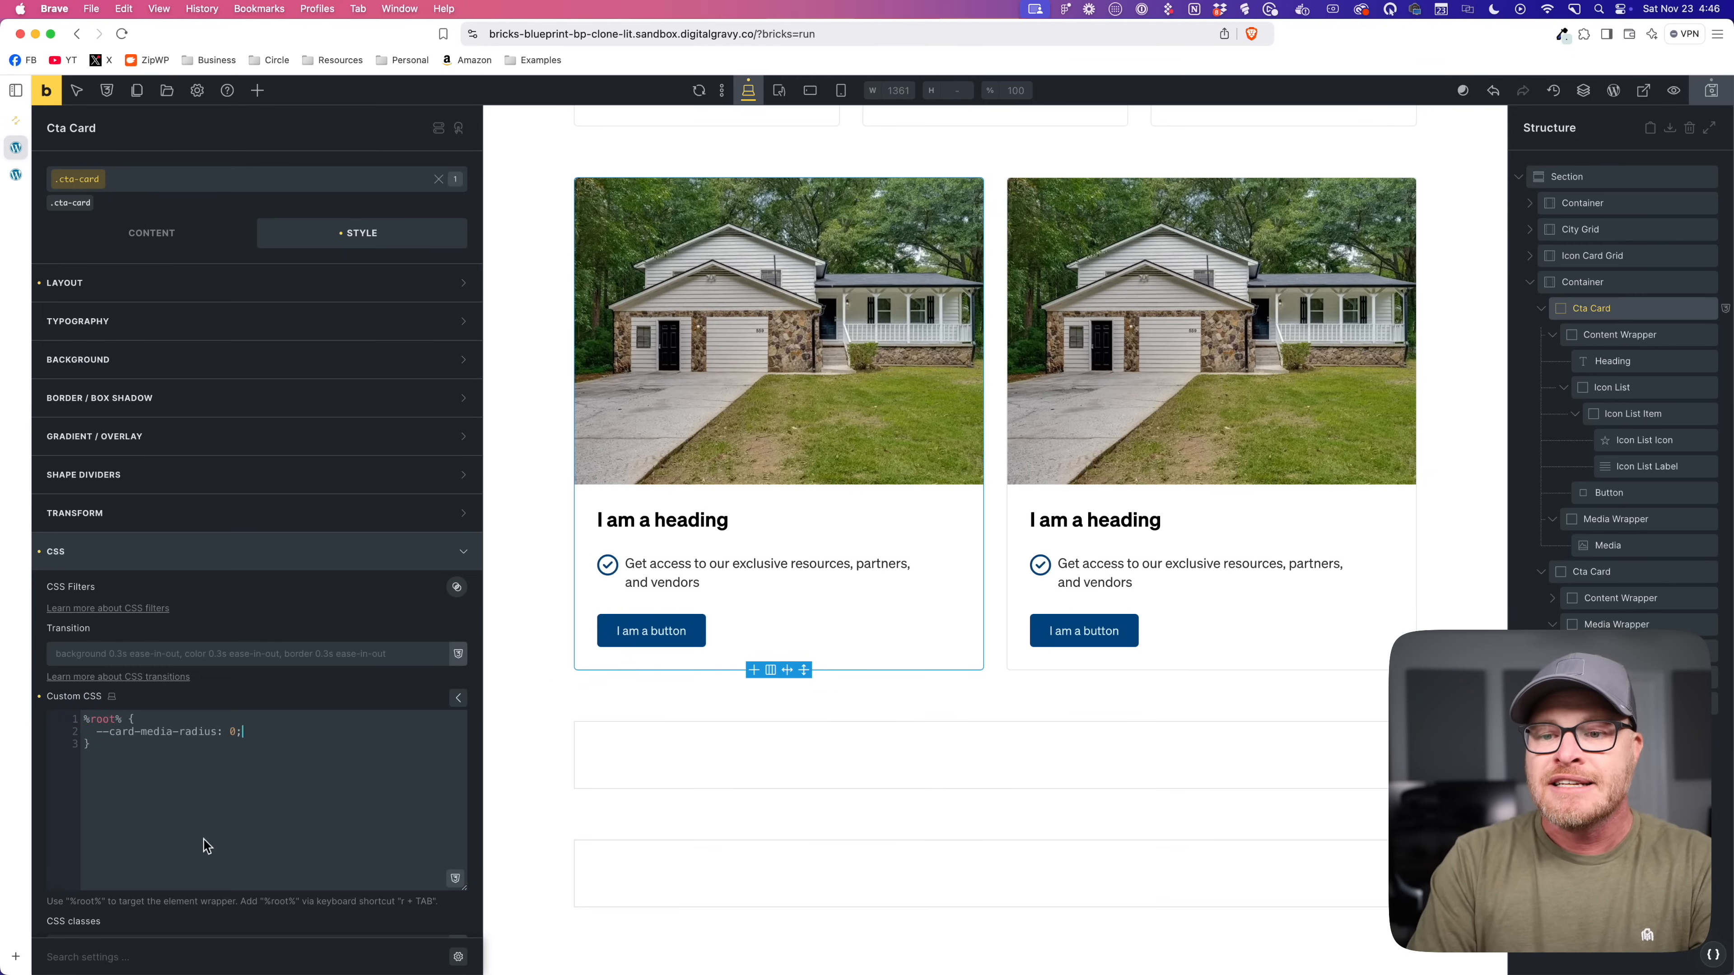
key(super+s)
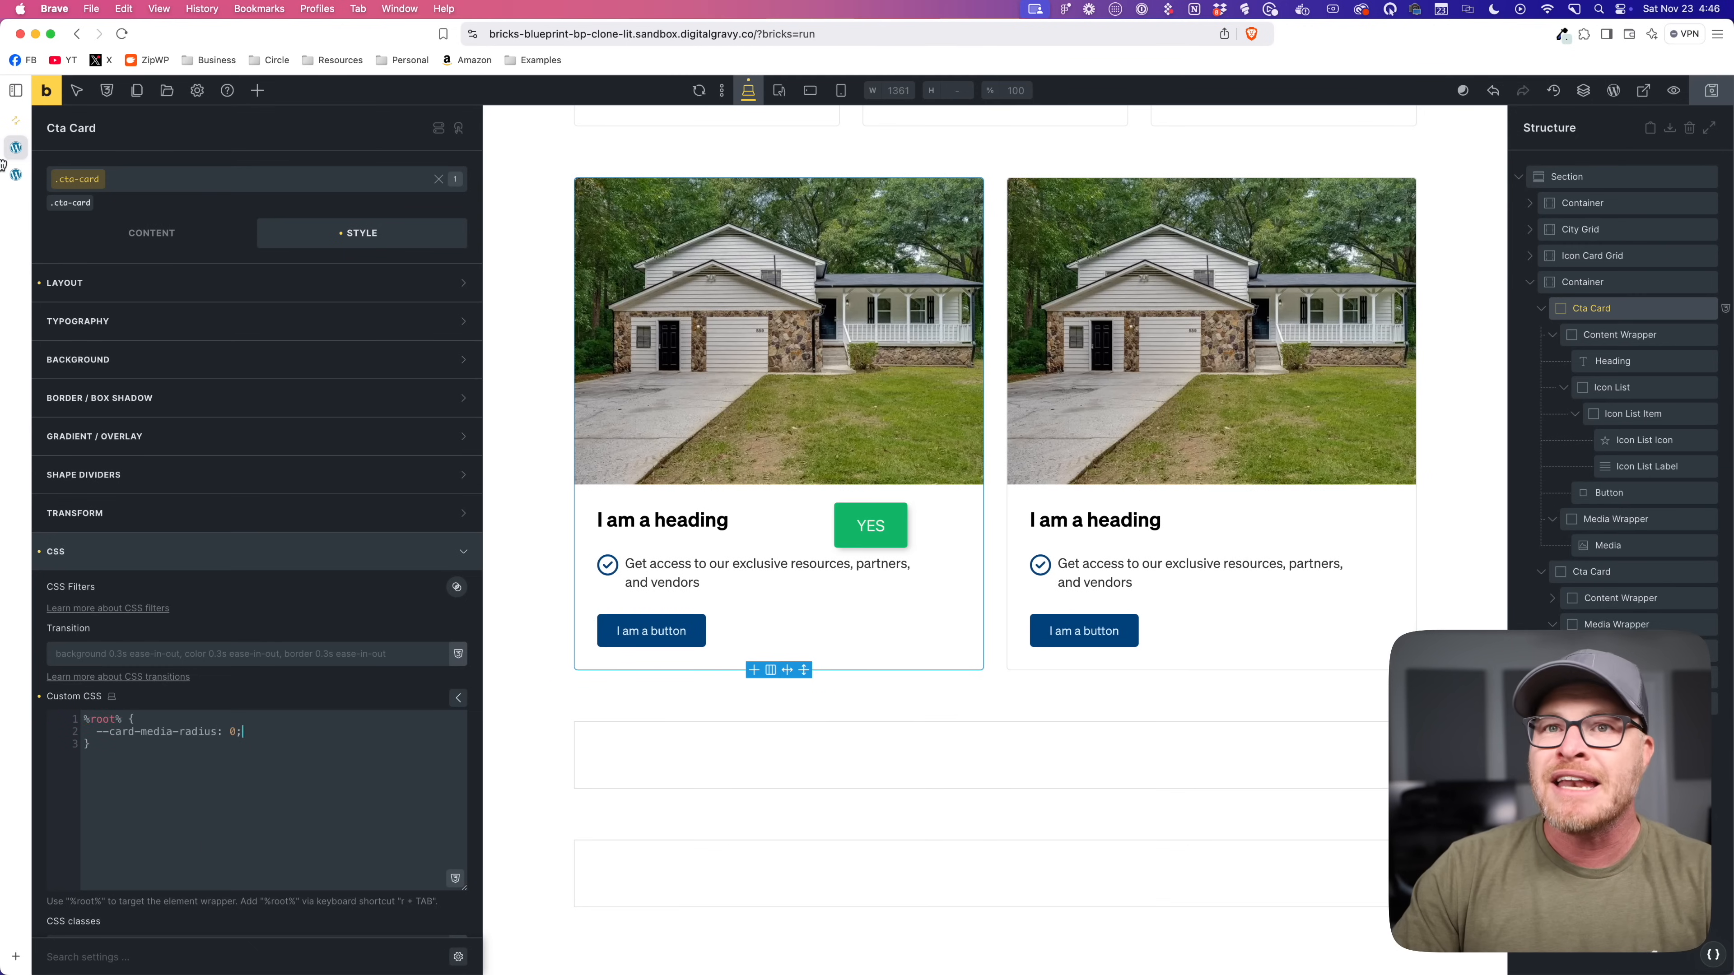
Step: Reload the front-end preview and check the media corners on the two CTA cards
click(14, 175)
key(super+r)
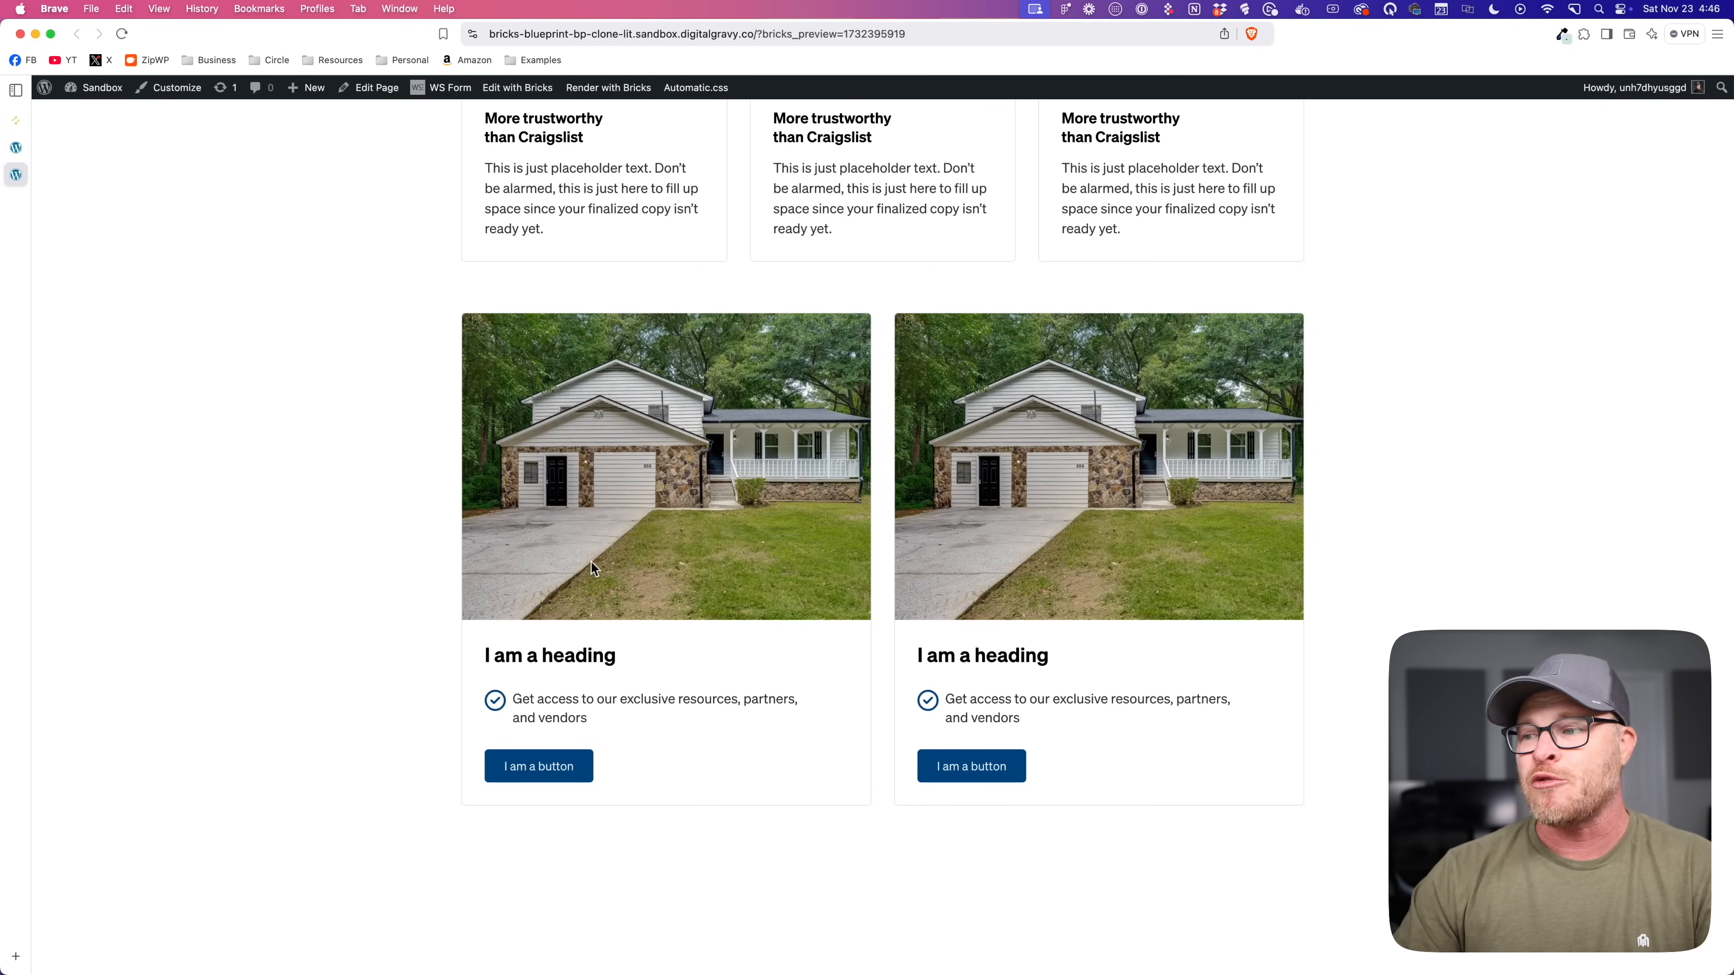
click(25, 152)
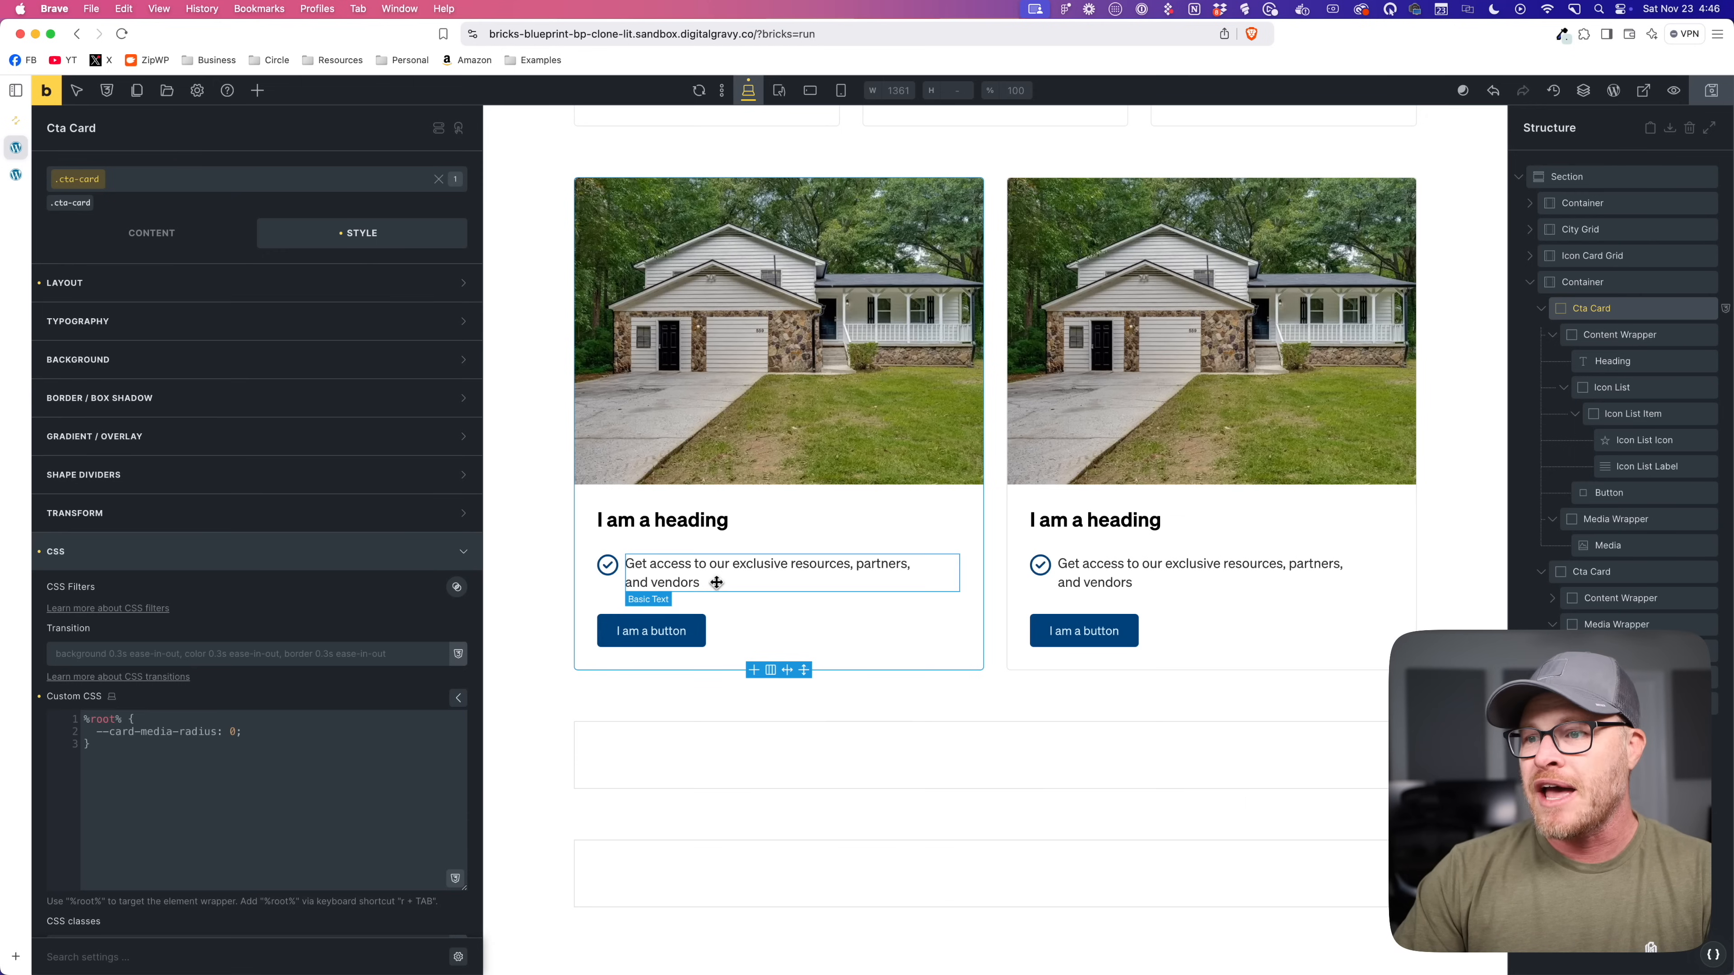
Step: Duplicate the Icon List Item in the first CTA card twice
click(622, 574)
key(super+d)
key(super+d)
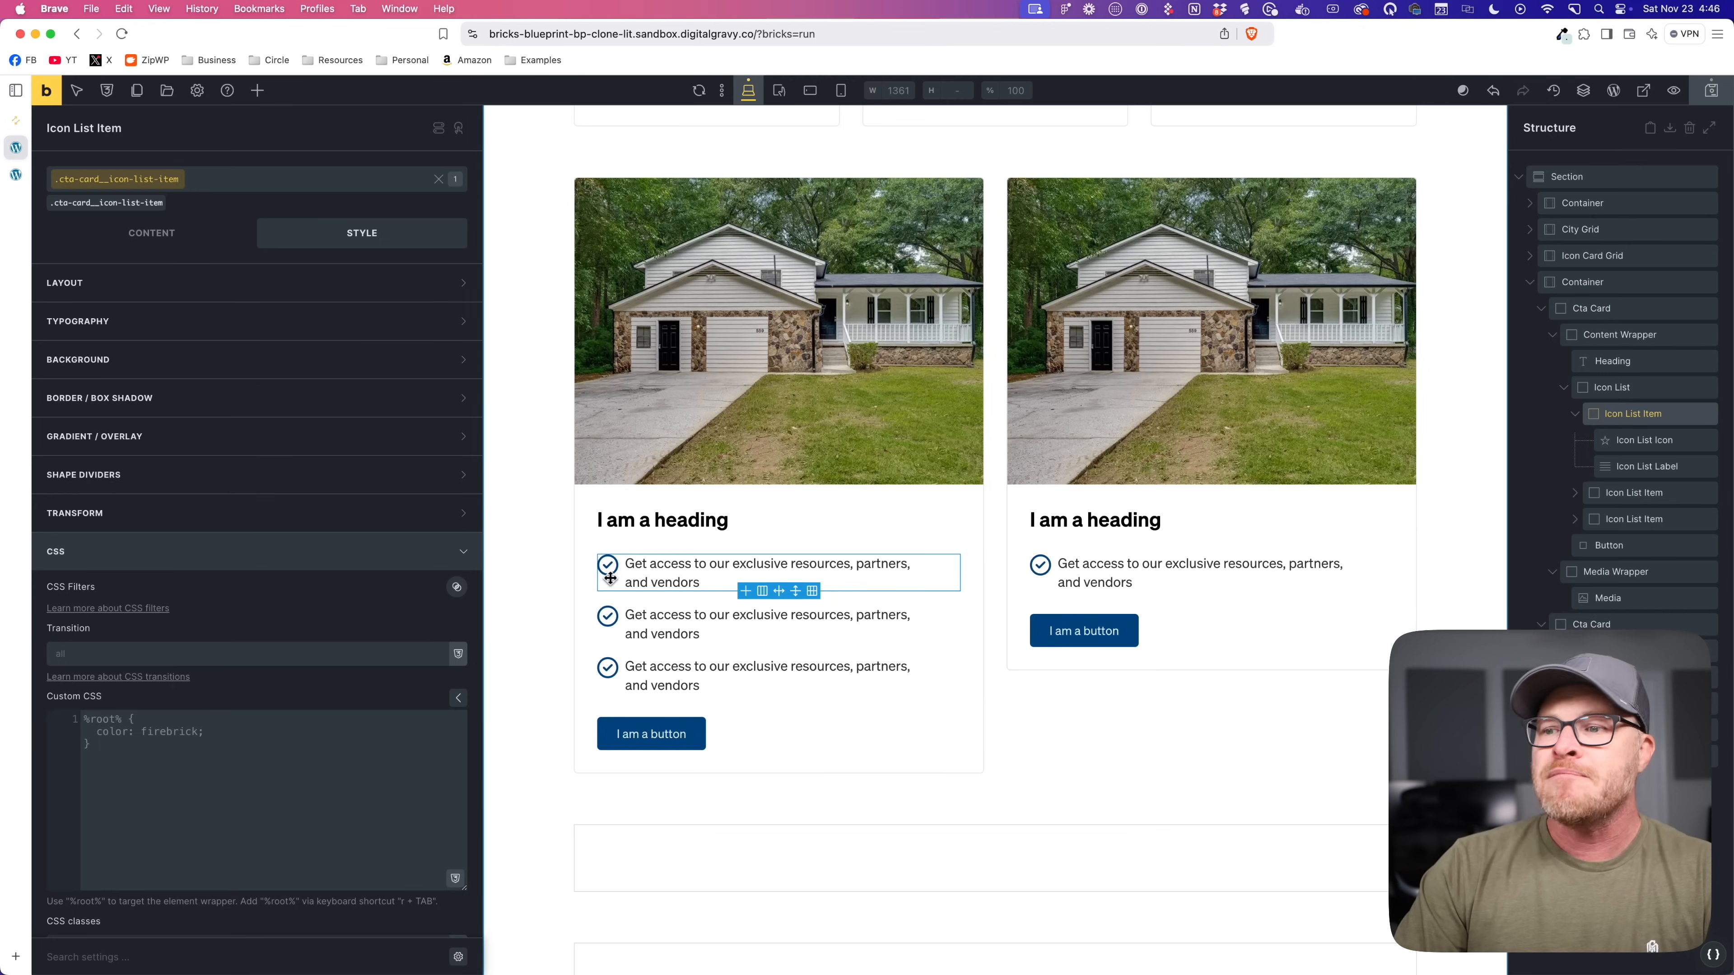
Step: Set the font size of the cta-card__icon-list-label class to Automatic.css's S text size
click(628, 565)
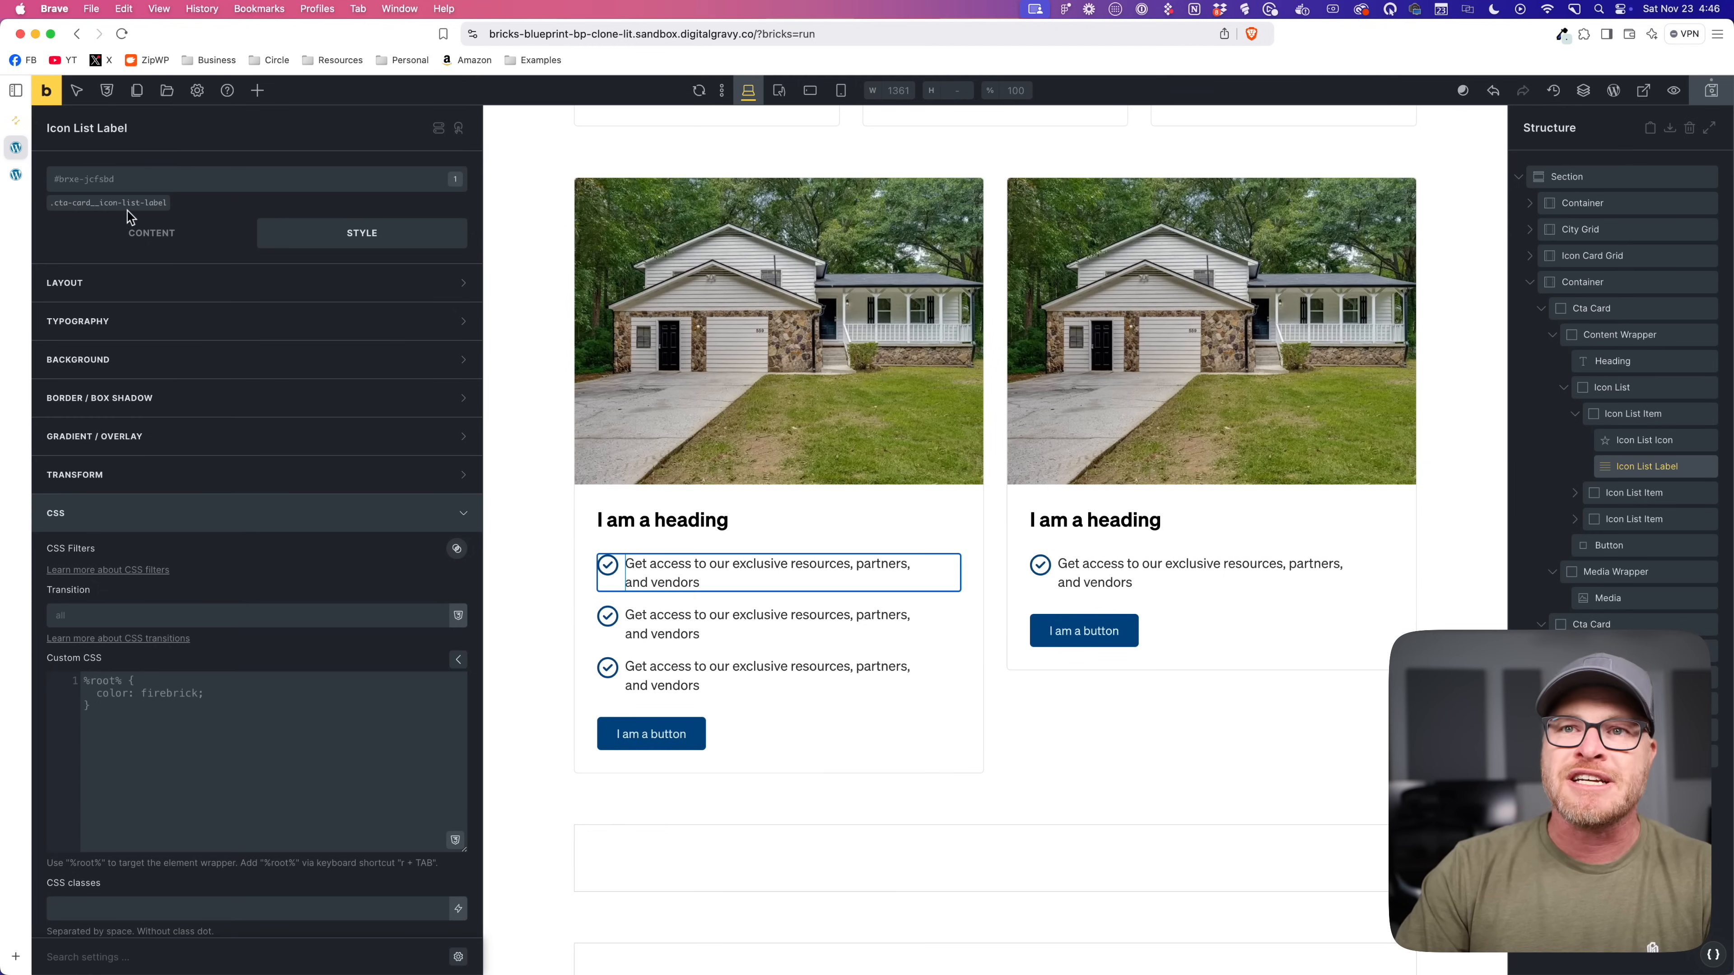
click(126, 204)
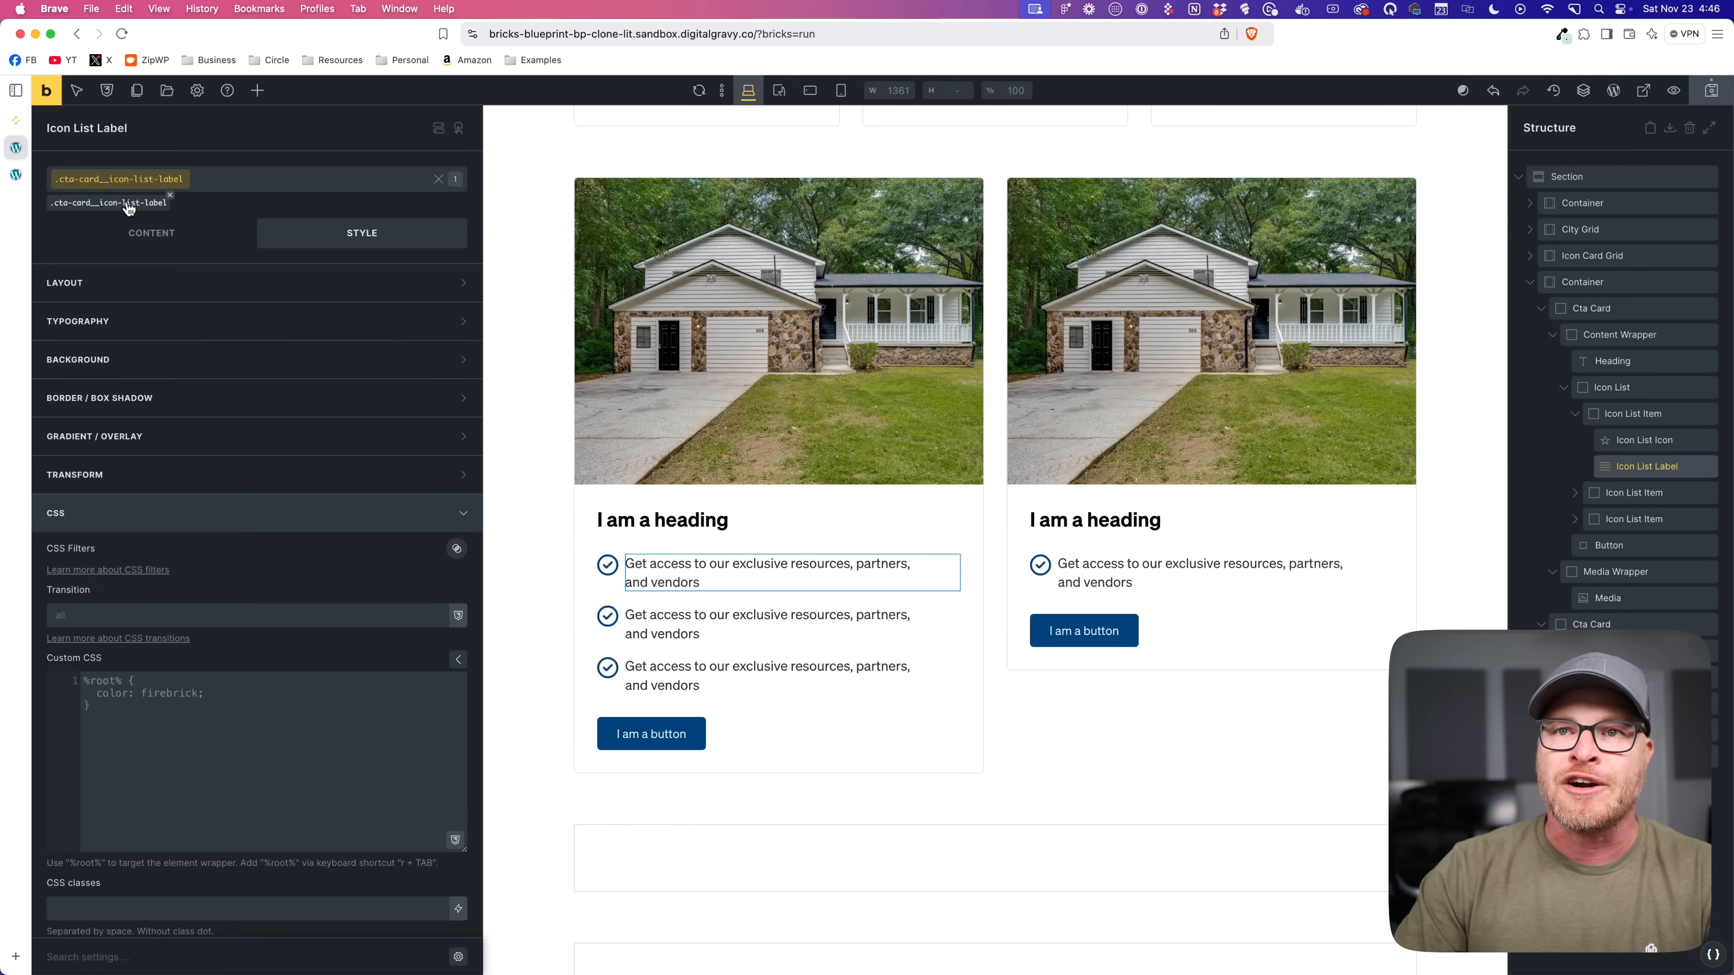
click(174, 334)
right_click(158, 391)
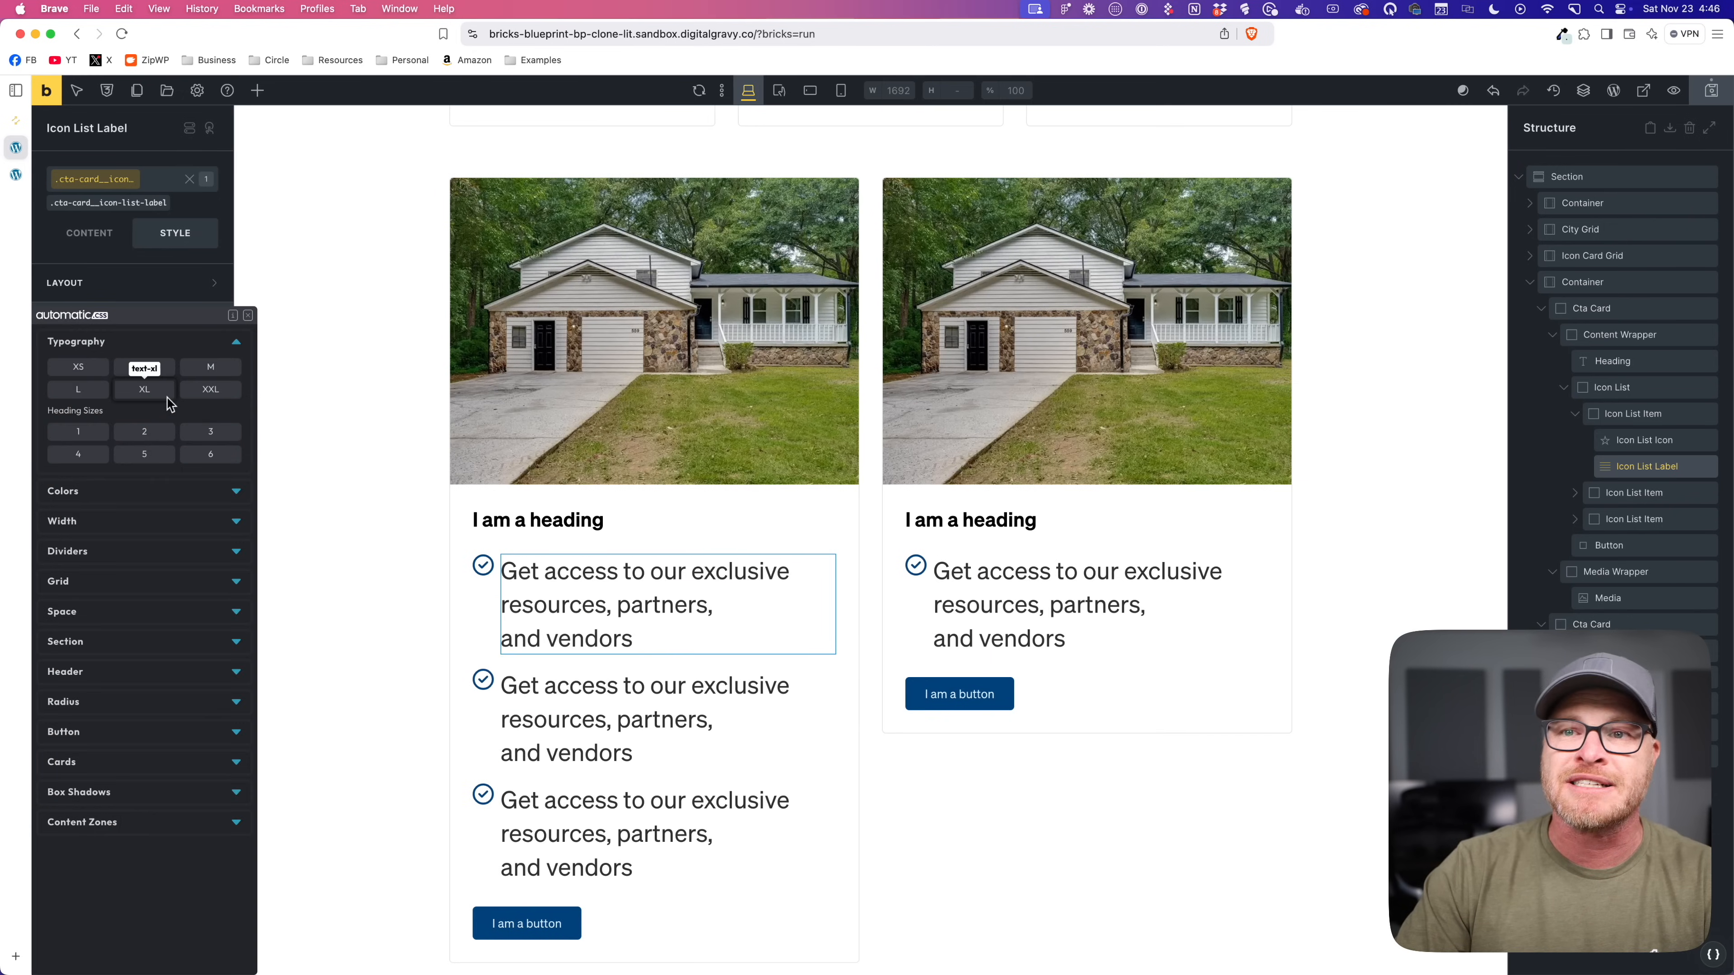
click(144, 366)
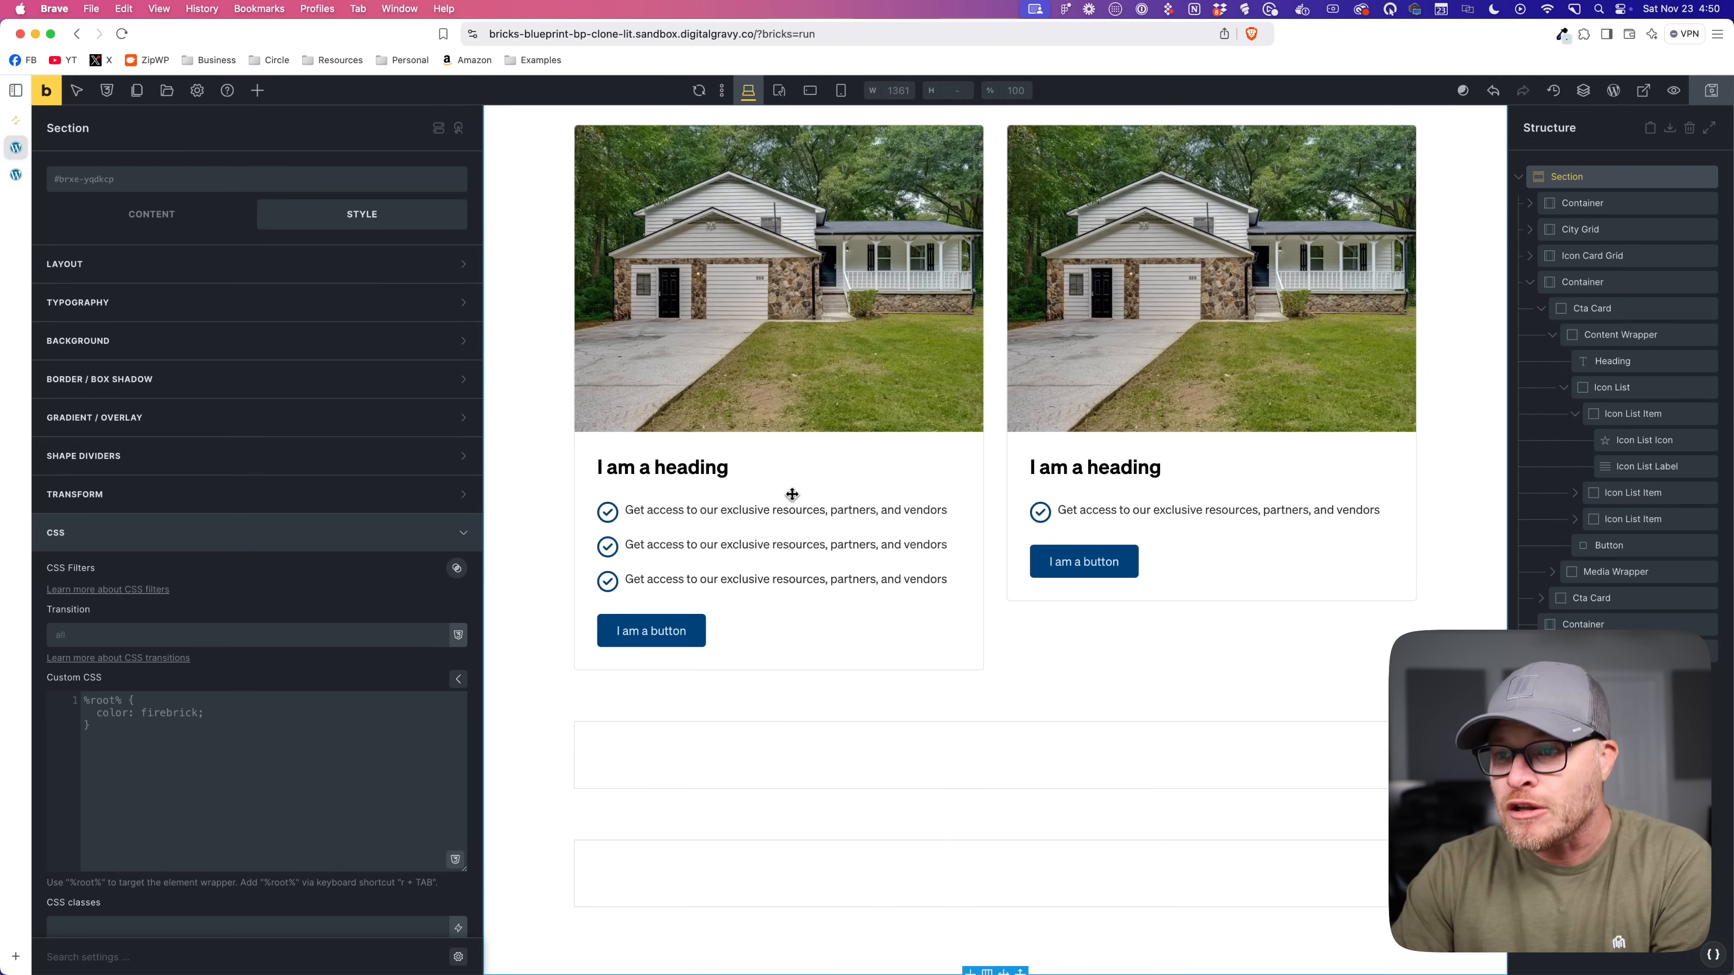
Step: Add --icon-list-icon-size: 1em to the custom CSS of the cta-card__icon-list-item class
click(622, 512)
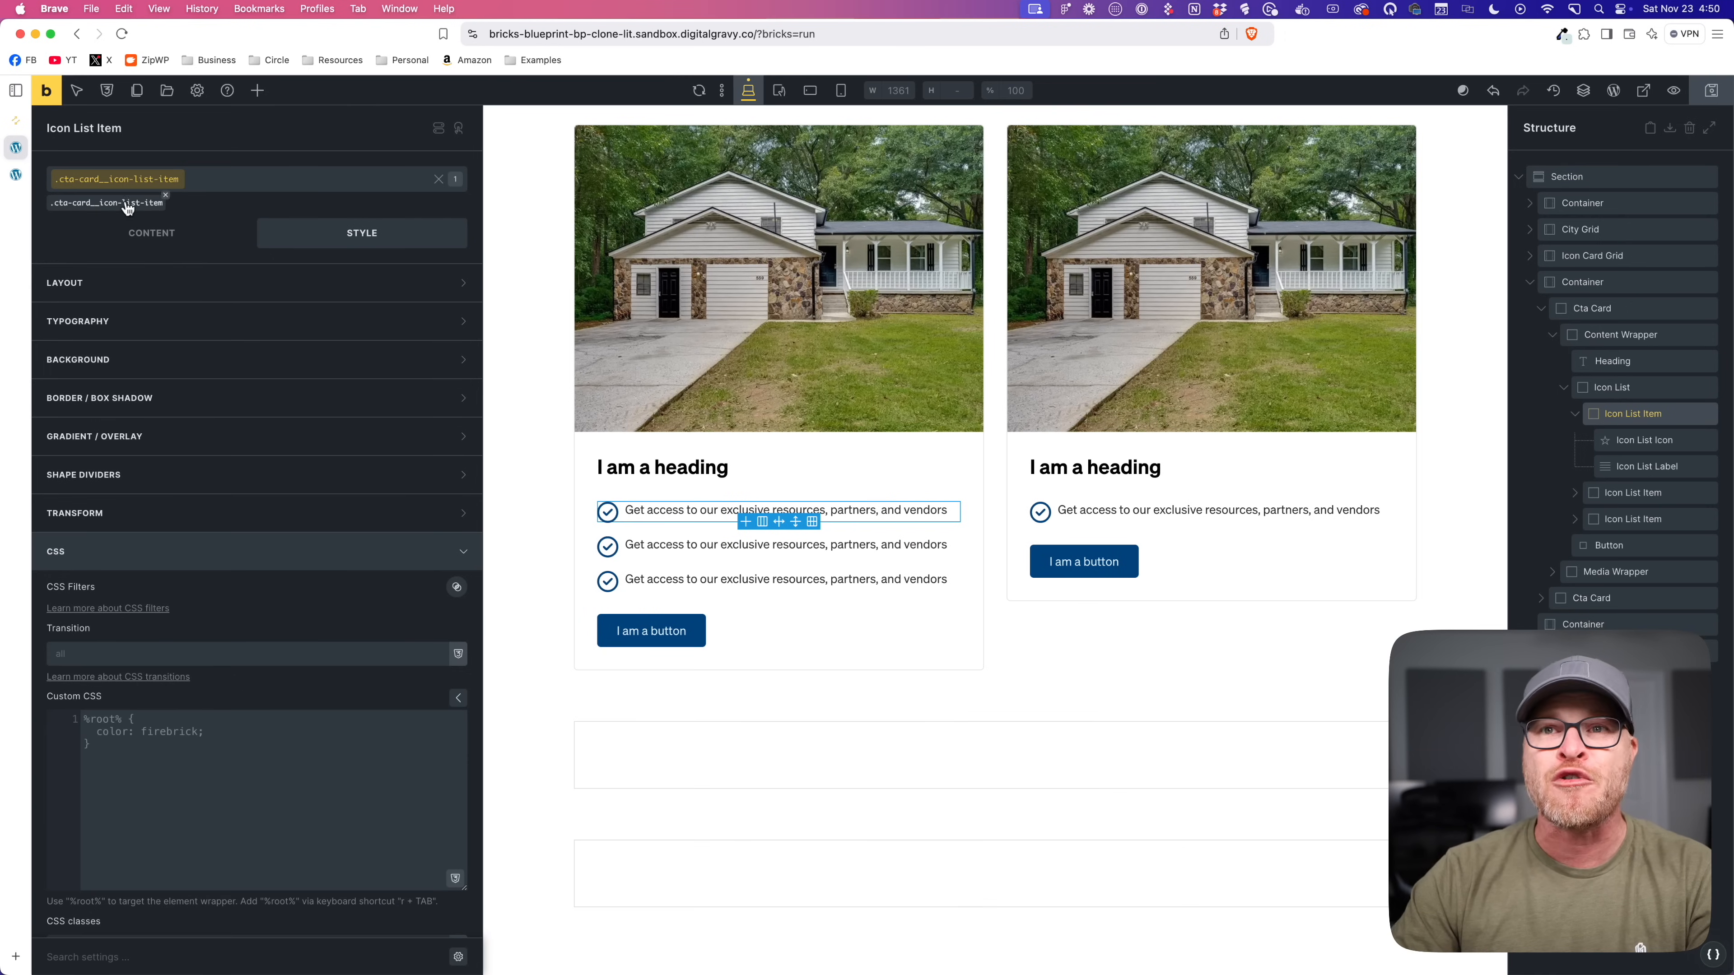
click(265, 819)
text(r)
key(Tab)
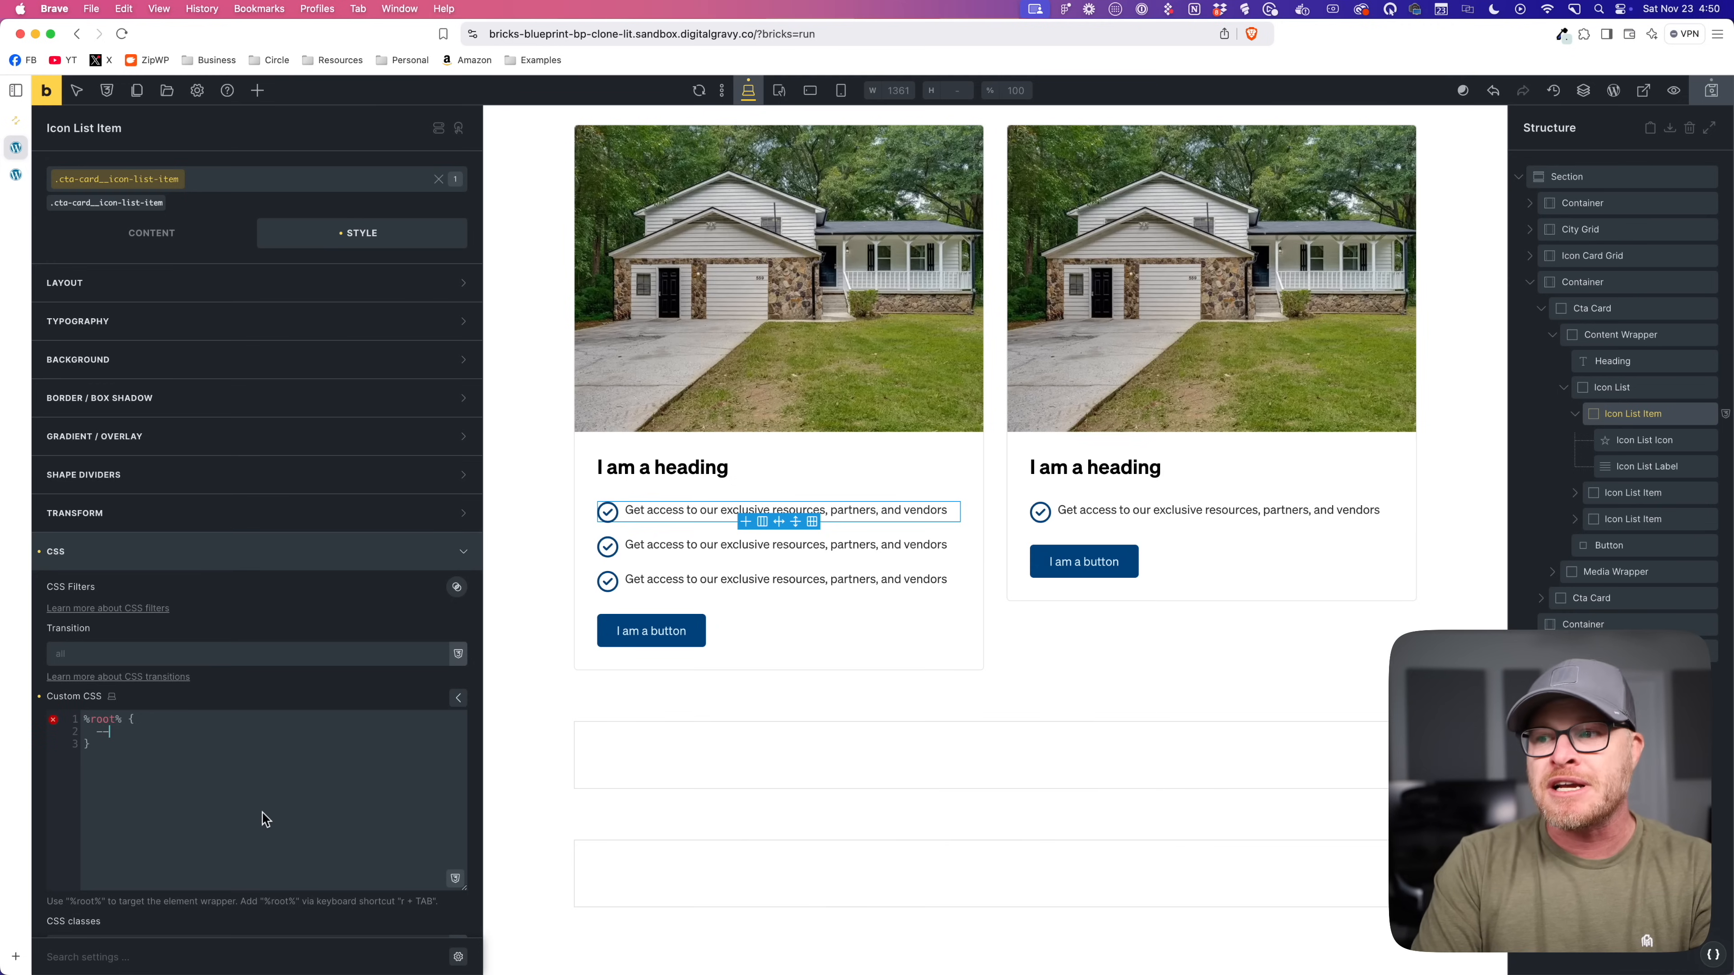
text(--icon-list-icon-size)
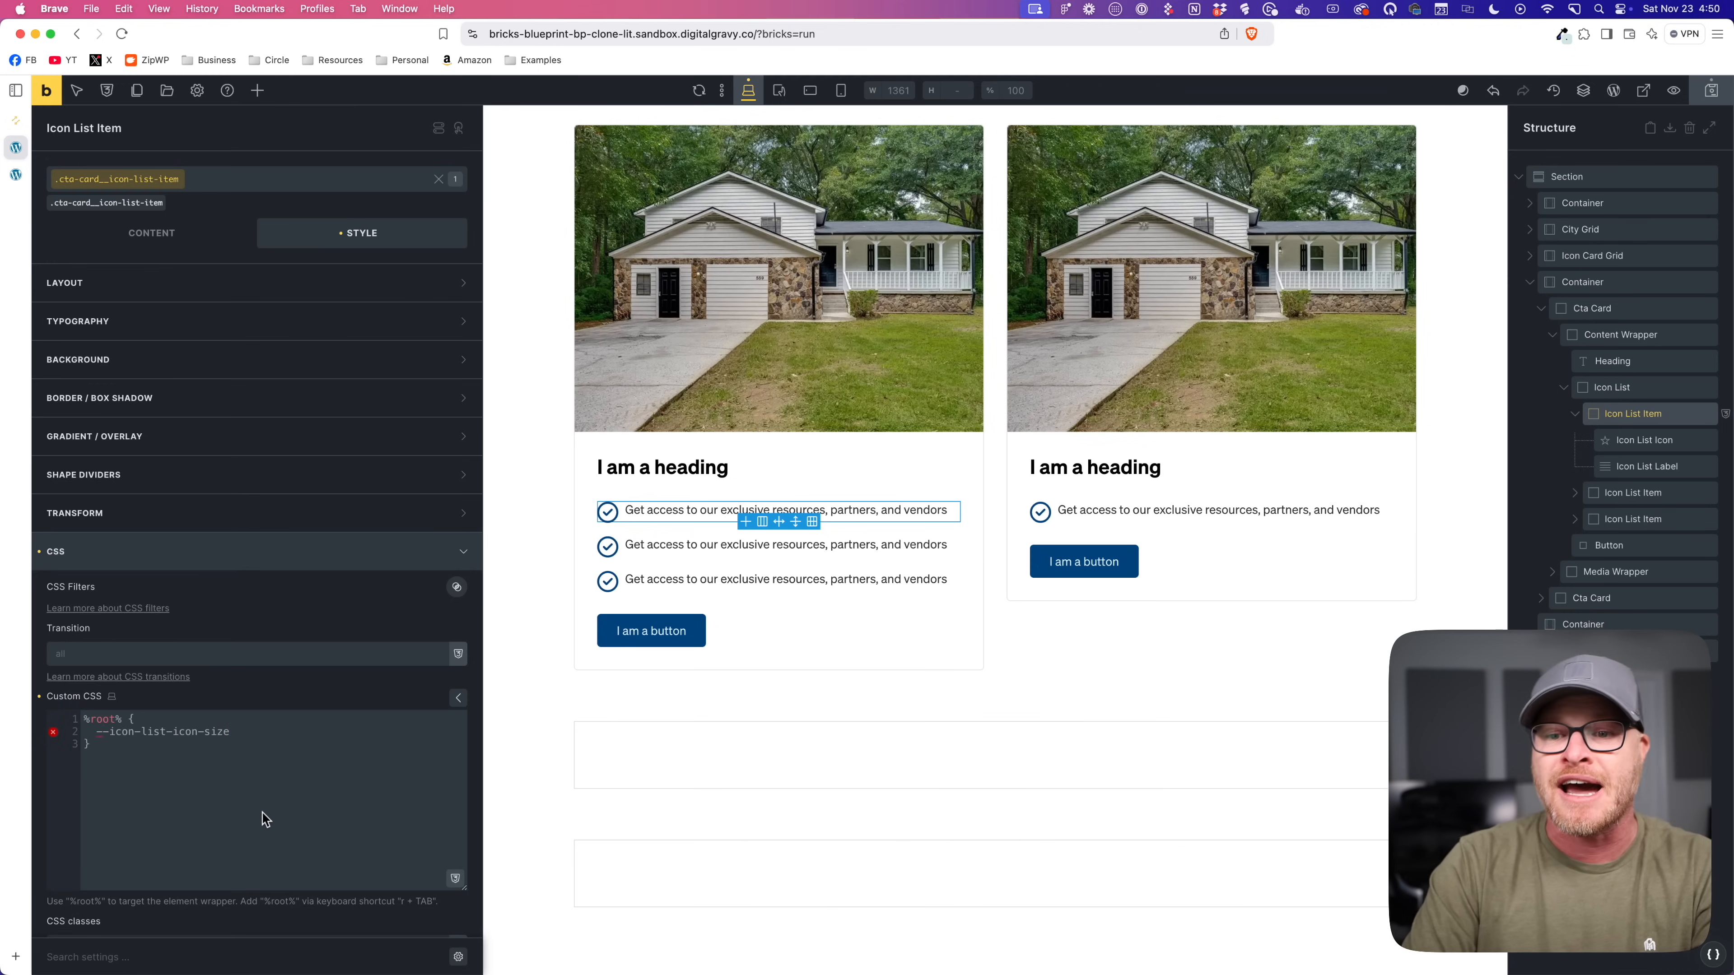
text(: 1em;   )
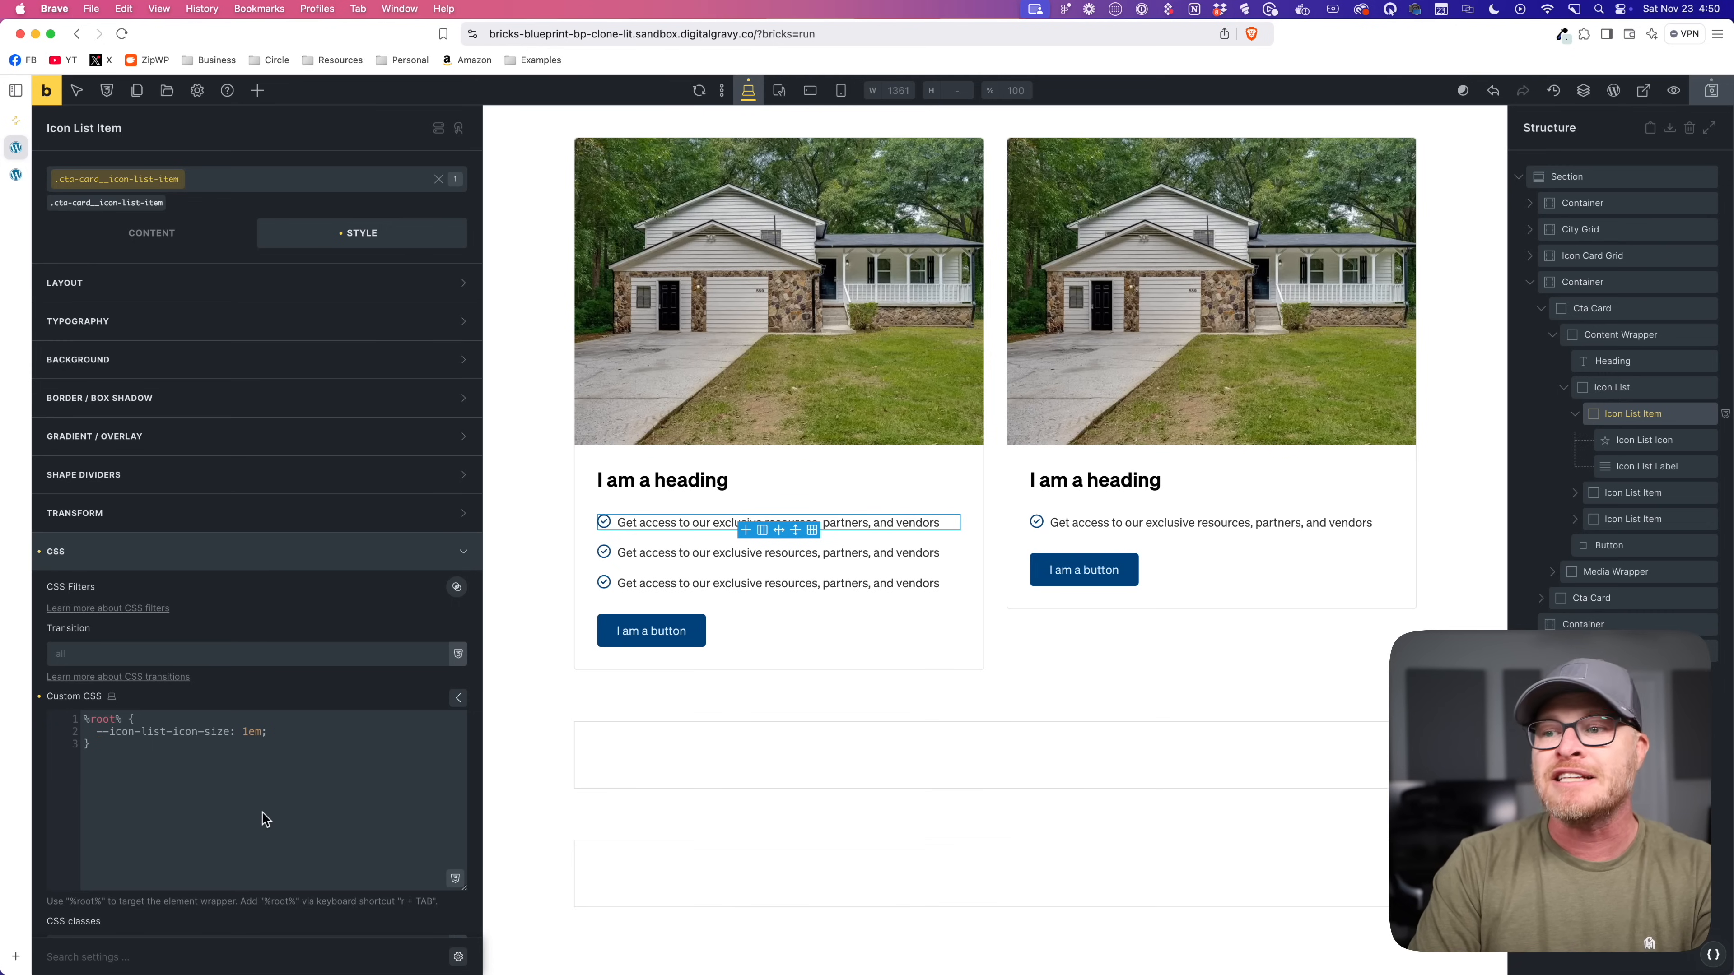
Step: Add --icon-block-offset: 1px to the icon list item's custom CSS and set --icon-list-icon-size to 1.1em
text(--)
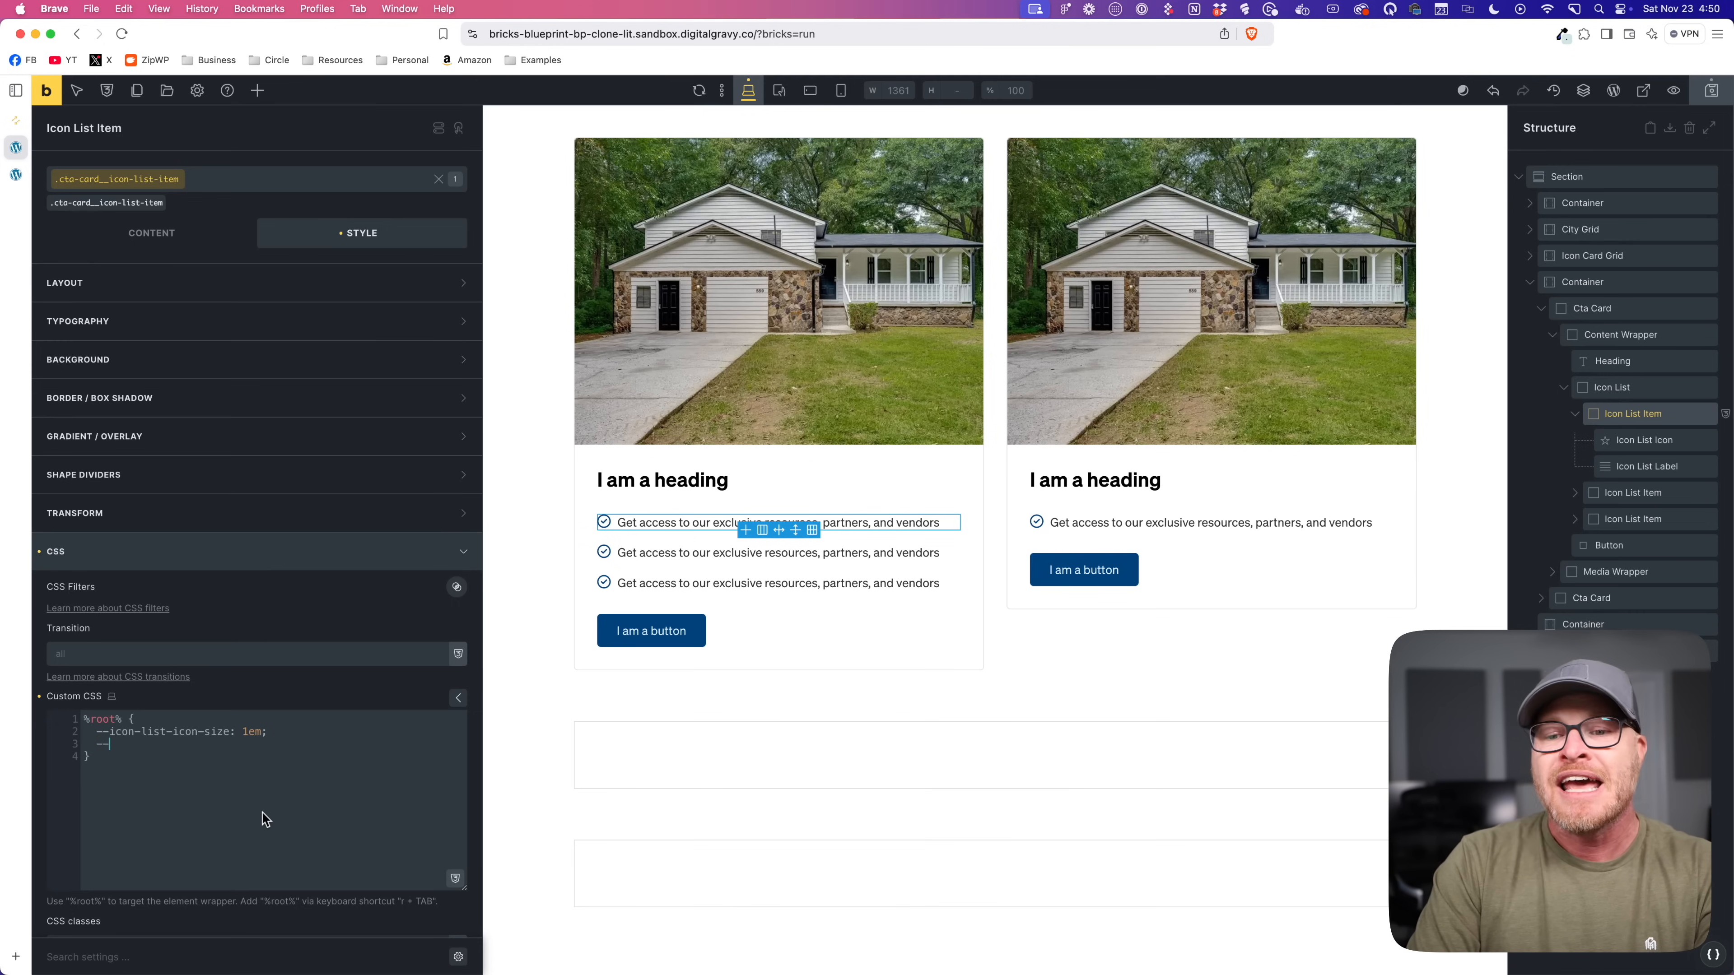
text(icon-block-offs)
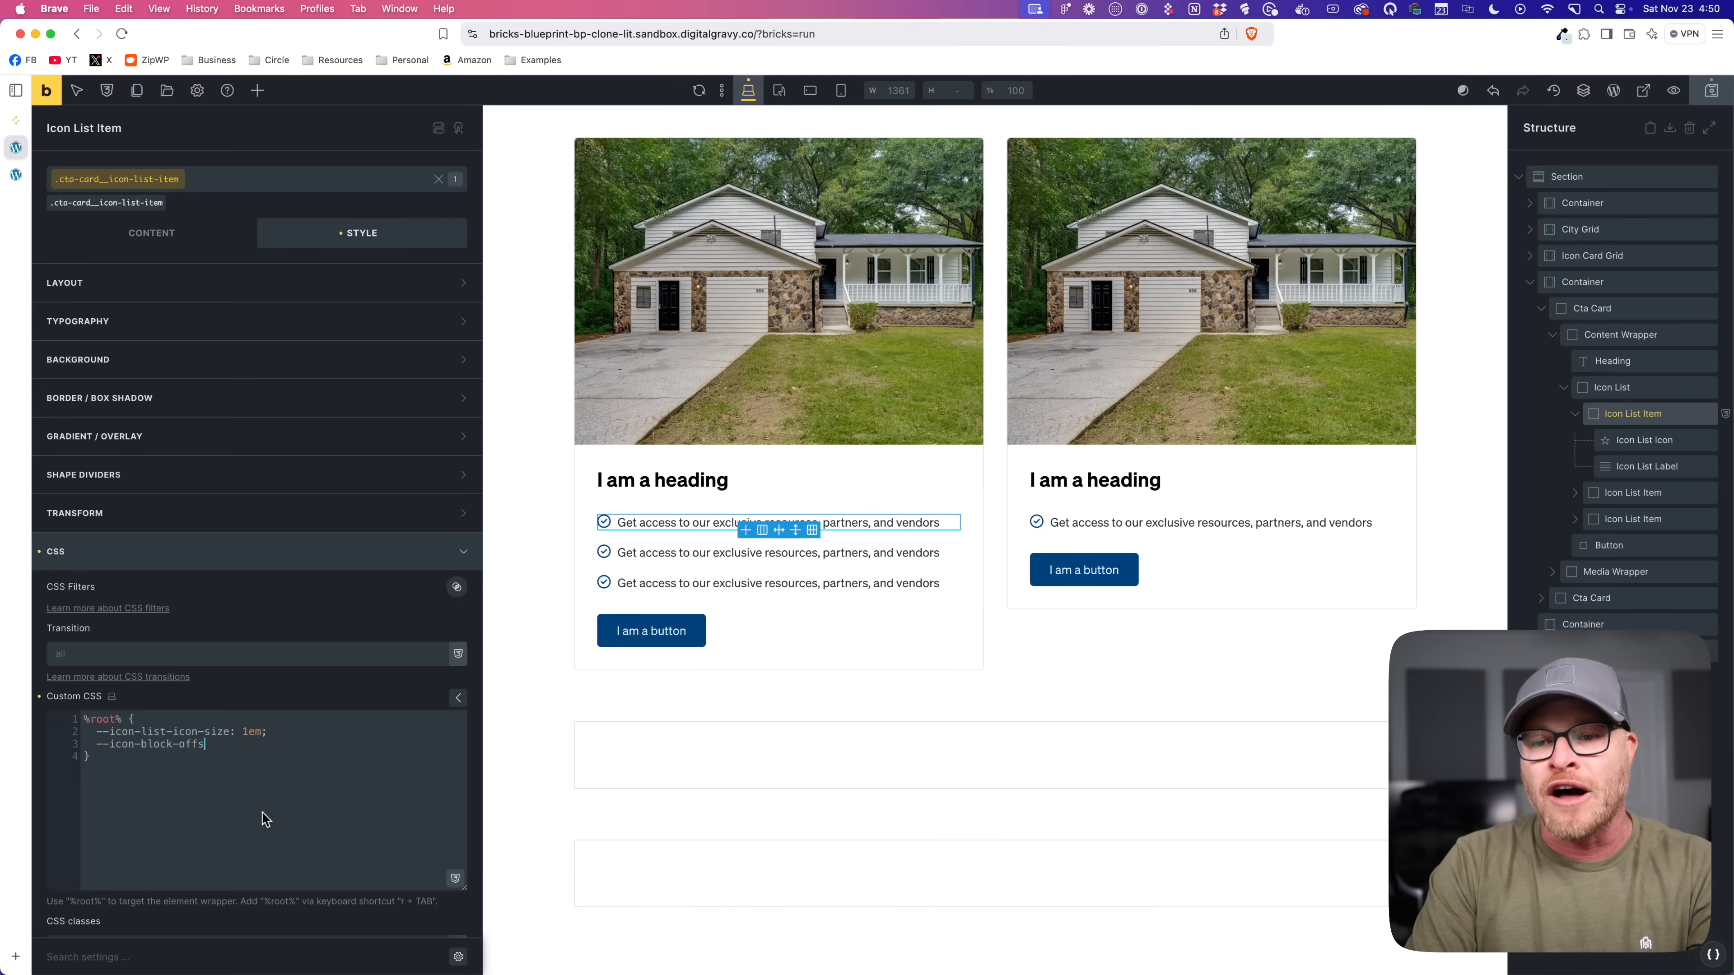
text(et: 3px;)
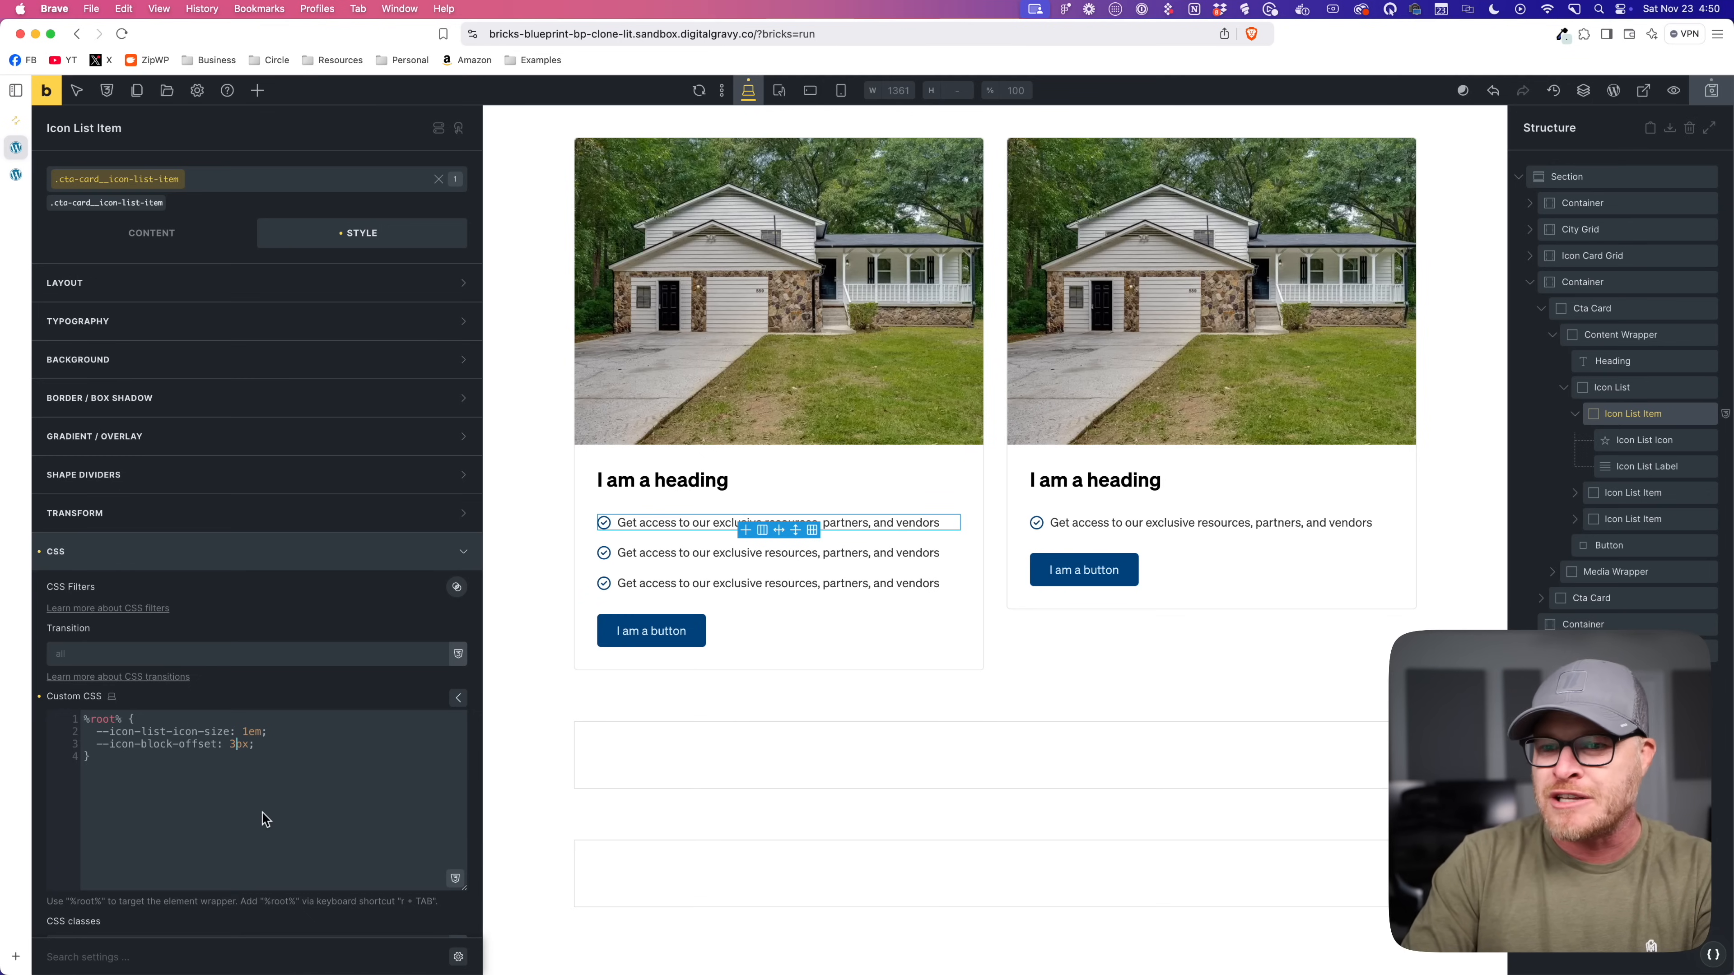
key(BackSpace)
text(2)
click(245, 729)
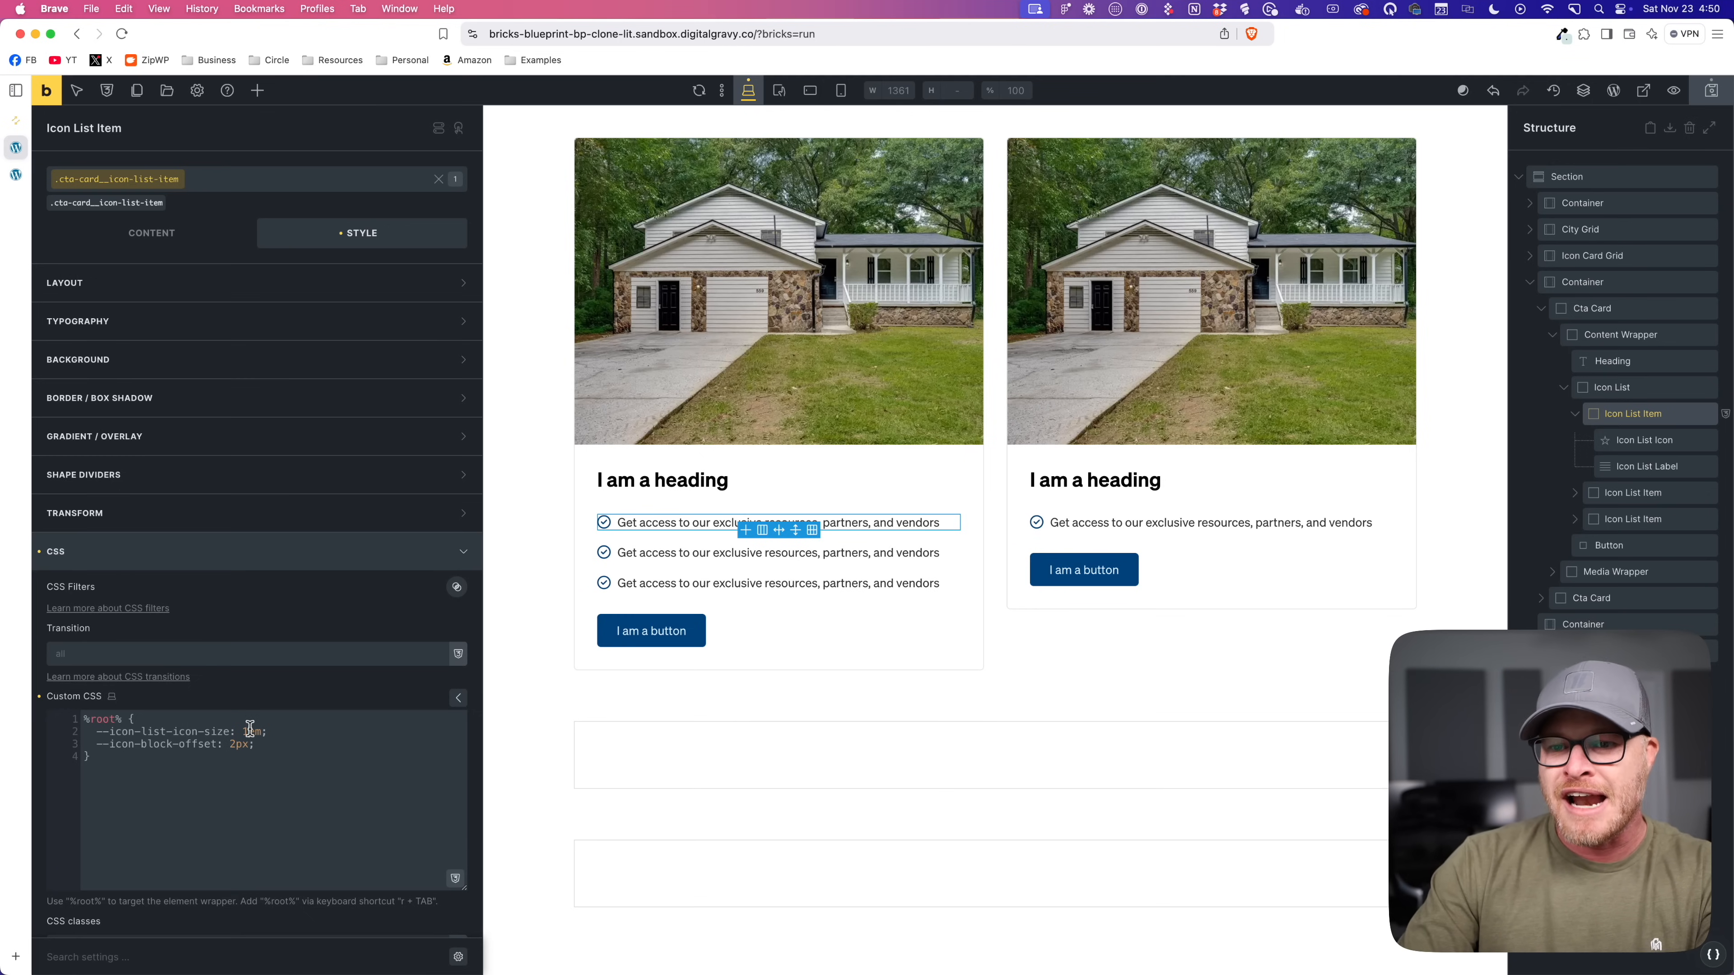
text(.1)
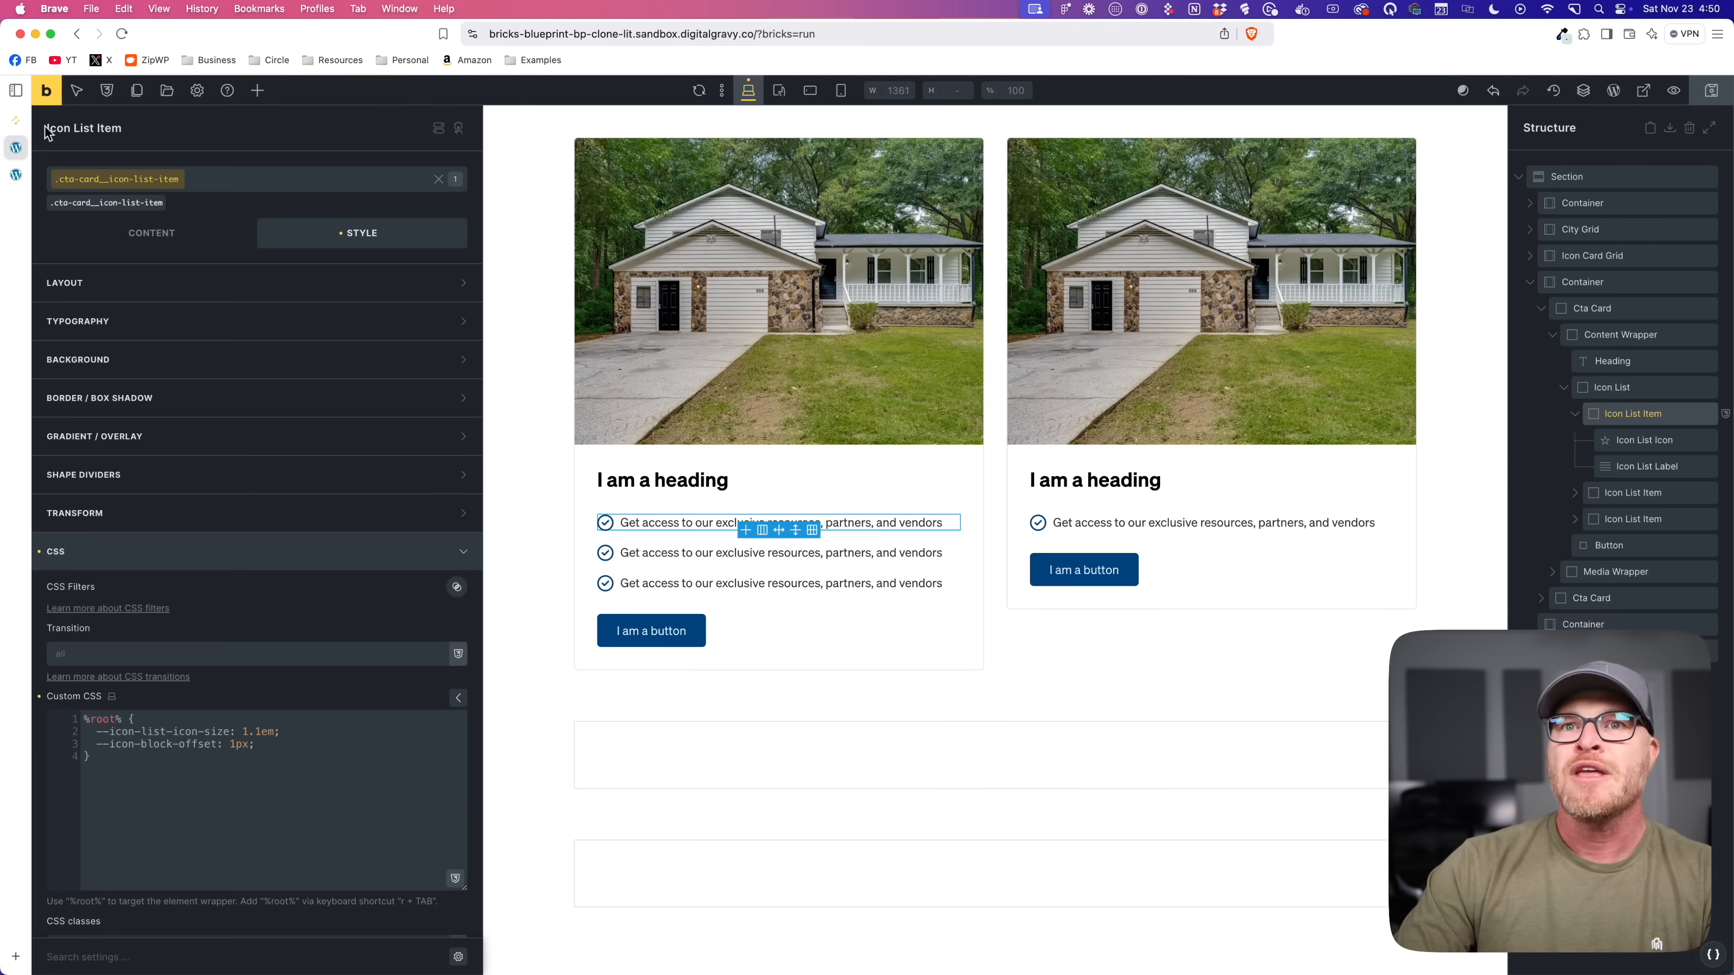
Step: Copy "Earn money as a PadSplit Host" from the PadSplit site into the first CTA card's heading and save the page
click(15, 121)
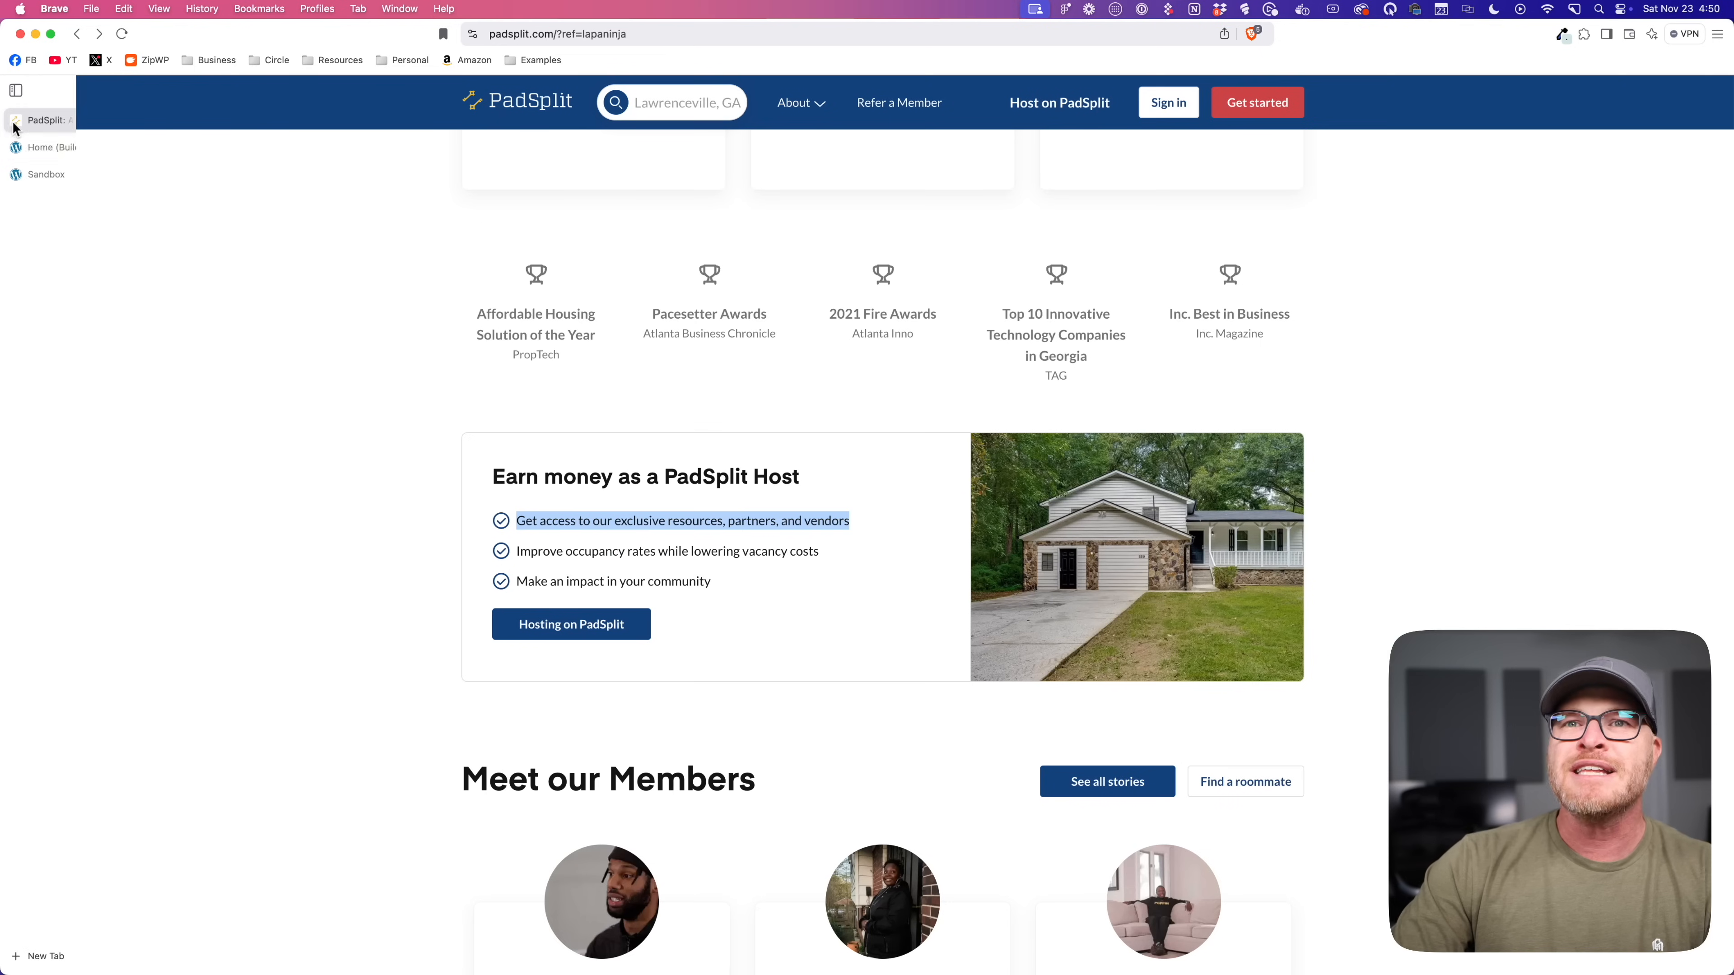
triple_click(741, 478)
key(super+c)
click(27, 148)
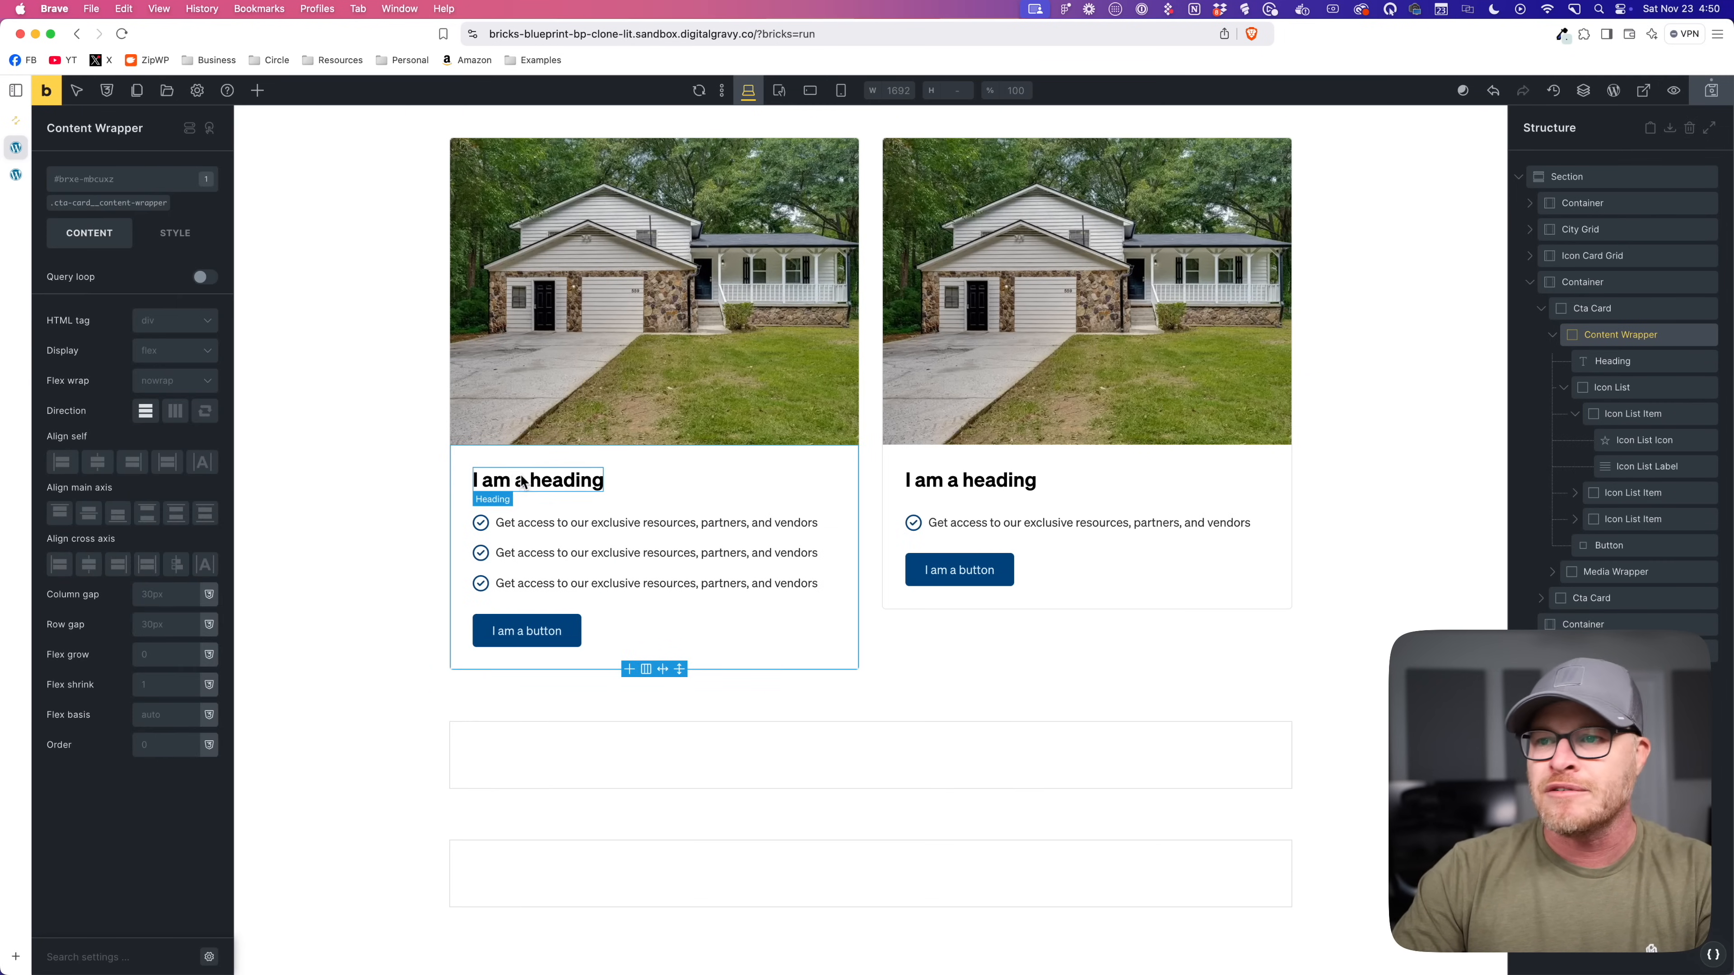
click(521, 481)
triple_click(111, 286)
key(super+v)
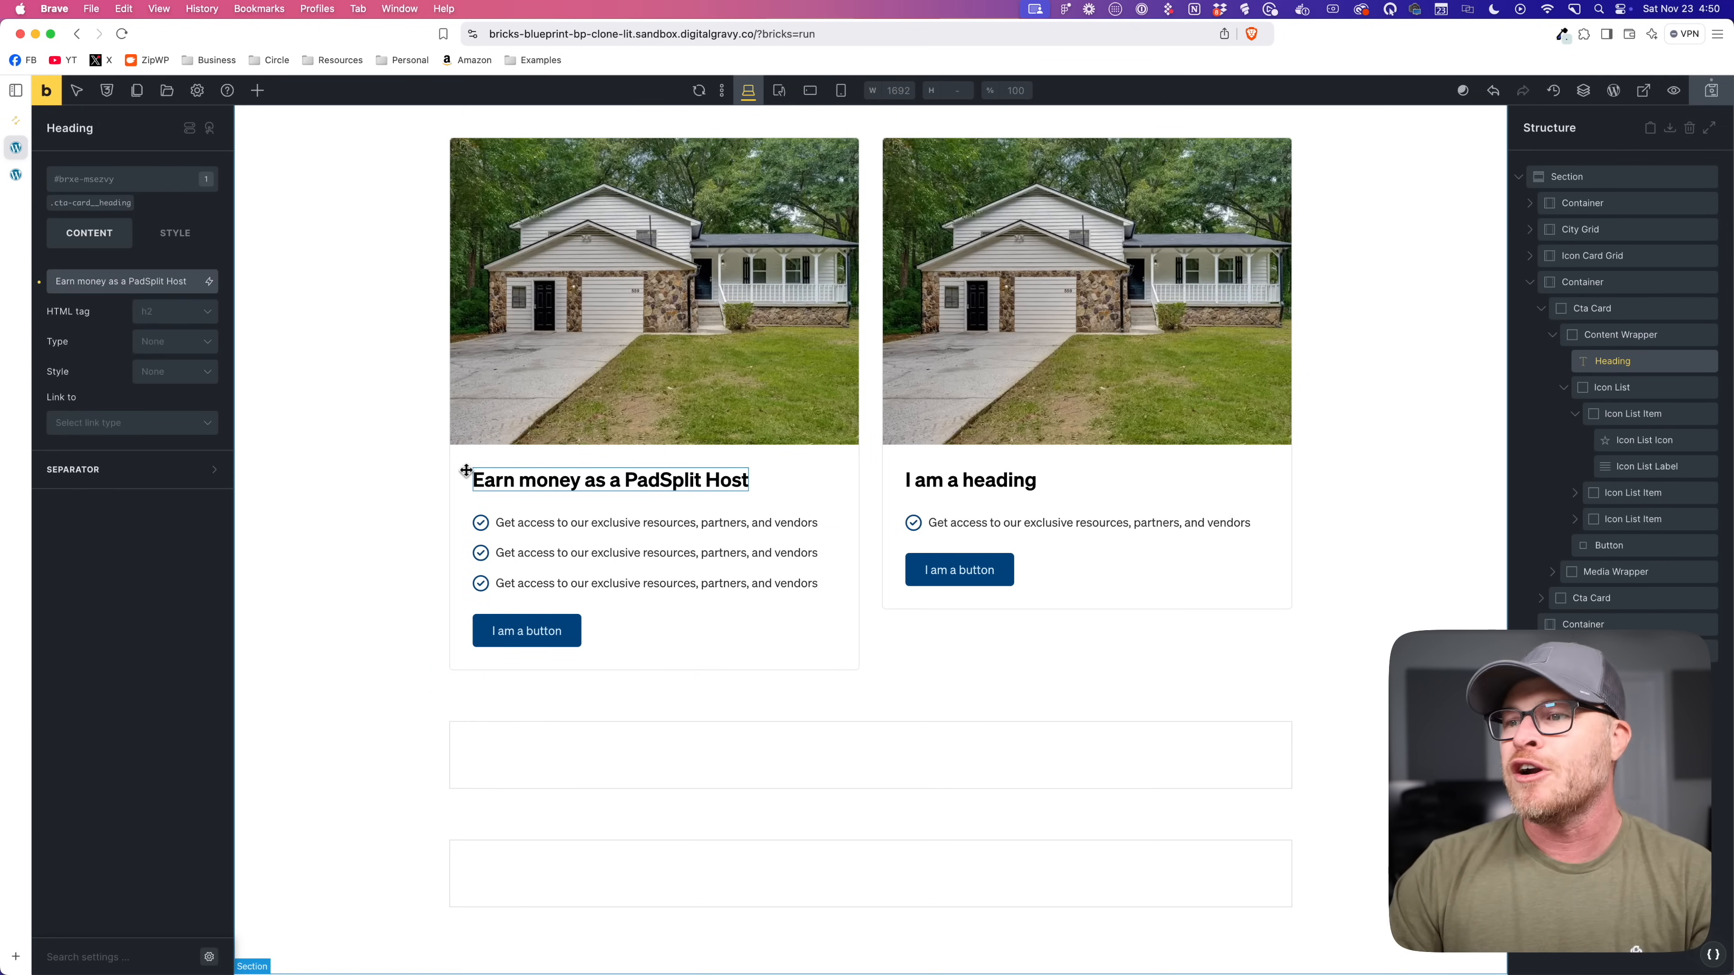
click(1718, 96)
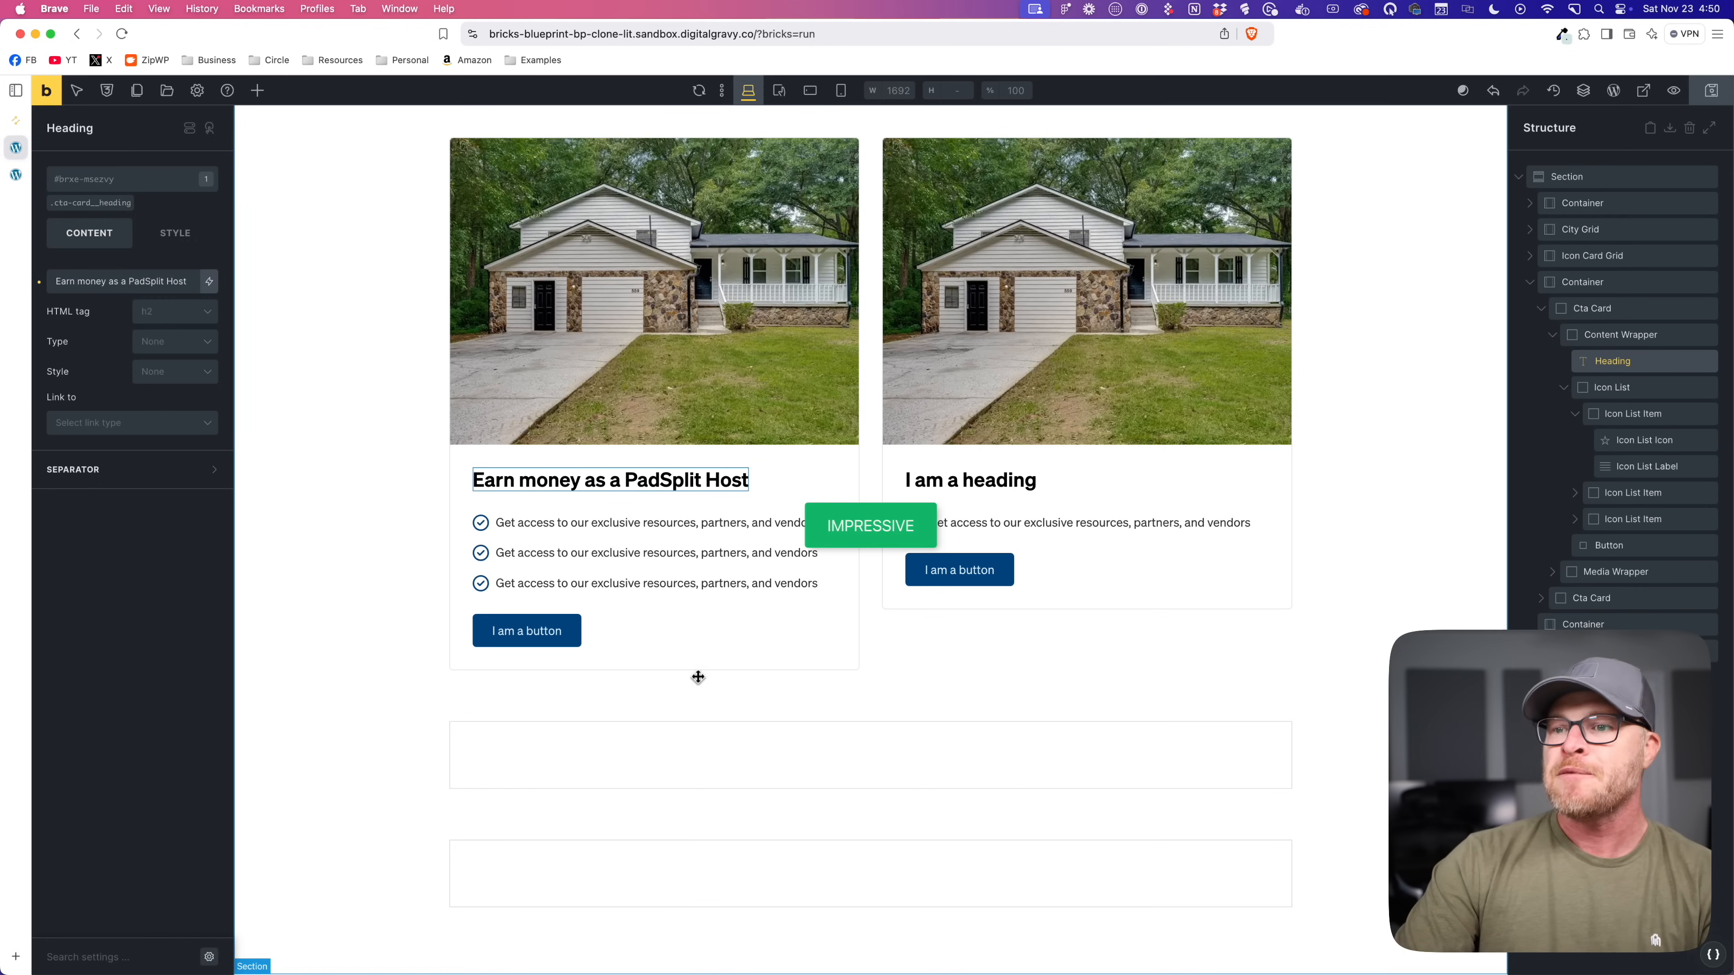
click(431, 550)
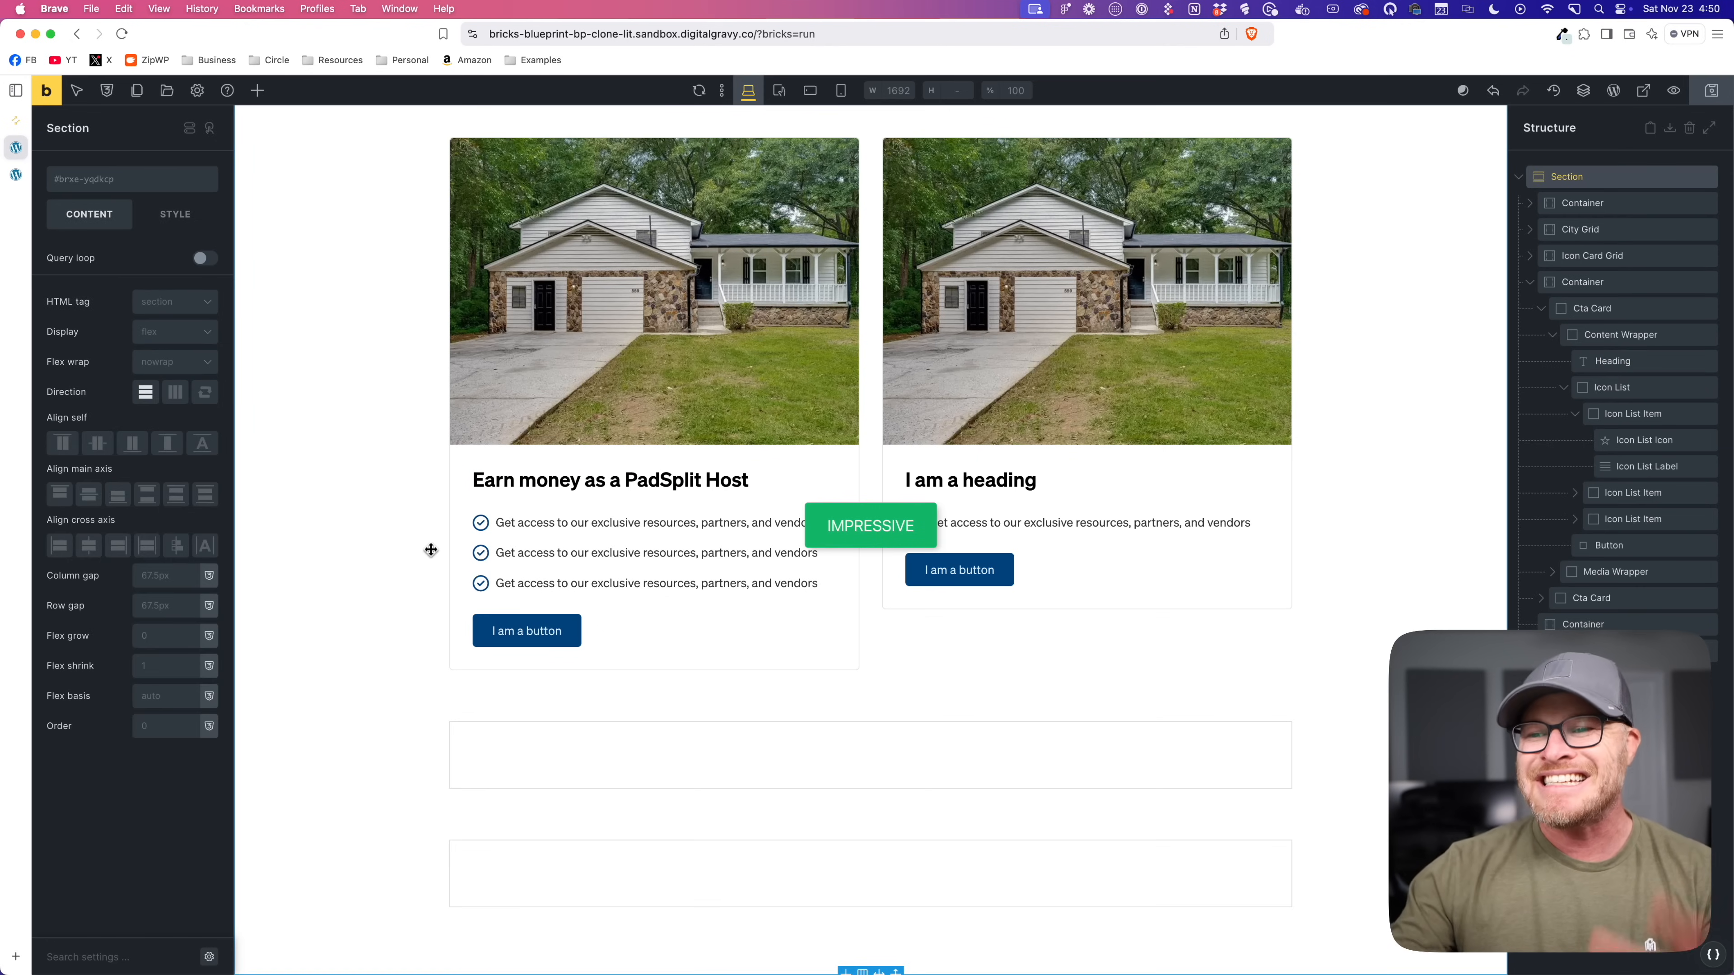
Step: Set the first CTA card's button text to "Call to action" and save the page
click(512, 627)
triple_click(136, 282)
text(Call to action)
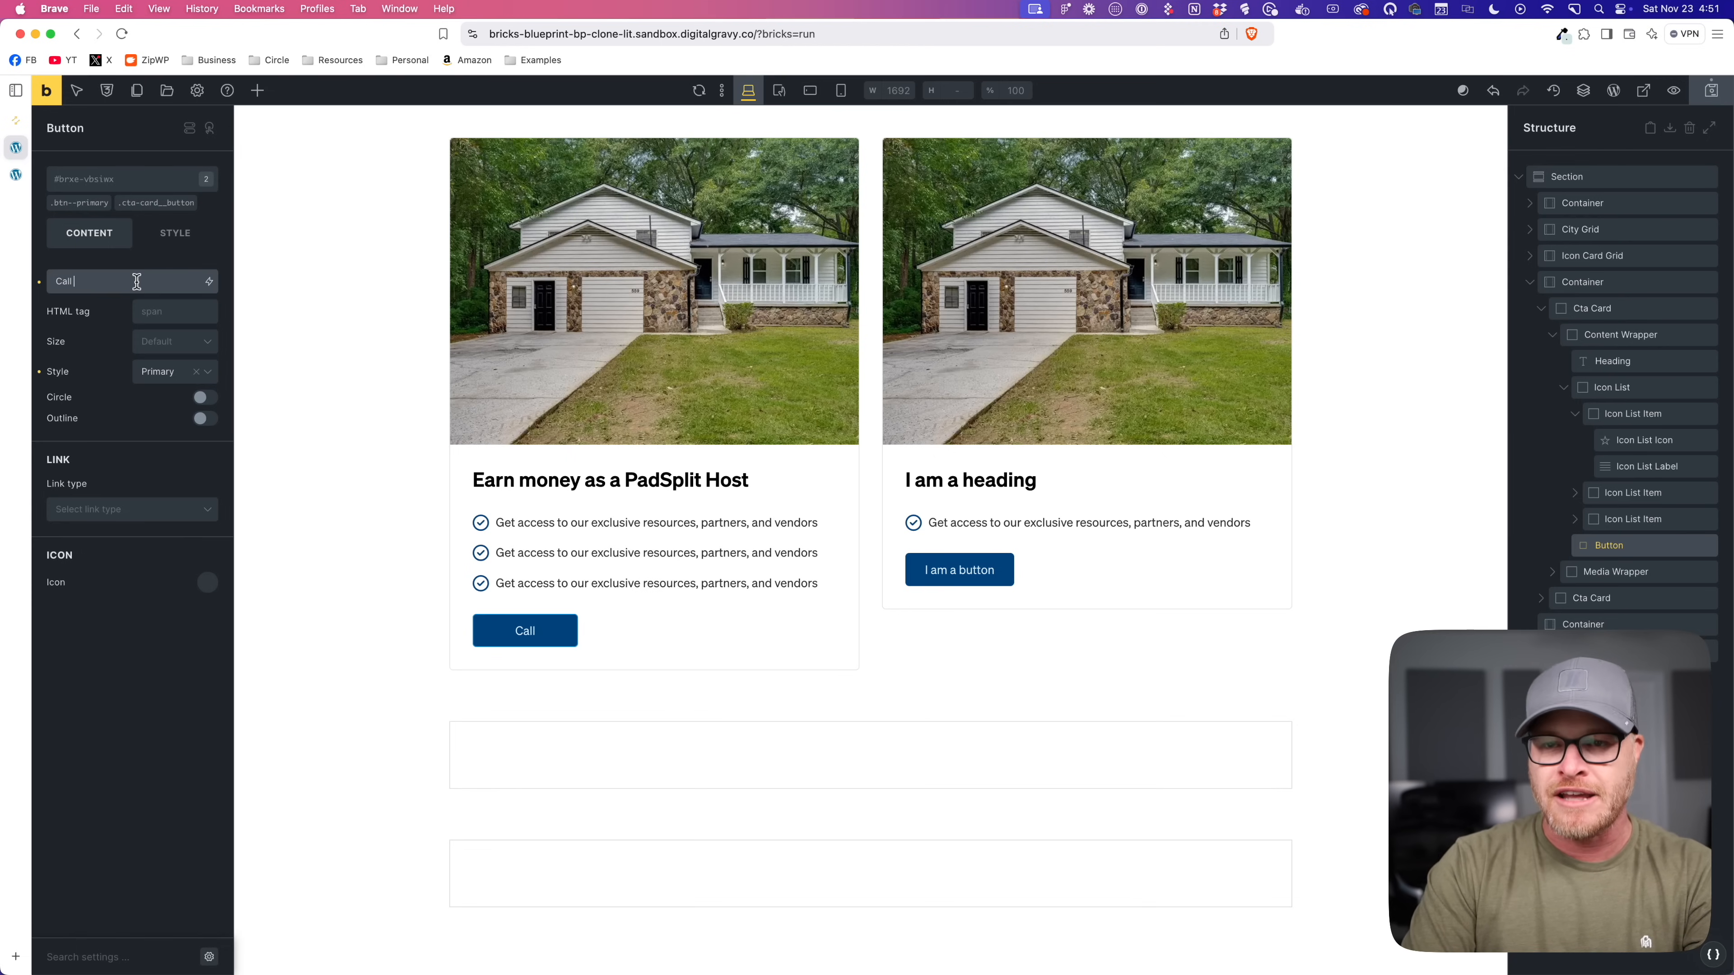
click(427, 538)
key(super+s)
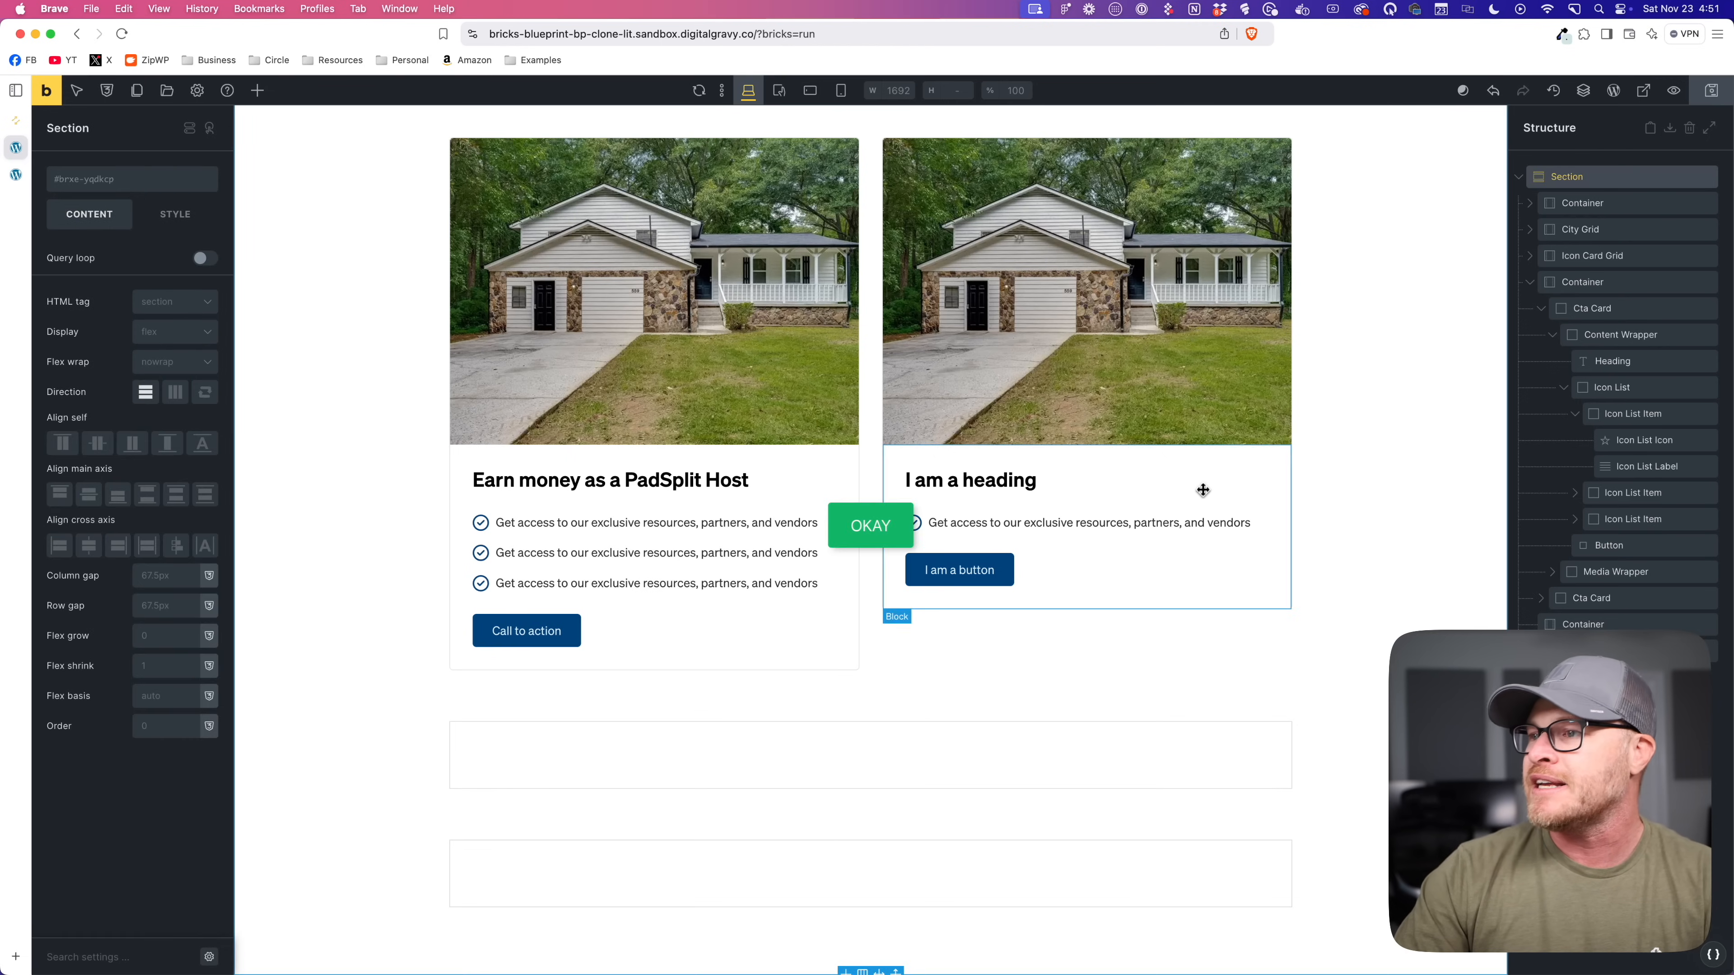
Step: Delete the second CTA Card, save the page, and collapse the remaining card in the structure tree
click(1192, 472)
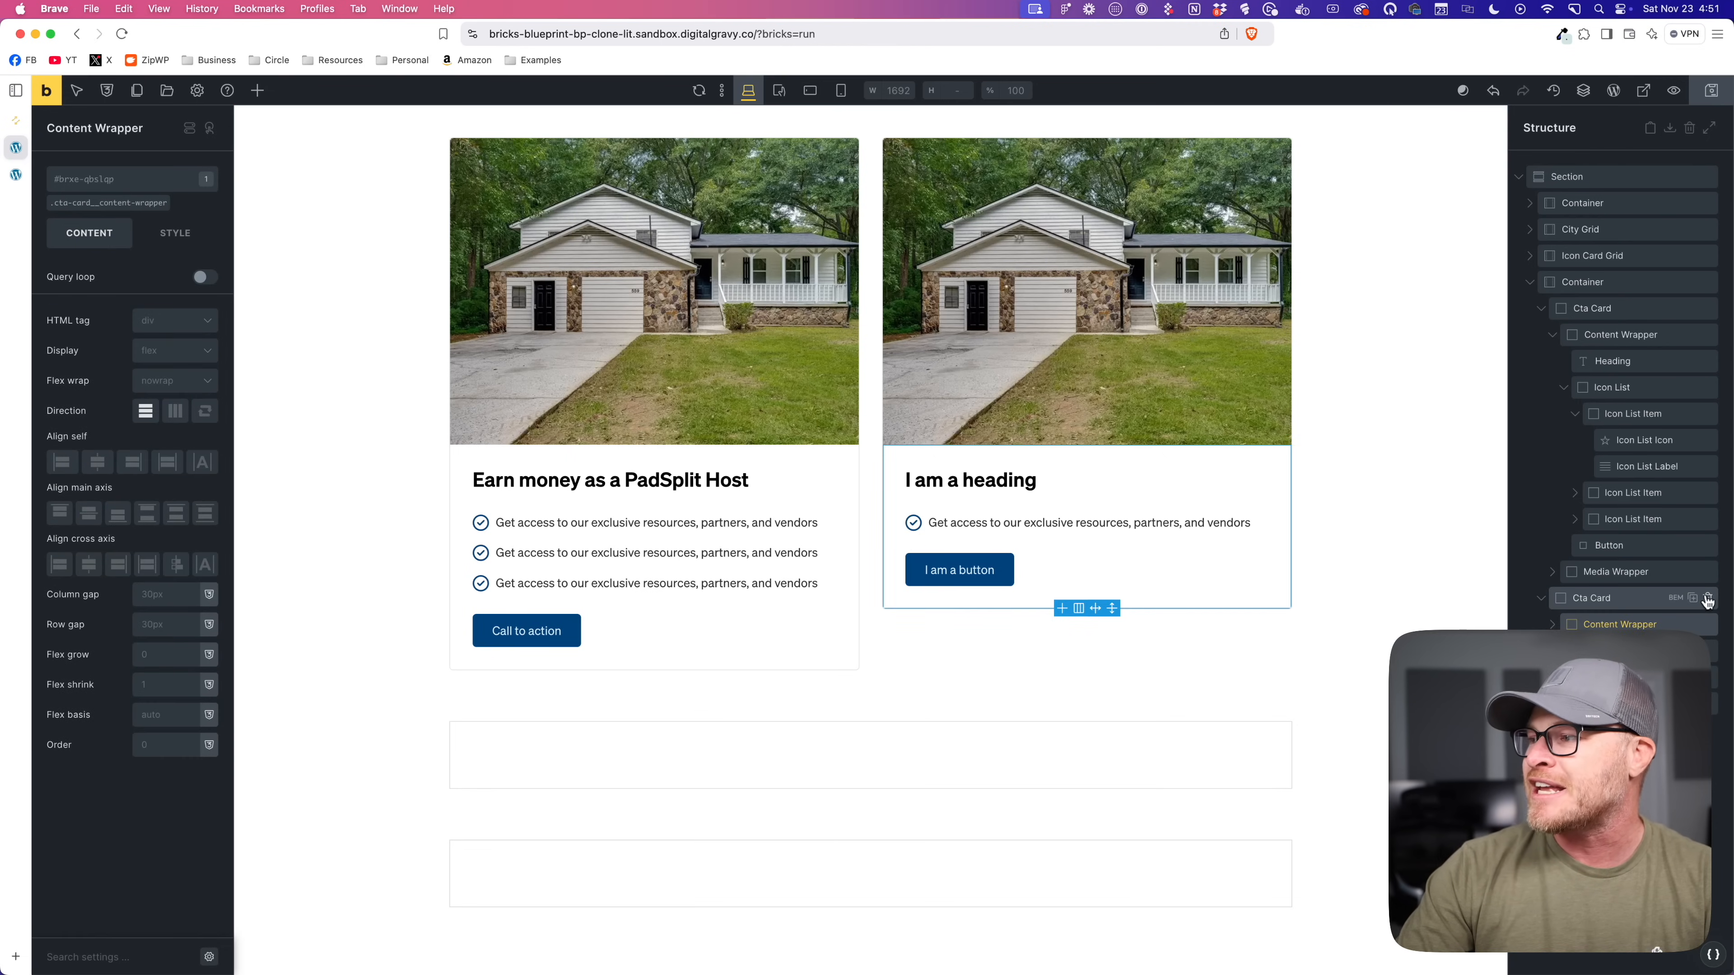
click(1707, 598)
key(super+s)
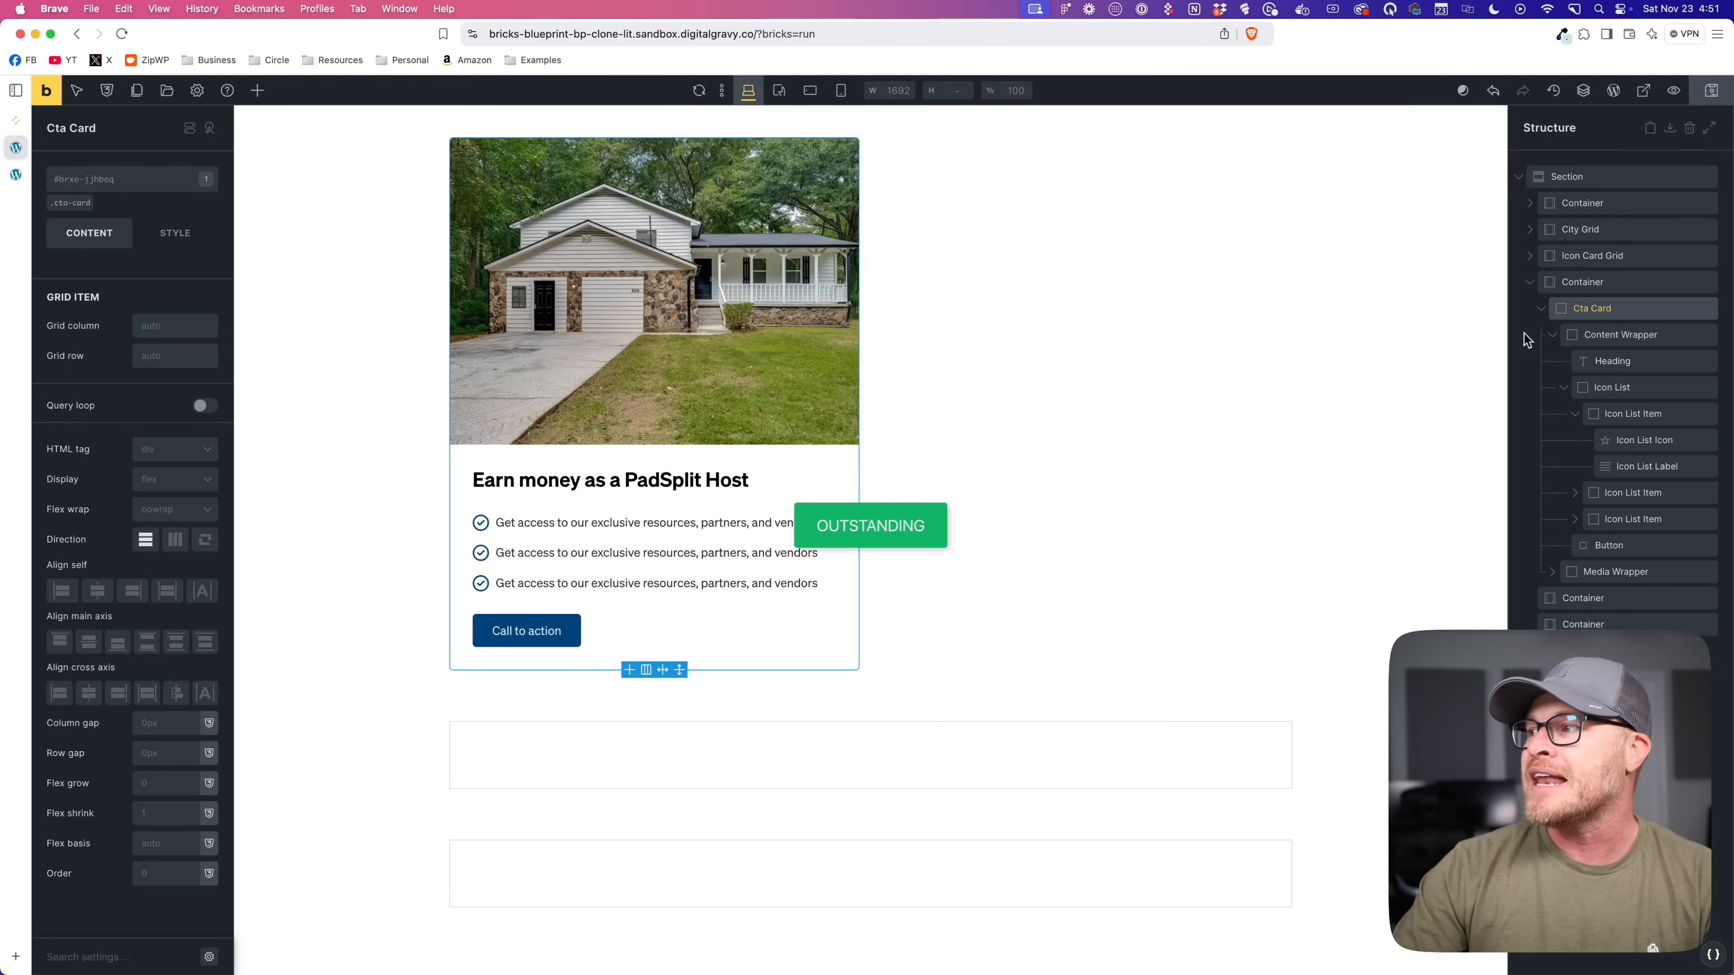
click(1540, 308)
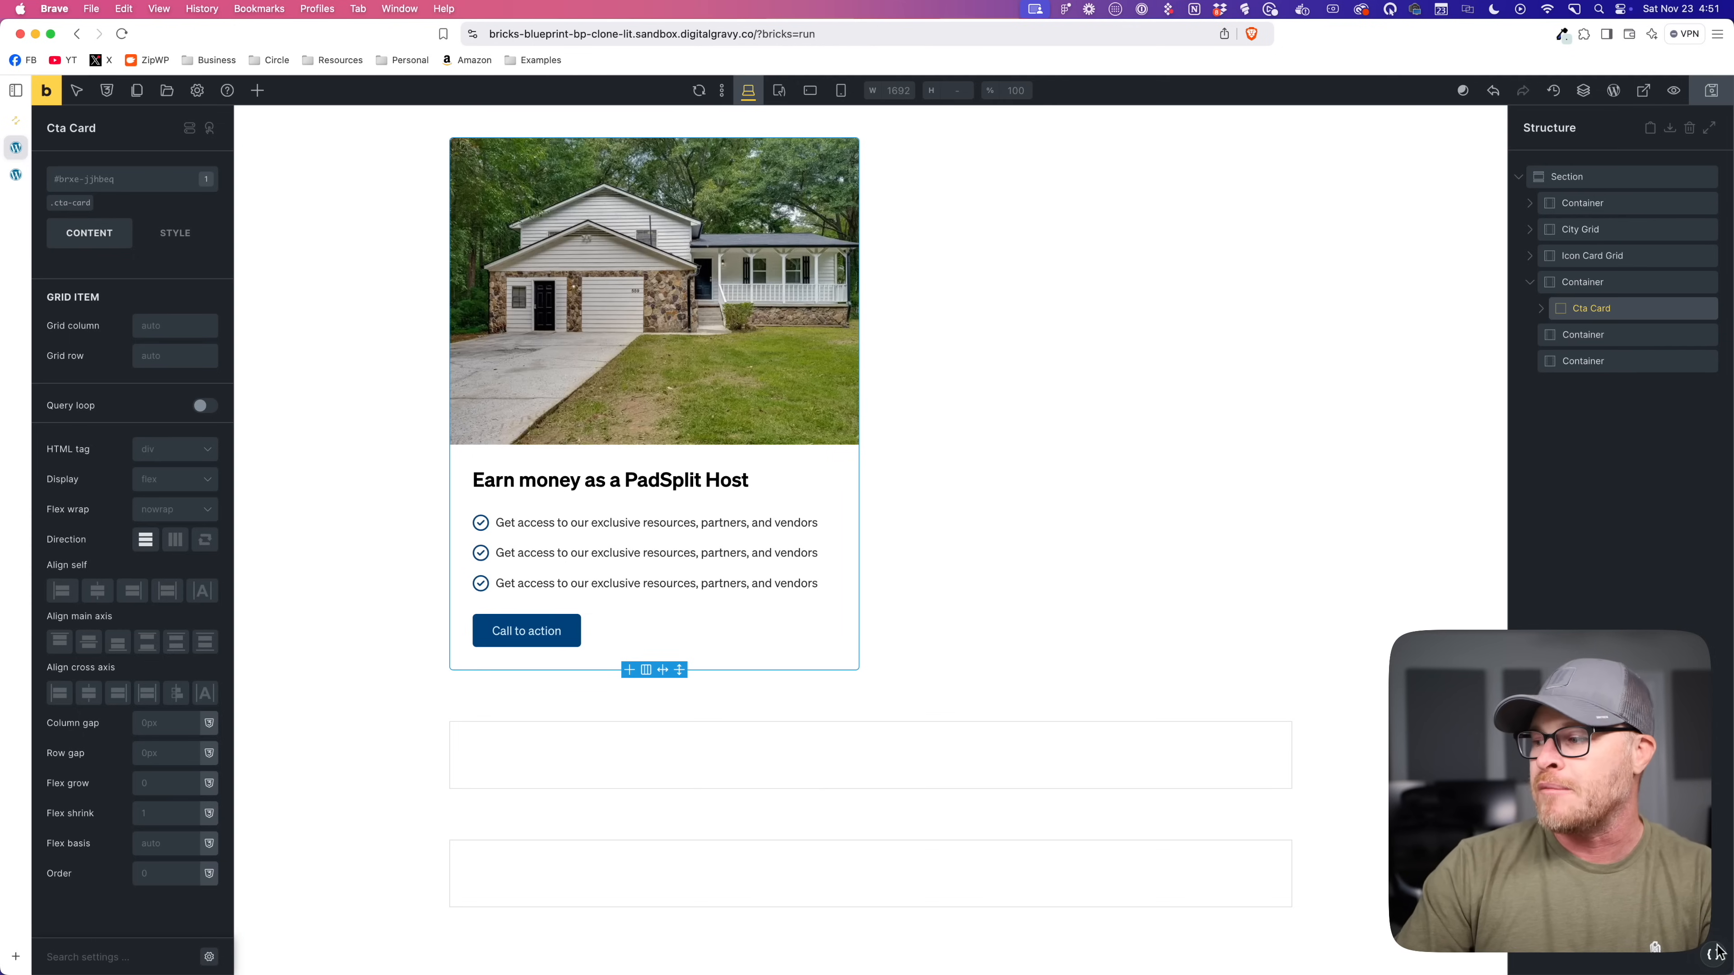
Step: Examine the Auto Container Query Support option in Automatic.css's card framework settings
click(1698, 949)
click(167, 524)
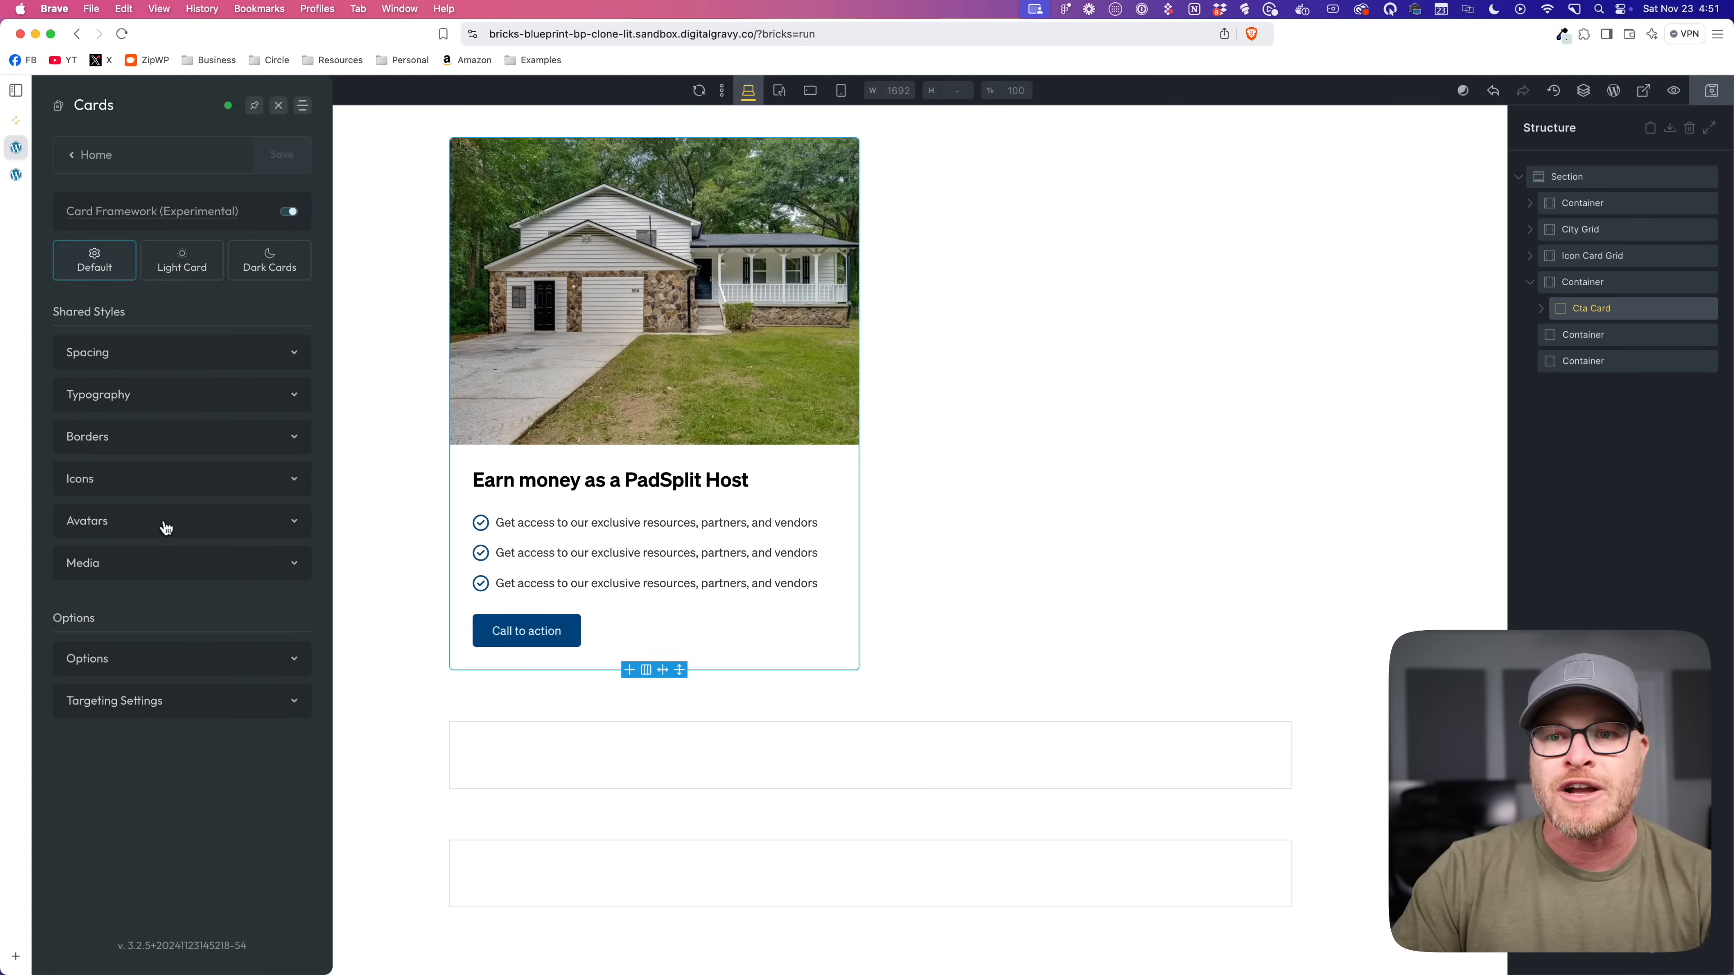
click(163, 656)
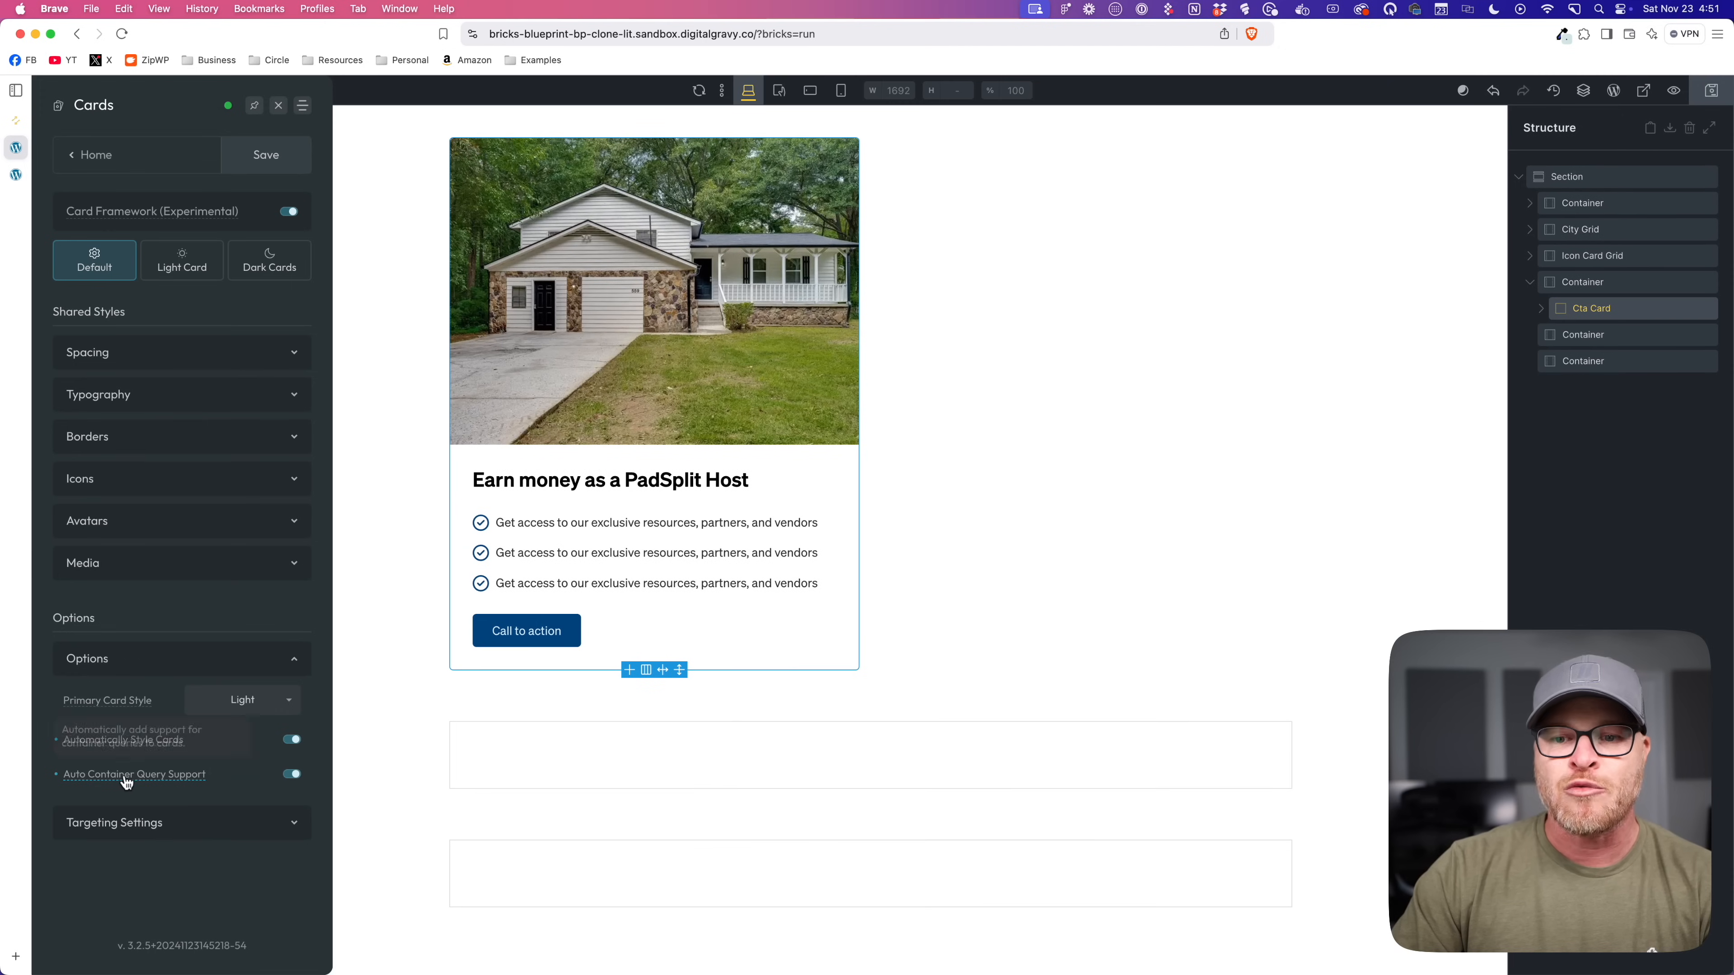
mouse_move(98, 777)
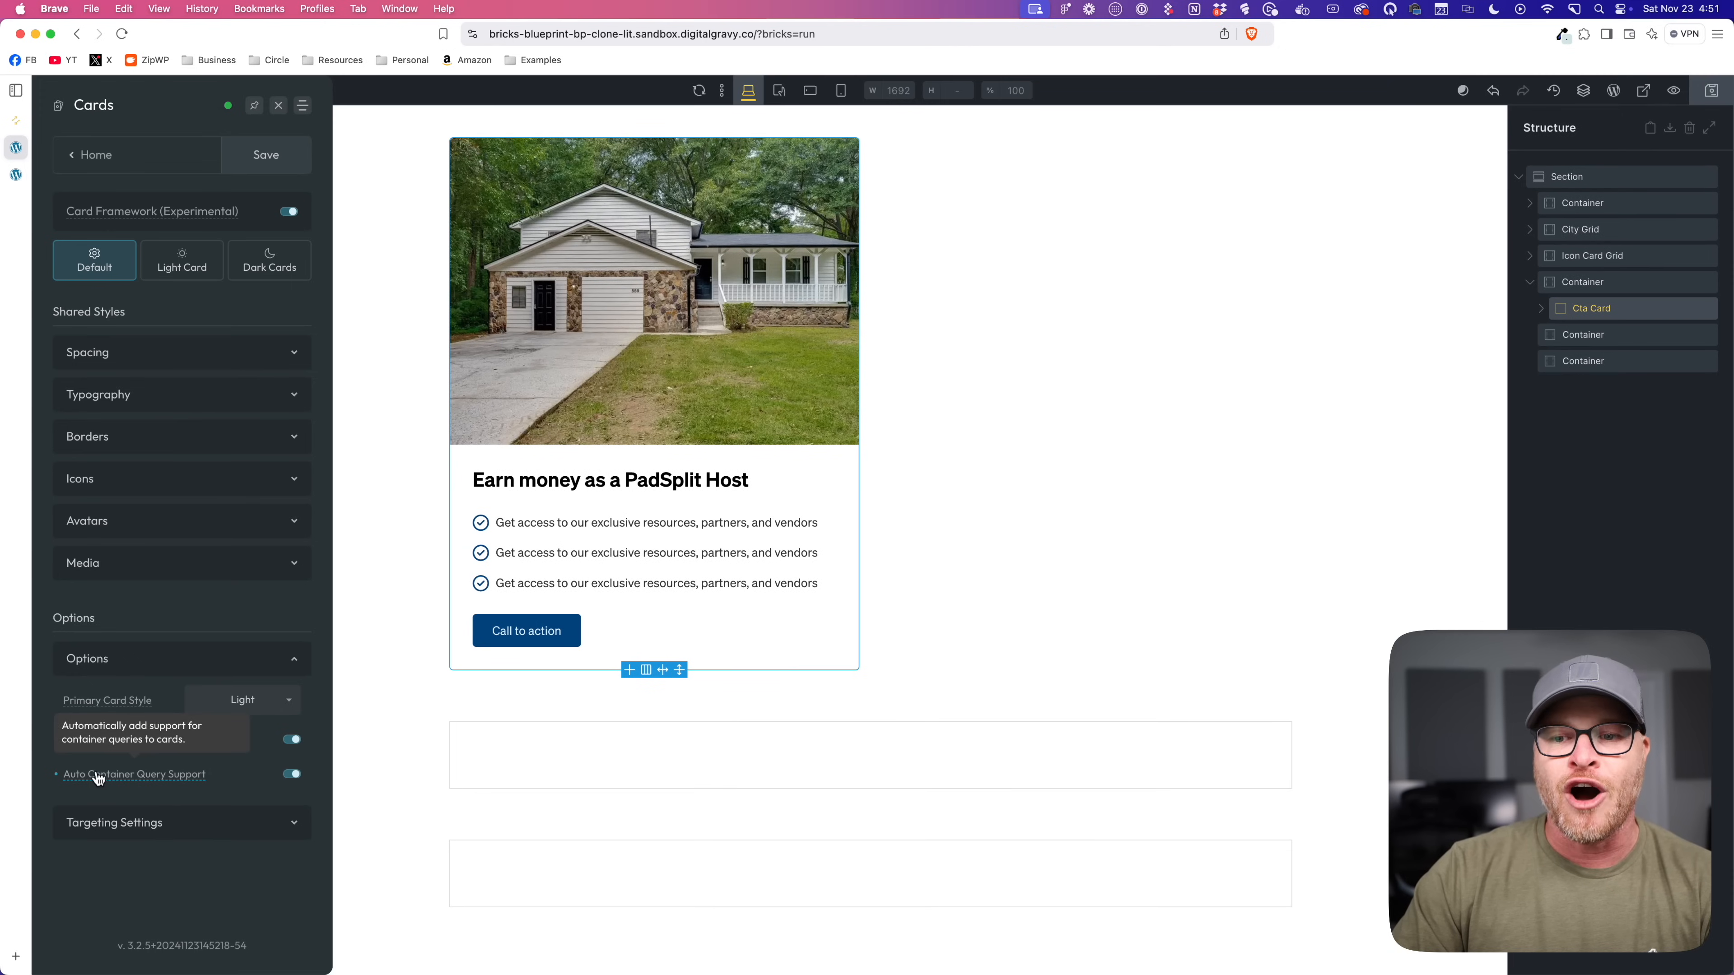
click(277, 105)
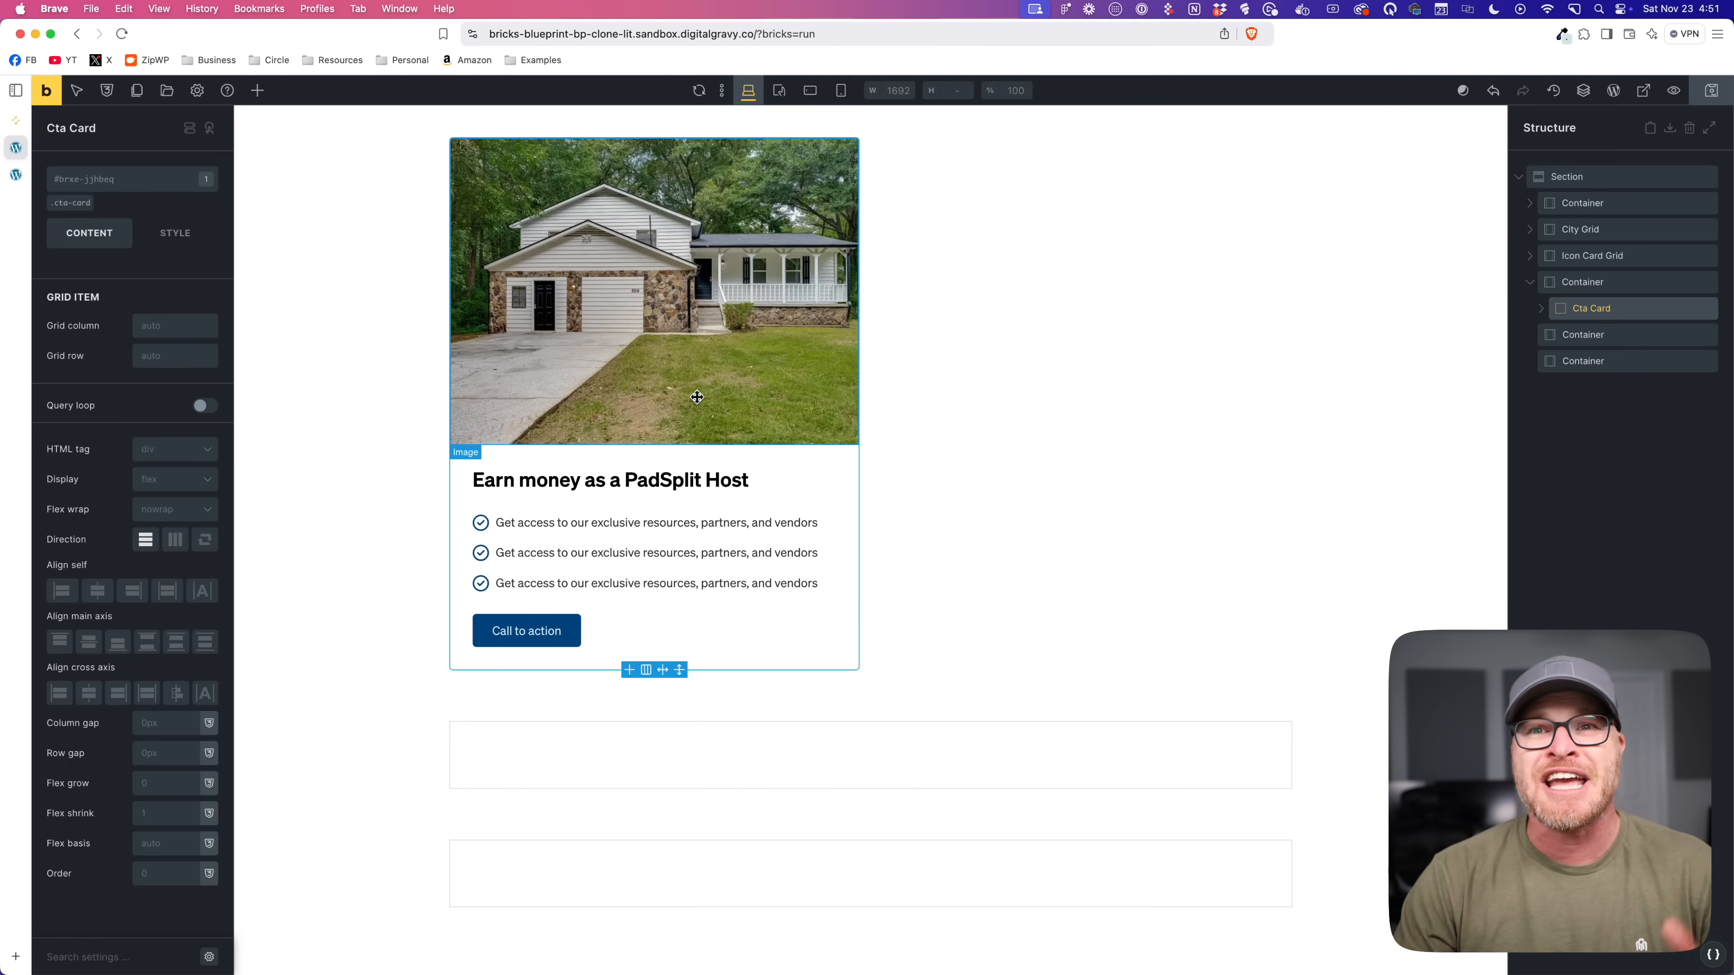
Step: Insert the card container query snippet below the existing rule in the cta-card class's custom CSS
click(71, 202)
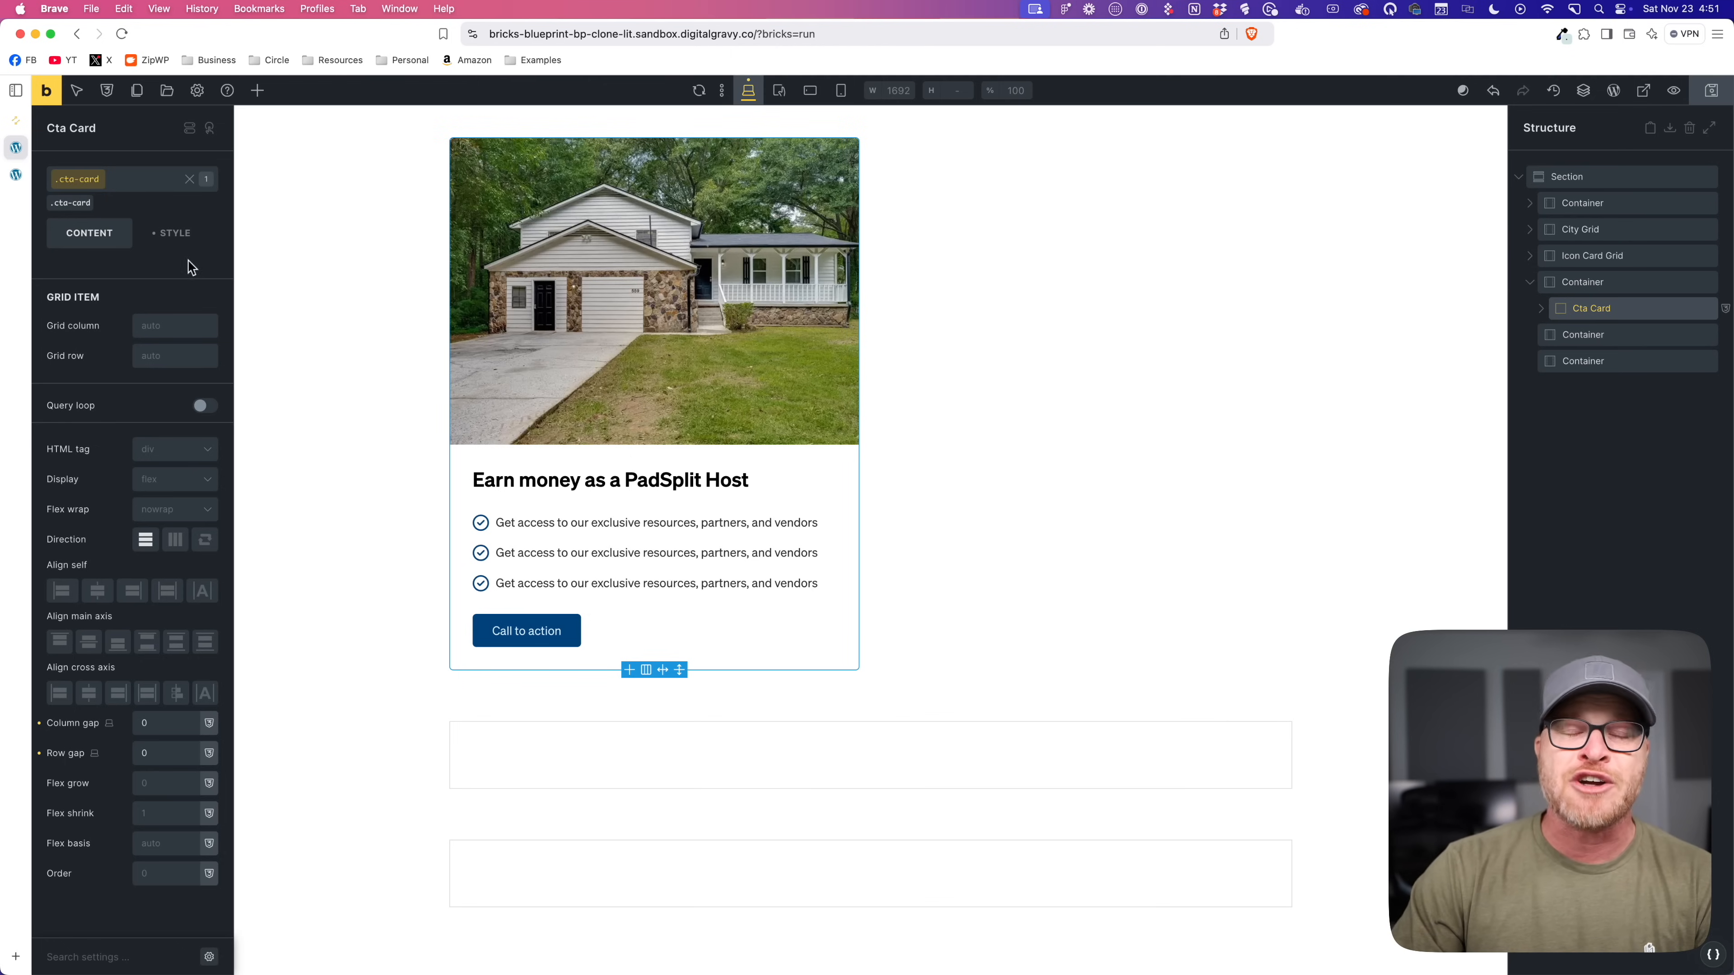
click(175, 234)
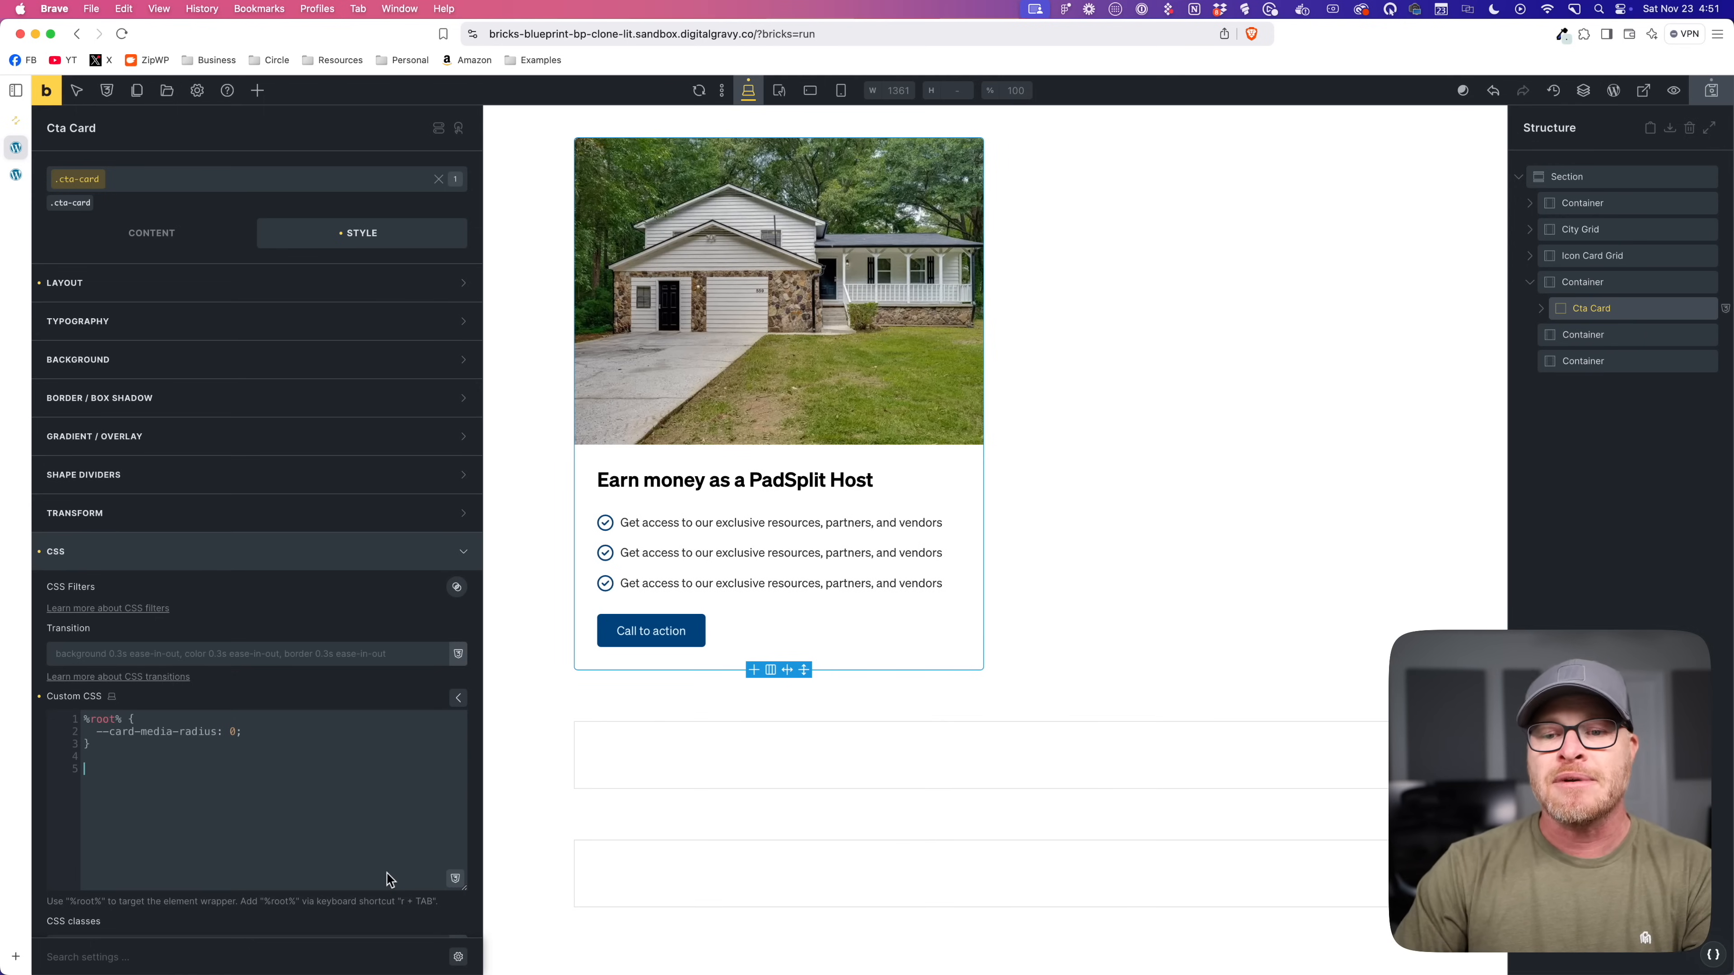
text(@)
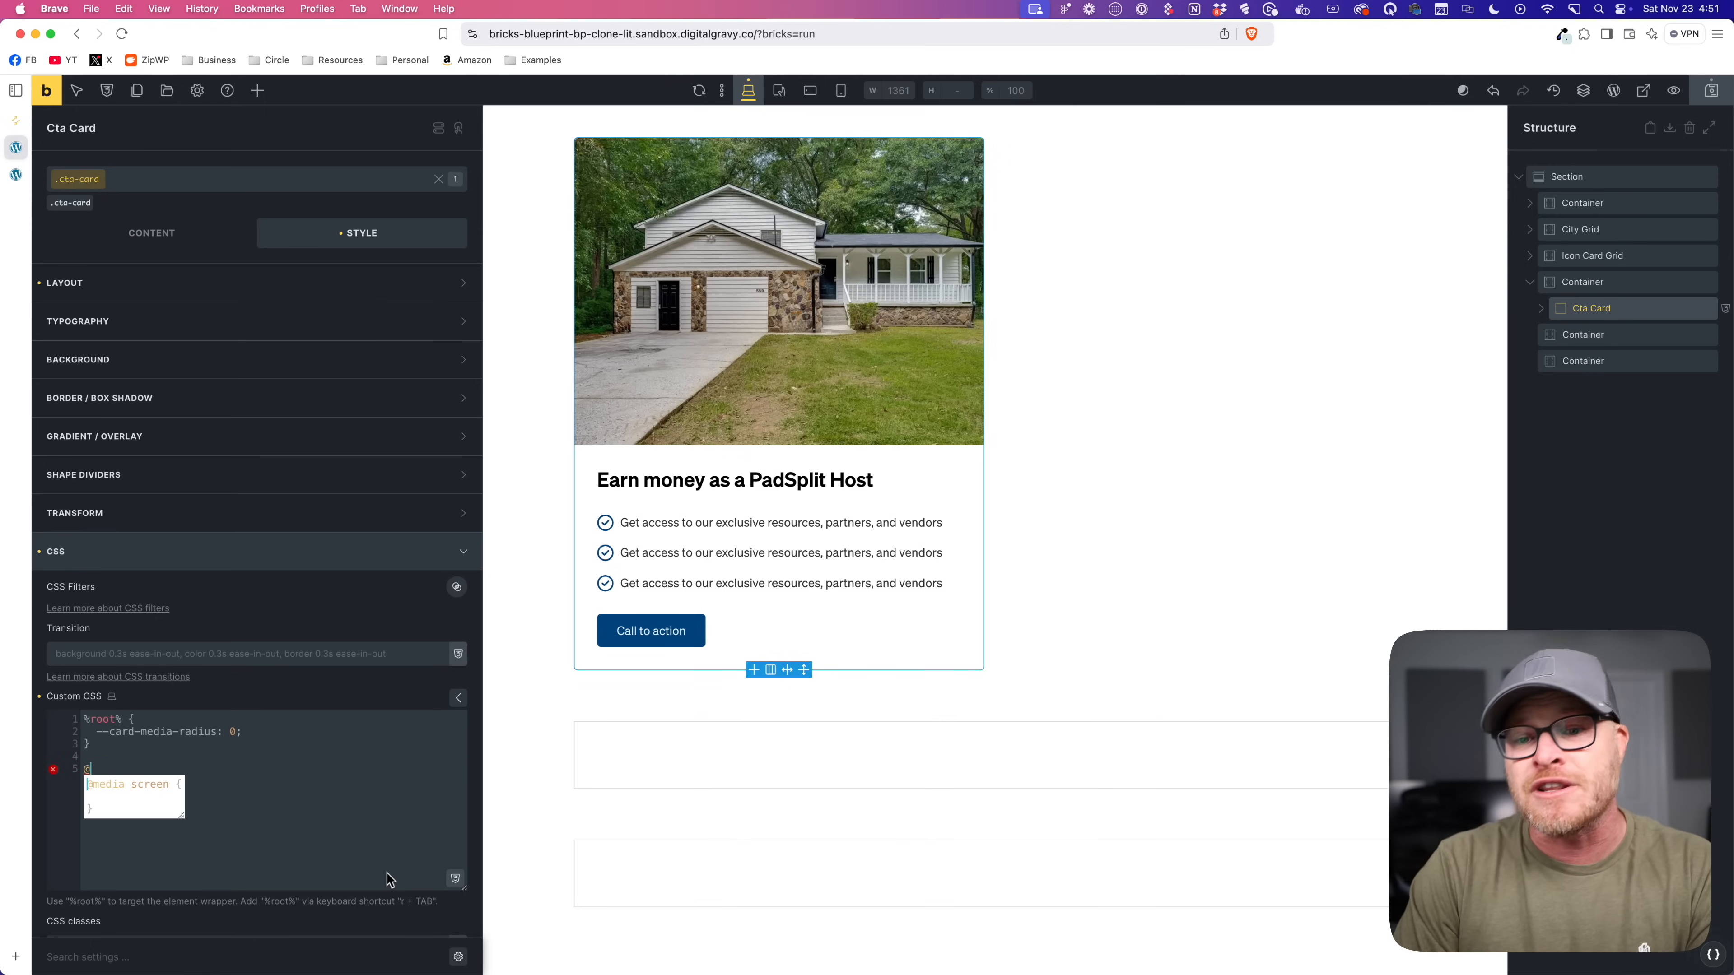
text(card-container)
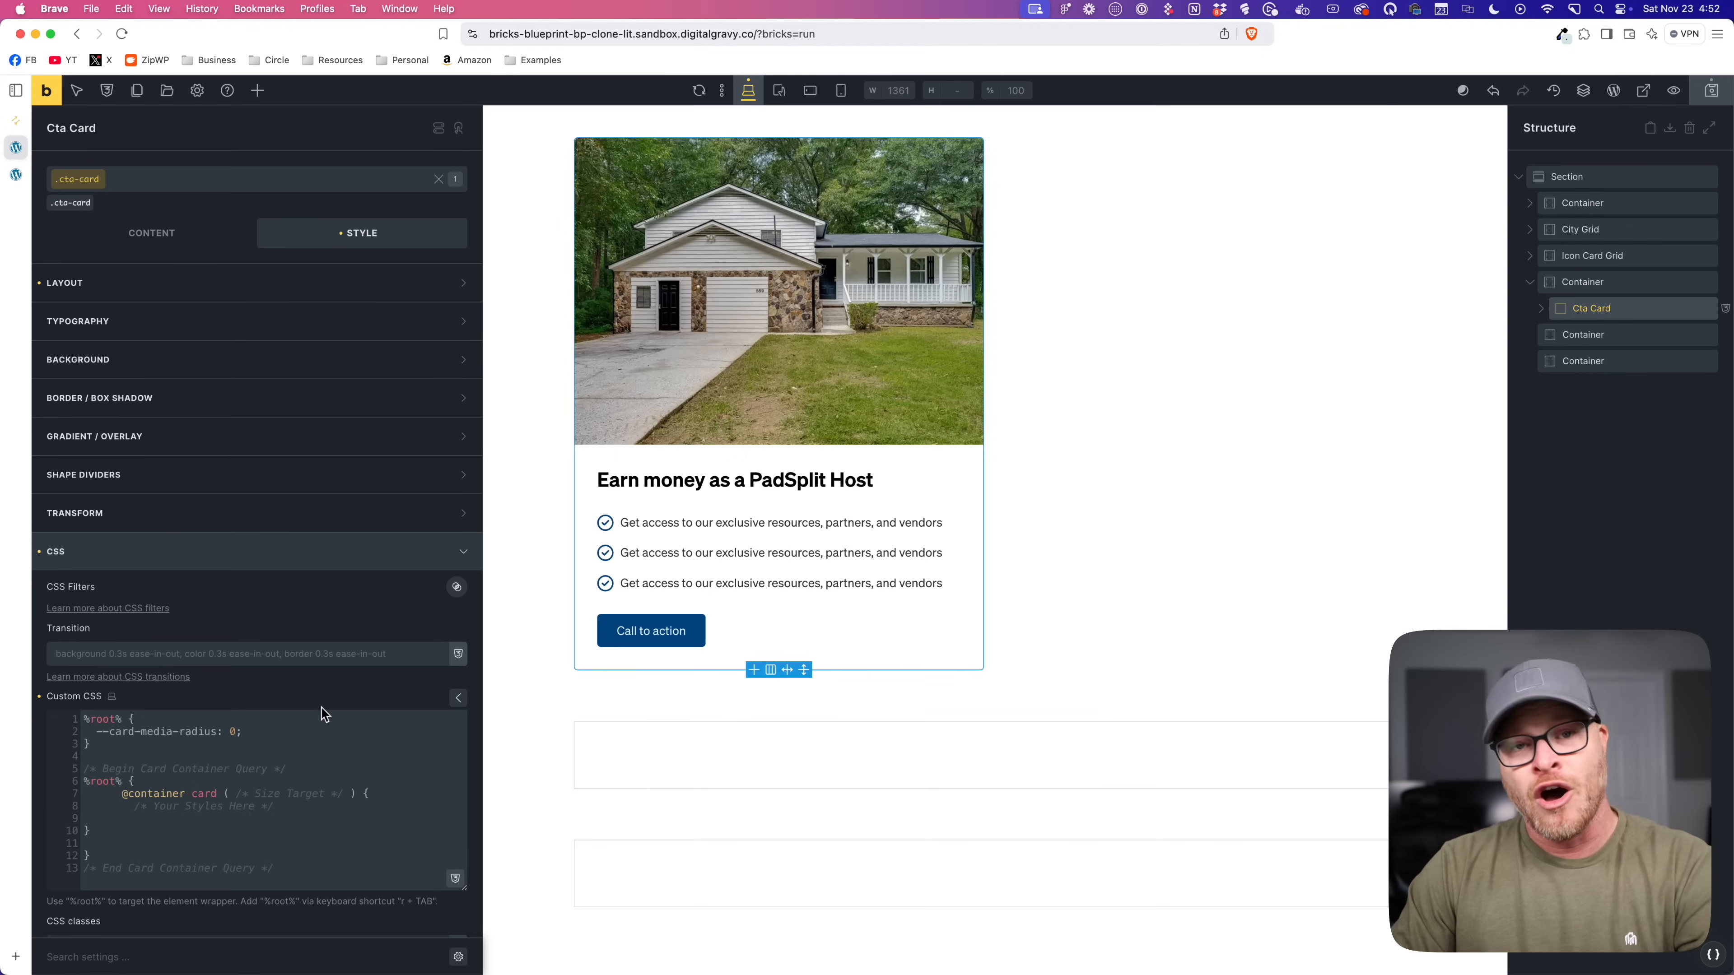
scroll(309, 817, down, 2)
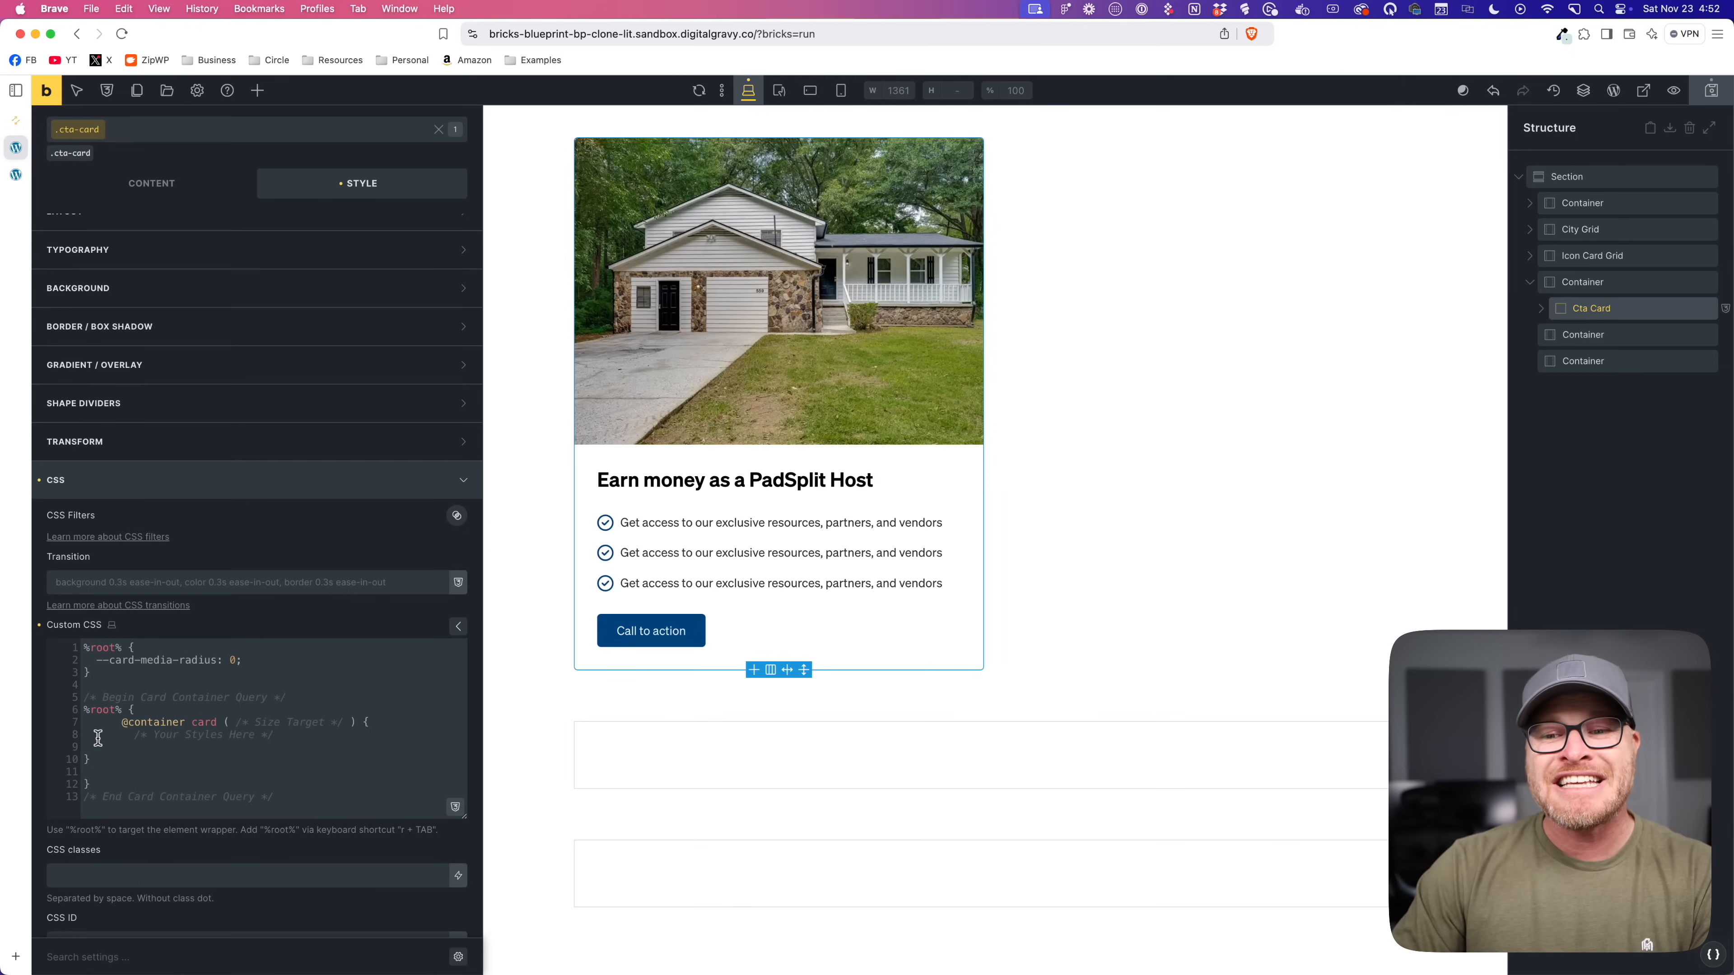
Step: Set the card container query's condition to inline-size > 767px
drag(237, 722, 343, 722)
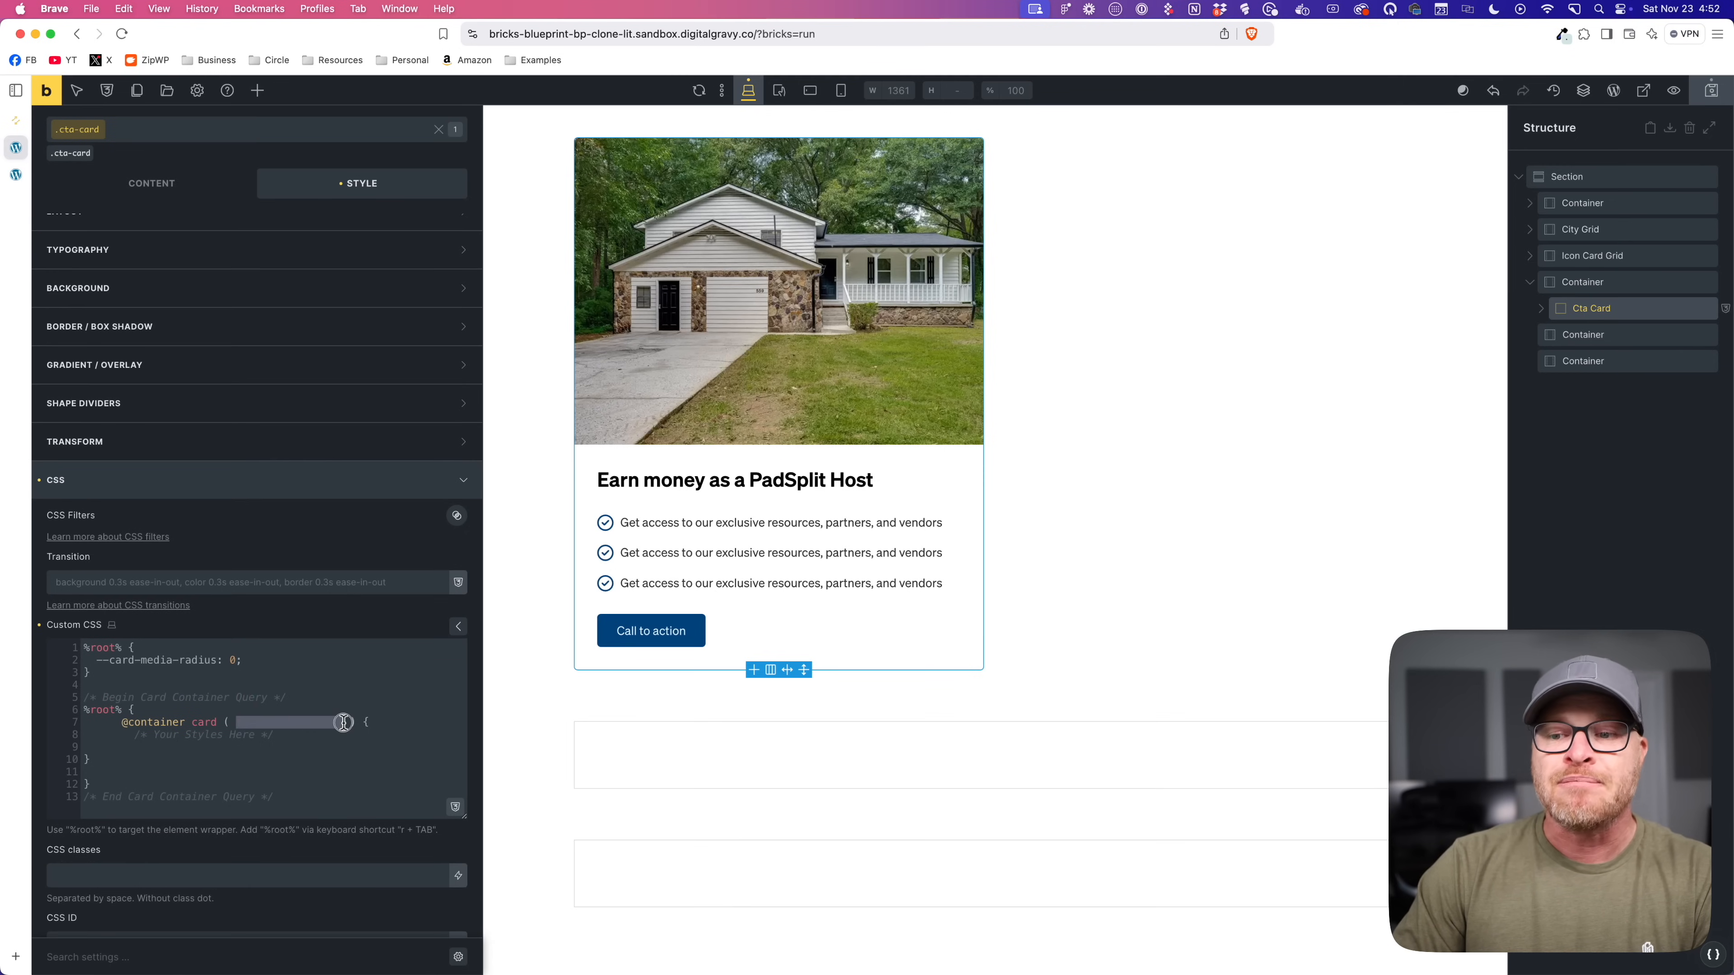
text(in)
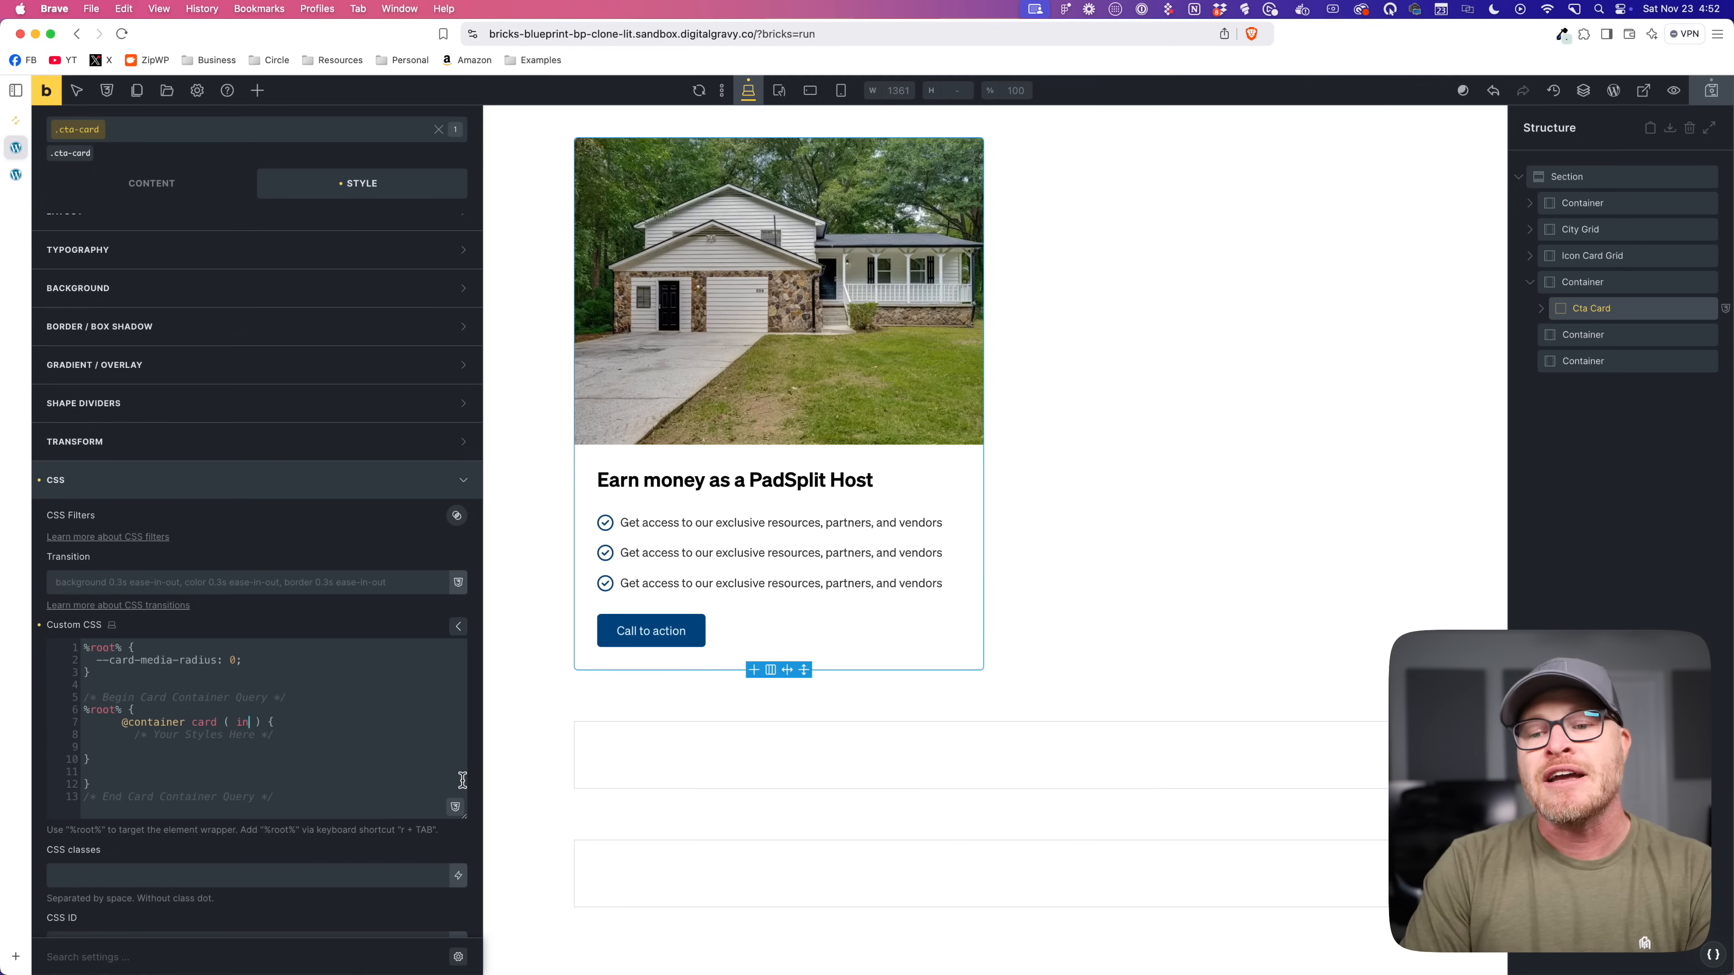
text(line-size > 767)
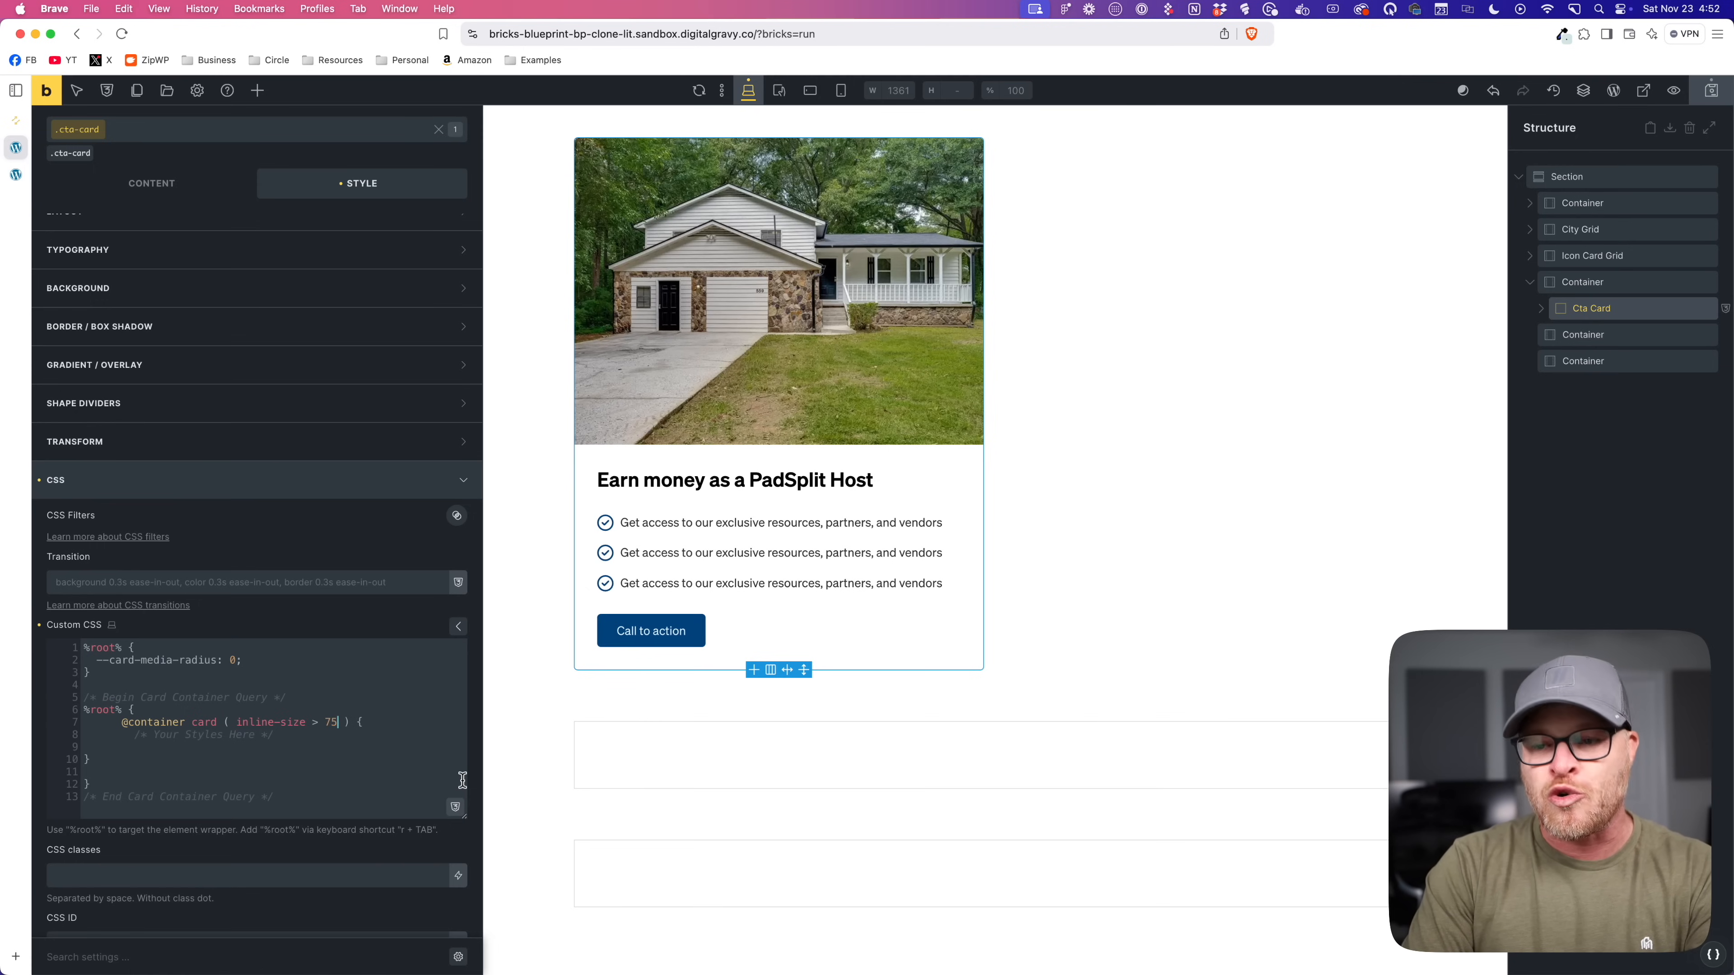
text(px)
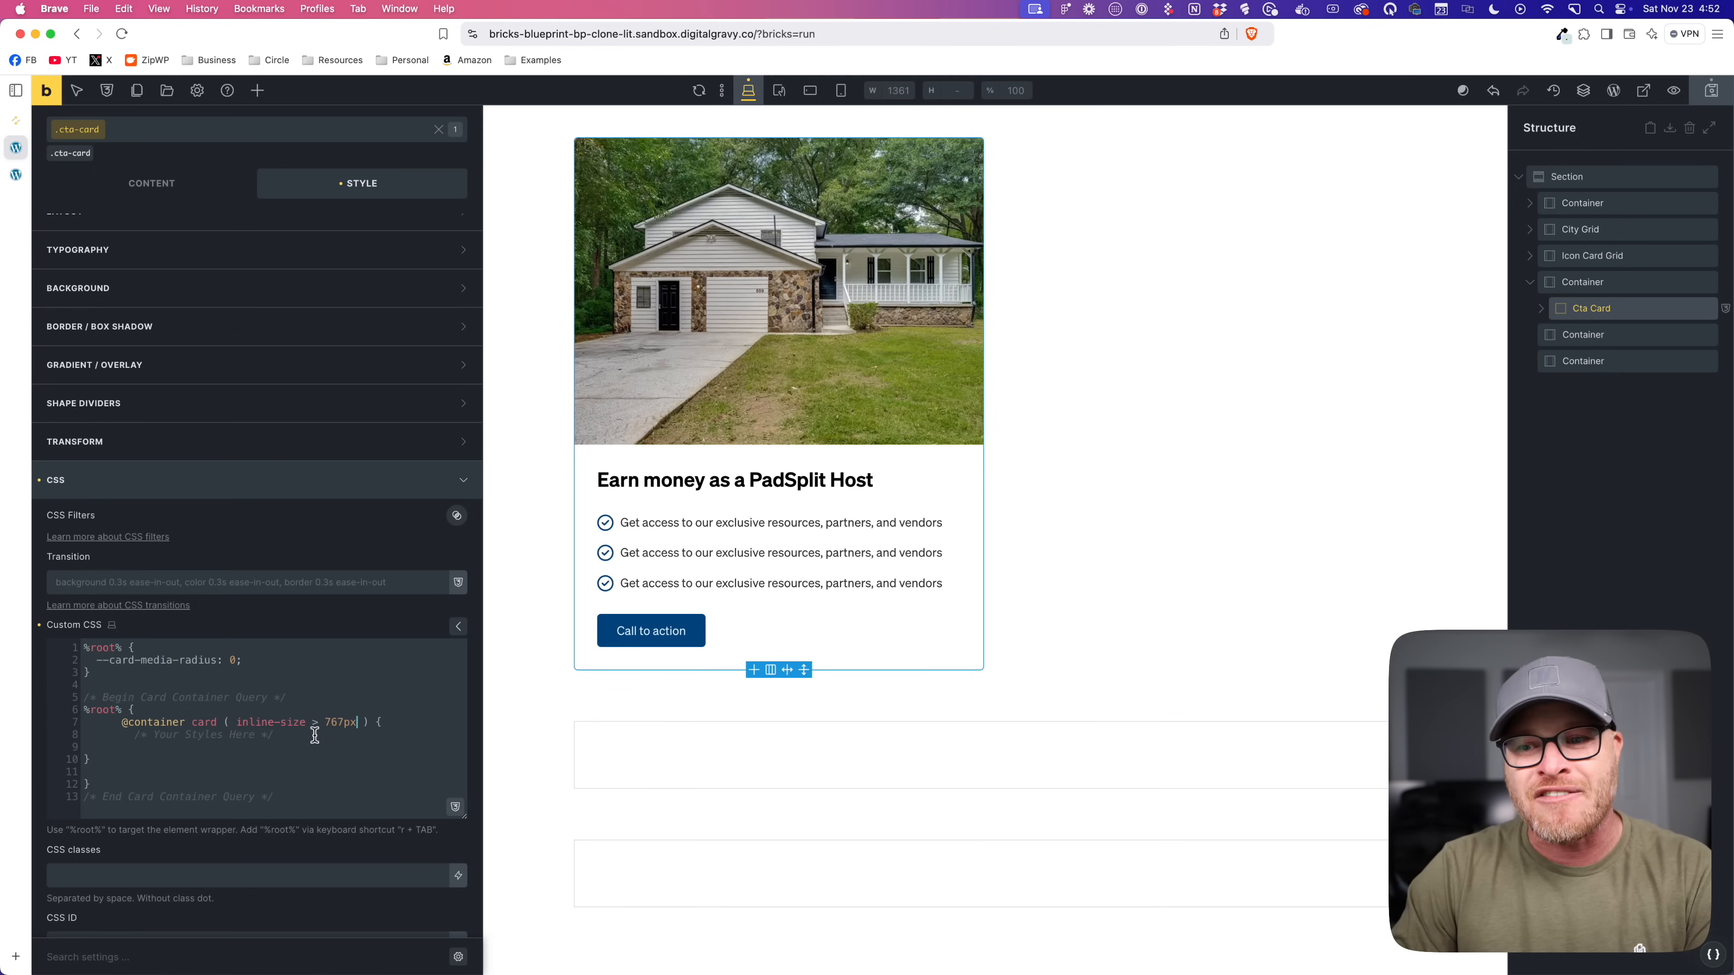
Step: Replace the placeholder styles in the container query with display: grid and grid-template-columns: var(--grid-3-2)
drag(274, 735, 134, 733)
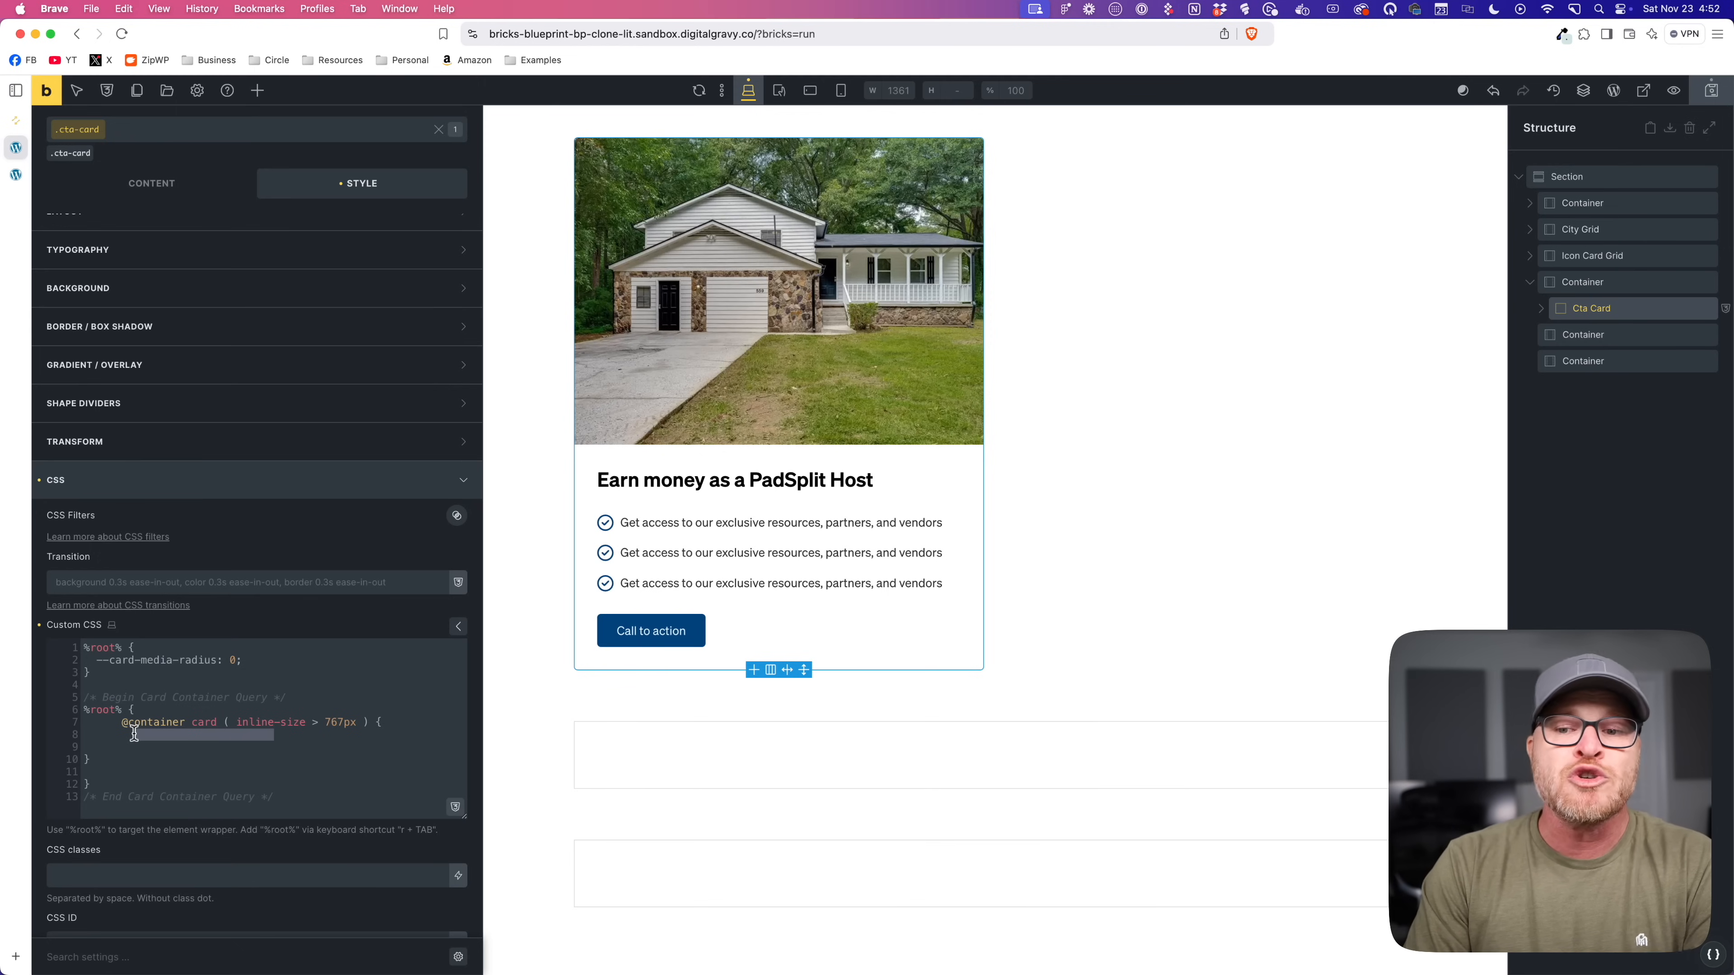
text(display: grid;)
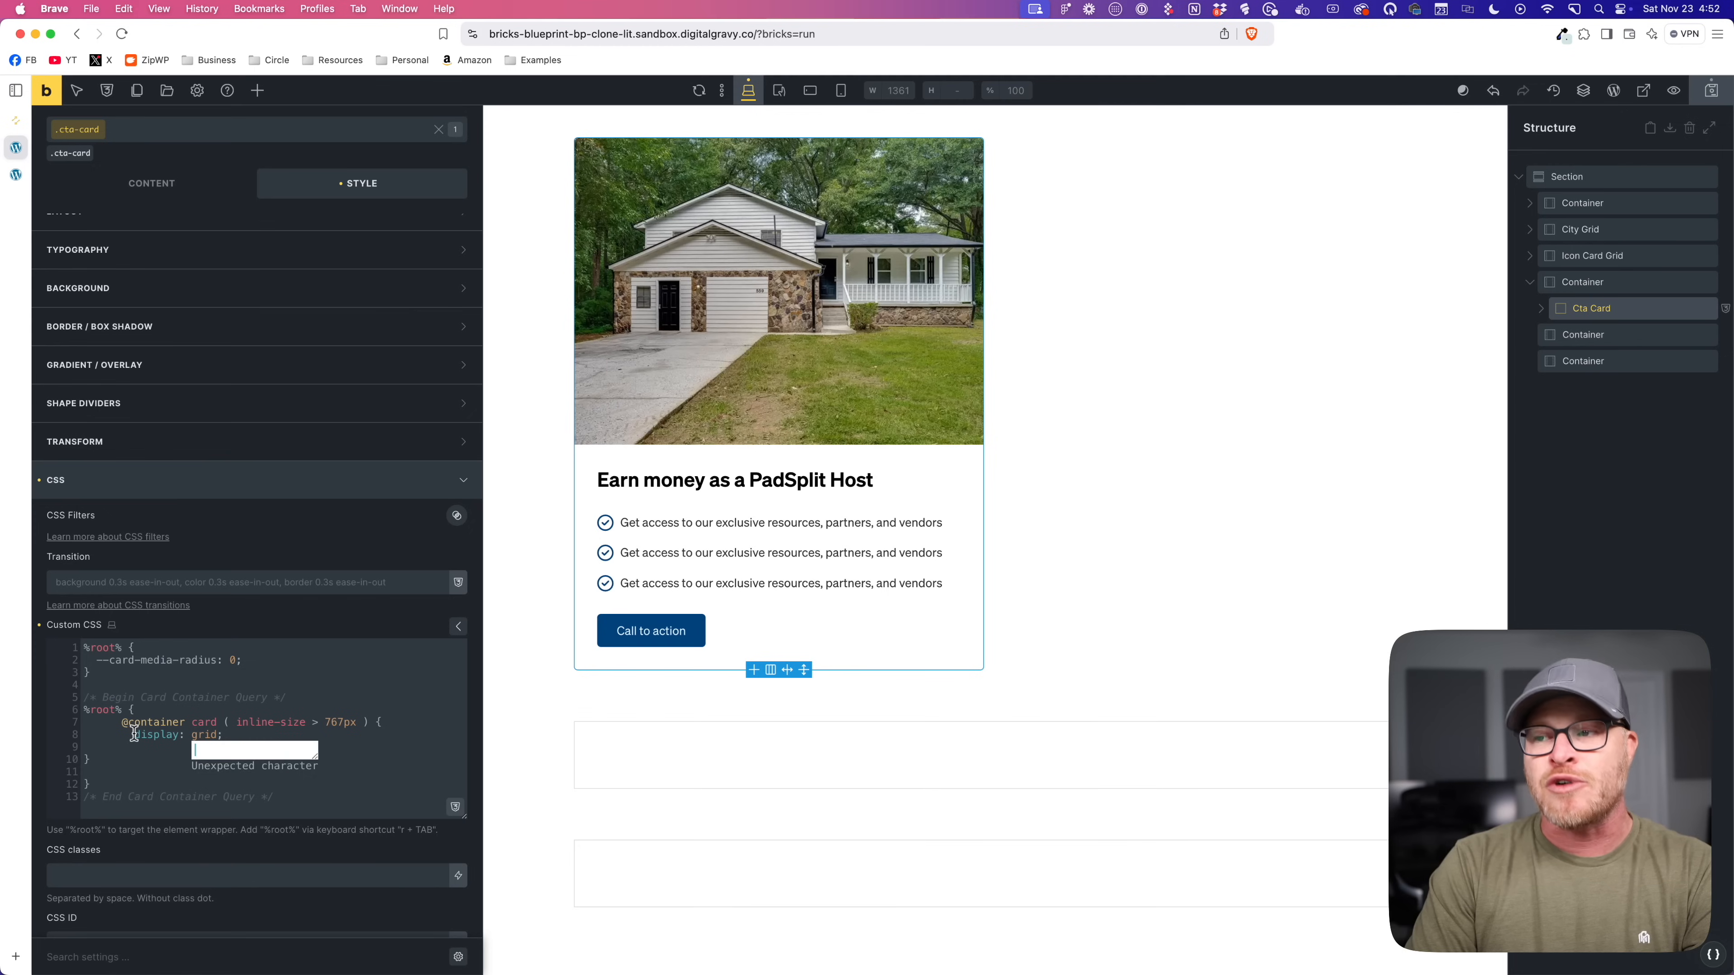
key(Return)
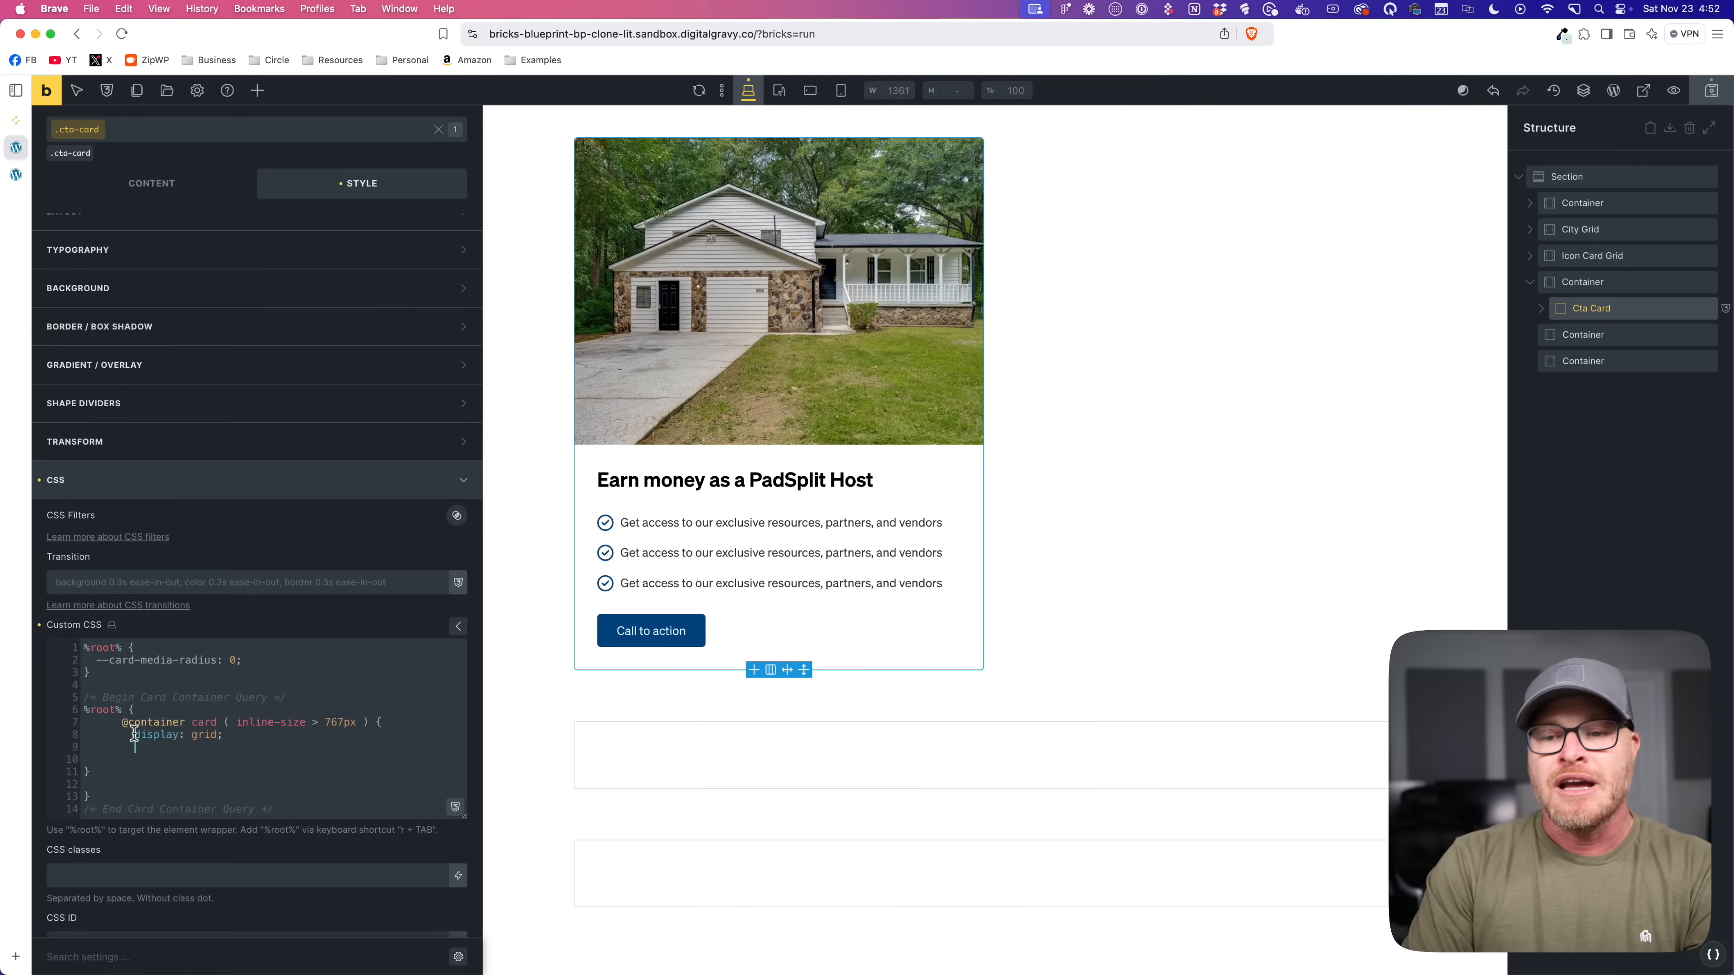
text(grid-template-col)
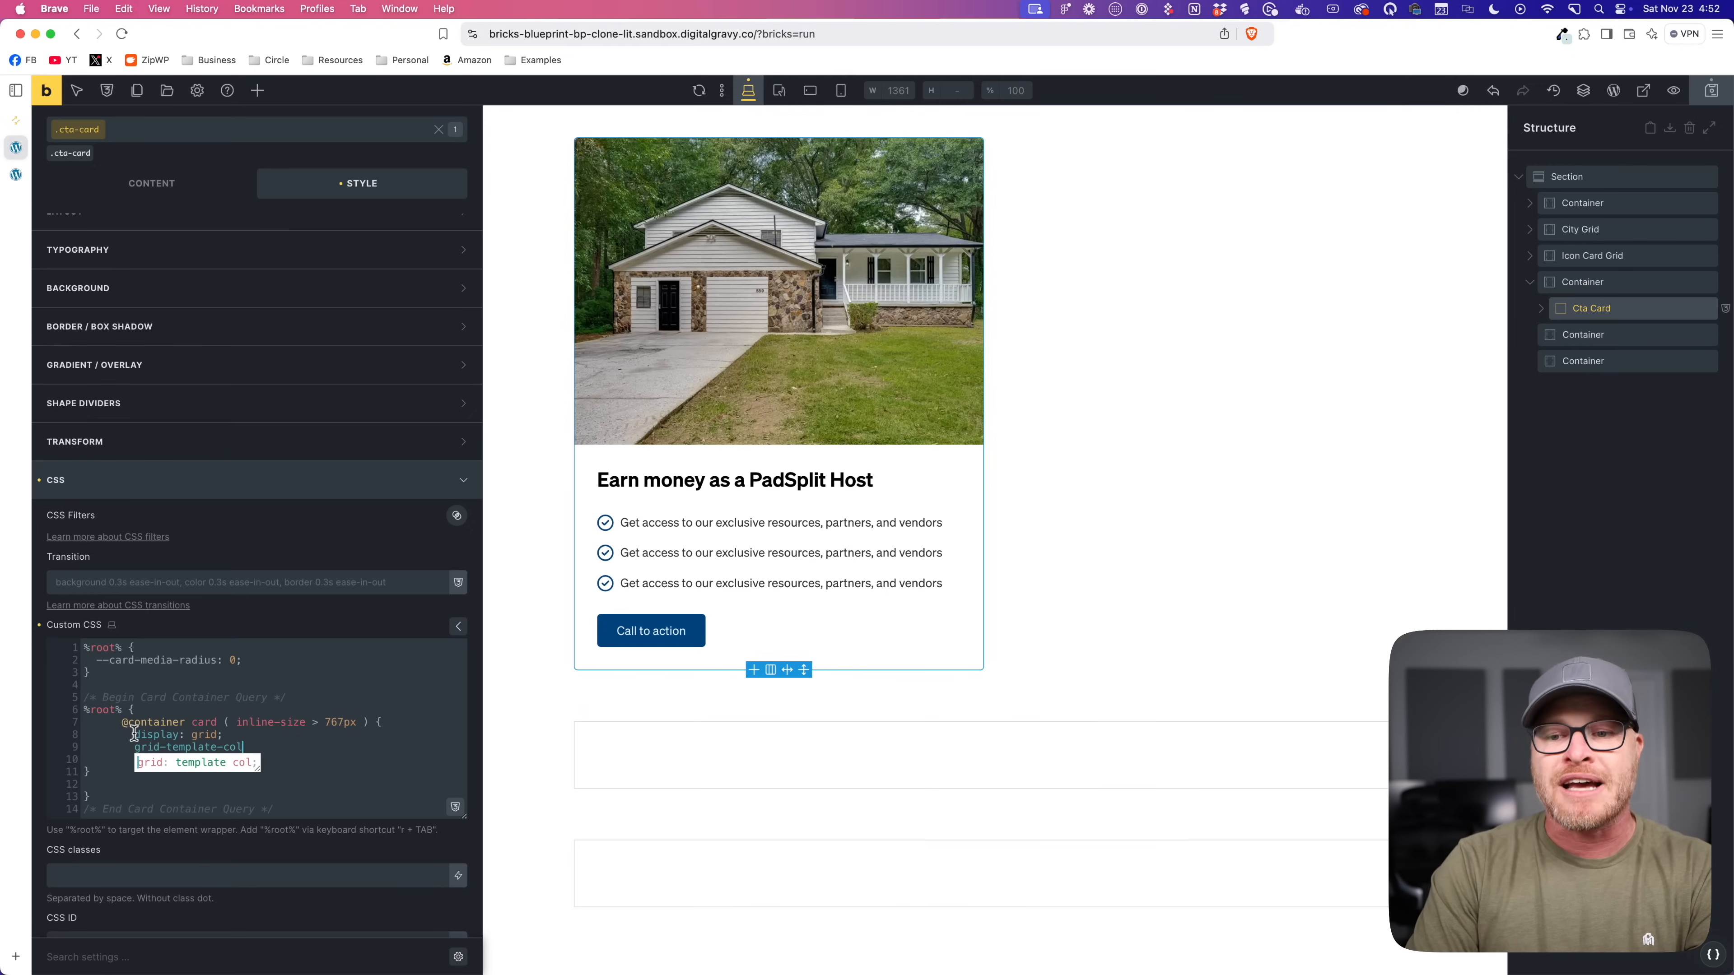
text(umns: var(--grid-)
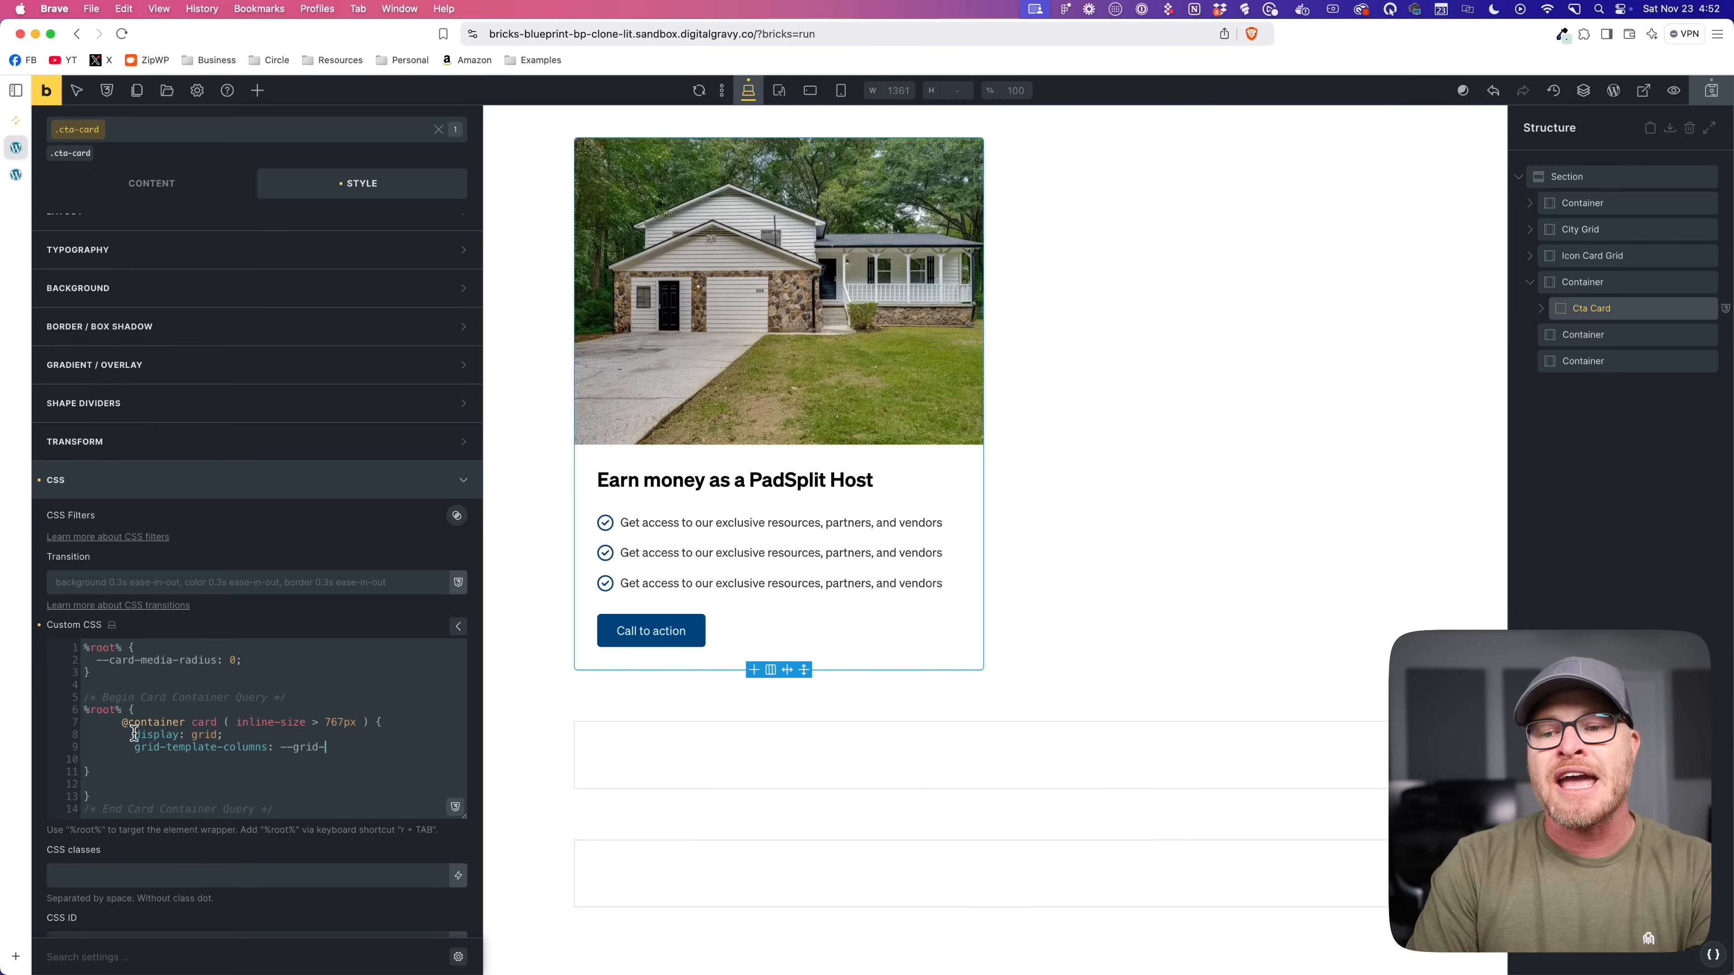
text(3-2);)
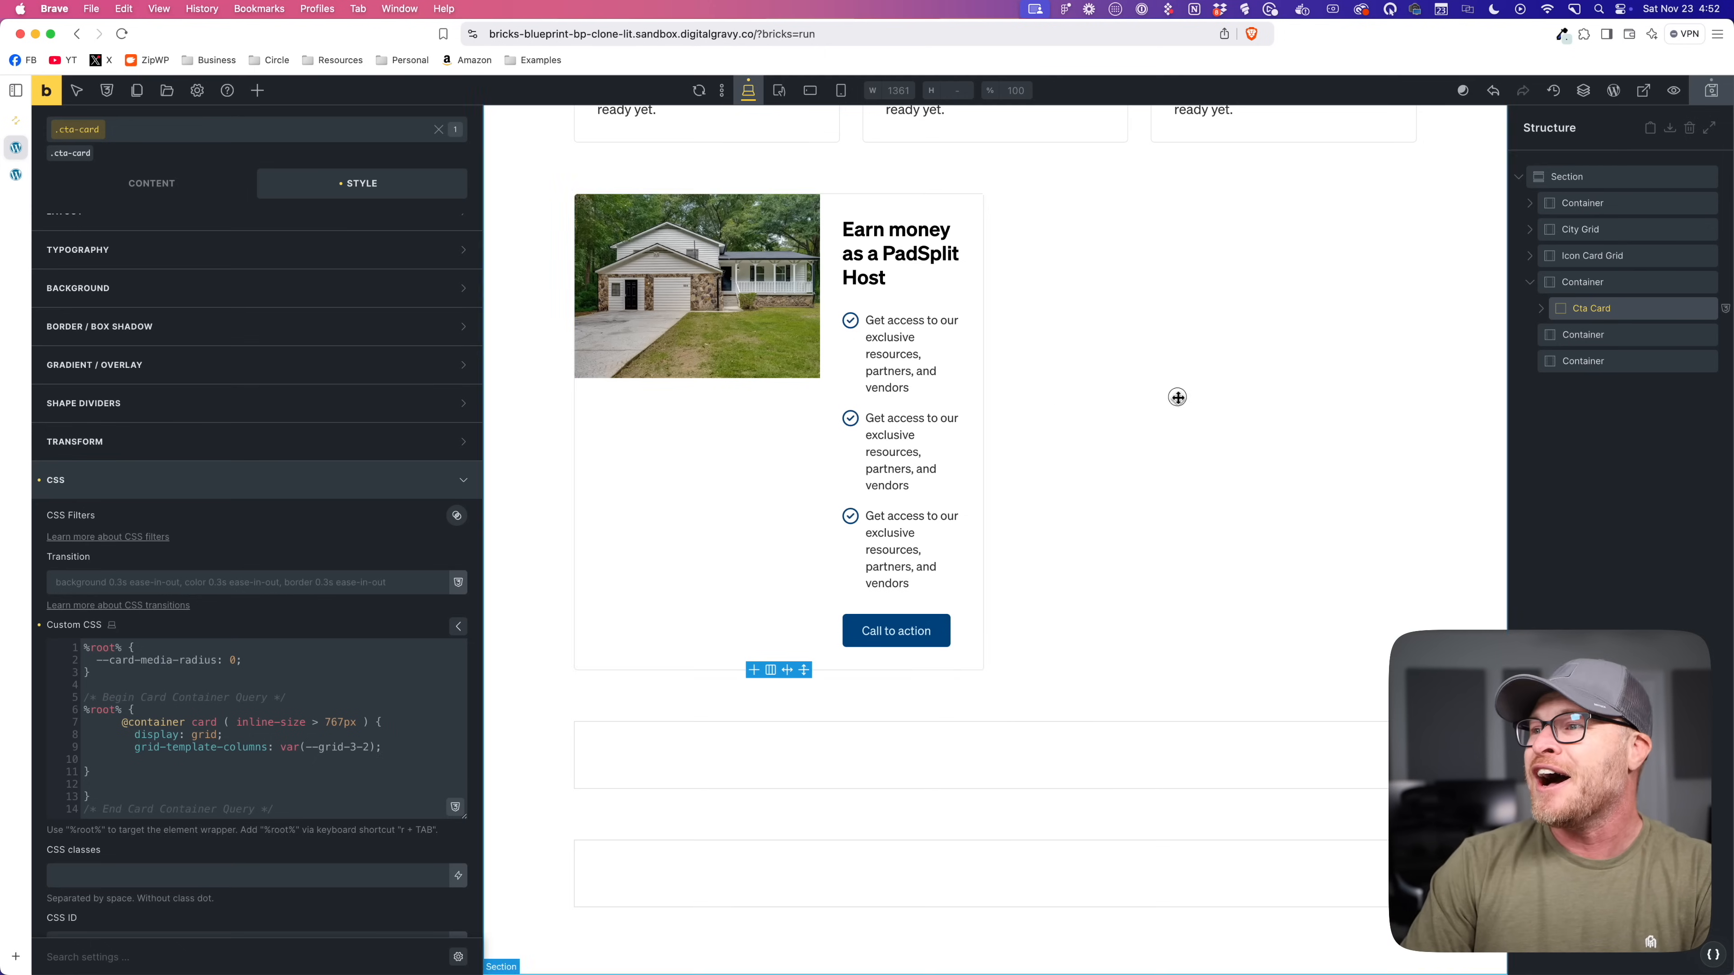
Step: Remove the two-column grid class from the CTA card's parent container and return to the card's cta-card class
click(1176, 395)
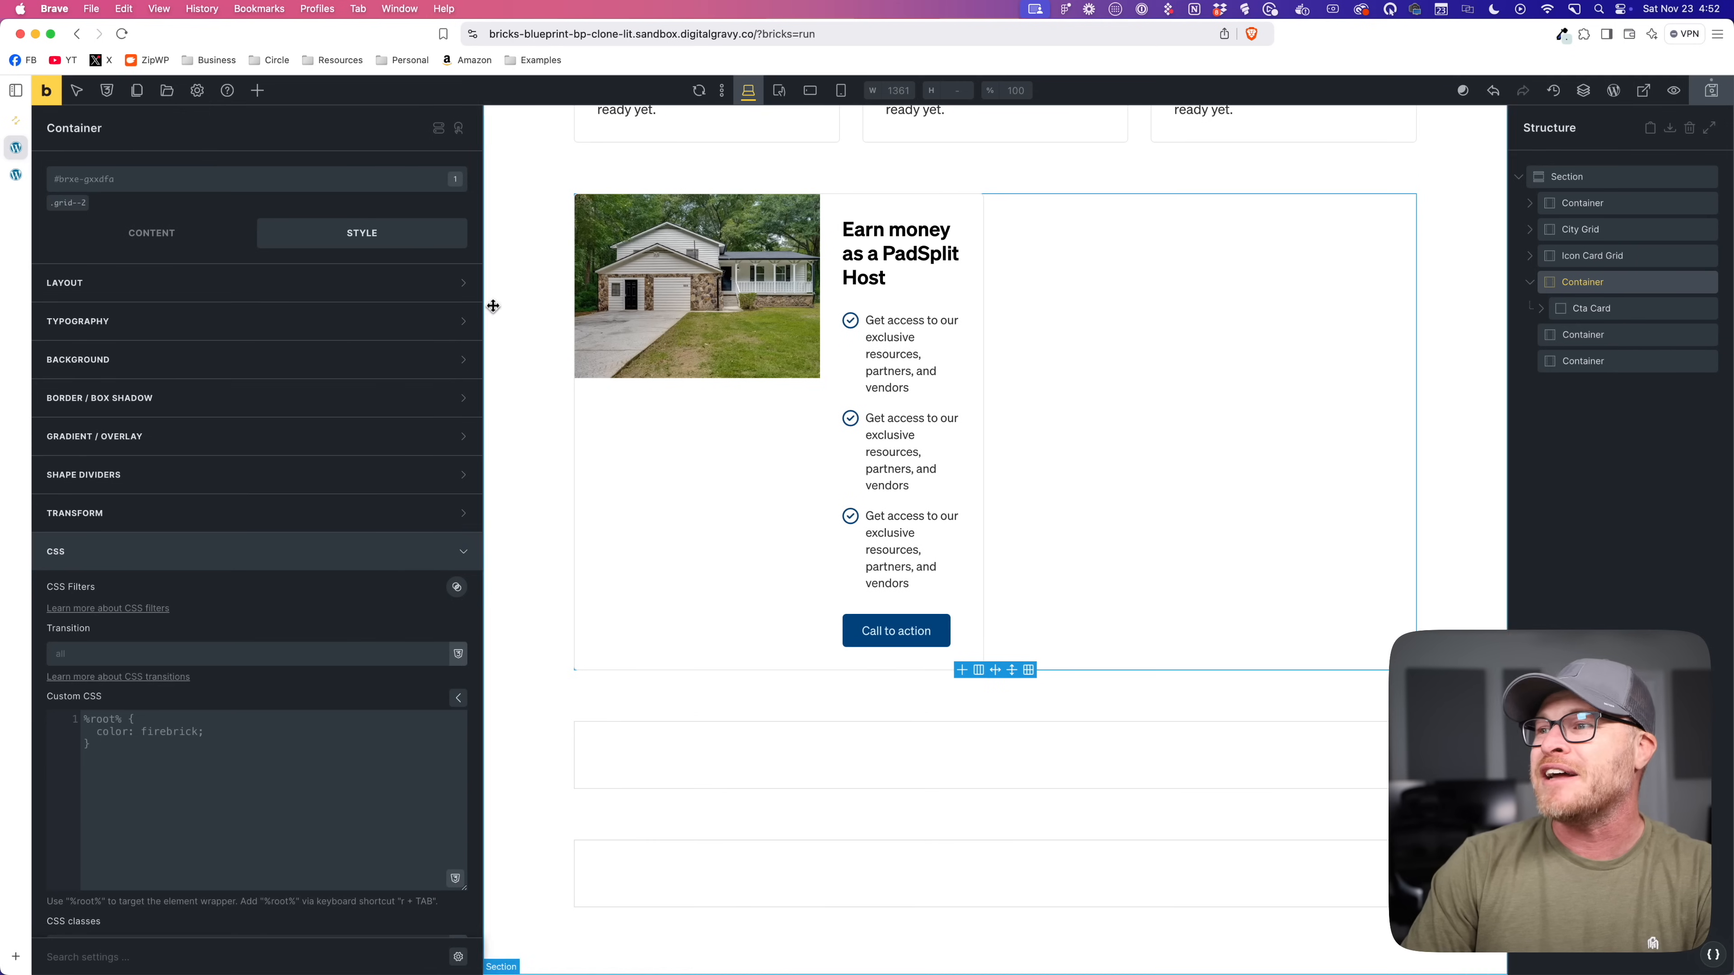
click(82, 202)
click(1140, 630)
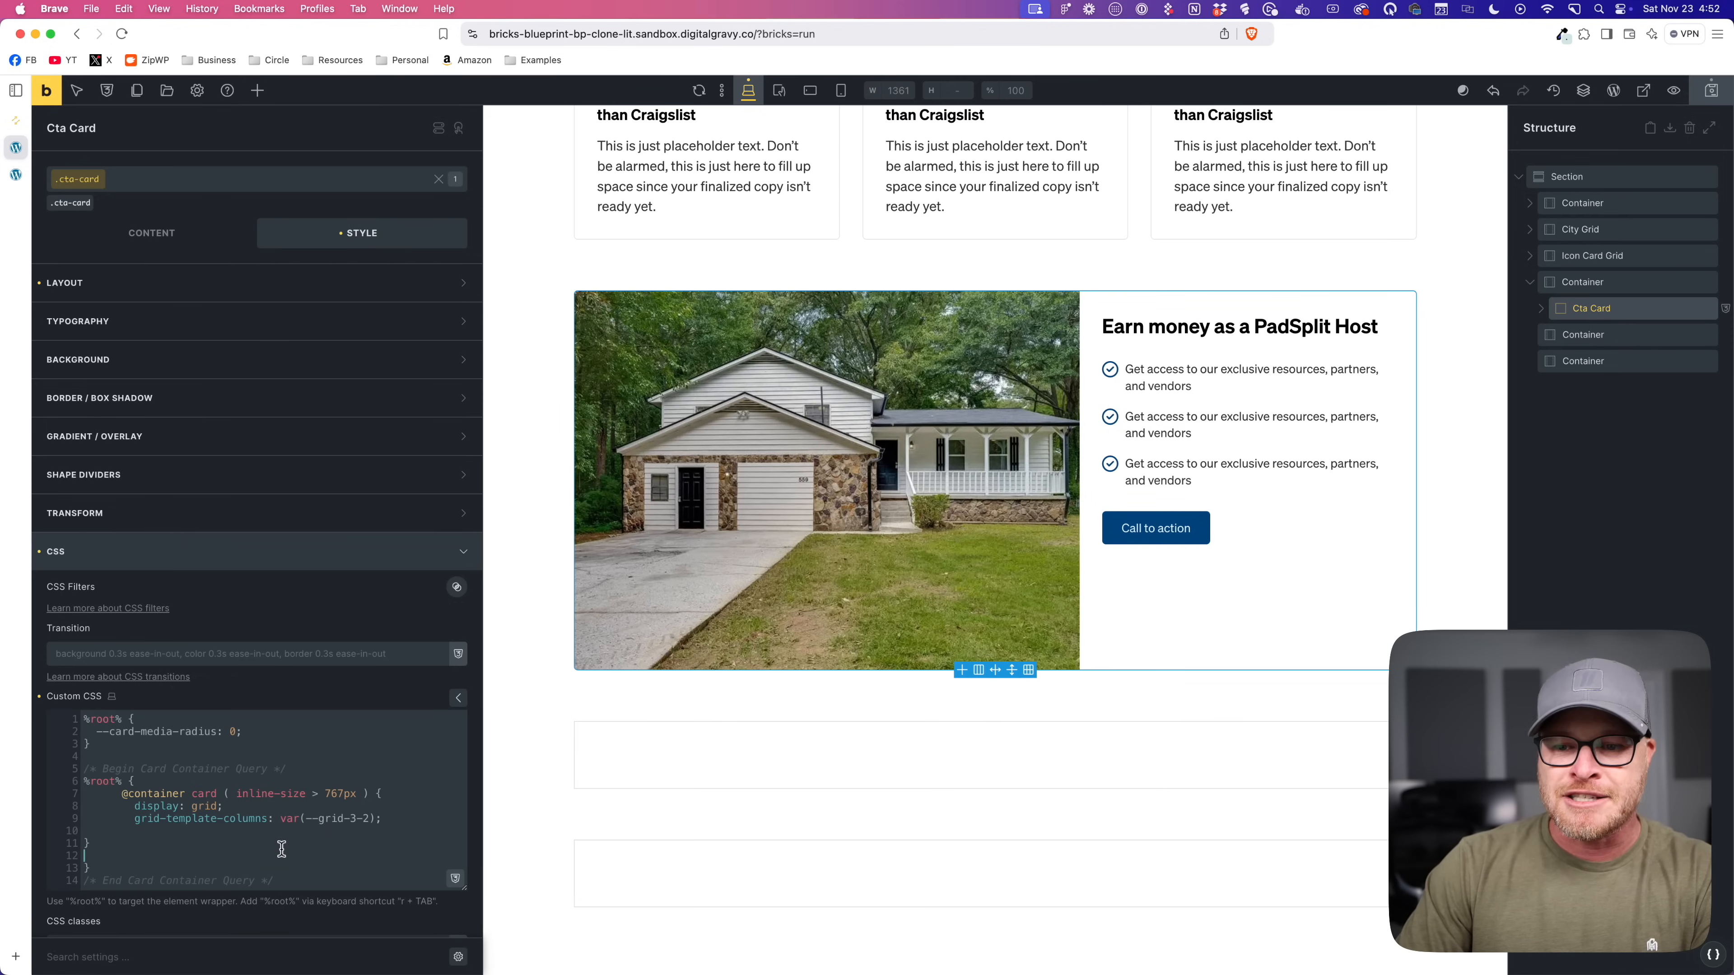
Step: Add align-items: center below the grid columns declaration in the cta-card container query
scroll(281, 849, down, 2)
click(412, 746)
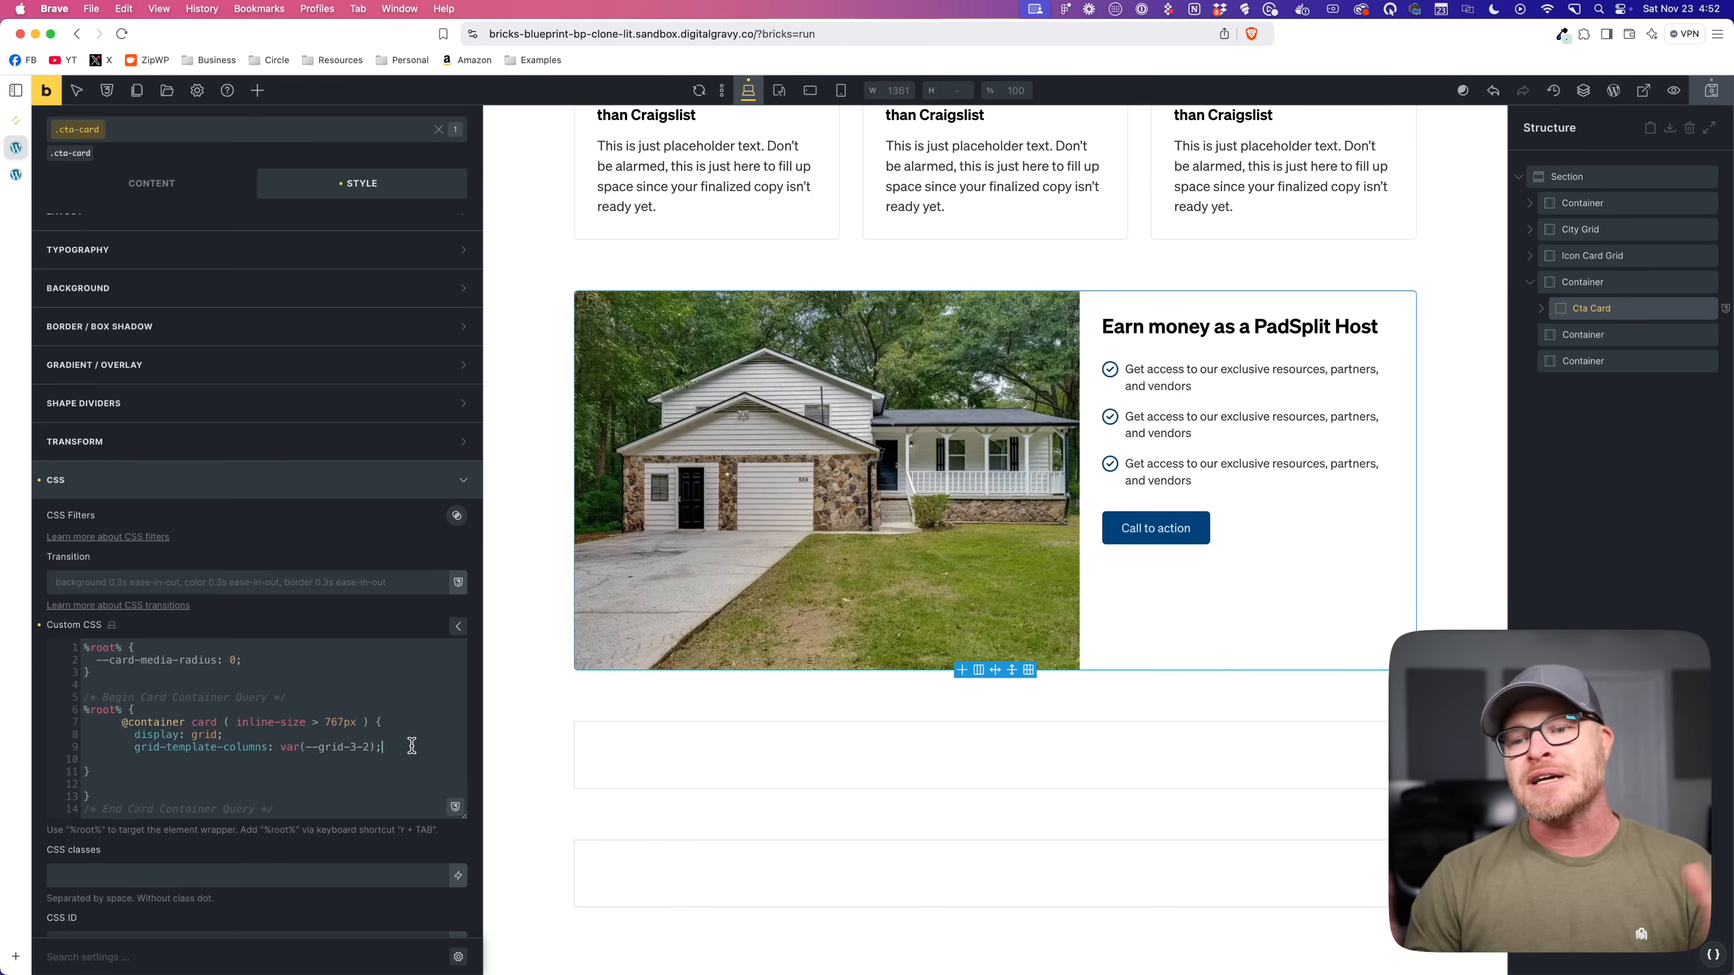
key(Return)
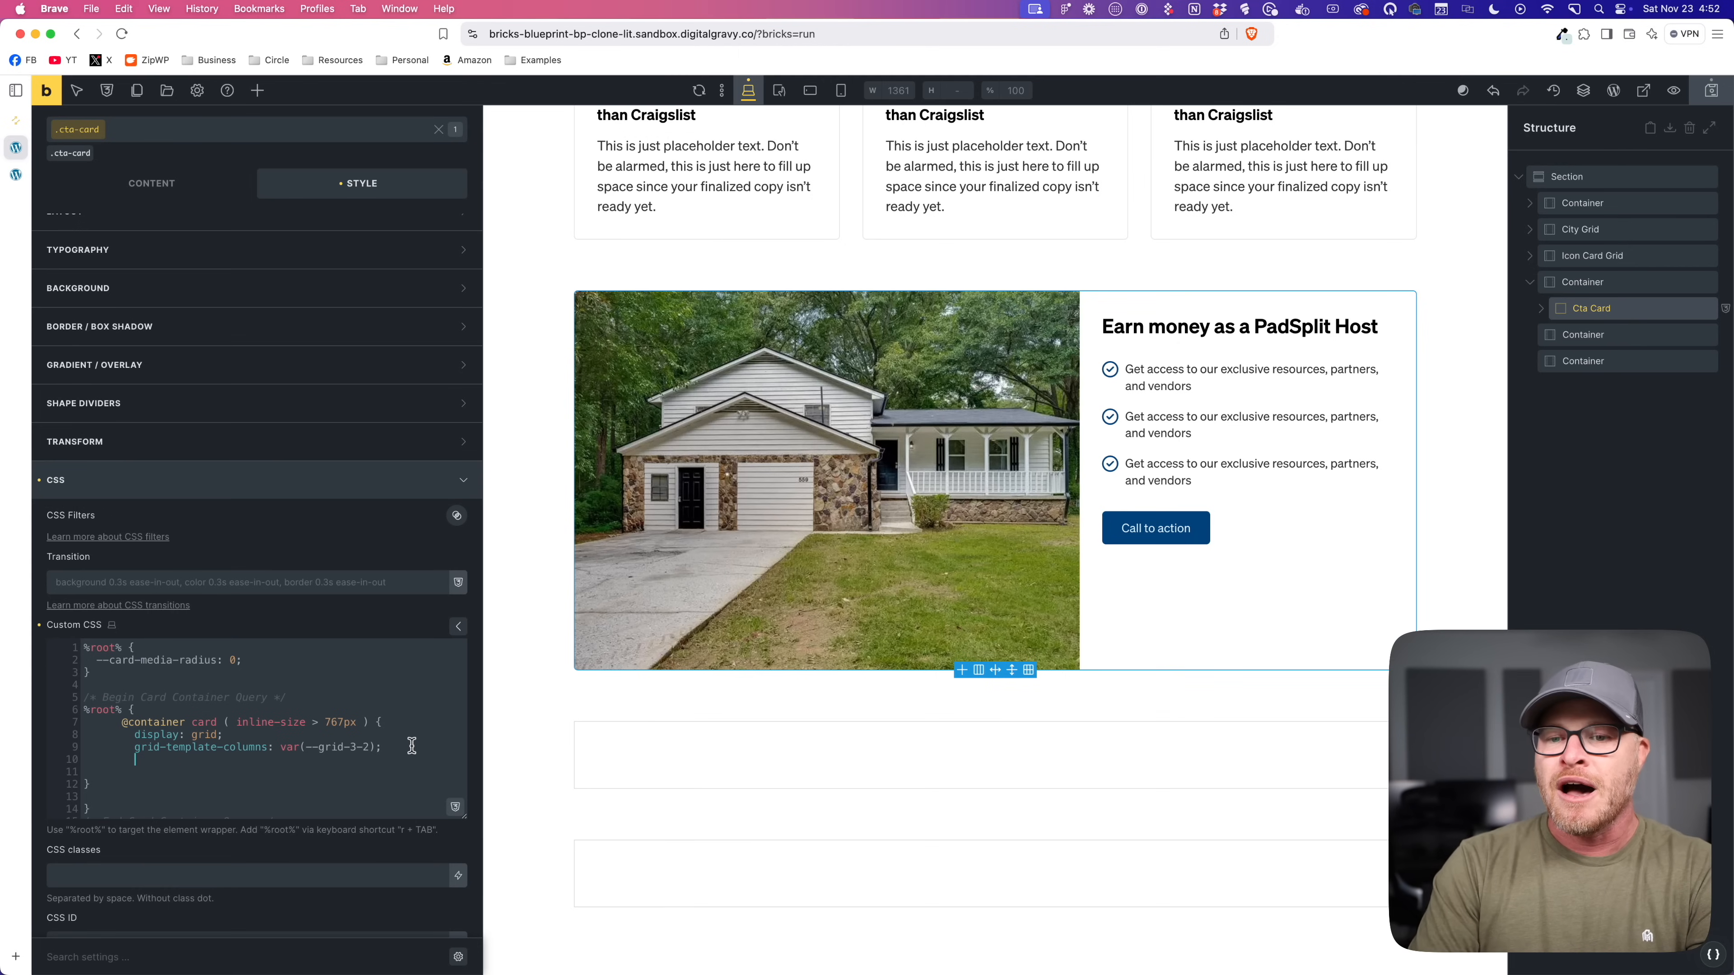
text(align-items: center;)
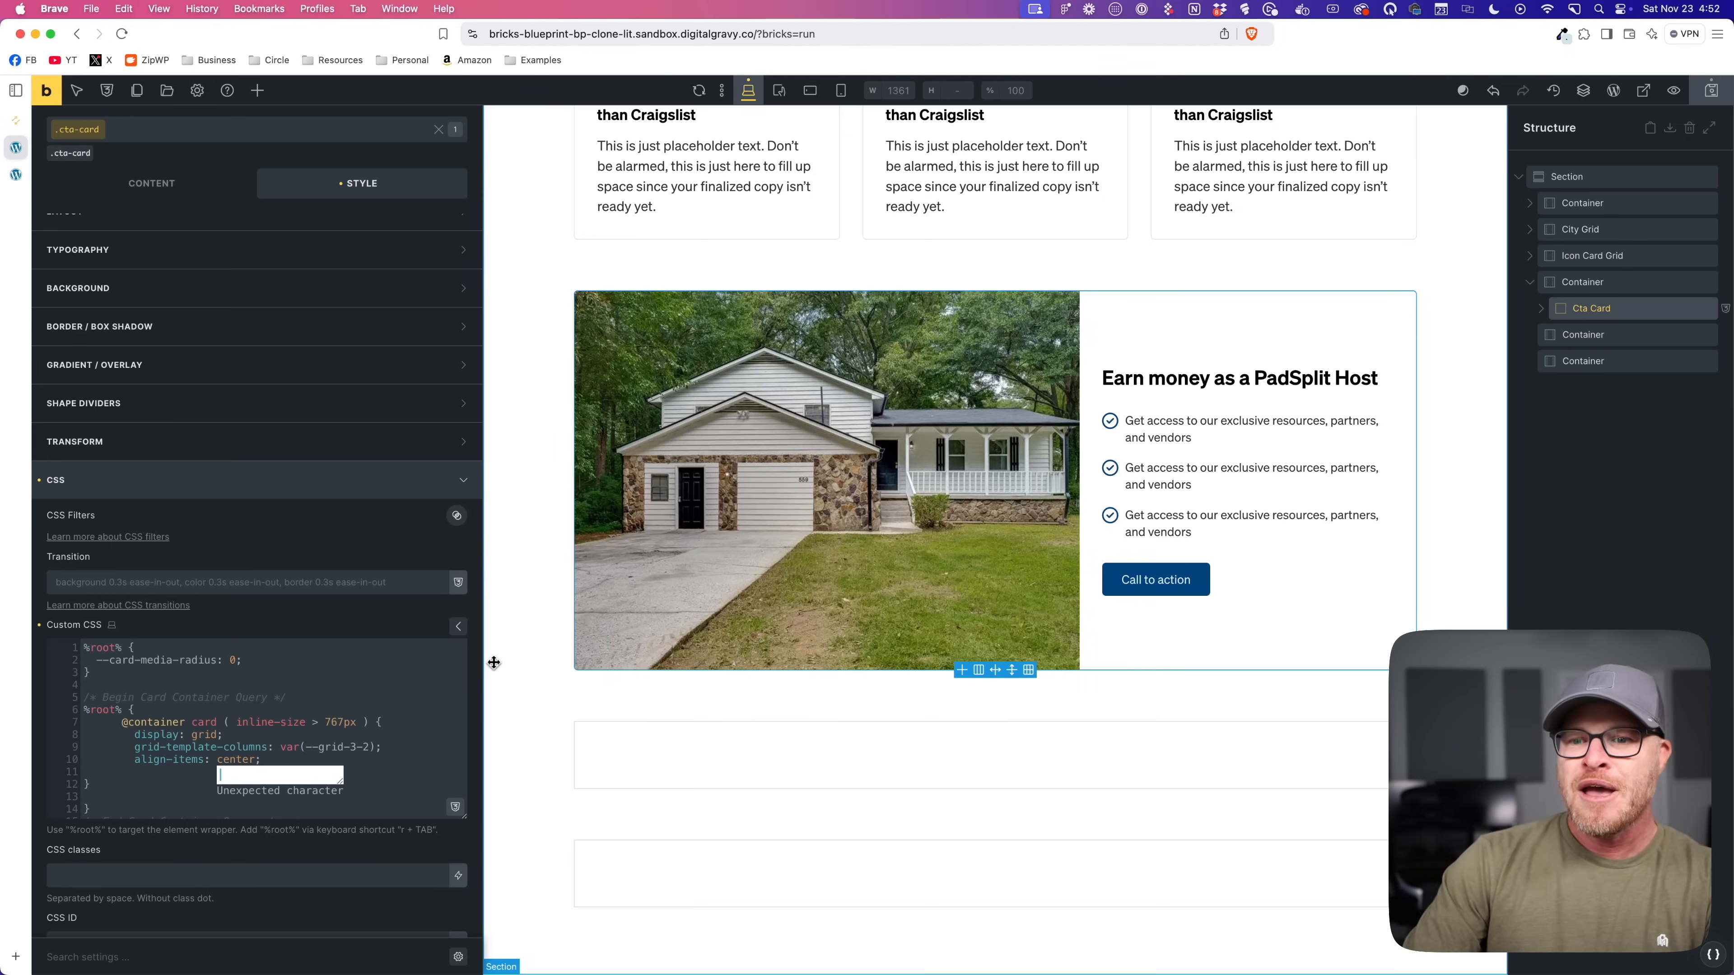
Step: Set --card-padding to var(--space-xl) inside the cta-card container query
key(Return)
text(--card-)
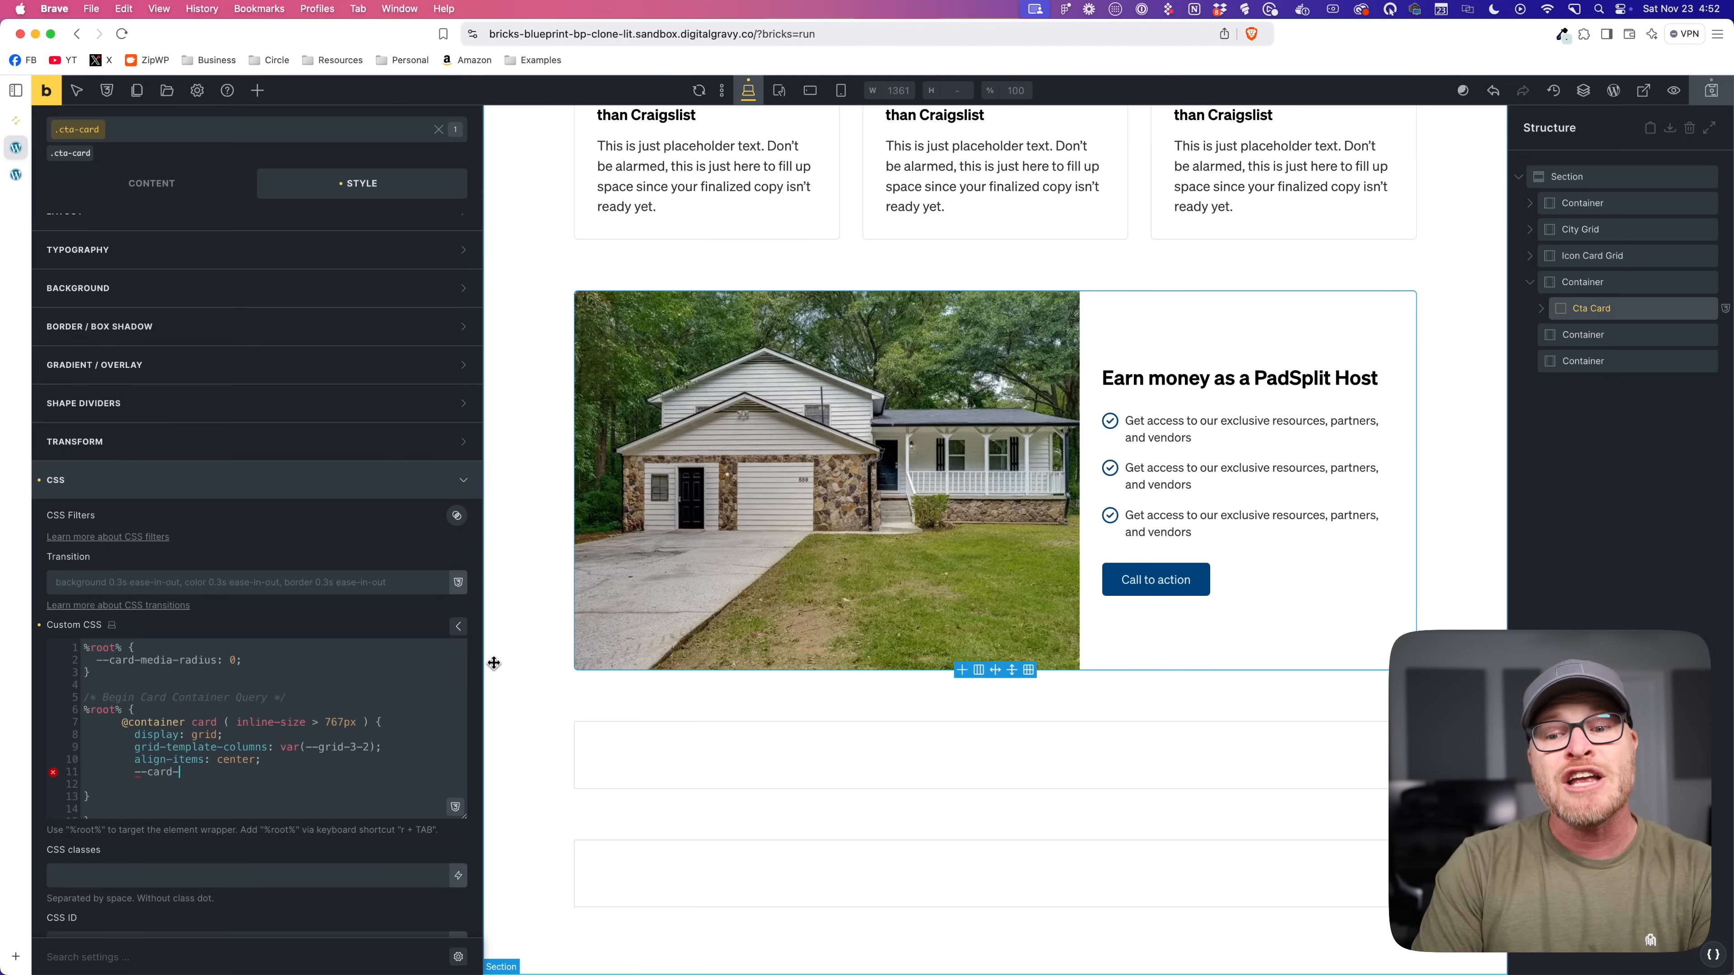
text(padding: )
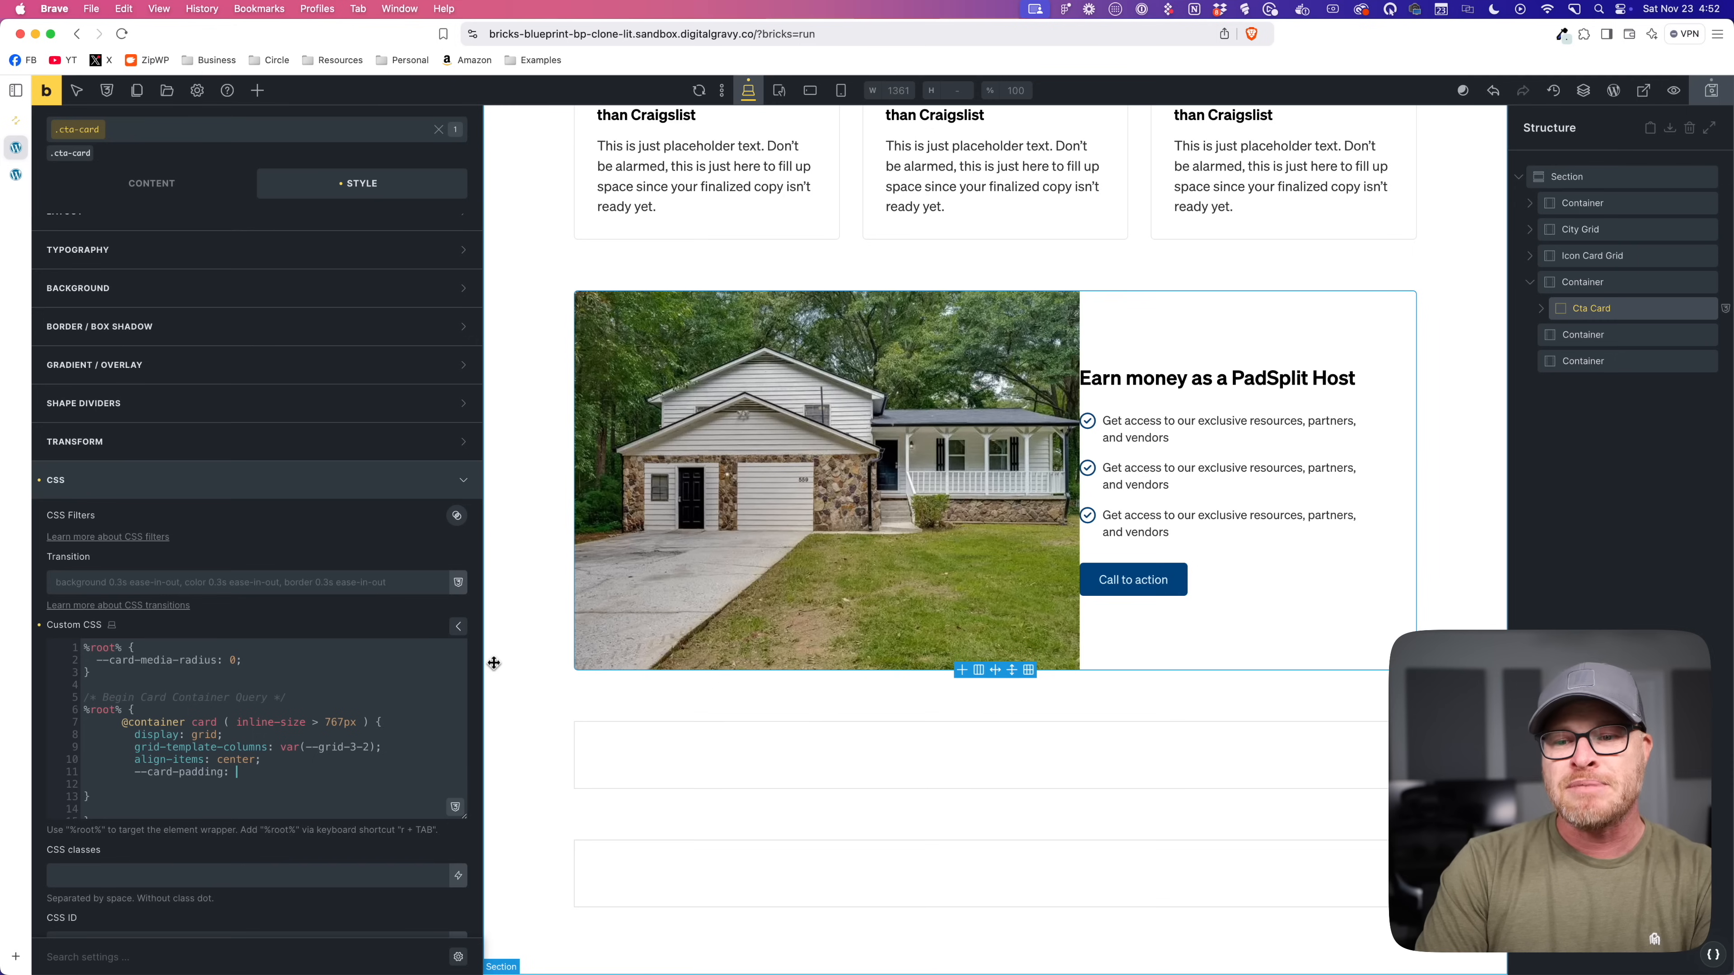
text(var(--space-l);)
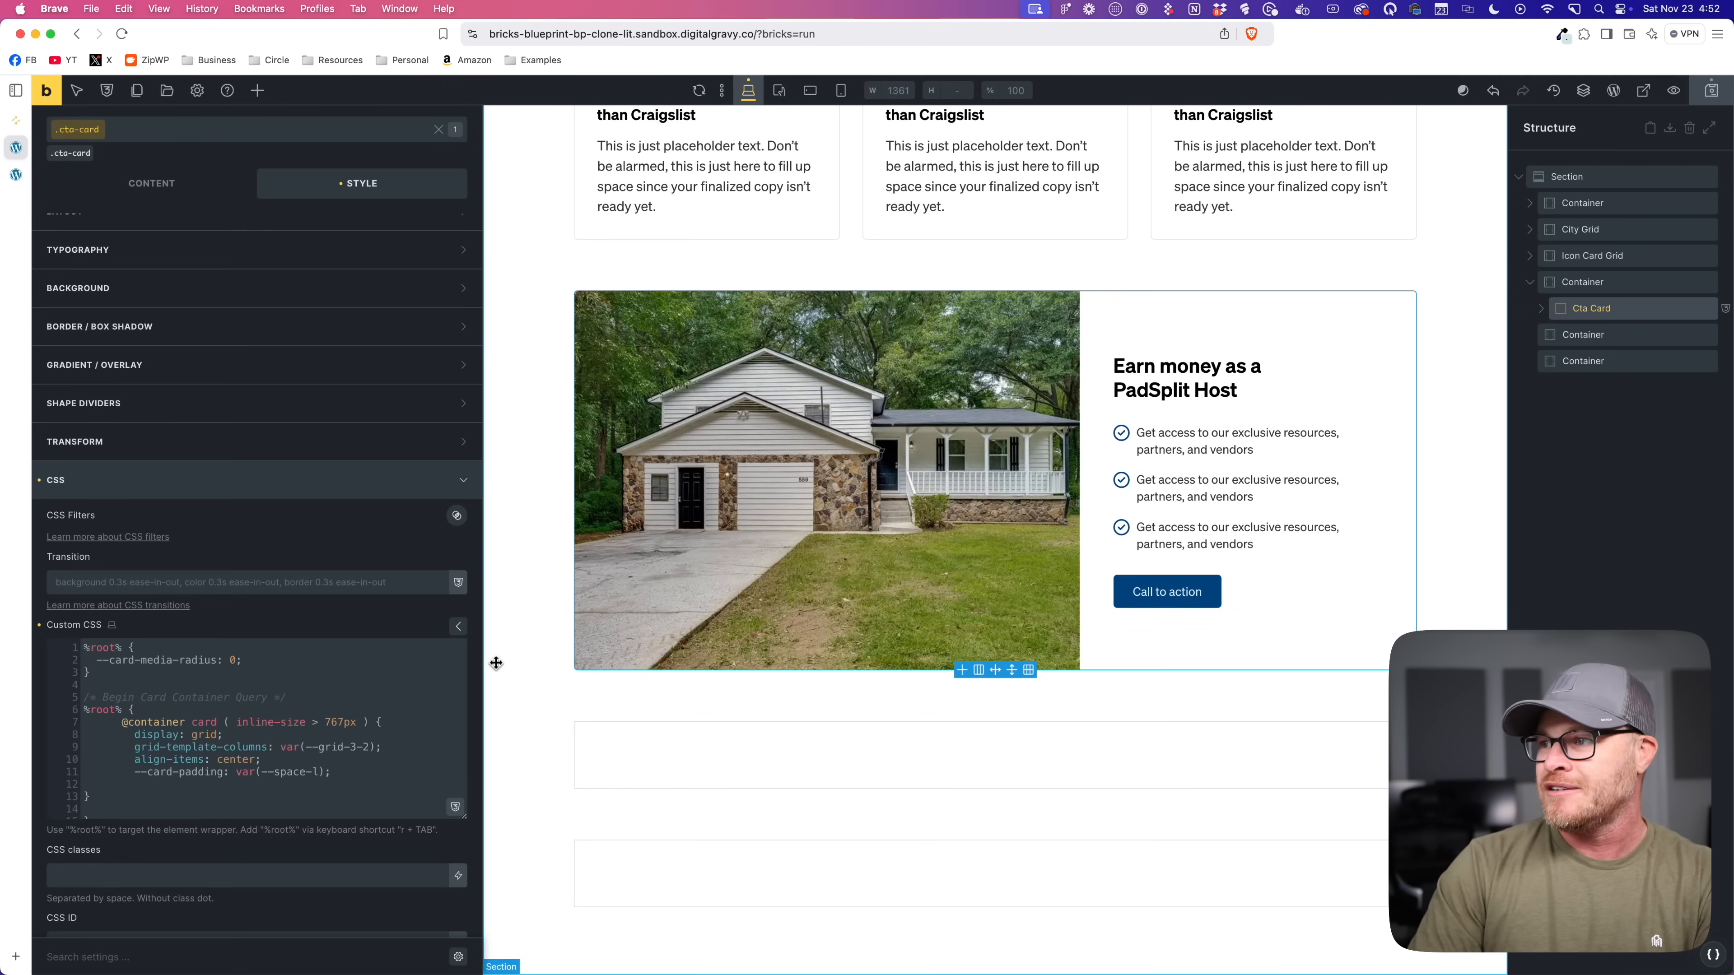
text(x)
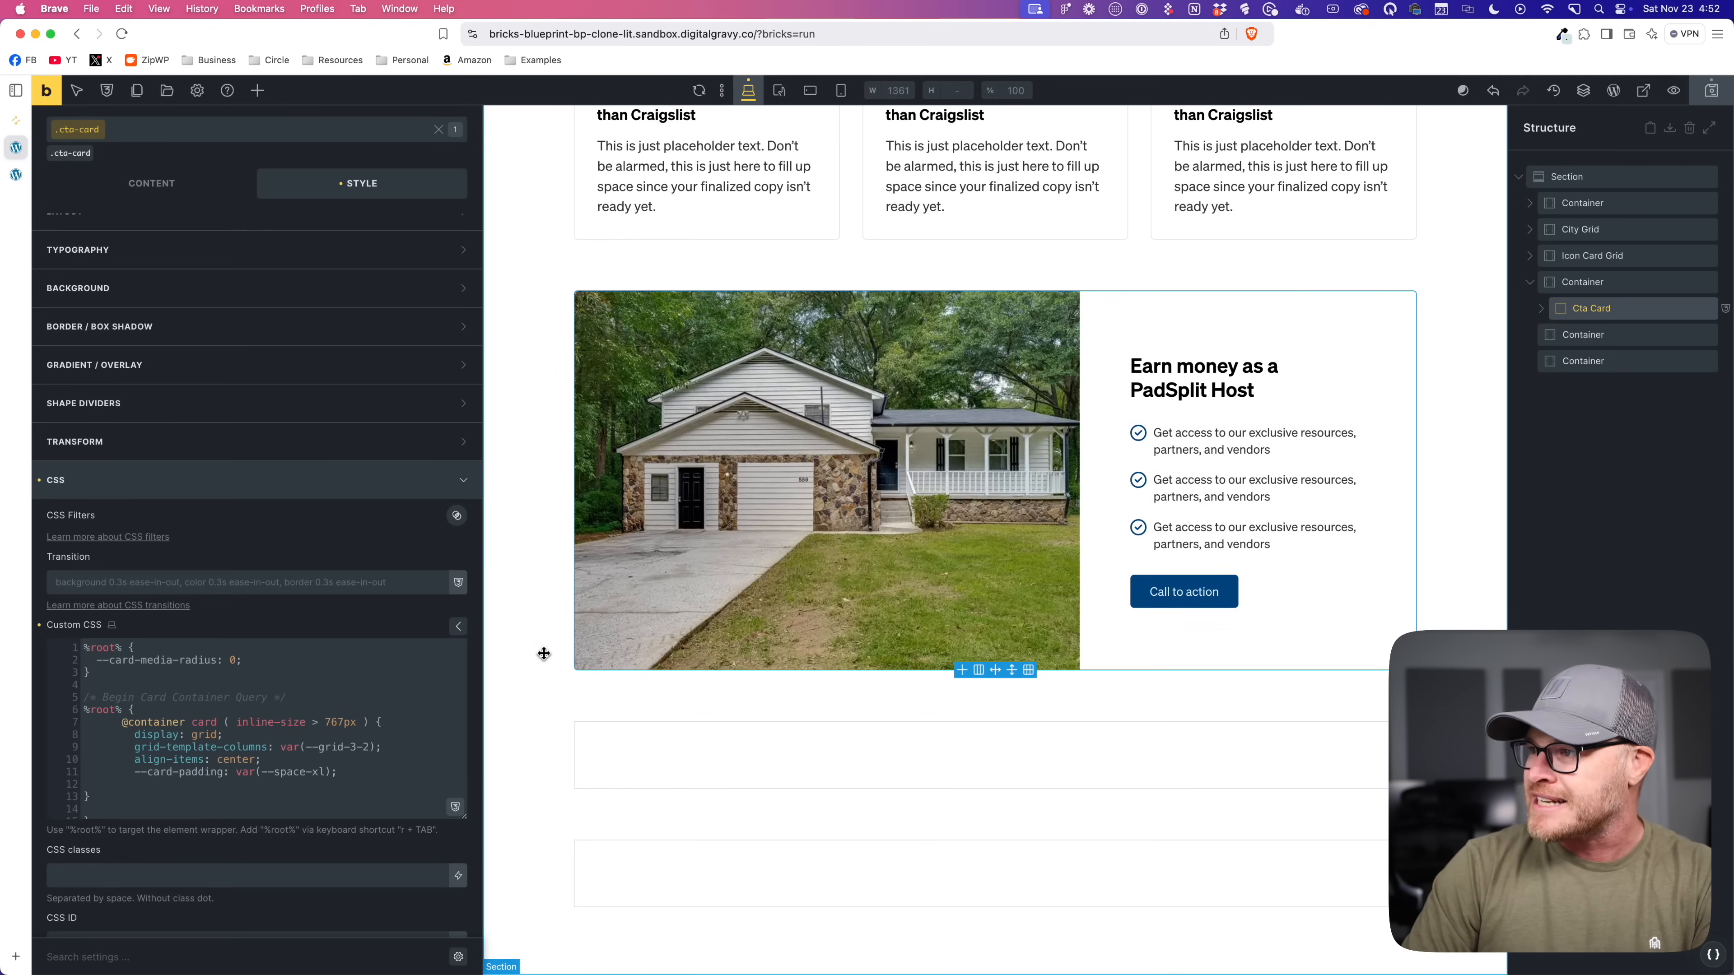
key(BackSpace)
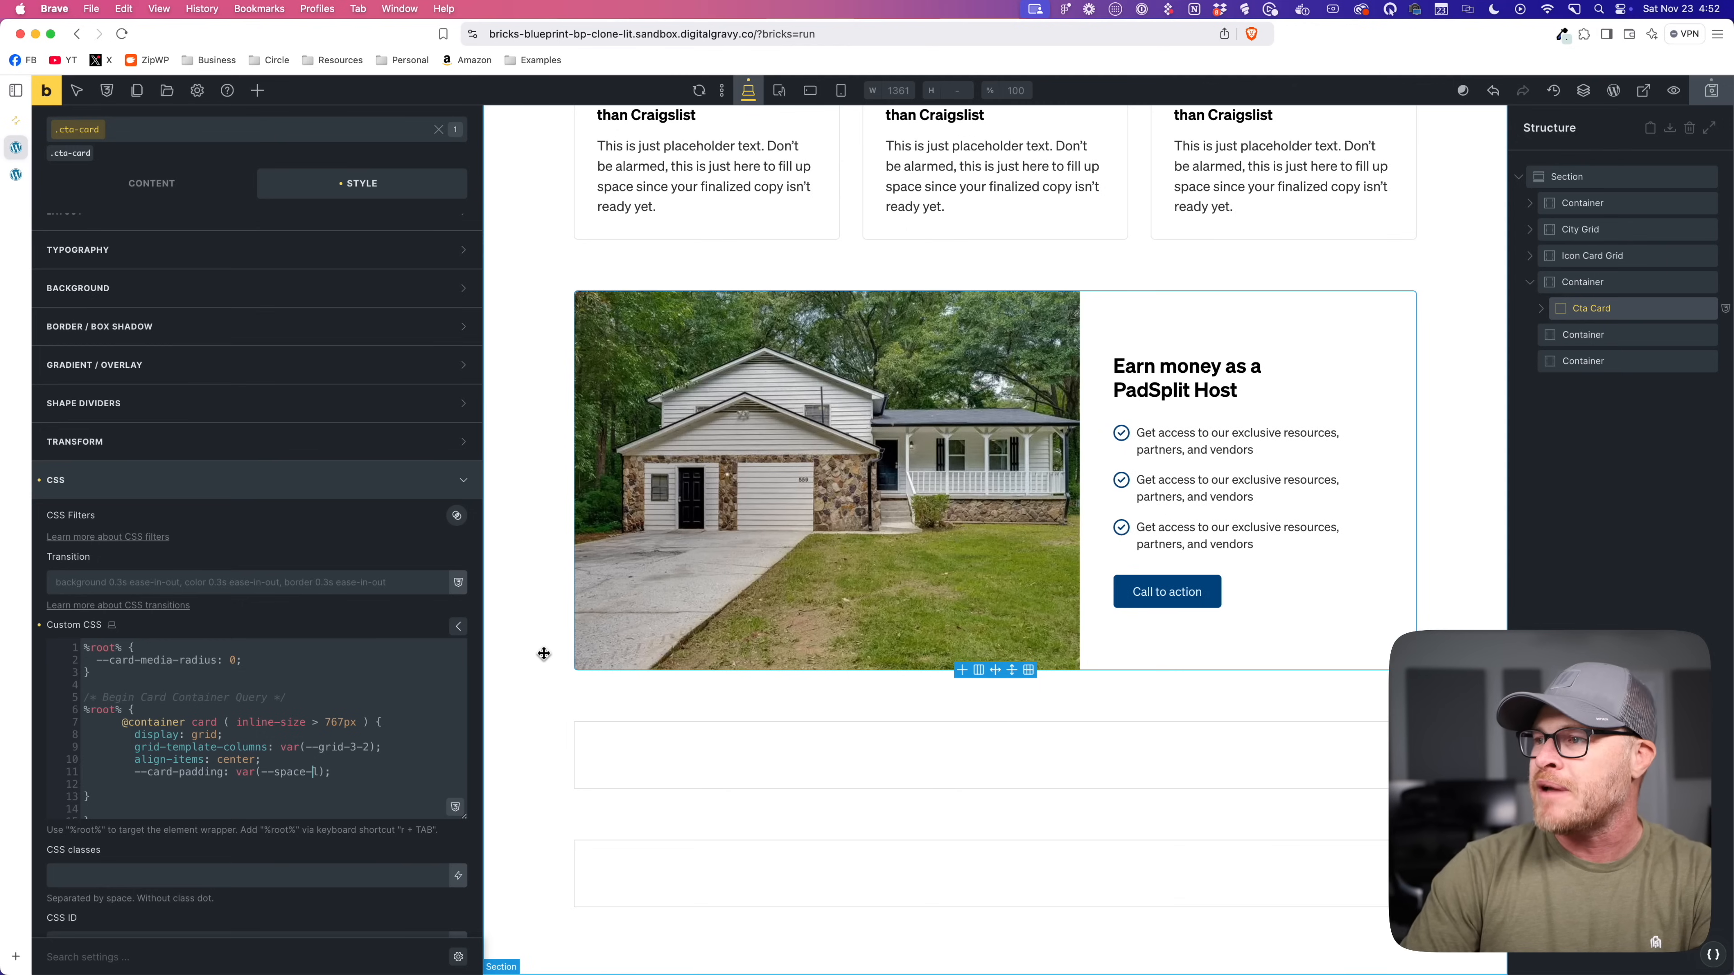
text(x)
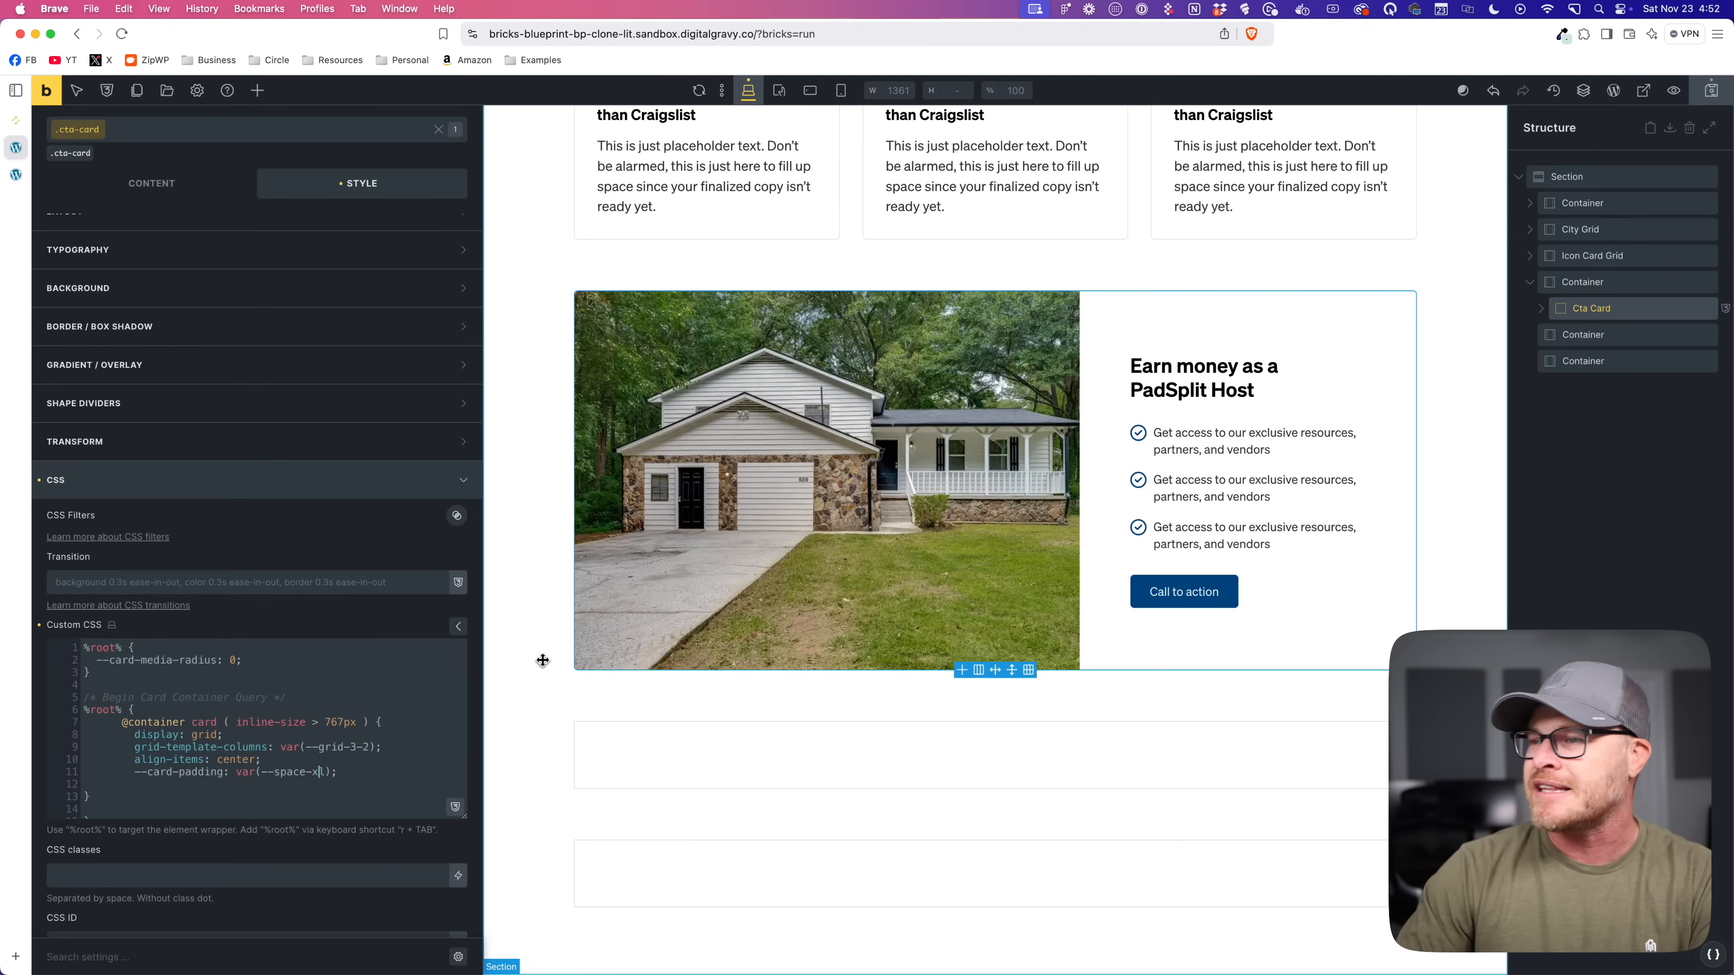
Step: Try var(--grid-2-1) for the container query's grid columns and return the value to var(--grid-3-2)
click(356, 747)
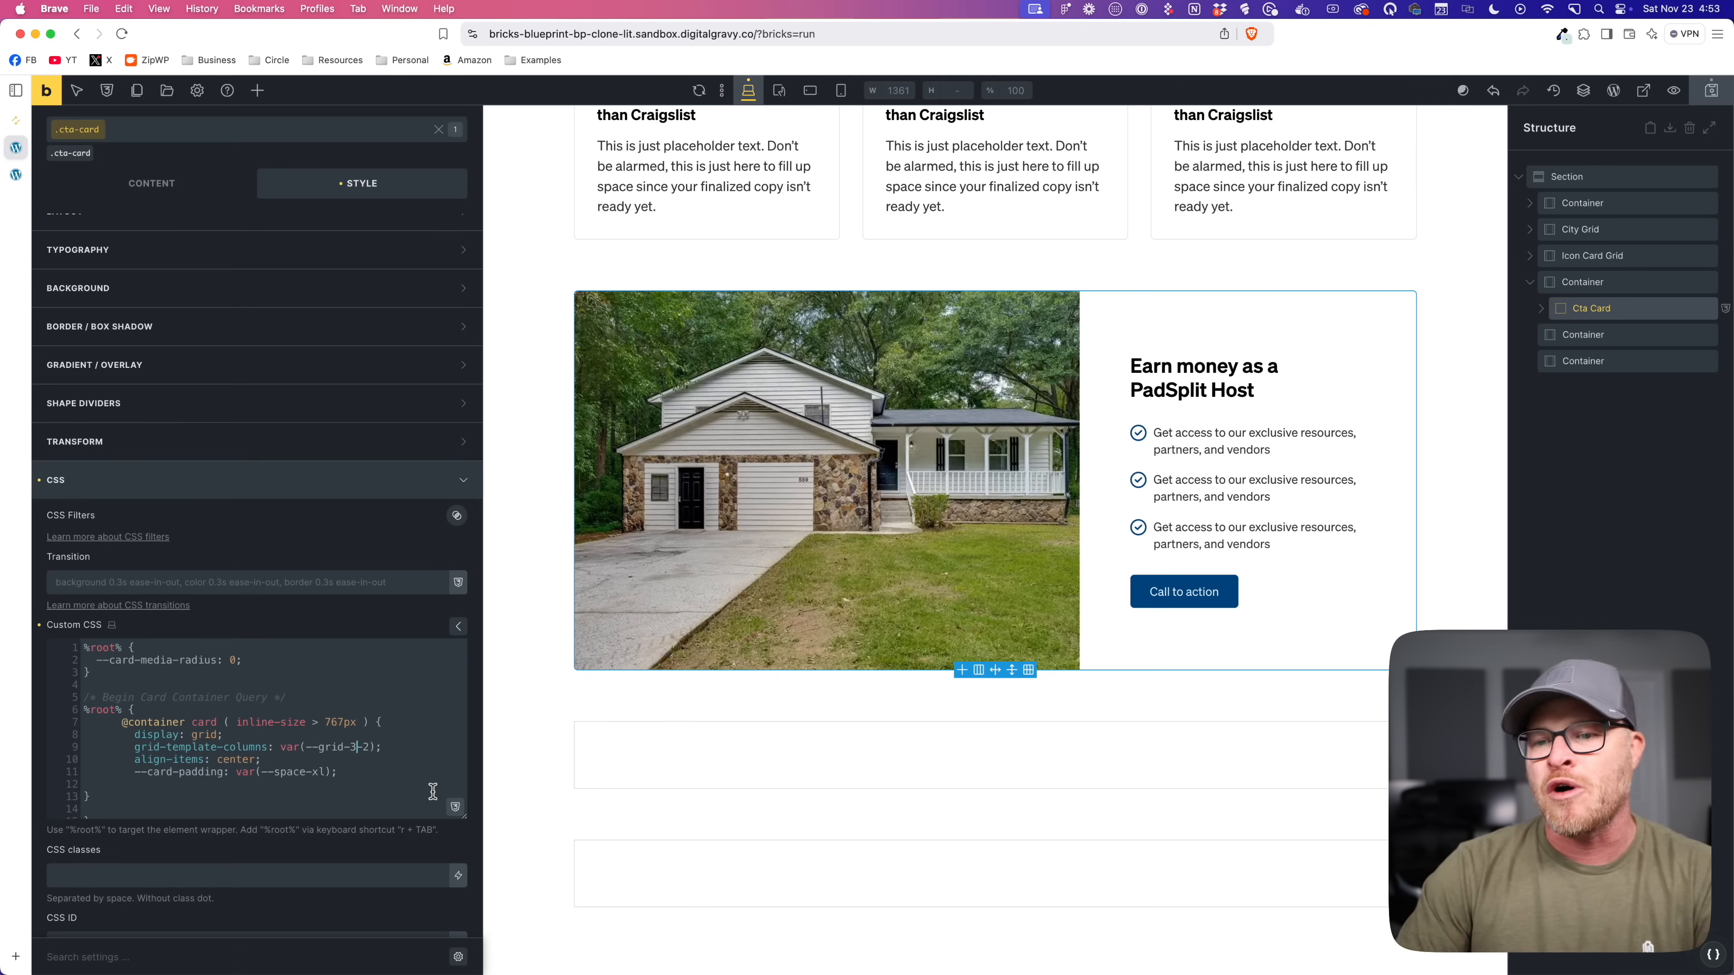
key(BackSpace)
text(2)
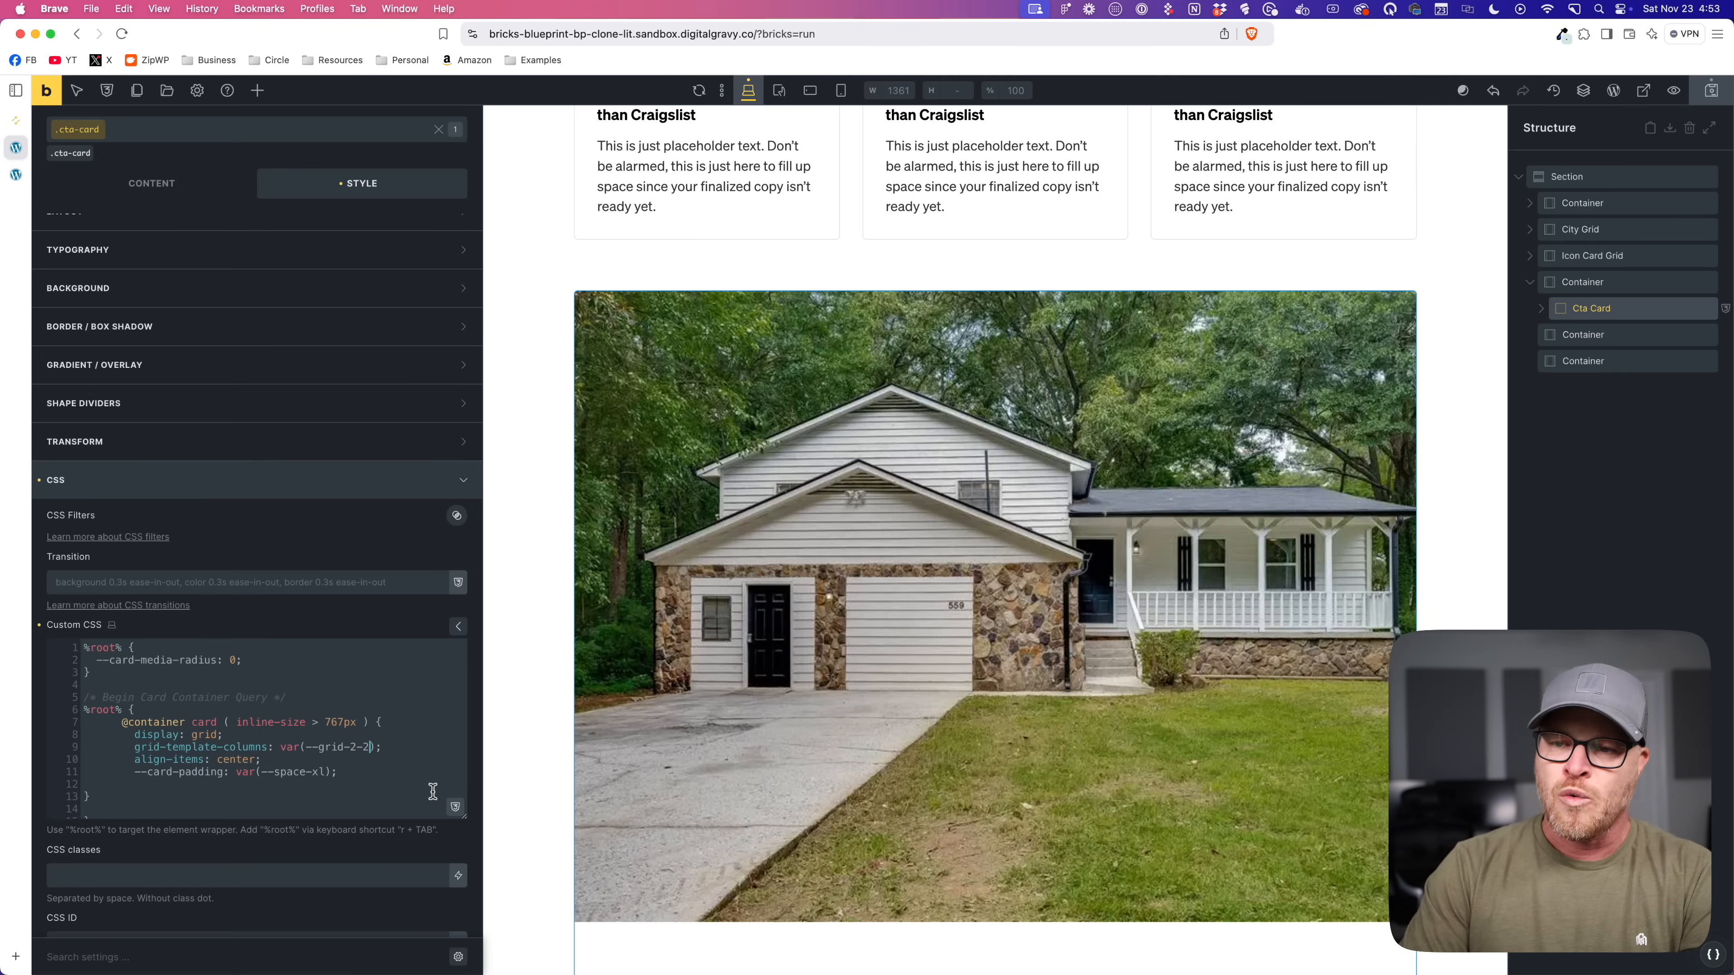
key(BackSpace)
text(1)
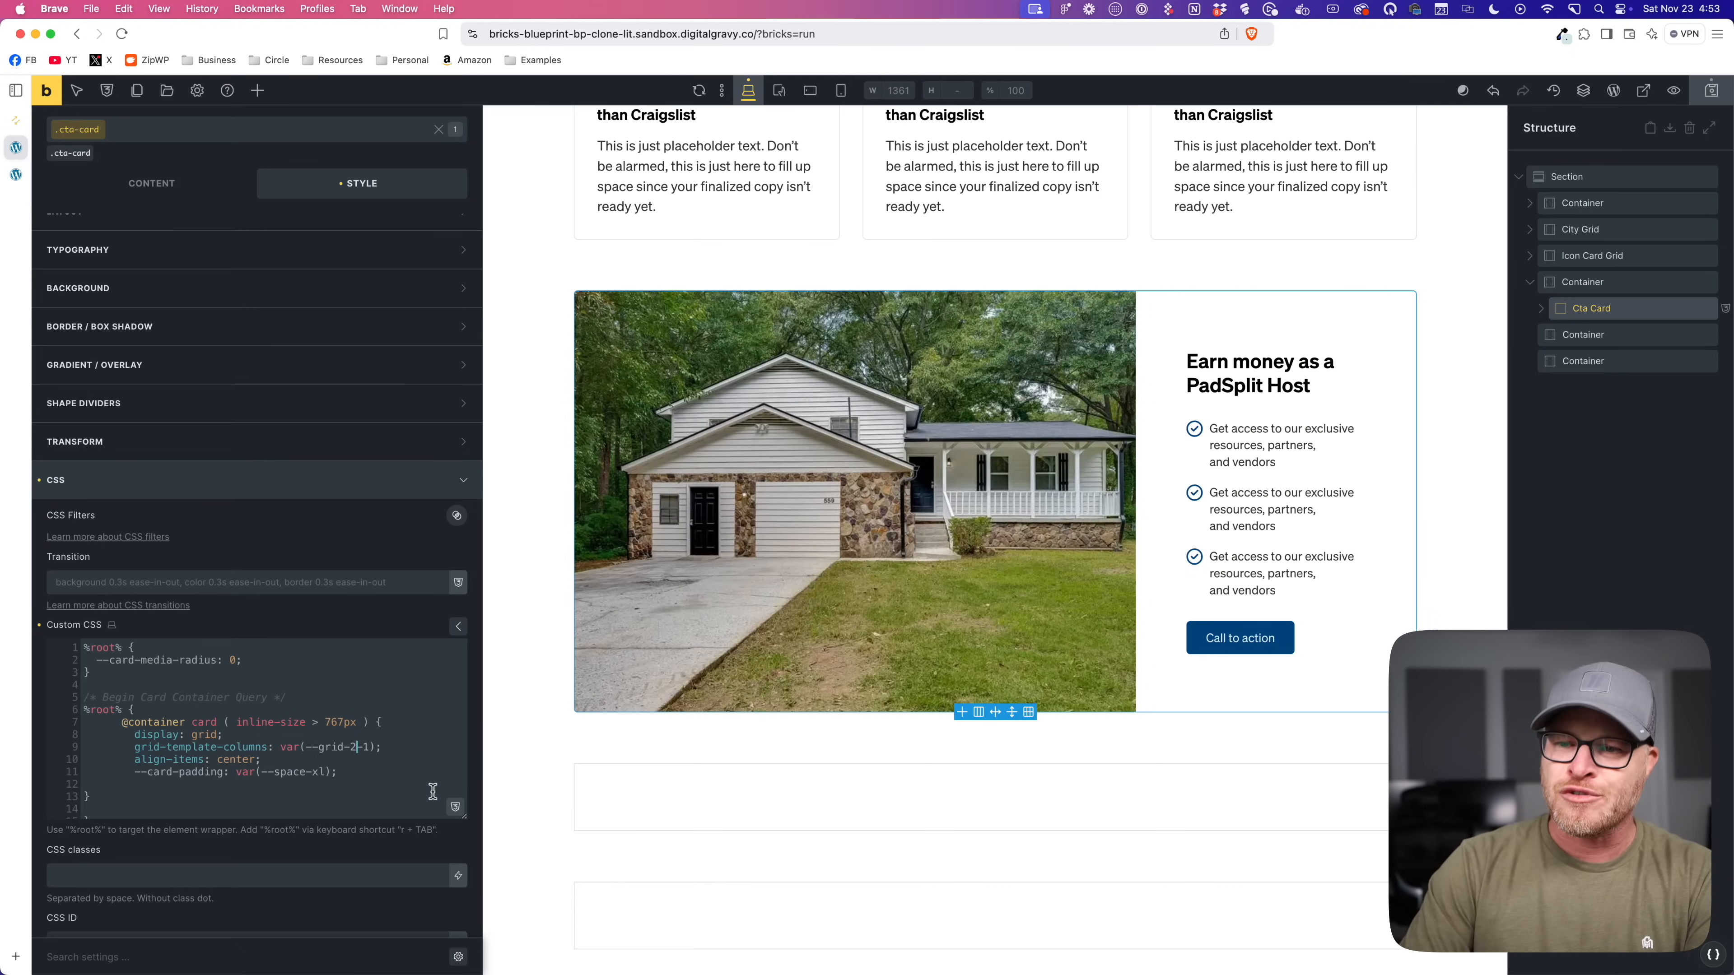
key(BackSpace)
text(3)
key(Right)
key(Right)
key(BackSpace)
text(2)
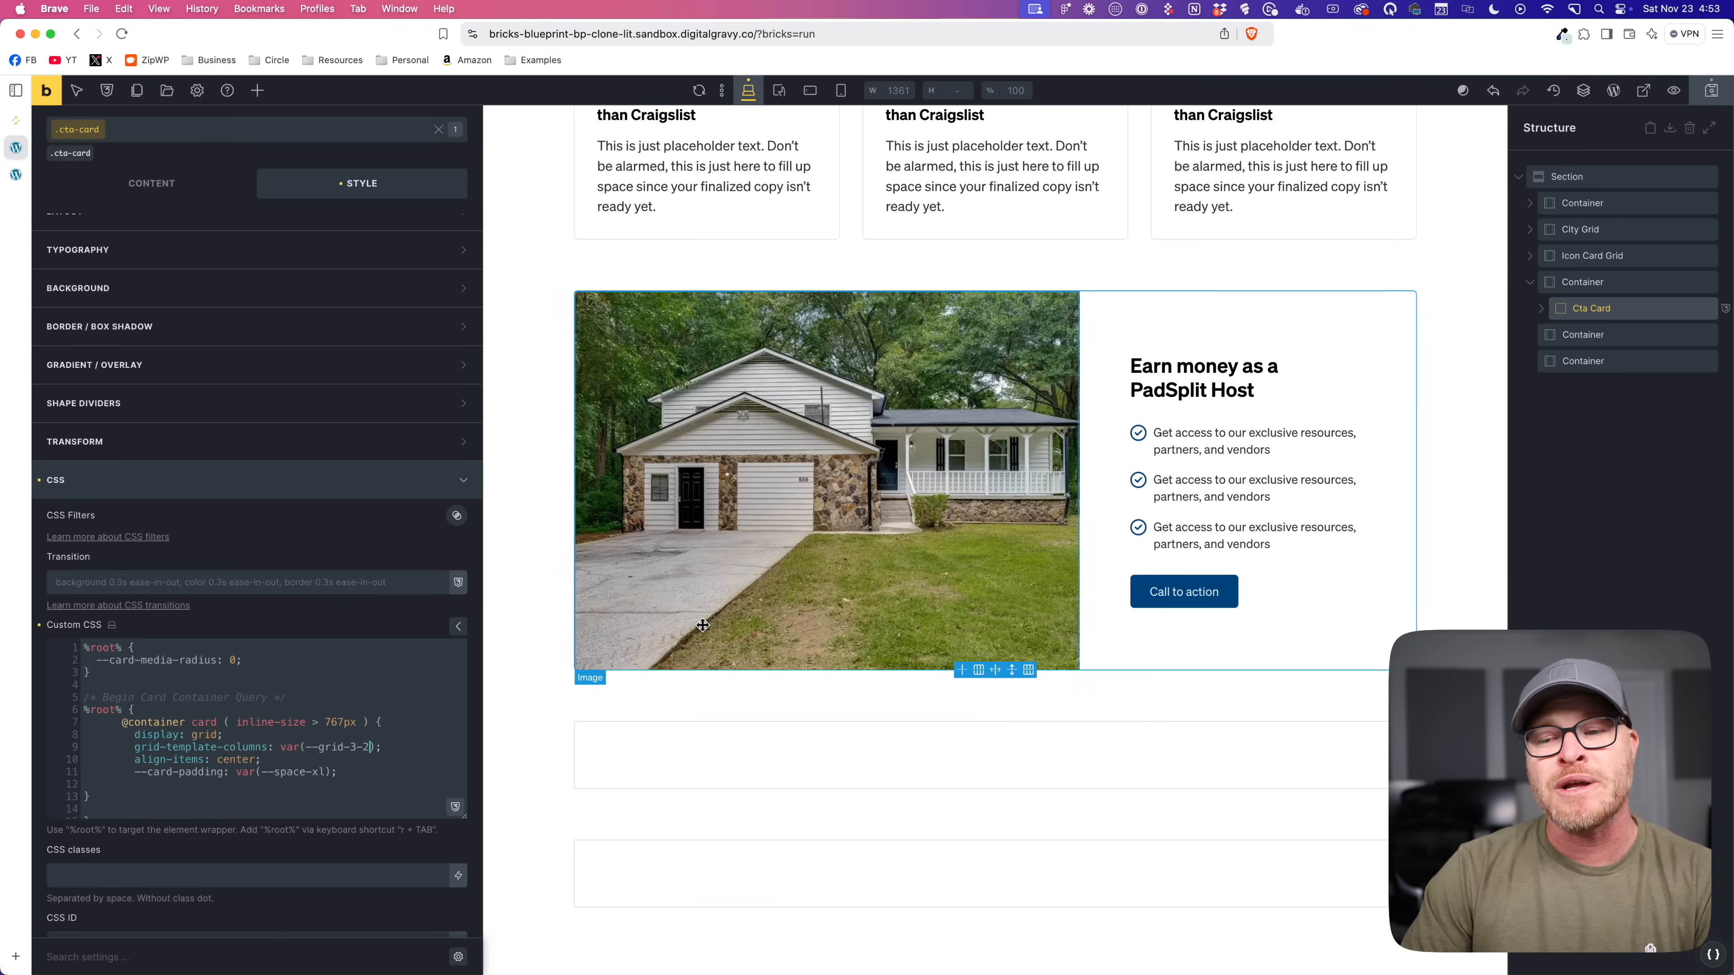
Step: Change the container query's grid columns to var(--grid-2-3) and add a nested %root%__media-wrapper rule with order: 1
key(BackSpace)
text(2-3)
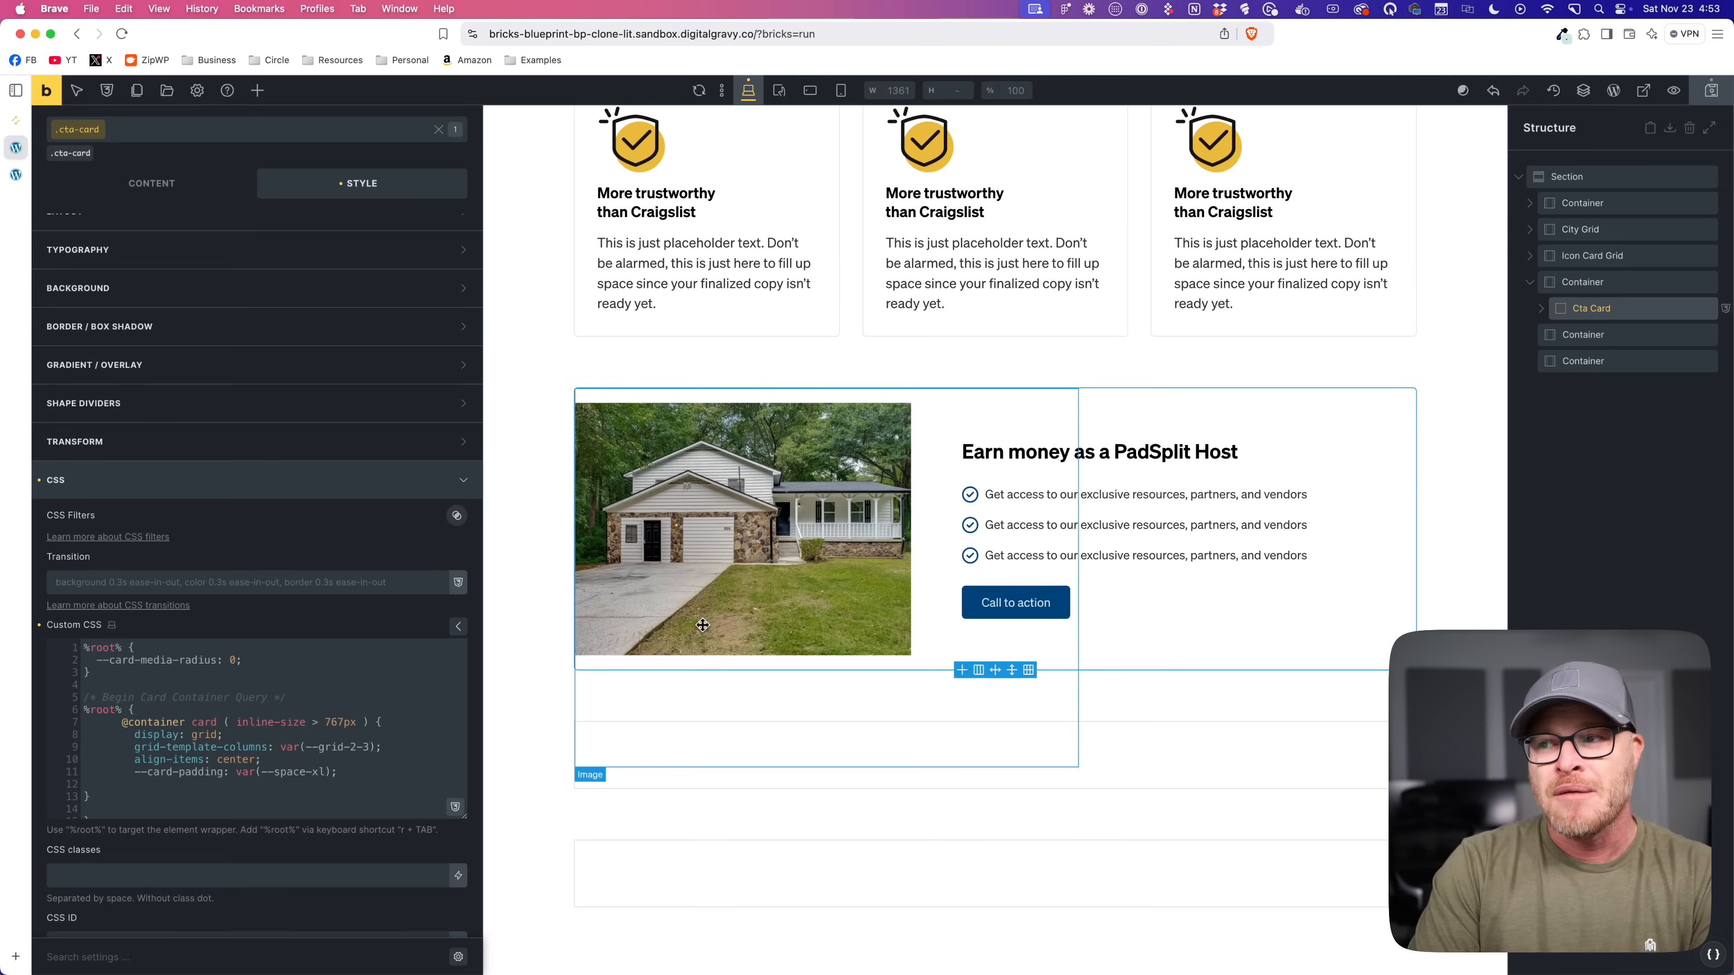
click(371, 778)
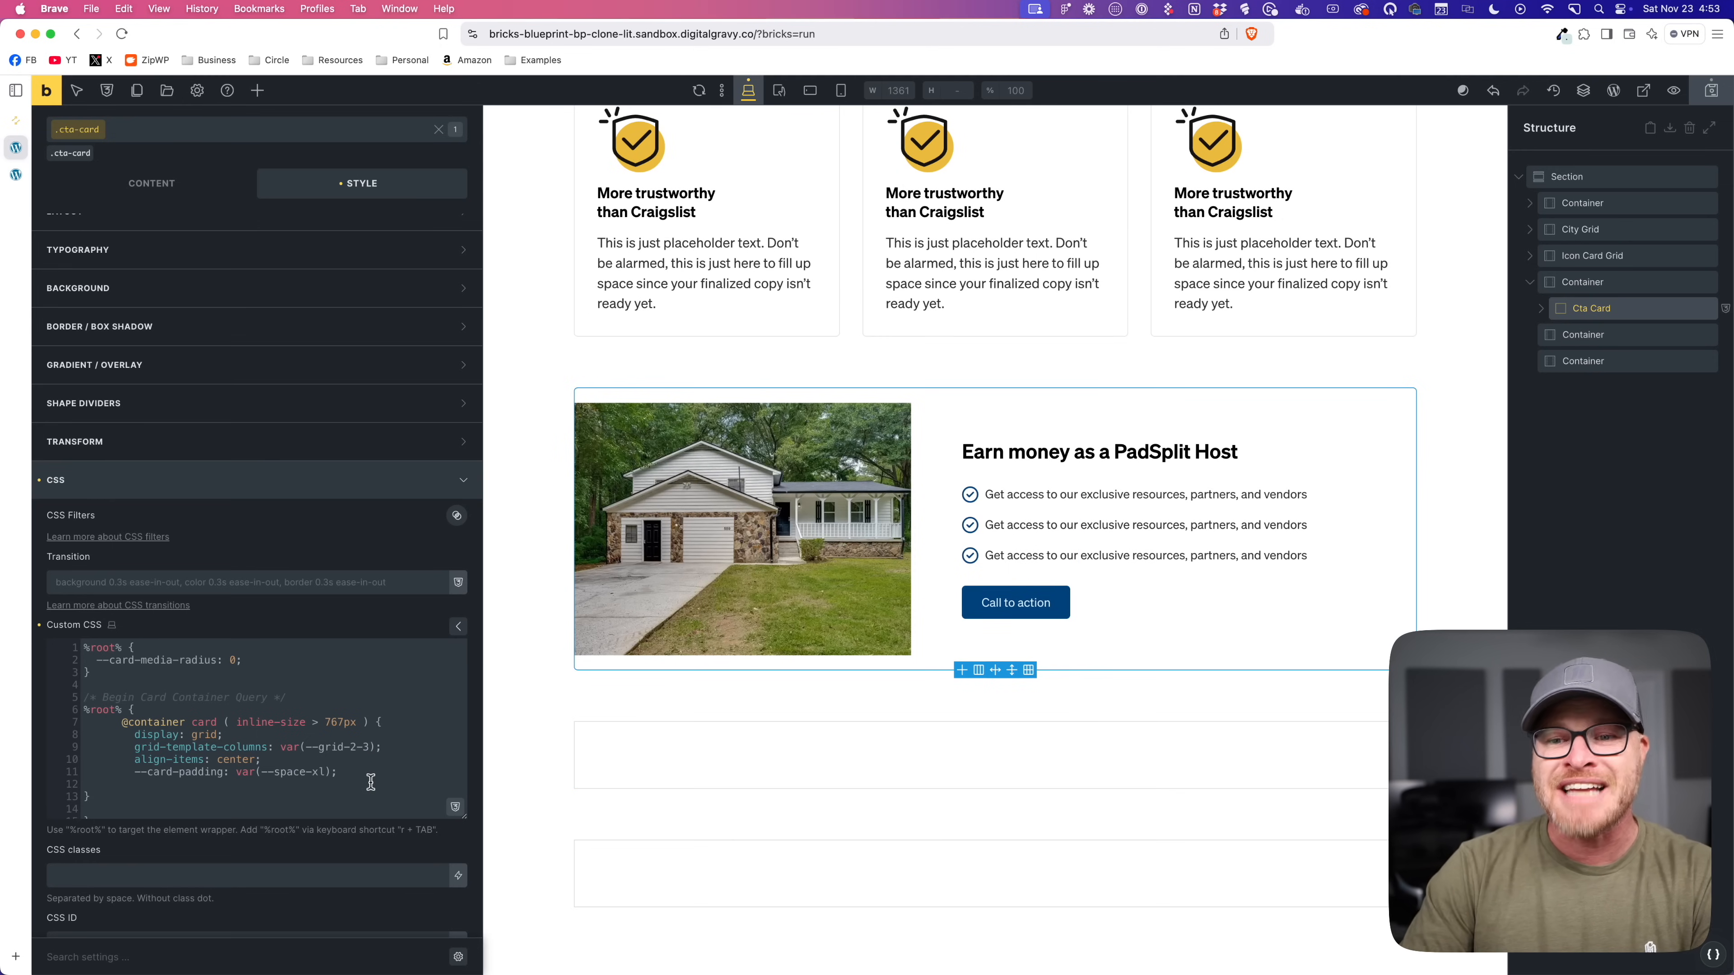
text(r)
key(Tab)
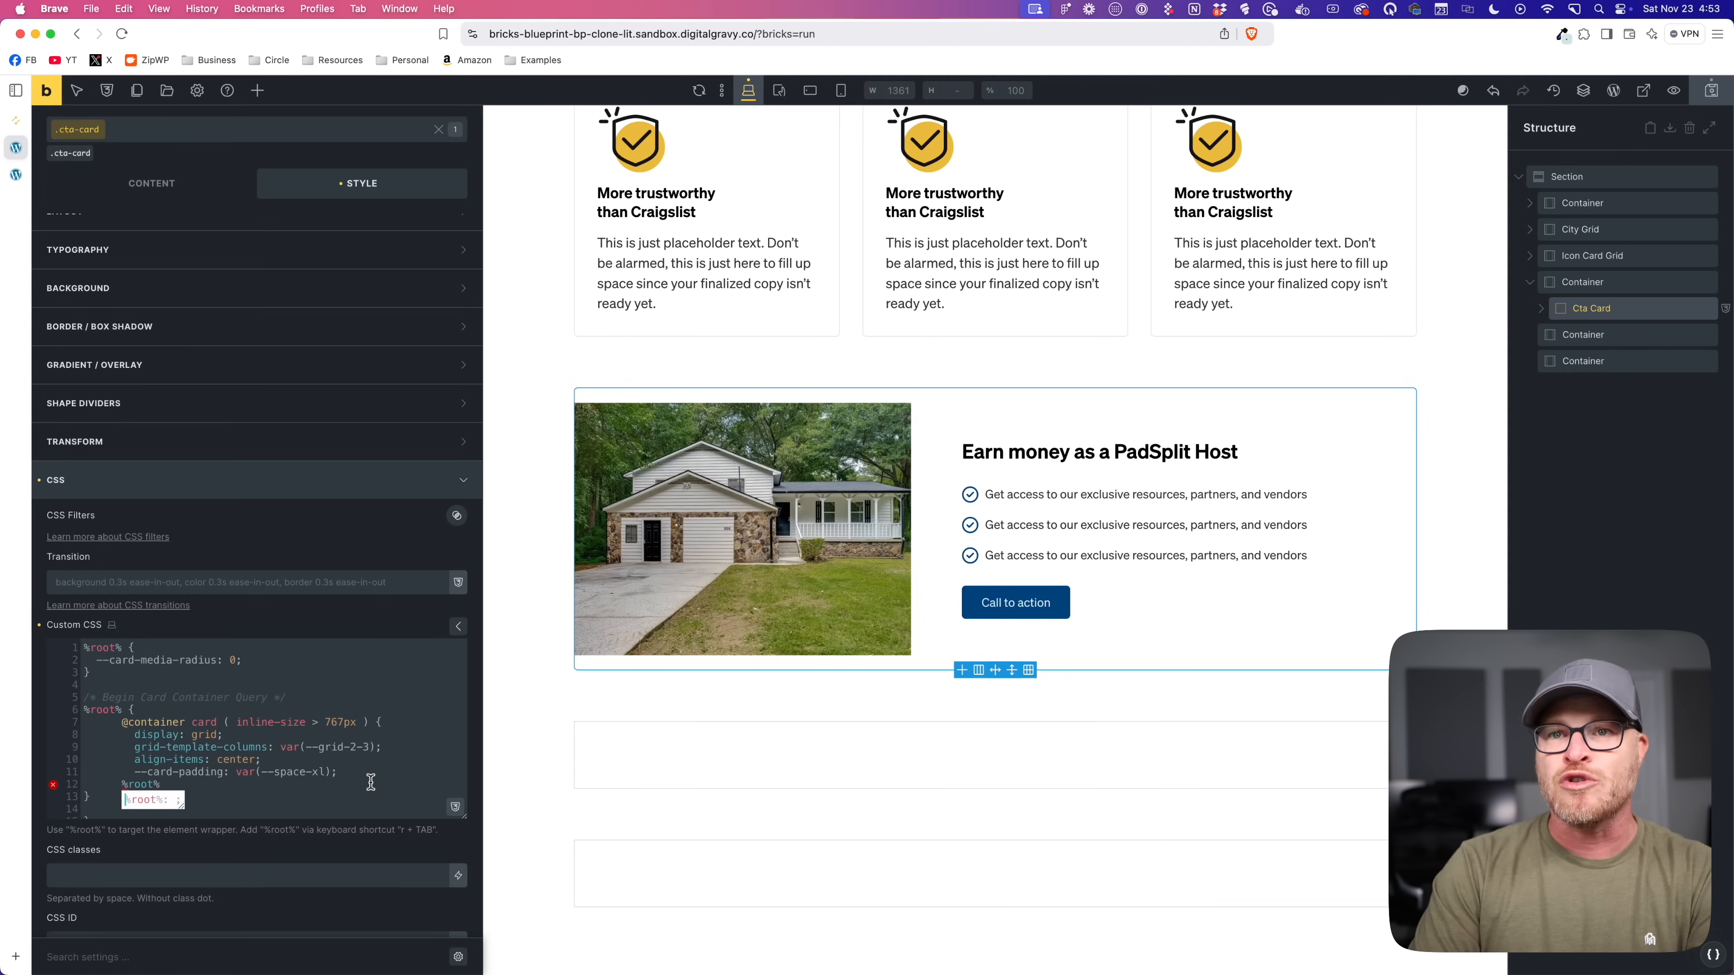
text(__media-wrapper )
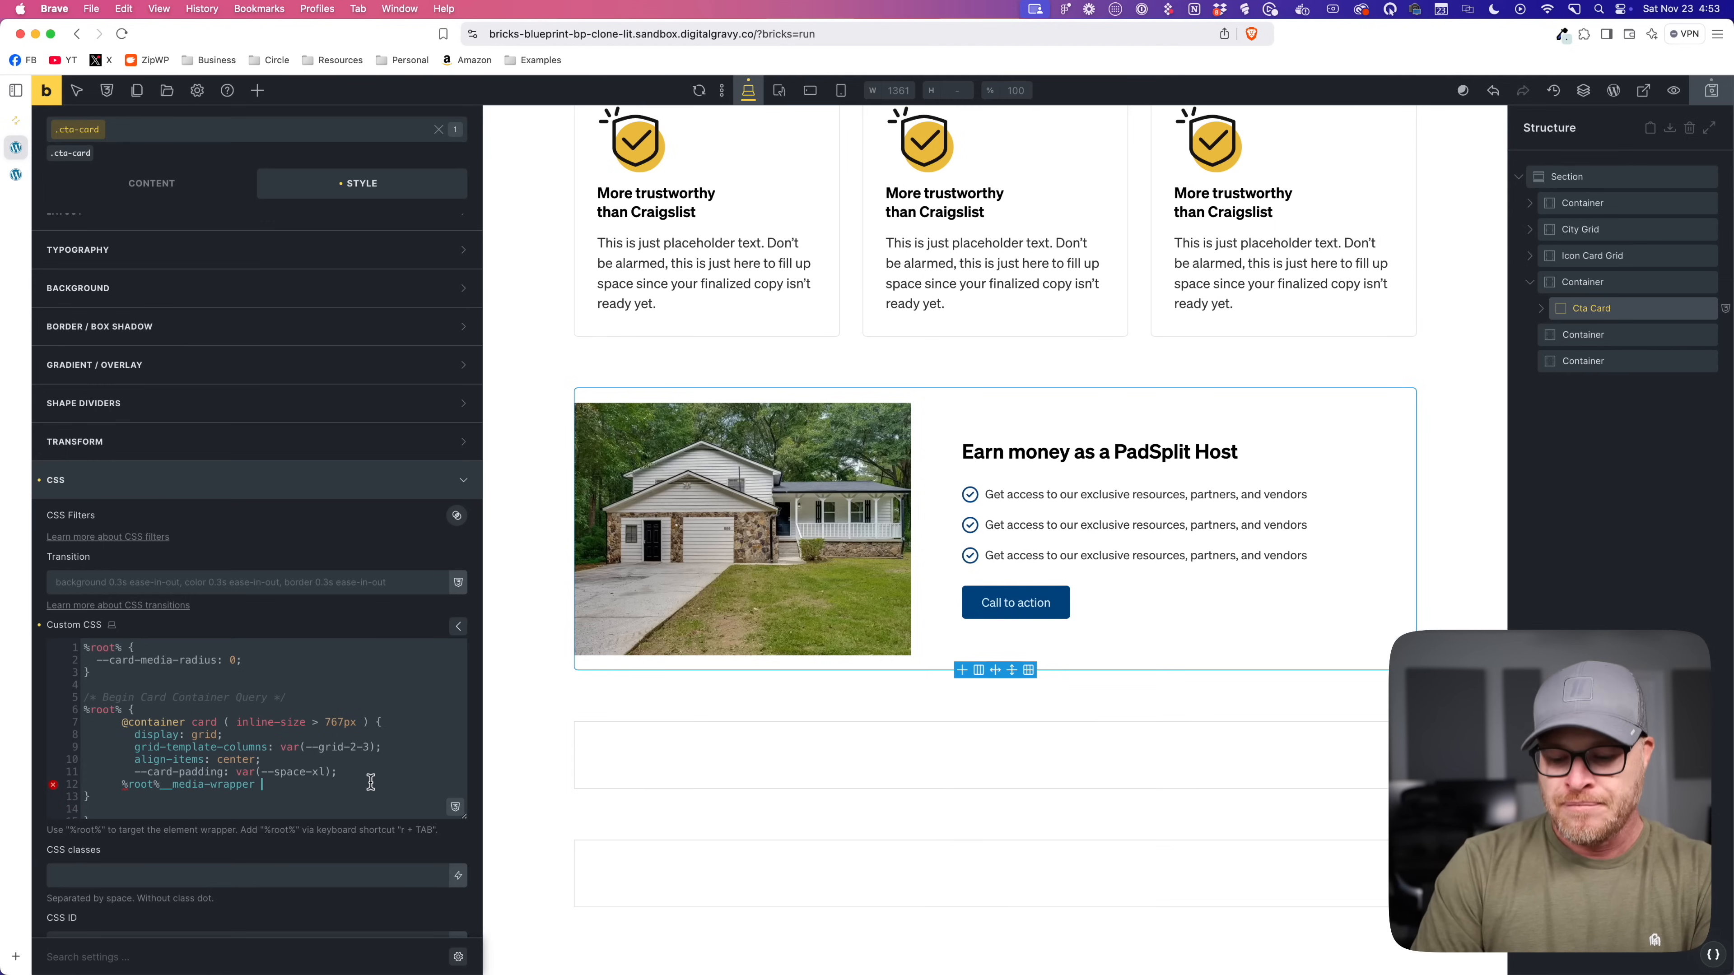
text({)
key(Return)
text(order: 1;)
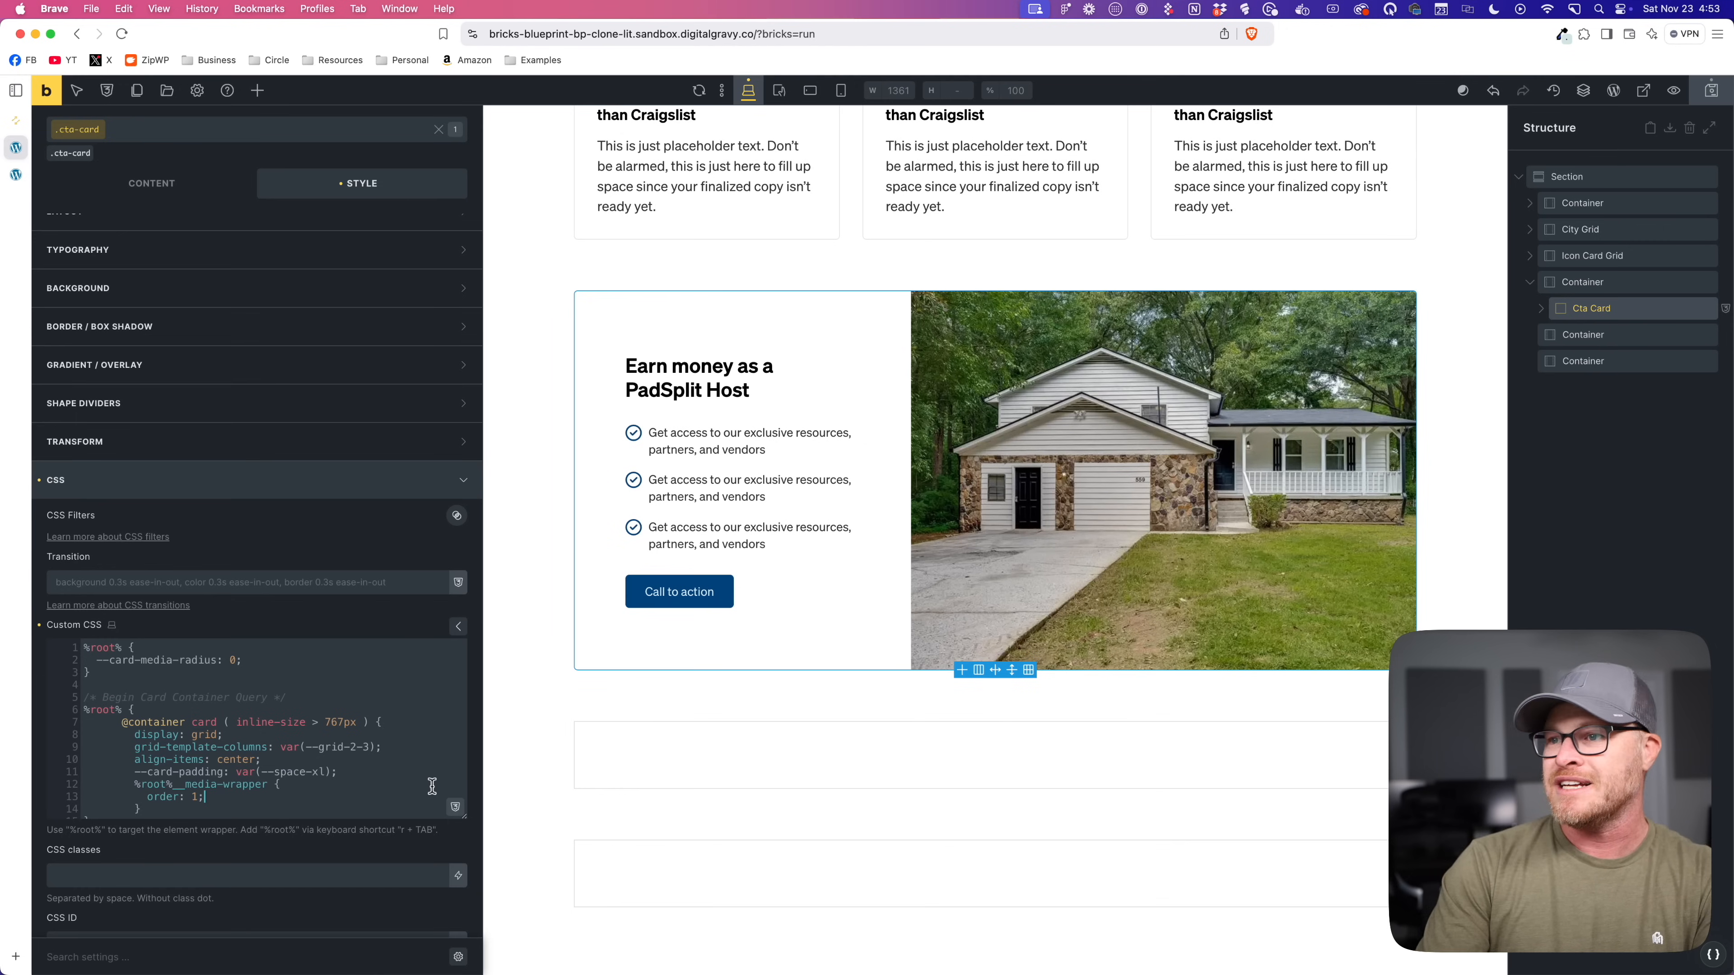
Step: Compare the card with PadSplit's original and set the container query's grid columns to var(--grid-3-2)
click(16, 121)
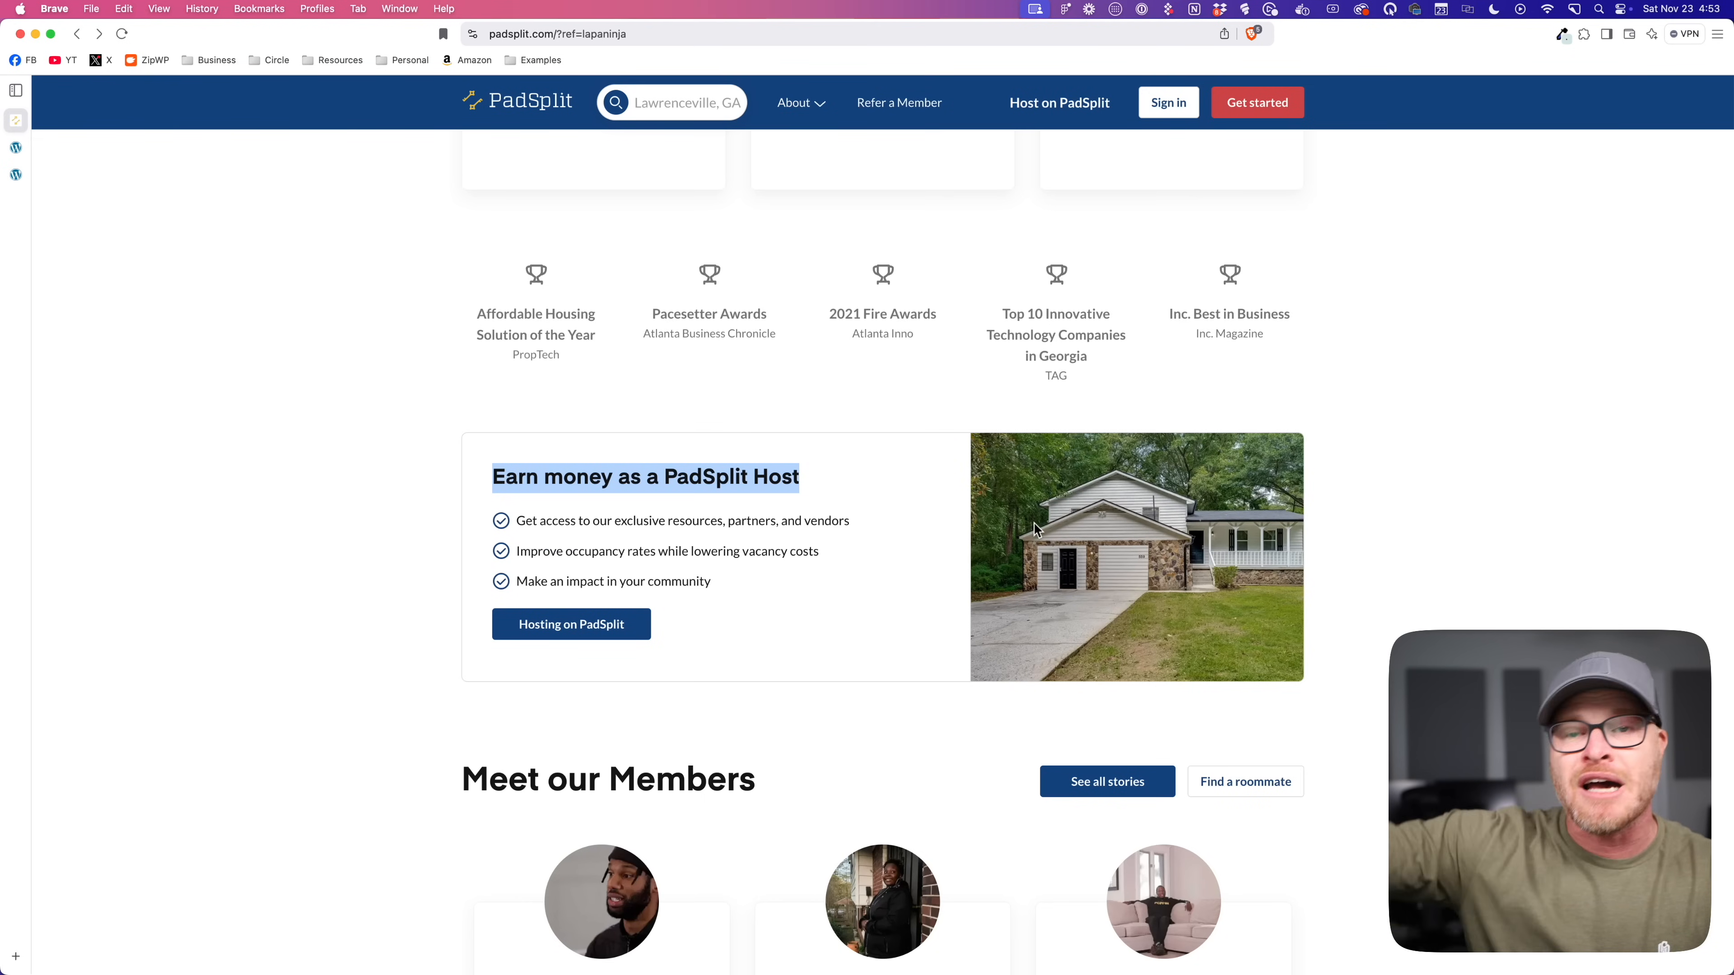
click(16, 148)
key(BackSpace)
text(3);)
key(Right)
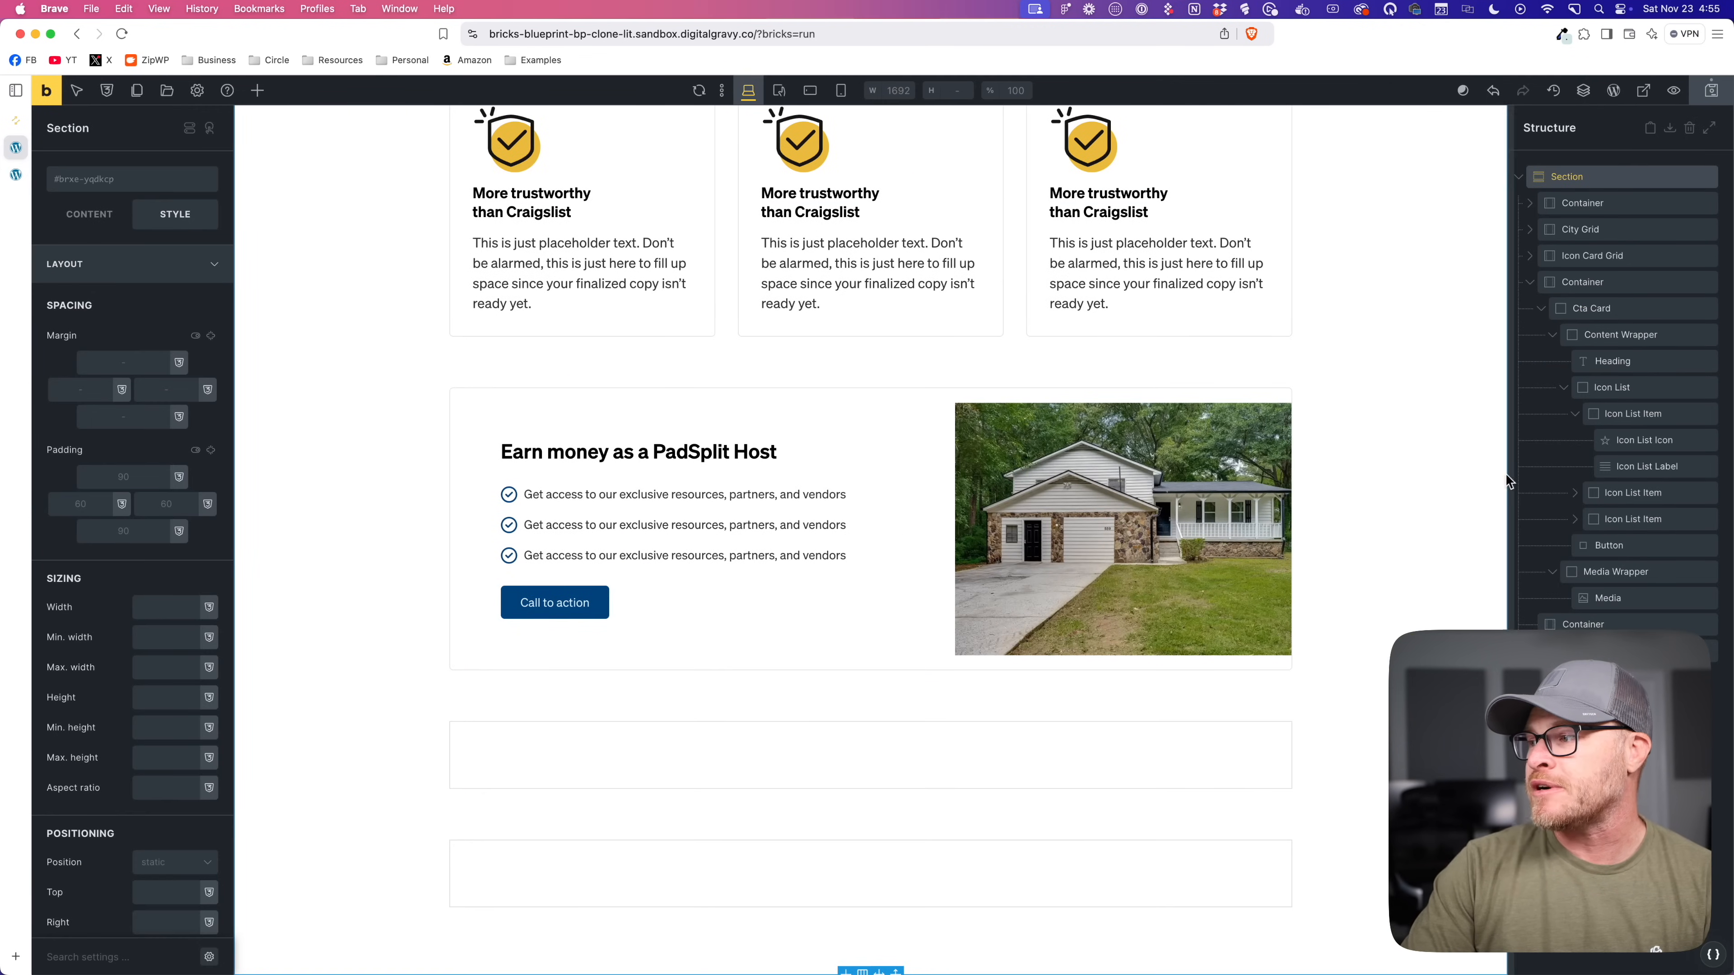
Step: Change align-items to stretch in the cta-card container query so the image column fills the card's height
click(1590, 572)
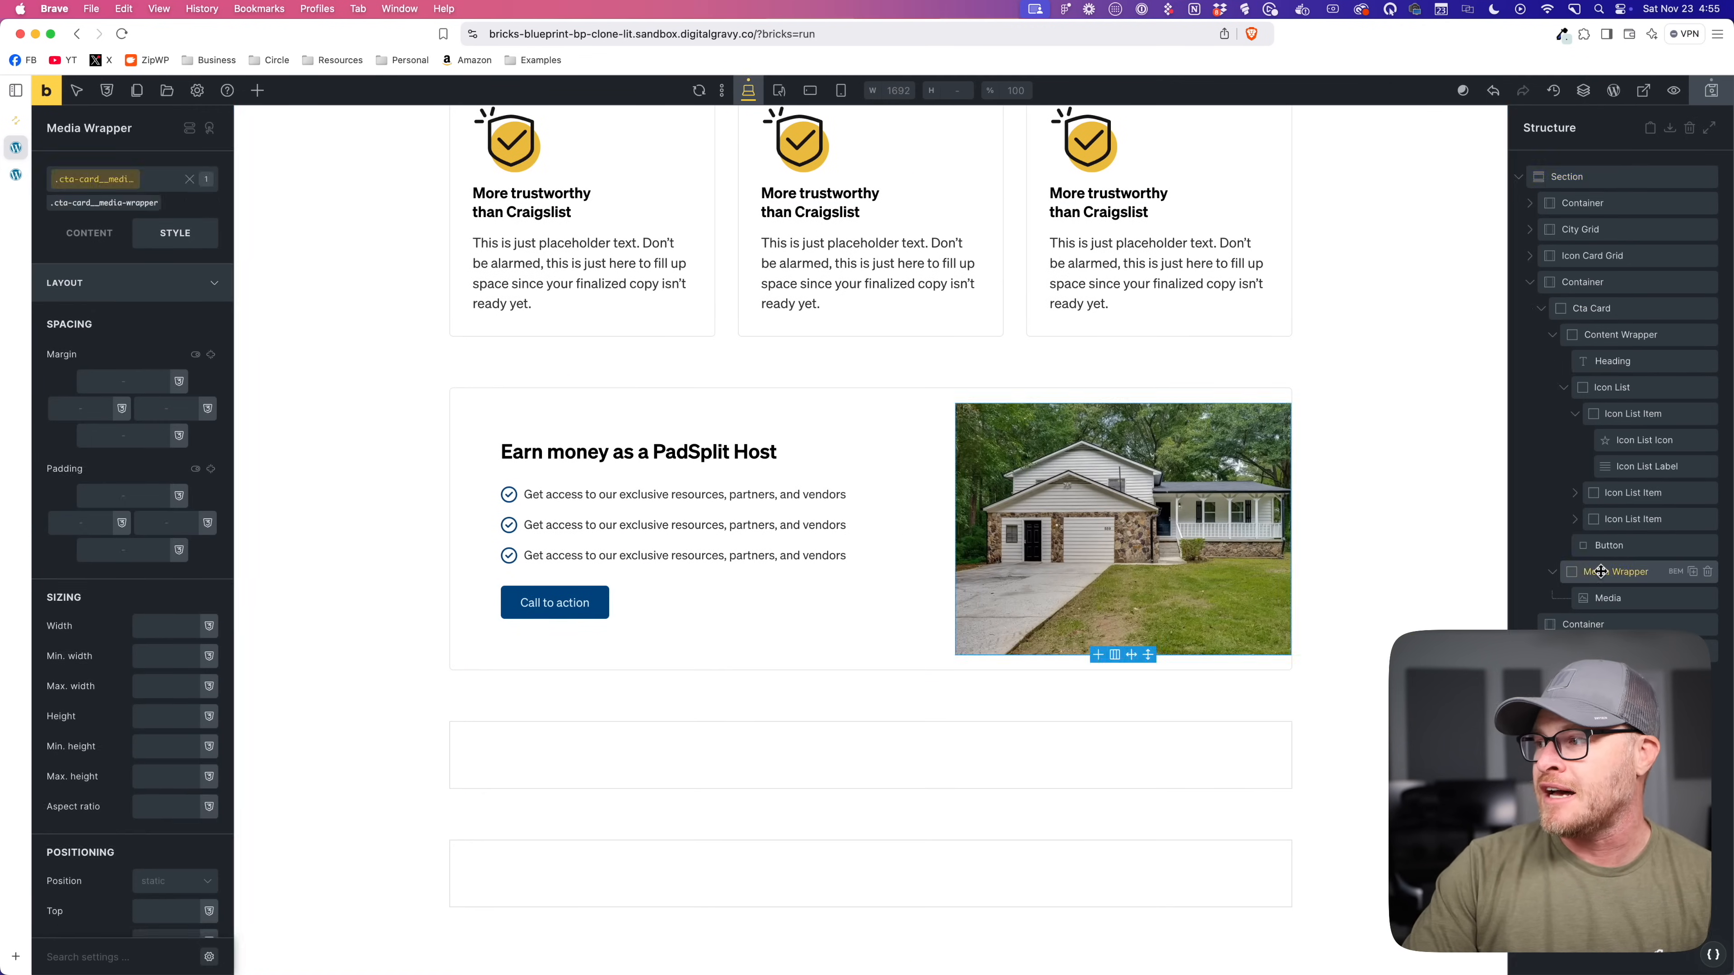
click(945, 400)
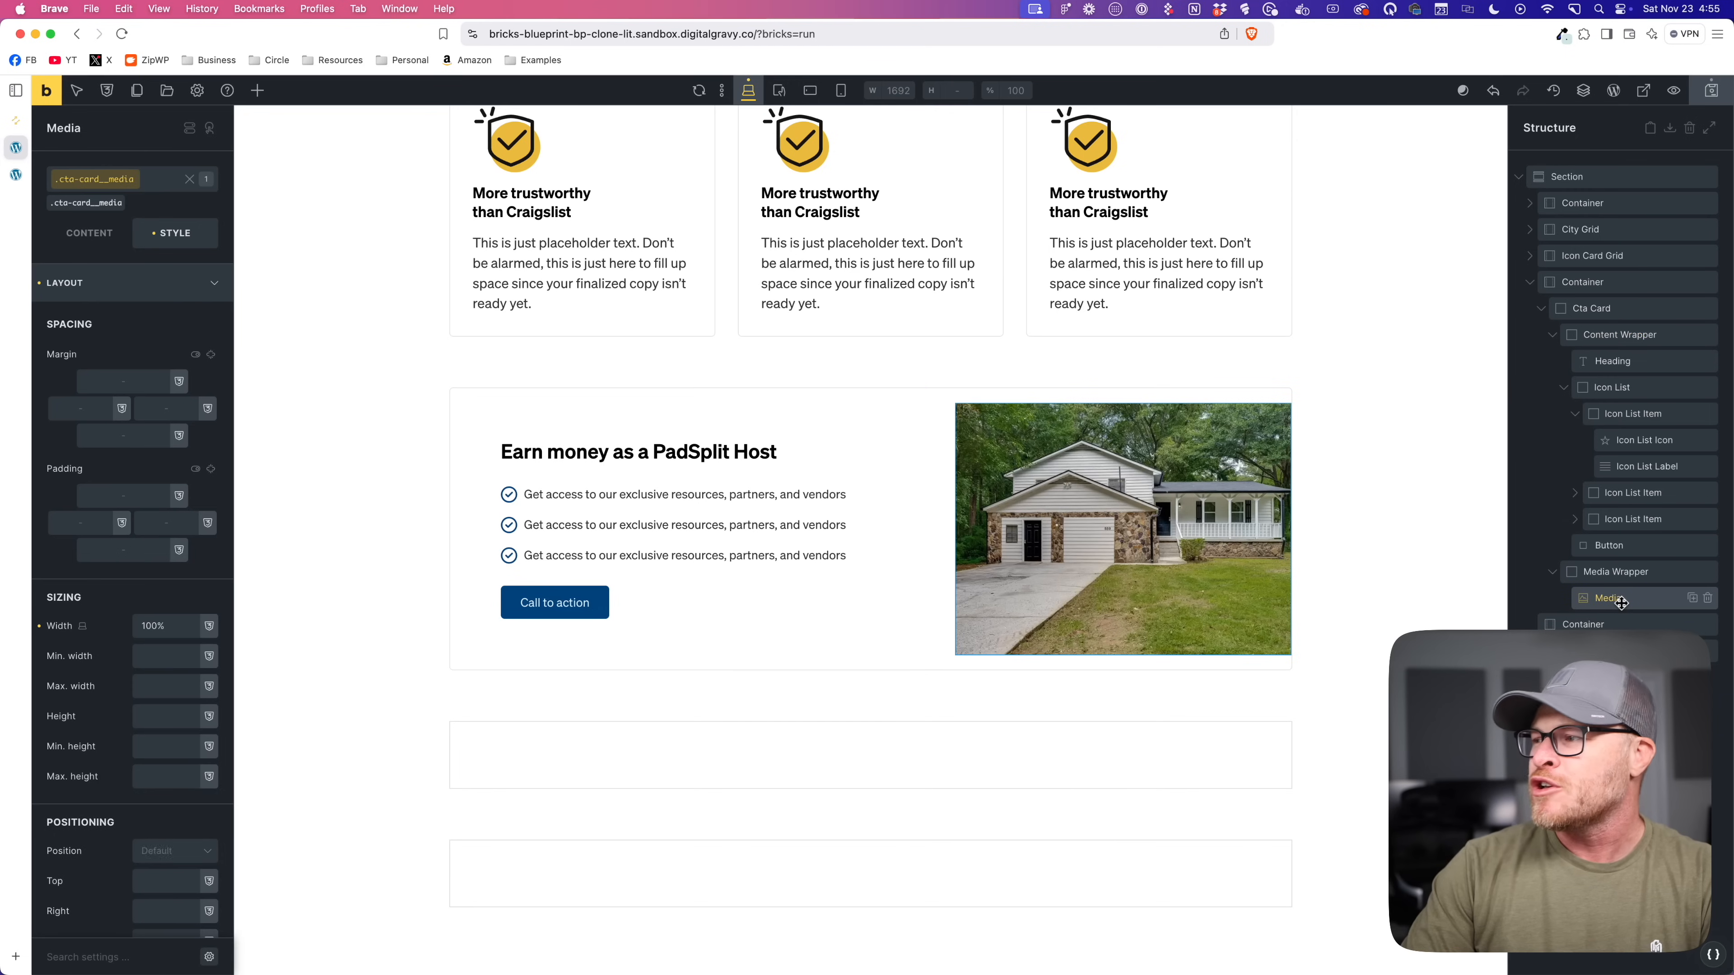
click(1591, 307)
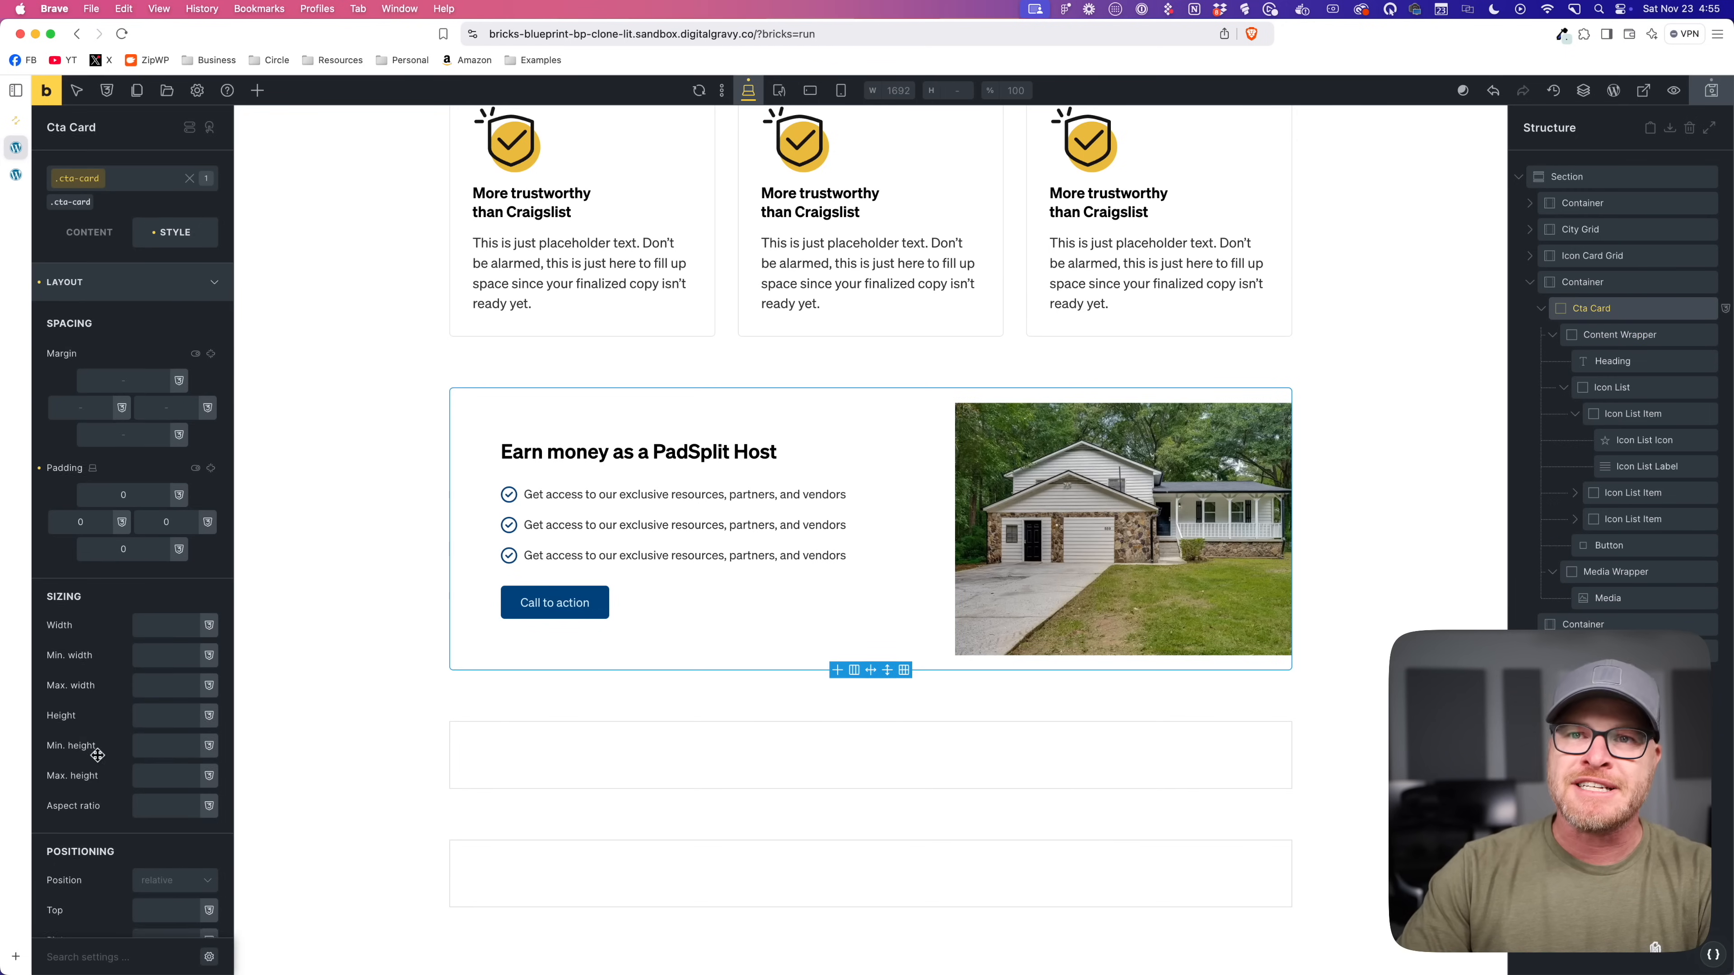
scroll(97, 751, down, 15)
click(104, 863)
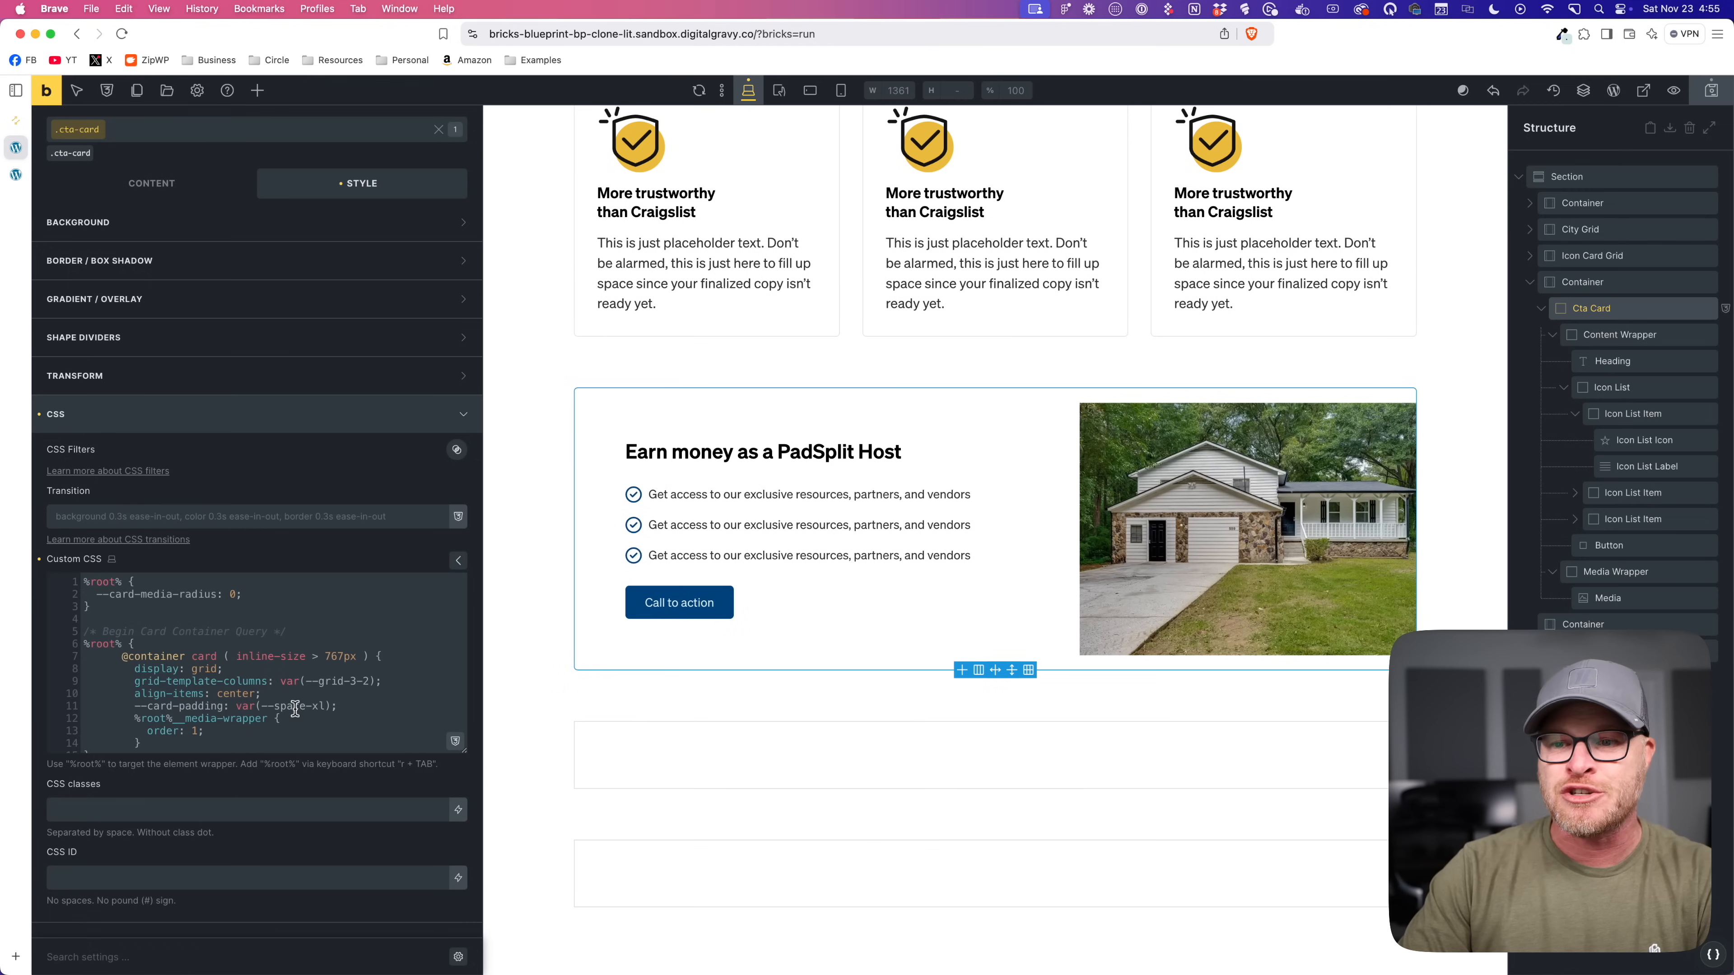
double_click(239, 693)
text(startch)
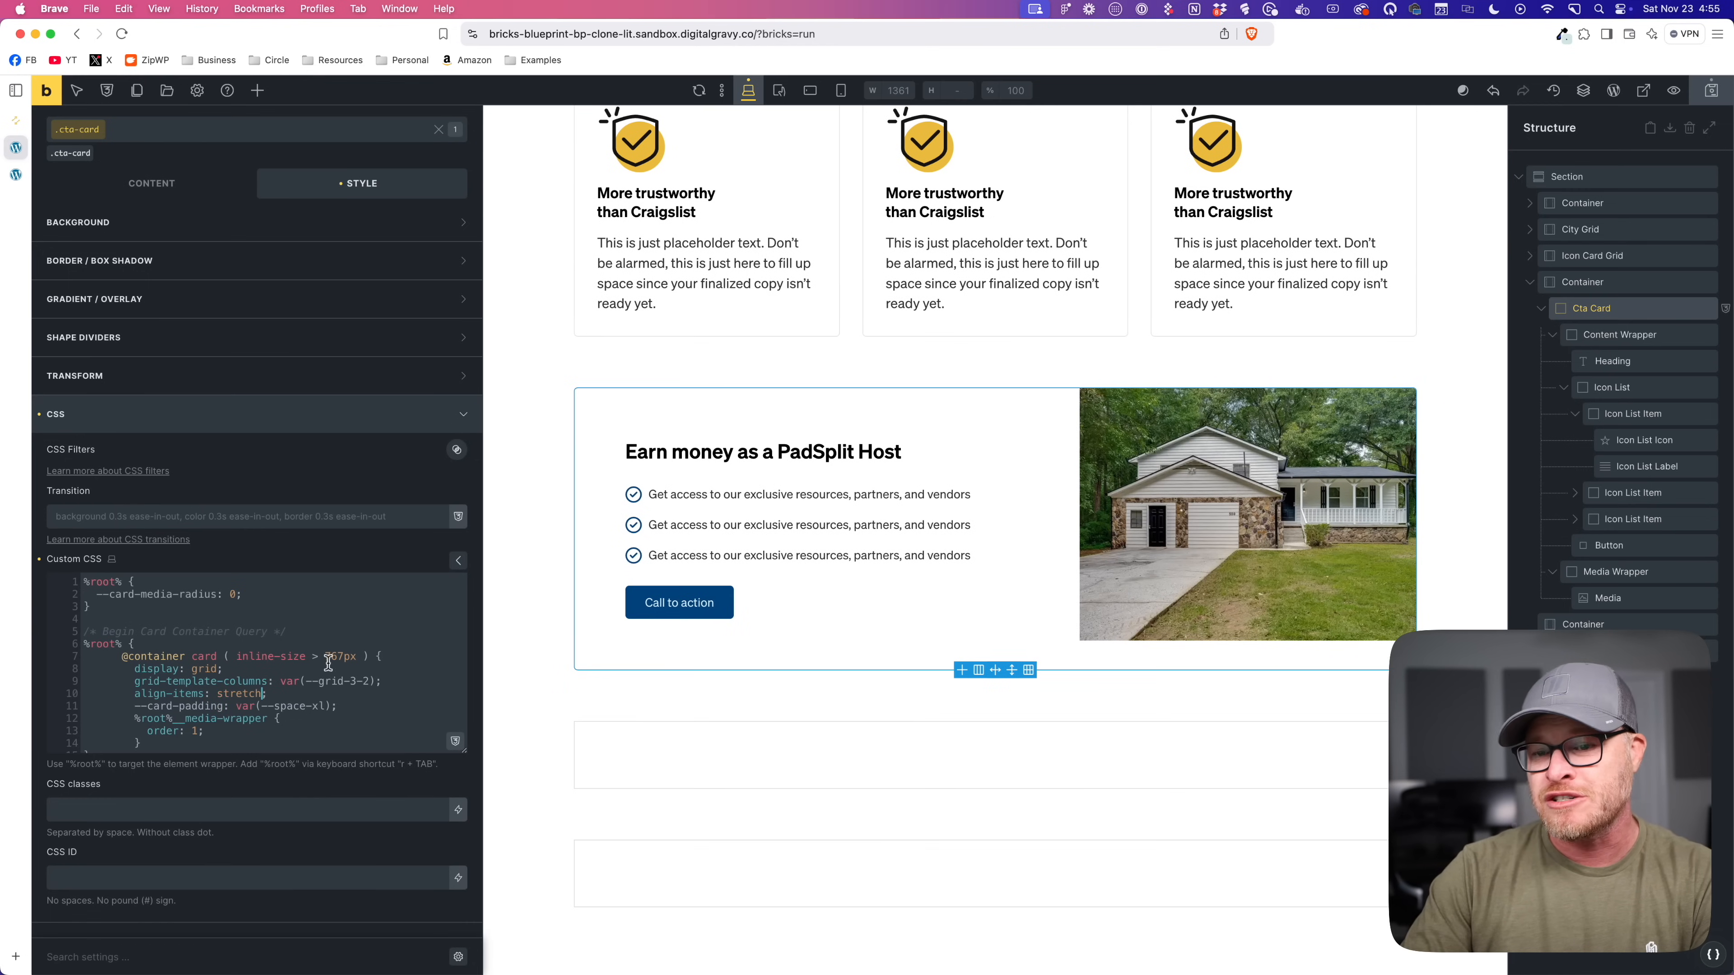
Step: Set the cta-card media image's height to 100% and check the card on the front-end preview
click(1154, 631)
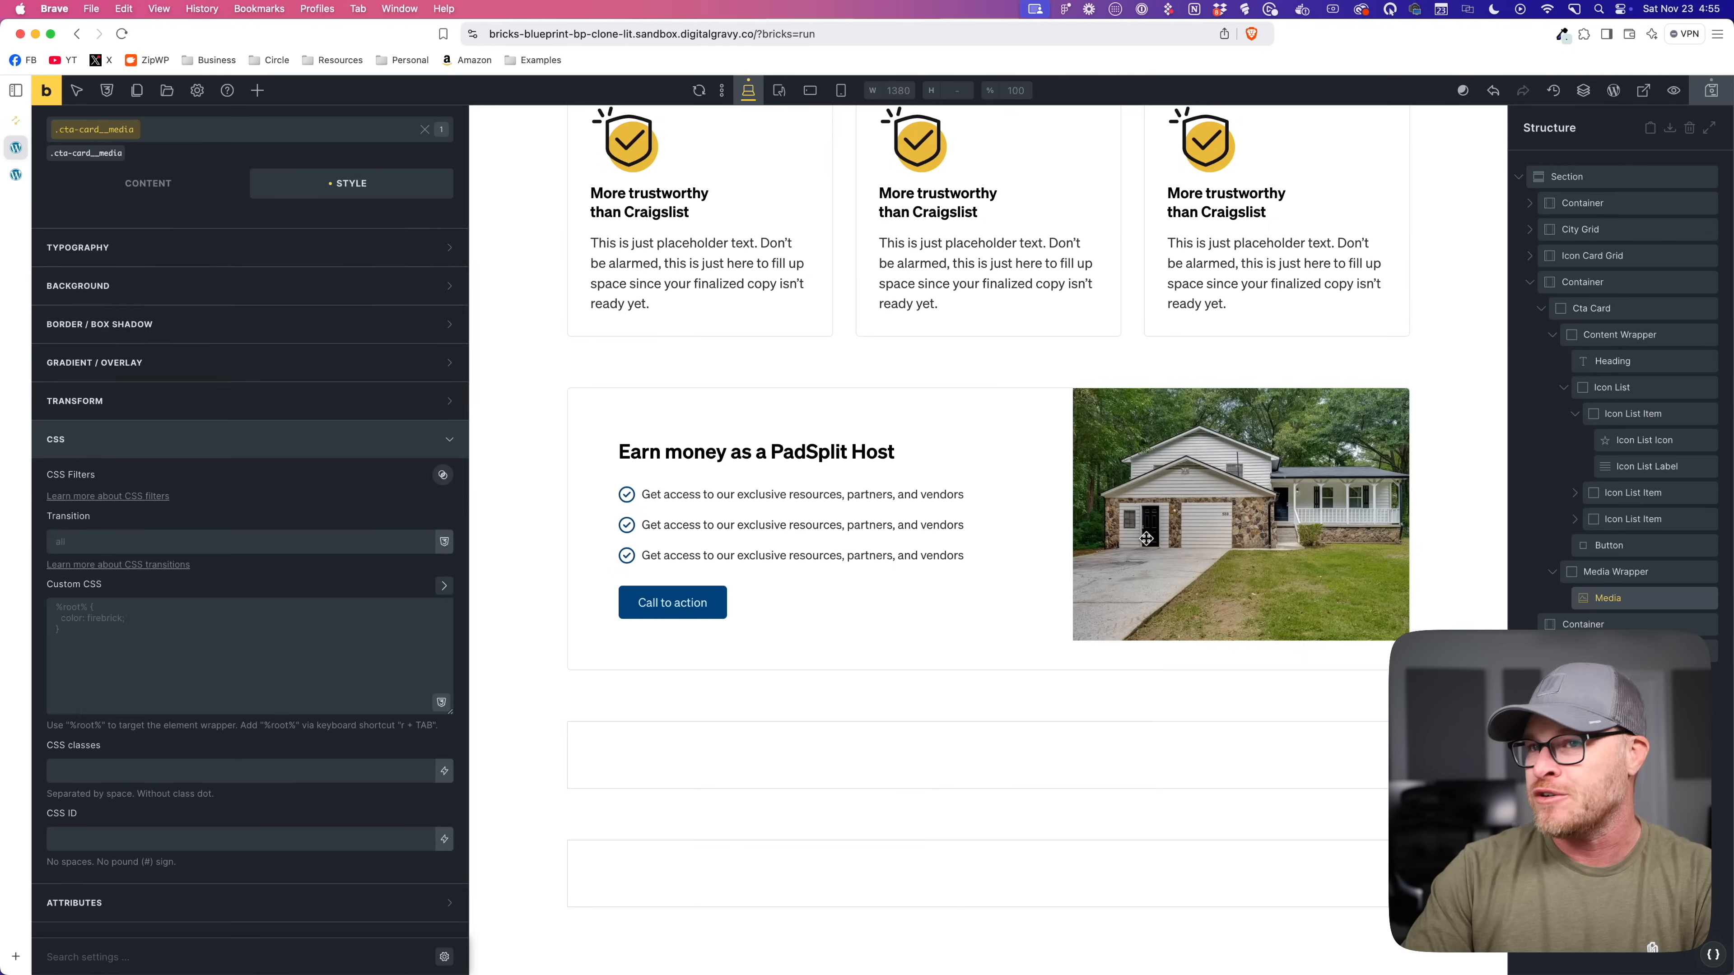
scroll(136, 253, up, 3)
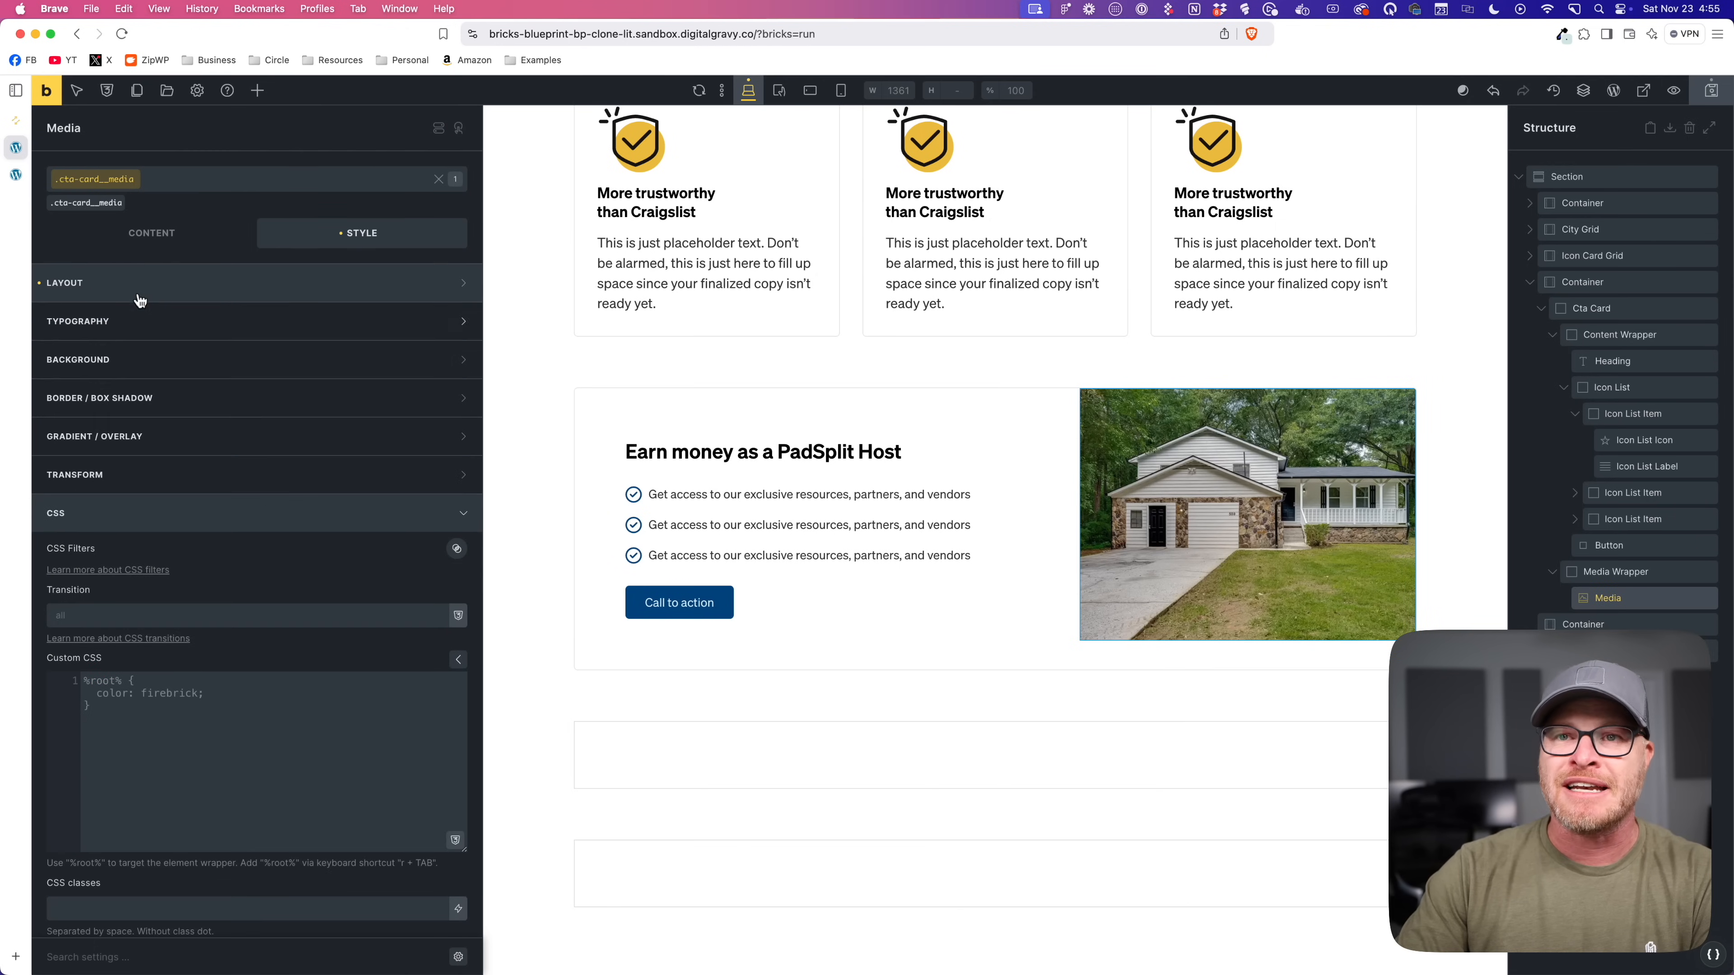
click(140, 290)
click(153, 717)
text(100%)
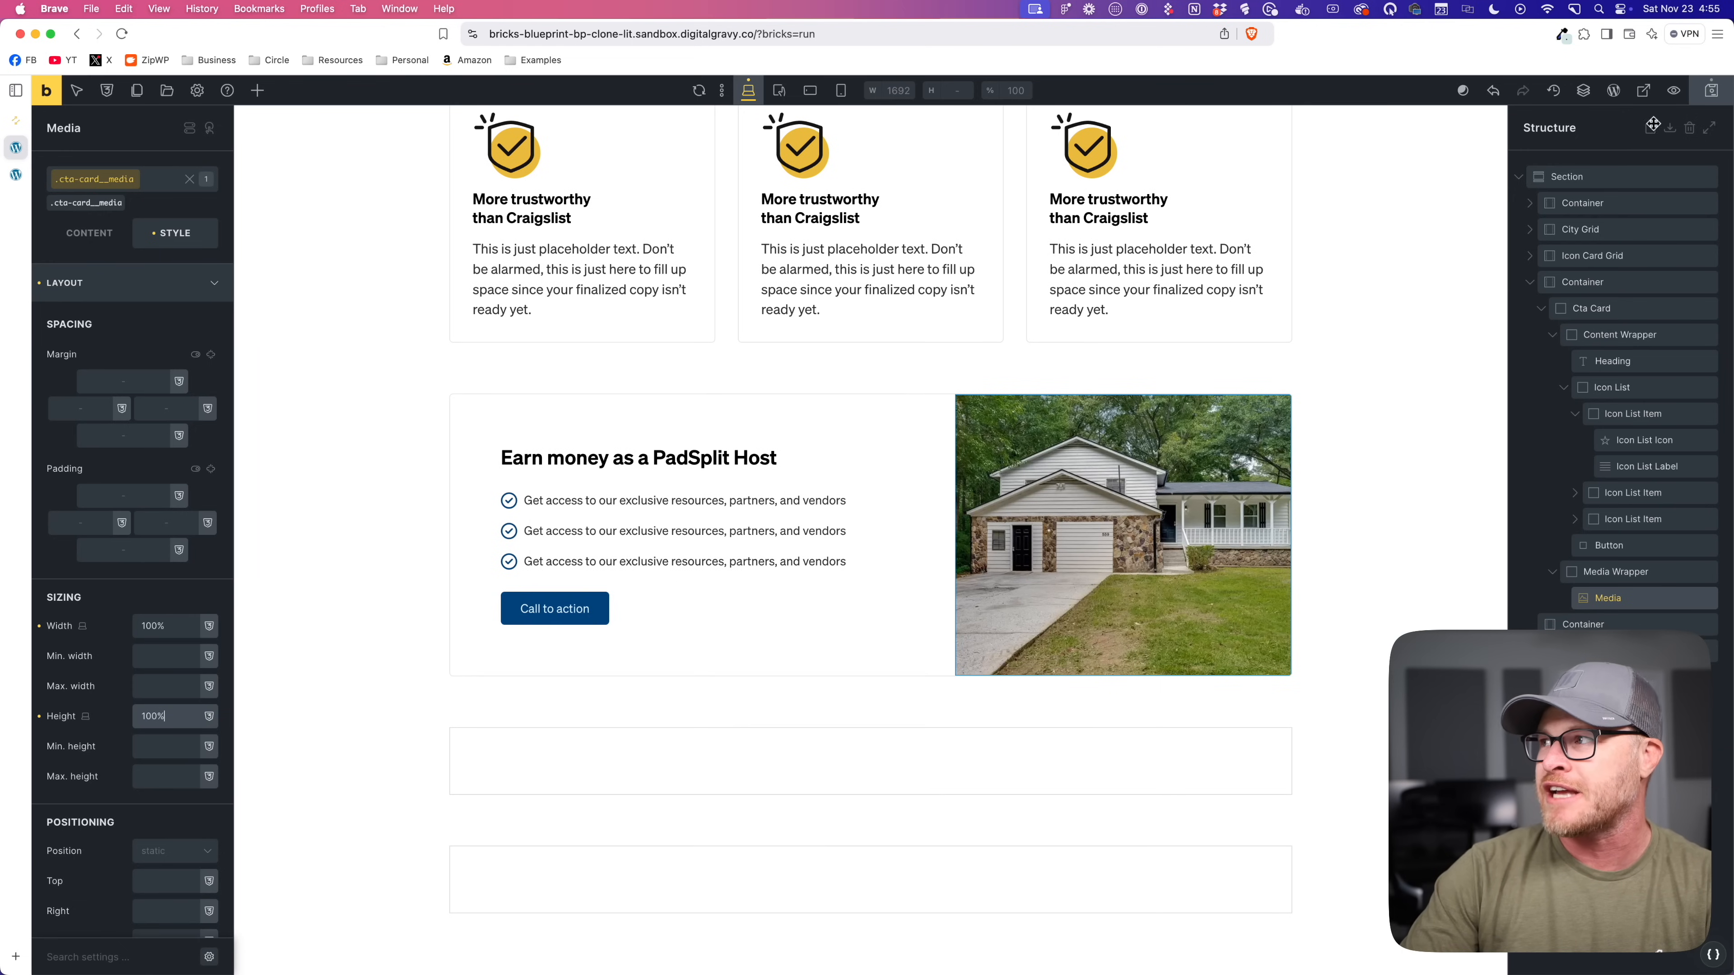
click(16, 175)
click(1709, 509)
scroll(1217, 493, down, 5)
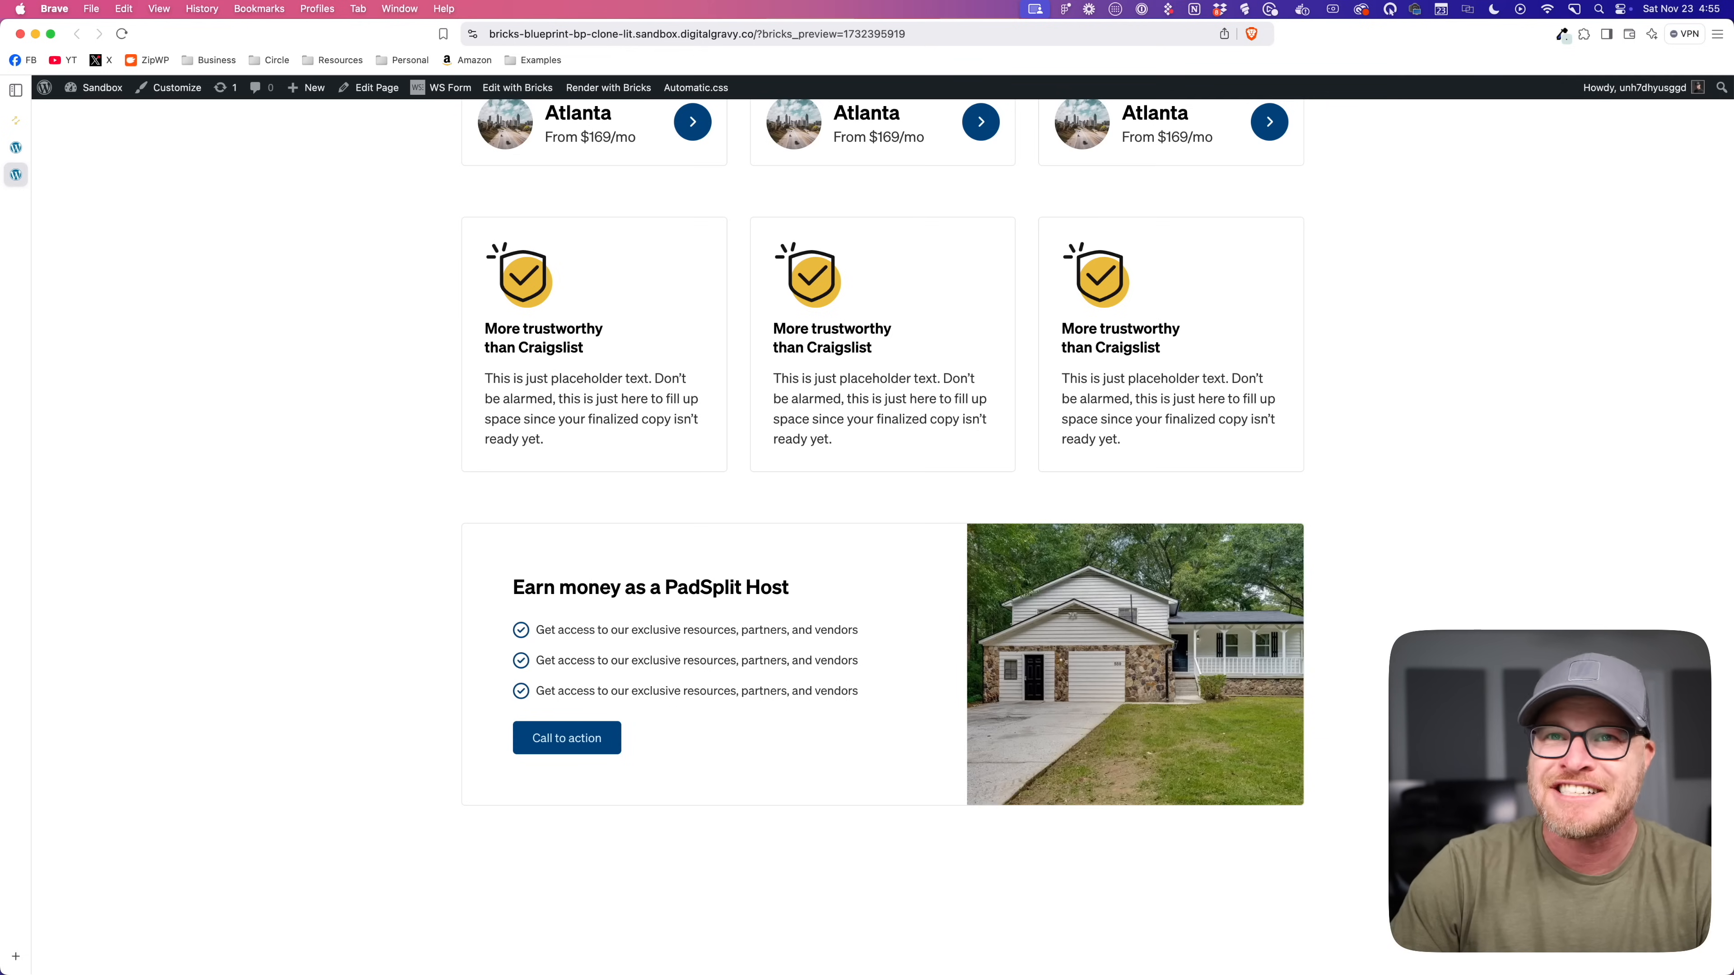
Step: Apply Automatic.css's two-column auto grid to the empty container directly below the CTA card
click(15, 147)
click(720, 779)
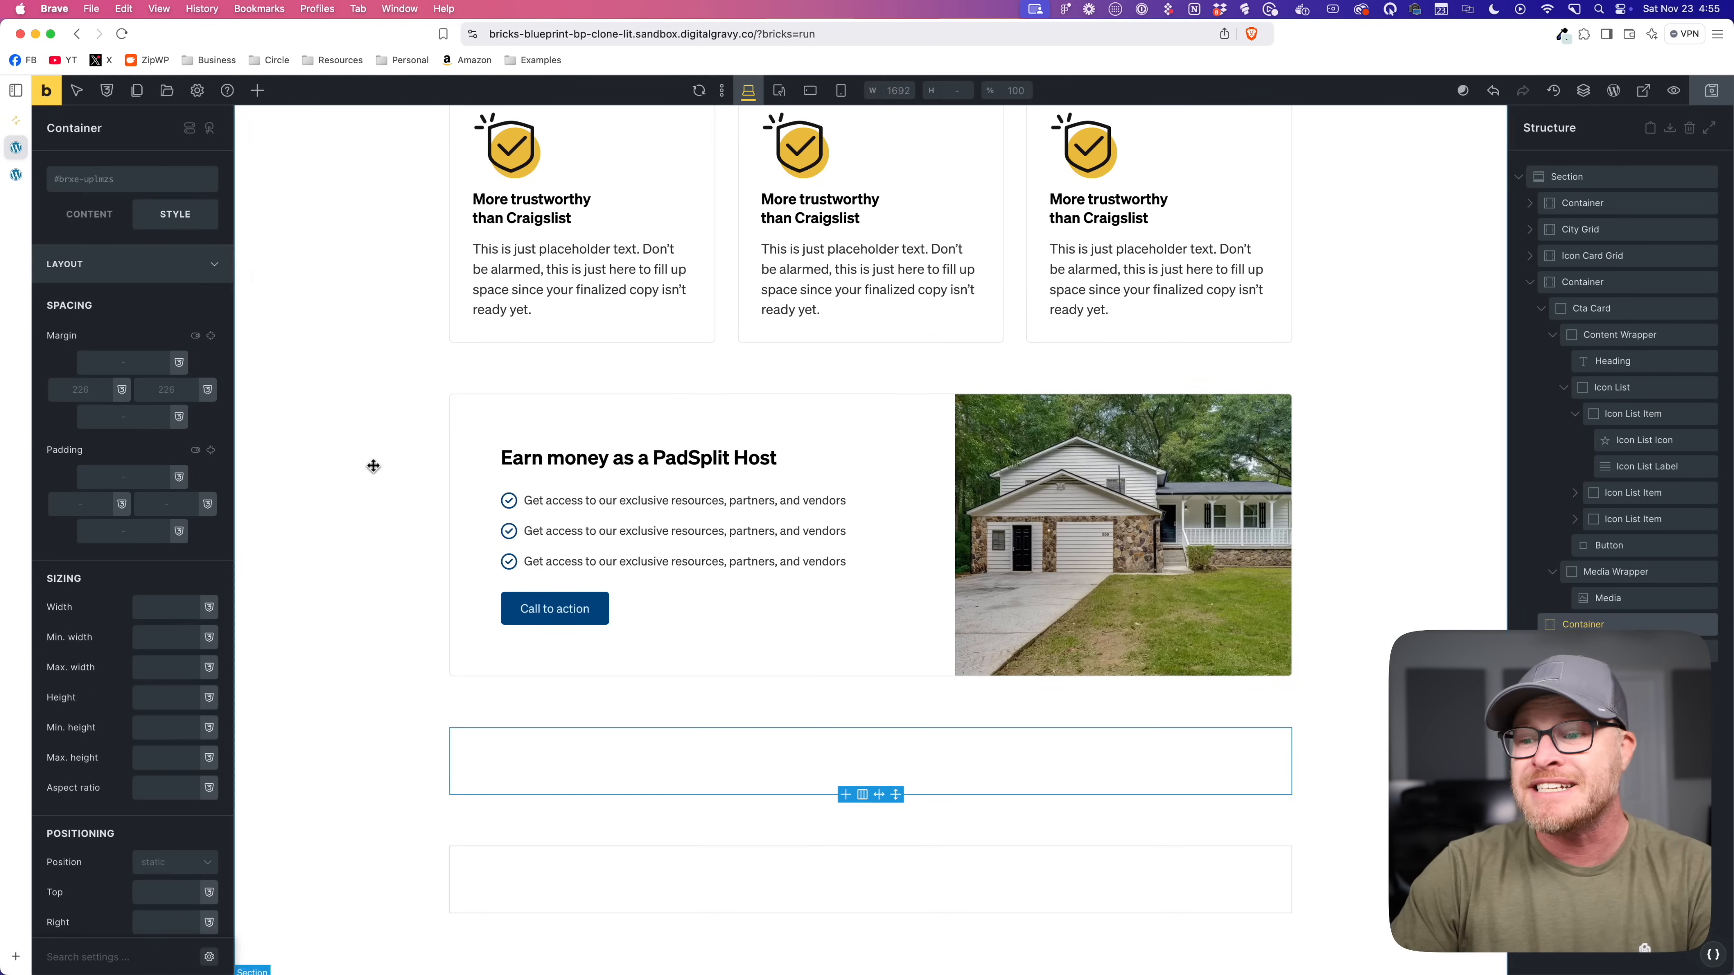
click(93, 178)
text(gri)
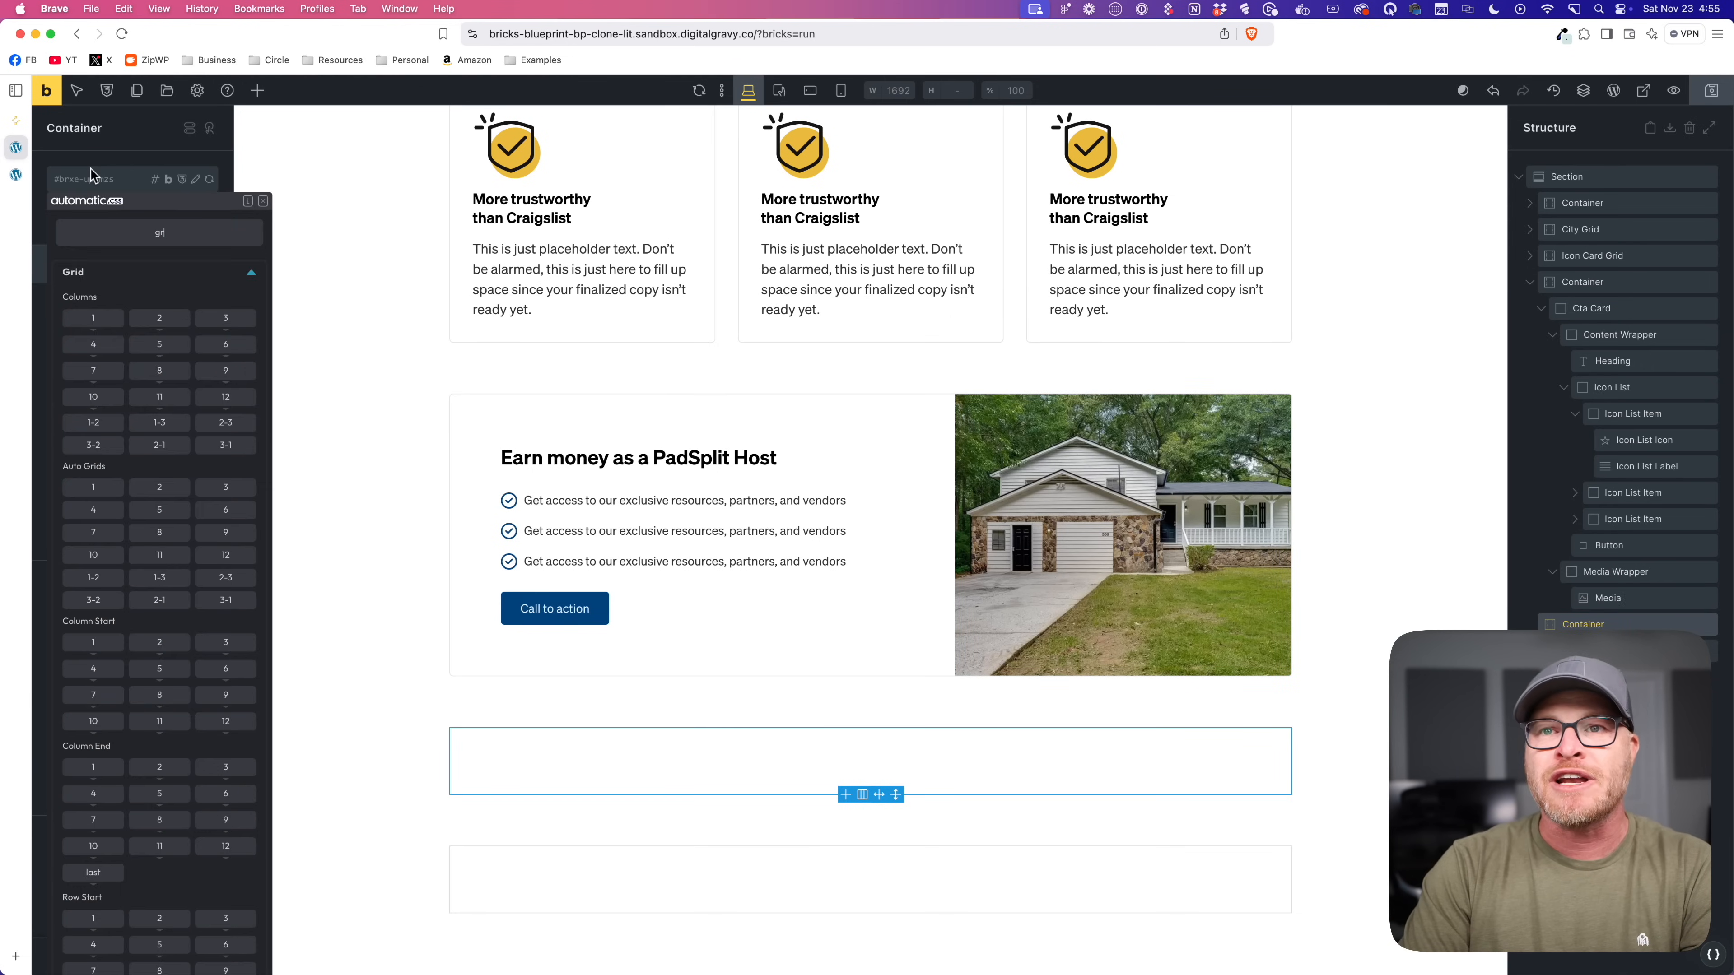
text(d--2)
key(cmd+a)
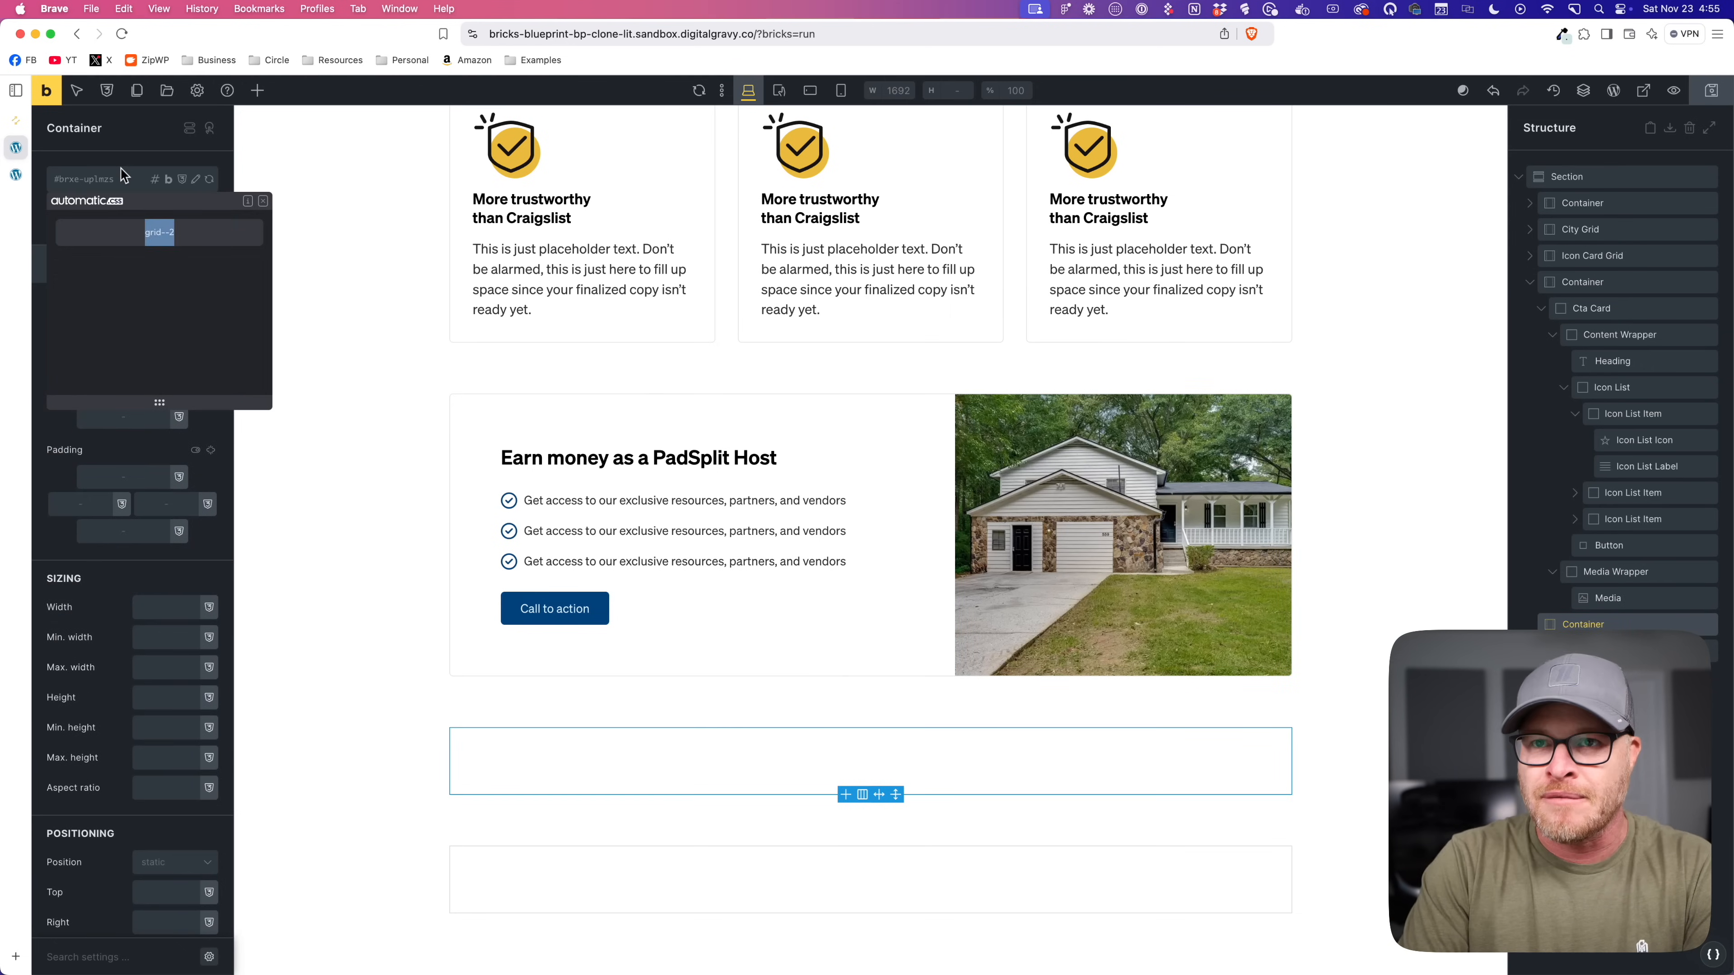
text(grid)
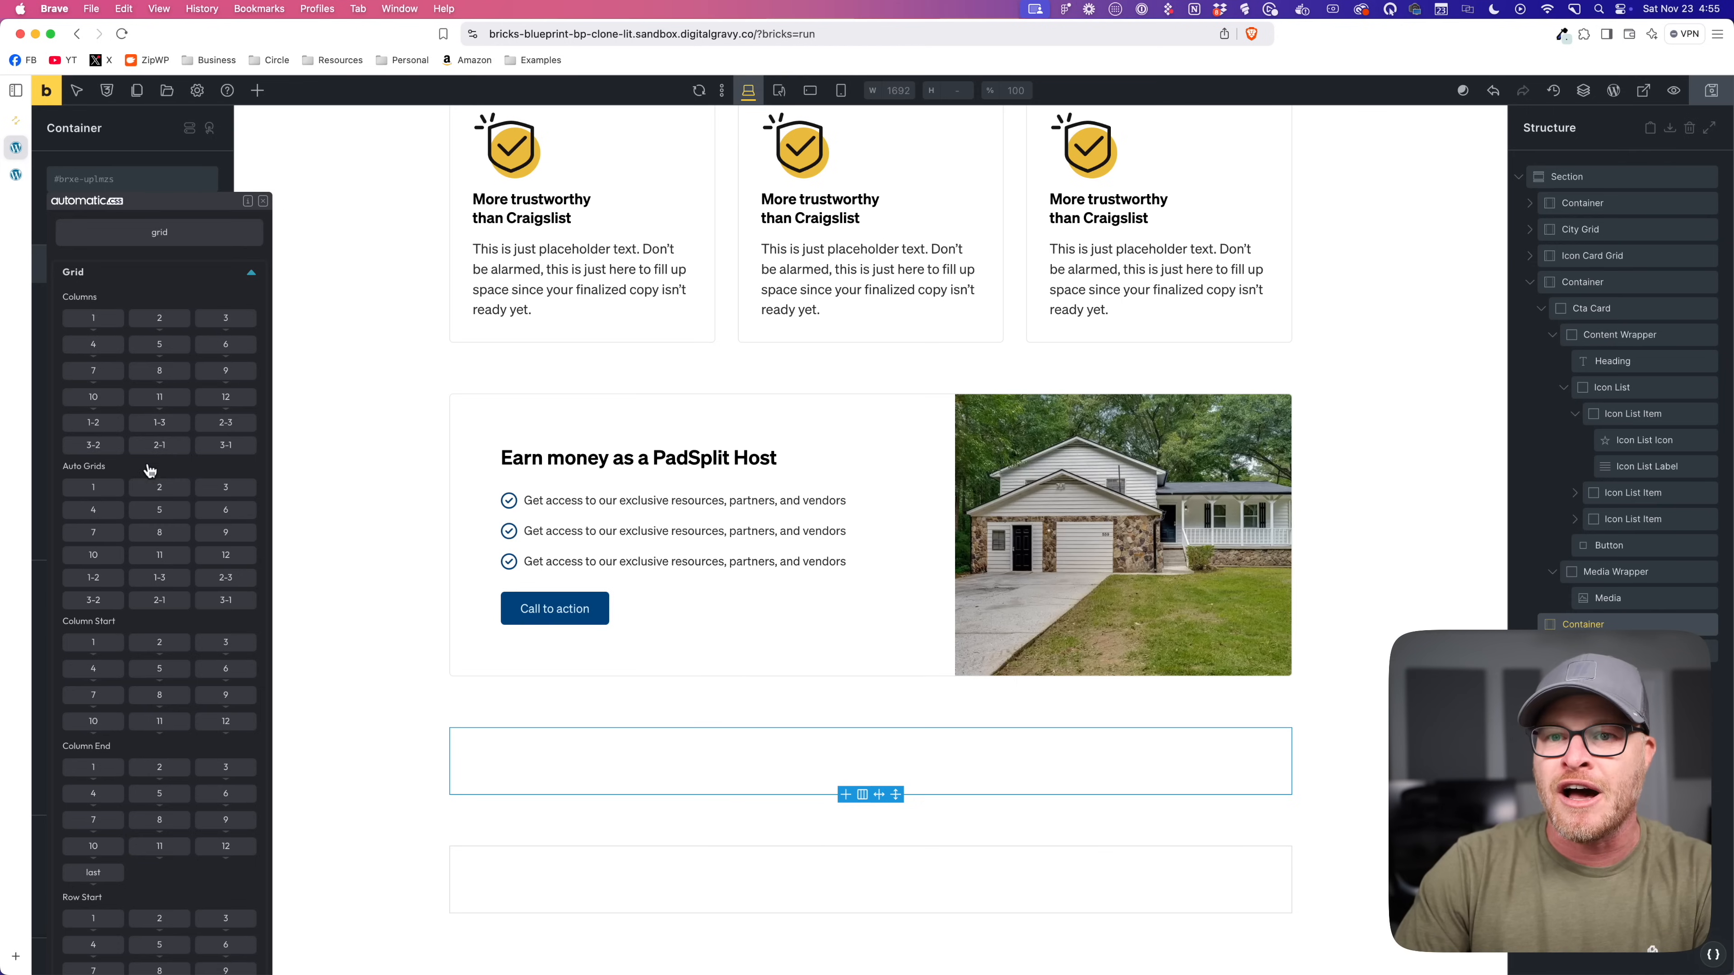
click(144, 486)
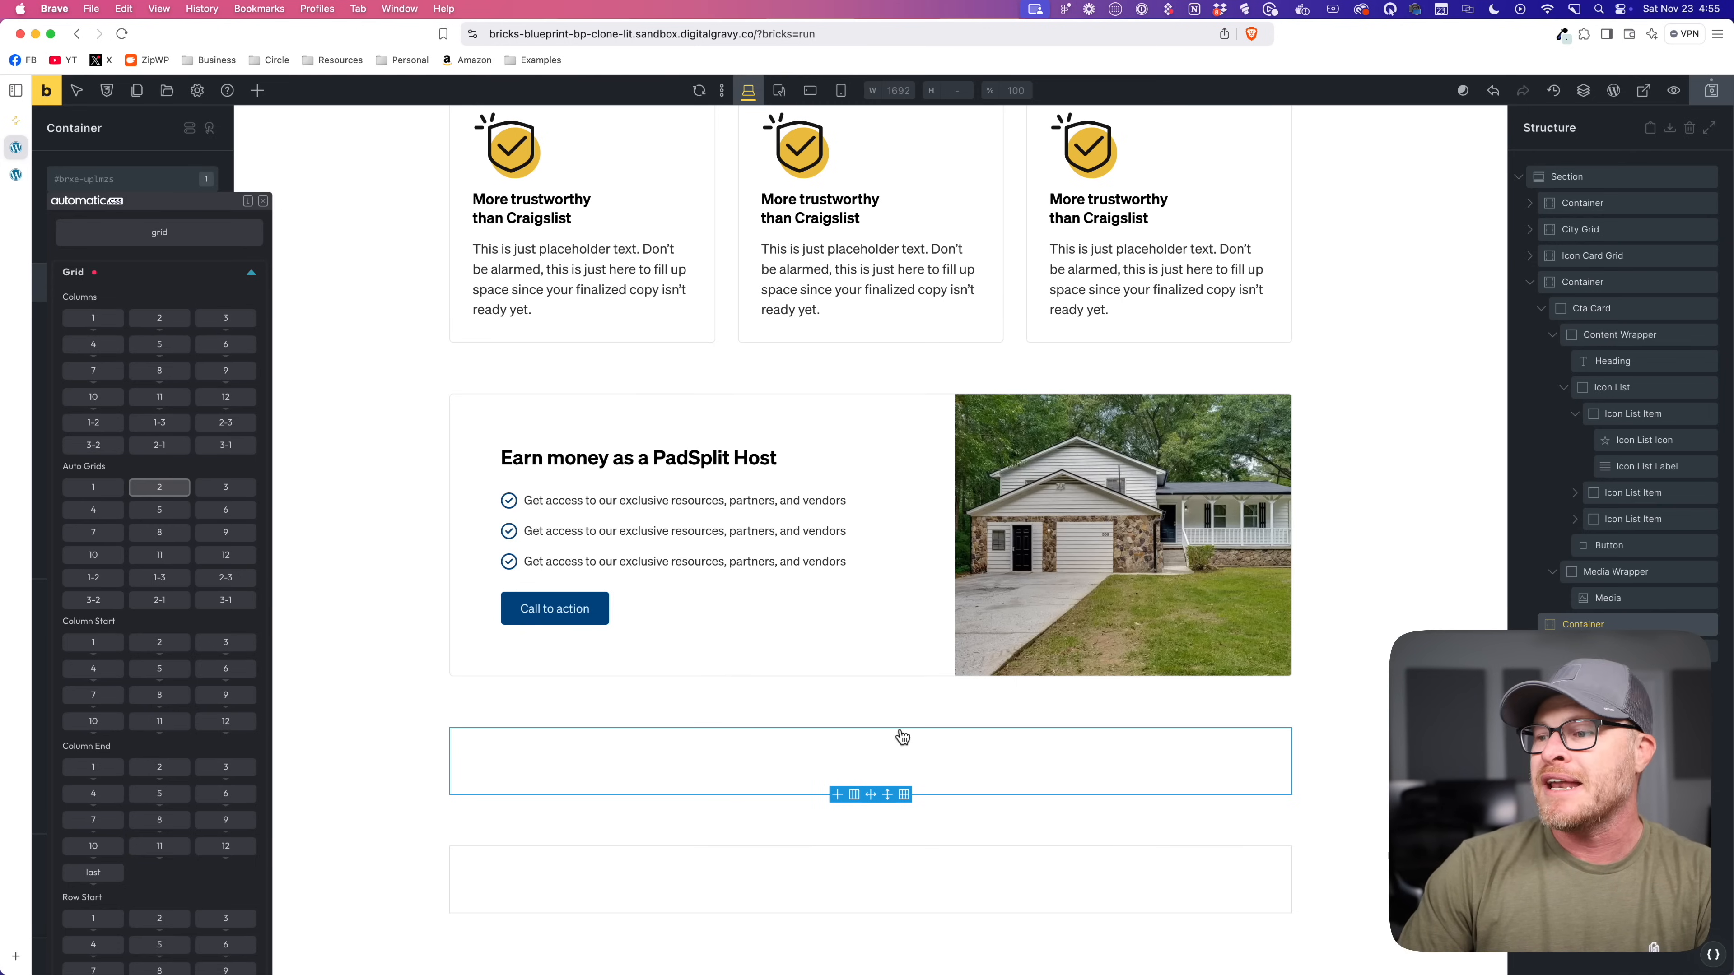
Step: Add two blocks to the new auto grid container
click(898, 757)
click(258, 90)
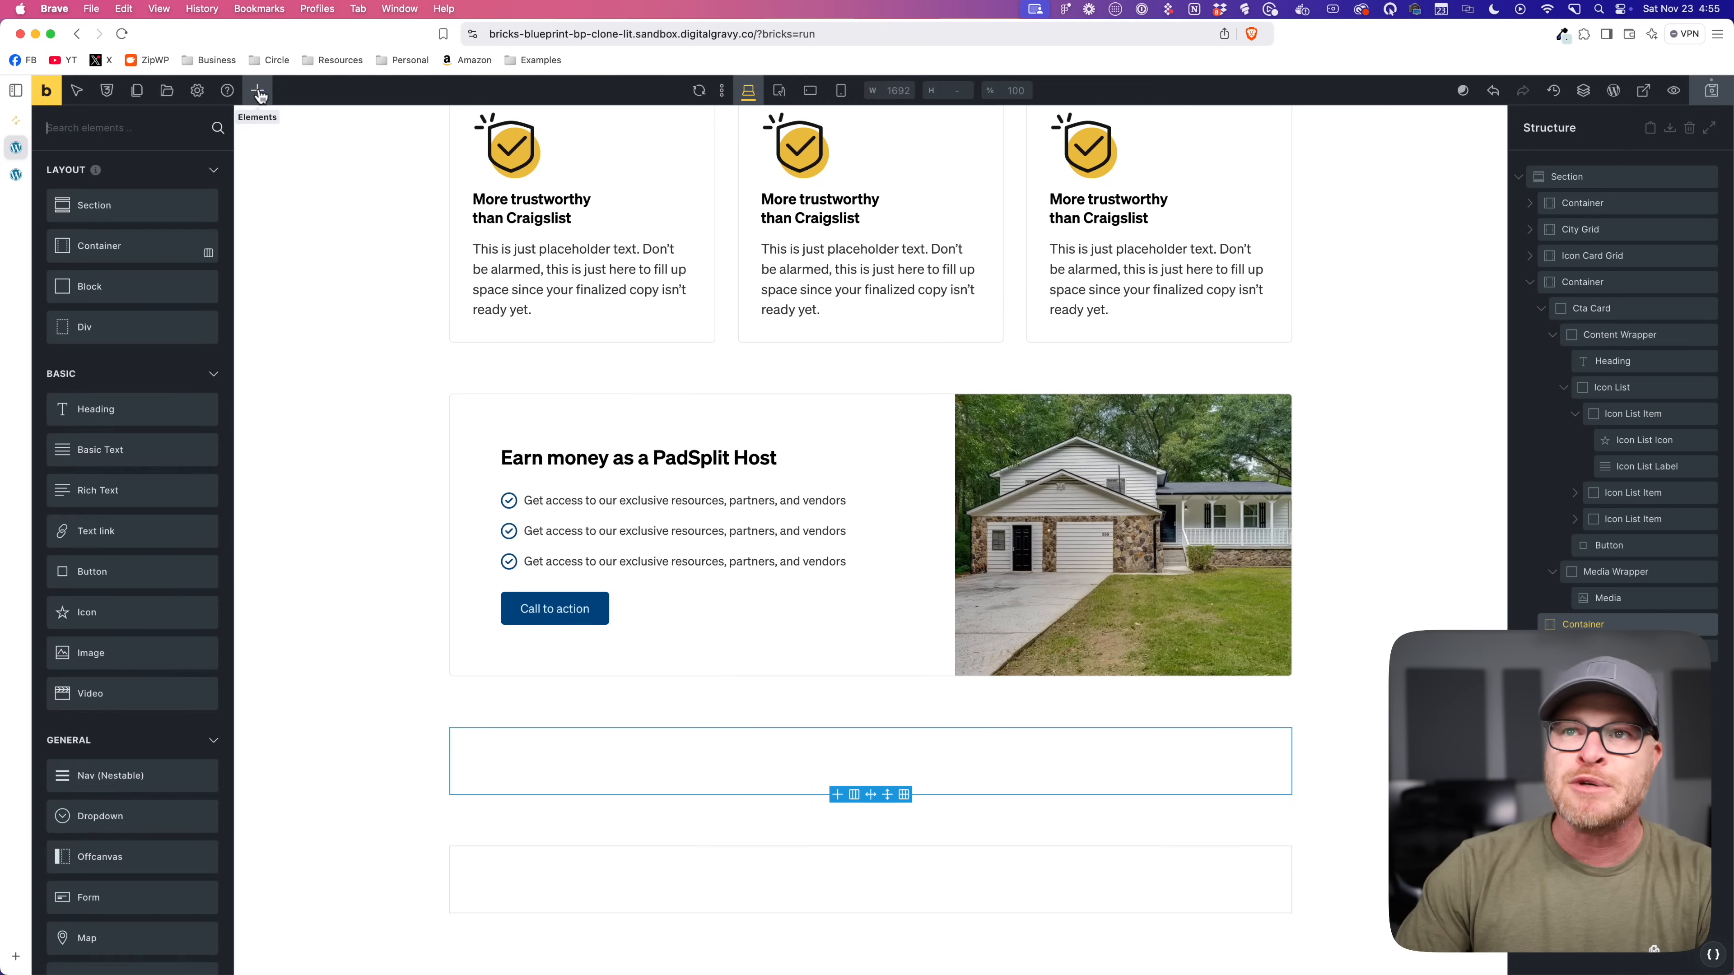
text(block)
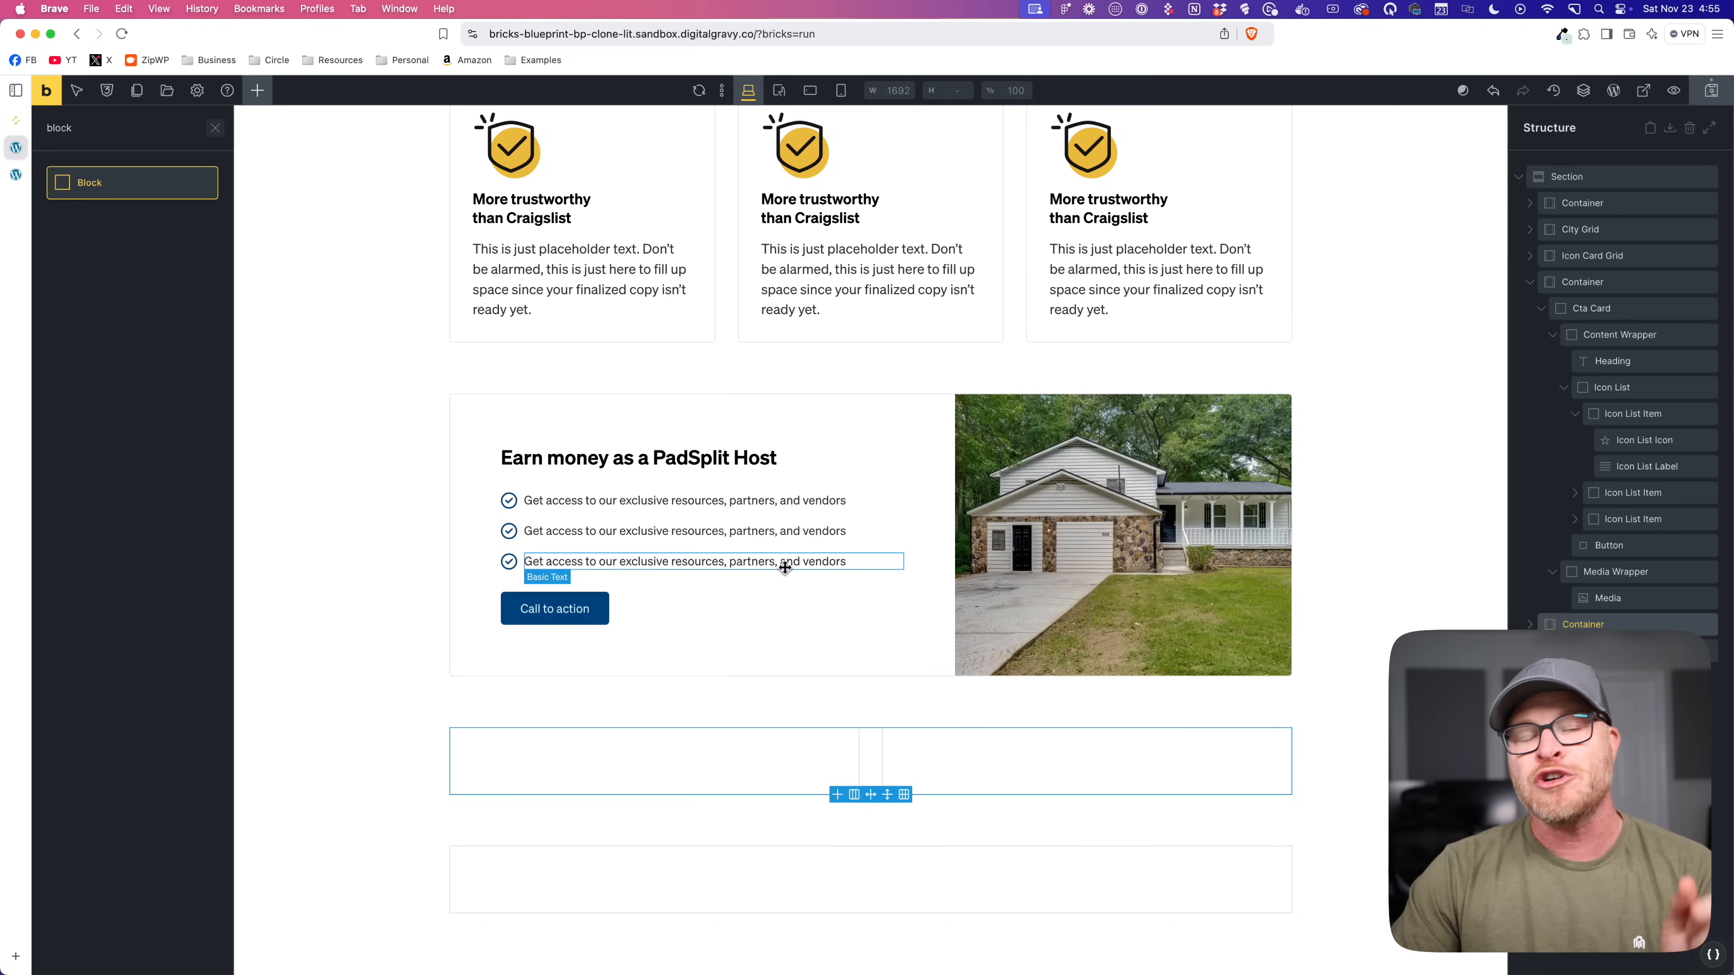
click(755, 771)
click(962, 762)
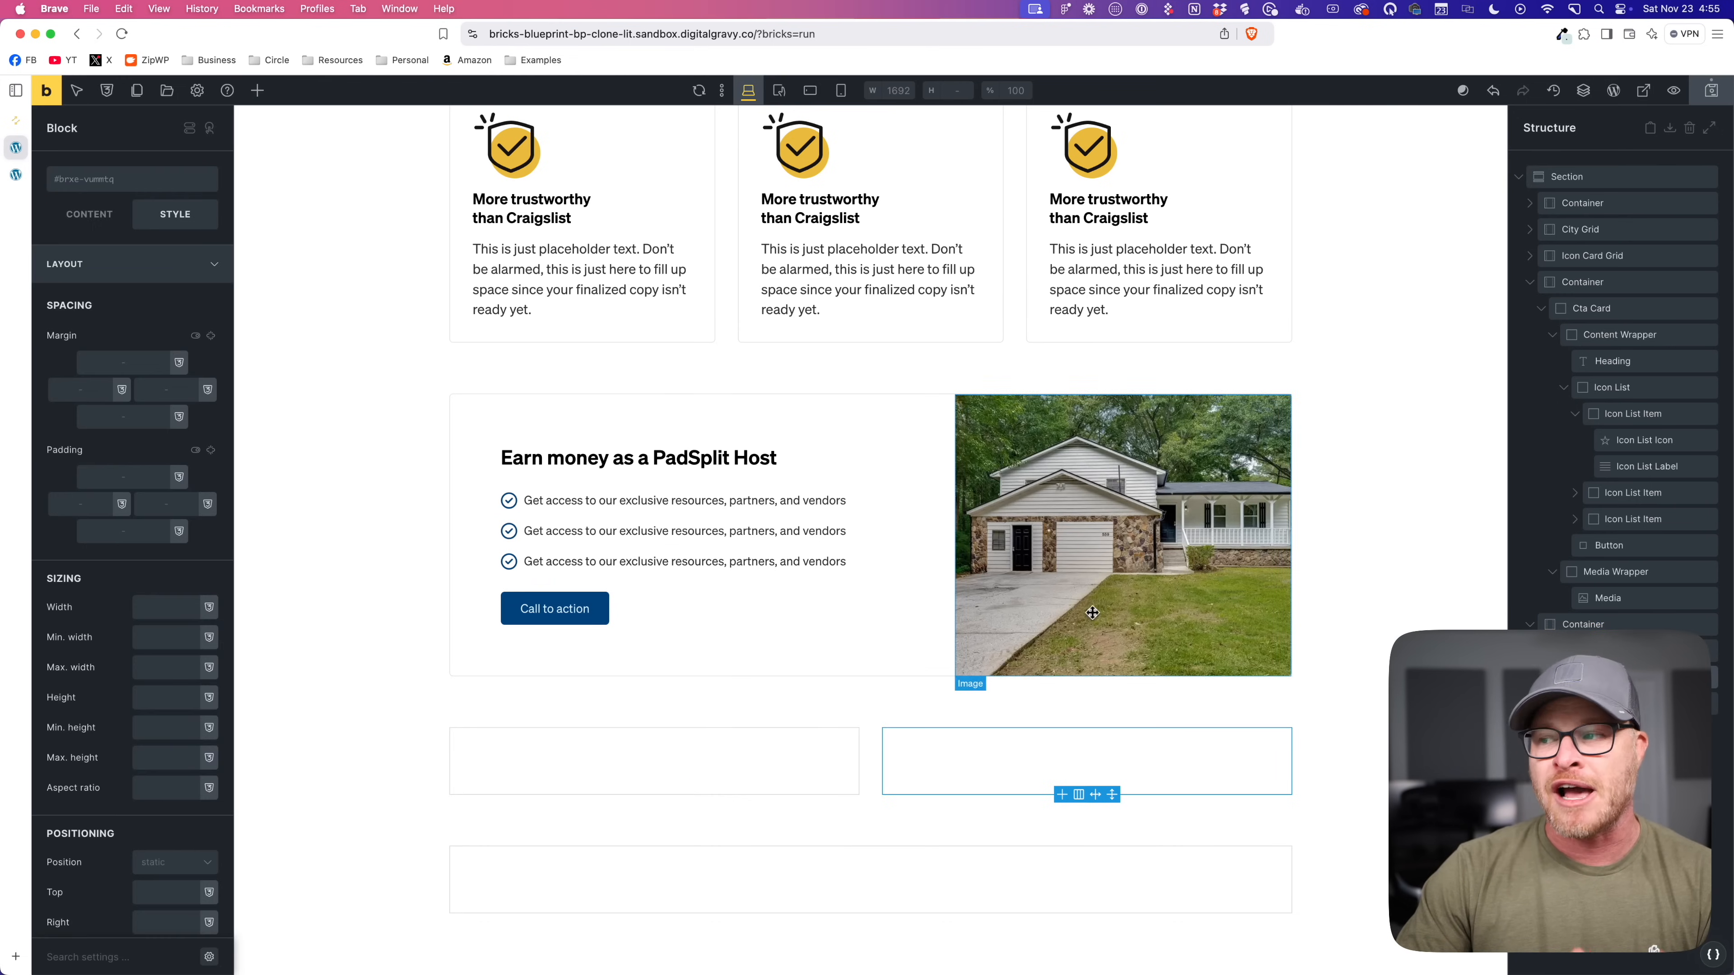
Step: Copy the Cta Card and paste it into both blocks of the auto grid, allowing the site clipboard access
click(1600, 577)
click(1576, 308)
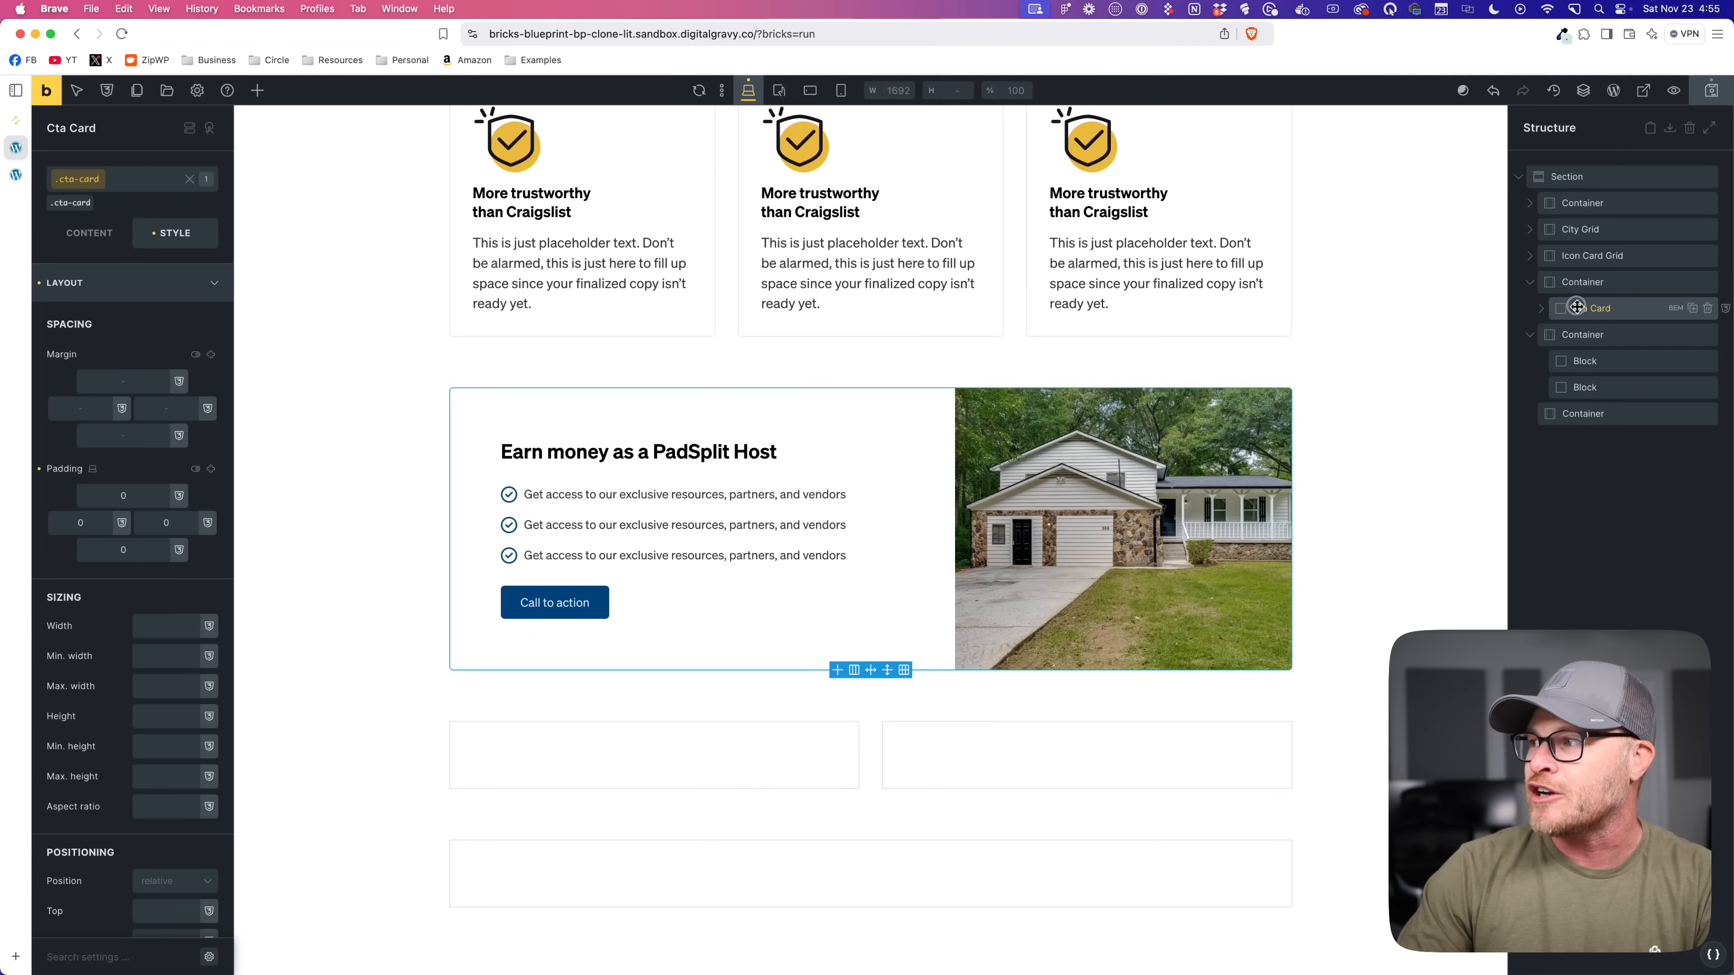
key(super+c)
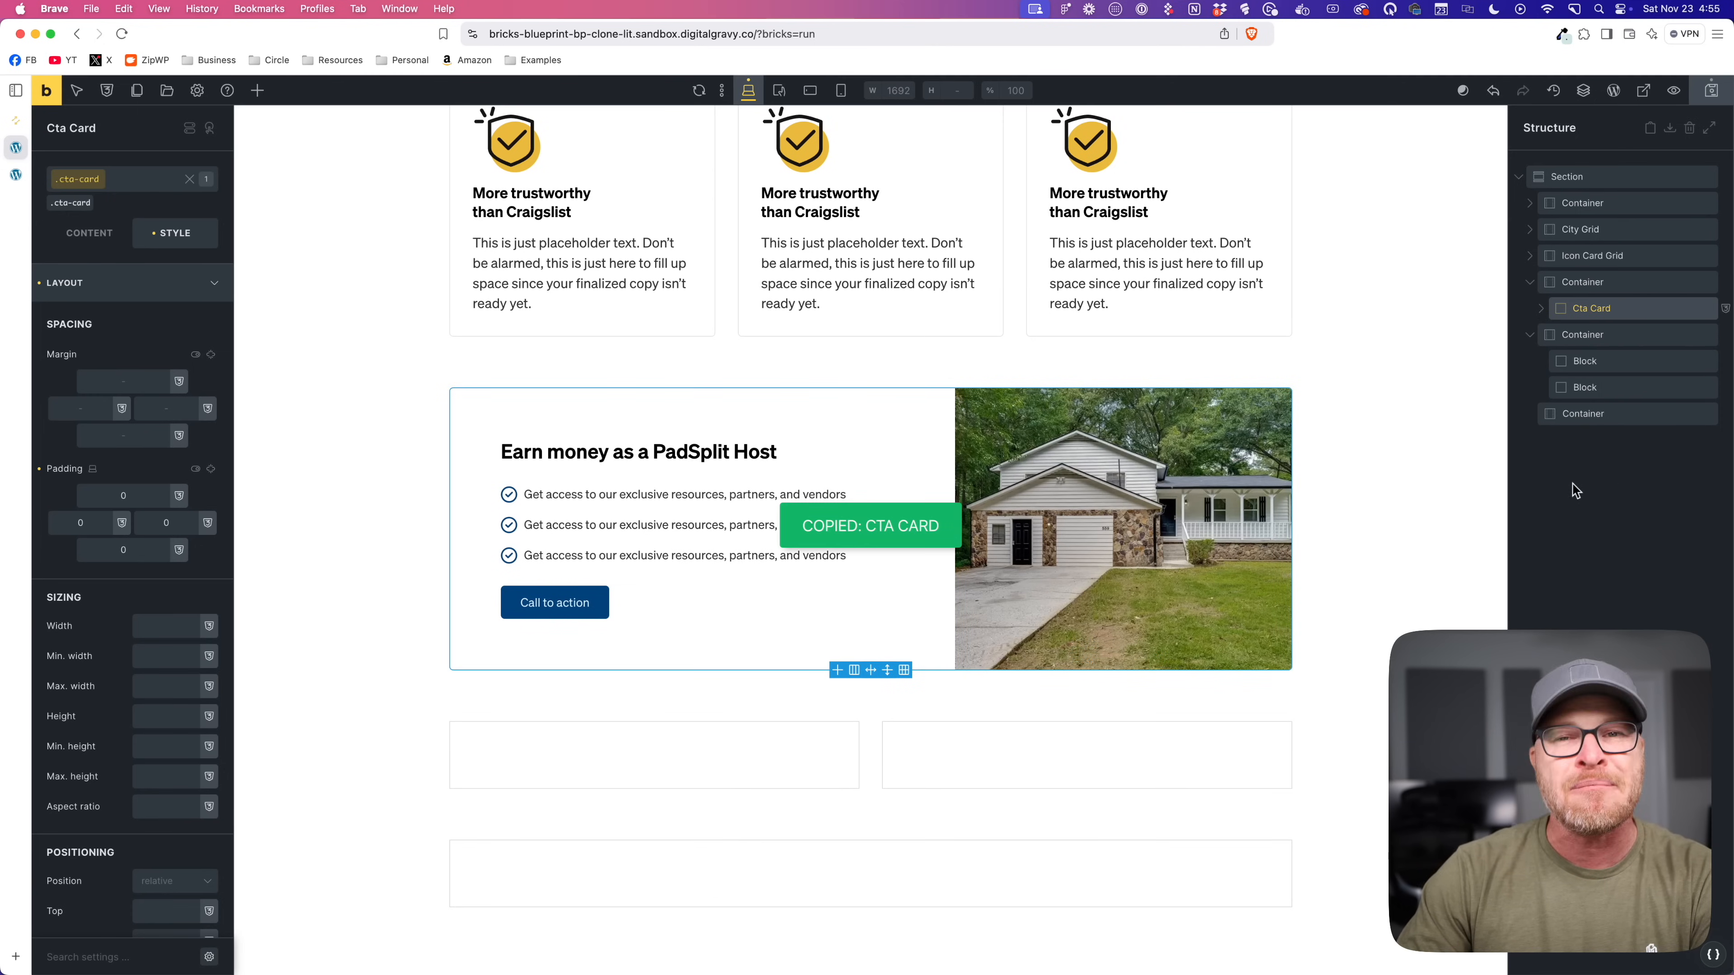
click(755, 772)
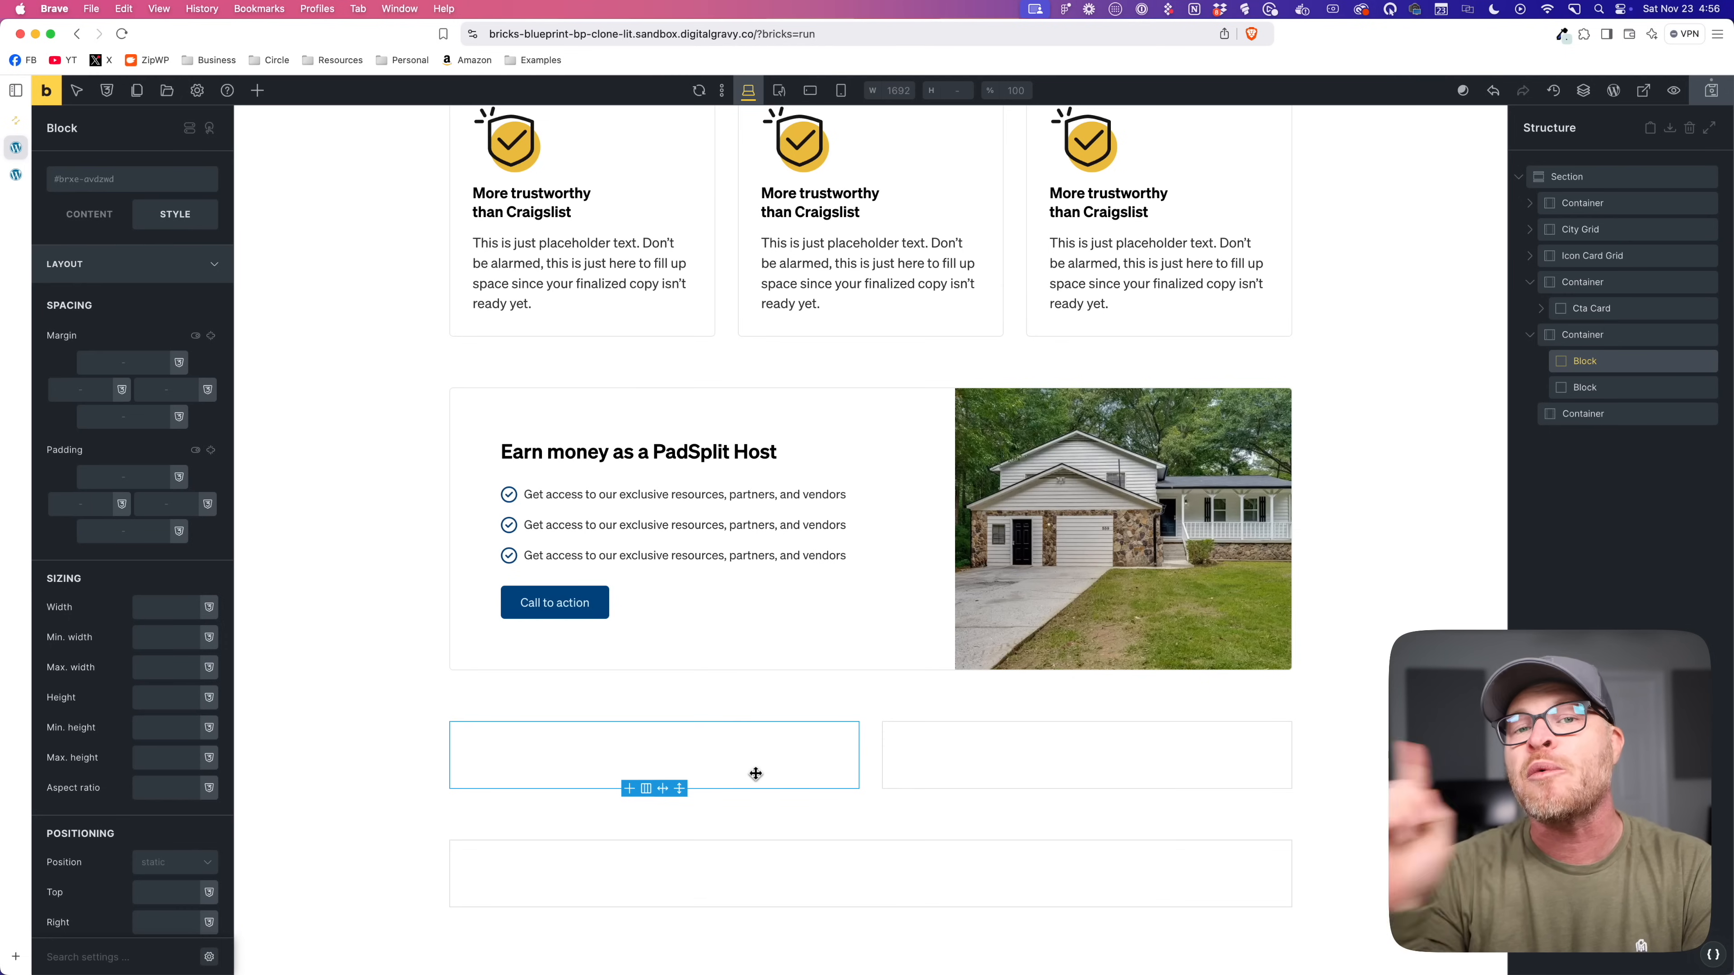
key(super+v)
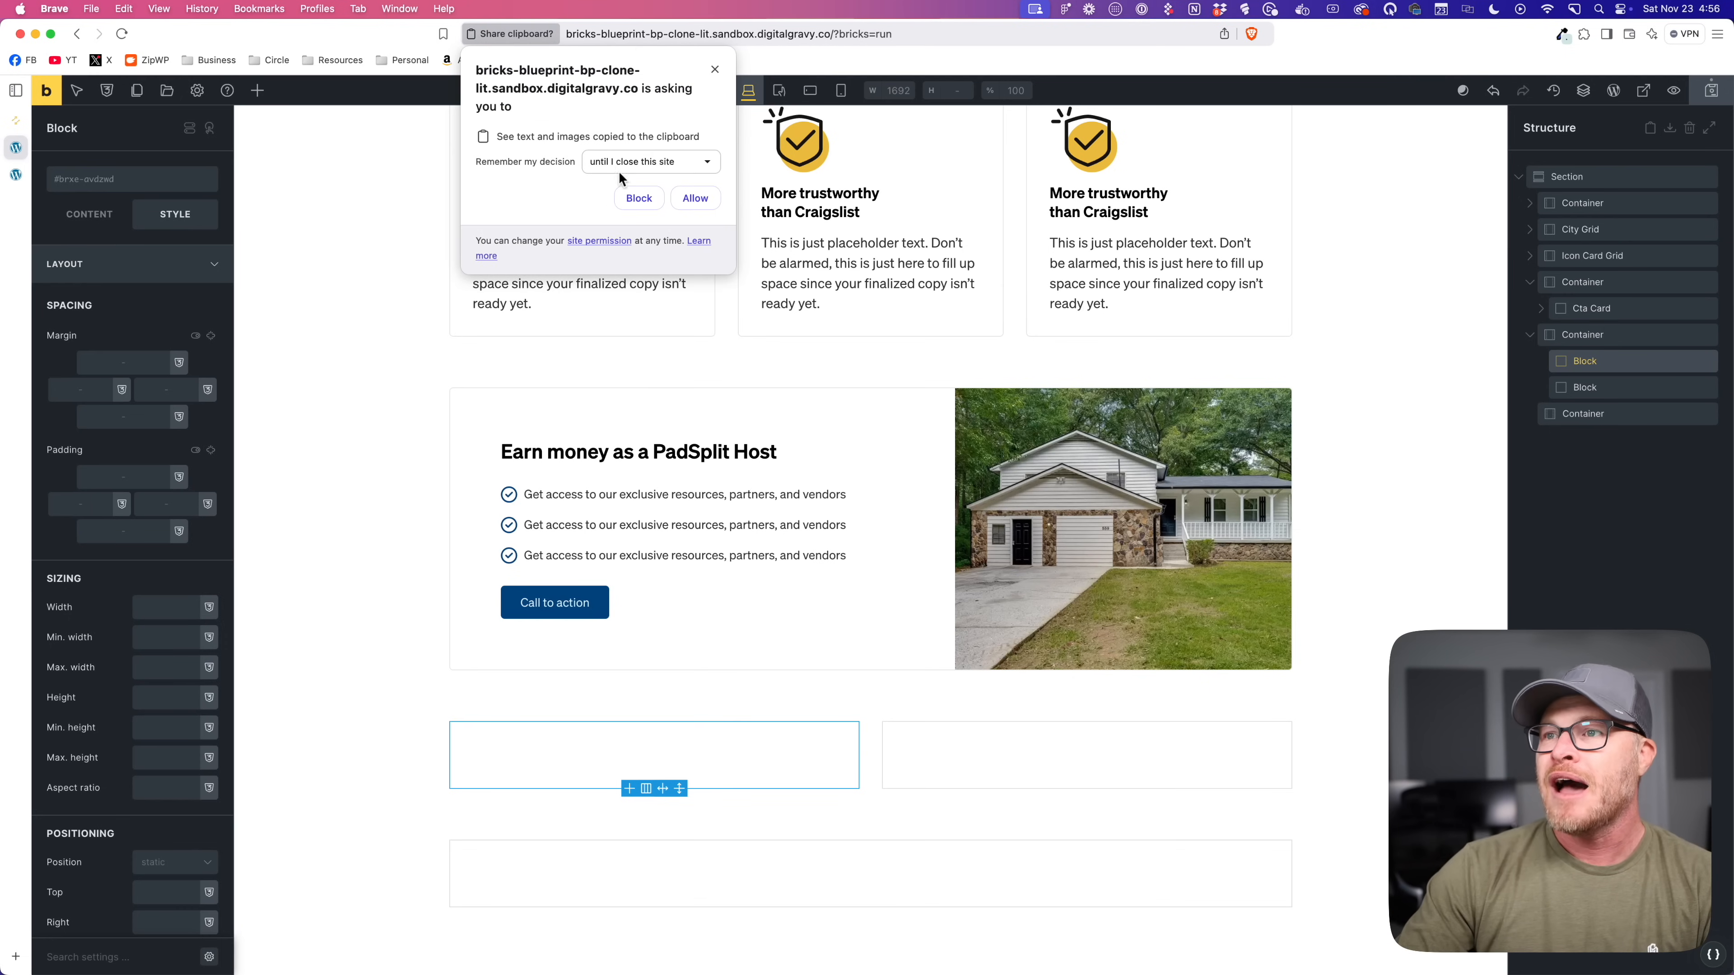
click(694, 198)
scroll(731, 552, down, 3)
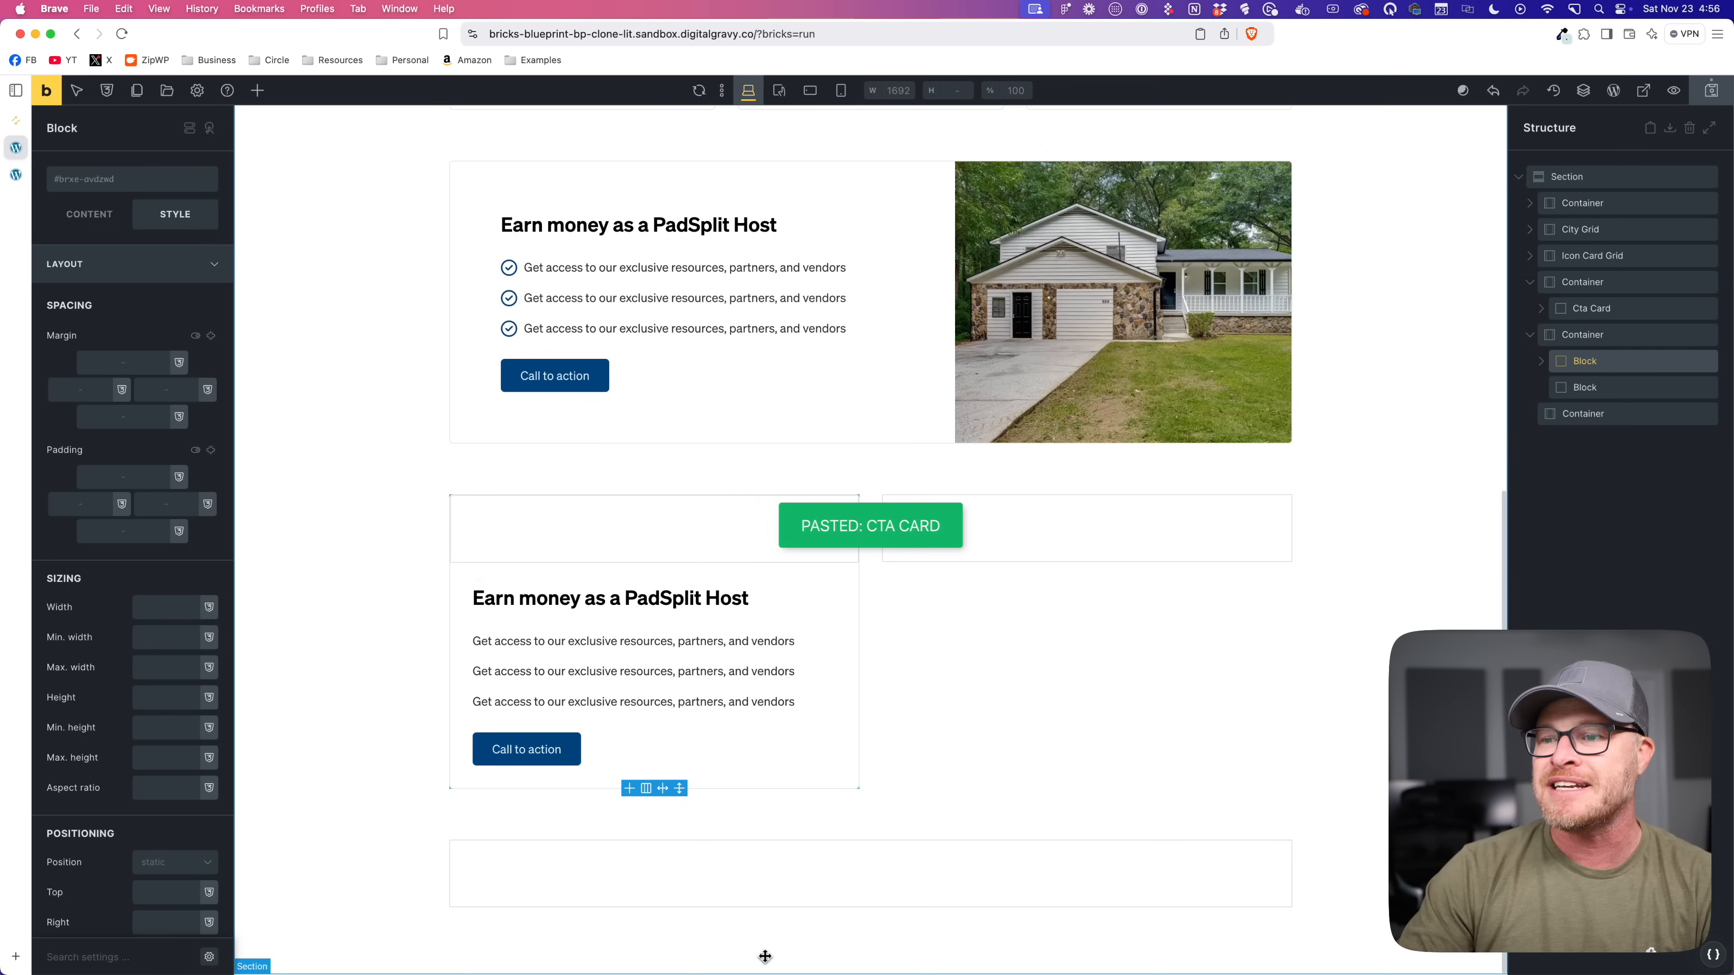
click(1142, 526)
key(super+v)
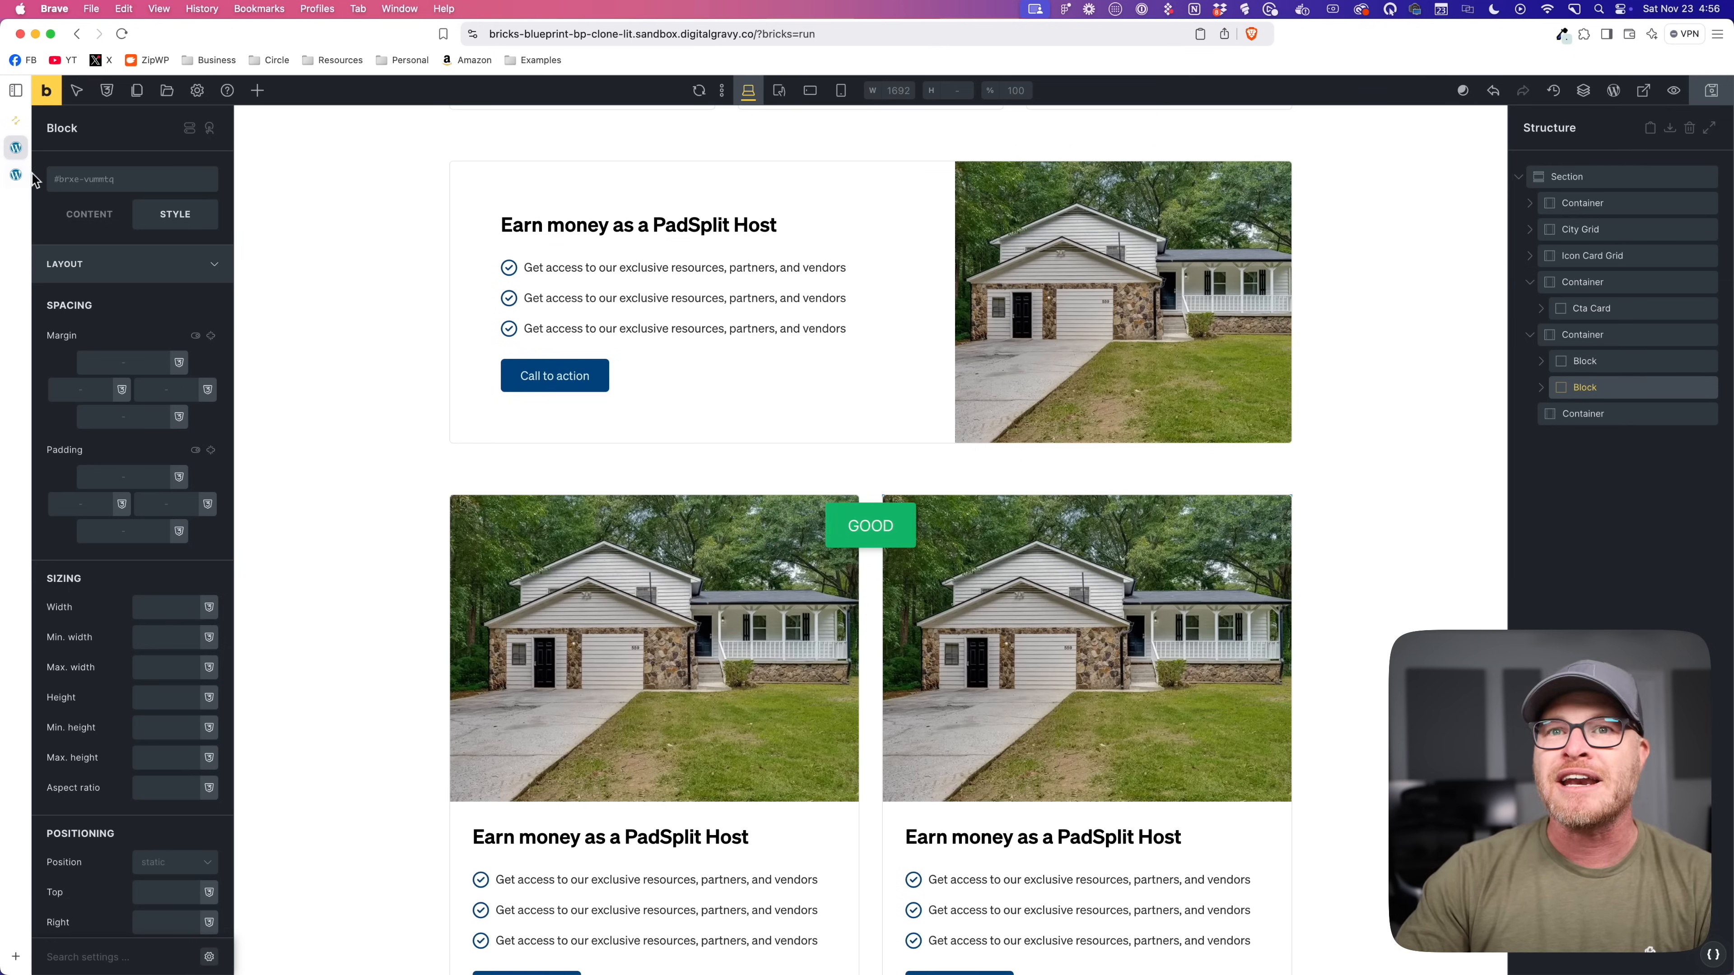
Step: Examine all the rebuilt cards on the front-end preview, comparing the wide CTA card with the two stacked copies below
click(16, 174)
scroll(450, 546, down, 3)
scroll(431, 583, down, 8)
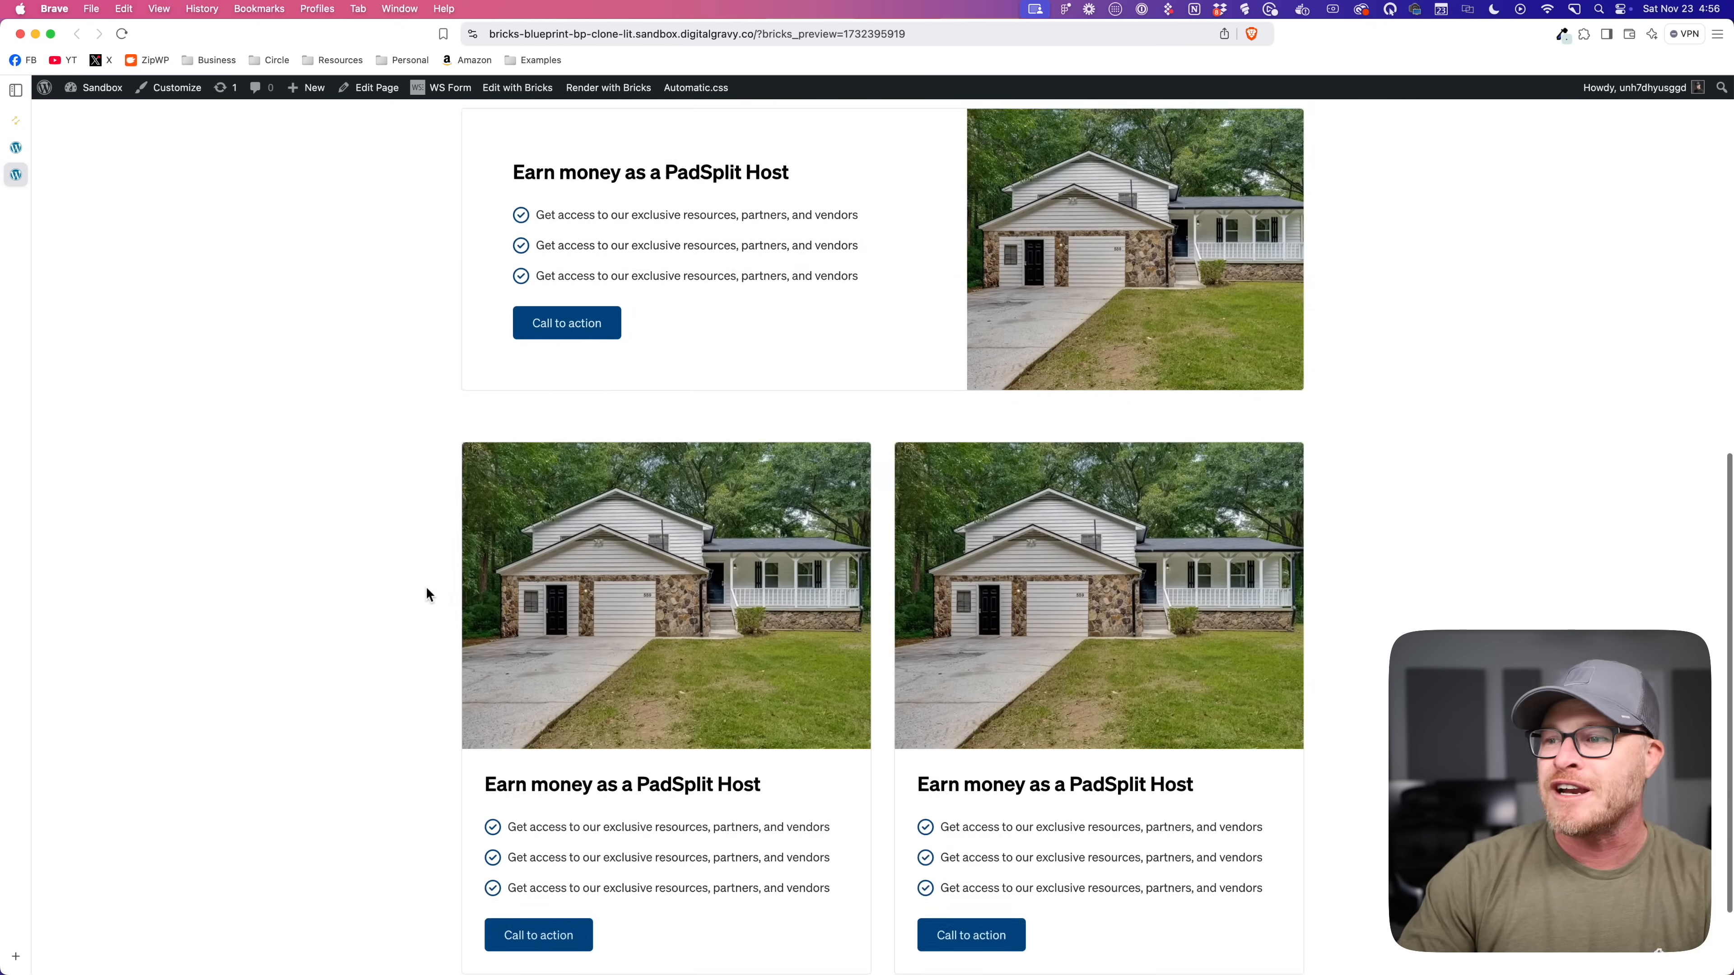
scroll(1368, 588, up, 2)
scroll(1366, 597, down, 2)
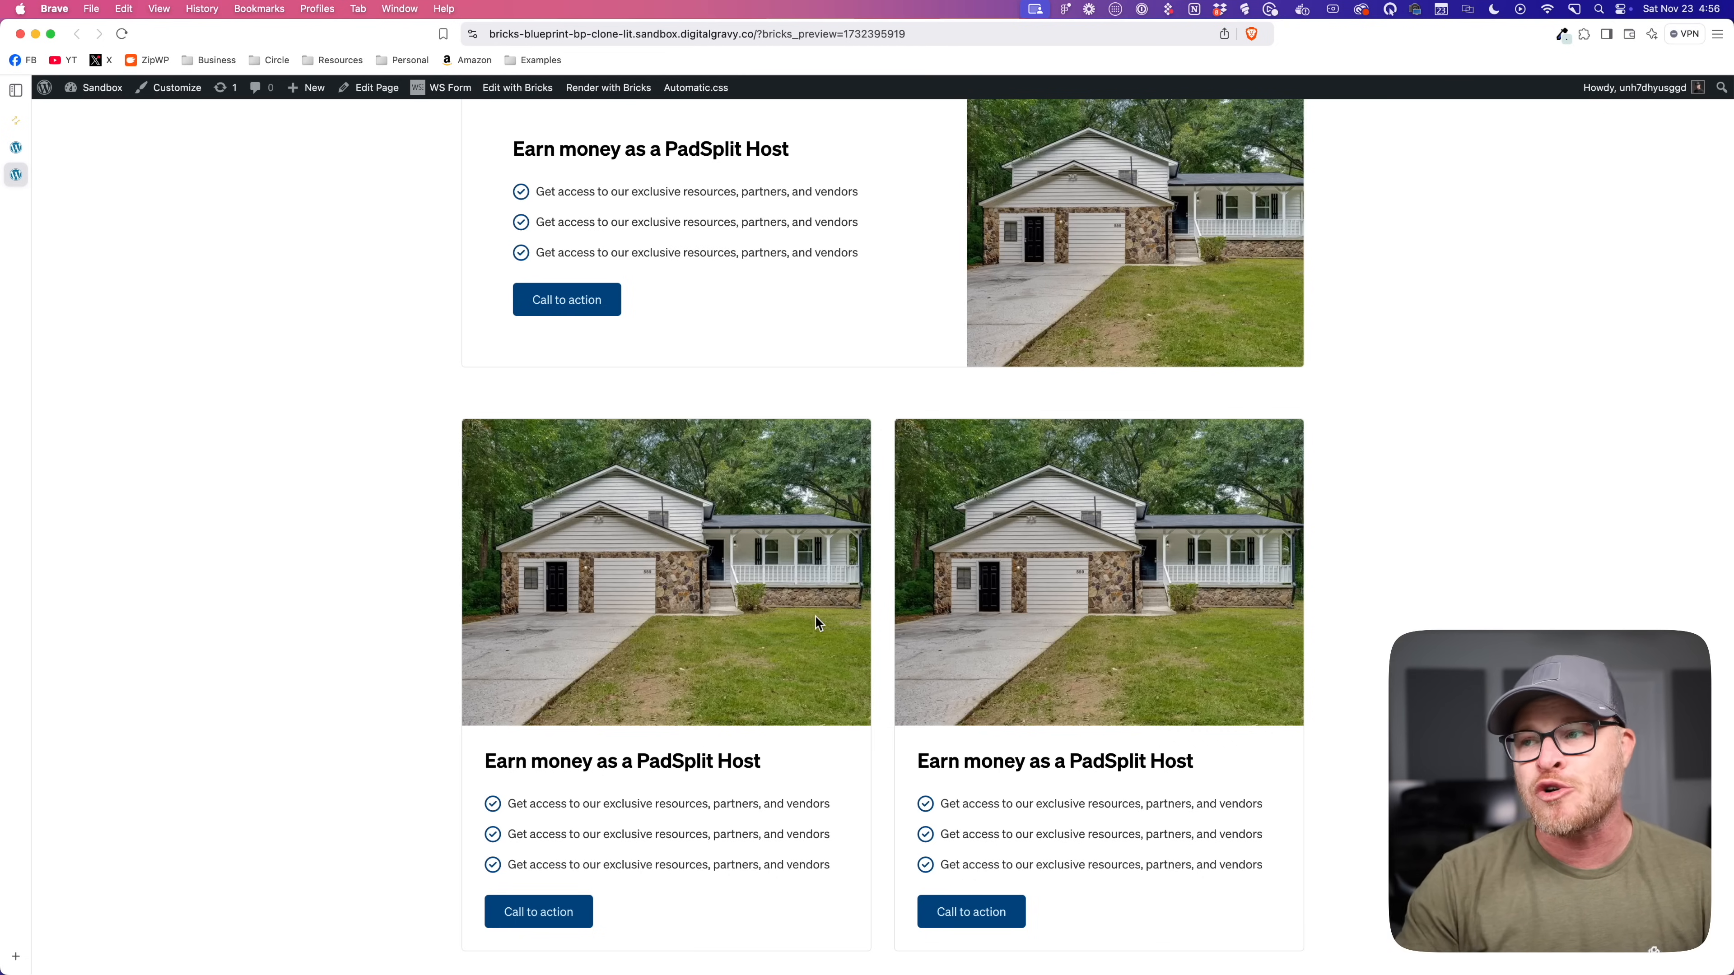
scroll(710, 502, down, 3)
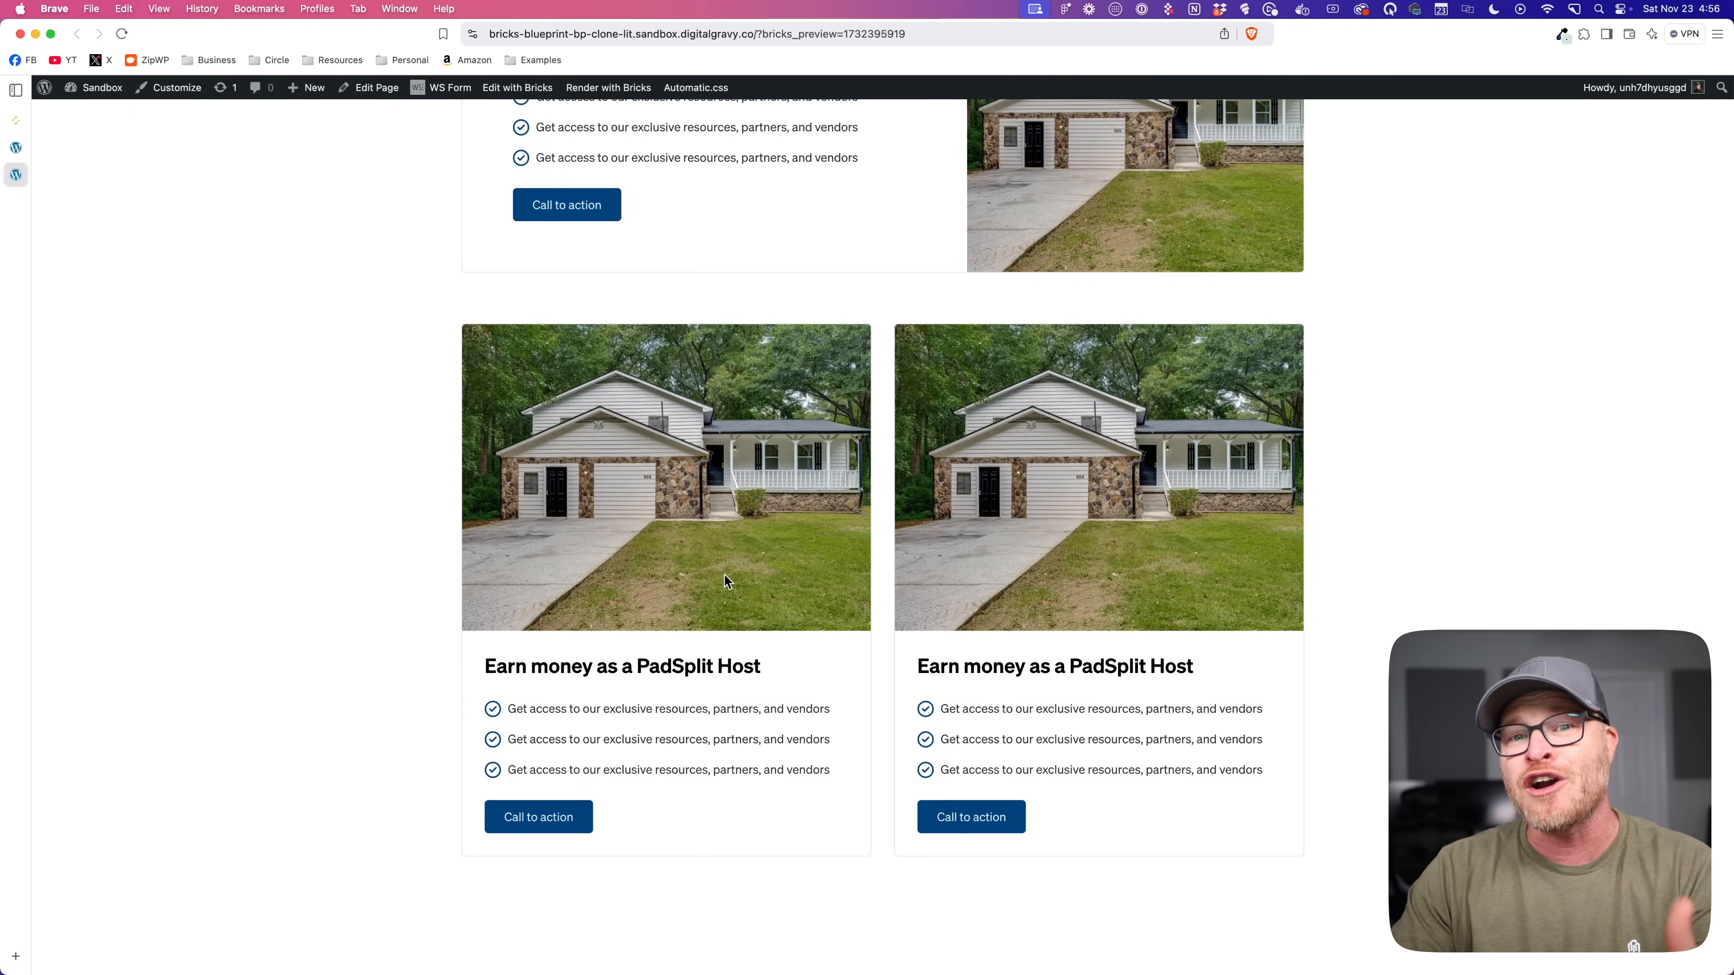
scroll(725, 581, up, 6)
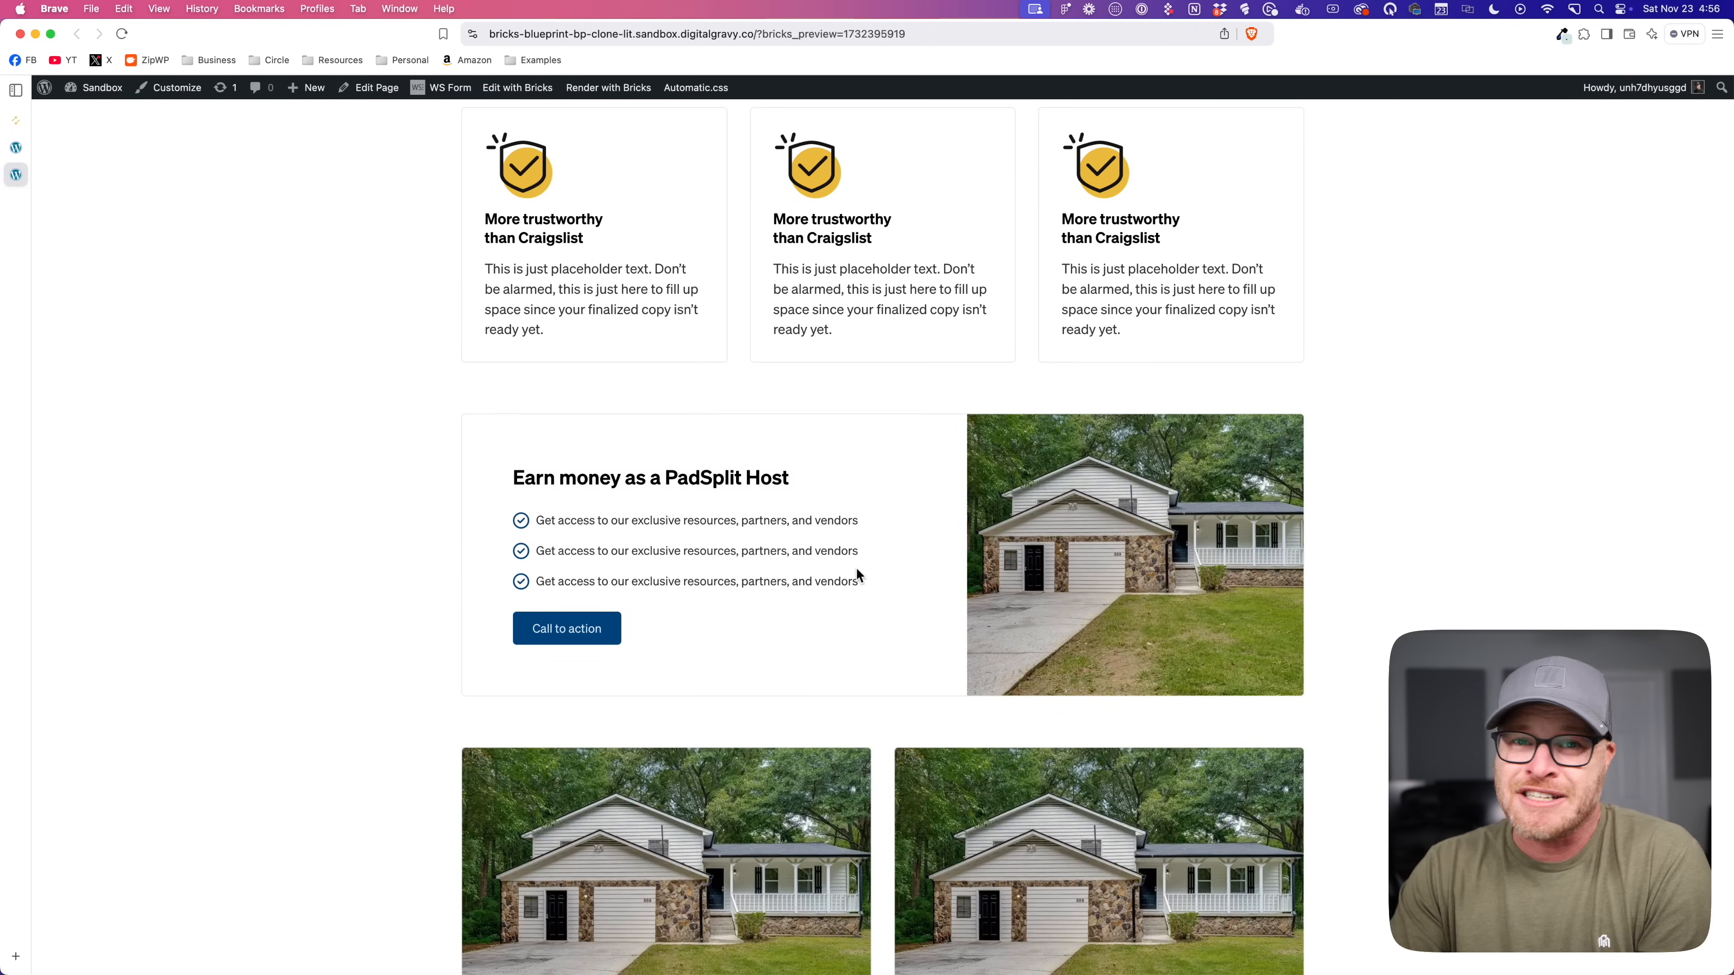
scroll(857, 571, down, 4)
scroll(819, 559, up, 9)
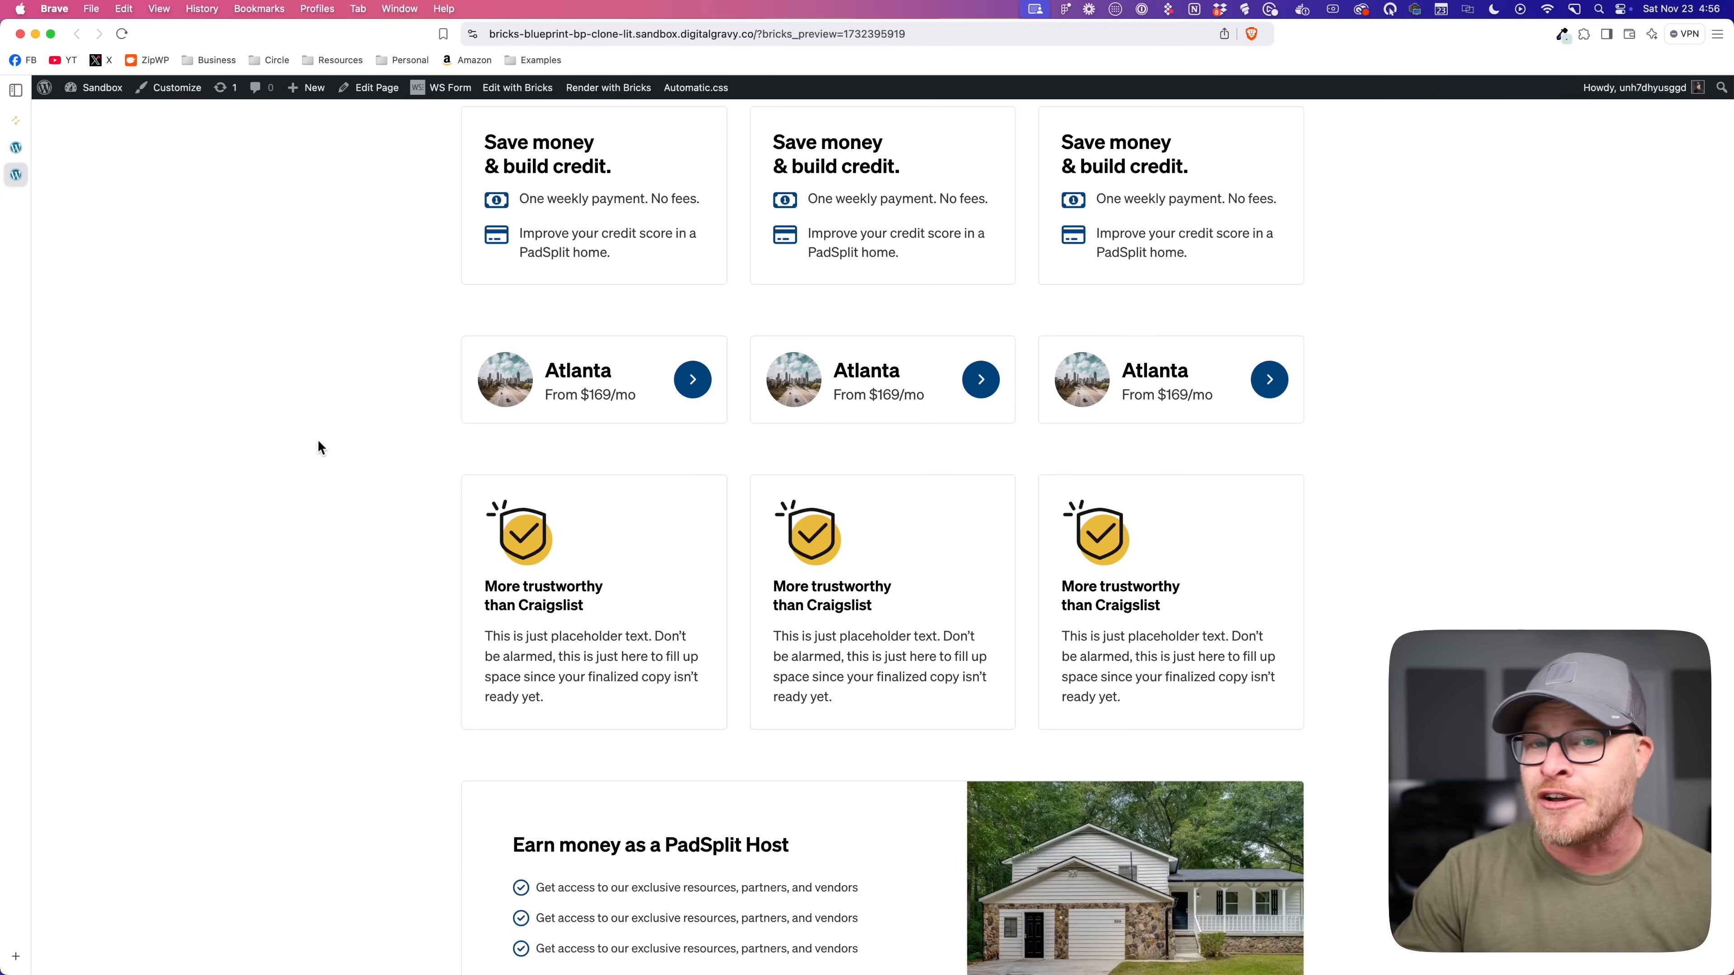
scroll(514, 487, down, 10)
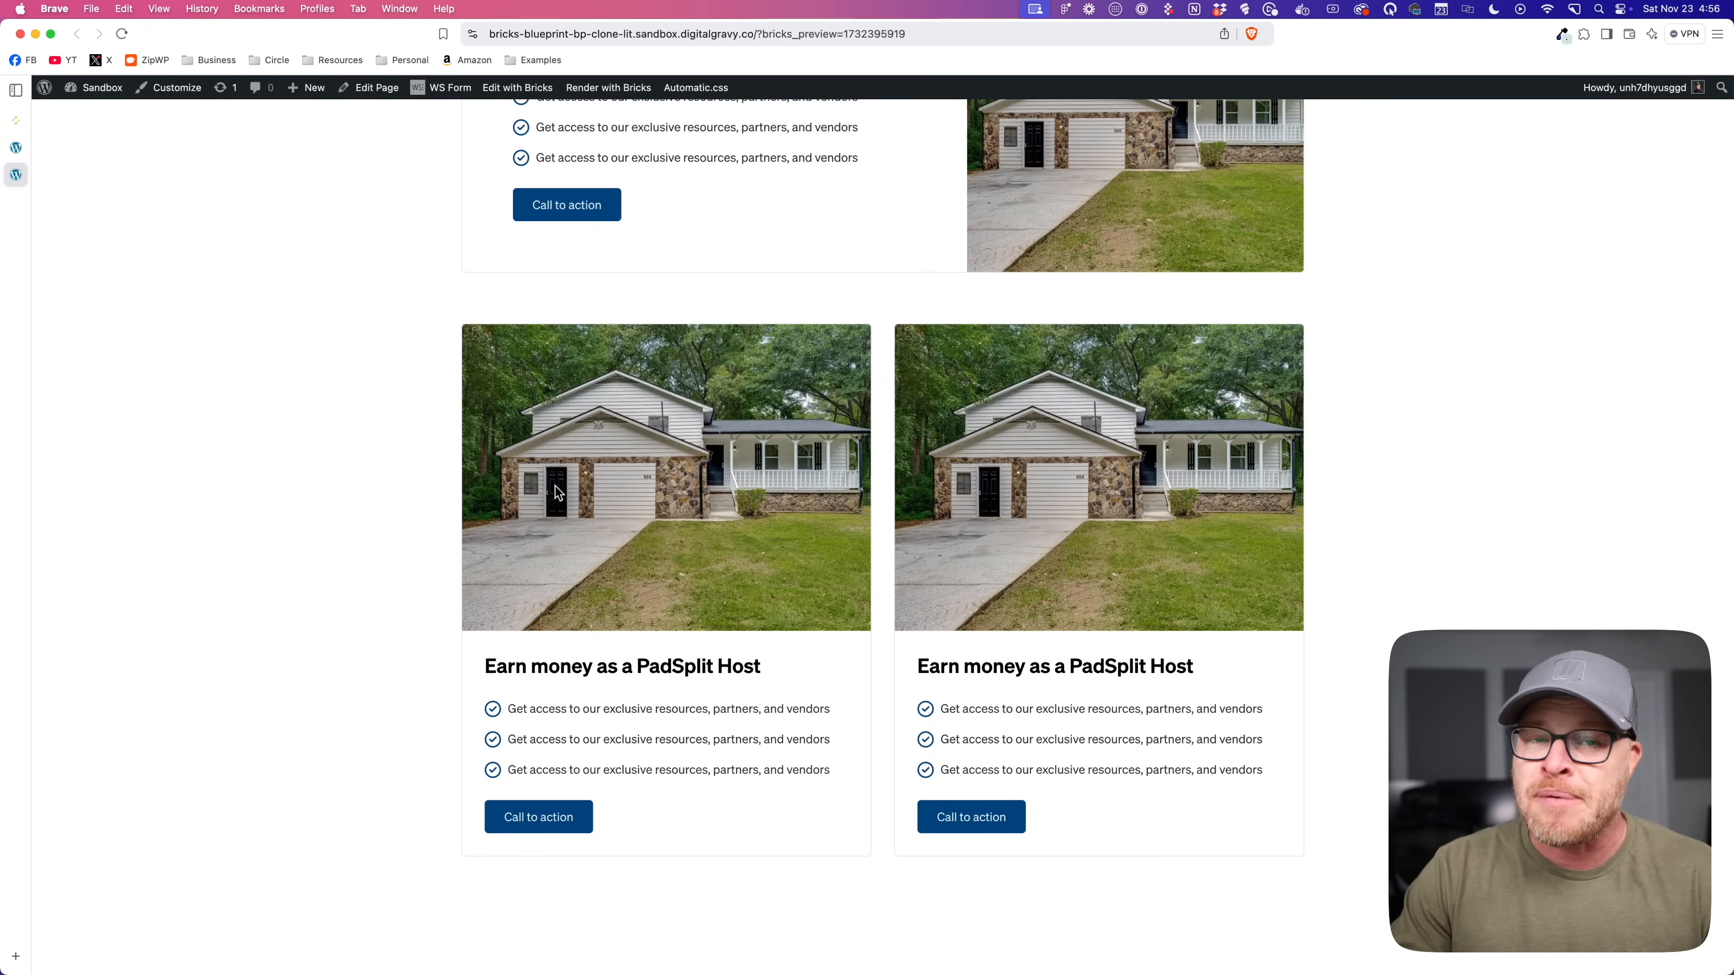
scroll(618, 509, up, 9)
scroll(618, 508, up, 3)
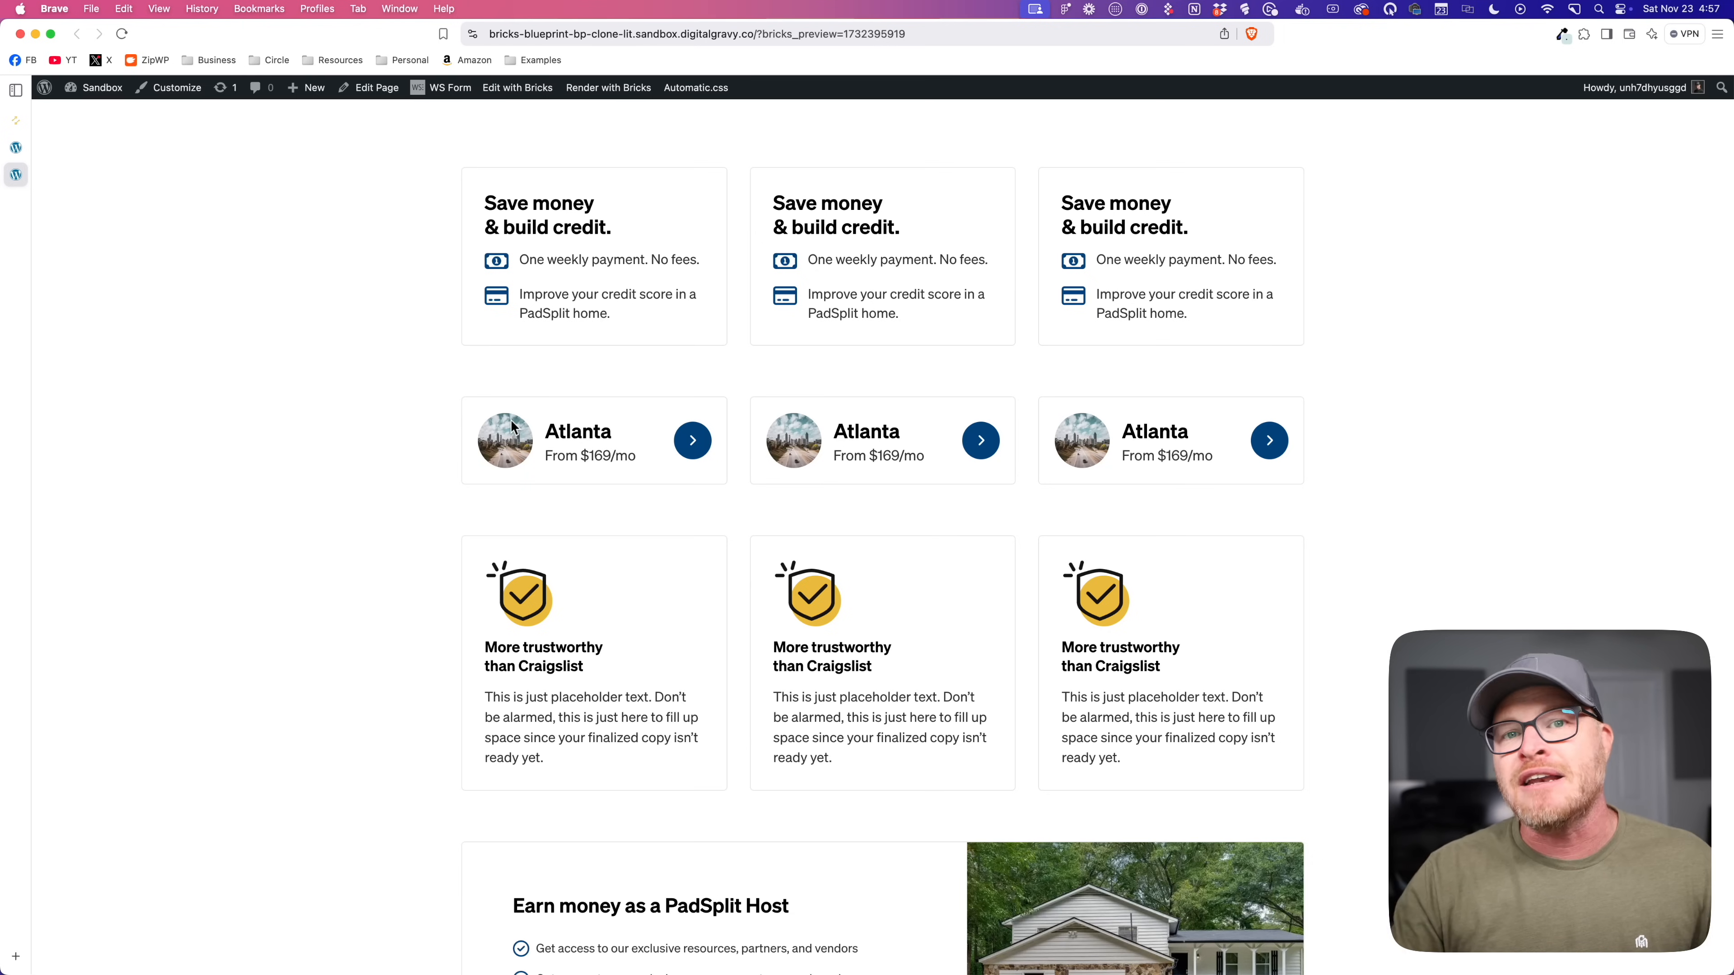
Step: Review the original cards on the PadSplit site, from the host CTA up to the Why PadSplit and city cards
click(17, 121)
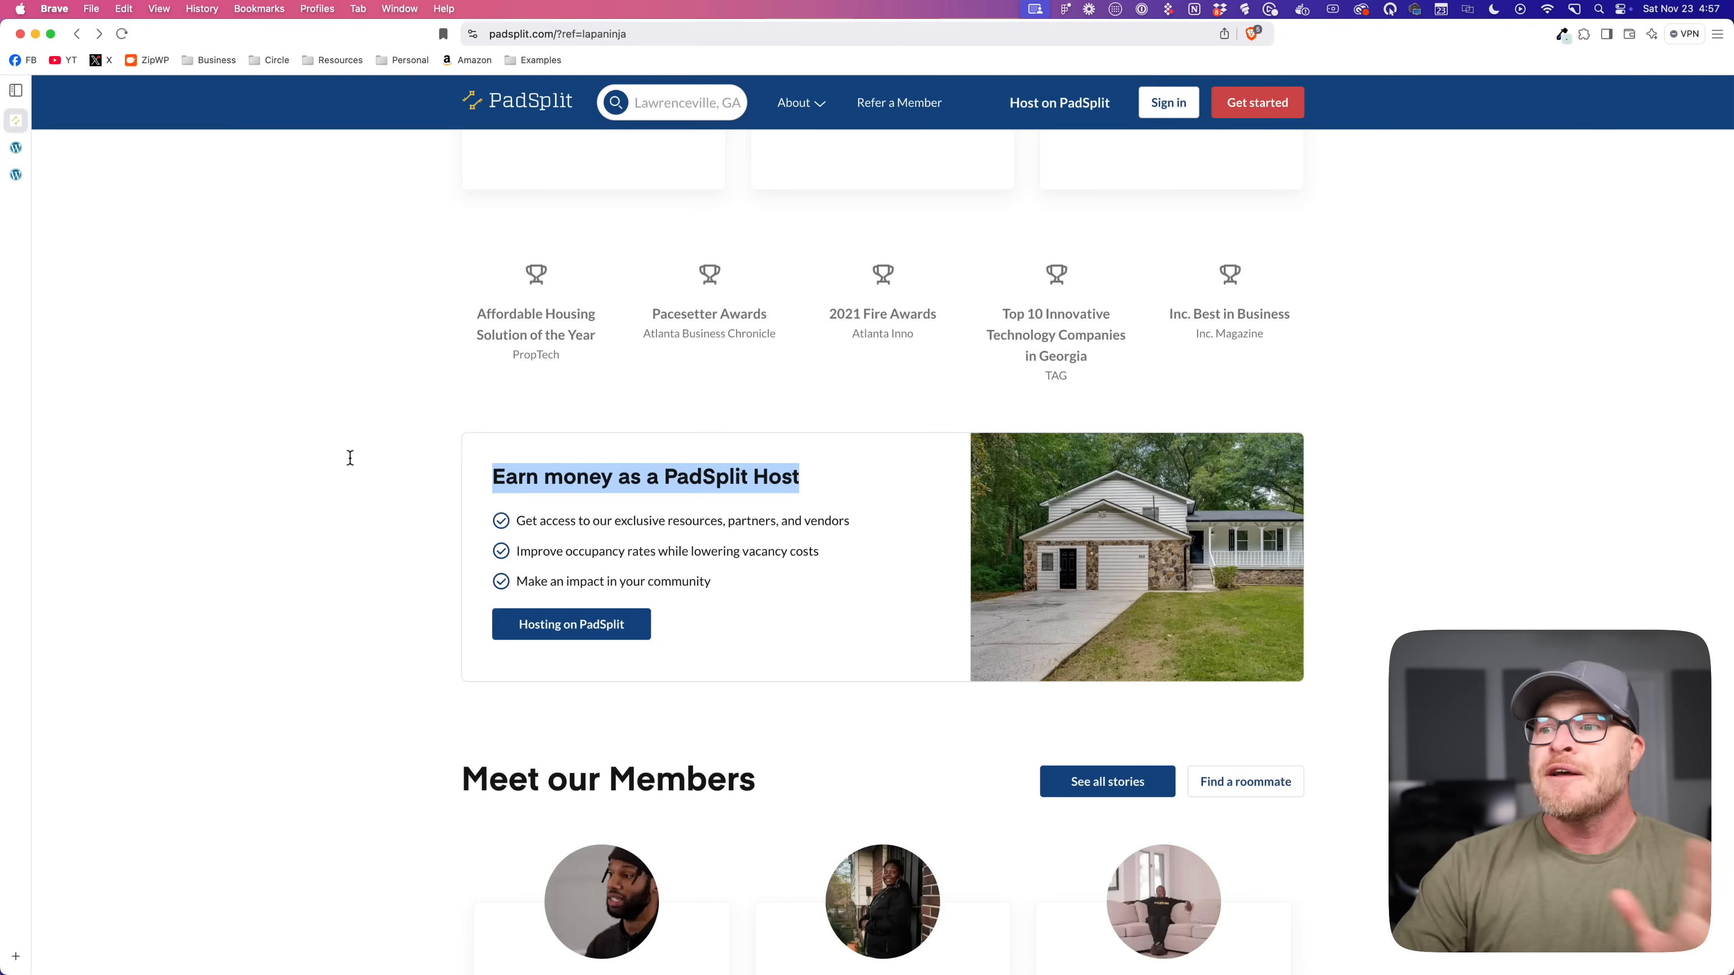
scroll(355, 455, up, 8)
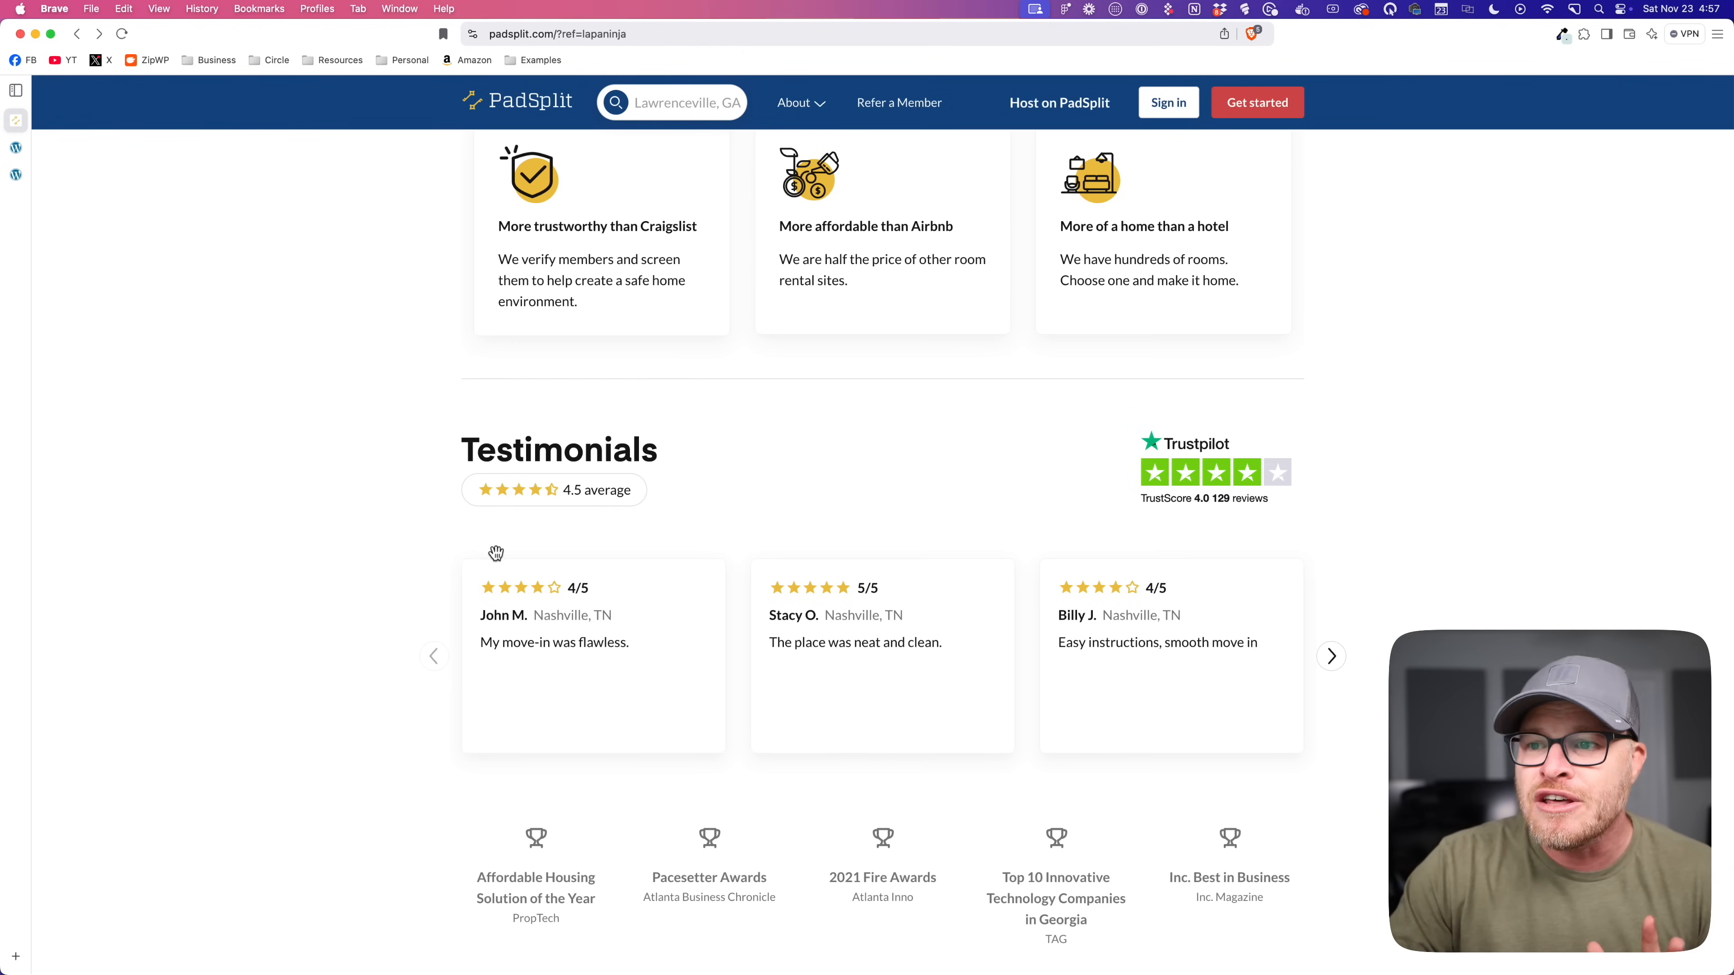
scroll(567, 272, up, 6)
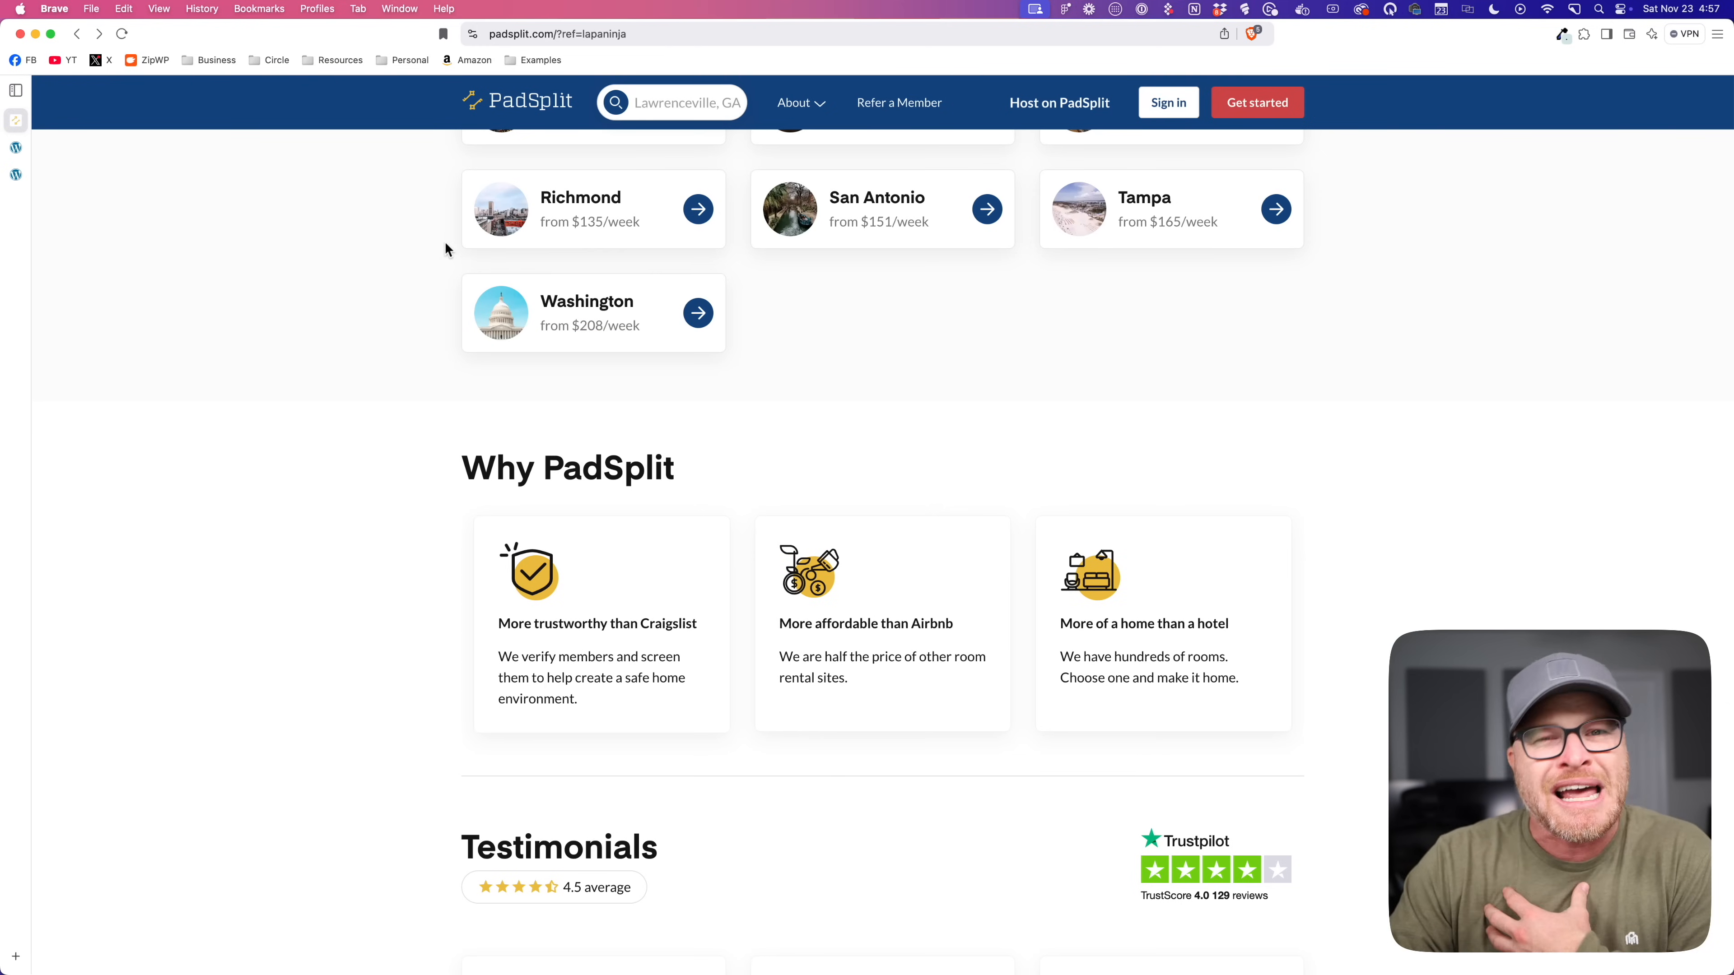
Step: On the front-end preview, set the Card Shadow of Automatic.css's light card style to --box-shadow-m
click(16, 147)
click(40, 178)
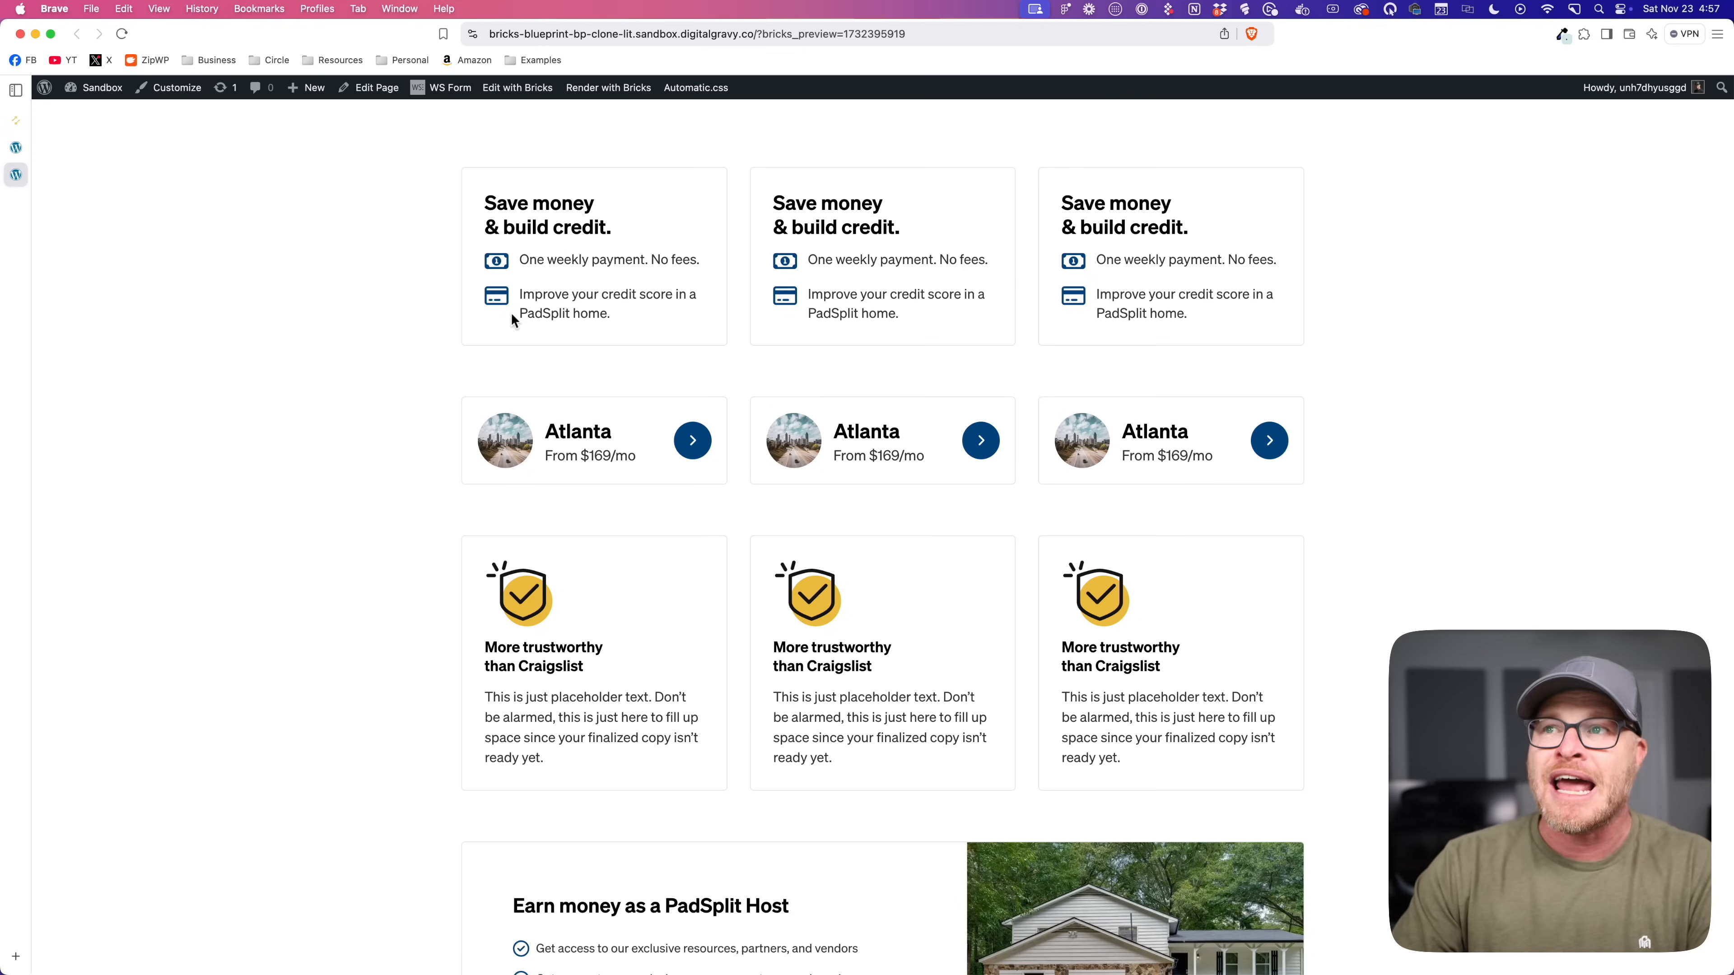
click(696, 88)
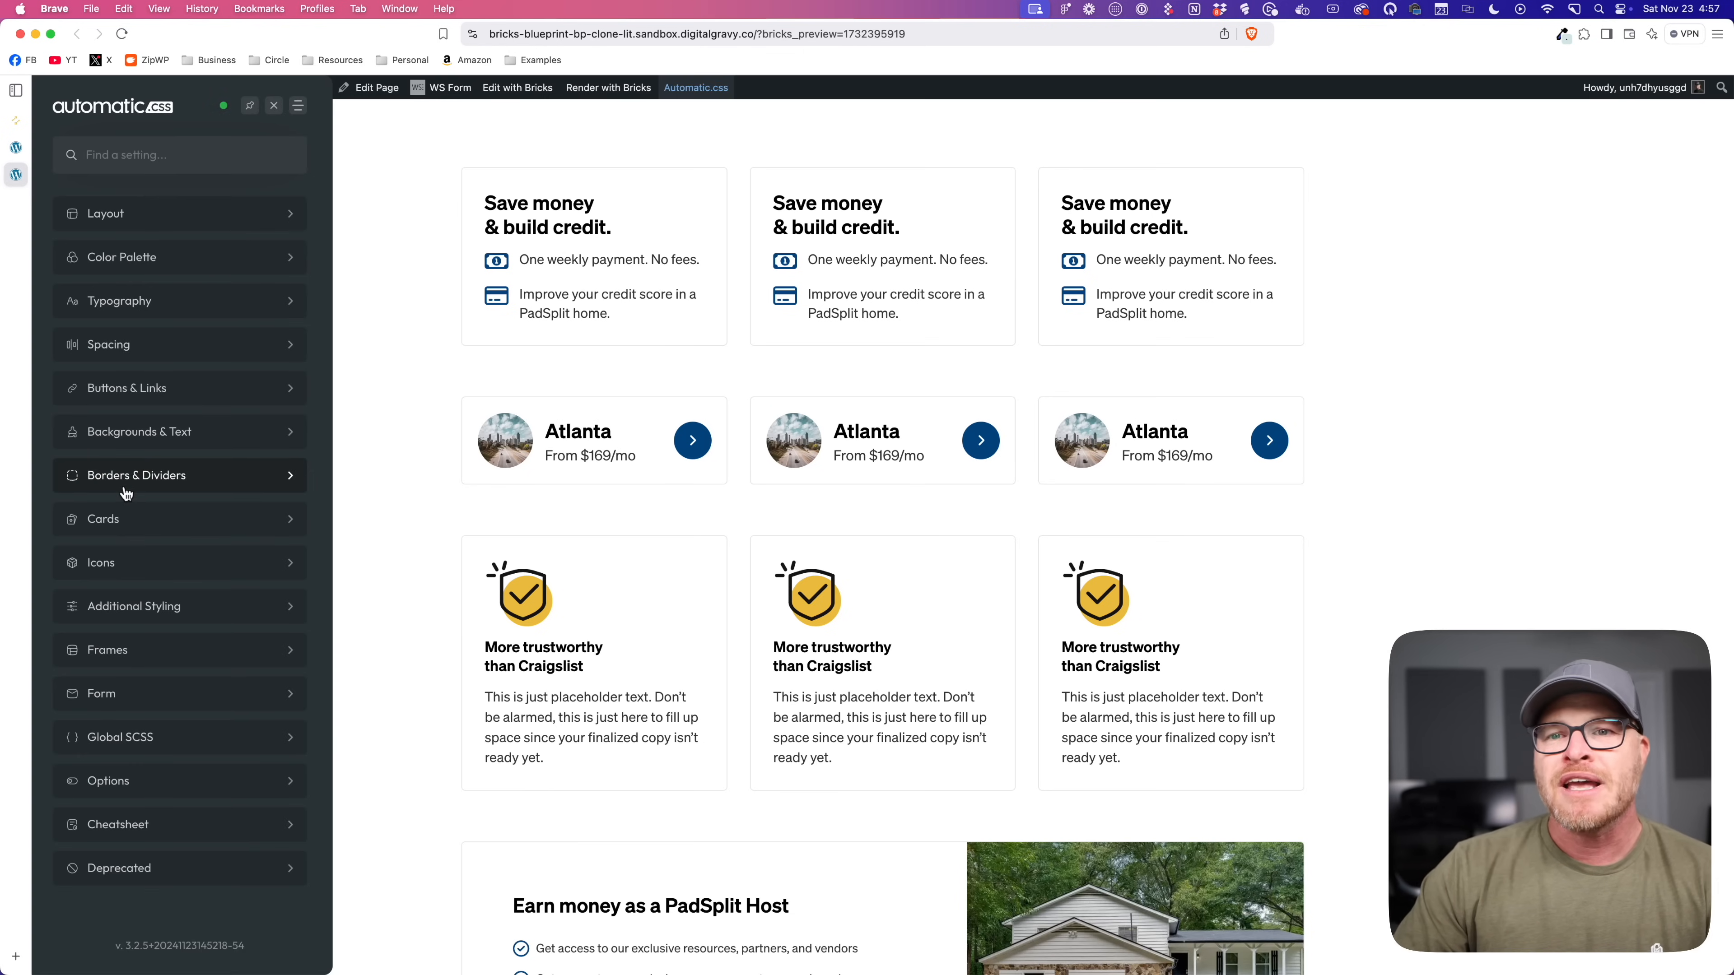
click(124, 516)
click(181, 270)
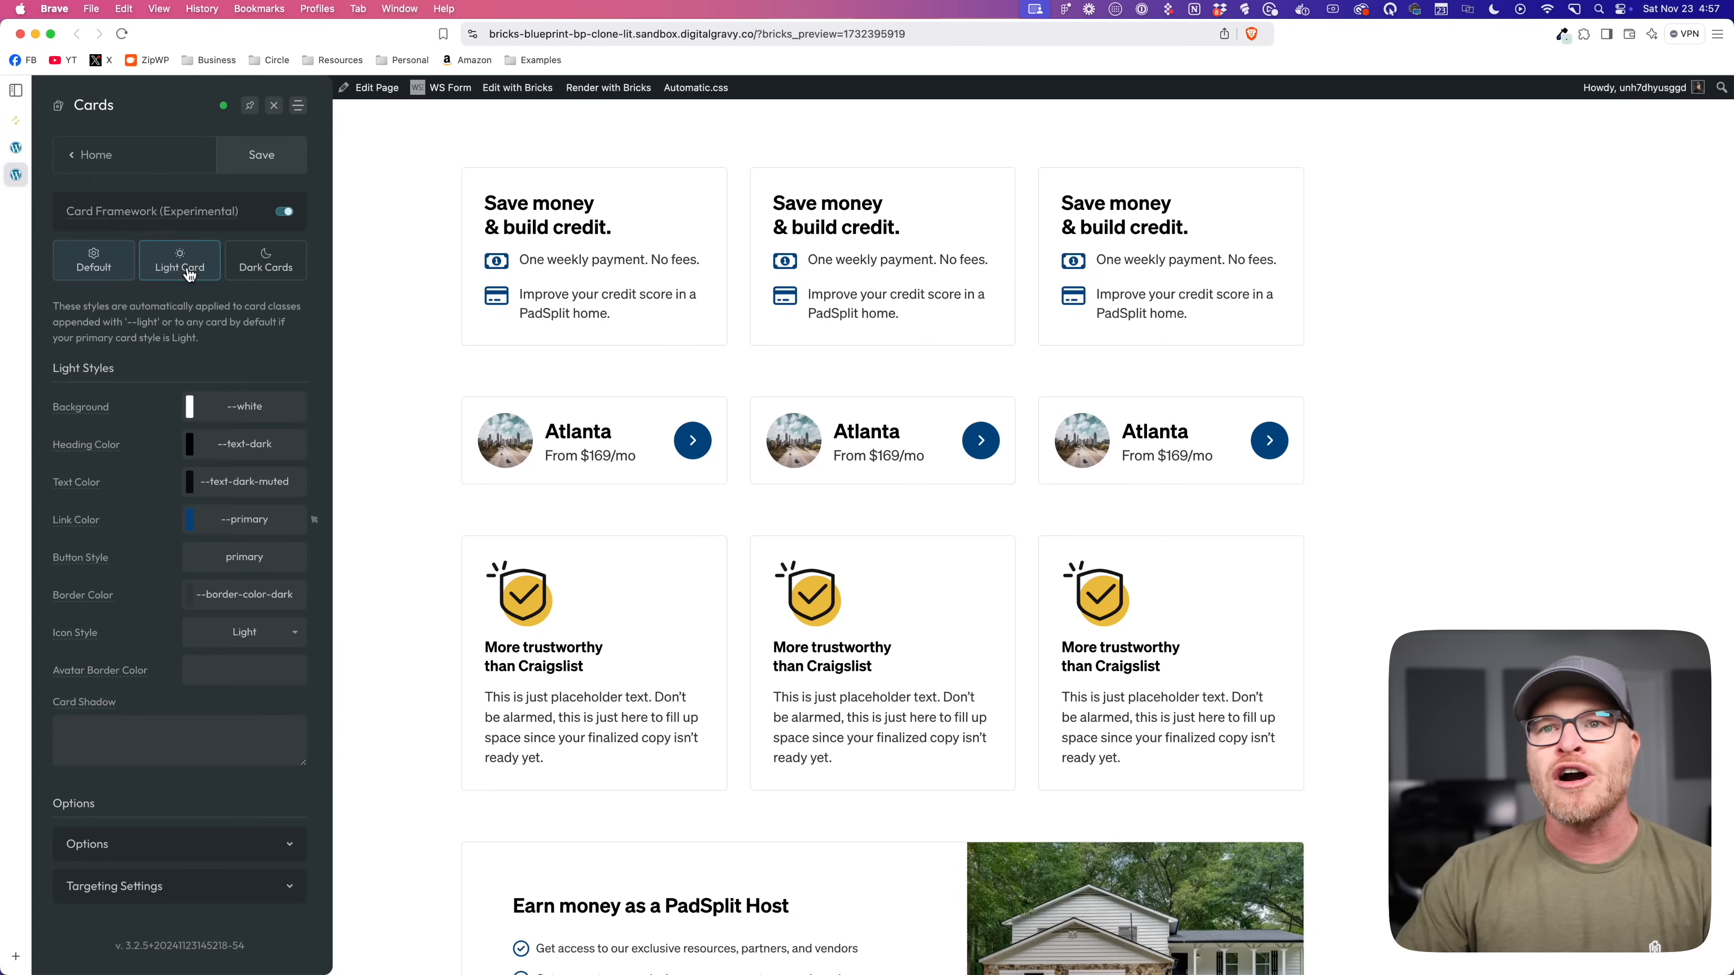
scroll(149, 410, down, 5)
click(151, 741)
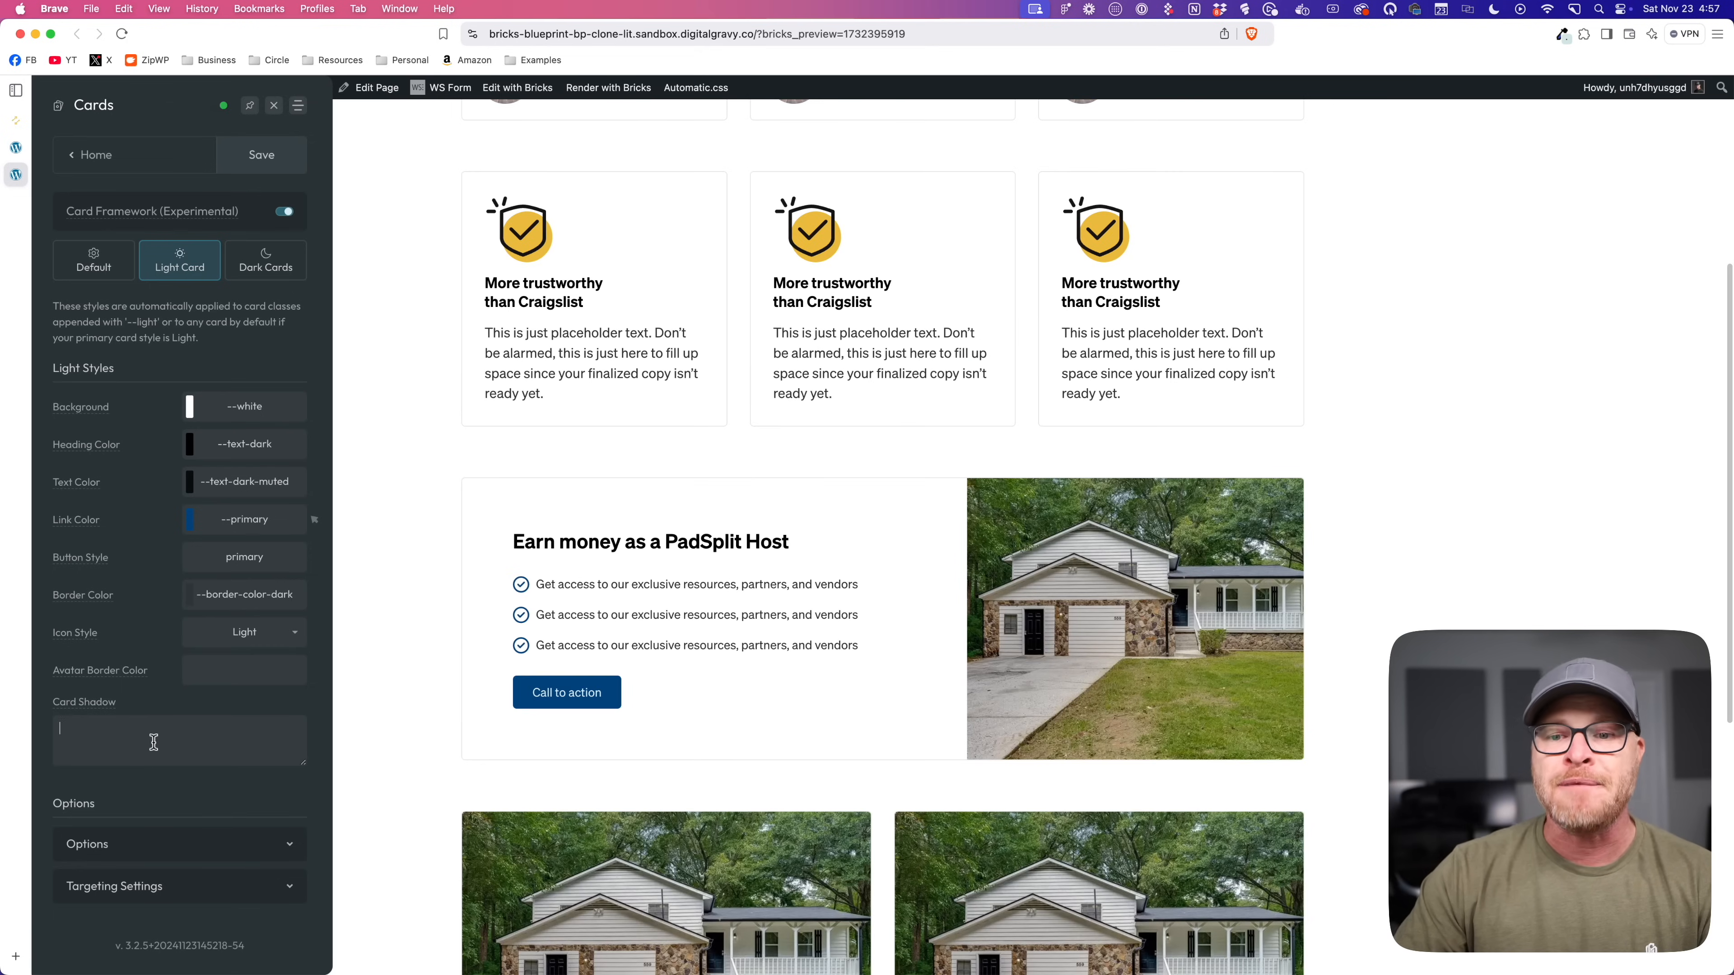
text(--box-shadow-m)
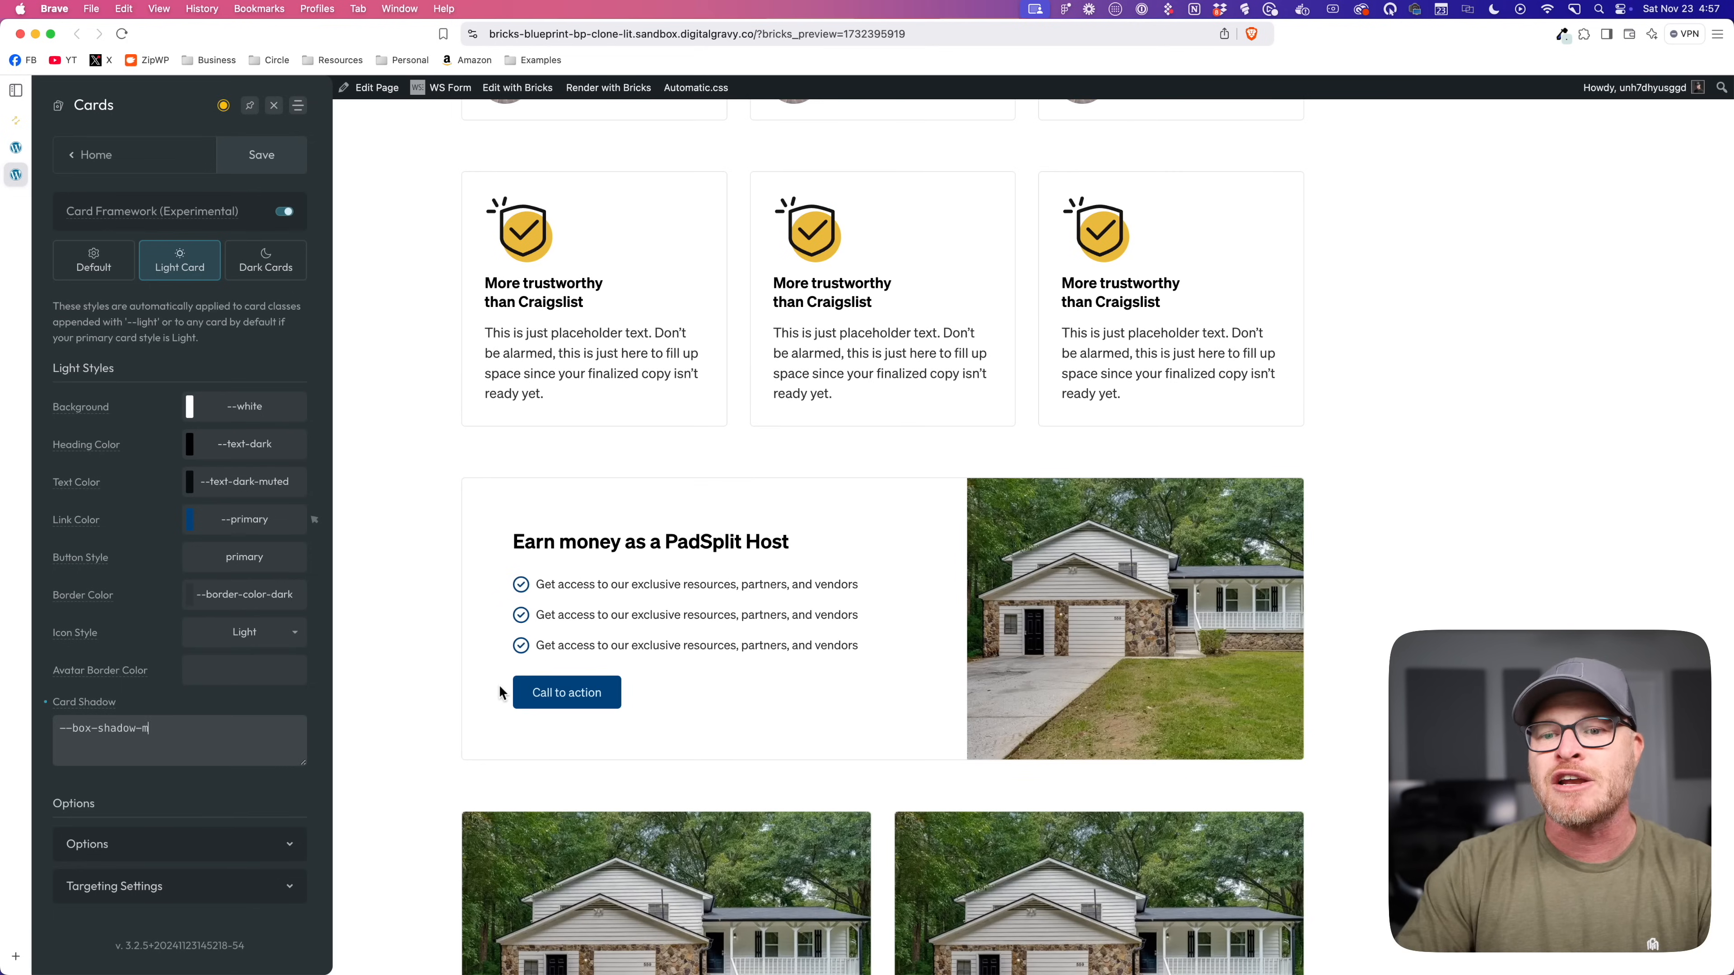
Step: Save the Automatic.css settings and close its dashboard
scroll(683, 587, up, 5)
click(300, 158)
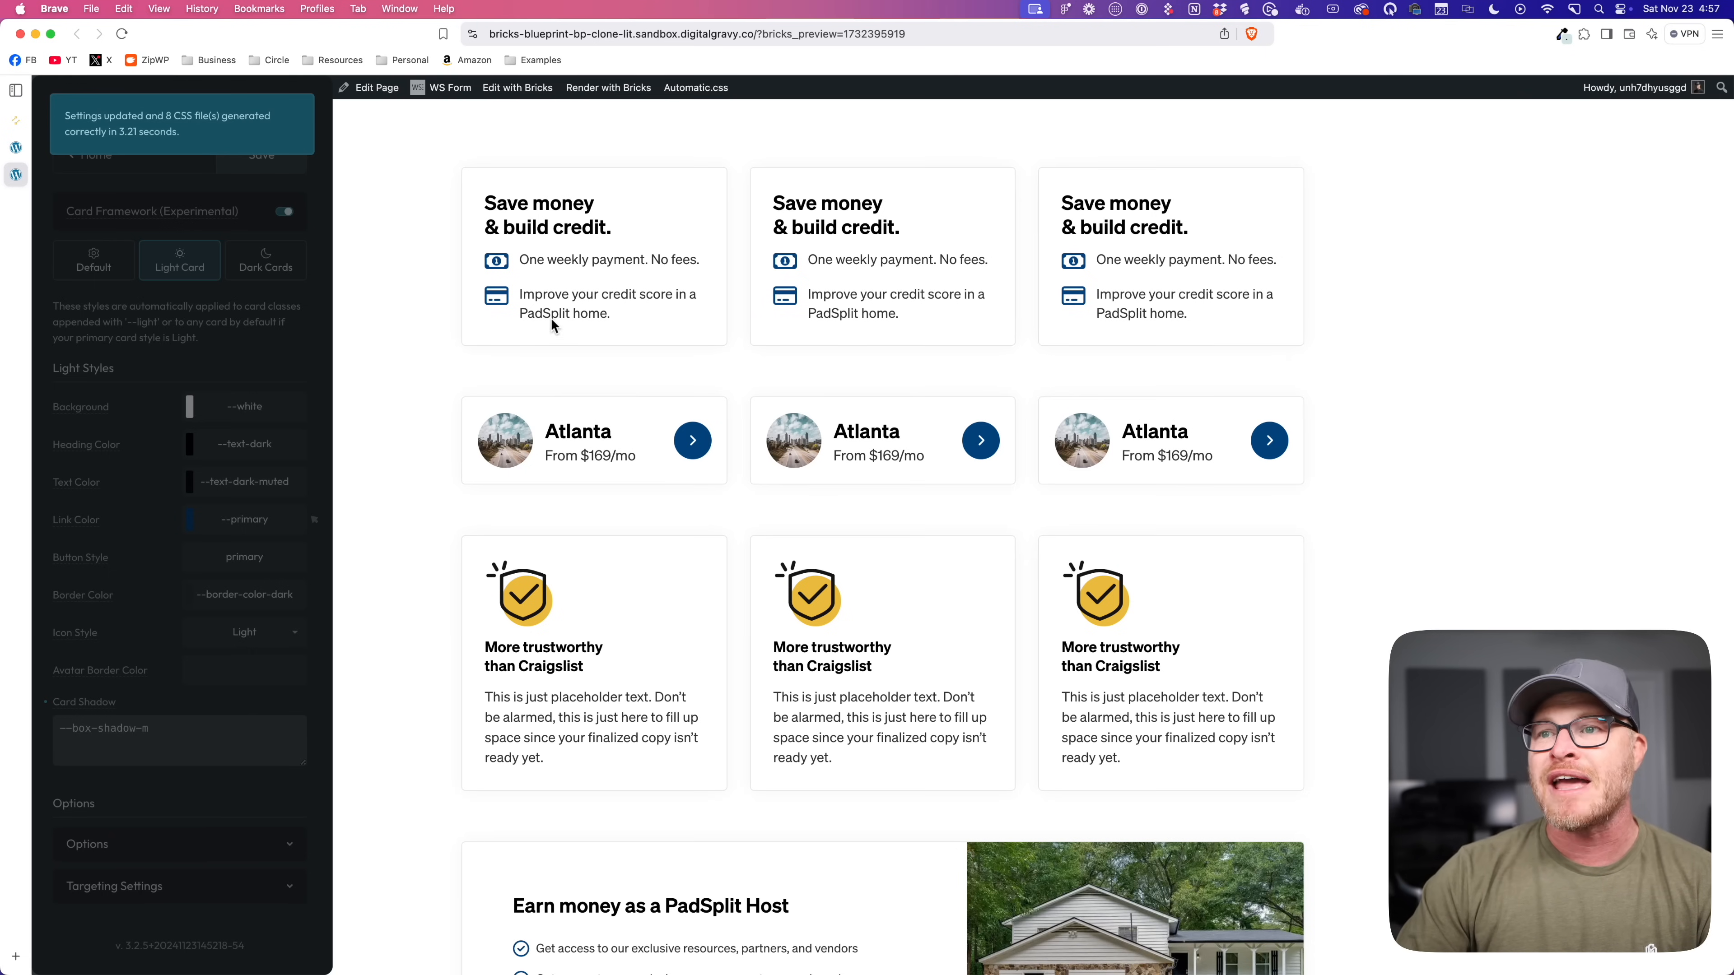
click(275, 107)
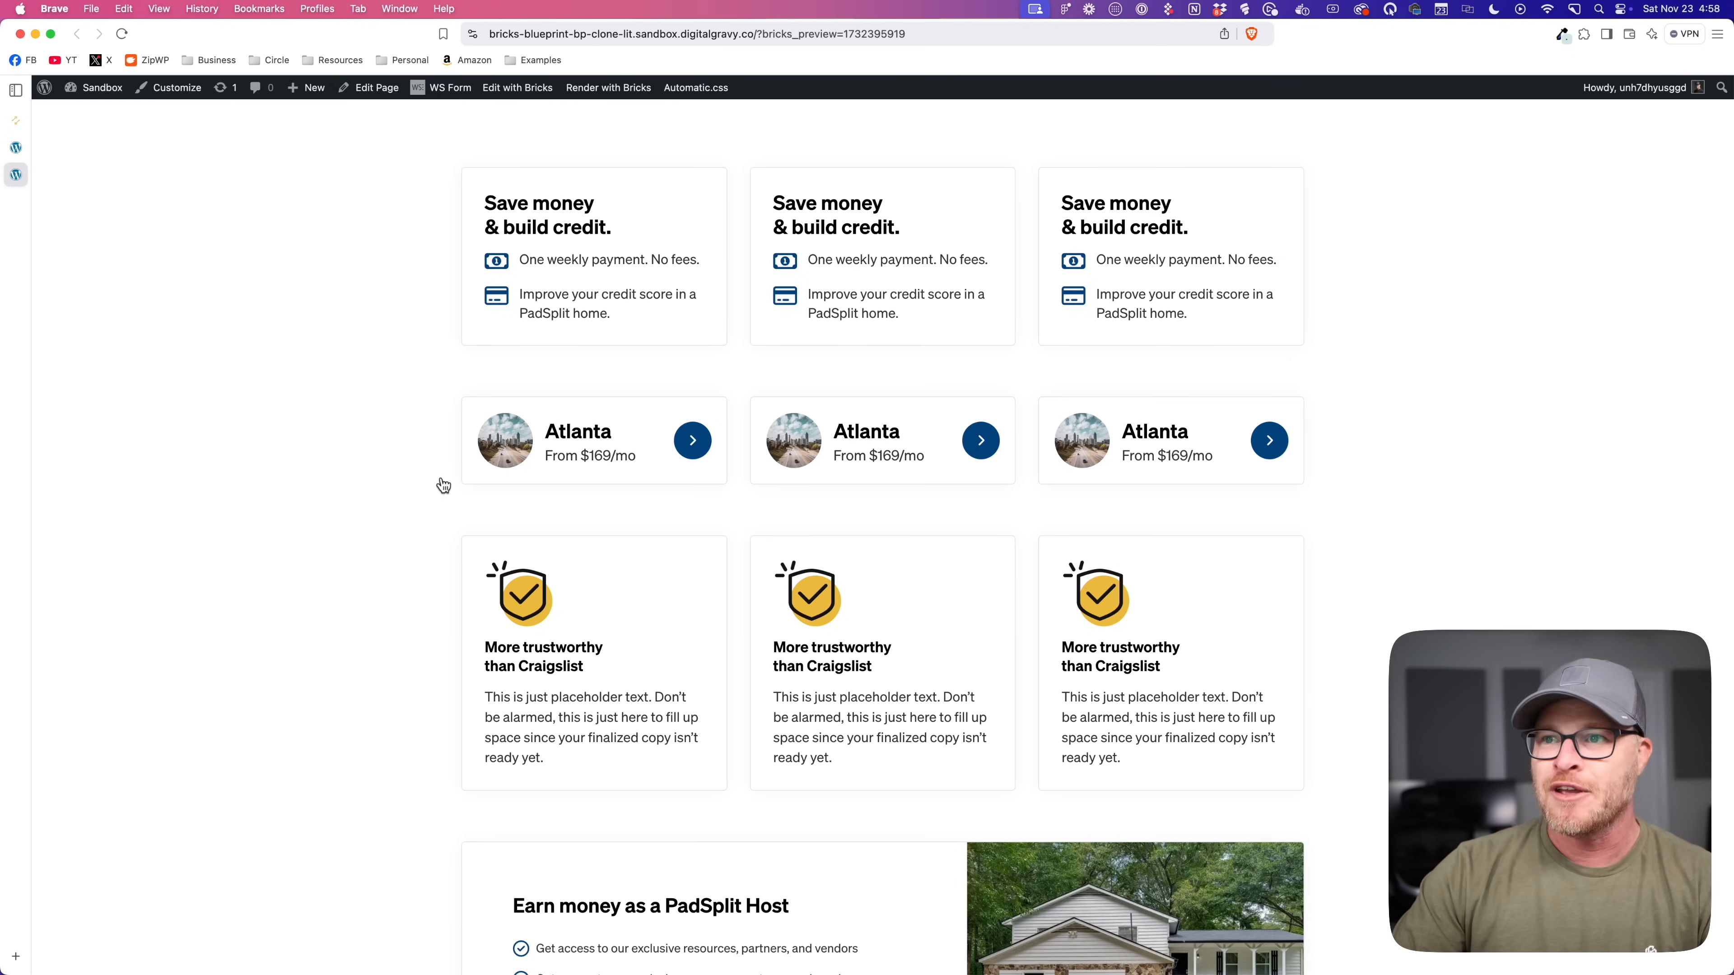
Step: Review the shadows on all cards, and inspect the wide cta-card element's styles to find which variable controls its box shadow
scroll(446, 492, down, 2)
scroll(887, 550, down, 10)
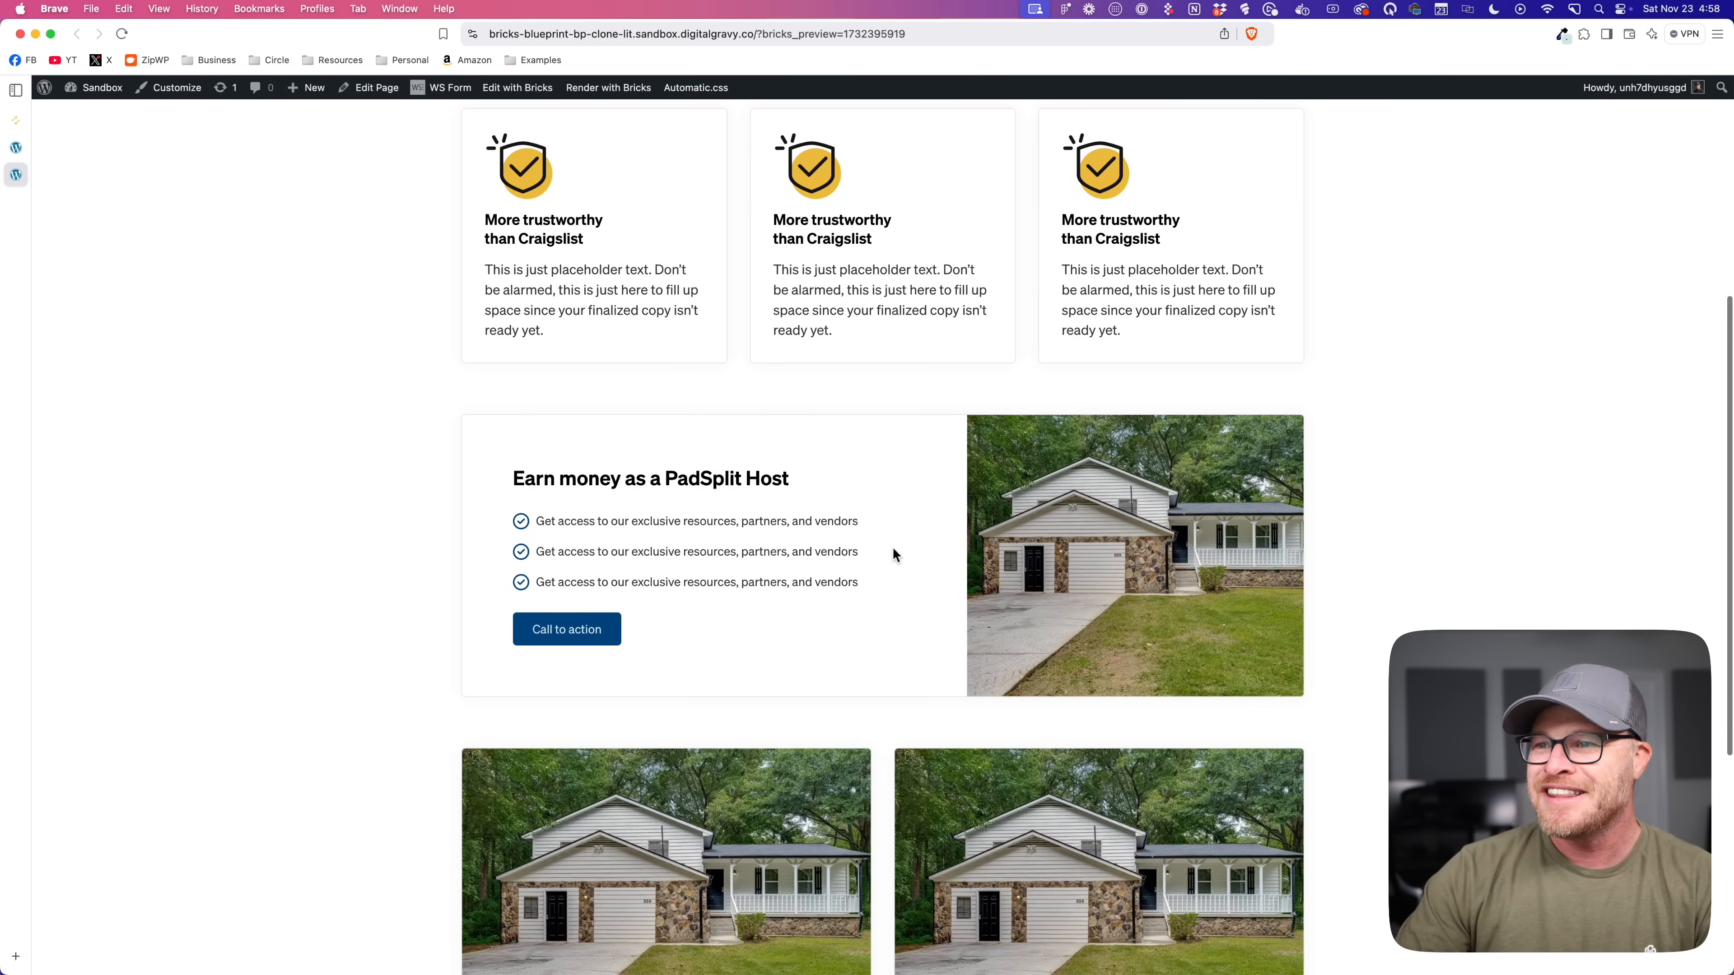
scroll(891, 551, up, 5)
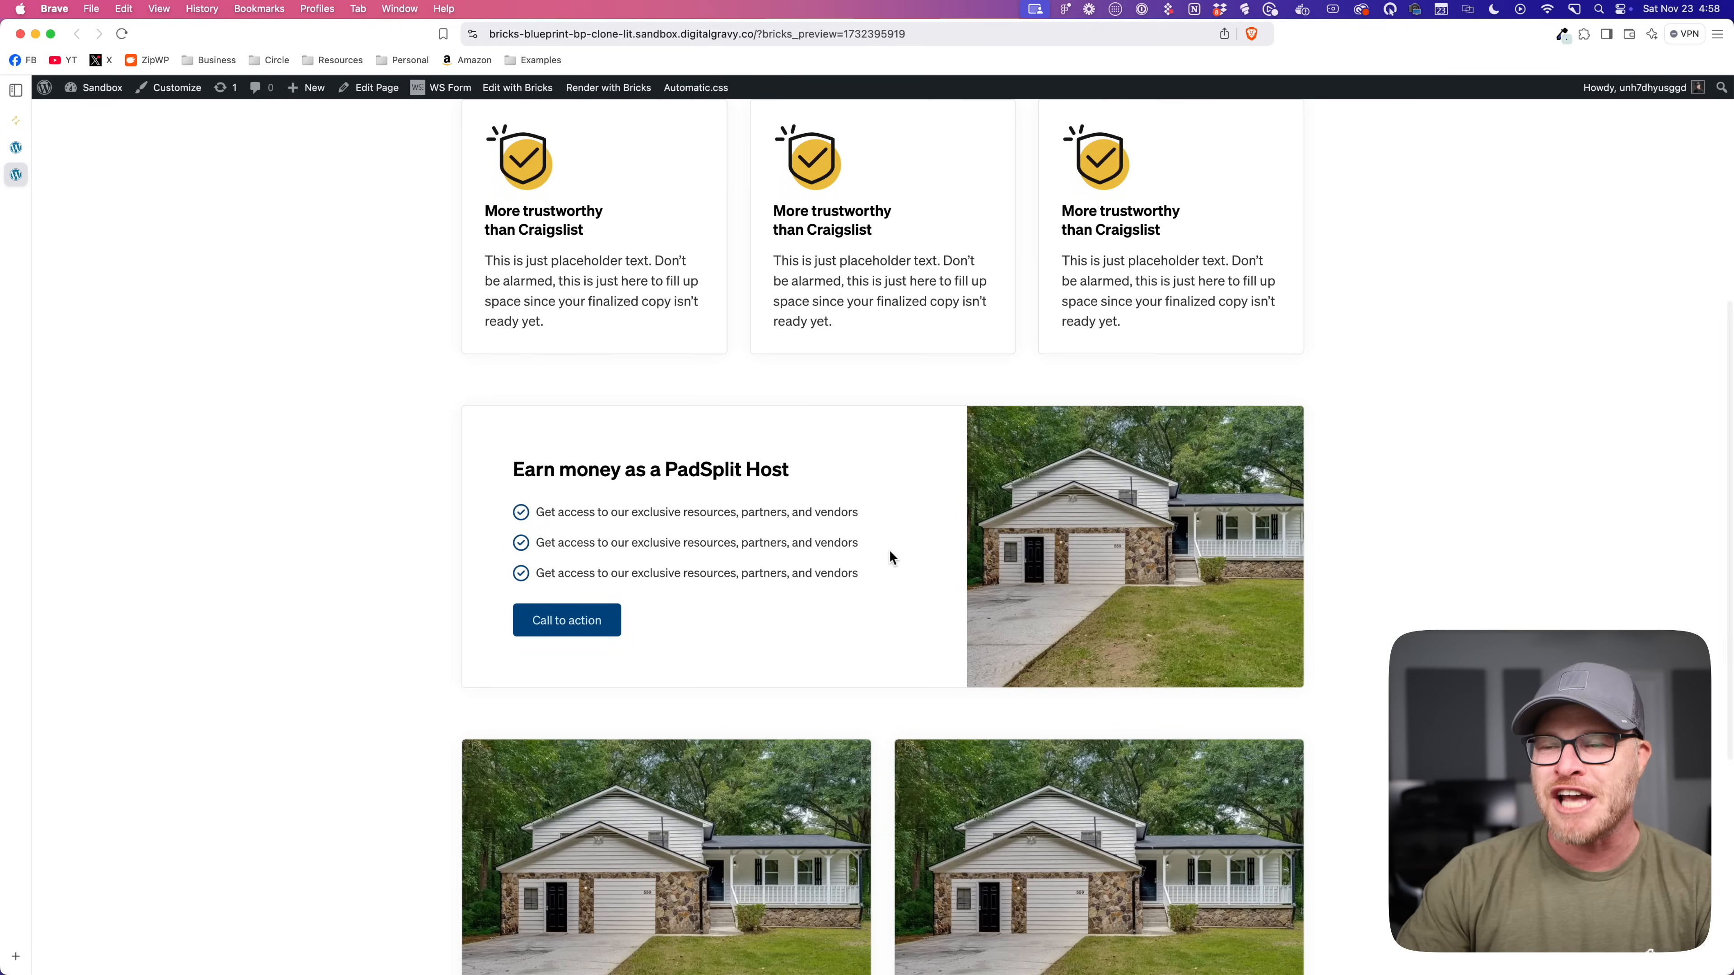
right_click(541, 405)
click(569, 641)
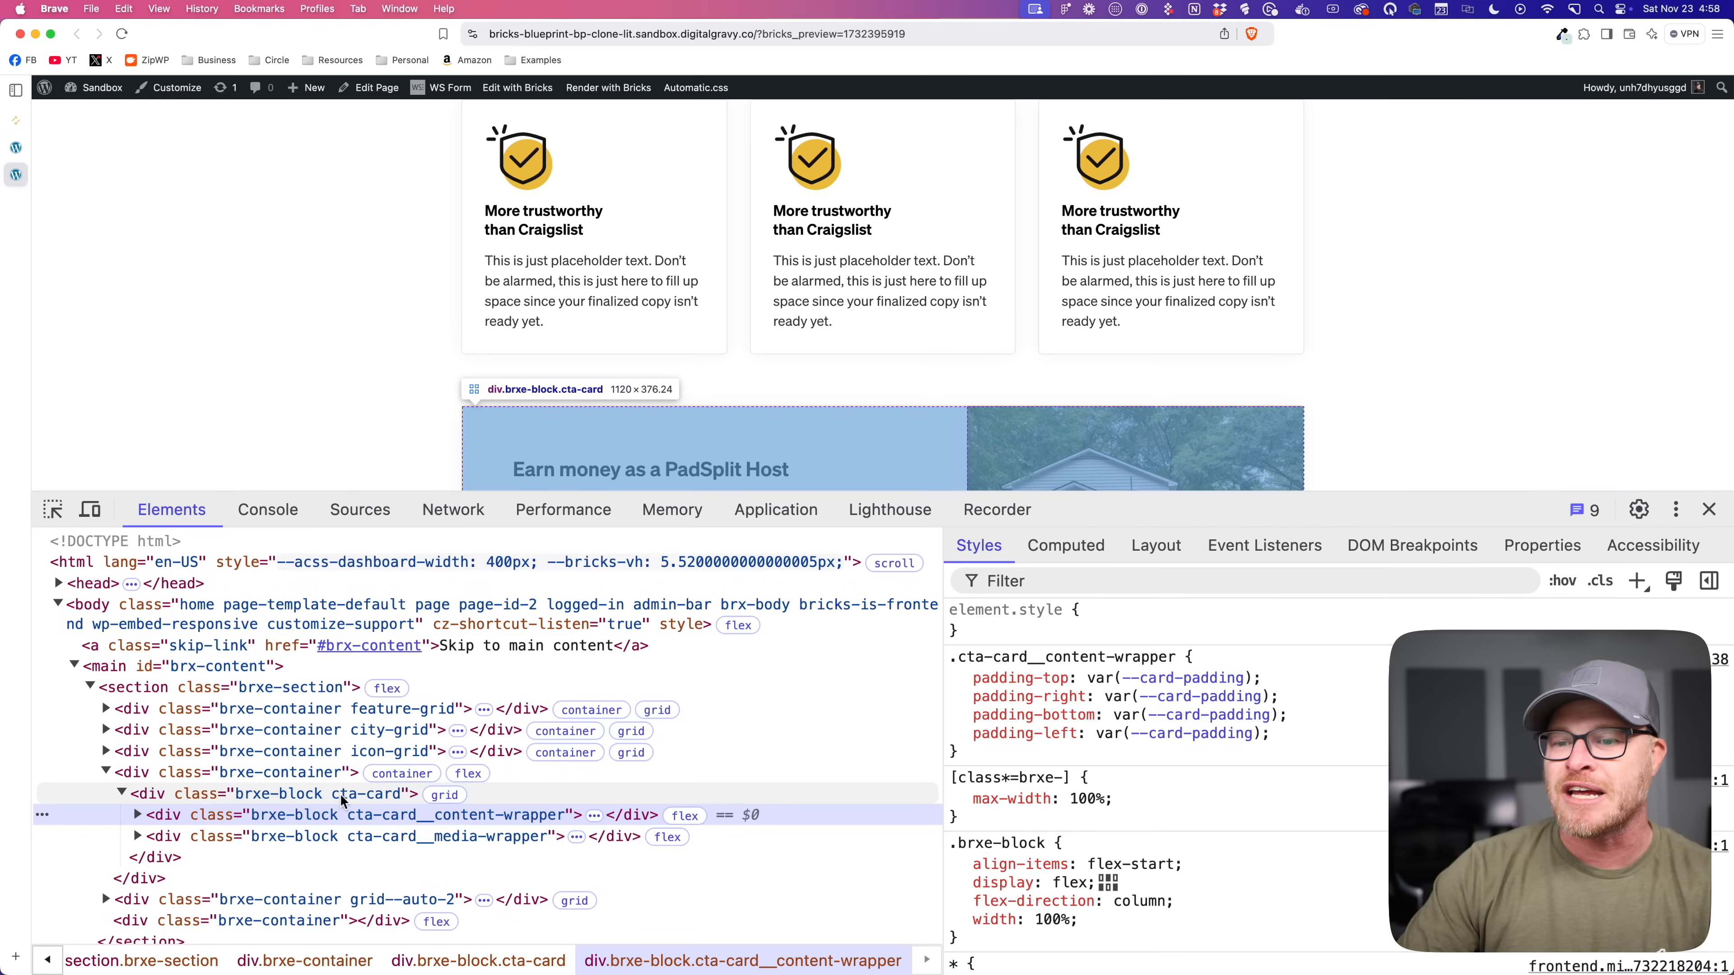
click(341, 794)
scroll(1348, 716, down, 10)
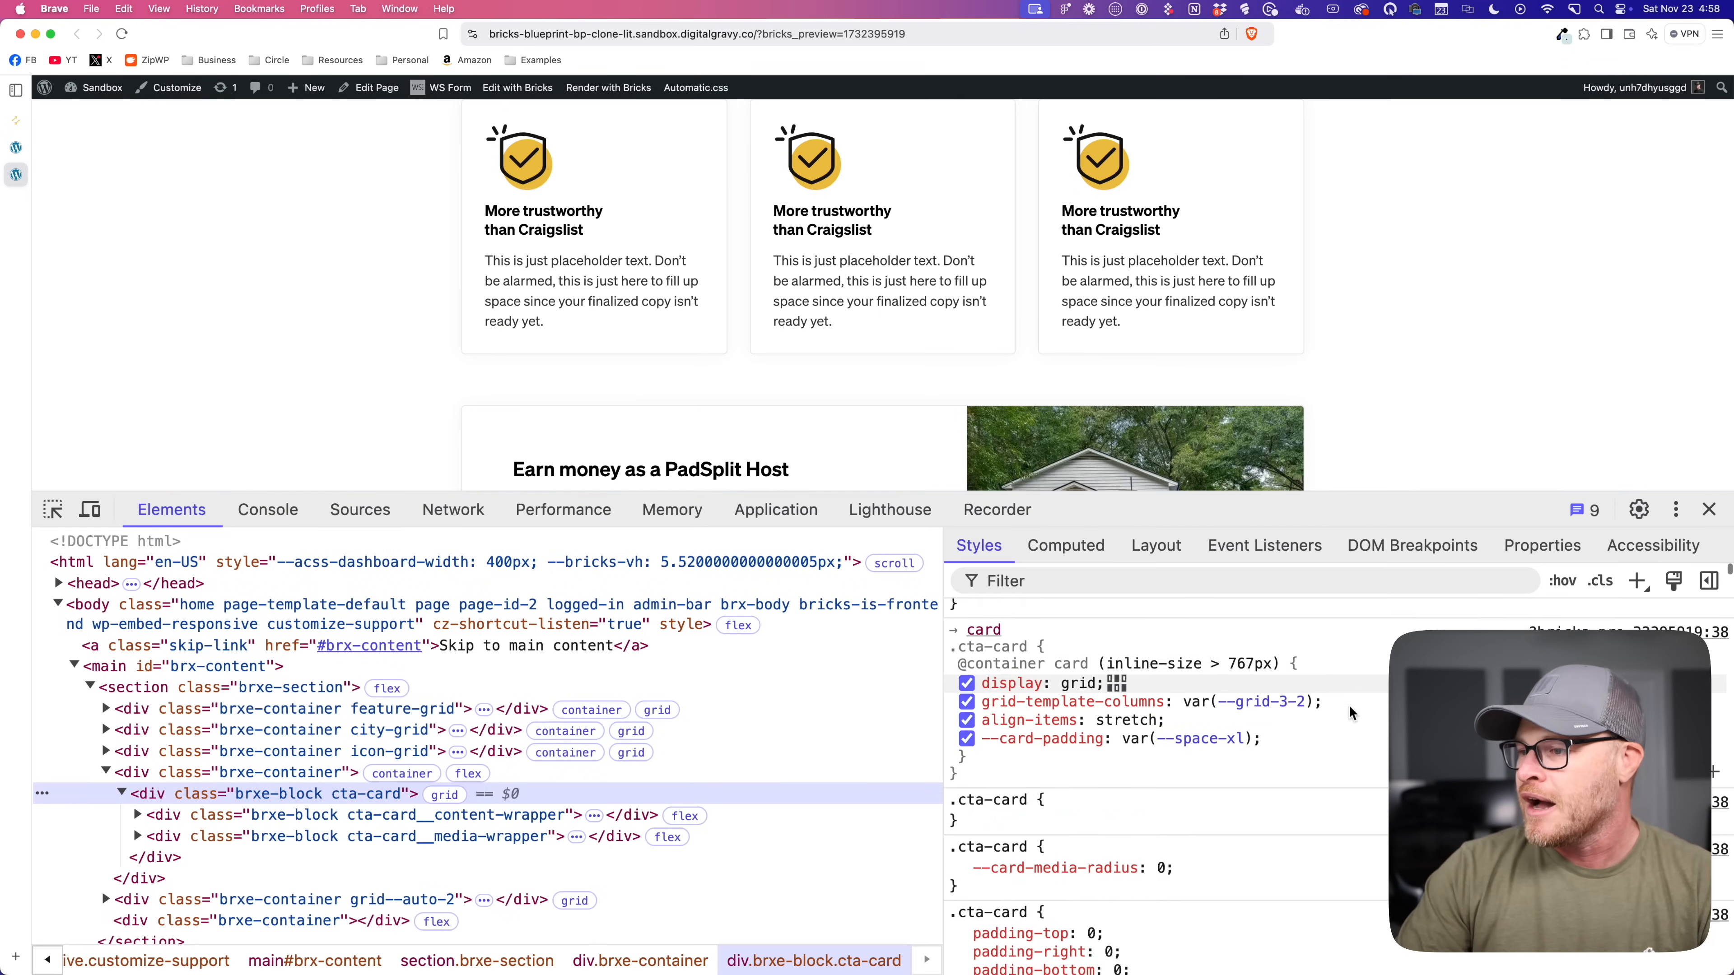
scroll(1348, 716, down, 10)
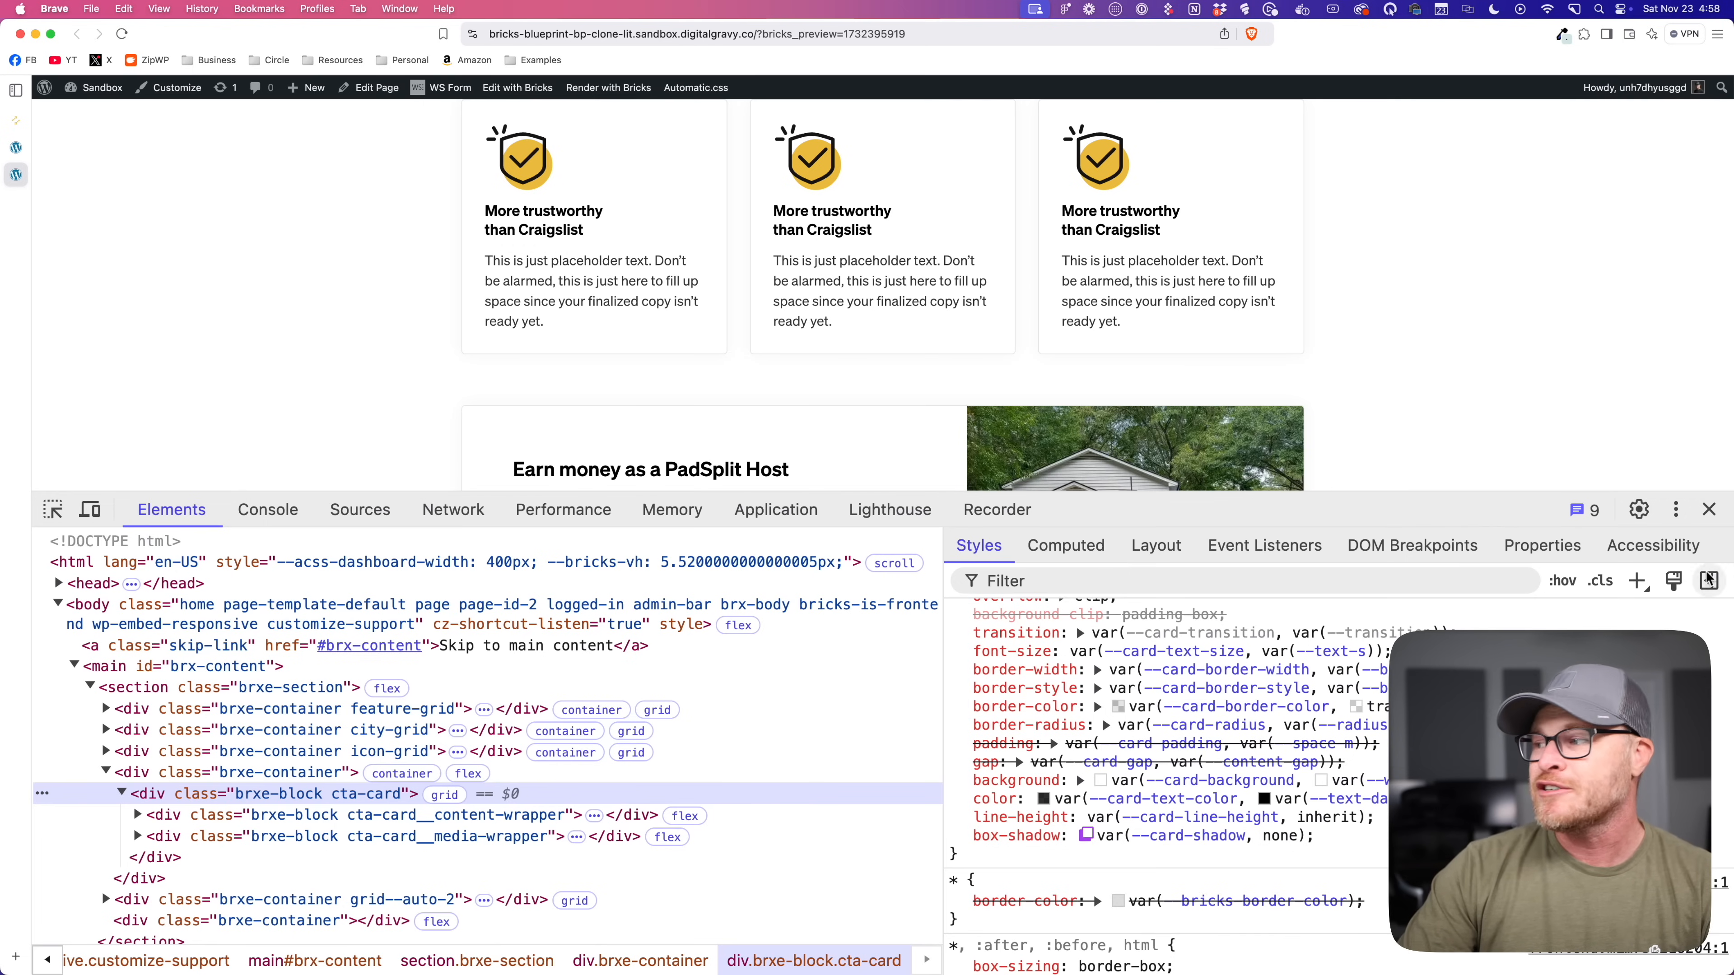
click(1710, 510)
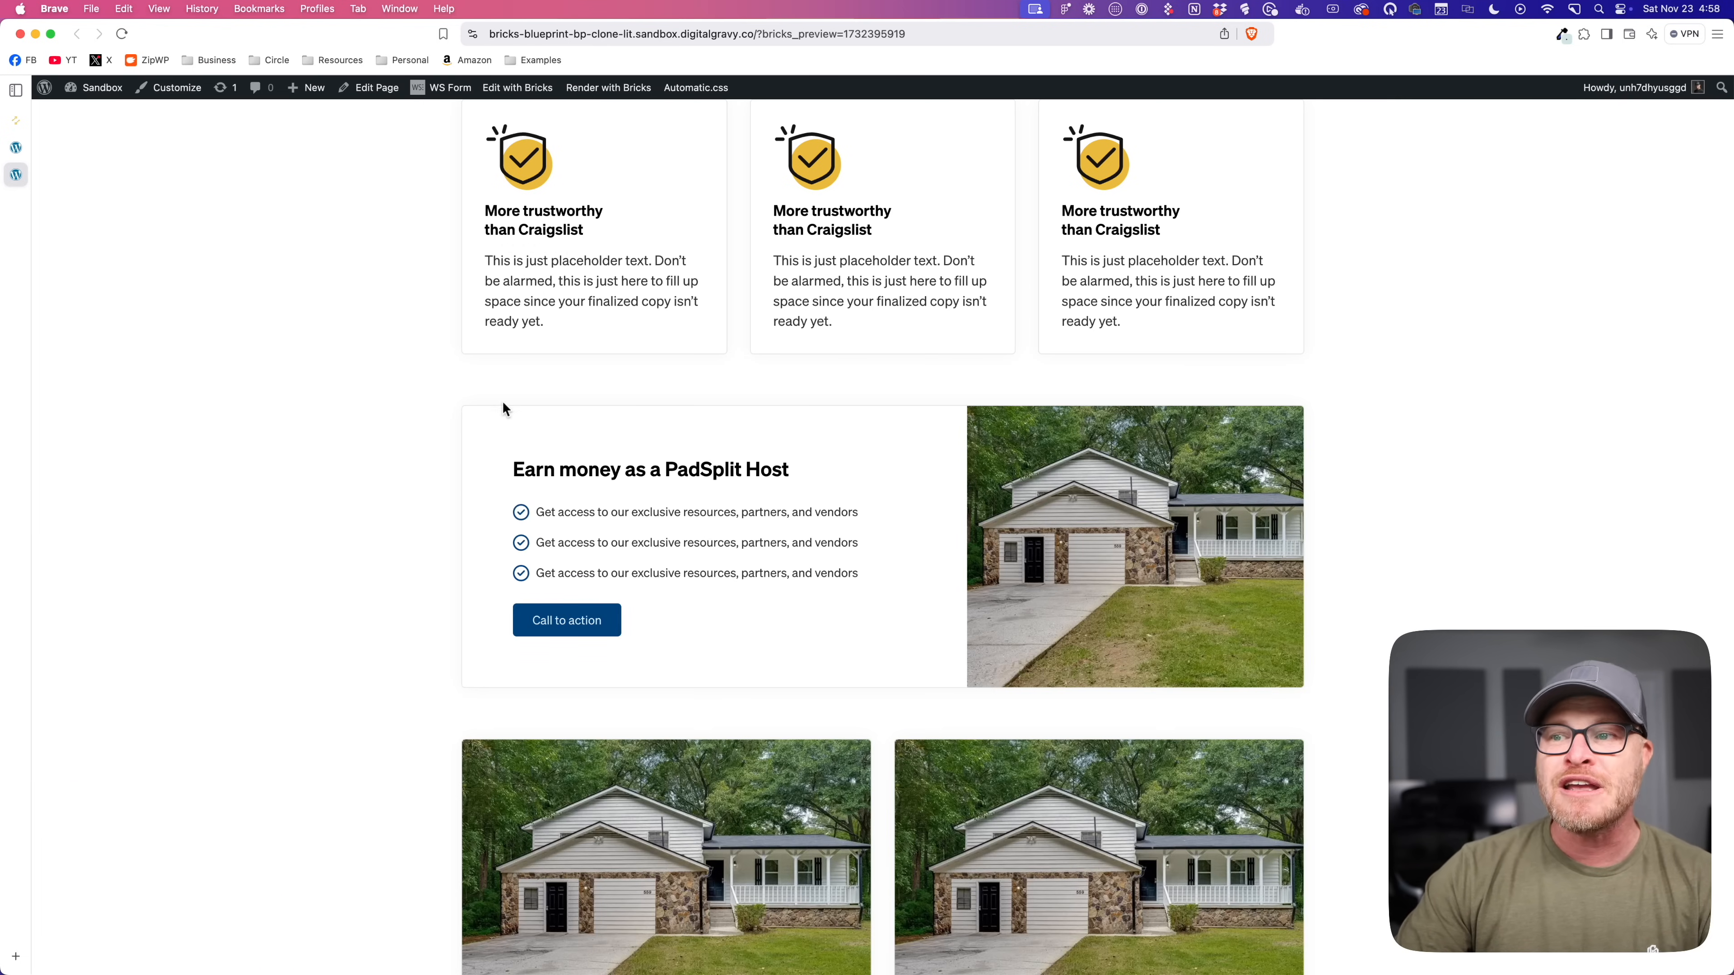
Step: In the Bricks builder, add --card-shadow: none; to the first rule of the cta-card class's custom CSS
click(16, 147)
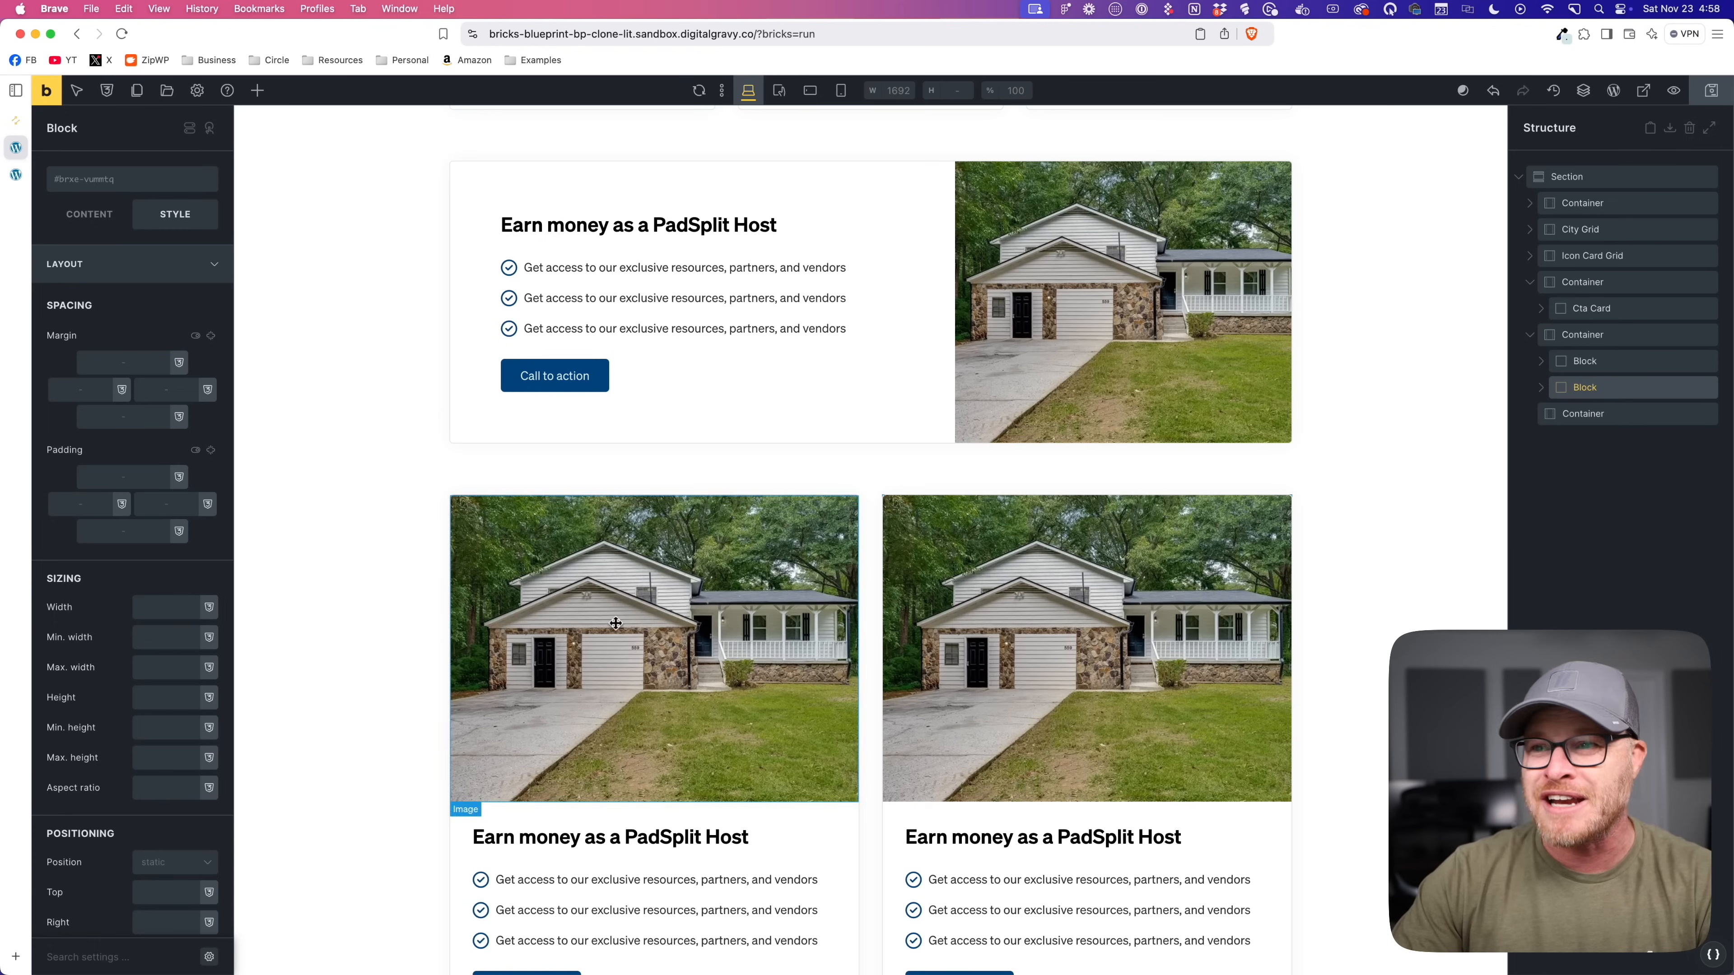
scroll(615, 627, down, 3)
scroll(615, 627, up, 7)
click(566, 429)
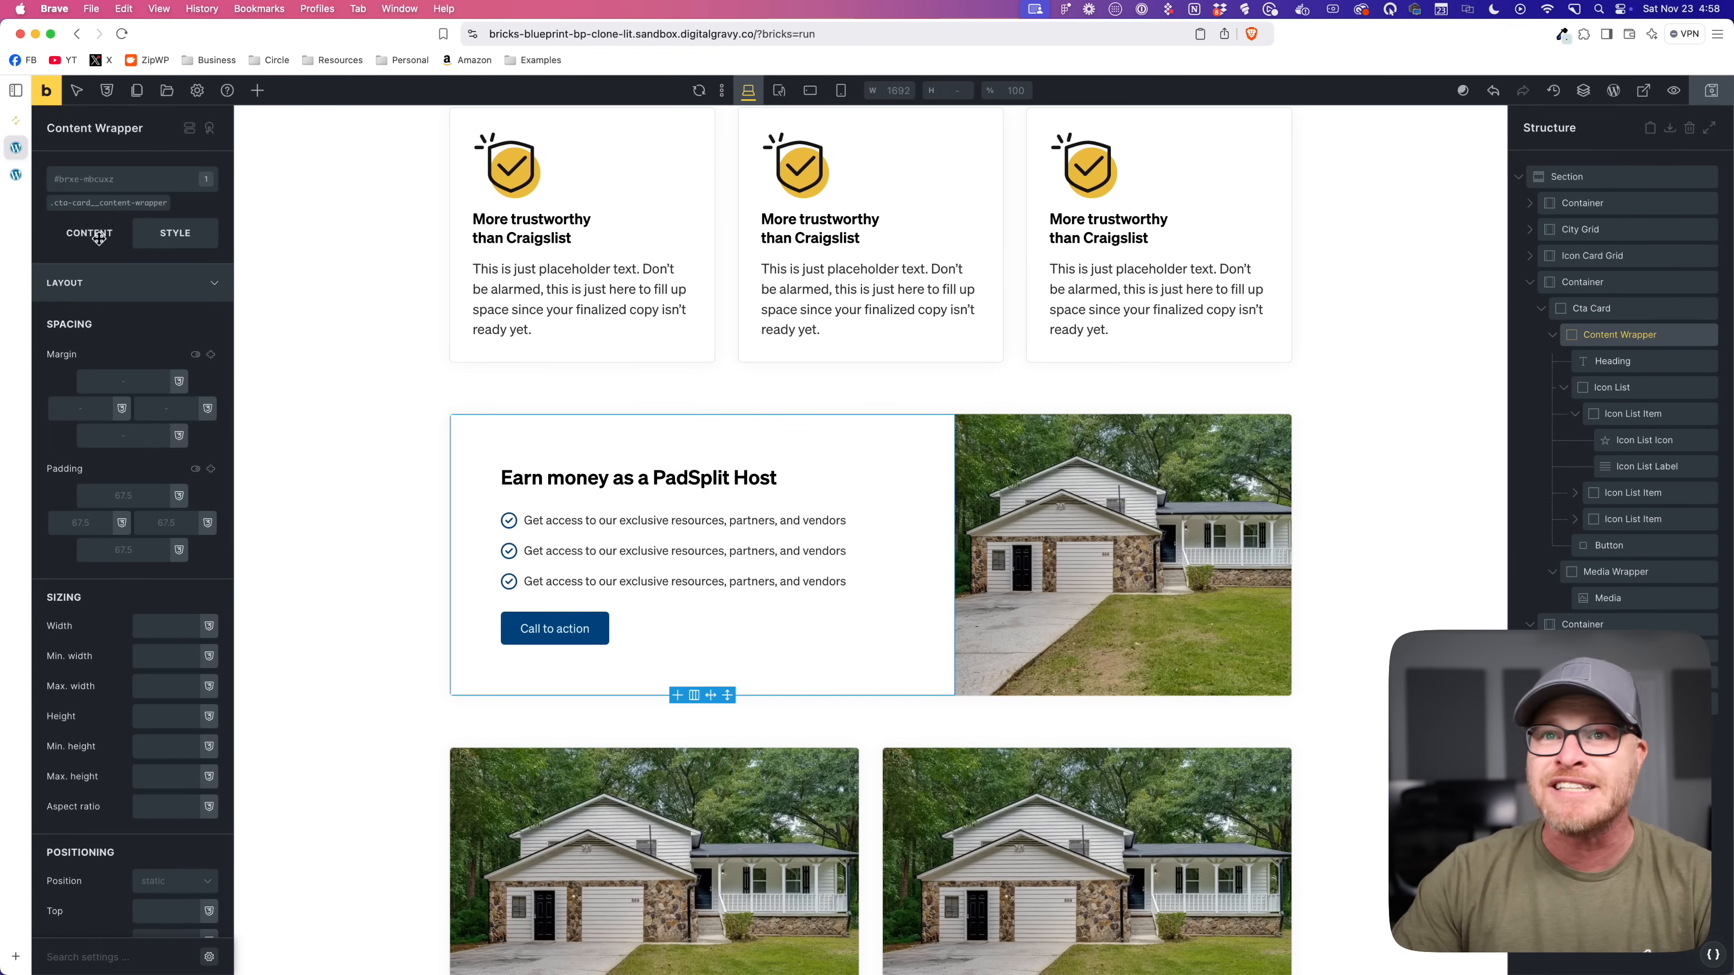
click(1591, 308)
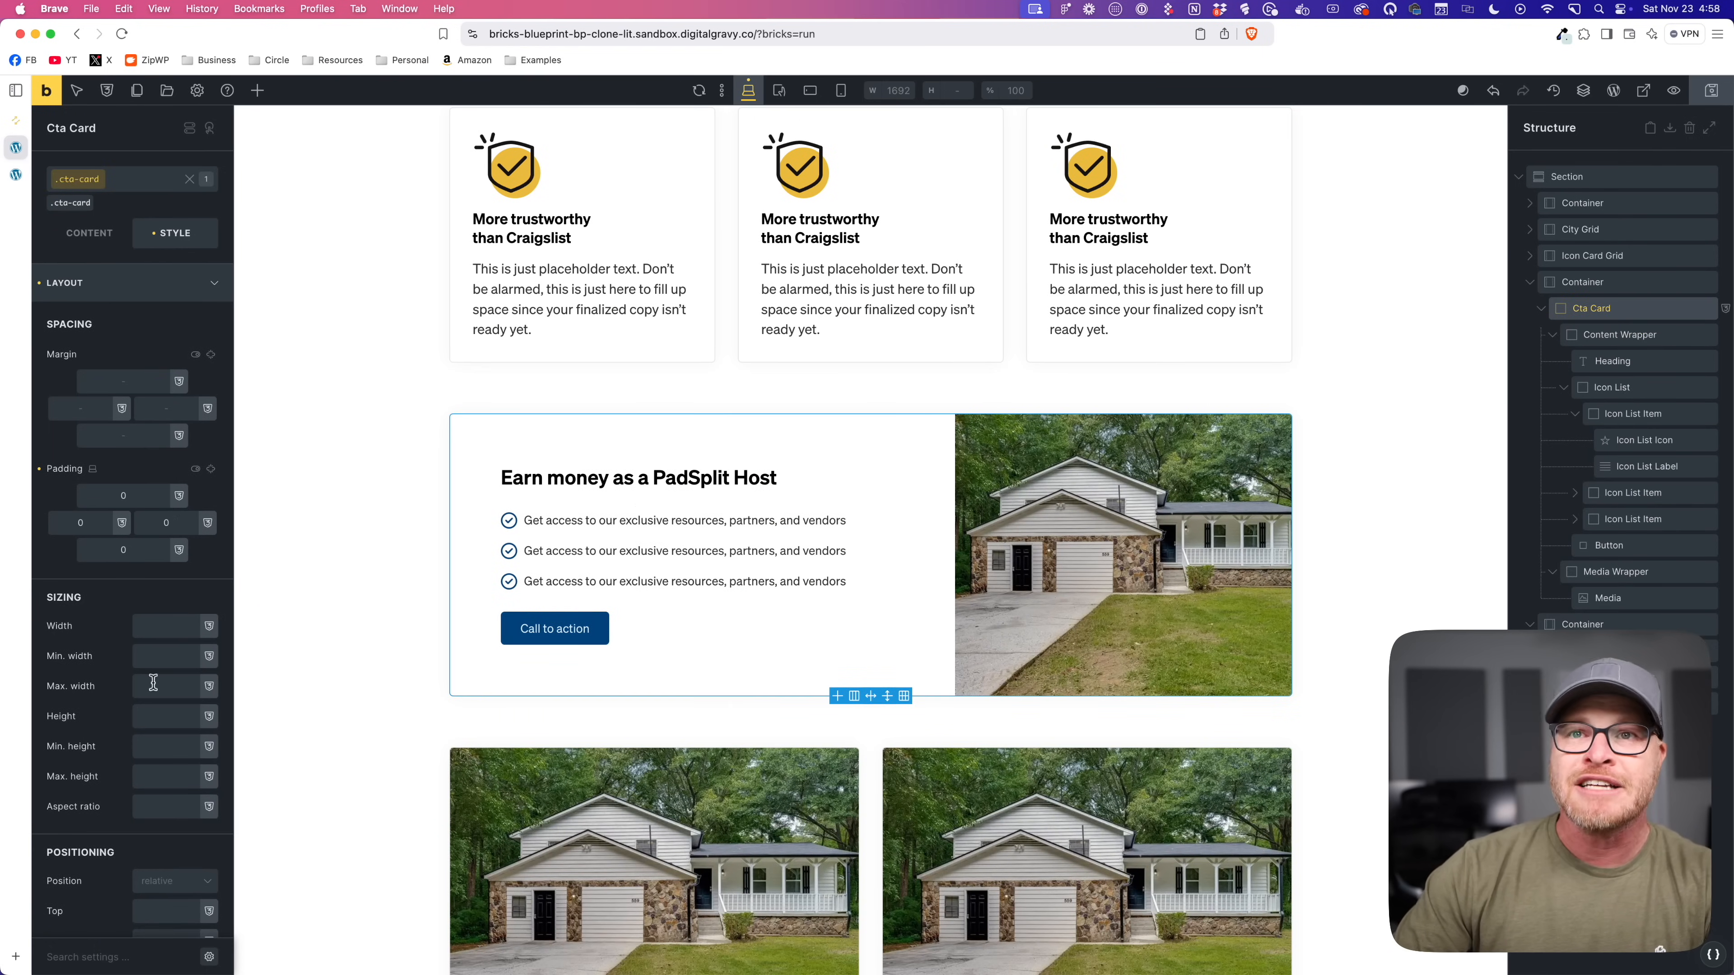
scroll(167, 887, down, 10)
click(166, 881)
click(288, 594)
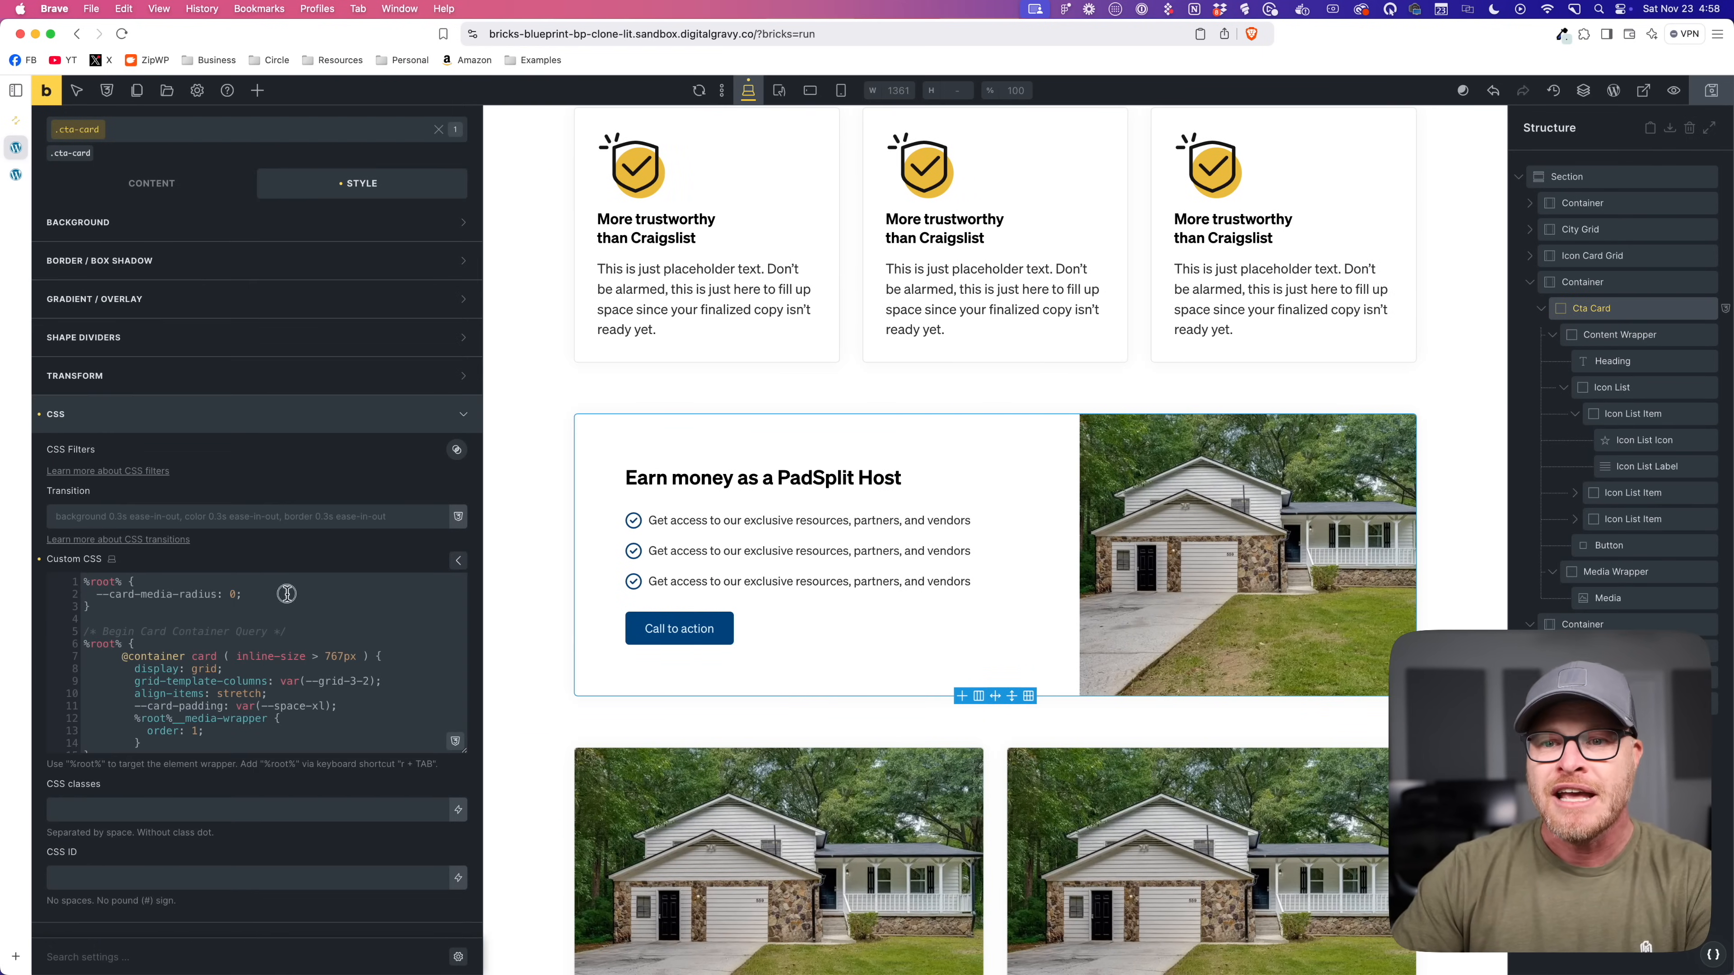
key(Return)
text(--card-shadow: none;)
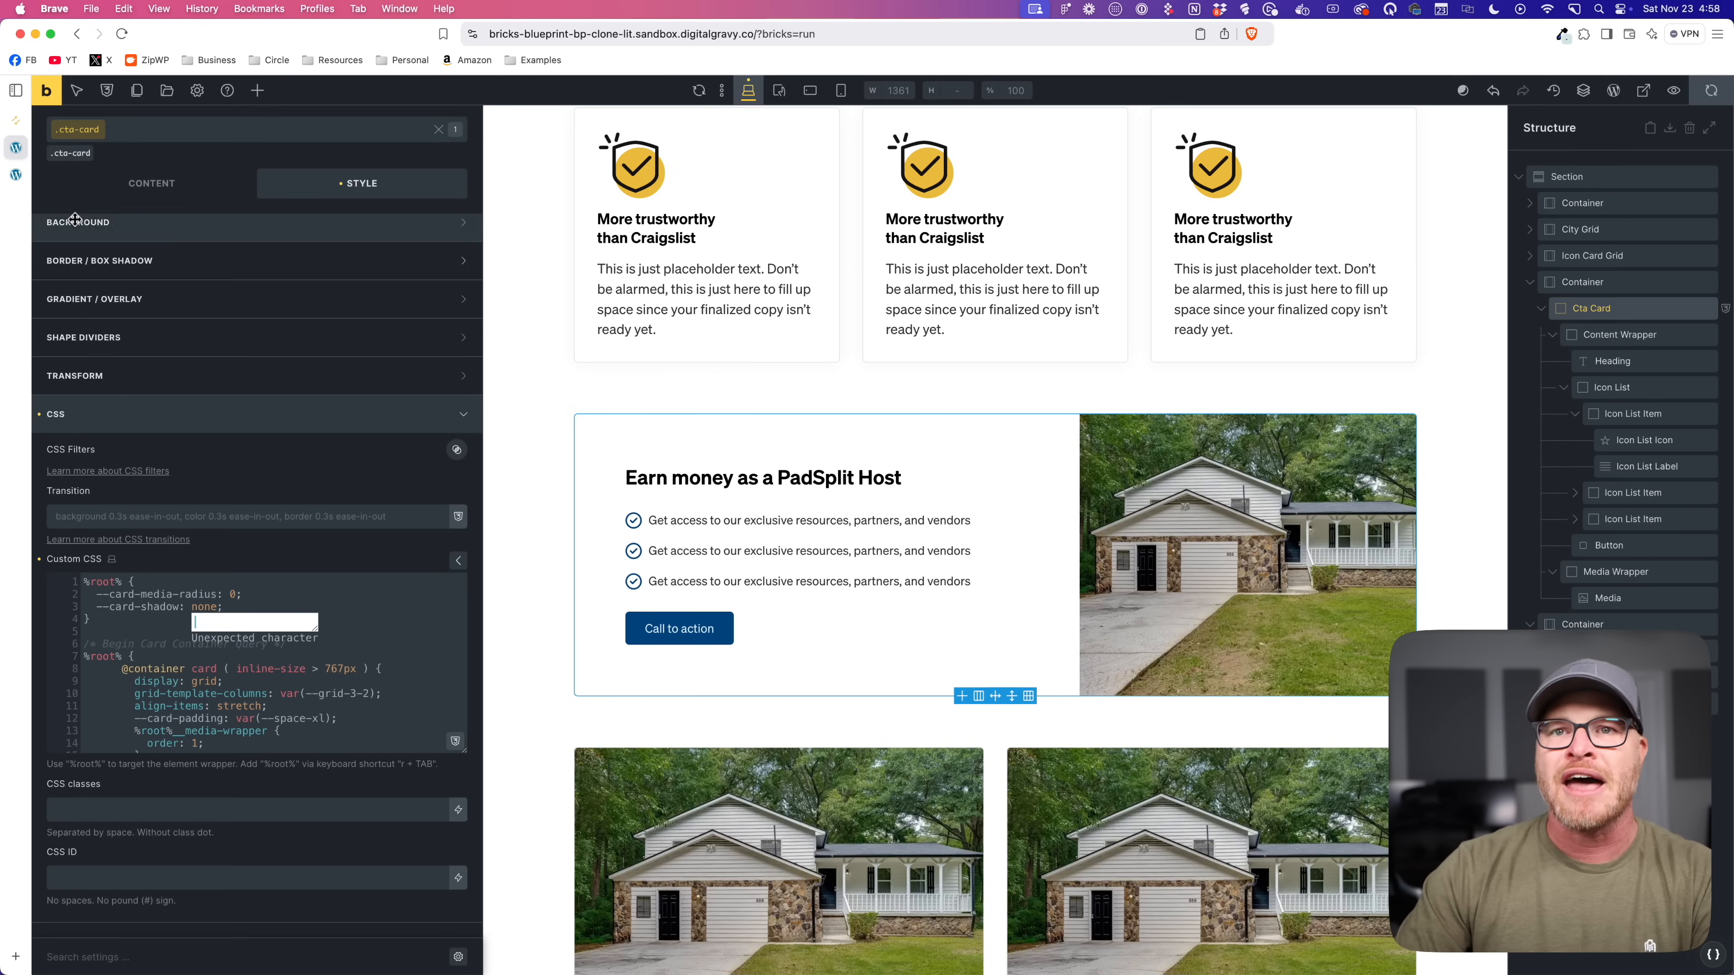
Step: Save the page and check the CTA cards on the front-end preview
mouse_move(12, 179)
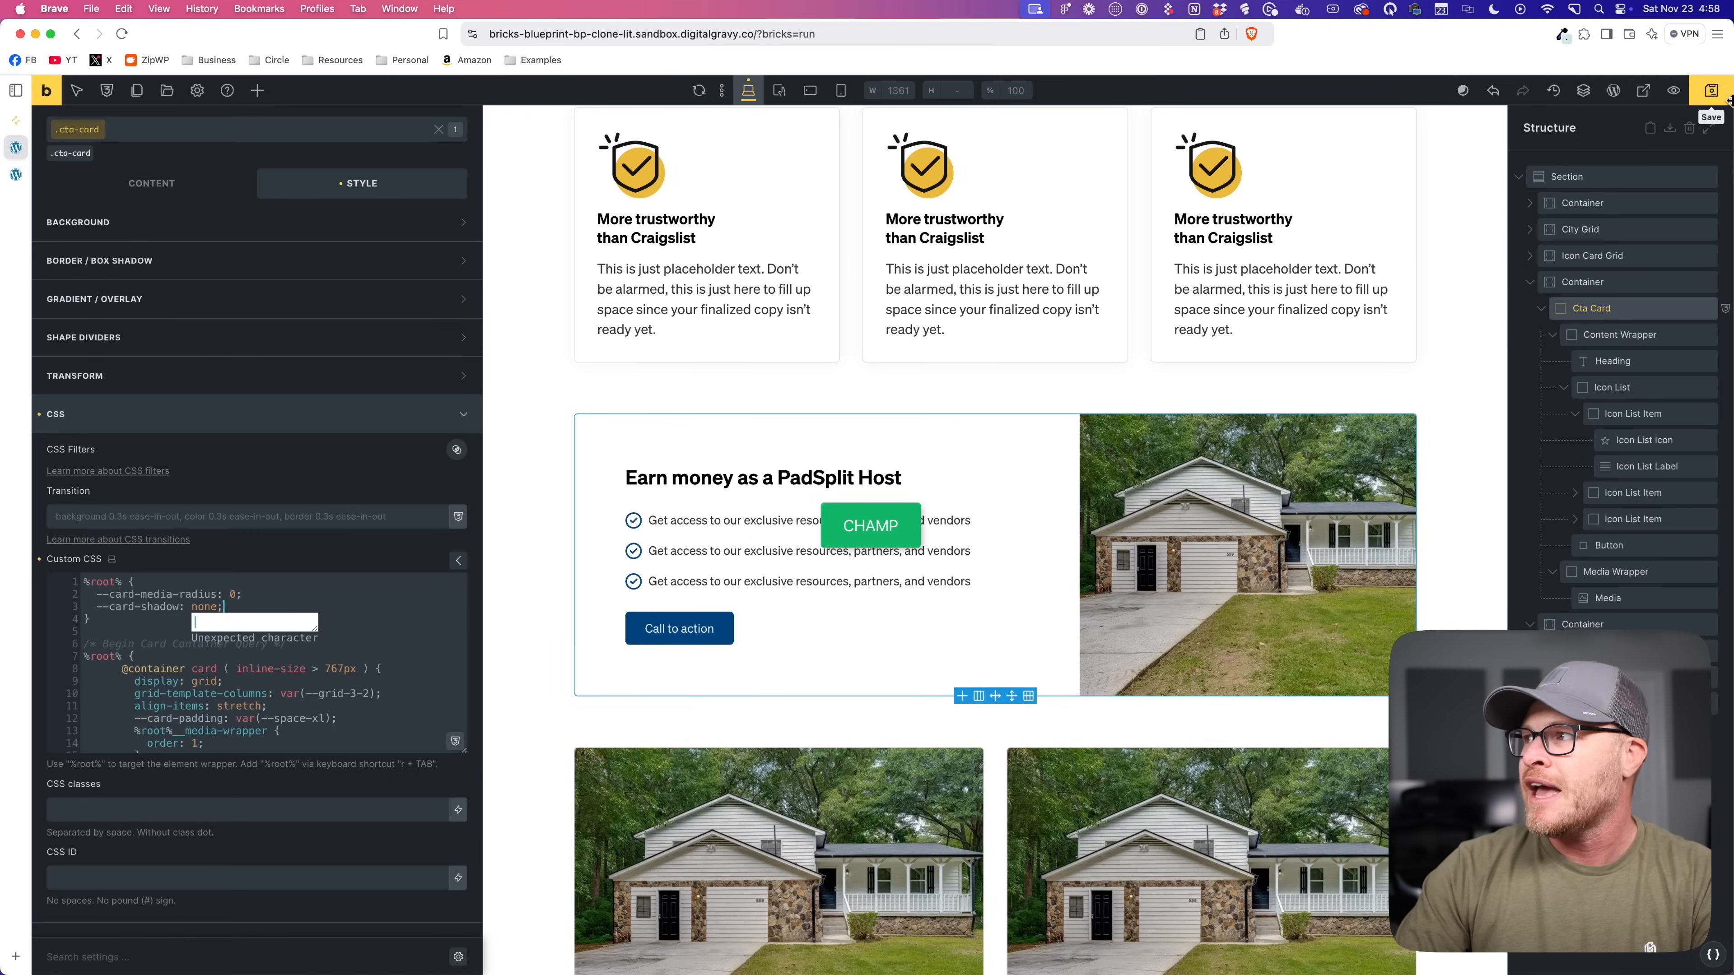
click(16, 175)
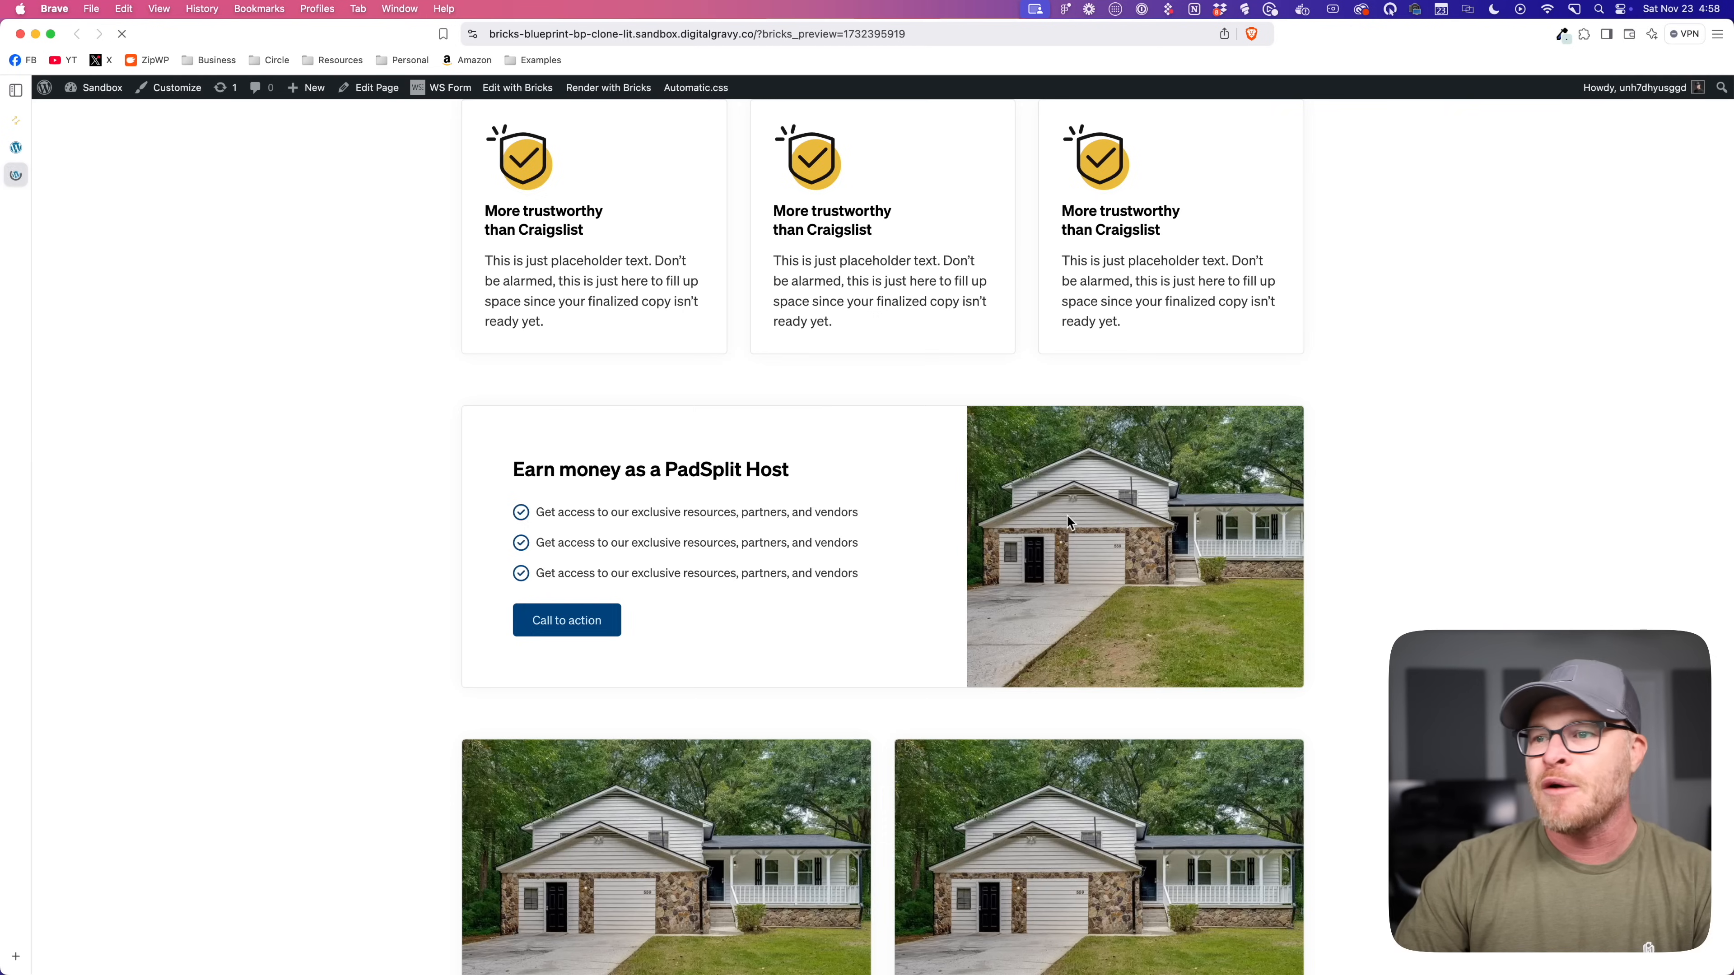
scroll(735, 517, down, 5)
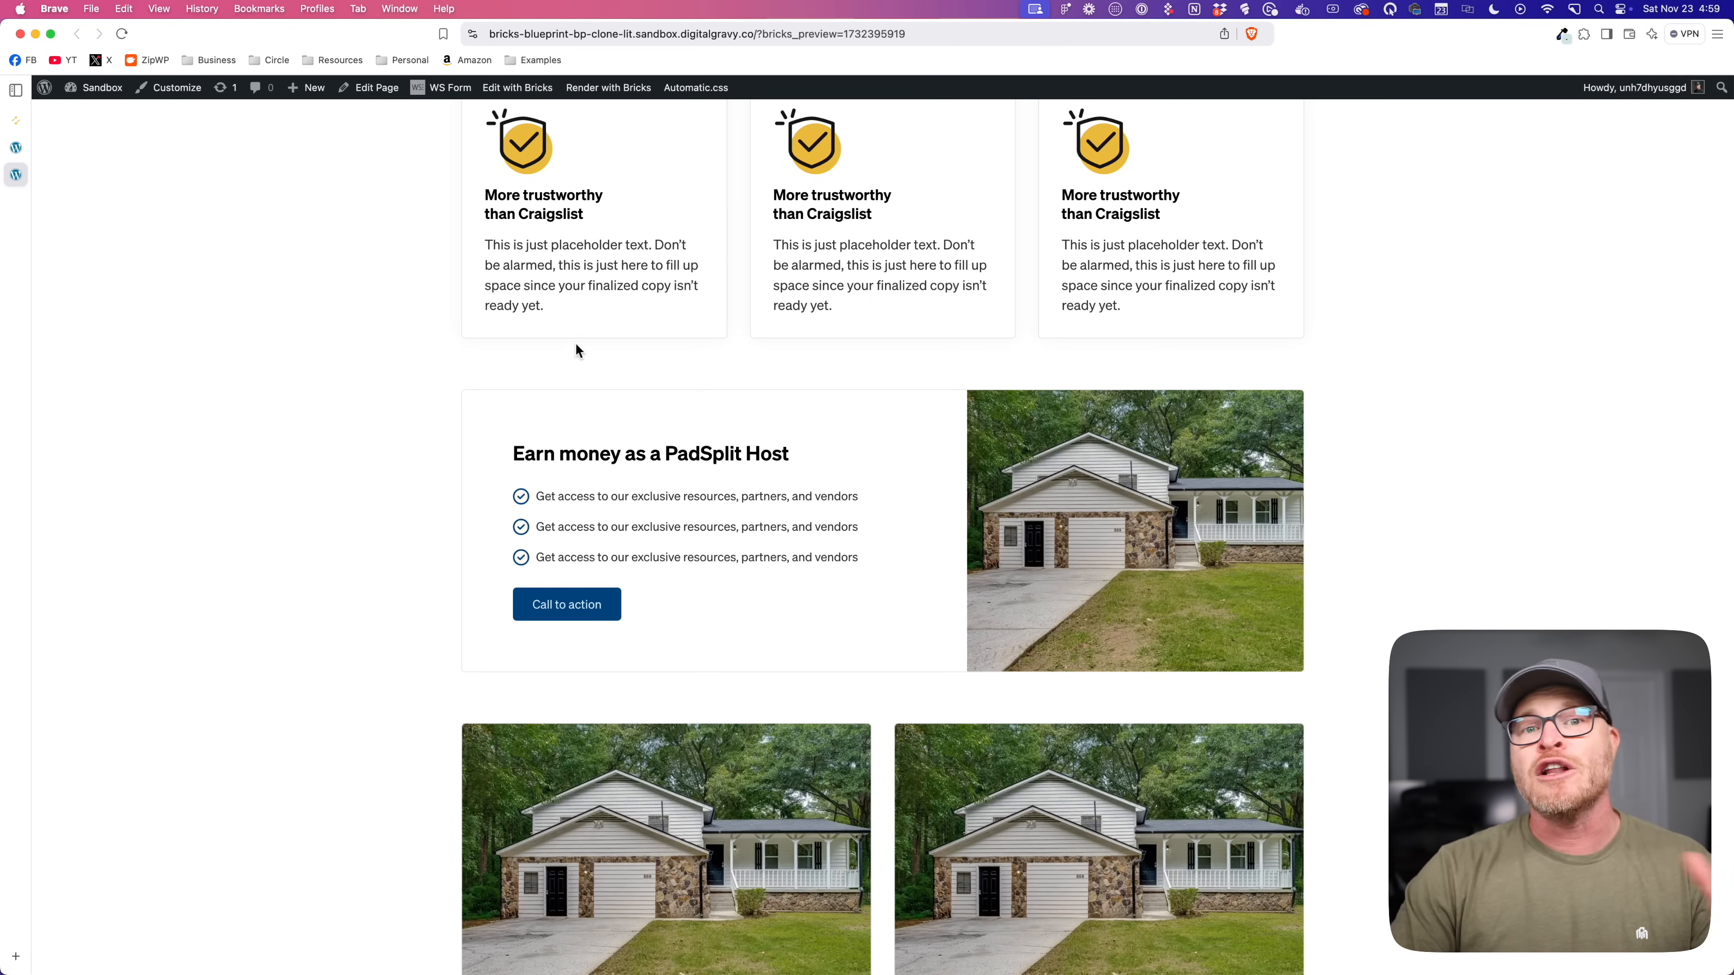
Step: Open the shared Spacing settings of the Automatic.css card framework's default styles
scroll(575, 349, up, 3)
click(695, 88)
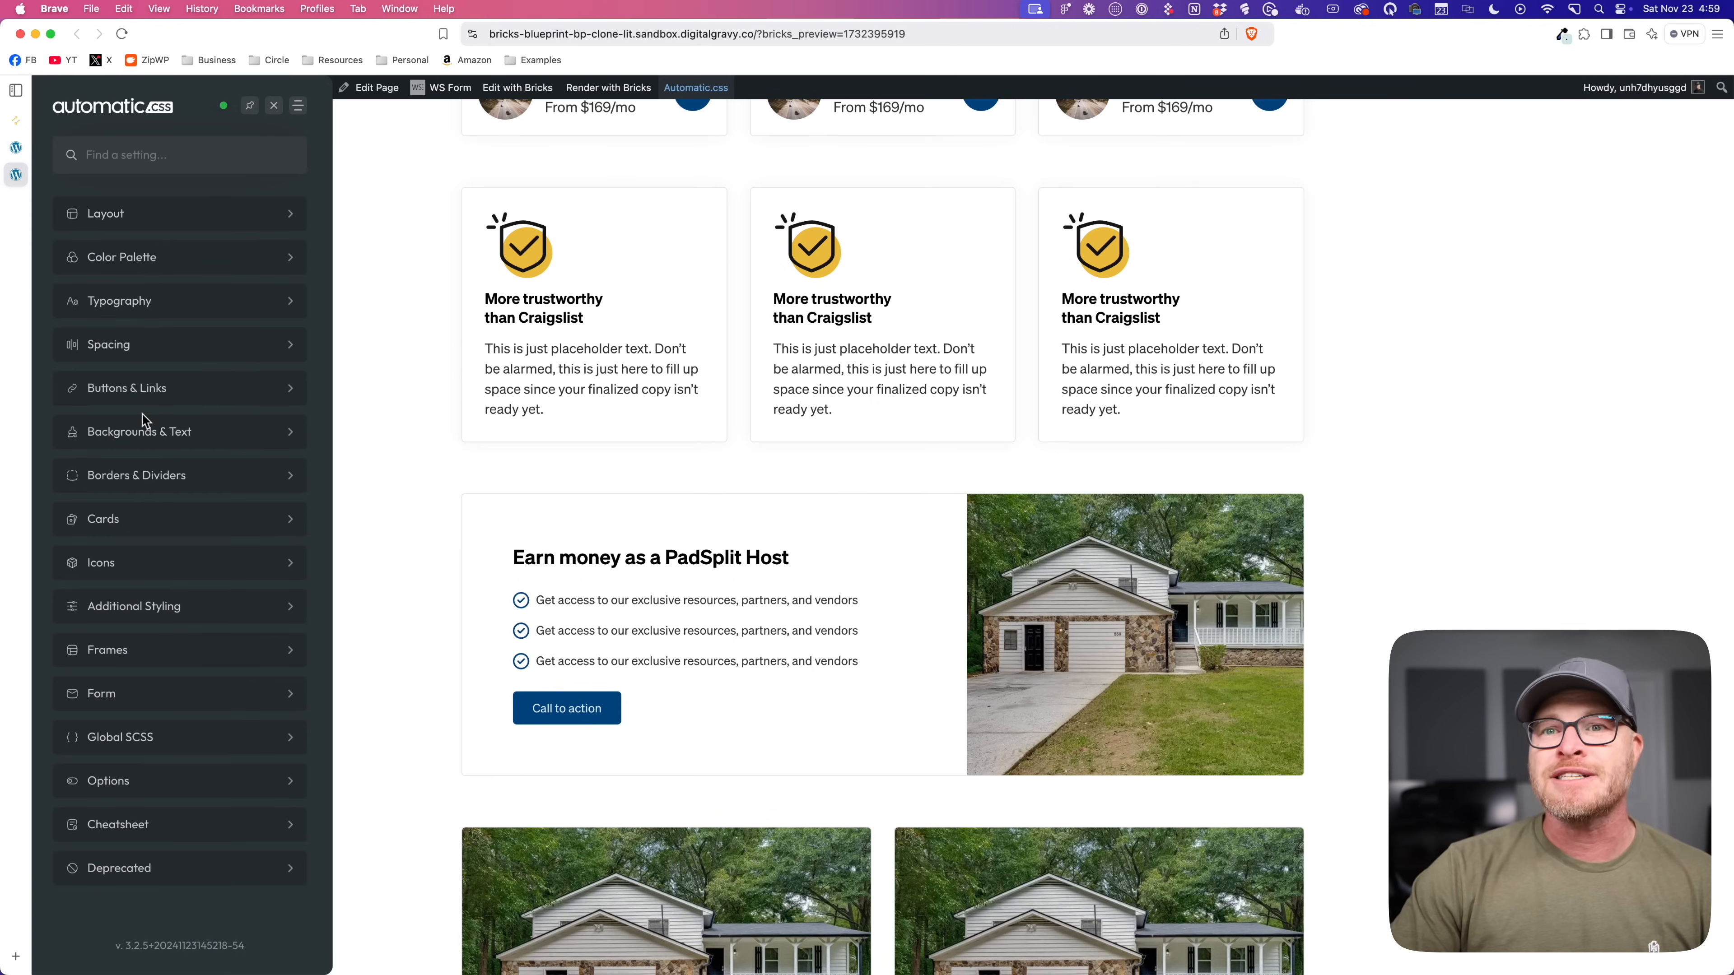
click(159, 522)
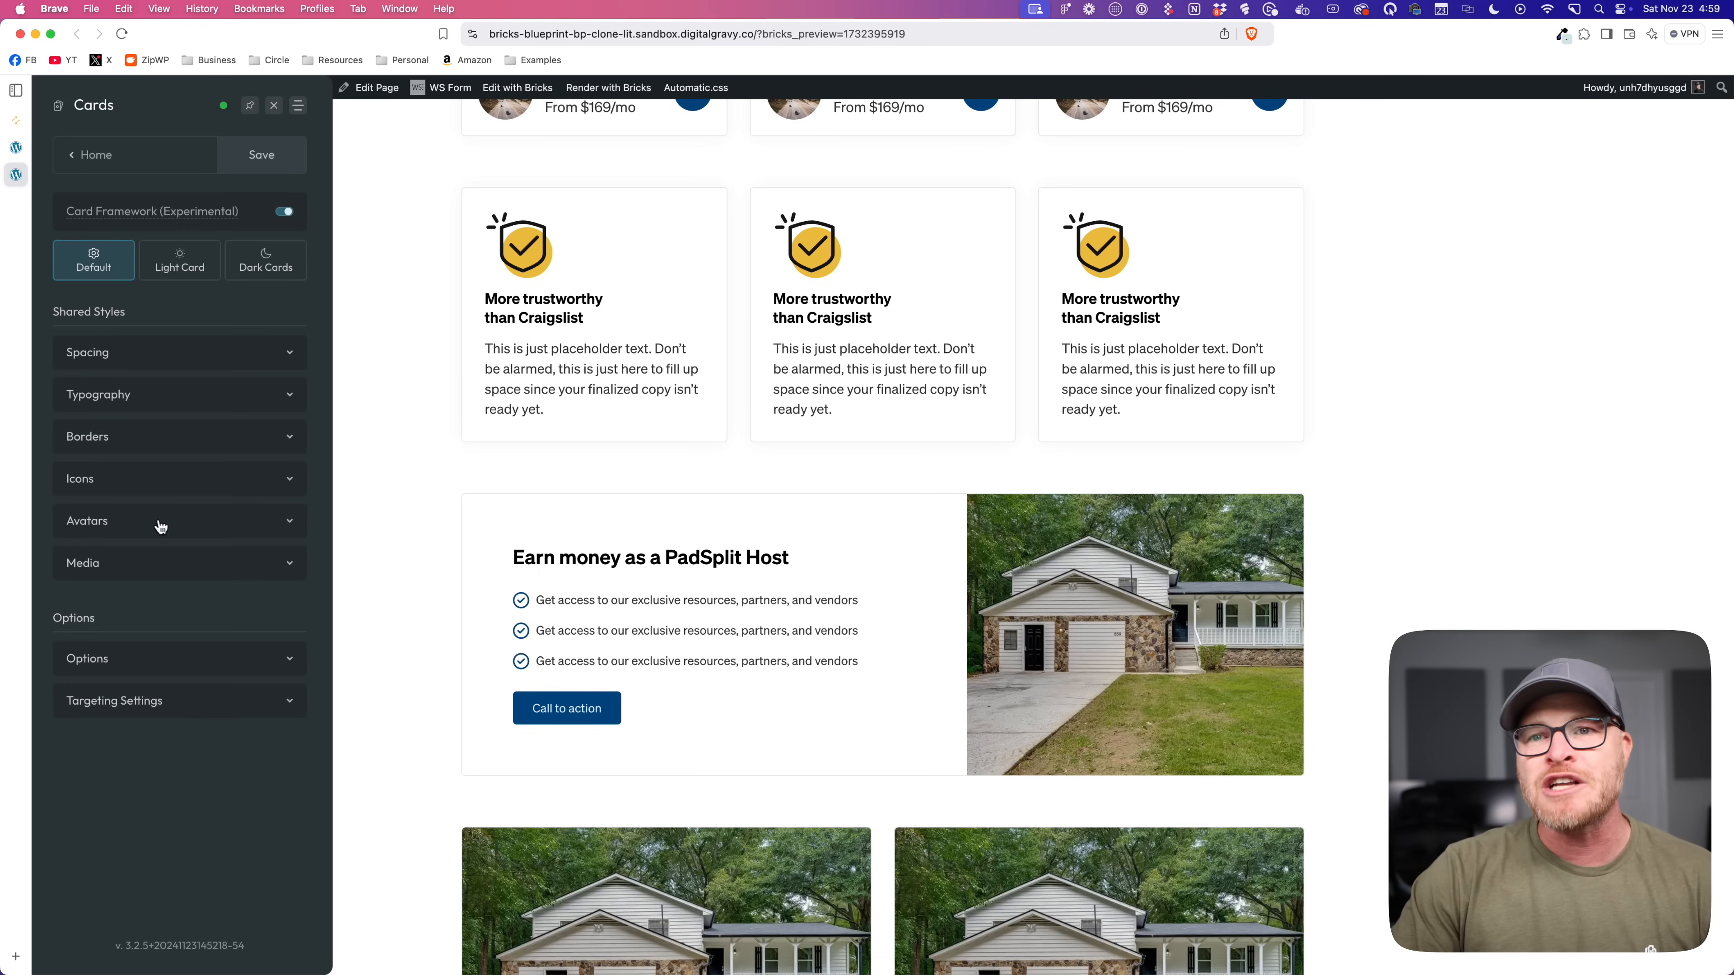
click(147, 356)
scroll(357, 408, down, 1)
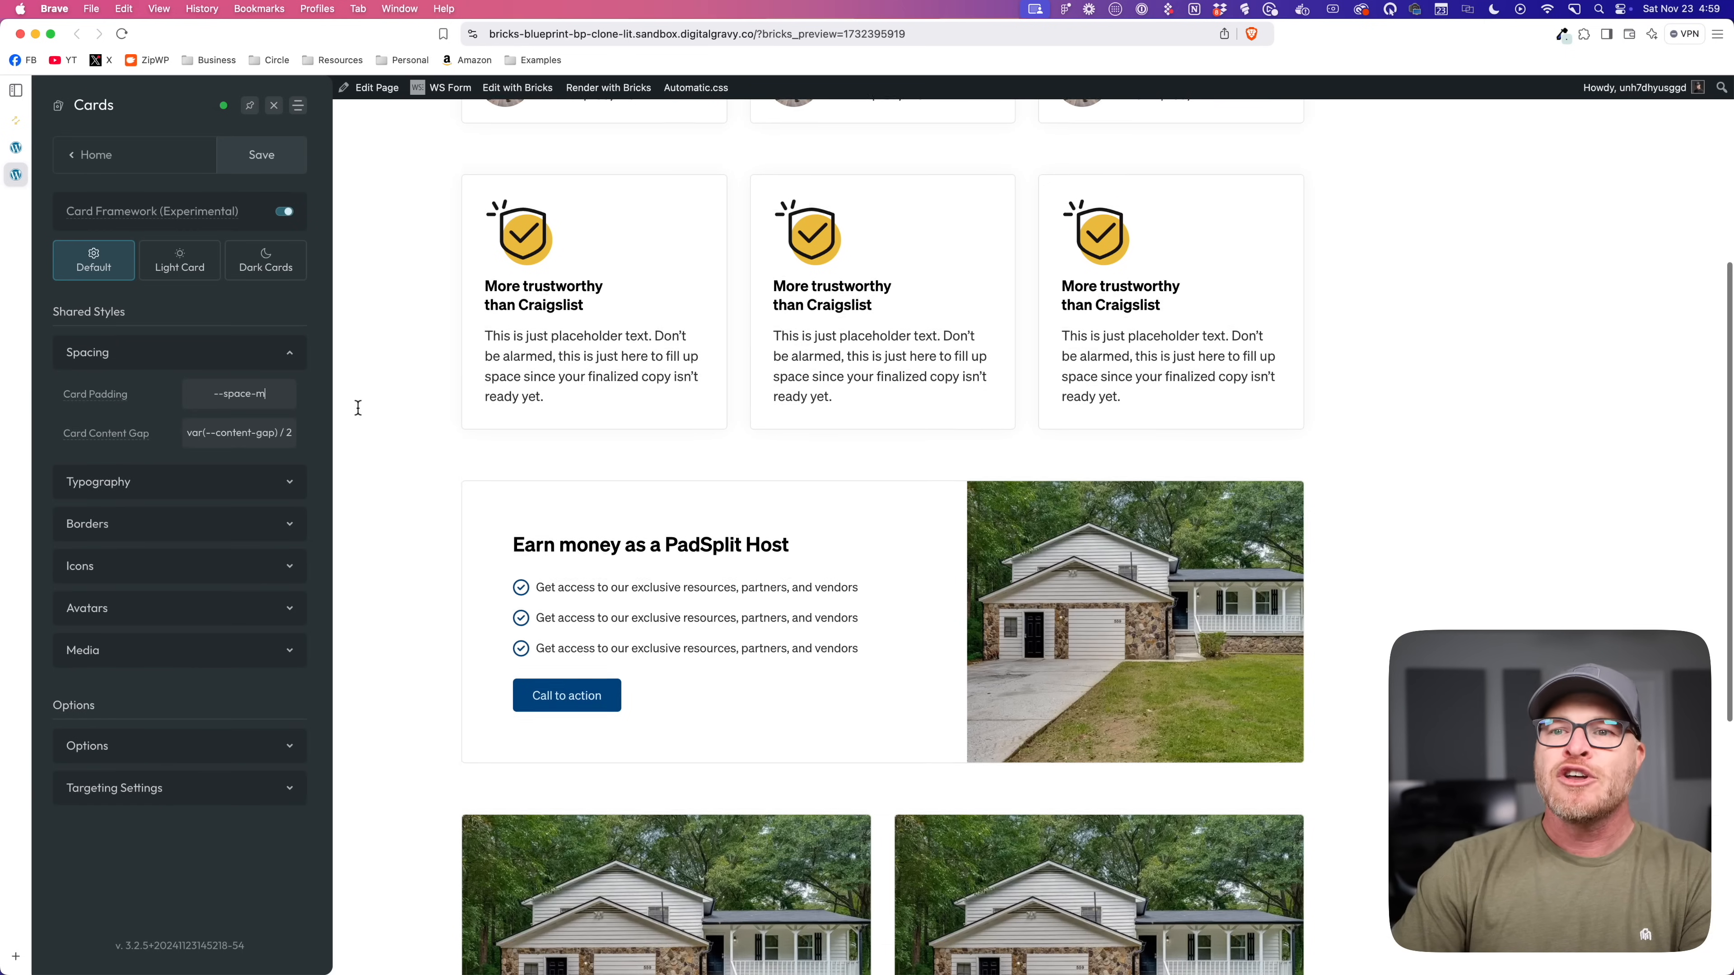
Step: Try --space-s and other sizes for the shared card padding, and restore --space-m
key(BackSpace)
text(s)
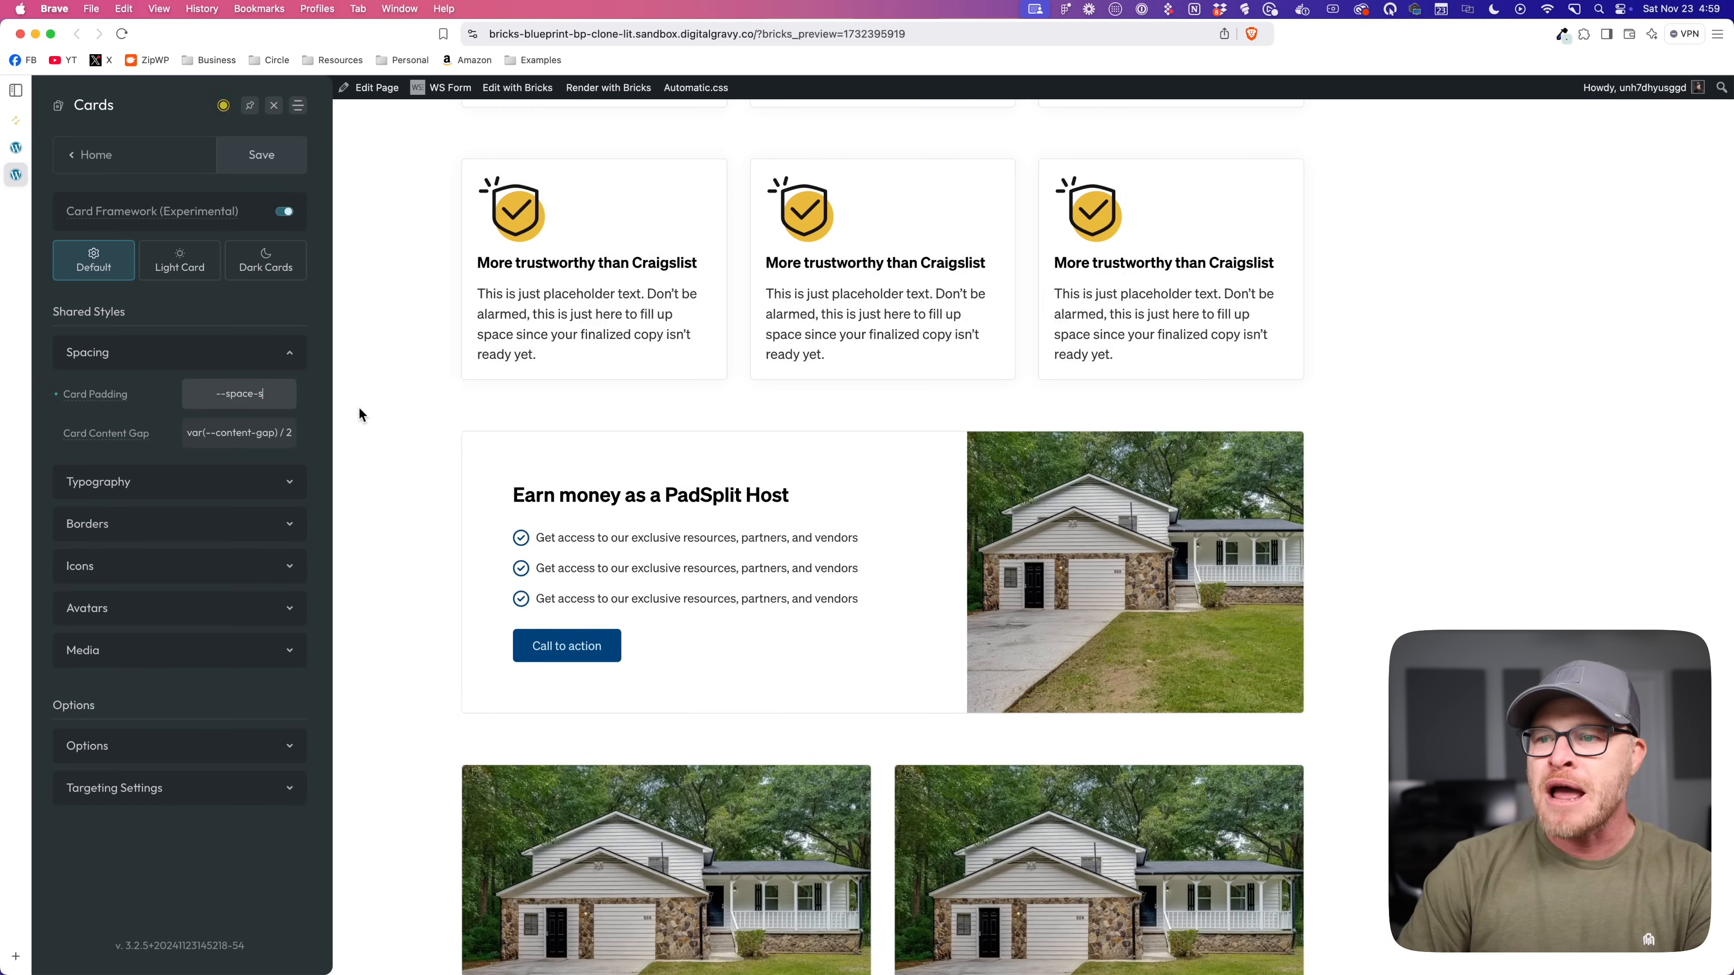
key(Up)
key(Up)
key(Up)
key(Down)
key(Down)
key(Down)
key(Down)
key(Up)
key(Up)
key(Up)
key(Down)
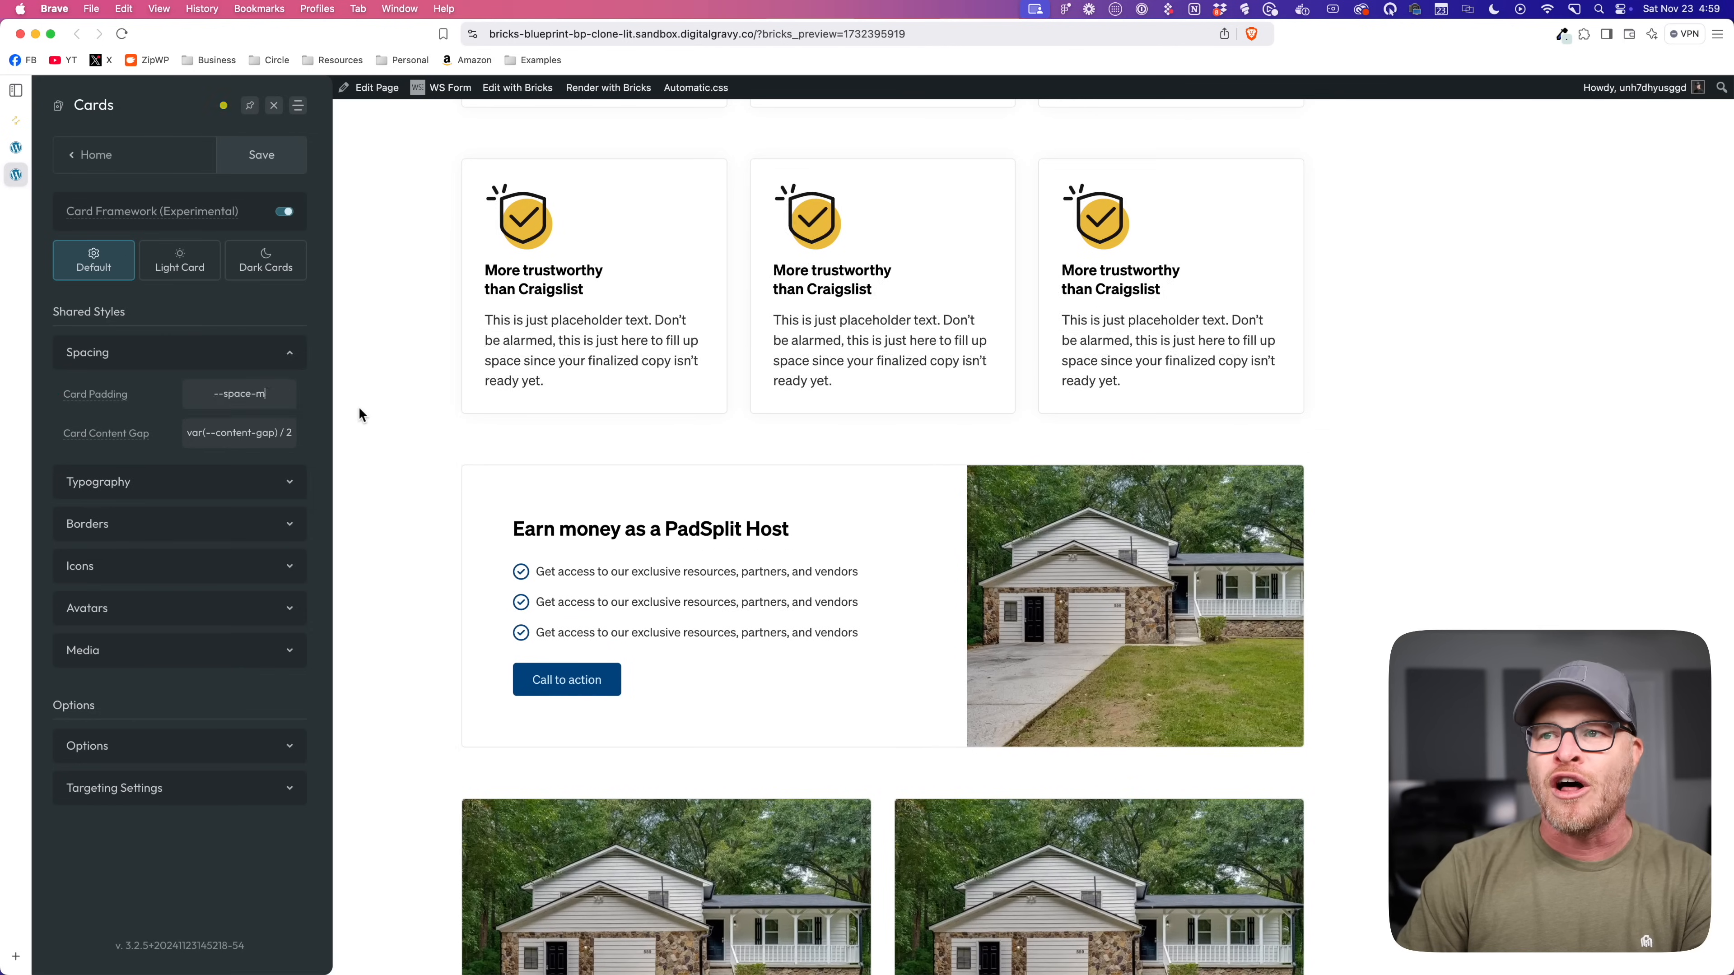
text(f)
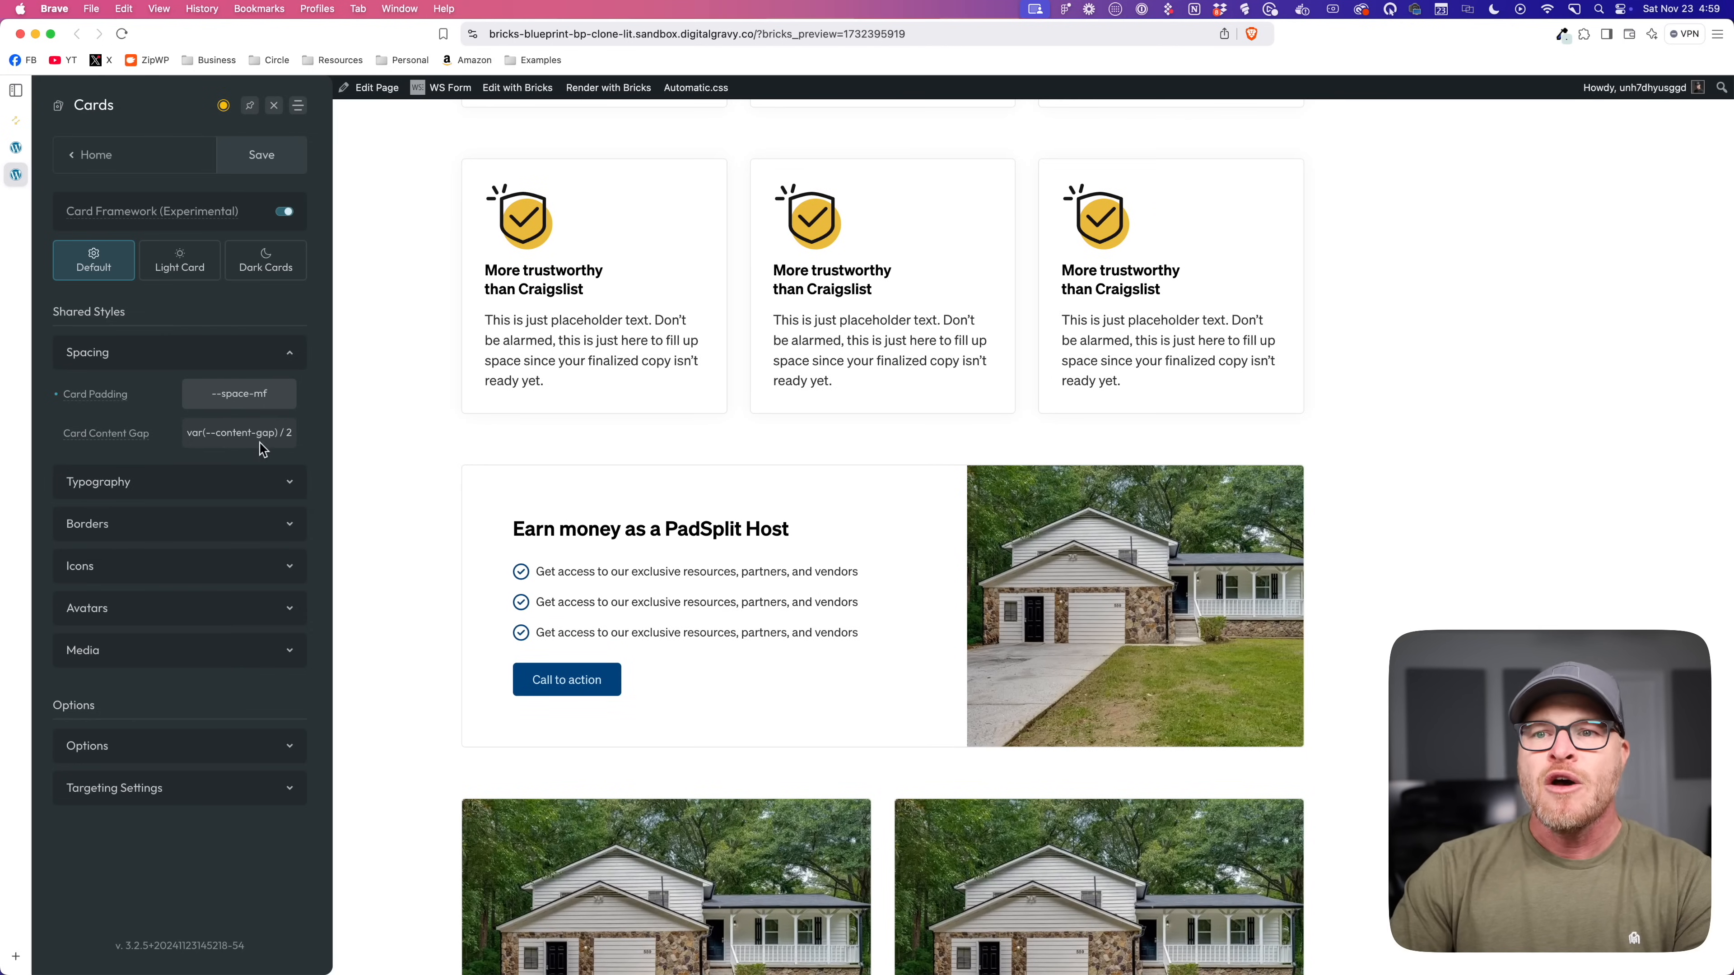
key(BackSpace)
Step: Try dividing the card content gap by 3 and by 1, and restore var(--content-gap) / 2
click(270, 433)
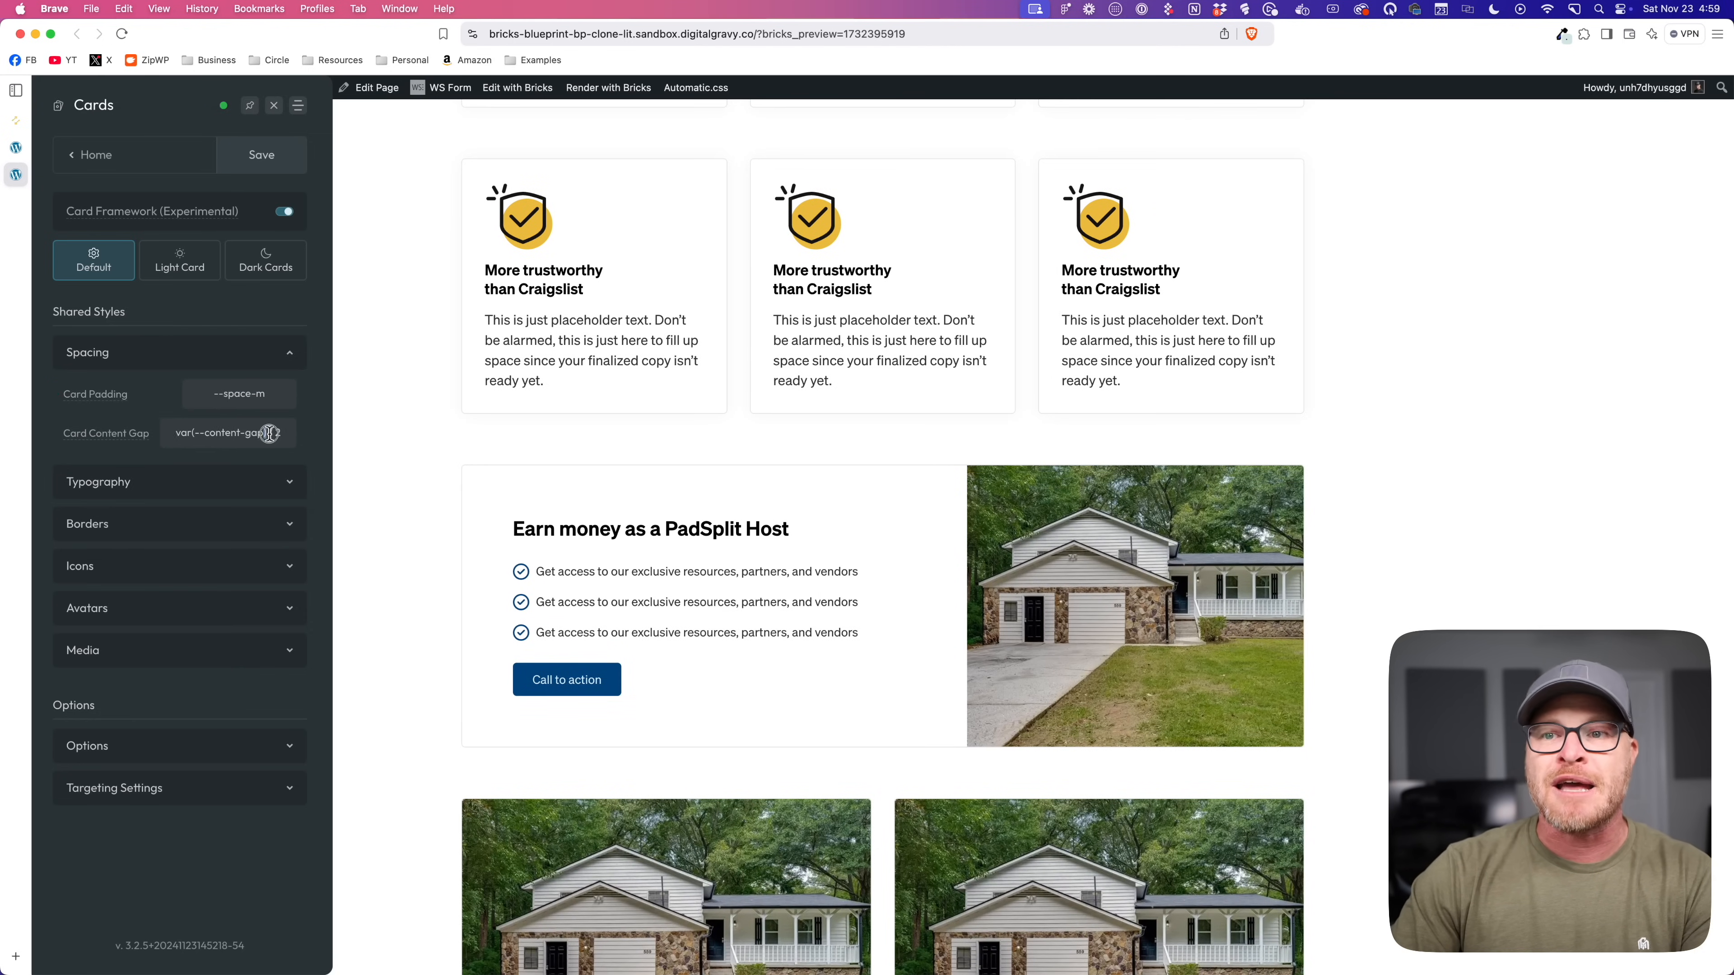
text(/ 2)
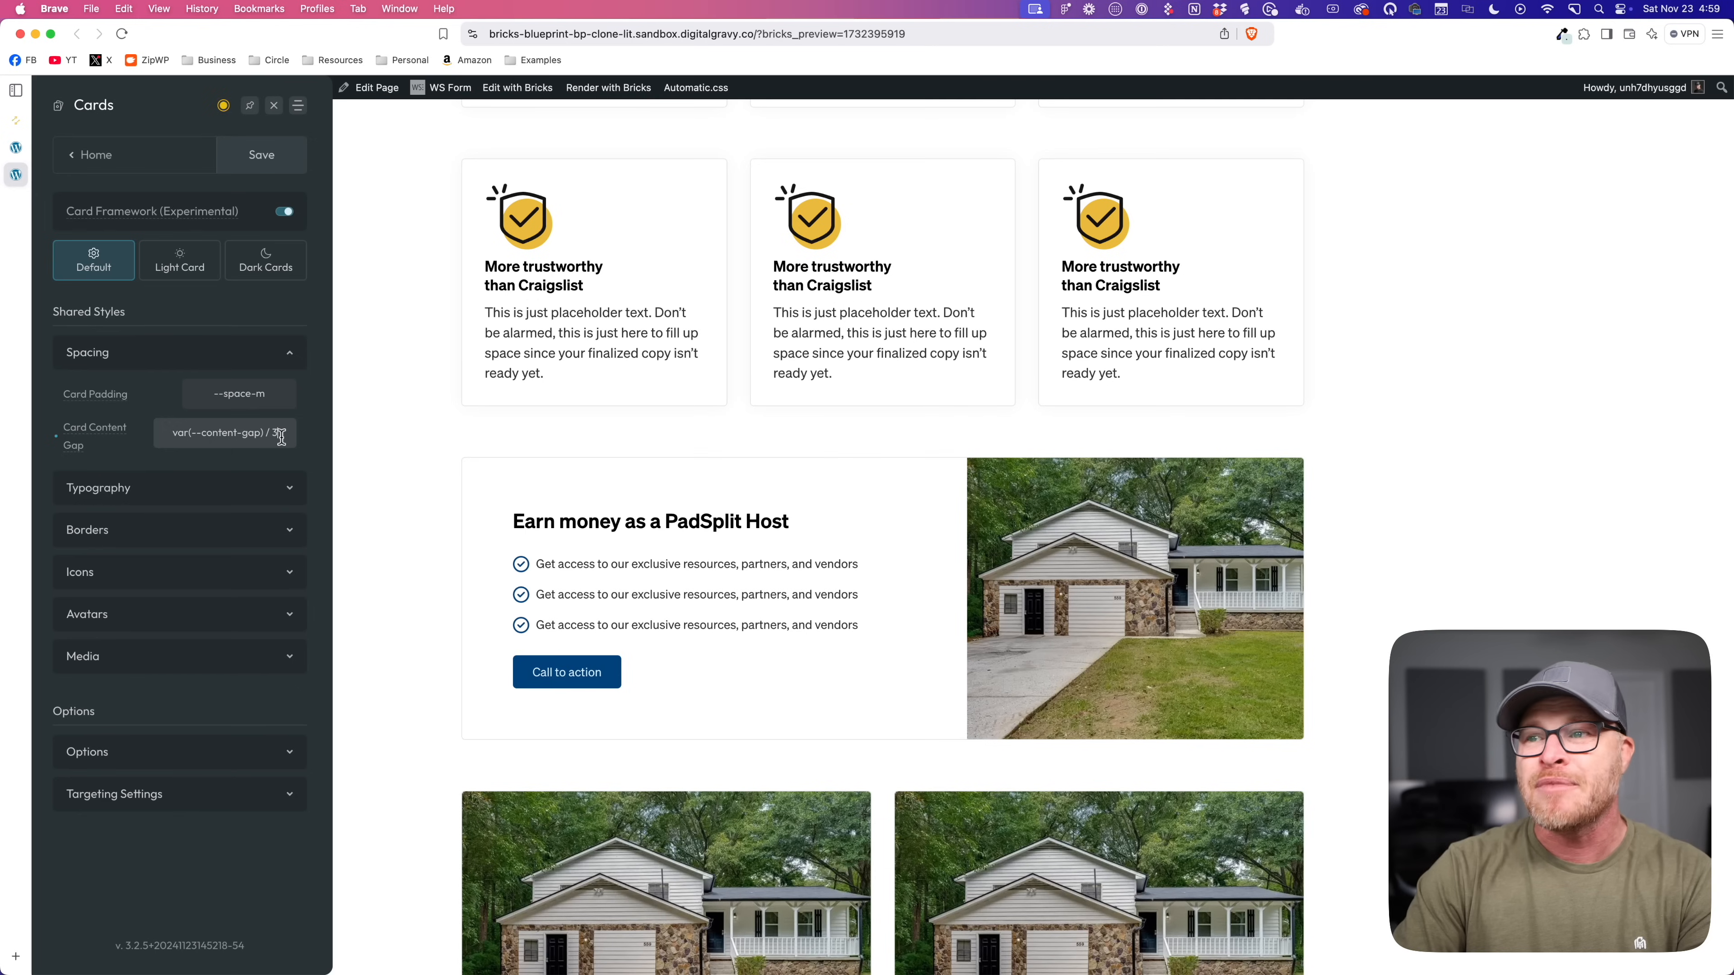
key(BackSpace)
text(1)
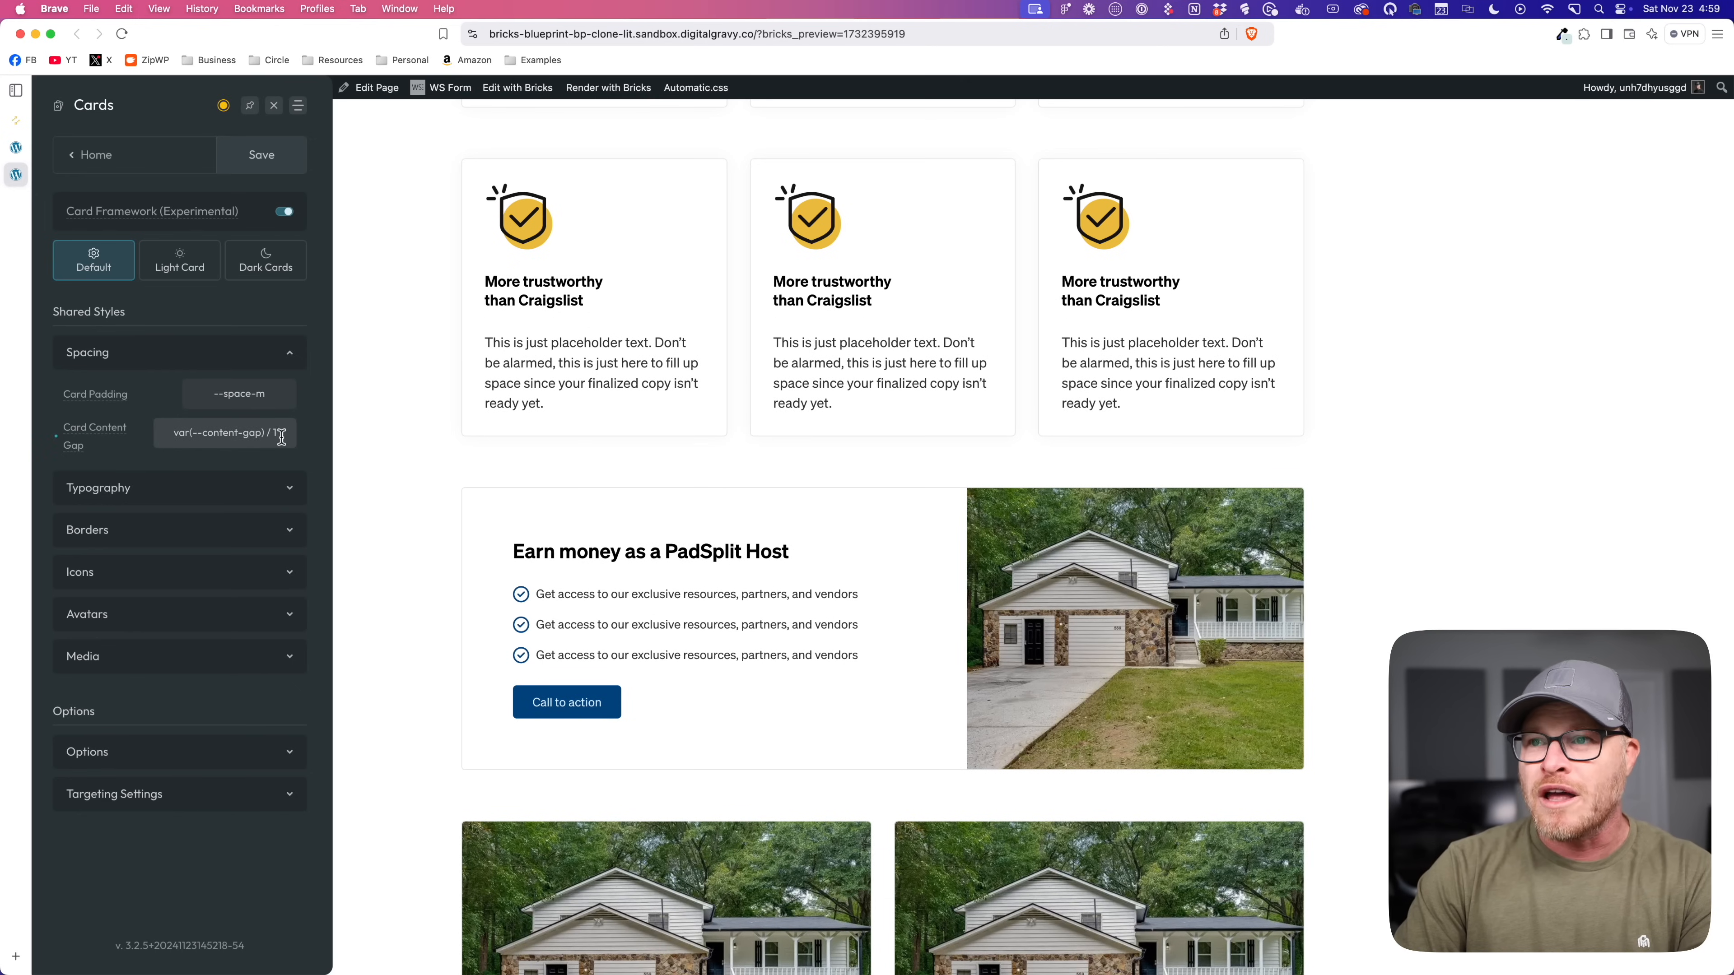
key(BackSpace)
text(3)
key(BackSpace)
text(2)
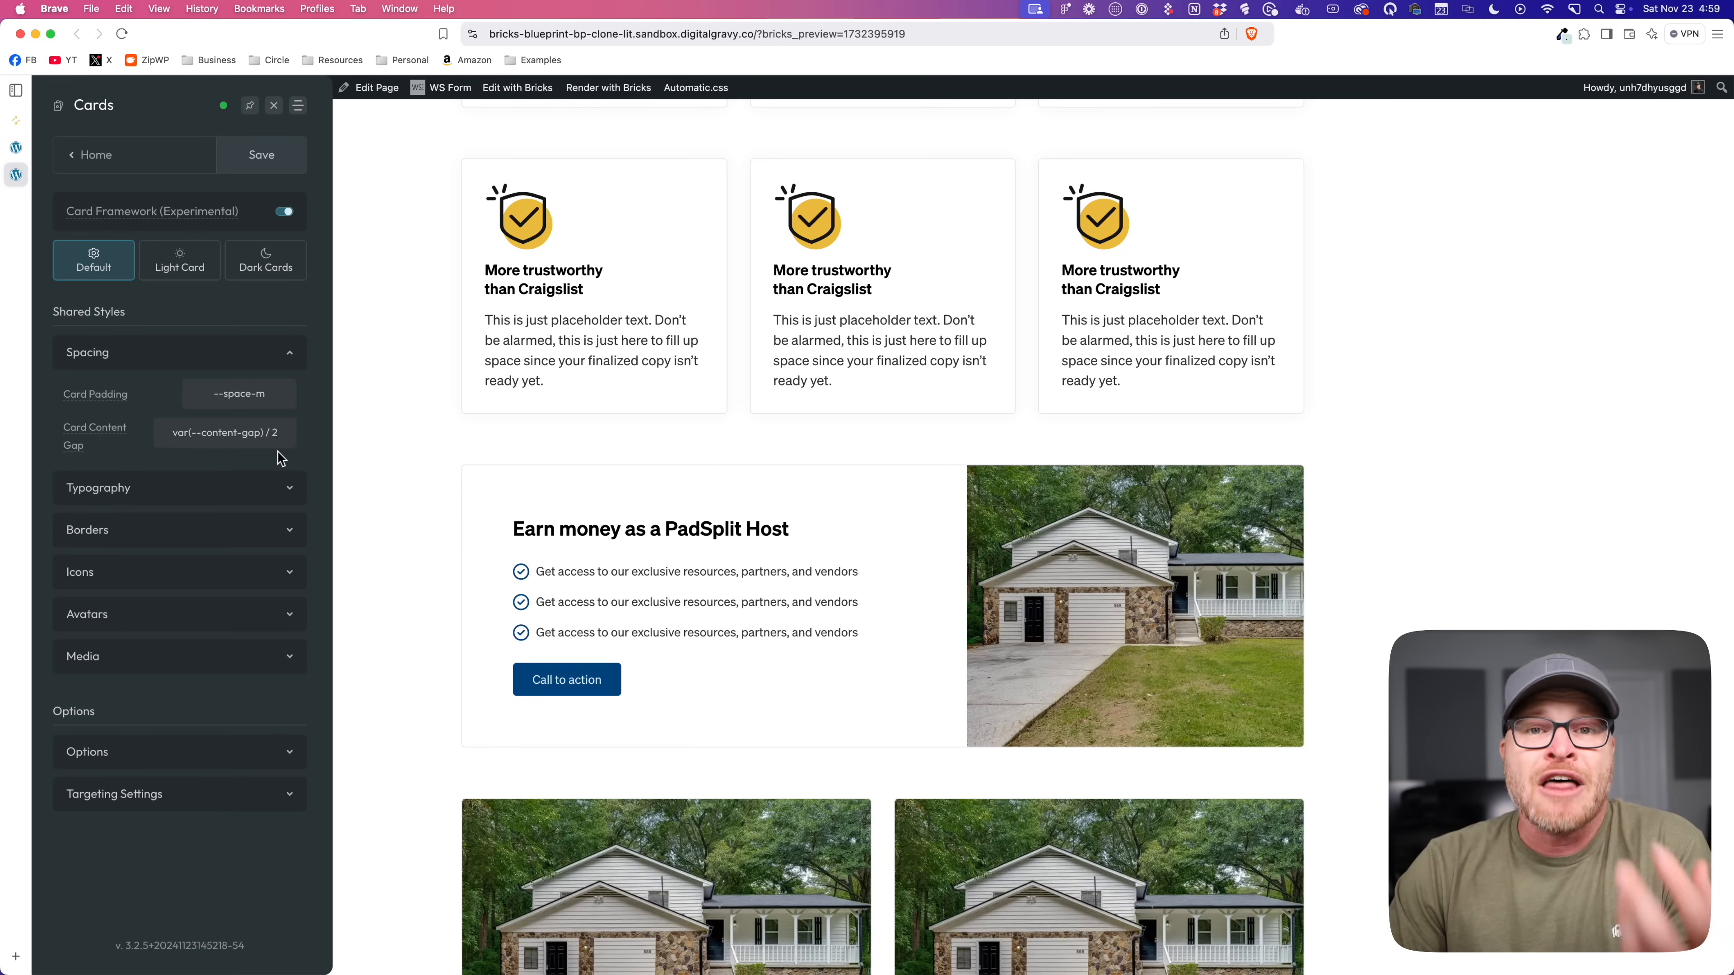
Step: Look over the shared card typography settings, set the shared card Border Width to 5px, and check it on the stacked CTA cards
click(253, 485)
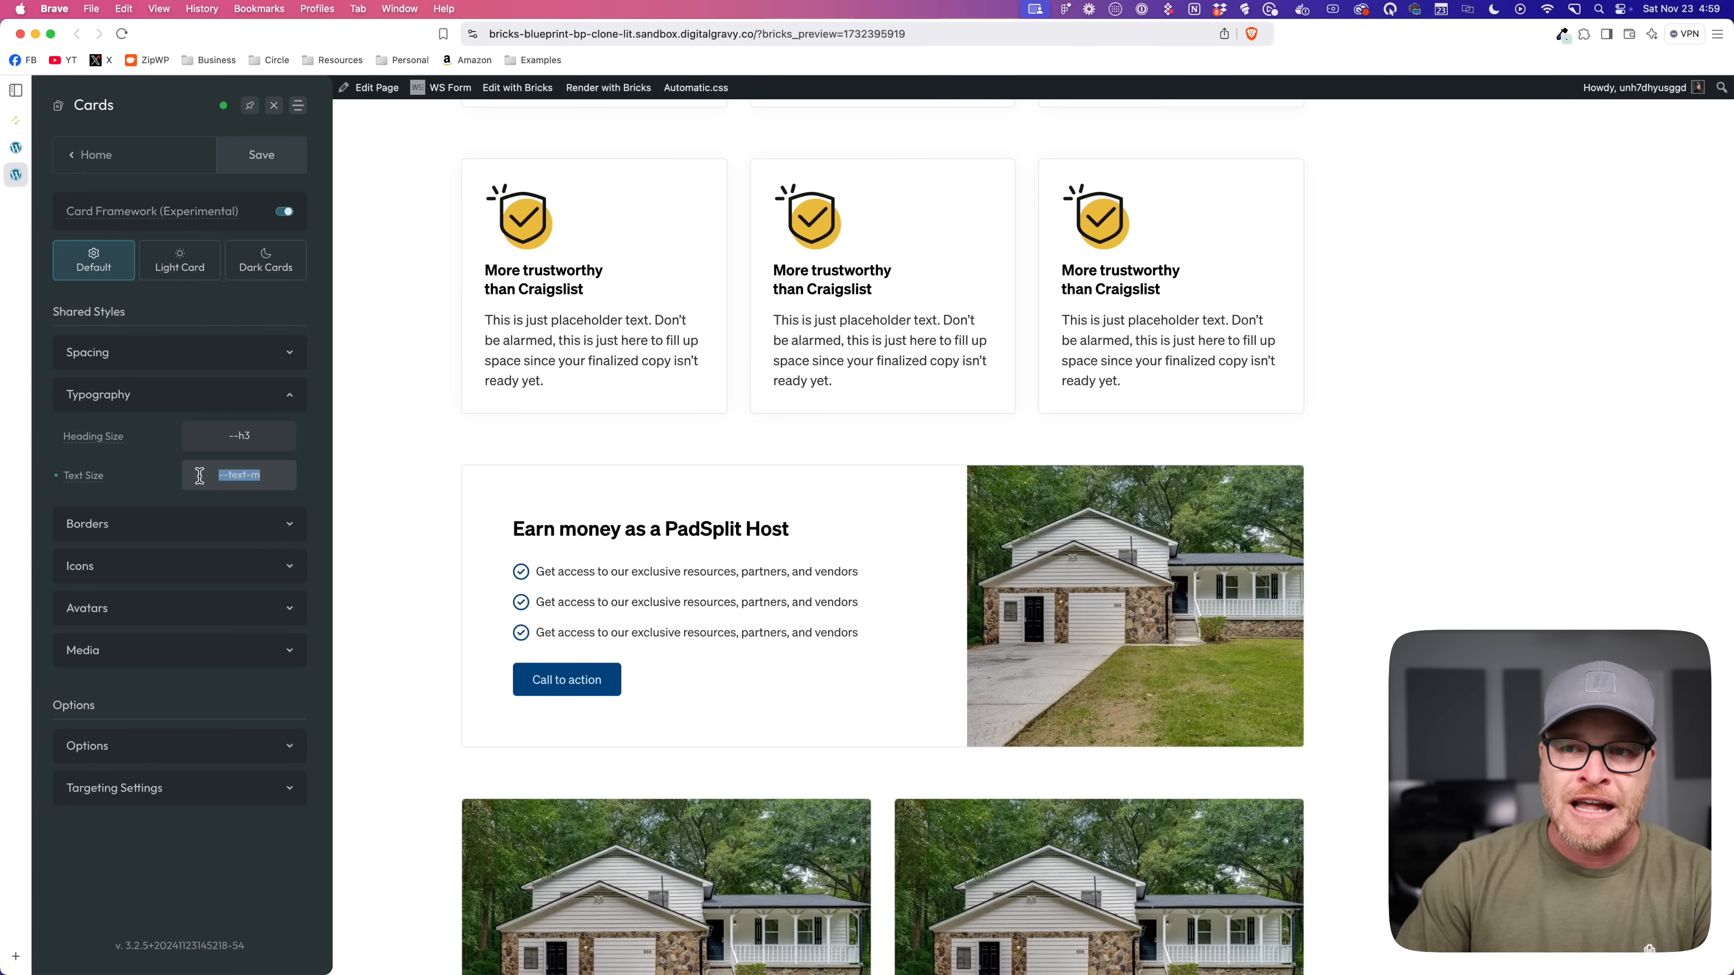
click(219, 536)
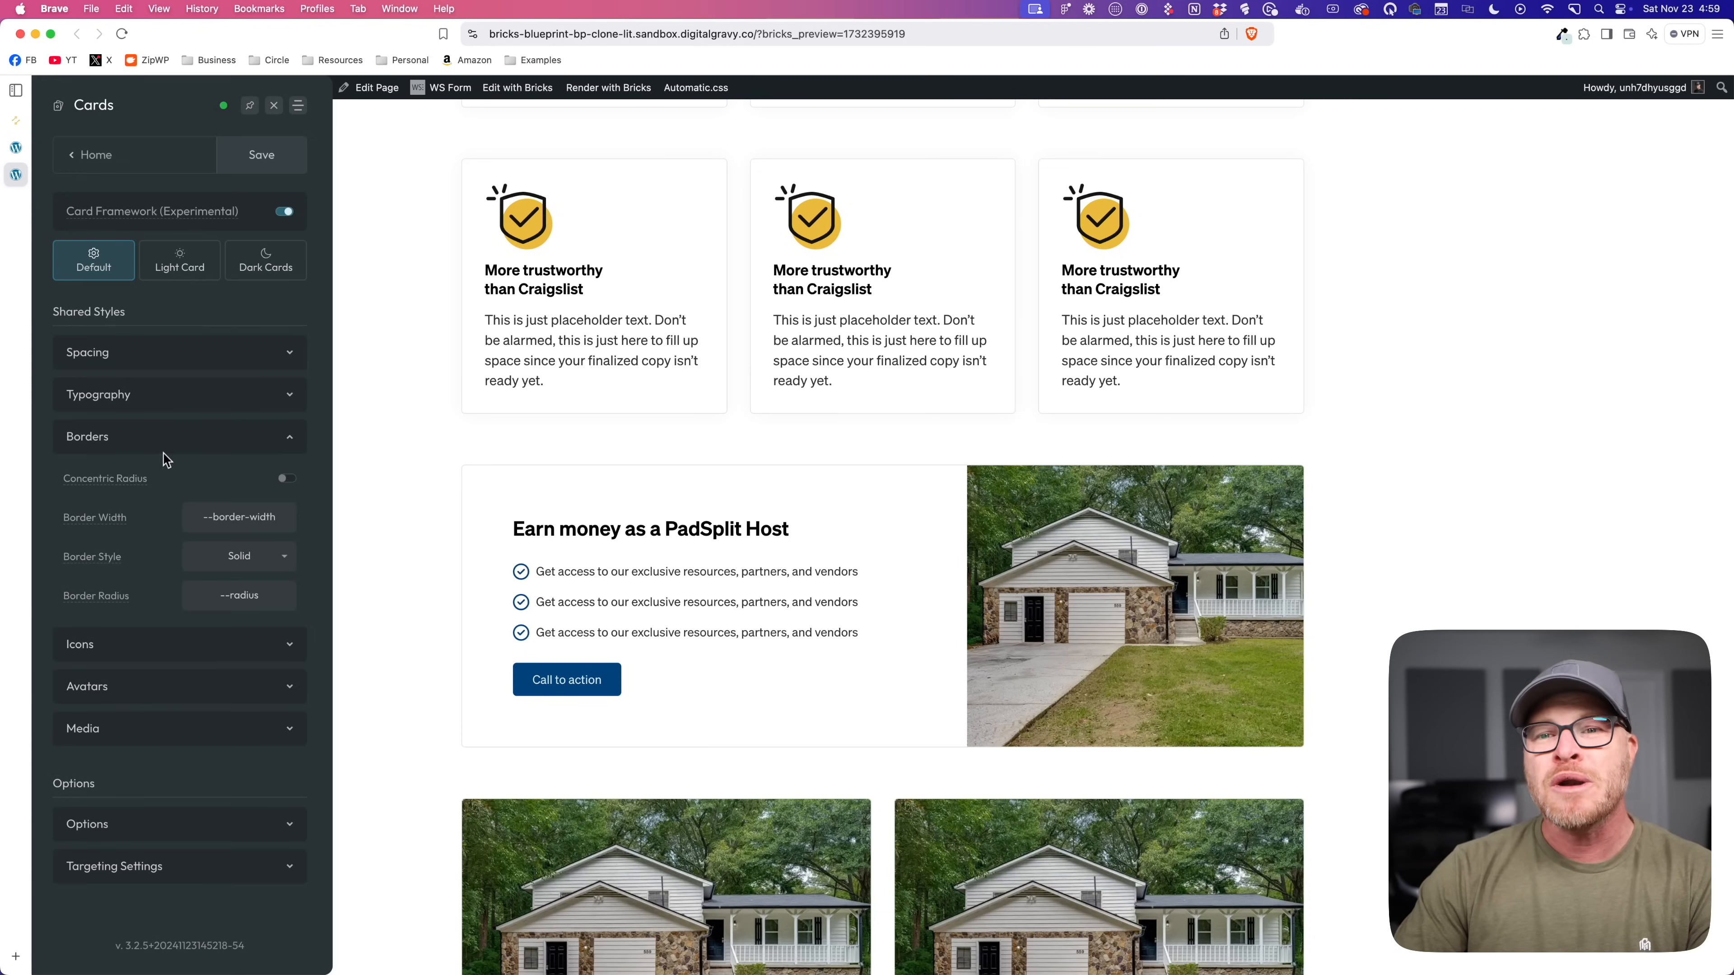
click(280, 514)
text(5px)
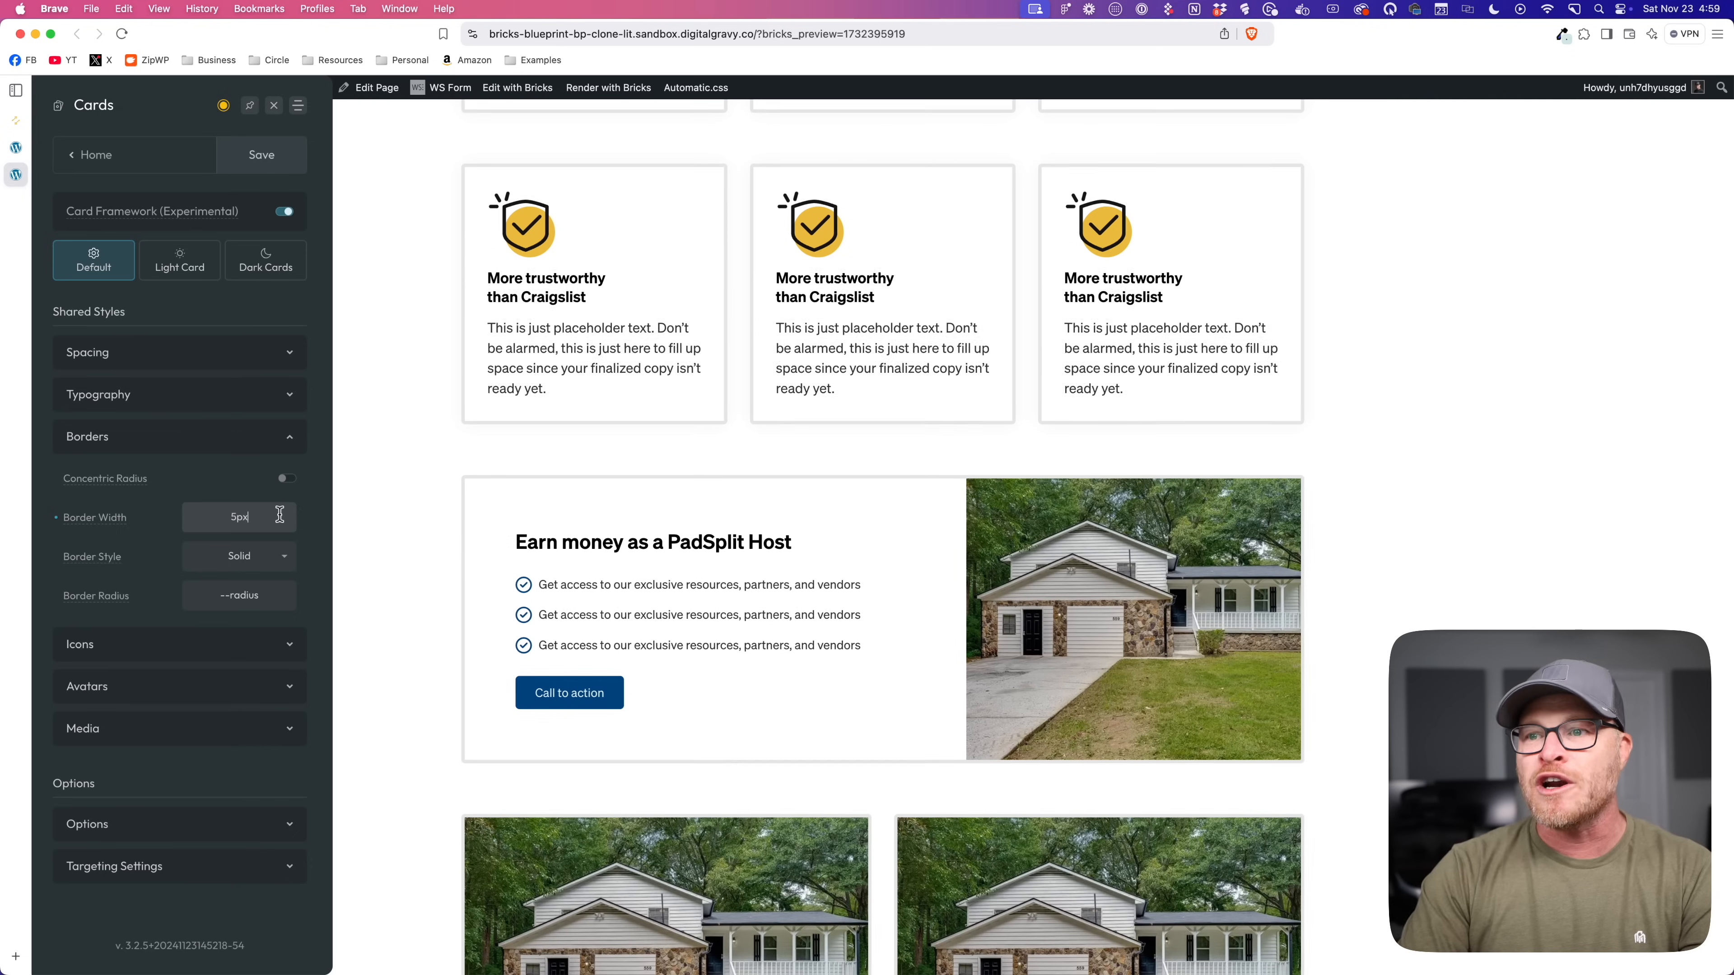
scroll(366, 561, down, 3)
scroll(367, 562, down, 4)
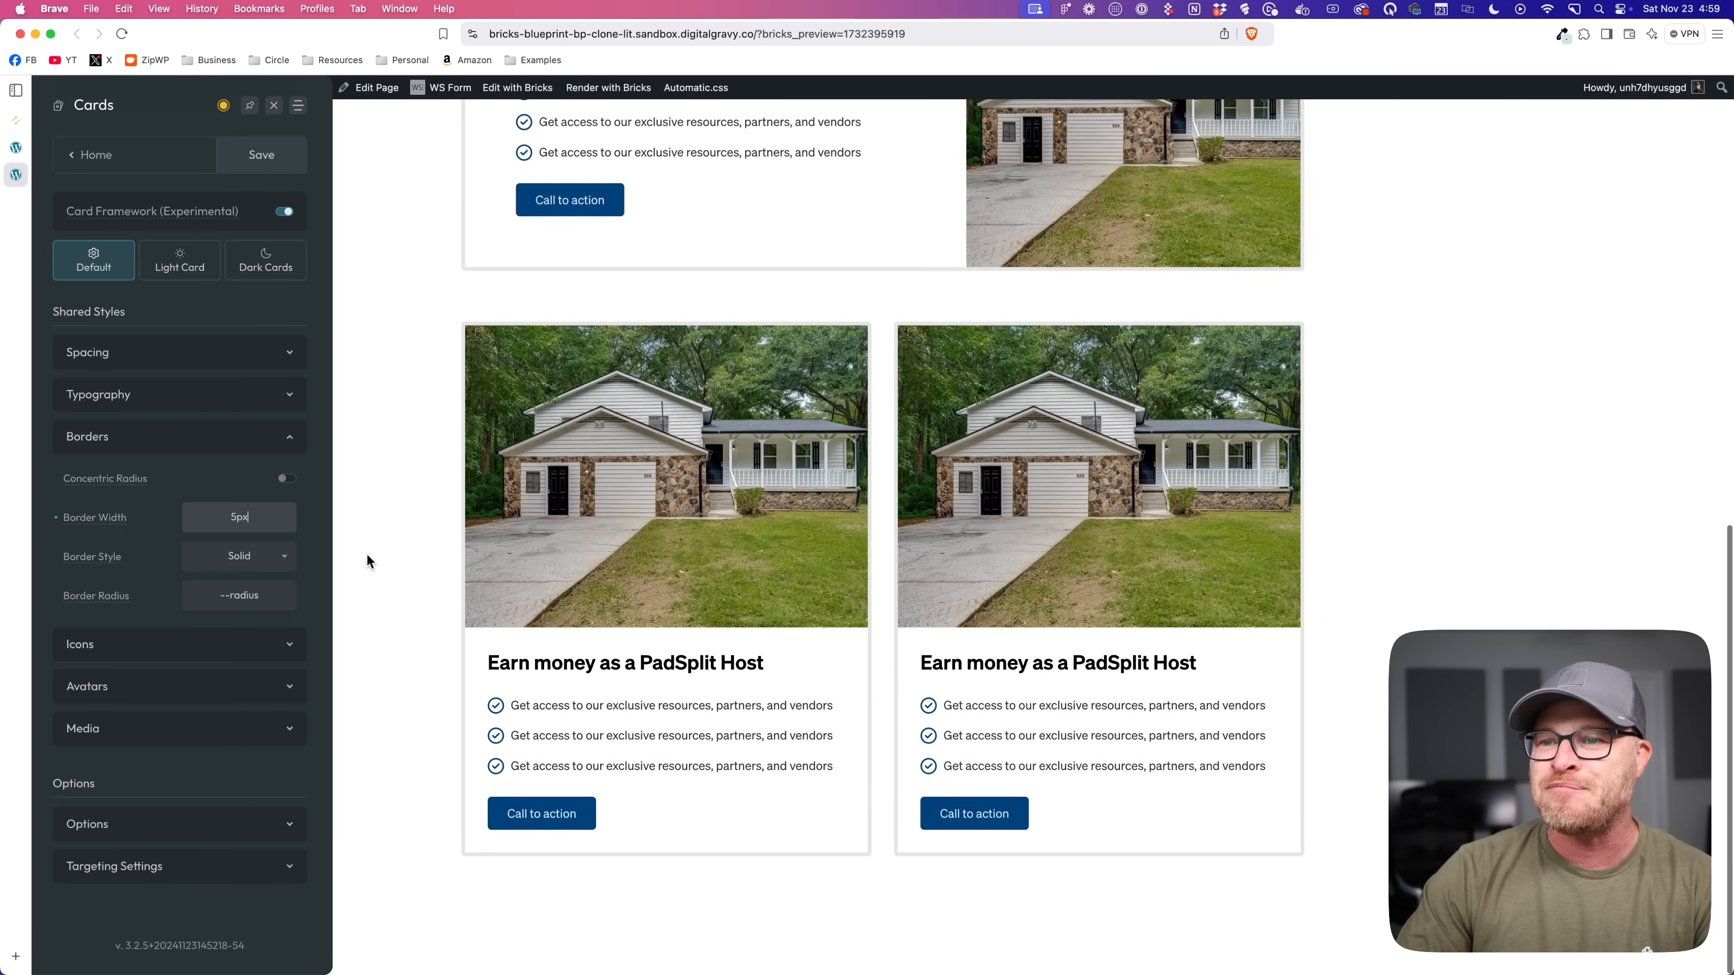
Step: Try the Dotted border style on the shared cards, and reset both Border Style and Border Width to their defaults
scroll(367, 561, up, 8)
scroll(366, 561, down, 4)
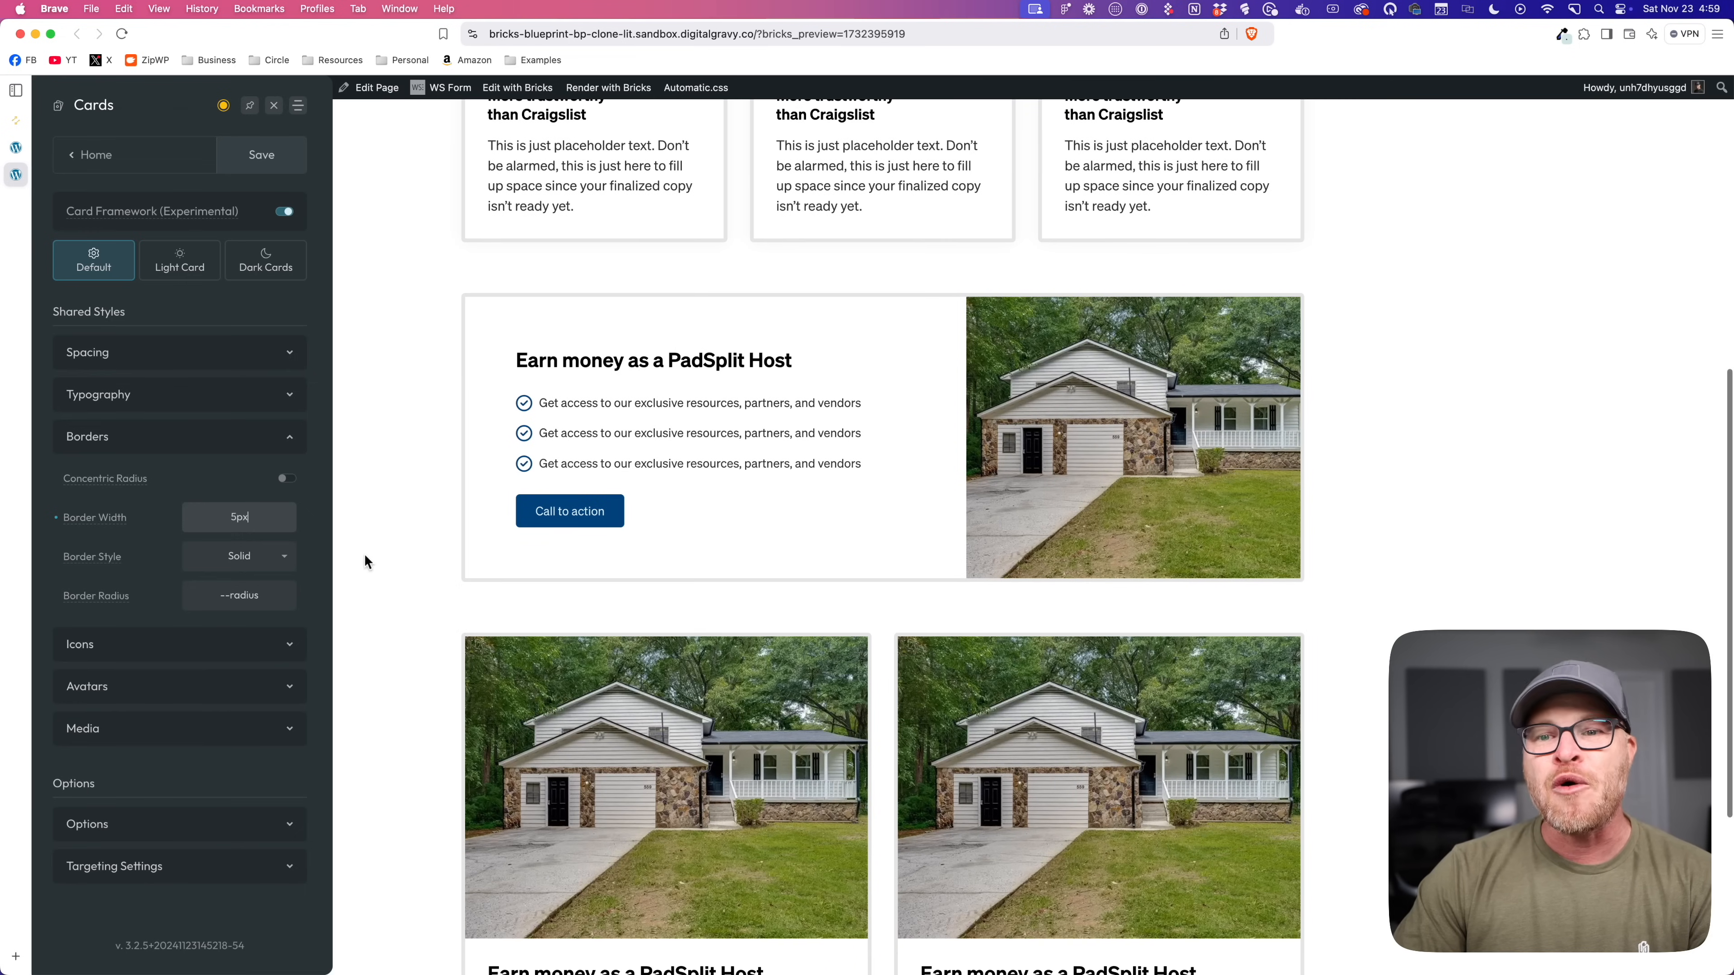
click(254, 561)
click(238, 641)
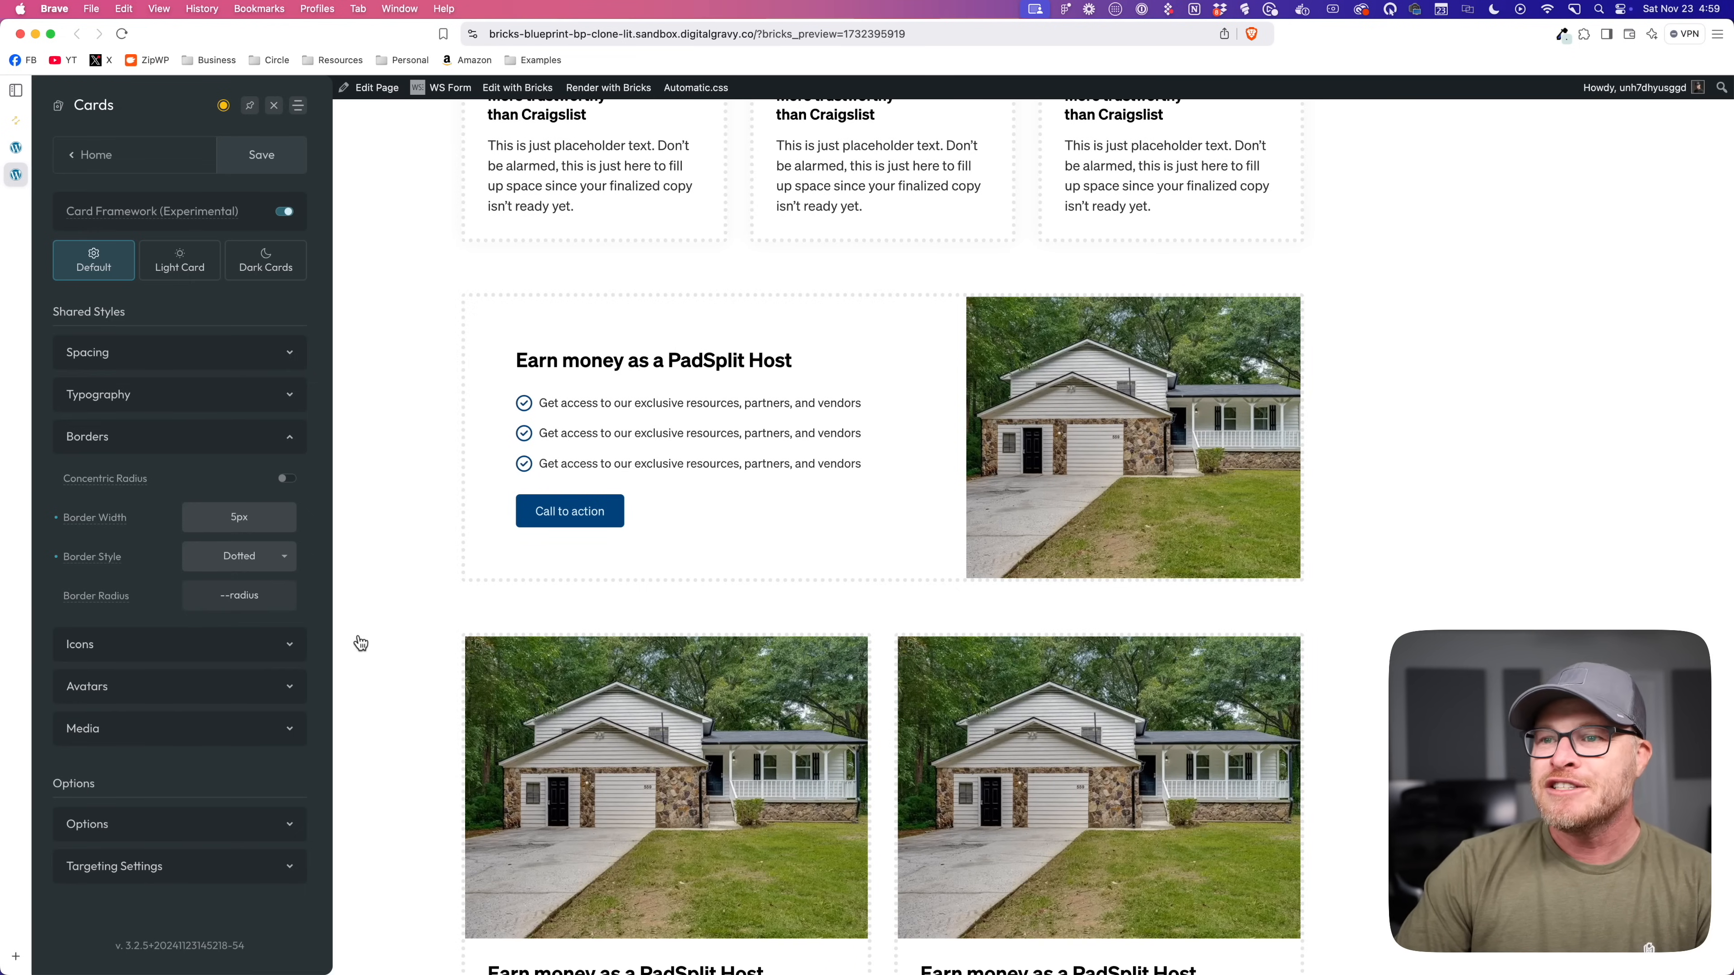
scroll(359, 634, down, 3)
scroll(359, 636, down, 2)
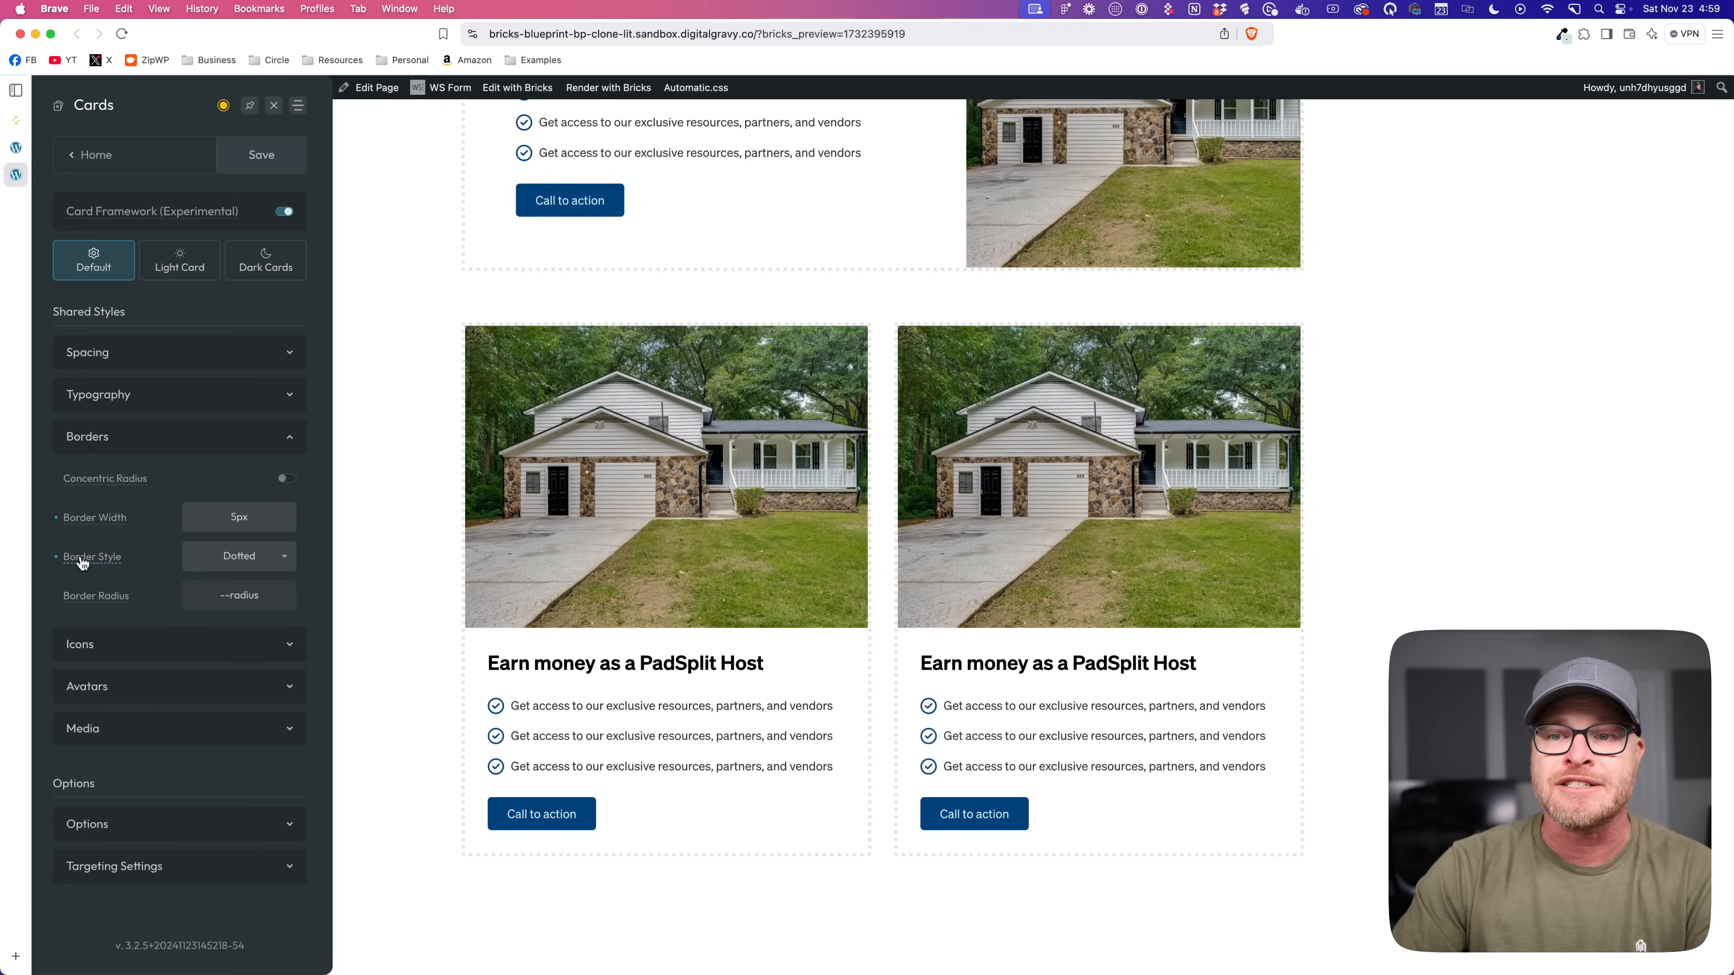
click(56, 557)
click(55, 518)
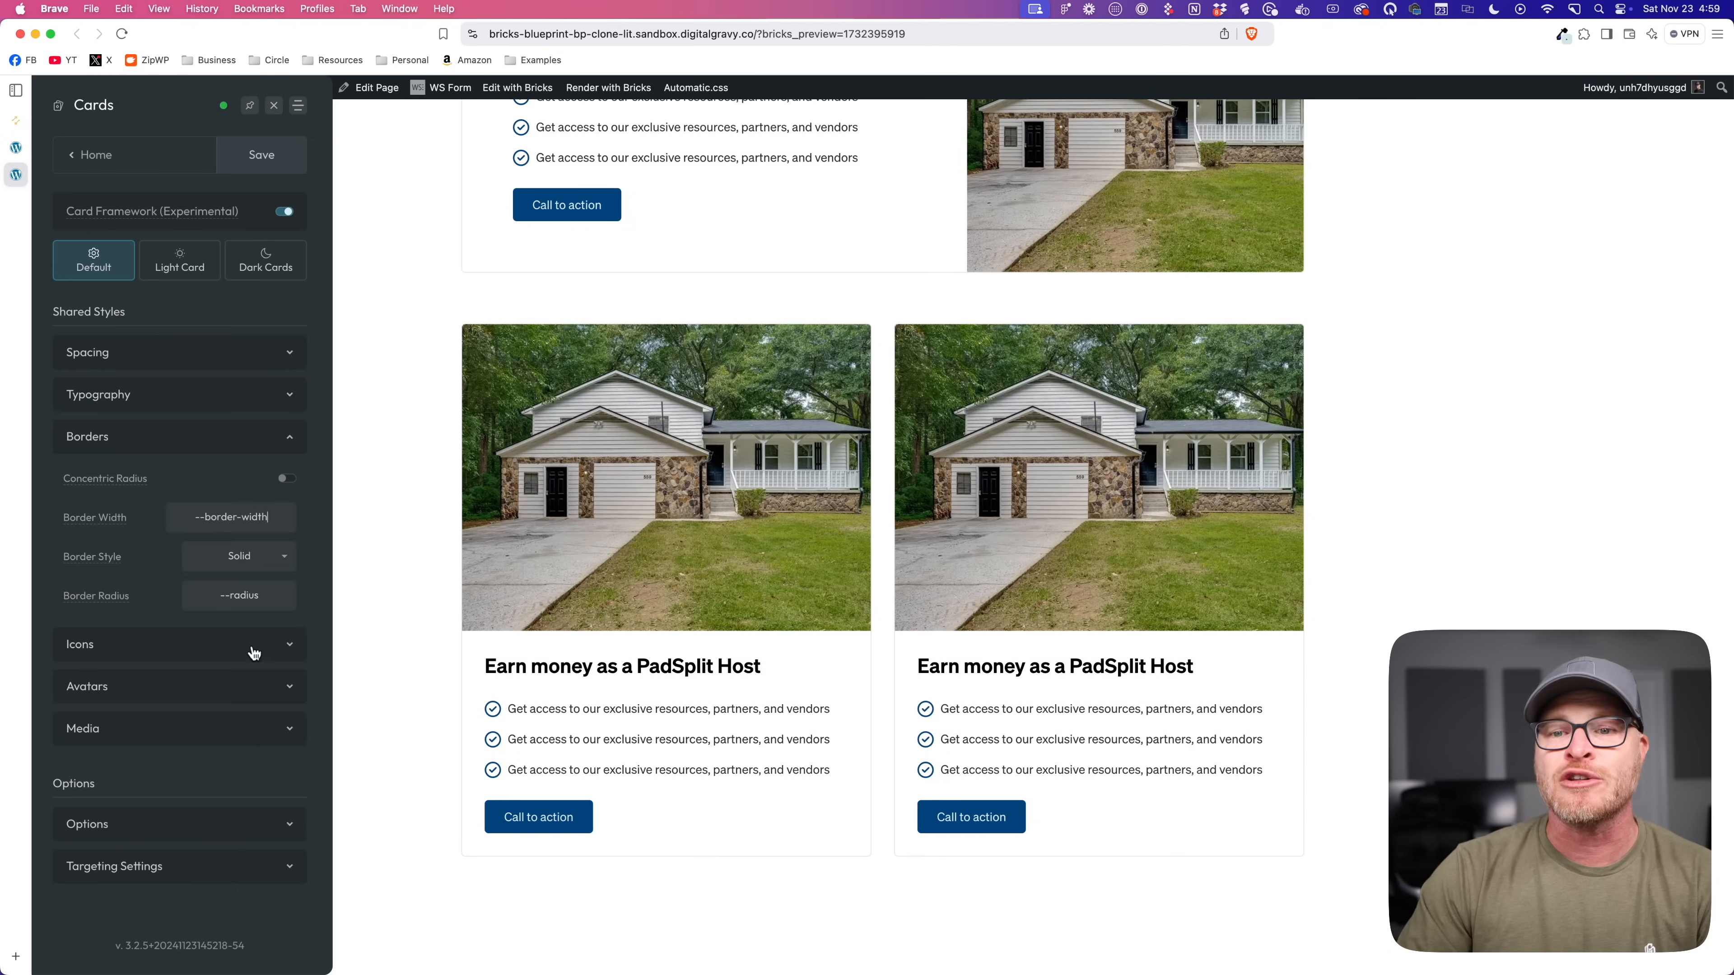
Step: Try Concentric Radius for the shared card borders by enabling and saving it, and turn it off and save again
triple_click(247, 596)
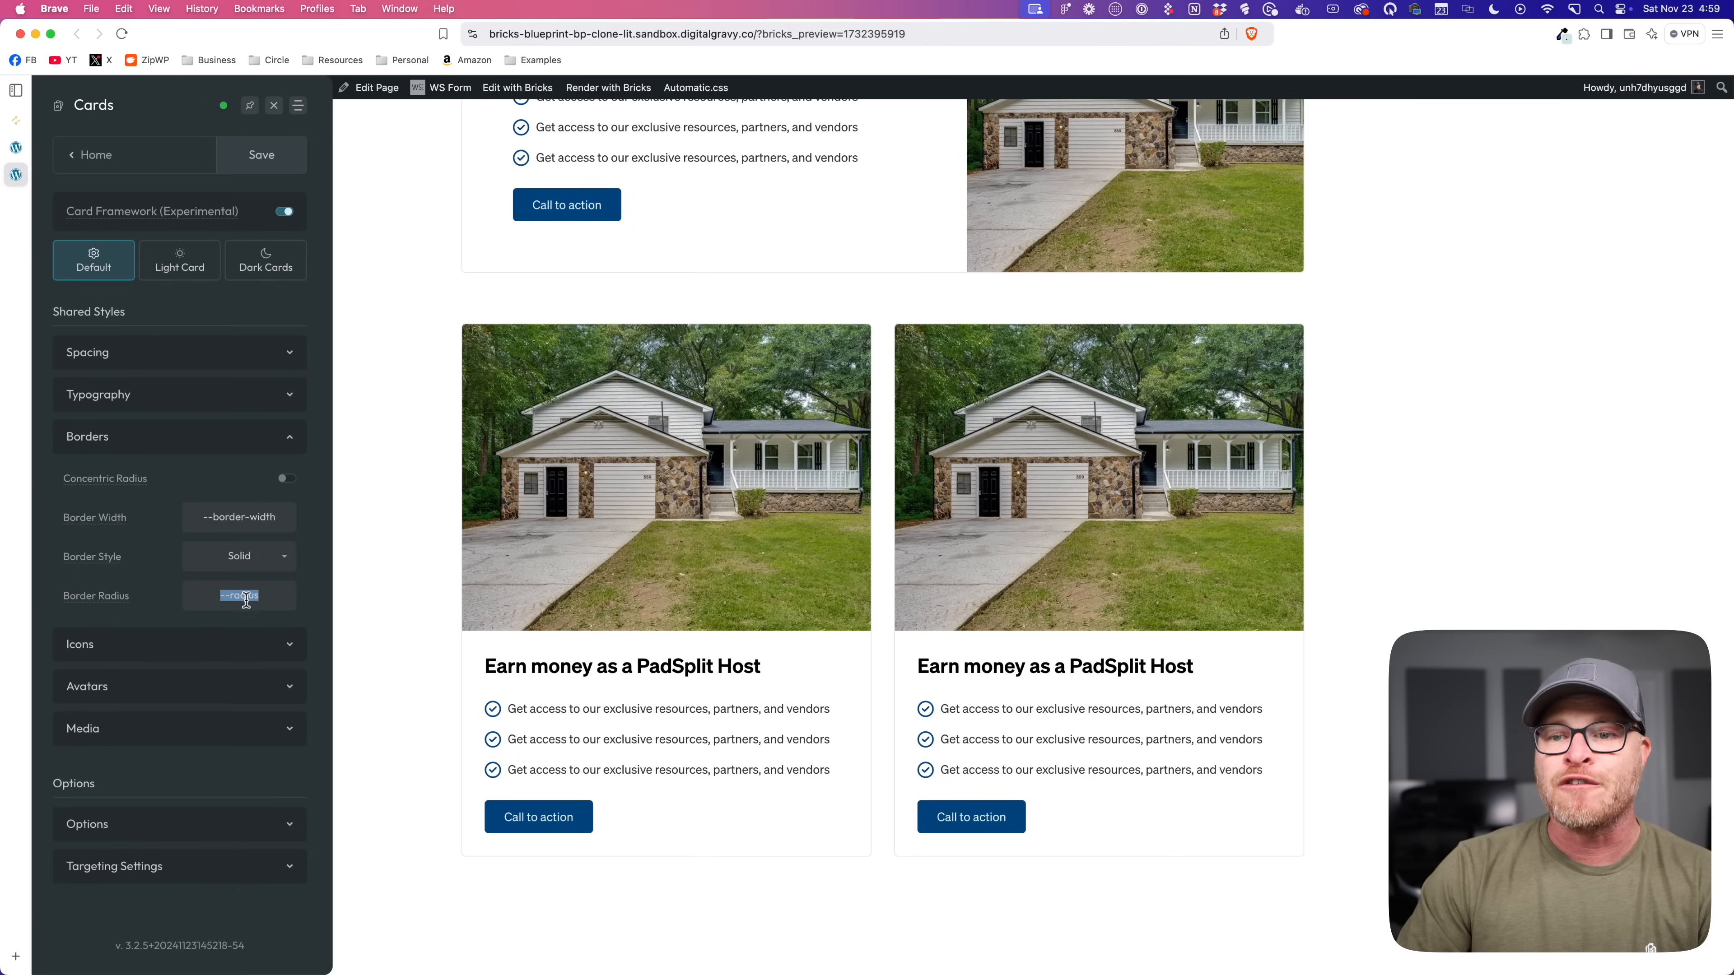
click(175, 823)
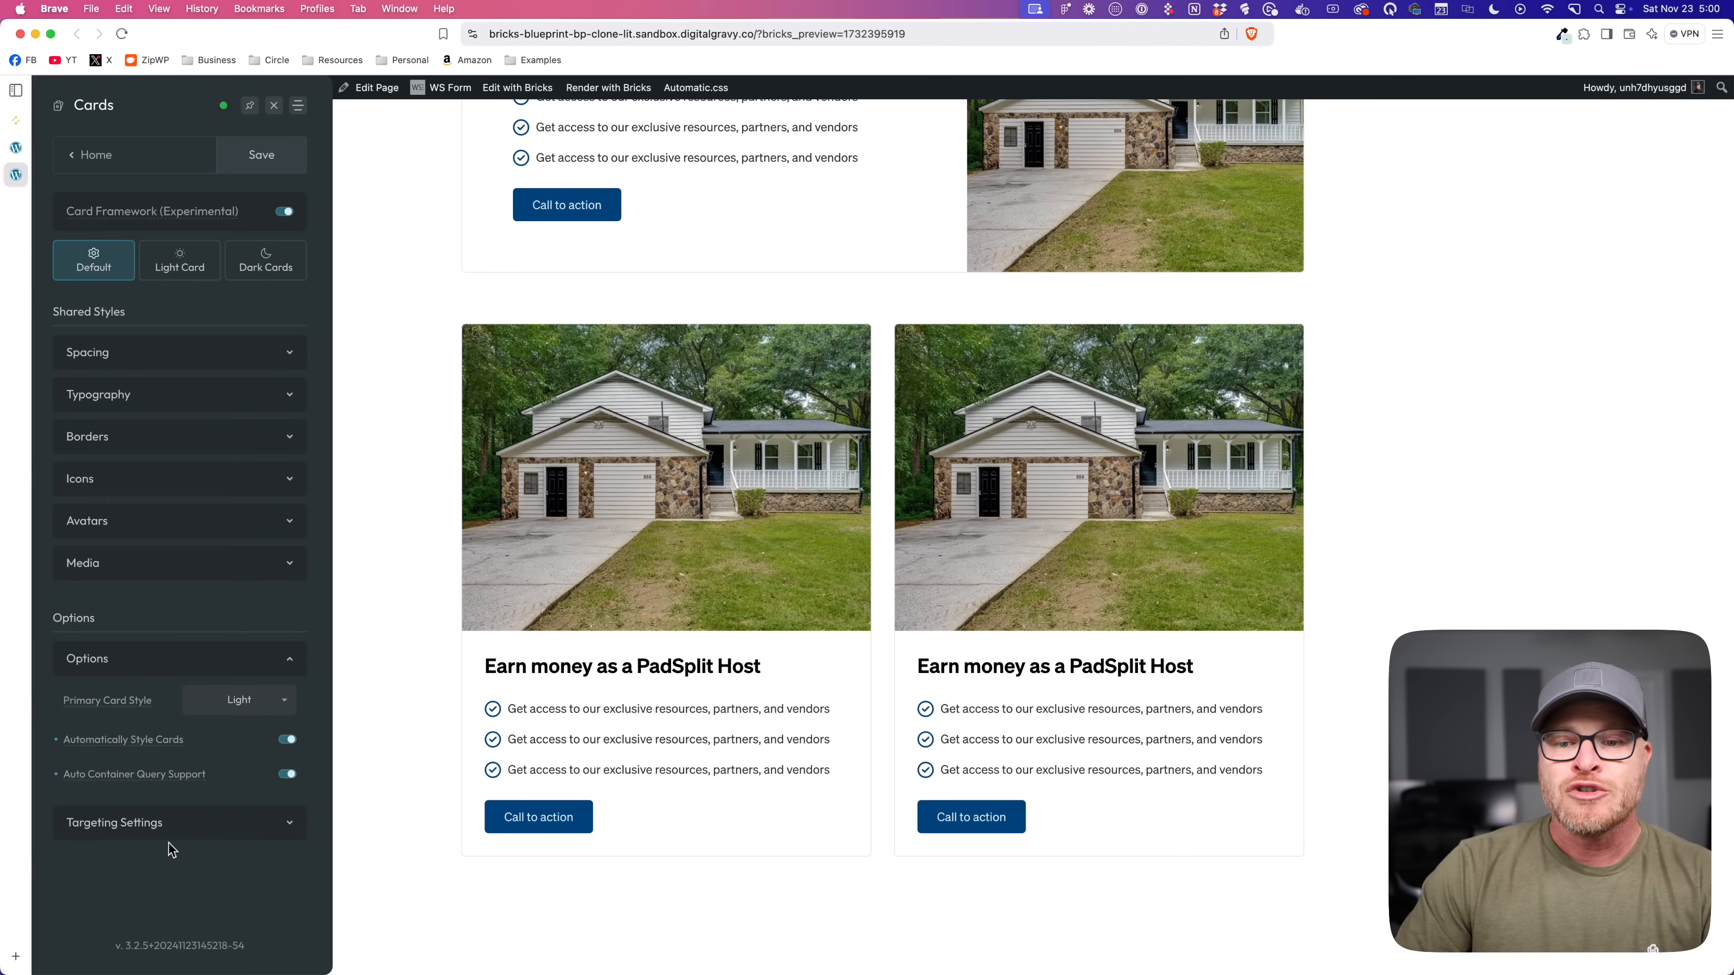
click(129, 447)
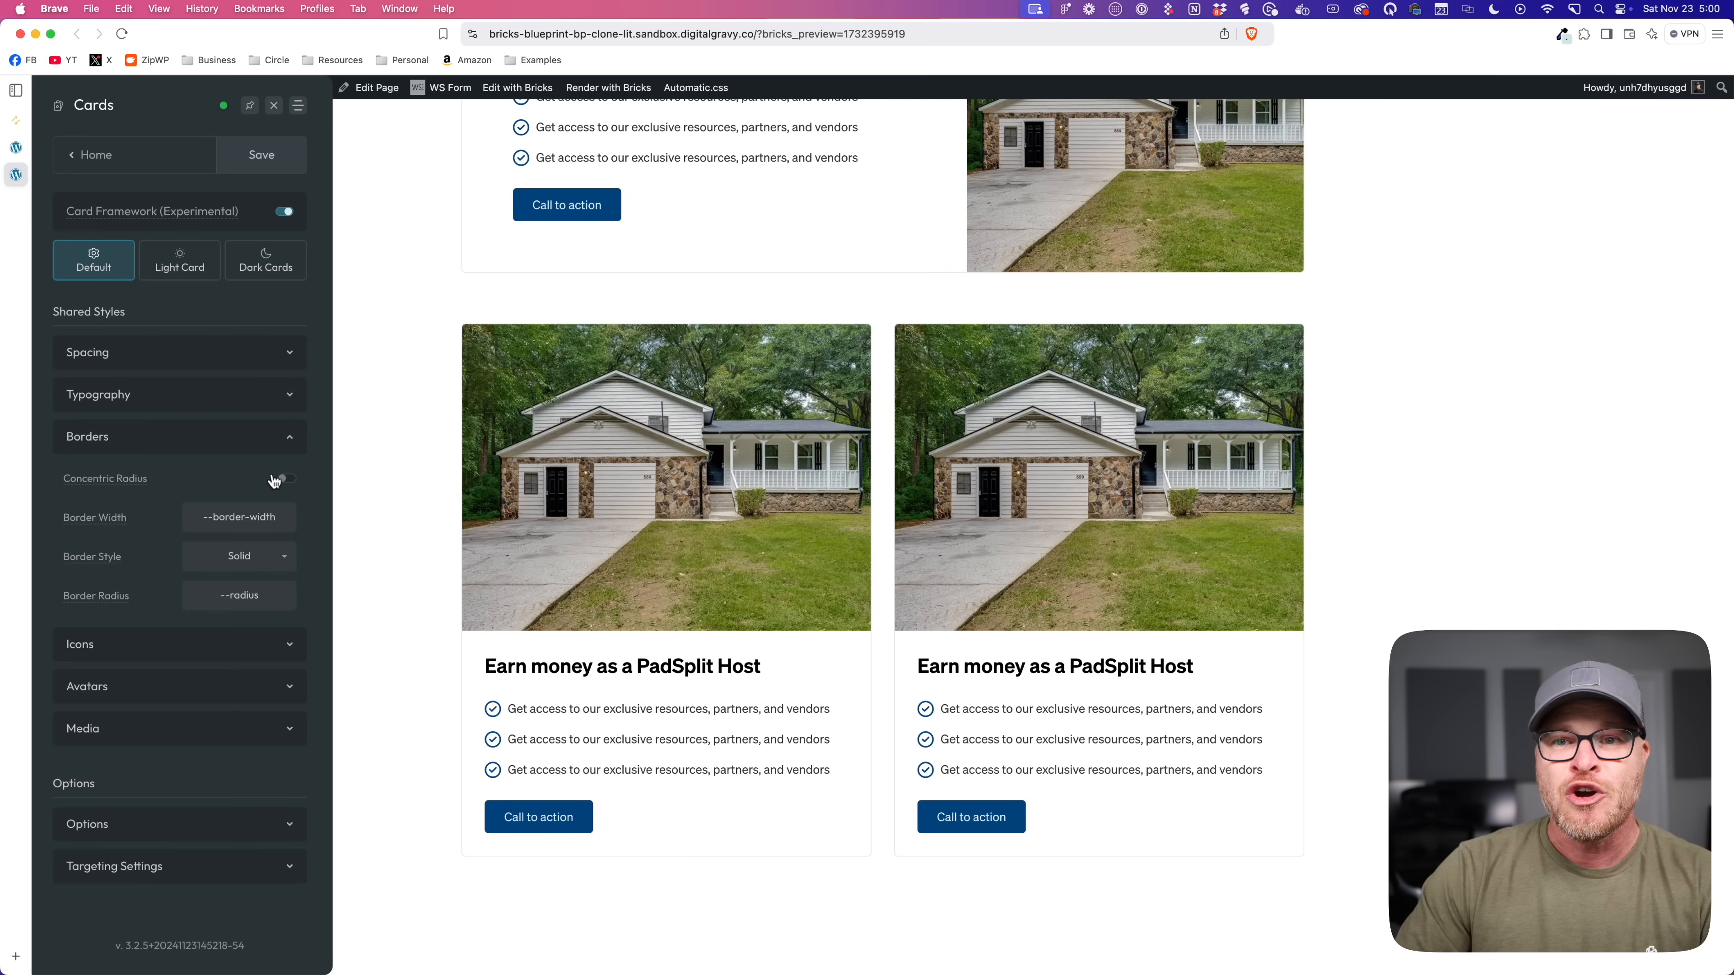
click(290, 480)
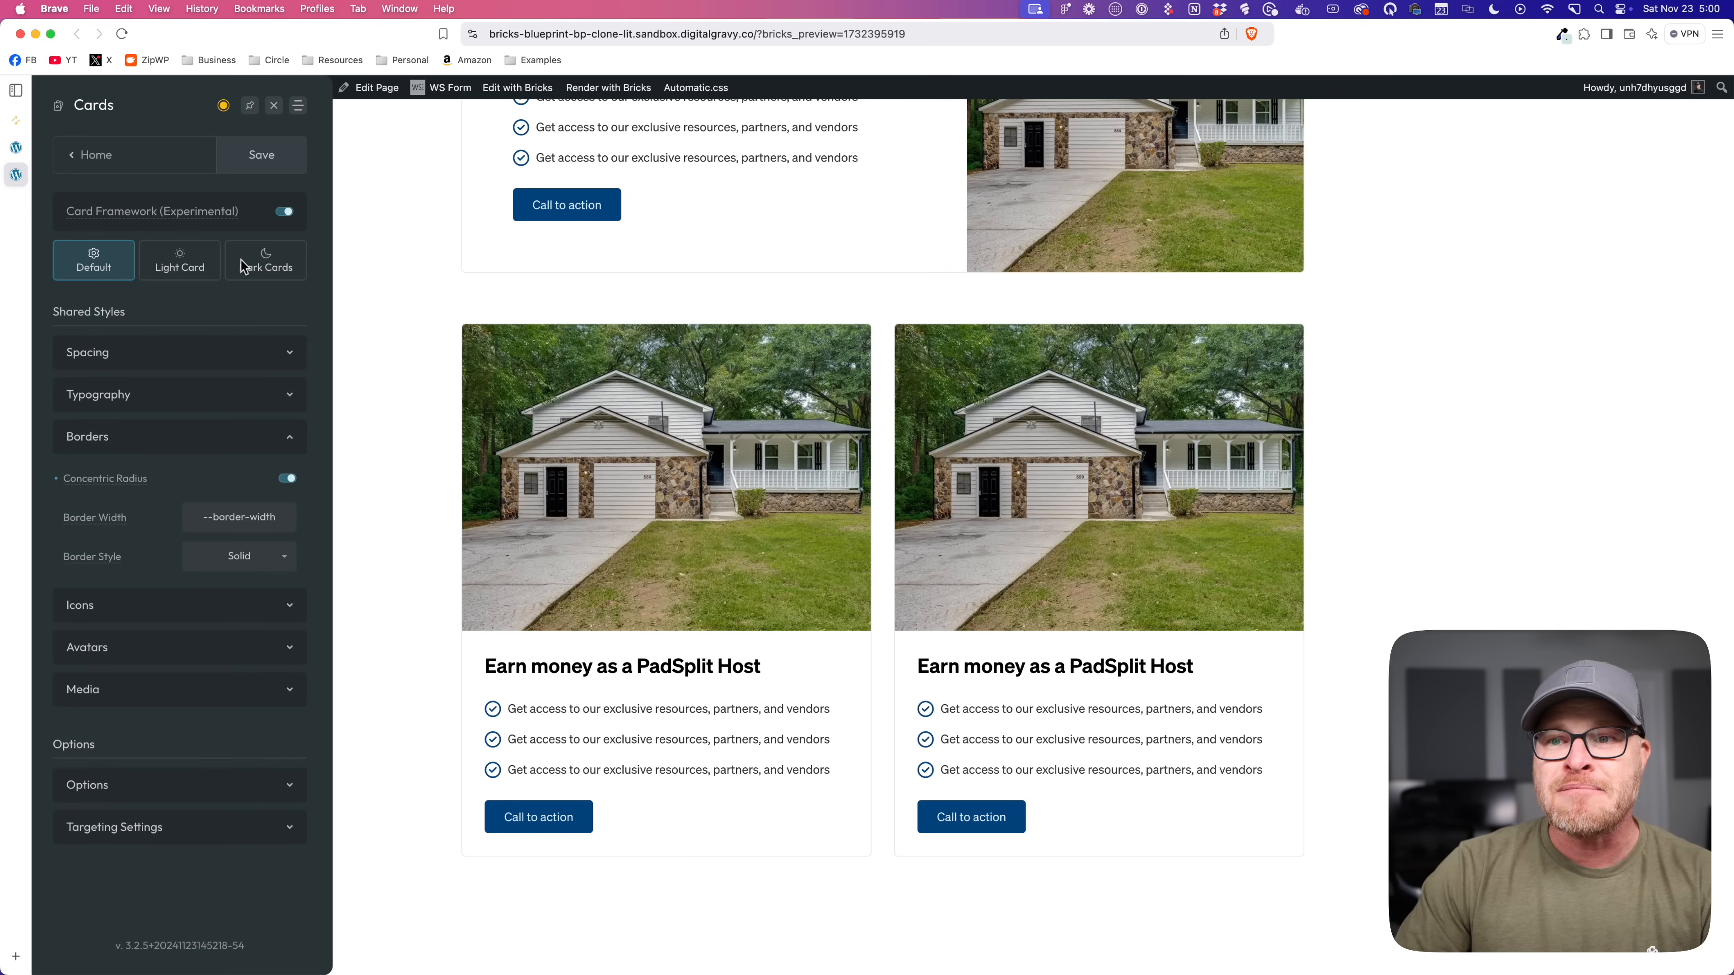
click(262, 155)
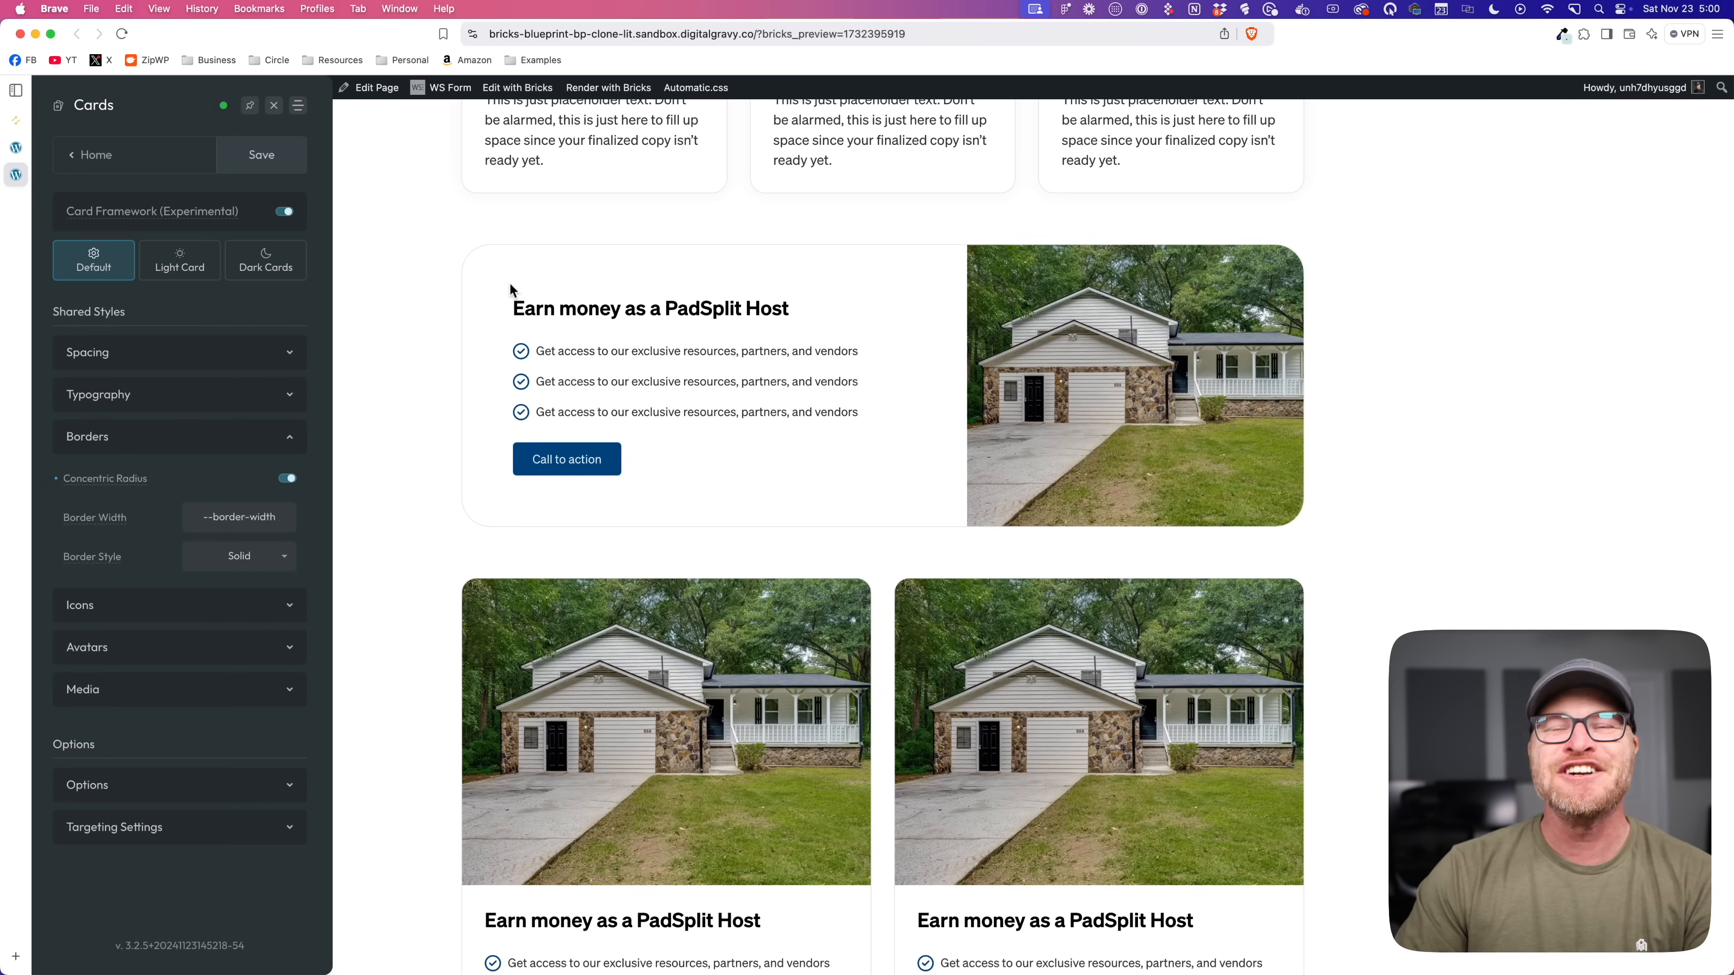
click(289, 479)
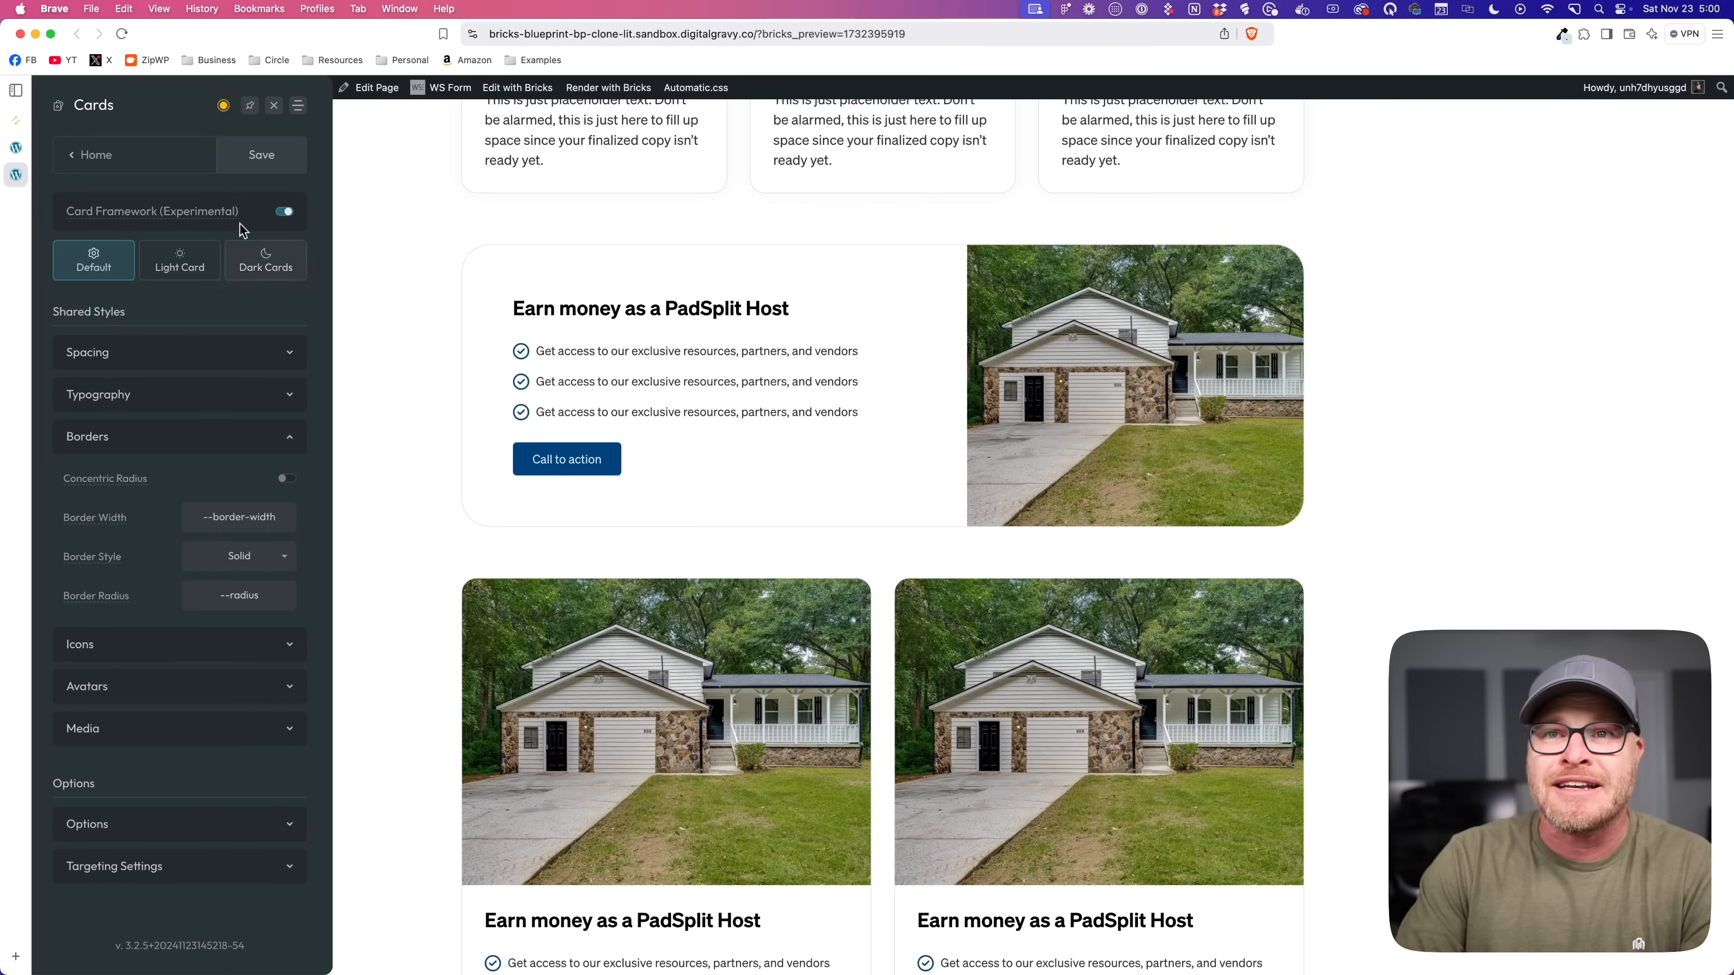
click(236, 160)
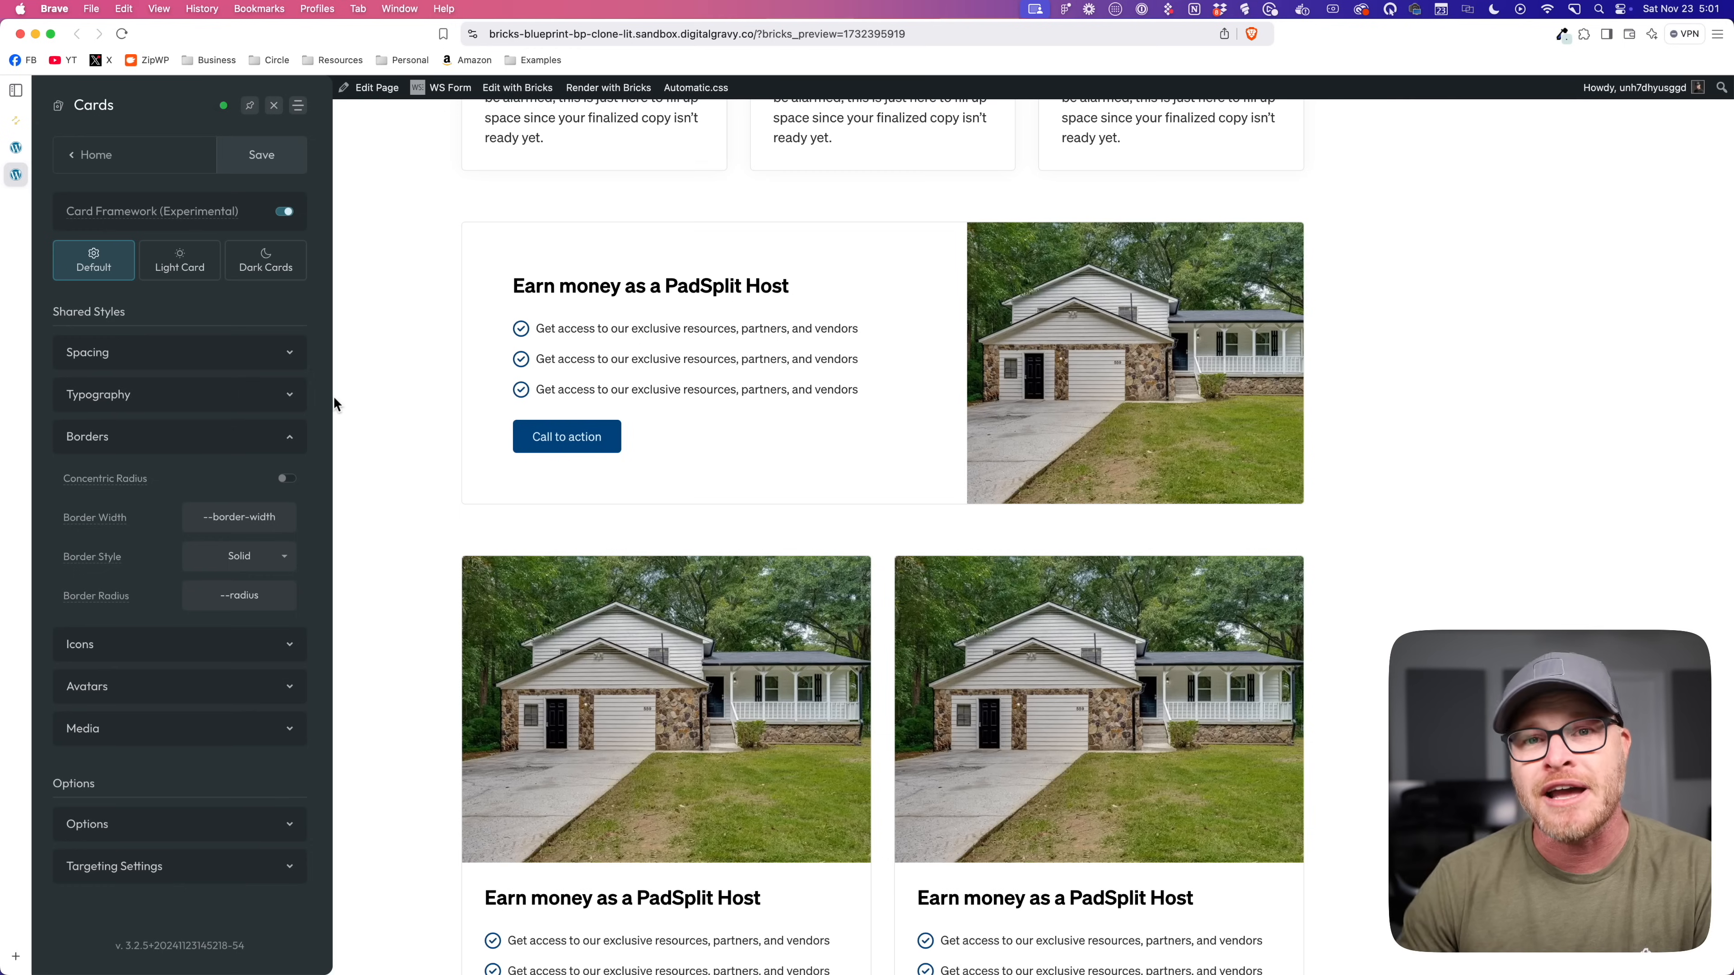
Step: Look over the shared Icons and Avatars settings of the card framework, including avatar radius and border width, alongside the avatar cards
click(180, 442)
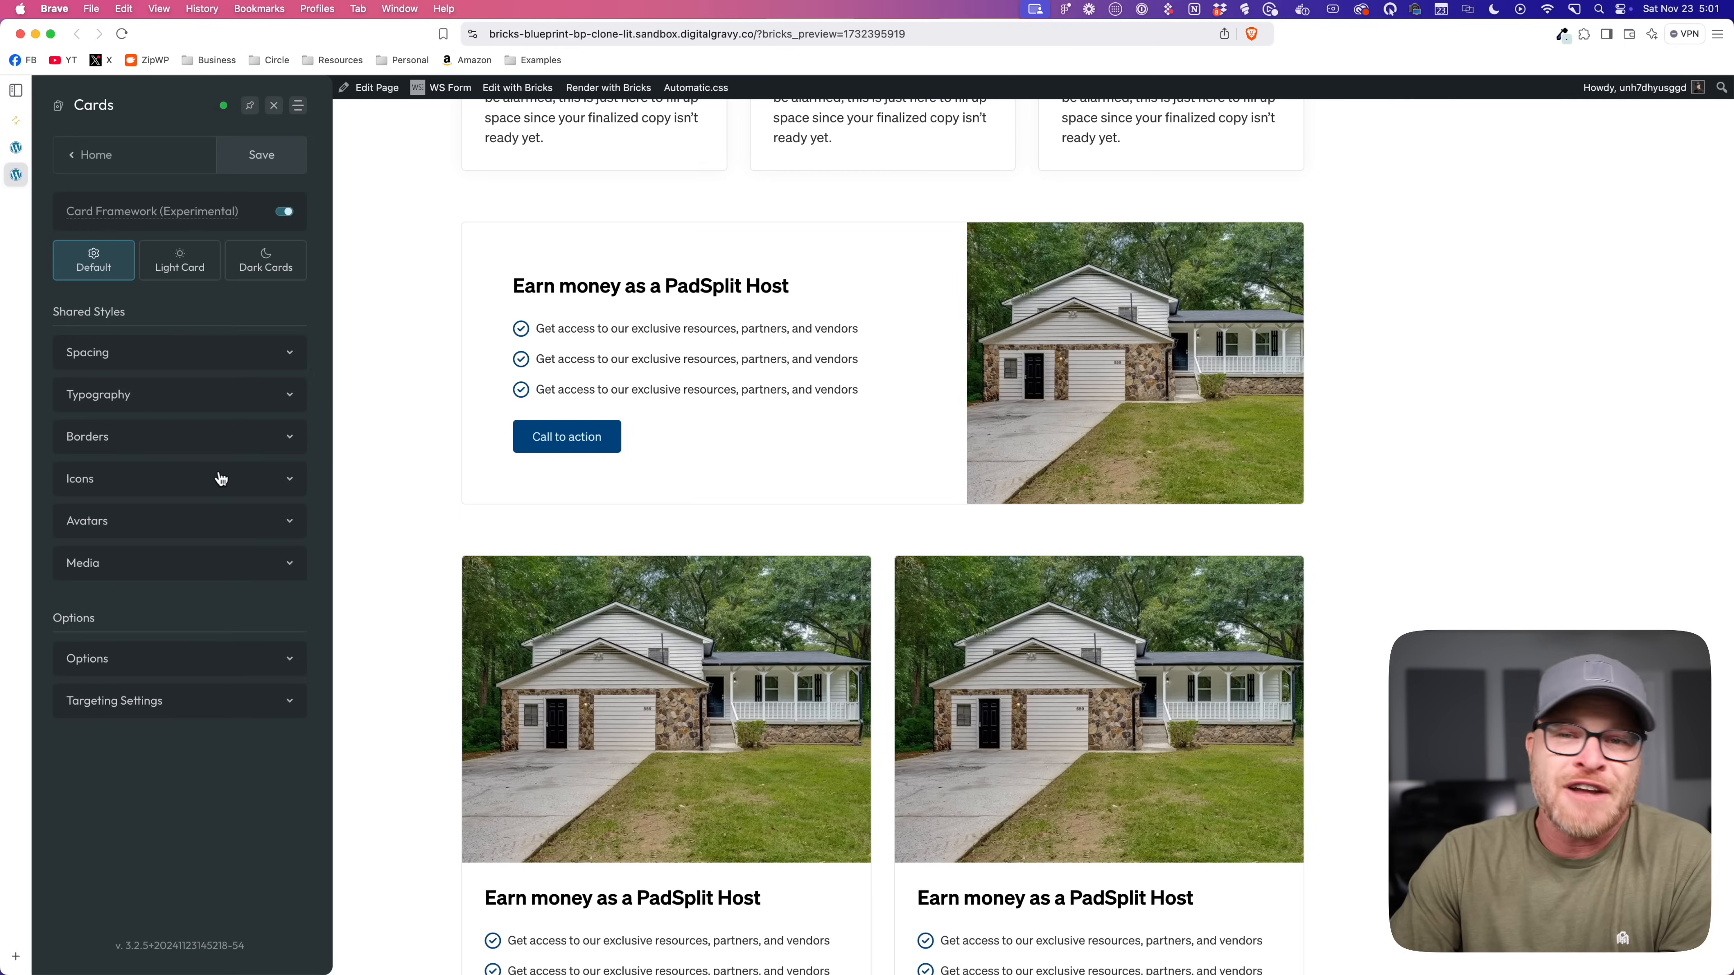
click(219, 478)
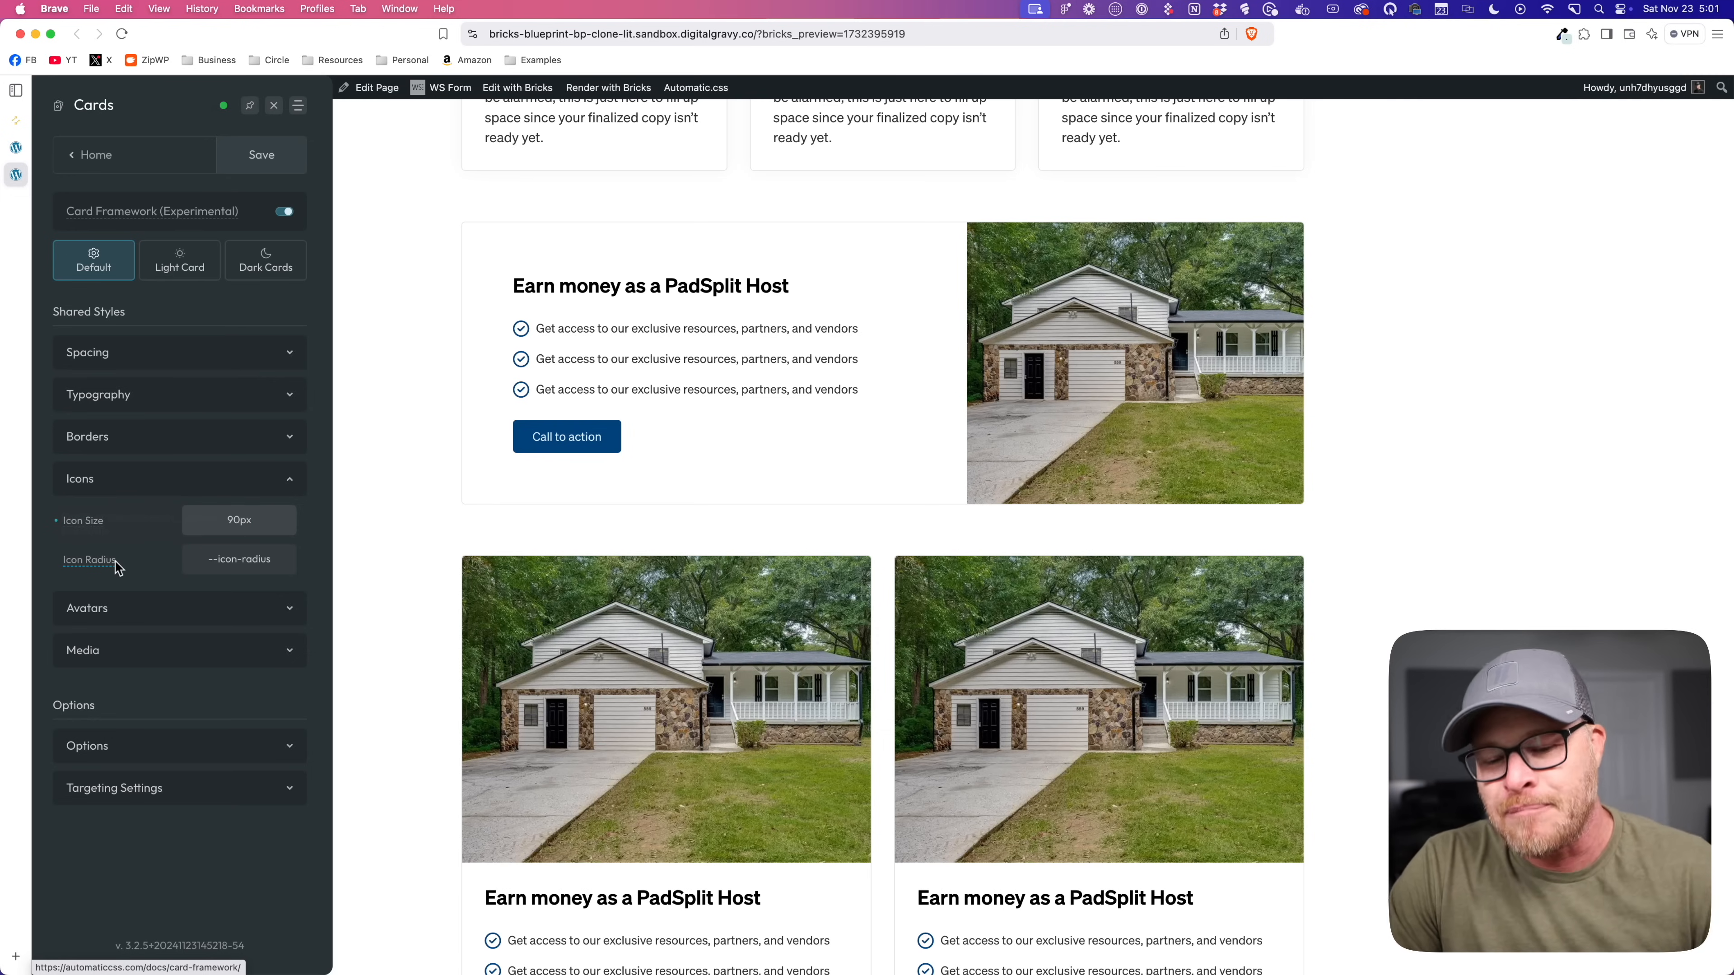
mouse_move(101, 575)
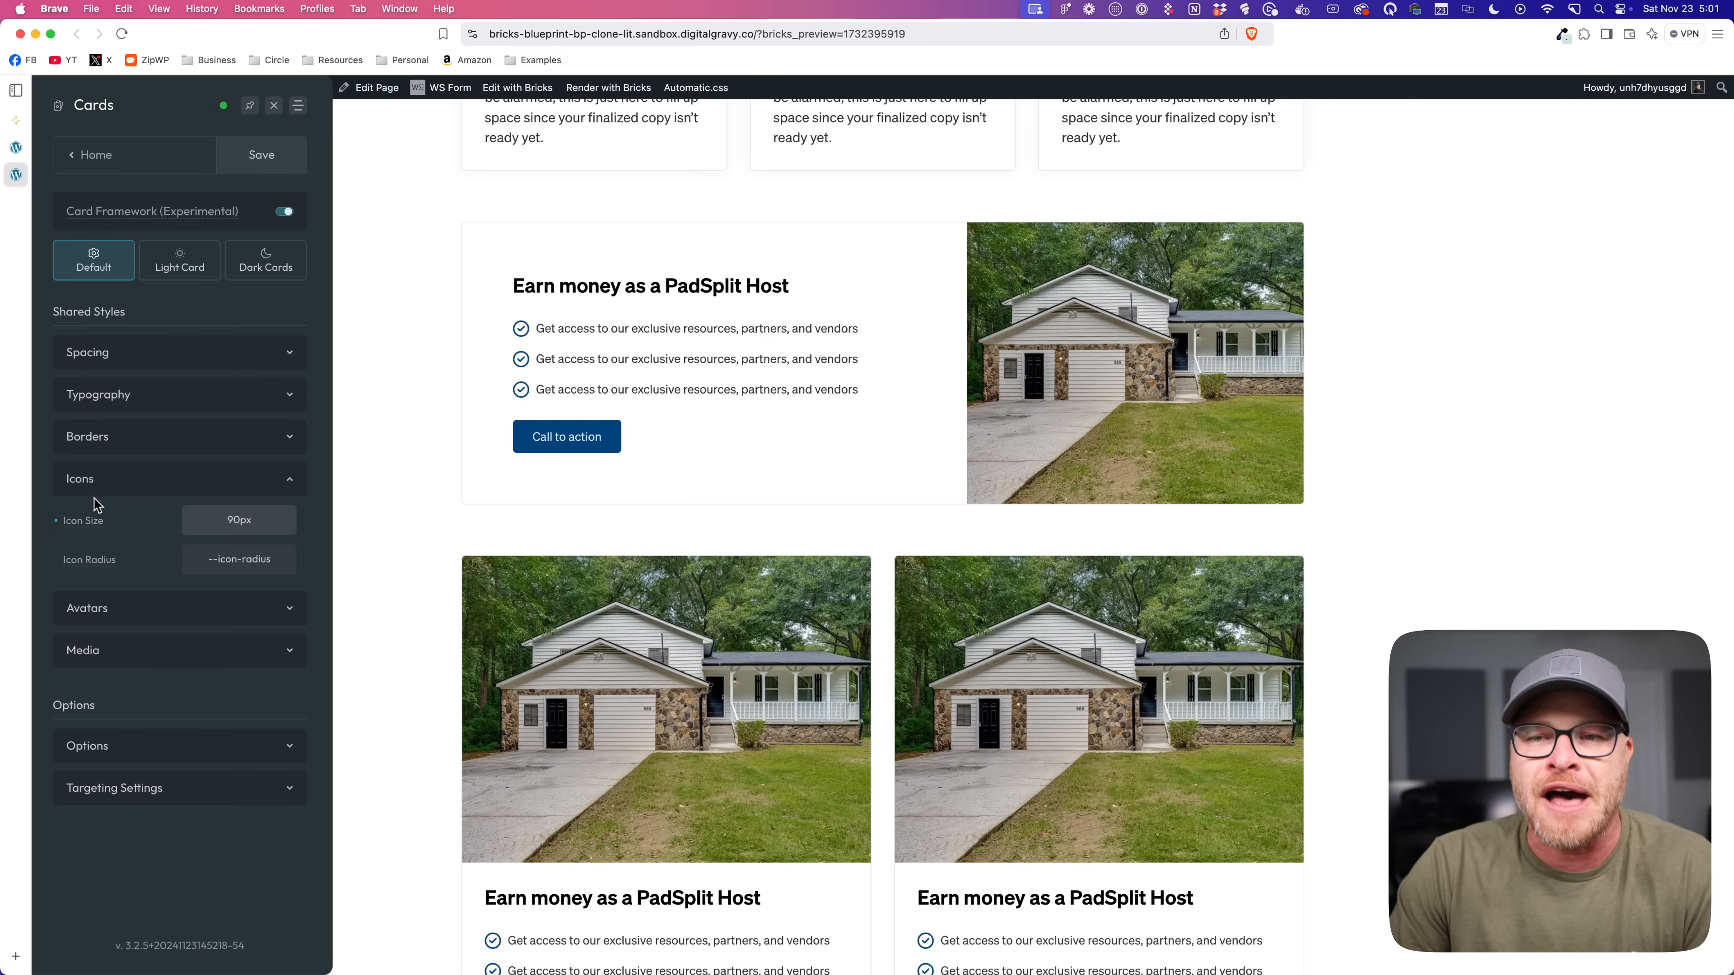
scroll(200, 564, down, 2)
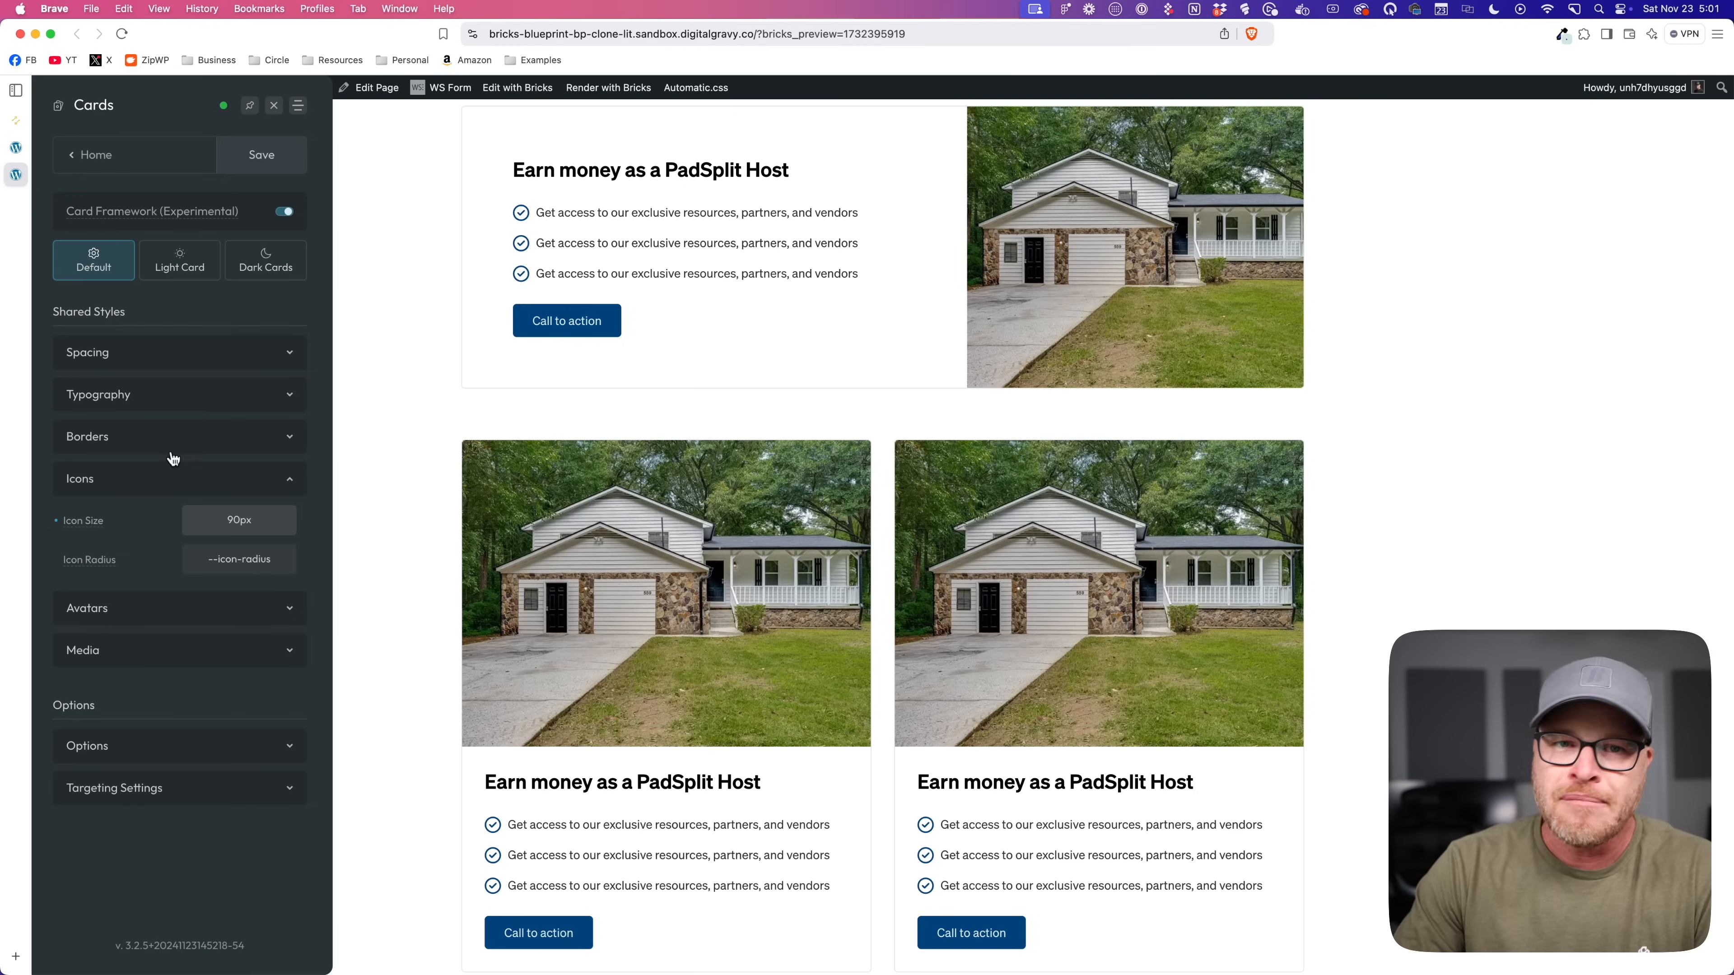
click(166, 606)
scroll(174, 573, down, 1)
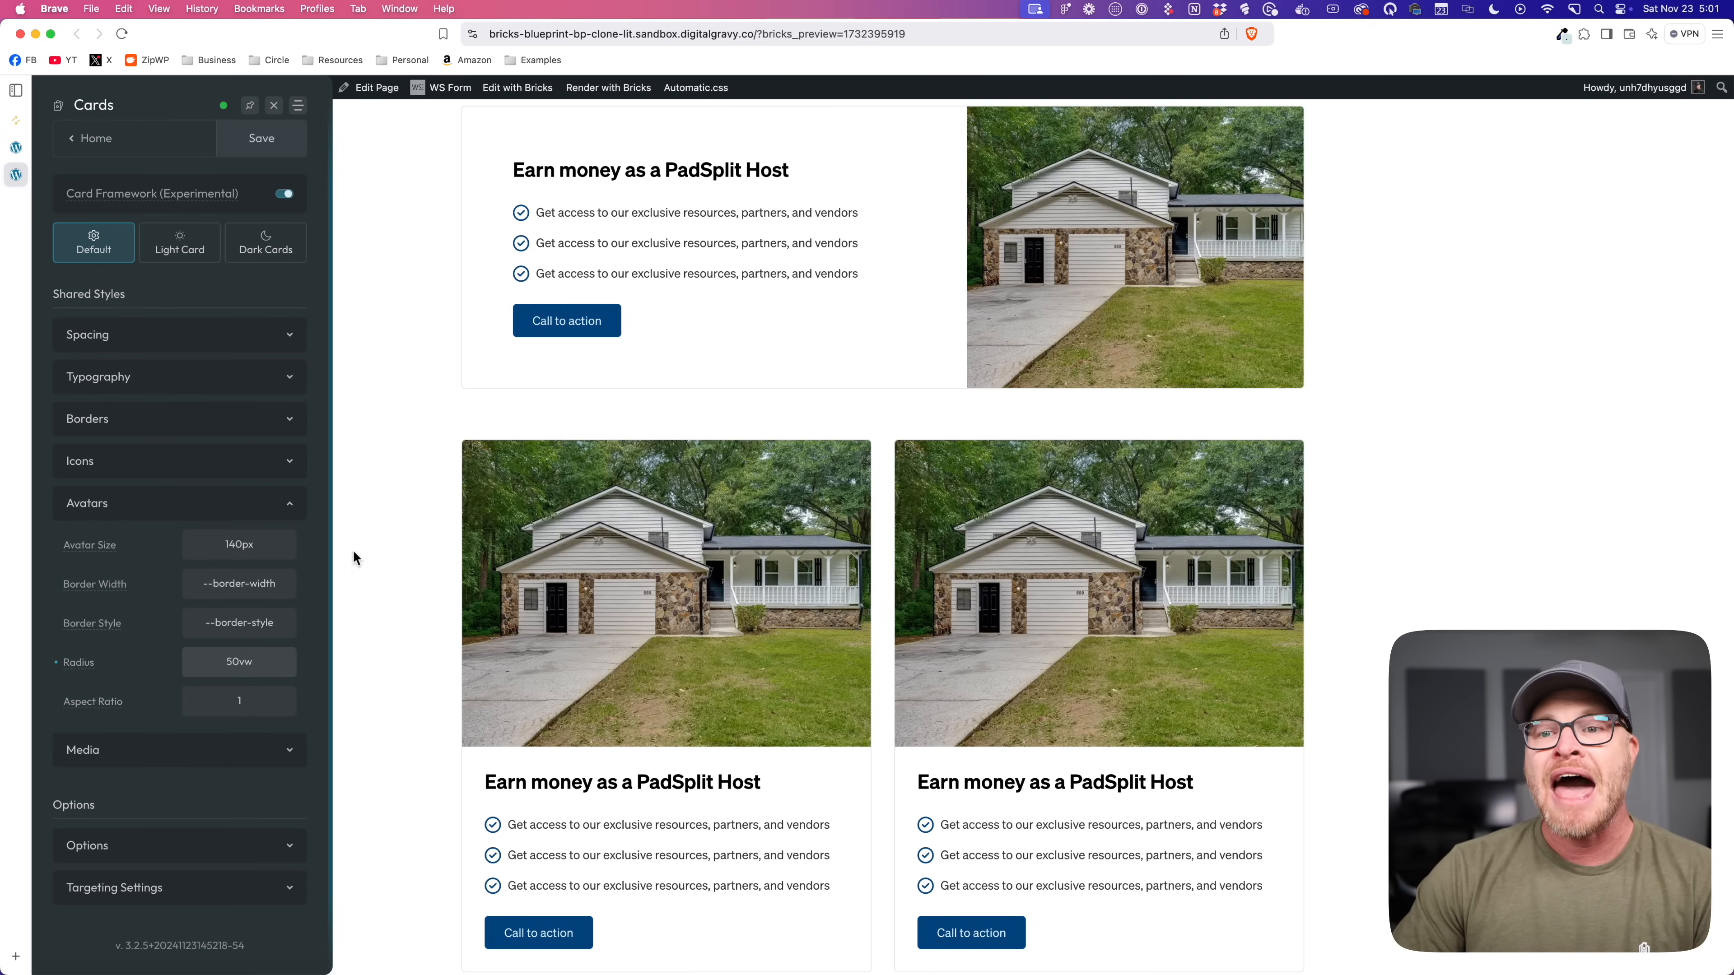
scroll(683, 542, down, 3)
scroll(682, 541, up, 10)
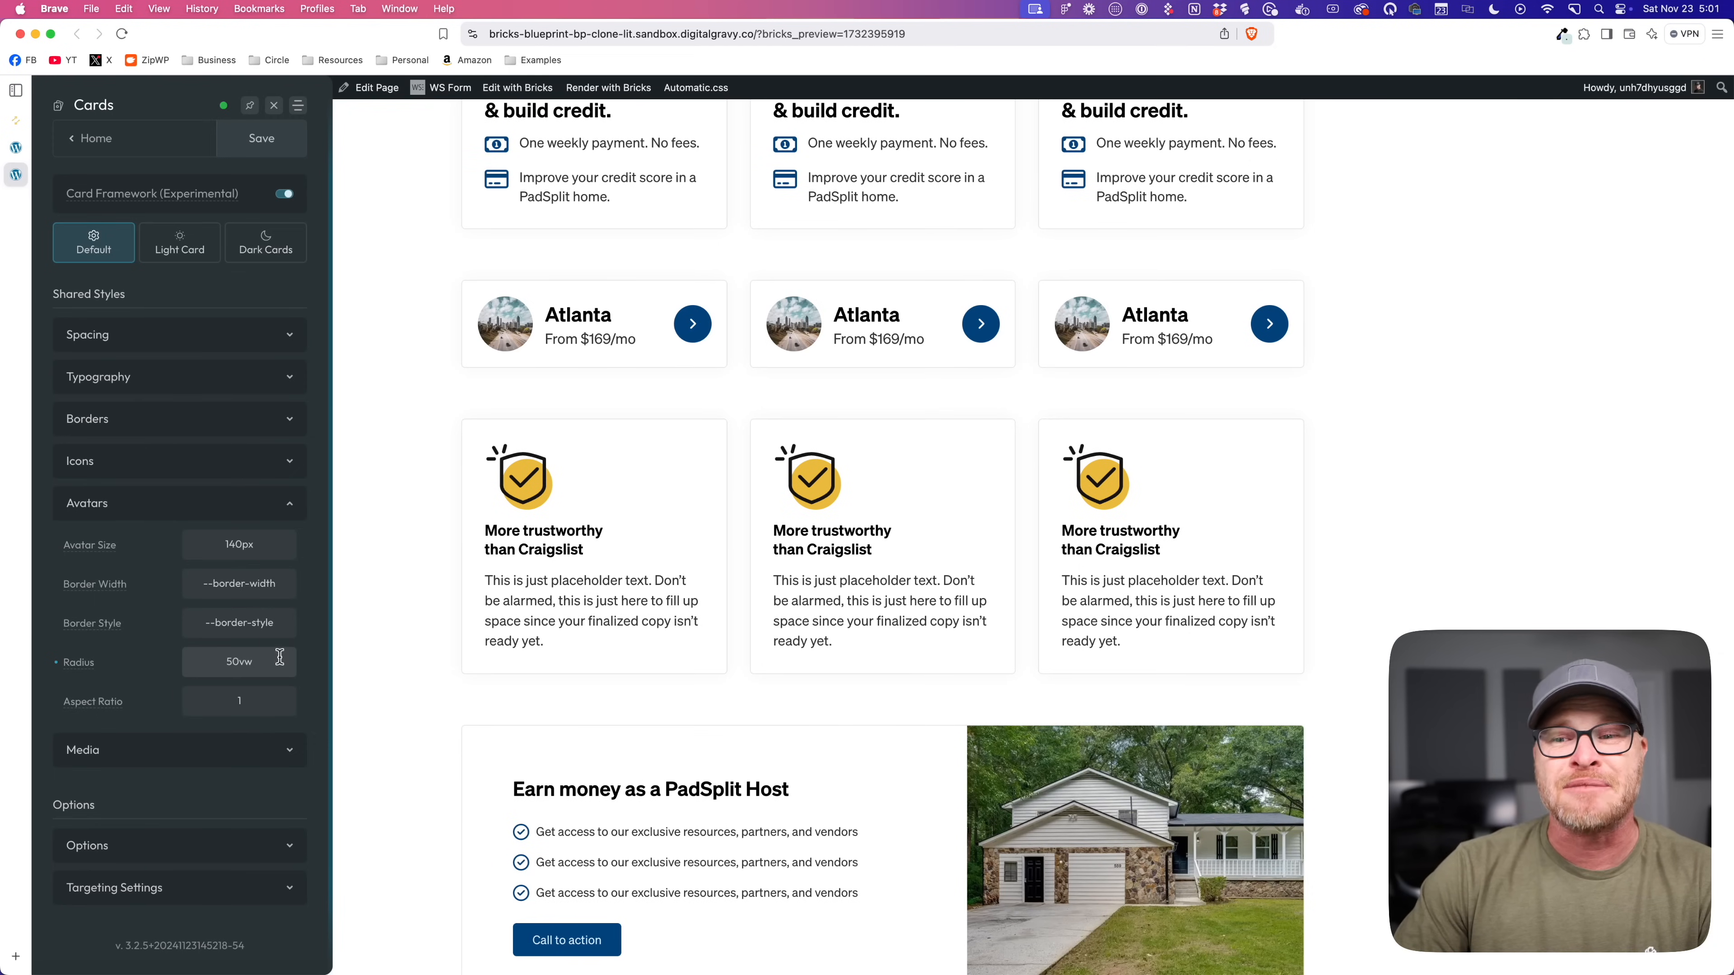
double_click(259, 661)
click(251, 583)
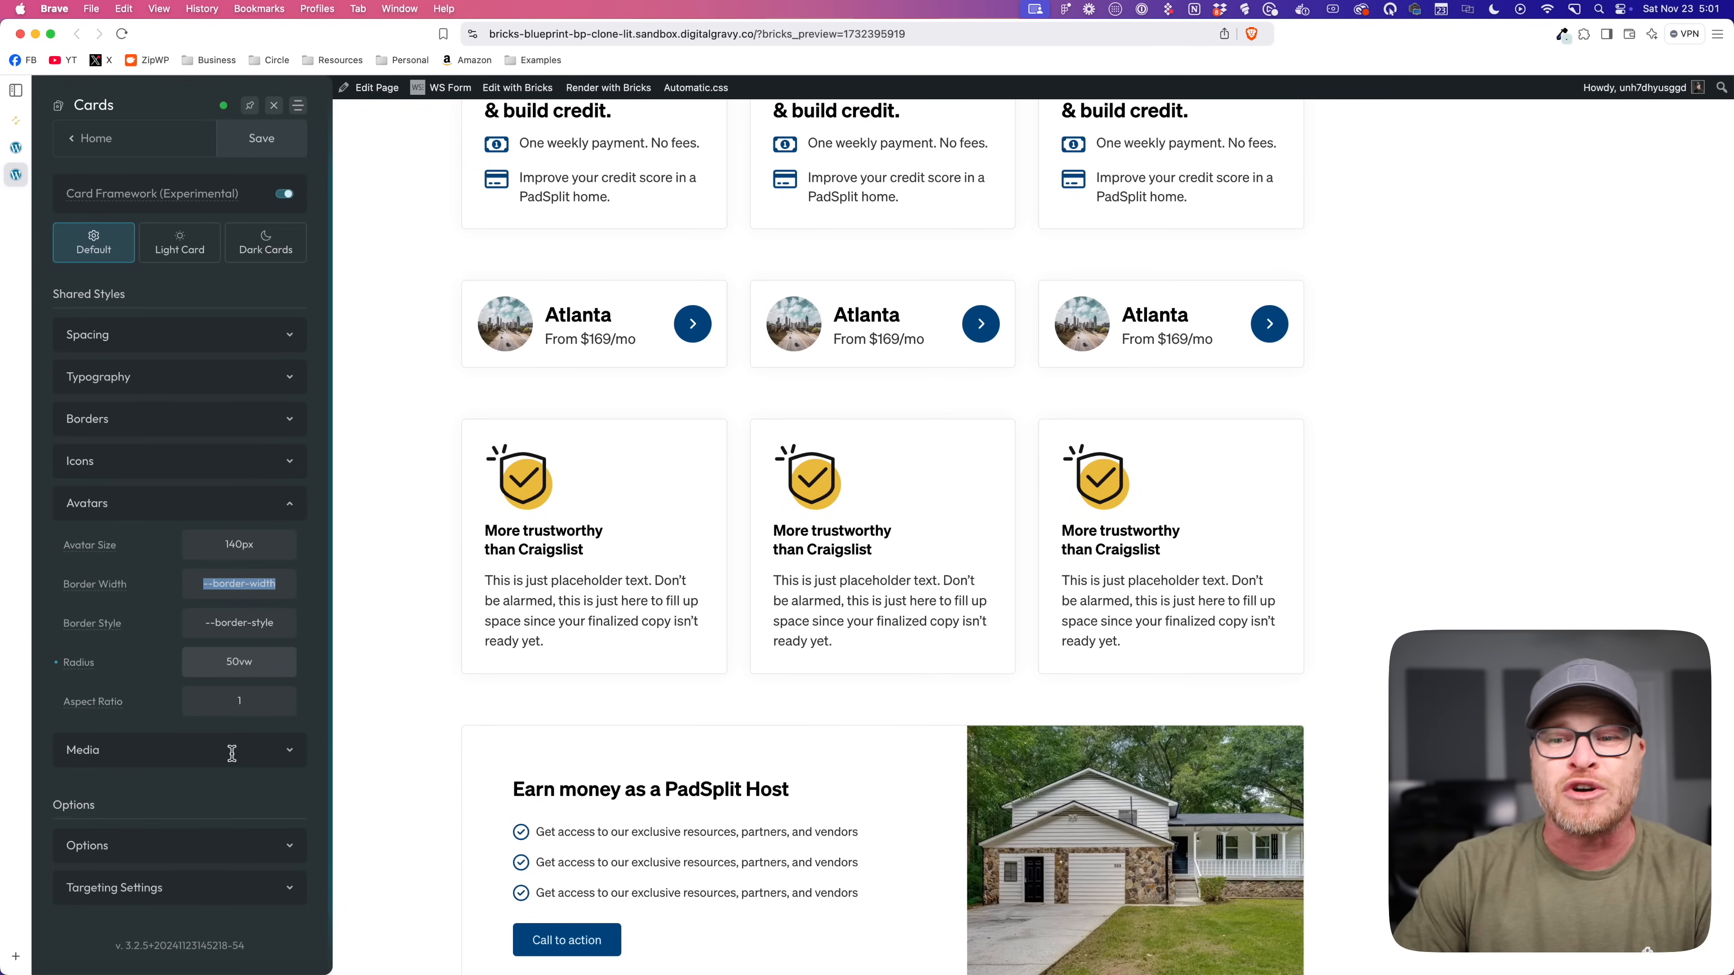
Step: Try 16 / 9 as the shared card media Aspect Ratio, and restore 4 / 3
click(190, 747)
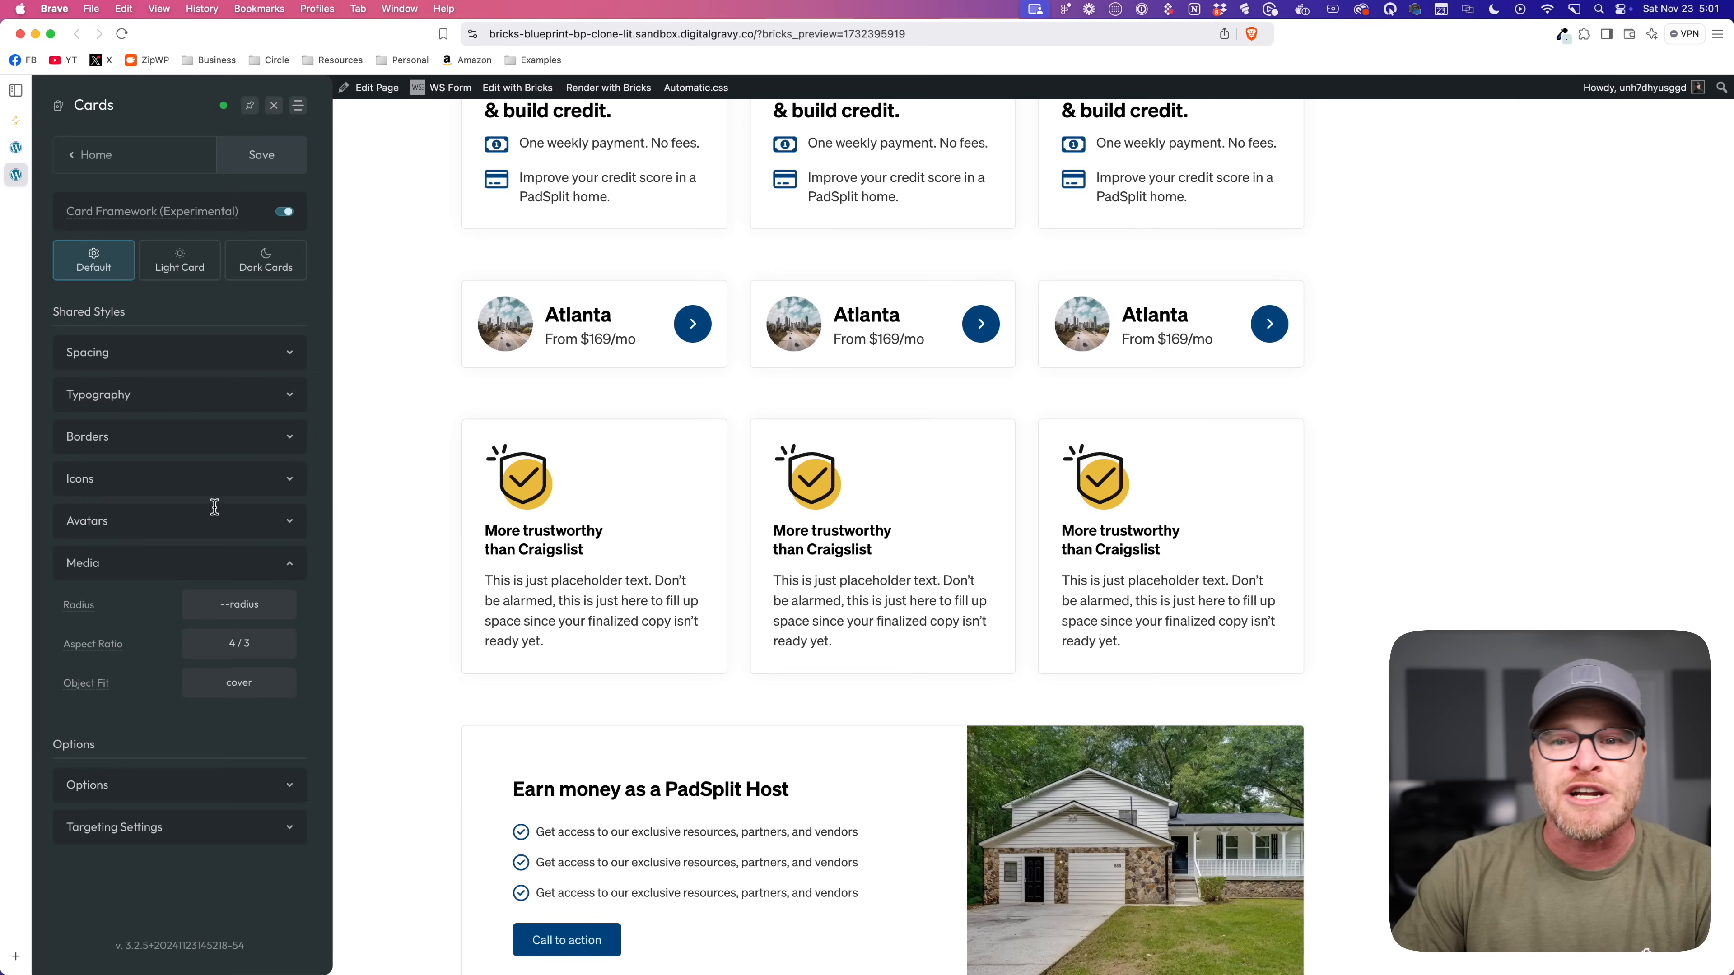
click(285, 610)
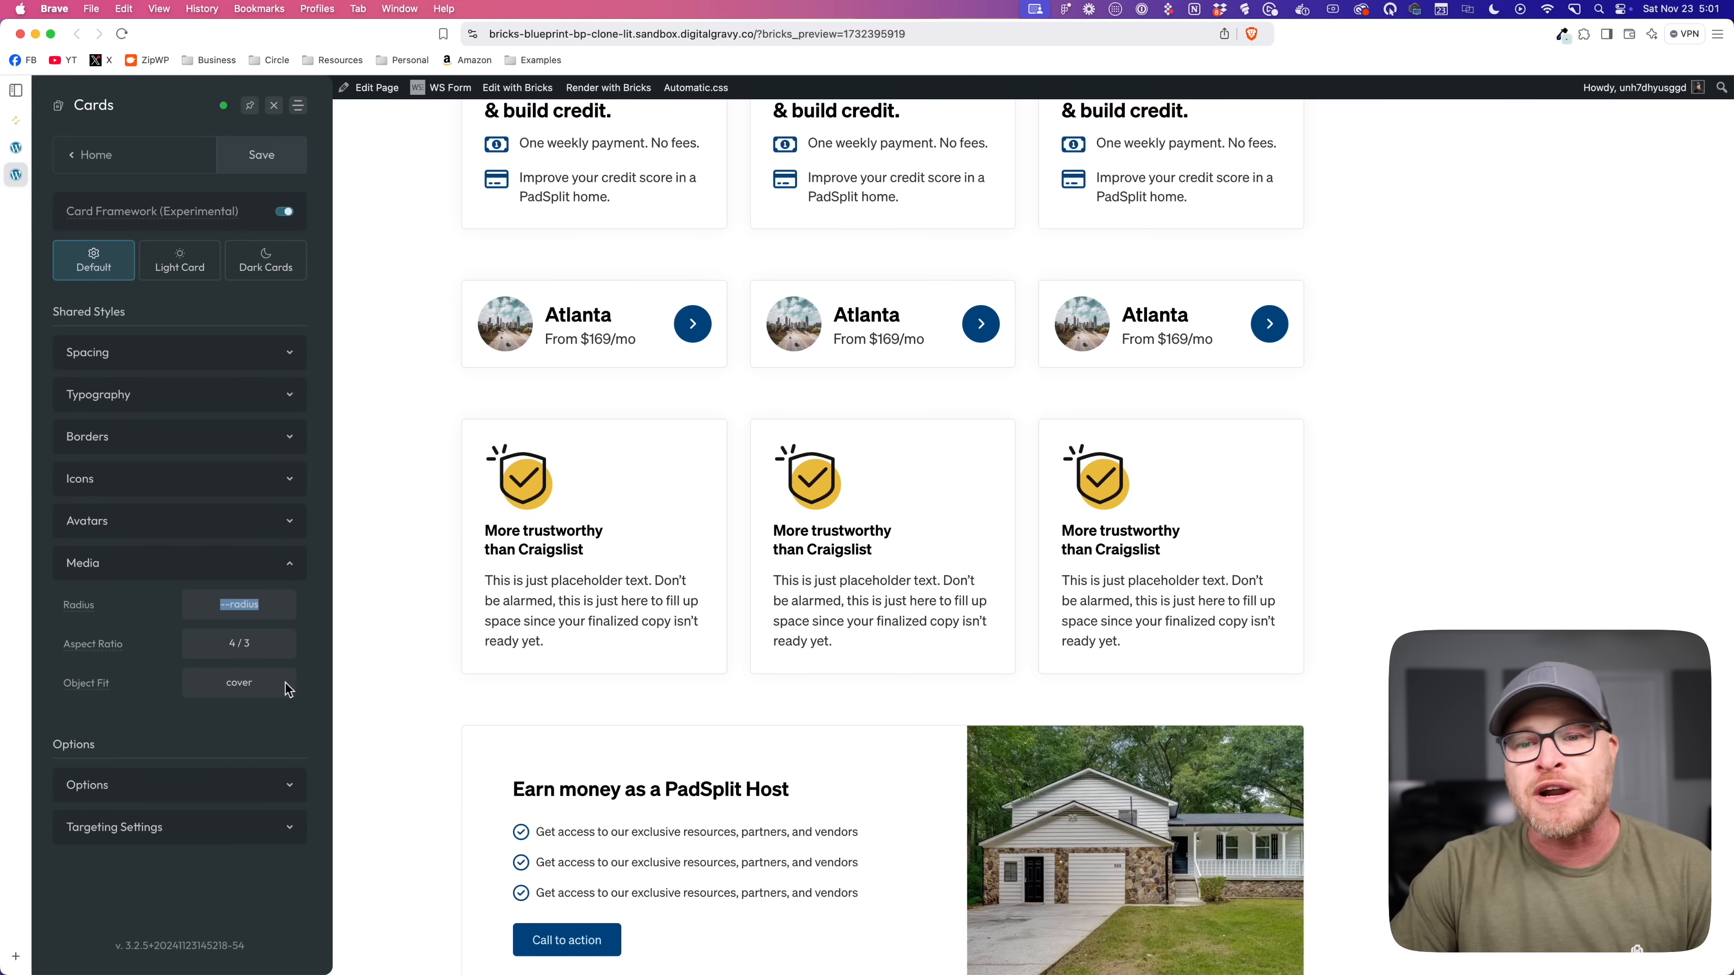
scroll(929, 699, down, 6)
click(243, 645)
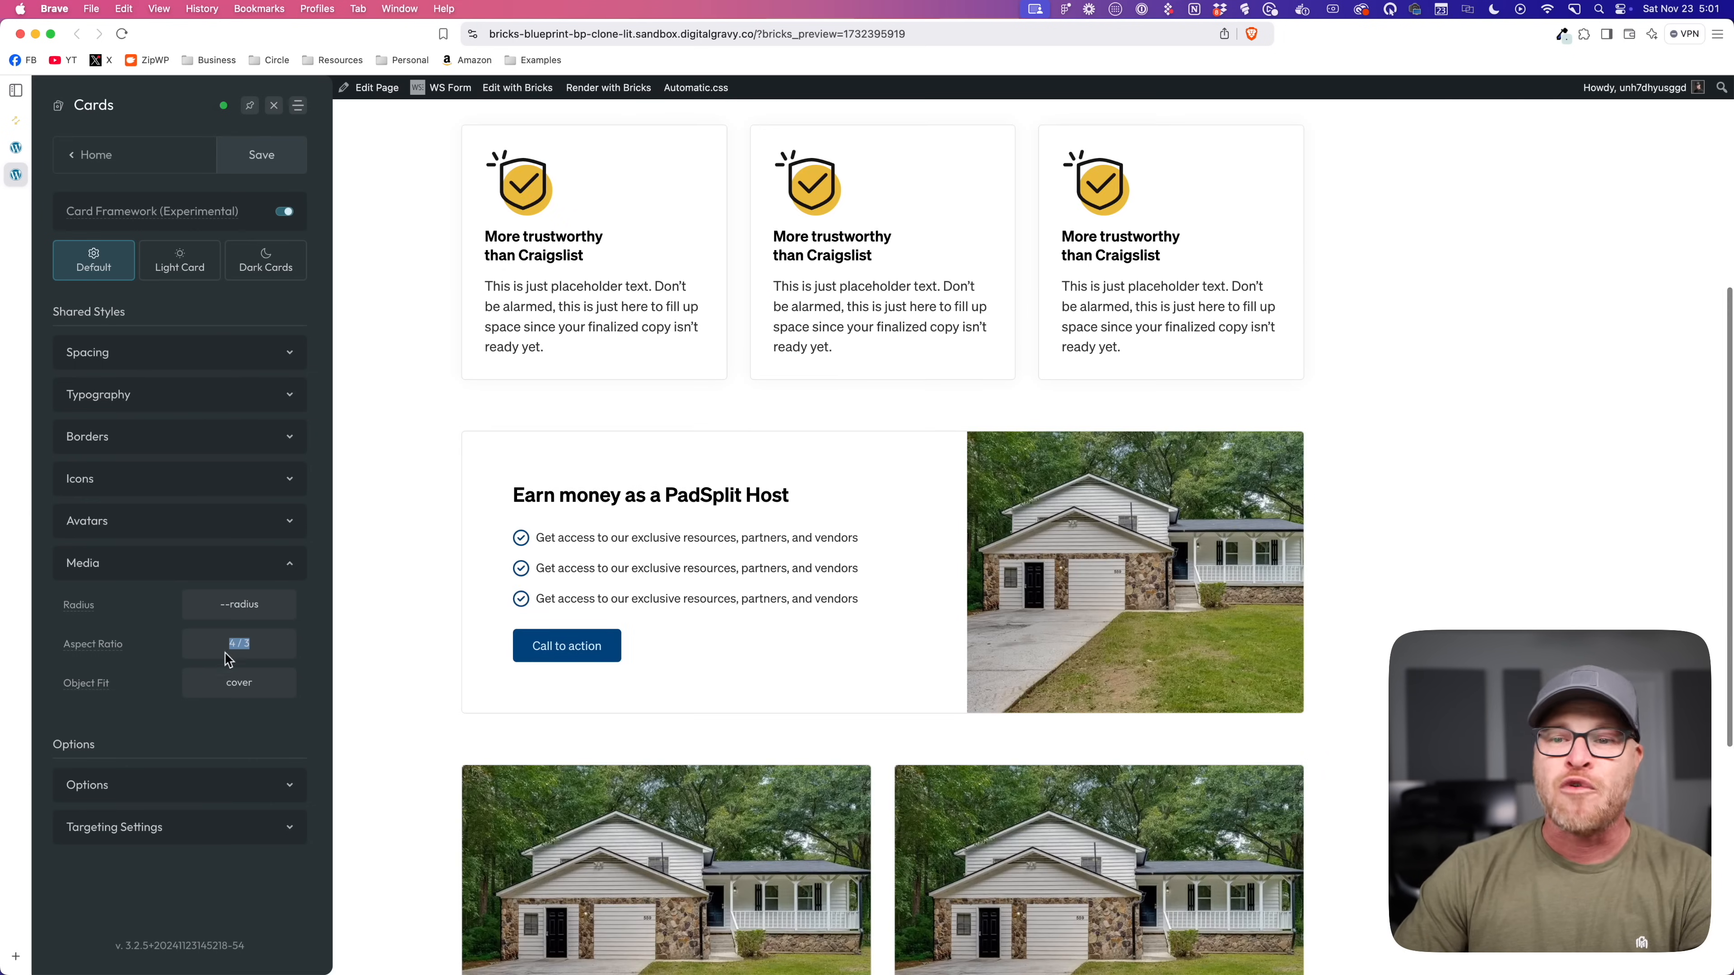
scroll(572, 681, down, 3)
text(16 / 9)
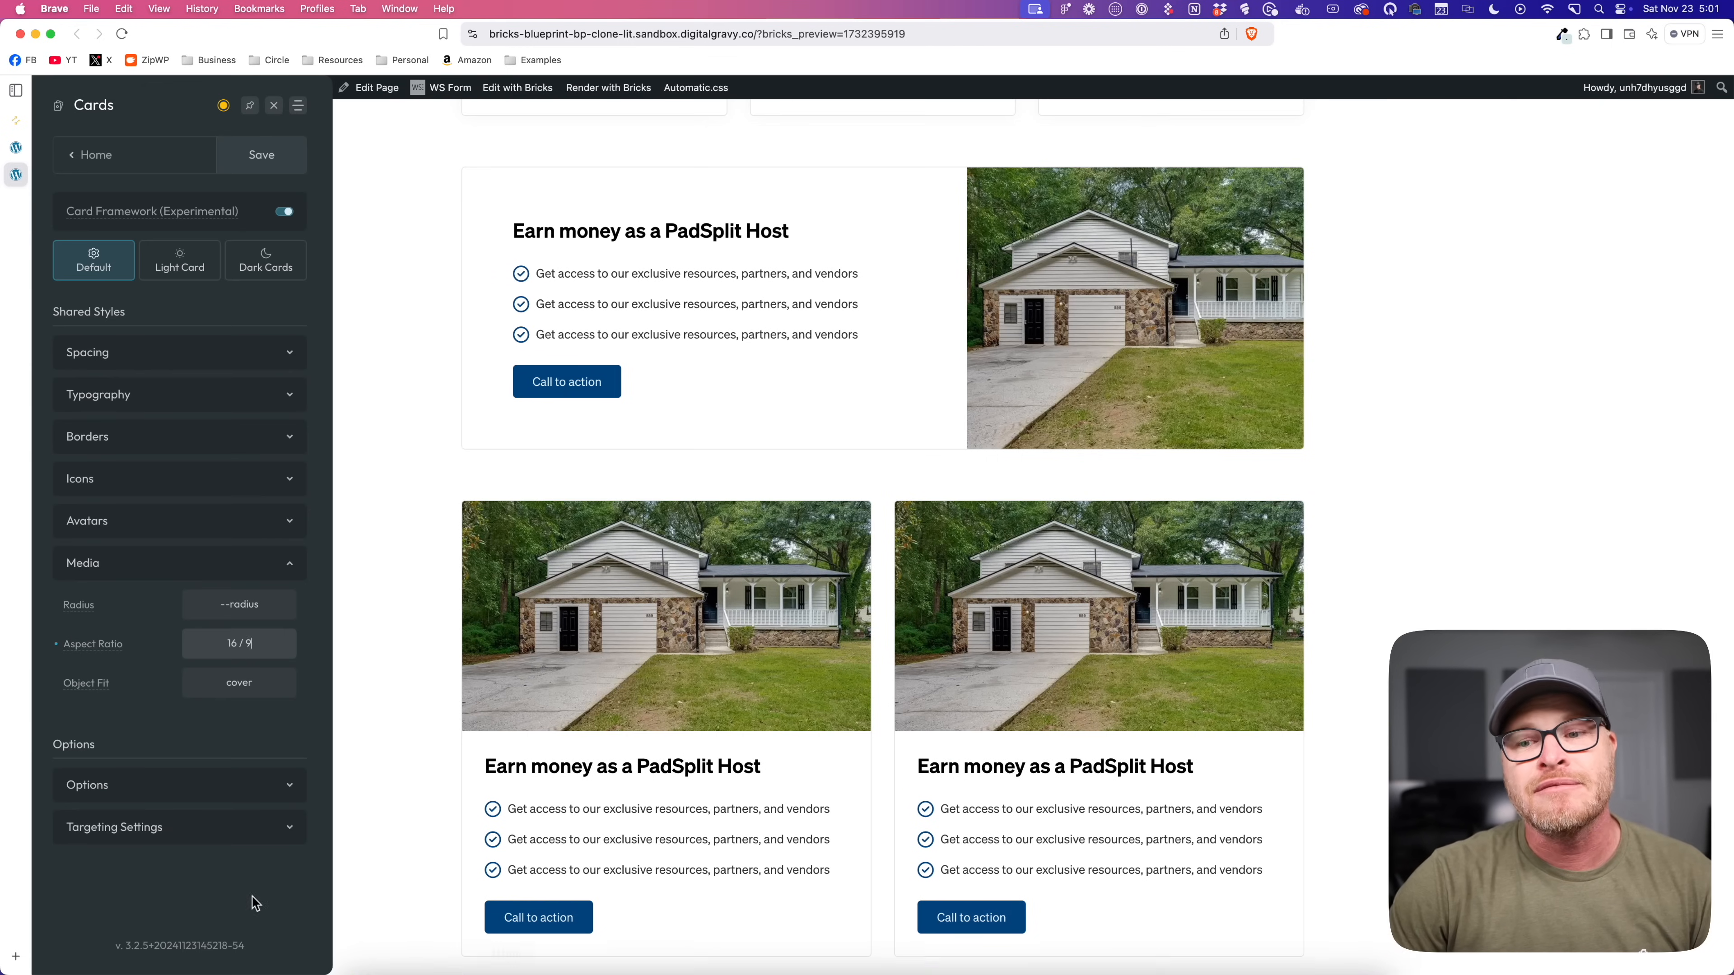
click(56, 644)
click(161, 683)
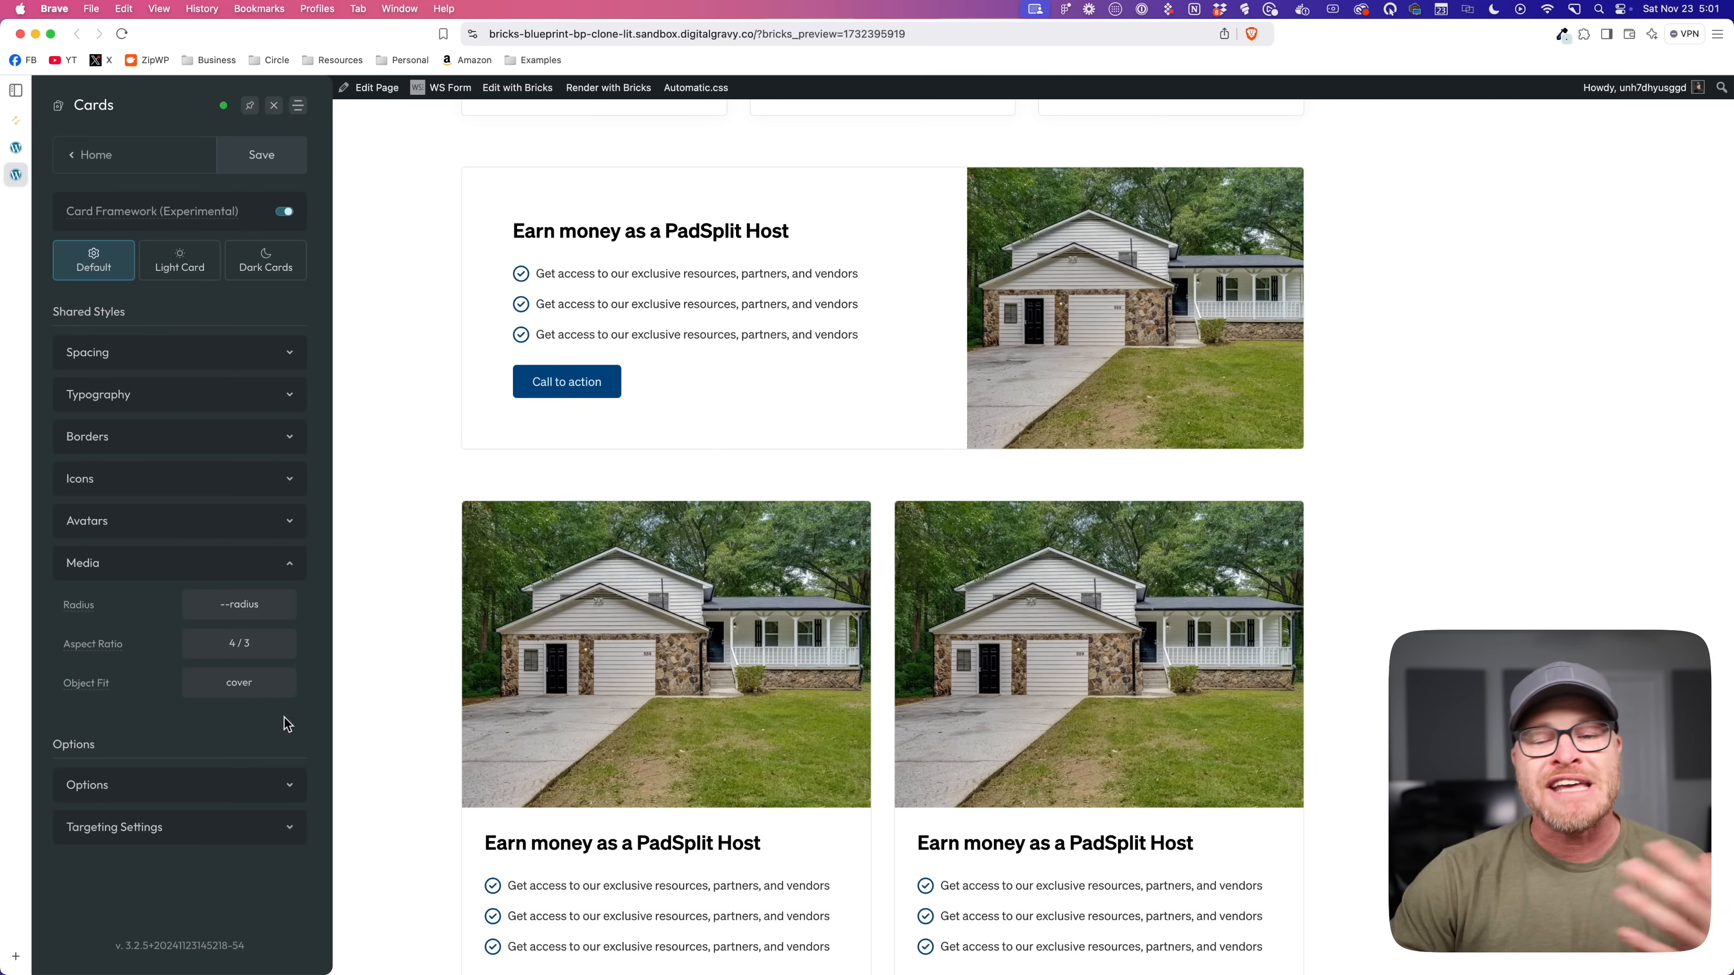
Step: Look over the dark card styles of the card framework
scroll(283, 717, down, 2)
click(203, 269)
click(245, 259)
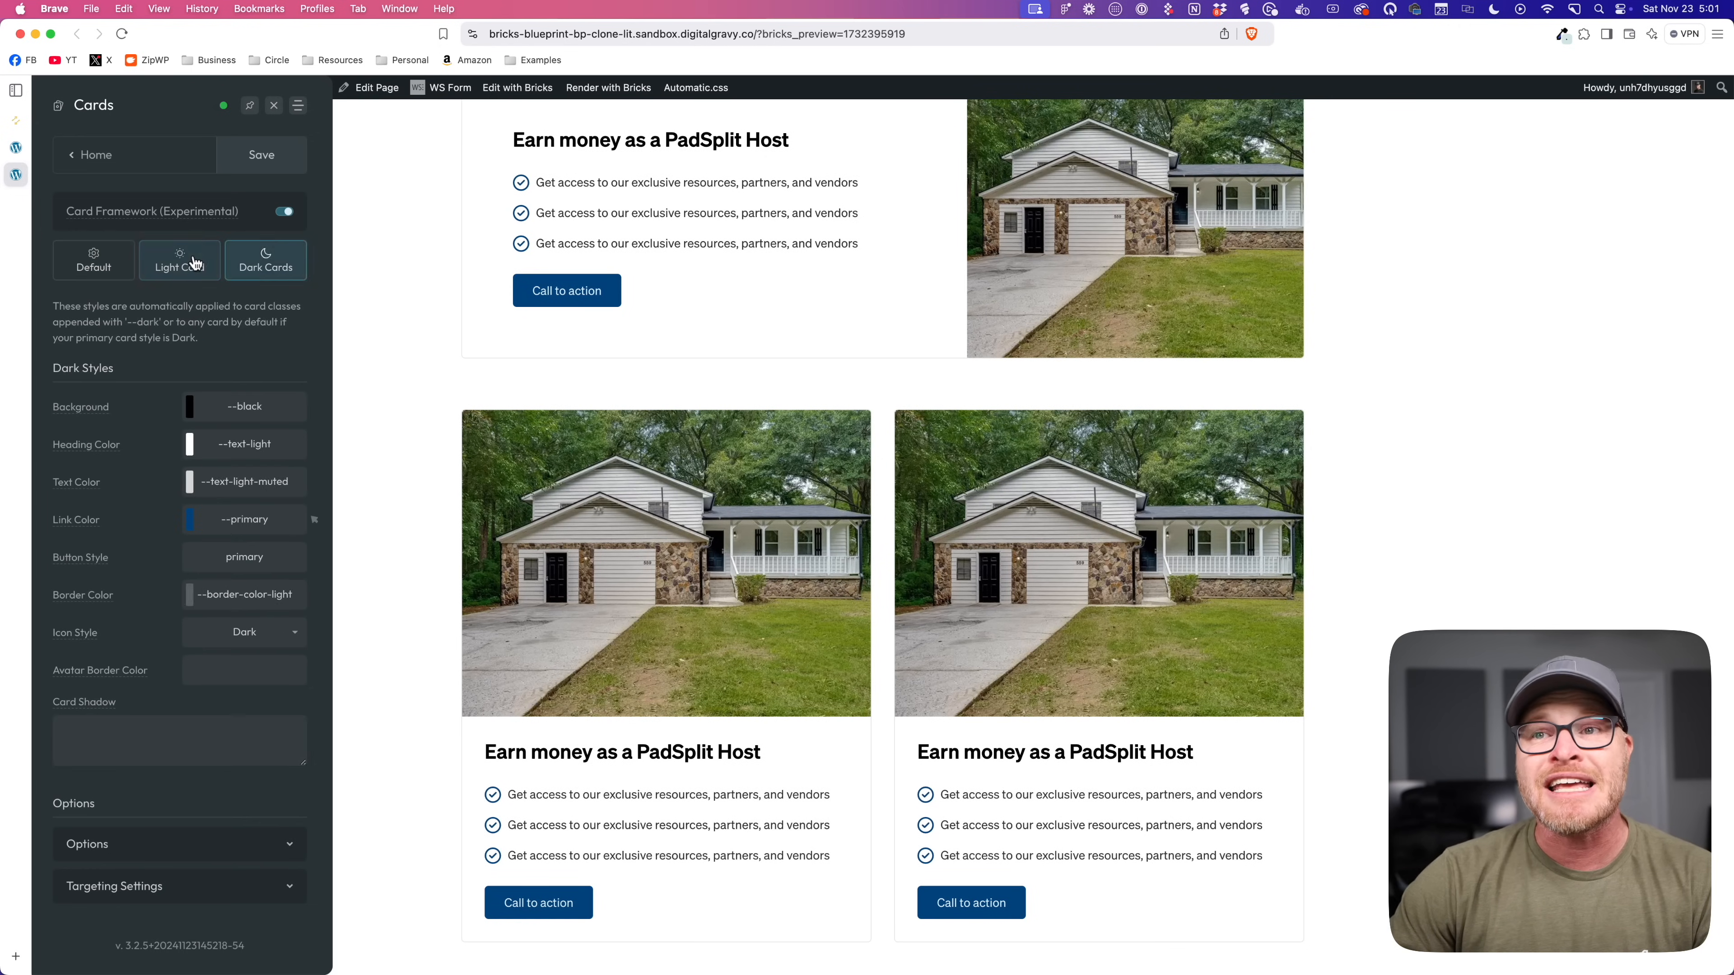
Step: Set the light card Button Style to primary.btn--outline and save the settings
click(179, 261)
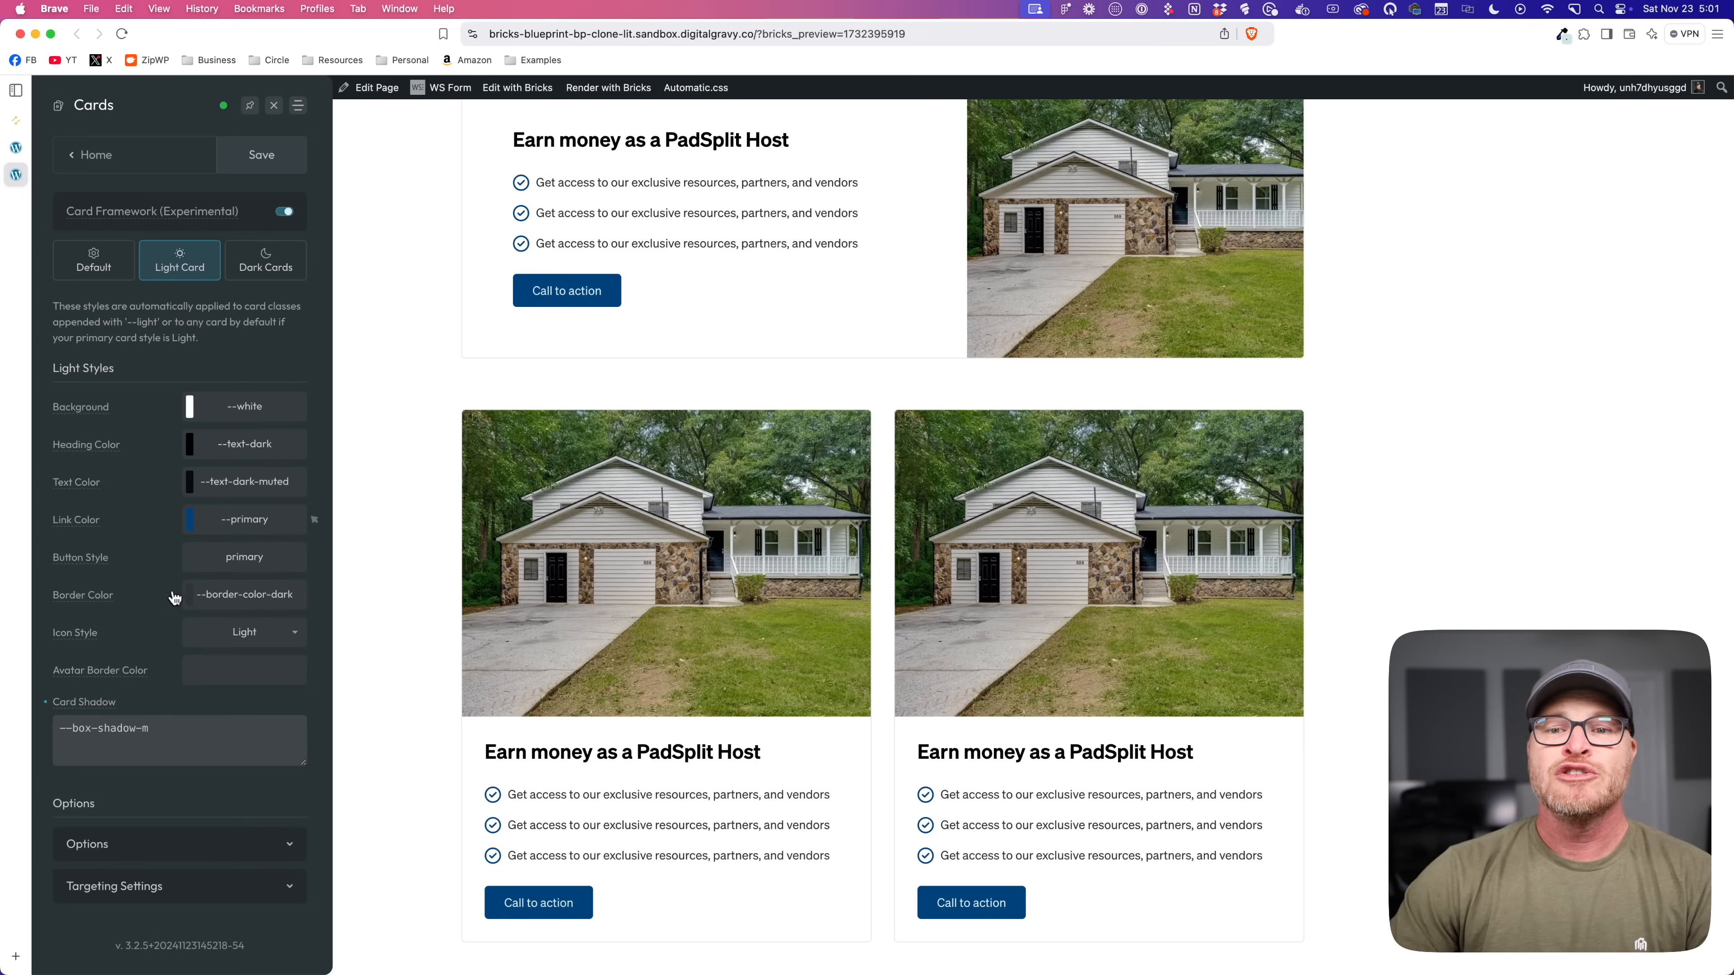
click(266, 555)
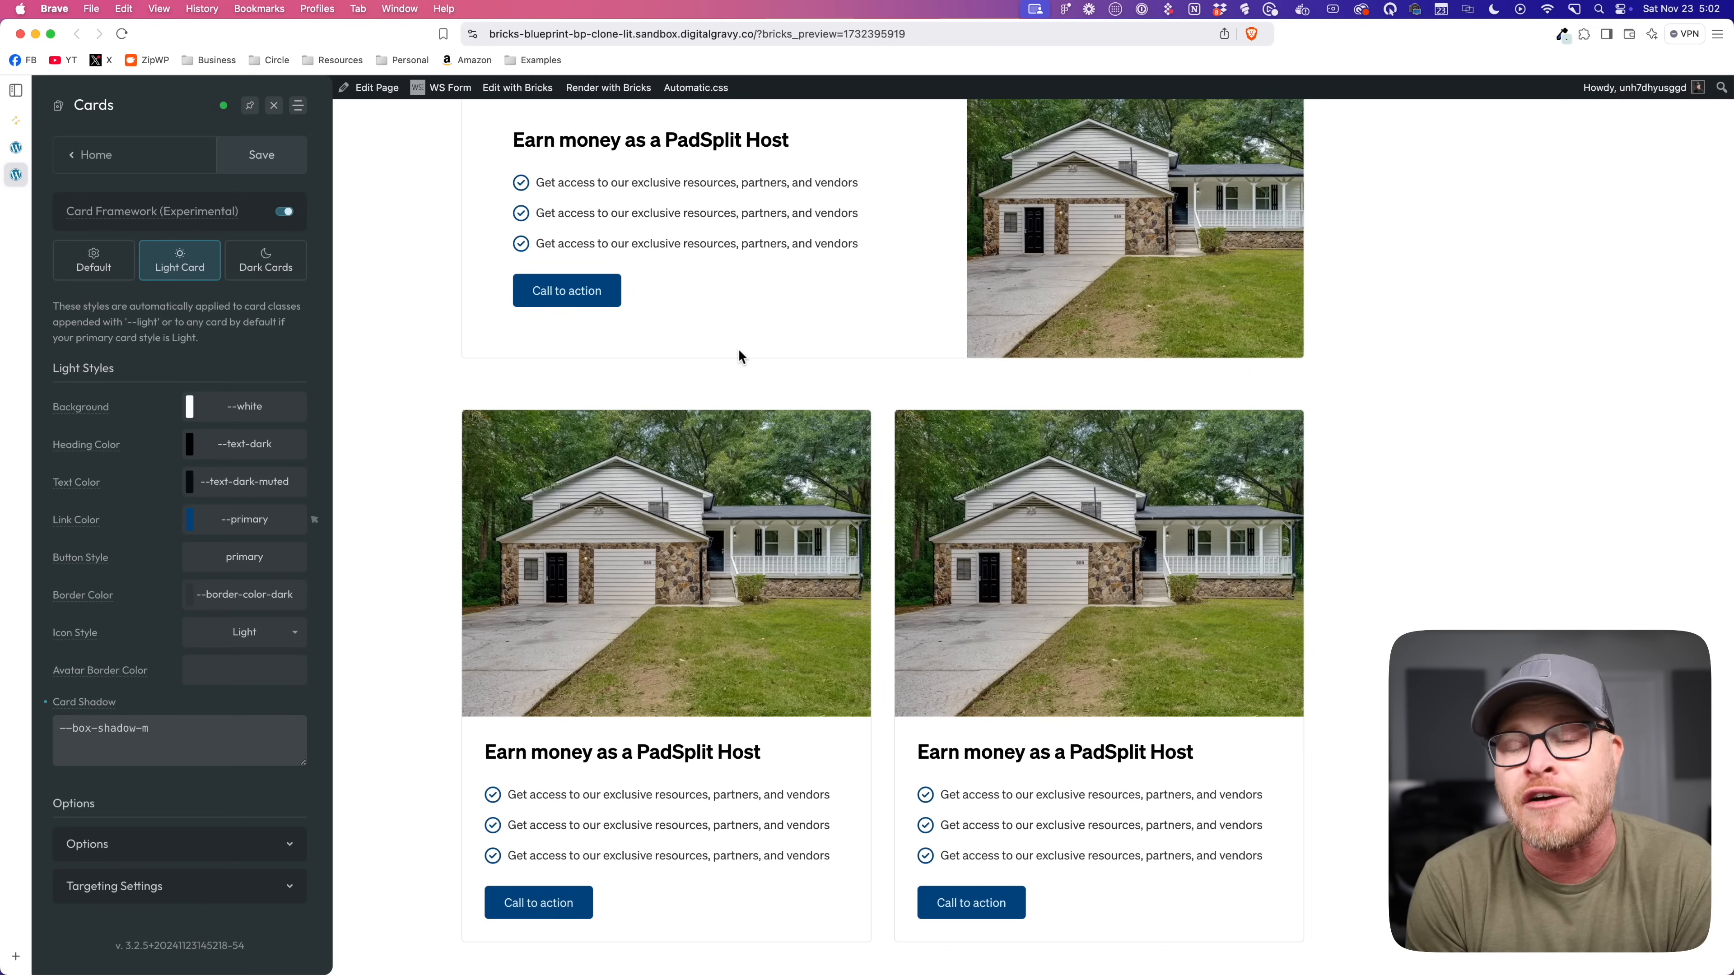
text(.btn--outline)
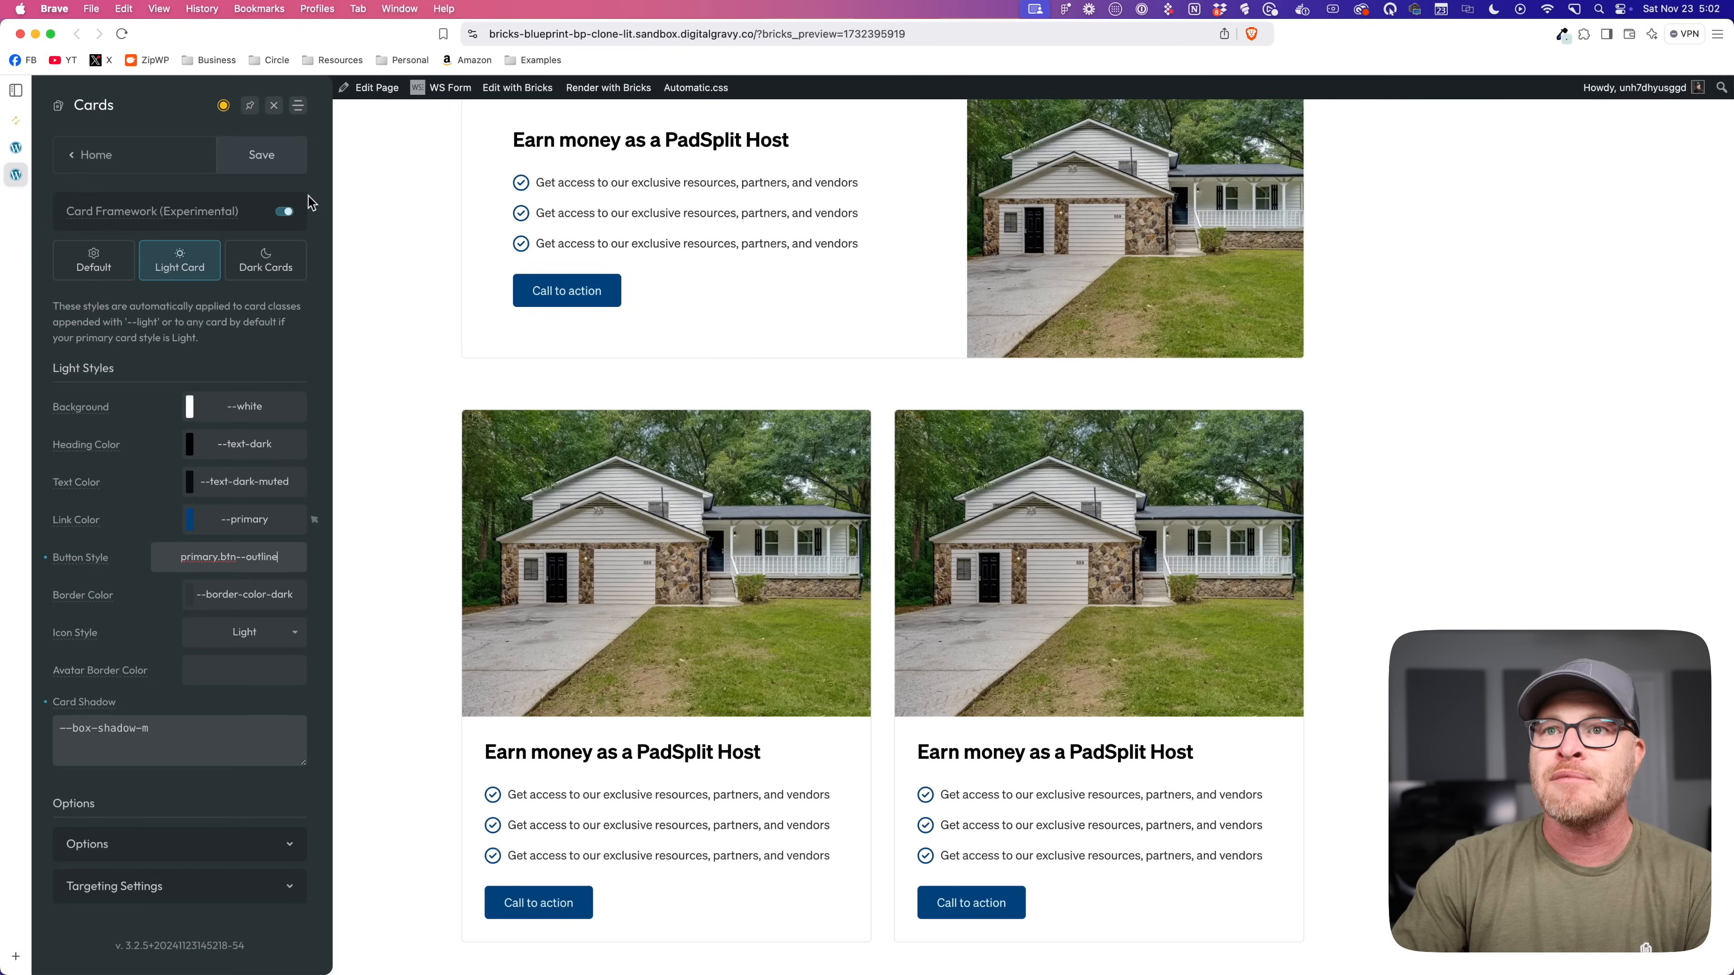
click(274, 164)
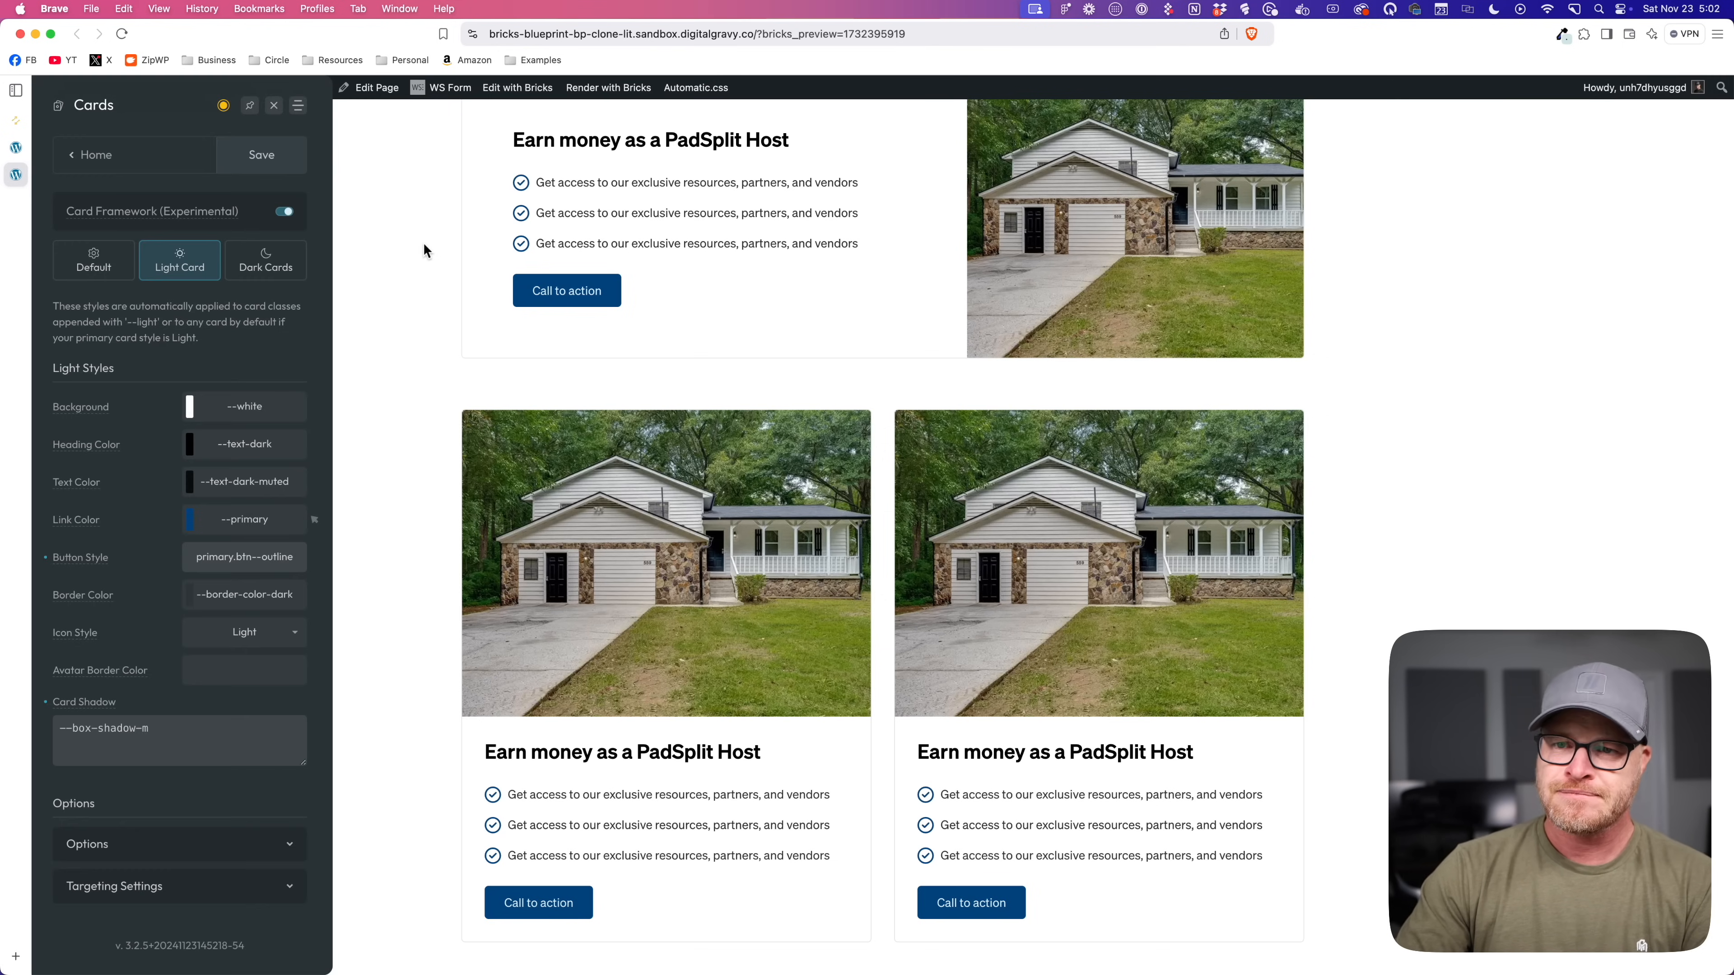
click(266, 164)
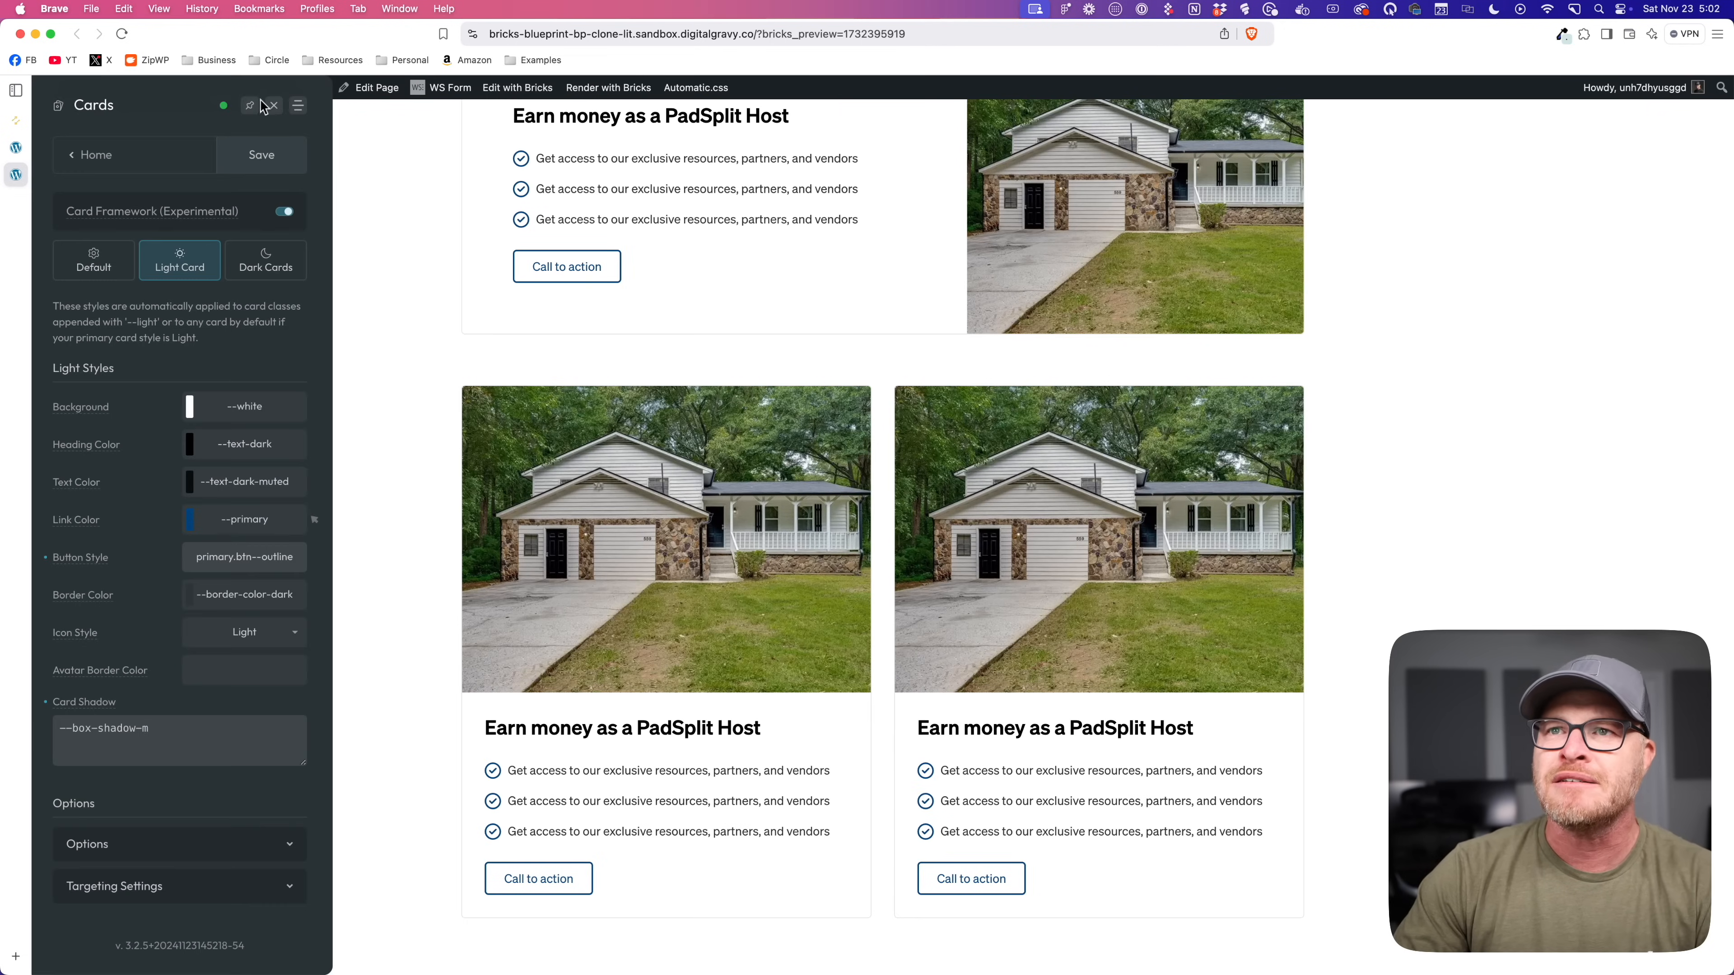
Step: Close the settings dashboard and check the outline button style across all the cards on the page
click(292, 112)
scroll(770, 684, up, 7)
scroll(769, 683, up, 4)
scroll(770, 683, down, 12)
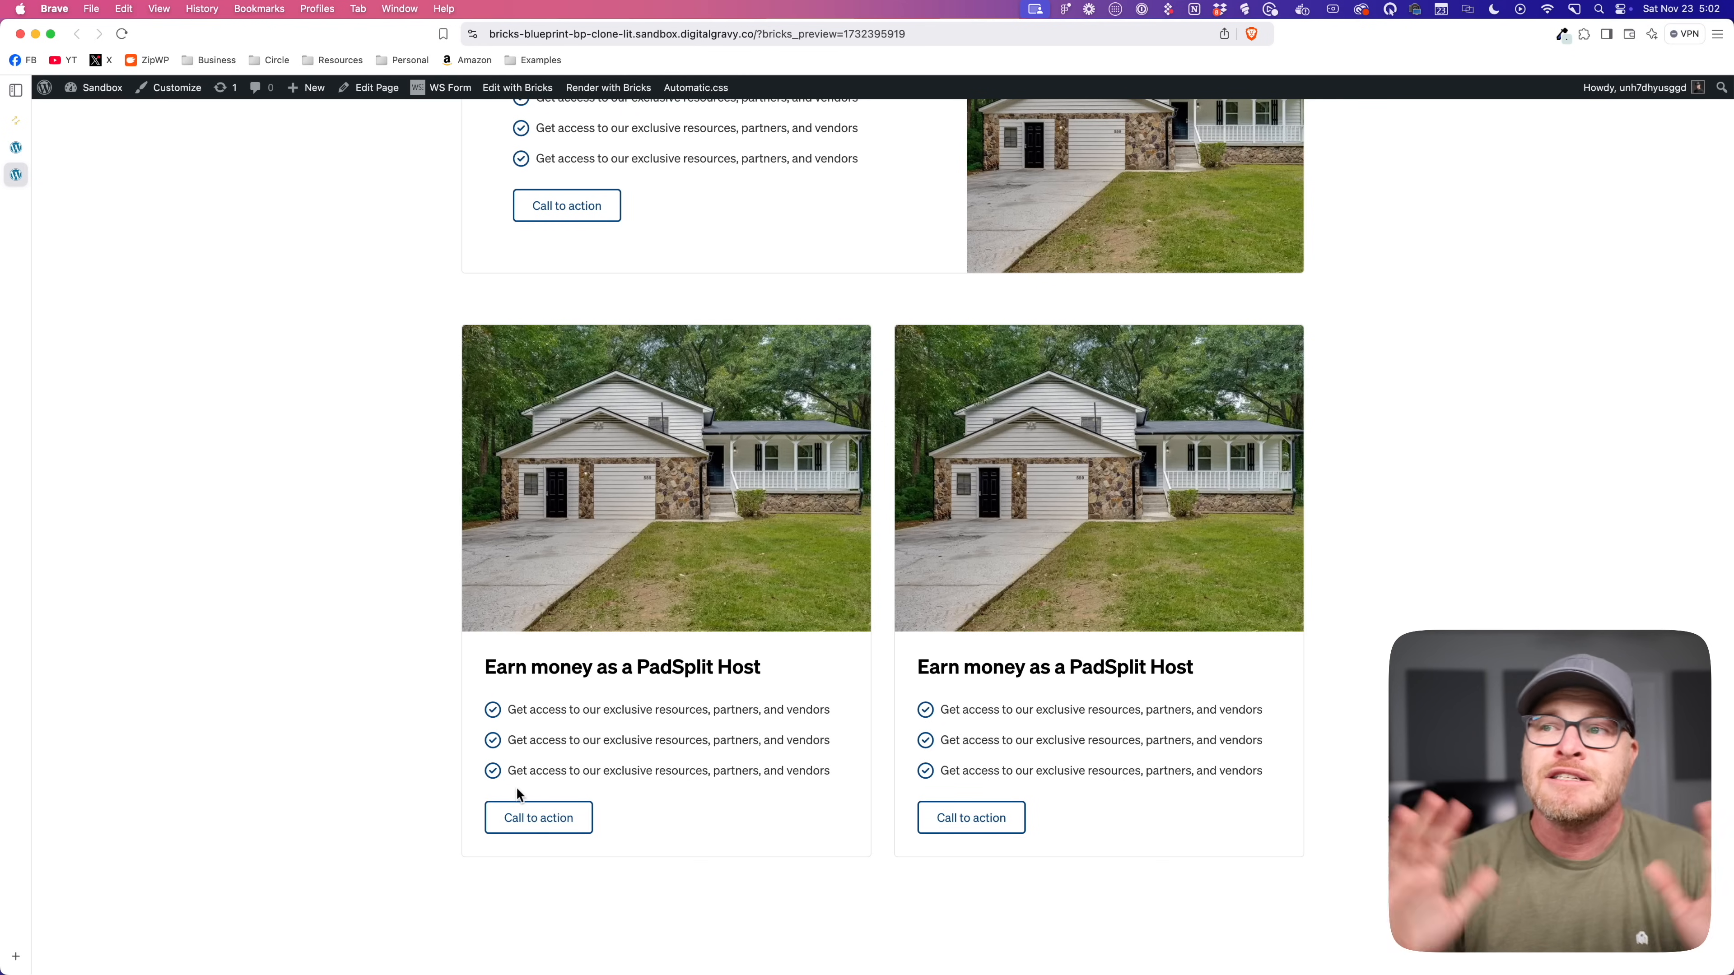
Step: Reopen the light card styles, set the Border Color to red, and check it across all the cards
click(696, 88)
click(181, 273)
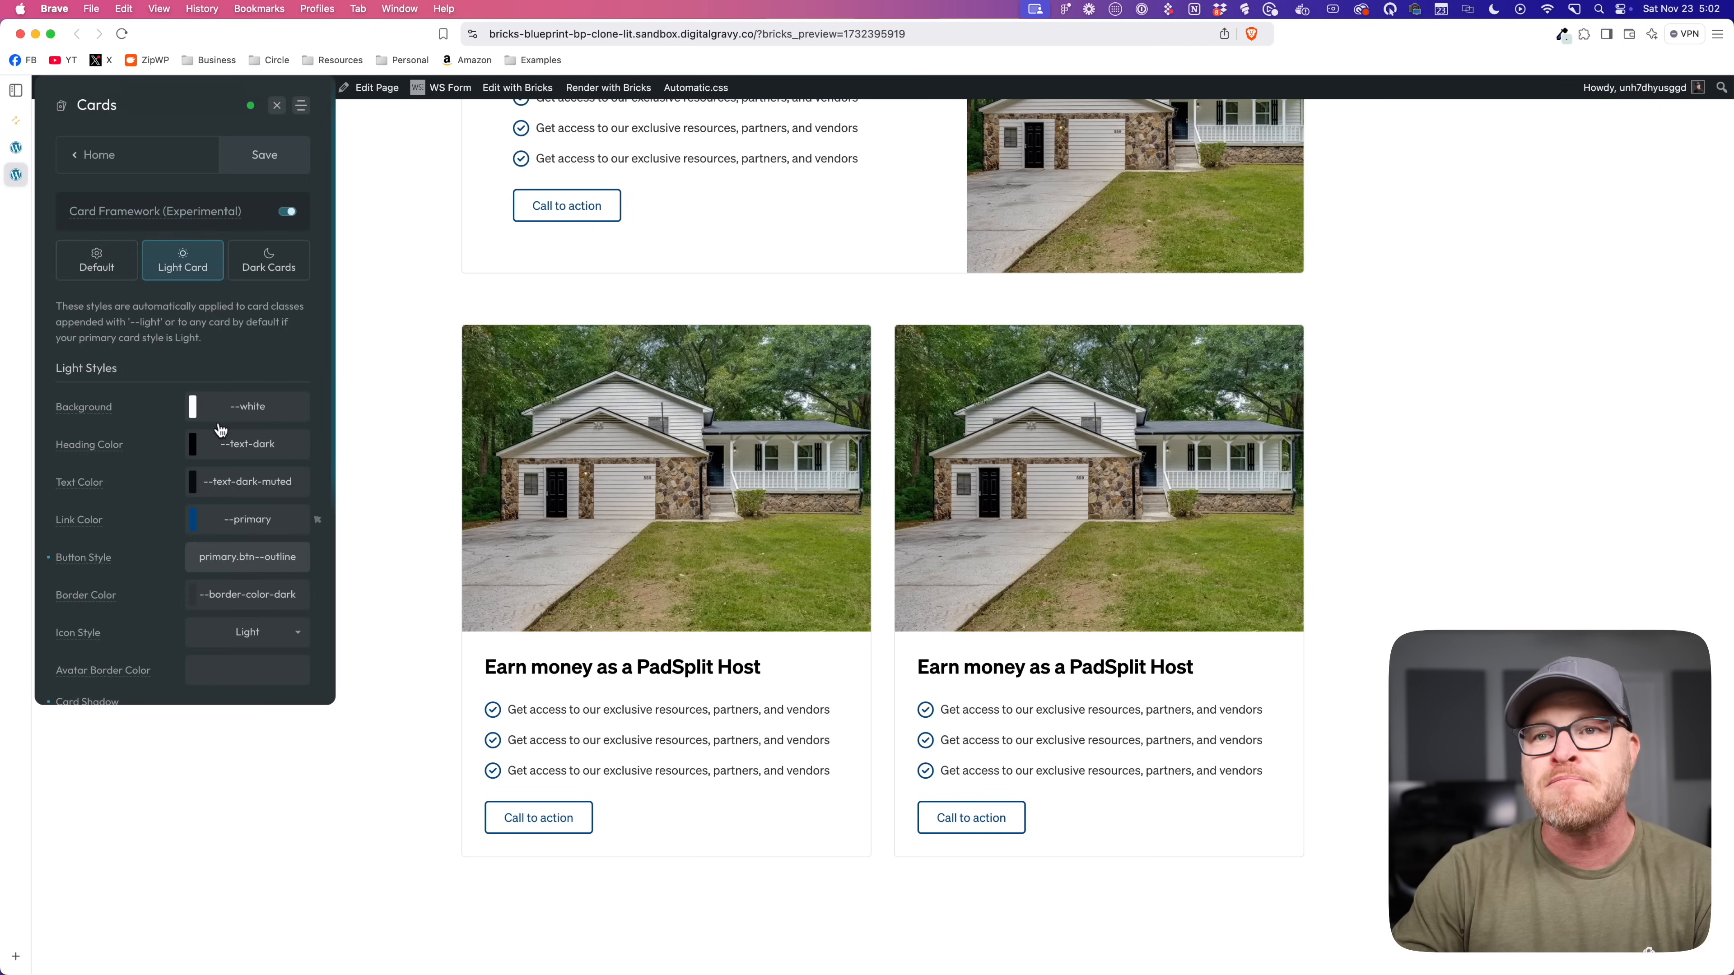
scroll(181, 275, down, 2)
triple_click(278, 508)
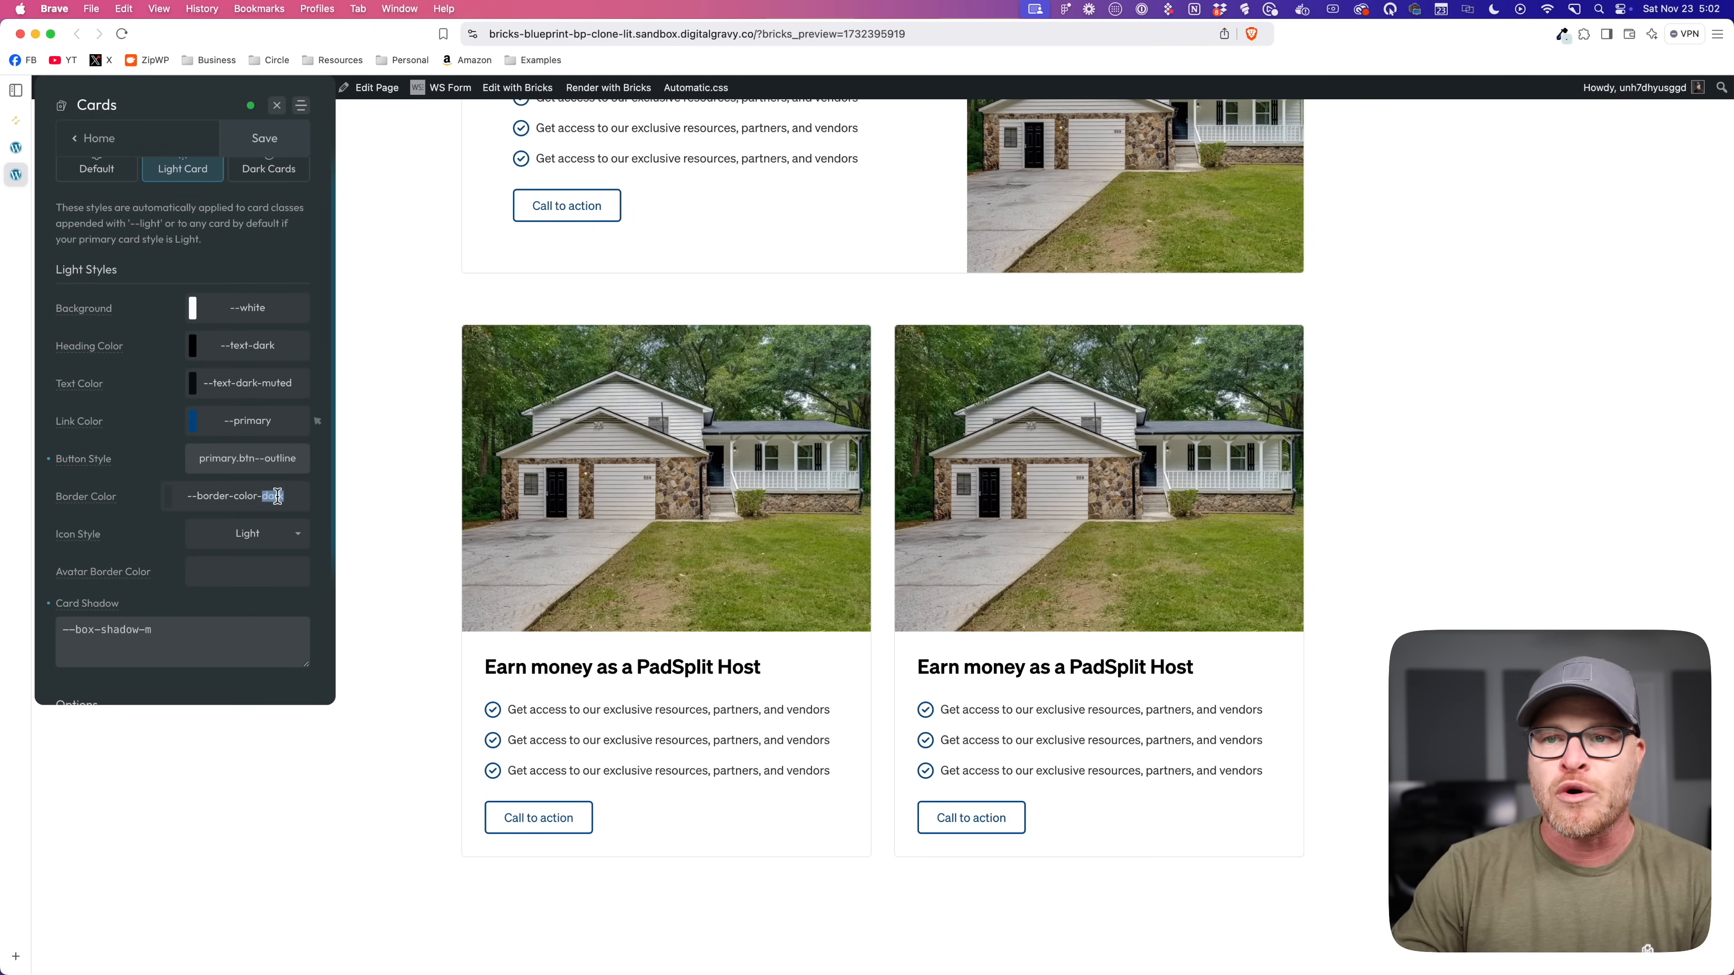
text(red)
scroll(418, 503, up, 10)
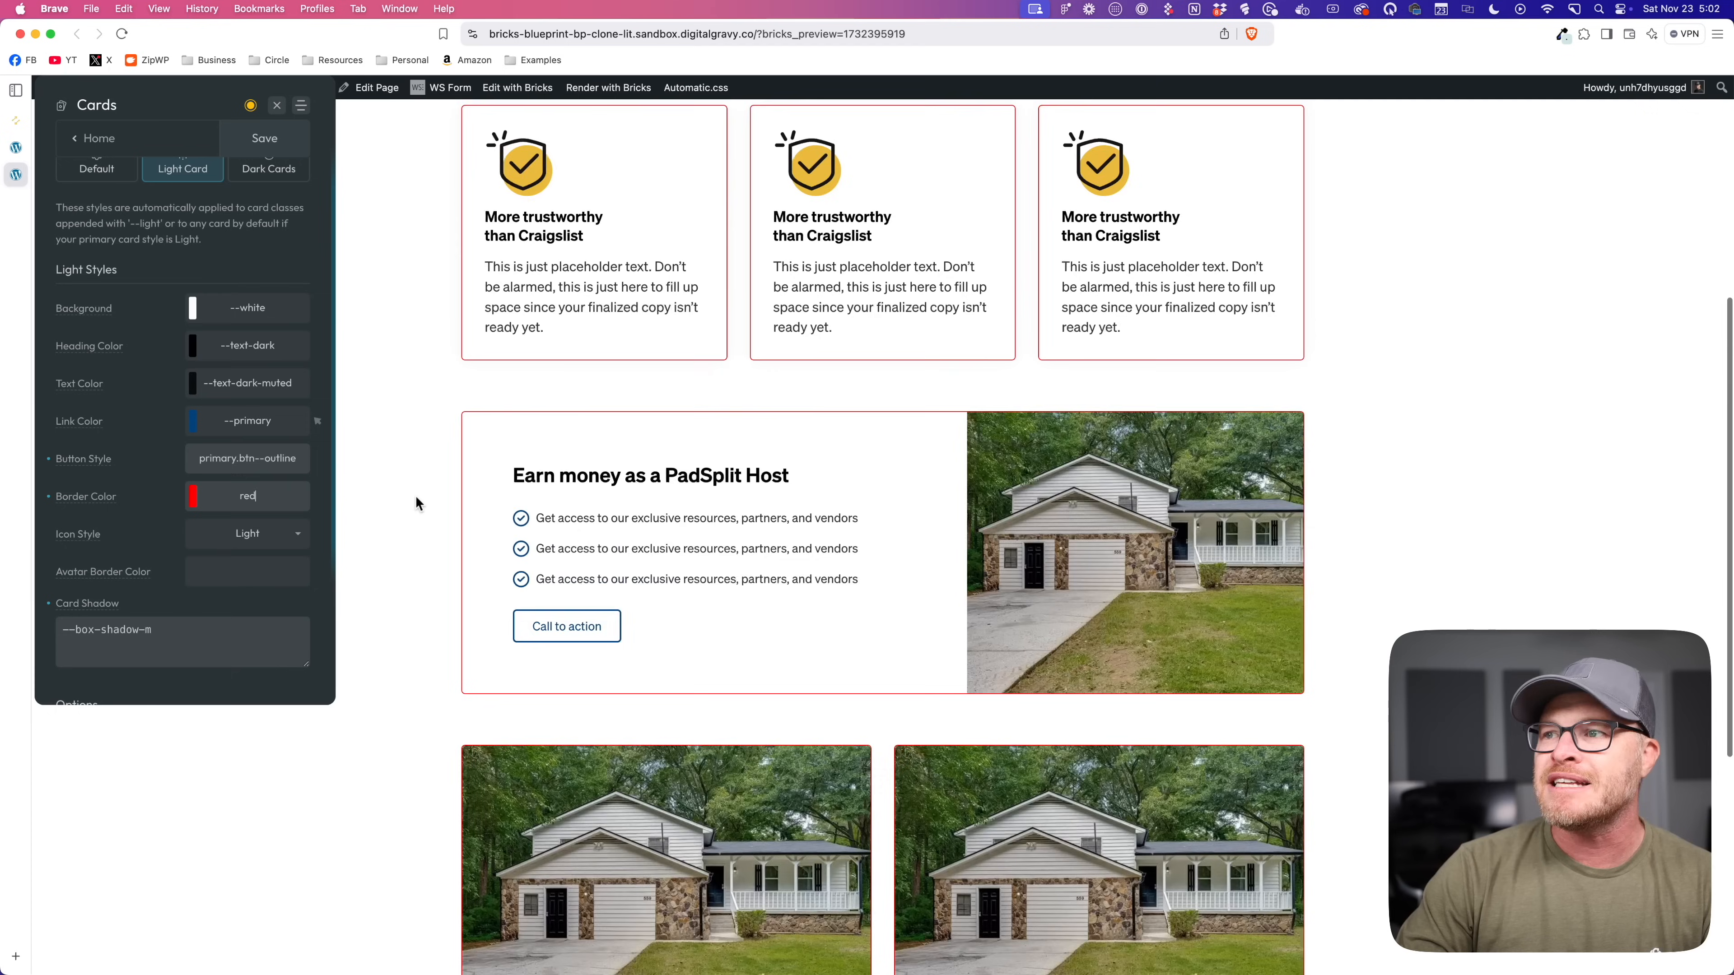
scroll(416, 499, down, 10)
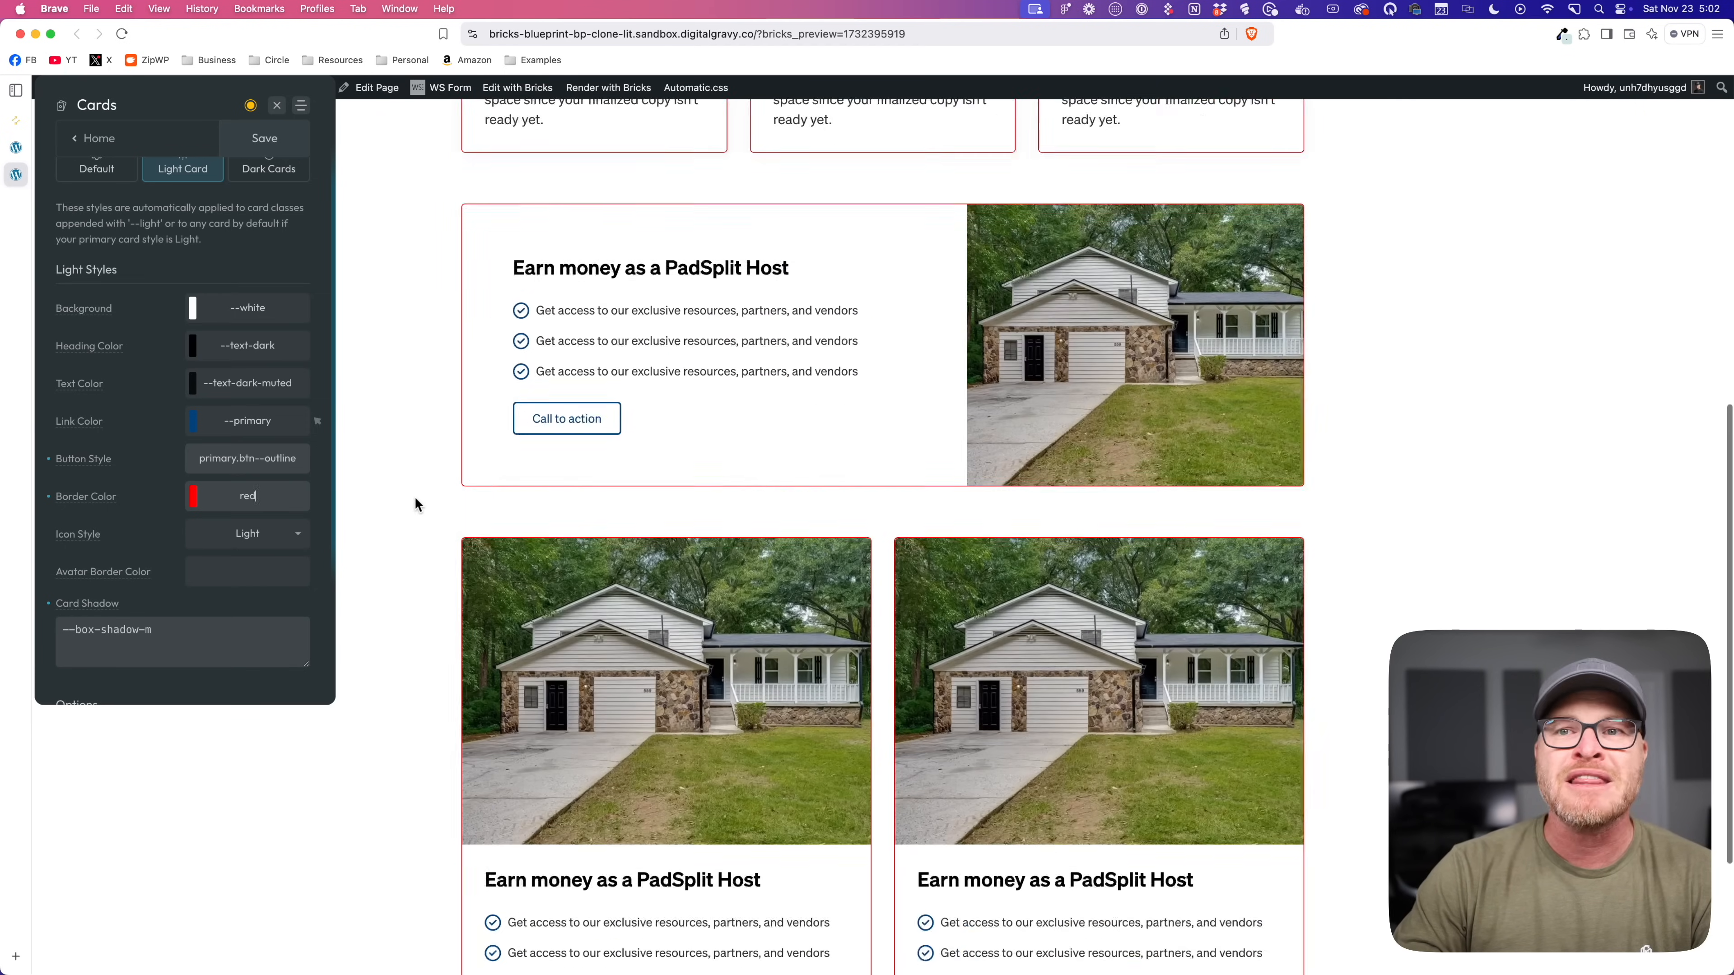
scroll(414, 499, up, 6)
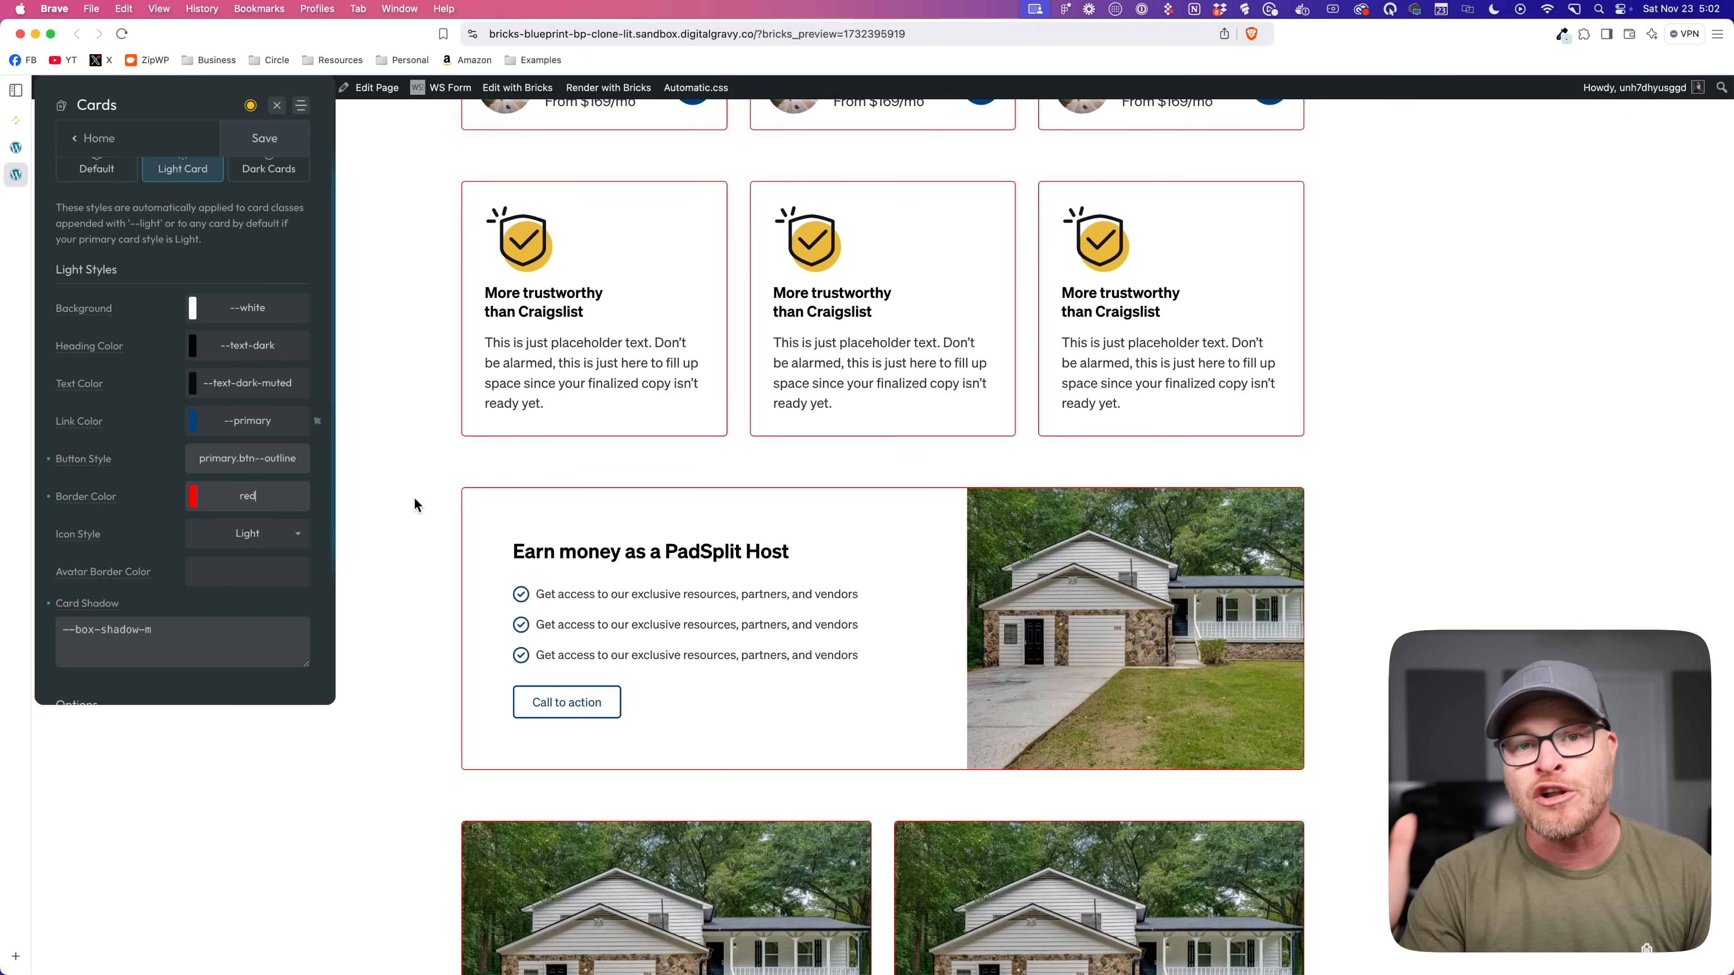
Step: Reset the light card Border Color to its default value
click(61, 499)
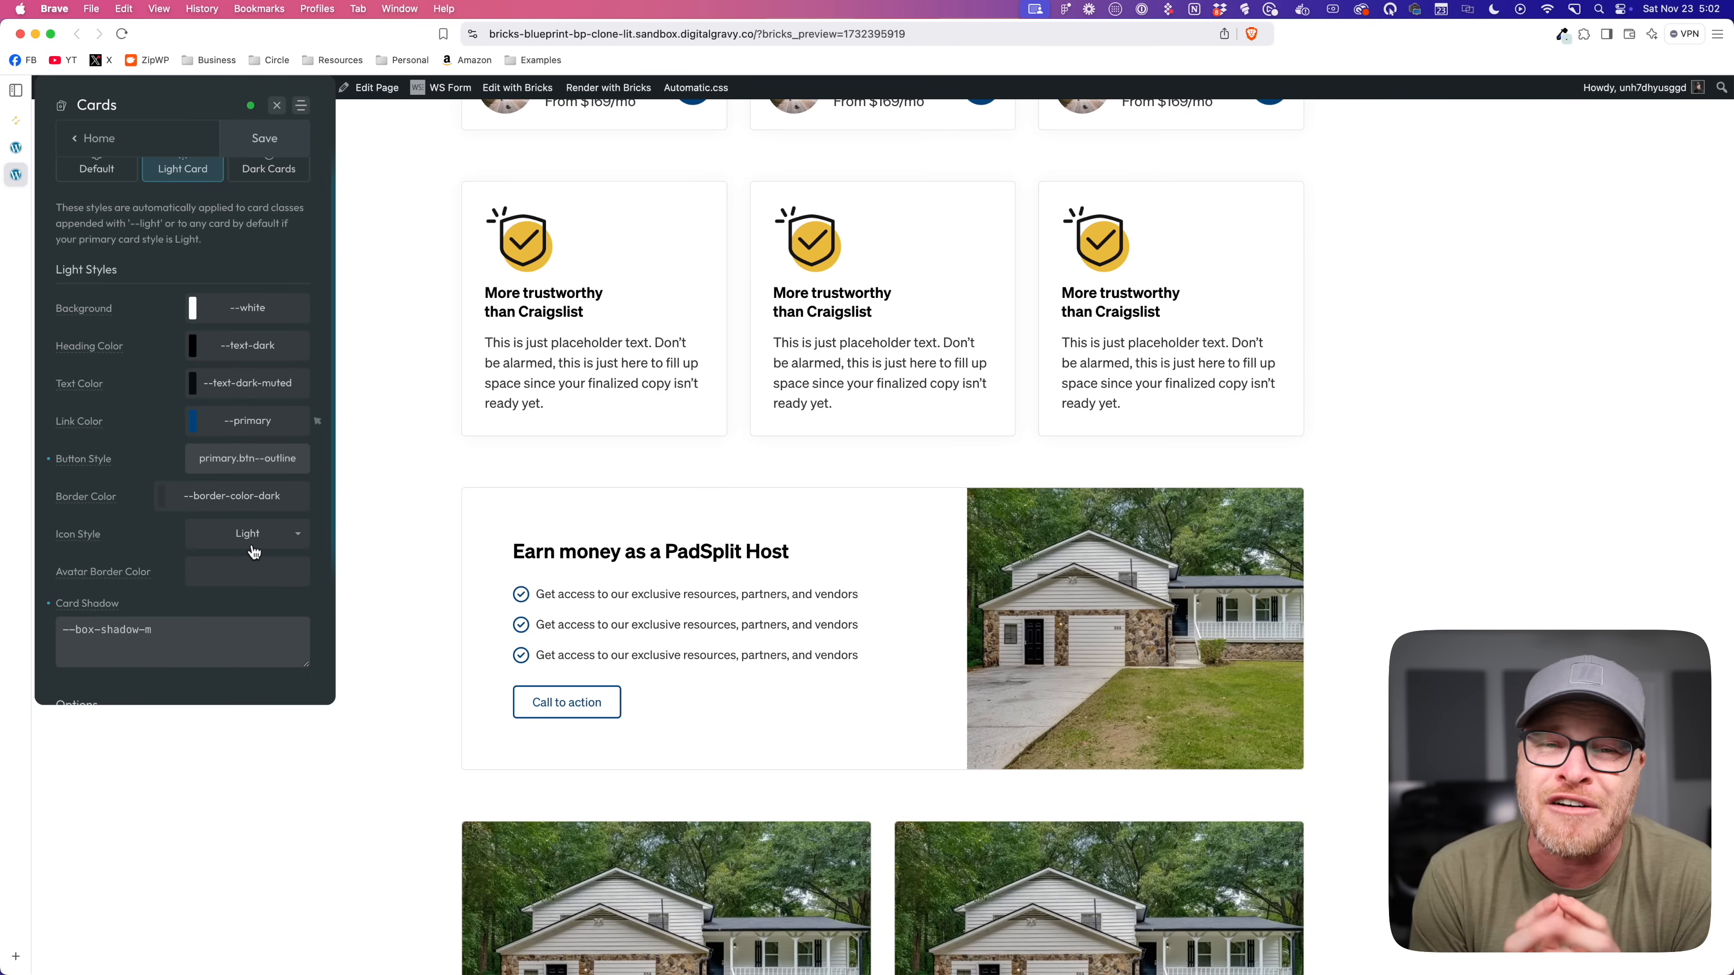
scroll(226, 384, up, 3)
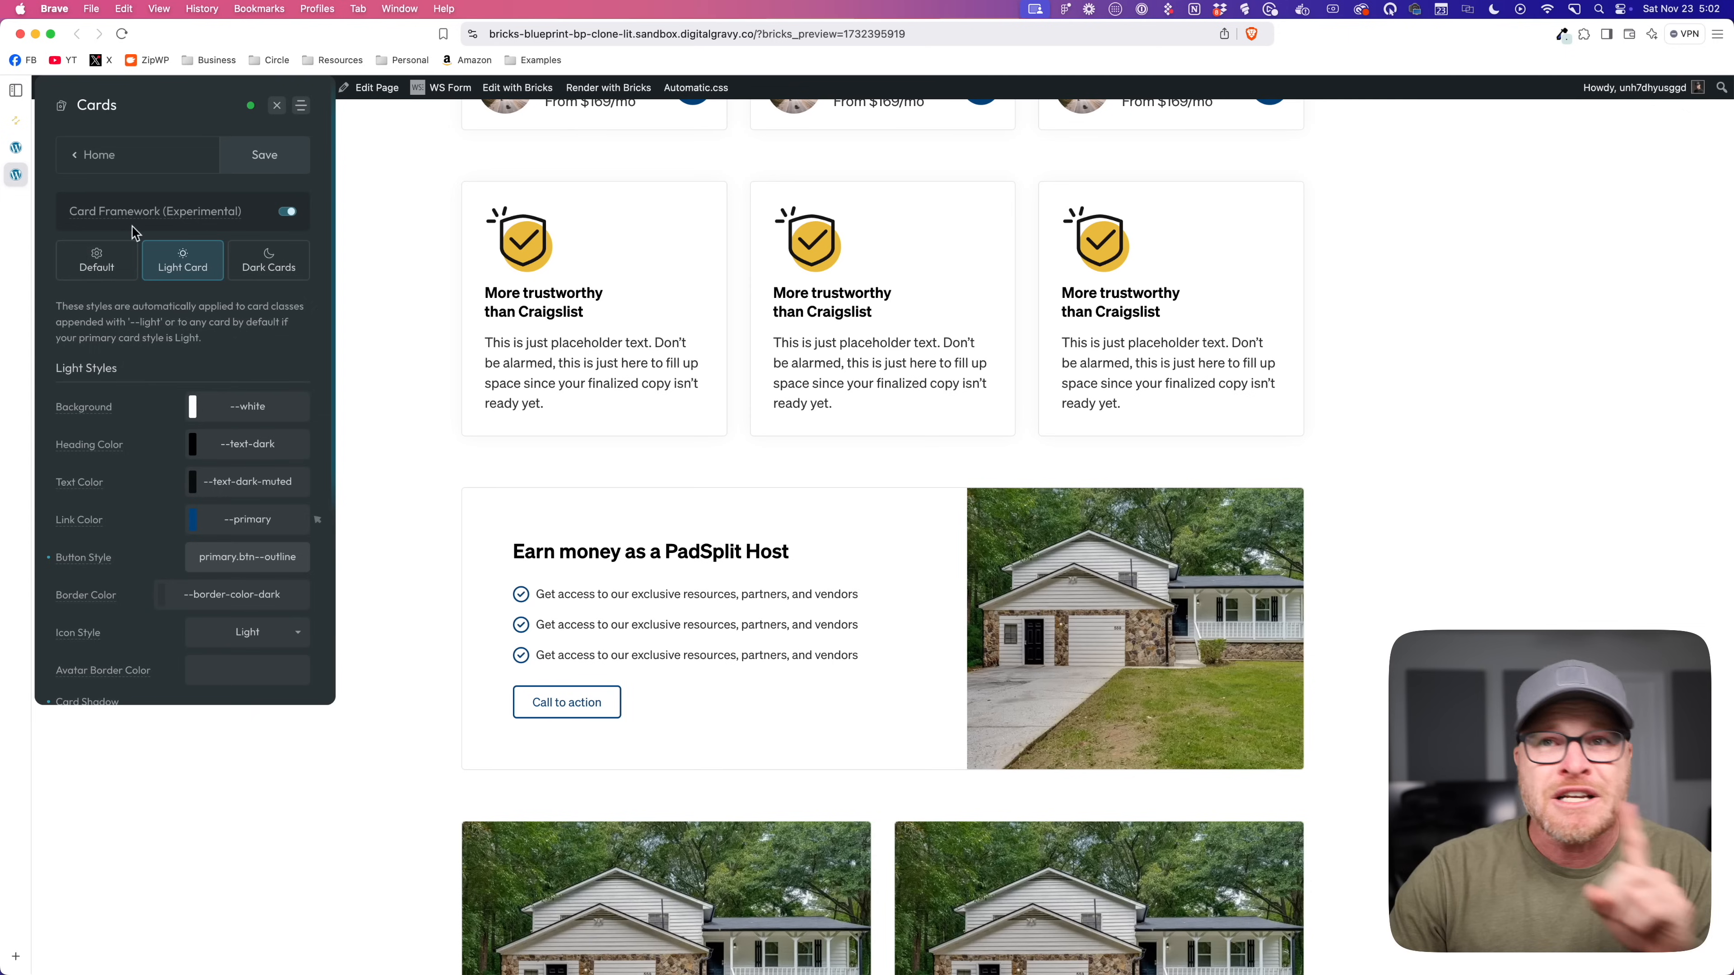
Step: Set the framework's Primary Card Style to Dark, save the settings, and check the cards across the page
click(82, 258)
click(187, 364)
click(130, 367)
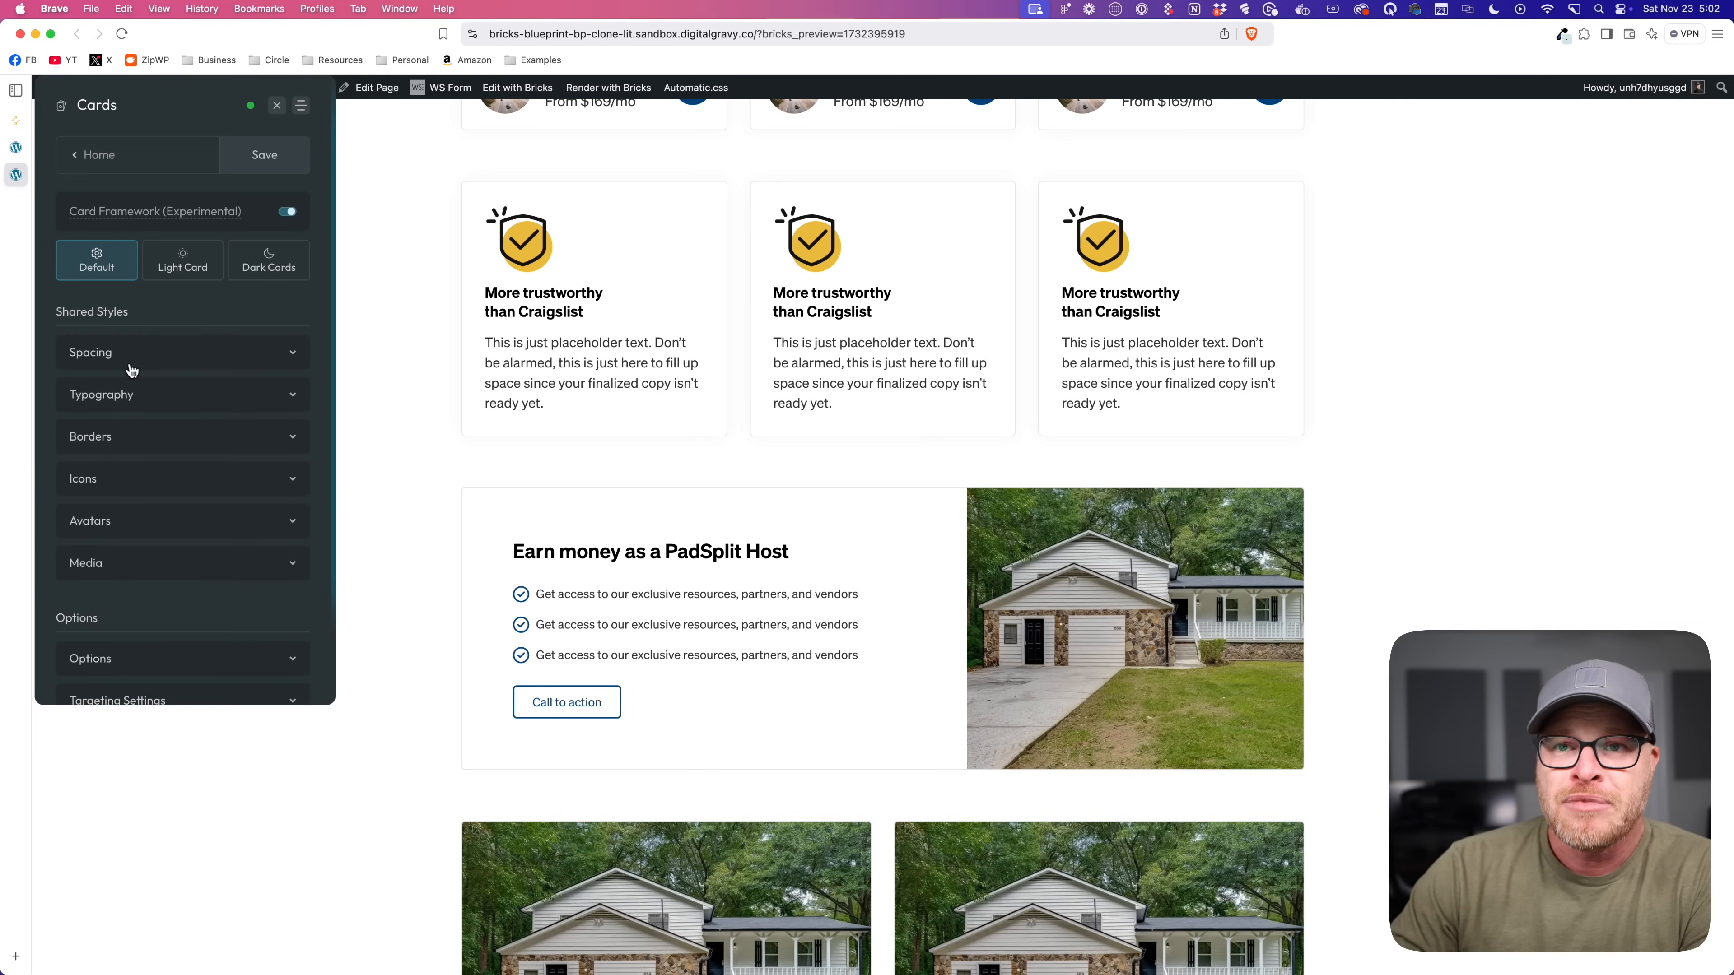
scroll(212, 648, down, 3)
click(236, 493)
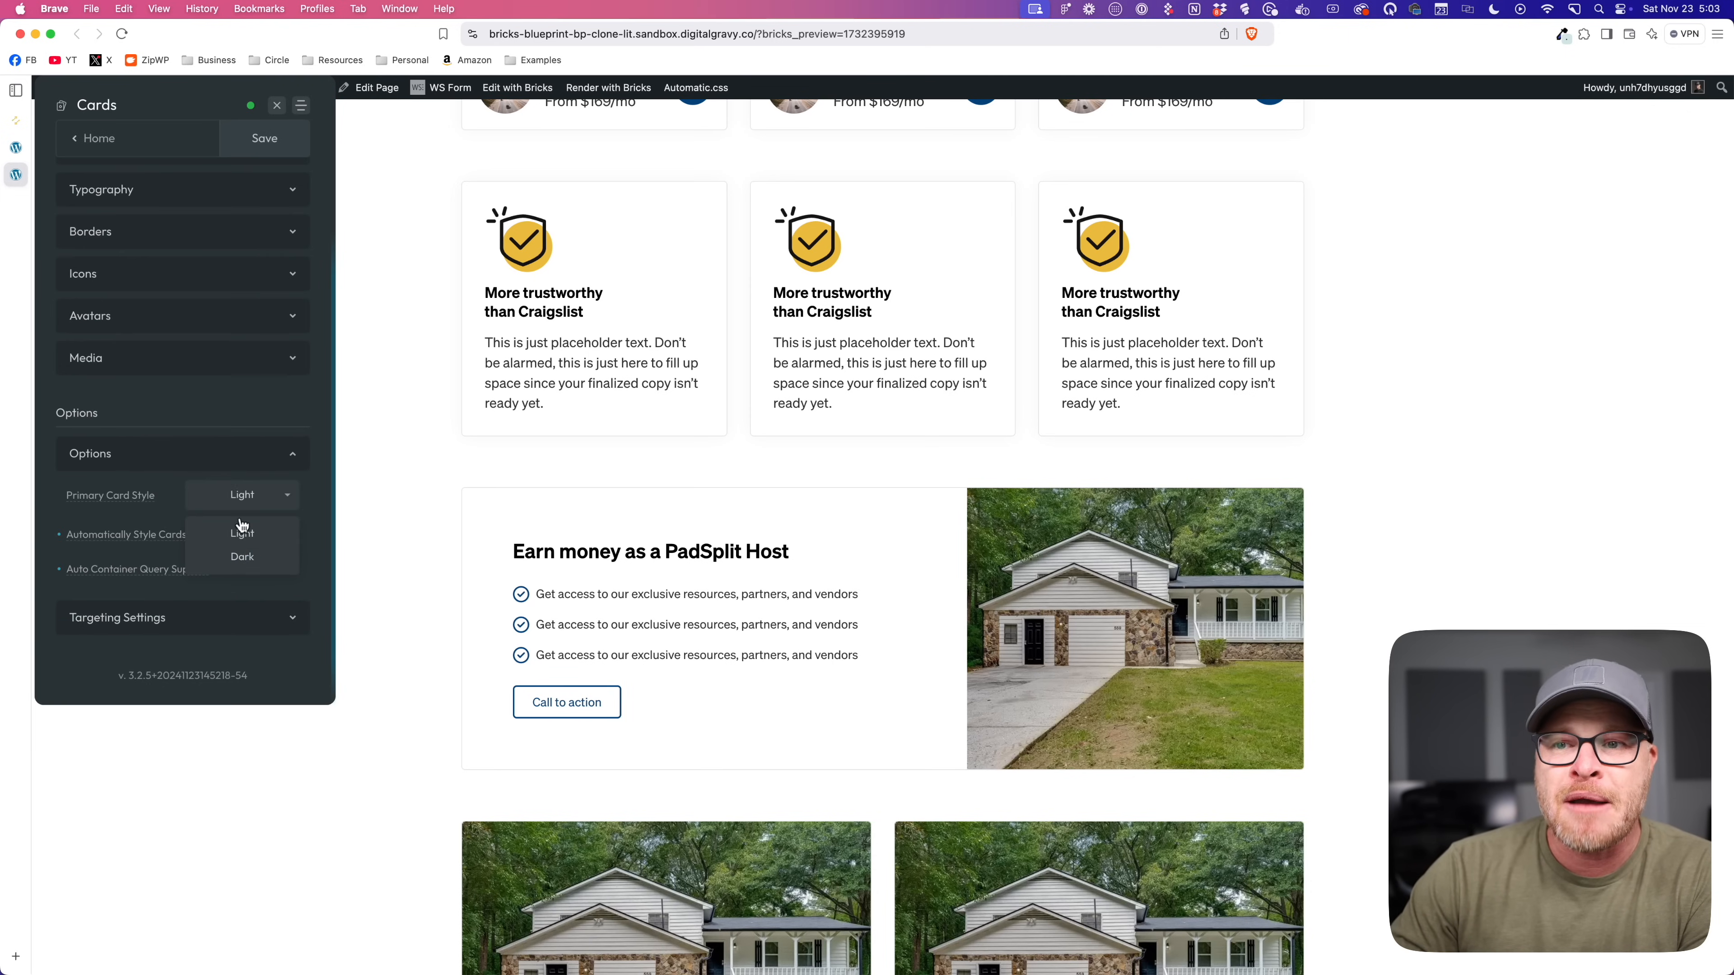
click(238, 553)
click(265, 140)
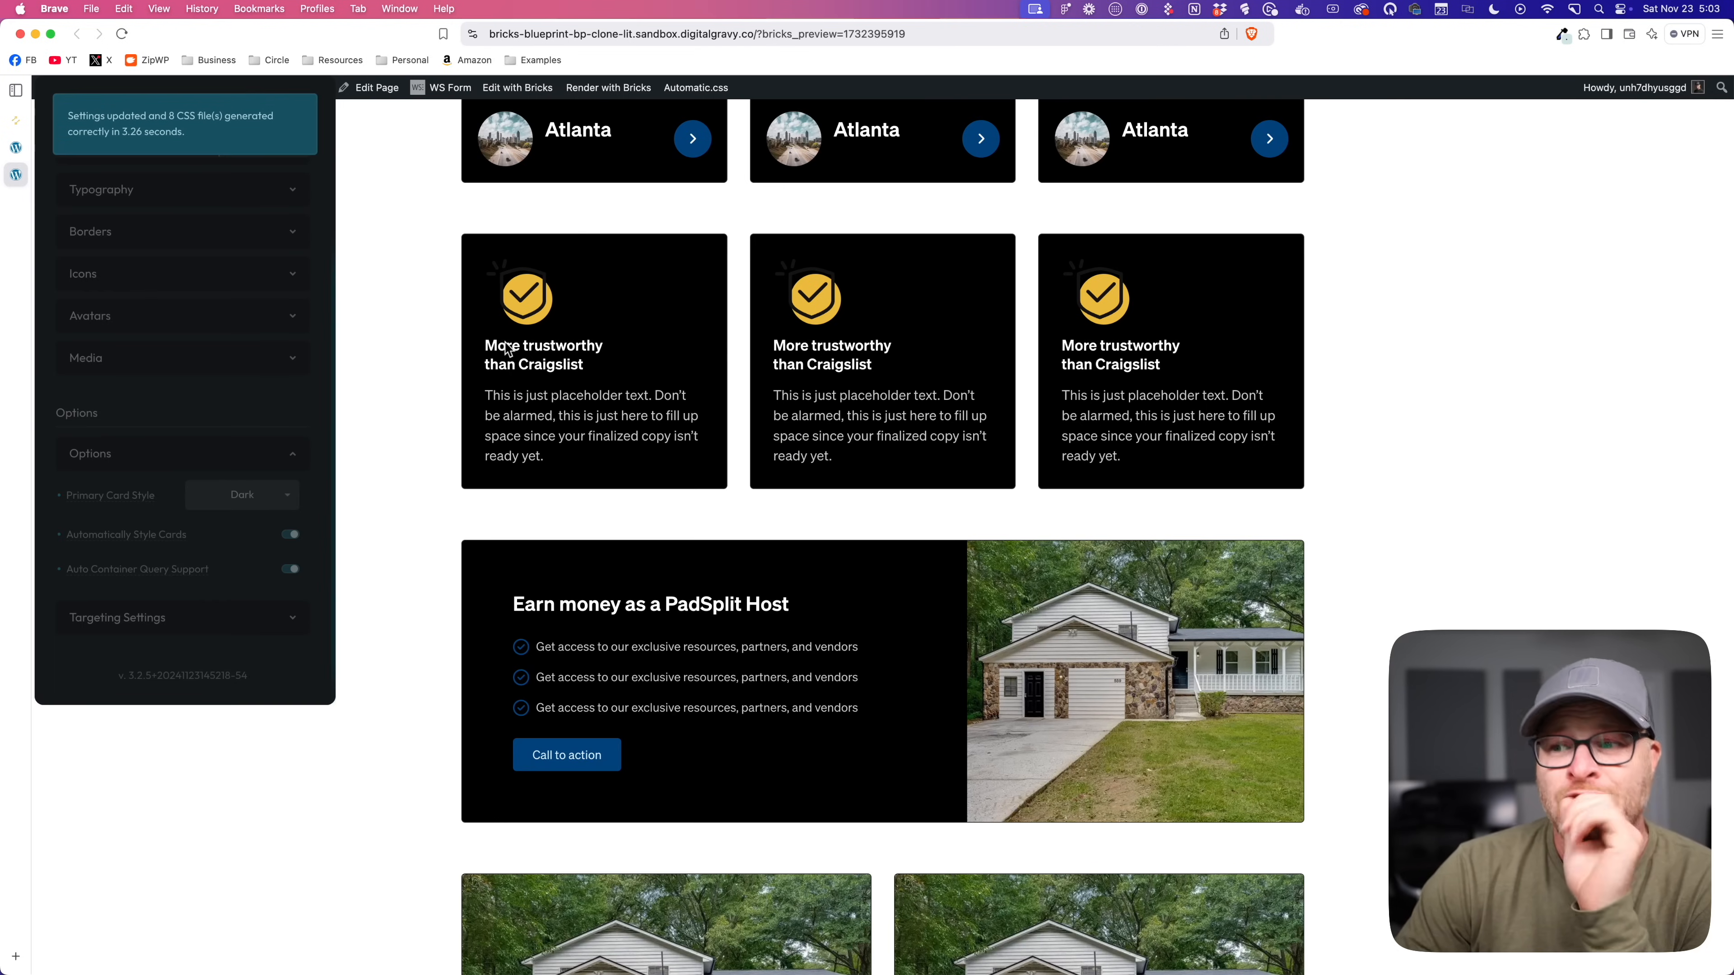
scroll(659, 437, up, 4)
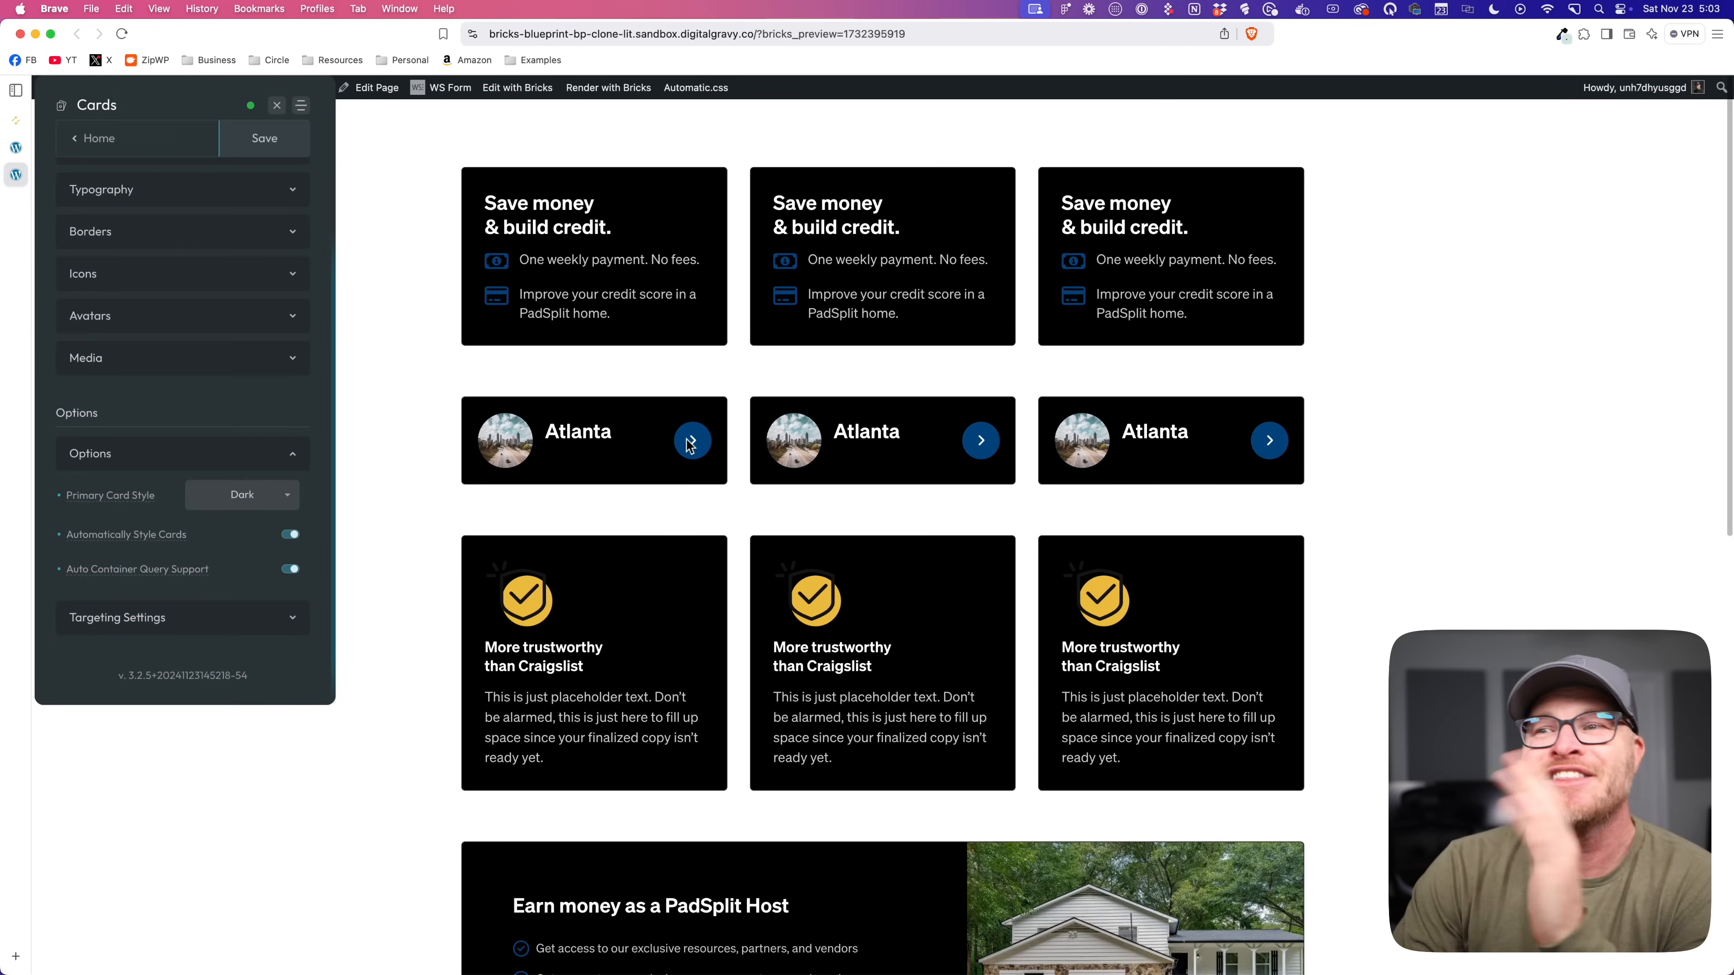
scroll(545, 560, down, 1)
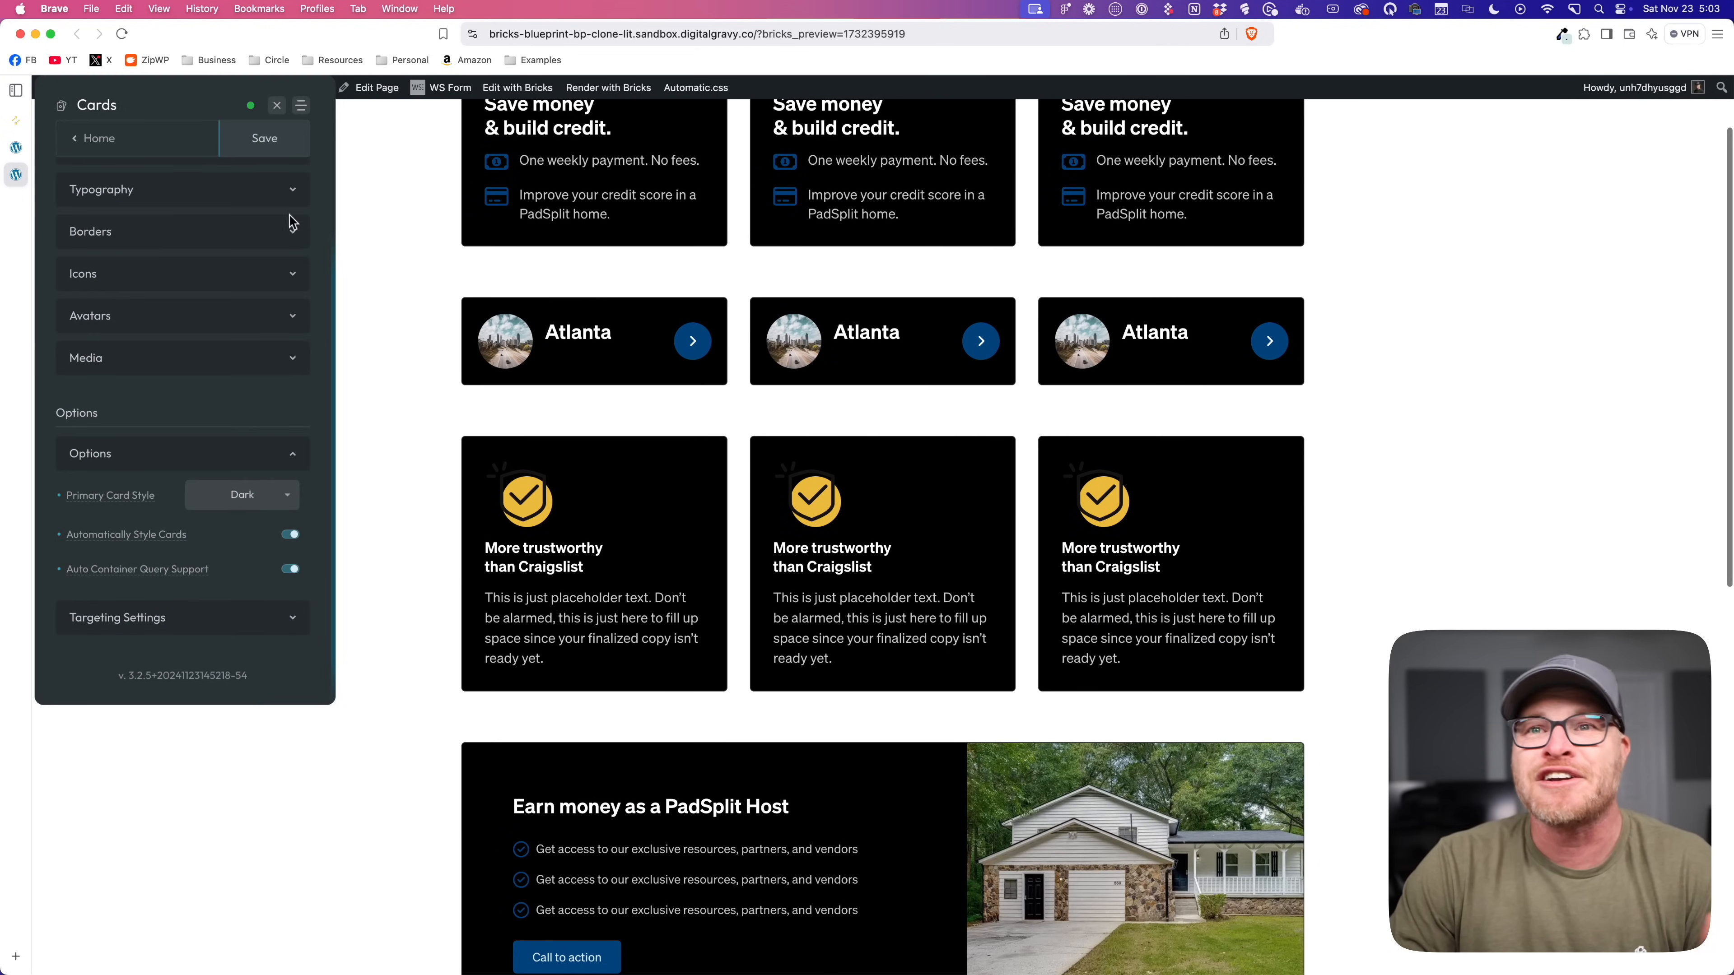
Step: Set the Primary Card Style back to Light, save the settings, and close the settings dashboard
scroll(287, 219, up, 3)
click(247, 268)
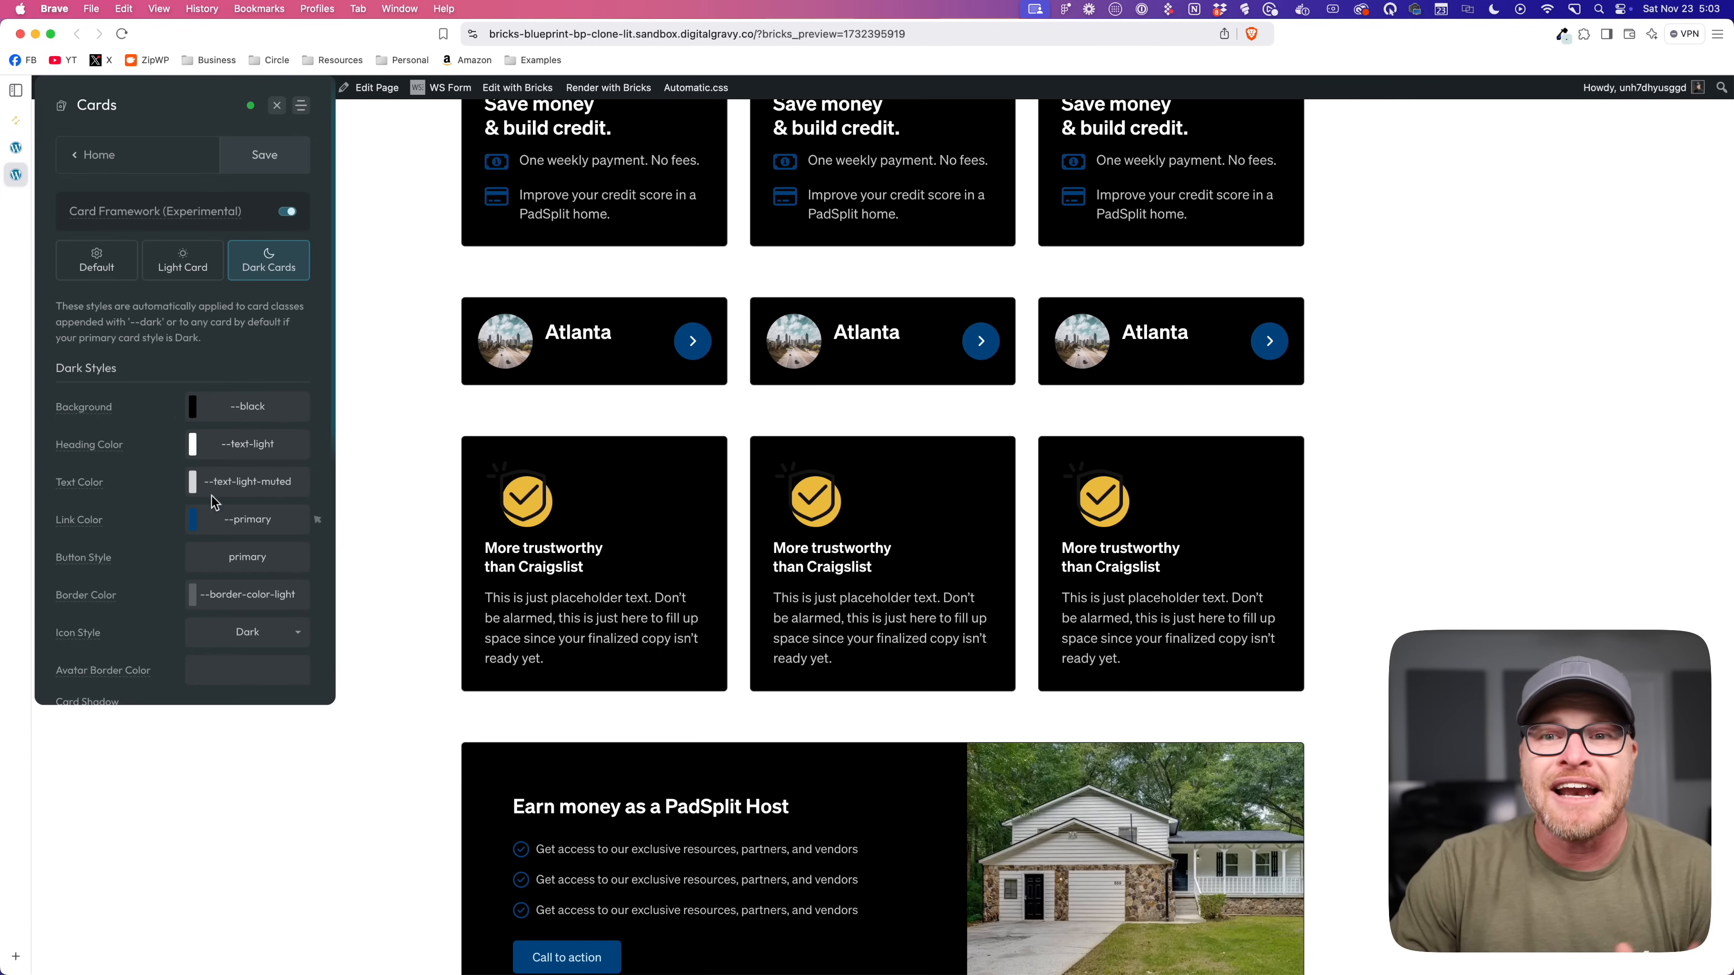
click(161, 270)
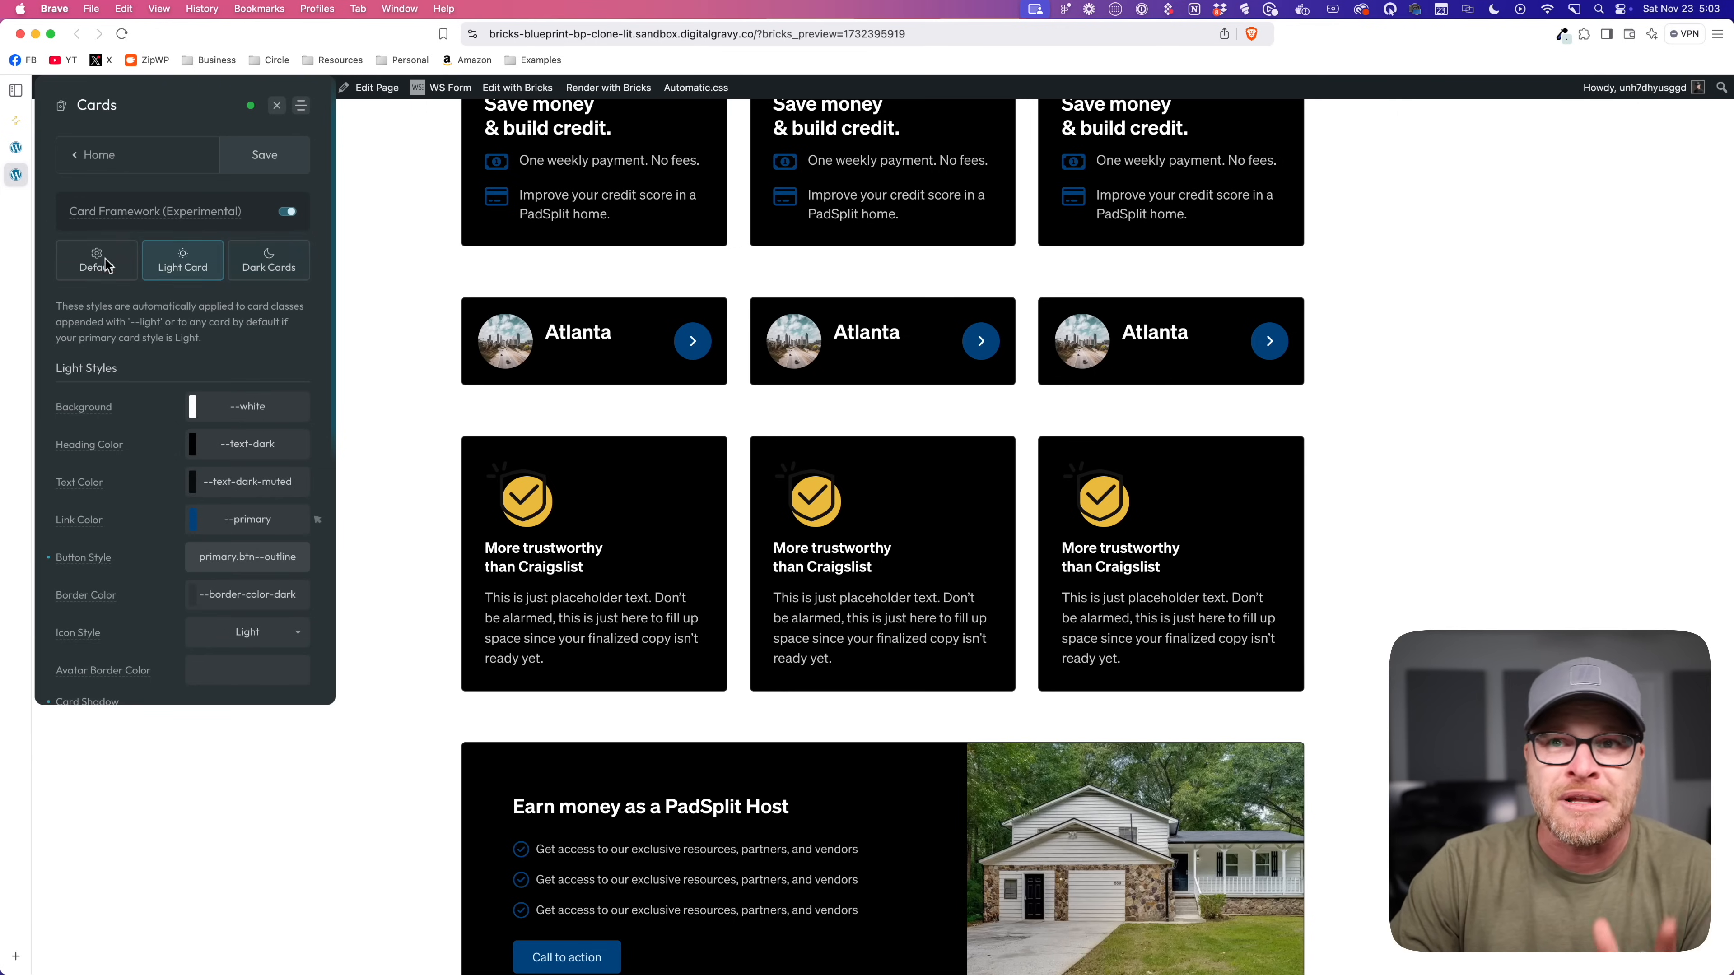
scroll(184, 478, down, 6)
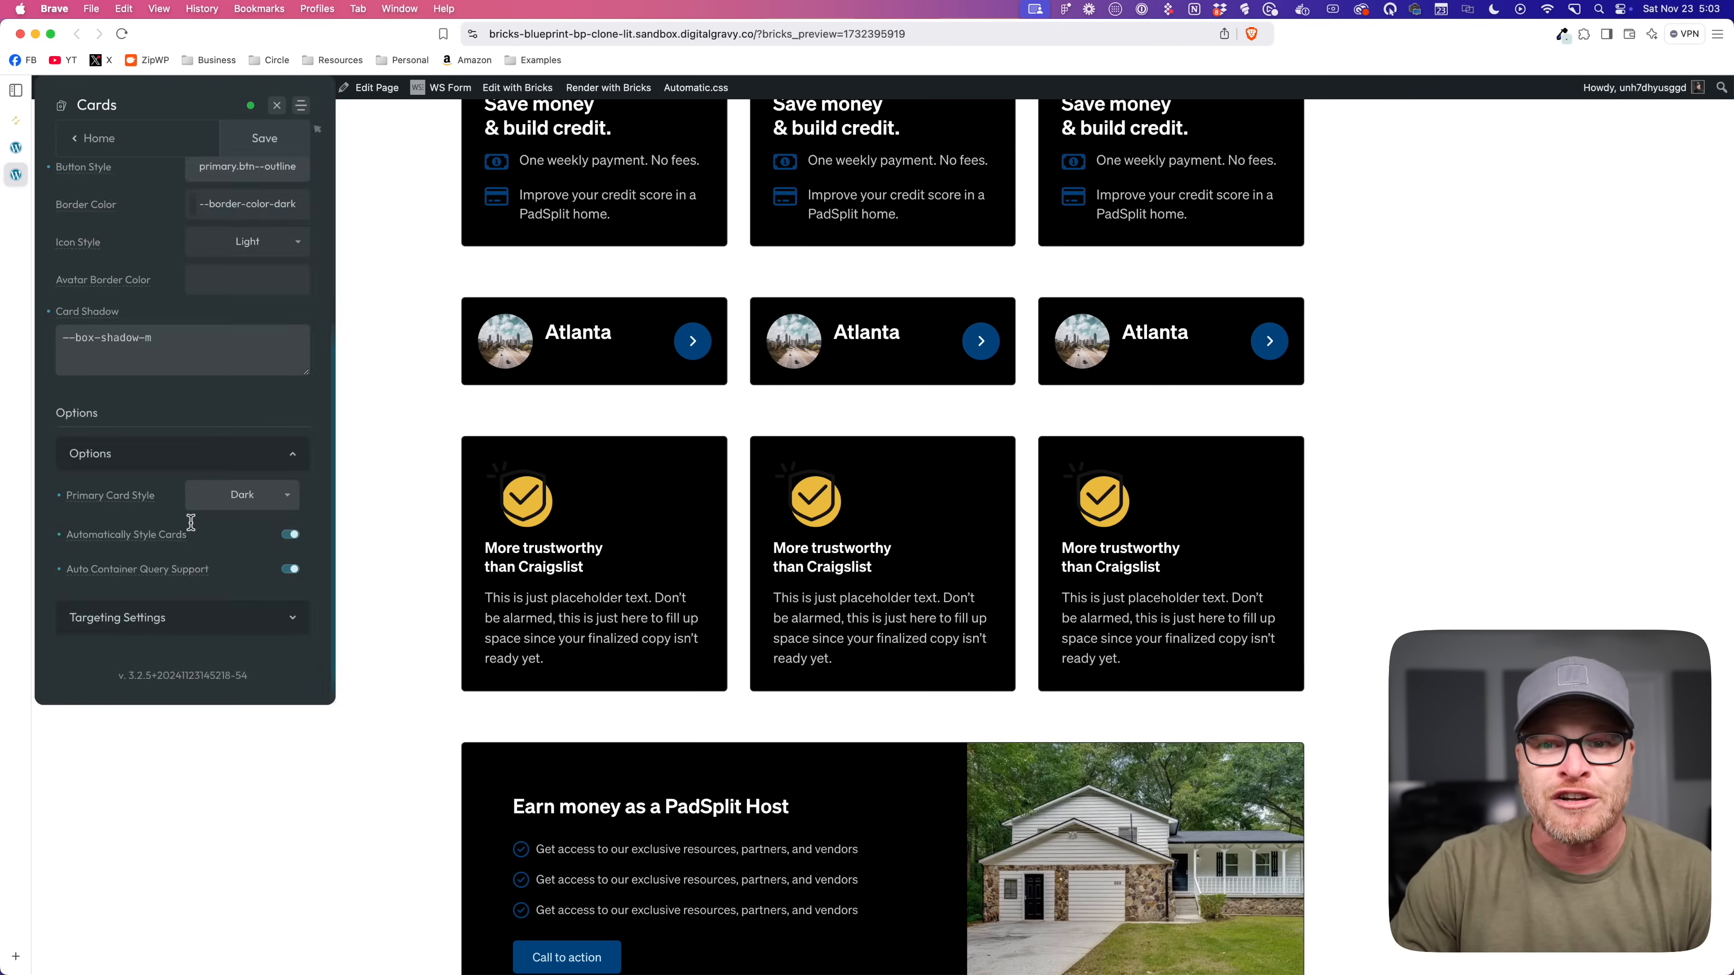
click(227, 496)
click(242, 541)
click(264, 138)
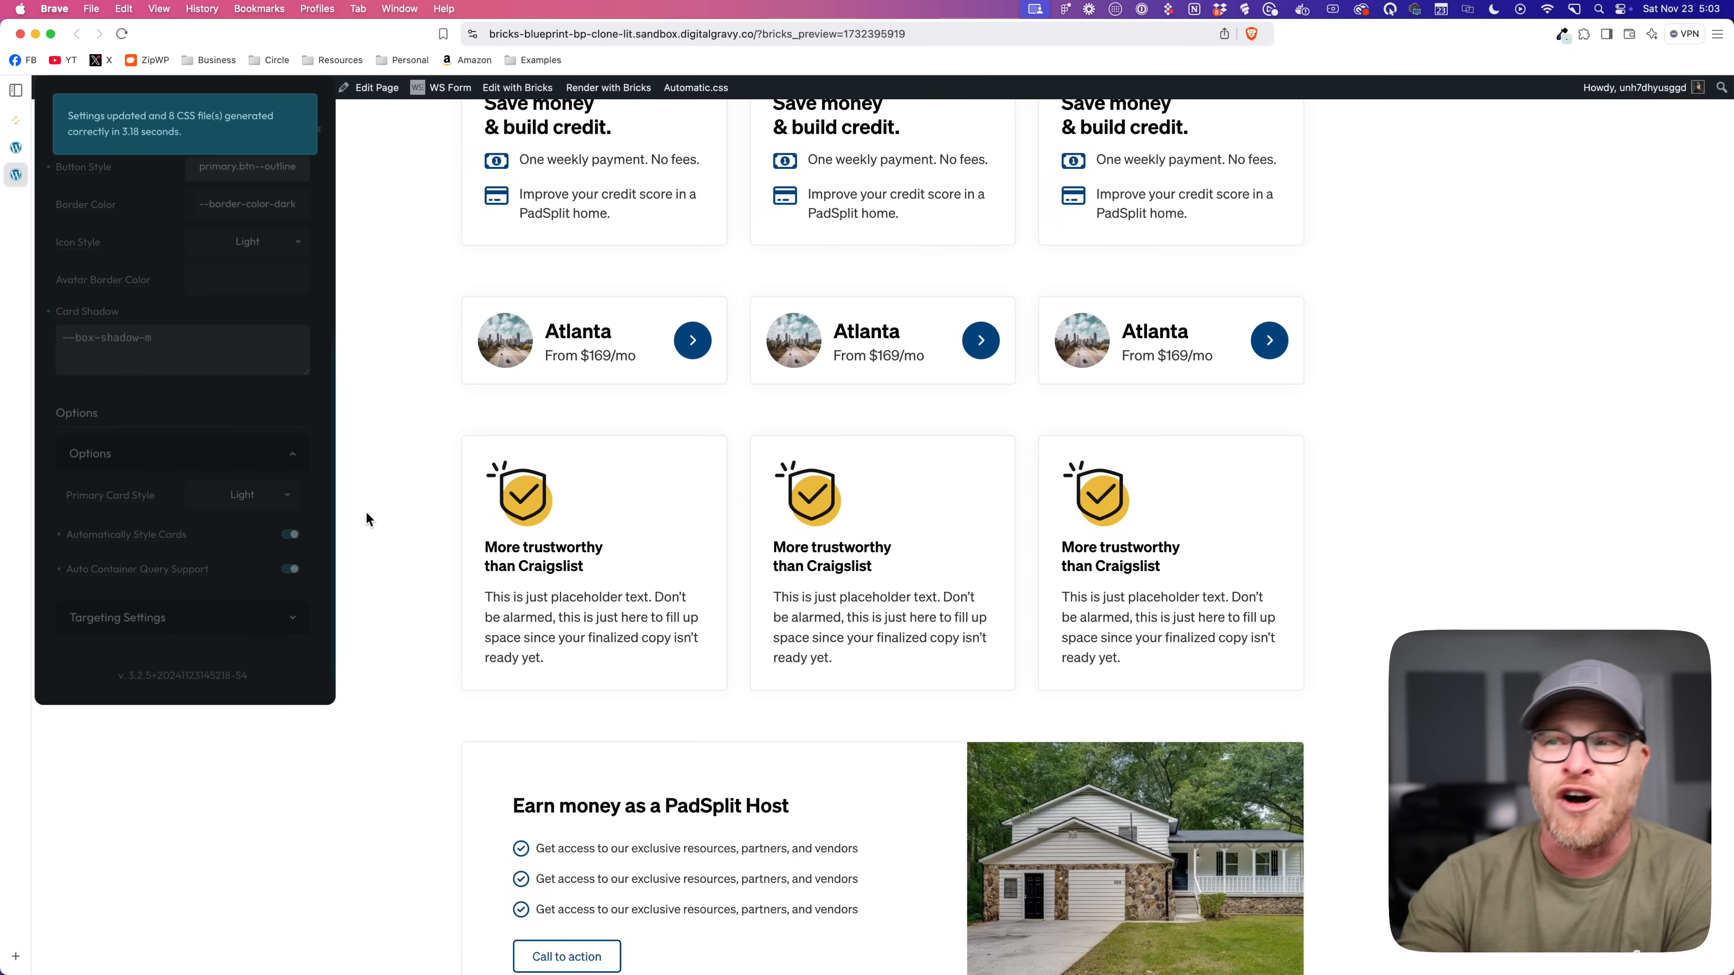
click(276, 107)
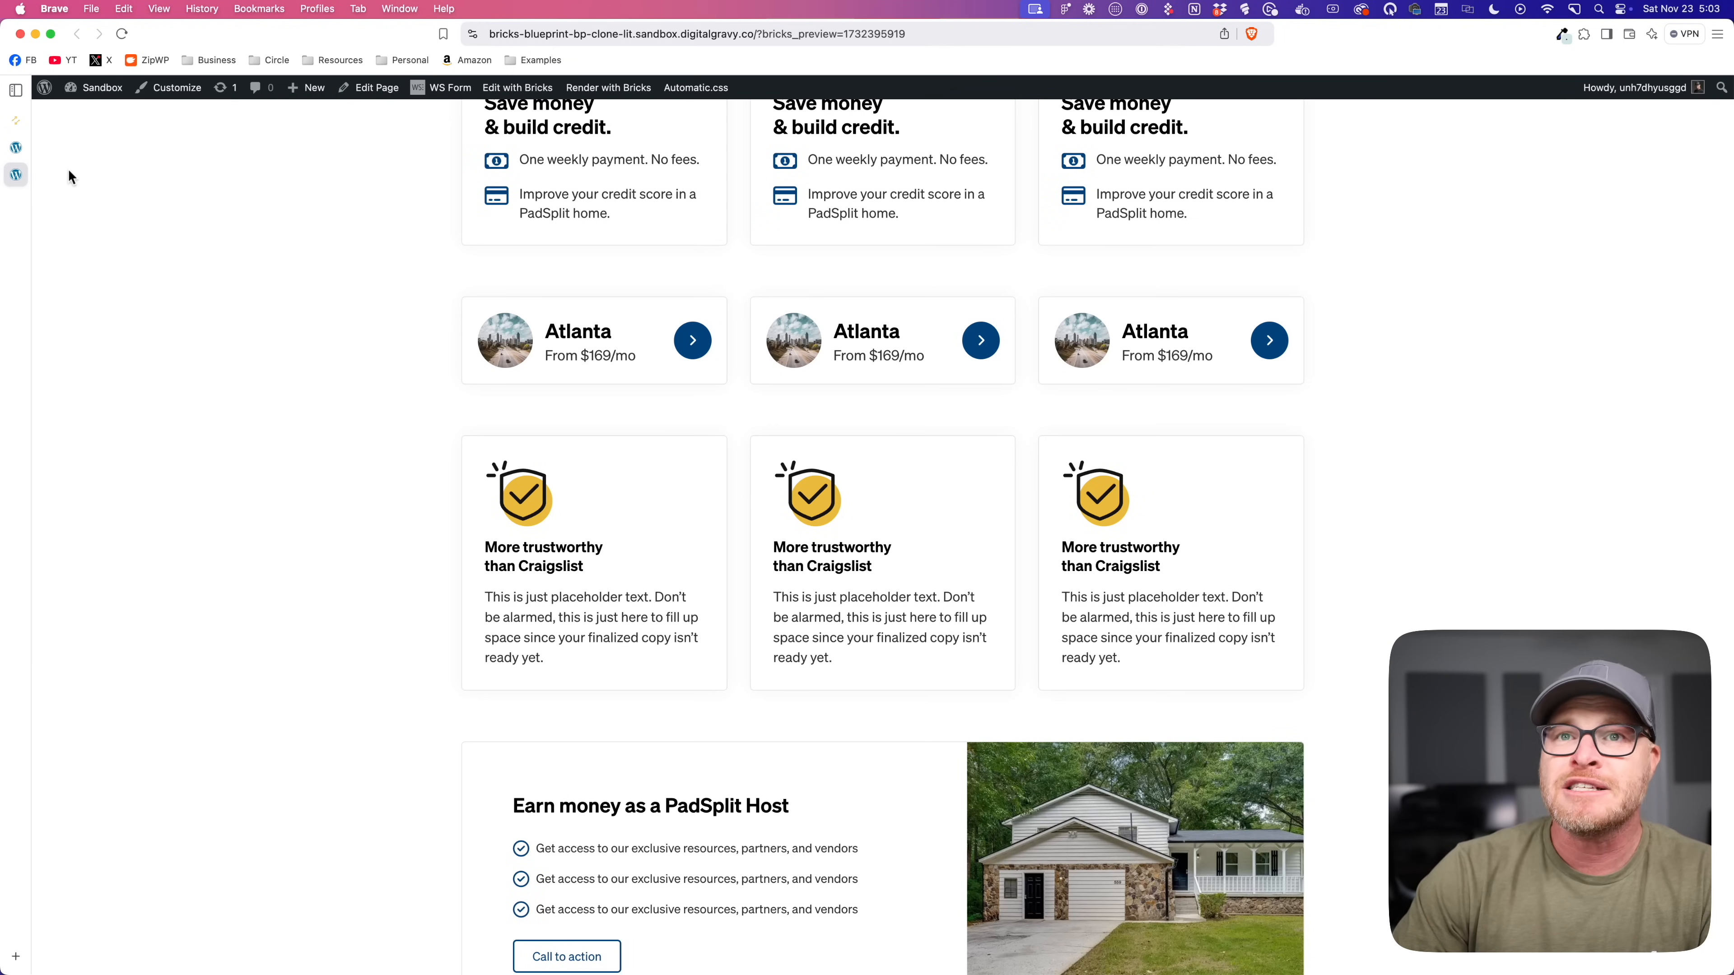
Step: In the Bricks editor, add the class icon-card--dark to the middle icon card
click(16, 147)
scroll(826, 683, up, 3)
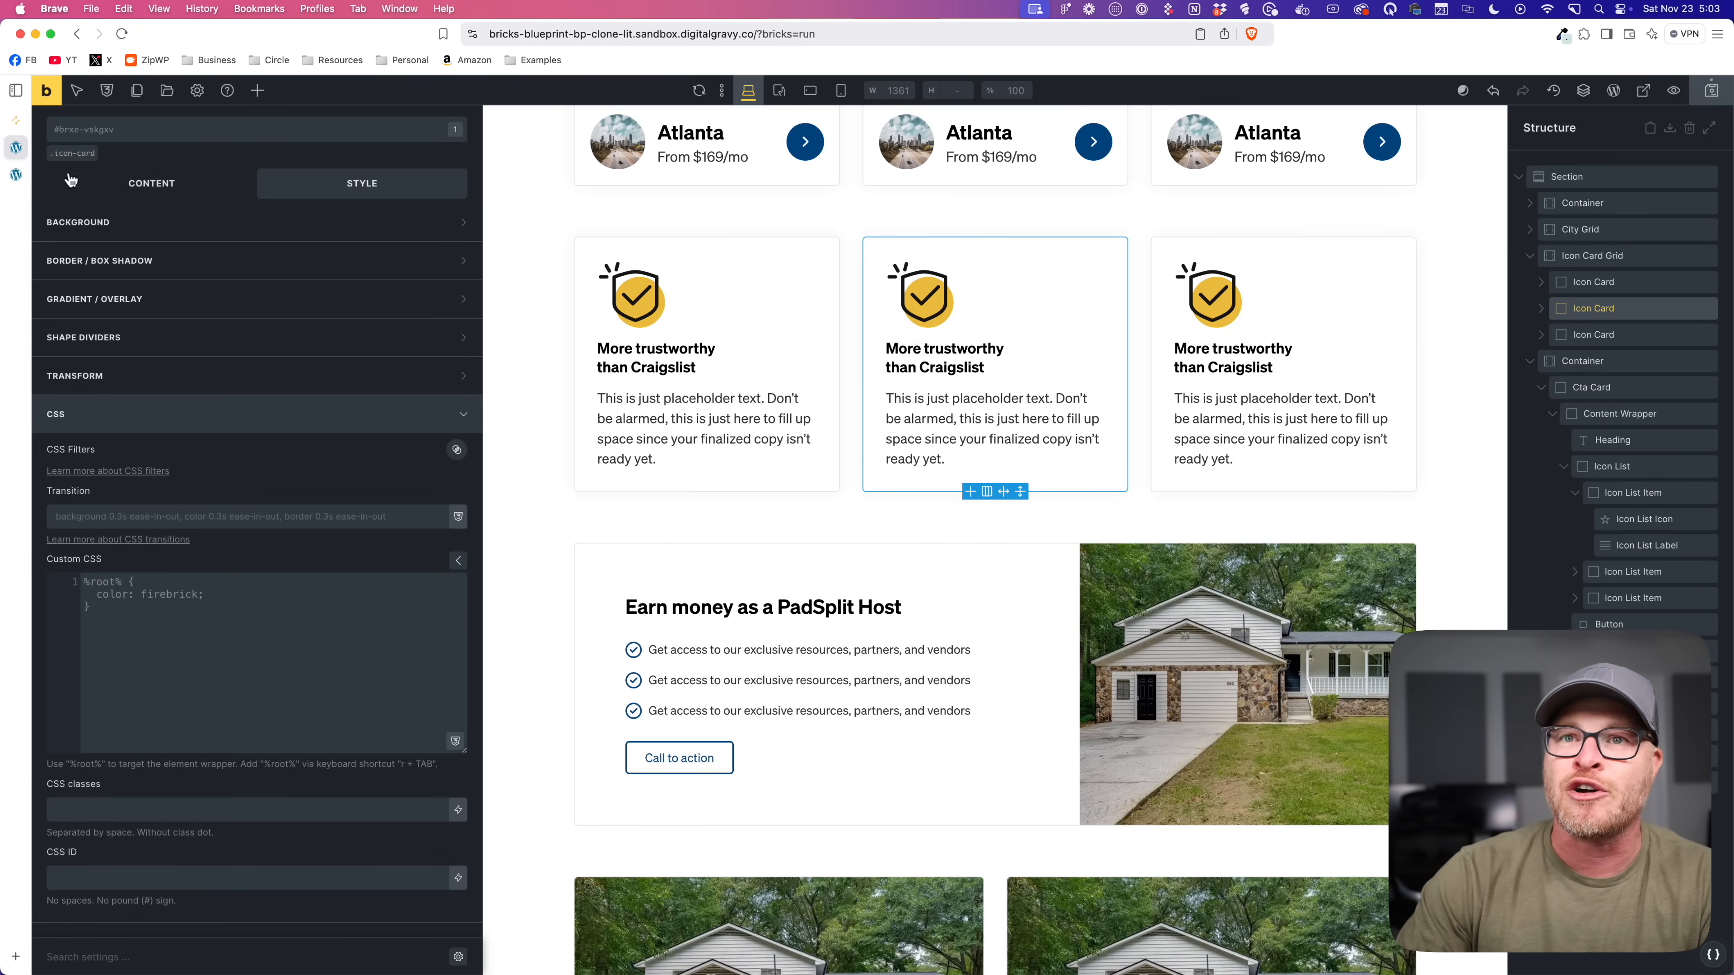
click(72, 153)
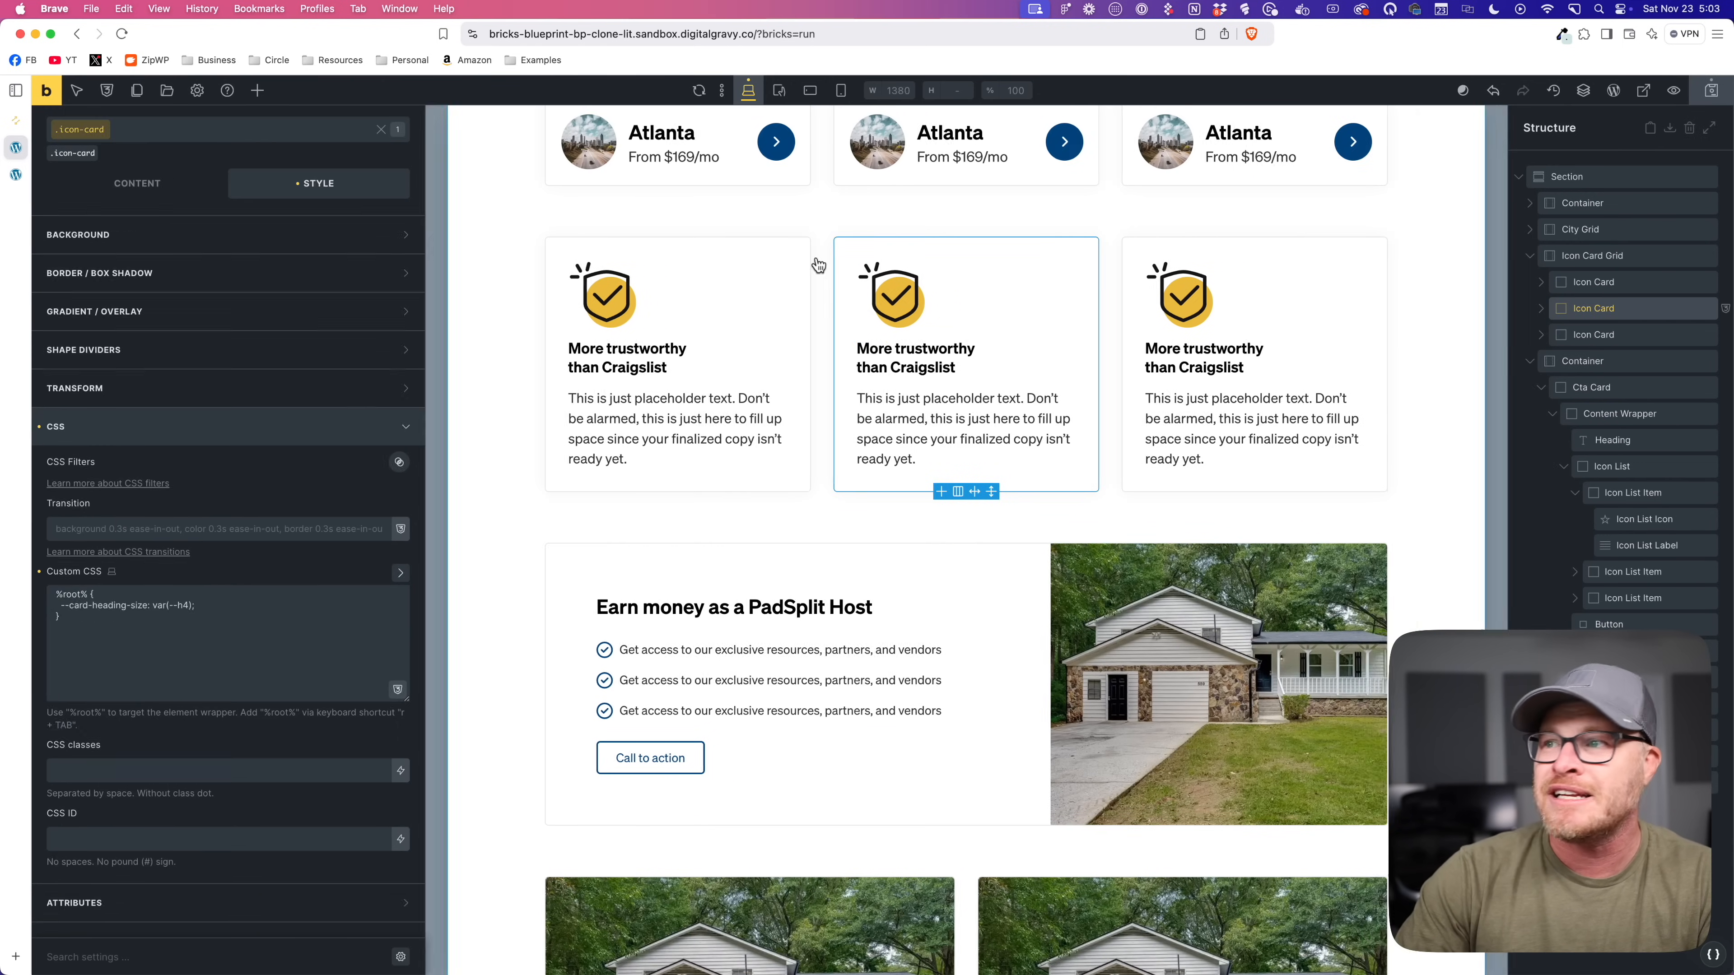
click(200, 138)
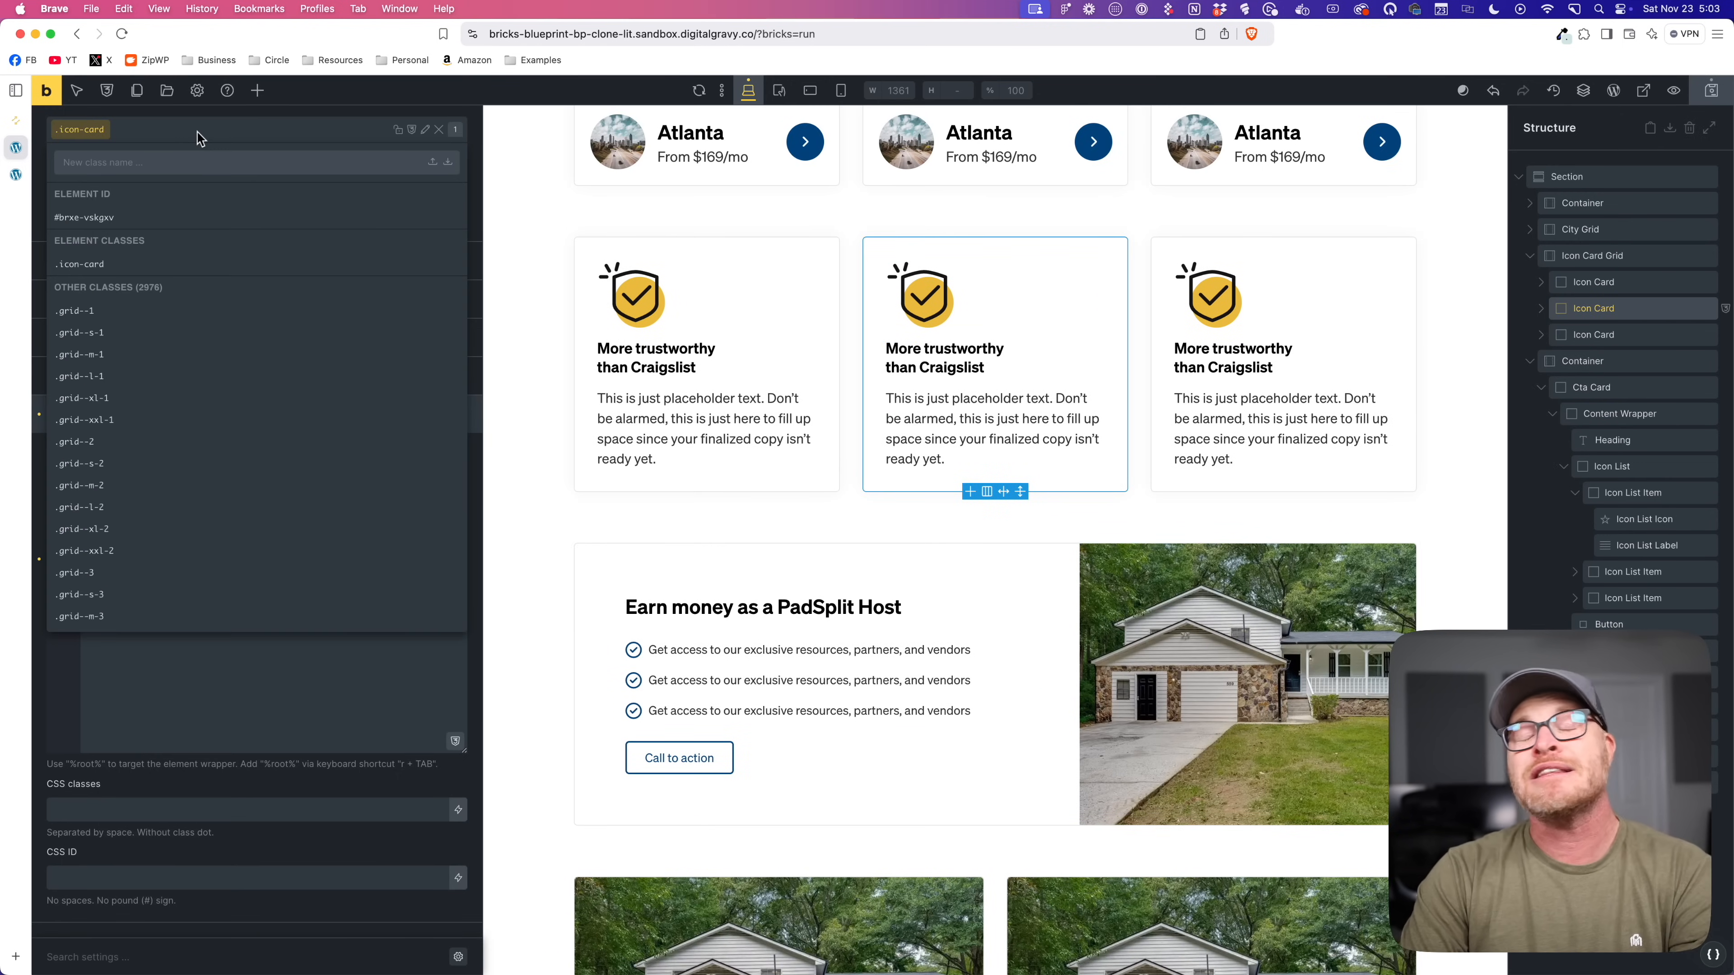
text(icon-card--dark)
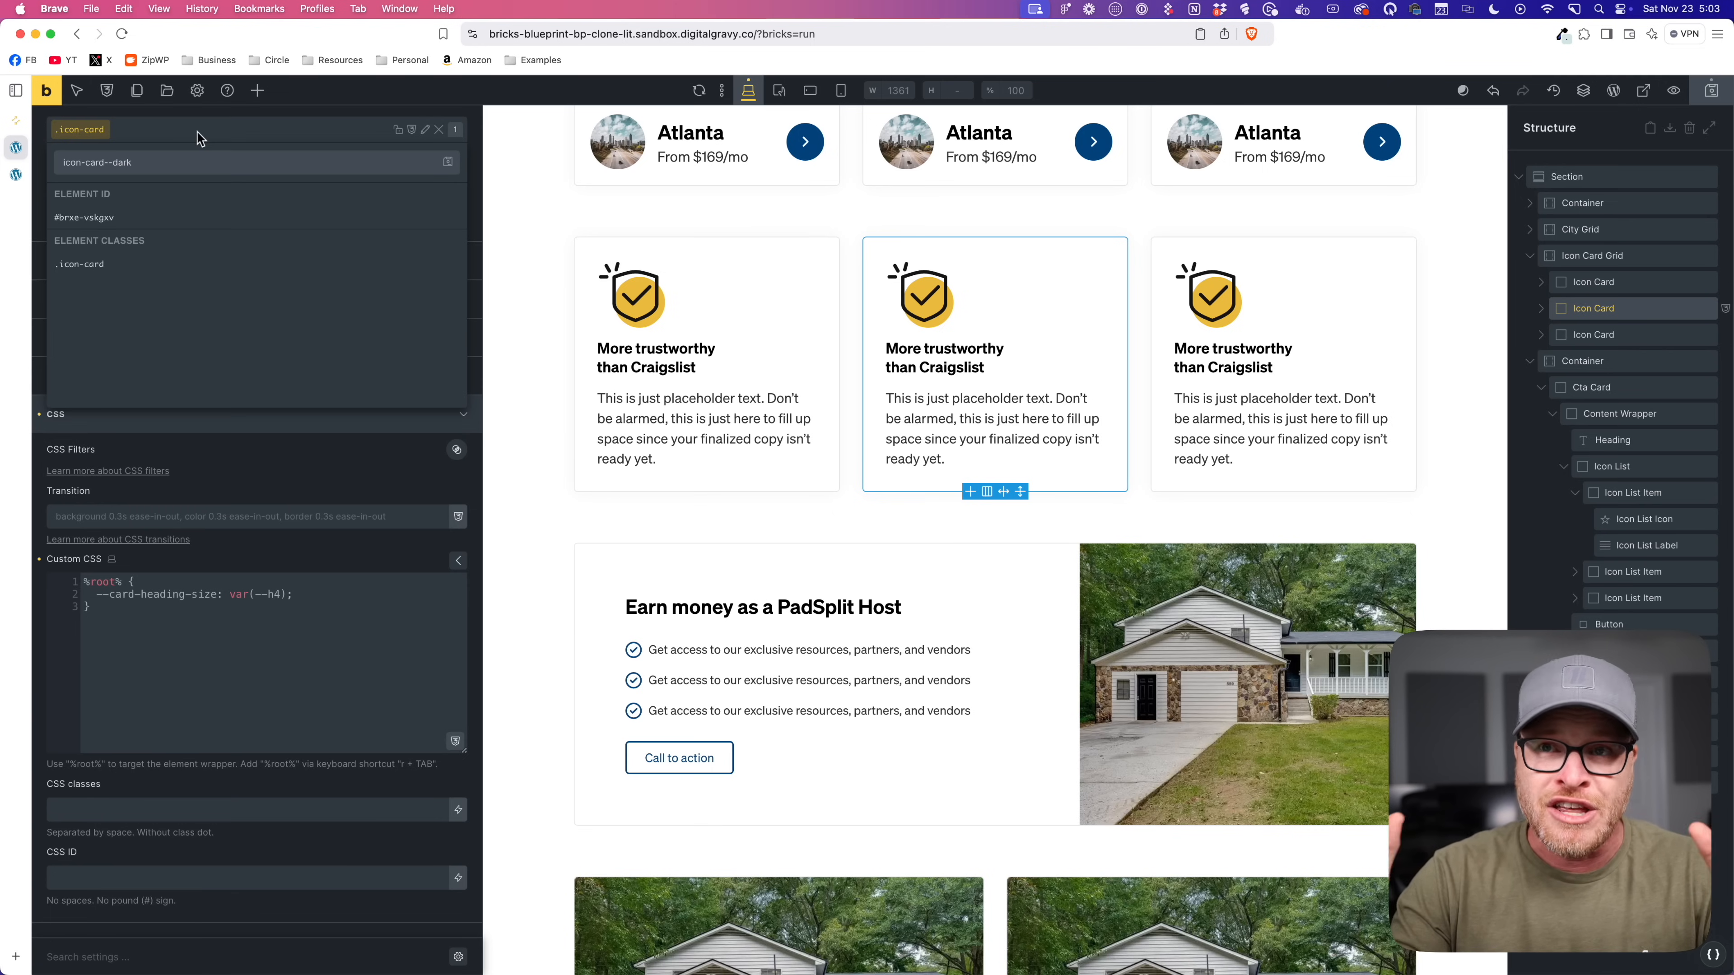
key(Return)
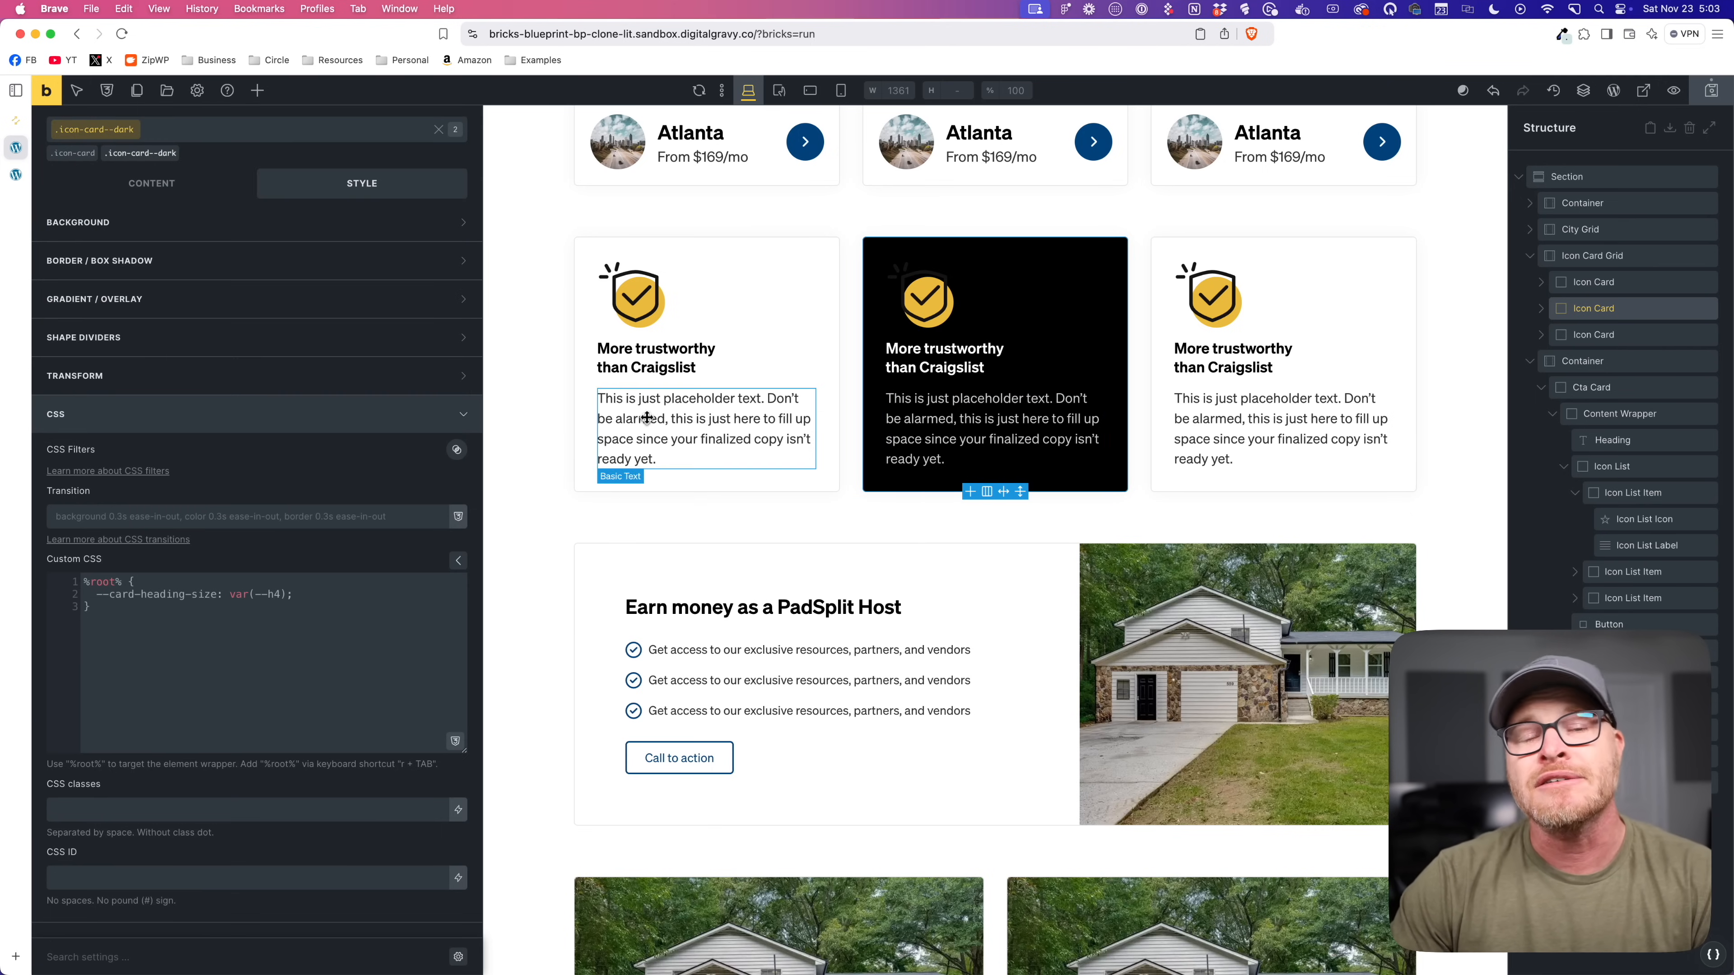
Step: Remove the icon-card--dark class from the middle icon card and select the surrounding section
click(178, 152)
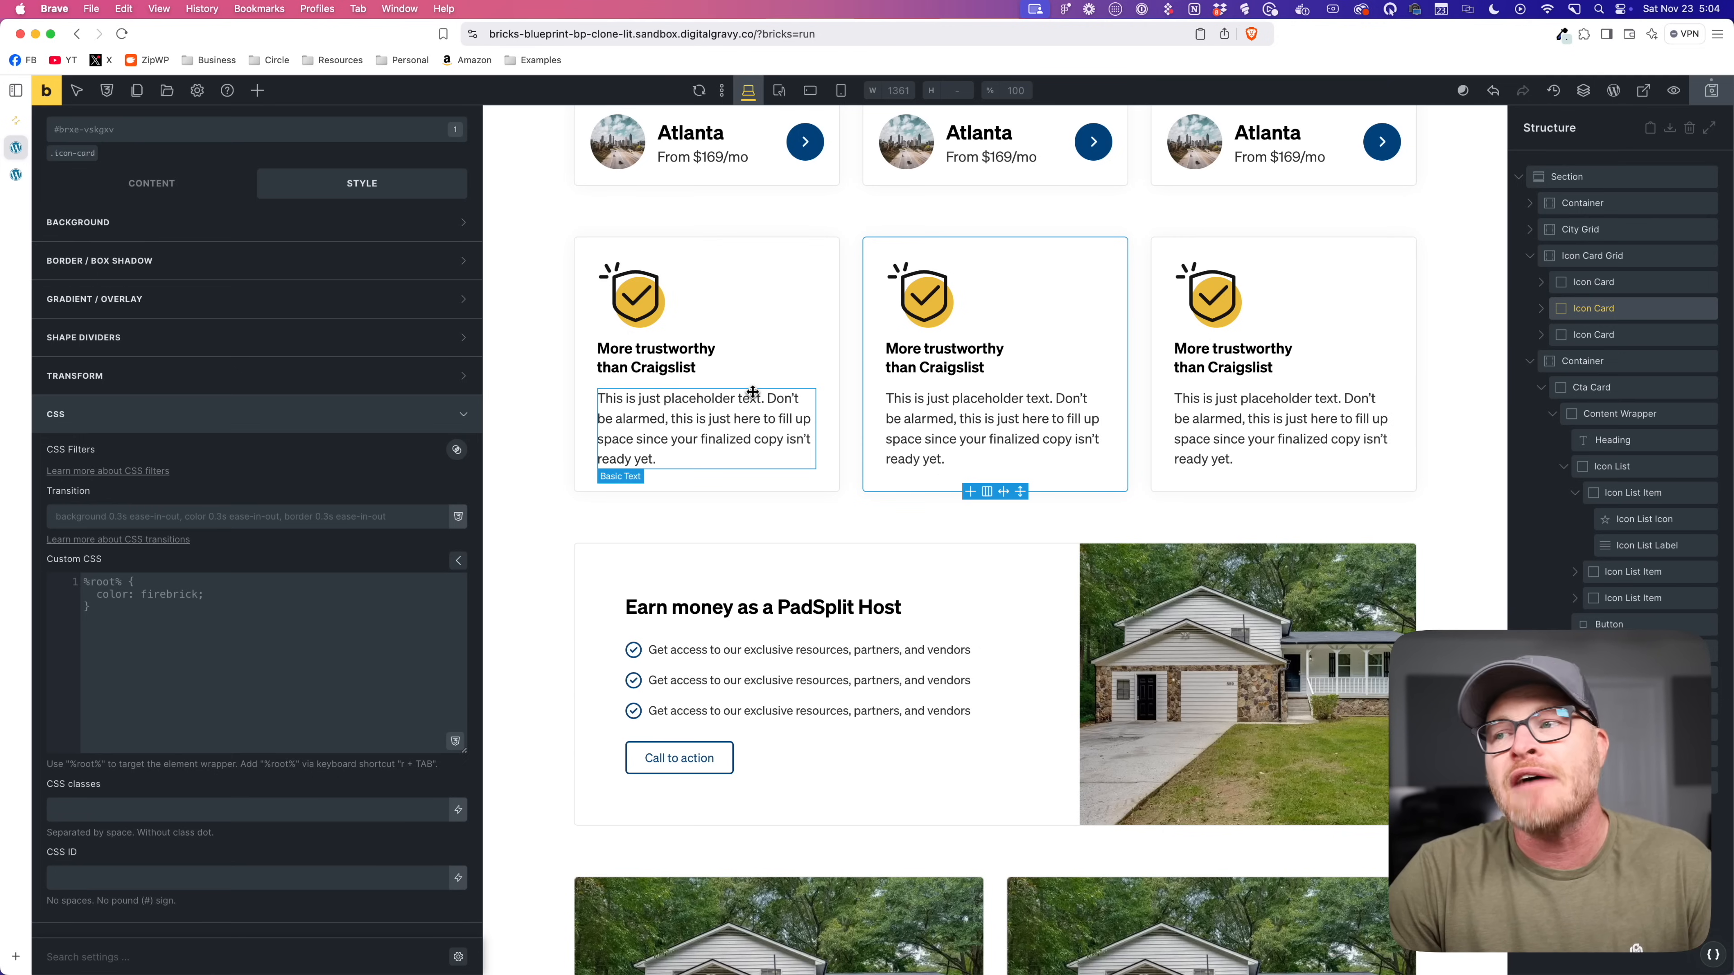
click(934, 521)
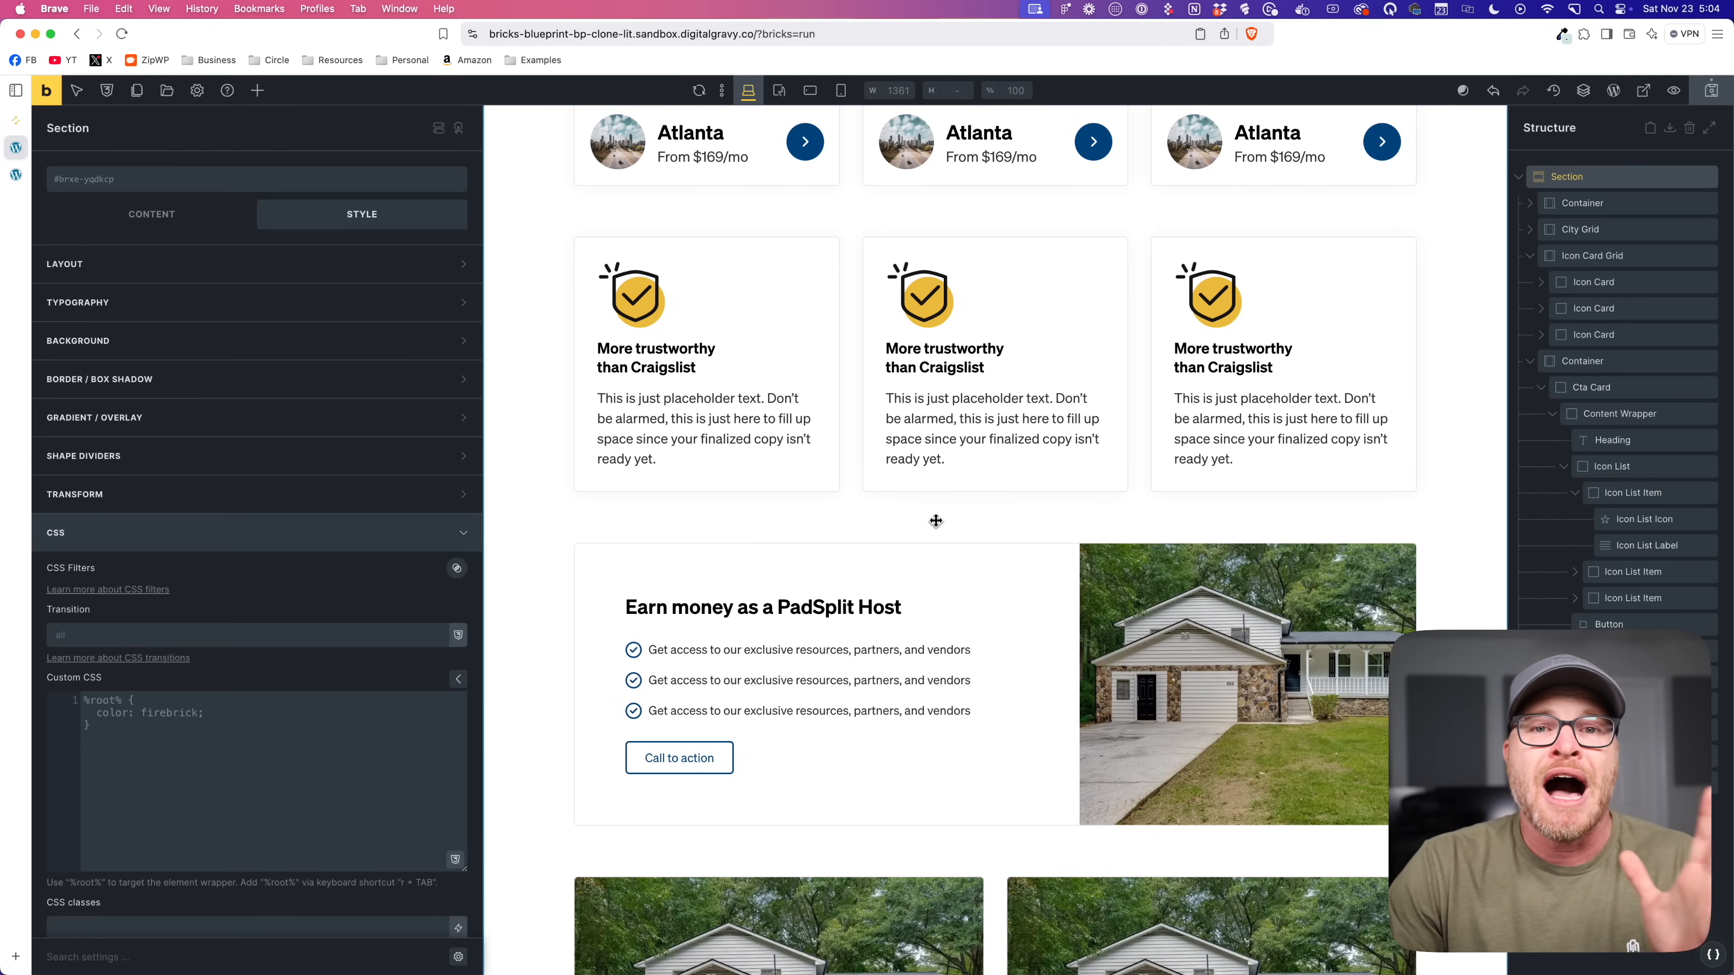